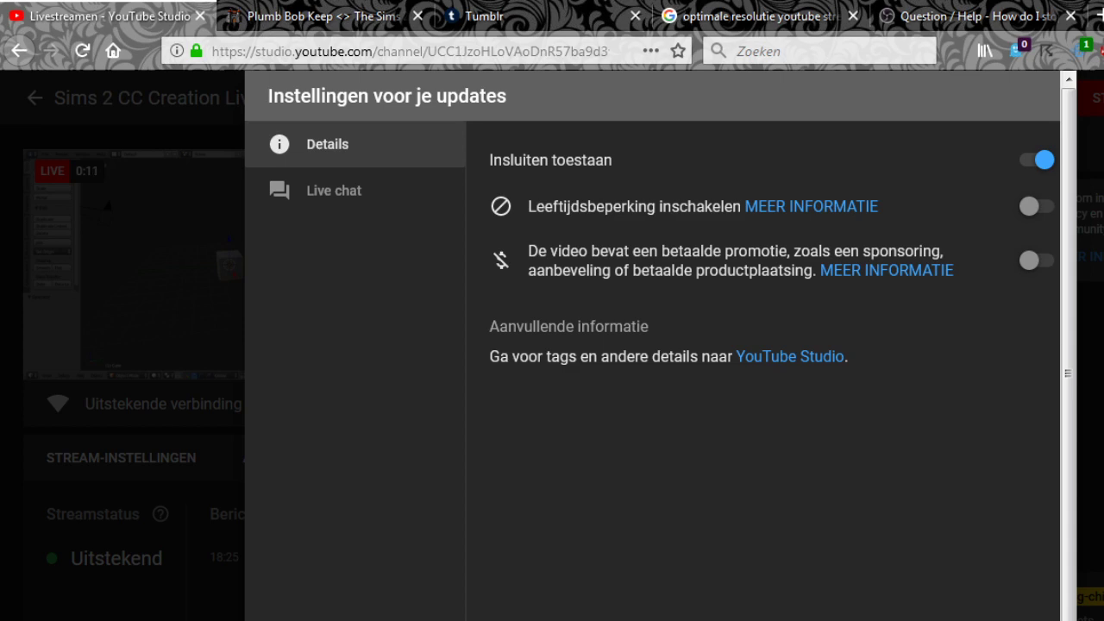
Close the stream update settings and review the livestream's stream settings and analytics, including the concurrent viewers chart.
key(Escape)
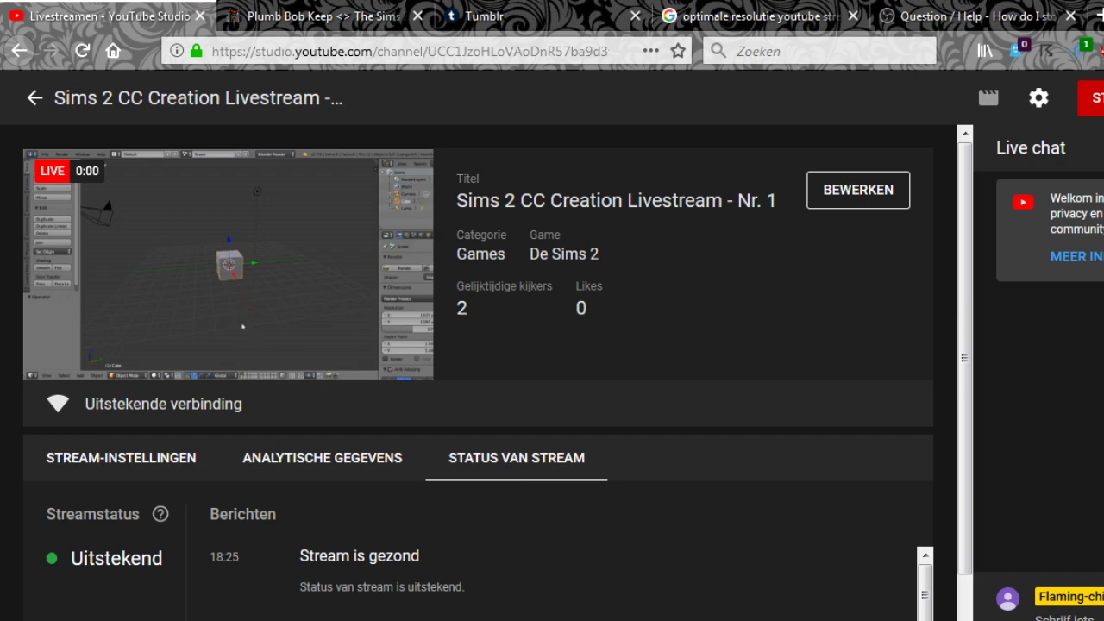
key(alt+Tab)
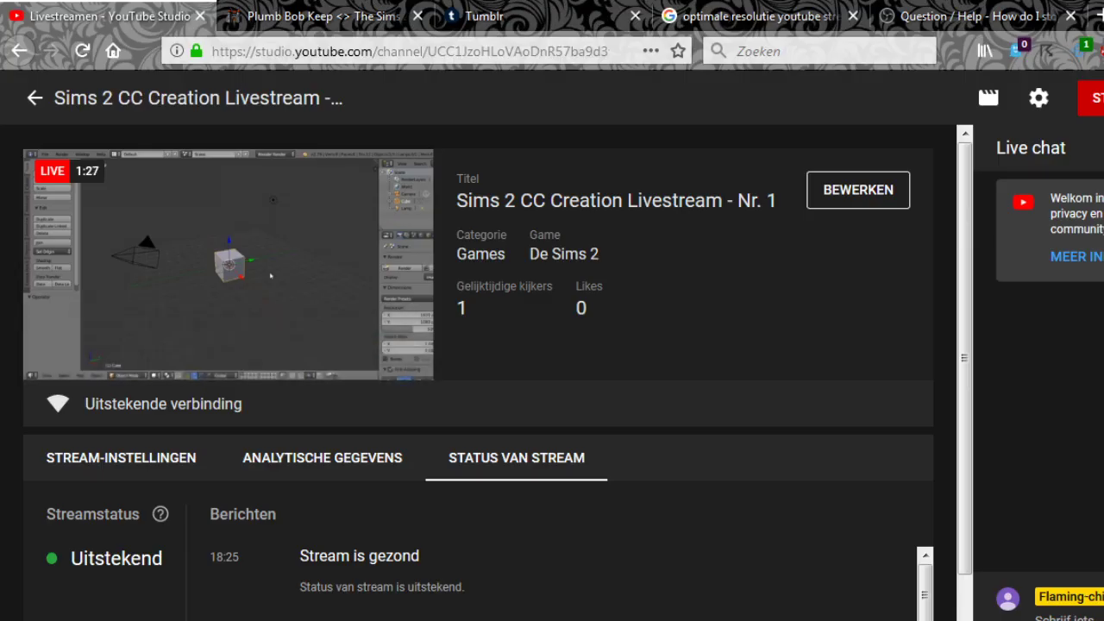
click(120, 458)
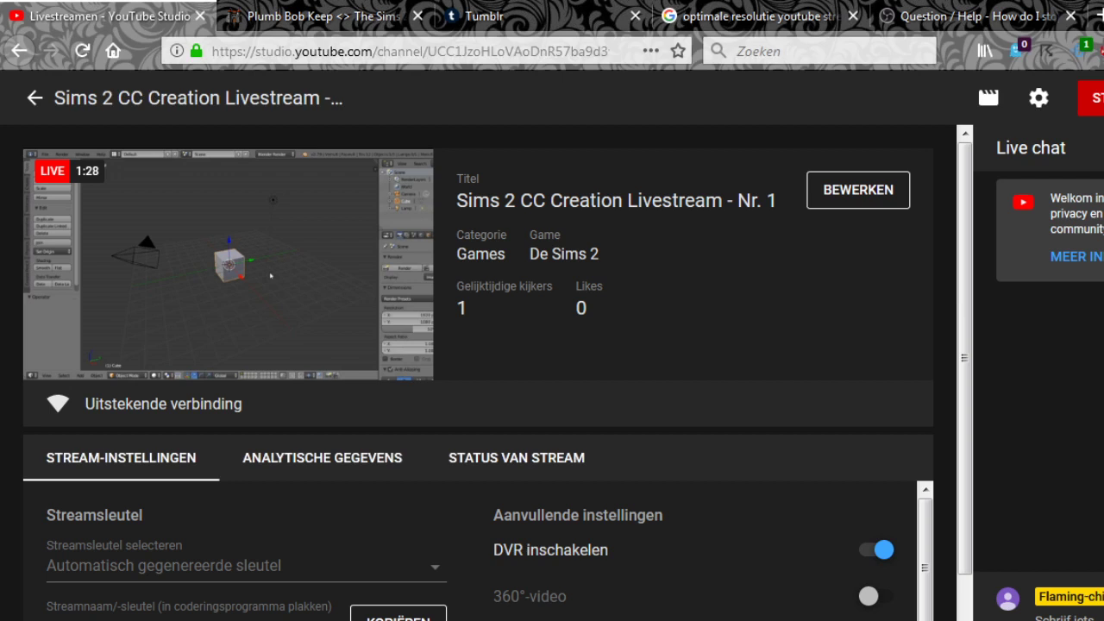
click(322, 458)
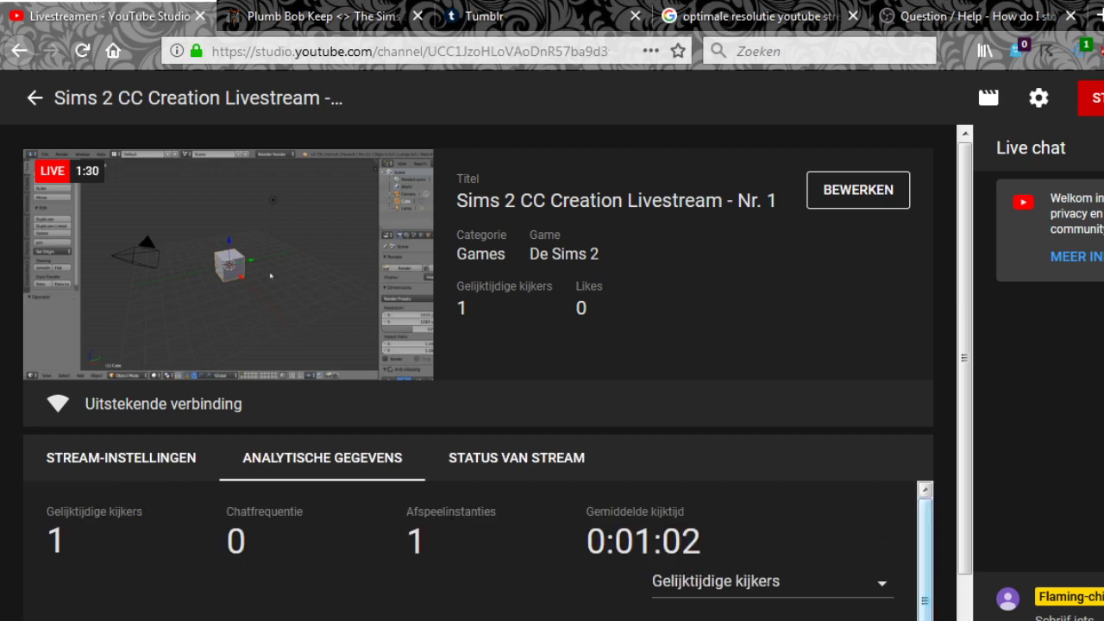
scroll(483, 552, down, 1)
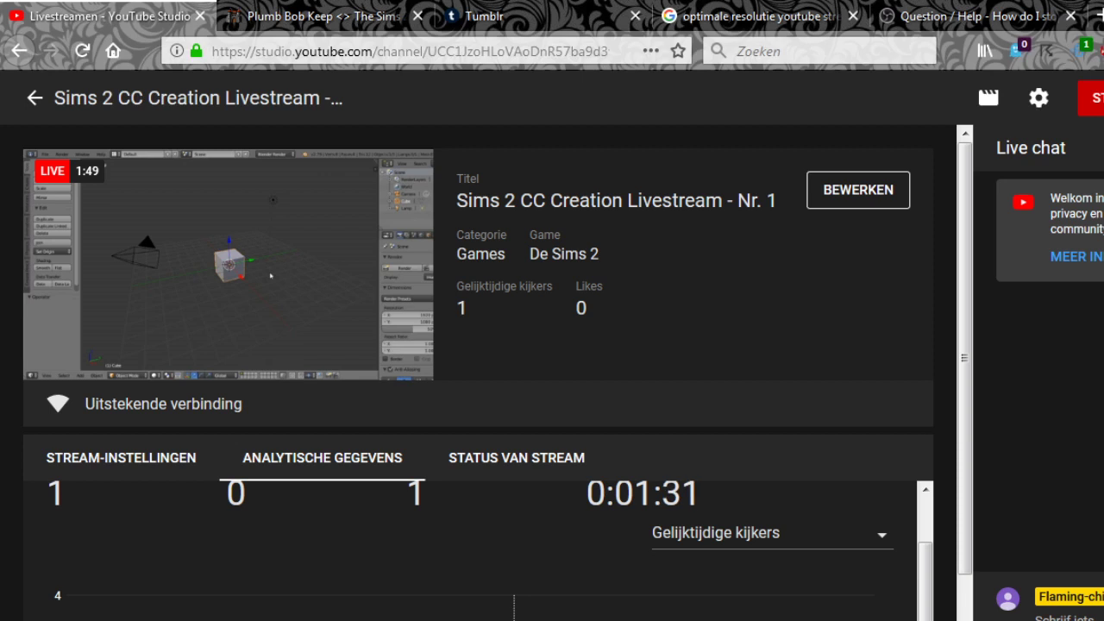
drag(926, 587, 926, 587)
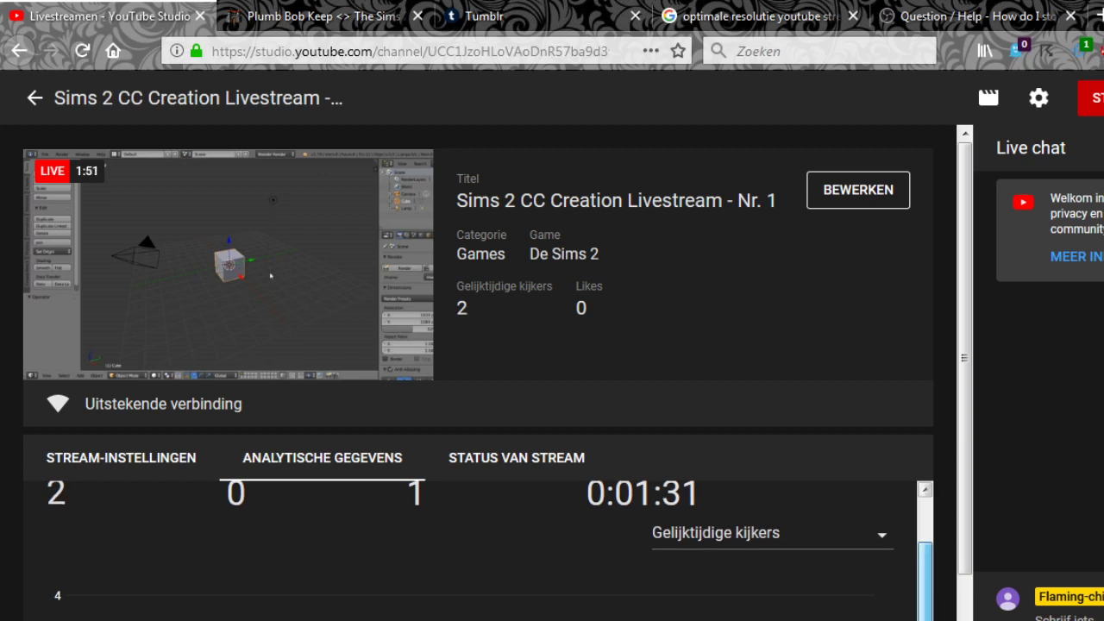
drag(964, 470, 926, 508)
scroll(474, 500, down, 1)
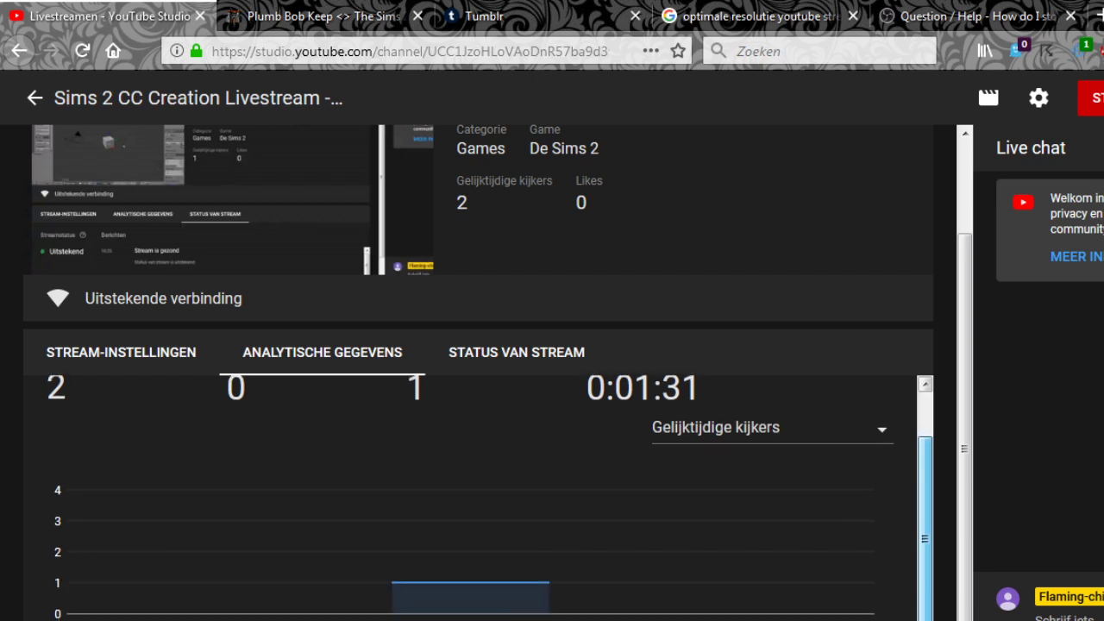
scroll(475, 500, up, 1)
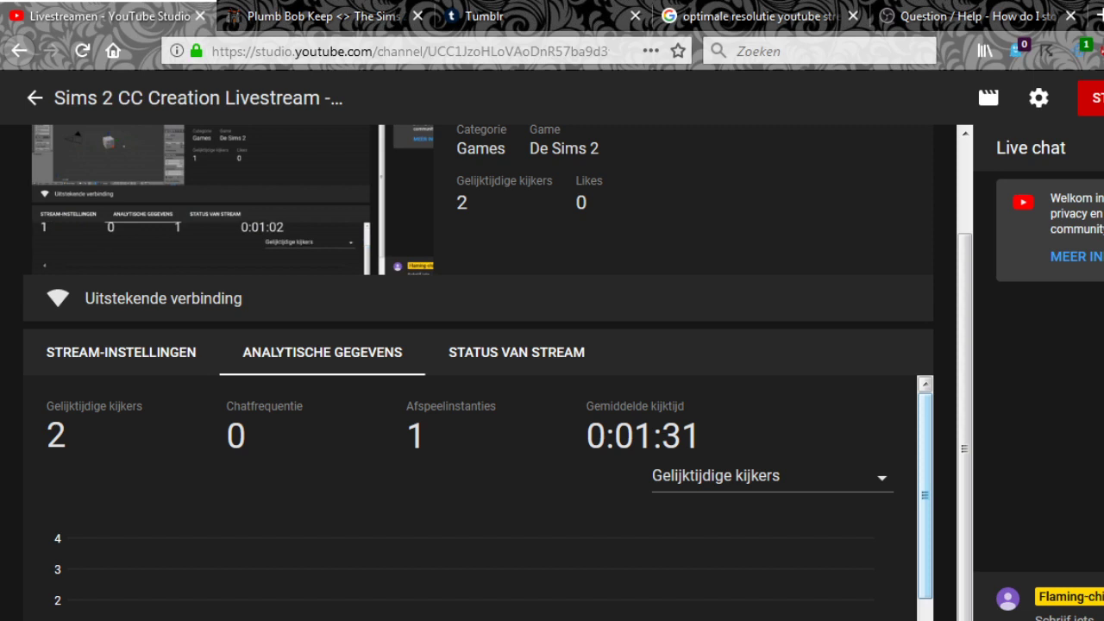
scroll(474, 500, down, 1)
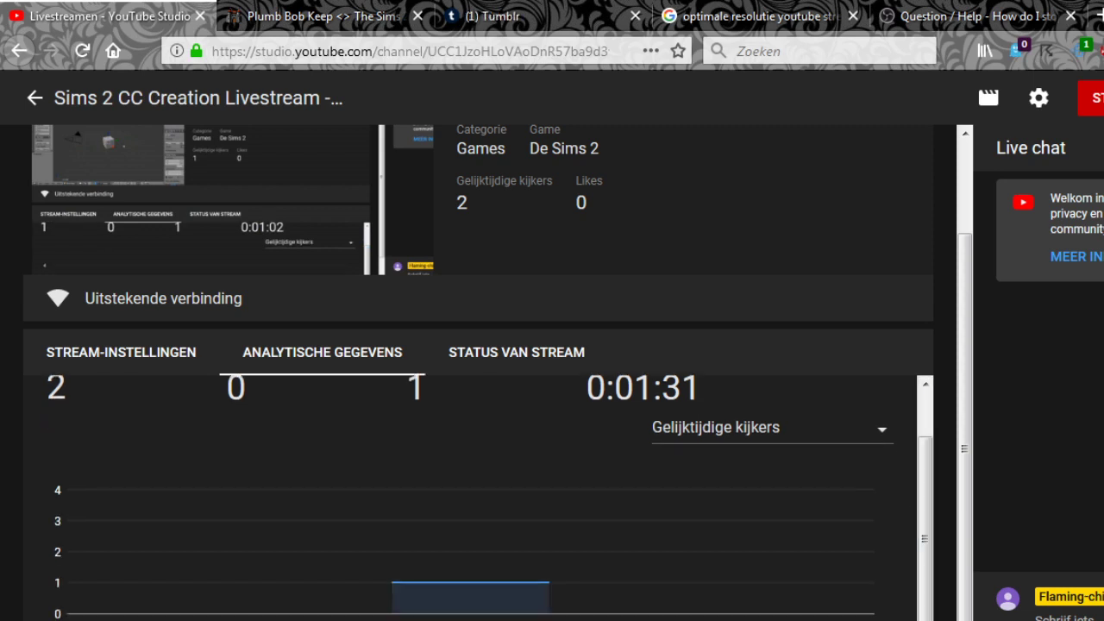
Switch to Blender and delete the default cube from the scene.
key(alt+Tab)
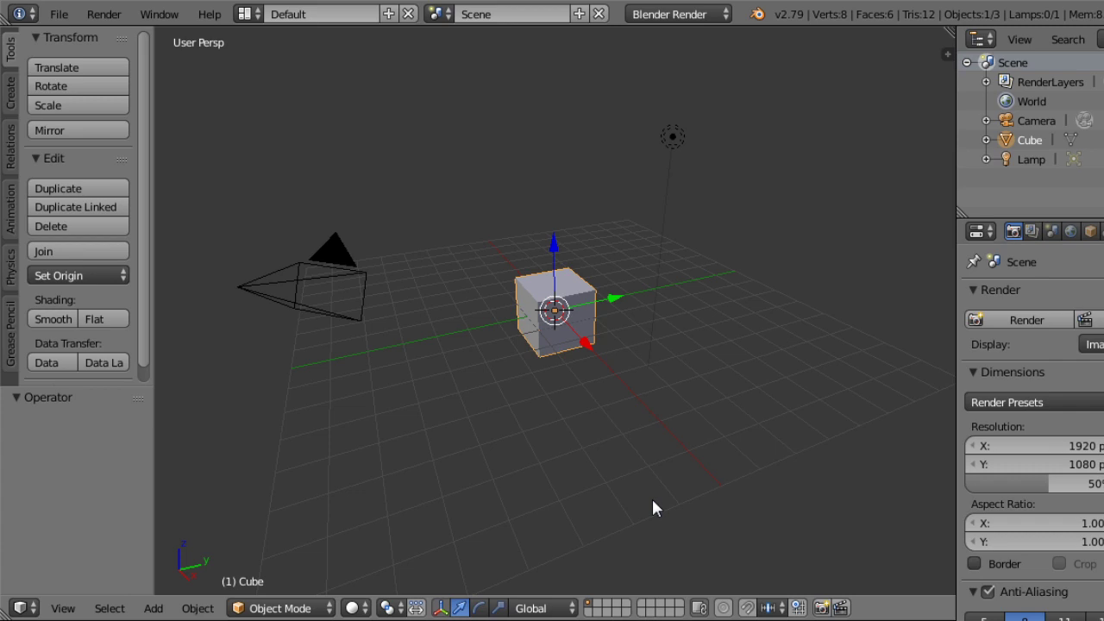
key(x)
click(673, 455)
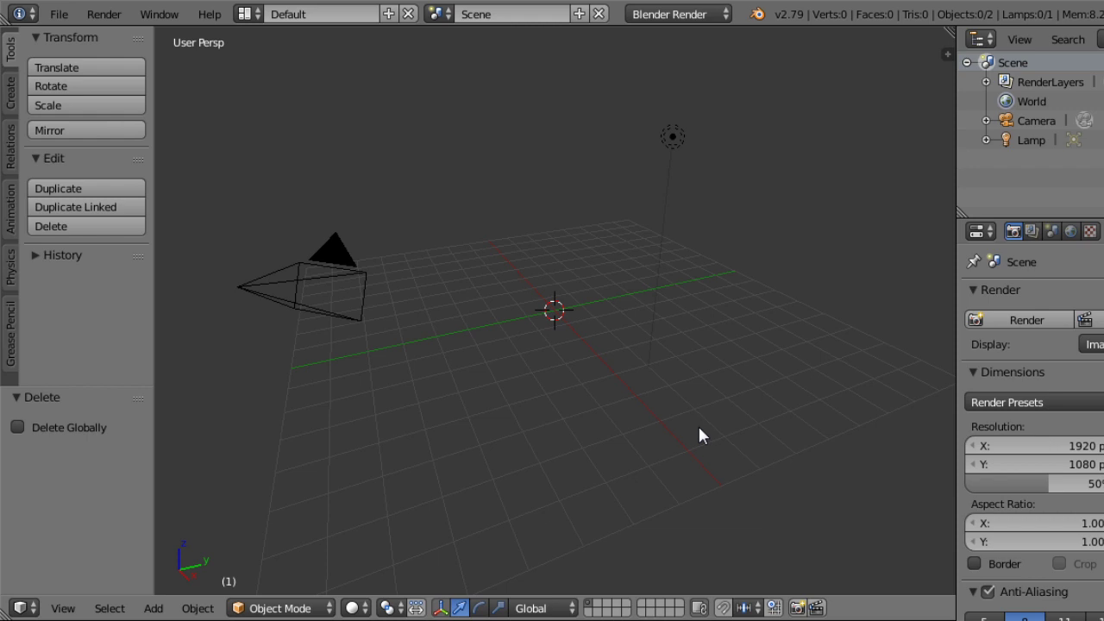
mouse_move(700, 429)
middle_down()
mouse_move(686, 419)
mouse_move(703, 434)
middle_up()
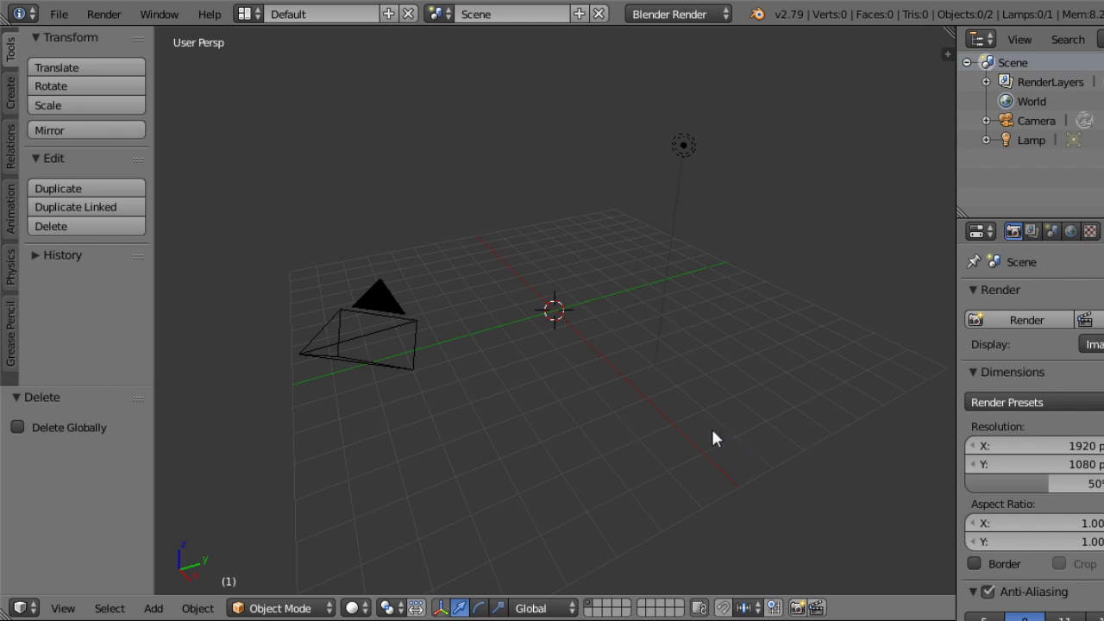
middle_drag(690, 436, 802, 486)
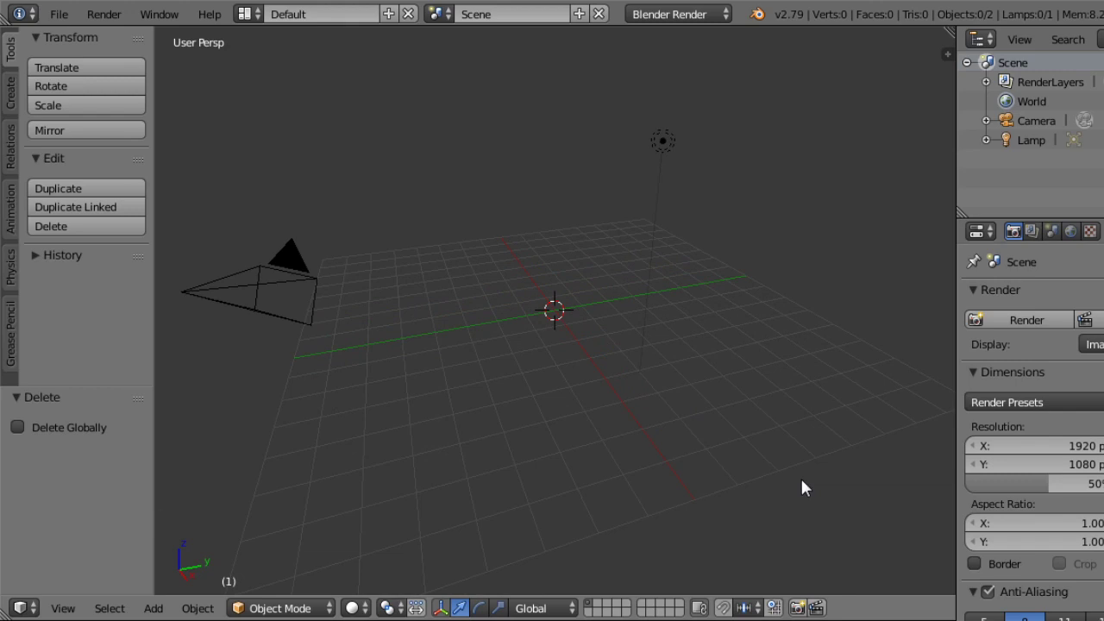
Browse the Highland Hearth Set and Kitchen Hearth Edit by Lama folders inside Project - Overig for Wavefront OBJ meshes.
click(67, 17)
mouse_move(190, 382)
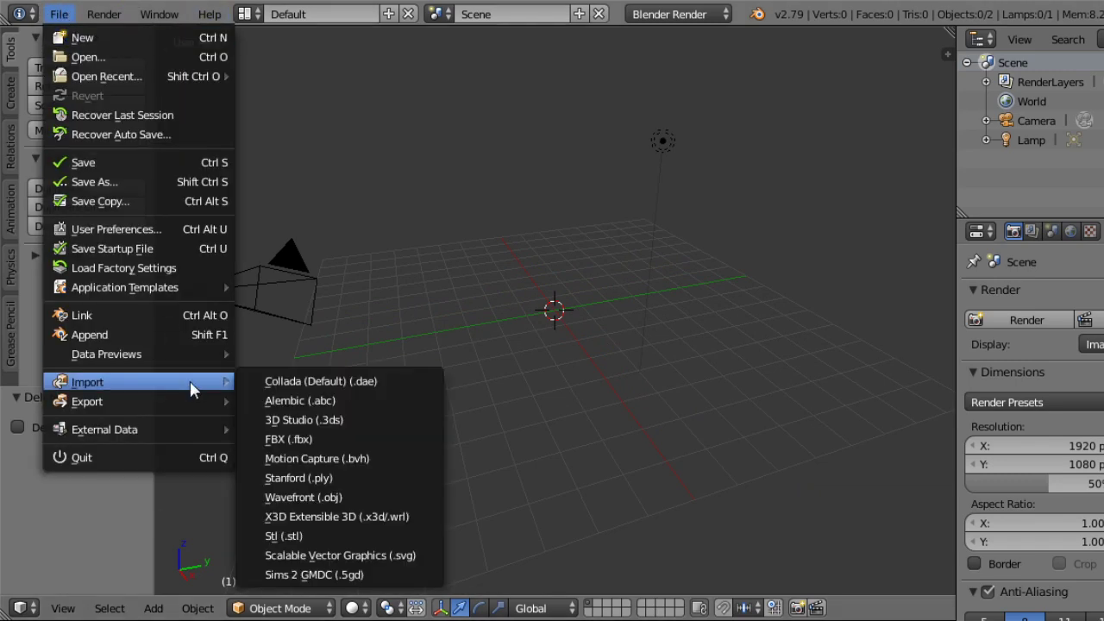
click(357, 501)
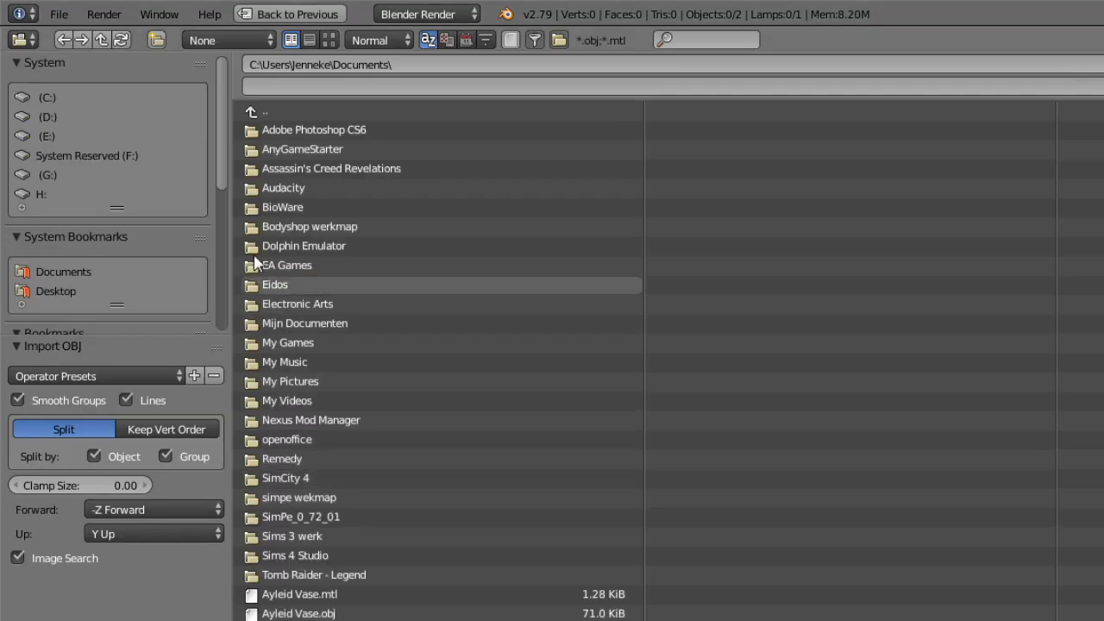
drag(228, 167, 222, 281)
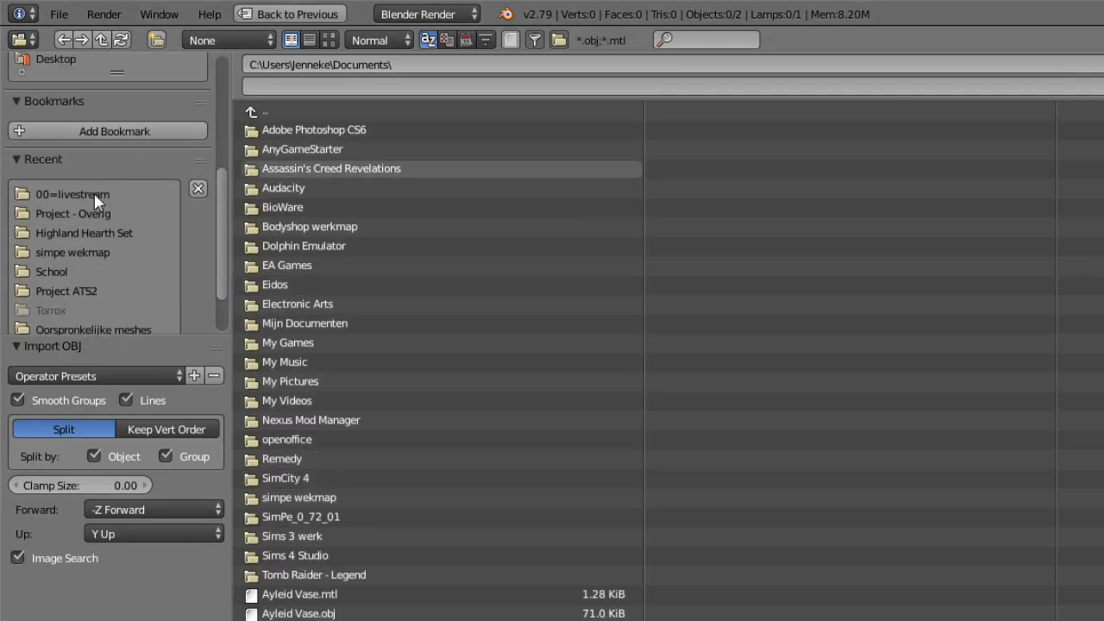
click(97, 196)
click(286, 112)
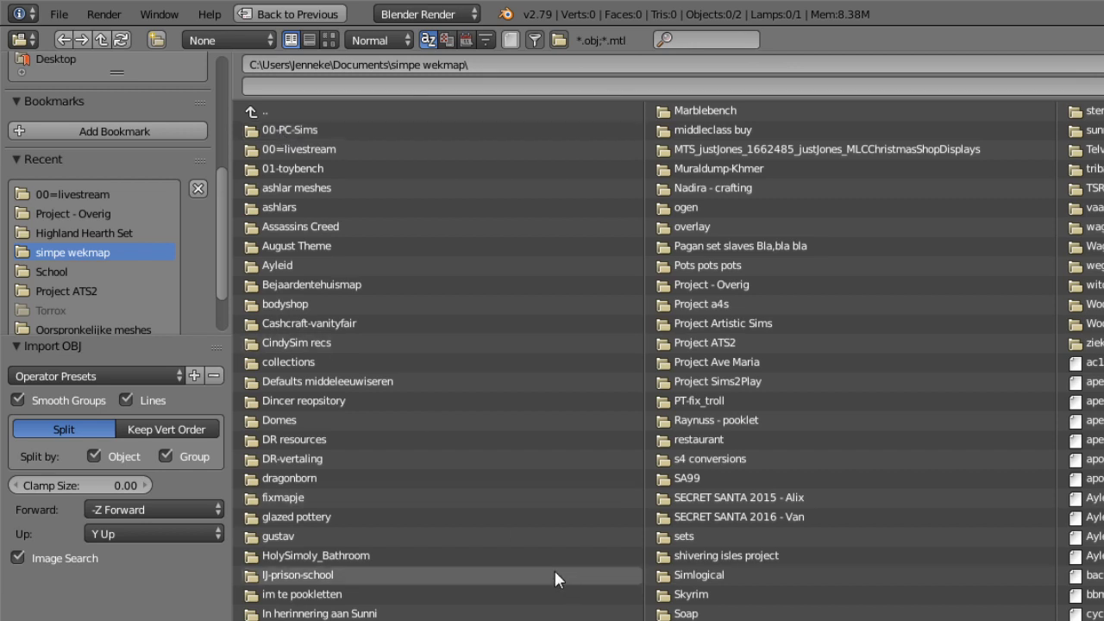
scroll(704, 374, right, 2)
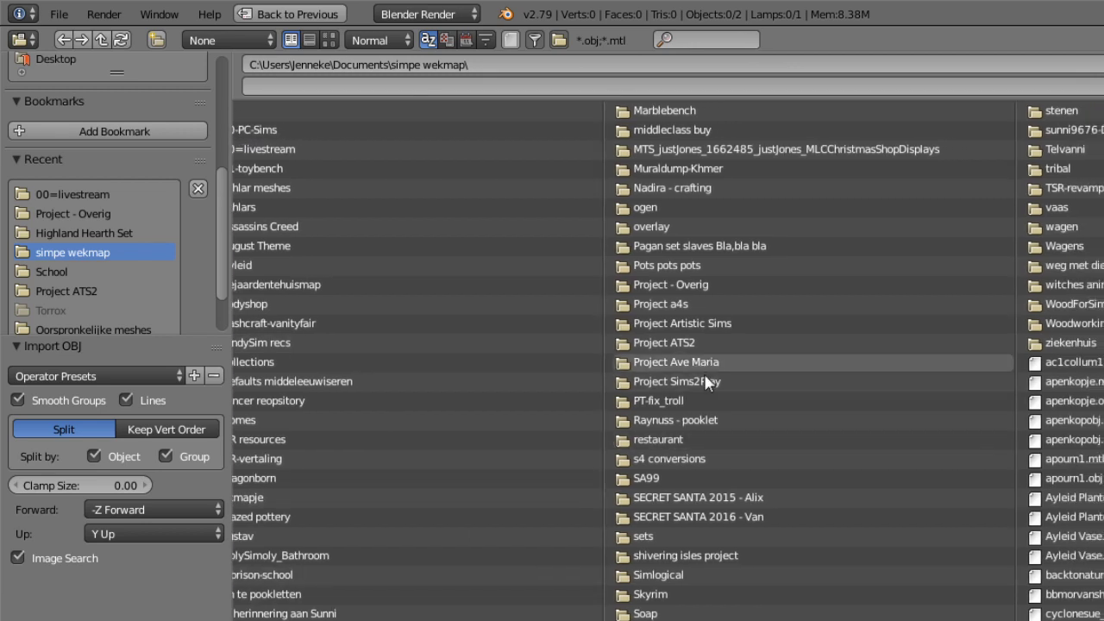
click(680, 284)
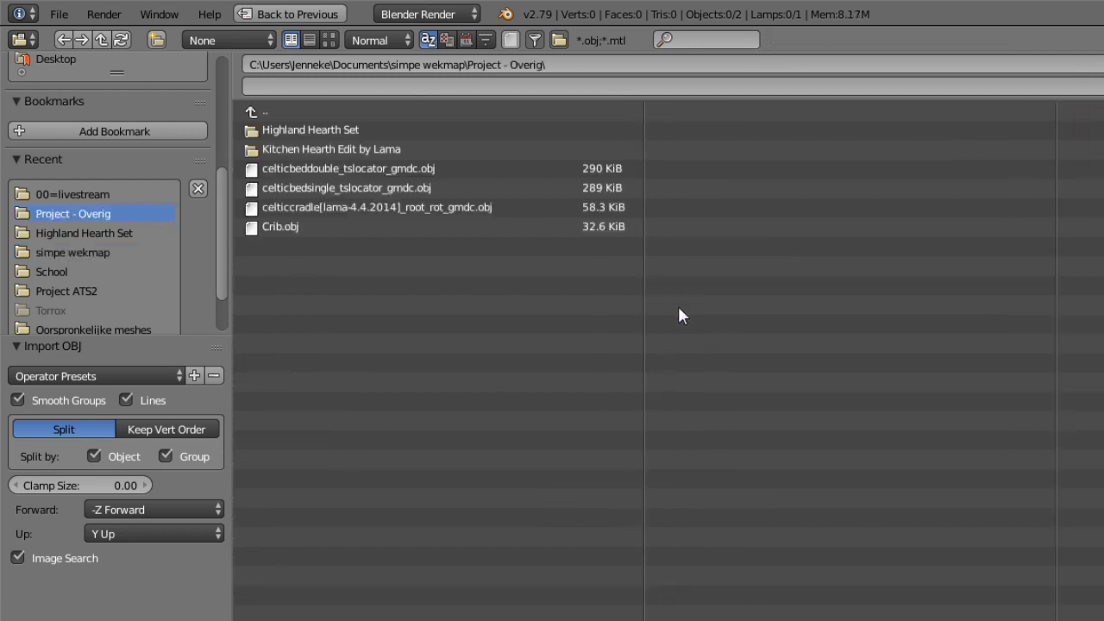
click(358, 132)
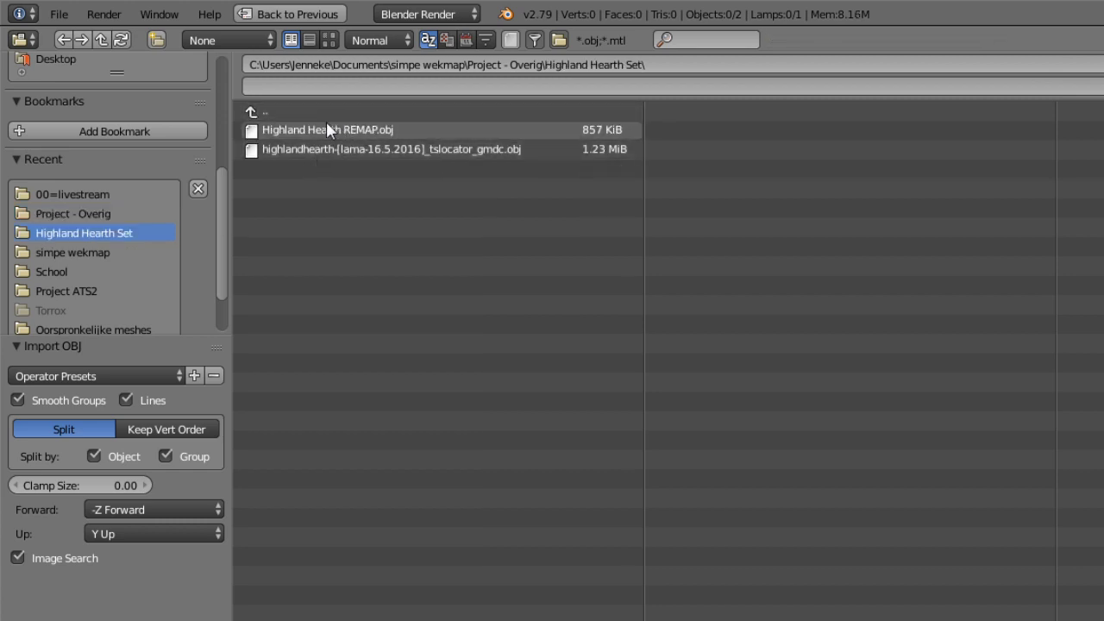
click(328, 113)
click(342, 151)
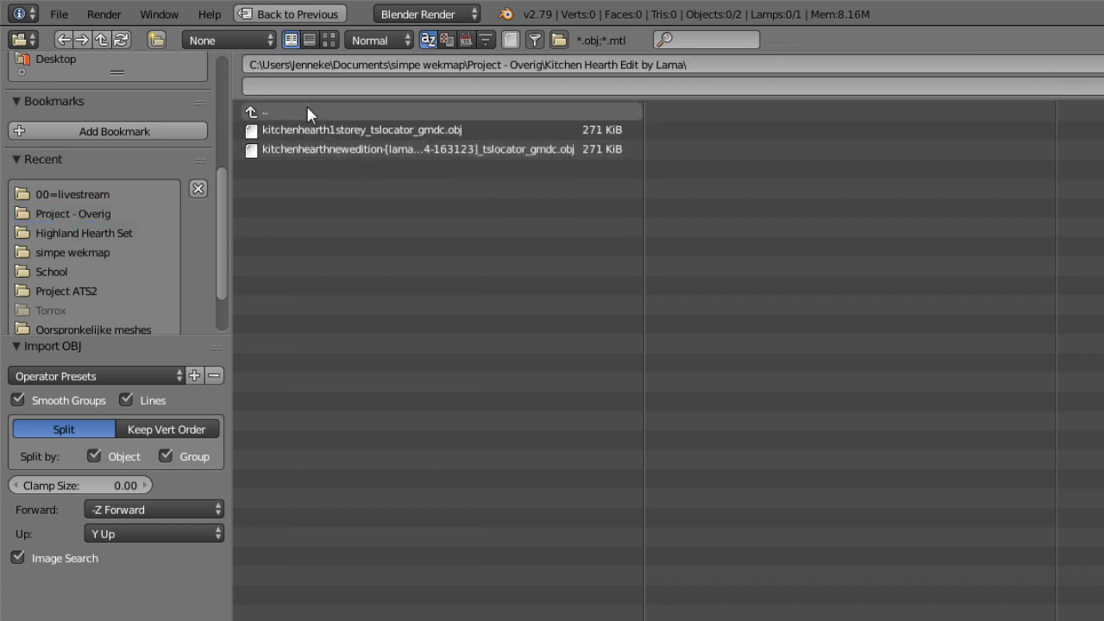
click(308, 113)
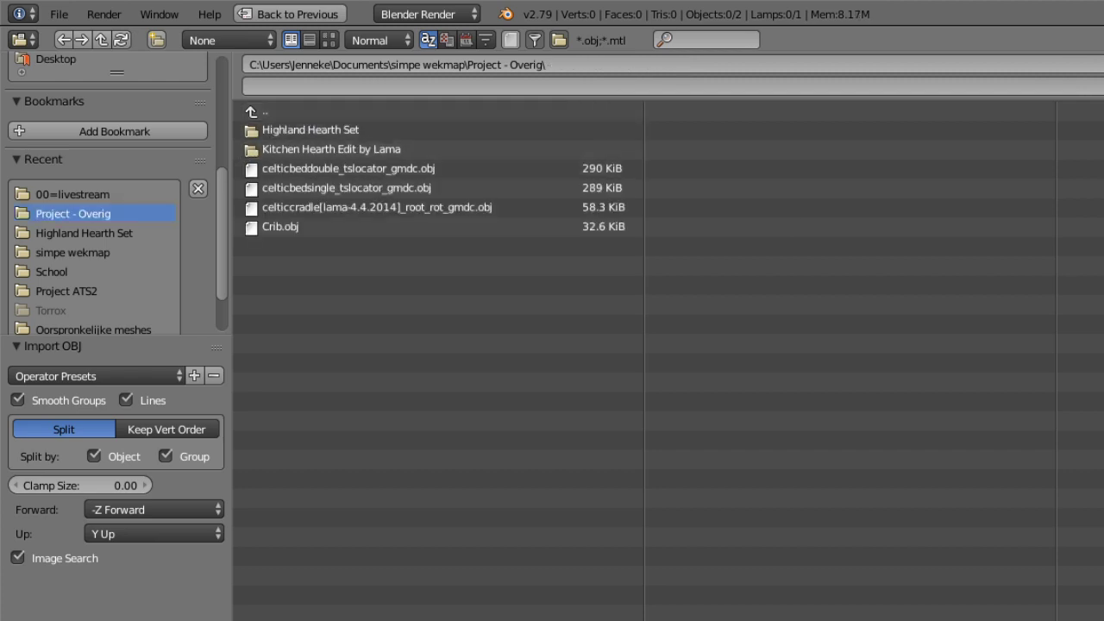
click(251, 14)
Open the recent file Hearth.blend and inspect the brick hearth up close from several angles.
click(59, 15)
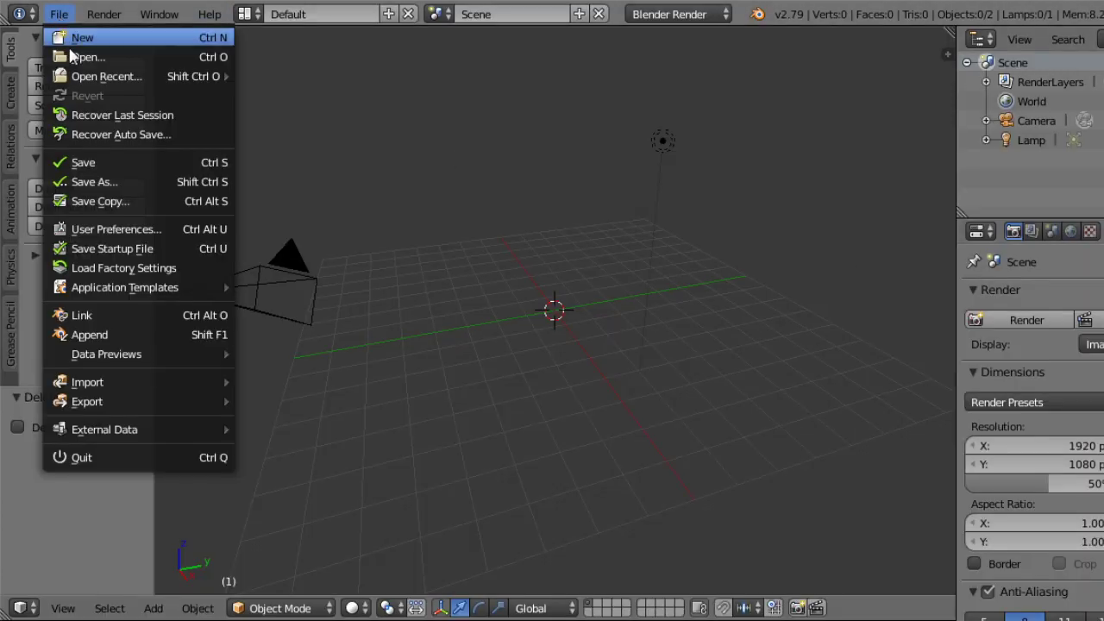
mouse_move(108, 76)
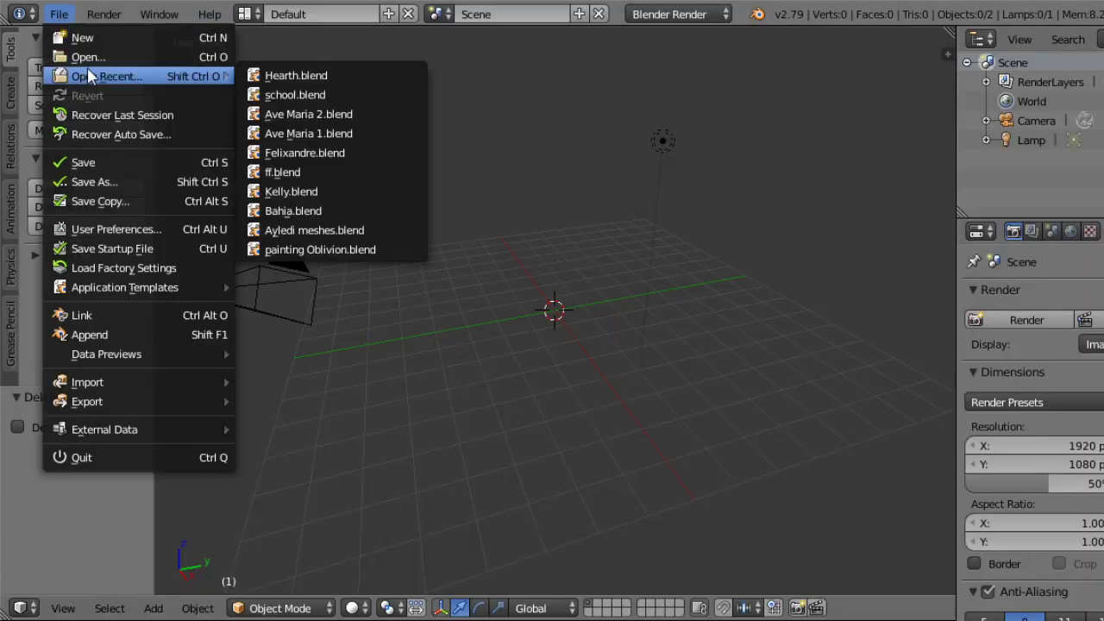
click(296, 75)
middle_drag(995, 477, 1036, 458)
scroll(1070, 371, up, 3)
middle_drag(1069, 371, 1096, 441)
middle_drag(1092, 359, 1094, 424)
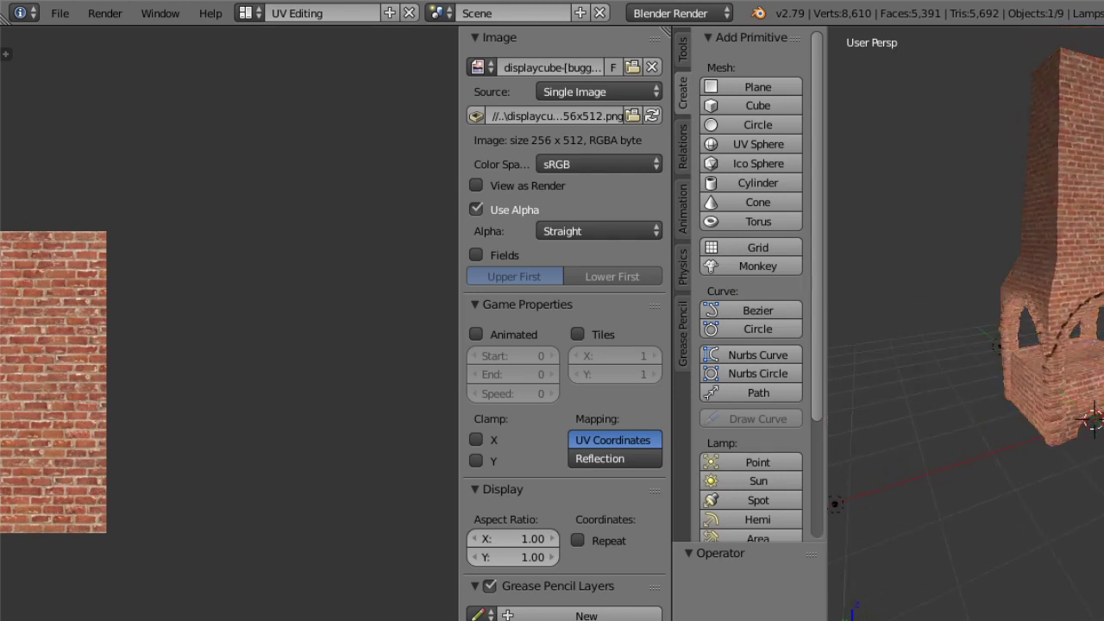
drag(1103, 414, 1063, 446)
scroll(1058, 414, up, 5)
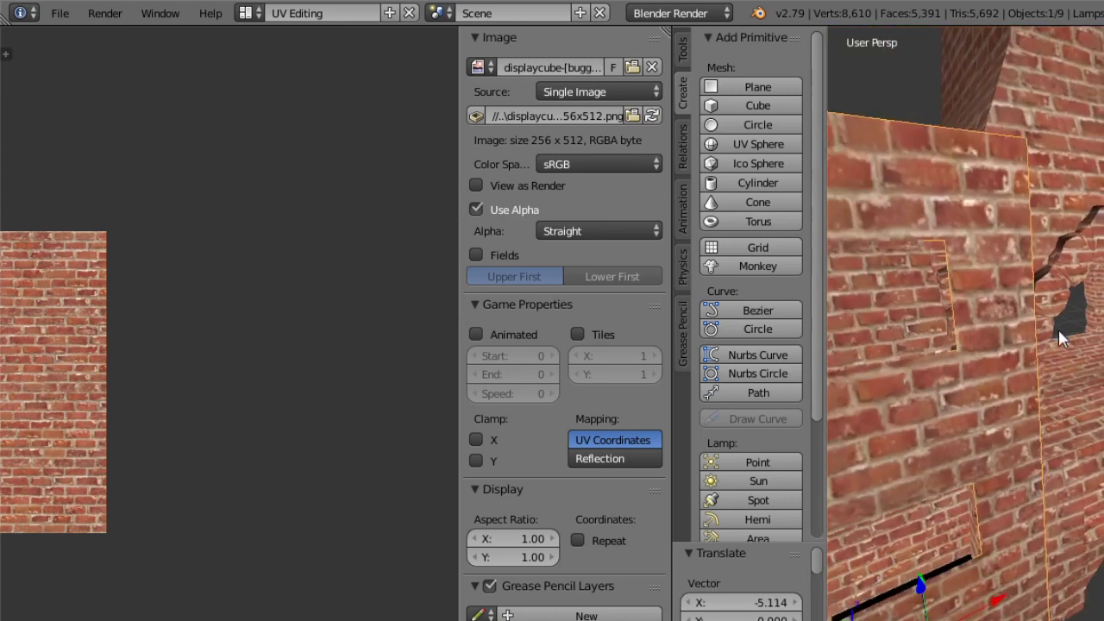
middle_drag(1059, 329, 1013, 361)
middle_drag(1029, 284, 1094, 416)
click(60, 12)
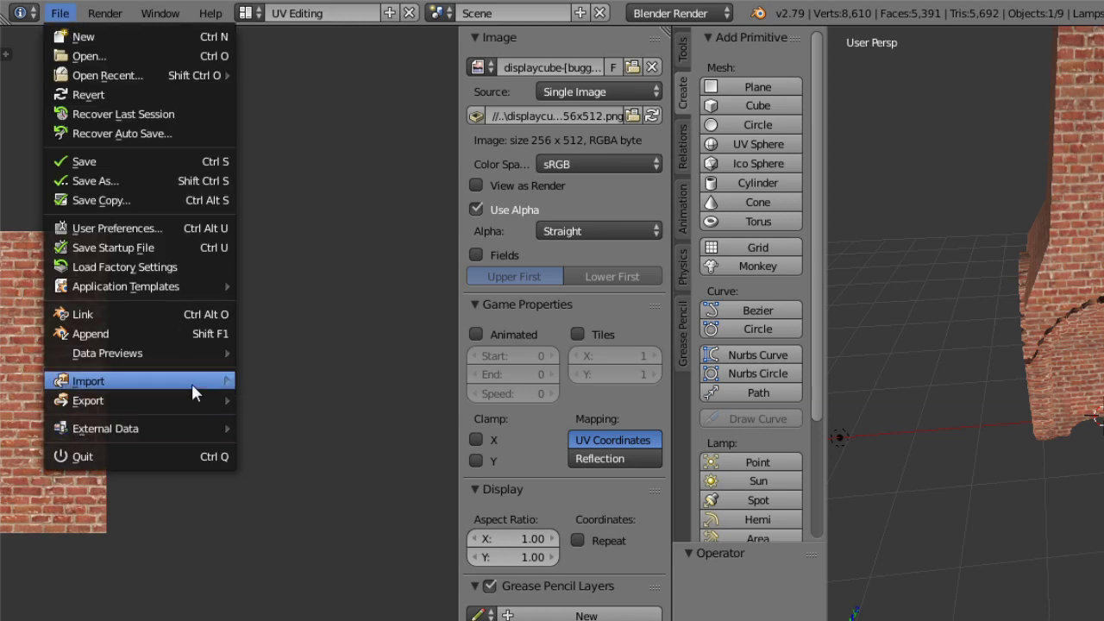
mouse_move(192, 381)
click(343, 497)
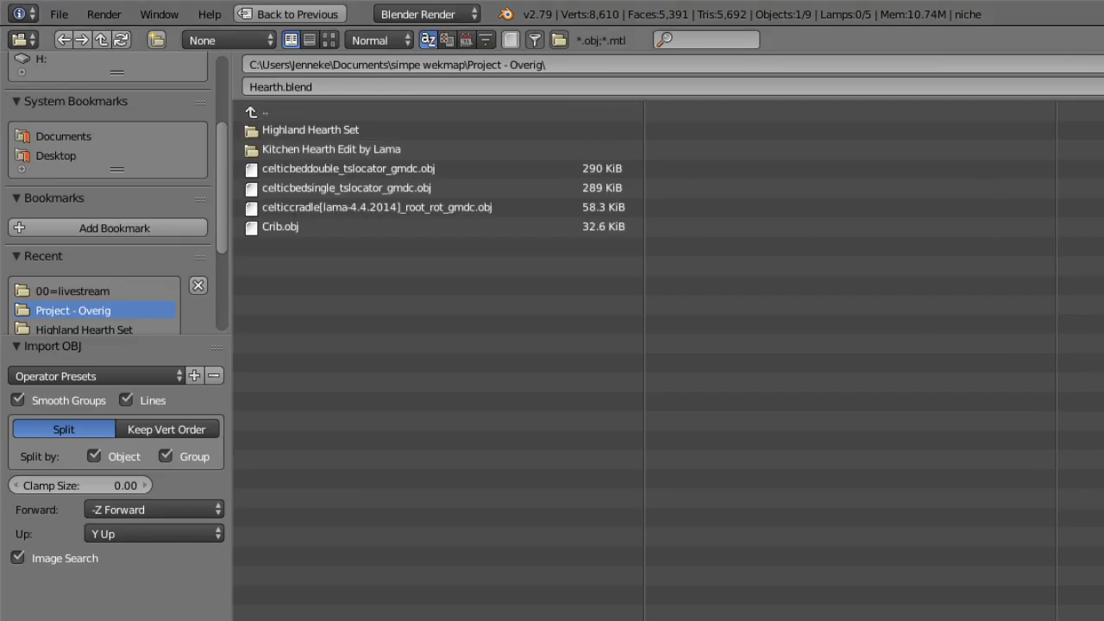
click(291, 13)
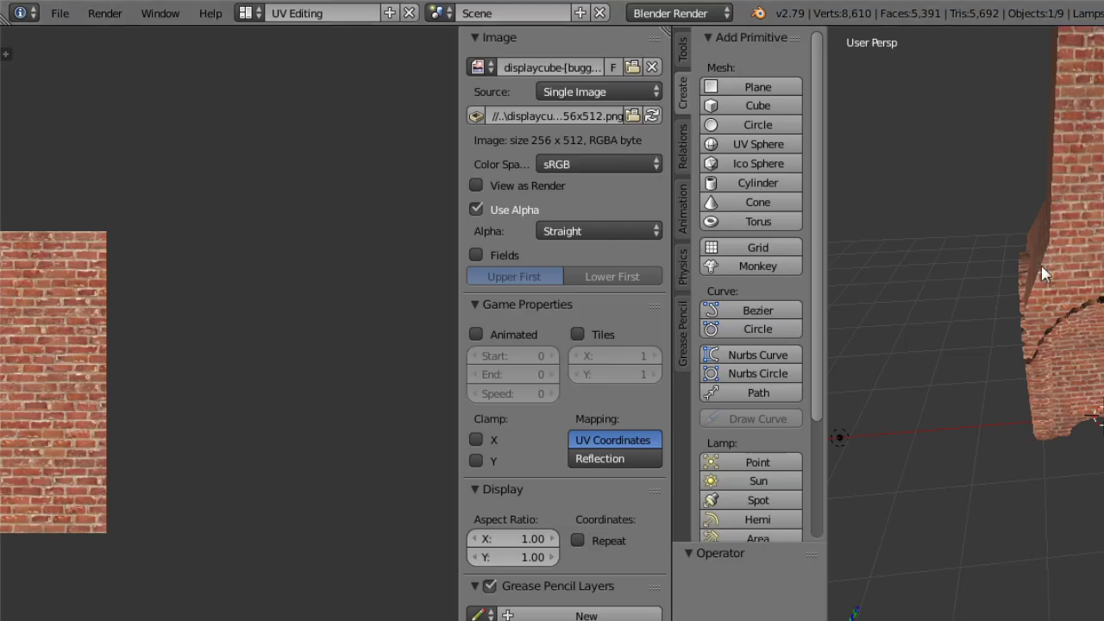
Import kitchenhearth1storey_tslocator_gmdc.obj as a Wavefront OBJ from the Kitchen Hearth Edit by Lama folder.
click(56, 17)
click(59, 13)
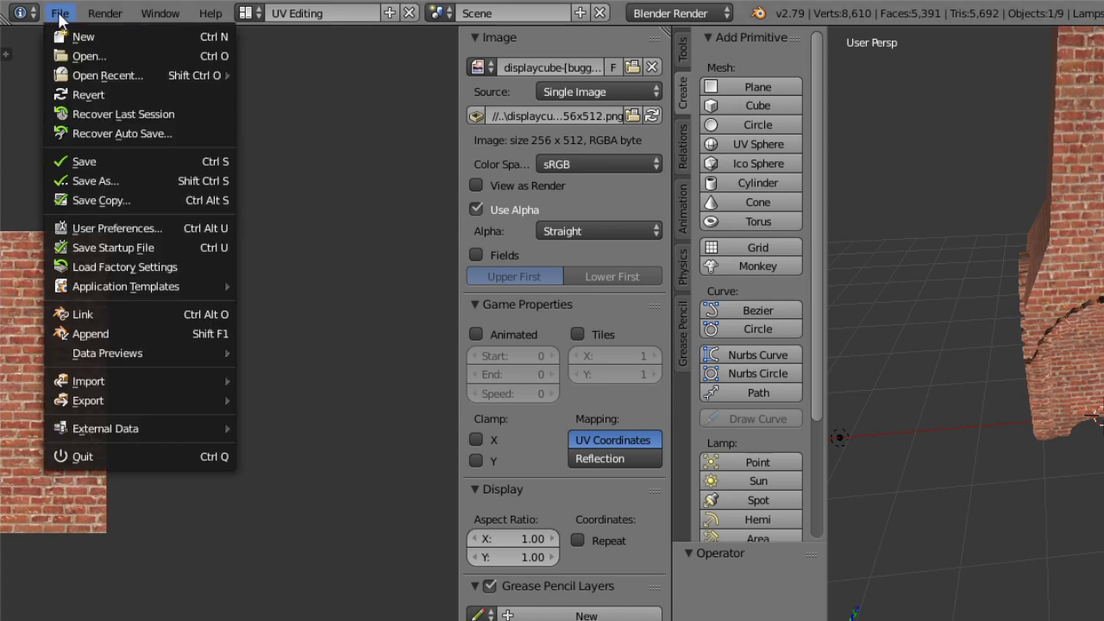
mouse_move(198, 385)
click(350, 491)
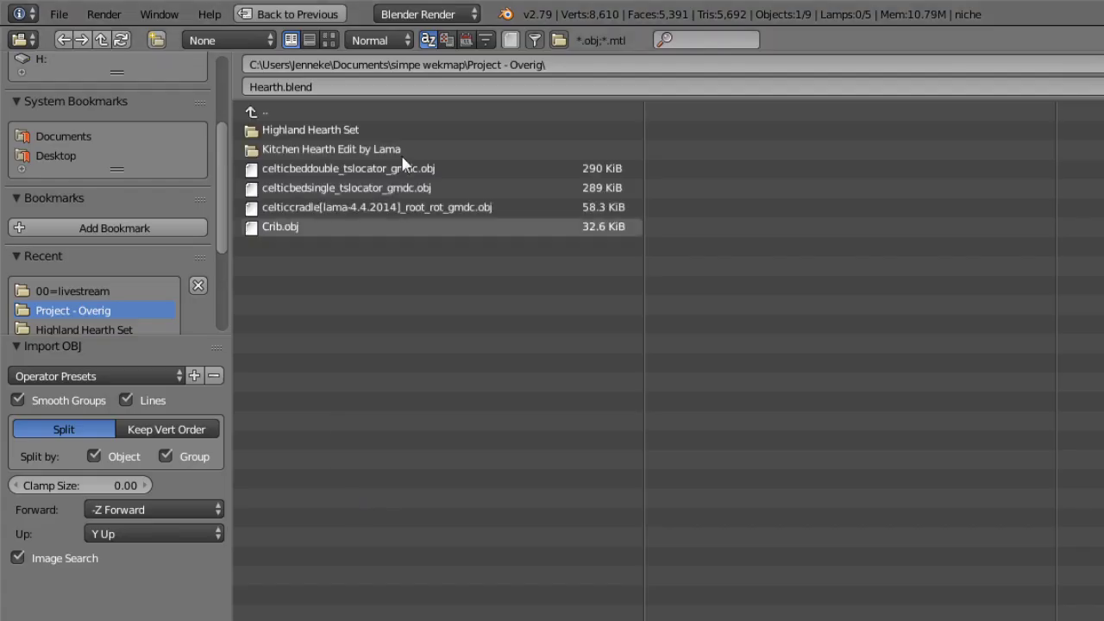
click(395, 141)
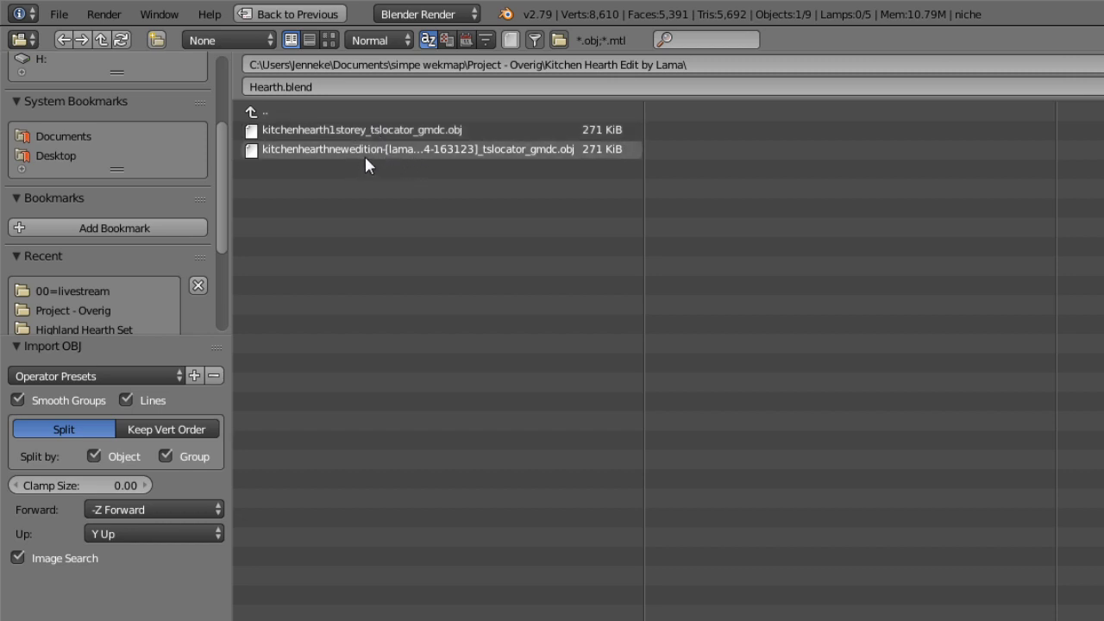
click(382, 129)
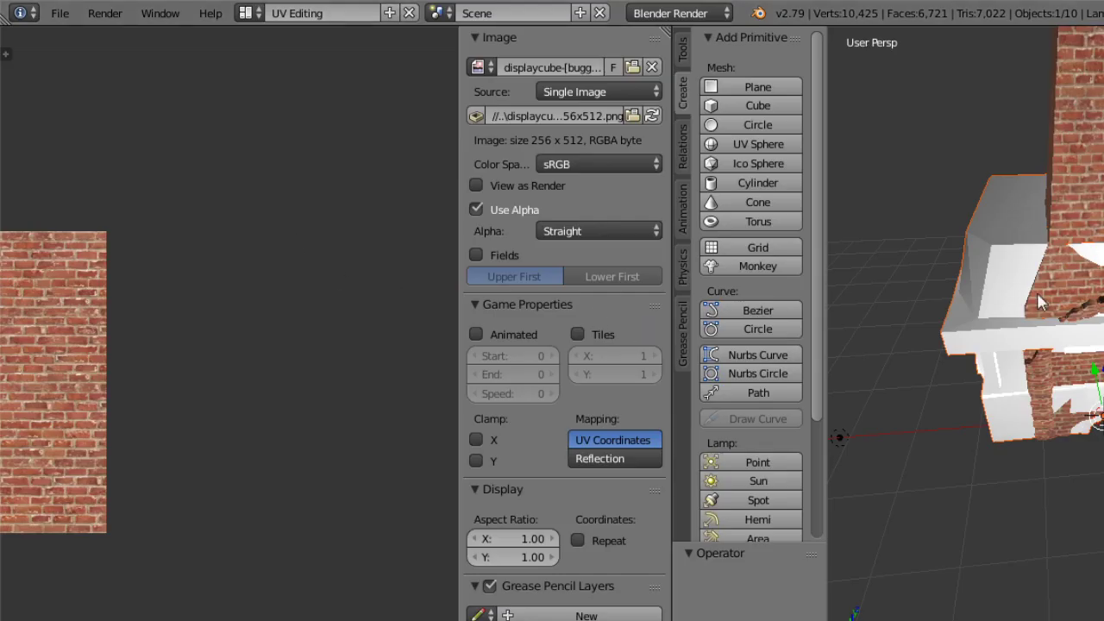
Change the screen layout from UV Editing to Default.
middle_drag(1037, 293, 979, 202)
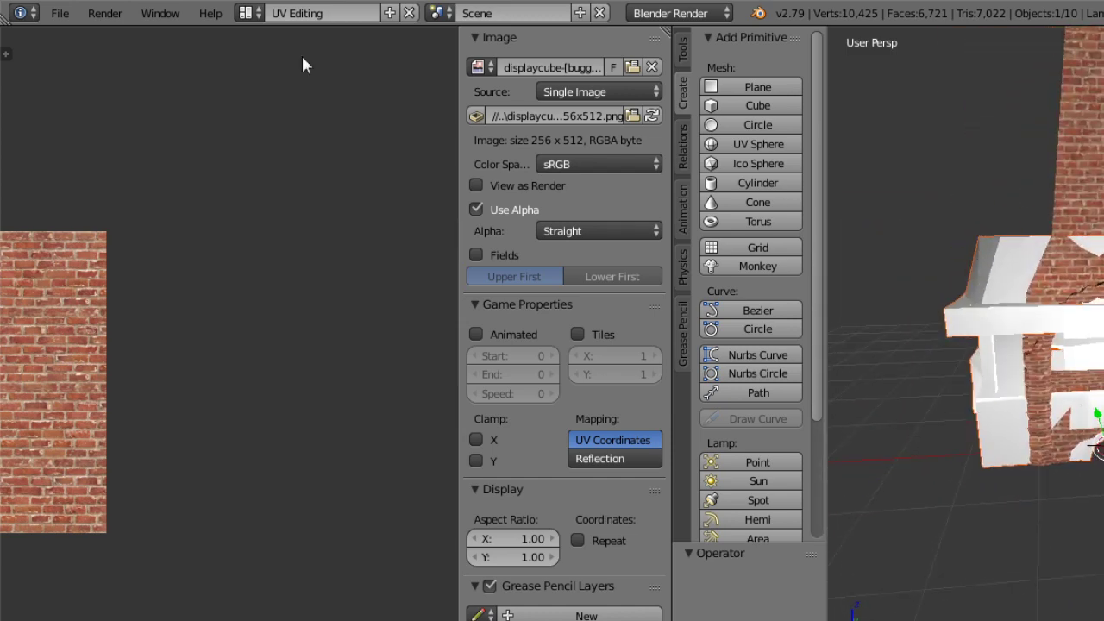
click(248, 13)
click(272, 93)
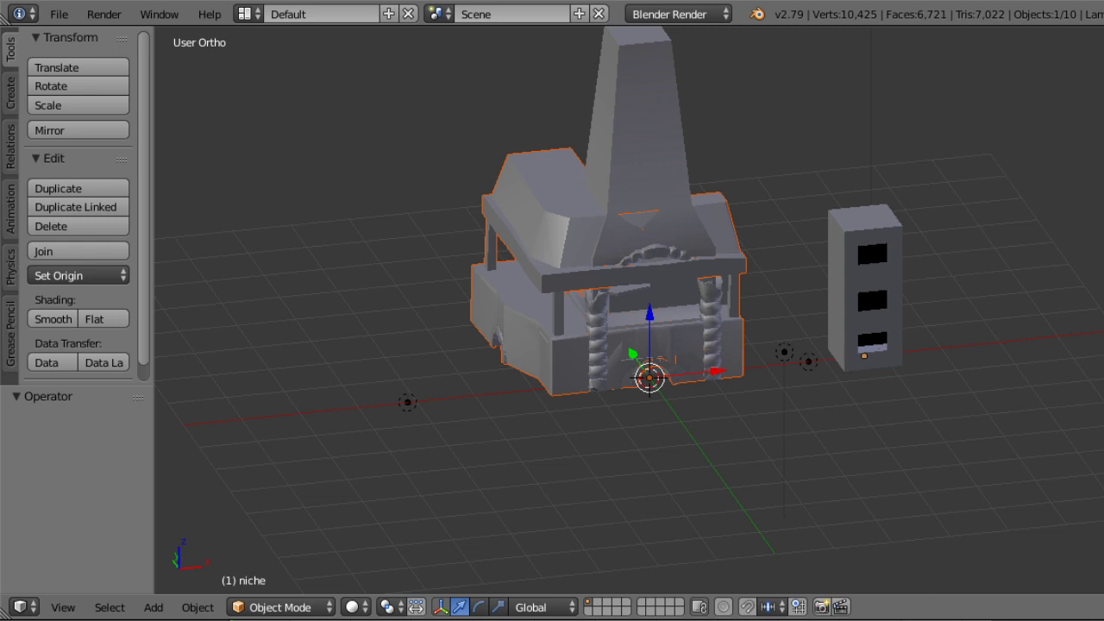
Switch the 3D view from orthographic to perspective and orbit around the imported hearth.
middle_drag(725, 417, 748, 420)
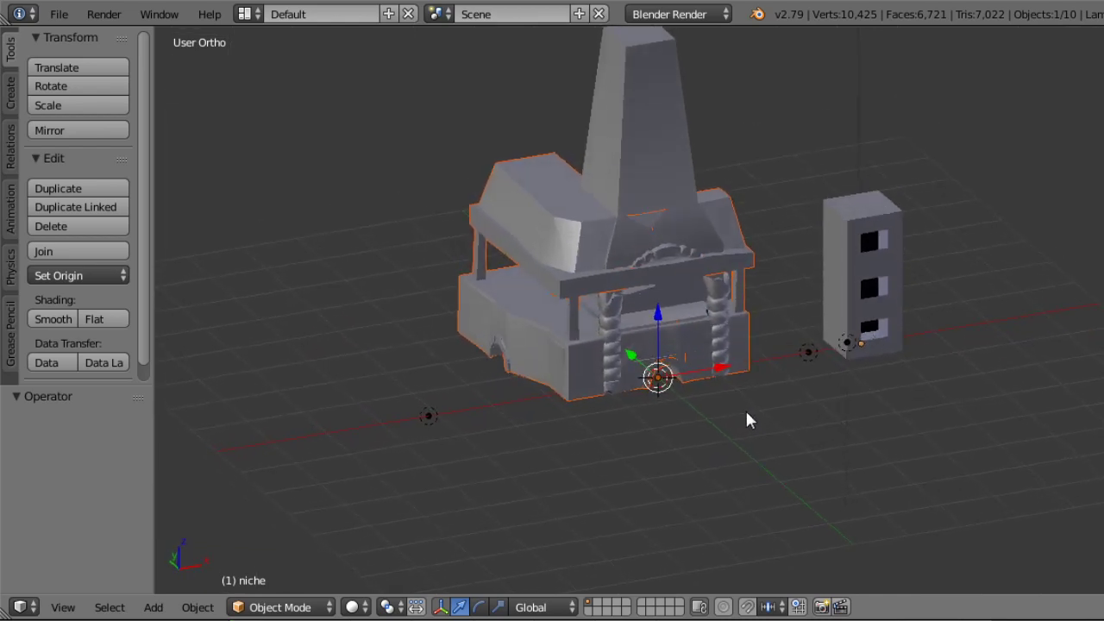
key(KP_5)
key(KP_5)
key(KP_5)
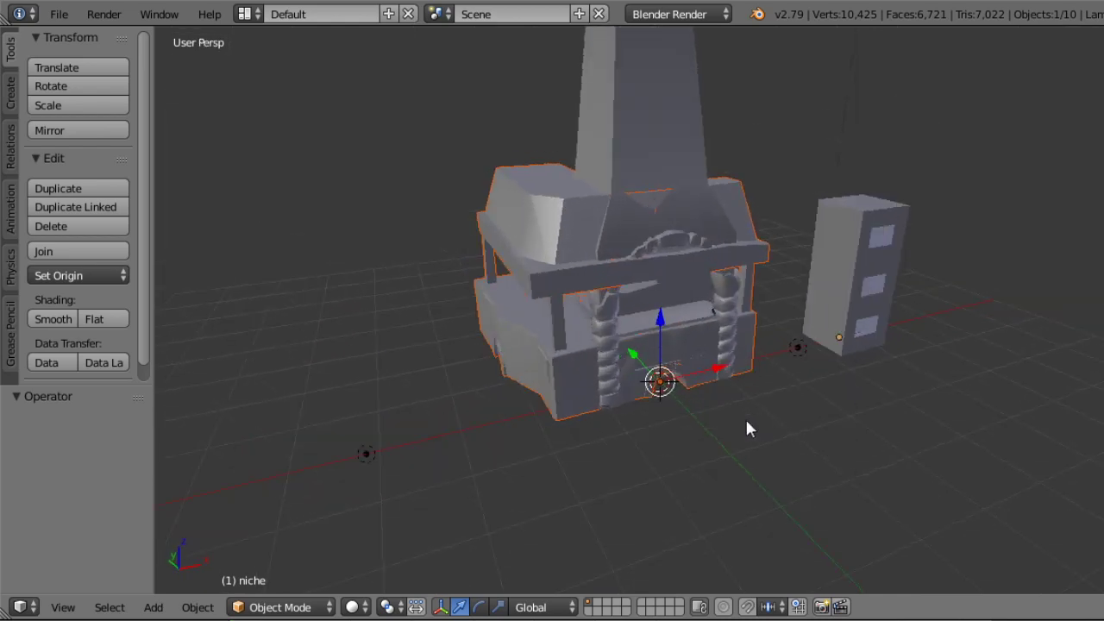
key(KP_5)
key(KP_5)
middle_drag(734, 407, 792, 423)
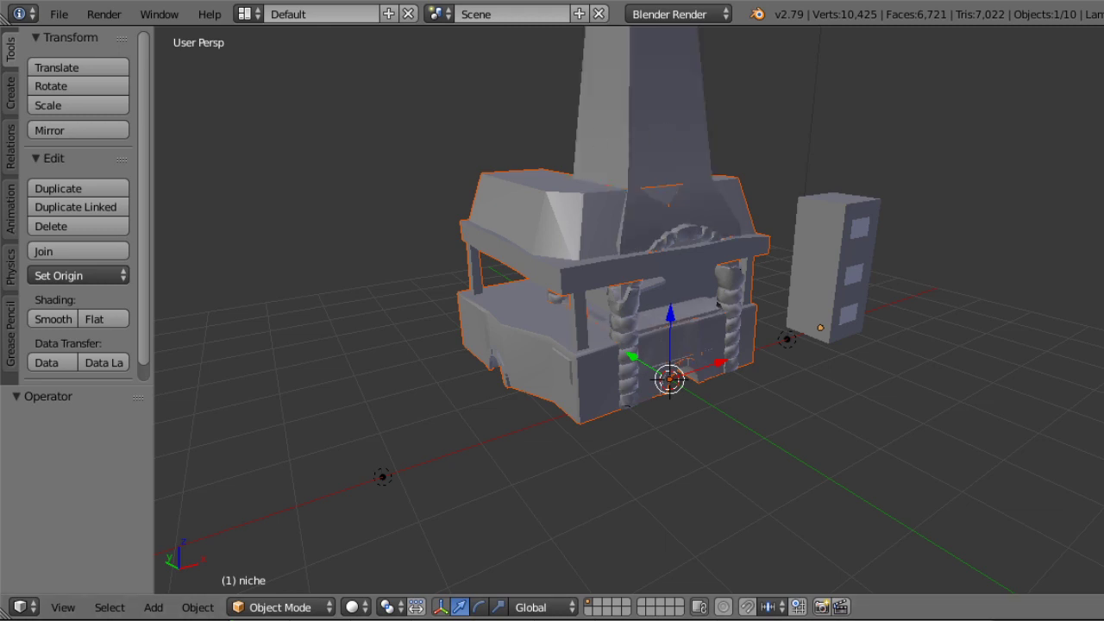
Hide the chimney and arch parts, select the main hearth body and set the viewport shading to Texture.
middle_drag(643, 268, 619, 326)
right_click(604, 328)
click(355, 608)
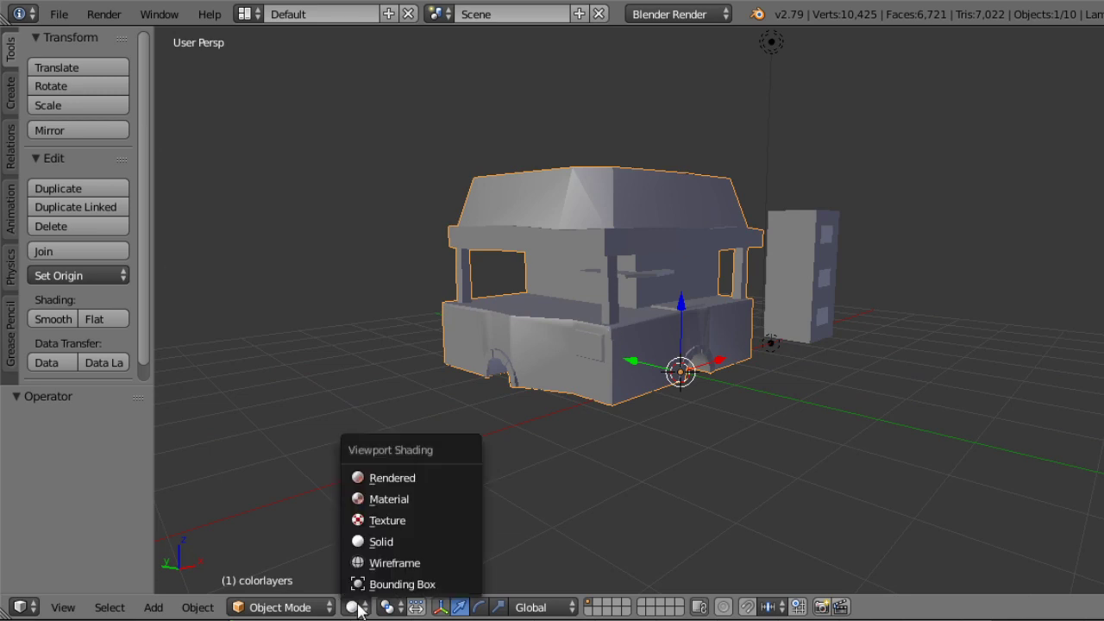
click(392, 518)
mouse_move(392, 518)
middle_down()
mouse_move(505, 443)
mouse_move(491, 480)
middle_up()
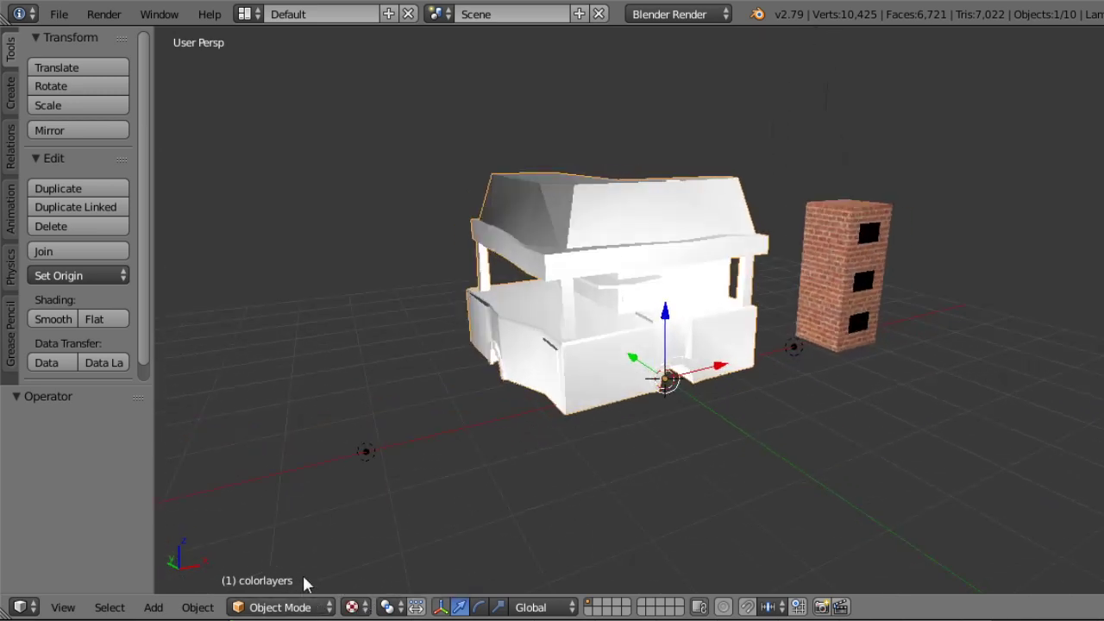
Change the screen layout to UV Editing and put the main hearth body into Edit Mode.
click(248, 14)
click(293, 174)
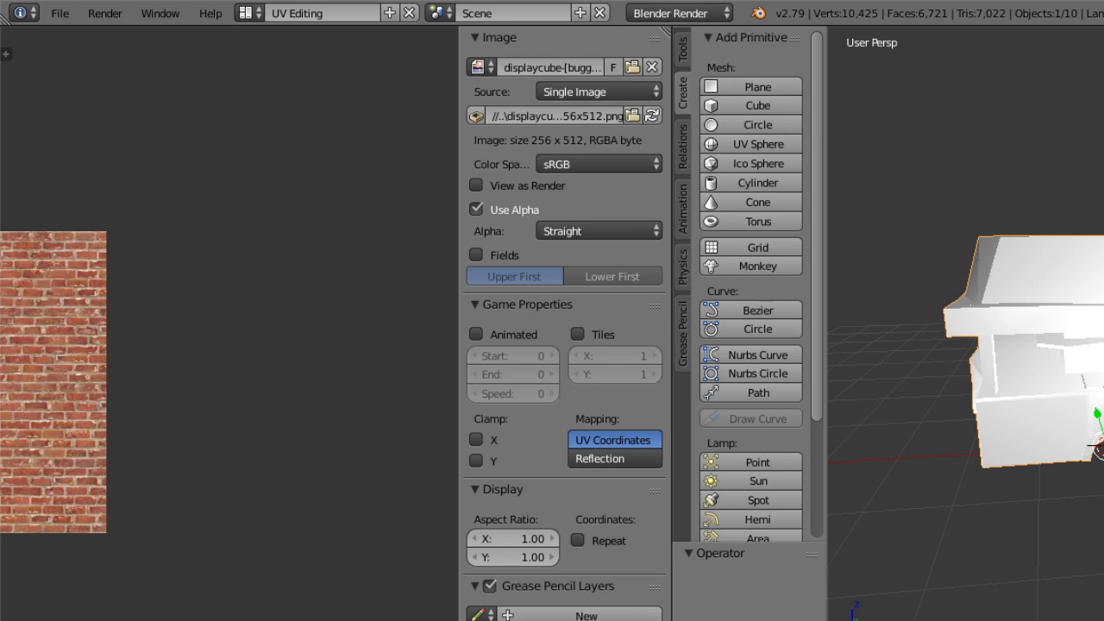
click(958, 620)
click(956, 619)
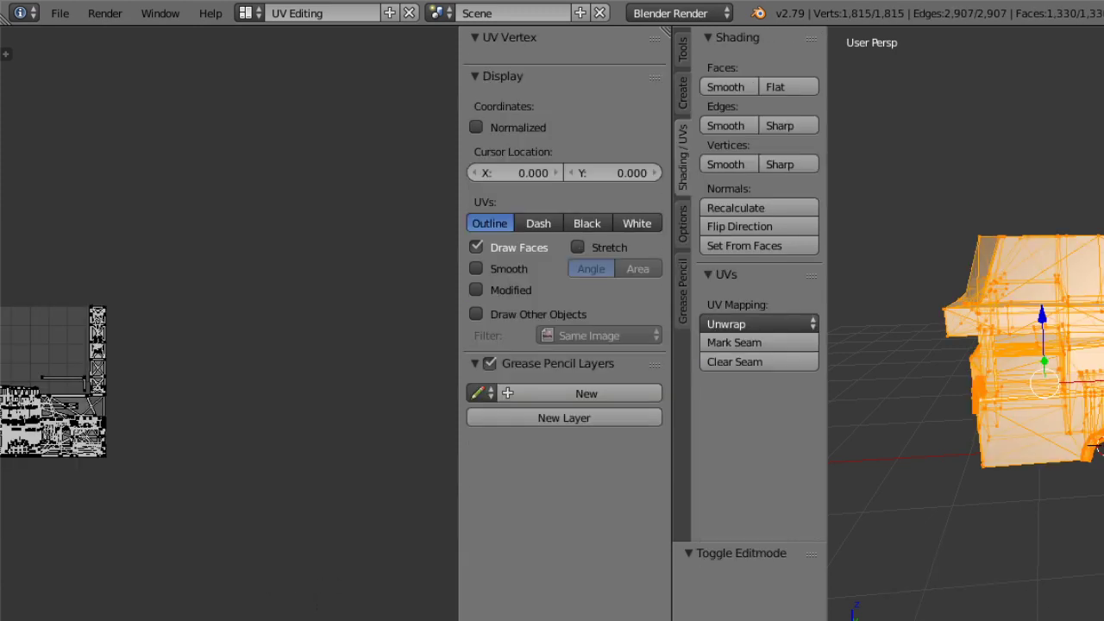
Assign the existing displaycube 256x512 brick image to the hearth body's UVs.
click(225, 618)
click(86, 535)
middle_drag(84, 538, 334, 496)
scroll(362, 333, up, 5)
middle_drag(347, 407, 226, 443)
click(225, 618)
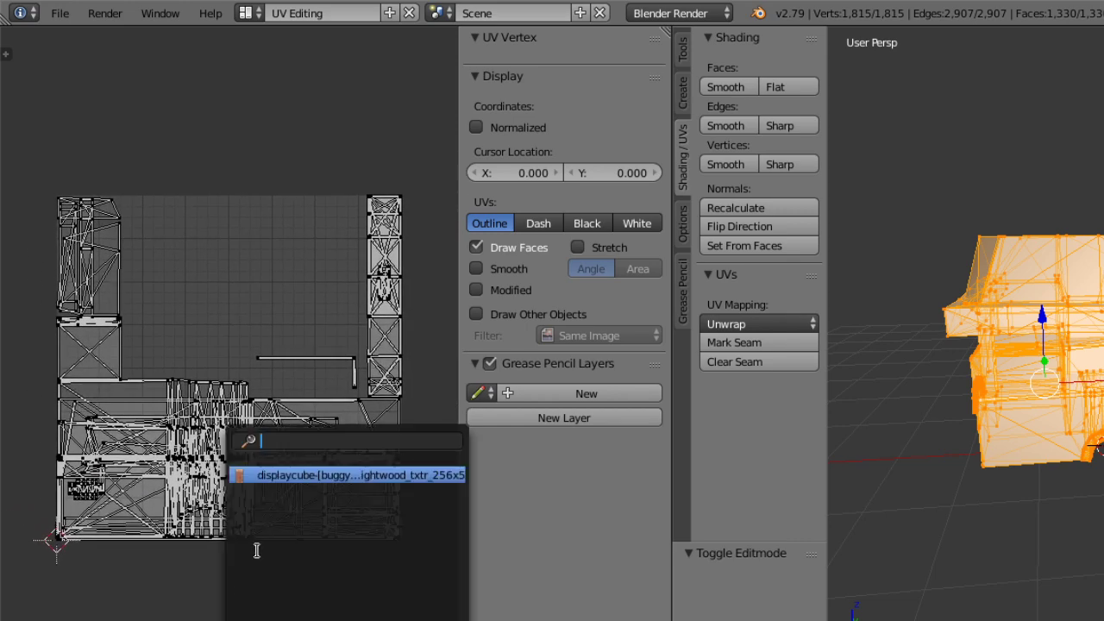
click(302, 475)
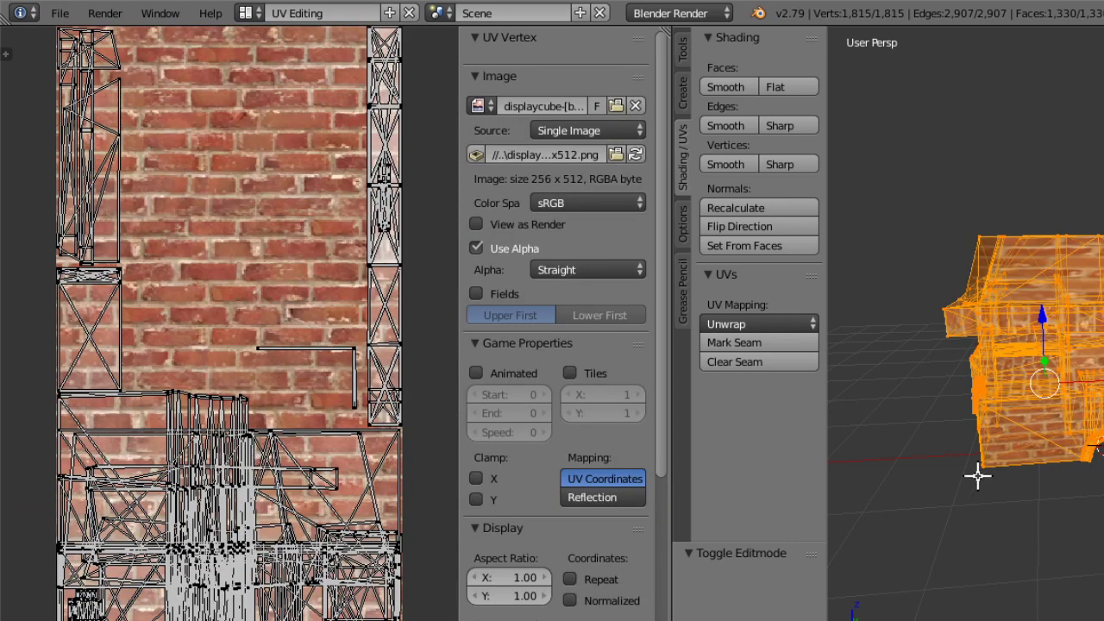
Return the hearth body to Object Mode and inspect the brick texture mapping from several angles.
click(949, 620)
click(949, 620)
middle_drag(964, 480, 998, 502)
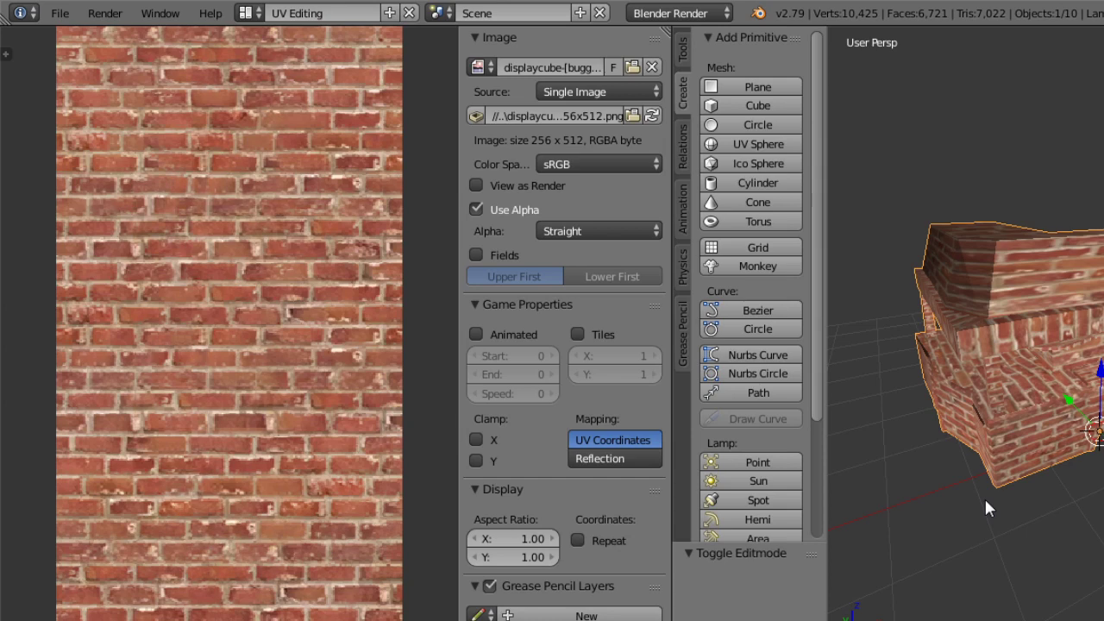
middle_drag(985, 496, 955, 480)
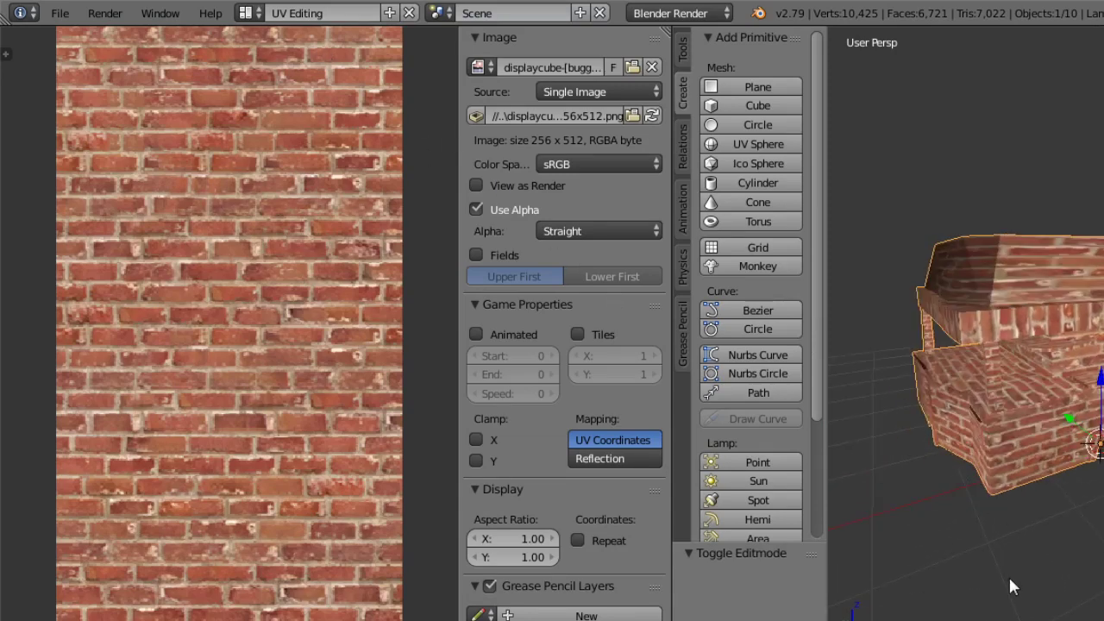
middle_drag(1011, 585, 992, 518)
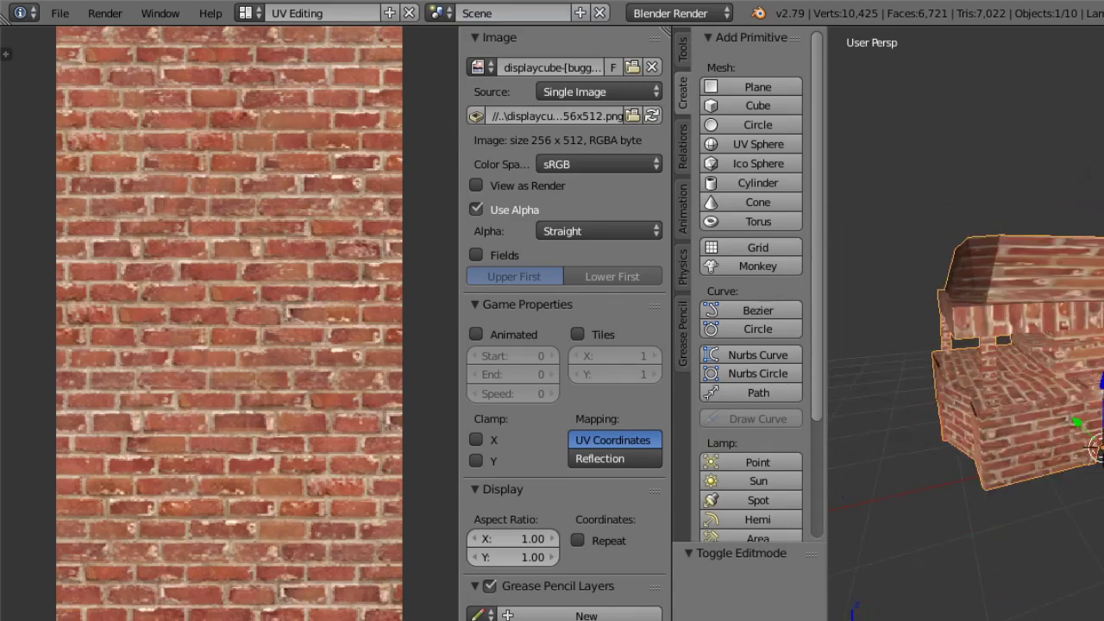
Import the kitchenhearthnewedition tslocator_gmdc.obj file as a Wavefront OBJ from the Kitchen Hearth Edit by Lama folder.
click(59, 4)
mouse_move(160, 384)
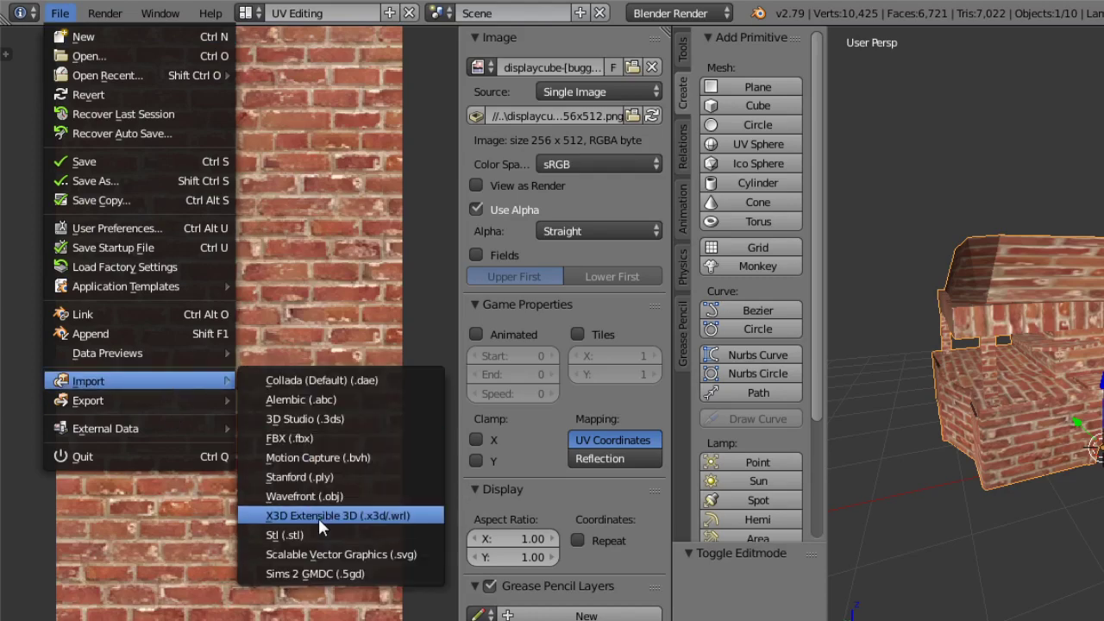
click(311, 497)
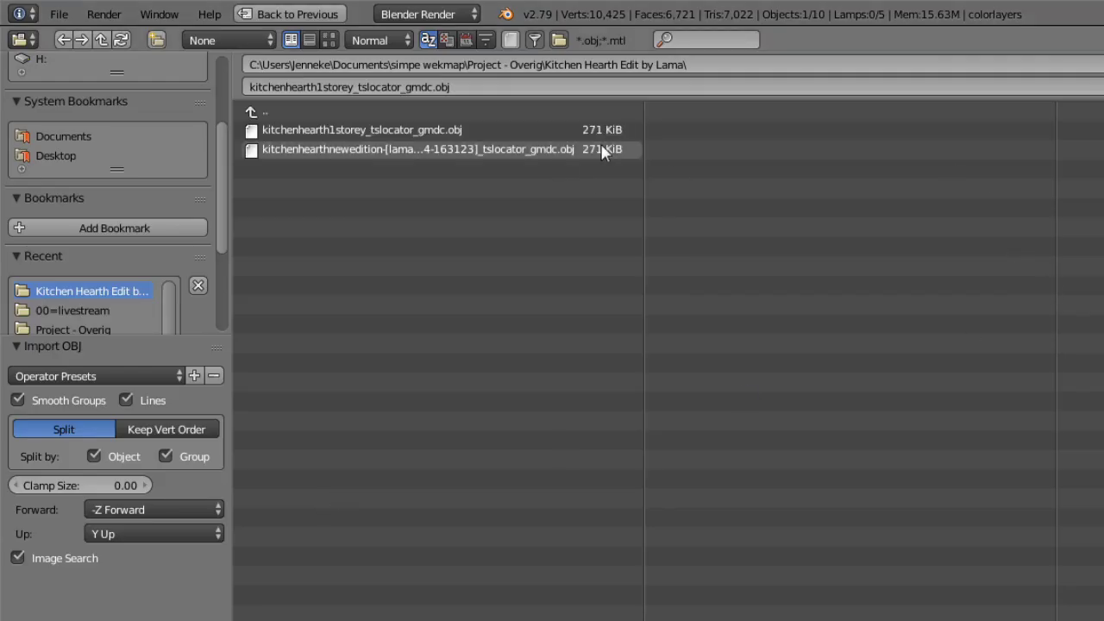
click(598, 151)
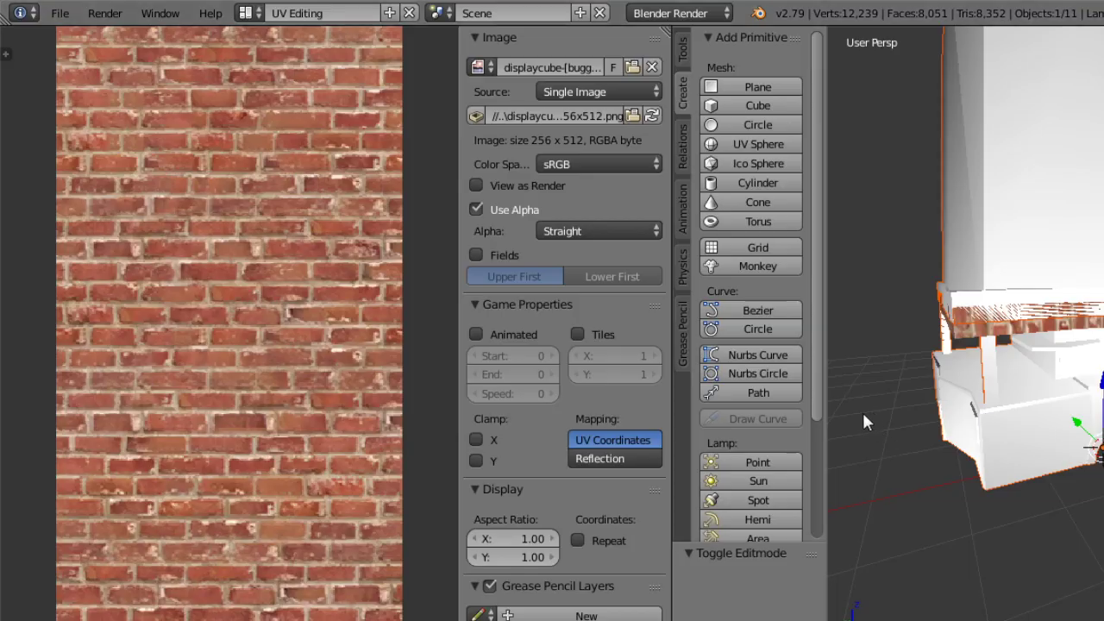
middle_drag(862, 411, 918, 398)
scroll(977, 261, down, 4)
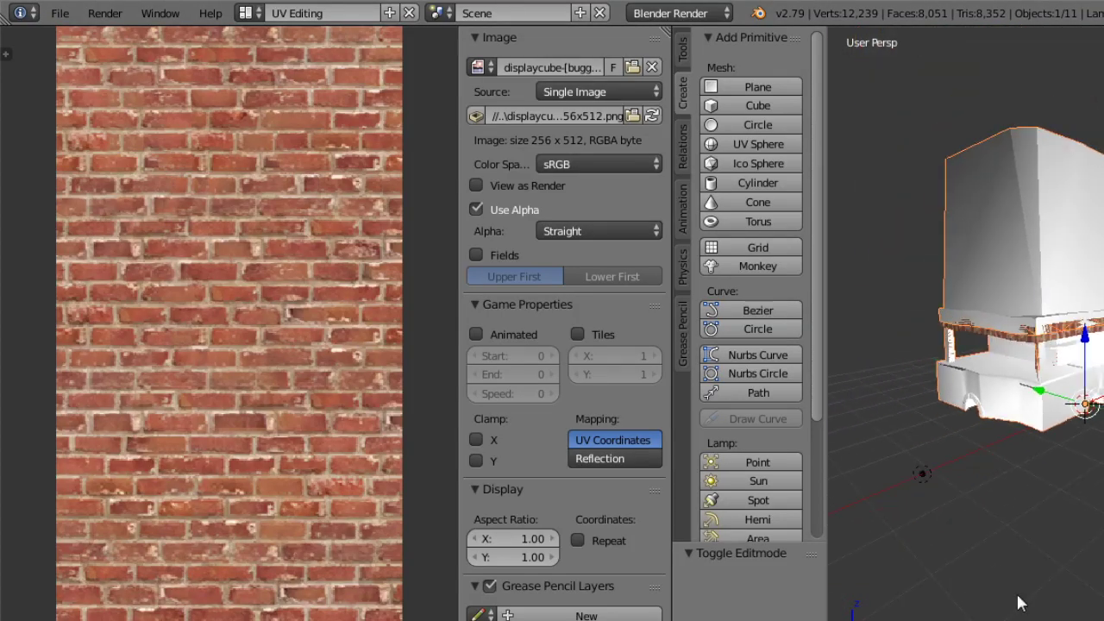
Select the newly imported tall hearth and enter Edit Mode to view its mesh and UVs from above.
click(1061, 620)
click(990, 620)
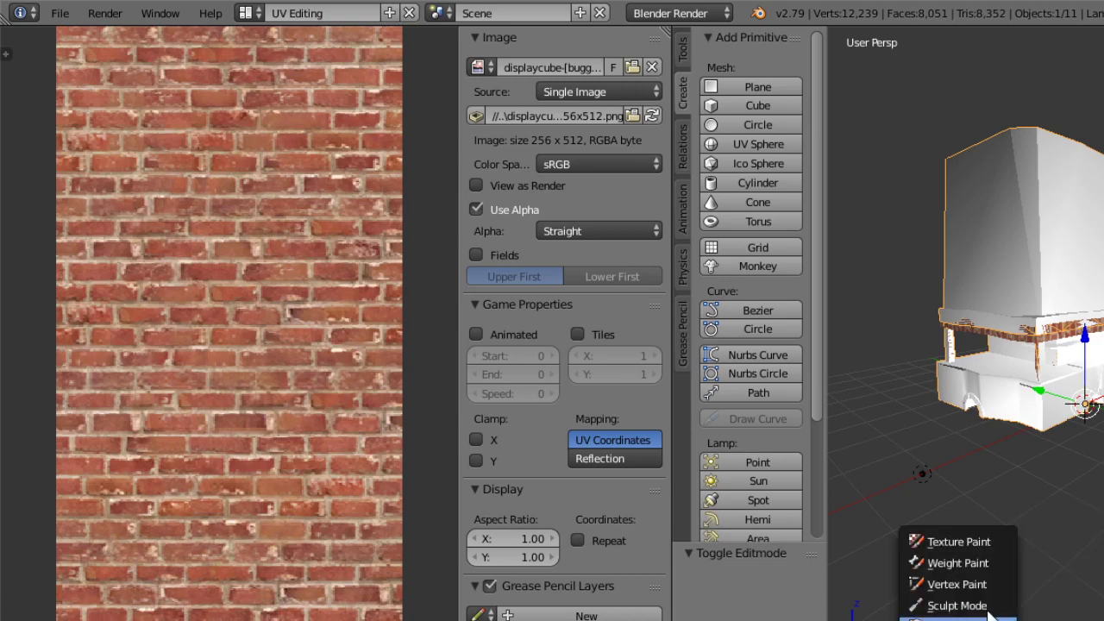
click(989, 611)
click(988, 620)
click(988, 620)
middle_drag(946, 475, 949, 550)
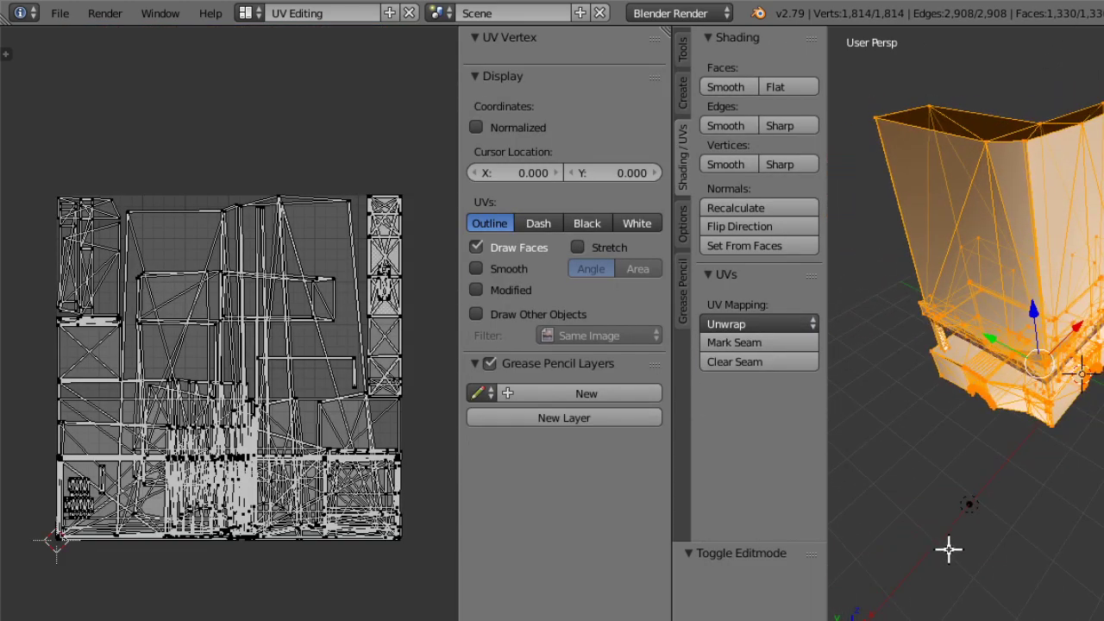
right_click(926, 113)
ctrl+click(1008, 67)
ctrl+drag(998, 67, 909, 119)
key(ctrl+z)
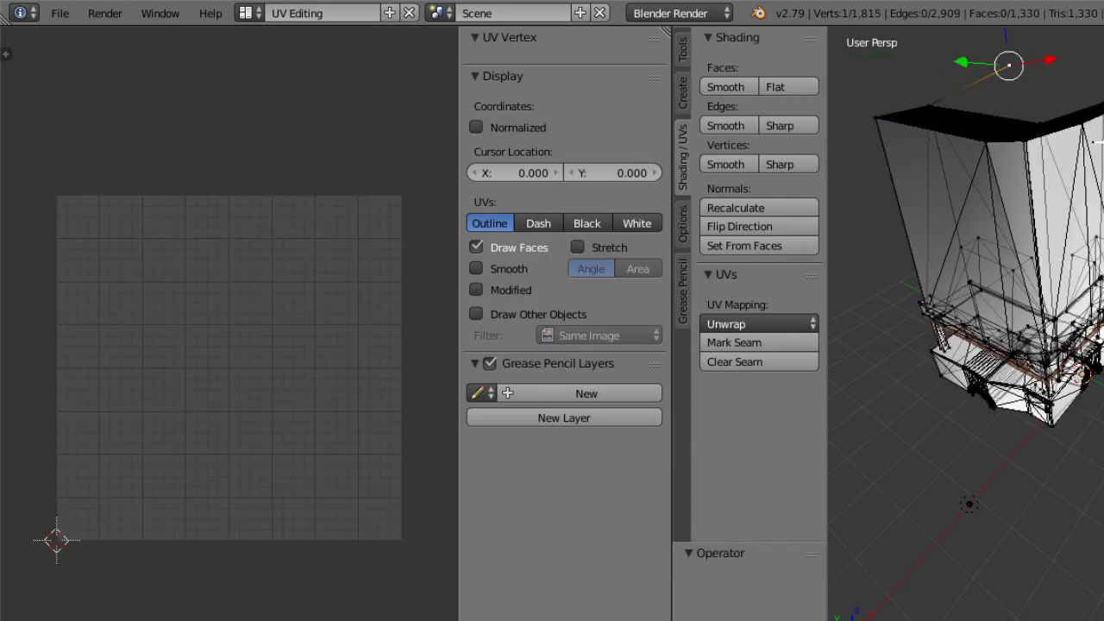
alt+right_click(945, 89)
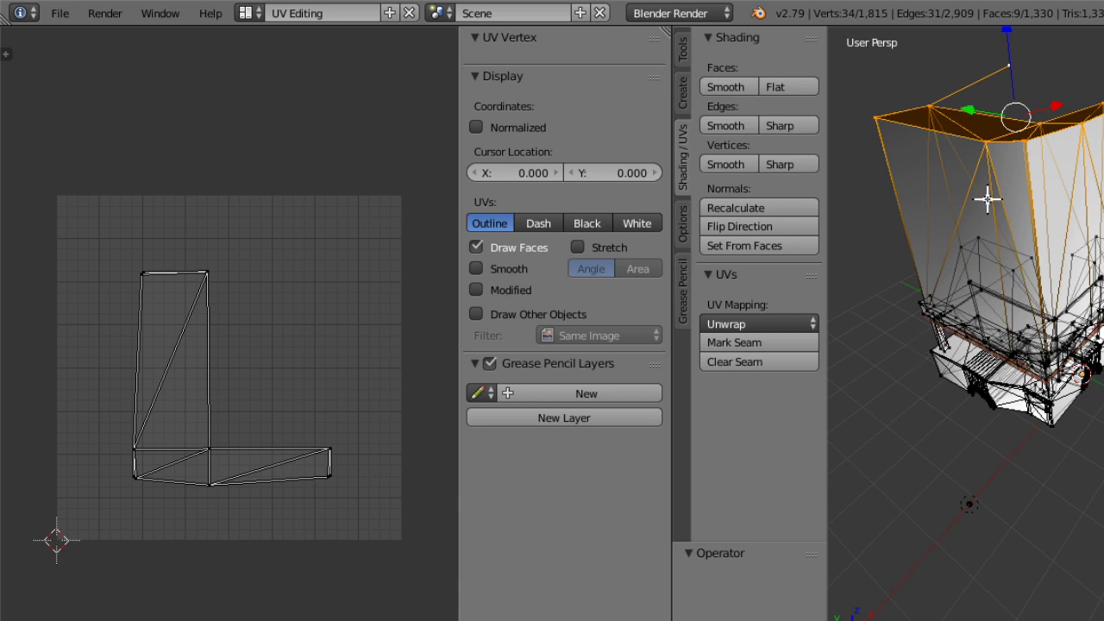
key(ctrl+z)
key(ctrl+z)
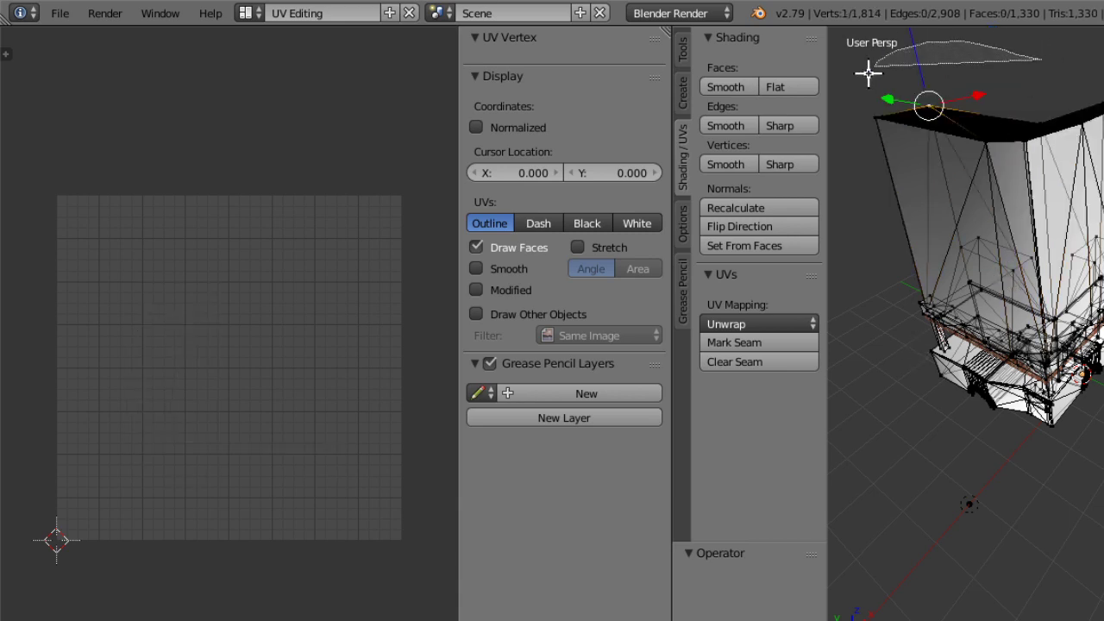
Lasso-select the tall chimney's top vertices, switch the viewport to wireframe and try to lower them vertically.
drag(868, 69, 1079, 181)
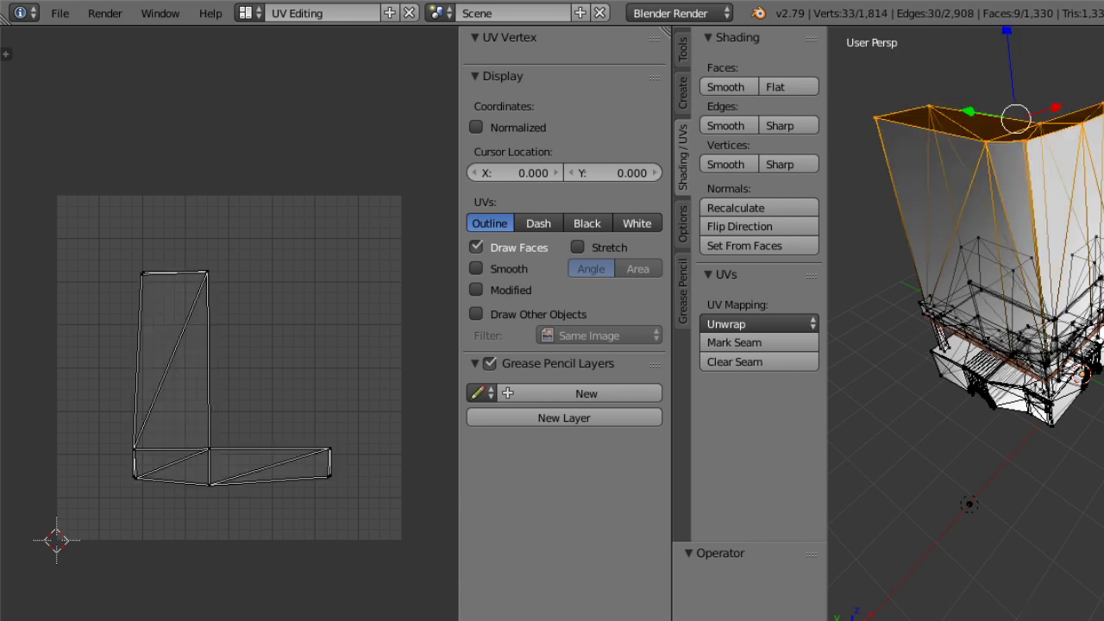
click(1018, 619)
click(1027, 618)
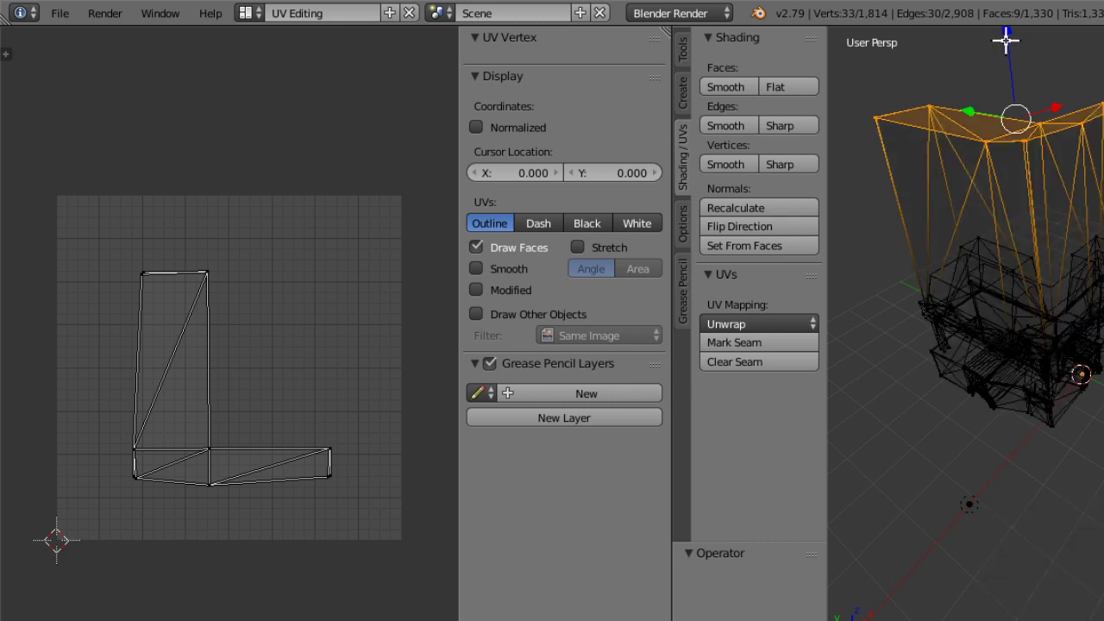
drag(1006, 37, 1030, 213)
scroll(1001, 284, up, 5)
middle_drag(973, 353, 1086, 307)
scroll(1087, 307, down, 3)
middle_drag(1057, 353, 1028, 399)
scroll(949, 211, up, 2)
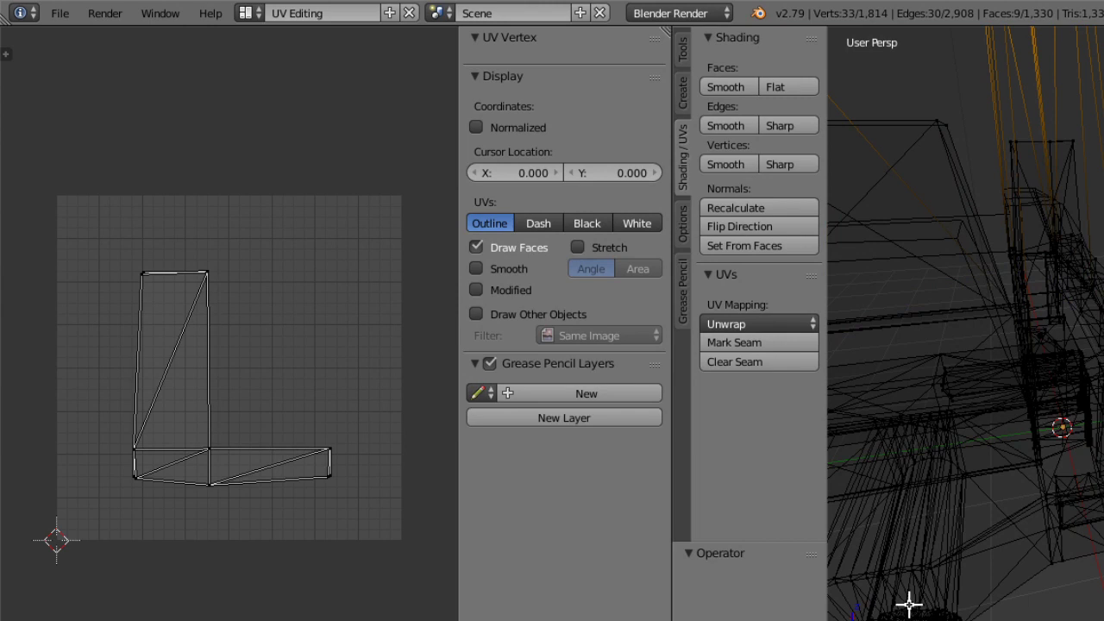
Change the screen layout to Default and return the tall hearth to Object Mode.
click(249, 12)
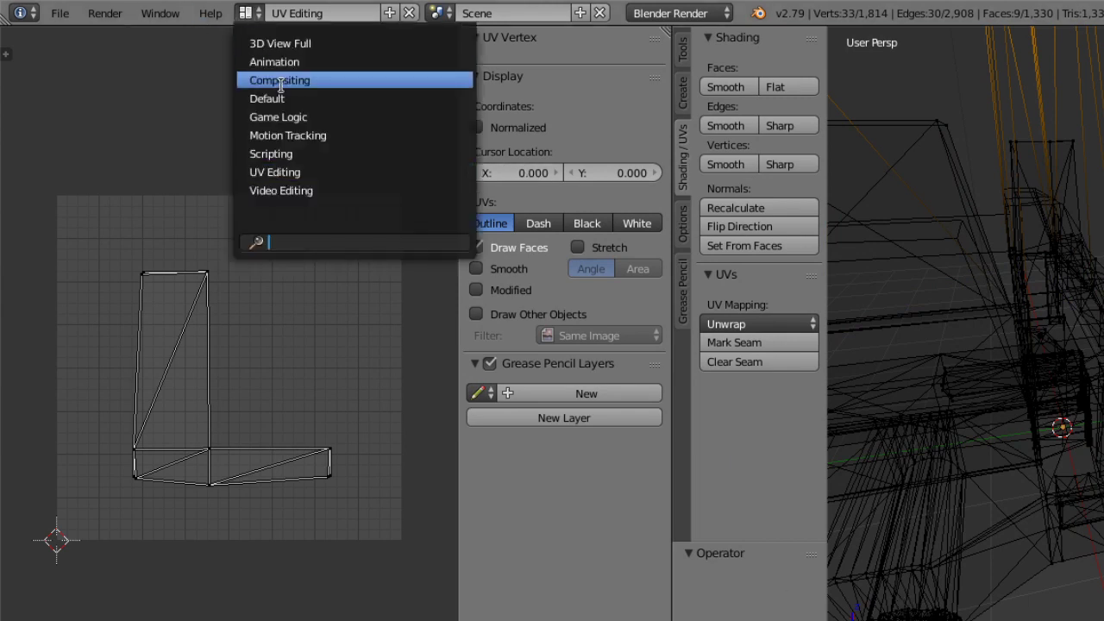
click(275, 98)
middle_drag(1094, 136, 725, 257)
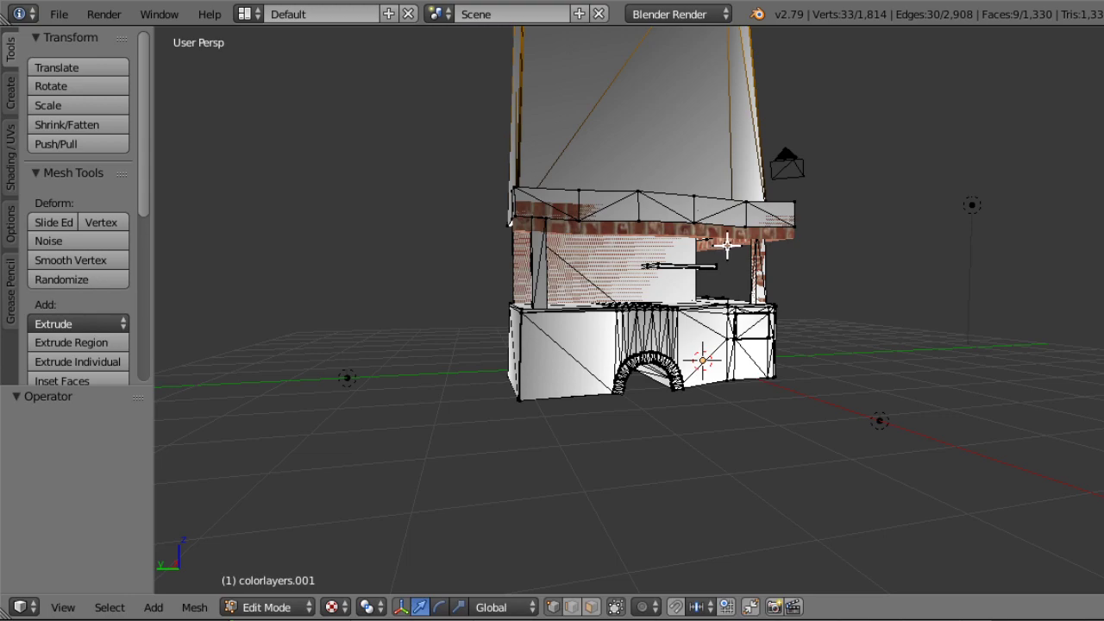
middle_drag(717, 276, 574, 333)
click(267, 608)
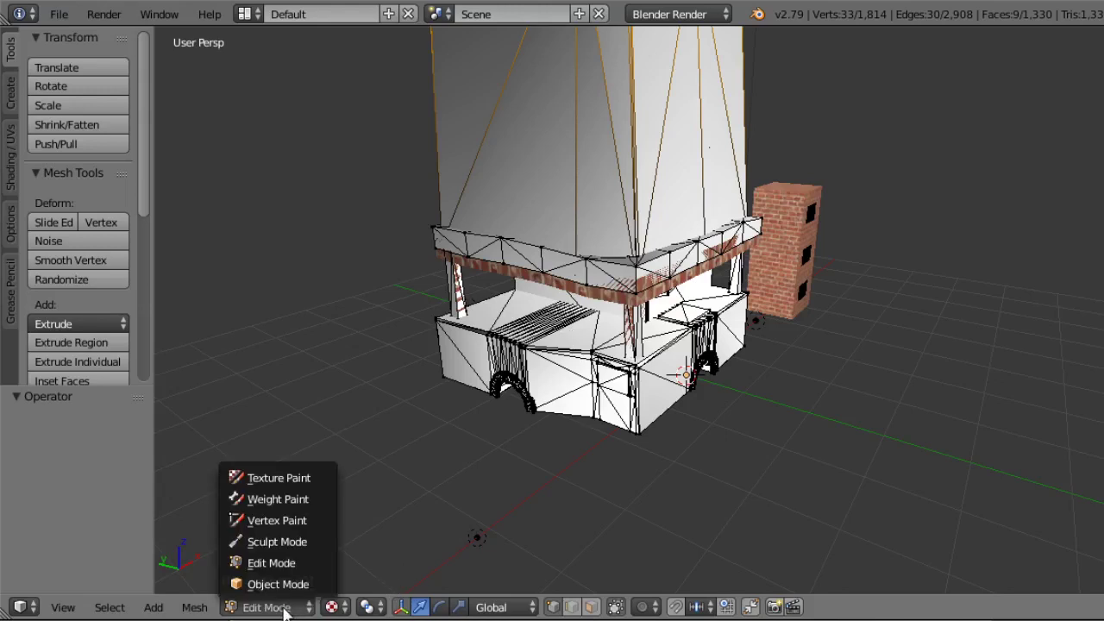
click(268, 581)
middle_drag(327, 513, 448, 399)
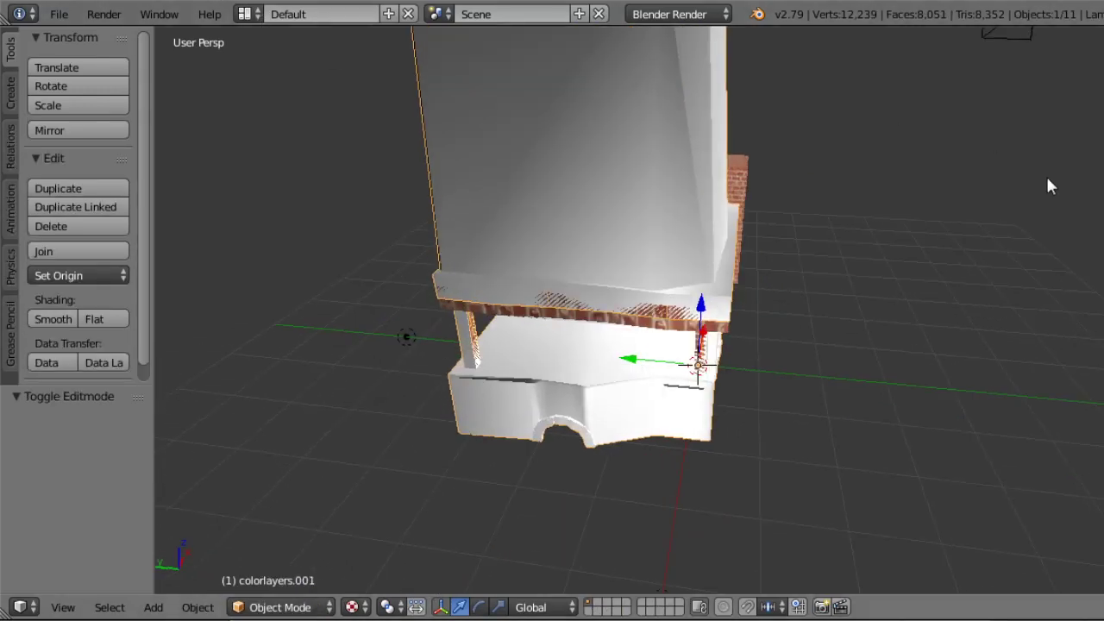
Hide the tall hearth and put the brick-textured hearth body into Edit Mode.
key(a)
middle_drag(751, 356, 565, 325)
right_click(598, 340)
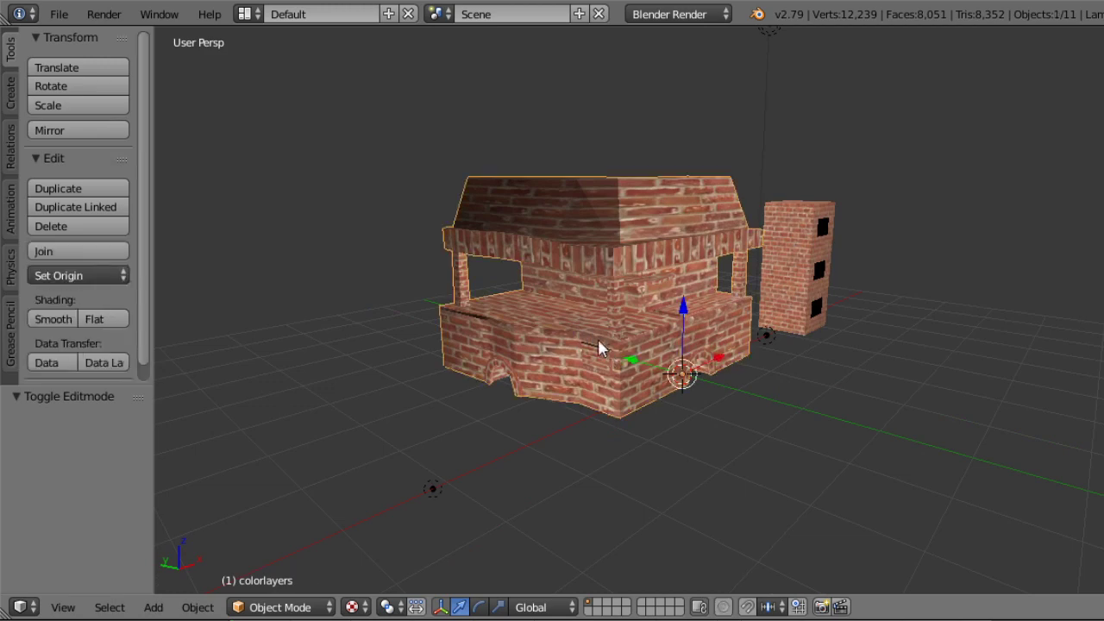
click(317, 607)
click(320, 566)
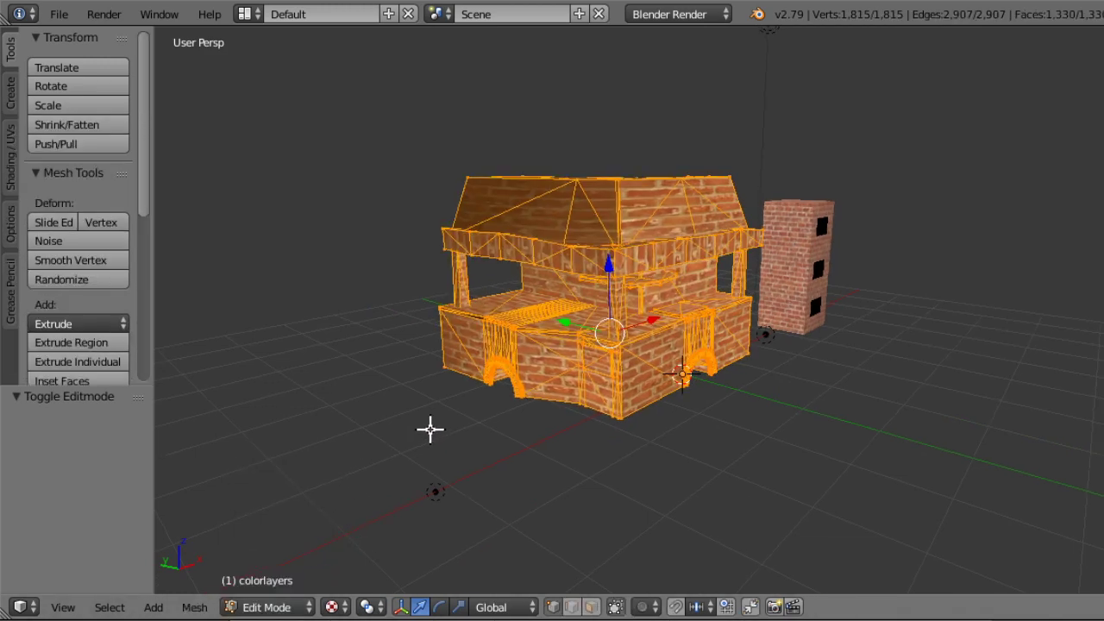
middle_drag(431, 429, 550, 419)
scroll(549, 418, up, 2)
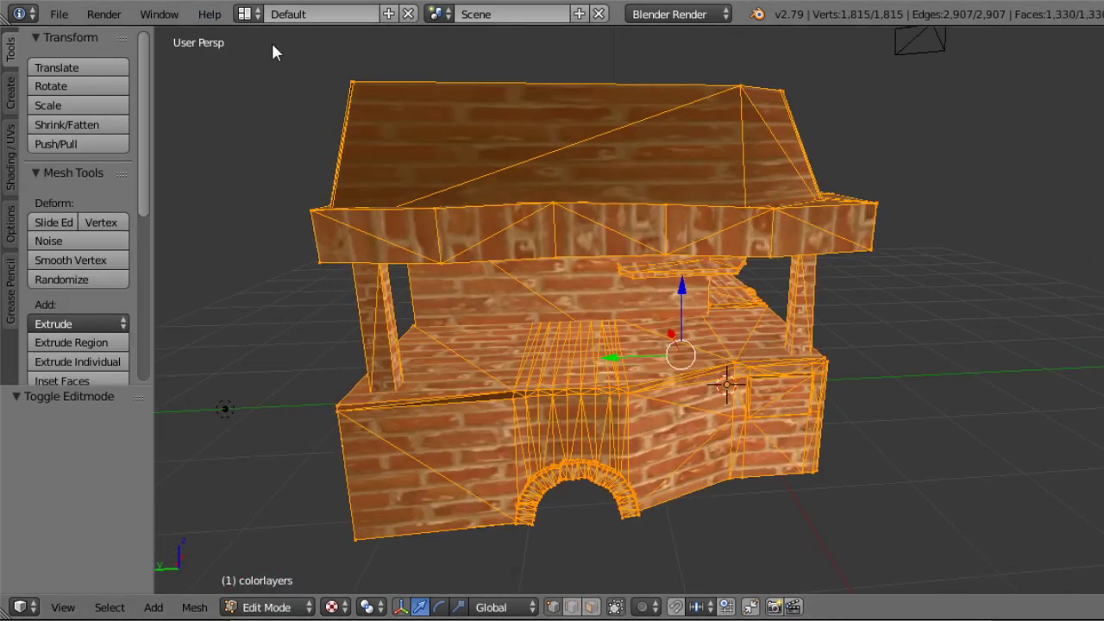
Change the screen layout to UV Editing and bring the whole wireframe hearth body into view.
click(247, 14)
click(311, 173)
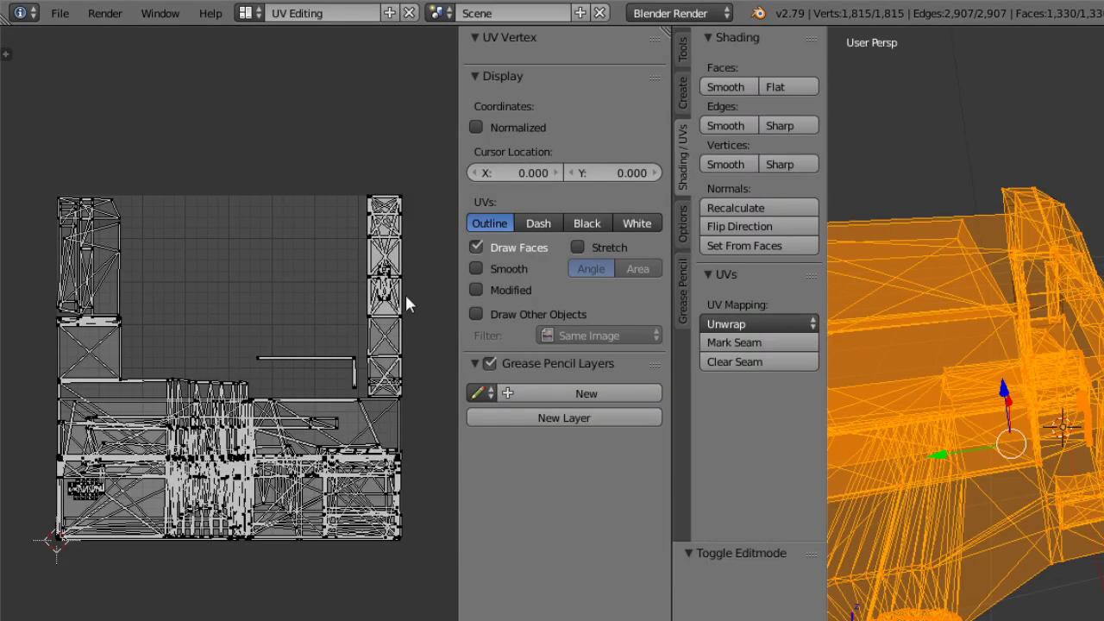
middle_drag(355, 368, 302, 353)
middle_drag(1074, 474, 957, 473)
Select the top faces of the L-shaped hearth body by picking shortest vertex paths around its upper edge.
right_click(942, 311)
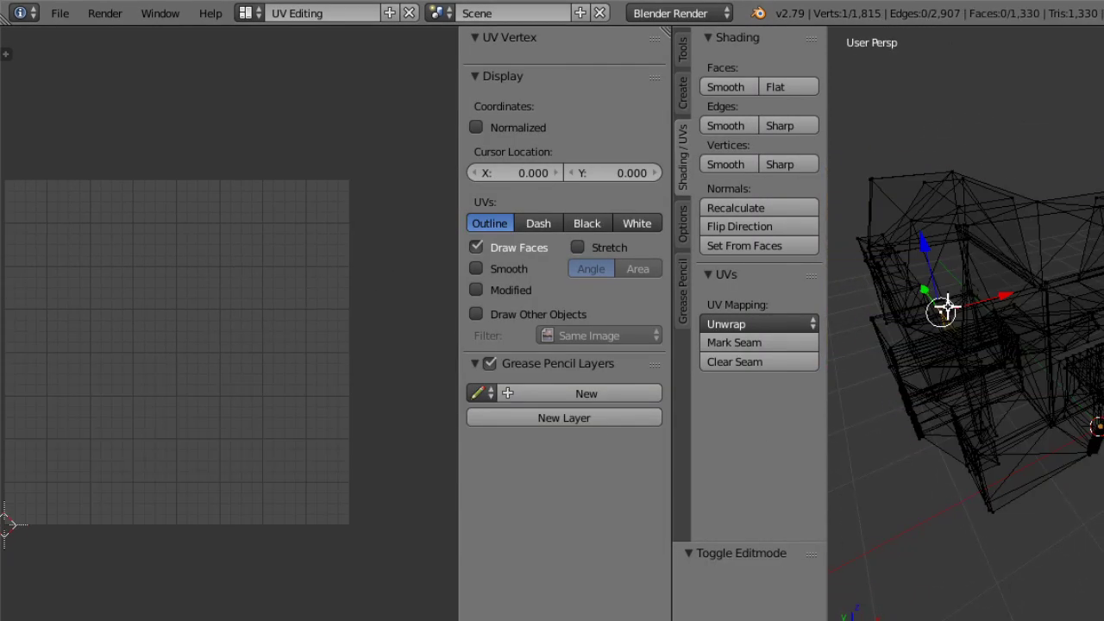
ctrl+right_click(877, 168)
mouse_move(910, 77)
ctrl+mouse_down()
mouse_move(838, 119)
mouse_move(879, 176)
mouse_move(894, 164)
mouse_move(970, 160)
ctrl+mouse_up()
mouse_move(1048, 197)
middle_down()
mouse_move(1085, 230)
mouse_move(1078, 219)
middle_up()
mouse_move(1028, 181)
ctrl+mouse_down()
mouse_move(1007, 212)
mouse_move(1028, 216)
ctrl+mouse_up()
middle_drag(1028, 217, 1050, 246)
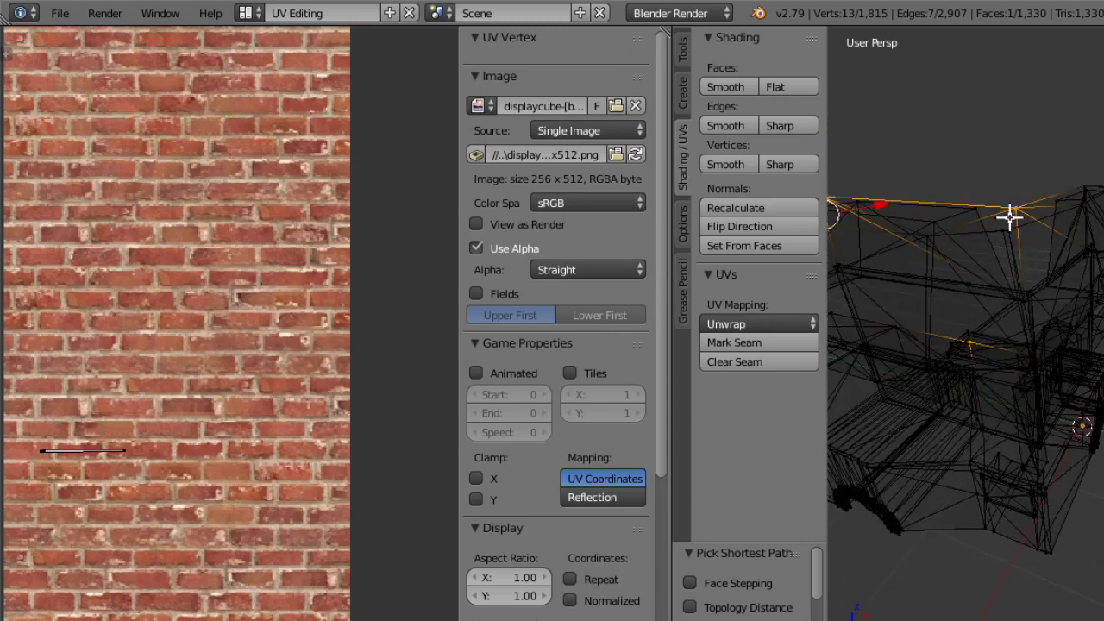
ctrl+drag(1010, 218, 1018, 242)
ctrl+drag(932, 236, 934, 236)
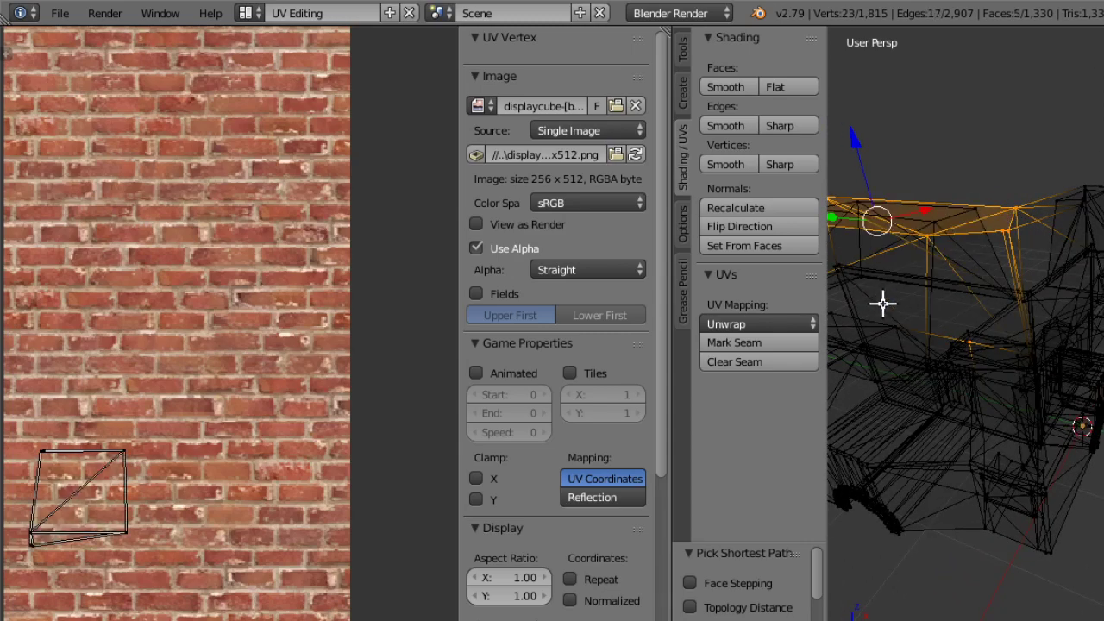
middle_drag(883, 302, 1018, 284)
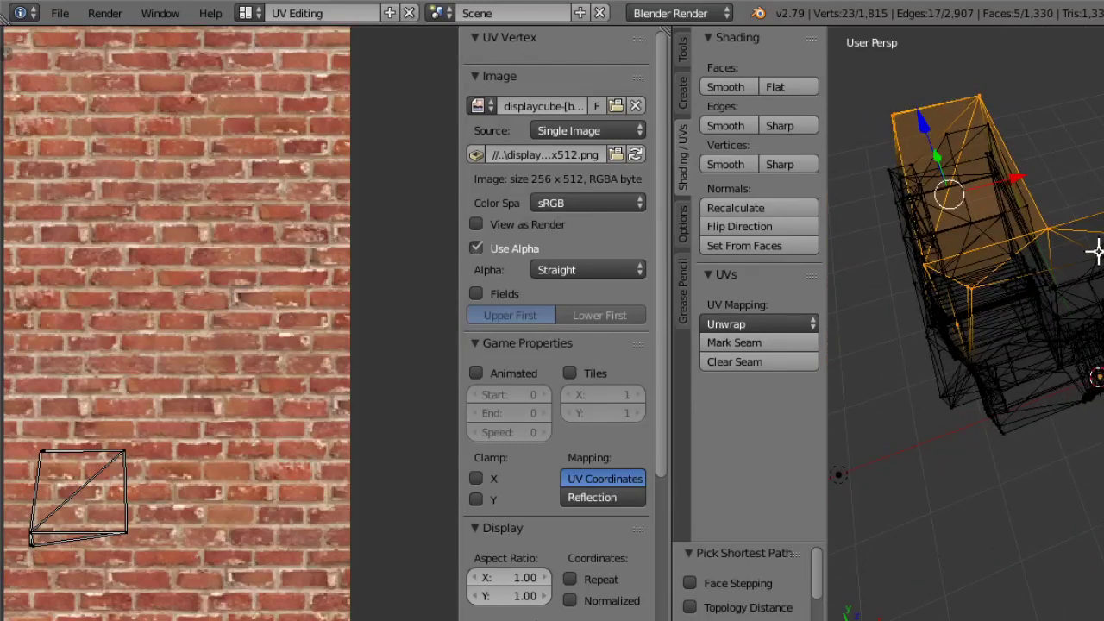
mouse_move(1097, 251)
ctrl+mouse_down()
mouse_move(1103, 269)
mouse_move(1103, 241)
ctrl+mouse_up()
middle_drag(1043, 374, 1094, 265)
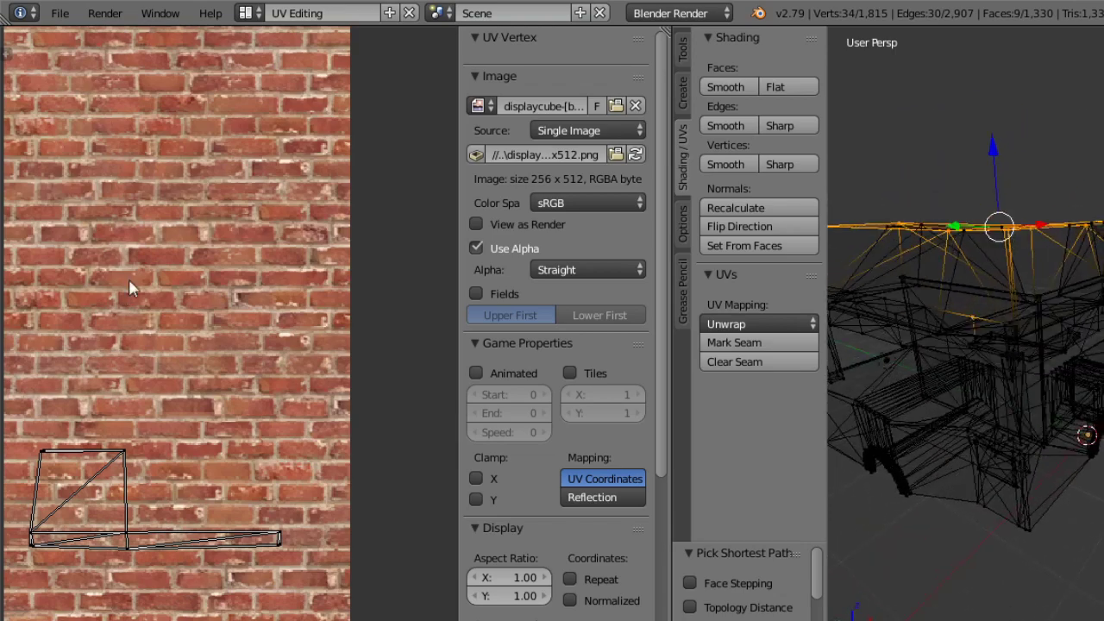
Set the 3D viewport to Texture shading and examine how the selected top faces are mapped onto the brick image.
mouse_move(175, 312)
ctrl+middle_down()
mouse_move(209, 364)
mouse_move(181, 321)
ctrl+middle_up()
click(1027, 618)
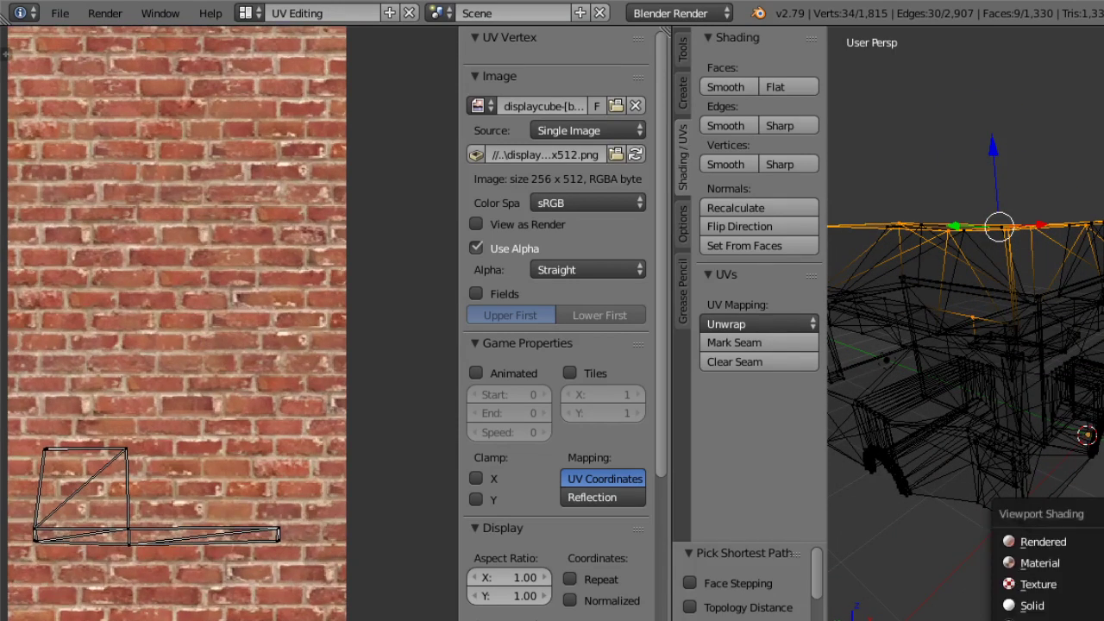
click(1022, 584)
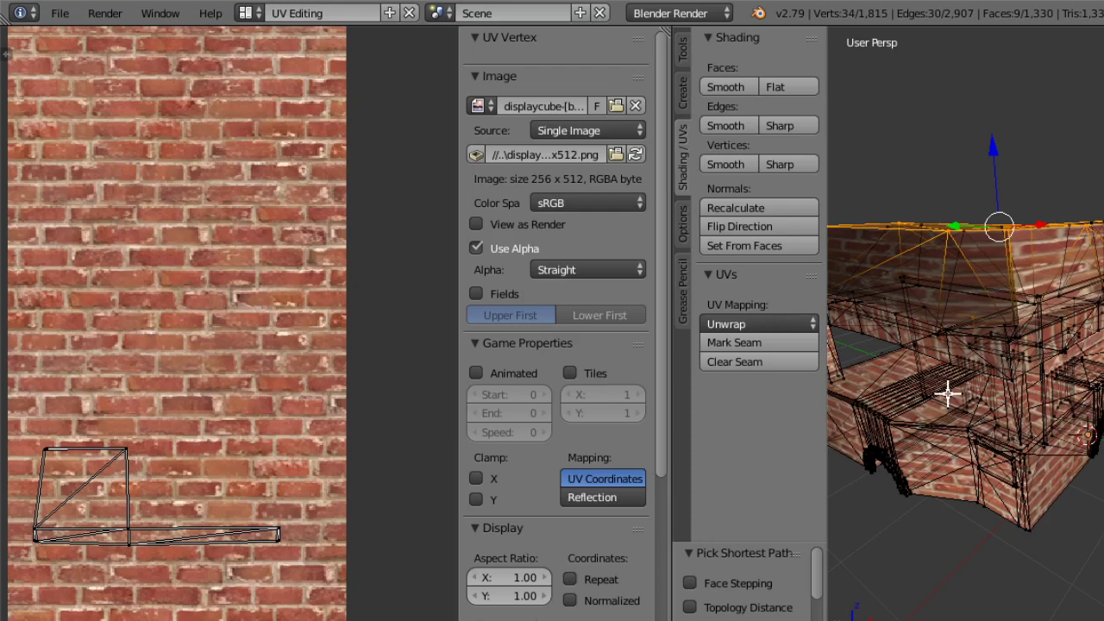
middle_drag(948, 394, 1025, 526)
ctrl+middle_drag(188, 431, 150, 433)
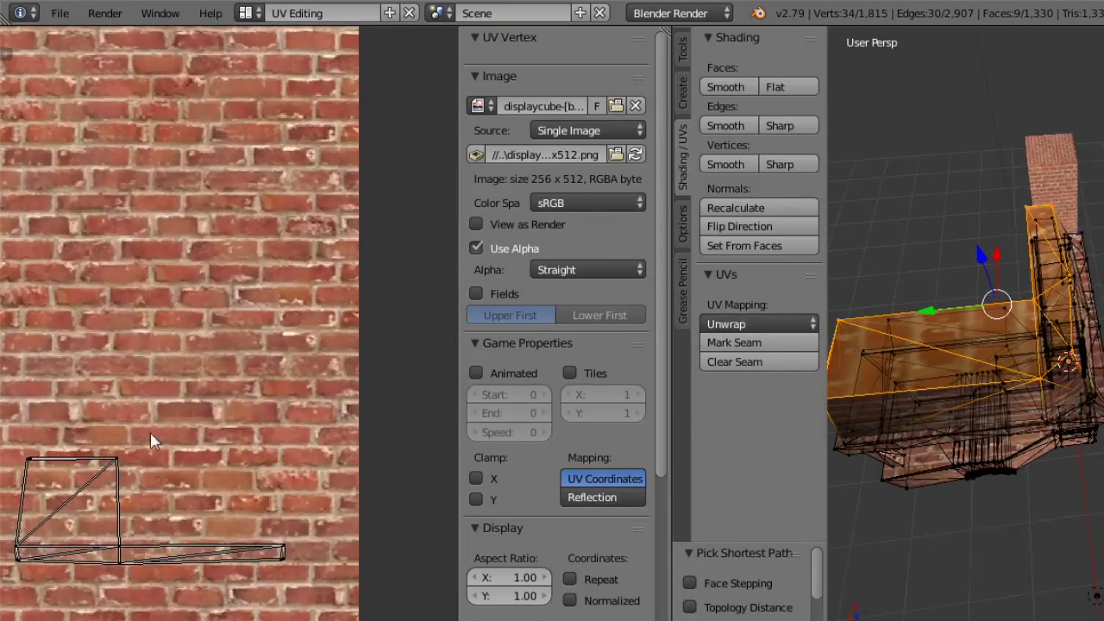
middle_drag(79, 494, 241, 370)
middle_drag(1094, 414, 870, 484)
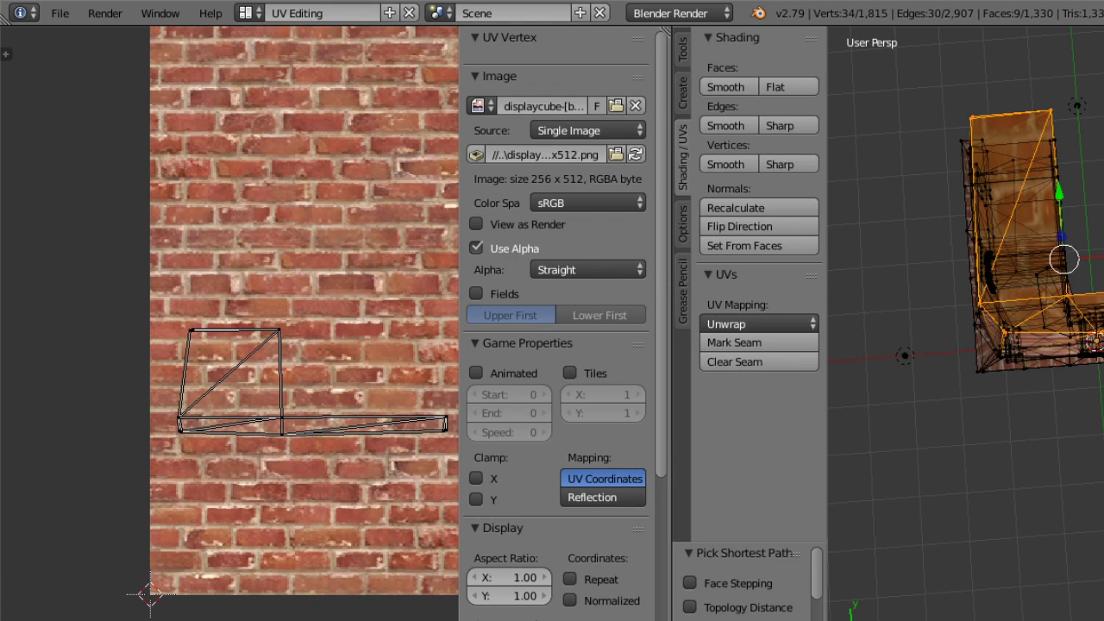
middle_drag(257, 383, 174, 382)
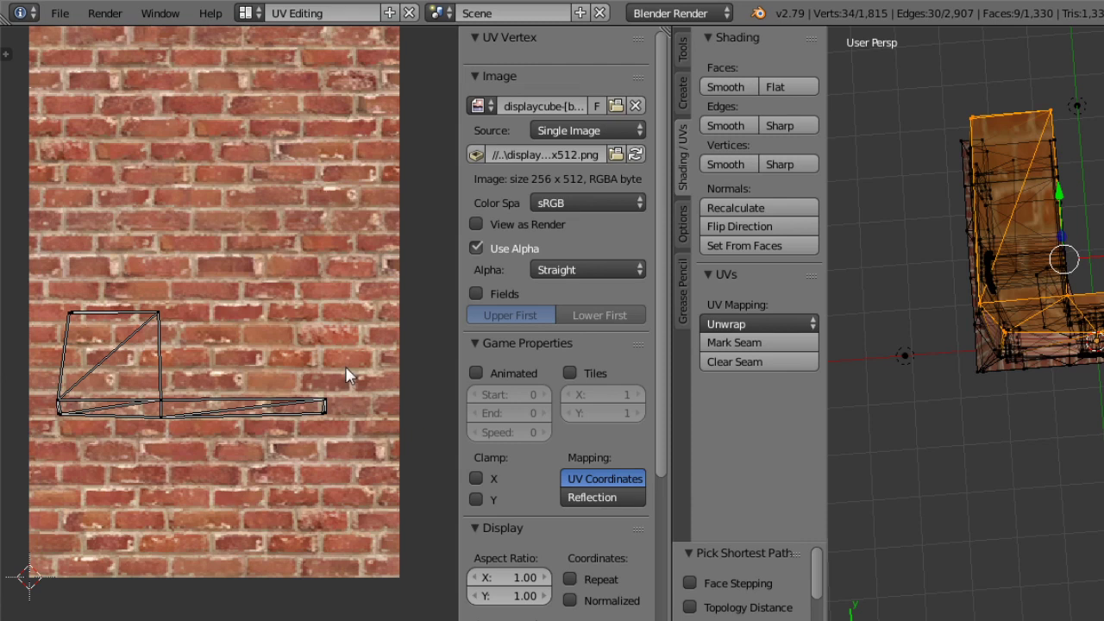
right_click(159, 318)
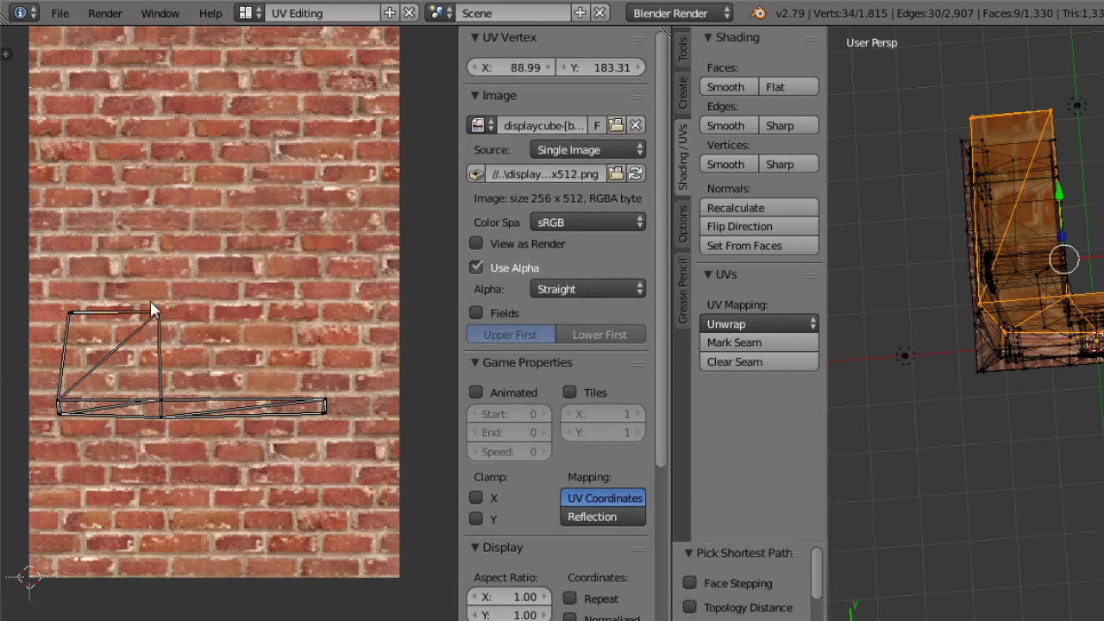
Switch the 3D view to top orthographic and unwrap the selected top faces with Project From View.
key(KP_5)
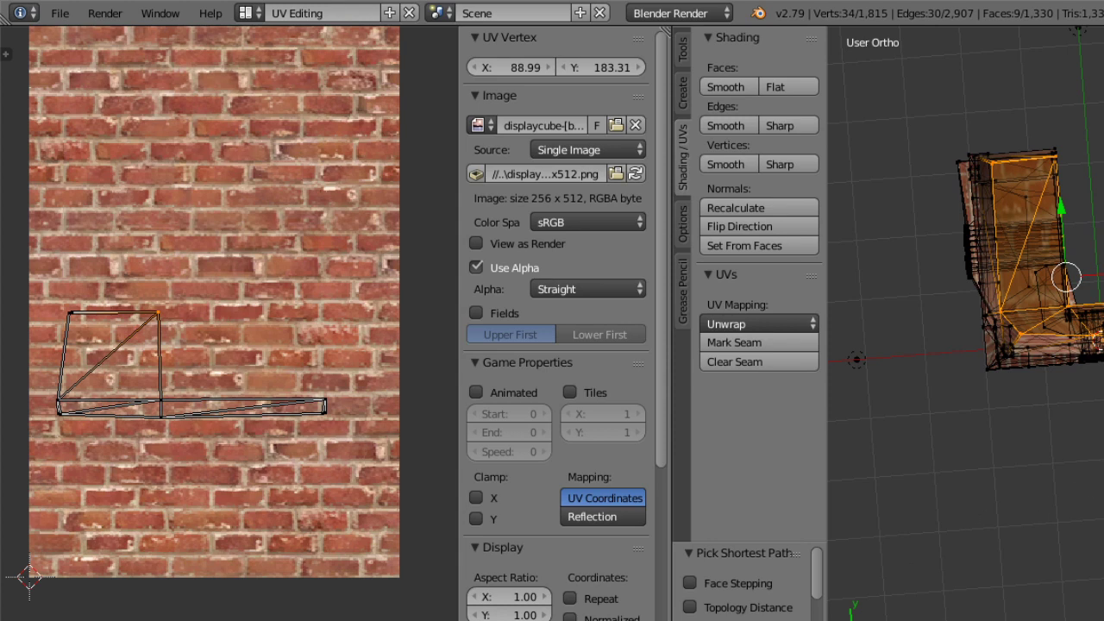
click(794, 615)
click(830, 580)
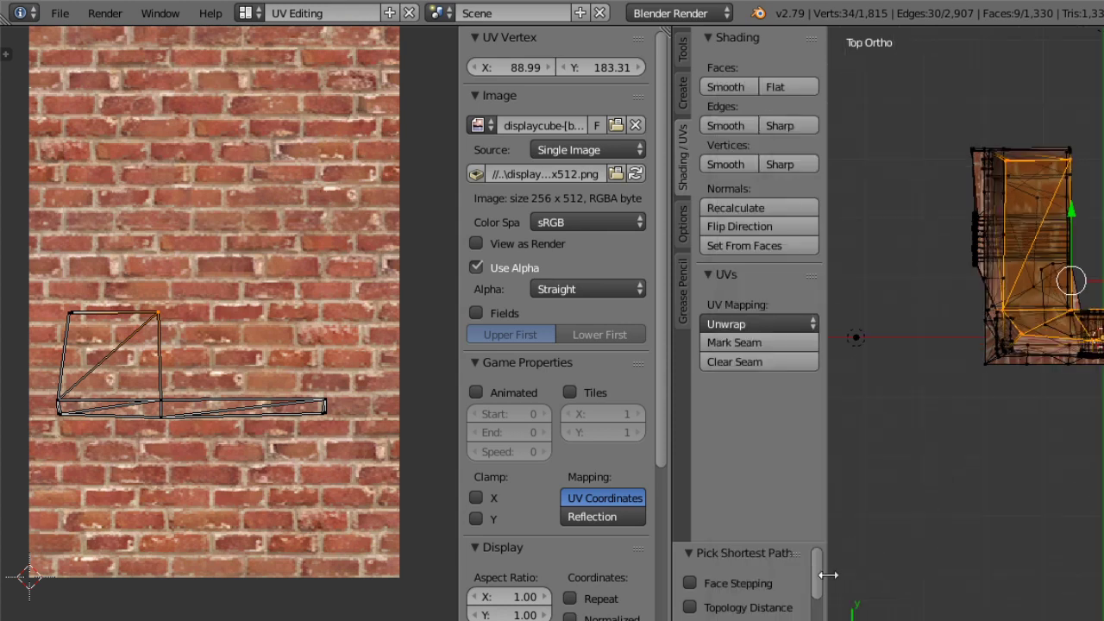
click(868, 619)
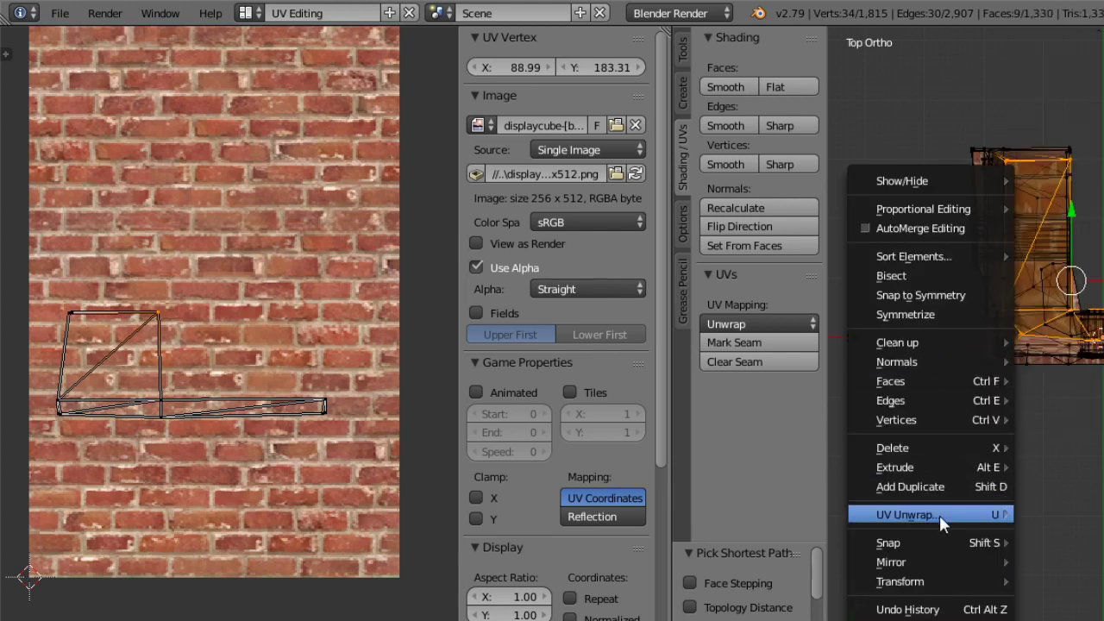
mouse_move(939, 514)
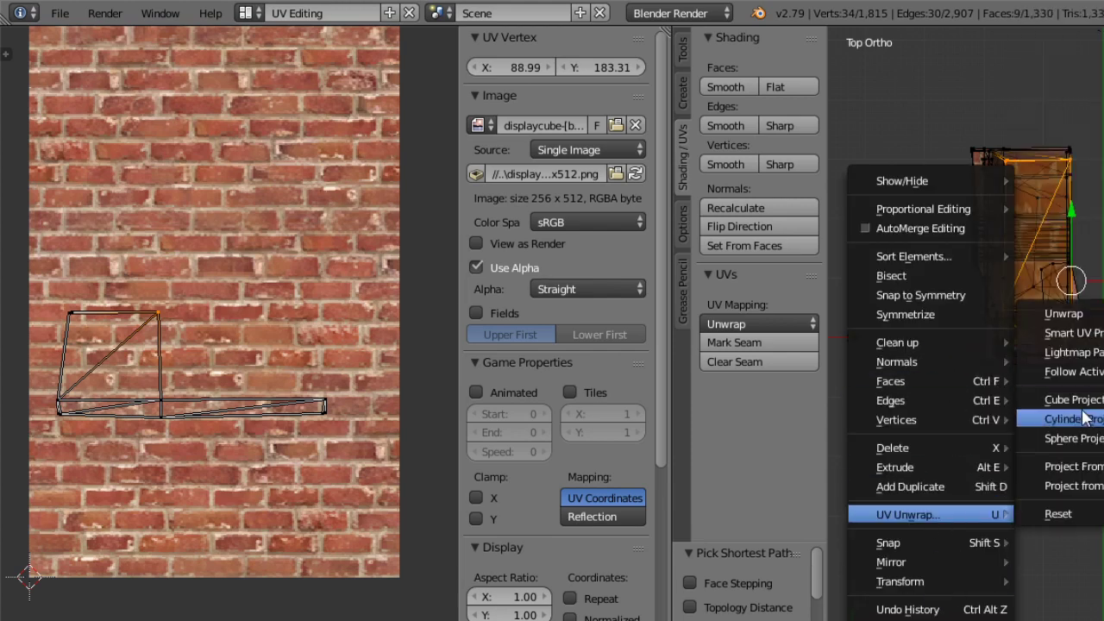
click(1095, 467)
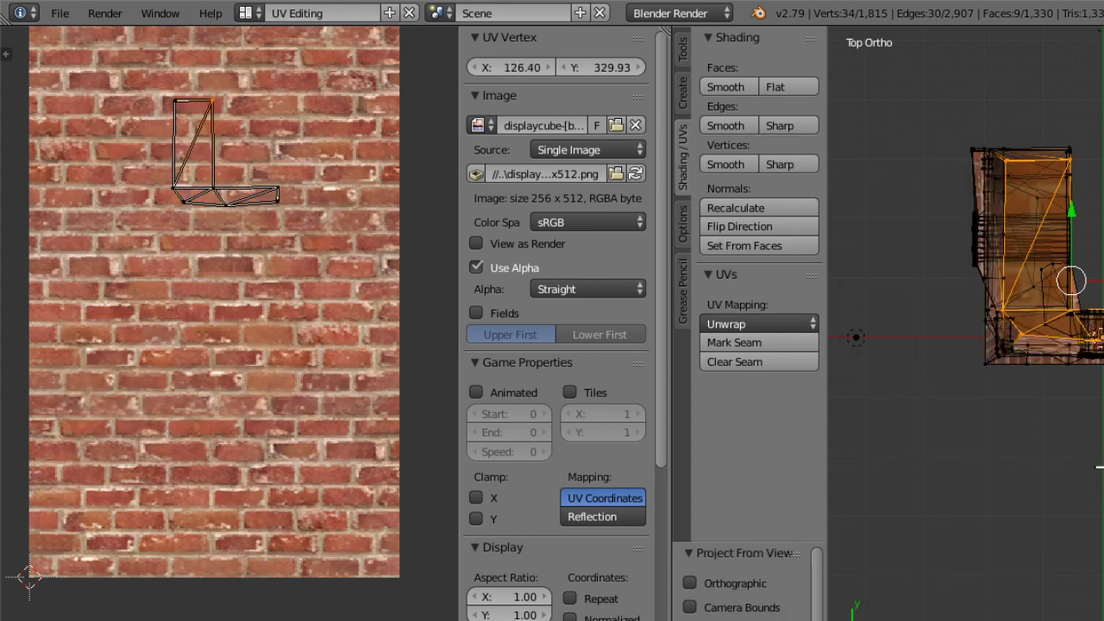
Select all UVs of the projected top faces and scale them by 5.
scroll(216, 189, down, 3)
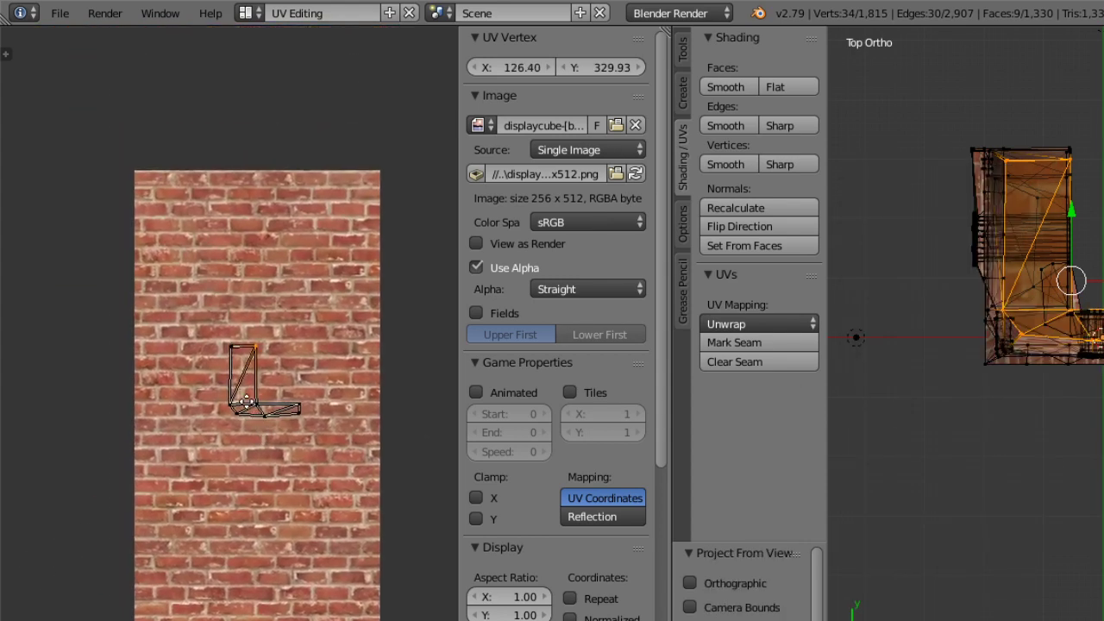
middle_drag(247, 402, 212, 394)
right_click(210, 333)
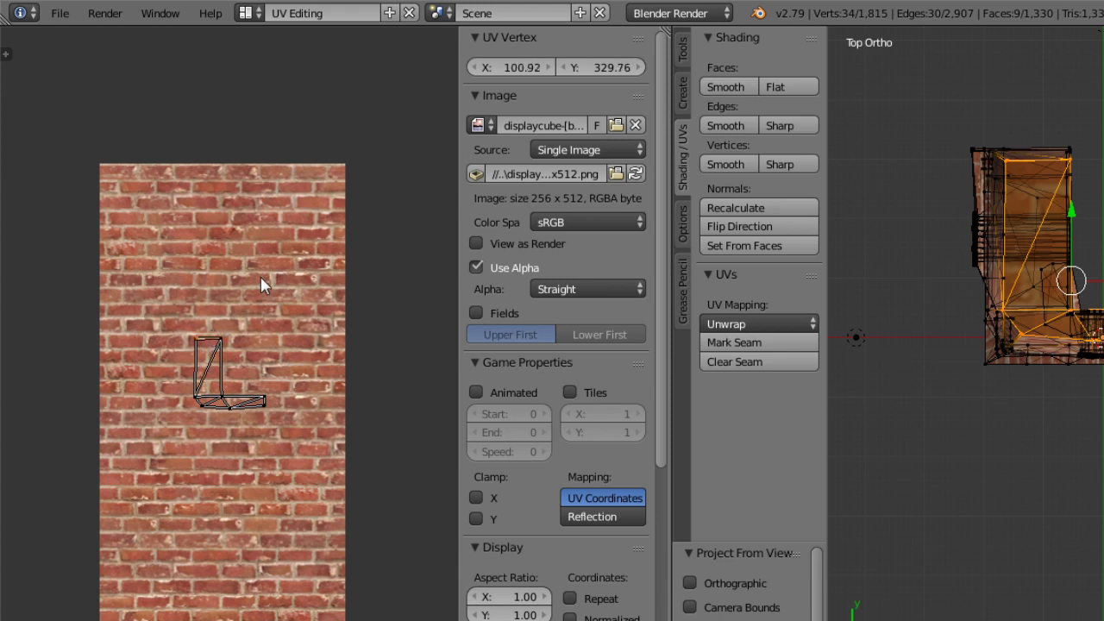
key(a)
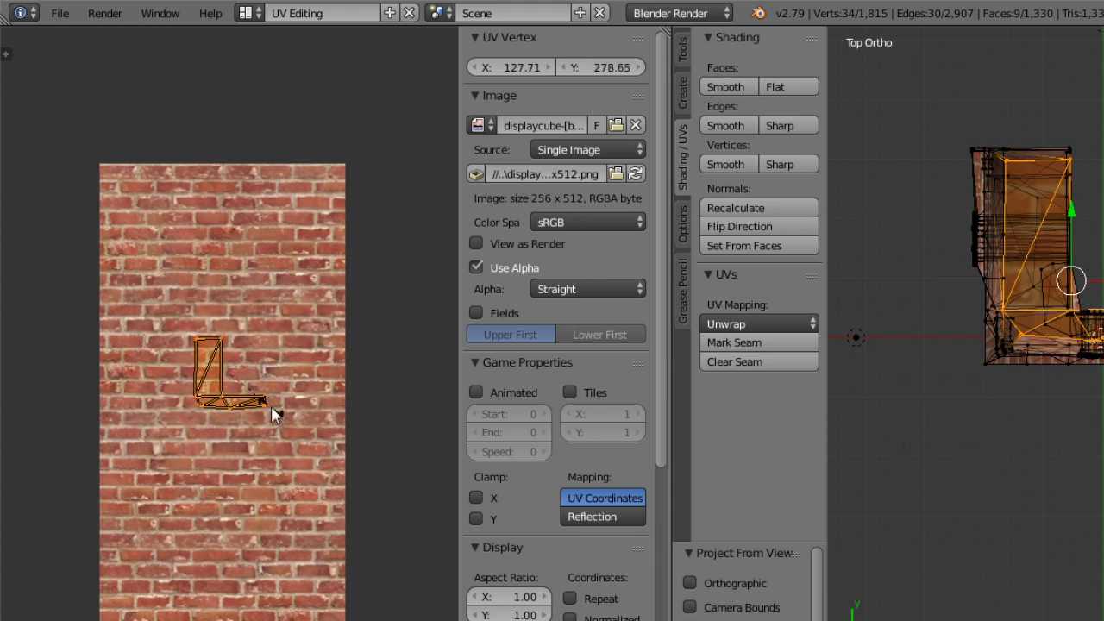
key(5)
key(Return)
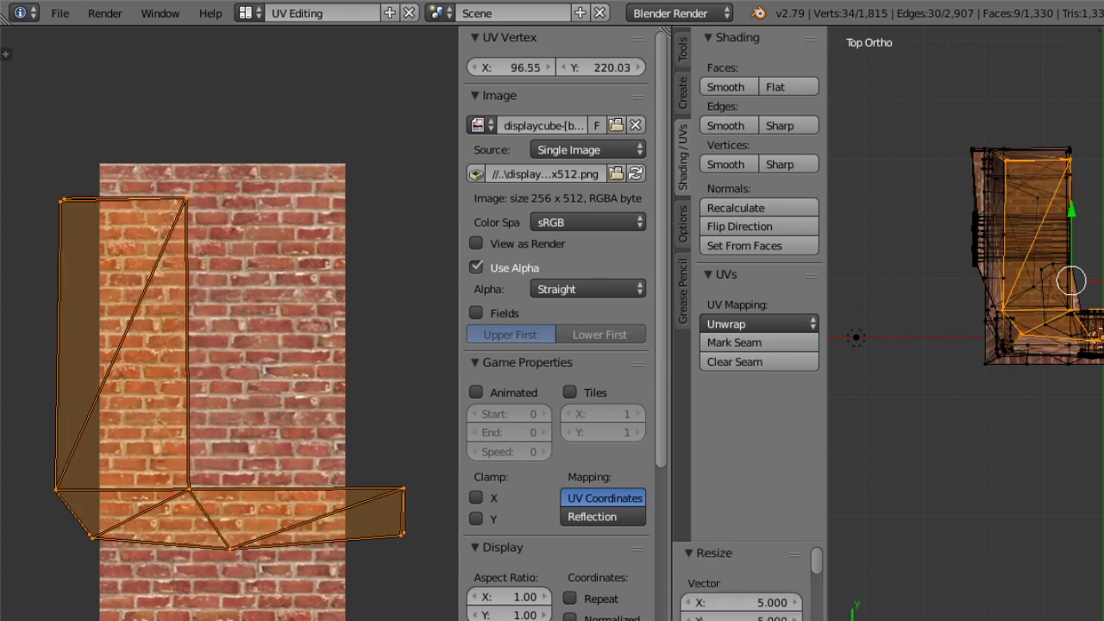
Check the enlarged brick mapping on the hearth's top in Object Mode and return to Edit Mode.
click(941, 620)
click(941, 620)
shift+middle_drag(1103, 443, 1060, 494)
click(941, 620)
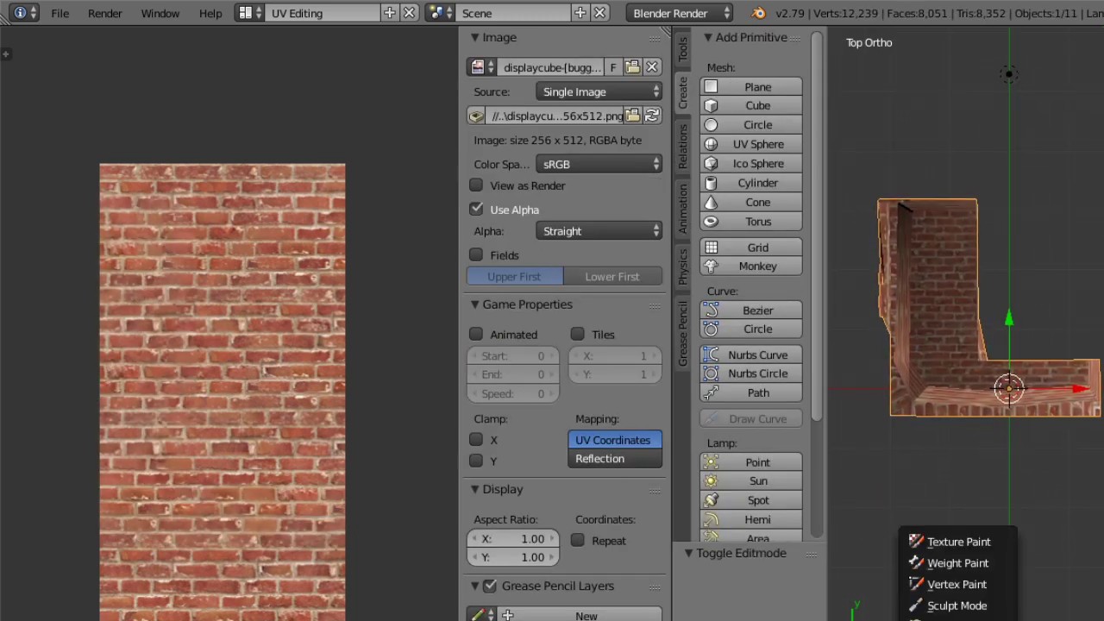
click(940, 618)
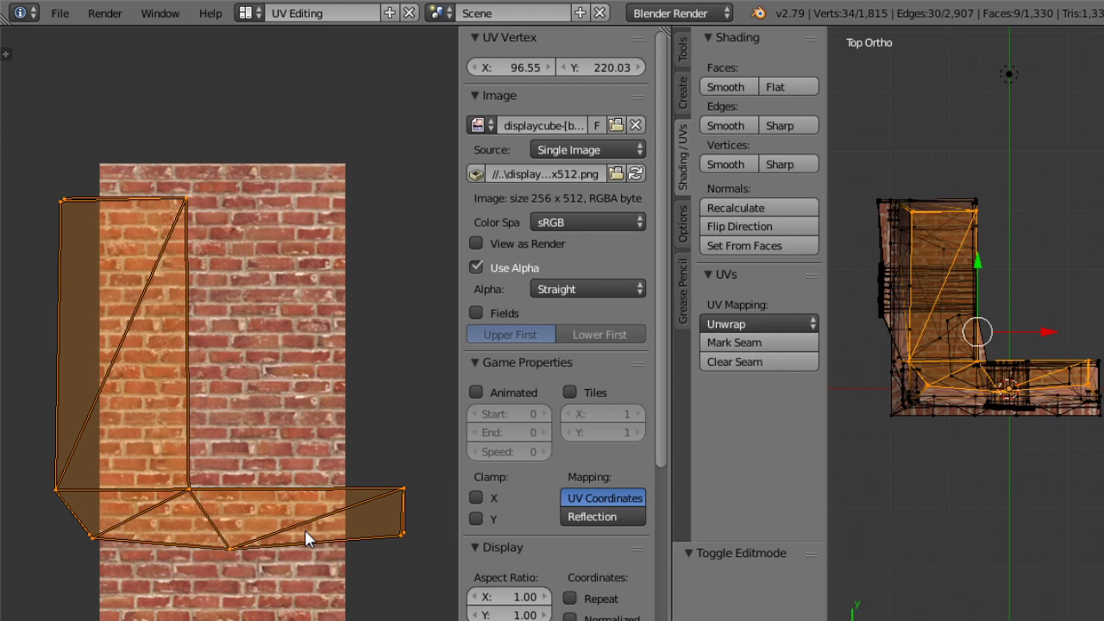
Try scaling the top faces' UVs by a further 1.5.
key(s)
key(BackSpace)
text(5)
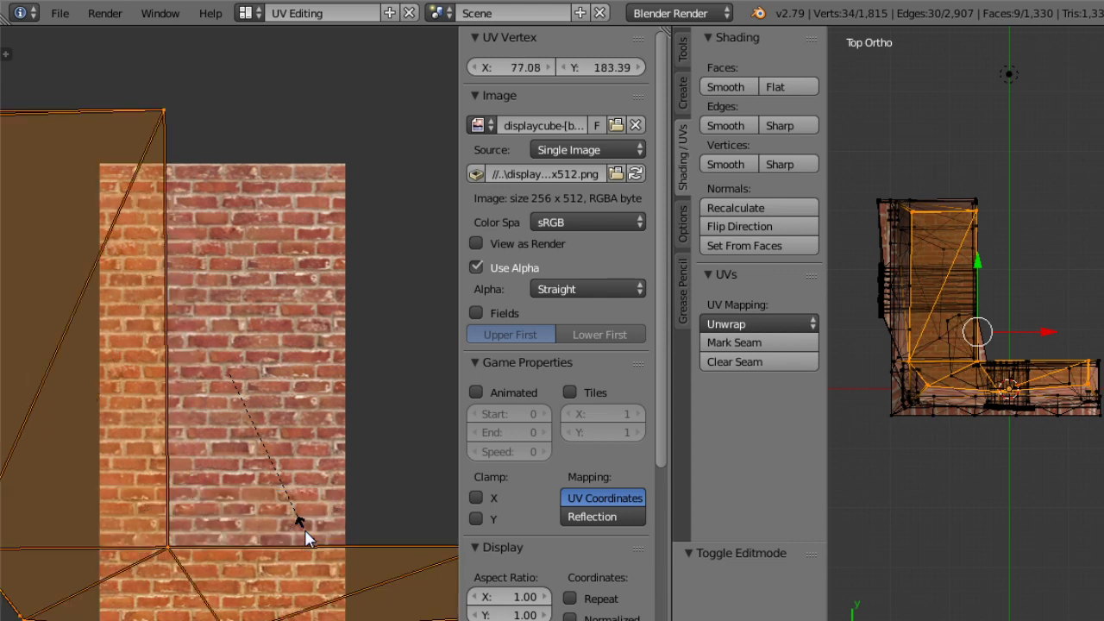
key(Return)
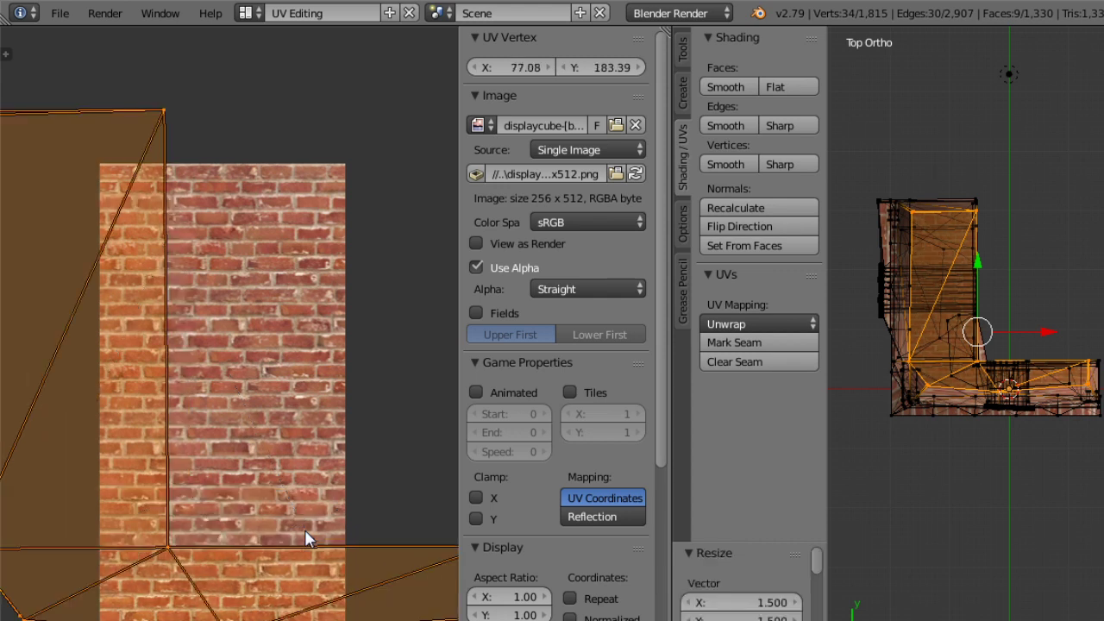
In Object Mode, move the brick-textured comparison block -1.994 along X beside the hearth and put the hearth back into Edit Mode.
key(Tab)
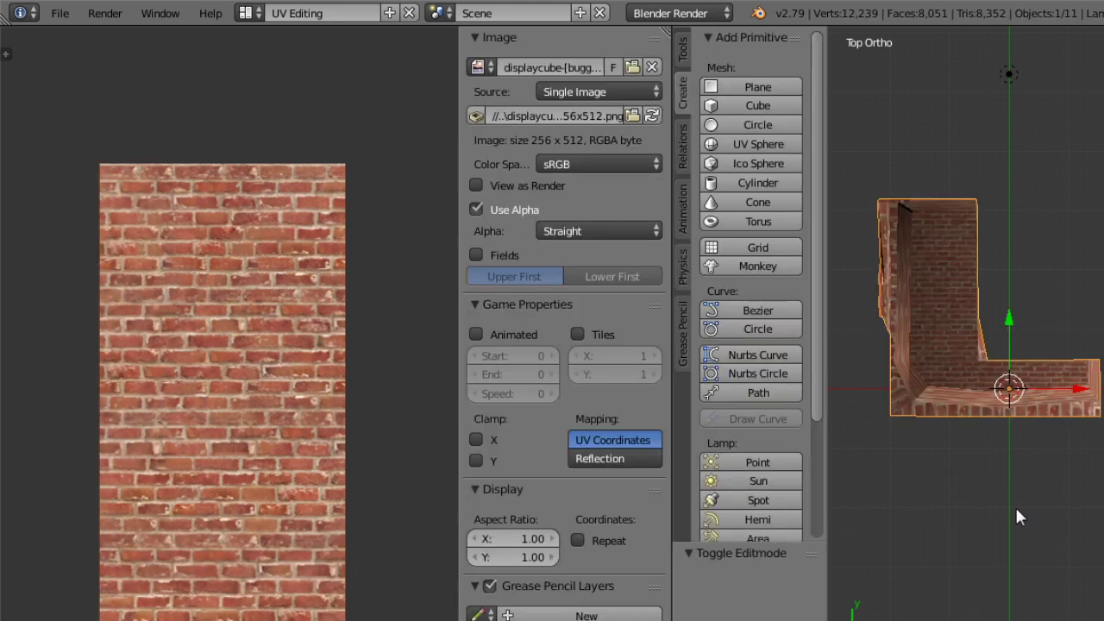
scroll(1074, 341, up, 2)
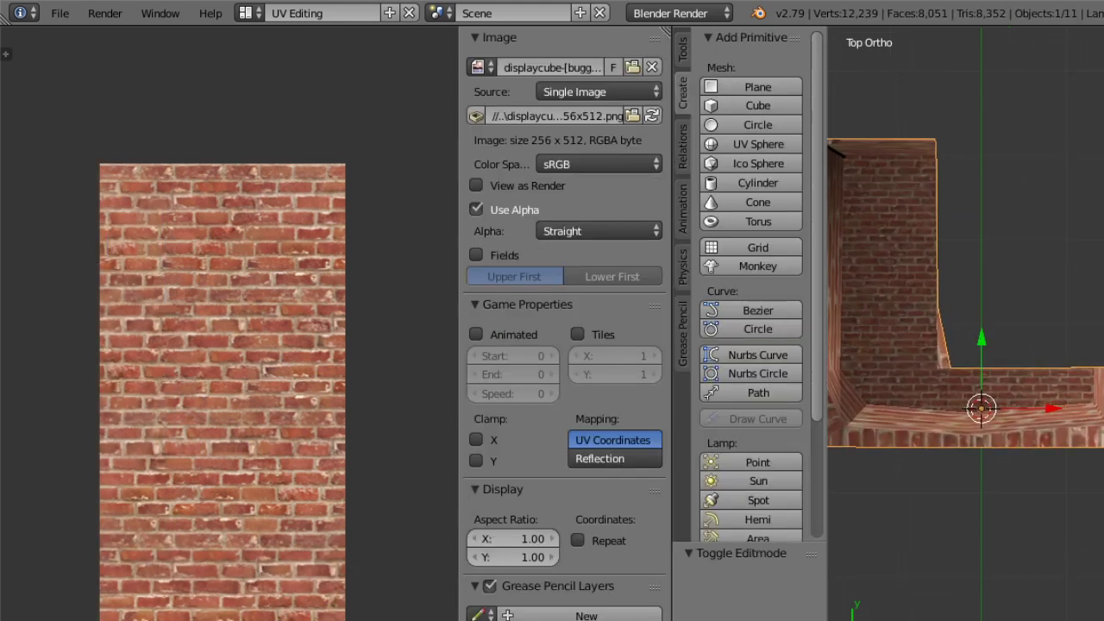
key(a)
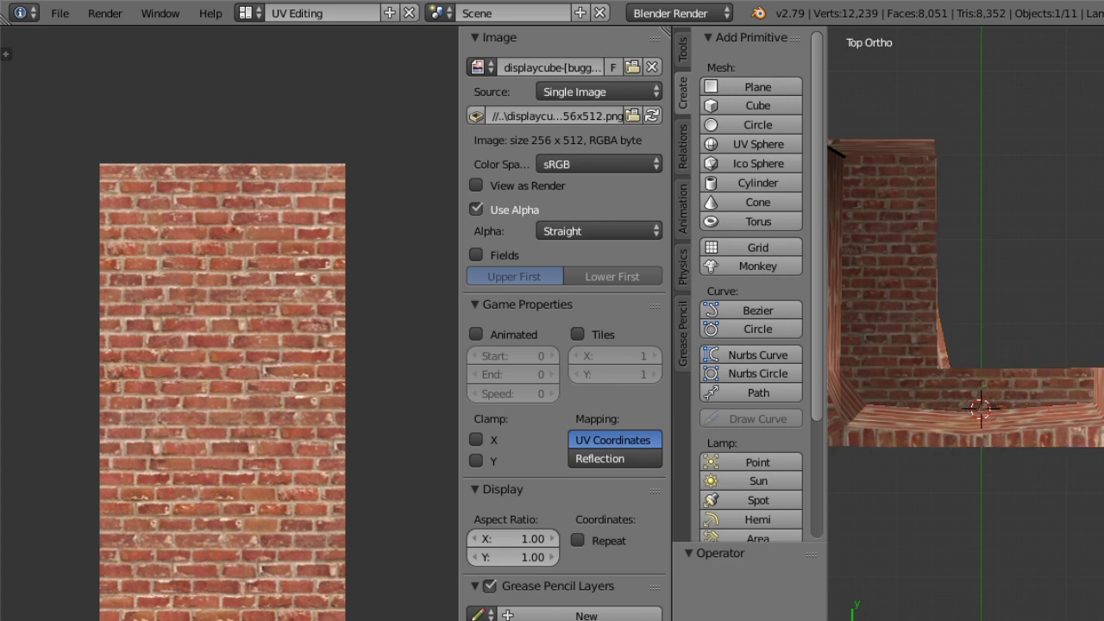
mouse_move(1103, 411)
mouse_down()
mouse_move(831, 411)
mouse_move(1103, 414)
mouse_up()
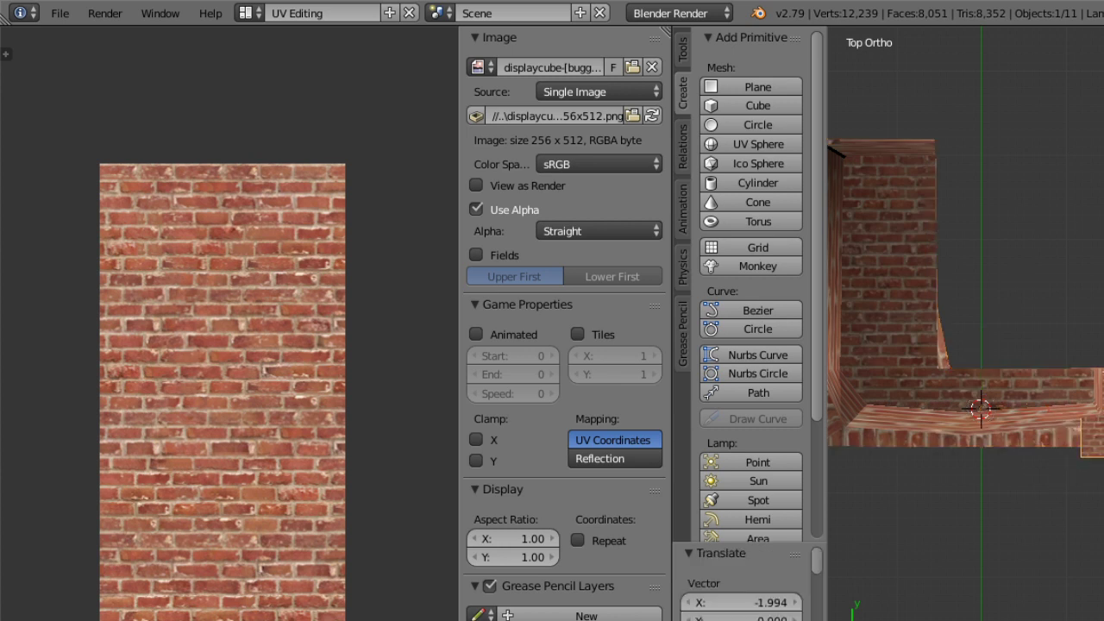
key(a)
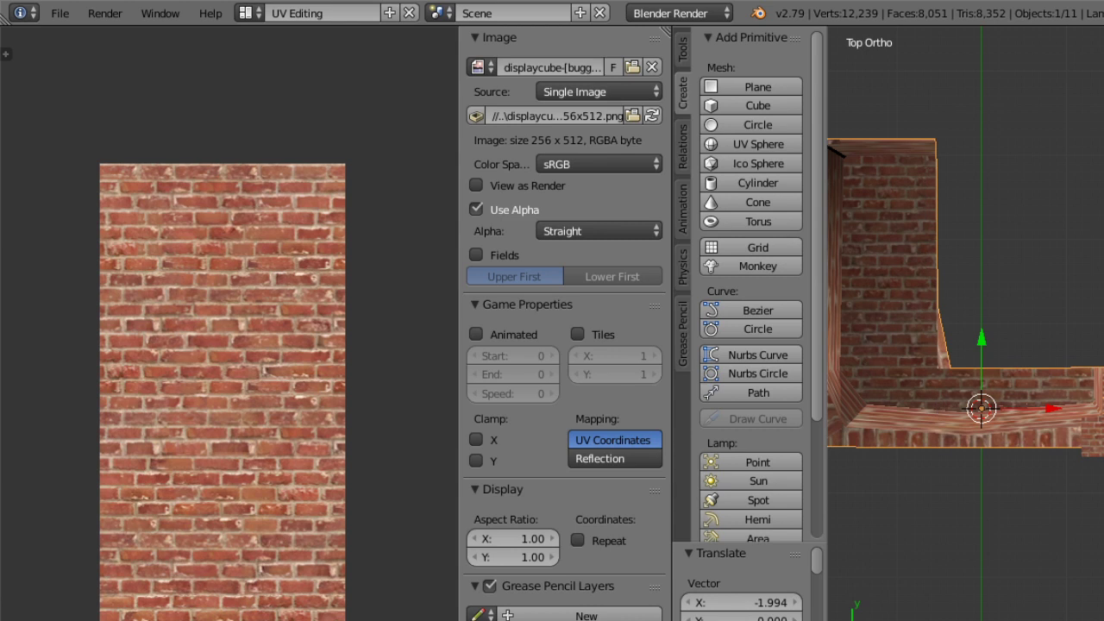
key(Tab)
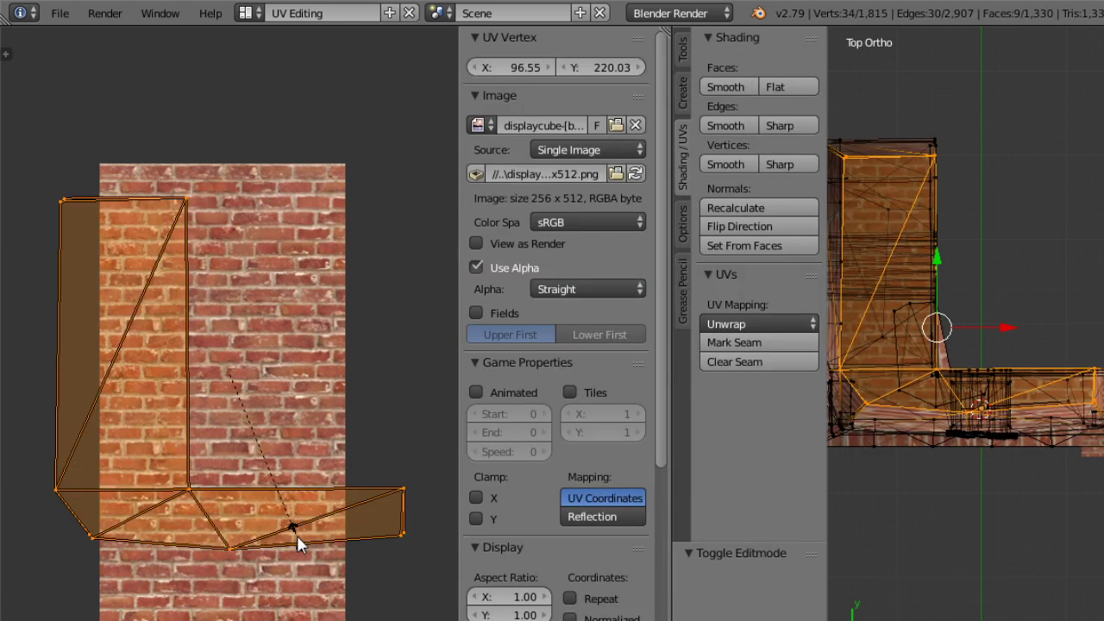
Try scale factors of 1.6, 1.3 and 1.5 on the top faces' UVs and settle on 1.8.
text(1.6)
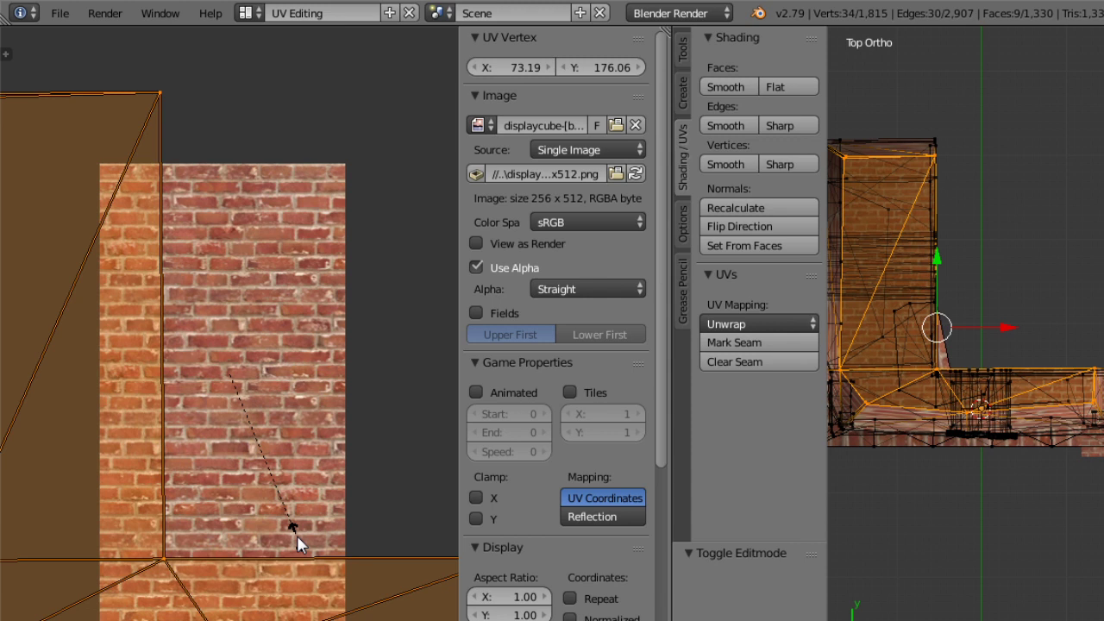
key(BackSpace)
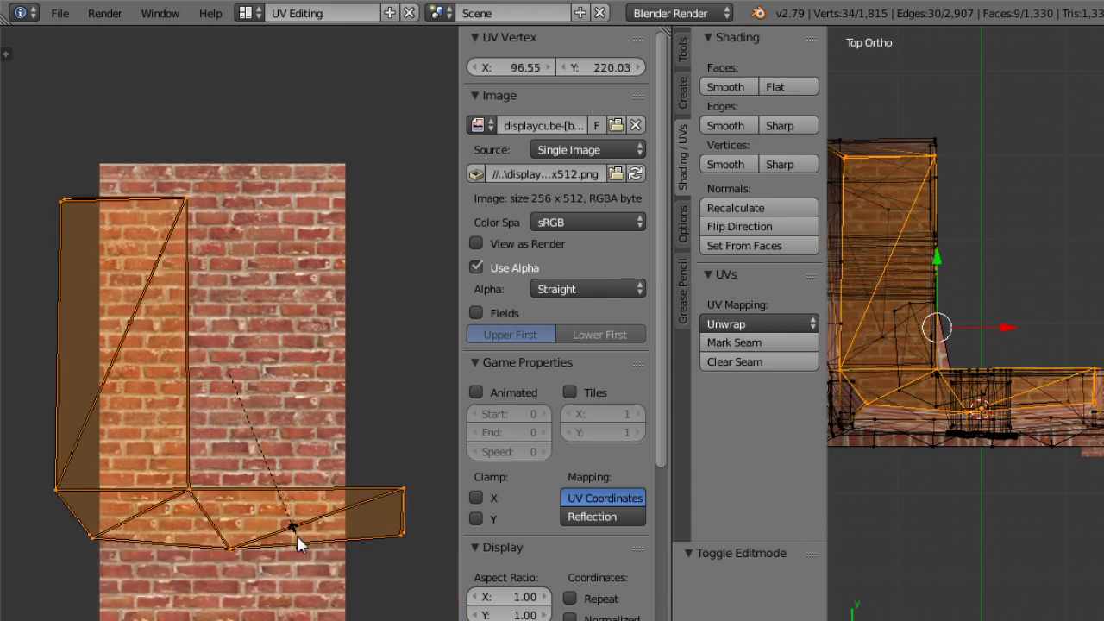
text(1.6)
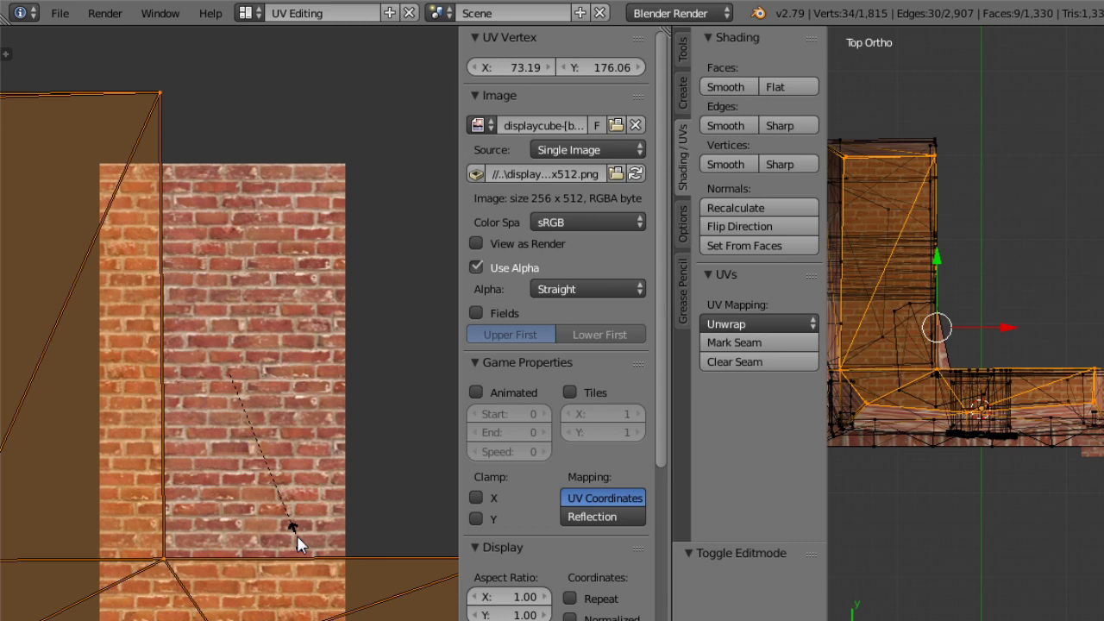
key(BackSpace)
text(1.3)
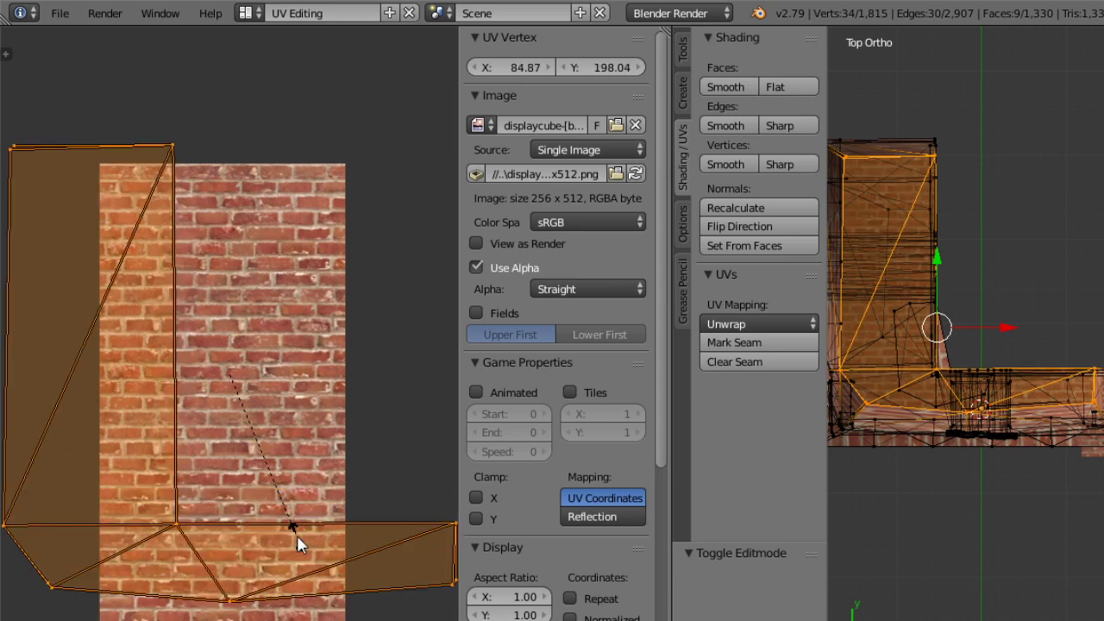
key(BackSpace)
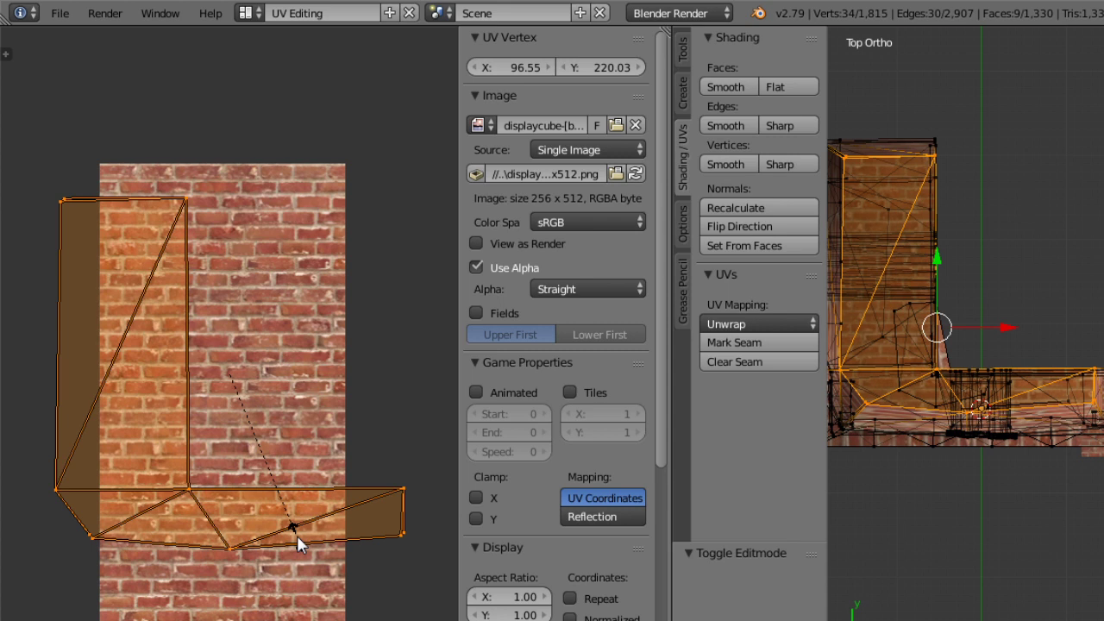
text(1.5)
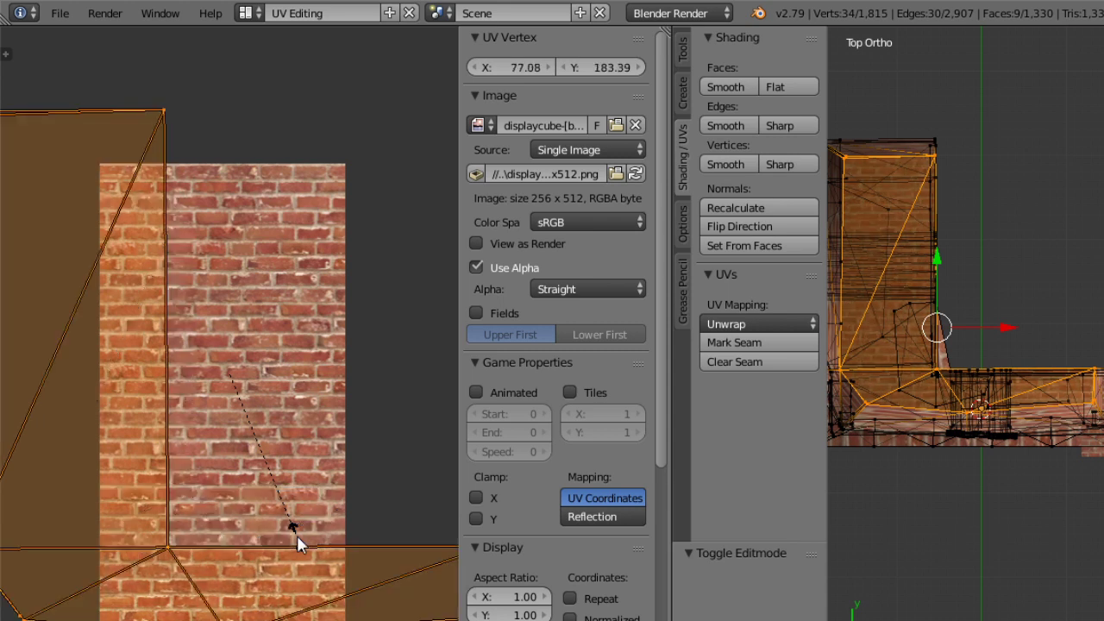
key(BackSpace)
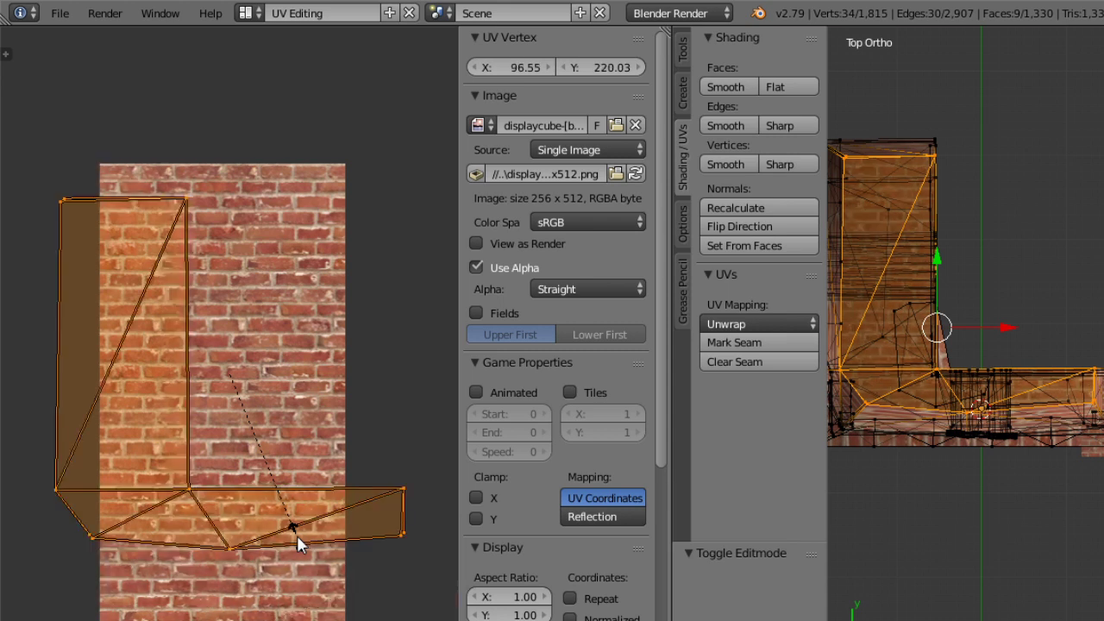
text(1.8)
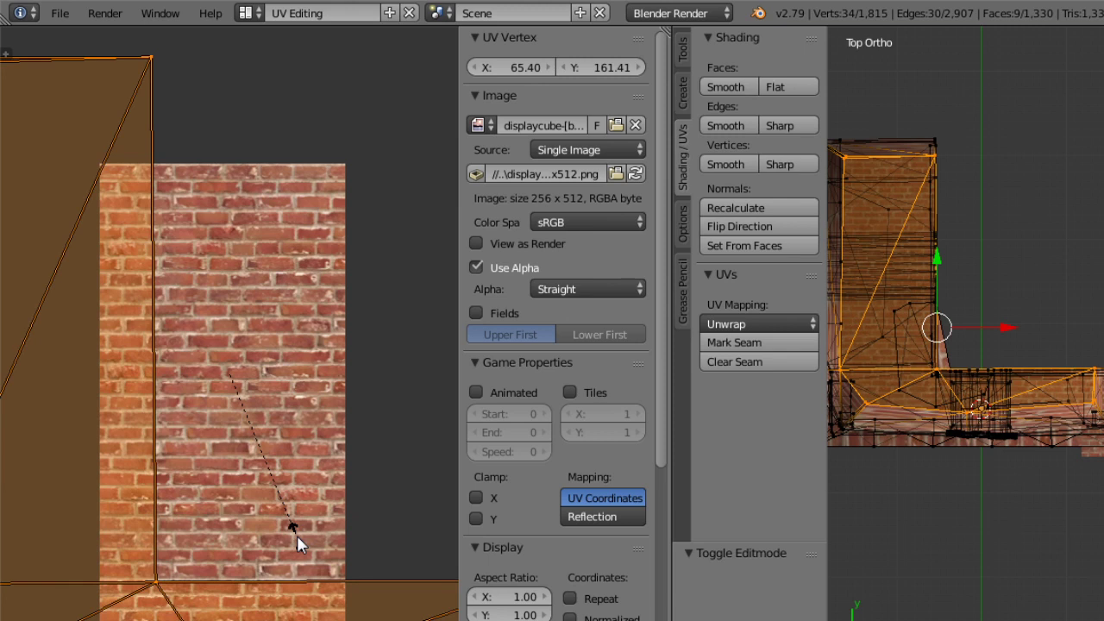
key(Return)
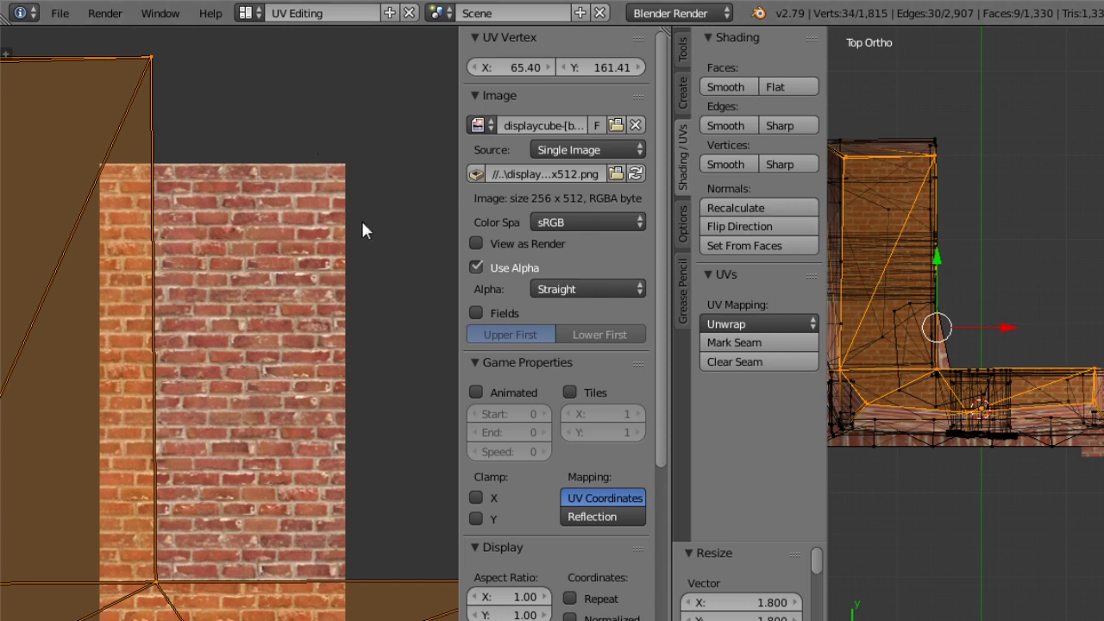
Inspect the rescaled bricks on the hearth's top in Object Mode and return to Edit Mode.
middle_drag(493, 13, 451, 15)
middle_drag(300, 283, 382, 381)
click(944, 620)
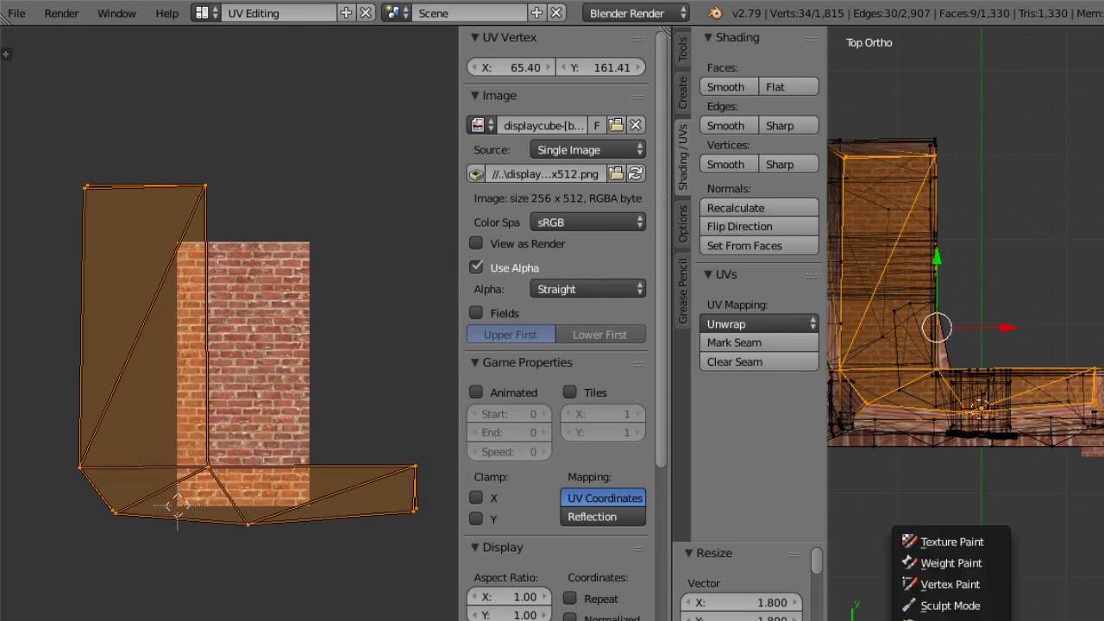
click(941, 620)
middle_drag(880, 507, 1040, 450)
click(966, 620)
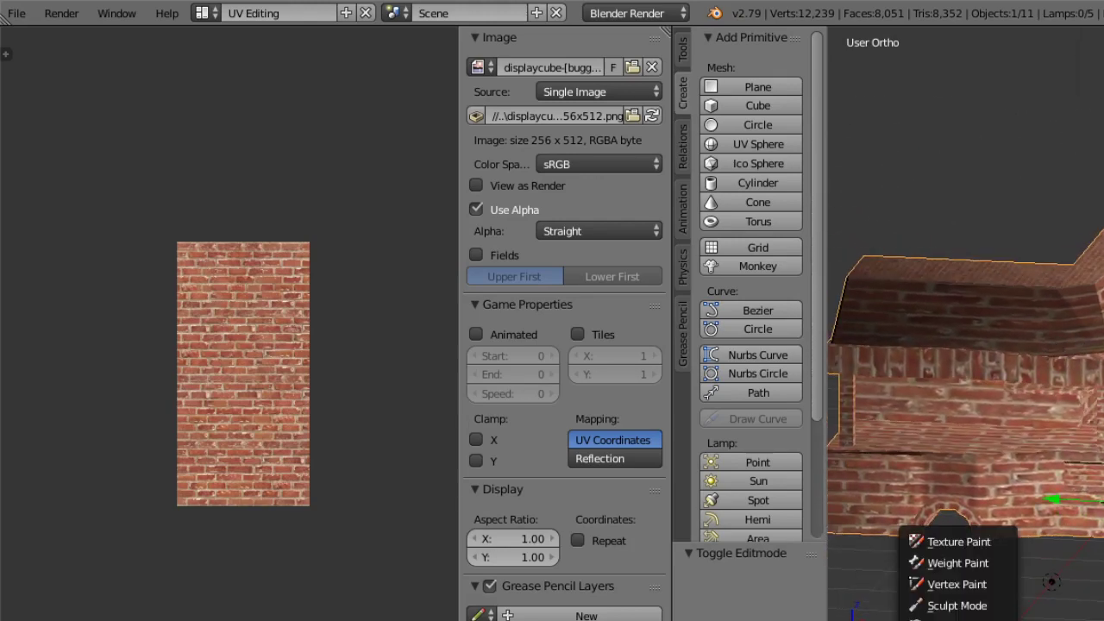
click(967, 618)
middle_drag(969, 439, 955, 406)
scroll(1009, 399, up, 5)
right_click(1094, 261)
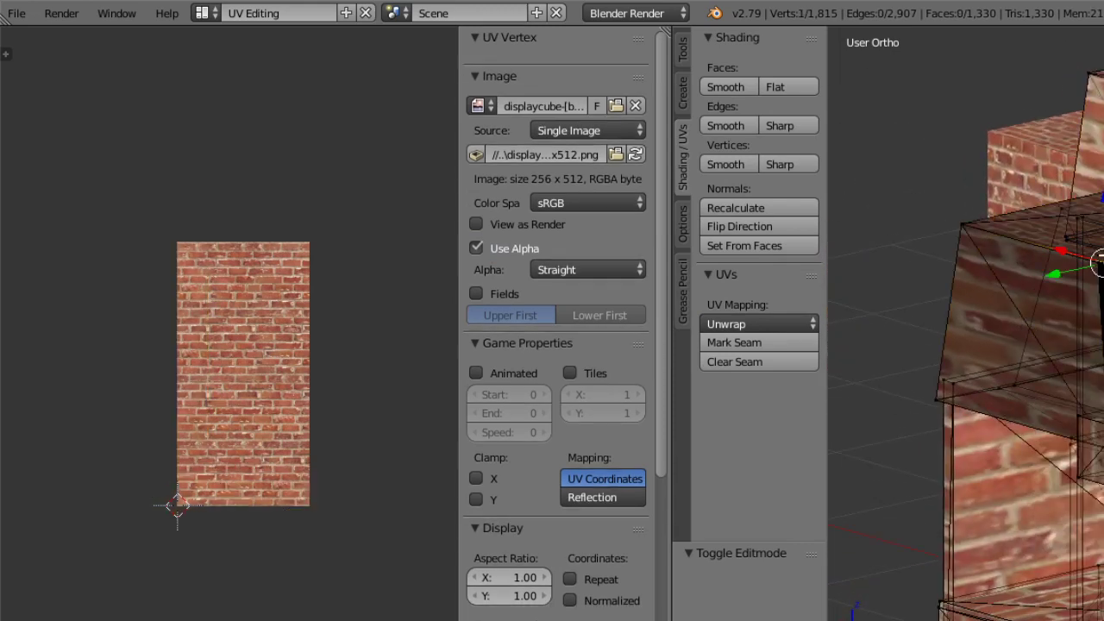
key(b)
drag(1087, 249, 1103, 278)
middle_drag(1088, 319, 1075, 331)
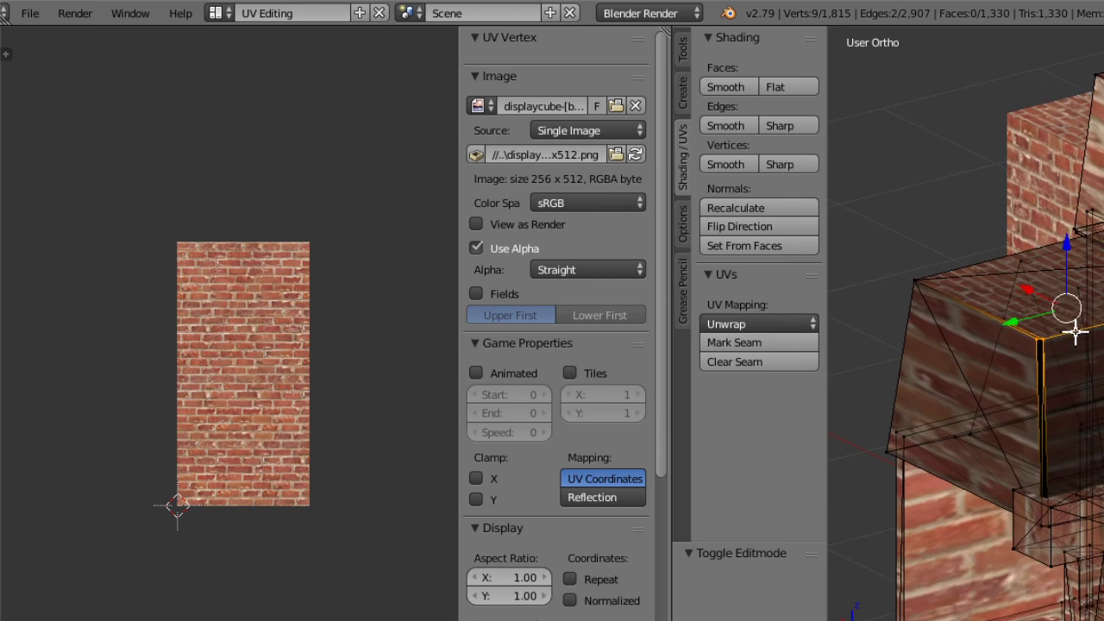
Switch to wireframe display and select the end corner vertices of the hearth's flared upper section, at its upper and lower edges.
right_click(1096, 61)
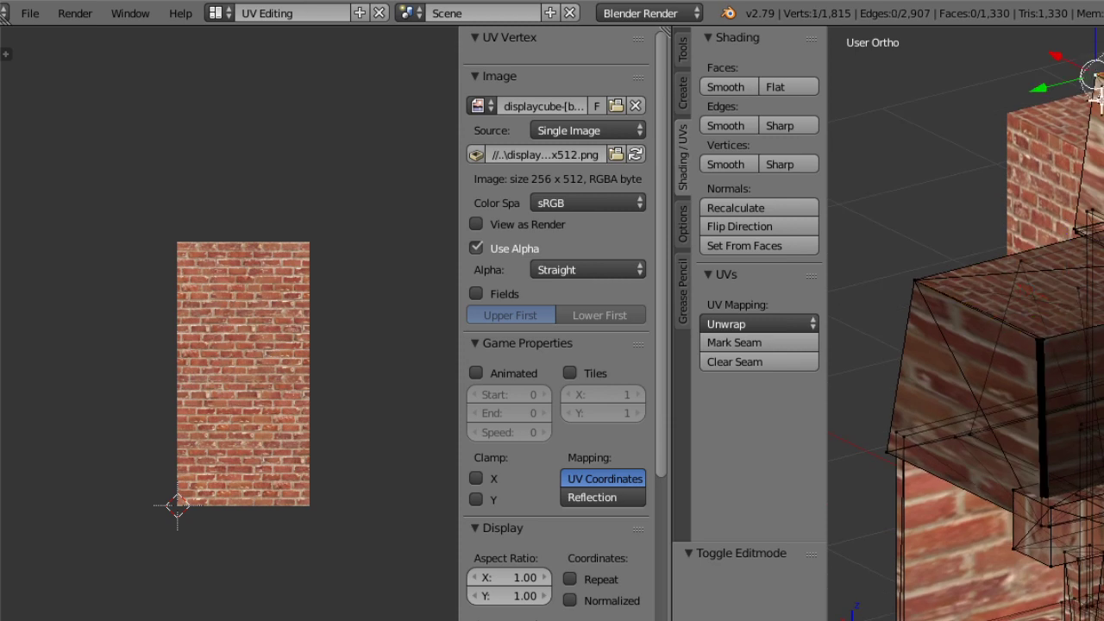
key(z)
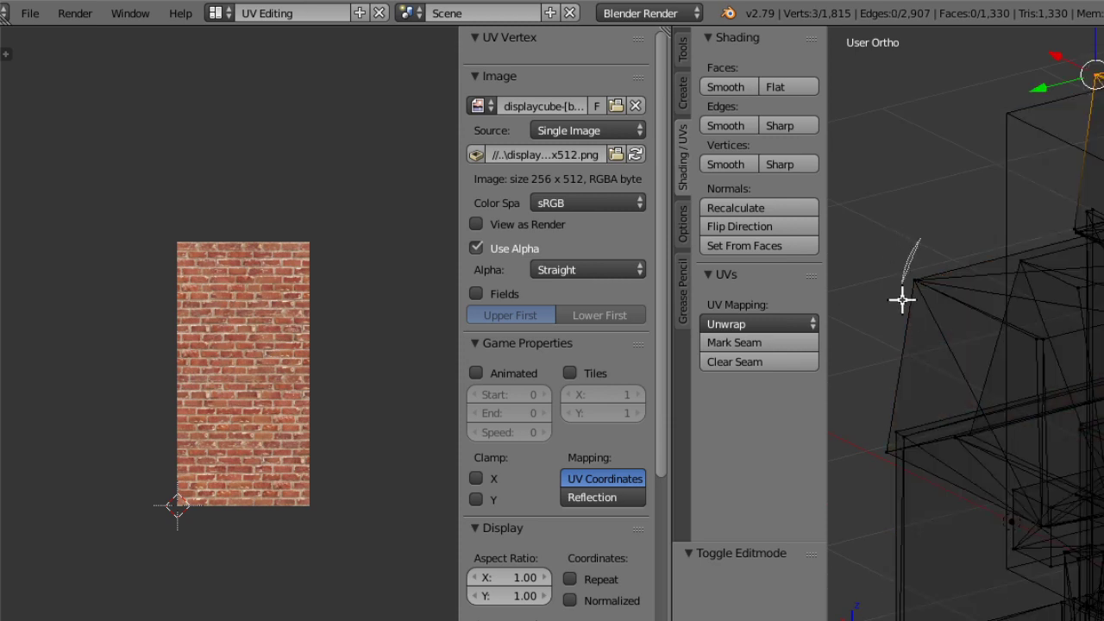
shift+right_click(915, 281)
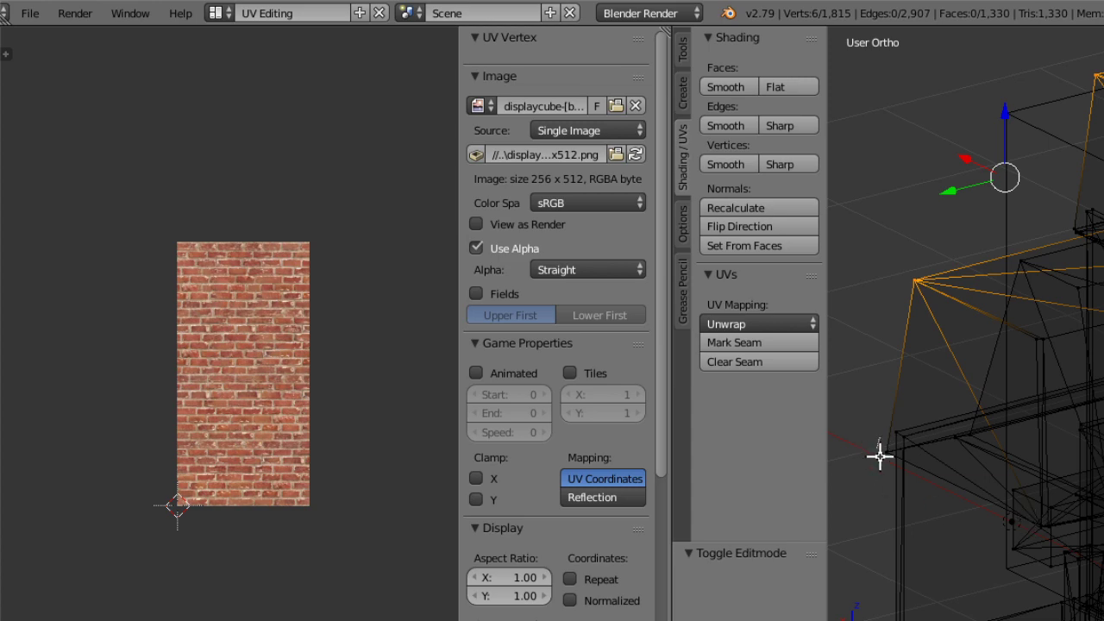
shift+right_click(880, 457)
scroll(1023, 552, up, 4)
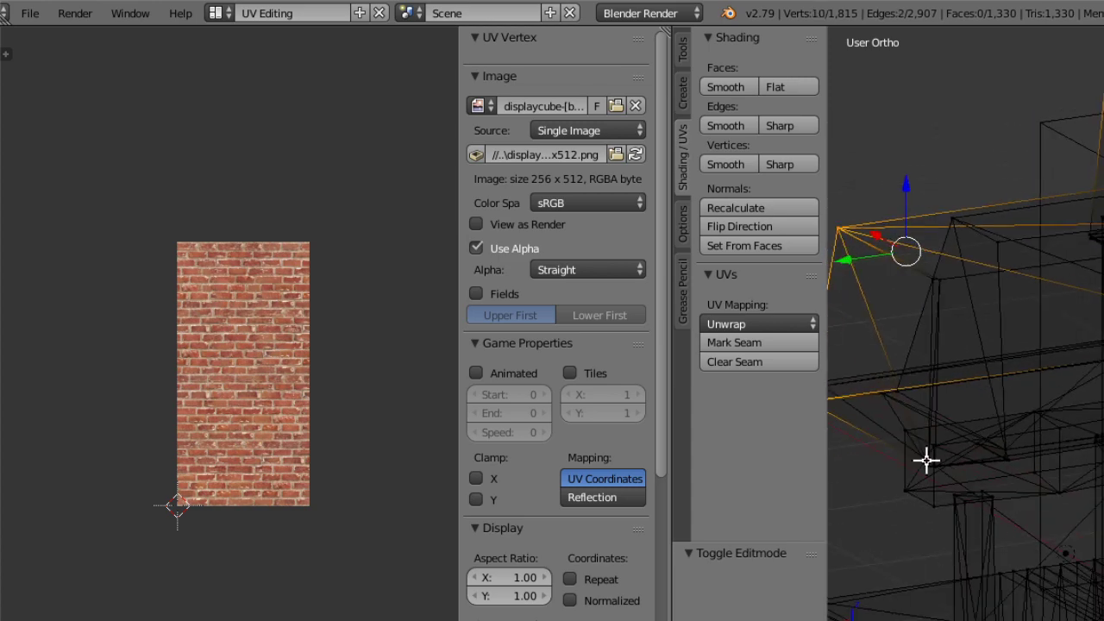
key(l)
scroll(959, 250, up, 3)
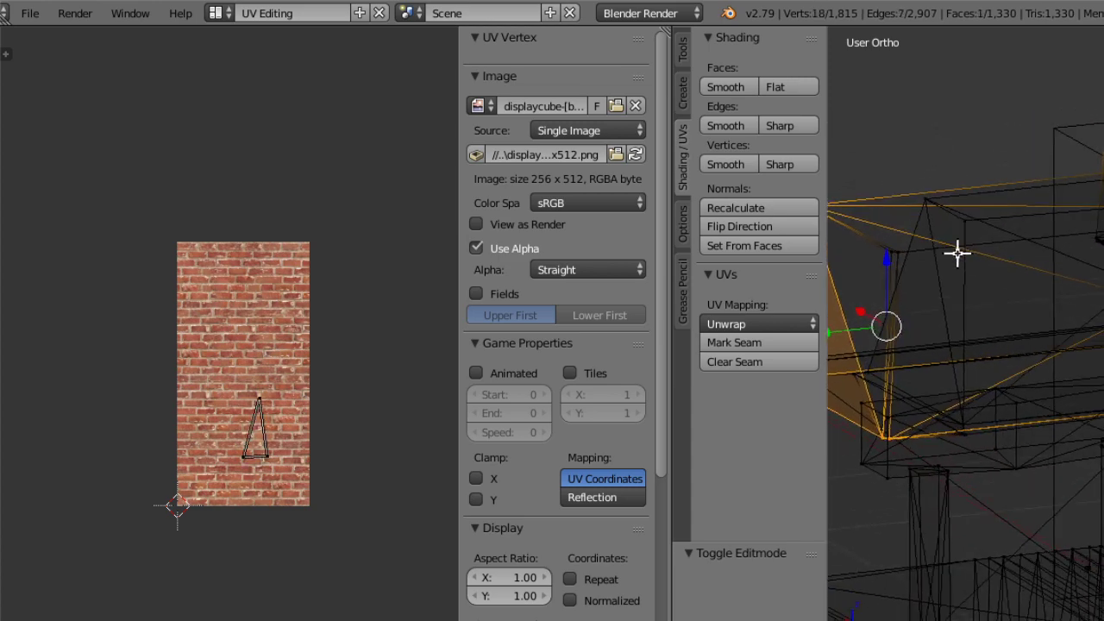
Add the vertices along the long arm of the flared upper section and at its adjoining lower corner to the selection.
key(l)
middle_drag(999, 366, 1064, 443)
key(l)
key(l)
key(l)
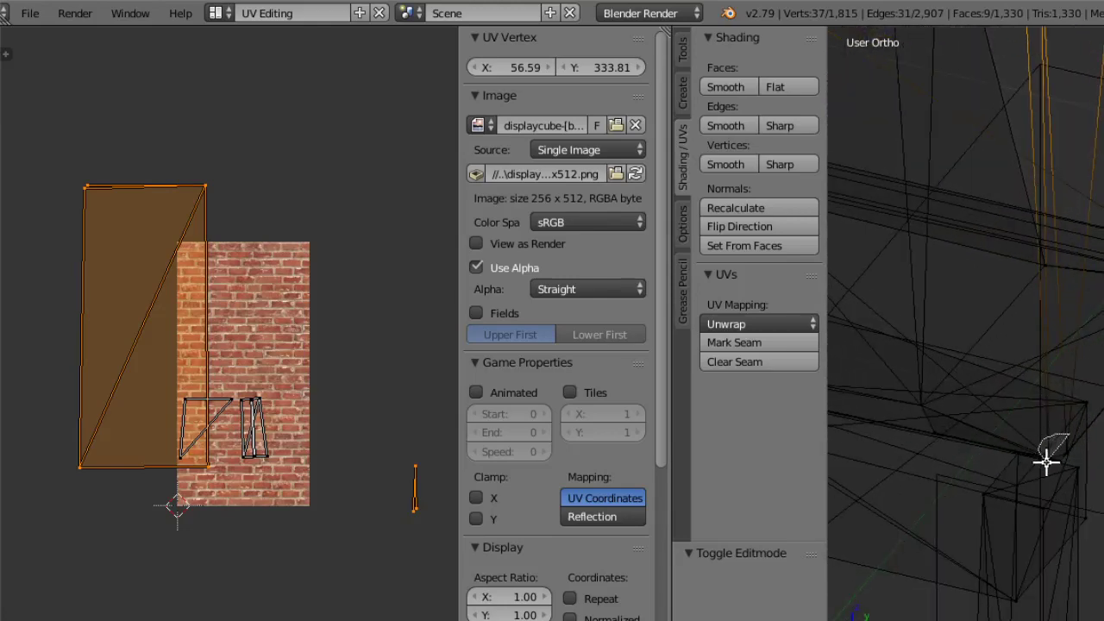
key(l)
key(l)
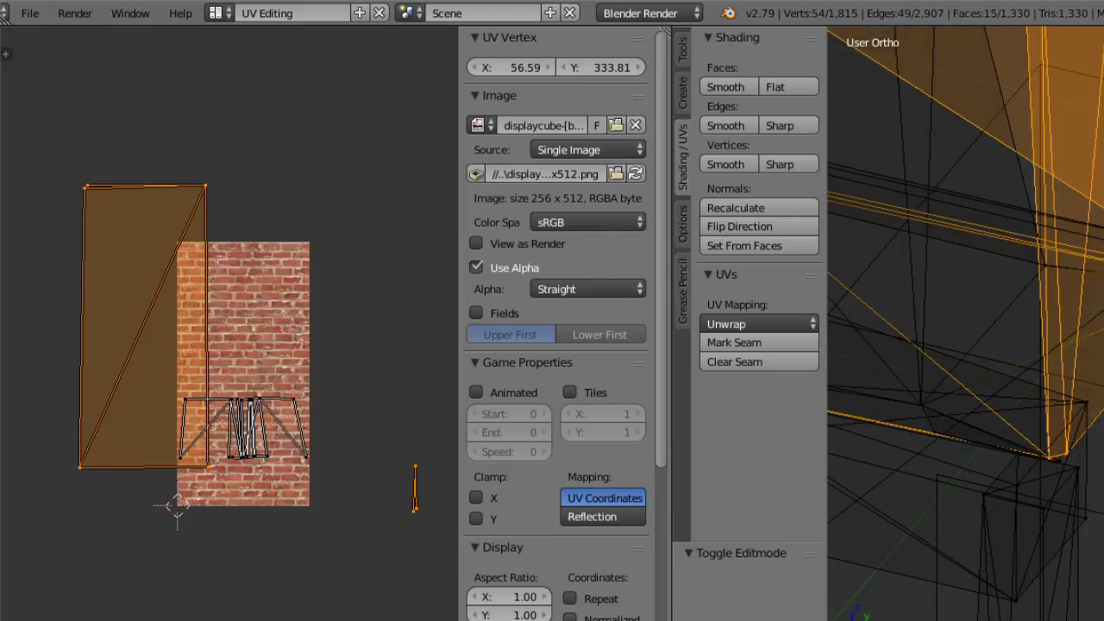
Extend the selection with the remaining lower-edge corner vertices around the far side of the flared upper section.
middle_drag(1089, 459, 1103, 475)
key(l)
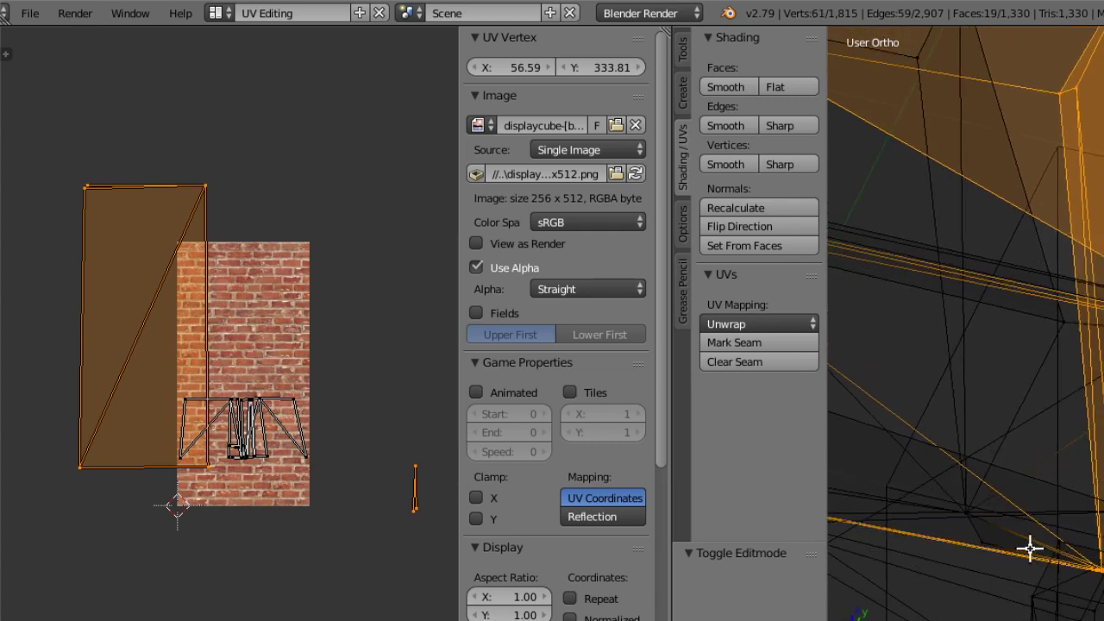
middle_drag(1030, 548, 990, 551)
key(l)
key(l)
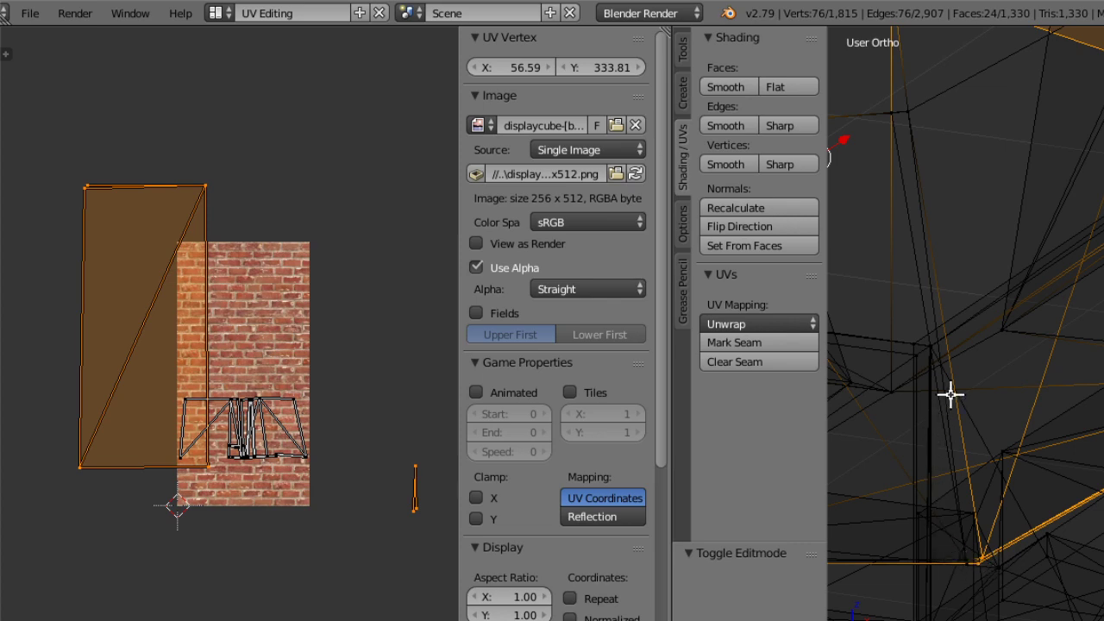
key(l)
middle_drag(946, 258, 1078, 285)
key(l)
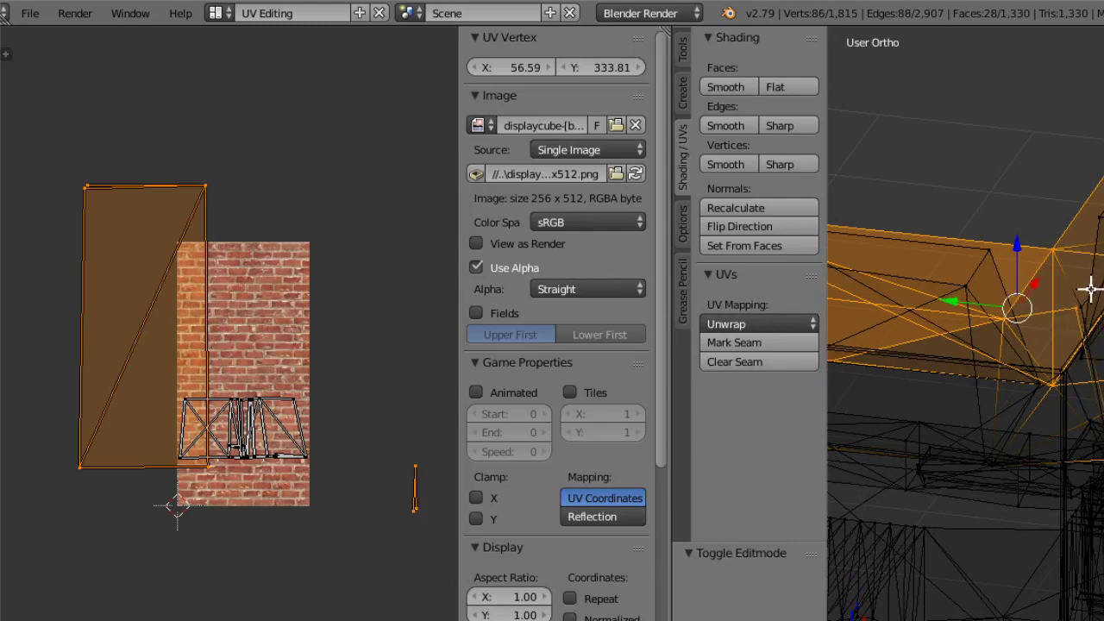
Add the vertices where the flared section's two arms meet, completing the selection of its top faces.
key(l)
middle_drag(1075, 382, 1047, 266)
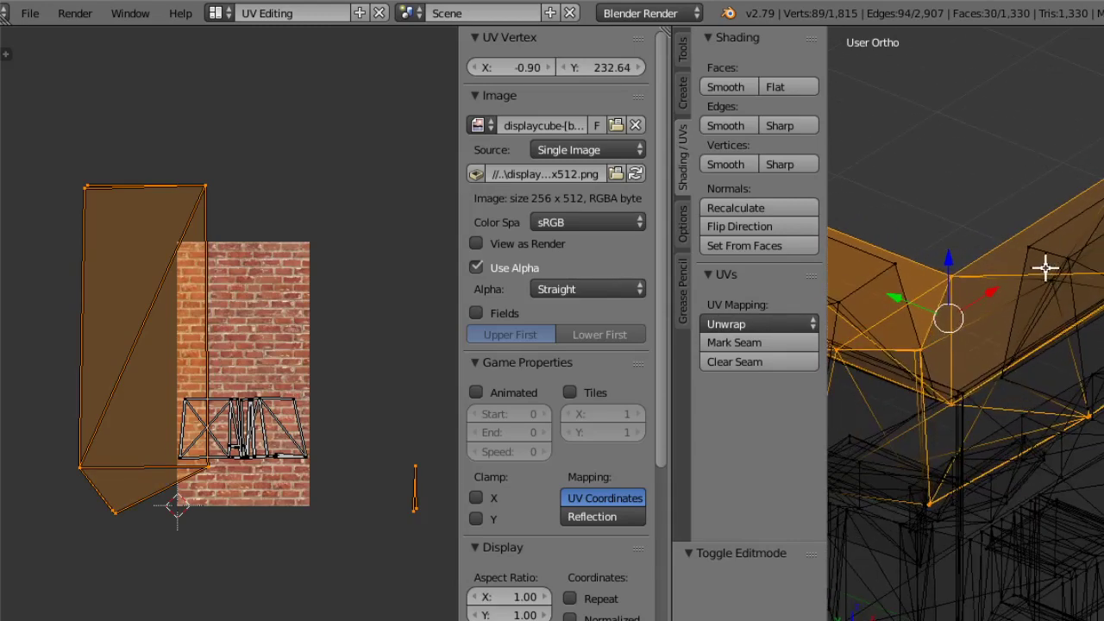
key(l)
middle_drag(1063, 322, 1101, 297)
middle_drag(1030, 470, 963, 434)
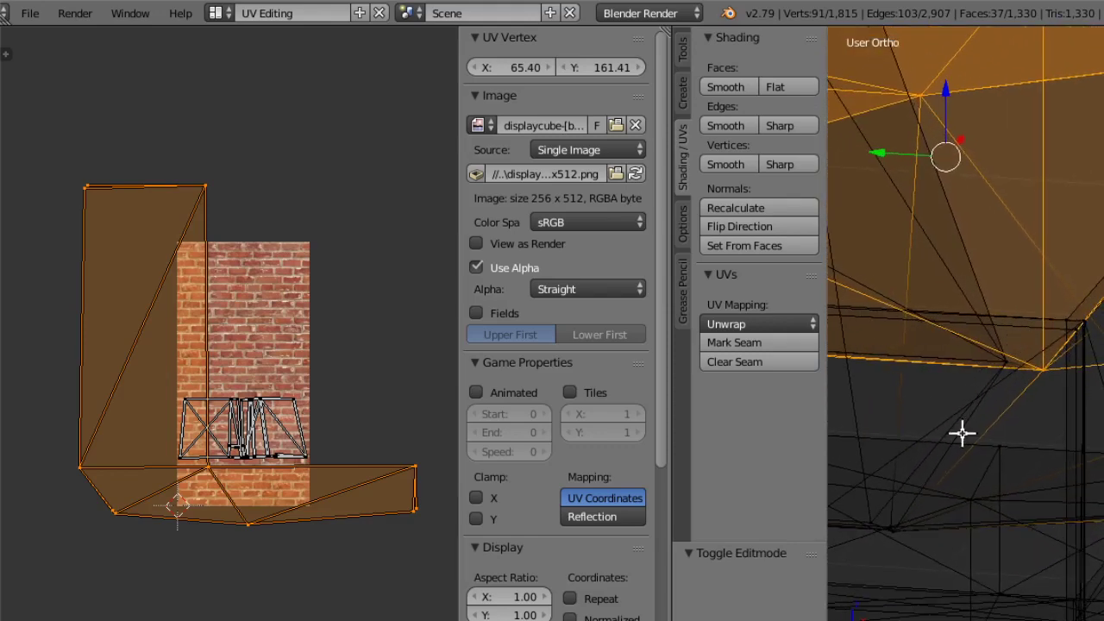
Add the vertex clusters along the lower front edge of the flared upper section to the selection.
key(l)
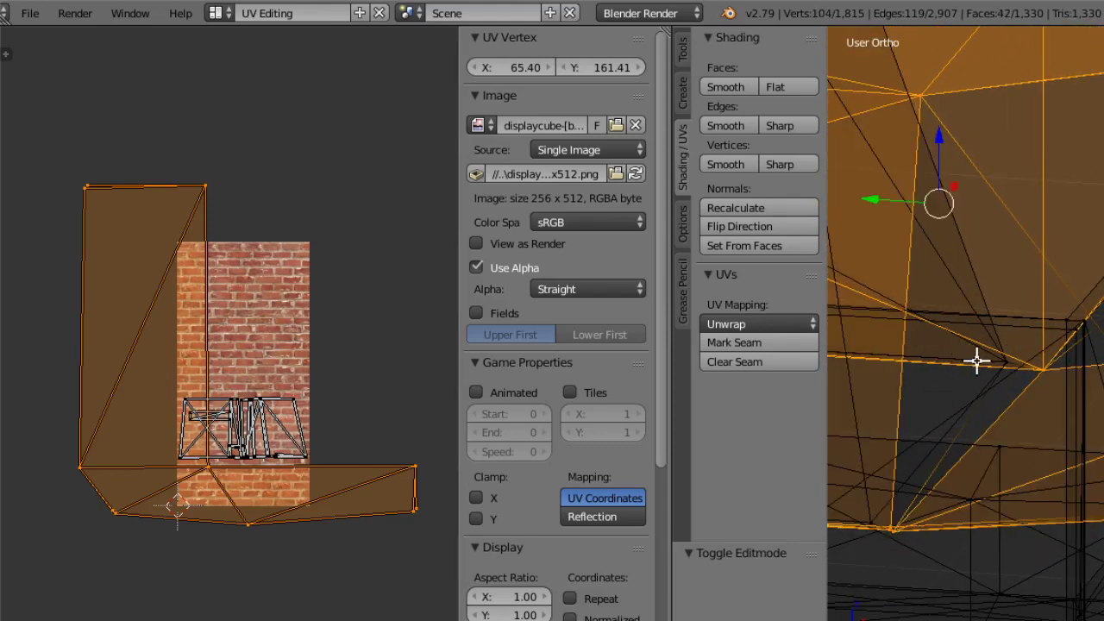
key(l)
middle_drag(1012, 244, 1048, 336)
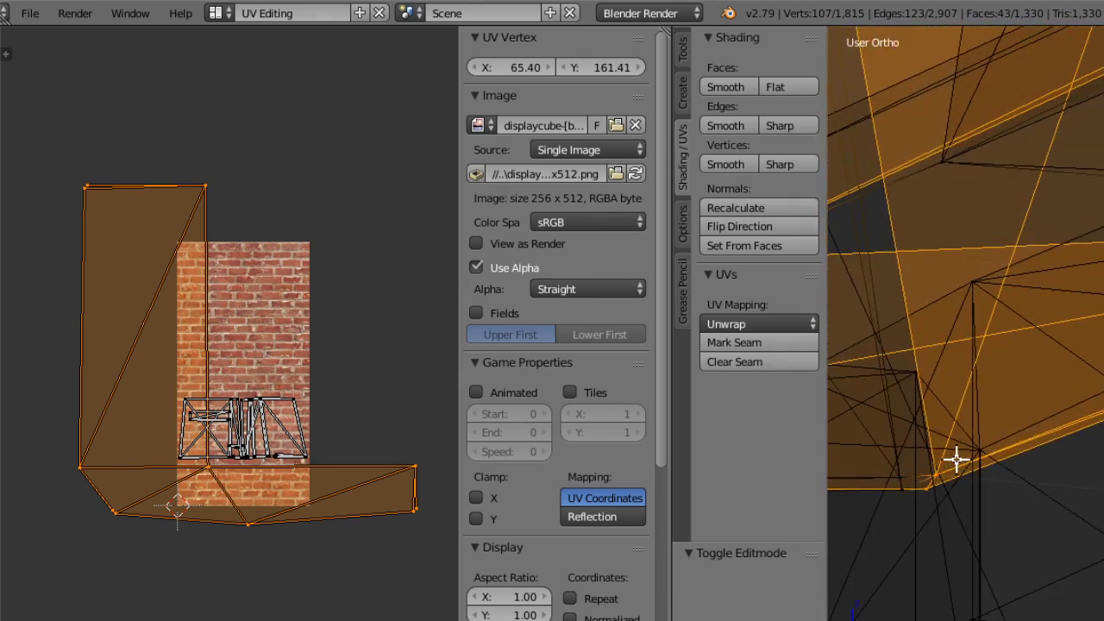
key(l)
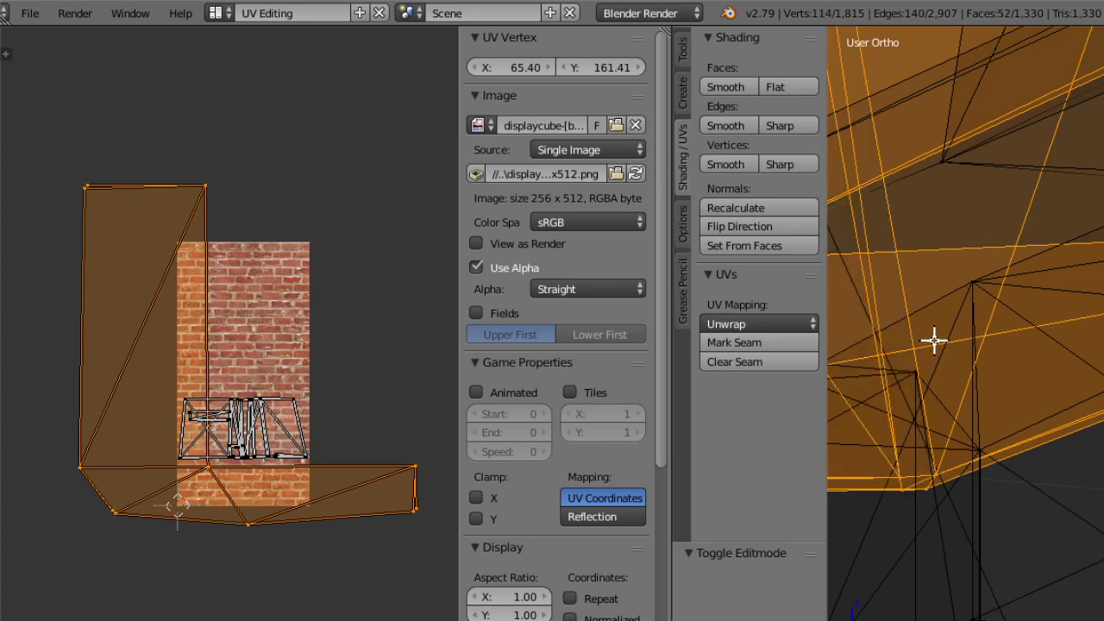
middle_drag(935, 341, 910, 390)
Add the missed vertices on the underside of the flared upper section to the selection.
shift+right_click(1095, 373)
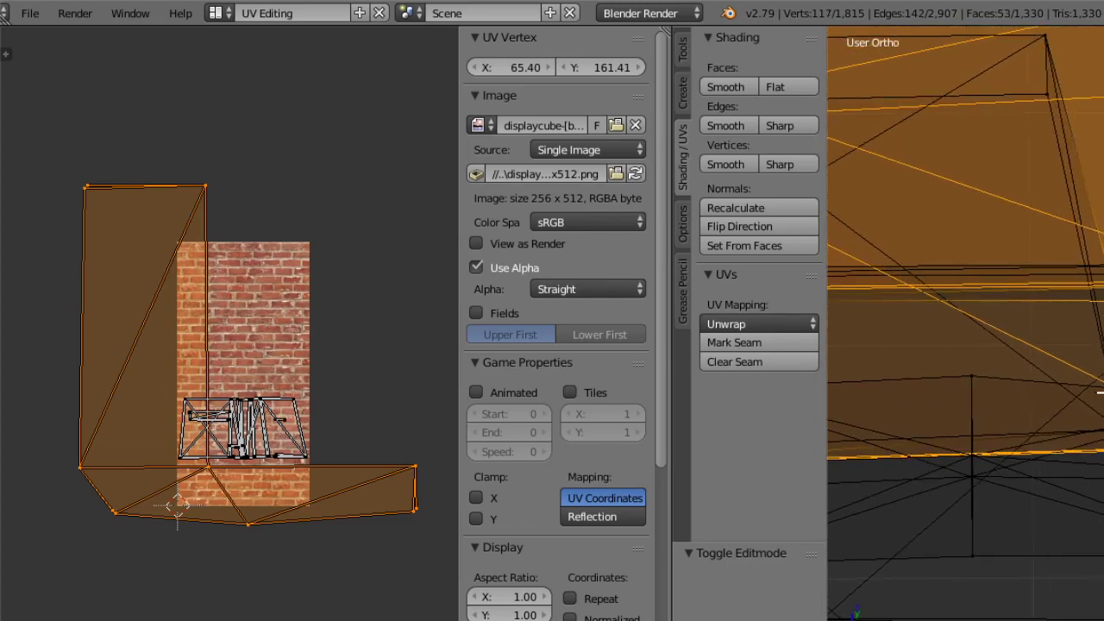
mouse_move(1100, 414)
middle_down()
mouse_move(1100, 448)
mouse_move(1043, 431)
mouse_move(1101, 420)
mouse_move(1103, 392)
middle_up()
shift+right_click(1096, 470)
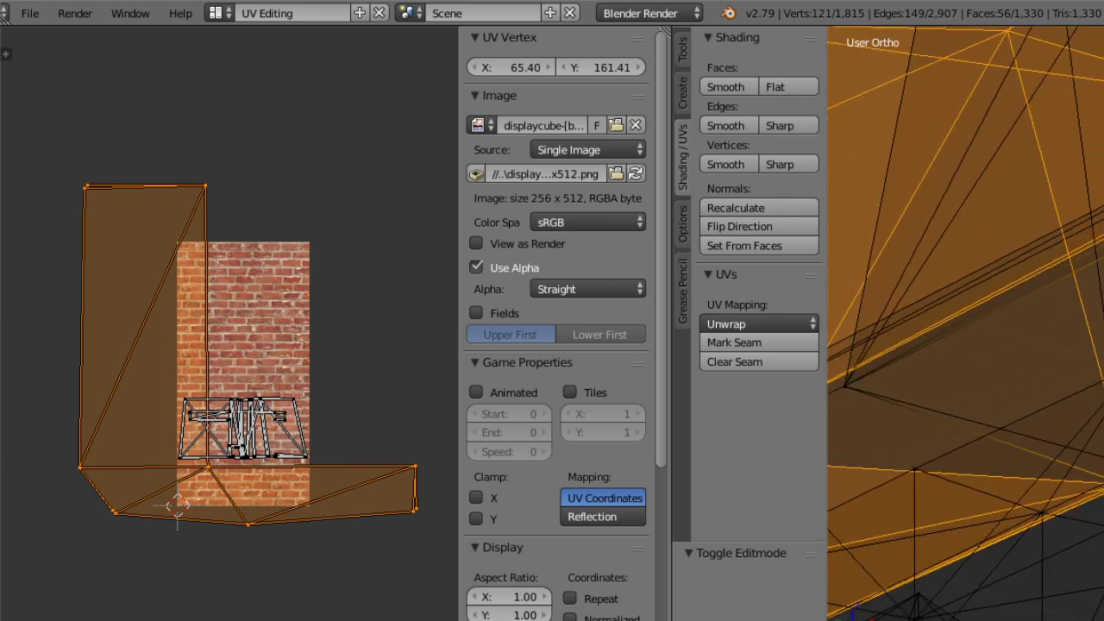
shift+right_click(1102, 458)
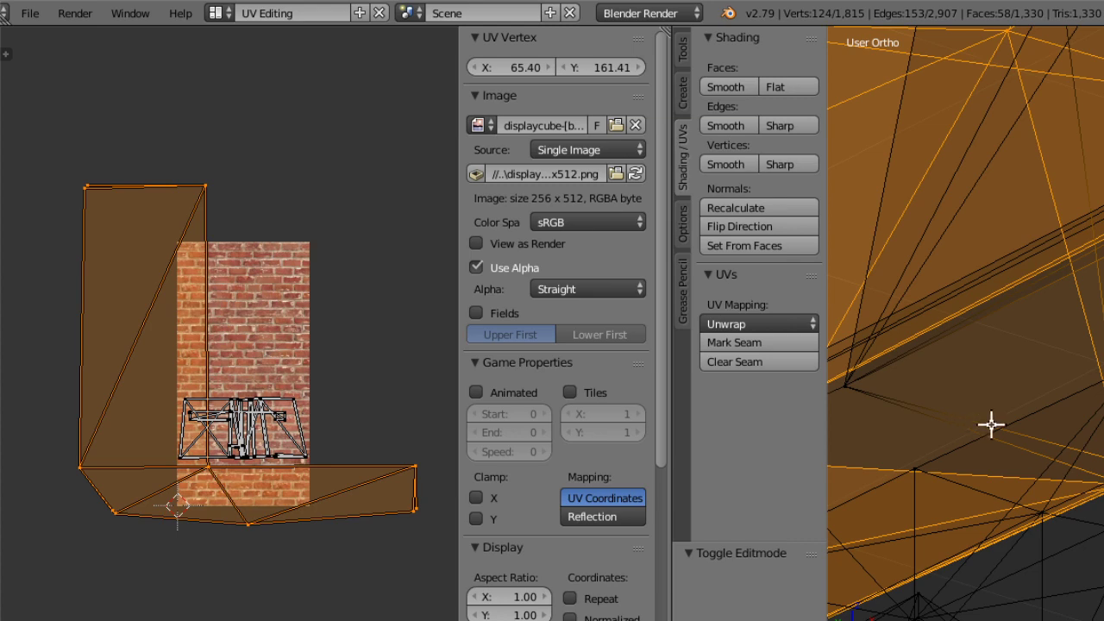
shift+right_click(889, 384)
middle_drag(990, 260, 1036, 332)
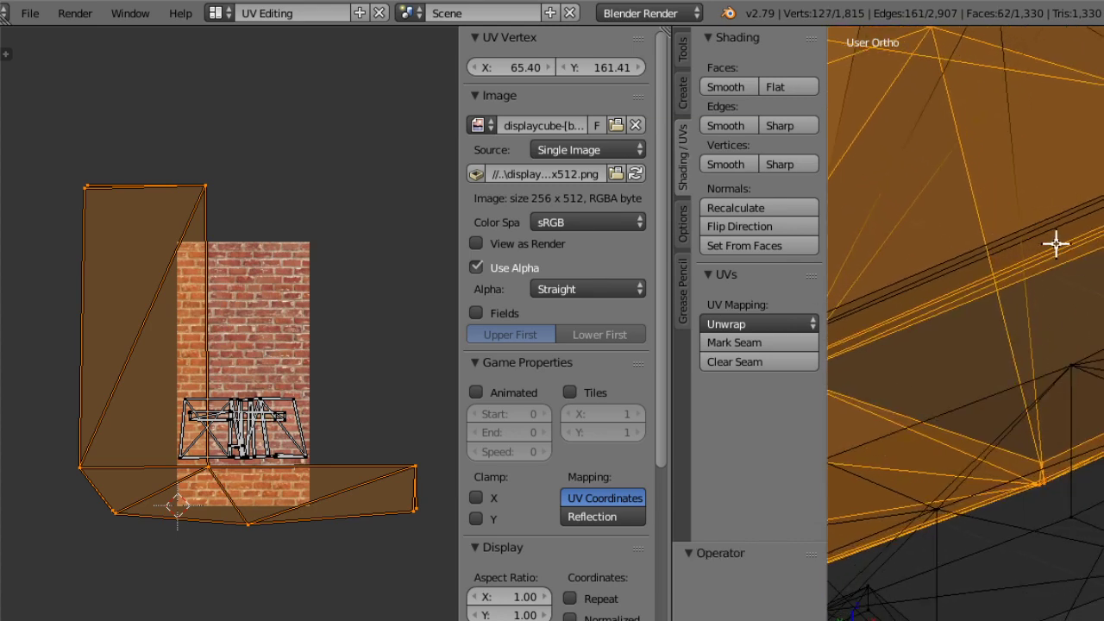
Add the missed inner vertices along the upper edge of the flared section to the selection.
middle_drag(1055, 242, 1018, 81)
shift+right_click(977, 78)
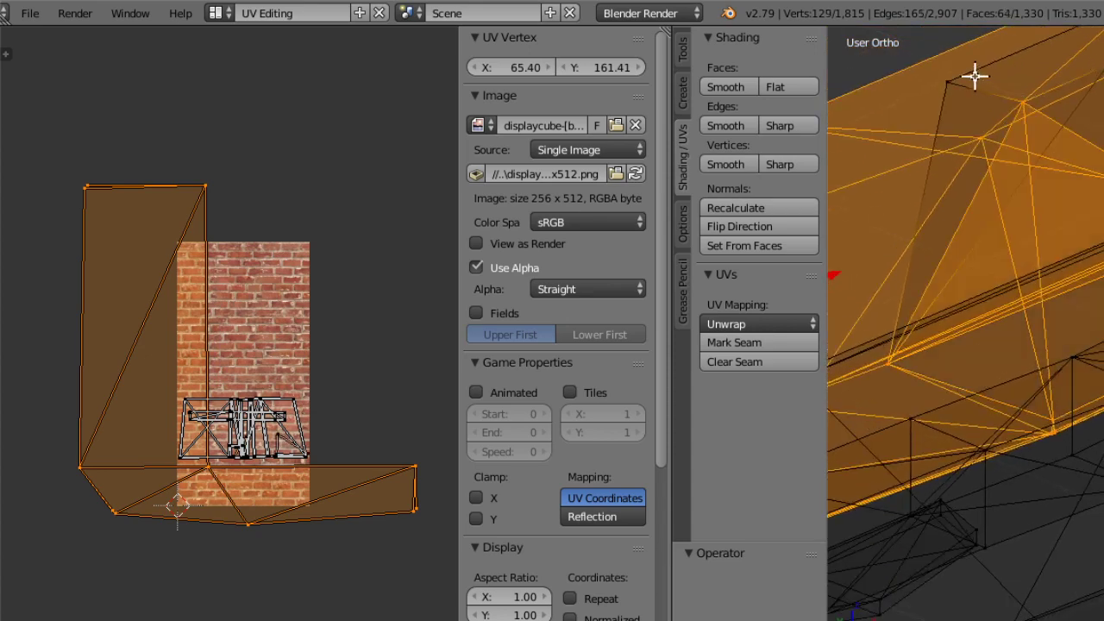
shift+right_click(924, 108)
middle_drag(1090, 261, 1005, 324)
shift+right_click(1062, 148)
shift+right_click(1099, 231)
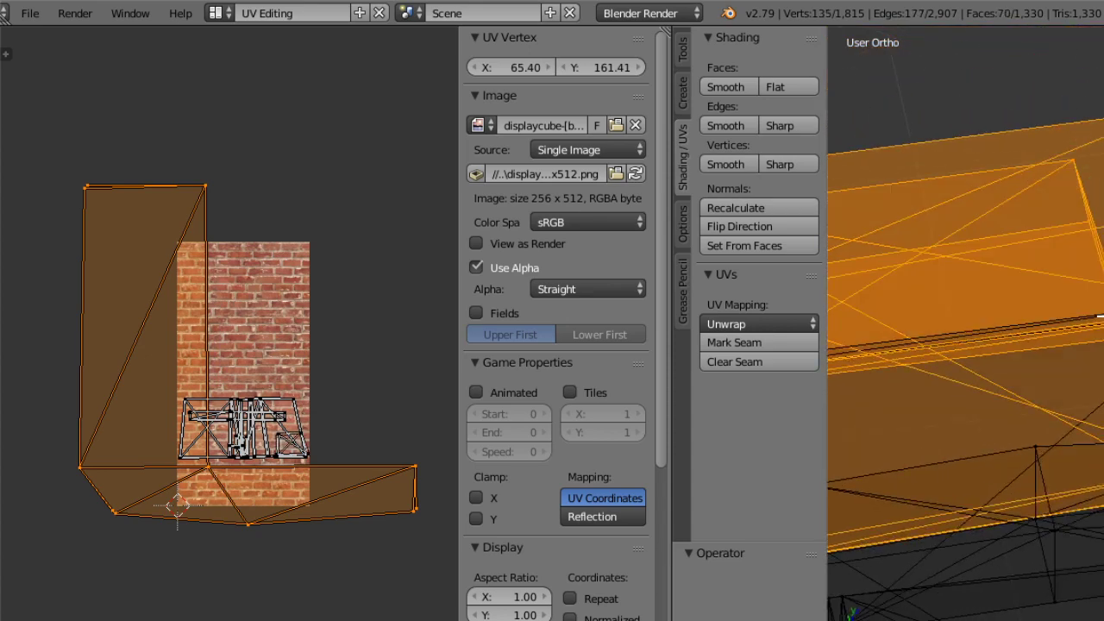
Extend the selection with the unselected corner vertices at the top and lower edge of the flared section's adjoining side.
middle_drag(990, 463, 1103, 258)
middle_drag(1001, 293, 1089, 262)
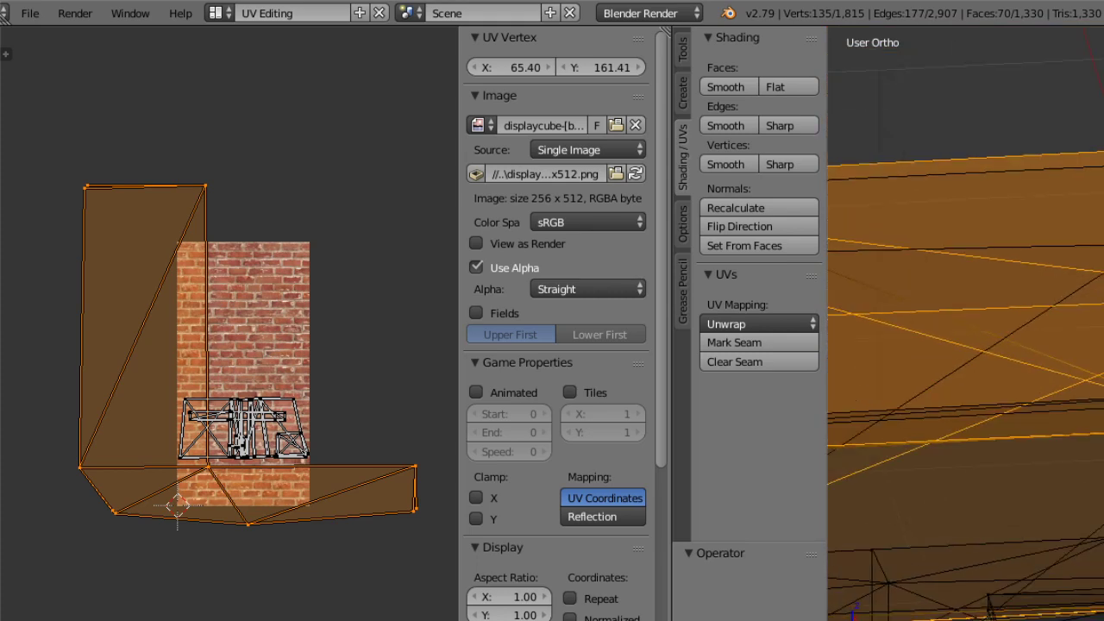
ctrl+drag(1103, 212, 1098, 153)
middle_drag(1103, 363, 1091, 527)
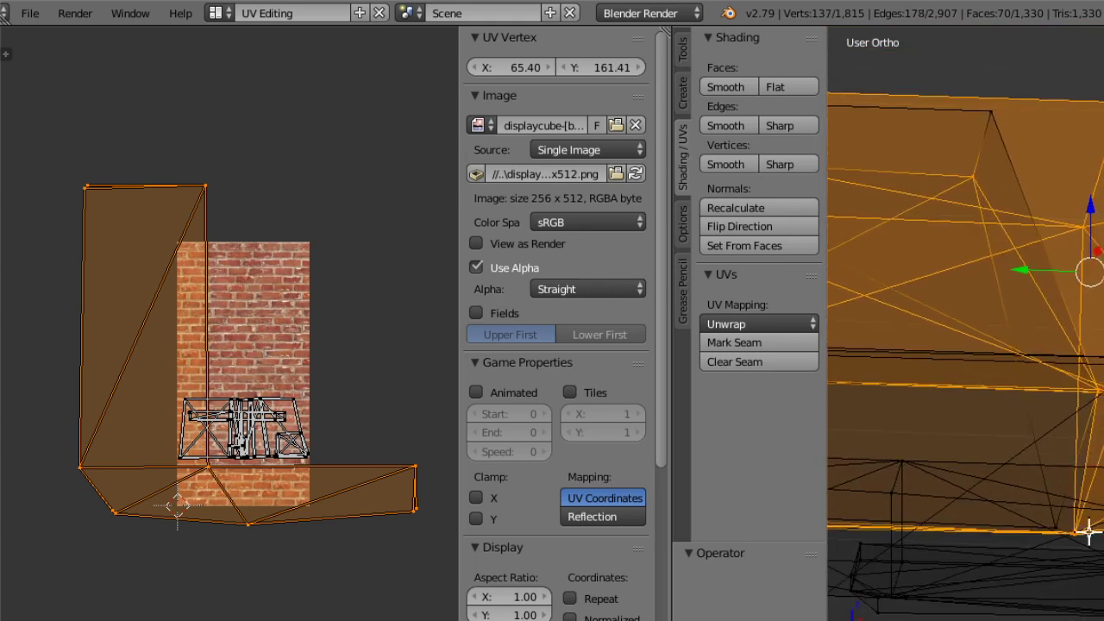
mouse_move(1063, 509)
ctrl+mouse_down()
mouse_move(1048, 537)
mouse_move(1070, 496)
ctrl+mouse_up()
mouse_move(961, 499)
middle_down()
mouse_move(1019, 480)
mouse_move(1053, 493)
mouse_move(1031, 530)
middle_up()
ctrl+middle_drag(983, 372, 1002, 535)
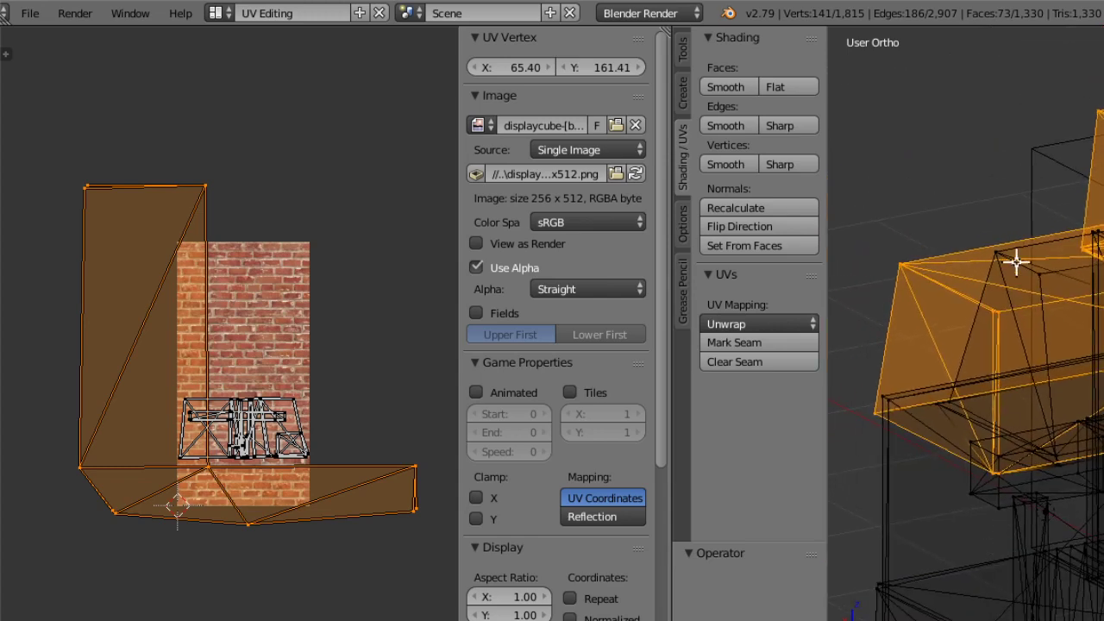
Add the inner top-corner vertices and the inner lower vertices at the end of the flared section's arm.
mouse_move(1012, 236)
ctrl+mouse_down()
mouse_move(1043, 291)
mouse_move(1053, 269)
ctrl+mouse_up()
mouse_move(1055, 332)
middle_down()
mouse_move(1068, 360)
mouse_move(1008, 382)
mouse_move(1103, 315)
middle_up()
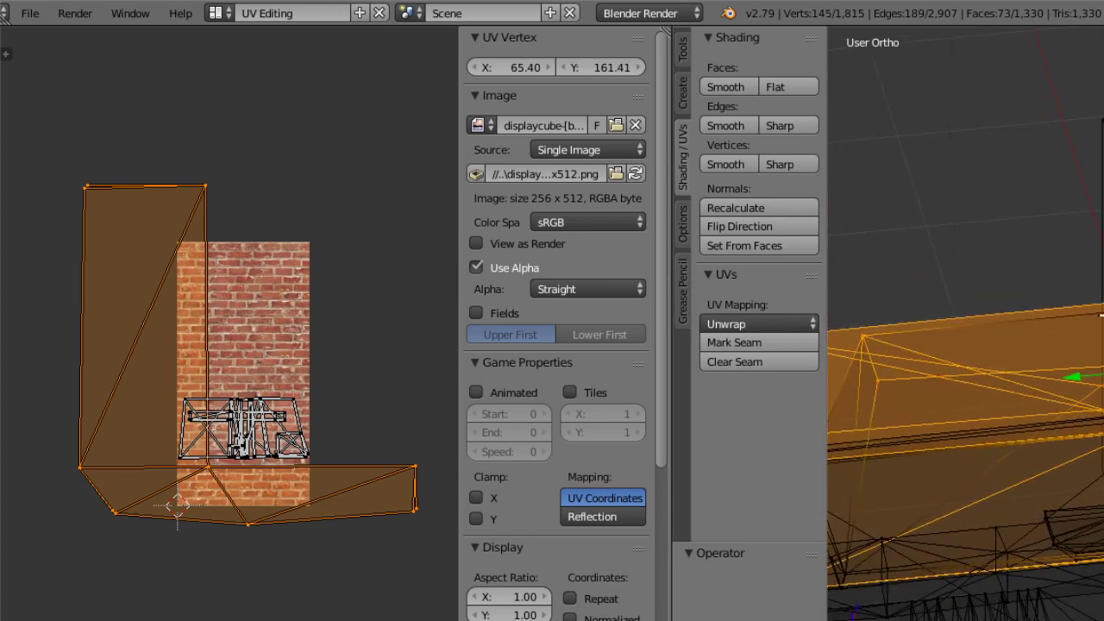
ctrl+drag(1103, 297, 1103, 324)
mouse_move(1022, 425)
middle_down()
mouse_move(1048, 402)
mouse_move(966, 471)
middle_up()
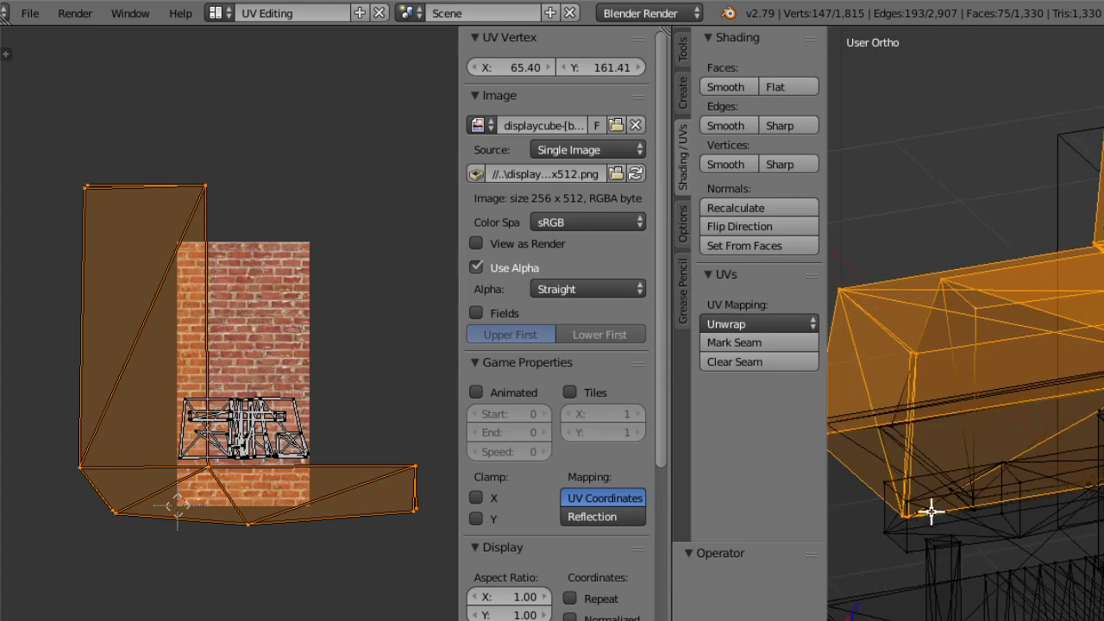
mouse_move(929, 512)
ctrl+middle_down()
mouse_move(926, 457)
mouse_move(952, 434)
ctrl+middle_up()
mouse_move(945, 427)
ctrl+mouse_down()
mouse_move(920, 443)
mouse_move(952, 448)
ctrl+mouse_up()
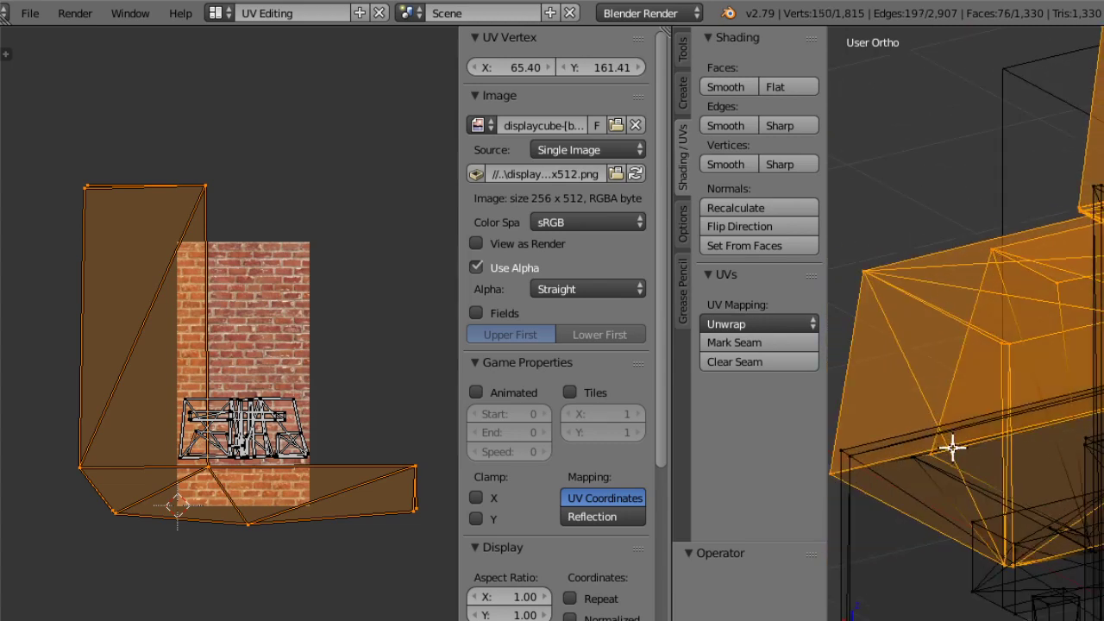
Add the remaining inner vertices along the lower edge of the flared section, completing the selection of its whole shell.
mouse_move(1052, 493)
middle_down()
mouse_move(1042, 494)
mouse_move(1036, 535)
mouse_move(1019, 542)
middle_up()
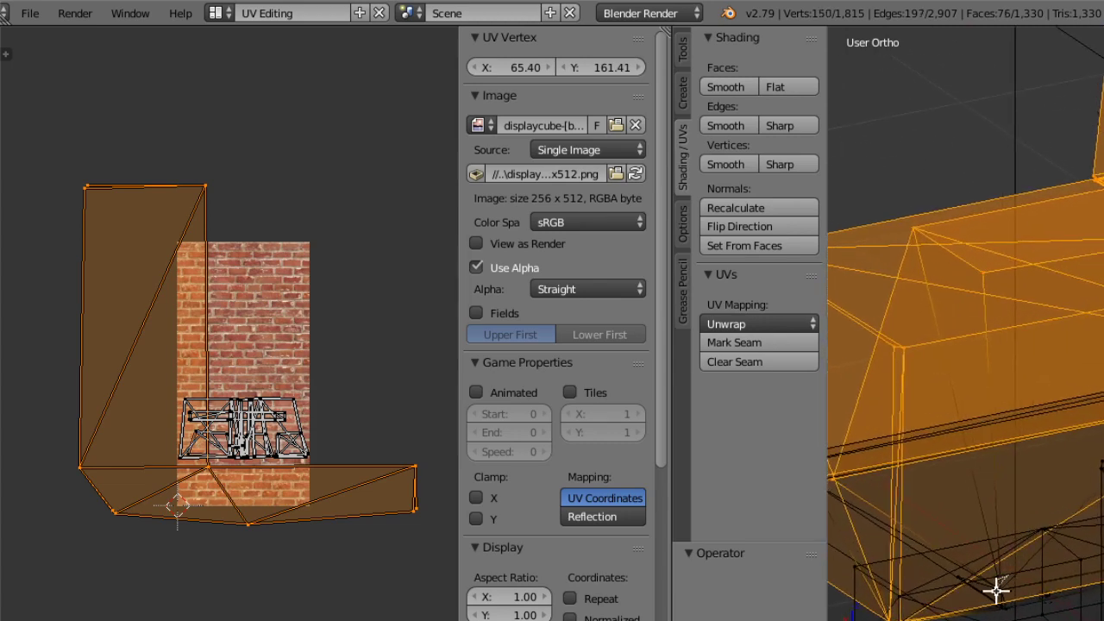
ctrl+drag(996, 591, 1013, 590)
middle_drag(1013, 590, 1042, 557)
middle_drag(1013, 599, 986, 574)
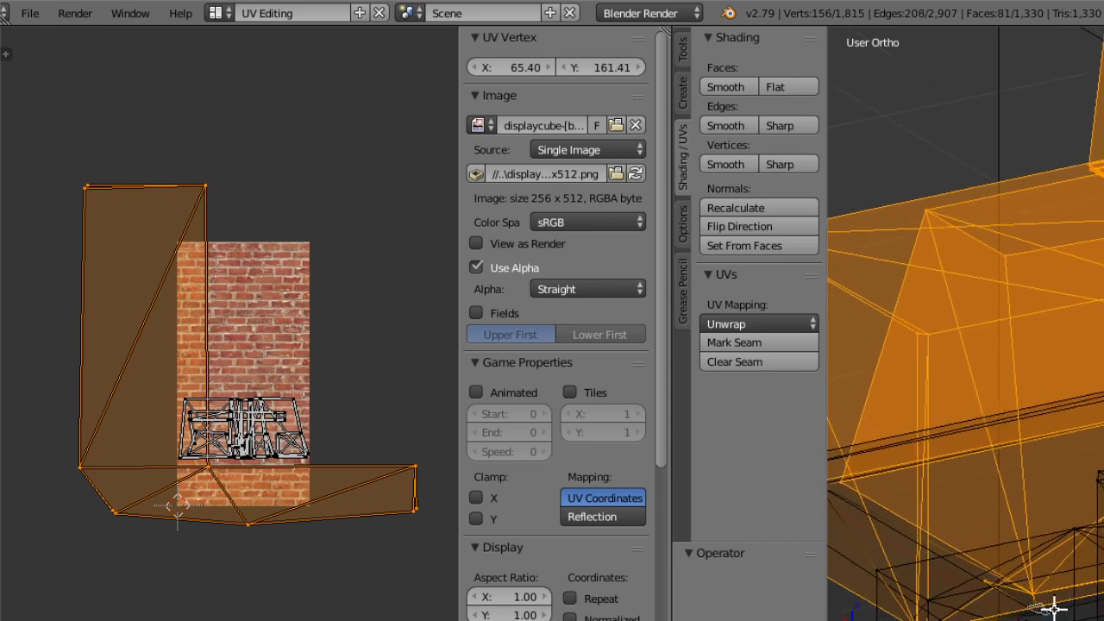
ctrl+drag(1037, 605, 1043, 595)
middle_drag(984, 574, 1018, 571)
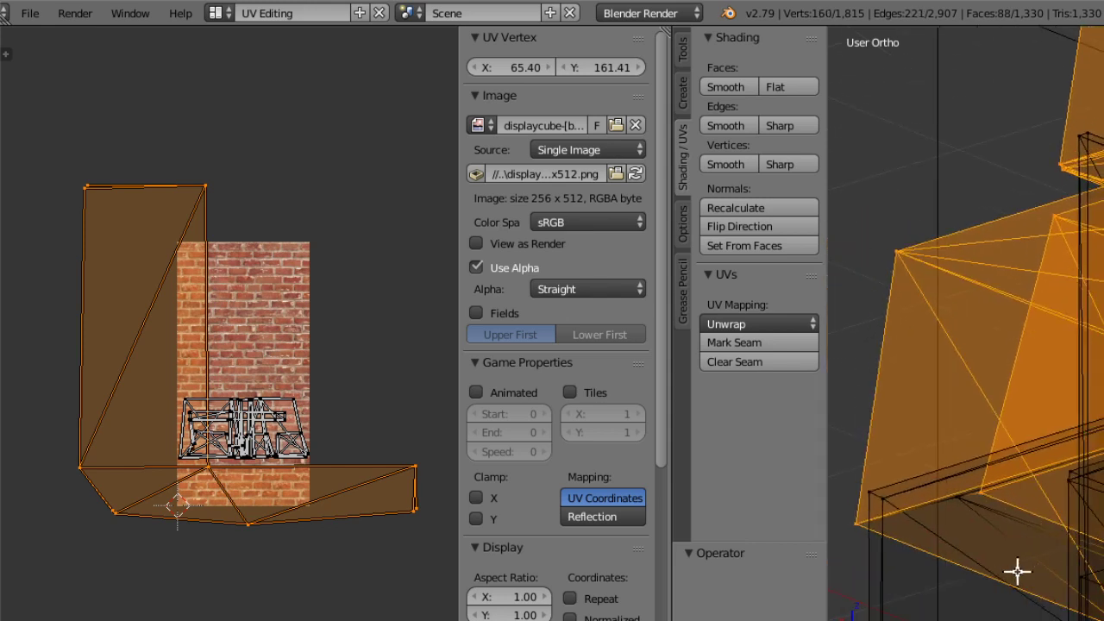
mouse_move(987, 492)
ctrl+mouse_down()
mouse_move(958, 517)
mouse_move(978, 514)
ctrl+mouse_up()
mouse_move(1006, 575)
middle_down()
mouse_move(982, 509)
mouse_move(859, 522)
middle_up()
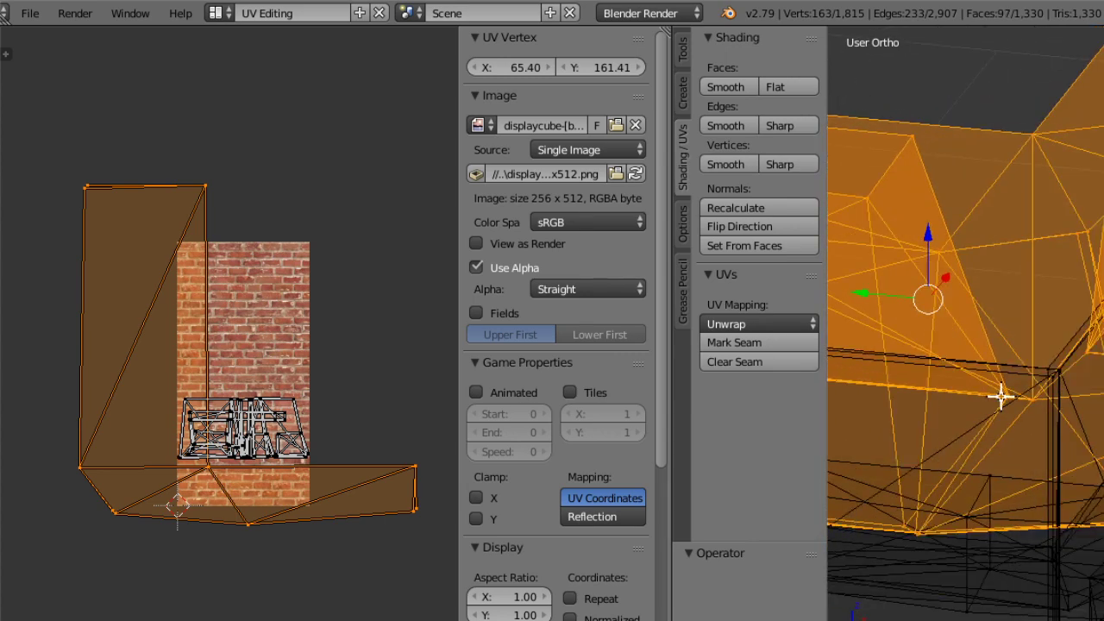
Switch the 3D view to textured shading and compare the brick scale on the flared section and the walls below.
scroll(1001, 397, down, 8)
scroll(1021, 441, up, 1)
click(1011, 620)
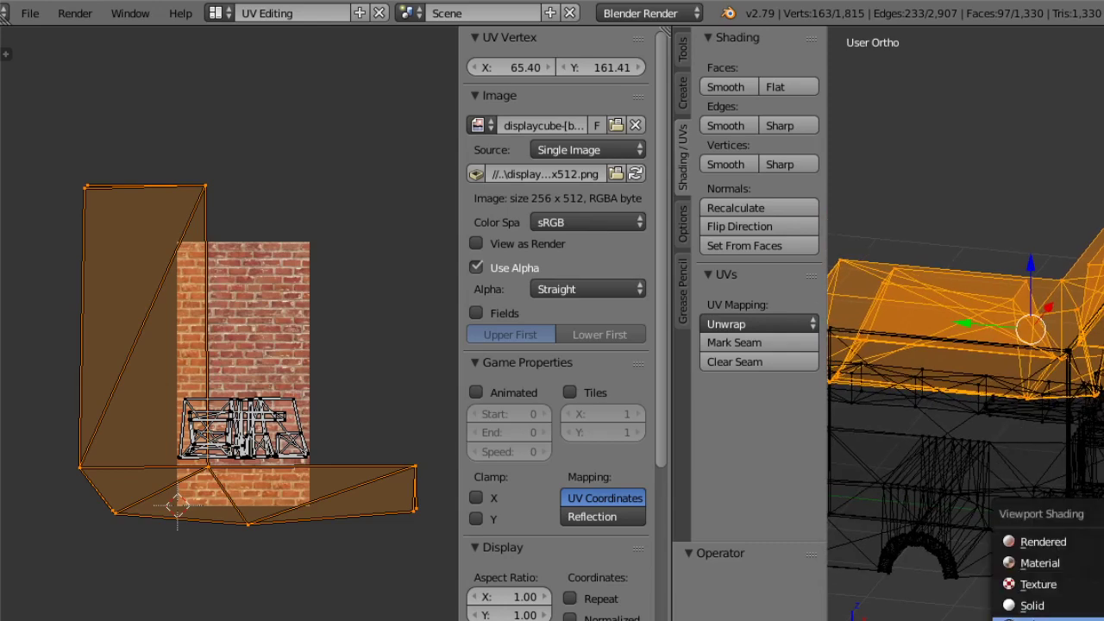
click(1036, 580)
middle_drag(974, 511, 913, 374)
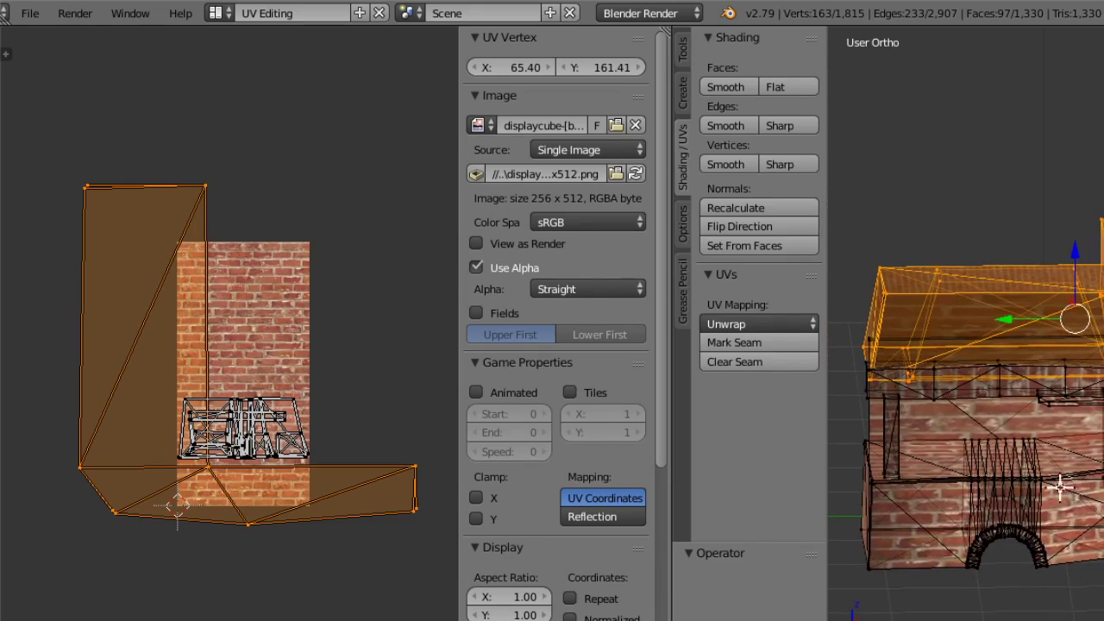
middle_drag(1060, 487, 1032, 467)
middle_drag(994, 378, 910, 436)
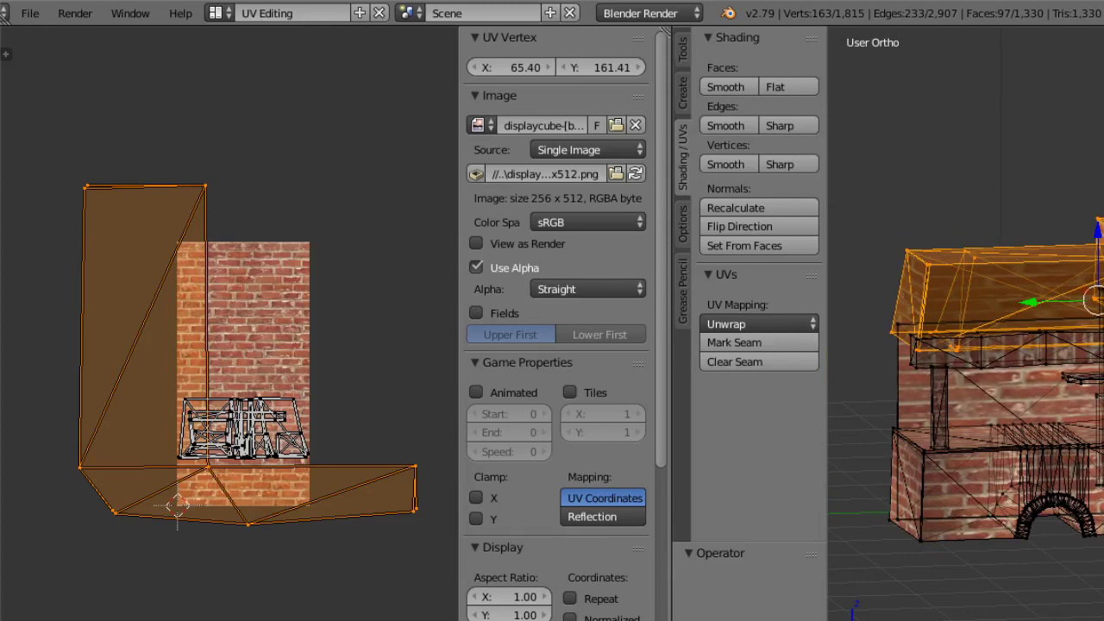
middle_drag(193, 559, 213, 542)
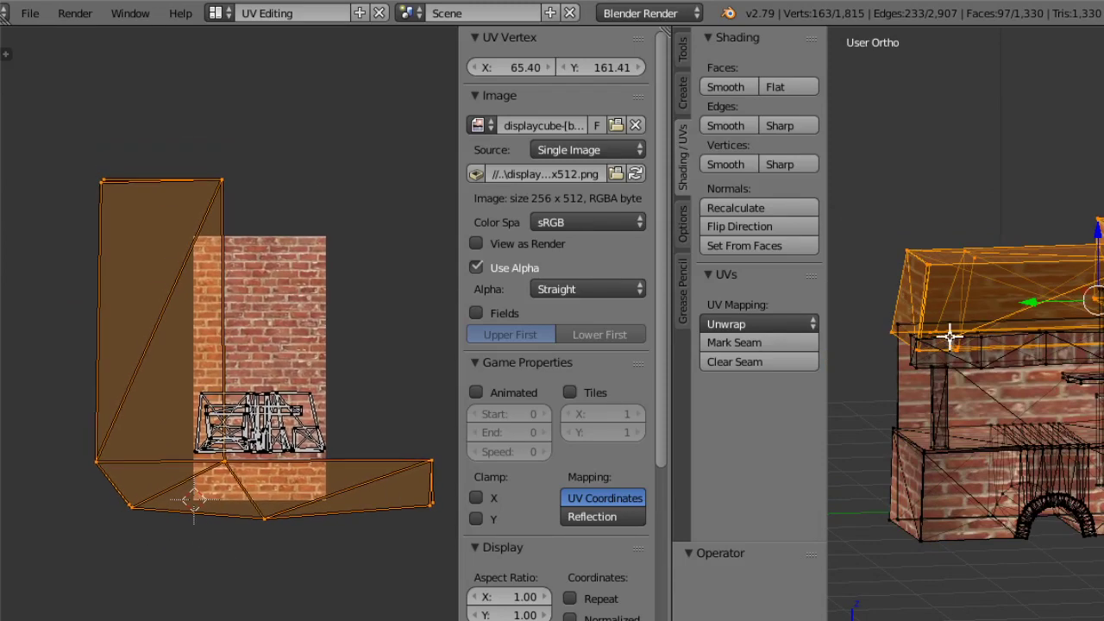
In face select mode, deselect the large flat top faces on both arms of the flared section.
middle_drag(949, 333, 1006, 535)
key(ctrl+Tab)
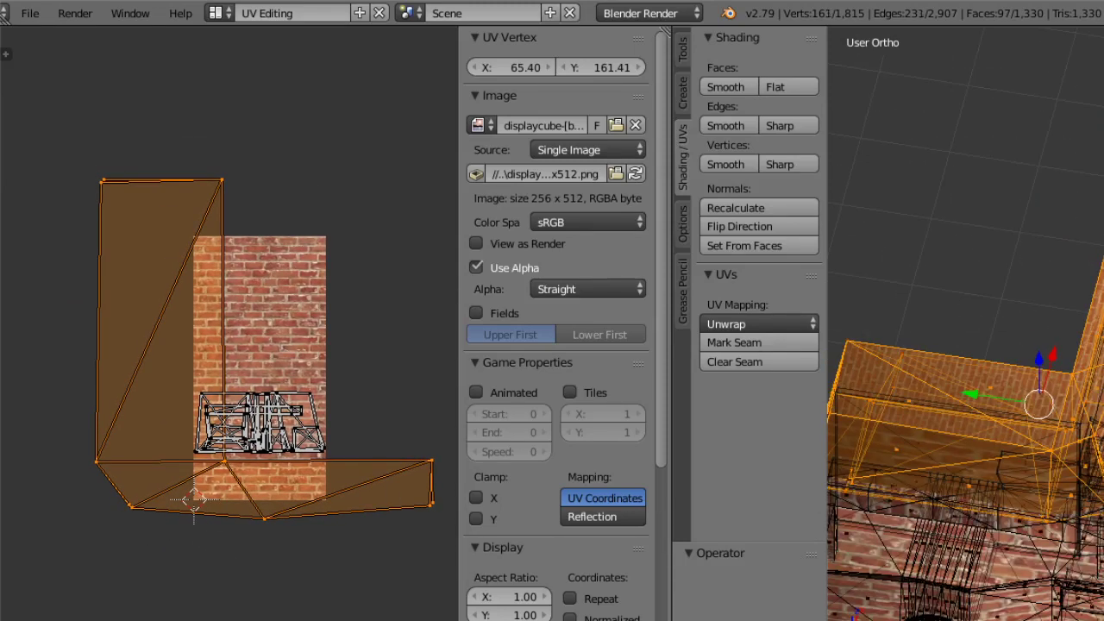
shift+right_click(913, 398)
shift+right_click(991, 389)
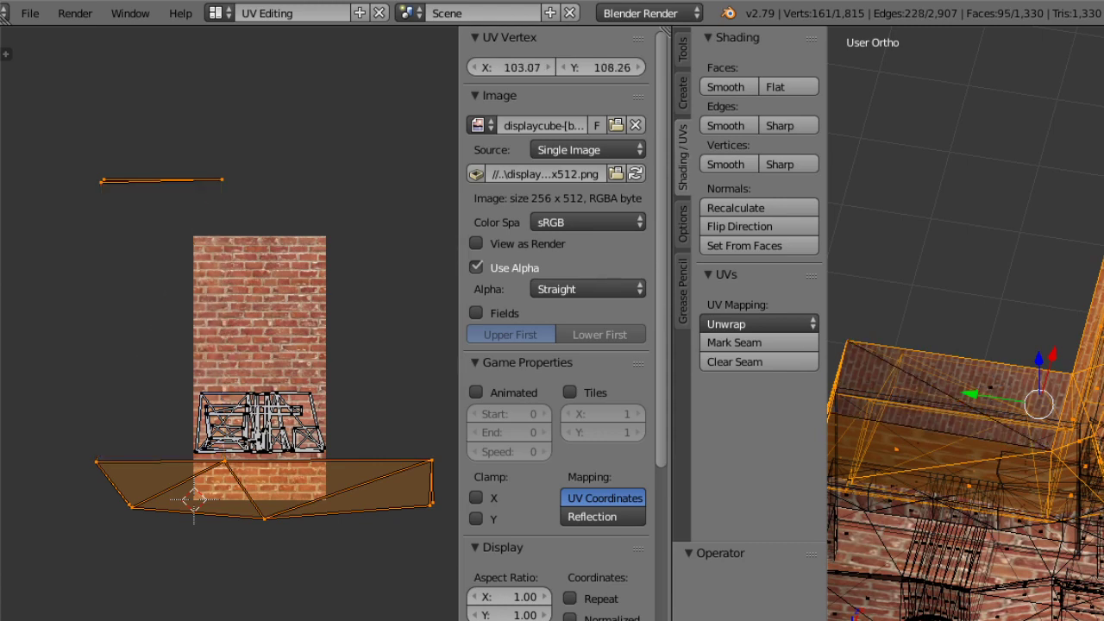
middle_drag(991, 389, 1042, 277)
shift+right_click(1020, 301)
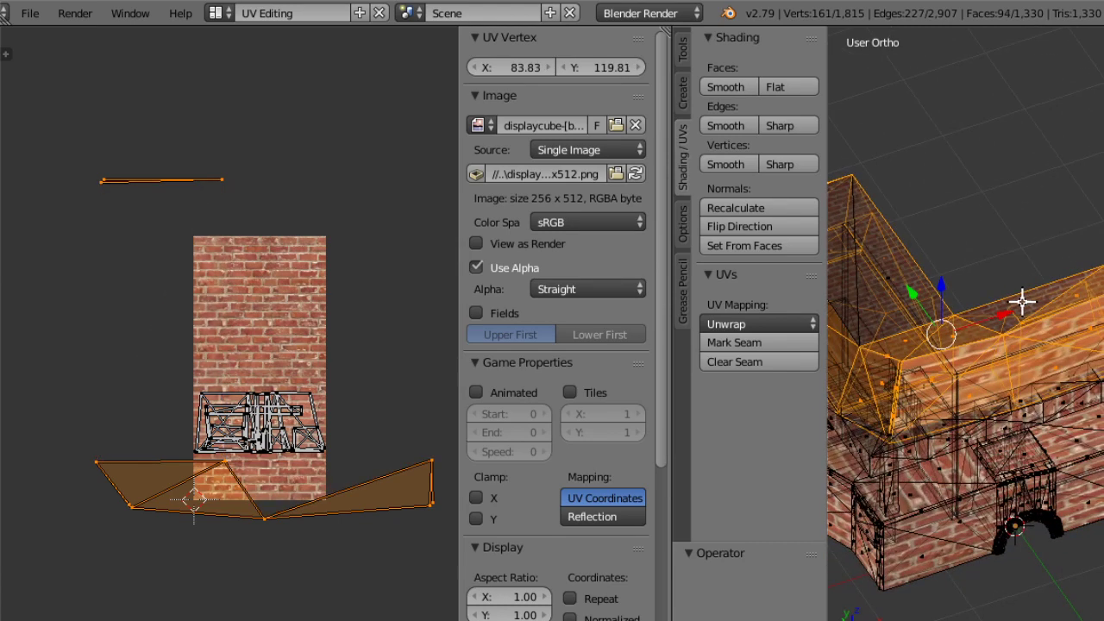
shift+right_click(1074, 295)
shift+right_click(959, 334)
shift+right_click(907, 341)
middle_drag(908, 342, 1078, 406)
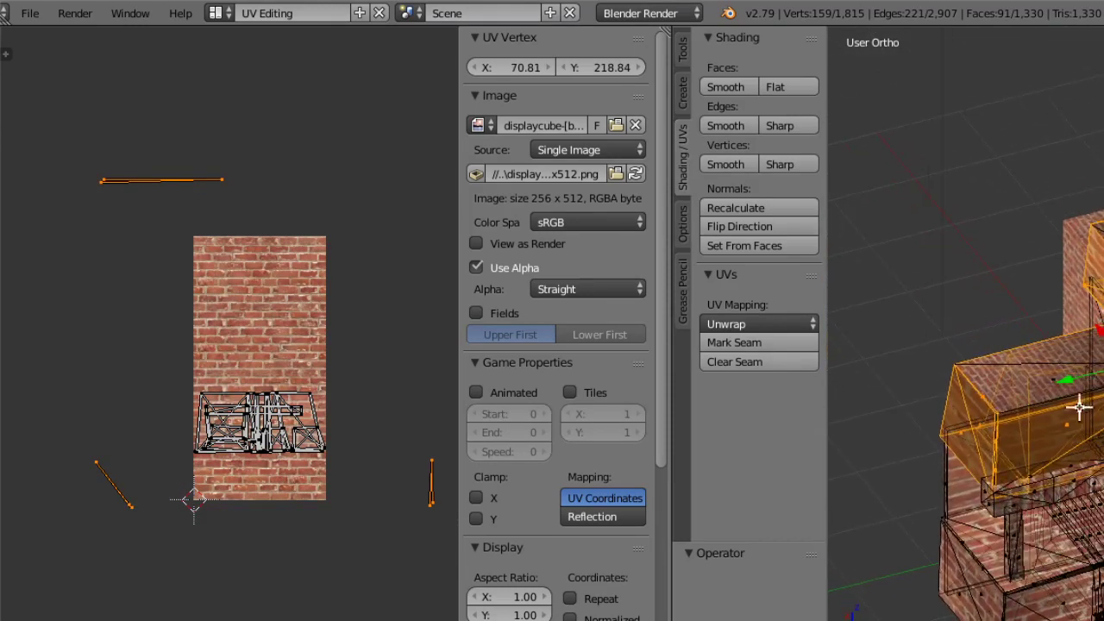
Deselect the narrow faces left along the top rim of the flared section, including those at the inner corner.
scroll(1077, 409, up, 1)
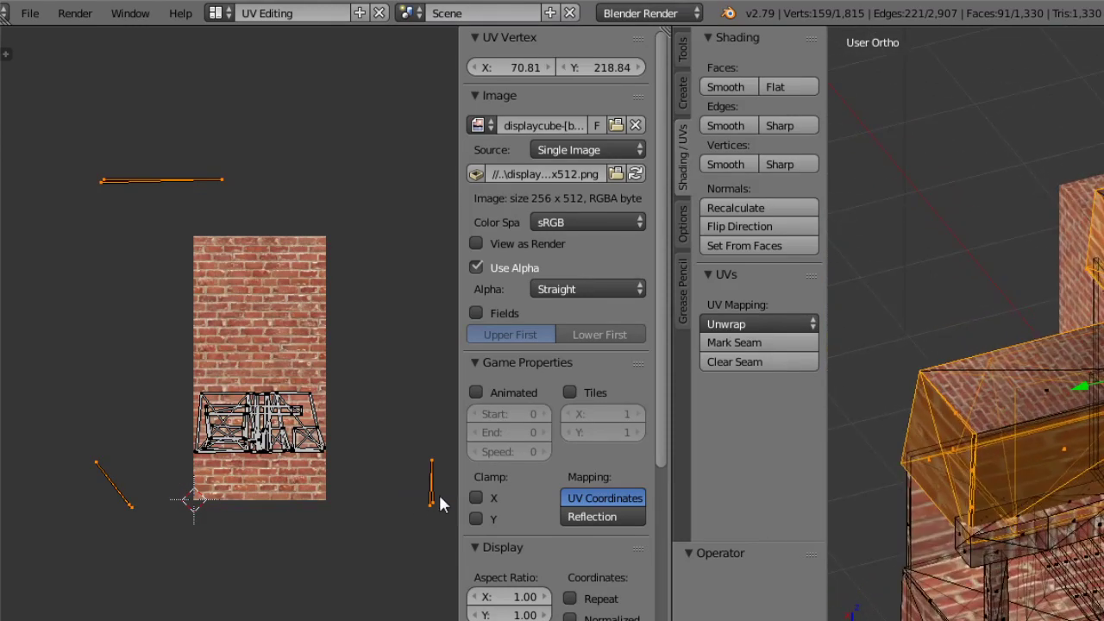
middle_drag(969, 526, 972, 437)
scroll(960, 432, up, 1)
shift+right_click(876, 461)
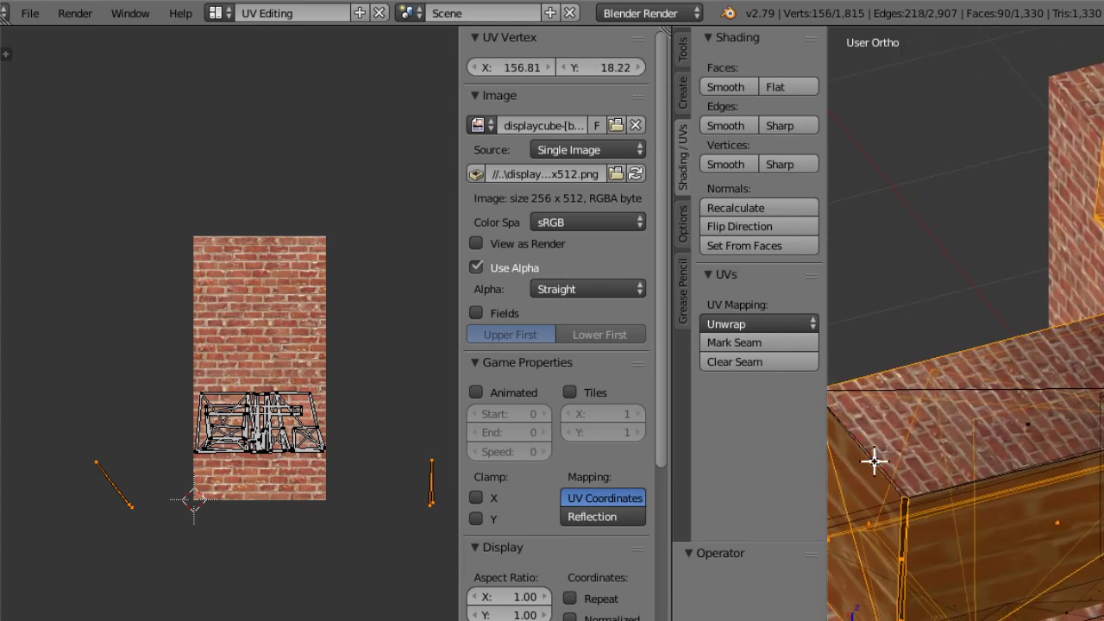
middle_drag(1052, 443, 979, 466)
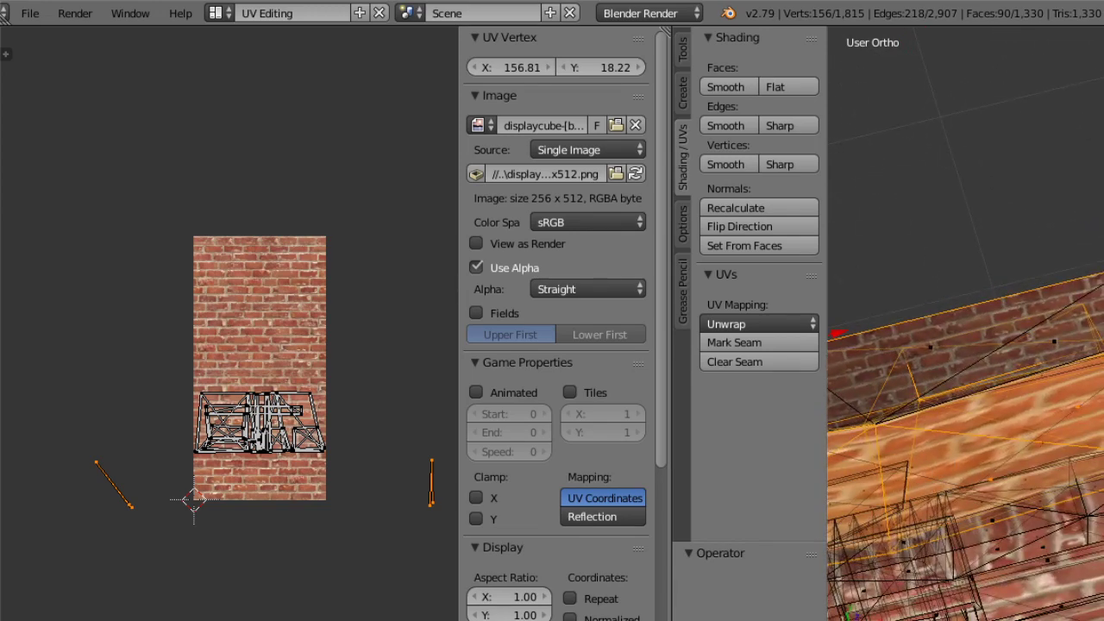
middle_drag(998, 361, 944, 496)
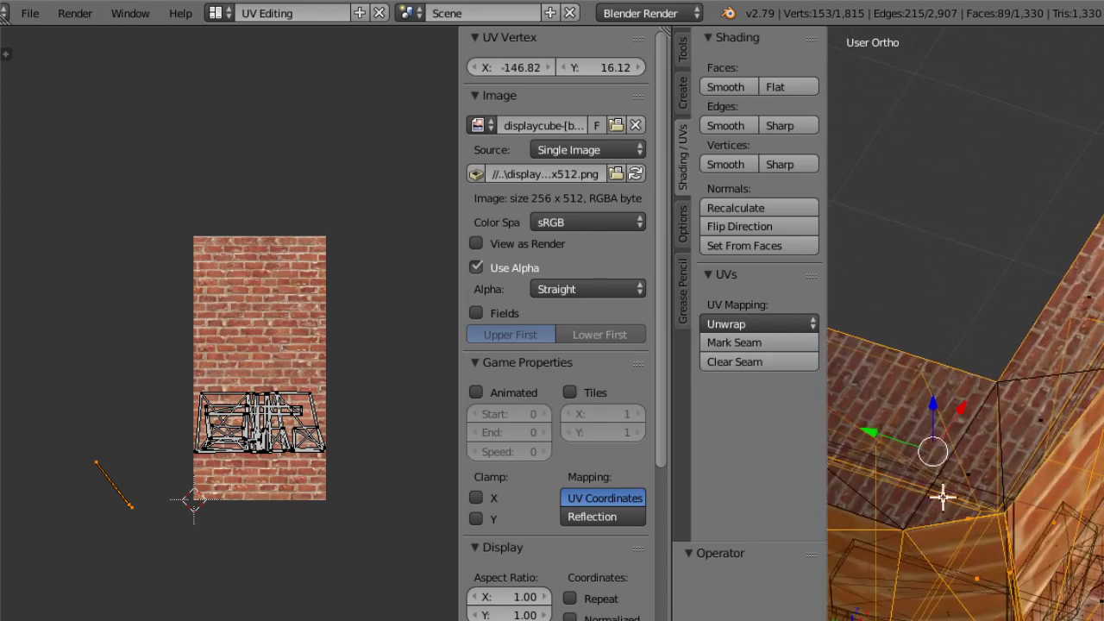
shift+right_click(969, 516)
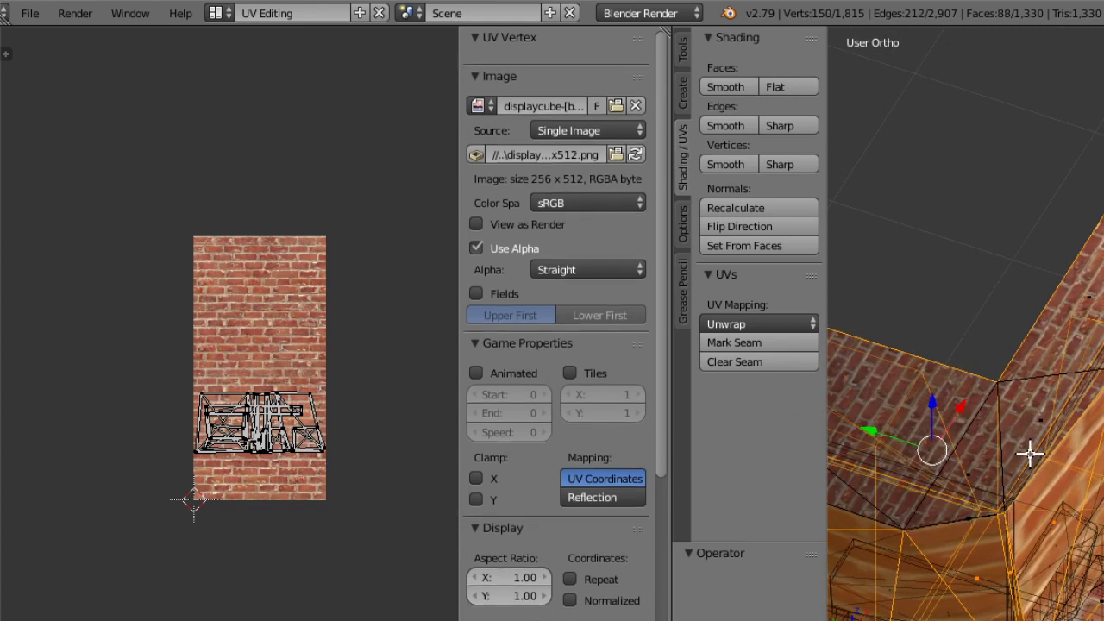
Add the wall face directly below the flared section to the selection.
middle_drag(1007, 399, 987, 369)
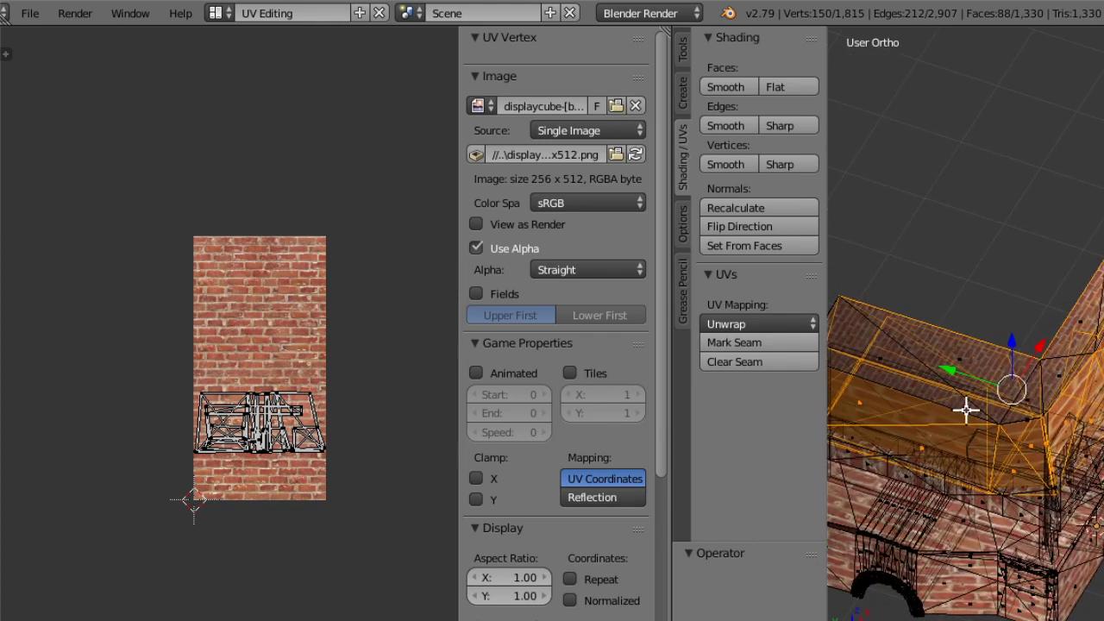
middle_drag(966, 410, 1032, 304)
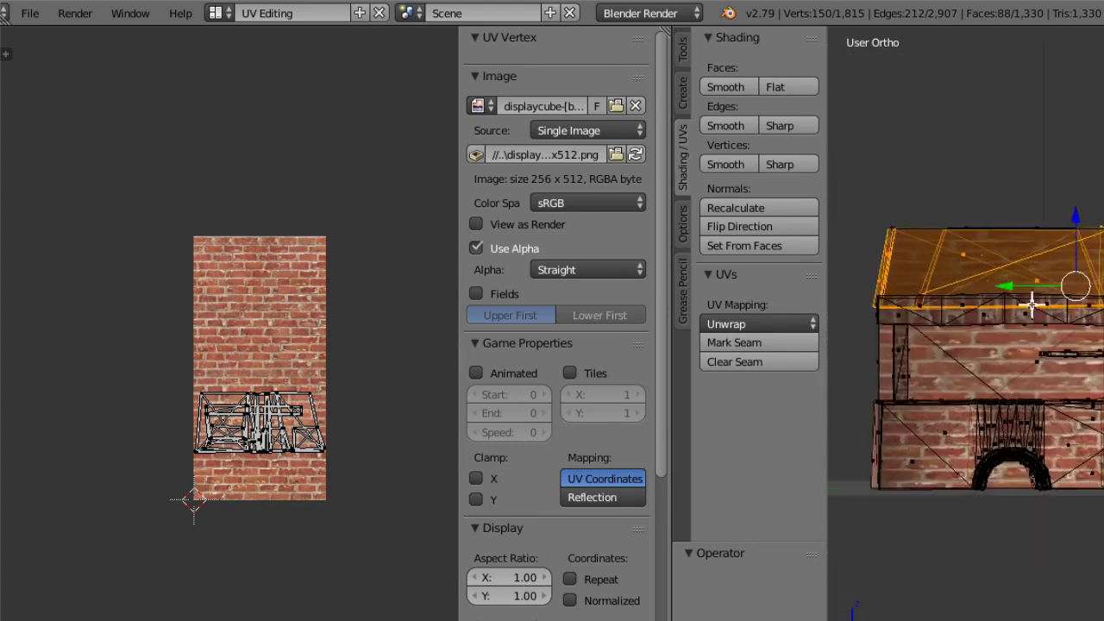
scroll(987, 352, up, 3)
shift+right_click(1011, 385)
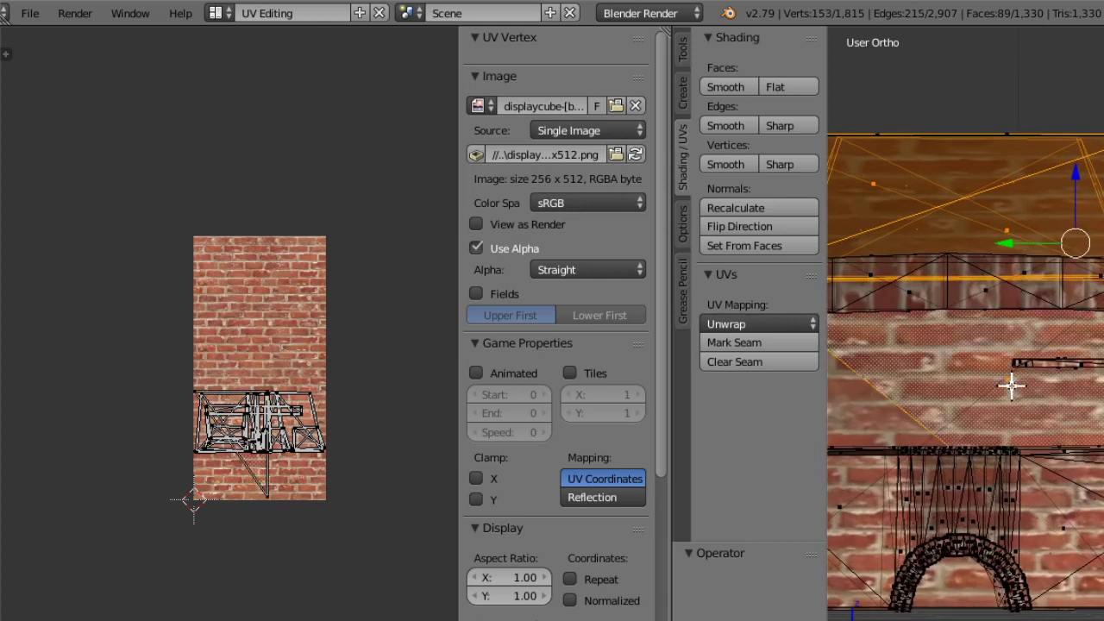
Switch the 3D view to wireframe shading and add the adjoining triangle of the same wall to the selection.
middle_drag(968, 402, 953, 427)
click(954, 620)
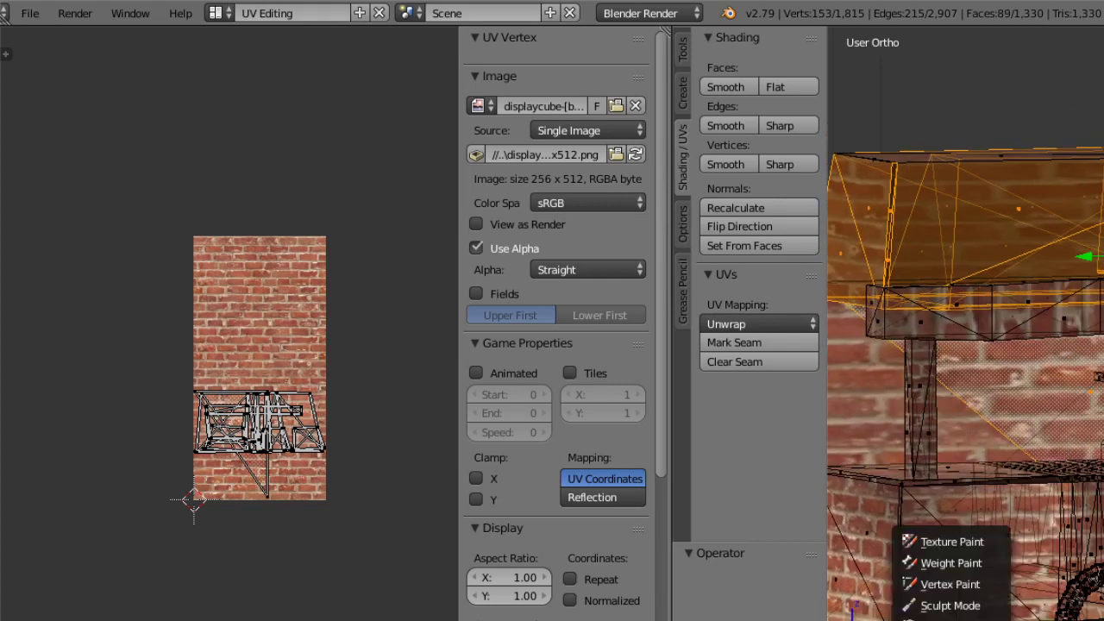
click(1007, 620)
click(1016, 584)
middle_drag(978, 505, 959, 506)
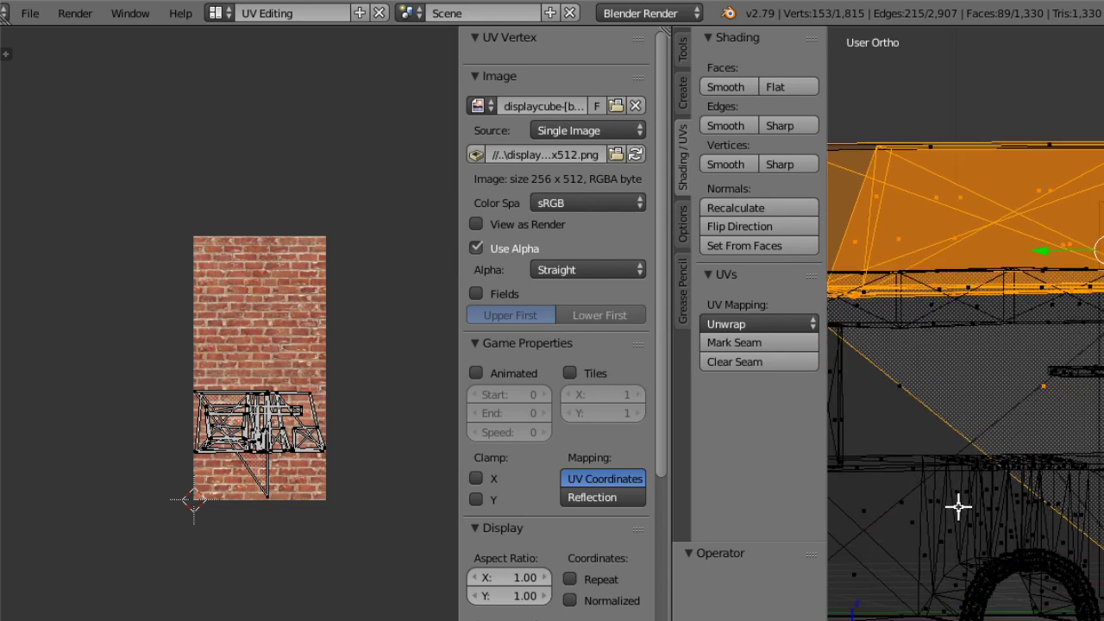
shift+right_click(884, 457)
shift+right_click(914, 461)
shift+right_click(893, 505)
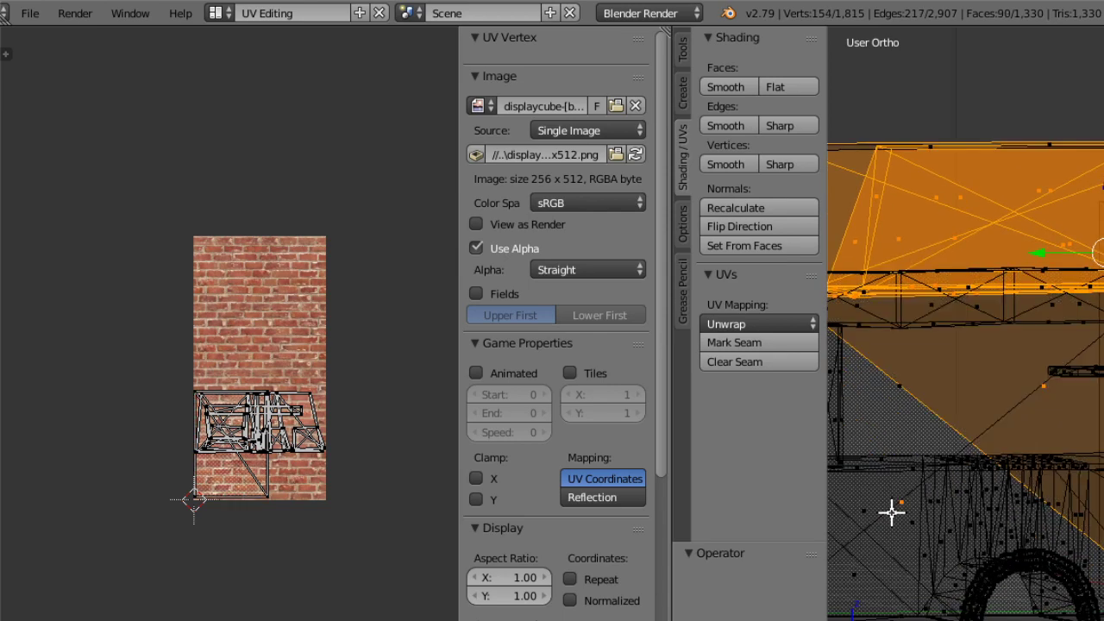
In face select mode, add the adjoining wall triangle below the flared section to the selection.
middle_drag(892, 510, 975, 414)
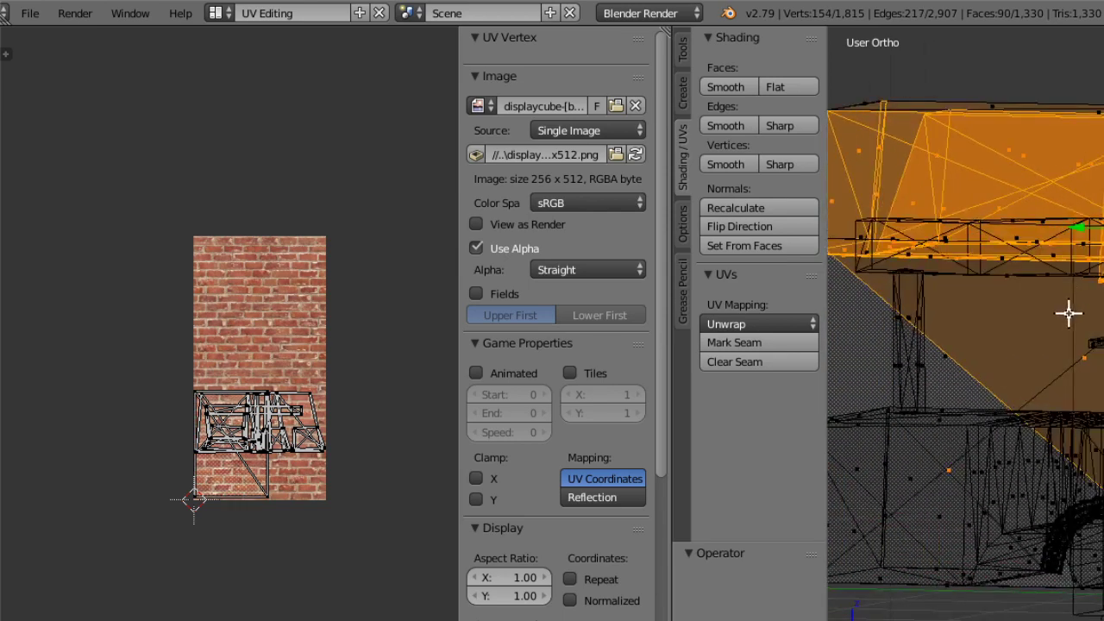
key(ctrl+Tab)
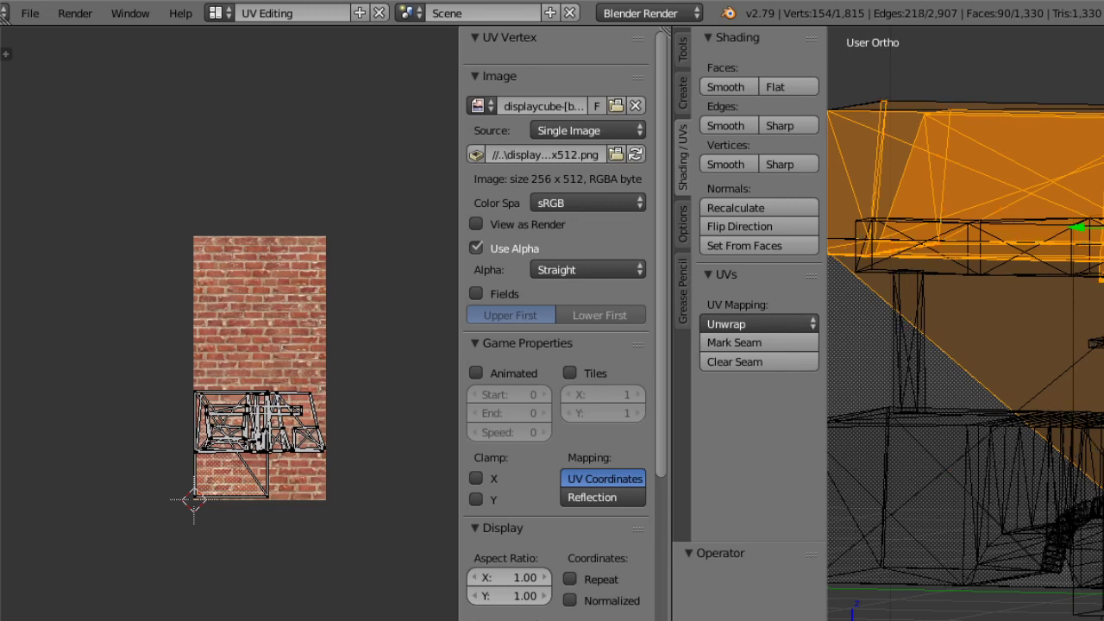
key(ctrl+Tab)
middle_drag(981, 352, 931, 481)
shift+right_click(1048, 388)
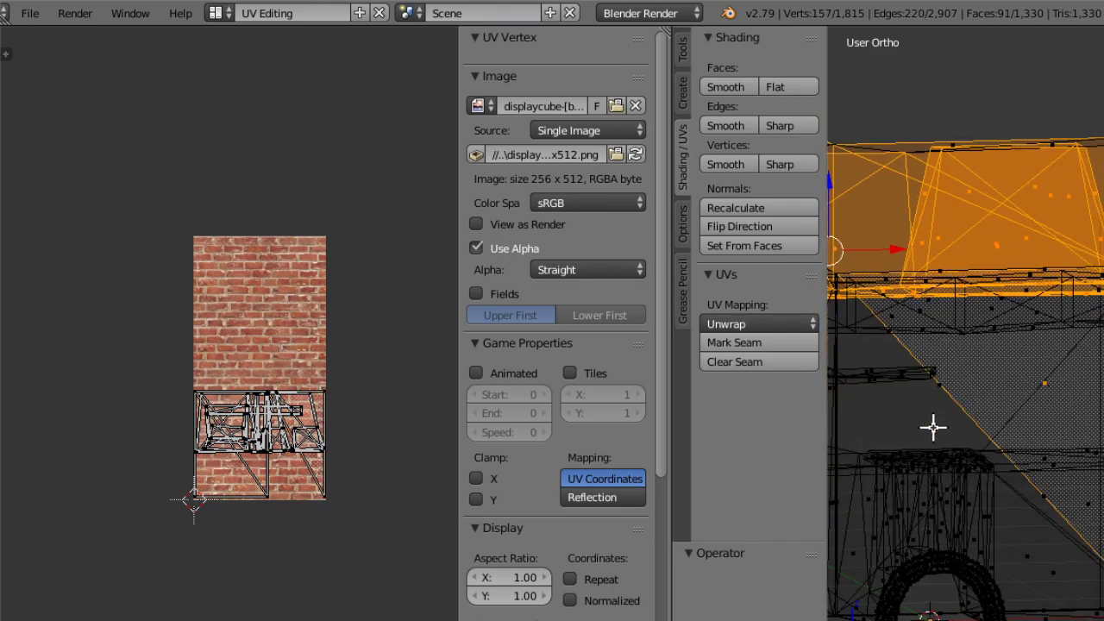
middle_drag(933, 426, 980, 396)
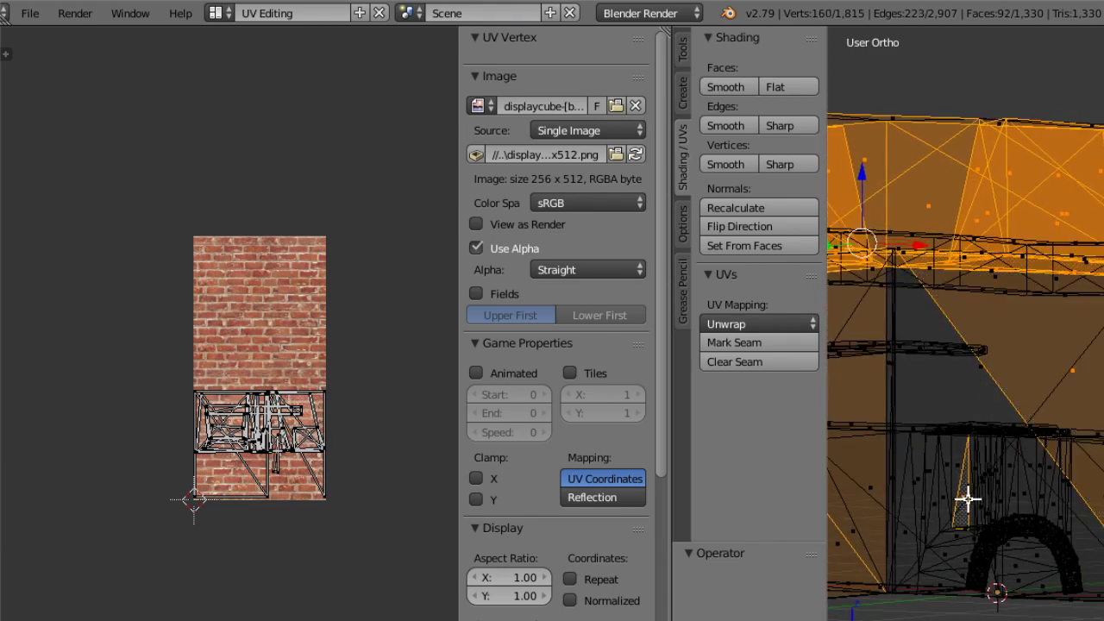
middle_drag(968, 499, 937, 607)
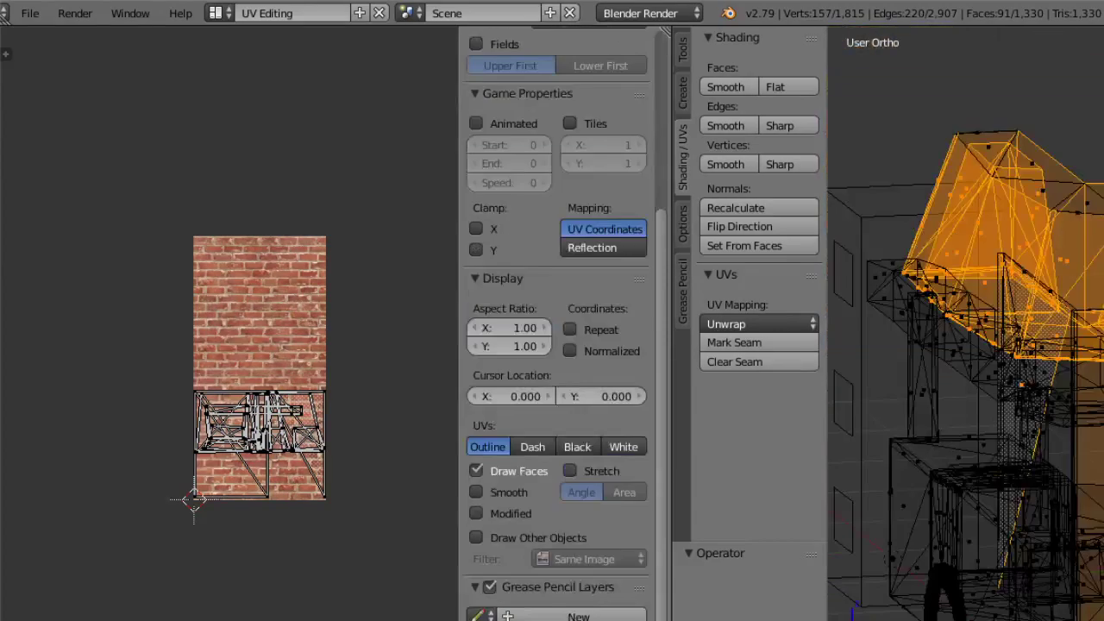
Add the vertical edge at the wall corner and the base edge of the adjoining wall to the selection.
middle_drag(1048, 573, 845, 510)
middle_drag(949, 393, 751, 414)
middle_drag(949, 414, 968, 438)
middle_drag(889, 434, 998, 201)
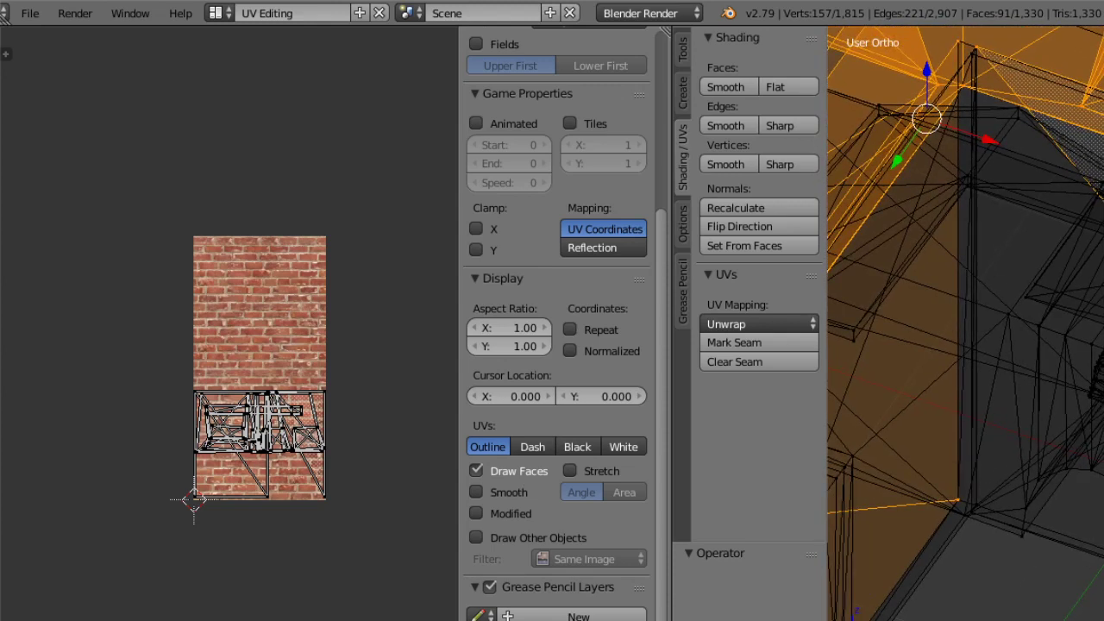
shift+right_click(980, 457)
key(ctrl+z)
alt+shift+right_click(976, 413)
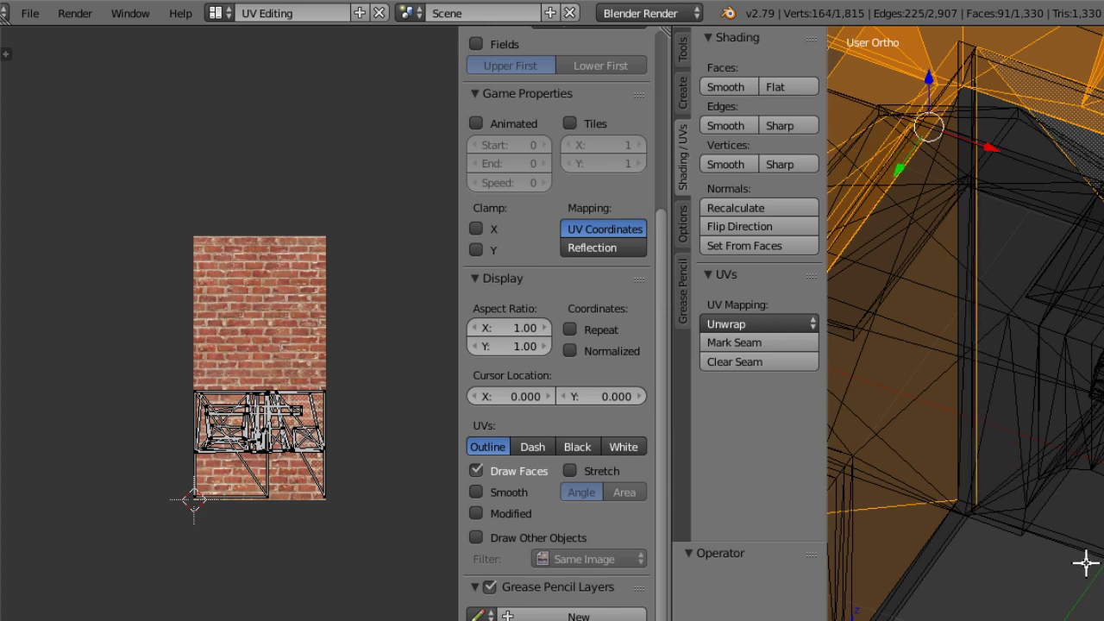
shift+right_click(1078, 531)
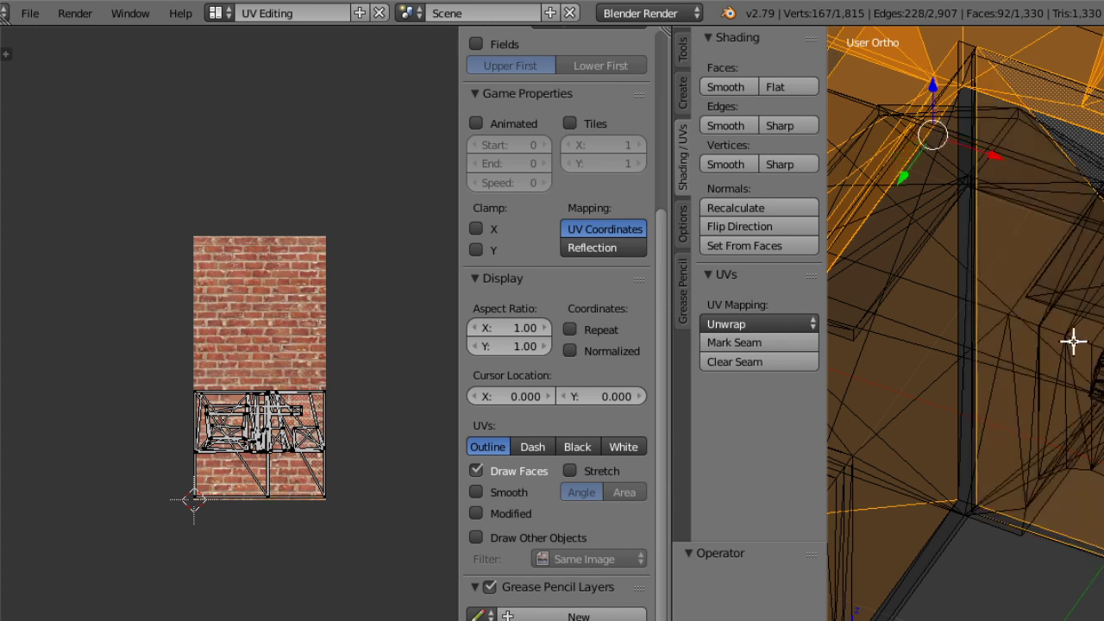
shift+right_click(1084, 544)
scroll(1083, 439, up, 1)
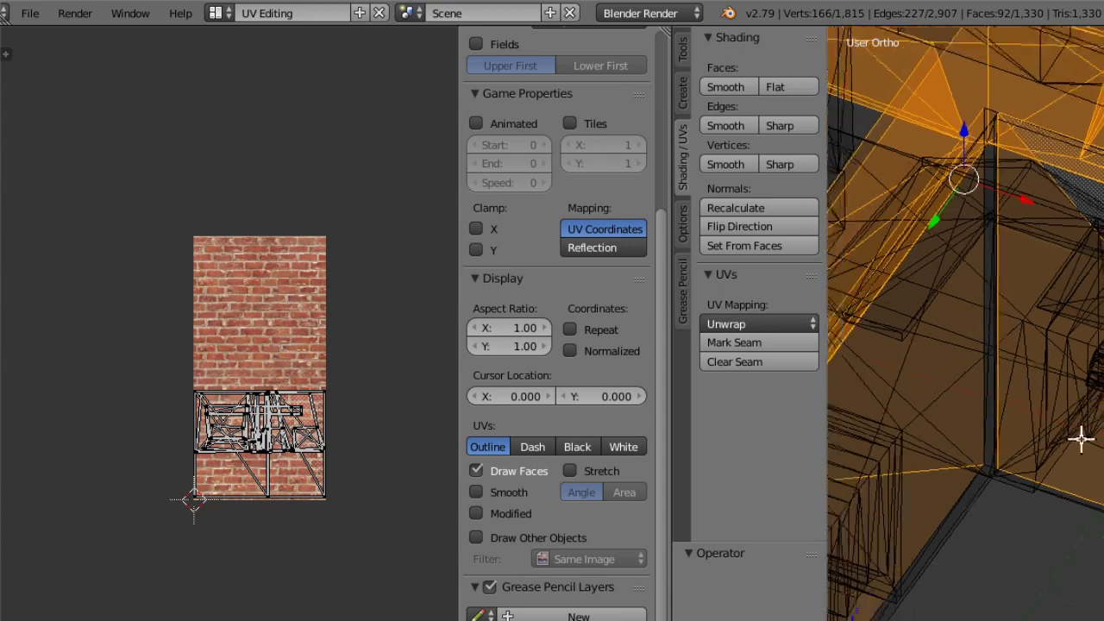
Add the narrow corner geometry at the end of the side wall, down to its base, to the selection.
middle_drag(1082, 438, 828, 535)
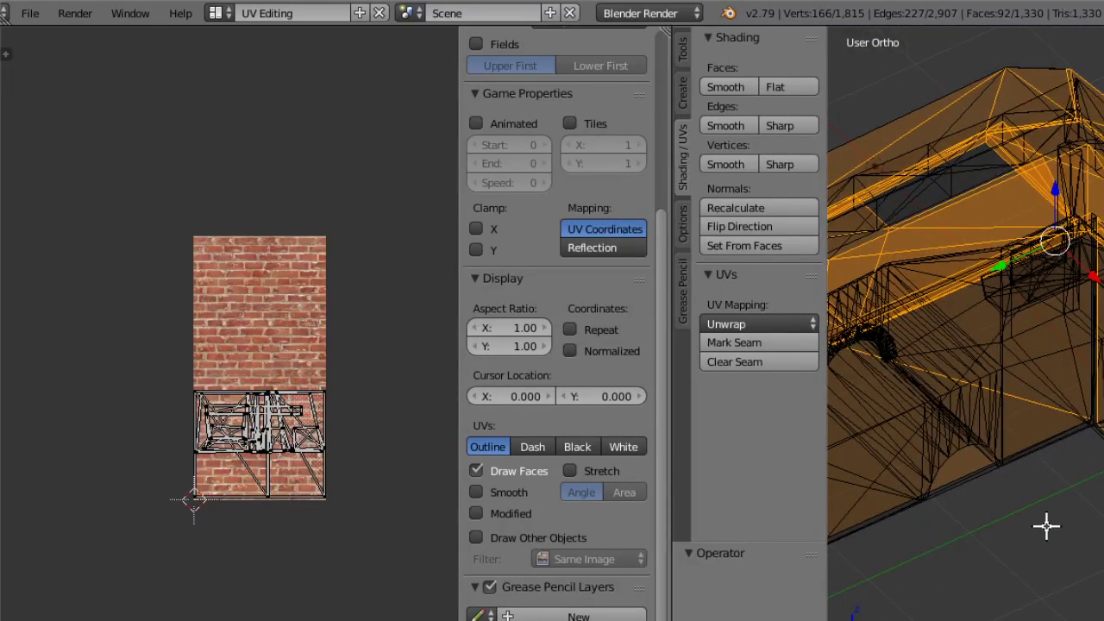
scroll(1044, 523, up, 5)
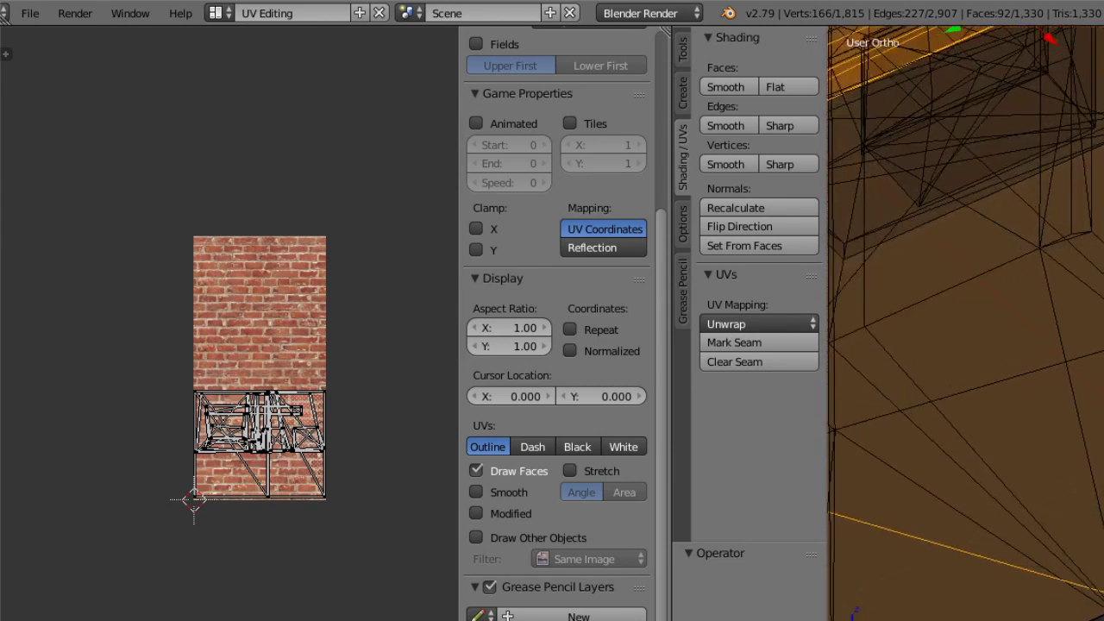
shift+right_click(1089, 588)
shift+right_click(1079, 251)
scroll(1070, 241, down, 4)
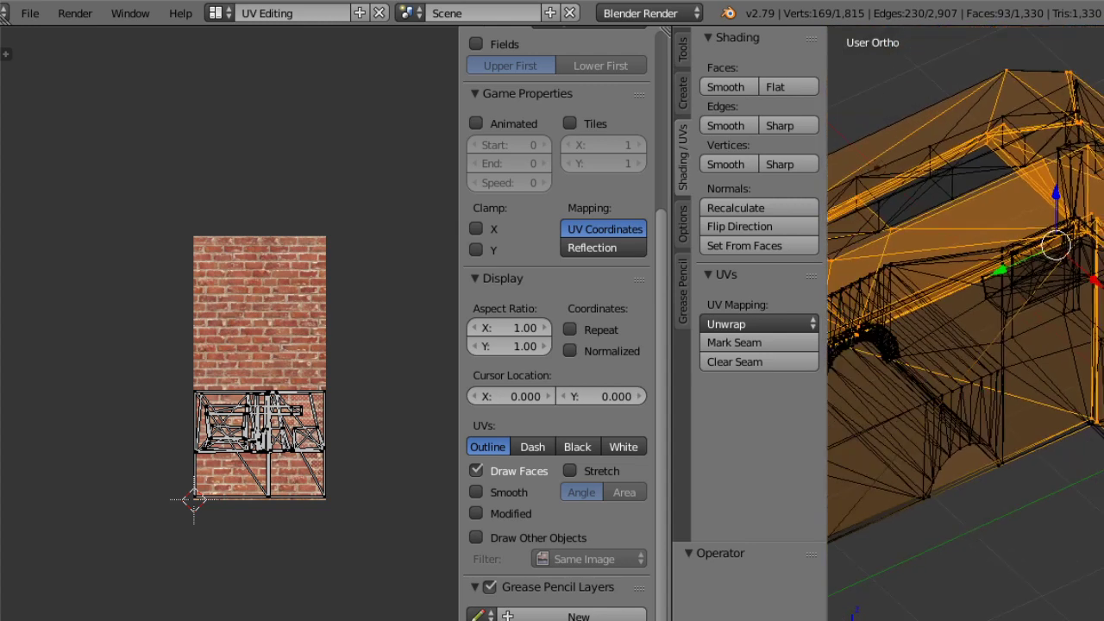
shift+right_click(1095, 421)
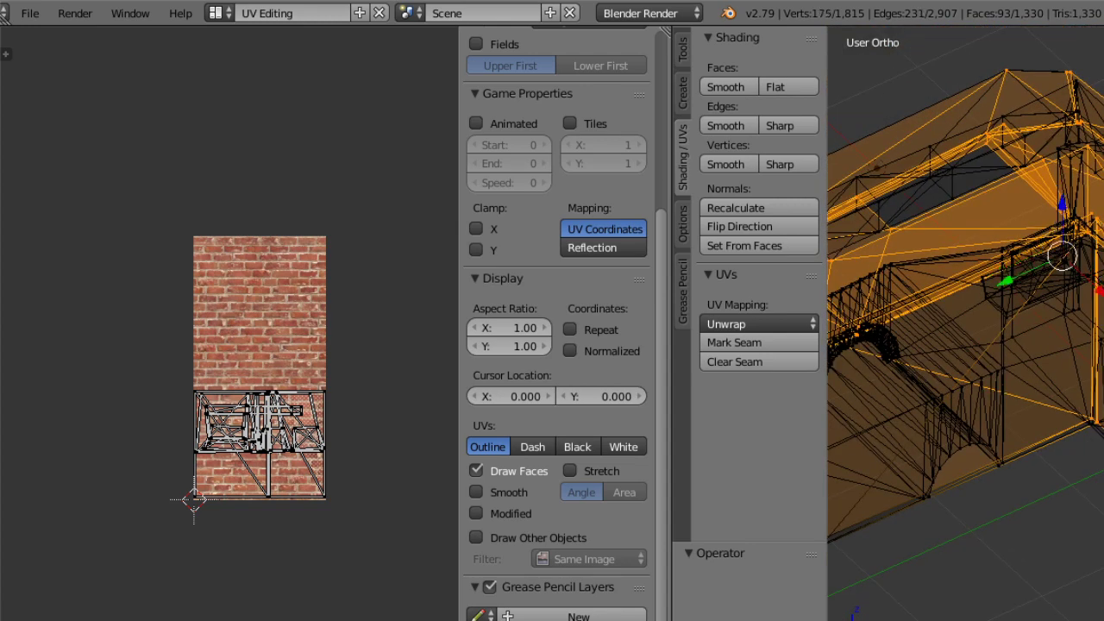
Switch the 3D view to textured shading and examine which brick wall areas of the hearth are still unselected.
click(951, 619)
click(1010, 620)
click(1052, 589)
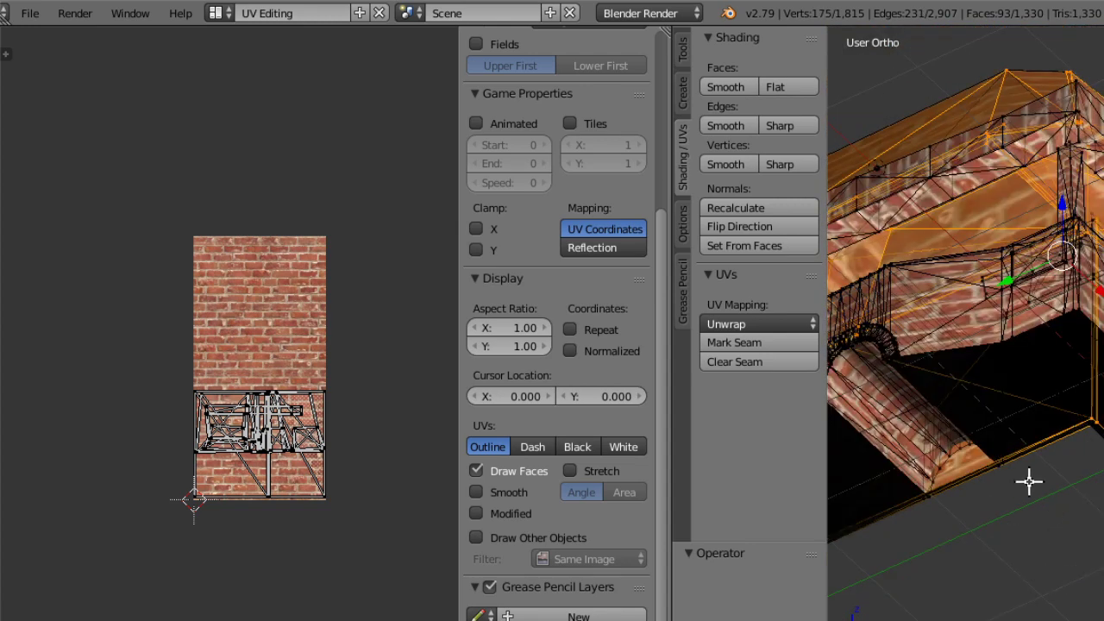
middle_drag(1029, 483, 902, 415)
scroll(1030, 507, down, 3)
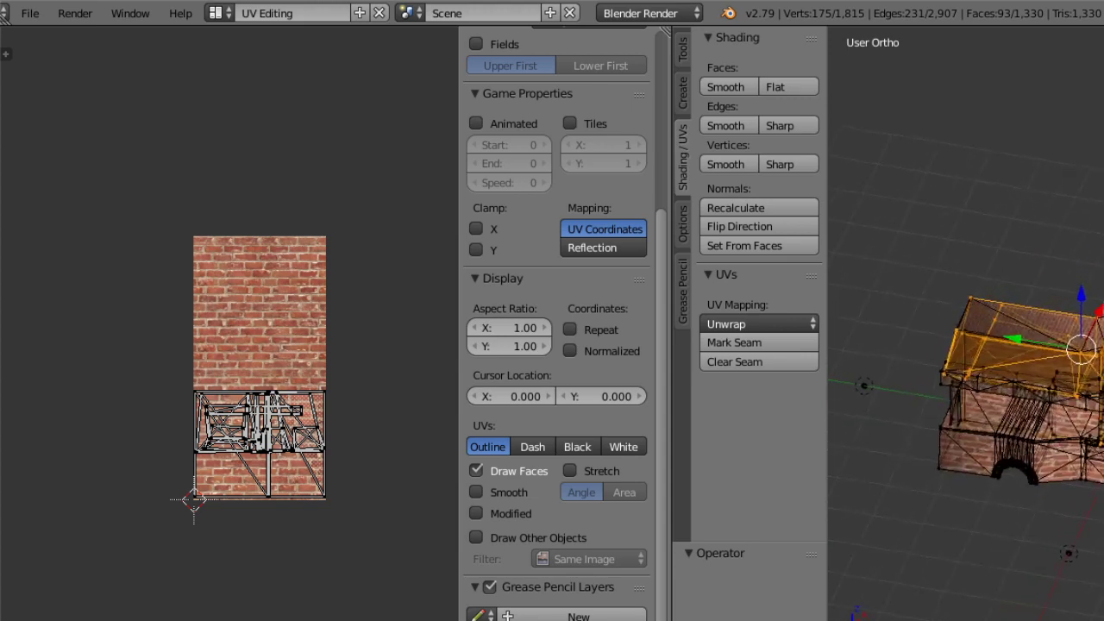
middle_drag(998, 315, 967, 285)
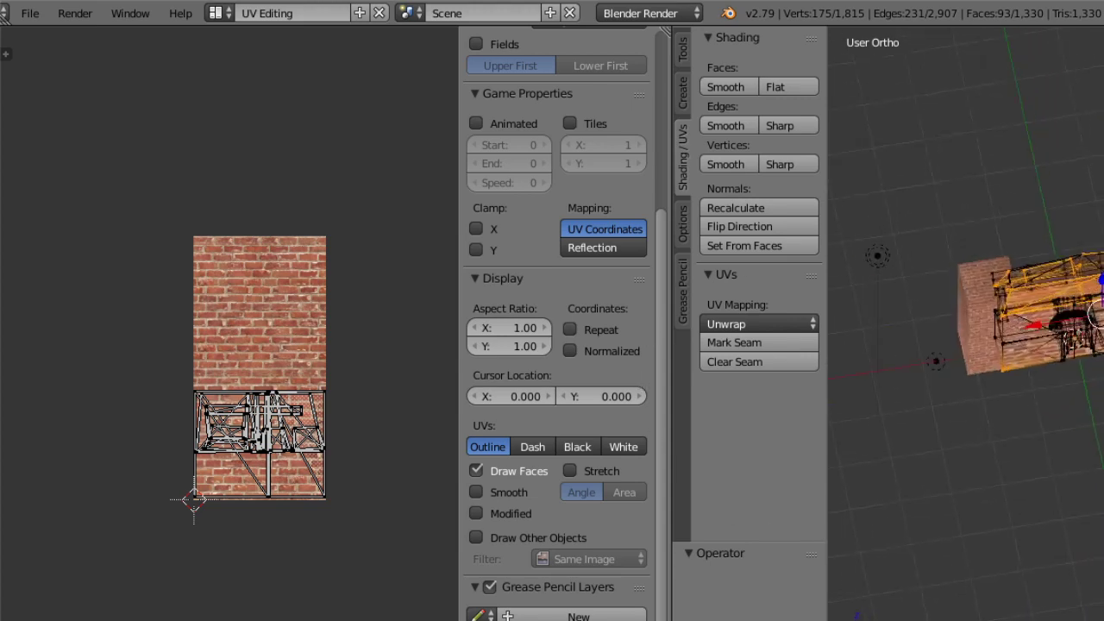
scroll(1097, 474, up, 4)
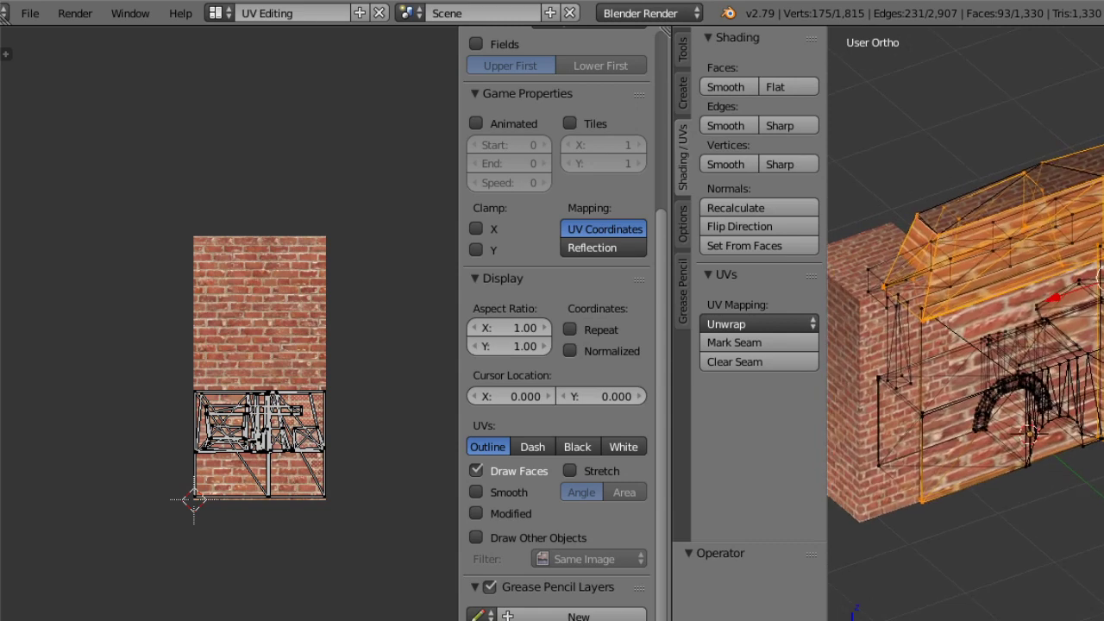
middle_drag(992, 388, 910, 379)
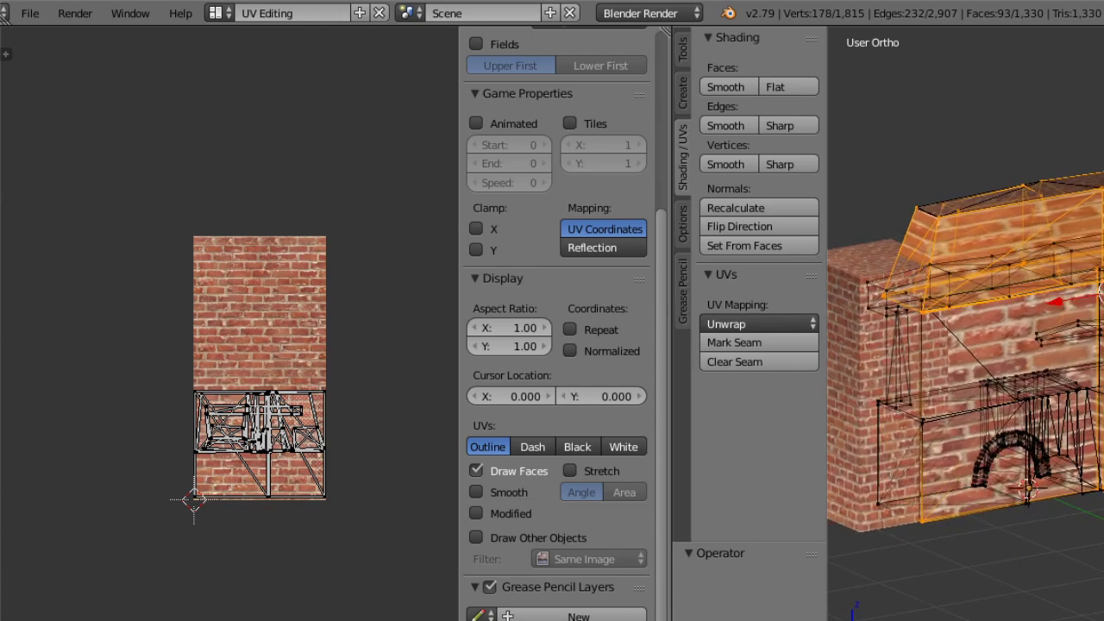
Add the missing edges at the inner corner and the upper outer corner of the front wall to the selection.
shift+right_click(1103, 346)
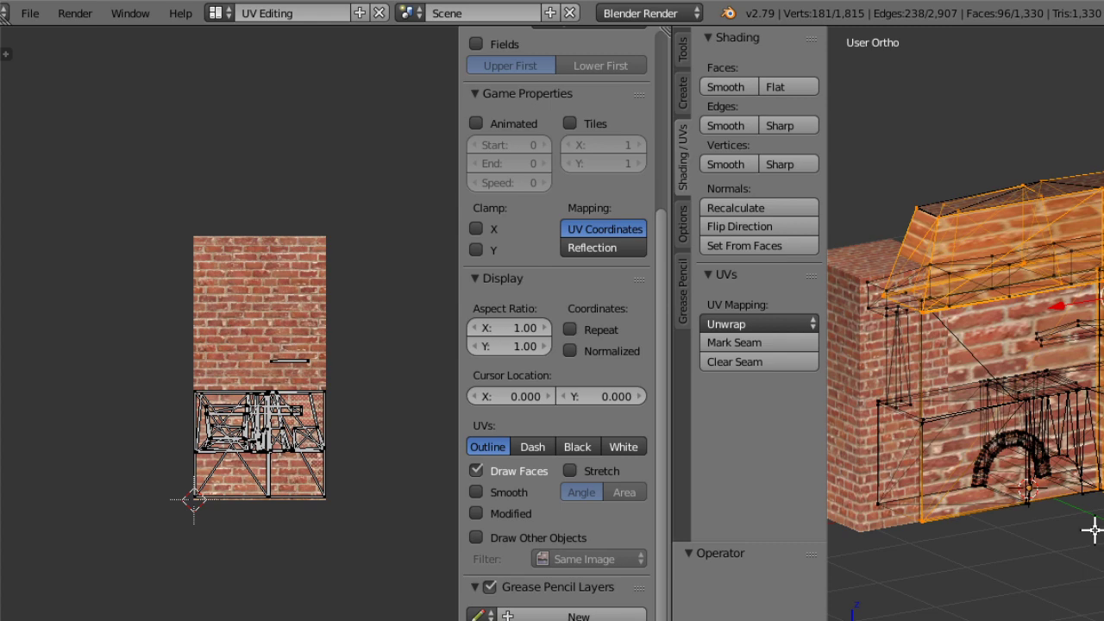
middle_drag(1103, 346, 1093, 248)
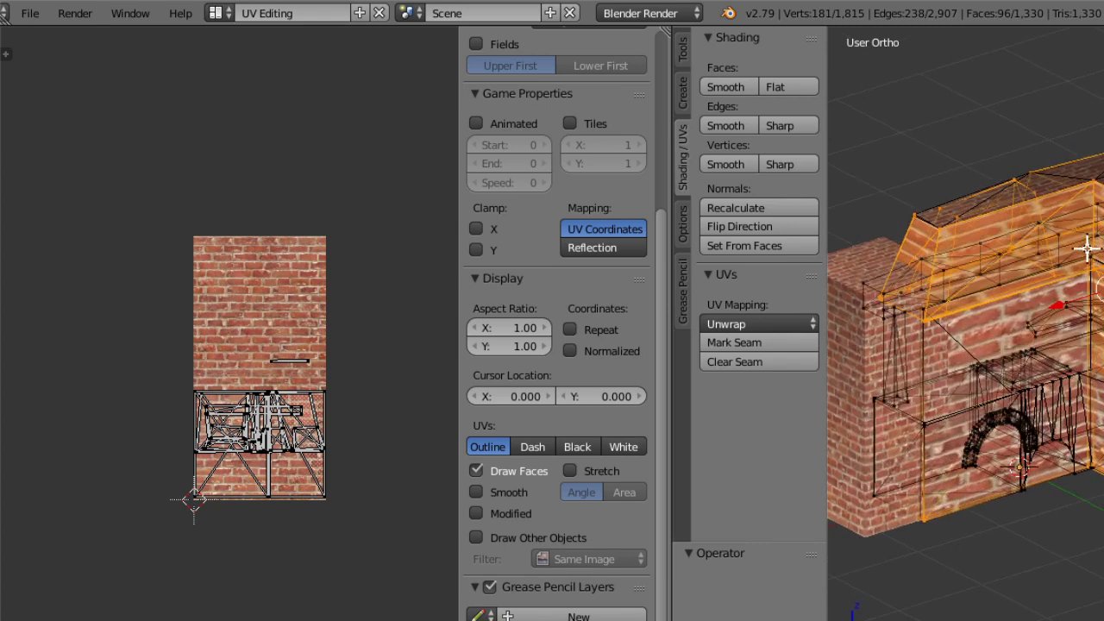
shift+right_click(1087, 250)
middle_drag(1020, 515, 982, 494)
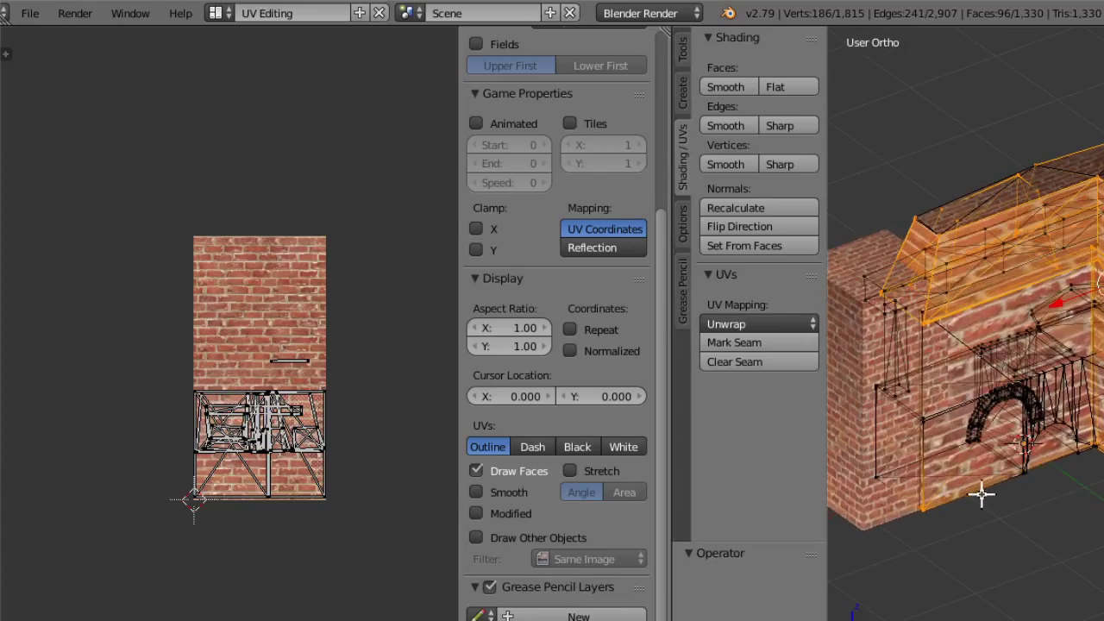
shift+right_click(925, 313)
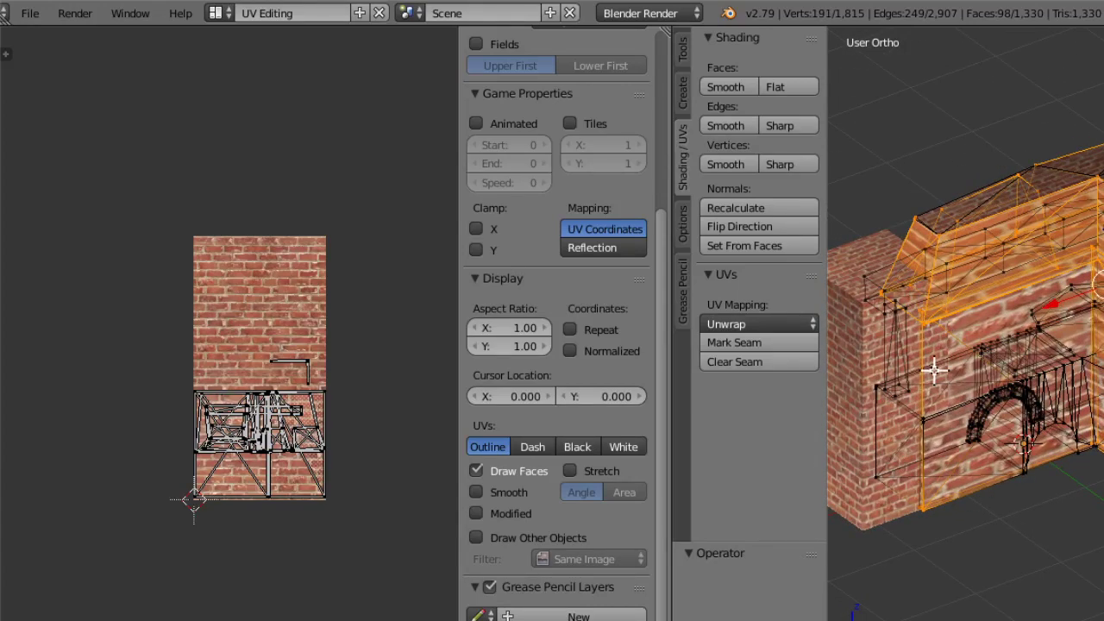
Extend the selection over the front wall area above the arch by adding the missing edges near its inner corner.
scroll(1098, 537, up, 2)
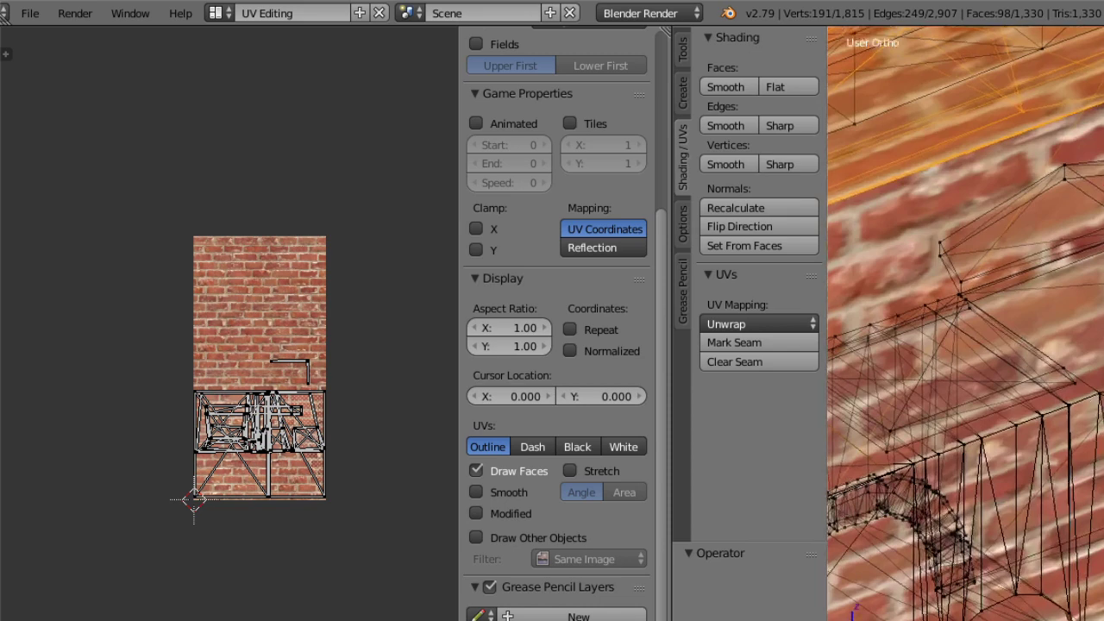
scroll(1098, 537, up, 2)
shift+right_click(1099, 535)
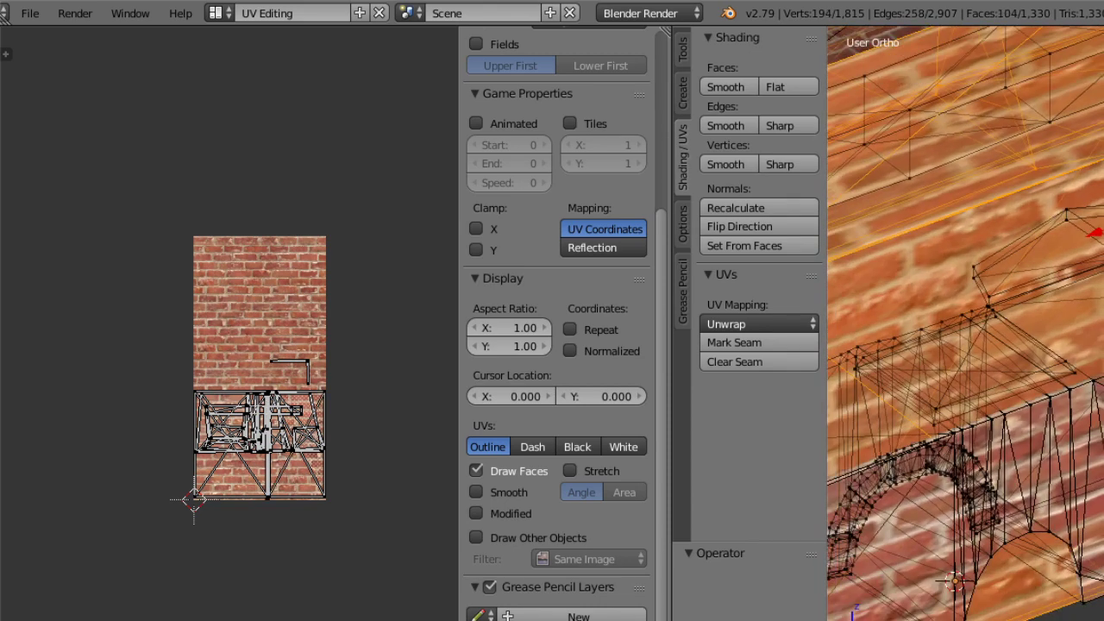
click(1097, 552)
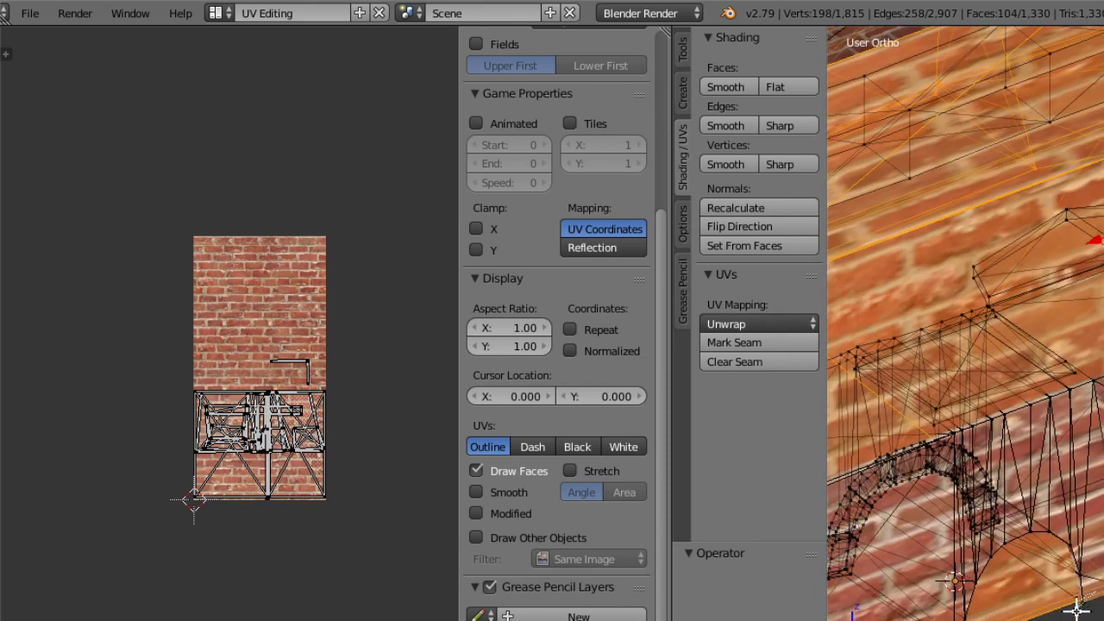
shift+right_click(1099, 583)
scroll(1094, 438, down, 4)
middle_drag(1087, 565, 1030, 469)
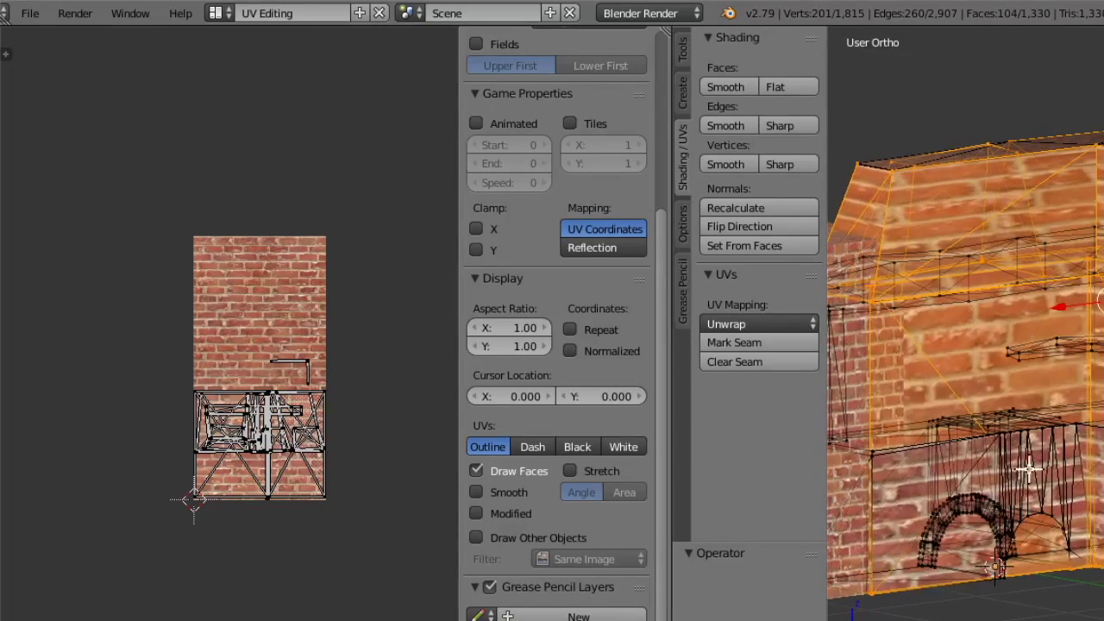
Add the outer vertical edge of the lower front wall to the selection.
middle_drag(166, 398, 206, 379)
ctrl+middle_drag(264, 512, 337, 204)
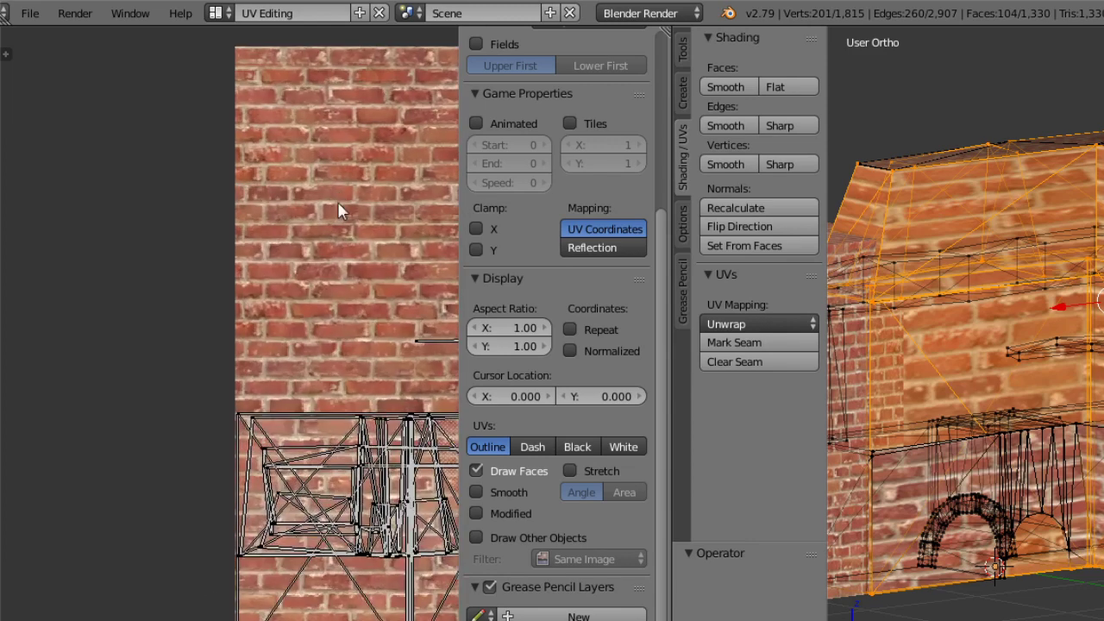
middle_drag(343, 465, 197, 391)
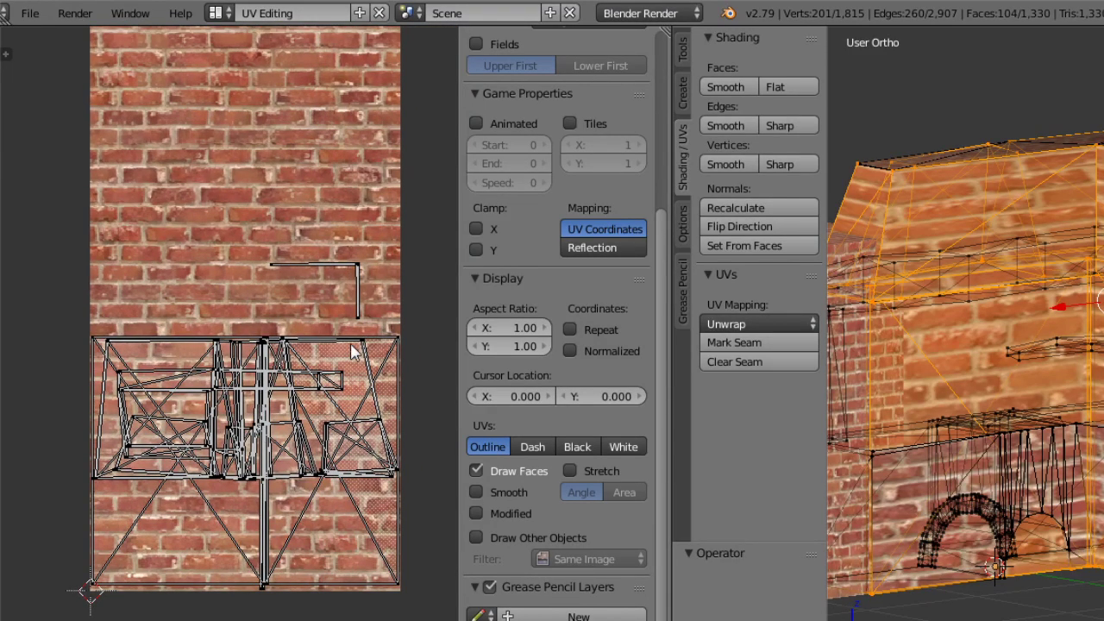
middle_drag(1067, 296, 1044, 288)
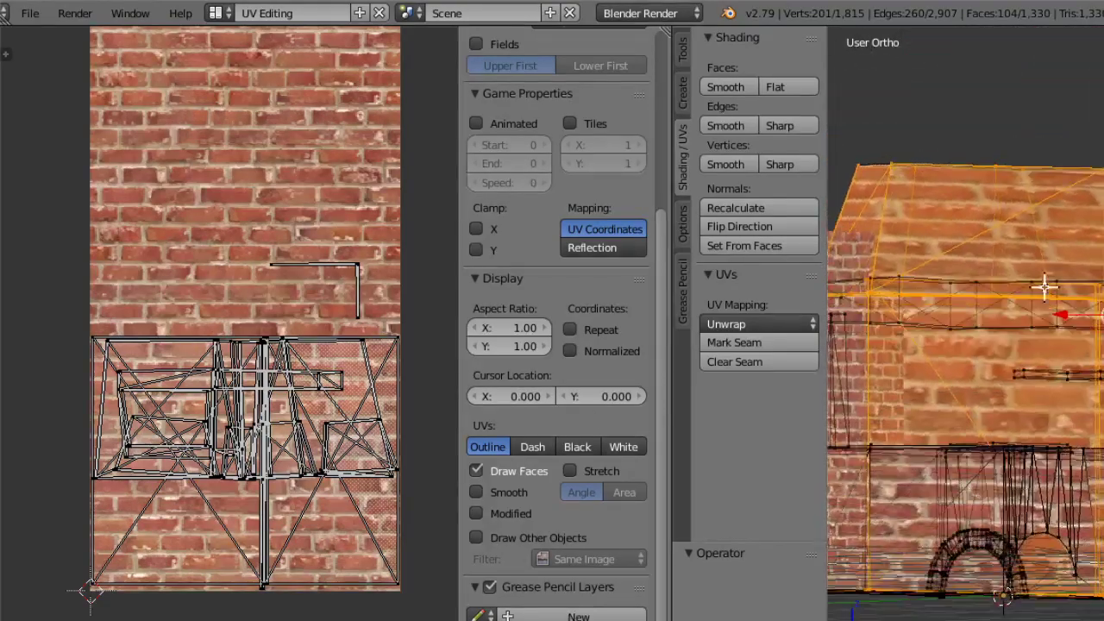
alt+shift+right_click(876, 434)
middle_drag(877, 435, 876, 492)
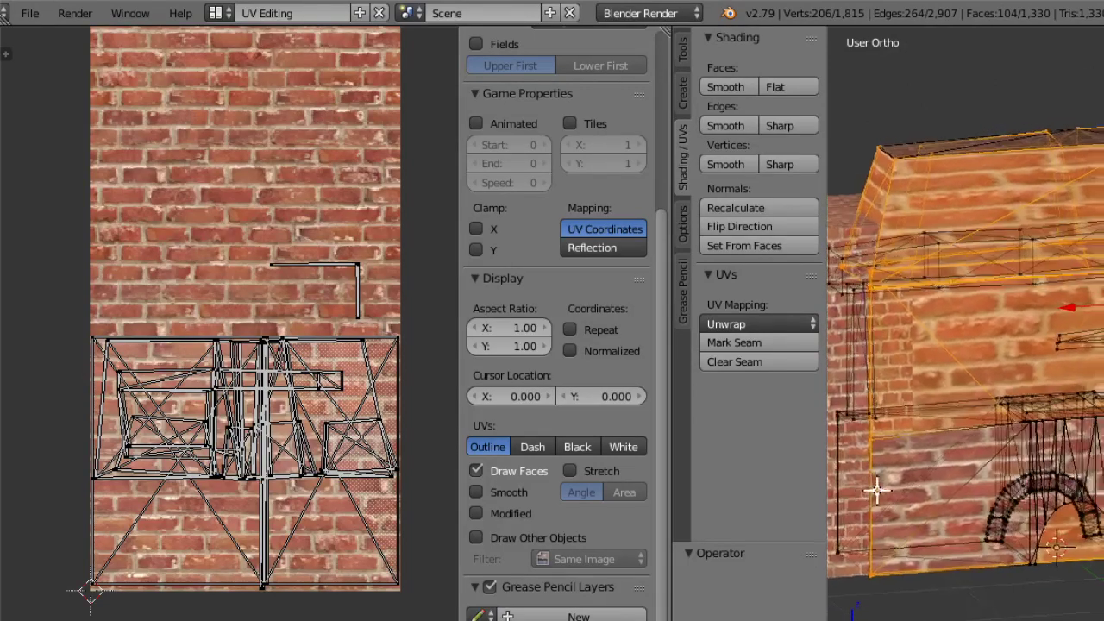
Add the edge loop along the top of the arched front wall and lasso-select the vertices around the arched opening.
scroll(877, 492, up, 6)
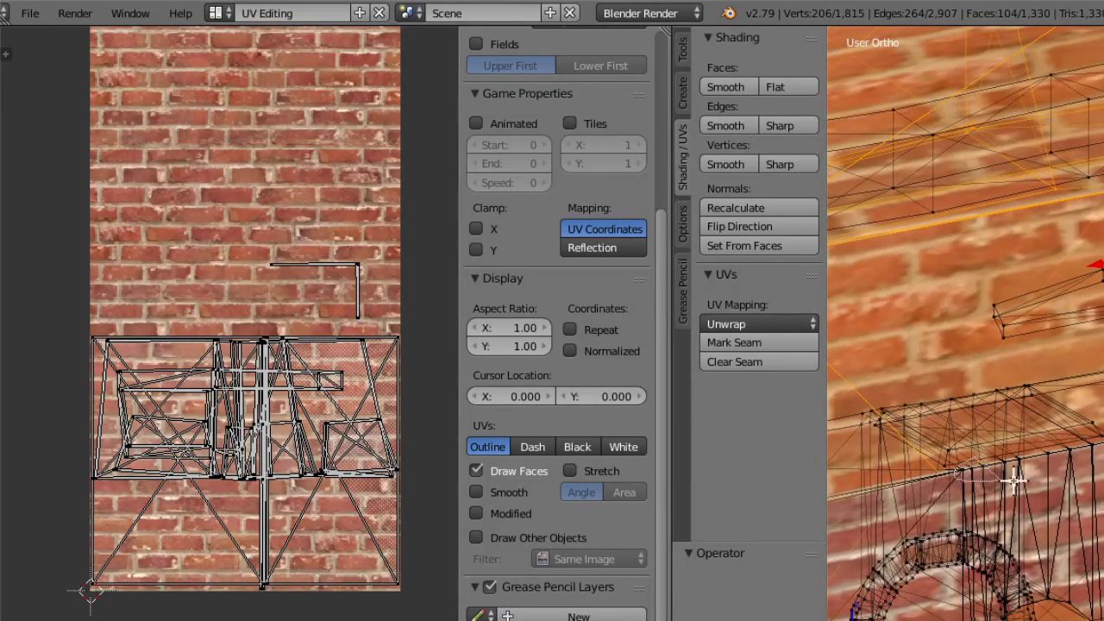
alt+shift+right_click(1026, 451)
middle_drag(1036, 525, 1057, 571)
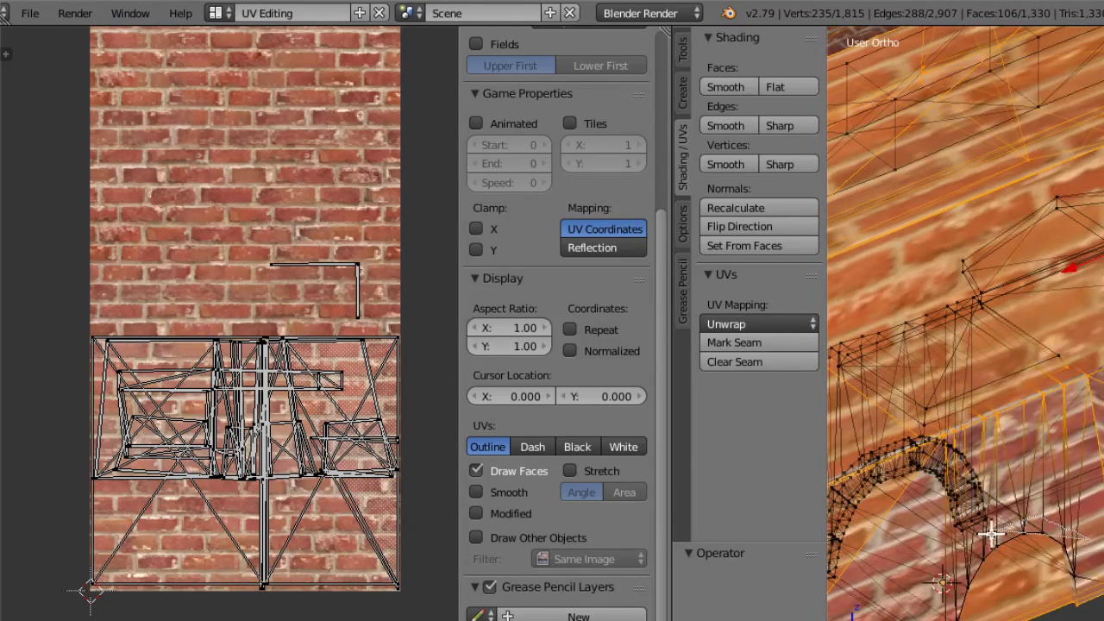
ctrl+drag(992, 618, 1089, 588)
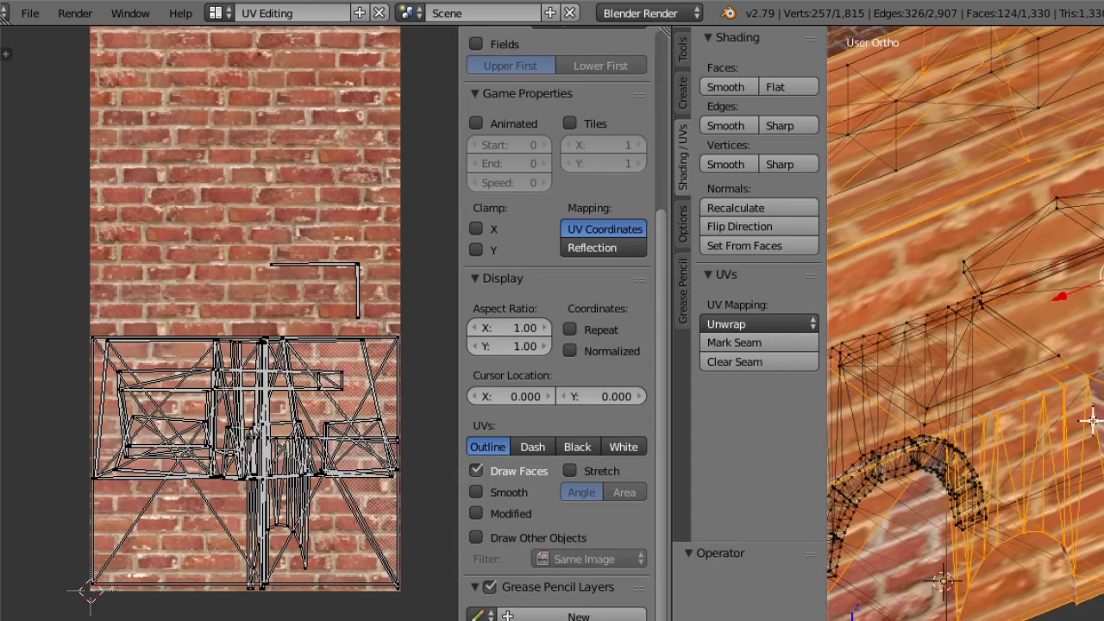
Lasso-select the remaining vertices at the base of the front wall and its inner corner beside the arched opening.
scroll(1090, 431, down, 3)
ctrl+drag(1001, 555, 1030, 539)
mouse_move(1058, 569)
middle_down()
mouse_move(1092, 482)
mouse_move(1019, 510)
mouse_move(1068, 516)
middle_up()
scroll(1093, 482, up, 2)
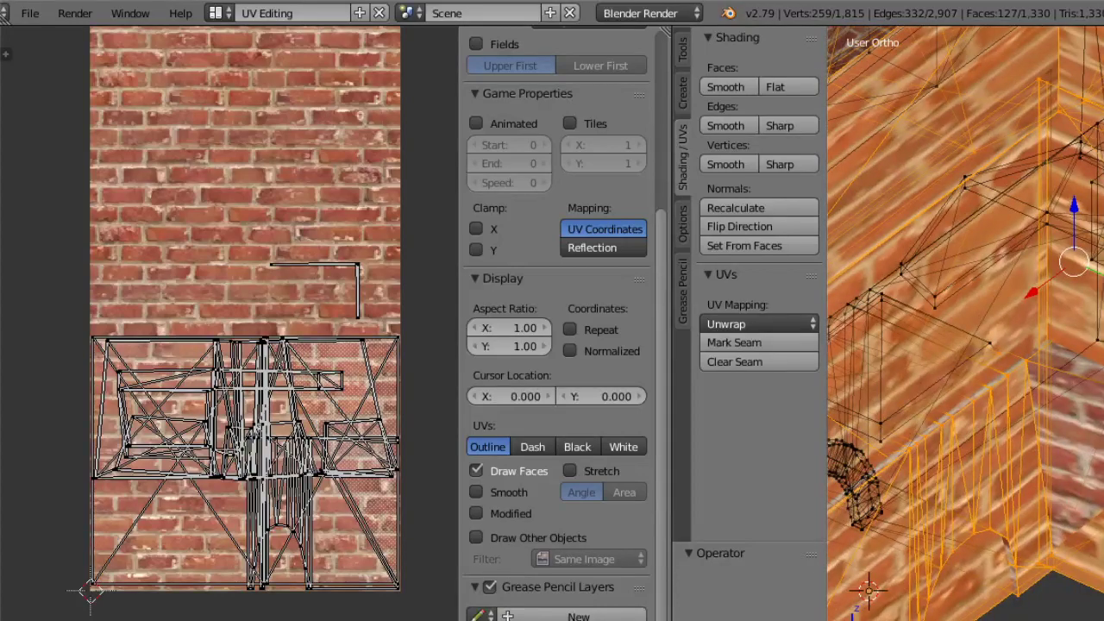
ctrl+drag(1068, 516, 1079, 543)
scroll(1070, 517, down, 3)
middle_drag(1018, 509, 1091, 507)
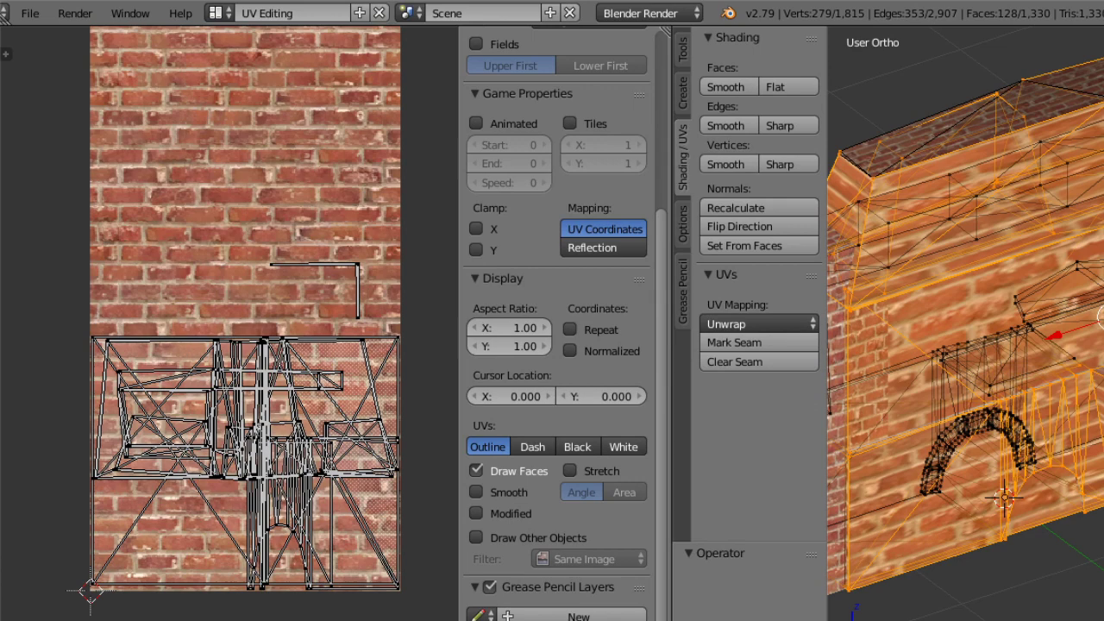
Inspect the selected upper section and brick walls from several sides of the hearth.
scroll(1070, 345, down, 3)
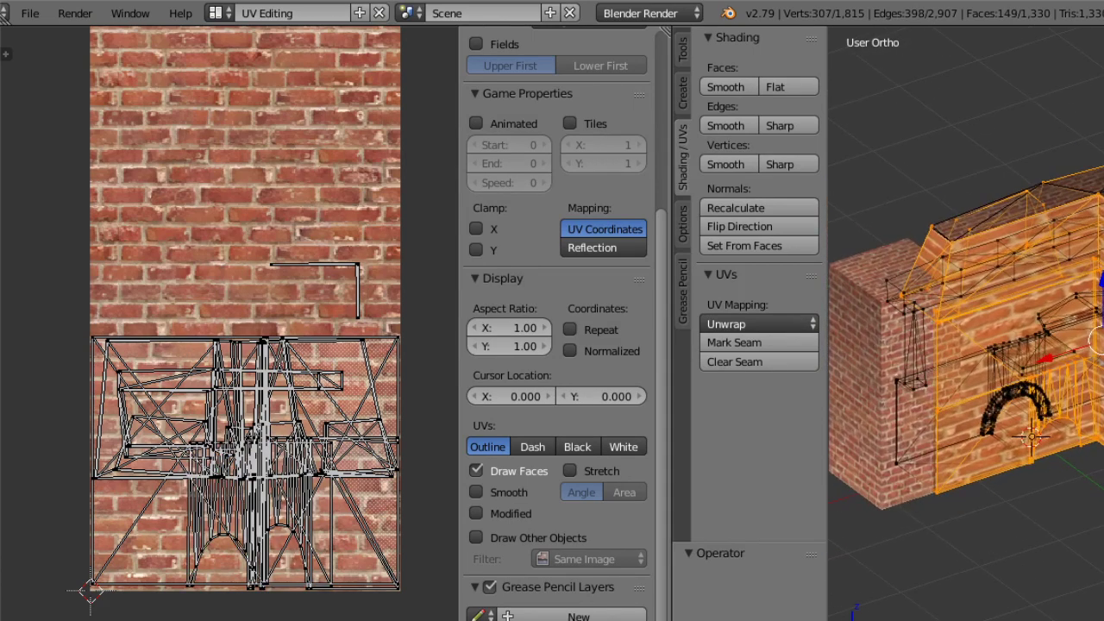
middle_drag(1100, 526, 1011, 471)
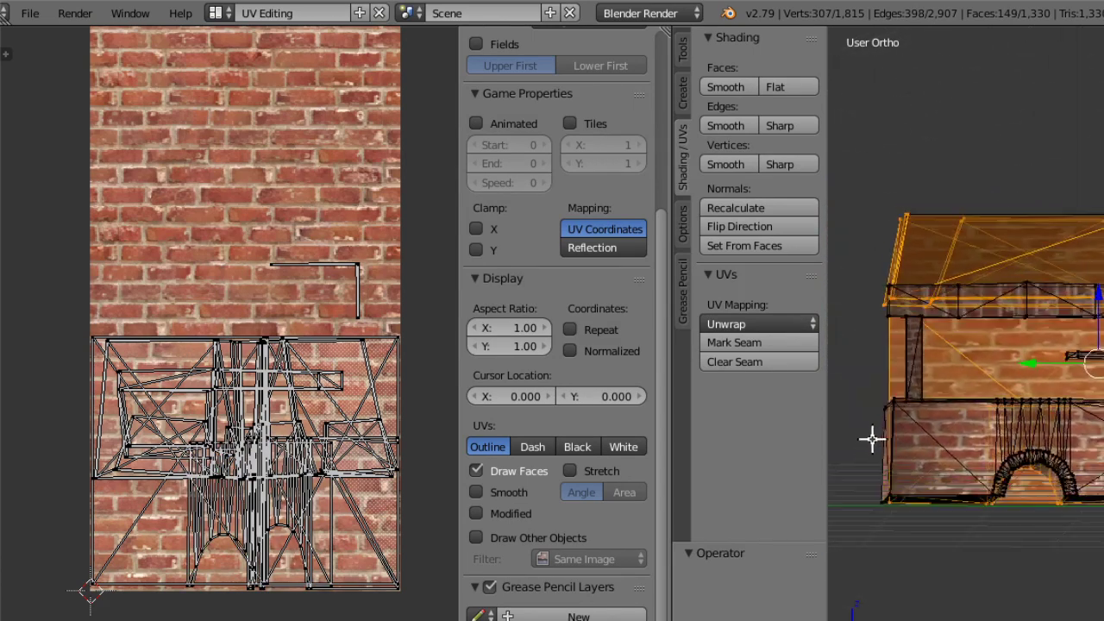
middle_drag(872, 445, 874, 469)
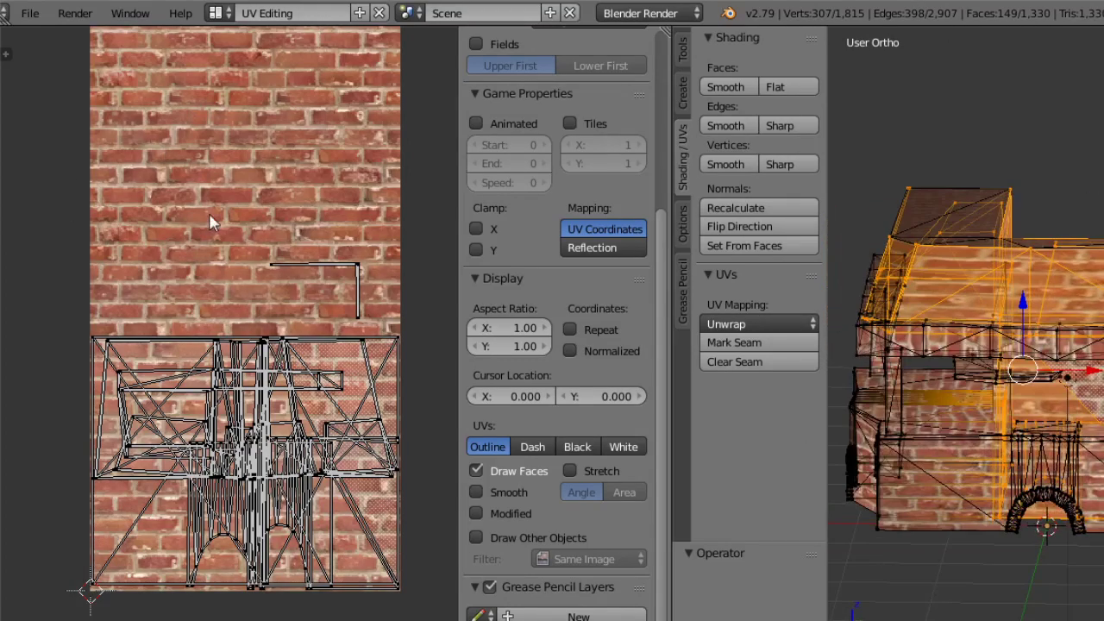
middle_drag(1031, 457, 1059, 388)
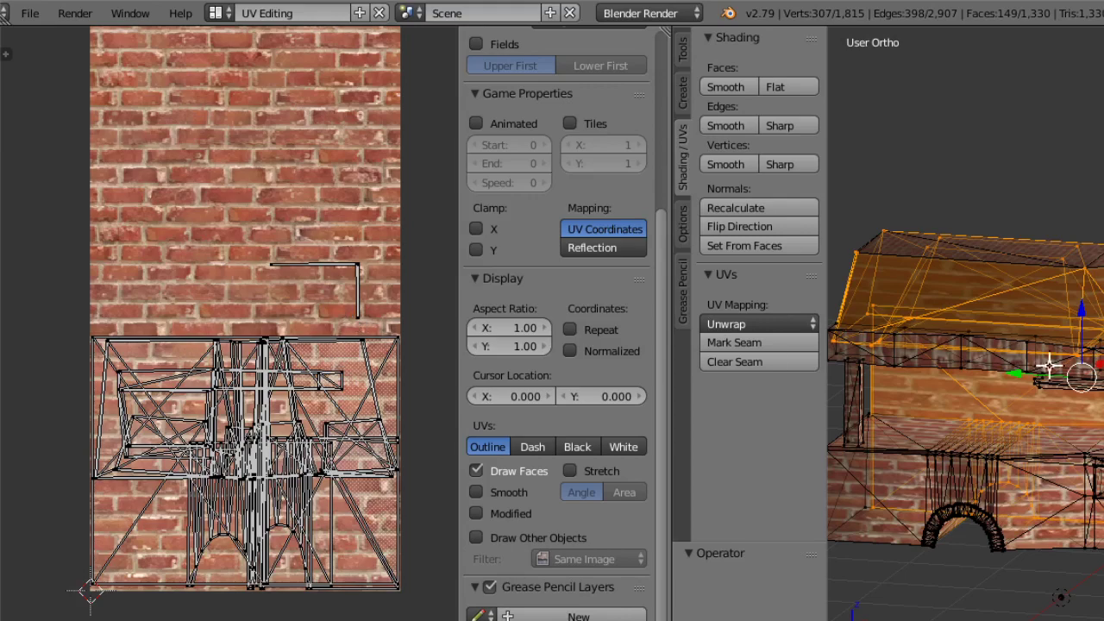
middle_drag(1054, 351, 1065, 453)
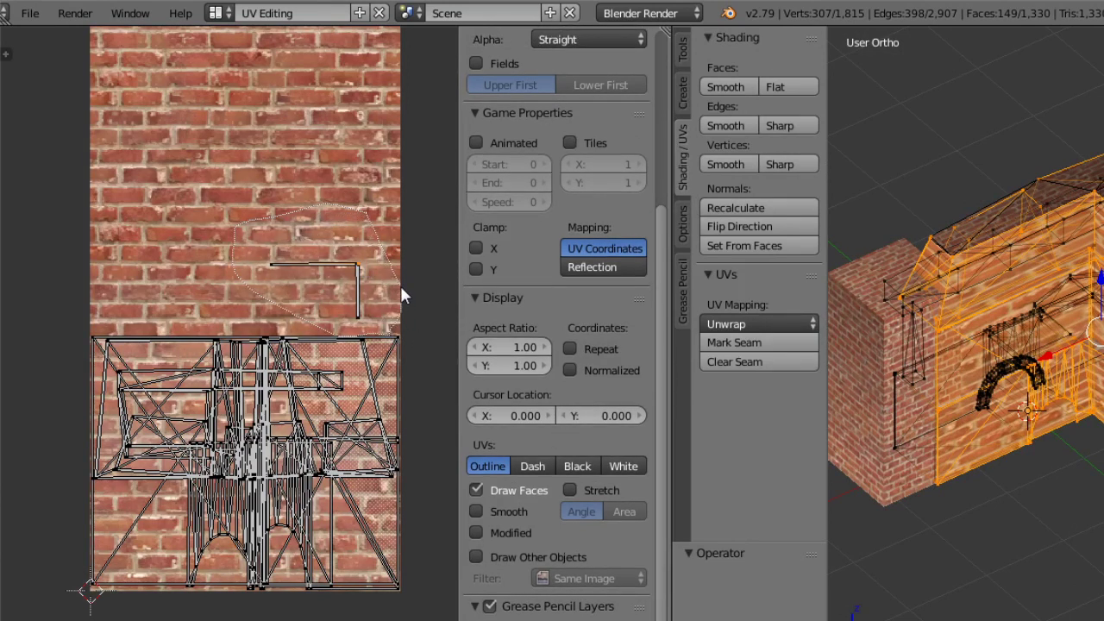
Try to move and scale the small L-shaped UV strip above the main UV islands.
right_click(367, 306)
key(g)
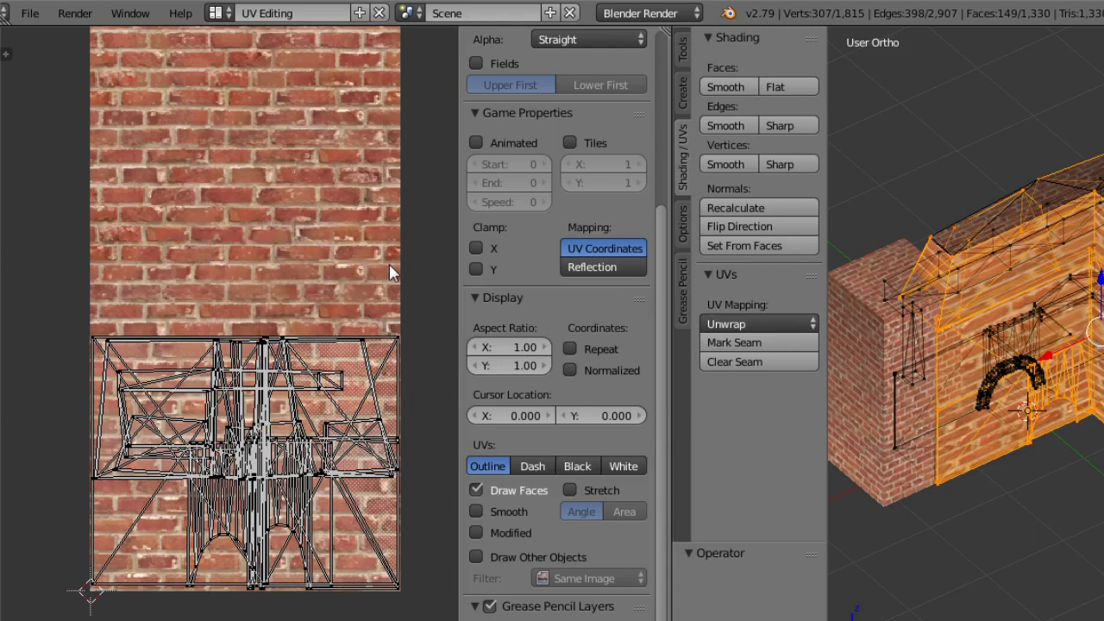
click(388, 315)
key(ctrl+z)
key(s)
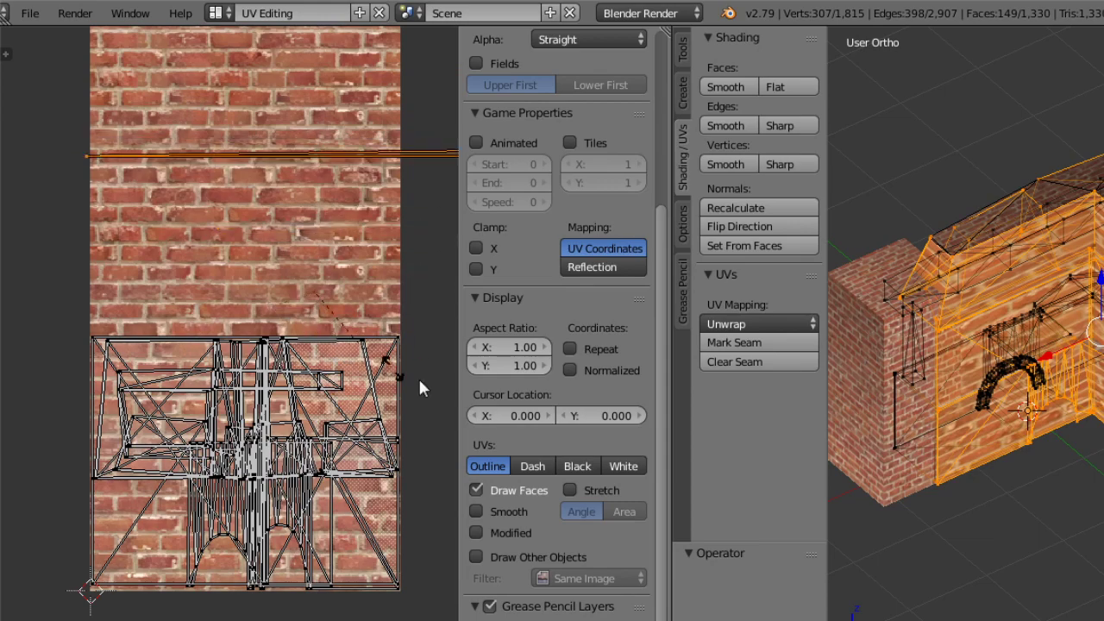
key(Escape)
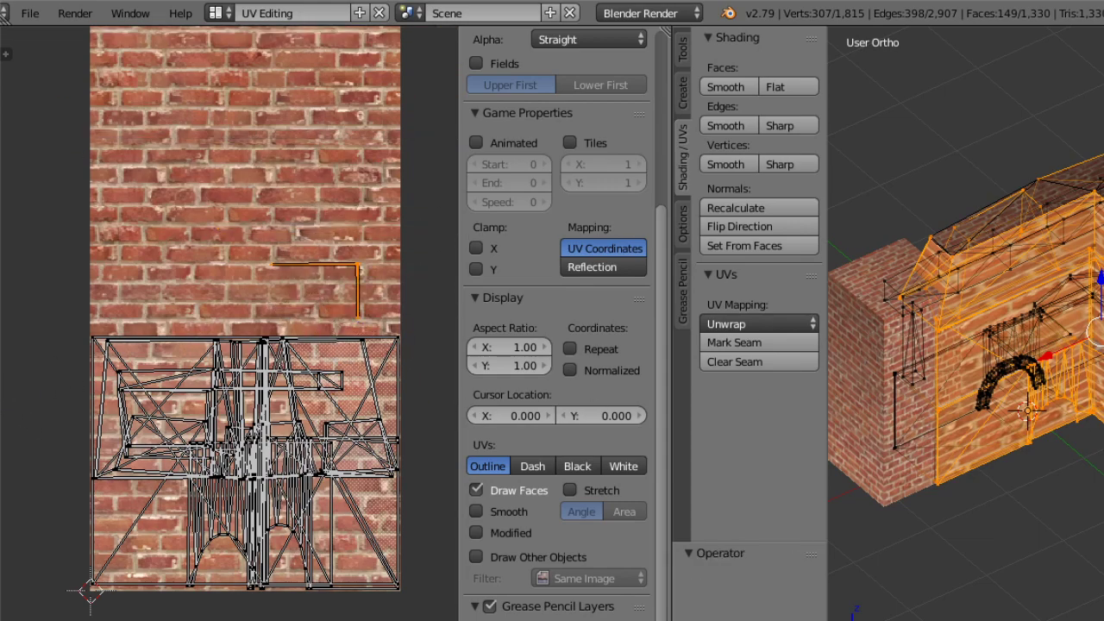
Select the whole mesh to view its complete UV layout, and restore the previous wall selection.
key(a)
scroll(216, 200, down, 3)
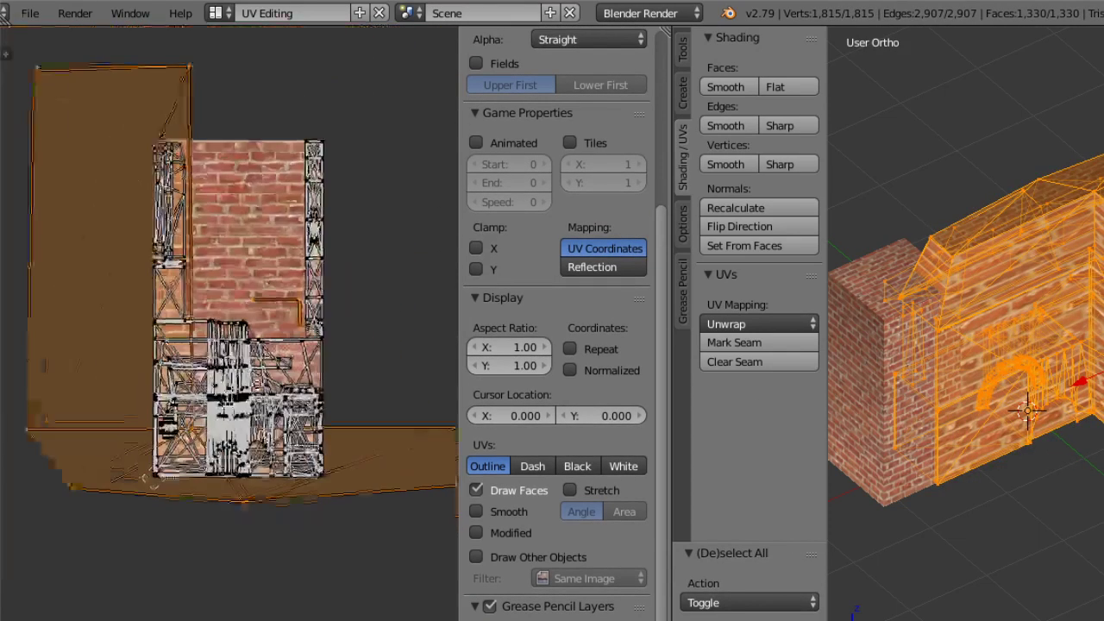
scroll(262, 335, up, 3)
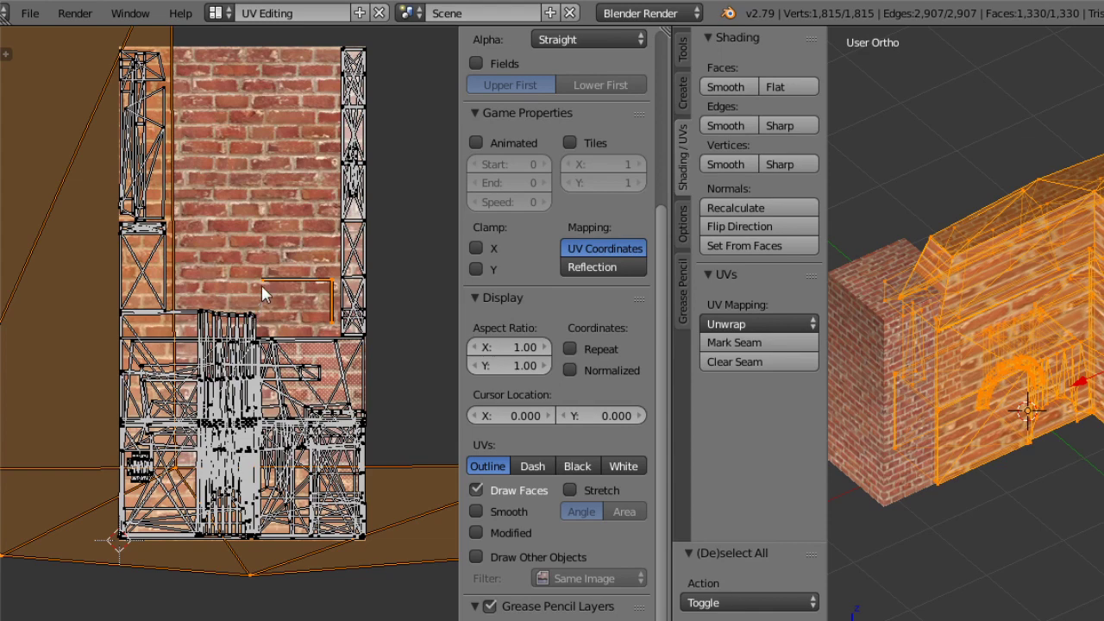
key(ctrl+z)
key(ctrl+z)
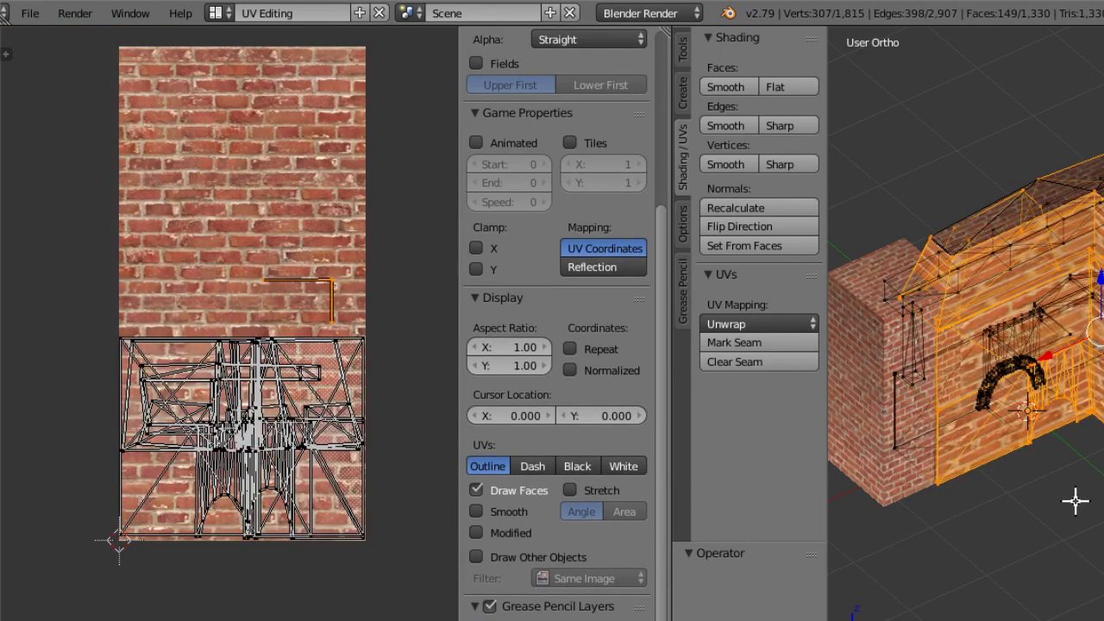
Select all UVs of the selected walls and switch the model to the front view.
middle_drag(1076, 500, 1034, 266)
key(a)
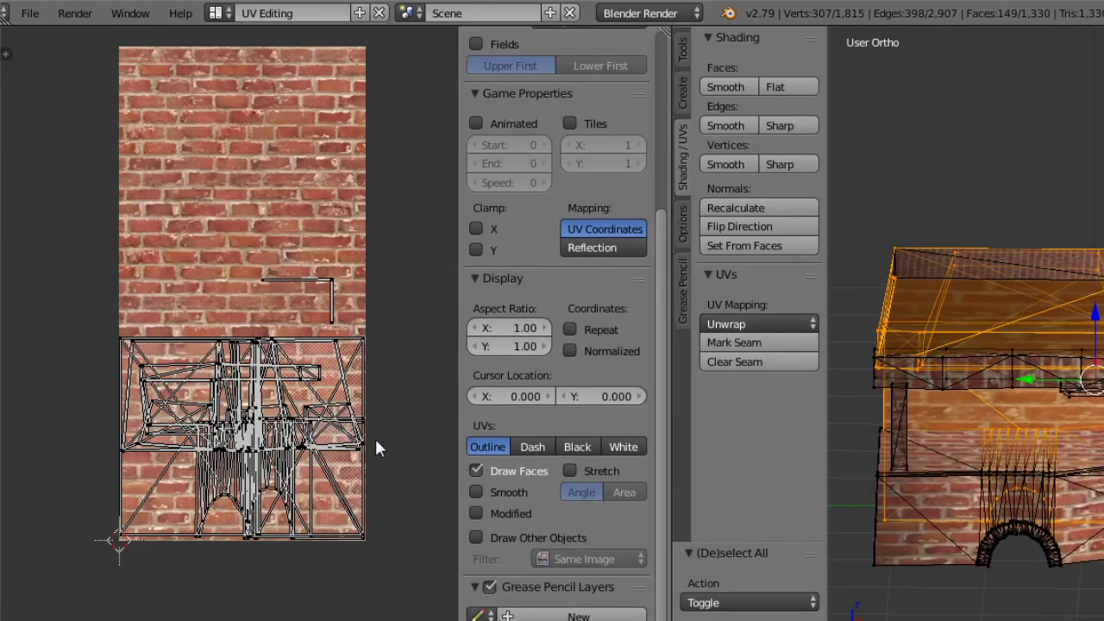
key(a)
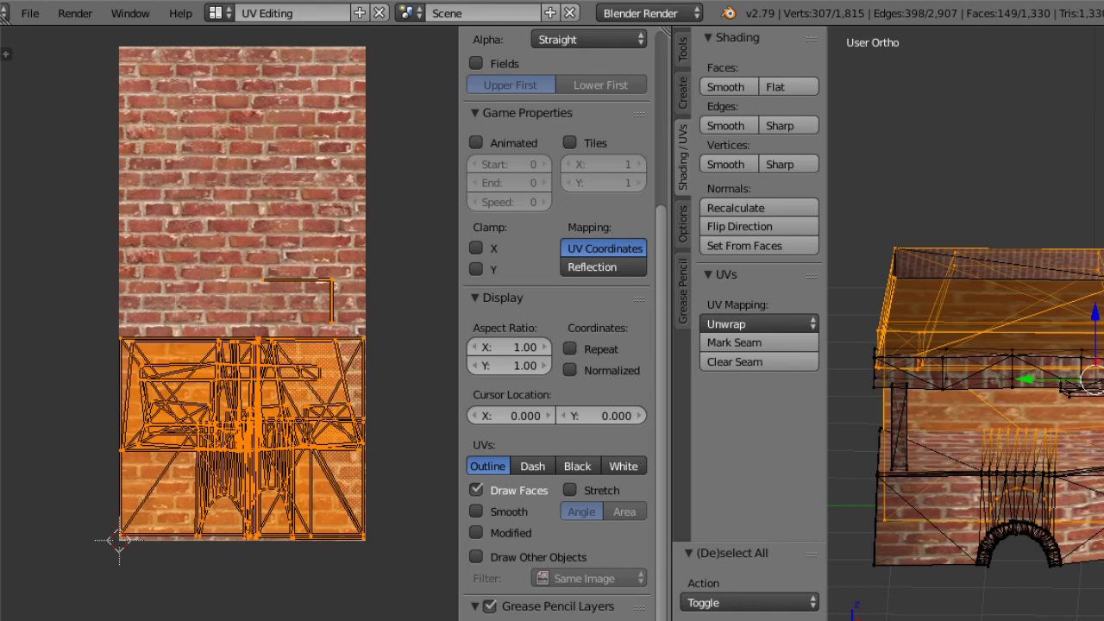
click(732, 619)
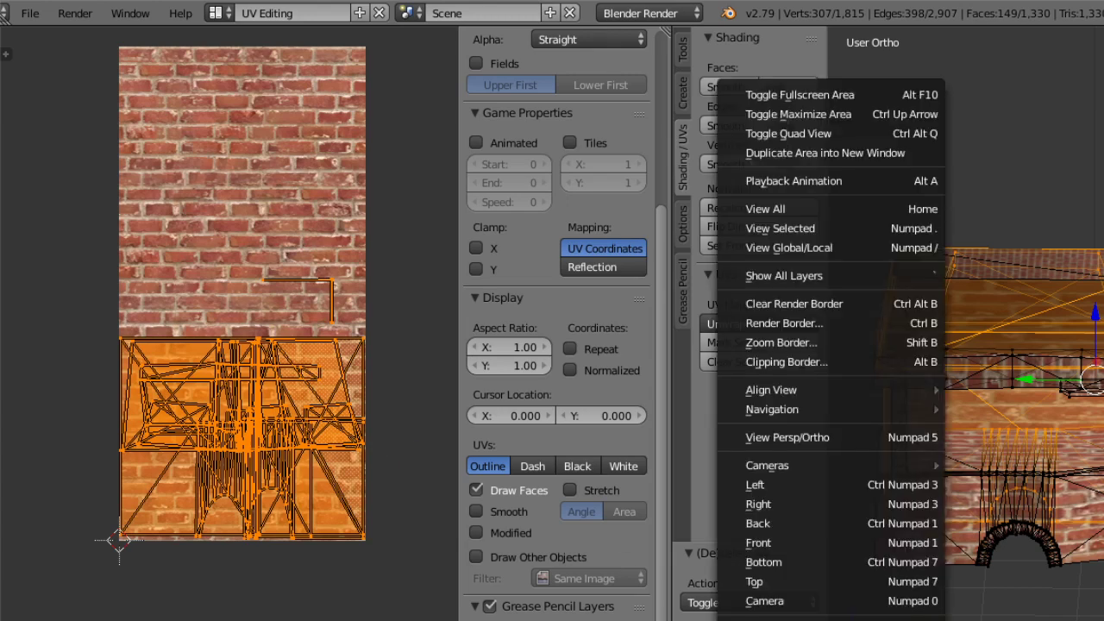
click(795, 542)
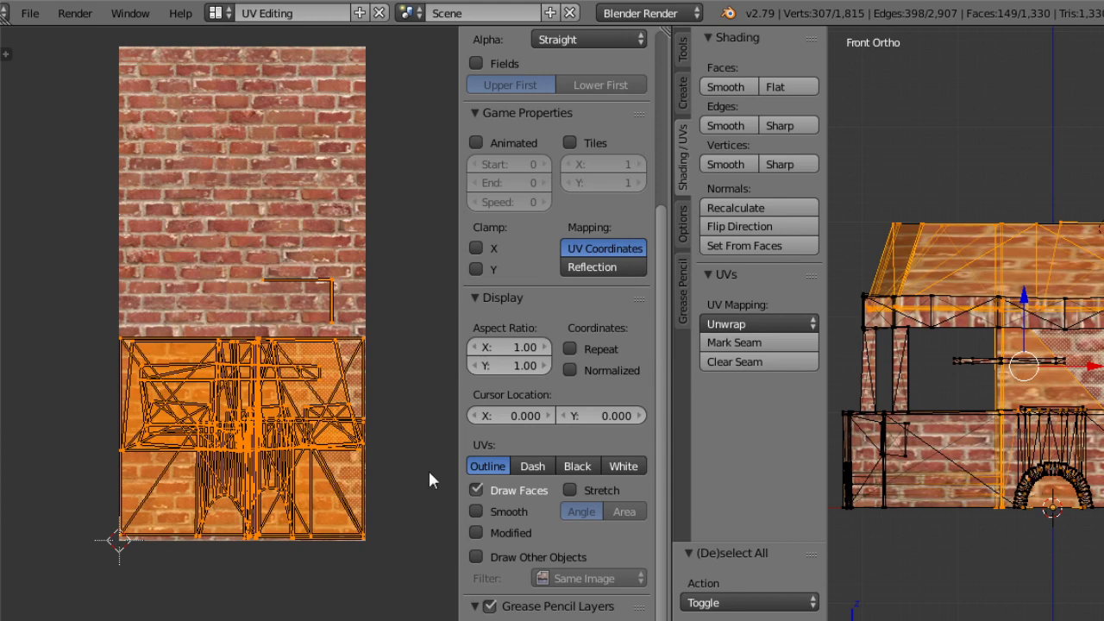
Try scaling the selected wall UVs by 2 about their centre, and undo it.
key(2)
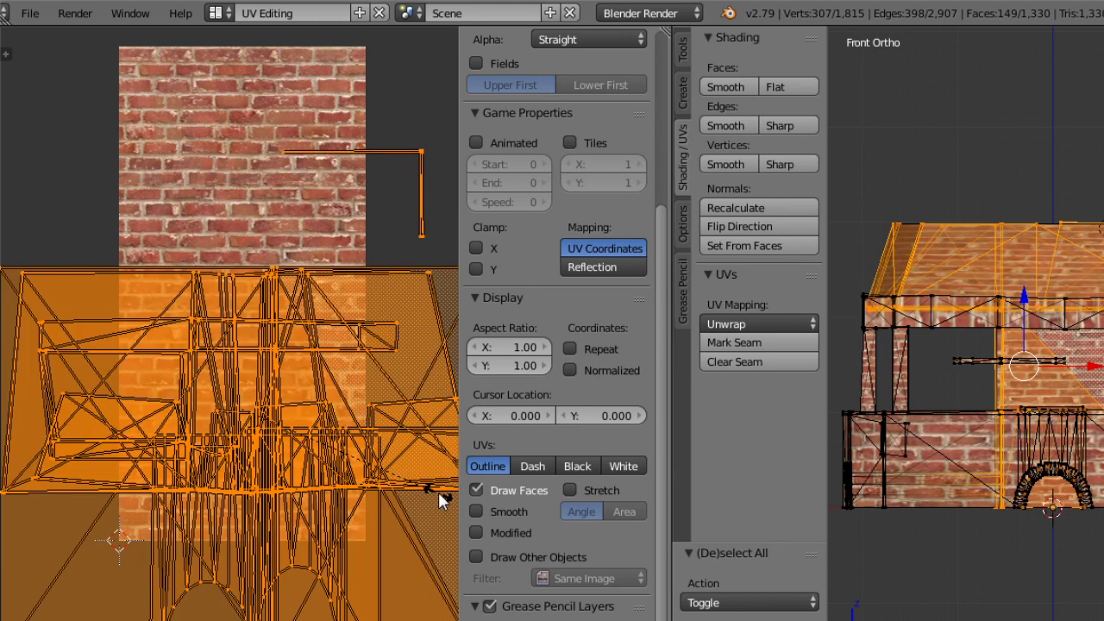
key(Return)
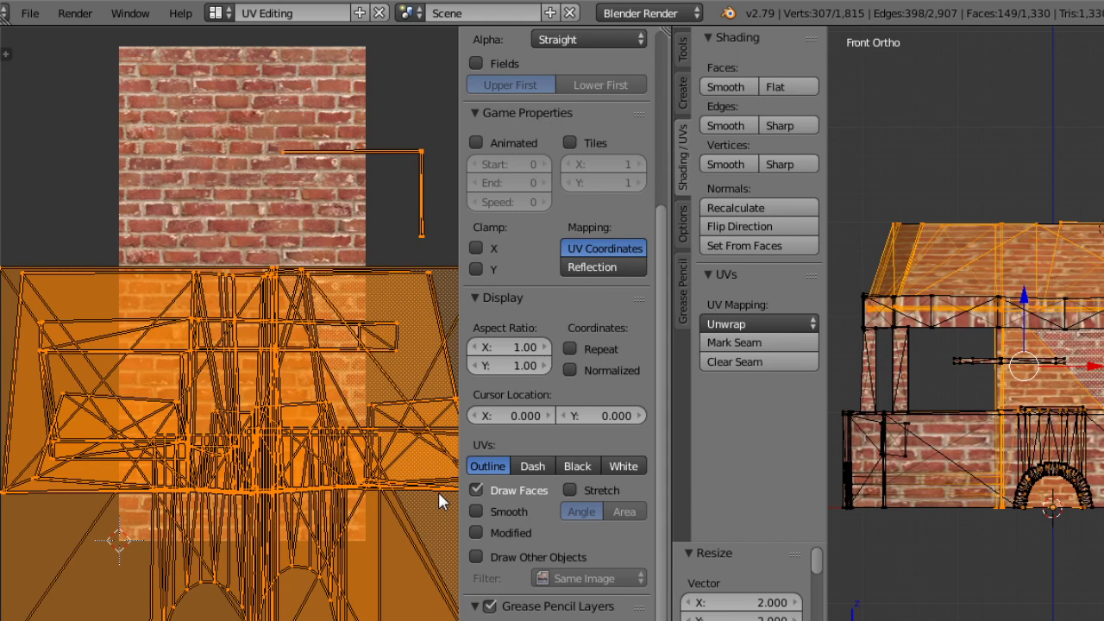
key(ctrl+z)
key(ctrl+z)
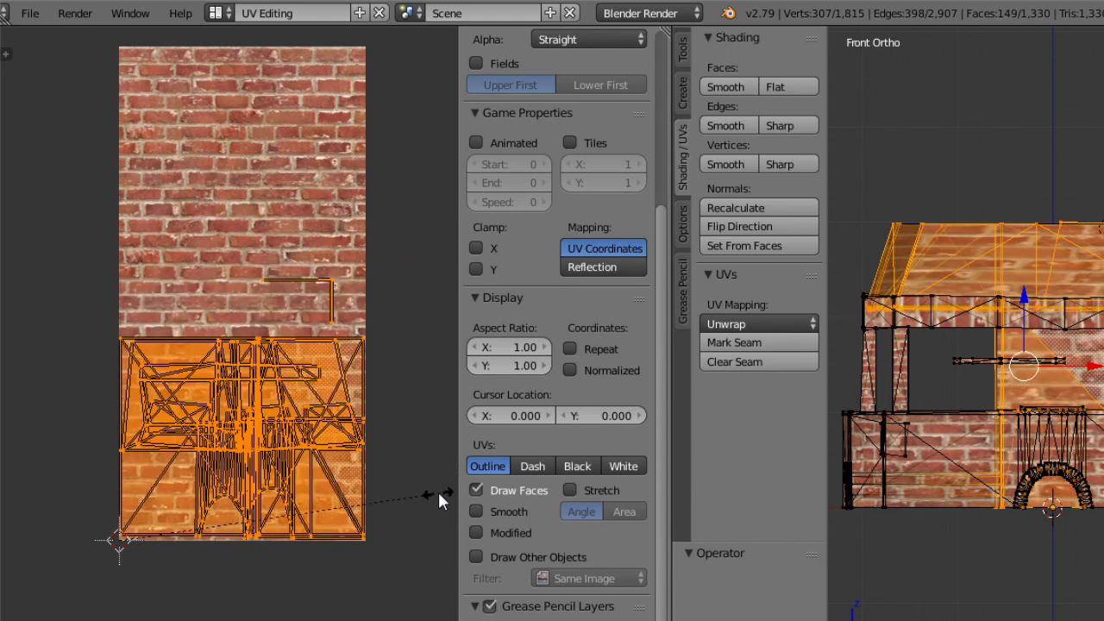
Try scaling the wall UVs from the 2D cursor by 1.8 and by 1.5, and undo the resize.
text(1.8)
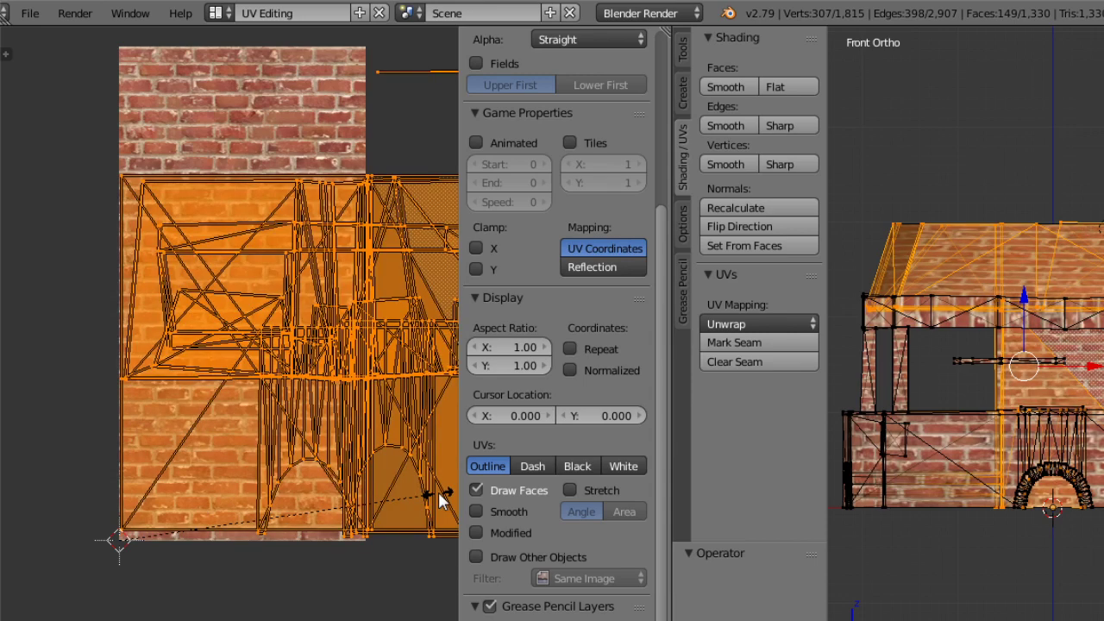
key(BackSpace)
key(BackSpace)
key(BackSpace)
text(1.5)
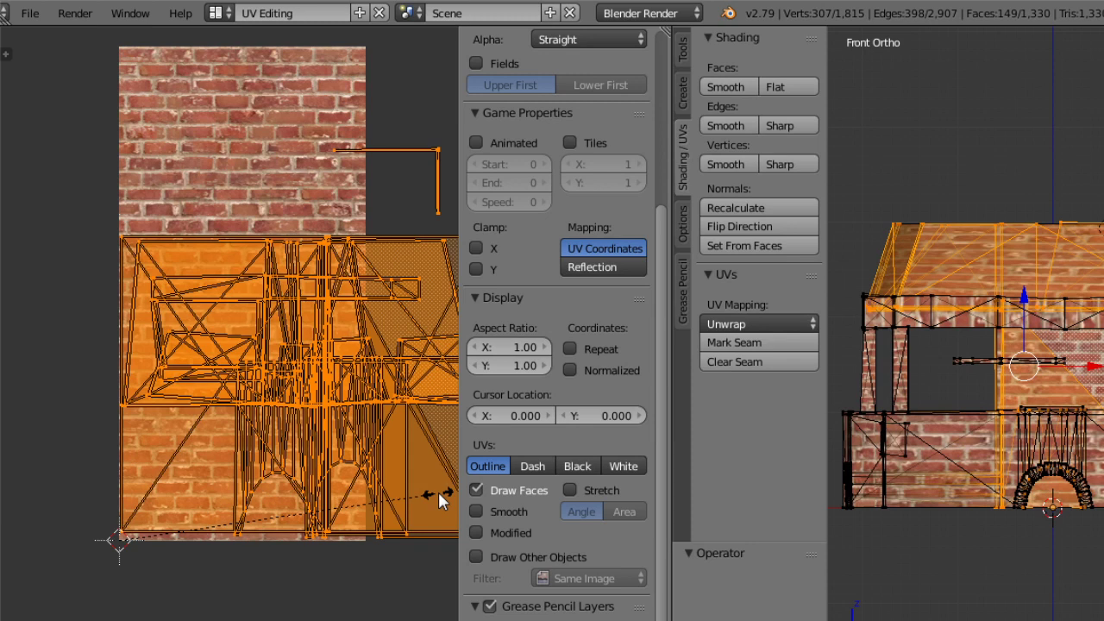
key(Return)
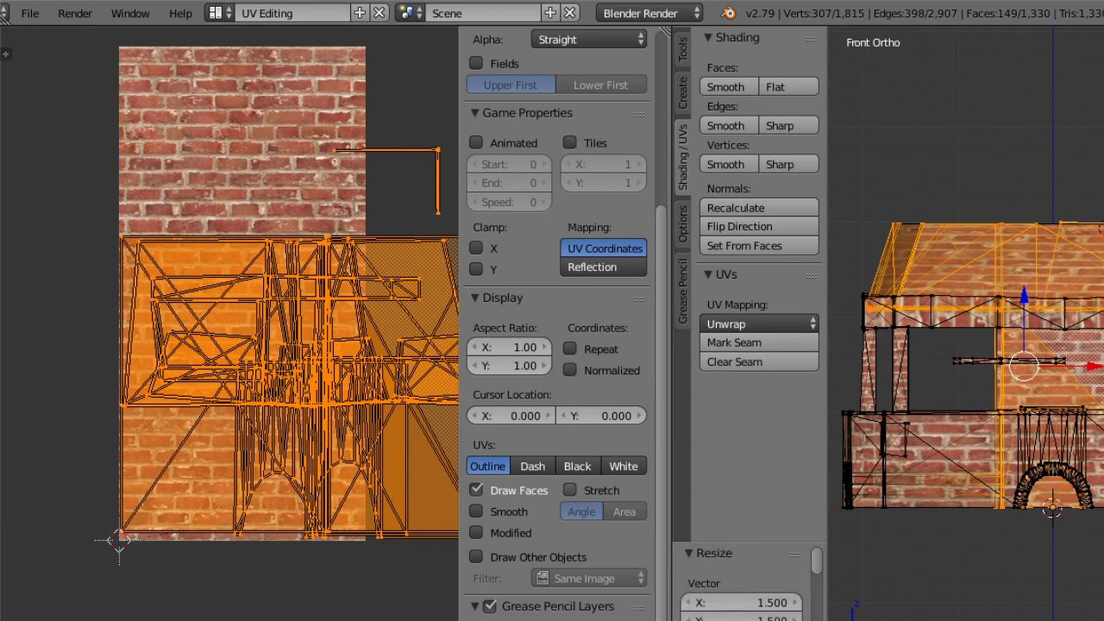
key(ctrl+z)
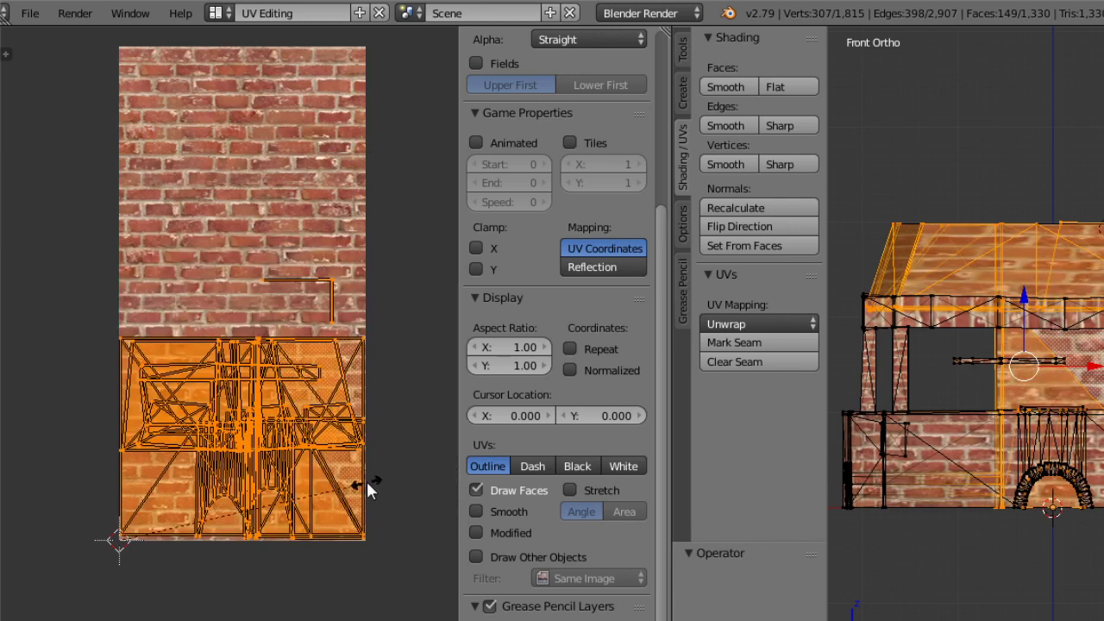
Try a scale factor of 1.9 on the wall UVs, compare the brick size up close, and undo it.
text(1.9)
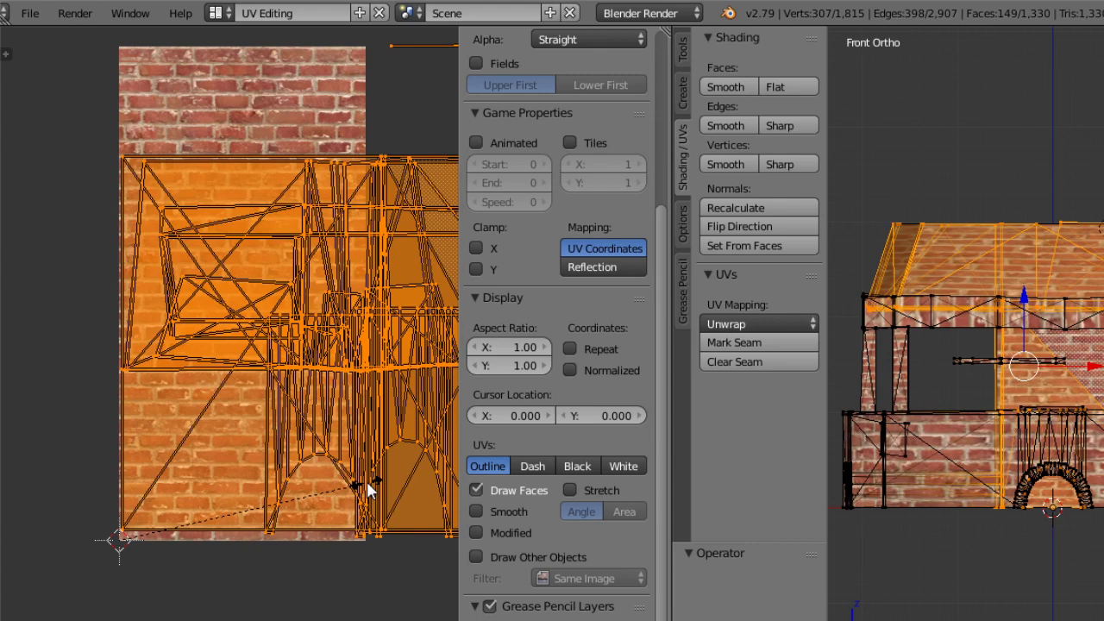
key(Return)
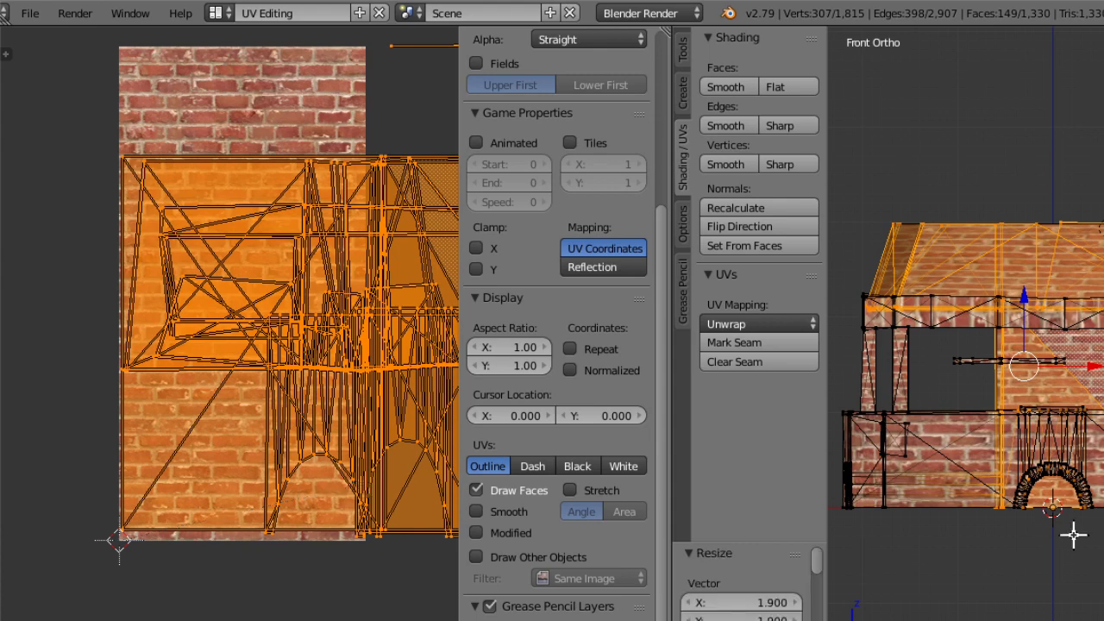
scroll(1065, 557, up, 3)
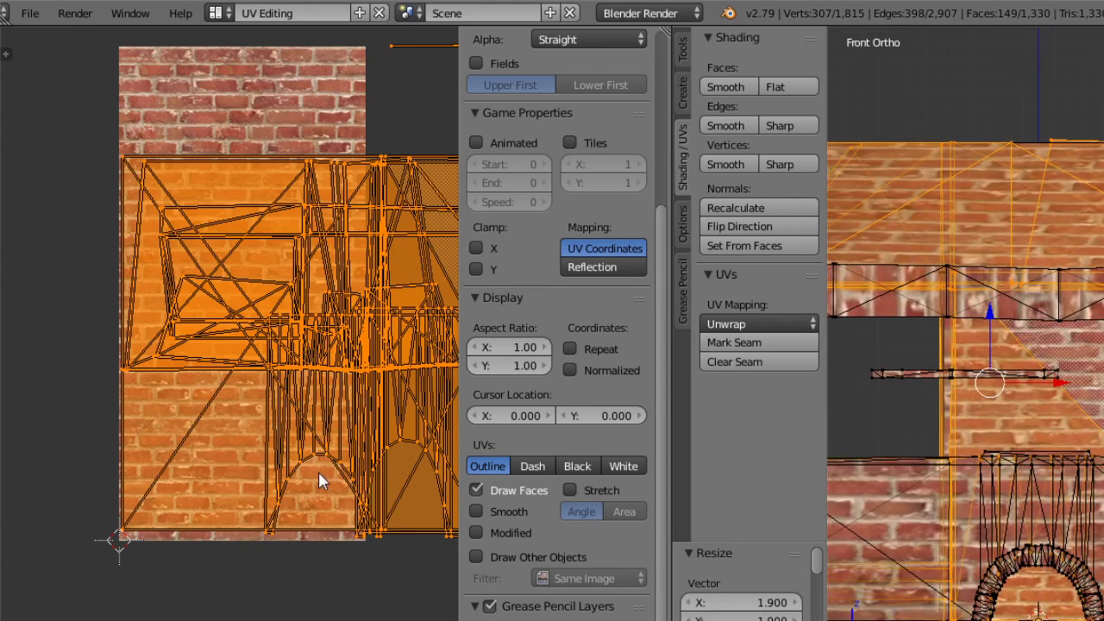
key(ctrl+z)
Scale the wall UVs by a factor of 2 from the 2D cursor.
key(s)
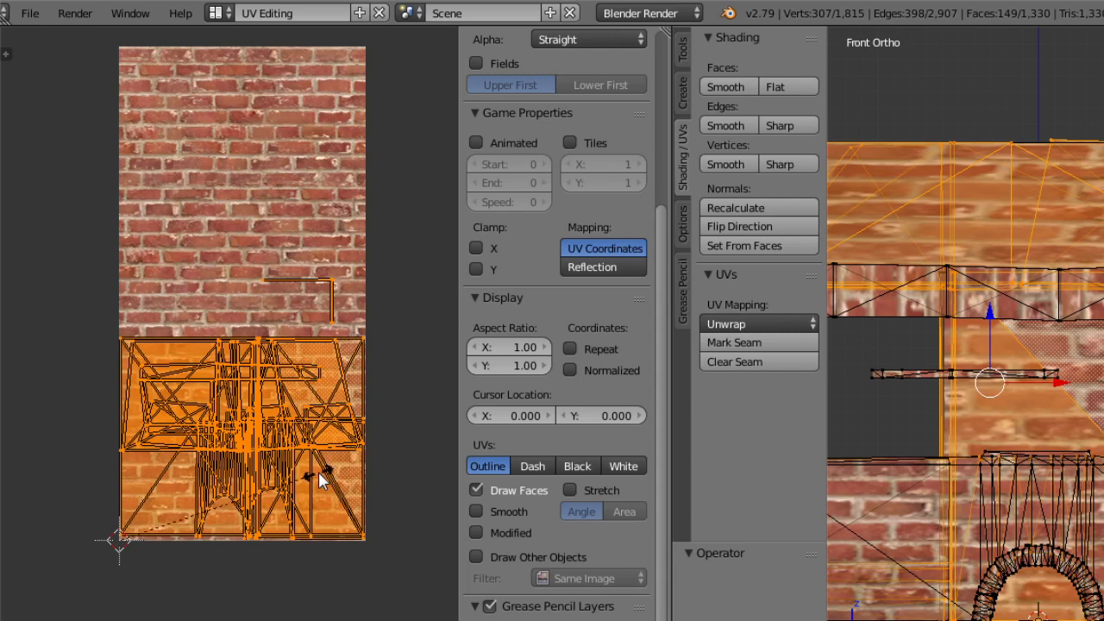
key(3)
key(BackSpace)
key(2)
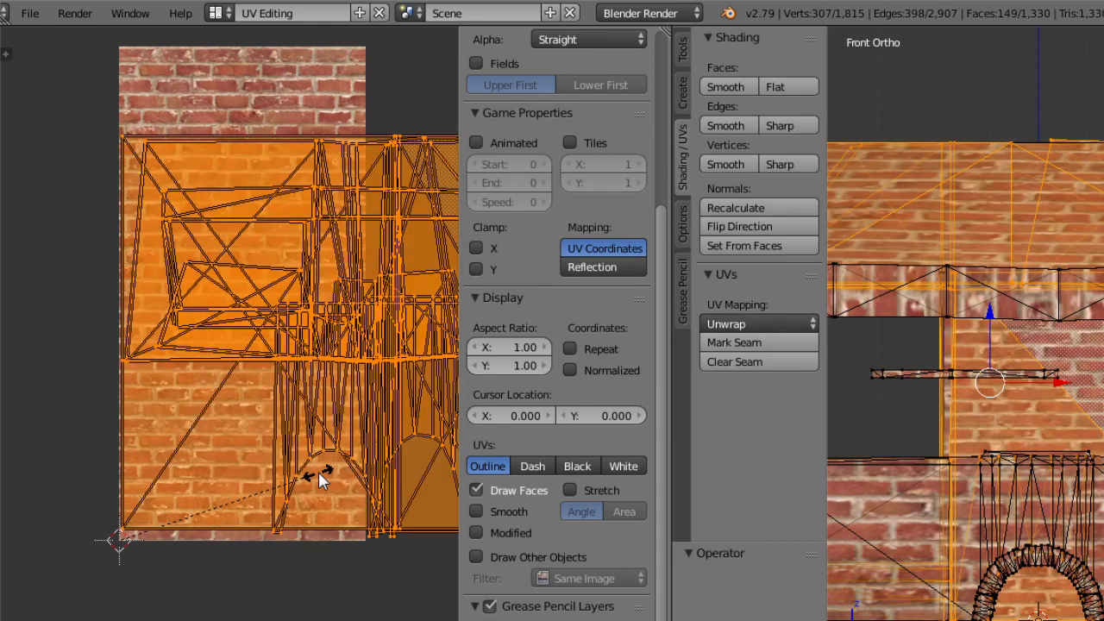
key(1)
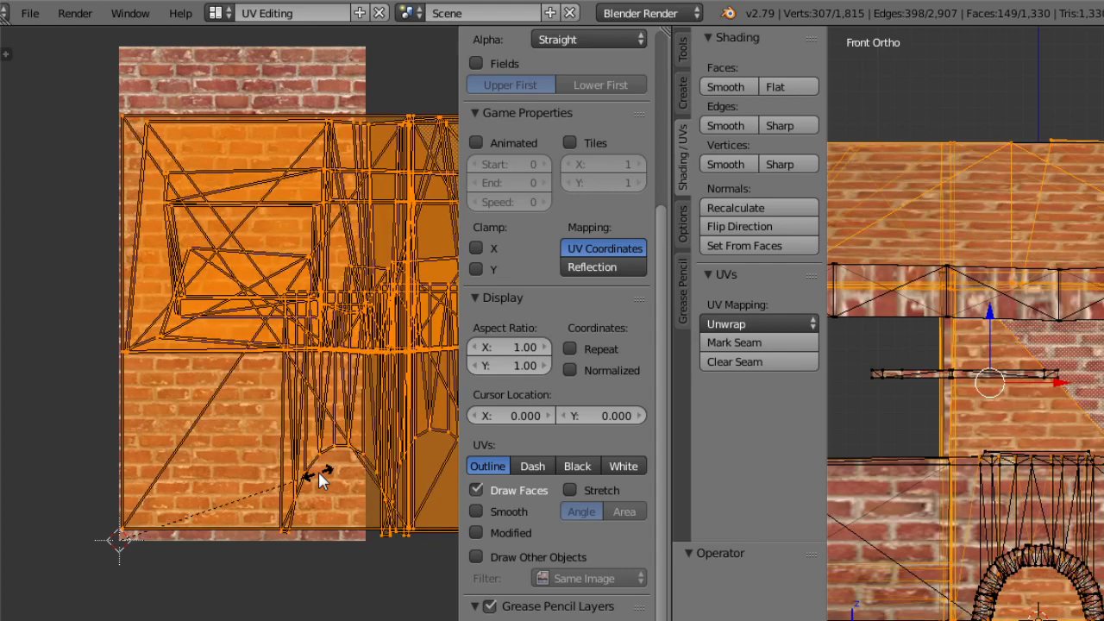
key(BackSpace)
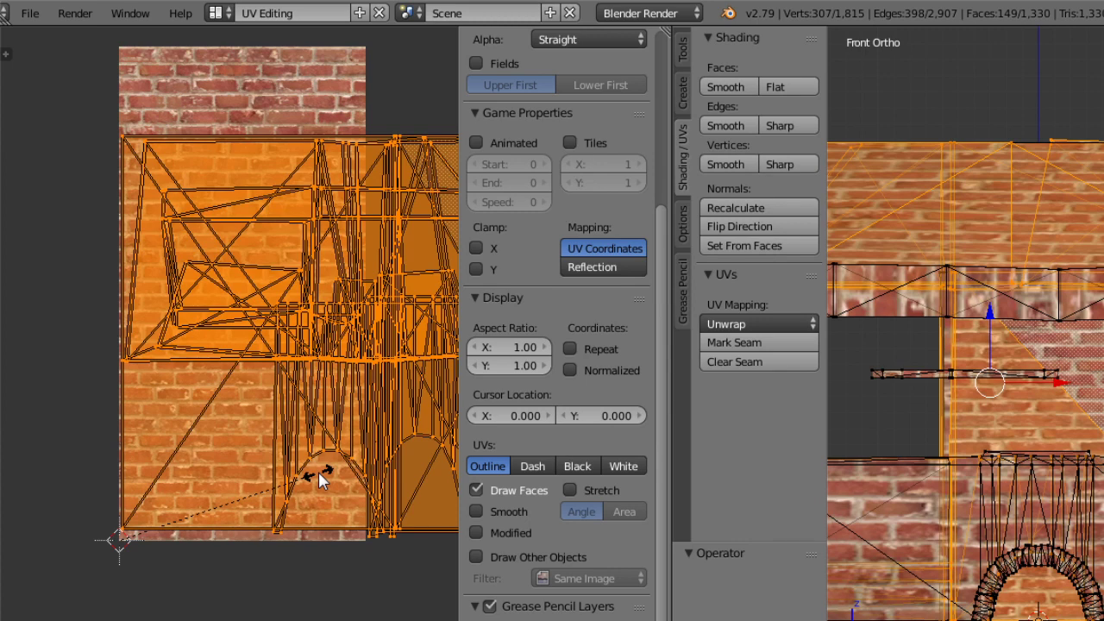
key(Return)
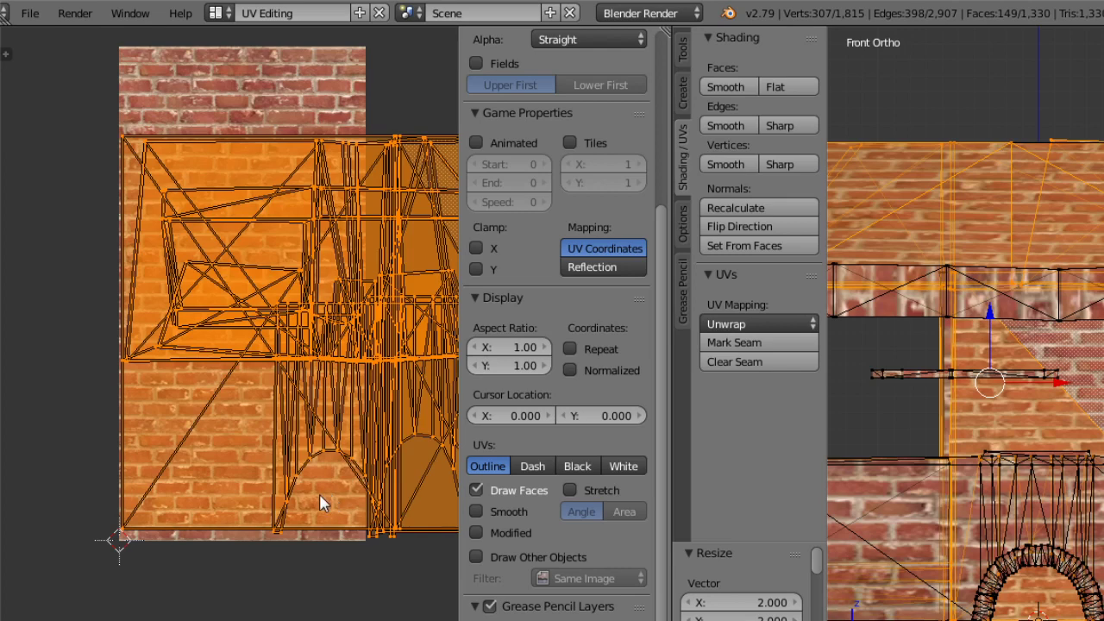
Try moving the enlarged wall UVs down to the lower edge of the brick texture, and undo it.
key(g)
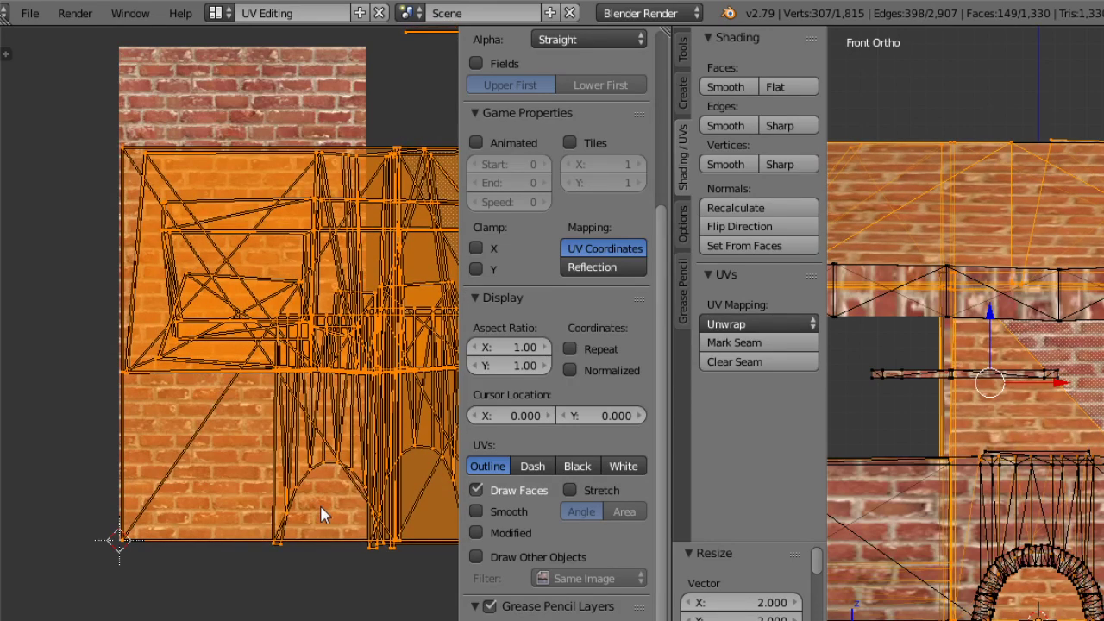
click(321, 507)
key(ctrl+z)
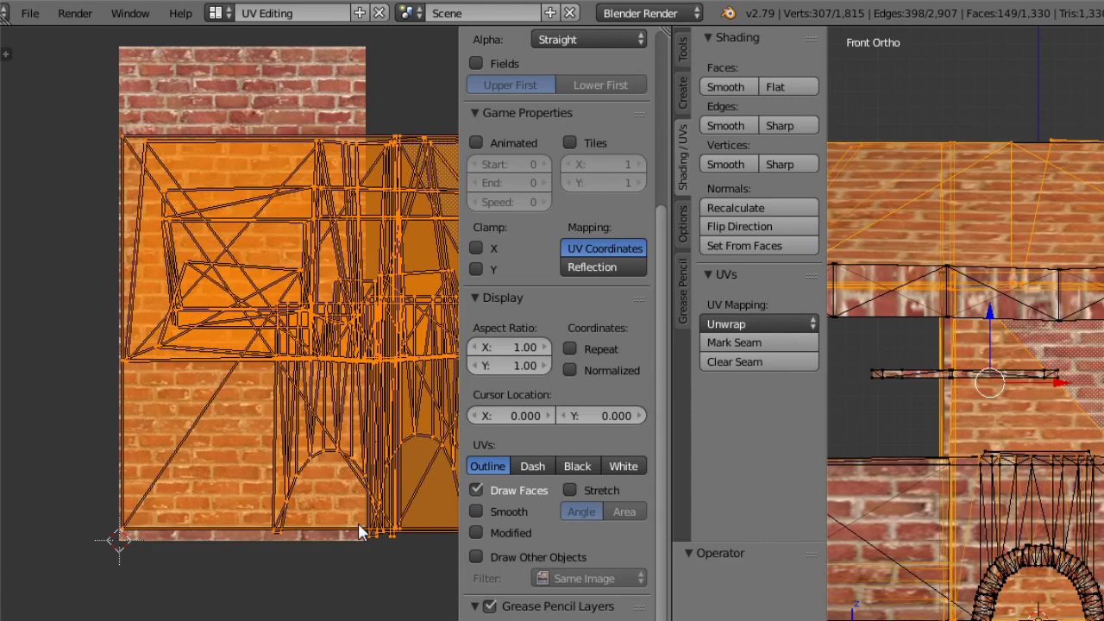
Scale the wall UVs by 1.001 and move them so their lower-left corner meets the brick texture's corner.
key(s)
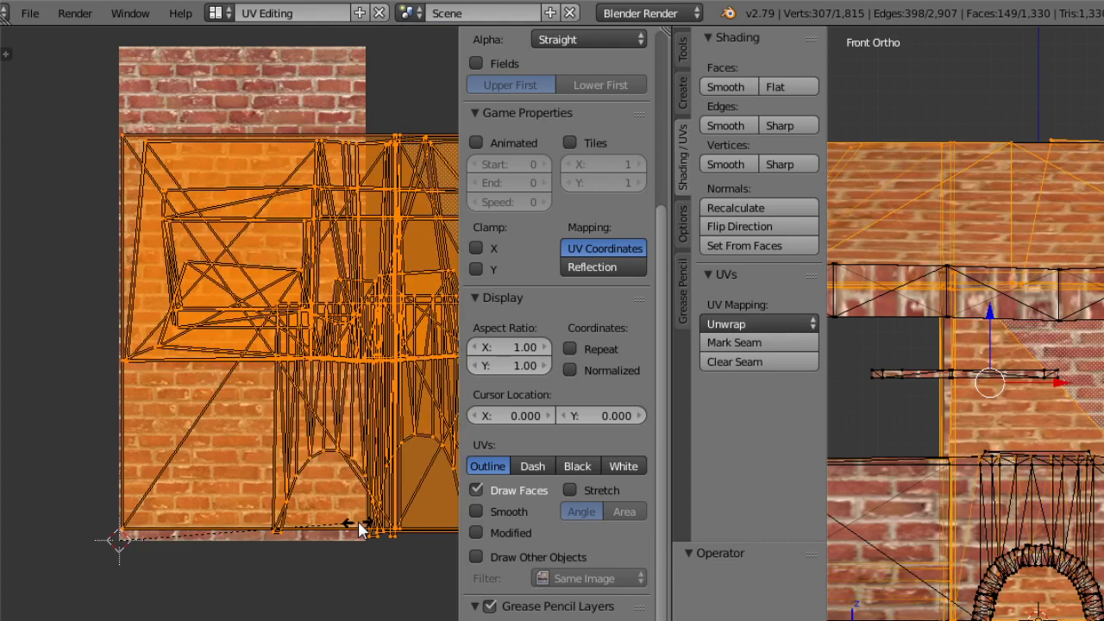
click(359, 530)
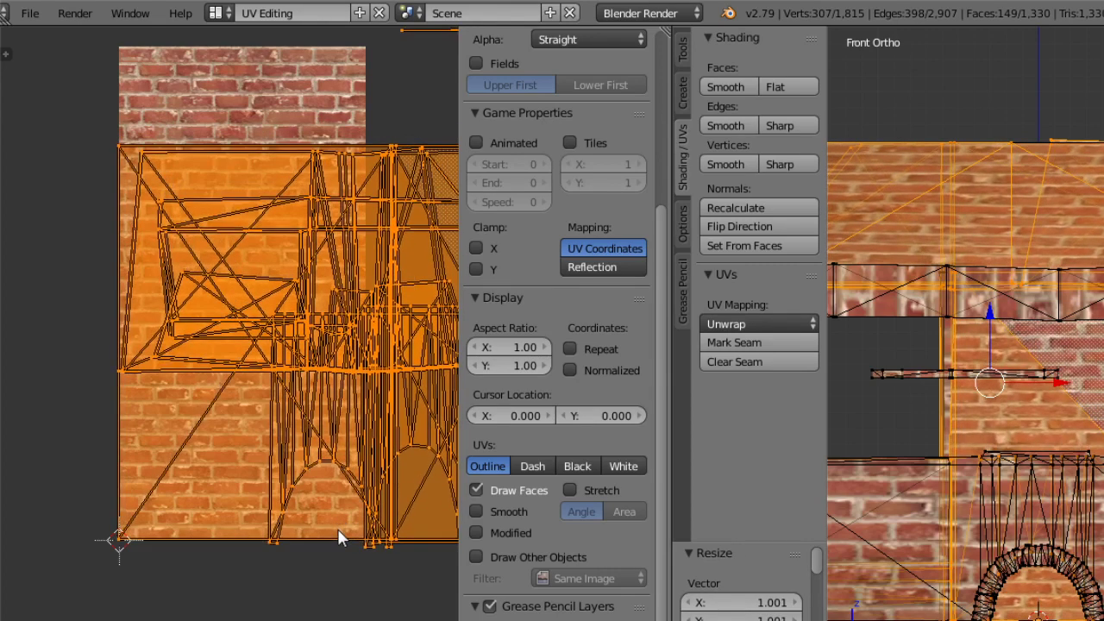
click(340, 533)
middle_drag(966, 484, 833, 493)
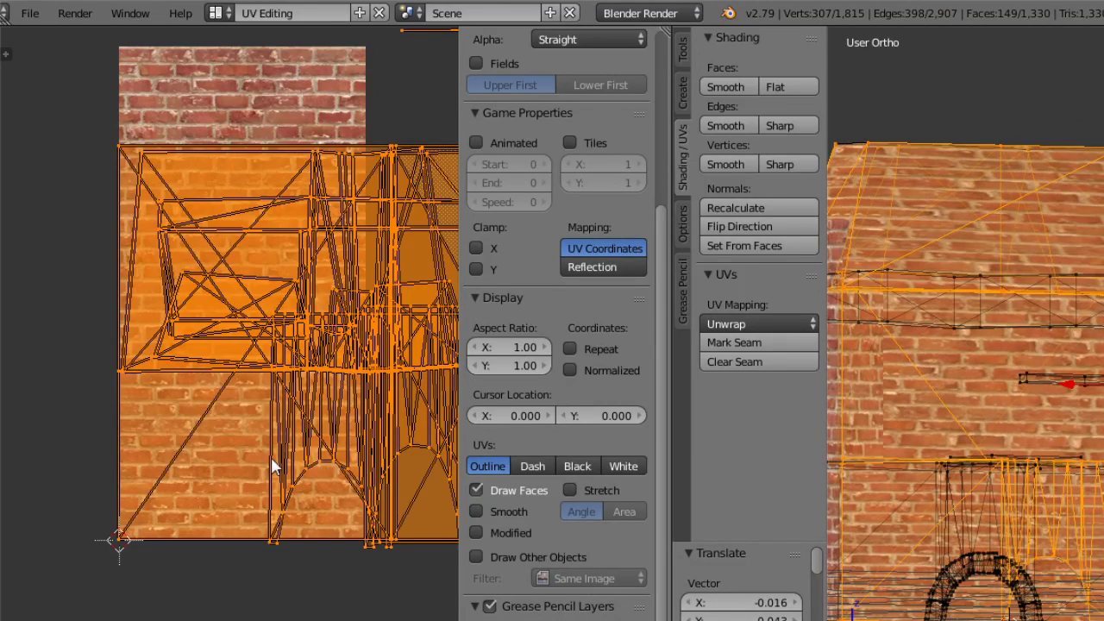
Scale the wall UVs by a factor of 2 along the X axis from the 2D cursor.
middle_drag(981, 346, 914, 320)
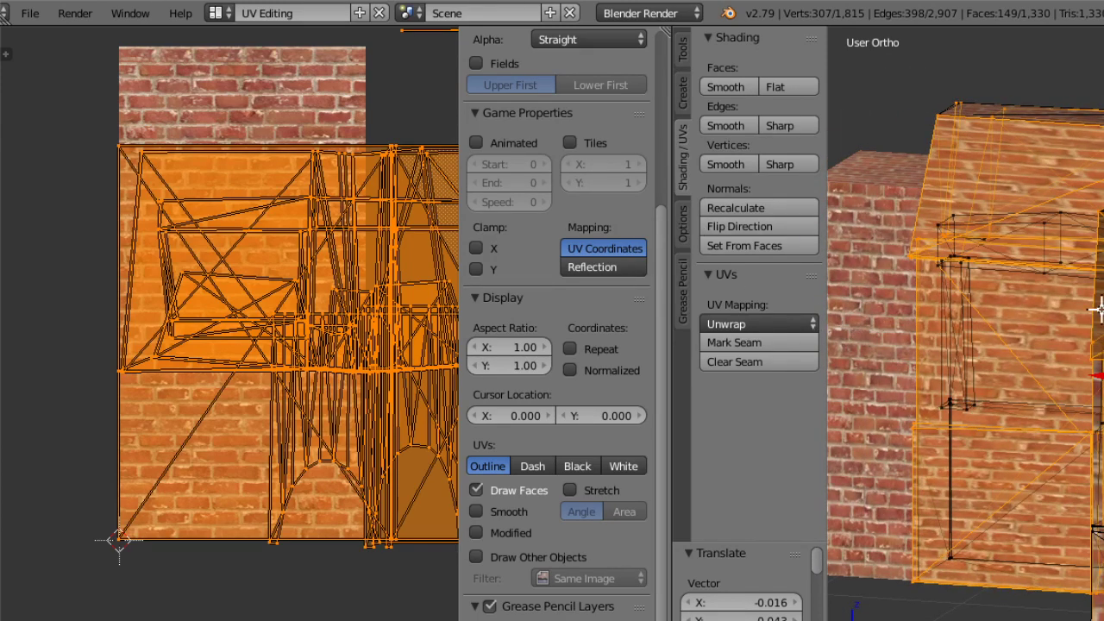
middle_drag(1097, 309, 939, 407)
key(KP_5)
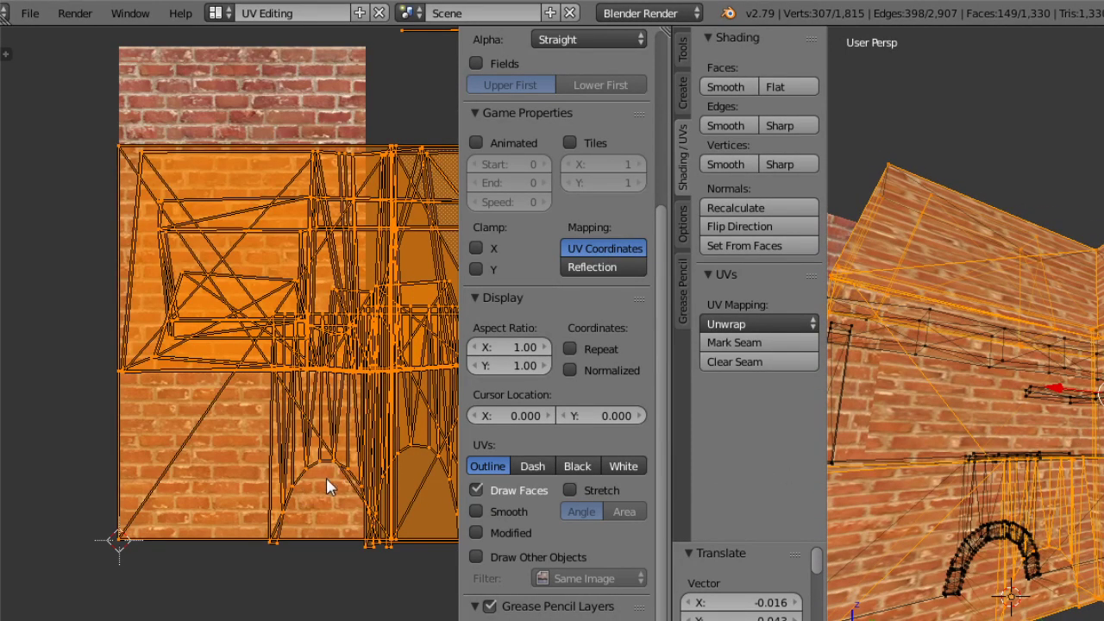
key(s)
key(x)
key(0)
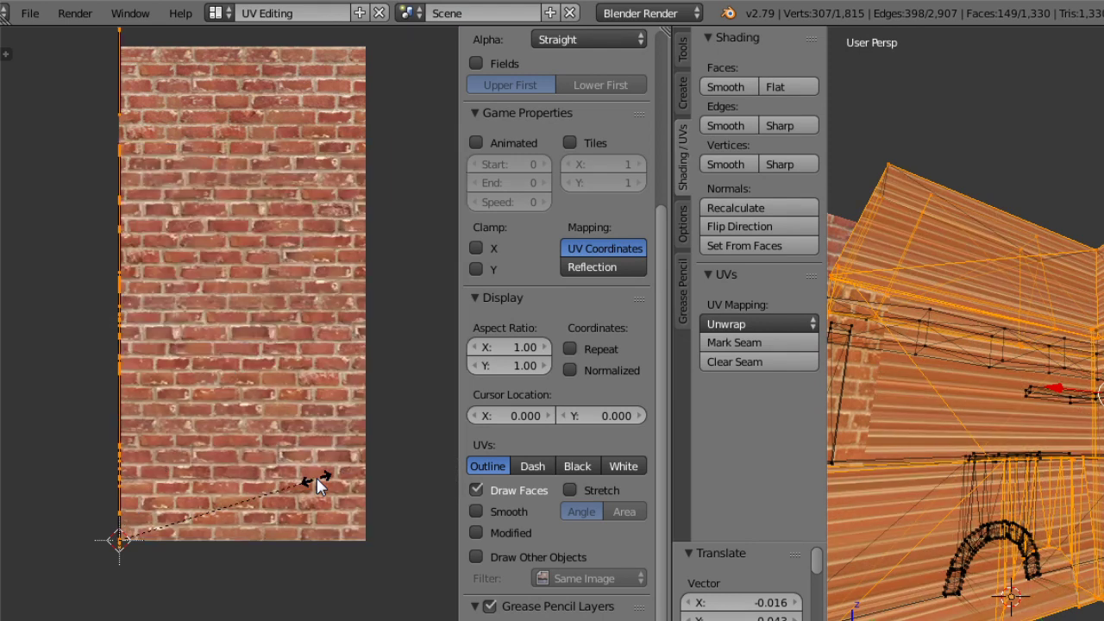
key(period)
key(5)
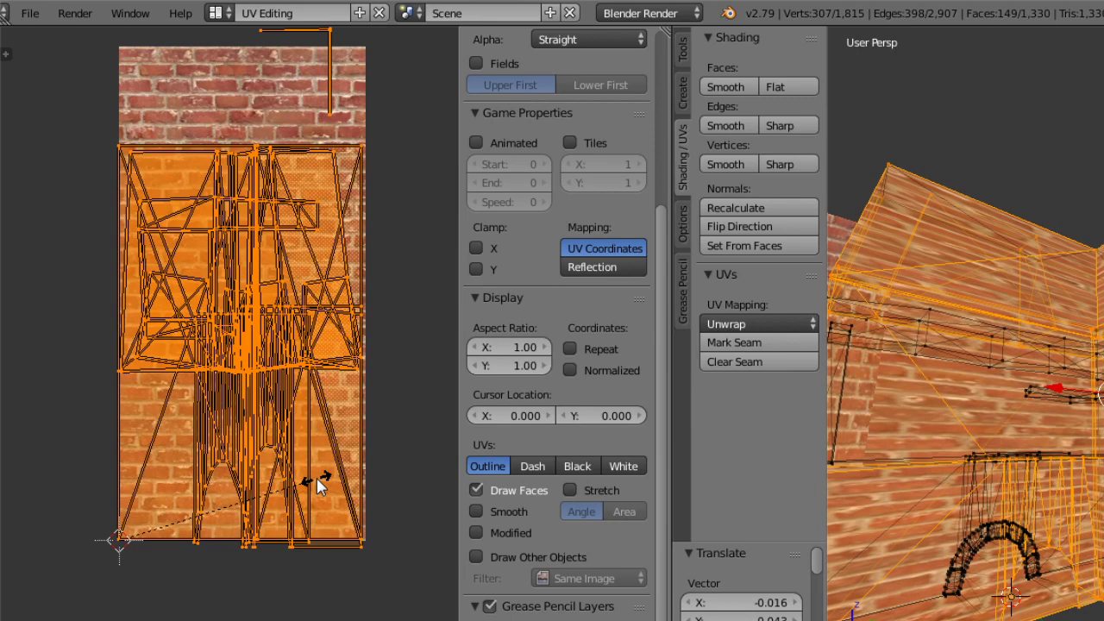
key(BackSpace)
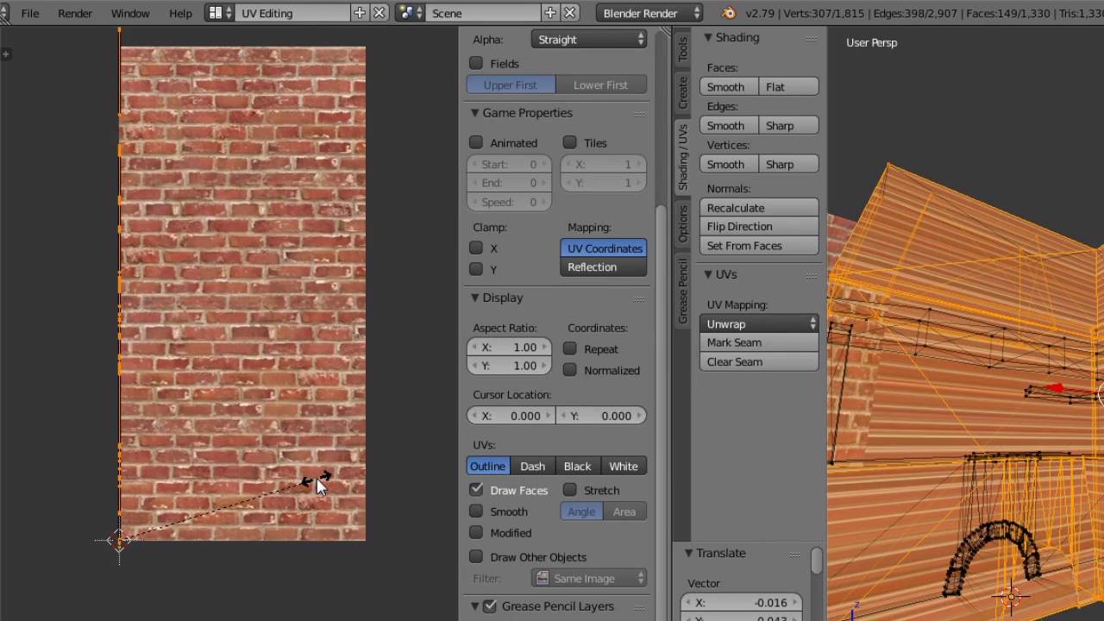
key(BackSpace)
key(2)
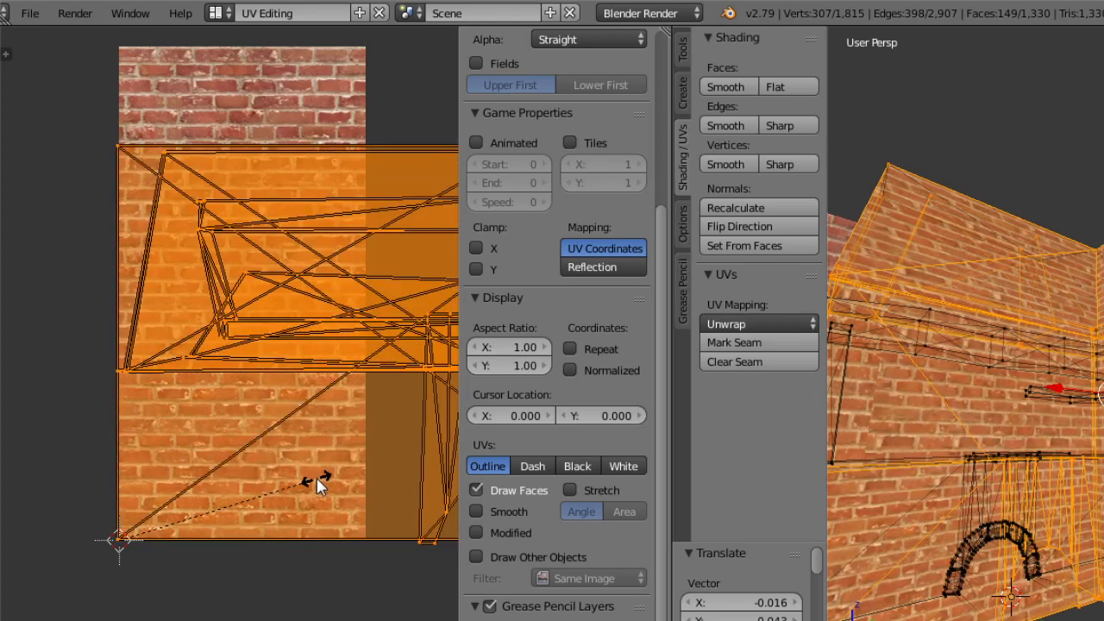
key(Return)
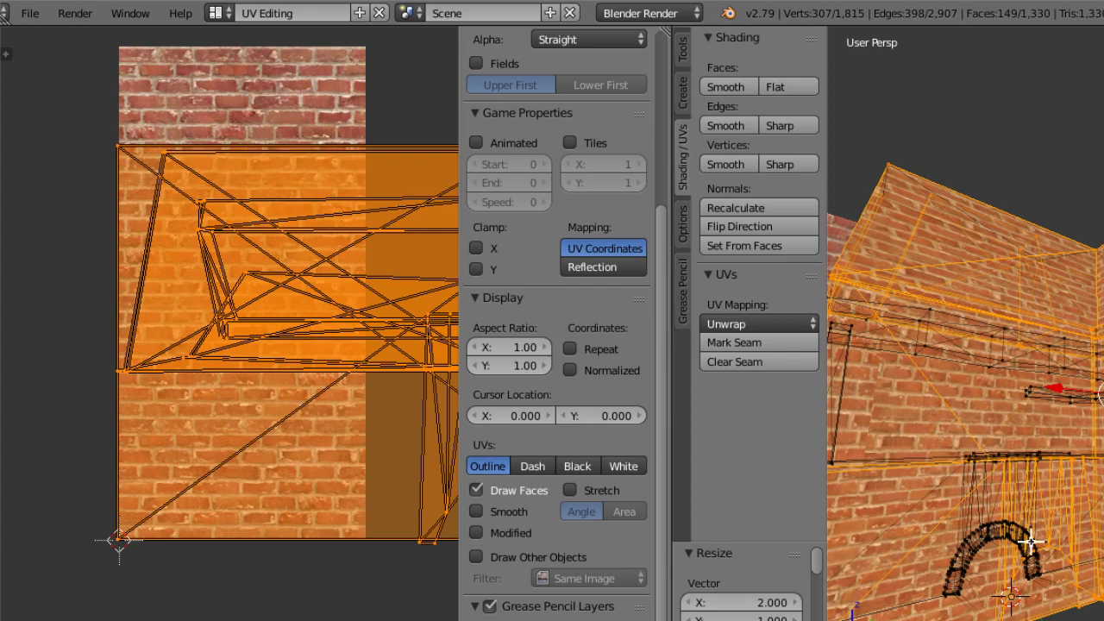
Try stretching the wall UVs freehand along Y by about 1.433, compare the bricks on the hearth, and undo the scaling.
middle_drag(1032, 542, 972, 553)
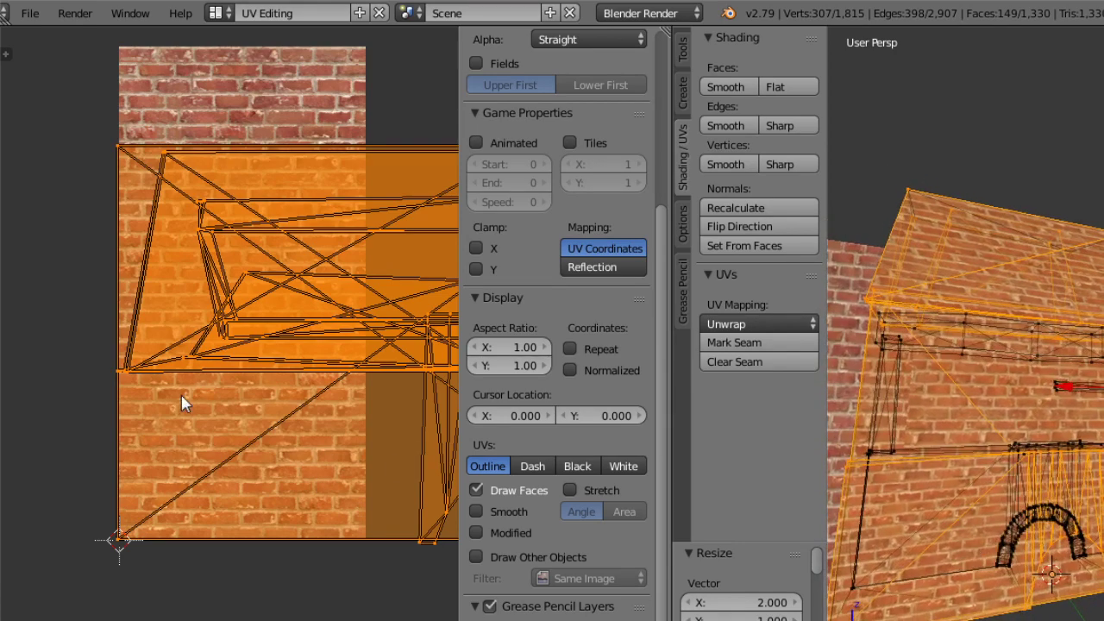
ctrl+middle_drag(222, 487, 252, 434)
middle_drag(189, 403, 200, 462)
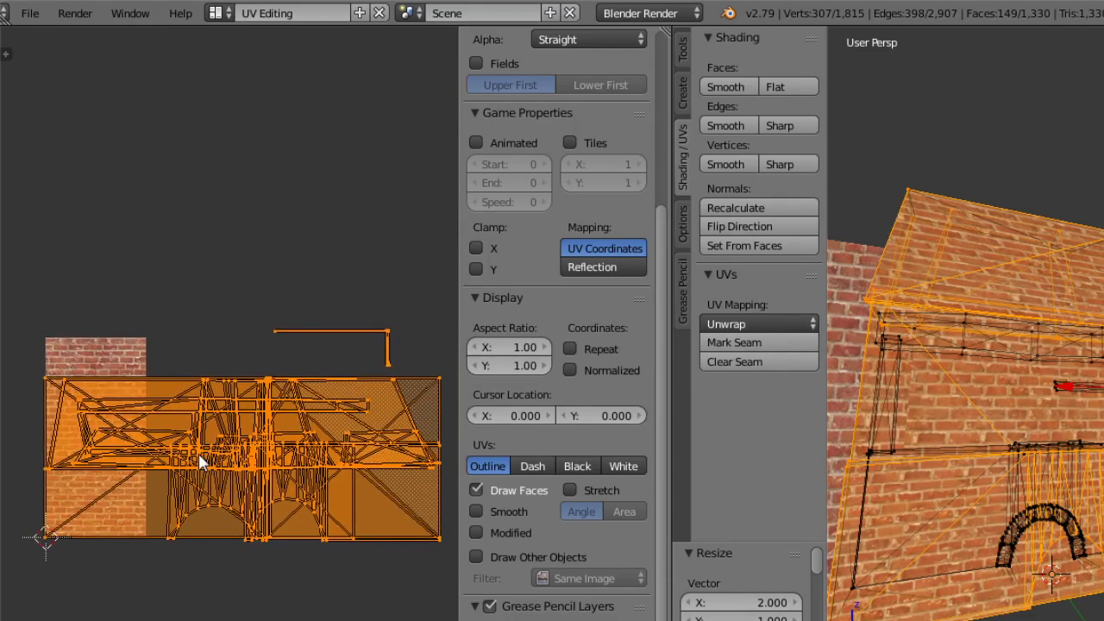
key(s)
key(y)
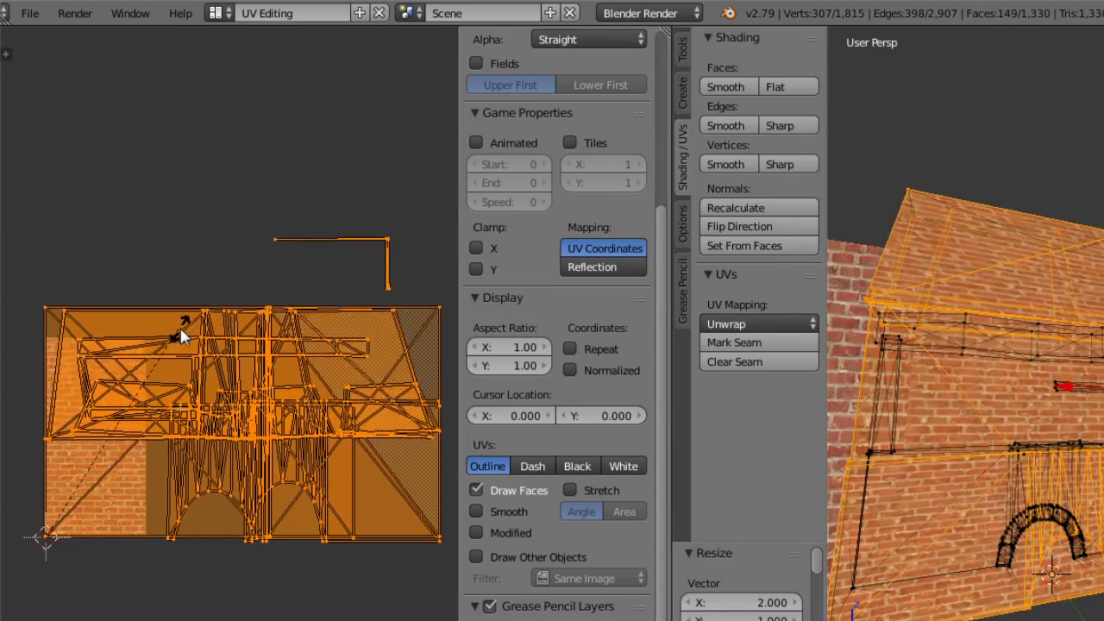
click(182, 326)
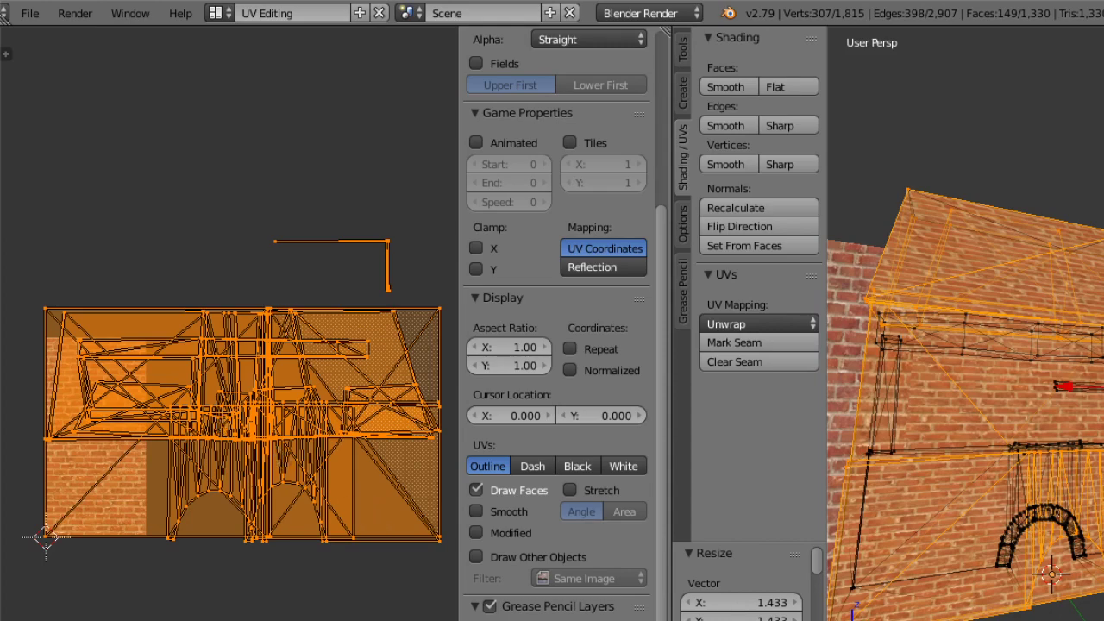
middle_drag(1059, 436, 1103, 394)
scroll(1096, 406, down, 5)
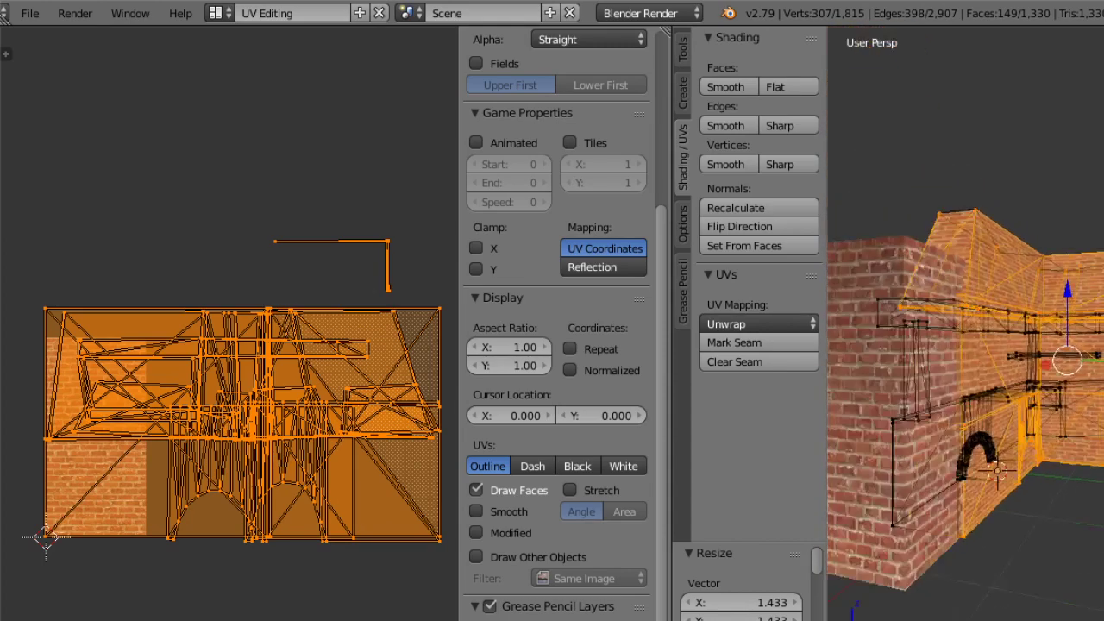
middle_drag(1087, 510, 1018, 492)
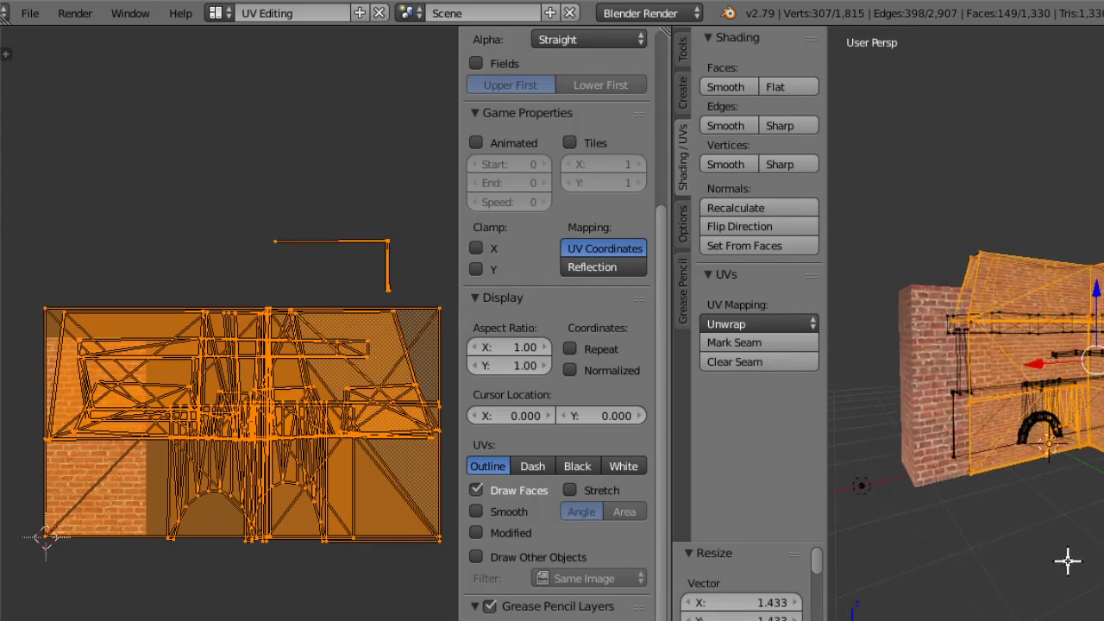
scroll(1074, 384, up, 5)
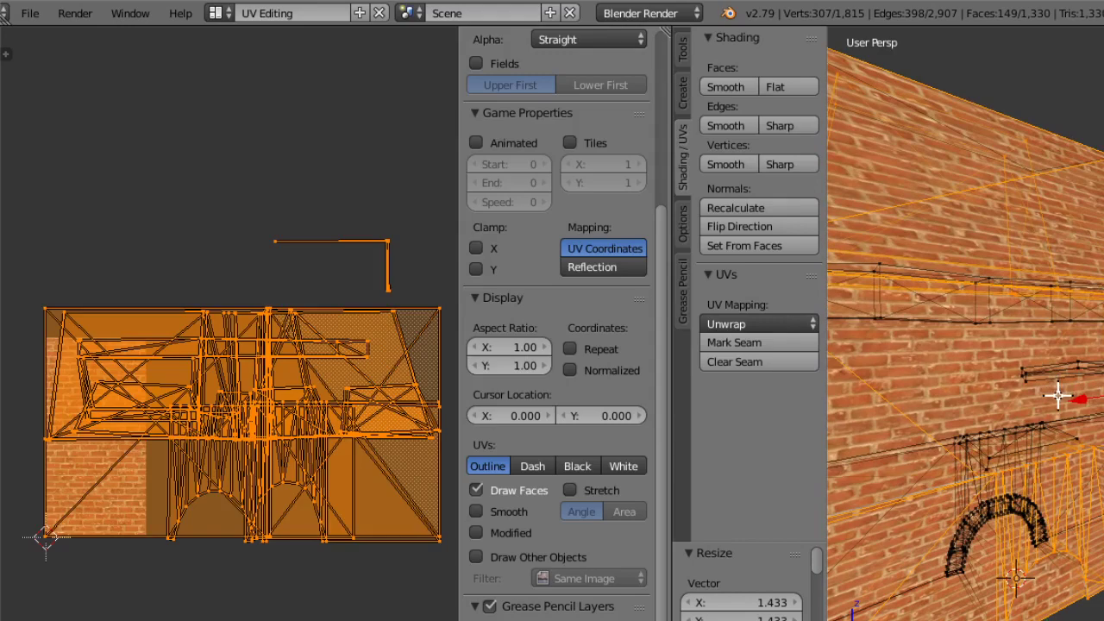
middle_drag(1048, 382, 1059, 421)
key(ctrl+z)
Examine the wall's UV layout against the brick texture and check the brick proportions on the hearth from several angles.
middle_drag(450, 530, 7, 507)
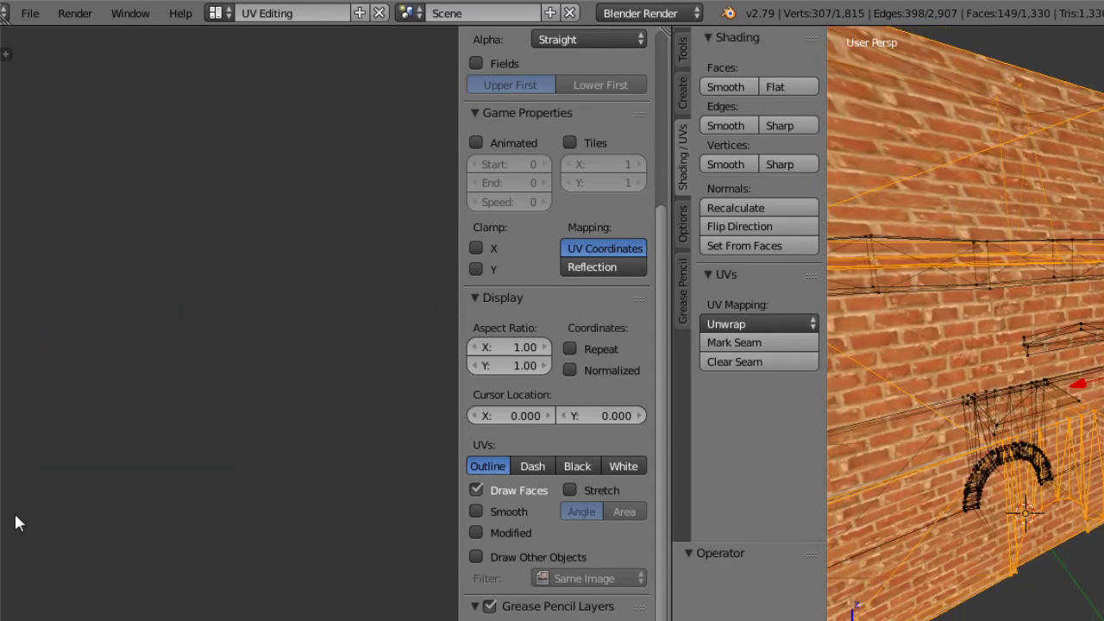
middle_drag(342, 499, 279, 285)
middle_drag(345, 504, 298, 447)
scroll(307, 417, down, 3)
middle_drag(342, 402, 184, 423)
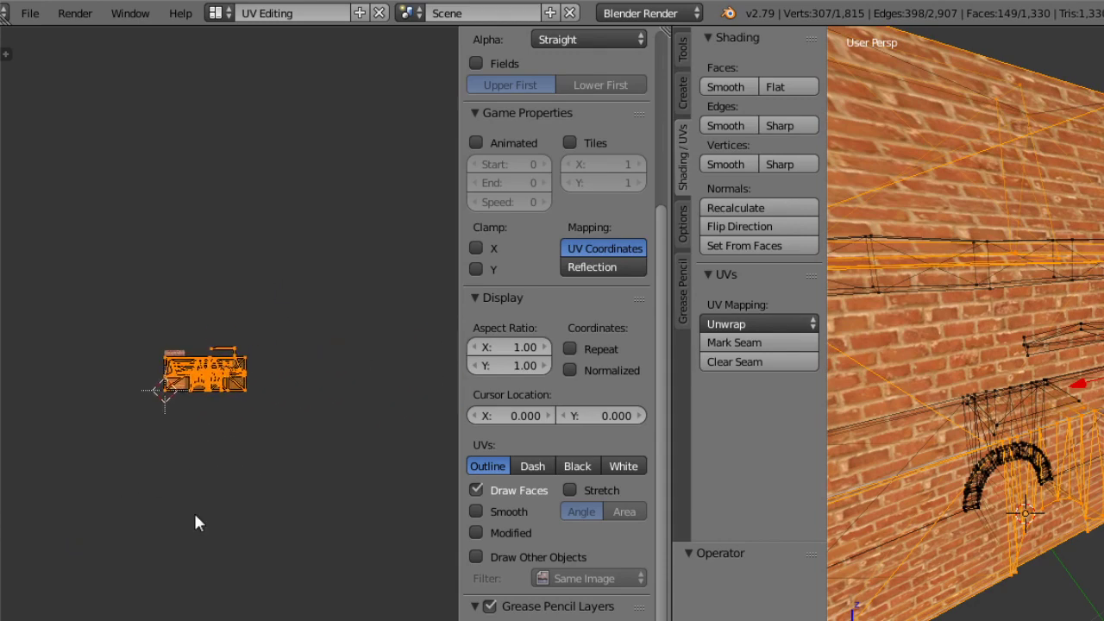
scroll(228, 350, up, 3)
scroll(241, 335, up, 2)
middle_drag(234, 459, 322, 414)
ctrl+middle_drag(259, 459, 205, 417)
mouse_move(975, 451)
middle_down()
mouse_move(1001, 479)
mouse_move(977, 463)
middle_up()
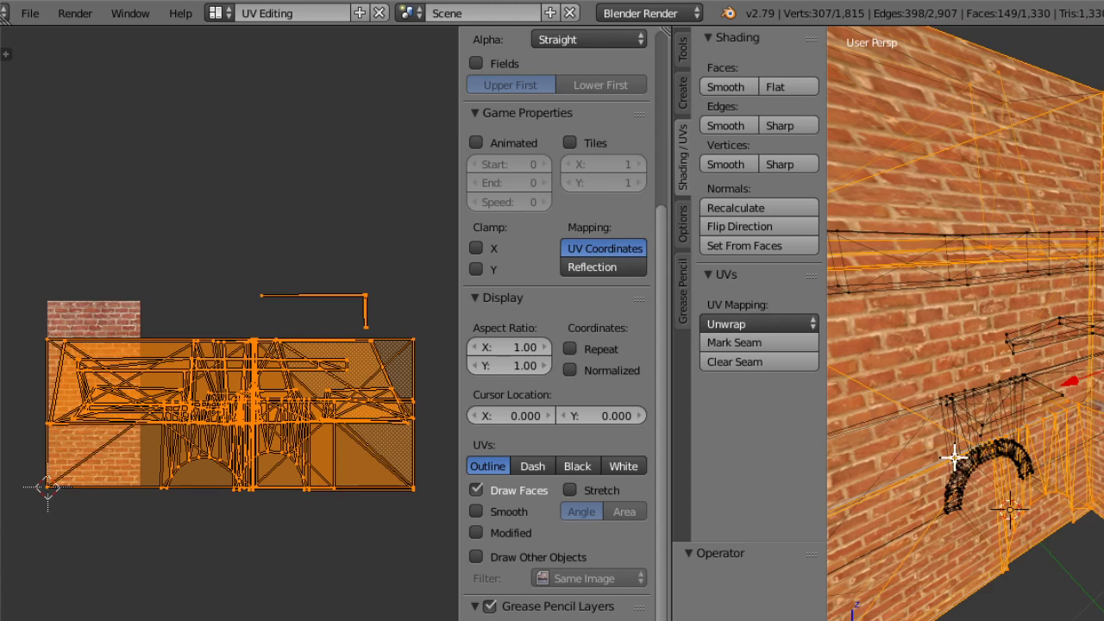
middle_drag(893, 448, 999, 470)
middle_drag(1010, 408, 1103, 483)
middle_drag(967, 432, 1045, 352)
scroll(966, 345, up, 4)
scroll(1045, 353, down, 6)
Switch the hearth to Object Mode and inspect the bricks on the hood, beam, pillar and base.
click(932, 620)
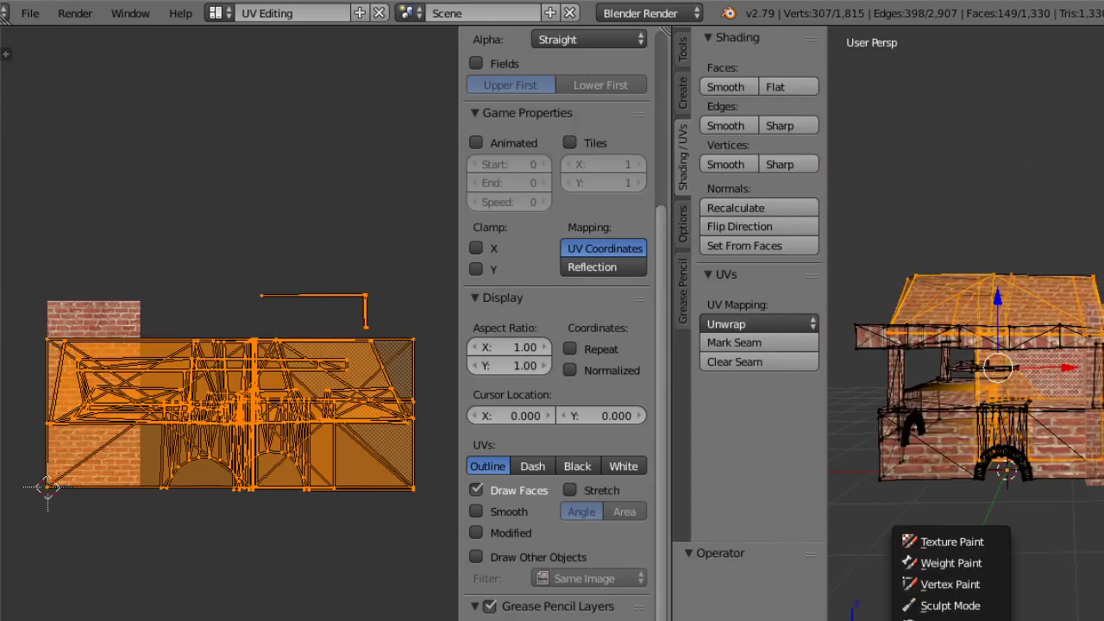
click(932, 620)
middle_drag(941, 496, 1017, 455)
middle_drag(1085, 463, 863, 479)
scroll(1008, 544, up, 6)
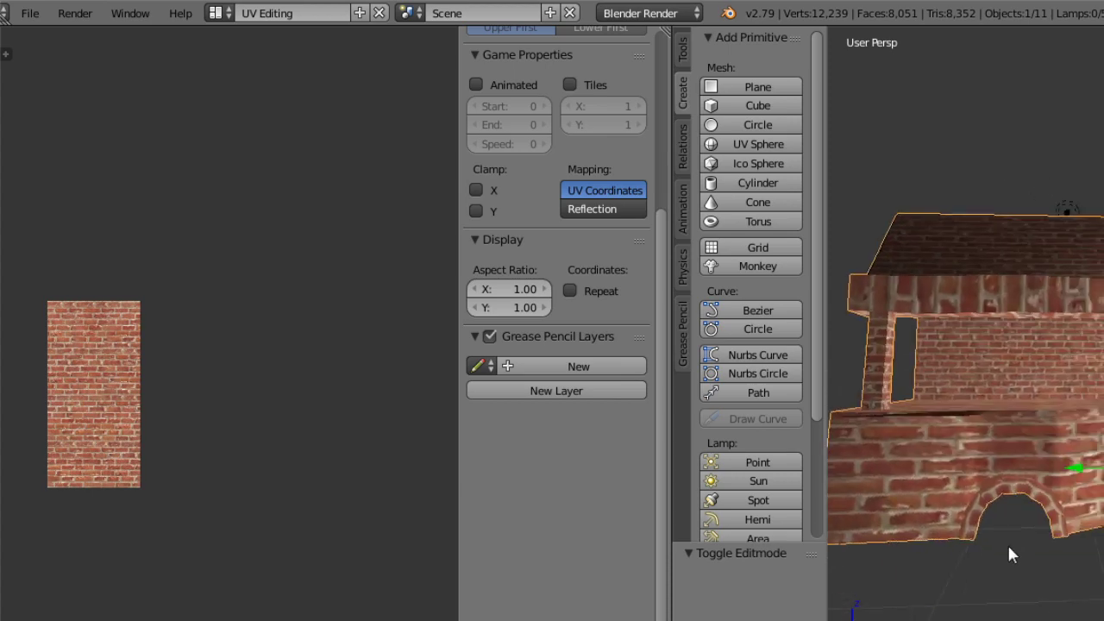
scroll(958, 448, down, 5)
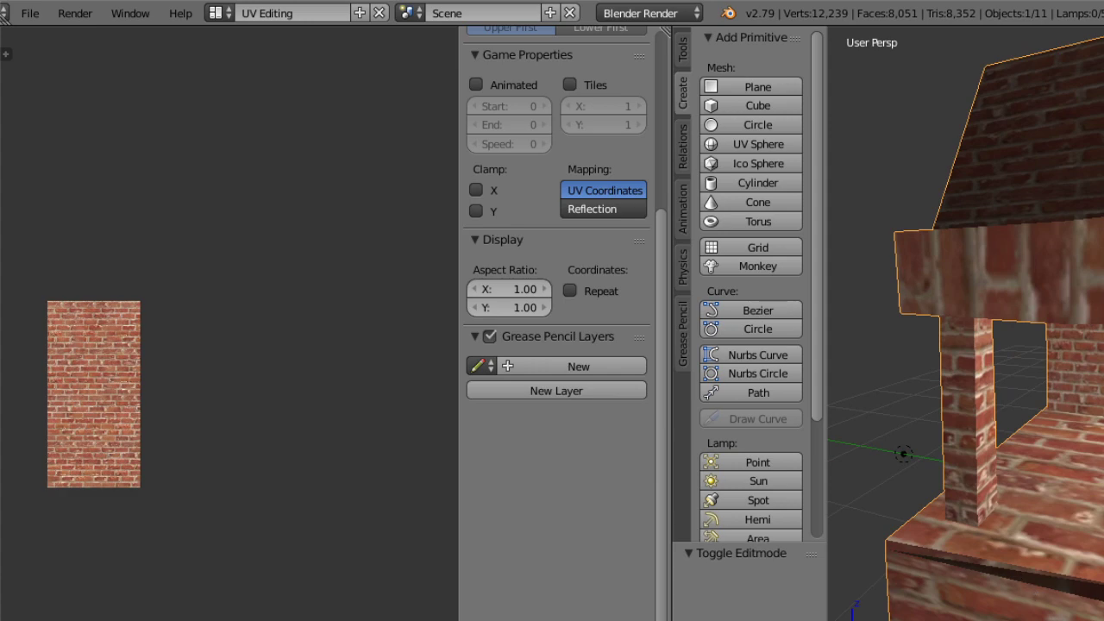
Try to correct the normals of the dark strip faces along the base's upper edge, and return to Object Mode to check.
click(949, 616)
click(940, 618)
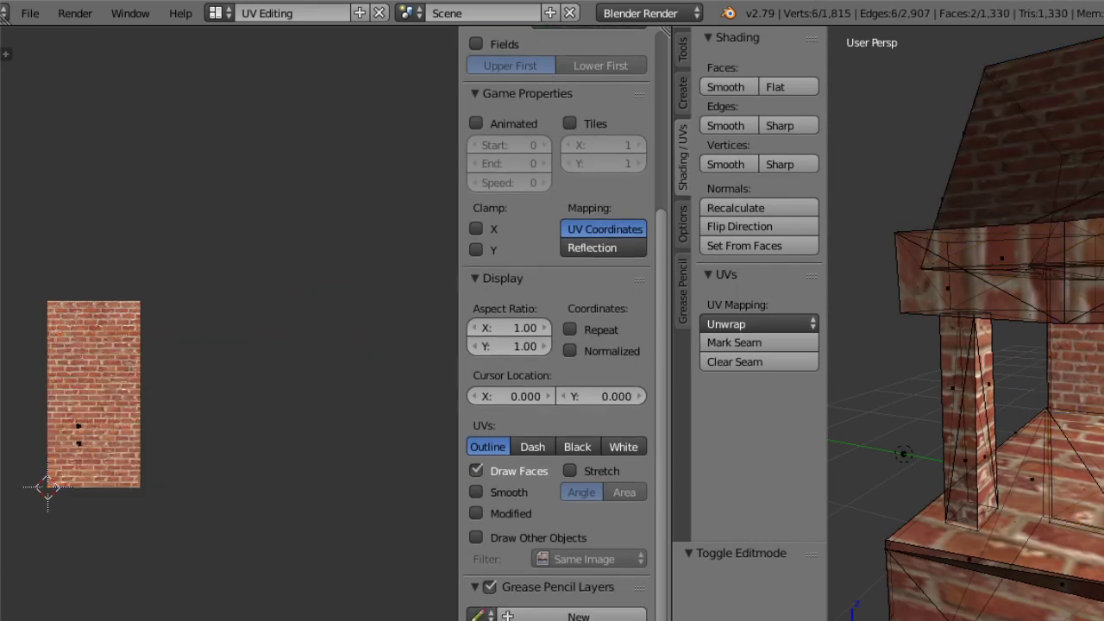
shift+right_click(1061, 583)
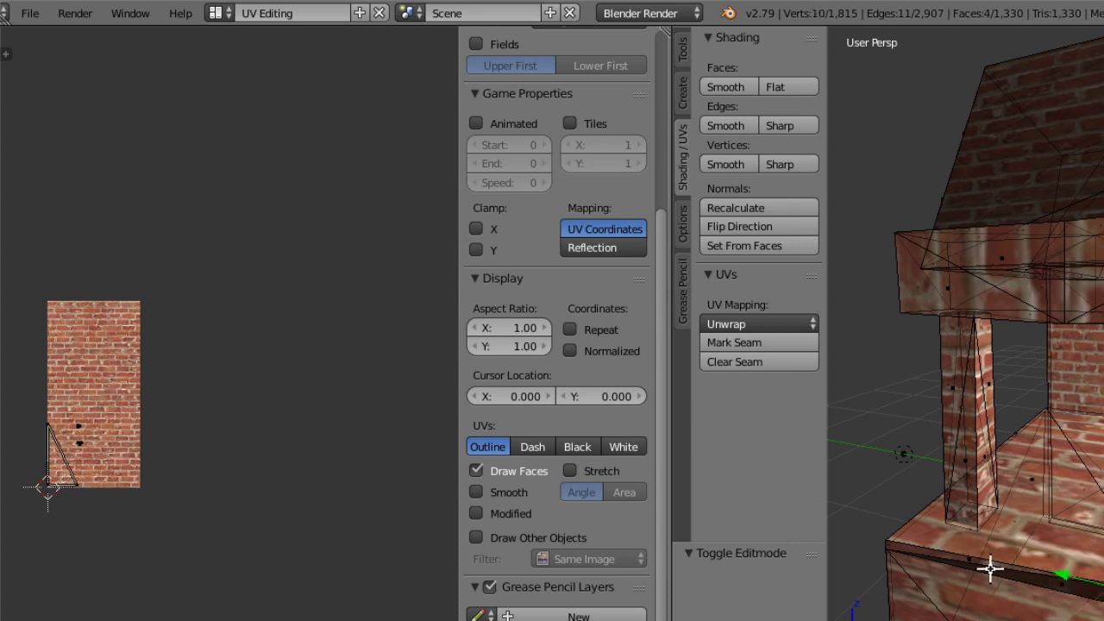
key(ctrl+z)
shift+right_click(1064, 589)
shift+right_click(944, 549)
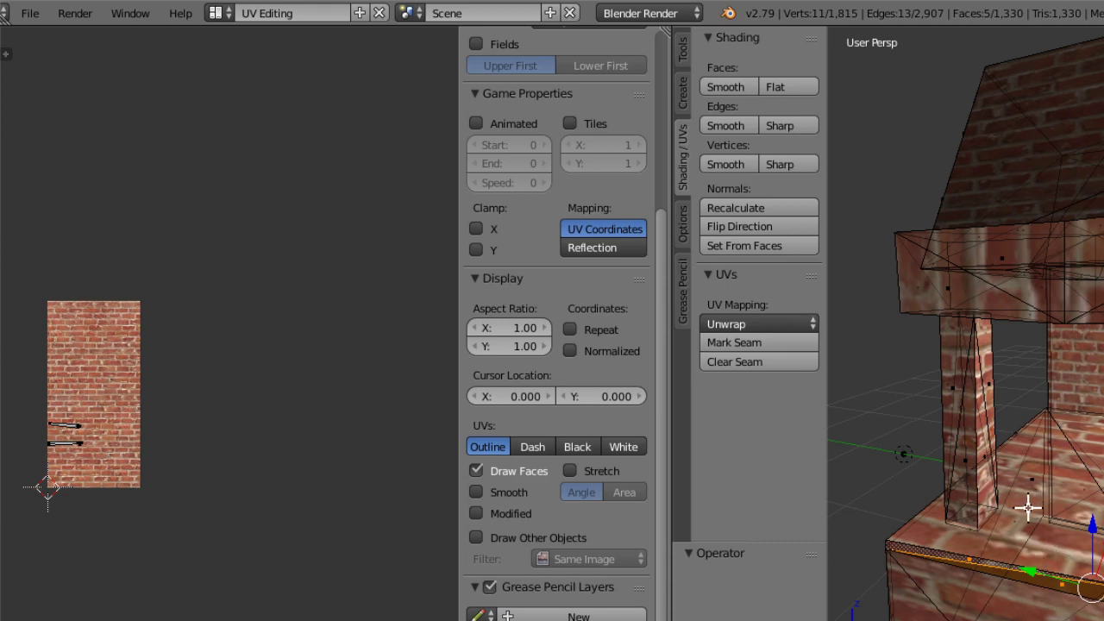
mouse_move(1022, 483)
middle_down()
mouse_move(1038, 489)
mouse_move(1026, 486)
middle_up()
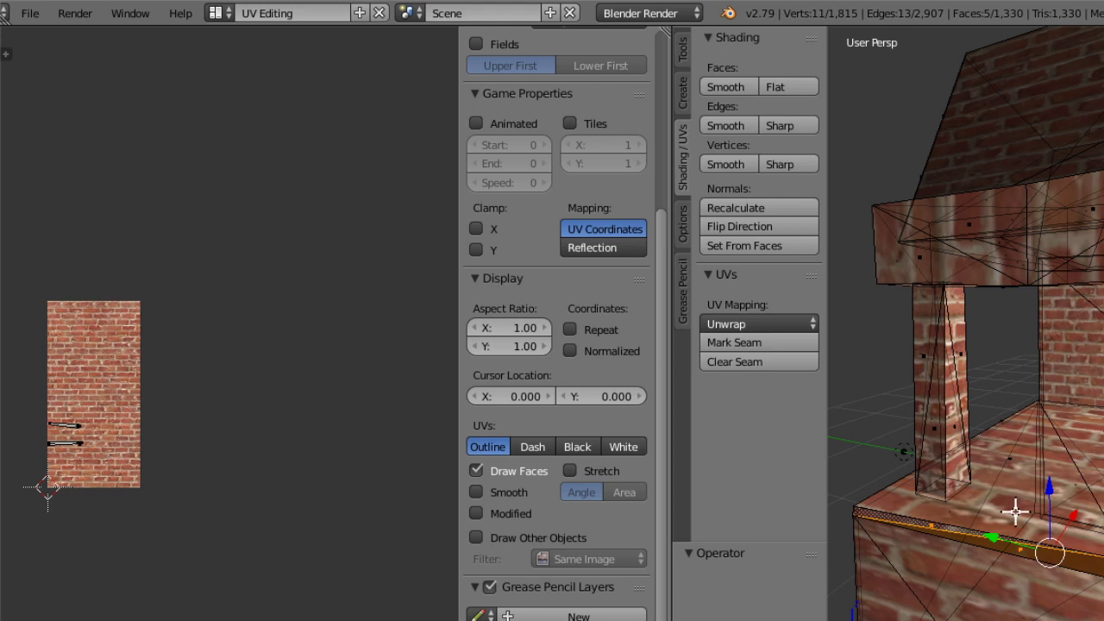
click(767, 246)
click(949, 620)
click(949, 620)
Check the base in Object Mode and return the hearth to Edit Mode with the wall faces selected.
middle_drag(985, 606, 975, 616)
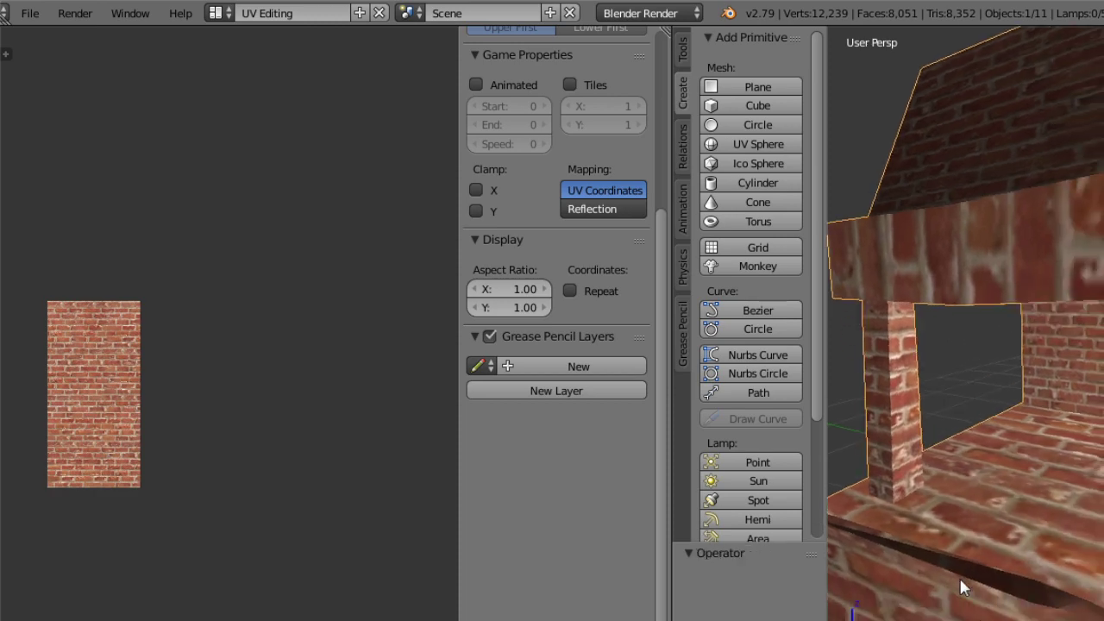
click(950, 620)
scroll(1011, 337, down, 4)
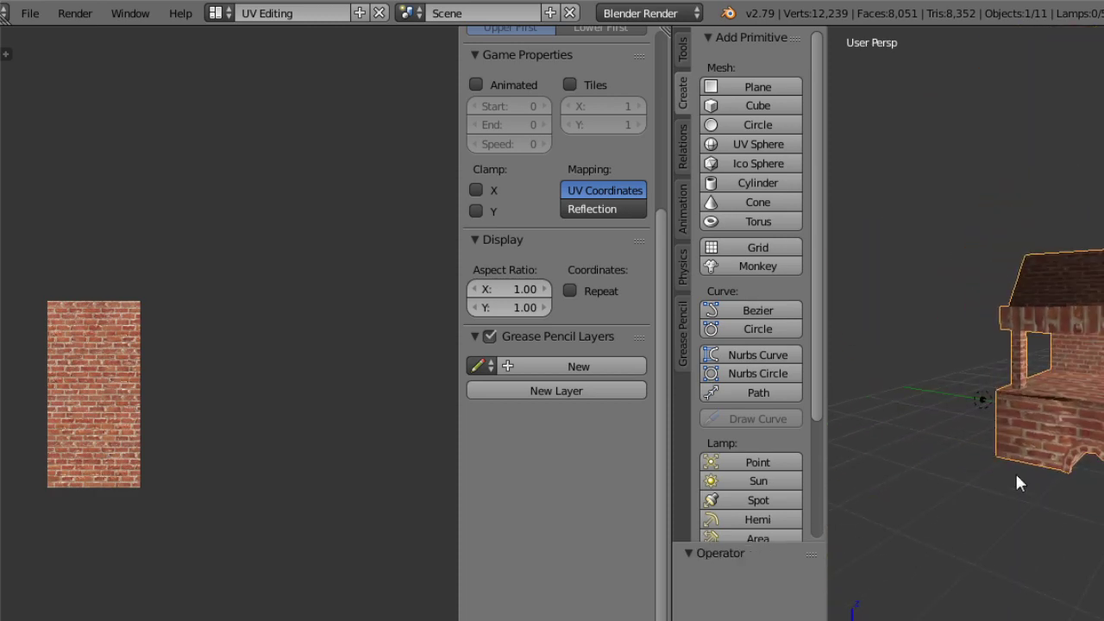
middle_drag(1011, 455, 1020, 489)
click(949, 620)
click(949, 620)
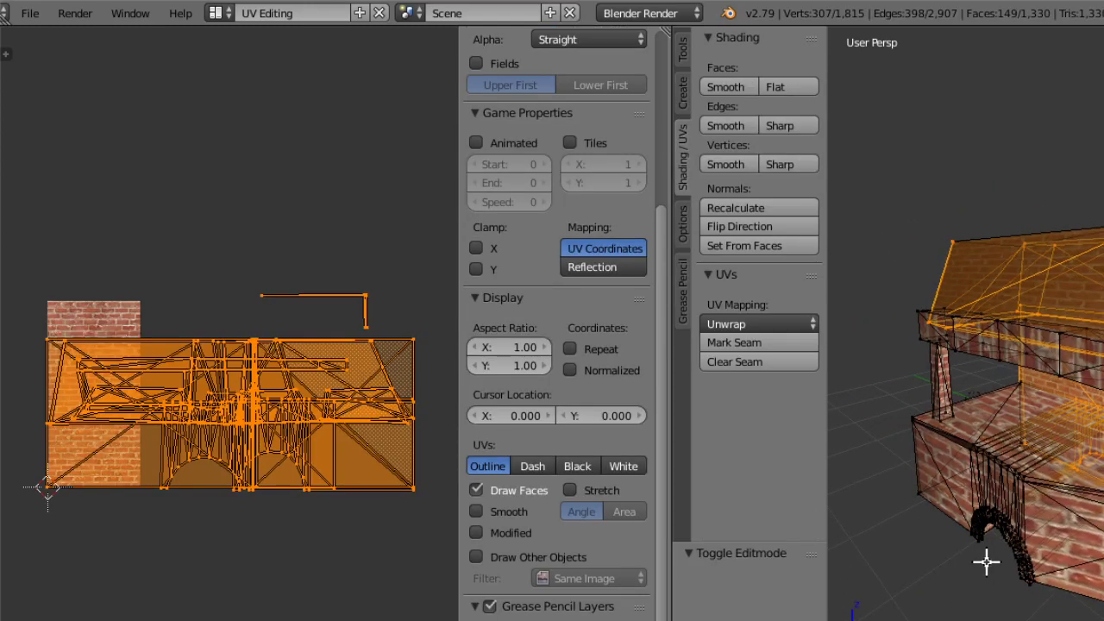
middle_drag(986, 563, 868, 536)
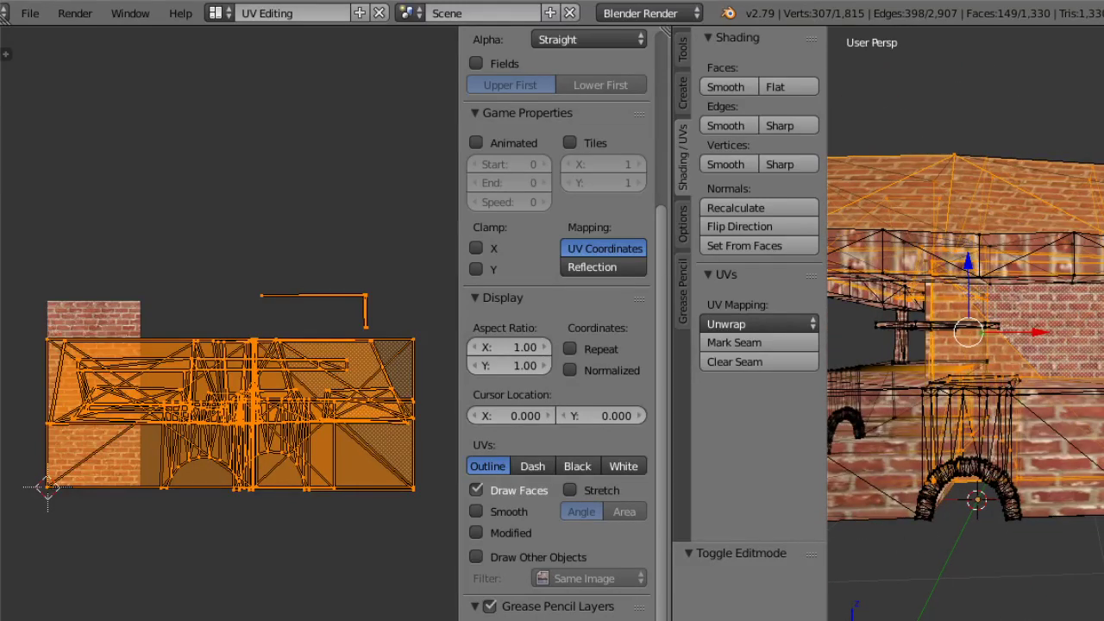
Select only the two triangular faces of the front base wall beside the arch.
click(1048, 493)
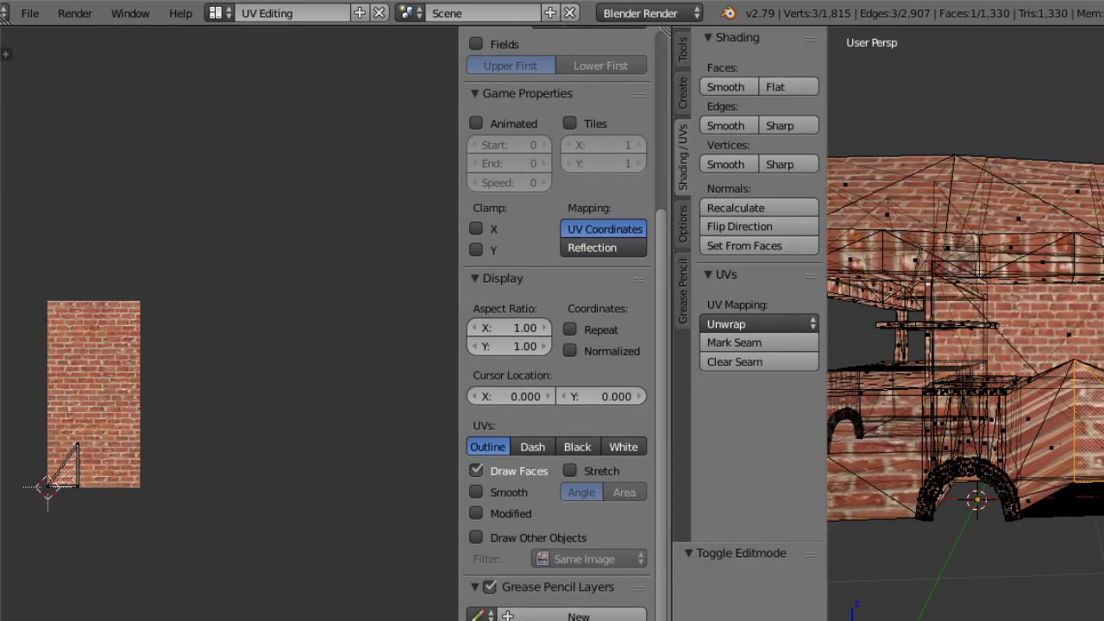
key(ctrl+space)
shift+click(1014, 466)
scroll(1010, 469, up, 5)
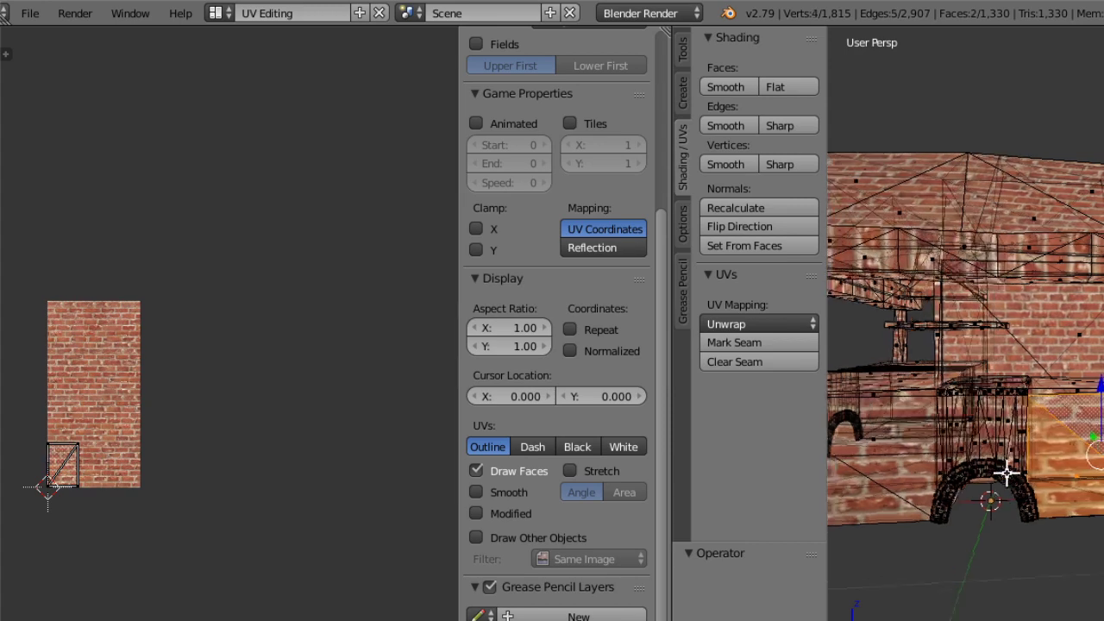
scroll(1054, 549, up, 3)
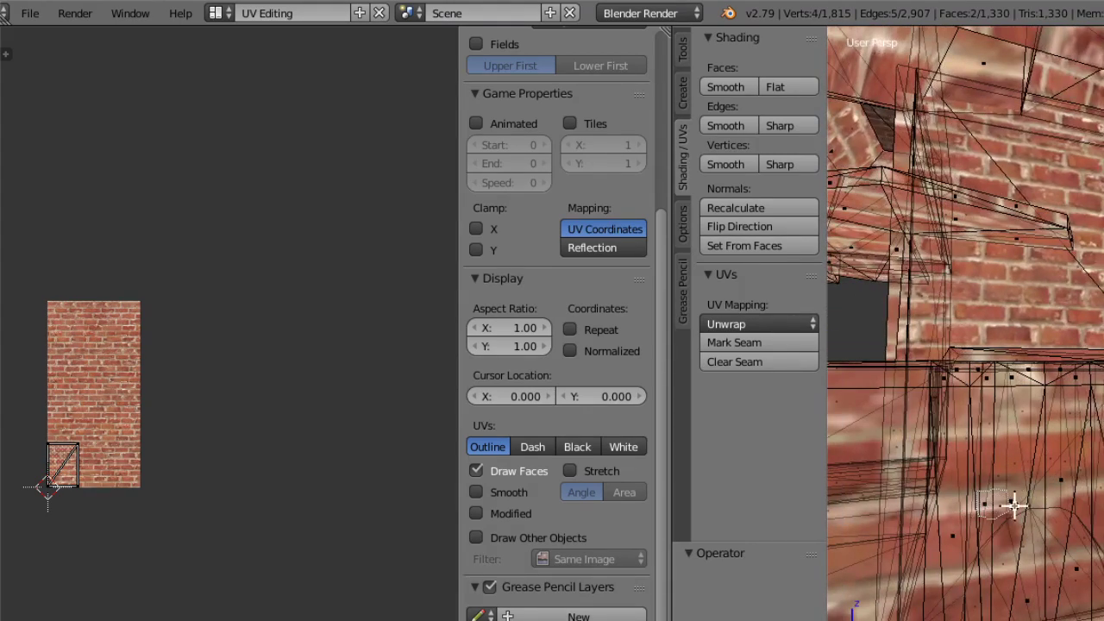
Add the narrow faces above the arch on the front base wall to the selection.
ctrl+click(1077, 464)
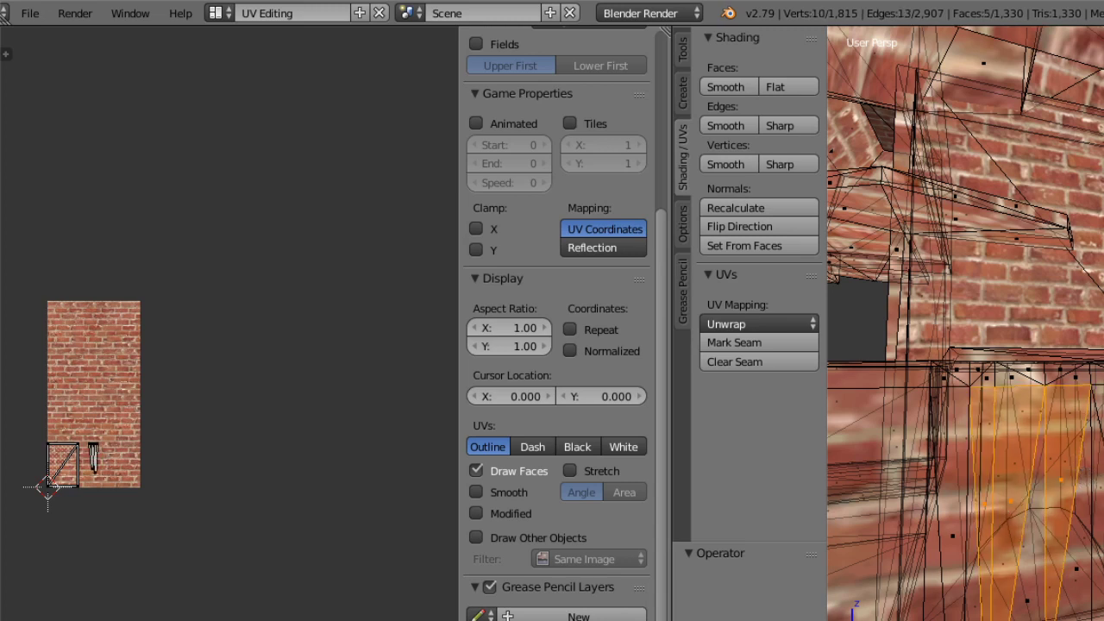
ctrl+right_click(1097, 470)
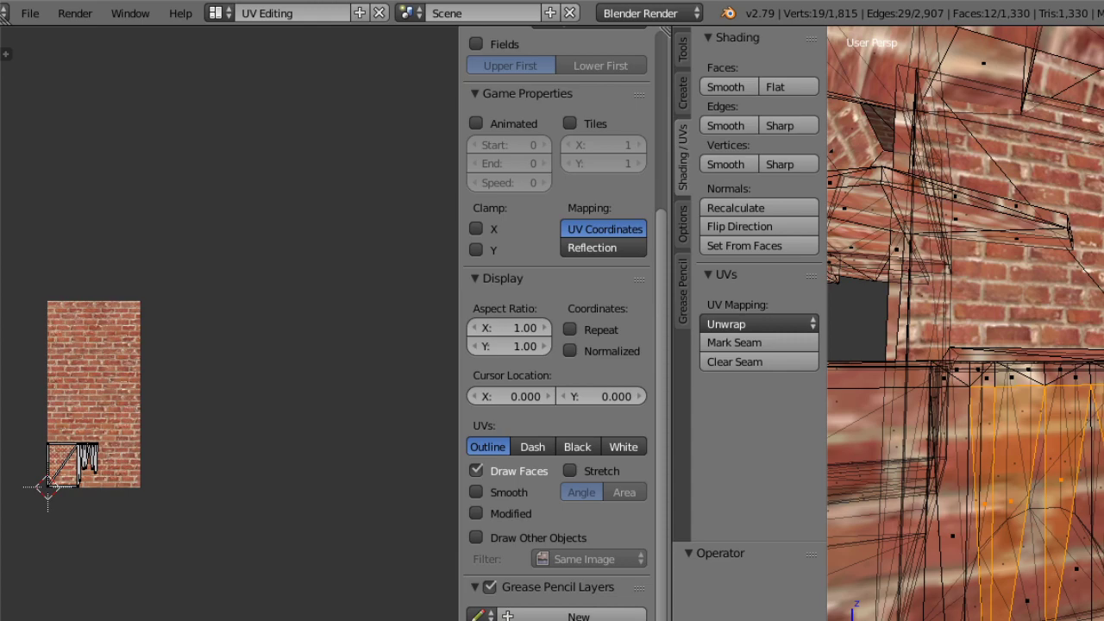
ctrl+right_click(1102, 533)
scroll(1102, 536, down, 2)
scroll(1102, 537, up, 2)
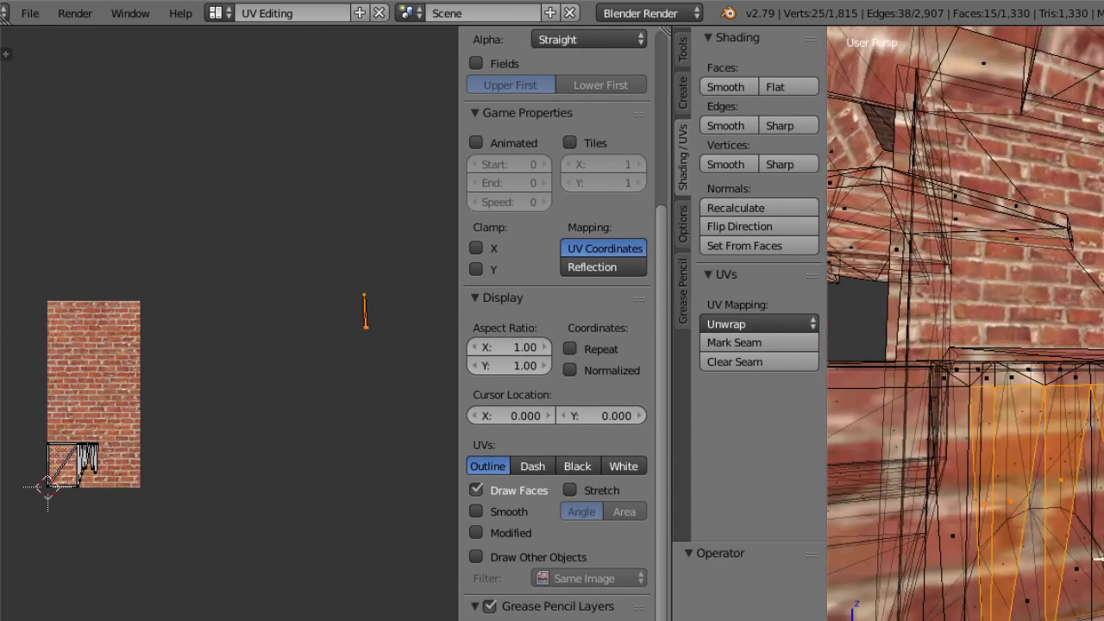
ctrl+right_click(1102, 561)
ctrl+right_click(1083, 594)
middle_drag(1080, 601, 1051, 600)
scroll(1009, 423, down, 5)
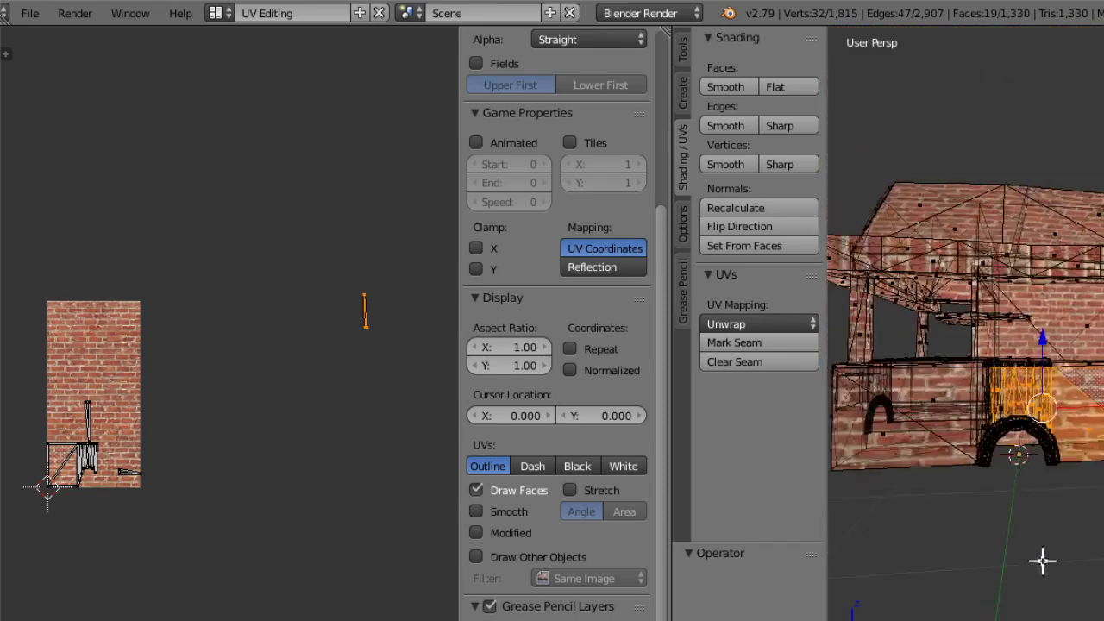
Extend the selection with the large wall faces on the other side of the arch and the remaining narrow faces next to them.
ctrl+right_click(973, 509)
ctrl+right_click(973, 509)
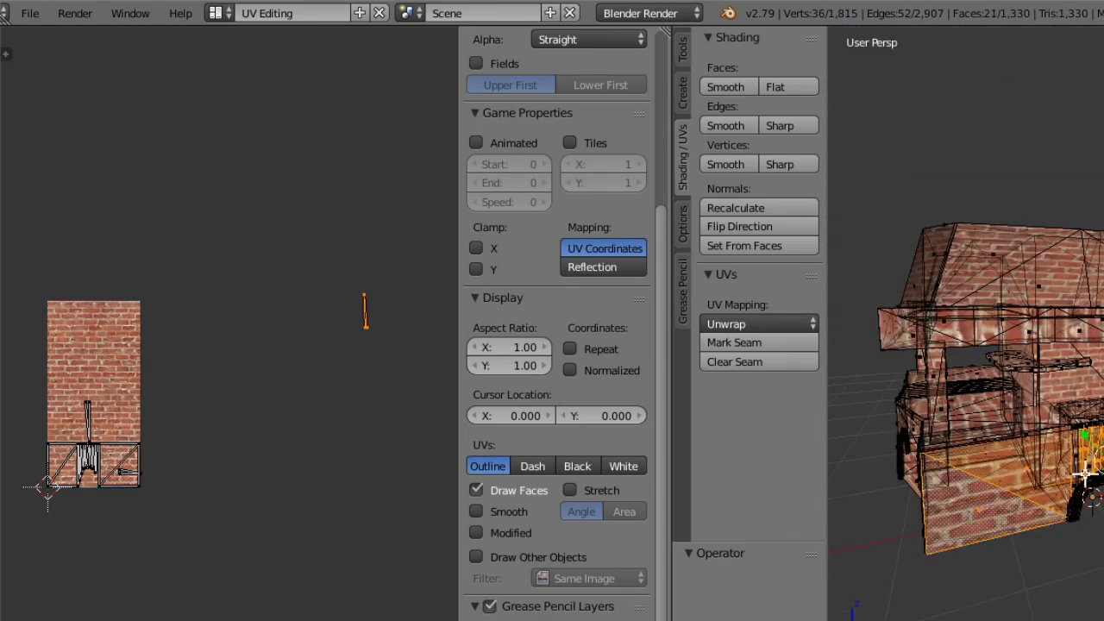
ctrl+right_click(1078, 457)
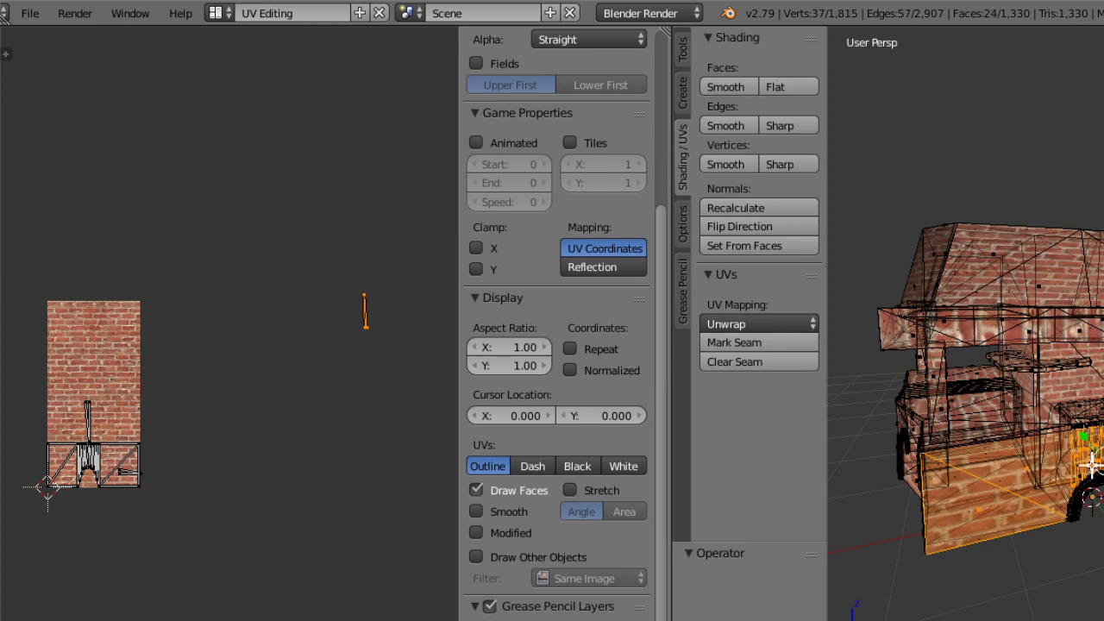
ctrl+right_click(1078, 477)
shift+right_click(1085, 486)
shift+right_click(1080, 478)
middle_drag(953, 550, 1044, 535)
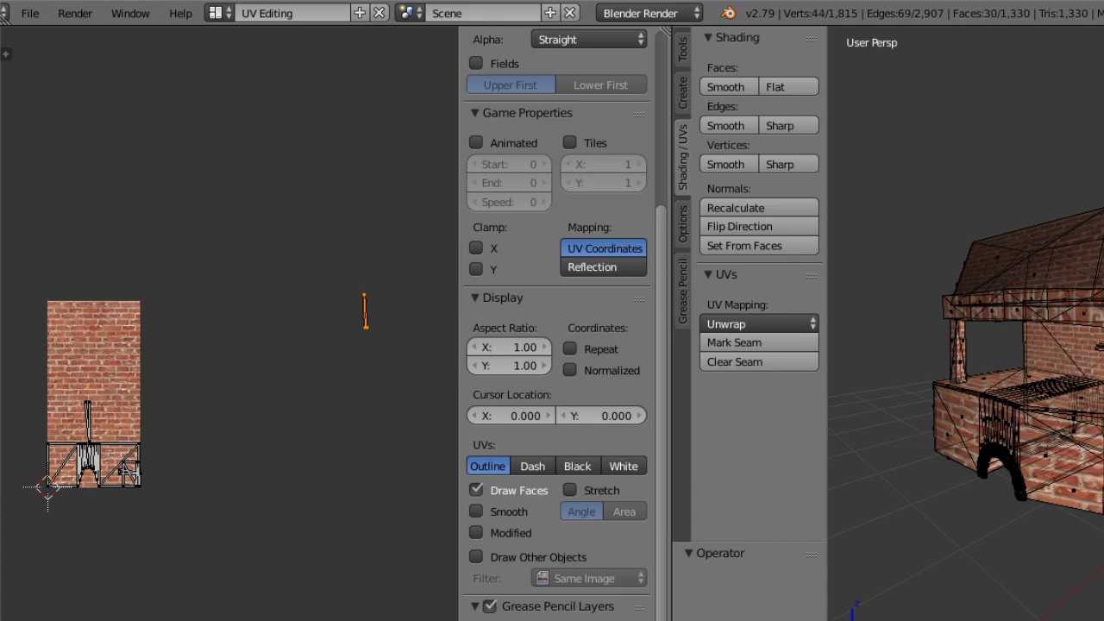
Add the panel faces and narrow strips around the corner of the base to the selection.
scroll(966, 345, up, 4)
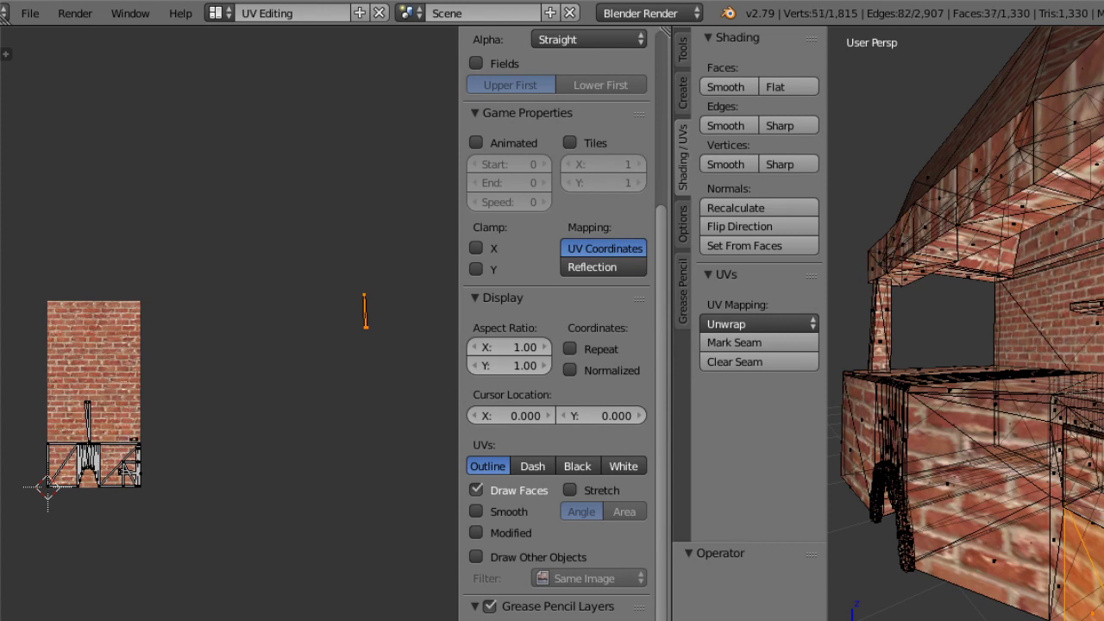
middle_drag(1098, 515, 1097, 523)
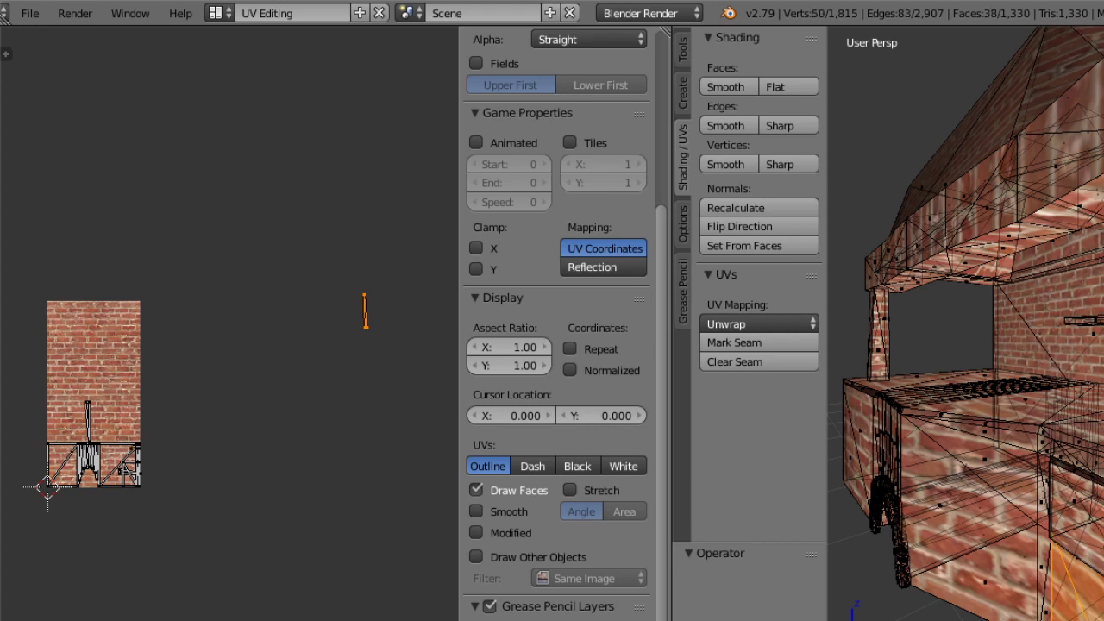
shift+right_click(1095, 537)
shift+right_click(1075, 501)
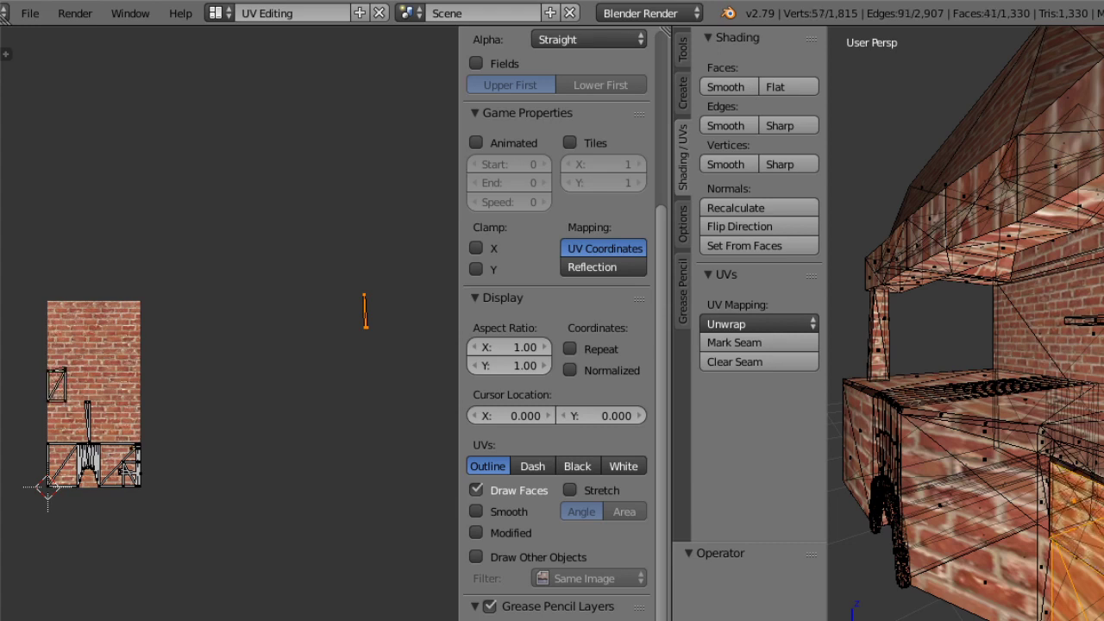
shift+right_click(1049, 580)
shift+right_click(1045, 601)
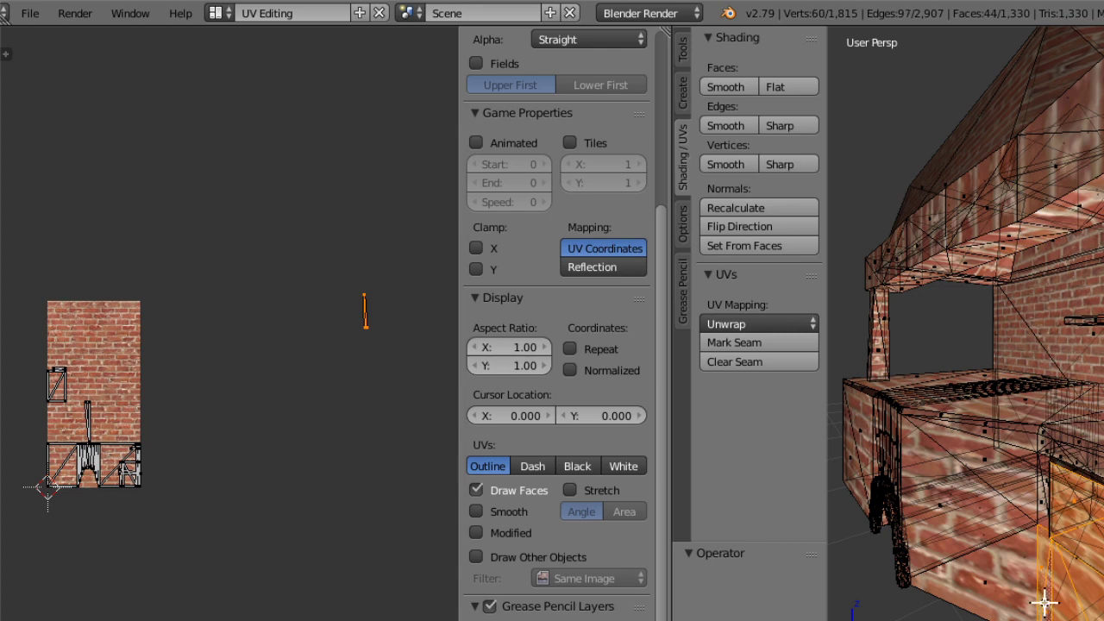
Add the corner strip and the large triangular wall faces between the corner and the arch to the selection.
shift+right_click(1047, 483)
shift+right_click(994, 457)
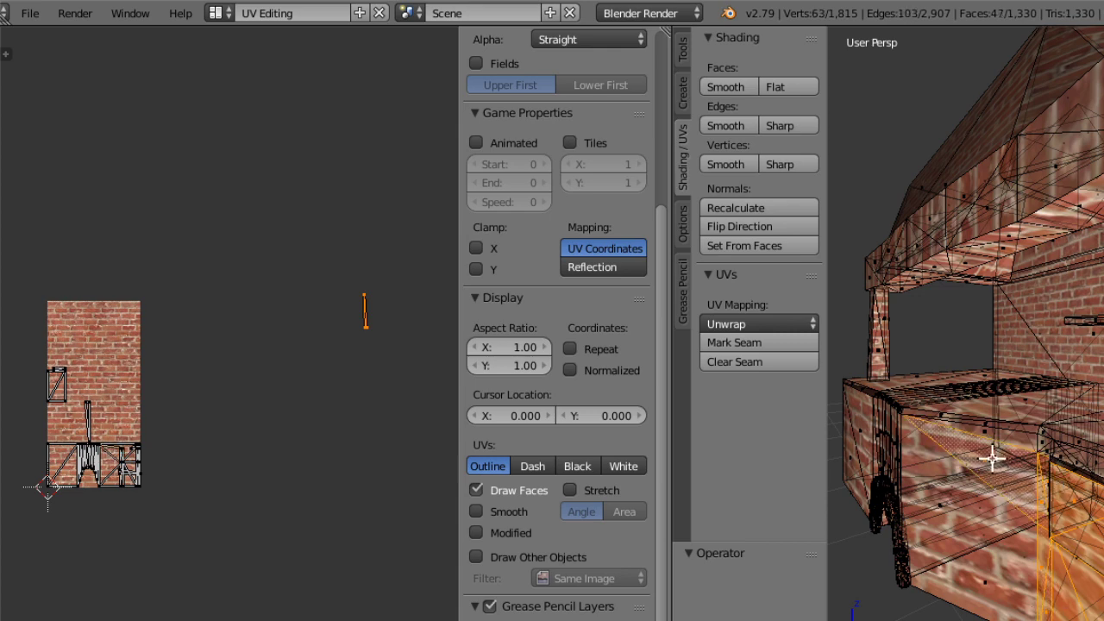
shift+right_click(979, 588)
shift+right_click(970, 495)
middle_drag(971, 495, 1014, 481)
scroll(1083, 509, up, 2)
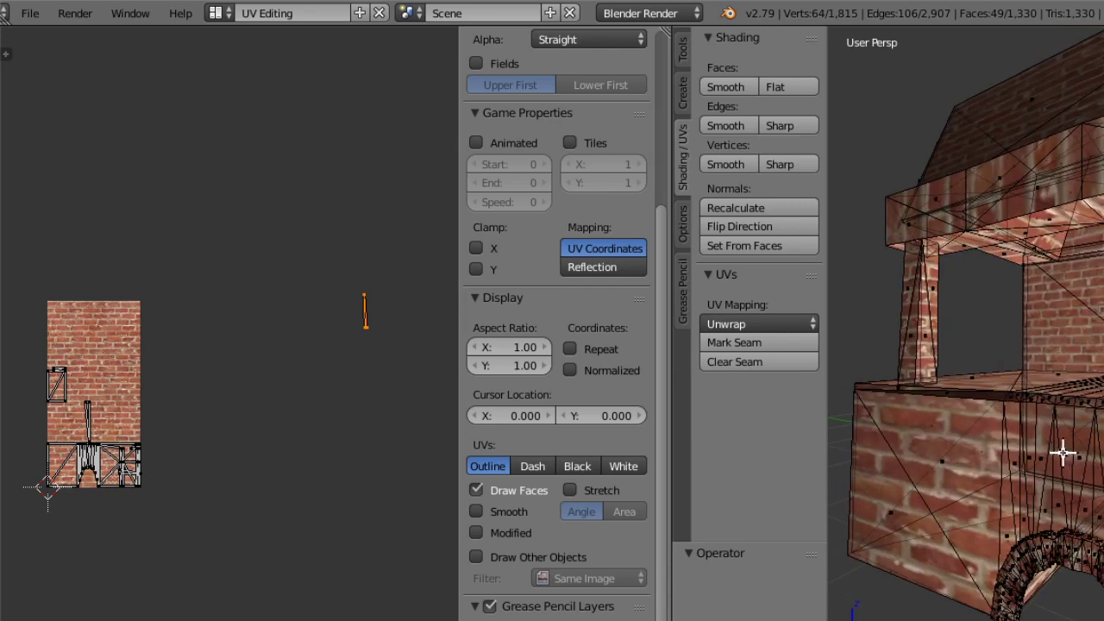
Add the remaining thin faces directly above the arch opening to the selection, working across its full width.
shift+right_click(1063, 452)
shift+right_click(1088, 460)
shift+right_click(1087, 504)
shift+right_click(1094, 518)
shift+right_click(1102, 473)
shift+right_click(1103, 457)
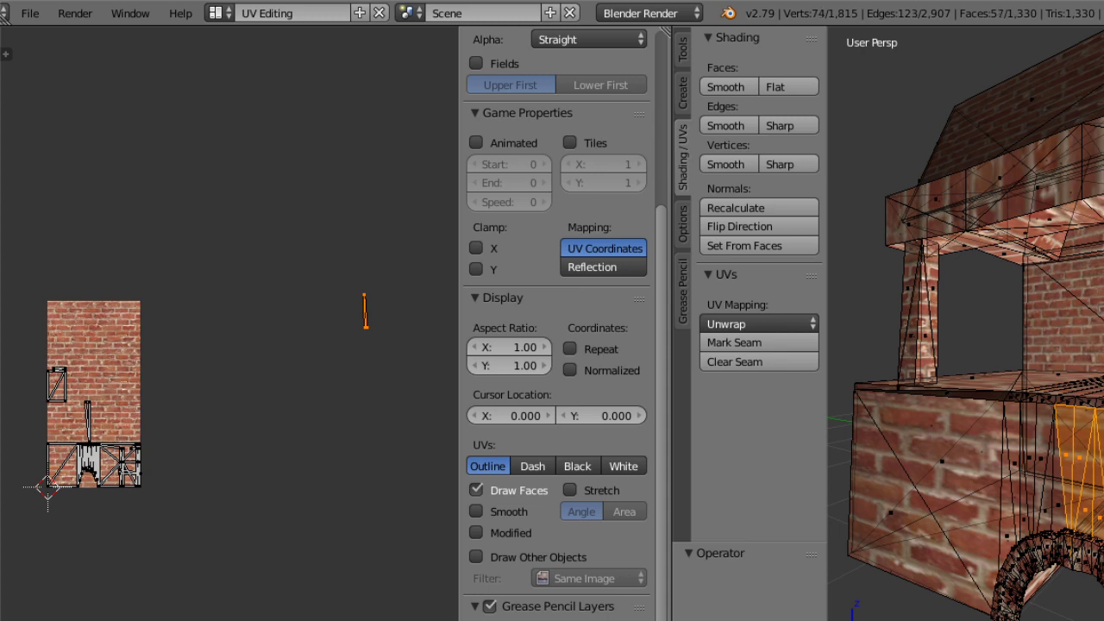
shift+right_click(1056, 506)
shift+right_click(1045, 510)
shift+right_click(1038, 505)
shift+right_click(1018, 518)
shift+right_click(1004, 534)
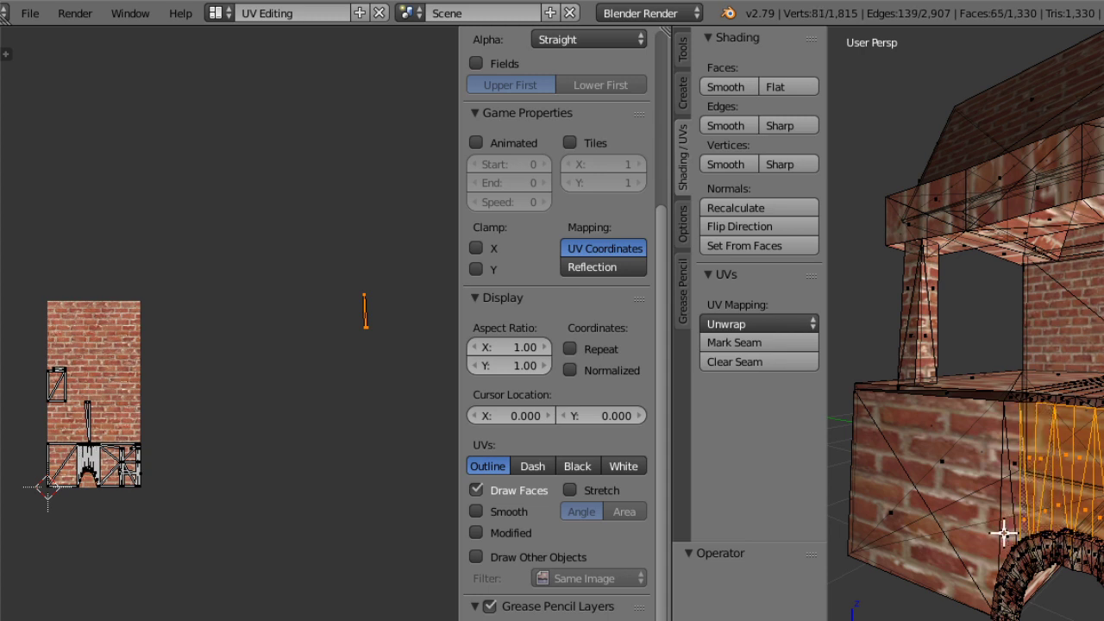
shift+right_click(1004, 534)
Complete the front selection with the strips beside the arch and the two large triangular faces at the far end of the base.
shift+right_click(1028, 455)
shift+right_click(1013, 463)
shift+right_click(1033, 456)
shift+right_click(949, 461)
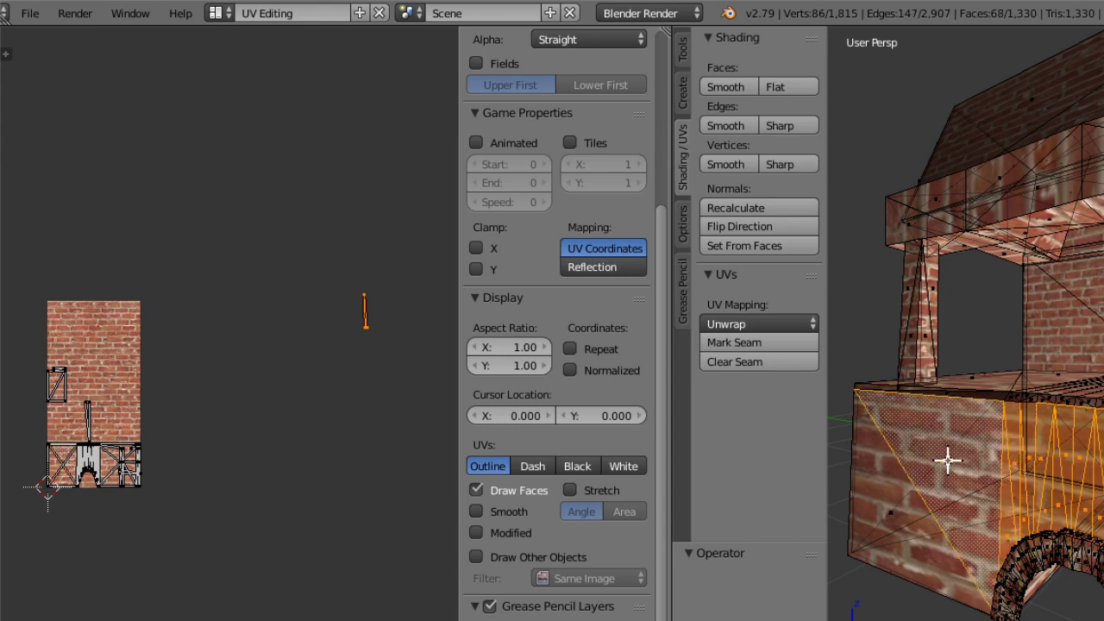
shift+right_click(900, 511)
middle_drag(916, 510, 983, 428)
scroll(1019, 404, down, 3)
middle_drag(1023, 478, 1007, 494)
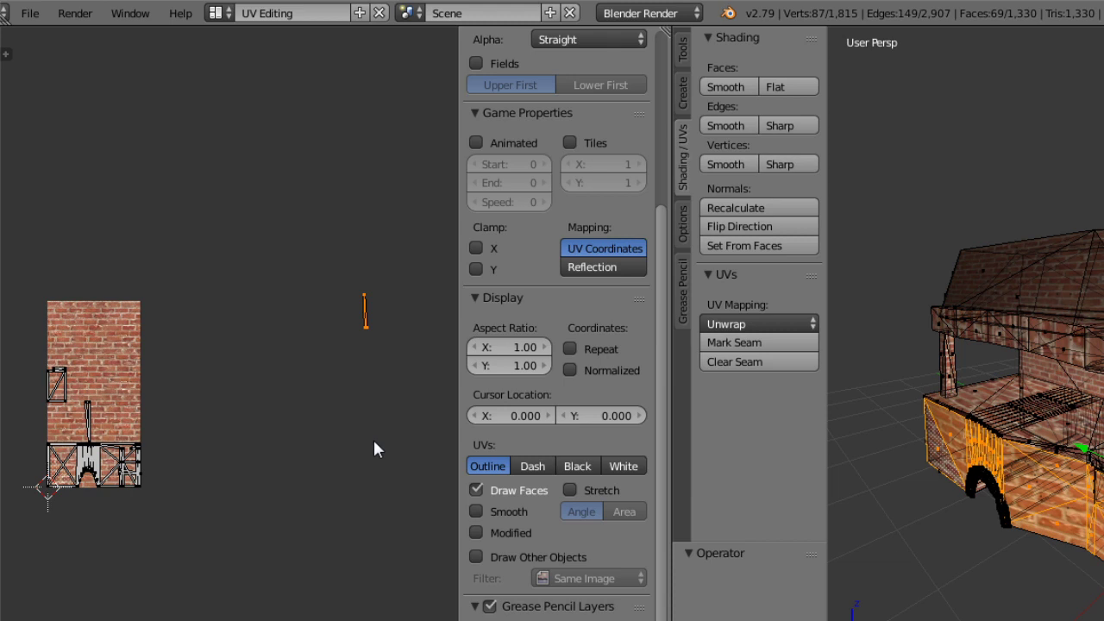
middle_drag(363, 431, 311, 438)
middle_drag(992, 393, 945, 384)
key(a)
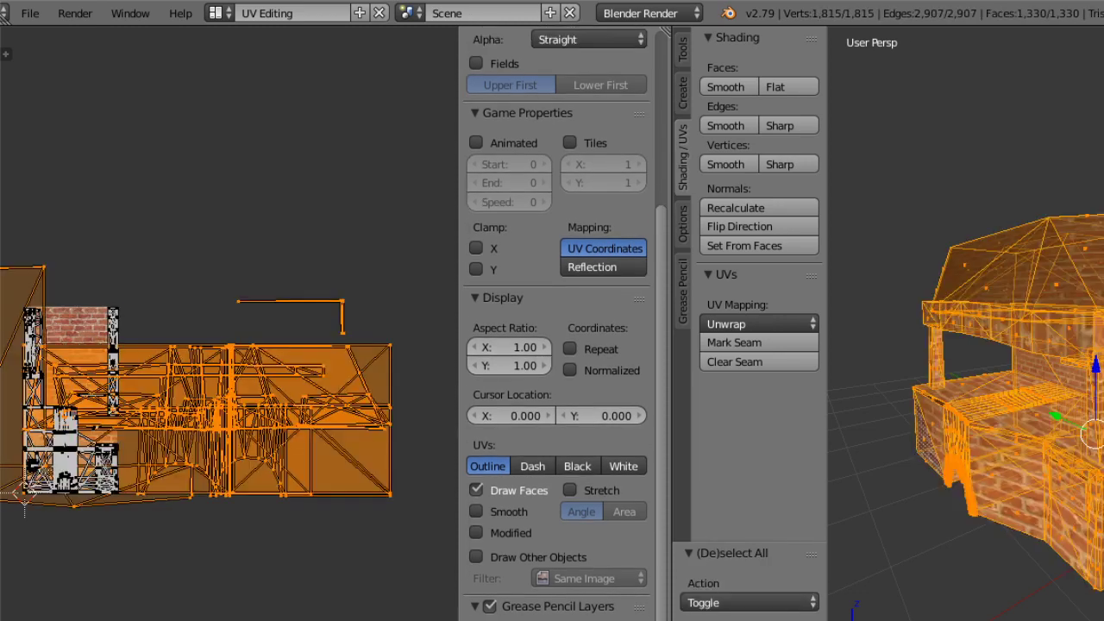
key(ctrl+z)
key(ctrl+z)
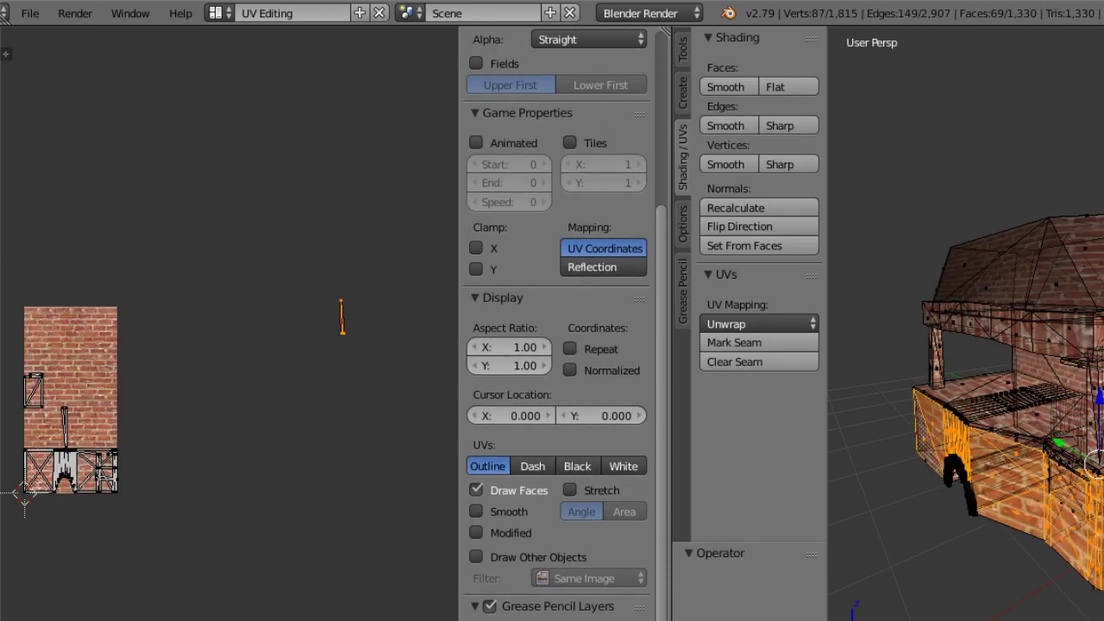
Deselect the stray faces on the underside of the base and inside the arch recess.
mouse_move(993, 537)
middle_down()
mouse_move(1033, 523)
mouse_move(912, 495)
mouse_move(882, 409)
mouse_move(916, 434)
middle_up()
scroll(1025, 451, up, 2)
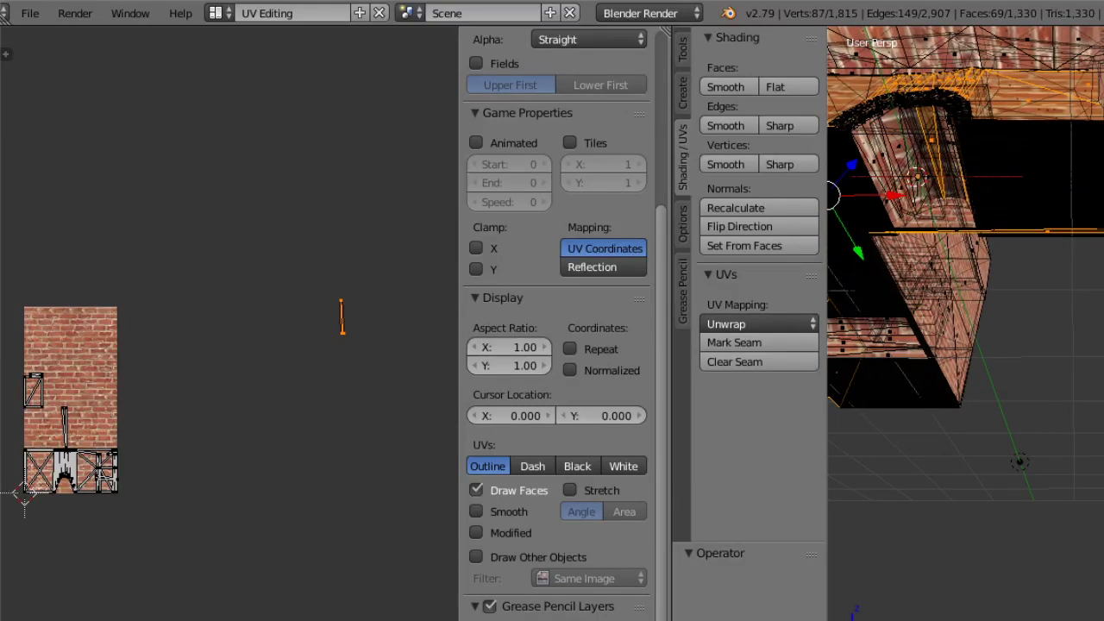
mouse_move(1103, 207)
ctrl+mouse_down()
mouse_move(1103, 267)
mouse_move(1103, 235)
mouse_move(1085, 240)
ctrl+mouse_up()
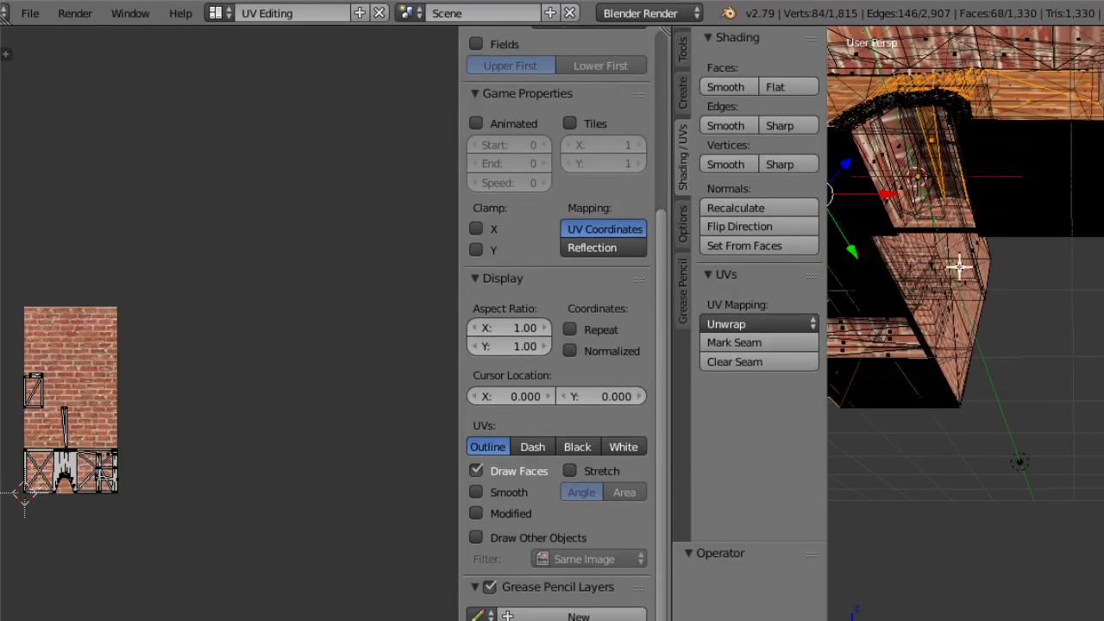
key(ctrl+z)
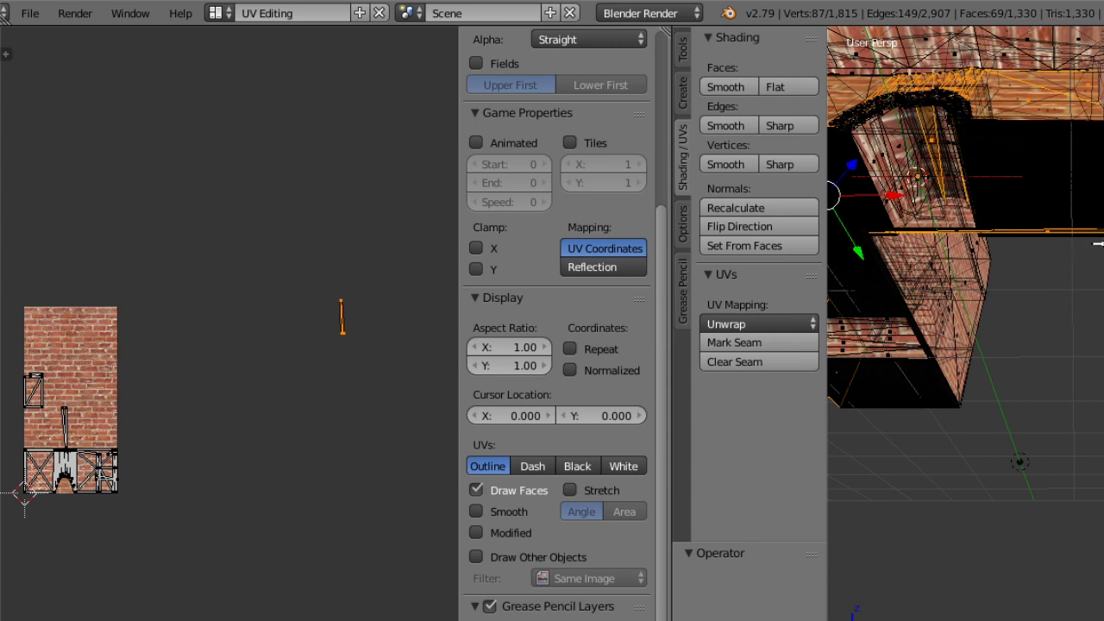
mouse_move(1087, 204)
ctrl+mouse_down()
mouse_move(1038, 264)
mouse_move(1084, 264)
mouse_move(1030, 126)
mouse_move(992, 177)
ctrl+mouse_up()
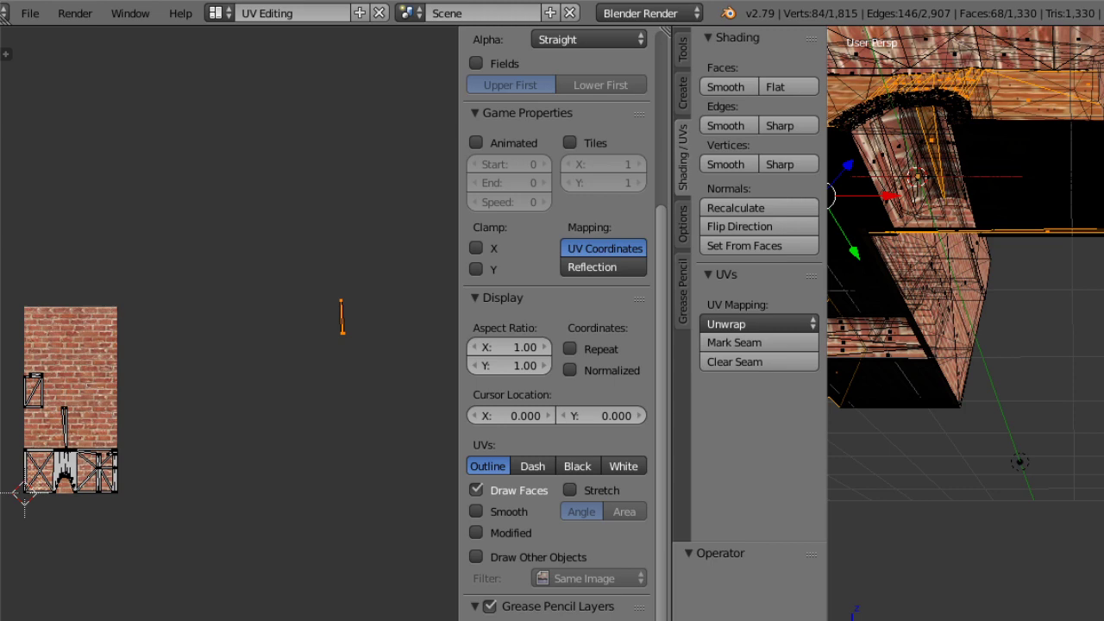
middle_drag(1052, 250, 1060, 285)
shift+right_click(1033, 152)
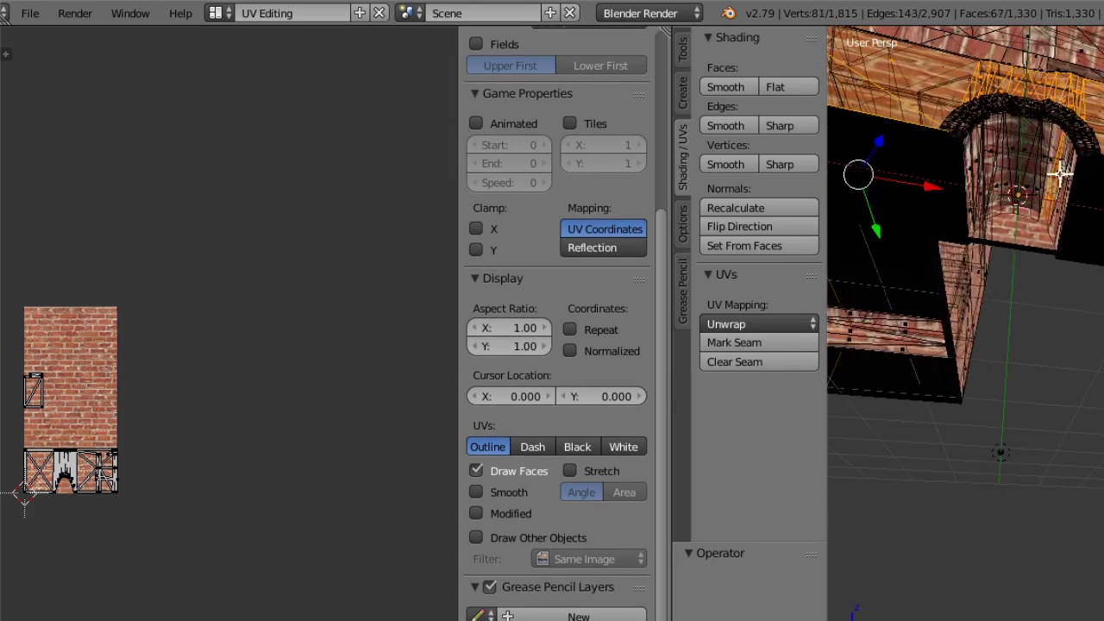
Correct the face selection on the front and end walls of the base.
scroll(1047, 217, up, 6)
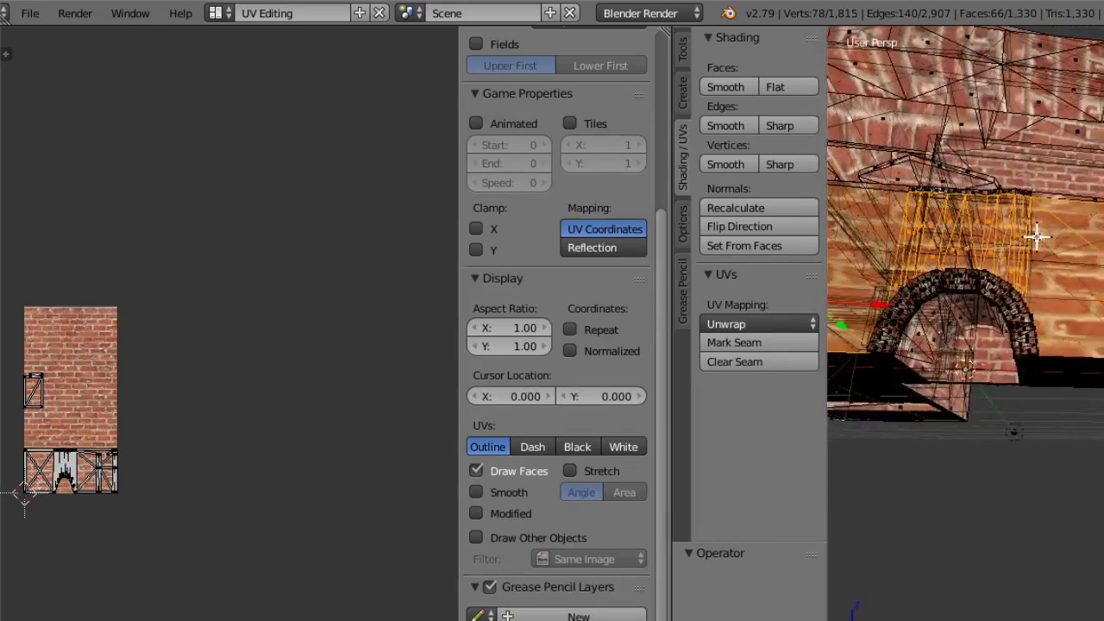
shift+right_click(1077, 257)
scroll(1077, 258, down, 8)
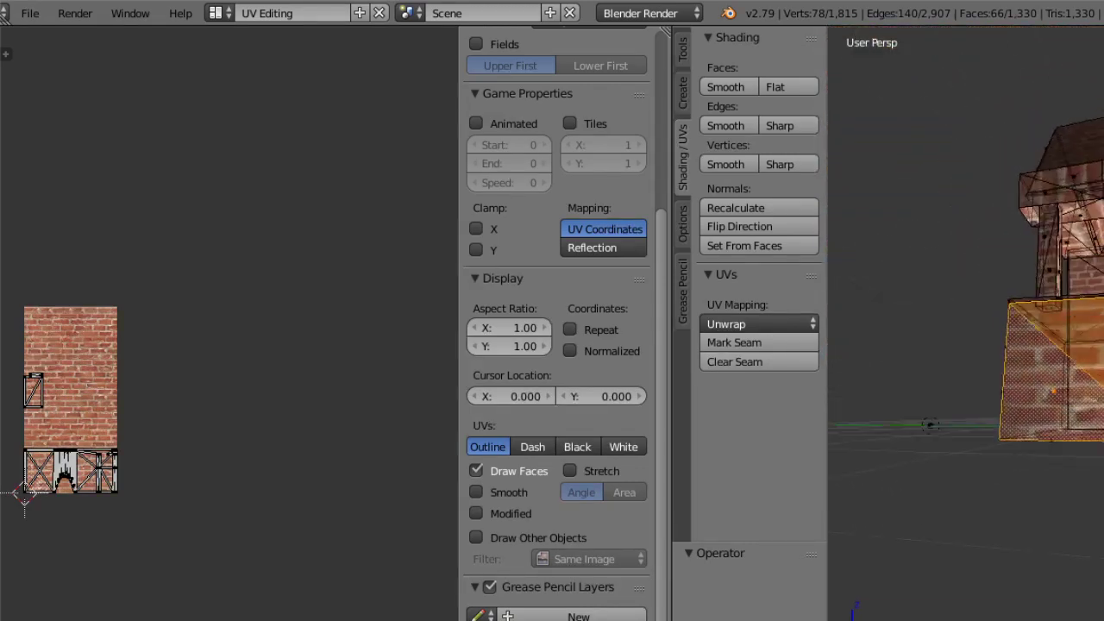
middle_drag(958, 345, 1087, 345)
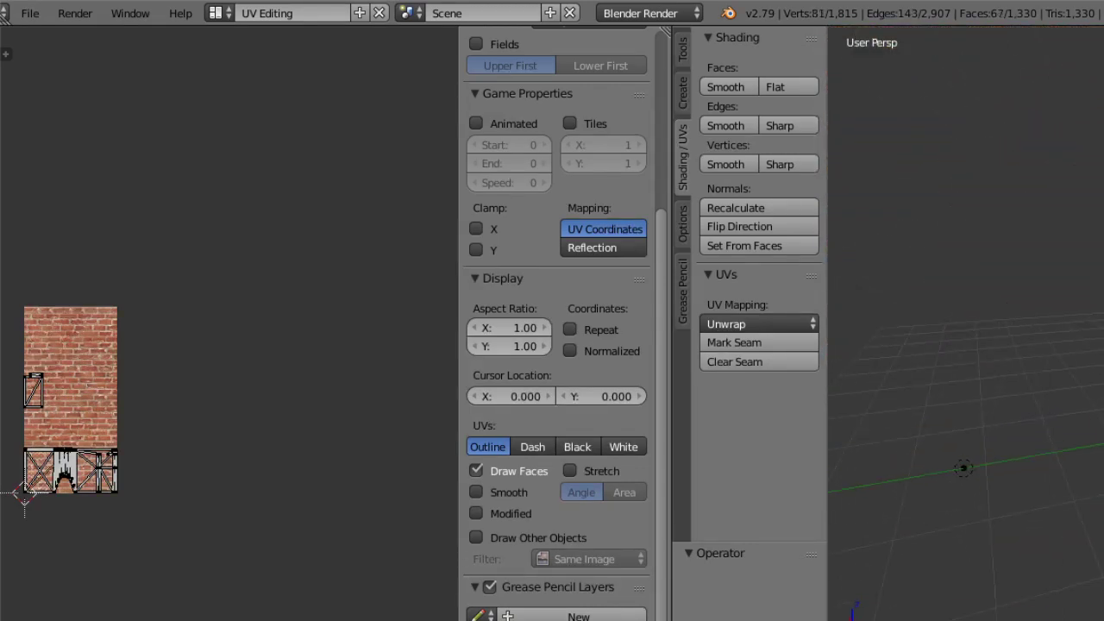
middle_drag(994, 314, 850, 427)
middle_drag(1048, 483, 1094, 517)
scroll(1027, 509, down, 4)
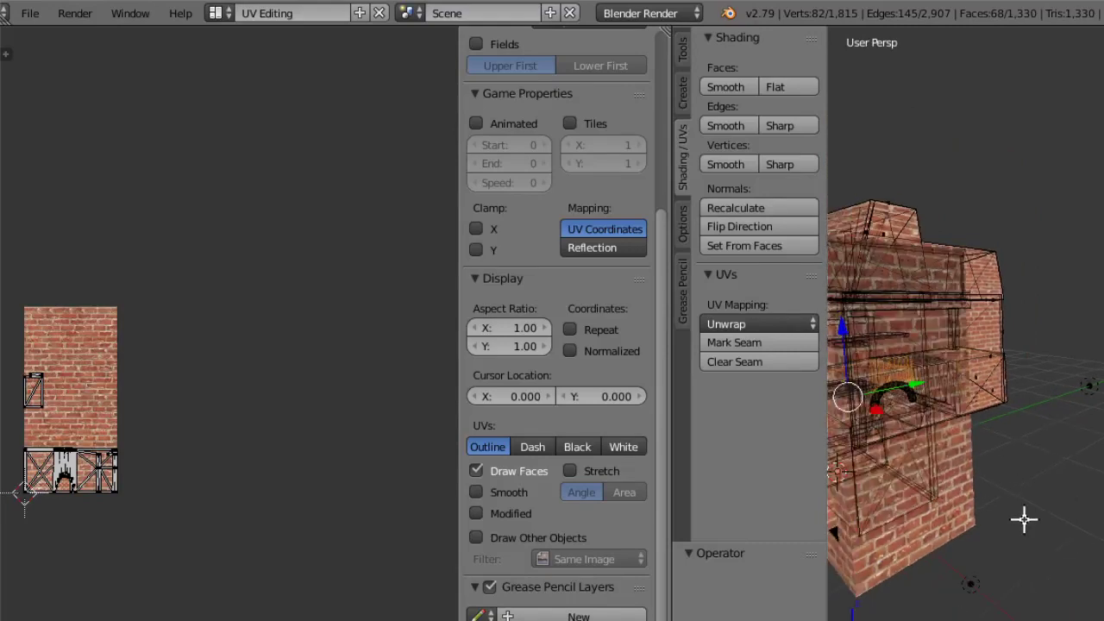
Leave Edit Mode, view the UV layout of the separate brick wall object, and return the hearth to Edit Mode.
click(949, 619)
click(949, 620)
right_click(981, 455)
drag(1003, 489, 1103, 569)
click(949, 619)
click(949, 612)
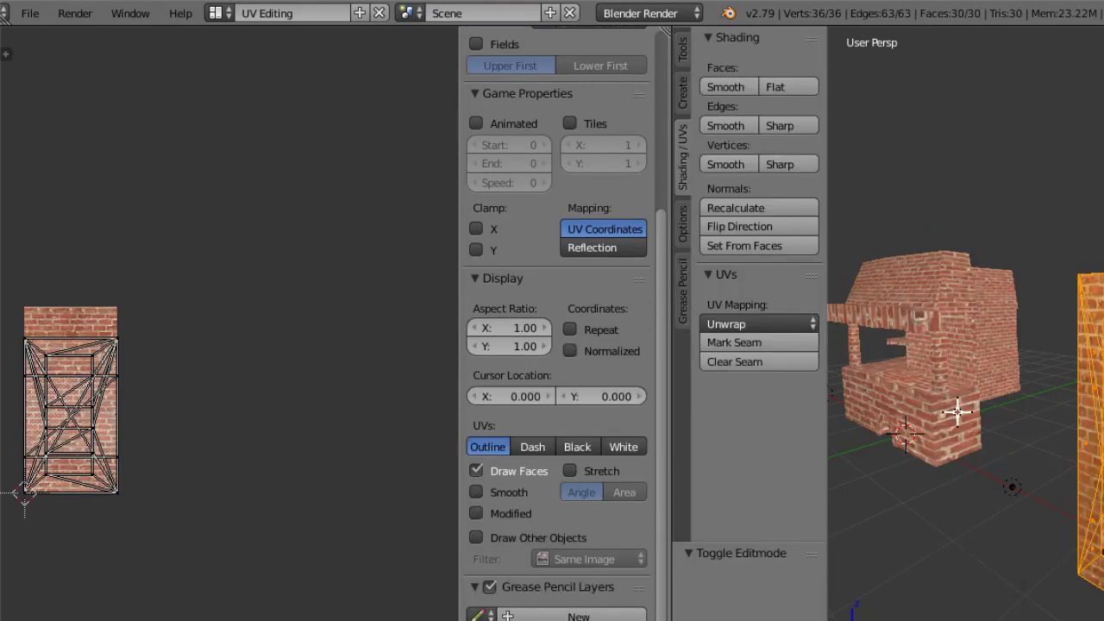
click(949, 618)
click(949, 620)
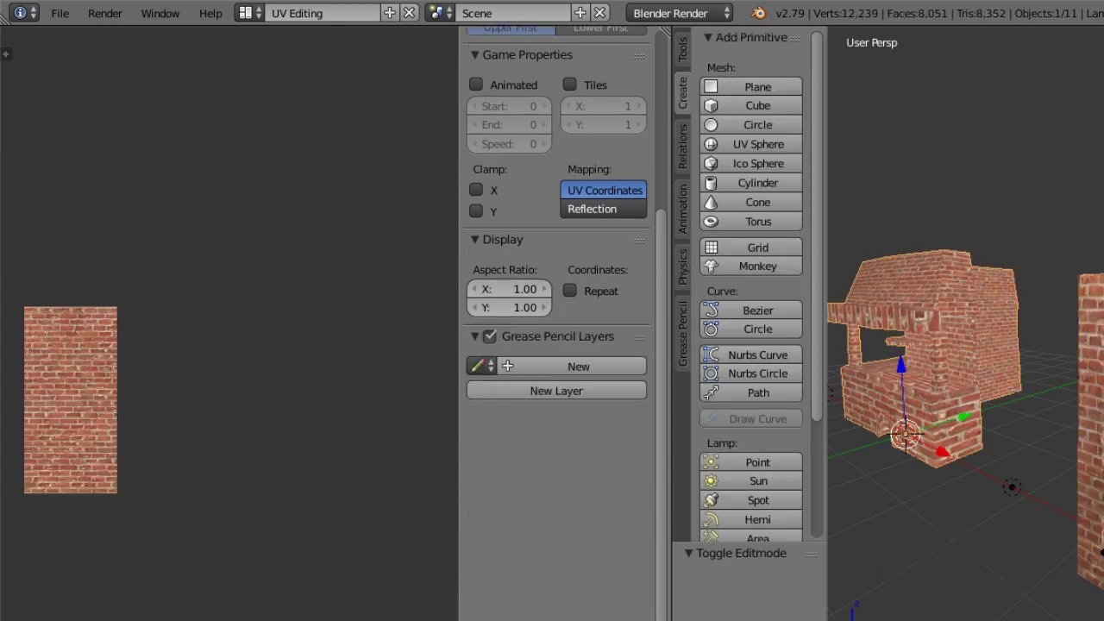
click(949, 619)
click(949, 612)
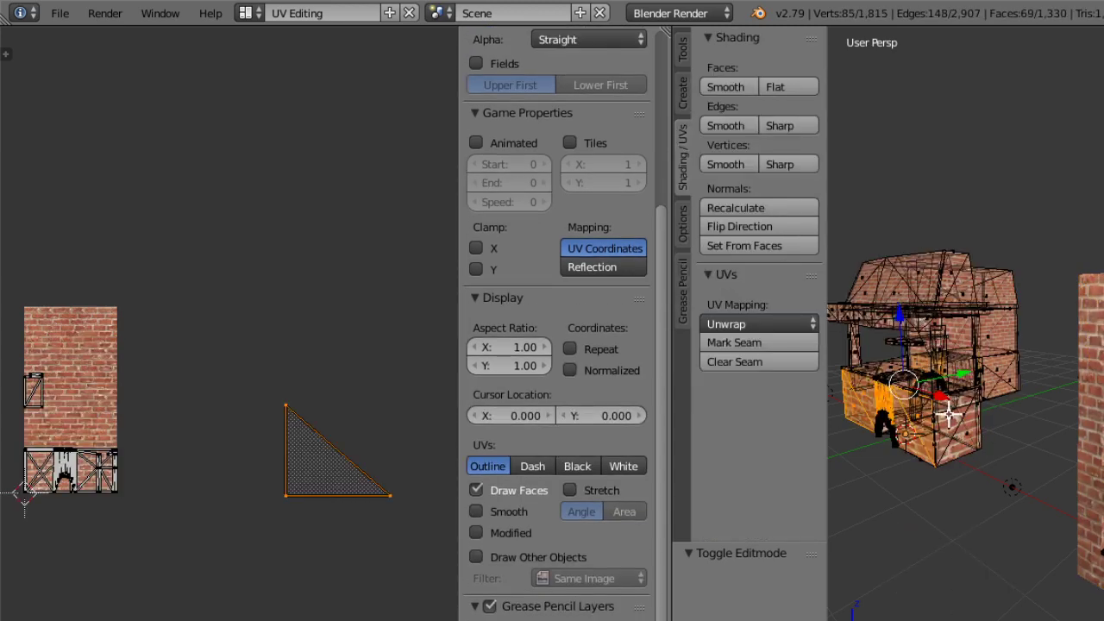
Add the large triangular faces of the base's end wall to the selection.
shift+right_click(949, 415)
shift+right_click(954, 419)
shift+right_click(967, 433)
middle_drag(954, 484, 1010, 508)
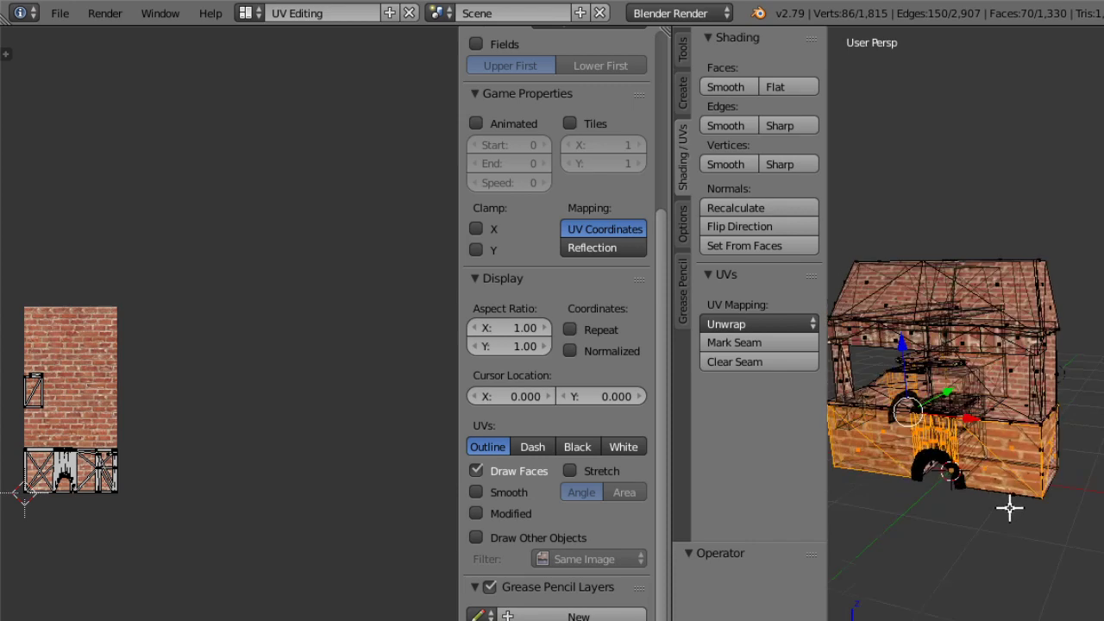
Add the remaining narrow faces at the base's outer corner to the selection.
scroll(1010, 508, up, 4)
shift+right_click(1003, 578)
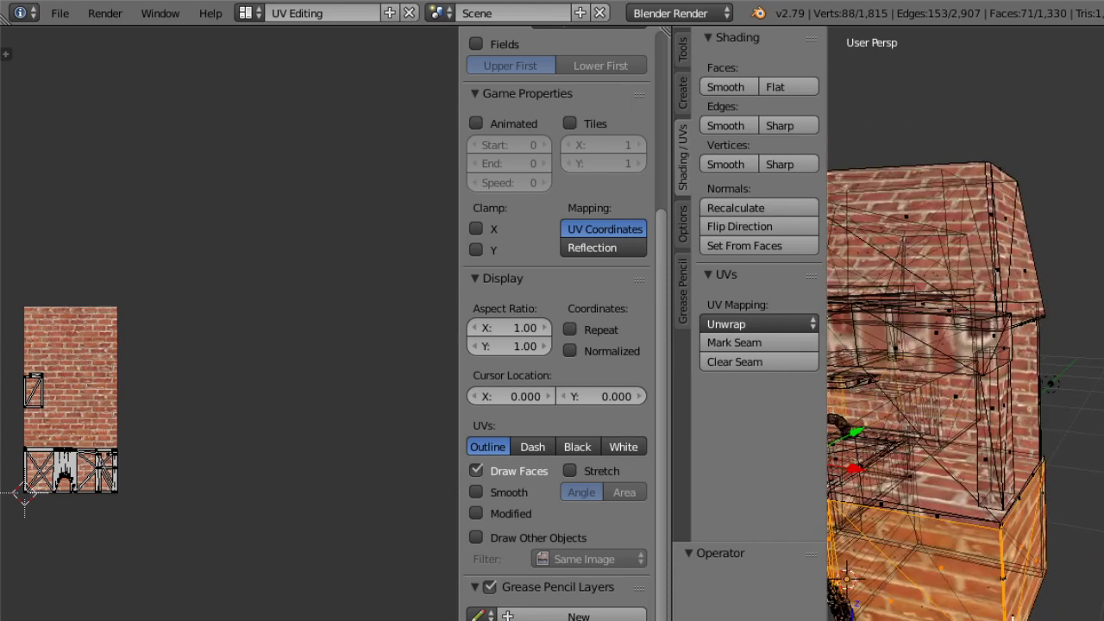
shift+right_click(1018, 582)
shift+right_click(992, 577)
middle_drag(1001, 573, 893, 512)
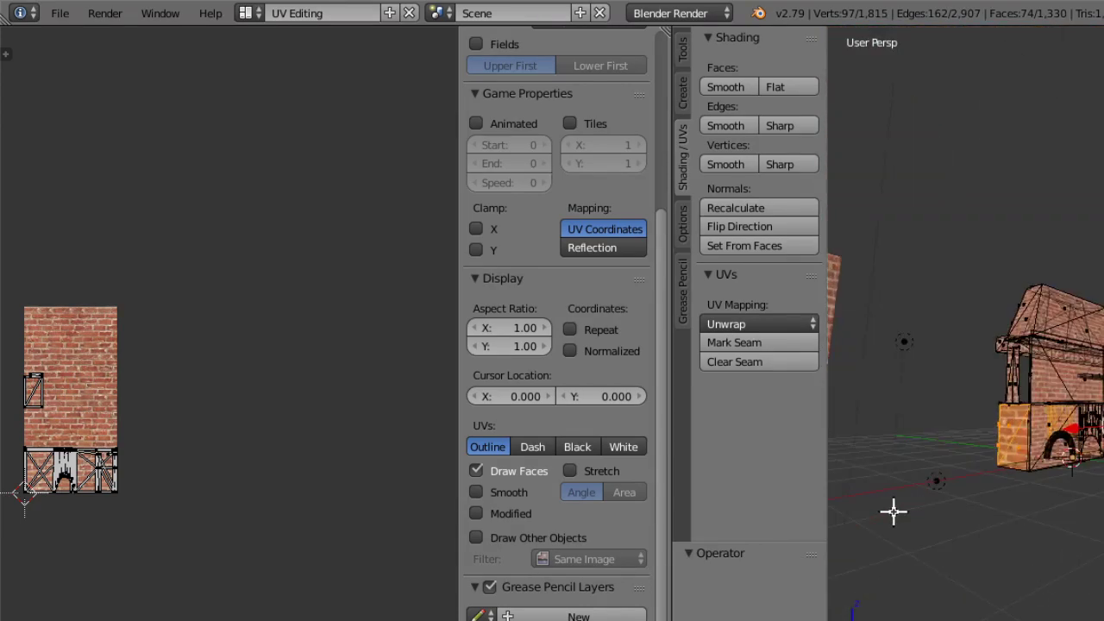
scroll(935, 535, up, 4)
middle_drag(937, 461, 1096, 466)
middle_drag(906, 483, 1080, 484)
middle_drag(244, 476, 370, 346)
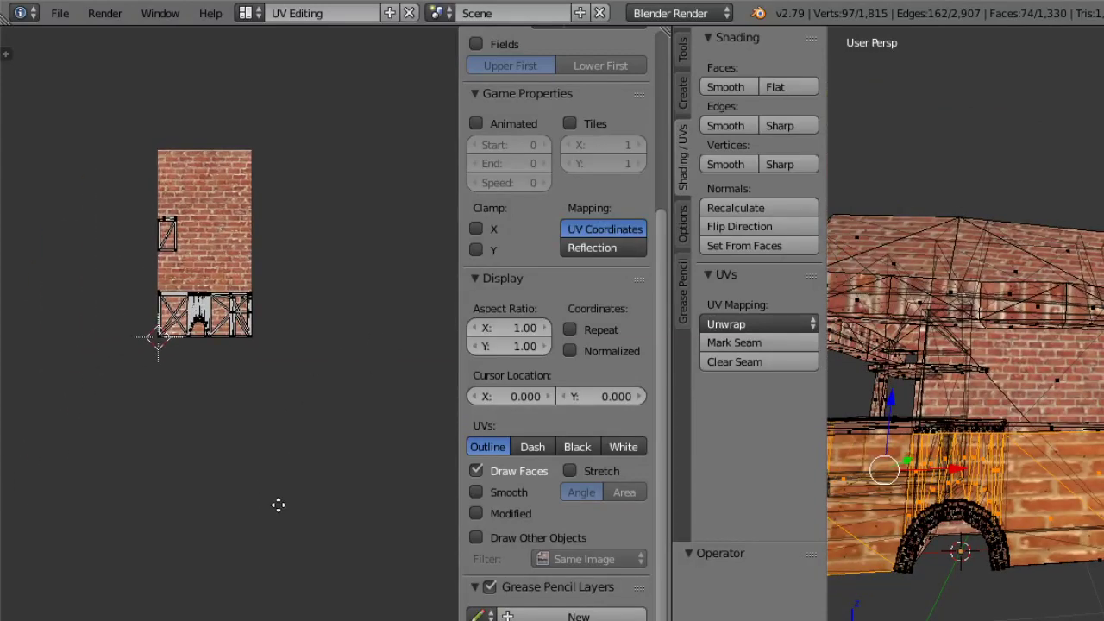
Select all of the base's UVs and try scaling them by a factor of 2.
scroll(302, 286, up, 3)
middle_drag(303, 286, 325, 389)
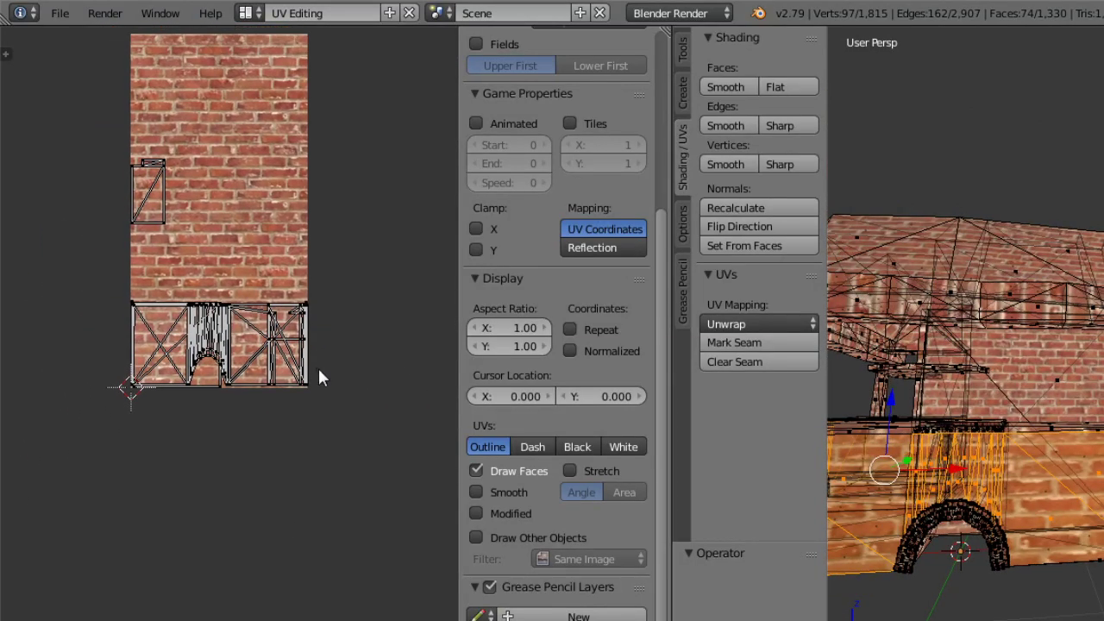
key(a)
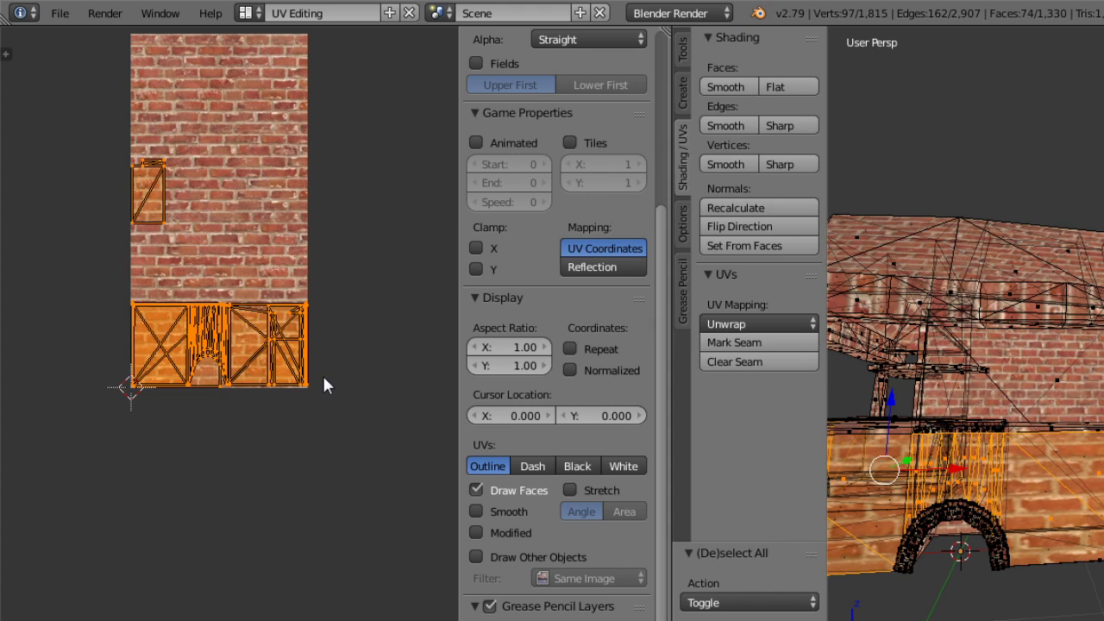
key(2)
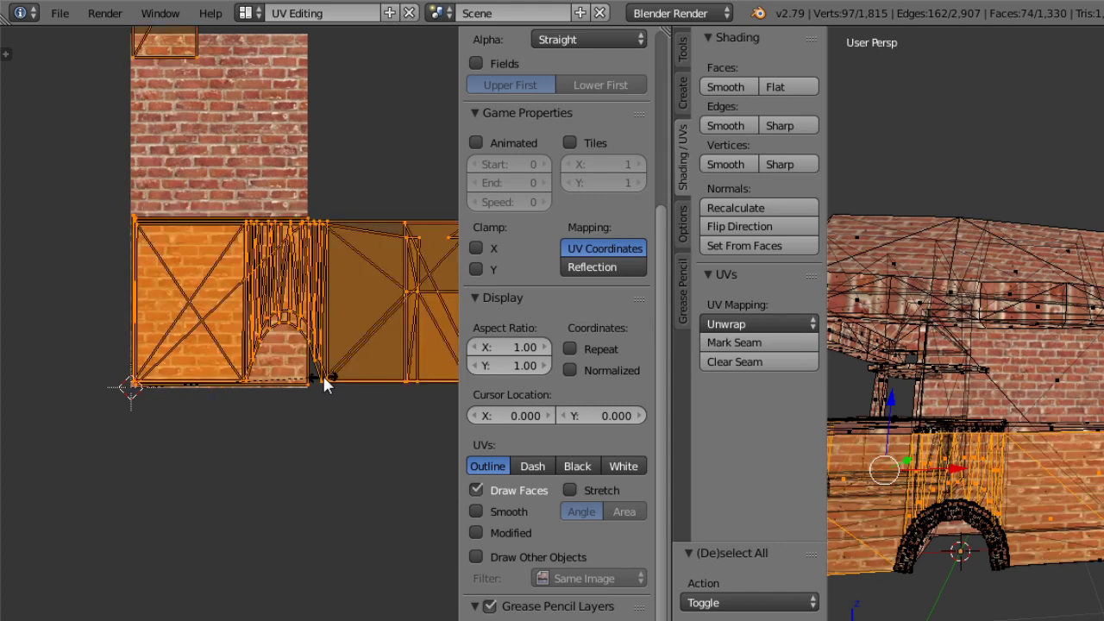
key(BackSpace)
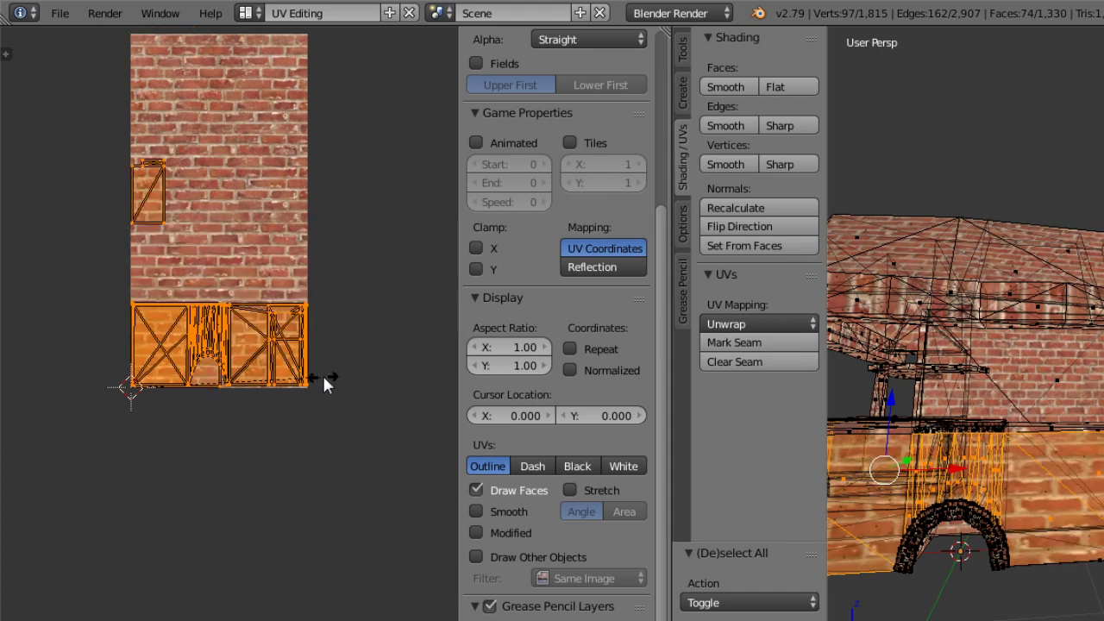
Leave Edit Mode and move the separate brick wall object about -2.67 along X toward the hearth.
click(949, 620)
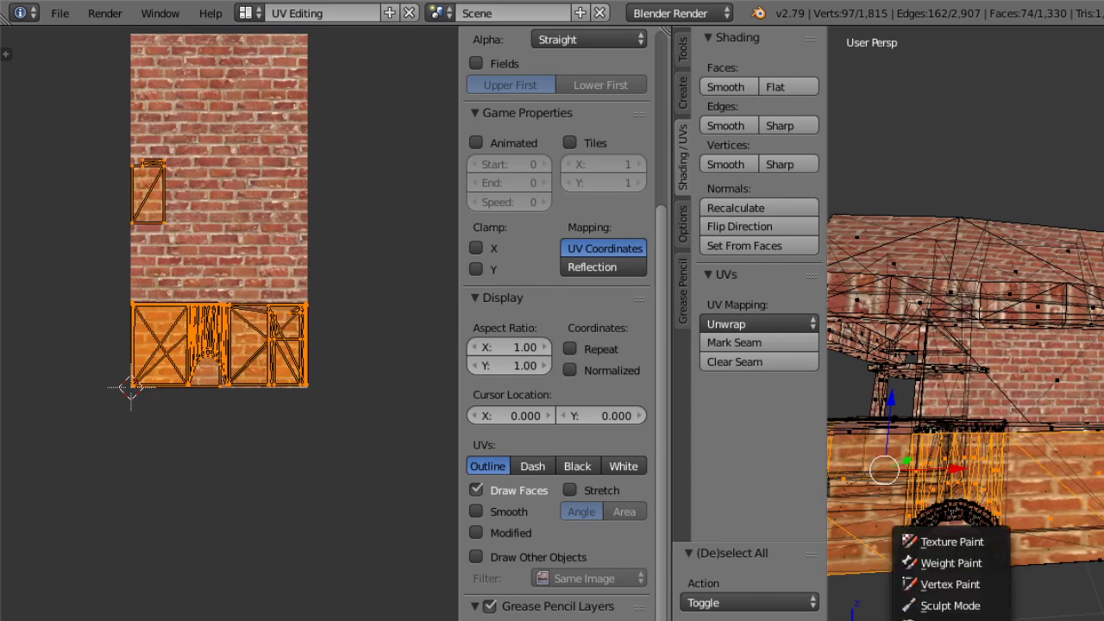
click(949, 620)
click(949, 620)
scroll(1067, 356, down, 5)
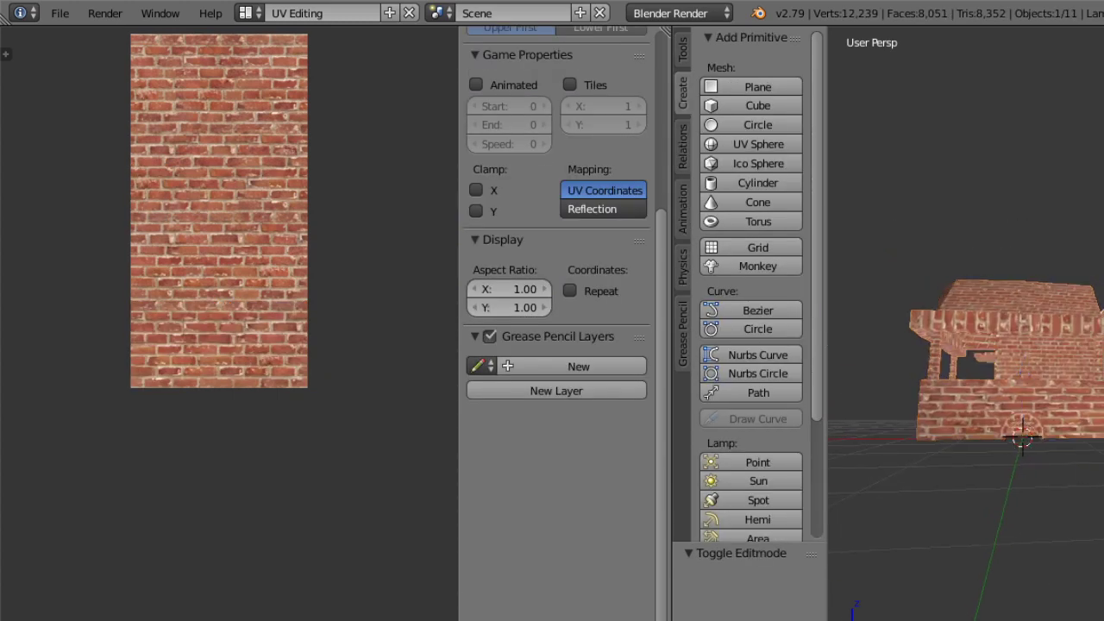
click(1096, 347)
mouse_move(1036, 332)
middle_down()
mouse_move(1074, 354)
mouse_move(1033, 337)
middle_up()
scroll(1100, 525, up, 6)
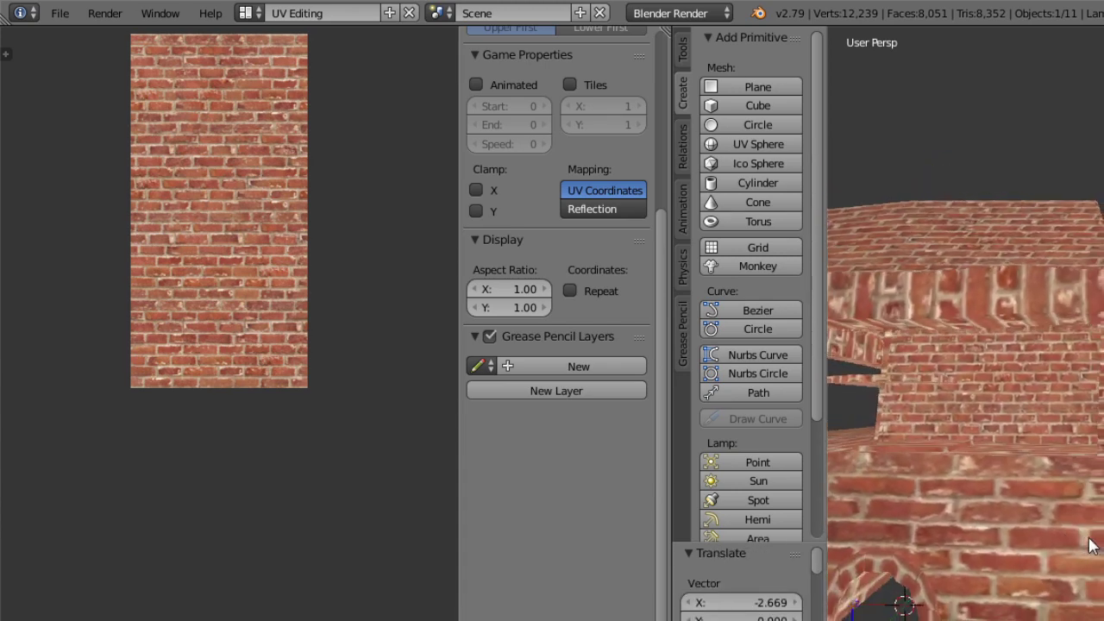
middle_drag(1100, 525, 1102, 516)
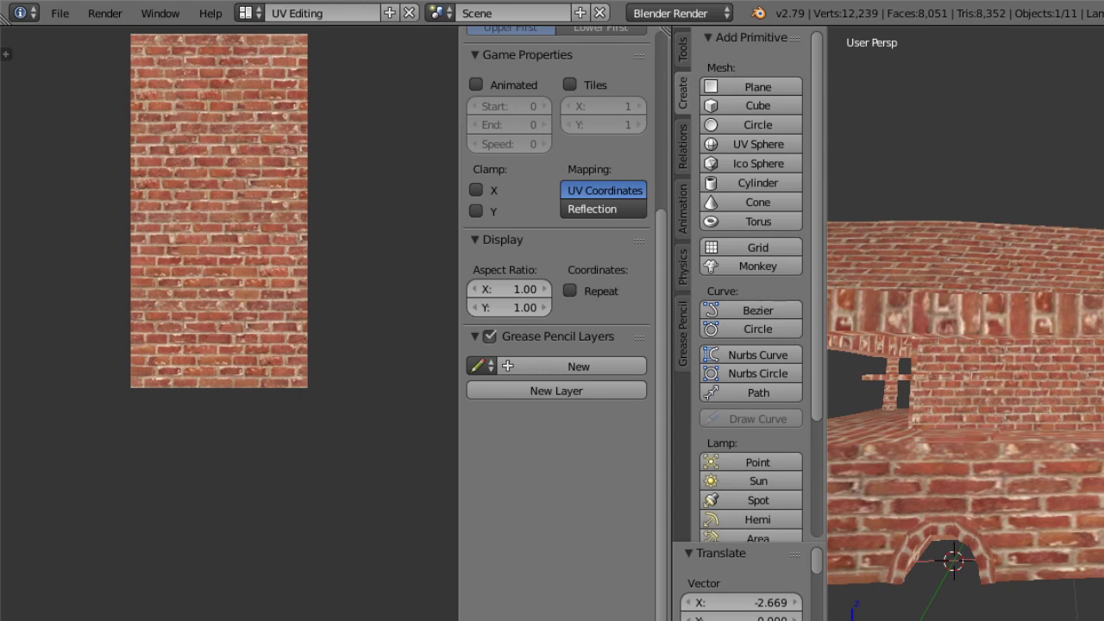
Shift the brick wall object along Y beside the hearth's base and return the hearth to Edit Mode.
key(g)
key(Return)
middle_drag(1100, 524, 1058, 546)
key(g)
key(y)
click(1087, 512)
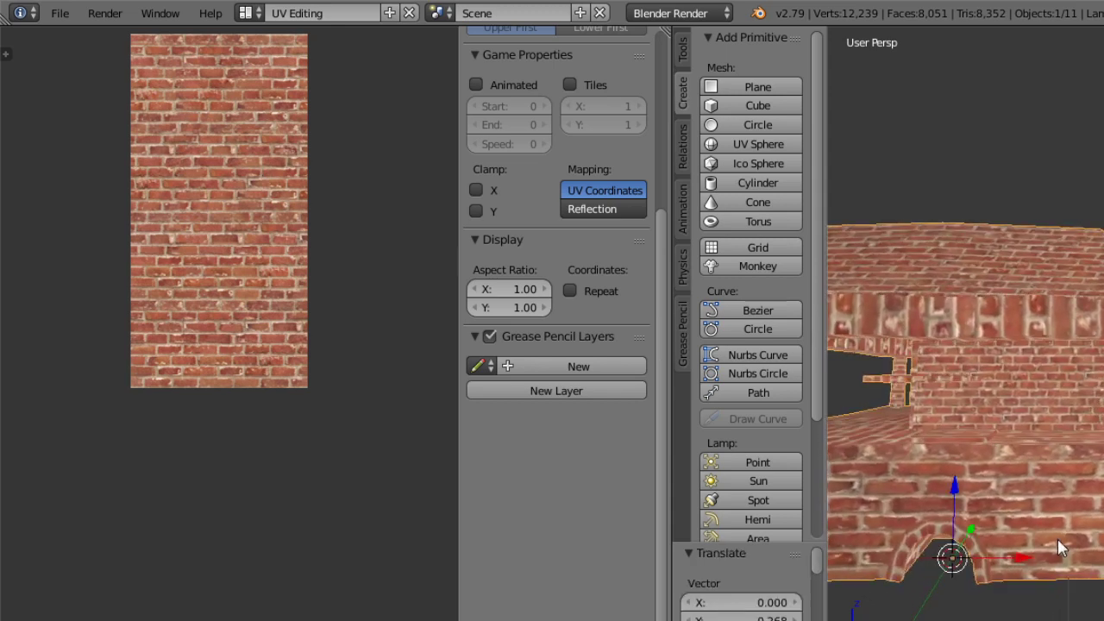
click(932, 614)
click(924, 563)
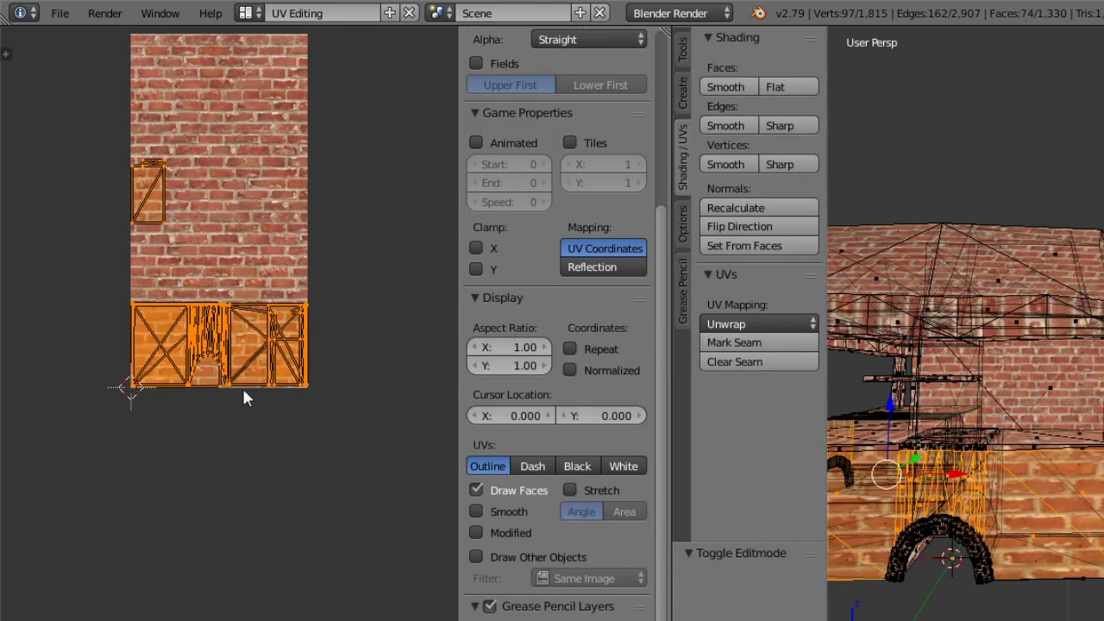
Scale all of the base's UVs by 1.5 about the 2D cursor, trying factors 2, 1.8, 1.7 and 1.6 along the way.
key(a)
key(a)
key(s)
key(2)
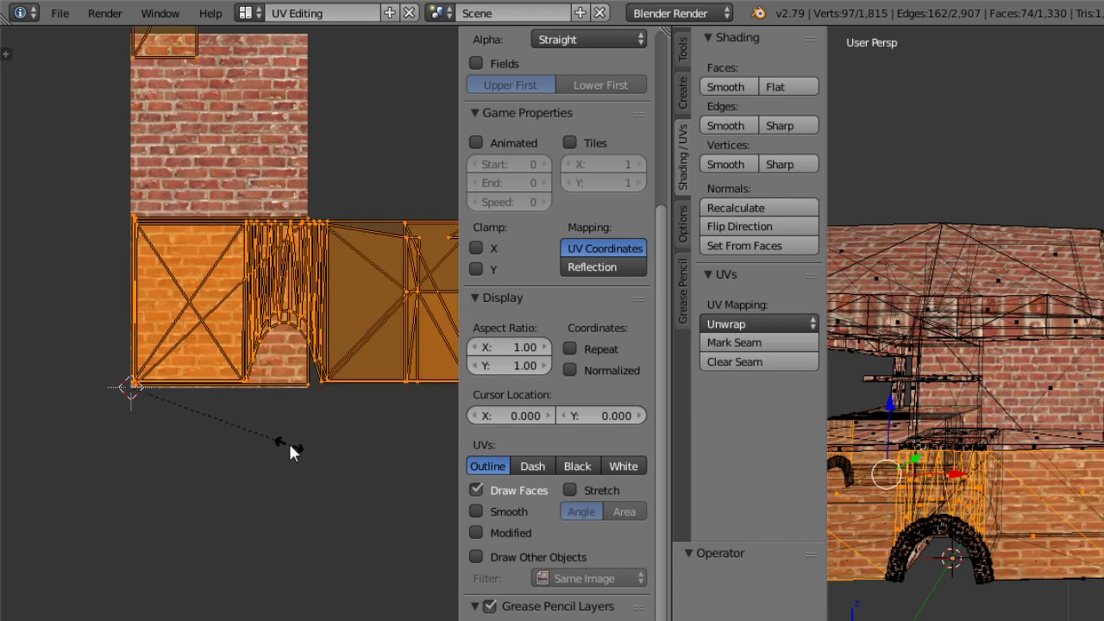
key(BackSpace)
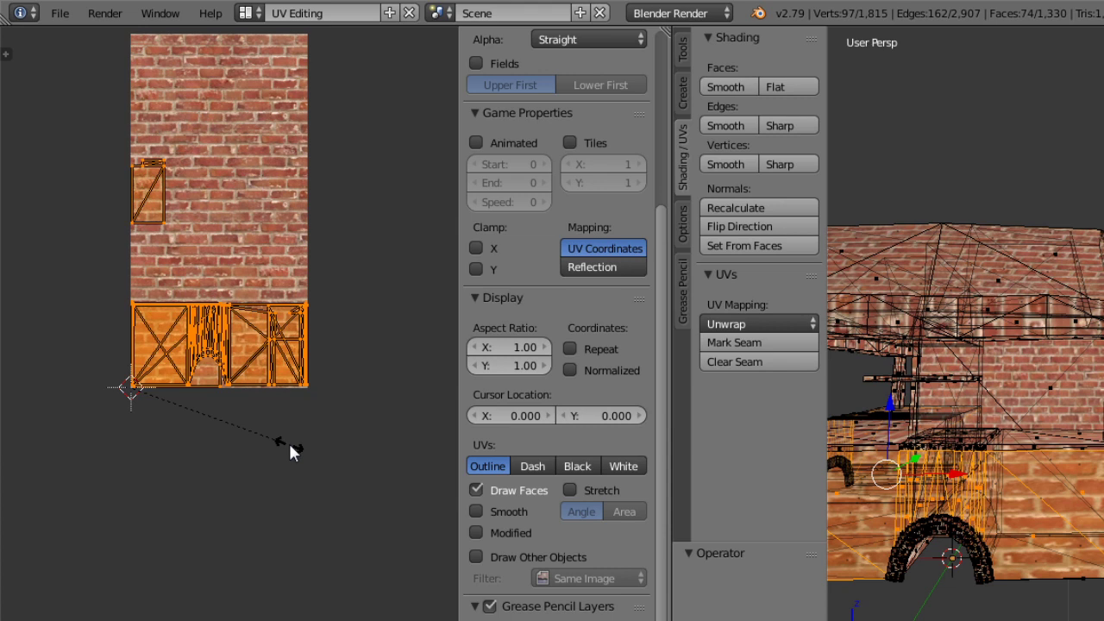
text(1.5)
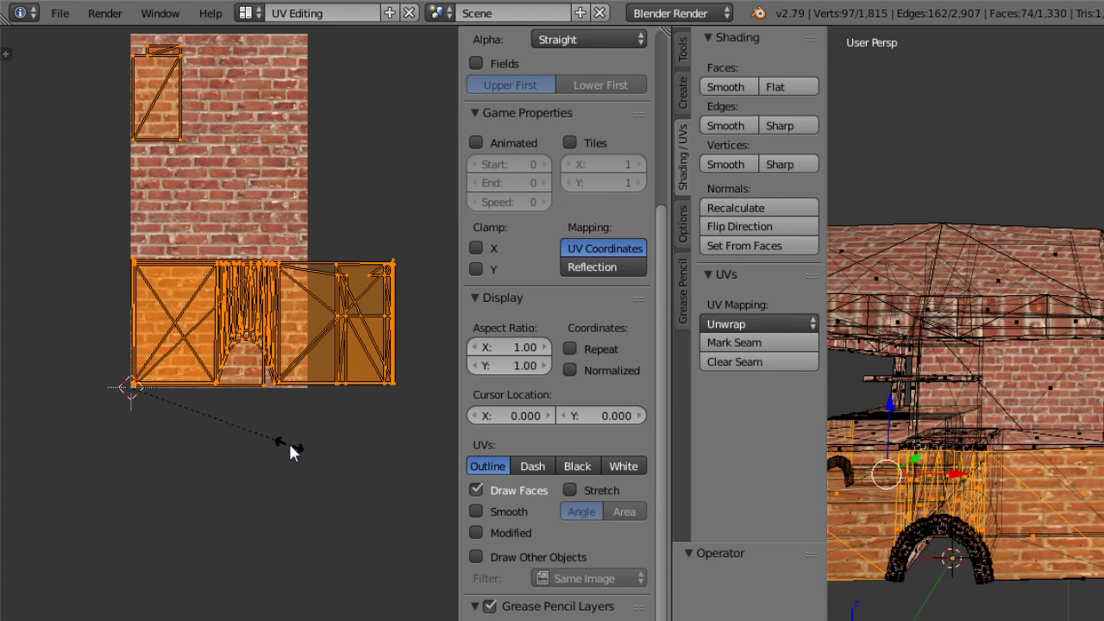
key(BackSpace)
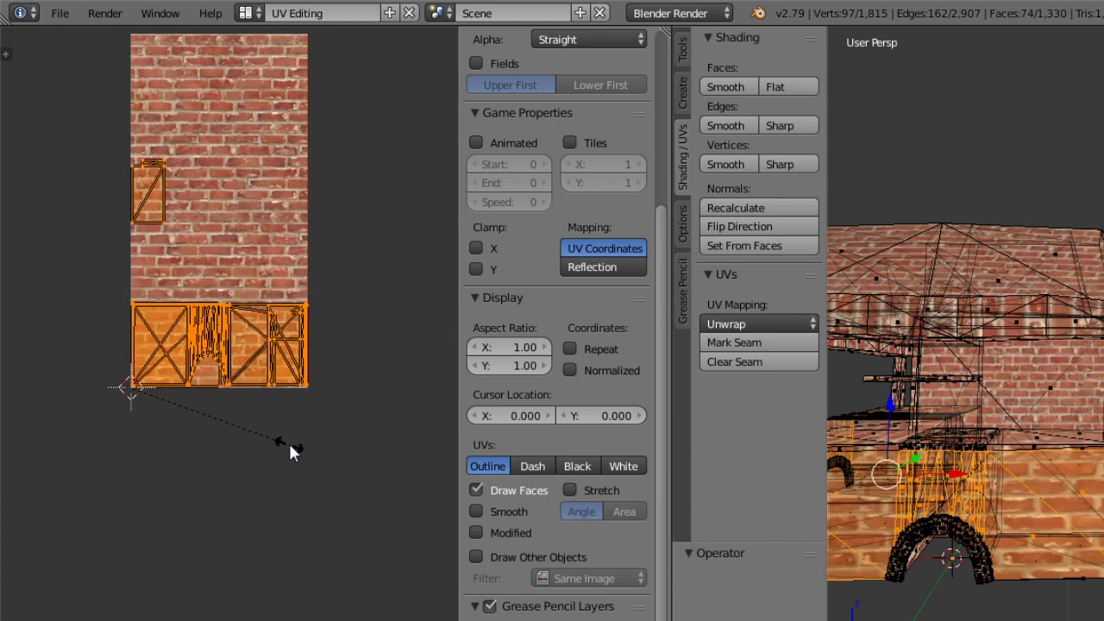
text(8)
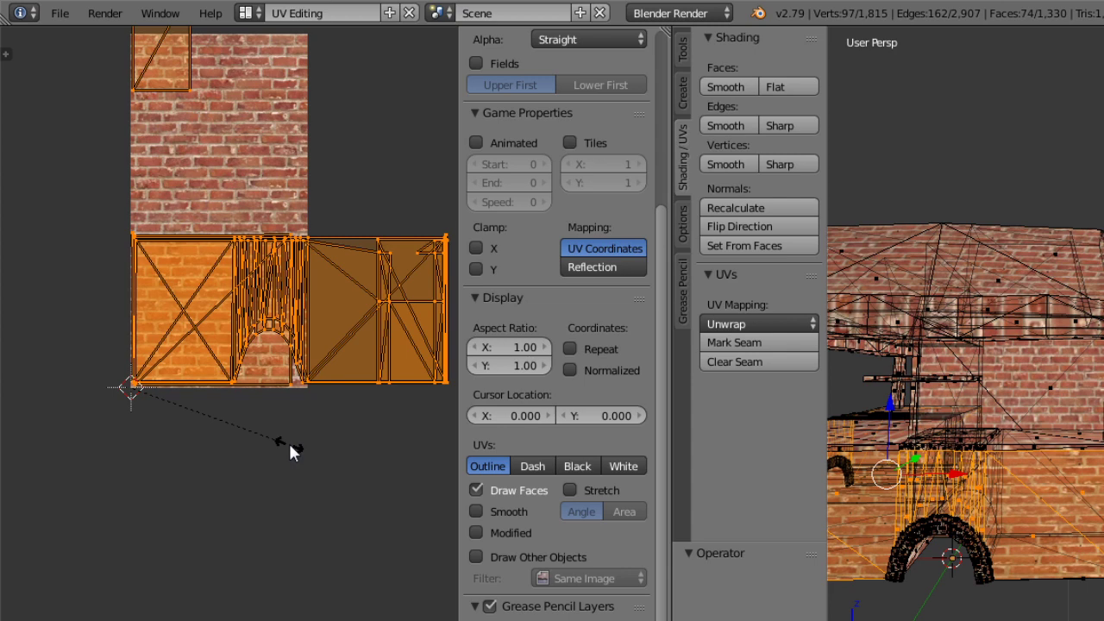
key(BackSpace)
text(7)
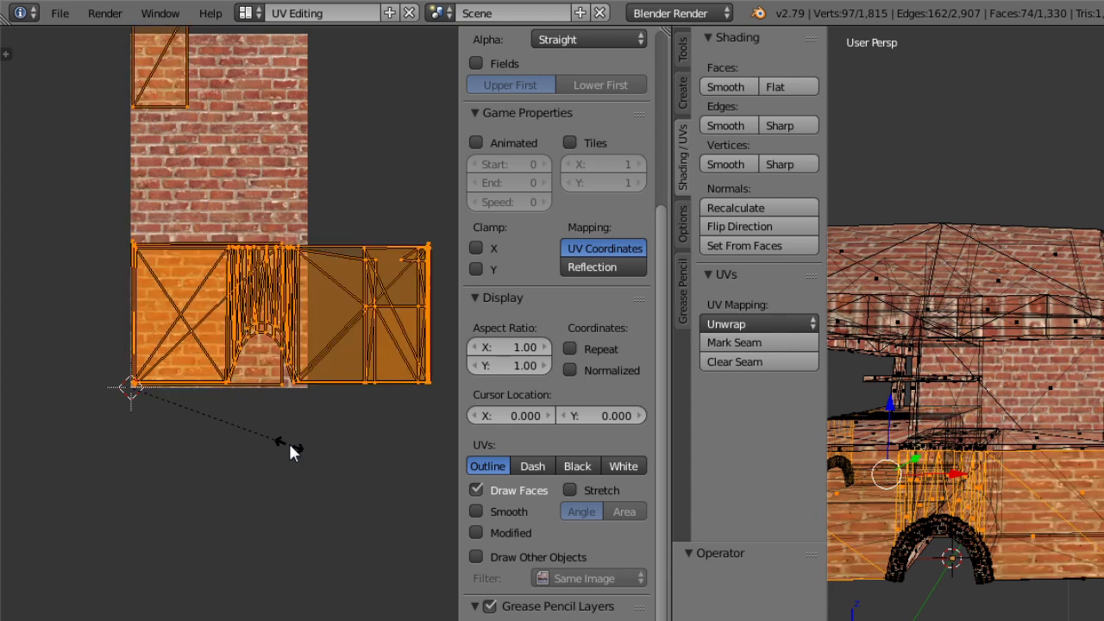
key(BackSpace)
text(5)
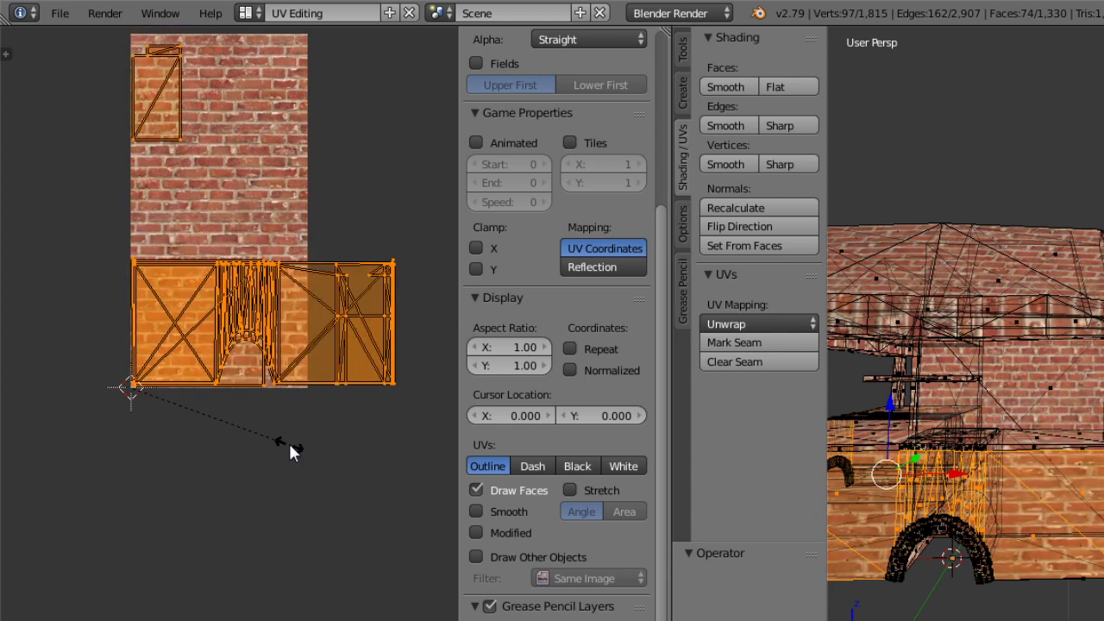
key(BackSpace)
text(6)
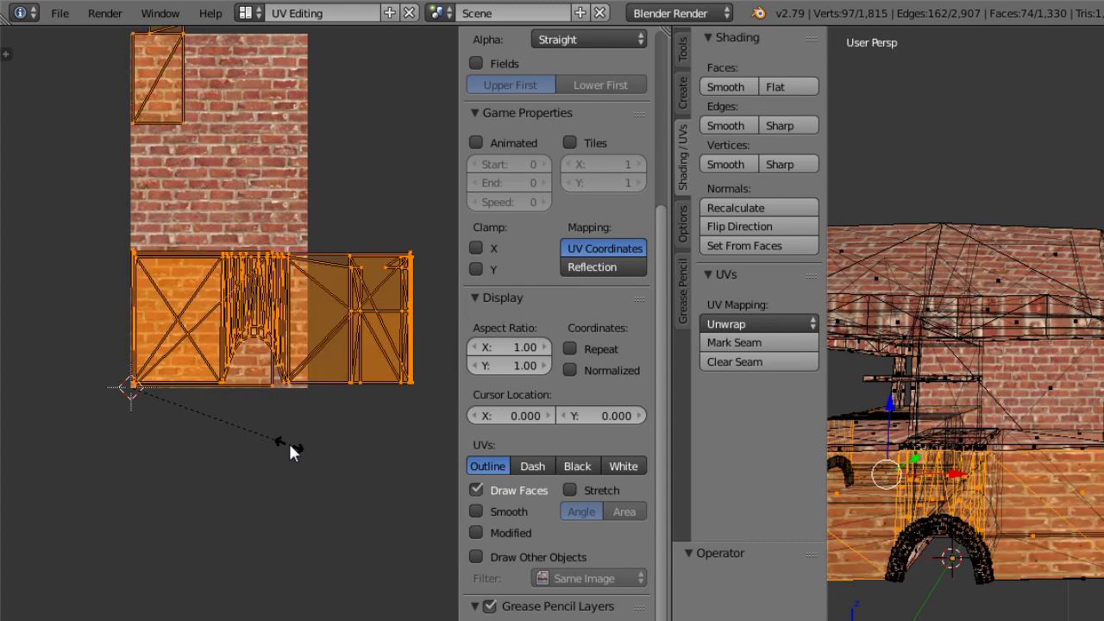
key(BackSpace)
text(5)
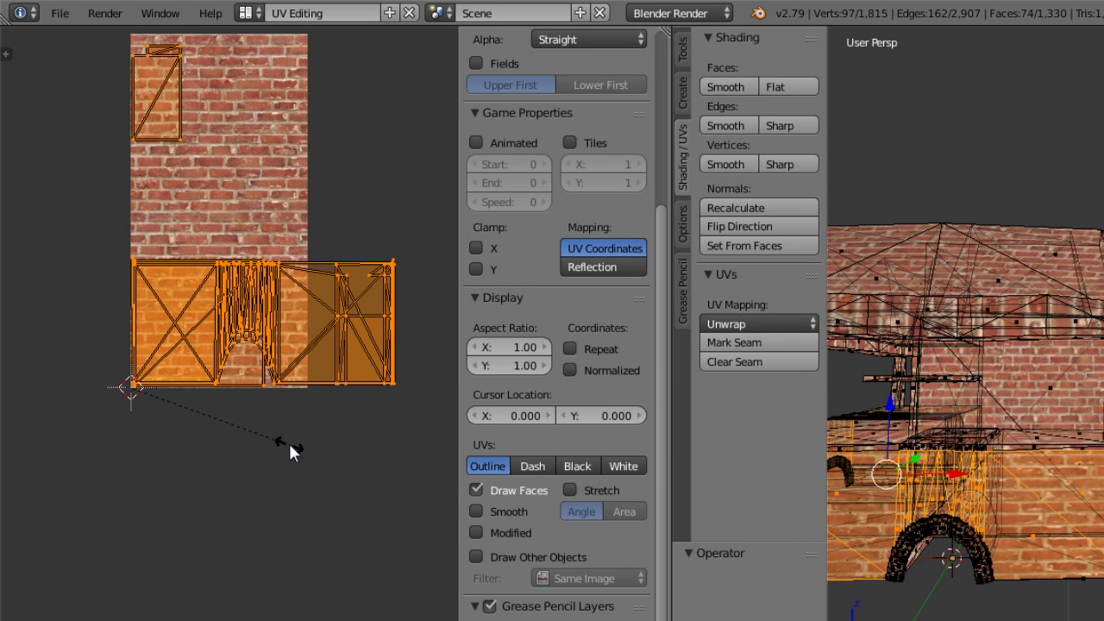
key(Return)
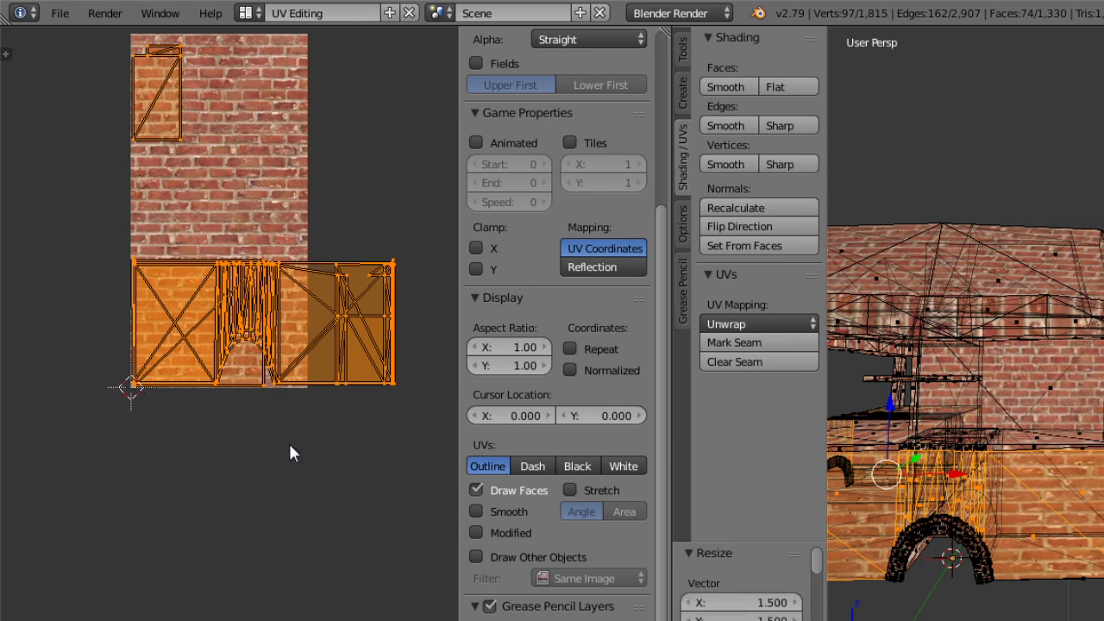
Move the base's UVs down along Y by about 0.011.
key(g)
key(y)
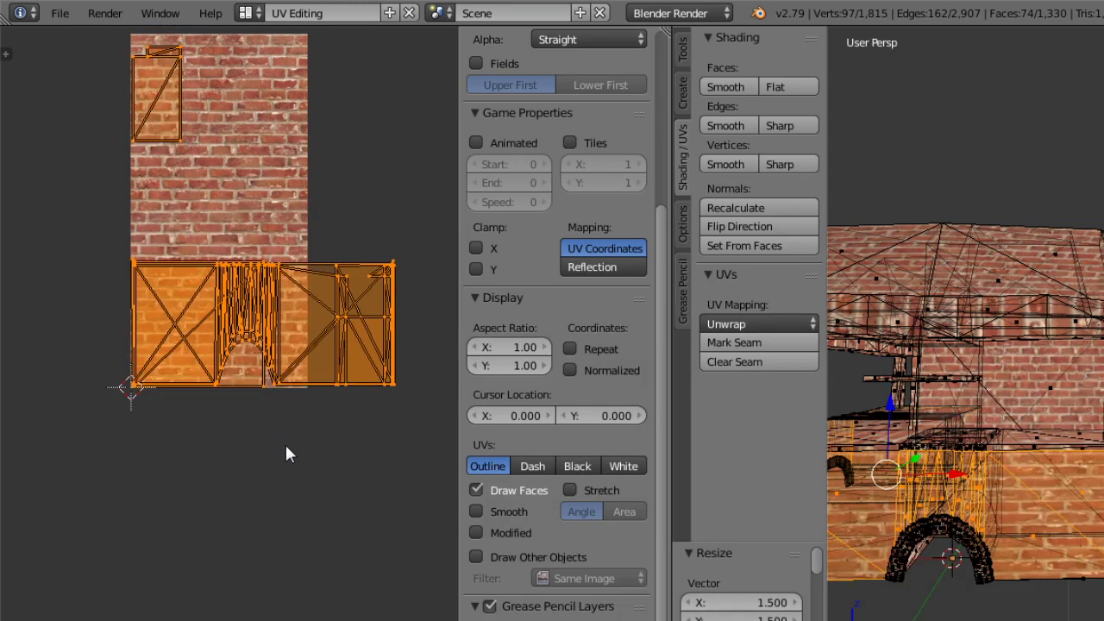
click(287, 442)
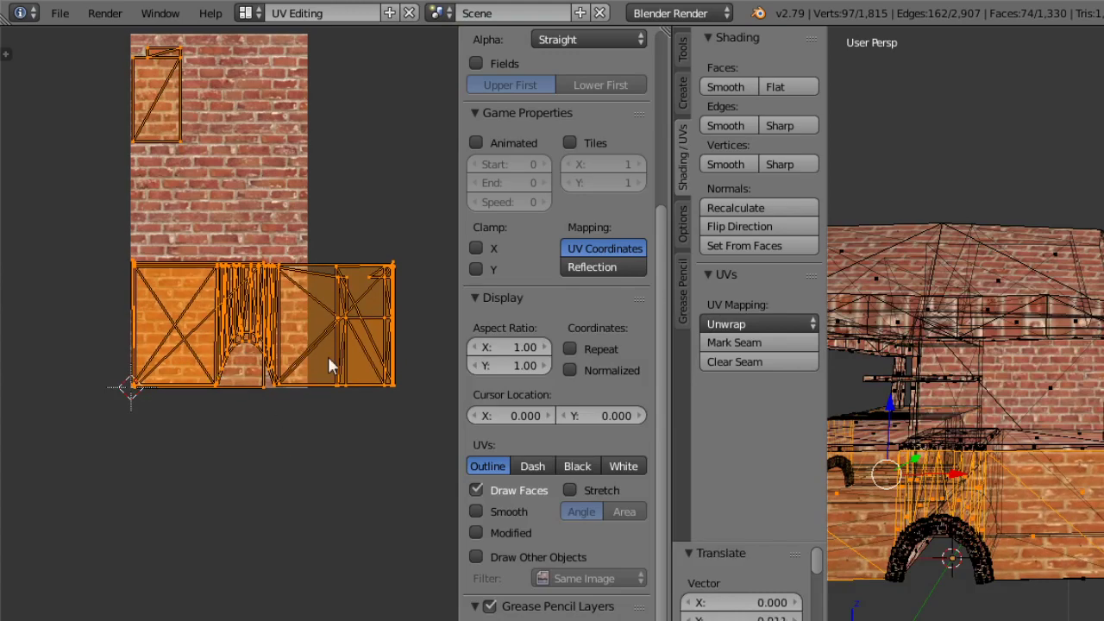
Inspect the rescaled bricks on the base from several sides and compare them with the adjoining wall.
scroll(947, 375, up, 6)
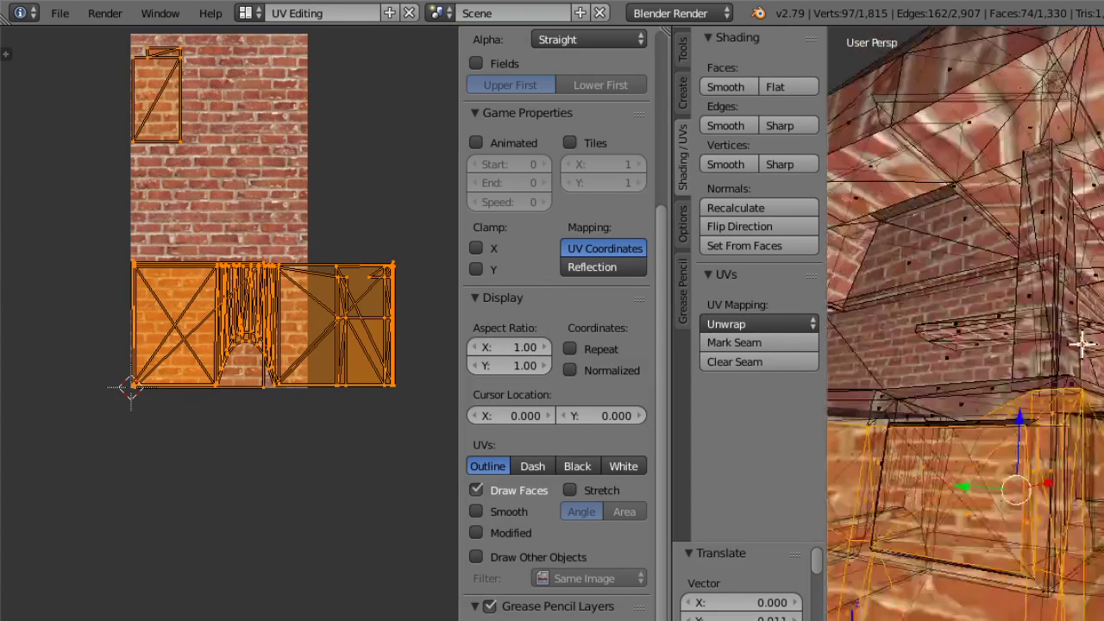
scroll(1099, 348, down, 6)
middle_drag(1084, 343, 1103, 499)
scroll(938, 532, down, 5)
middle_drag(938, 532, 923, 527)
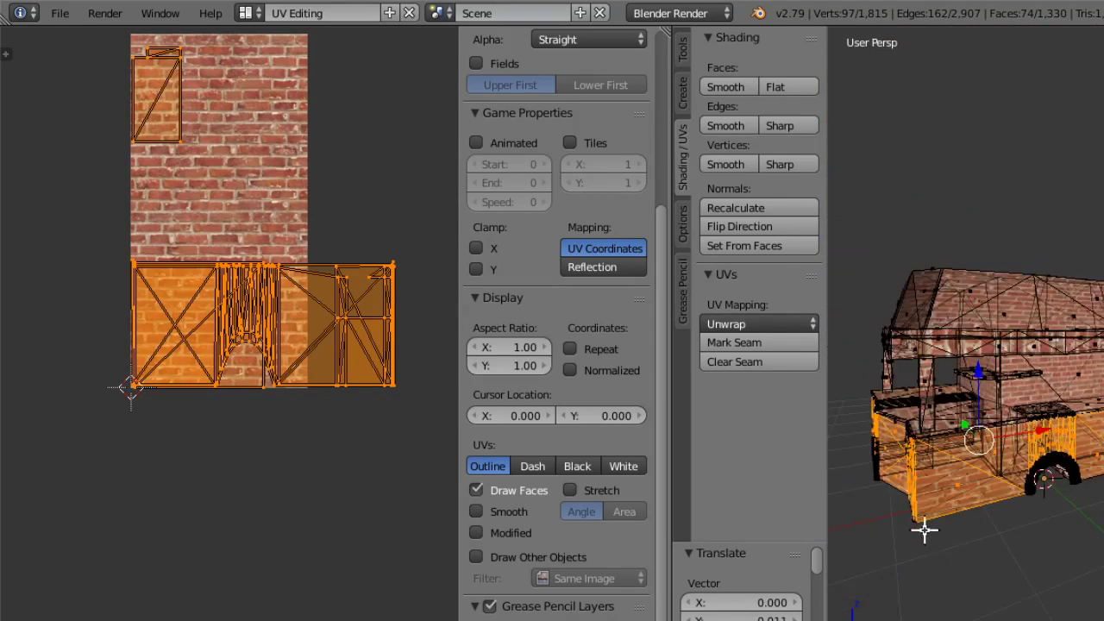
middle_drag(1030, 560, 976, 540)
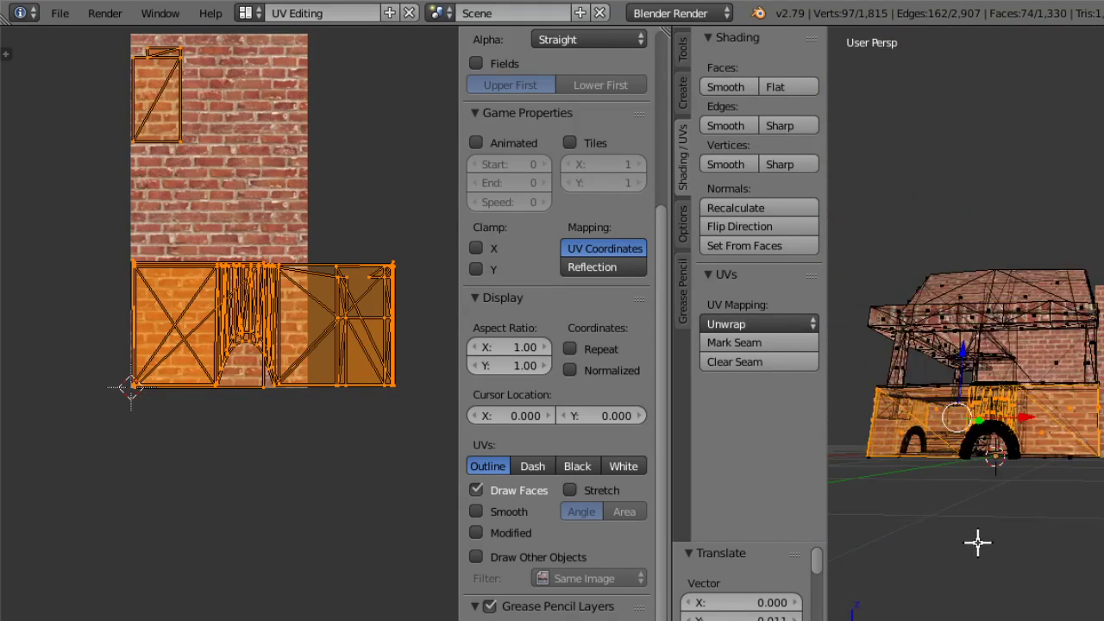
scroll(975, 540, up, 5)
middle_drag(999, 422, 992, 463)
scroll(983, 466, up, 4)
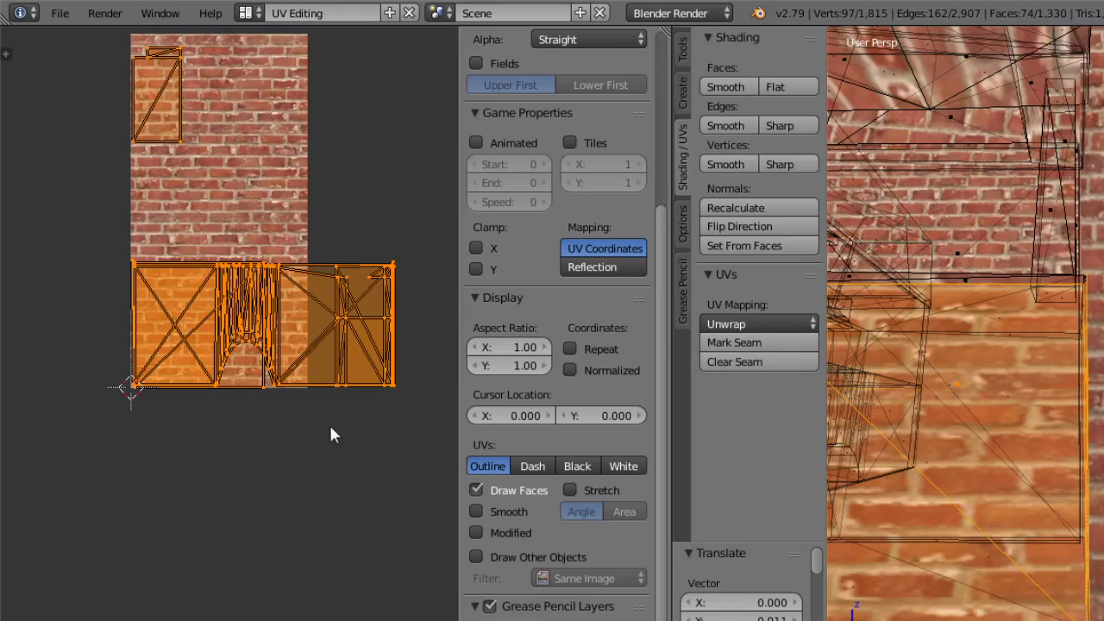
Nudge the base's UVs slightly left and down against the brick courses of the texture.
scroll(331, 434, up, 5)
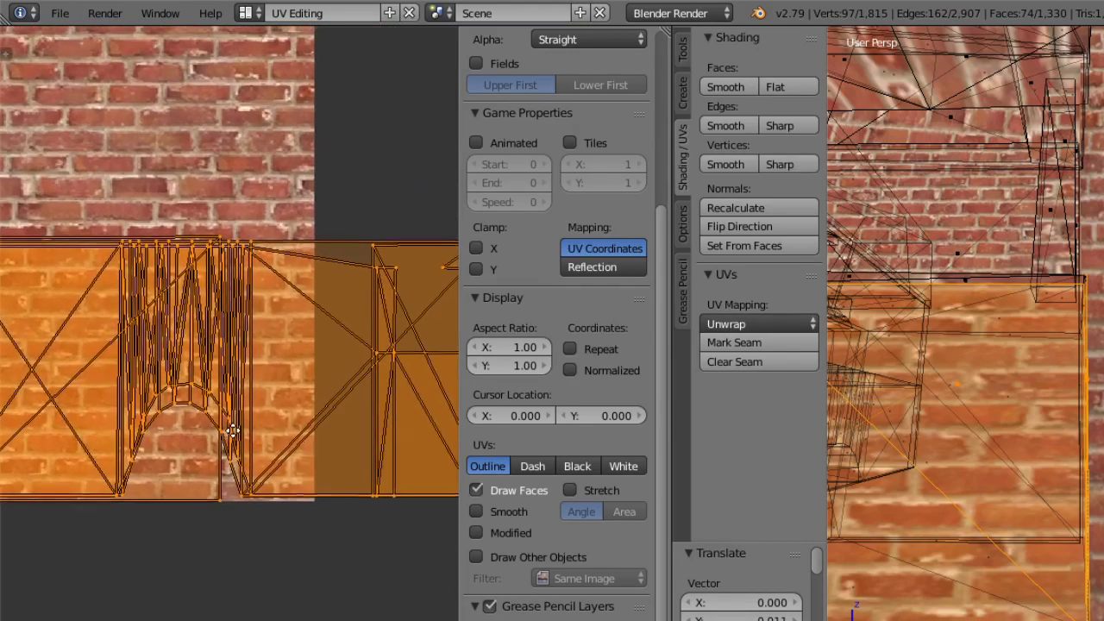
mouse_move(233, 430)
middle_down()
mouse_move(227, 422)
mouse_move(233, 430)
middle_up()
scroll(319, 436, down, 2)
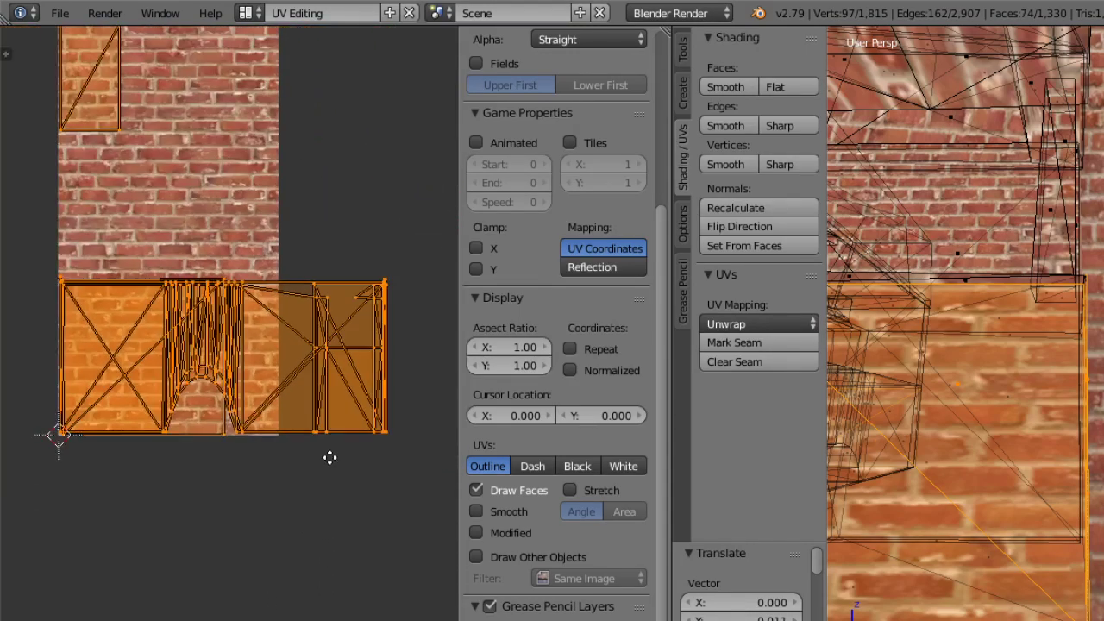
scroll(326, 422, up, 1)
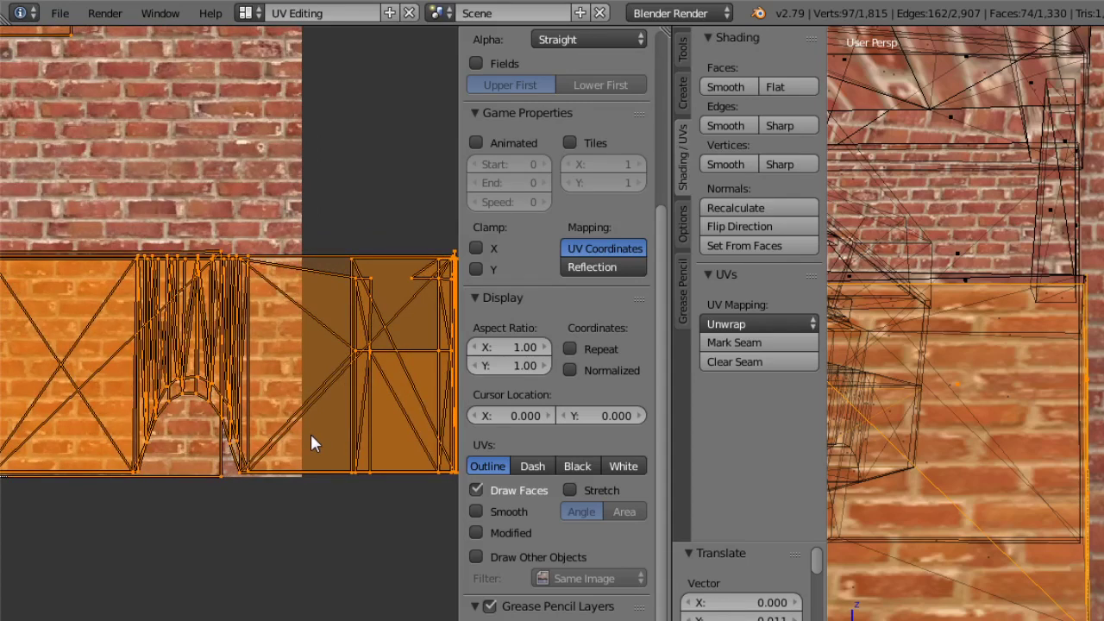
key(g)
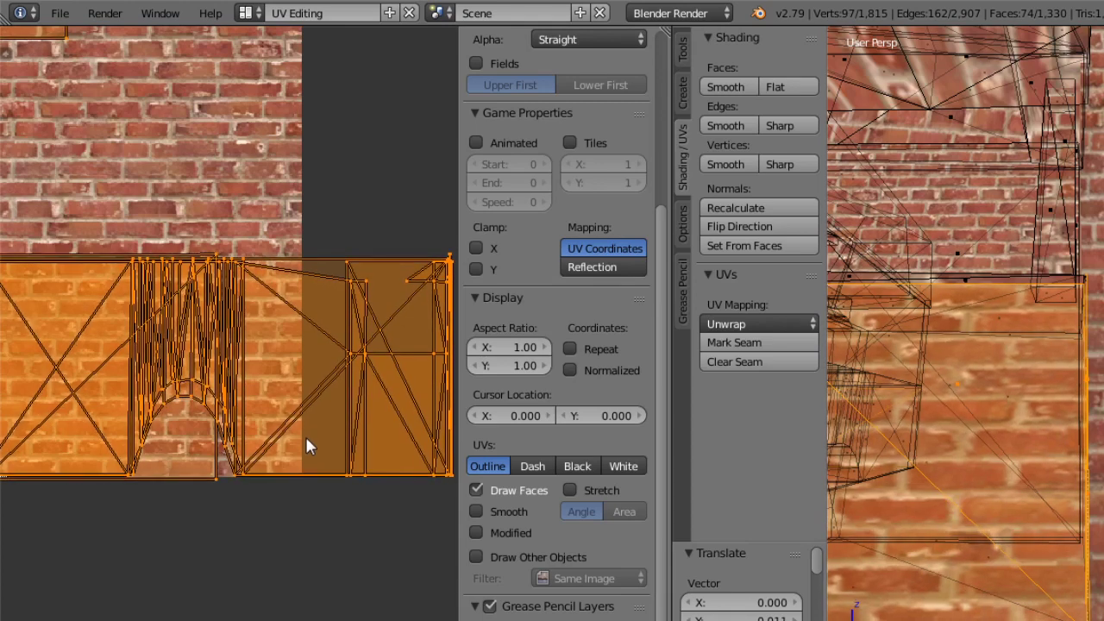
click(307, 439)
Hide and reveal the UVs to check the texture's bottom edge, and nudge the base's UVs slightly further down along Y.
key(h)
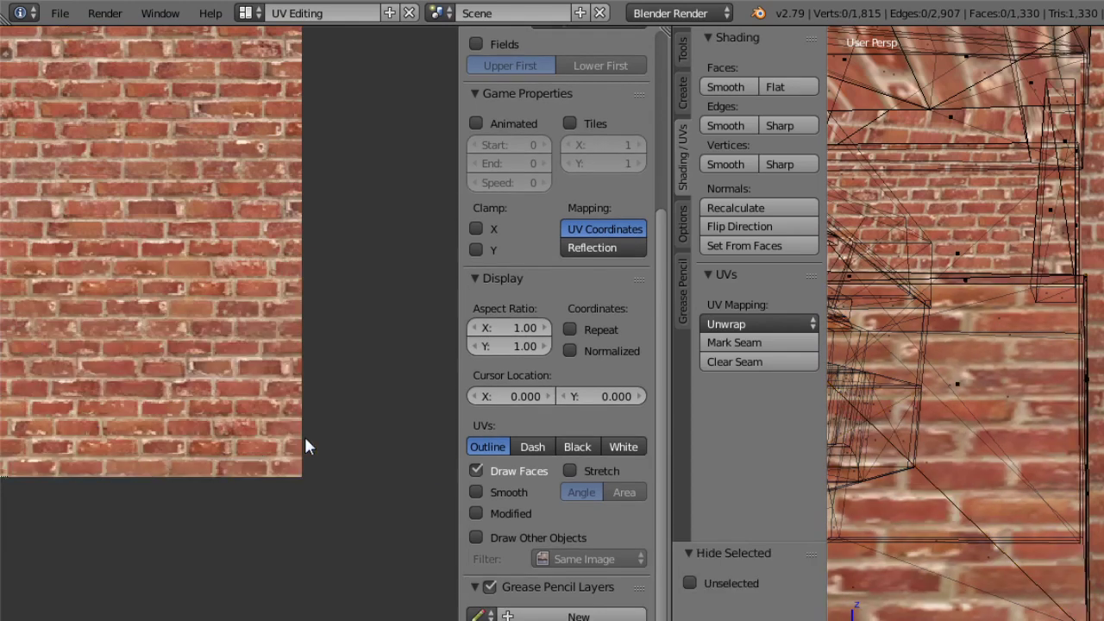
key(alt+h)
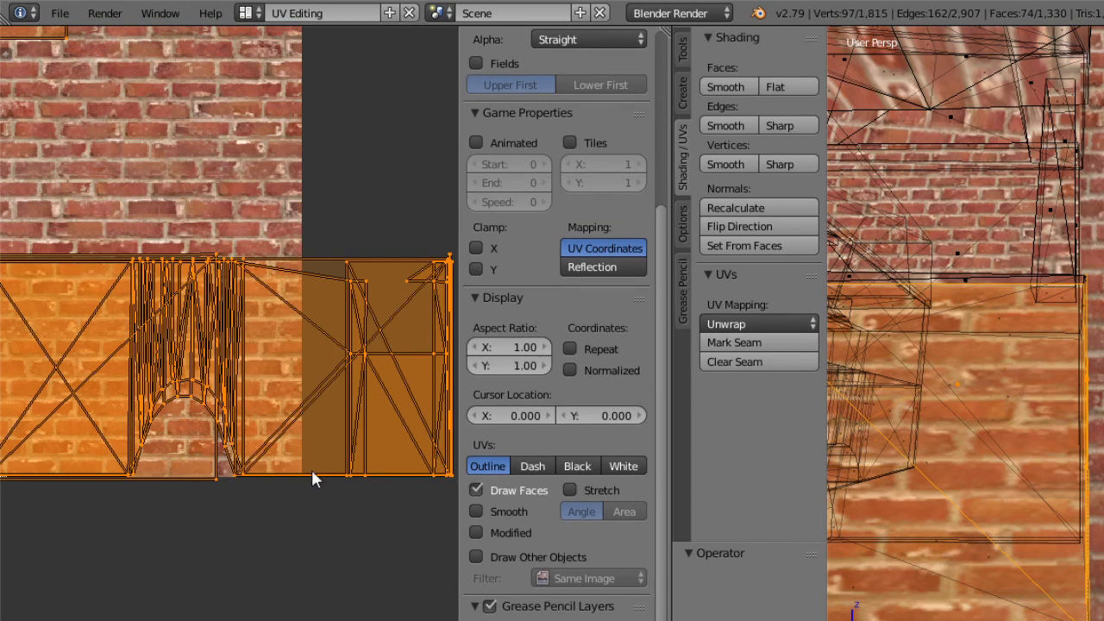
key(g)
key(y)
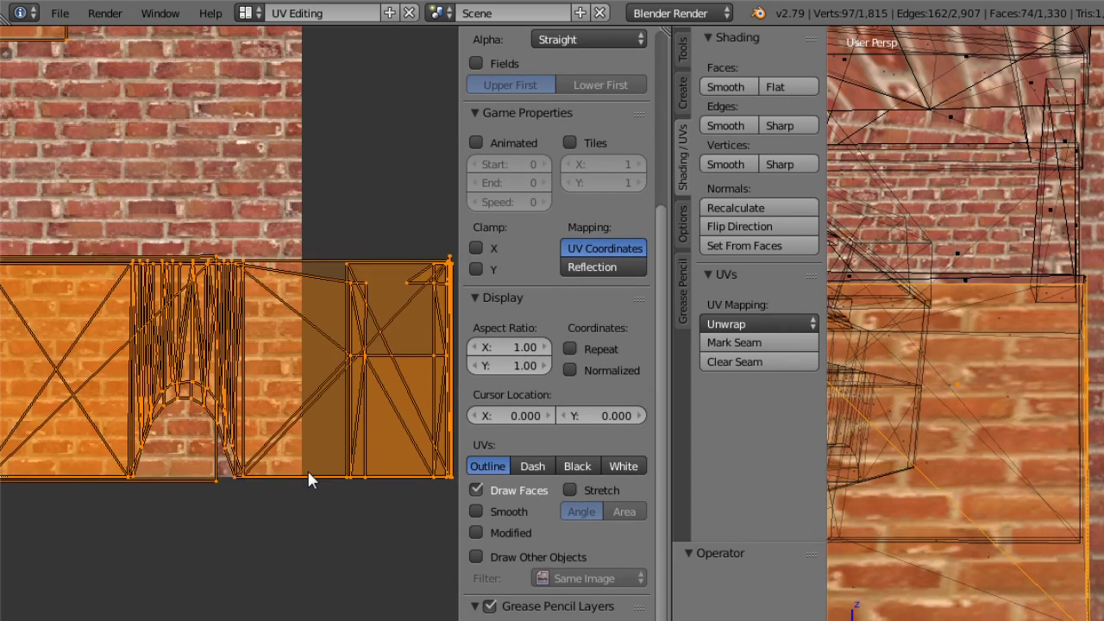
click(308, 472)
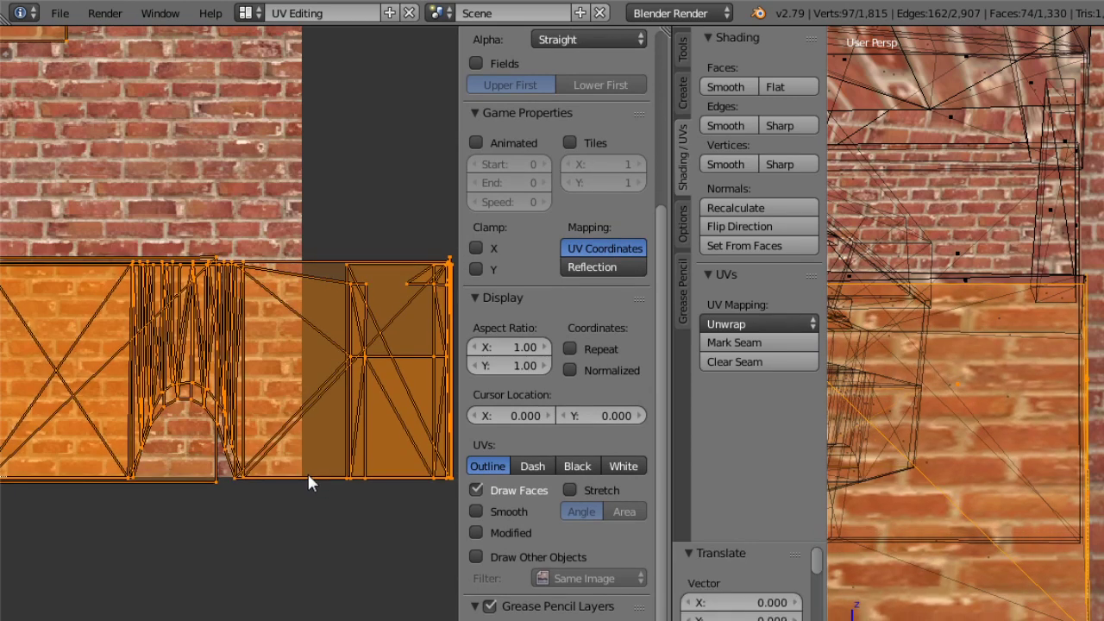
middle_drag(206, 549, 215, 528)
scroll(250, 596, up, 3)
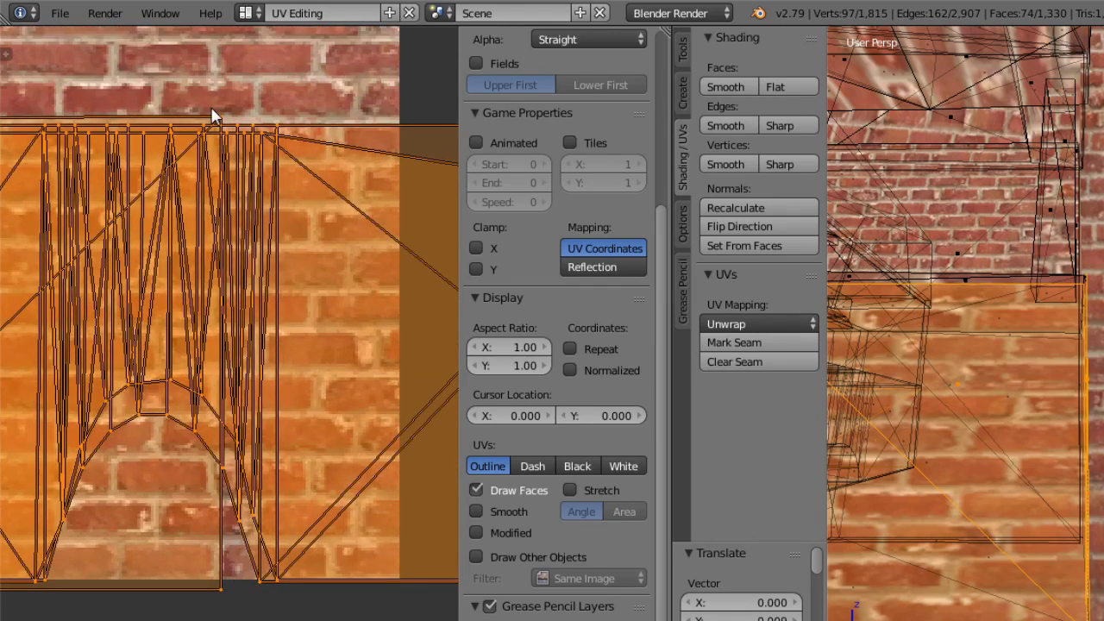
Select only the corner UVs of the base's large rectangular face along the lower part of the brick texture.
key(a)
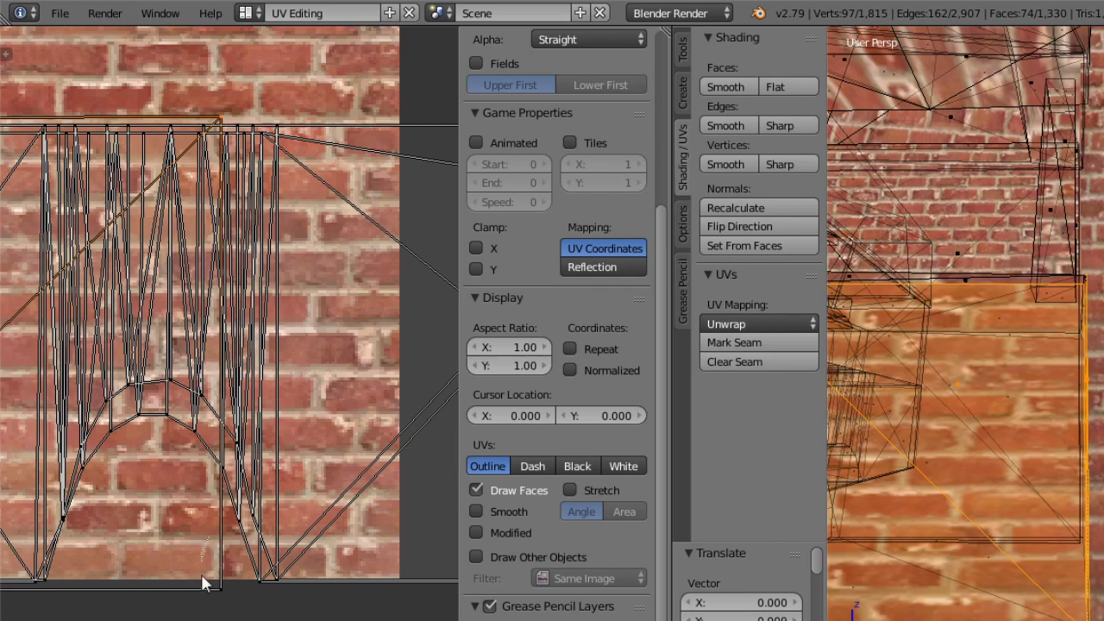
ctrl+drag(201, 576, 207, 539)
mouse_move(211, 602)
ctrl+mouse_down()
mouse_move(225, 595)
mouse_move(220, 577)
ctrl+mouse_up()
middle_drag(228, 571, 456, 505)
scroll(193, 389, down, 3)
scroll(93, 450, up, 3)
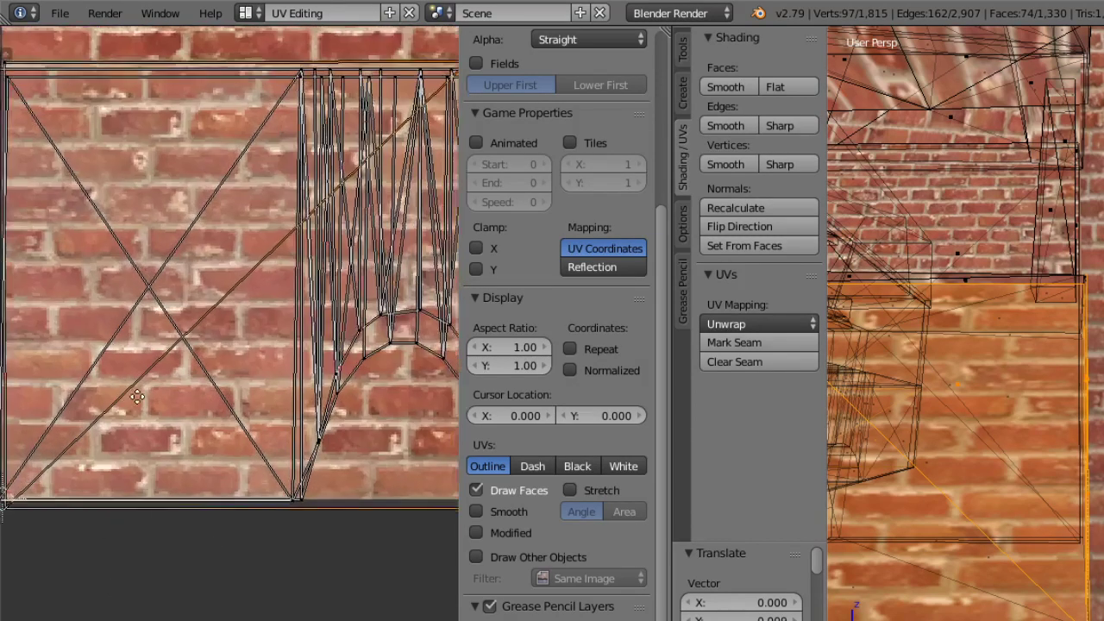
middle_drag(71, 503, 169, 507)
ctrl+drag(91, 521, 109, 513)
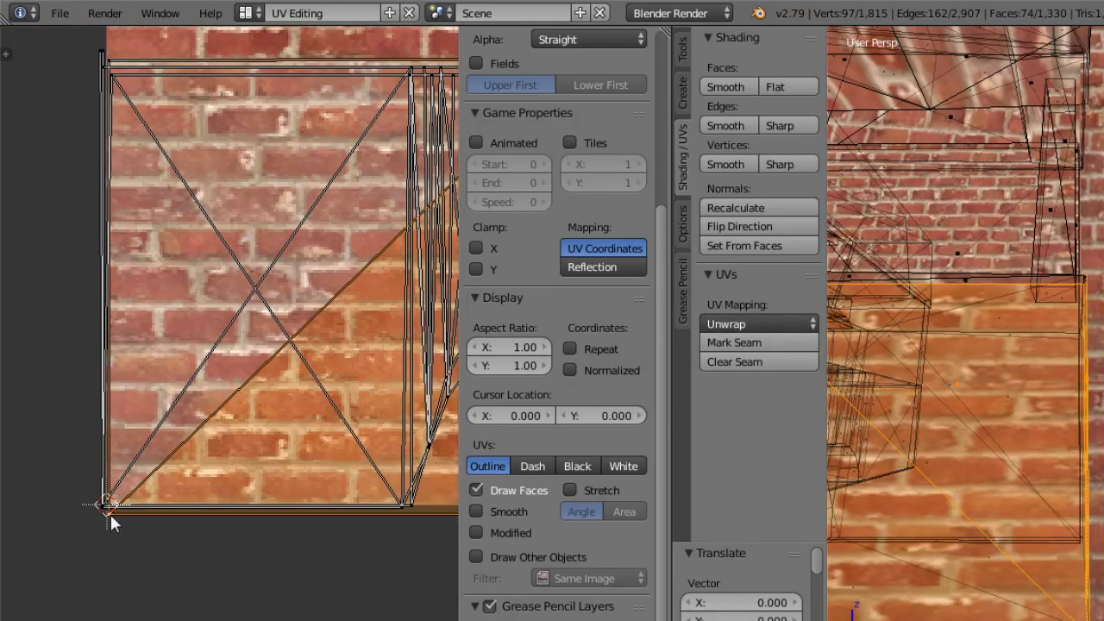
mouse_move(187, 306)
middle_down()
mouse_move(182, 384)
mouse_move(204, 547)
middle_up()
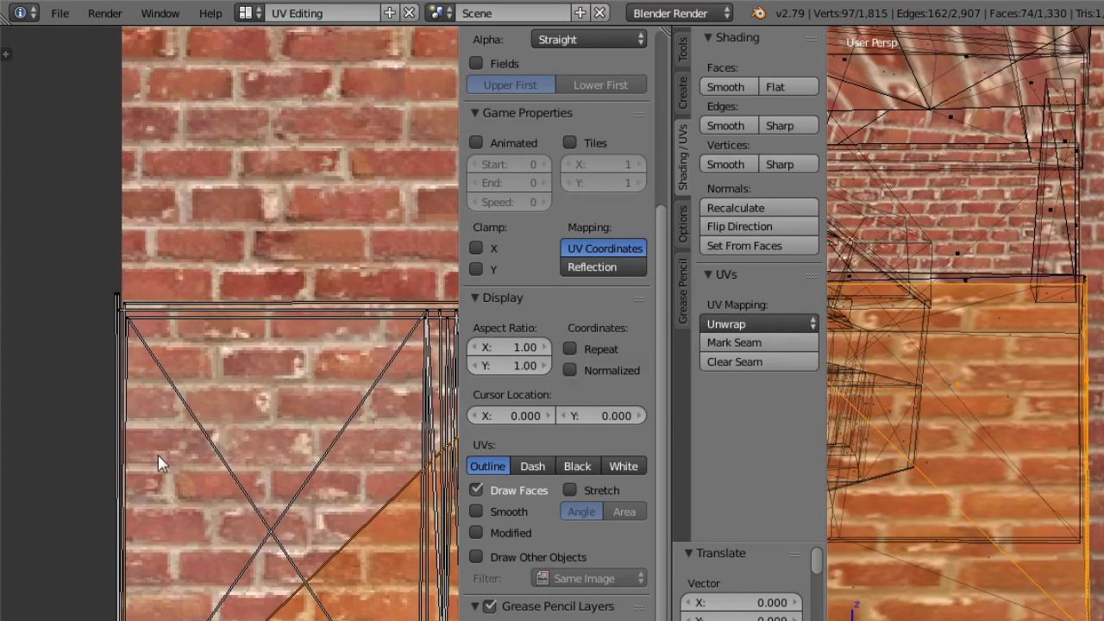
middle_drag(158, 455, 216, 415)
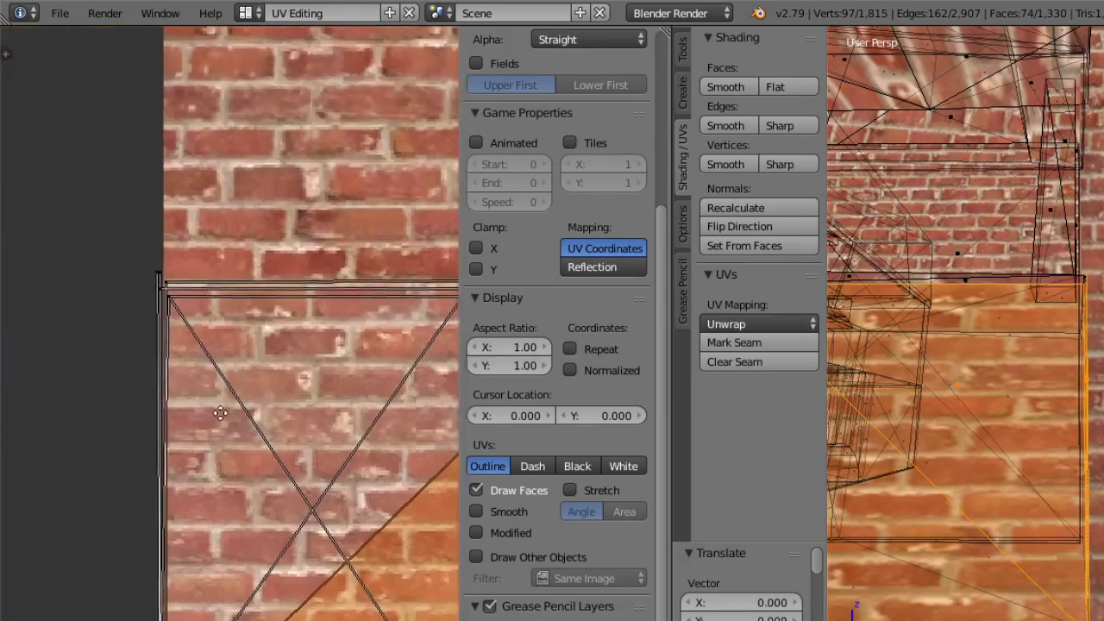
mouse_move(189, 270)
ctrl+mouse_down()
mouse_move(184, 290)
mouse_move(191, 278)
ctrl+mouse_up()
mouse_move(213, 211)
ctrl+middle_down()
mouse_move(279, 475)
mouse_move(276, 433)
mouse_move(202, 399)
ctrl+middle_up()
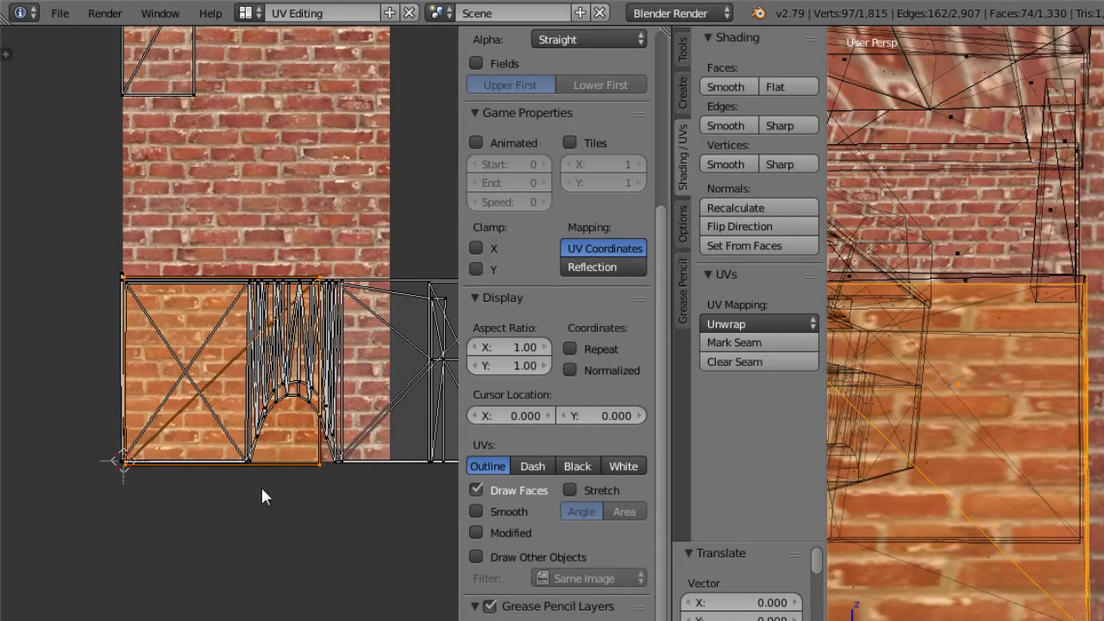
Scale the large face's UVs along Y by about 0.966, shift them about 0.011 along Y, and preview the bricks in Object Mode.
key(s)
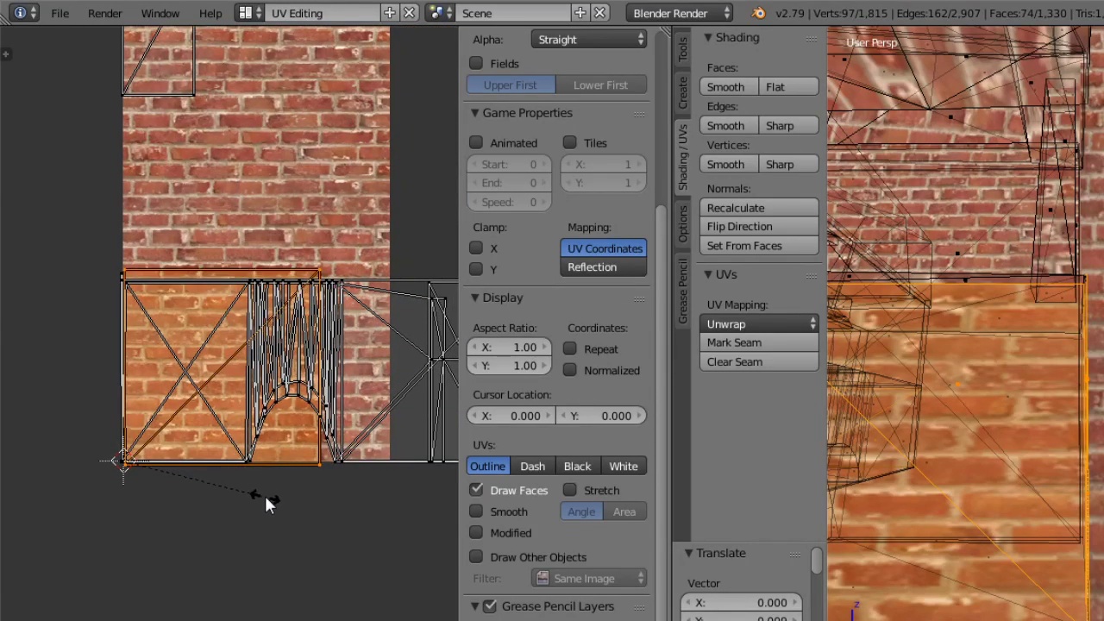
key(y)
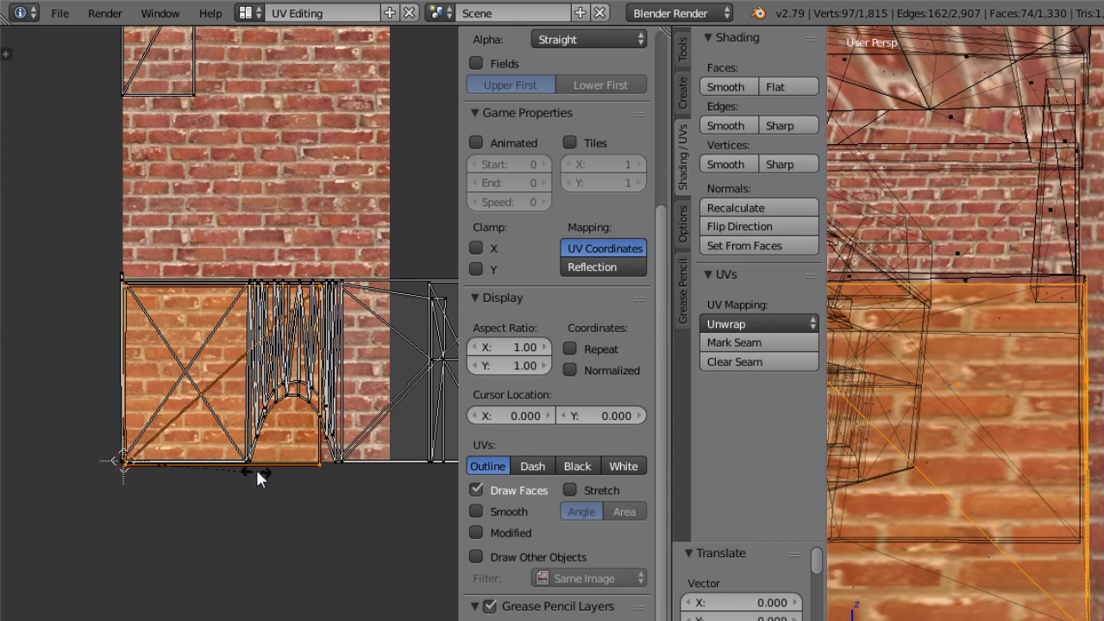
click(249, 522)
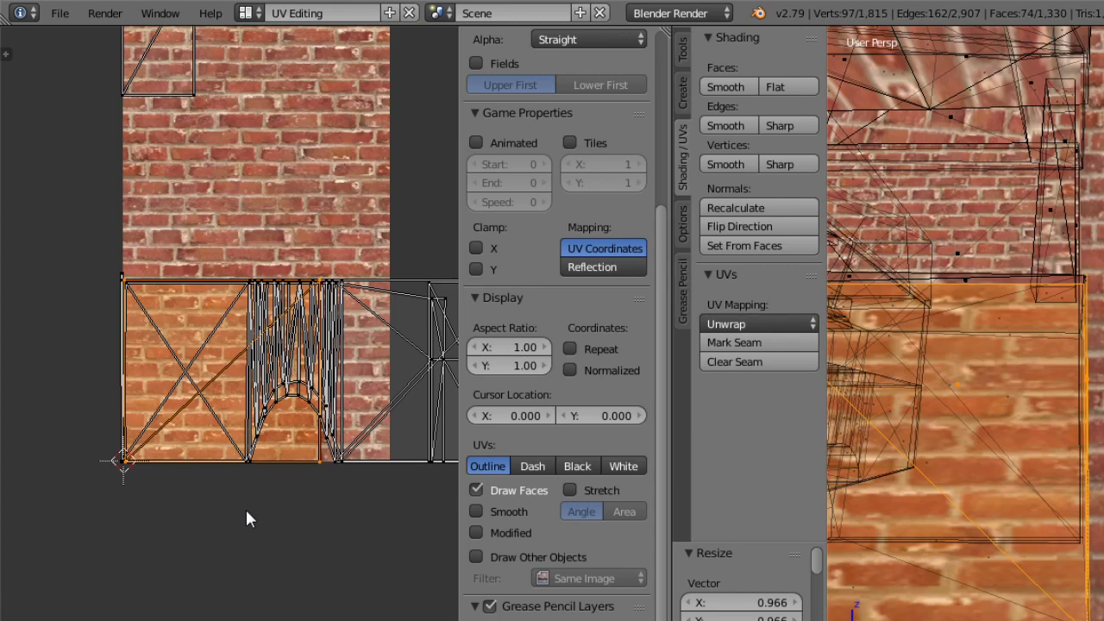
click(246, 511)
click(949, 620)
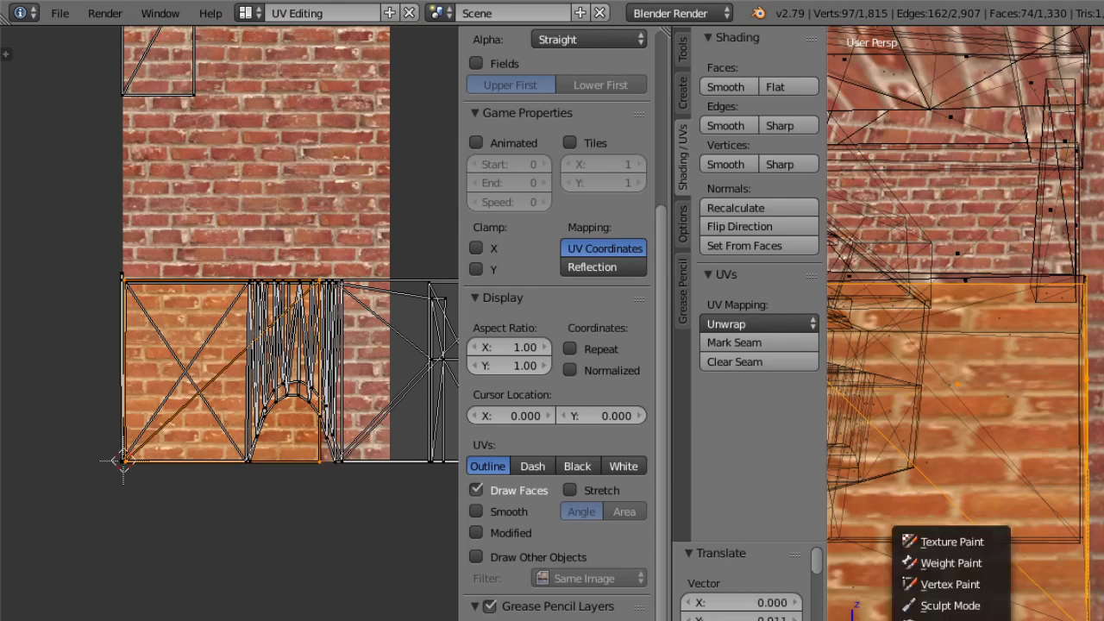
click(958, 620)
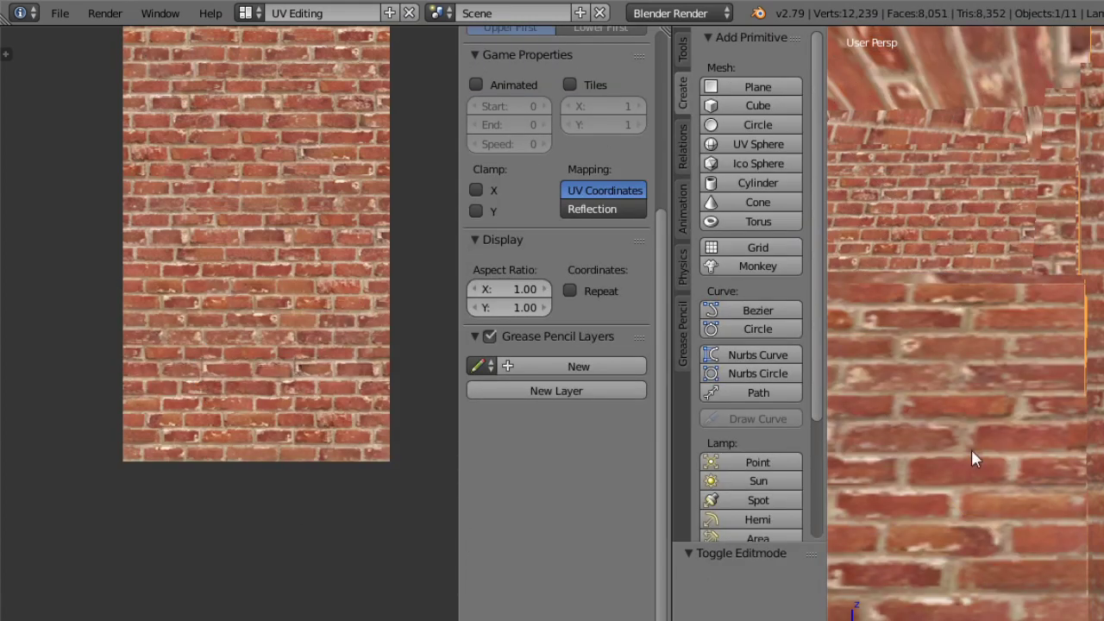
click(949, 620)
click(941, 616)
Select all of the base's UV islands and scale them along Y by about 0.980, followed by another slight reduction.
scroll(254, 365, down, 3)
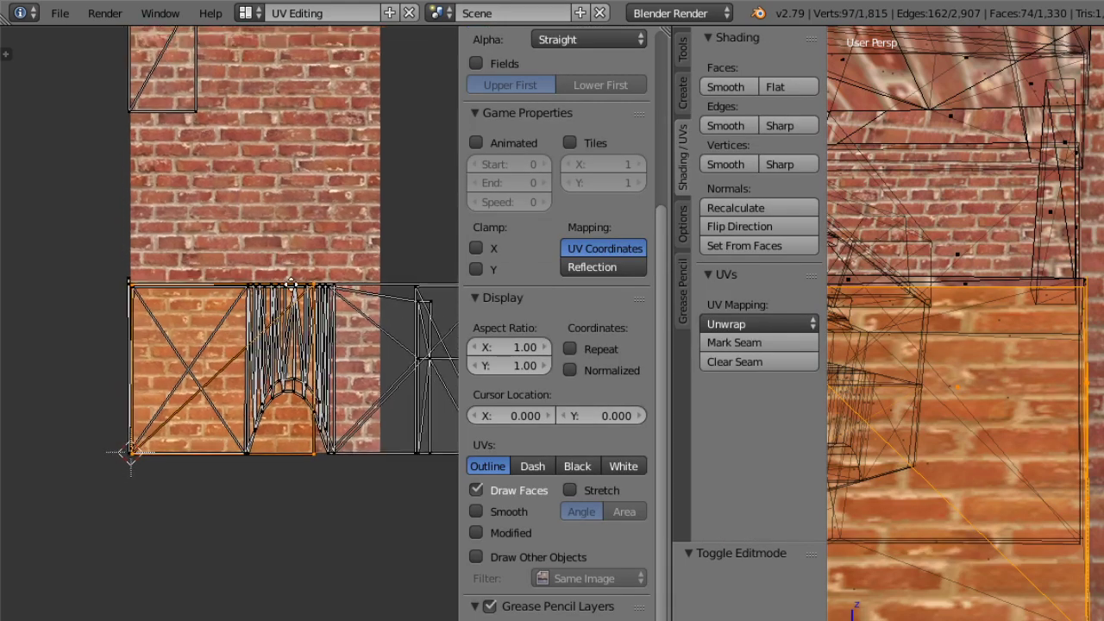
mouse_move(390, 246)
ctrl+mouse_down()
mouse_move(190, 271)
mouse_move(304, 552)
mouse_move(380, 225)
mouse_move(515, 399)
mouse_move(509, 414)
ctrl+mouse_up()
mouse_move(161, 250)
ctrl+mouse_down()
mouse_move(231, 90)
mouse_move(259, 251)
ctrl+mouse_up()
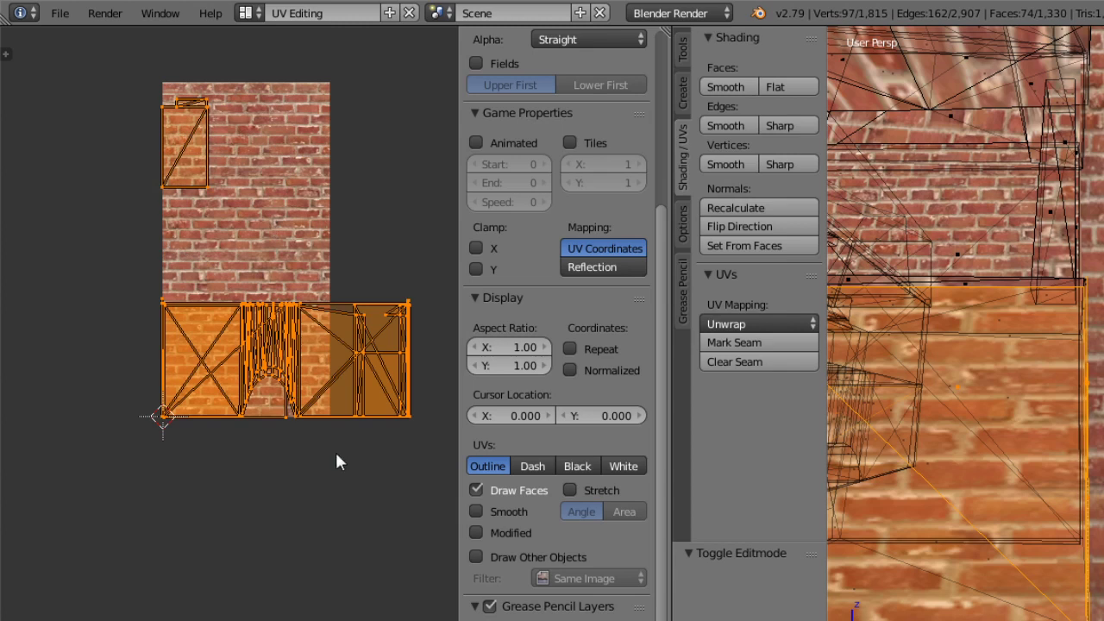
key(s)
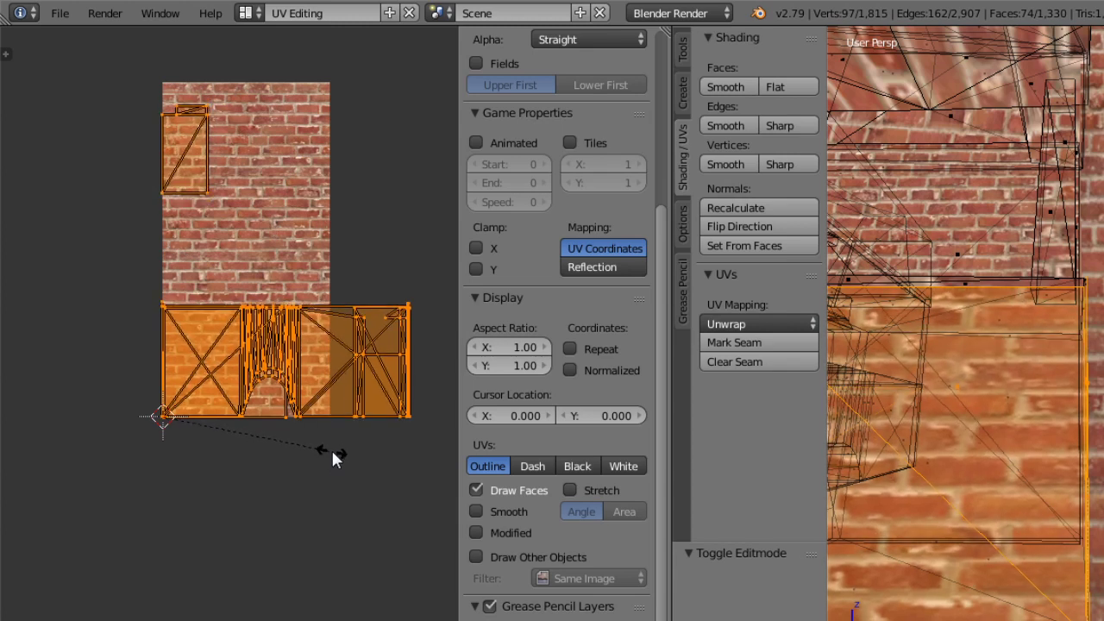
click(334, 457)
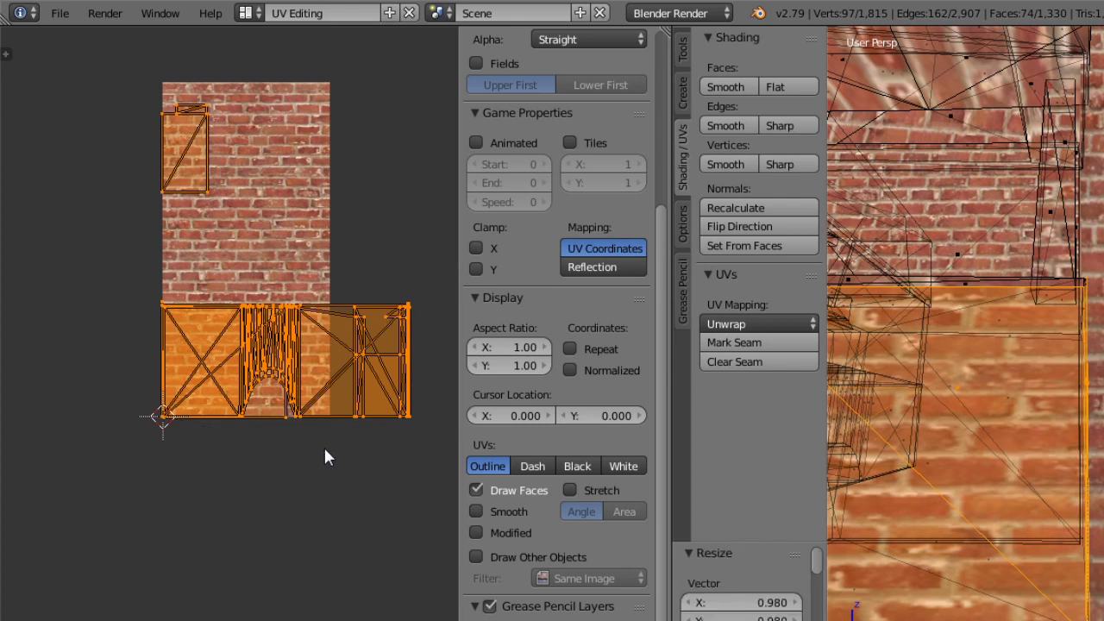
key(s)
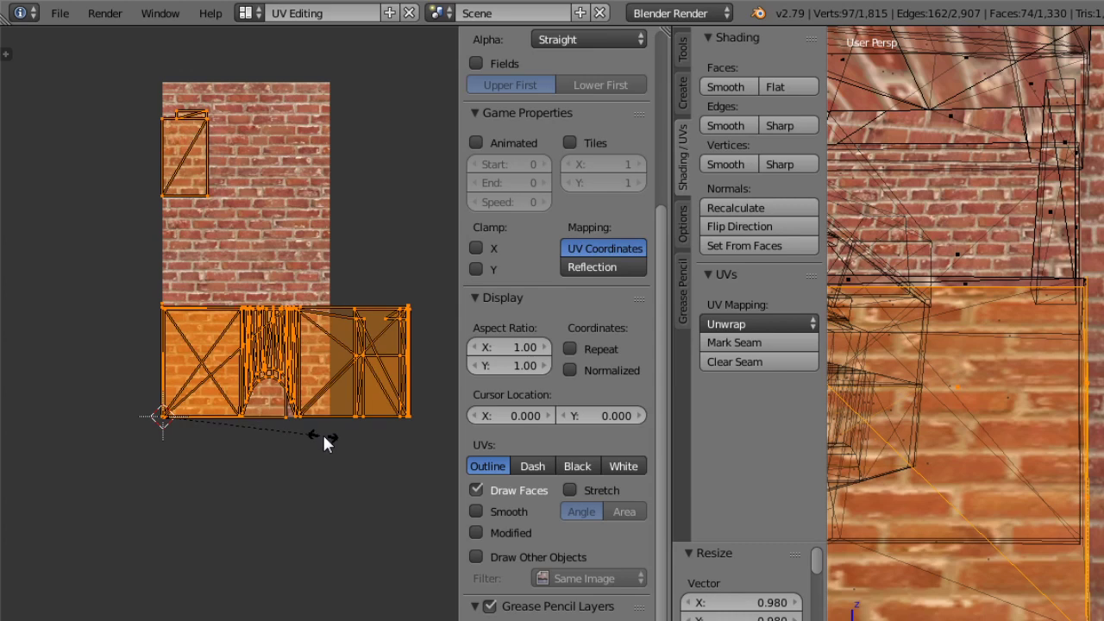
key(Tab)
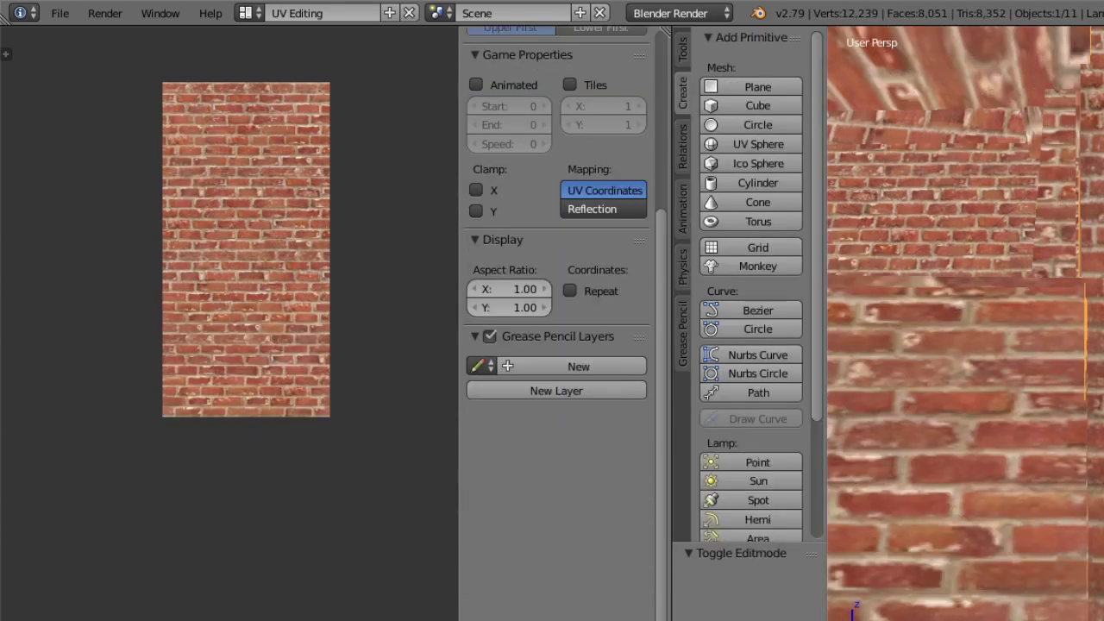
click(958, 619)
click(988, 617)
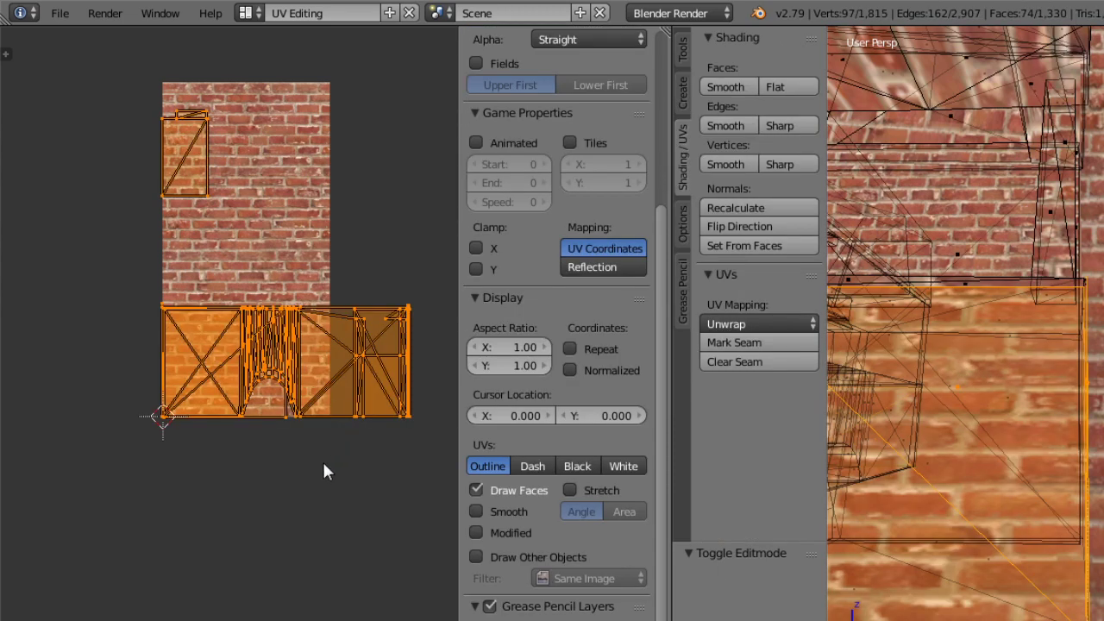
Try moving the small separate UV island on the upper part of the texture, and undo the move.
scroll(302, 315, up, 2)
key(a)
mouse_move(205, 136)
middle_down()
mouse_move(220, 259)
mouse_move(214, 251)
middle_up()
mouse_move(181, 404)
ctrl+mouse_down()
mouse_move(178, 67)
mouse_move(252, 171)
ctrl+mouse_up()
key(g)
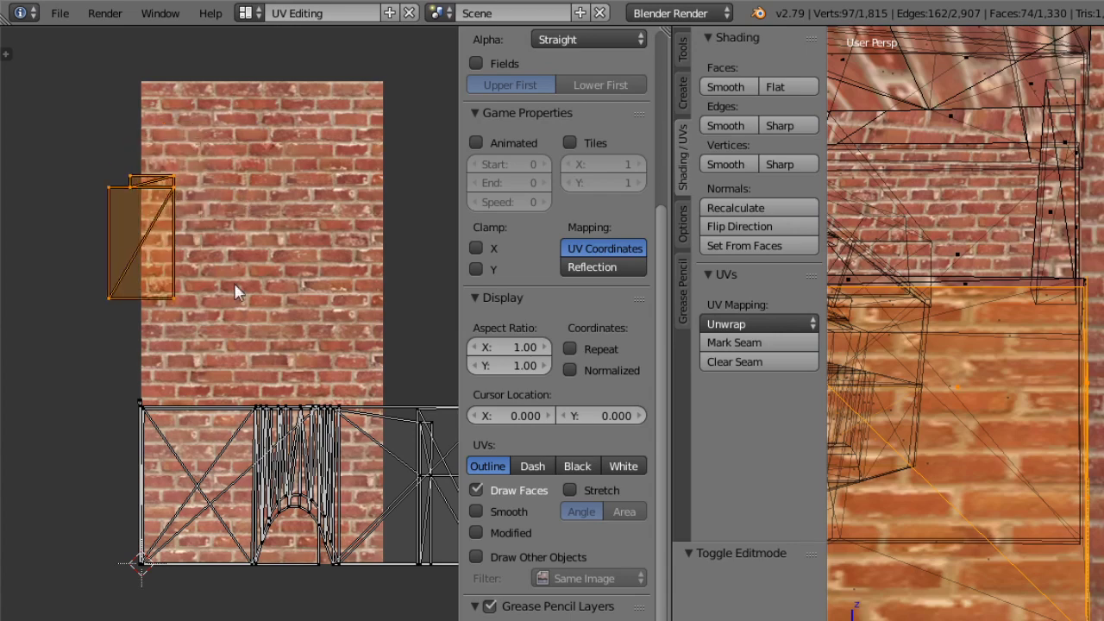
click(333, 250)
key(ctrl+z)
Examine the base from several sides to find the faces that belong to the small UV island.
scroll(1036, 246, down, 1)
scroll(1035, 245, down, 9)
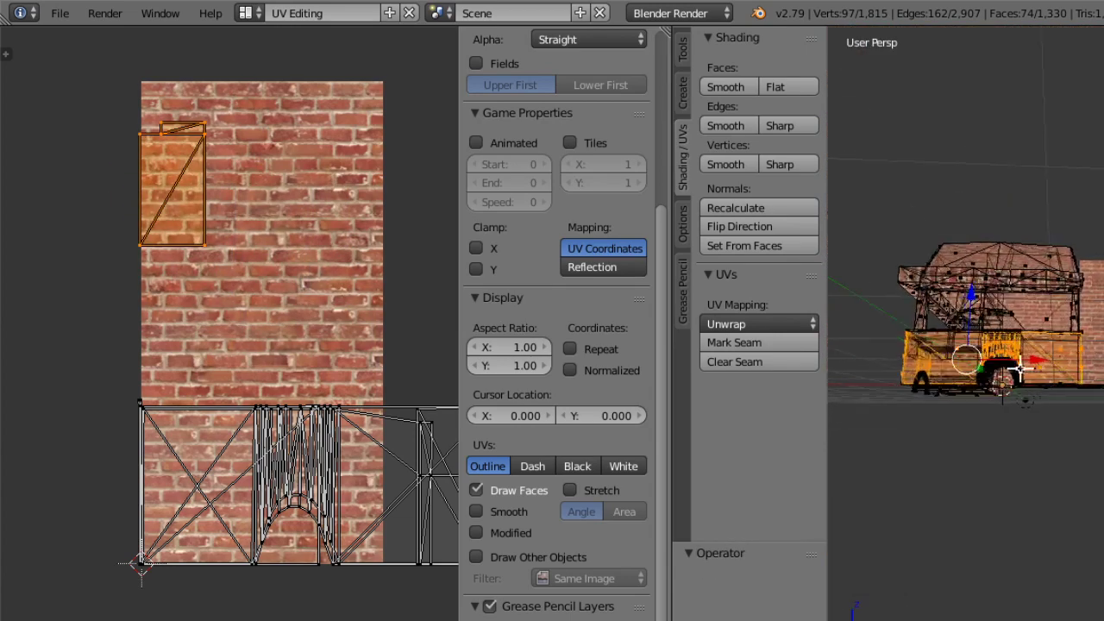
middle_drag(1036, 245, 681, 393)
middle_drag(1101, 423, 1089, 490)
scroll(1048, 491, up, 7)
middle_drag(1072, 388, 1074, 425)
scroll(1074, 425, down, 4)
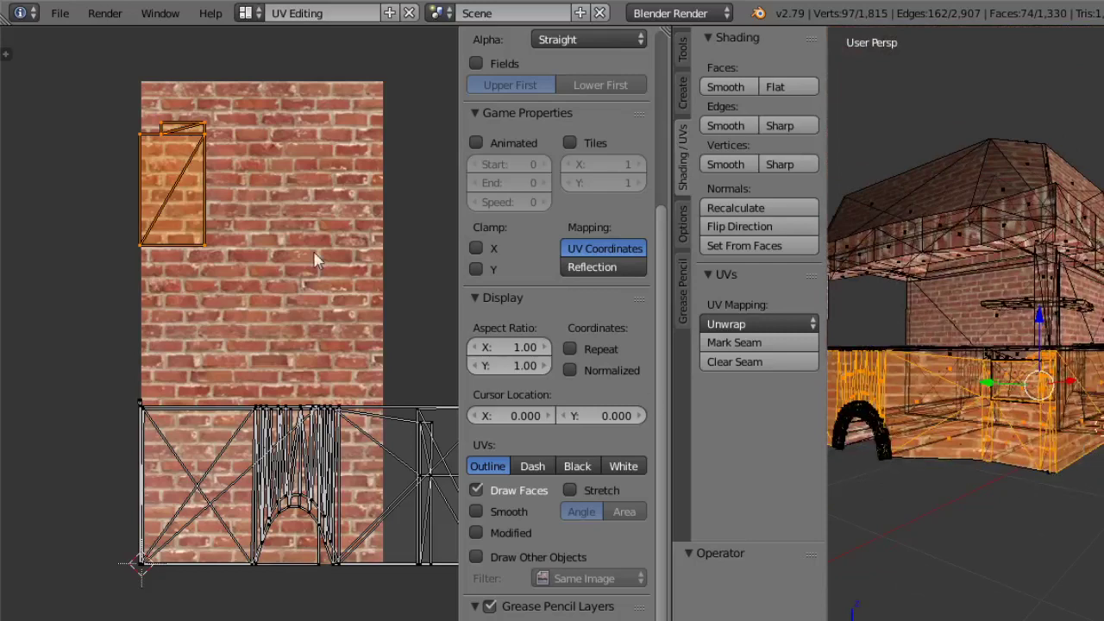
Hide the small island's faces to identify them on the model, and undo the hiding.
click(205, 620)
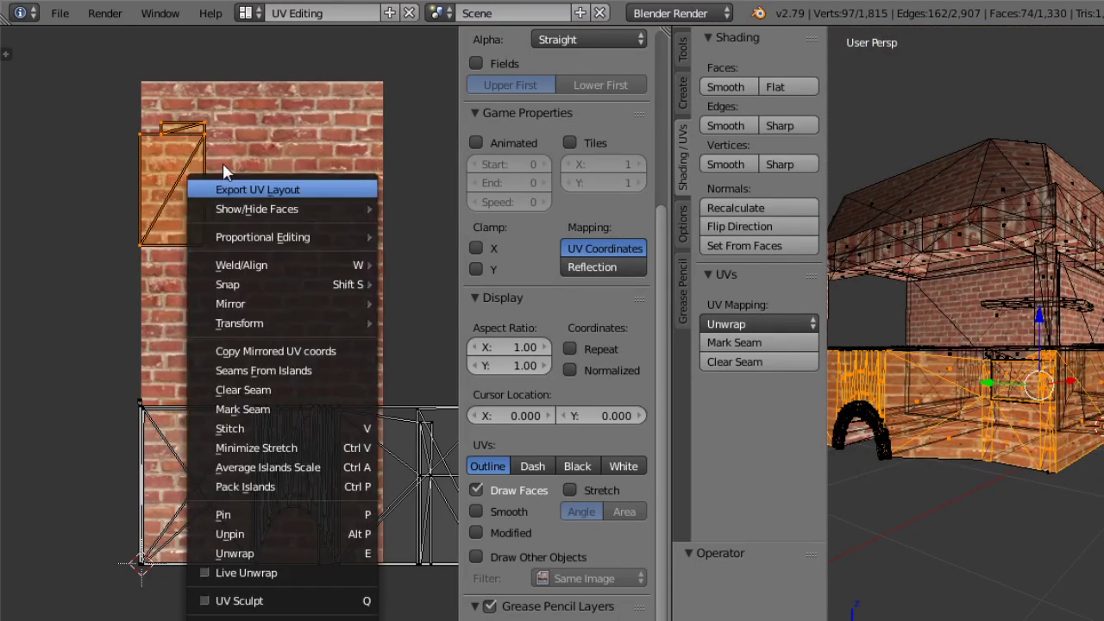
mouse_move(246, 210)
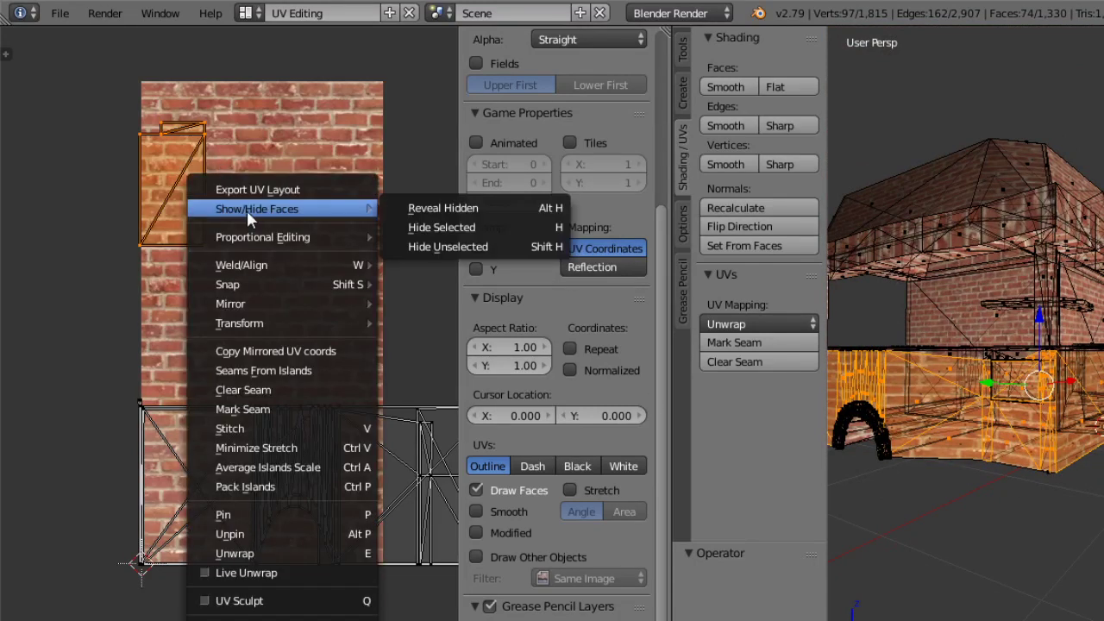
click(454, 208)
key(ctrl+z)
click(205, 620)
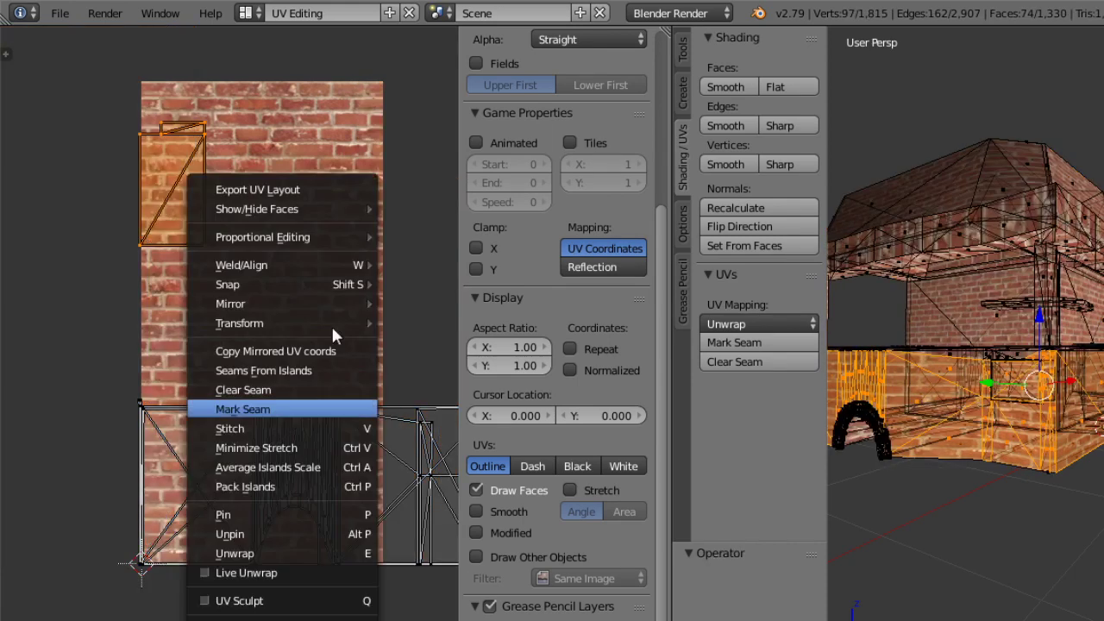
mouse_move(289, 204)
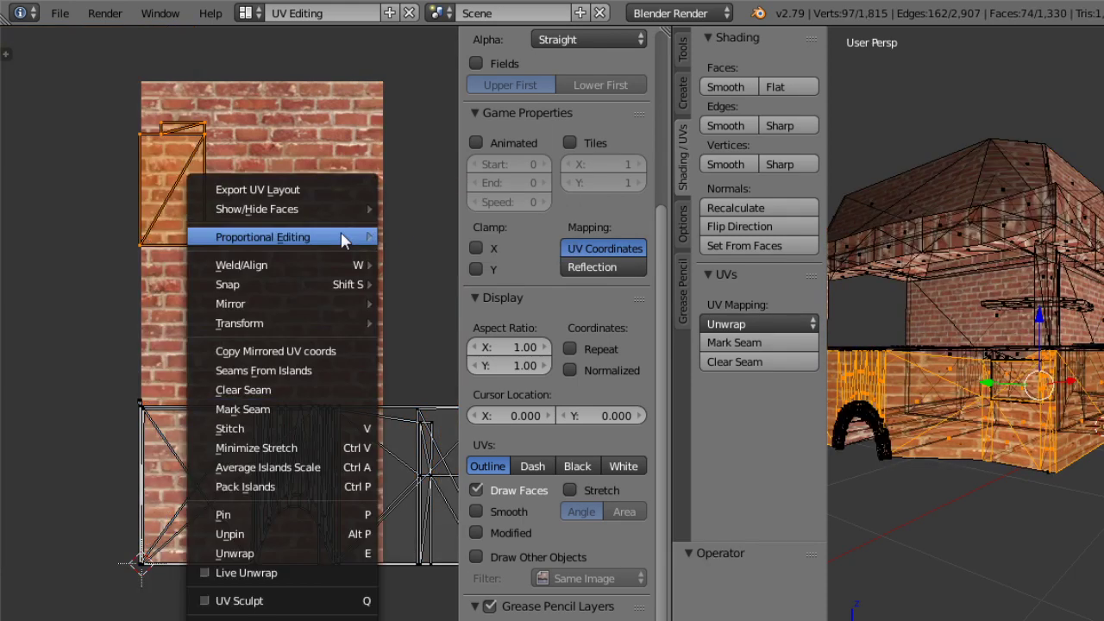
mouse_move(325, 211)
click(420, 230)
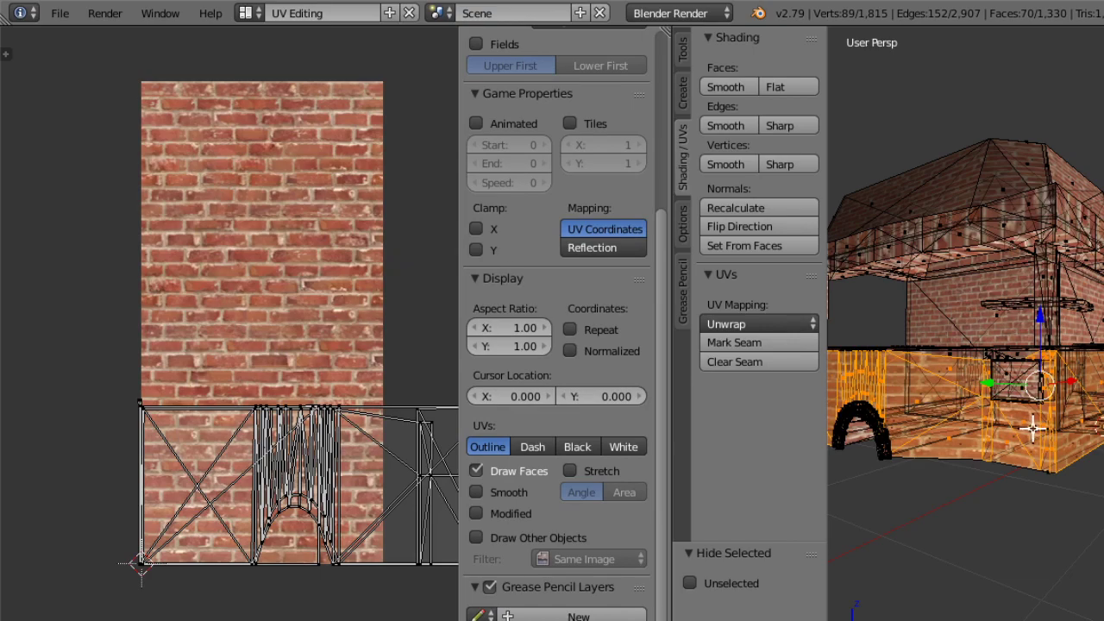
middle_drag(1032, 429, 1031, 444)
key(ctrl+z)
Select only the lower UV islands of the base, scale them along X by about 1.947, and return to Object Mode.
middle_drag(1066, 559, 1041, 495)
scroll(1069, 499, up, 5)
scroll(1042, 494, down, 6)
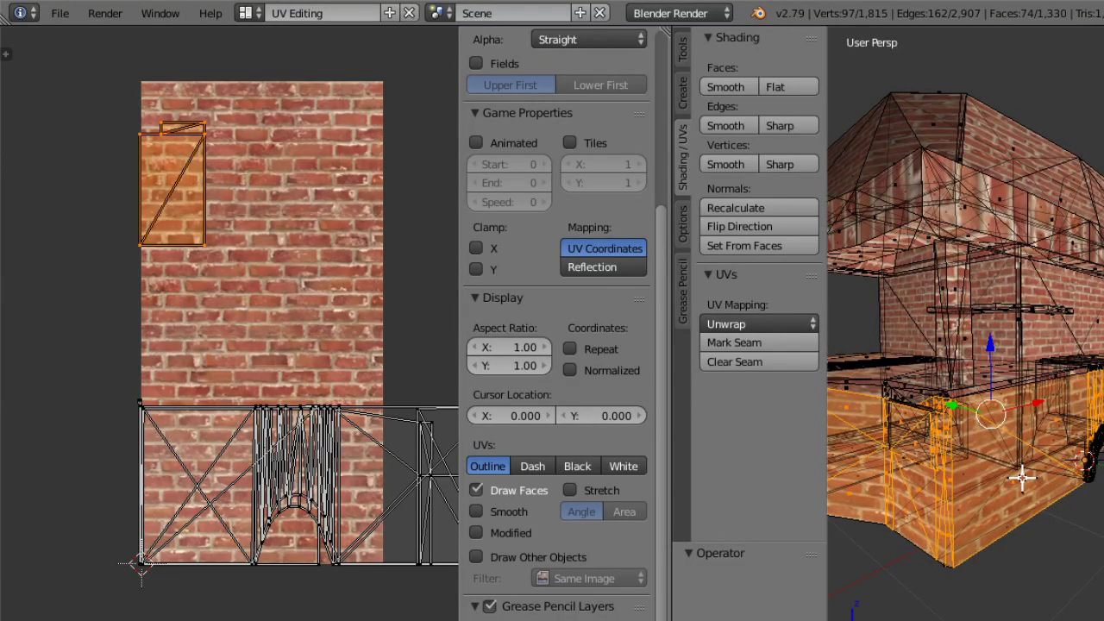
middle_drag(1021, 470, 887, 409)
scroll(887, 409, down, 2)
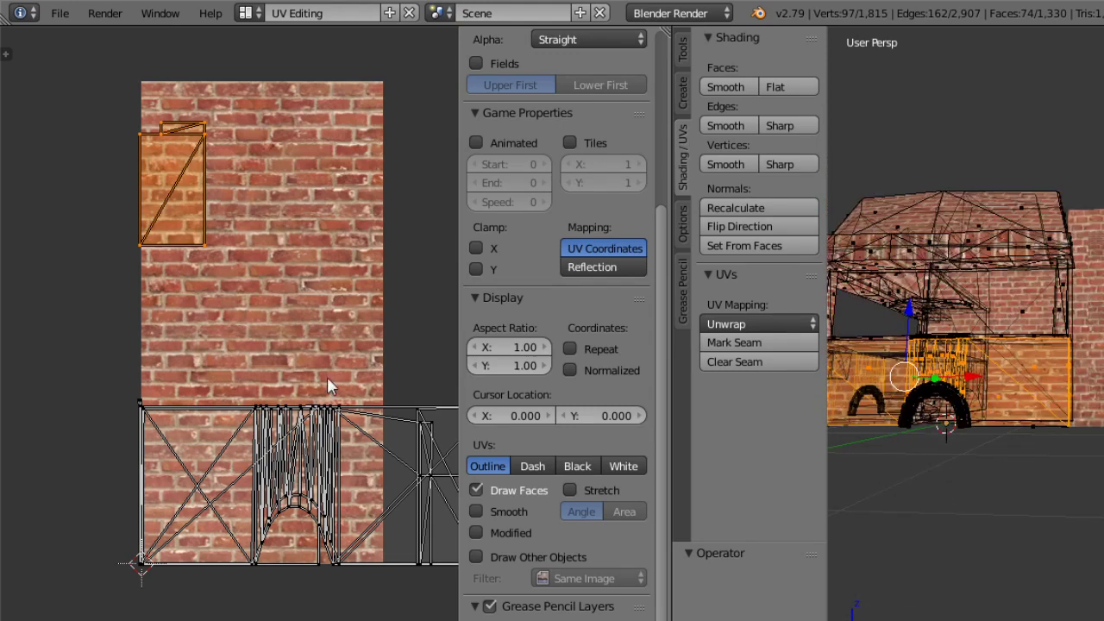
scroll(320, 267, down, 3)
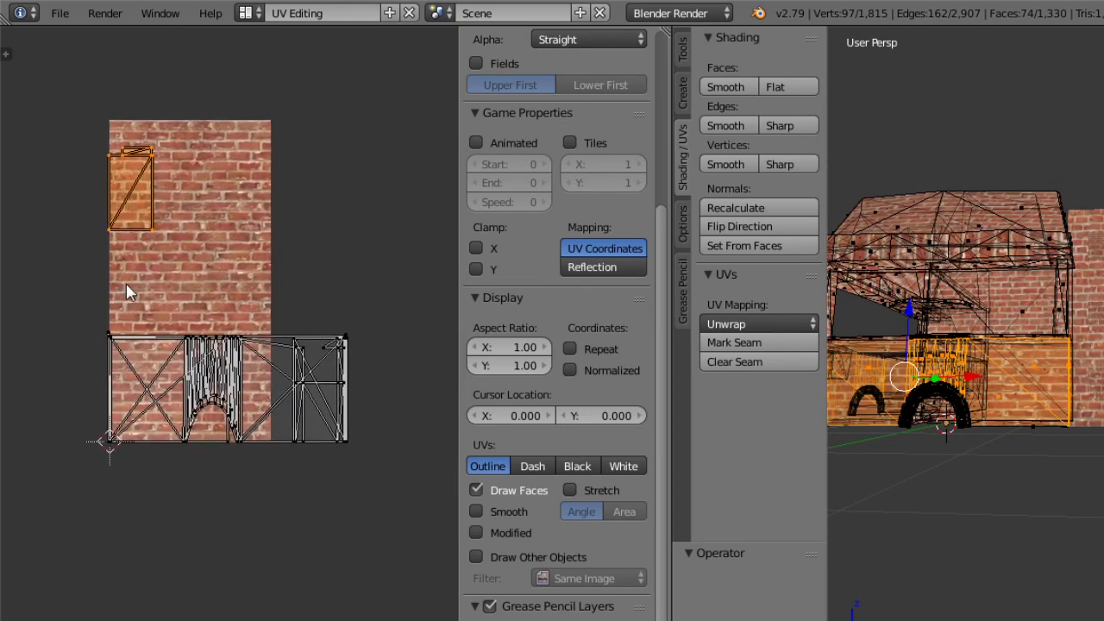
mouse_move(151, 318)
ctrl+mouse_down()
mouse_move(12, 395)
mouse_move(353, 253)
mouse_move(345, 259)
ctrl+mouse_up()
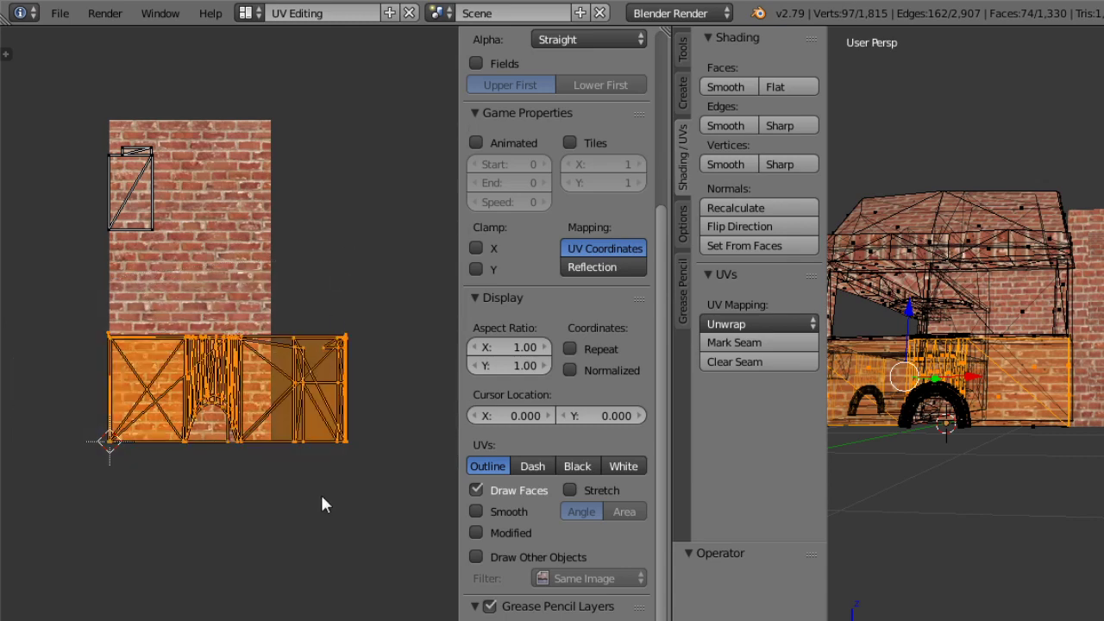
scroll(1045, 452, up, 6)
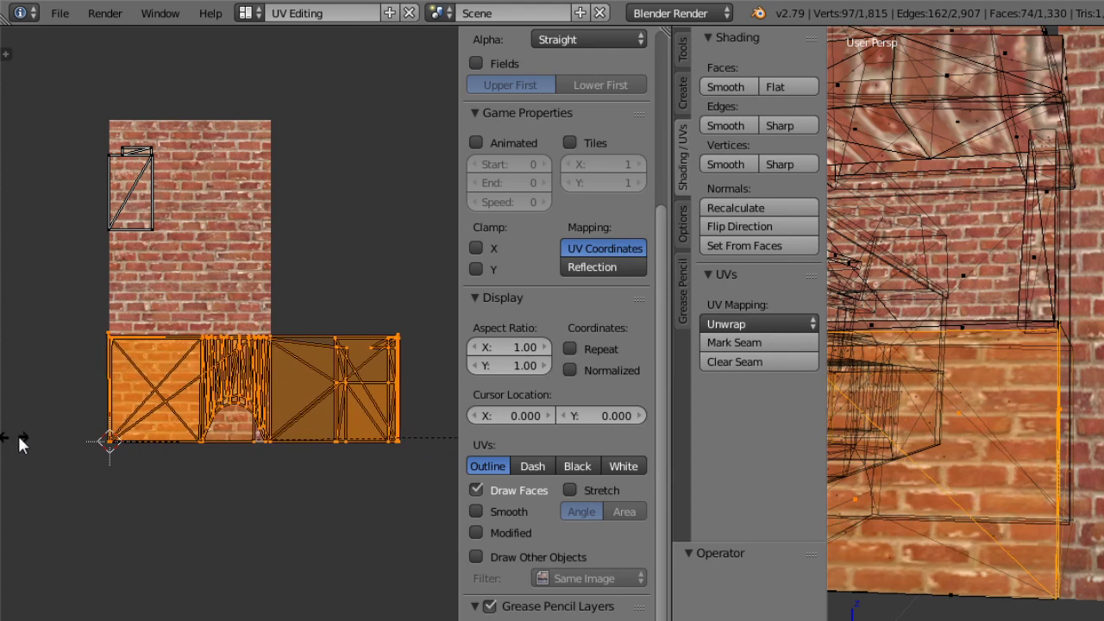
click(226, 453)
click(937, 620)
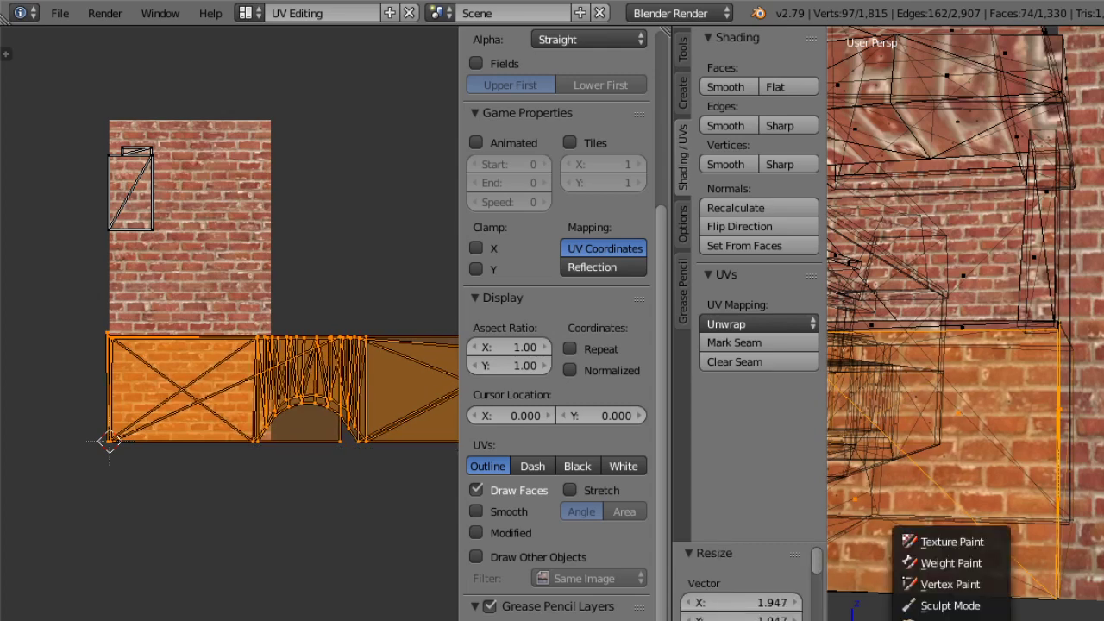
click(937, 620)
Inspect the widened brick mapping on the base from below and from the front corner.
scroll(1087, 366, down, 5)
middle_drag(1089, 482, 1094, 431)
middle_drag(992, 213, 1073, 211)
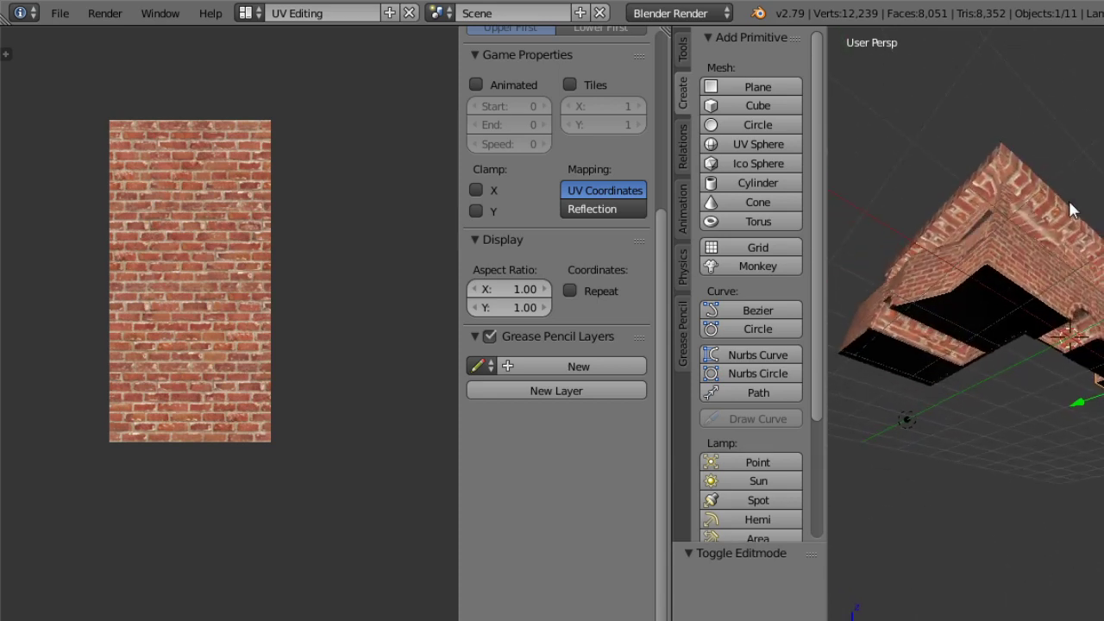
middle_drag(908, 216, 942, 181)
mouse_move(993, 285)
middle_down()
mouse_move(1026, 385)
mouse_move(1014, 388)
middle_up()
Check the small part's UVs in Edit Mode, return to Object Mode, and open the main hearth mesh in Edit Mode.
click(958, 618)
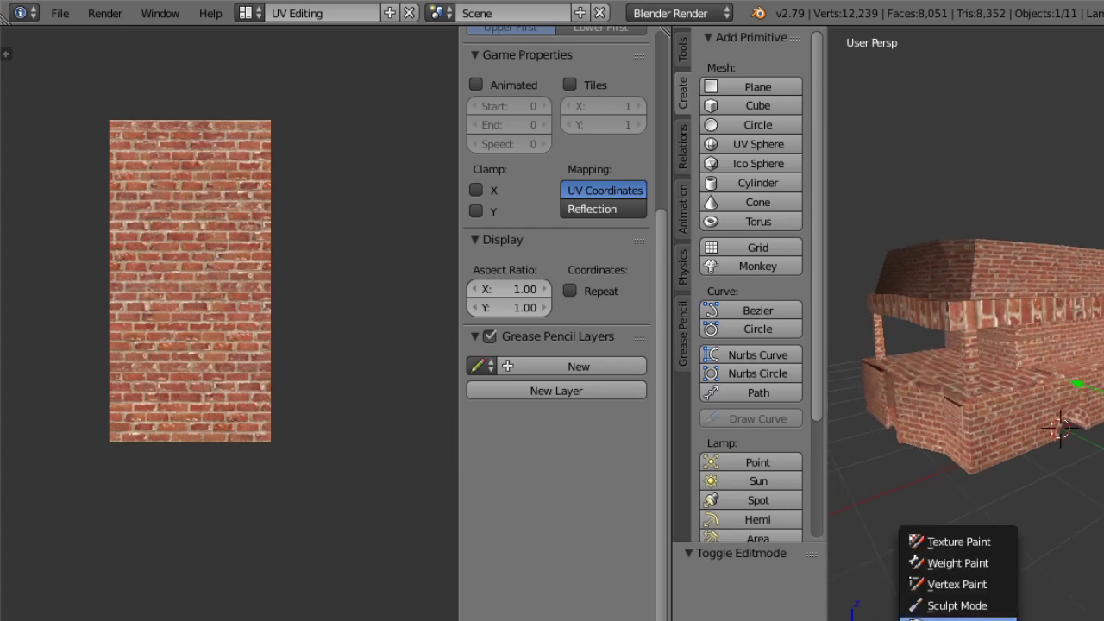
click(958, 619)
middle_drag(1036, 481, 1033, 498)
click(957, 617)
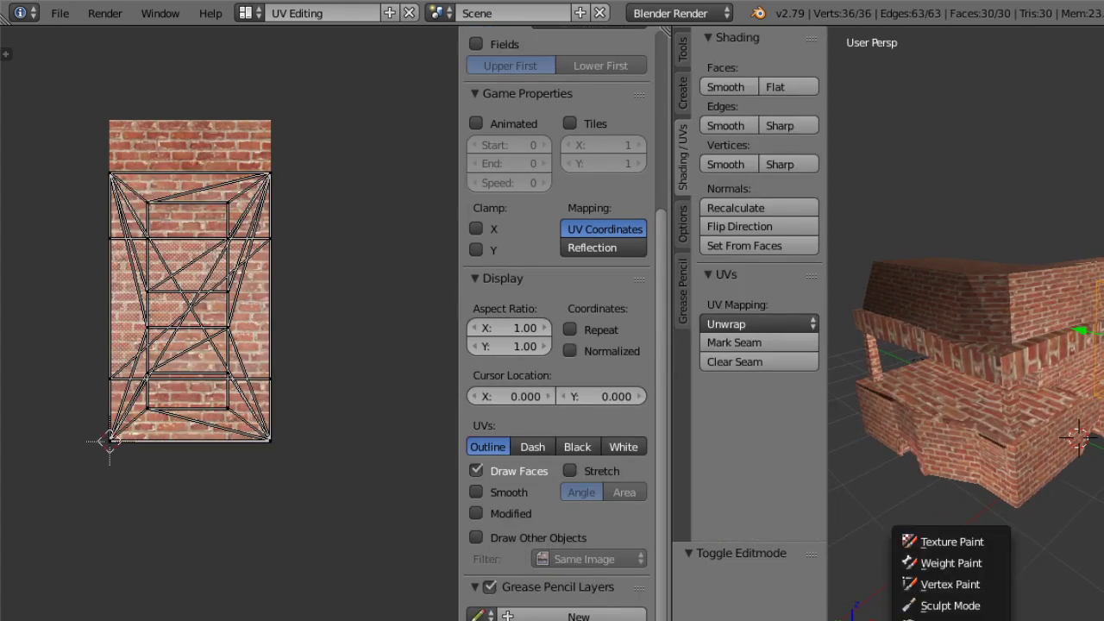
click(957, 618)
click(957, 618)
click(958, 617)
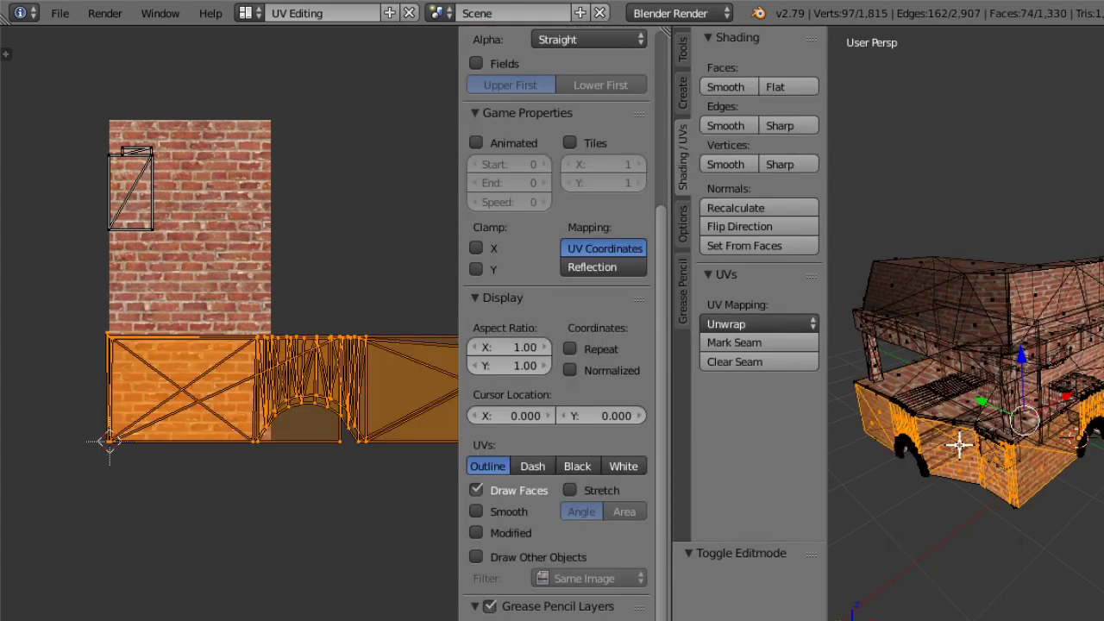
Try to select the faces of the brick trim band below the hood in textured and Wireframe shading.
scroll(1036, 371, up, 6)
shift+right_click(1068, 364)
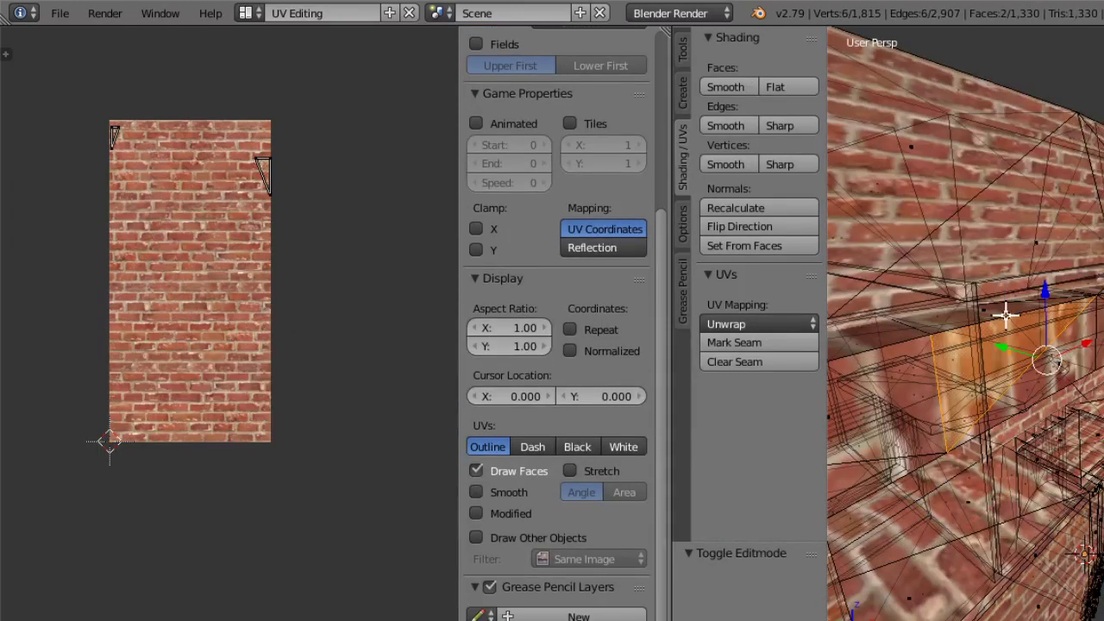
shift+right_click(1001, 319)
middle_drag(1001, 319, 976, 532)
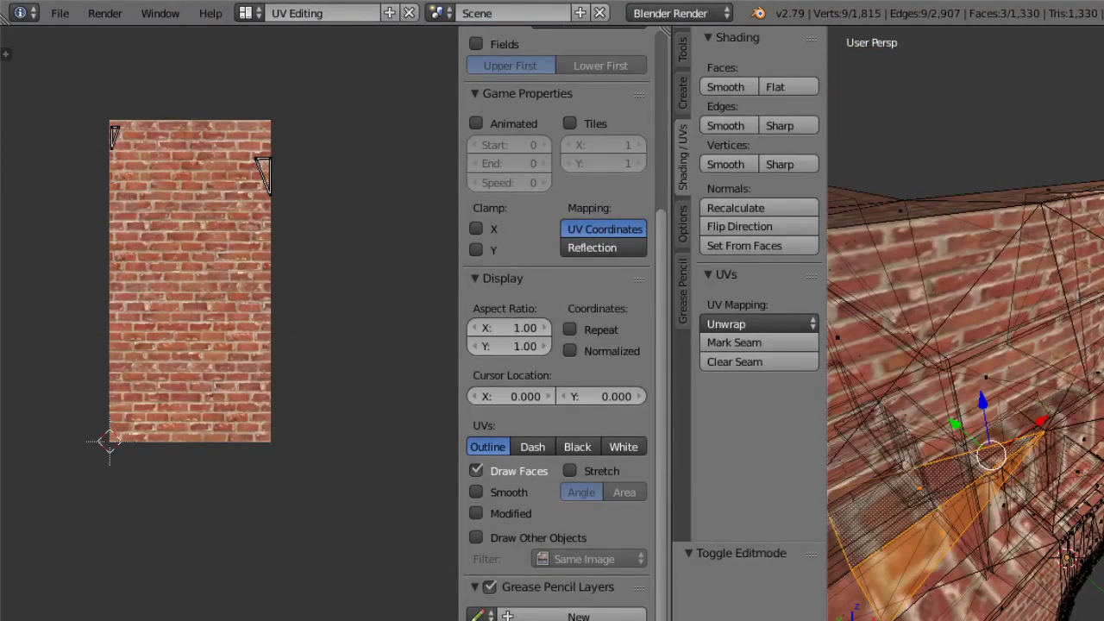
click(1014, 616)
click(1014, 604)
scroll(1001, 492, up, 3)
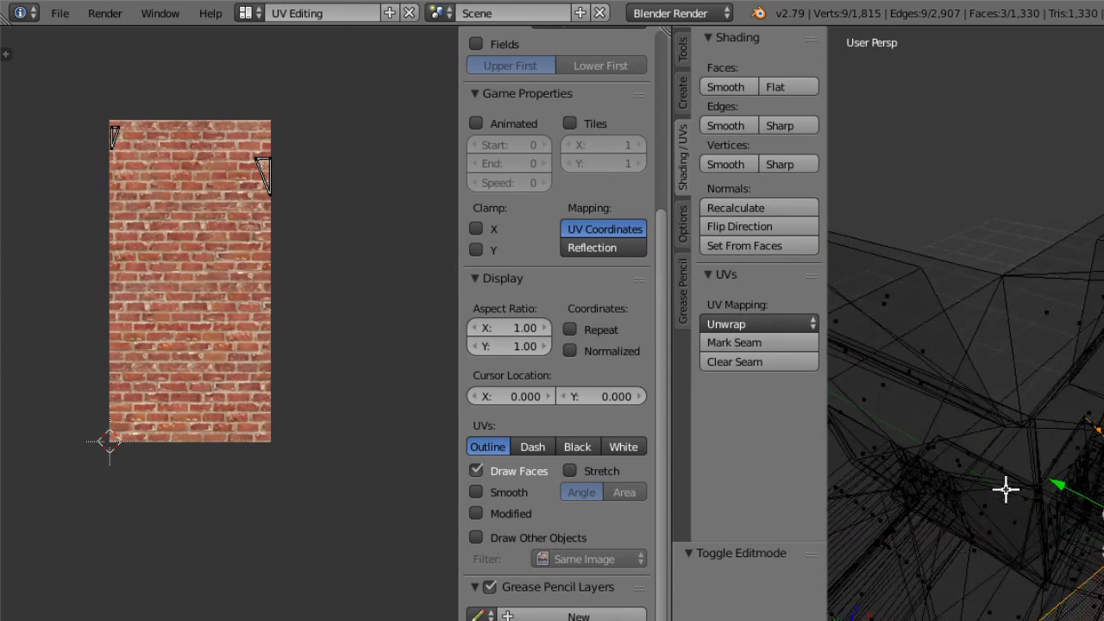
mouse_move(1006, 489)
middle_down()
mouse_move(1012, 508)
mouse_move(1078, 500)
mouse_move(1079, 586)
mouse_move(1084, 564)
mouse_move(1025, 499)
middle_up()
right_click(1101, 511)
Set the viewport shading to Solid and select a triangular face of the trim band below the hood.
click(1039, 620)
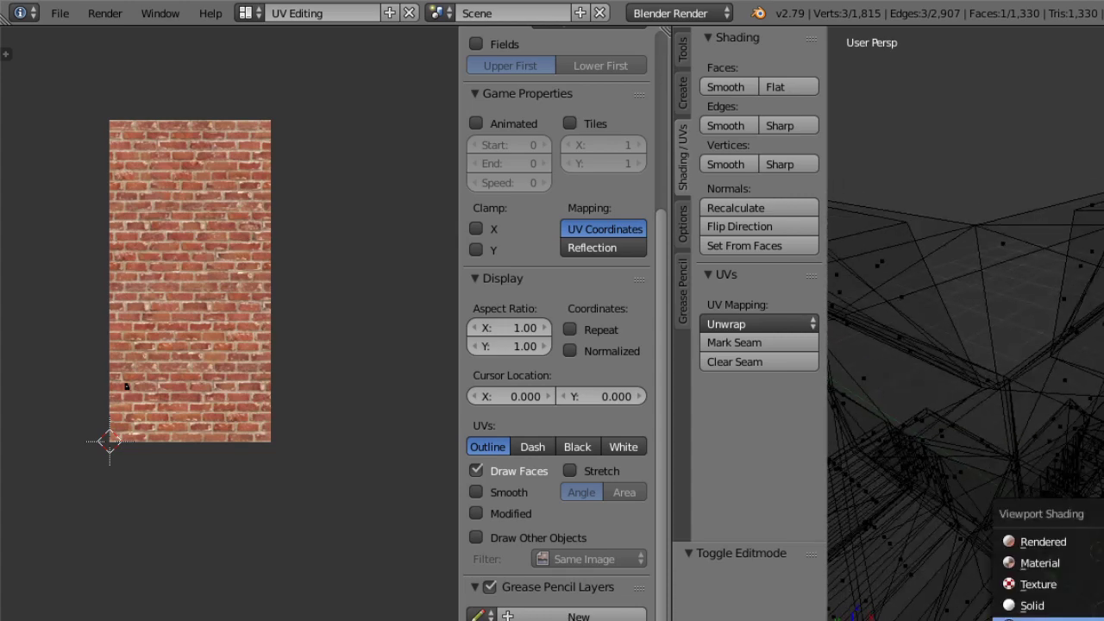
click(1051, 606)
right_click(1079, 530)
right_click(1074, 517)
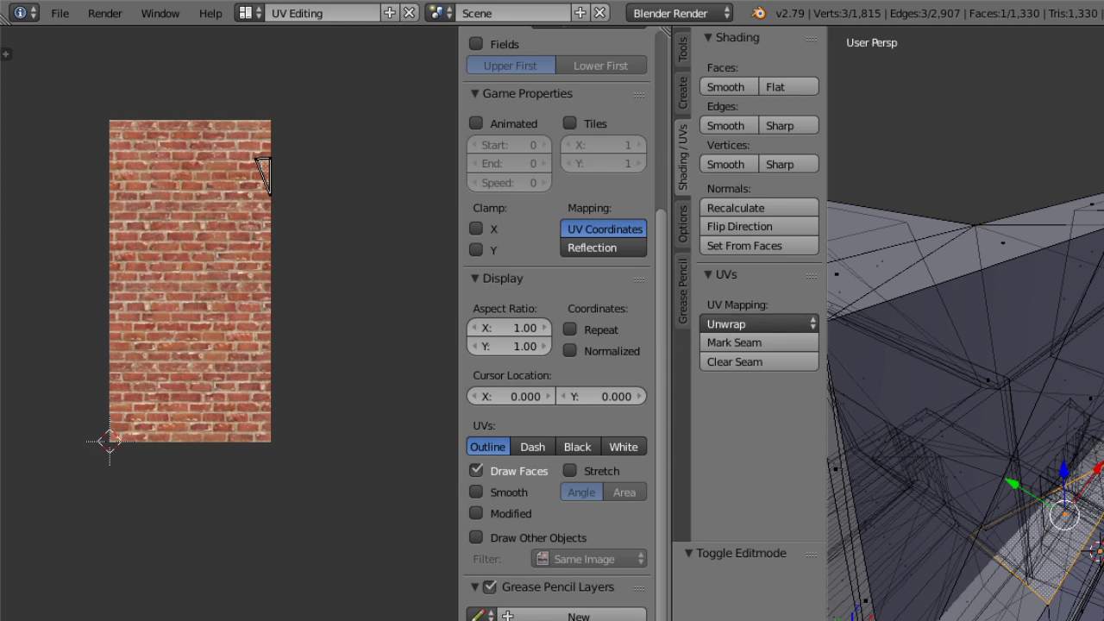
Extend the selection to the adjoining vertices of the trim band's front so its neighbouring faces are included.
mouse_move(1074, 572)
middle_down()
mouse_move(1070, 553)
mouse_move(1048, 557)
mouse_move(1056, 562)
middle_up()
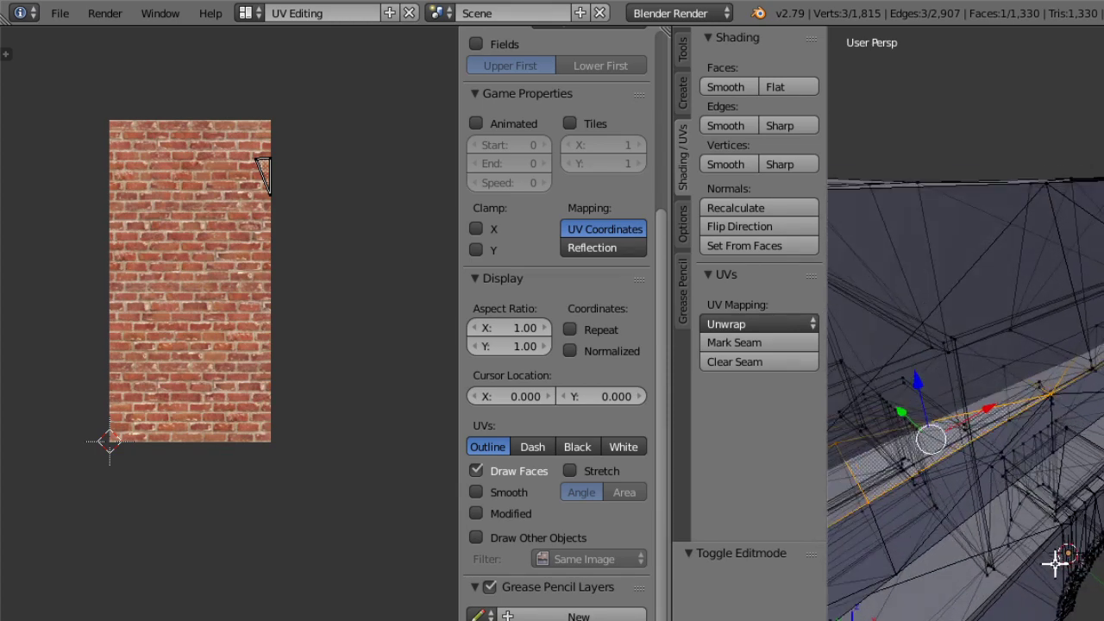
scroll(1055, 526, up, 5)
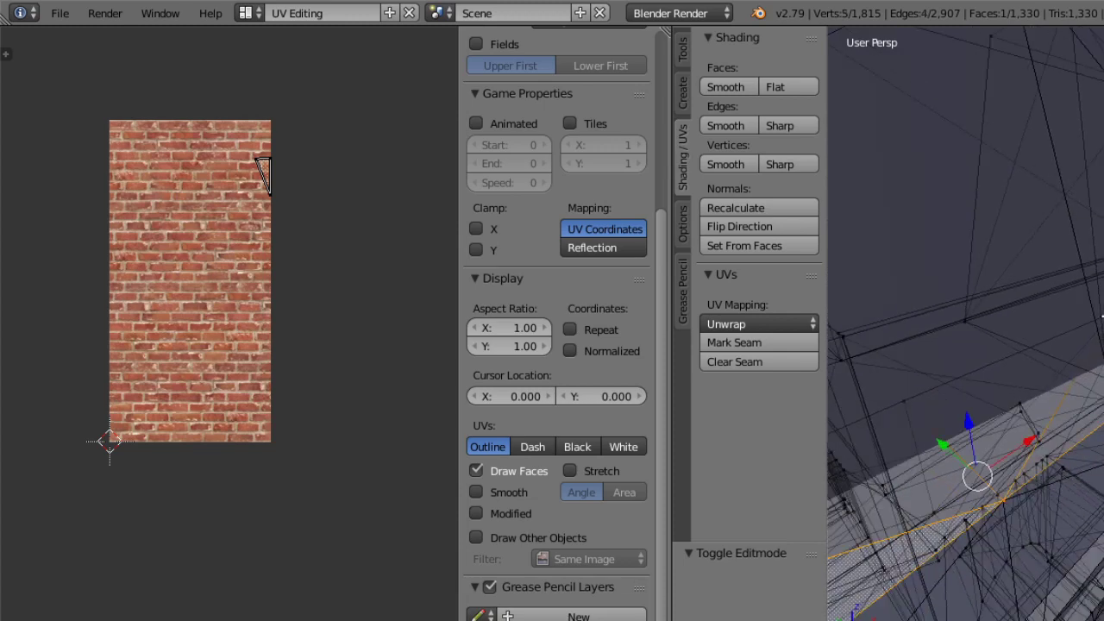
shift+right_click(1066, 404)
shift+right_click(944, 444)
middle_drag(941, 474, 984, 502)
shift+right_click(988, 512)
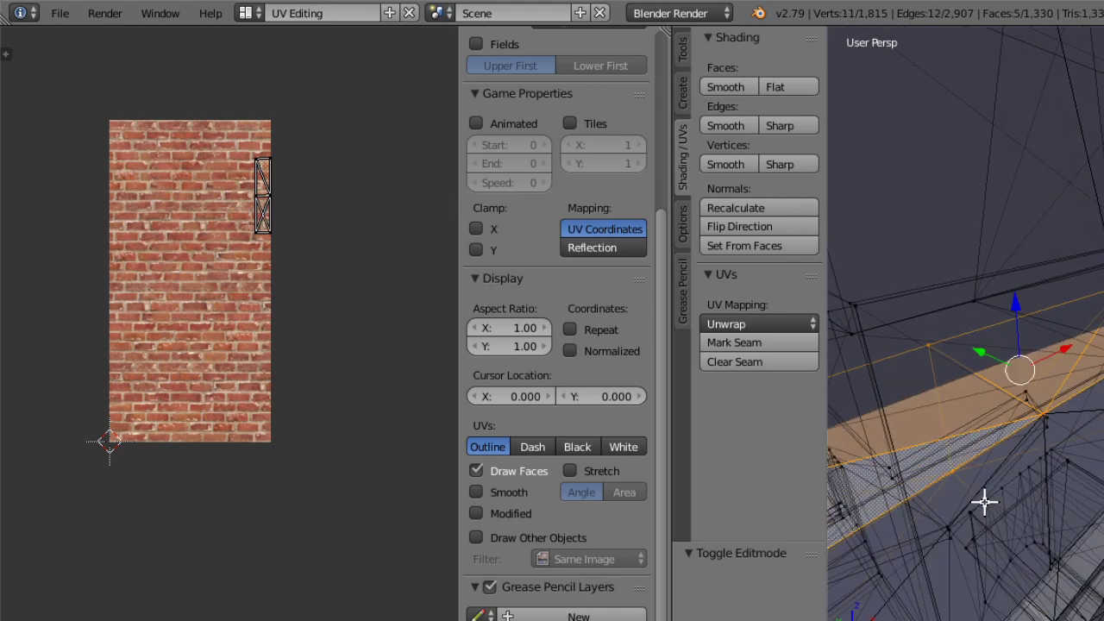
shift+right_click(1053, 568)
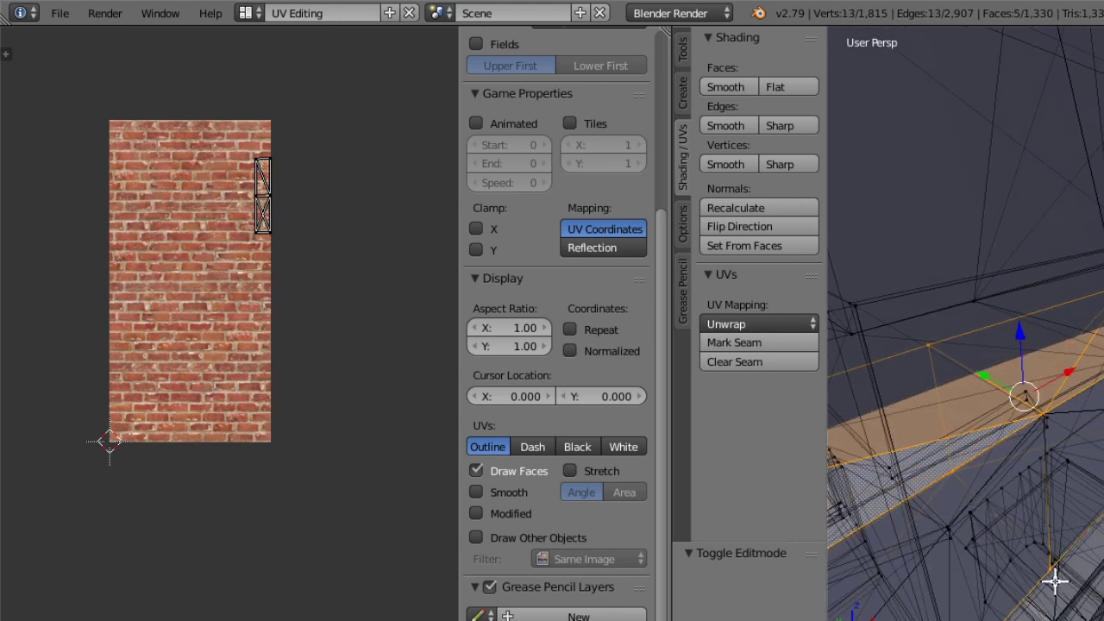
Continue adding vertices along the trim band to include the lower sections of its narrow vertical UV strip.
middle_drag(1045, 578, 1099, 459)
shift+right_click(1019, 387)
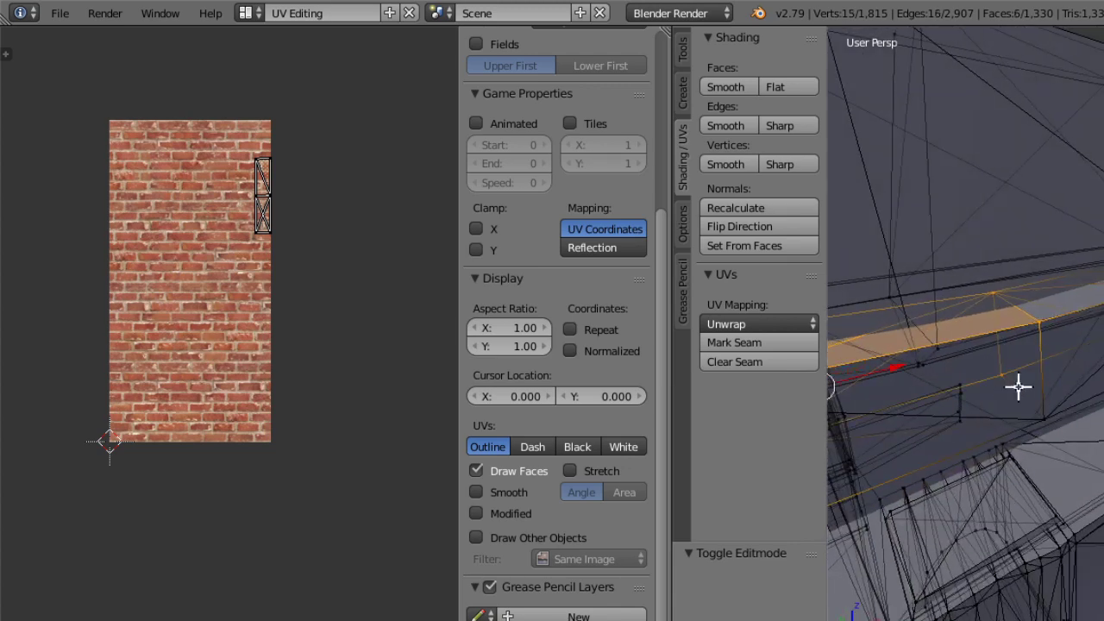
shift+right_click(1044, 431)
shift+right_click(1066, 380)
middle_drag(1066, 380, 979, 388)
shift+right_click(1097, 377)
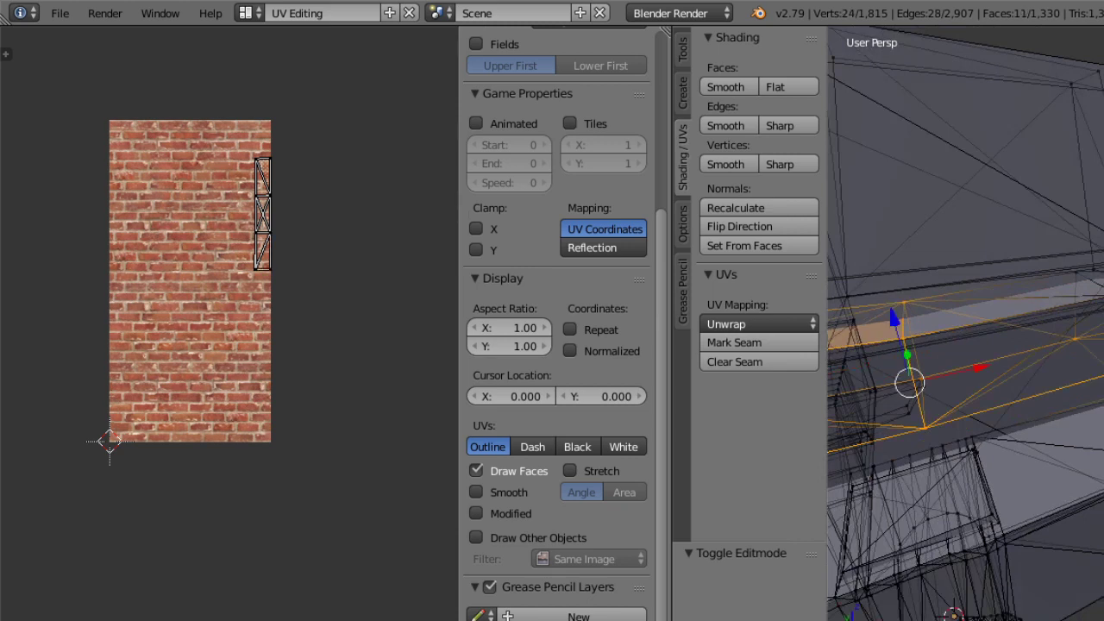
shift+right_click(1097, 371)
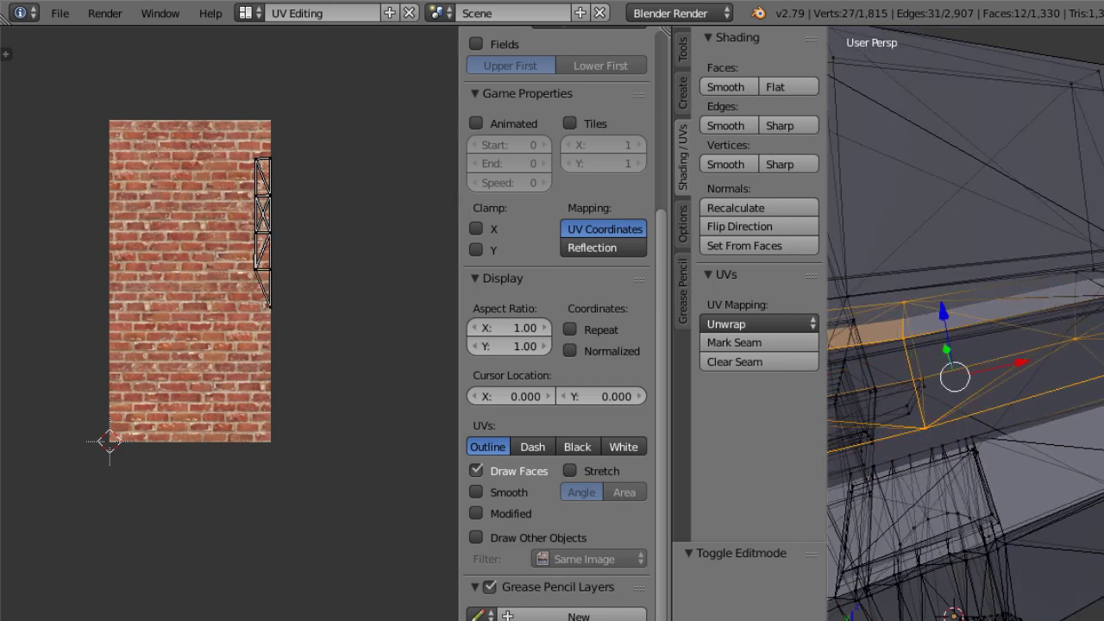
shift+right_click(1098, 362)
shift+right_click(1097, 356)
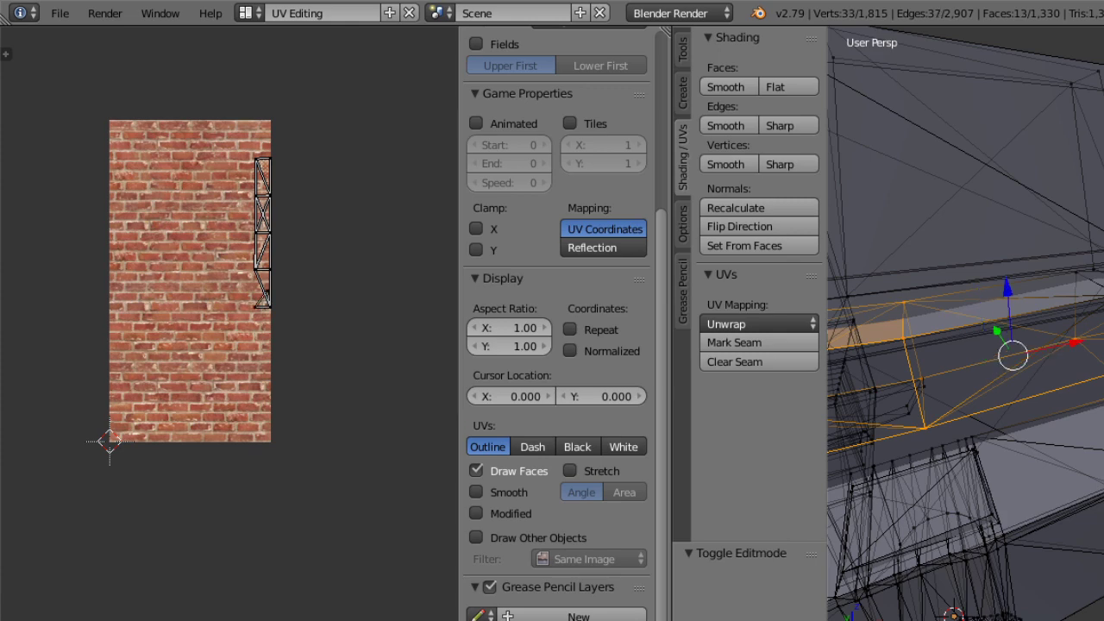
Add the vertices at the trim band's far end to the selection, completing the lowest sections of the UV strip.
middle_drag(1069, 354, 967, 397)
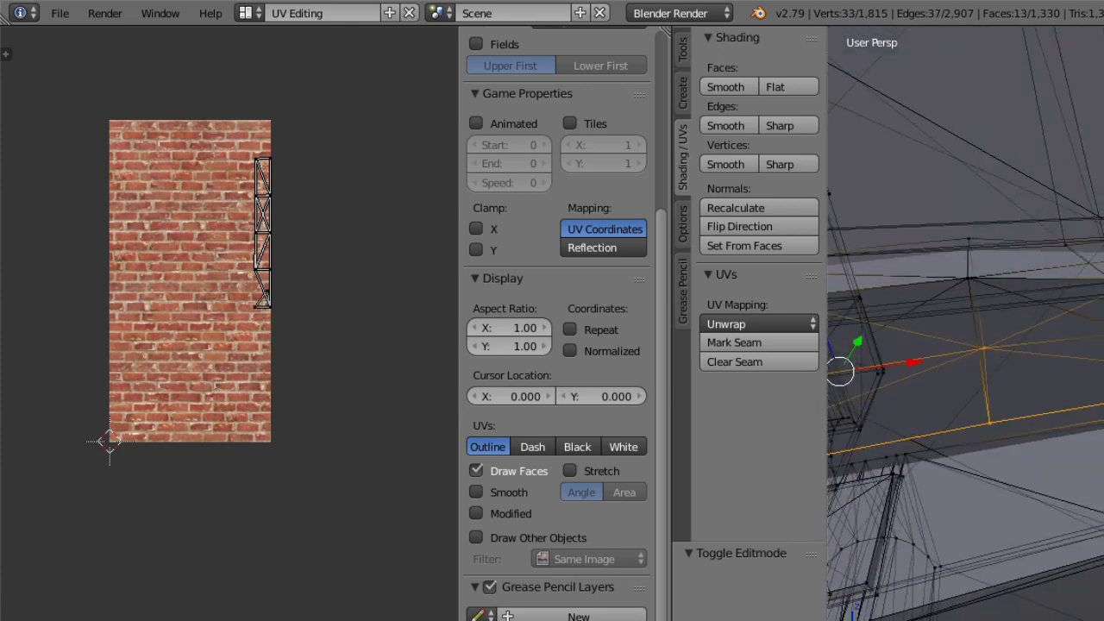
middle_drag(1018, 371, 1003, 328)
shift+right_click(1067, 364)
key(c)
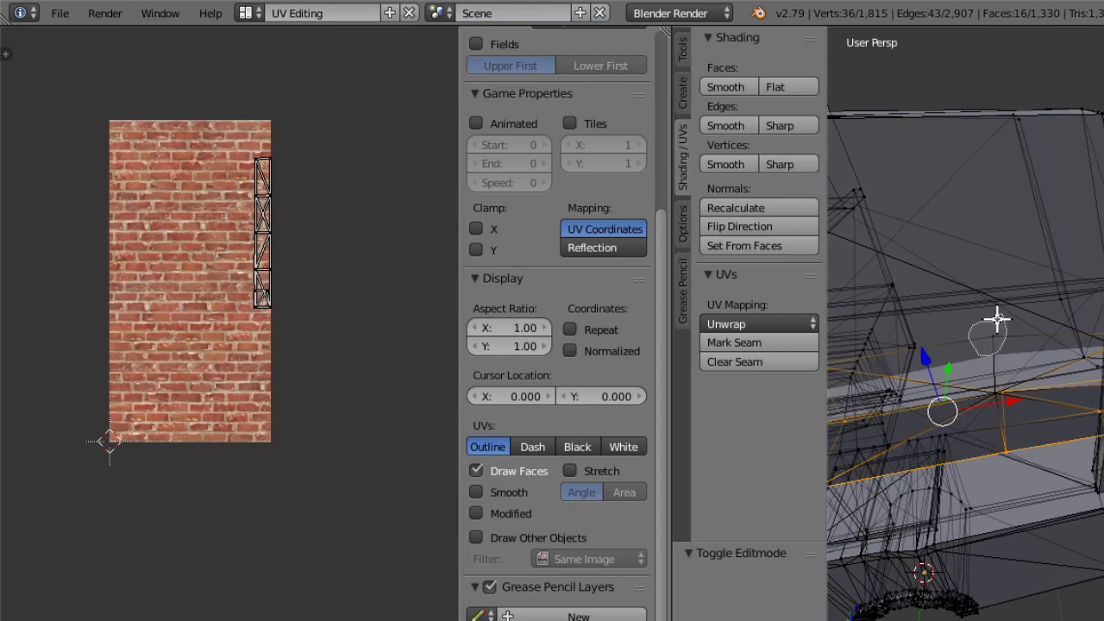
click(990, 331)
right_click(1009, 414)
middle_drag(1009, 415, 988, 513)
shift+right_click(1066, 392)
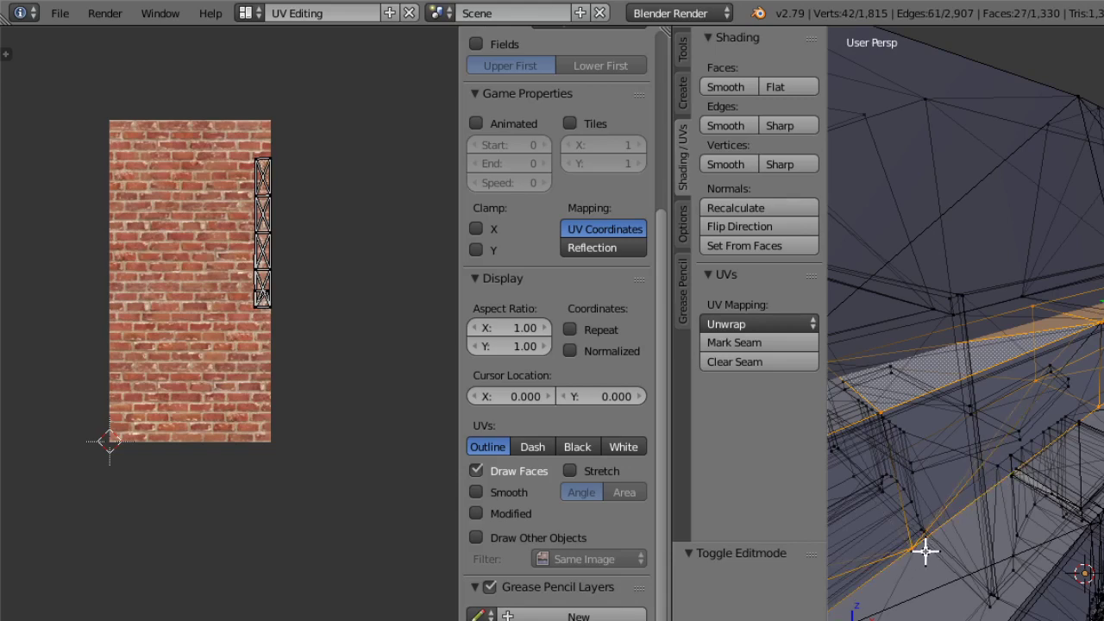
Add the trim band's next corner vertices to the selection, including the UV strip's topmost section.
middle_drag(926, 551, 941, 558)
middle_drag(1036, 554, 1034, 527)
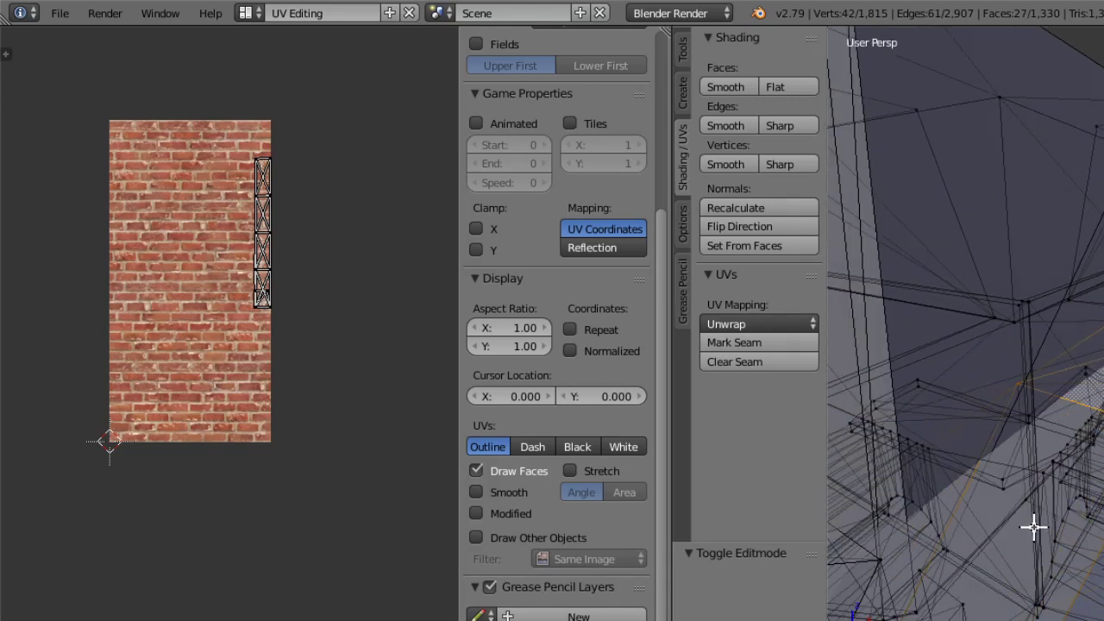
middle_drag(1008, 402, 1001, 535)
shift+right_click(1047, 616)
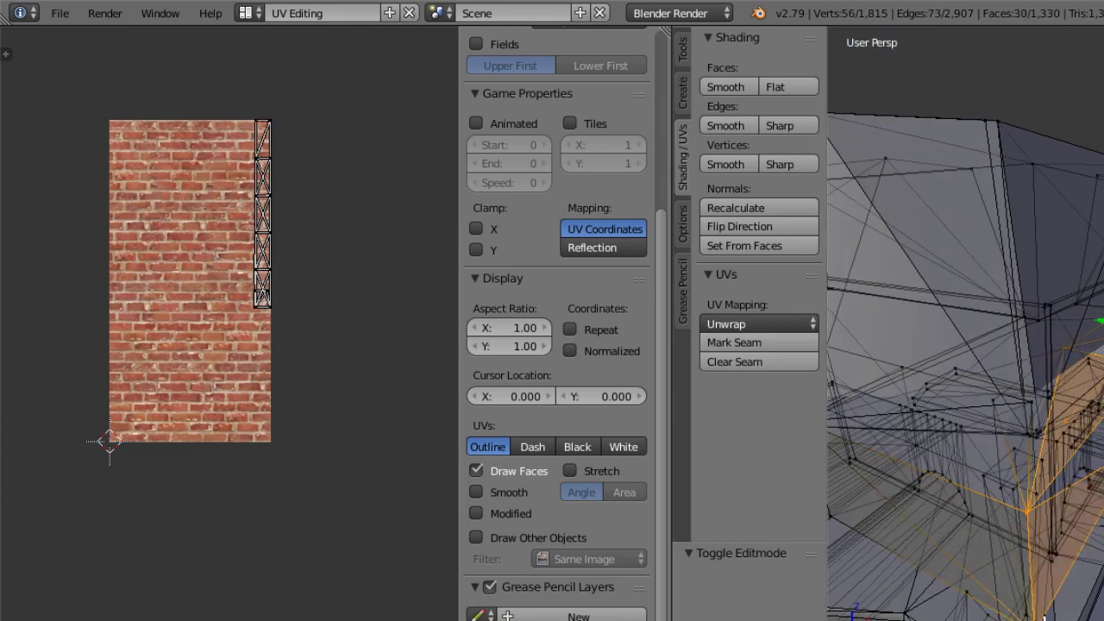
Add the remaining vertices around the trim band's opposite side to the selection, orbiting to reach the hidden ones.
middle_drag(1047, 616, 1036, 614)
scroll(993, 596, up, 2)
middle_drag(917, 513, 927, 515)
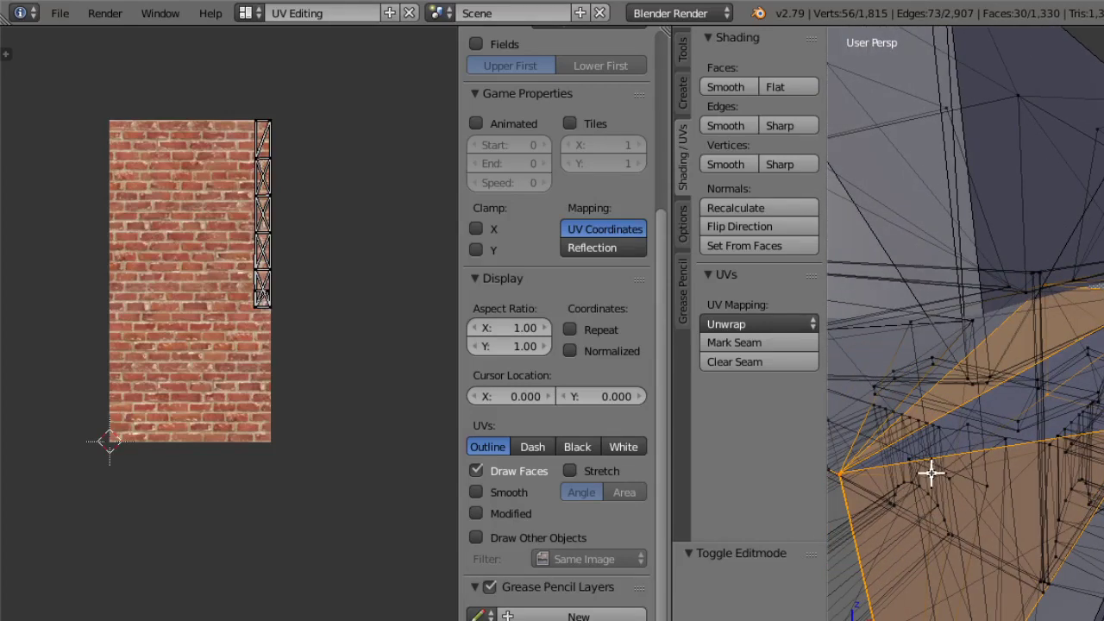
middle_drag(948, 499, 959, 494)
scroll(959, 494, up, 3)
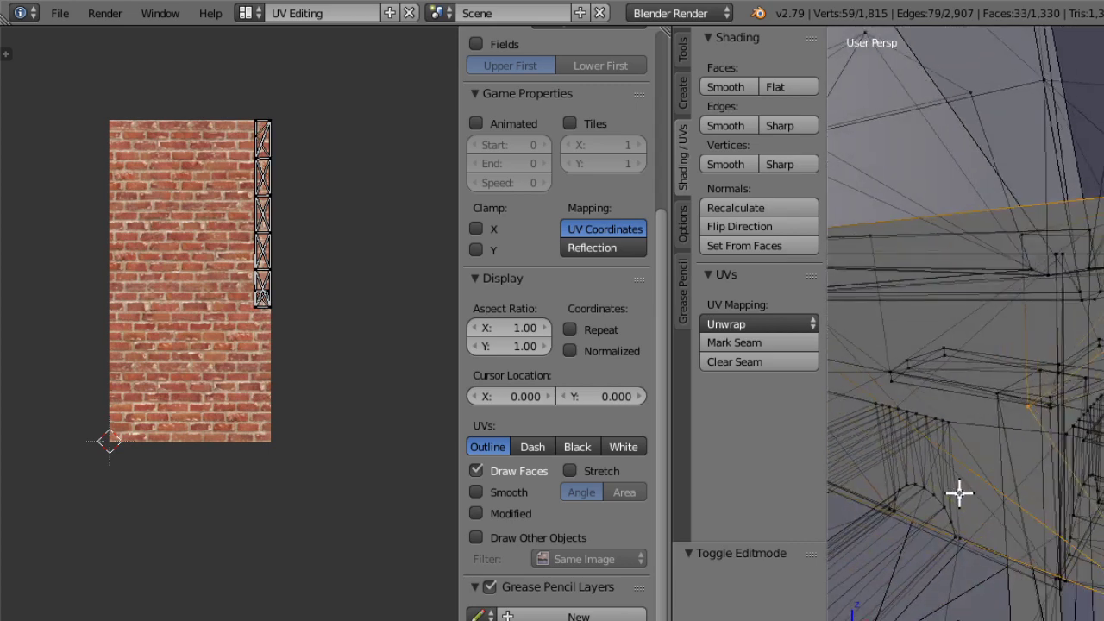
scroll(958, 494, down, 3)
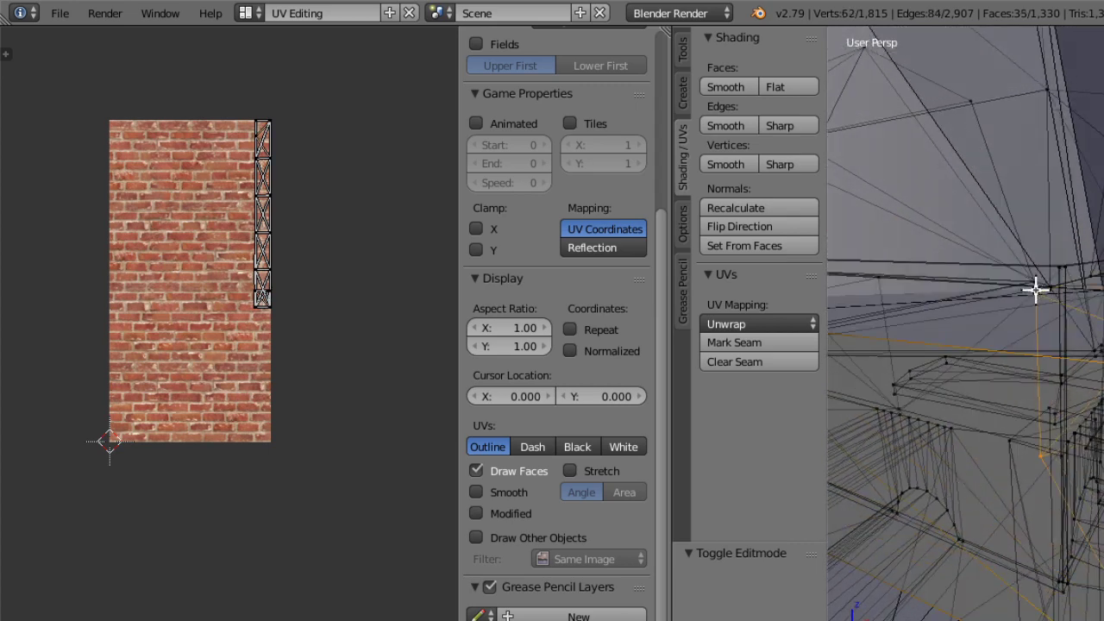
middle_drag(1021, 301, 1010, 383)
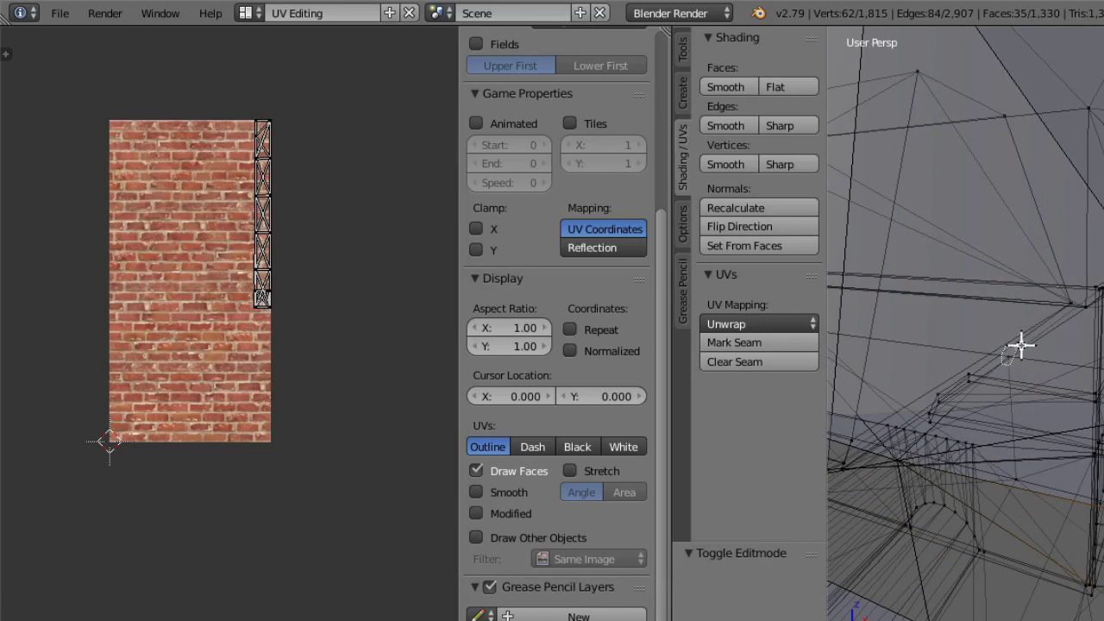
middle_drag(883, 458, 898, 458)
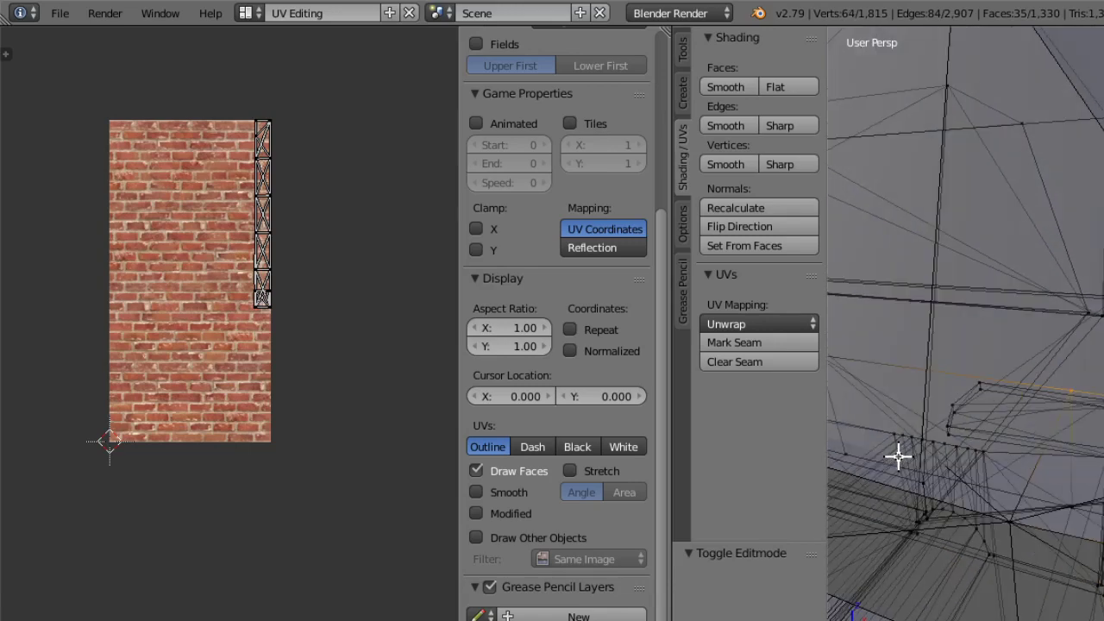
shift+right_click(1012, 525)
middle_drag(1030, 550, 1024, 534)
ctrl+drag(1005, 507, 1041, 472)
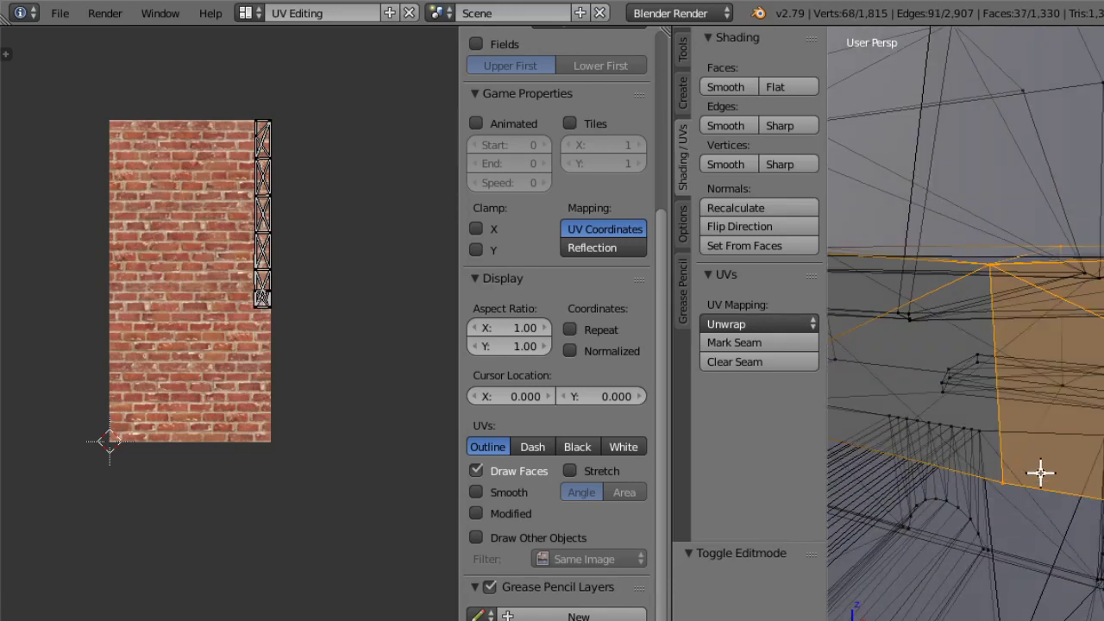
Add the missing outer faces of the horizontal band below the roof to the face selection.
middle_drag(1076, 404, 1029, 453)
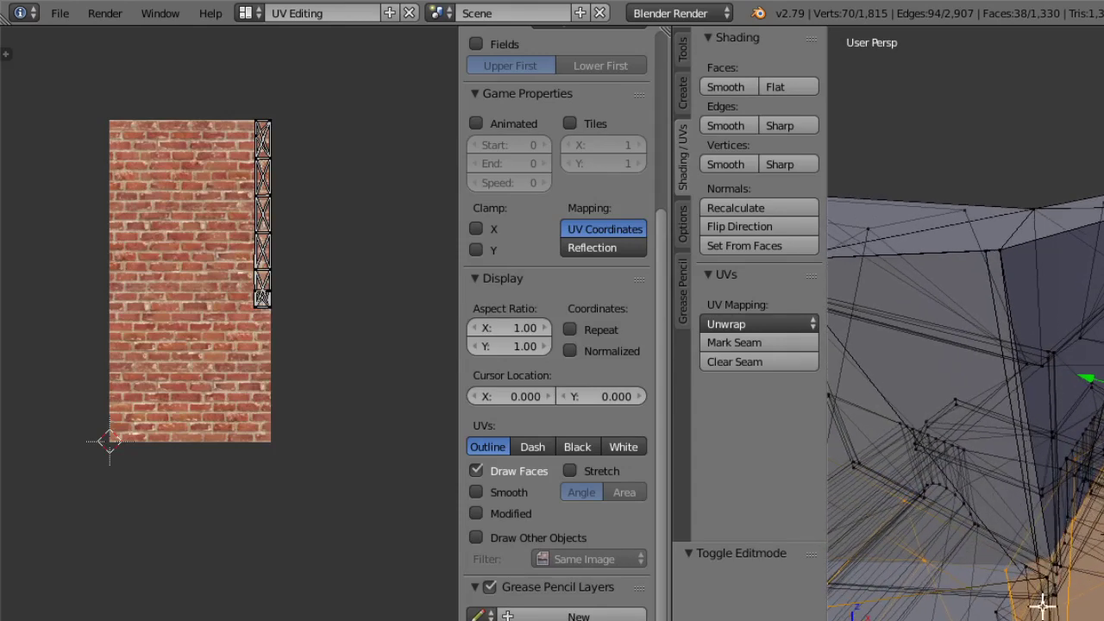
middle_drag(1054, 596, 1033, 575)
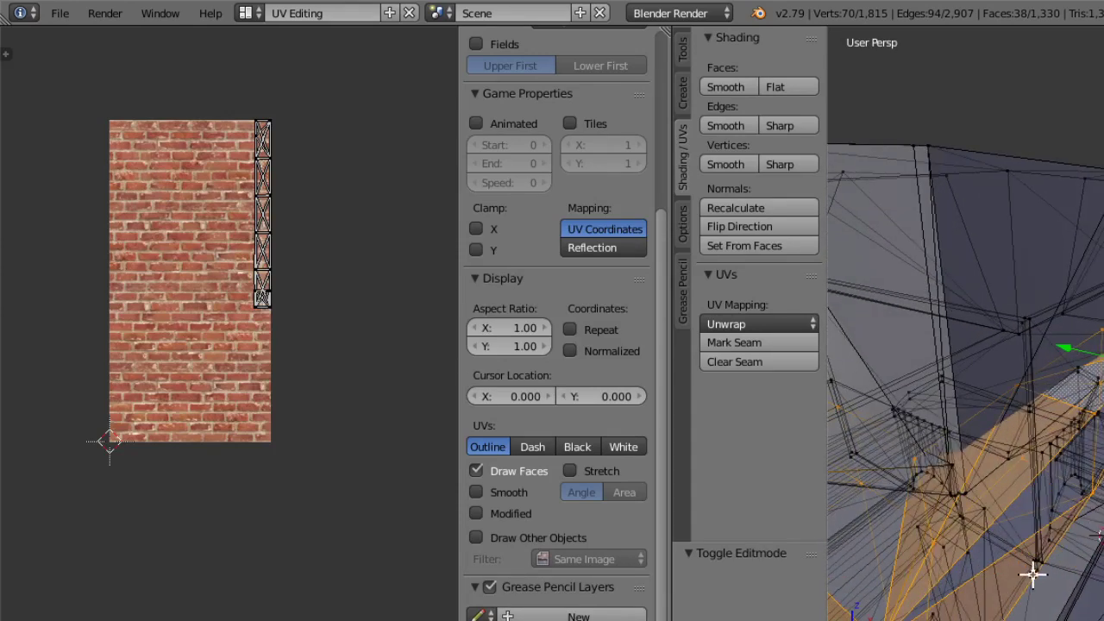
shift+right_click(963, 464)
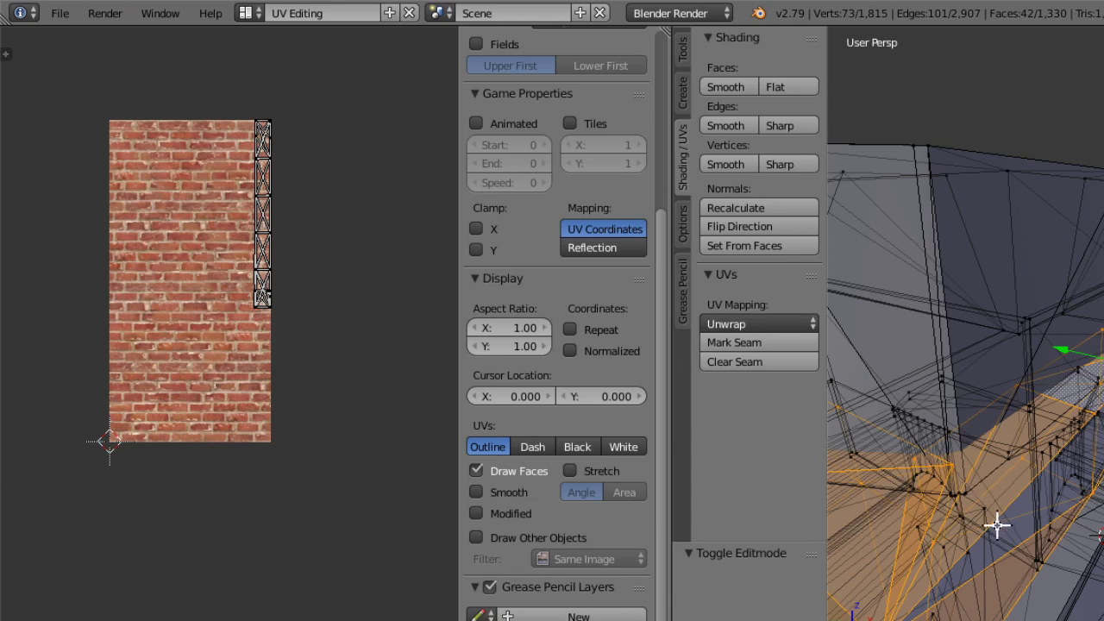
middle_drag(998, 525, 1022, 400)
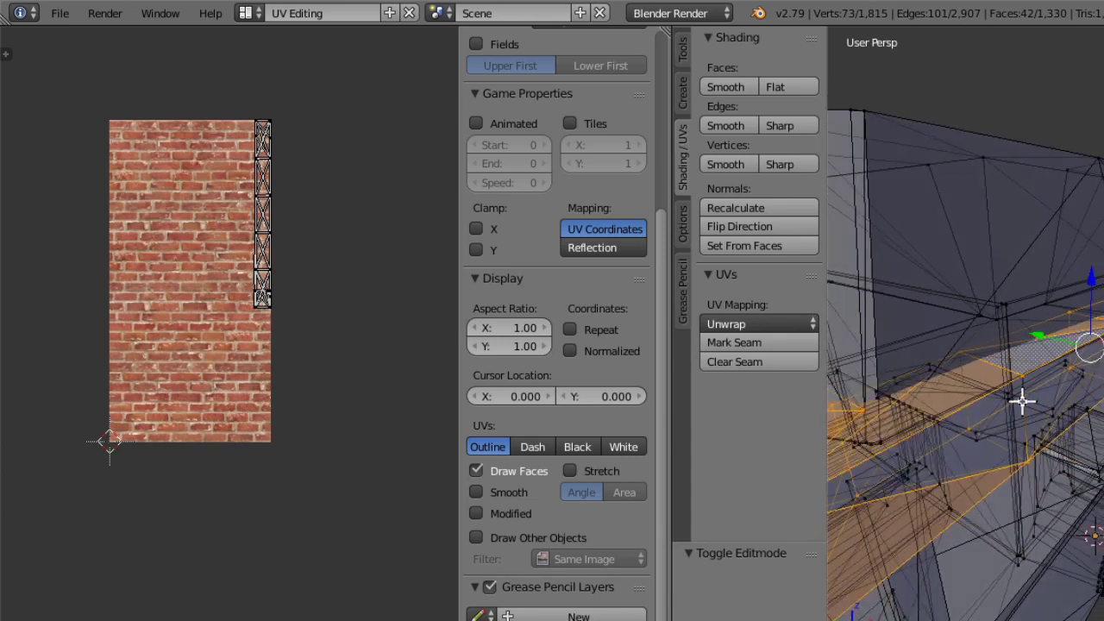
shift+right_click(1028, 371)
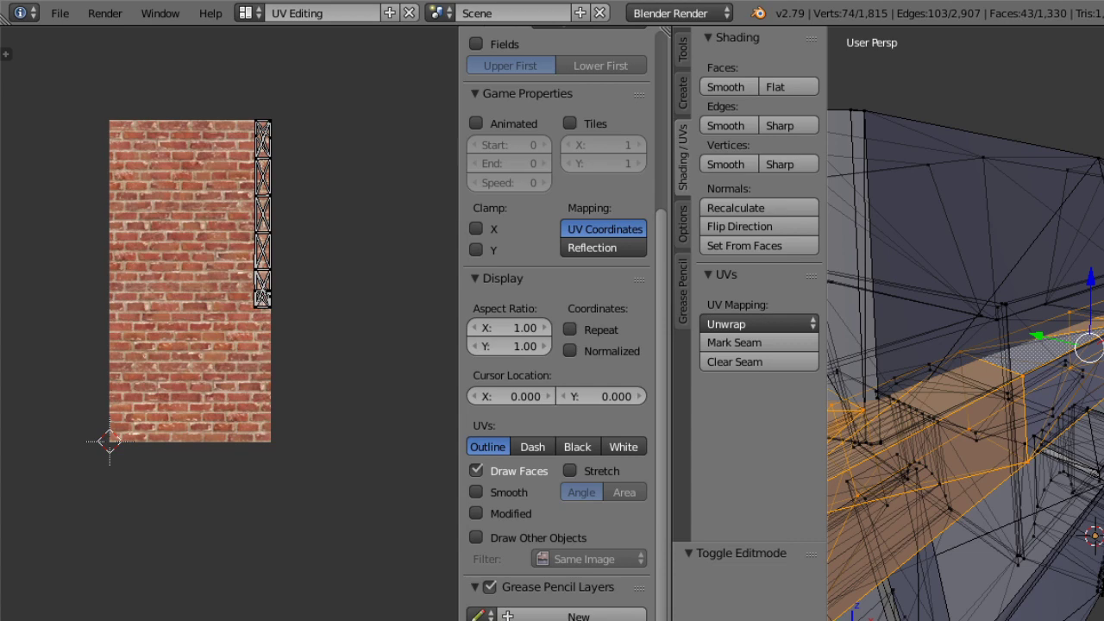
Extend the selection with further top and side faces around the band's middle section.
middle_drag(1100, 376, 1078, 391)
scroll(1075, 391, up, 4)
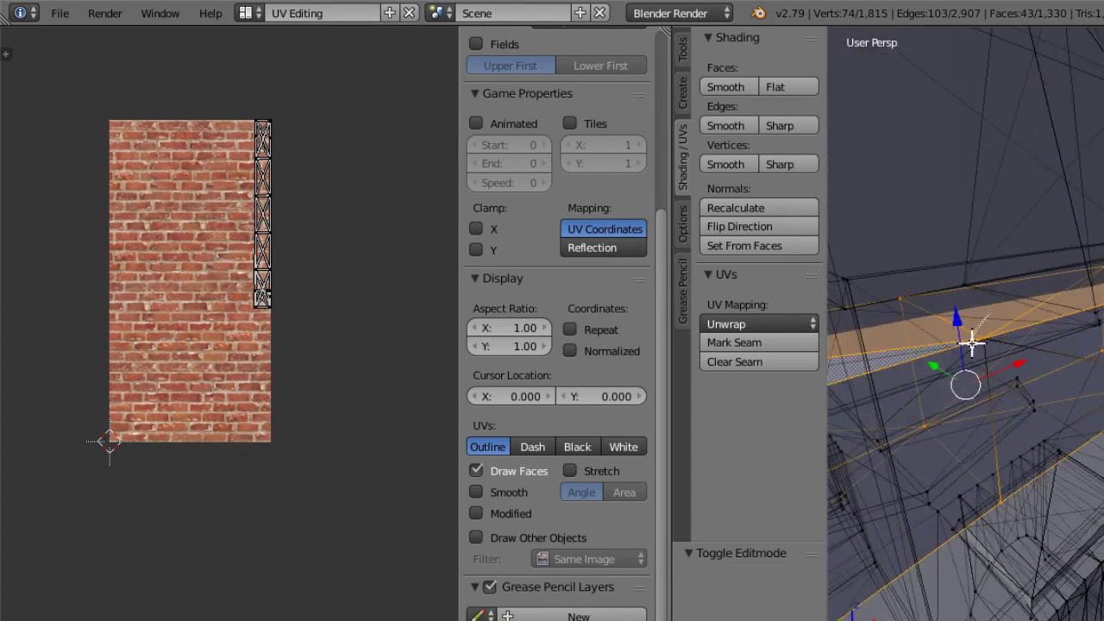
shift+right_click(1018, 343)
middle_drag(984, 371, 1008, 383)
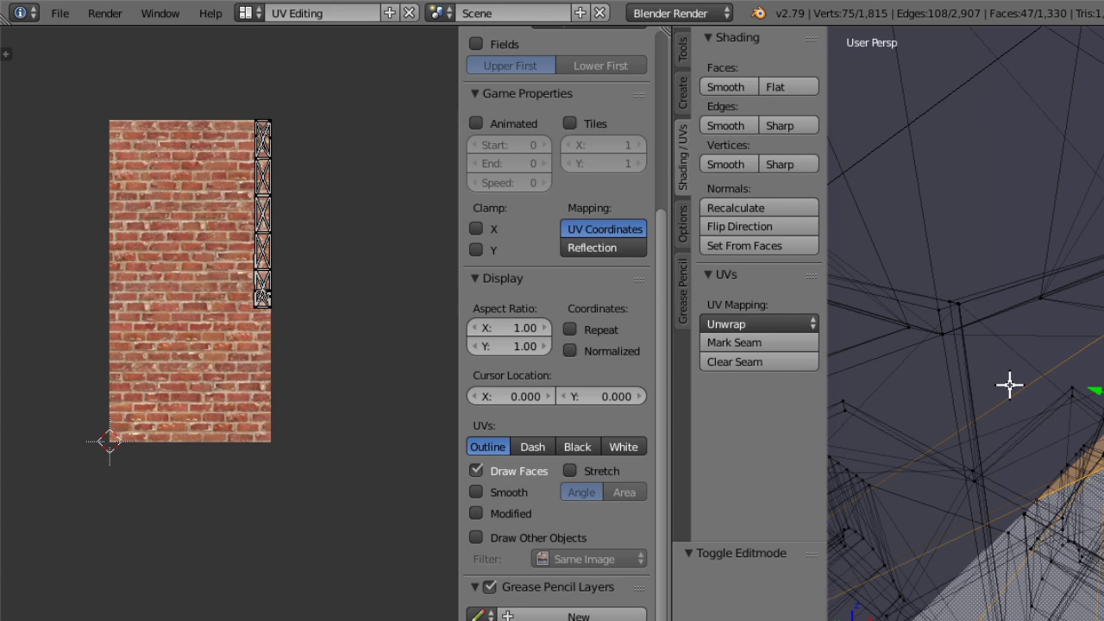
mouse_move(994, 372)
middle_down()
mouse_move(957, 339)
mouse_move(1038, 350)
mouse_move(1024, 343)
mouse_move(1040, 336)
mouse_move(1074, 385)
mouse_move(1058, 382)
mouse_move(1060, 438)
mouse_move(1054, 388)
mouse_move(987, 388)
mouse_move(1001, 388)
middle_up()
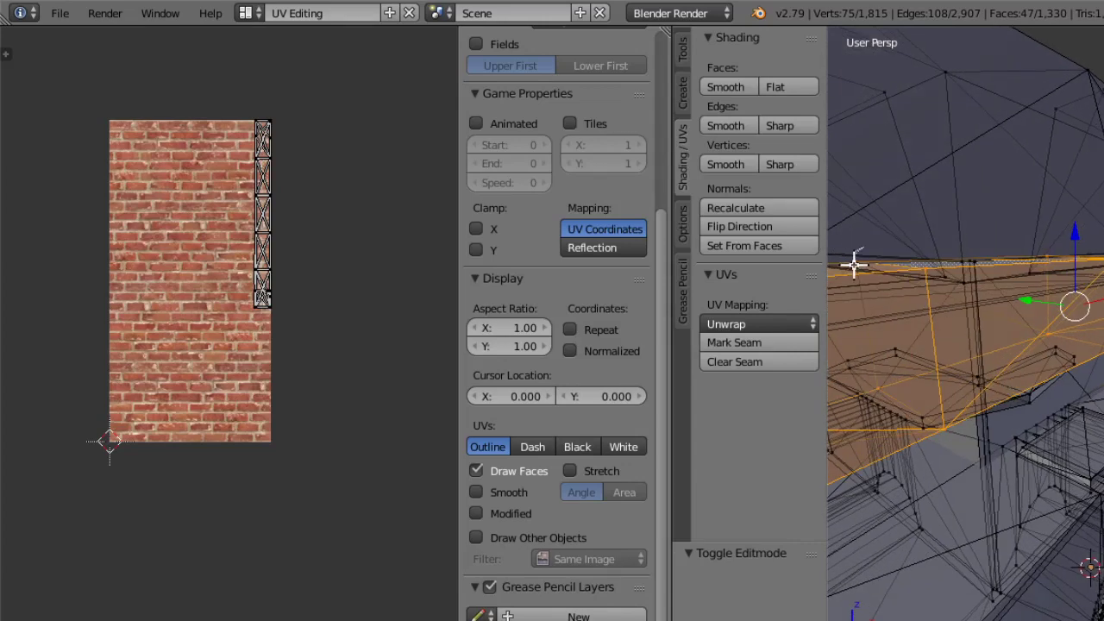
mouse_move(884, 280)
middle_down()
mouse_move(892, 290)
mouse_move(858, 286)
mouse_move(897, 345)
middle_up()
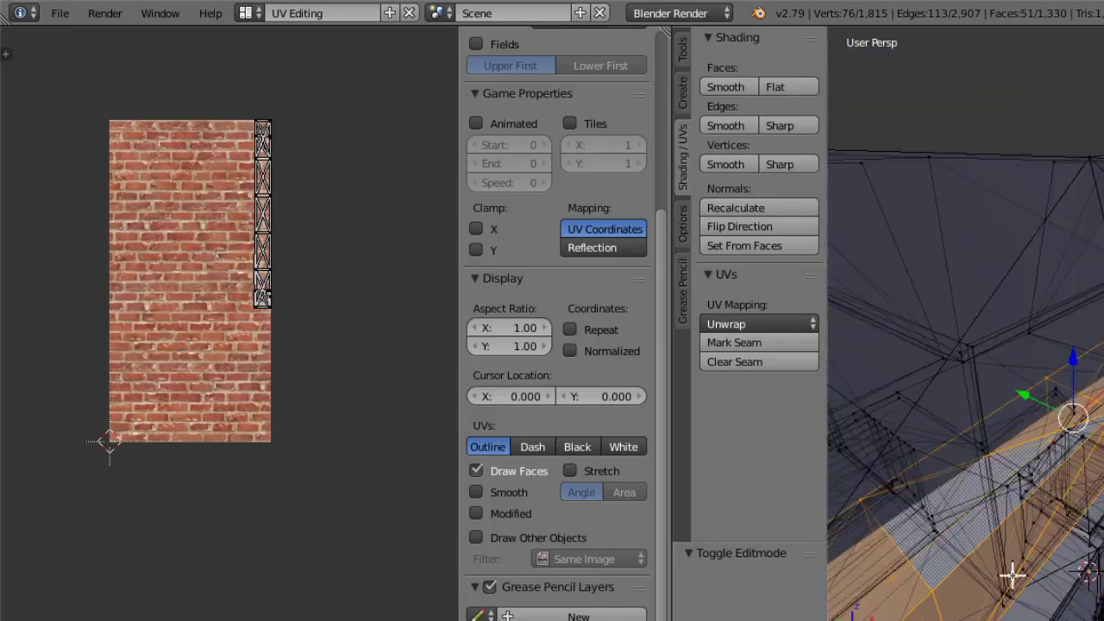
Switch the 3D view to wireframe shading and add the band's hidden faces near the building corner to the selection.
click(1011, 619)
click(1028, 619)
middle_drag(998, 382, 1014, 427)
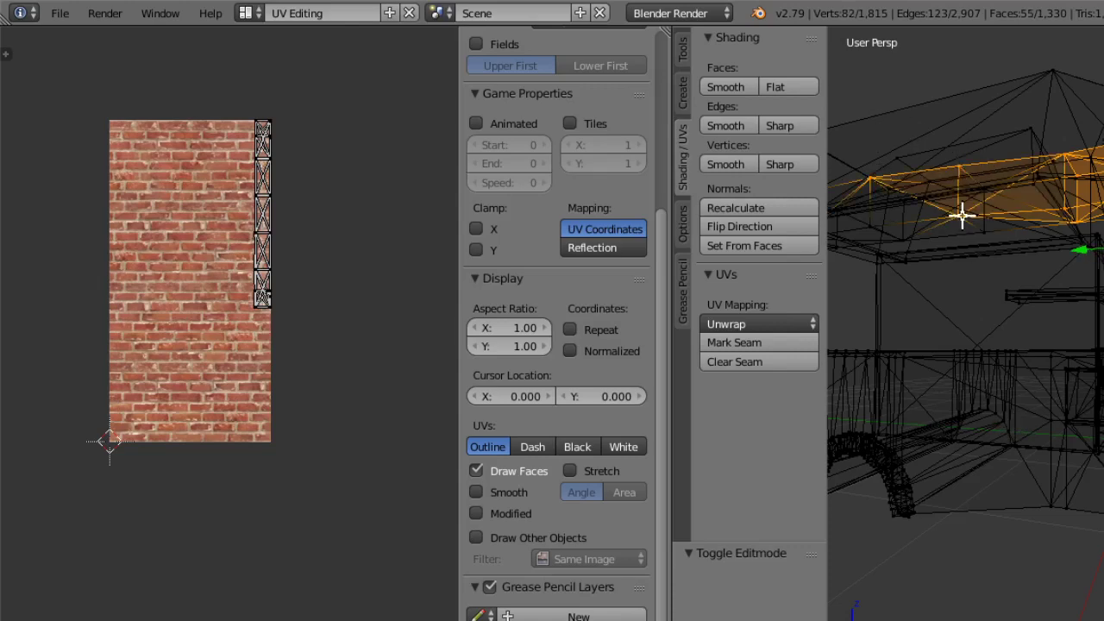
ctrl+drag(991, 231, 994, 228)
mouse_move(1006, 207)
middle_down()
mouse_move(1001, 219)
mouse_move(971, 217)
middle_up()
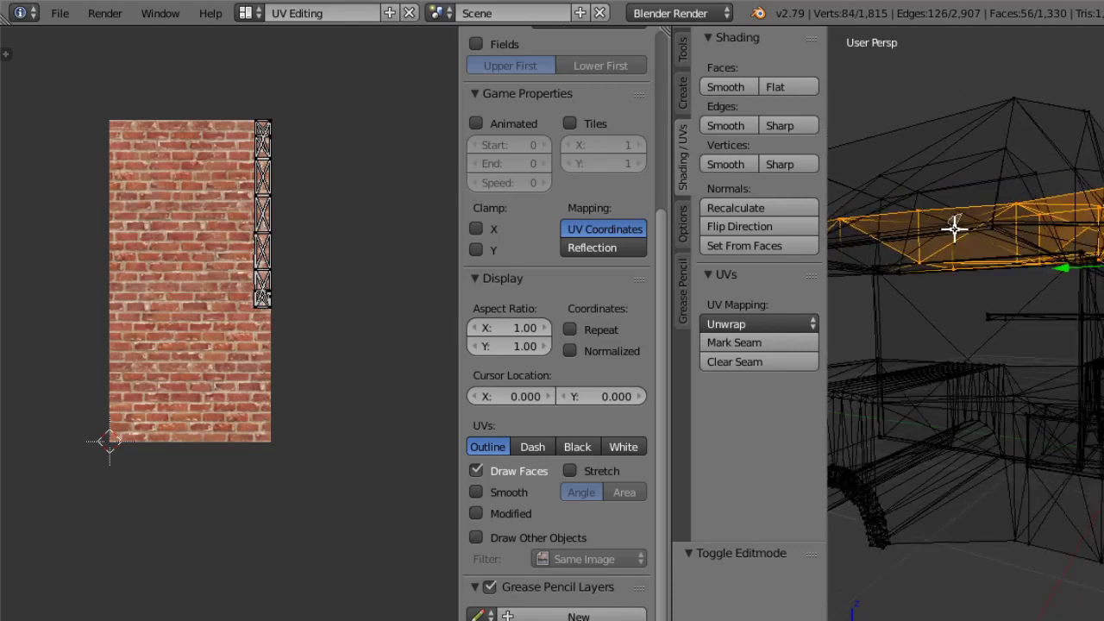
middle_drag(956, 268, 989, 309)
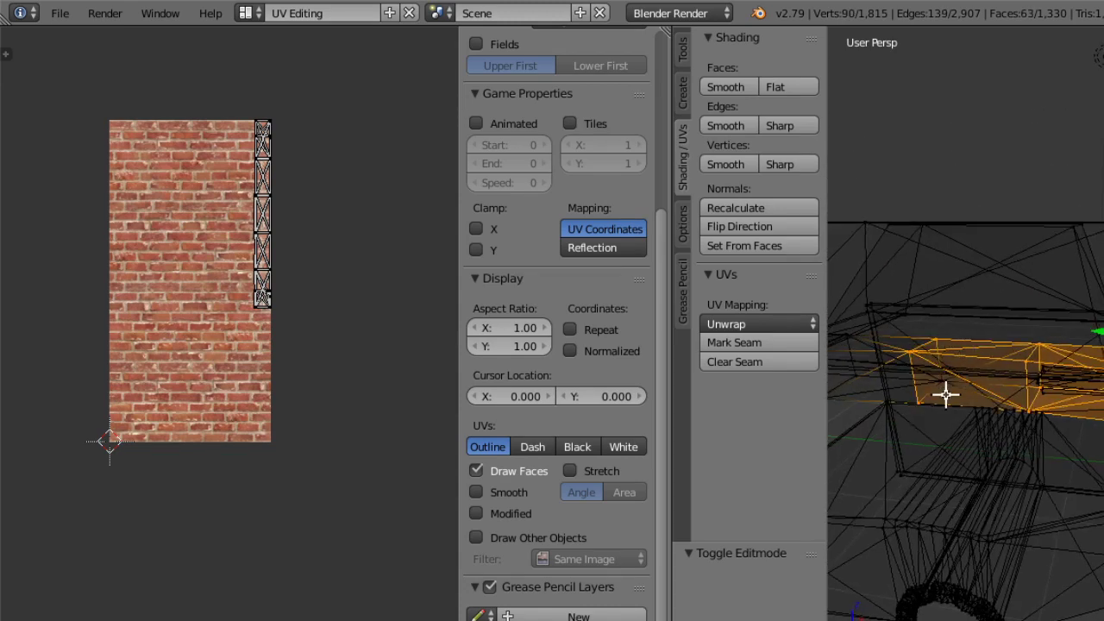
middle_drag(986, 417, 955, 266)
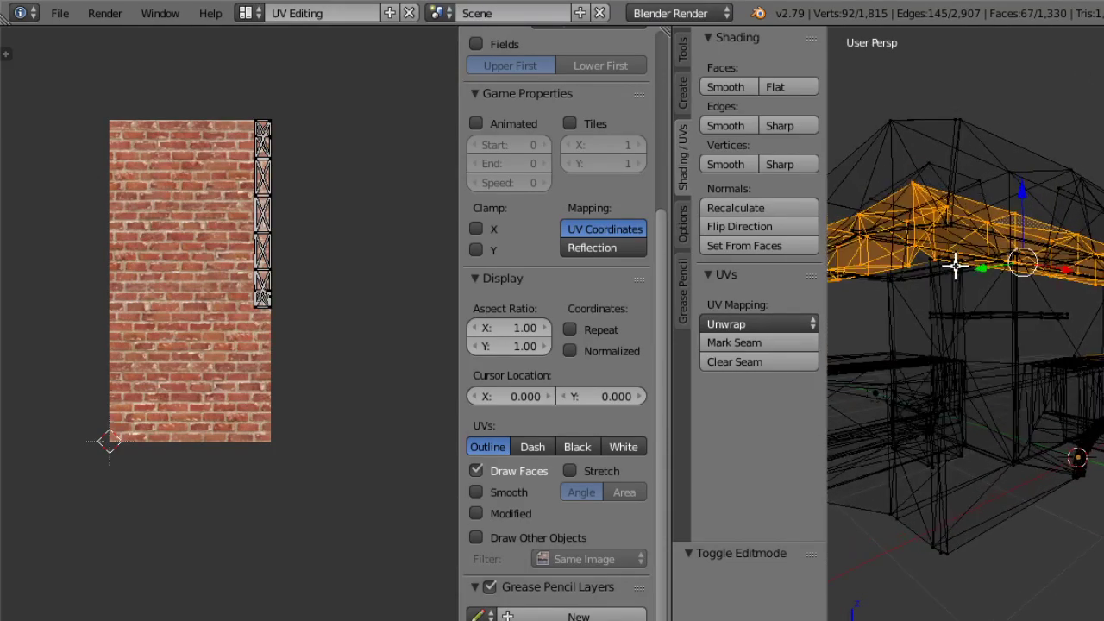
Add the unselected faces on the inner side of the band's corner to the selection.
scroll(979, 277, up, 4)
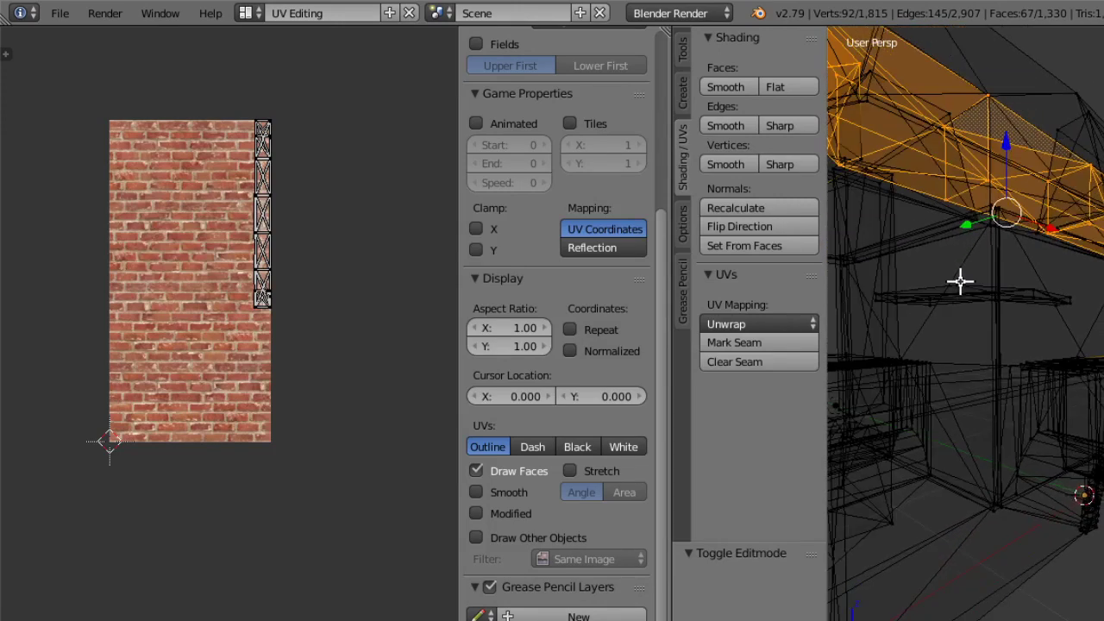
middle_drag(847, 136, 896, 222)
shift+right_click(895, 172)
scroll(910, 226, up, 10)
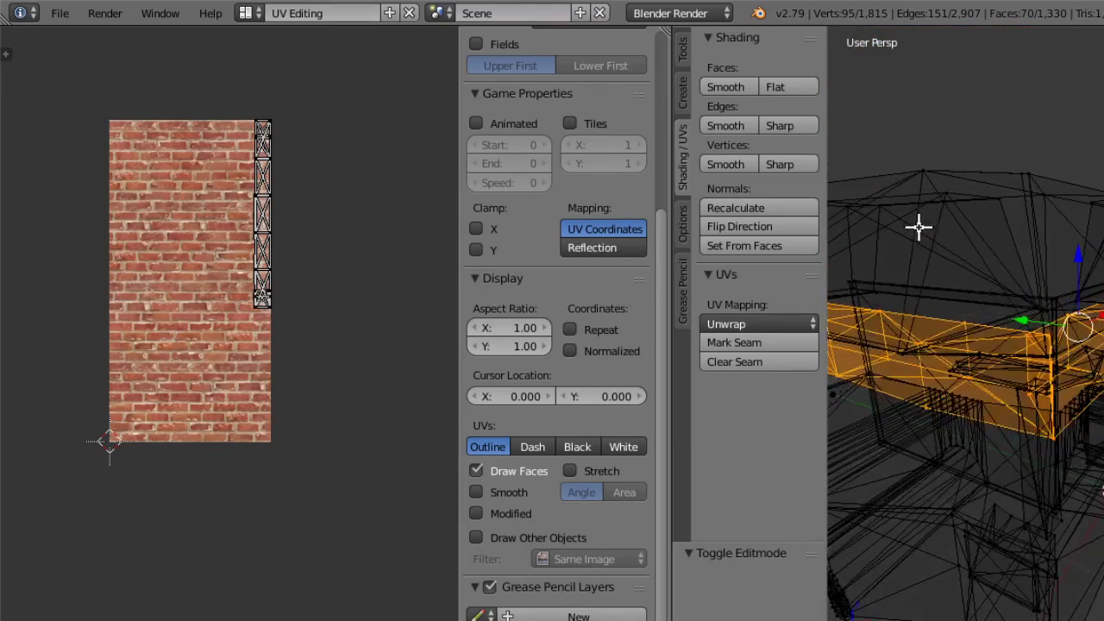
Complete the band selection with the remaining faces at its far end, including the end cap.
scroll(1058, 226, up, 1)
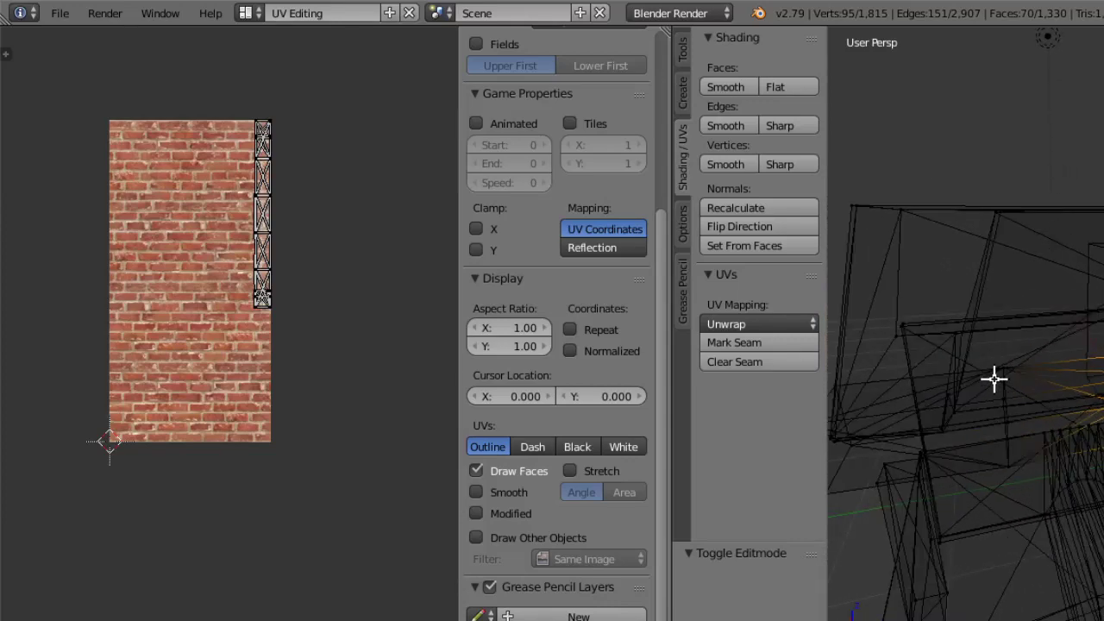
shift+right_click(1007, 363)
shift+right_click(1006, 474)
shift+middle_drag(1006, 474, 1052, 452)
shift+right_click(1055, 397)
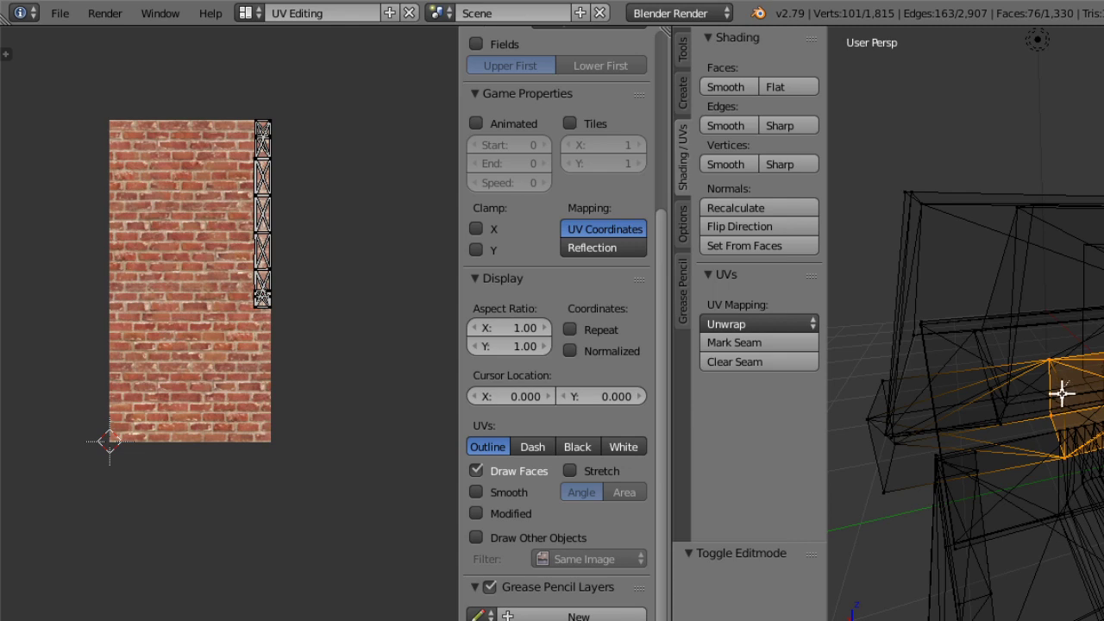
shift+right_click(865, 426)
shift+right_click(884, 496)
shift+right_click(902, 440)
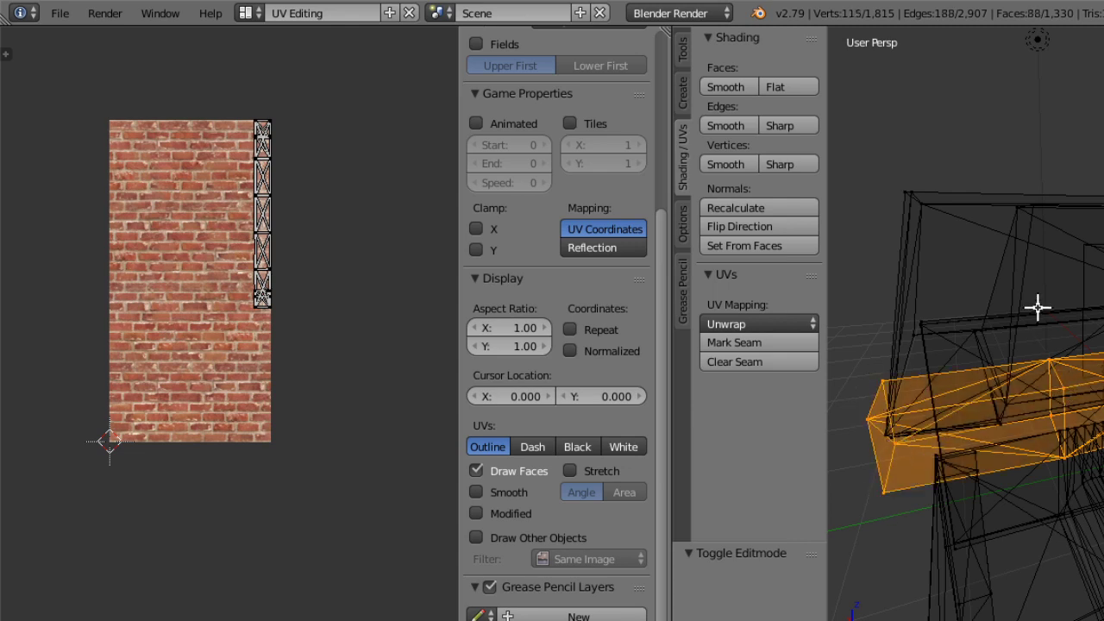
Move the selected band about 5.4 units along X away from the building to check the selection, and undo the move.
scroll(1038, 308, down, 4)
middle_drag(1038, 406, 1065, 393)
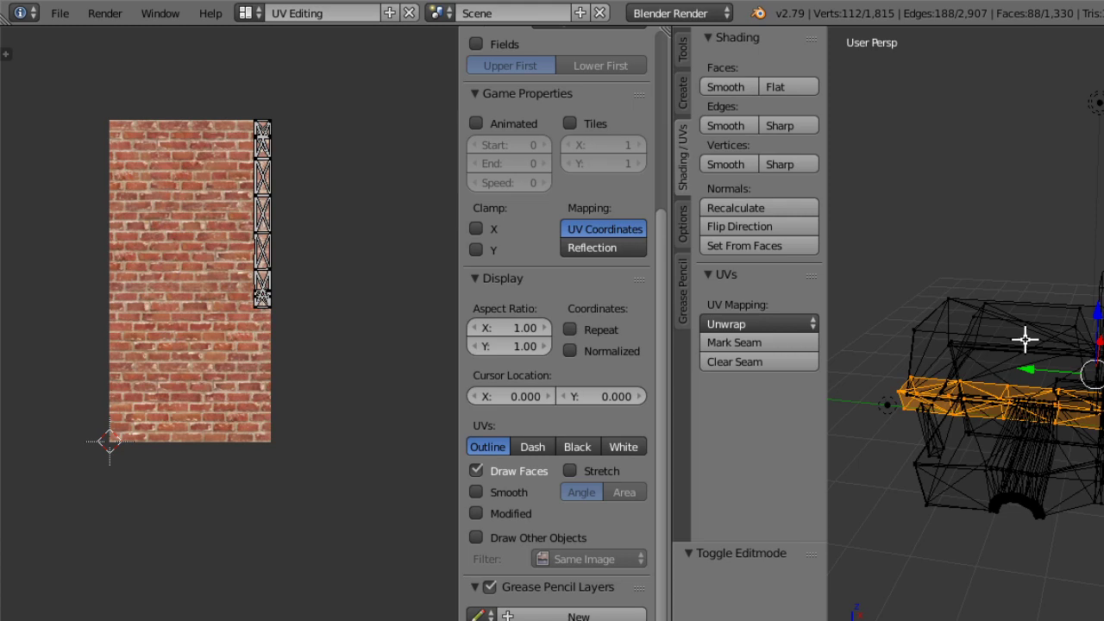
middle_drag(1049, 393, 1103, 442)
drag(1103, 443, 1046, 205)
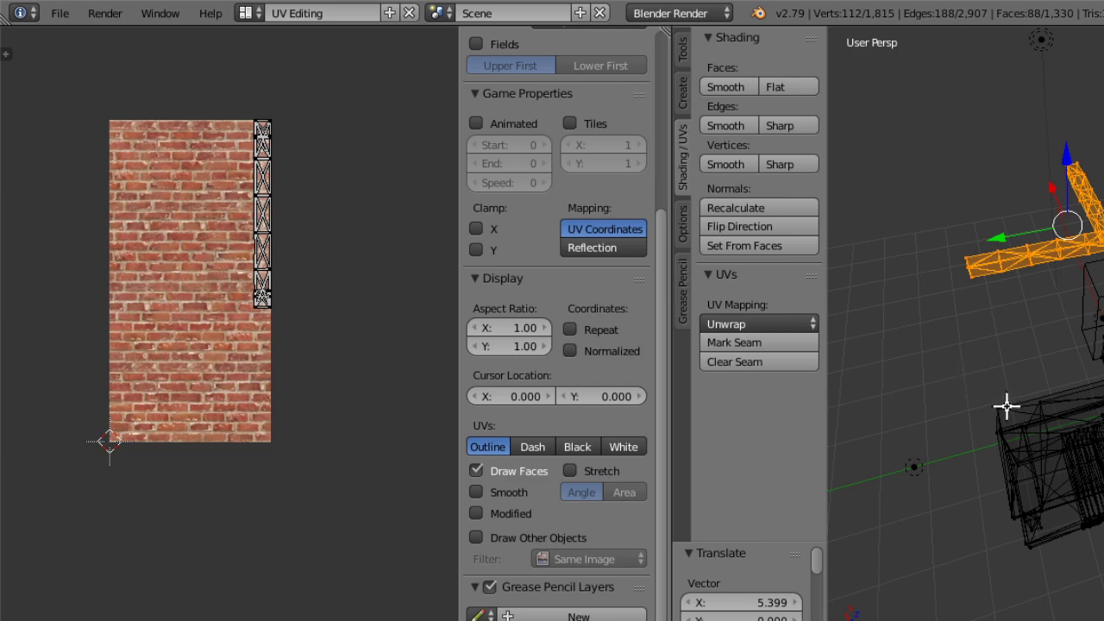
key(ctrl+z)
Set the 3D view's viewport shading to Texture to show the bricks on the selected band.
middle_drag(1070, 406, 951, 369)
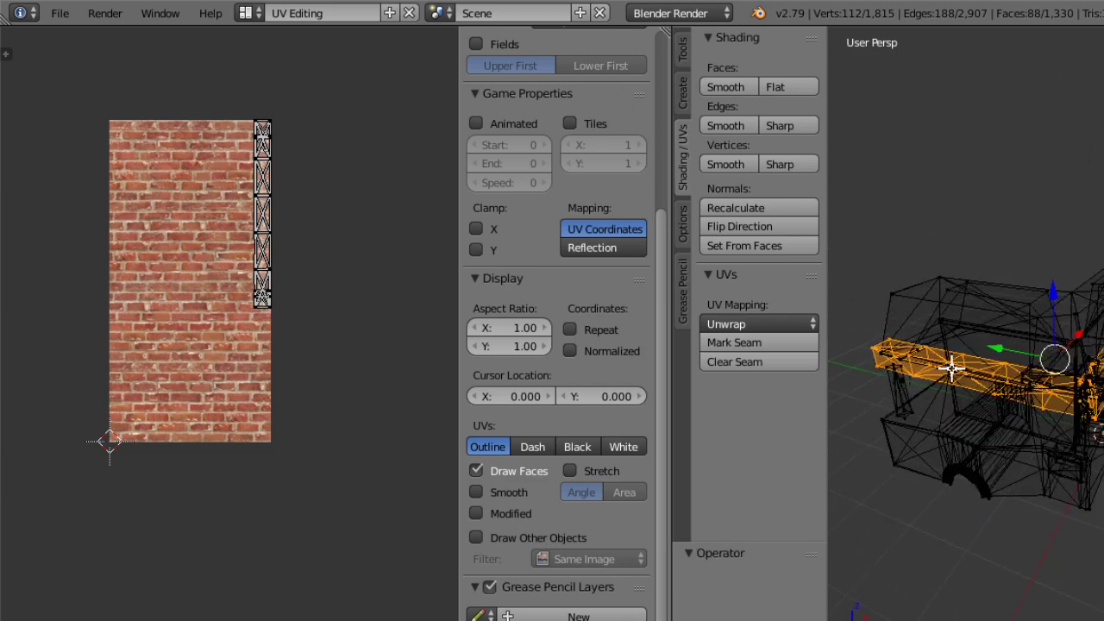
scroll(983, 423, up, 4)
key(z)
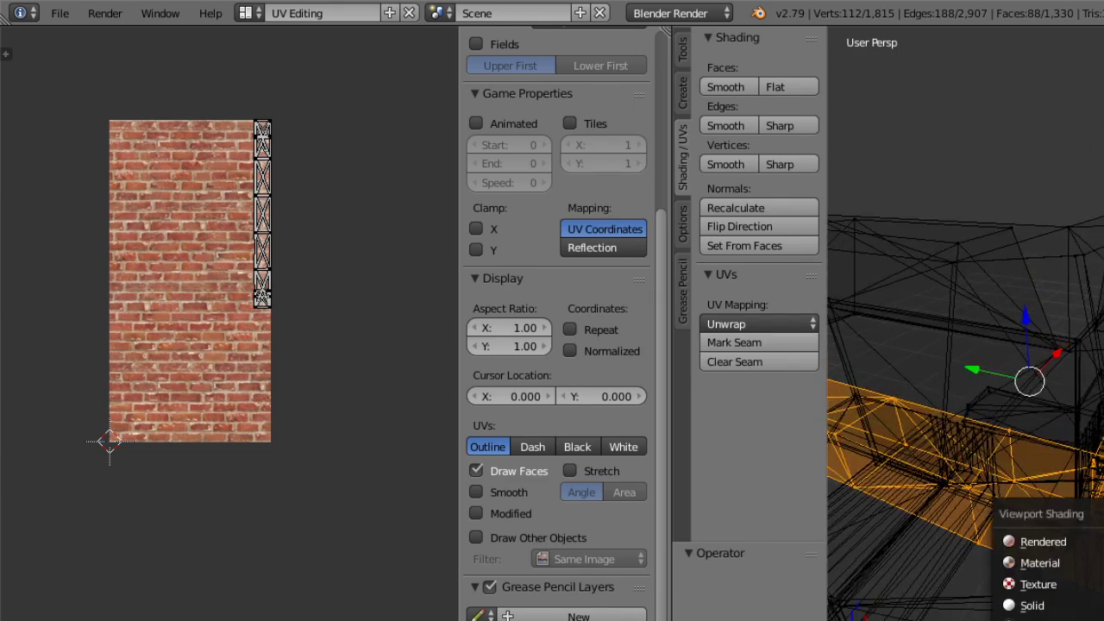
middle_drag(1031, 596, 1018, 578)
key(z)
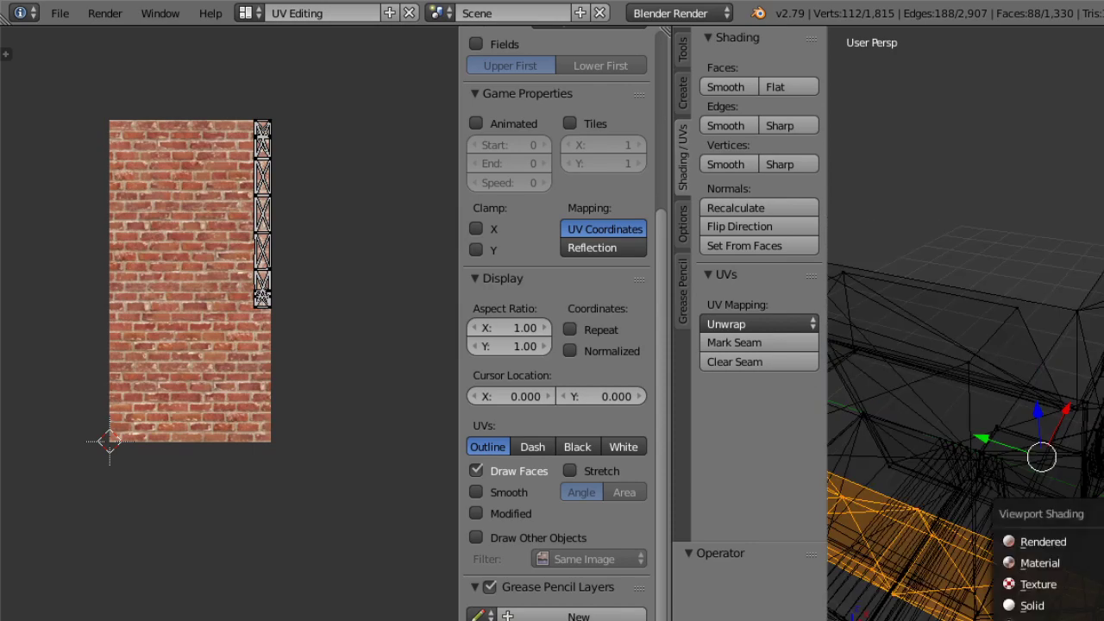
click(1039, 585)
middle_drag(1007, 447, 1051, 488)
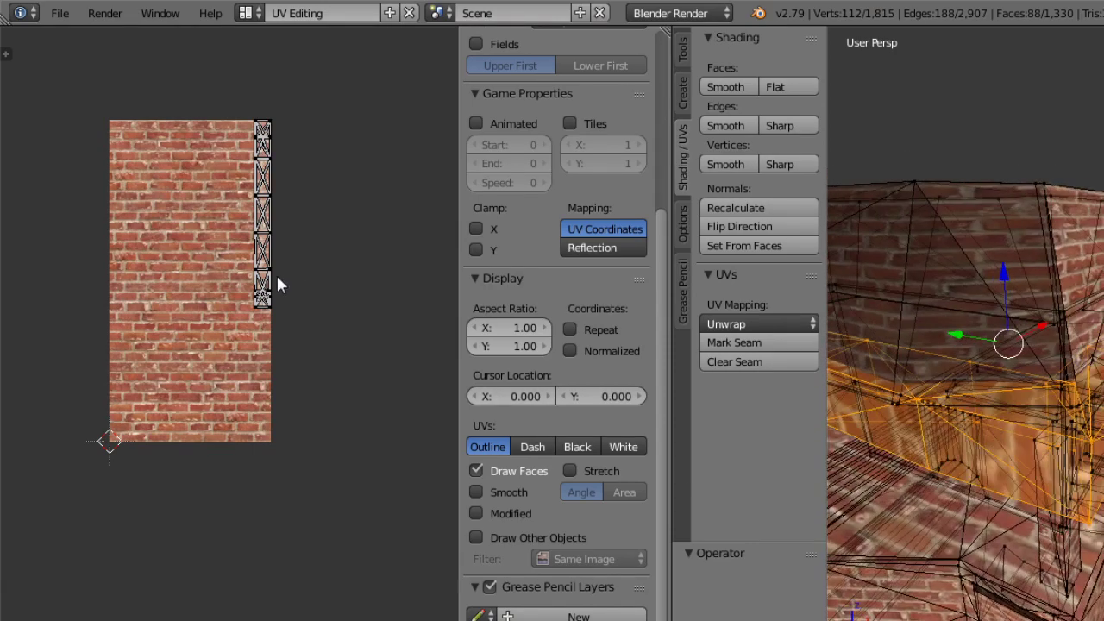
Select all of the band's UVs in the UV editor and rotate them by 90°.
key(a)
middle_drag(275, 387, 286, 439)
scroll(285, 439, up, 4)
middle_drag(270, 138, 275, 434)
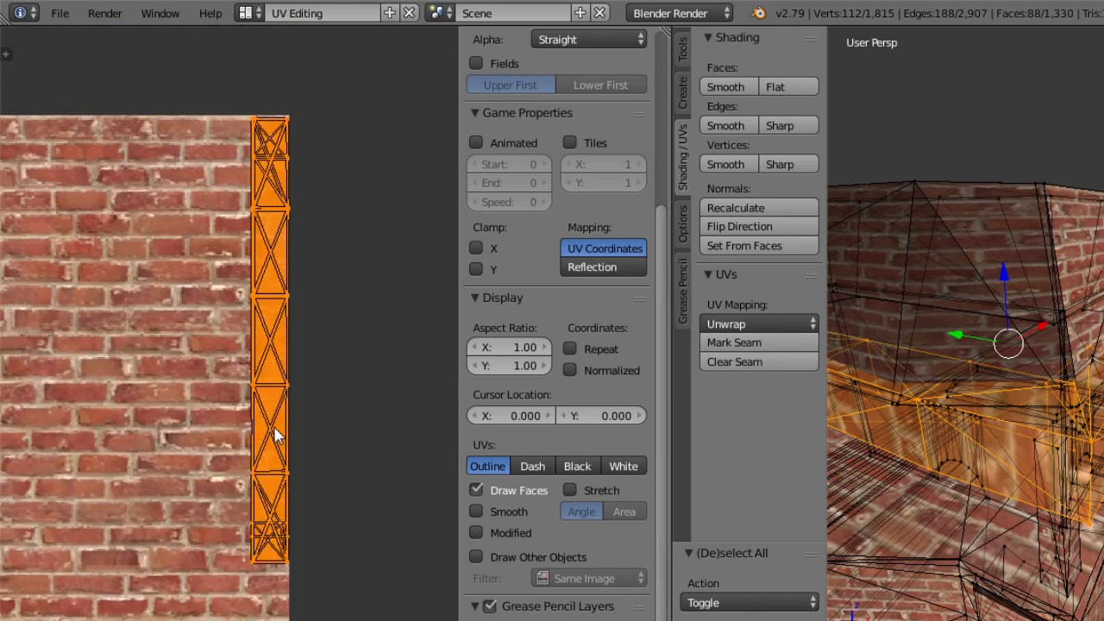
key(r)
key(9)
key(0)
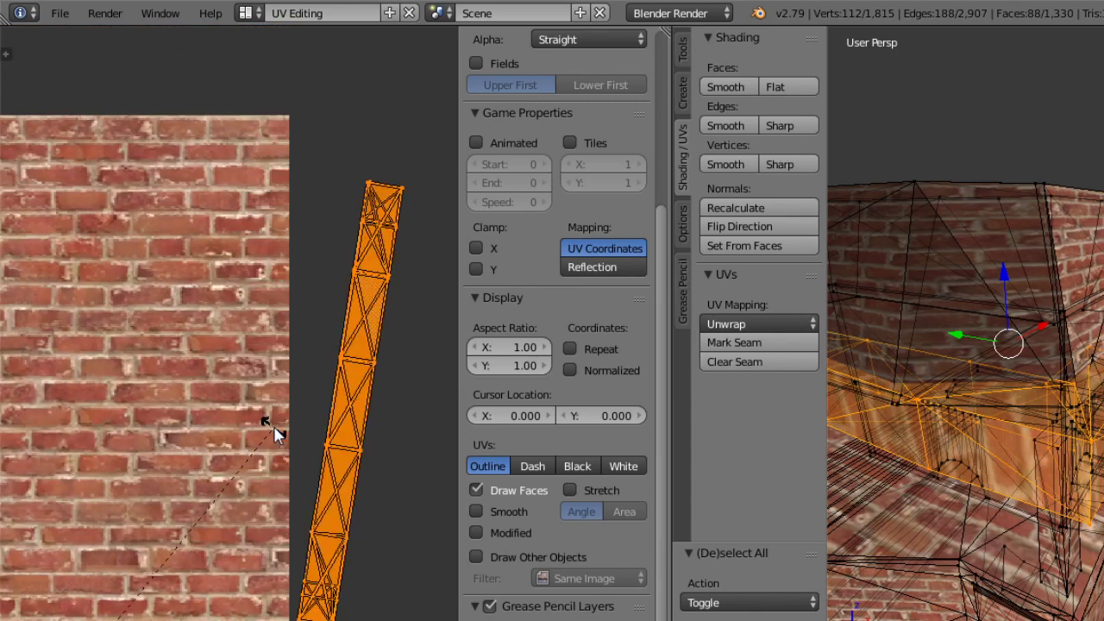
key(Return)
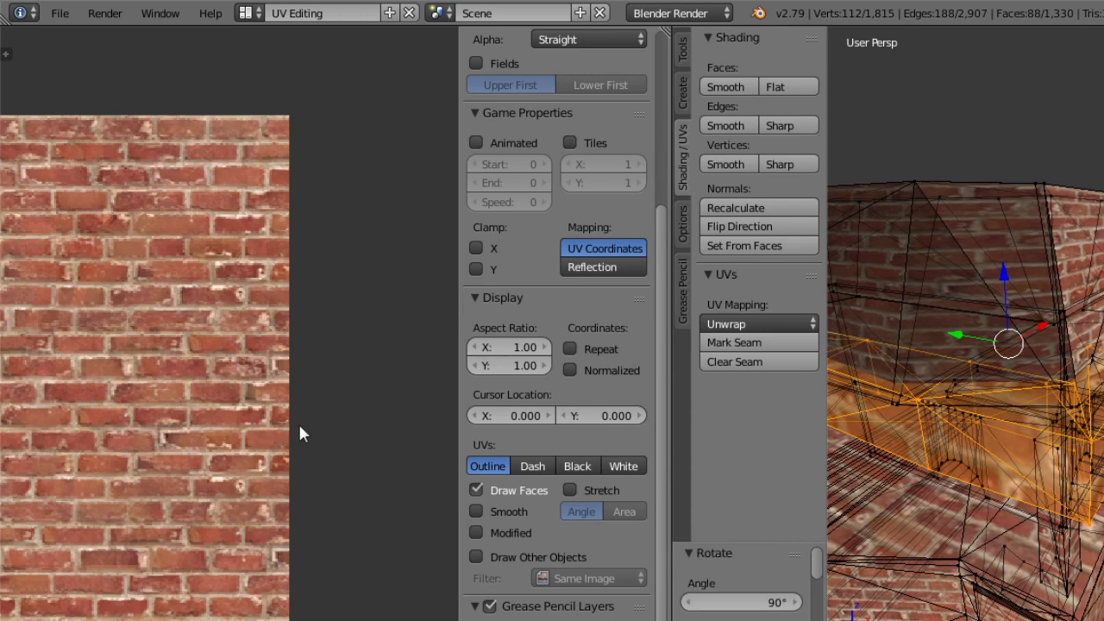
Leave edit mode and examine the direction and size of the bricks on the band from several sides.
click(923, 617)
click(924, 615)
scroll(1097, 518, down, 3)
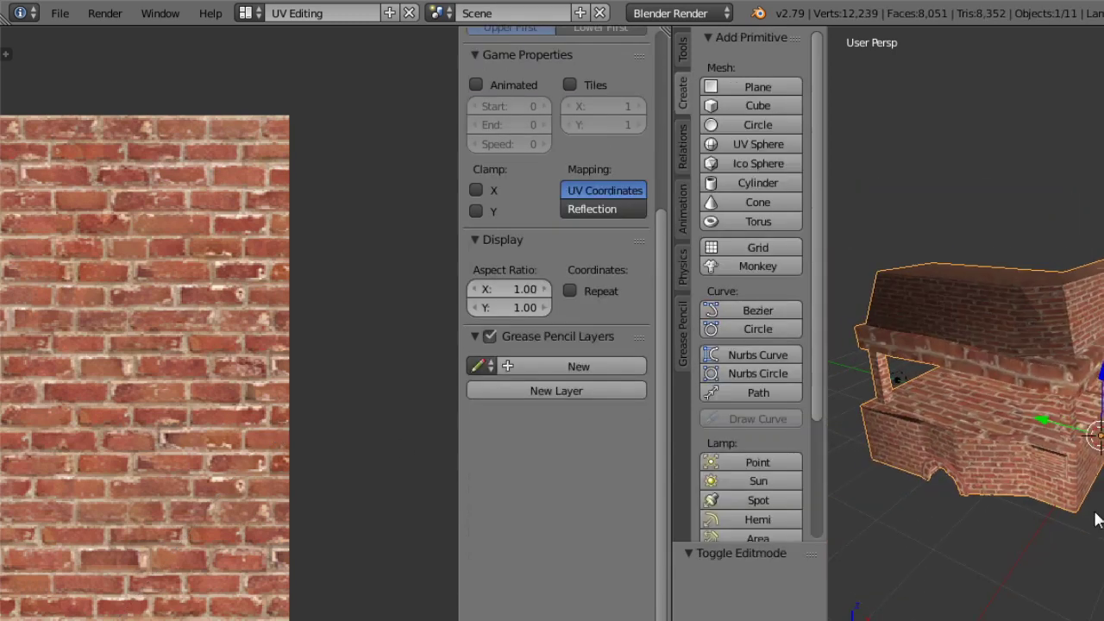
middle_drag(1097, 518, 1089, 445)
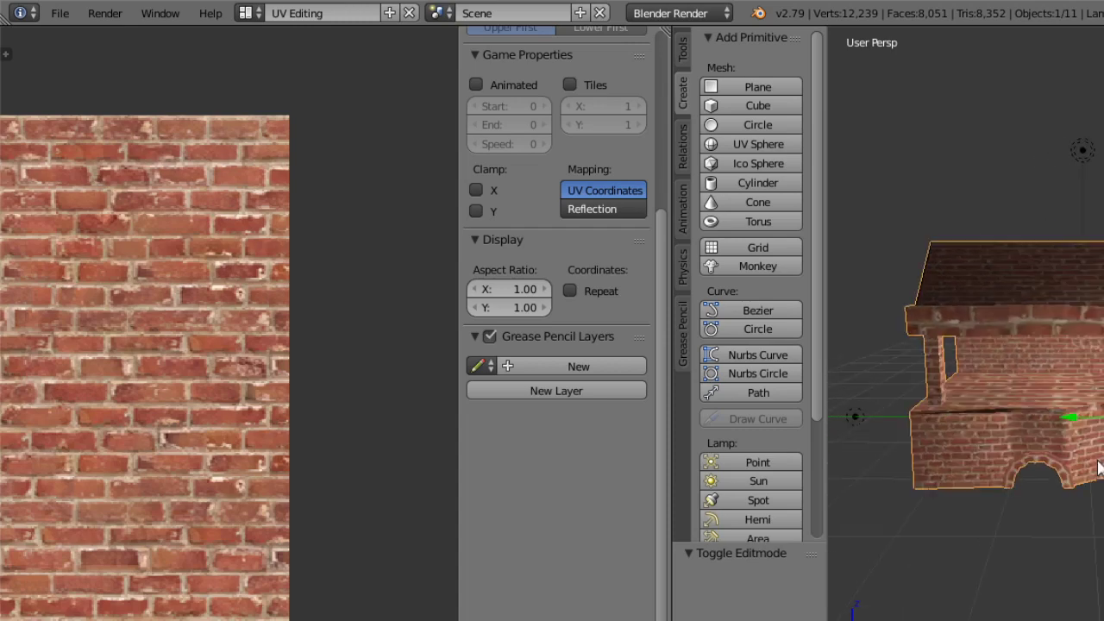
scroll(1086, 441, up, 2)
scroll(978, 322, up, 4)
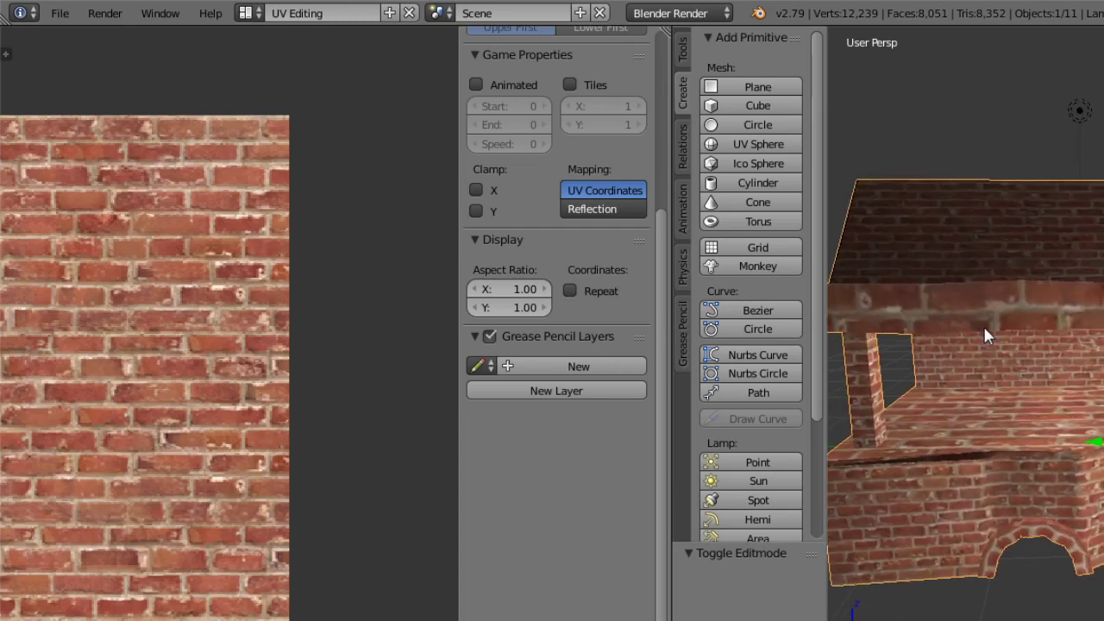
middle_drag(985, 329, 851, 342)
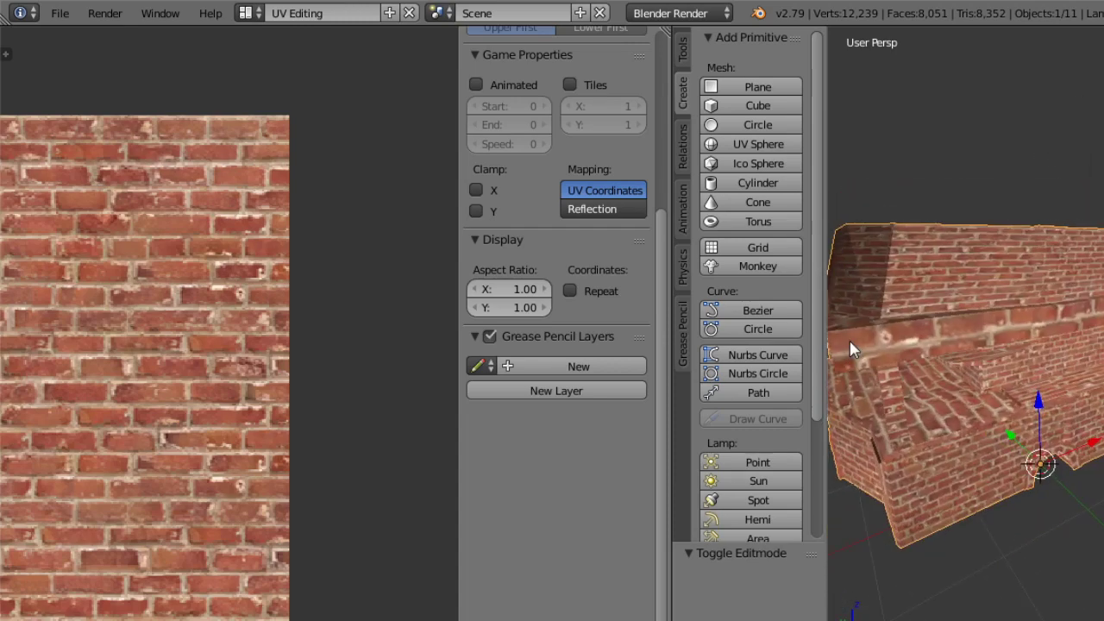
Return to edit mode and move the band's UV strip up onto the middle of the brick image.
click(956, 620)
click(956, 620)
ctrl+middle_drag(435, 309, 32, 541)
scroll(234, 350, down, 1)
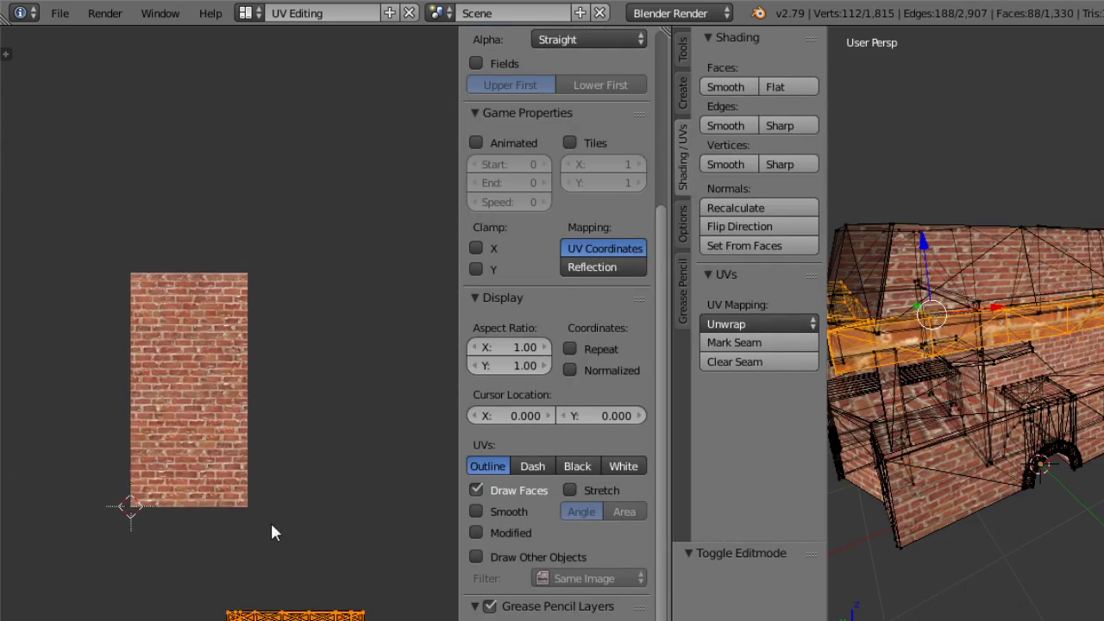
key(g)
click(182, 327)
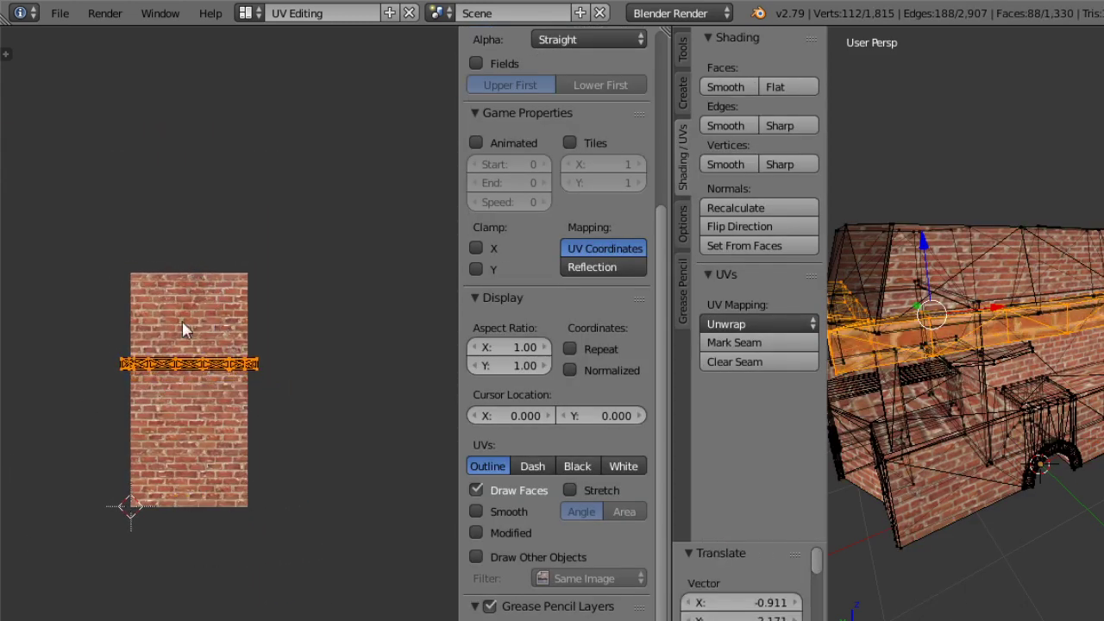
scroll(216, 323, up, 6)
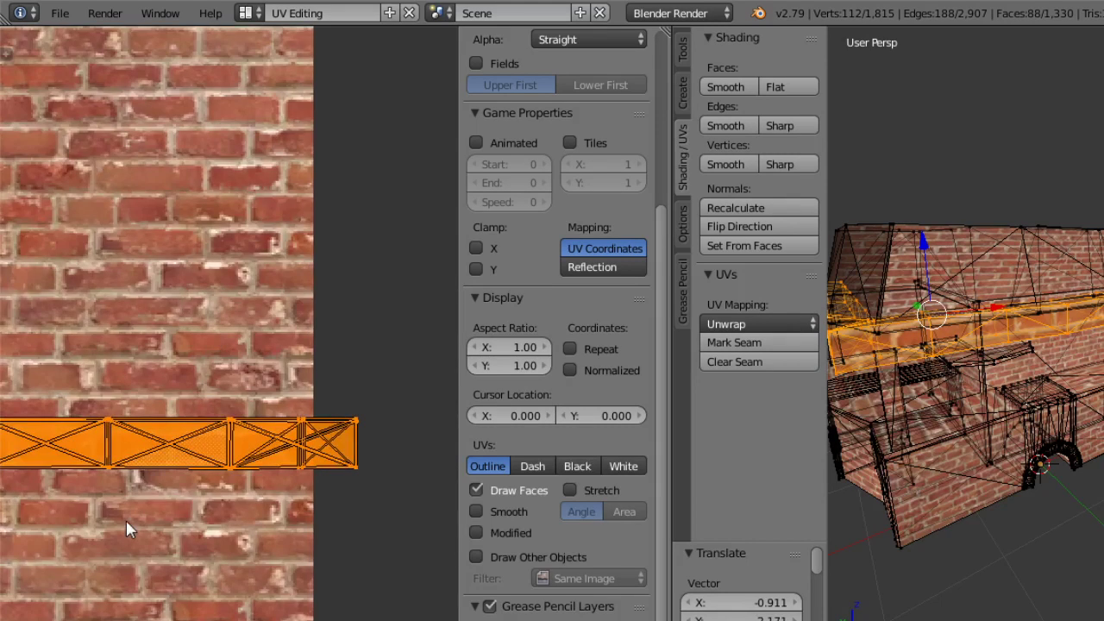
middle_drag(126, 520, 50, 458)
middle_drag(118, 459, 101, 440)
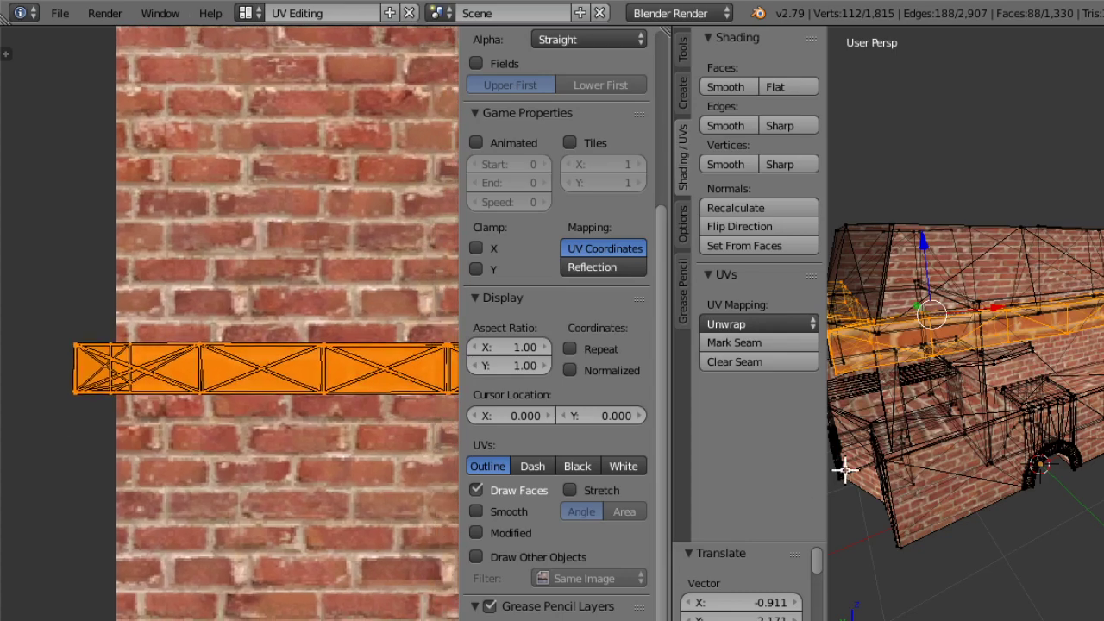
Scale the band's UV strip uniformly by 3 in the UV editor to make the bricks smaller.
middle_drag(845, 470, 988, 455)
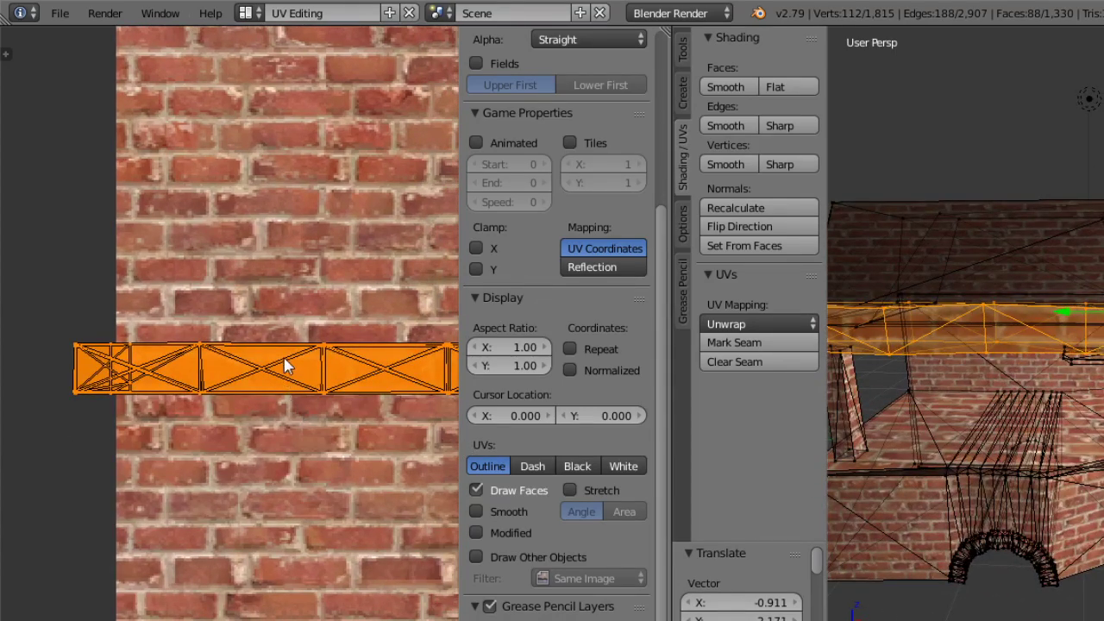
scroll(319, 515, down, 3)
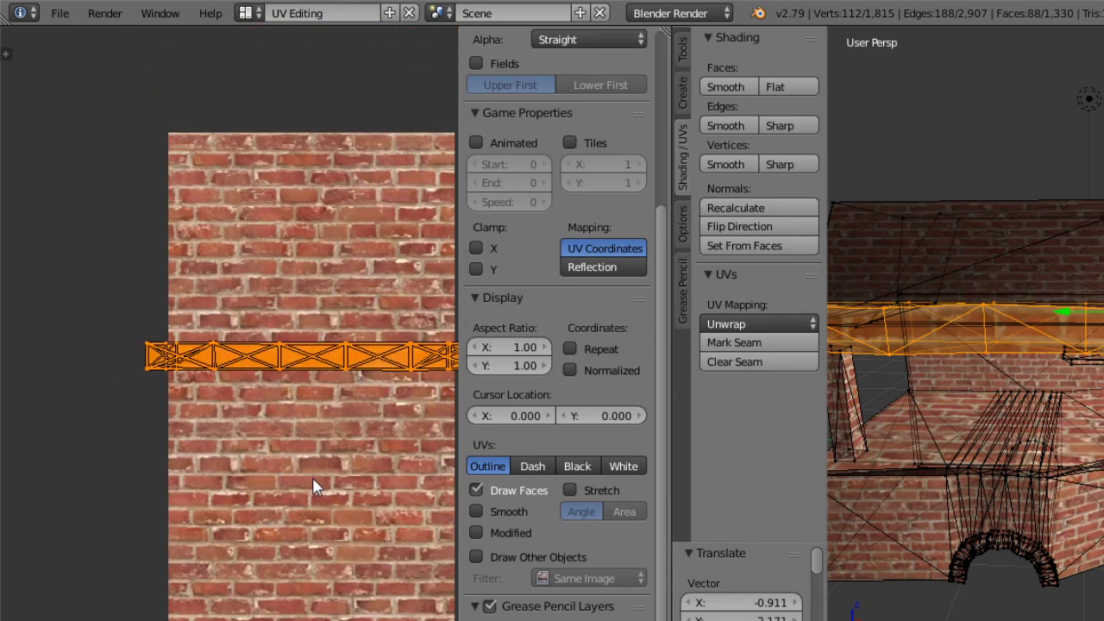
key(s)
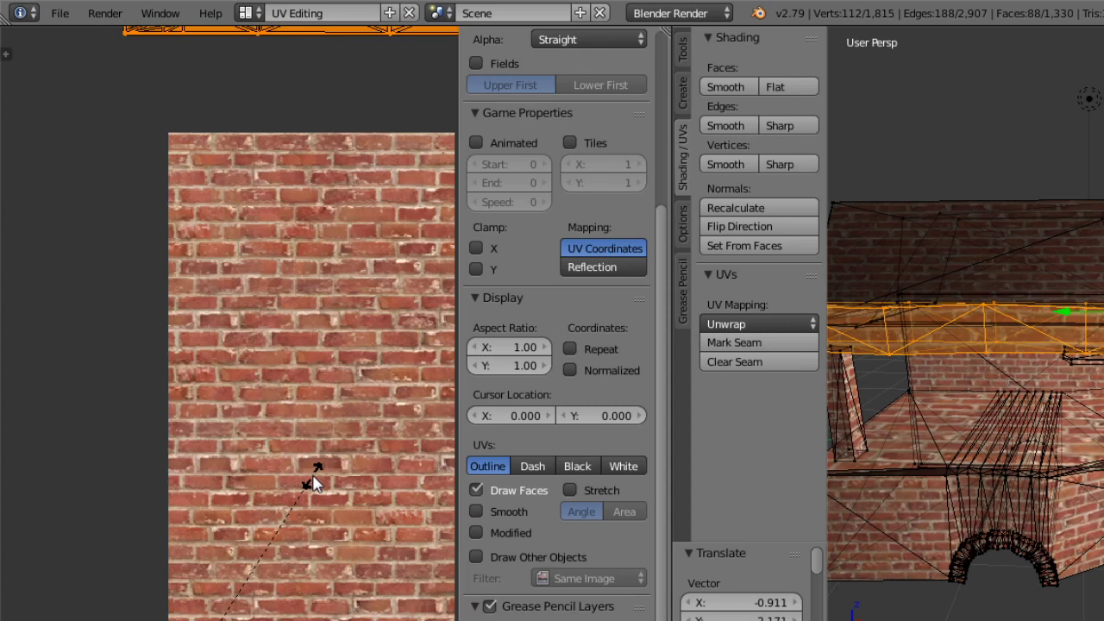
key(x)
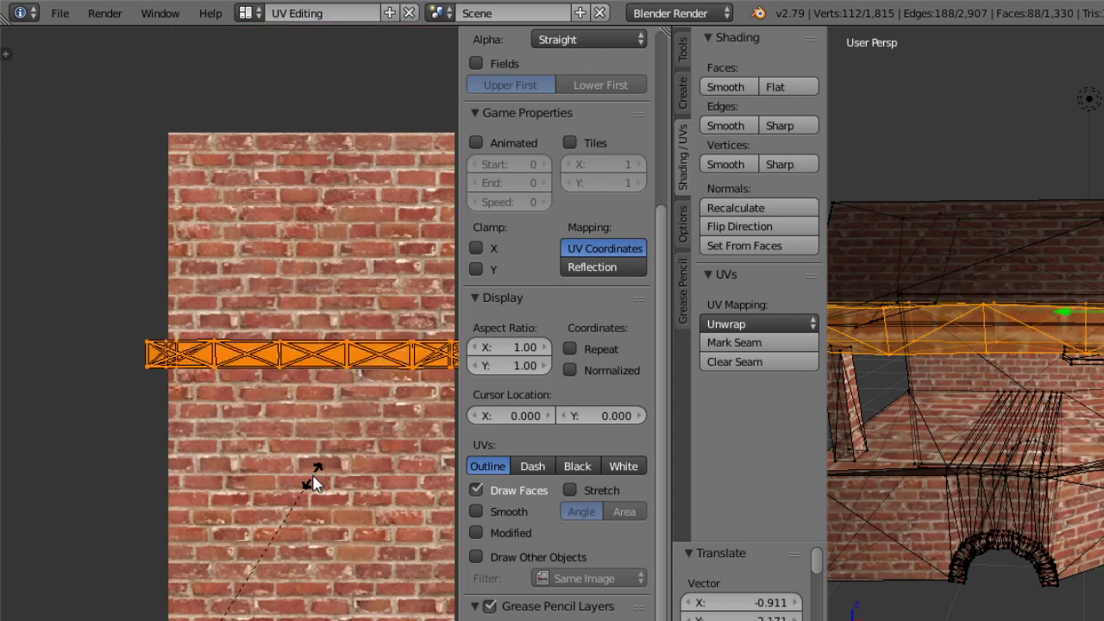
key(y)
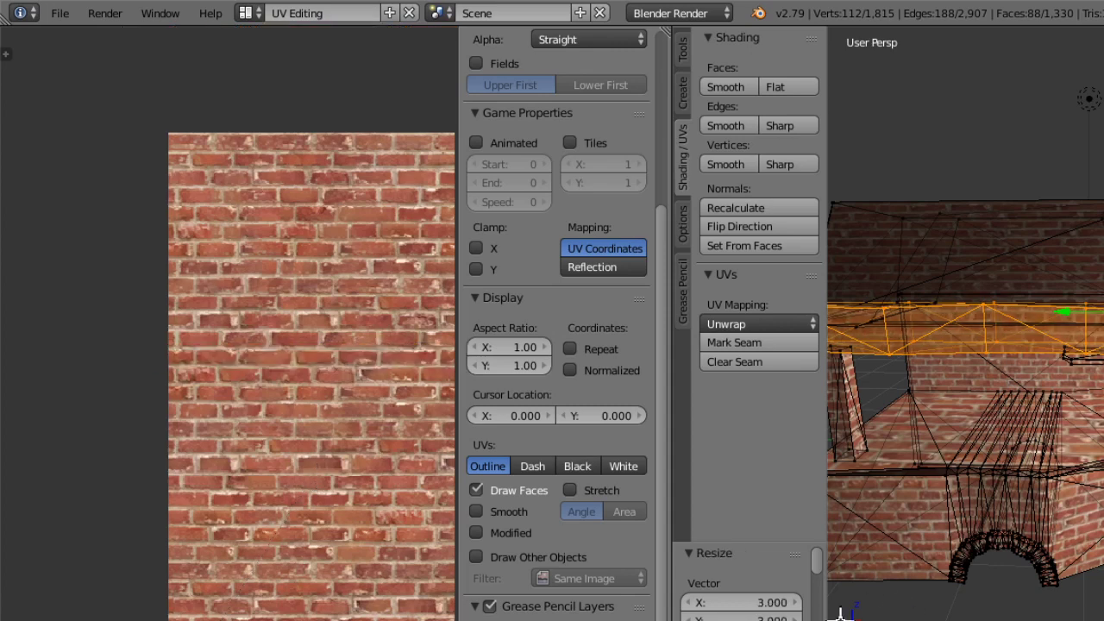
Leave edit mode and compare the brick size on the band with the neighbouring walls from several angles.
click(940, 620)
click(941, 620)
middle_drag(1074, 457, 923, 357)
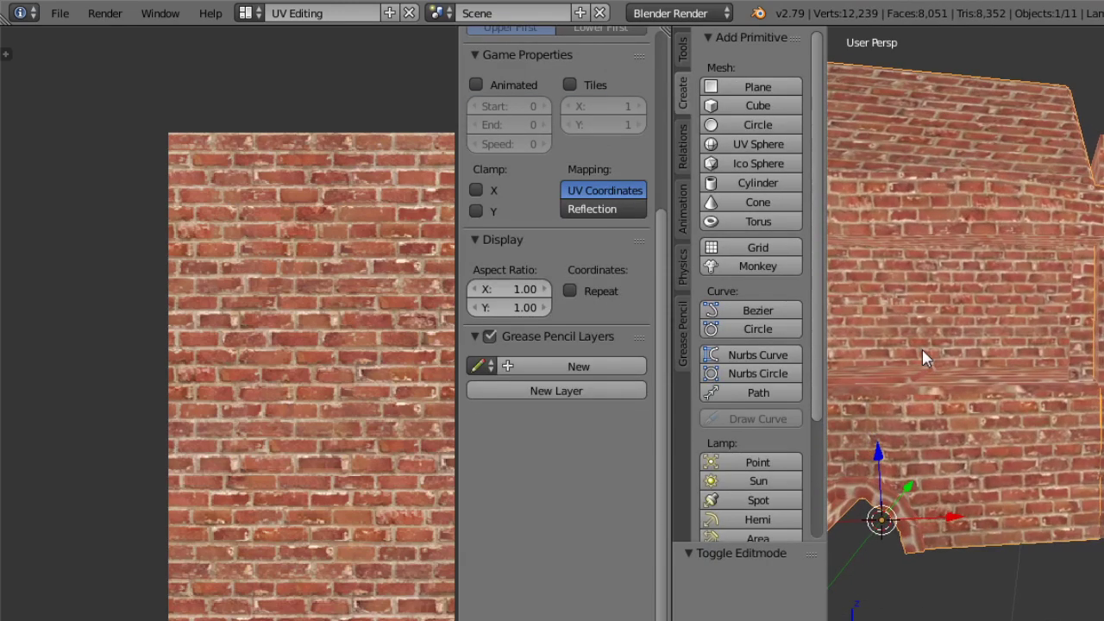
middle_drag(996, 278, 1013, 416)
scroll(1008, 271, up, 4)
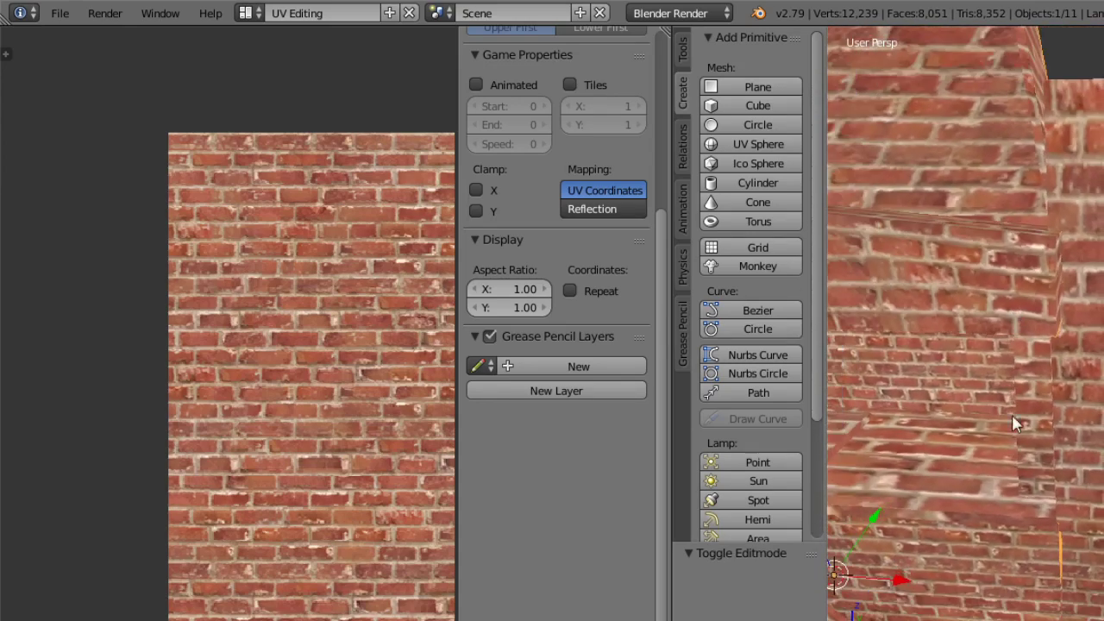
scroll(962, 428, down, 5)
middle_drag(976, 526, 1016, 473)
Return to edit mode, clear the selection, switch to face selection and select a first face on the underside of the overhang below the roof.
click(958, 619)
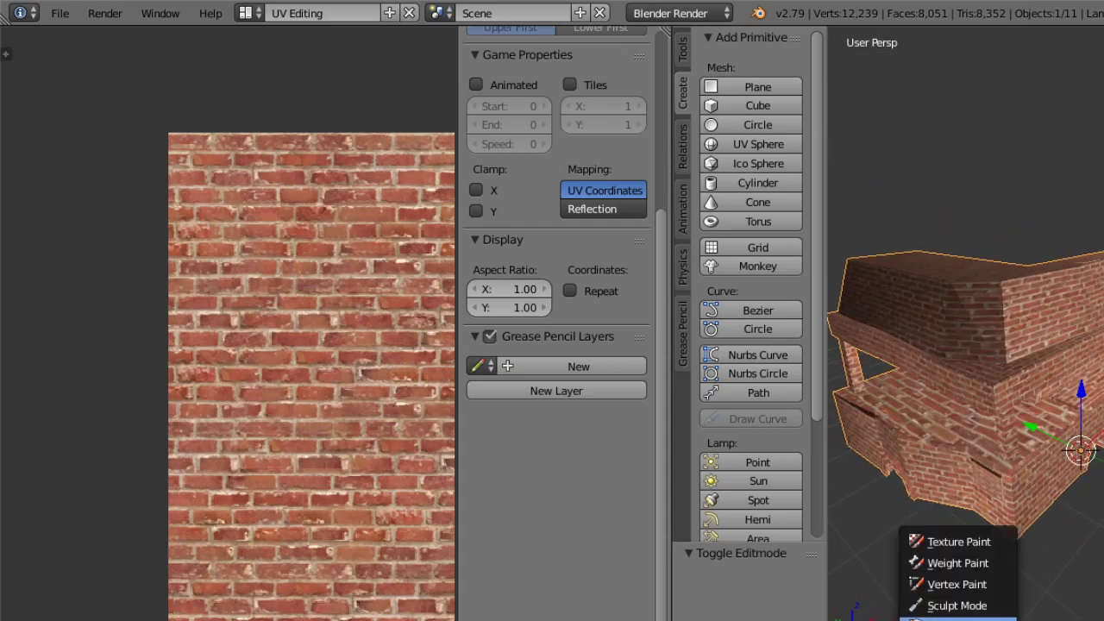
click(961, 616)
middle_drag(964, 509, 1076, 276)
right_click(932, 202)
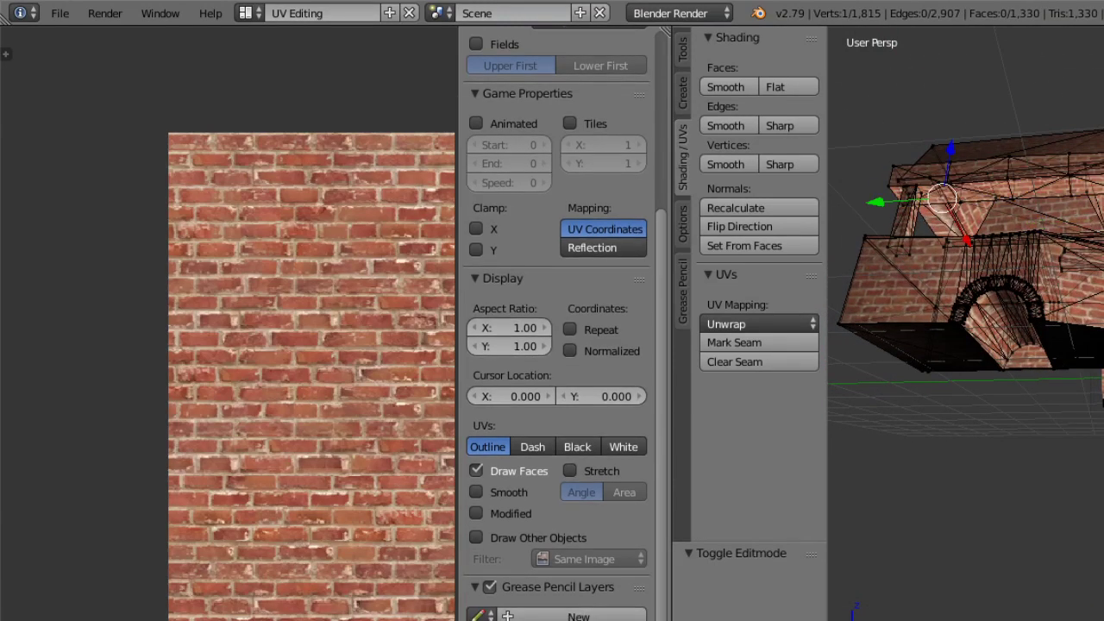
key(a)
right_click(944, 226)
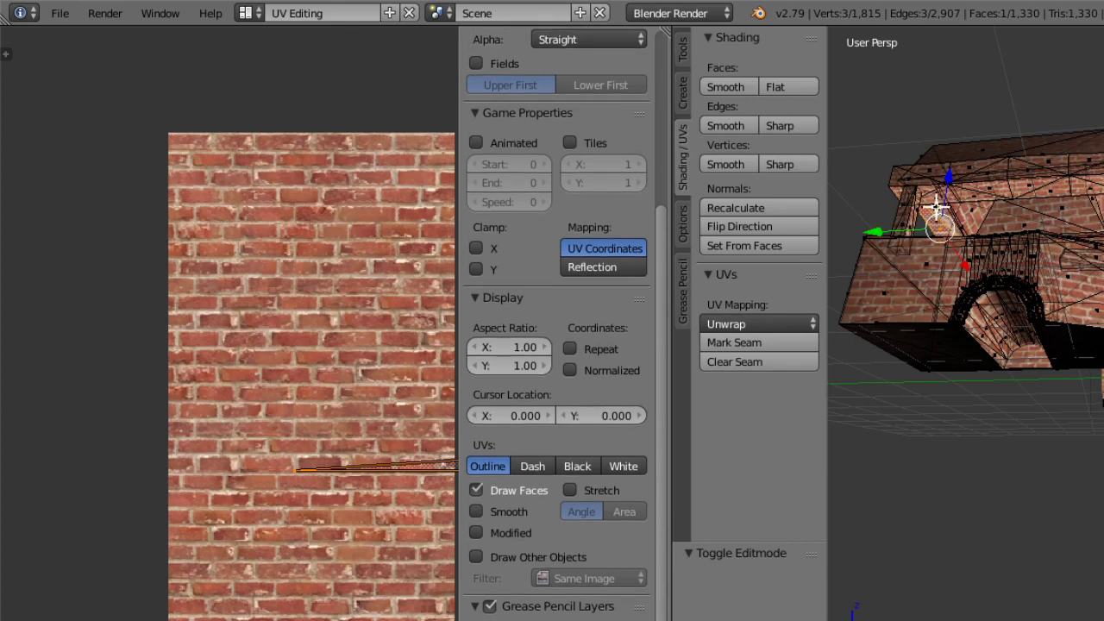
Add the remaining underside faces of the overhang to the selection, undoing any wrongly picked face.
shift+right_click(1089, 207)
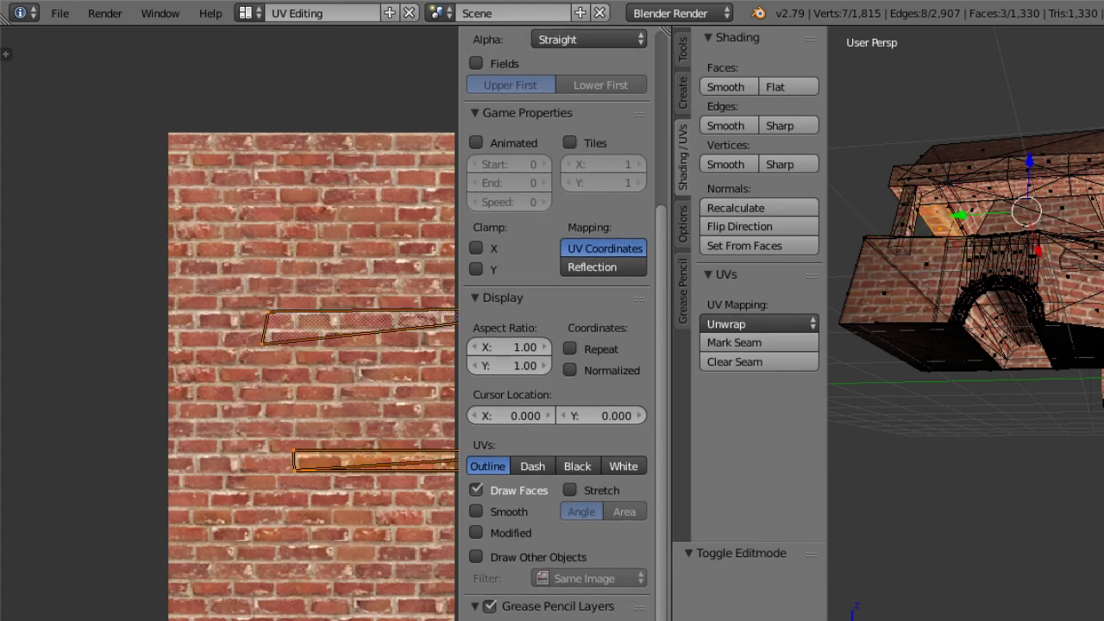
shift+right_click(1094, 216)
middle_drag(1094, 216, 1060, 297)
shift+right_click(1089, 250)
key(ctrl+z)
scroll(1089, 334, up, 3)
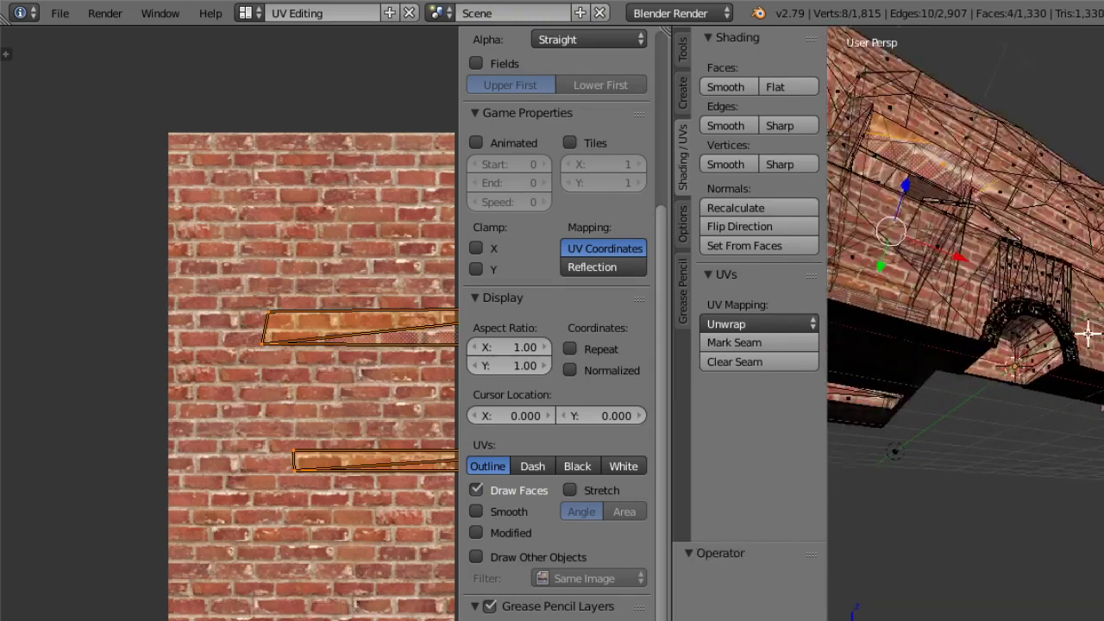
middle_drag(1088, 334, 1045, 254)
shift+right_click(964, 110)
middle_drag(1035, 177, 1094, 302)
scroll(1089, 212, up, 4)
shift+right_click(1092, 190)
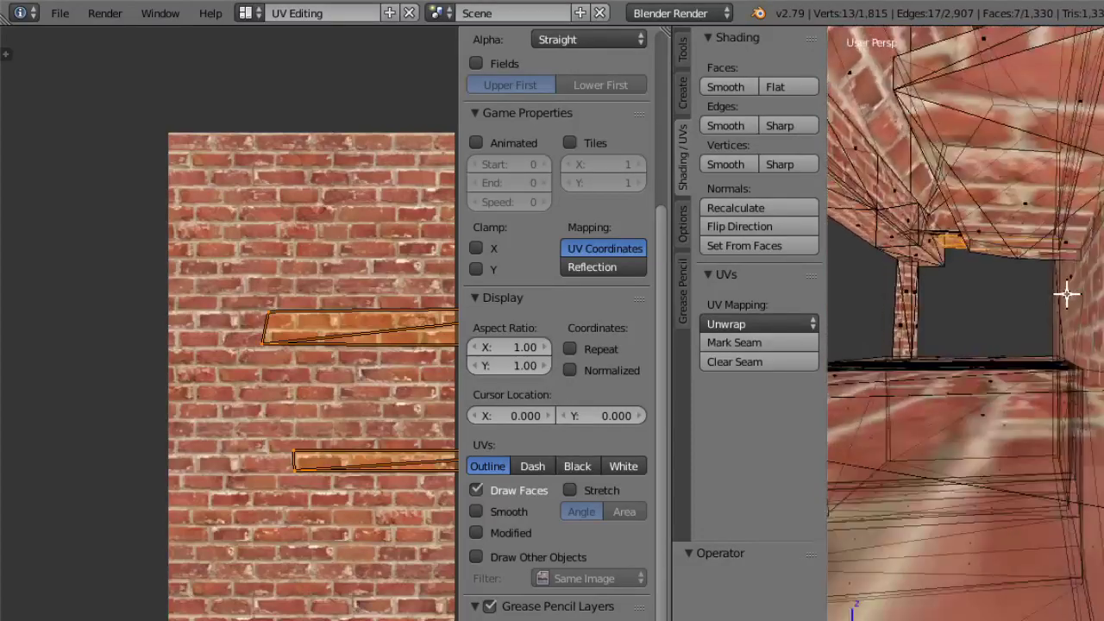
scroll(1078, 316, down, 5)
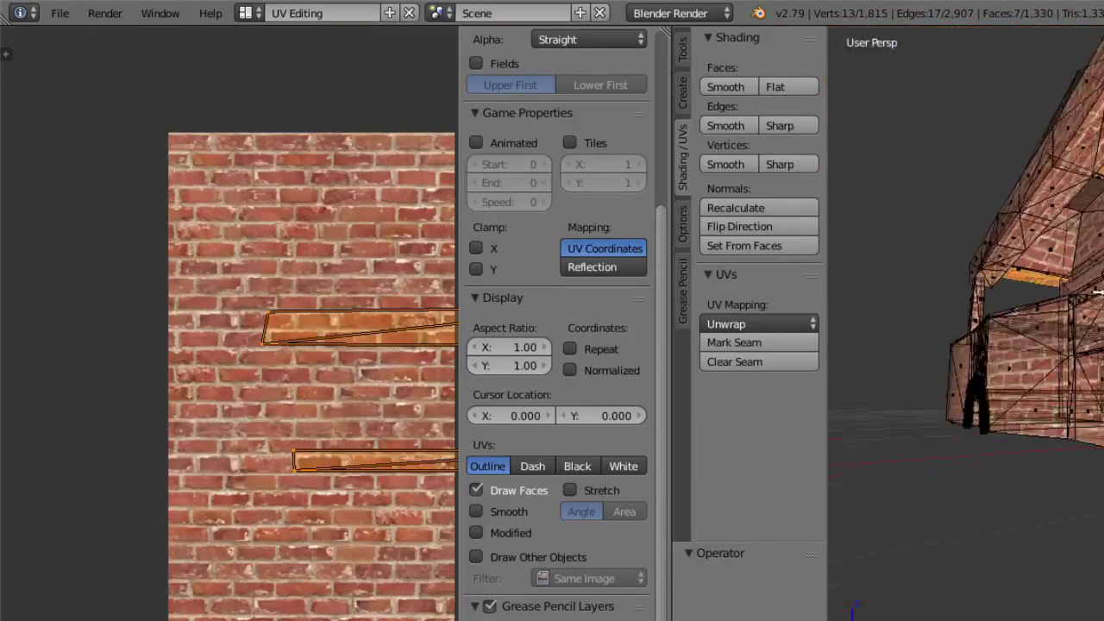
scroll(350, 254, down, 5)
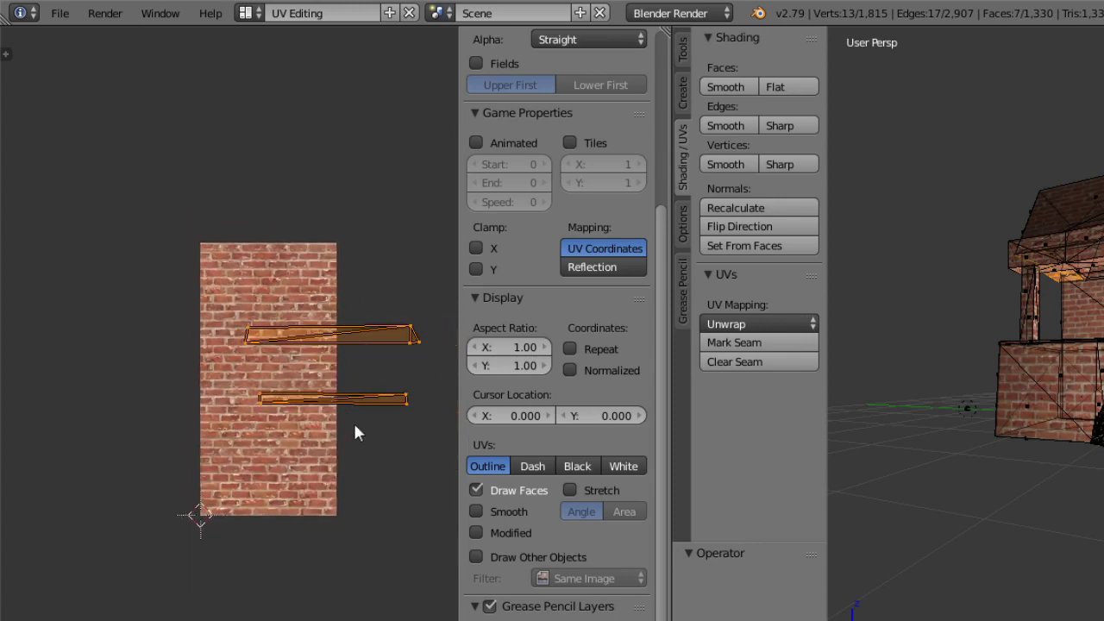
Set the 3D view to an orthographic top view framing the building wing with the selected underside faces.
click(736, 619)
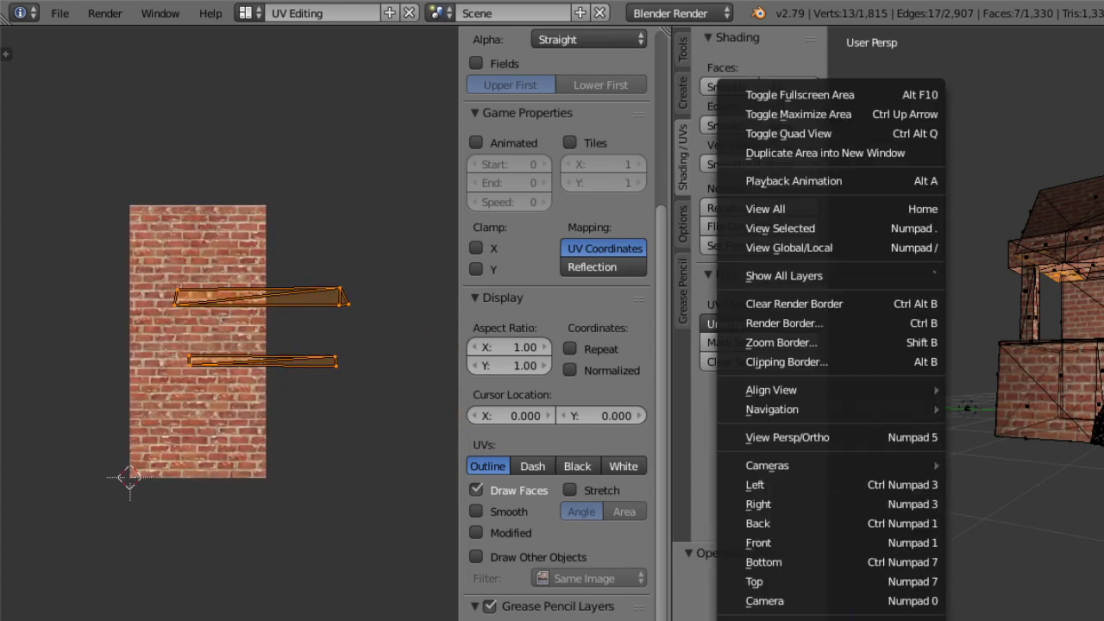
click(841, 582)
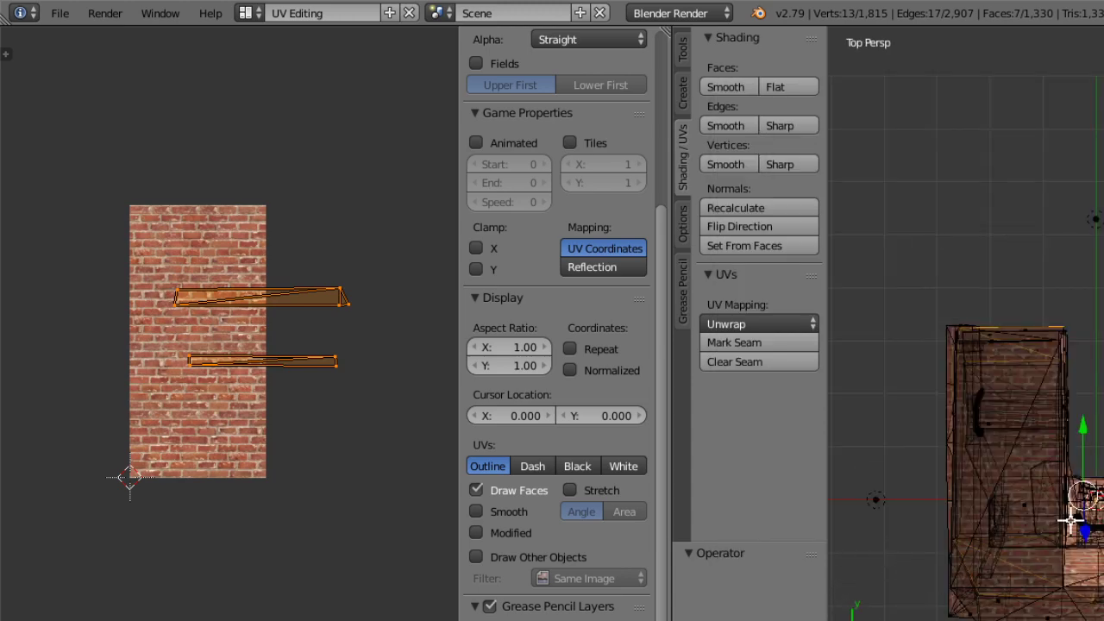
shift+middle_drag(1049, 554, 996, 380)
scroll(1038, 486, up, 3)
middle_drag(1038, 483, 951, 504)
click(736, 619)
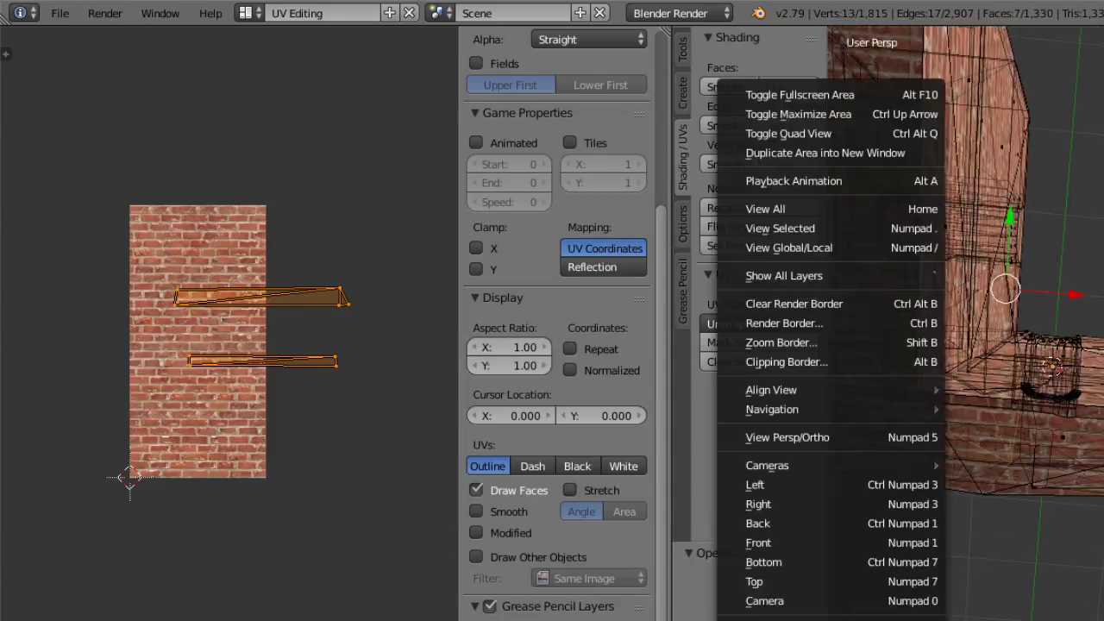
click(834, 582)
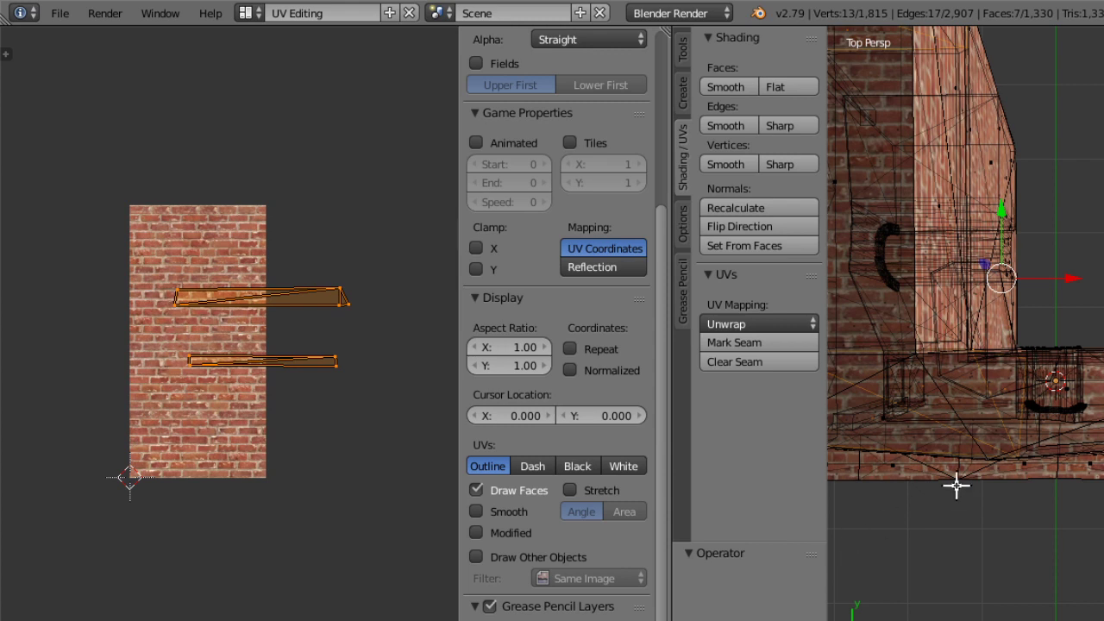
key(KP_5)
shift+middle_drag(1016, 442, 1059, 512)
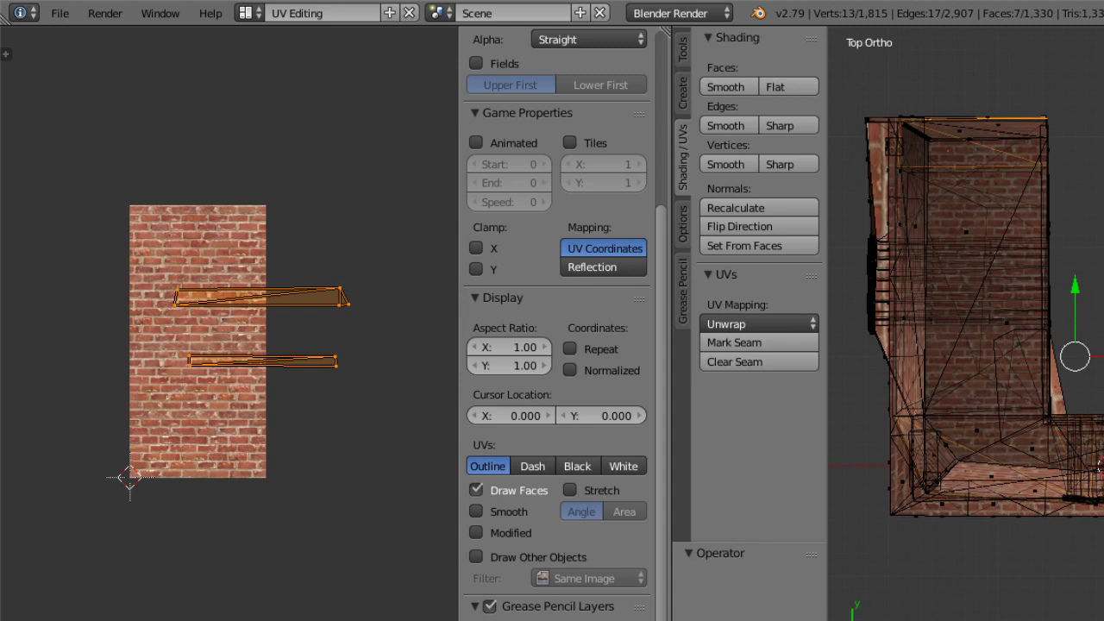
Try a standard Unwrap on the selected underside faces.
click(205, 620)
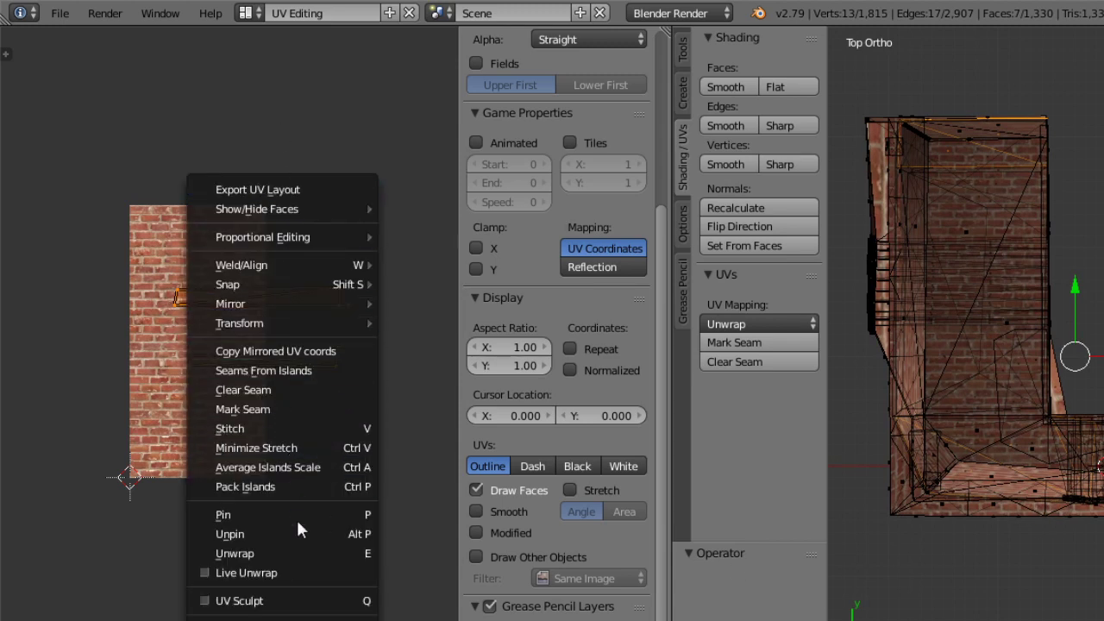
click(308, 555)
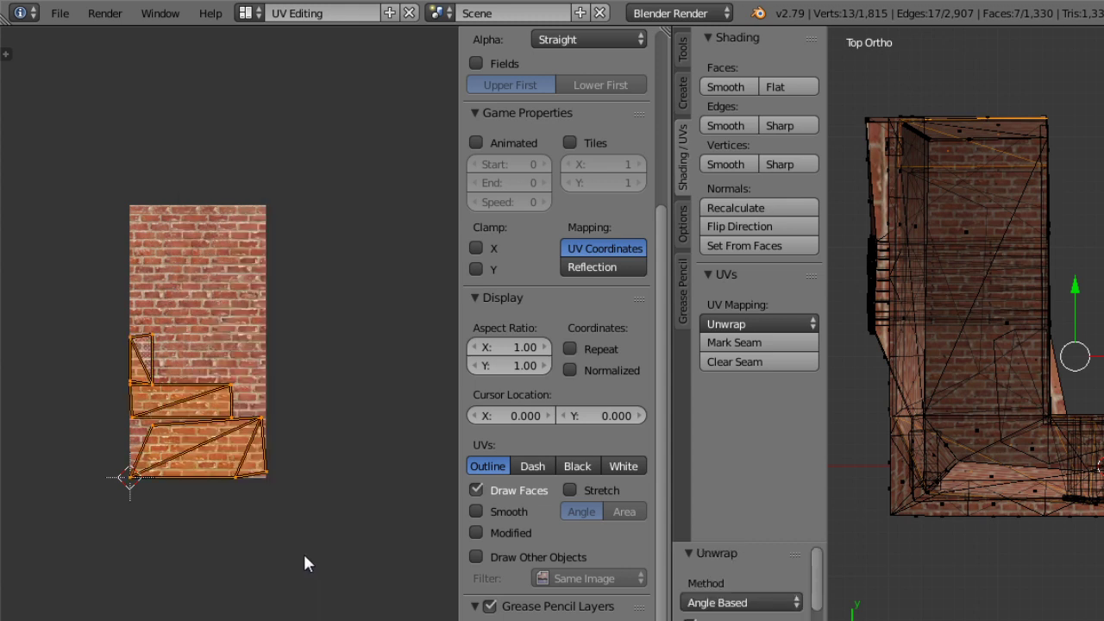
key(ctrl+z)
Map the selected underside faces with Project From View from the top view.
click(883, 619)
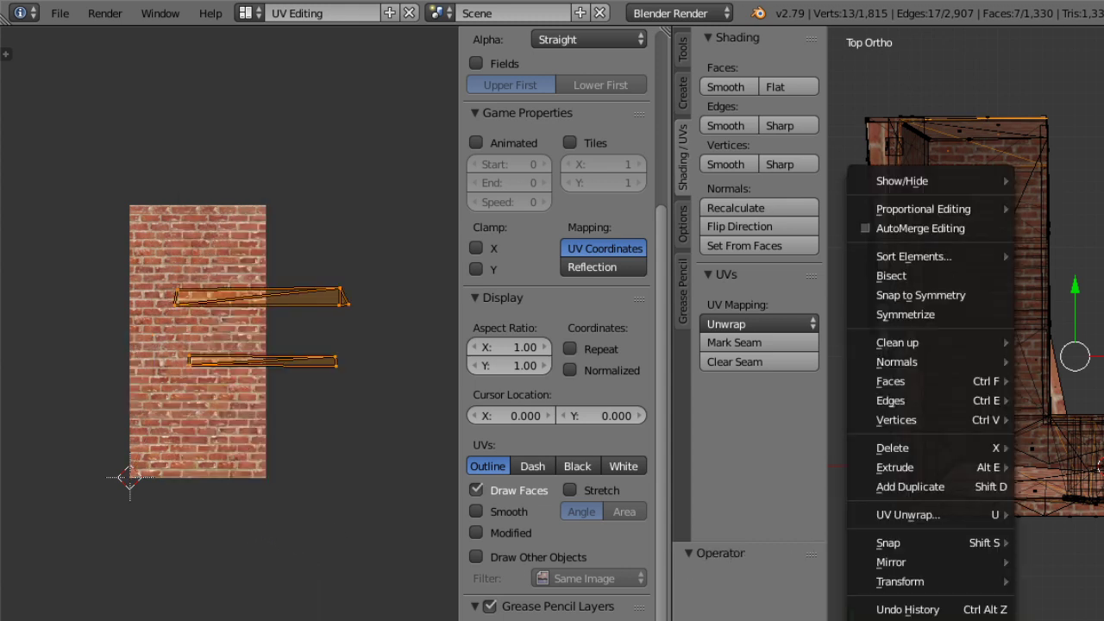
mouse_move(926, 511)
click(1066, 466)
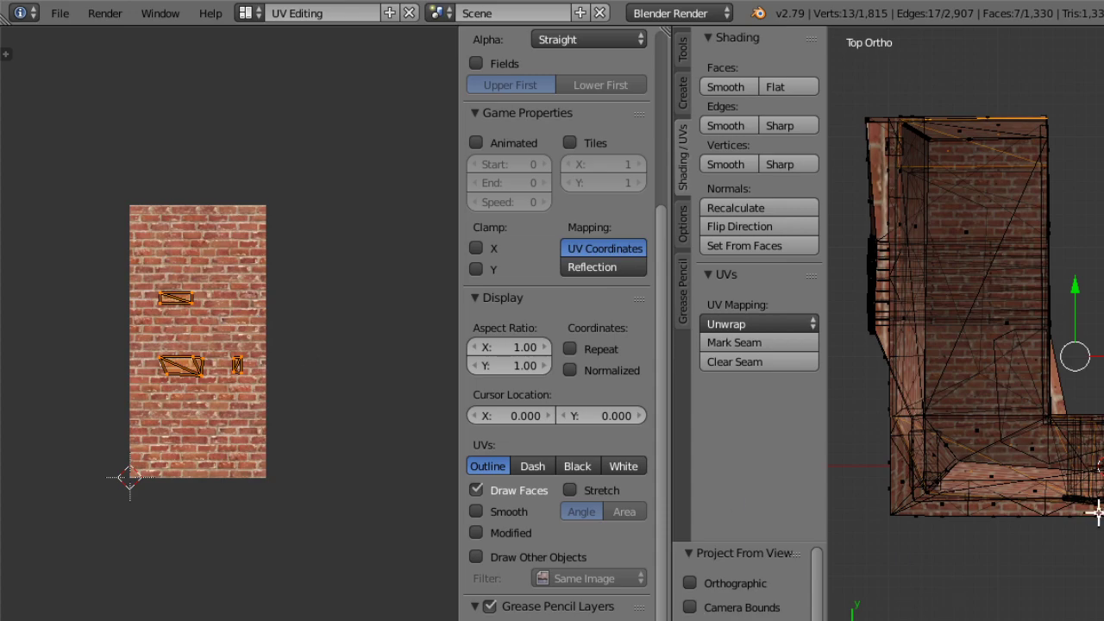
Scale the projected UVs of the underside faces by 4.
middle_drag(1096, 511, 1026, 440)
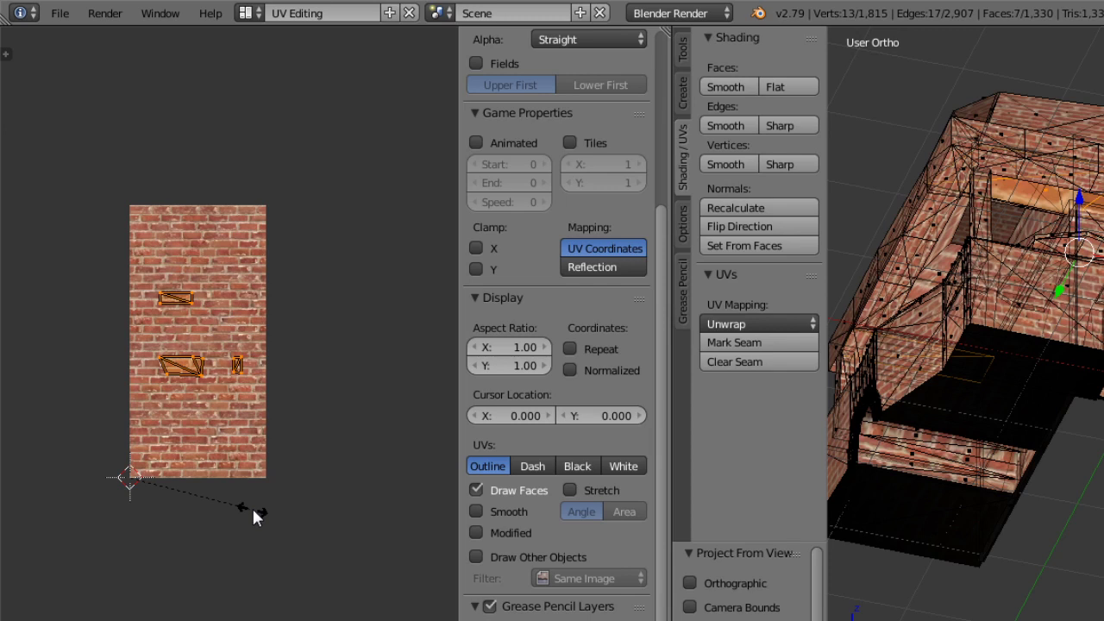
key(0)
key(5)
key(BackSpace)
key(BackSpace)
key(BackSpace)
key(2)
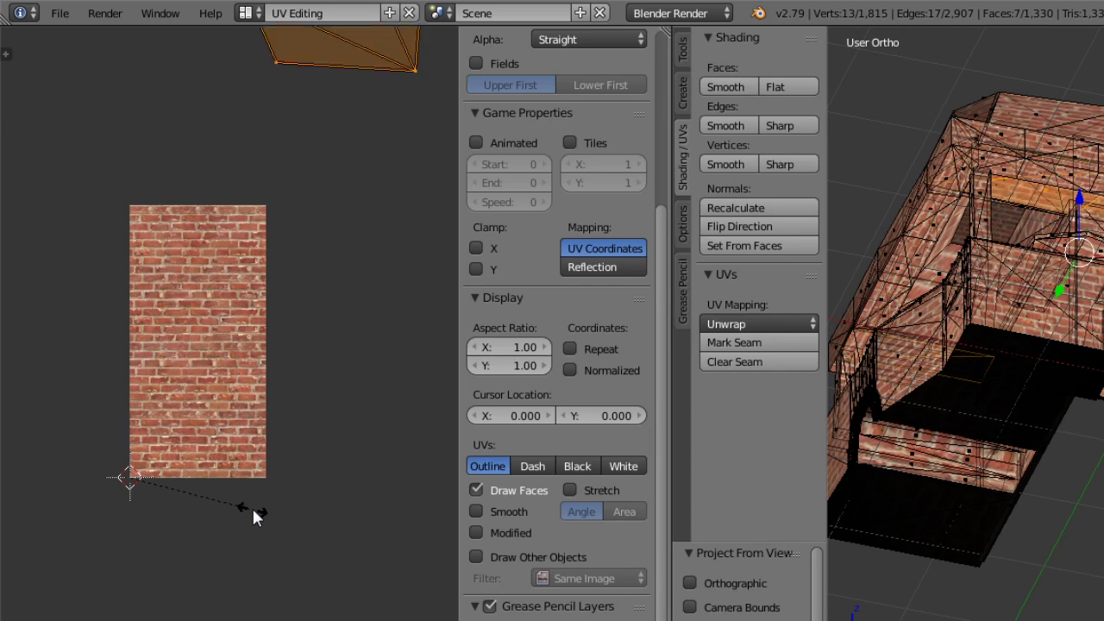
key(Return)
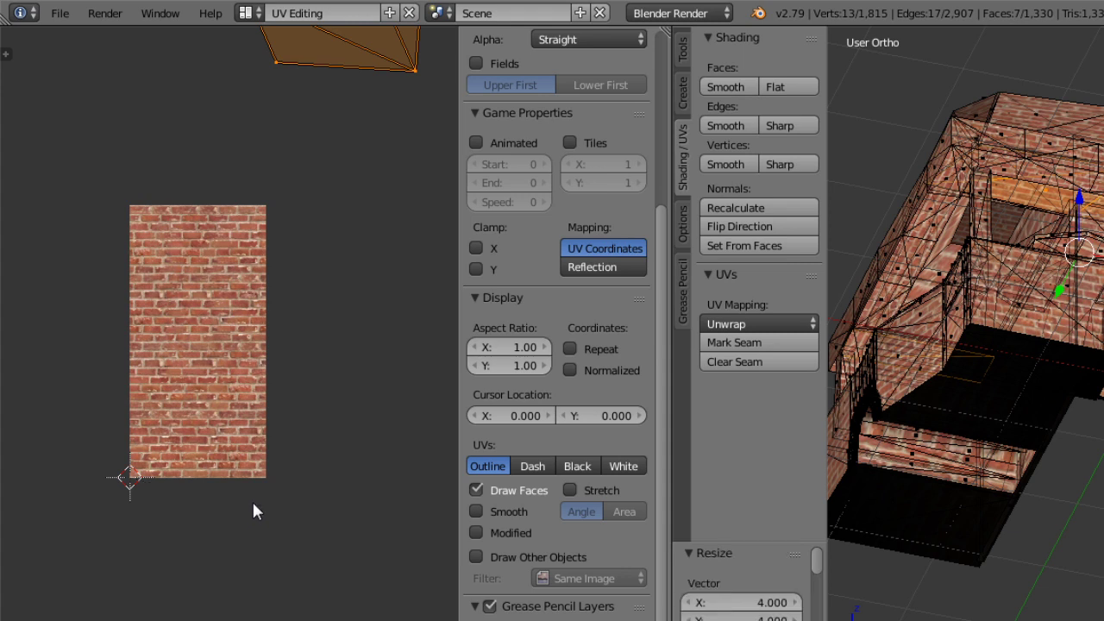
key(g)
click(347, 442)
key(ctrl+z)
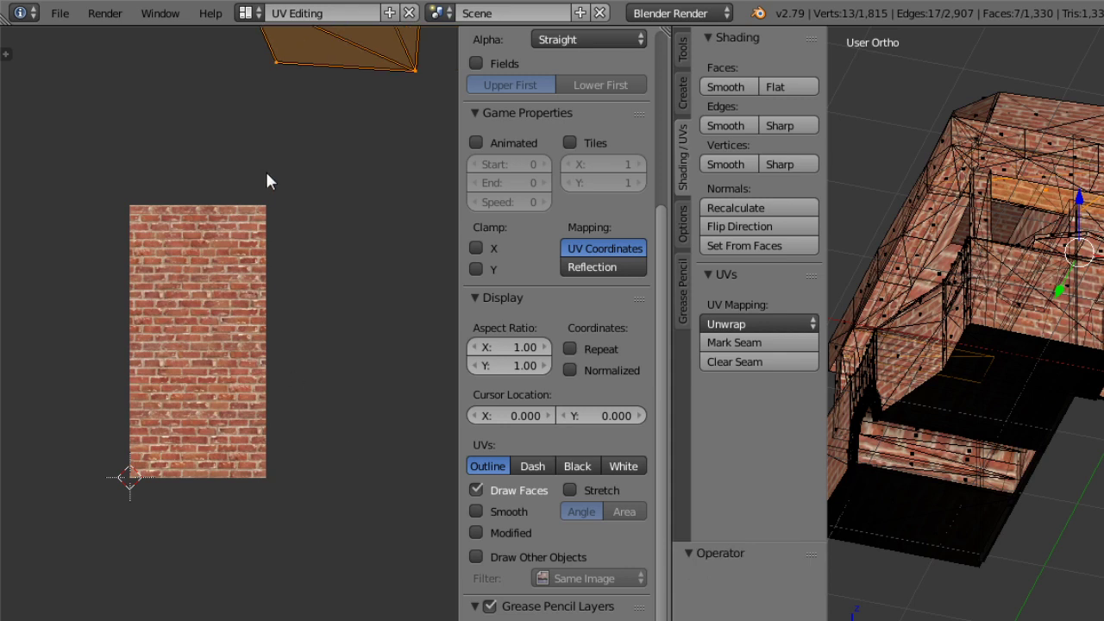
Move the enlarged UV islands back down to the brick image so one island covers its lower edge.
scroll(267, 181, down, 6)
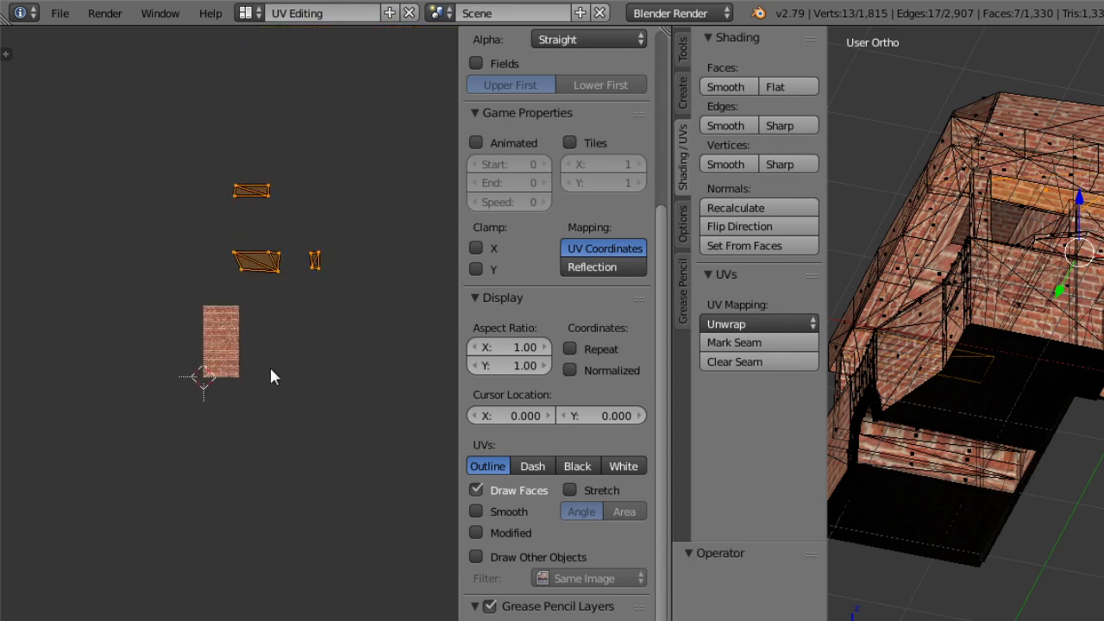
key(g)
click(244, 447)
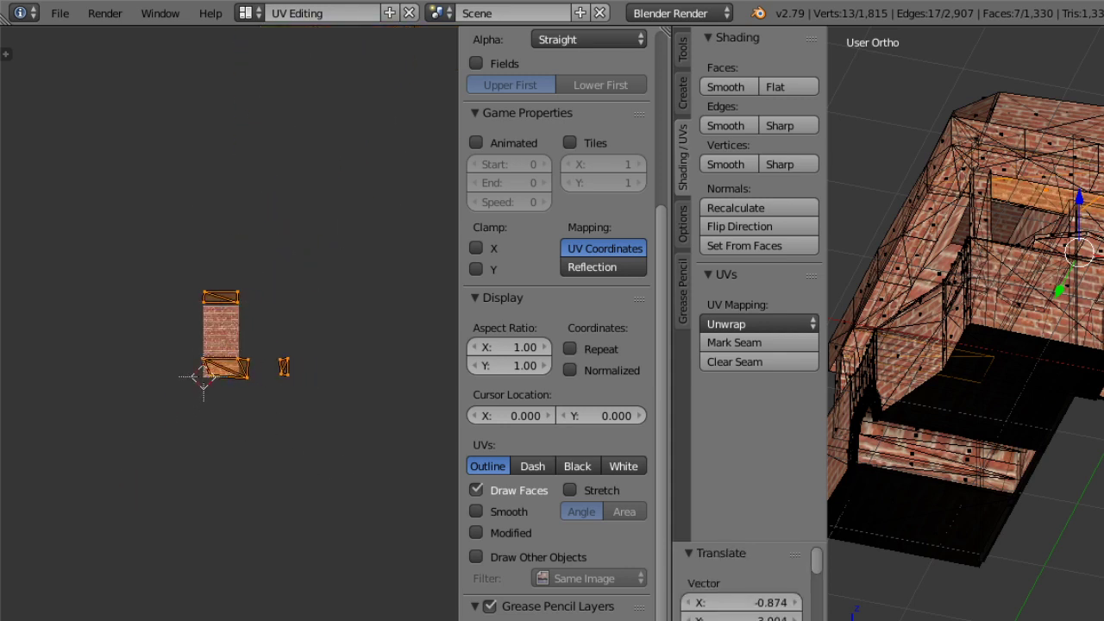
Try to scale the underside faces' UV islands down uniformly to about 0.99.
click(566, 620)
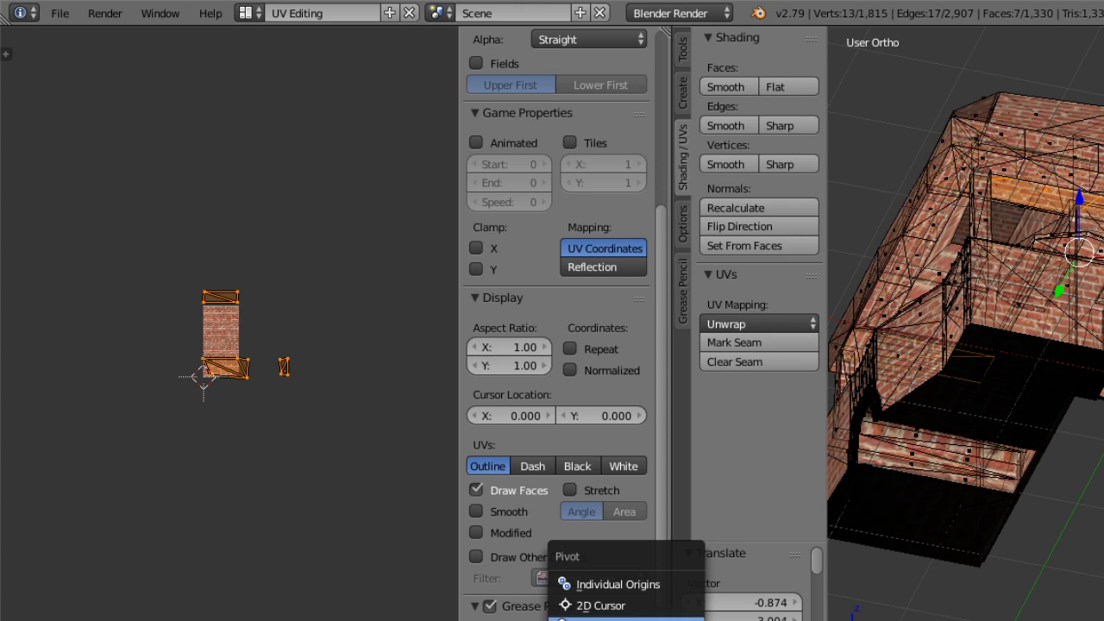
click(578, 620)
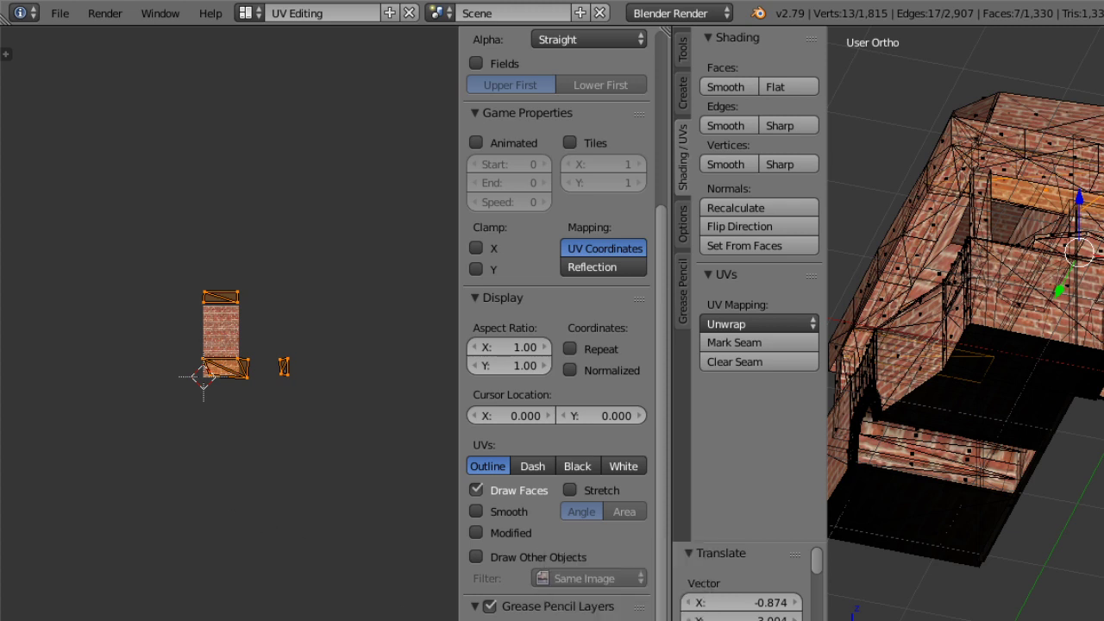
scroll(301, 232, up, 4)
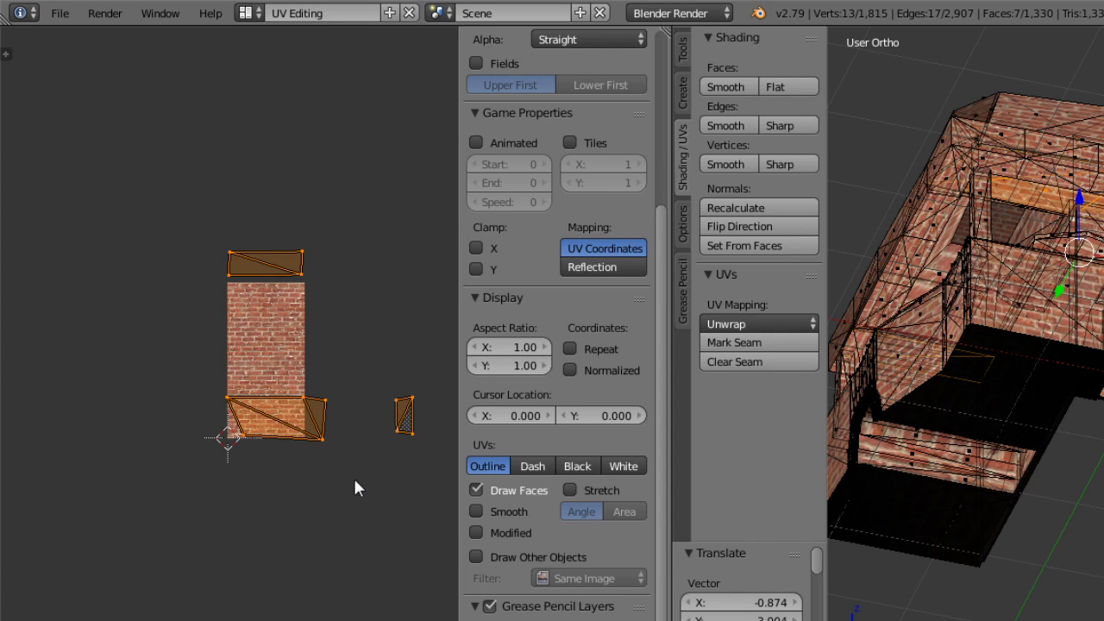
click(409, 502)
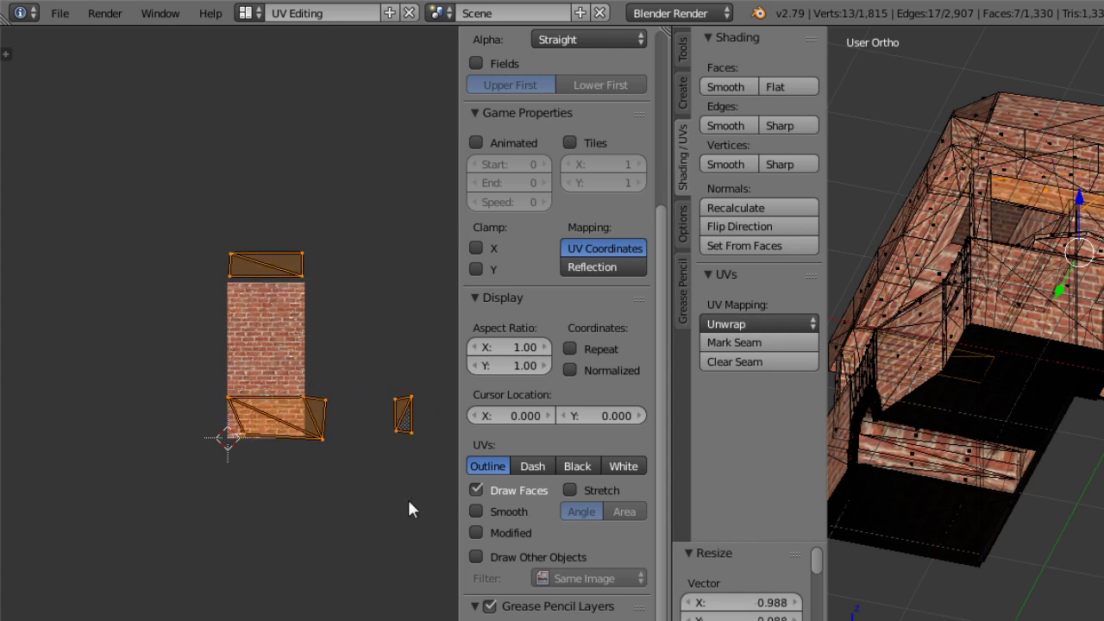
key(ctrl+z)
Stretch the underside faces' UV islands horizontally by about 1.3 and inspect the brick texture in Object Mode.
middle_drag(1103, 503, 1089, 457)
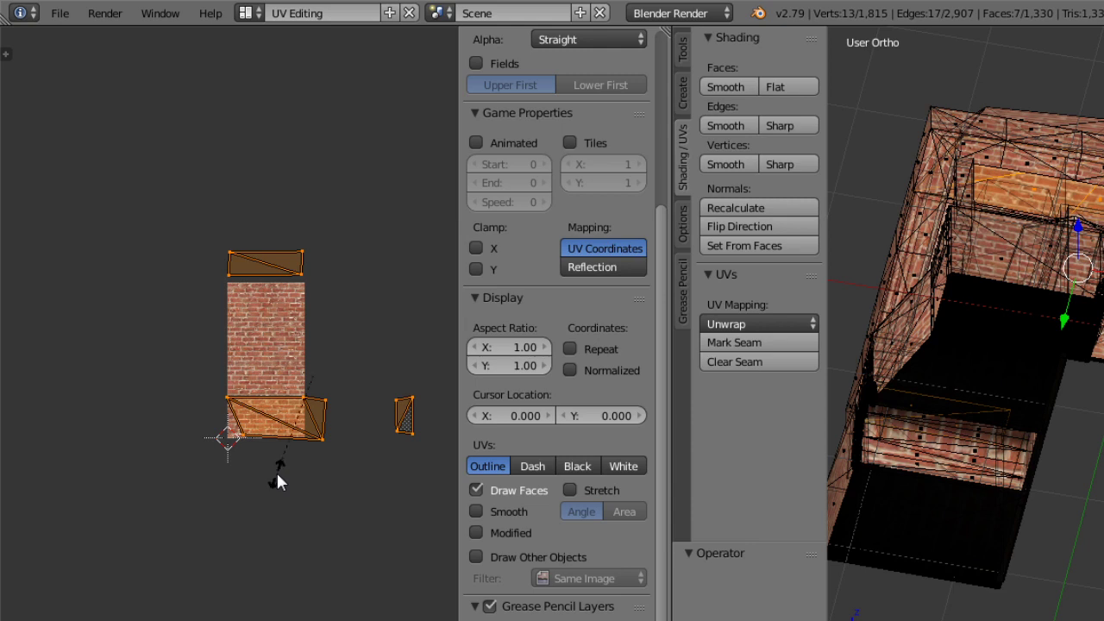
click(212, 474)
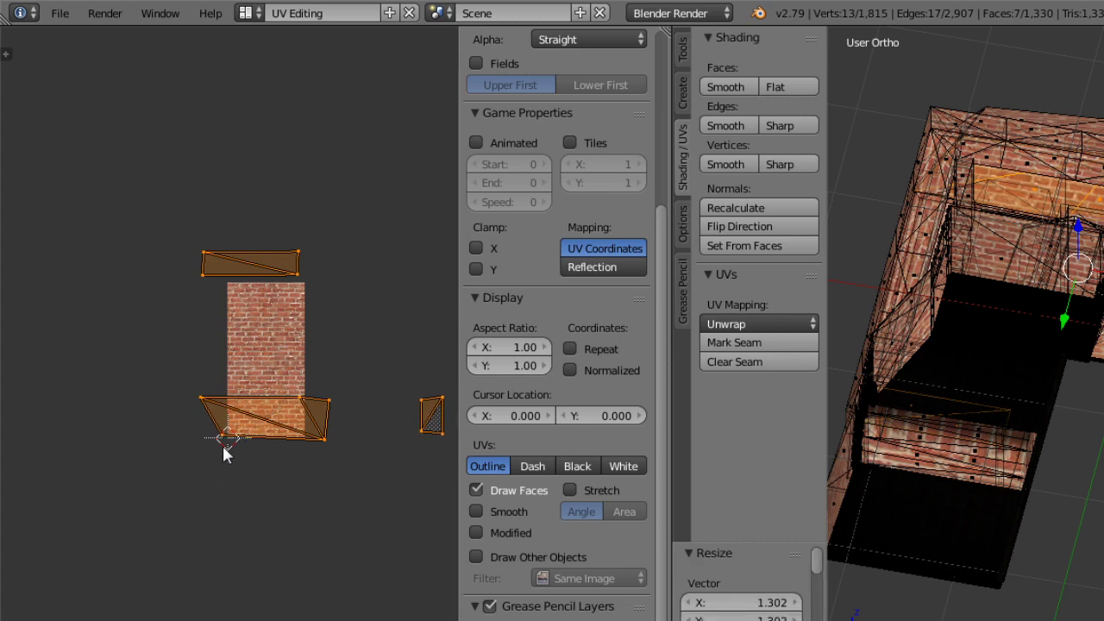
click(949, 620)
click(945, 620)
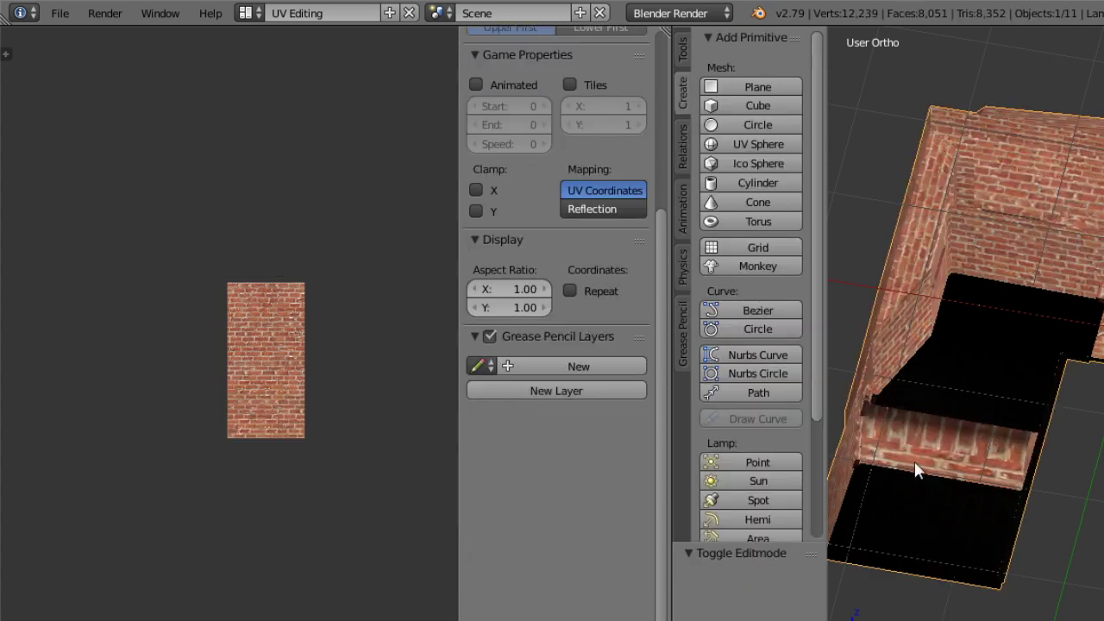
middle_drag(915, 462, 1064, 251)
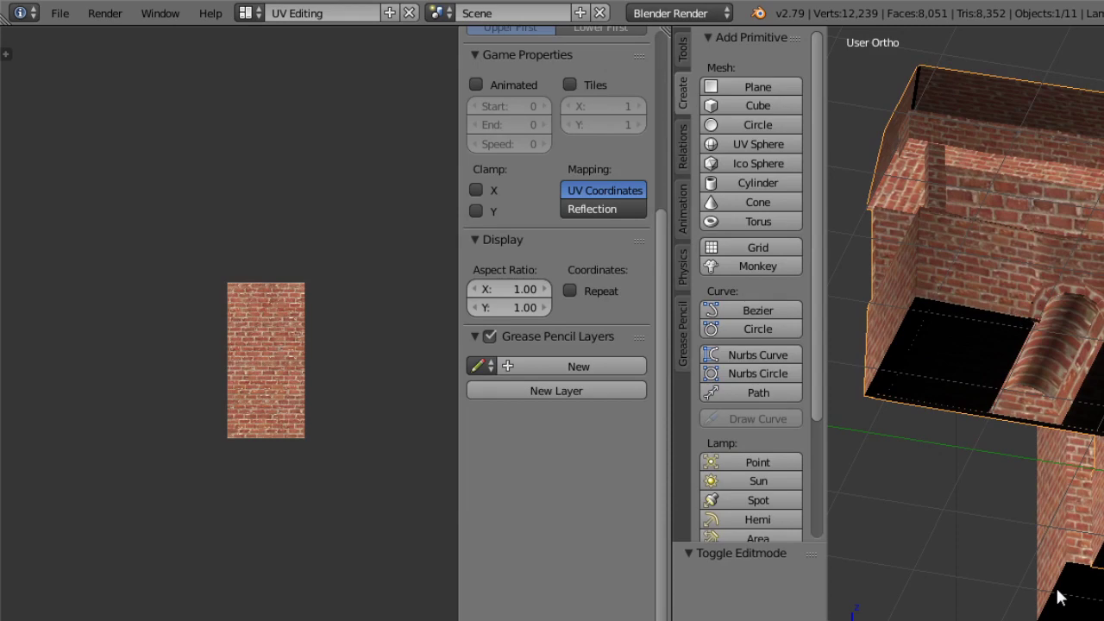
In Edit Mode, select the first four triangular faces on the inner sloped sides of the hollow roof.
click(975, 620)
click(973, 620)
right_click(1008, 202)
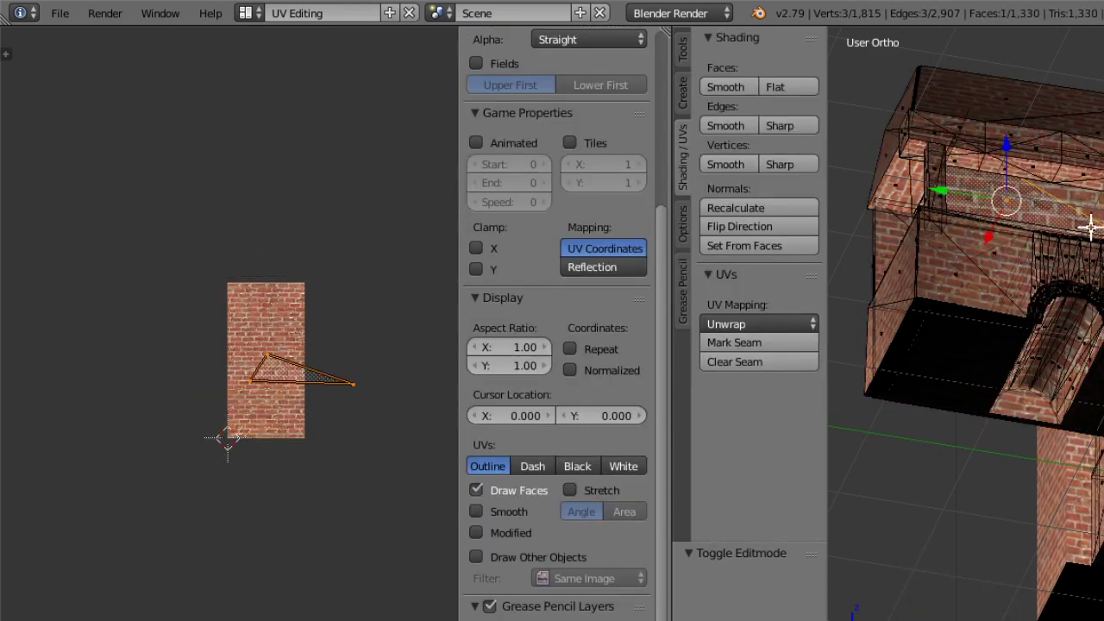
middle_drag(1090, 224, 1096, 182)
shift+right_click(1073, 195)
shift+right_click(1099, 197)
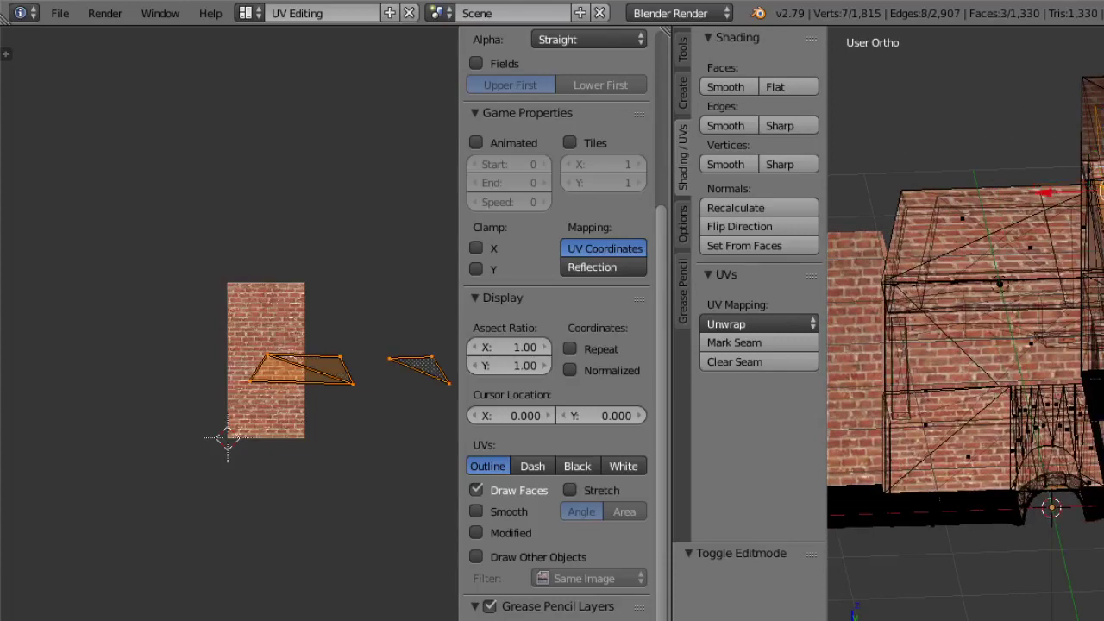
shift+right_click(1100, 207)
key(ctrl+z)
shift+right_click(1098, 212)
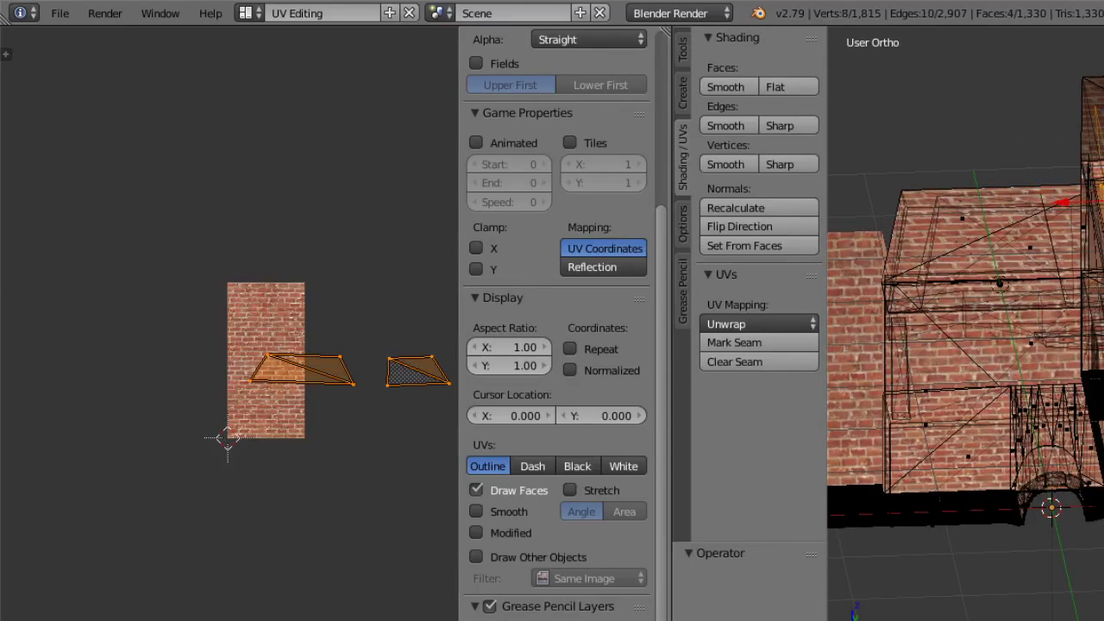
Extend the selection to nine faces around the adjoining inner sides of the roof.
middle_drag(1097, 212, 815, 254)
shift+right_click(1057, 216)
shift+right_click(1087, 227)
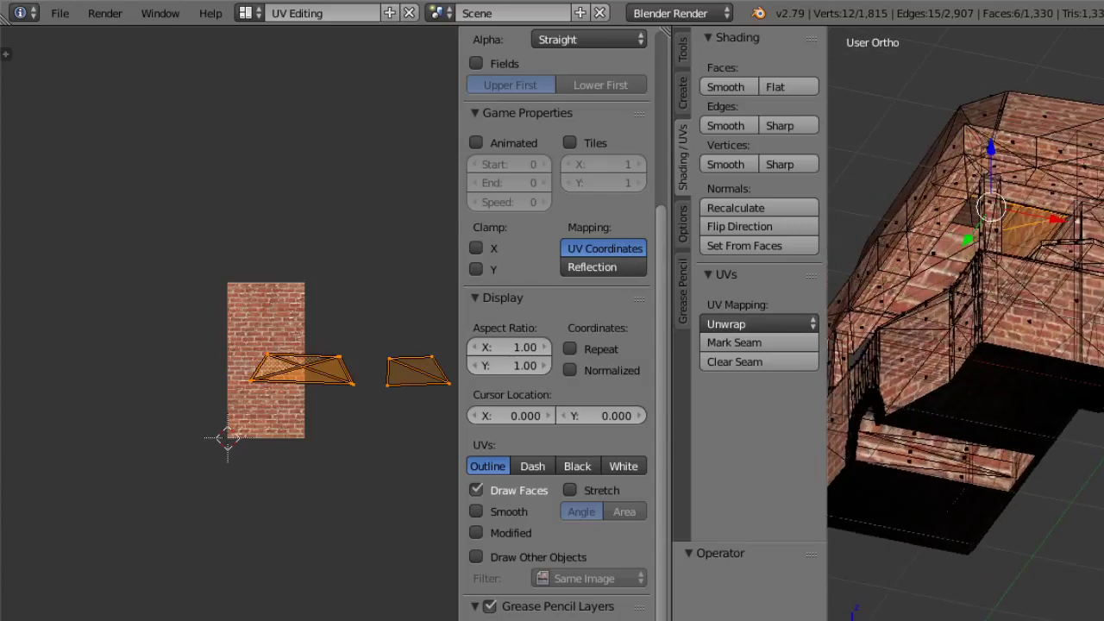
middle_drag(932, 259, 947, 272)
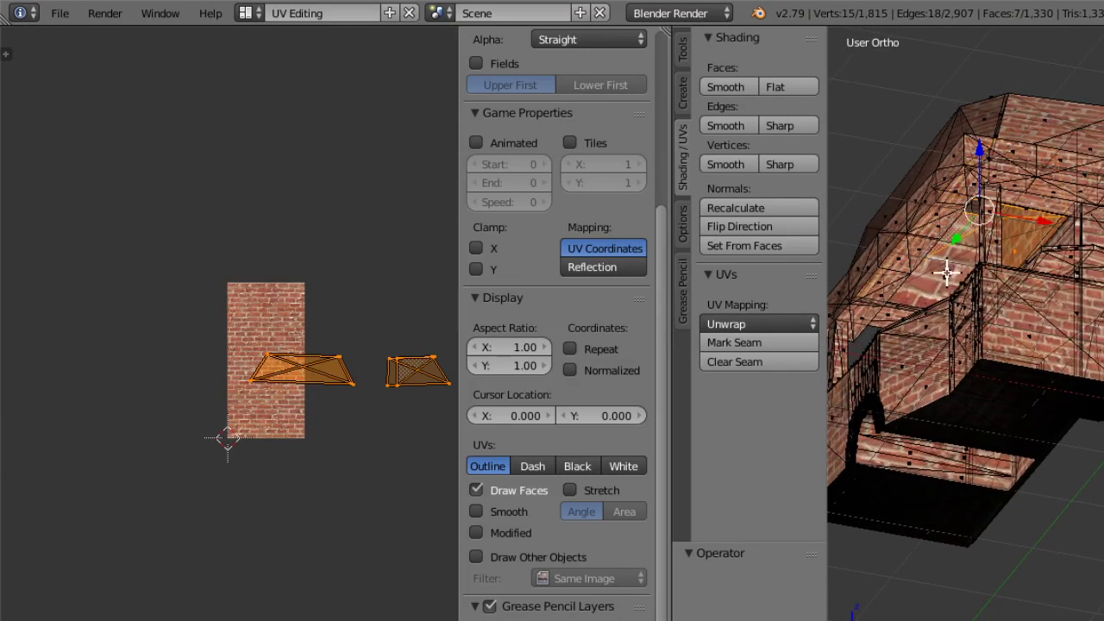
middle_drag(1045, 310, 1016, 153)
shift+right_click(1001, 175)
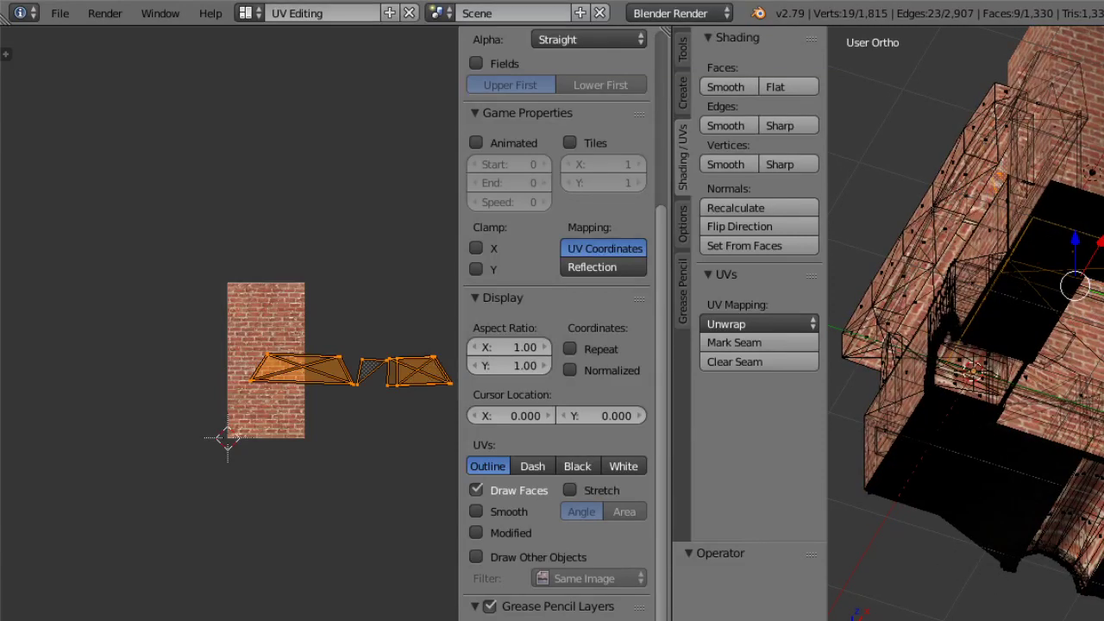
Switch the viewport to wireframe shading and add the neighbouring hidden triangle on the inner roof slope to the selection.
click(1011, 620)
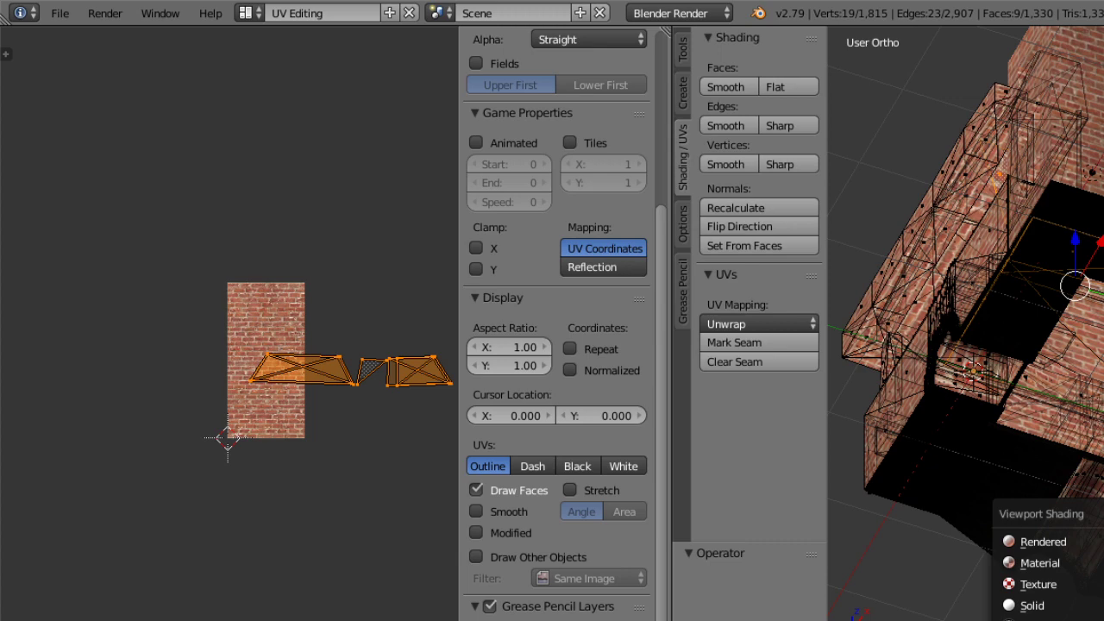
click(1014, 616)
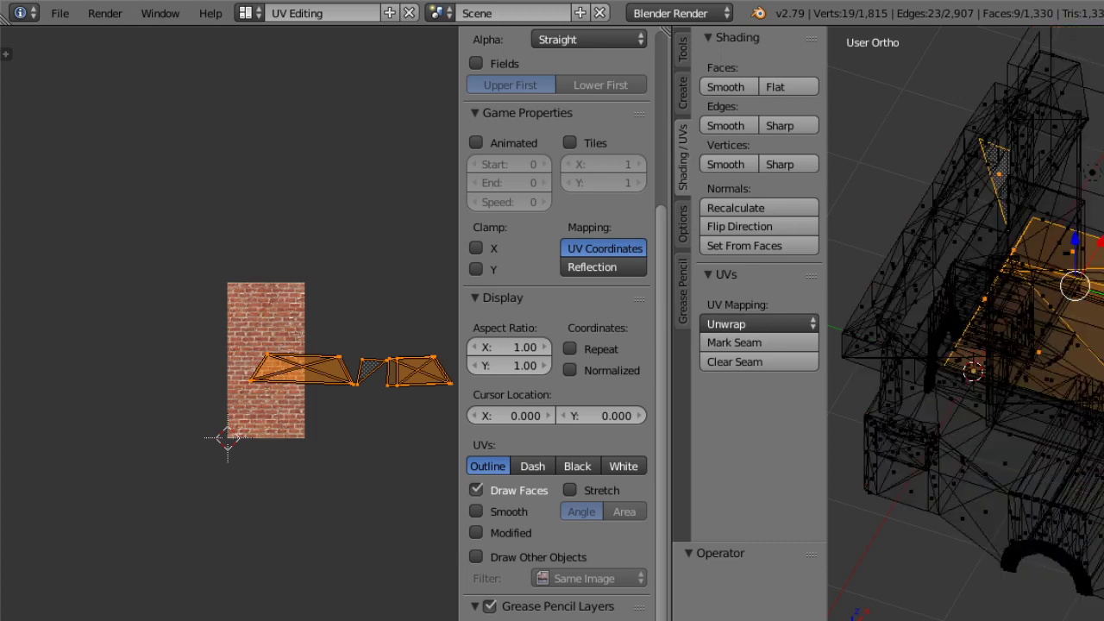
shift+right_click(999, 204)
shift+right_click(986, 197)
shift+right_click(993, 215)
middle_drag(993, 215, 880, 381)
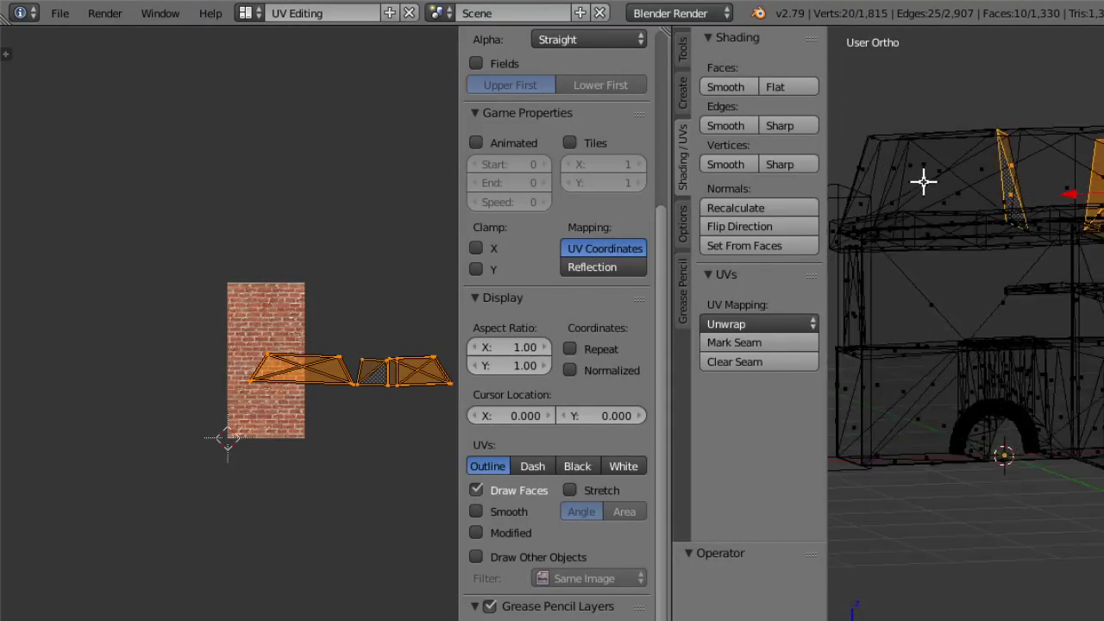
Add the remaining inner roof slope faces to the selection and return the viewport to textured shading.
shift+right_click(963, 196)
shift+right_click(937, 197)
middle_drag(949, 231, 785, 261)
shift+right_click(1101, 195)
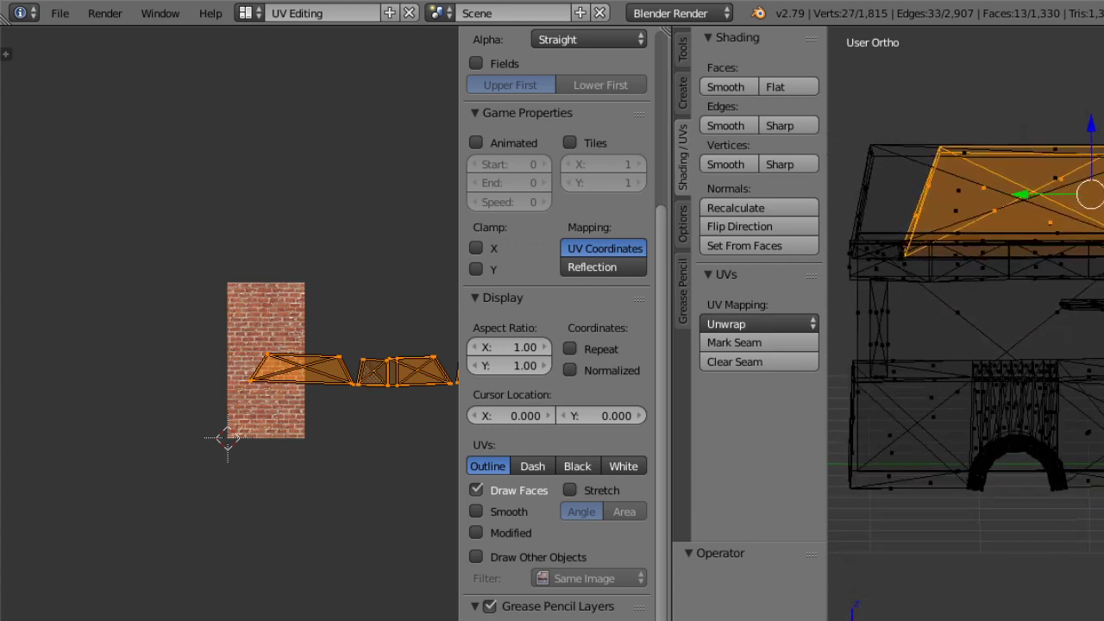
middle_drag(1096, 199, 1001, 148)
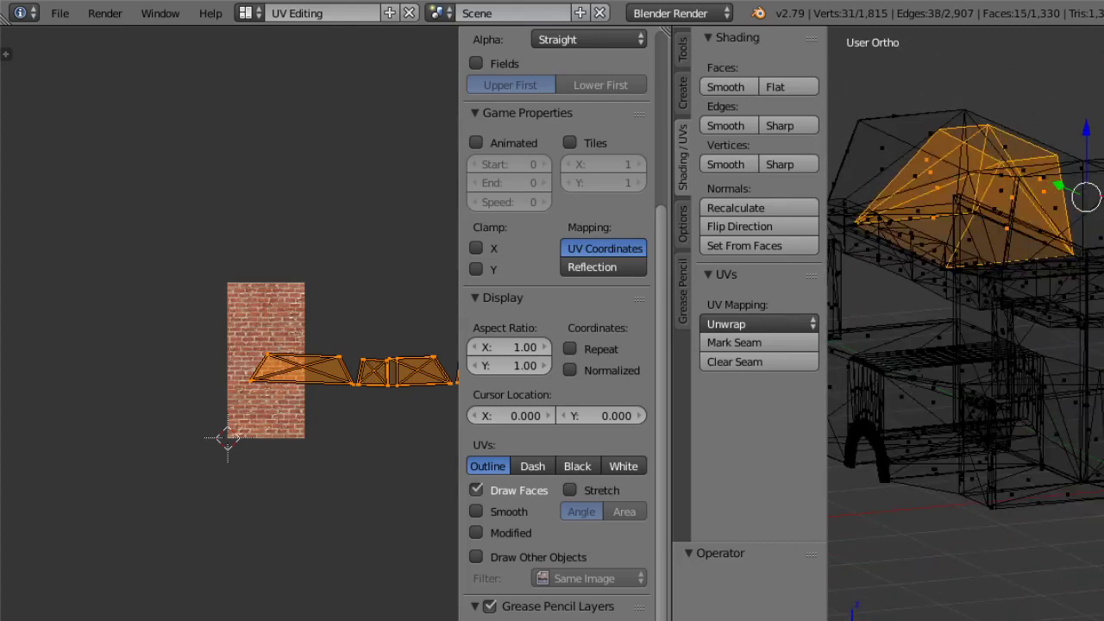
middle_drag(1051, 217, 1010, 569)
key(z)
click(1036, 513)
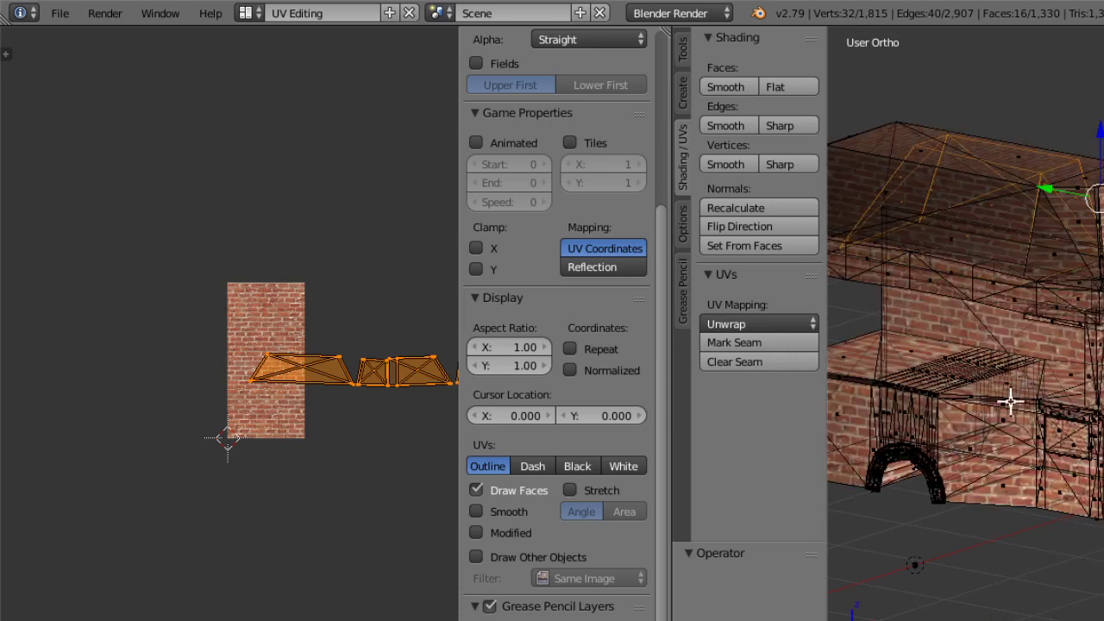
middle_drag(1010, 399, 738, 412)
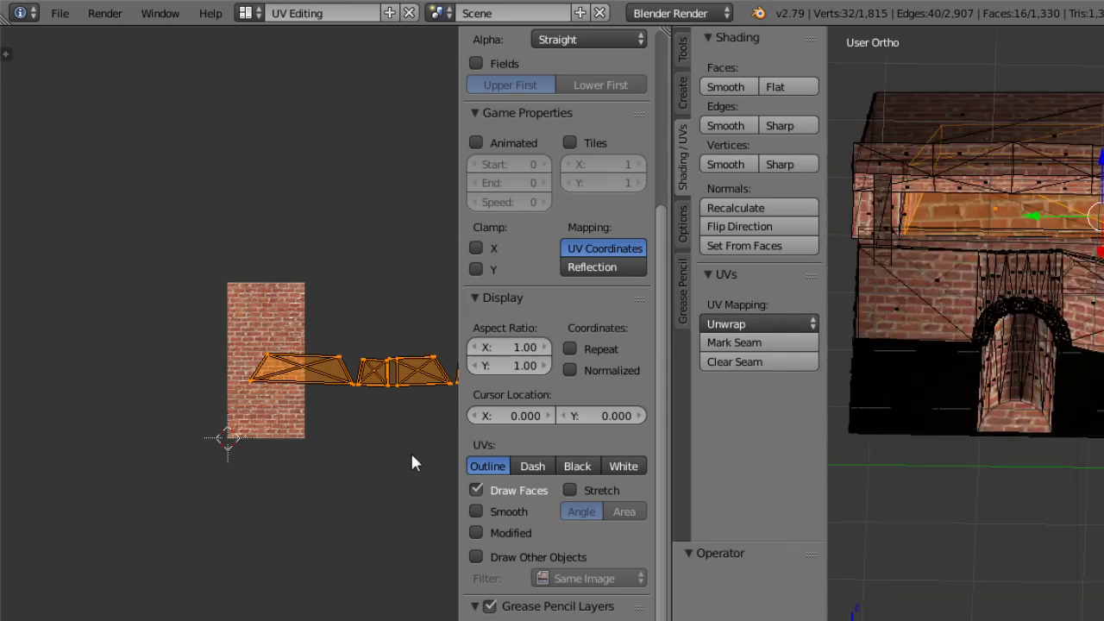
Try to enlarge the inner roof faces' UV islands freehand.
key(s)
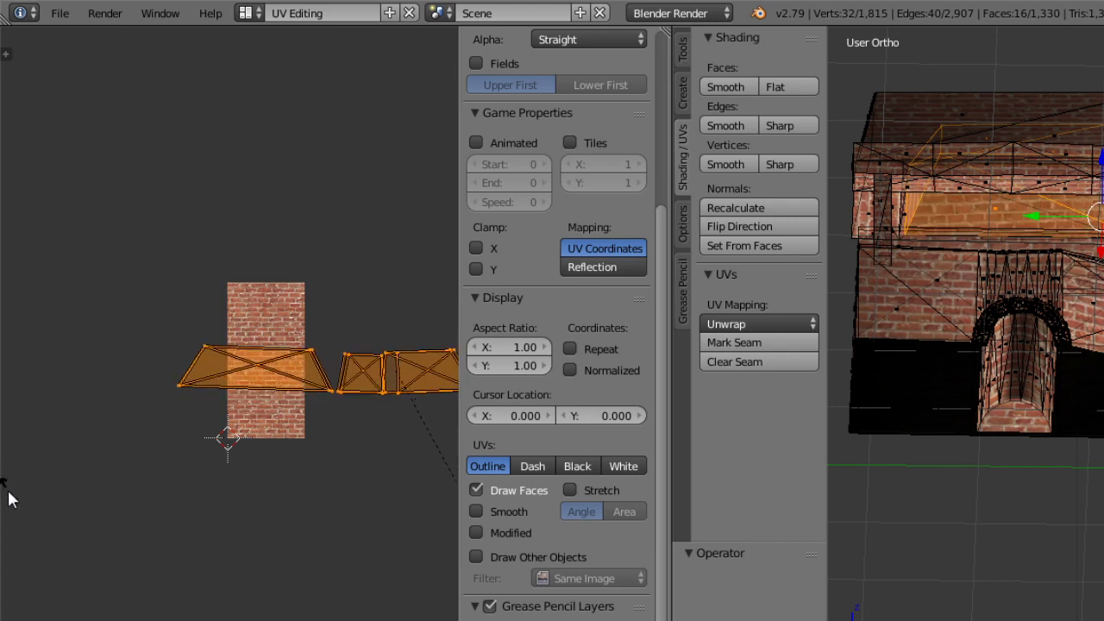
click(10, 498)
key(s)
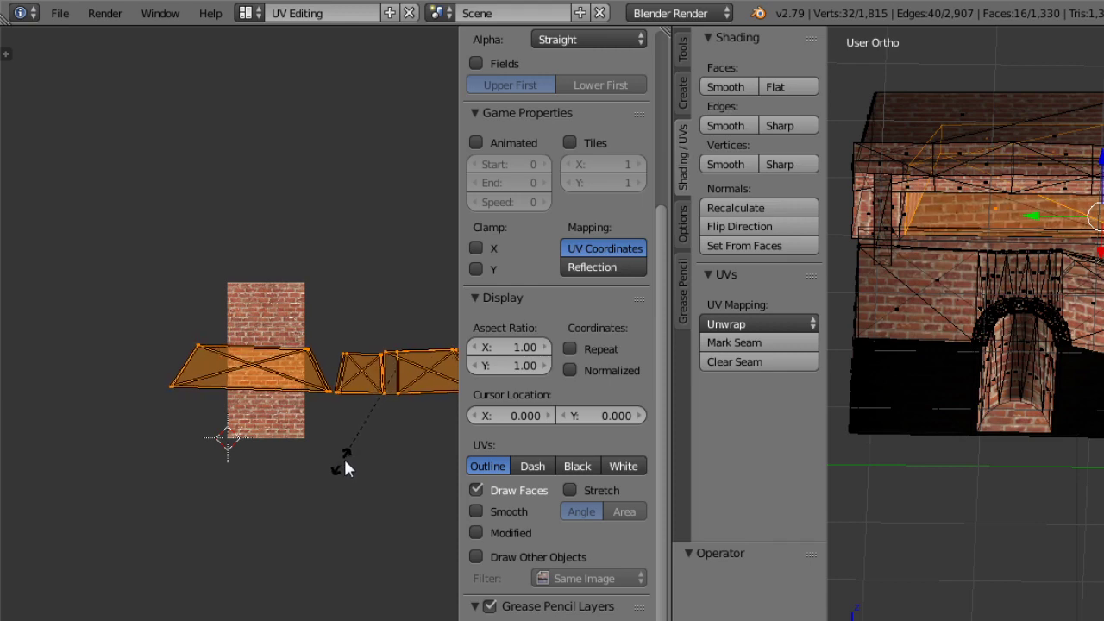
click(355, 450)
middle_drag(967, 382, 971, 348)
Scale the inner roof faces' UV islands uniformly by 1.5 and inspect the brick size in Object Mode.
key(s)
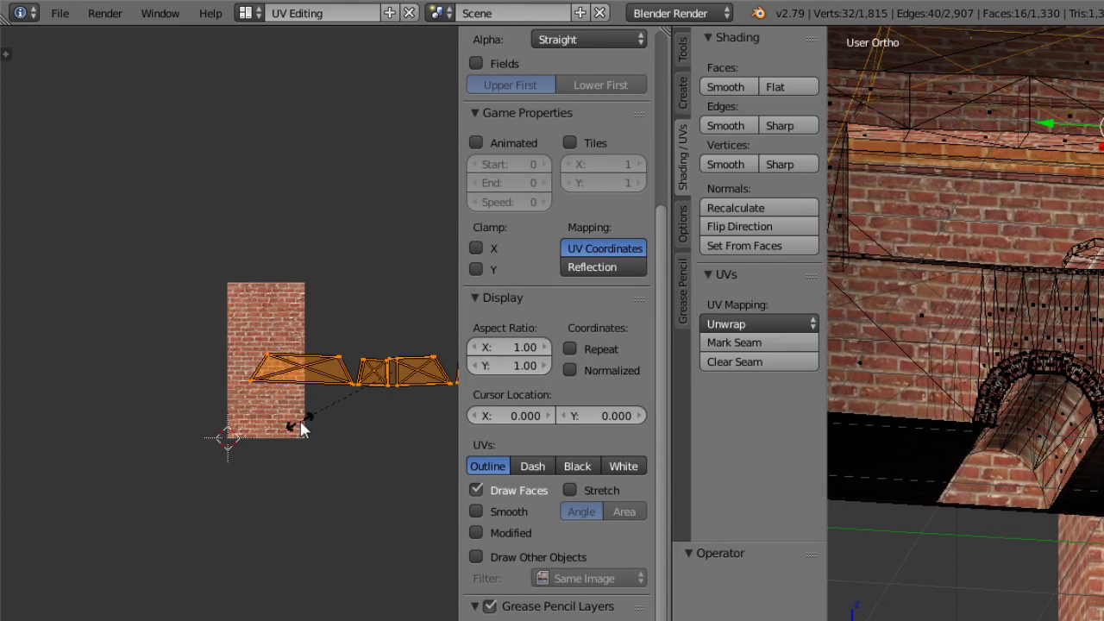
key(2)
key(BackSpace)
key(5)
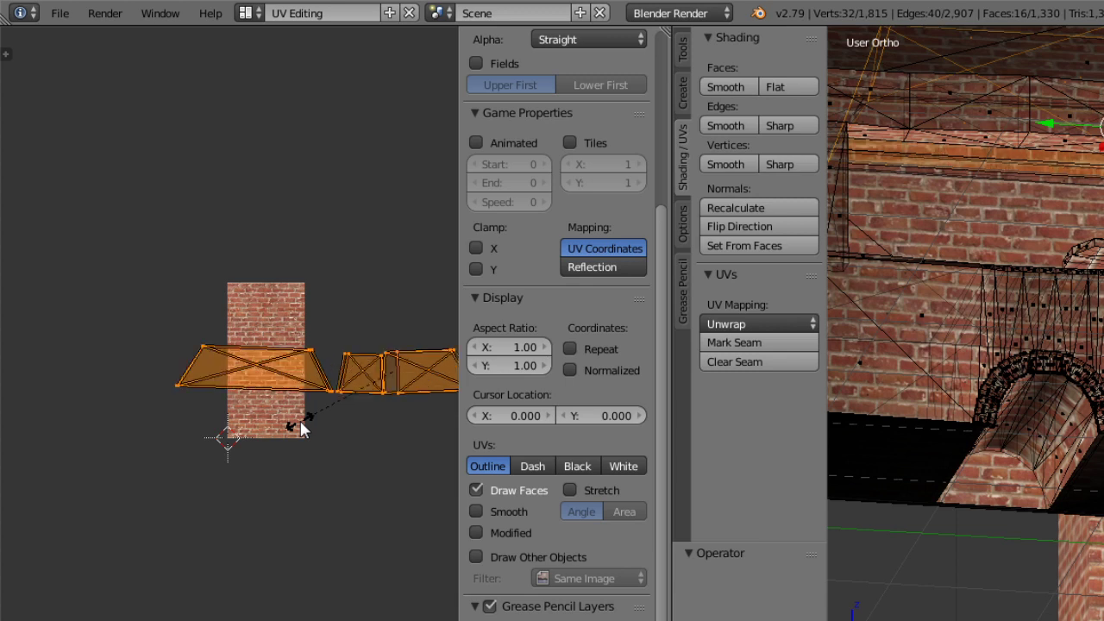
key(Return)
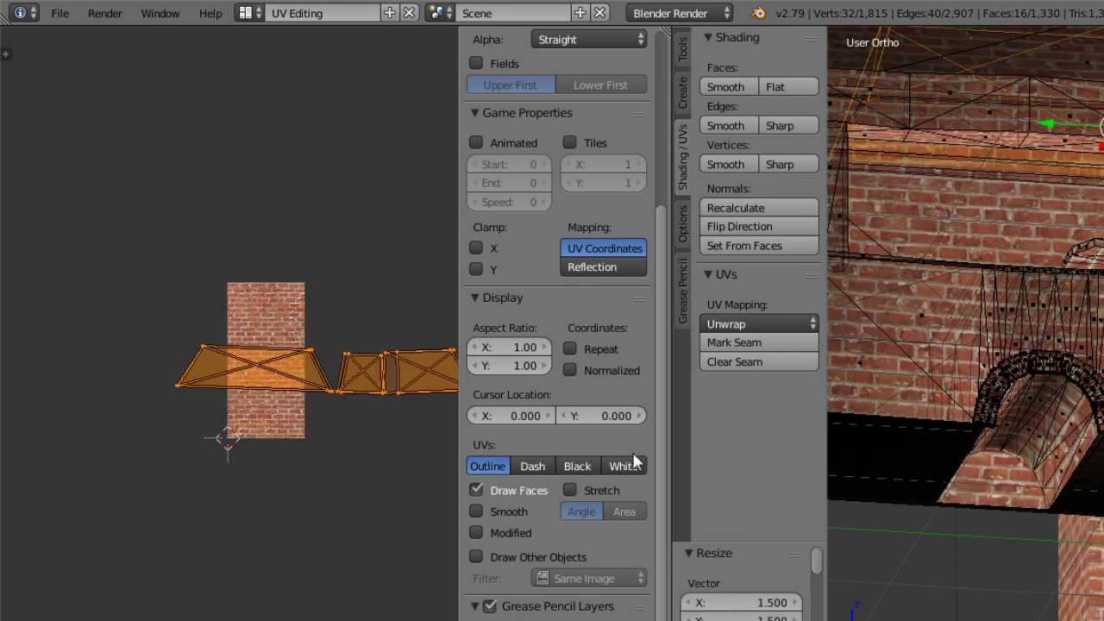
click(949, 620)
click(949, 620)
middle_drag(985, 378, 1096, 334)
Stretch the inner roof faces' UV islands vertically by about 1.18 and inspect the building in Object Mode.
click(966, 620)
click(958, 620)
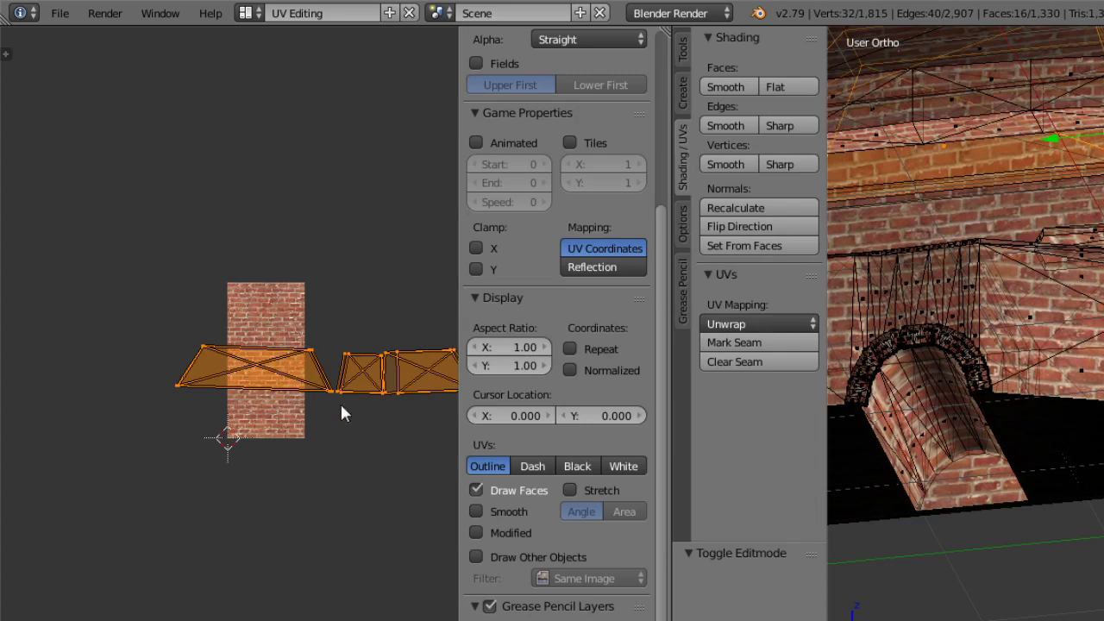
key(s)
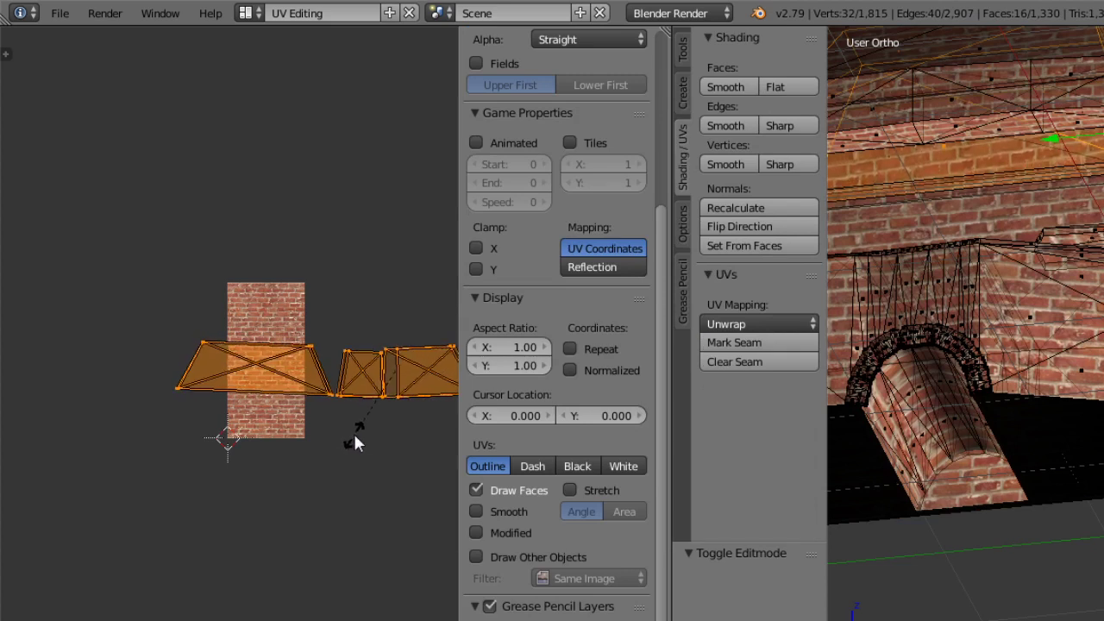
click(350, 434)
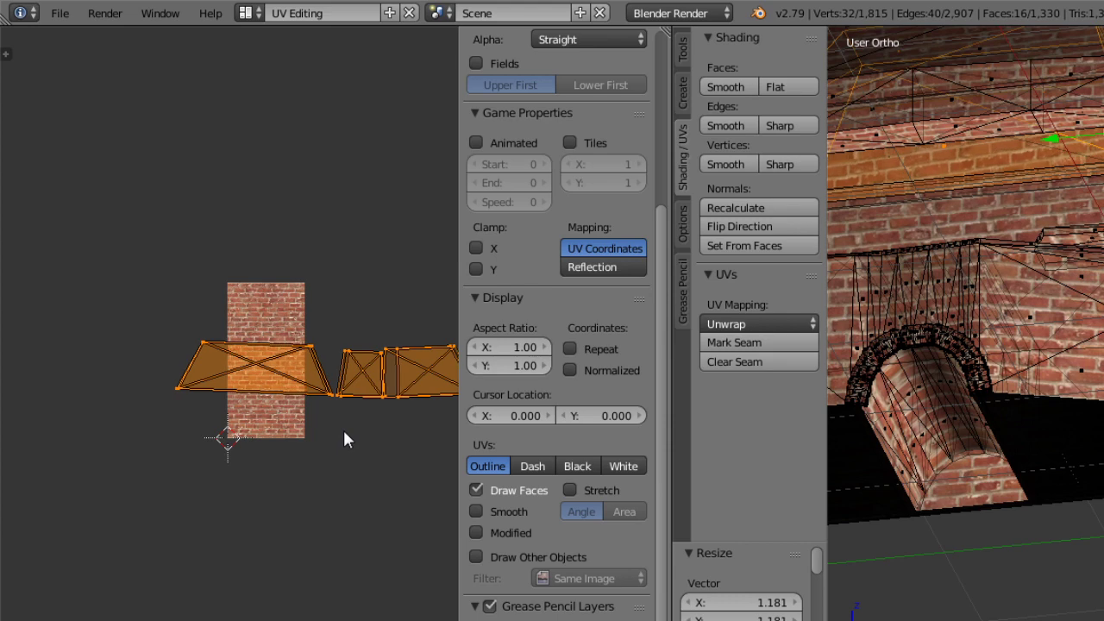
click(940, 620)
click(932, 620)
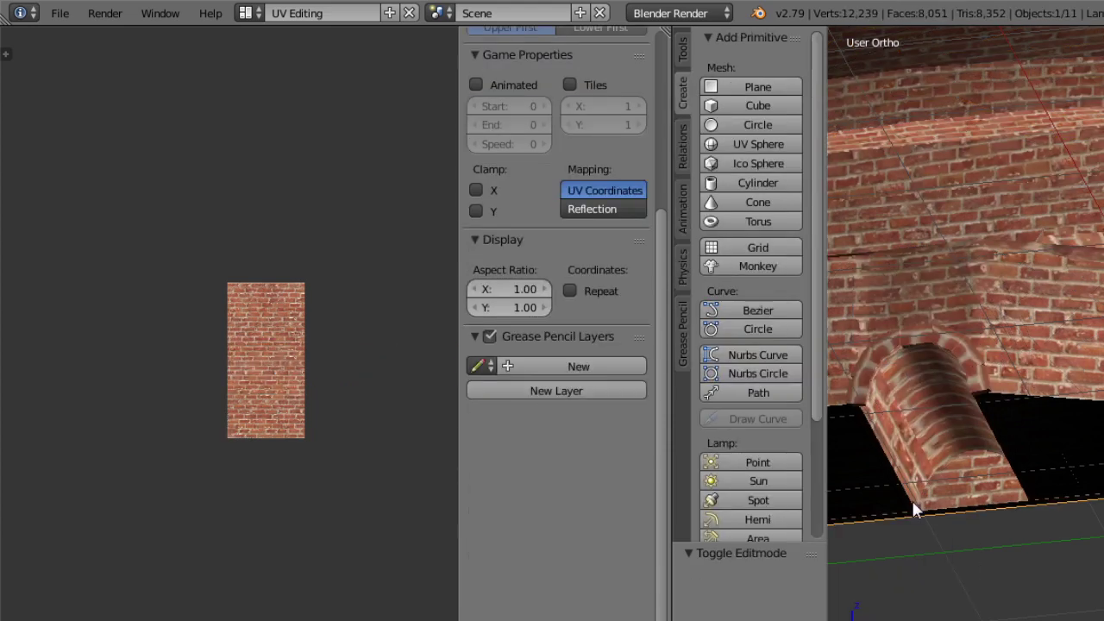
middle_drag(928, 440, 1070, 309)
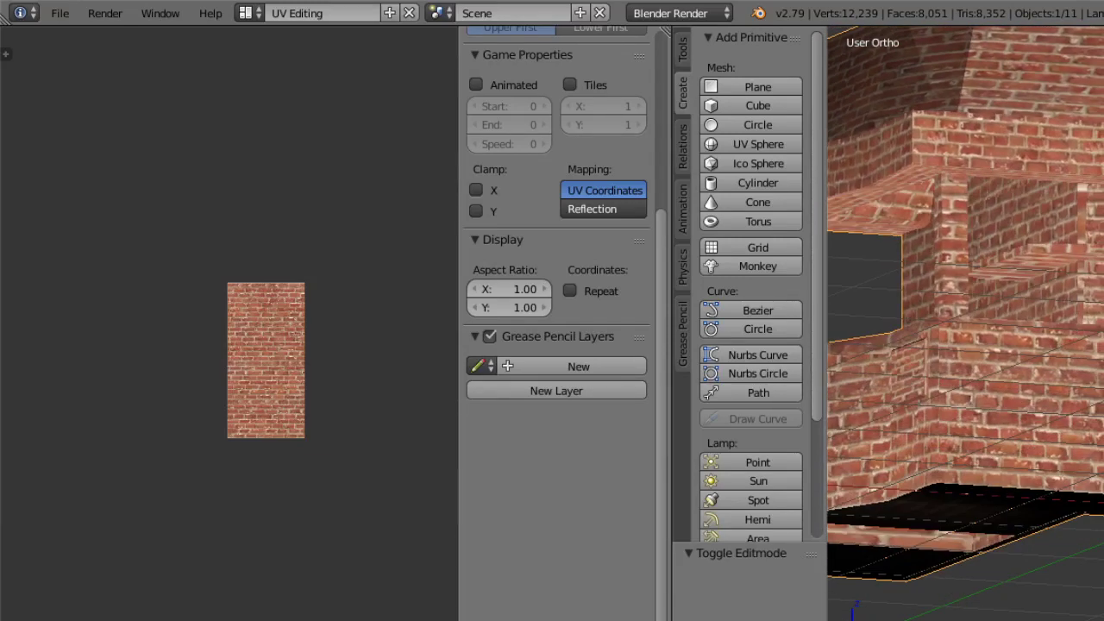
In Edit Mode with wireframe shading, select the two tall, narrow triangles forming the vertical strip beside the small ledge.
click(957, 620)
click(957, 620)
middle_drag(1103, 386, 1069, 345)
right_click(1068, 276)
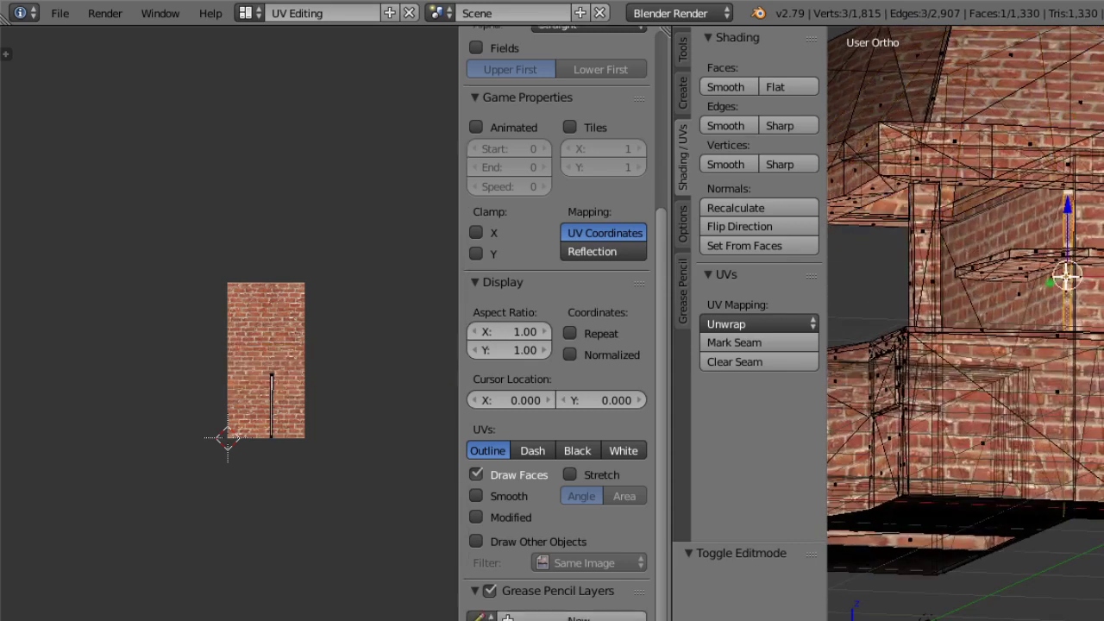
scroll(1092, 259, up, 4)
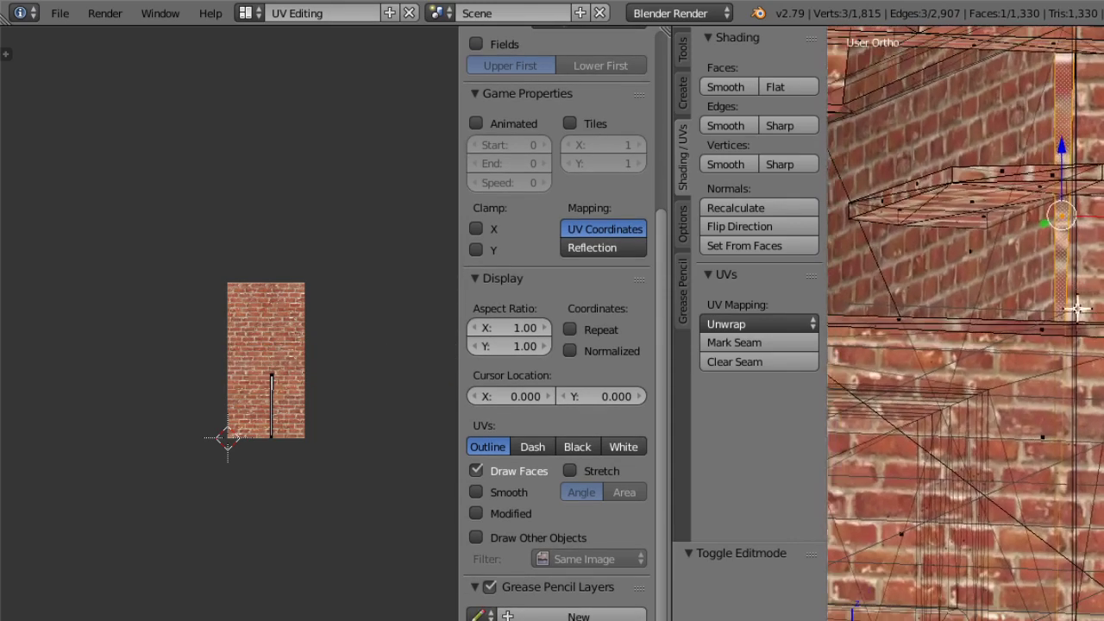
click(1016, 620)
click(1035, 620)
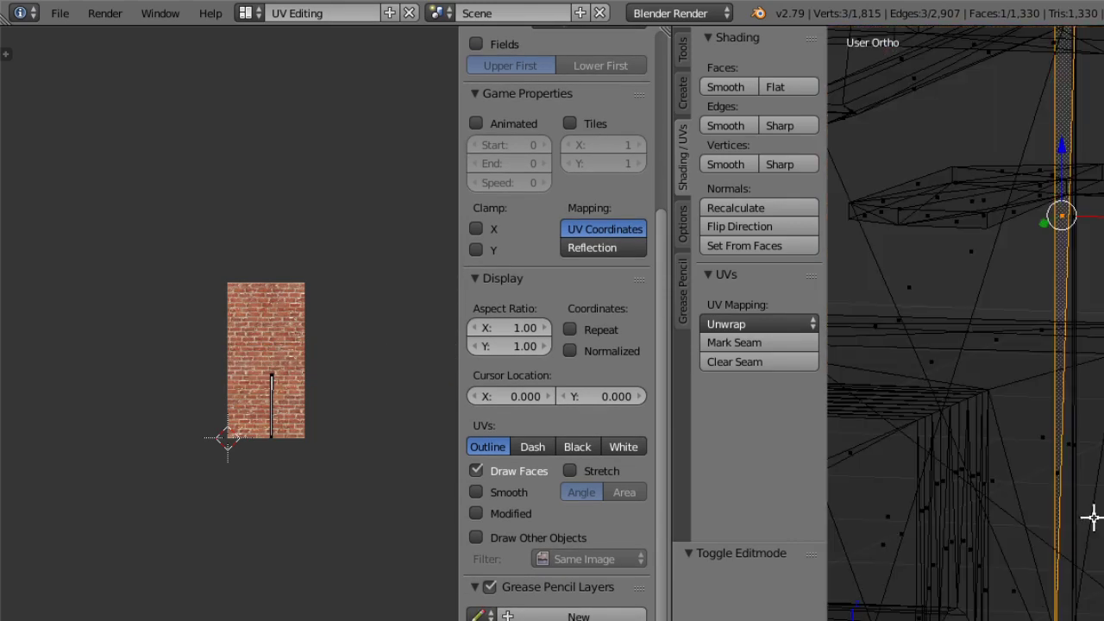
shift+right_click(1068, 446)
scroll(1048, 389, down, 5)
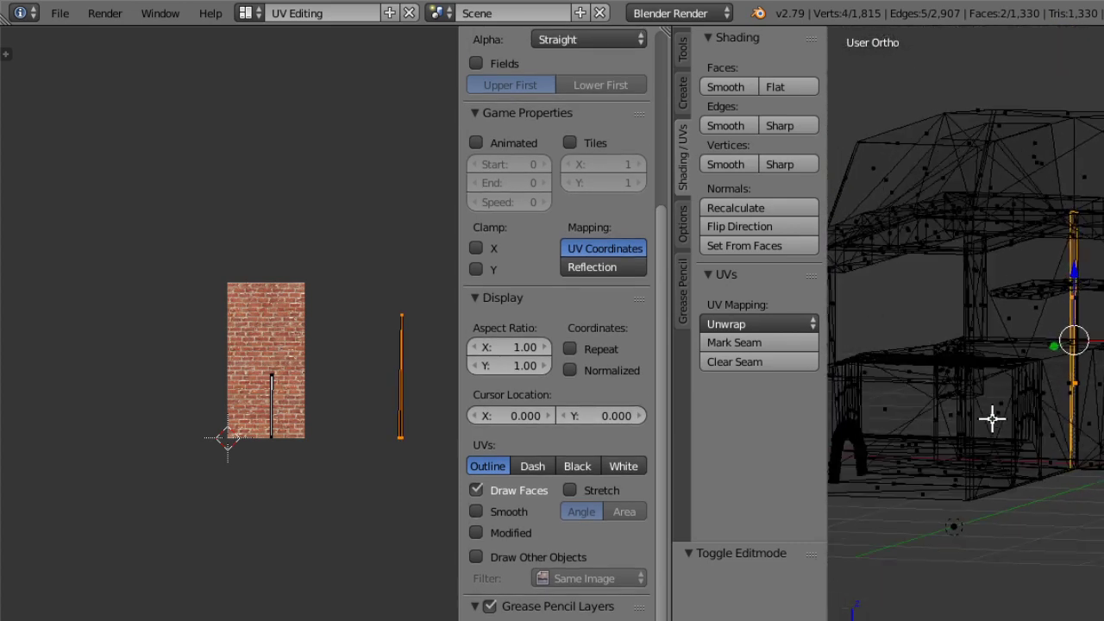
In textured shading, add the two tall, narrow triangles of the neighbouring vertical wall strip to the face selection.
middle_drag(948, 422, 1027, 455)
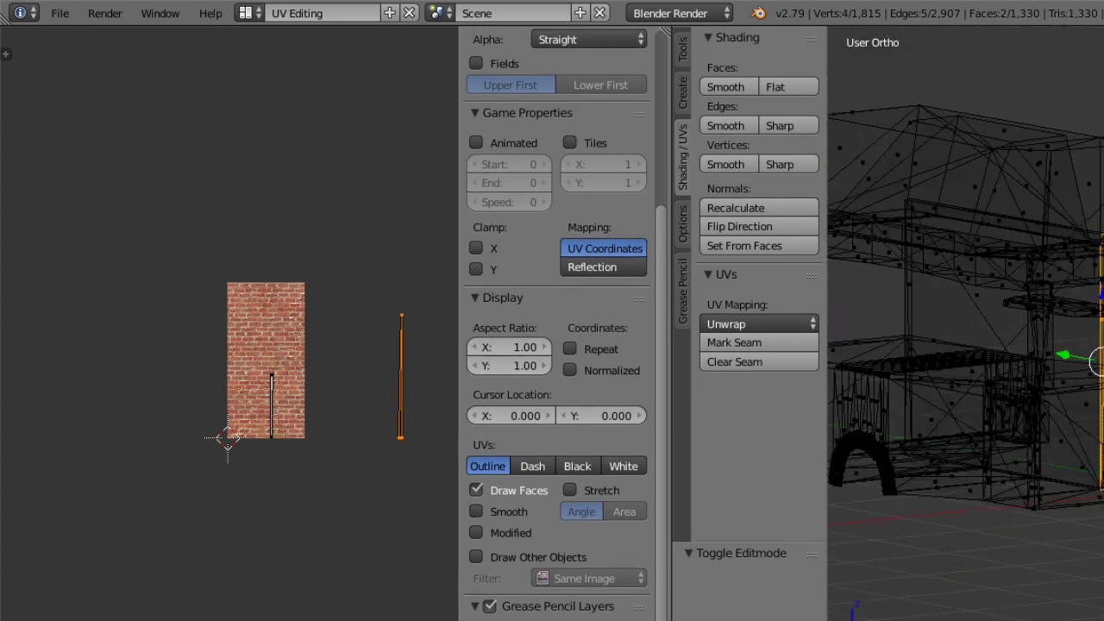
click(1080, 619)
click(1006, 619)
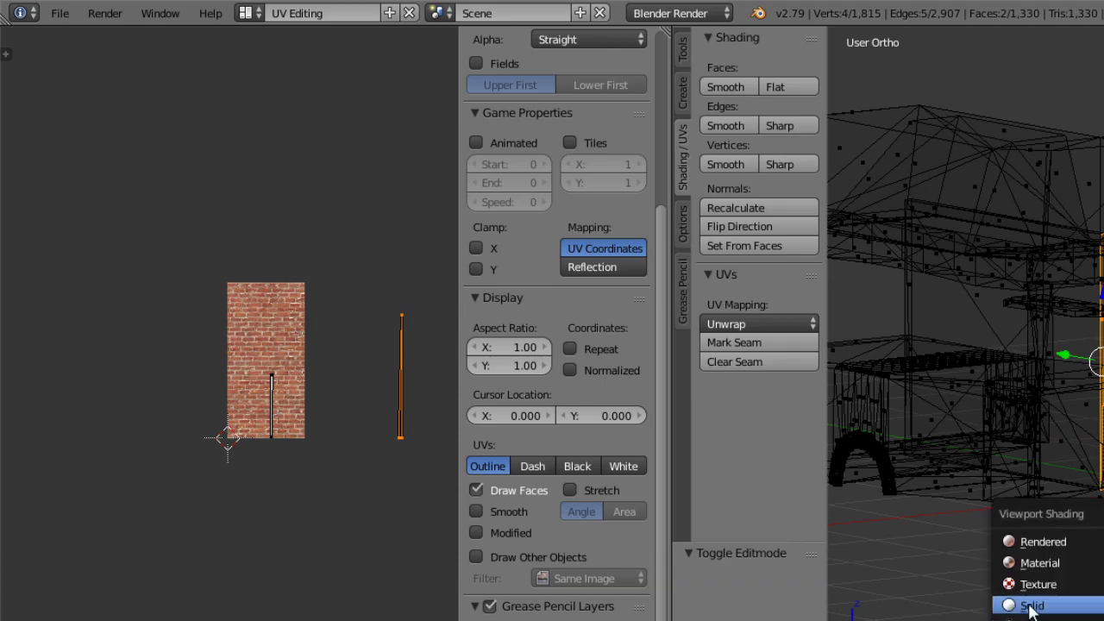
click(1036, 581)
middle_drag(986, 454, 977, 323)
shift+right_click(983, 328)
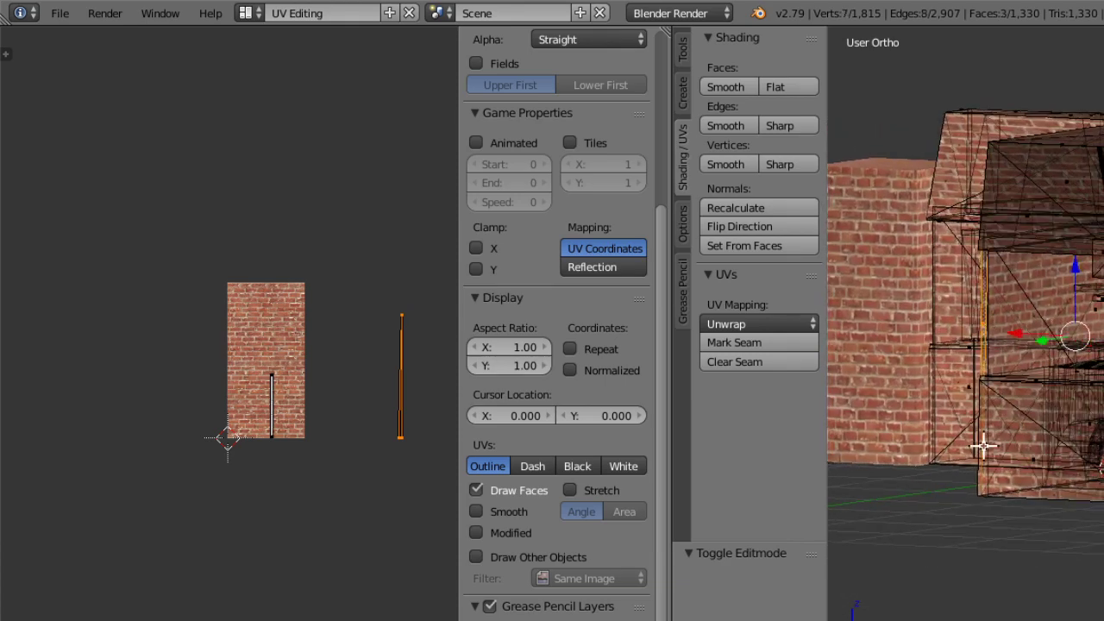
middle_drag(960, 458, 1003, 466)
scroll(997, 432, up, 3)
middle_drag(986, 370, 973, 373)
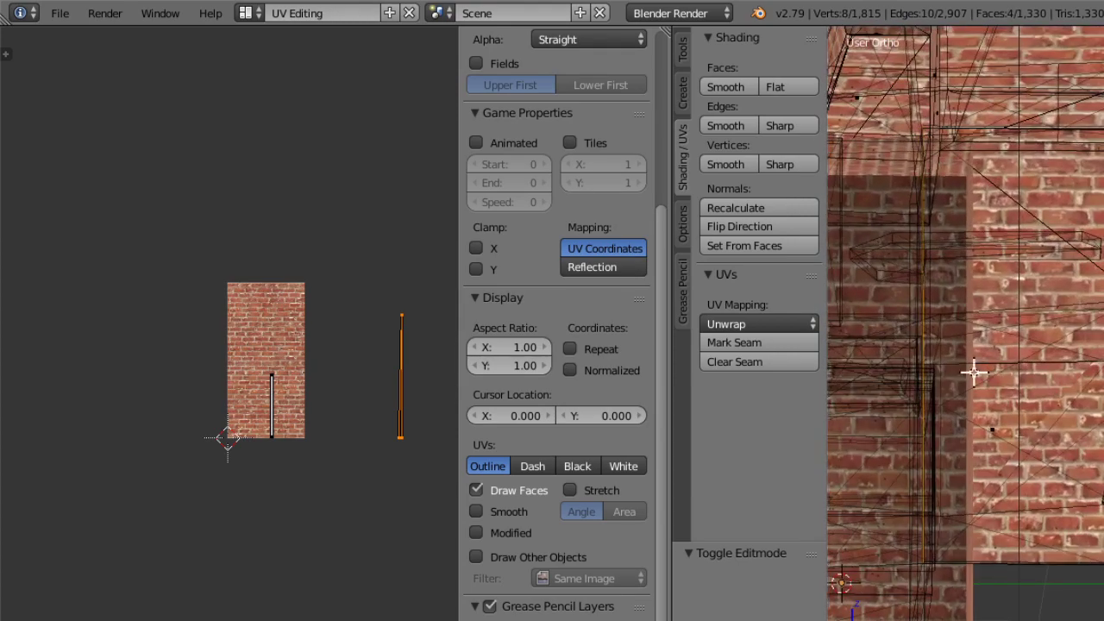
In wireframe shading, add the two triangles of another narrow vertical strip, near the arch, to the selection.
middle_drag(955, 439, 913, 419)
click(1025, 620)
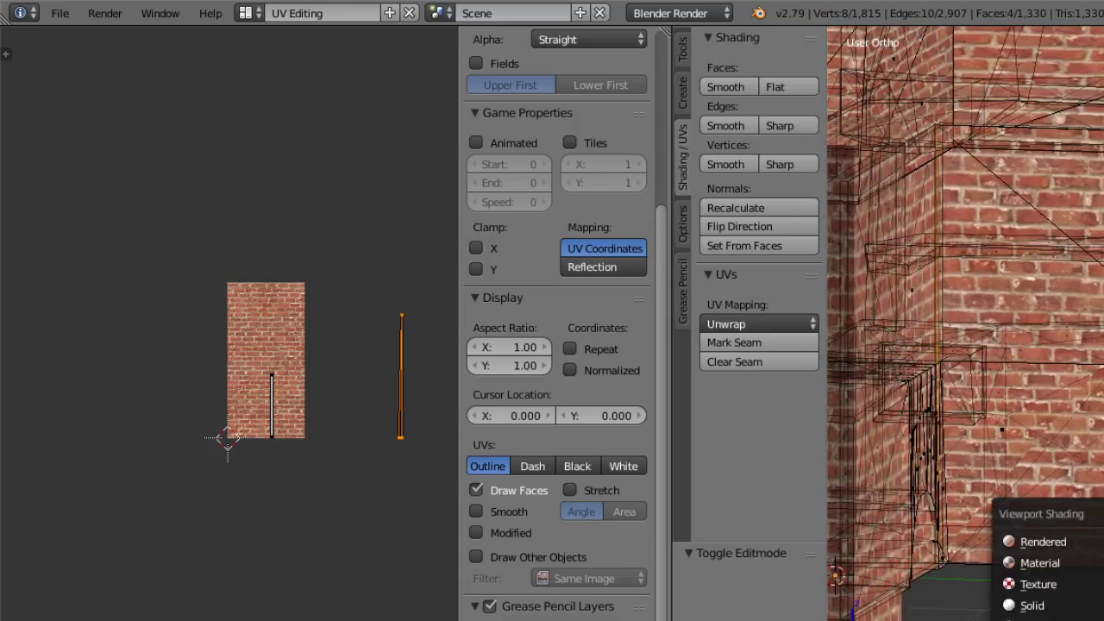
click(1027, 620)
mouse_move(1010, 549)
middle_down()
mouse_move(1003, 535)
mouse_move(1094, 555)
mouse_move(1070, 414)
middle_up()
shift+right_click(1075, 419)
shift+right_click(1077, 406)
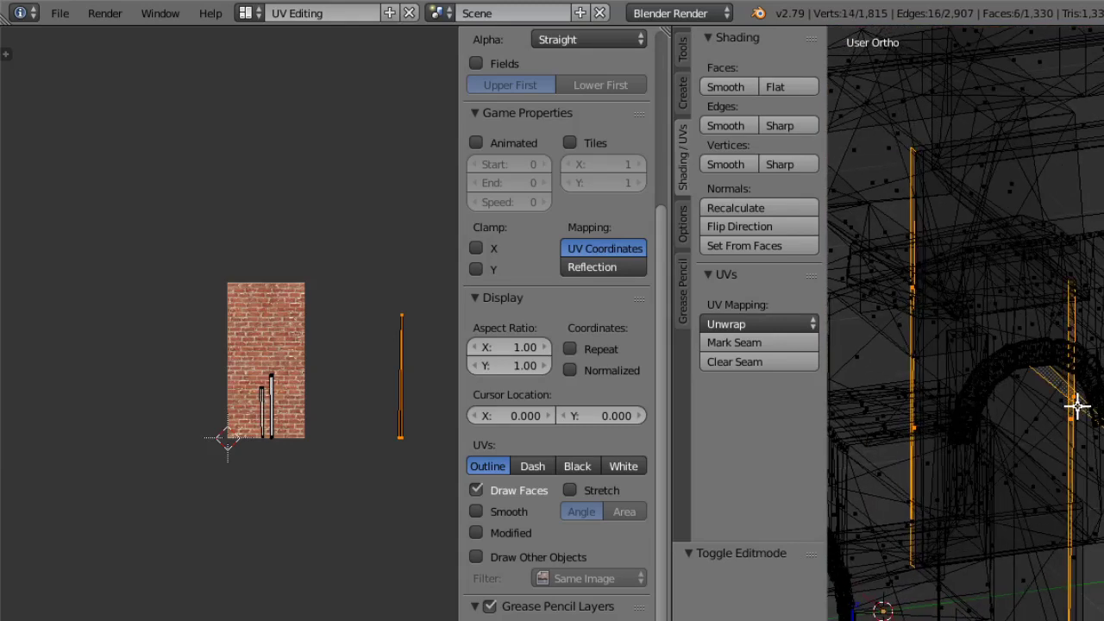
key(ctrl+z)
shift+right_click(1077, 563)
ctrl+middle_drag(1009, 425, 1033, 592)
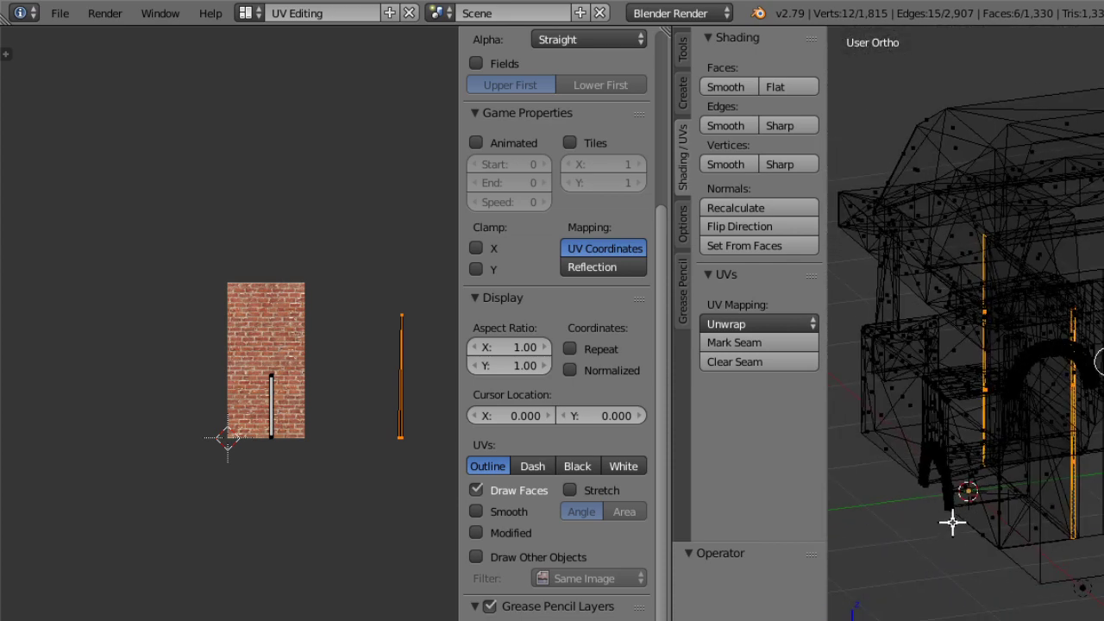
middle_drag(952, 524, 815, 505)
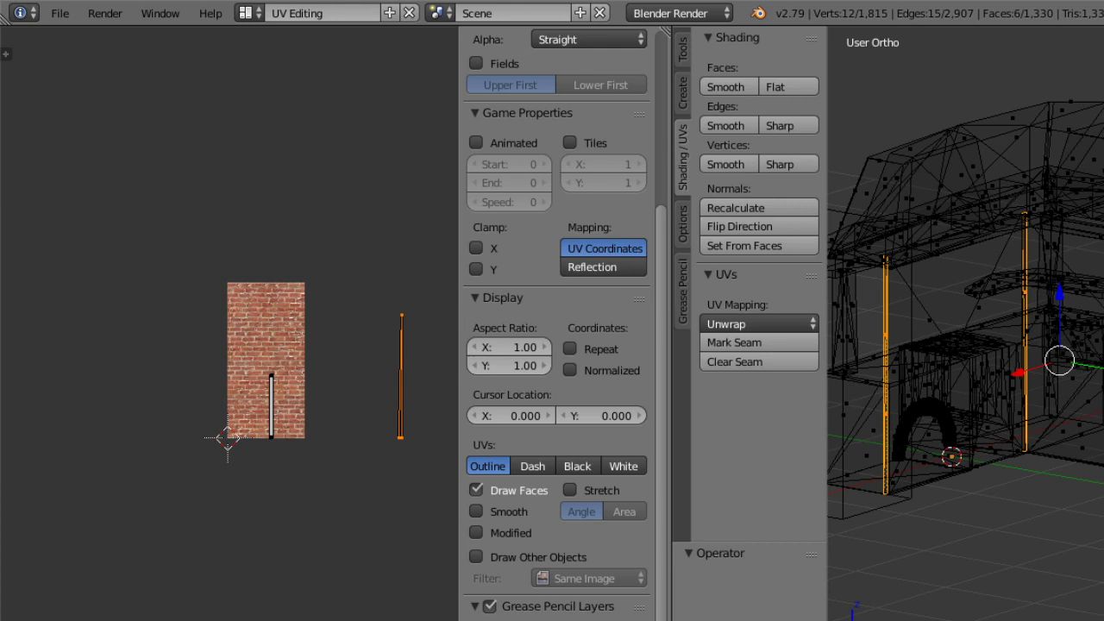
Return to textured shading and move the off-image strip UV island onto the brick image, beside the other narrow islands.
click(1012, 620)
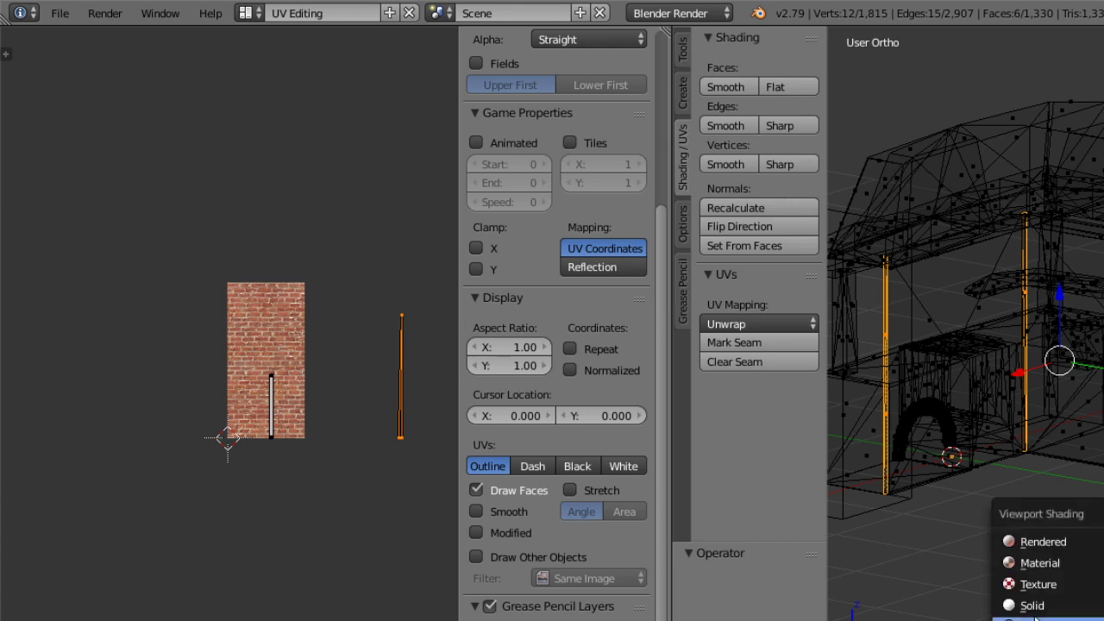
click(1046, 578)
middle_drag(958, 466, 848, 434)
ctrl+middle_drag(289, 495, 313, 372)
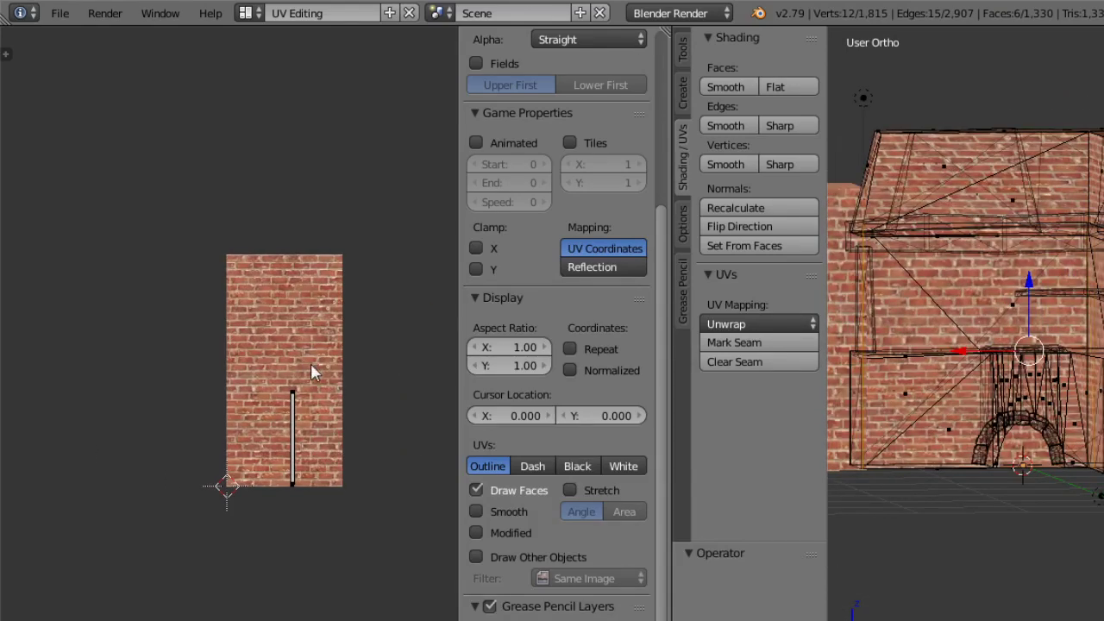
middle_drag(354, 442, 191, 394)
ctrl+middle_drag(182, 518, 221, 368)
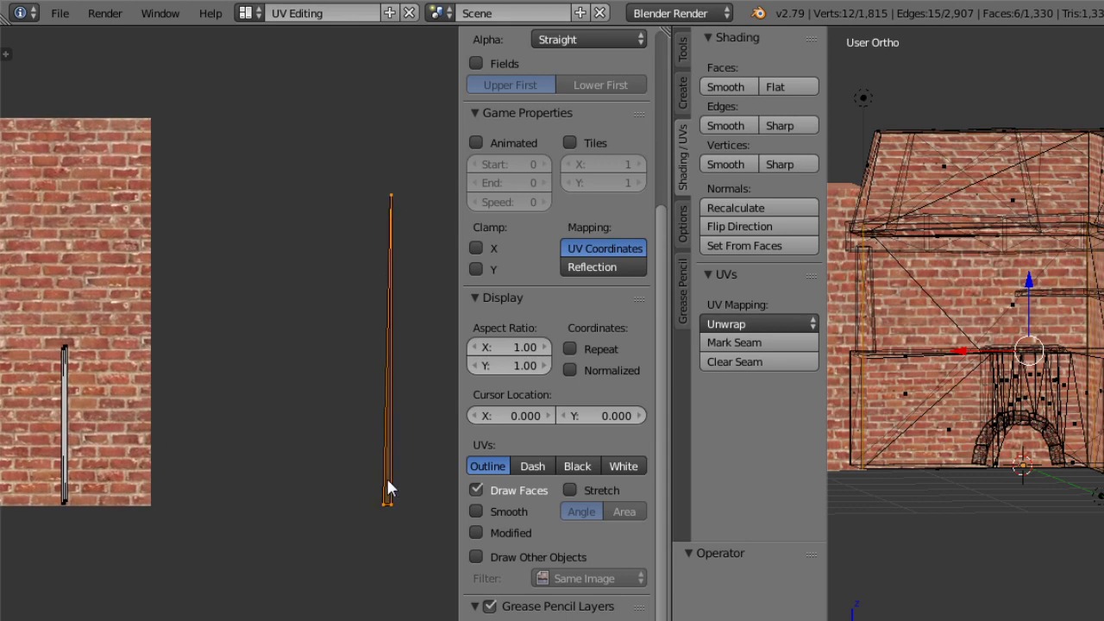
key(g)
click(74, 510)
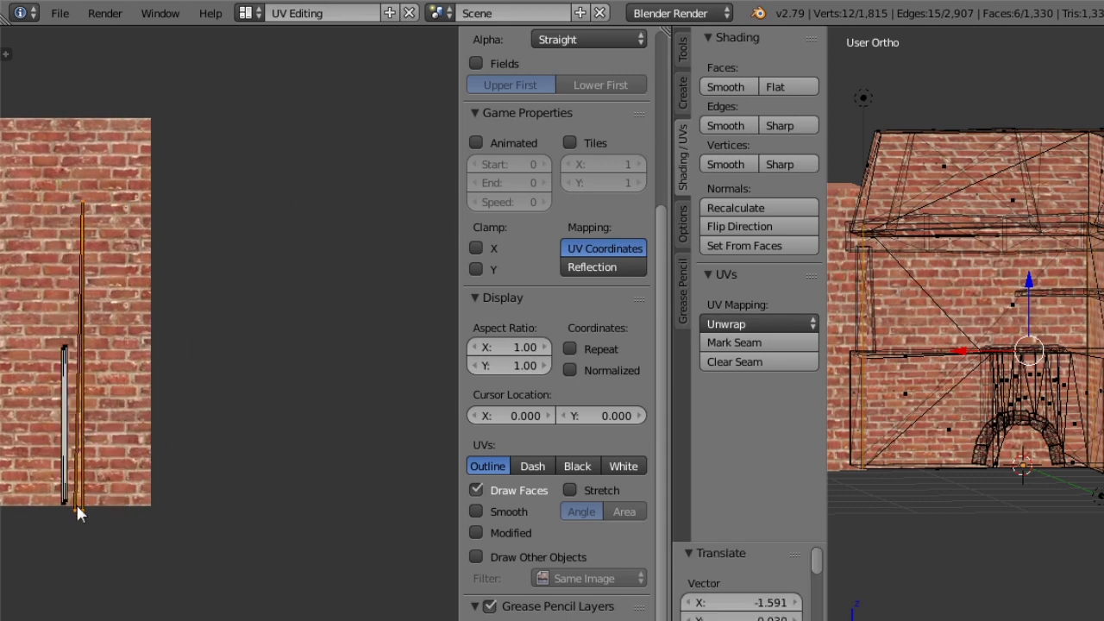
ctrl+middle_drag(74, 510, 368, 377)
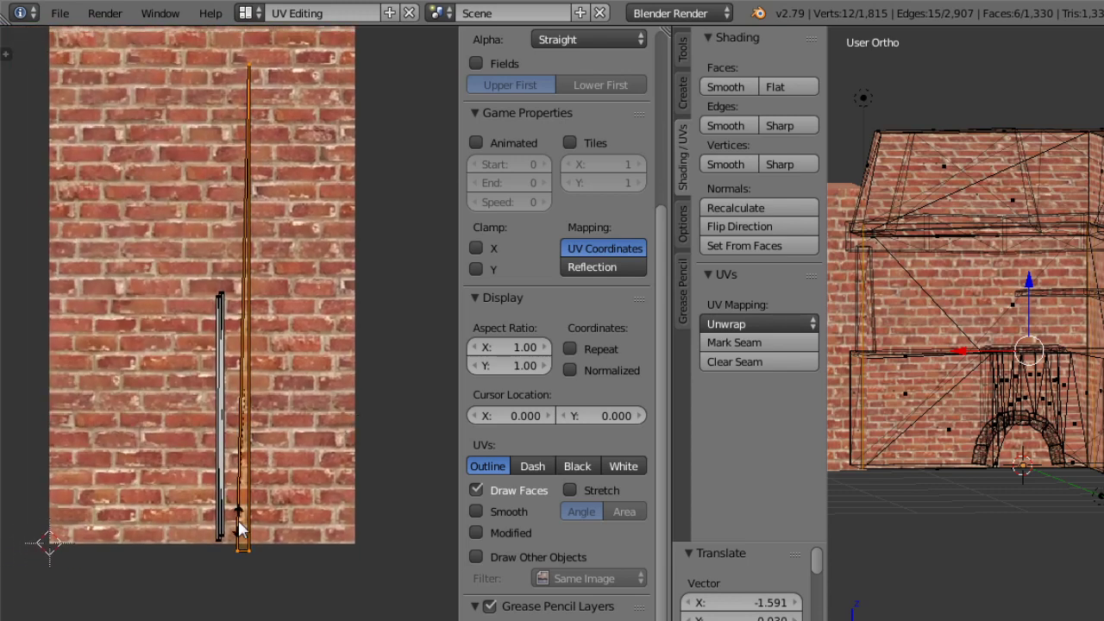
Scale the moved strip UV island uniformly by 0.5 and place it directly against the other narrow islands.
text(8.5)
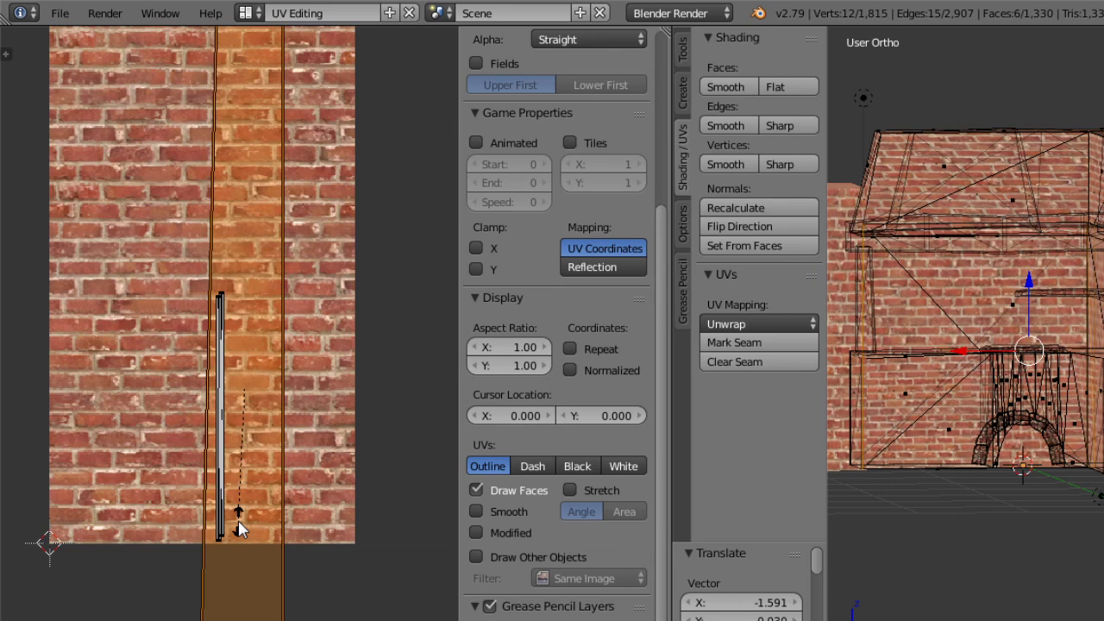
key(BackSpace)
key(BackSpace)
key(BackSpace)
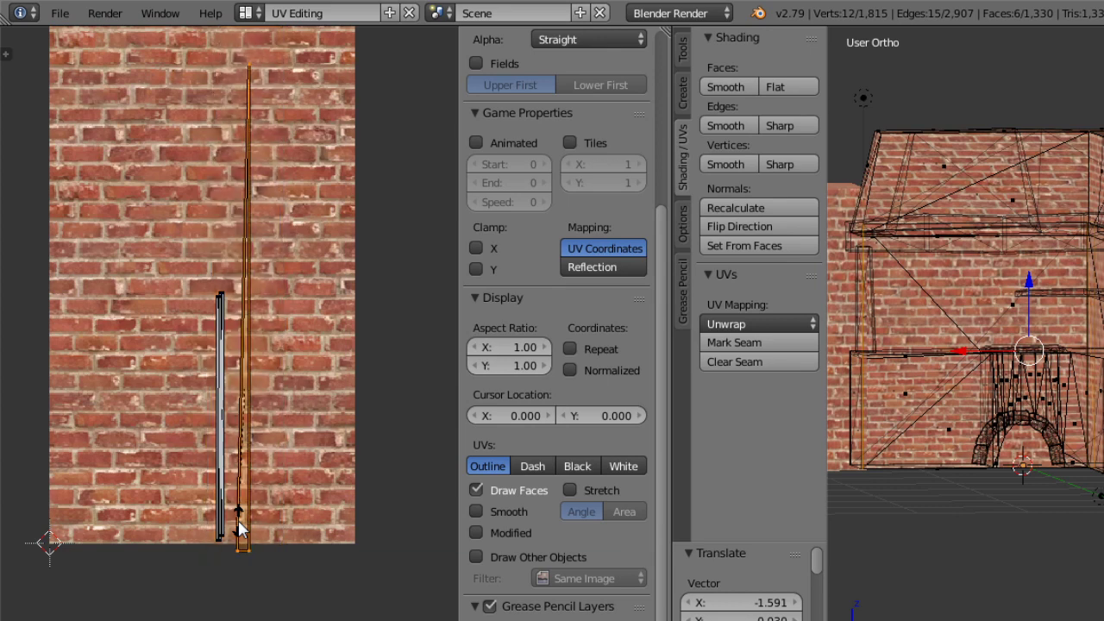
text(0)
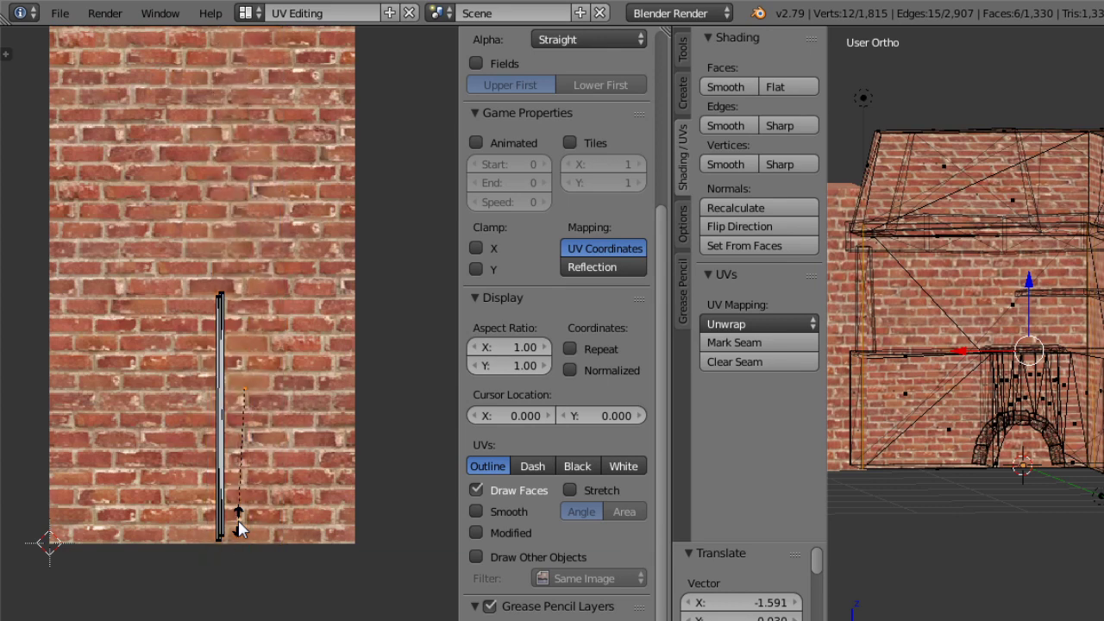
text(1)
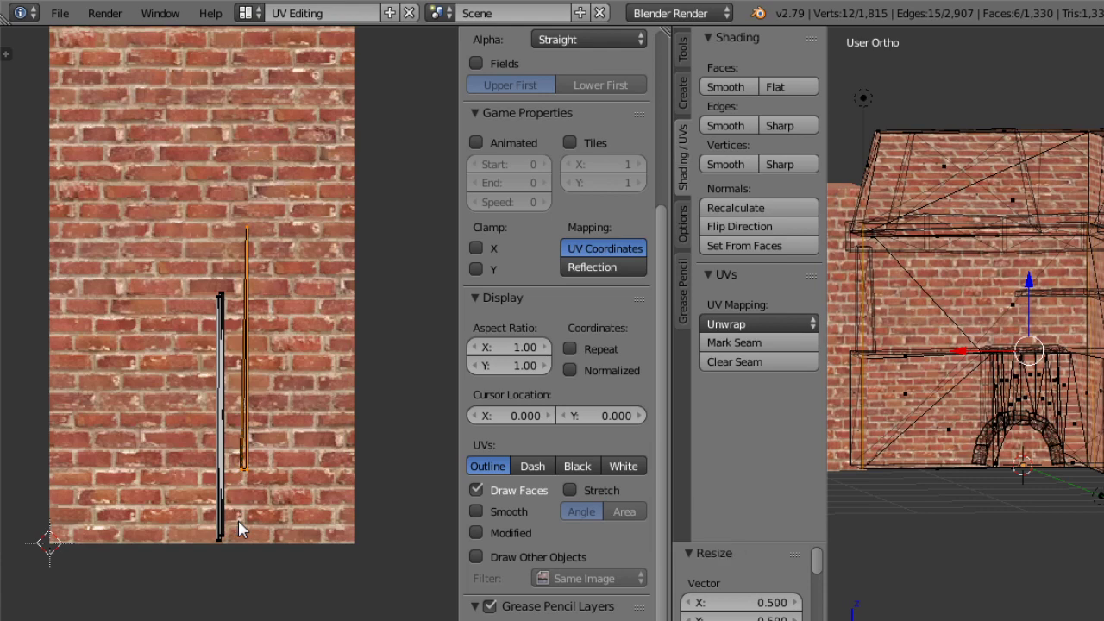
text(g)
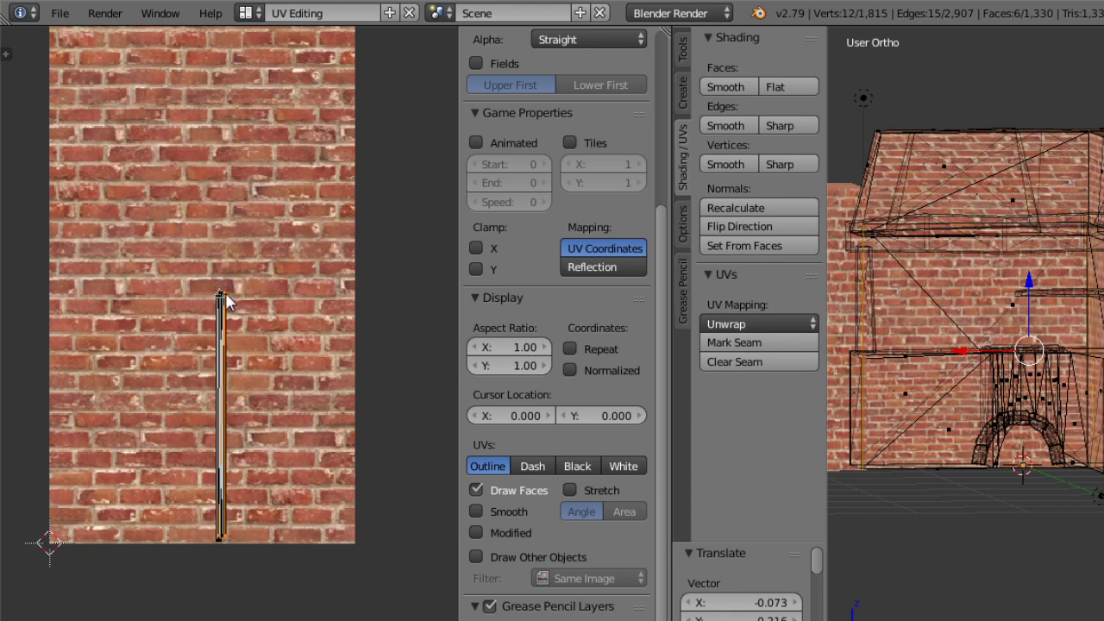
Lasso the upper and lower ends of the slightly offset strip islands and move them so their ends align with the neighbouring island.
shift+right_click(226, 294)
key(ctrl+z)
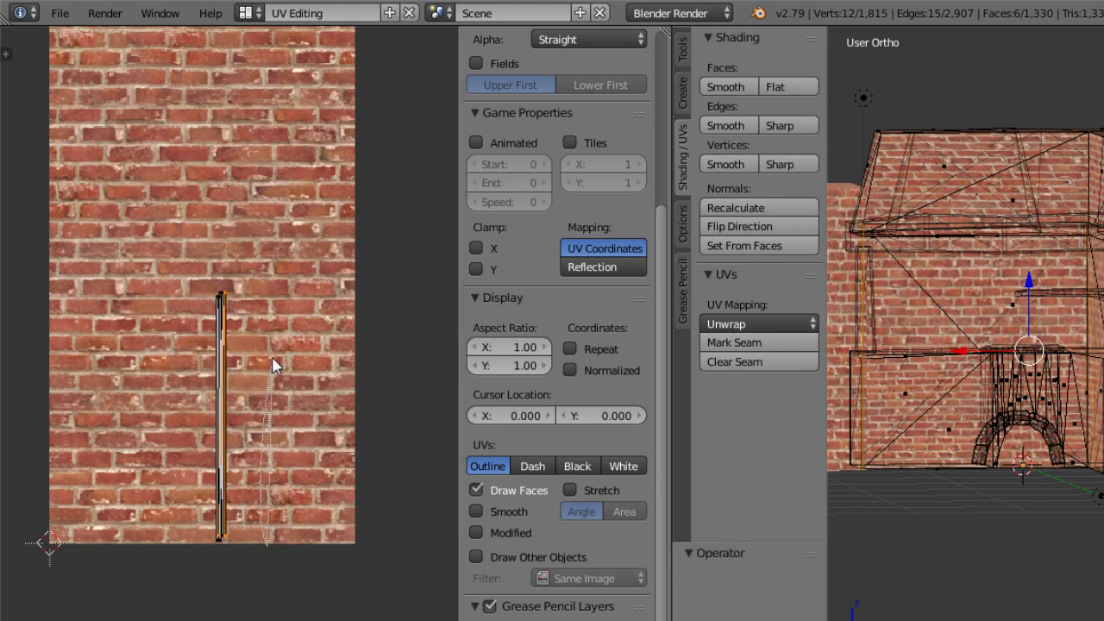
scroll(217, 259, up, 2)
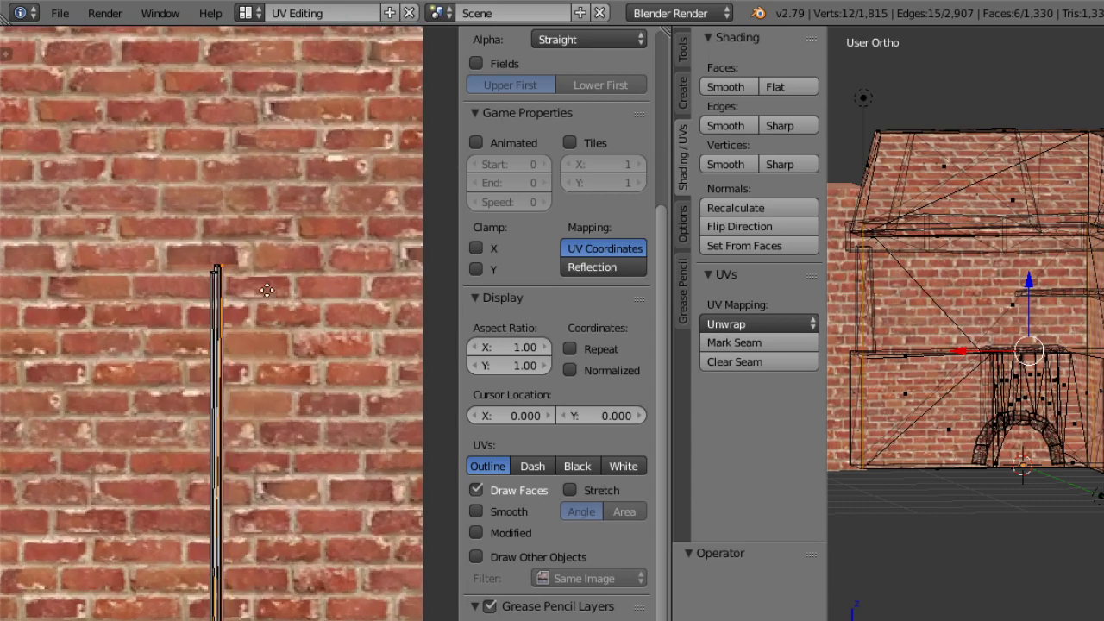
ctrl+drag(230, 267, 222, 262)
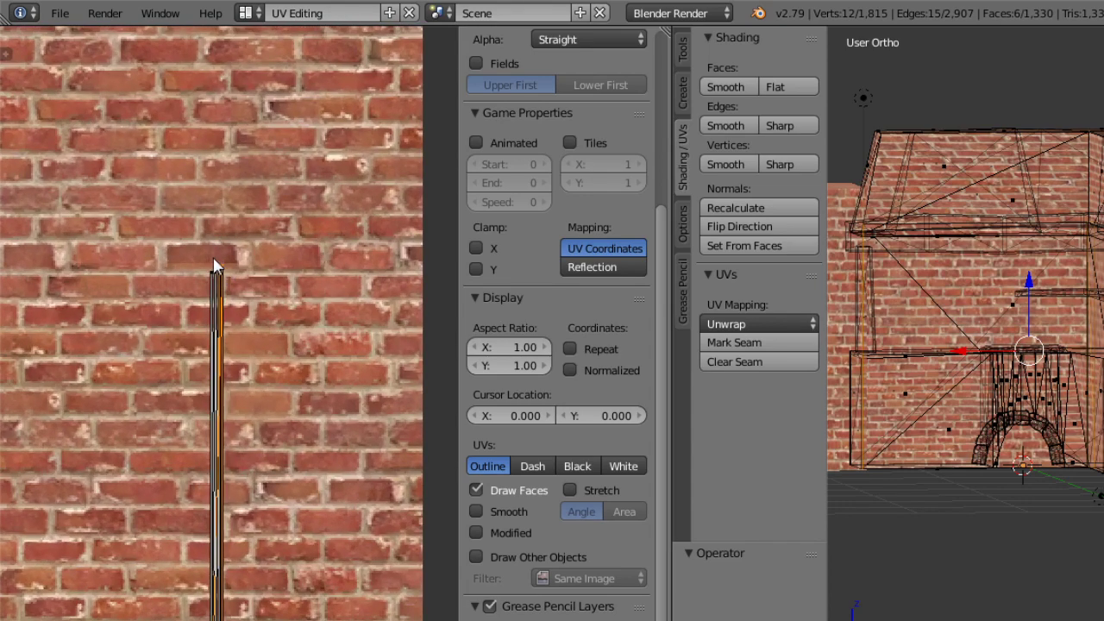
middle_drag(218, 456, 225, 326)
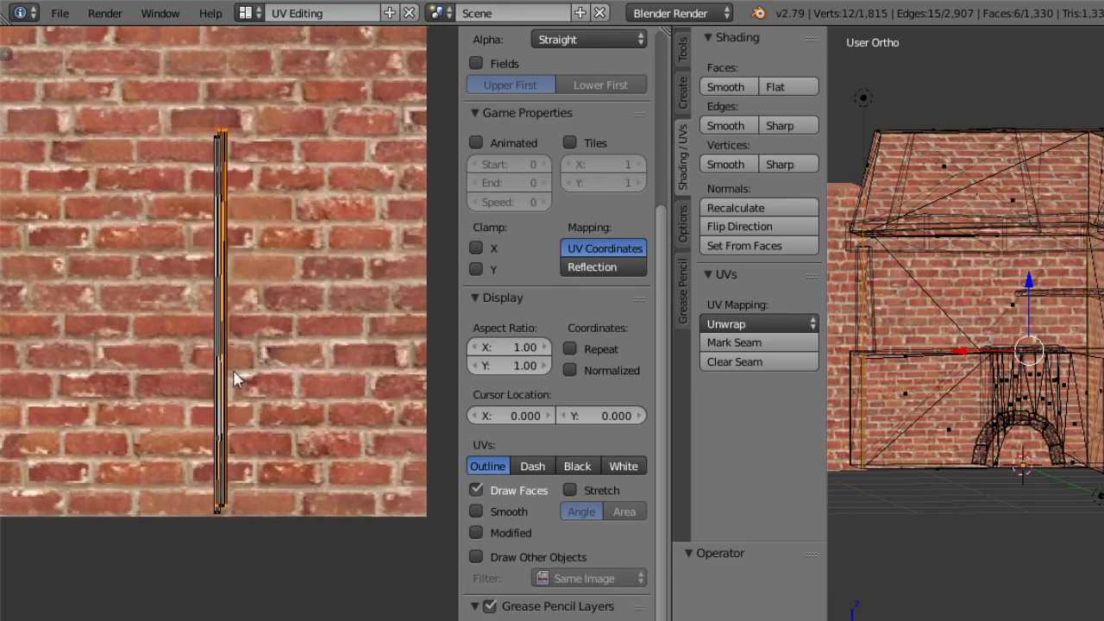
ctrl+middle_drag(223, 506, 243, 391)
ctrl+drag(214, 572, 231, 570)
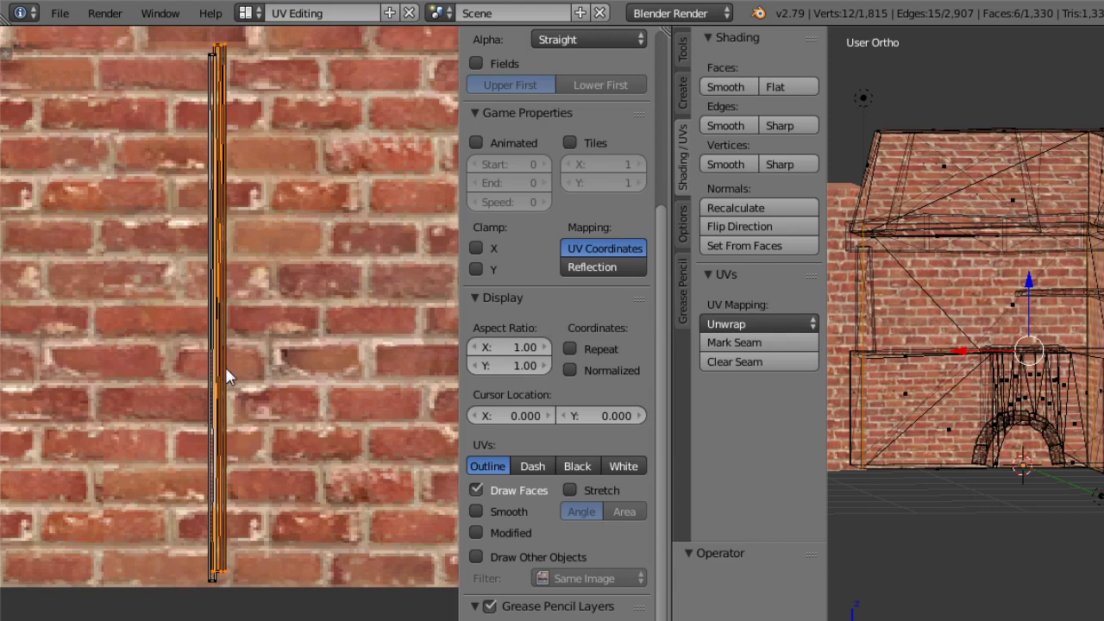
key(g)
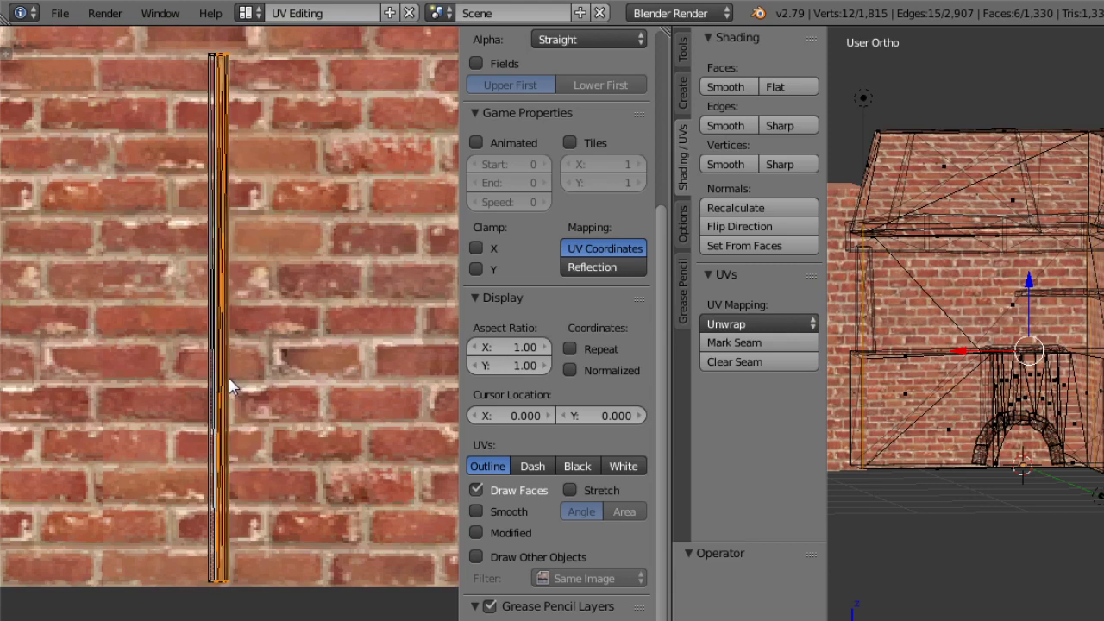
click(239, 74)
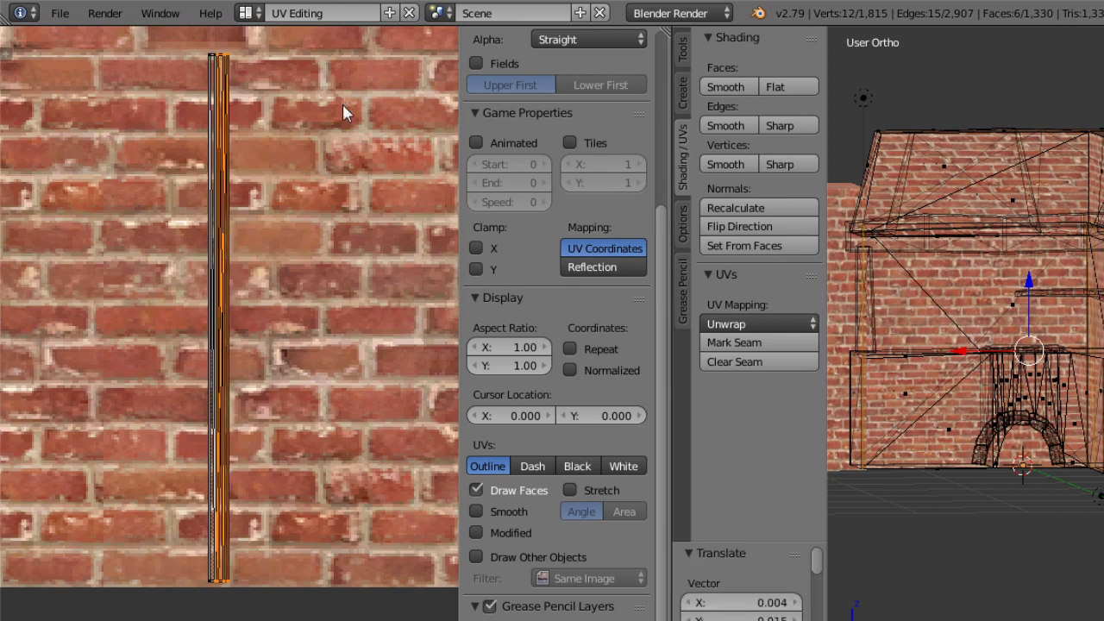
Rotate all the strip UV islands together by 90°.
scroll(342, 103, down, 2)
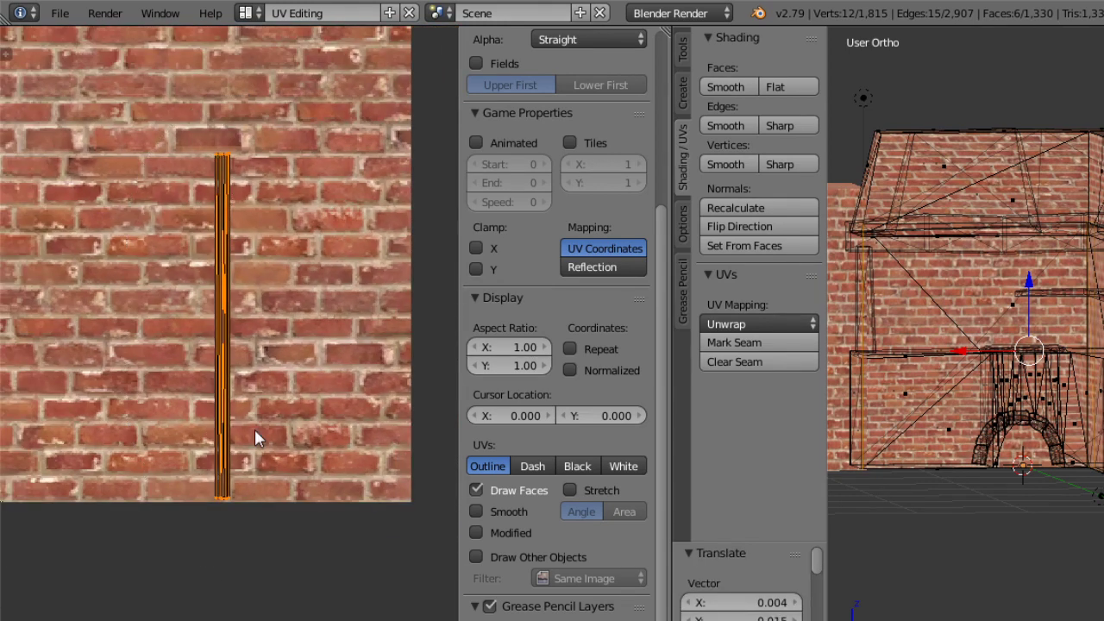
key(s)
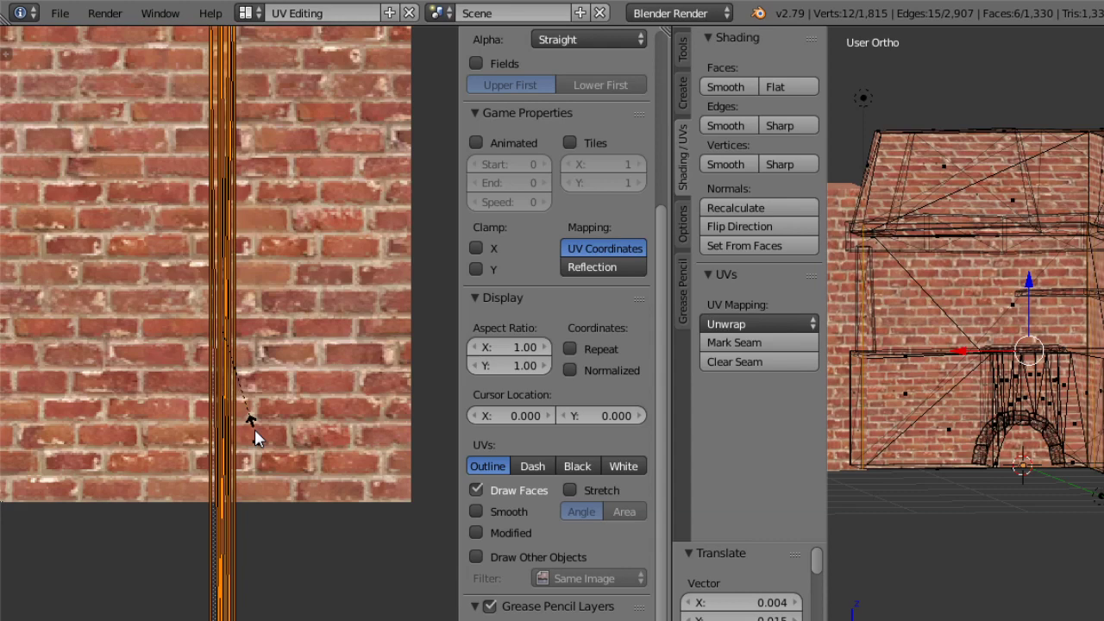
key(BackSpace)
click(256, 438)
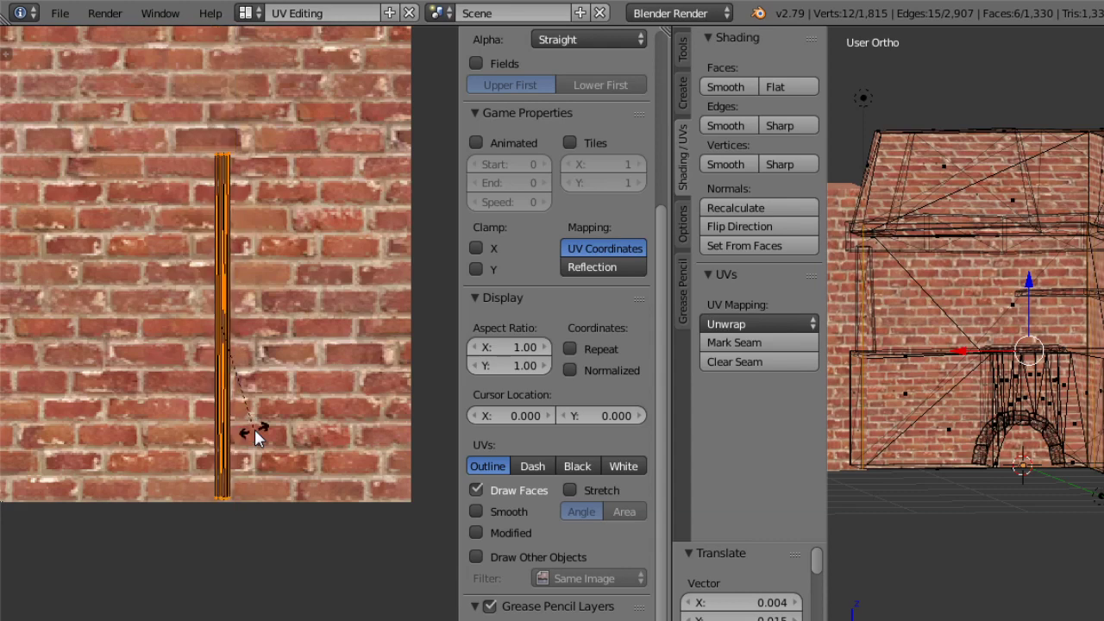
text(90)
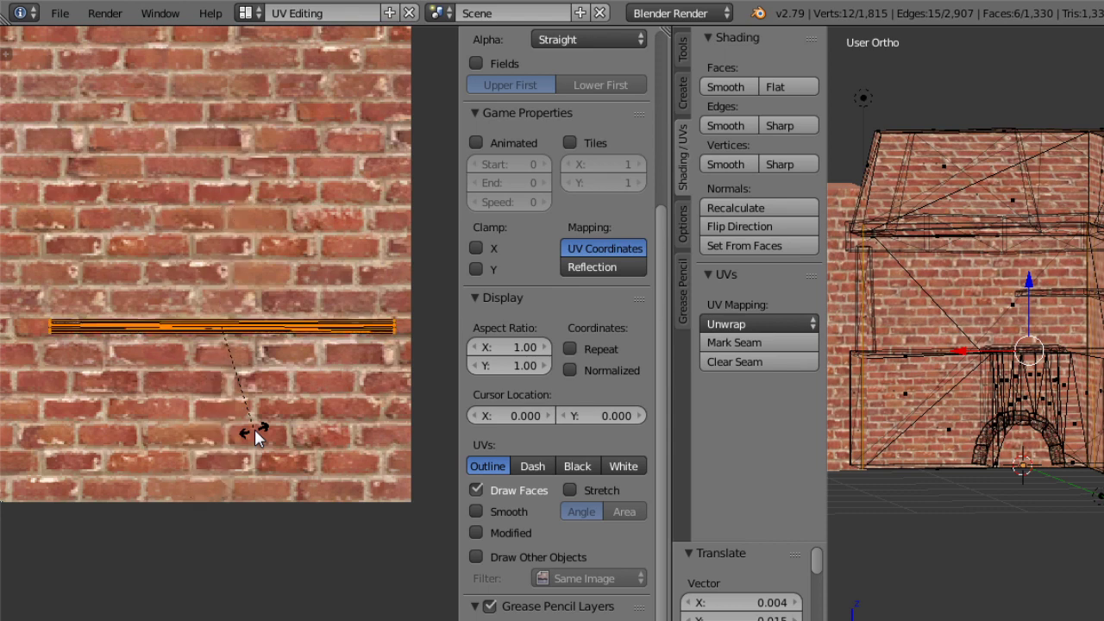
key(Return)
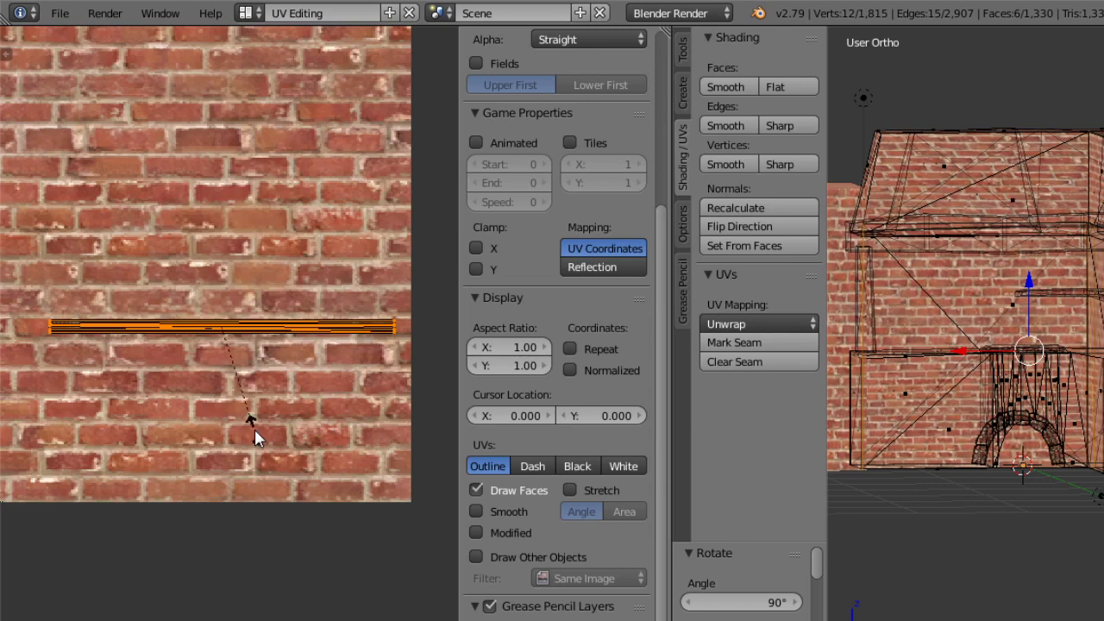
Stretch the strip UV islands along Y by about 7.29 and inspect the brick texture in Object Mode.
key(s)
key(y)
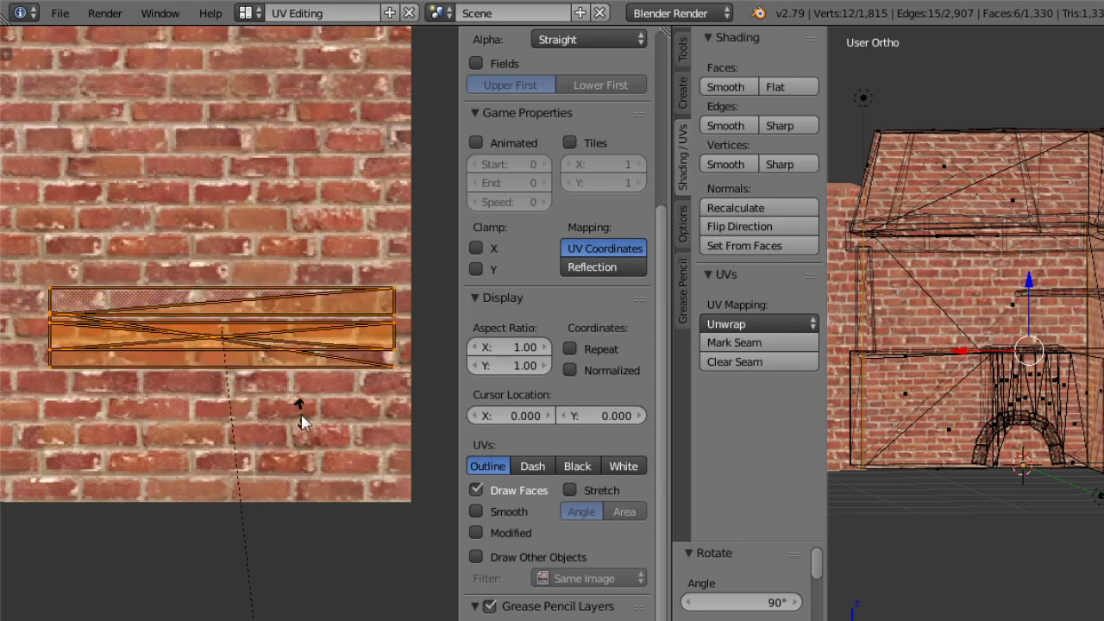
click(312, 468)
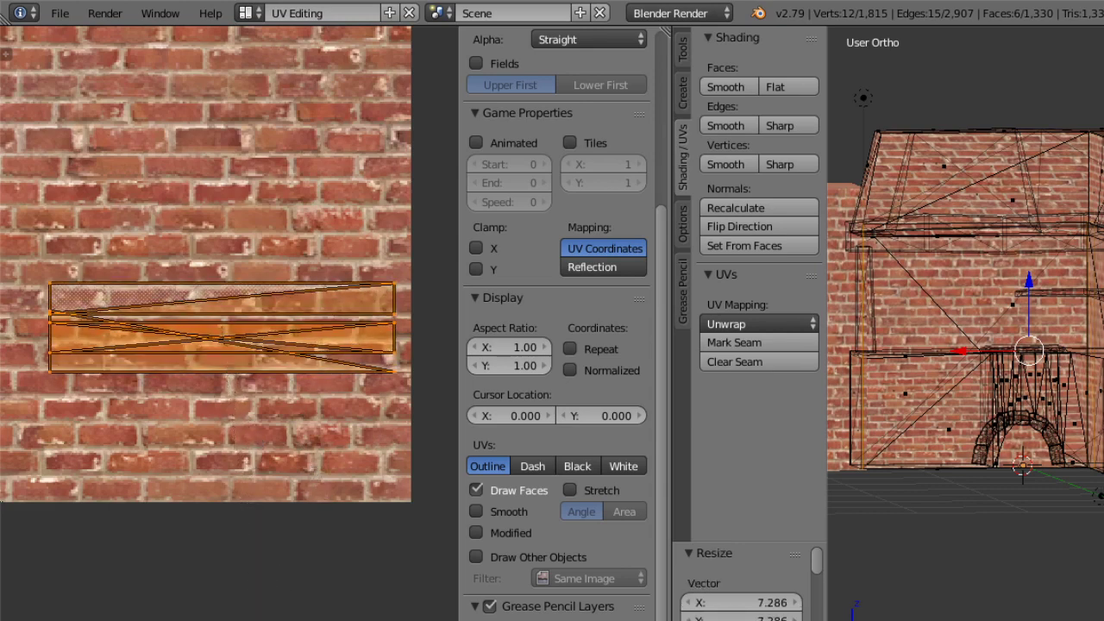
click(949, 620)
click(949, 620)
middle_drag(1018, 362, 954, 361)
click(949, 620)
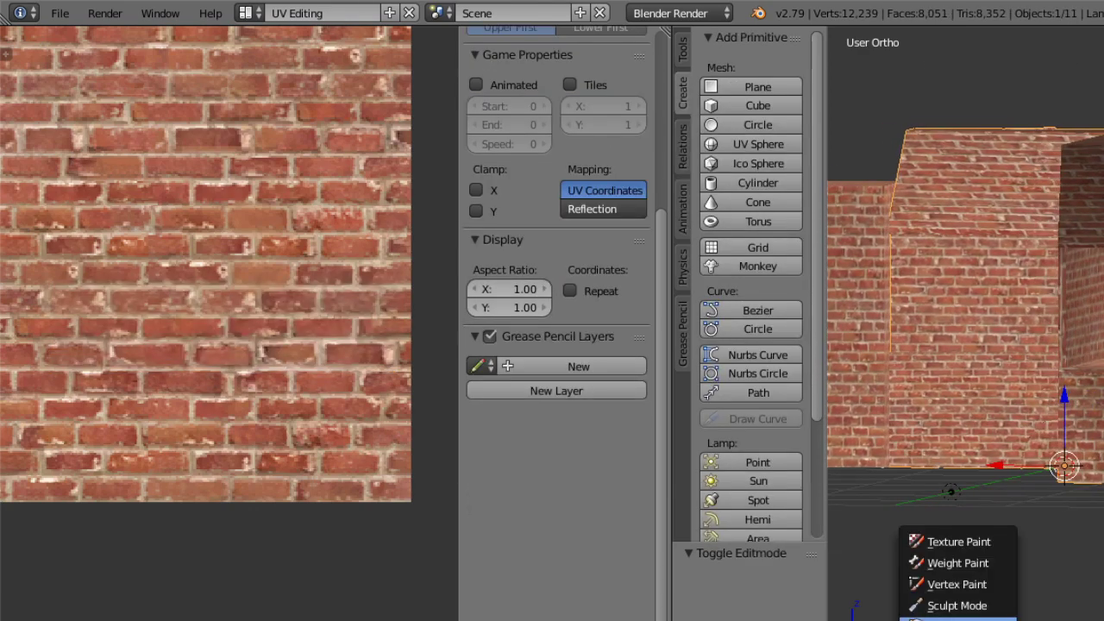
Rotate the strip UV islands together by -90° and inspect the brick texture on the building in Object Mode.
click(949, 620)
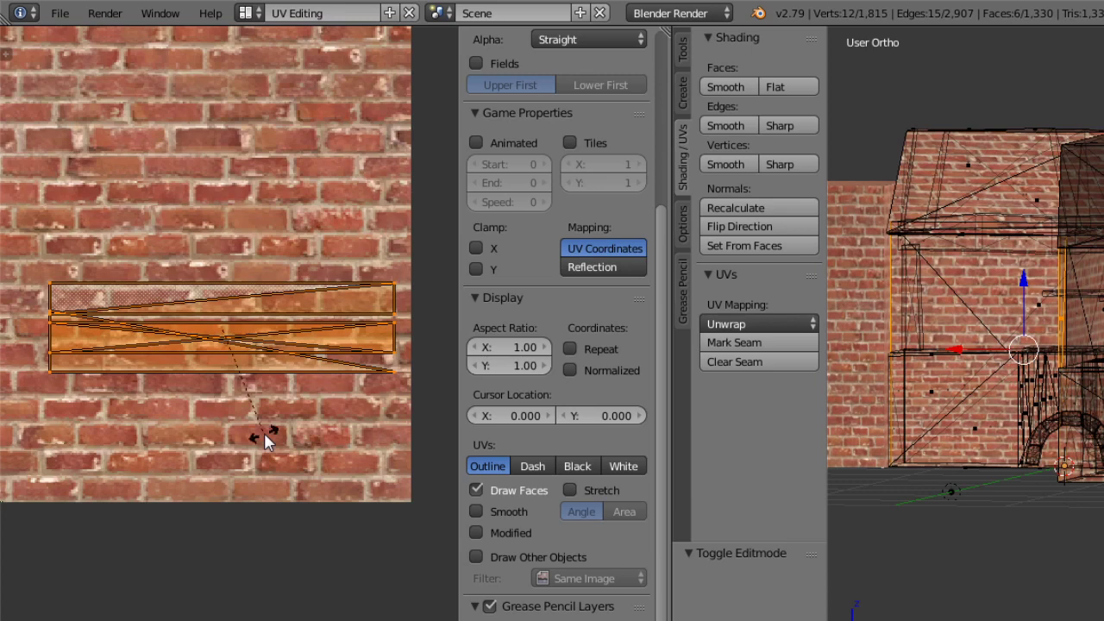
text(90)
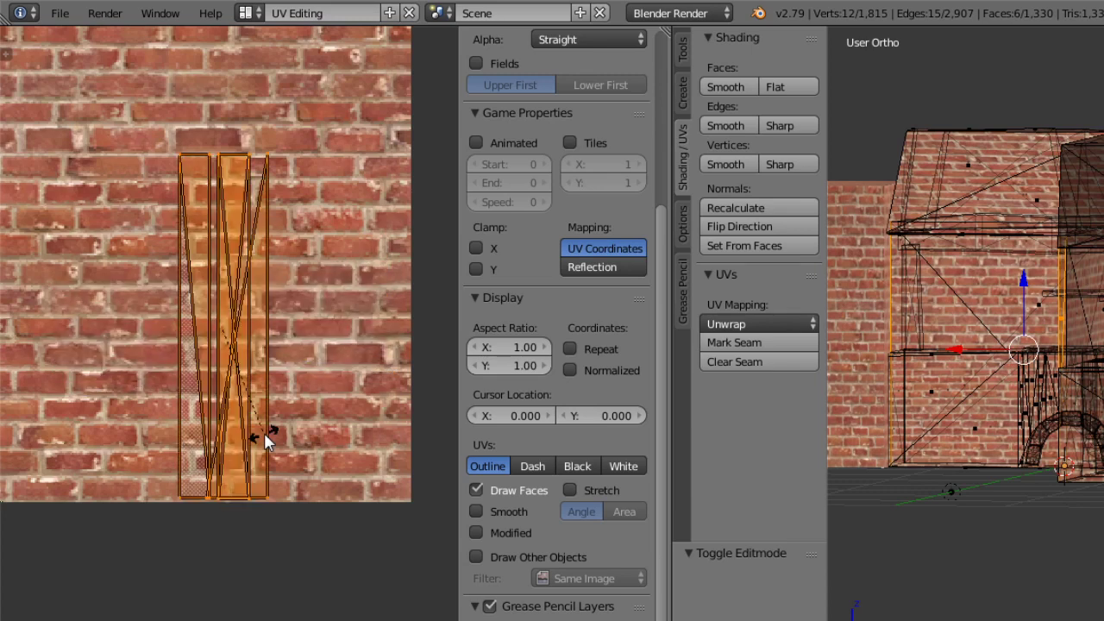
key(Return)
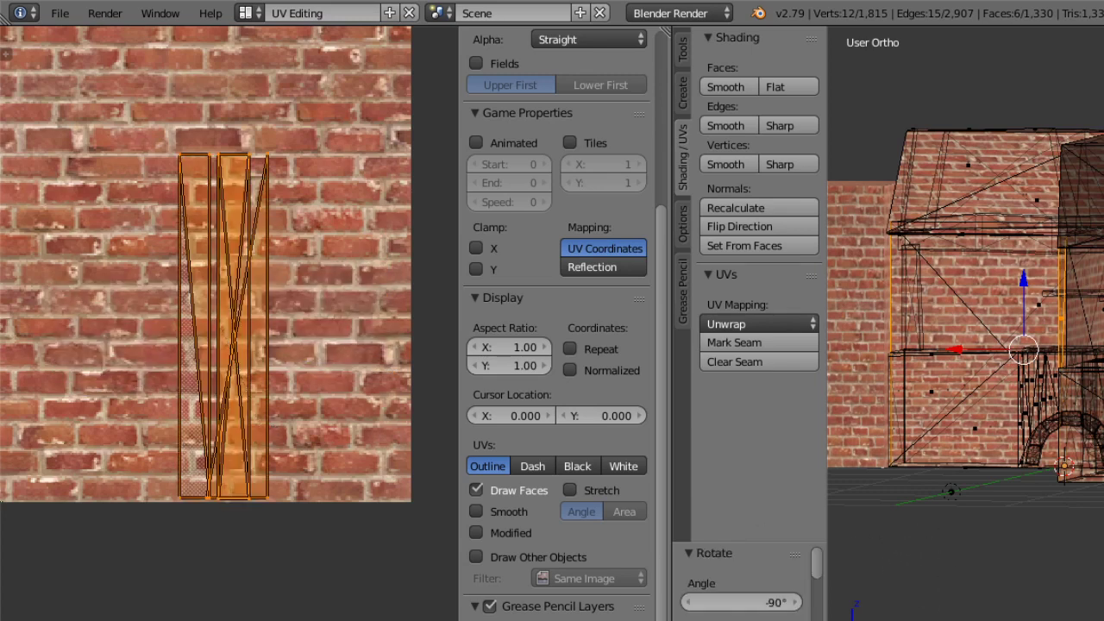
click(949, 620)
click(949, 620)
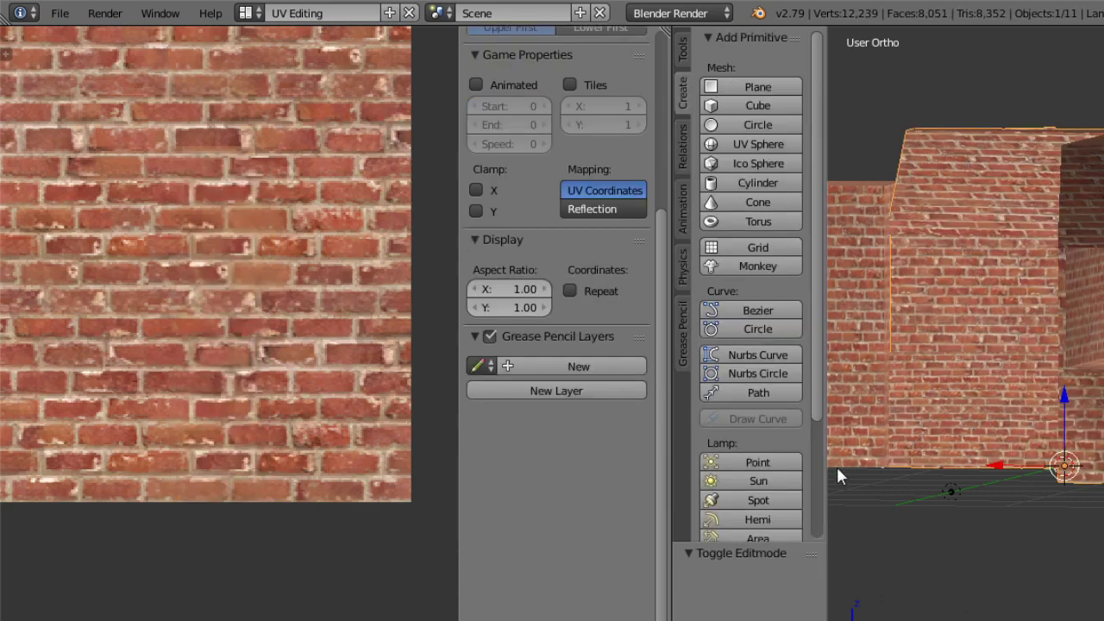
scroll(973, 412, up, 3)
middle_drag(1012, 434, 996, 545)
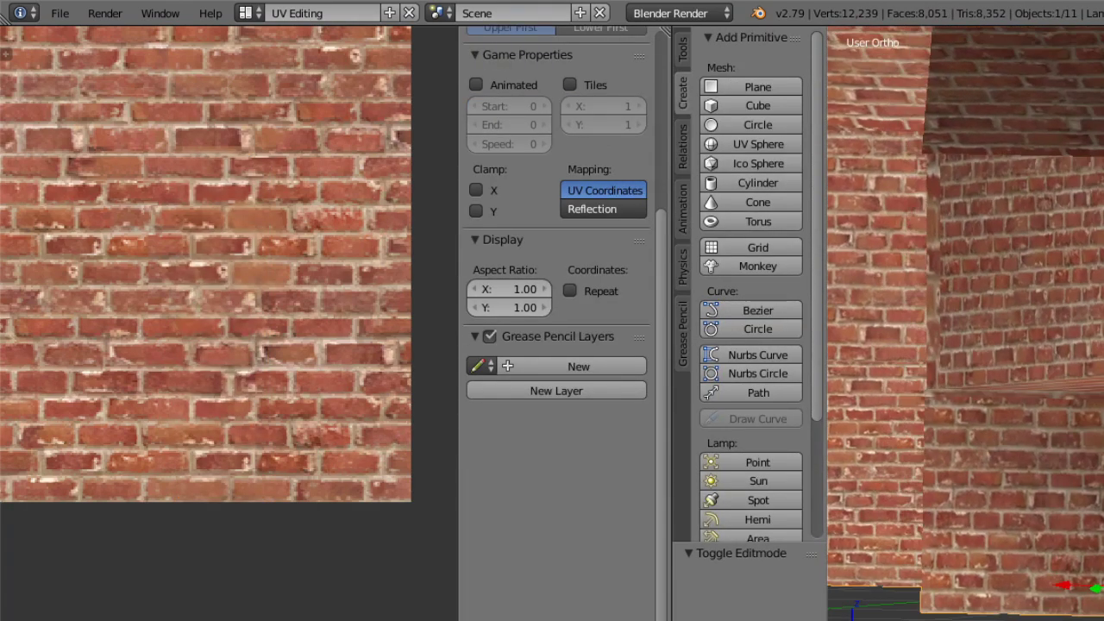
Scale the strip UV islands along Y by about 1.954, shift them slightly along Y, and inspect the bricks in Object Mode.
click(958, 620)
click(962, 620)
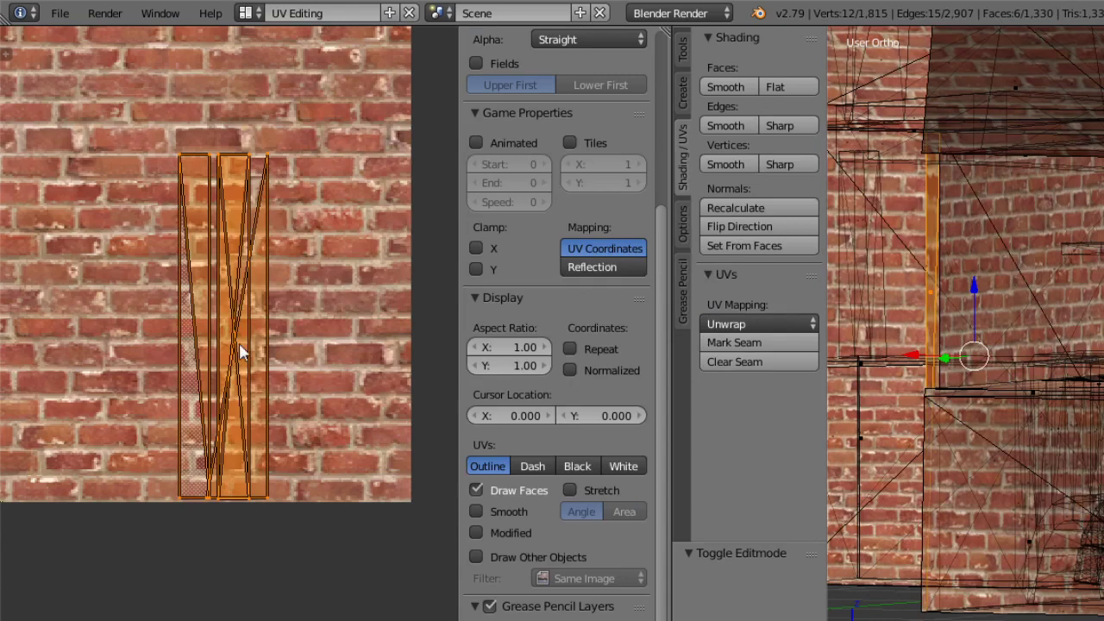
key(s)
key(y)
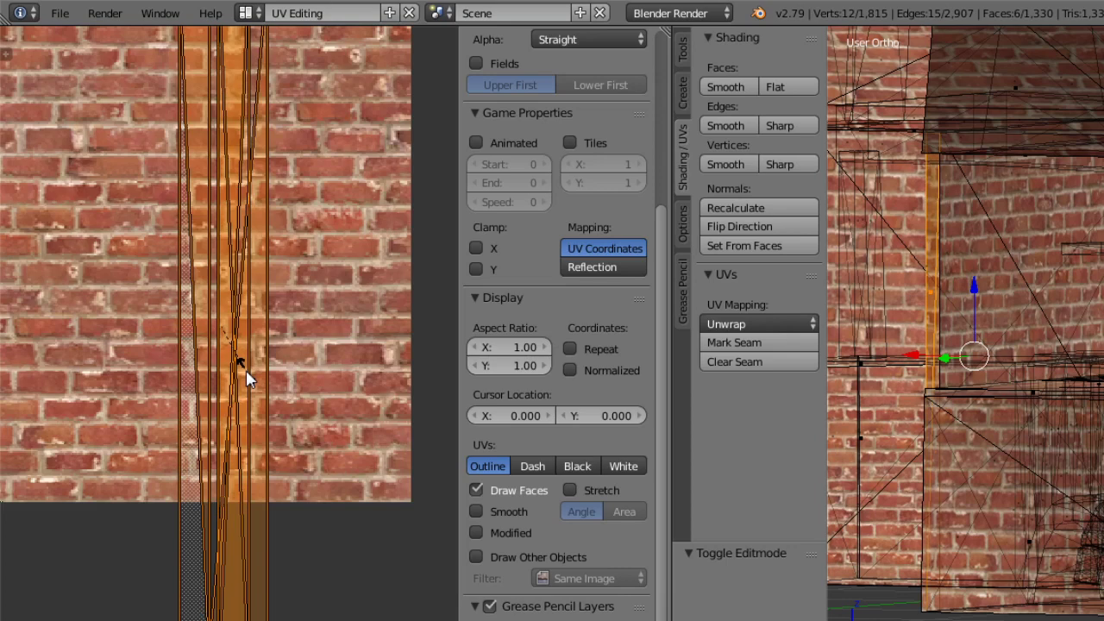
click(244, 373)
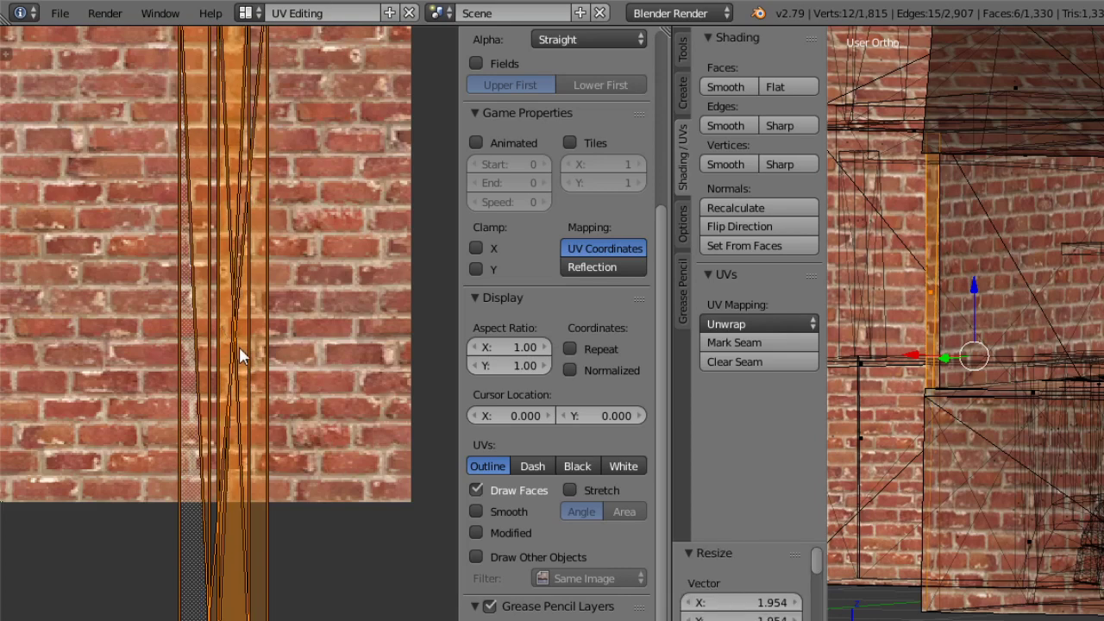
click(241, 355)
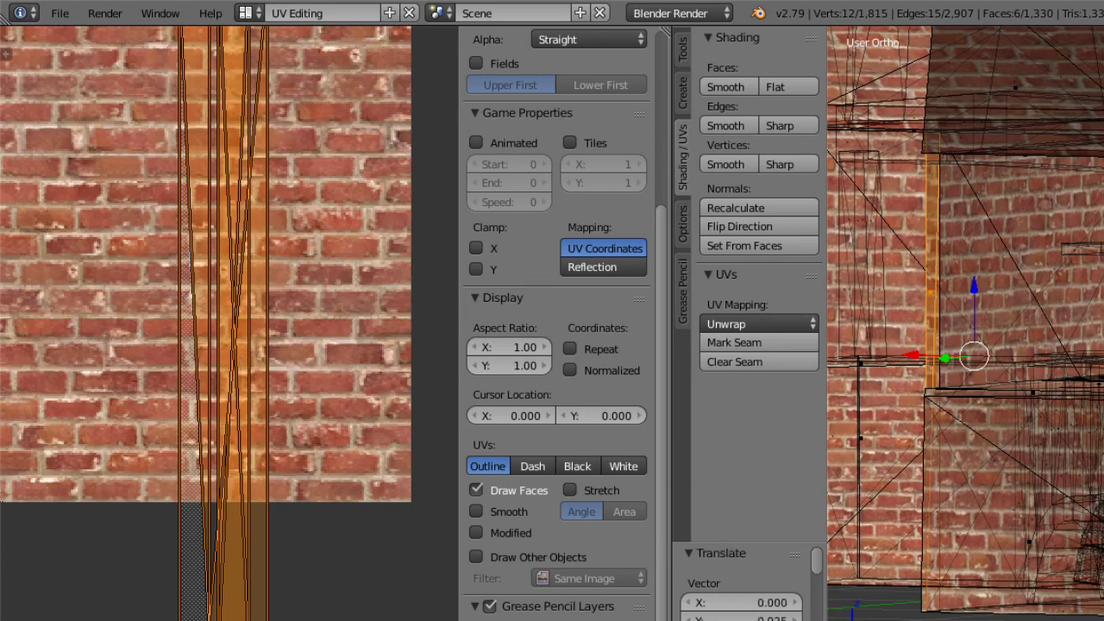
click(949, 620)
click(945, 620)
middle_drag(946, 445, 1061, 470)
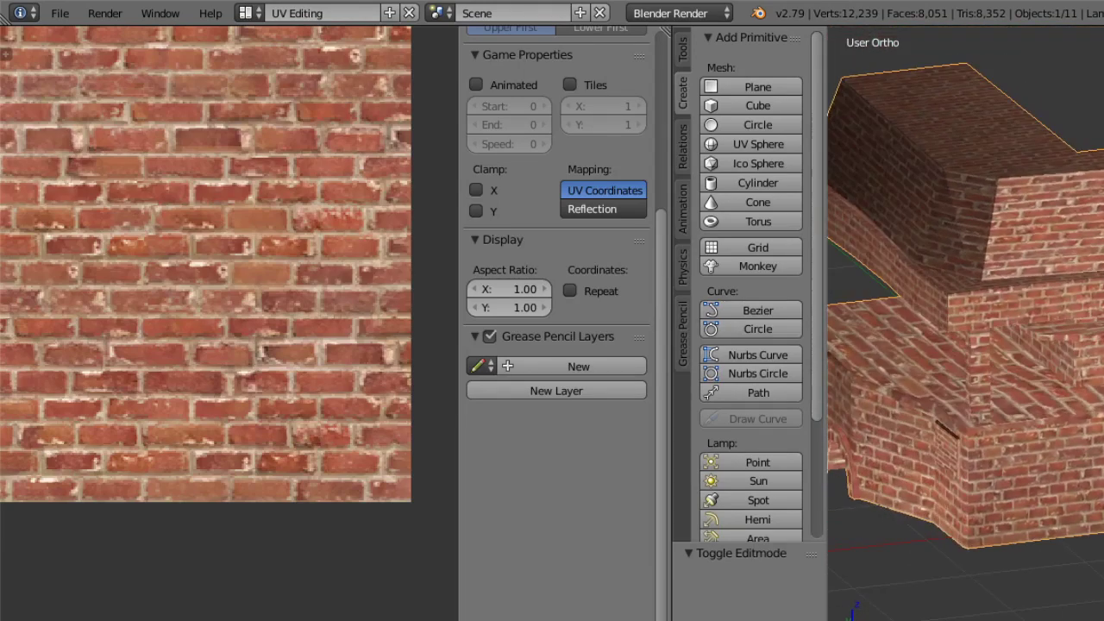
Move the strip UV islands up so their lower ends sit on the bottom edge of the brick texture.
click(958, 620)
click(958, 620)
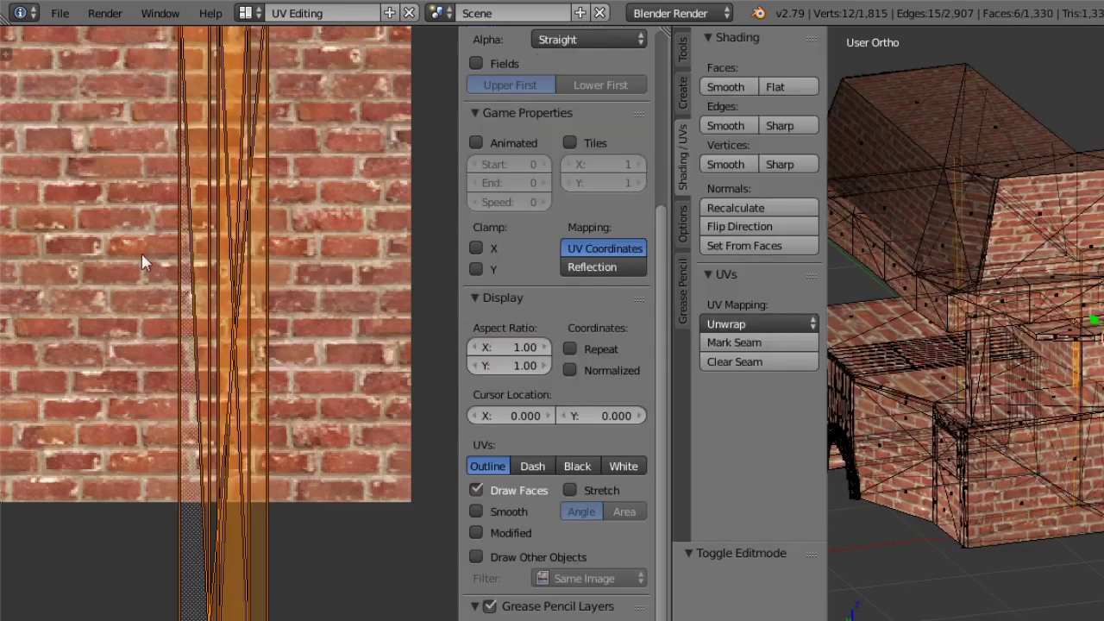
ctrl+middle_drag(142, 260, 207, 477)
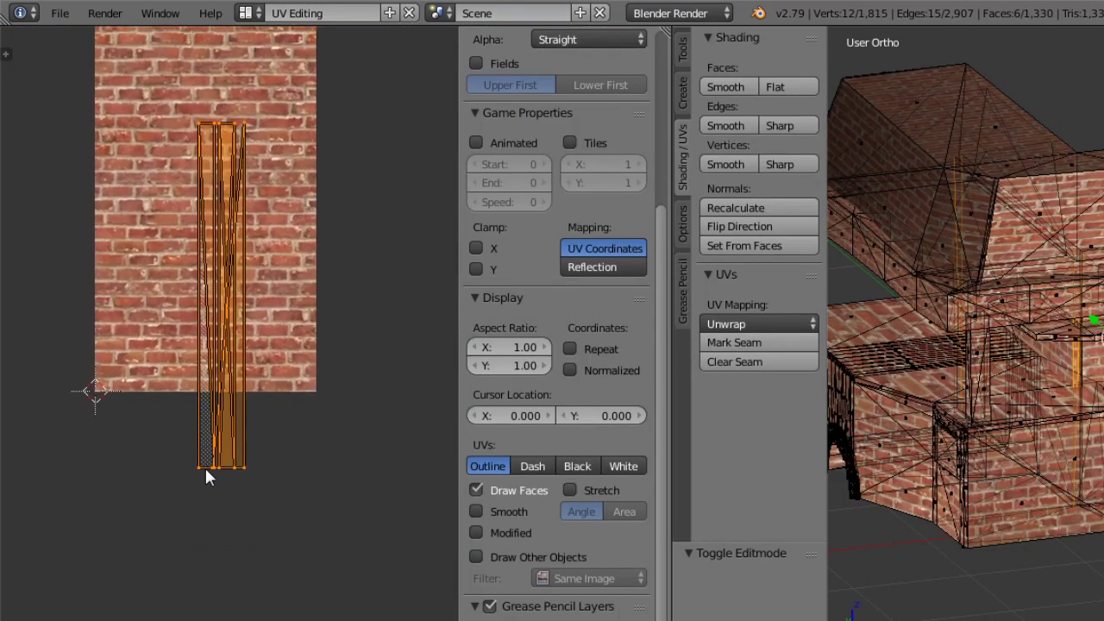
key(g)
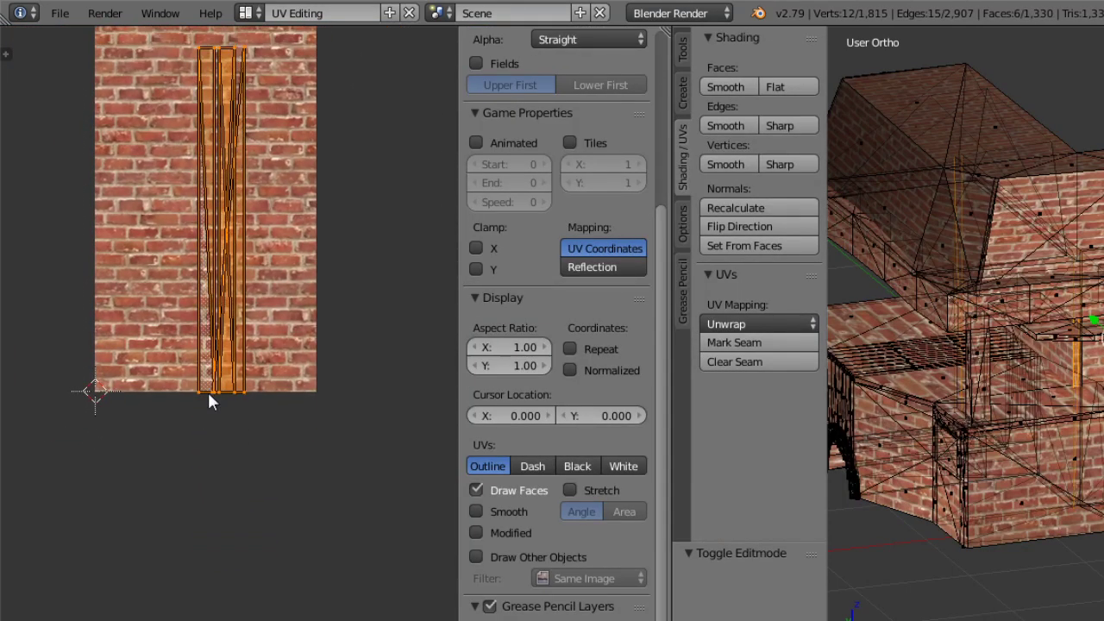
click(208, 391)
click(222, 231)
ctrl+middle_drag(229, 302, 175, 338)
middle_drag(140, 306, 120, 366)
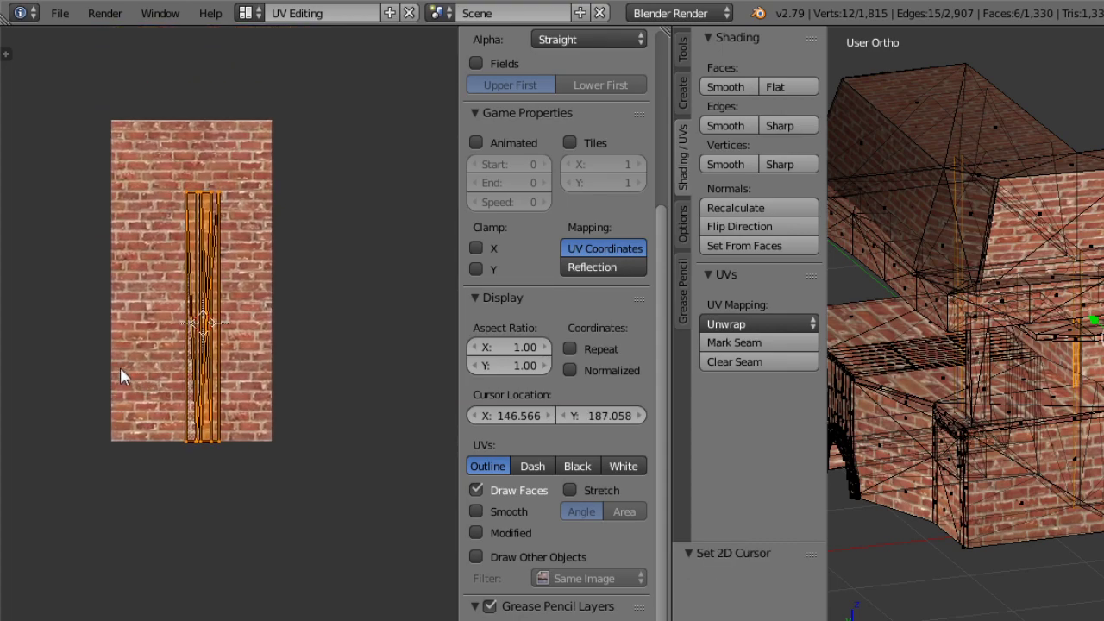
Examine the brick texture over the whole building from outside in Object Mode.
middle_drag(955, 527, 1004, 485)
click(931, 620)
click(950, 615)
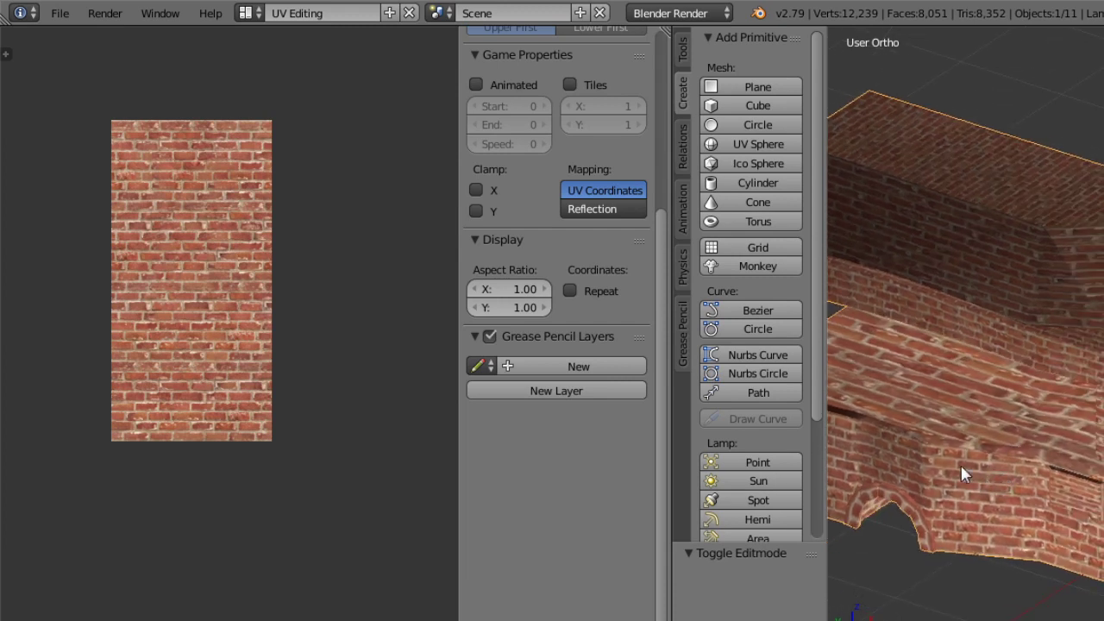
scroll(985, 301, down, 5)
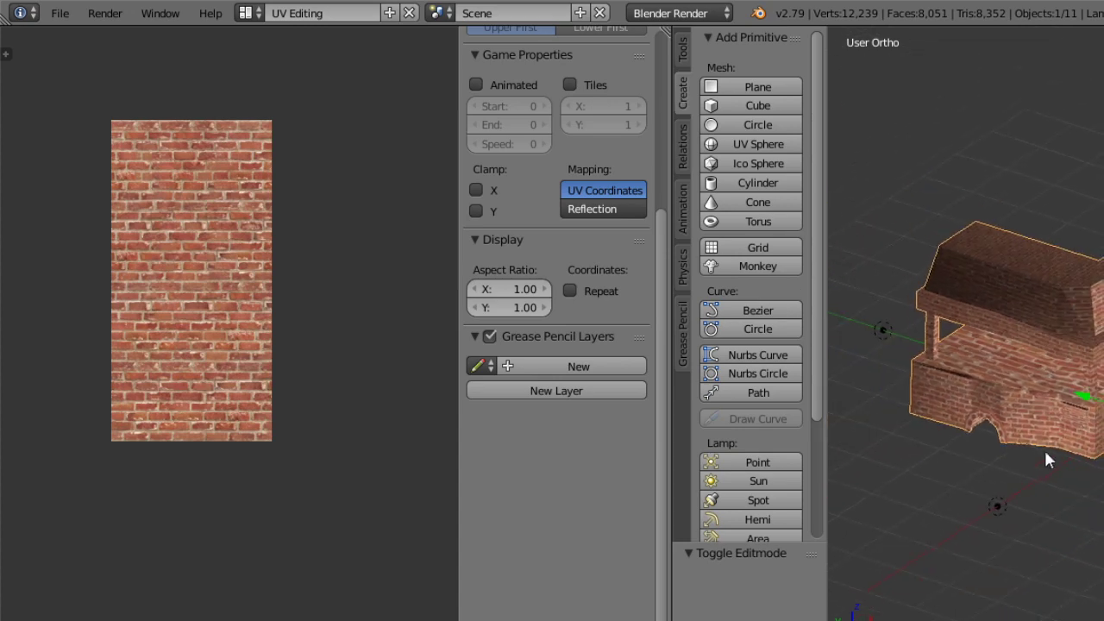
middle_drag(1047, 460, 1019, 445)
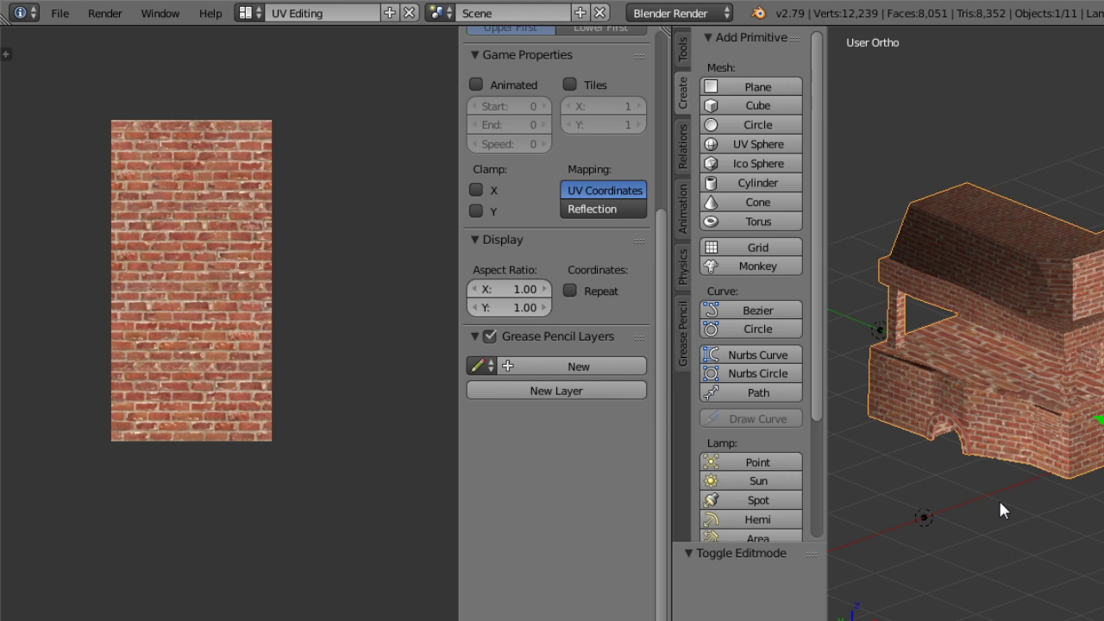
Widen the 3D viewport and narrow the UV editor's properties sidebar to leave more room for the texture.
drag(673, 382, 474, 391)
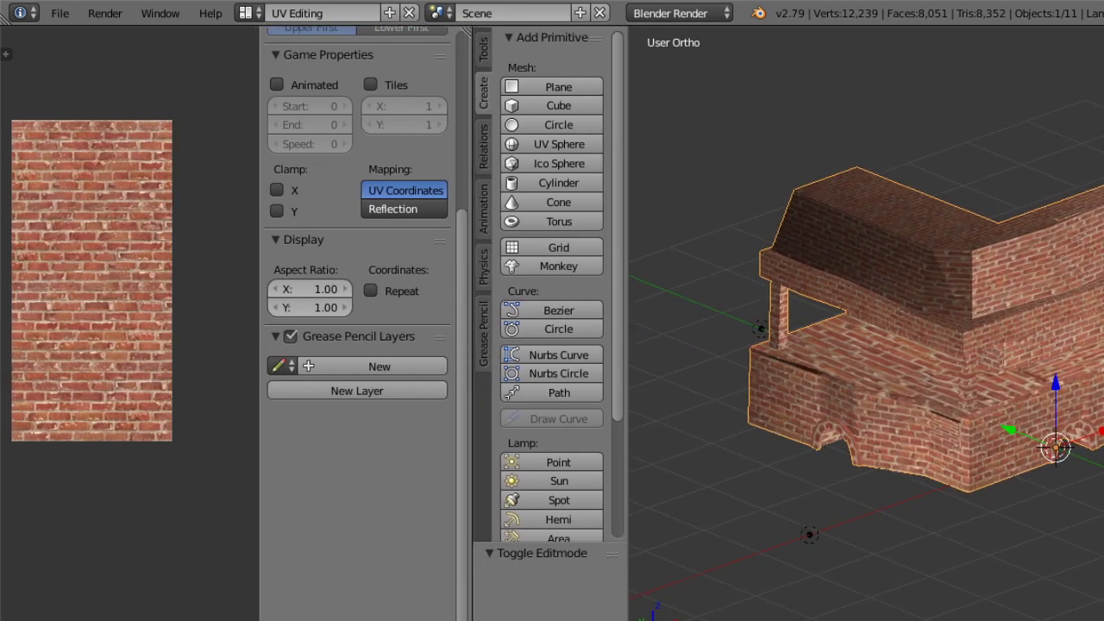
shift+middle_drag(1103, 389, 1092, 445)
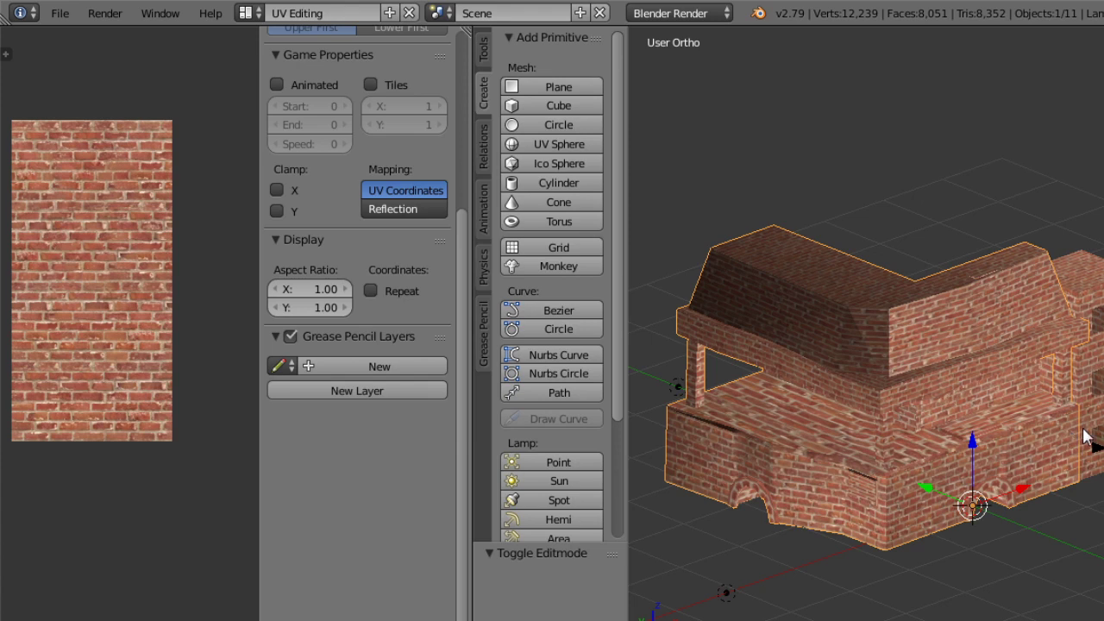
drag(258, 290, 348, 306)
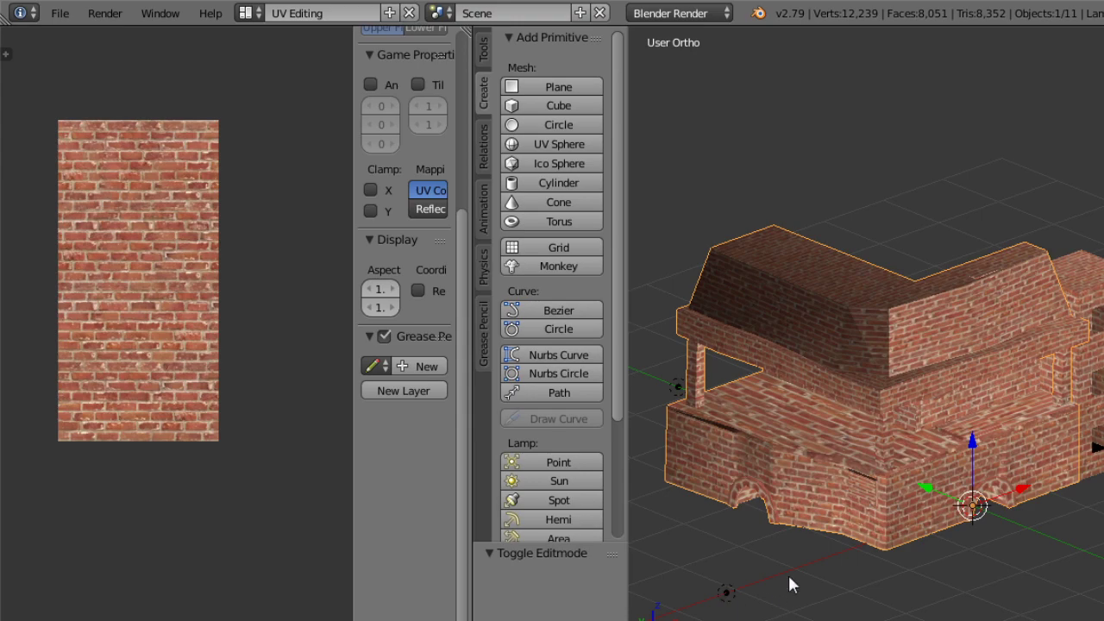
Add a Point lamp and move it along Z below the building to light its underside.
middle_drag(837, 490, 858, 274)
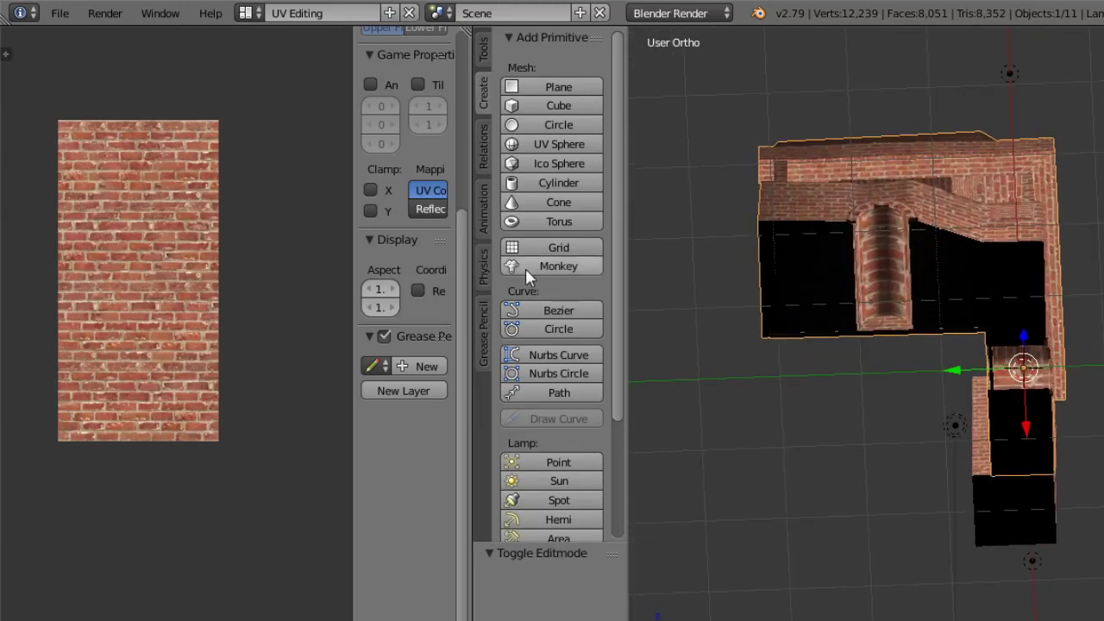
click(543, 463)
middle_drag(747, 351, 1027, 416)
key(g)
key(z)
click(1031, 466)
middle_drag(1031, 466, 827, 265)
Select the building again and, in Edit Mode, select the two underside faces at the end beyond the first archway.
right_click(827, 265)
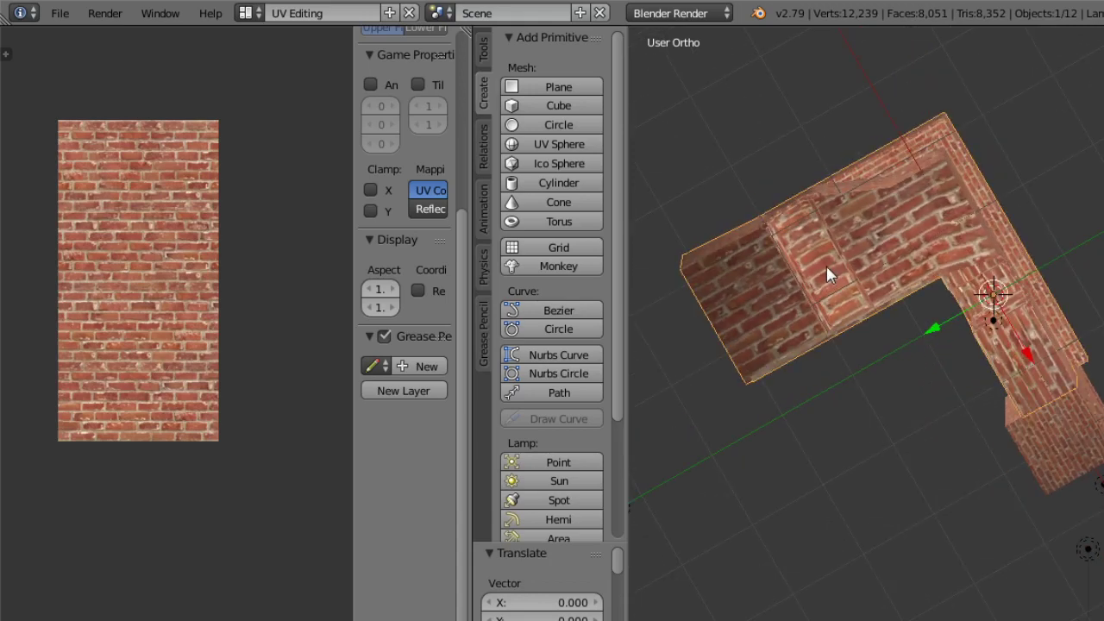
click(759, 620)
click(759, 618)
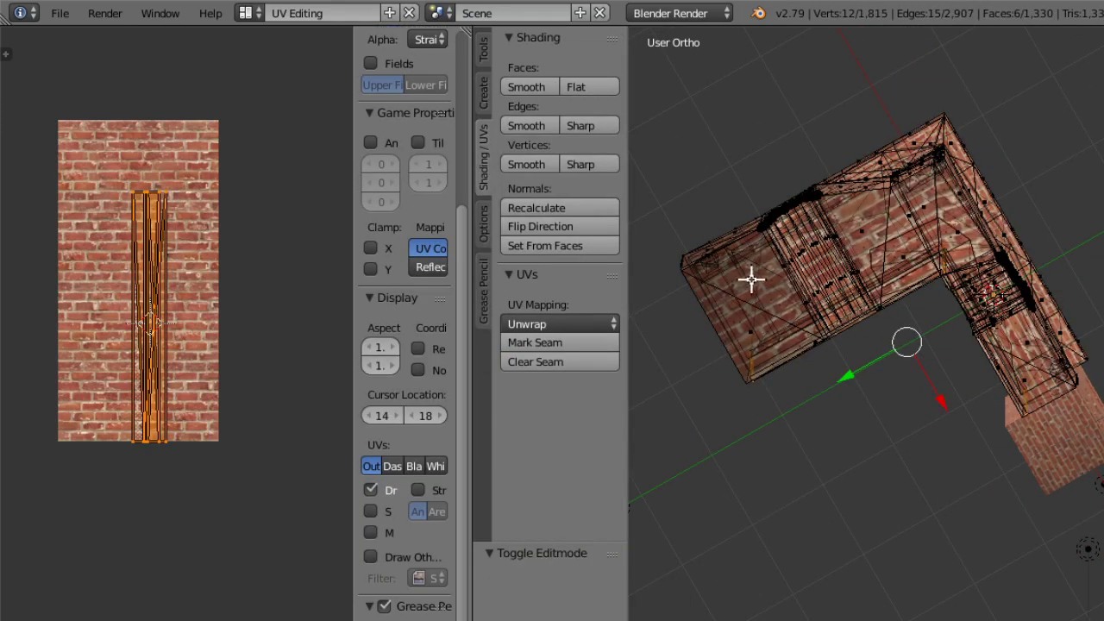
right_click(752, 280)
shift+right_click(751, 338)
scroll(793, 365, up, 4)
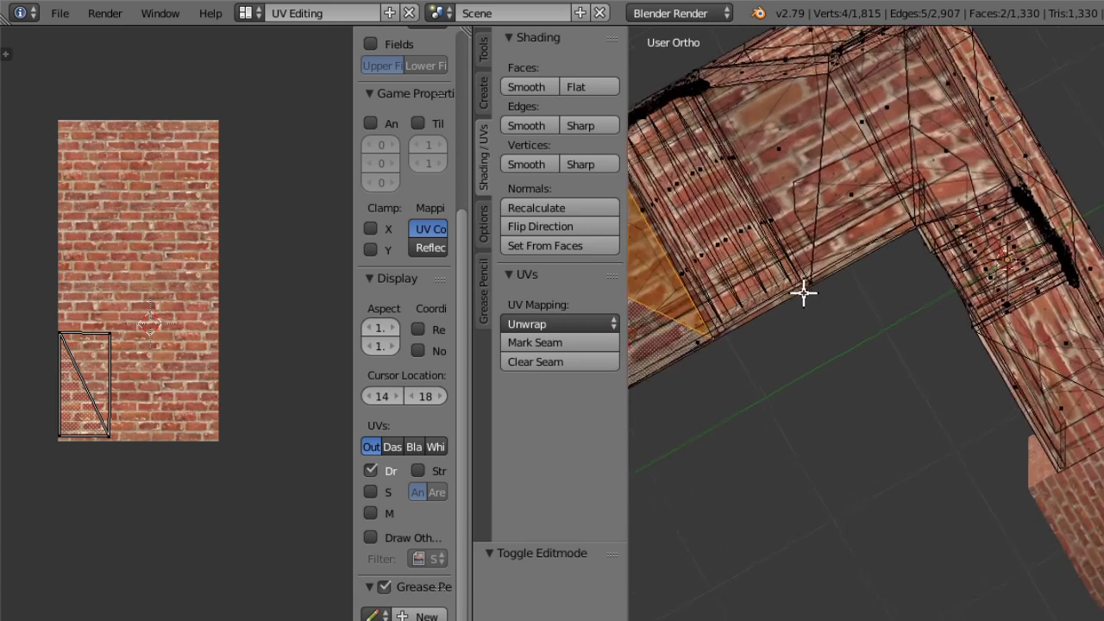
Add the underside faces of the corner section, its narrow strip and the wing beyond the second archway to the selection.
shift+right_click(778, 139)
shift+right_click(852, 182)
shift+right_click(890, 106)
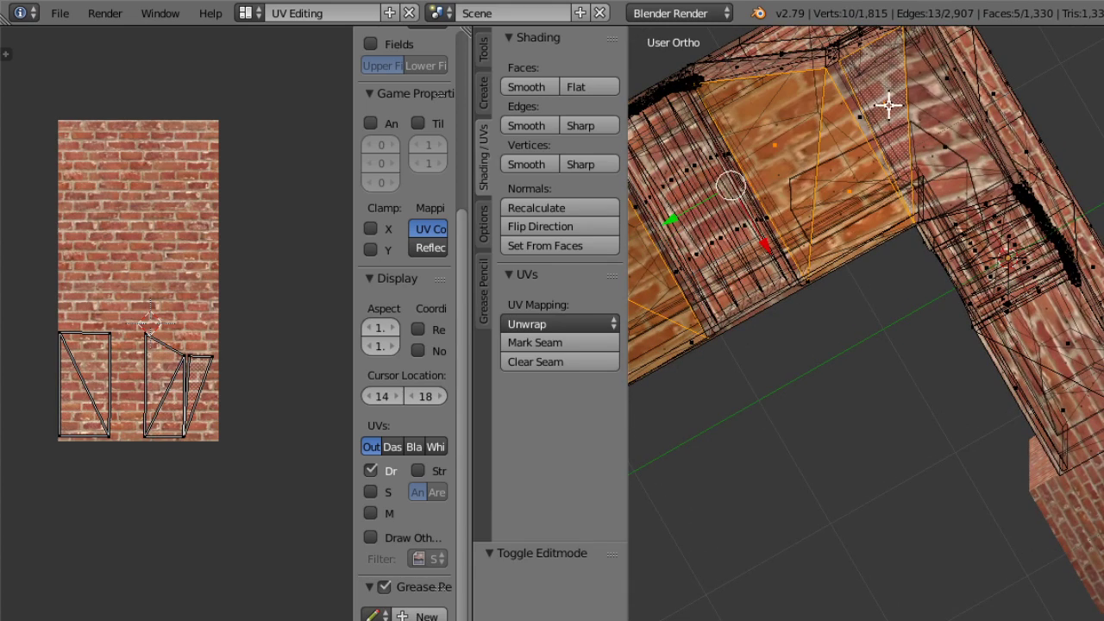
shift+right_click(941, 146)
shift+right_click(1075, 349)
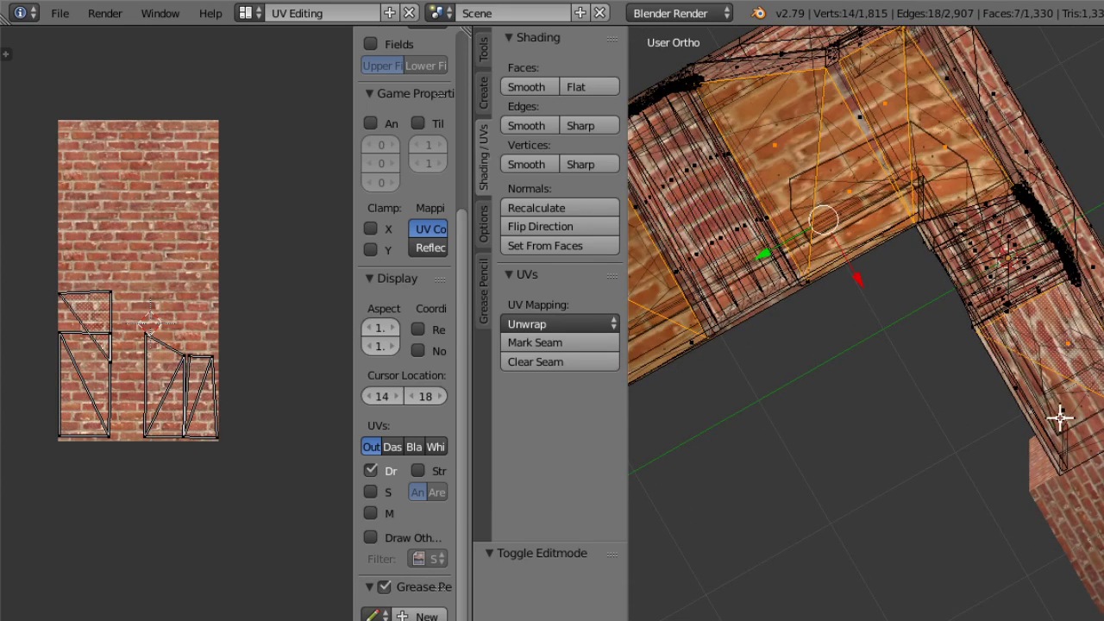
shift+right_click(1068, 414)
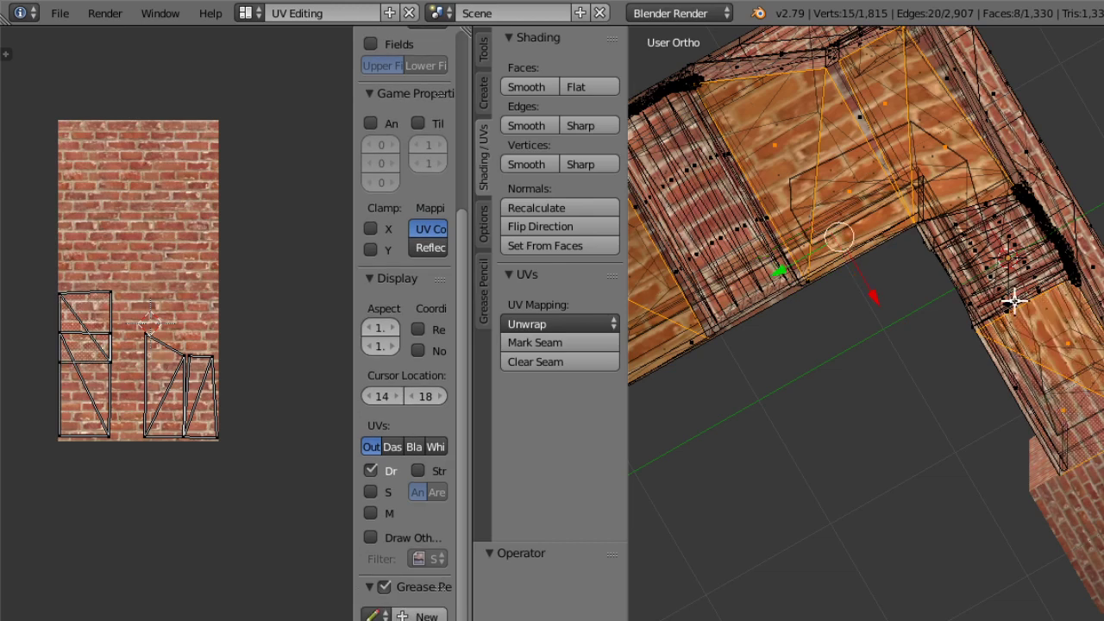
middle_drag(875, 296, 915, 383)
scroll(914, 382, up, 3)
shift+right_click(843, 287)
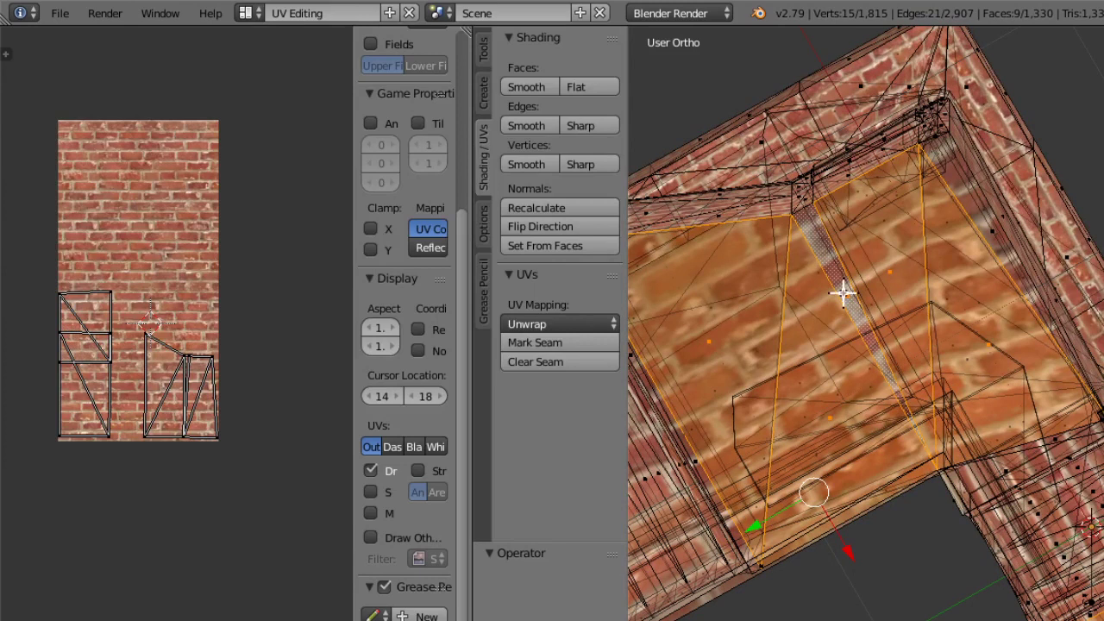
Add the narrow strip beside the corner section and the inner curved faces of the second archway to the face selection.
shift+right_click(1007, 471)
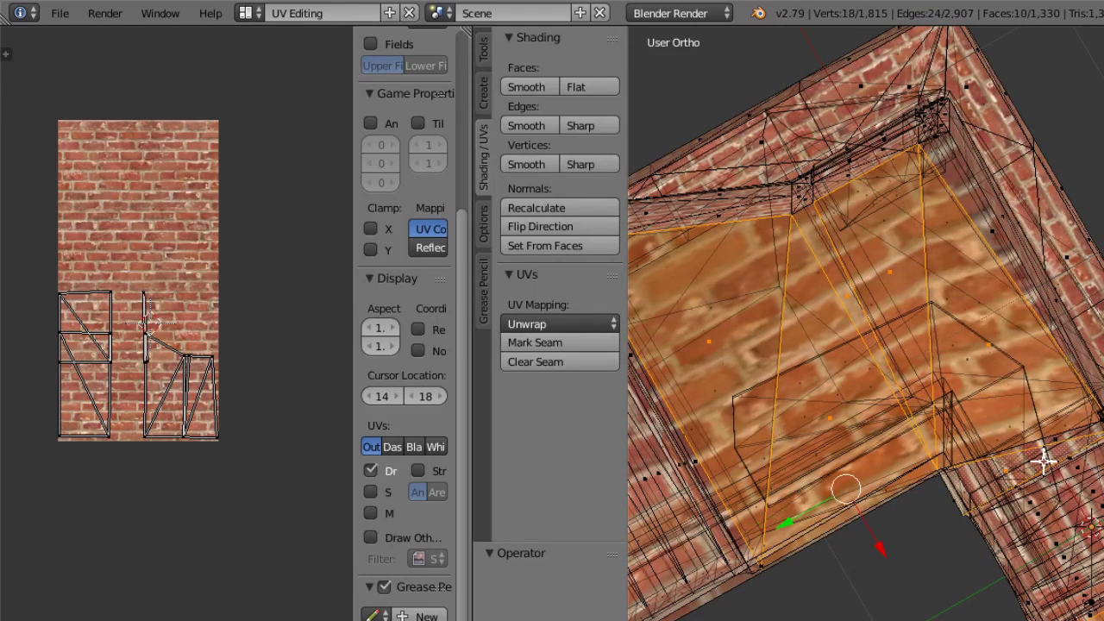
shift+right_click(1077, 466)
shift+right_click(1075, 465)
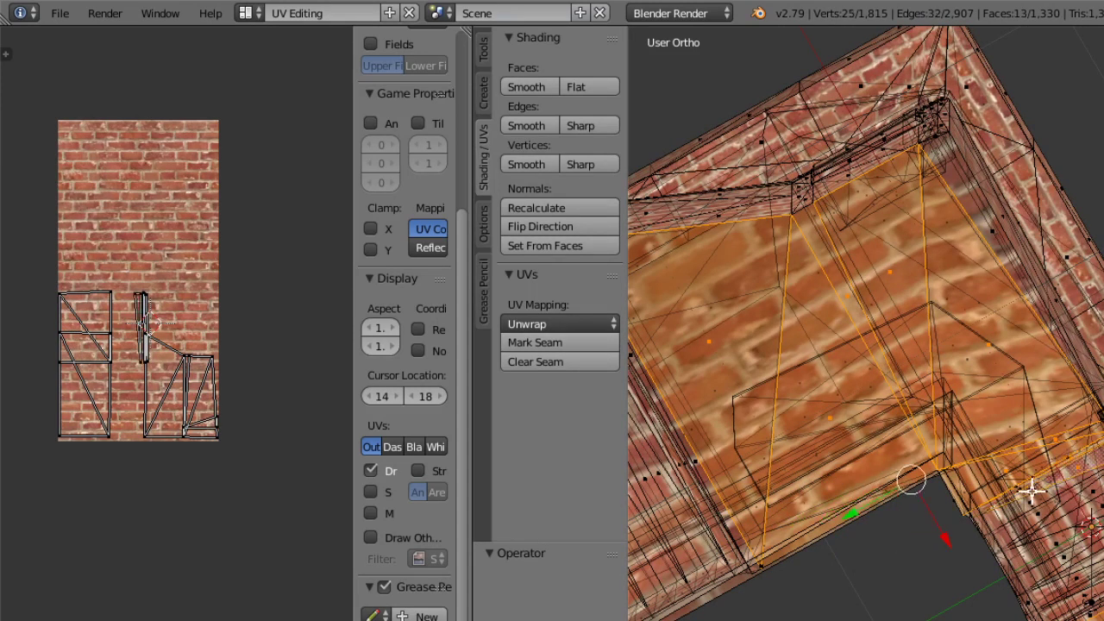
shift+right_click(1023, 488)
shift+right_click(1019, 489)
shift+right_click(1068, 461)
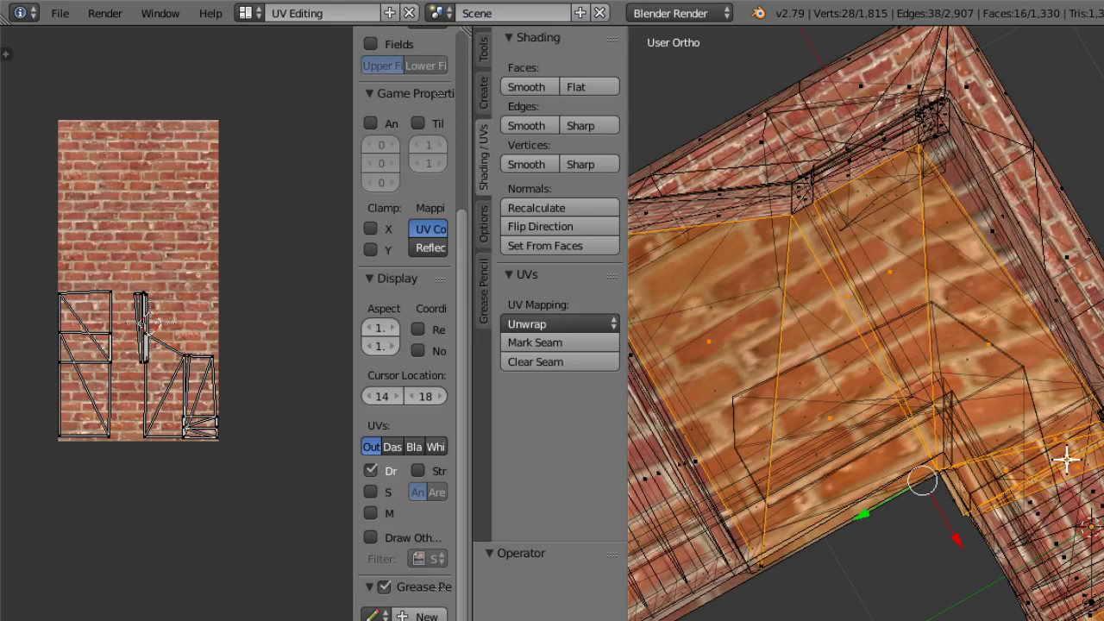
shift+right_click(1040, 505)
shift+right_click(1032, 503)
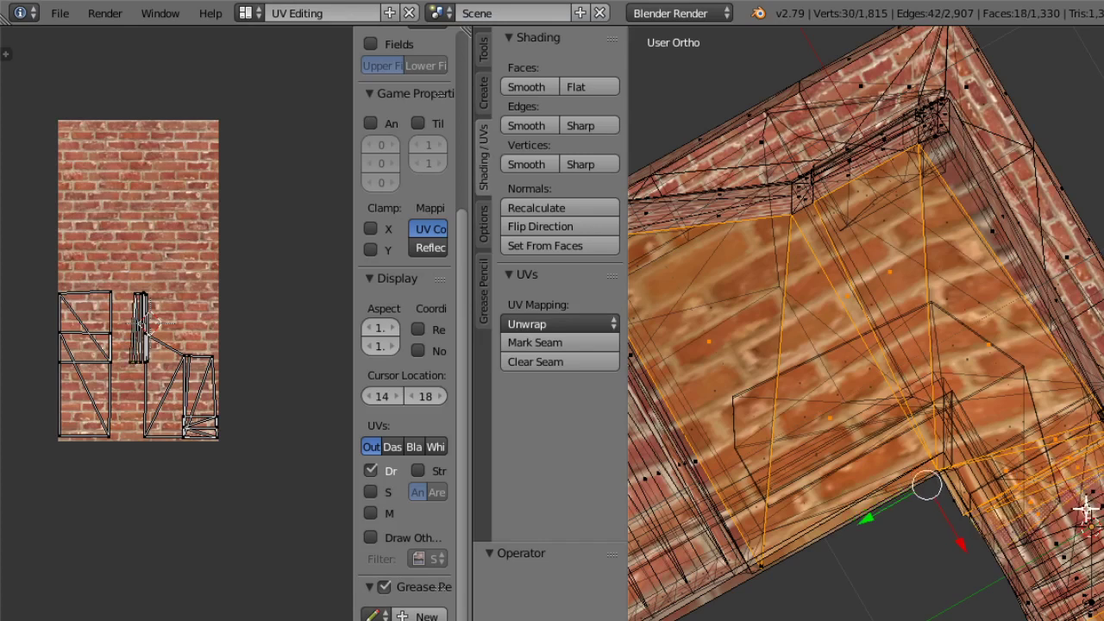
shift+right_click(1089, 507)
shift+right_click(1074, 522)
shift+right_click(1057, 552)
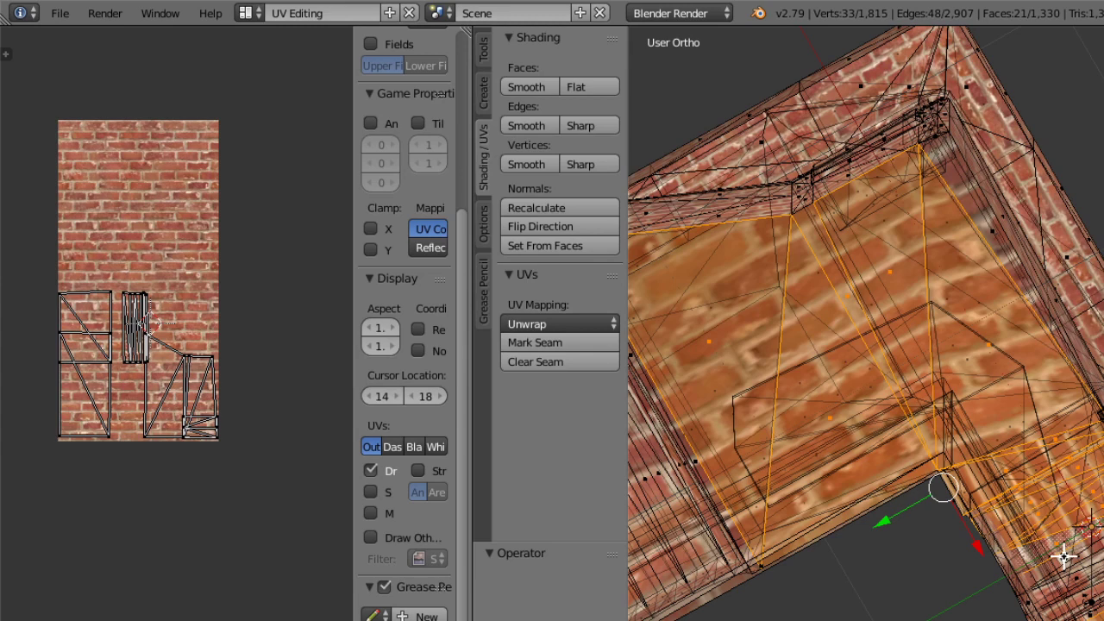
shift+right_click(1054, 582)
shift+right_click(1059, 545)
shift+right_click(1066, 559)
shift+right_click(1098, 567)
shift+right_click(1072, 576)
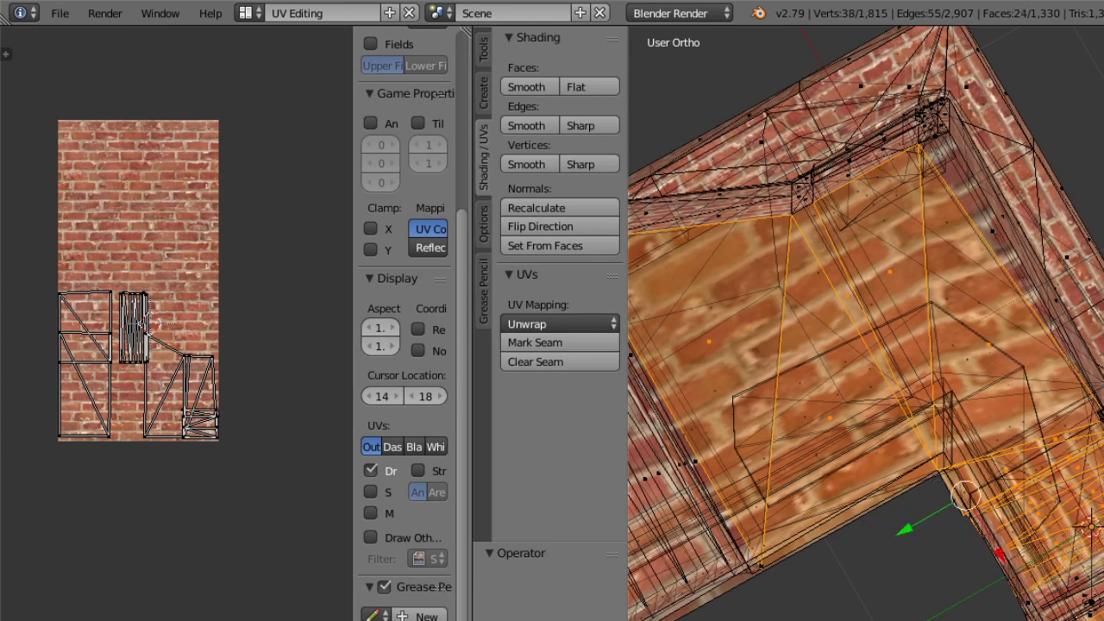
shift+right_click(1076, 586)
Add the narrow underside strips along both sides of the first archway to the selection.
middle_drag(1092, 556, 1065, 532)
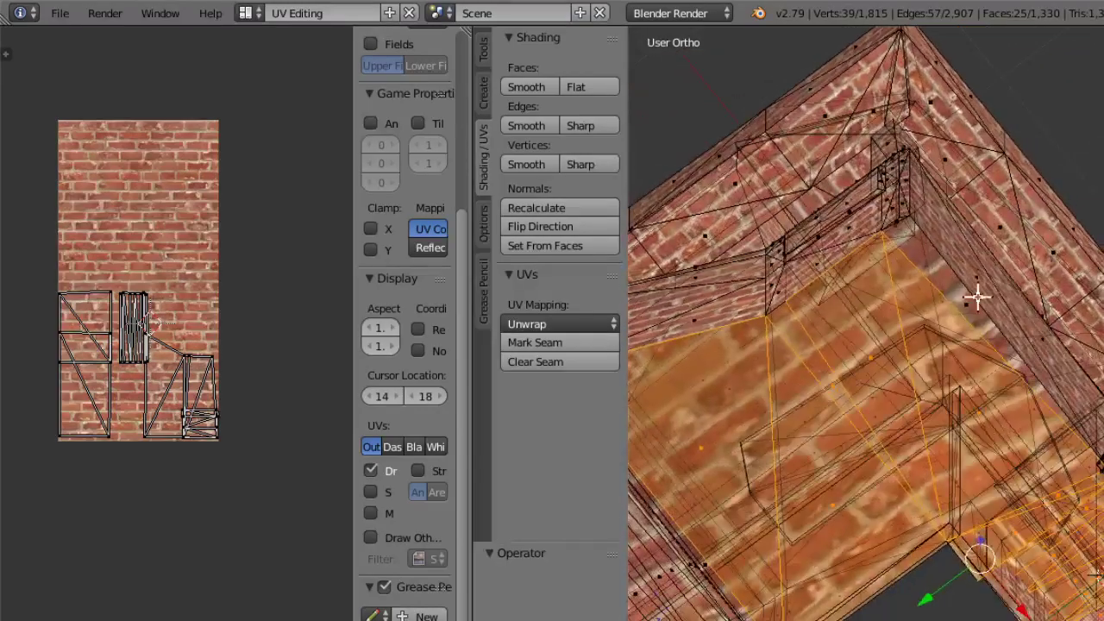
shift+right_click(966, 304)
middle_drag(966, 303, 898, 311)
shift+right_click(899, 315)
shift+right_click(977, 415)
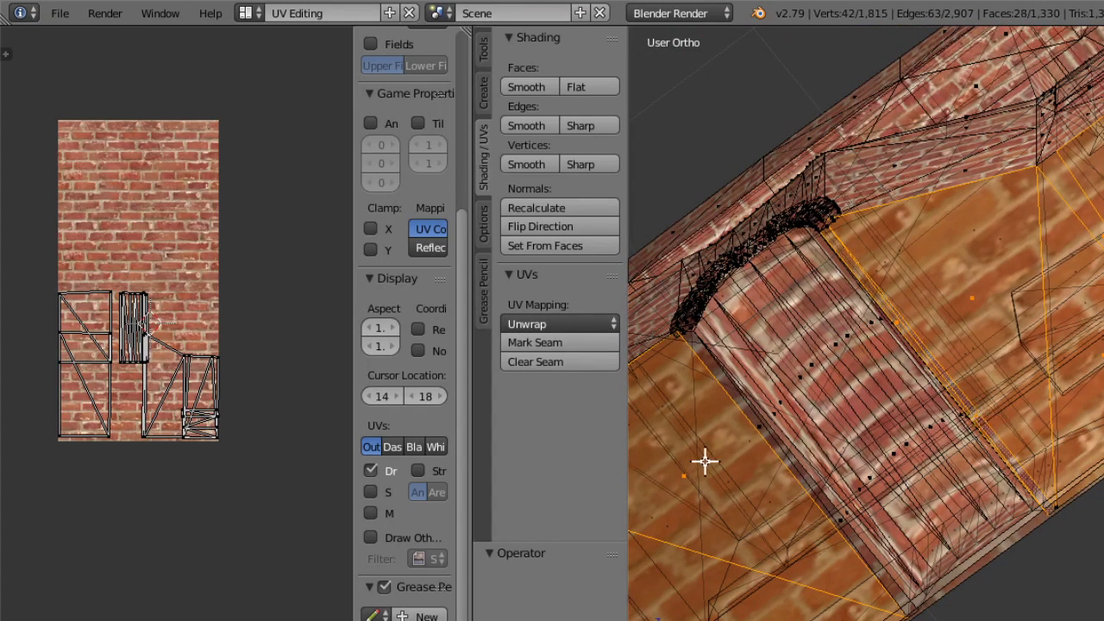
shift+right_click(758, 429)
shift+right_click(843, 520)
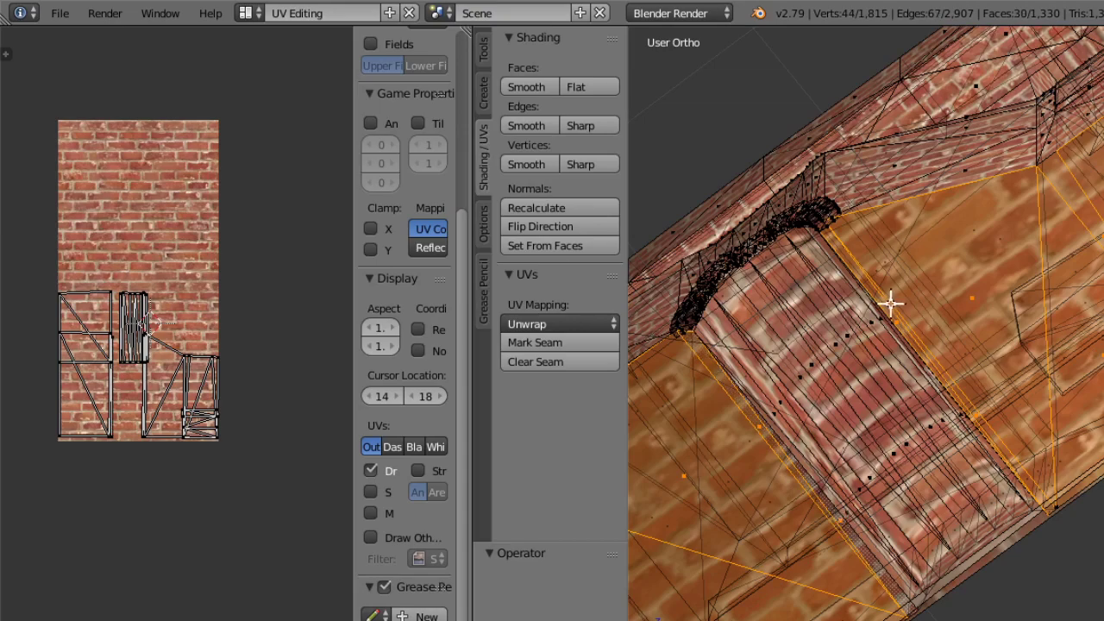
Add the first archway's inner side and curved ceiling faces to the selection.
scroll(895, 388, down, 4)
middle_drag(897, 443, 957, 521)
scroll(952, 483, up, 3)
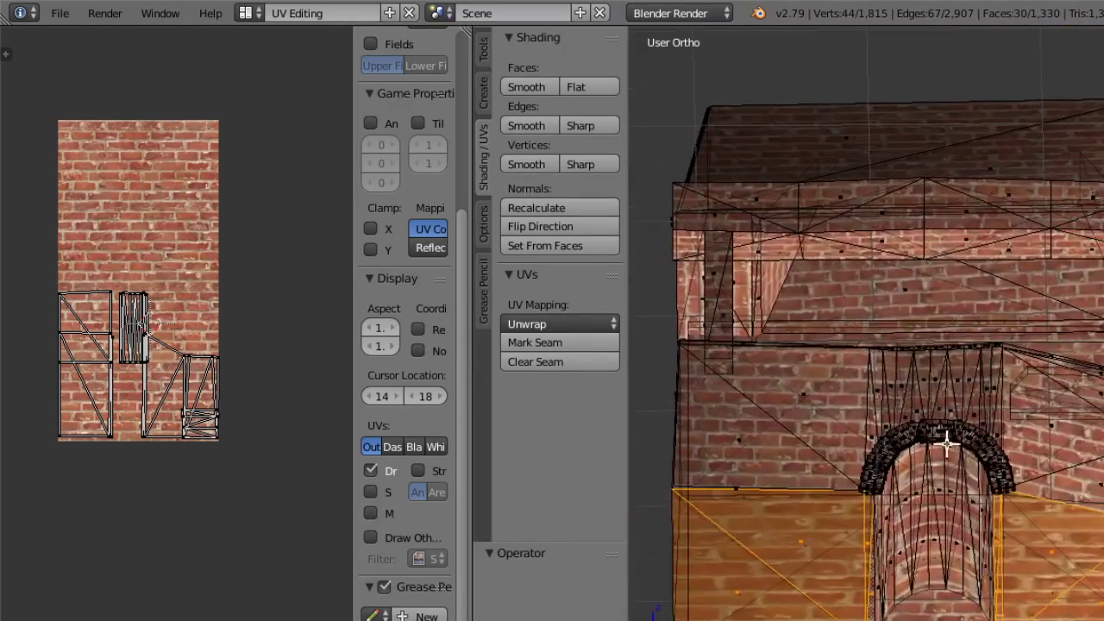
shift+right_click(892, 544)
shift+right_click(910, 517)
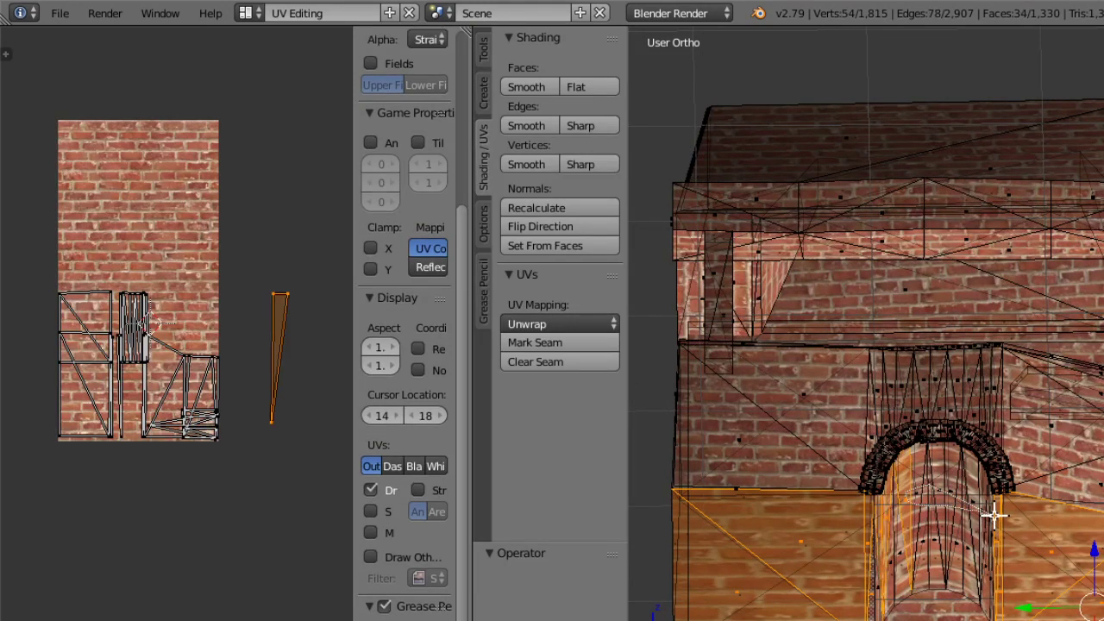
alt+shift+right_click(984, 499)
alt+shift+right_click(1008, 556)
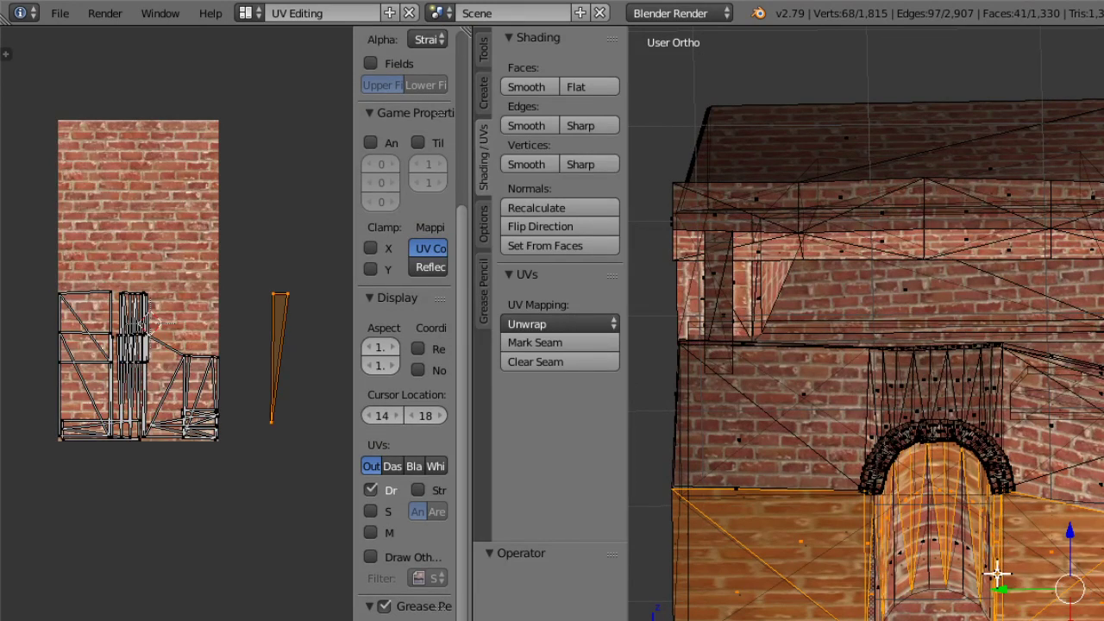
alt+shift+right_click(992, 565)
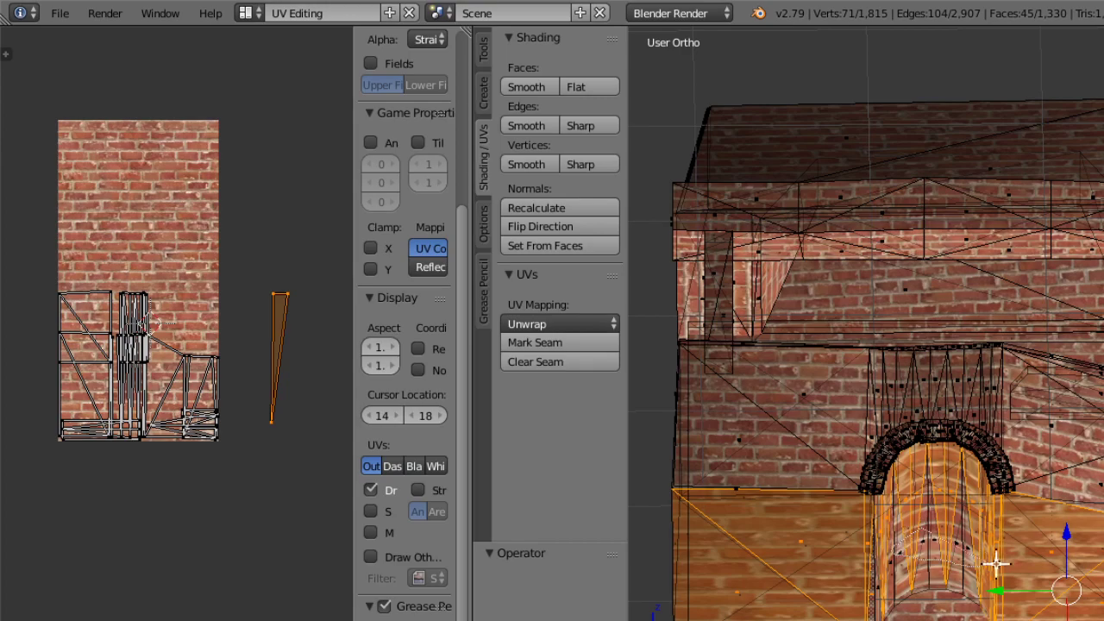
alt+shift+right_click(912, 542)
shift+right_click(897, 568)
shift+right_click(882, 596)
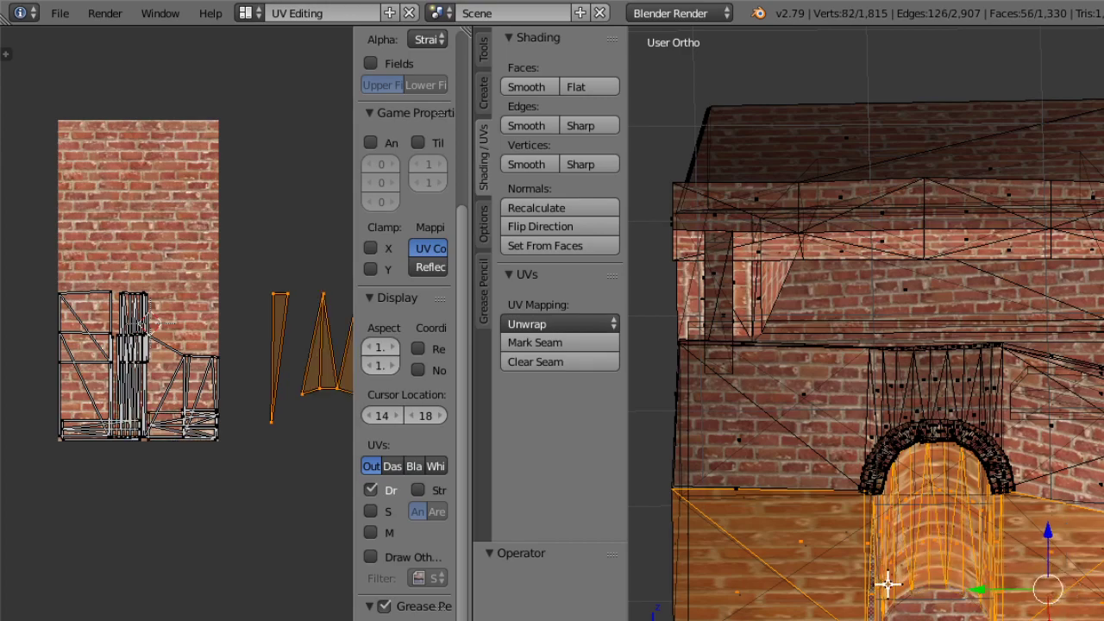
Add the missed faces of the second archway and the adjoining narrow underside strips to the selection.
middle_drag(915, 555, 656, 609)
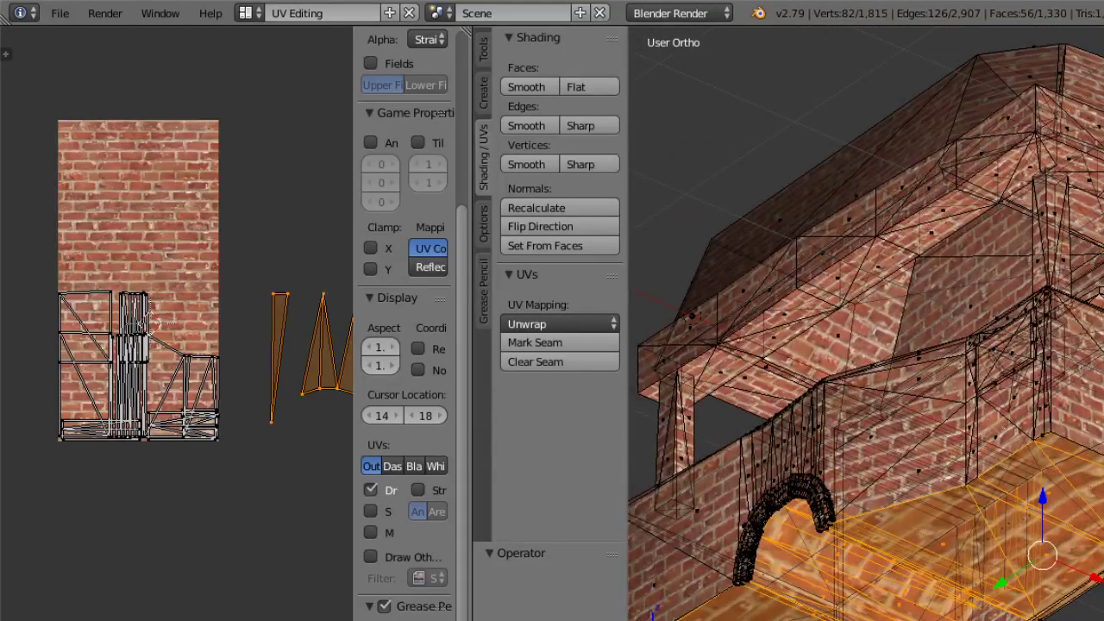
key(l)
middle_drag(915, 511, 1049, 248)
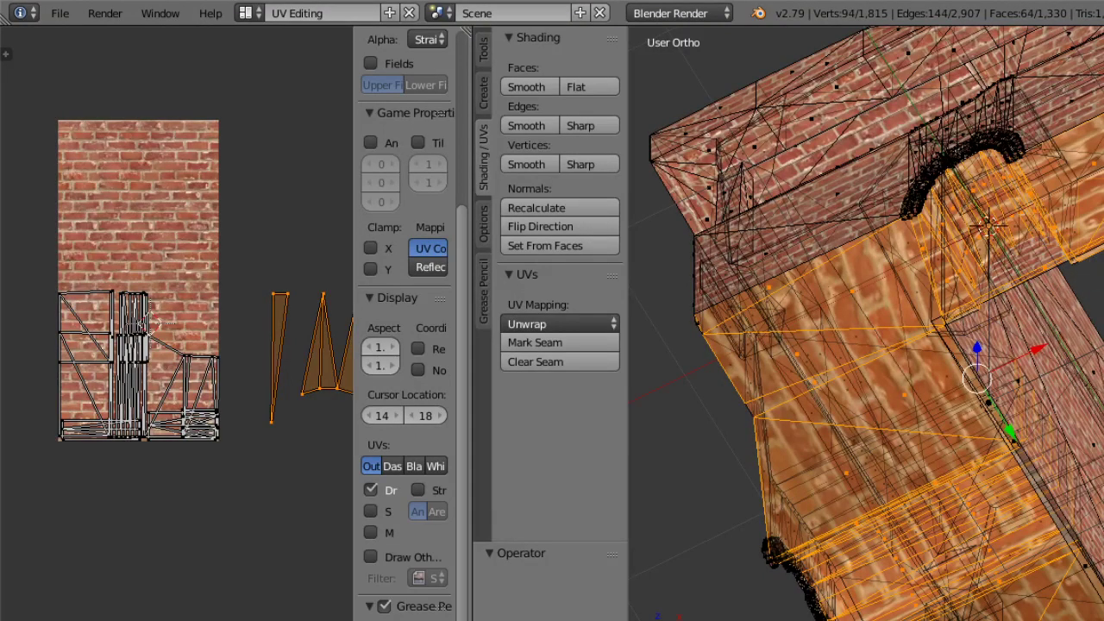
middle_drag(1014, 432, 1020, 356)
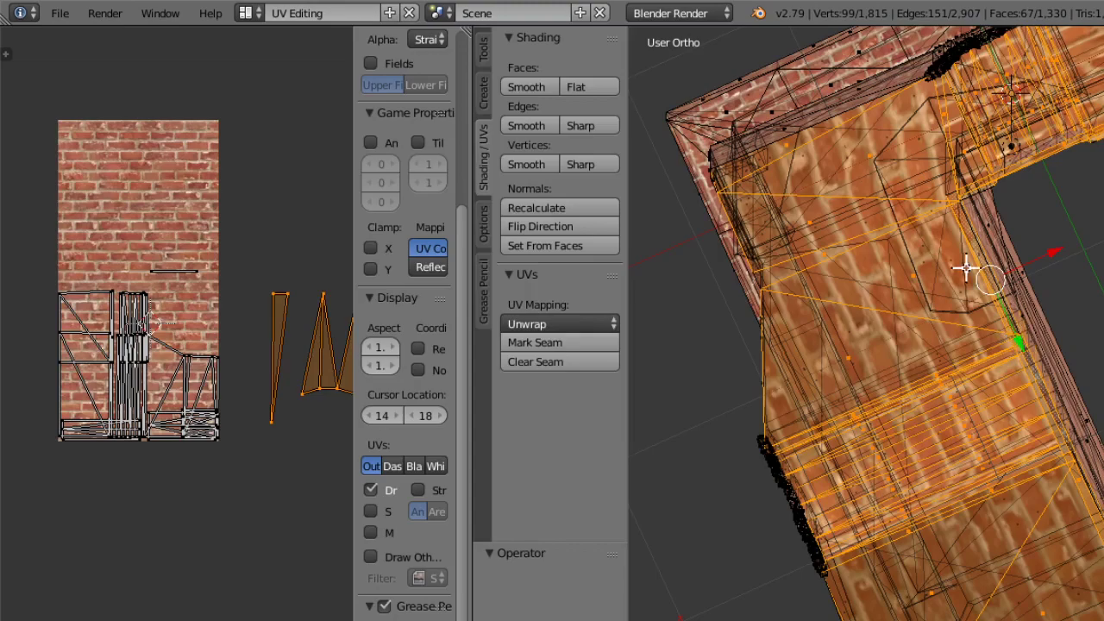
middle_drag(956, 232, 961, 264)
scroll(958, 352, down, 3)
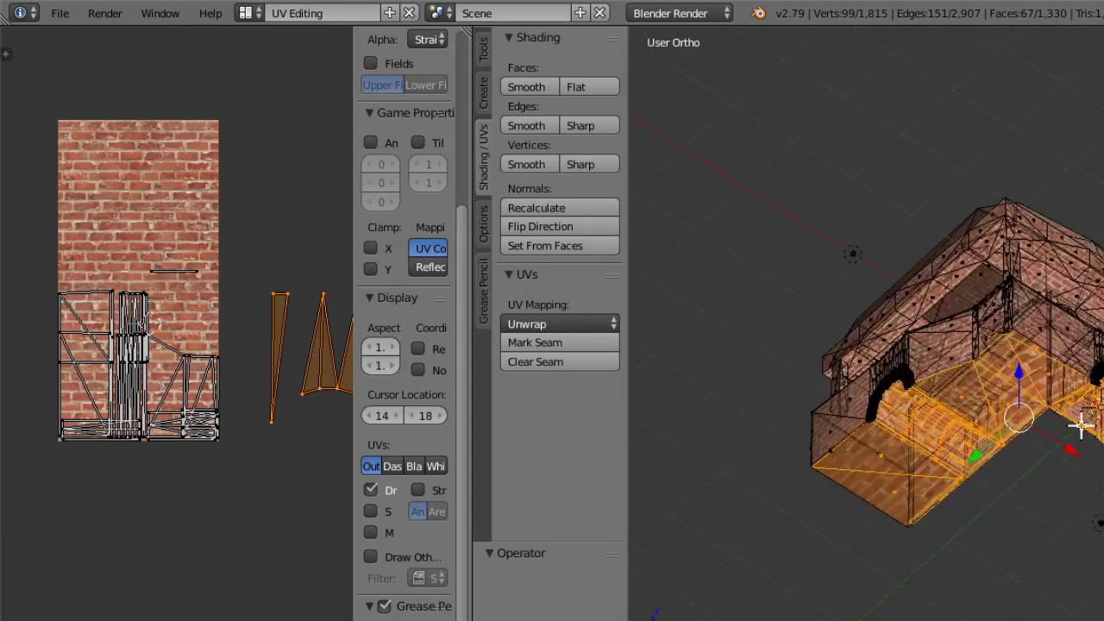
In Wireframe shading, deselect the stray wall faces above one archway and the triangular wall face beside the other.
middle_drag(1025, 398, 970, 381)
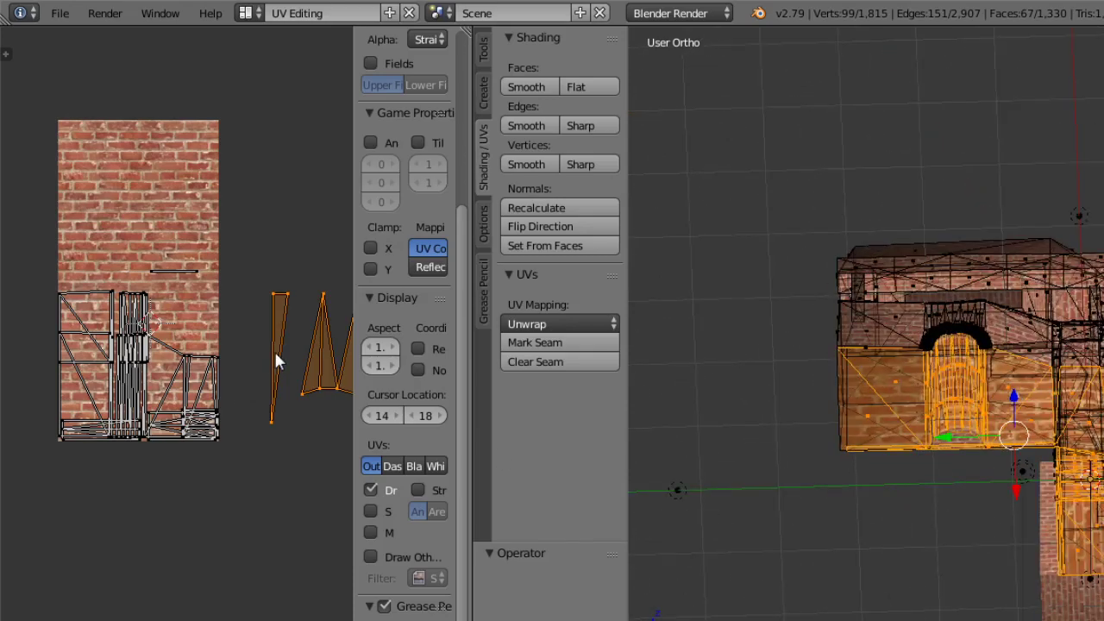
scroll(284, 458, down, 4)
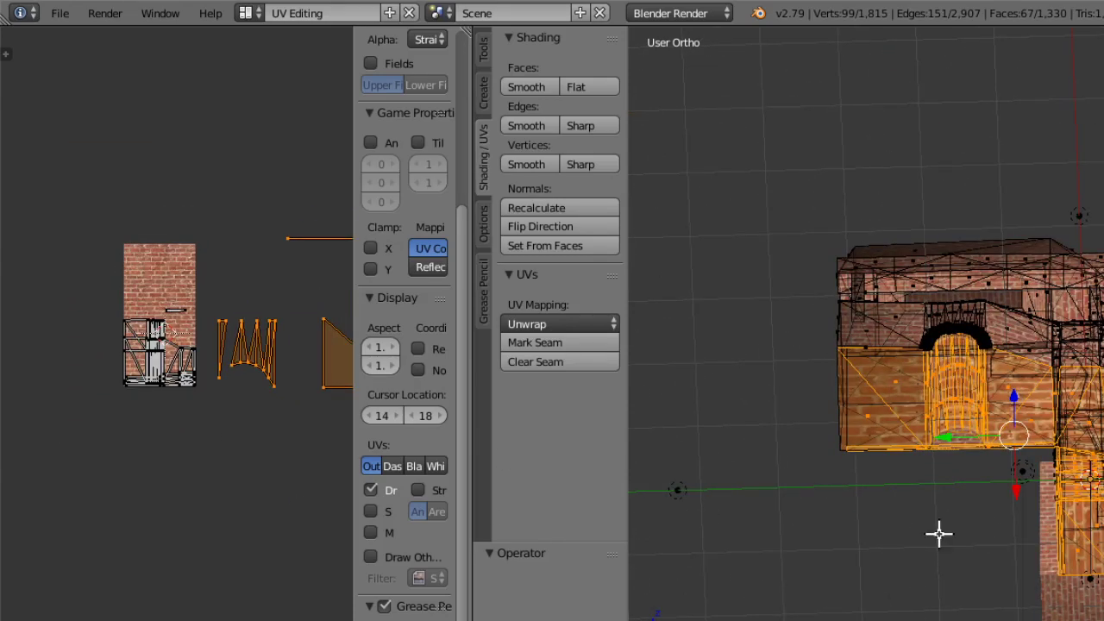
scroll(947, 523, up, 6)
middle_drag(944, 370, 1035, 599)
click(811, 620)
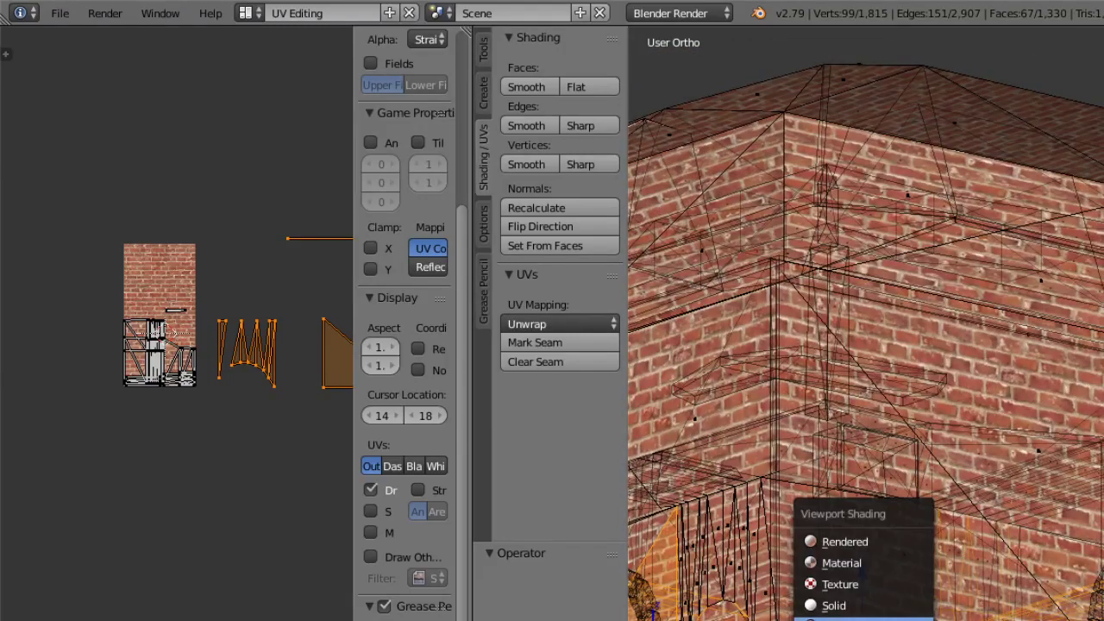
click(833, 620)
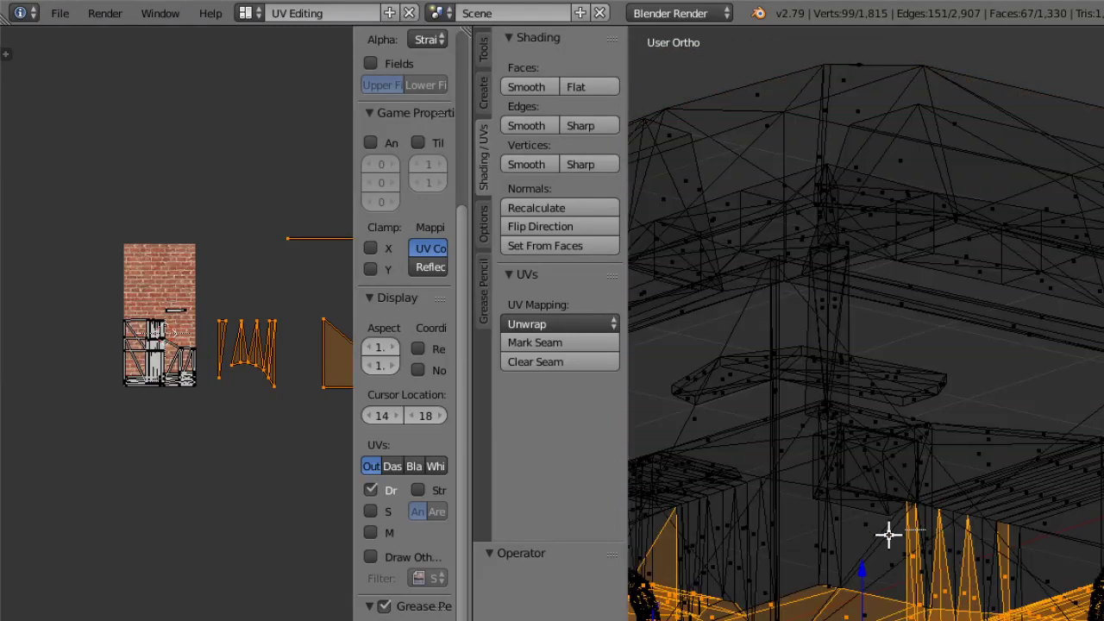
mouse_move(941, 602)
middle_down()
mouse_move(979, 605)
mouse_move(1019, 571)
middle_up()
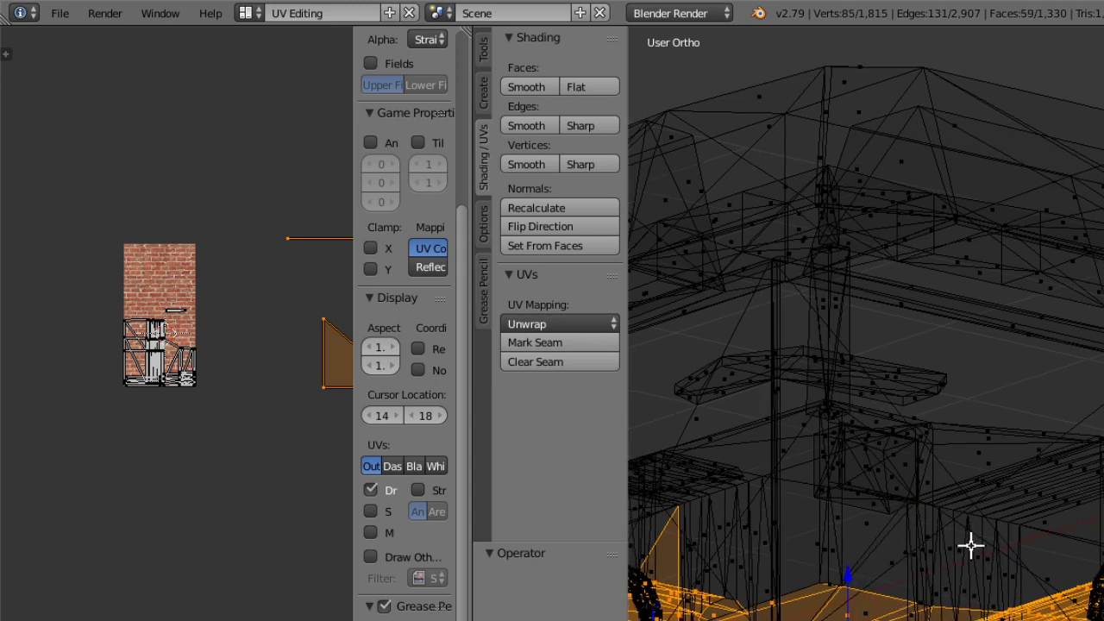
scroll(969, 543, down, 2)
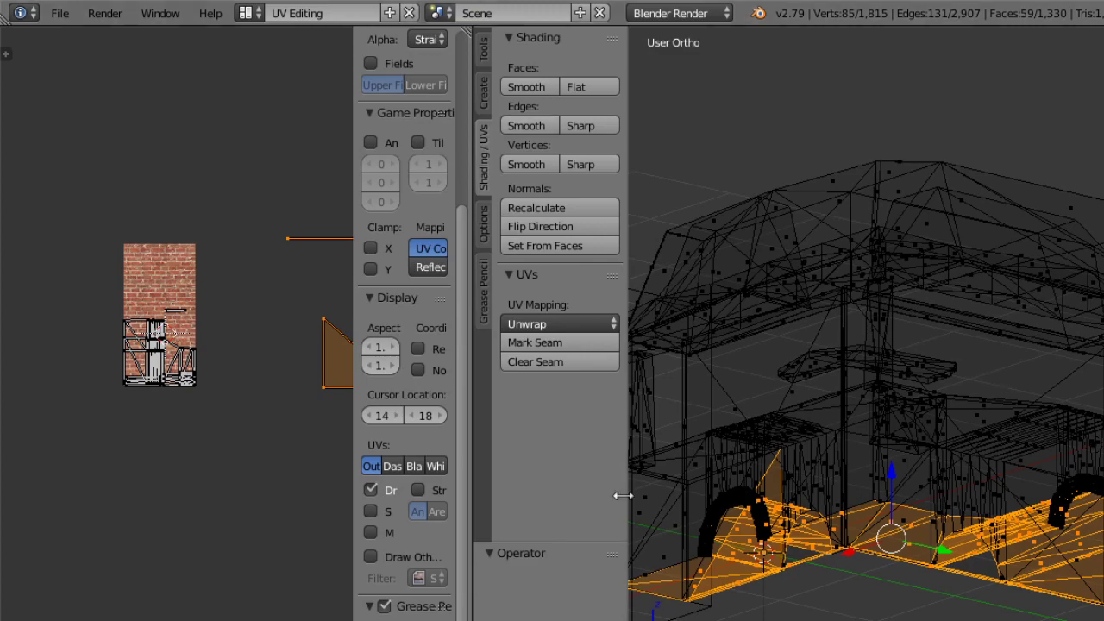
middle_drag(622, 493, 747, 466)
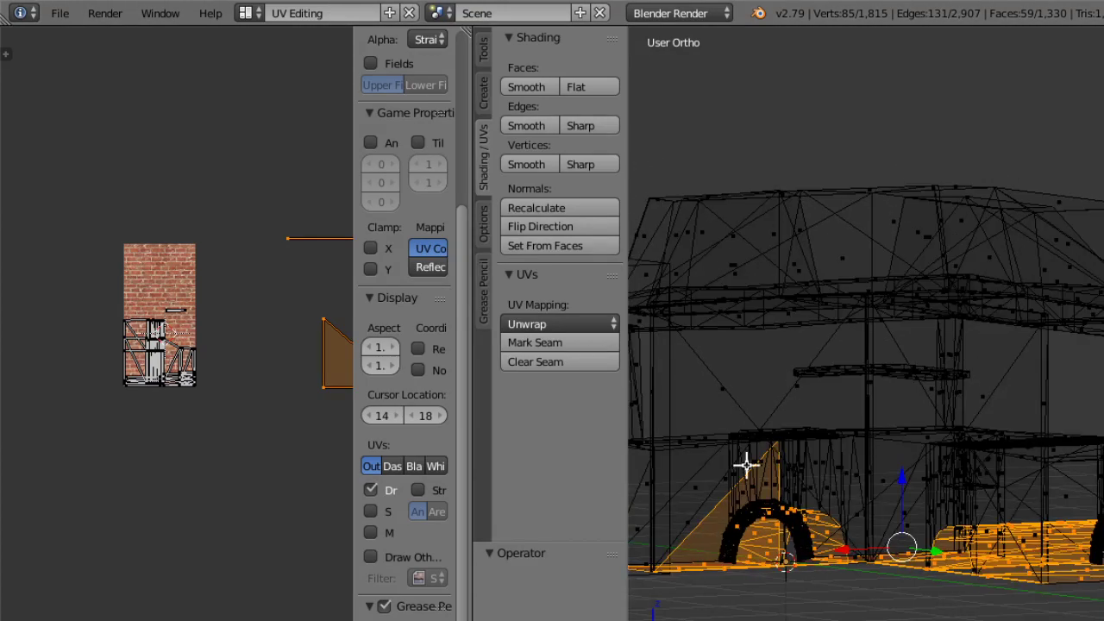
shift+right_click(738, 521)
middle_drag(735, 550, 1068, 447)
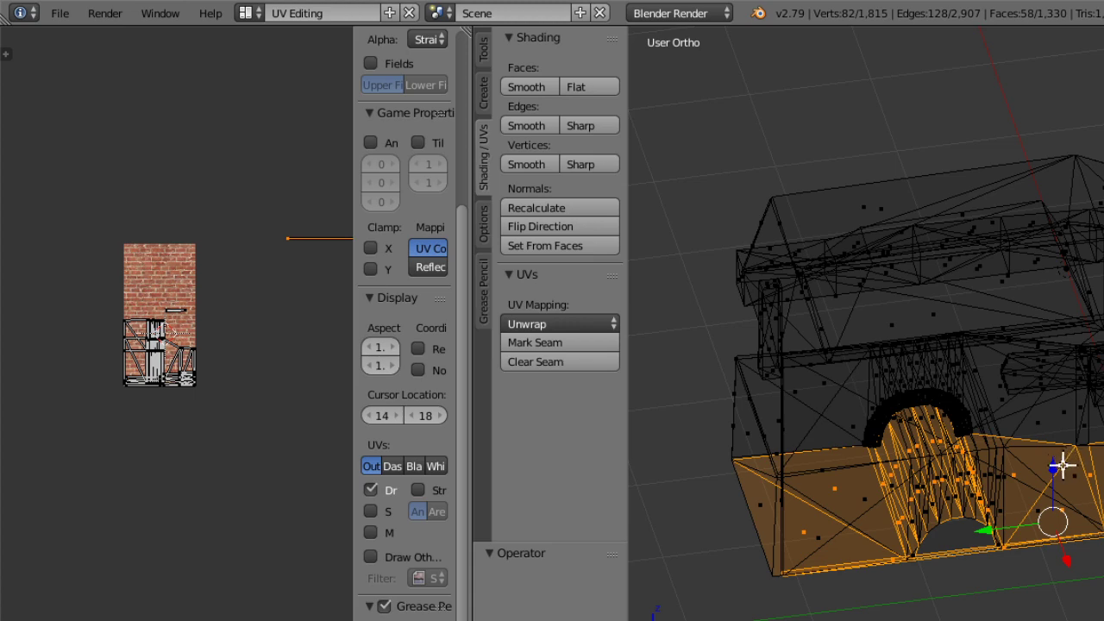
middle_drag(1060, 480, 1073, 416)
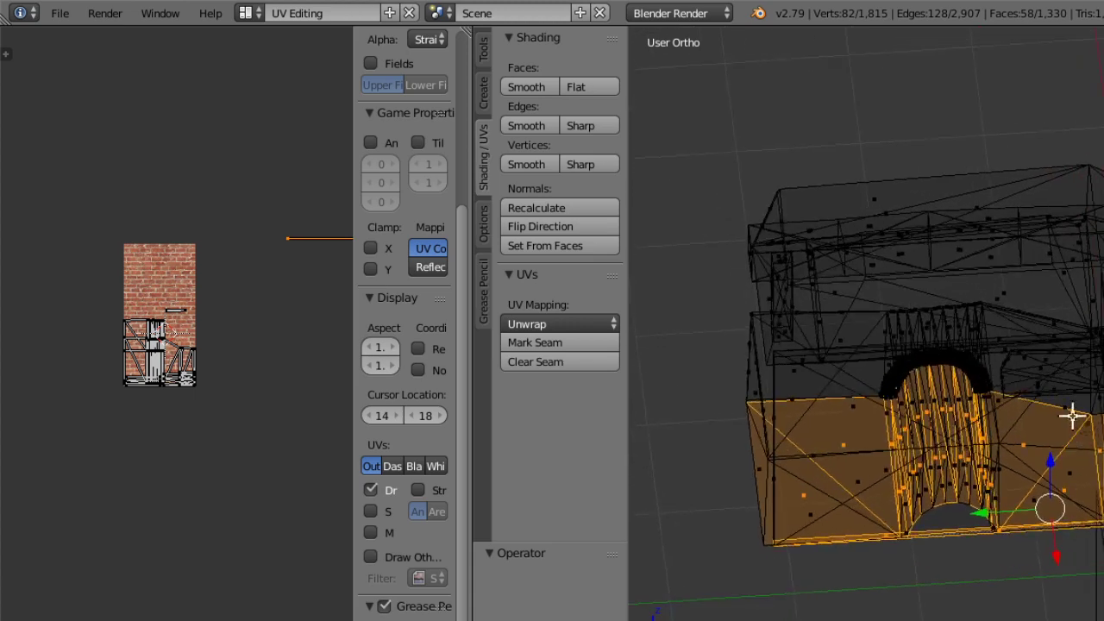
Widen the 3D viewport slightly and return its shading to Texture.
mouse_move(627, 378)
mouse_down()
mouse_move(582, 377)
mouse_move(609, 377)
mouse_up()
middle_drag(816, 374, 1013, 306)
scroll(1013, 306, down, 3)
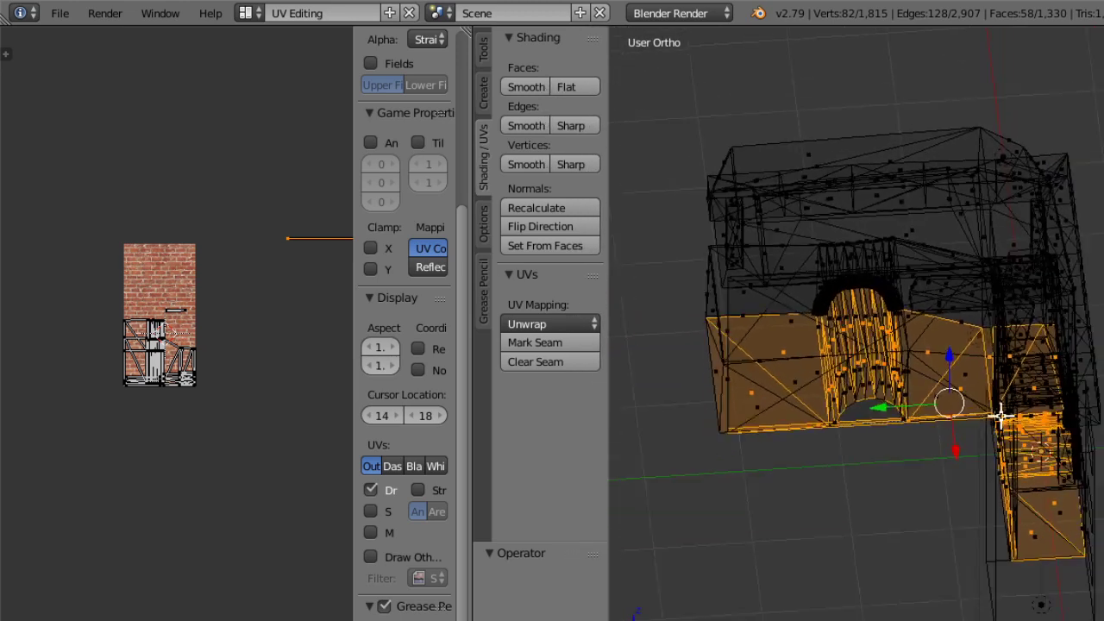
click(839, 620)
click(840, 585)
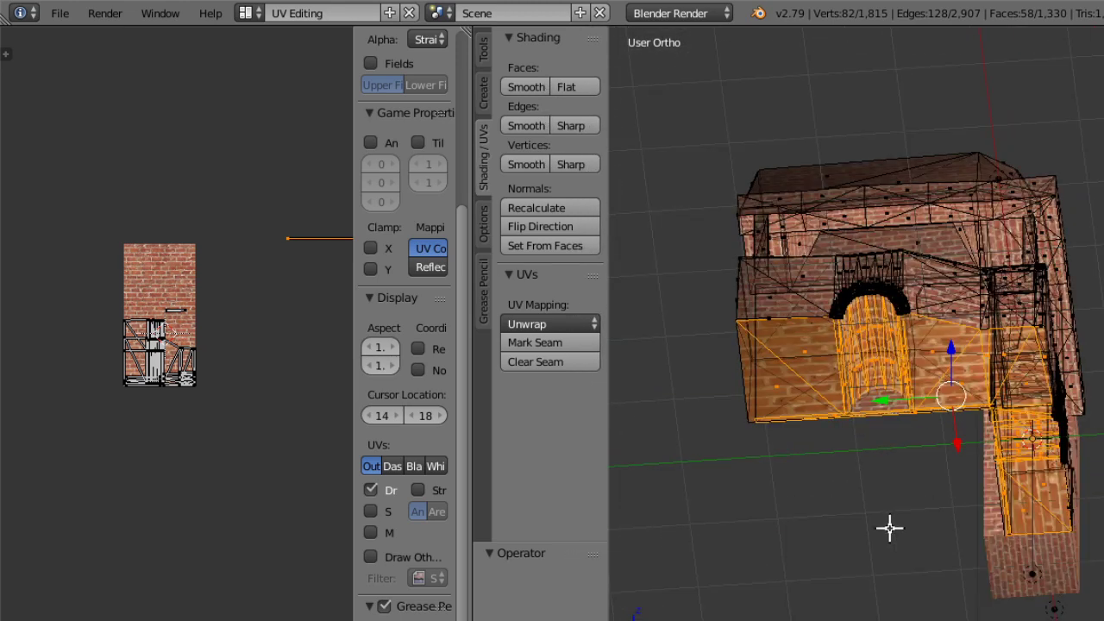
mouse_move(889, 527)
middle_down()
mouse_move(939, 461)
mouse_move(942, 472)
middle_up()
Select all the UVs of the underside and archway faces and scale them by 2.
click(247, 393)
middle_drag(248, 393, 195, 471)
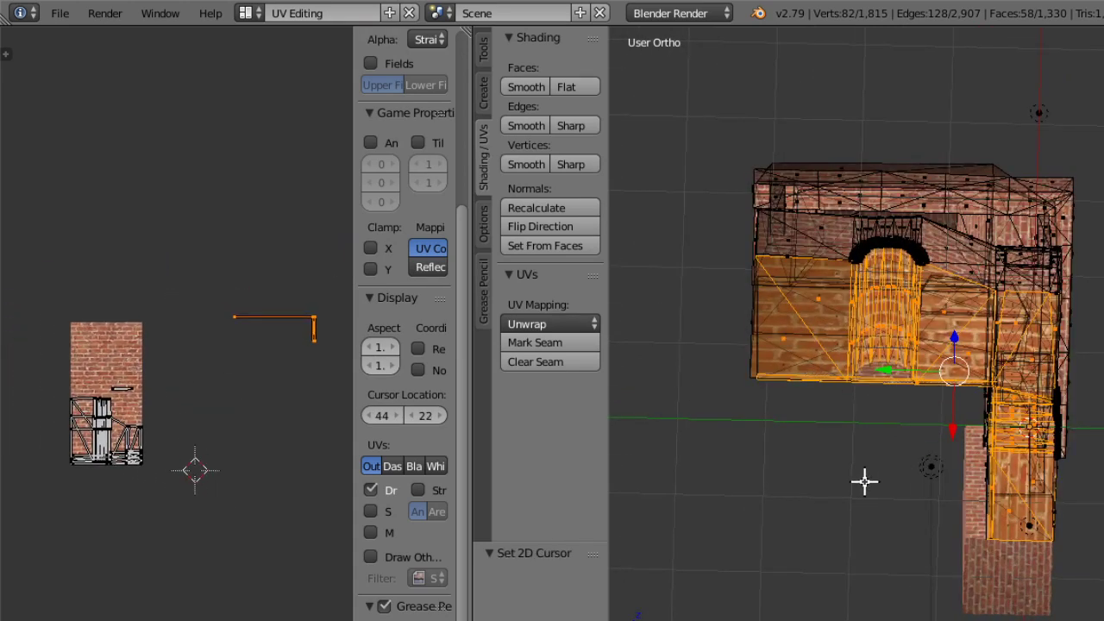
middle_drag(253, 377, 1, 419)
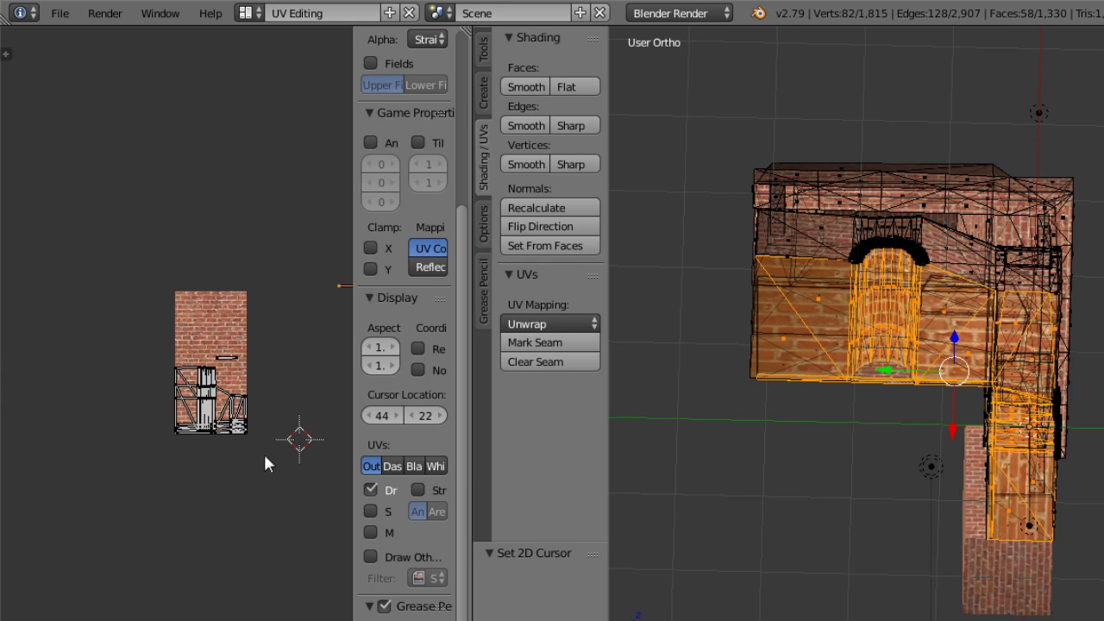
middle_drag(265, 453, 231, 438)
scroll(230, 311, up, 2)
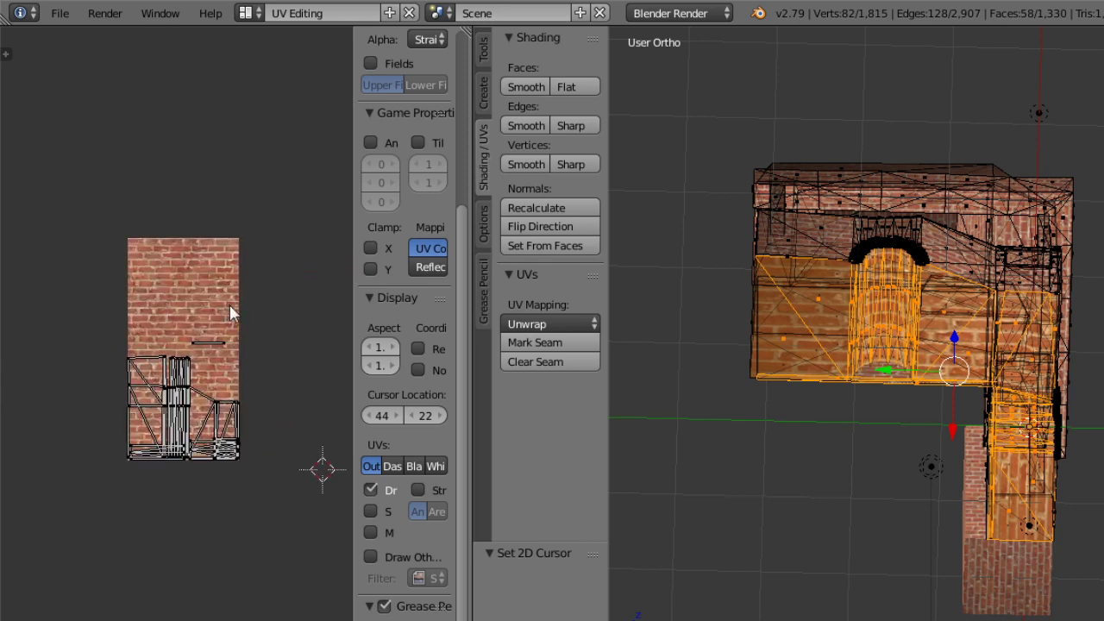
key(a)
key(a)
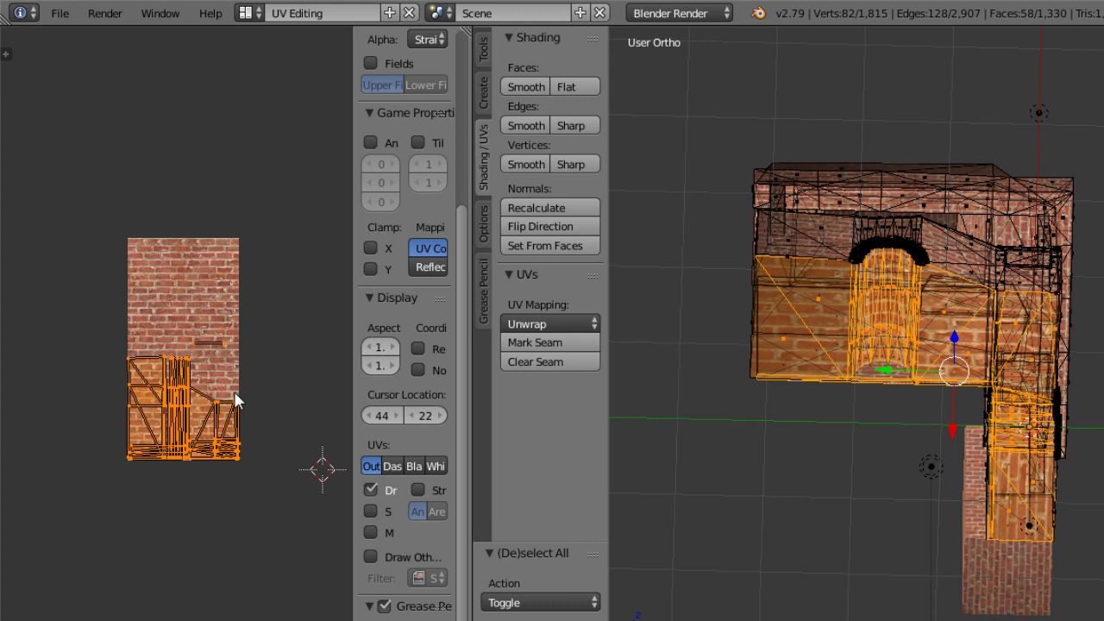
key(s)
key(2)
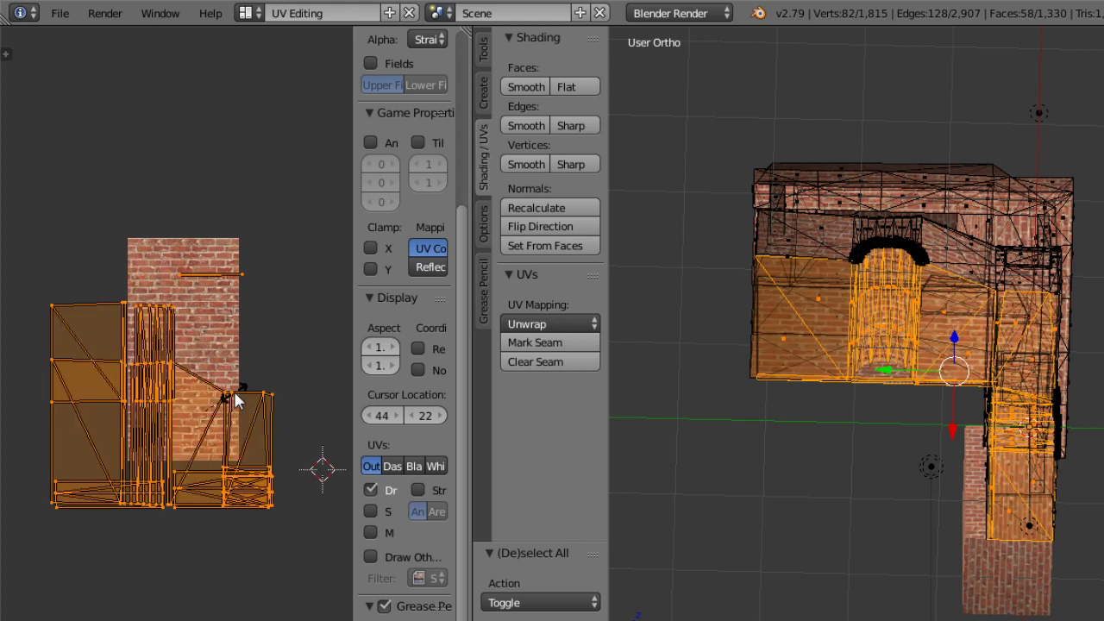
key(Return)
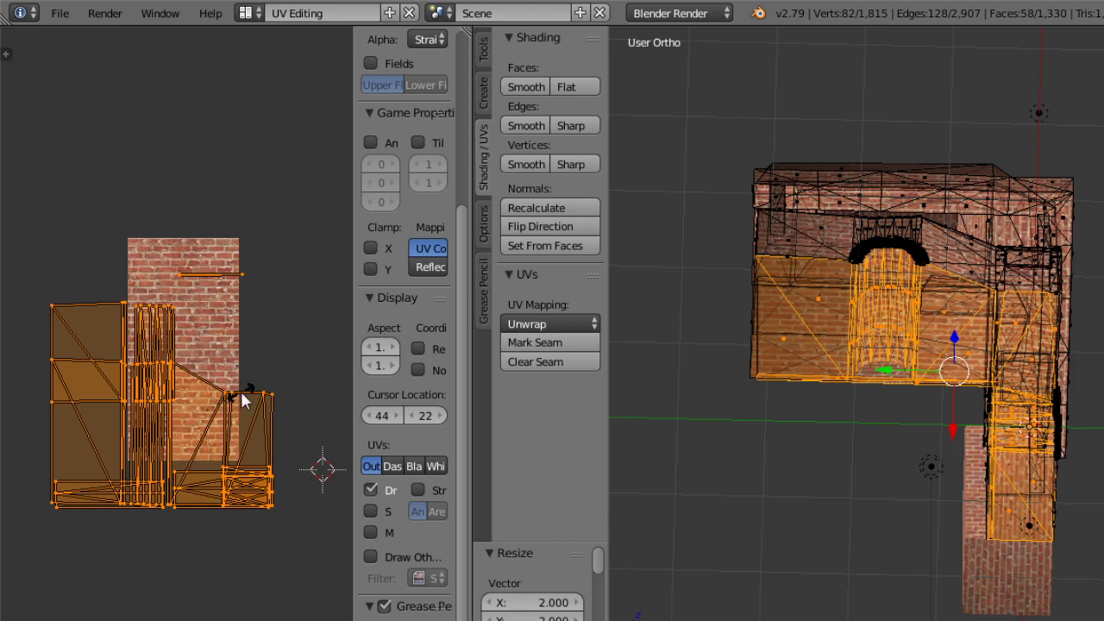
Scale the selected underside and archway UVs by a further 1.945 and switch the building to Object Mode.
right_click(251, 397)
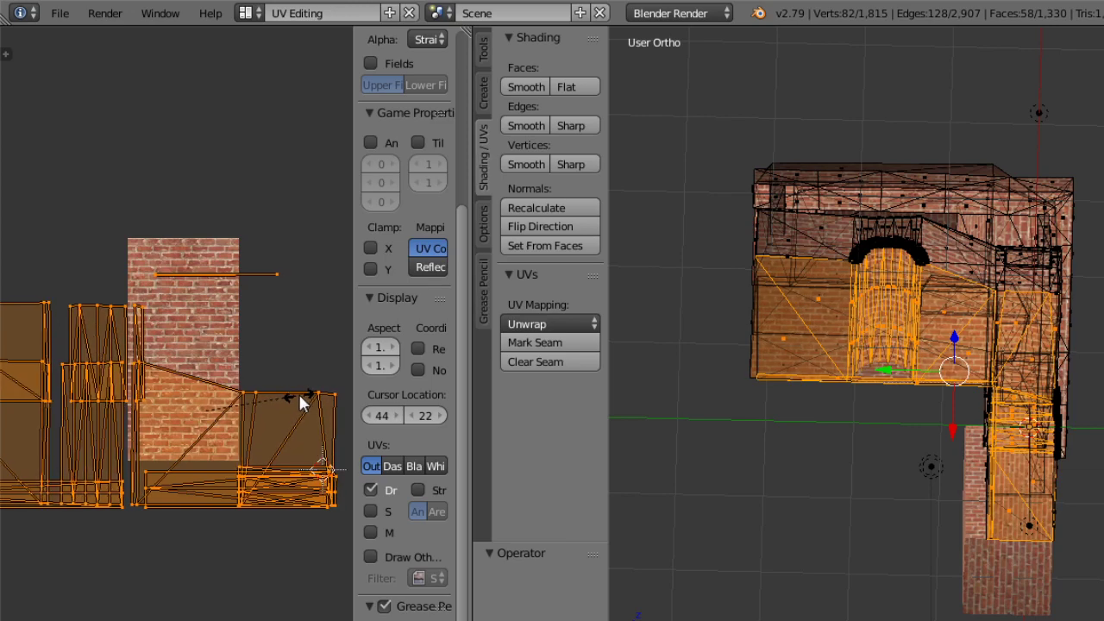
click(300, 397)
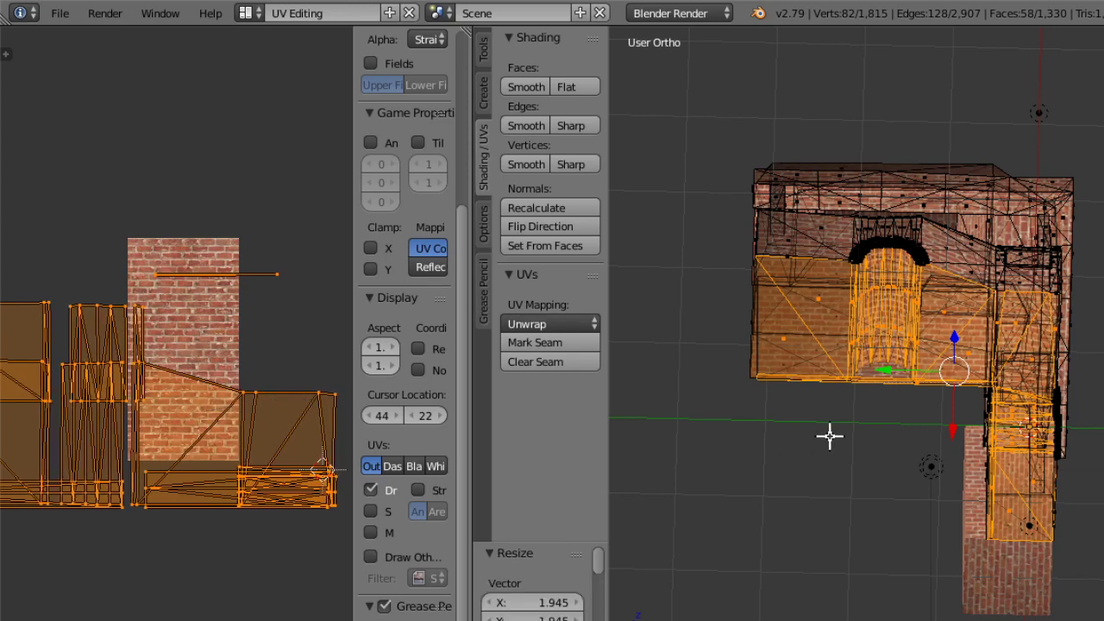
middle_drag(830, 436, 1103, 371)
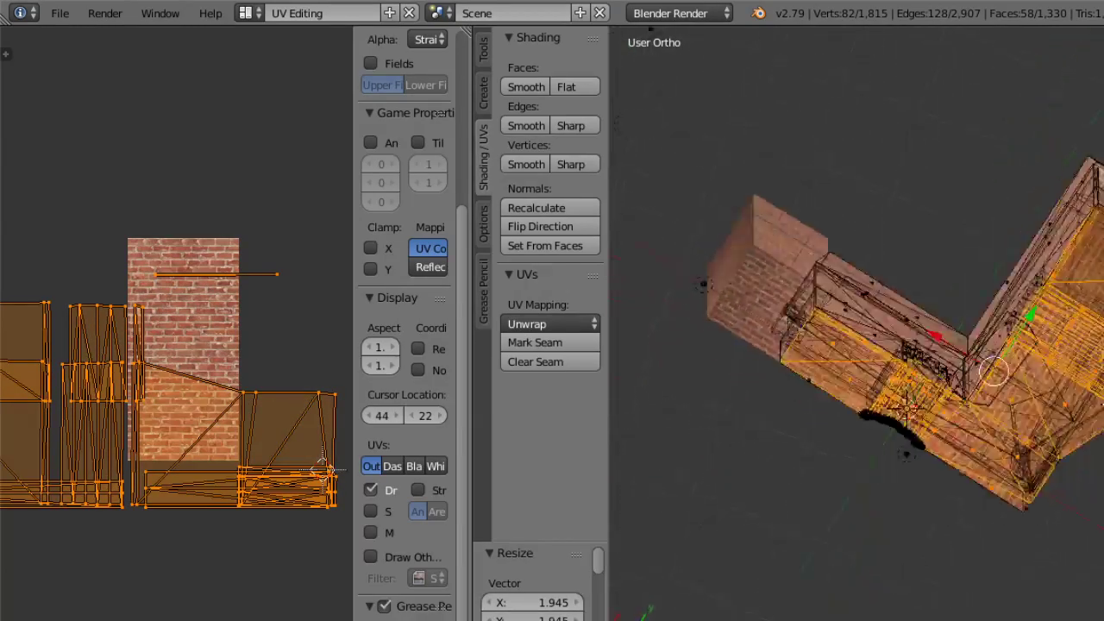
click(734, 617)
click(734, 595)
Return to Edit Mode, inspect the building's inner corner in Wireframe, and select the triangular corner face in Texture shading.
middle_drag(776, 517, 946, 304)
scroll(947, 303, up, 5)
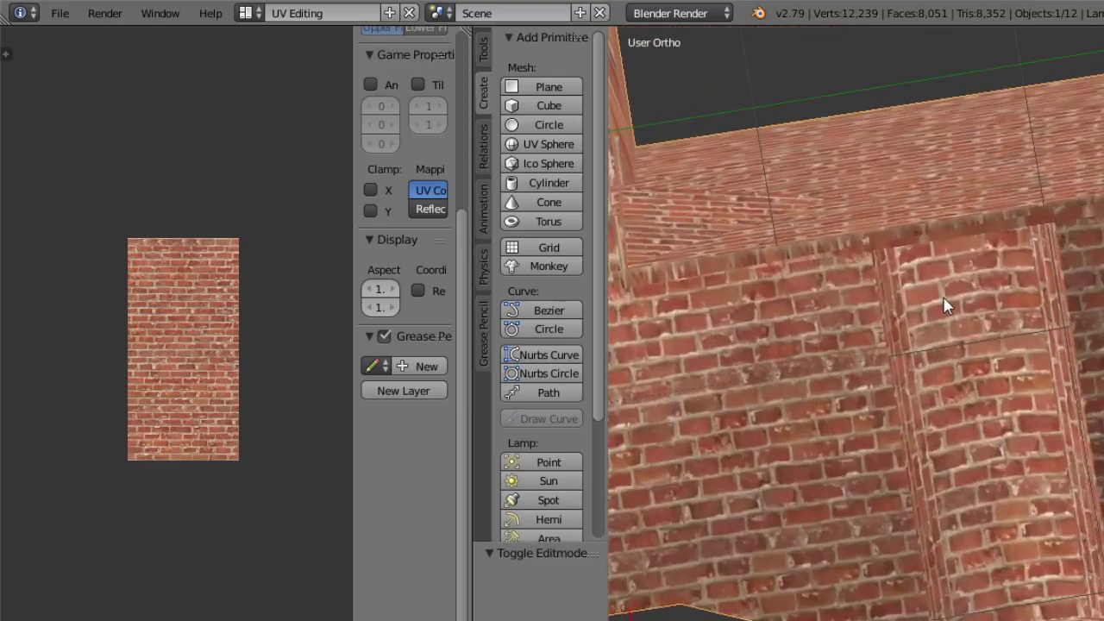
scroll(947, 305, down, 6)
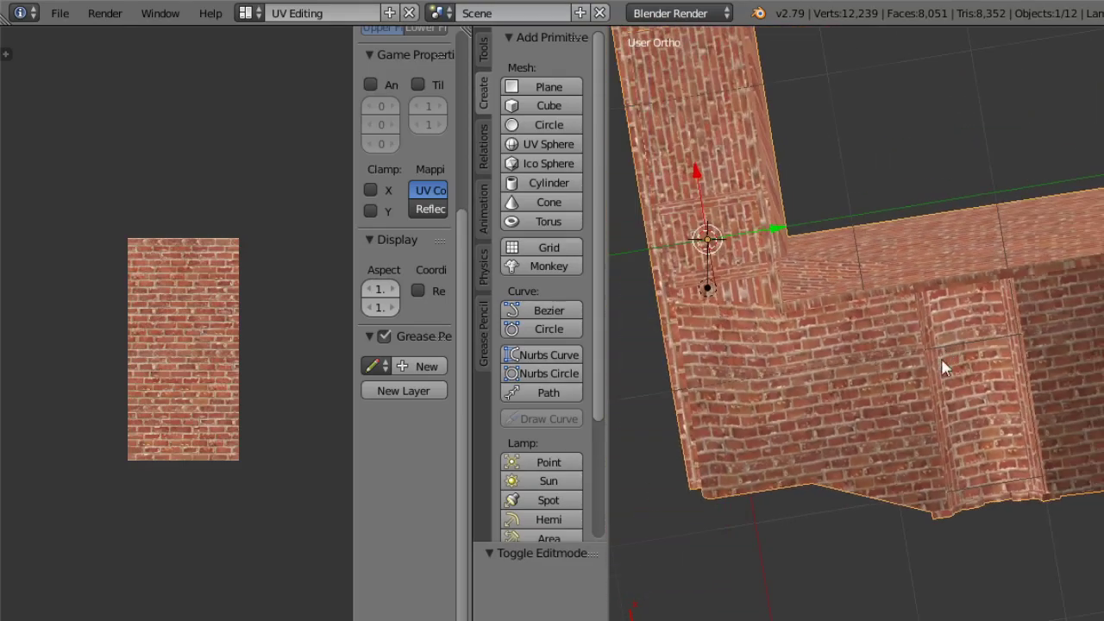
middle_drag(942, 365, 822, 604)
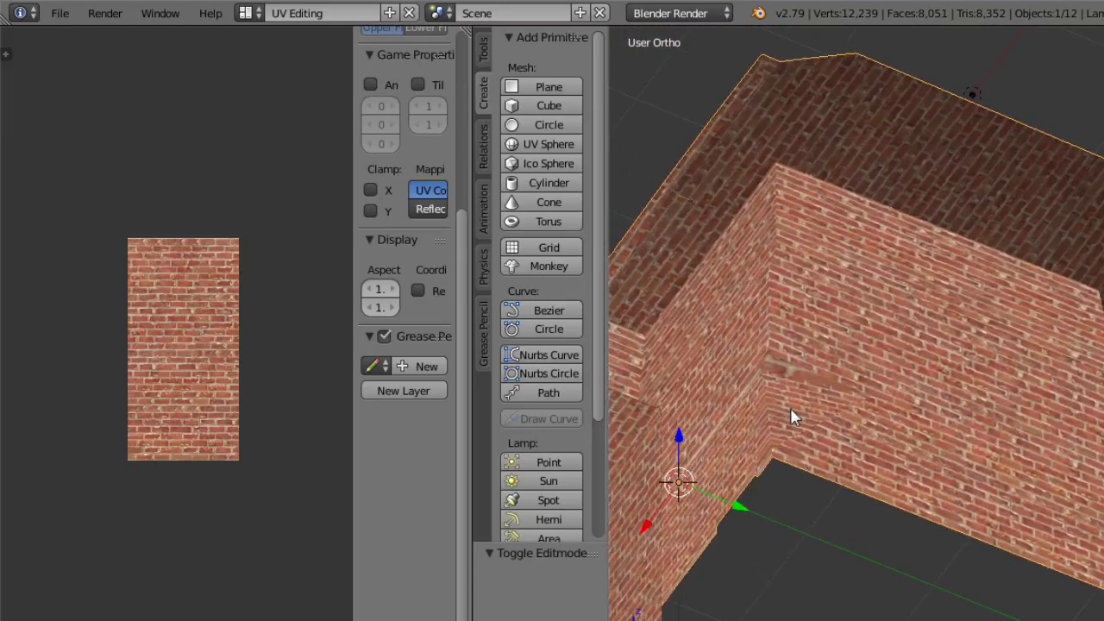
scroll(794, 380, up, 3)
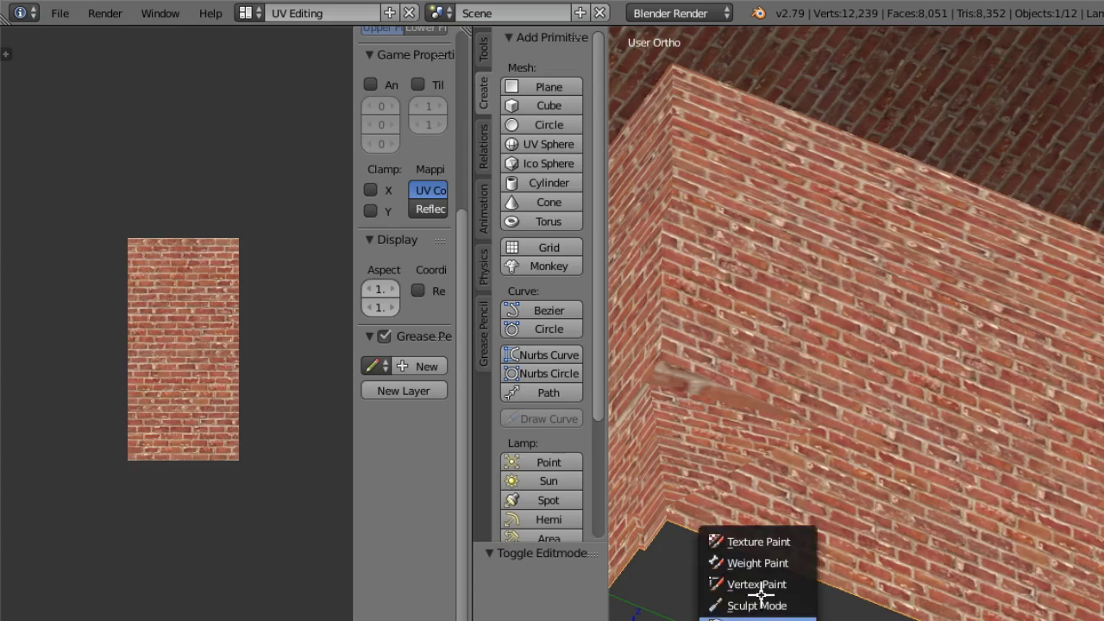
click(758, 618)
click(750, 617)
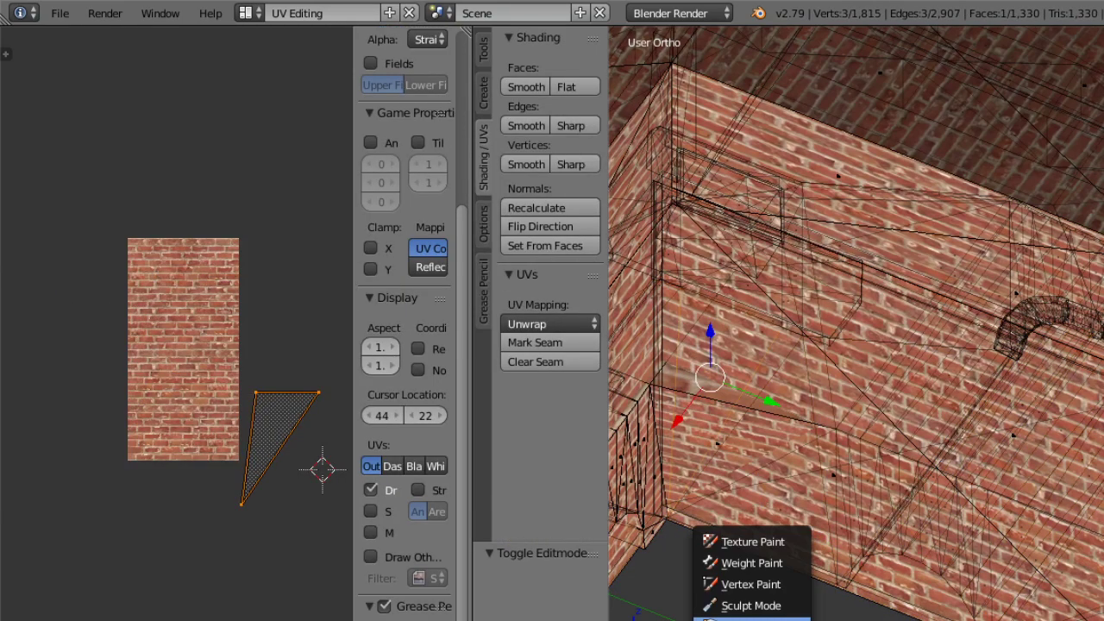
click(824, 618)
click(828, 617)
mouse_move(786, 386)
middle_down()
mouse_move(739, 455)
mouse_move(777, 424)
mouse_move(799, 471)
mouse_move(786, 502)
mouse_move(768, 389)
mouse_move(764, 547)
mouse_move(767, 348)
mouse_move(1010, 359)
mouse_move(683, 365)
mouse_move(721, 469)
mouse_move(776, 552)
middle_up()
click(815, 614)
click(842, 582)
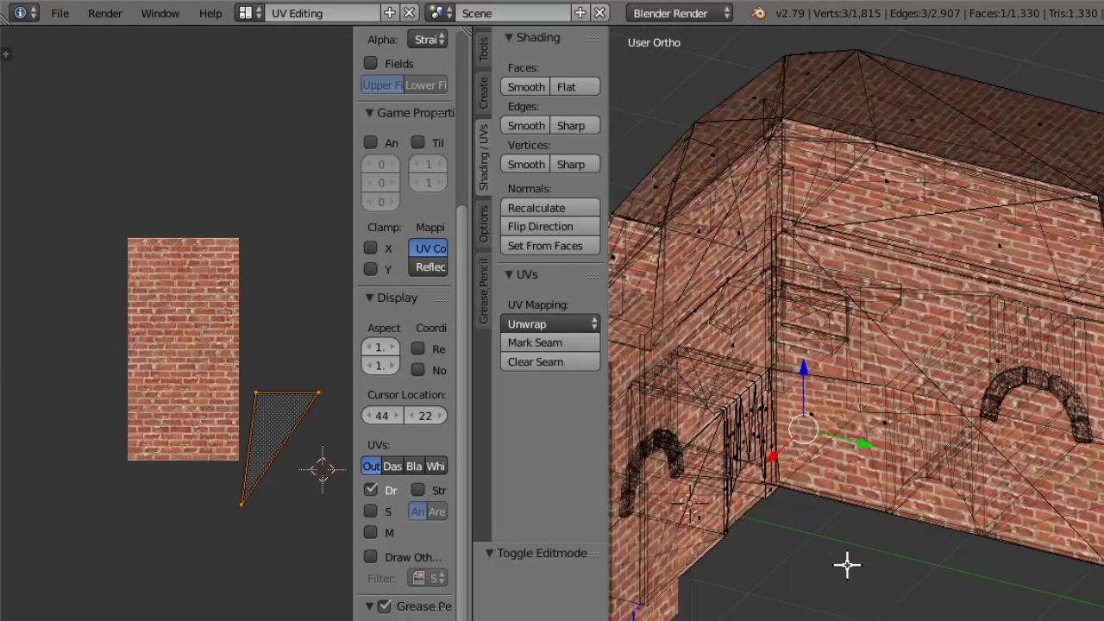
mouse_move(846, 565)
middle_down()
mouse_move(809, 549)
mouse_move(734, 564)
mouse_move(737, 523)
mouse_move(737, 558)
mouse_move(814, 349)
middle_up()
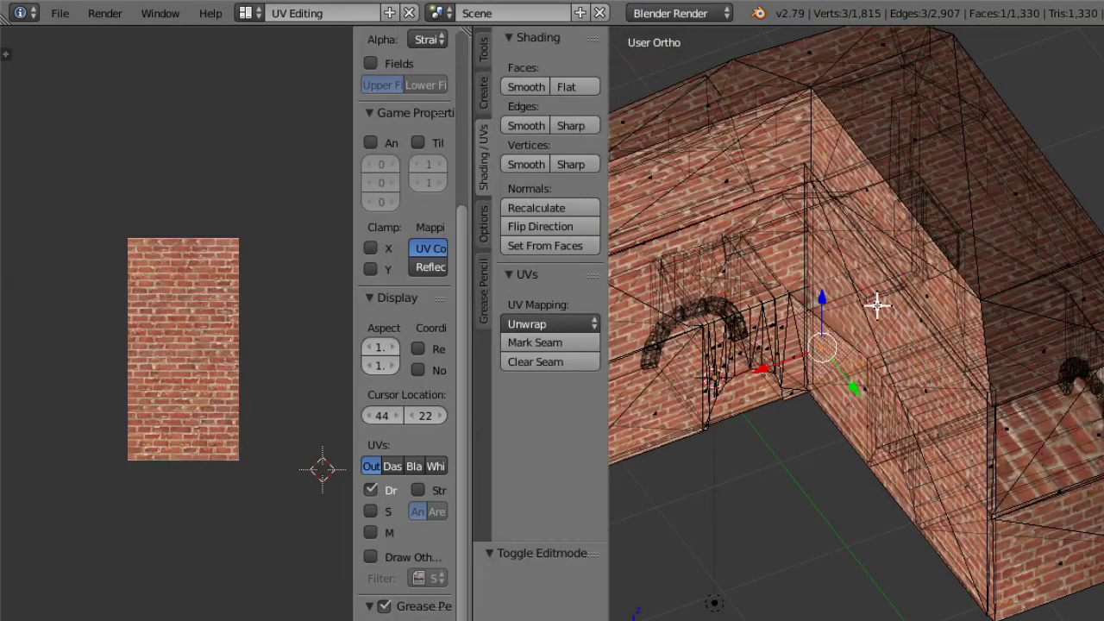
Add the large triangular wall face to the selection and try moving both faces 0.460 along X.
shift+right_click(877, 306)
middle_drag(880, 320, 808, 383)
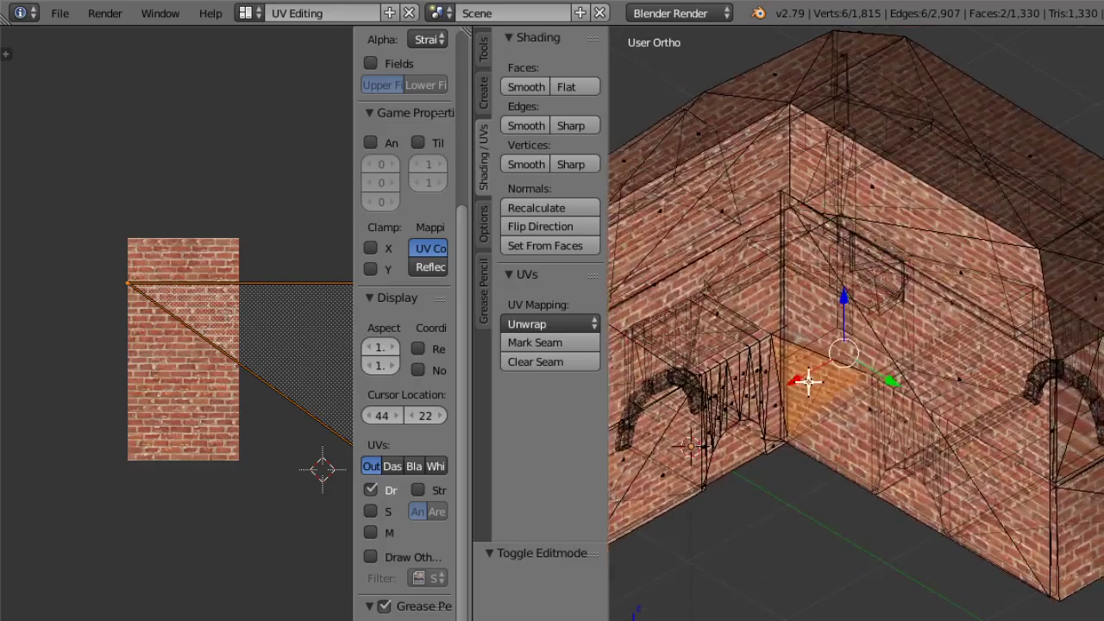
drag(805, 381, 823, 403)
drag(800, 443, 757, 468)
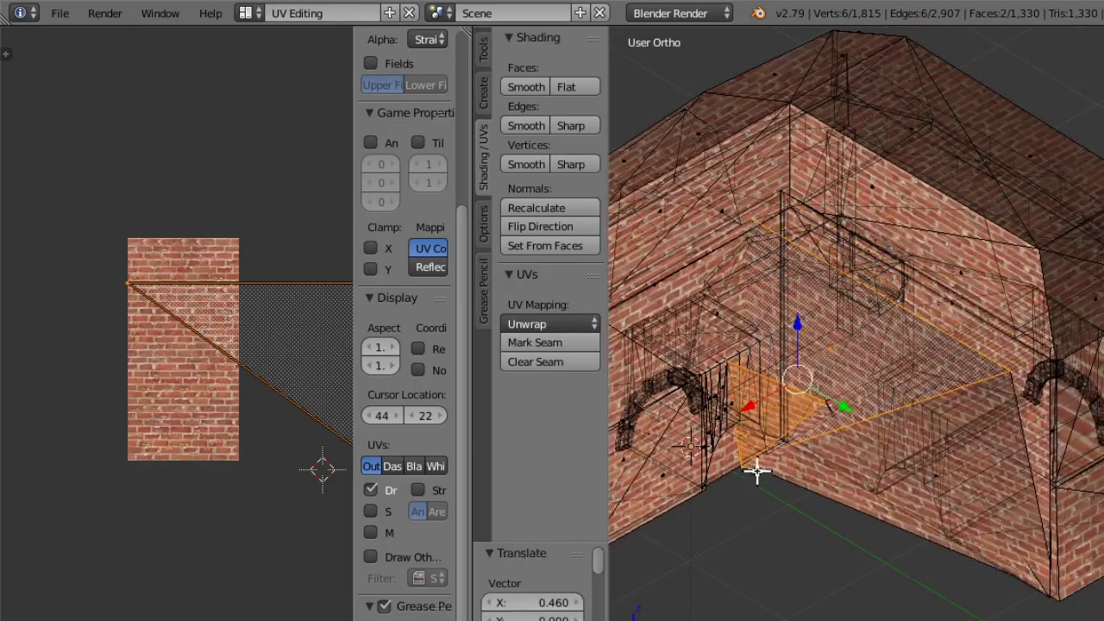
middle_drag(787, 349, 803, 521)
scroll(804, 520, up, 3)
Examine the stretched brick texture at the inner corner in Object Mode, and return to Edit Mode.
key(Tab)
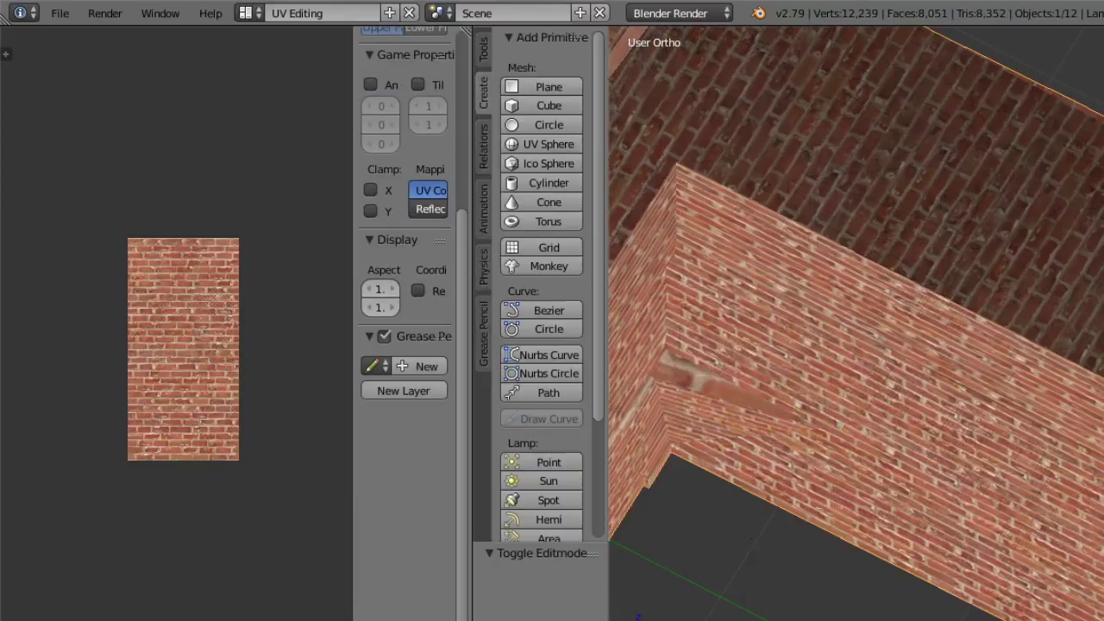
scroll(732, 366, up, 3)
middle_drag(732, 365, 649, 321)
click(753, 620)
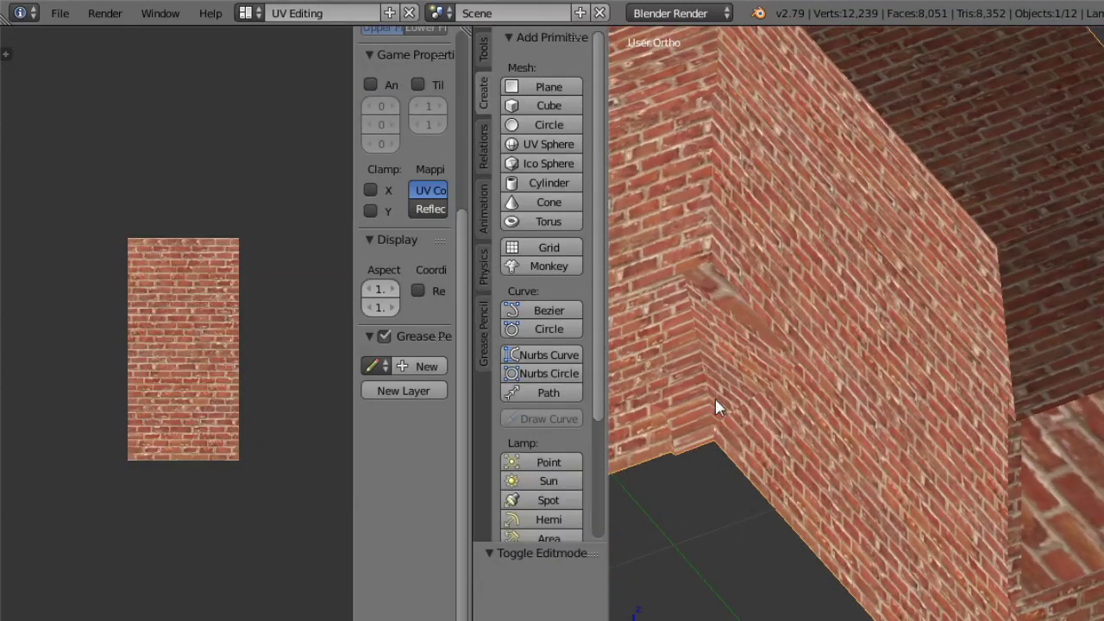
scroll(729, 392, up, 3)
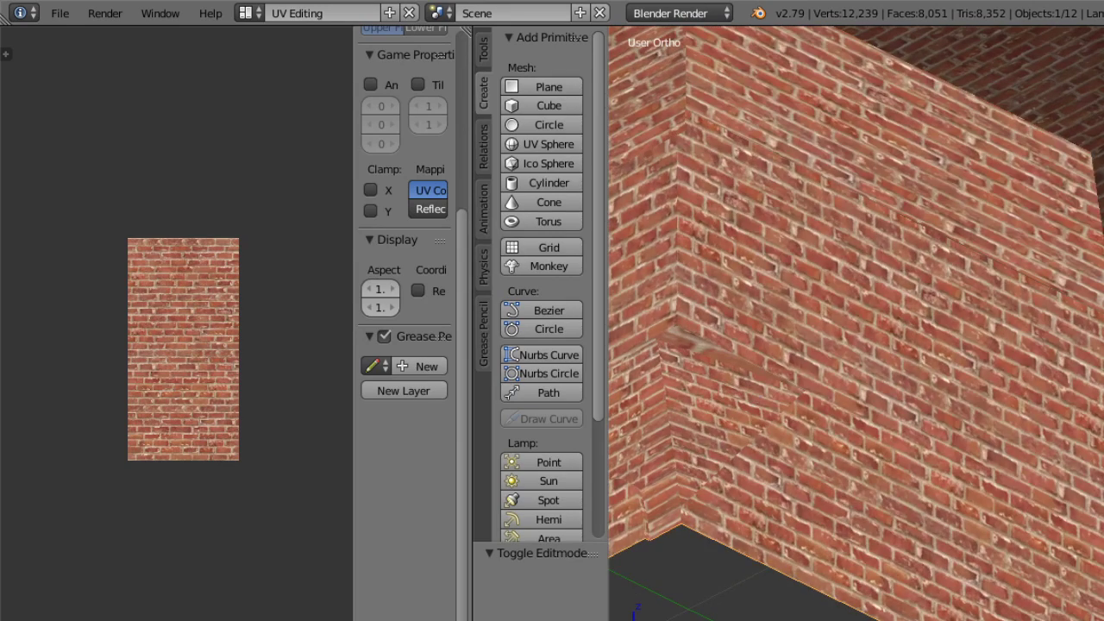
click(757, 620)
click(754, 618)
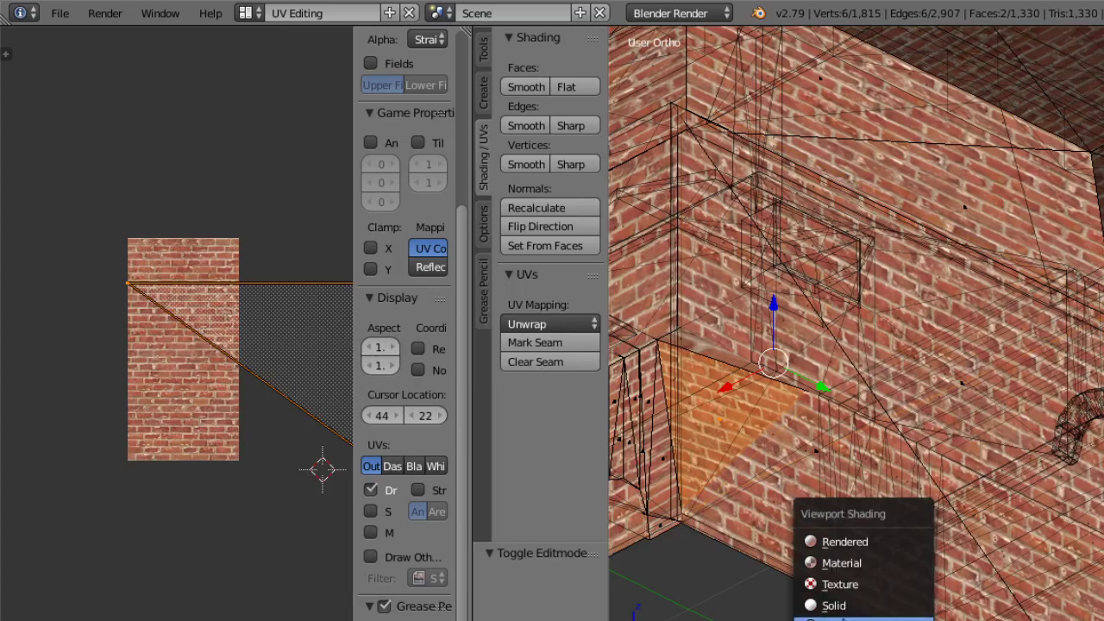
In Wireframe, swap the large wall triangle in the selection for the small triangular ledge face above the corner face, and restore Texture shading.
click(829, 617)
mouse_move(777, 389)
middle_down()
mouse_move(771, 419)
mouse_move(792, 382)
middle_up()
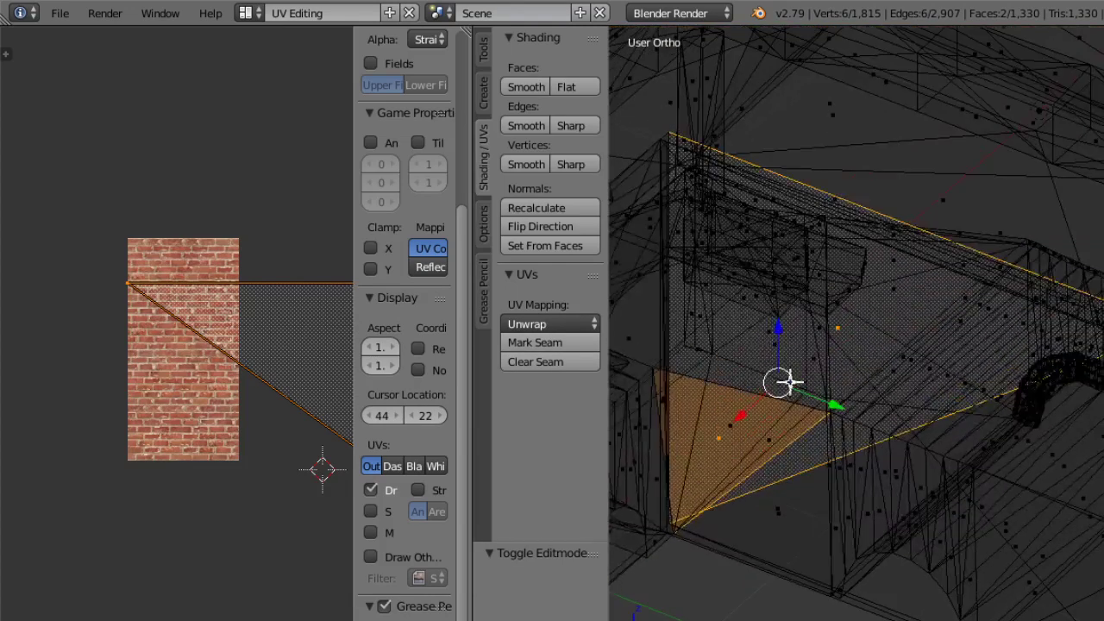
key(ctrl+z)
shift+right_click(769, 332)
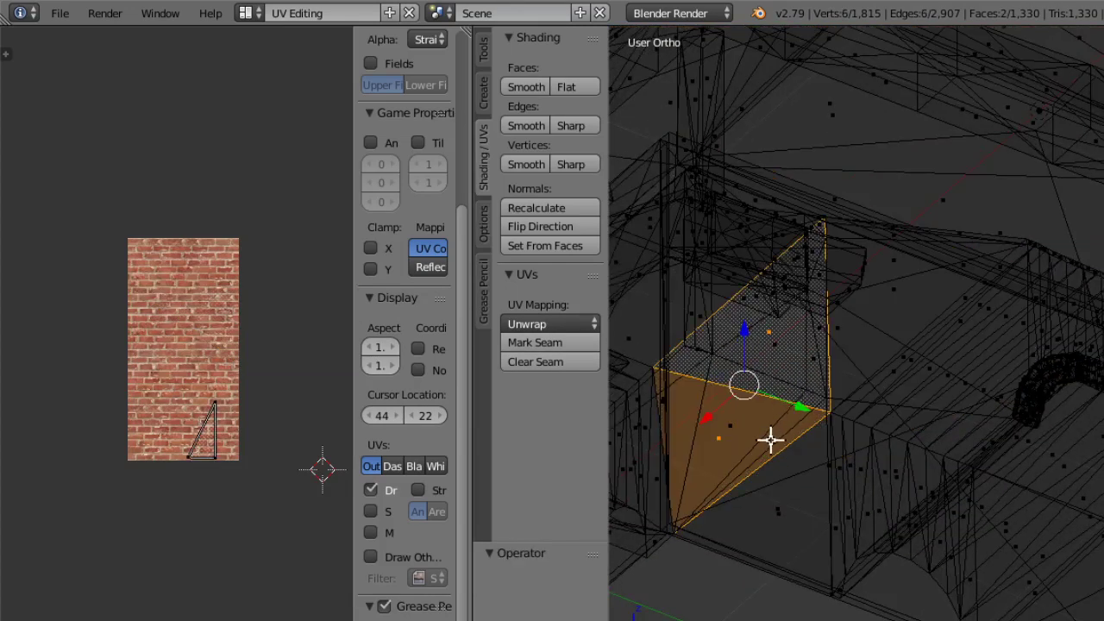
middle_drag(770, 440, 760, 392)
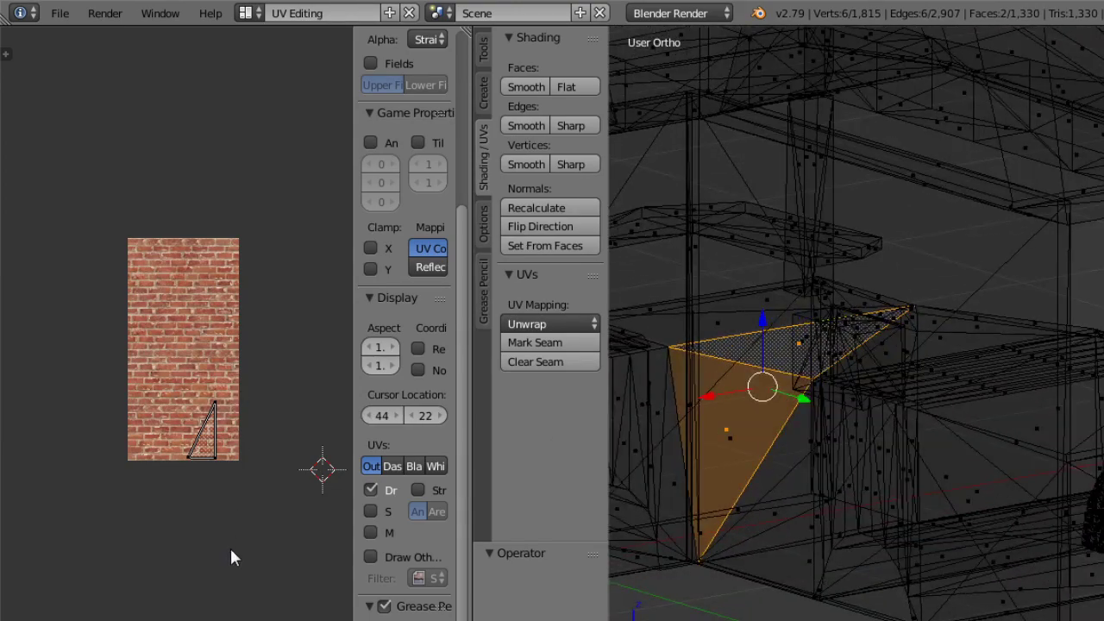
click(813, 620)
click(835, 590)
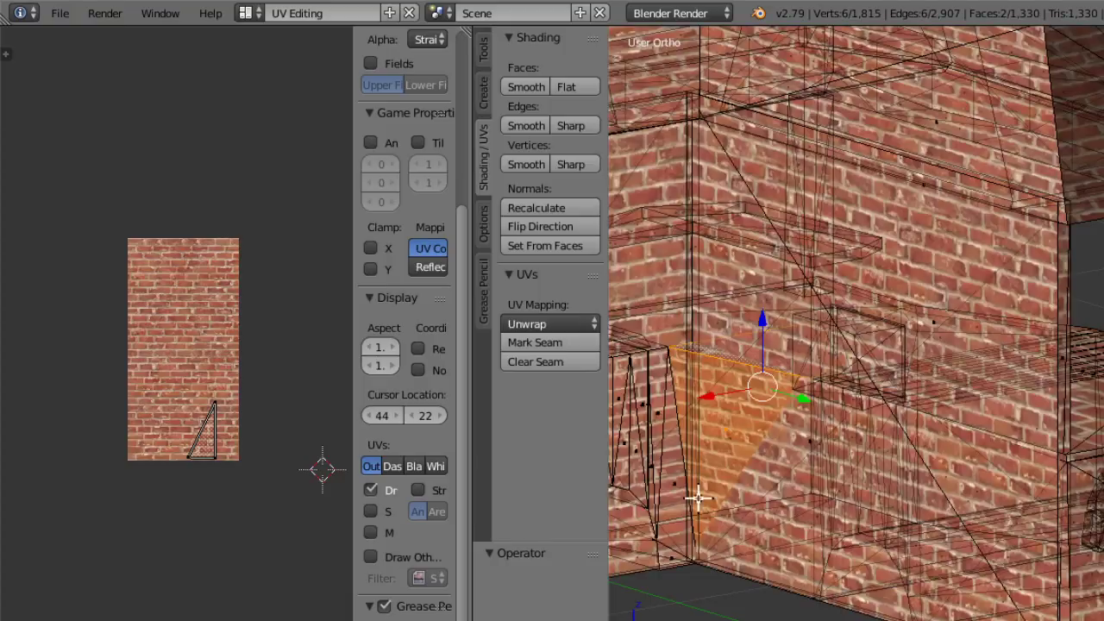
Select all the UVs of the two triangular faces, try scaling them together, and undo the scaling.
mouse_move(672, 480)
middle_down()
mouse_move(715, 456)
mouse_move(719, 424)
mouse_move(636, 434)
mouse_move(713, 552)
mouse_move(711, 539)
mouse_move(697, 543)
middle_up()
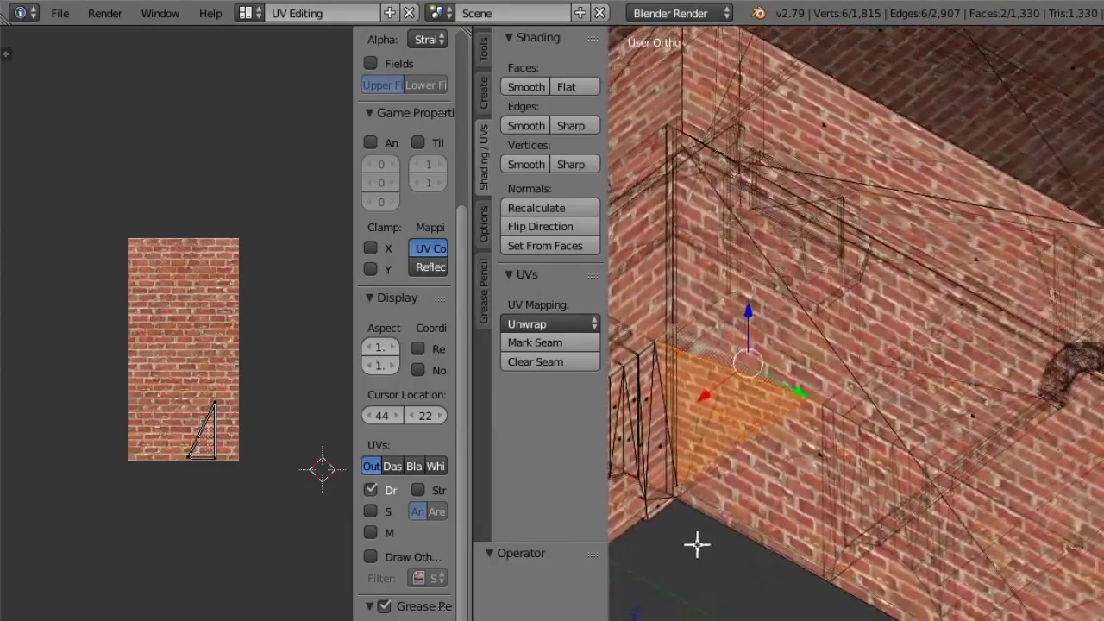
scroll(222, 459, up, 3)
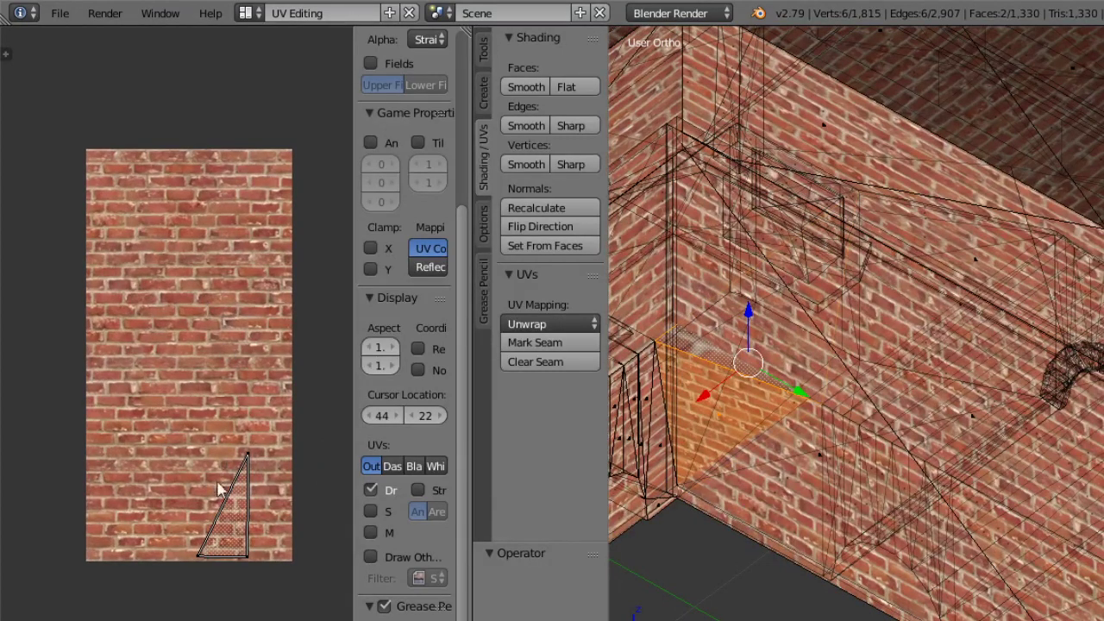
key(a)
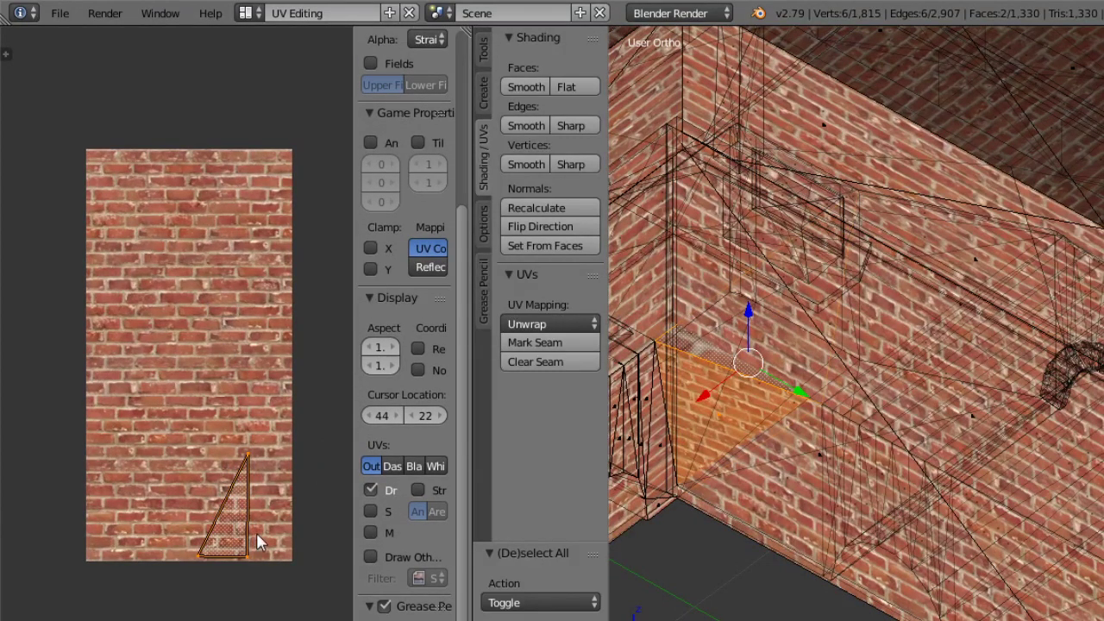
key(s)
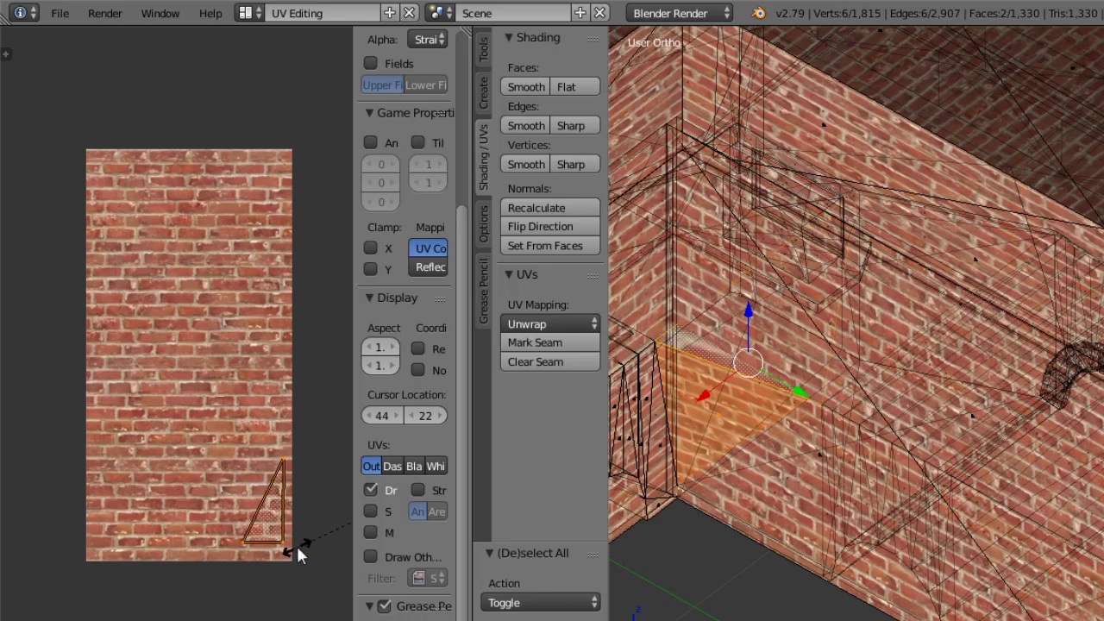
click(286, 547)
key(ctrl+z)
Select only the ledge face's small UV triangle, scale it by 2.787 and by 1.243 along X, and switch to Object Mode.
ctrl+middle_drag(243, 266, 266, 509)
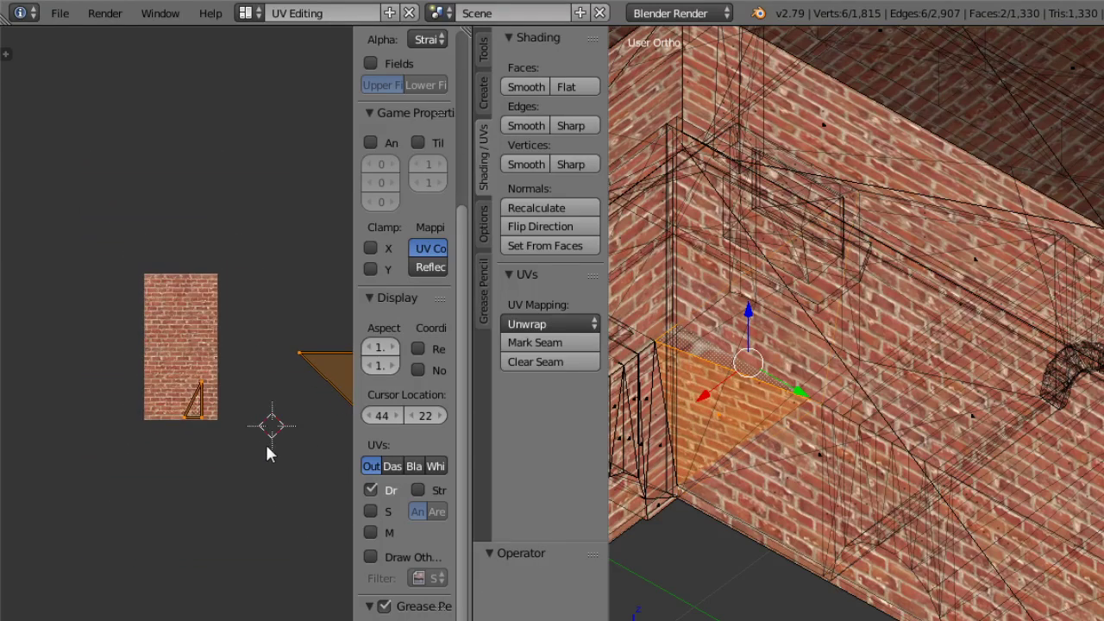
middle_drag(268, 453, 253, 405)
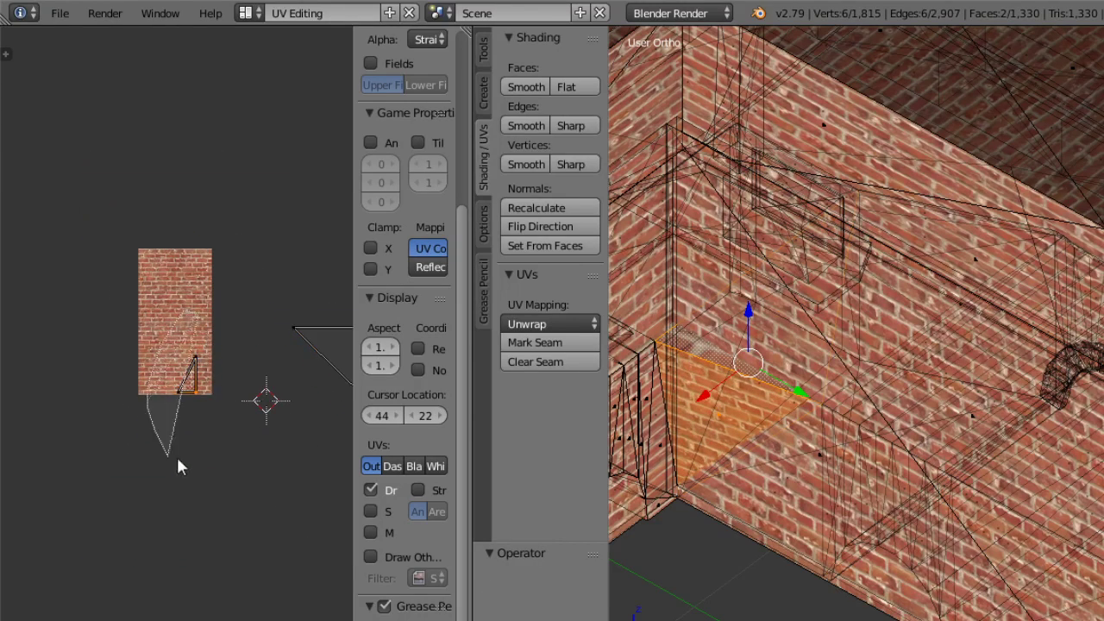
key(s)
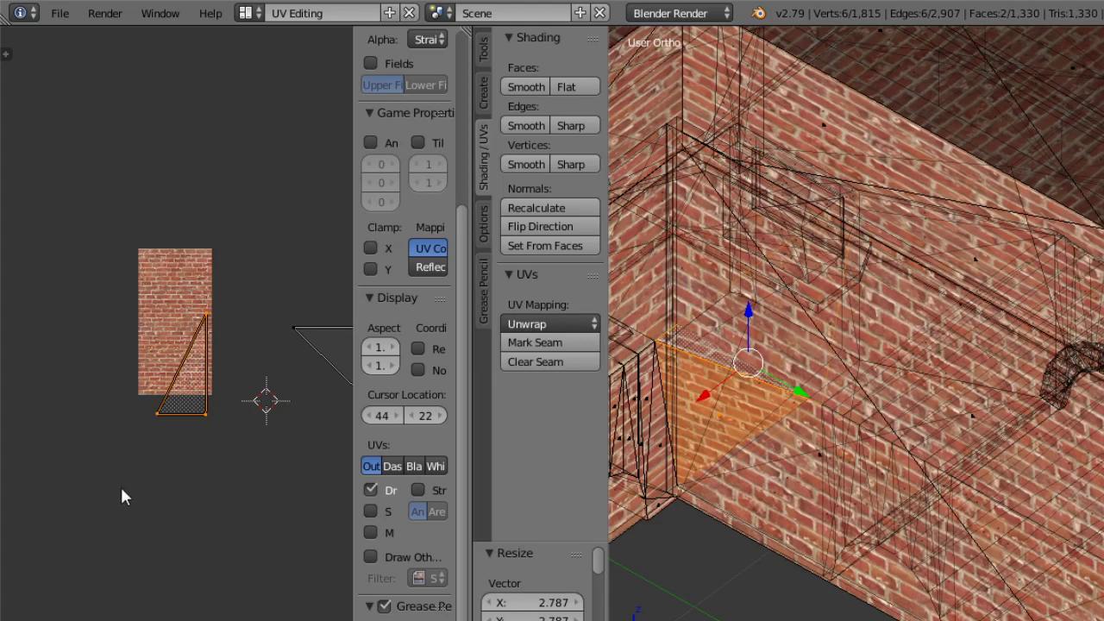
key(s)
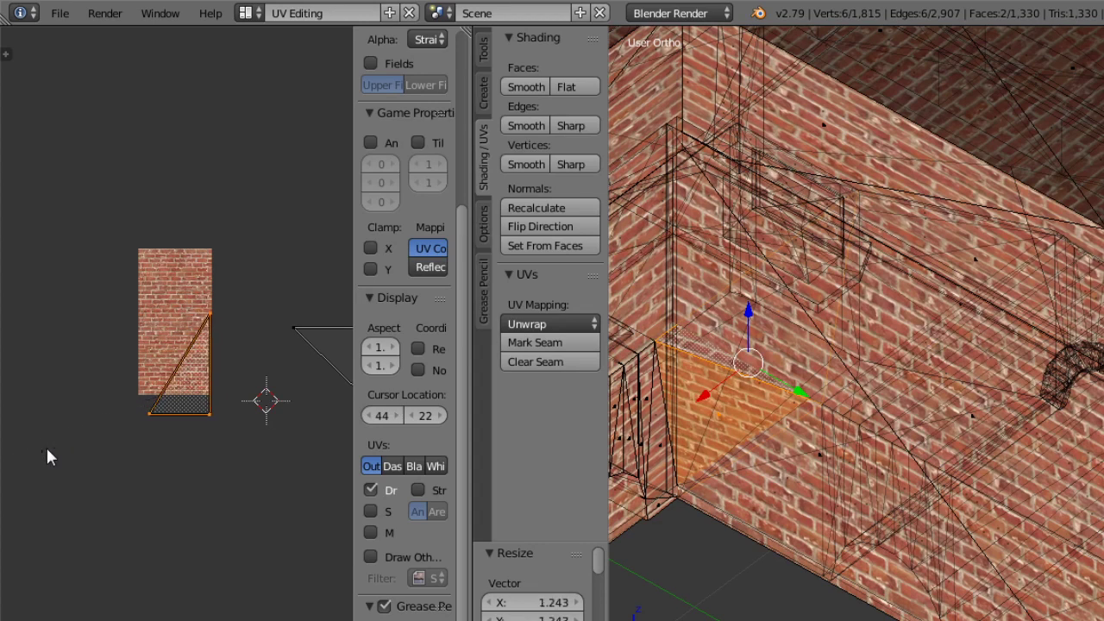
click(752, 620)
click(752, 620)
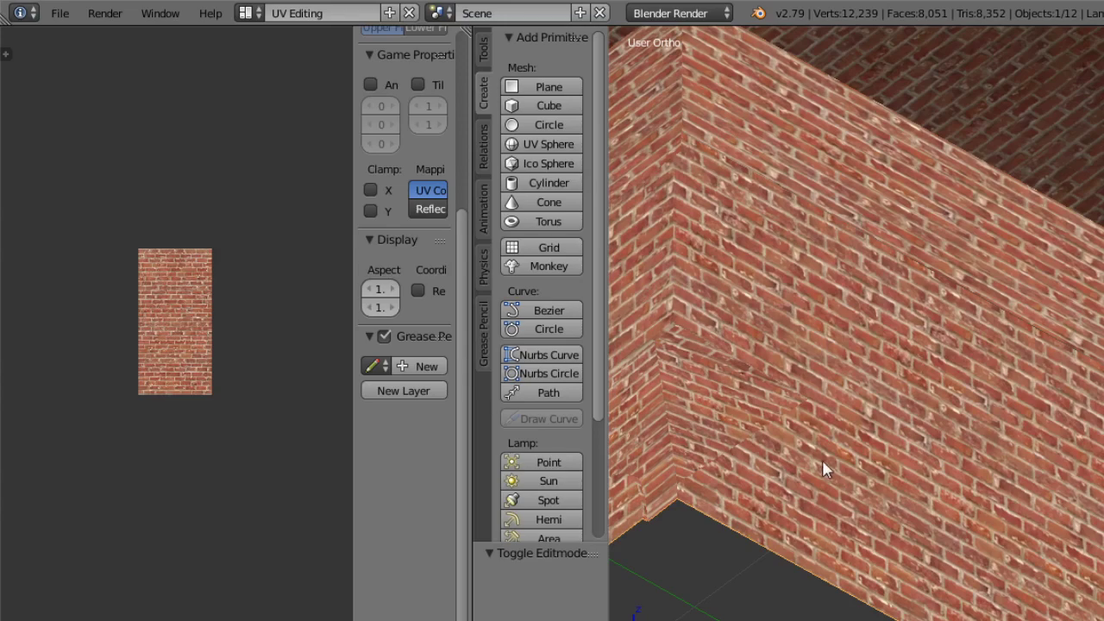
In Edit Mode, select the three narrow vertical faces at the inner corner, widen their UVs along X, and return to Object Mode.
middle_drag(822, 466, 700, 559)
click(752, 620)
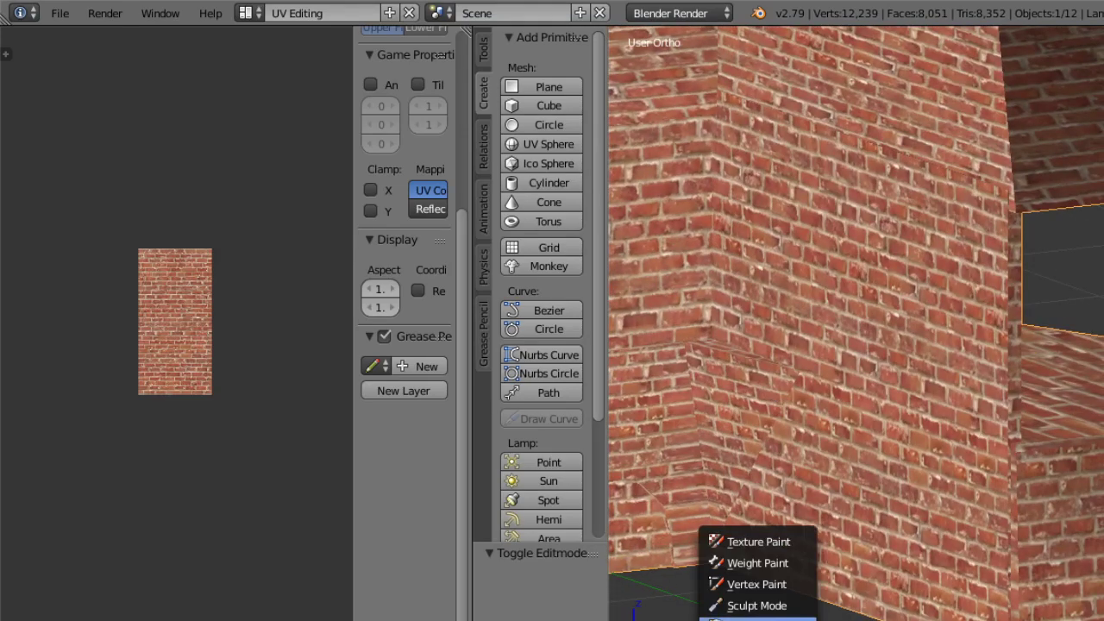
click(759, 617)
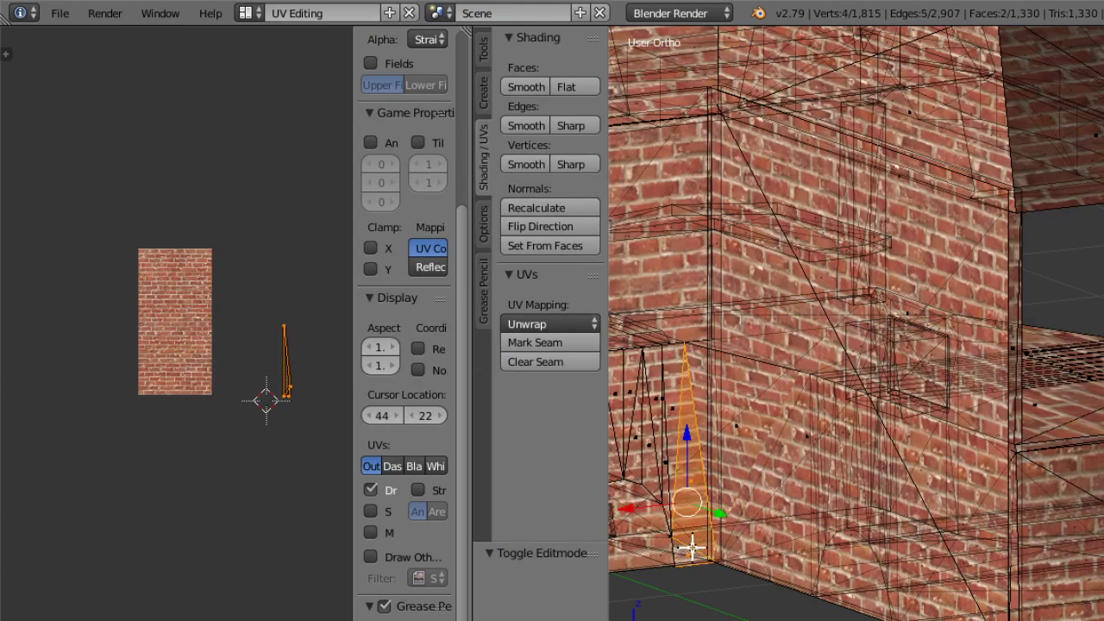
middle_drag(691, 546, 802, 490)
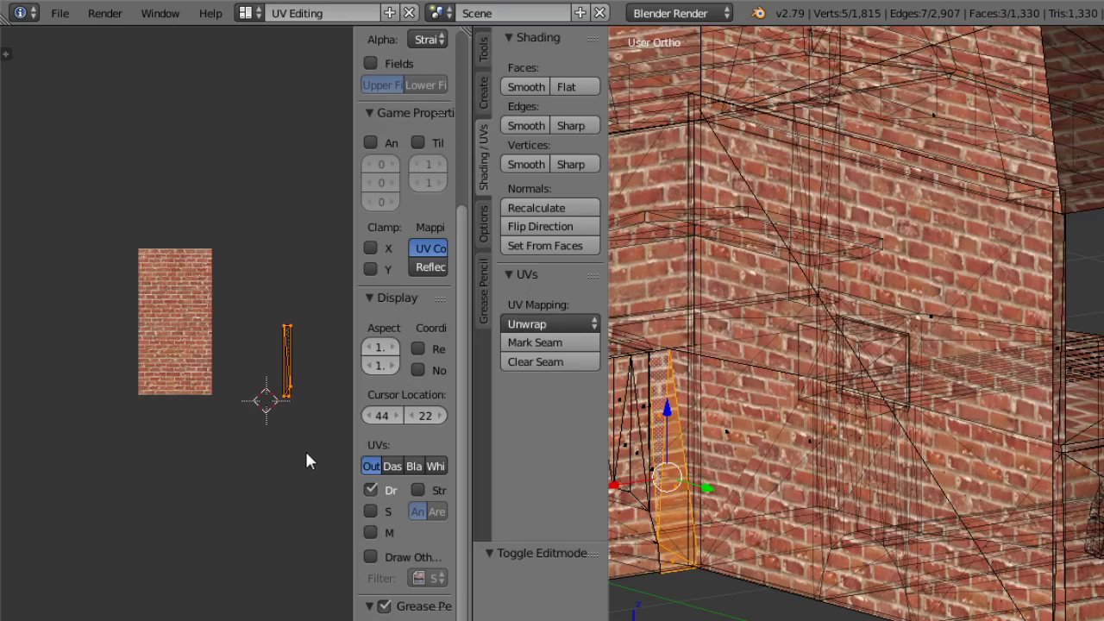
key(s)
key(x)
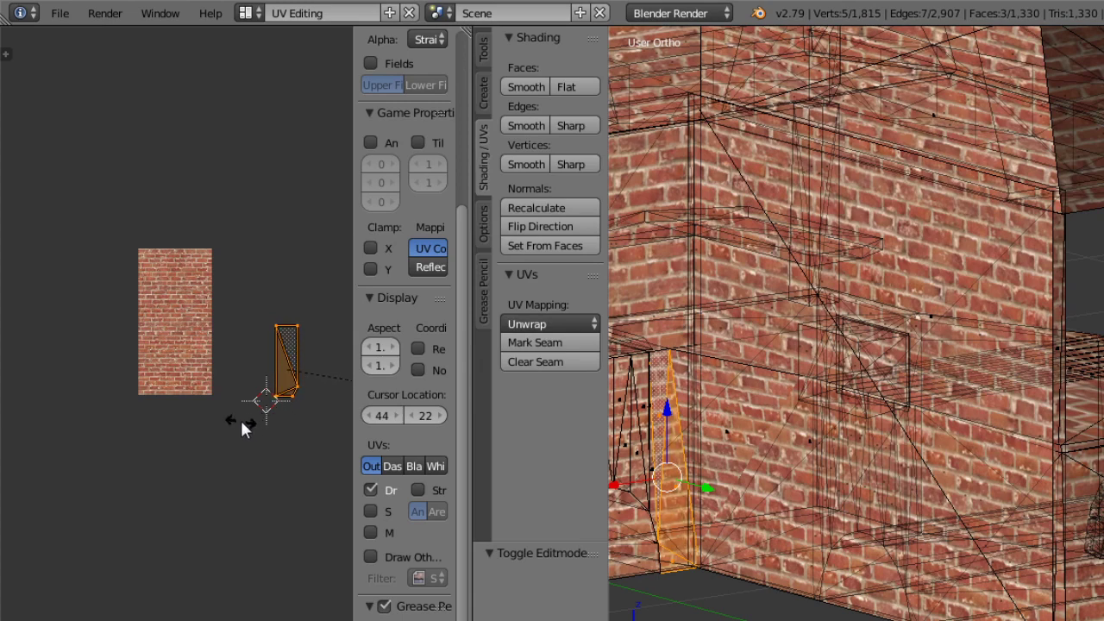
key(Tab)
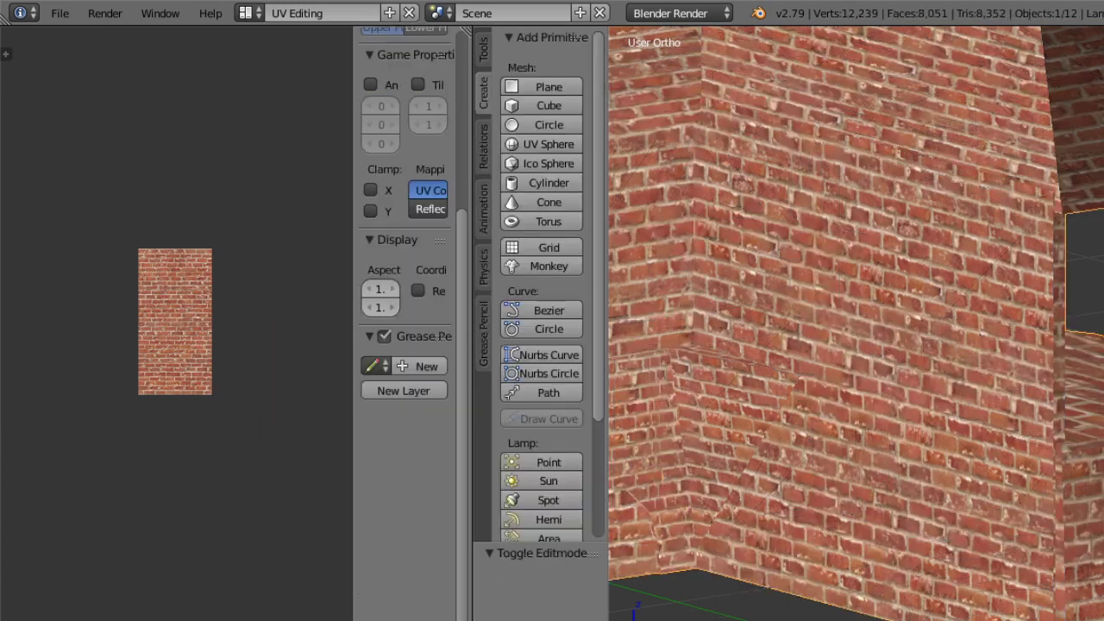
scroll(716, 539, down, 4)
middle_drag(735, 550, 656, 484)
scroll(835, 441, down, 3)
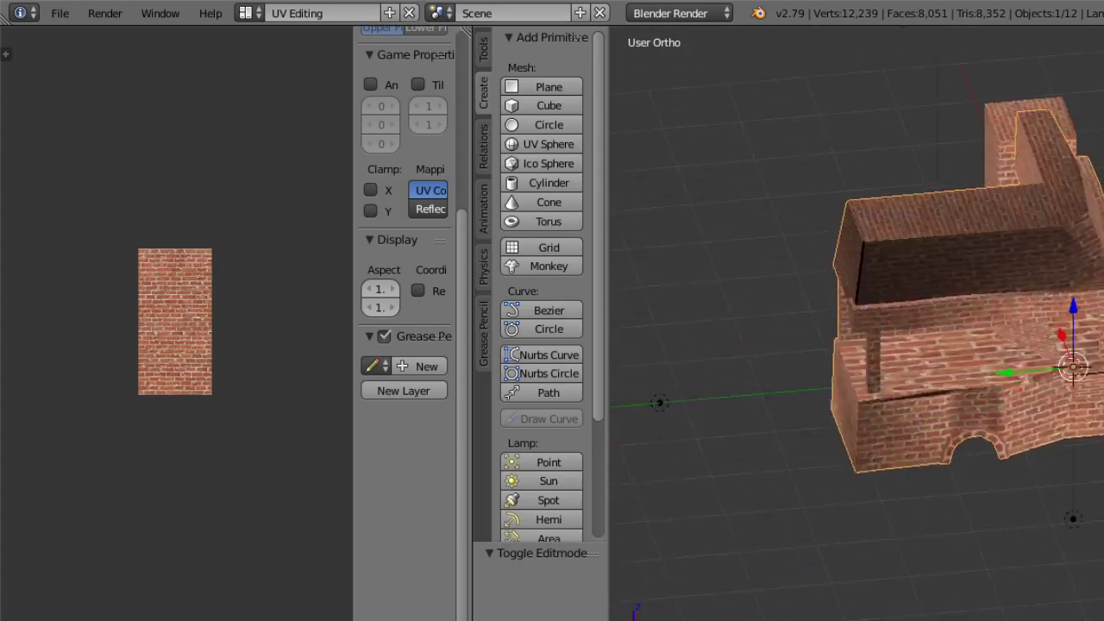
In Edit Mode, replace the face selection with the large triangular faces of the balcony floor beside the corner pillar.
scroll(963, 552, up, 3)
middle_drag(893, 378, 837, 502)
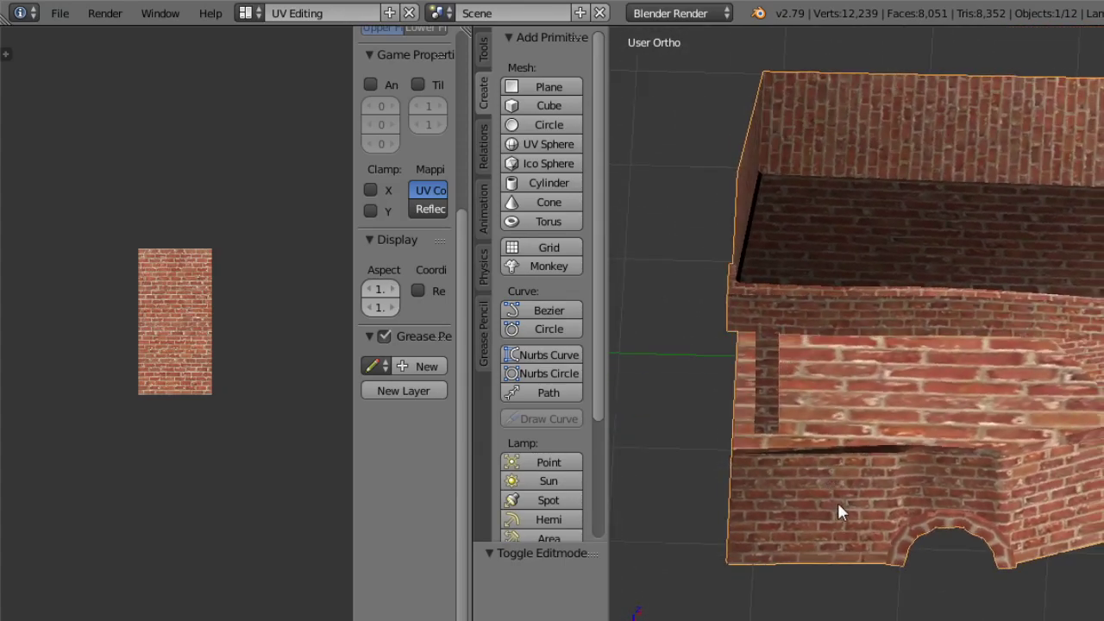
scroll(850, 461, up, 3)
scroll(863, 449, up, 1)
scroll(871, 441, down, 3)
middle_drag(870, 466, 1018, 383)
click(750, 620)
click(750, 619)
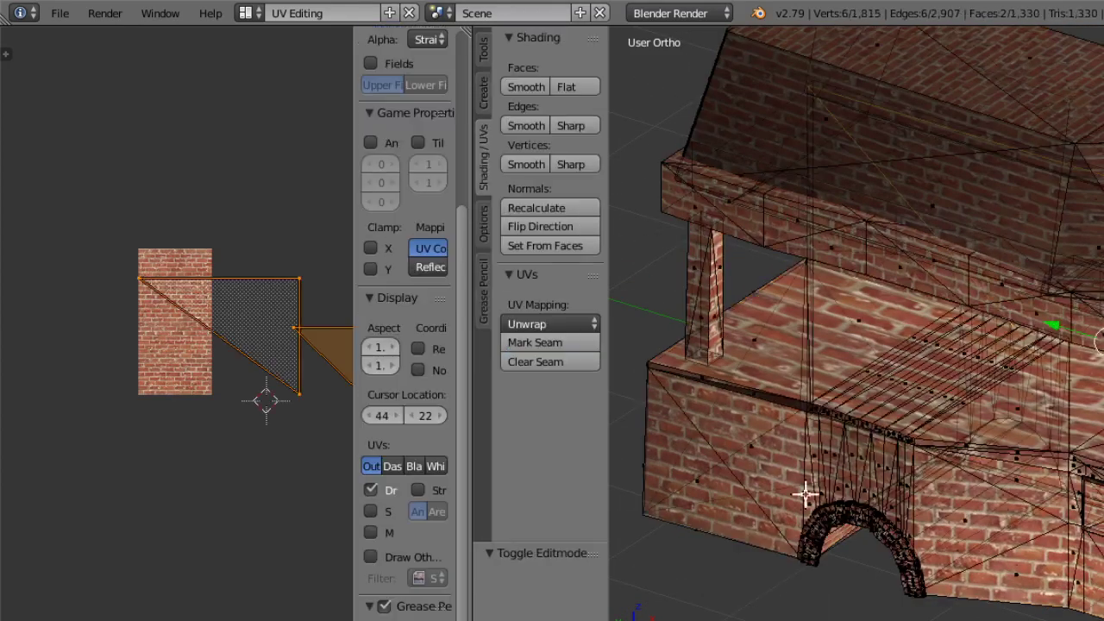
right_click(753, 337)
scroll(867, 327, up, 6)
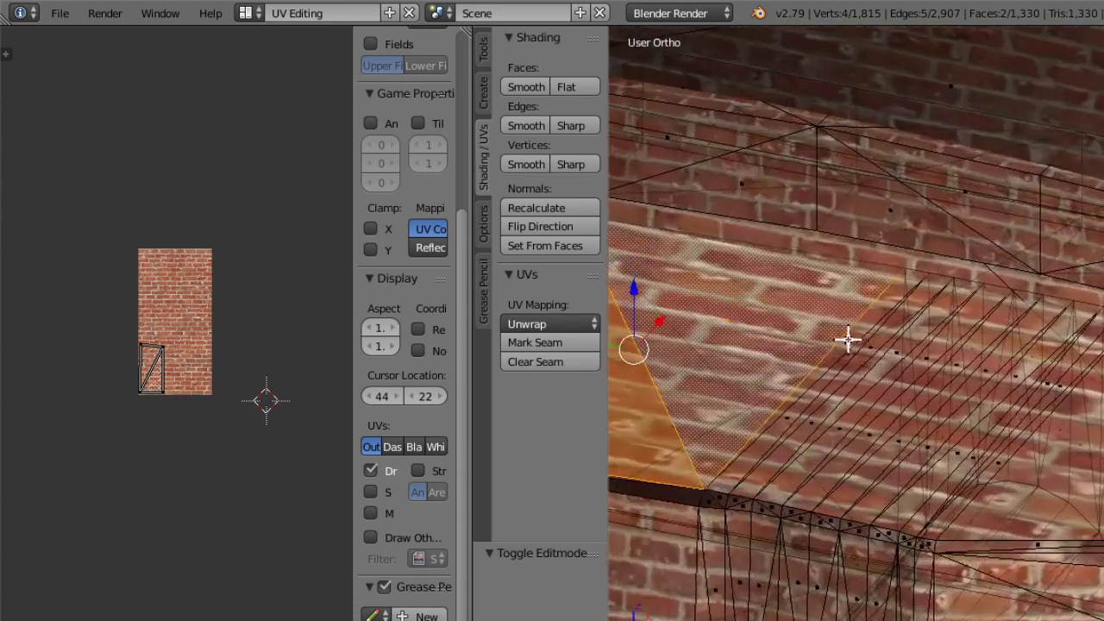
Extend the selection to the narrow floor strips above the archway and the remaining balcony floor faces around the building's corner.
shift+right_click(848, 340)
shift+right_click(960, 363)
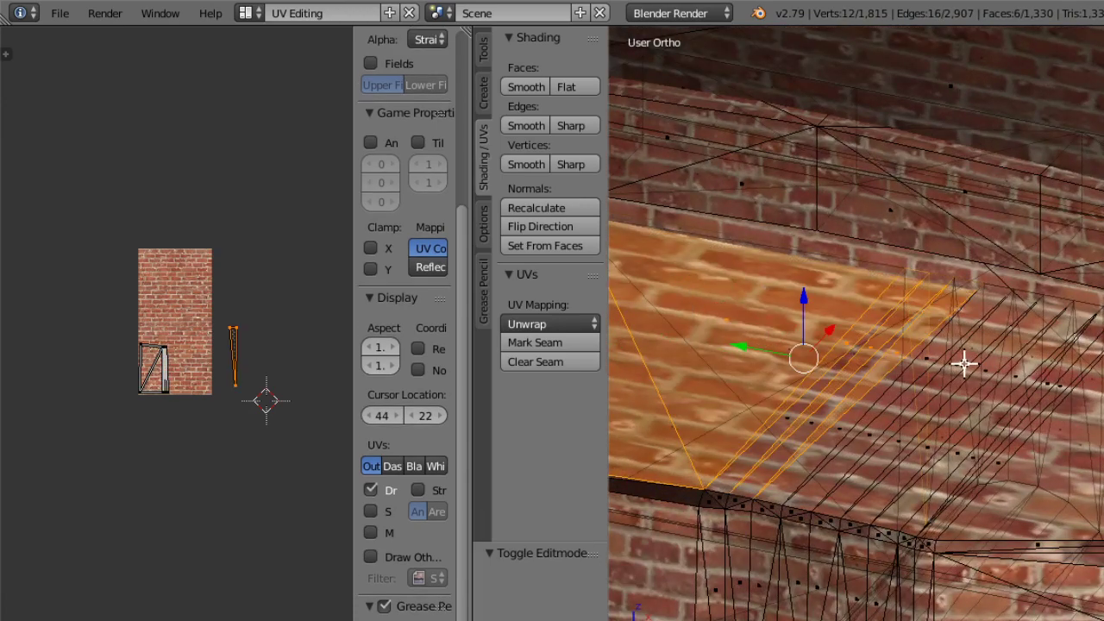
key(ctrl+z)
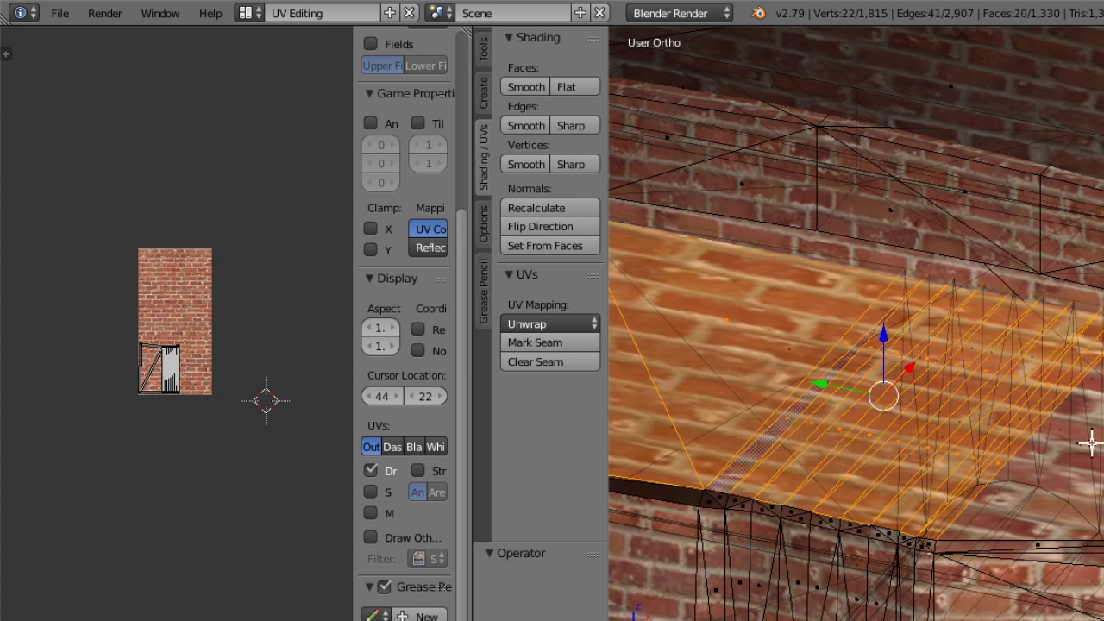
middle_drag(1103, 475, 1033, 471)
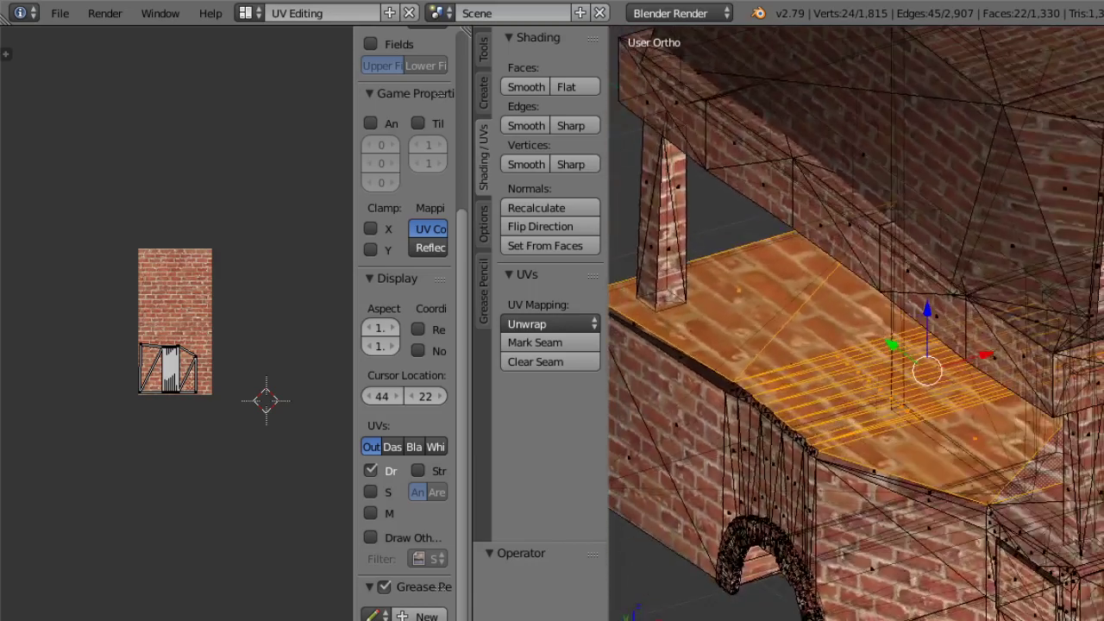
shift+right_click(1103, 524)
mouse_move(1103, 524)
middle_down()
mouse_move(1070, 509)
mouse_move(1055, 519)
mouse_move(1075, 534)
mouse_move(1040, 513)
mouse_move(1098, 523)
mouse_move(1085, 521)
middle_up()
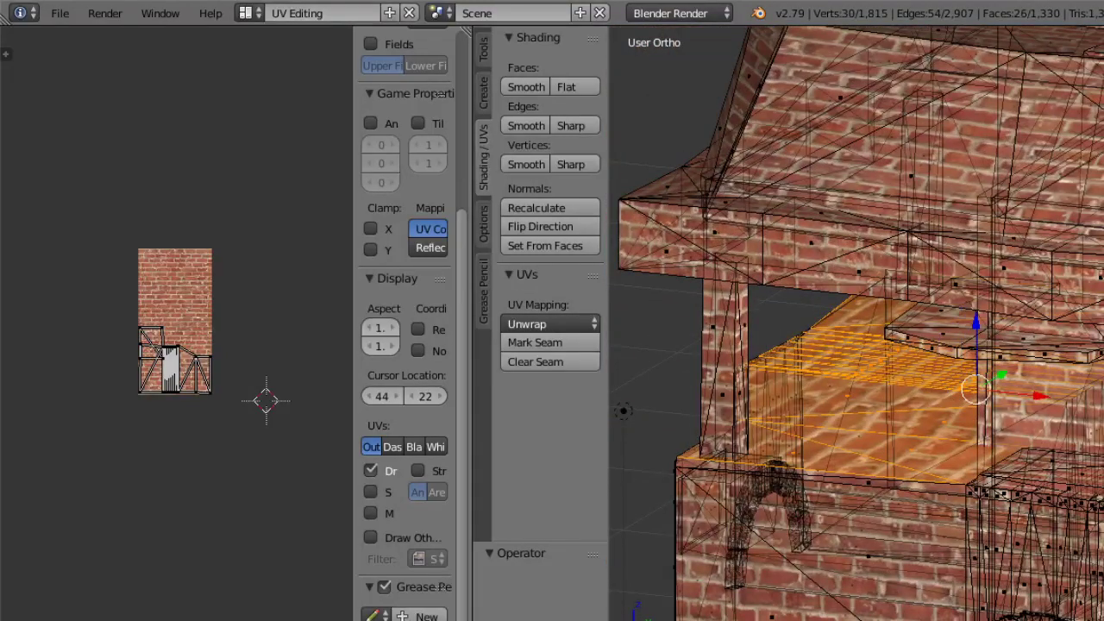
Switch to Object Mode and examine the brick size and direction on the balcony floor from several angles.
click(811, 620)
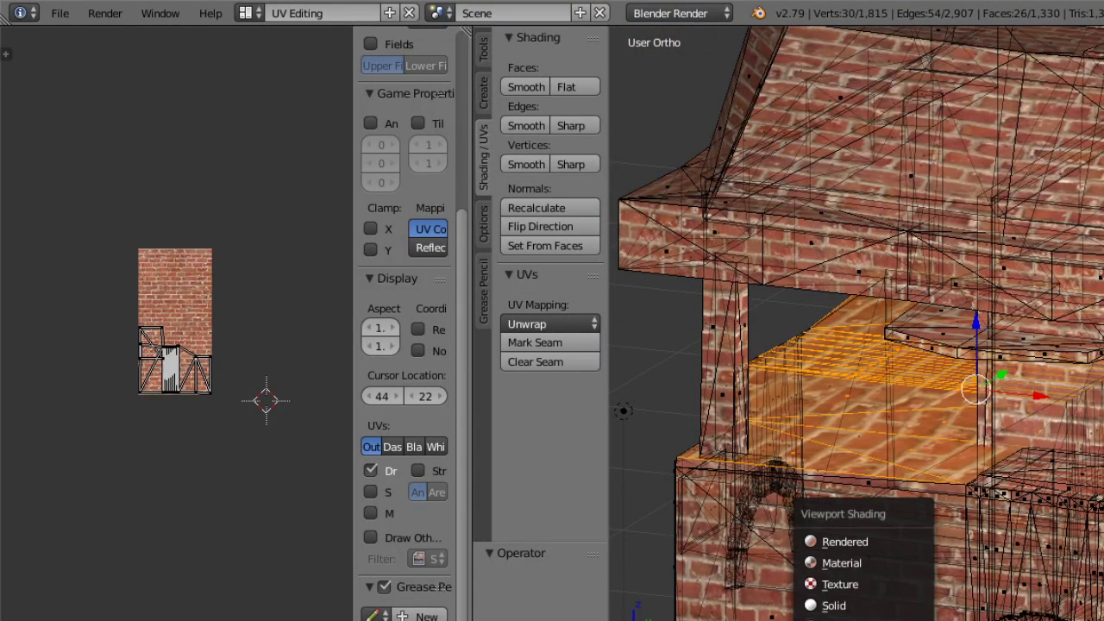
click(752, 620)
middle_drag(932, 431, 962, 528)
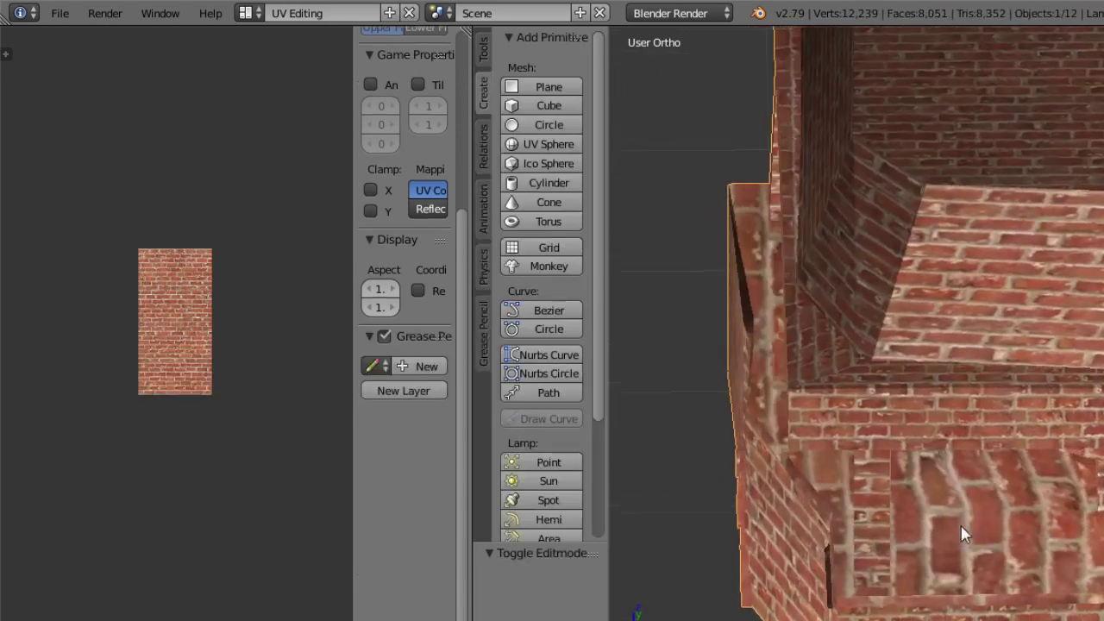
scroll(1019, 585, down, 3)
middle_drag(1019, 585, 1085, 498)
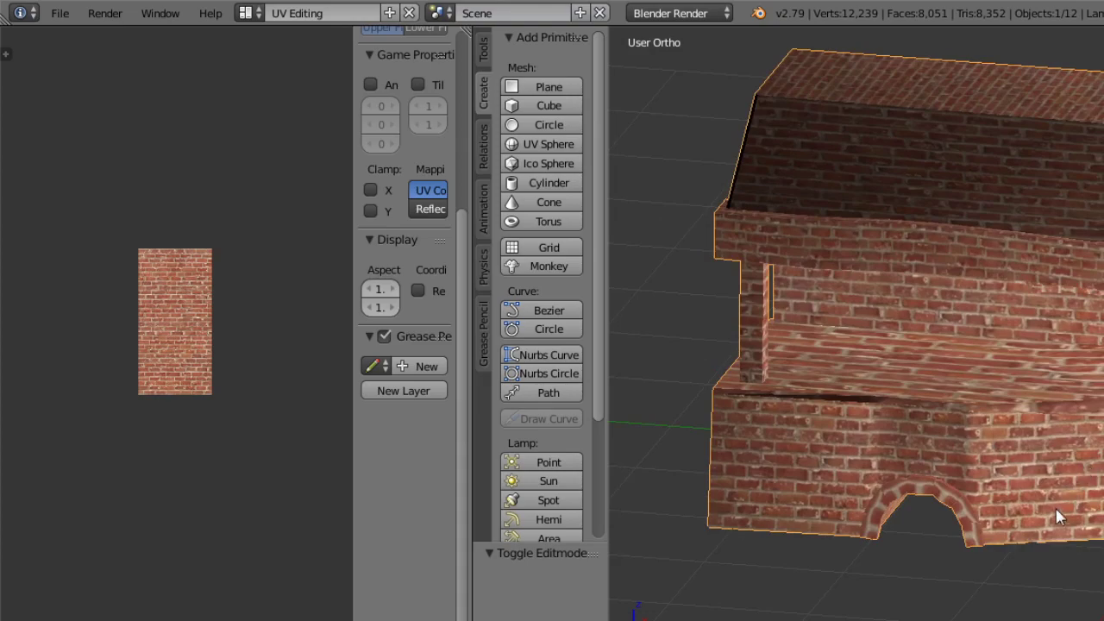
middle_drag(1059, 516, 1076, 471)
In Edit Mode, select all the UVs of the balcony floor faces and scale them by 2.
click(759, 620)
click(764, 620)
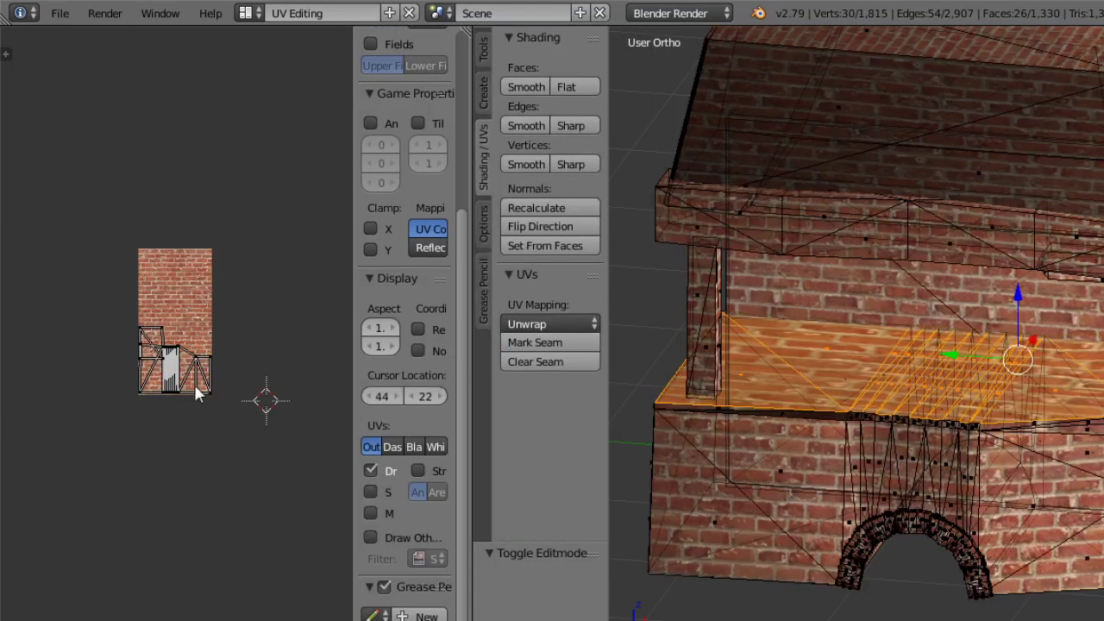
key(a)
middle_drag(286, 420, 267, 461)
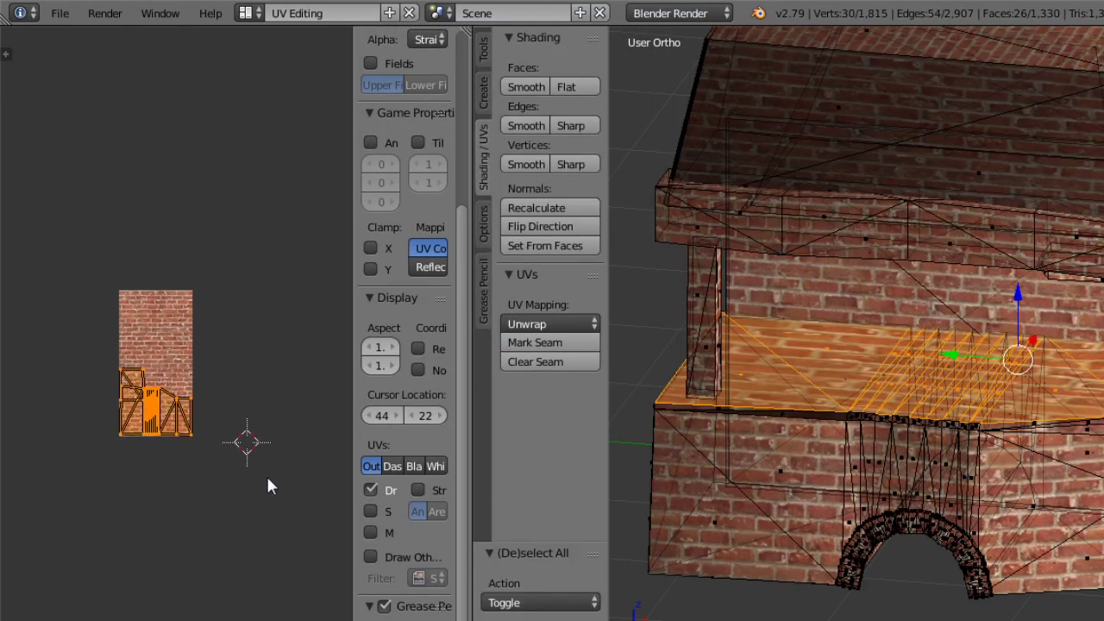
key(s)
key(2)
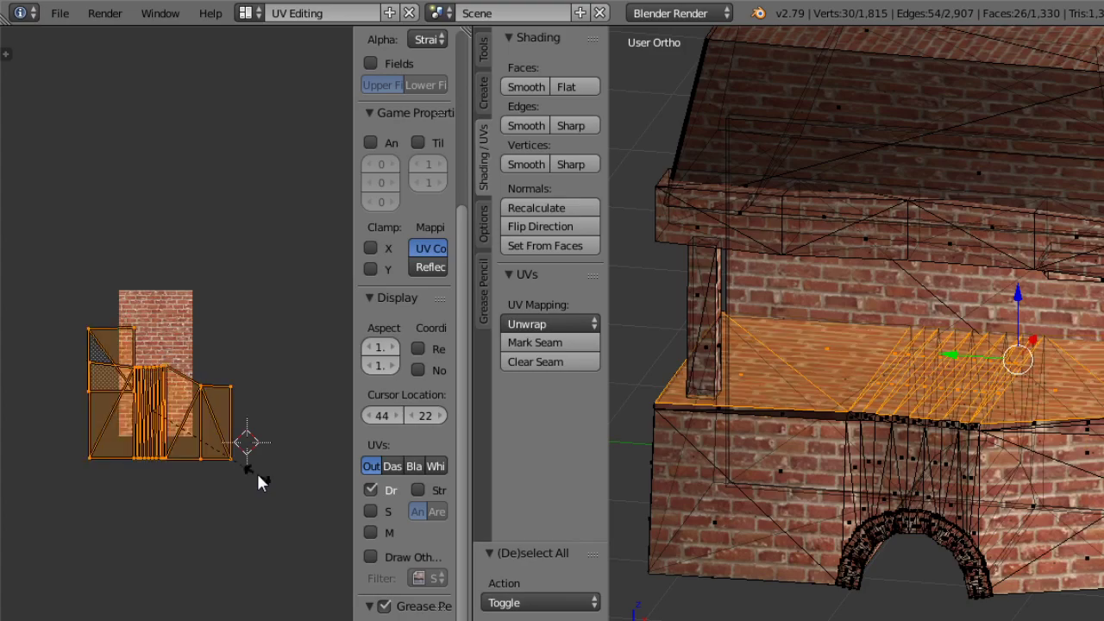
key(Return)
Compare the floor bricks with the surrounding walls on the other wing, and undo the UV scaling.
middle_drag(760, 445, 747, 397)
scroll(893, 419, down, 3)
middle_drag(895, 424, 742, 459)
ctrl+middle_drag(852, 534, 929, 460)
shift+middle_drag(992, 481, 754, 352)
scroll(939, 340, up, 5)
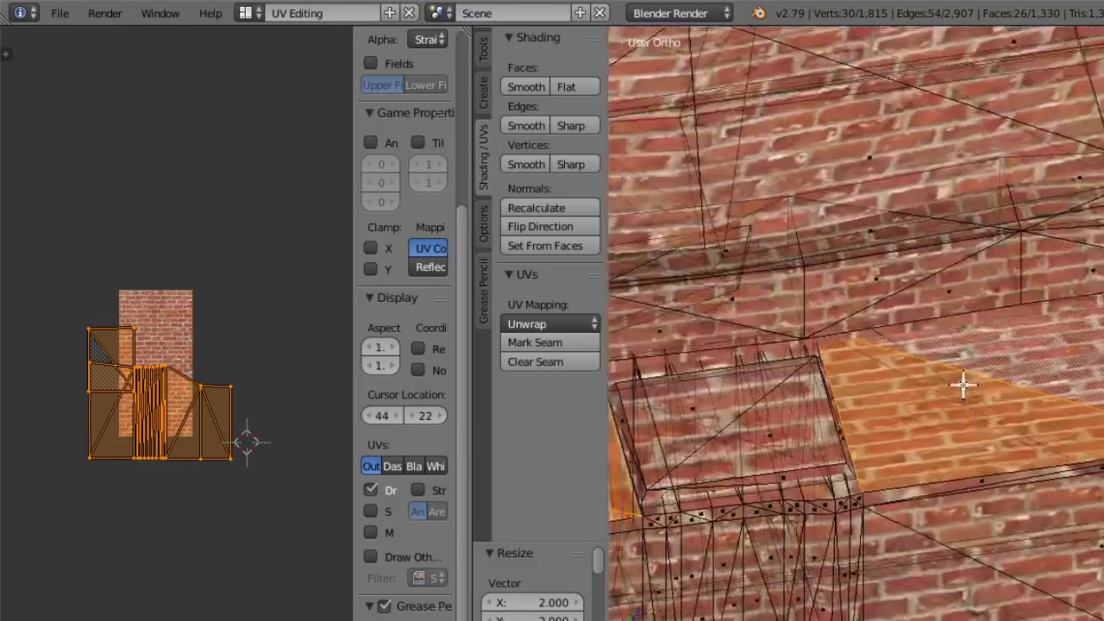
shift+middle_drag(962, 382, 932, 371)
key(ctrl+z)
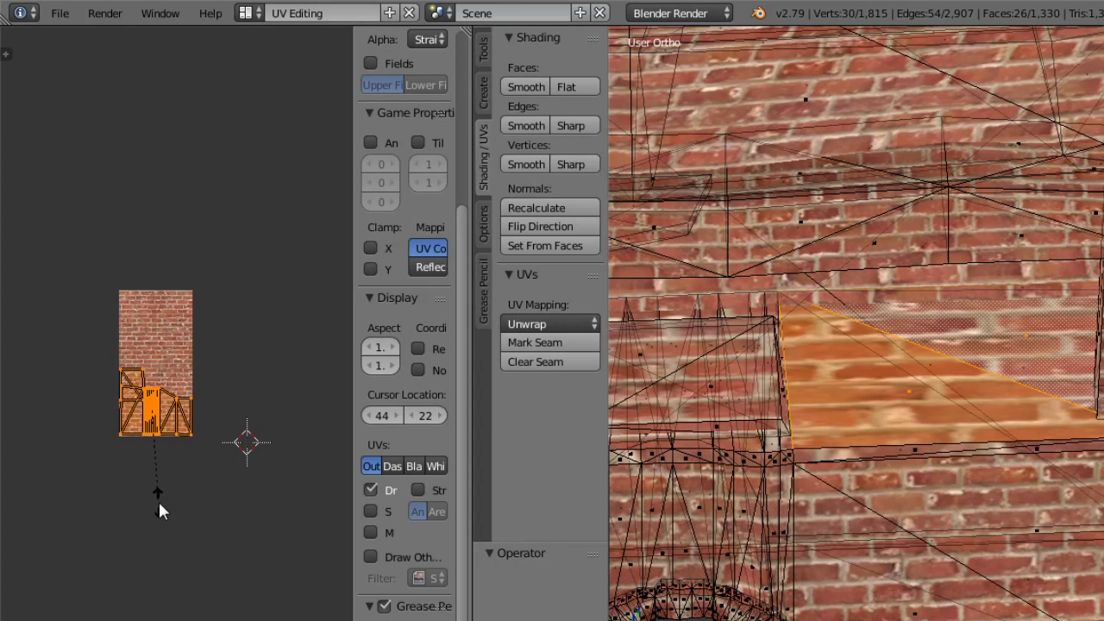
Scale the balcony floor UVs by 1.5 and by 2.084 along X, and check the bricks in Object Mode.
text(1.5)
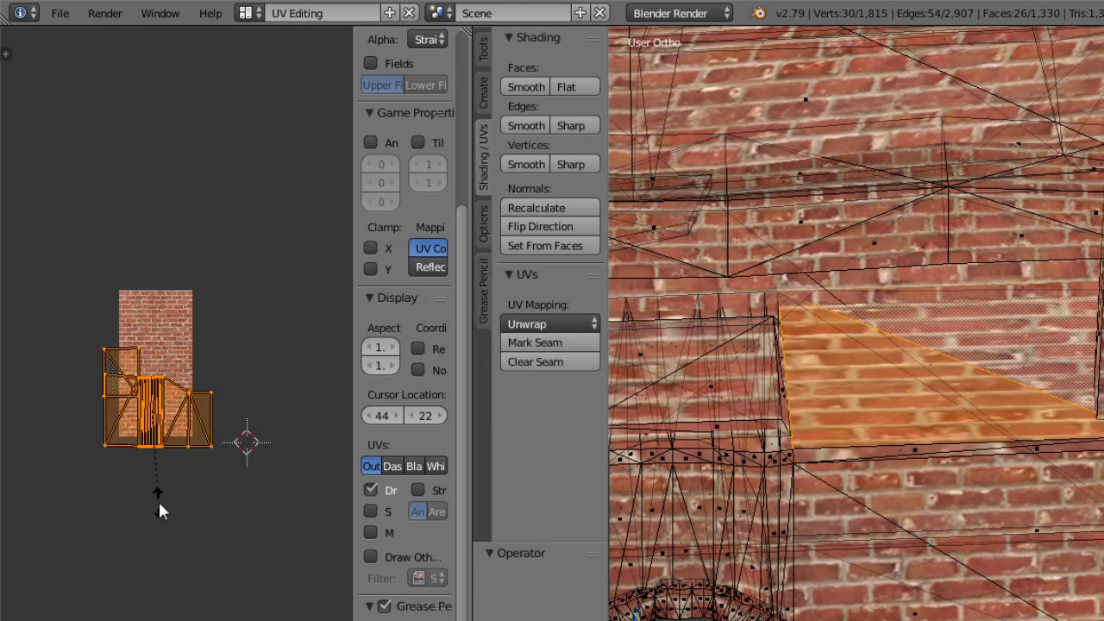
key(Return)
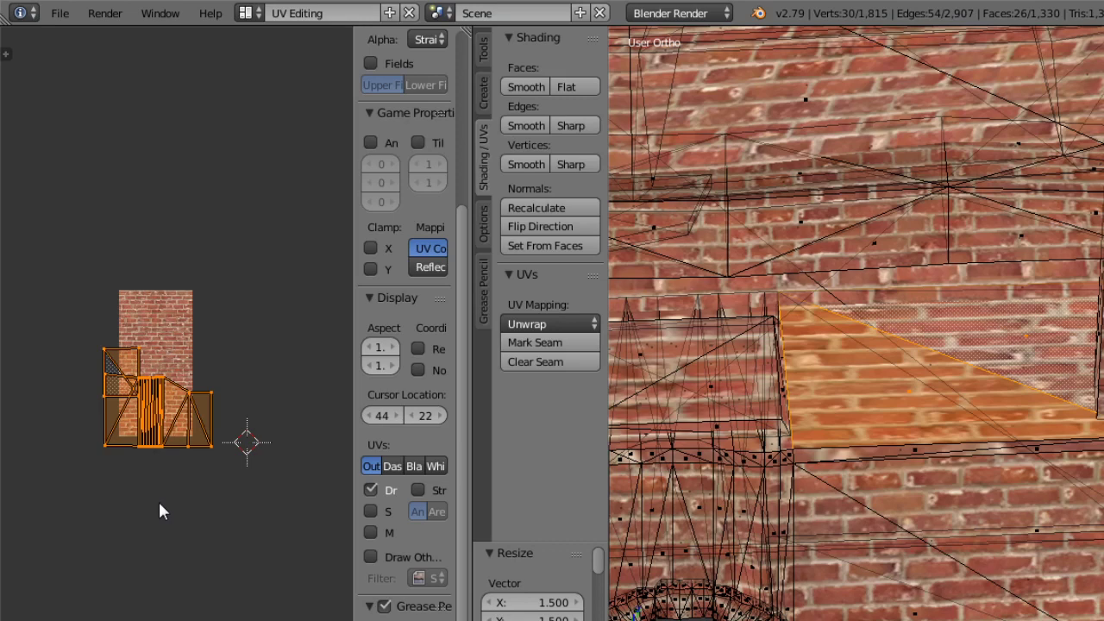
key(s)
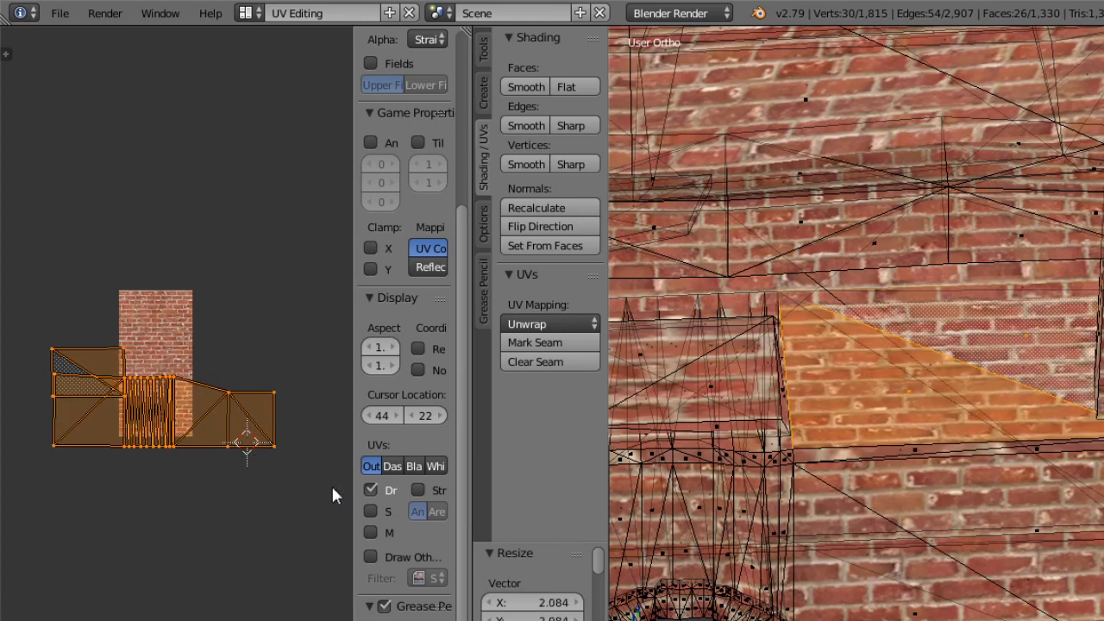
mouse_move(952, 420)
middle_down()
mouse_move(1015, 394)
mouse_move(958, 411)
middle_up()
click(743, 620)
click(743, 620)
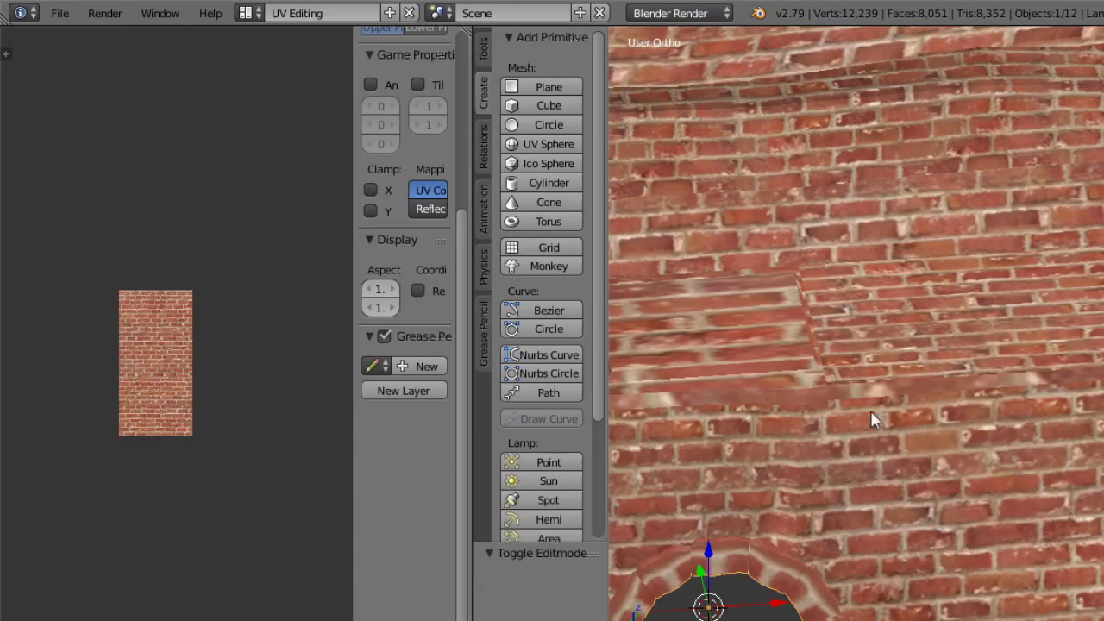
scroll(933, 361, down, 7)
middle_drag(961, 510, 815, 507)
scroll(894, 409, down, 4)
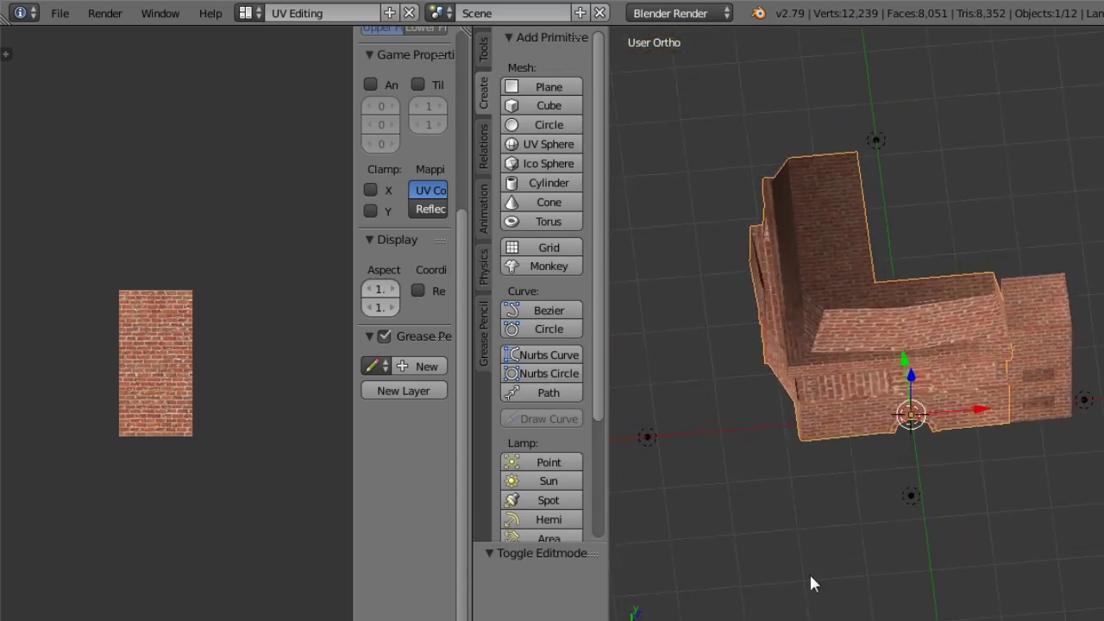
In Edit Mode, try scaling all the balcony floor UVs by 2, check them in Object Mode, and undo the scaling.
click(759, 619)
click(751, 620)
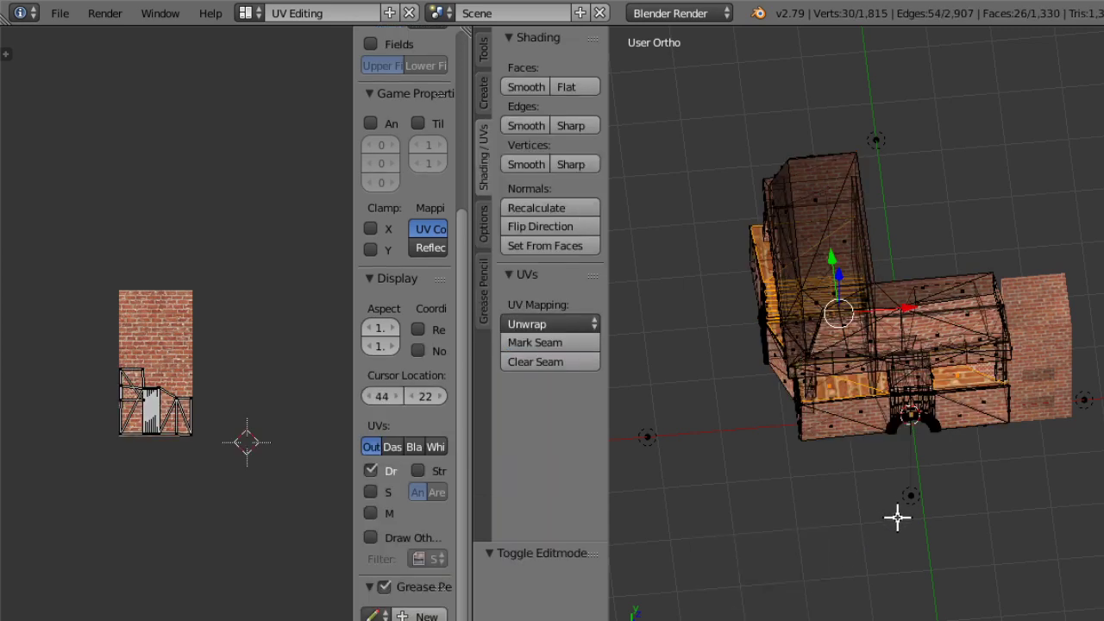
key(a)
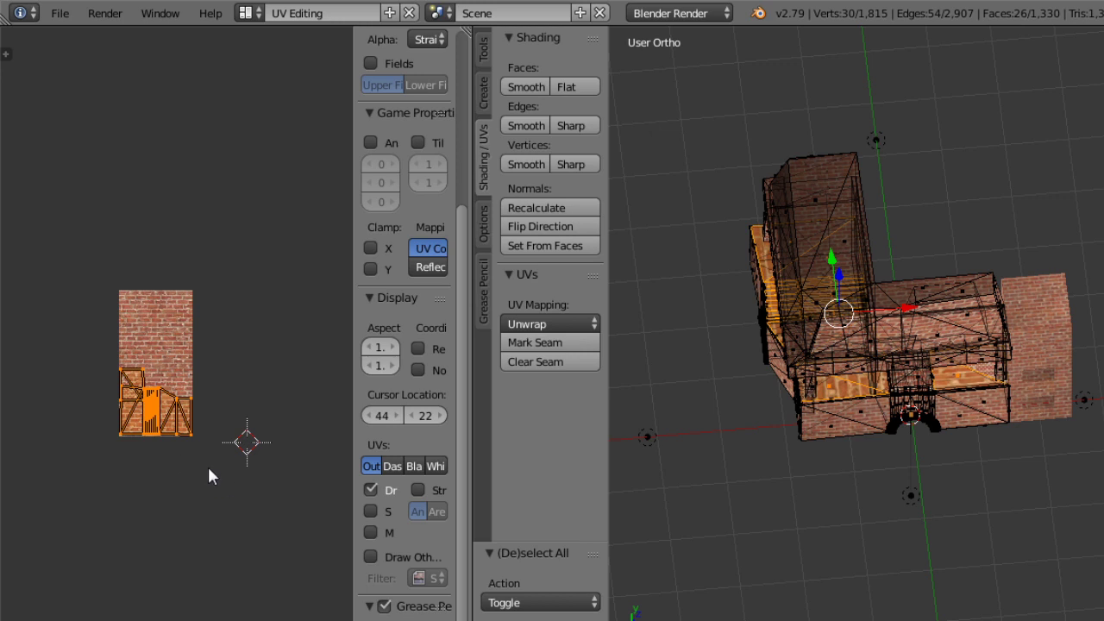
key(s)
key(2)
key(Return)
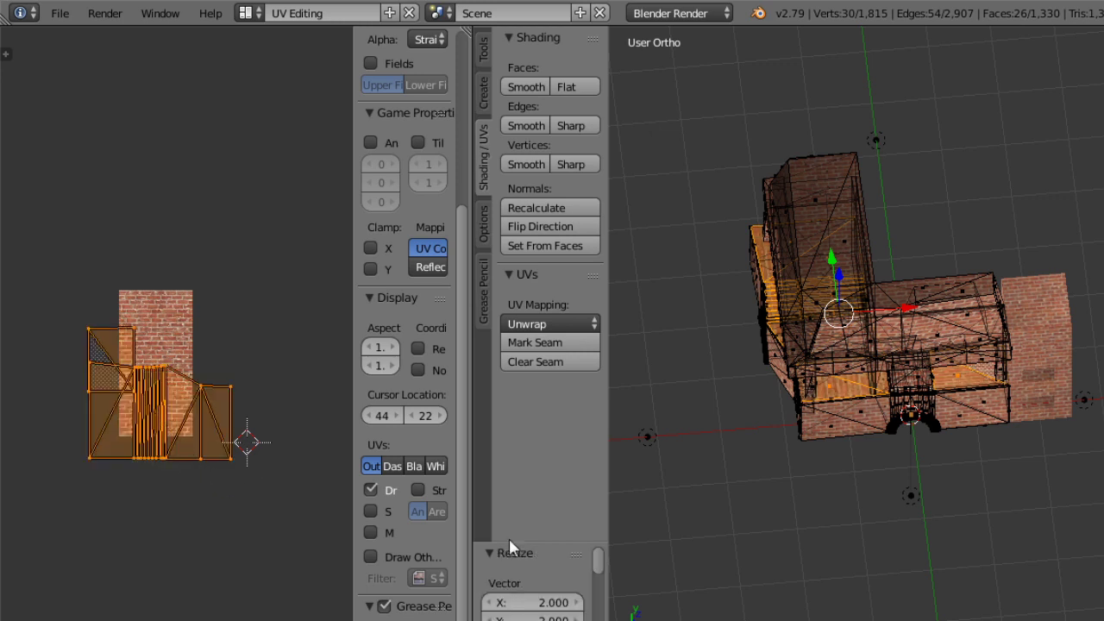
click(755, 620)
click(755, 620)
ctrl+middle_drag(813, 514, 777, 424)
key(ctrl+z)
Return to Edit Mode and select all the UVs of the balcony floor faces again.
click(755, 620)
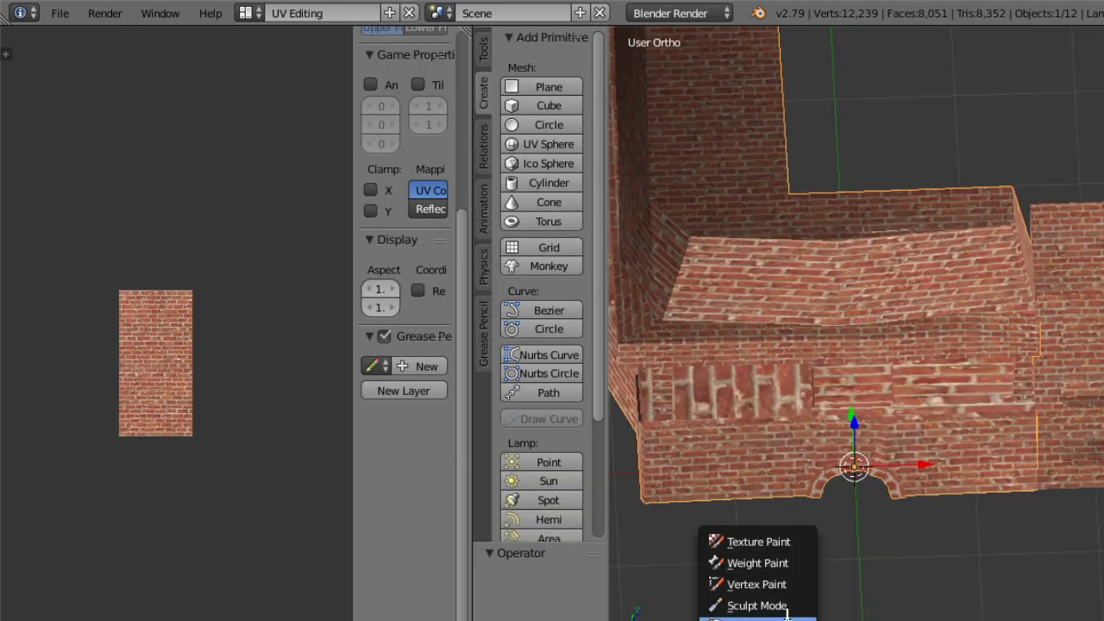
click(742, 619)
key(a)
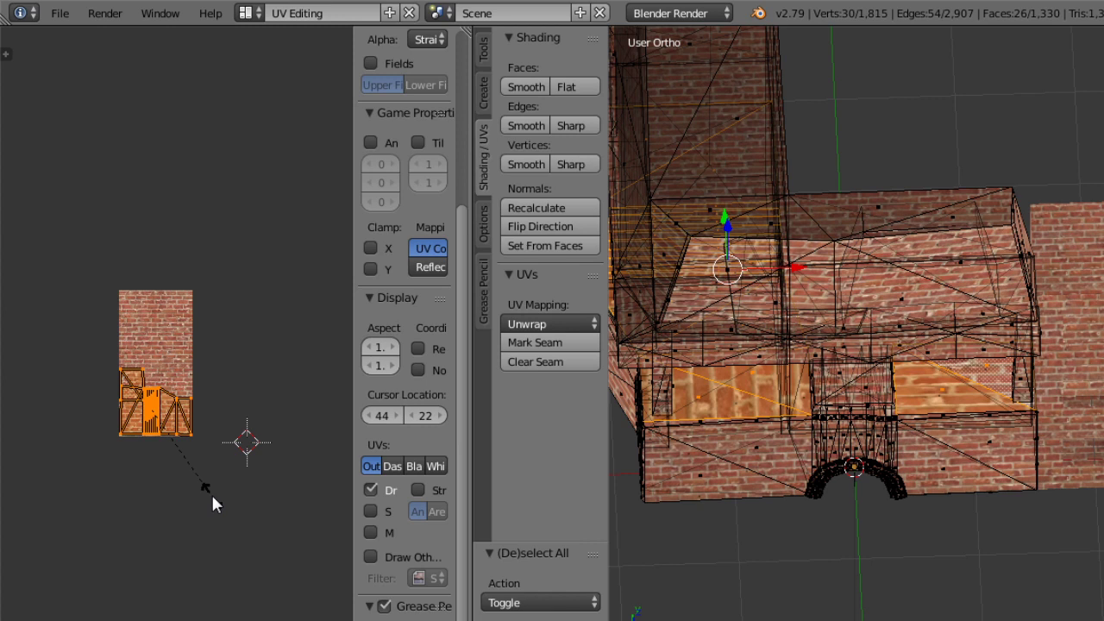
key(y)
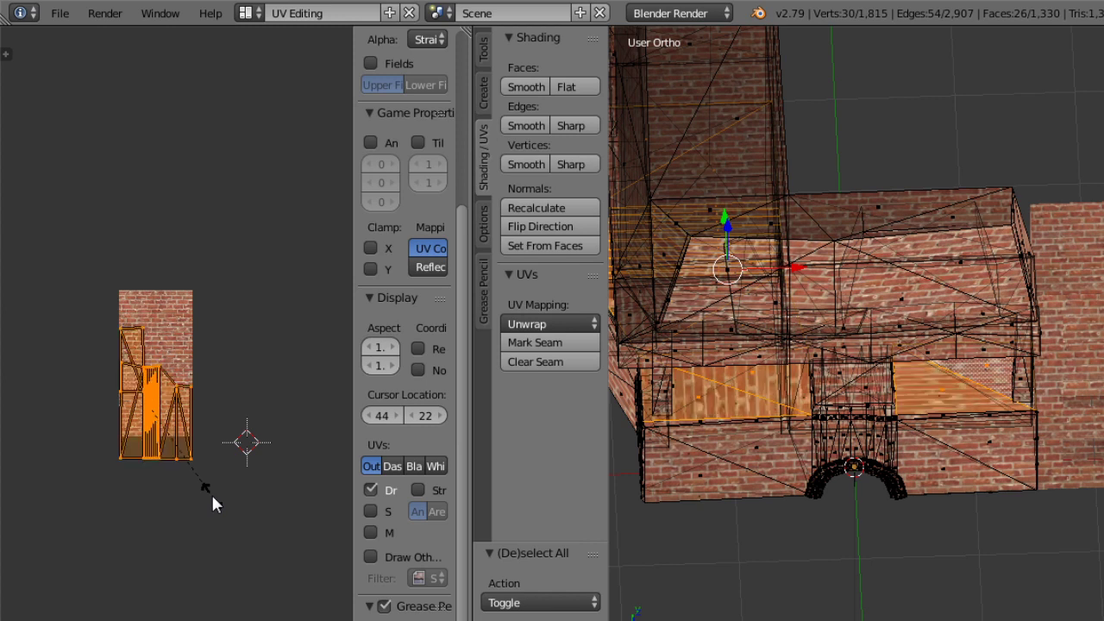
key(BackSpace)
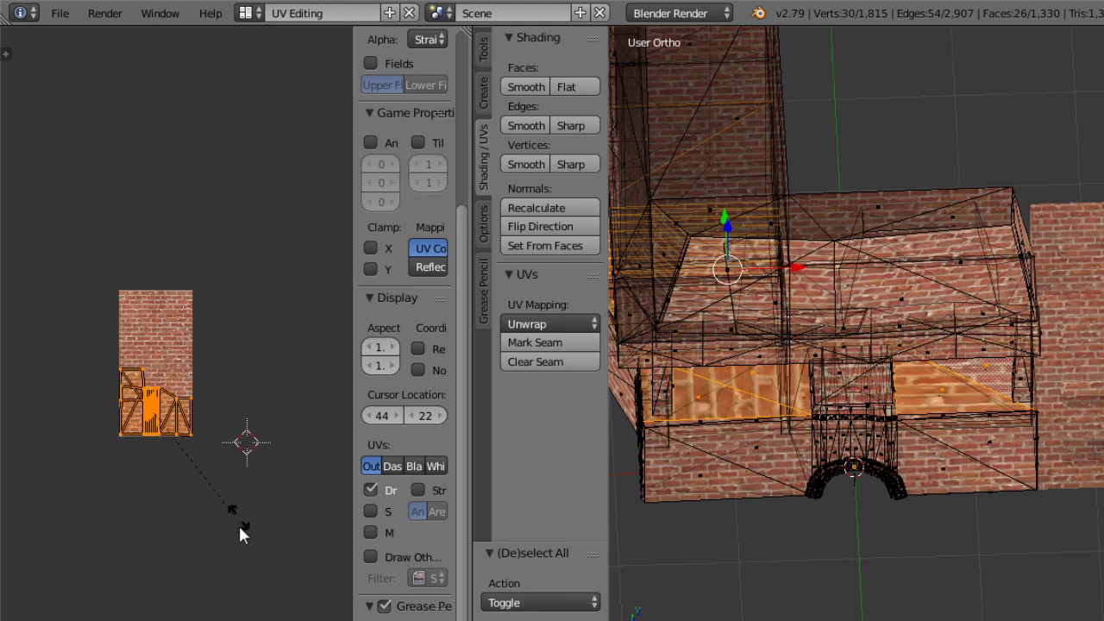
key(Return)
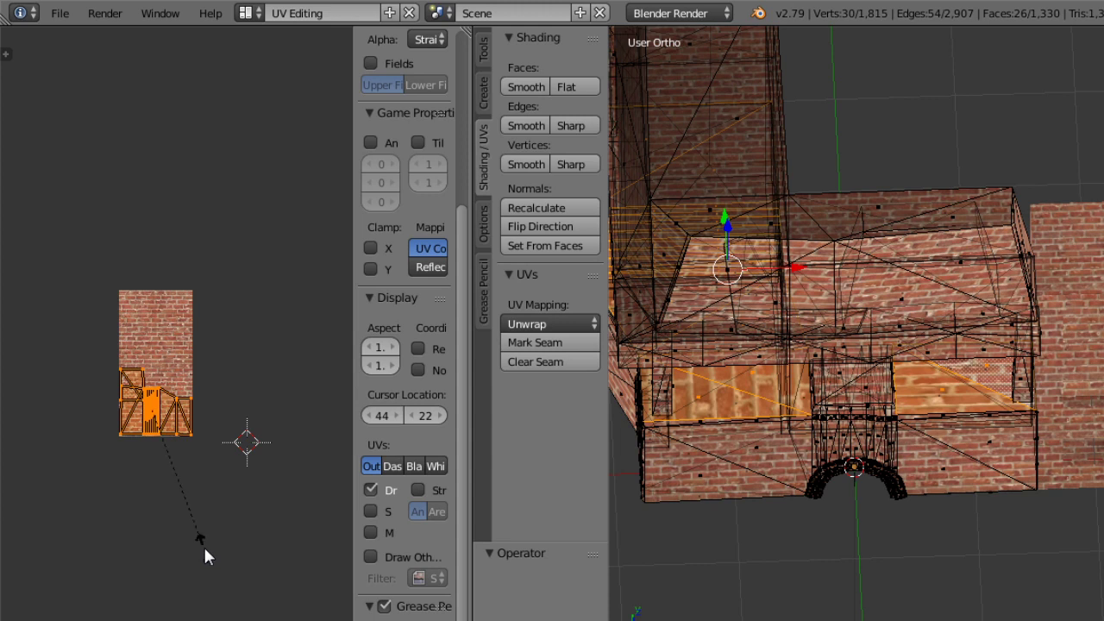
Widen the balcony floor UVs along X only and switch to Object Mode.
key(y)
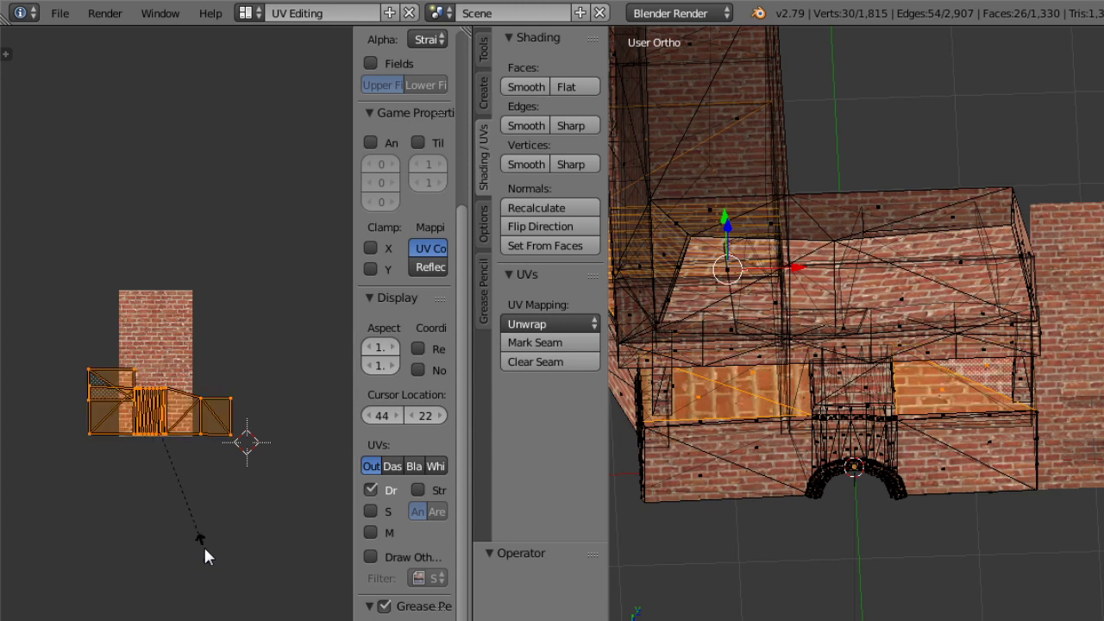
key(y)
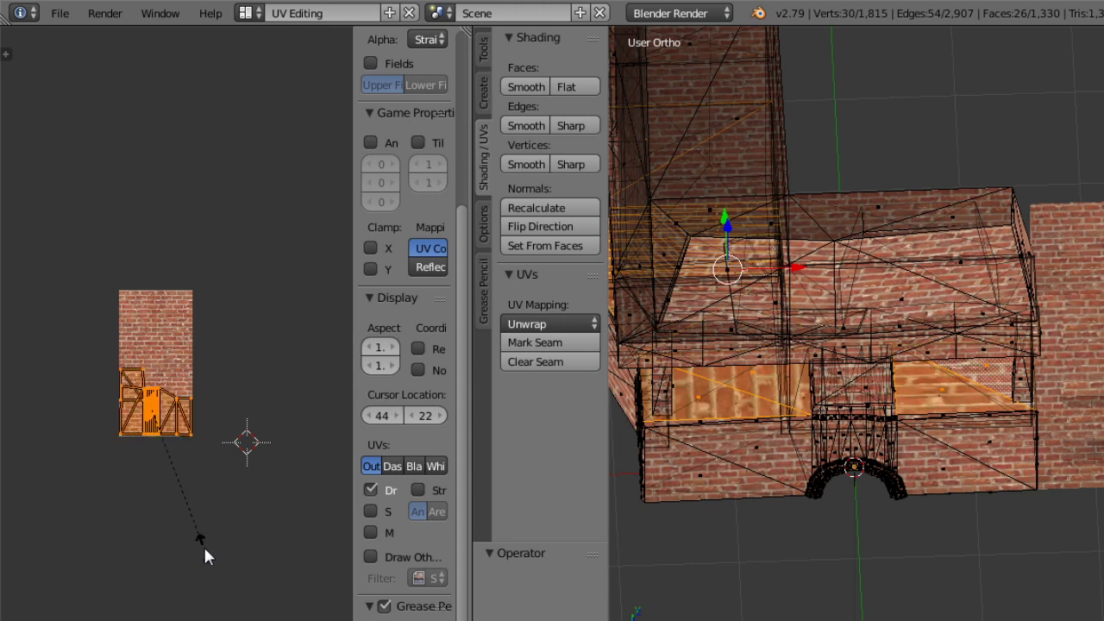
key(y)
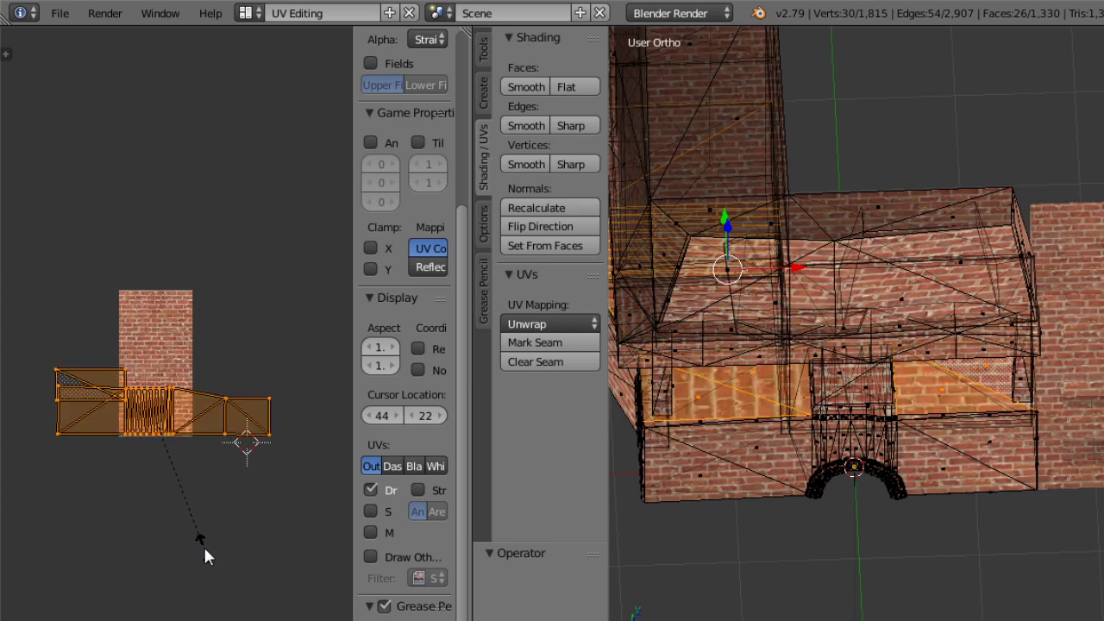
click(205, 550)
click(749, 620)
click(744, 620)
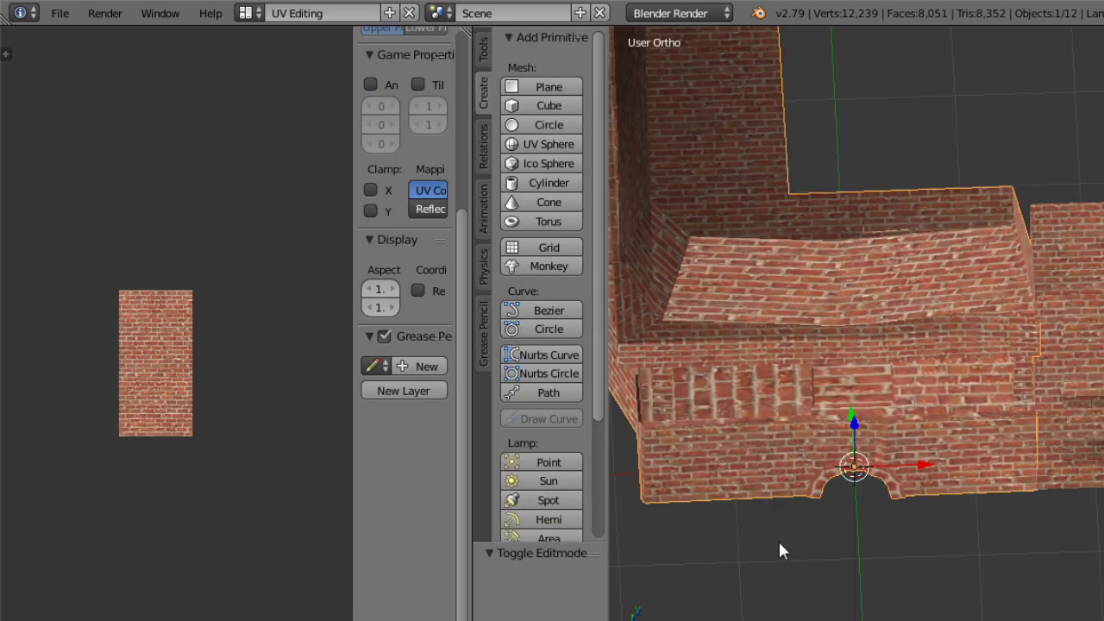
In Edit Mode, try scaling all the balcony floor UVs by 1.298, and undo this and the earlier X widening.
middle_drag(828, 510, 842, 544)
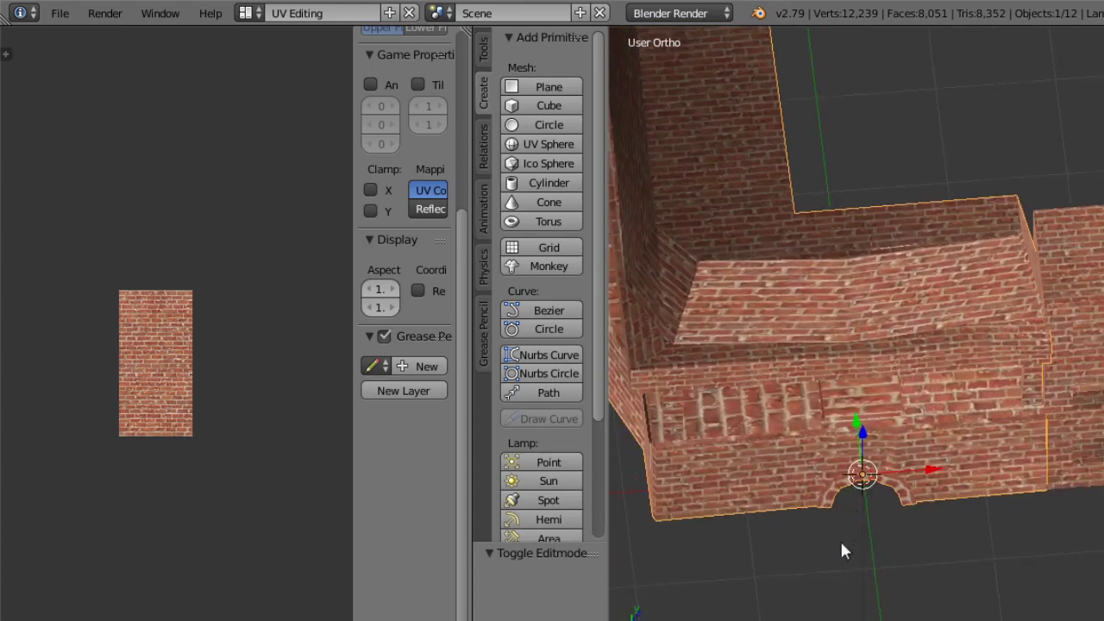
click(747, 620)
click(759, 597)
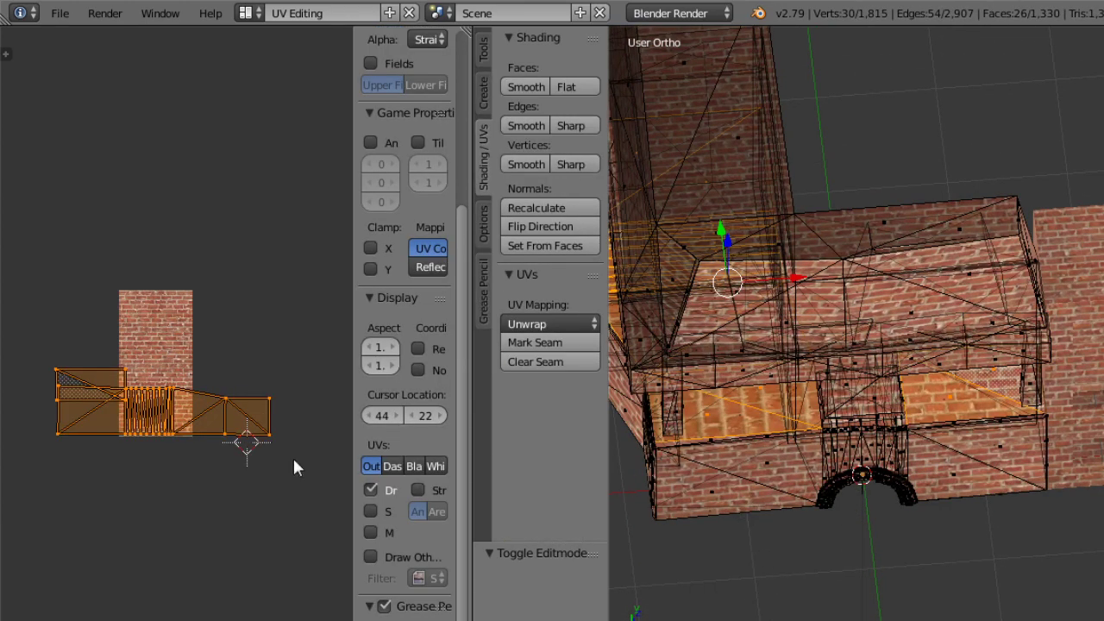
key(s)
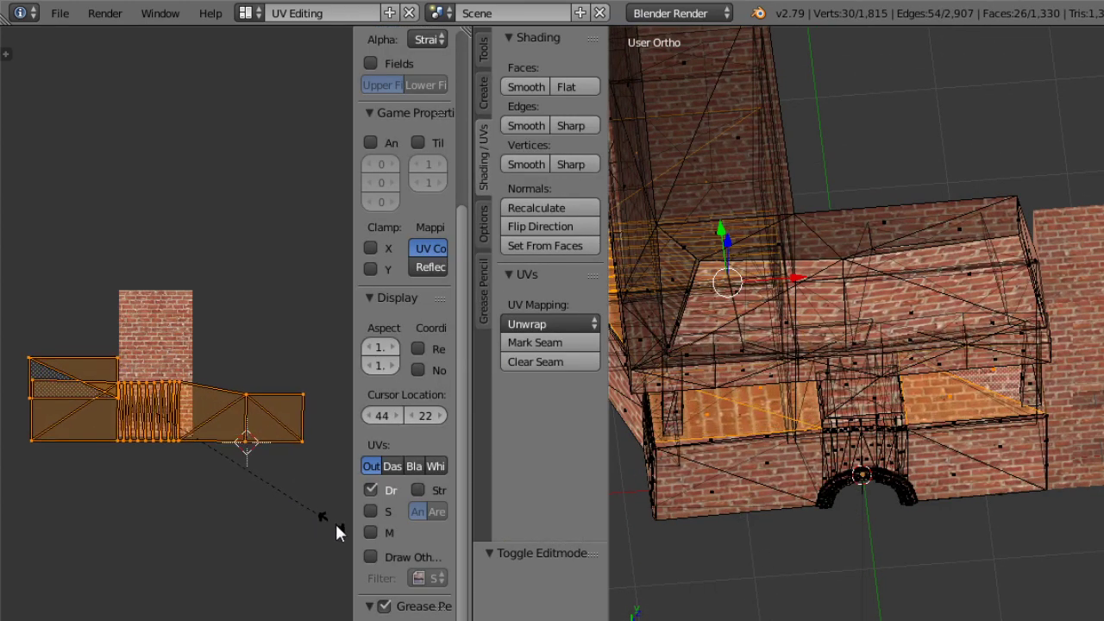
click(338, 521)
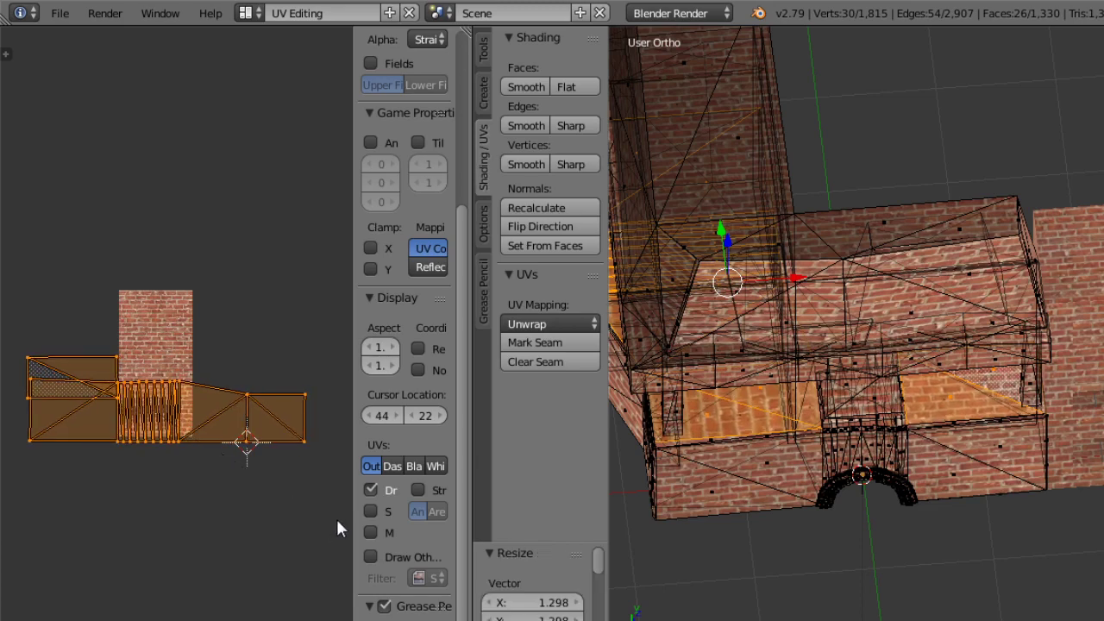
key(ctrl+z)
middle_drag(168, 427, 173, 404)
middle_drag(762, 400, 874, 541)
key(ctrl+z)
Set the 3D view to top orthographic and project the selected balcony floor faces' UVs from that view.
click(538, 620)
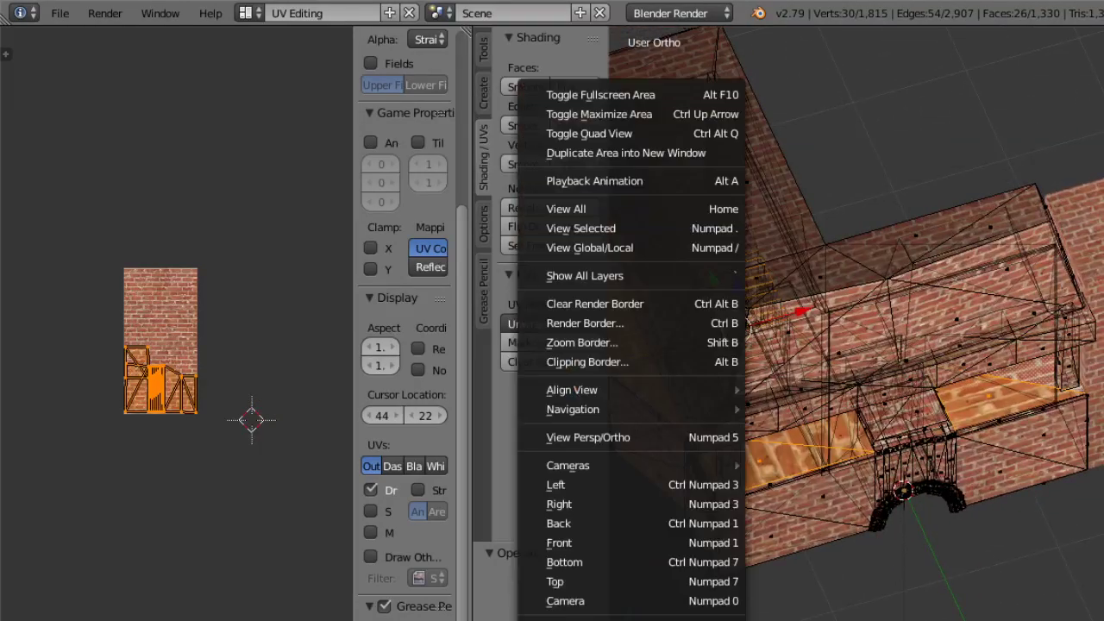
click(604, 582)
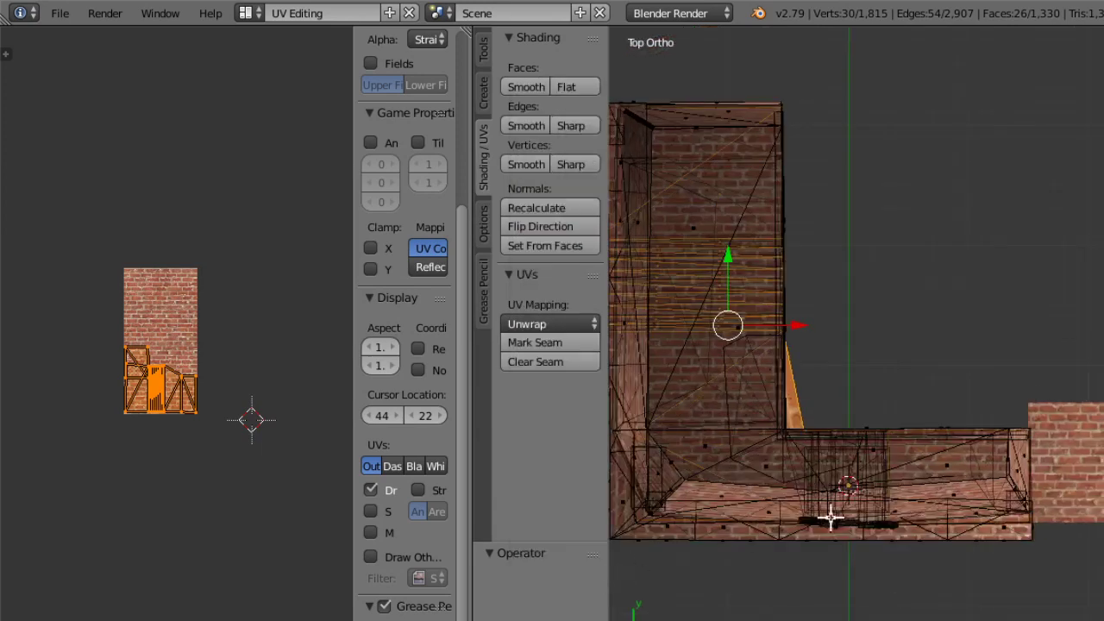
key(KP_5)
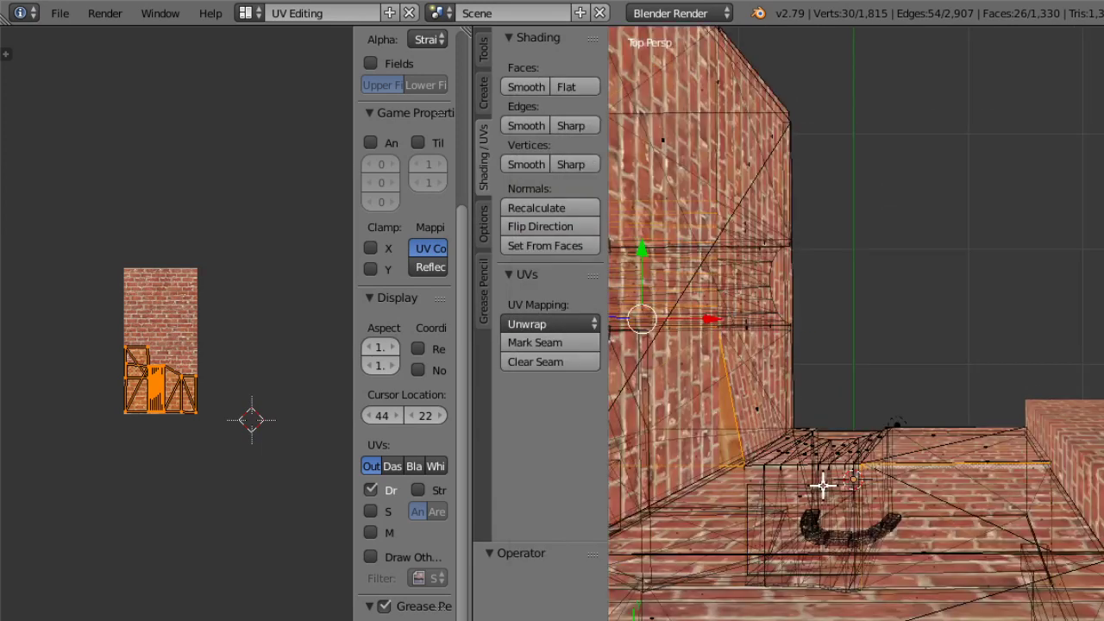
key(KP_5)
ctrl+middle_drag(823, 464, 825, 532)
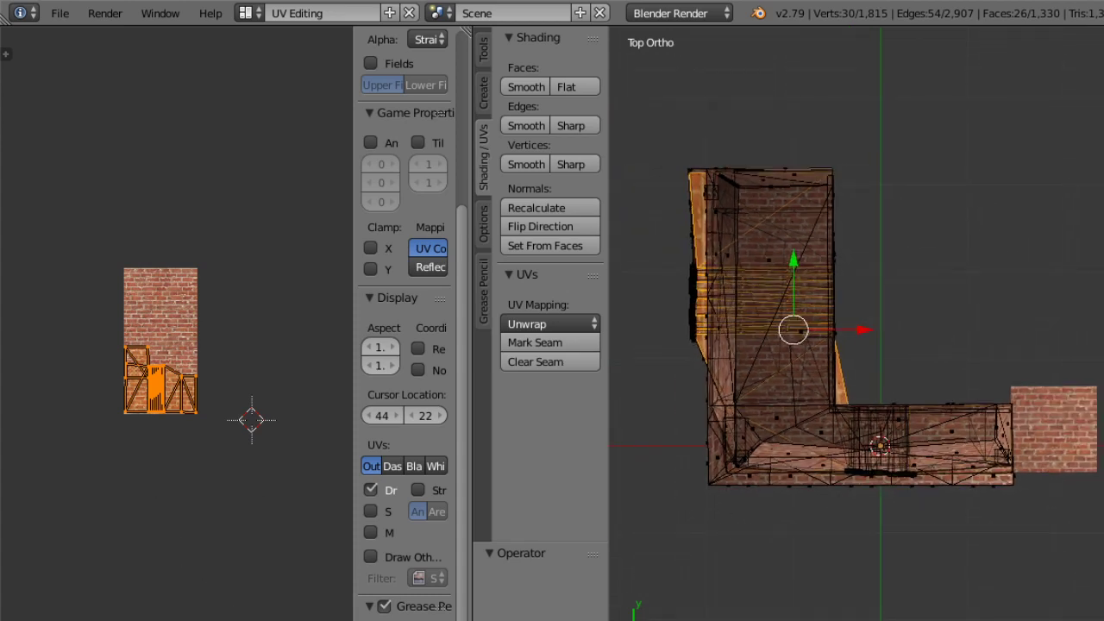
click(678, 619)
mouse_move(728, 363)
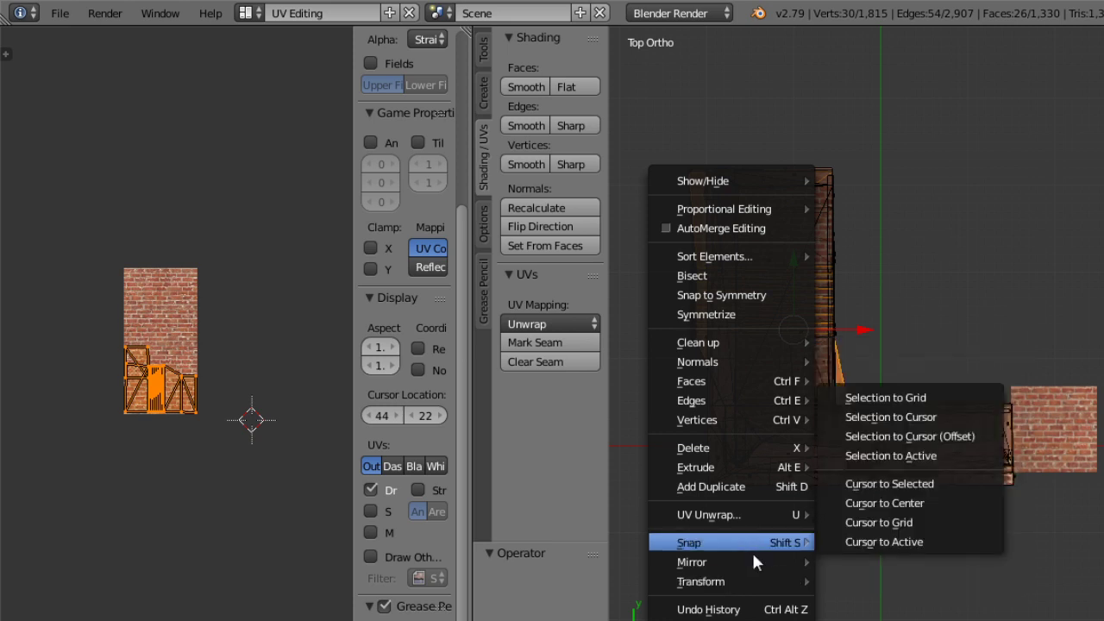
mouse_move(753, 516)
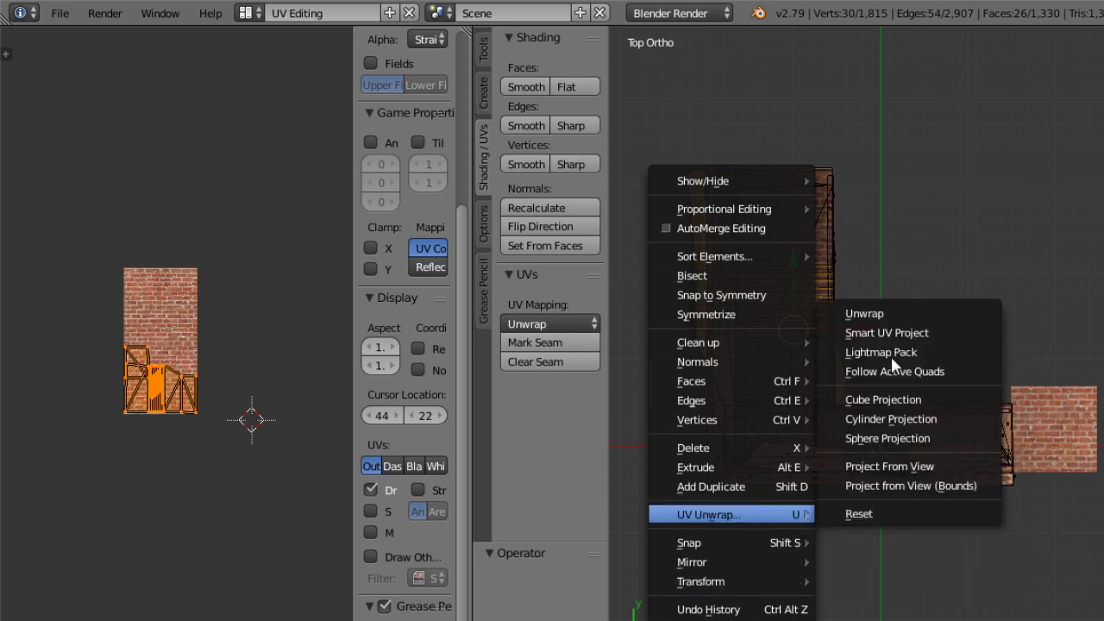
click(890, 466)
ctrl+middle_drag(145, 520, 117, 407)
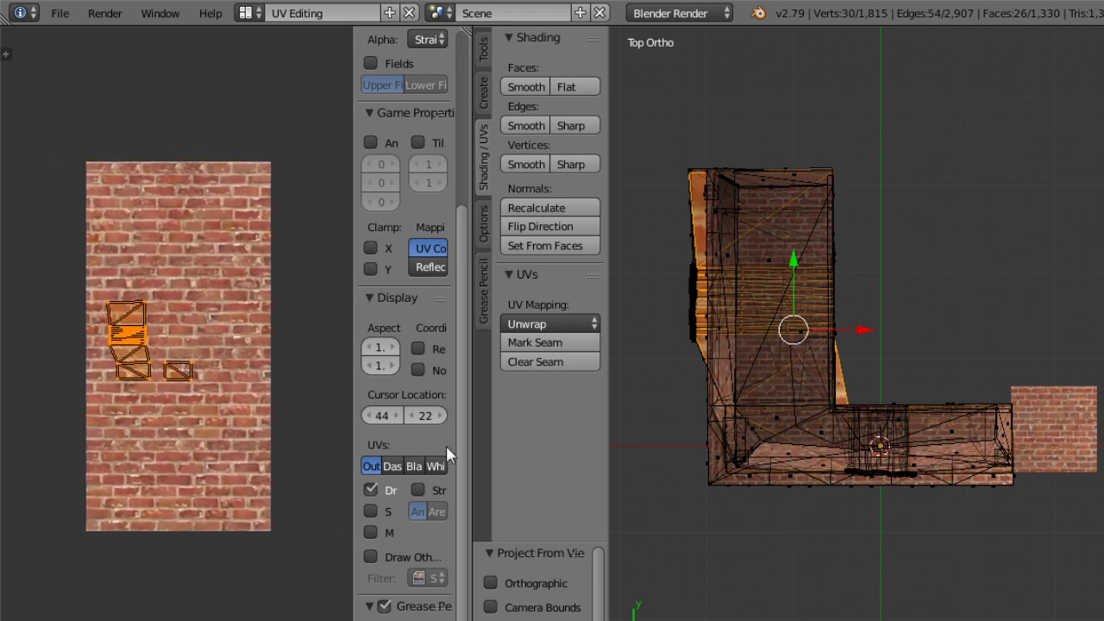
Inspect the projected bricks on the balcony floor up close and undo the top-view projection.
middle_drag(836, 486, 845, 373)
scroll(912, 402, up, 5)
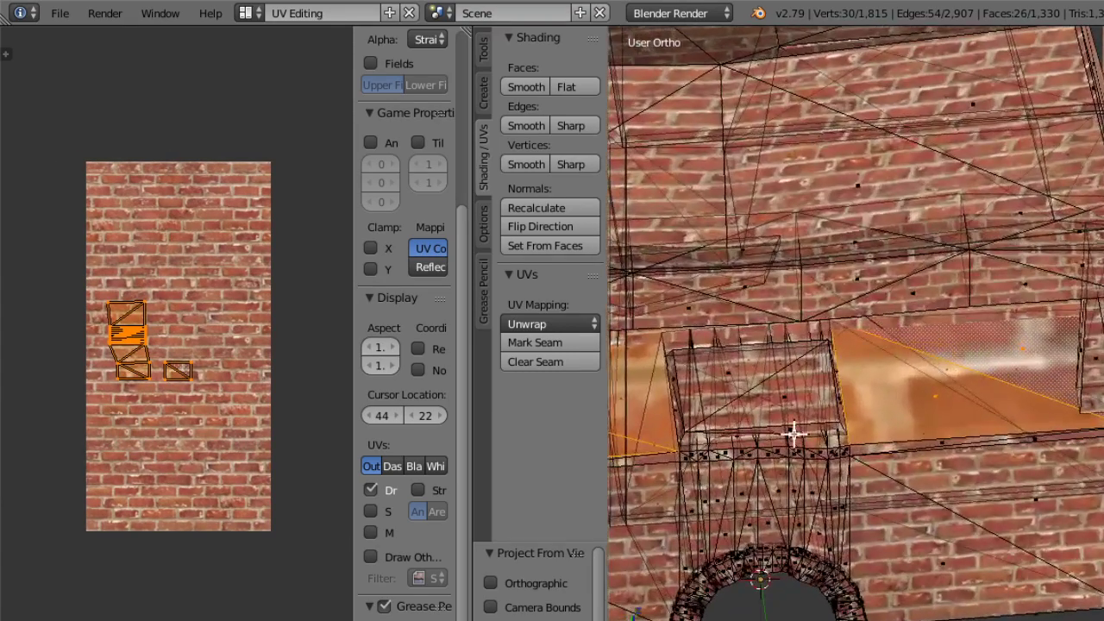
scroll(794, 434, up, 2)
middle_drag(839, 423, 852, 423)
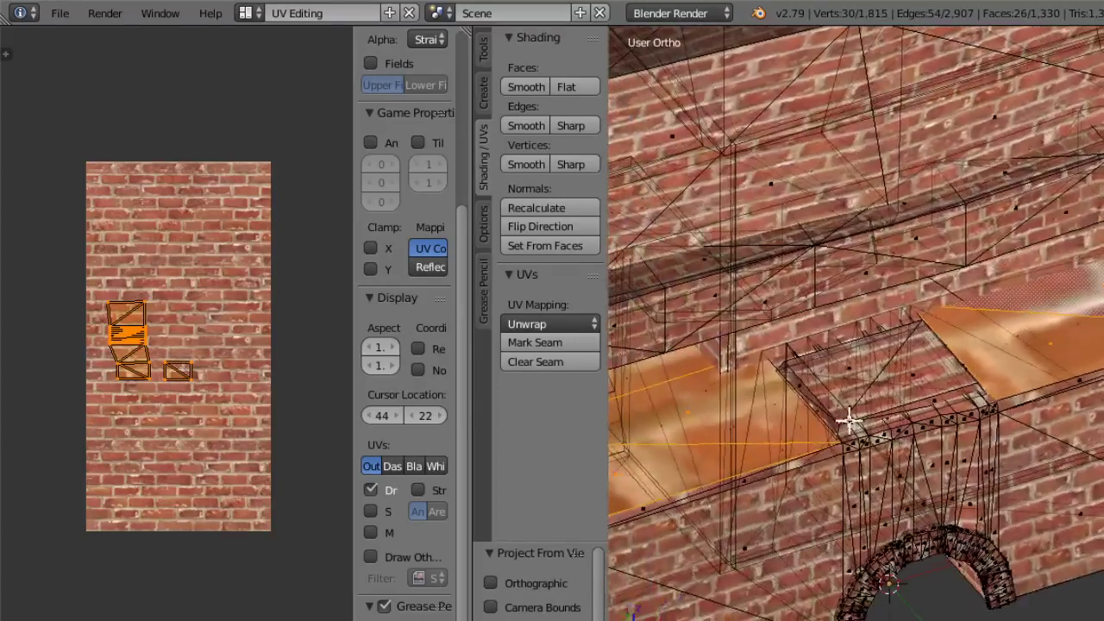
key(ctrl+z)
Check the balcony floor bricks around the front arch in Object Mode and return to Edit Mode.
click(759, 620)
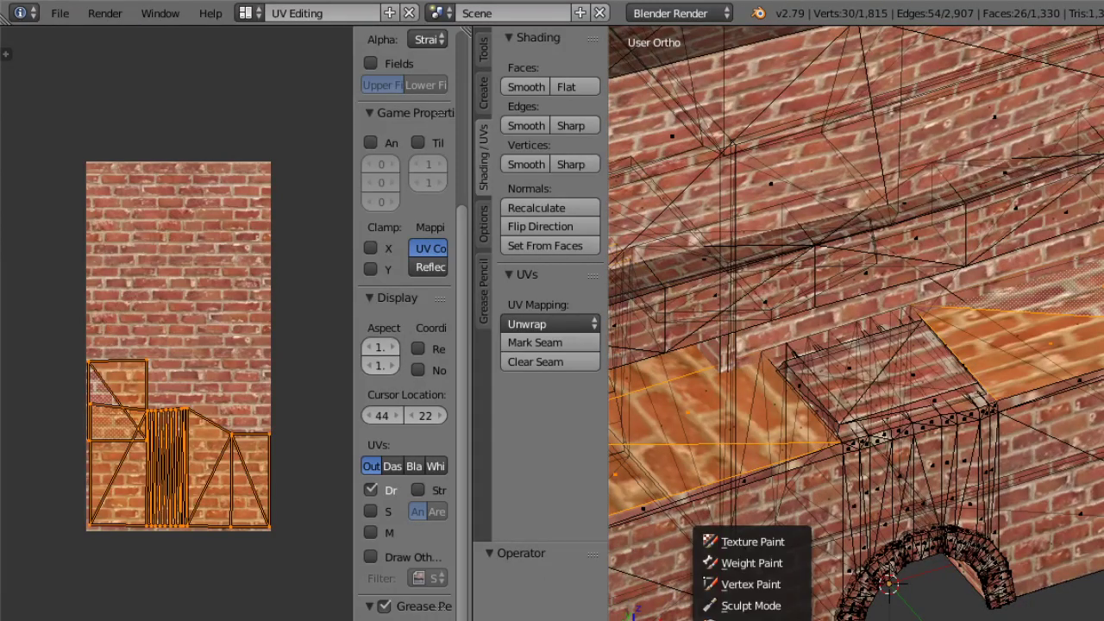
click(759, 620)
middle_drag(789, 528, 903, 450)
click(759, 620)
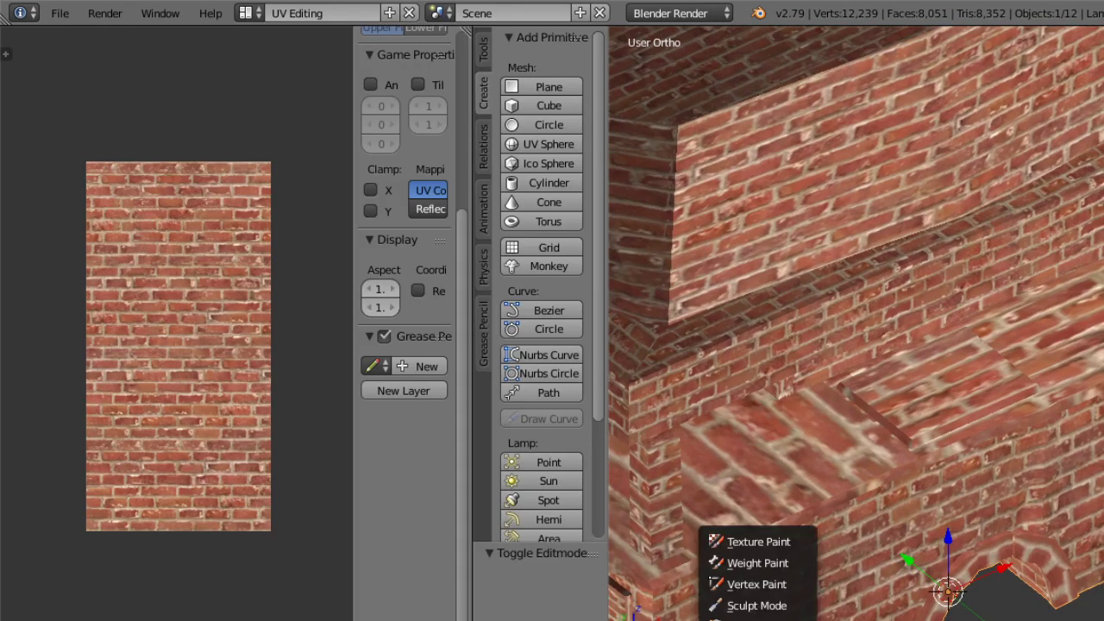
click(760, 620)
click(759, 620)
click(742, 606)
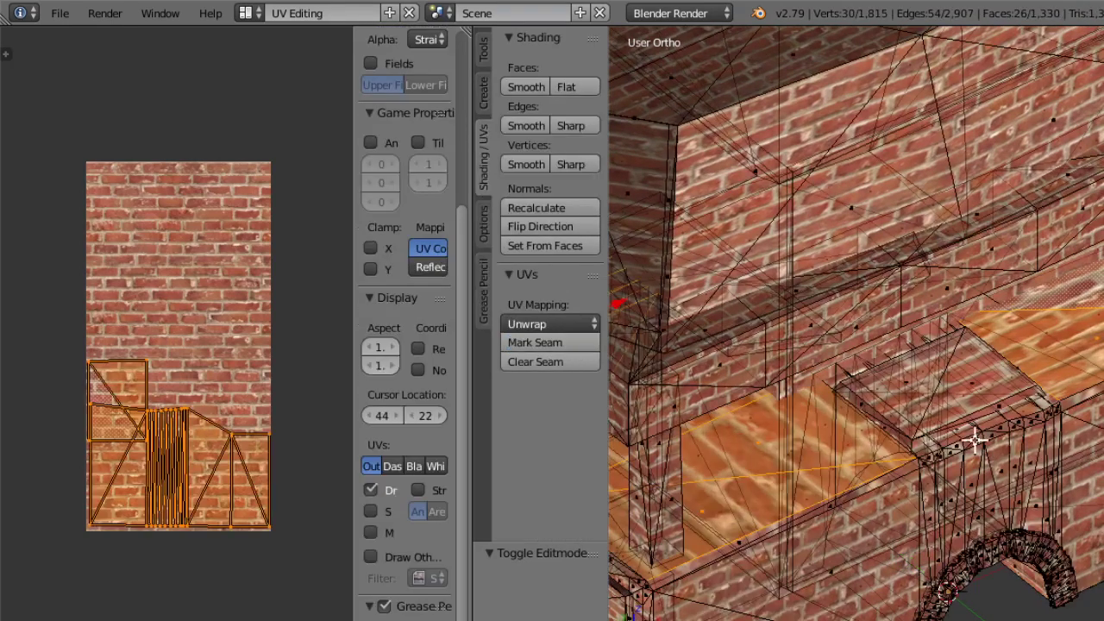
shift+right_click(1003, 408)
middle_drag(962, 487, 870, 498)
key(ctrl+z)
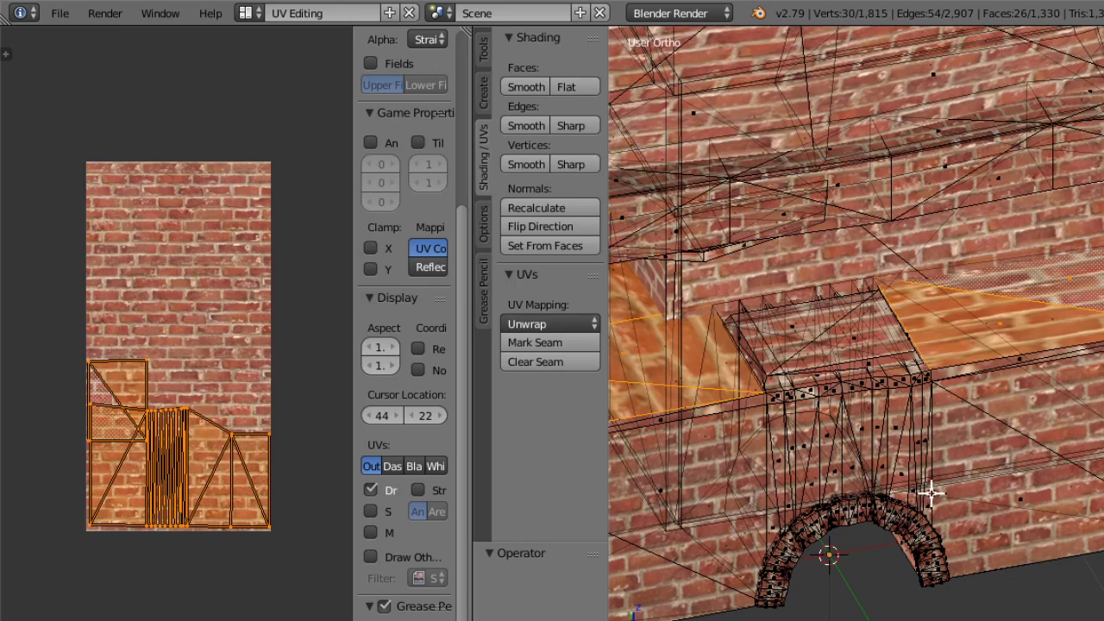
Show the model in wireframe and start adding the thin balcony floor faces above the front arch to the selection.
scroll(917, 454, up, 4)
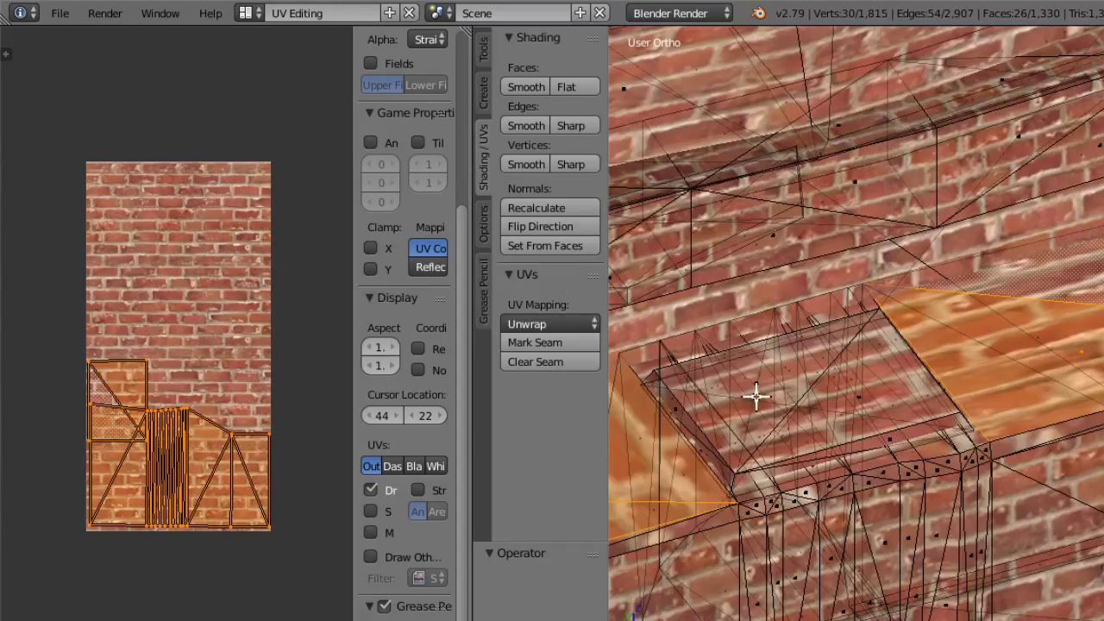
click(830, 620)
click(831, 618)
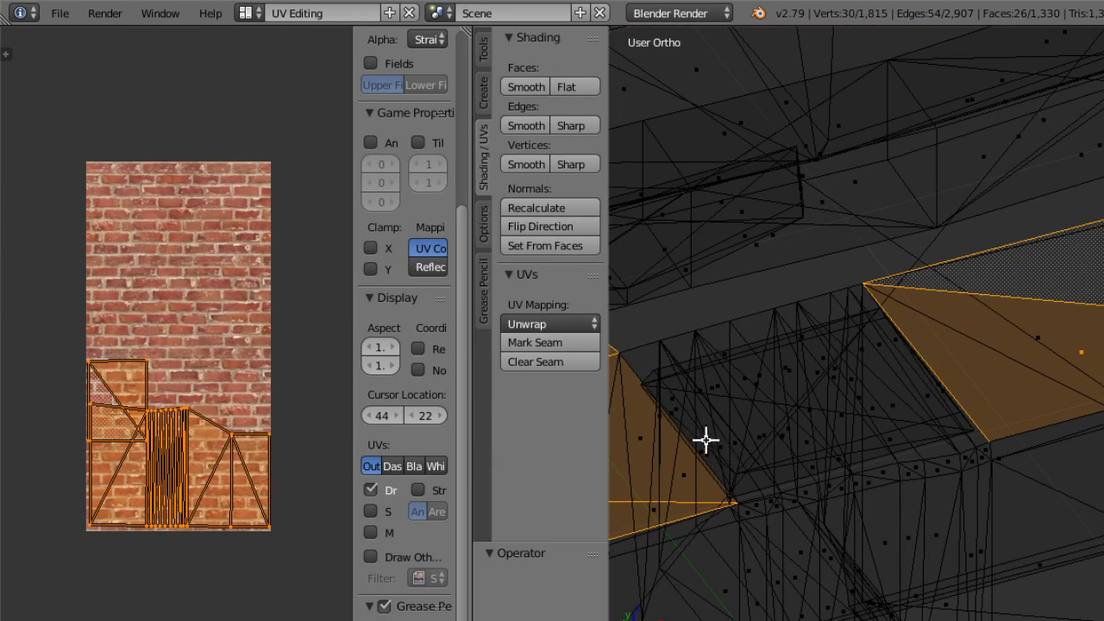
shift+right_click(908, 363)
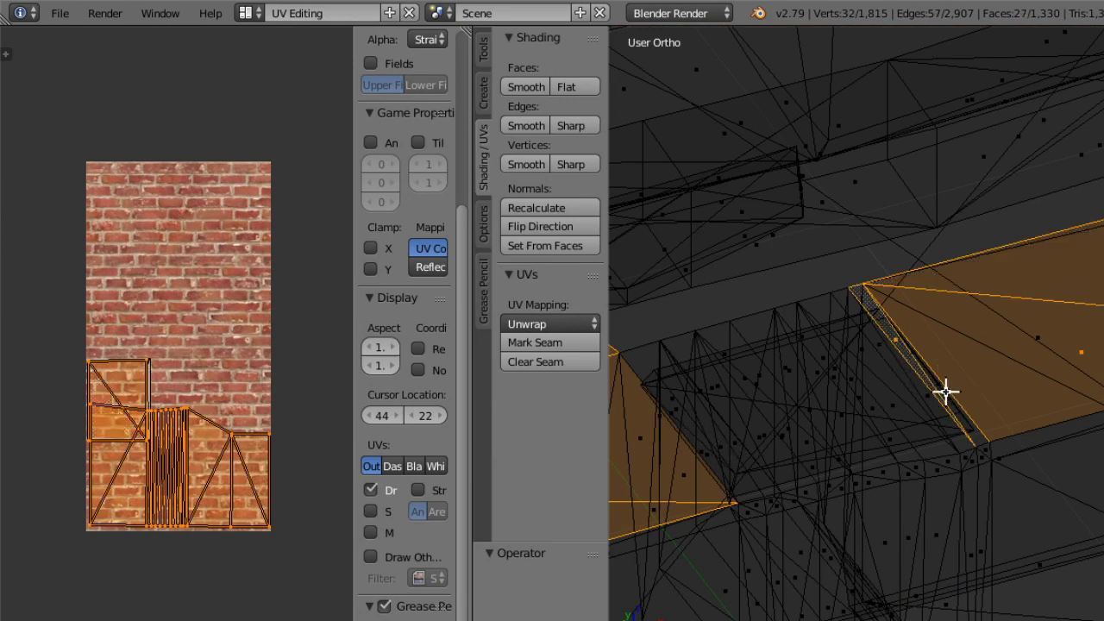
shift+right_click(948, 440)
shift+right_click(868, 345)
shift+right_click(872, 348)
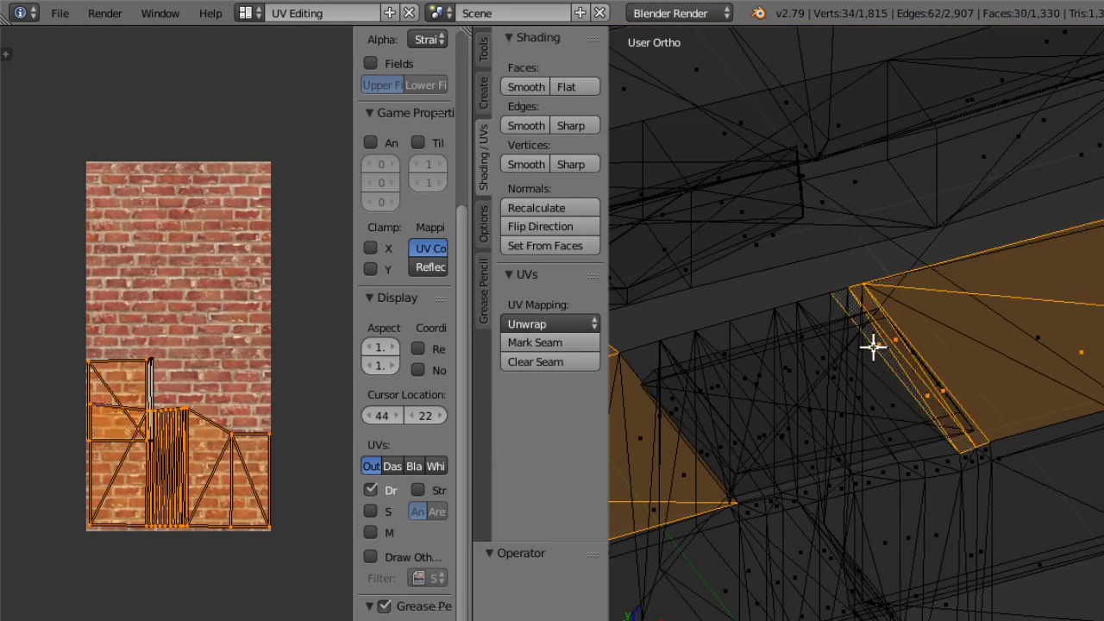
shift+right_click(880, 385)
shift+right_click(894, 401)
shift+right_click(864, 421)
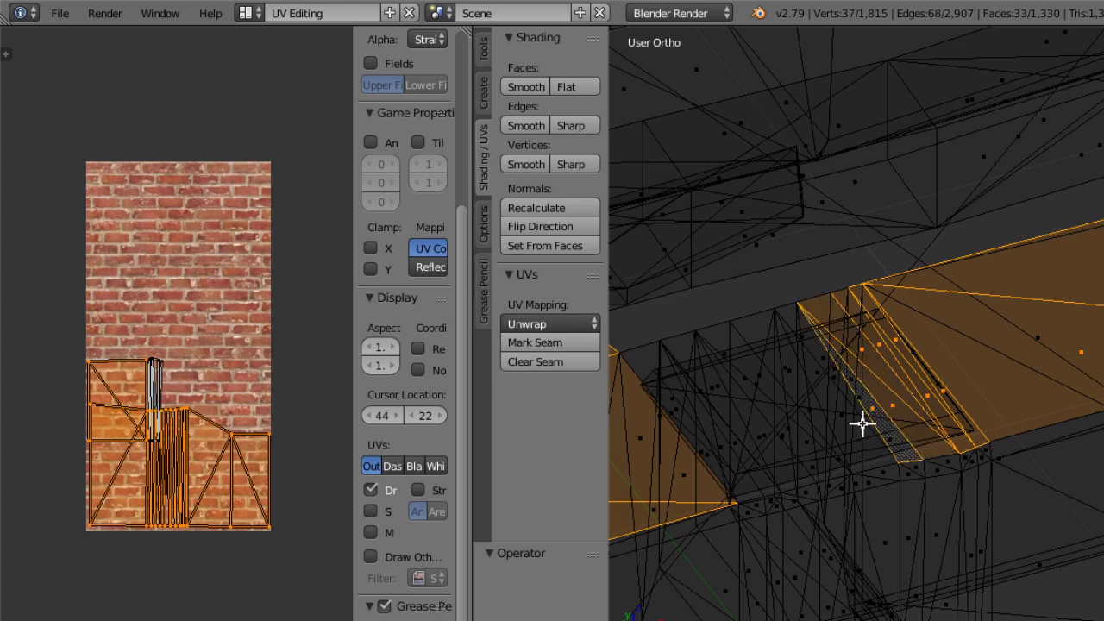
Extend the selection across the middle thin floor faces above the arch toward the other large balcony floor panel.
shift+right_click(819, 364)
shift+right_click(843, 416)
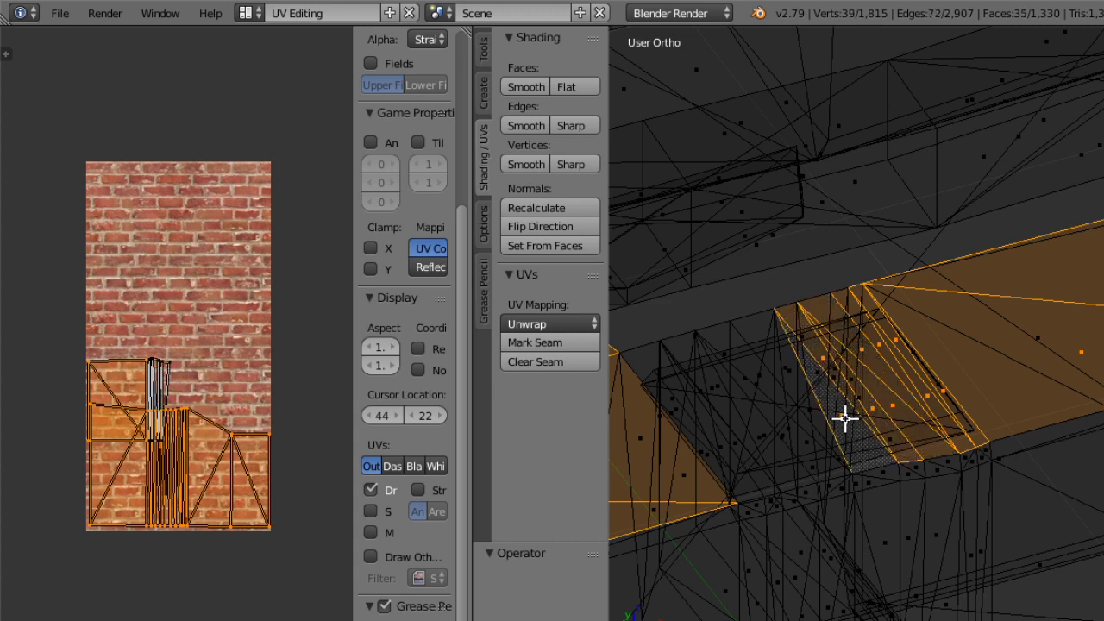
shift+right_click(799, 387)
shift+right_click(793, 381)
shift+right_click(790, 388)
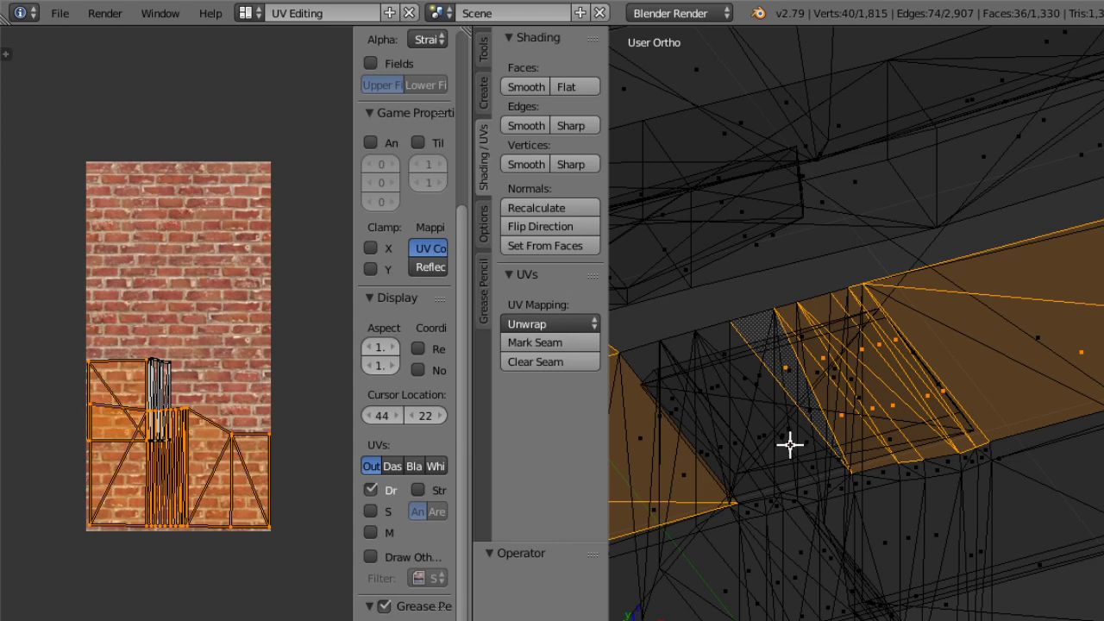
middle_drag(811, 466, 773, 477)
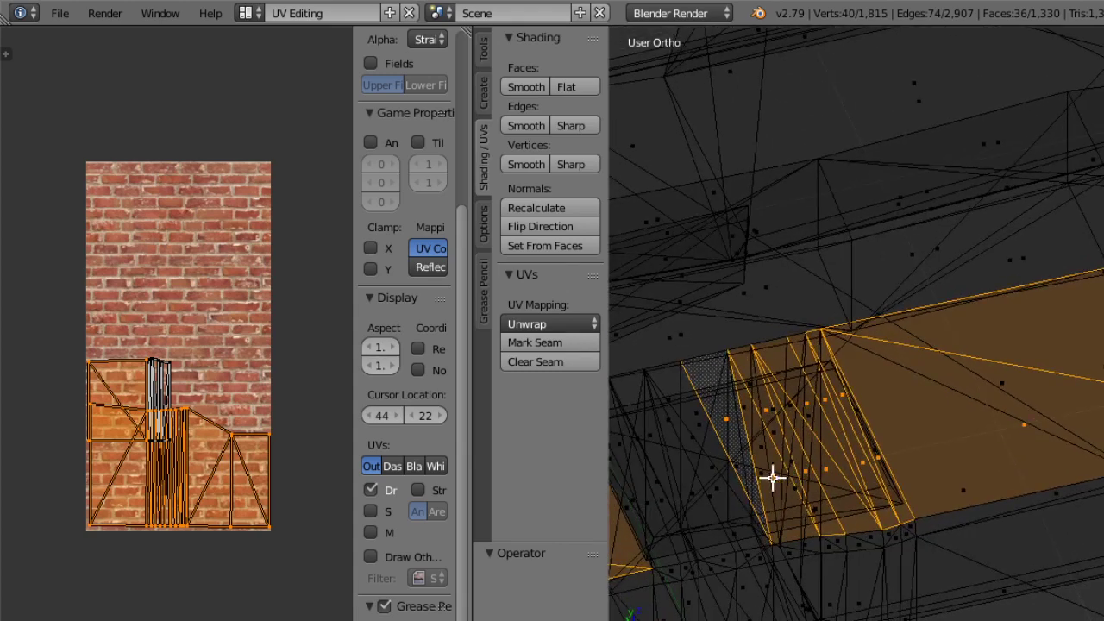
shift+right_click(695, 424)
shift+right_click(712, 492)
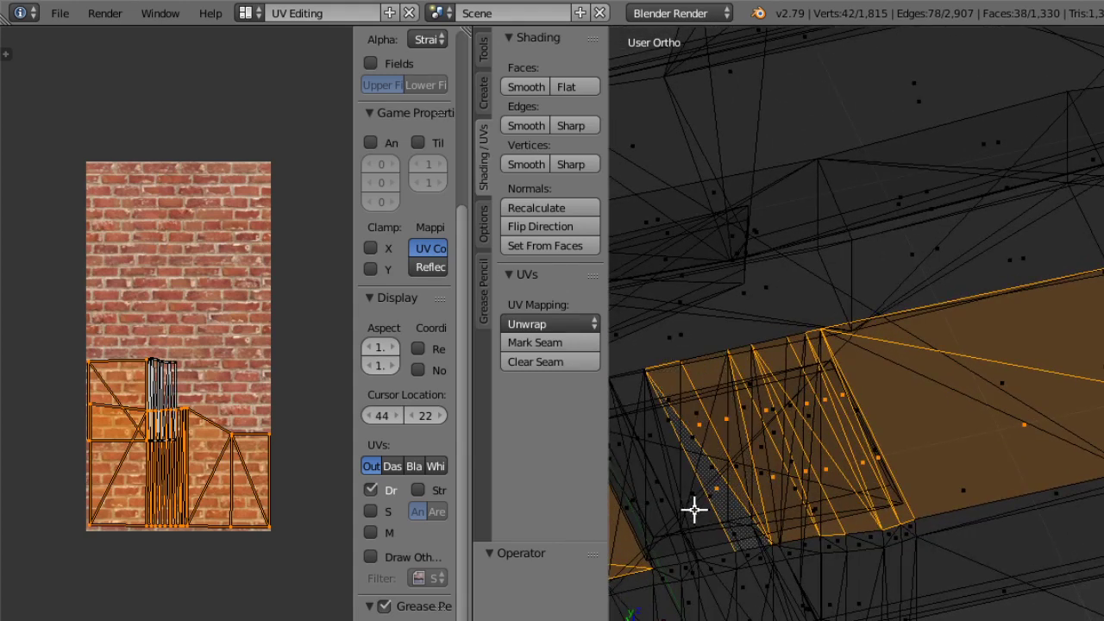
shift+right_click(695, 493)
shift+right_click(664, 459)
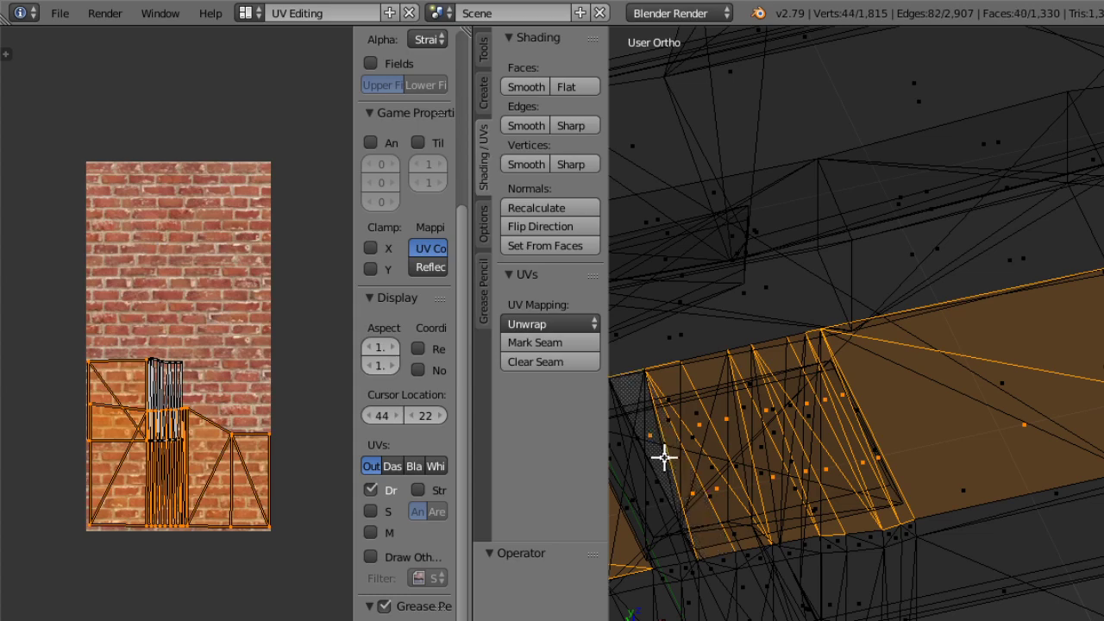
Check the selection in textured shading, and add the last thin faces joining both balcony floor panels in wireframe.
mouse_move(675, 496)
middle_down()
mouse_move(698, 469)
mouse_move(674, 439)
mouse_move(704, 506)
middle_up()
click(813, 620)
click(860, 584)
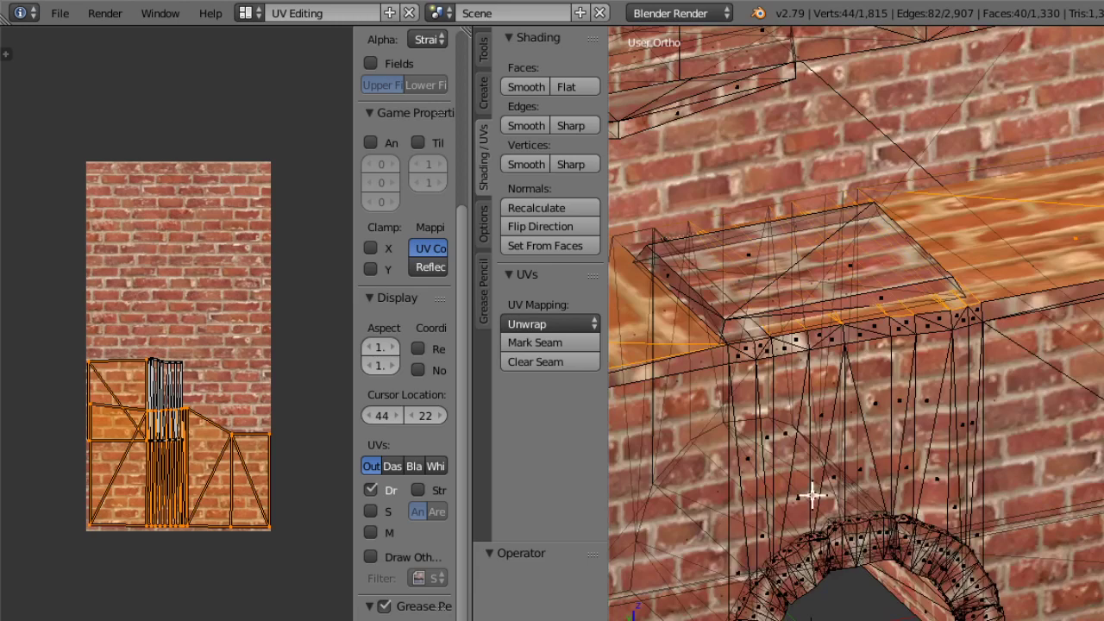
scroll(813, 492, up, 2)
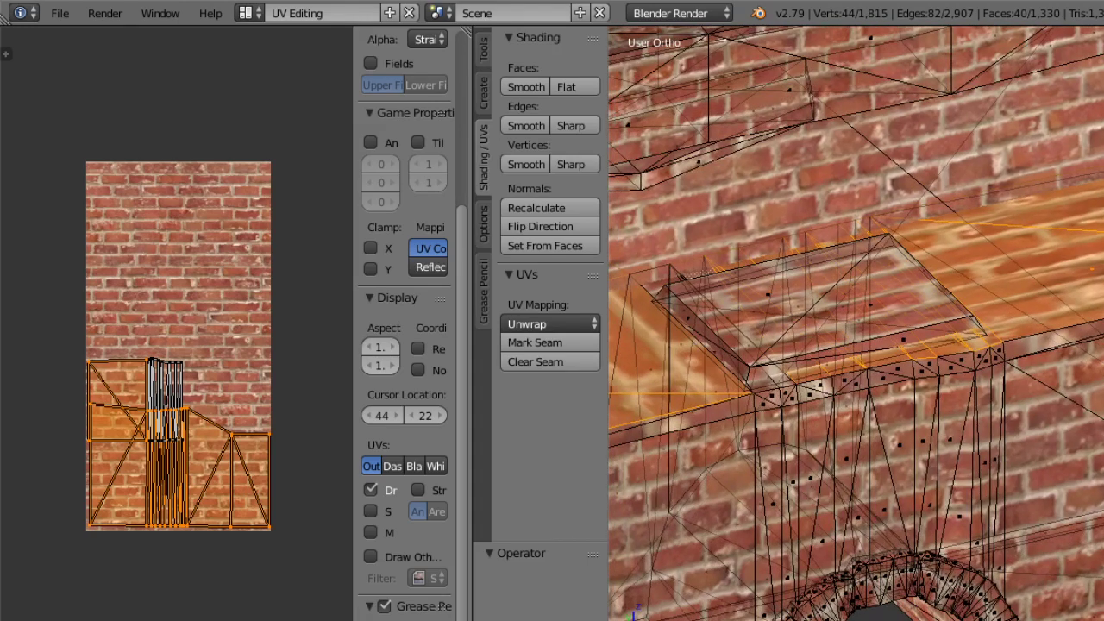
click(813, 620)
click(835, 603)
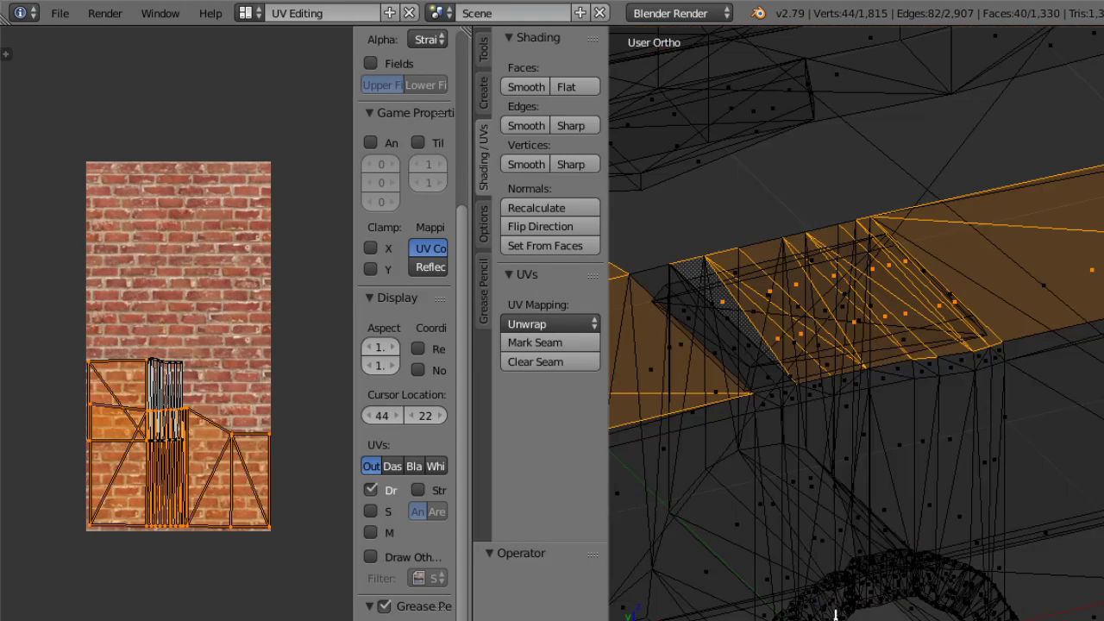
shift+right_click(715, 340)
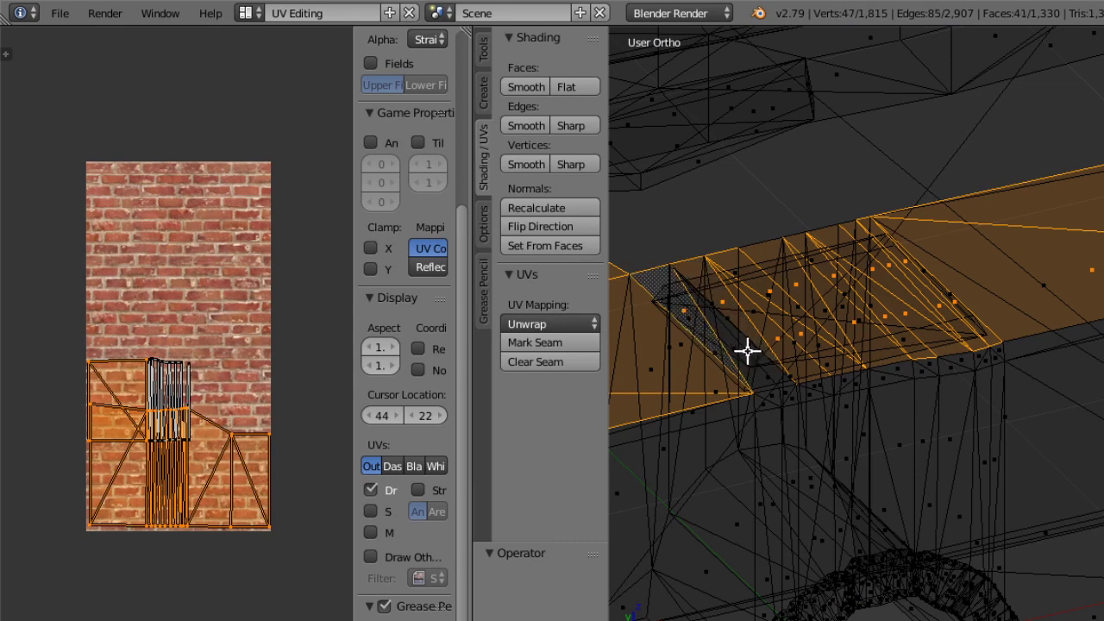
shift+right_click(739, 349)
Try moving the selected balcony floor faces along the X axis, and undo the move.
middle_drag(752, 373, 776, 620)
key(g)
key(x)
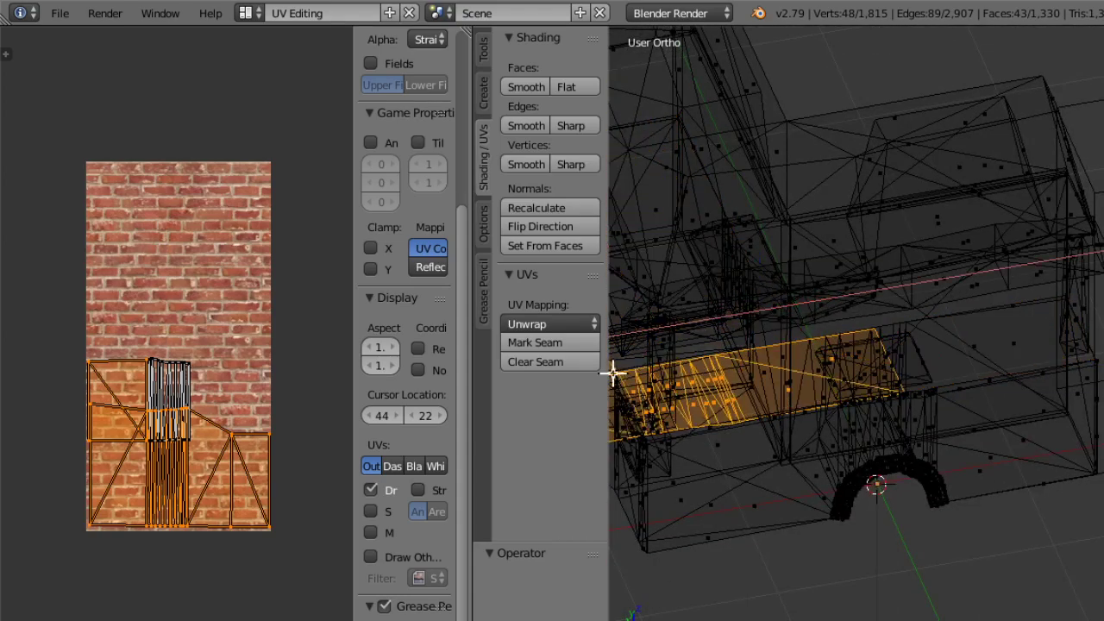
click(1021, 277)
ctrl+middle_drag(1022, 277, 868, 416)
key(ctrl+z)
Show the building straight from above in Top Ortho view, with all the selected balcony floor faces in frame.
scroll(868, 416, up, 4)
middle_drag(776, 609, 805, 578)
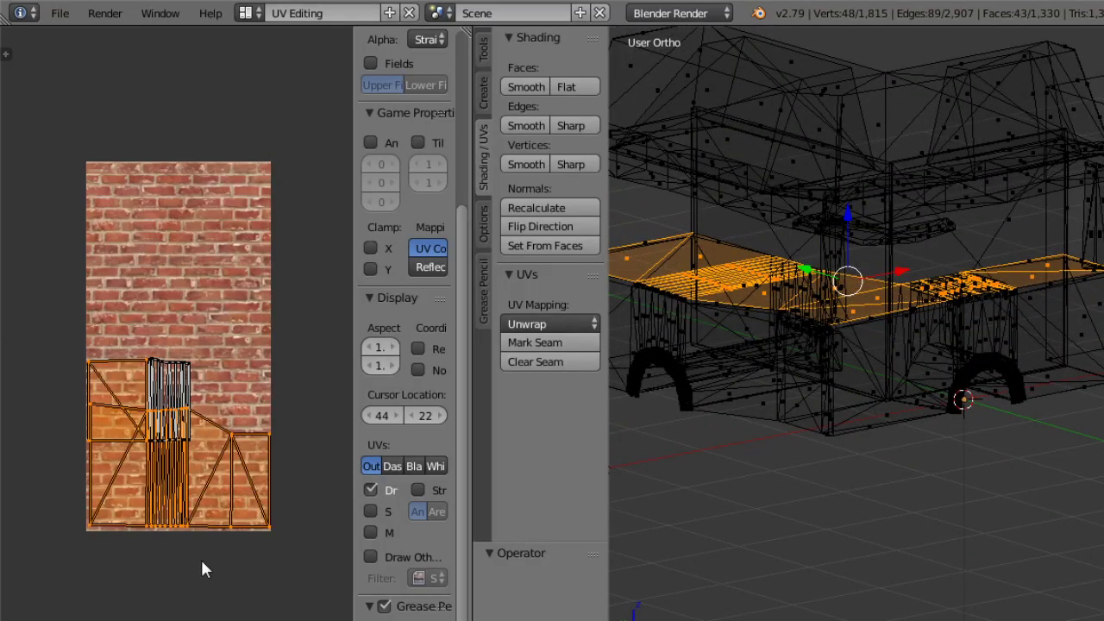
scroll(202, 570, up, 4)
middle_drag(871, 436, 800, 535)
click(530, 620)
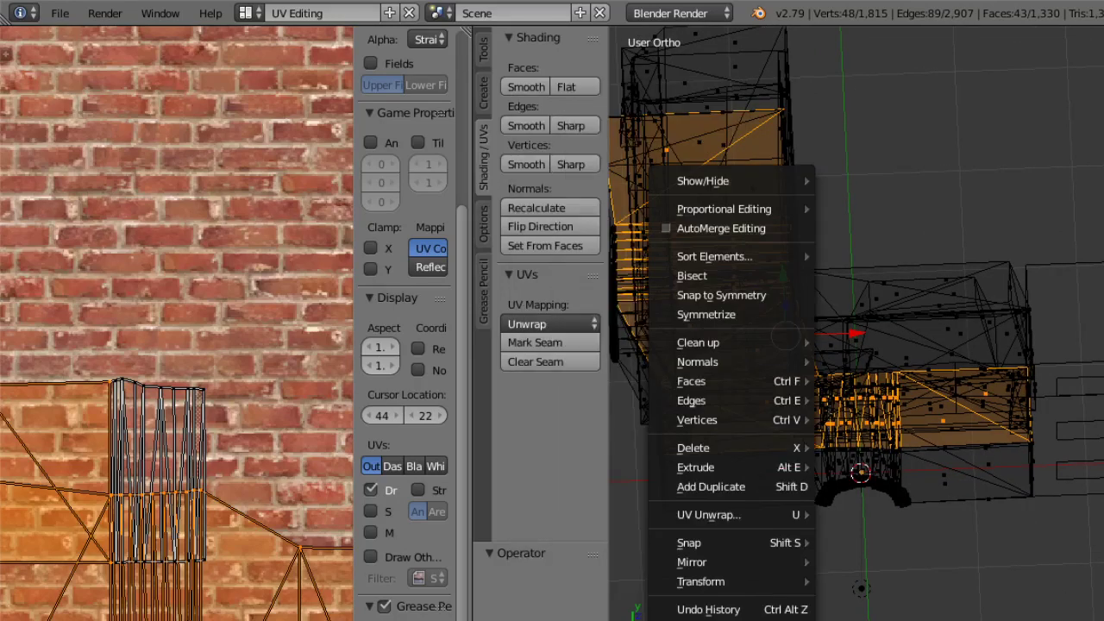
click(668, 620)
mouse_move(742, 515)
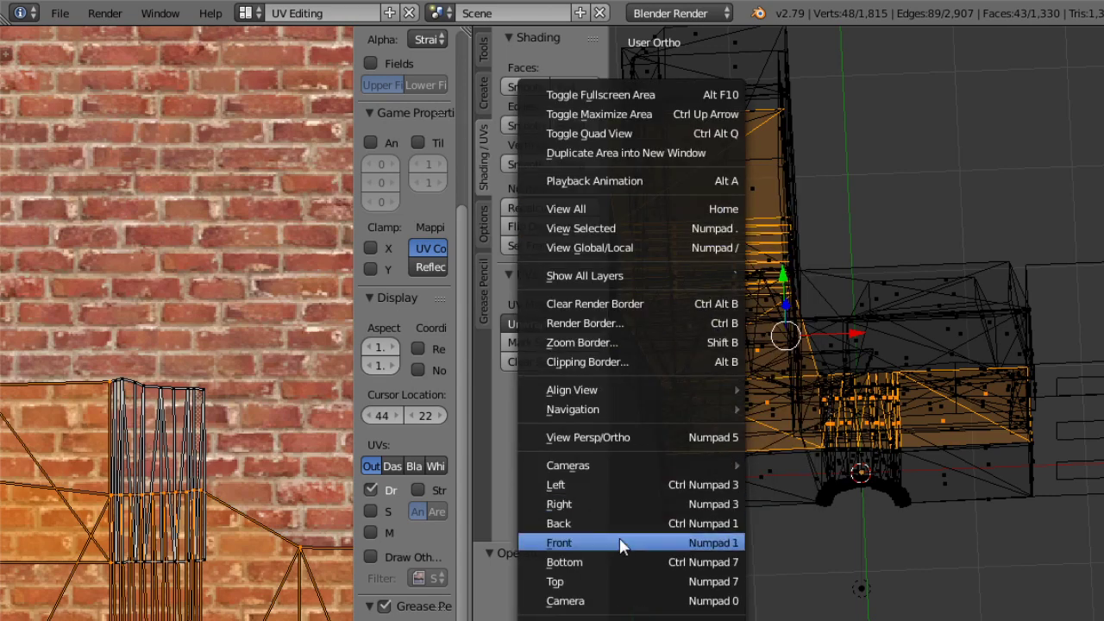
click(623, 581)
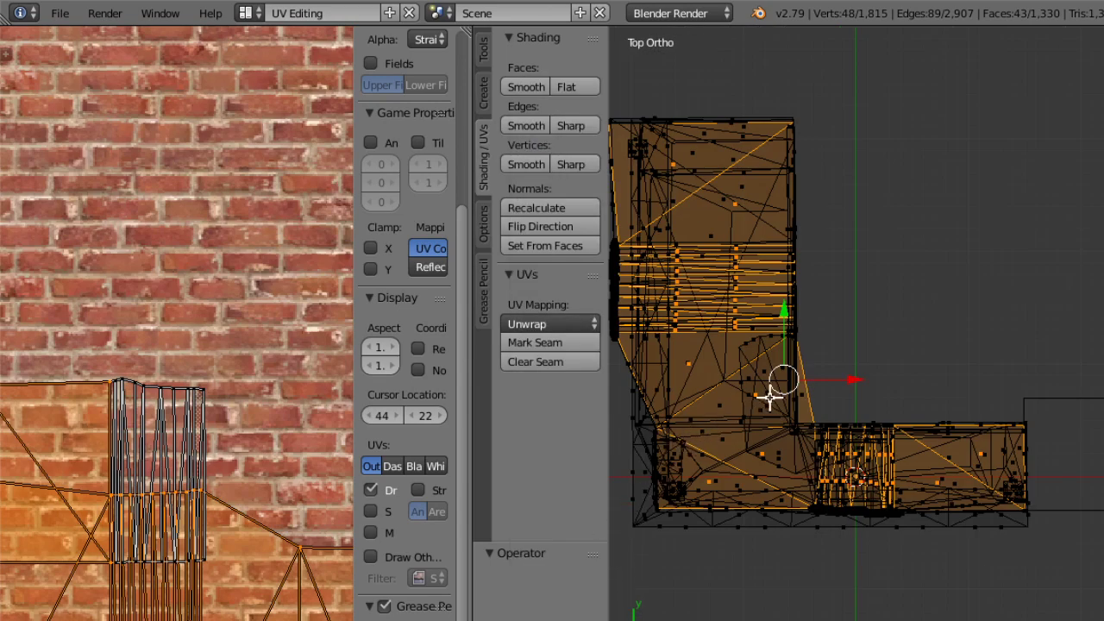
mouse_move(771, 394)
ctrl+middle_down()
mouse_move(779, 419)
mouse_move(799, 316)
mouse_move(768, 388)
ctrl+middle_up()
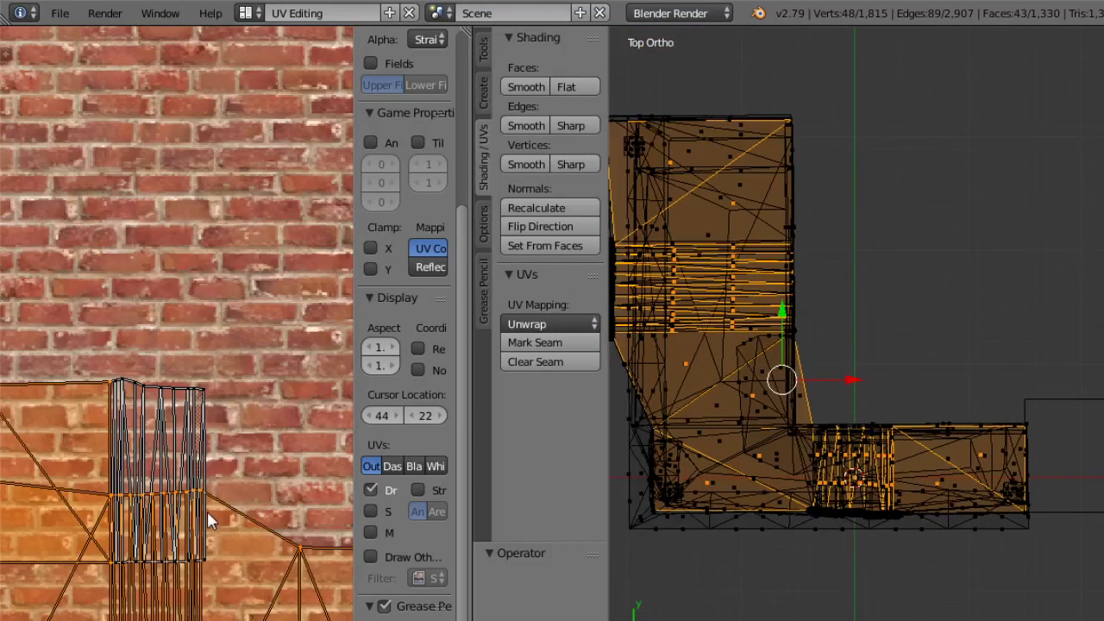
middle_drag(213, 518, 276, 449)
key(Home)
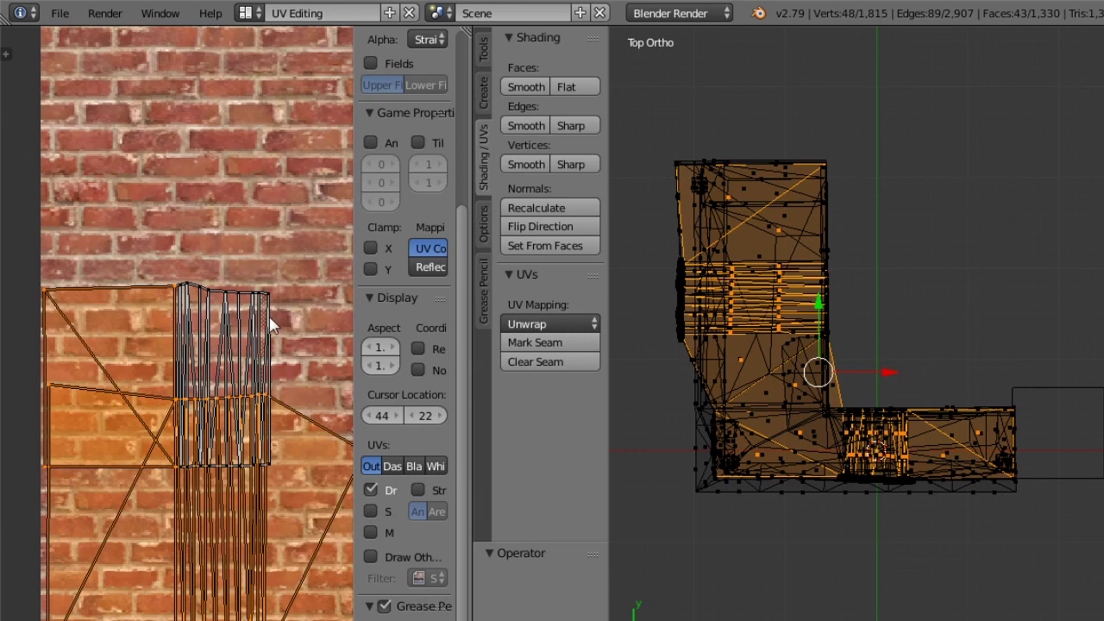
Unwrap the selected balcony floor faces with Project From View, using the top view.
click(668, 620)
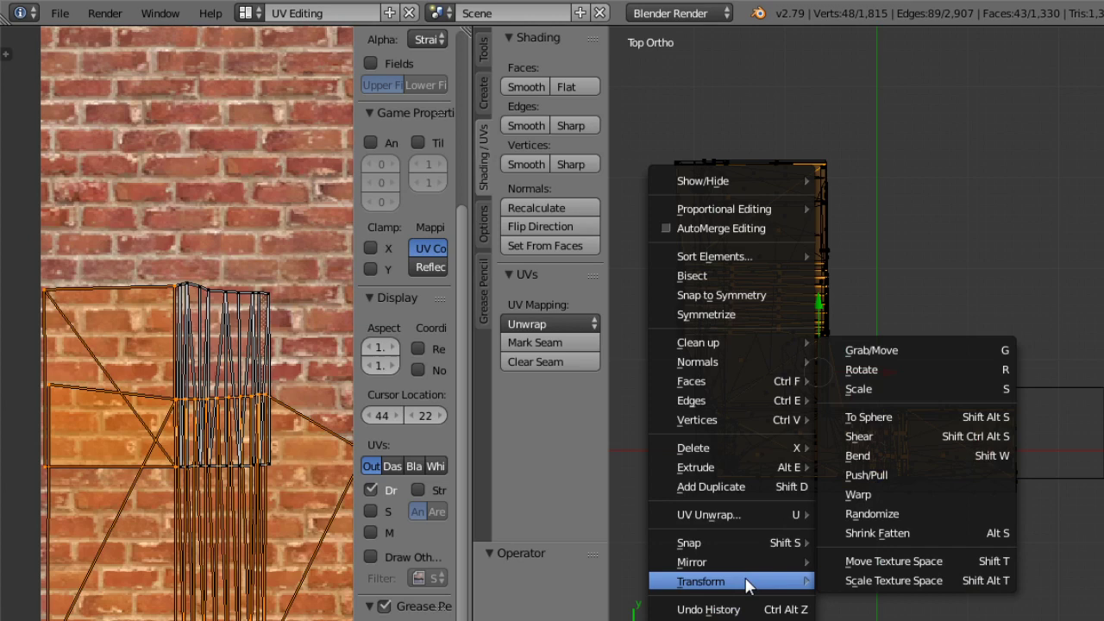
mouse_move(759, 562)
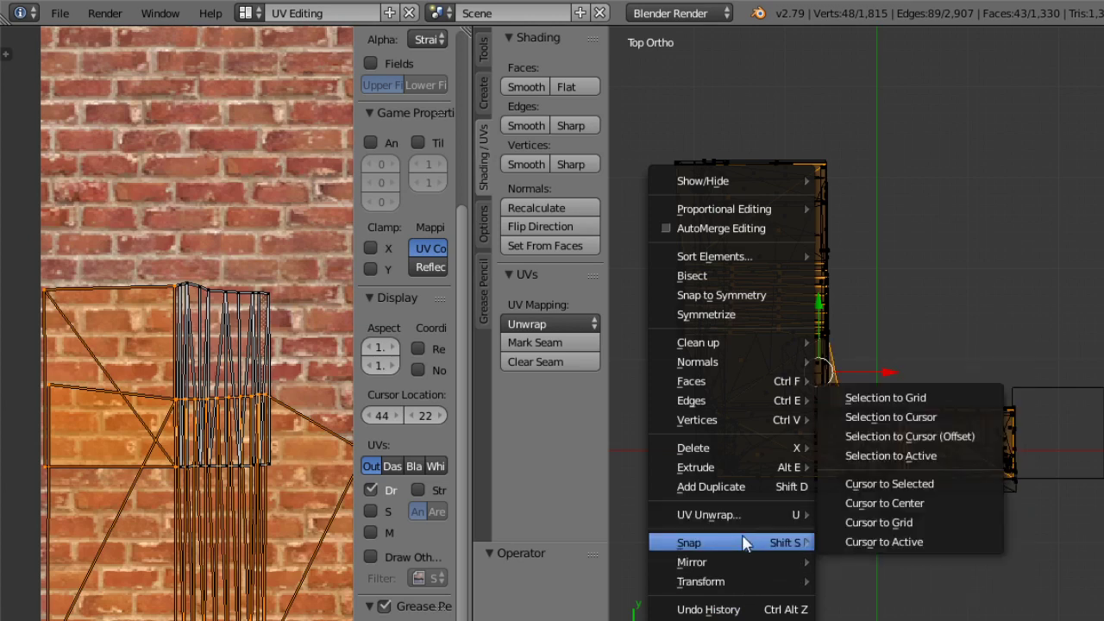
mouse_move(743, 515)
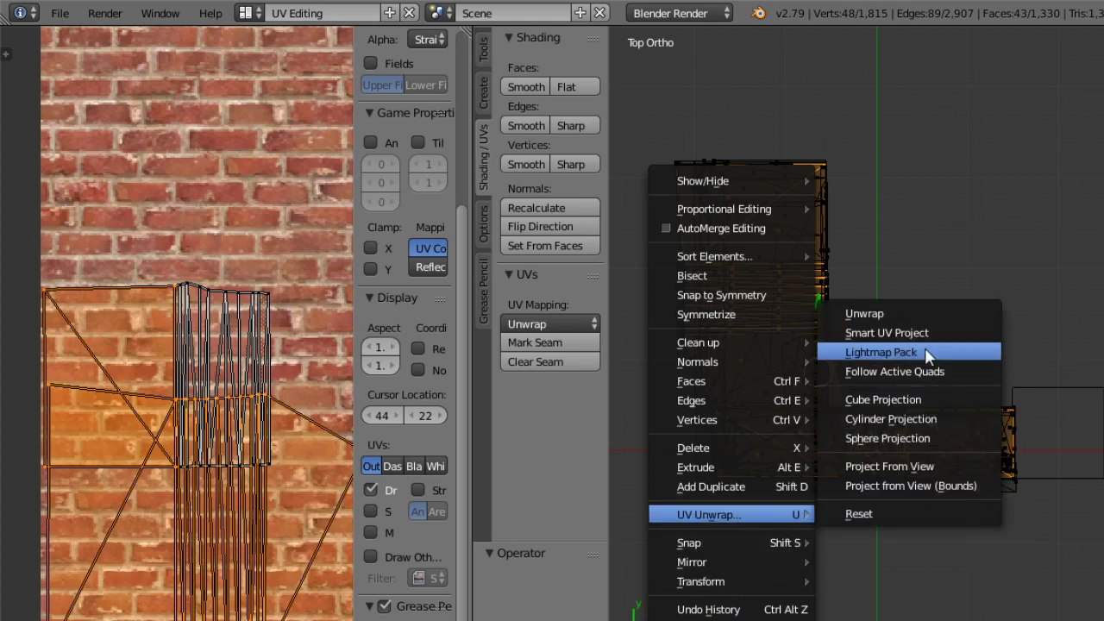
click(893, 467)
click(751, 619)
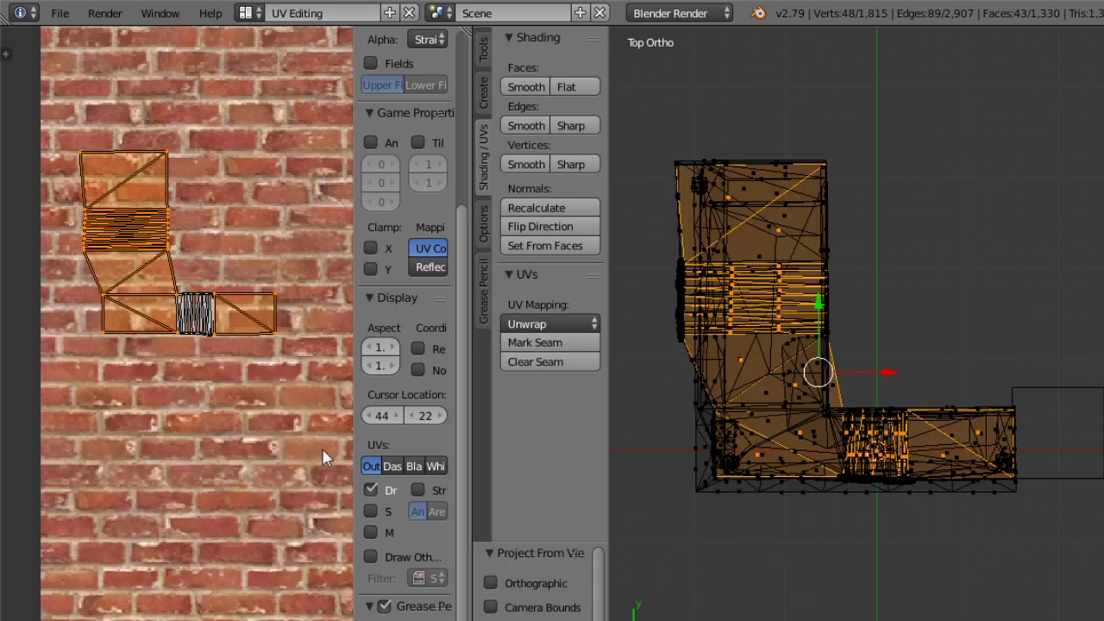
Select all UVs of the projected balcony floor and scale them by a factor of 5 over the brick image.
key(a)
key(a)
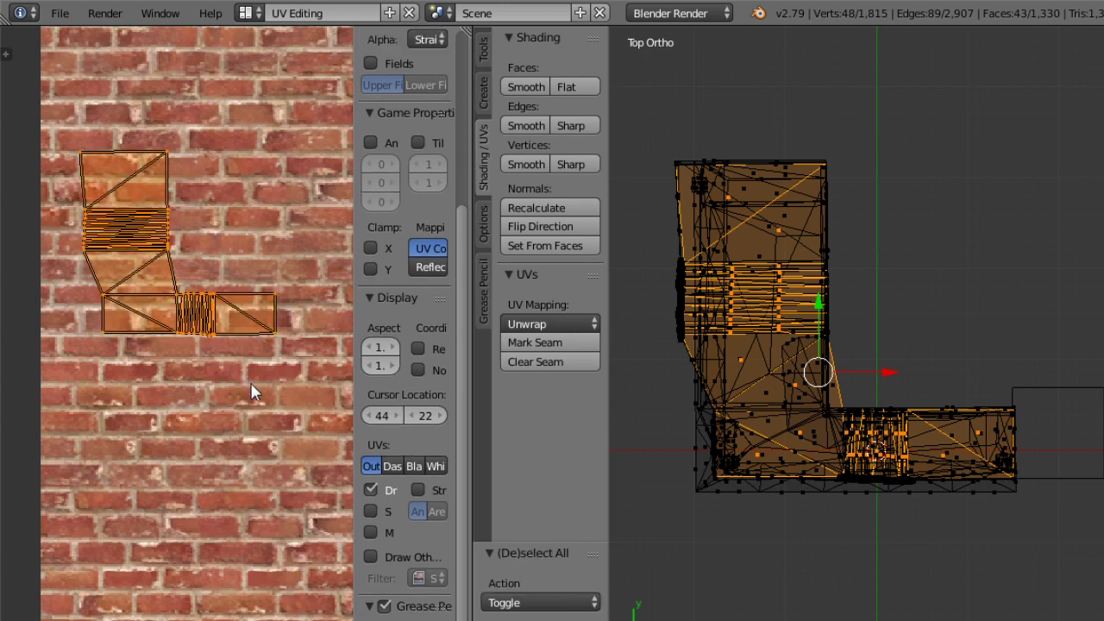
scroll(252, 391, up, 5)
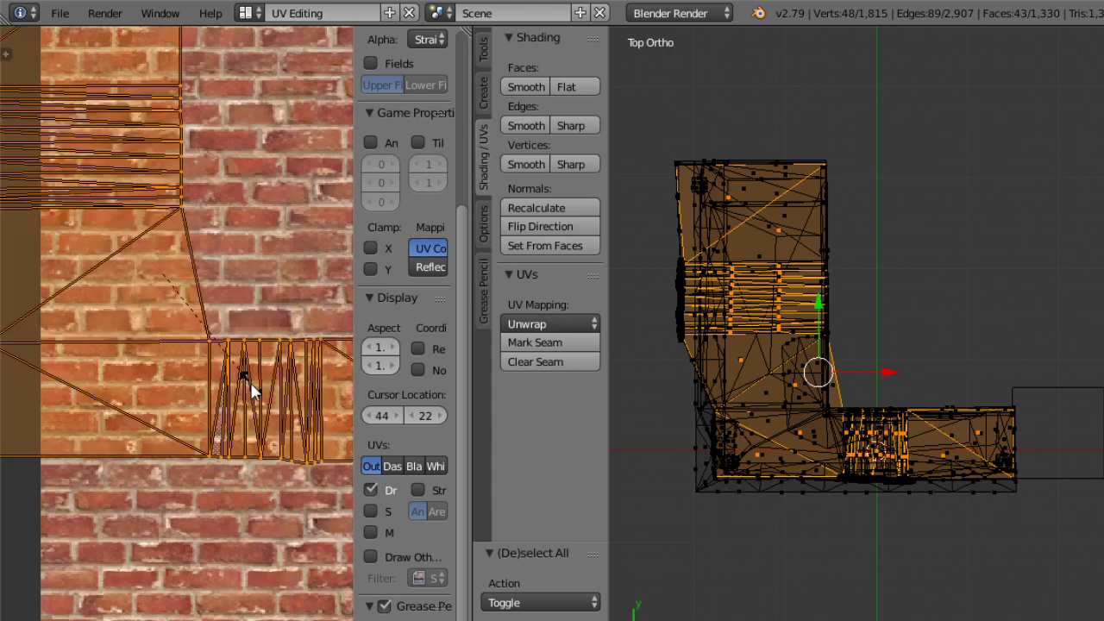
scroll(252, 391, down, 5)
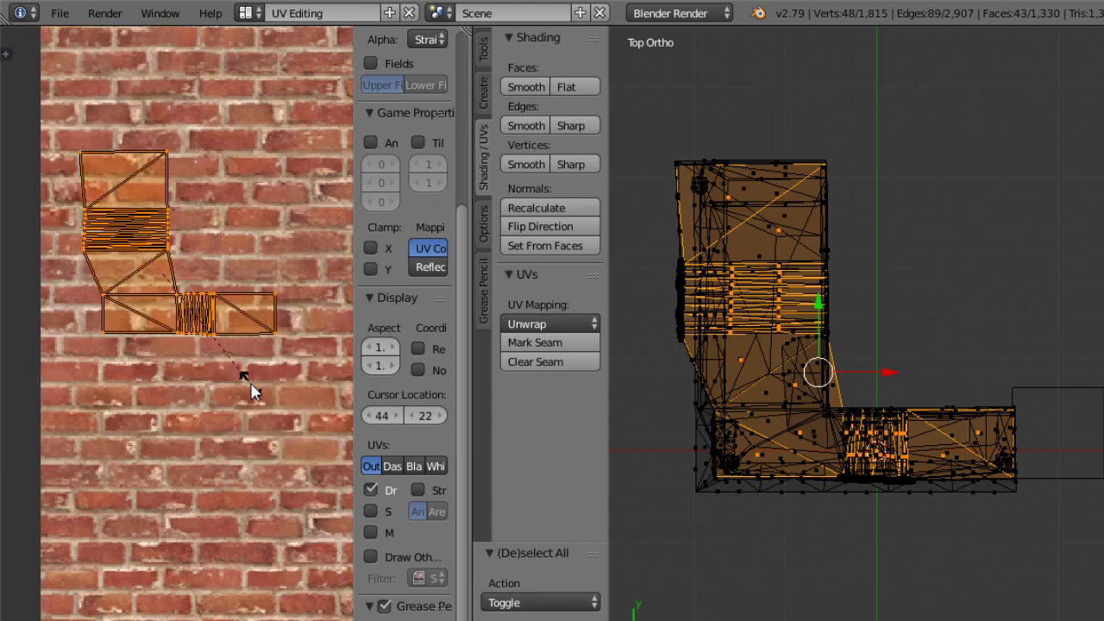
key(5)
key(Return)
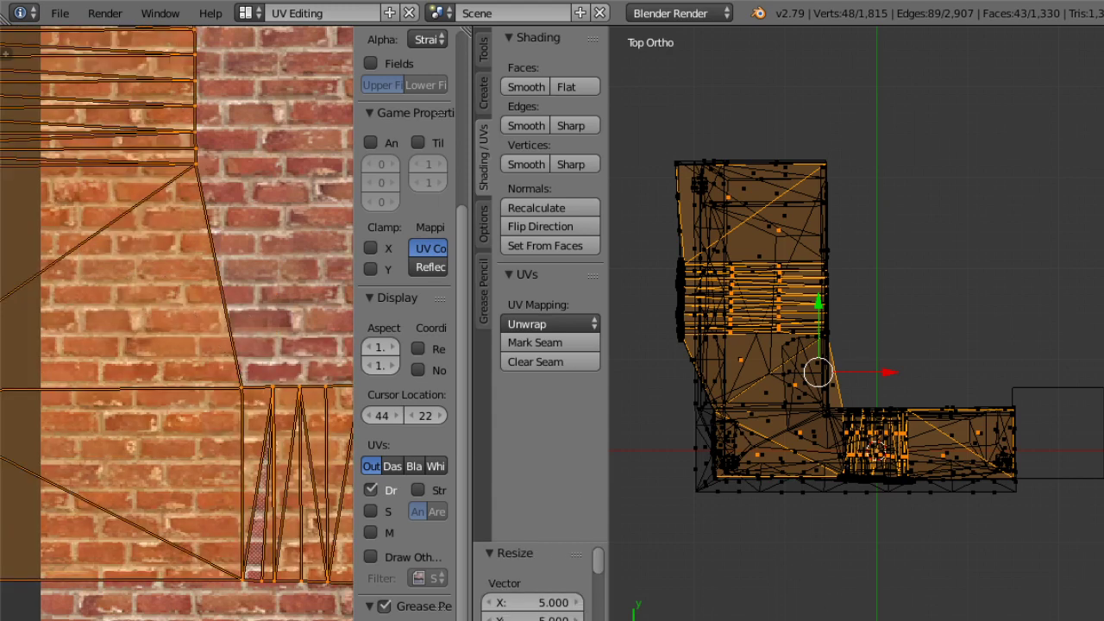
Show the model in textured shading again and leave Edit Mode for the building.
click(838, 620)
click(841, 589)
mouse_move(742, 485)
middle_down()
mouse_move(745, 459)
mouse_move(799, 365)
mouse_move(818, 485)
middle_up()
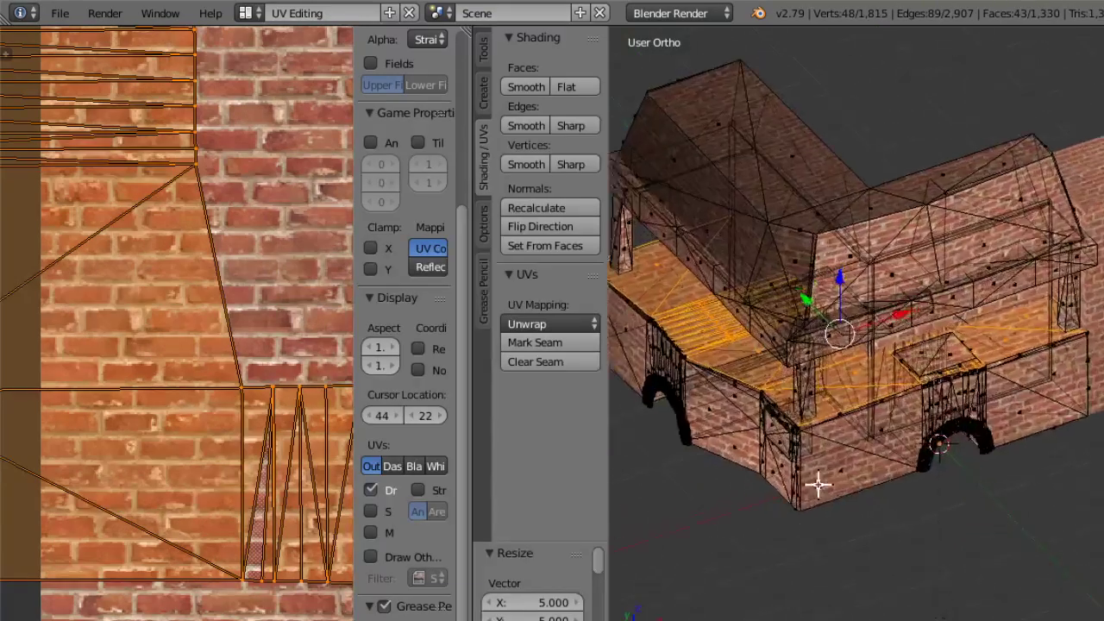
scroll(814, 399, up, 5)
key(Tab)
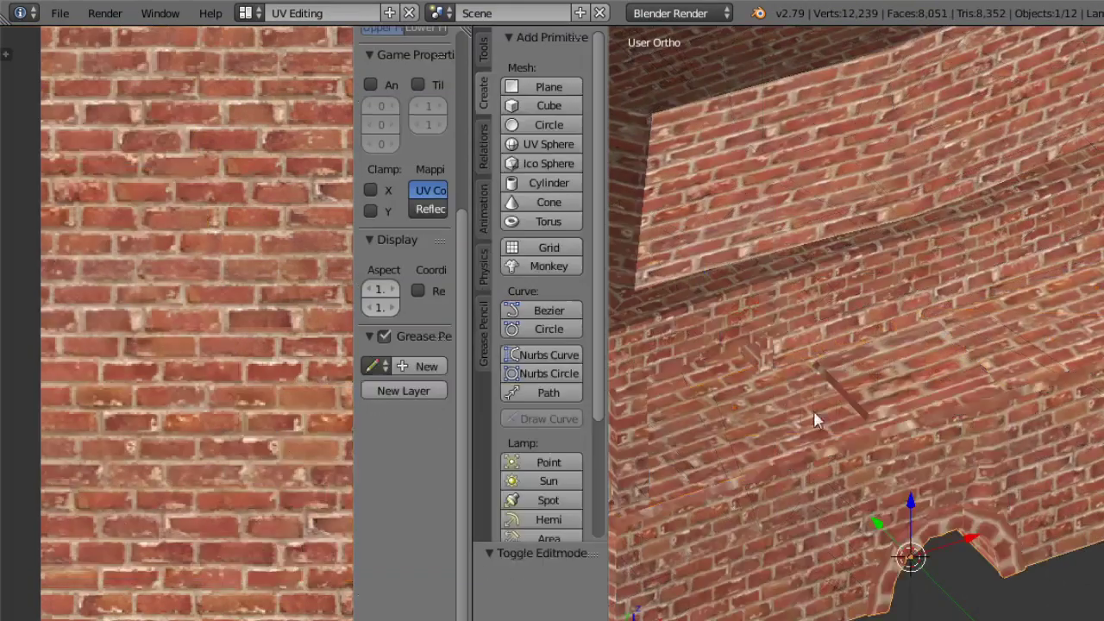
Examine the direction and size of the bricks on the balcony floor and adjoining walls from several sides.
scroll(814, 413, down, 3)
middle_drag(808, 545, 785, 554)
scroll(798, 501, up, 6)
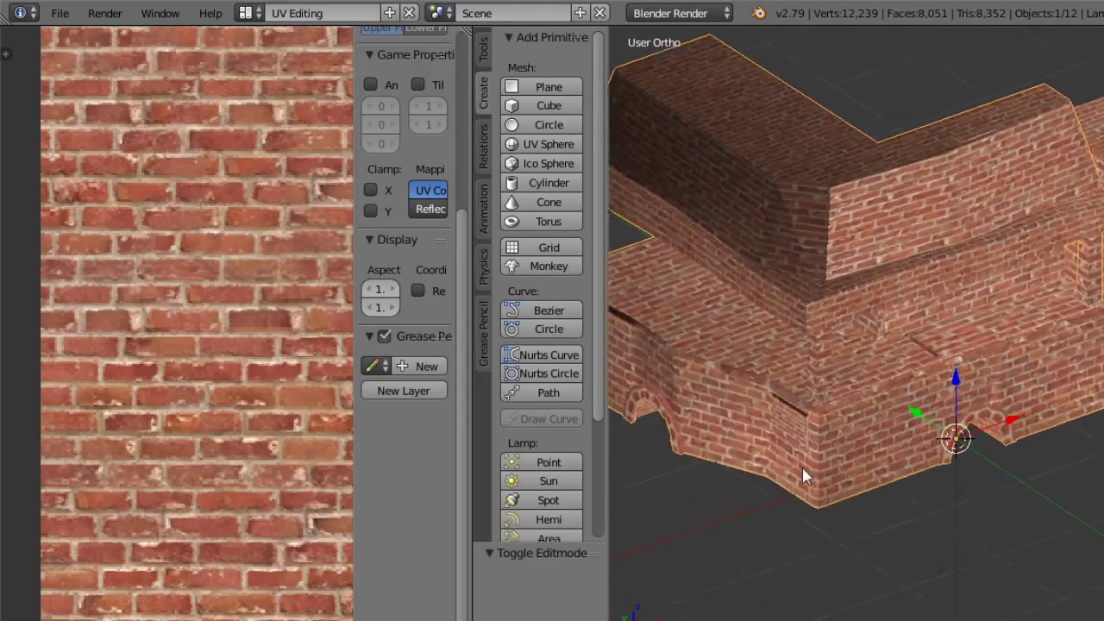
middle_drag(820, 386, 842, 370)
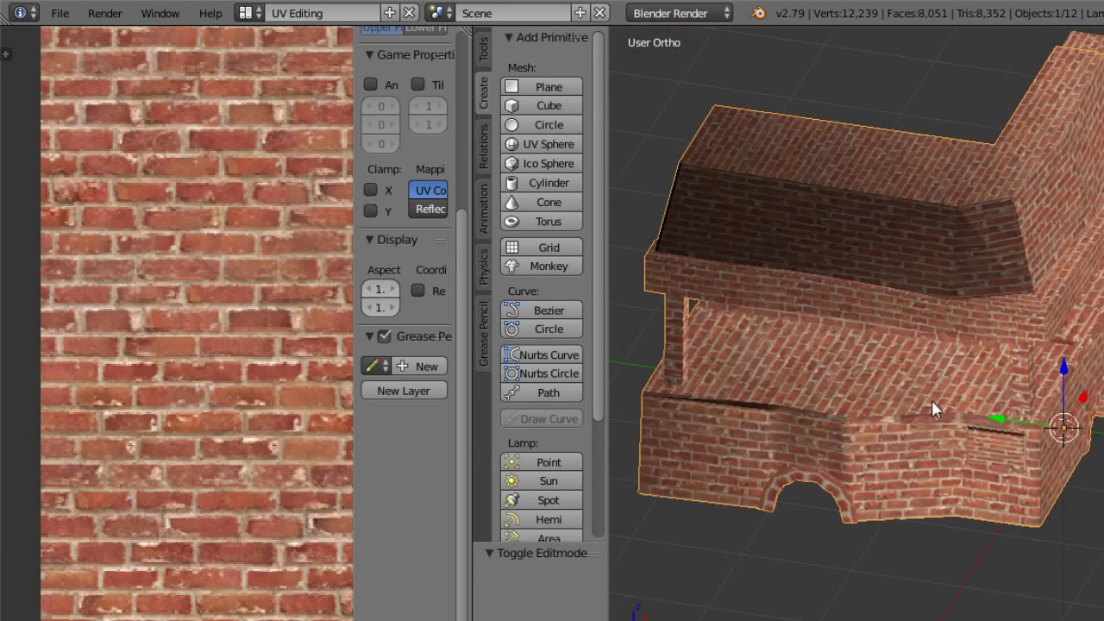
middle_drag(933, 401, 916, 358)
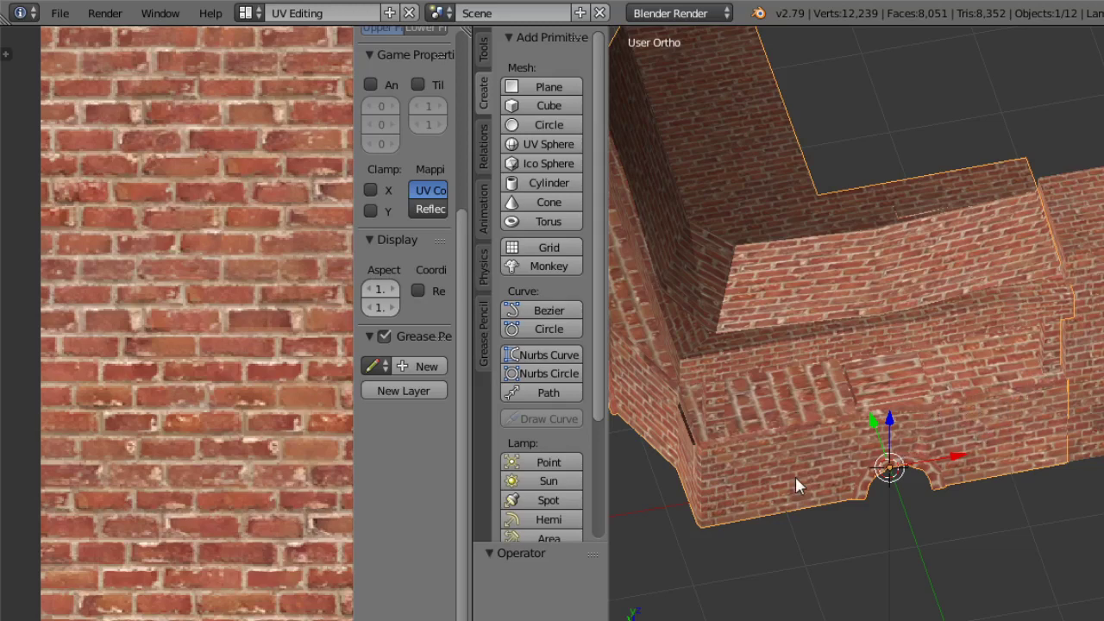
middle_drag(796, 476, 751, 413)
Undo the latest changes to the balcony floor's brick mapping.
click(673, 620)
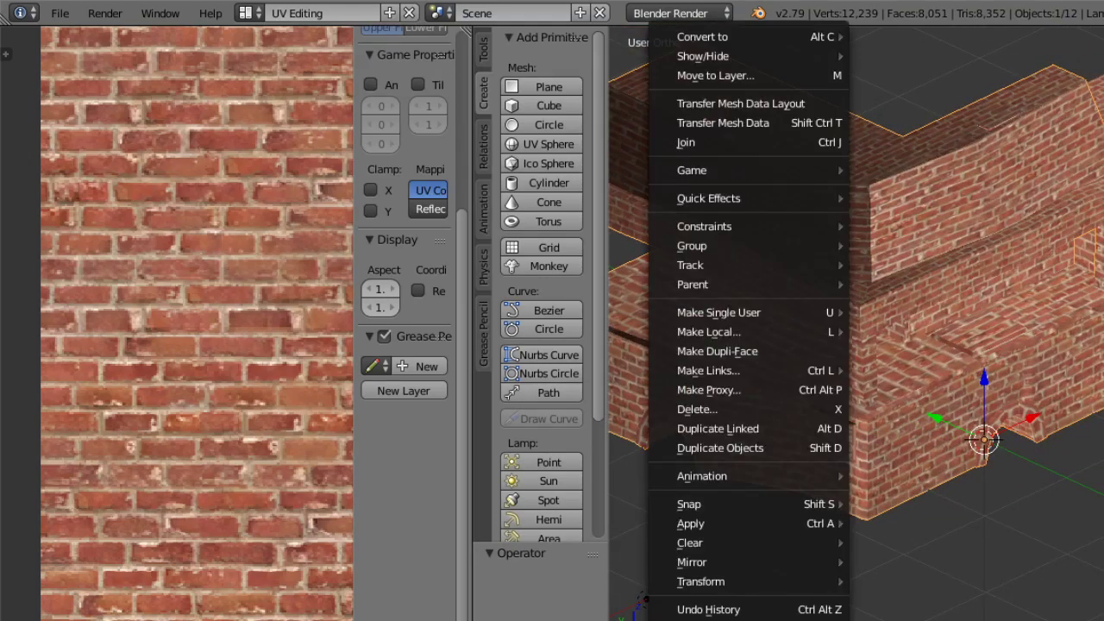
click(673, 620)
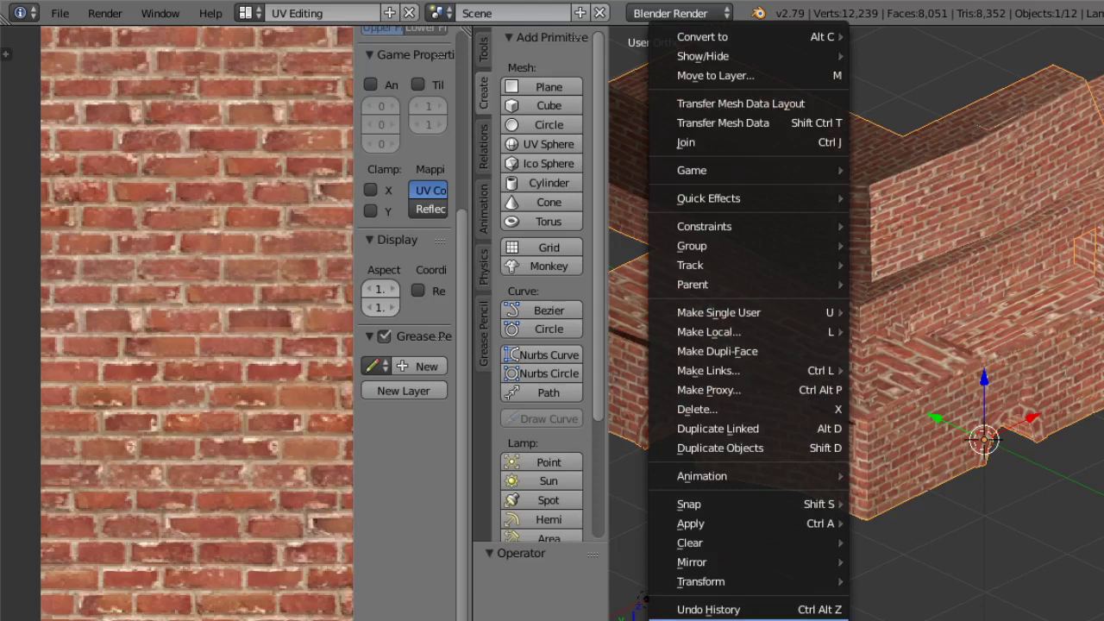
middle_drag(802, 509, 781, 530)
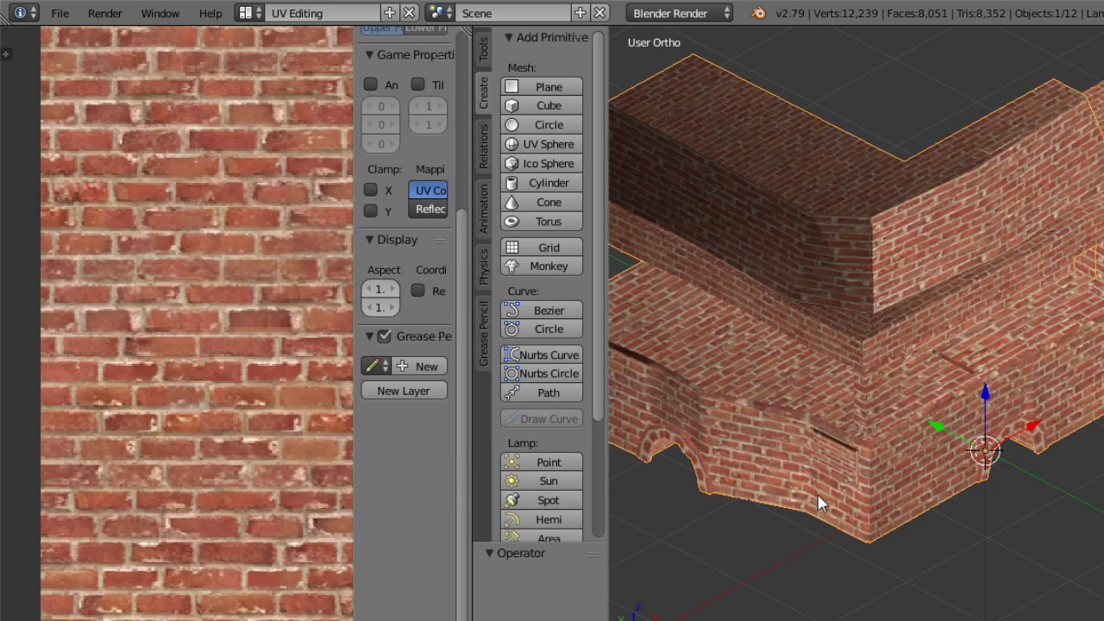
Examine the corner pillar, the front arch and the balcony floor edges up close for texture problems.
middle_drag(815, 493, 851, 515)
scroll(850, 515, up, 8)
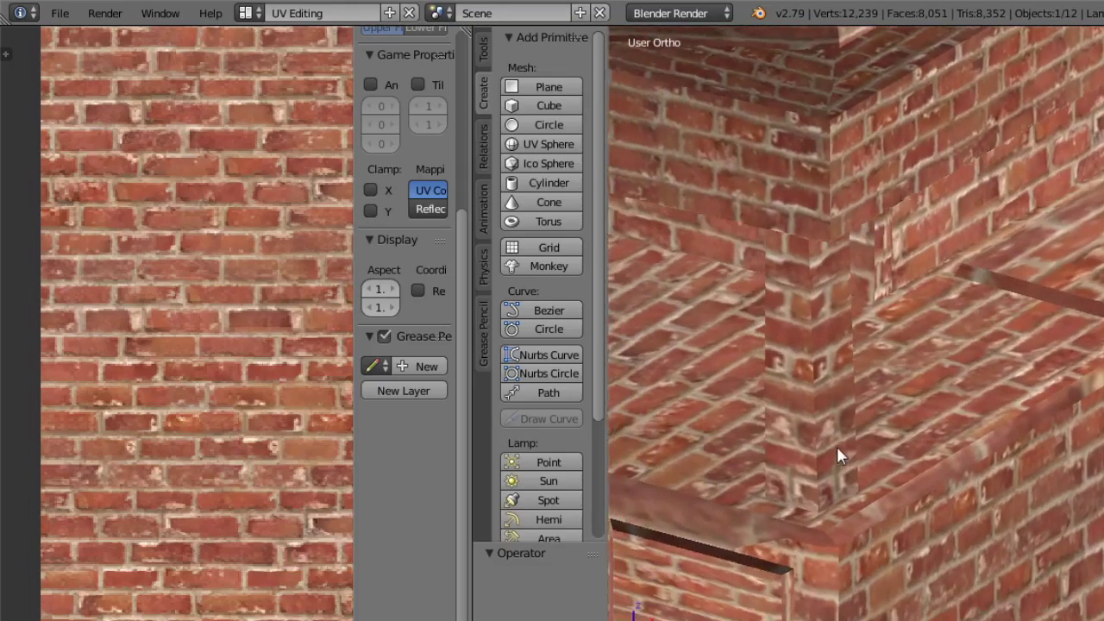
middle_drag(837, 446, 944, 412)
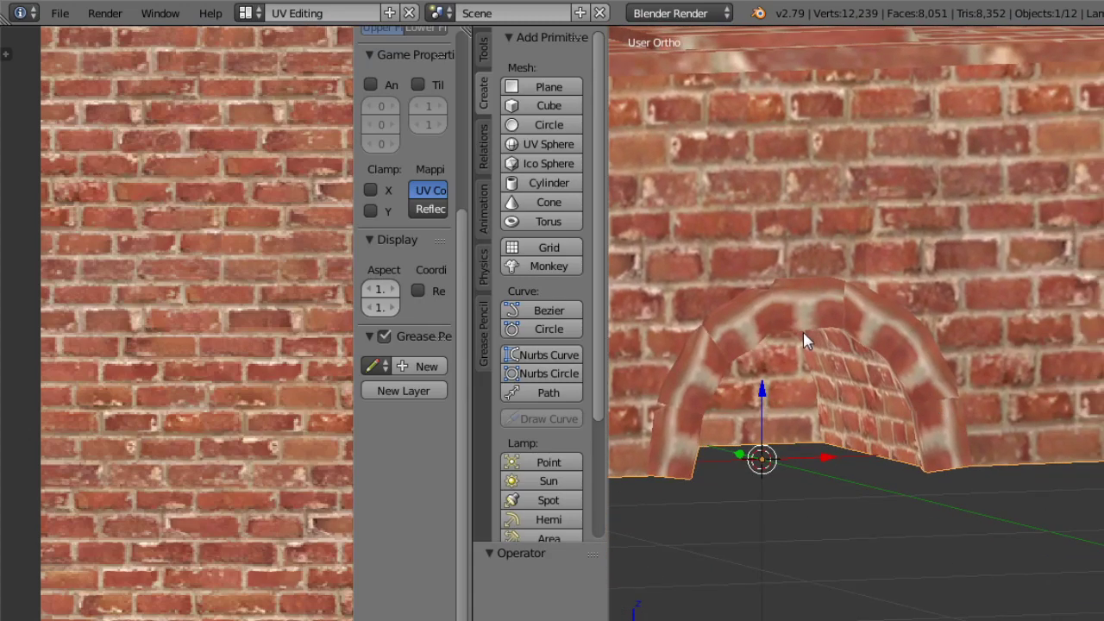
middle_drag(803, 333, 851, 501)
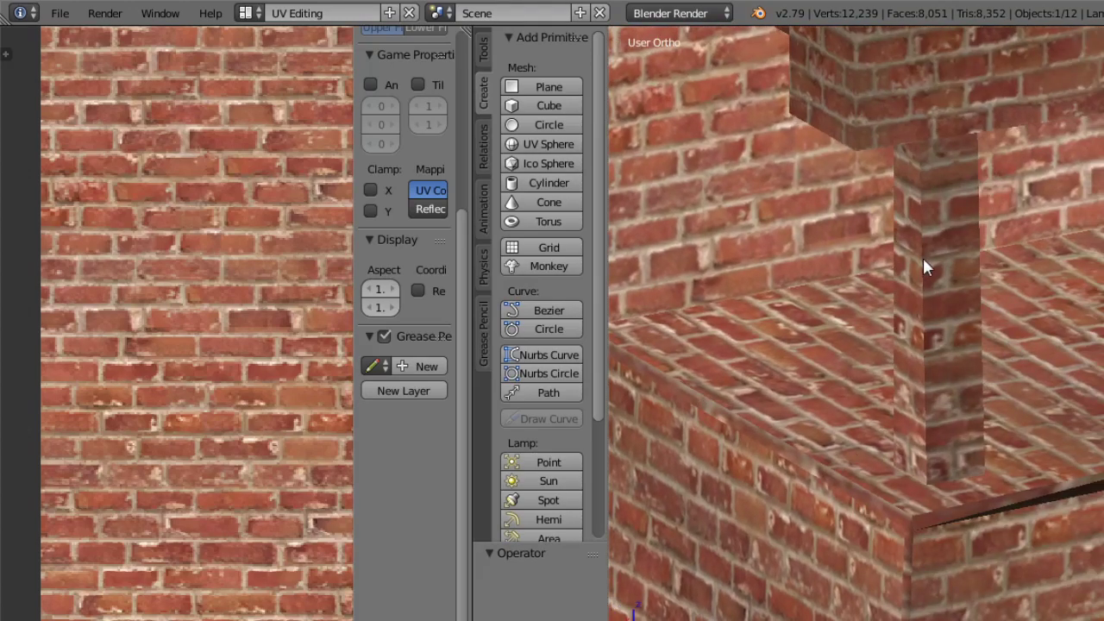
Add a point lamp and move it along the Y axis out in front of the building.
scroll(923, 257, down, 6)
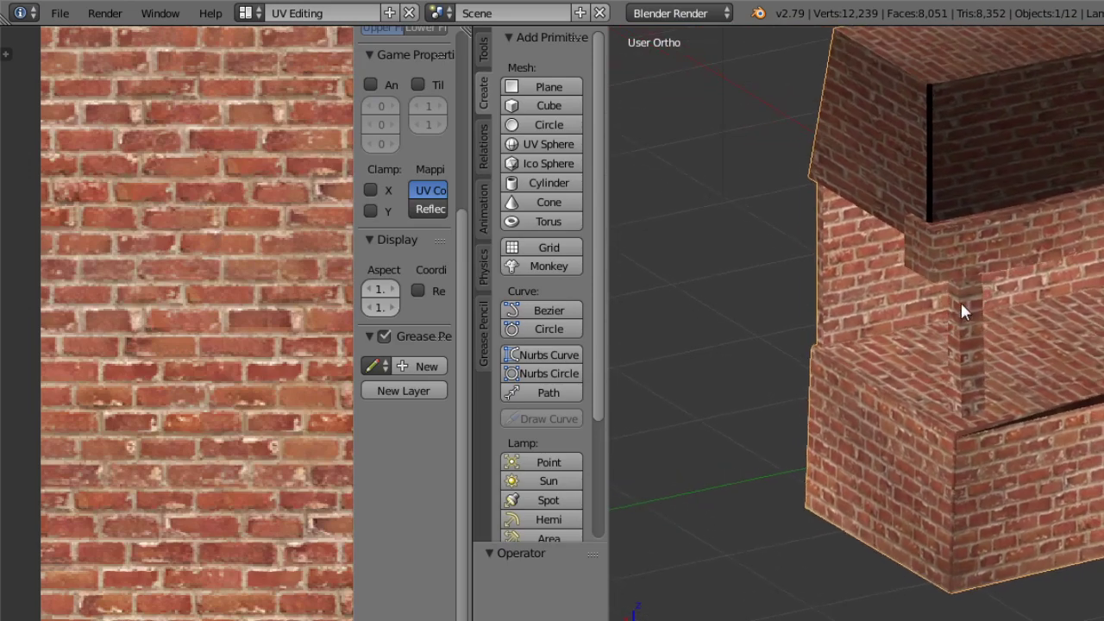
middle_drag(961, 303, 945, 332)
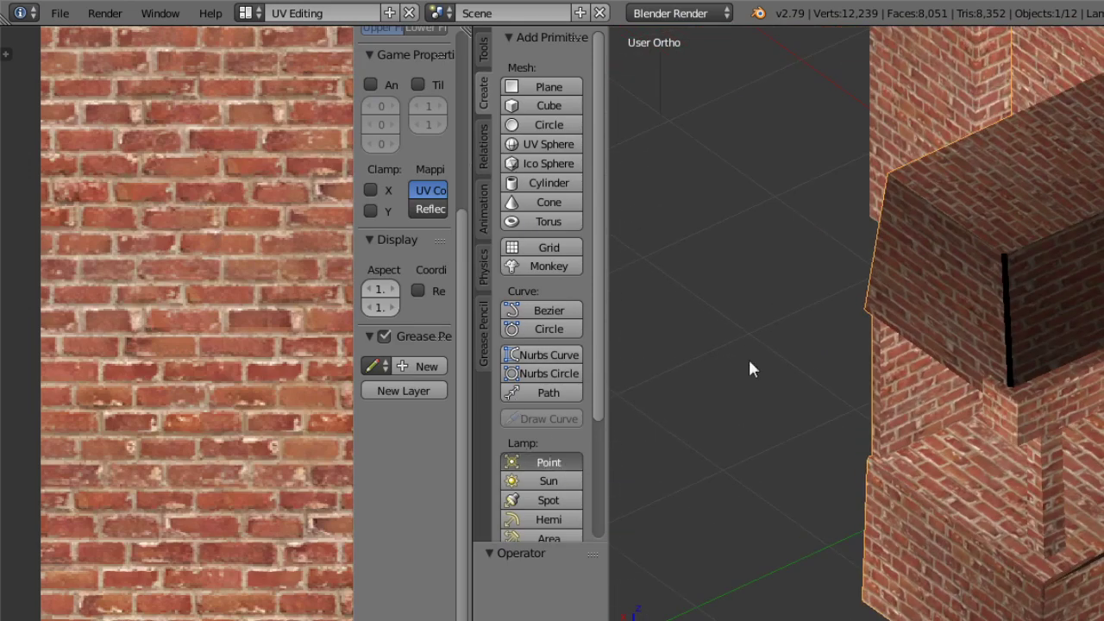
scroll(1013, 280, down, 6)
drag(995, 372, 810, 451)
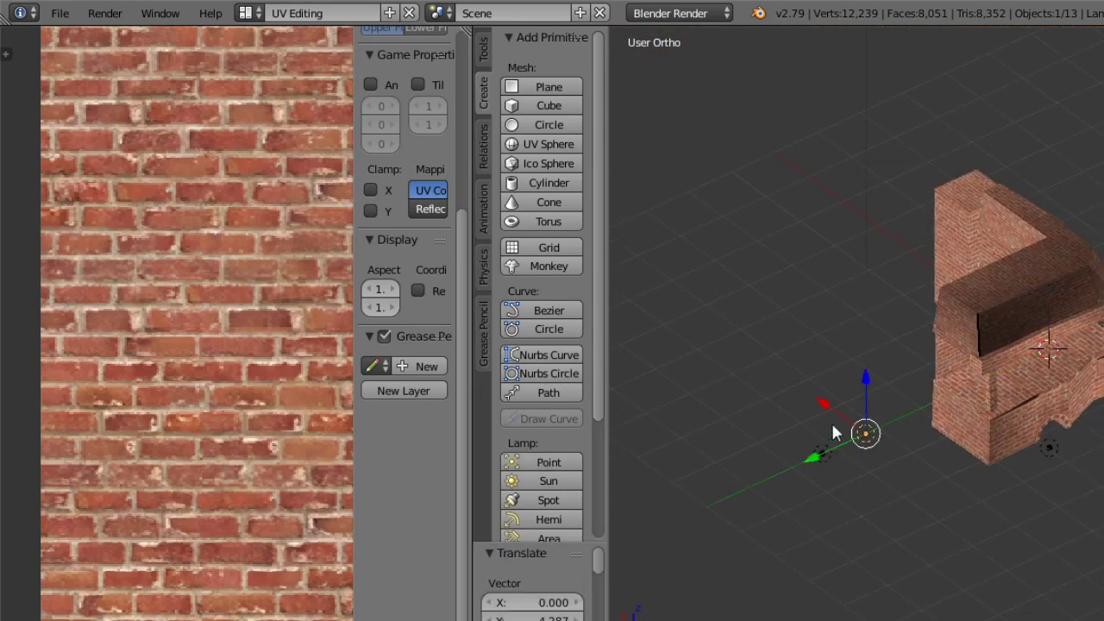
Move the point lamp along the X axis to the building's shaded balcony side and raise it along the Z axis.
key(g)
key(x)
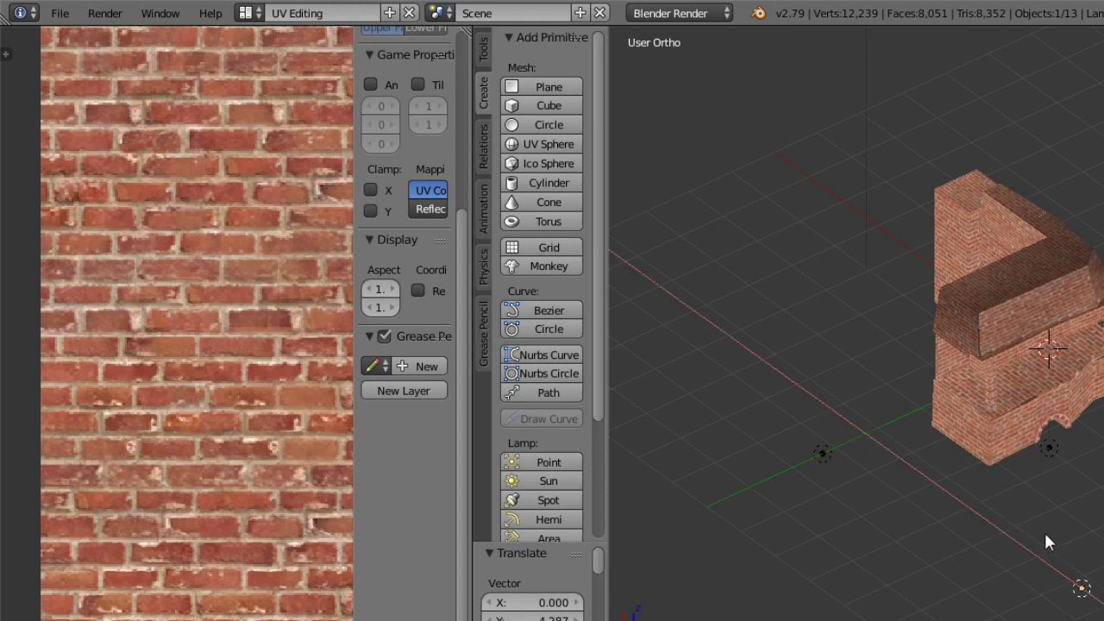
click(1046, 542)
key(g)
key(z)
click(1077, 359)
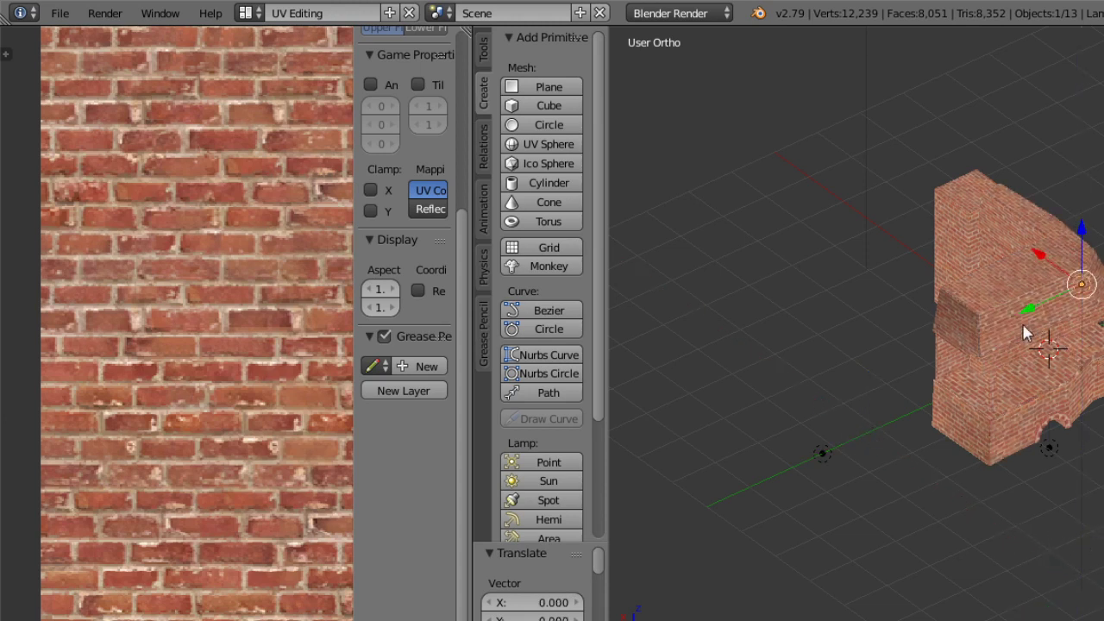
Examine the lit balcony floor and front arch up close, and set the pivot point to Median Point.
middle_drag(977, 338, 944, 414)
scroll(950, 254, up, 8)
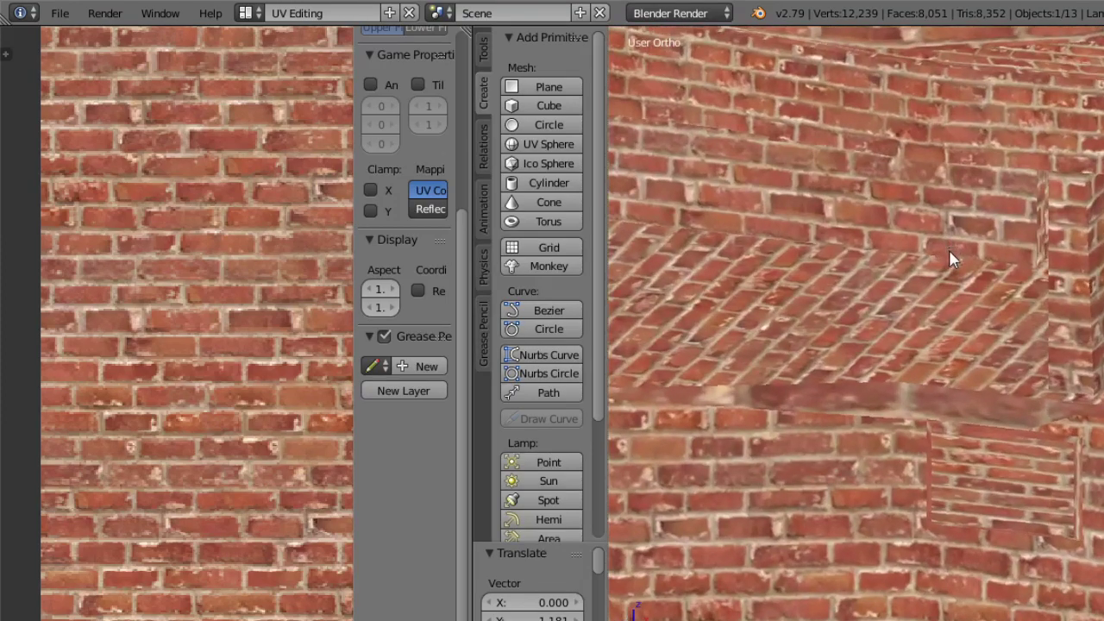
middle_drag(949, 250, 862, 277)
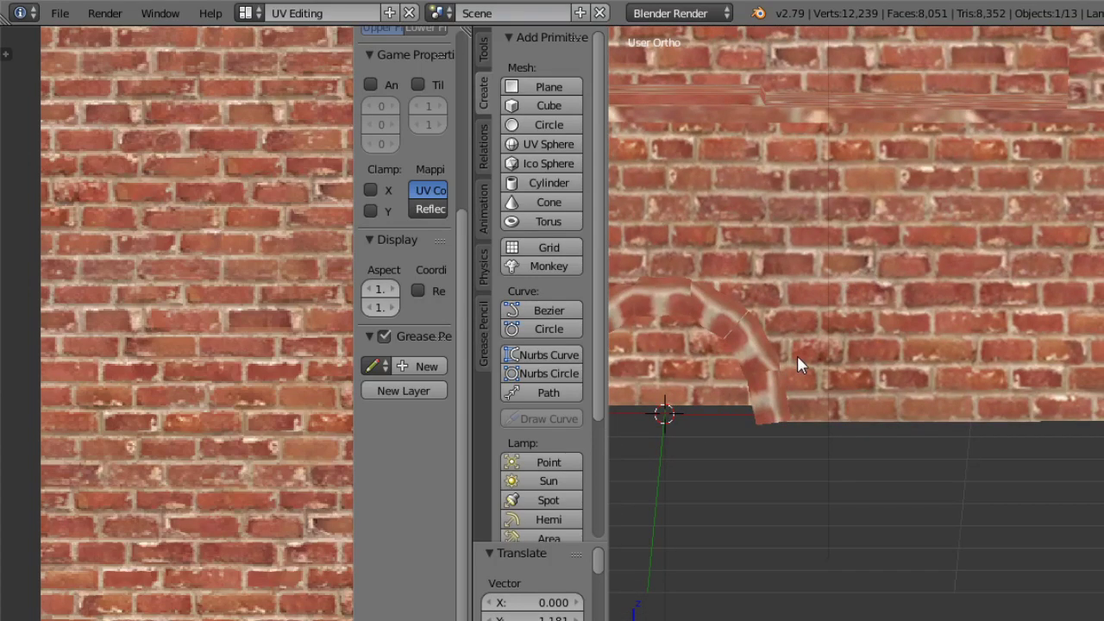
key(m)
key(period)
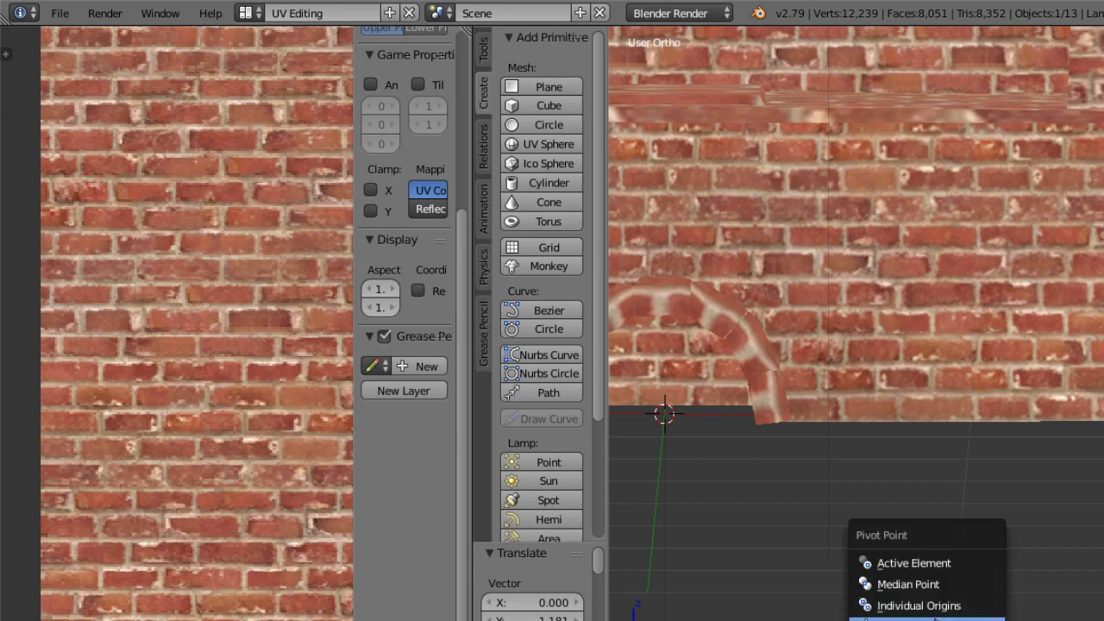
click(918, 588)
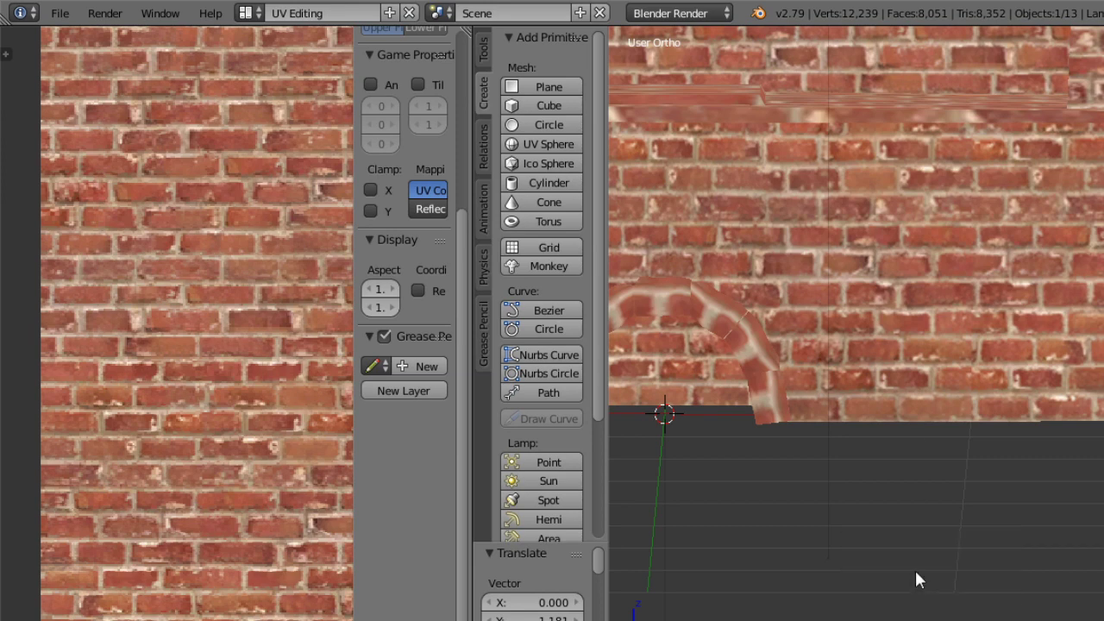
key(KP_Decimal)
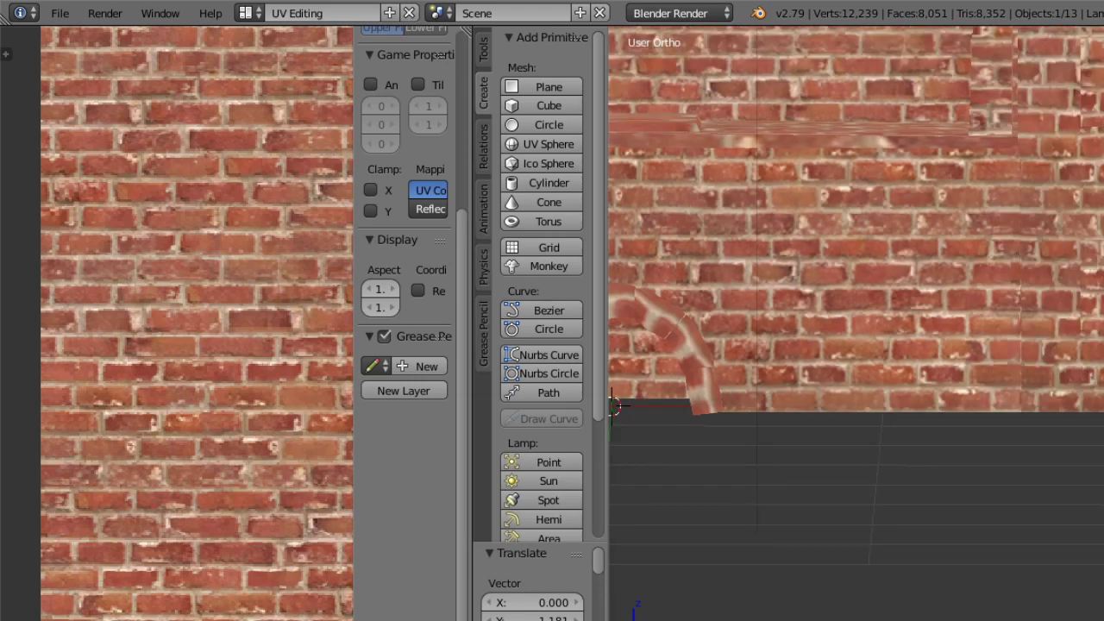
Show the 3D view's properties and collapse the Grease Pencil Layers, View, 3D Cursor and Item sections.
key(n)
mouse_move(981, 349)
mouse_down()
mouse_move(752, 307)
mouse_move(832, 333)
mouse_up()
click(886, 35)
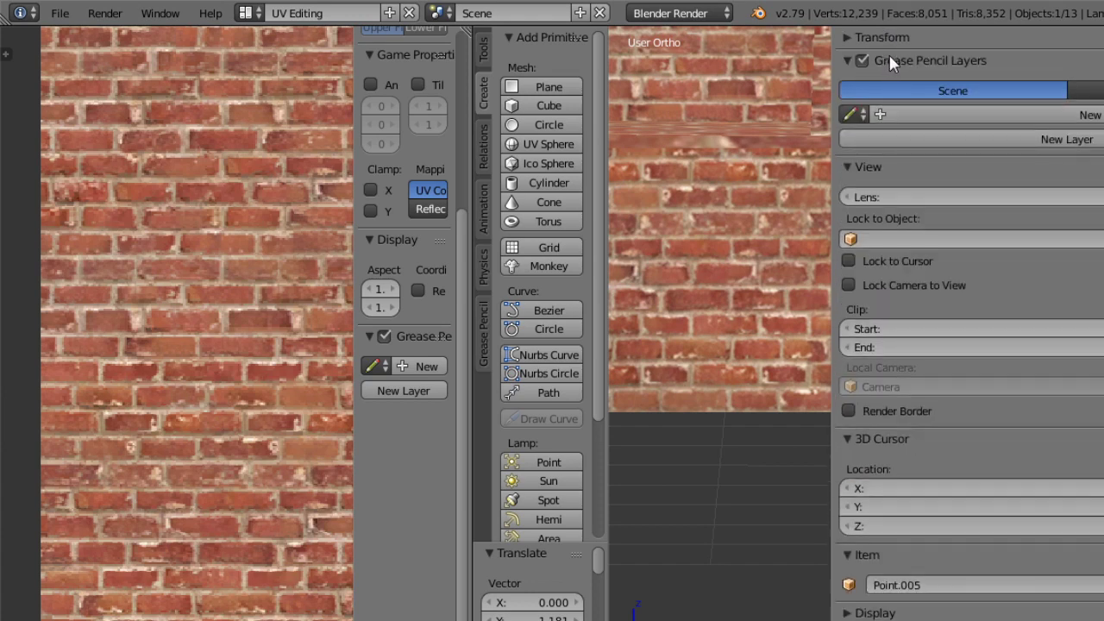
click(906, 60)
click(906, 83)
click(904, 81)
click(901, 86)
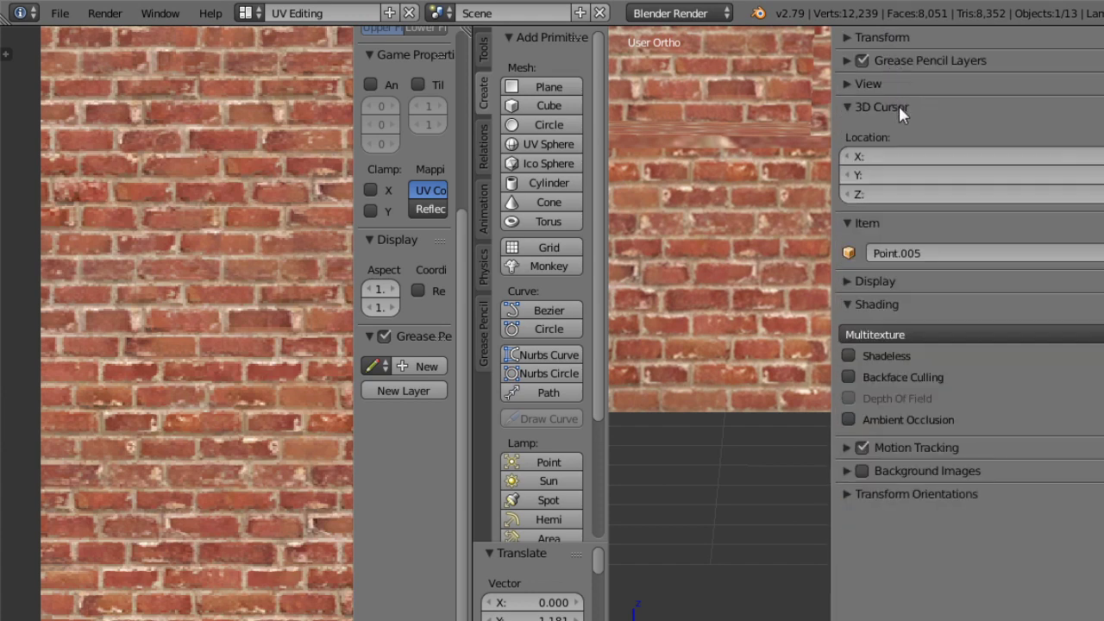
click(899, 107)
click(901, 132)
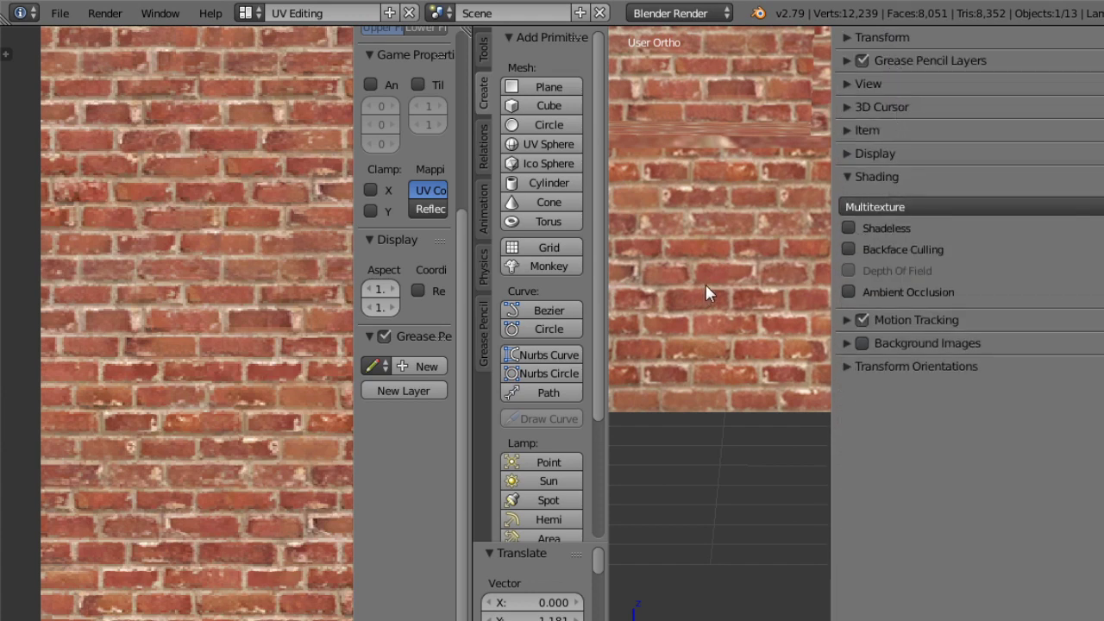
Turn on Backface Culling and Shadeless for the viewport's Multitexture shading, and put the view's properties away.
middle_drag(707, 290, 632, 366)
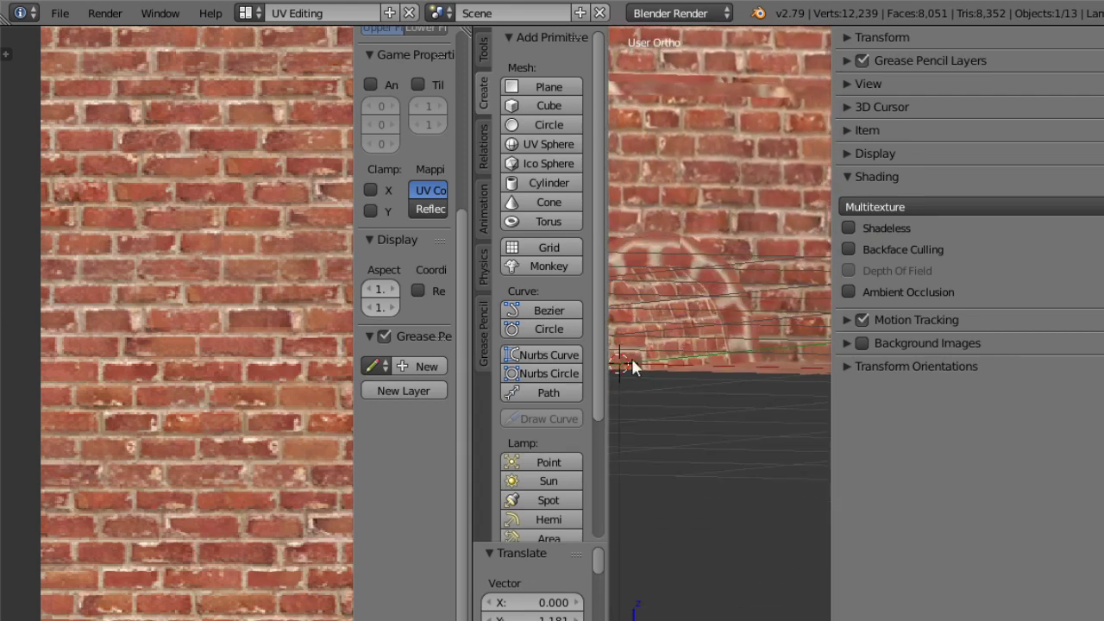
click(849, 250)
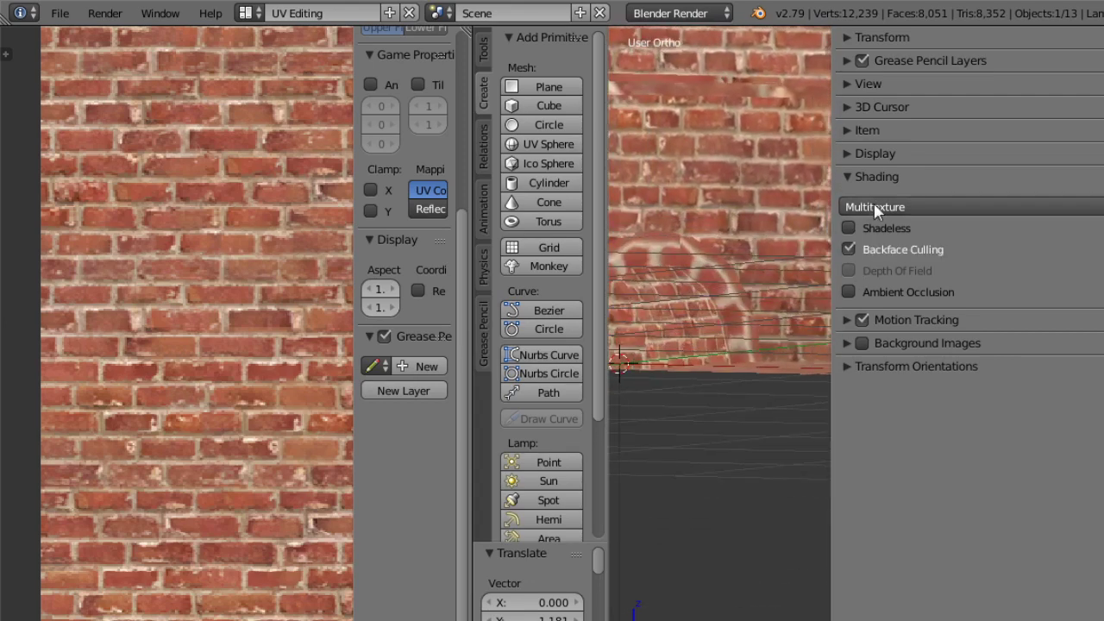
click(869, 226)
click(872, 224)
click(872, 225)
click(873, 226)
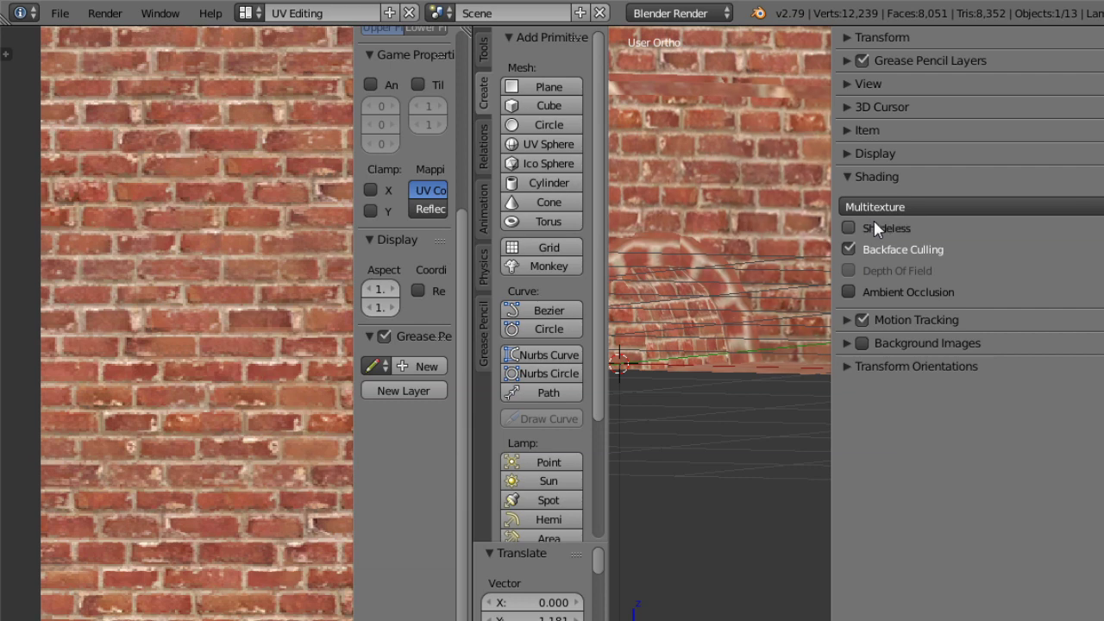
click(874, 226)
click(874, 226)
click(875, 222)
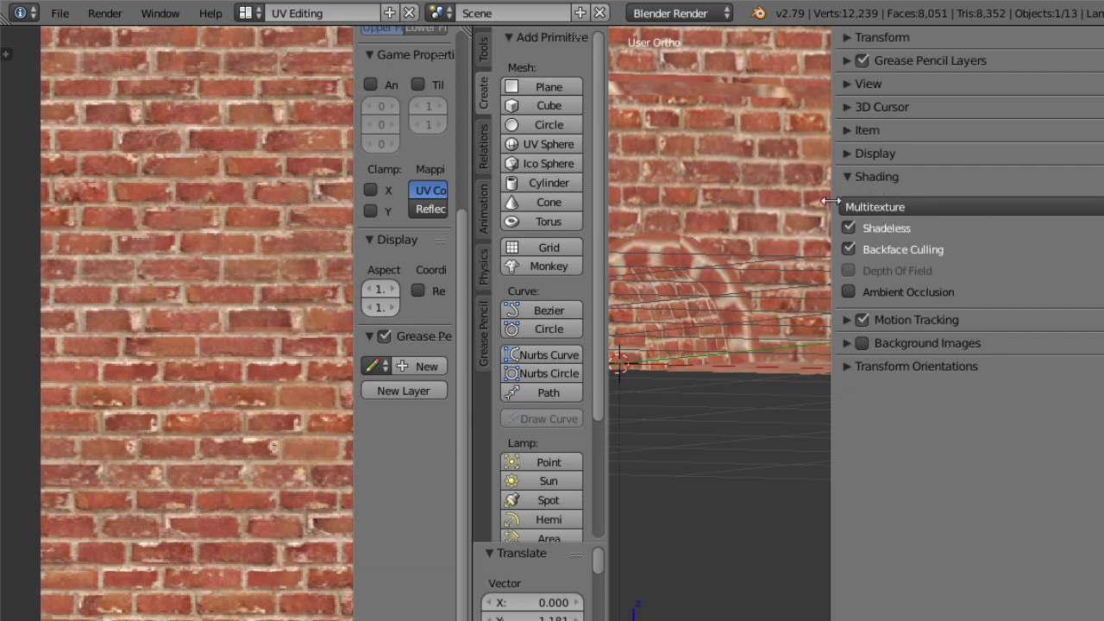
drag(830, 201, 992, 207)
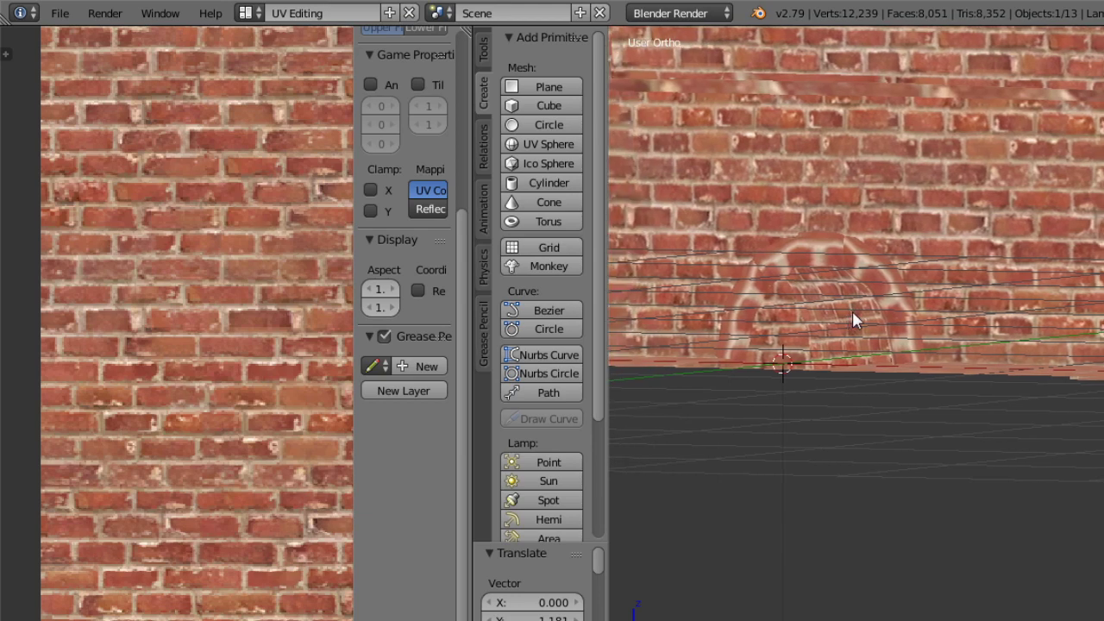
Examine the front arch, the balcony edge and the whole building from several sides for texture problems.
key(m)
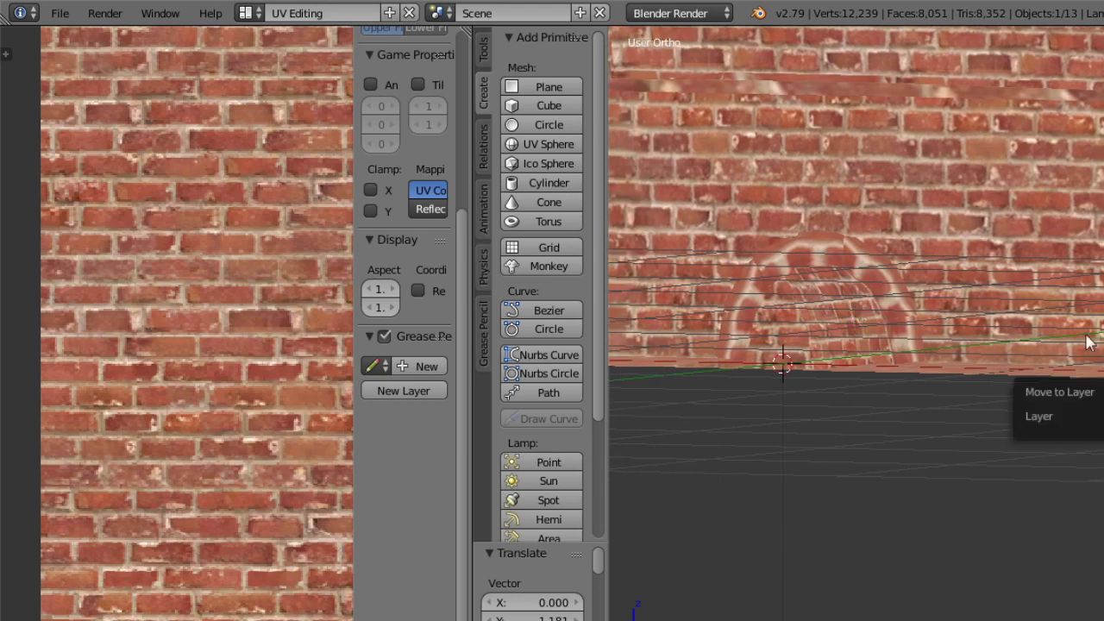
middle_drag(1032, 328, 1018, 377)
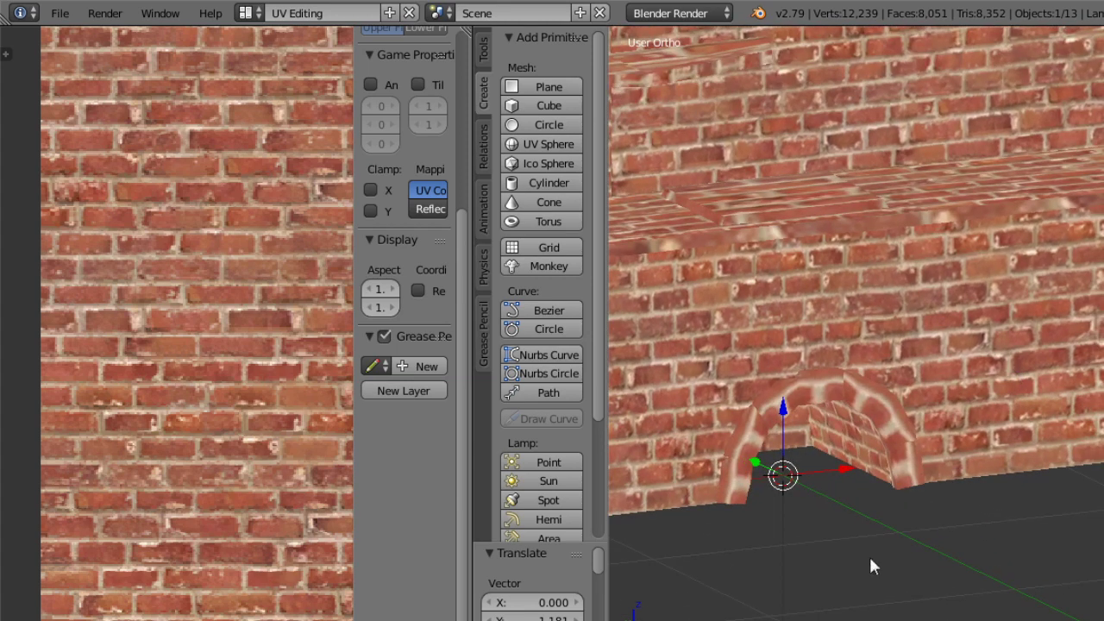
middle_drag(1077, 533, 1075, 528)
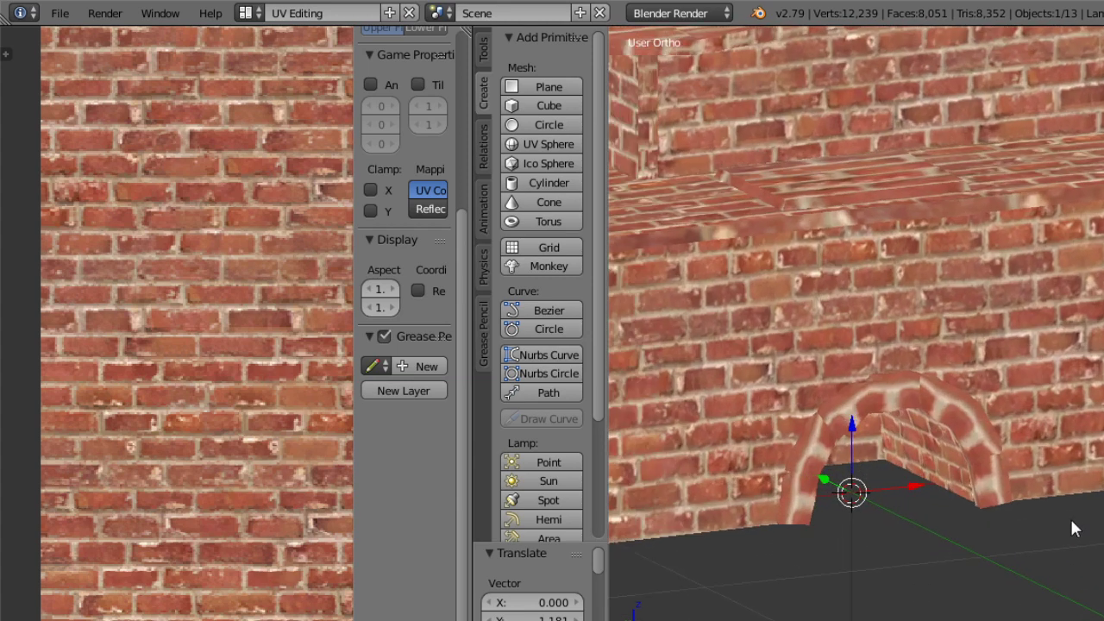
scroll(949, 487, down, 5)
middle_drag(992, 500, 1103, 530)
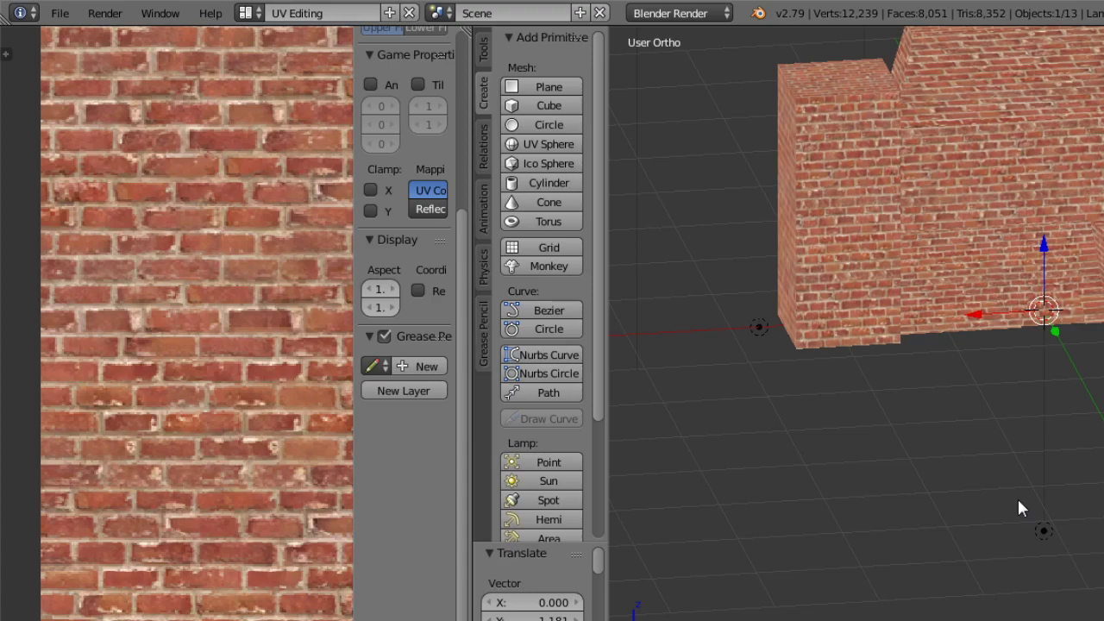
middle_drag(1019, 498, 1048, 614)
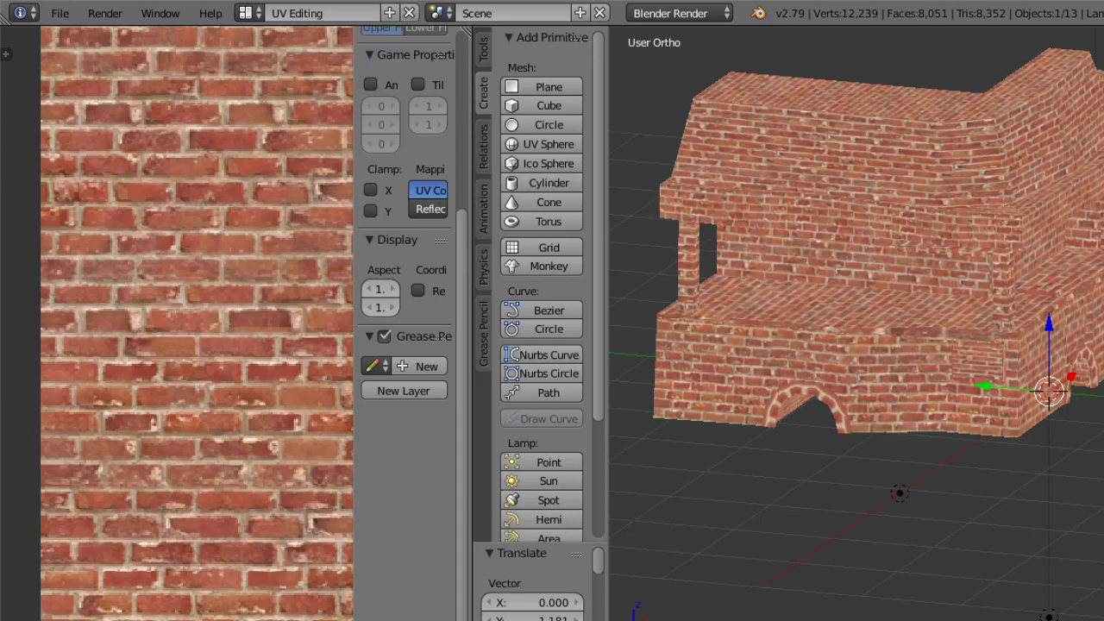
Select the building and enter Edit Mode, with the balcony floor edge above the arch in close view.
right_click(849, 406)
click(760, 620)
click(761, 620)
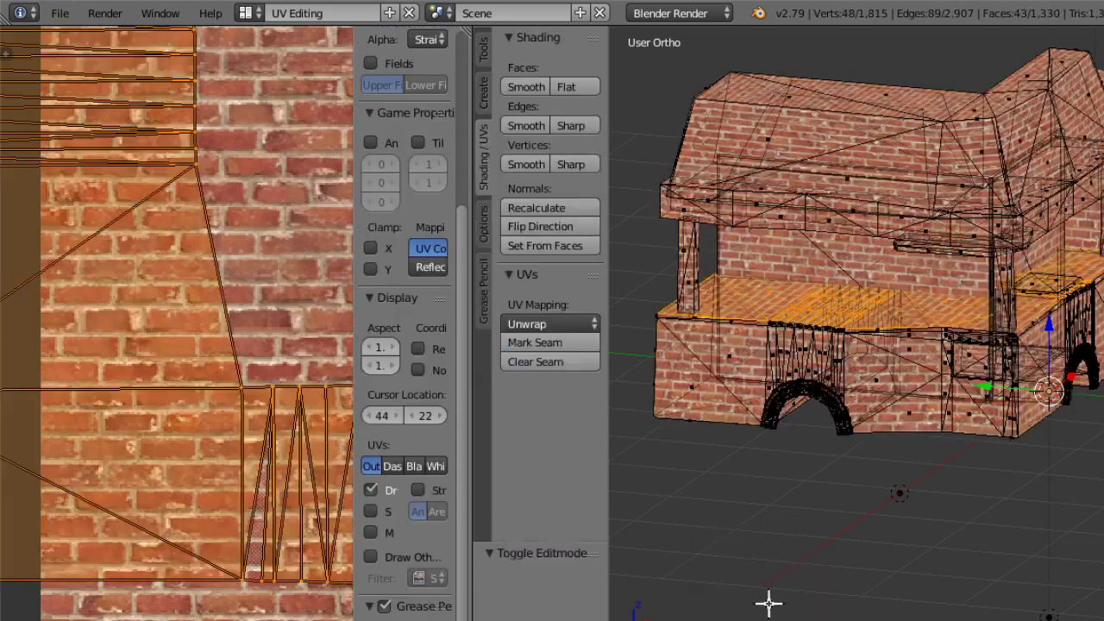
middle_drag(778, 474, 817, 479)
scroll(817, 480, up, 6)
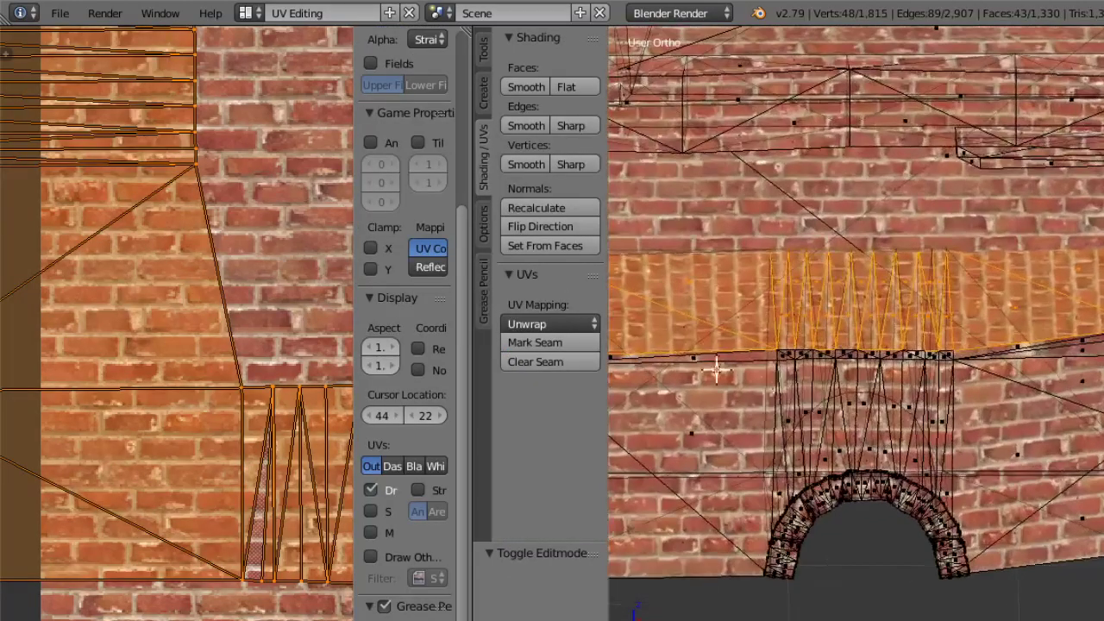
Select the thin edge faces of the balcony floor from the pillar corner to above the arch.
right_click(694, 361)
middle_drag(694, 361, 750, 398)
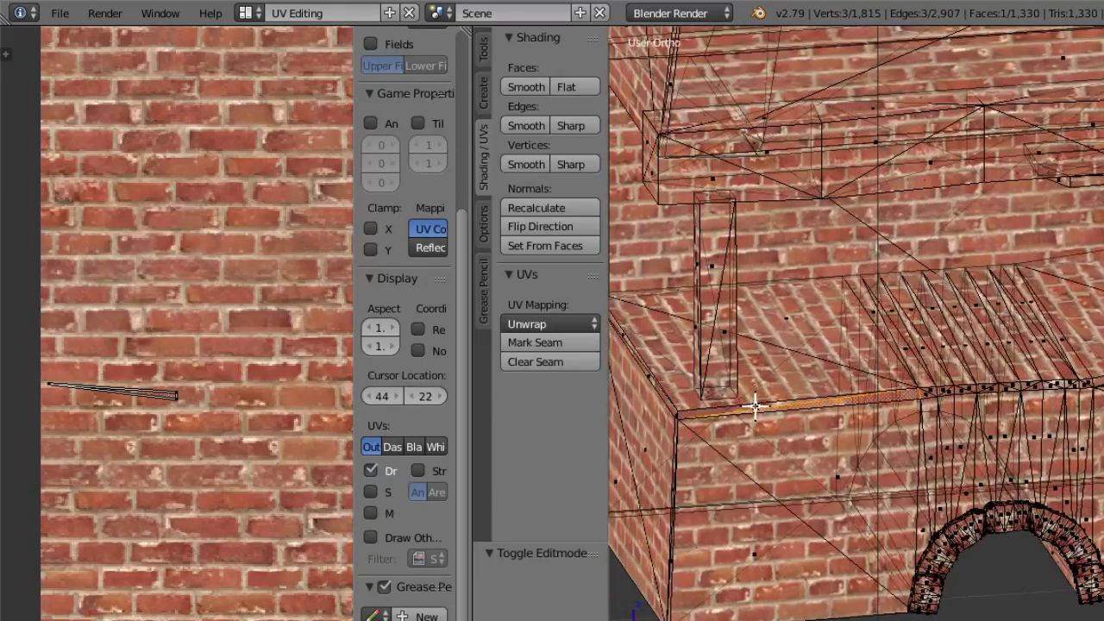
shift+right_click(757, 404)
shift+right_click(941, 390)
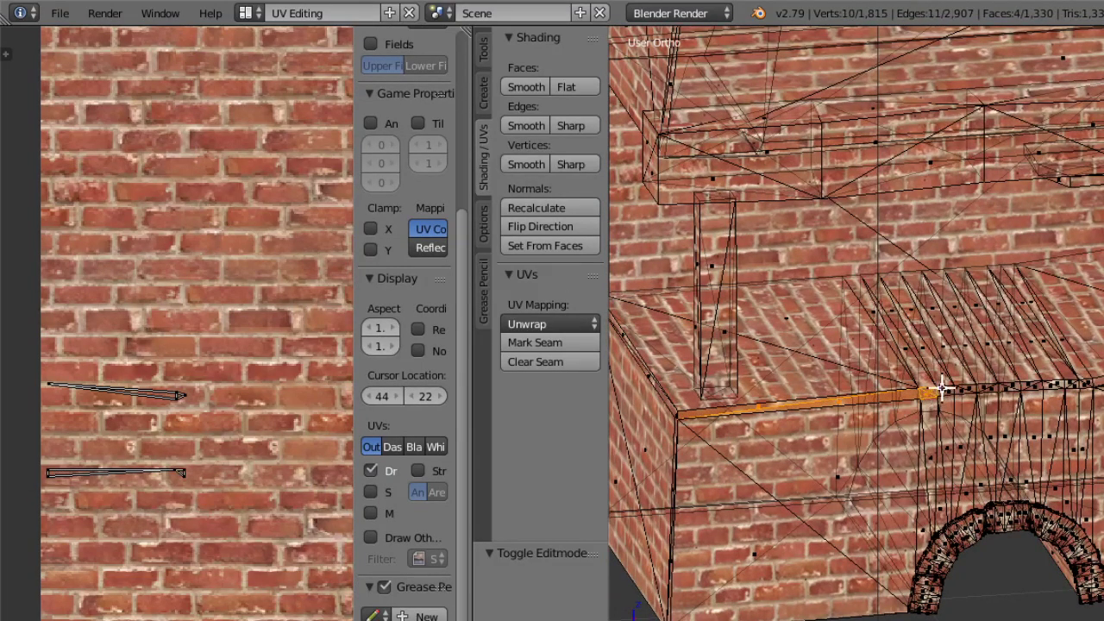
scroll(1019, 423, up, 3)
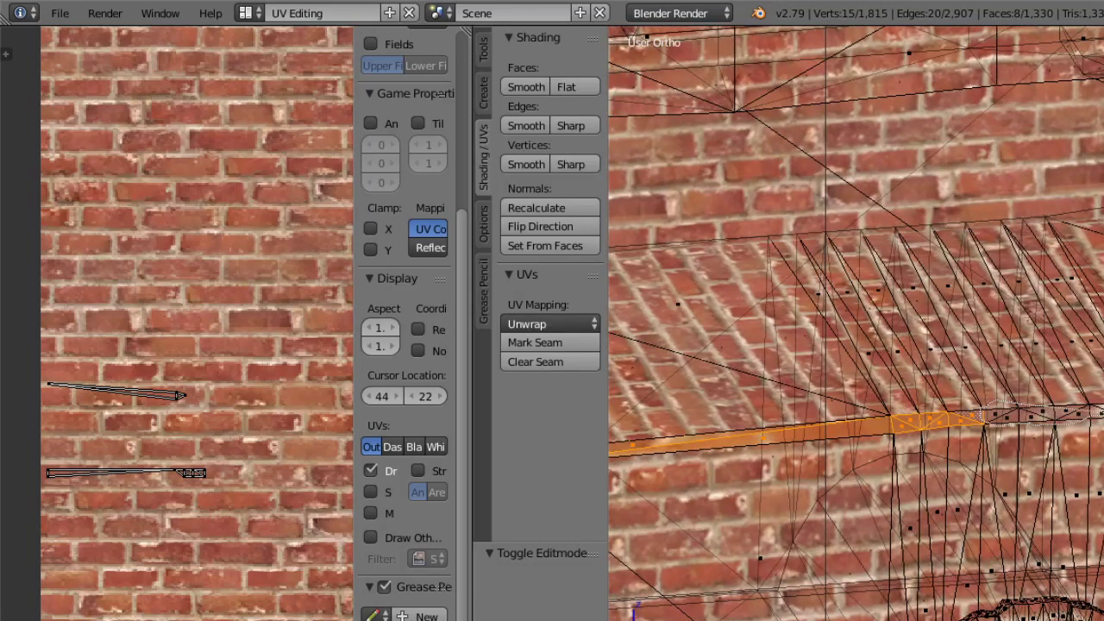
ctrl+drag(1099, 413, 1038, 405)
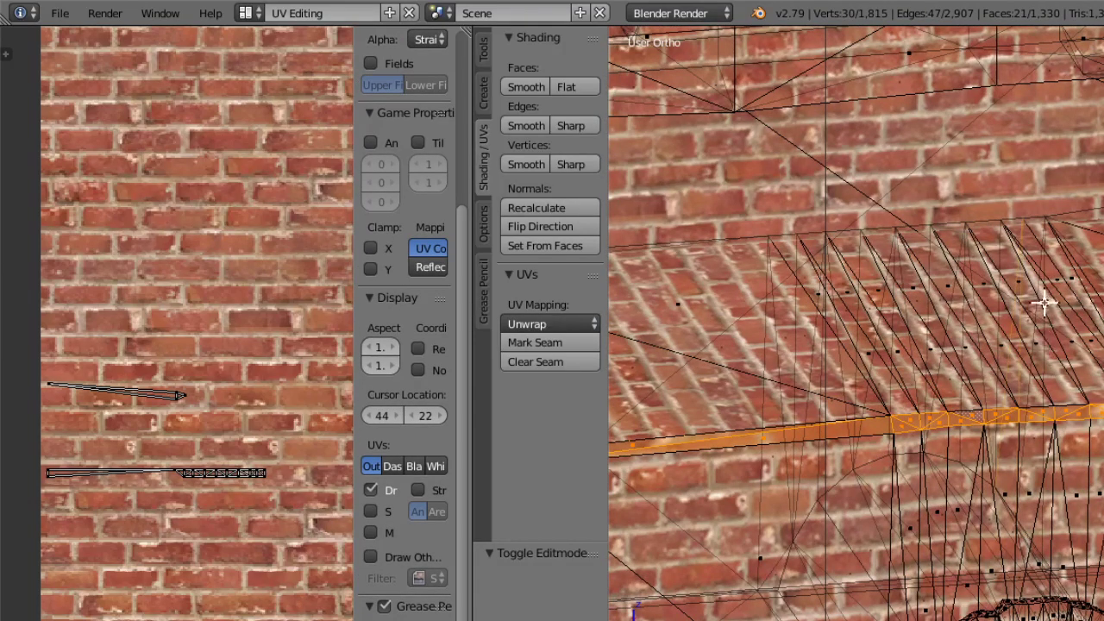
Add the remaining thin edge faces above the arch and the long strip beyond it to the selection.
middle_drag(1033, 364, 1013, 385)
shift+right_click(1003, 437)
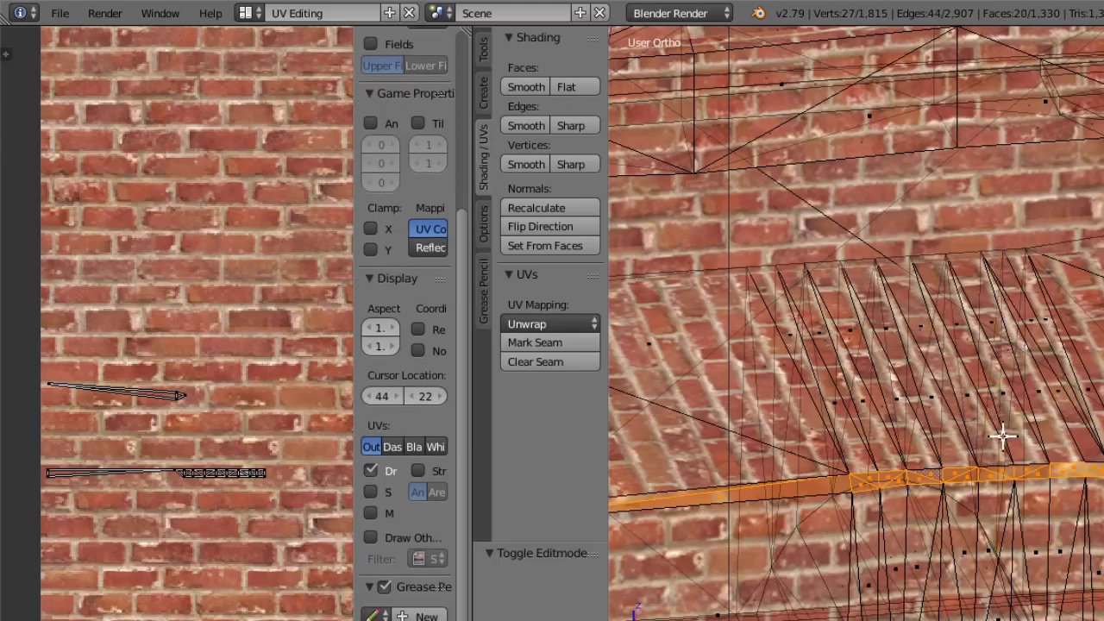
middle_drag(1026, 432, 1044, 454)
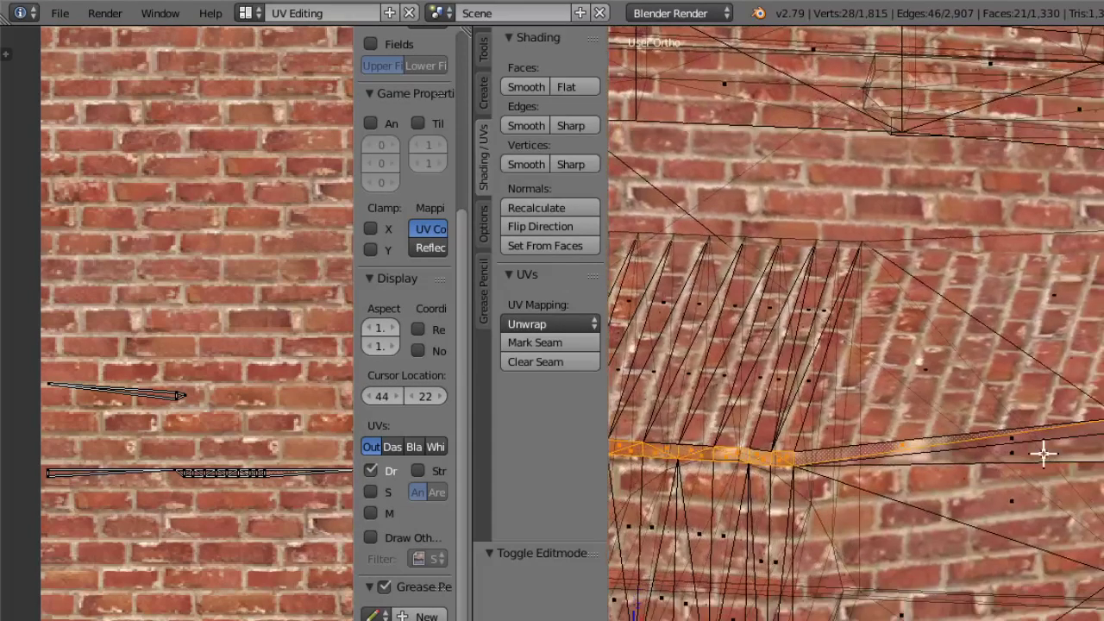
shift+right_click(1022, 442)
shift+right_click(1085, 450)
shift+right_click(910, 458)
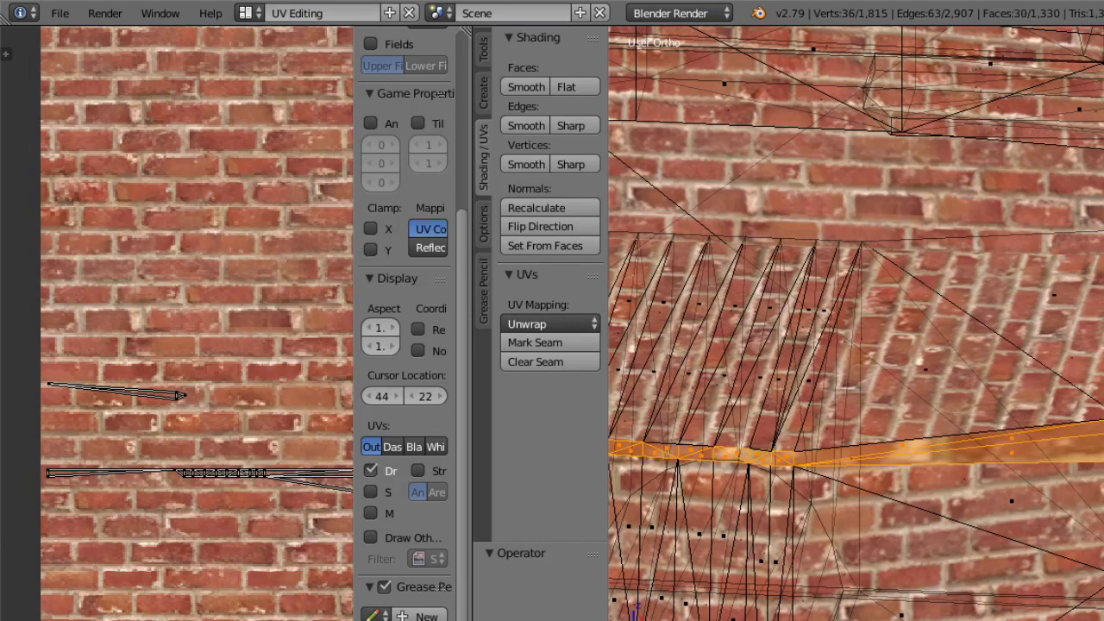
Extend the selection along the balcony's edge strip to the corner pillar and onto the adjoining side.
middle_drag(1031, 483, 1038, 490)
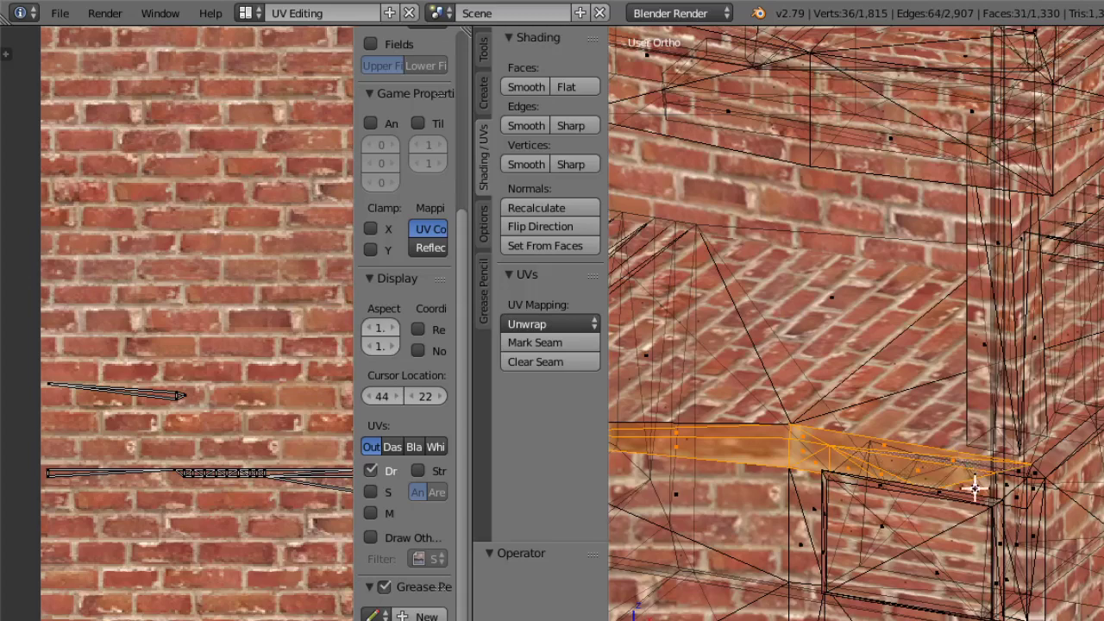
shift+right_click(1011, 485)
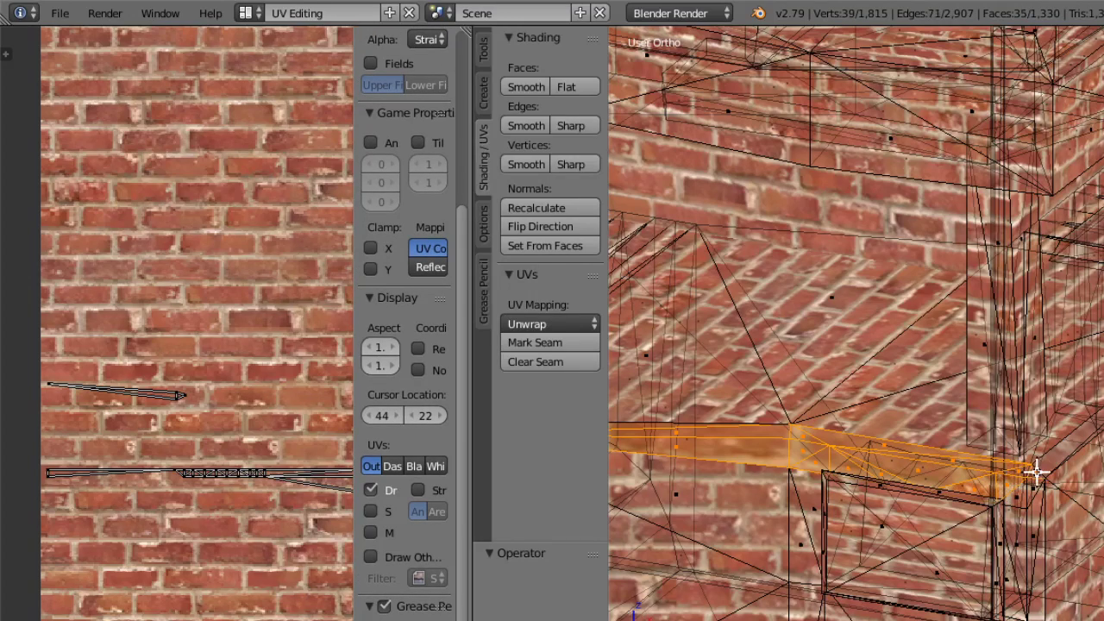
middle_drag(1035, 490, 876, 501)
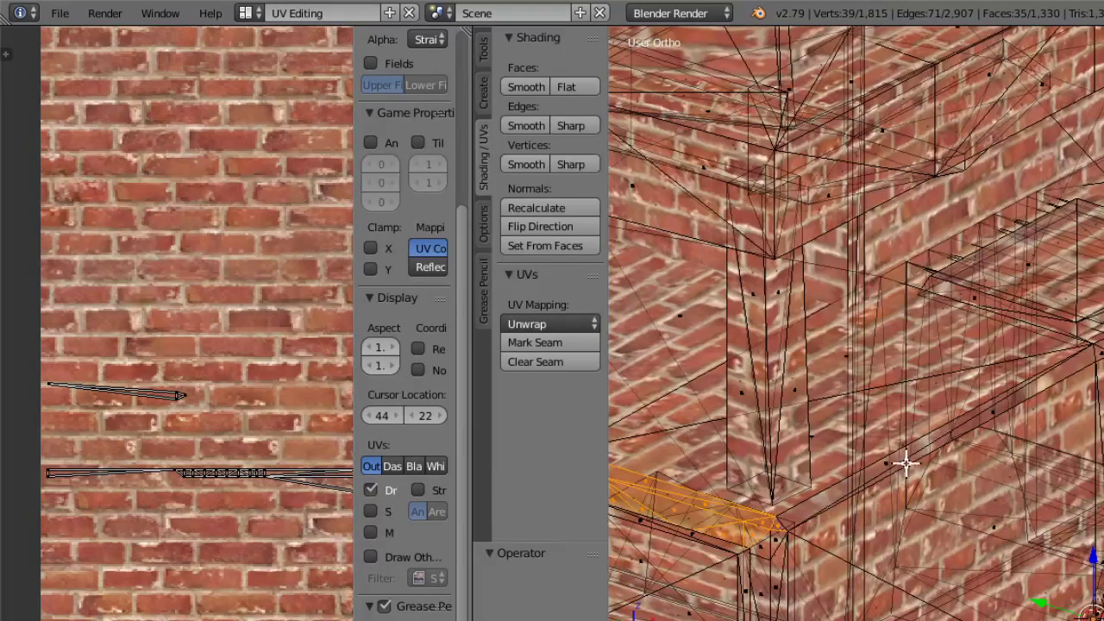
shift+right_click(890, 466)
shift+right_click(998, 415)
Add the narrow edge faces above the second arch and the strip beyond them to the selection.
middle_drag(1092, 393, 1001, 398)
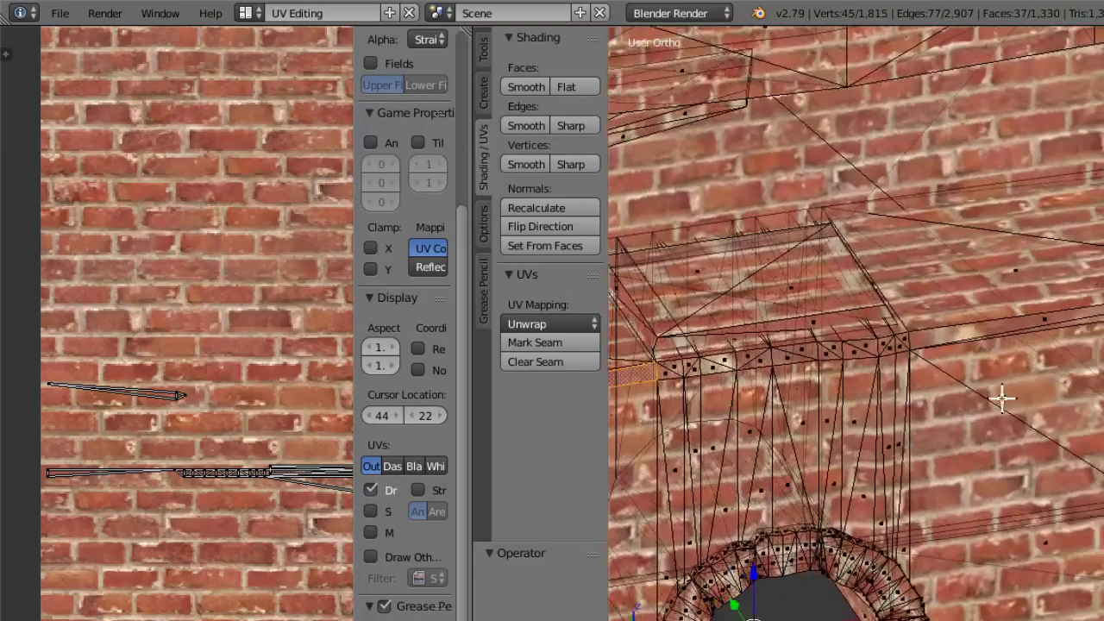
mouse_move(659, 364)
ctrl+mouse_down()
mouse_move(848, 365)
mouse_move(919, 341)
mouse_move(850, 338)
ctrl+mouse_up()
mouse_move(869, 354)
middle_down()
mouse_move(850, 374)
mouse_move(786, 308)
middle_up()
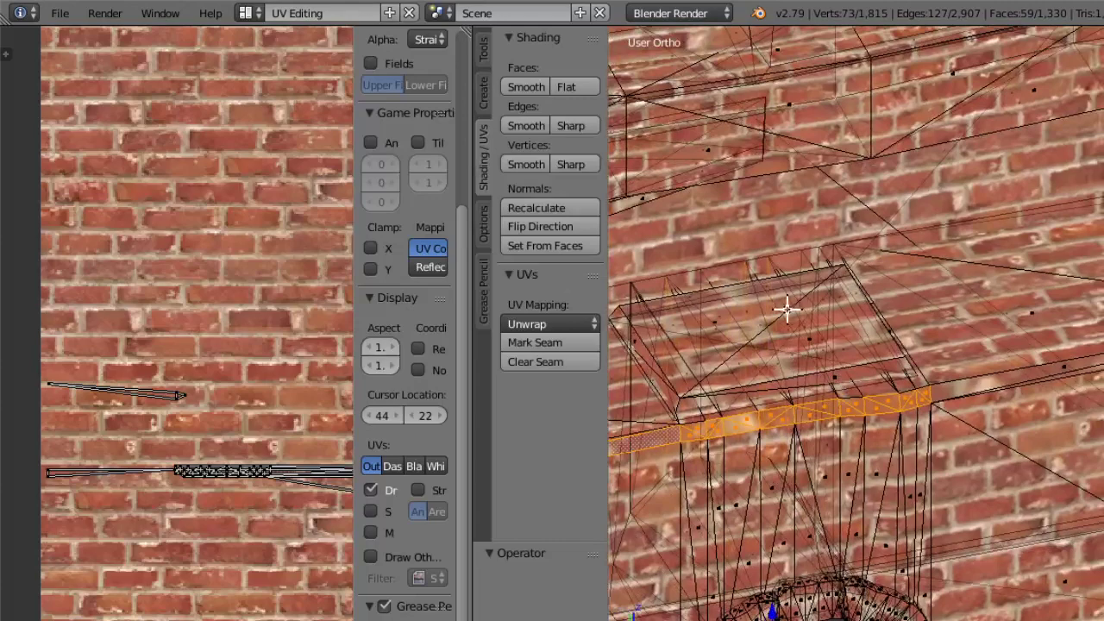
mouse_move(786, 308)
ctrl+mouse_down()
mouse_move(661, 394)
mouse_move(712, 419)
mouse_move(824, 374)
ctrl+mouse_up()
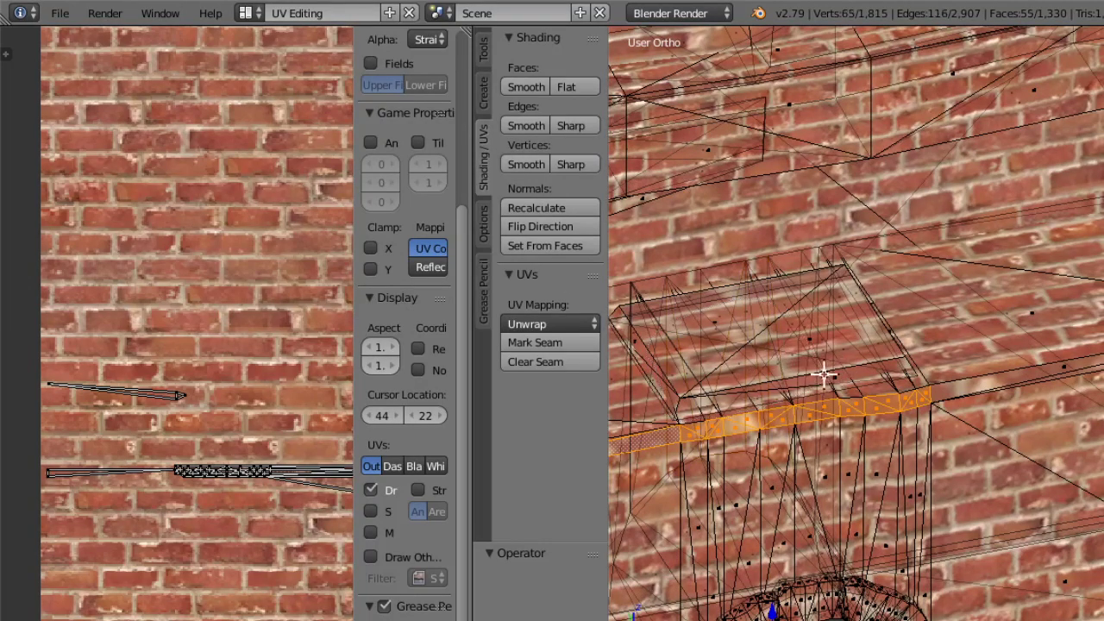
shift+click(1057, 371)
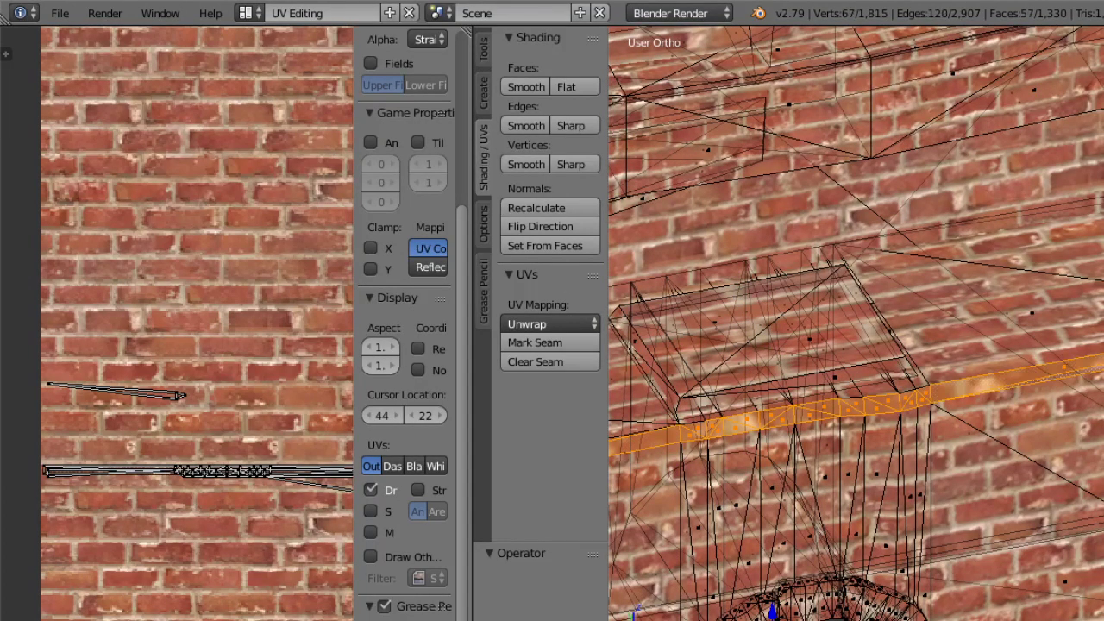
Add the thin edge faces running back from the balcony's corner, including the tiny face at the corner itself, to the selection.
middle_drag(1057, 371, 922, 442)
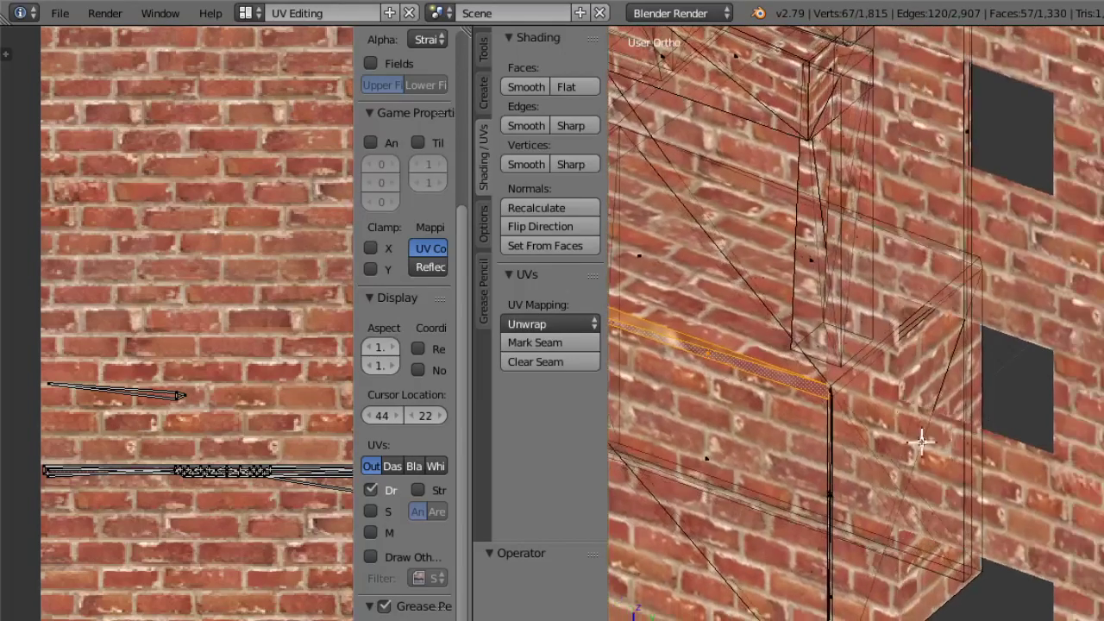
shift+click(928, 302)
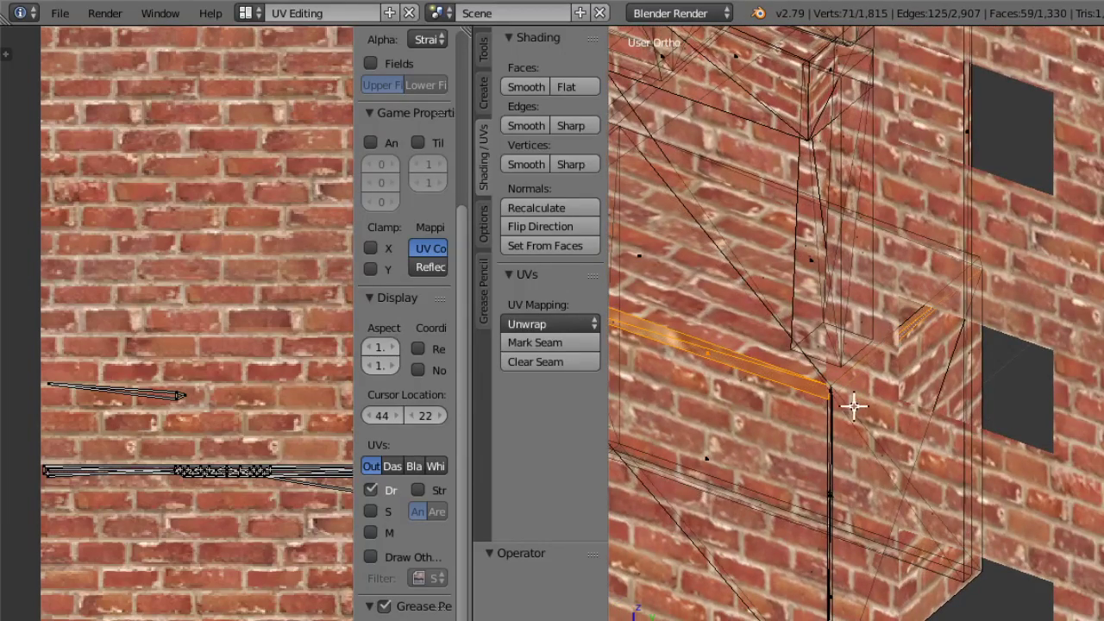
scroll(854, 407, up, 3)
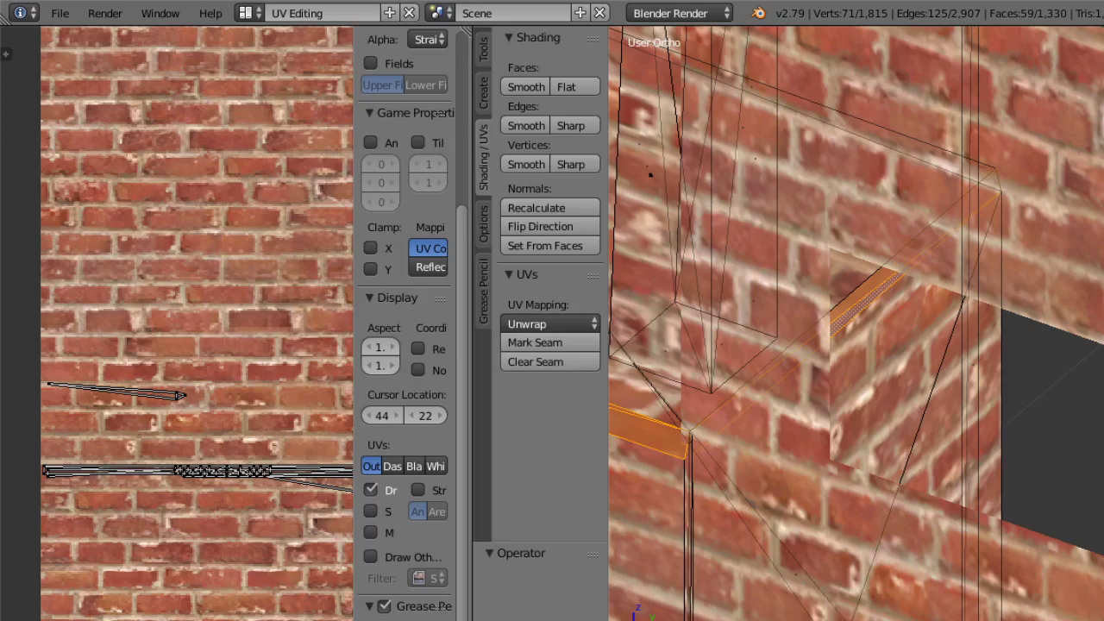
key(z)
shift+click(695, 454)
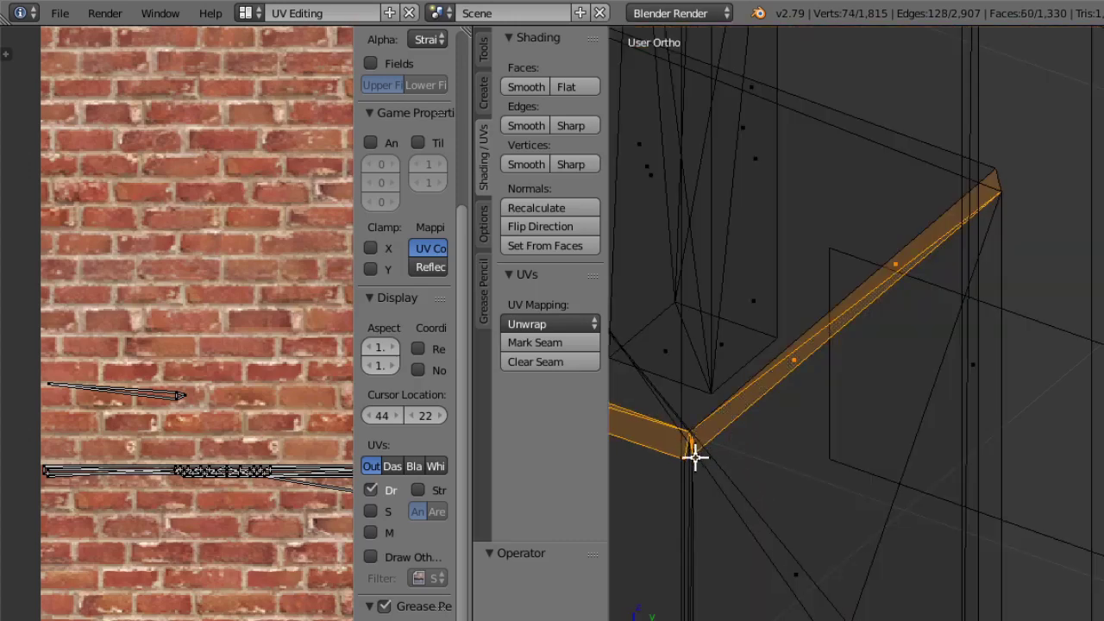
middle_drag(738, 445, 818, 439)
shift+click(856, 233)
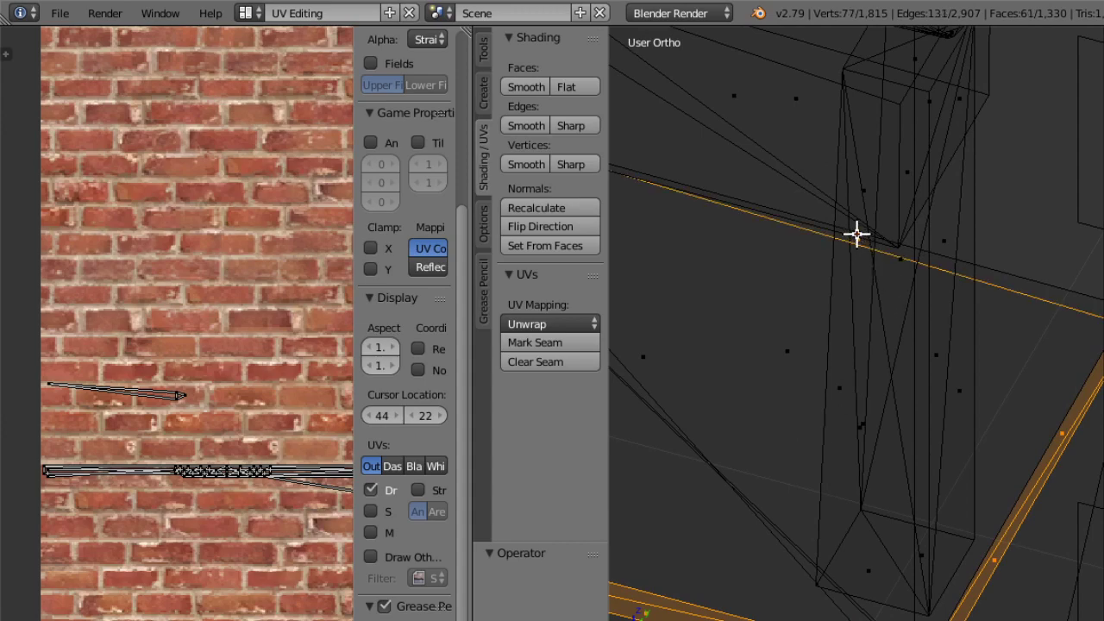
Add the thin strip face on the opposite side of the balcony floor to the selection.
middle_drag(785, 297, 1103, 298)
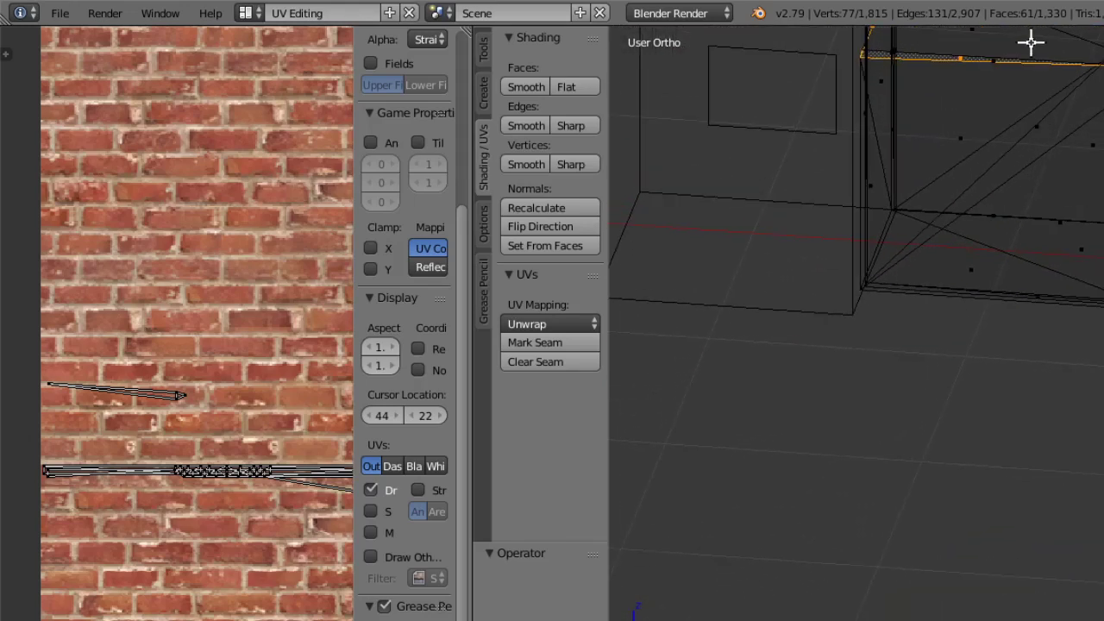
shift+right_click(1003, 66)
shift+right_click(1046, 66)
shift+middle_drag(1087, 134, 1021, 362)
scroll(956, 319, up, 4)
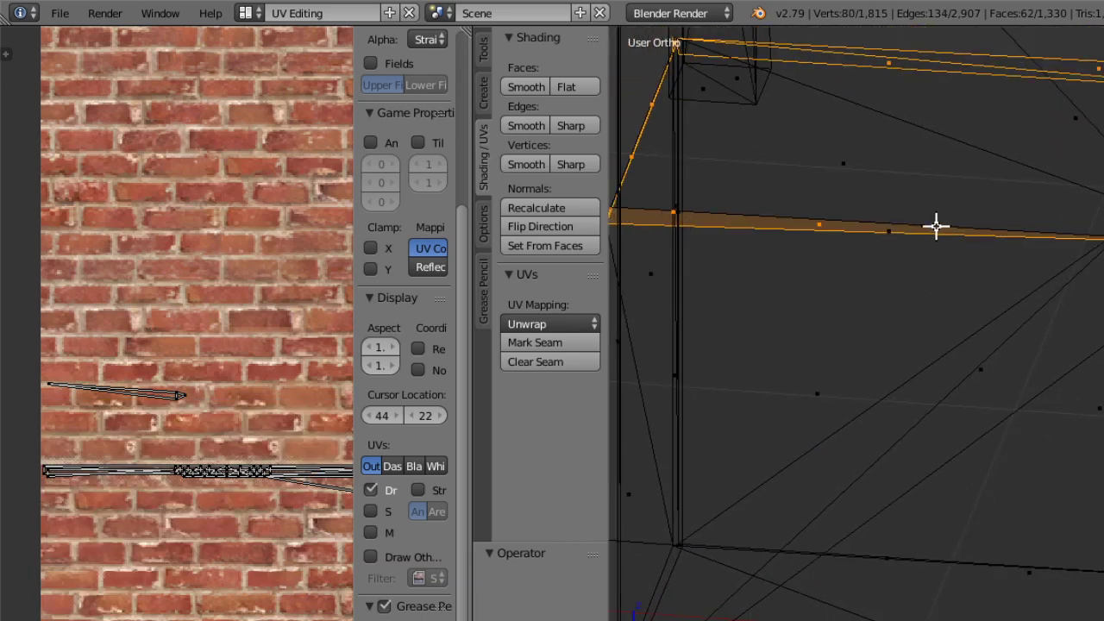
Extend the selection along the balcony's edge strip to the other outer corner, including the narrow faces at that corner.
key(z)
click(850, 579)
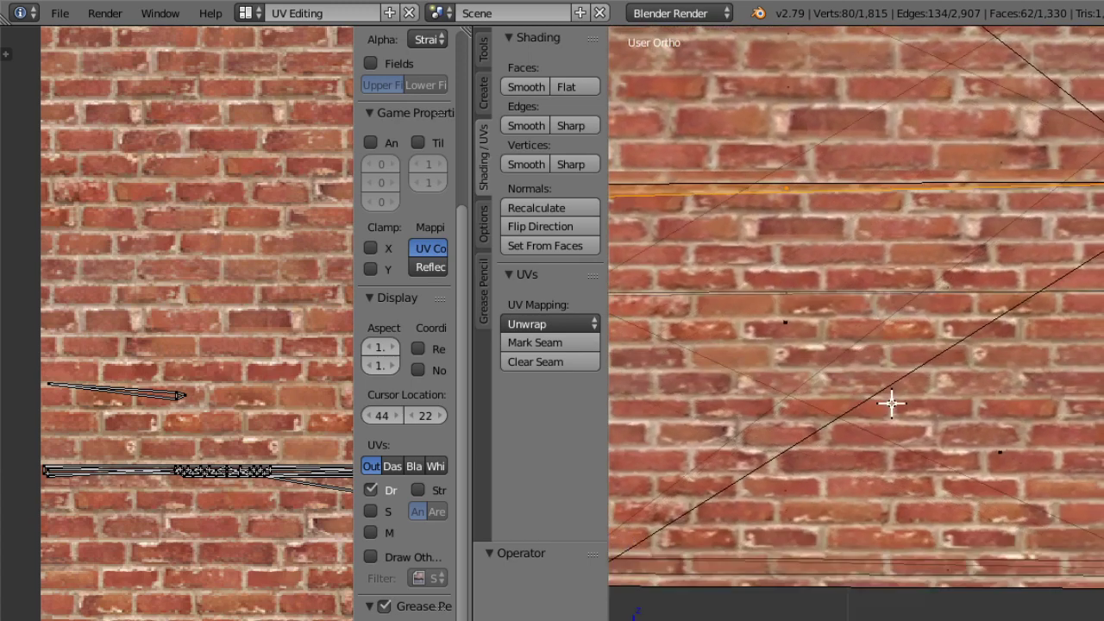
middle_drag(891, 403, 859, 359)
alt+shift+right_click(1032, 417)
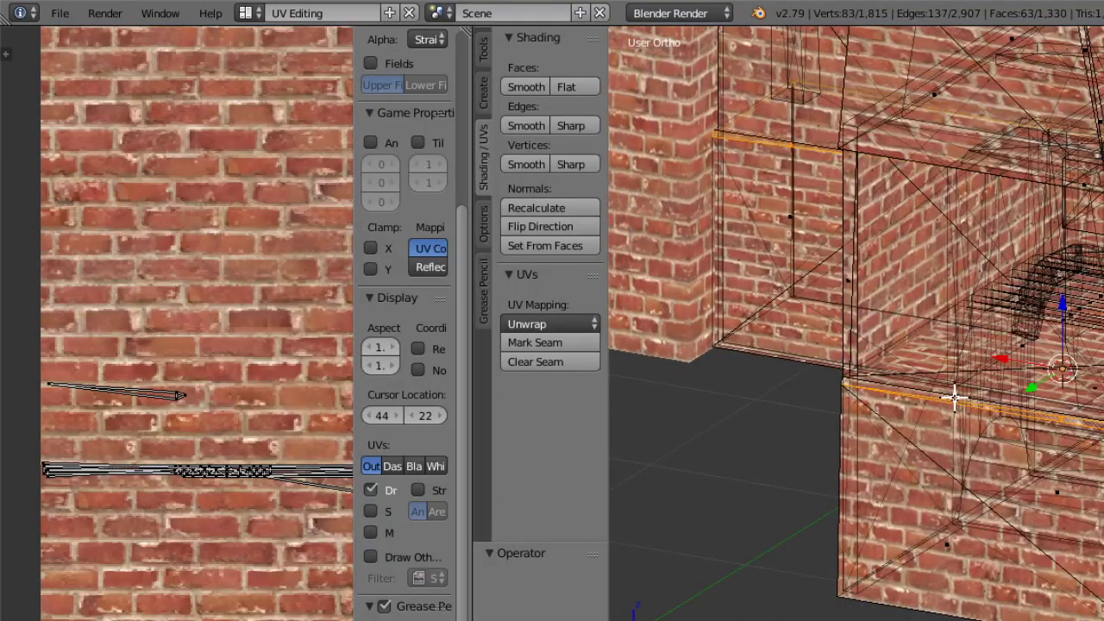
shift+right_click(1068, 380)
scroll(1067, 448, up, 1)
middle_drag(1066, 448, 984, 497)
scroll(983, 475, up, 4)
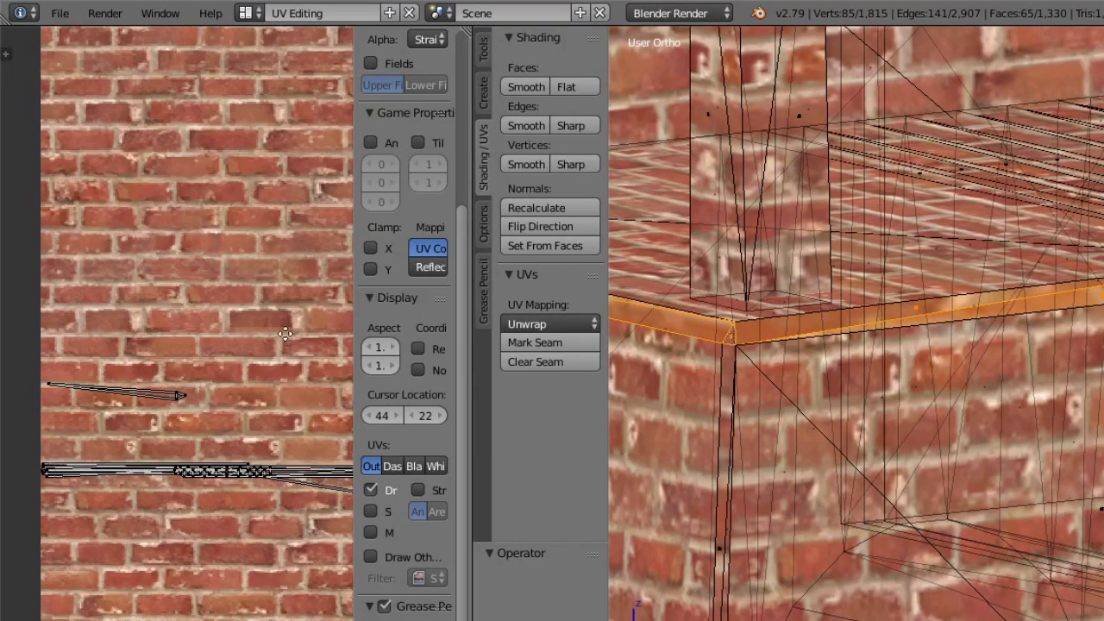
Hide the selected UV islands that lie outside the brick image.
scroll(58, 70, down, 8)
scroll(58, 70, down, 3)
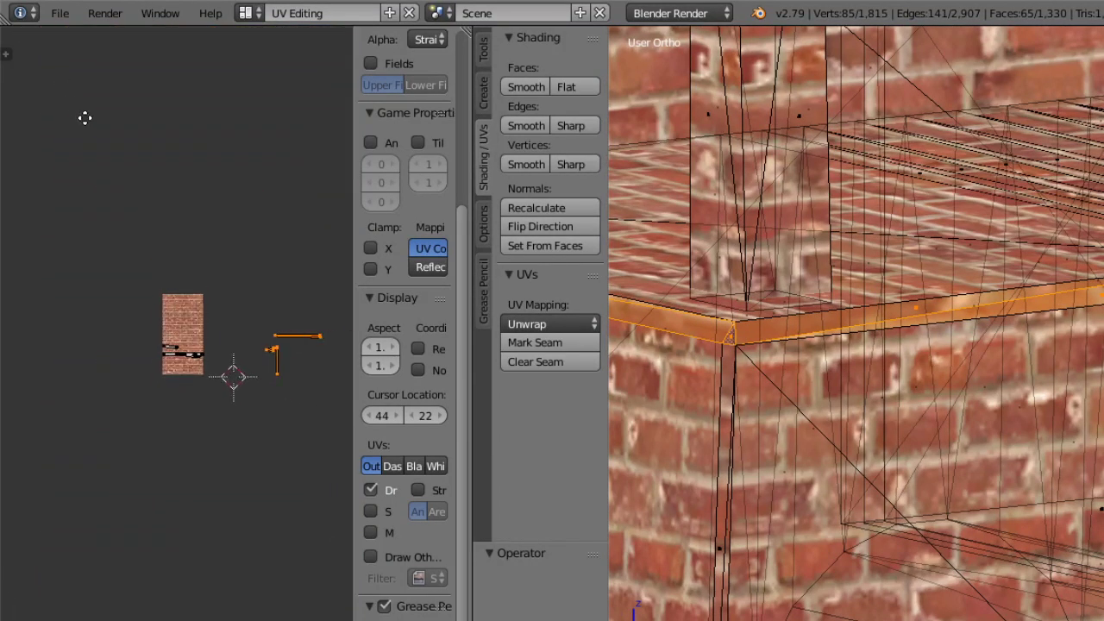
mouse_move(307, 262)
ctrl+mouse_down()
mouse_move(277, 392)
mouse_move(252, 336)
mouse_move(262, 337)
mouse_move(269, 417)
mouse_move(329, 352)
ctrl+mouse_up()
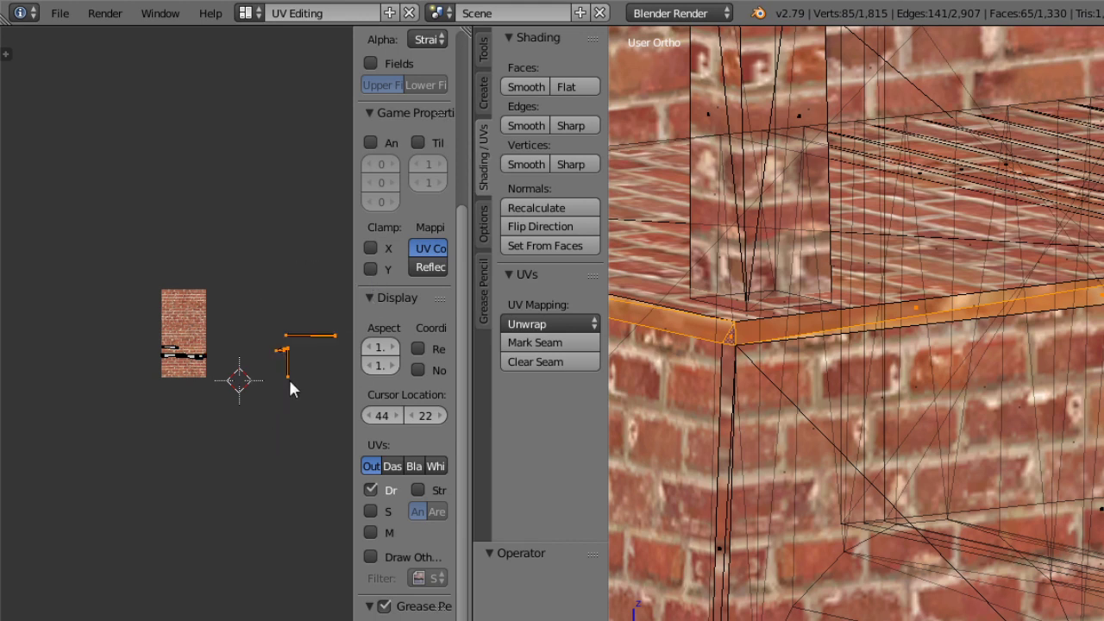
click(161, 620)
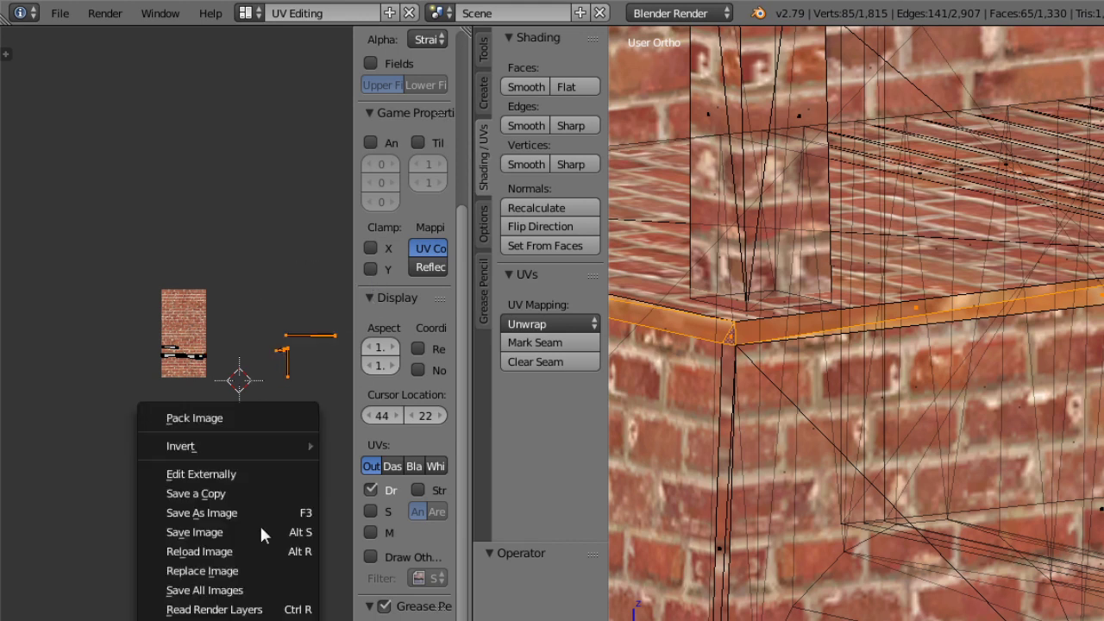
mouse_move(202, 620)
mouse_move(300, 205)
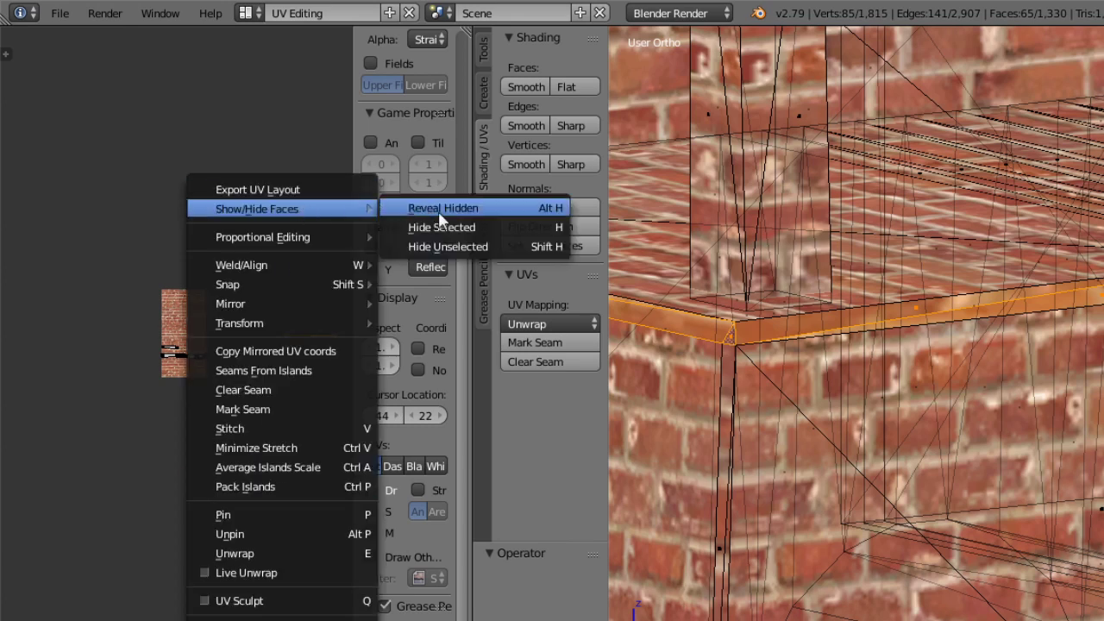
click(457, 229)
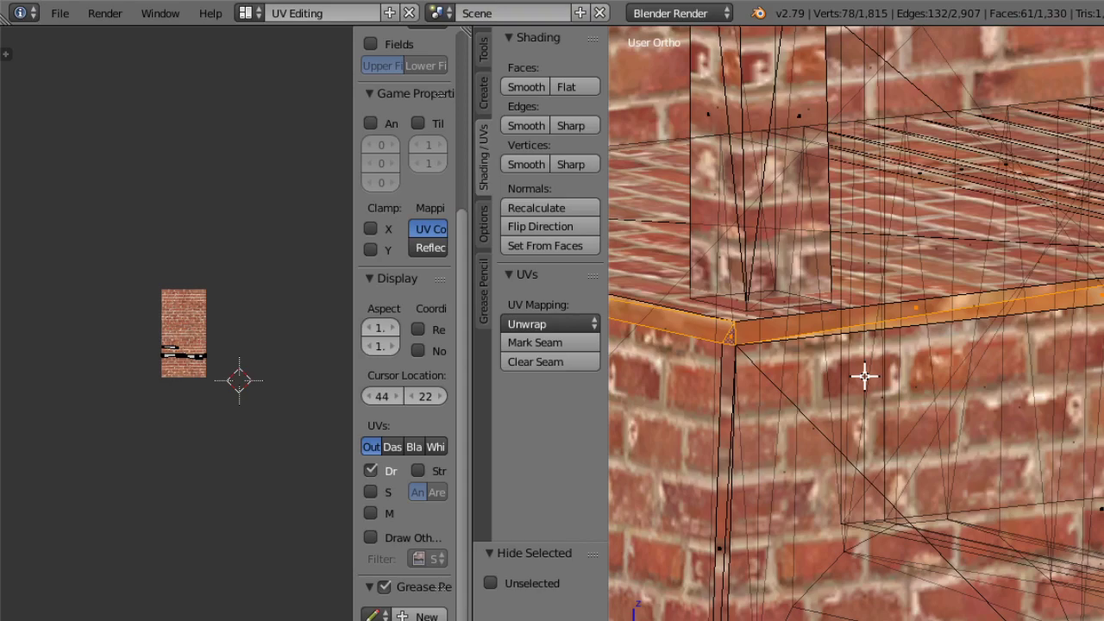
Select all the remaining edge-strip UVs and scale them up by a factor of 3.
scroll(955, 250, down, 6)
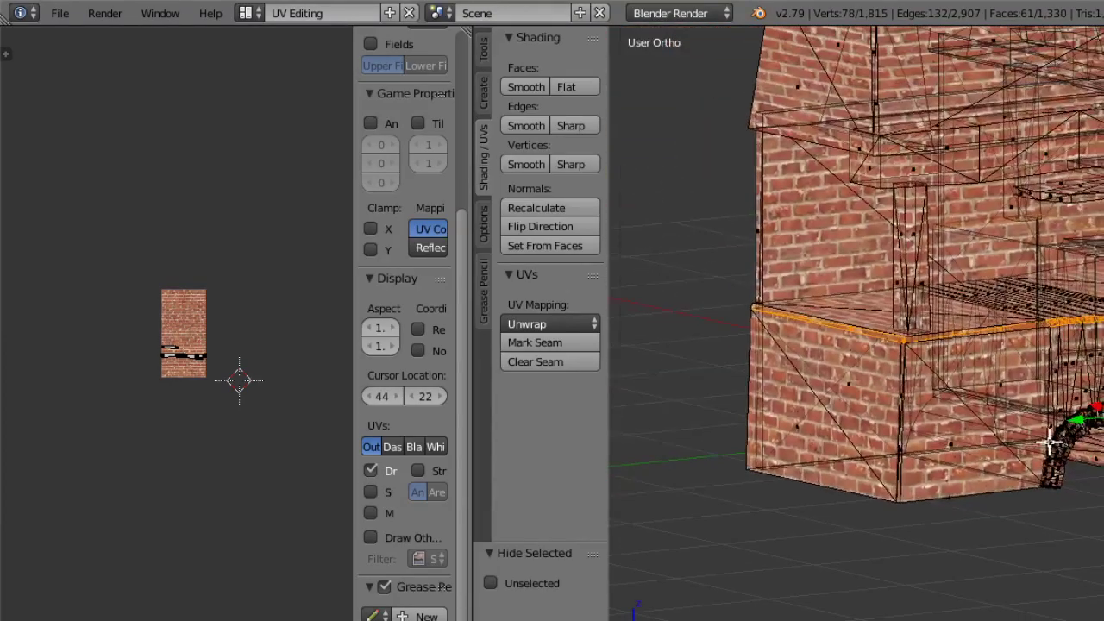
middle_drag(1052, 443, 1023, 350)
scroll(1027, 371, down, 4)
middle_drag(1054, 477, 850, 447)
key(a)
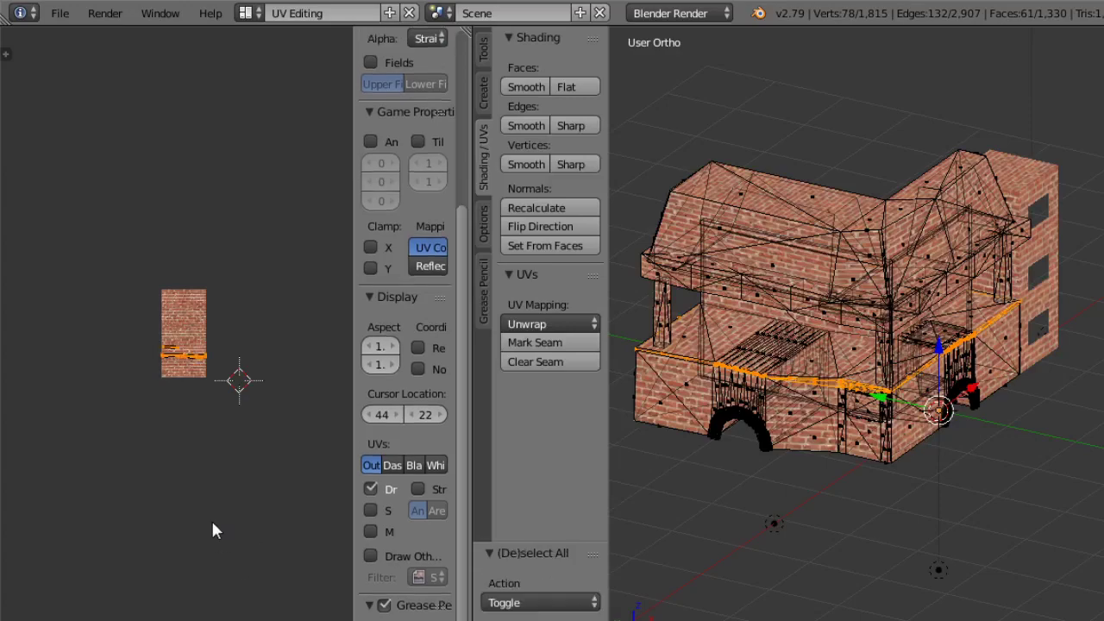
scroll(866, 410, up, 3)
scroll(865, 410, up, 4)
middle_drag(865, 410, 794, 493)
scroll(224, 516, up, 7)
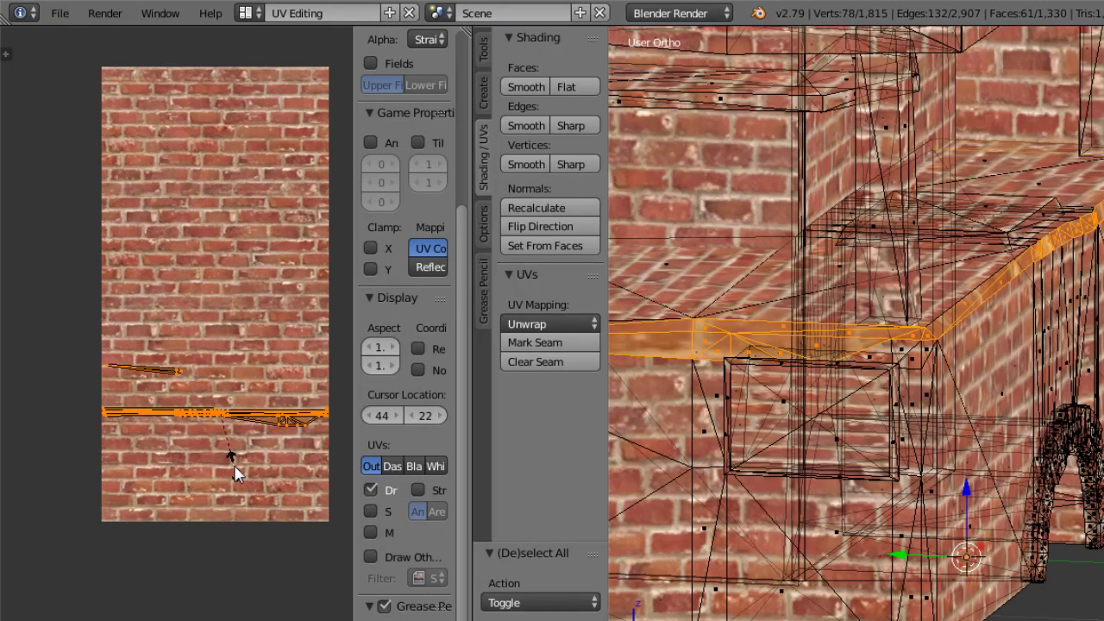
key(2)
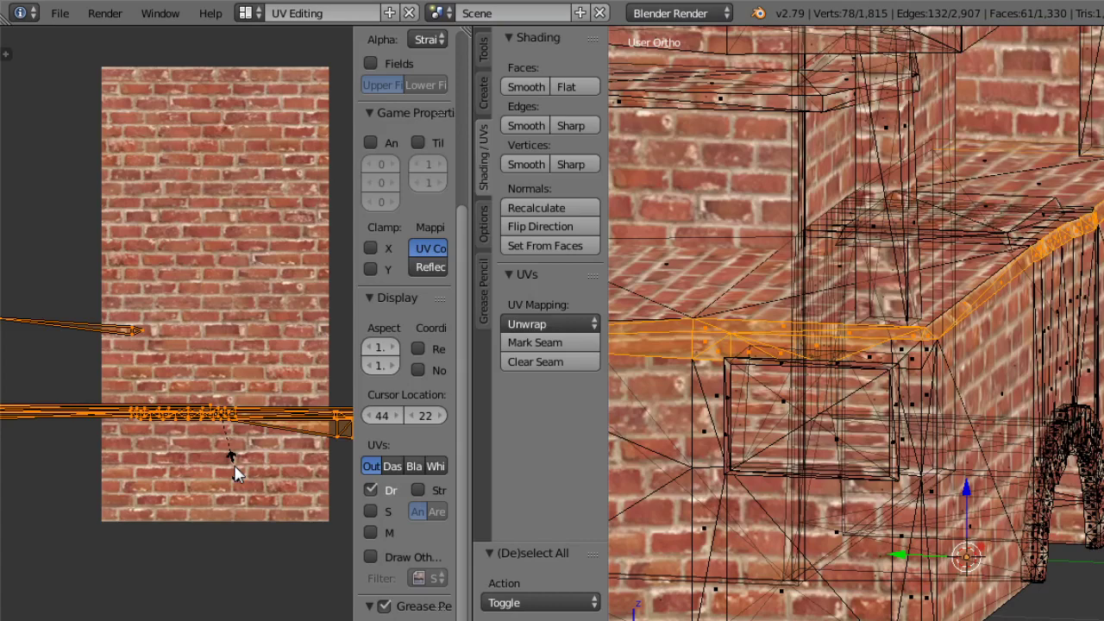
key(BackSpace)
key(3)
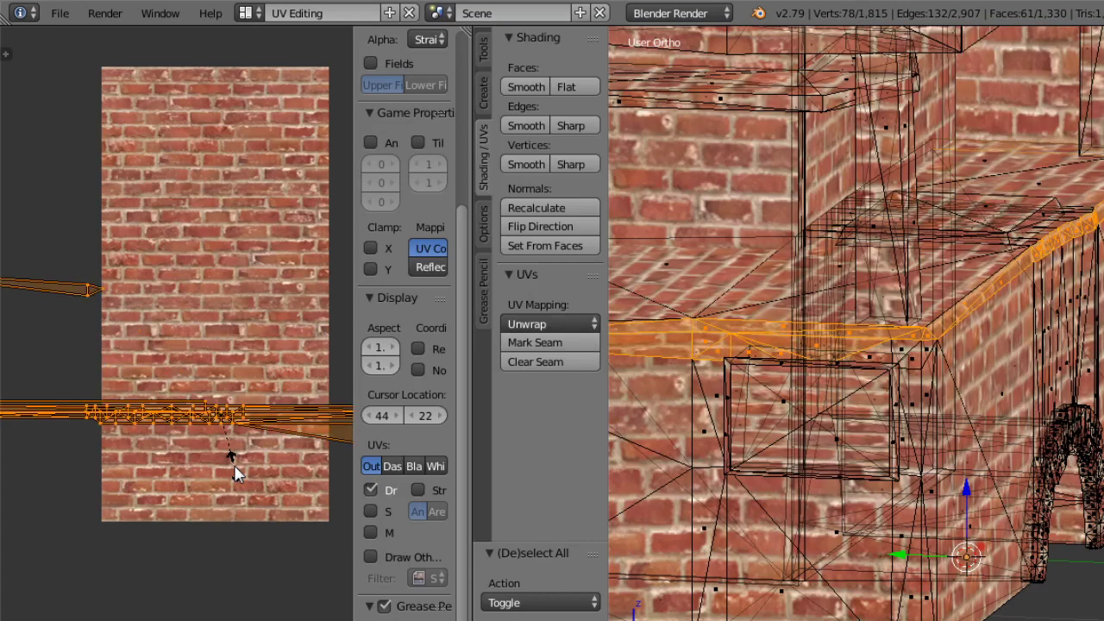
key(Return)
Scale the edge-strip UVs by about 1.491 horizontally and about 0.649 vertically.
key(Tab)
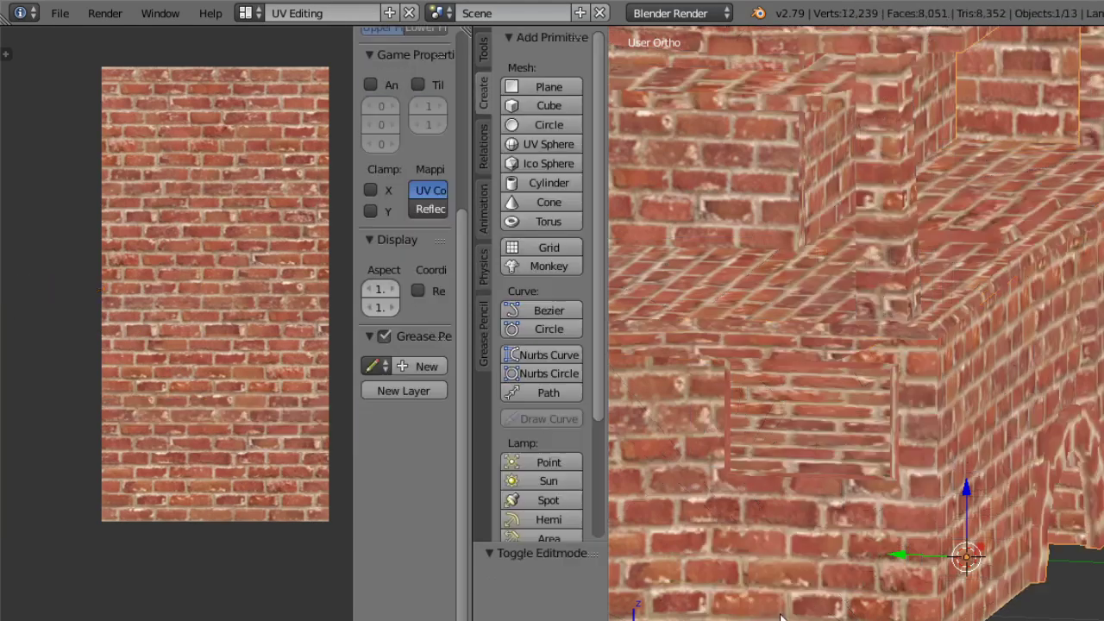
scroll(857, 407, down, 5)
middle_drag(783, 466, 849, 490)
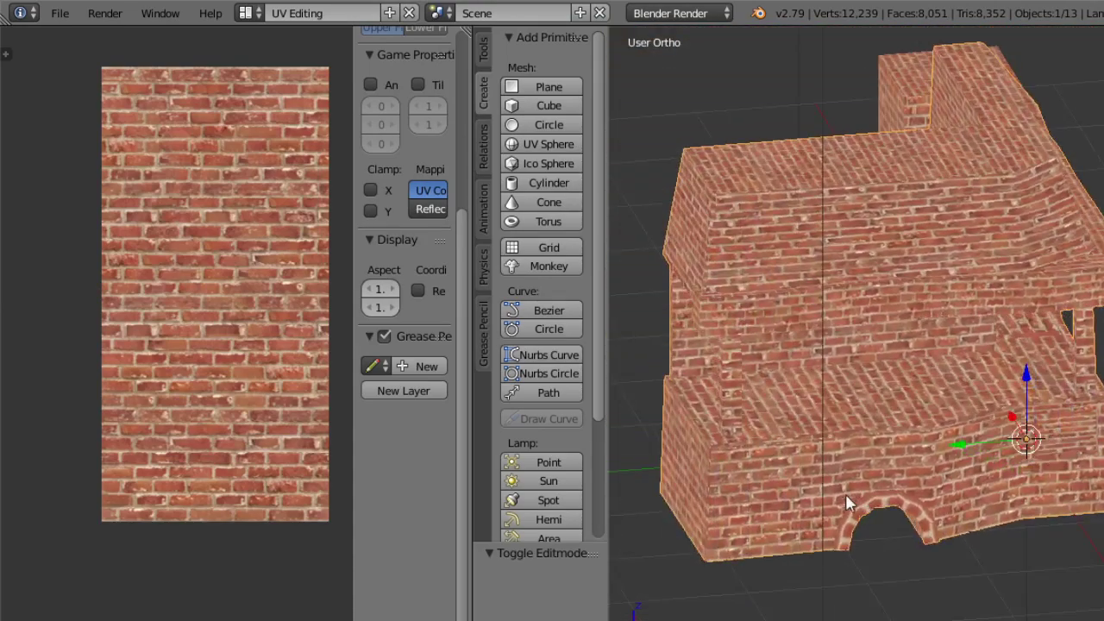
scroll(862, 459, up, 5)
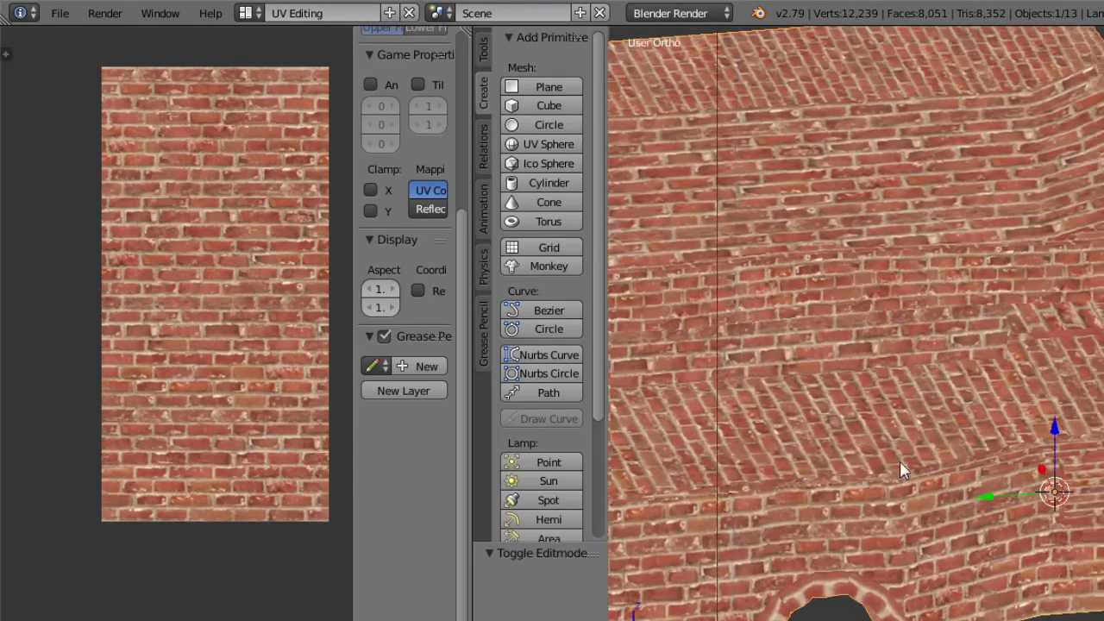
middle_drag(901, 463, 877, 464)
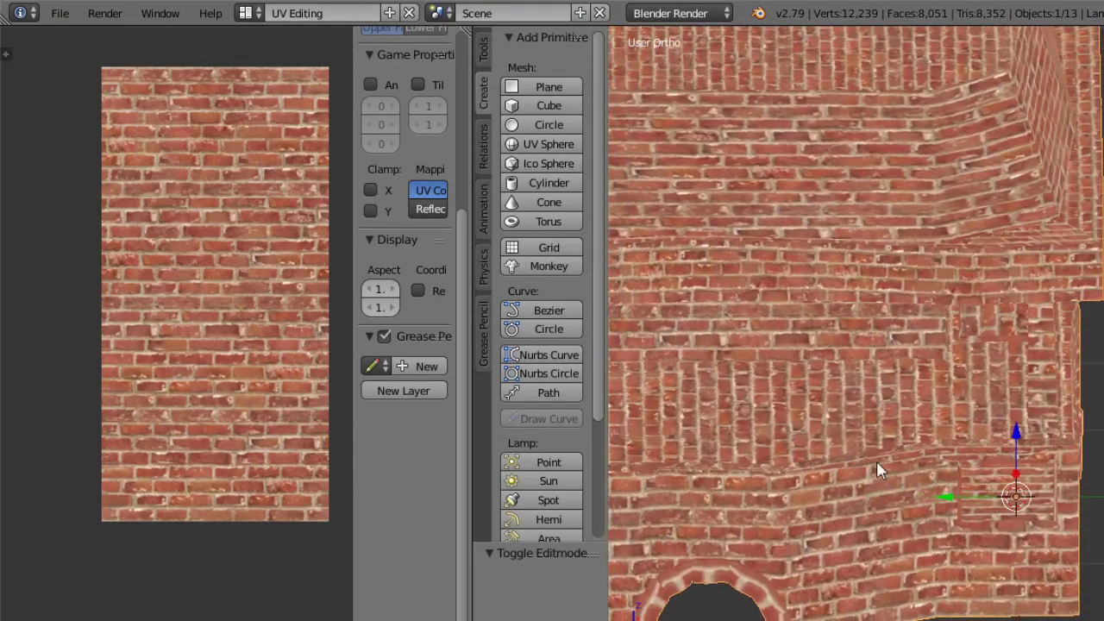
click(749, 620)
click(749, 620)
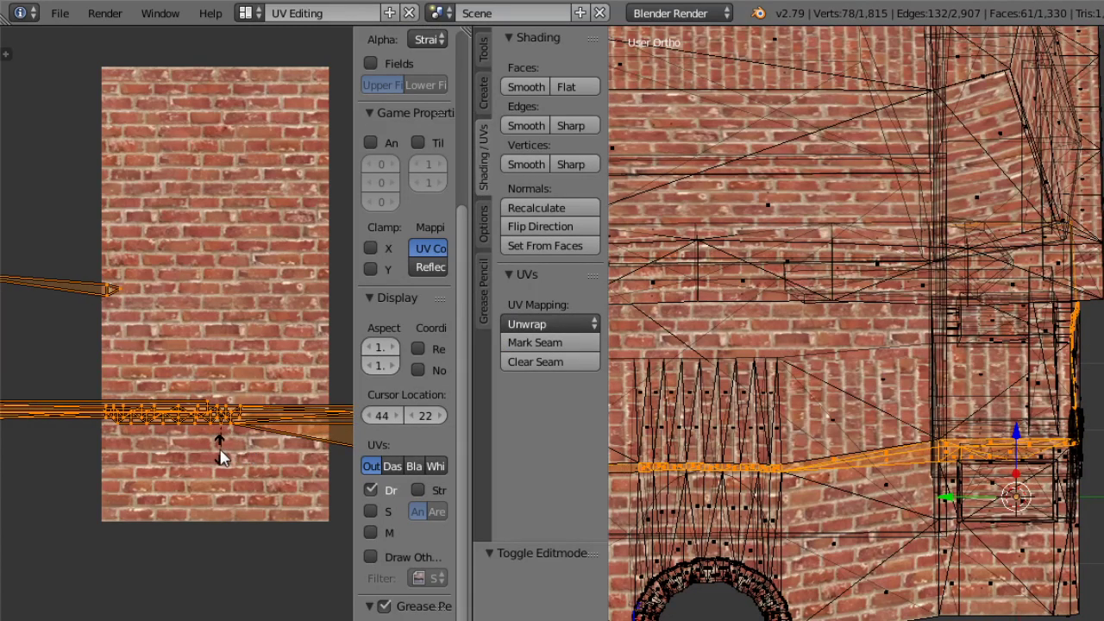
click(273, 463)
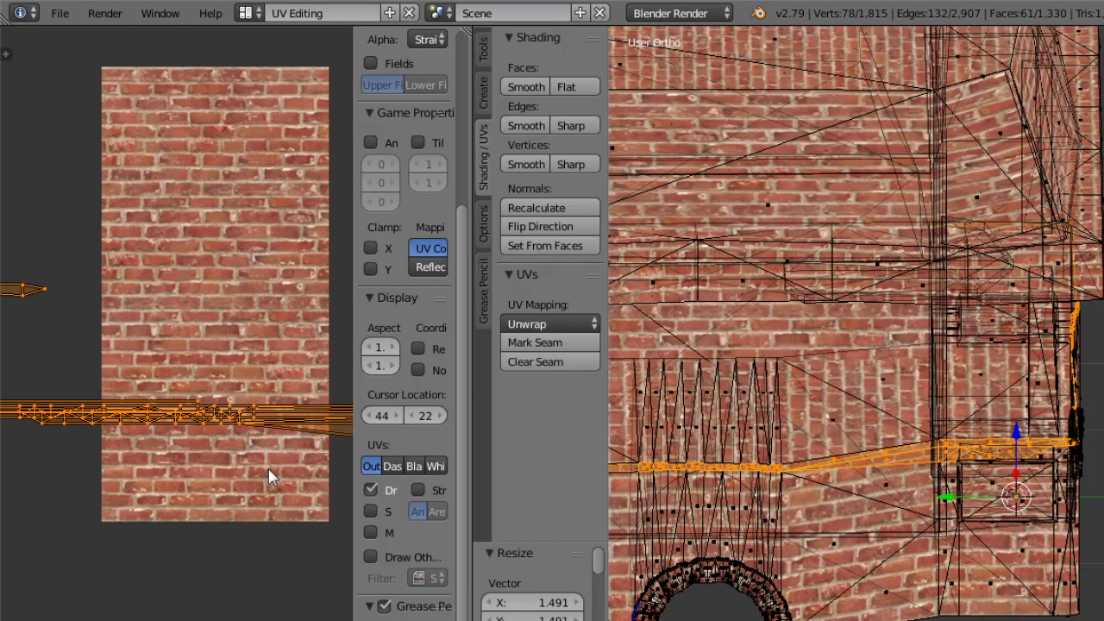
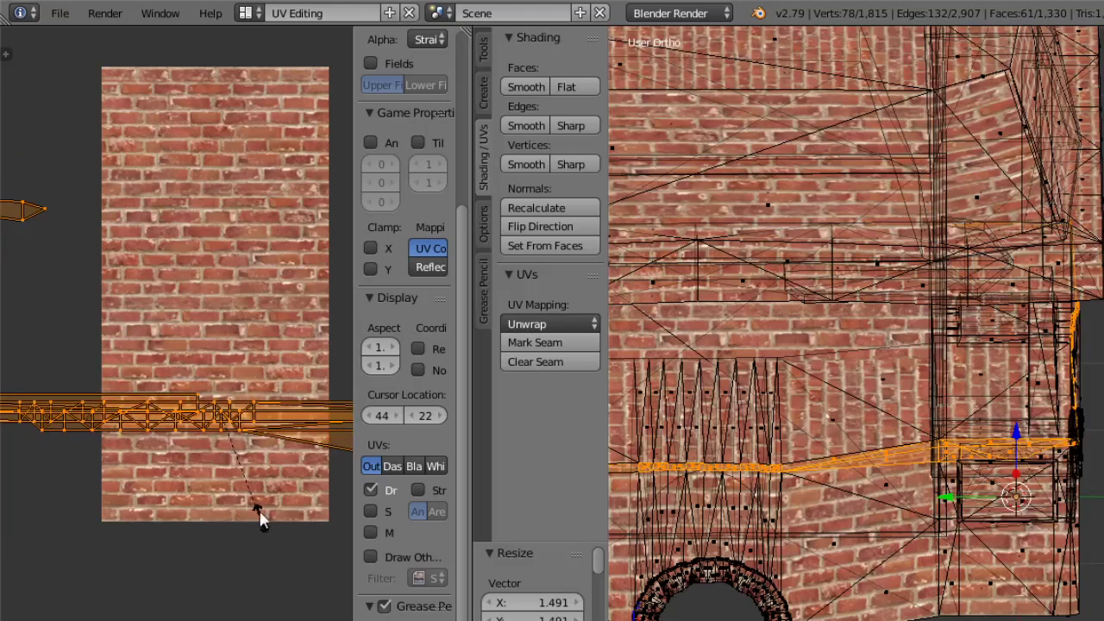
click(231, 464)
Examine the brick pattern along the balcony's edge strip and from below in Object Mode, and return to Edit Mode.
middle_drag(888, 591, 811, 539)
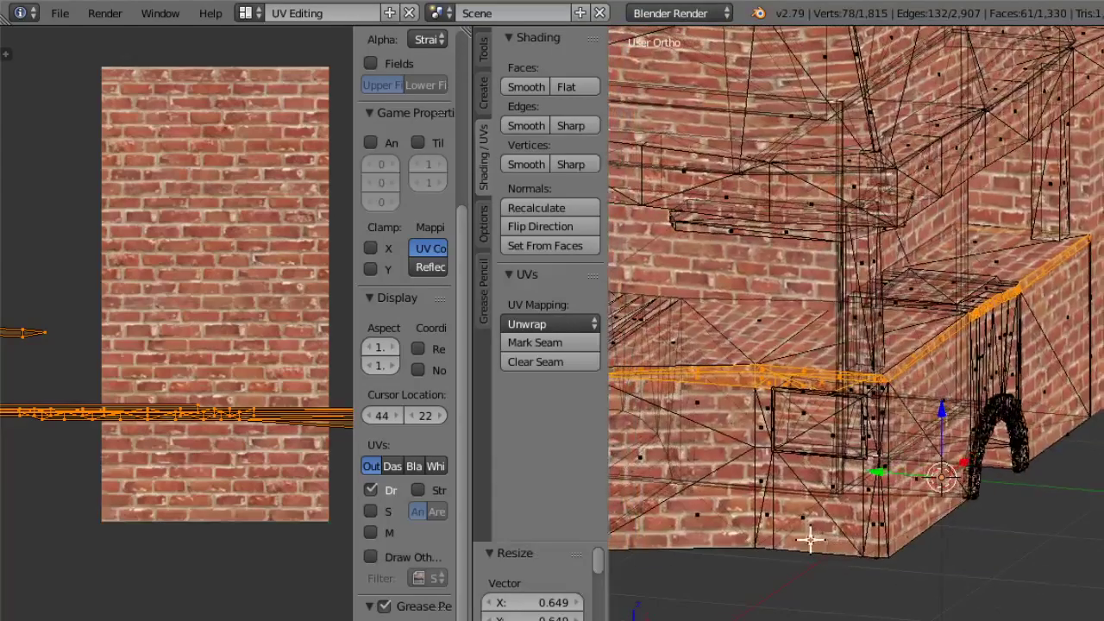
click(742, 618)
click(742, 620)
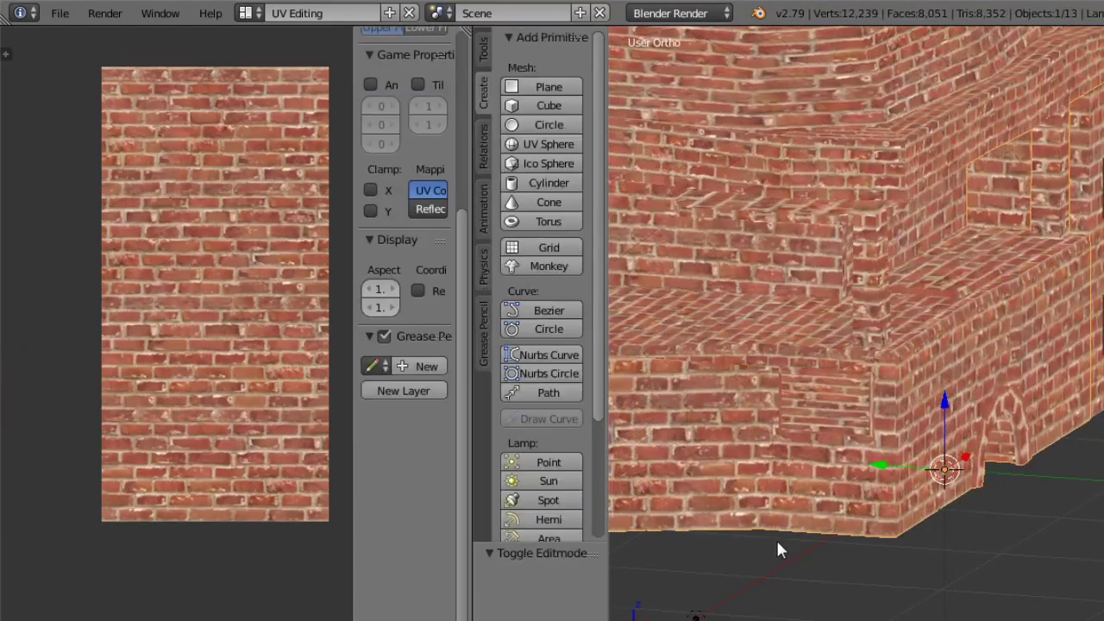
middle_drag(784, 544, 850, 529)
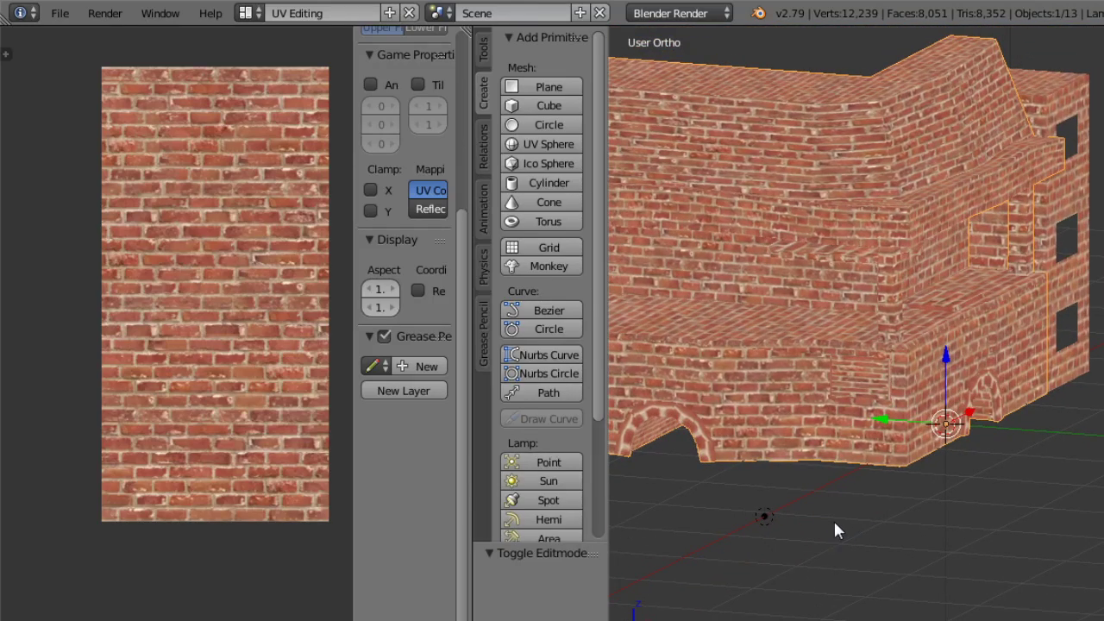
middle_drag(833, 520, 807, 235)
click(757, 620)
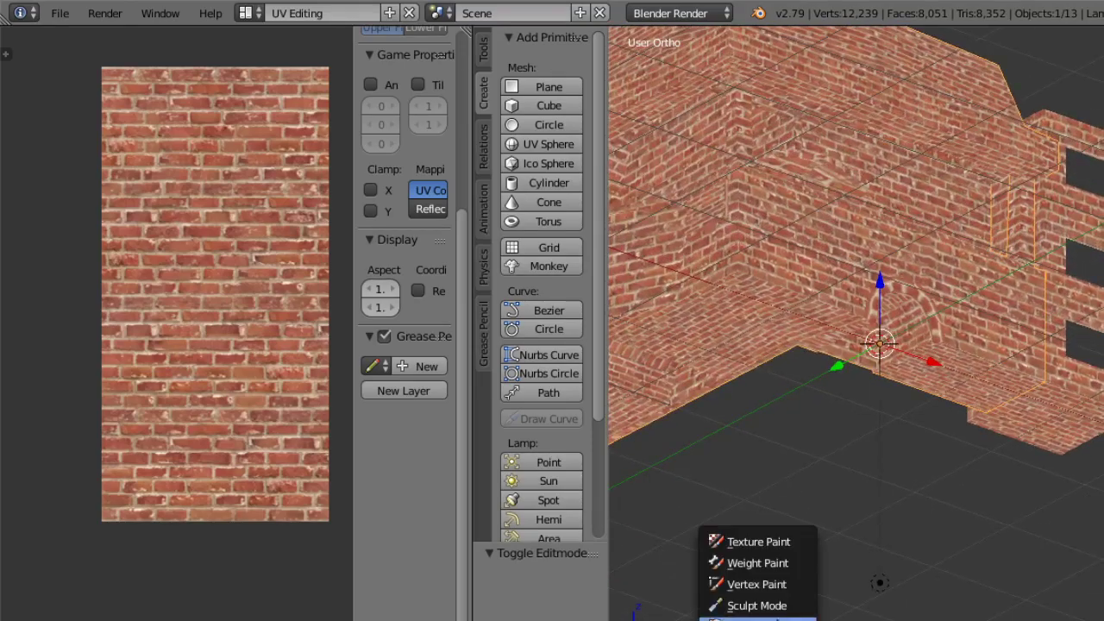
click(757, 620)
shift+middle_drag(878, 188, 913, 313)
scroll(846, 276, up, 6)
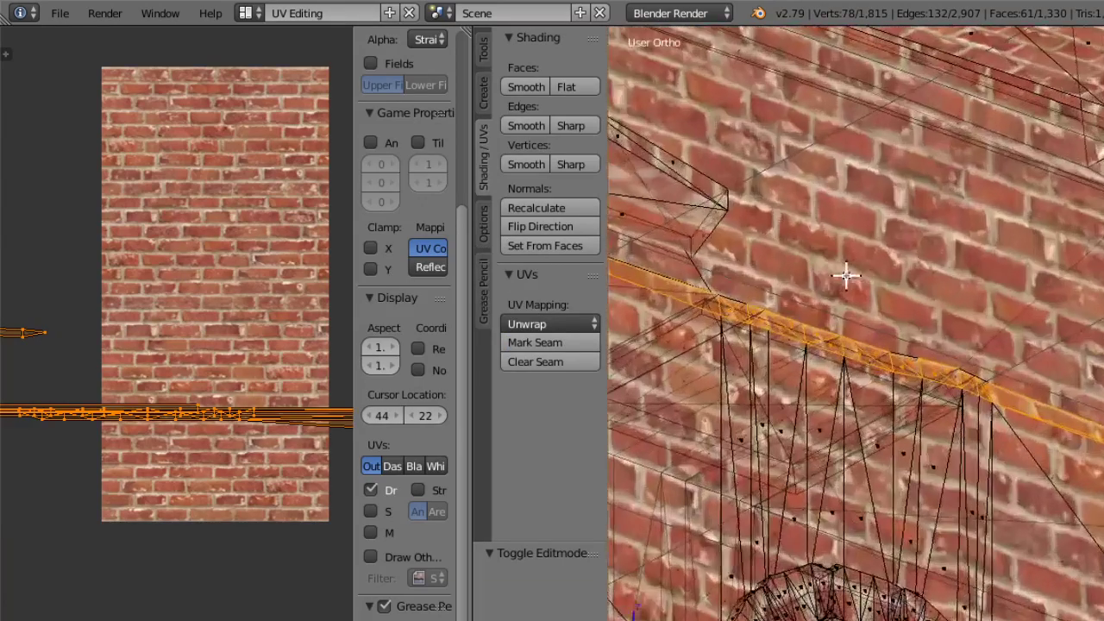
Clear the selection and select all the flat horizontal faces of the L-shaped ledge that wraps around the building's corner.
key(a)
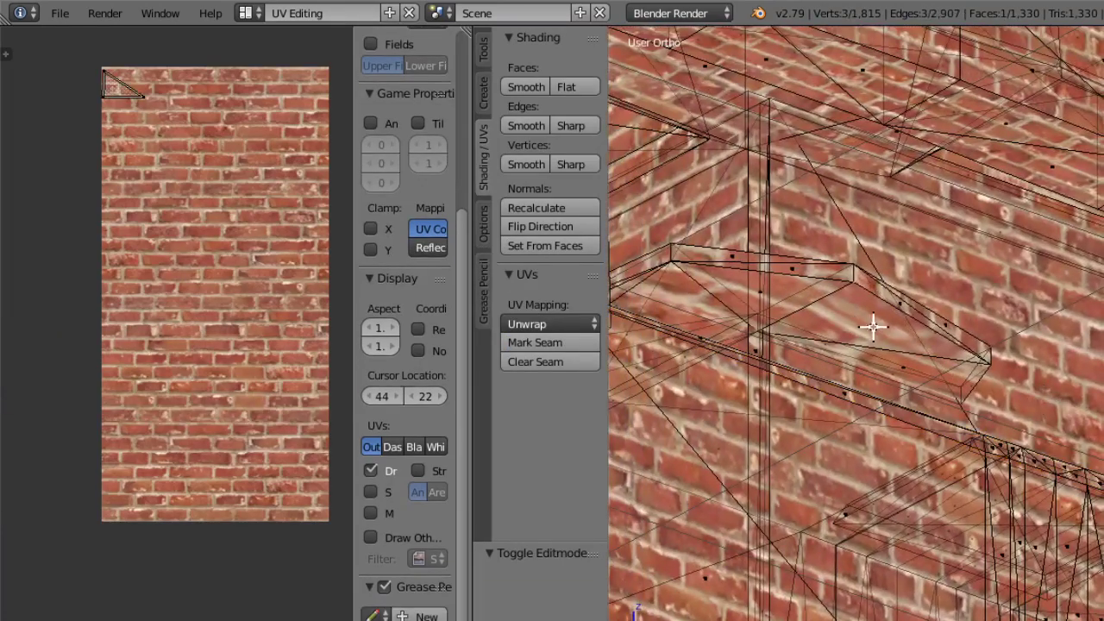
right_click(868, 328)
shift+right_click(875, 336)
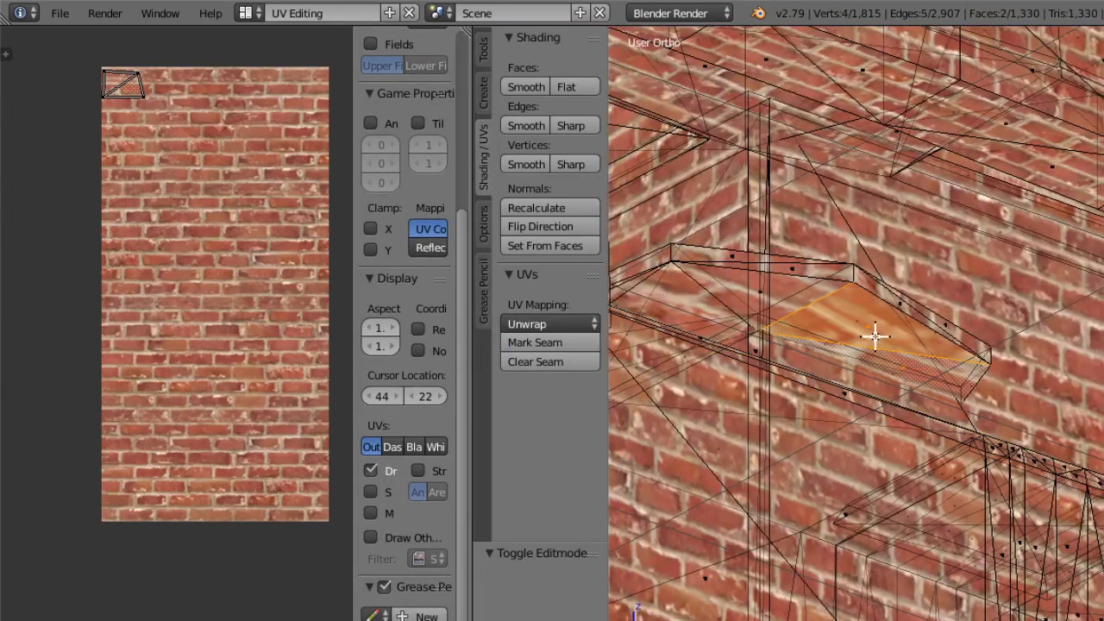
shift+right_click(953, 357)
shift+right_click(935, 336)
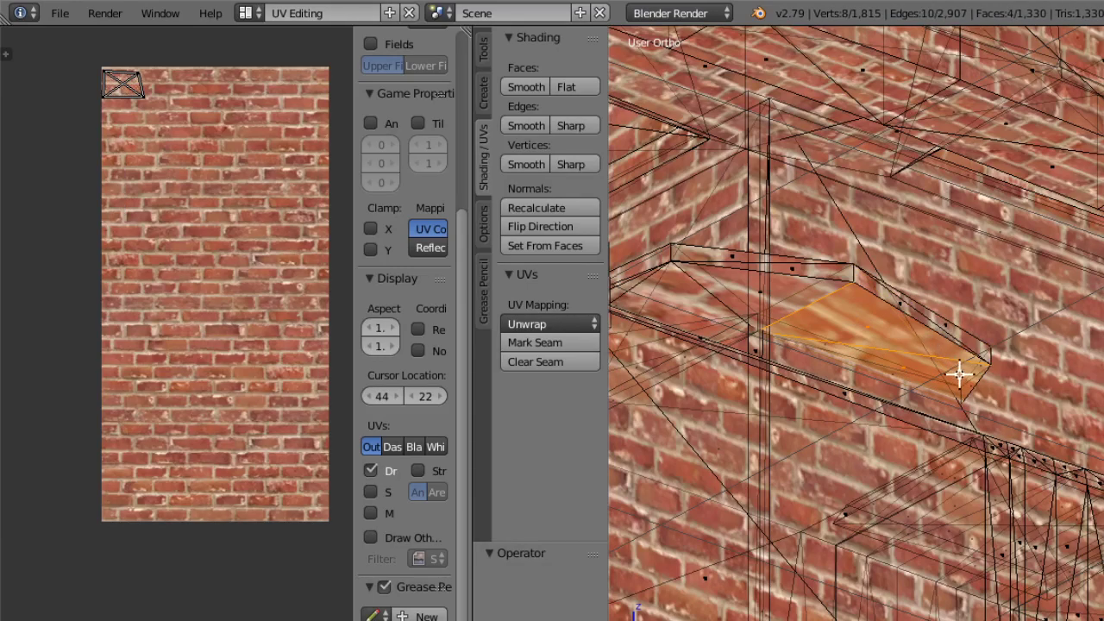
middle_drag(944, 334, 794, 434)
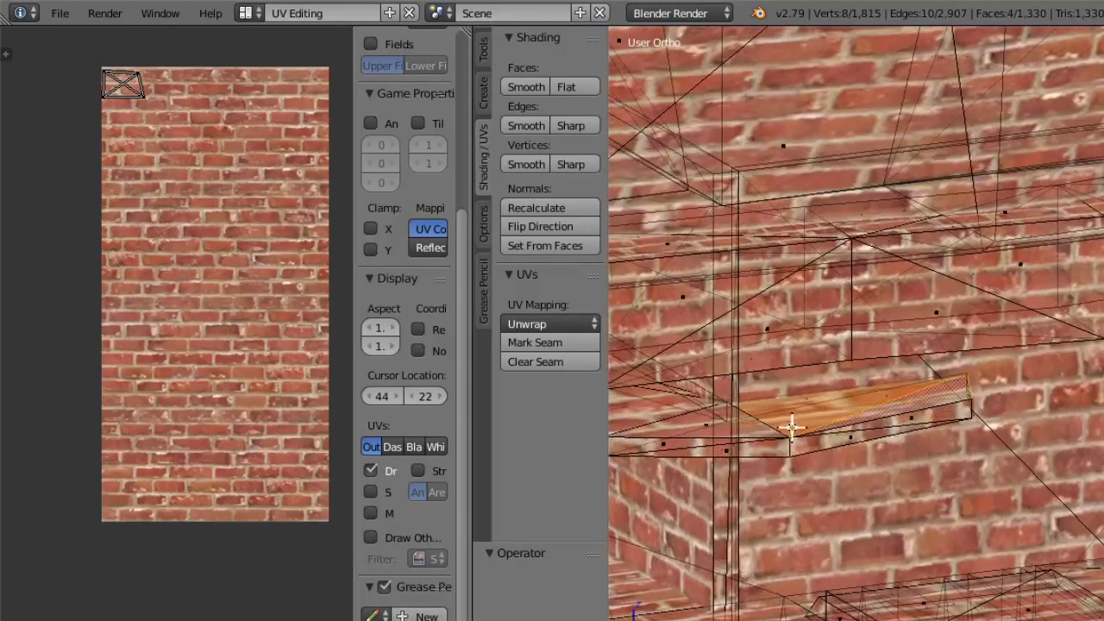
shift+right_click(706, 422)
middle_drag(706, 423, 800, 413)
shift+right_click(732, 420)
shift+right_click(624, 402)
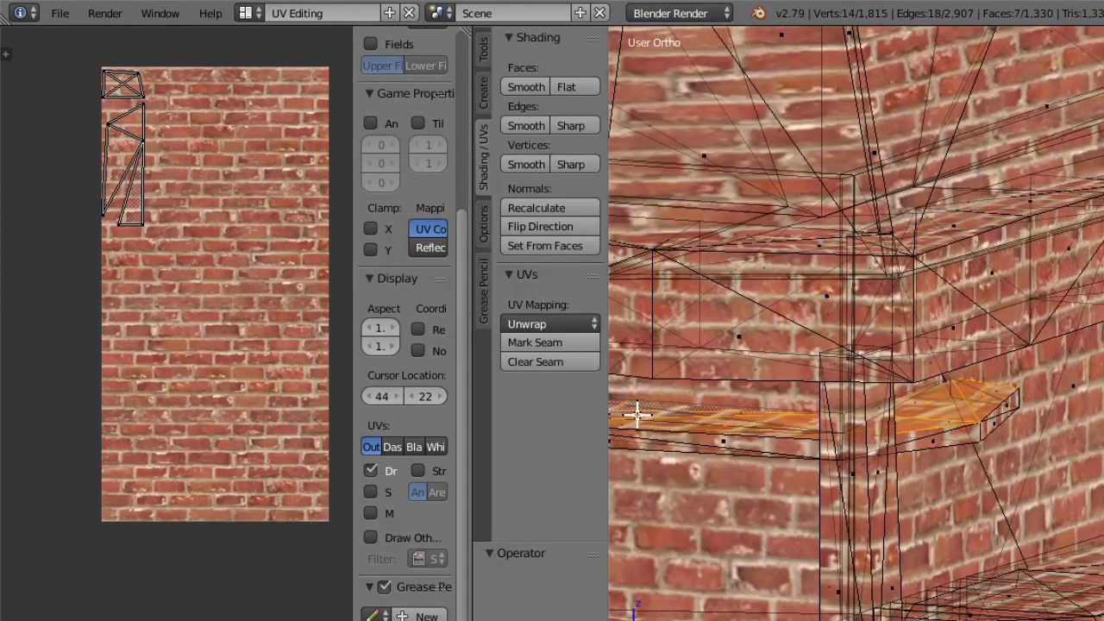
middle_drag(638, 415, 713, 427)
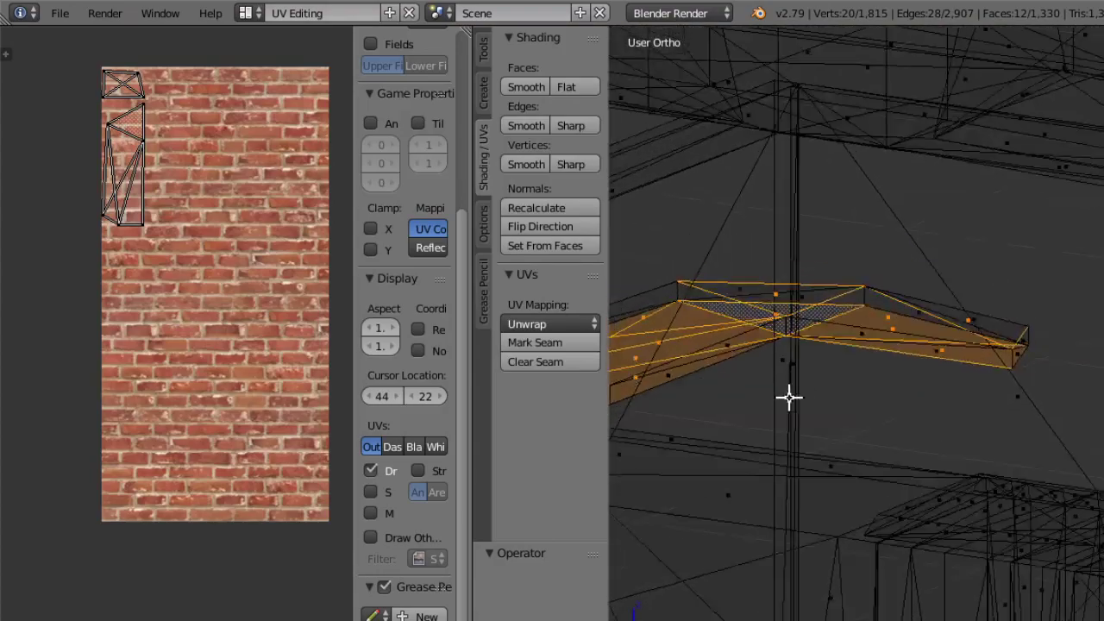
middle_drag(746, 468, 825, 598)
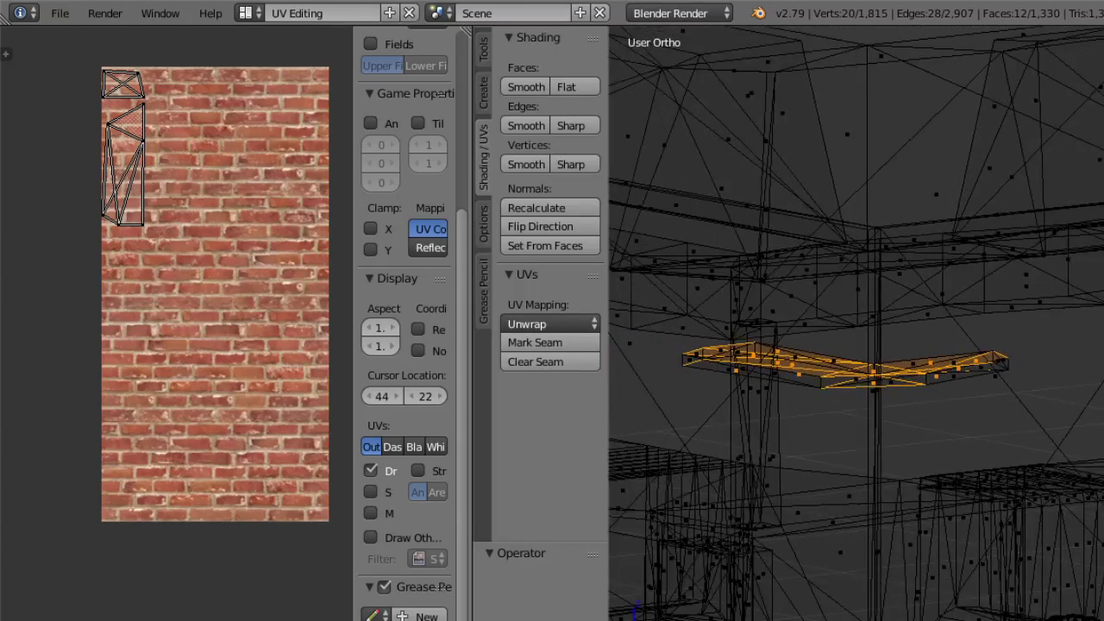
Unwrap the selected ledge faces with Project From View, using the orthographic top view.
click(522, 614)
click(626, 584)
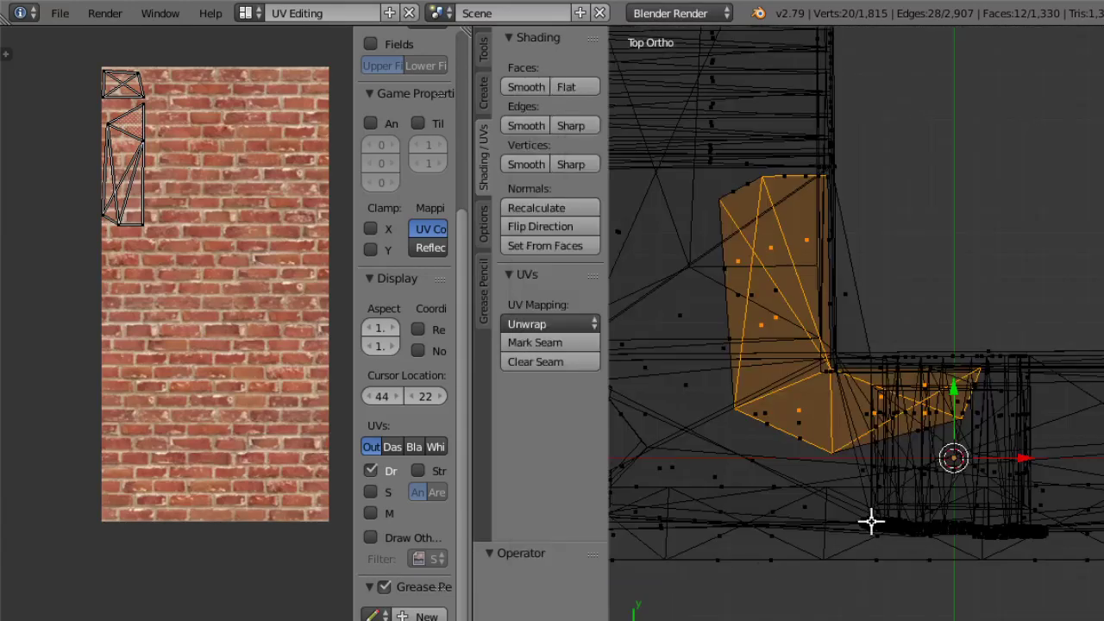
scroll(871, 520, down, 4)
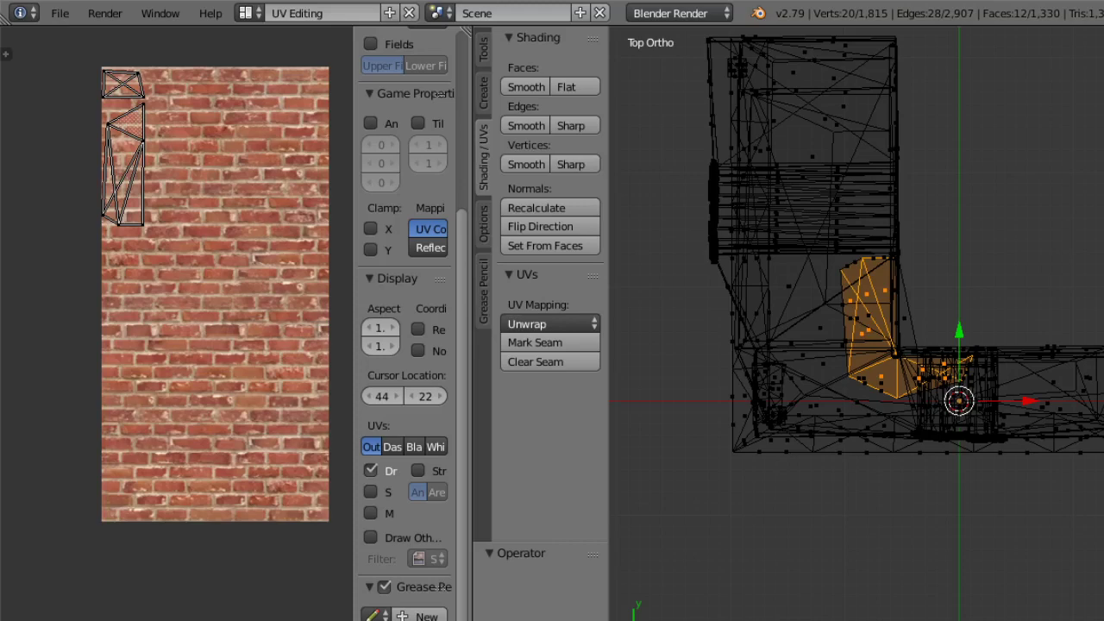
click(660, 618)
scroll(208, 318, down, 6)
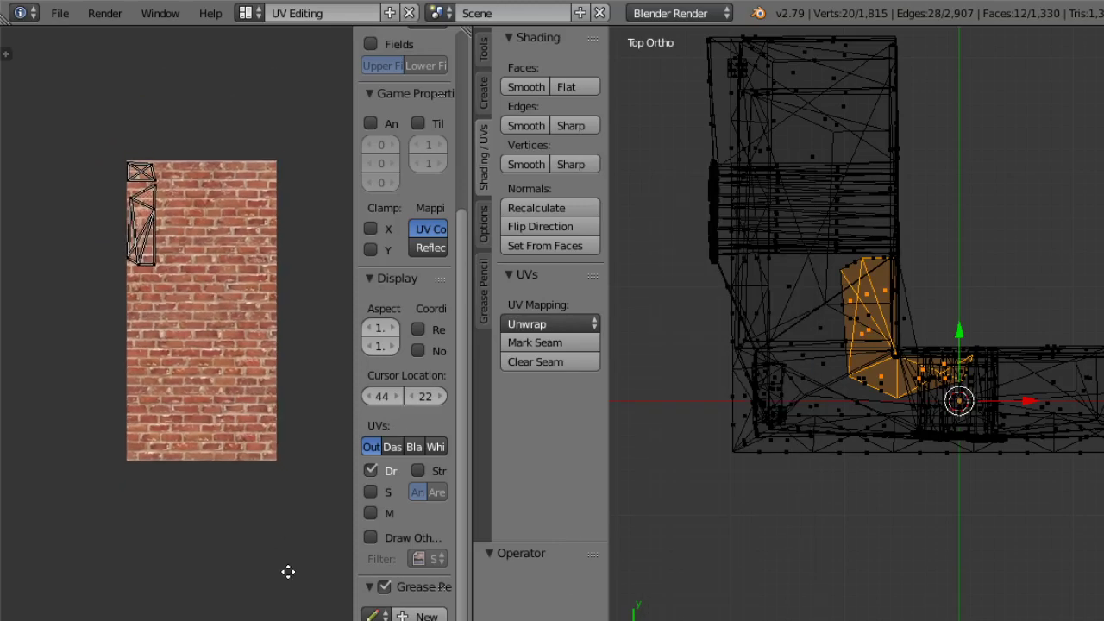
scroll(264, 389, up, 7)
scroll(219, 296, down, 1)
middle_drag(252, 436, 228, 371)
click(660, 617)
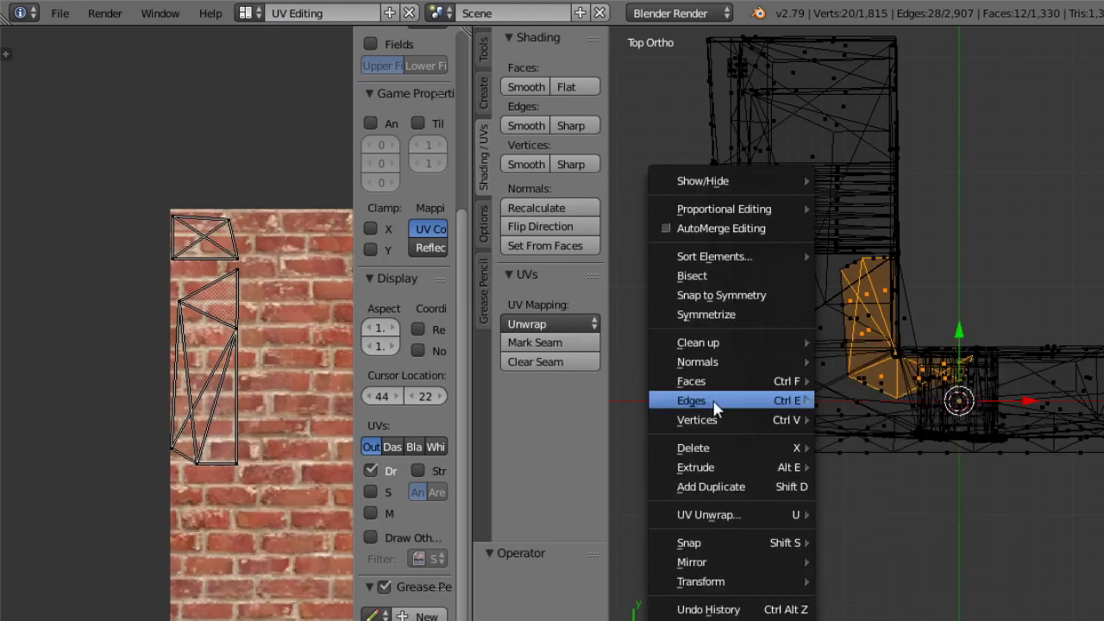
mouse_move(734, 514)
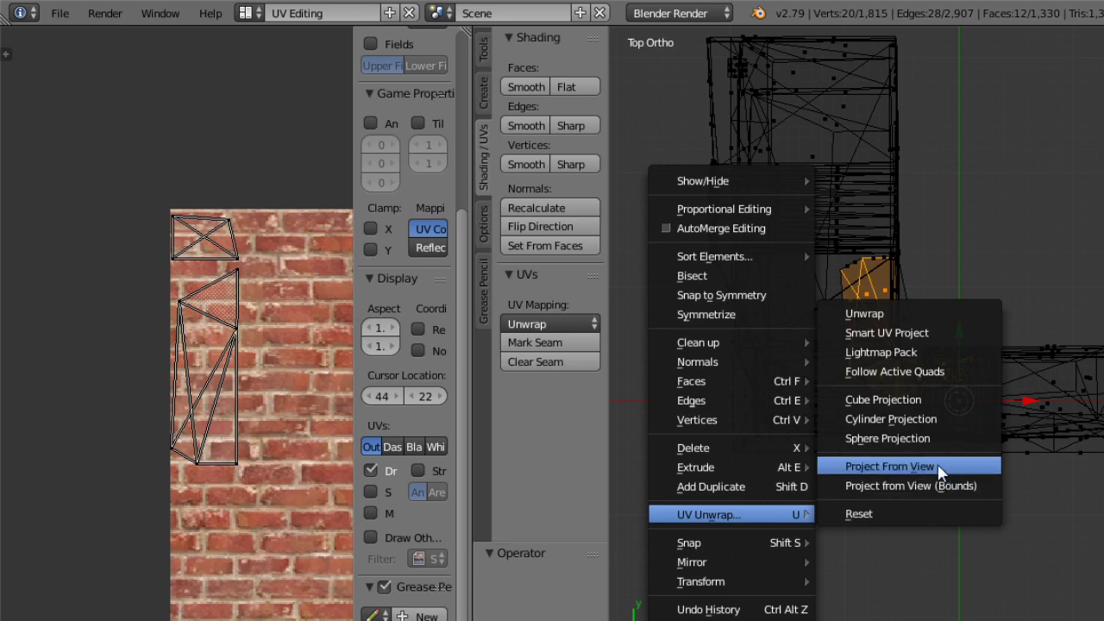
click(939, 466)
scroll(271, 399, up, 4)
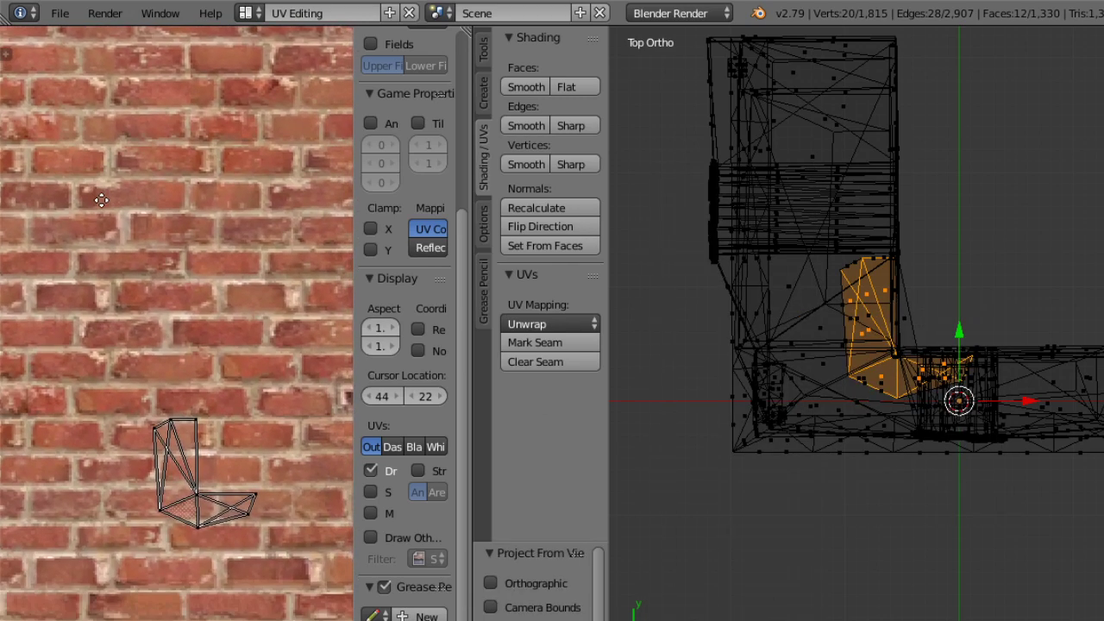
shift+middle_drag(826, 349, 764, 368)
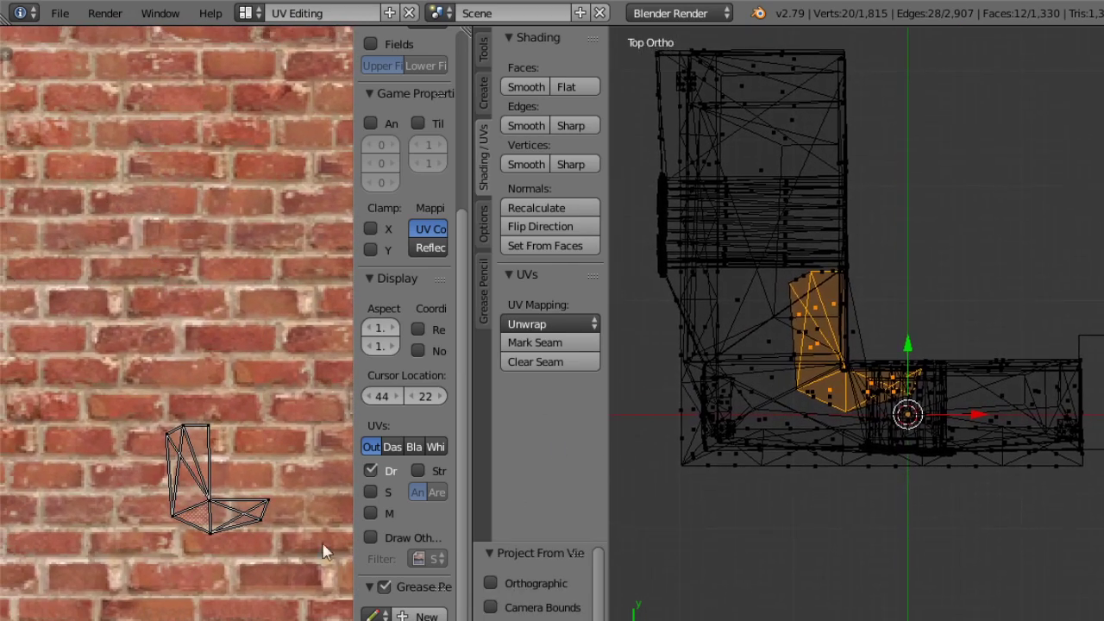
Switch the 3D view to Texture shading and scale all the ledge's UVs by a factor of 3.
key(a)
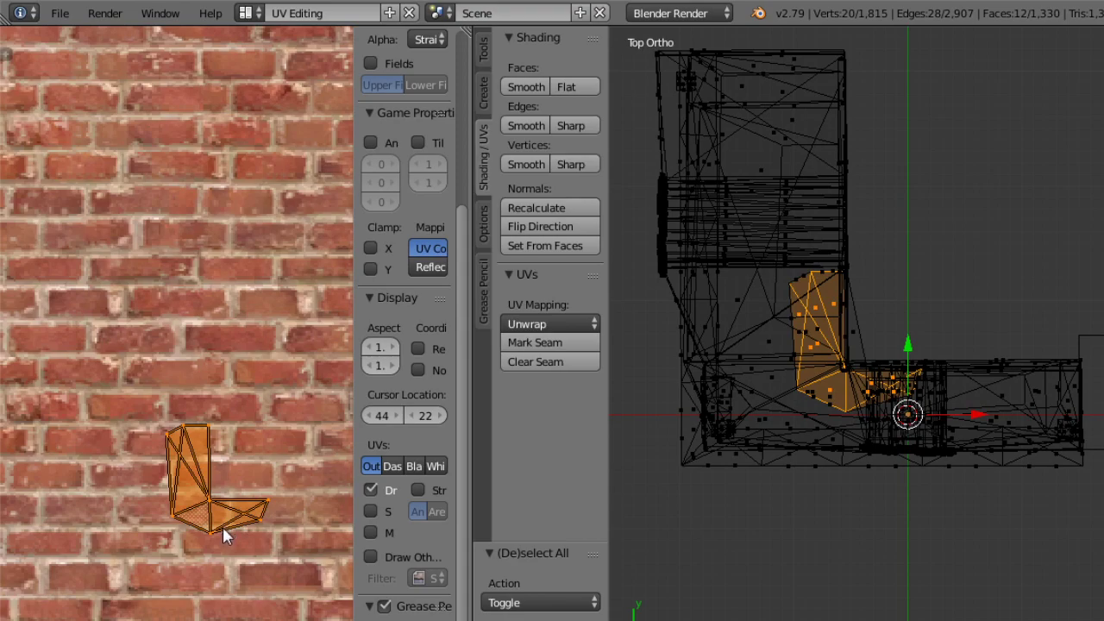
click(783, 620)
click(835, 620)
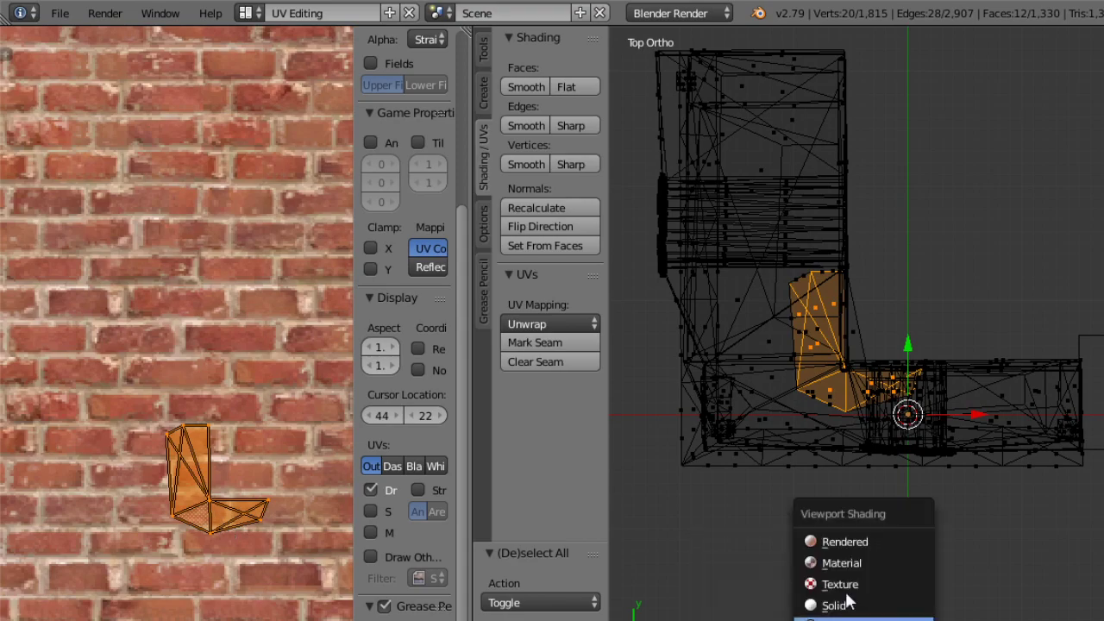
click(844, 586)
middle_drag(782, 509, 815, 457)
scroll(823, 305, up, 4)
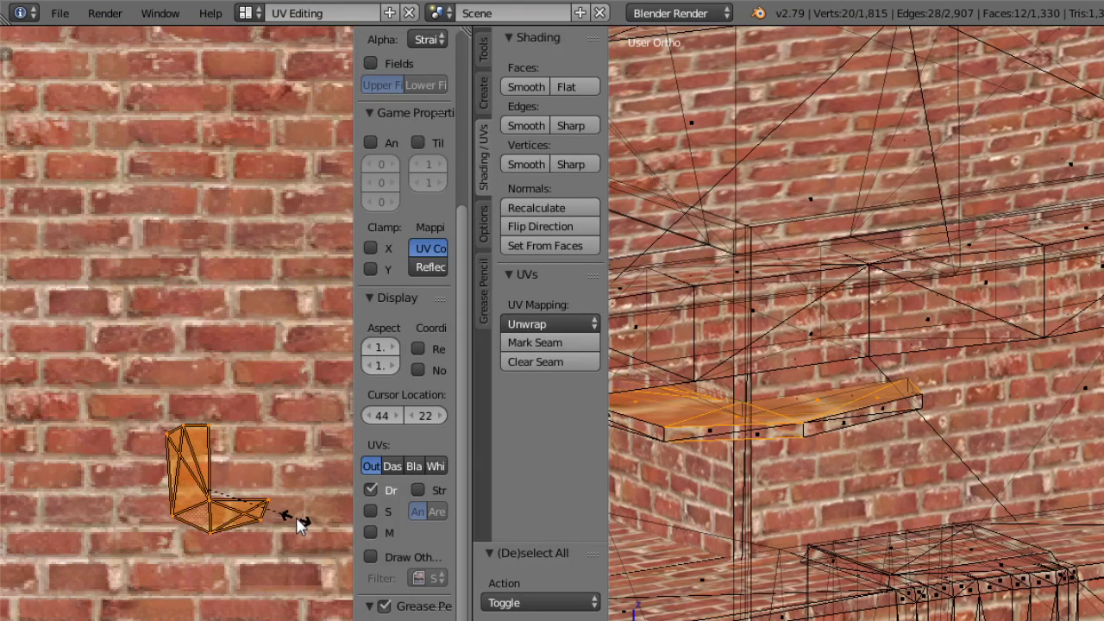
key(3)
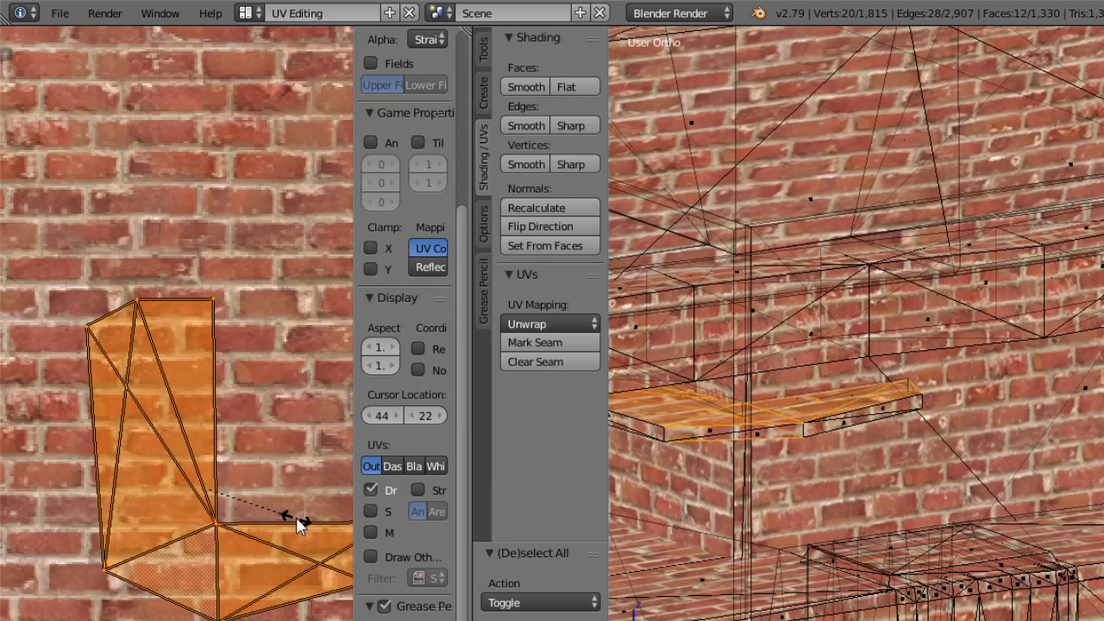
key(Return)
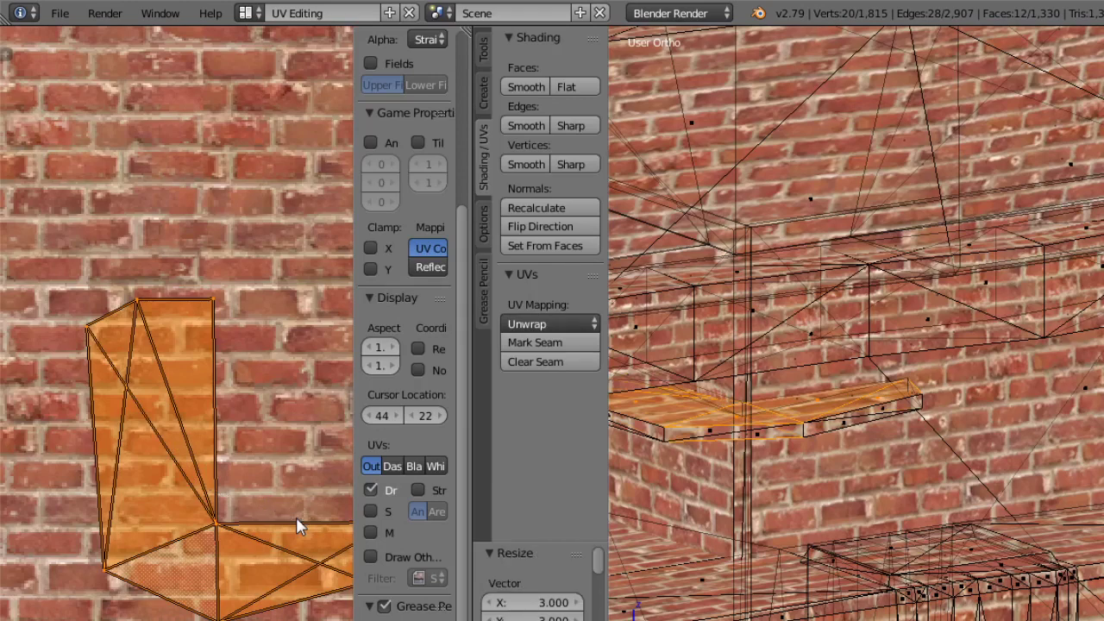
Inspect the brick texture on the ledge in Object Mode, and return to Edit Mode.
click(749, 620)
click(749, 620)
middle_drag(779, 461, 750, 553)
click(749, 618)
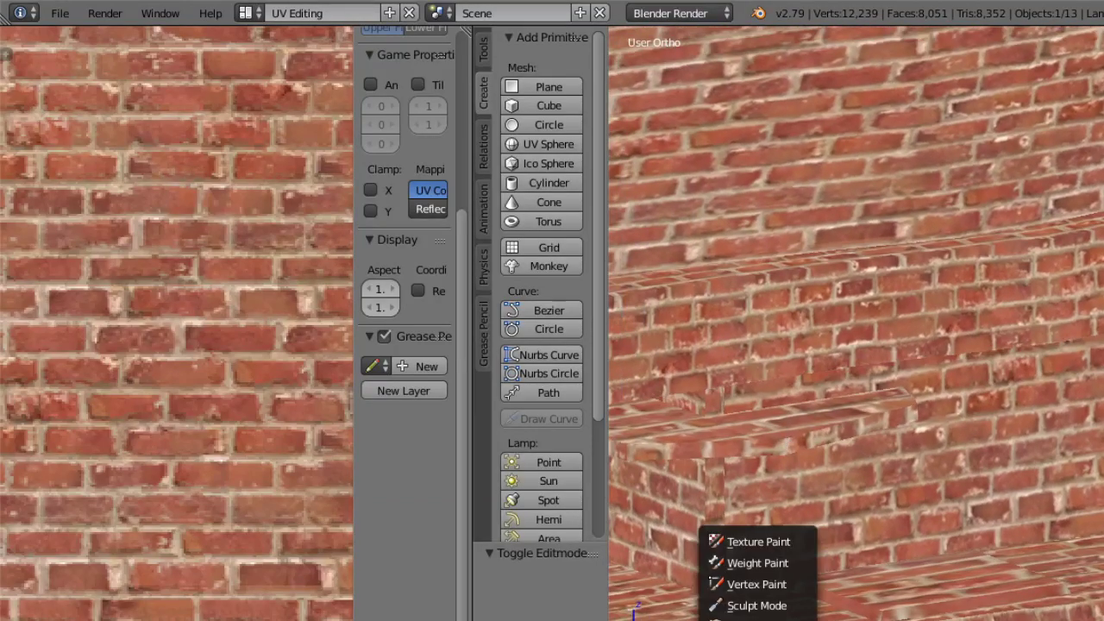
click(749, 611)
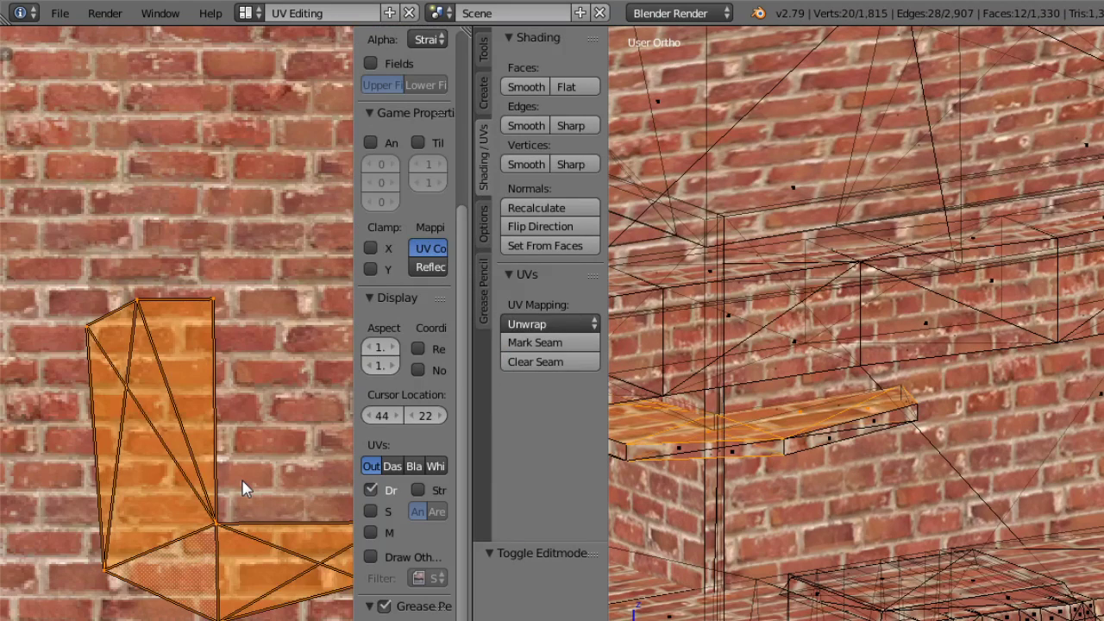
Try rotating the ledge's UVs freehand by about 87 degrees, and undo the rotation.
key(r)
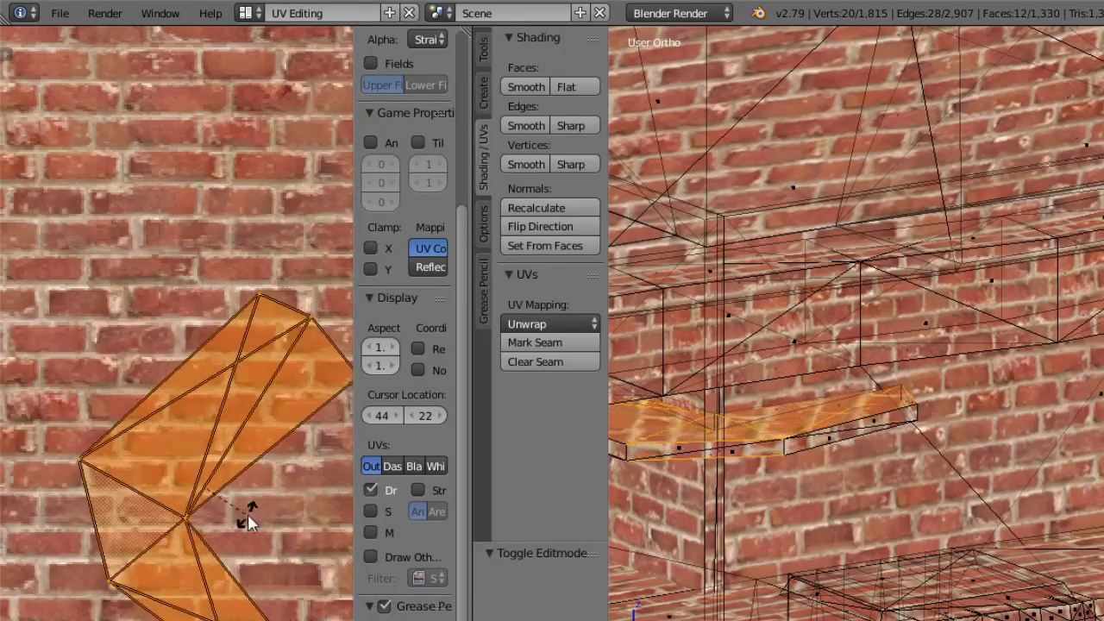
click(243, 562)
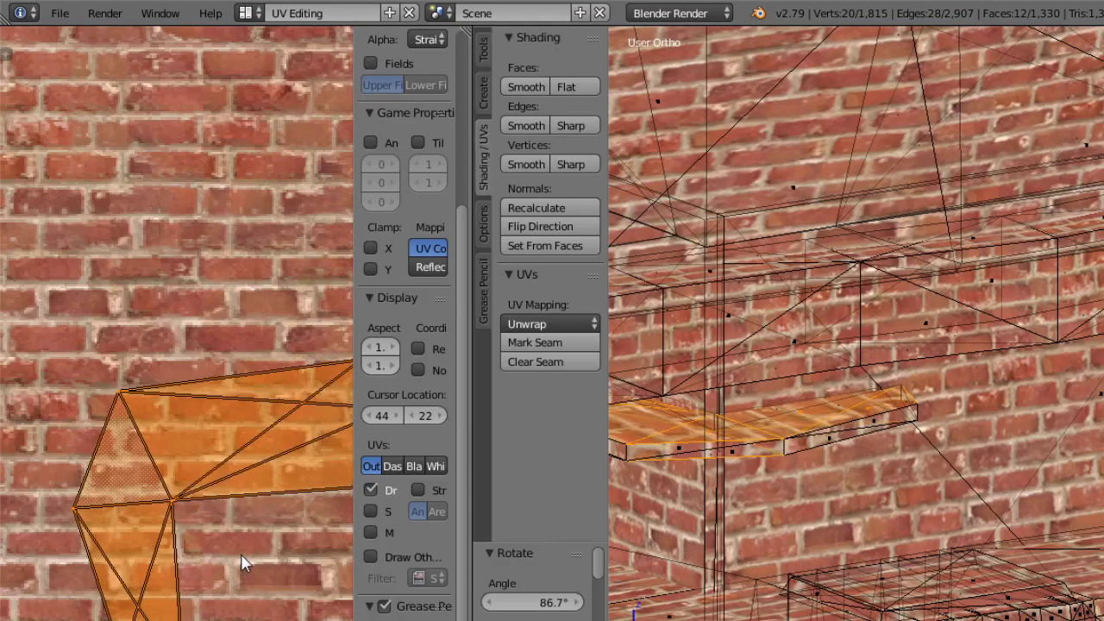
key(ctrl+z)
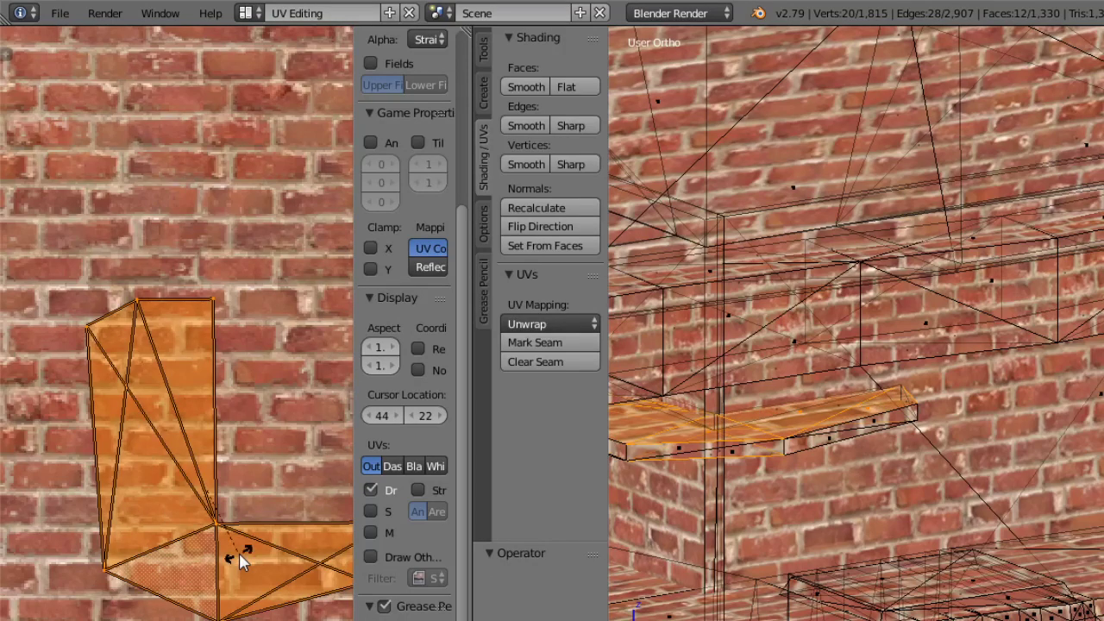
Try rotating the ledge's UVs by 45, 90 and 70 degrees, clearing each angle and leaving the UVs unrotated.
text(45)
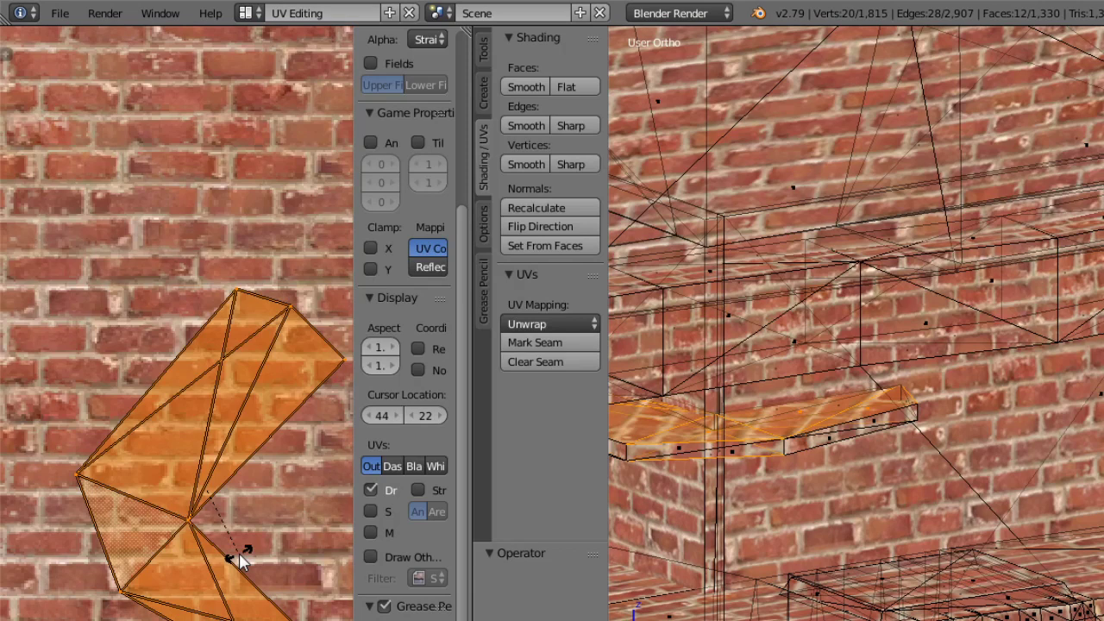
key(BackSpace)
key(BackSpace)
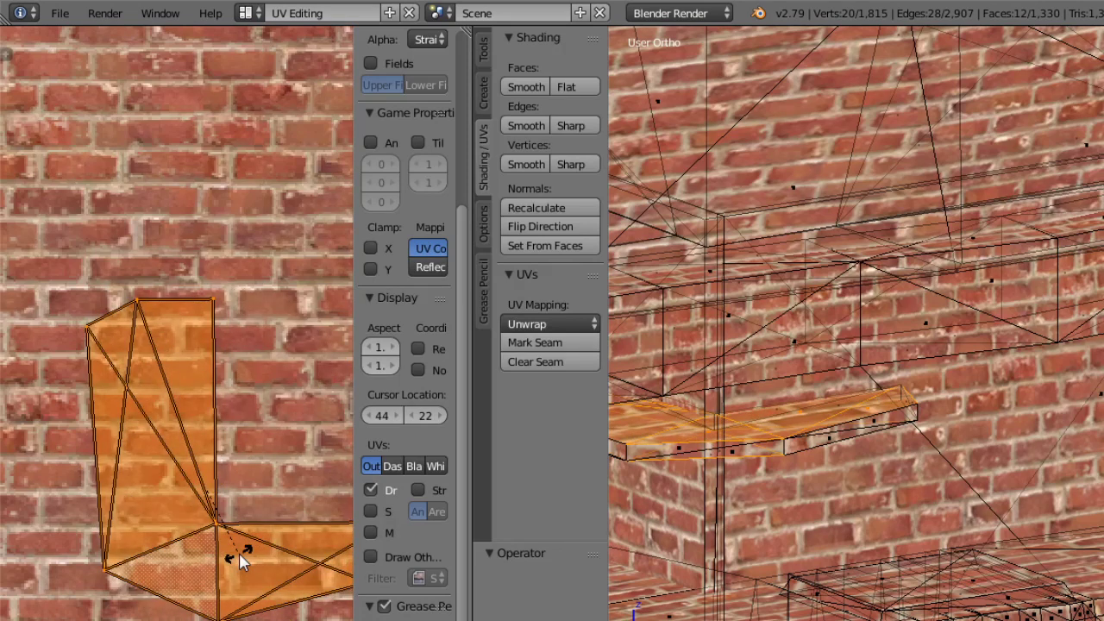
text(90)
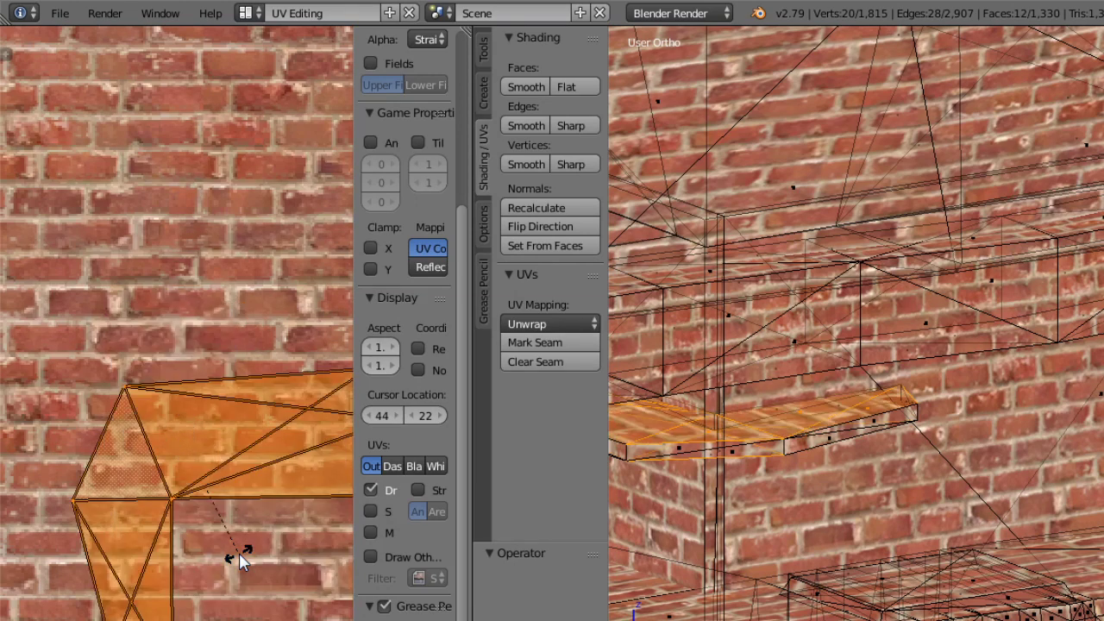
key(BackSpace)
key(BackSpace)
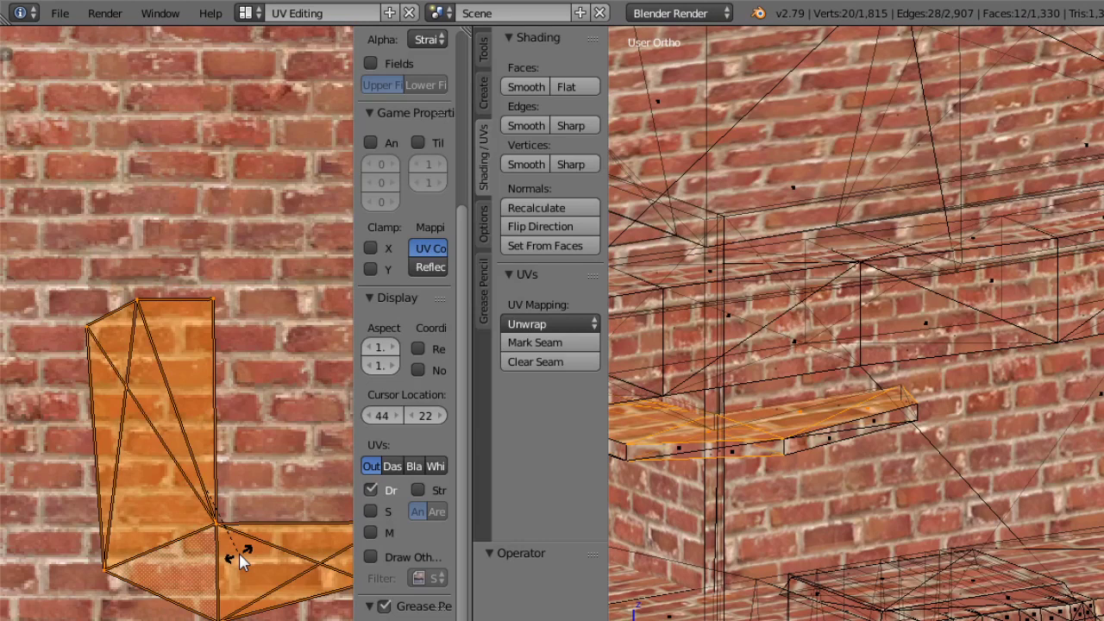
text(70)
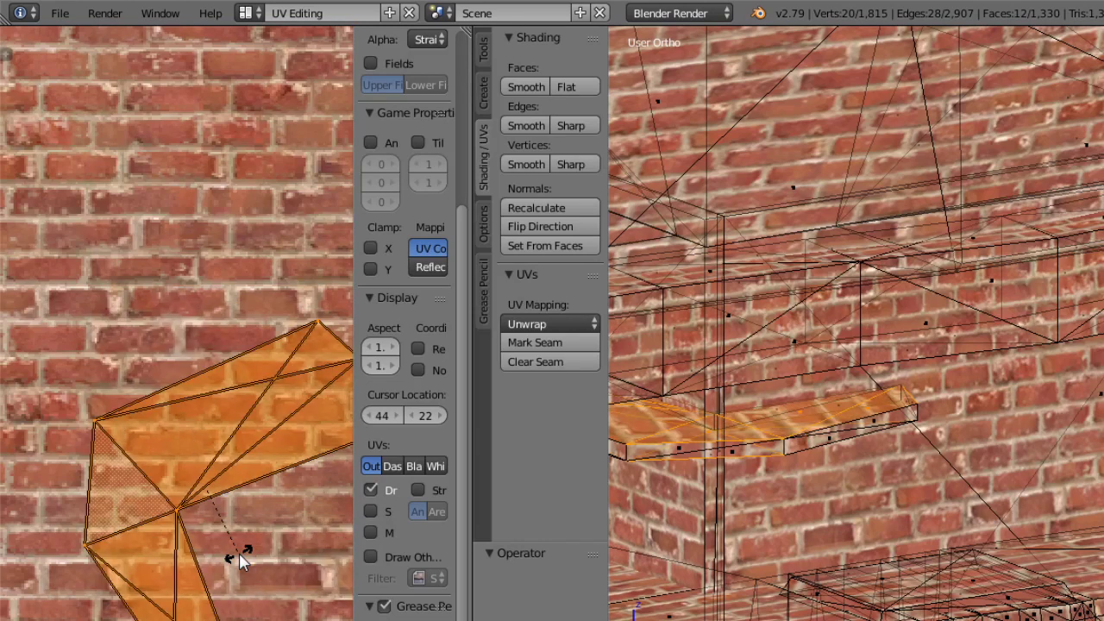
key(BackSpace)
key(BackSpace)
key(Return)
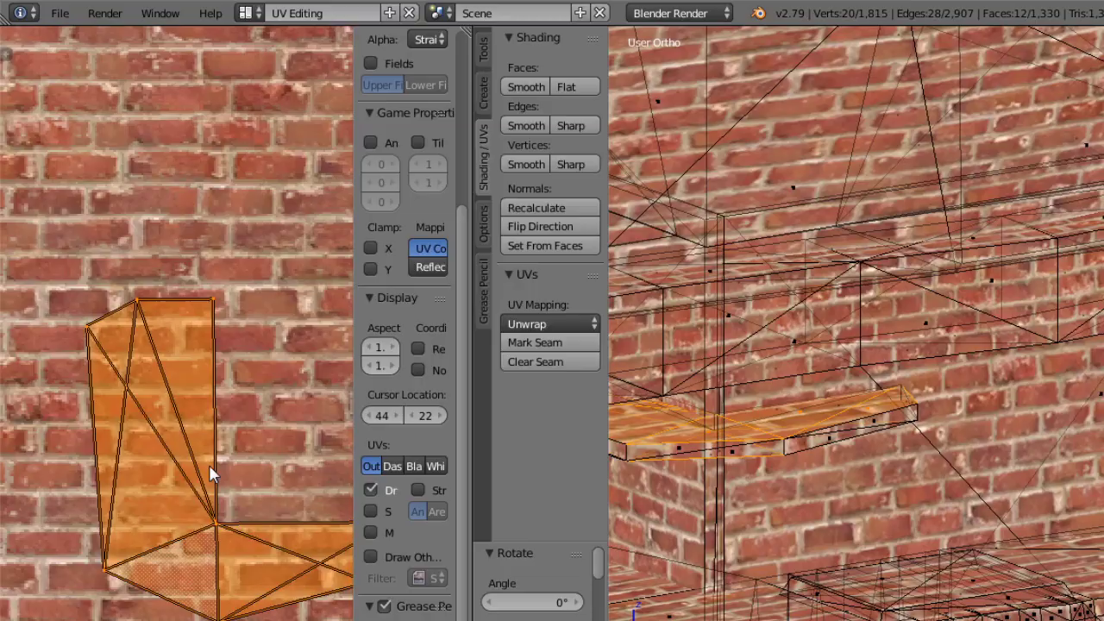
Select the narrow vertical faces along the outer edge of the L-shaped ledge.
middle_drag(822, 420, 795, 470)
scroll(794, 471, up, 5)
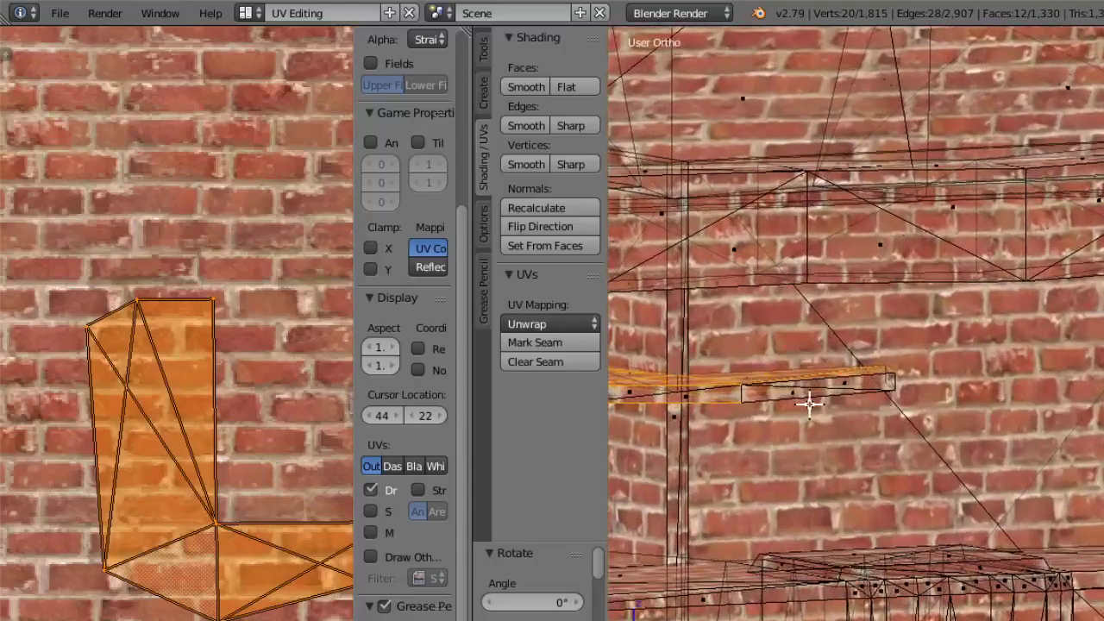
right_click(799, 392)
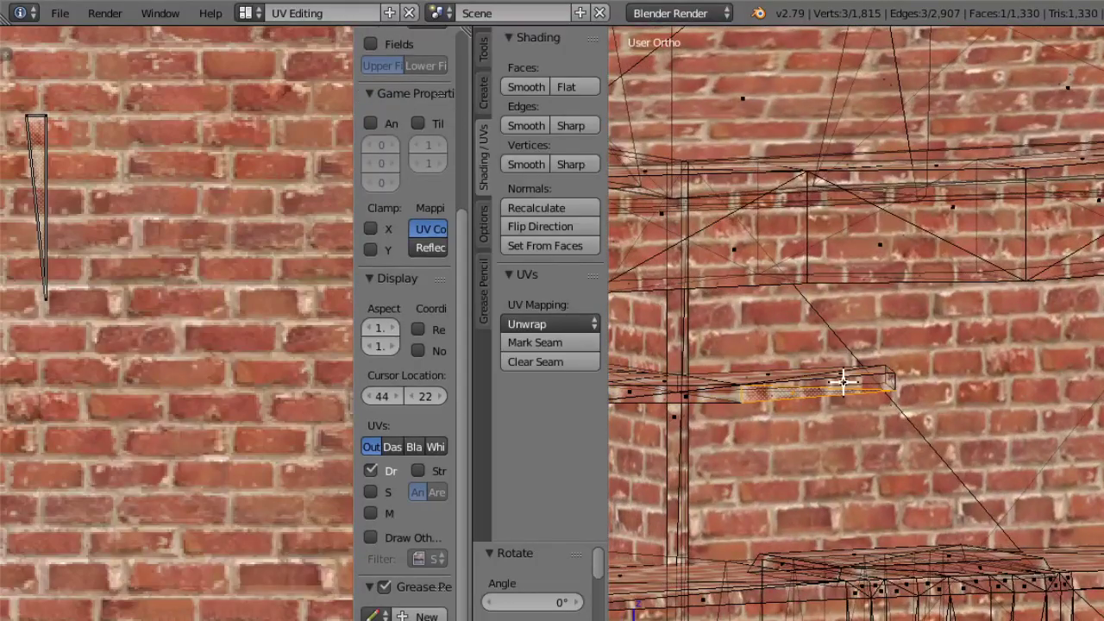
shift+right_click(843, 383)
middle_drag(861, 393, 785, 424)
shift+right_click(803, 374)
shift+right_click(688, 424)
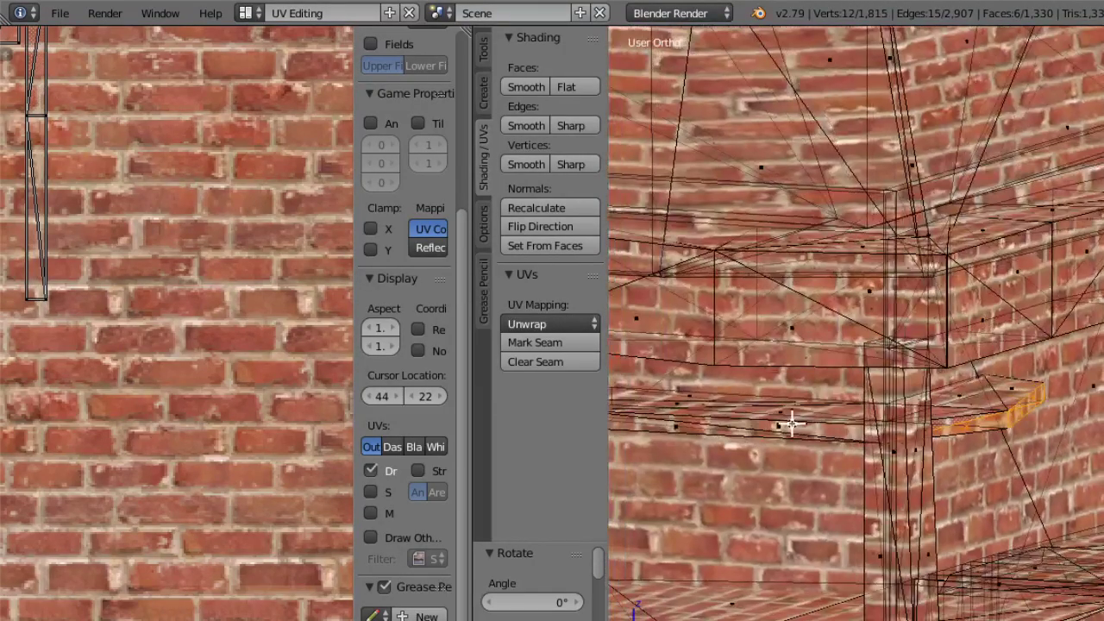
shift+right_click(708, 431)
shift+right_click(678, 425)
middle_drag(679, 425, 920, 439)
shift+right_click(773, 436)
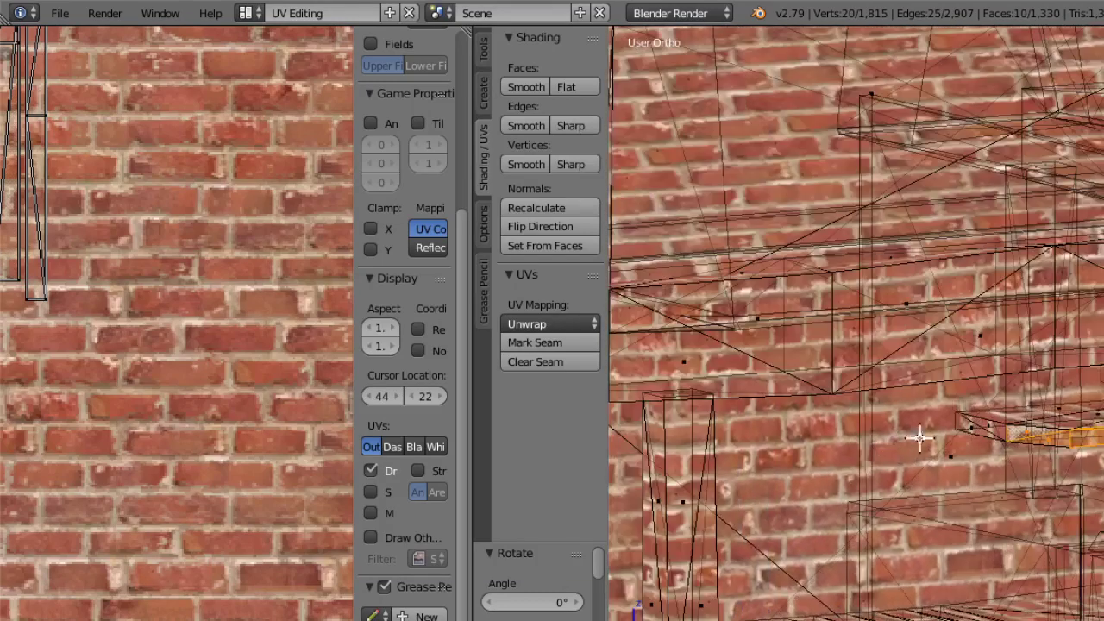
shift+right_click(981, 423)
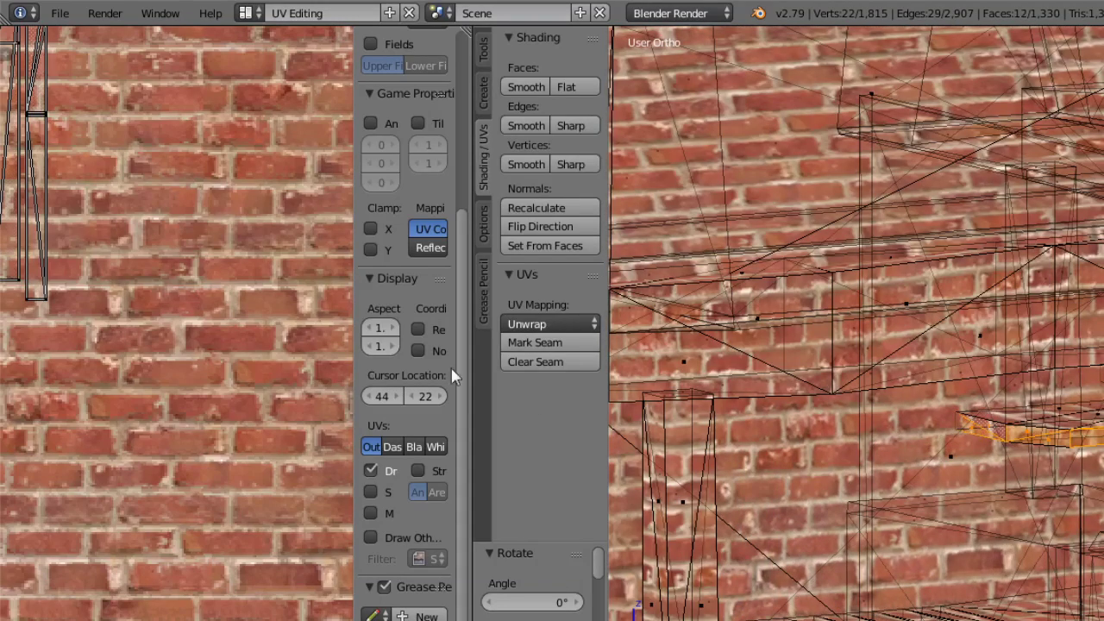
Bring the brick image's full upper area into view in the UV editor, and switch the 3D viewport to Wireframe shading.
ctrl+middle_drag(280, 337, 239, 517)
ctrl+middle_drag(228, 466, 239, 69)
ctrl+middle_drag(181, 357, 194, 138)
middle_drag(281, 372, 290, 568)
middle_drag(1095, 485, 1085, 490)
click(818, 620)
click(863, 620)
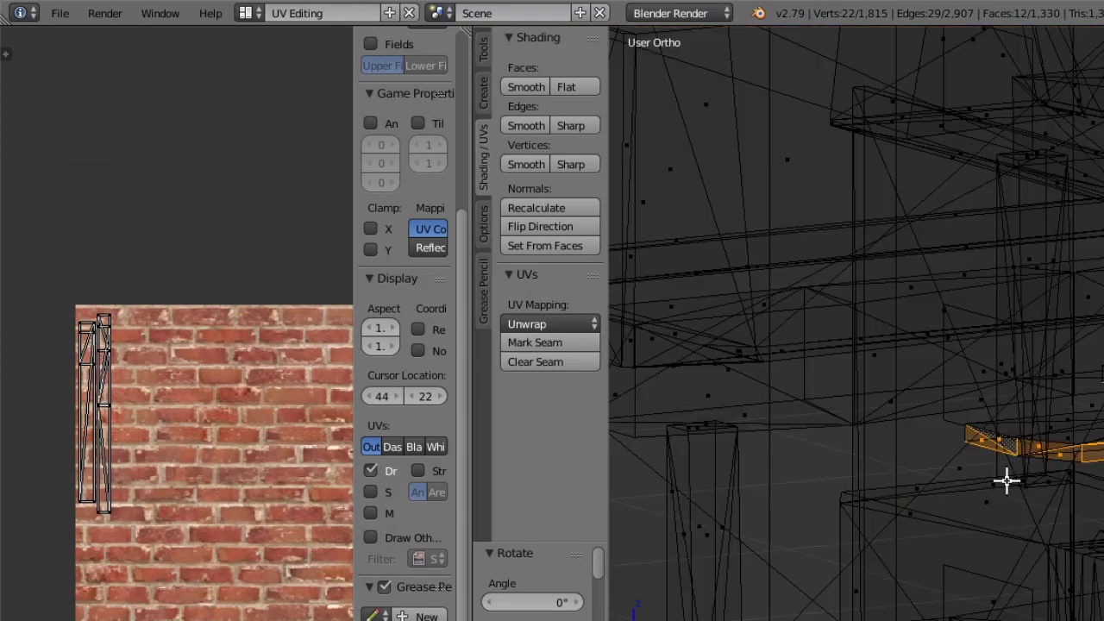
Add the narrow vertical faces at the ledge's ends to the selection.
middle_drag(1103, 434, 1090, 432)
shift+right_click(1008, 445)
mouse_move(1010, 446)
middle_down()
mouse_move(1061, 456)
mouse_move(1008, 450)
middle_up()
middle_drag(918, 433, 951, 449)
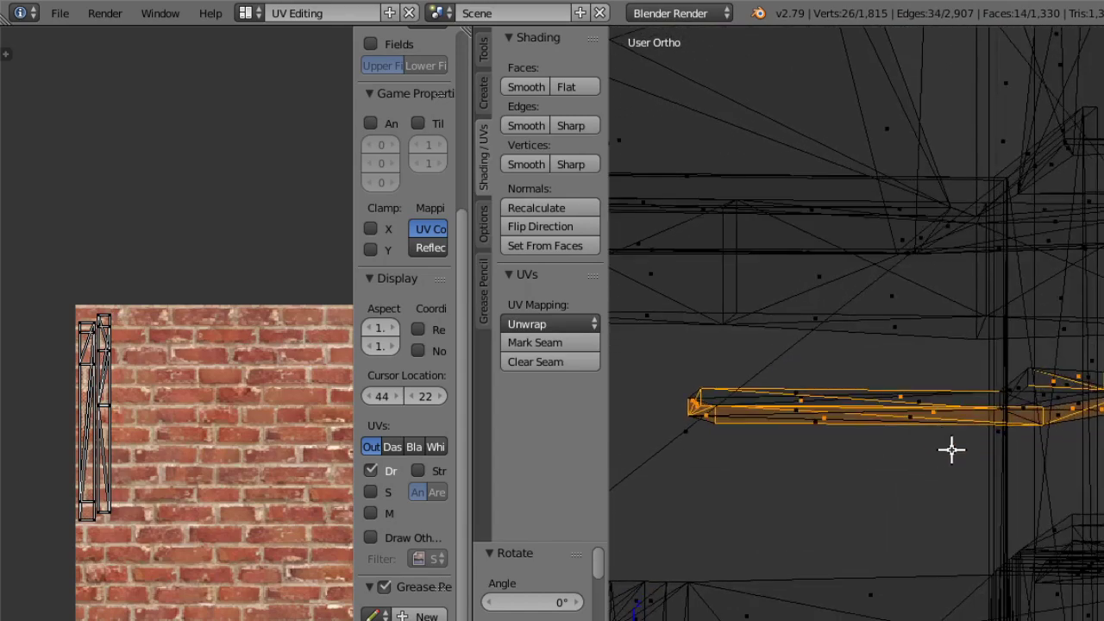
middle_drag(939, 491, 791, 530)
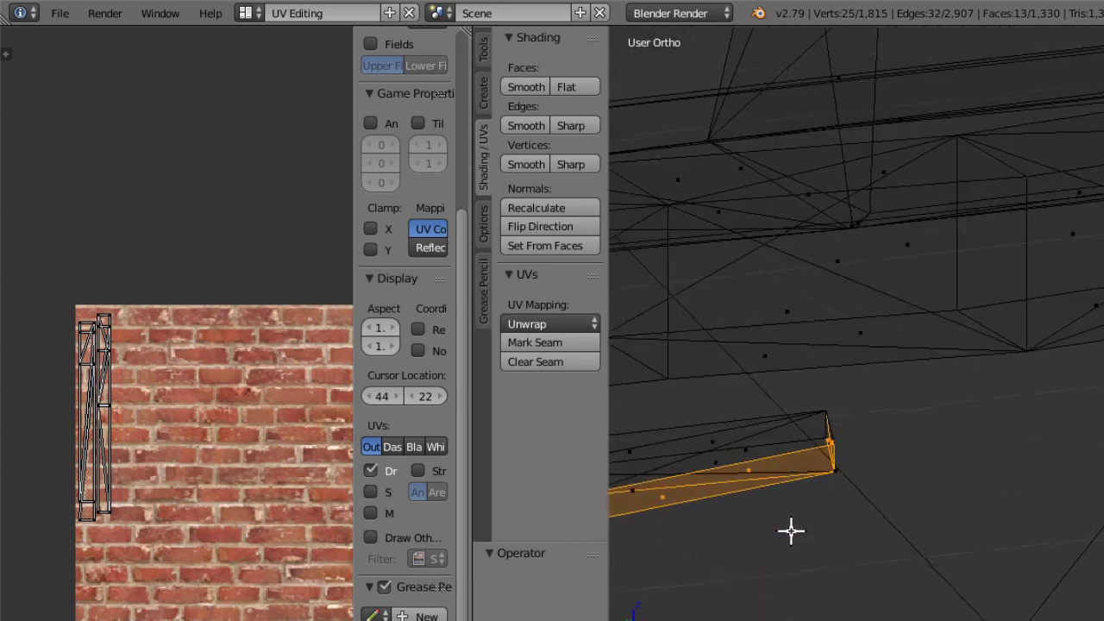
shift+right_click(717, 444)
middle_drag(723, 442, 855, 446)
Add the inner vertical faces along the ledge's short arm to the selection, undoing the wrongly picked face.
shift+right_click(723, 422)
shift+right_click(882, 457)
shift+right_click(819, 442)
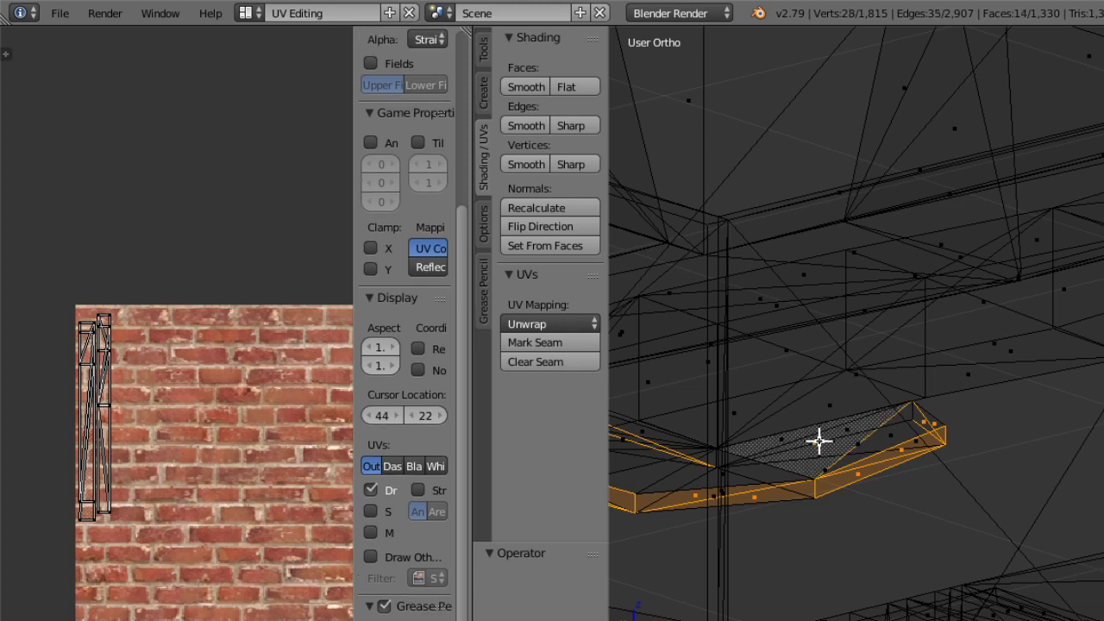
key(ctrl+z)
shift+right_click(849, 429)
shift+right_click(781, 441)
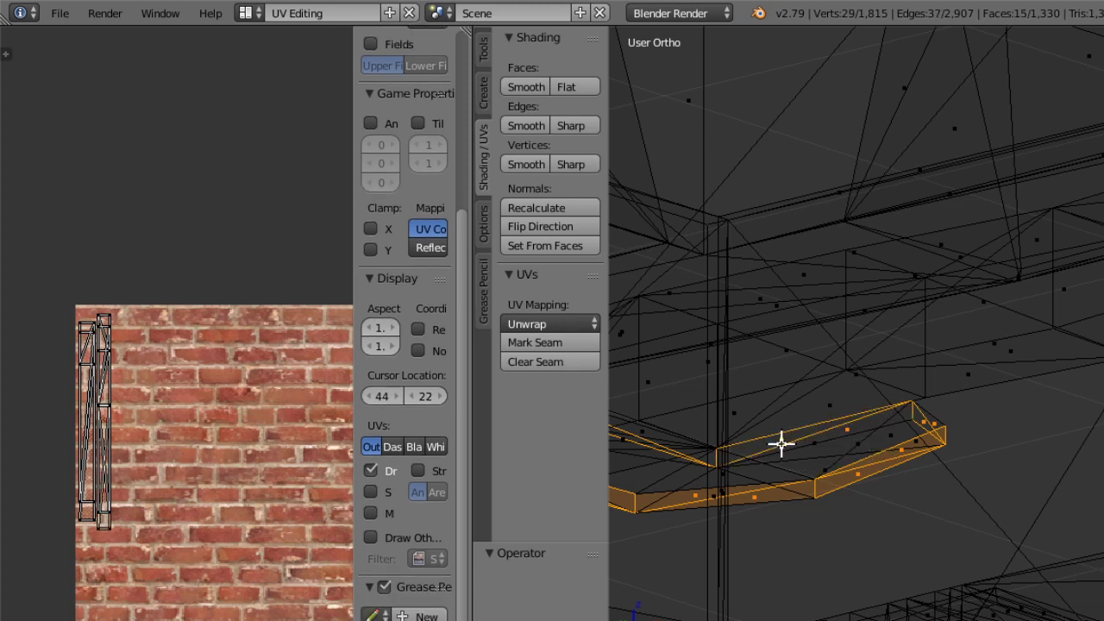
middle_drag(779, 444, 858, 421)
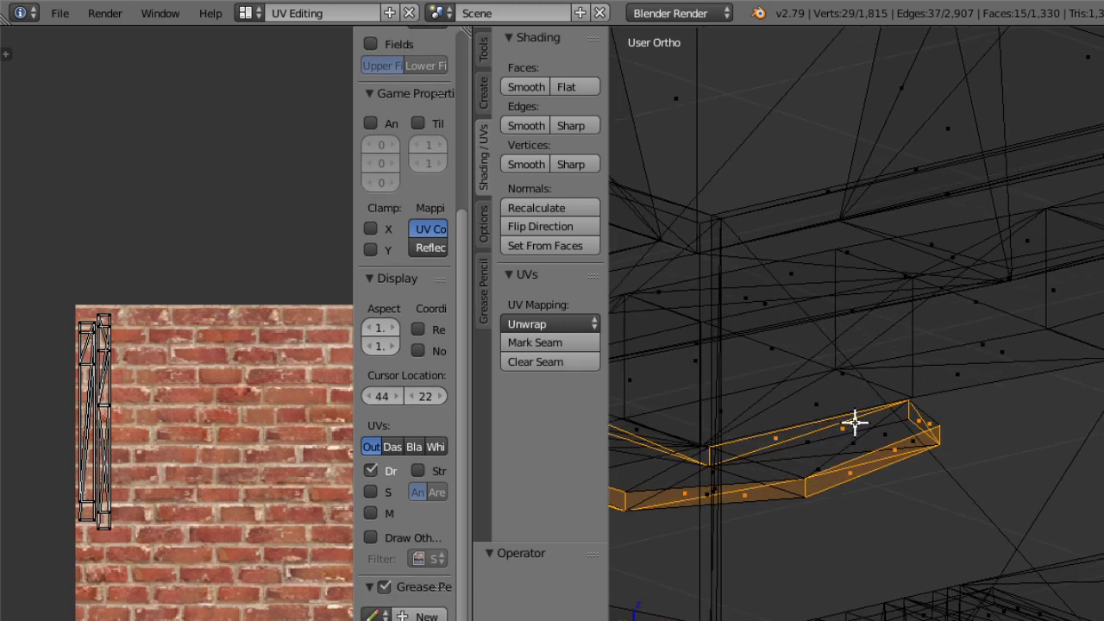
Complete the selection with the remaining inner vertical face along the ledge's long arm, and check it from several angles.
middle_drag(961, 423, 918, 458)
right_click(800, 455)
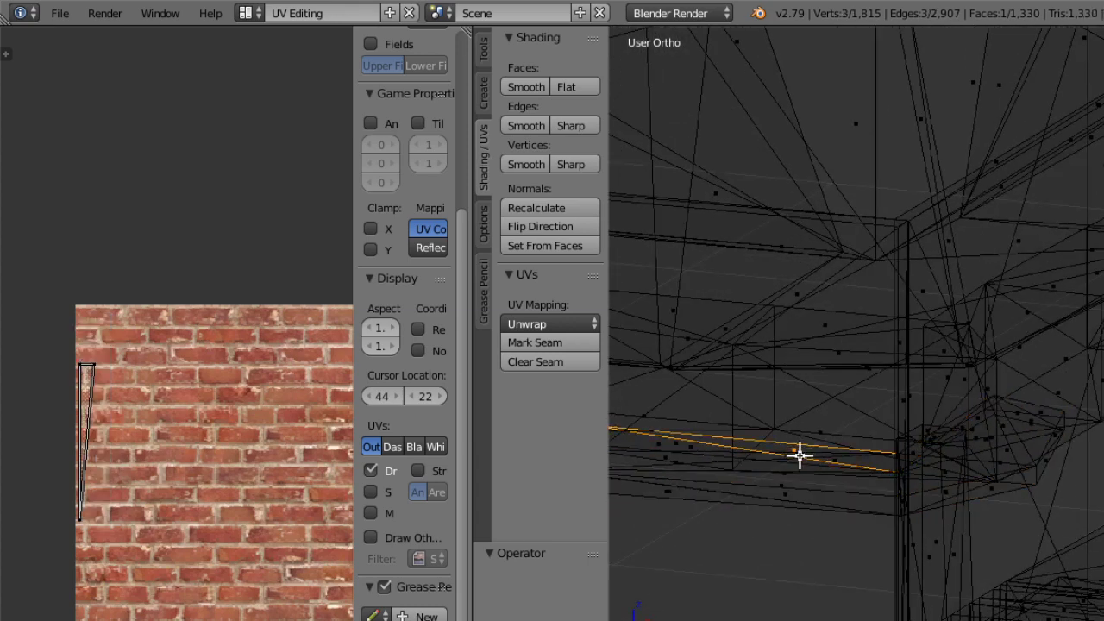
key(ctrl+l)
middle_drag(766, 455, 821, 453)
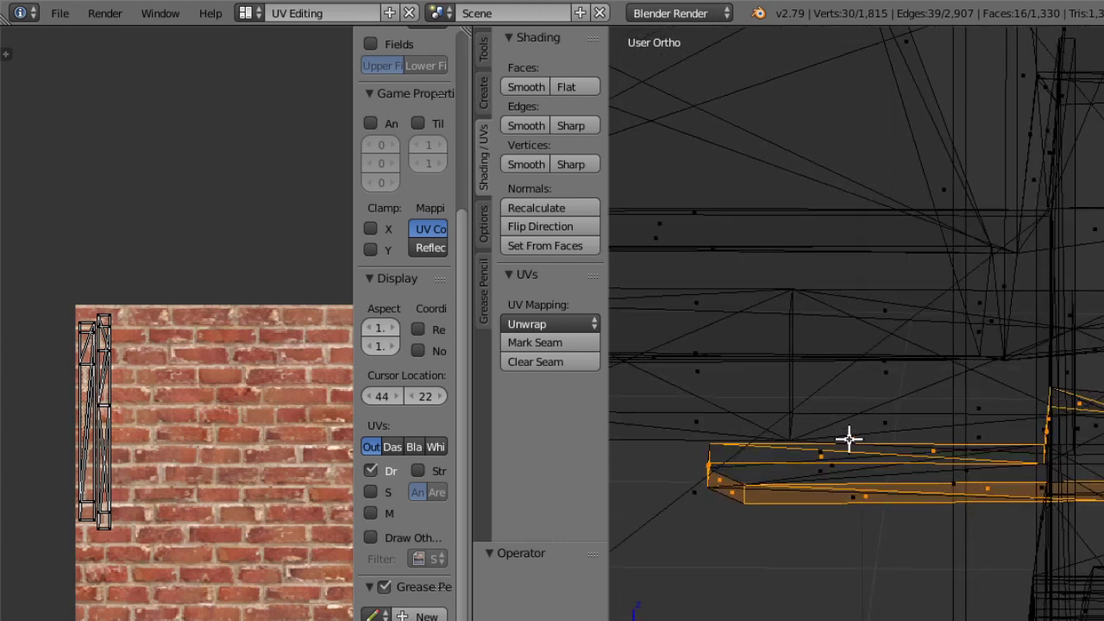
shift+right_click(824, 453)
middle_drag(903, 464, 855, 508)
key(ctrl+z)
middle_drag(868, 465, 871, 421)
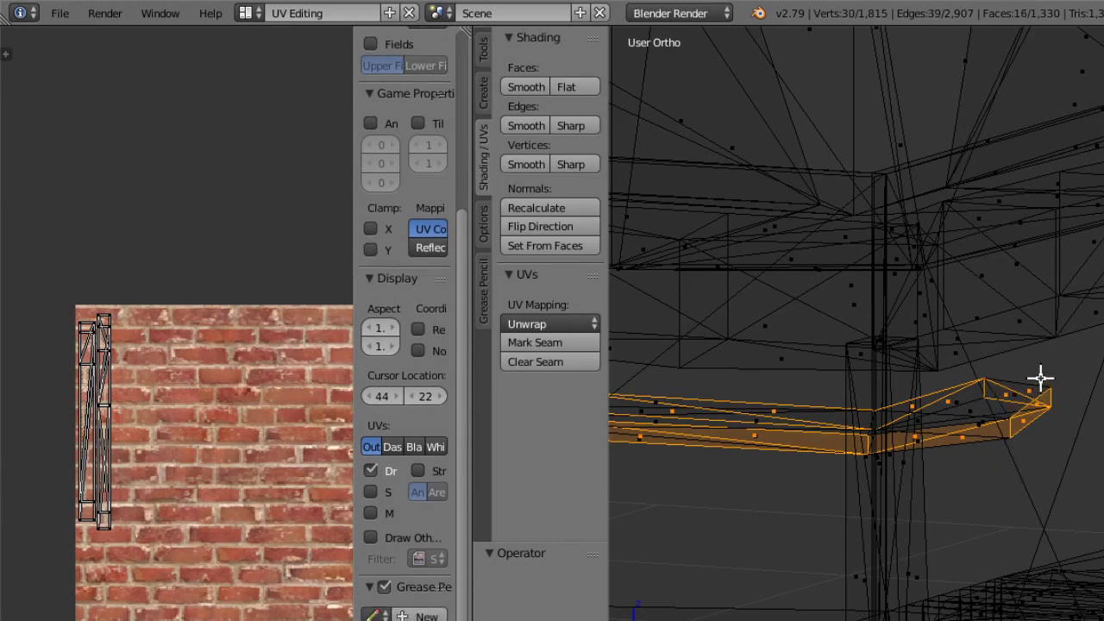
middle_drag(1018, 480, 1030, 506)
middle_drag(942, 498, 917, 471)
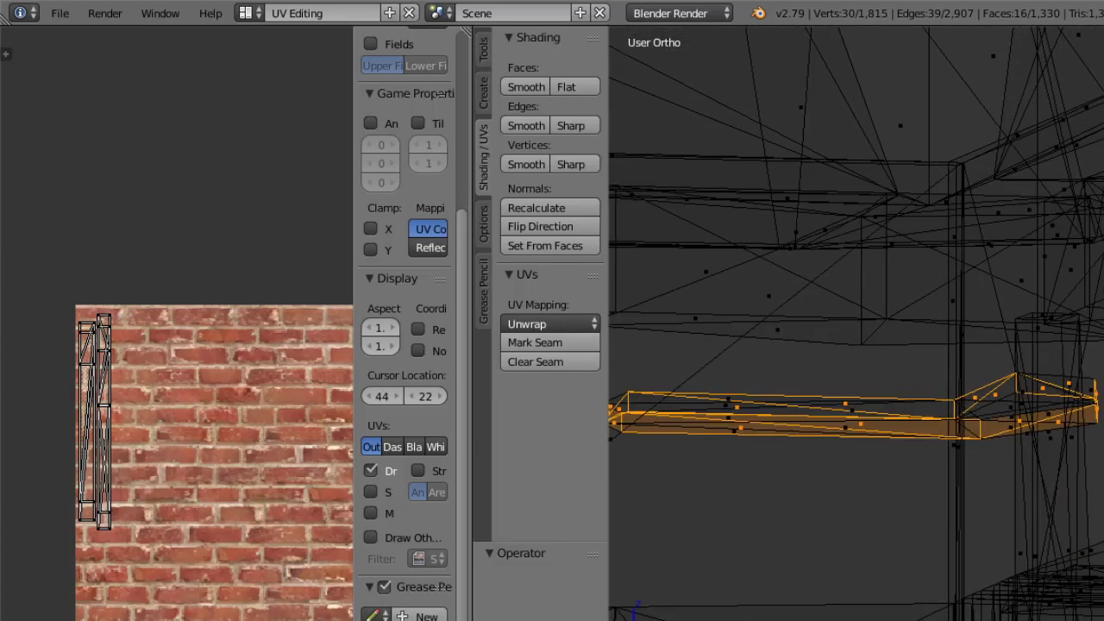
Switch the 3D viewport to Texture shading, and select all UVs of the ledge's vertical faces.
key(period)
click(852, 606)
key(z)
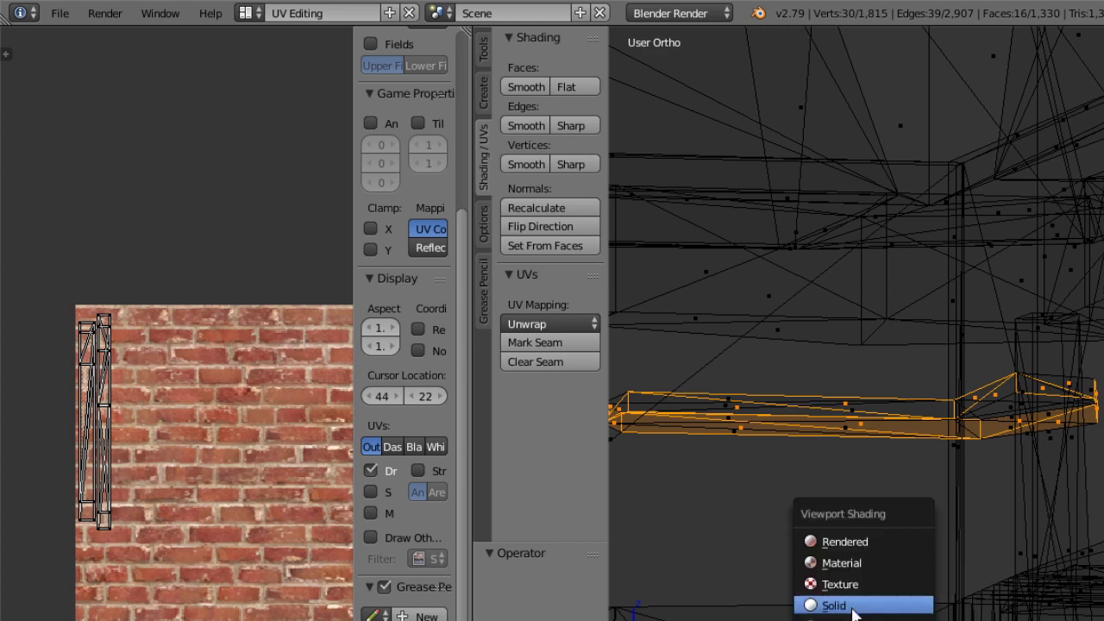
click(841, 584)
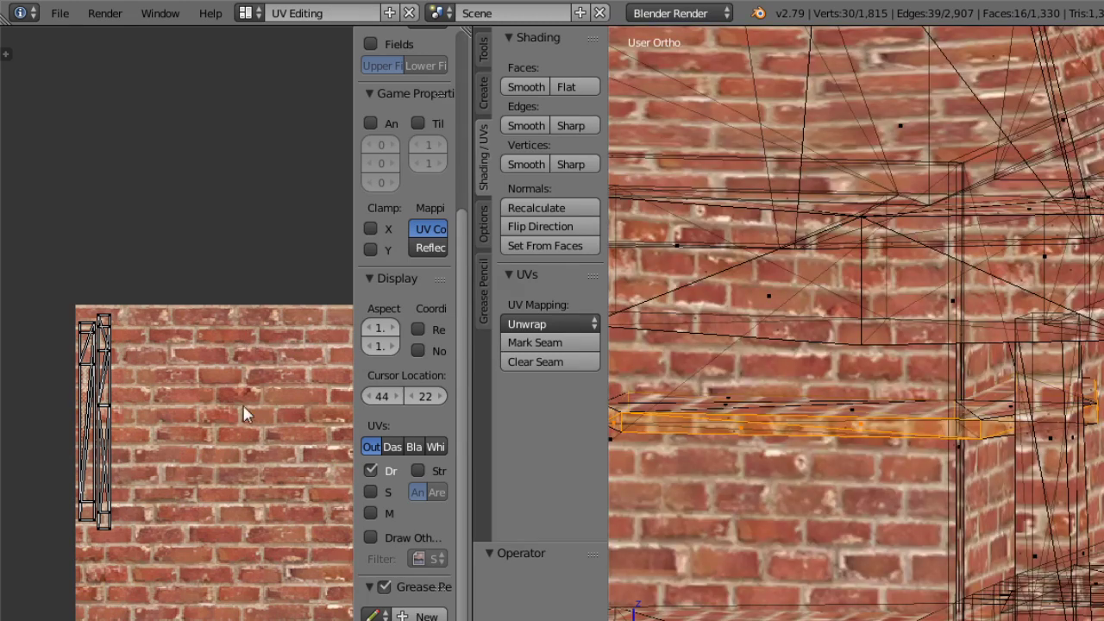
key(a)
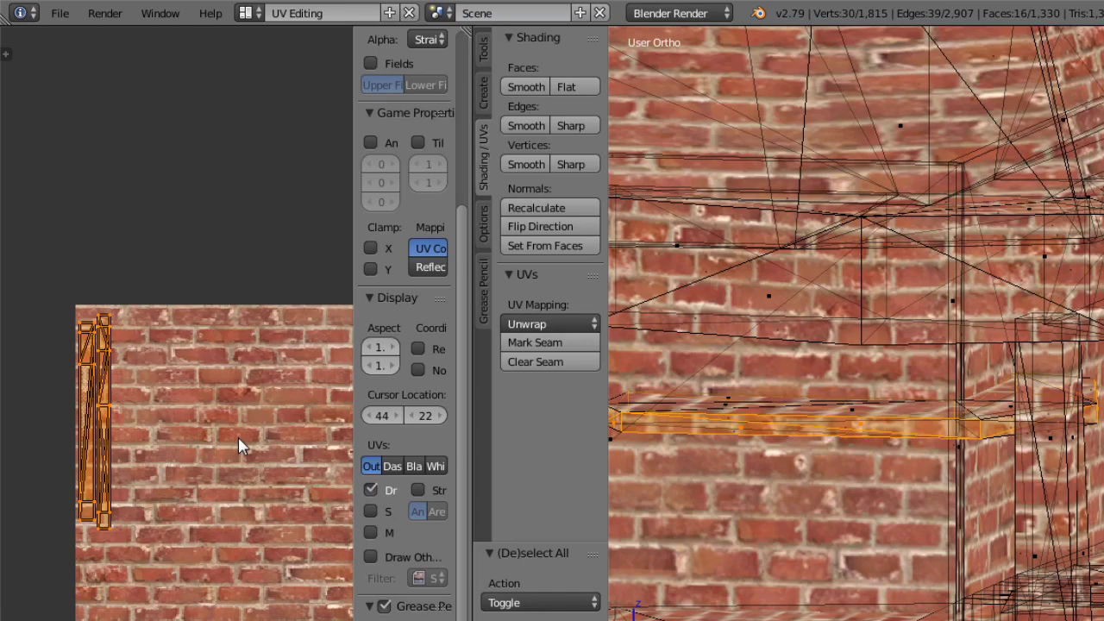
Try unwrapping the ledge's selected vertical faces, and undo the unwrap.
key(e)
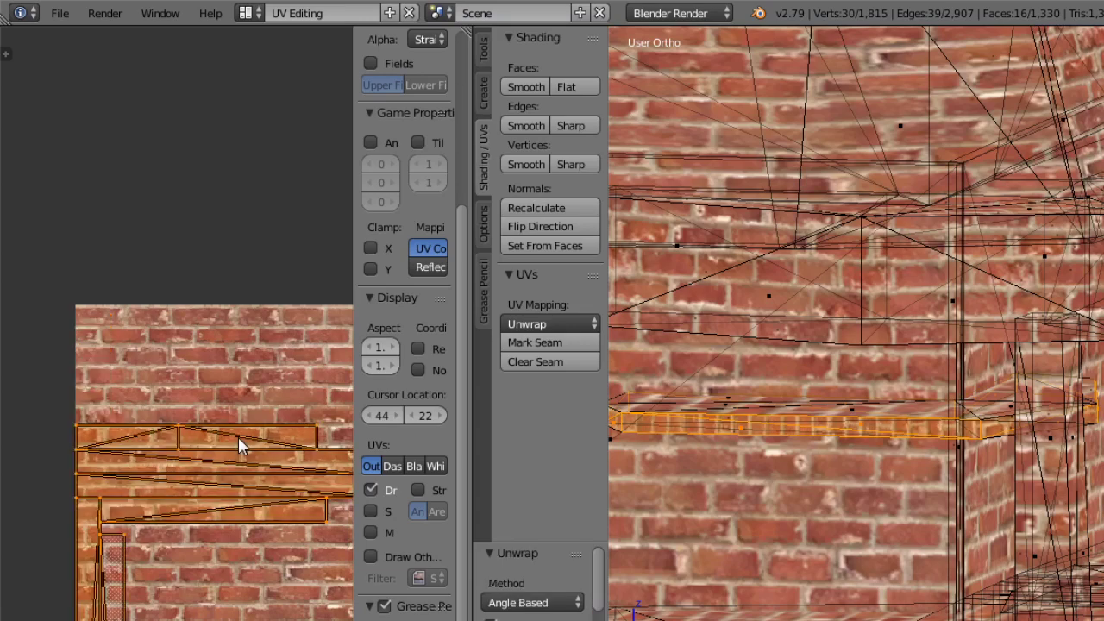
click(214, 376)
ctrl+middle_drag(220, 311, 232, 542)
key(ctrl+z)
key(ctrl+z)
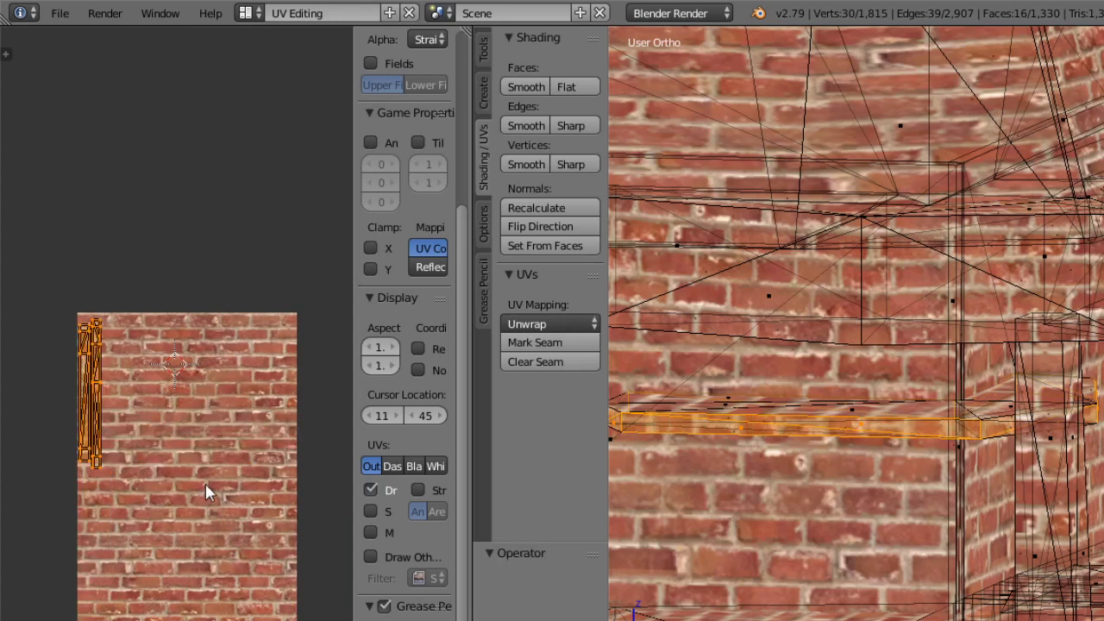
Rotate the ledge's UVs by 90 degrees, and move them about 0.37 along X onto the brick image.
text(r90)
key(Return)
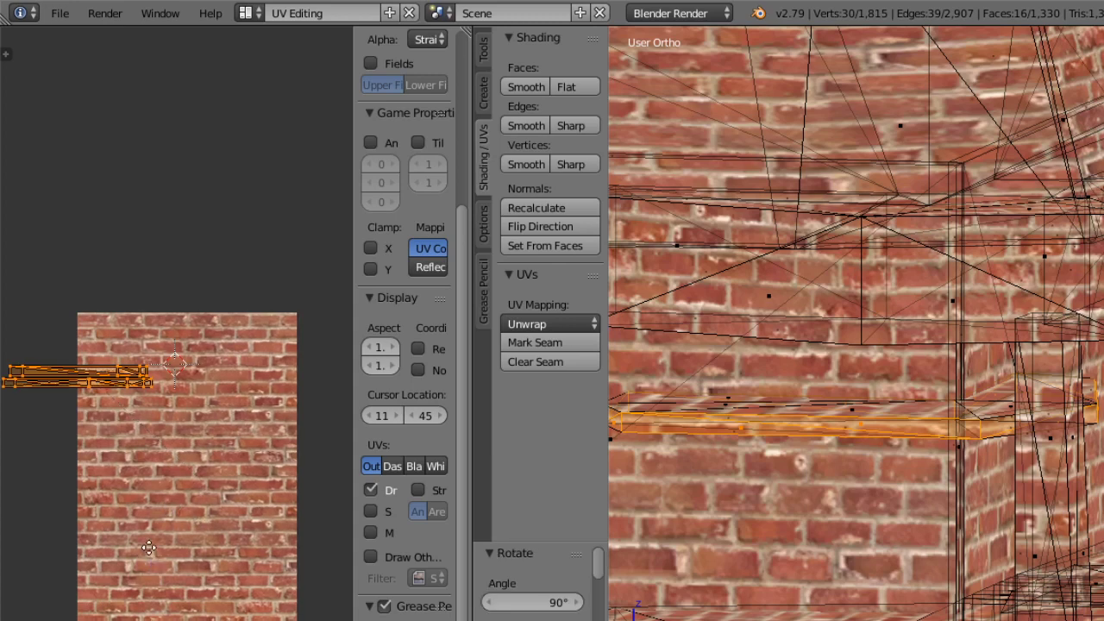
scroll(147, 543, up, 3)
shift+middle_drag(35, 406, 207, 432)
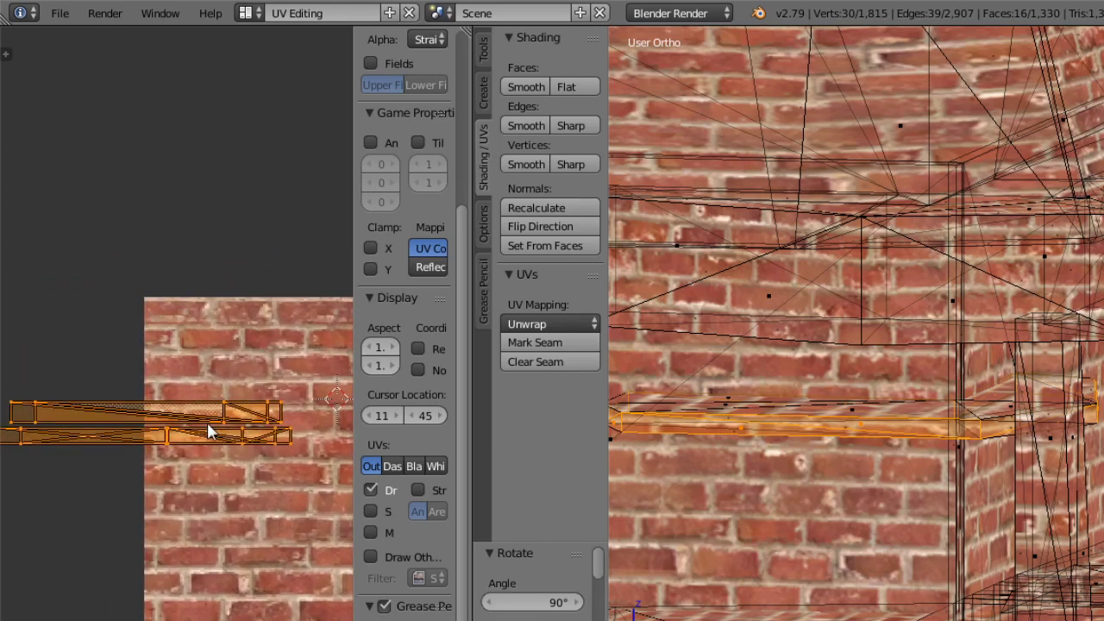
key(g)
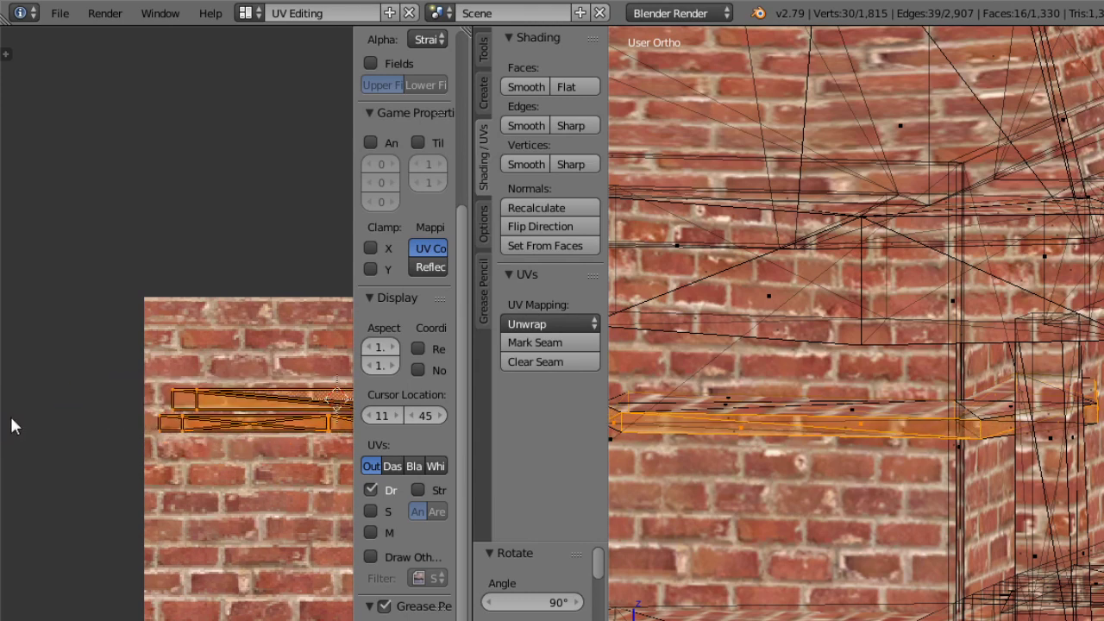
click(12, 423)
shift+middle_drag(11, 423, 54, 479)
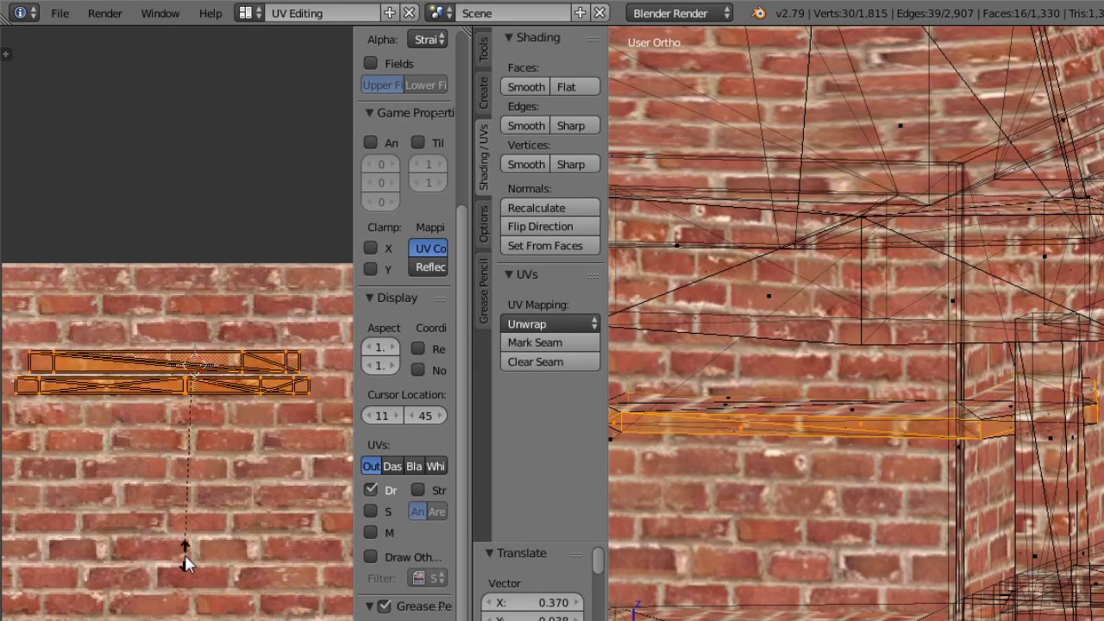
Scale the ledge's UVs by about 1.7 along Y, and shift them slightly down to line up with the brick rows.
key(s)
key(y)
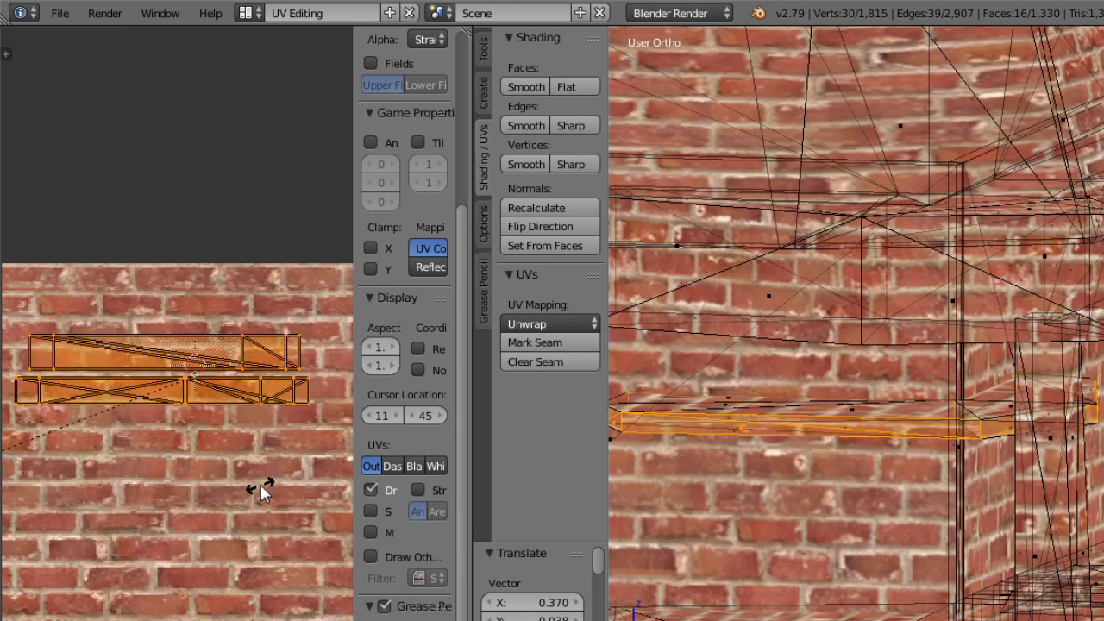
click(268, 517)
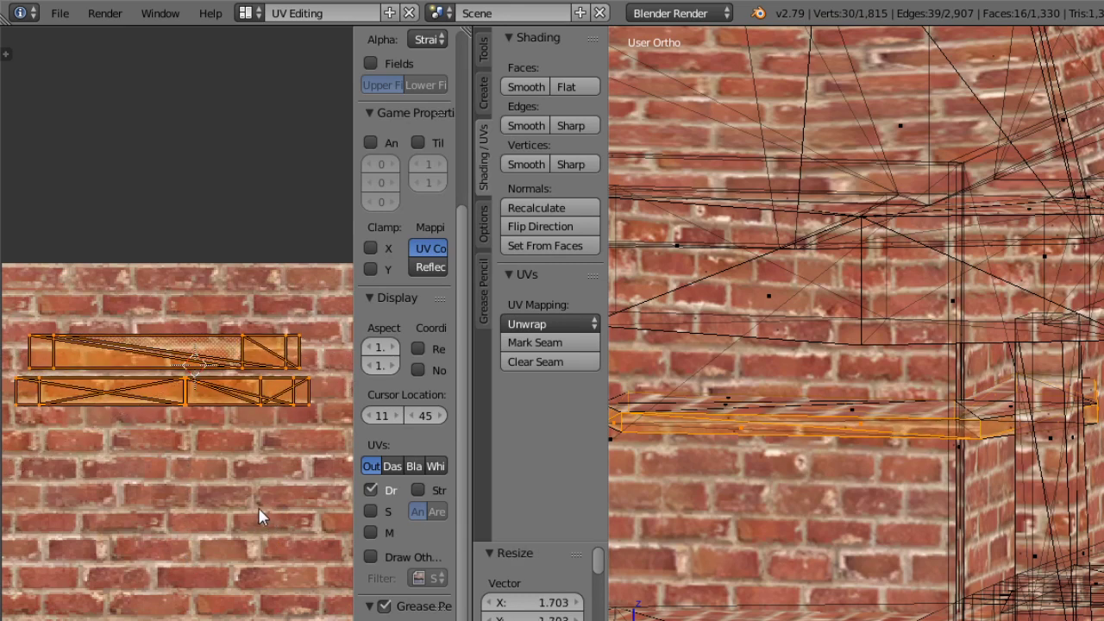
key(g)
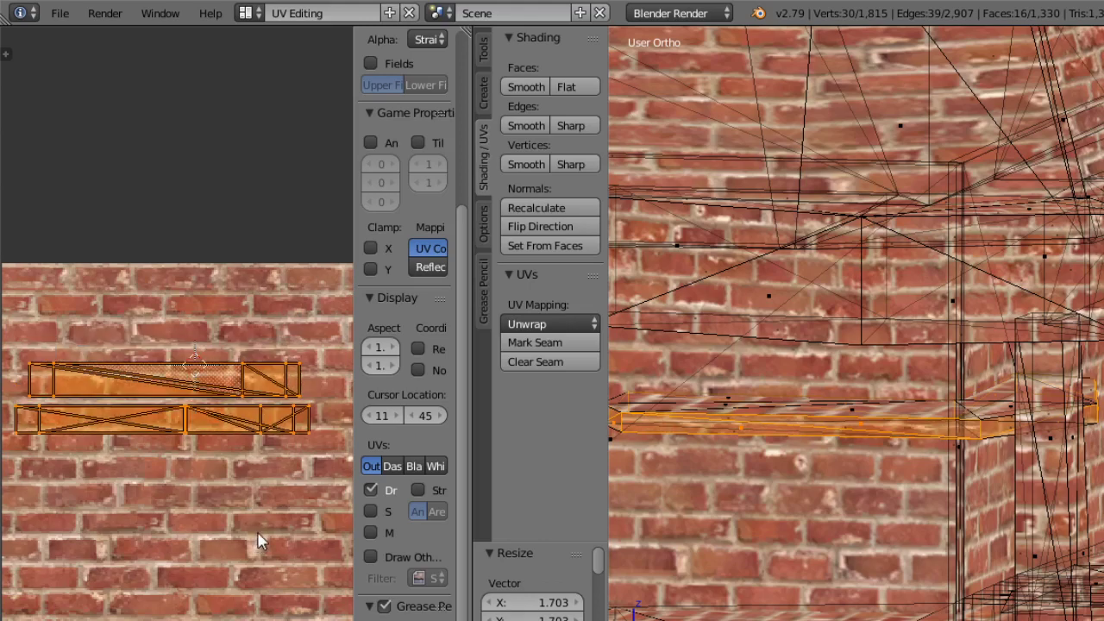
click(254, 520)
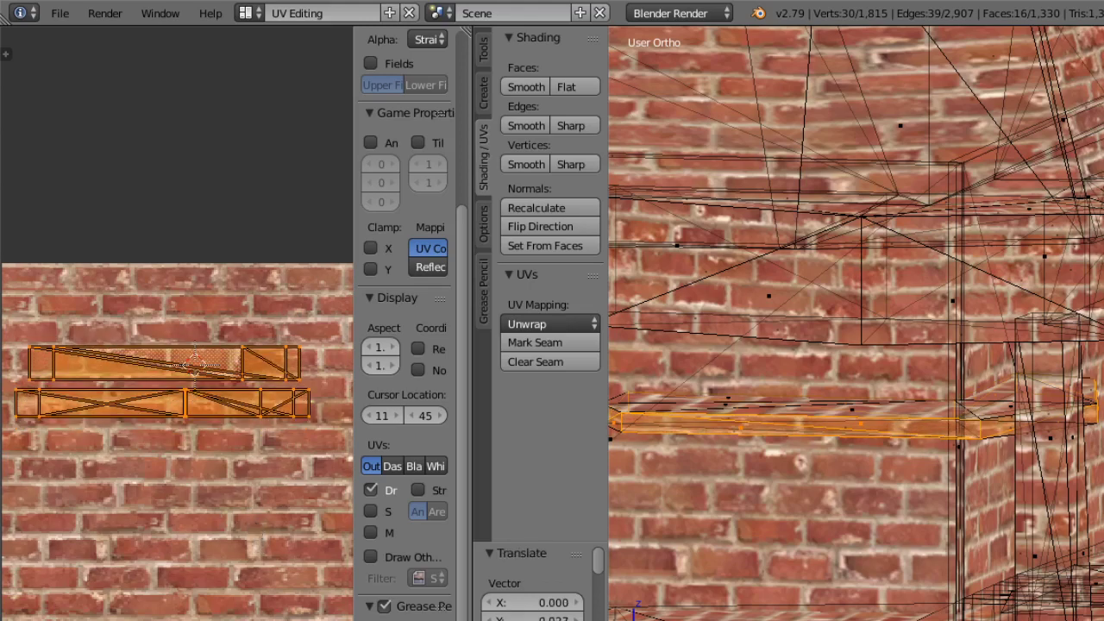
Check the brick texture on the ledge in Object Mode, and scale its UVs along X in Edit Mode.
key(Tab)
middle_drag(838, 503, 837, 565)
click(759, 617)
click(757, 617)
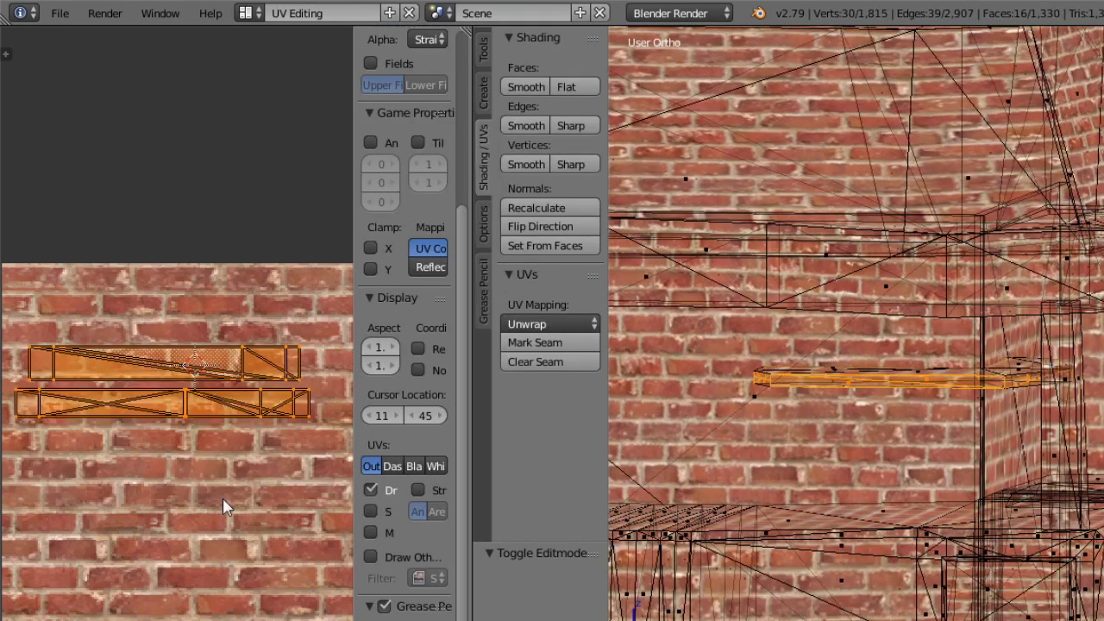
key(x)
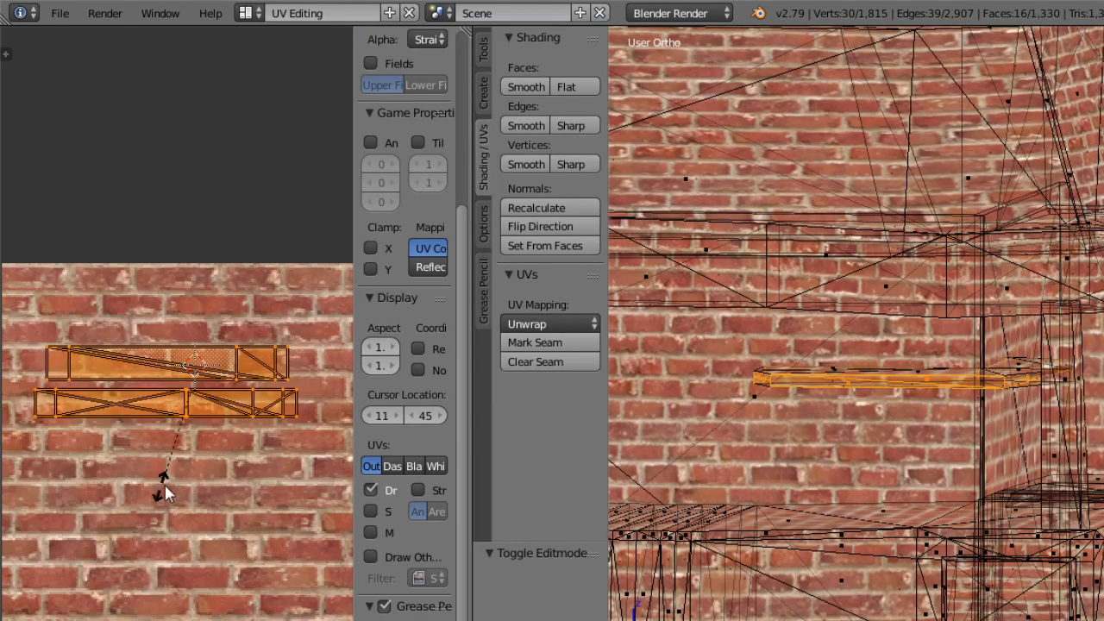
click(118, 434)
Inspect the rescaled bricks on the ledge from another angle in Object Mode, and return to Edit Mode.
click(758, 618)
click(757, 614)
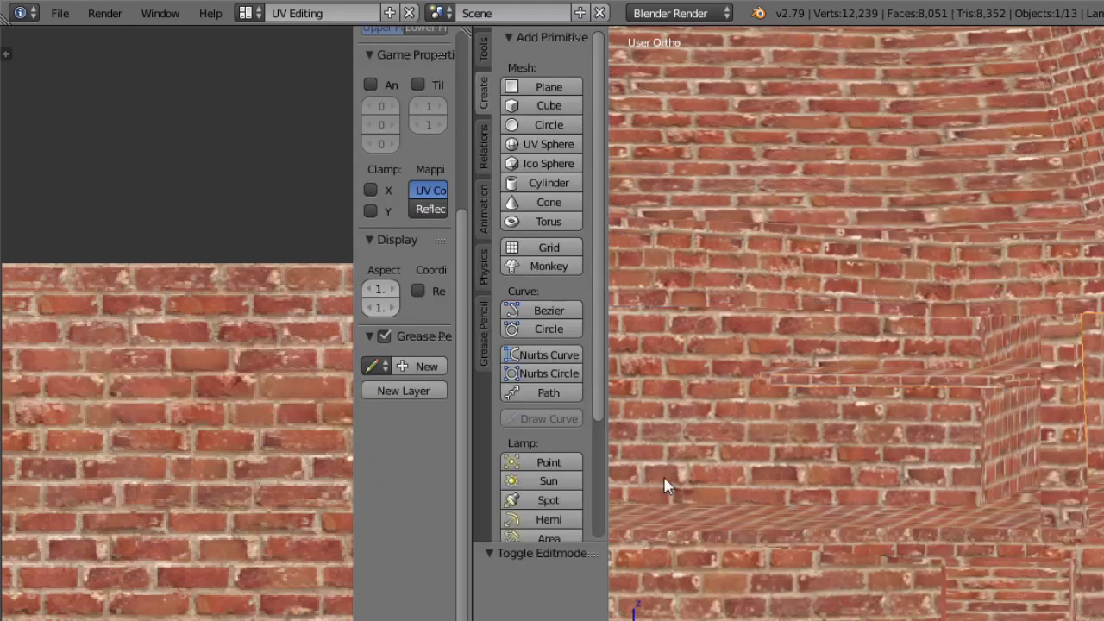
middle_drag(664, 477, 808, 520)
click(757, 616)
click(757, 618)
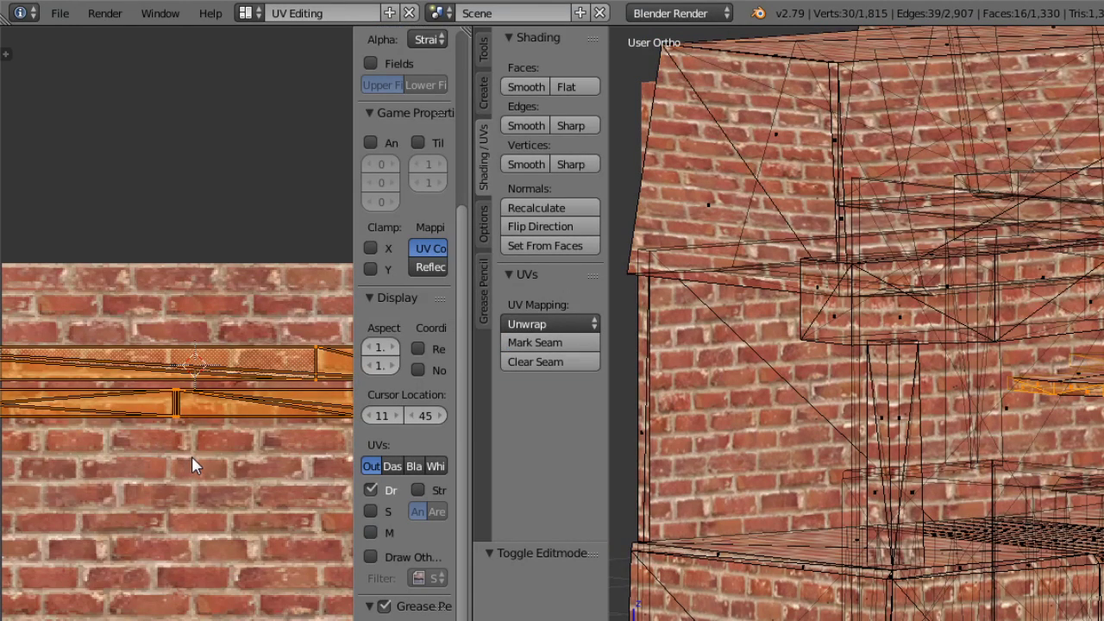
Try scaling down the ledge's UVs freehand, and undo the scaling.
key(r)
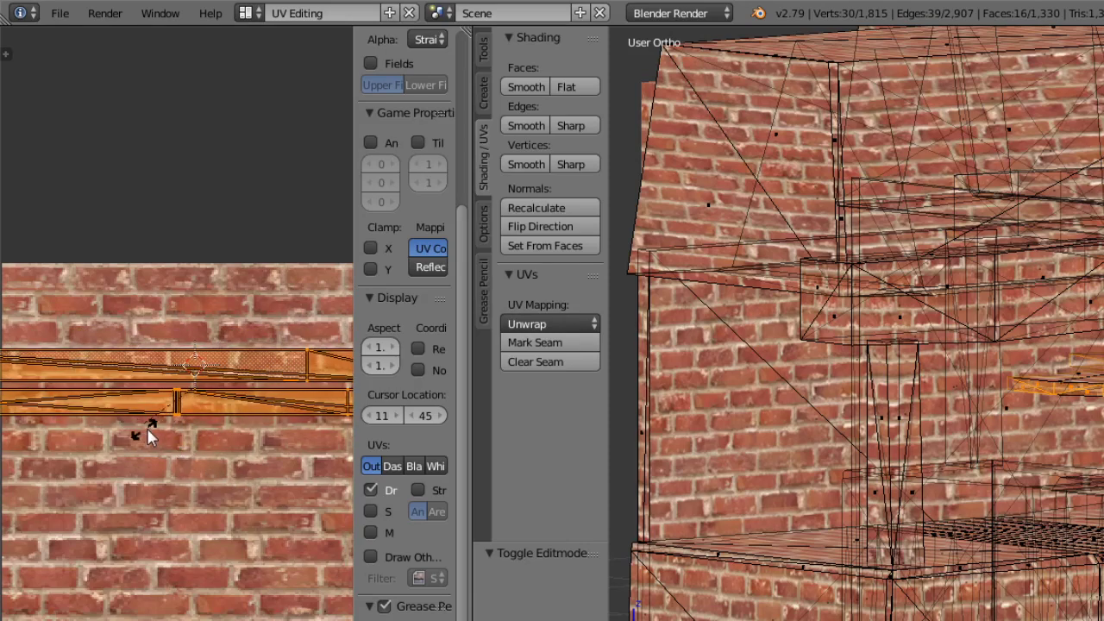
click(176, 456)
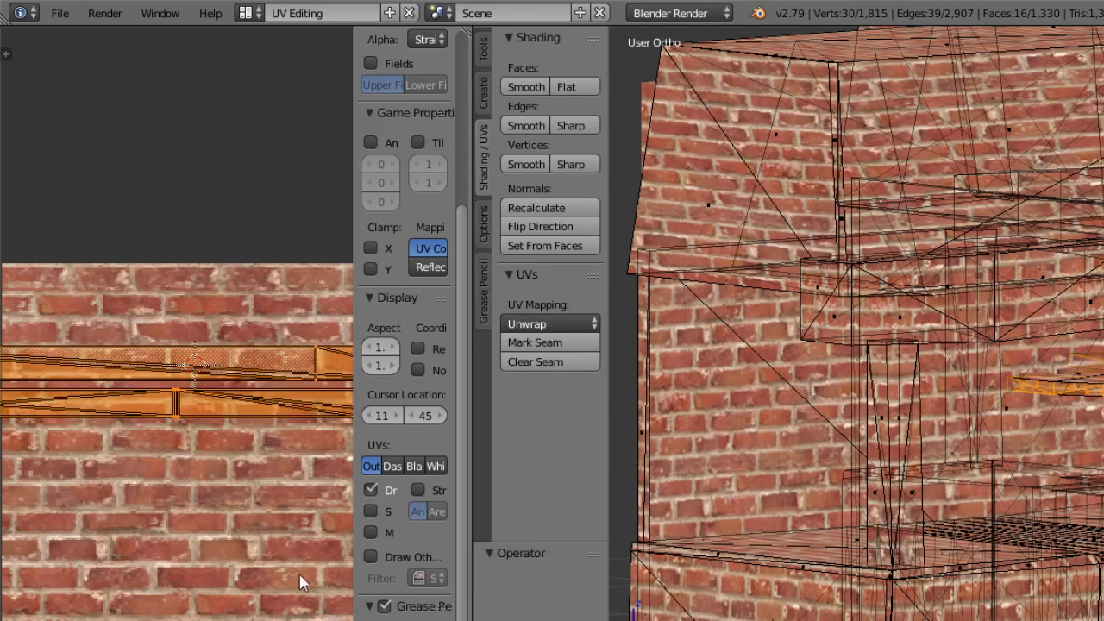
key(r)
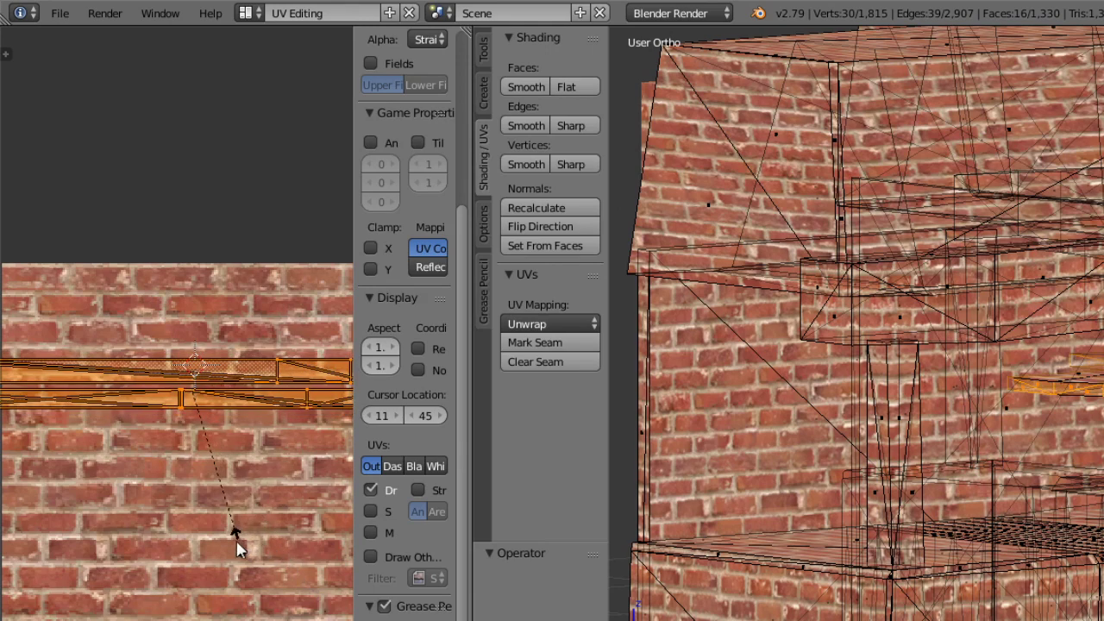
click(254, 541)
key(ctrl+z)
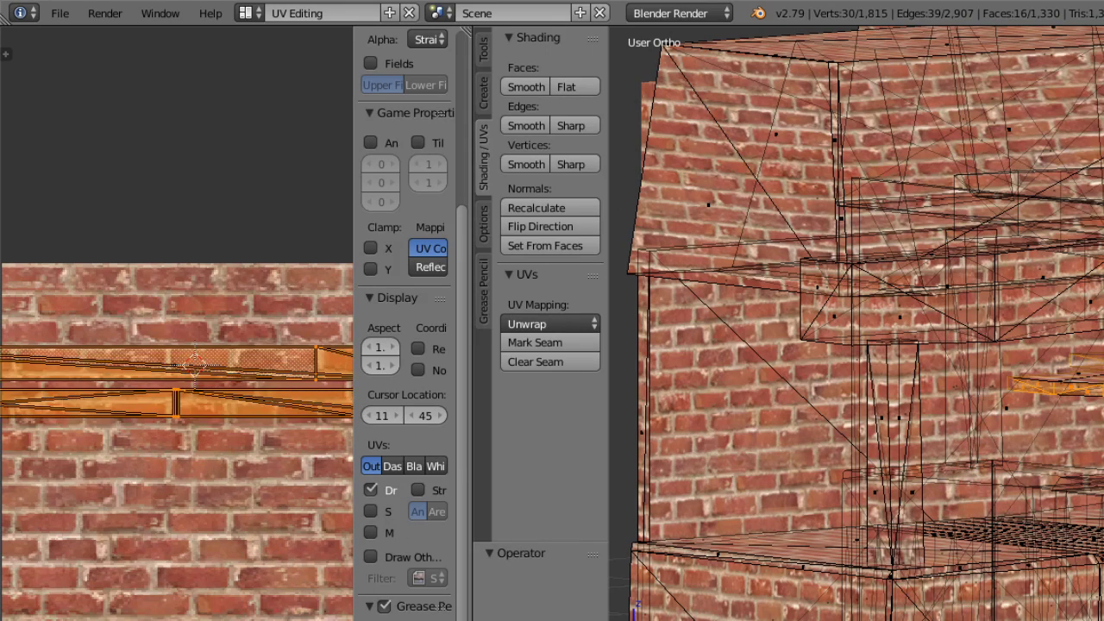
Select only the two triangular faces forming the ledge's narrow end, with their UVs framed against the brick image.
middle_drag(881, 345, 844, 364)
ctrl+middle_drag(194, 349, 278, 408)
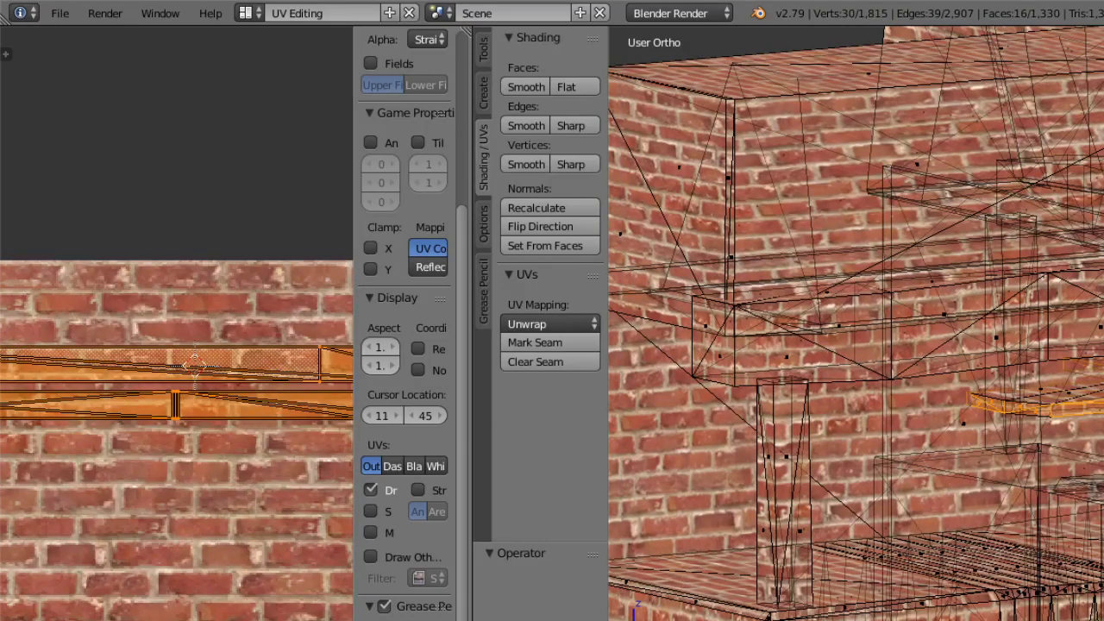
ctrl+middle_drag(1101, 526, 1102, 415)
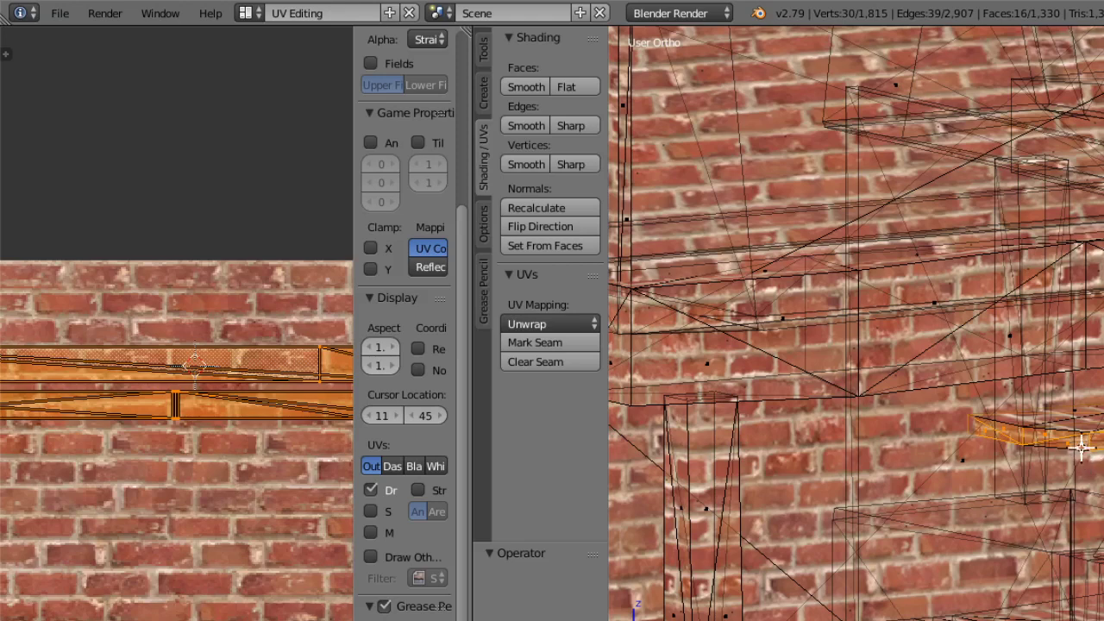
right_click(991, 431)
shift+right_click(991, 431)
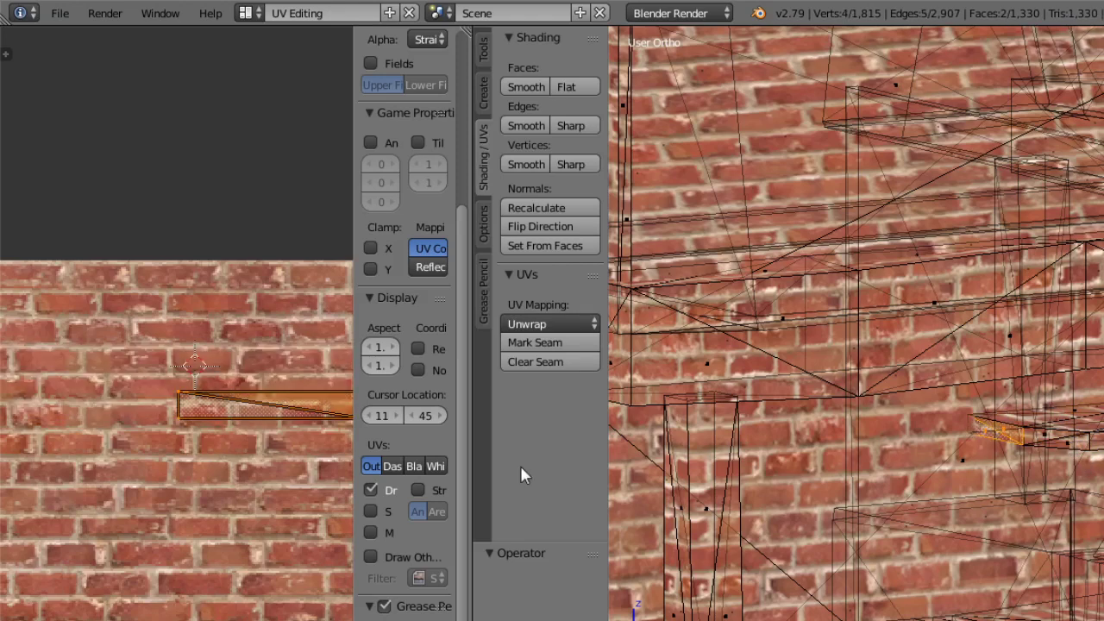
scroll(246, 440, down, 3)
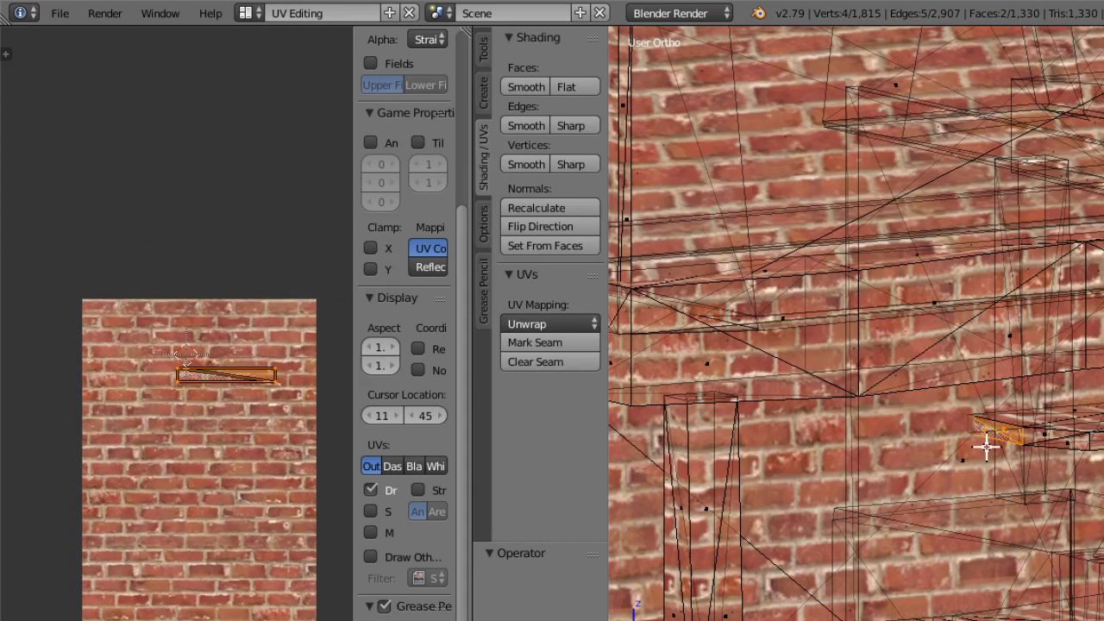
Move the UVs of the ledge's narrow end faces down to the left edge of the brick image.
middle_drag(987, 447, 1014, 442)
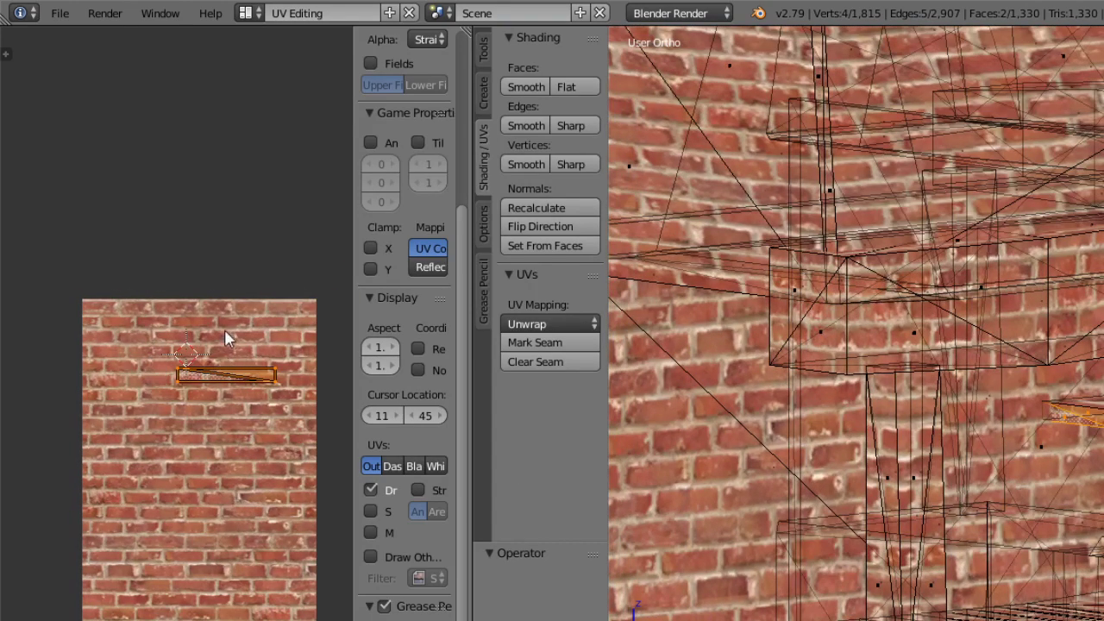
key(g)
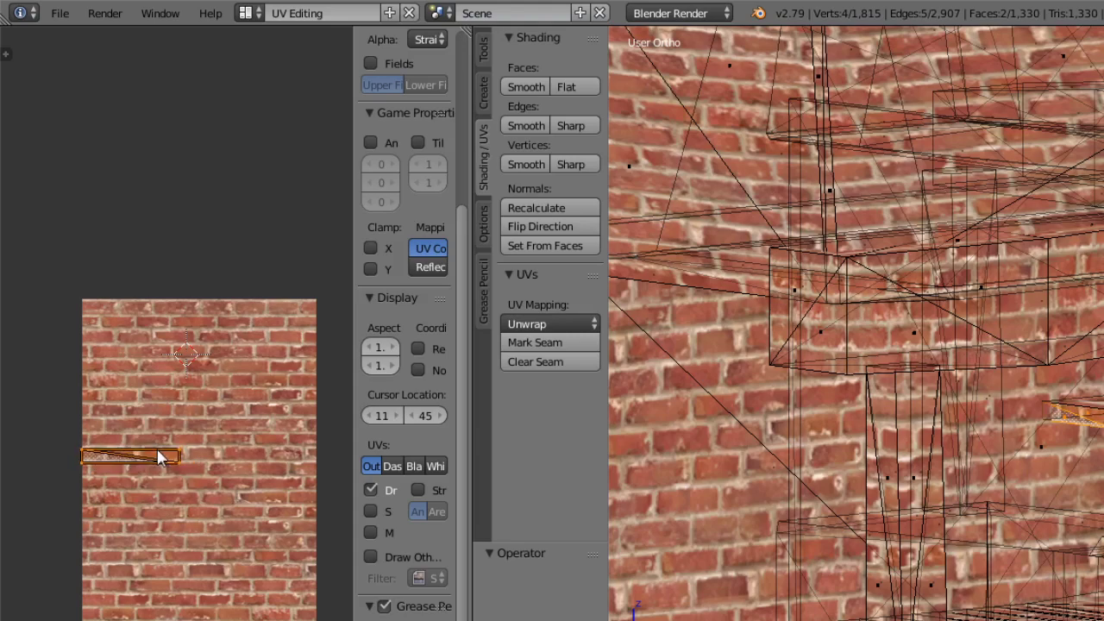
click(159, 457)
Reposition the UVs of the two adjoining angled ledge faces beside the end-face island, and select both face pairs.
middle_drag(1042, 500, 1070, 493)
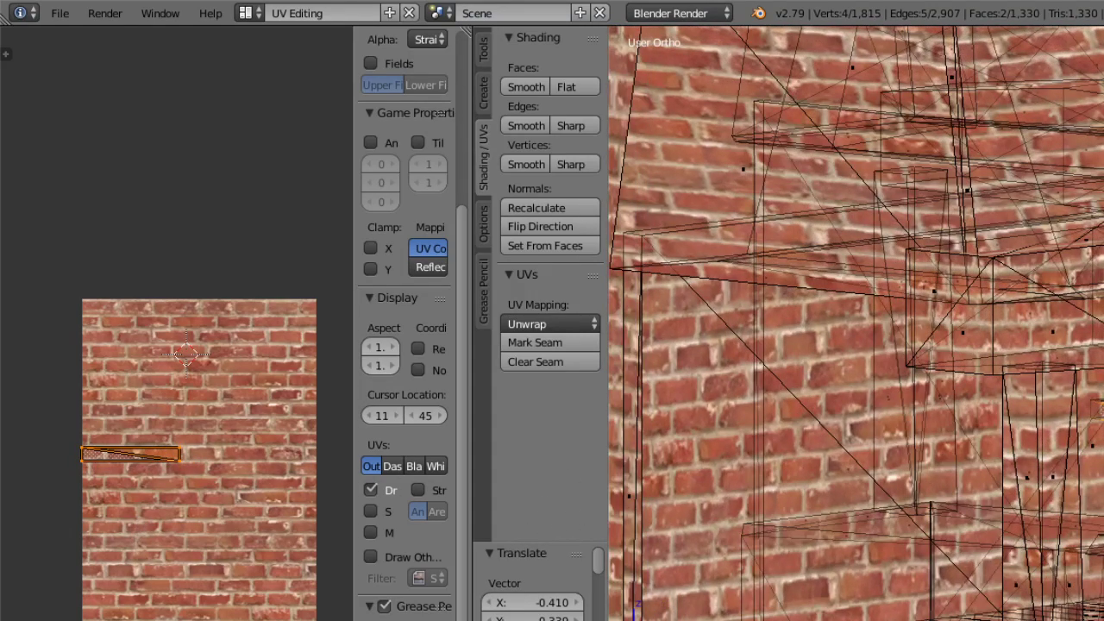
right_click(1101, 501)
shift+right_click(1101, 509)
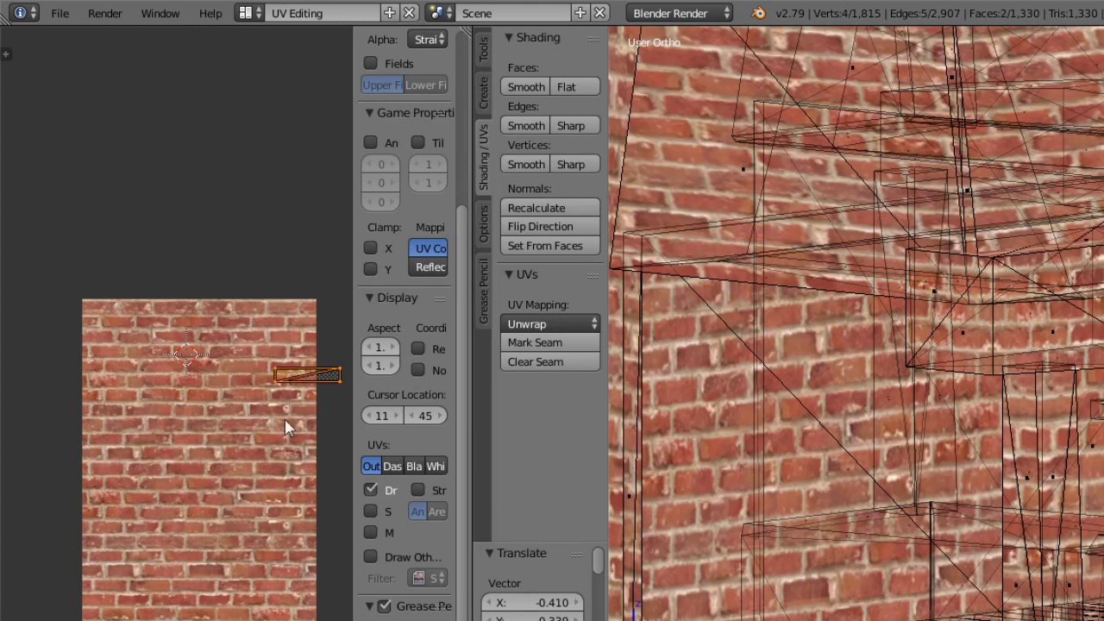
right_drag(298, 377, 228, 478)
shift+right_click(1098, 410)
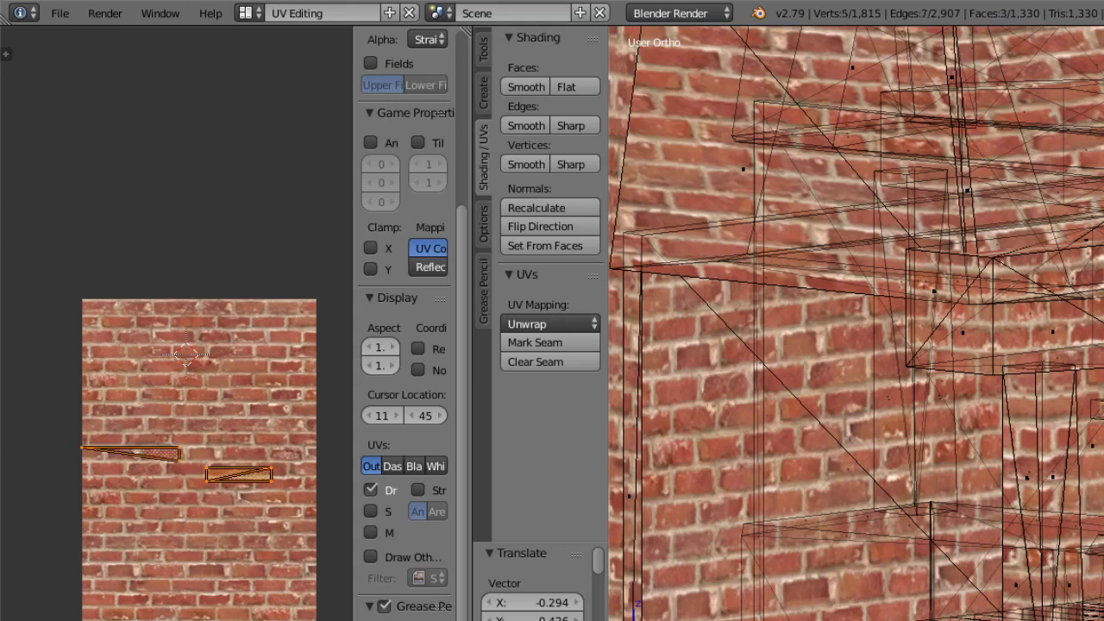
right_click(223, 477)
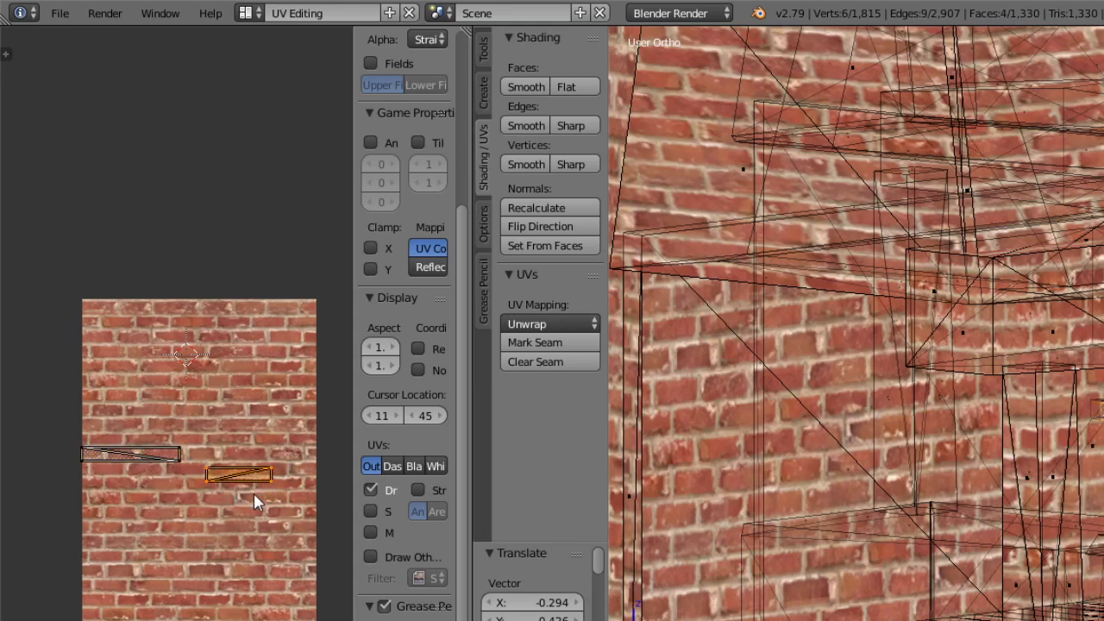
Try moving individual UV corners of the two islands to see which edges connect, undoing each move.
right_click(215, 473)
key(g)
click(220, 448)
key(ctrl+z)
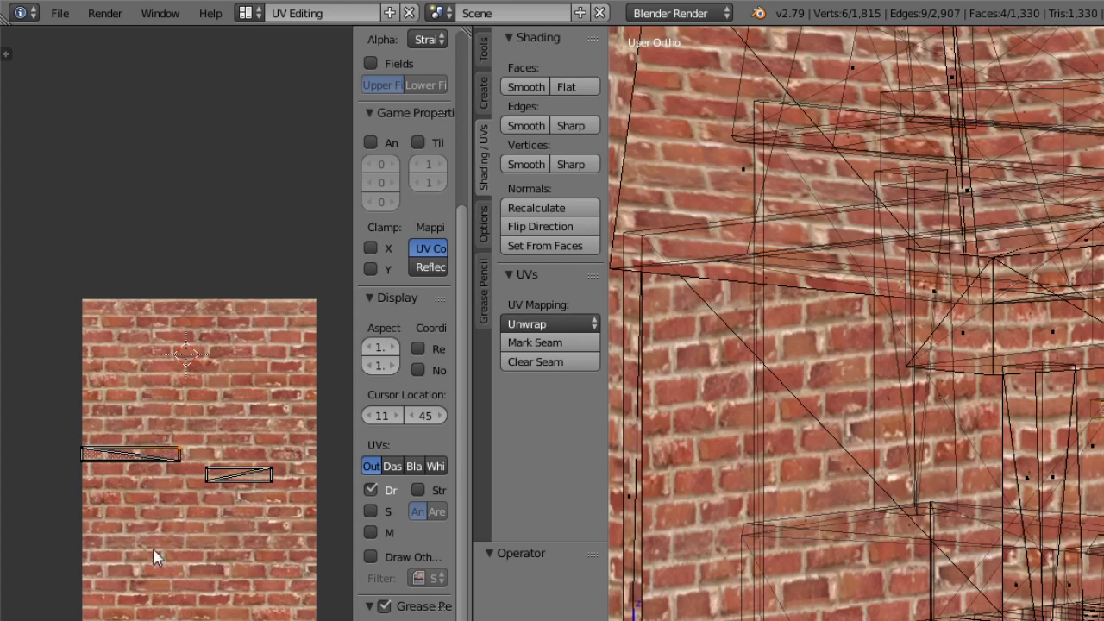
click(182, 473)
right_click(180, 465)
key(g)
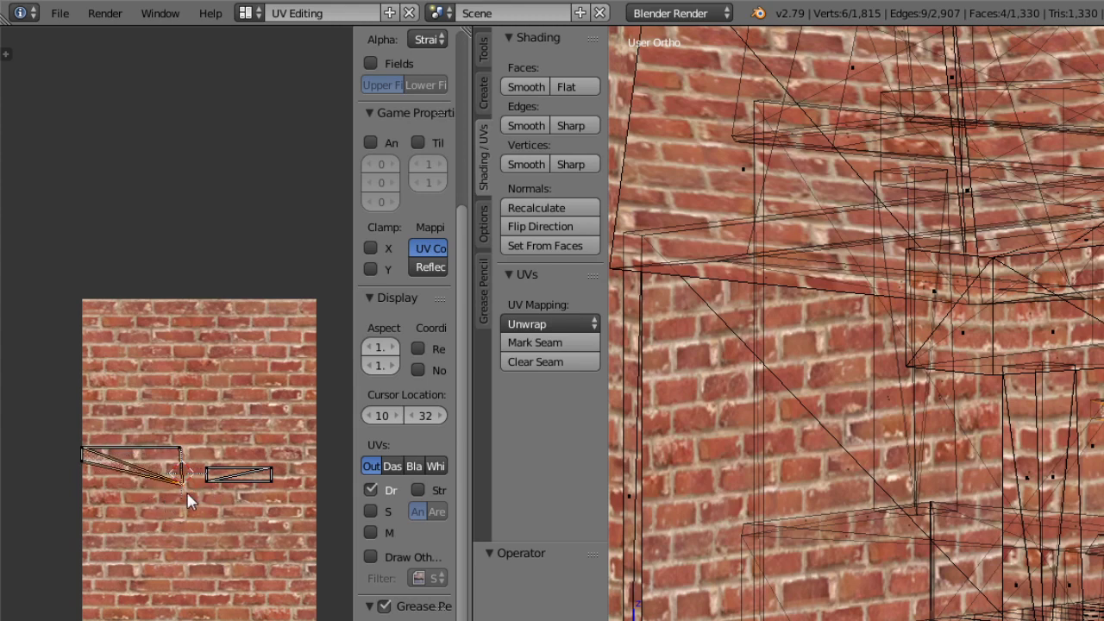
click(197, 480)
key(ctrl+z)
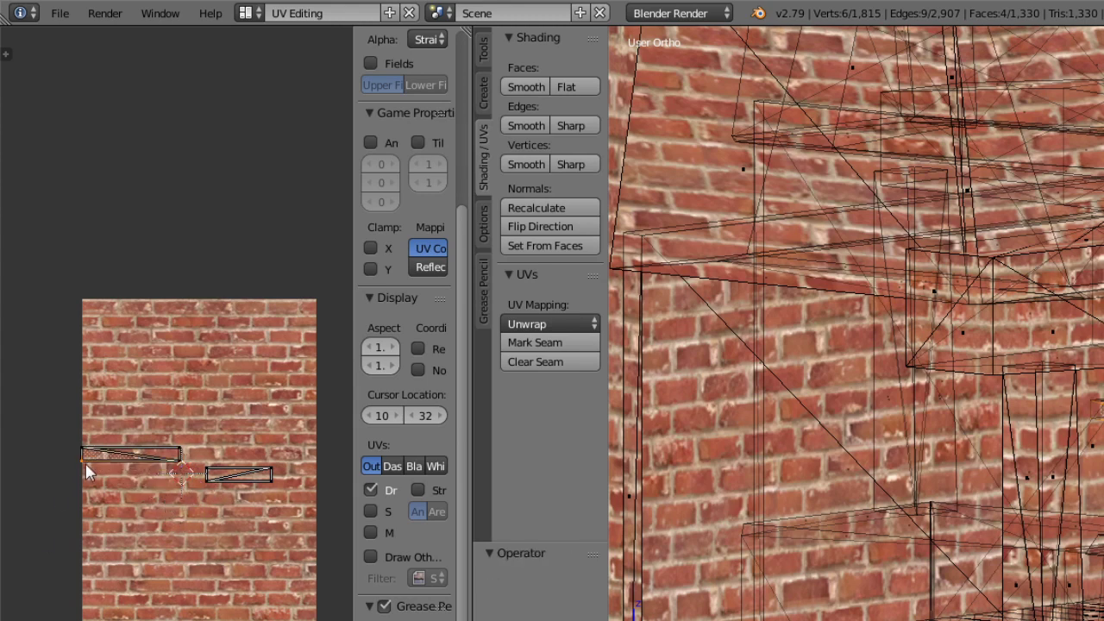
key(g)
click(81, 464)
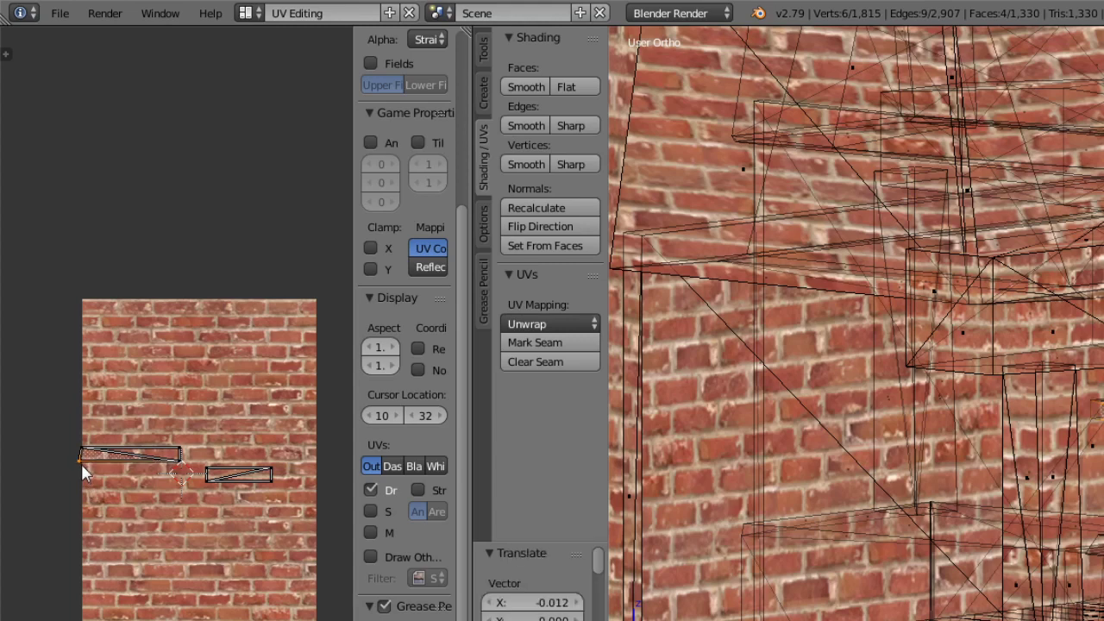
key(ctrl+z)
key(g)
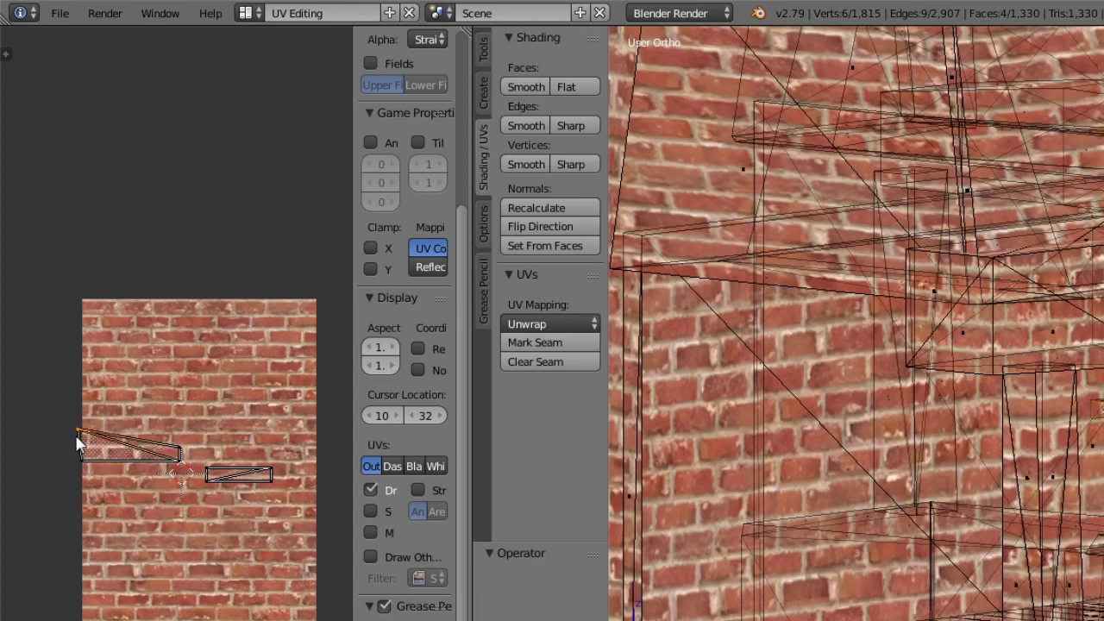
click(81, 460)
key(ctrl+z)
Select all corners of the angled faces' UV island and move it level with the end-face island, nearly touching it.
right_click(220, 490)
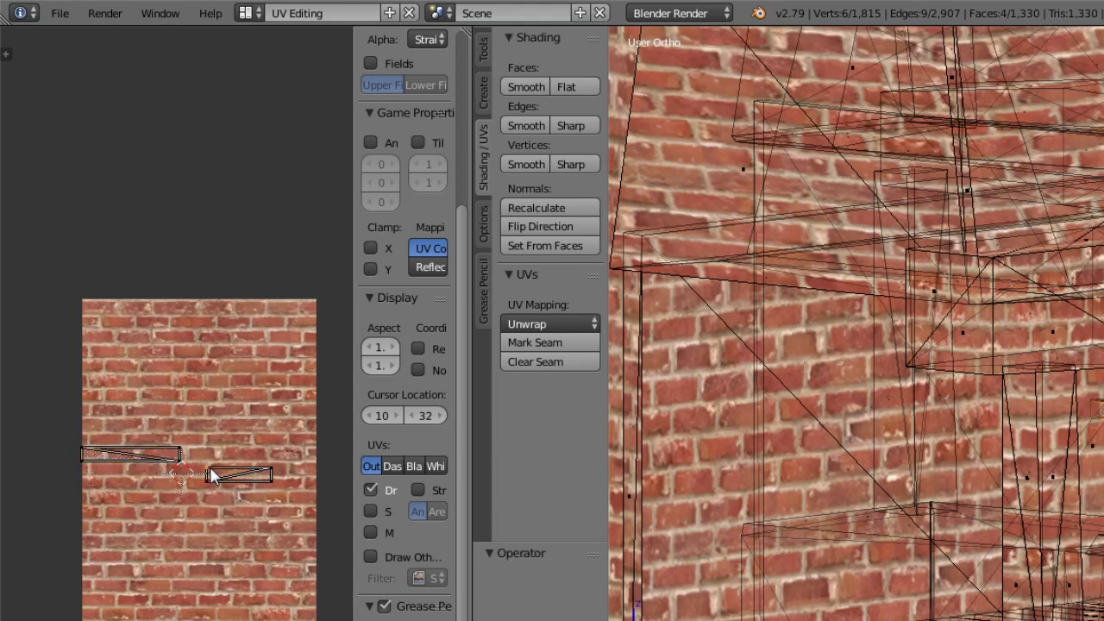
shift+right_click(206, 478)
shift+right_click(270, 471)
key(g)
click(244, 466)
Shift the angled faces' UV island by -0.009 along X so its edge meets the end-face island.
scroll(193, 462, up, 7)
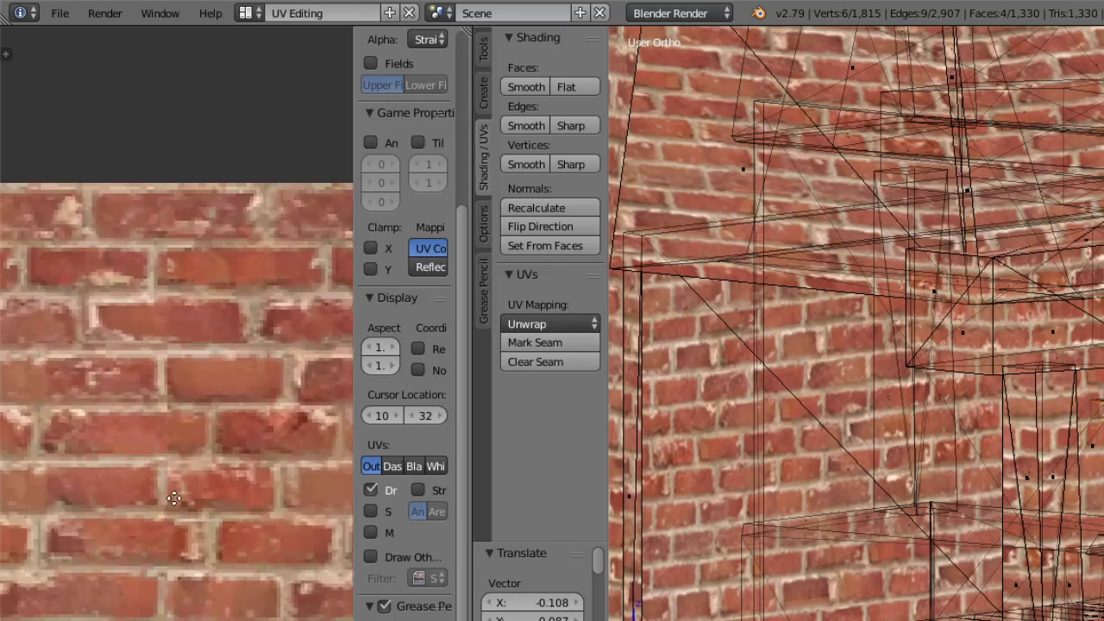
middle_drag(95, 159, 84, 141)
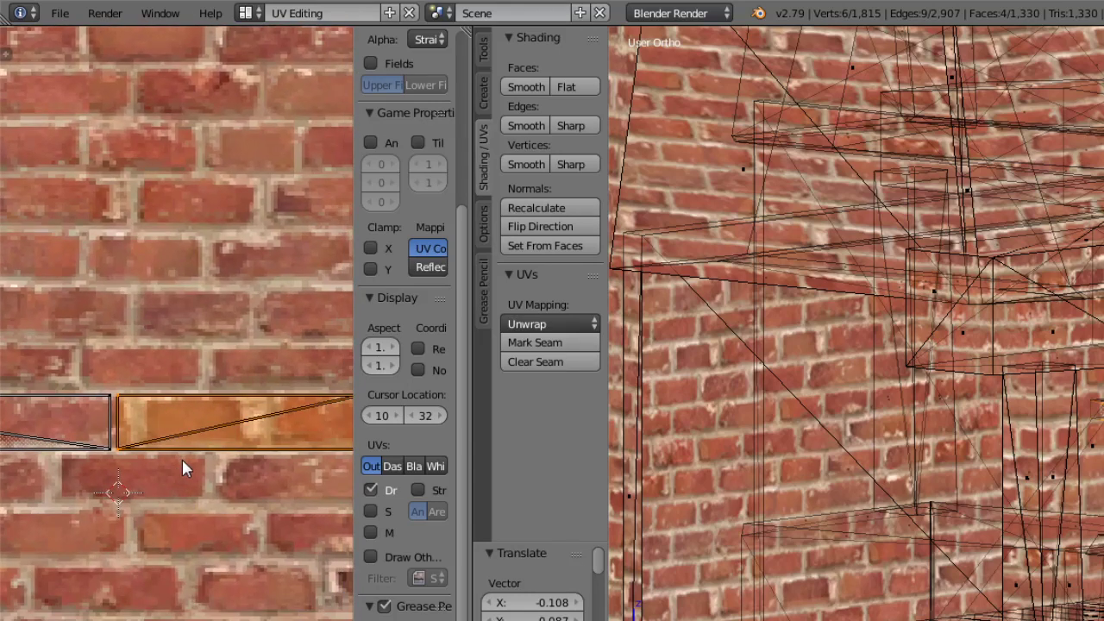
key(h)
key(alt+h)
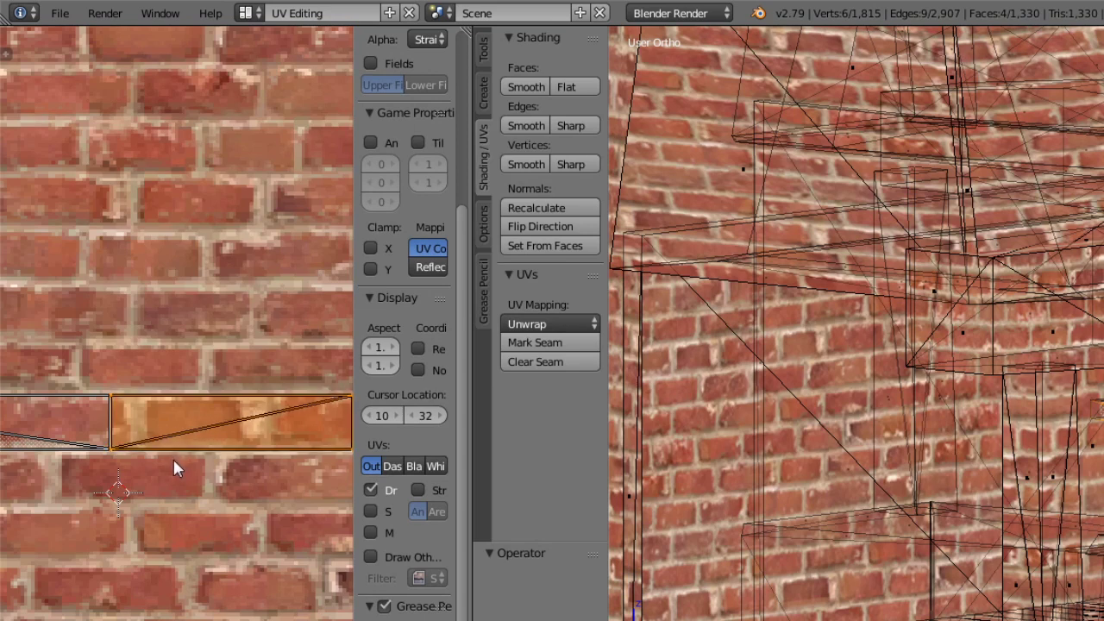
click(172, 459)
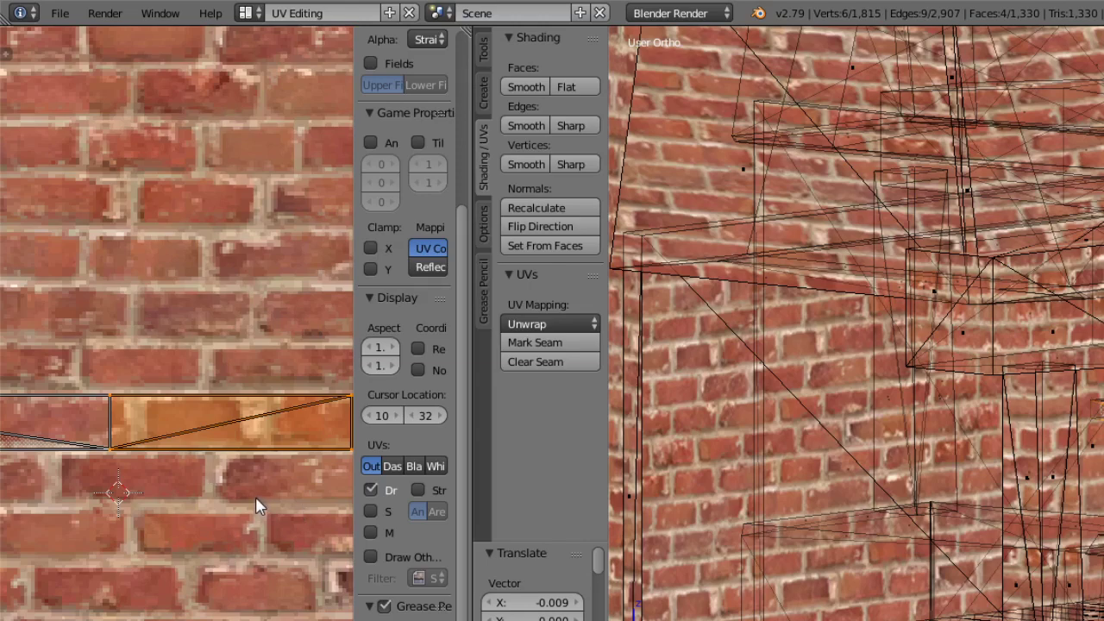
Select the ledge's long front faces and move their UV island onto the brick image by about 1.030 along X.
middle_drag(843, 419, 1074, 466)
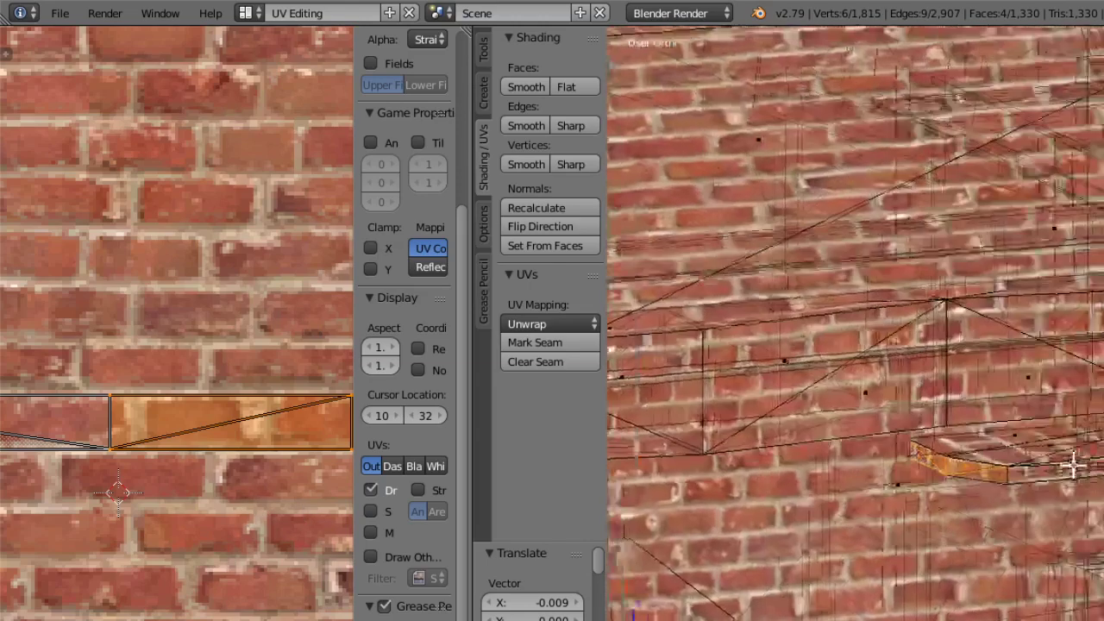
key(KP_5)
right_click(1070, 455)
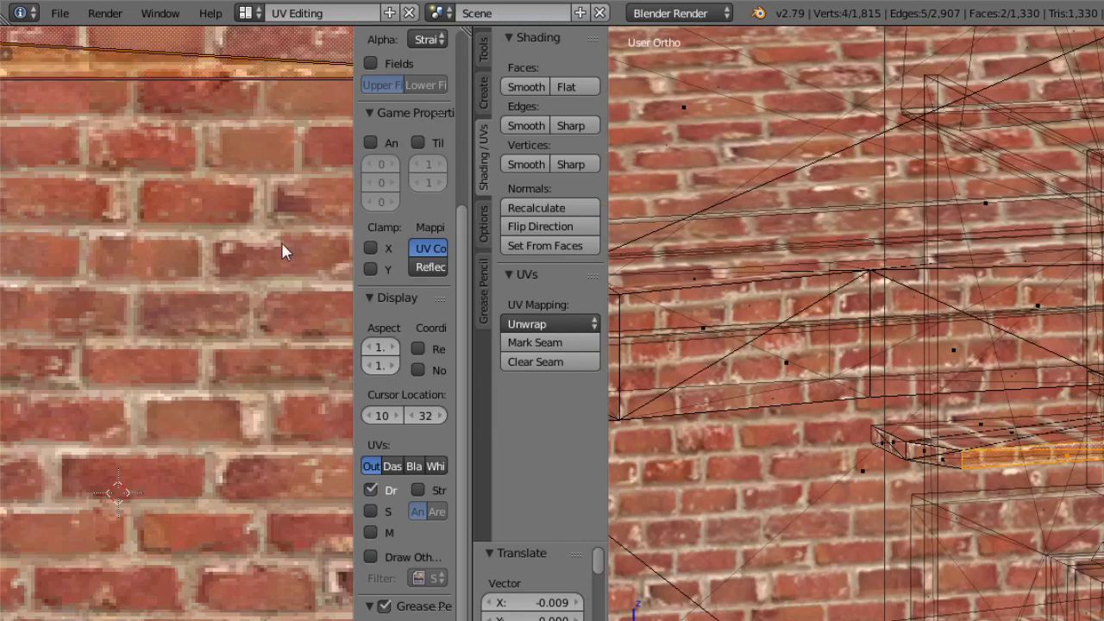
scroll(284, 346, down, 5)
middle_drag(175, 394, 151, 442)
key(g)
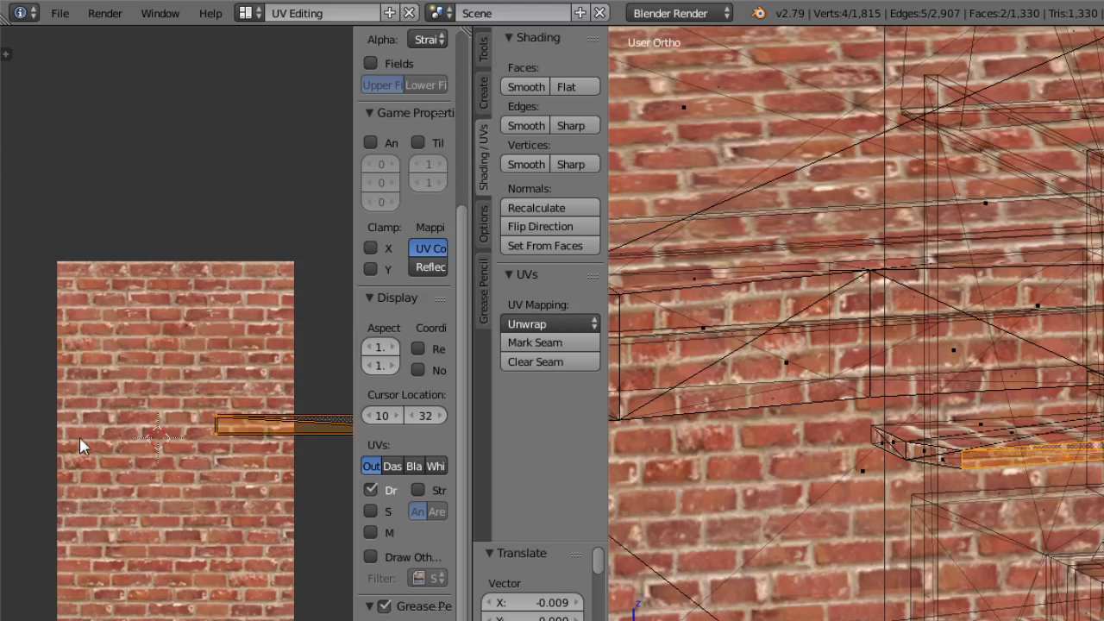
click(55, 423)
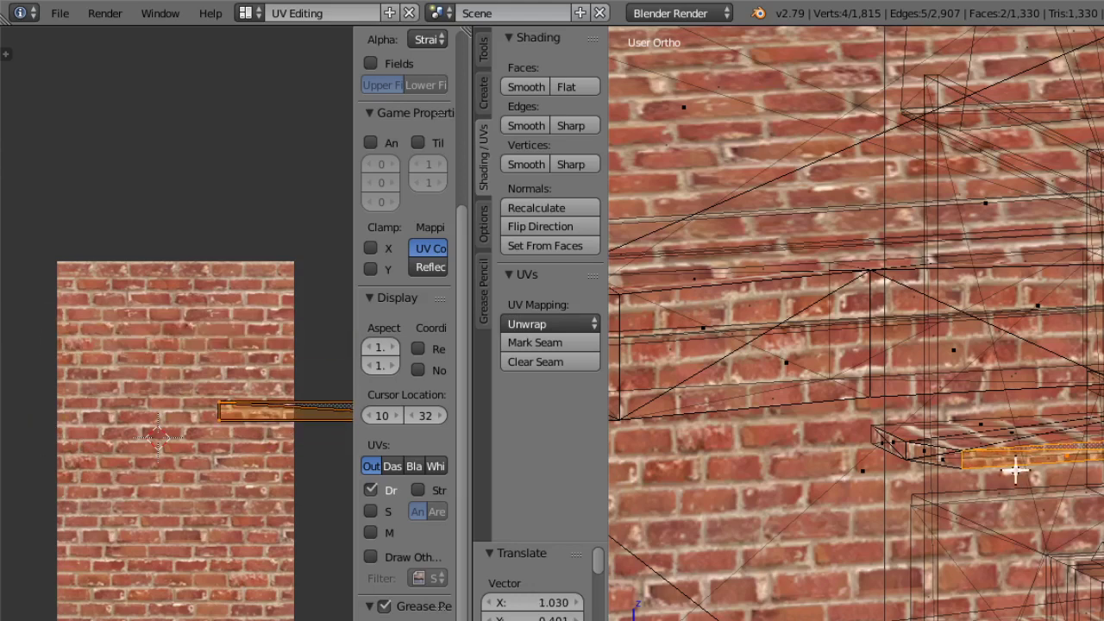
Select the angled and long front faces together, and move the long UV island about 0.025 along X toward the angled island.
right_click(936, 455)
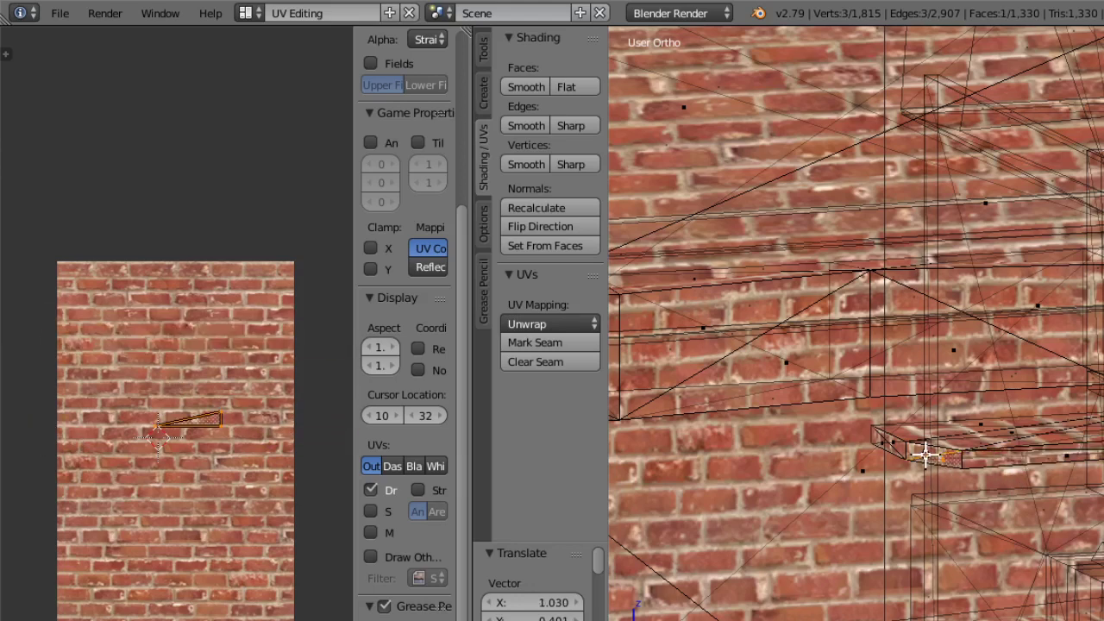
shift+right_click(1066, 457)
middle_drag(294, 428, 241, 411)
right_click(167, 390)
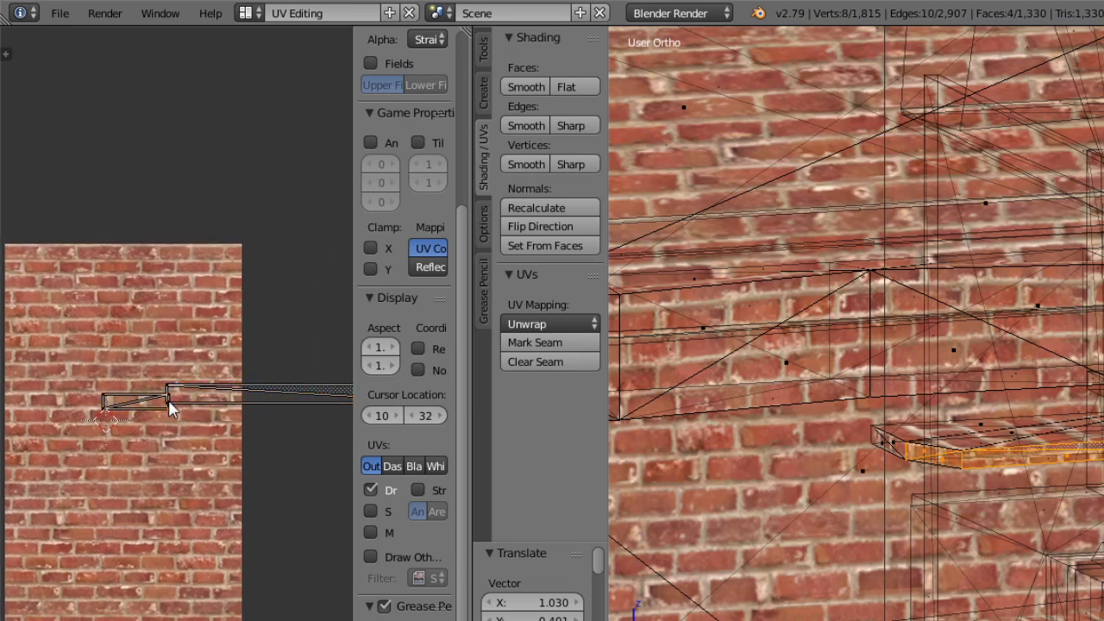
shift+right_click(168, 385)
middle_drag(254, 389, 101, 401)
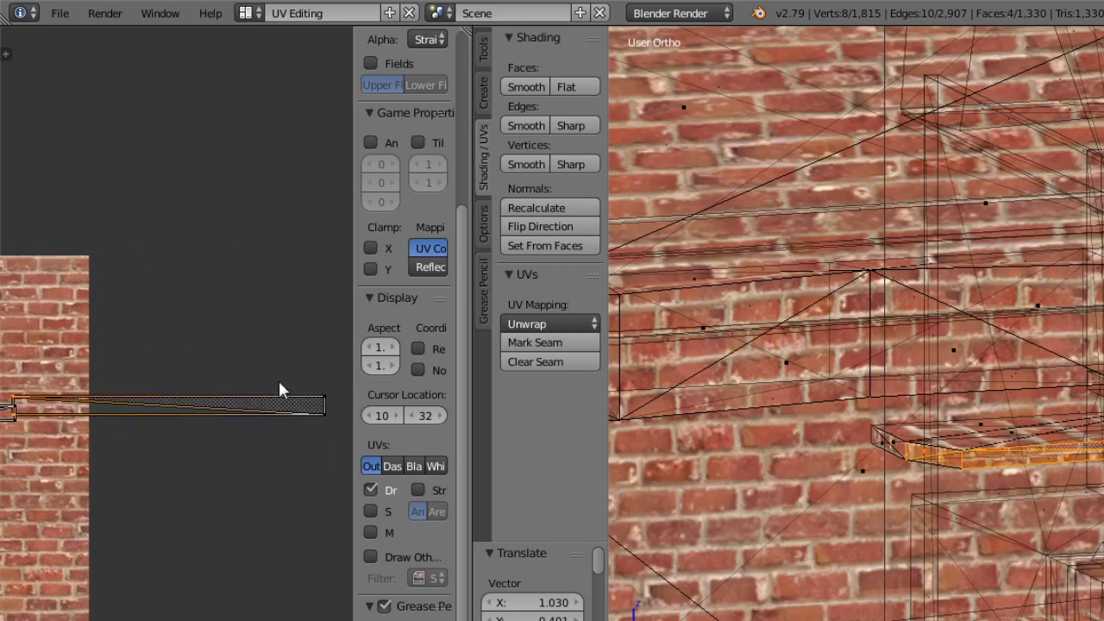
shift+right_click(326, 414)
middle_drag(98, 470, 141, 430)
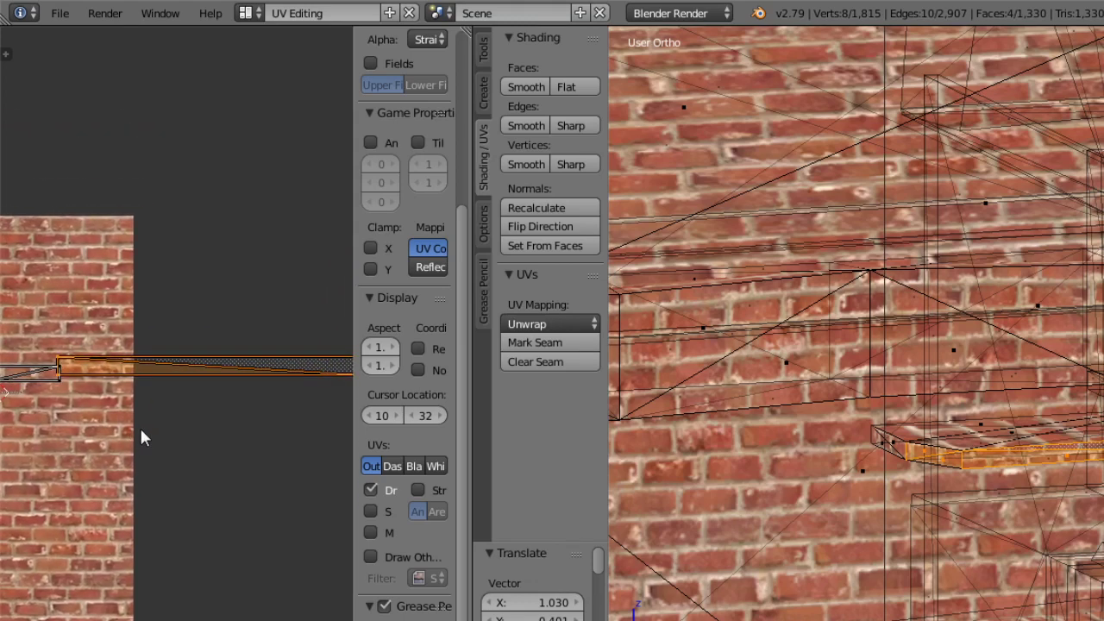
key(g)
click(130, 382)
Move the long front faces' UV island by about -0.015 along X against the edge of the angled island.
middle_drag(151, 491, 147, 486)
scroll(196, 178, up, 4)
middle_drag(77, 496, 296, 469)
key(g)
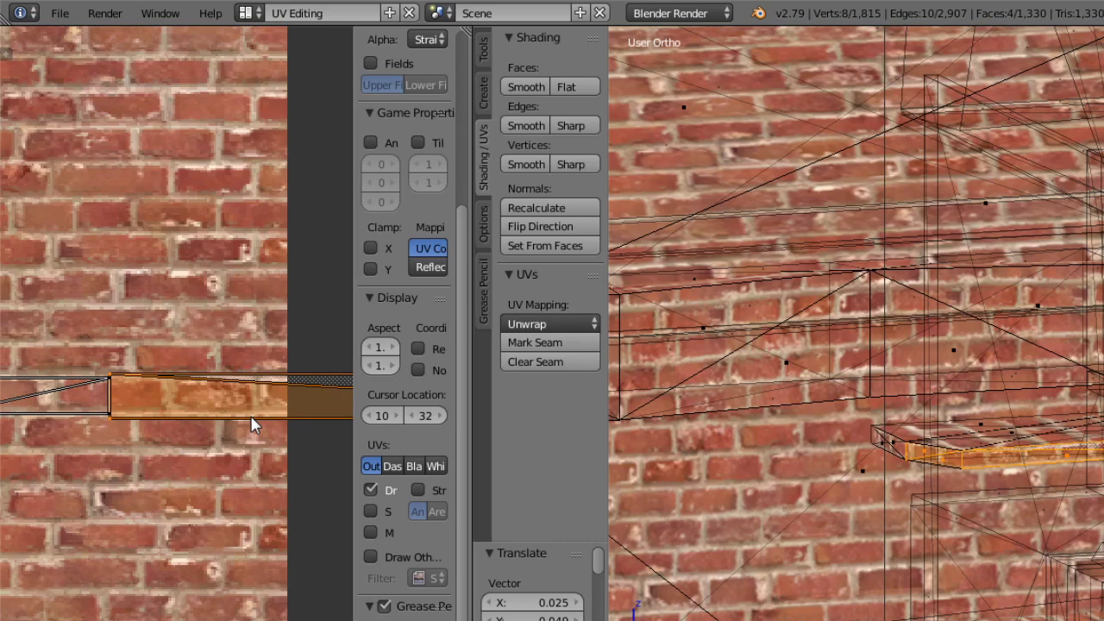
click(251, 427)
Scale the long front faces' UV island to 0.782 to match the adjoining island's height, and shift it -0.002 along X.
middle_drag(999, 476, 958, 453)
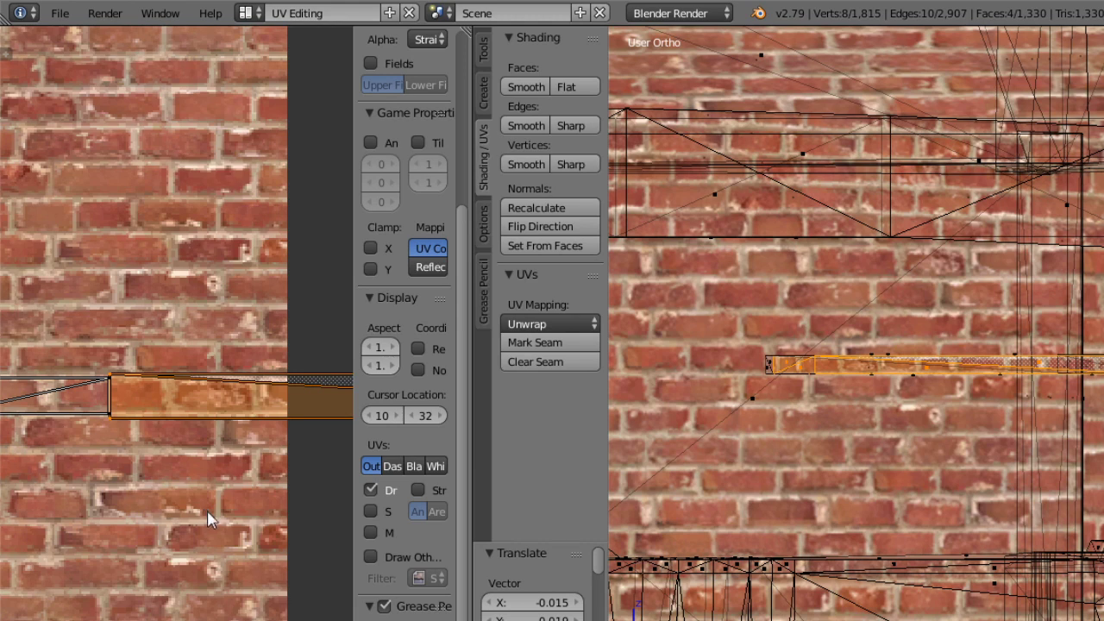
key(r)
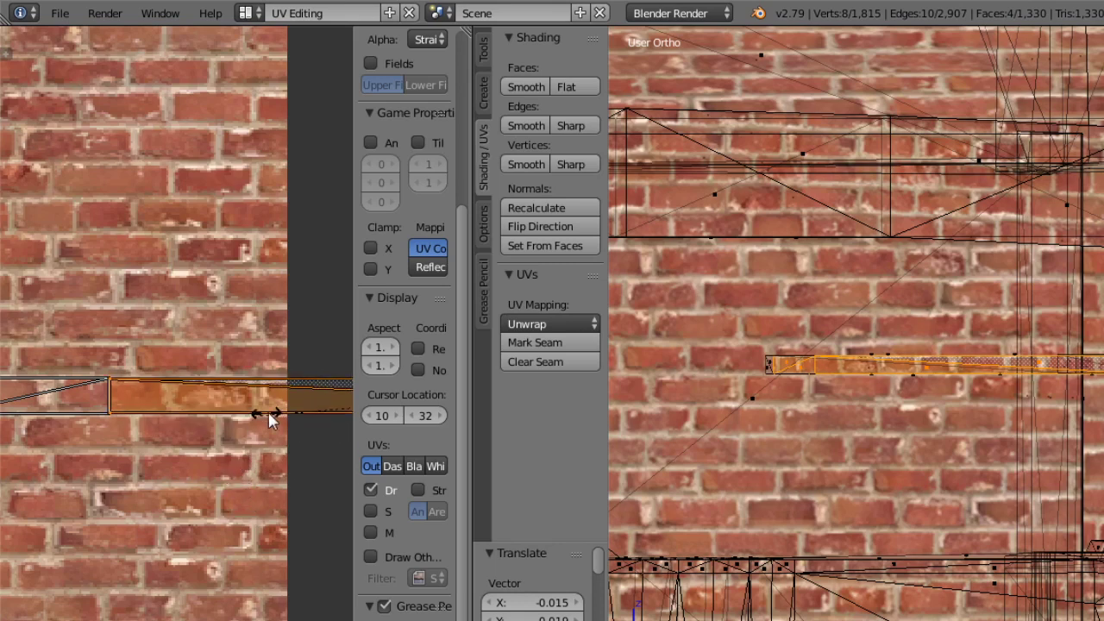
click(265, 477)
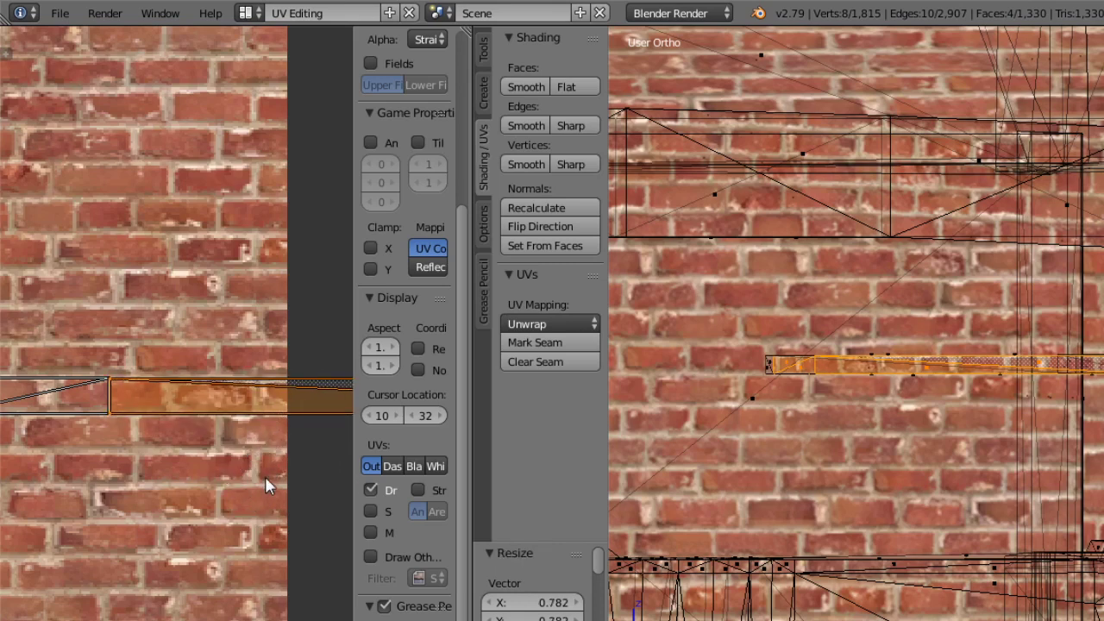
key(s)
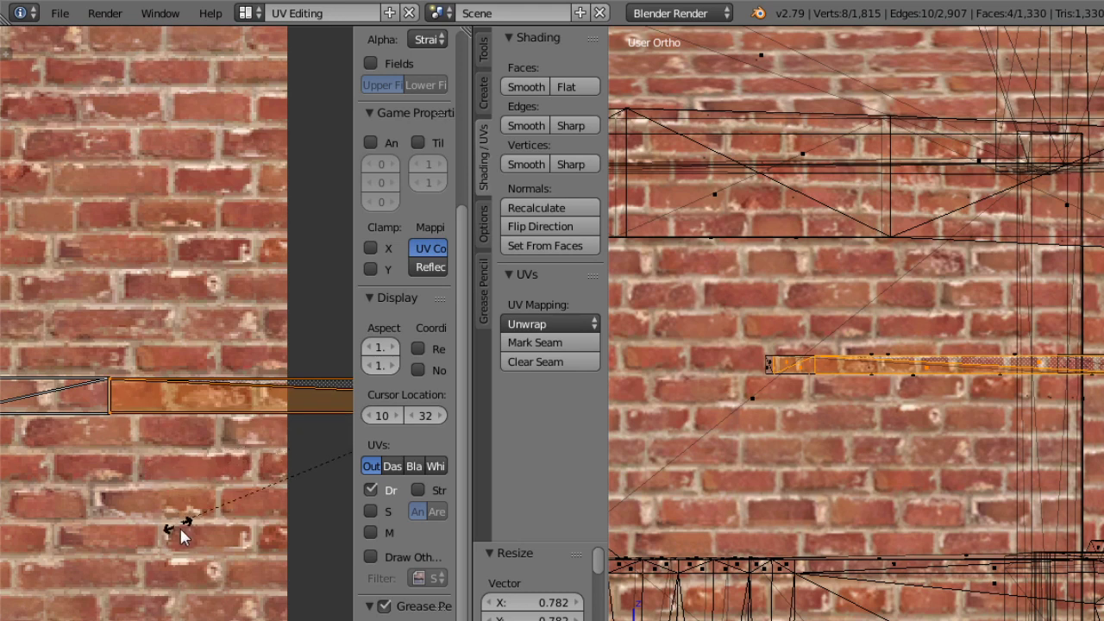
click(233, 497)
Inspect the brick texture along the ledge's front and corner in Object Mode, and return to Edit Mode.
middle_drag(318, 407, 134, 355)
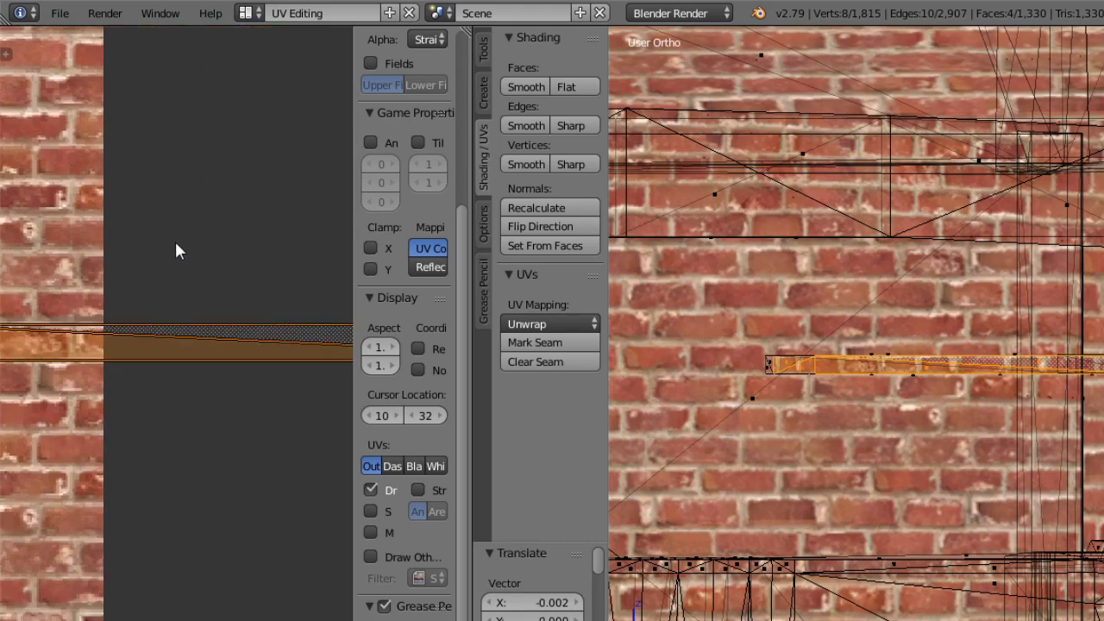
click(749, 620)
click(747, 618)
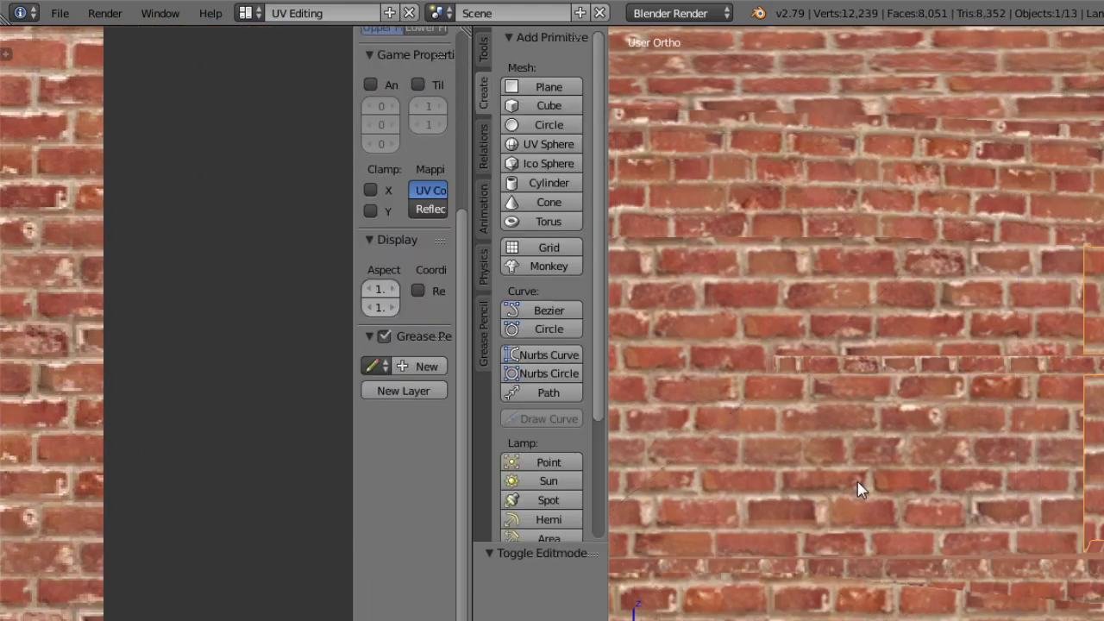
middle_drag(856, 482, 1021, 456)
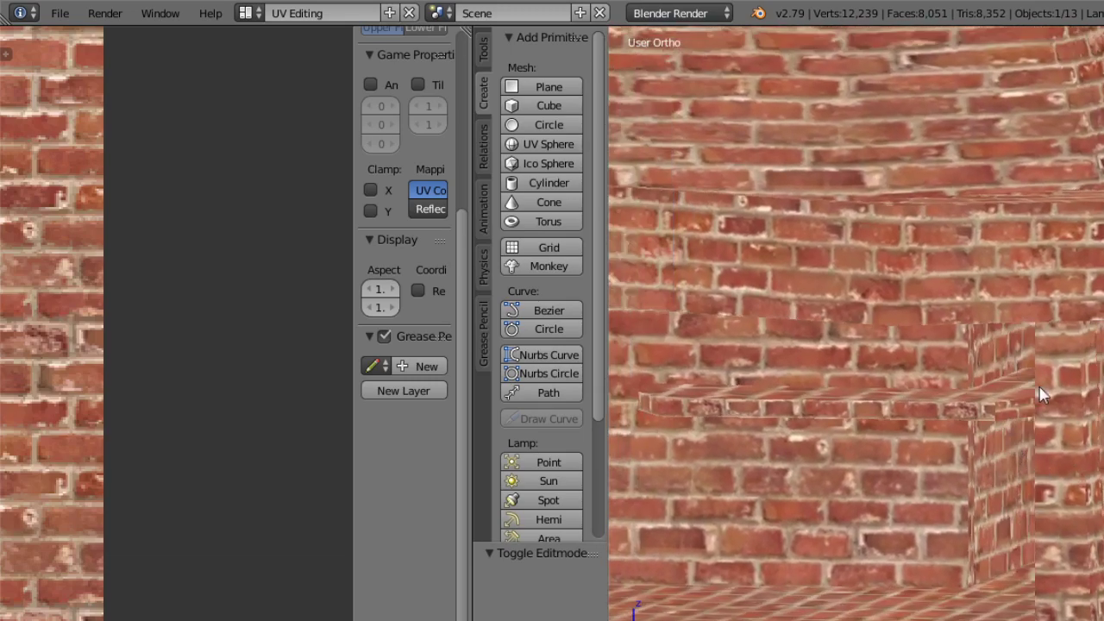
click(749, 620)
click(785, 616)
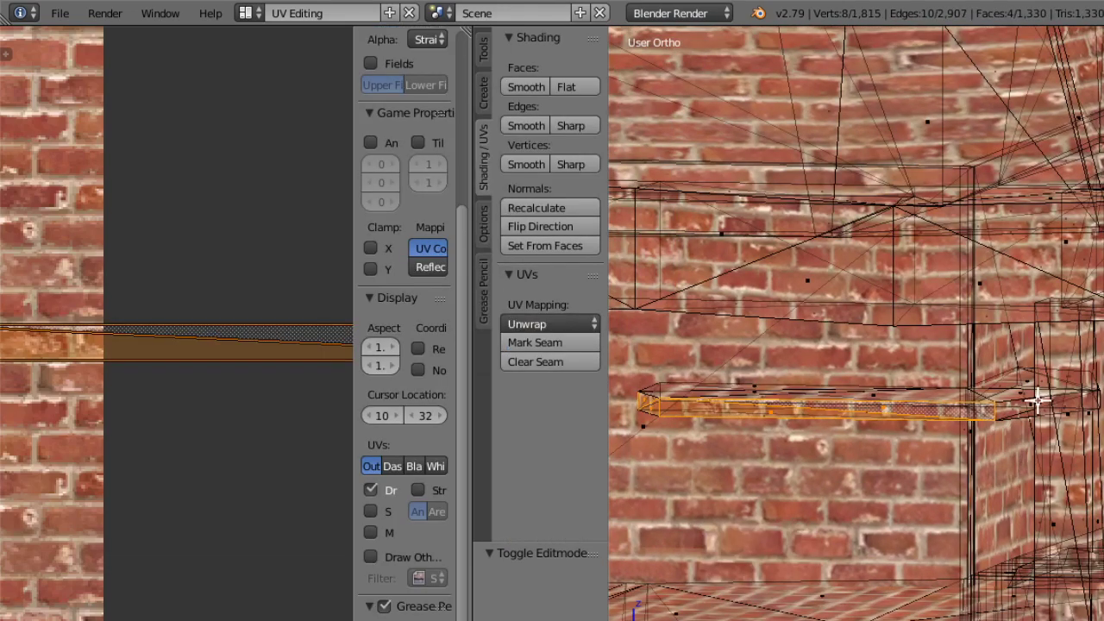
Select the long front faces together with the adjoining side faces around the ledge's corner.
right_click(895, 413)
shift+right_click(772, 413)
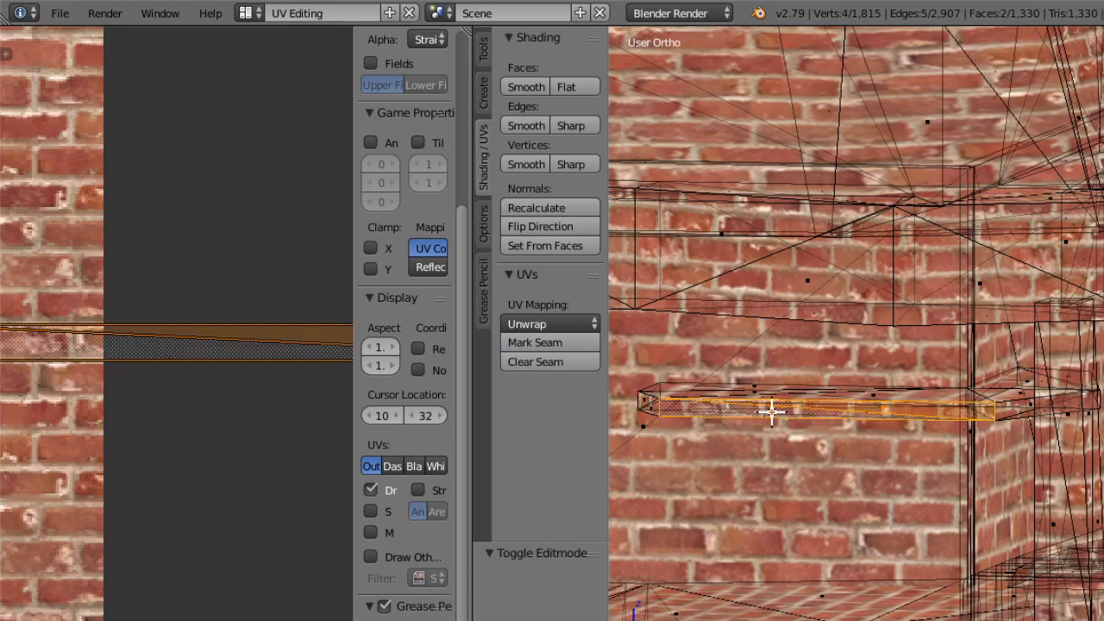
shift+right_click(1035, 399)
shift+right_click(1070, 410)
middle_drag(1074, 434, 928, 459)
scroll(224, 237, down, 4)
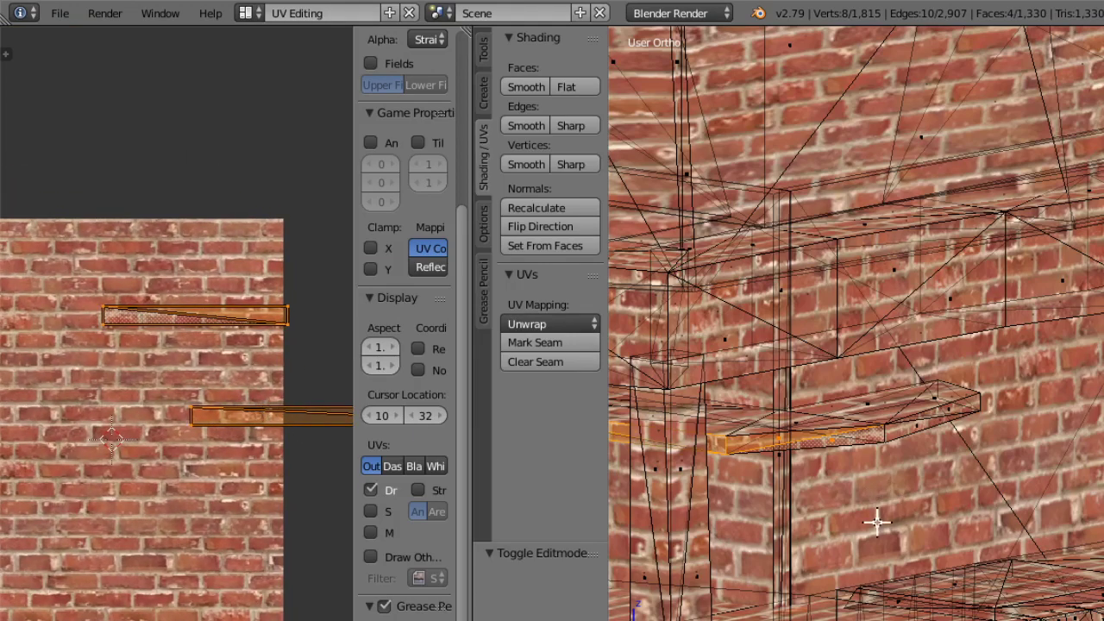
scroll(863, 445, up, 2)
right_click(109, 321)
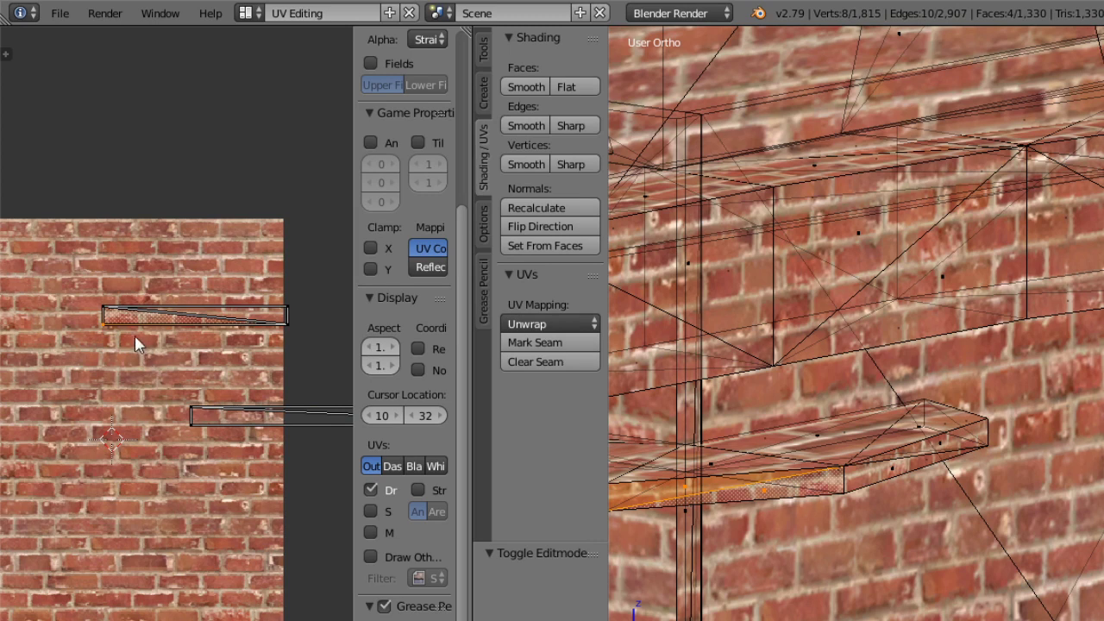
key(g)
click(194, 357)
key(ctrl+z)
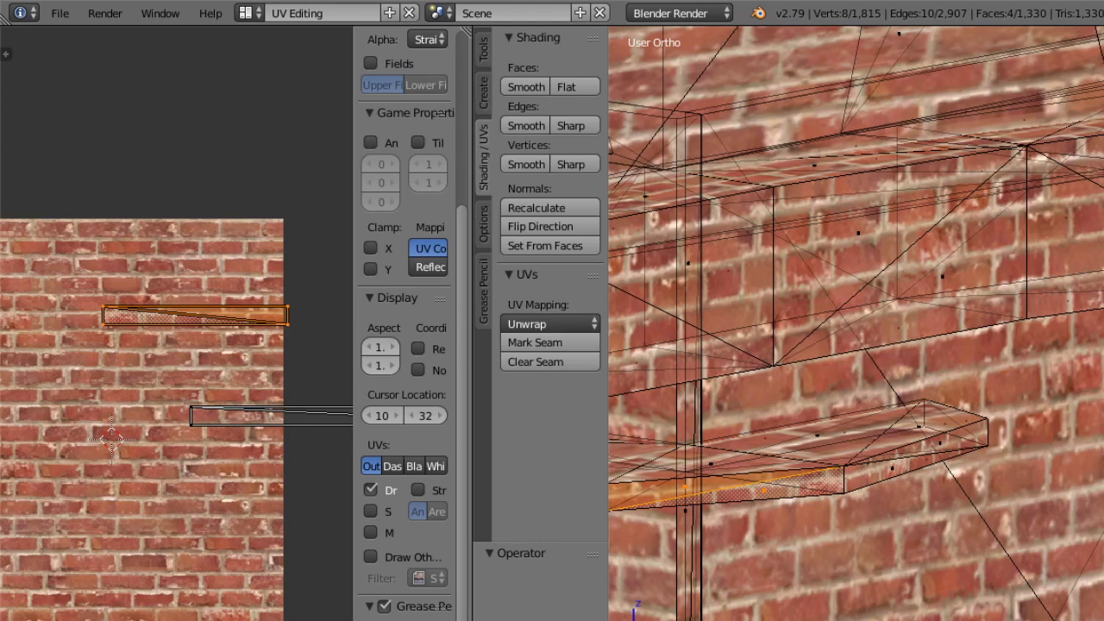
Mirror the adjoining side faces' UV island along the X axis.
click(151, 617)
click(197, 617)
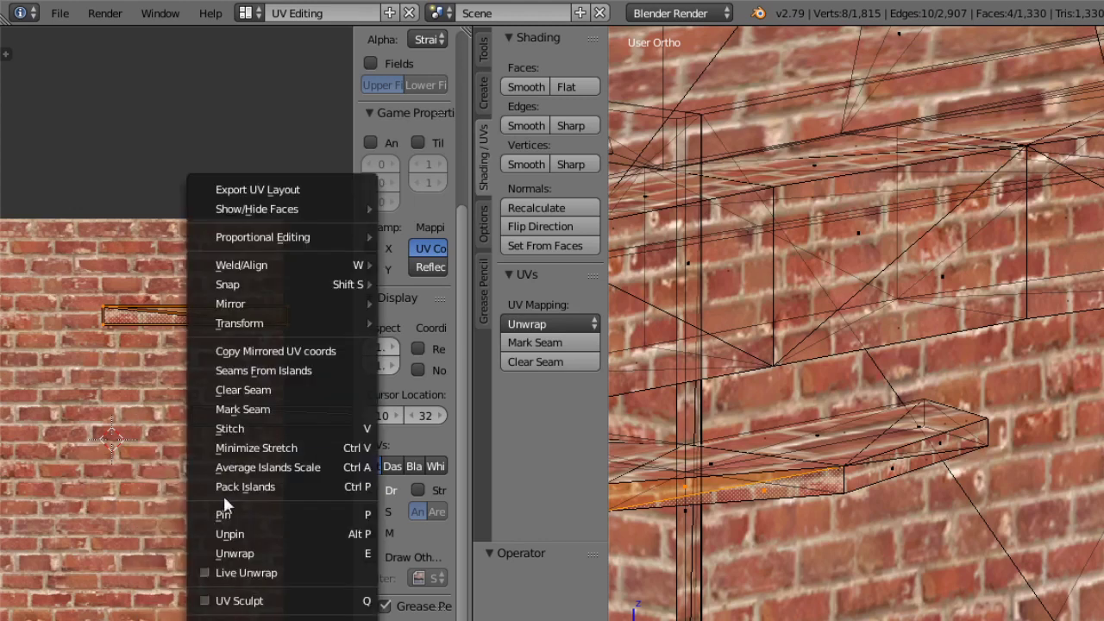
mouse_move(284, 302)
click(492, 303)
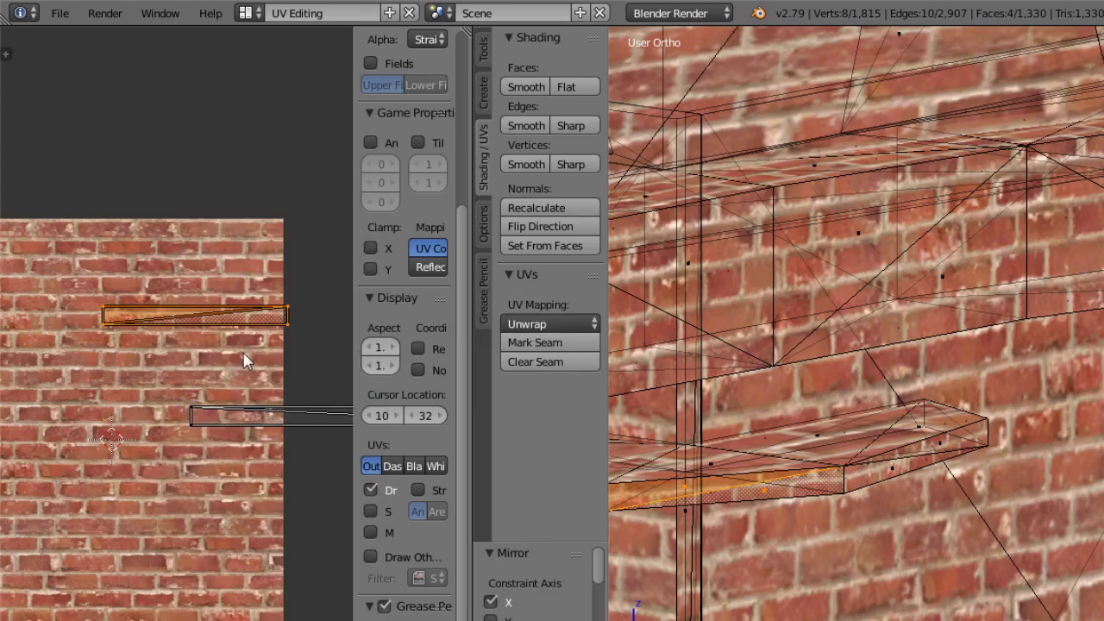
Move the mirrored UV island about 1.615 along X against the end of the long island, and fine-tune it by -0.002 along X.
scroll(314, 329, down, 4)
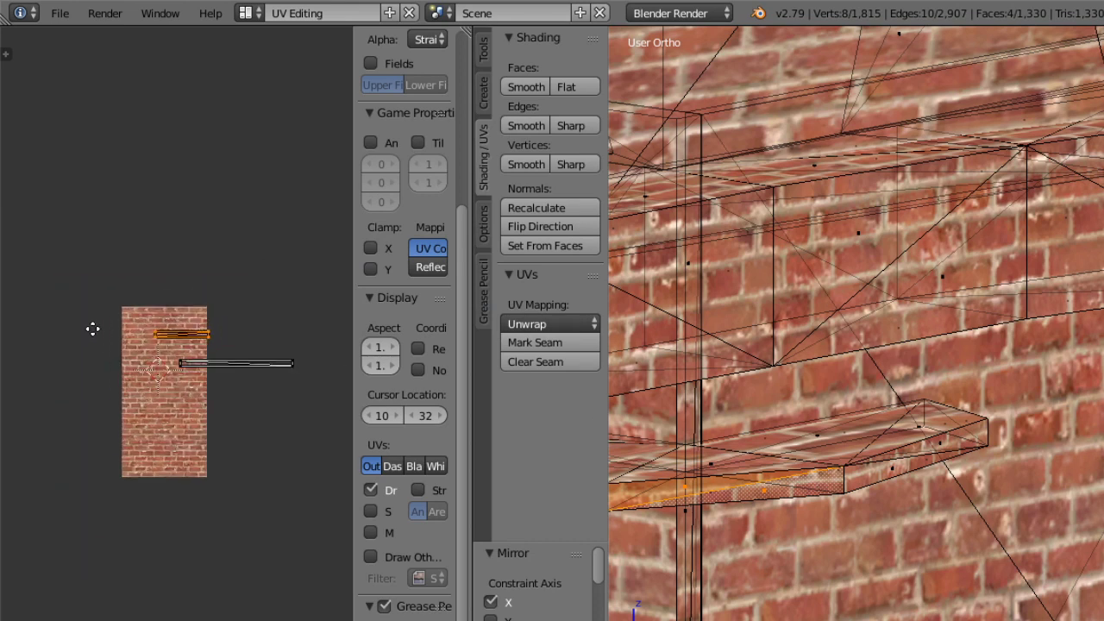
scroll(209, 345, up, 1)
middle_drag(210, 345, 69, 423)
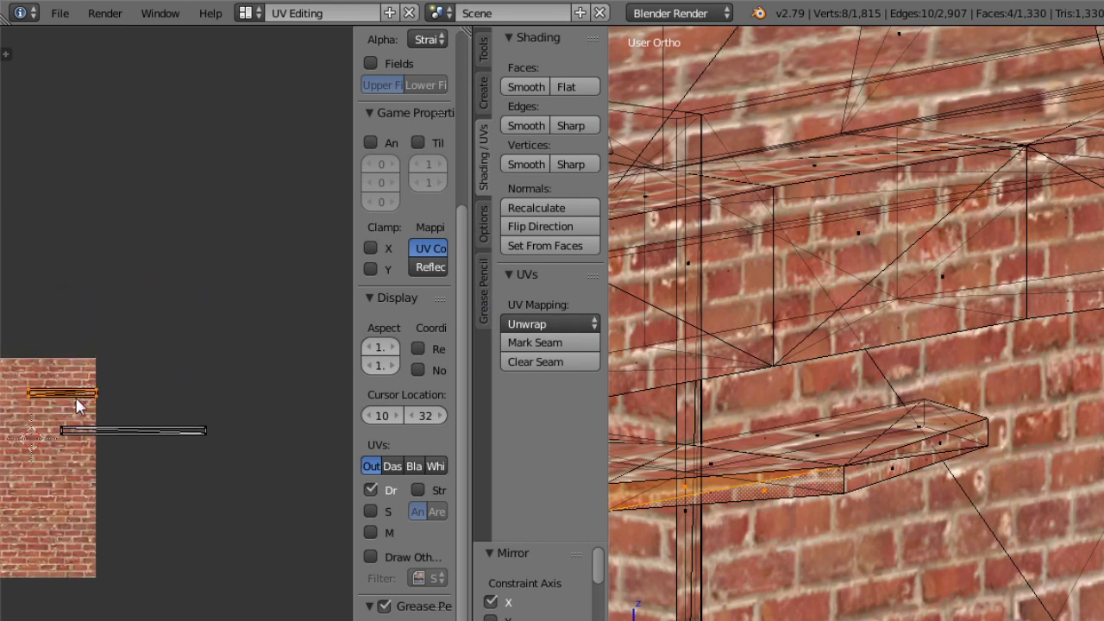
key(g)
click(232, 429)
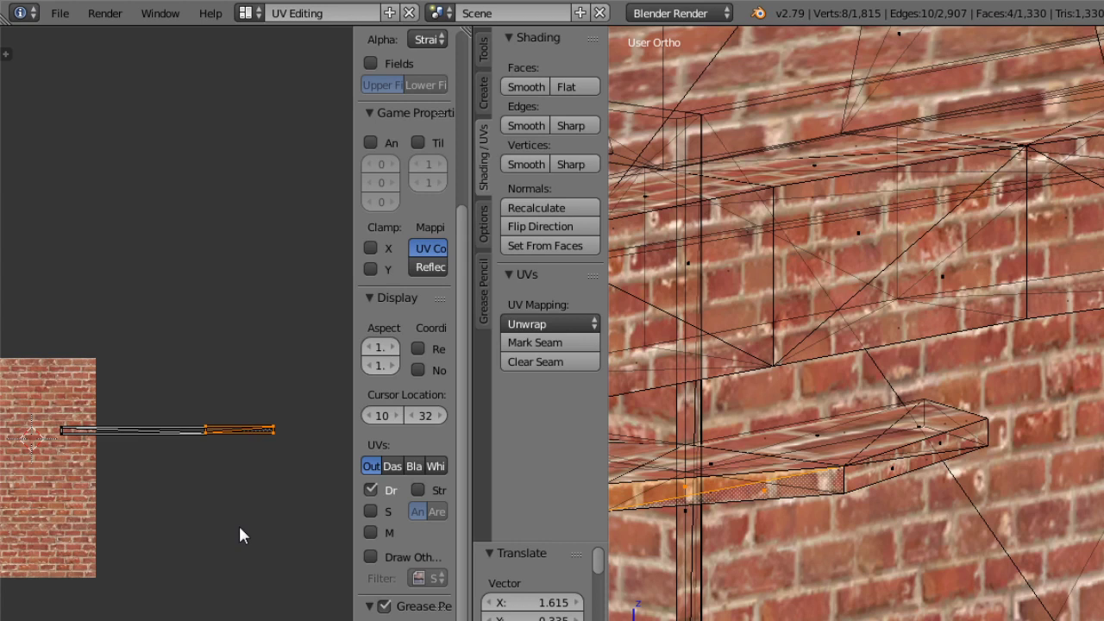
ctrl+middle_drag(239, 527, 249, 269)
ctrl+middle_drag(248, 574, 245, 415)
middle_drag(236, 501, 65, 324)
ctrl+middle_drag(208, 572, 210, 435)
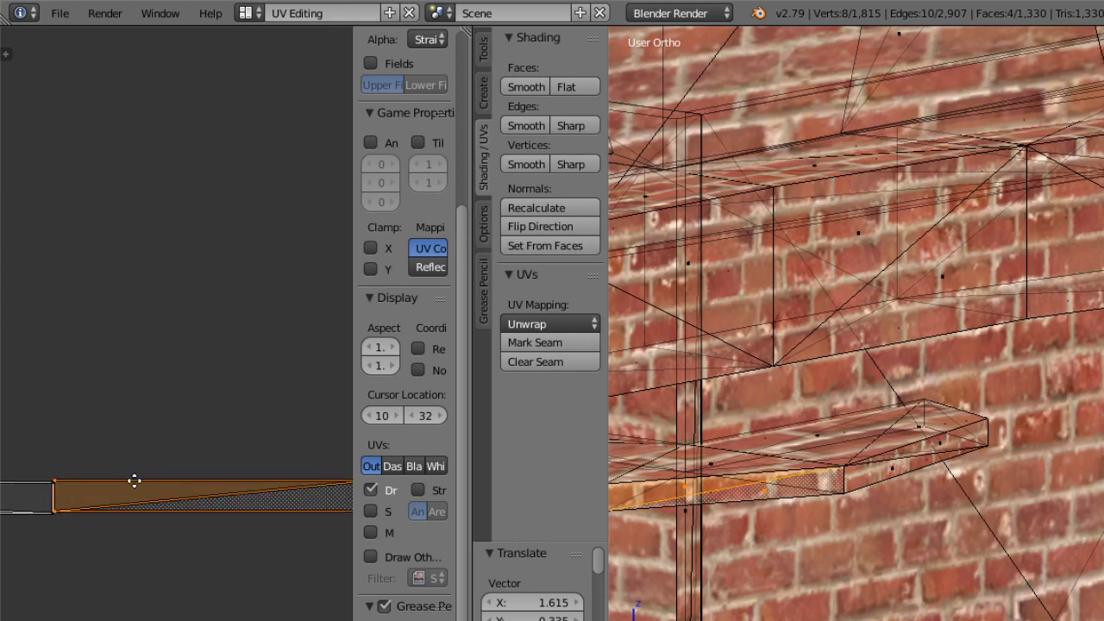
middle_drag(134, 481, 148, 428)
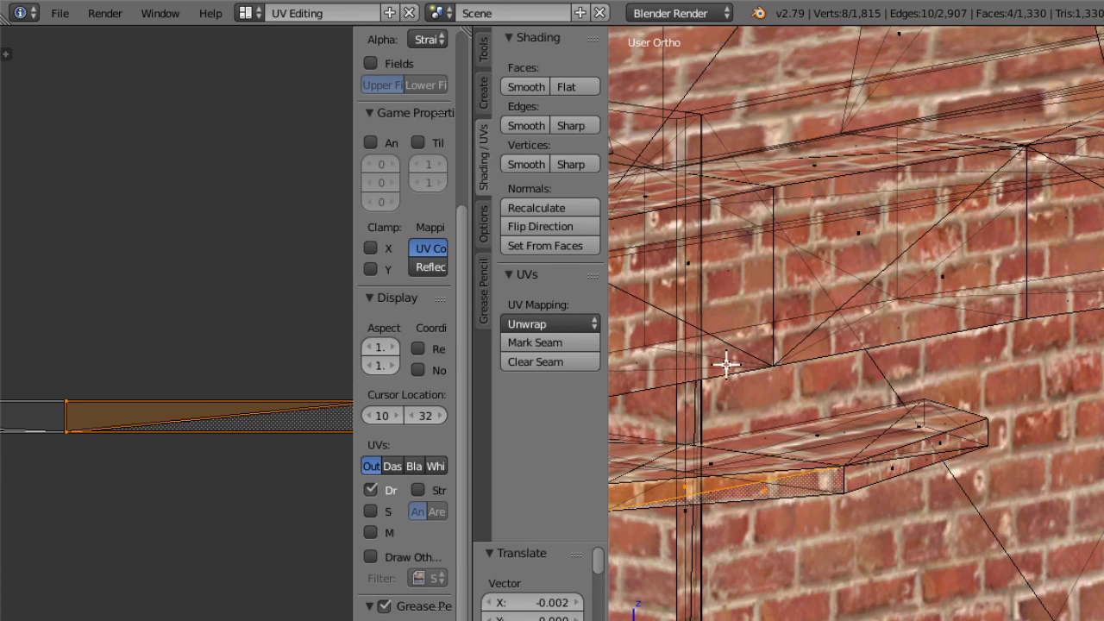
Select the aligned side faces together with the next pair of vertical faces along the ledge.
right_click(734, 493)
right_click(720, 486)
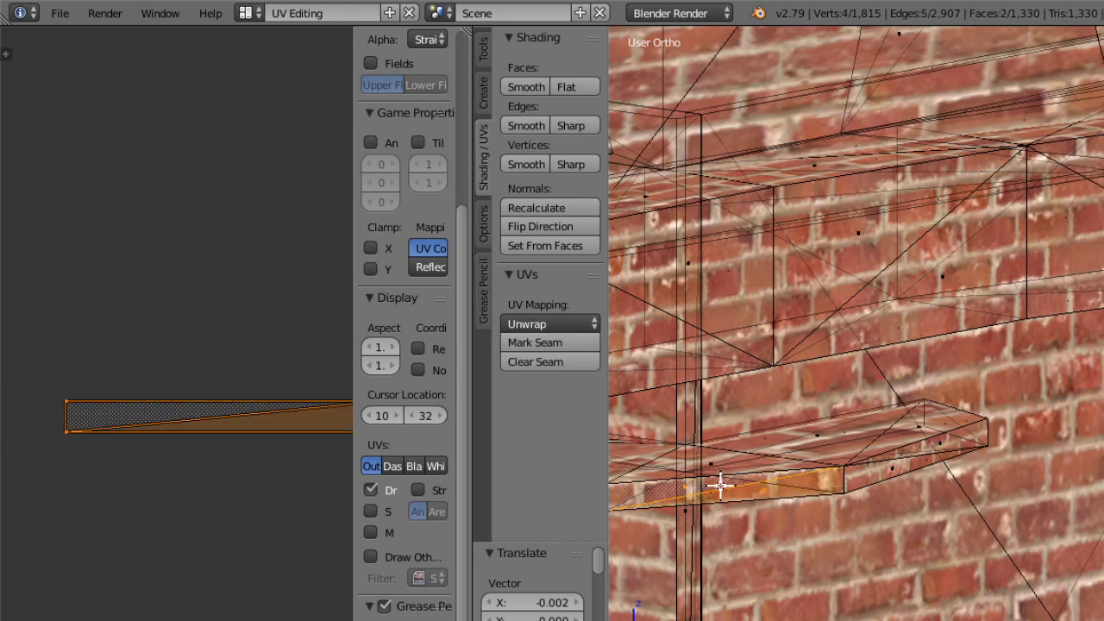
shift+right_click(939, 443)
scroll(192, 239, down, 8)
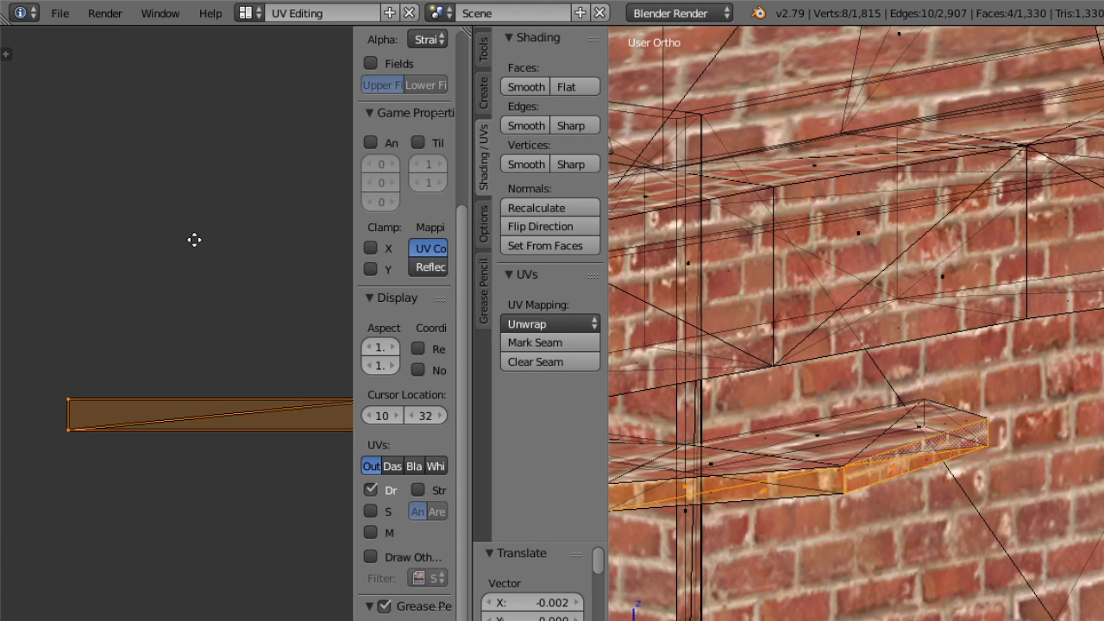
scroll(210, 403, down, 5)
scroll(210, 51, up, 4)
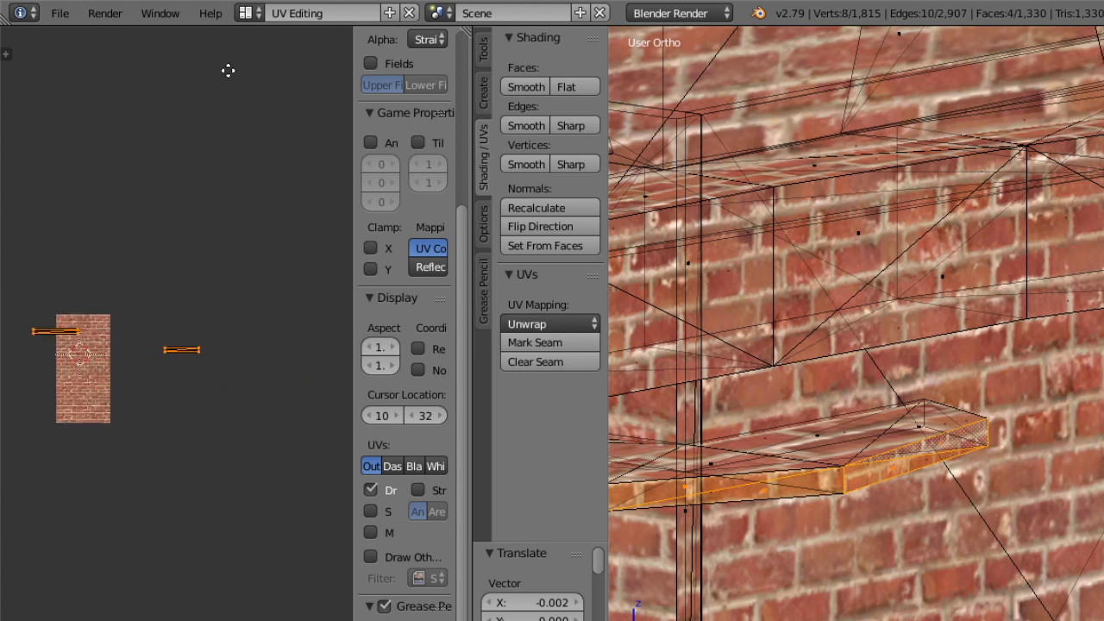
scroll(78, 357, up, 2)
middle_drag(47, 346, 136, 374)
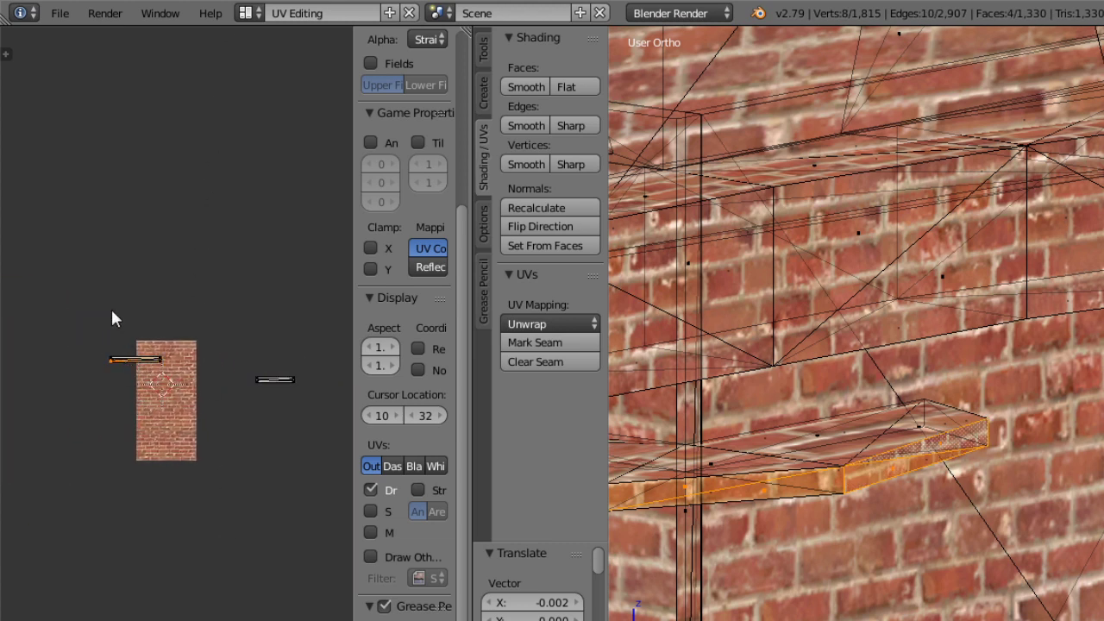
Select the newly added faces' UV island and move it about 2.806 along X, near the aligned island.
ctrl+middle_drag(114, 306, 216, 194)
ctrl+drag(68, 285, 204, 310)
mouse_move(239, 358)
middle_down()
mouse_move(195, 380)
mouse_move(148, 377)
mouse_move(144, 389)
middle_up()
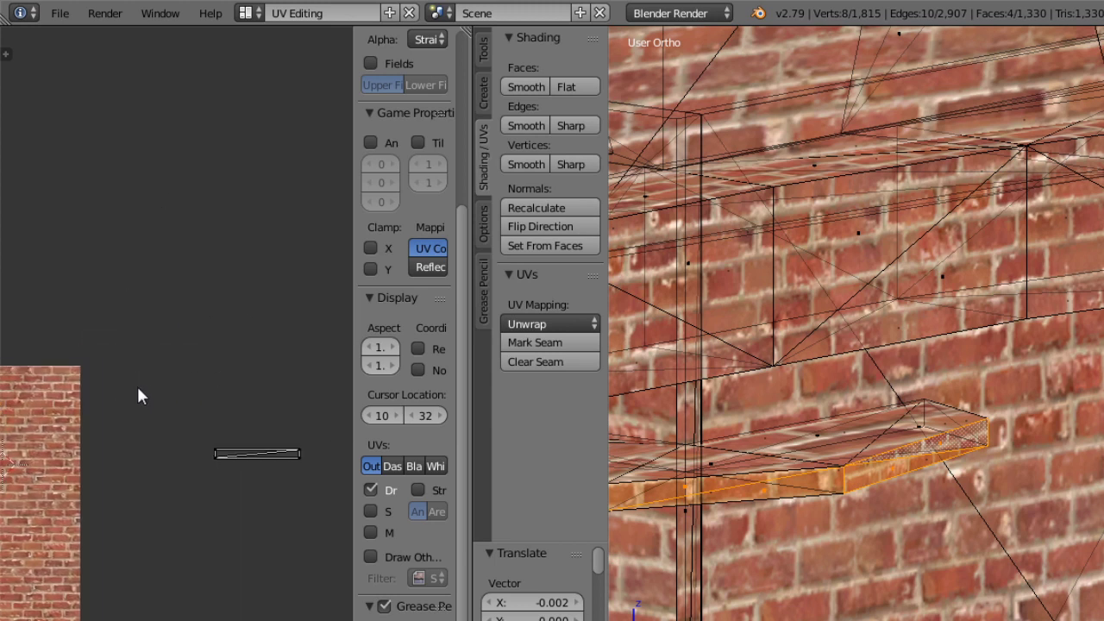
key(g)
click(159, 395)
middle_drag(175, 422, 2, 432)
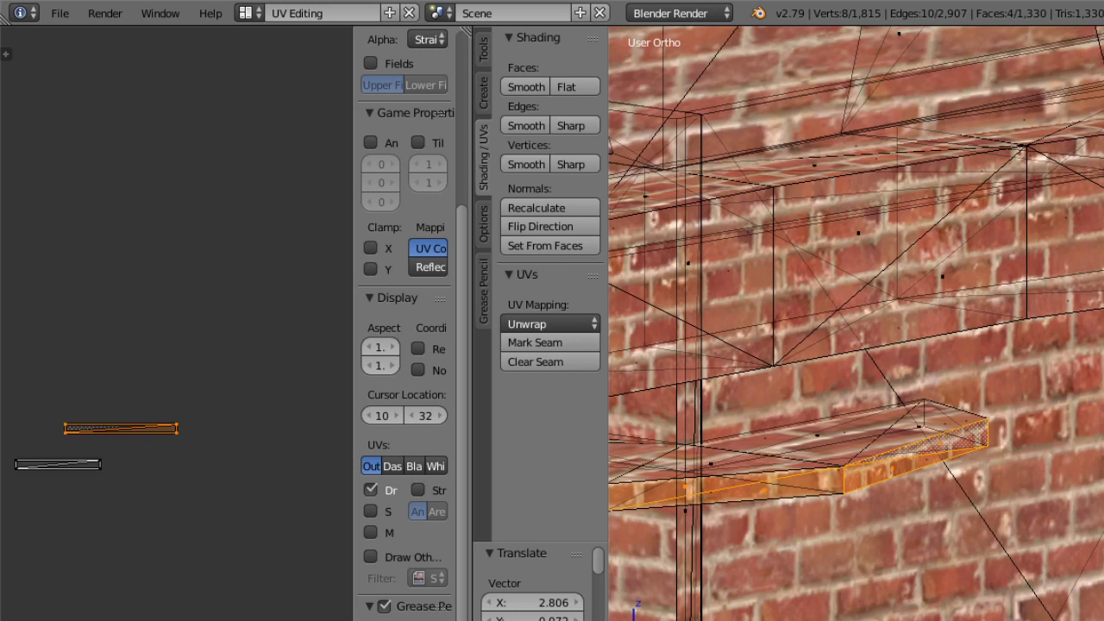
Mirror the newly moved UV island along the X axis.
click(204, 619)
mouse_move(264, 203)
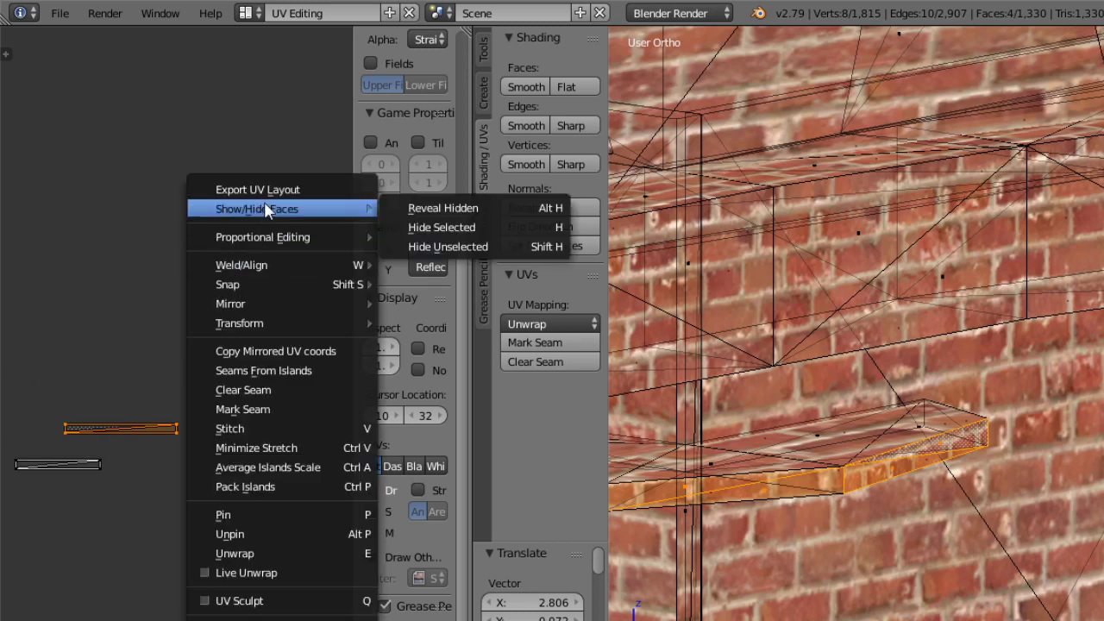
mouse_move(250, 302)
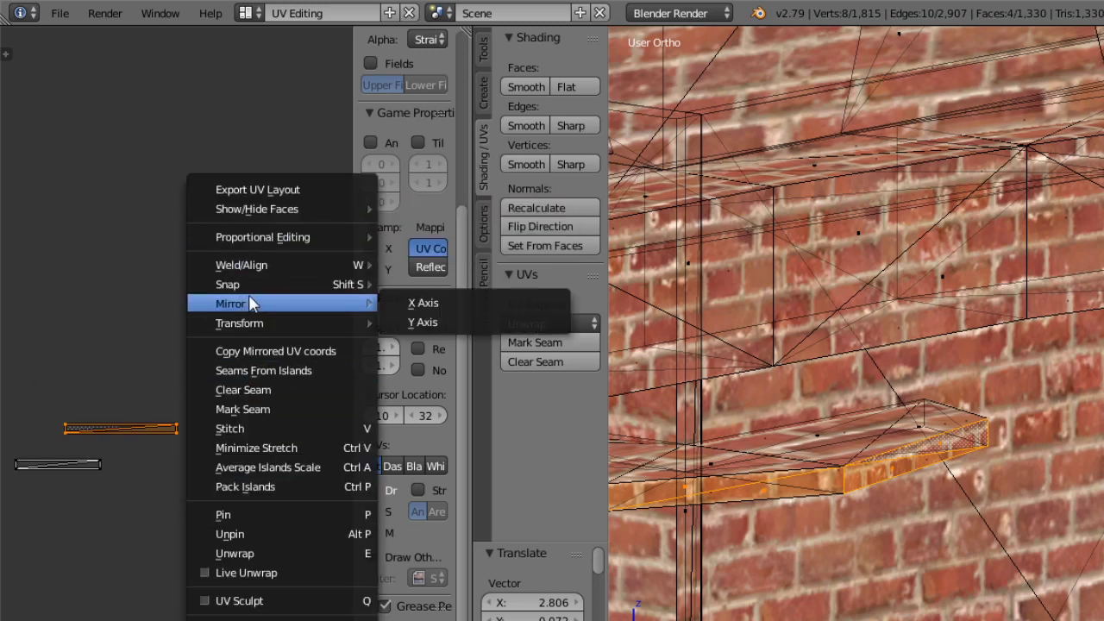
click(459, 301)
Move the mirrored UV island about 0.255 along X and down to meet the end of the aligned side faces' island.
scroll(880, 503, up, 5)
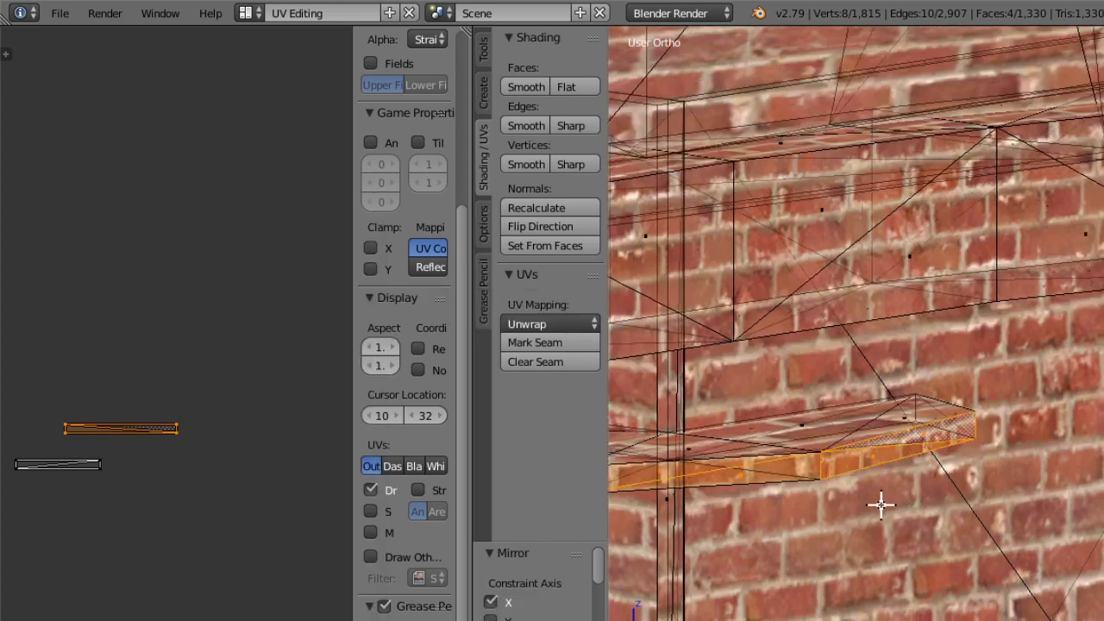
middle_drag(828, 499, 790, 531)
scroll(789, 457, up, 8)
scroll(808, 358, down, 1)
middle_drag(808, 365, 747, 443)
scroll(187, 419, up, 6)
middle_drag(126, 521, 281, 175)
scroll(172, 320, down, 3)
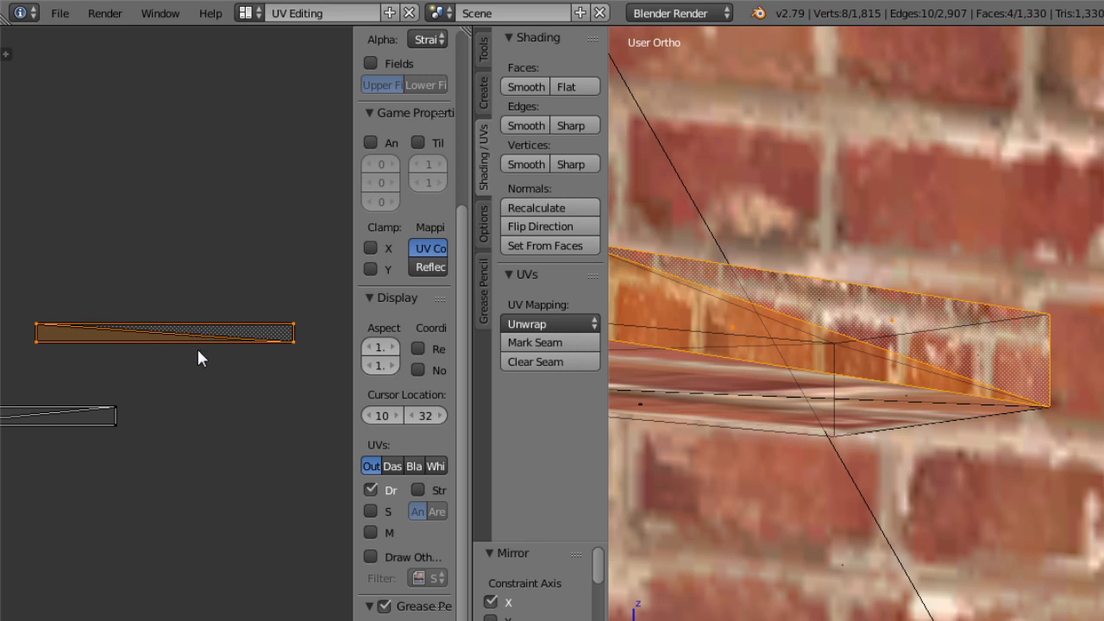
key(g)
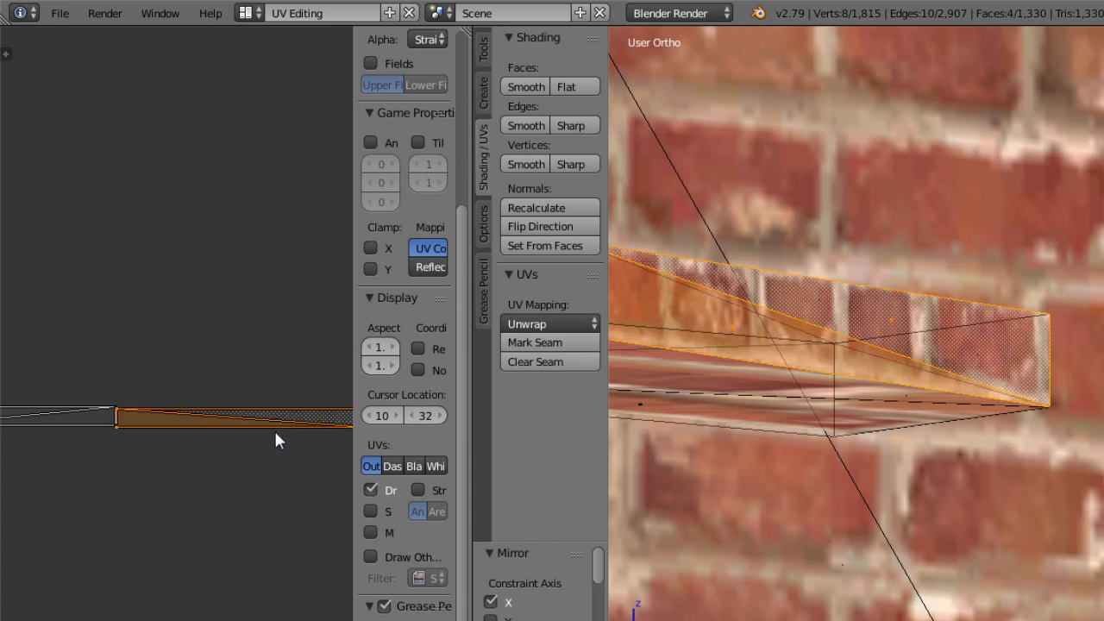
click(274, 432)
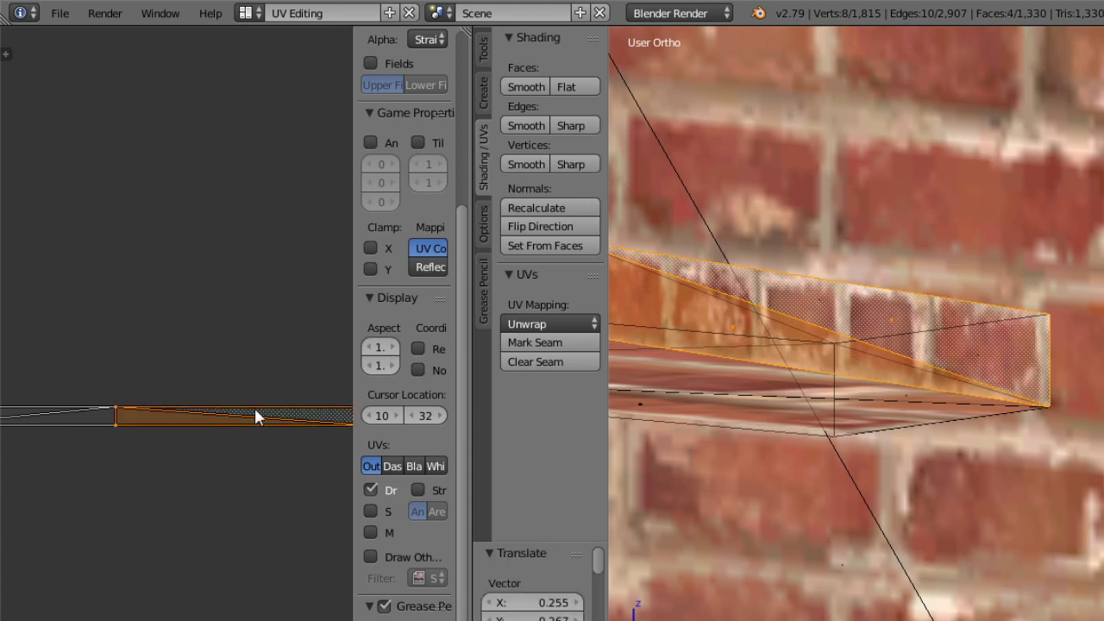
Scale the attached UV island to 0.609 along X and move it -0.153 along X back against its neighbour's edge.
scroll(656, 448, down, 6)
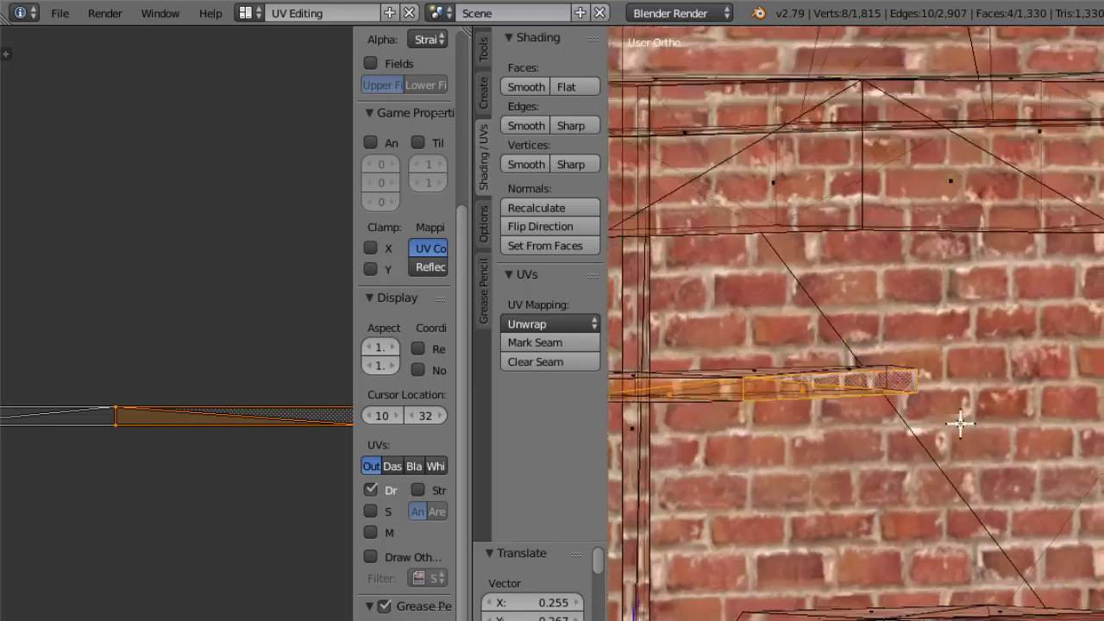
scroll(245, 506, down, 4)
scroll(202, 207, up, 3)
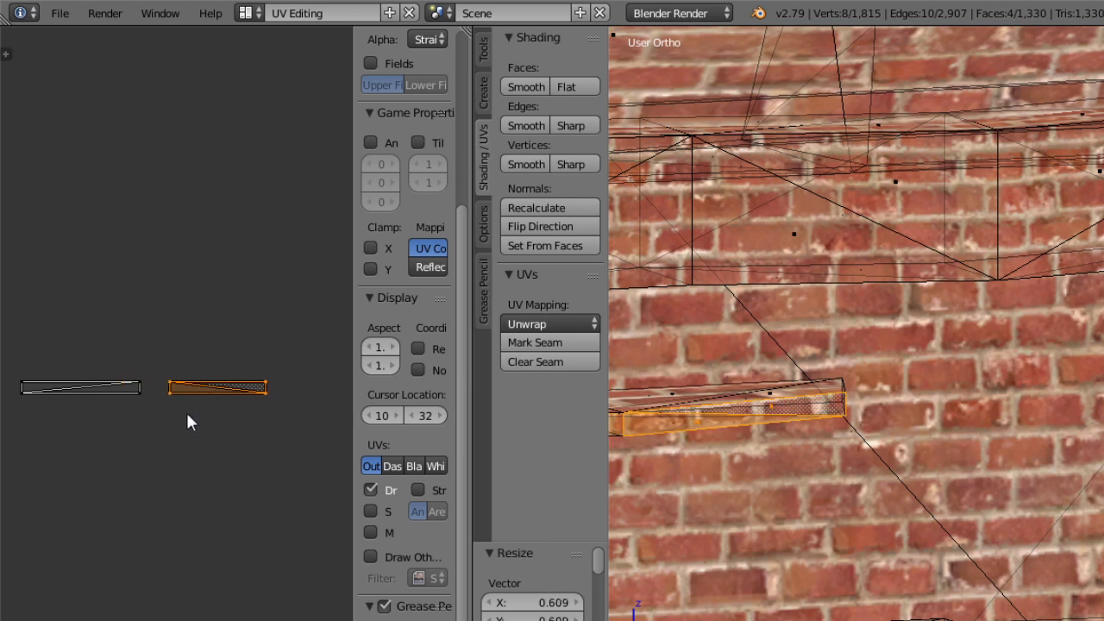
key(g)
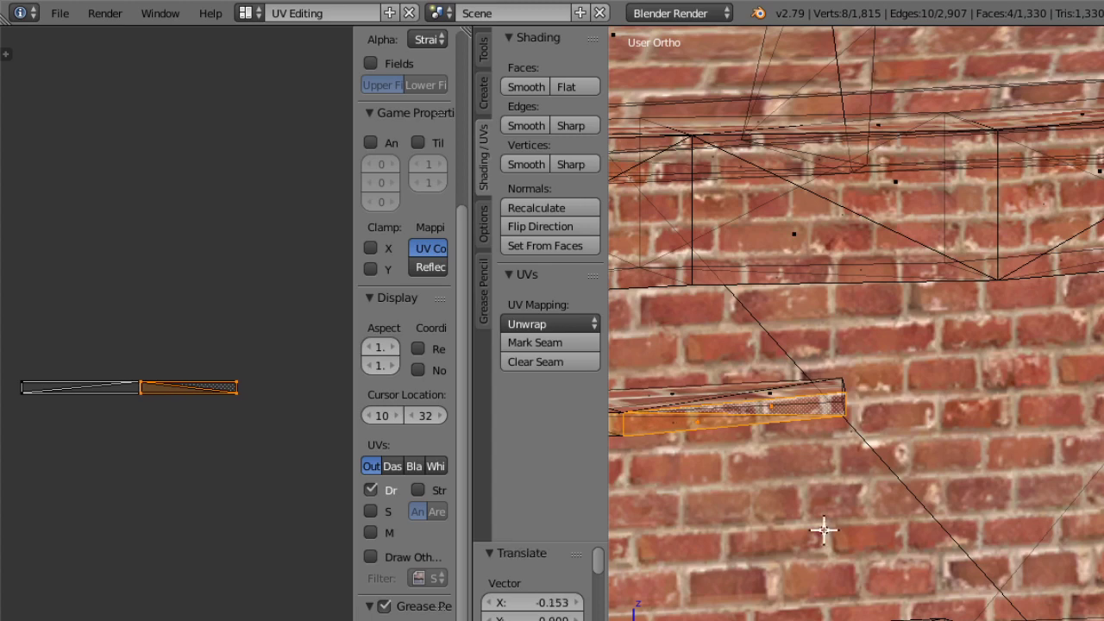
Inspect the brick texture around the ledge's corner in Object Mode, and return to Edit Mode.
key(Tab)
scroll(884, 343, down, 3)
middle_drag(885, 354, 716, 514)
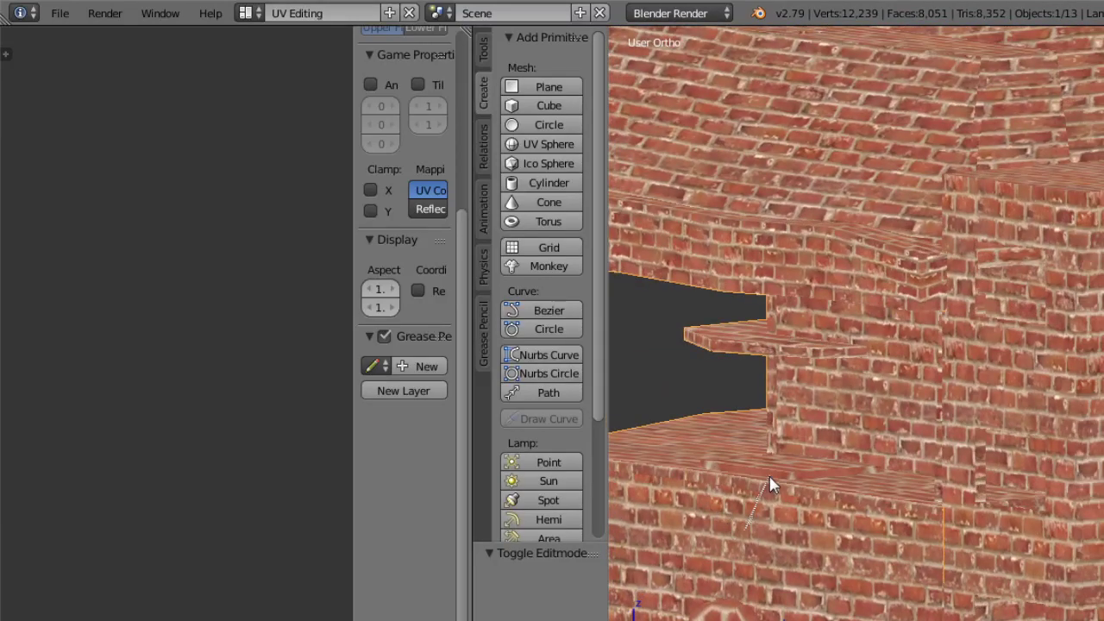
scroll(773, 474, up, 2)
click(761, 620)
click(764, 619)
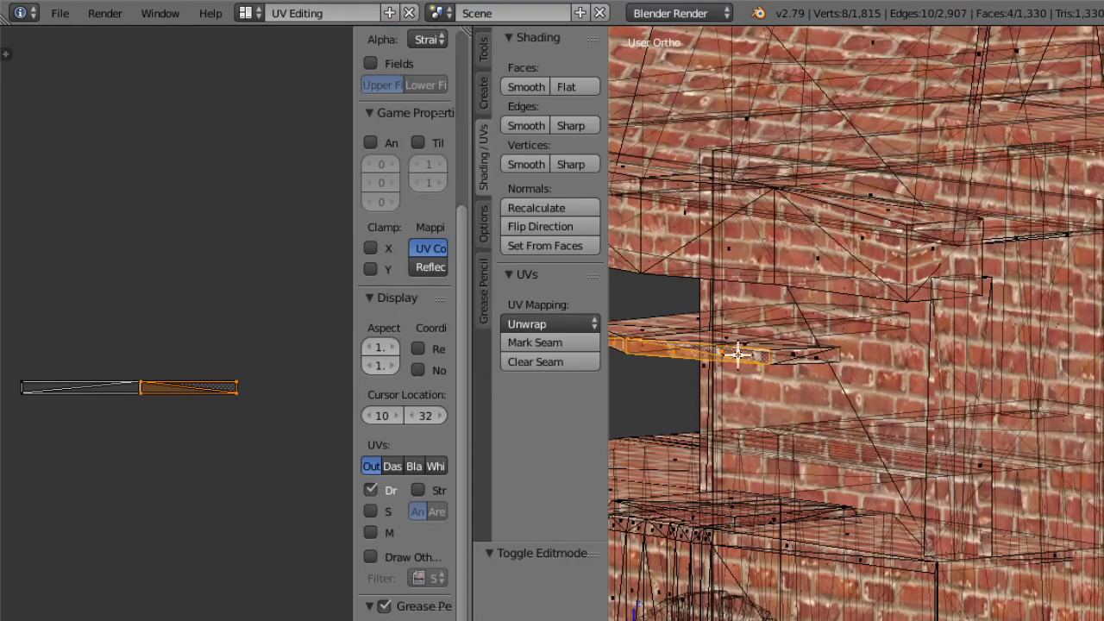
Select the last aligned ledge faces together with the short pair of faces that follows them.
right_click(728, 351)
shift+right_click(678, 352)
shift+right_click(803, 355)
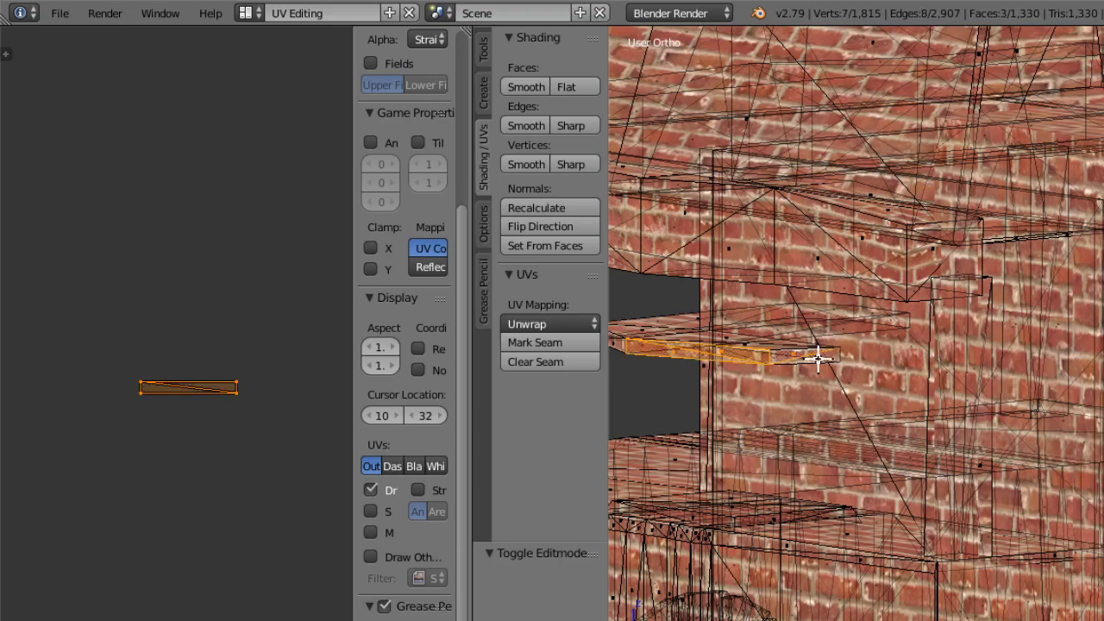
shift+right_click(818, 359)
middle_drag(818, 359, 678, 369)
middle_drag(1066, 393, 943, 450)
scroll(943, 450, up, 6)
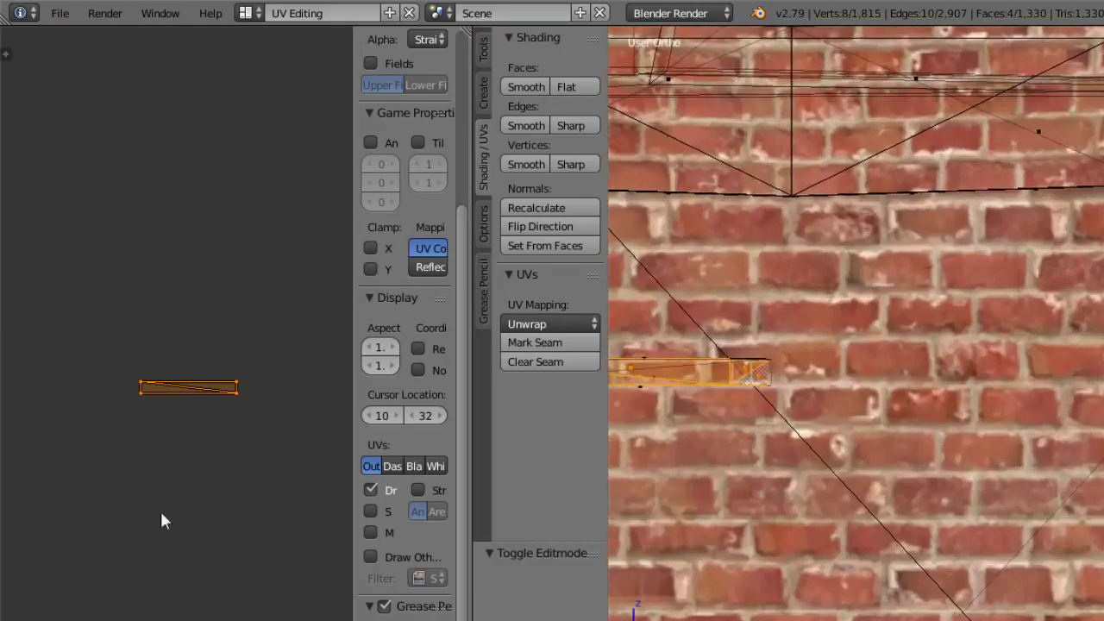
Select the short faces' UV island and move it about 2.577 along X, just past the aligned island's end.
middle_drag(164, 521, 314, 534)
ctrl+middle_drag(170, 253, 197, 393)
right_click(39, 323)
mouse_move(75, 278)
ctrl+mouse_down()
mouse_move(99, 312)
mouse_move(97, 298)
ctrl+mouse_up()
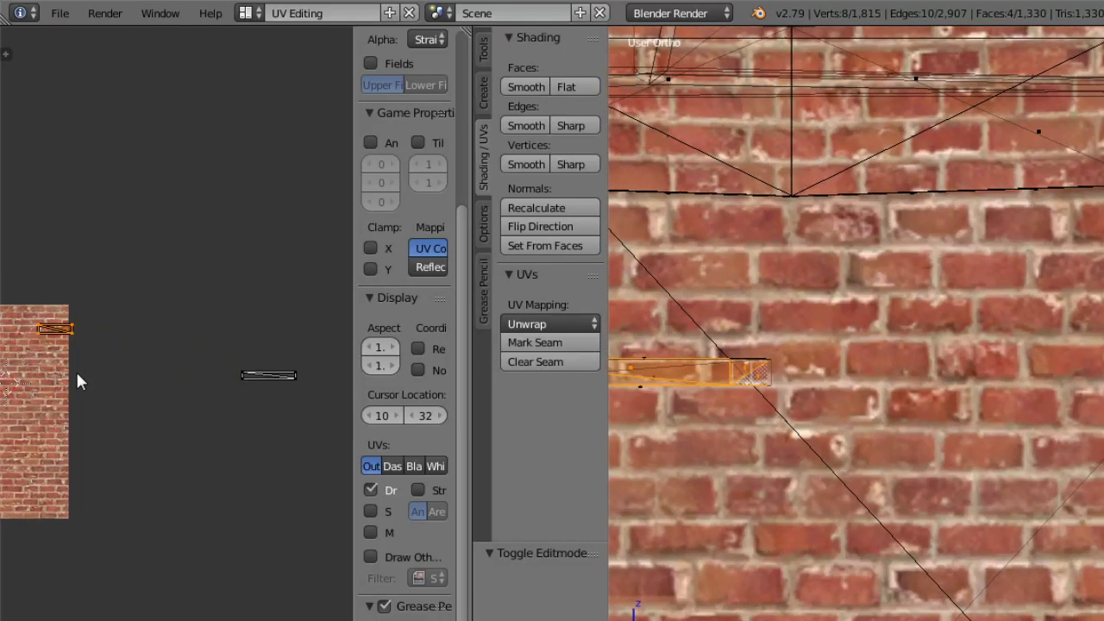
key(g)
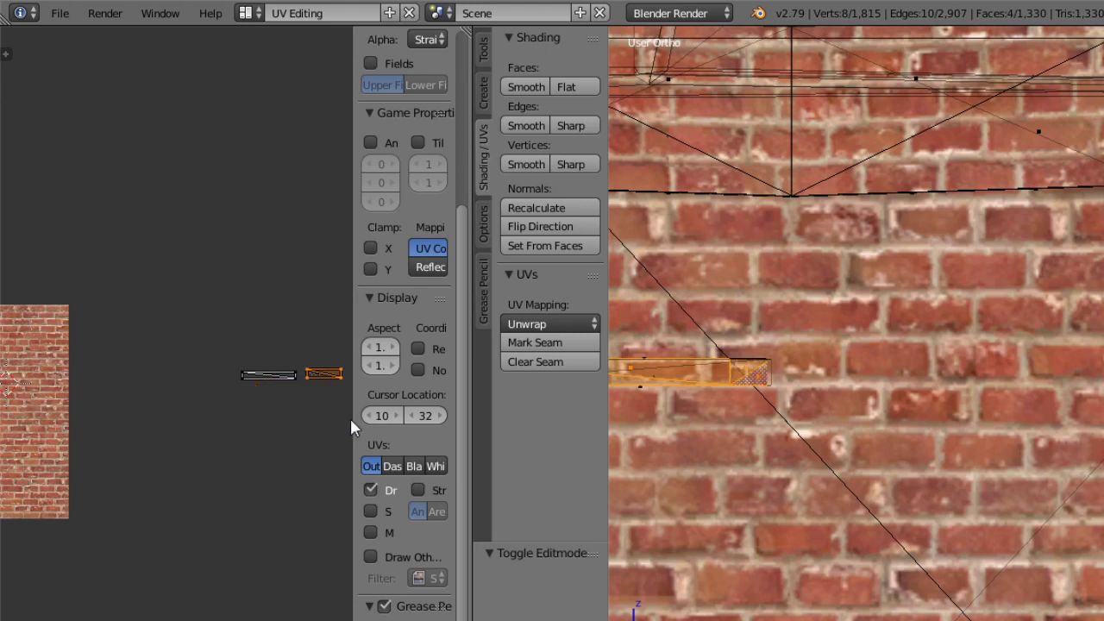
click(349, 418)
ctrl+middle_drag(299, 454, 295, 295)
middle_drag(276, 406, 19, 419)
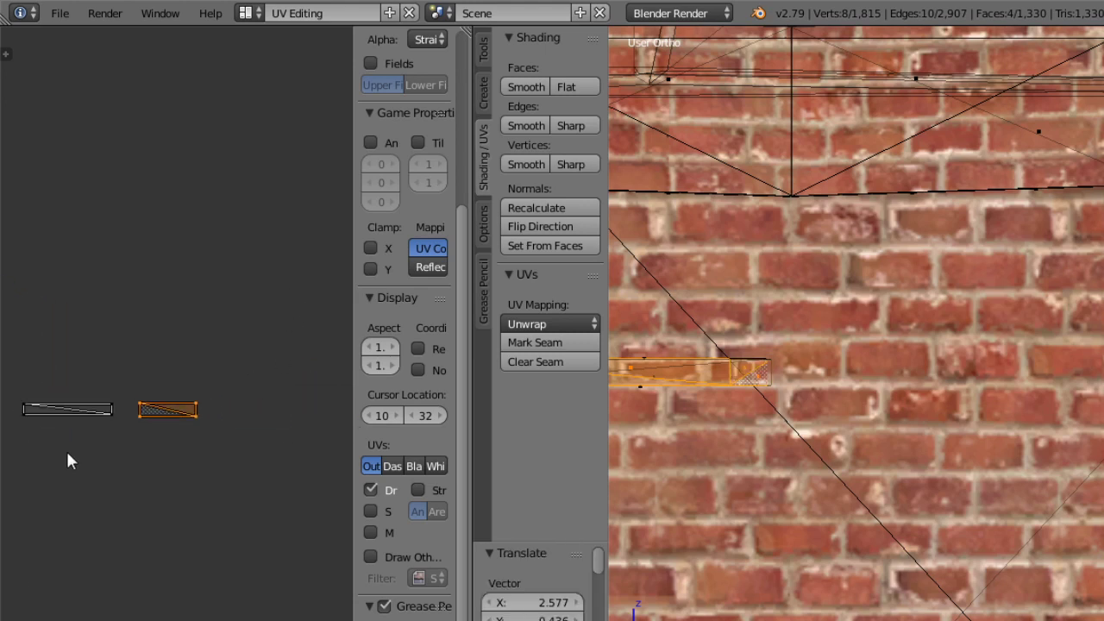
Mirror the short faces' UV island along the X axis.
click(204, 619)
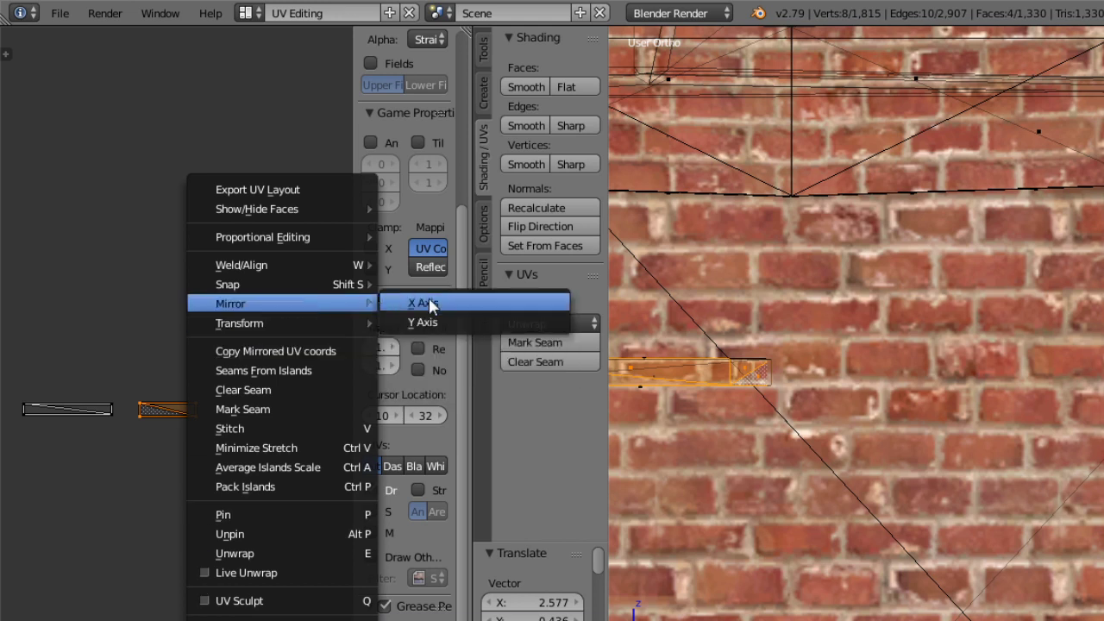
click(429, 303)
ctrl+middle_drag(150, 597, 234, 264)
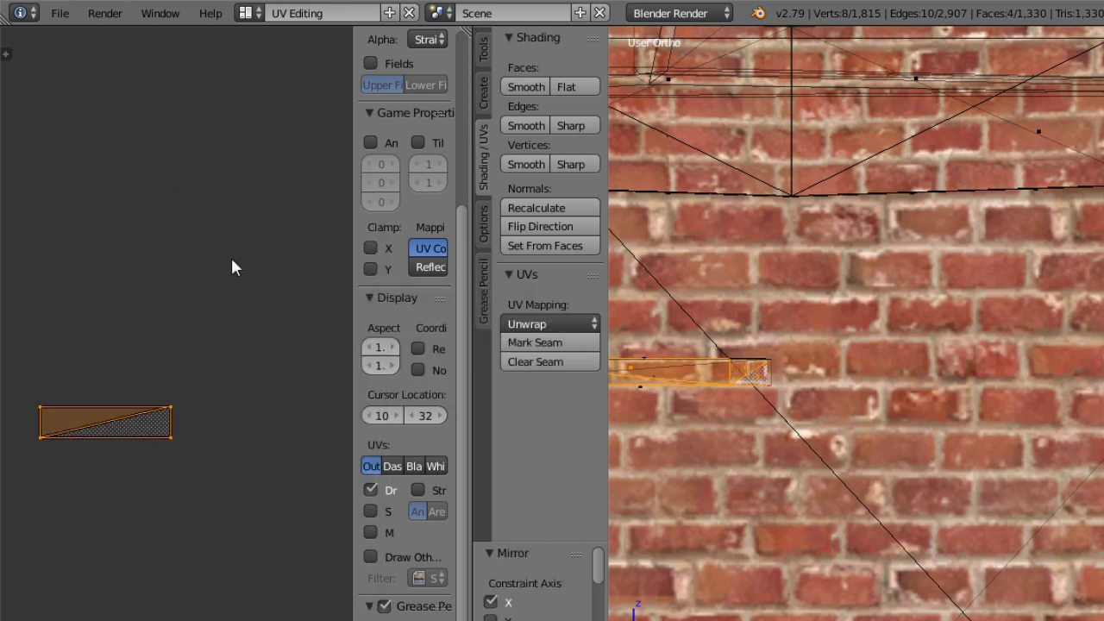
Move the mirrored UV island about -0.156 along X against the aligned island's end, and scale its height by about 0.789 to match.
middle_drag(103, 416, 216, 425)
key(g)
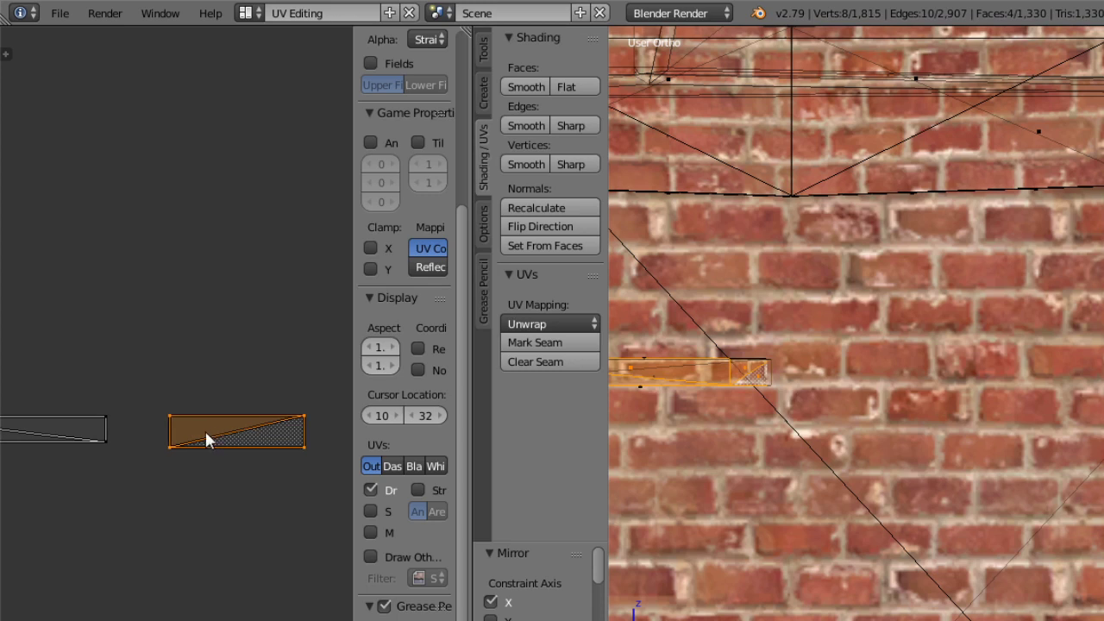
click(150, 429)
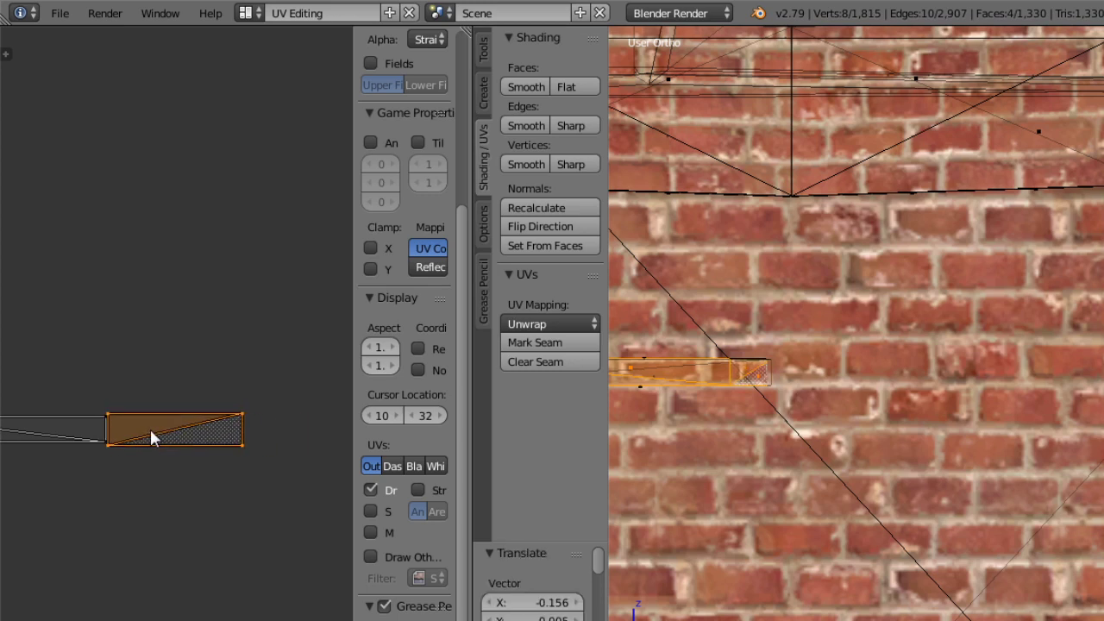
key(g)
key(s)
key(y)
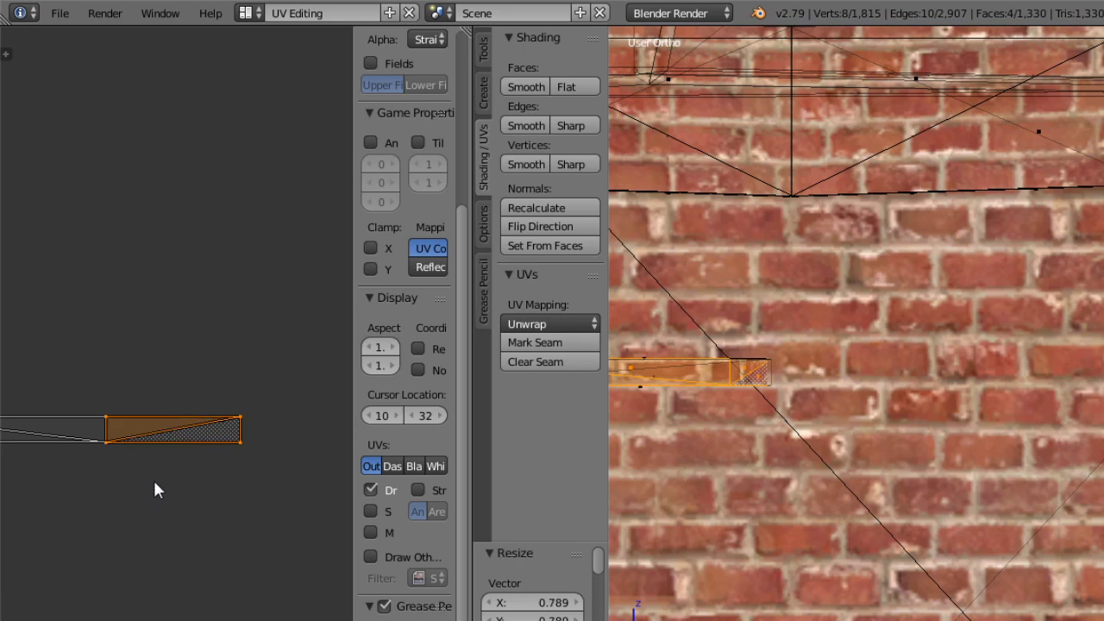
click(154, 483)
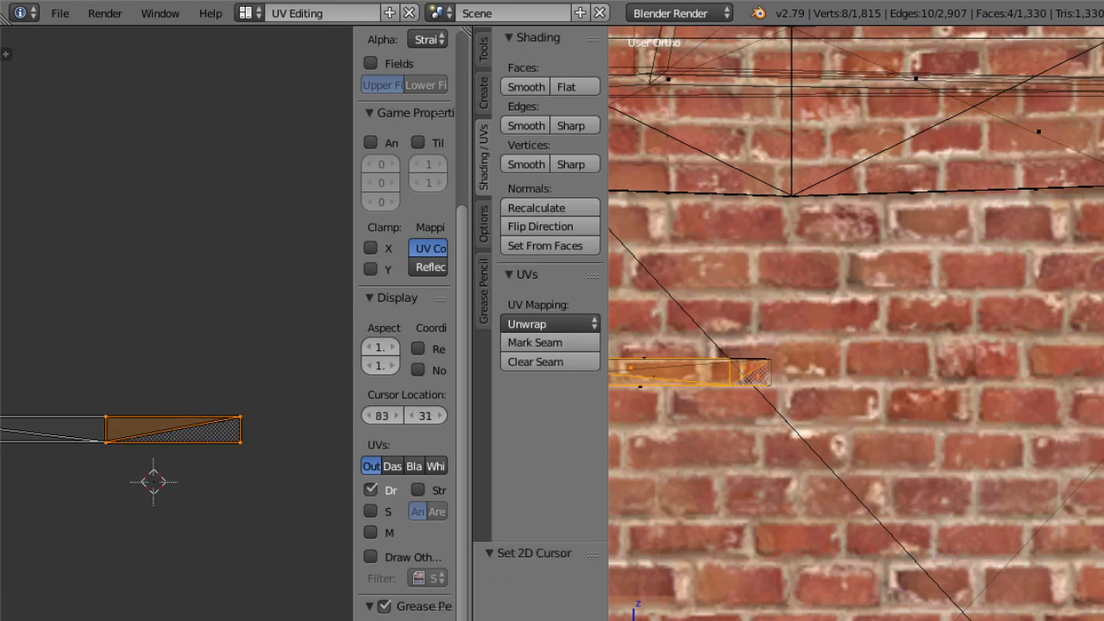
Examine the brick texture on the building's ledge, walls, underside and arched opening in Object Mode.
click(750, 620)
click(751, 620)
middle_drag(760, 552, 782, 37)
scroll(773, 529, down, 3)
ctrl+middle_drag(794, 416, 788, 558)
middle_drag(758, 435, 1074, 435)
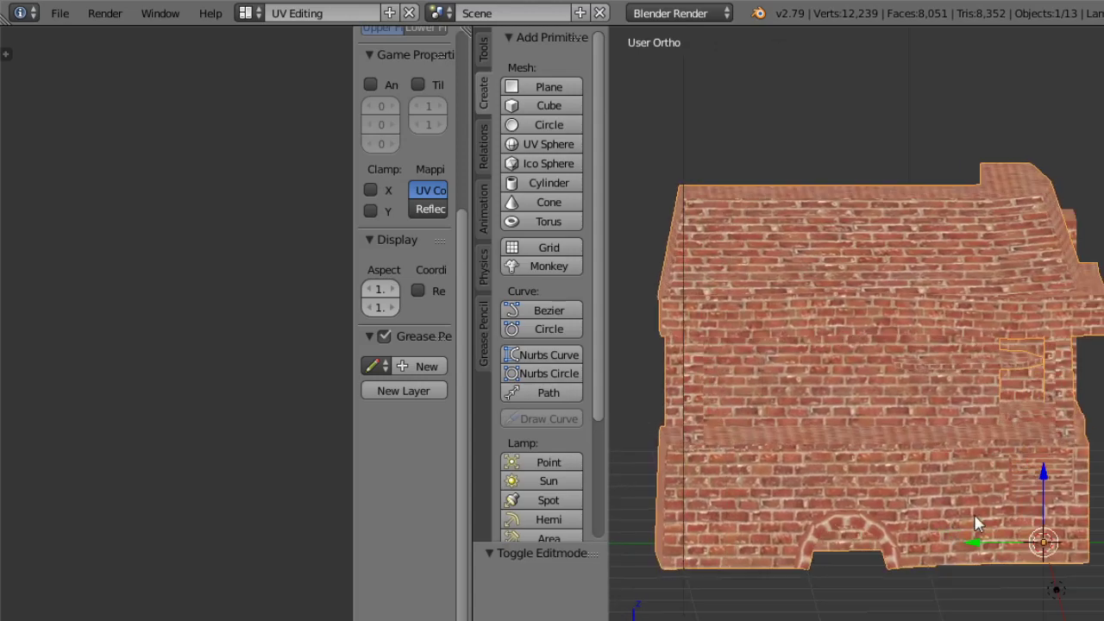
scroll(978, 524, up, 7)
scroll(856, 449, down, 8)
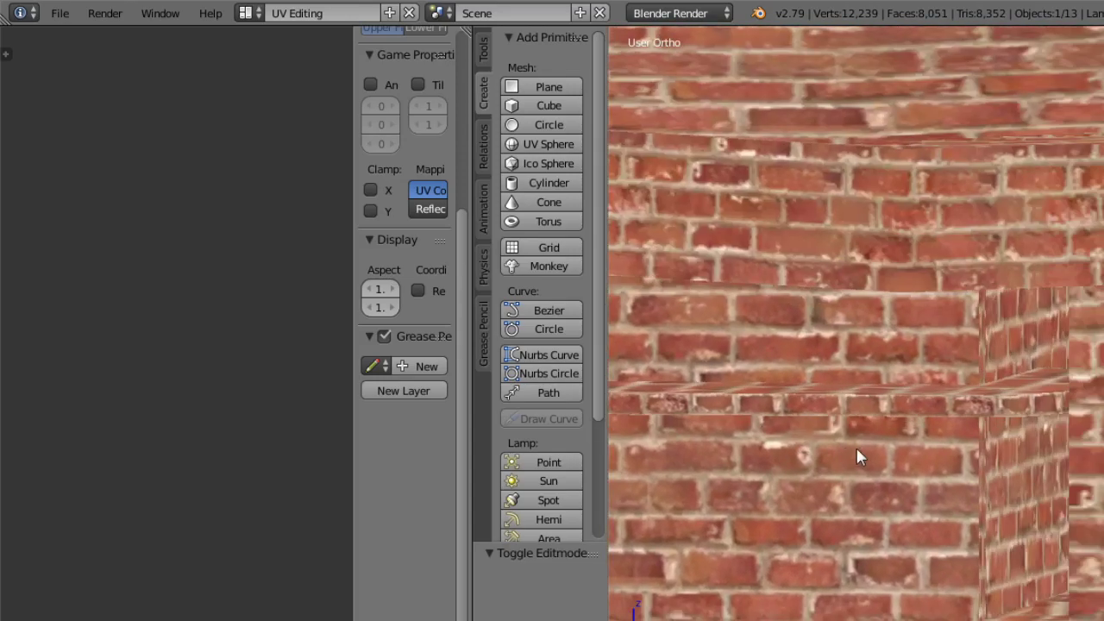
scroll(945, 592, down, 4)
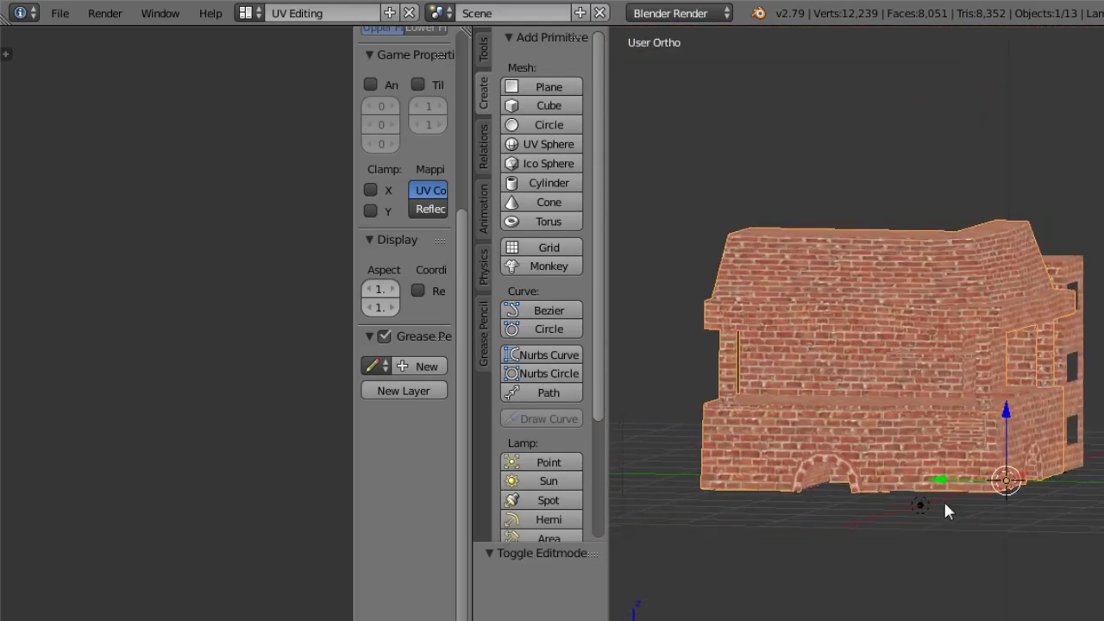
middle_drag(945, 503, 796, 398)
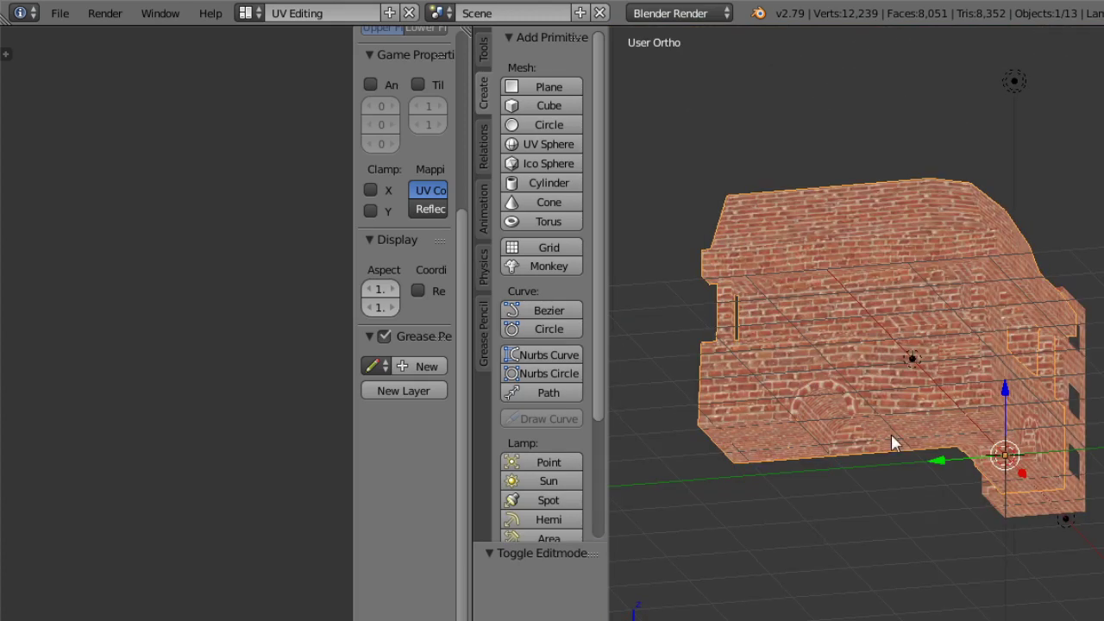
middle_drag(891, 438, 845, 580)
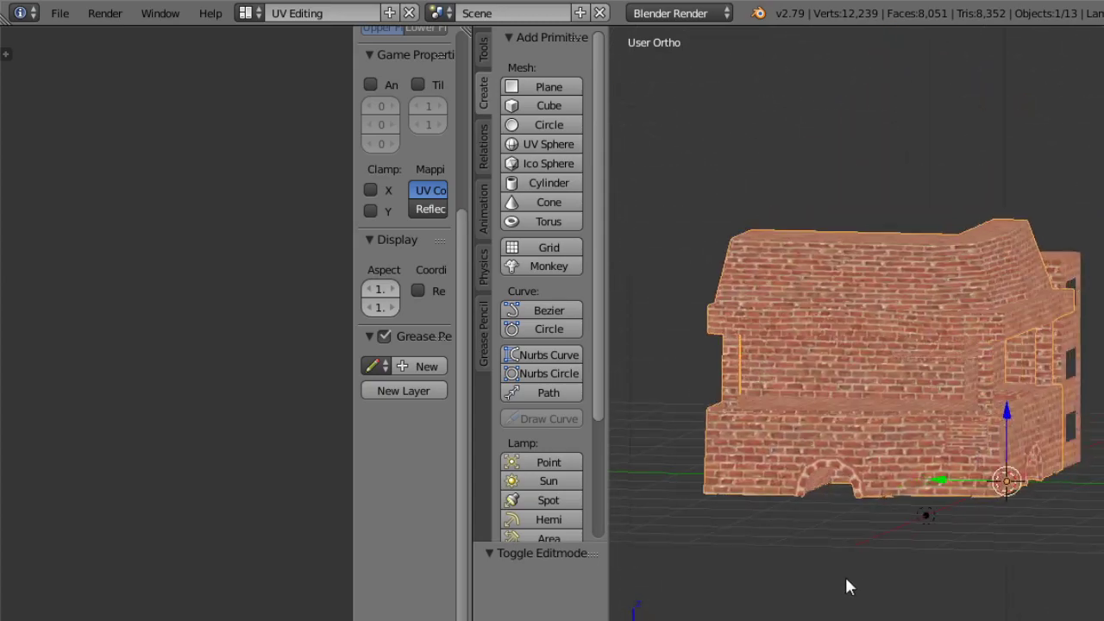
scroll(892, 377, up, 7)
middle_drag(892, 379, 896, 409)
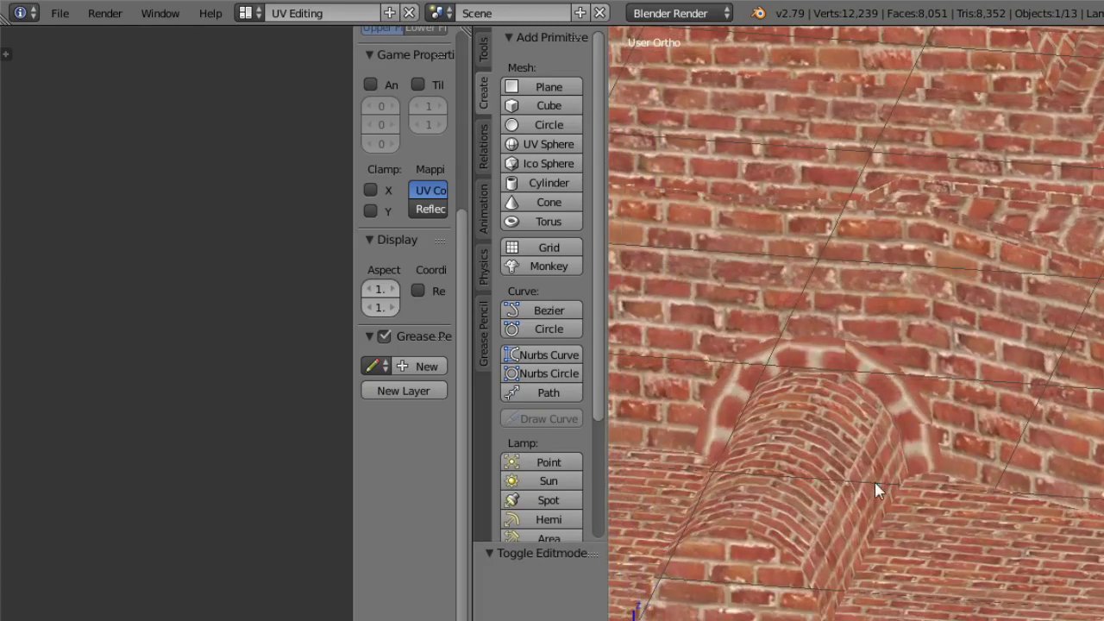
middle_drag(875, 482, 908, 377)
Return to Edit Mode and select the front faces of the arch trim's first two blocks, starting from the left foot.
click(749, 620)
click(744, 620)
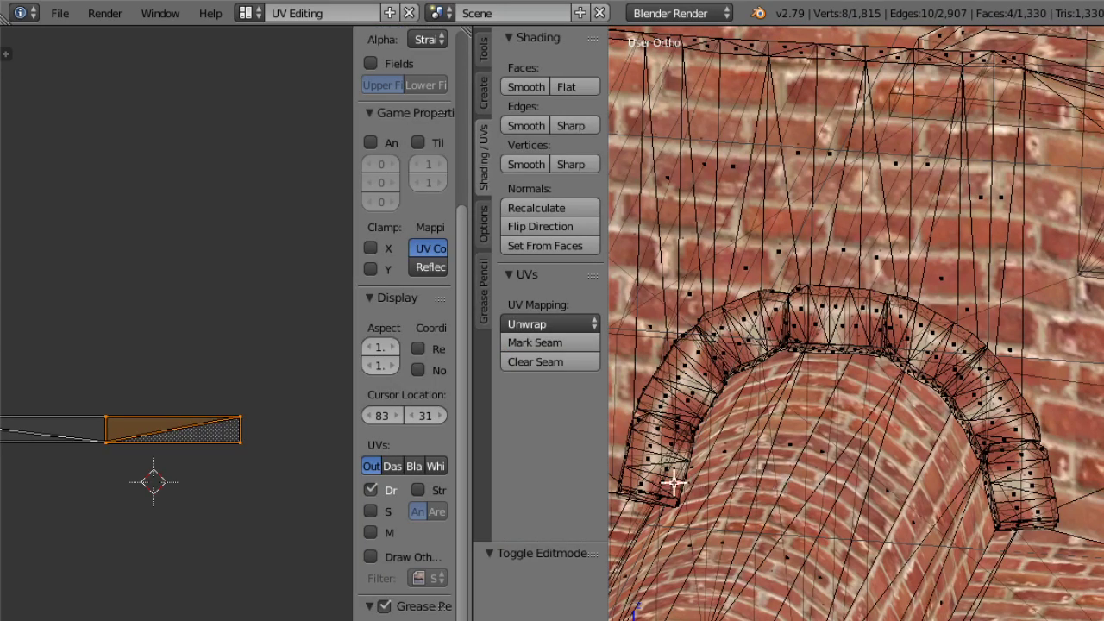
right_click(653, 486)
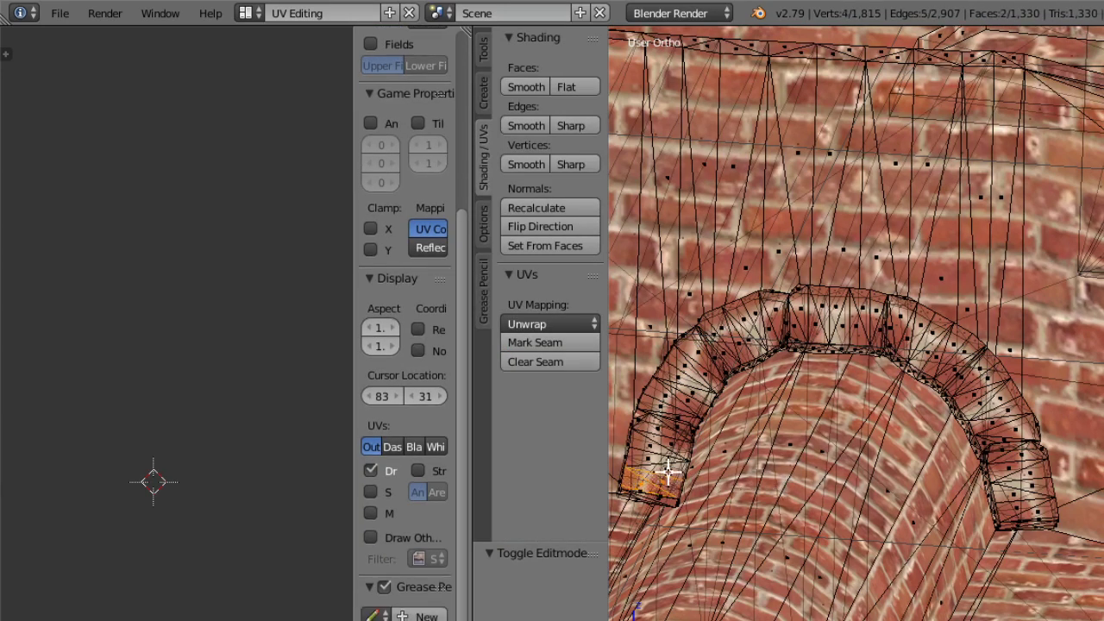
shift+right_click(651, 442)
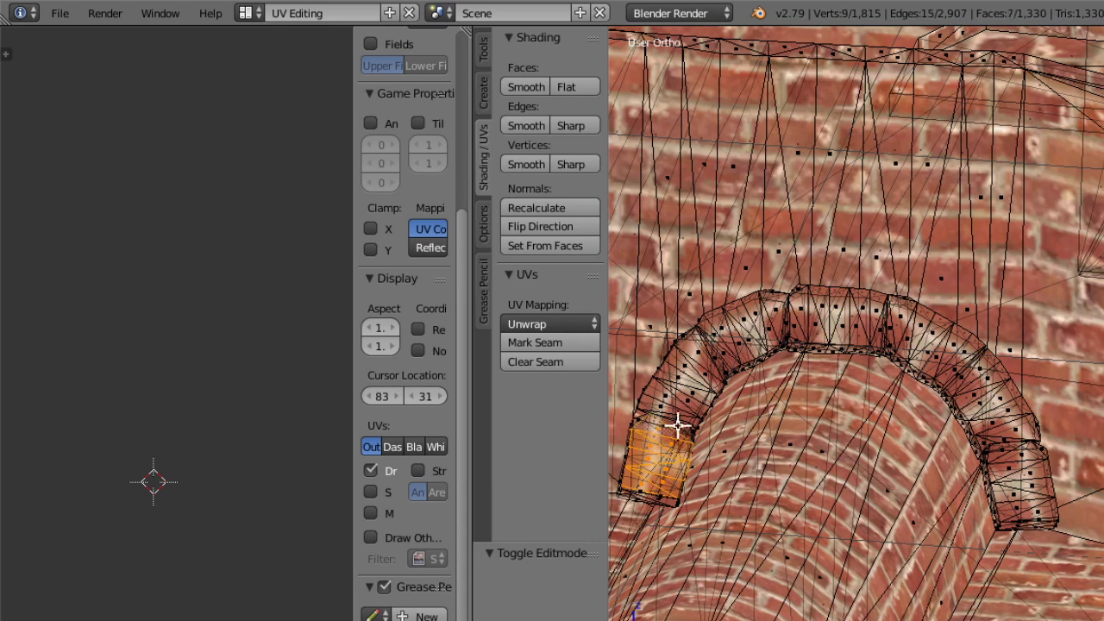
shift+right_click(680, 426)
middle_drag(701, 441, 699, 453)
key(ctrl+z)
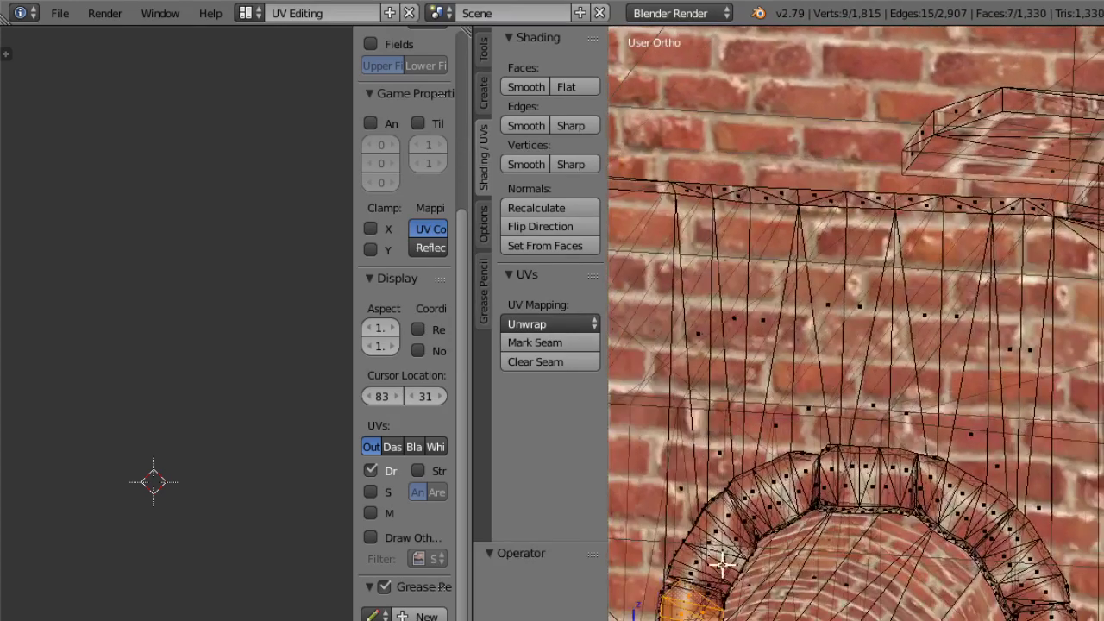
shift+right_click(707, 586)
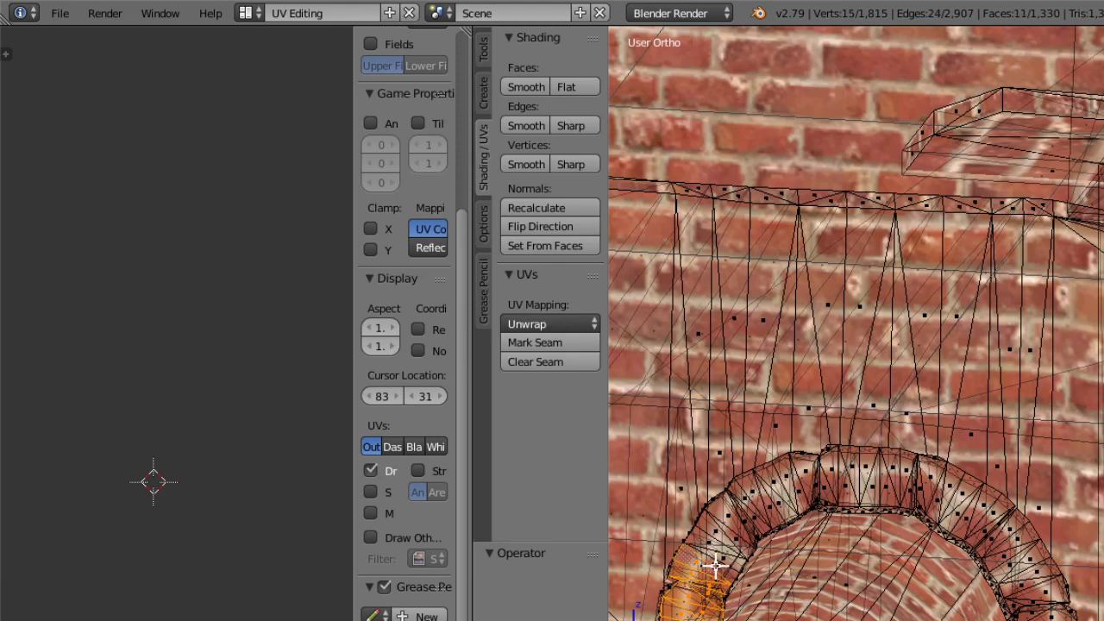
shift+right_click(733, 530)
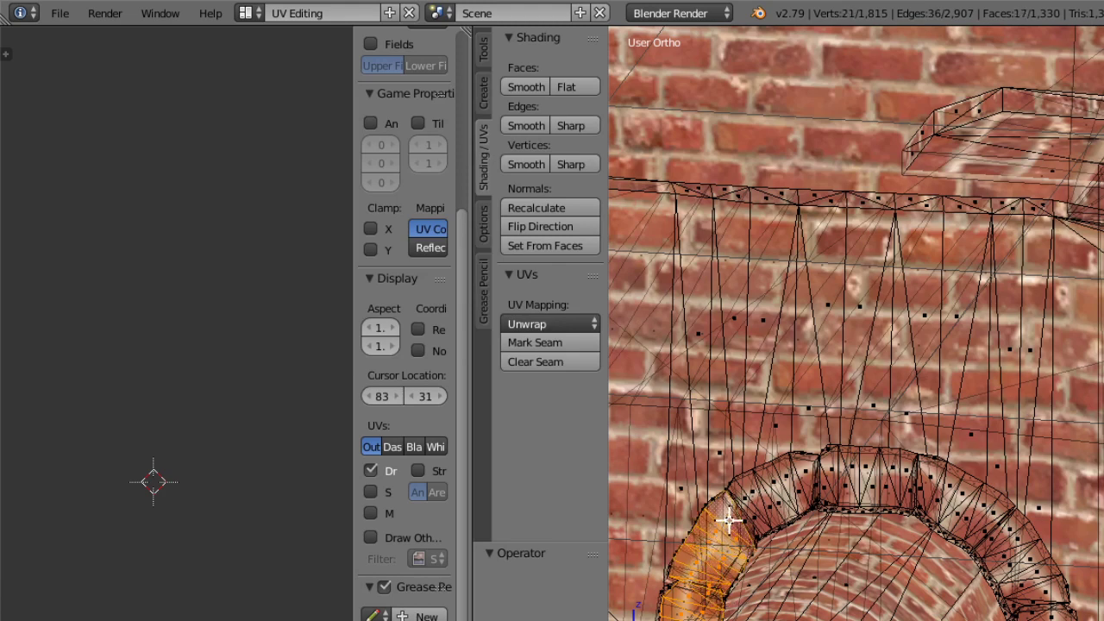
Add the front faces of the arch trim's third block, just left of the crown, to the selection.
shift+right_click(744, 521)
shift+right_click(748, 507)
shift+right_click(761, 516)
shift+right_click(769, 506)
shift+right_click(774, 498)
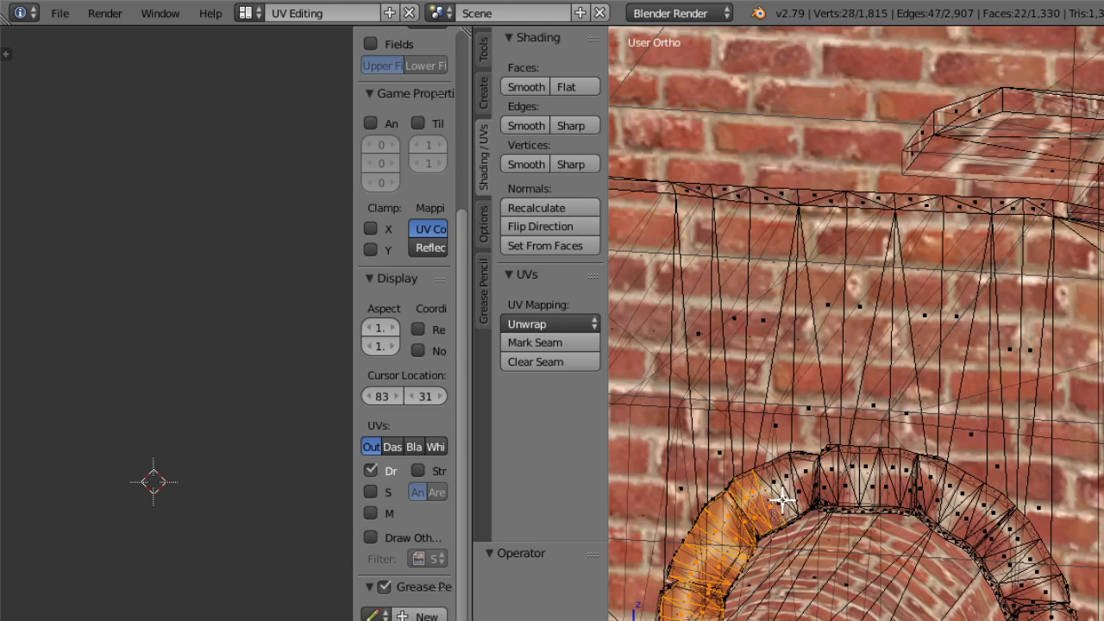
shift+right_click(781, 492)
shift+right_click(788, 484)
shift+right_click(796, 479)
shift+right_click(805, 473)
shift+right_click(808, 476)
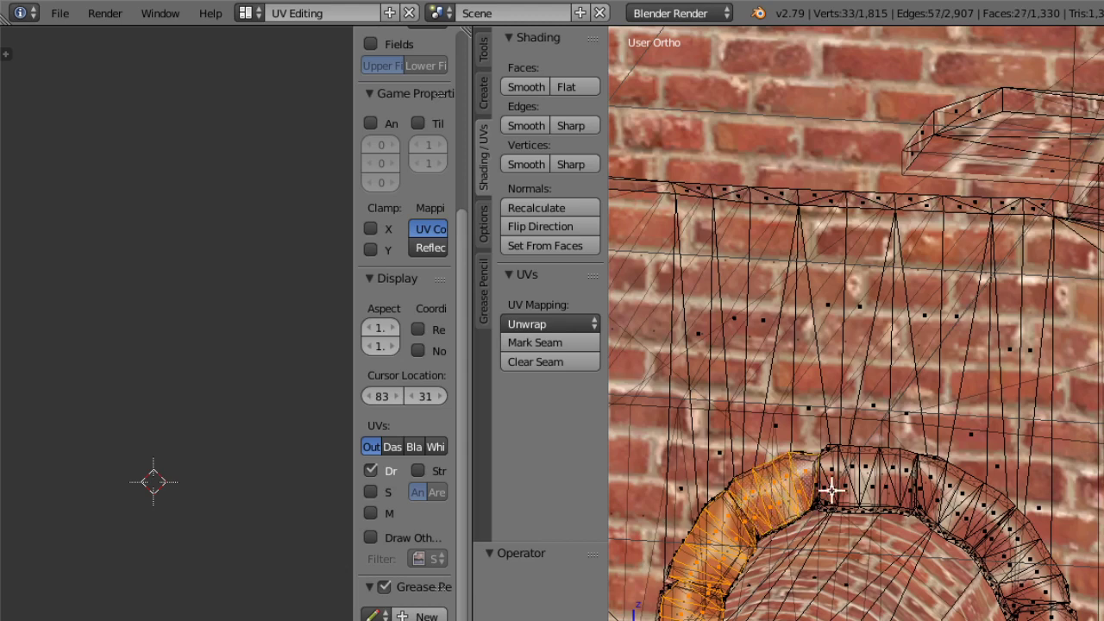
Add the front faces of the arch trim's crown block to the selection.
shift+right_click(814, 486)
shift+right_click(821, 483)
shift+right_click(828, 476)
shift+right_click(839, 471)
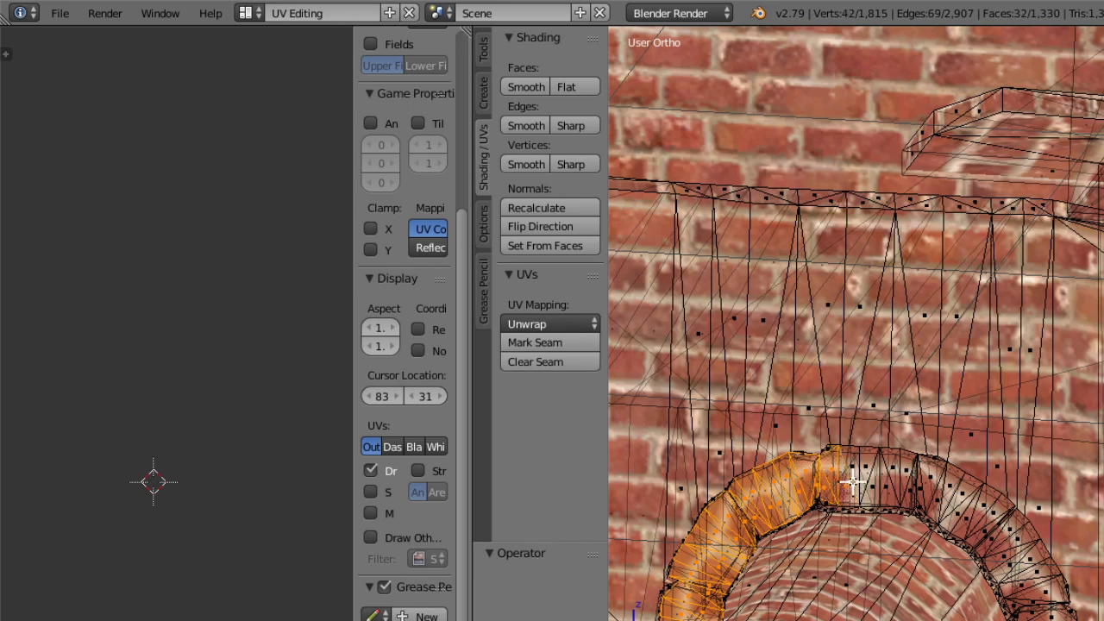
shift+right_click(854, 472)
shift+right_click(869, 466)
shift+right_click(873, 484)
shift+right_click(885, 484)
shift+right_click(892, 470)
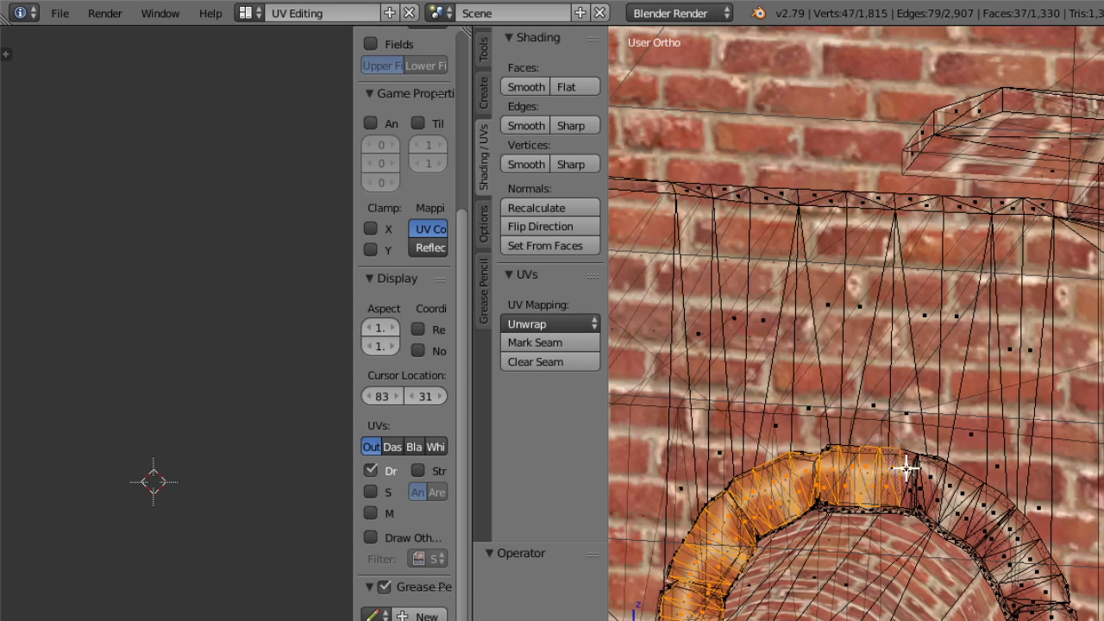
Extend the selection over the first front faces right of the arch trim's crown block.
shift+right_click(909, 481)
shift+right_click(920, 485)
shift+right_click(928, 481)
shift+right_click(939, 484)
shift+right_click(949, 489)
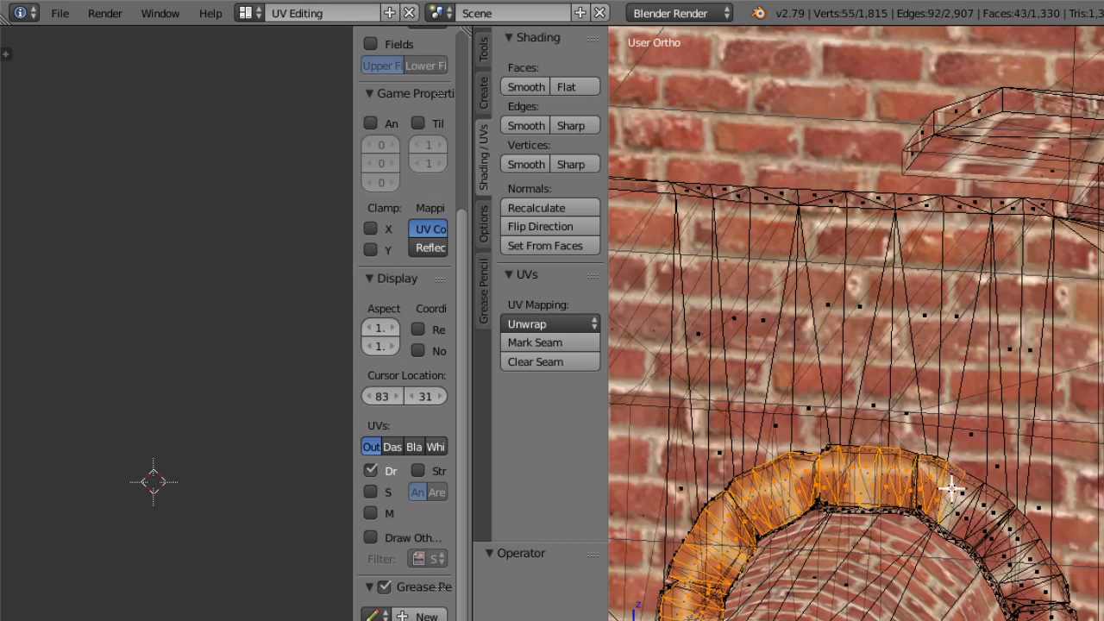
shift+right_click(956, 497)
shift+right_click(959, 507)
shift+right_click(964, 518)
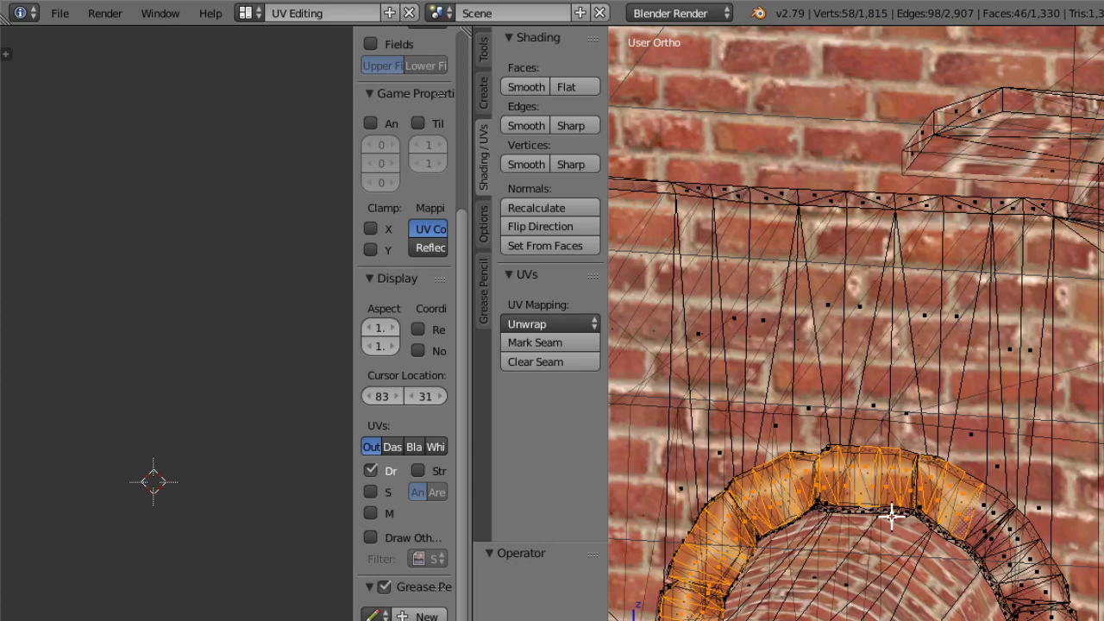
Add the front faces of the arch trim's right foot and the remaining blocks up to the crown to the selection.
middle_drag(968, 497, 949, 536)
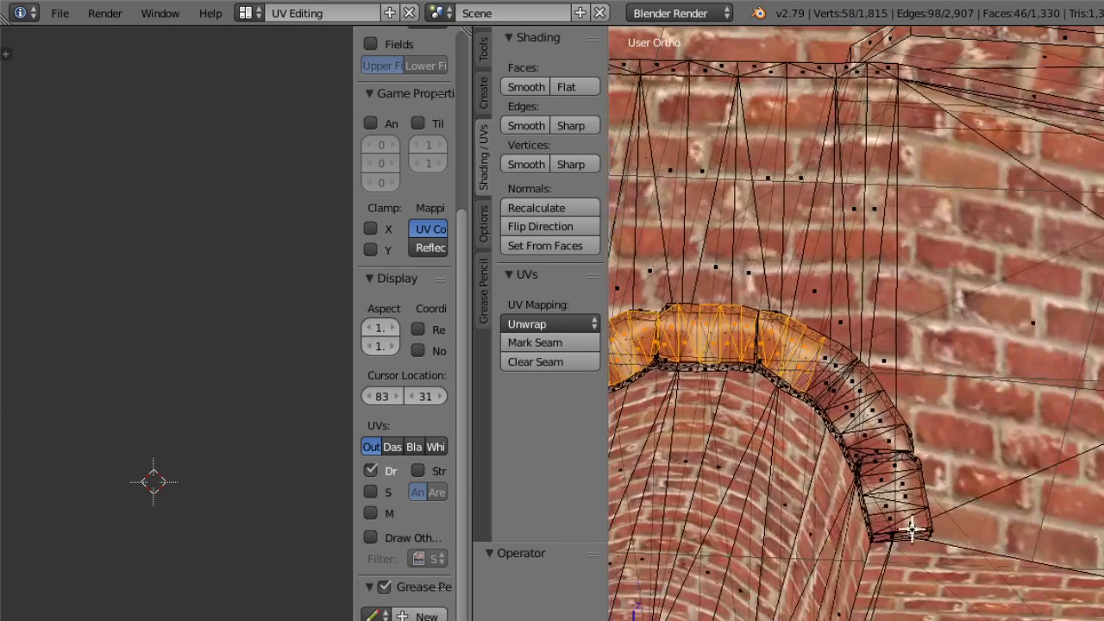
shift+right_click(912, 526)
shift+right_click(891, 512)
shift+right_click(906, 496)
shift+right_click(893, 489)
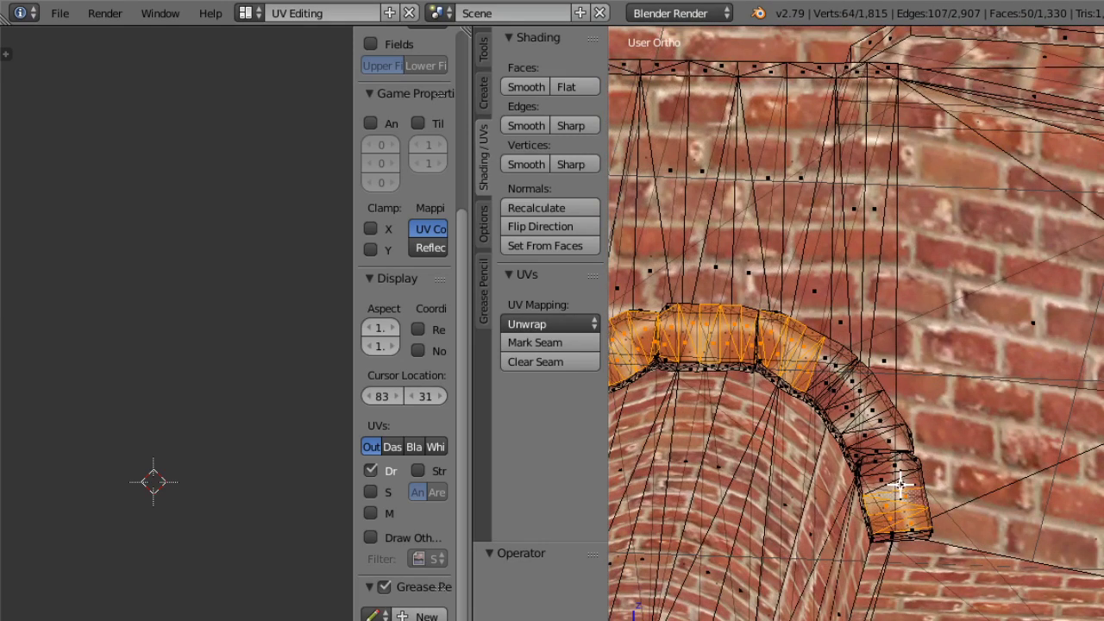
shift+right_click(884, 483)
shift+right_click(920, 486)
shift+right_click(905, 485)
shift+right_click(884, 481)
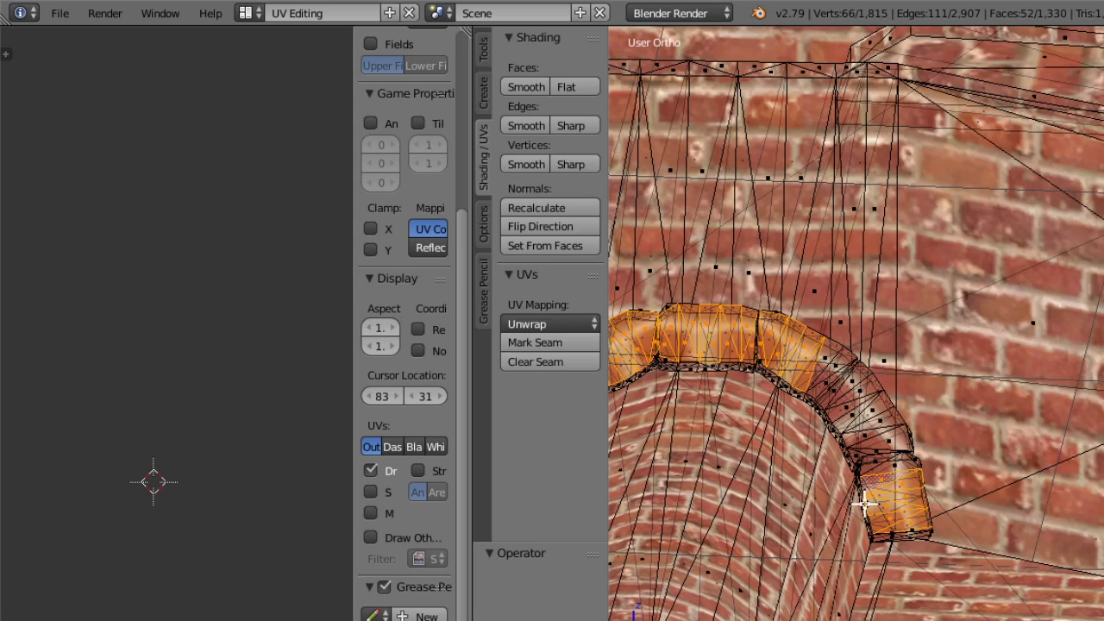
shift+right_click(873, 462)
middle_drag(867, 462, 917, 482)
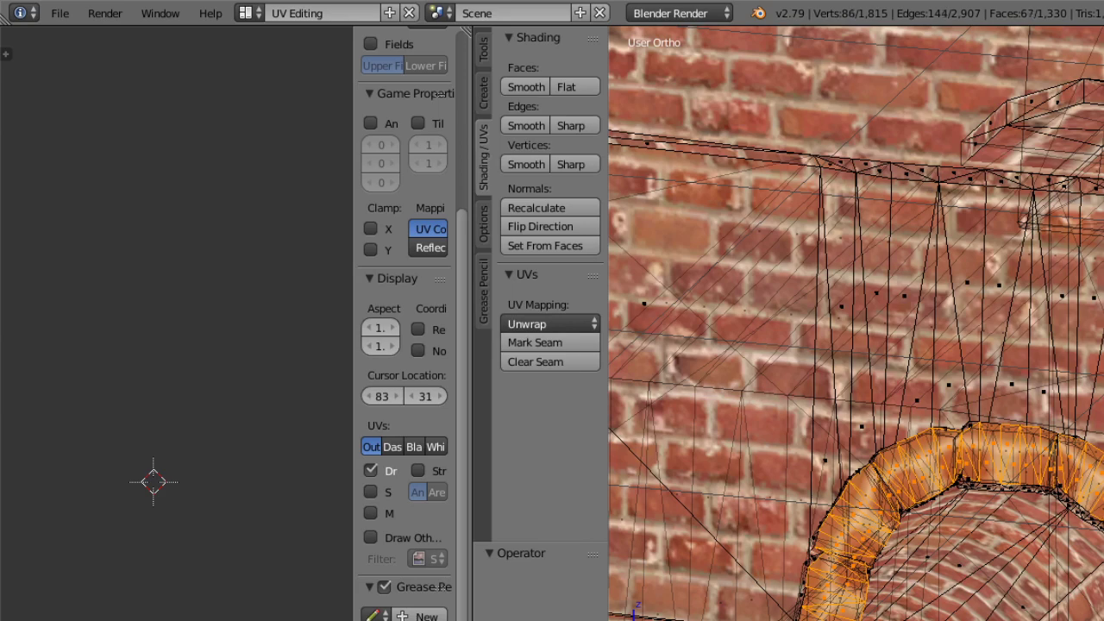
shift+middle_drag(1100, 483, 1077, 518)
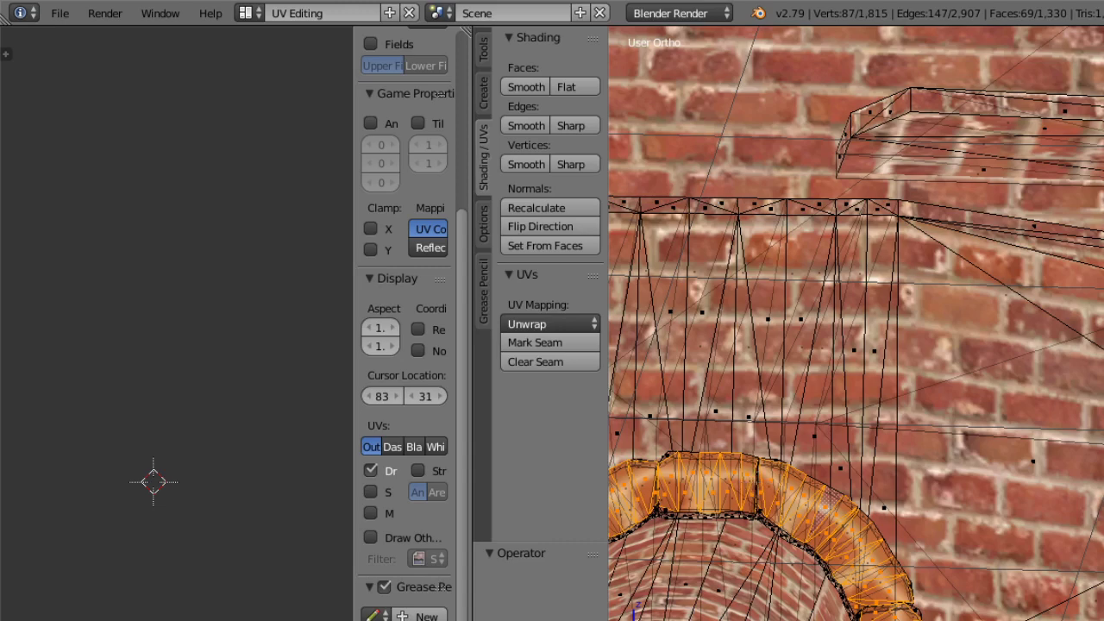
Switch the 3D view to wireframe shading to expose the arch trim's mesh.
click(815, 620)
click(823, 620)
middle_drag(799, 533, 816, 540)
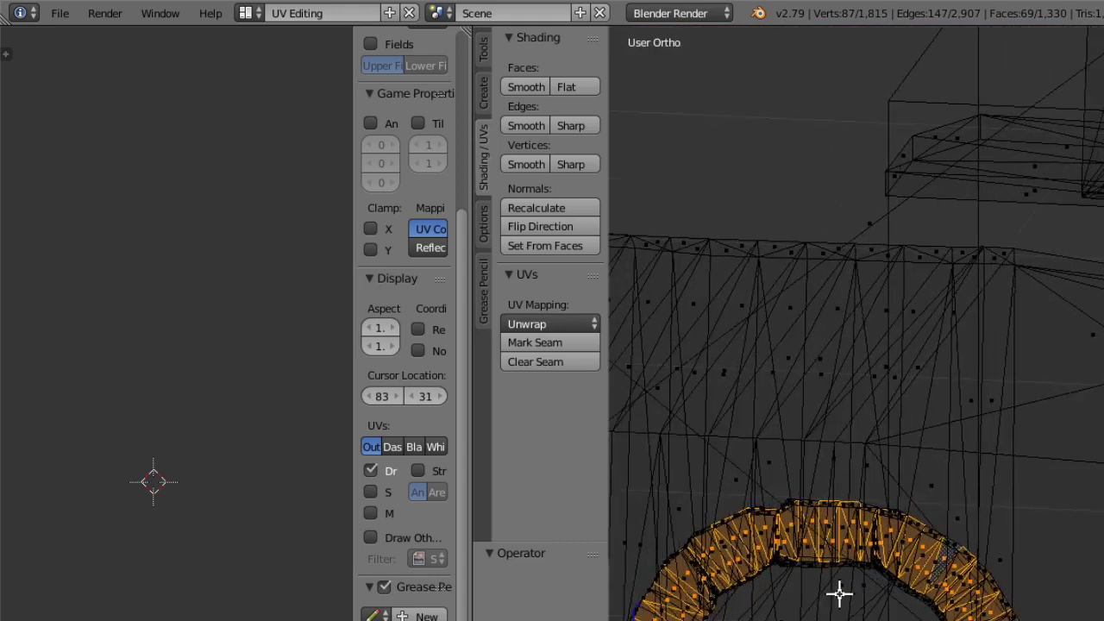
shift+middle_drag(839, 593, 832, 378)
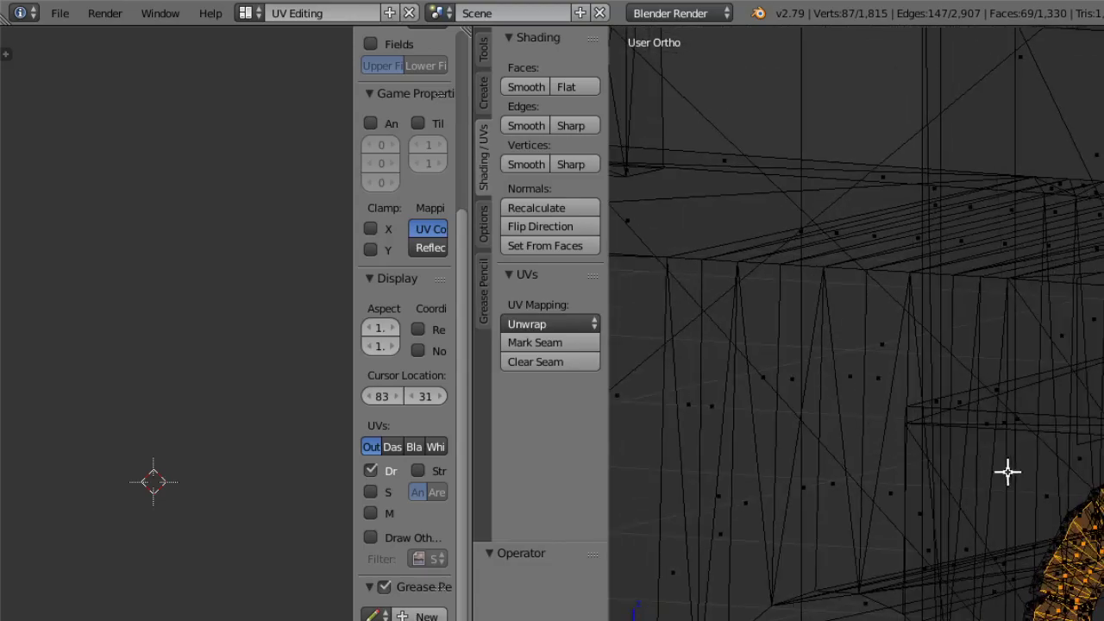
Lasso-select the outer side faces along the arch trim's left leg, adding them to the selected front faces.
middle_drag(1007, 472, 961, 454)
scroll(981, 461, up, 3)
shift+middle_drag(992, 290, 959, 367)
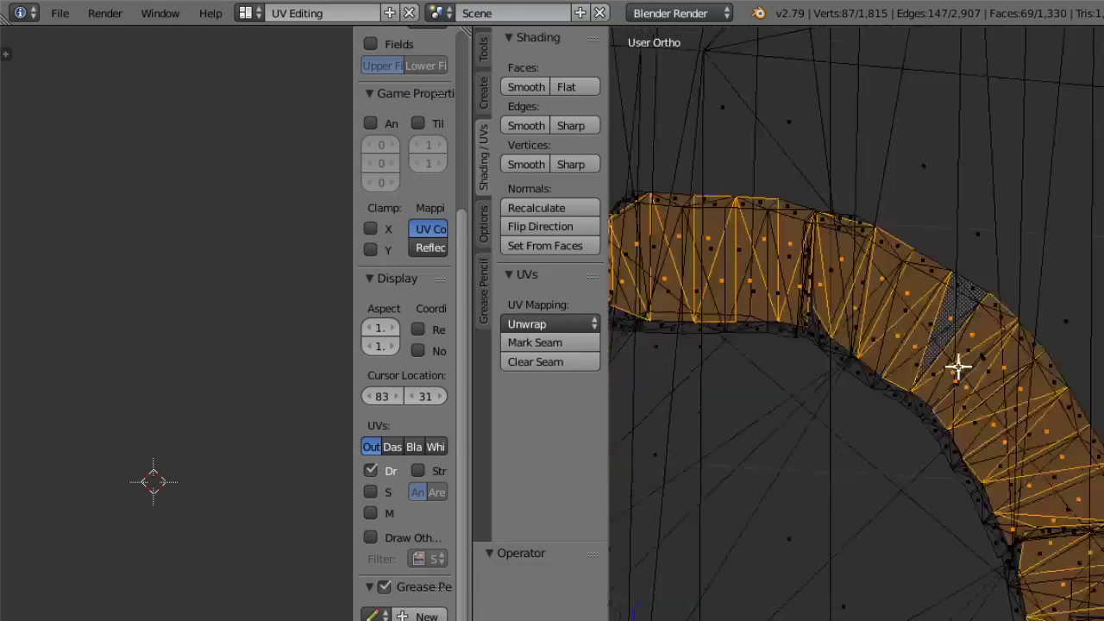
scroll(959, 367, up, 5)
middle_drag(1036, 475, 996, 595)
middle_drag(967, 520, 844, 397)
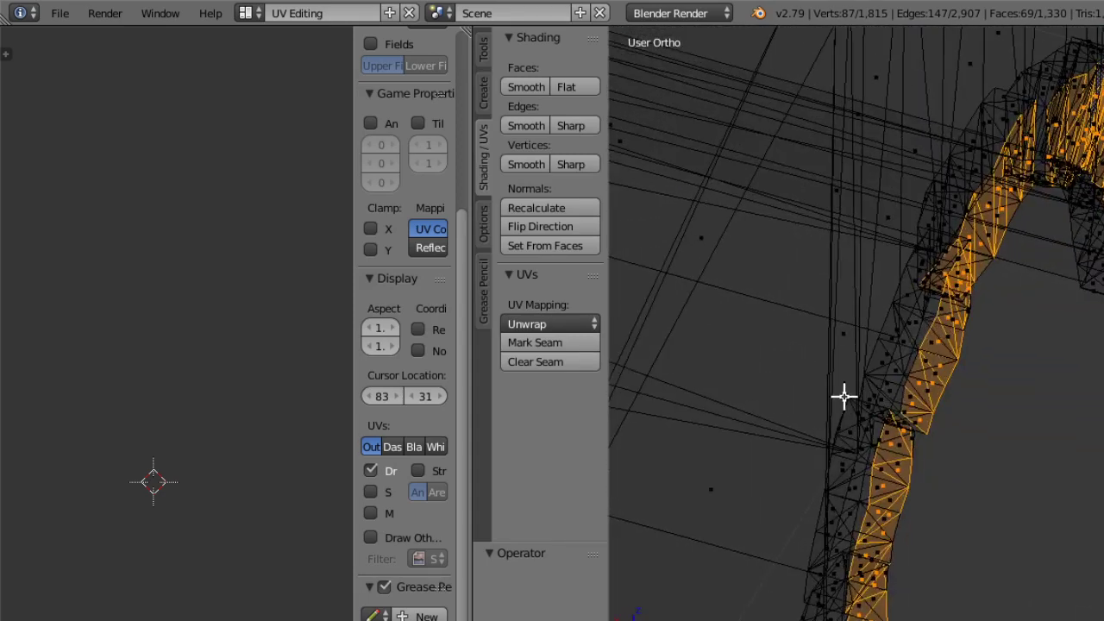
mouse_move(863, 376)
ctrl+mouse_down()
mouse_move(875, 555)
mouse_move(956, 435)
ctrl+mouse_up()
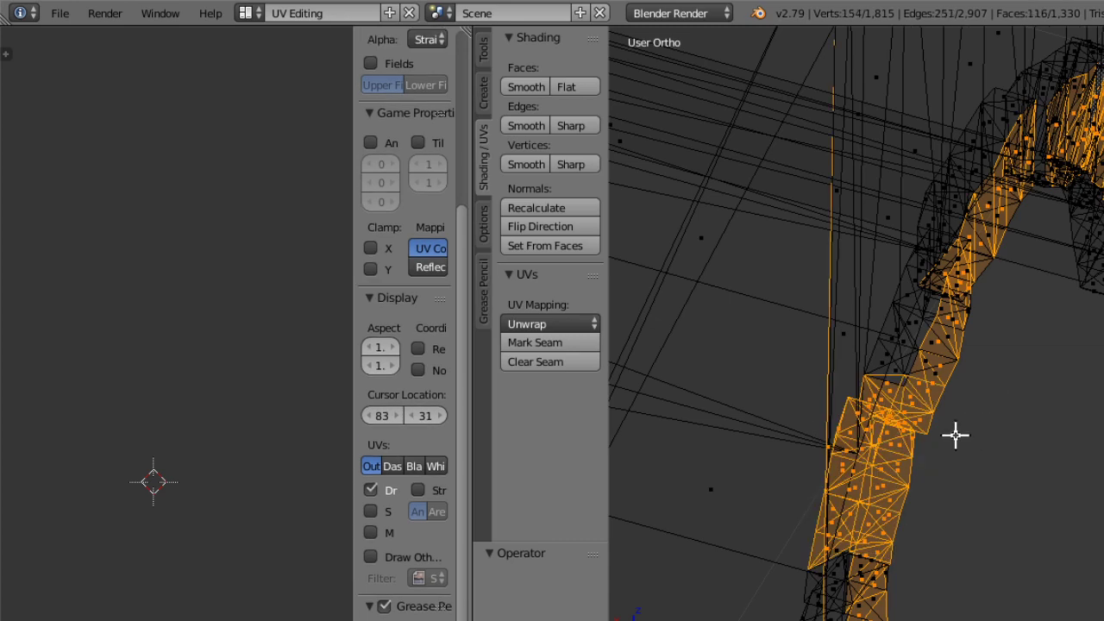
ctrl+drag(874, 345, 970, 304)
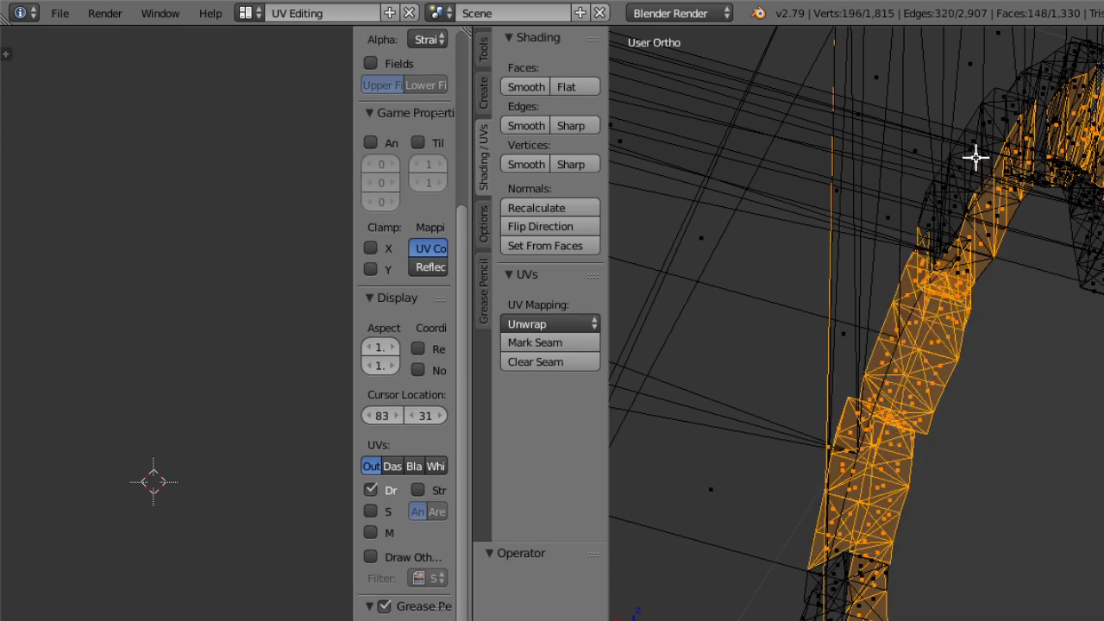
mouse_move(976, 156)
ctrl+mouse_down()
mouse_move(969, 288)
mouse_move(975, 175)
ctrl+mouse_up()
Switch to vertex selection and lasso-select the vertices of the arch trim's right leg, from the crown down to the foot.
mouse_move(1016, 299)
middle_down()
mouse_move(978, 337)
mouse_move(805, 375)
middle_up()
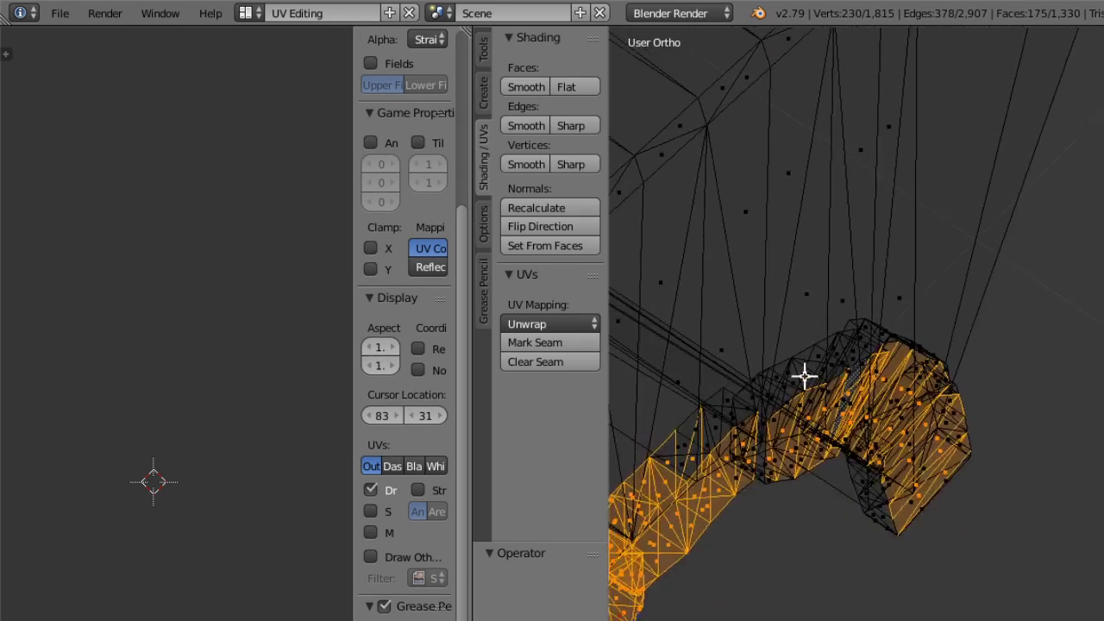
key(ctrl+Tab)
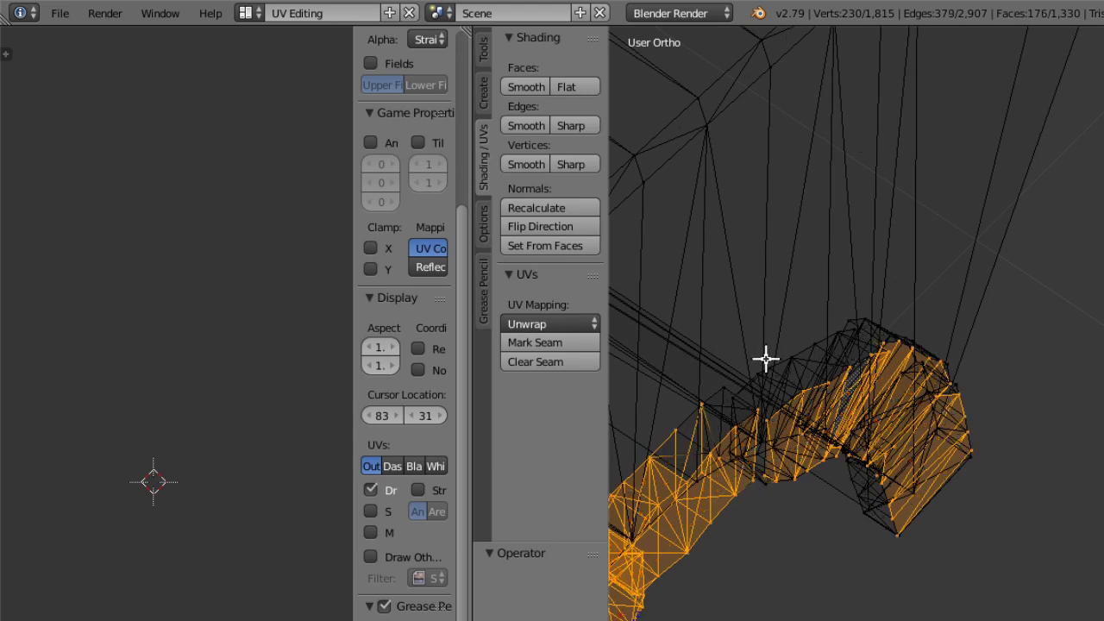
click(865, 316)
mouse_move(885, 285)
ctrl+mouse_down()
mouse_move(900, 397)
mouse_move(994, 469)
mouse_move(966, 462)
mouse_move(932, 322)
mouse_move(958, 308)
mouse_move(959, 510)
ctrl+mouse_up()
middle_drag(959, 509, 968, 505)
mouse_move(927, 444)
ctrl+mouse_down()
mouse_move(976, 521)
mouse_move(976, 446)
mouse_move(956, 475)
ctrl+mouse_up()
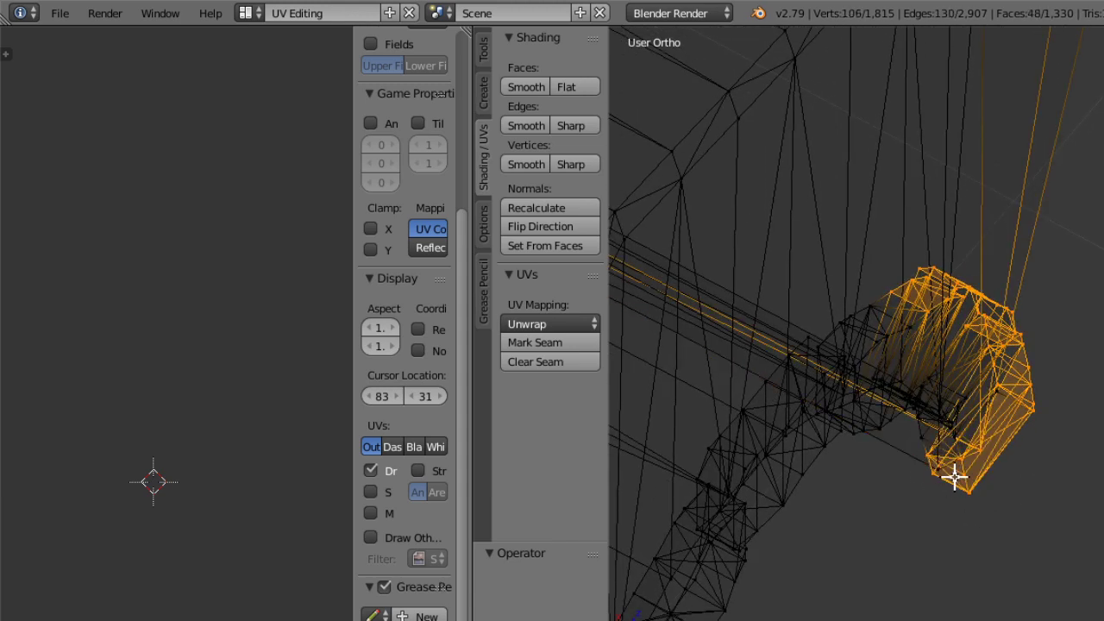
key(KP_Decimal)
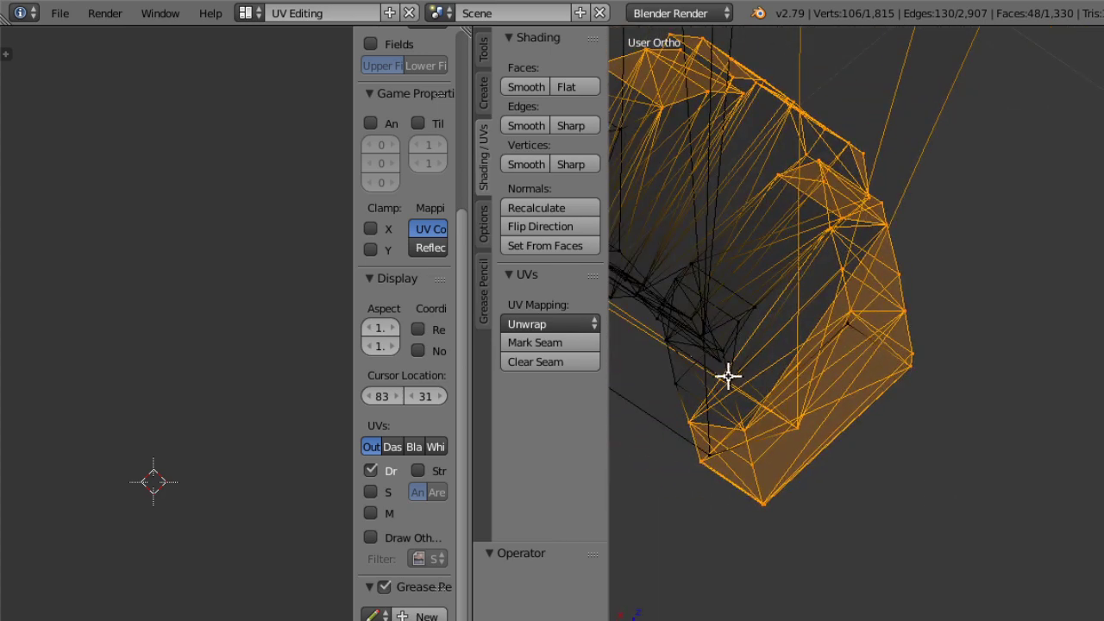
mouse_move(730, 375)
ctrl+mouse_down()
mouse_move(678, 405)
mouse_move(665, 325)
mouse_move(702, 365)
ctrl+mouse_up()
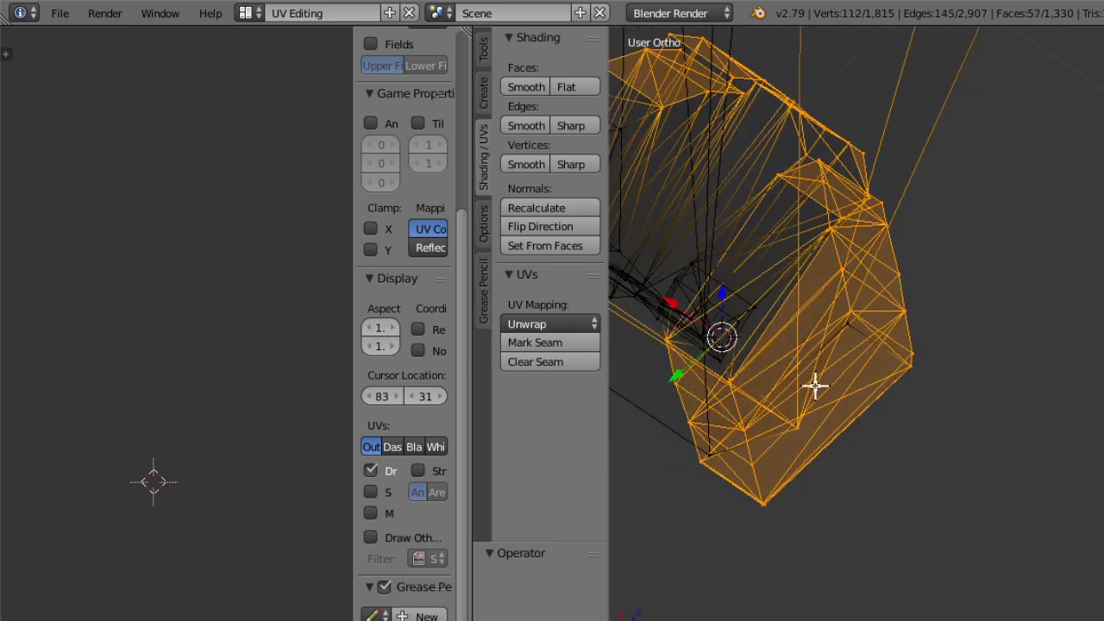
Snap the 3D cursor to the selected vertices, and reset it to the scene centre.
click(670, 620)
mouse_move(748, 543)
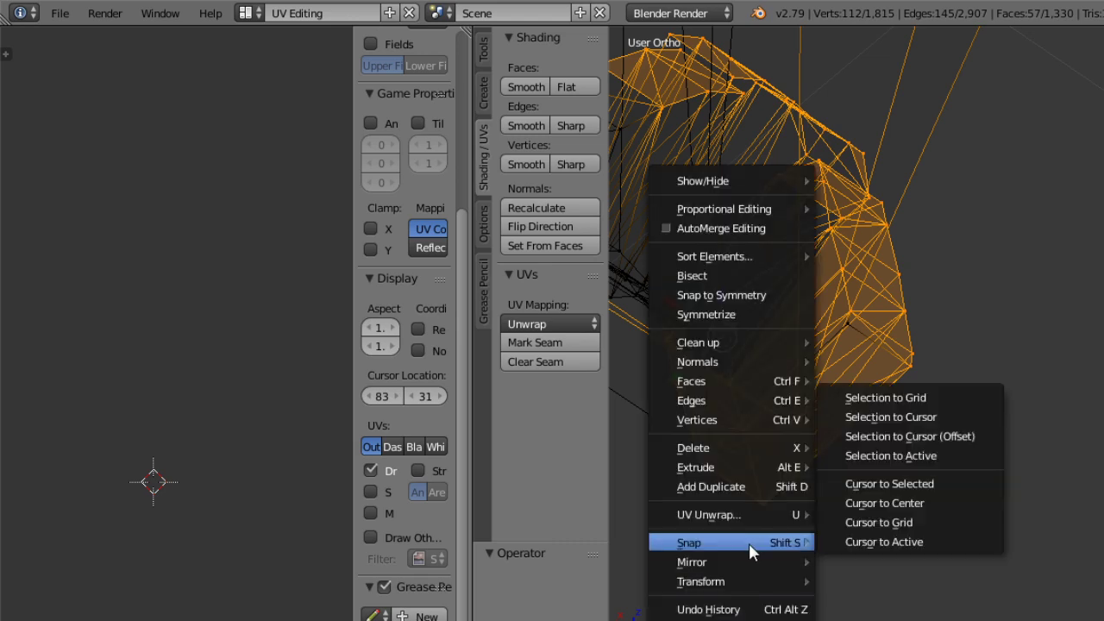
click(891, 484)
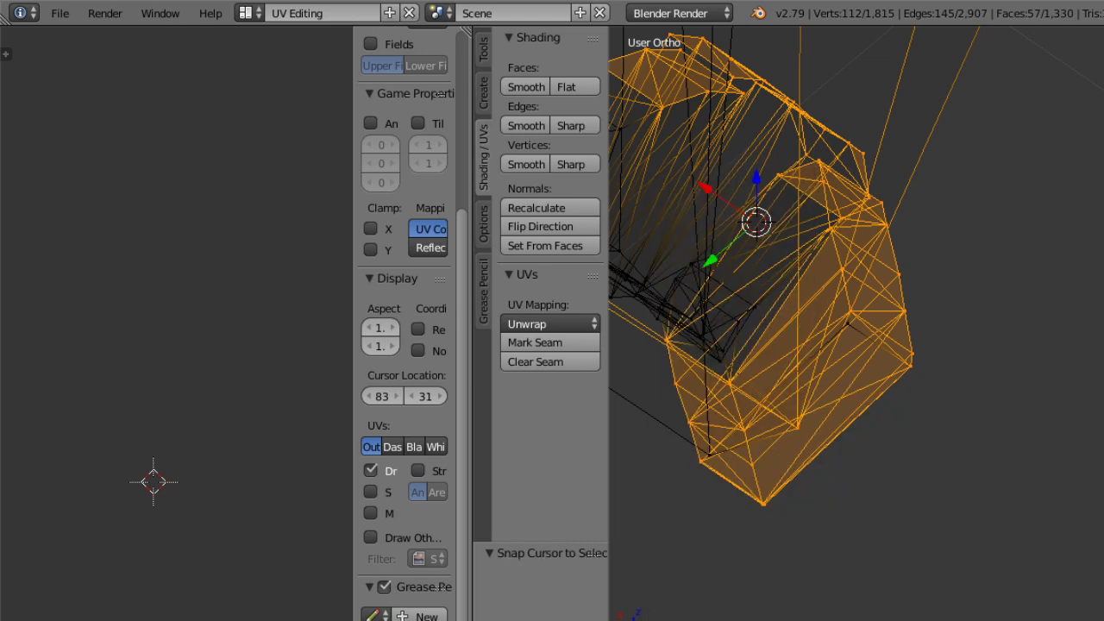
click(671, 620)
mouse_move(730, 542)
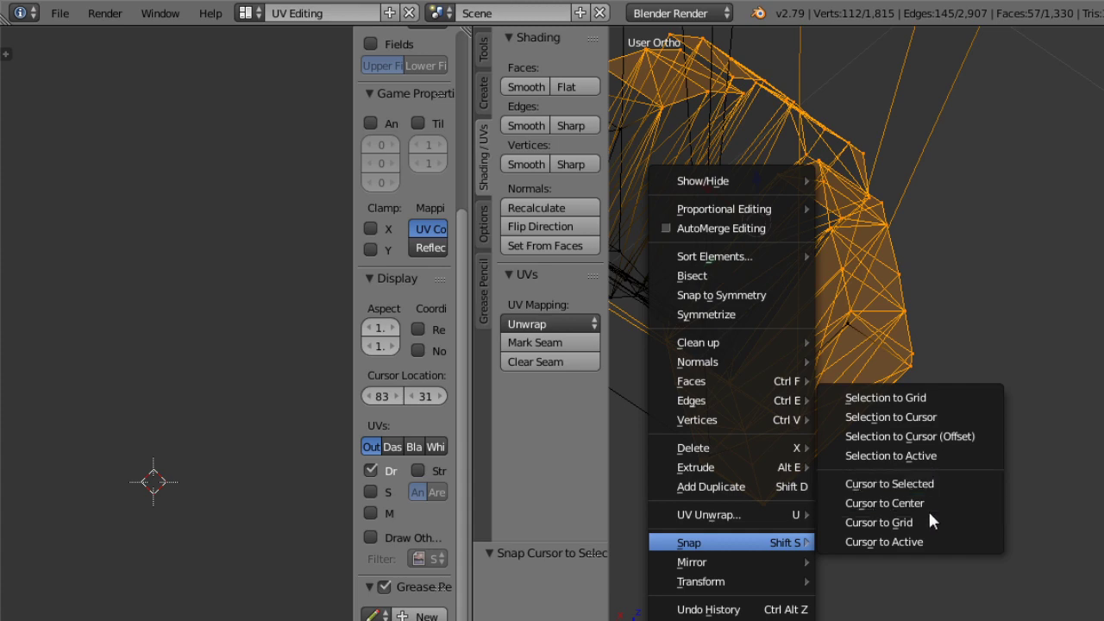
click(923, 500)
Add the missing inner vertices near the arch trim's right foot to the selection one by one.
shift+middle_drag(781, 432, 850, 539)
middle_drag(829, 496, 791, 439)
middle_drag(852, 526, 820, 505)
shift+right_click(809, 499)
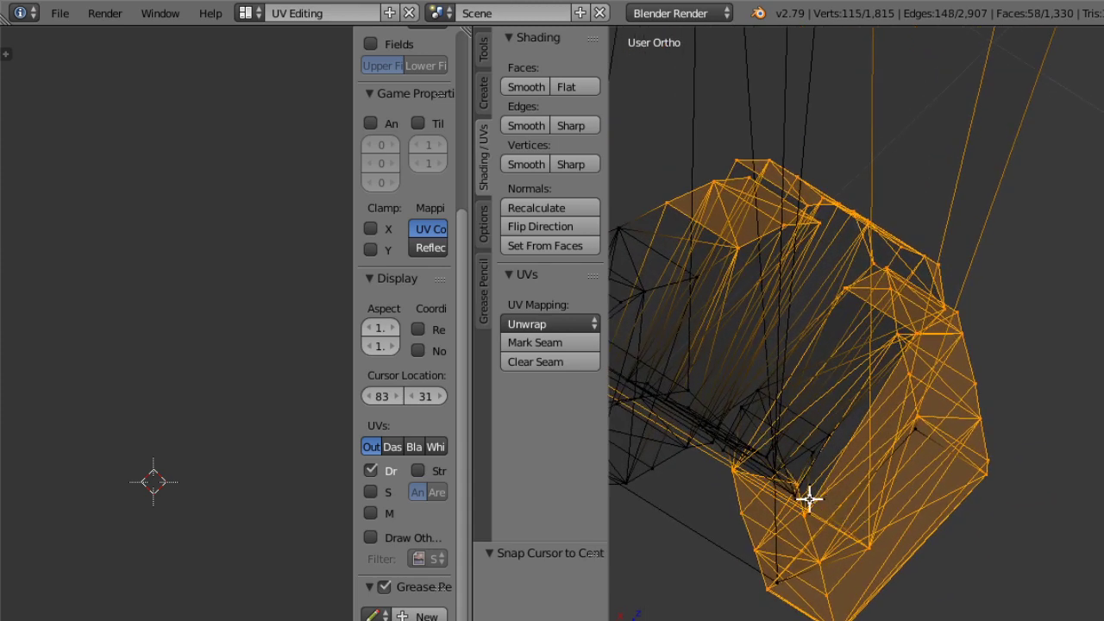
shift+right_click(812, 442)
shift+right_click(837, 450)
shift+right_click(759, 396)
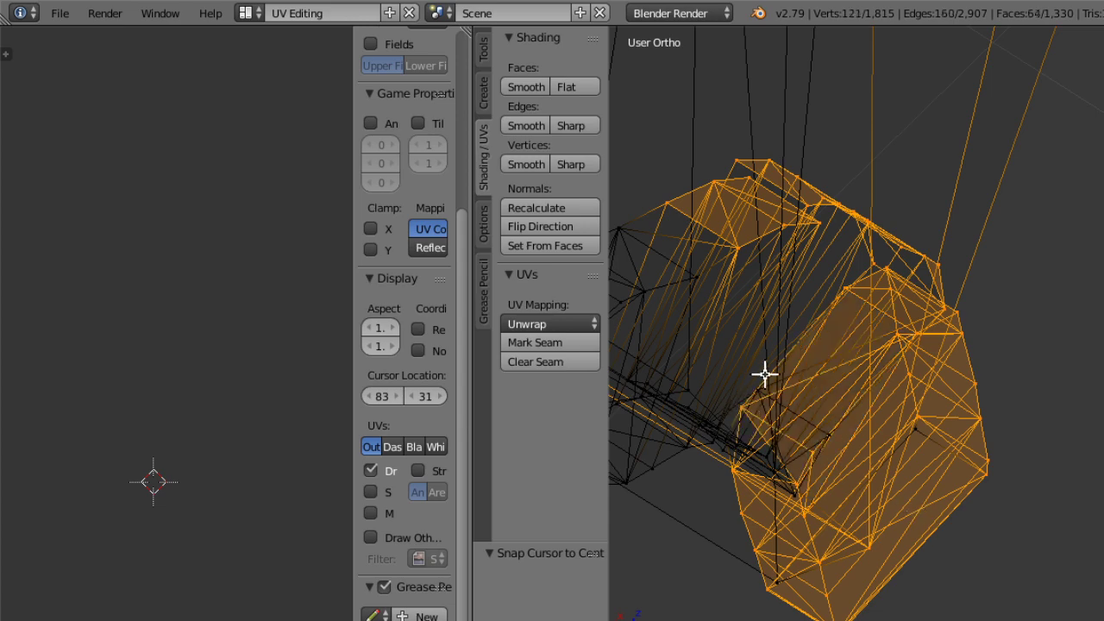
Lasso the remaining vertices of the arch trim, from the left foot to the crown, into the selection.
middle_drag(793, 363, 863, 434)
middle_drag(772, 394, 734, 454)
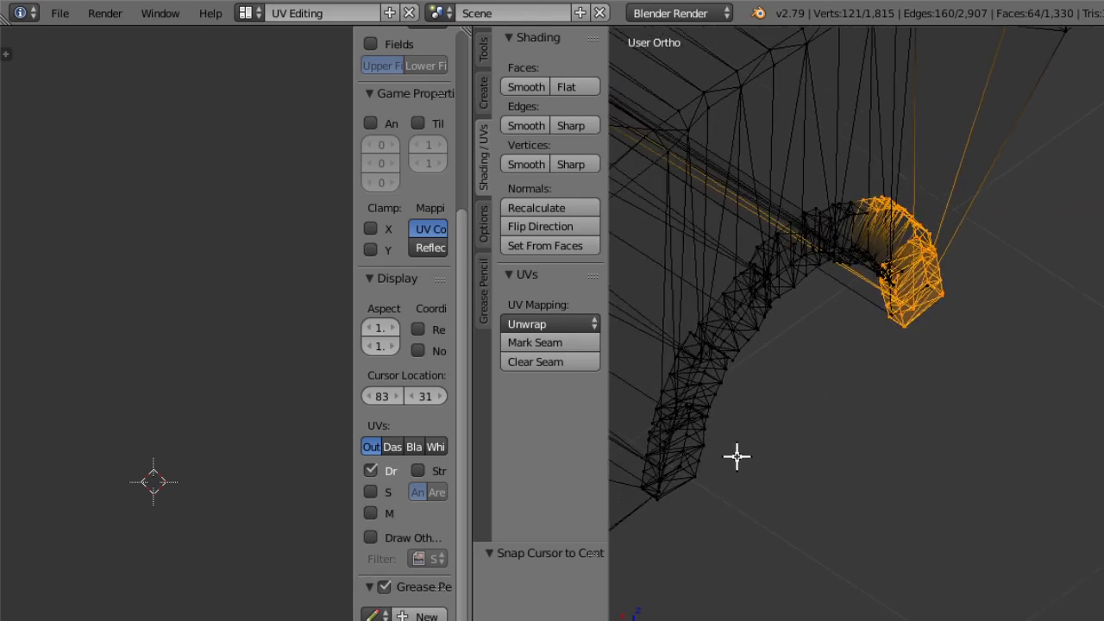
key(l)
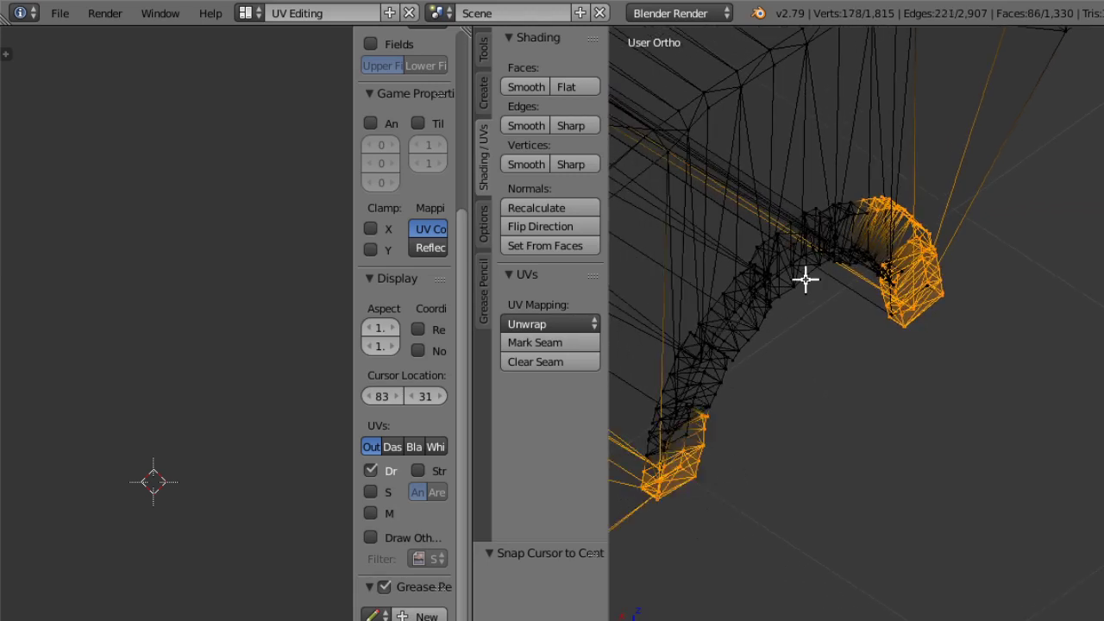
mouse_move(912, 216)
ctrl+mouse_down()
mouse_move(715, 251)
mouse_move(762, 466)
mouse_move(866, 406)
ctrl+mouse_up()
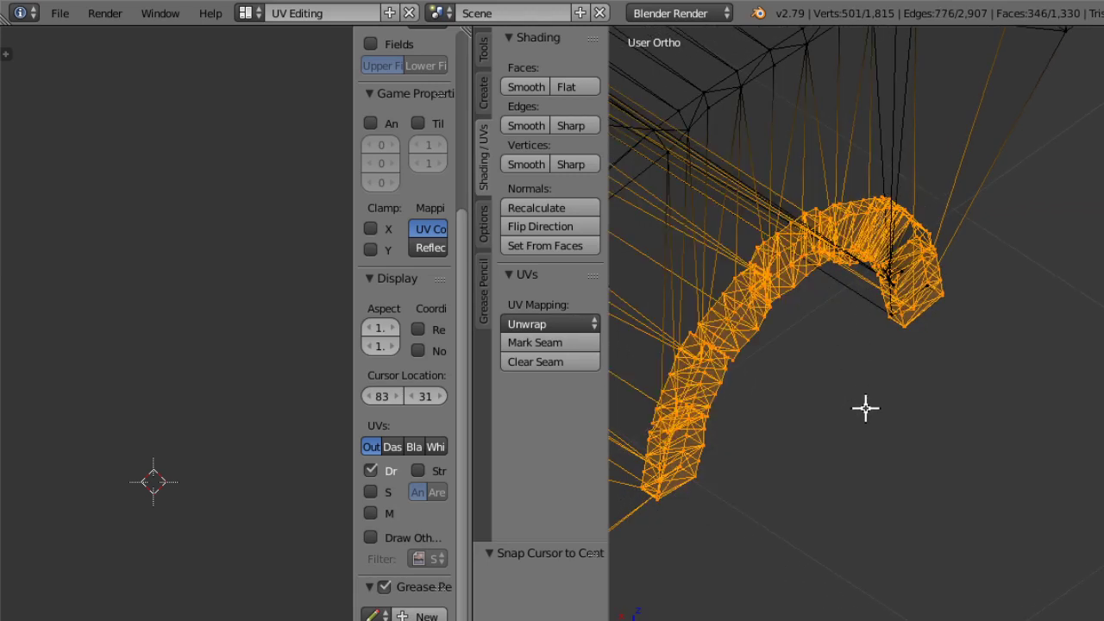
Switch to edge selection mode and set the pivot point to Median Point.
mouse_move(865, 406)
middle_down()
mouse_move(793, 415)
mouse_move(860, 419)
mouse_move(845, 429)
middle_up()
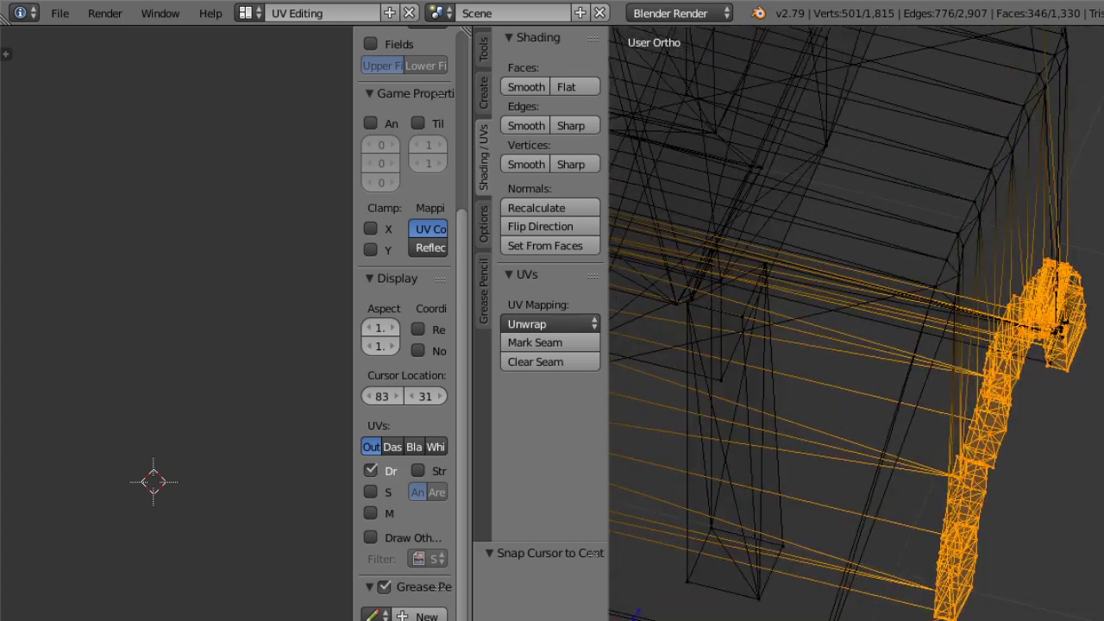
key(ctrl+Tab)
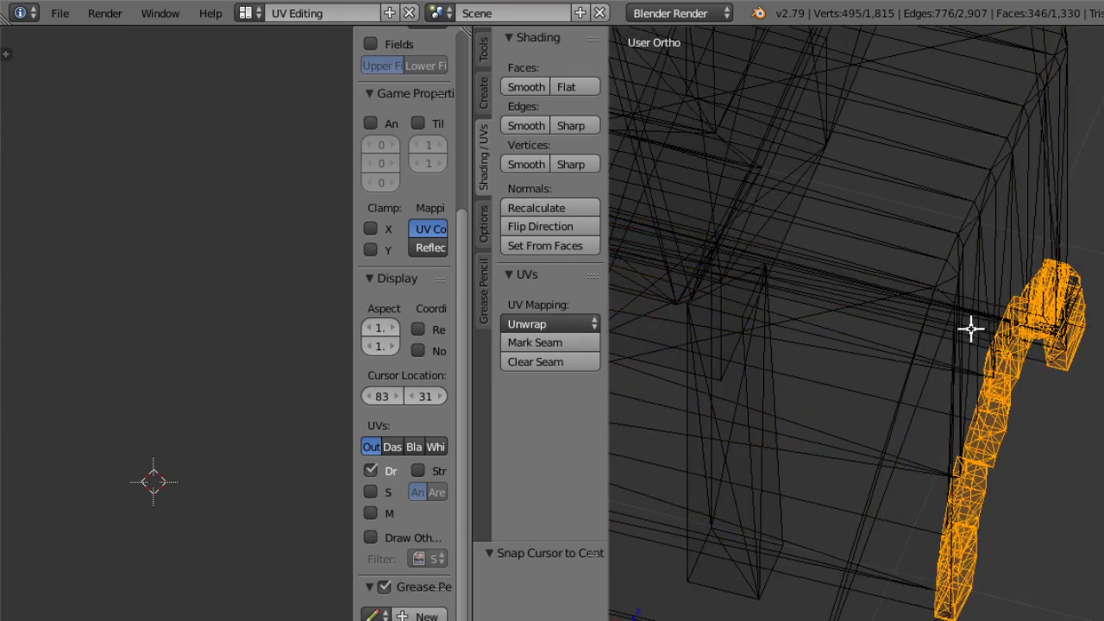
middle_drag(971, 328, 922, 329)
scroll(874, 469, down, 5)
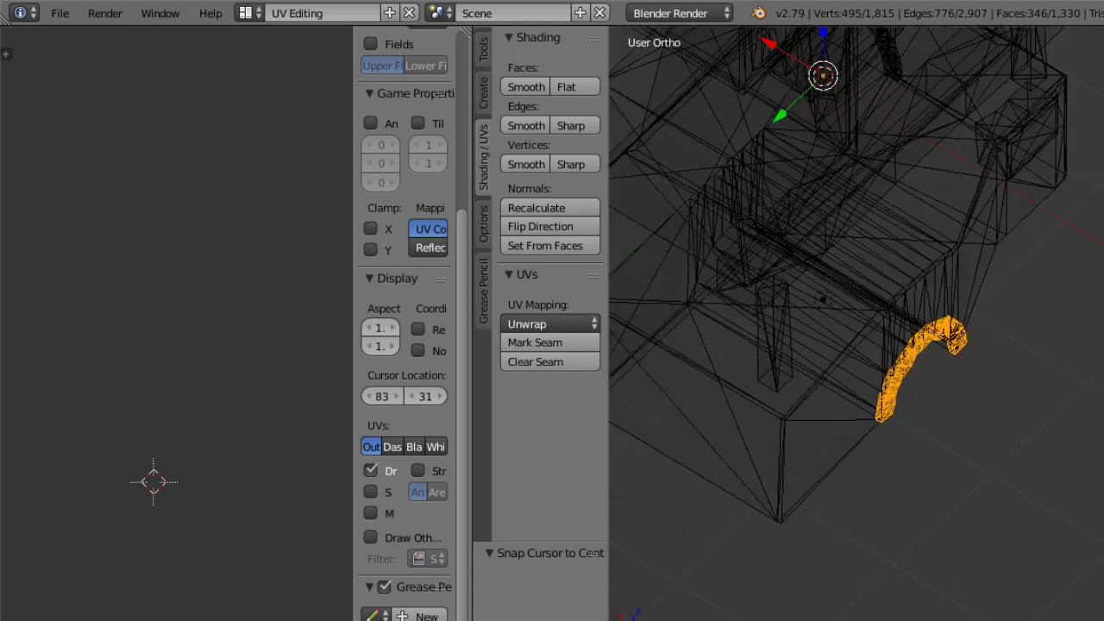
scroll(871, 279, down, 8)
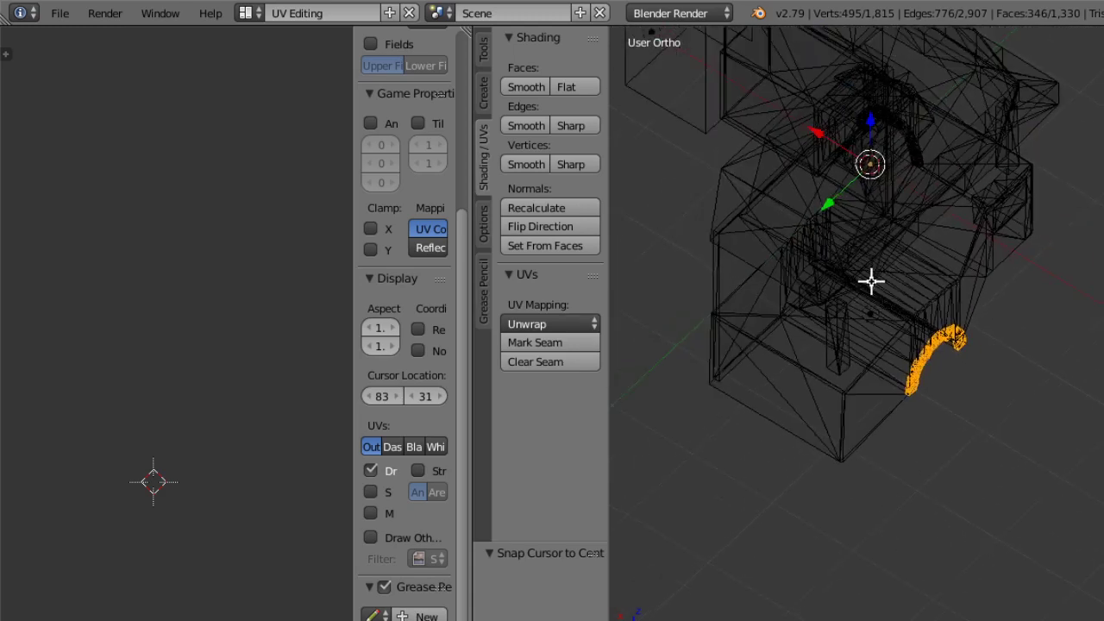
middle_drag(883, 353, 928, 278)
key(period)
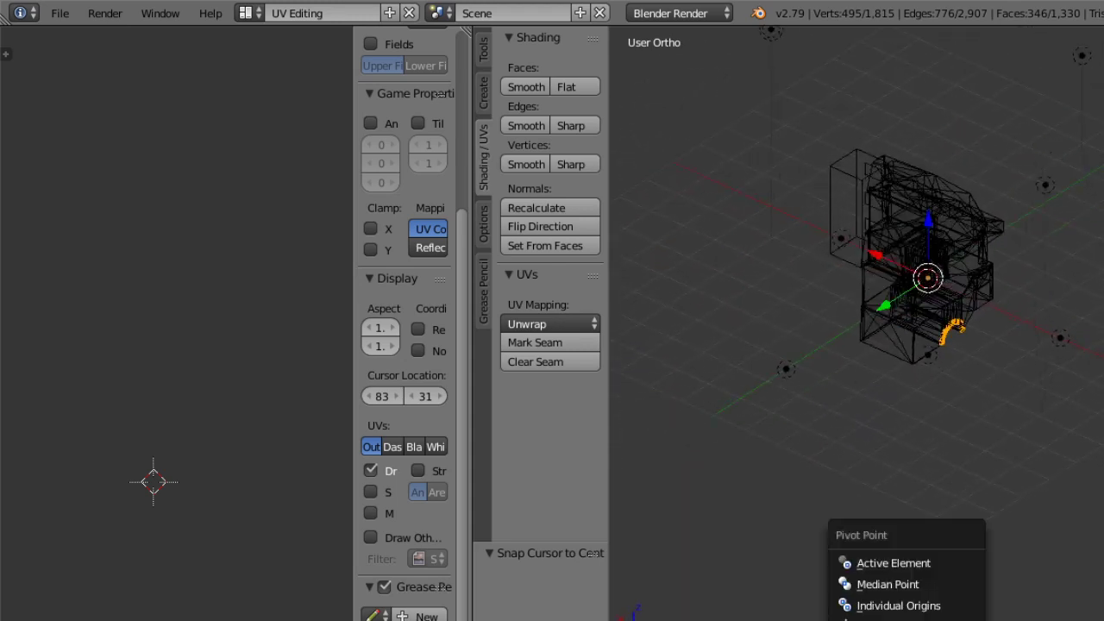
click(889, 584)
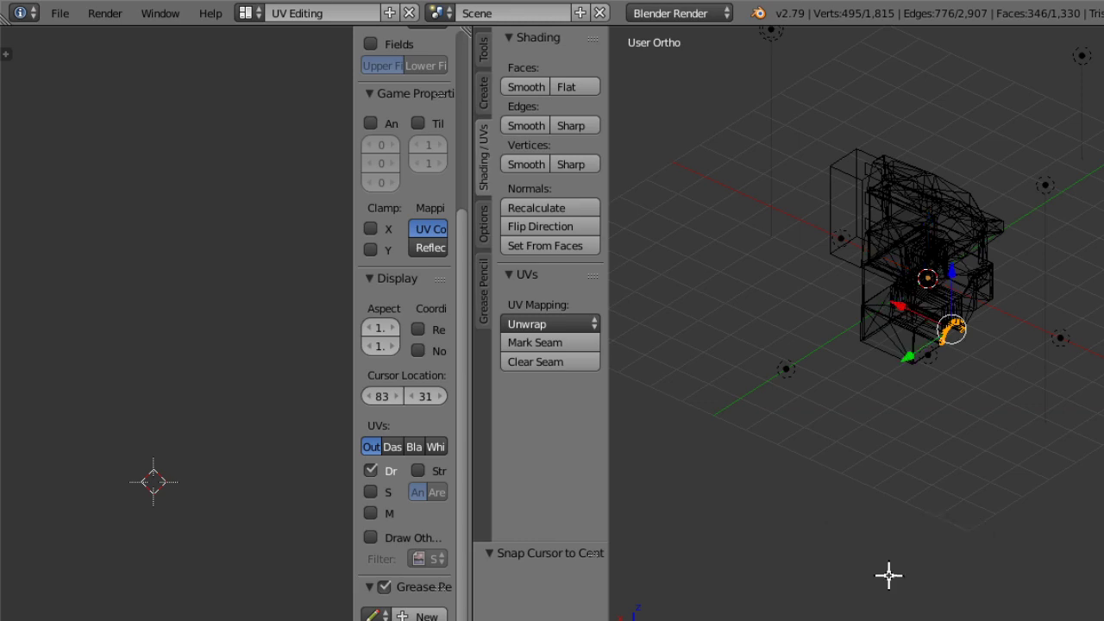
Try to move the selected arch trim -0.094 along the X axis, away from the building.
middle_drag(940, 493, 958, 483)
scroll(964, 340, up, 10)
scroll(964, 340, down, 1)
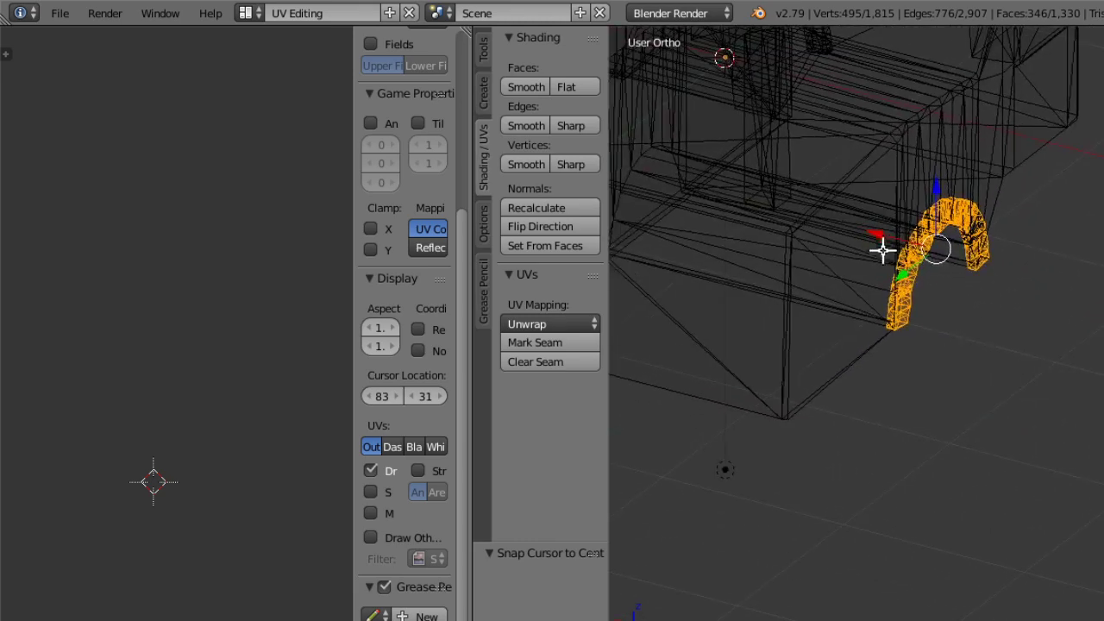
drag(882, 250, 917, 439)
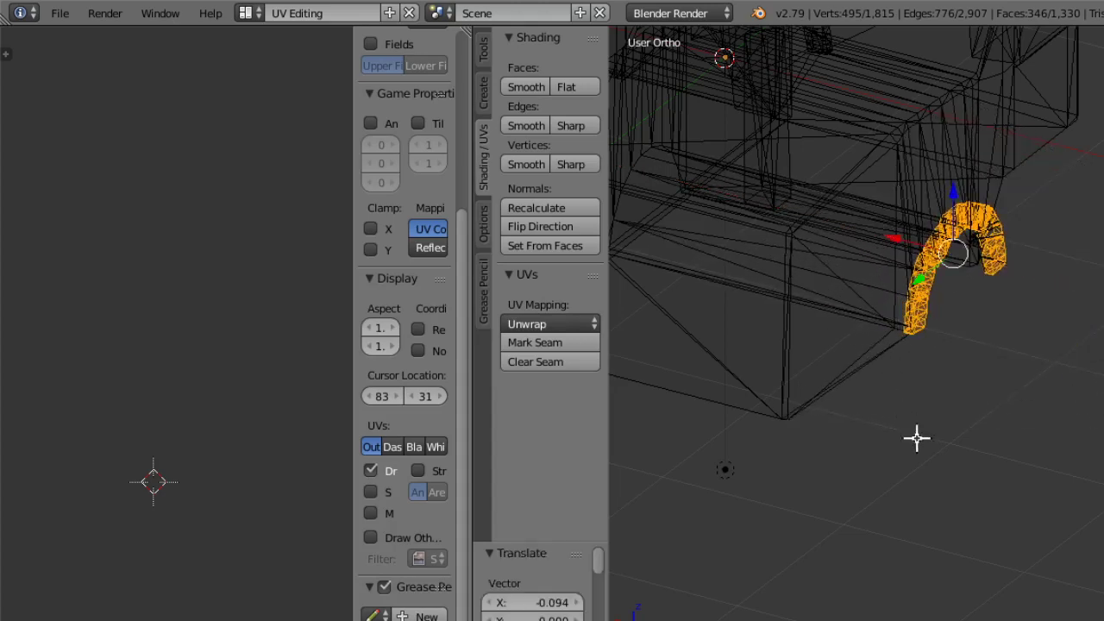
Lasso-deselect the edges around the wall's corner vertex at the base of the arch trim's left foot.
scroll(941, 367, up, 9)
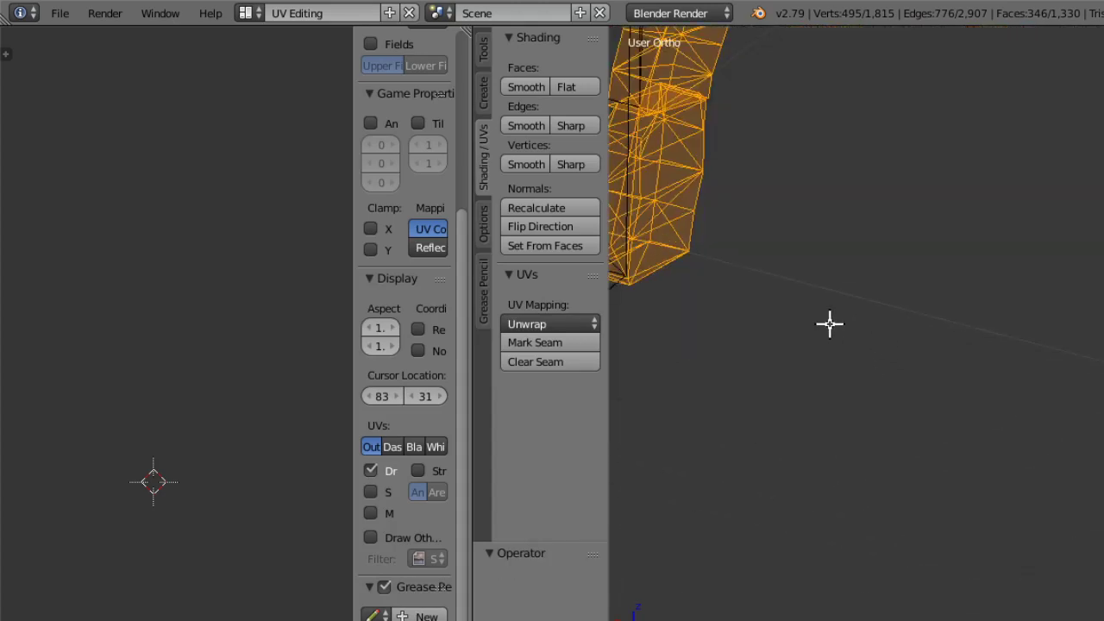
middle_drag(804, 291, 826, 311)
scroll(937, 383, up, 6)
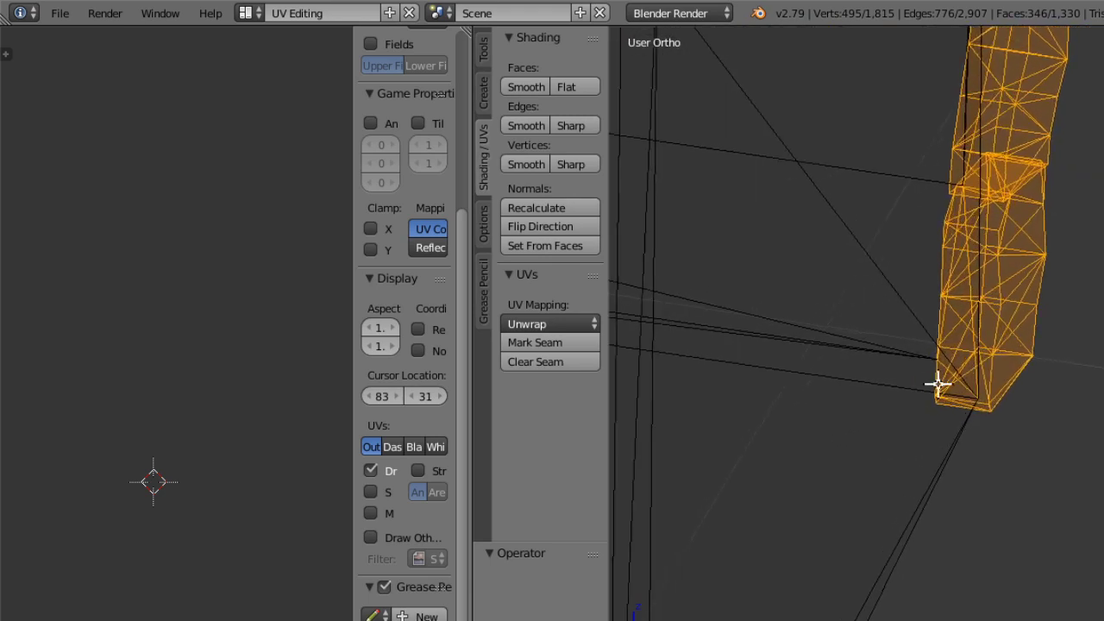
mouse_move(1025, 541)
ctrl+shift+mouse_down()
mouse_move(1028, 554)
mouse_move(1025, 541)
ctrl+shift+mouse_up()
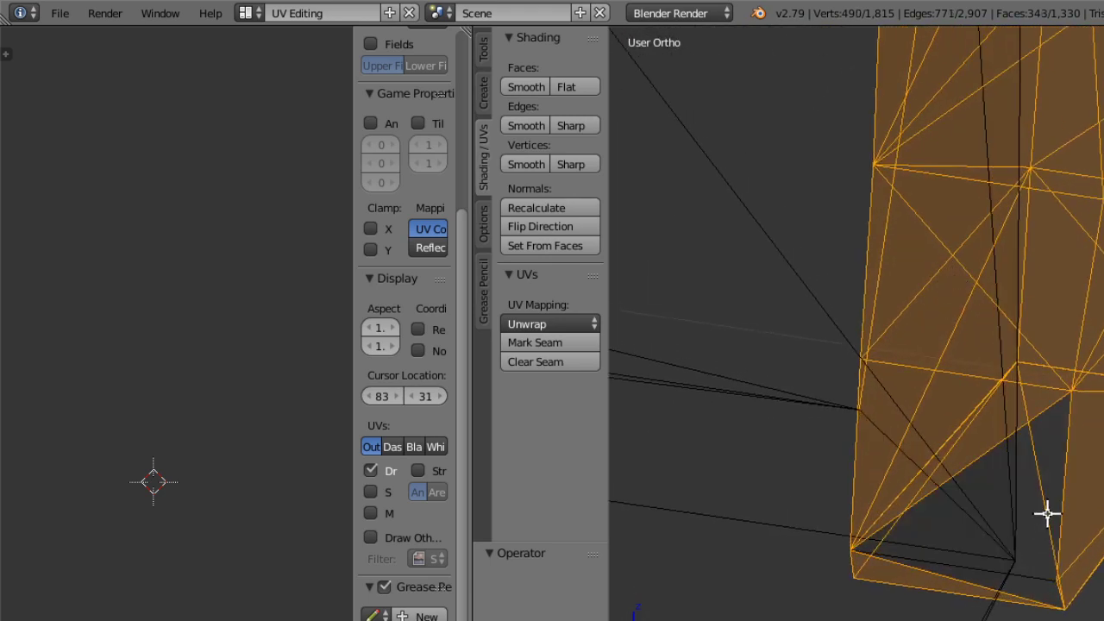
key(ctrl+z)
middle_drag(1026, 555, 1024, 551)
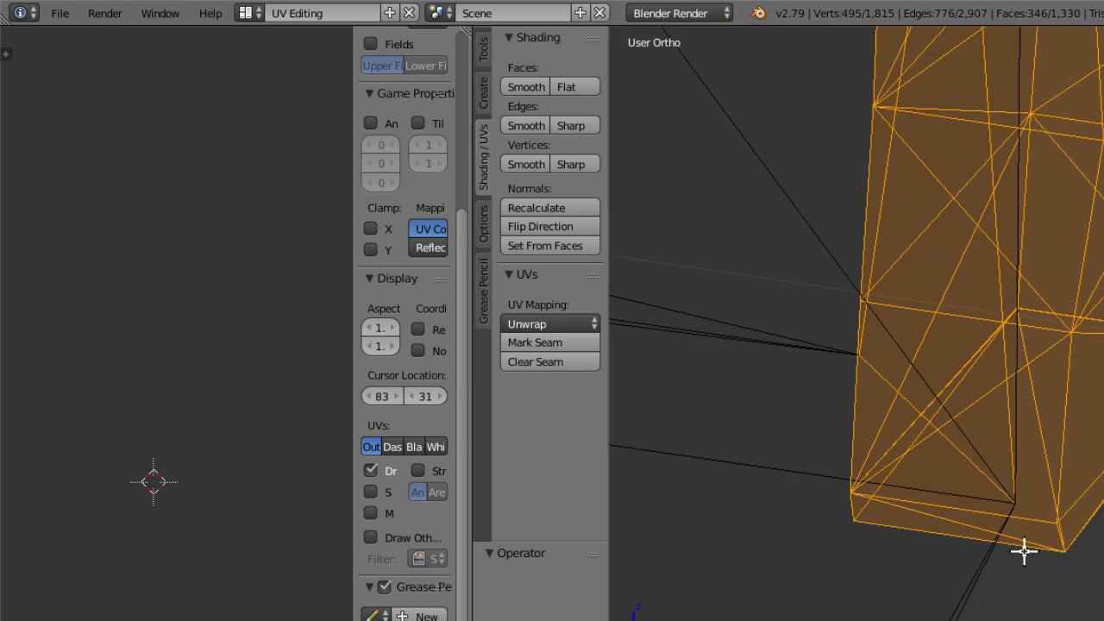
ctrl+shift+drag(1019, 513, 1027, 496)
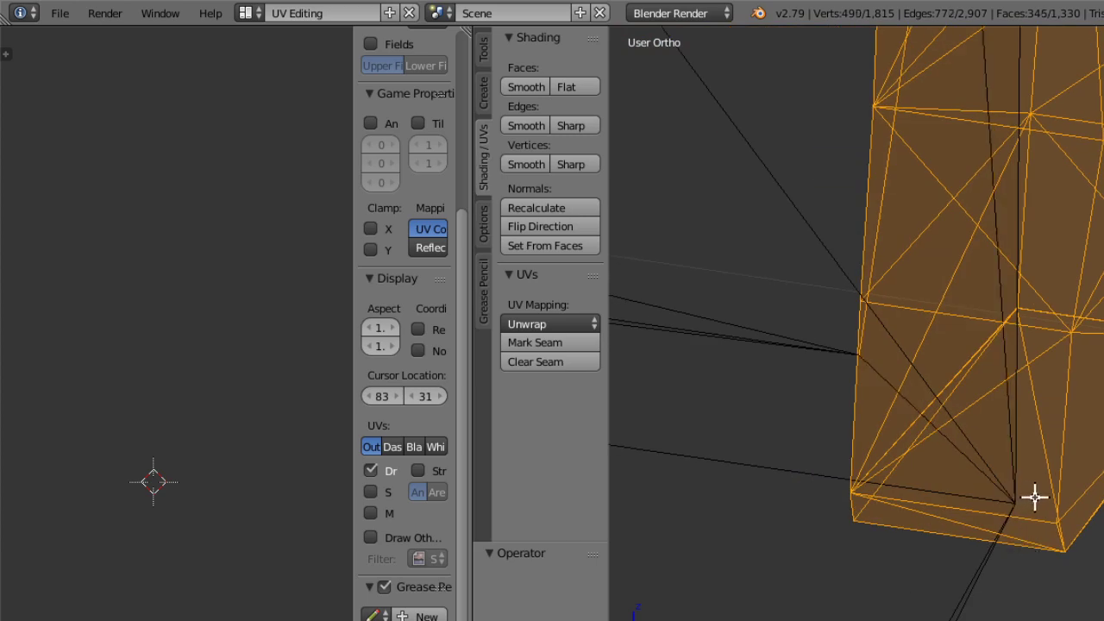
middle_drag(1035, 497, 1029, 501)
scroll(985, 580, down, 3)
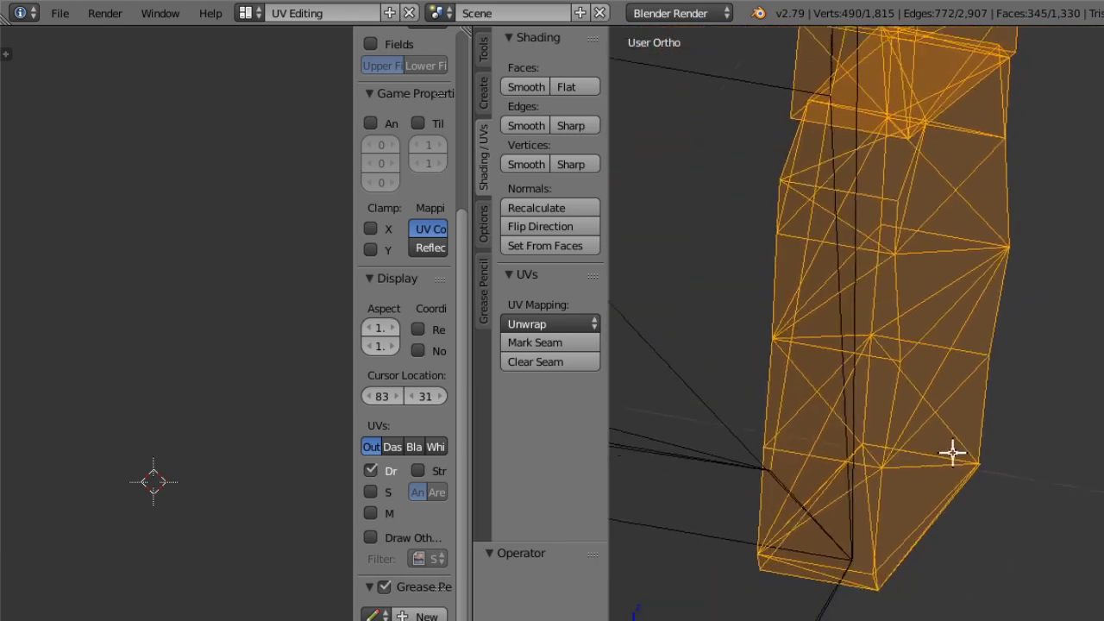
Try to move the selected trim away from the wall at the left foot, and undo the move.
ctrl+middle_drag(953, 453, 920, 577)
ctrl+middle_drag(937, 314, 900, 513)
ctrl+middle_drag(954, 268, 930, 364)
mouse_move(939, 229)
mouse_down()
mouse_move(1087, 253)
mouse_move(1078, 258)
mouse_up()
key(ctrl+z)
Deselect the wall edges behind the arch trim's left leg, near the foot and at the first block joint.
ctrl+middle_drag(978, 479, 985, 265)
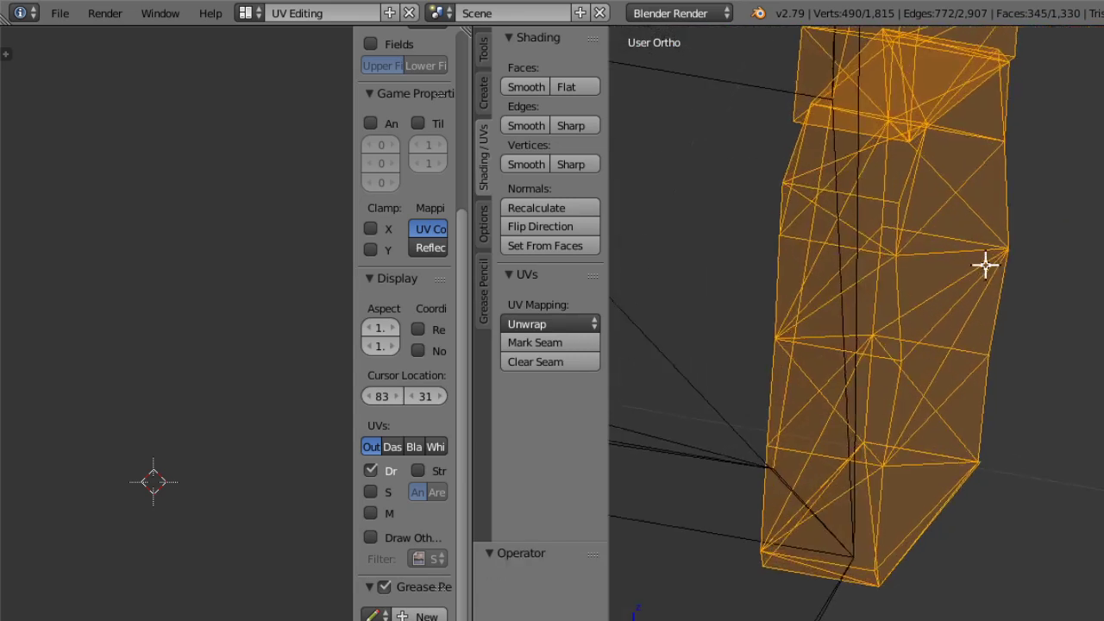
scroll(988, 266, up, 2)
middle_drag(757, 525, 771, 523)
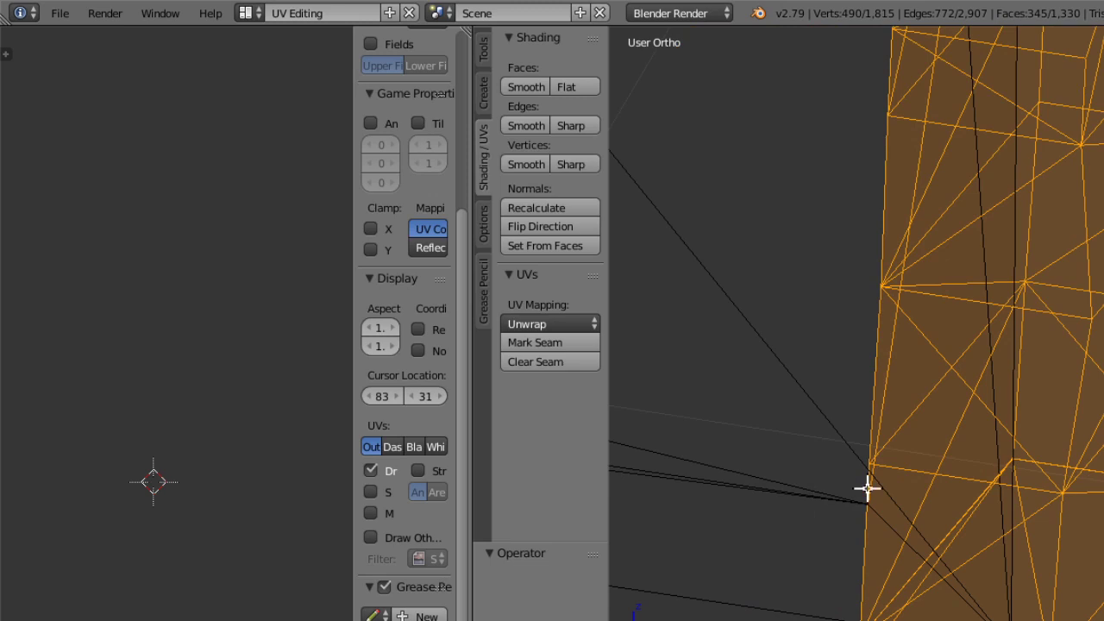
shift+right_click(887, 517)
shift+right_click(892, 518)
middle_drag(891, 511, 888, 513)
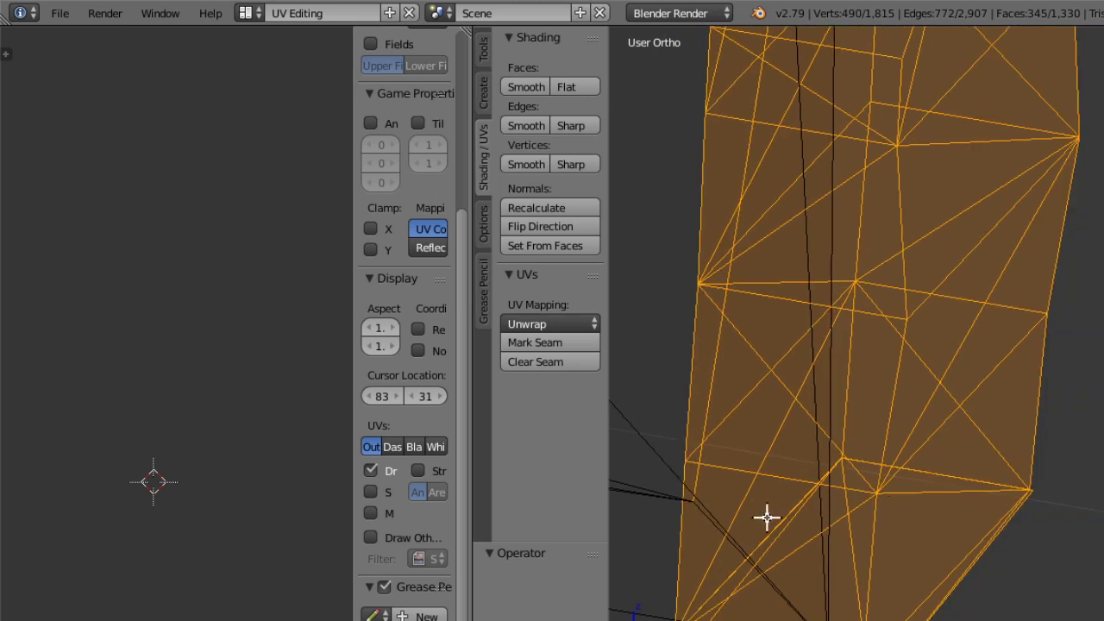
shift+right_click(709, 511)
middle_drag(772, 474, 822, 204)
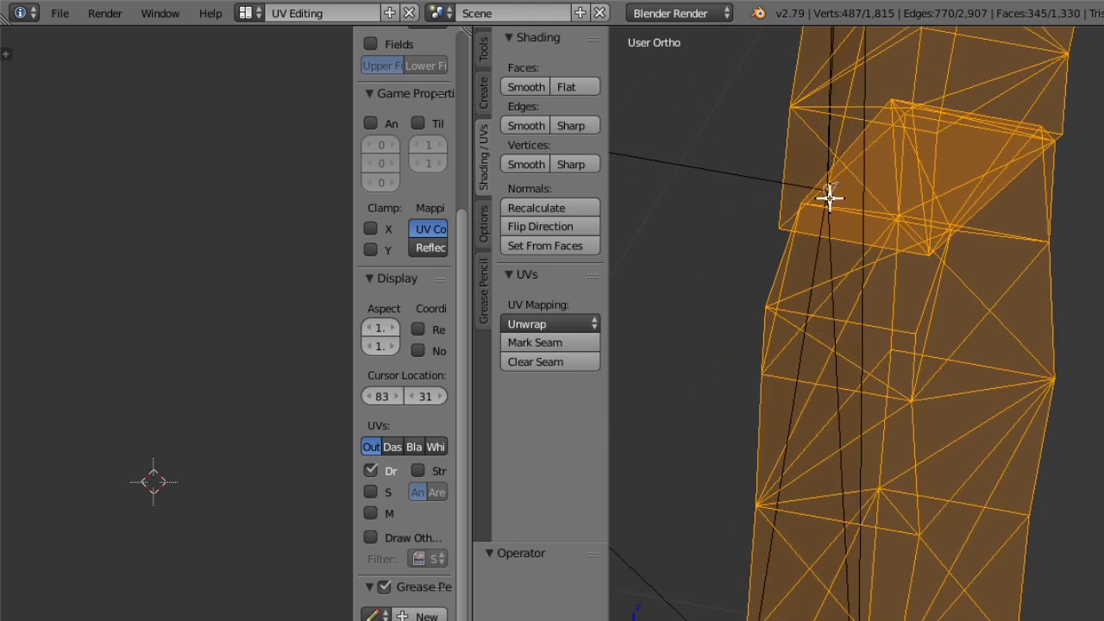
shift+right_click(835, 207)
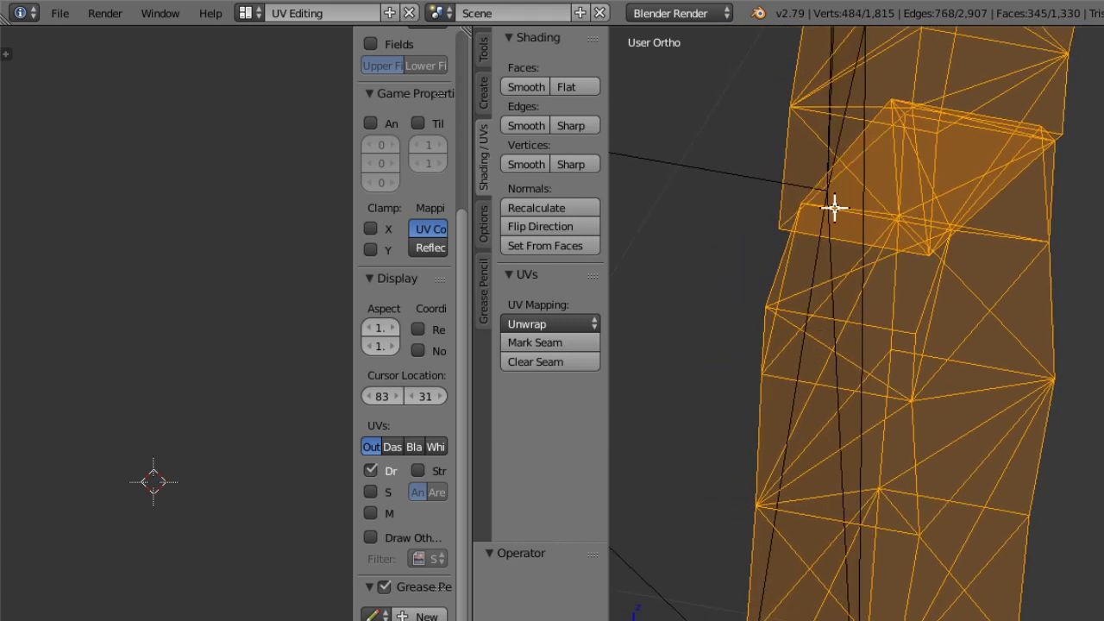
Try to shift the whole selected arch trim away from the building, and undo the shift.
scroll(899, 274, down, 5)
drag(952, 178, 1103, 211)
middle_drag(1036, 345, 981, 391)
key(ctrl+z)
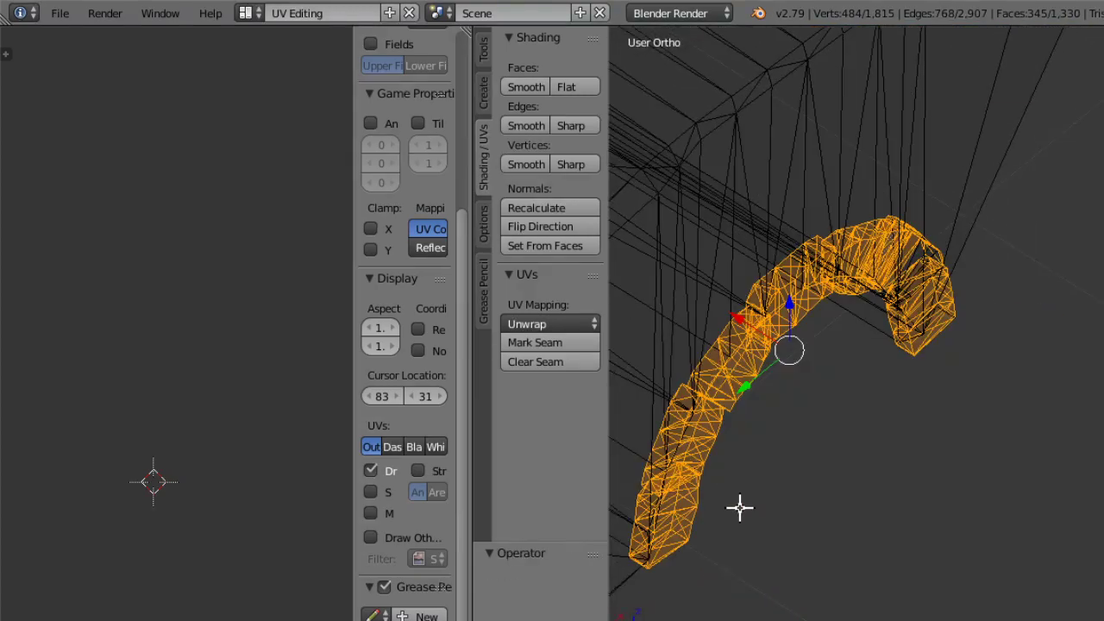
Deselect the wall edges meeting behind the next block up the arch trim's left leg.
middle_drag(739, 509, 766, 487)
scroll(752, 406, up, 4)
scroll(863, 362, up, 6)
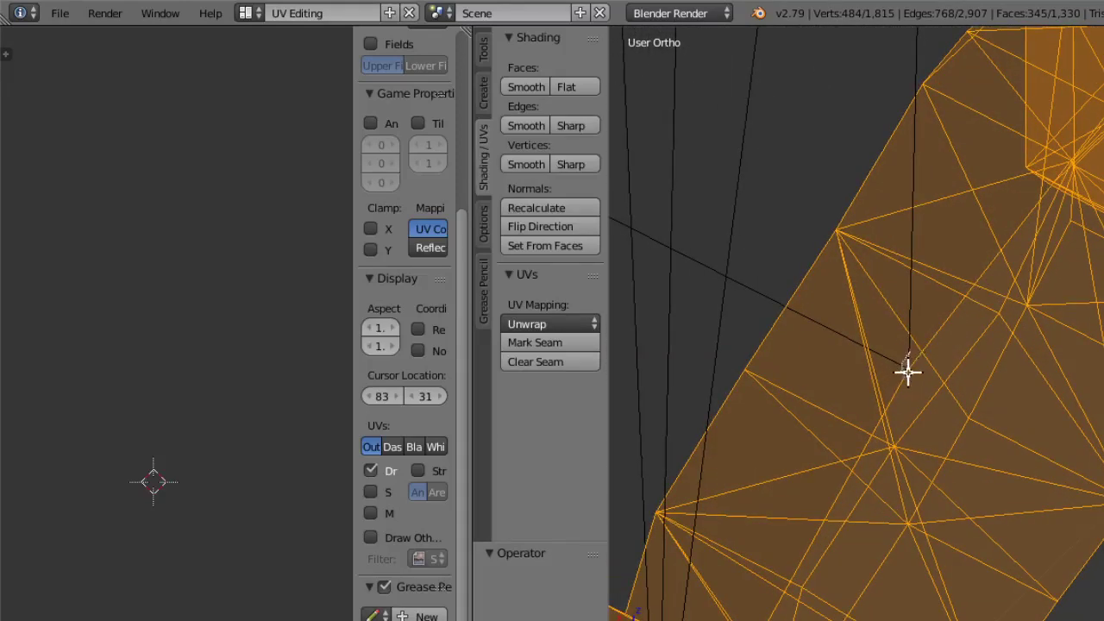
alt+shift+right_click(911, 367)
key(ctrl+z)
alt+shift+right_click(914, 371)
ctrl+middle_drag(892, 274, 926, 320)
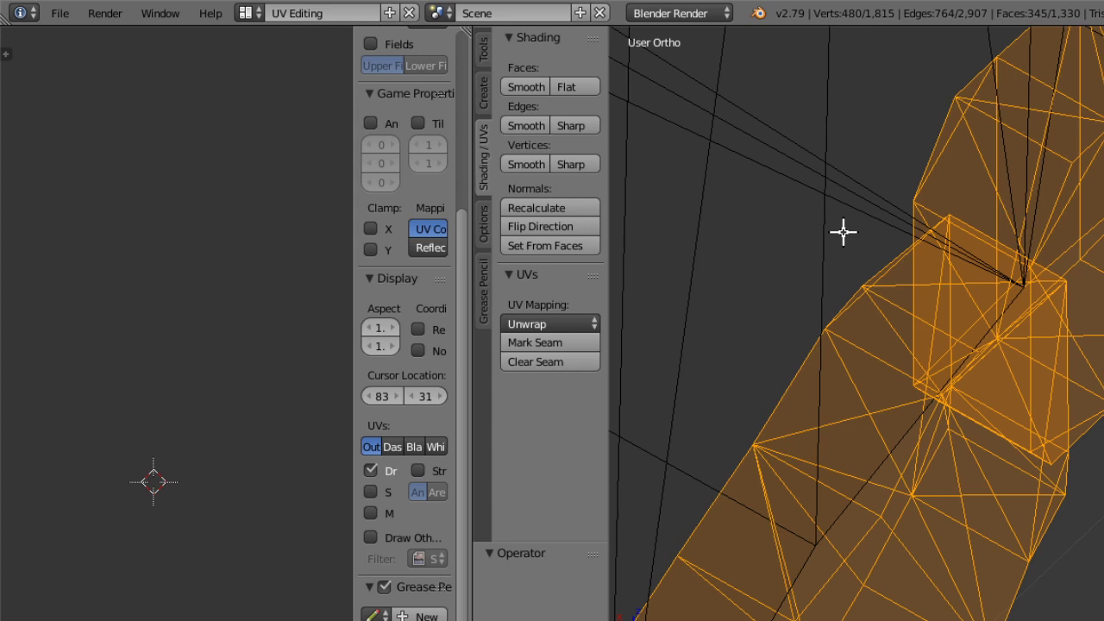
Deselect the wall edges meeting behind the next block joint up the arch trim's left leg.
shift+right_click(1029, 285)
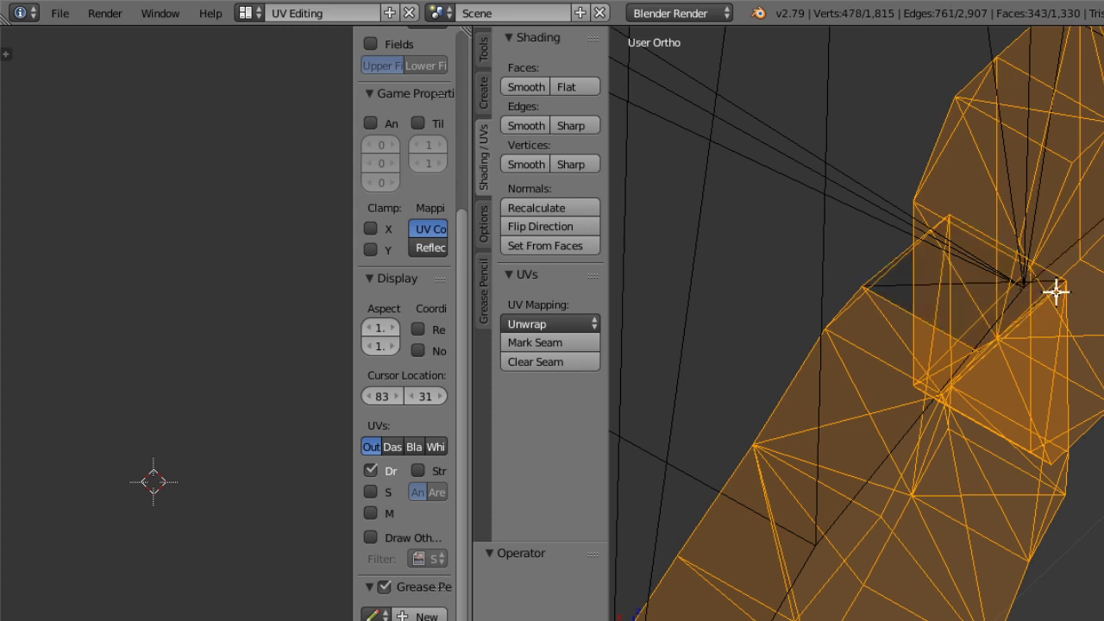
key(ctrl+z)
ctrl+middle_drag(1016, 390, 1102, 236)
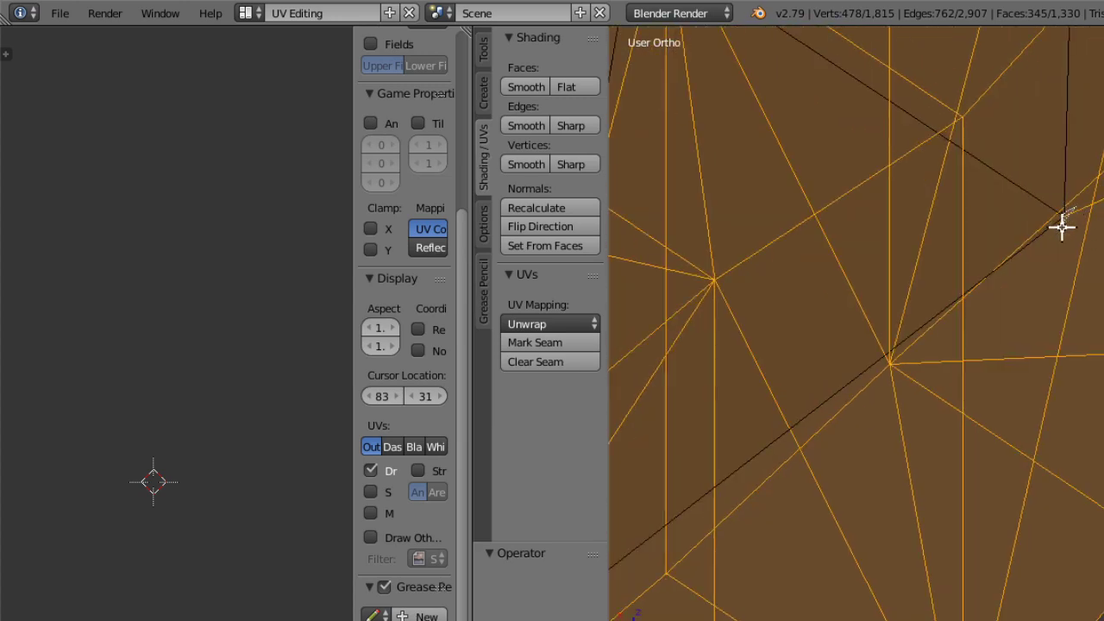
scroll(1042, 265, down, 3)
ctrl+middle_drag(1041, 263, 995, 493)
ctrl+middle_drag(985, 239, 981, 360)
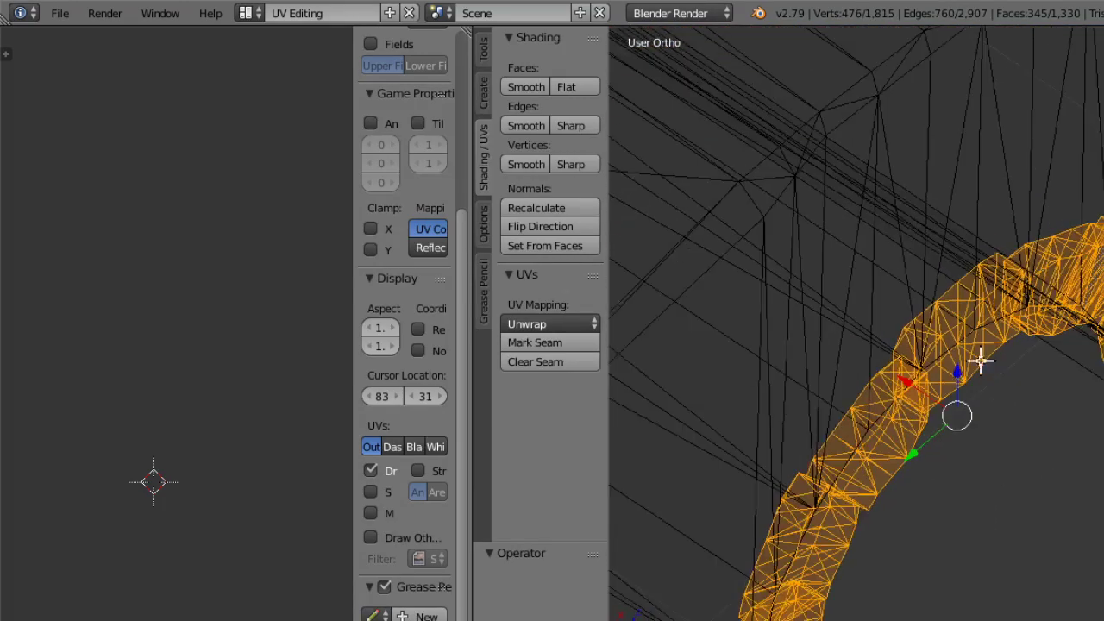
Try to shift the selected arch trim away from the wall, and undo the shift.
shift+middle_drag(900, 380, 1072, 494)
click(963, 444)
middle_drag(962, 443, 1018, 456)
key(ctrl+z)
Deselect the wall edges running behind the arch trim's upper block near the crown's right side.
scroll(737, 469, up, 4)
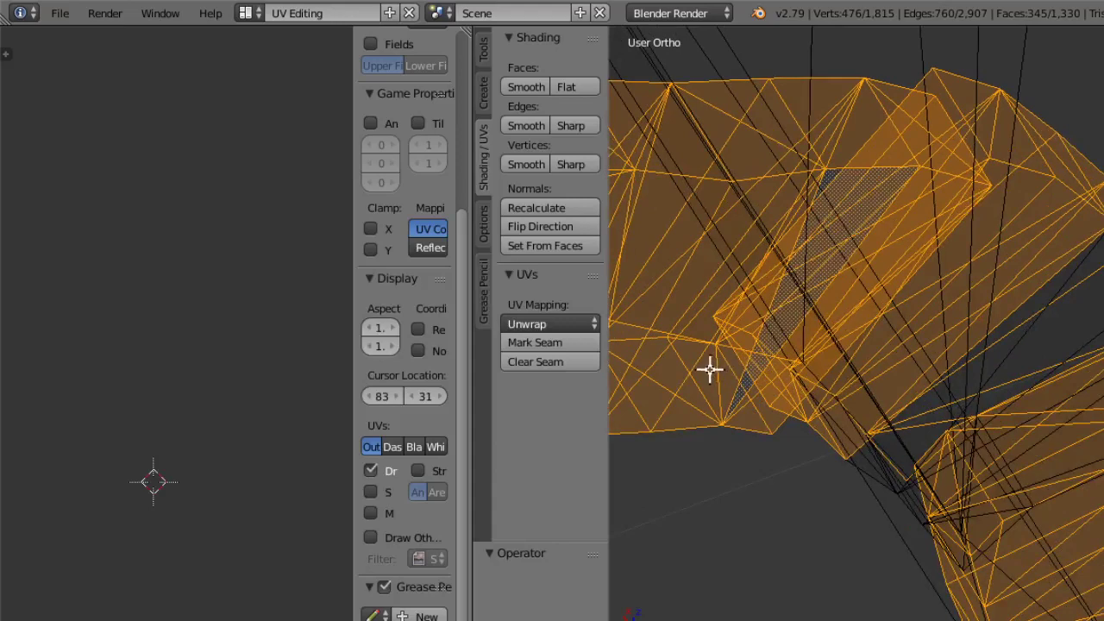
shift+middle_drag(711, 369, 1042, 453)
scroll(856, 366, up, 3)
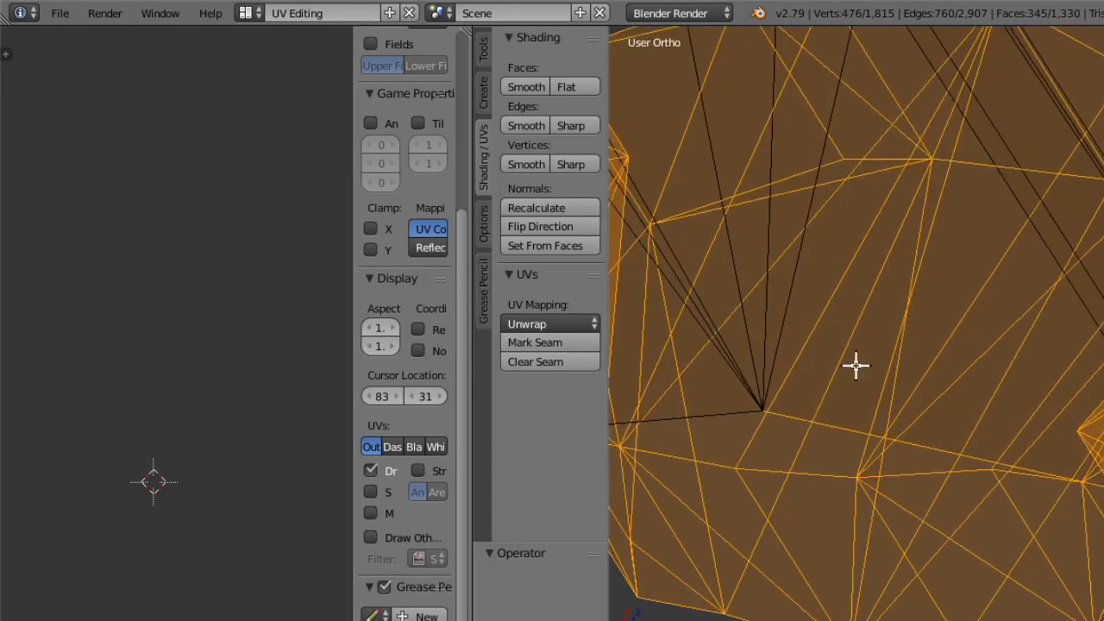
scroll(856, 366, up, 1)
shift+right_click(734, 421)
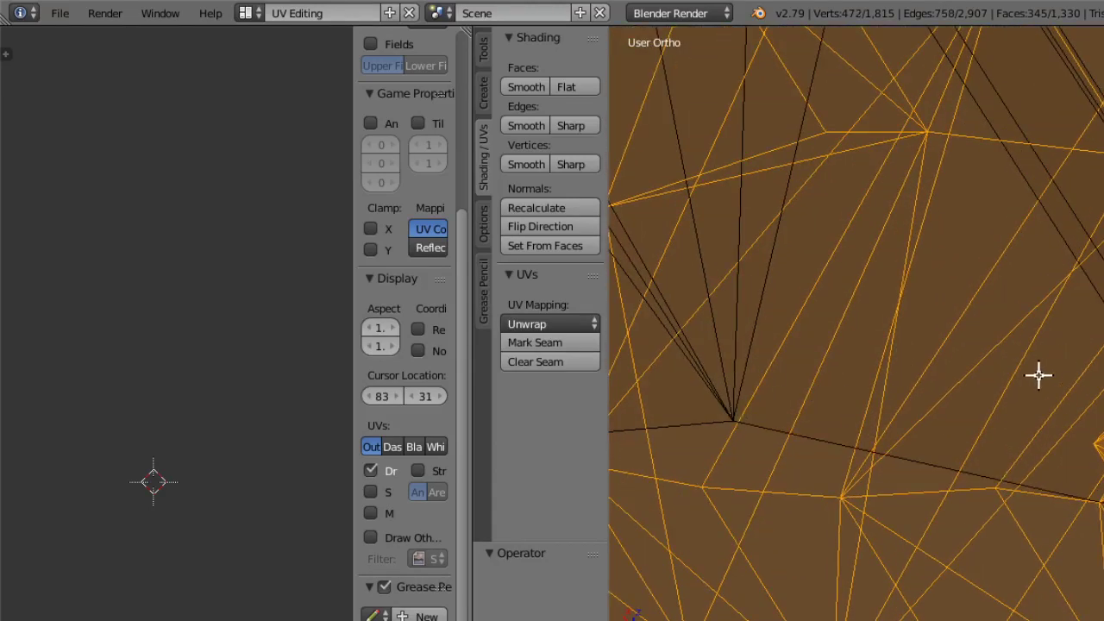
middle_drag(1039, 374, 1026, 373)
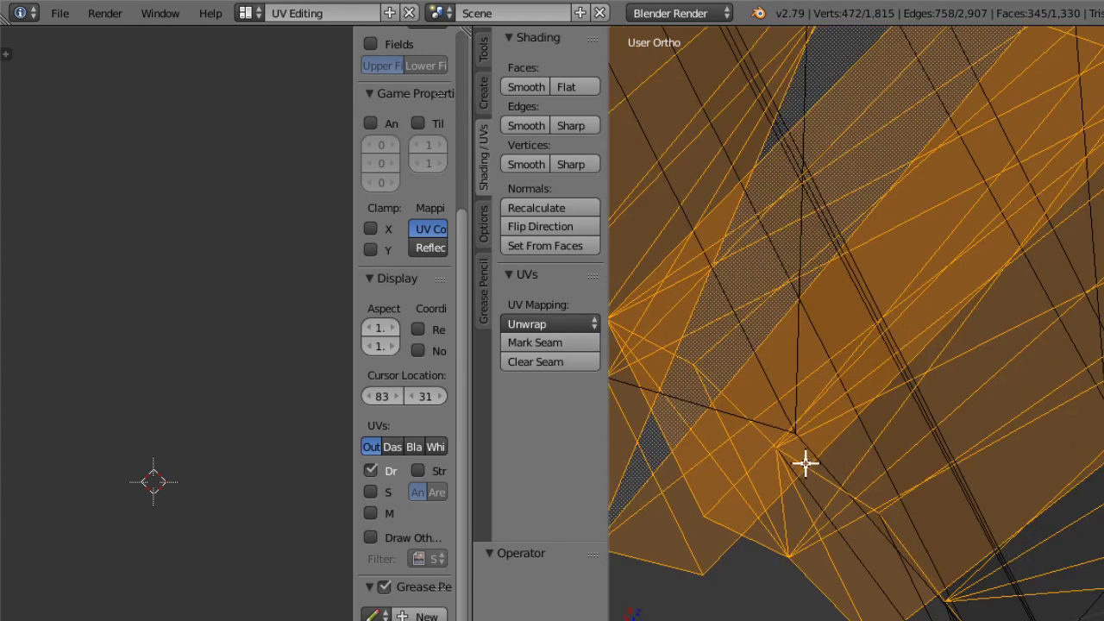
middle_drag(805, 463, 814, 418)
scroll(870, 258, down, 11)
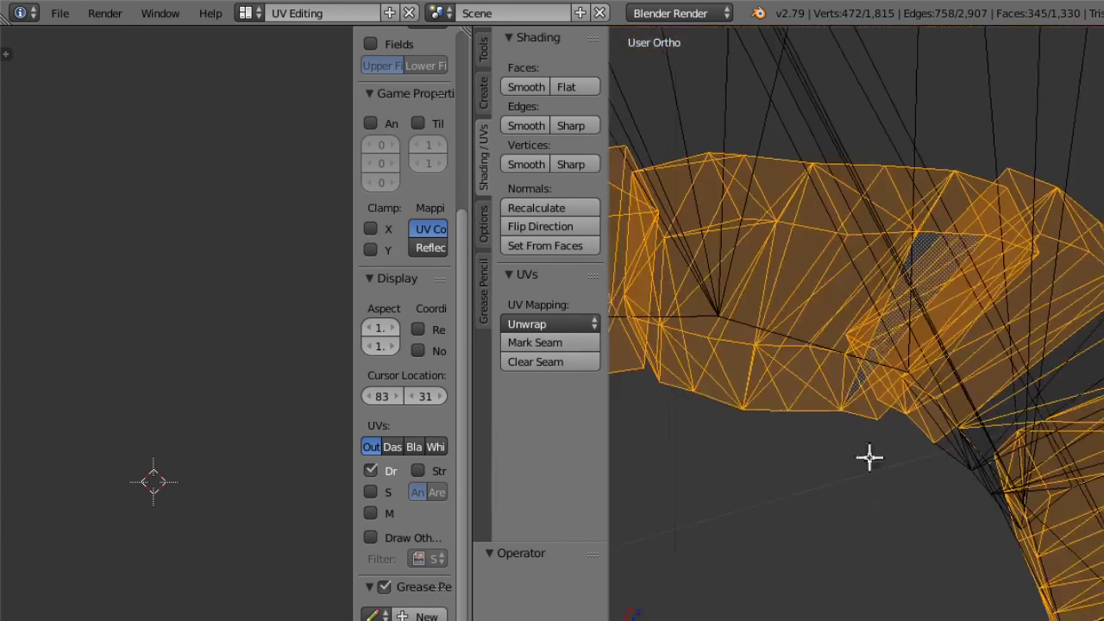
Try to pull the whole arch trim off the building twice, undoing each move.
drag(736, 363, 788, 464)
key(ctrl+z)
middle_drag(997, 483, 988, 488)
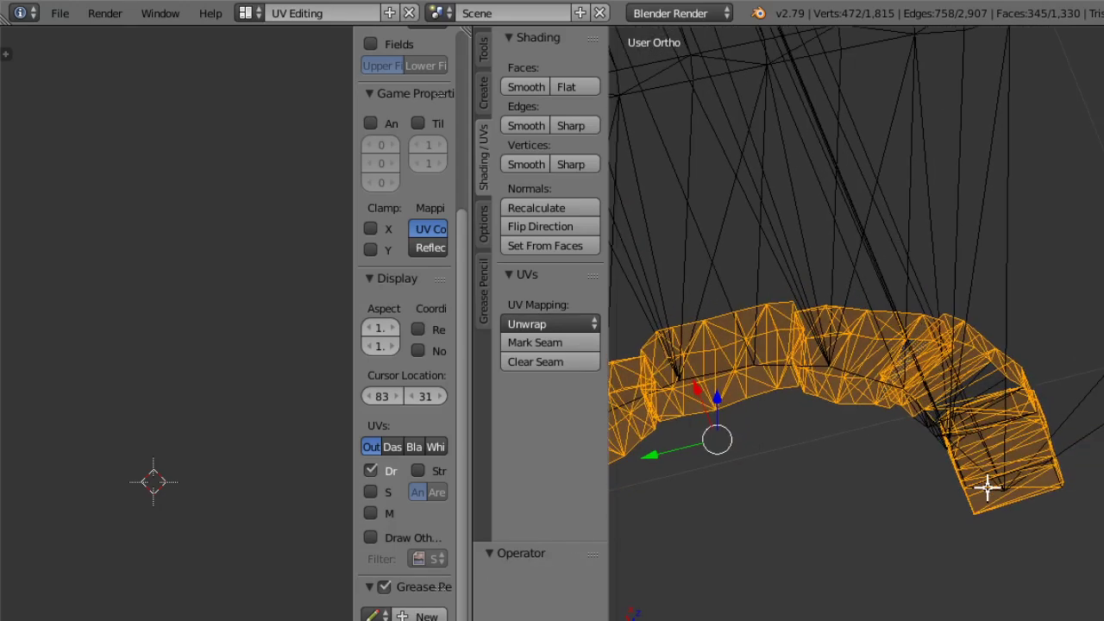
drag(690, 388, 785, 533)
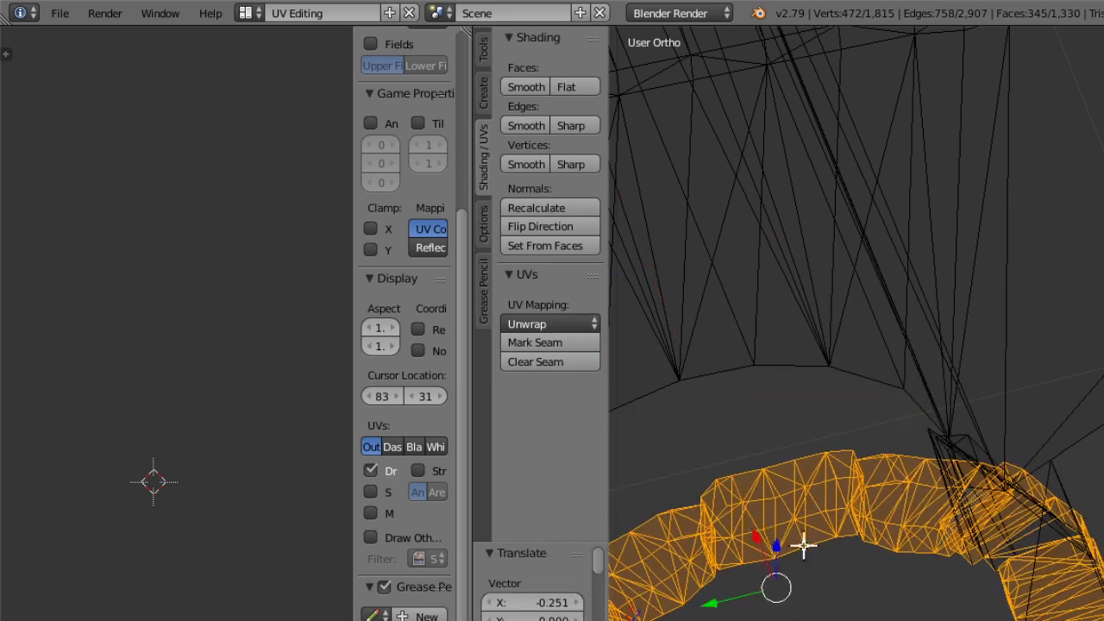
key(ctrl+z)
middle_drag(903, 547, 899, 517)
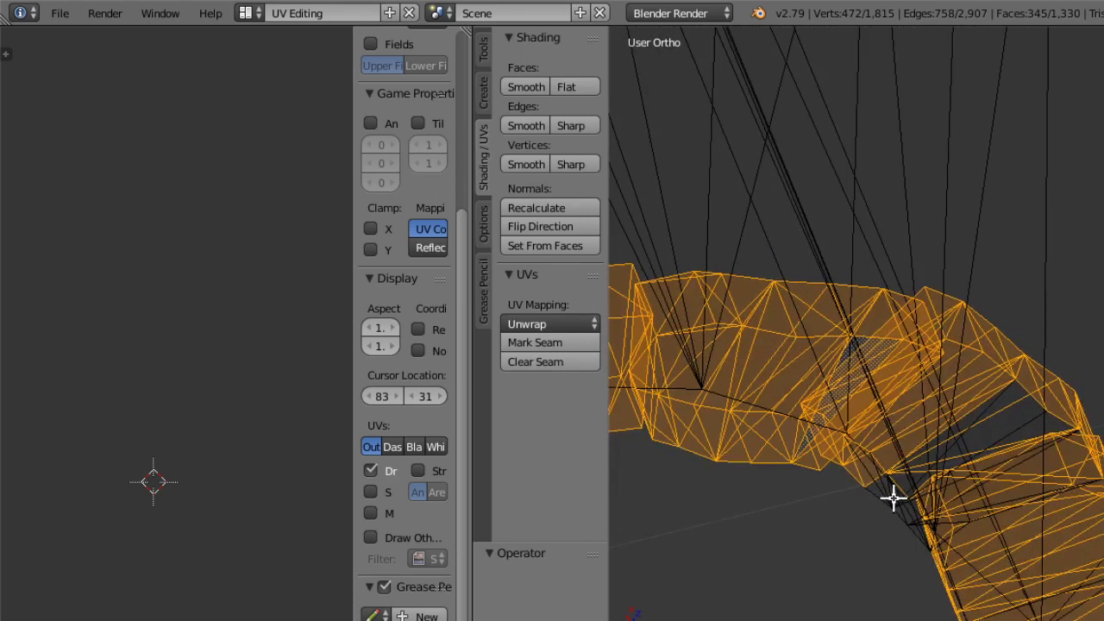
Add the missing trim edges along the inner side of the arch's right leg, around the block joint, to the selection.
mouse_move(892, 499)
ctrl+mouse_down()
mouse_move(919, 567)
mouse_move(945, 555)
ctrl+mouse_up()
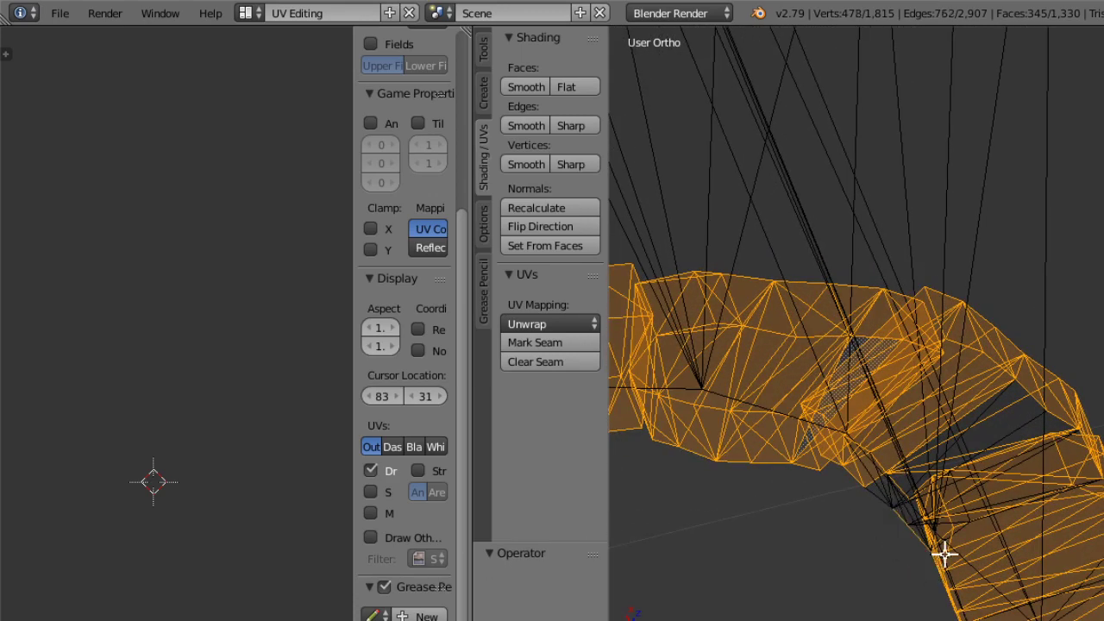
shift+right_click(891, 500)
middle_drag(925, 553, 885, 518)
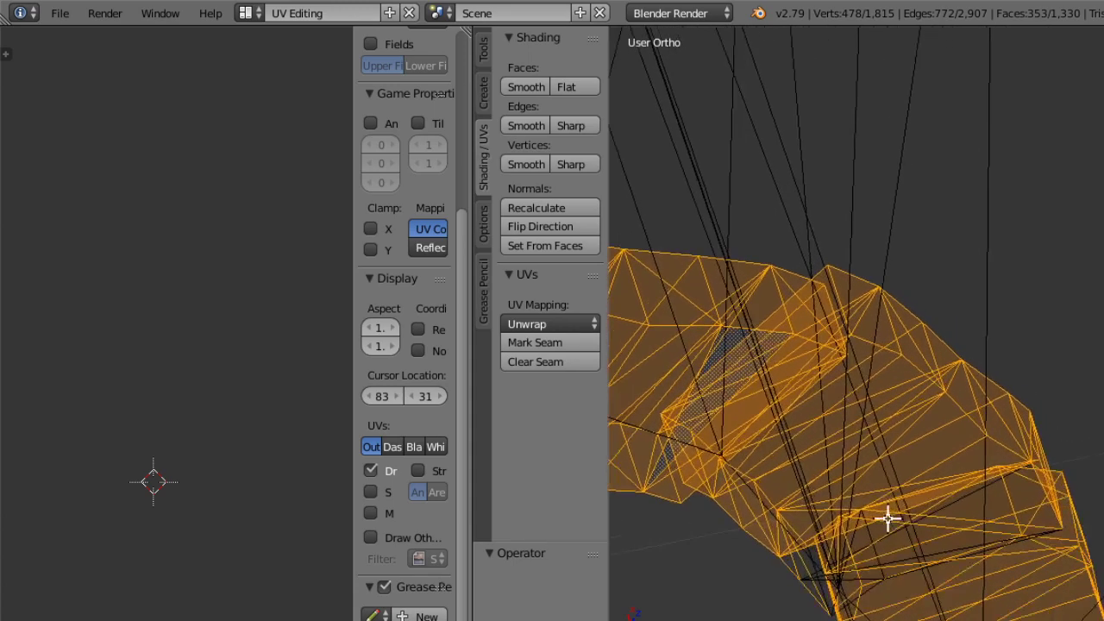
ctrl+right_click(838, 608)
middle_drag(838, 603, 988, 495)
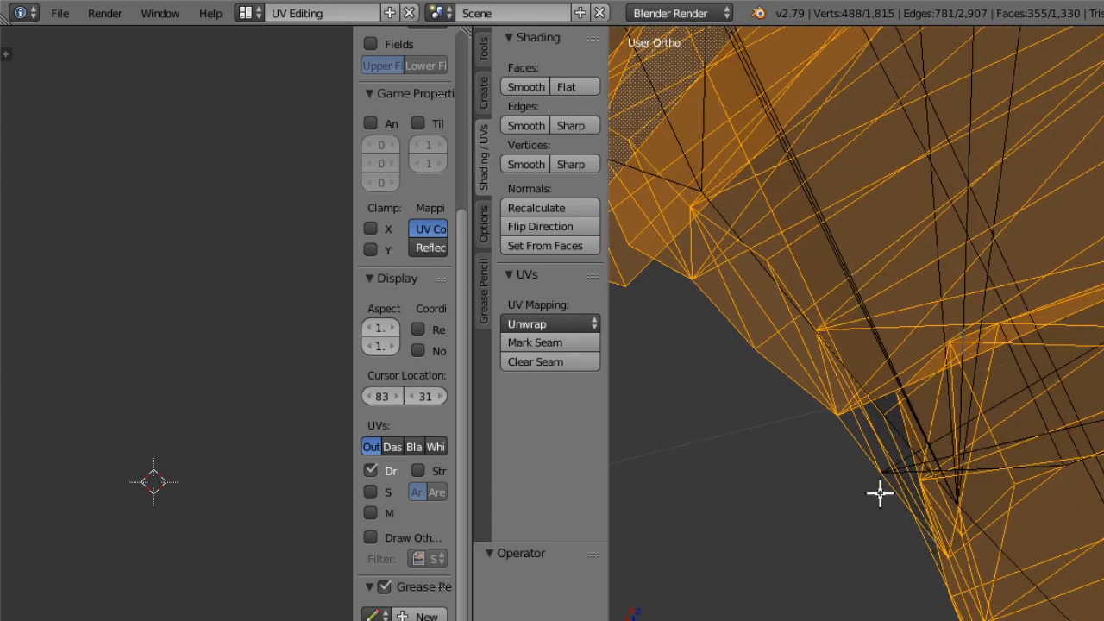
ctrl+right_click(895, 466)
mouse_move(863, 370)
middle_down()
mouse_move(875, 475)
mouse_move(882, 375)
middle_up()
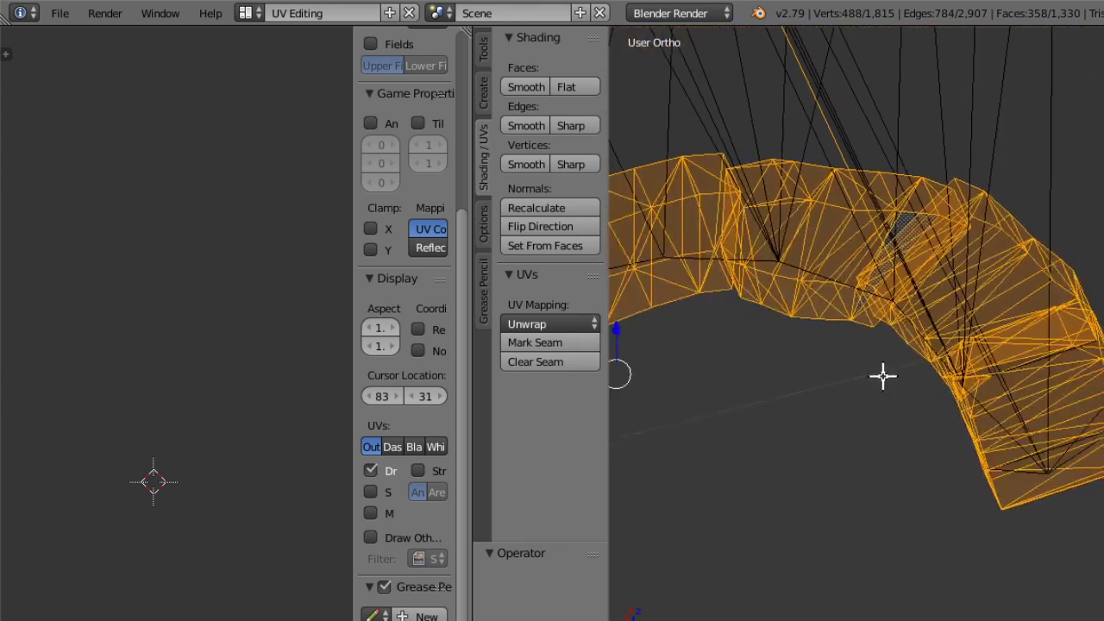
scroll(882, 375, up, 3)
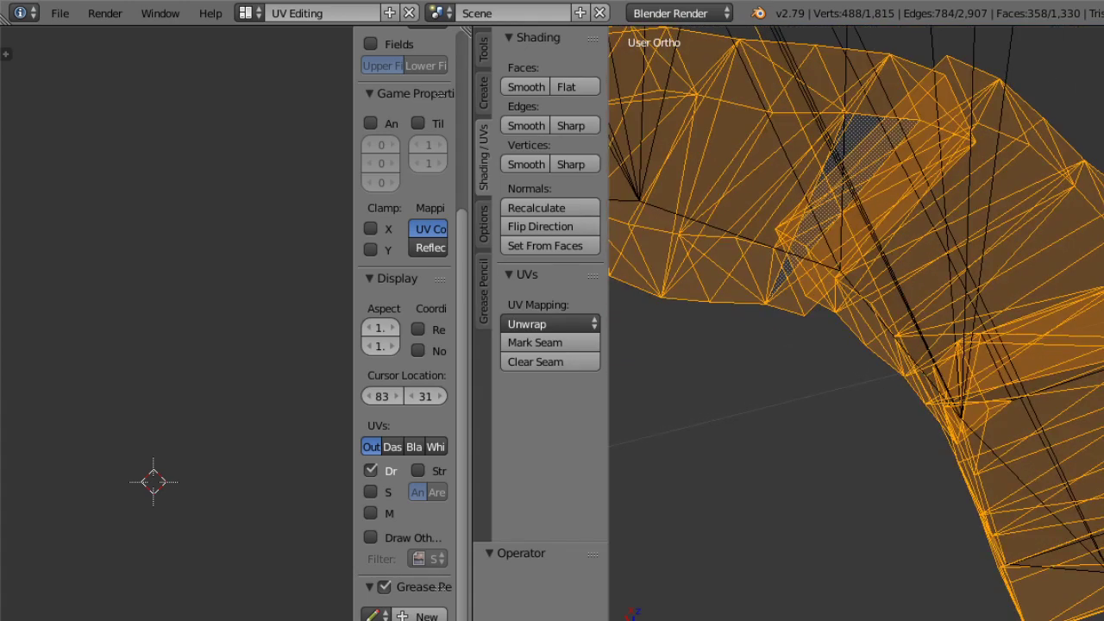
ctrl+right_click(1027, 383)
scroll(986, 469, down, 4)
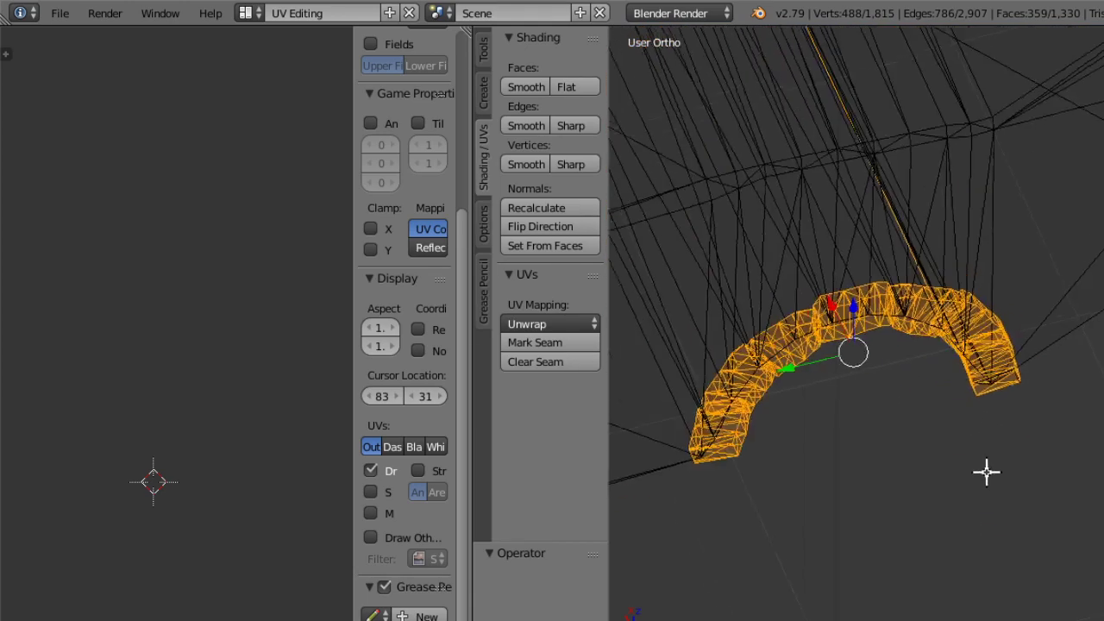
Deselect the stray wall edges still attached to the arch trim, and undo the test moves along the X axis.
middle_drag(986, 469, 905, 428)
click(934, 451)
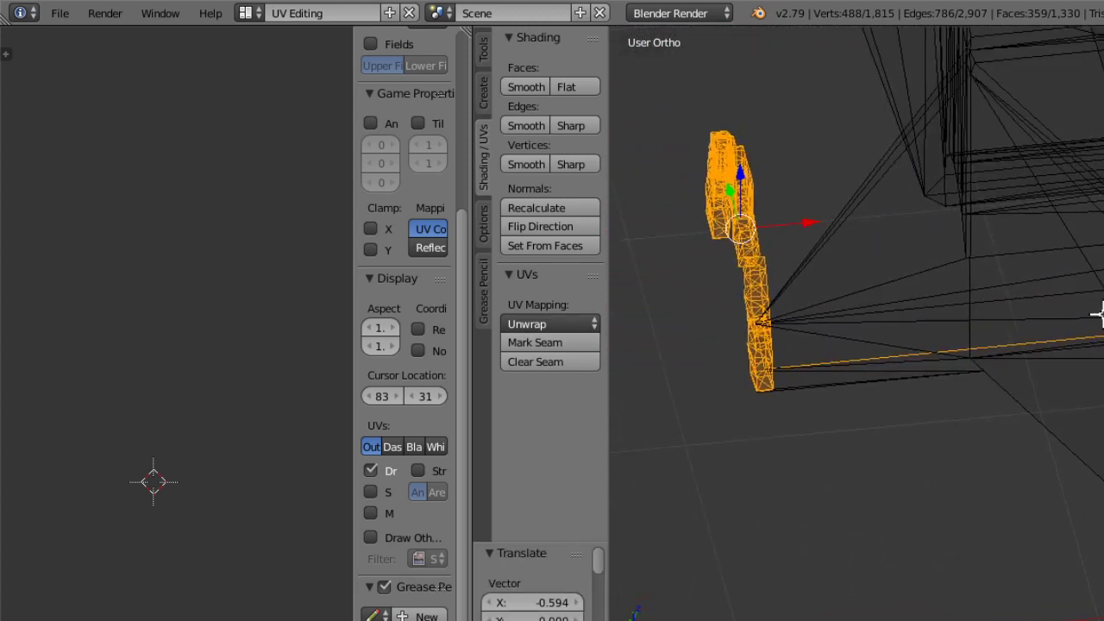
middle_drag(1098, 314, 1101, 353)
key(g)
key(x)
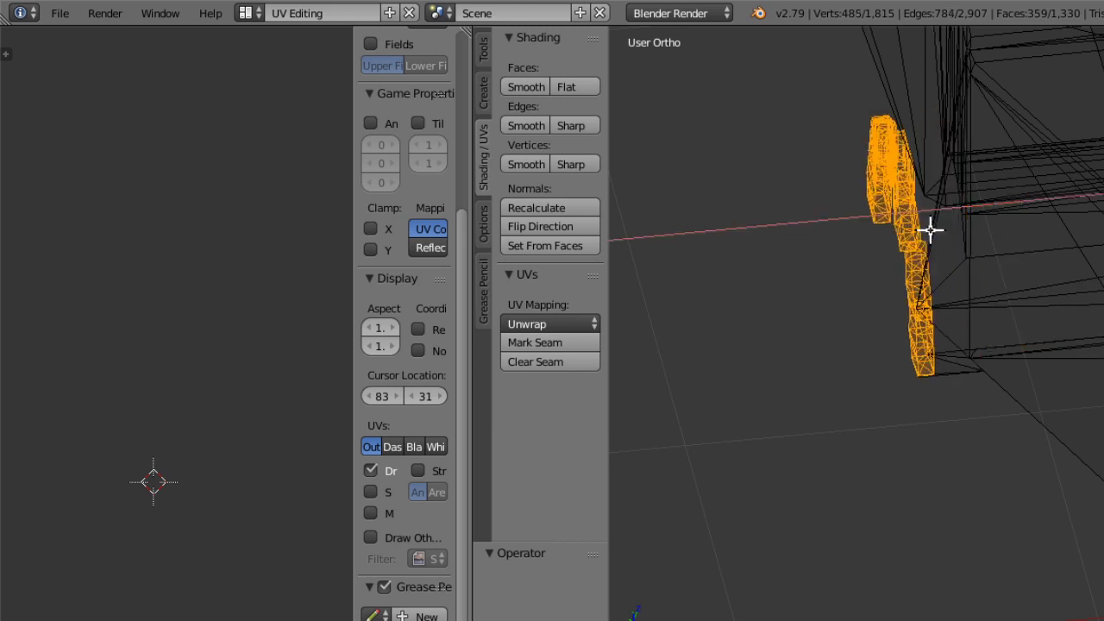
click(895, 226)
scroll(974, 299, up, 10)
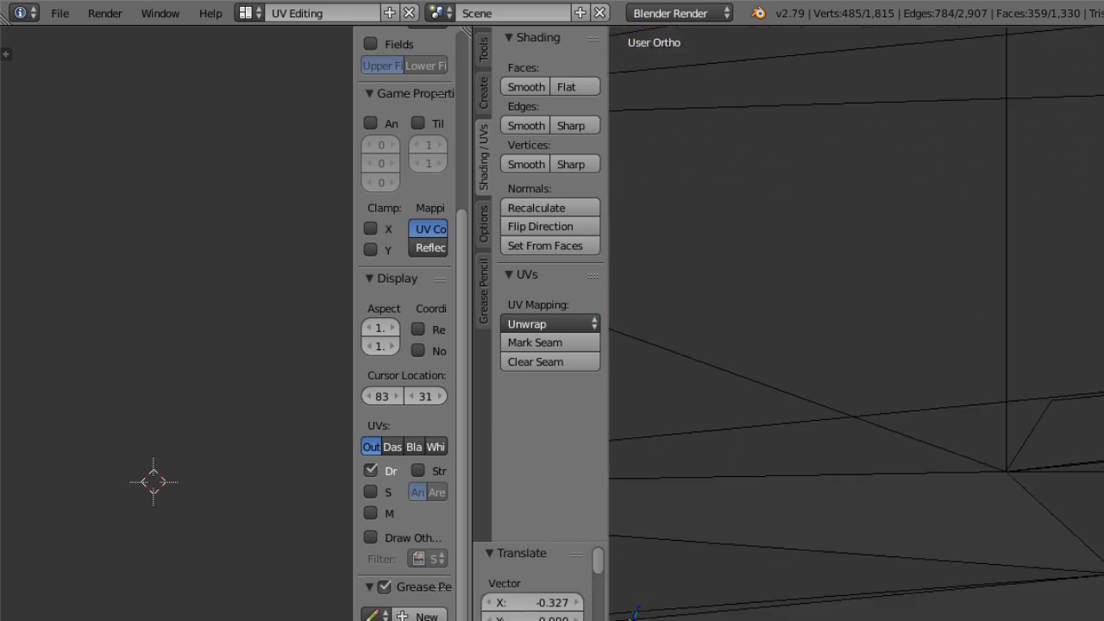
key(ctrl+z)
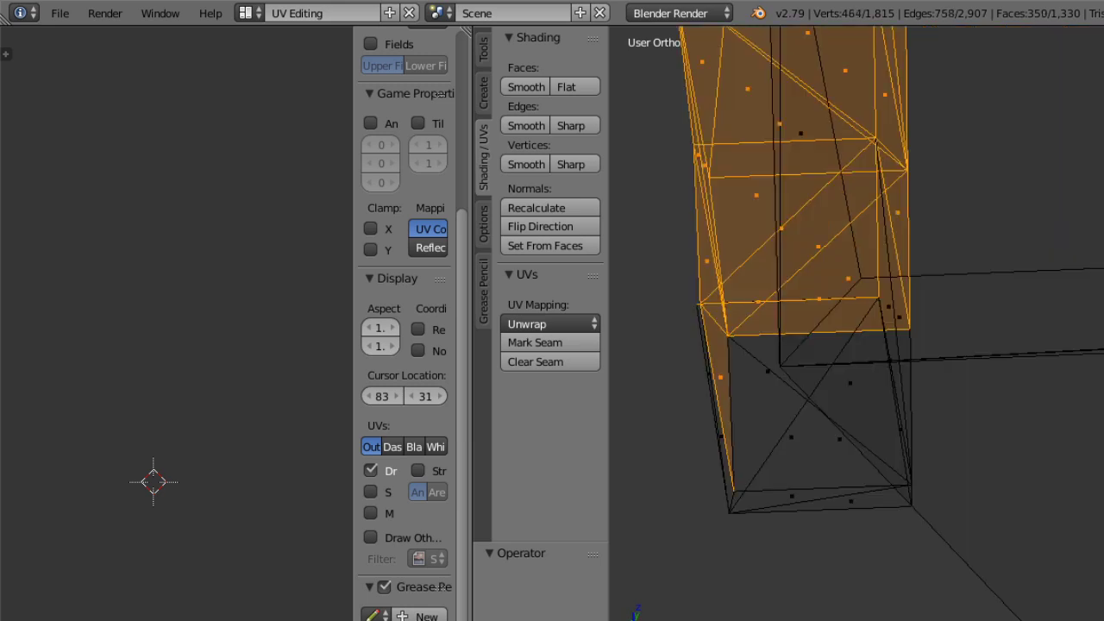
Add the unselected front faces of the arch trim's lowest foot block to the selection.
shift+right_click(766, 375)
shift+right_click(838, 441)
middle_drag(838, 441, 1070, 345)
shift+right_click(1079, 354)
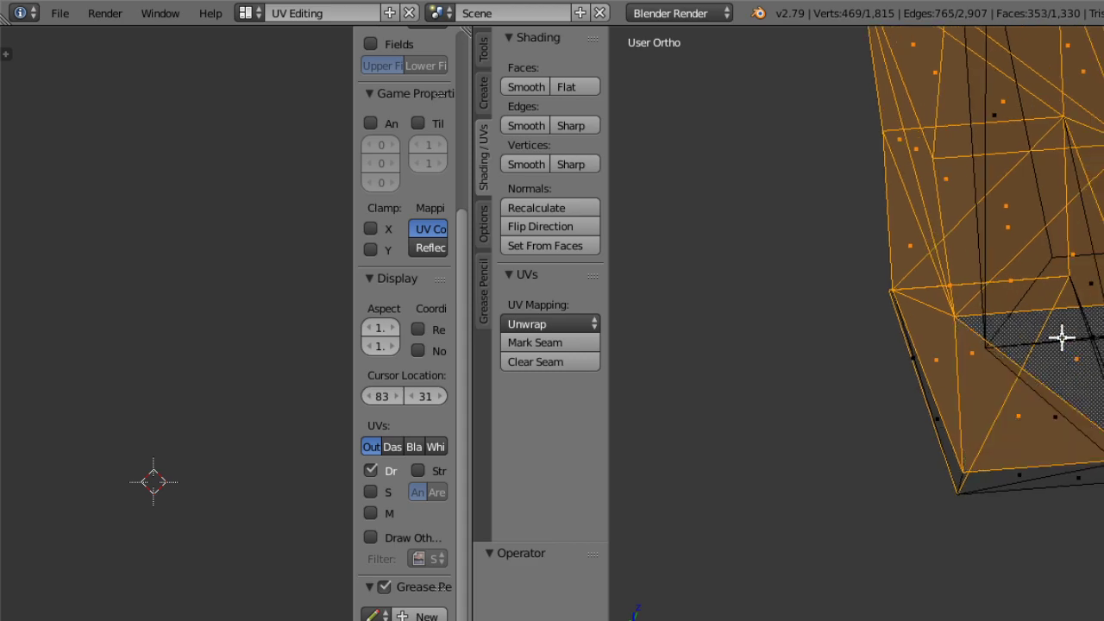
Add the missing faces on the side and underside of the arch trim's foot block to the selection.
middle_drag(1071, 453, 969, 398)
shift+right_click(678, 386)
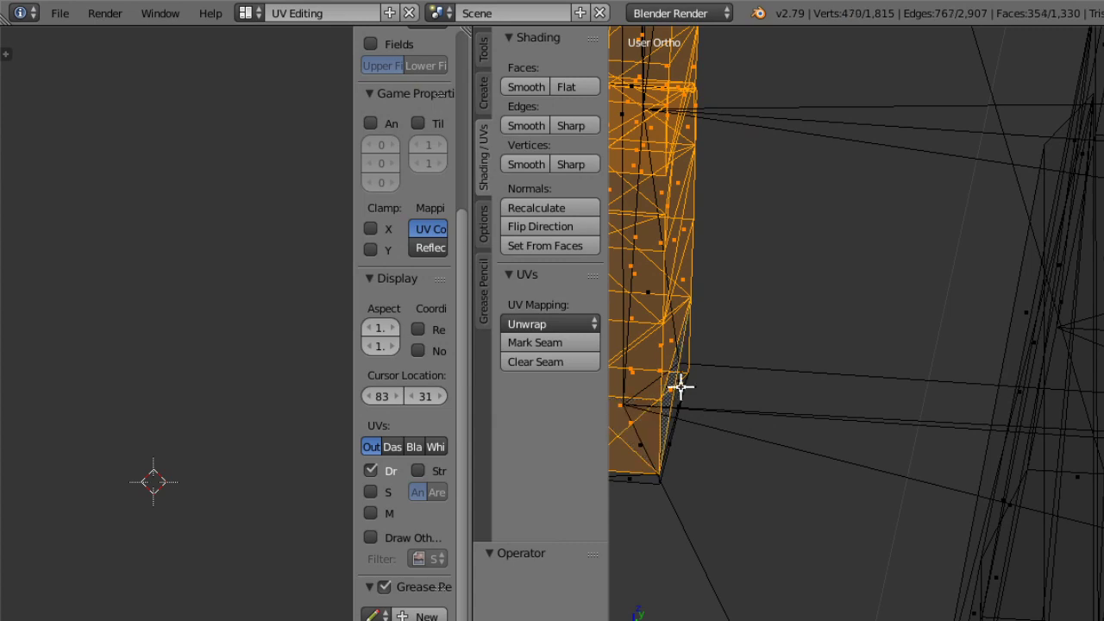
shift+right_click(694, 394)
middle_drag(710, 471, 744, 440)
shift+right_click(705, 468)
shift+right_click(722, 463)
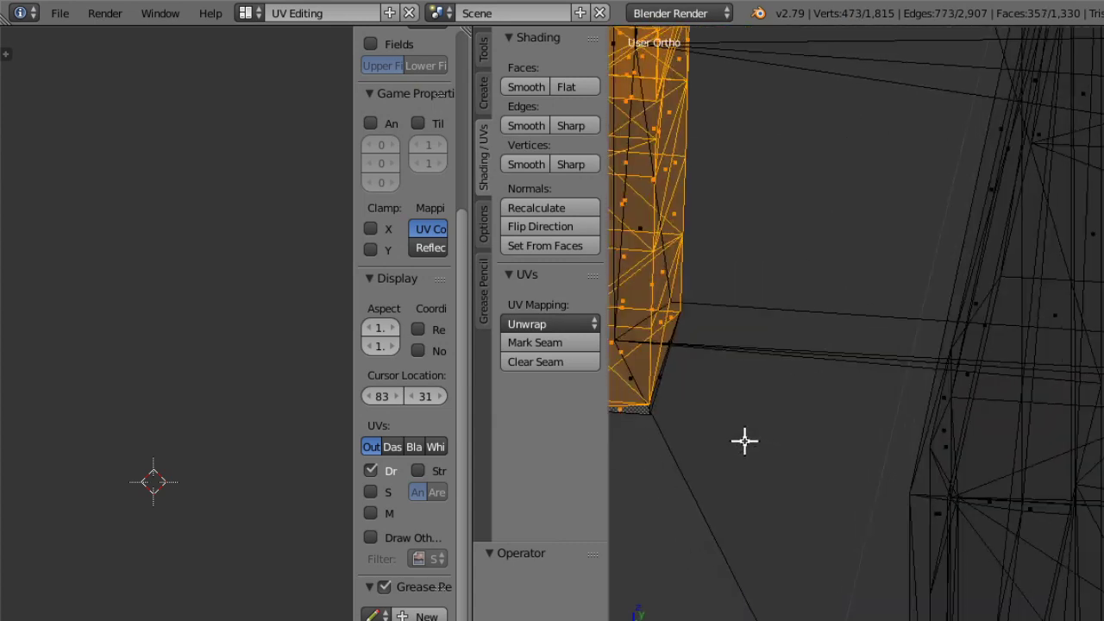
shift+right_click(633, 383)
shift+right_click(641, 383)
Add the remaining faces along the outer edge of the arch trim's foot to the selection.
middle_drag(641, 382, 1011, 518)
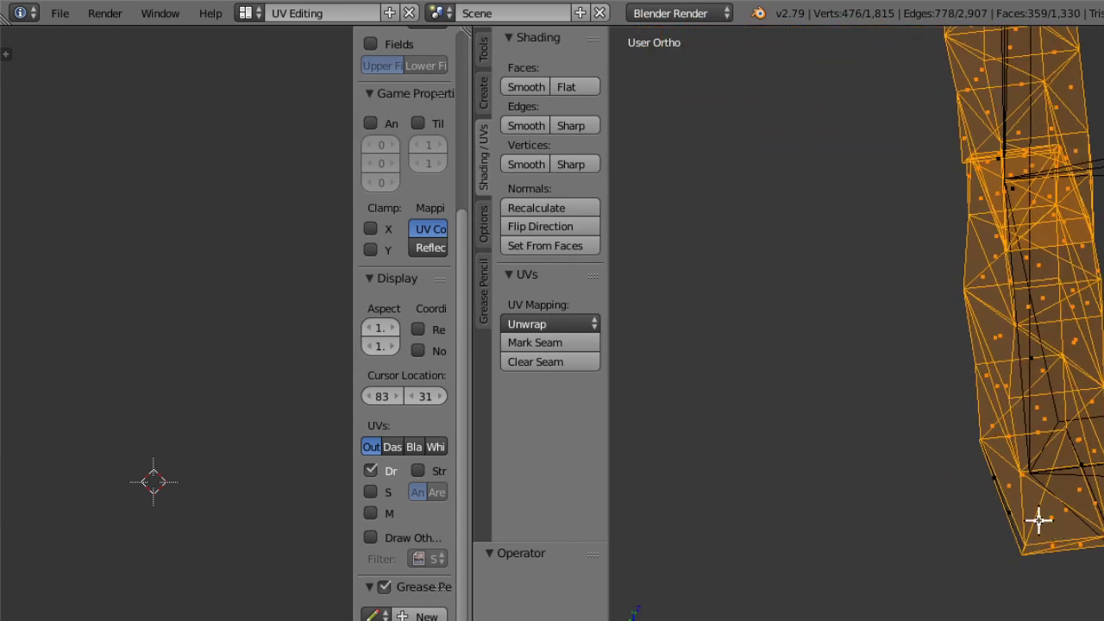
shift+right_click(1011, 515)
shift+right_click(990, 470)
scroll(974, 443, down, 5)
middle_drag(1016, 185, 956, 333)
scroll(959, 374, up, 8)
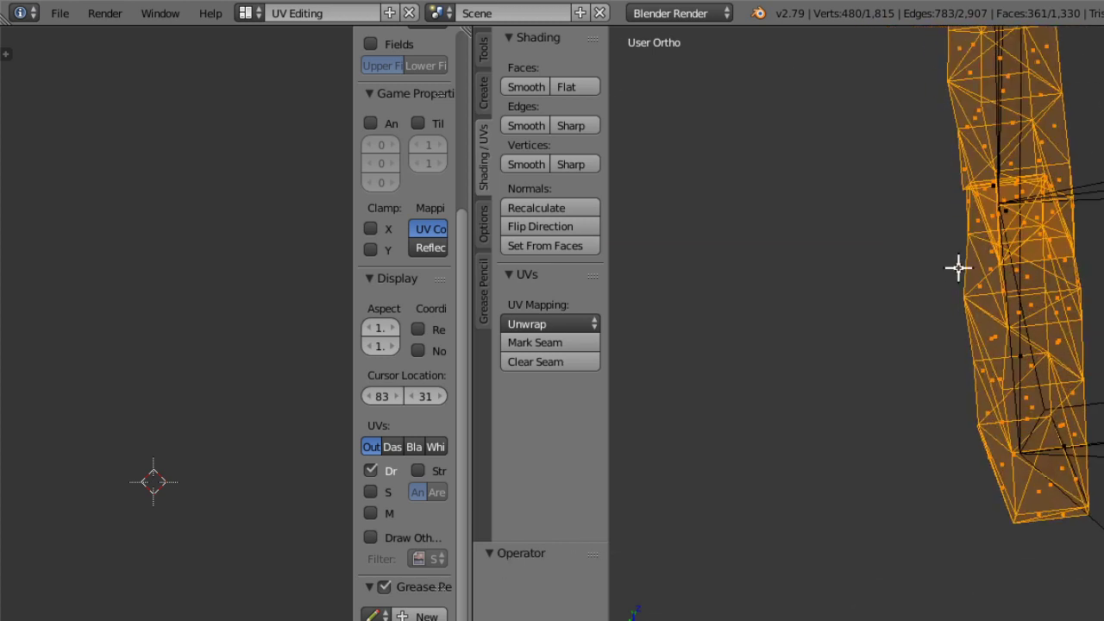
Try to move the completed arch trim selection away from the building along X, and undo the move.
scroll(1042, 207, down, 5)
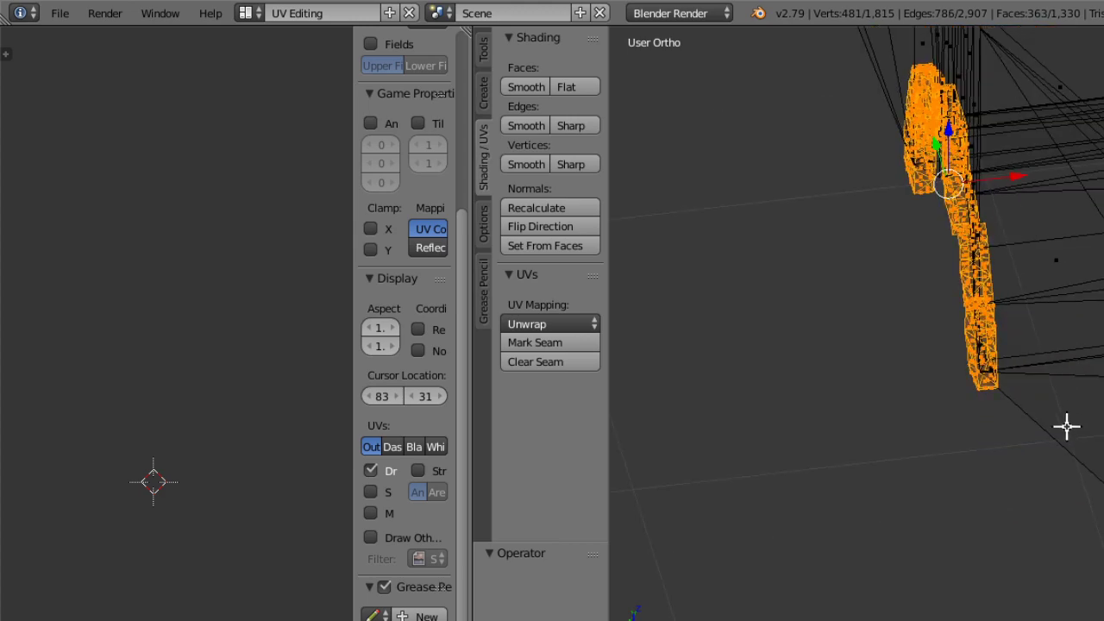
drag(1018, 204, 888, 259)
middle_drag(779, 353, 905, 382)
key(ctrl+z)
scroll(1079, 195, down, 6)
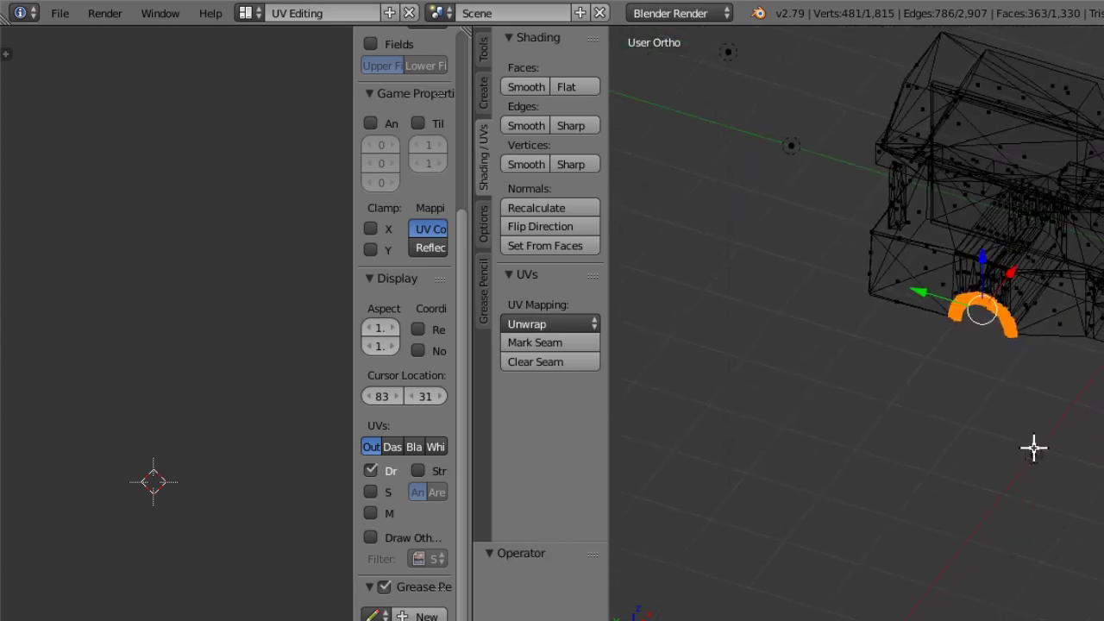
Add edges of the lowest blocks on the second arch trim's right leg to the selection.
middle_drag(1099, 397, 881, 312)
scroll(881, 312, up, 8)
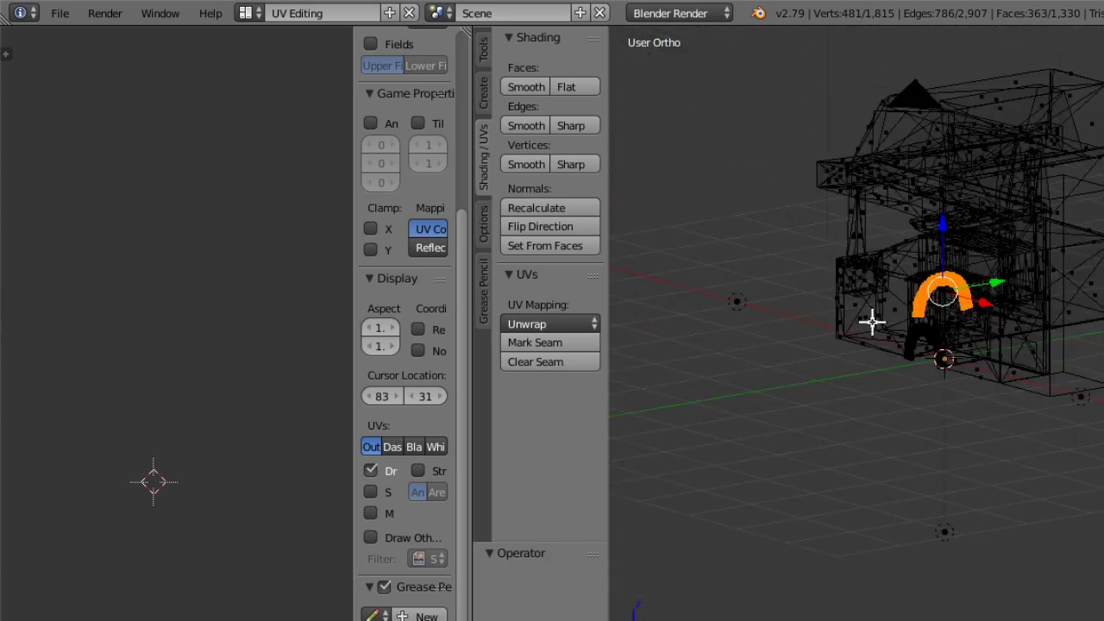
middle_drag(813, 389, 850, 403)
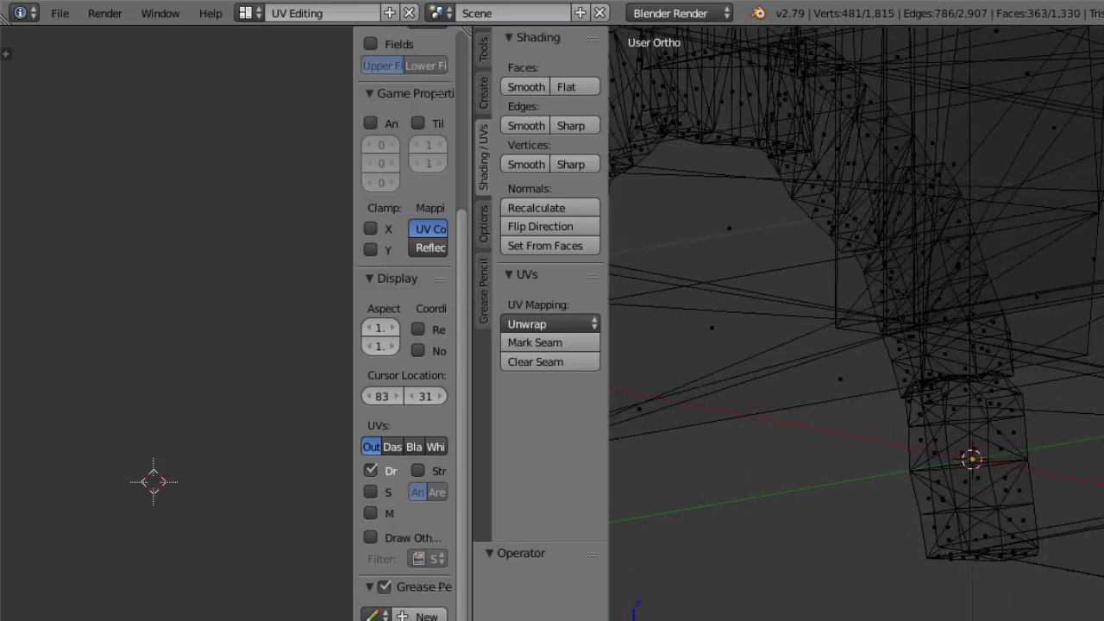
click(1062, 620)
mouse_move(1060, 413)
ctrl+mouse_down()
mouse_move(1027, 515)
mouse_move(1060, 433)
mouse_move(1060, 495)
mouse_move(1044, 454)
ctrl+mouse_up()
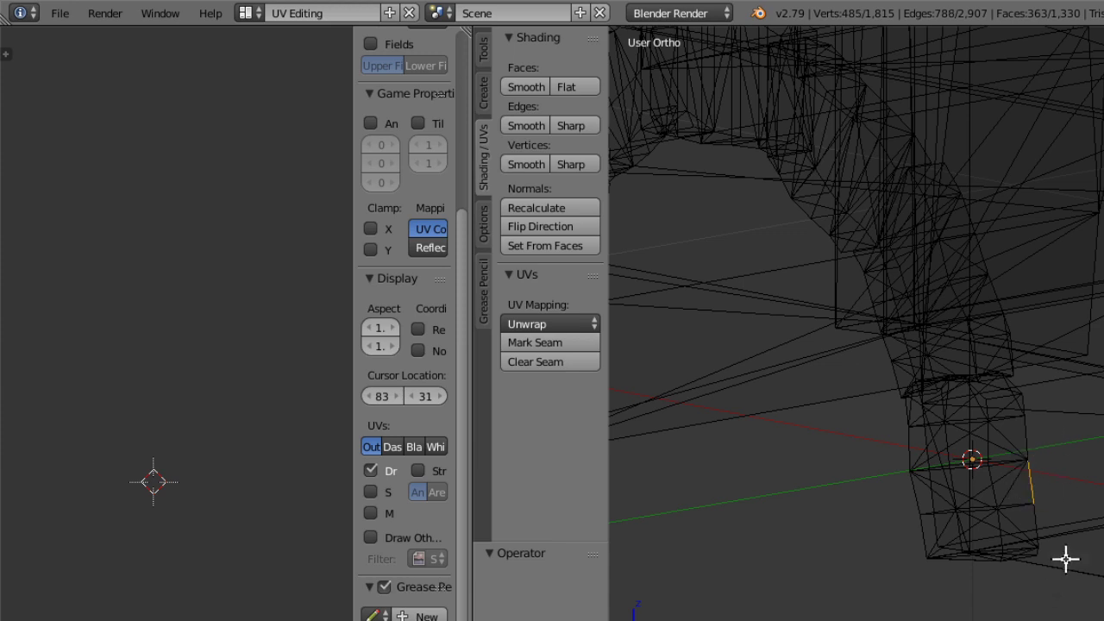
ctrl+drag(1035, 547, 1047, 567)
mouse_move(1008, 459)
ctrl+mouse_down()
mouse_move(1038, 494)
mouse_move(1039, 459)
ctrl+mouse_up()
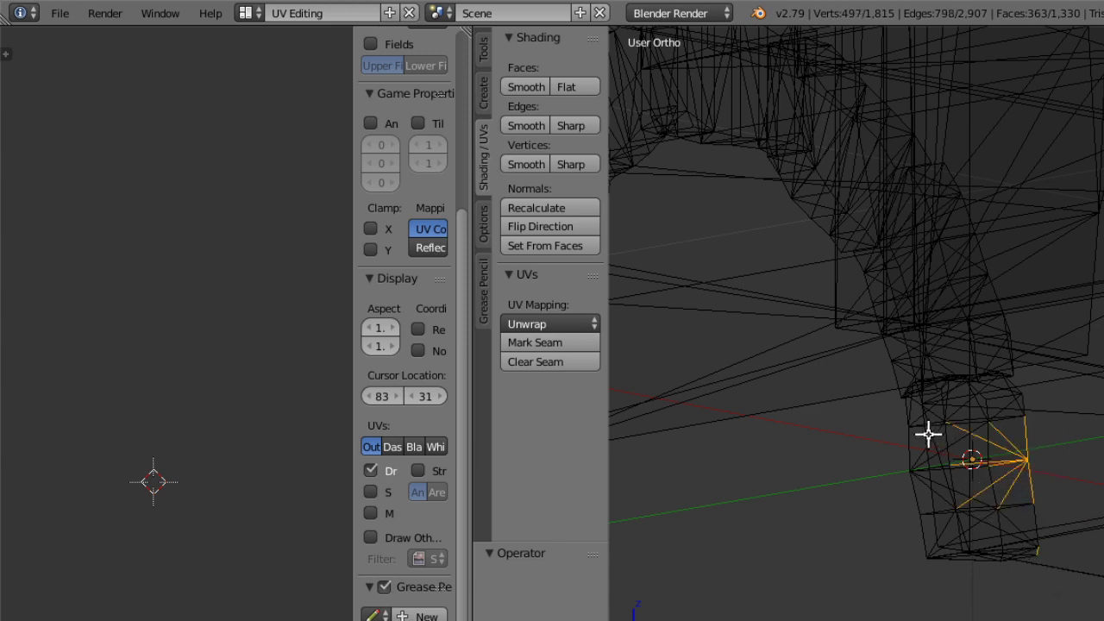
ctrl+drag(928, 434, 937, 452)
mouse_move(934, 525)
ctrl+mouse_down()
mouse_move(945, 562)
mouse_move(945, 516)
ctrl+mouse_up()
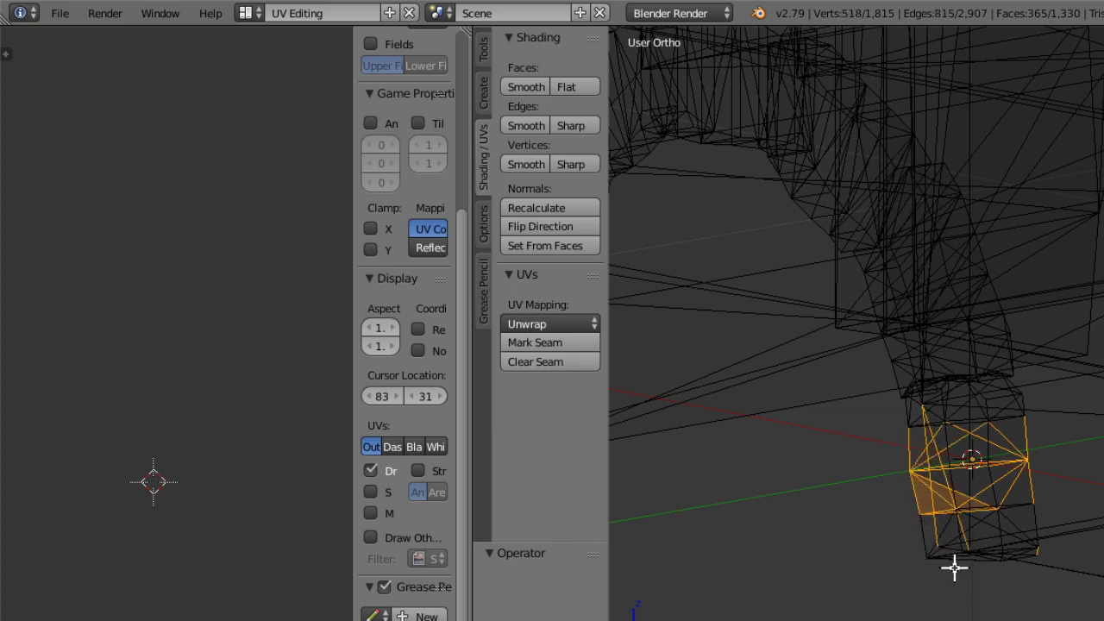
Try extending the second arch trim's foot selection in vertex select mode, and undo the change.
key(ctrl+Tab)
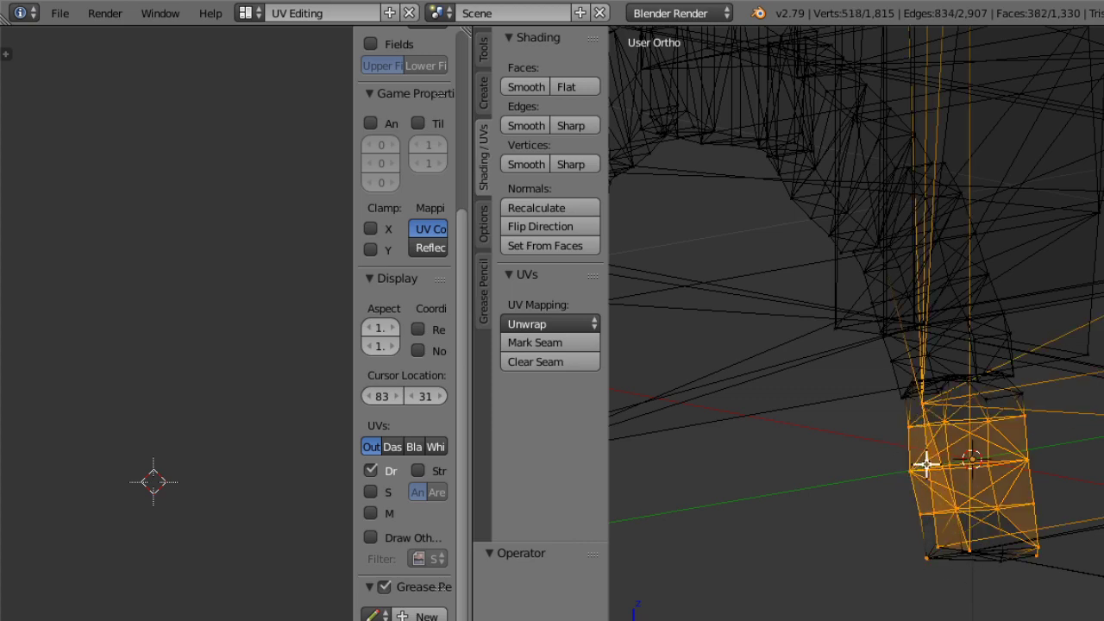
middle_drag(927, 464, 929, 472)
key(ctrl+z)
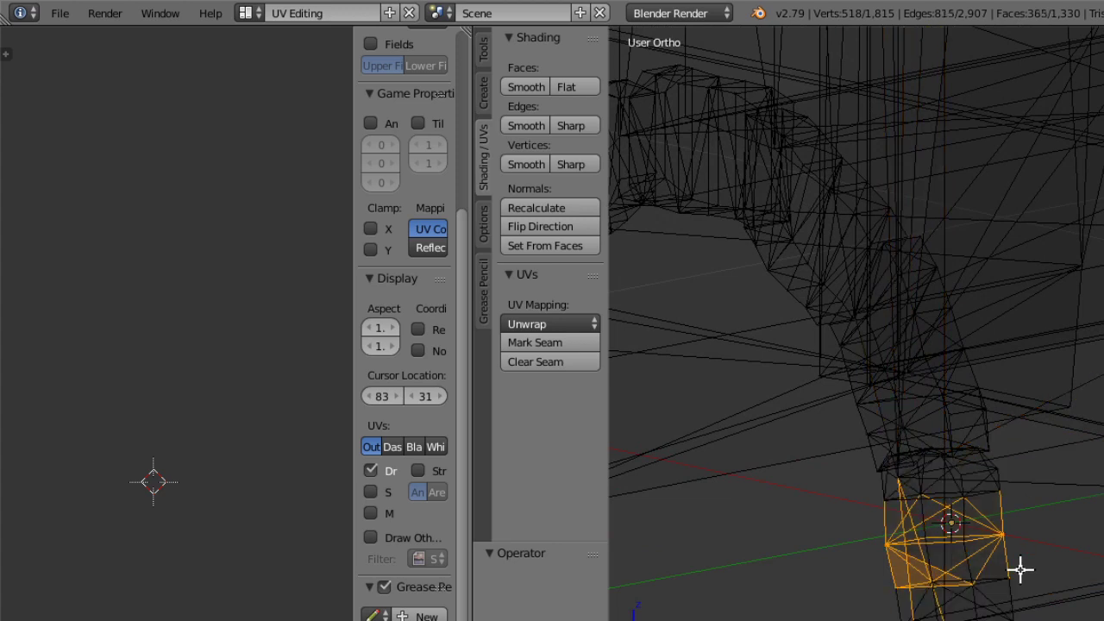
Undo the recent selection additions on the second arch trim's right foot.
key(ctrl+z)
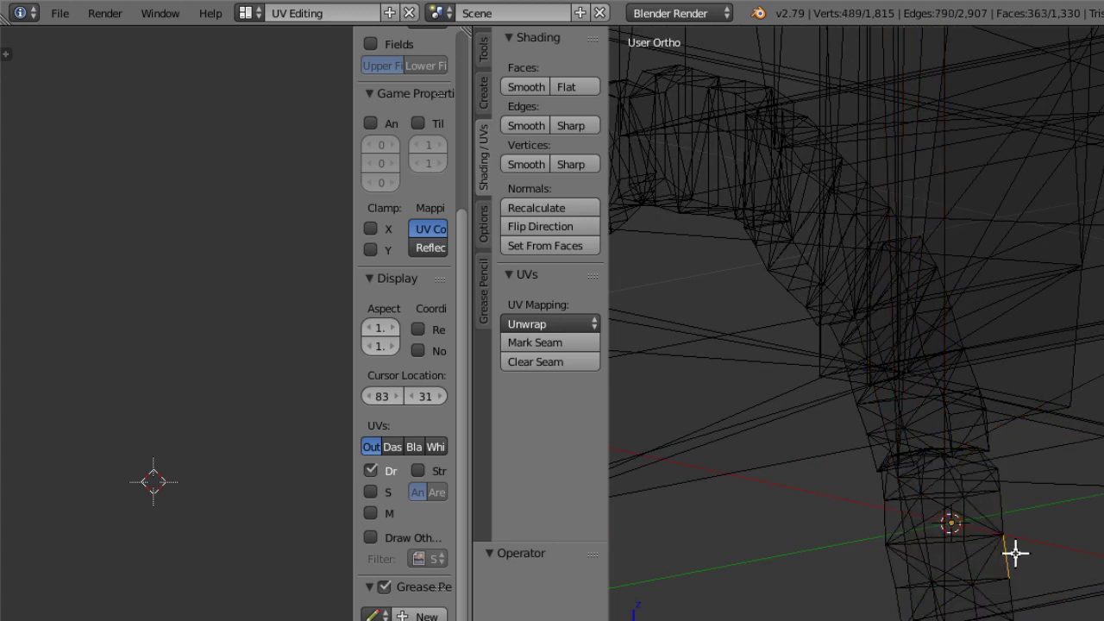
key(ctrl+z)
ctrl+shift+drag(934, 588, 911, 565)
mouse_move(911, 565)
middle_down()
mouse_move(1100, 582)
mouse_move(1086, 549)
mouse_move(985, 500)
mouse_move(927, 507)
mouse_move(914, 474)
middle_up()
shift+right_click(1101, 562)
key(ctrl+z)
Try to move the first arch trim's selection off the wall at its foot, and undo the move.
ctrl+middle_drag(976, 252, 960, 453)
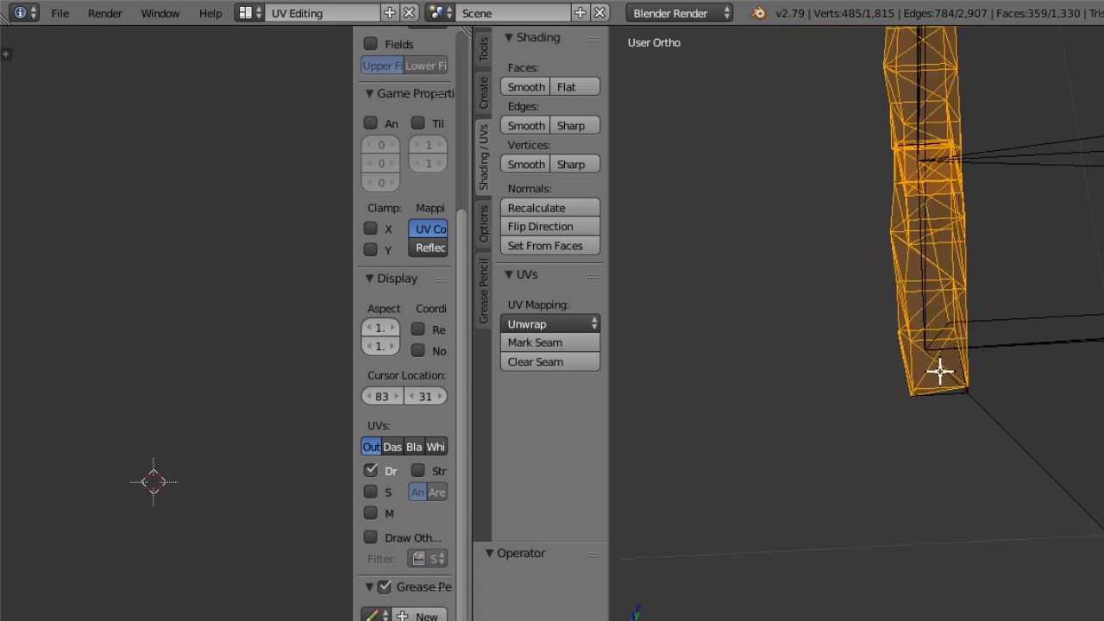
middle_drag(940, 371, 831, 301)
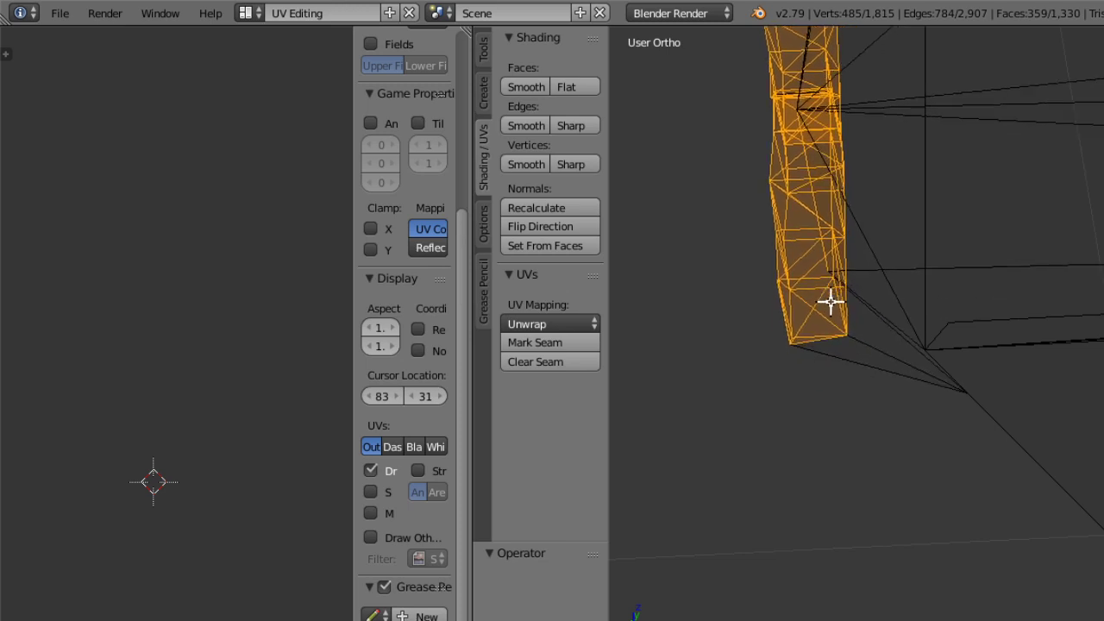
key(g)
click(900, 351)
middle_drag(978, 526, 927, 340)
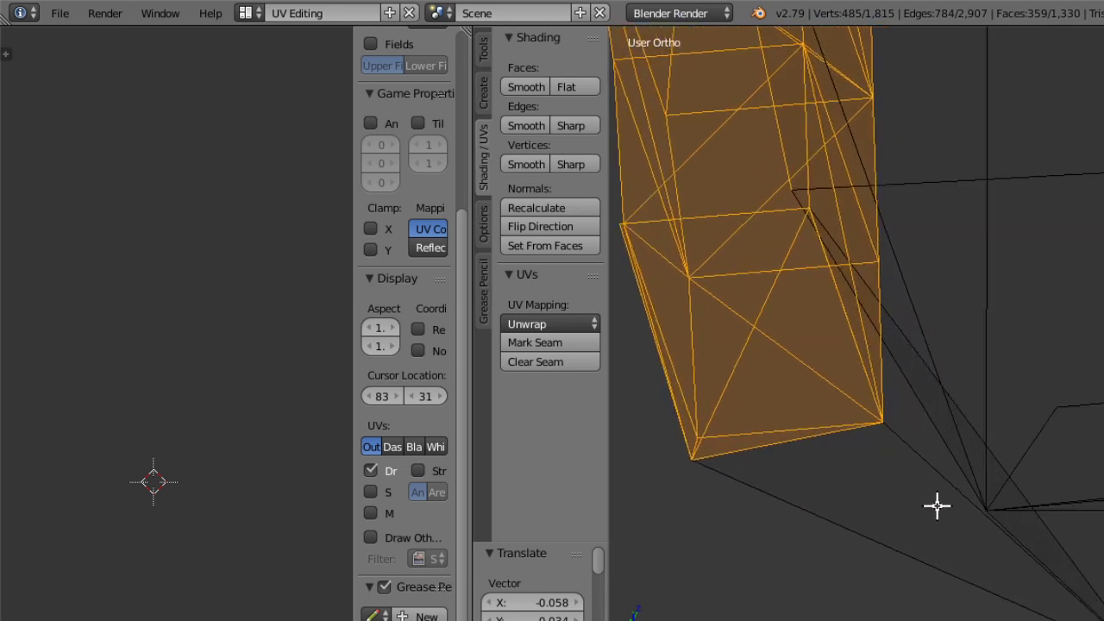
key(ctrl+z)
Deselect the vertices at the bottom corner of the first arch trim's foot where it meets the wall edges.
middle_drag(1038, 522, 1024, 500)
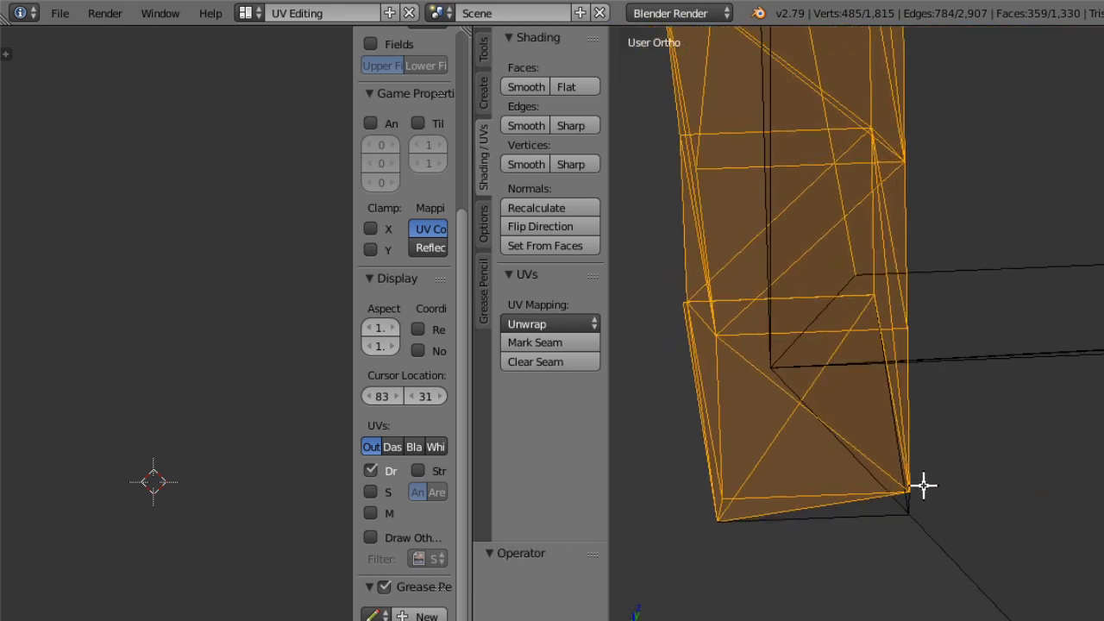
ctrl+middle_drag(931, 575, 940, 465)
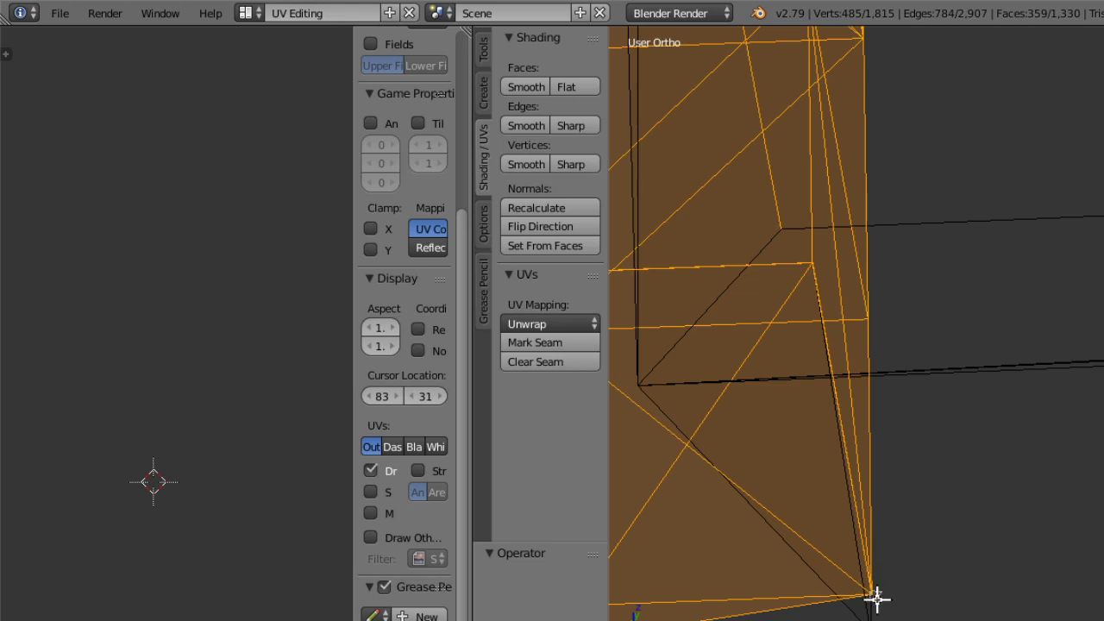
scroll(877, 597, down, 3)
middle_drag(920, 505, 767, 481)
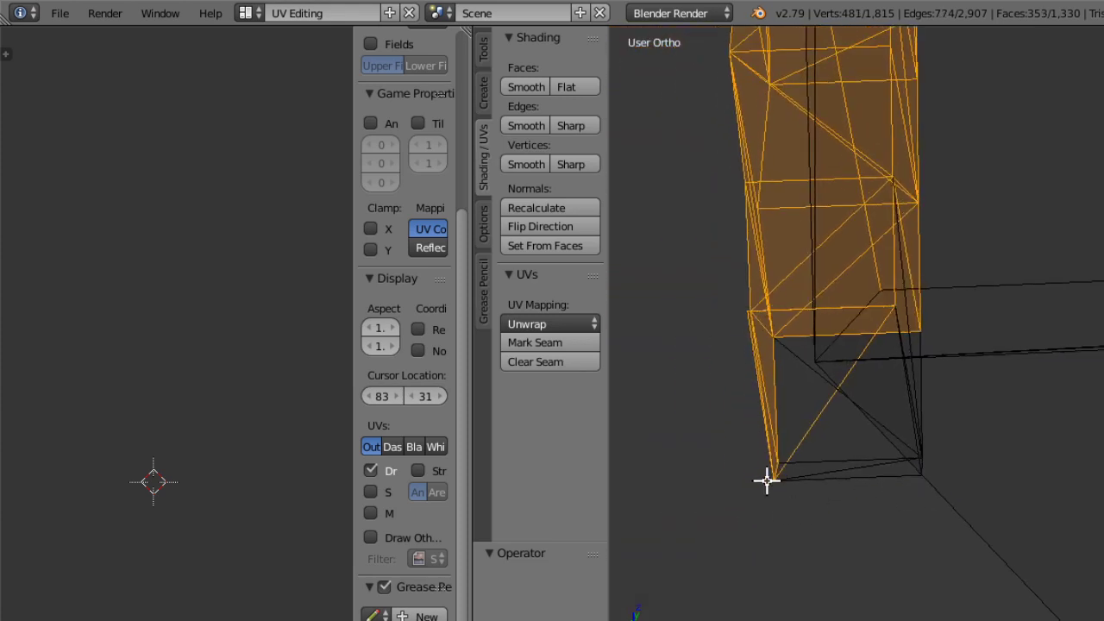
Add the vertices of the lower blocks on the second arch trim's right leg to the selection.
mouse_move(989, 573)
ctrl+mouse_down()
mouse_move(1020, 566)
mouse_move(993, 532)
mouse_move(1001, 526)
ctrl+mouse_up()
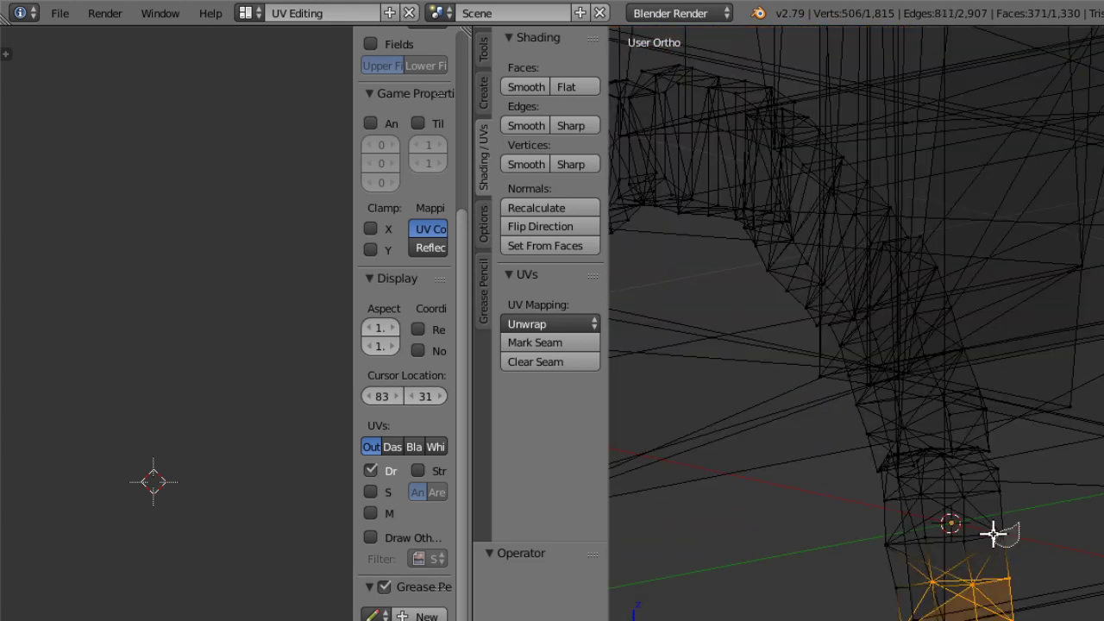
ctrl+drag(995, 537, 922, 520)
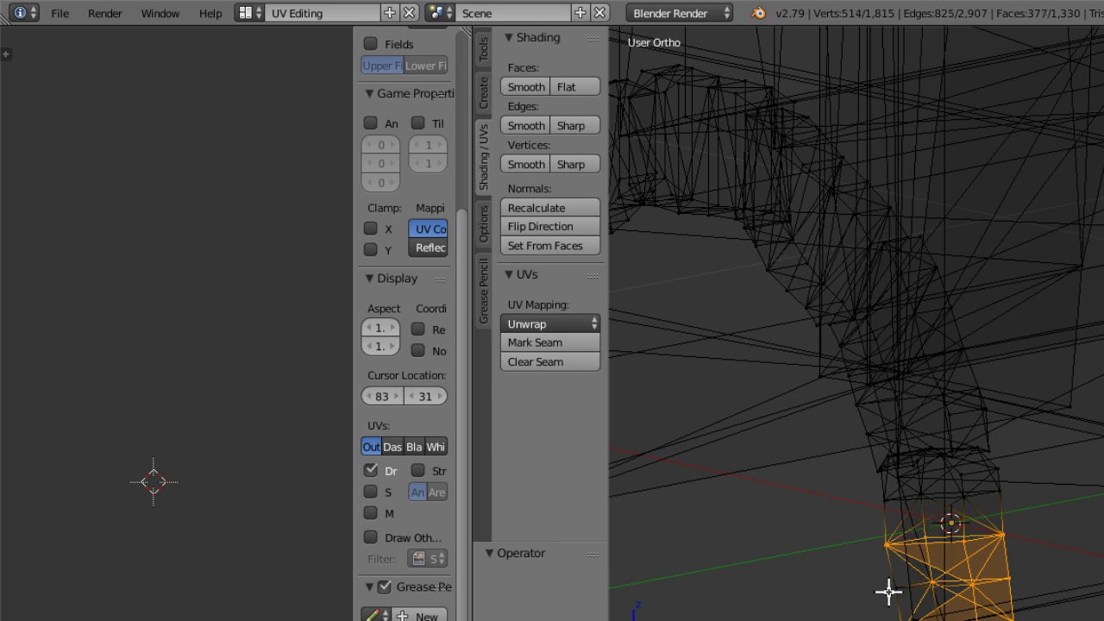
mouse_move(888, 591)
ctrl+mouse_down()
mouse_move(905, 561)
mouse_move(902, 615)
ctrl+mouse_up()
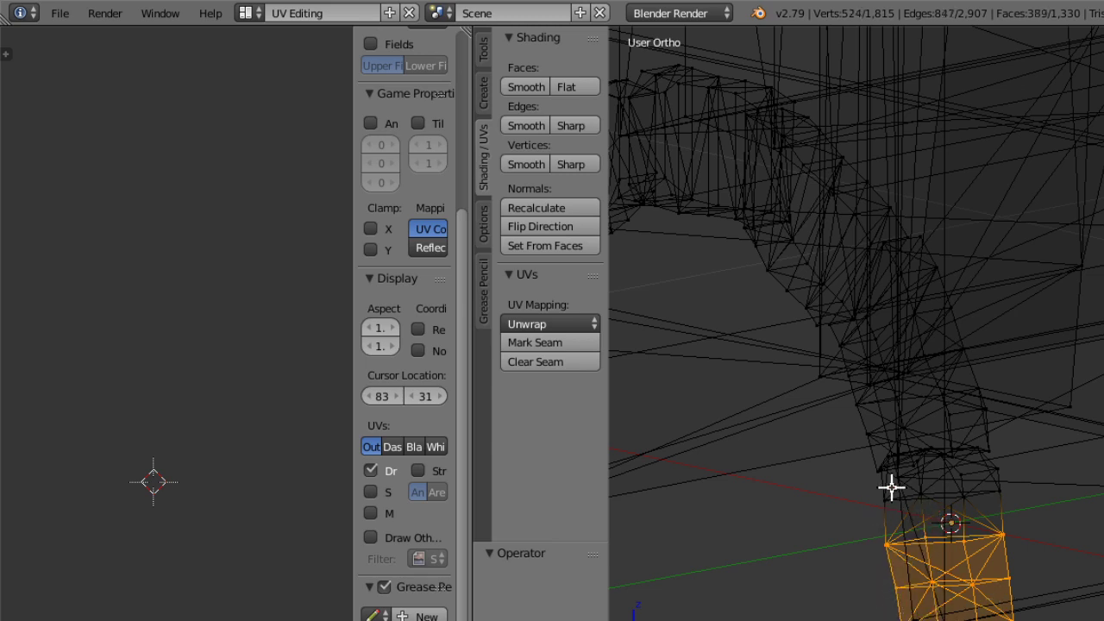
mouse_move(891, 487)
ctrl+mouse_down()
mouse_move(956, 506)
mouse_move(1014, 468)
mouse_move(957, 469)
mouse_move(933, 500)
ctrl+mouse_up()
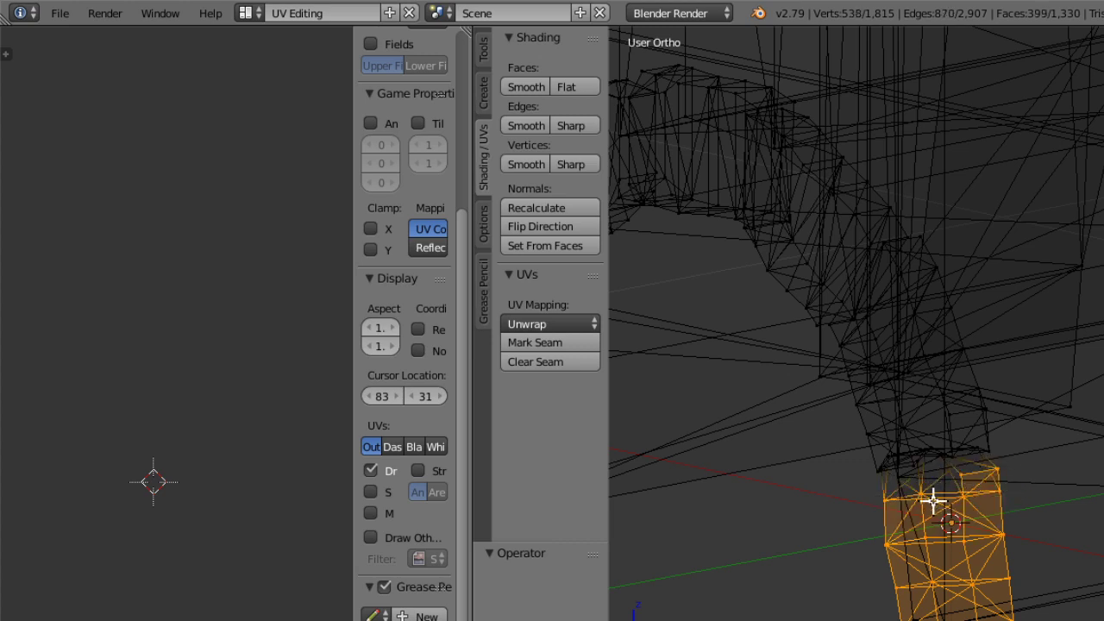
Add the vertices along the top rim of the right leg's base blocks to the selection.
middle_drag(942, 480, 926, 535)
mouse_move(820, 553)
ctrl+mouse_down()
mouse_move(889, 545)
mouse_move(902, 517)
mouse_move(977, 562)
ctrl+mouse_up()
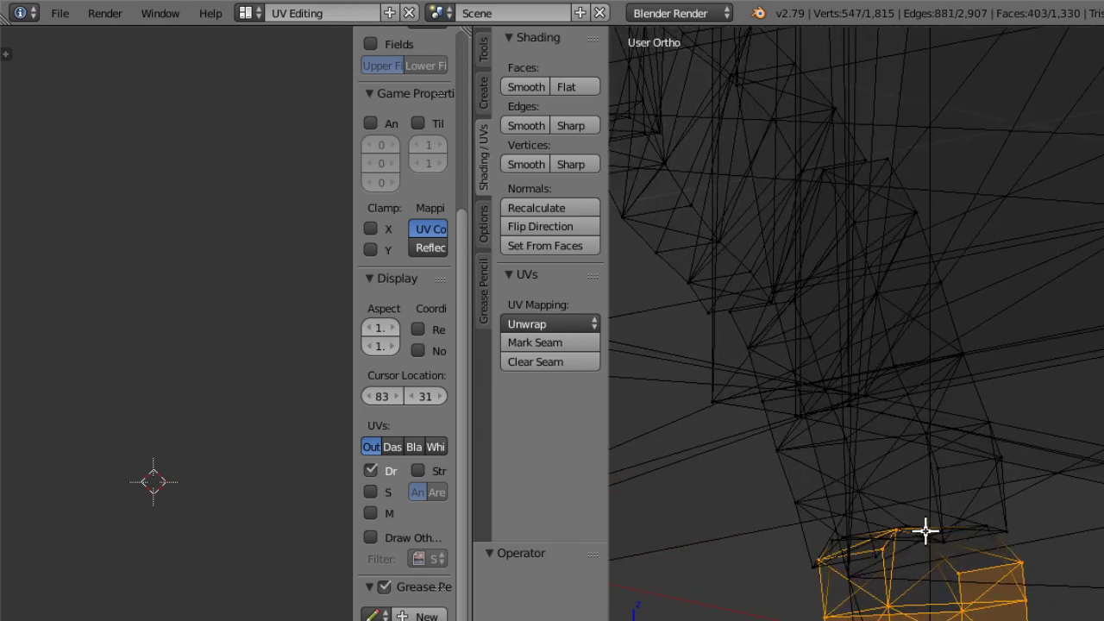
ctrl+drag(925, 531, 935, 545)
mouse_move(994, 523)
ctrl+mouse_down()
mouse_move(986, 535)
mouse_move(988, 523)
ctrl+mouse_up()
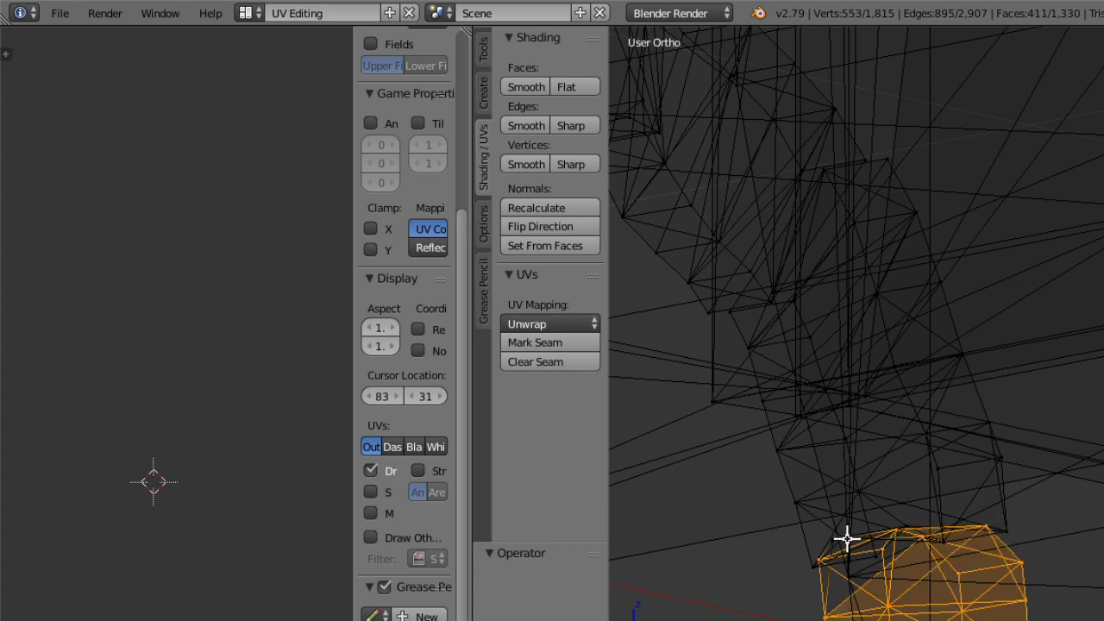
ctrl+drag(833, 536, 846, 541)
mouse_move(924, 569)
middle_down()
mouse_move(939, 576)
mouse_move(934, 564)
middle_up()
Add the lower left leg's inner edge and the outer curve over the crown of the second arch trim to the selection.
ctrl+middle_drag(957, 377, 964, 604)
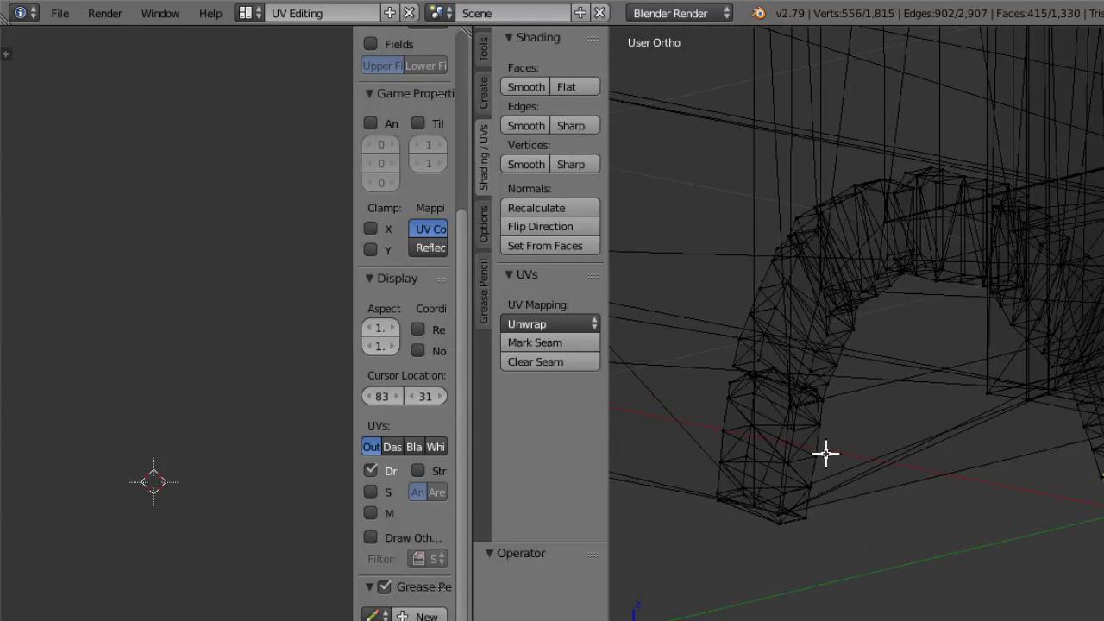
mouse_move(828, 404)
ctrl+mouse_down()
mouse_move(799, 424)
mouse_move(789, 461)
mouse_move(820, 474)
mouse_move(842, 447)
mouse_move(808, 492)
mouse_move(817, 511)
ctrl+mouse_up()
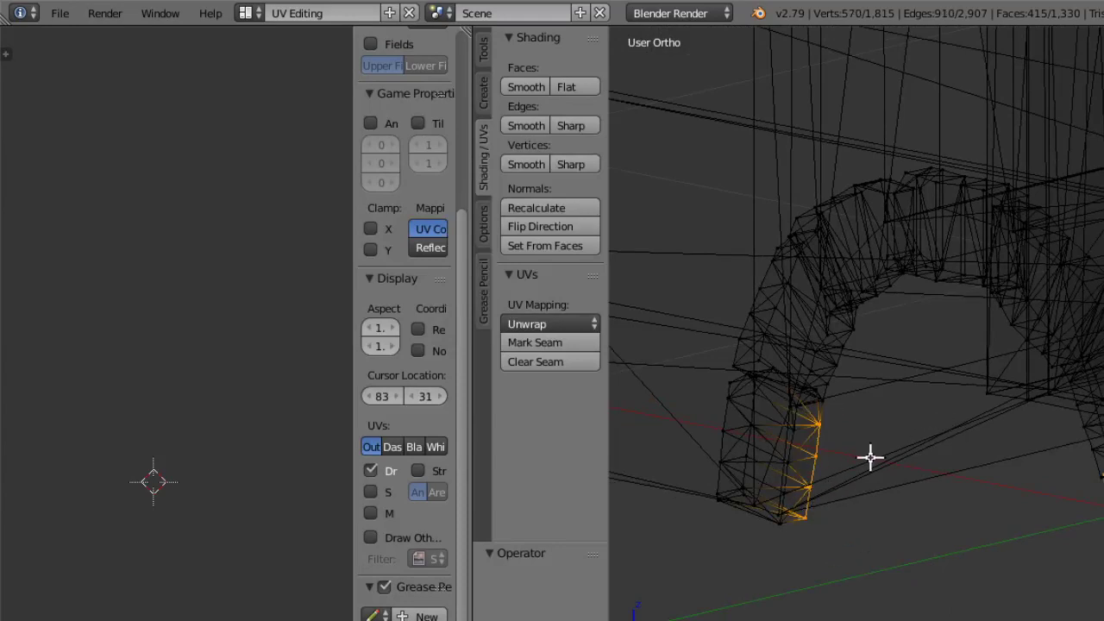
middle_drag(870, 457, 876, 460)
mouse_move(848, 276)
ctrl+mouse_down()
mouse_move(757, 303)
mouse_move(776, 402)
mouse_move(895, 239)
mouse_move(899, 253)
mouse_move(937, 256)
mouse_move(923, 276)
mouse_move(989, 268)
ctrl+mouse_up()
middle_drag(989, 268, 982, 279)
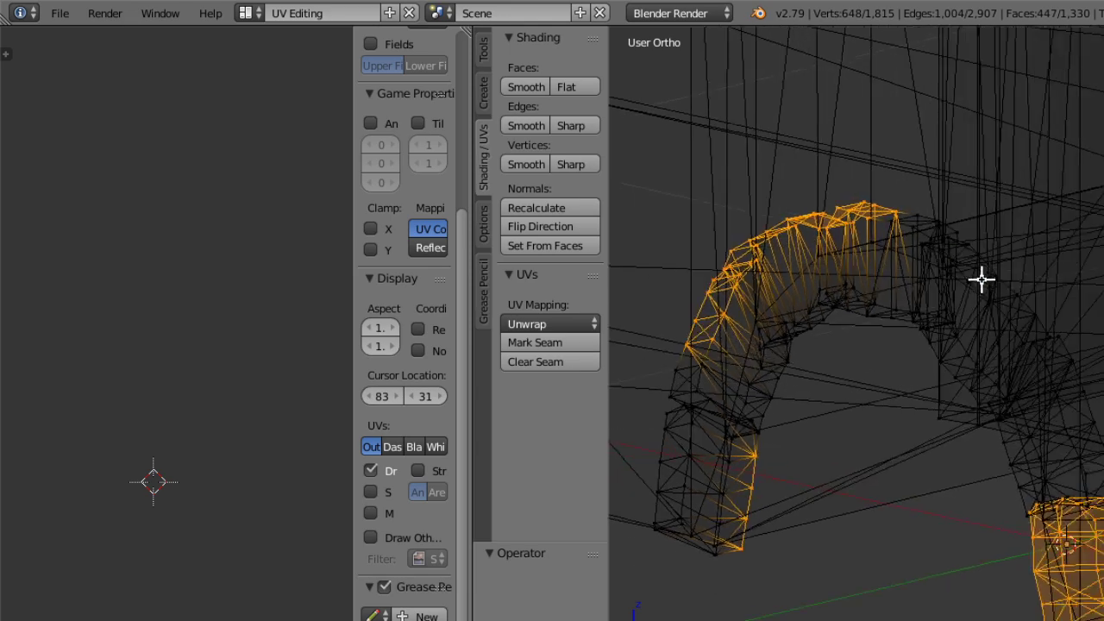
mouse_move(914, 194)
ctrl+mouse_down()
mouse_move(900, 229)
mouse_move(924, 216)
ctrl+mouse_up()
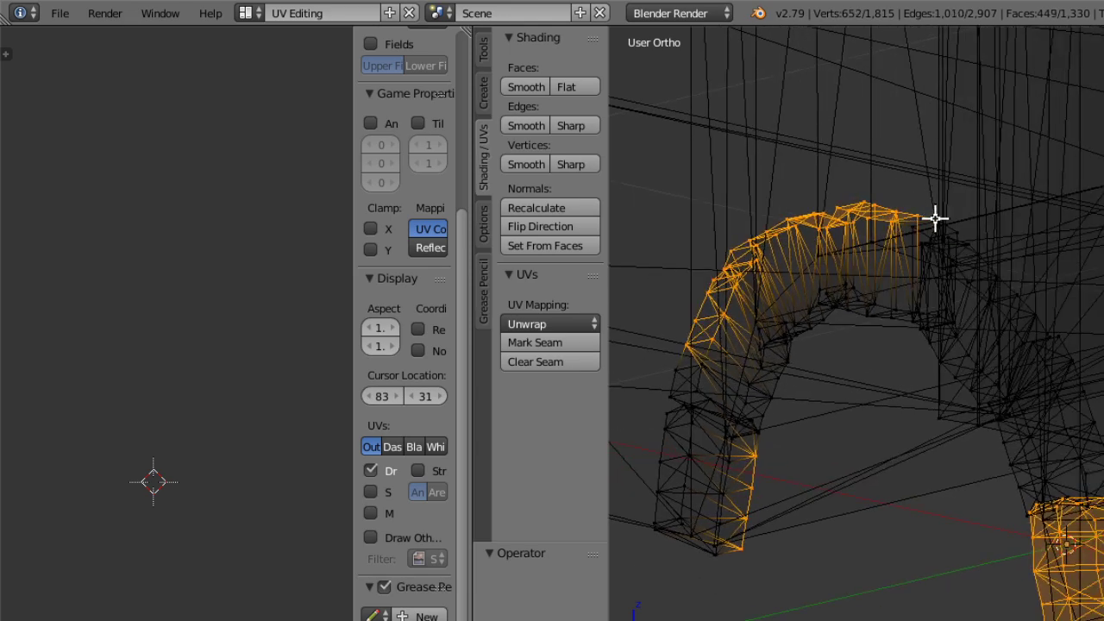
middle_drag(936, 218, 930, 215)
mouse_move(873, 153)
ctrl+mouse_down()
mouse_move(920, 124)
mouse_move(907, 160)
mouse_move(922, 157)
mouse_move(882, 163)
mouse_move(918, 170)
mouse_move(932, 159)
mouse_move(895, 178)
mouse_move(940, 176)
mouse_move(954, 191)
mouse_move(919, 198)
mouse_move(984, 207)
mouse_move(964, 239)
mouse_move(1001, 224)
ctrl+mouse_up()
Deselect the wall vertices caught beyond the second arch trim's outer curve.
scroll(1001, 224, up, 6)
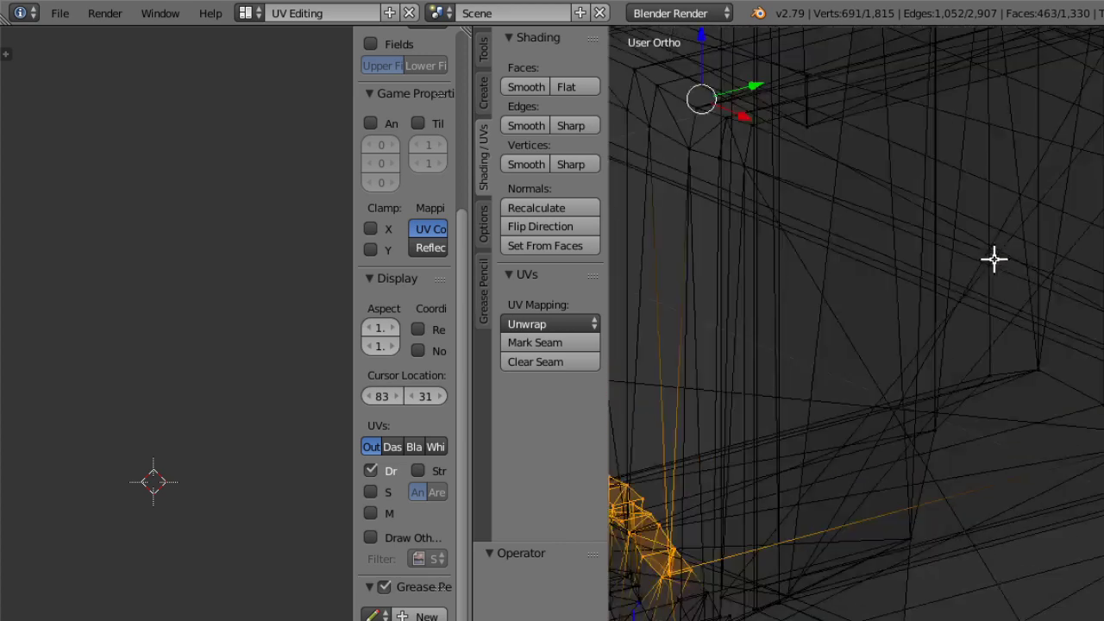
middle_drag(739, 568, 728, 490)
ctrl+middle_drag(901, 572, 913, 490)
ctrl+shift+drag(949, 571, 961, 589)
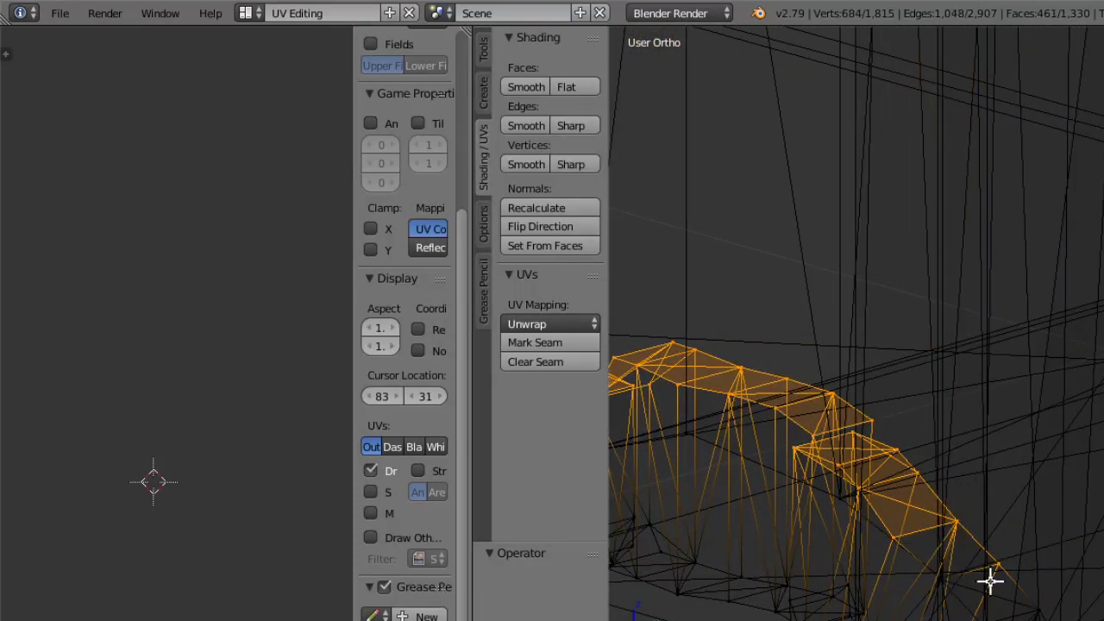
mouse_move(946, 575)
middle_down()
mouse_move(939, 555)
mouse_move(947, 562)
middle_up()
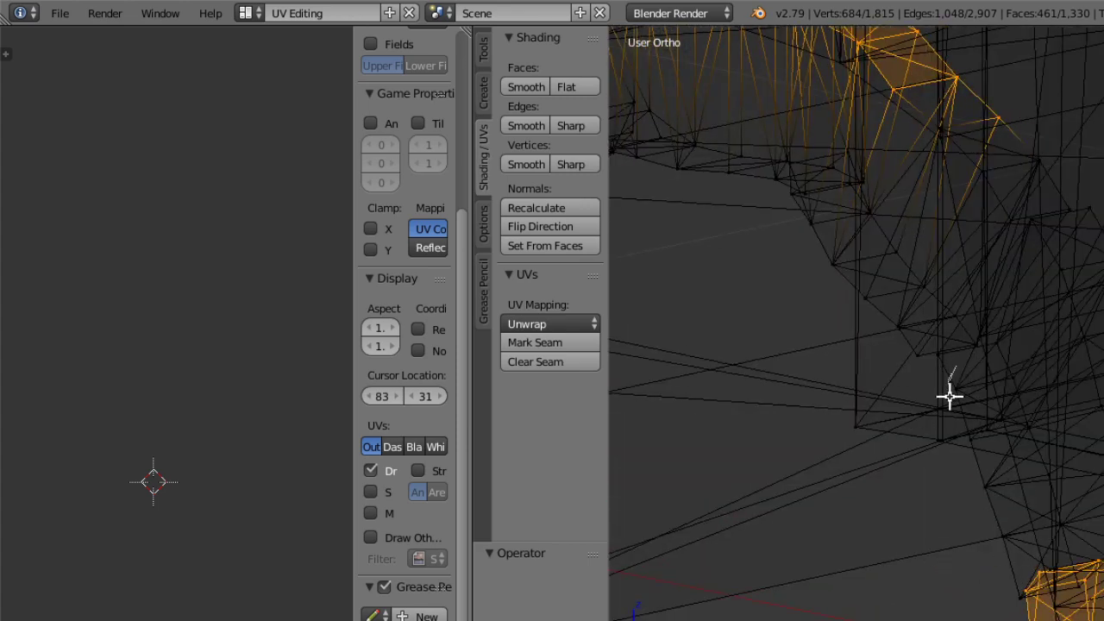
Add the inner and outer edge vertices of the right leg section above the base blocks to the selection.
mouse_move(950, 396)
ctrl+mouse_down()
mouse_move(1009, 614)
mouse_move(982, 457)
ctrl+mouse_up()
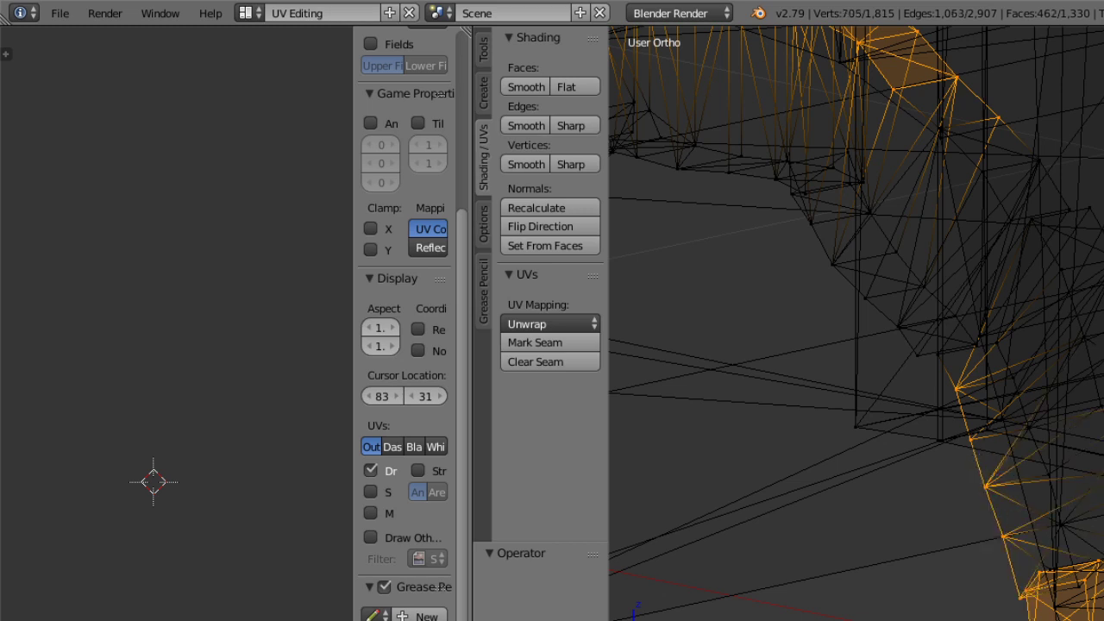
mouse_move(1098, 291)
ctrl+mouse_down()
mouse_move(1079, 251)
mouse_move(1066, 275)
ctrl+mouse_up()
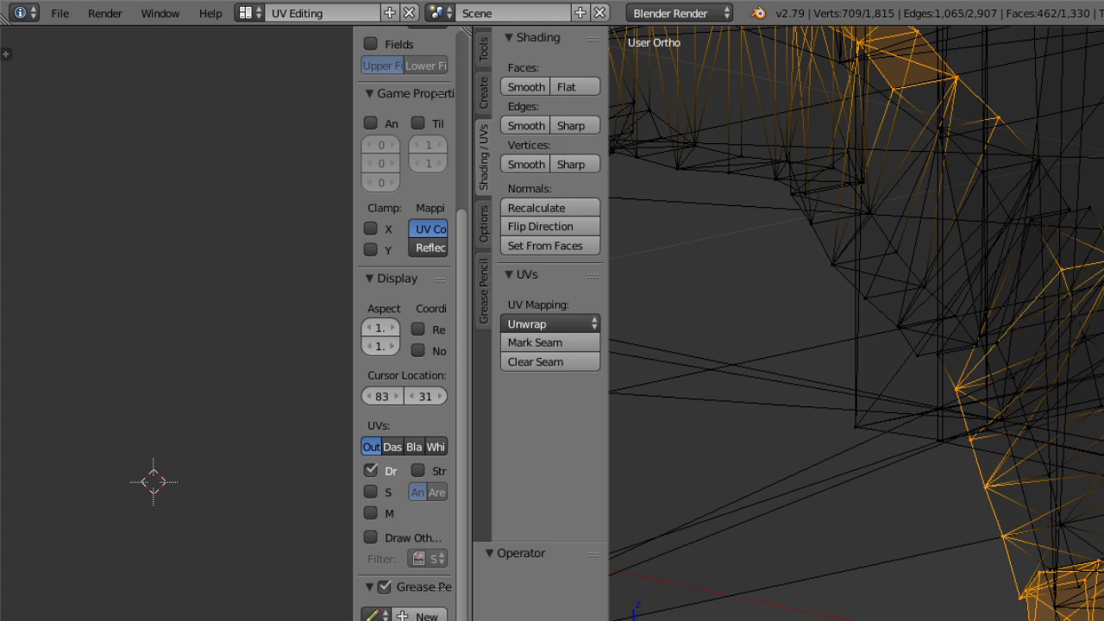
ctrl+drag(1077, 330, 1083, 330)
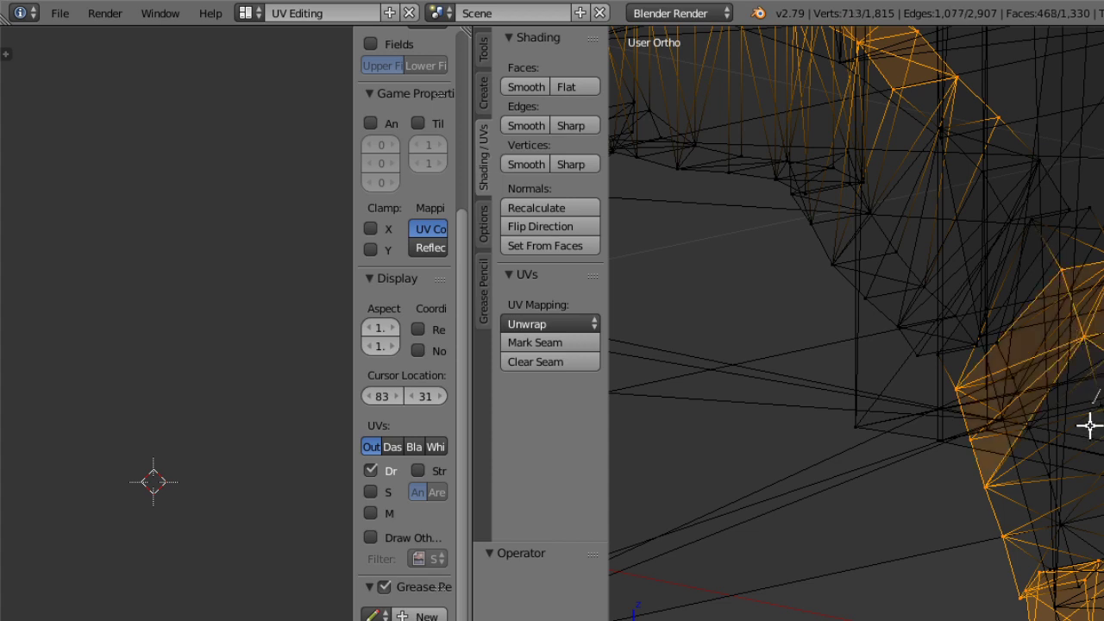
ctrl+drag(1090, 426, 1103, 415)
ctrl+drag(1103, 457, 1103, 479)
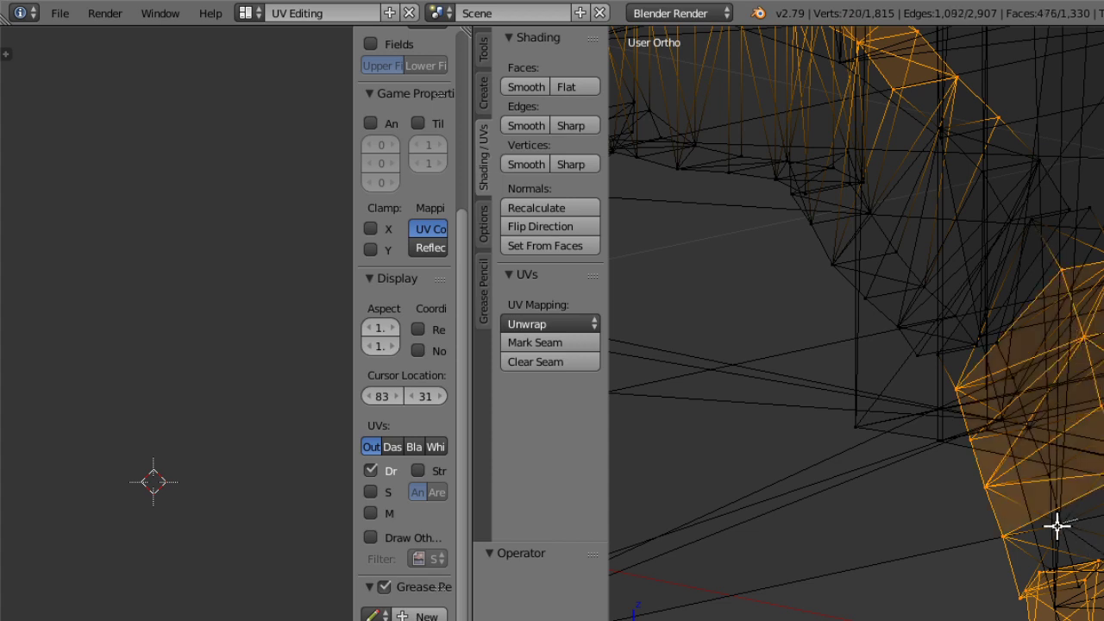
Add the vertices between the inner and outer edges of that right leg section to the selection.
ctrl+drag(1057, 526, 1068, 513)
ctrl+drag(1050, 466, 1058, 483)
ctrl+drag(1037, 423, 1050, 441)
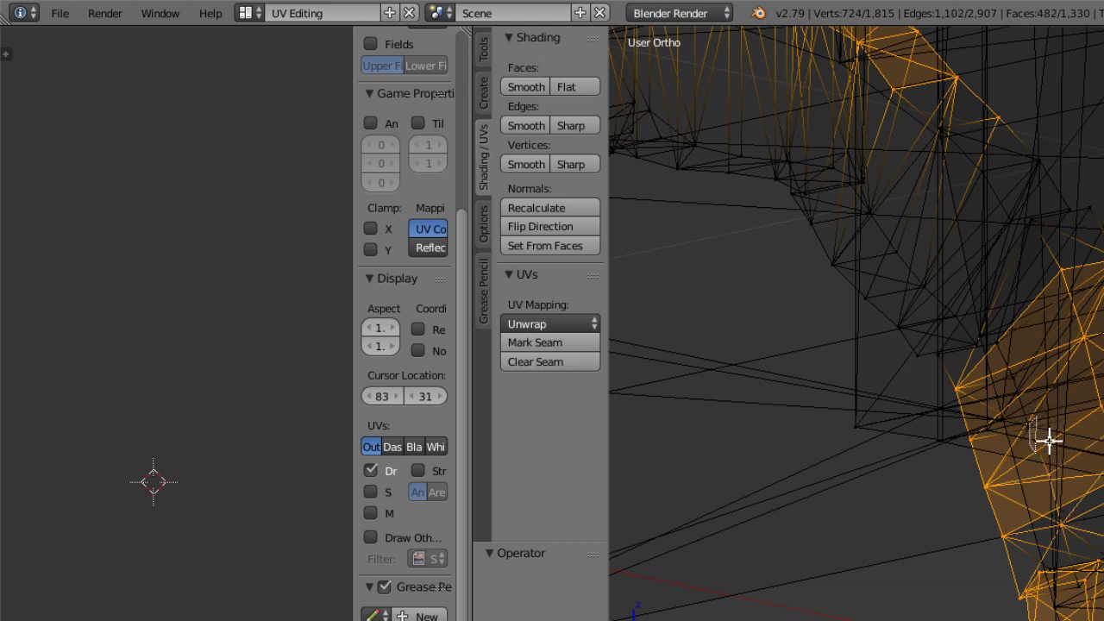
ctrl+drag(1081, 579, 1089, 593)
ctrl+drag(1069, 552, 1089, 586)
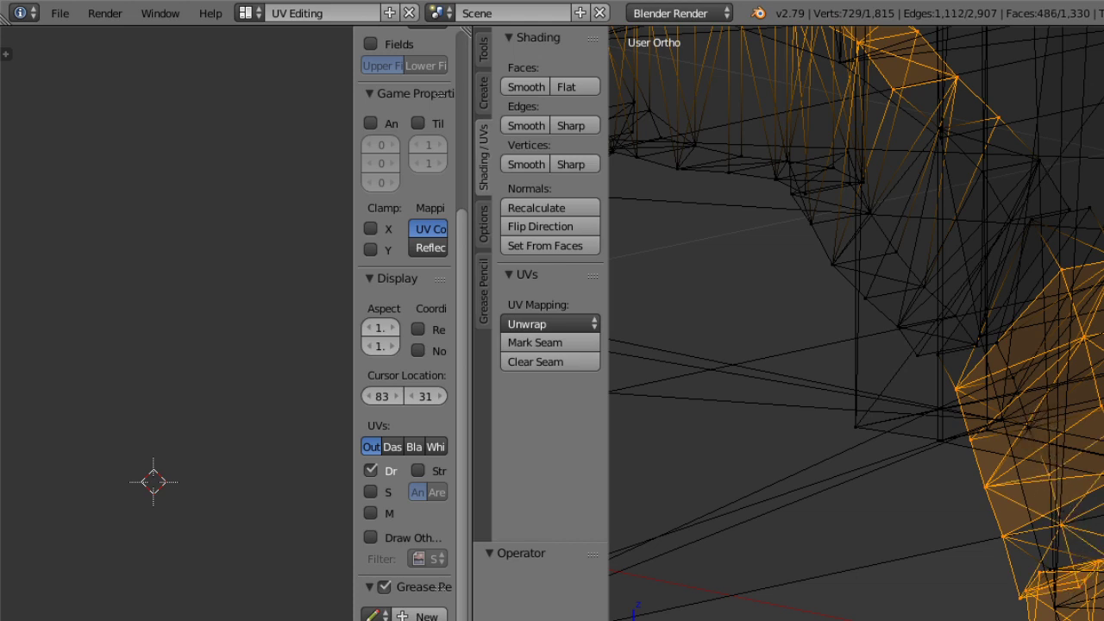
mouse_move(1035, 500)
ctrl+mouse_down()
mouse_move(1061, 543)
mouse_move(1024, 572)
mouse_move(1064, 574)
ctrl+mouse_up()
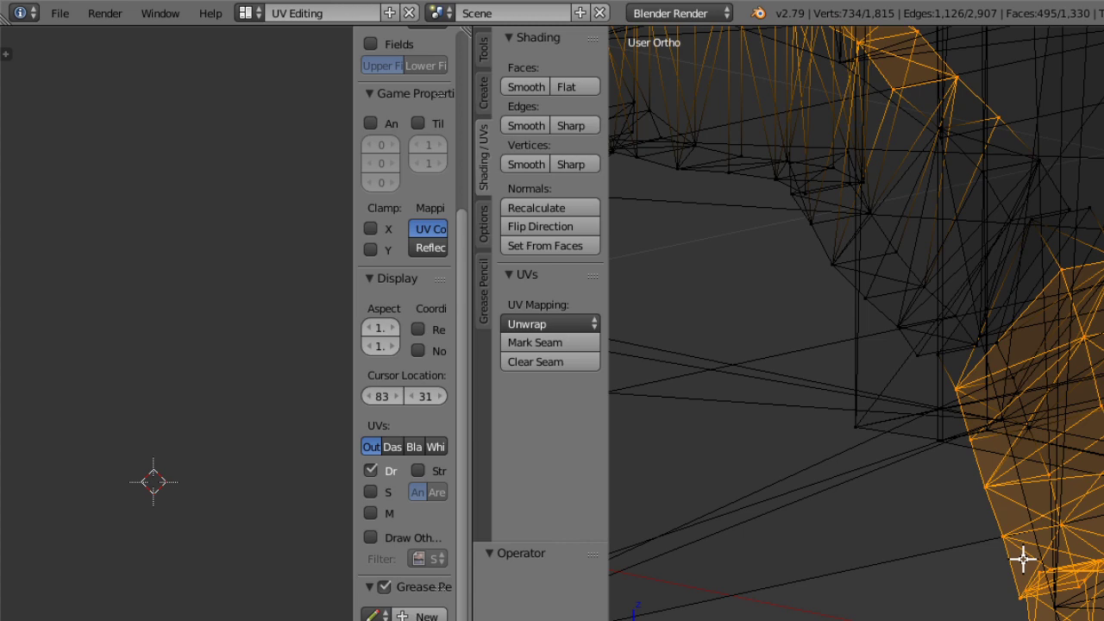
Add the individual vertices at the upper end of the right leg section to the selection.
shift+right_click(938, 347)
shift+right_click(946, 350)
shift+right_click(980, 344)
middle_drag(1036, 338, 1001, 342)
shift+right_click(970, 293)
shift+right_click(912, 304)
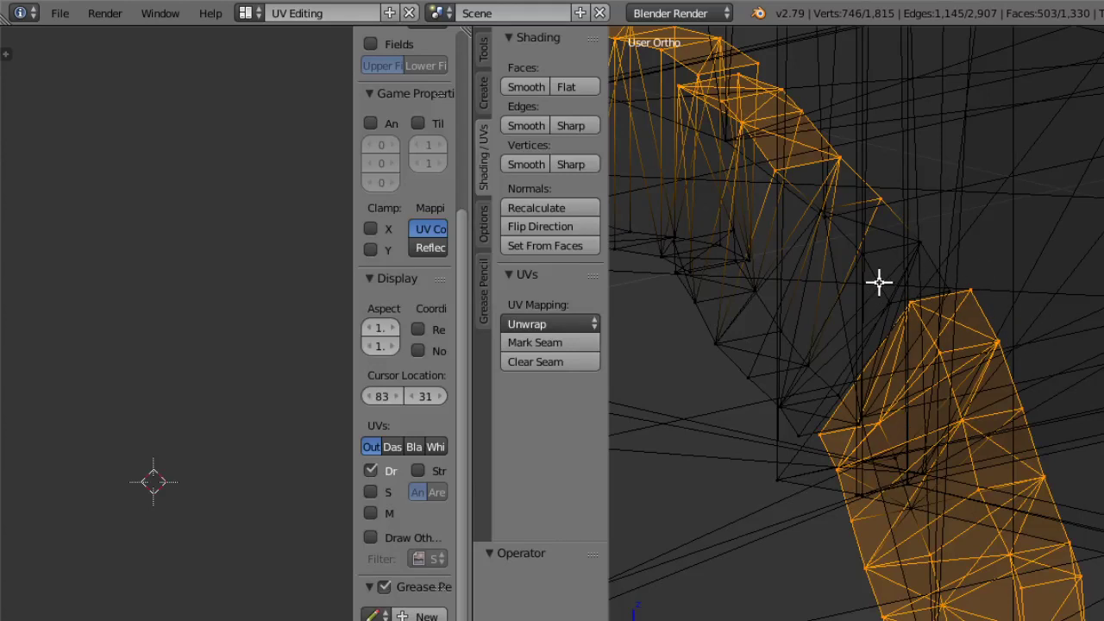
Add the vertices of the right shoulder's outer, middle and inner edges up toward the crown to the selection.
mouse_move(888, 286)
ctrl+mouse_down()
mouse_move(900, 274)
mouse_move(899, 283)
ctrl+mouse_up()
ctrl+drag(872, 245, 881, 242)
mouse_move(920, 228)
ctrl+mouse_down()
mouse_move(912, 249)
mouse_move(930, 248)
ctrl+mouse_up()
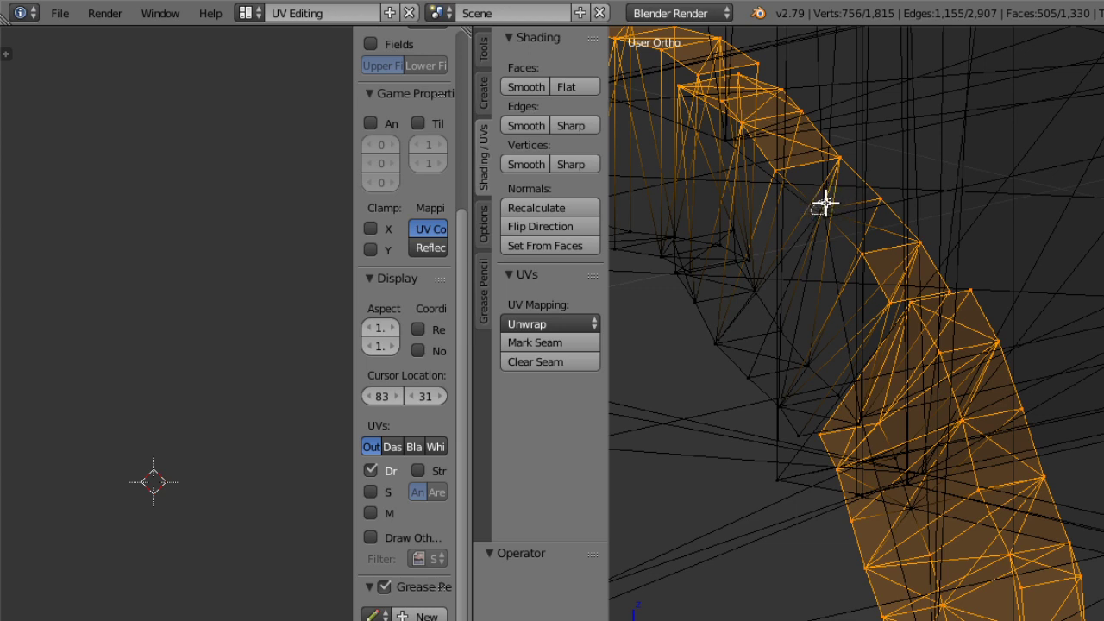
ctrl+drag(825, 203, 837, 220)
mouse_move(787, 381)
ctrl+mouse_down()
mouse_move(788, 394)
mouse_move(801, 345)
mouse_move(747, 382)
mouse_move(721, 361)
mouse_move(794, 360)
mouse_move(752, 310)
mouse_move(678, 313)
mouse_move(652, 247)
mouse_move(733, 260)
ctrl+mouse_up()
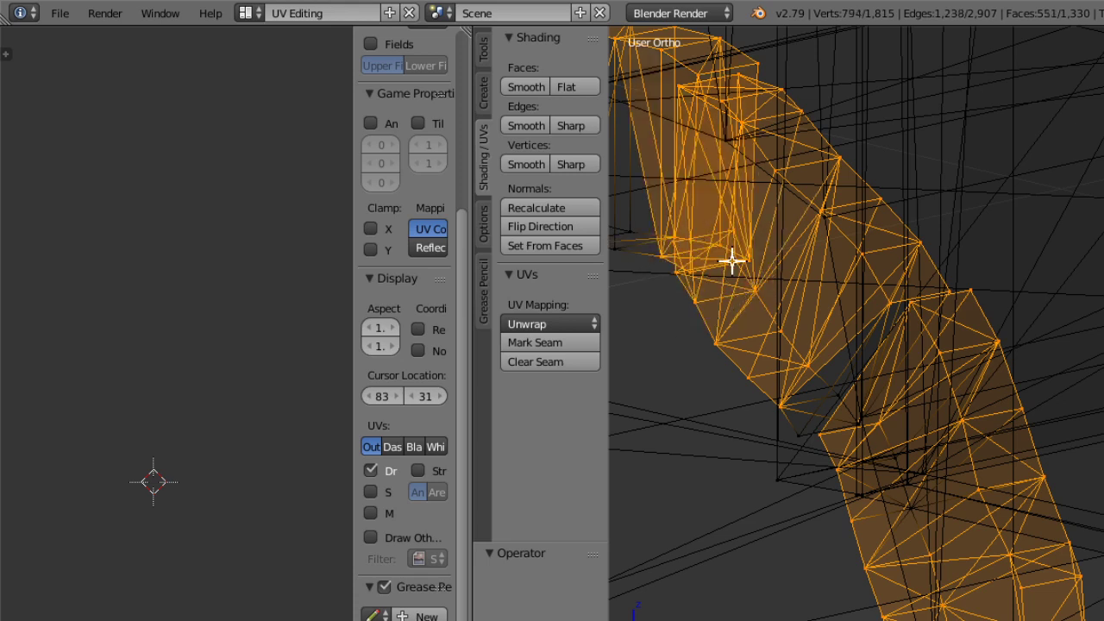
Add the remaining inner vertices where the right shoulder meets the leg, and deselect the stray wall vertices.
mouse_move(839, 382)
ctrl+mouse_down()
mouse_move(878, 419)
mouse_move(854, 423)
mouse_move(969, 526)
ctrl+mouse_up()
ctrl+drag(914, 498, 903, 454)
scroll(910, 336, down, 3)
mouse_move(910, 420)
middle_down()
mouse_move(909, 394)
mouse_move(914, 409)
middle_up()
scroll(947, 544, down, 2)
scroll(949, 549, up, 5)
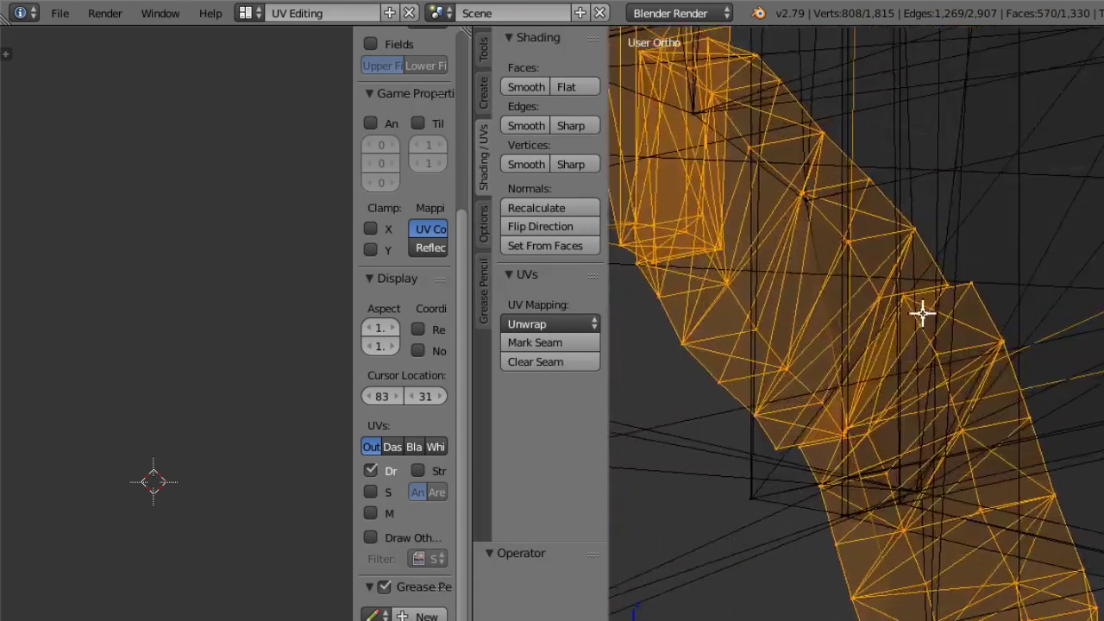
scroll(843, 497, up, 4)
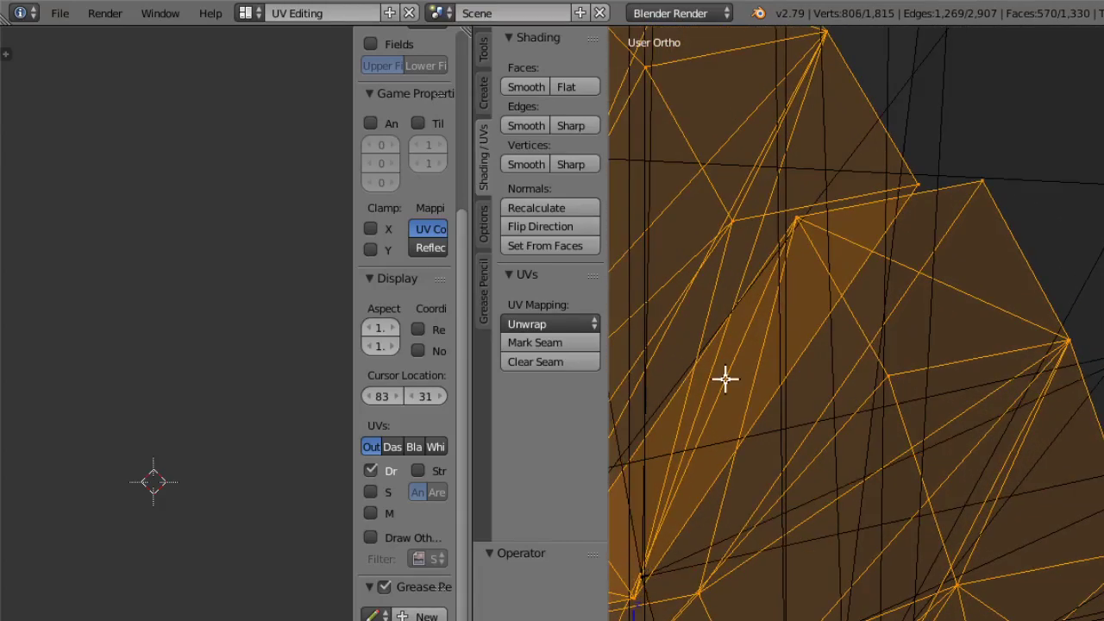
scroll(725, 377, down, 4)
scroll(852, 309, down, 4)
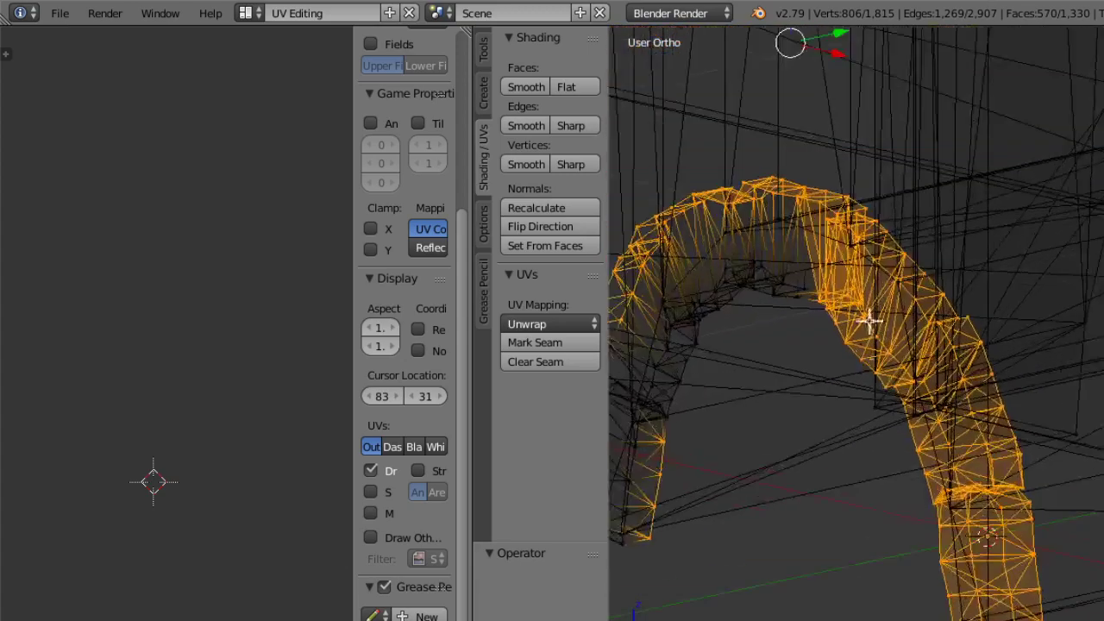
Try to move the selected arch trims away from the building to check the selection, and undo the move.
key(g)
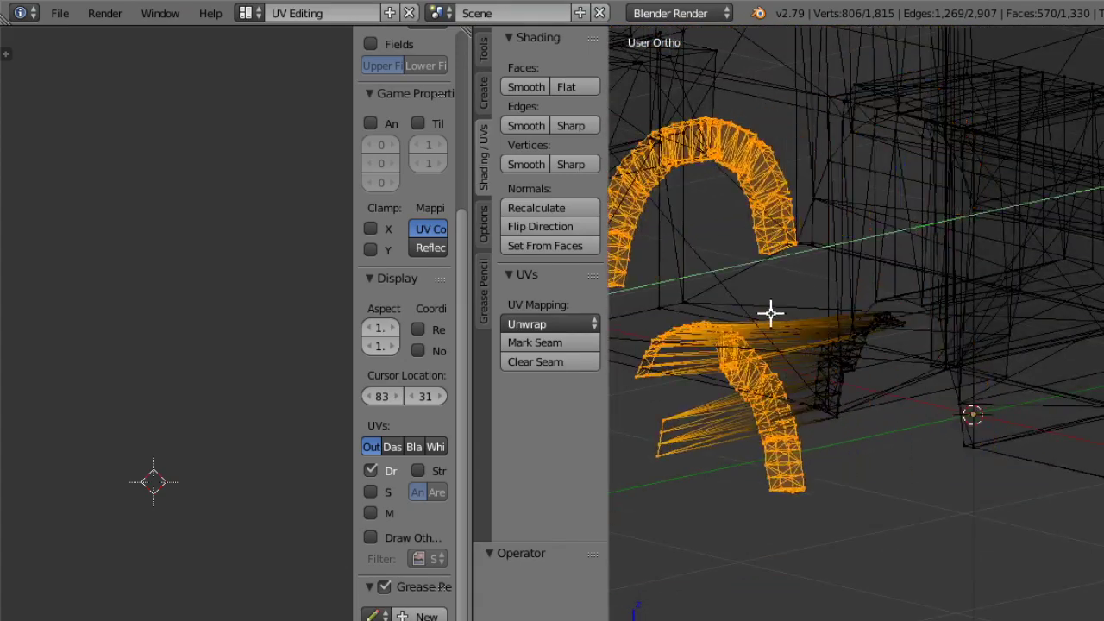
click(833, 284)
middle_drag(834, 284, 1004, 538)
scroll(1004, 405, up, 4)
scroll(970, 516, down, 3)
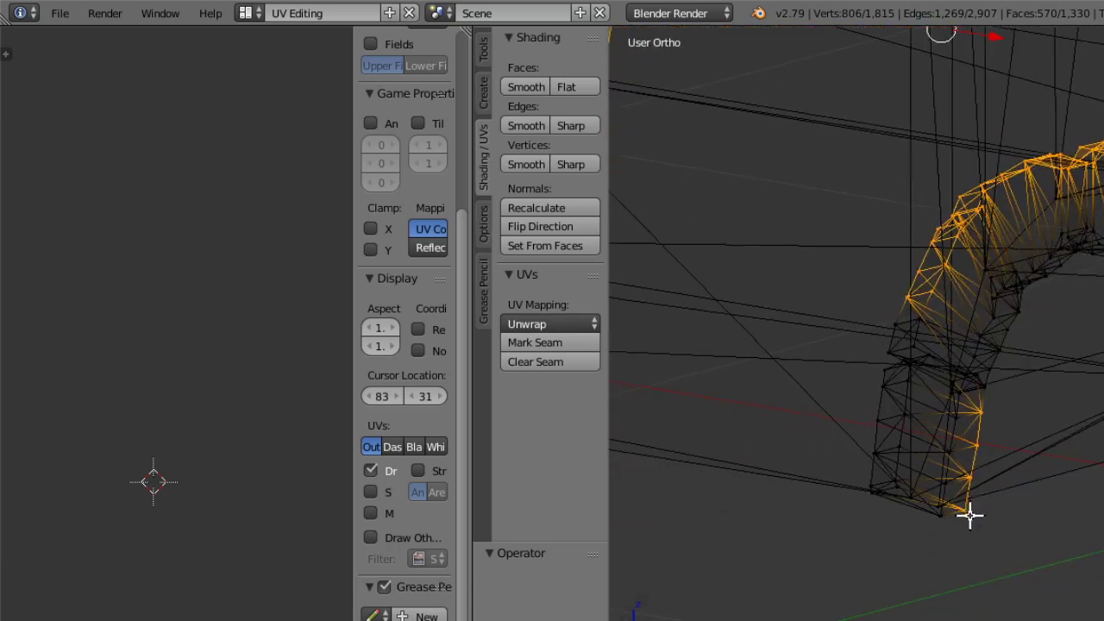
Add the vertices at the foot and along the inner front edge of the lower arch's left leg to the selection.
shift+right_click(946, 556)
shift+right_click(947, 486)
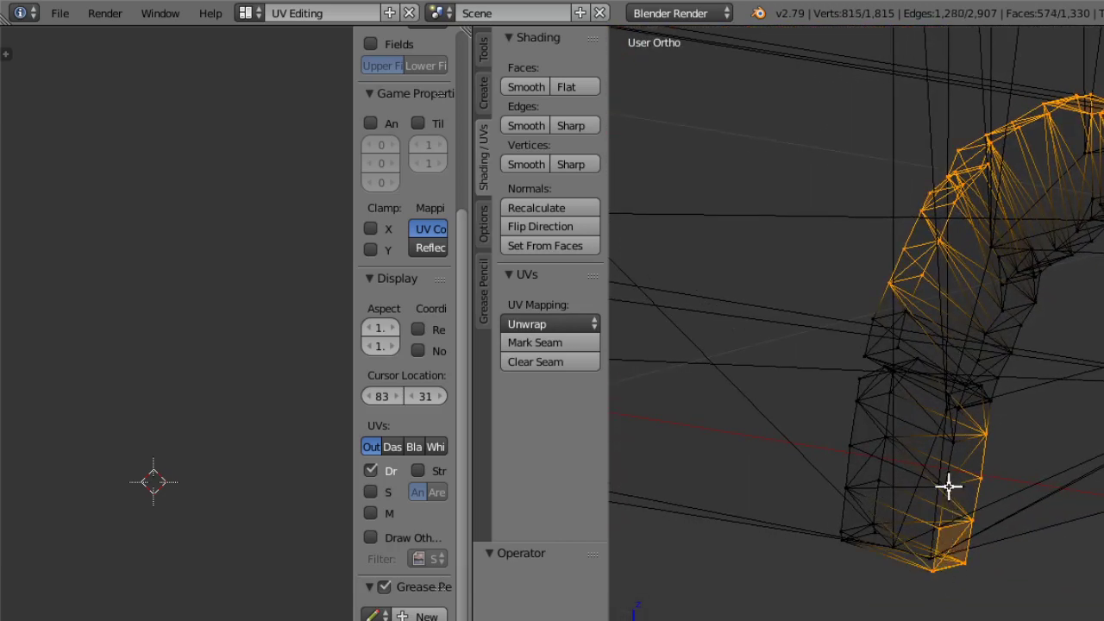
shift+right_click(955, 464)
shift+right_click(964, 404)
shift+right_click(954, 387)
shift+right_click(966, 386)
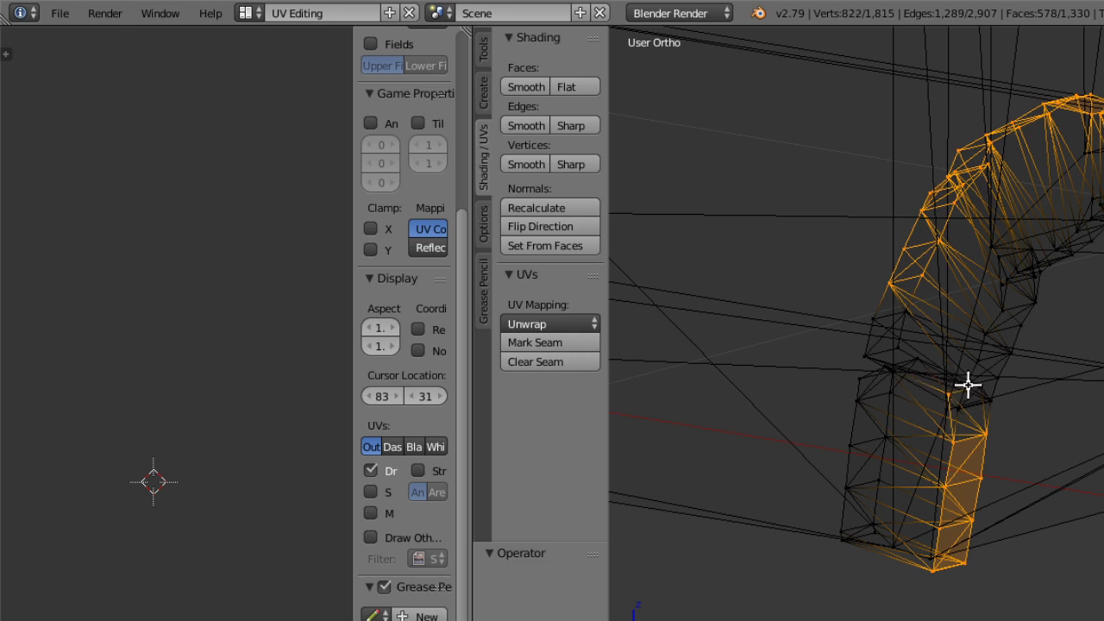
Add the outer, middle and back vertices of the lower arch's left leg, including its upper end and base, to the selection.
mouse_move(873, 350)
ctrl+mouse_down()
mouse_move(852, 552)
mouse_move(862, 566)
ctrl+mouse_up()
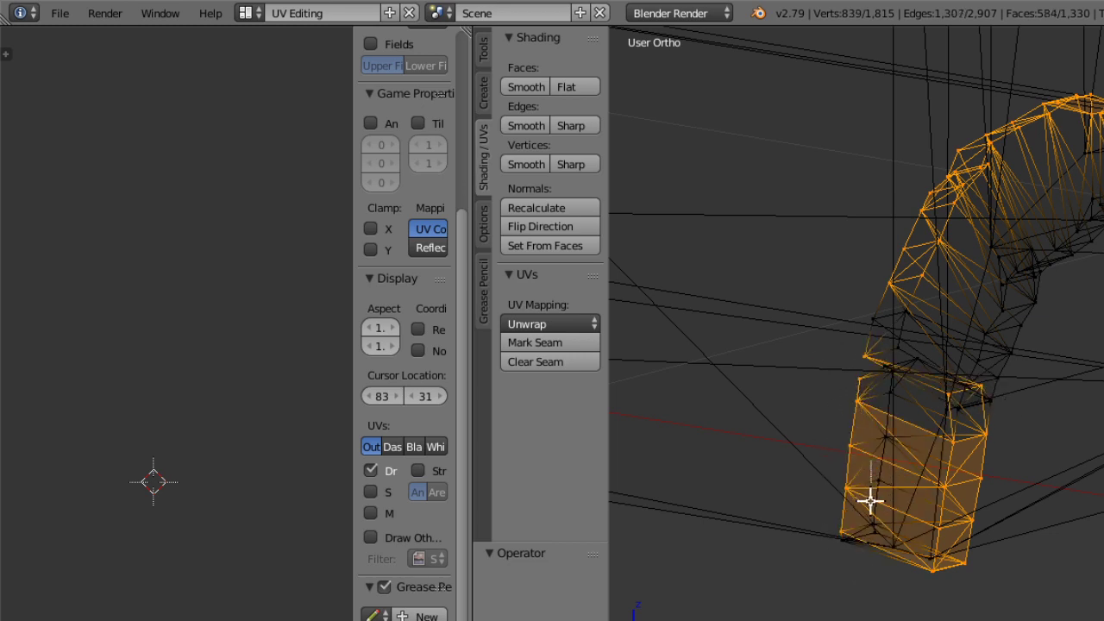
mouse_move(871, 500)
ctrl+mouse_down()
mouse_move(882, 406)
mouse_move(892, 456)
mouse_move(883, 397)
ctrl+mouse_up()
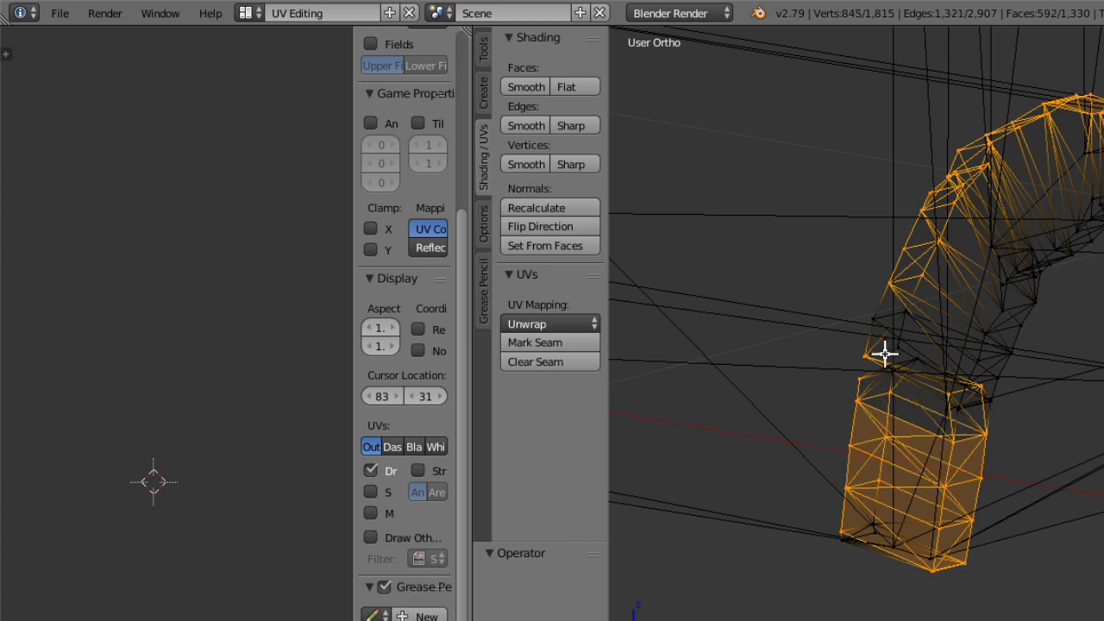
mouse_move(884, 354)
ctrl+mouse_down()
mouse_move(927, 358)
mouse_move(907, 383)
ctrl+mouse_up()
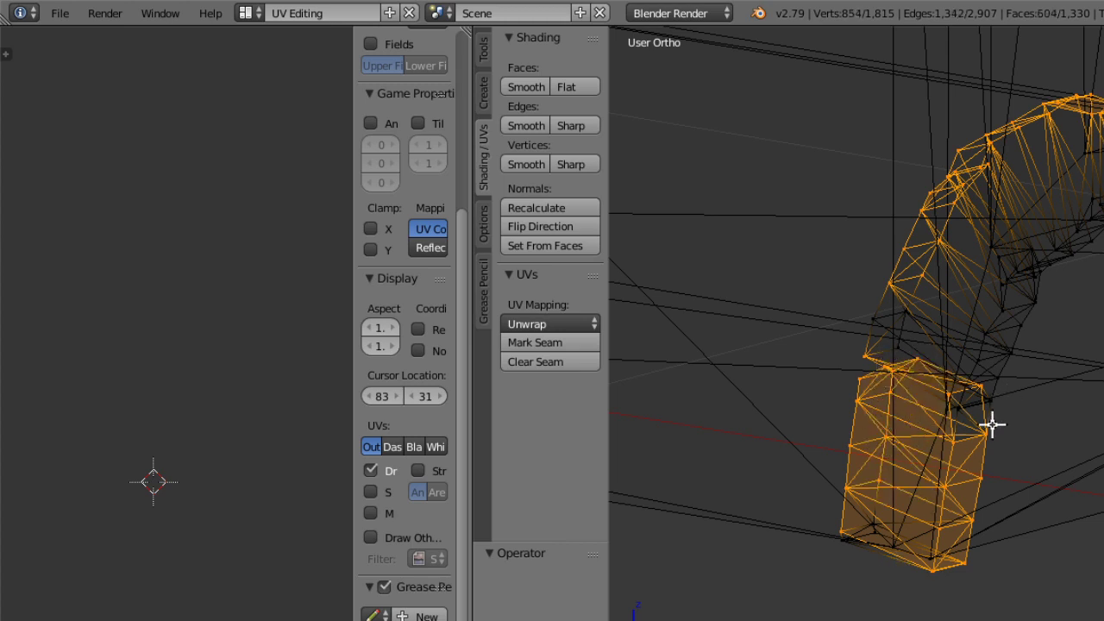
mouse_move(992, 425)
ctrl+mouse_down()
mouse_move(966, 420)
mouse_move(989, 389)
ctrl+mouse_up()
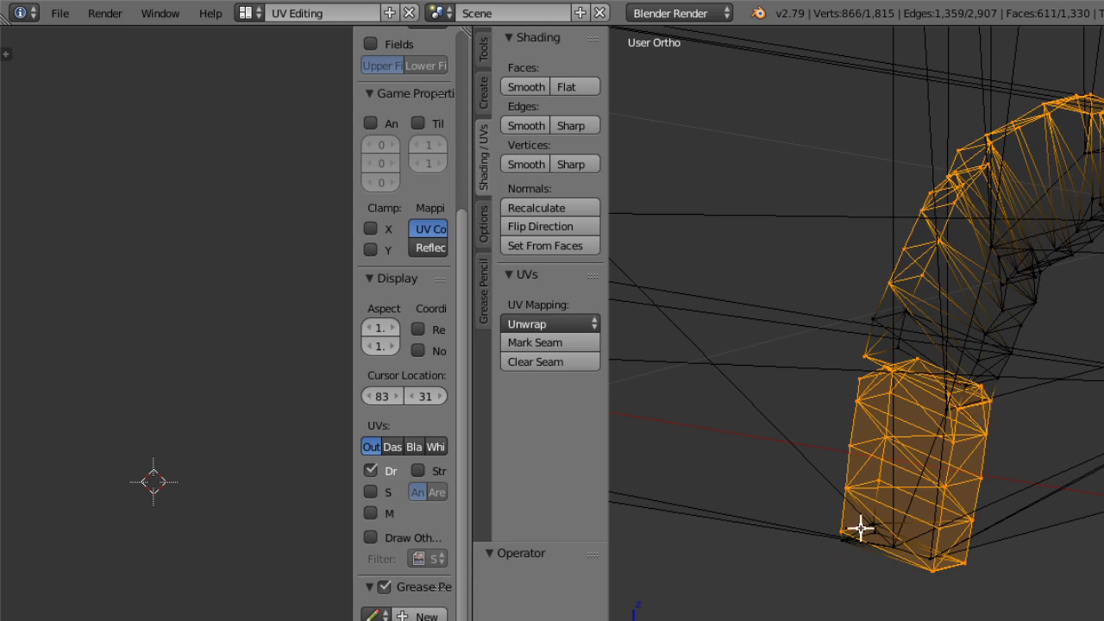
mouse_move(836, 554)
ctrl+mouse_down()
mouse_move(882, 532)
mouse_move(872, 528)
ctrl+mouse_up()
Add the remaining vertices of the lower arch's left shoulder and inner curve up to the crown to the selection.
scroll(982, 429, down, 5)
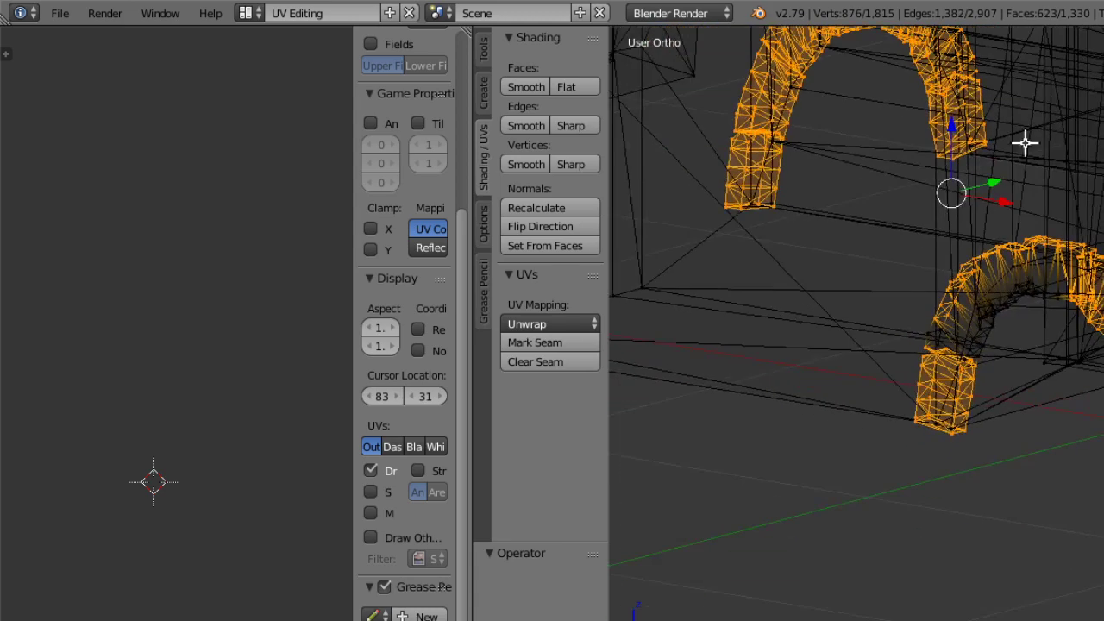
middle_drag(1026, 141, 937, 420)
scroll(944, 431, up, 6)
ctrl+right_click(880, 255)
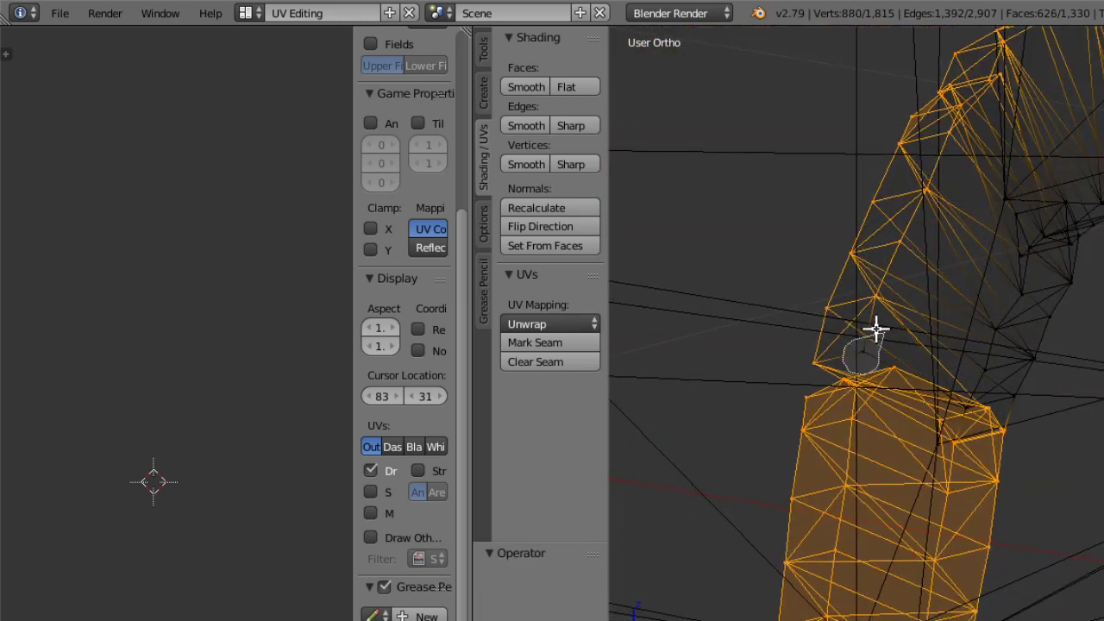
mouse_move(1044, 302)
ctrl+mouse_down()
mouse_move(987, 368)
mouse_move(1052, 406)
mouse_move(1062, 276)
mouse_move(992, 367)
mouse_move(987, 397)
mouse_move(1021, 350)
mouse_move(991, 402)
ctrl+mouse_up()
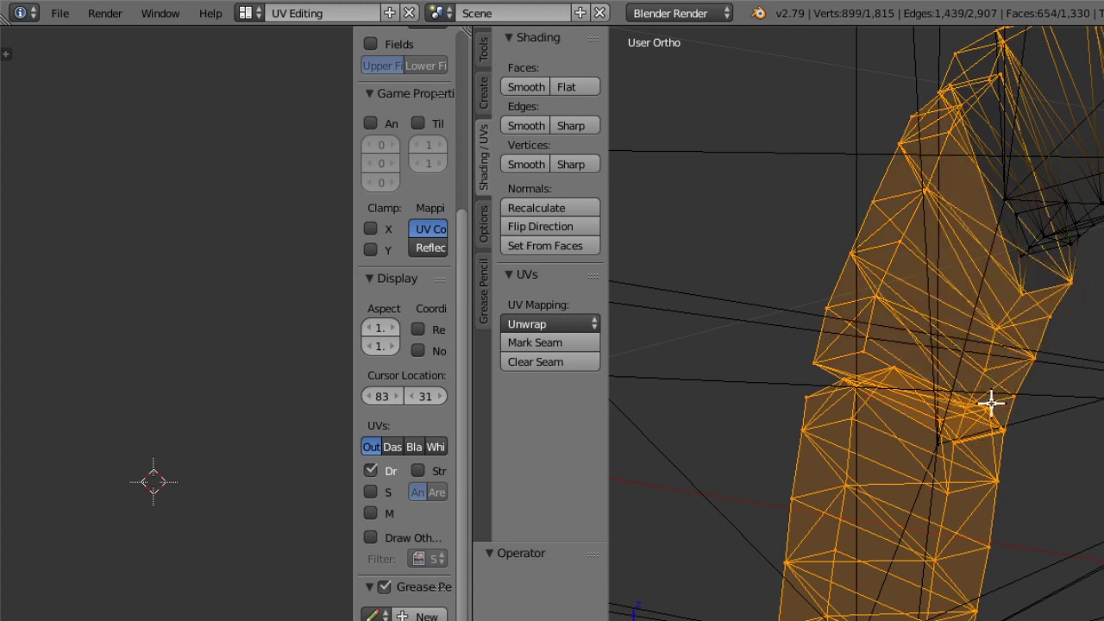
middle_drag(1059, 324, 1037, 351)
mouse_move(912, 358)
ctrl+mouse_down()
mouse_move(801, 431)
mouse_move(960, 425)
ctrl+mouse_up()
mouse_move(855, 464)
ctrl+mouse_down()
mouse_move(974, 375)
mouse_move(883, 424)
mouse_move(1027, 356)
mouse_move(1018, 458)
mouse_move(1097, 345)
mouse_move(1064, 339)
ctrl+mouse_up()
scroll(978, 468, down, 5)
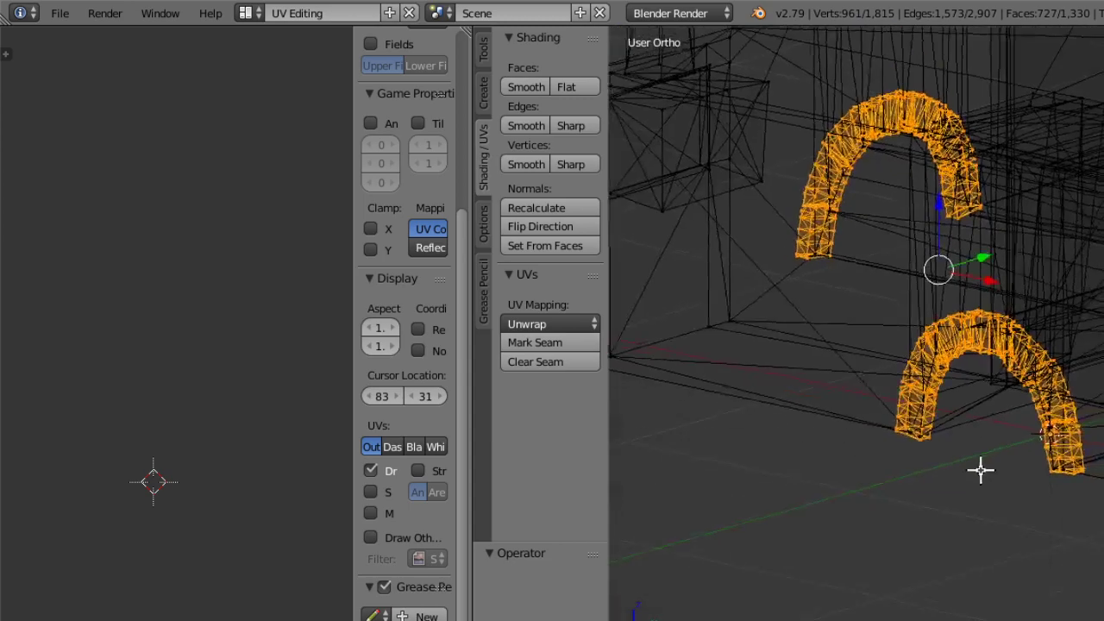
Try to move both fully selected arch trims out of the wall to check that no wall geometry follows.
middle_drag(986, 247, 754, 352)
drag(754, 352, 757, 352)
middle_drag(777, 352, 781, 379)
Set the viewport shading to Texture to show the brick material on the building.
click(854, 614)
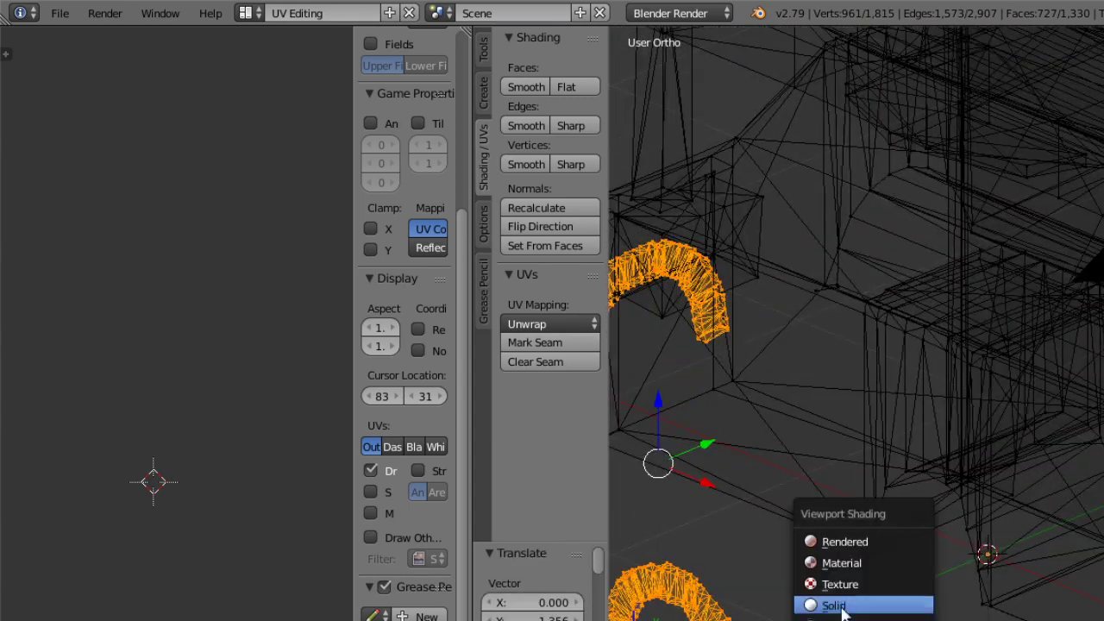
click(854, 584)
scroll(895, 438, down, 4)
mouse_move(895, 439)
middle_down()
mouse_move(871, 468)
mouse_move(1045, 429)
mouse_move(992, 446)
mouse_move(883, 443)
mouse_move(875, 409)
mouse_move(896, 411)
middle_up()
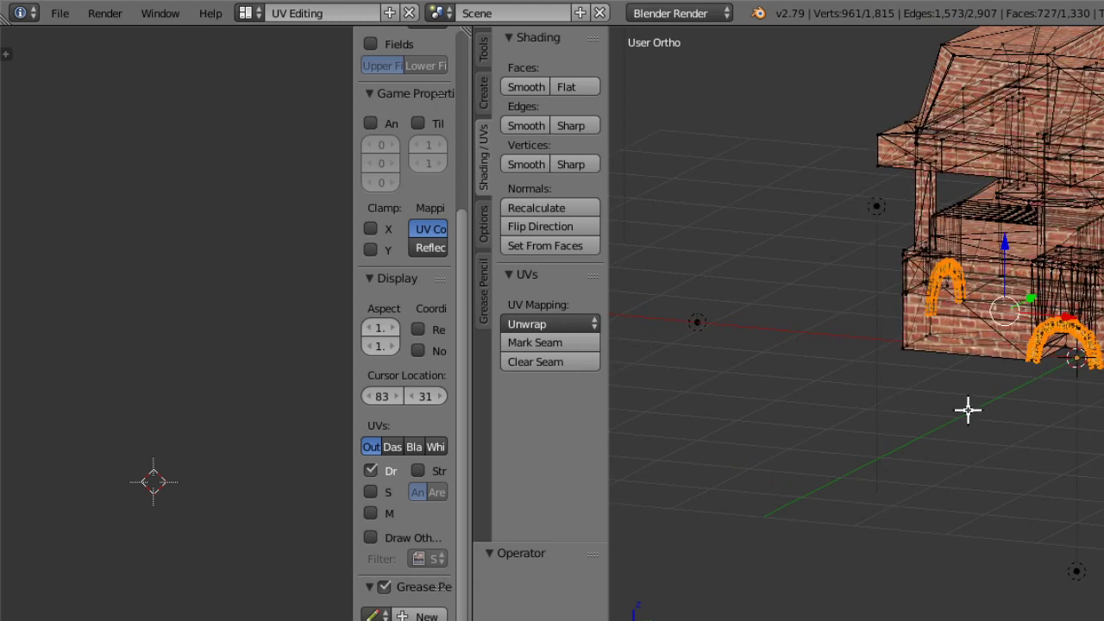
Select all UVs of the arch trims in the UV editor and scale them by a factor of 5.
mouse_move(218, 230)
ctrl+middle_down()
mouse_move(264, 443)
mouse_move(225, 296)
mouse_move(249, 171)
ctrl+middle_up()
ctrl+middle_drag(165, 452, 242, 120)
ctrl+middle_drag(130, 457, 183, 391)
middle_drag(91, 482, 346, 335)
middle_drag(56, 412, 185, 297)
ctrl+middle_drag(129, 474, 250, 173)
ctrl+middle_drag(152, 487, 245, 446)
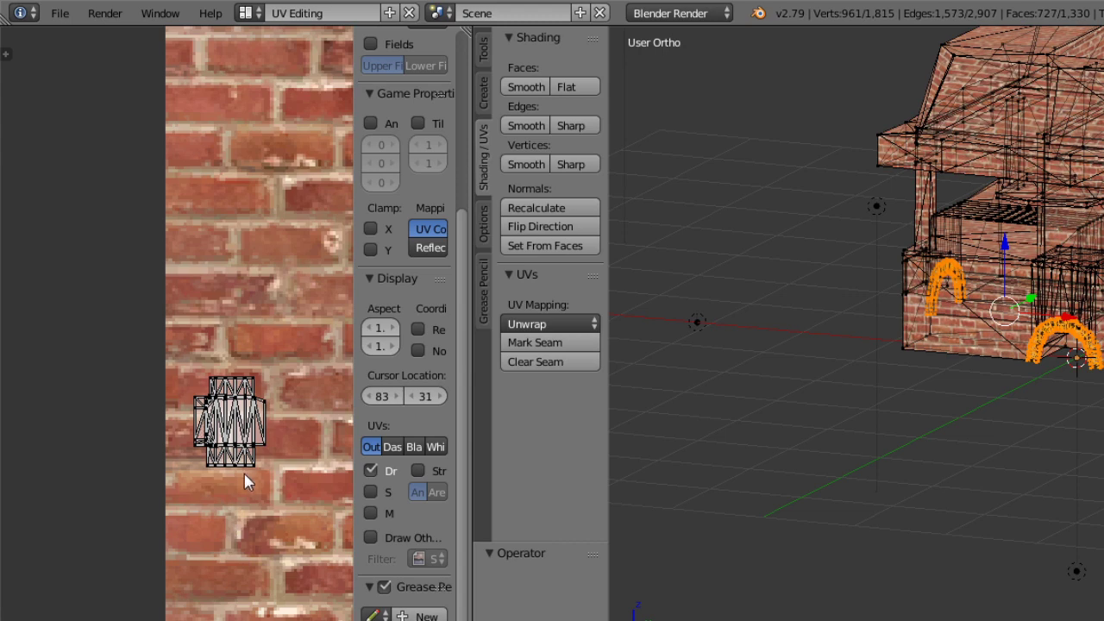
middle_drag(997, 400, 1097, 408)
scroll(1099, 435, up, 4)
key(a)
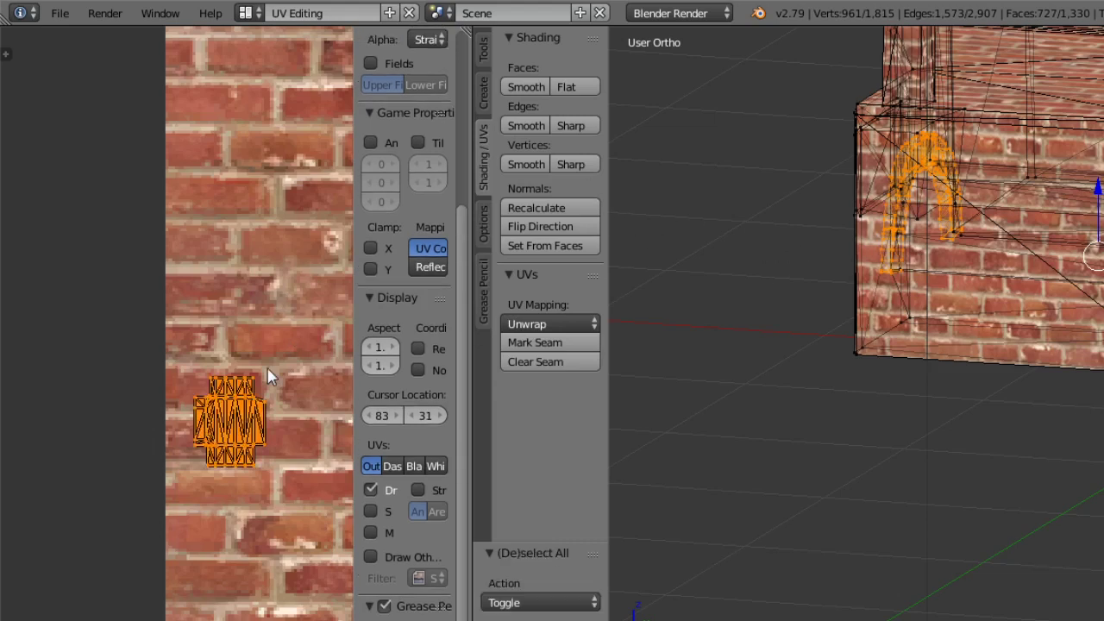
key(KP_Decimal)
key(Return)
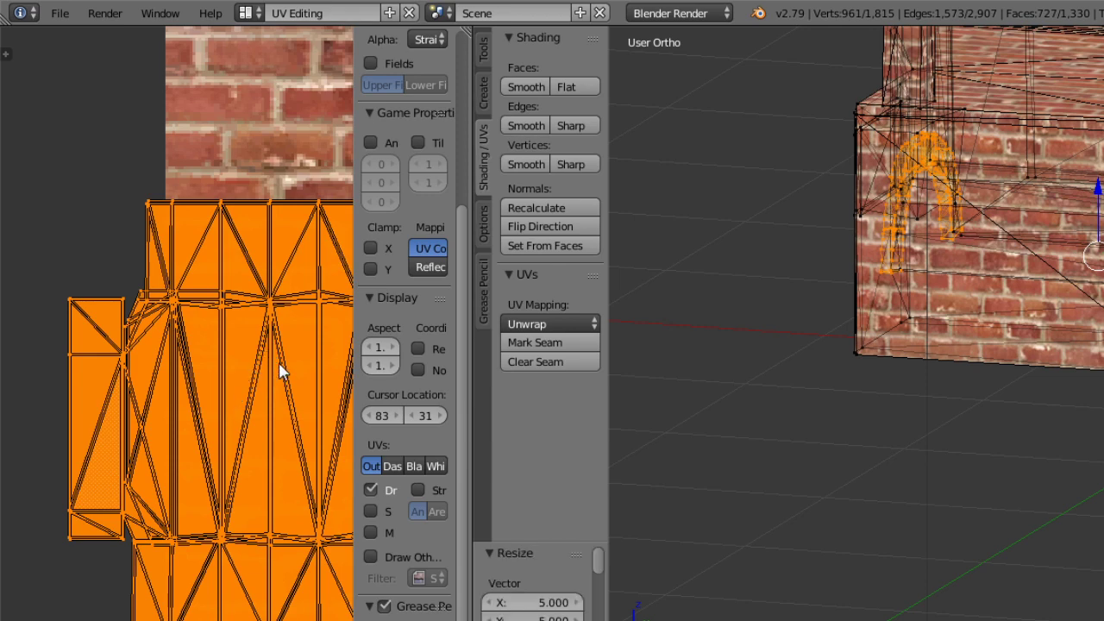
Switch the building between object and edit mode to examine the brick texture on the arch trim, ending in edit mode.
click(751, 620)
click(751, 620)
middle_drag(1030, 455, 958, 450)
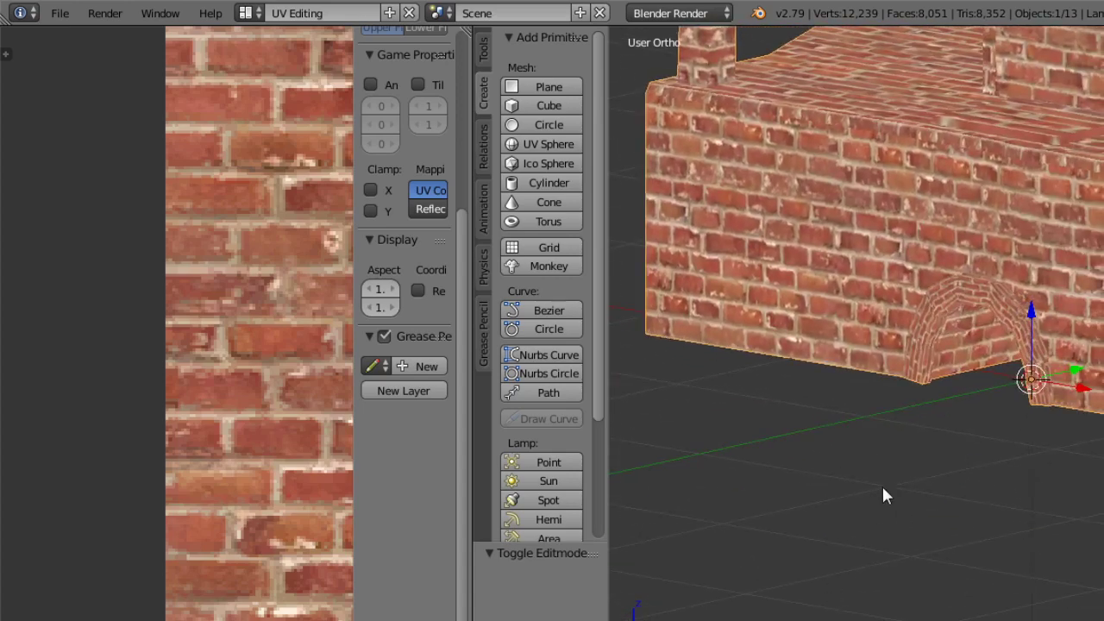
click(759, 619)
click(777, 616)
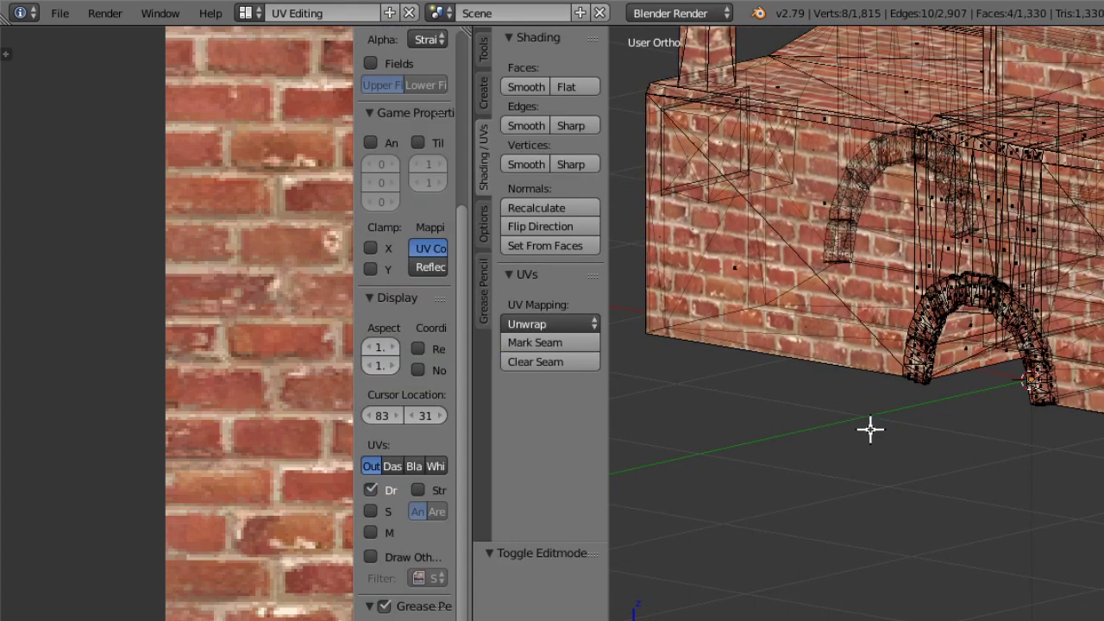
scroll(111, 49, down, 4)
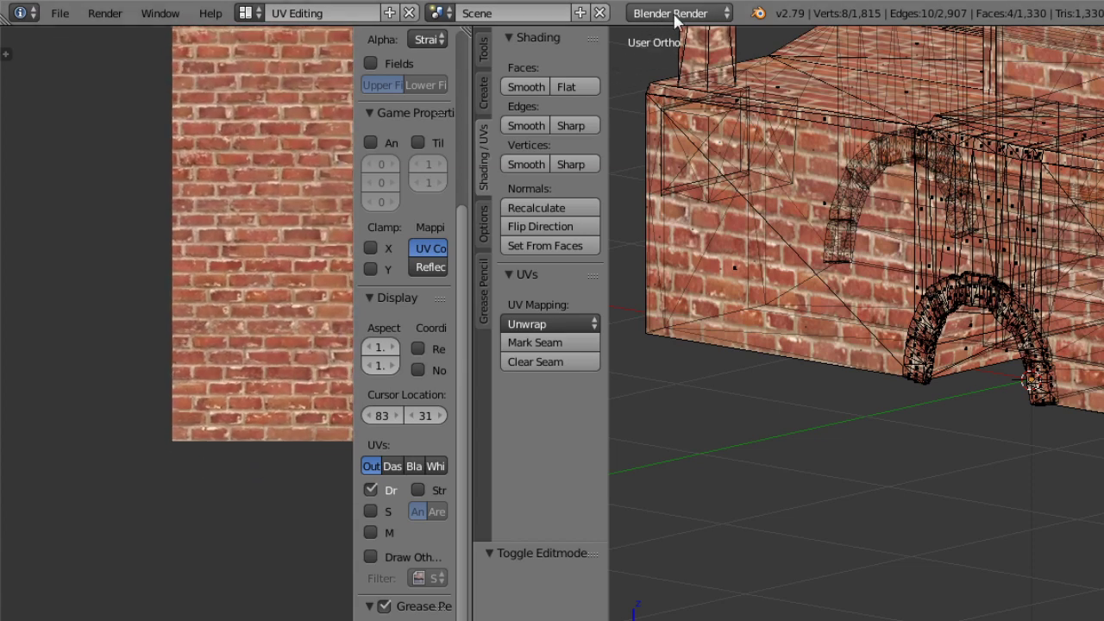
click(760, 618)
click(763, 618)
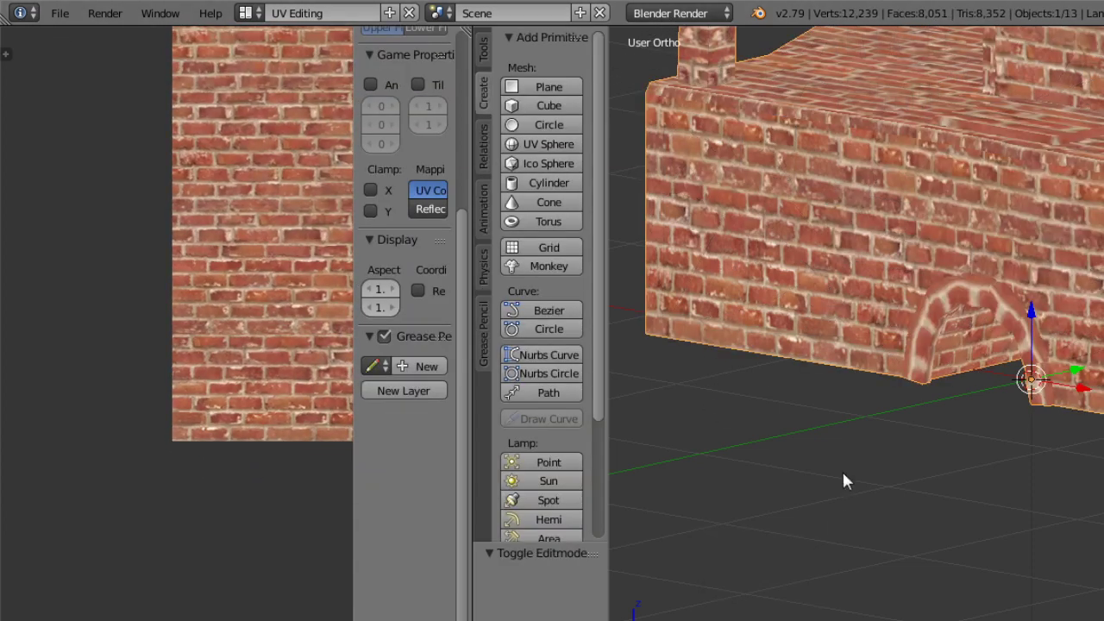
click(761, 618)
click(763, 614)
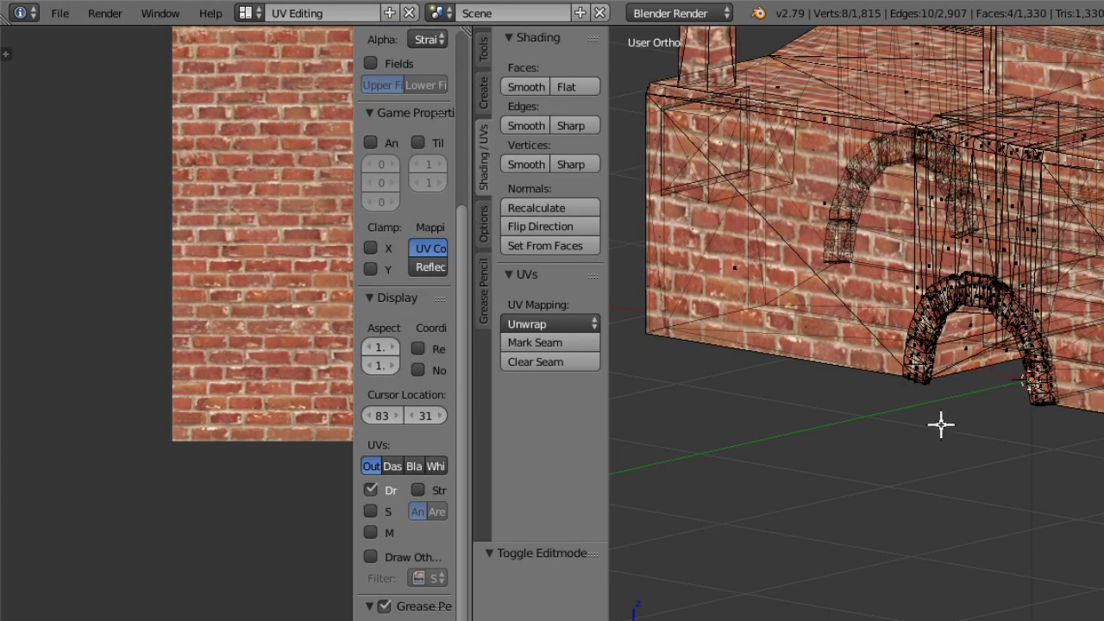
Add the inner side faces along the upper part of the lower arch's left leg to the face selection.
scroll(891, 363, up, 5)
scroll(891, 363, up, 1)
shift+right_click(816, 381)
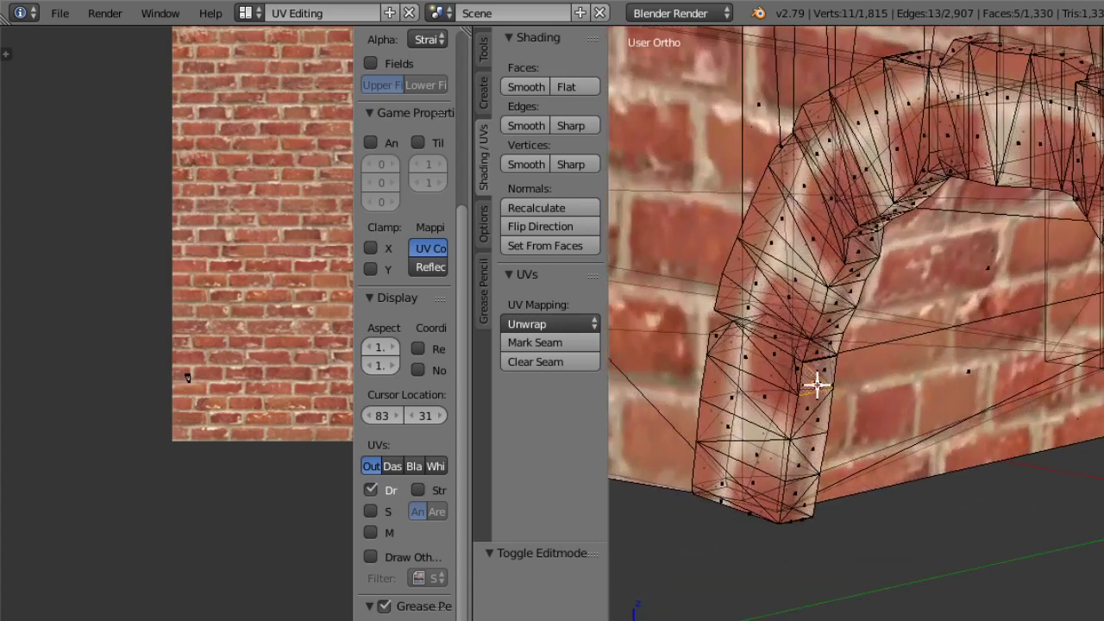
shift+right_click(823, 371)
shift+right_click(821, 354)
shift+right_click(830, 338)
shift+right_click(834, 321)
shift+right_click(837, 304)
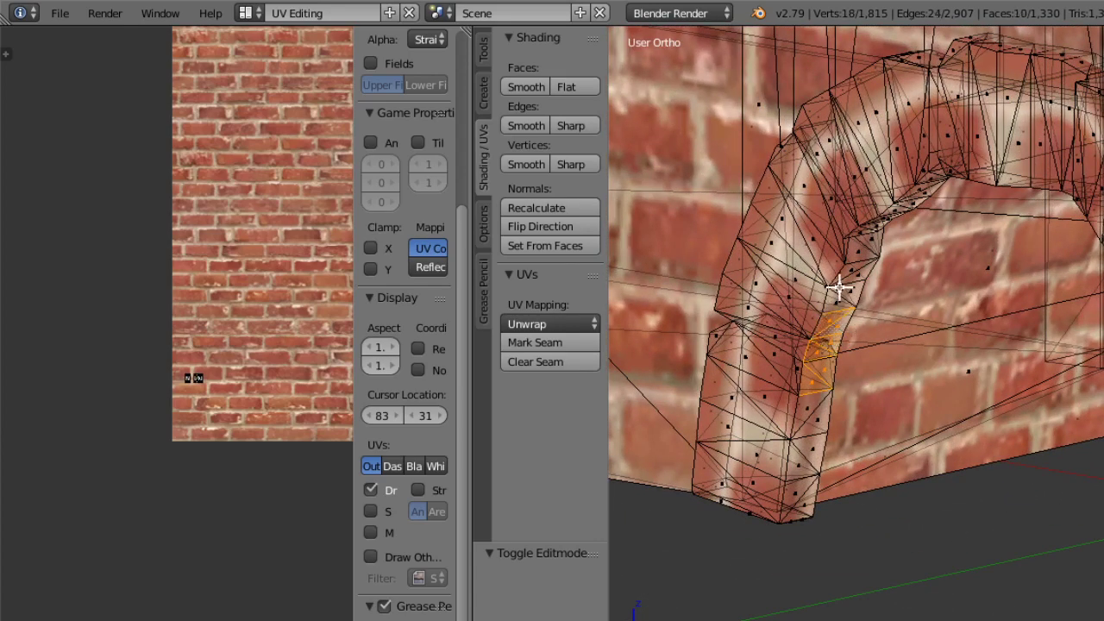
Extend the face selection along the inner side of the lower arch's left shoulder toward the crown.
shift+right_click(842, 290)
shift+right_click(849, 278)
shift+right_click(862, 273)
shift+right_click(861, 258)
shift+right_click(863, 245)
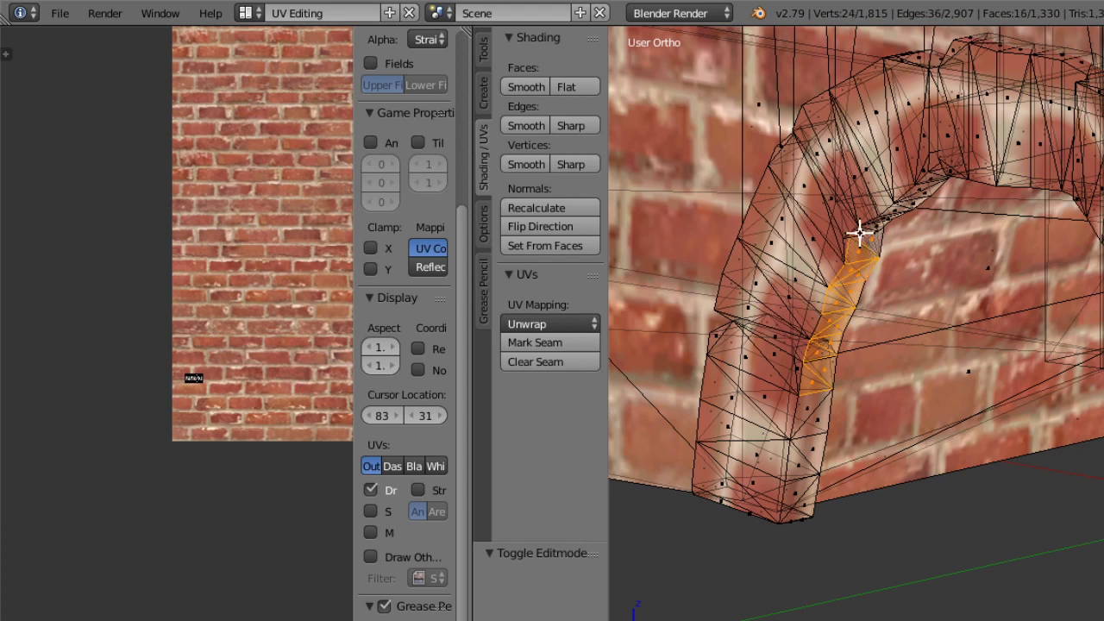
shift+right_click(859, 233)
shift+right_click(873, 227)
shift+right_click(887, 221)
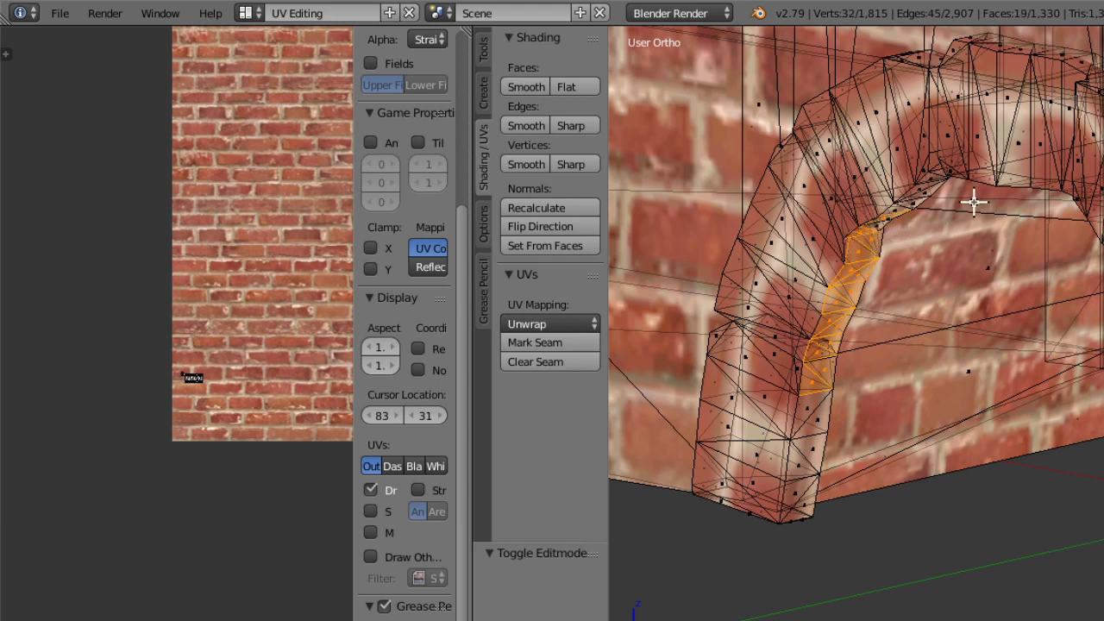
Lasso the underside and front faces of the lower arch's crown and left shoulder into the selection.
ctrl+right_click(952, 154)
ctrl+right_click(1012, 157)
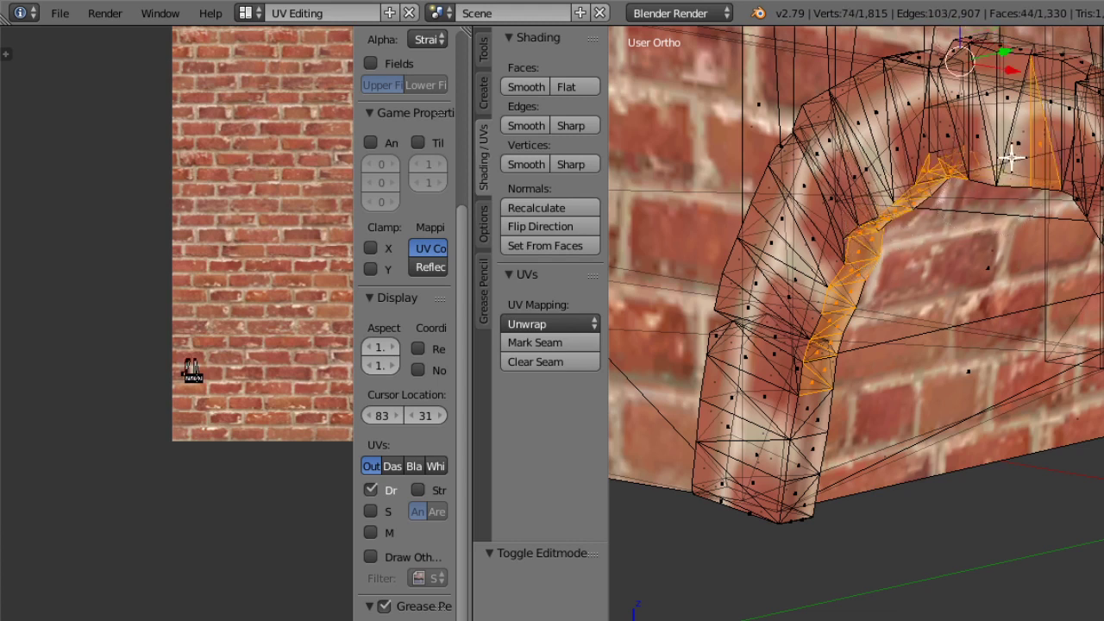
ctrl+right_click(1043, 133)
ctrl+right_click(854, 181)
ctrl+right_click(820, 359)
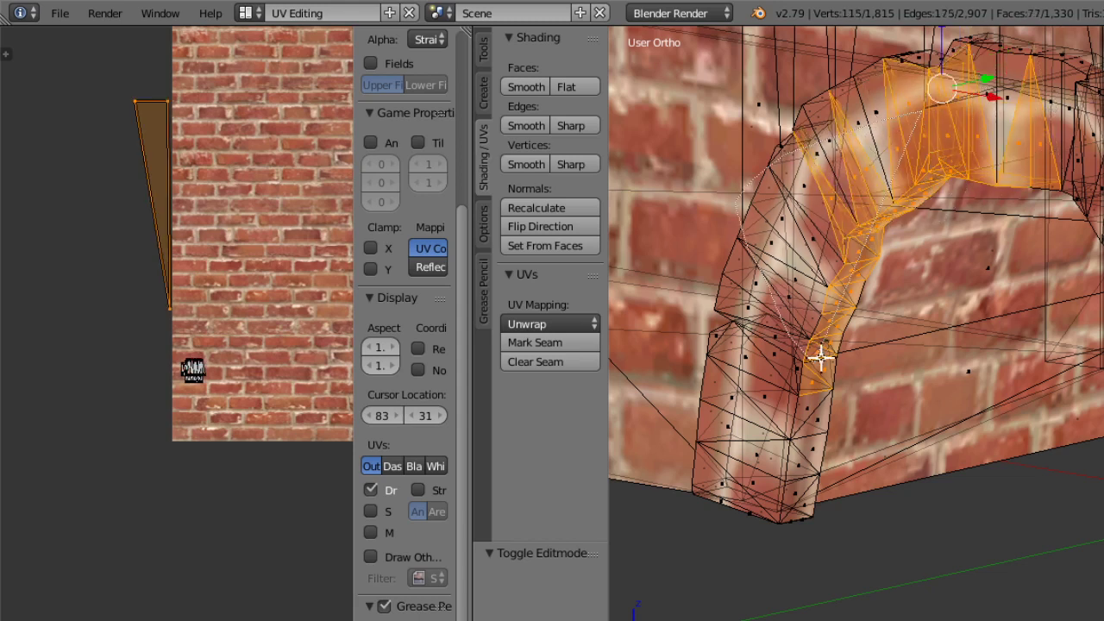
Lasso the outer shoulder faces and the rest of the left leg down to its foot into the selection.
ctrl+right_click(736, 241)
ctrl+right_click(784, 306)
ctrl+right_click(796, 388)
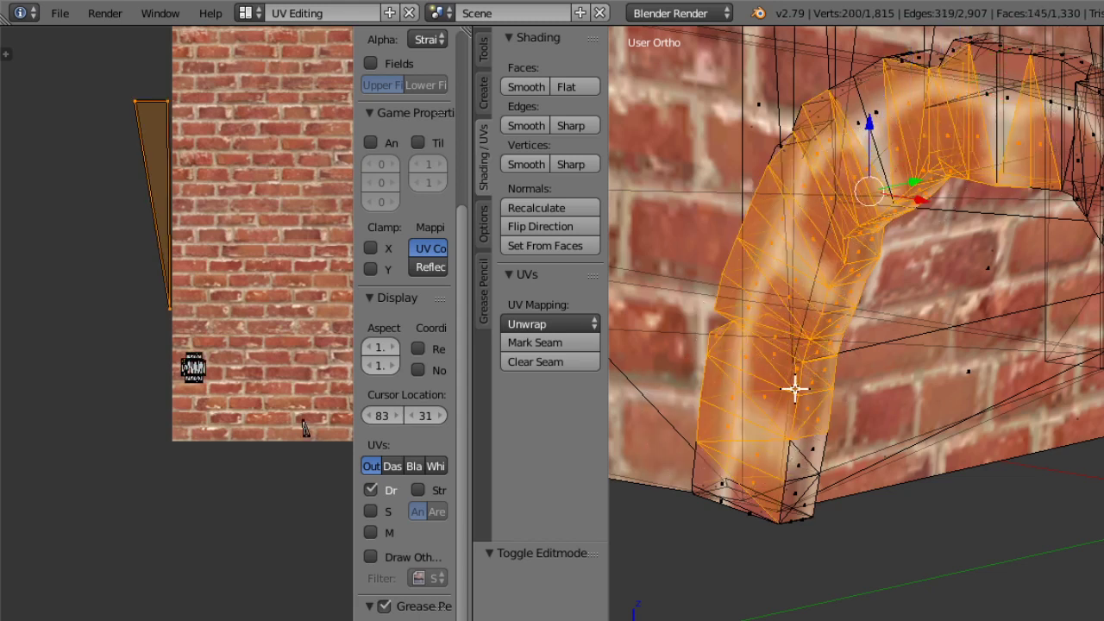
ctrl+right_click(754, 502)
ctrl+right_click(817, 522)
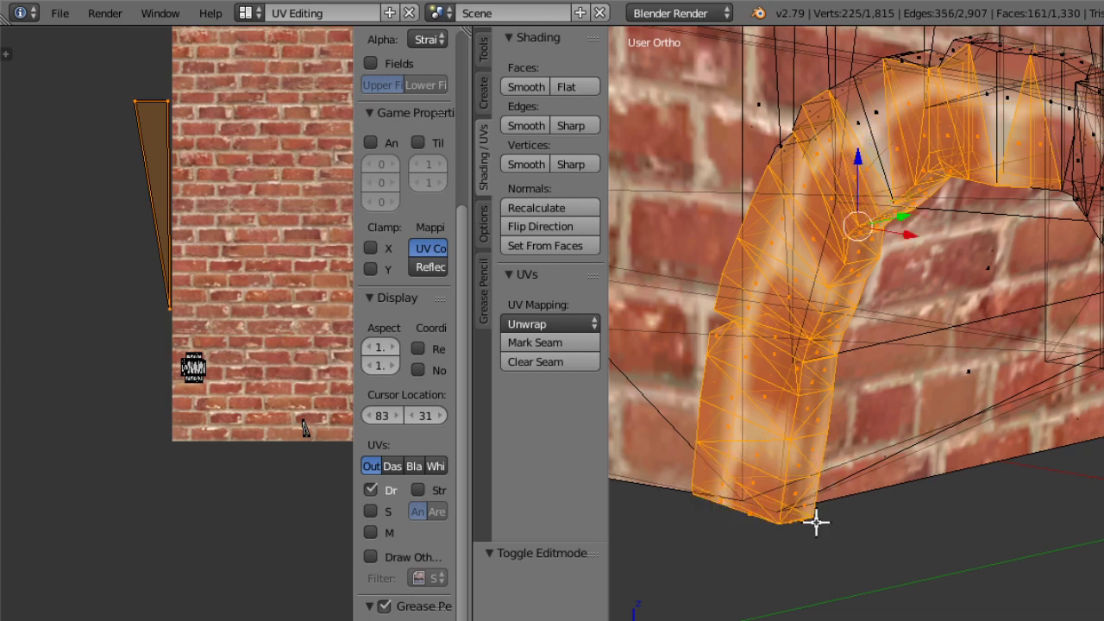
Lasso the faces of the lower arch's right leg, right shoulder and remaining crown into the selection.
scroll(1078, 449, down, 2)
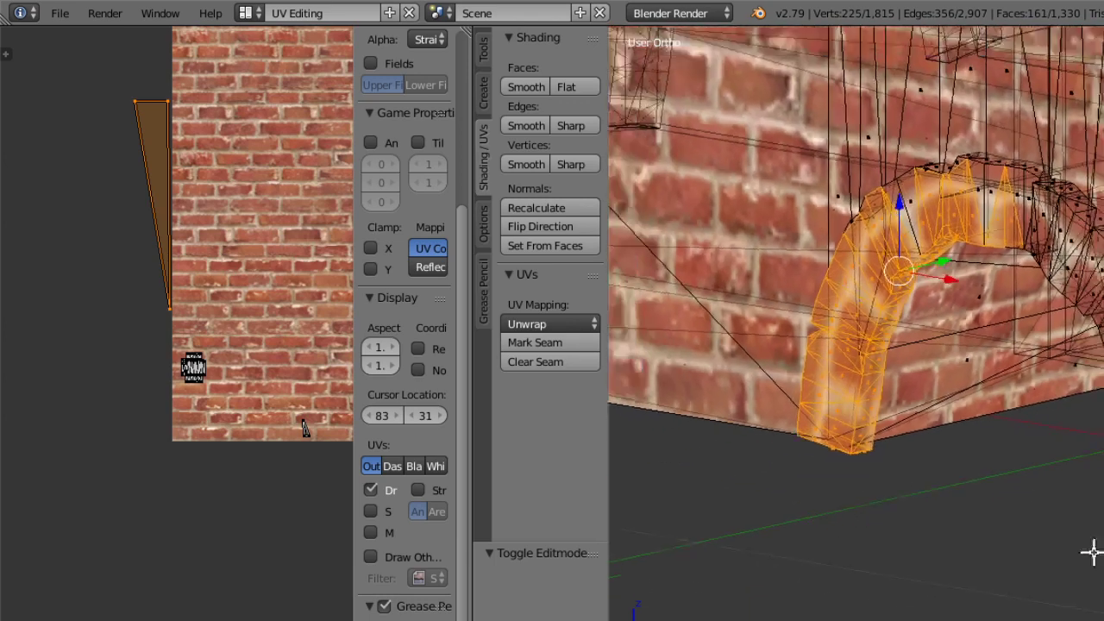
ctrl+drag(1094, 515, 1103, 520)
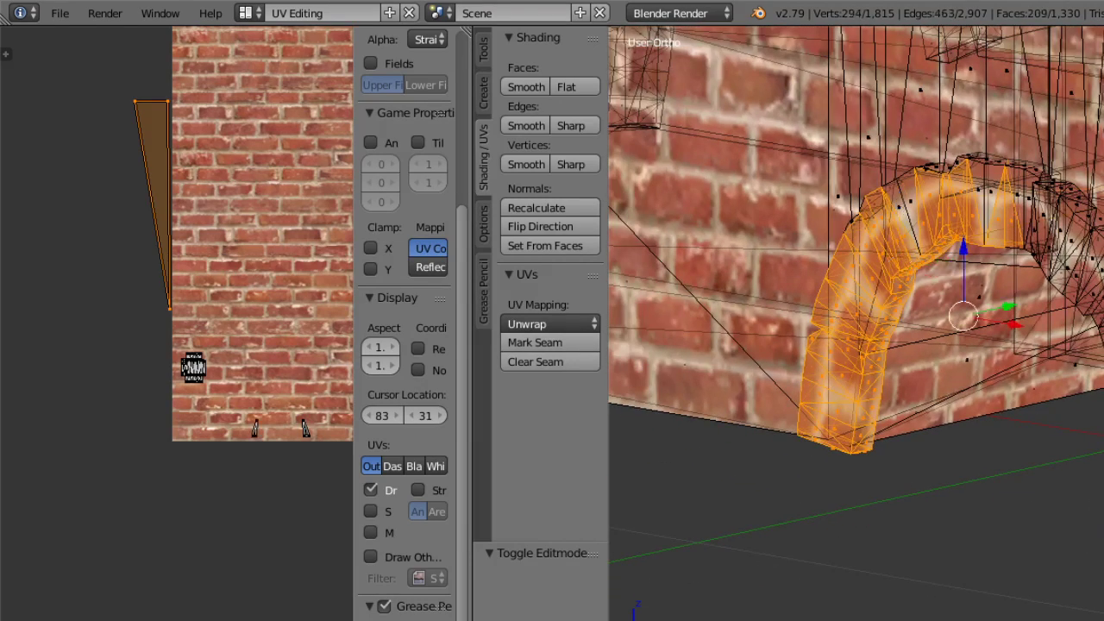
mouse_move(1083, 373)
ctrl+mouse_down()
mouse_move(1103, 408)
mouse_move(1103, 345)
ctrl+mouse_up()
middle_drag(1101, 340, 1093, 359)
mouse_move(1015, 302)
ctrl+mouse_down()
mouse_move(943, 411)
mouse_move(1017, 345)
ctrl+mouse_up()
ctrl+drag(867, 302, 1025, 449)
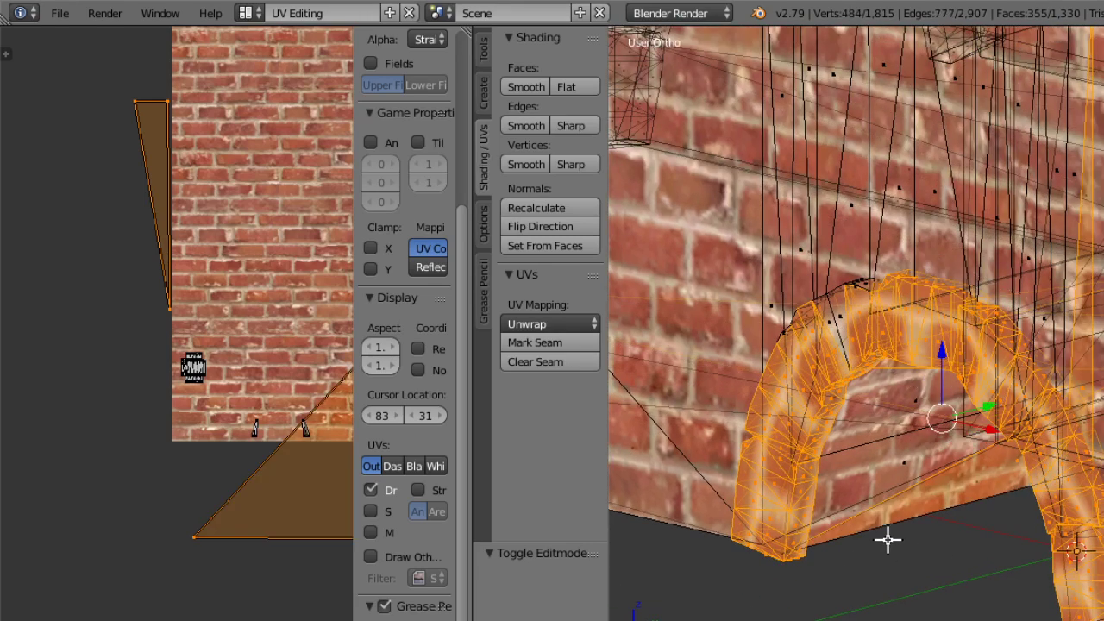
mouse_move(871, 219)
ctrl+mouse_down()
mouse_move(745, 320)
mouse_move(912, 397)
ctrl+mouse_up()
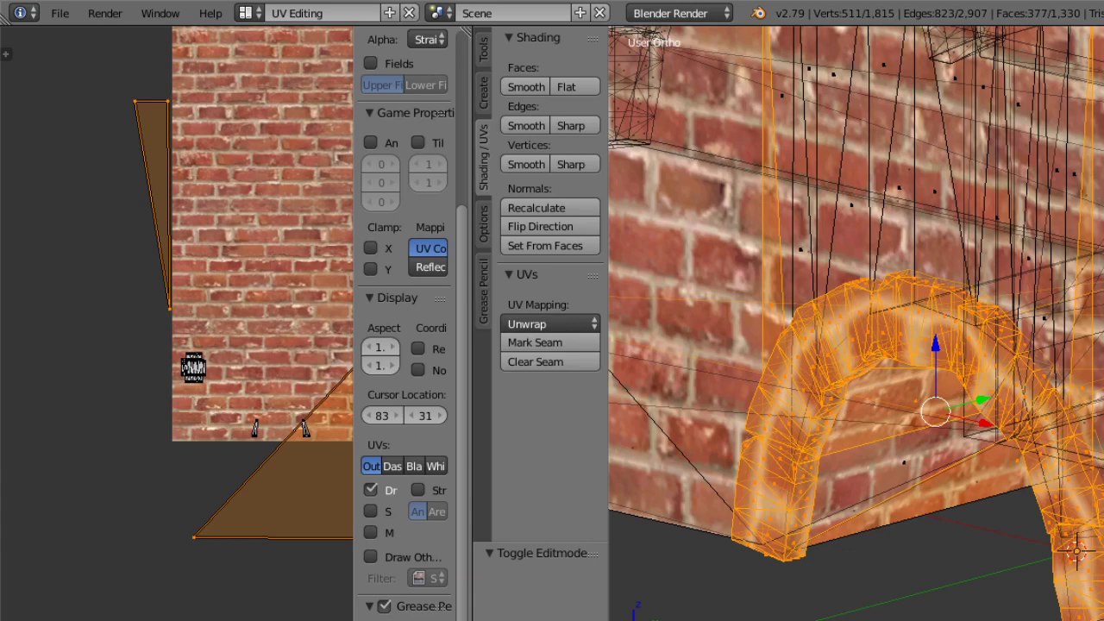
Switch the model to wireframe shading and deselect the stray wall faces spiking up beside the lower arch's right leg.
click(806, 620)
click(819, 620)
shift+right_click(771, 316)
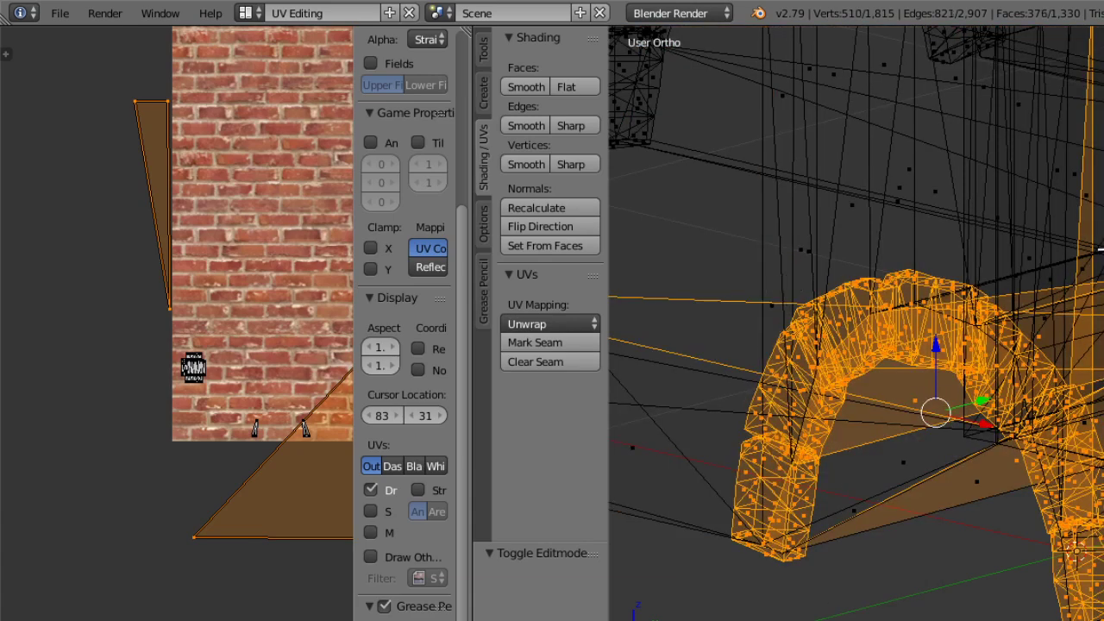
scroll(1100, 251, up, 4)
mouse_move(829, 338)
ctrl+mouse_down()
mouse_move(749, 411)
mouse_move(941, 523)
mouse_move(798, 561)
mouse_move(817, 582)
ctrl+mouse_up()
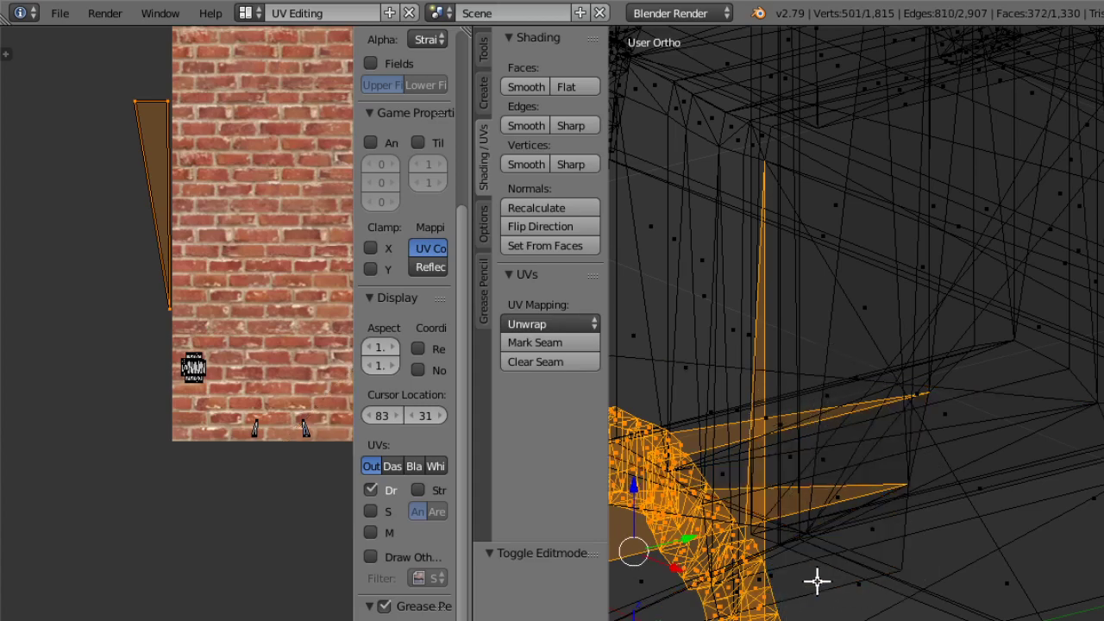
ctrl+shift+drag(751, 552, 784, 554)
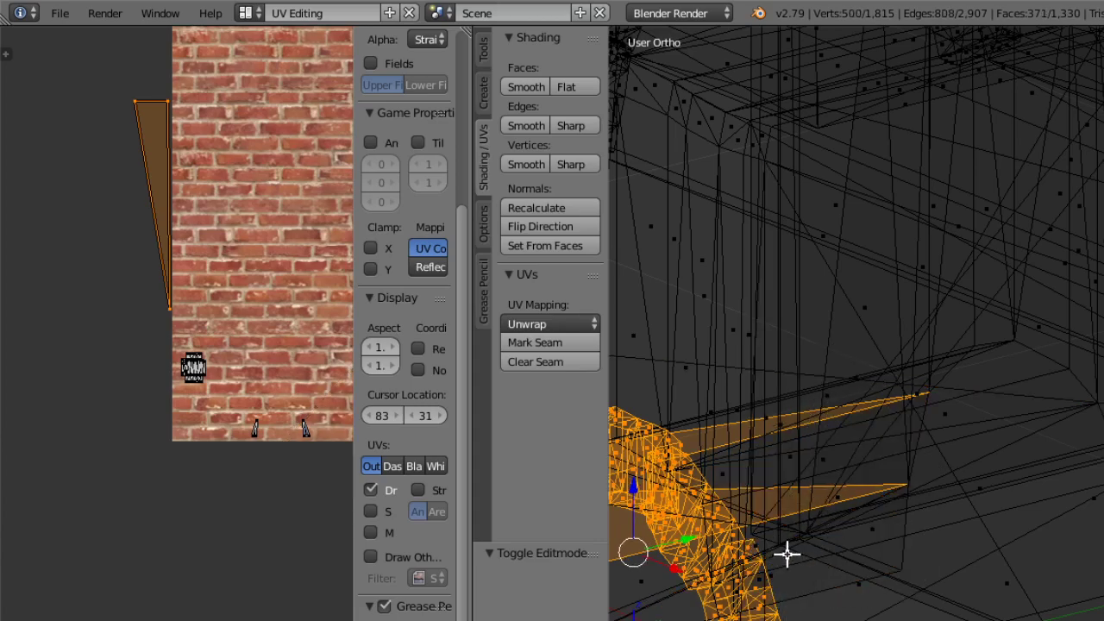
Deselect the long wall faces reaching back from the arch's right shoulder and across its opening.
middle_drag(791, 341, 819, 293)
scroll(833, 354, down, 4)
scroll(811, 375, up, 3)
middle_drag(772, 366, 751, 434)
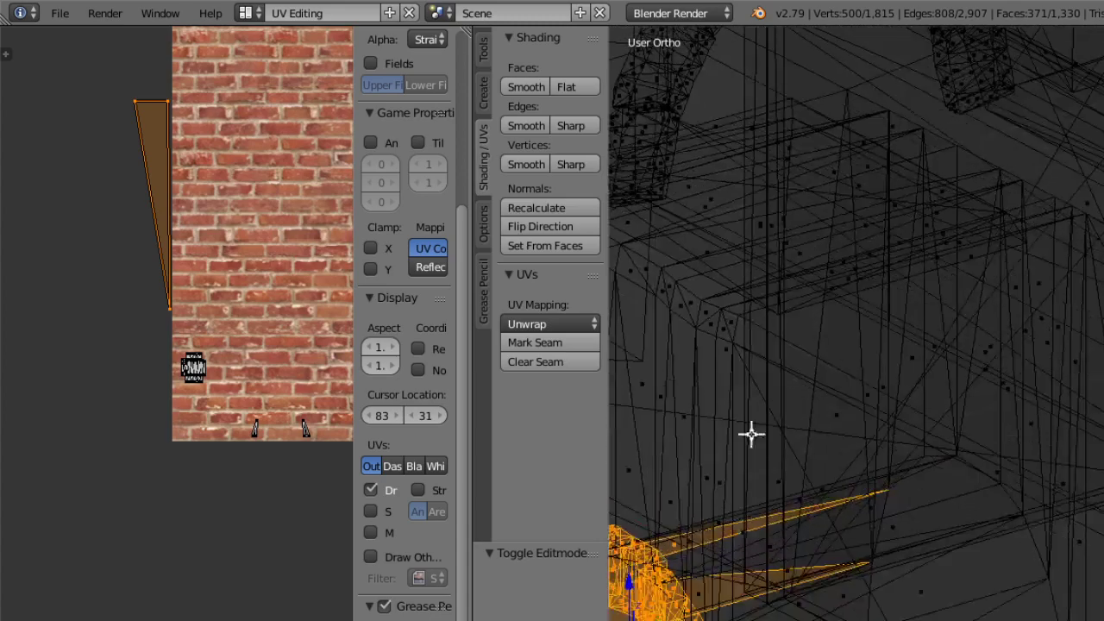
ctrl+shift+drag(677, 528, 723, 565)
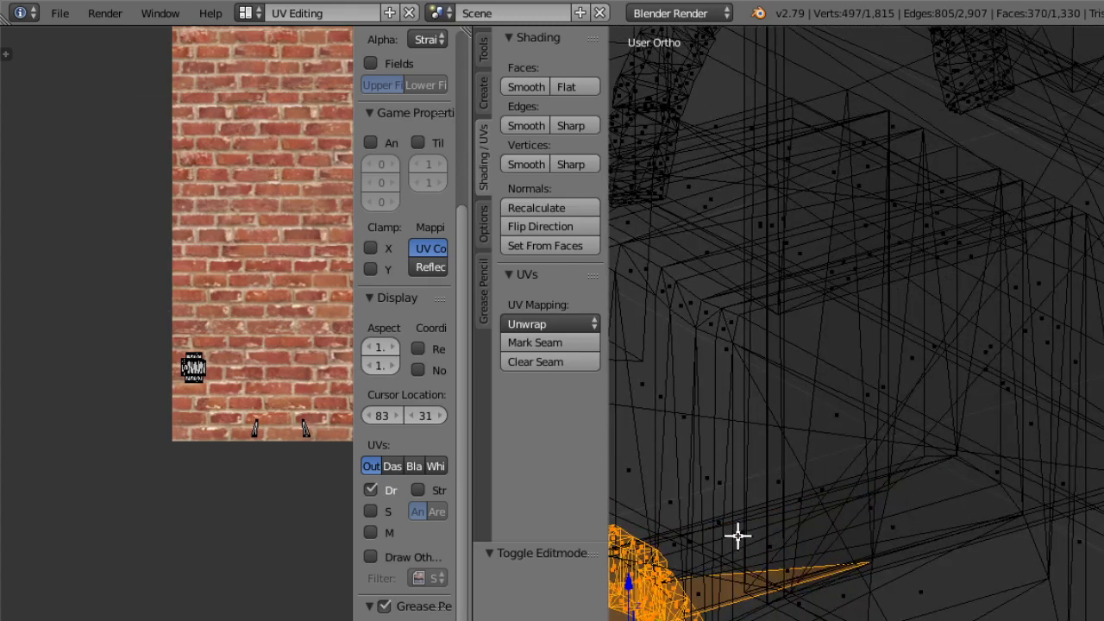
key(KP_Decimal)
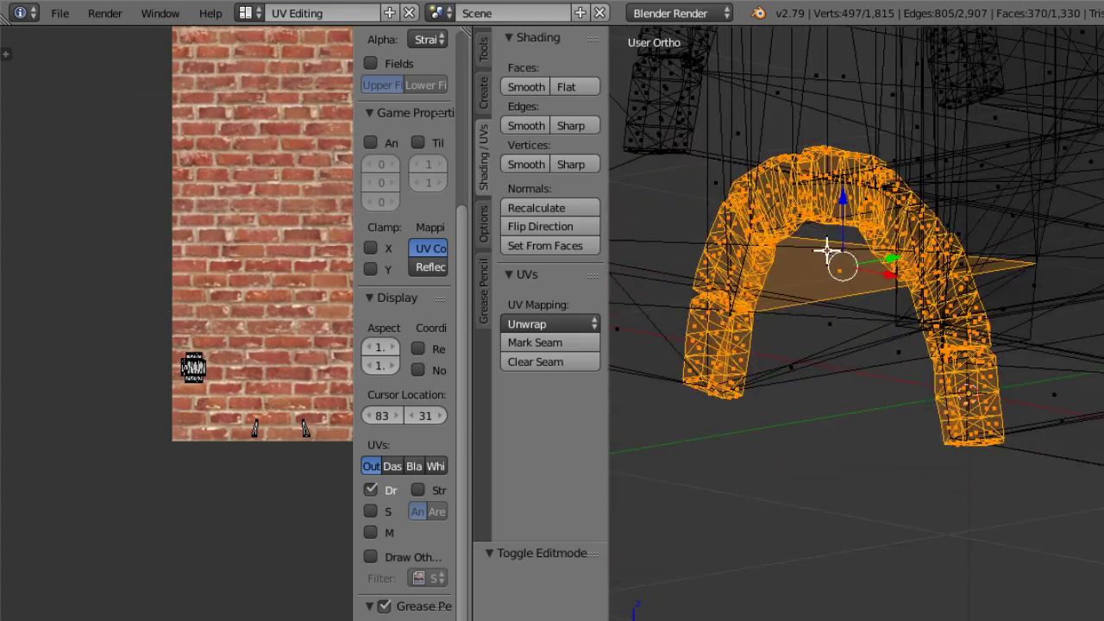
mouse_move(827, 250)
ctrl+shift+mouse_down()
mouse_move(841, 251)
mouse_move(709, 346)
ctrl+shift+mouse_up()
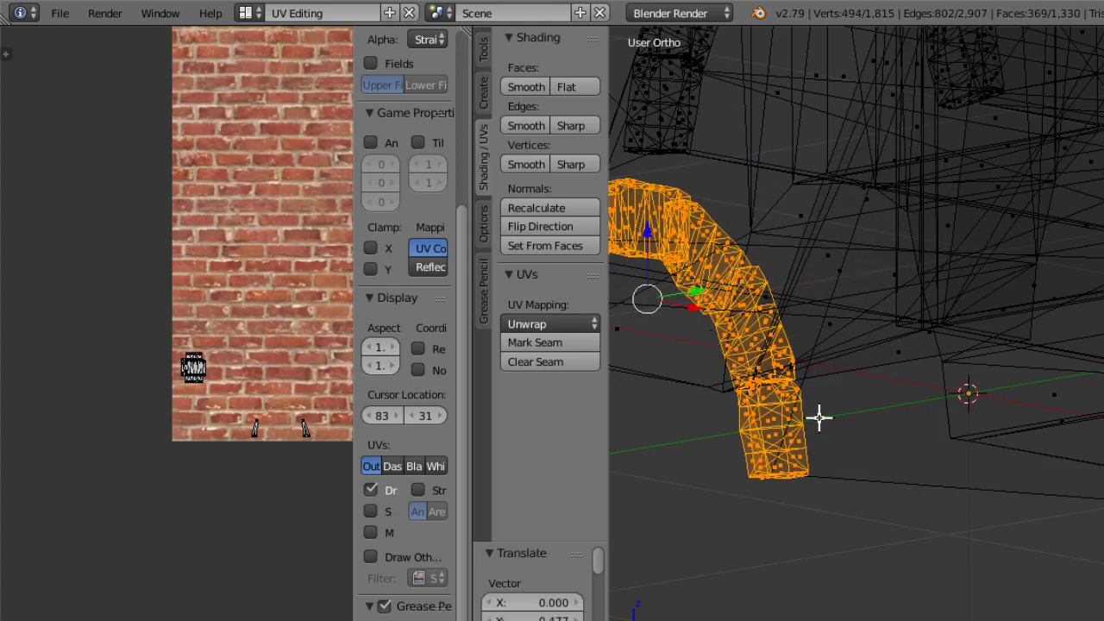
Undo the arch's test move, then shift it away from the wall once more to check for attached faces.
key(ctrl+z)
scroll(924, 328, up, 6)
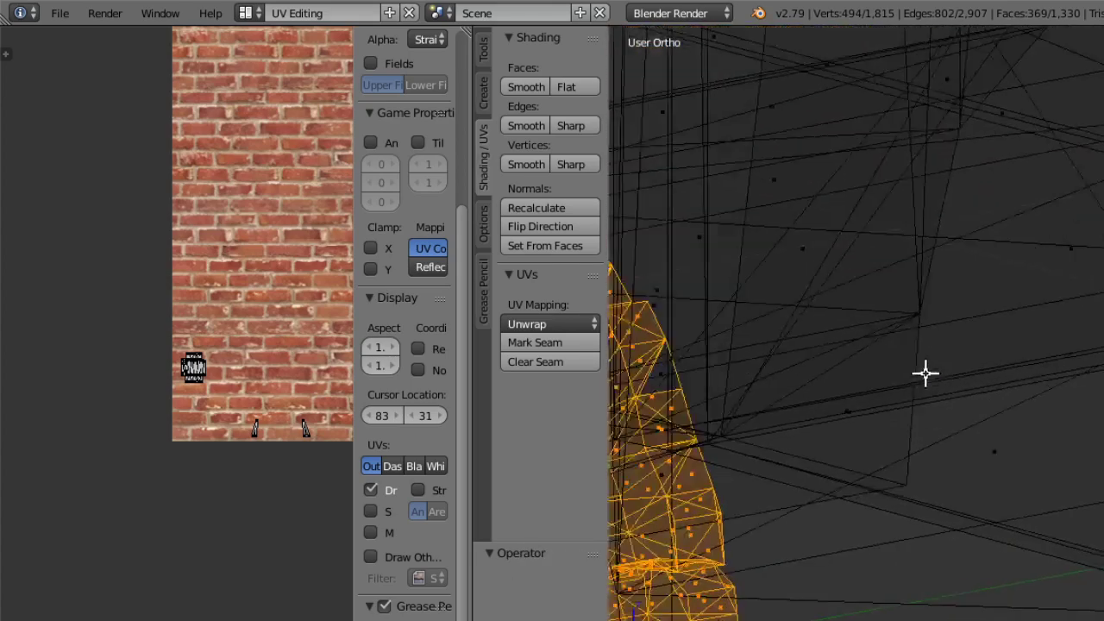
middle_drag(926, 373, 931, 377)
scroll(914, 503, down, 6)
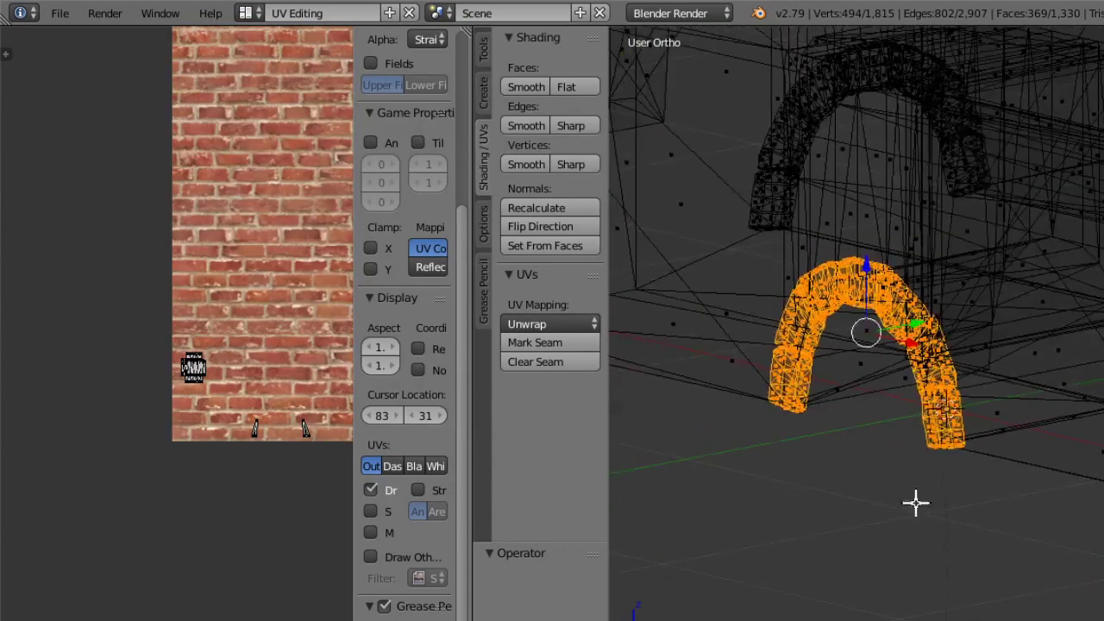
middle_drag(918, 322, 804, 355)
key(ctrl+shift+z)
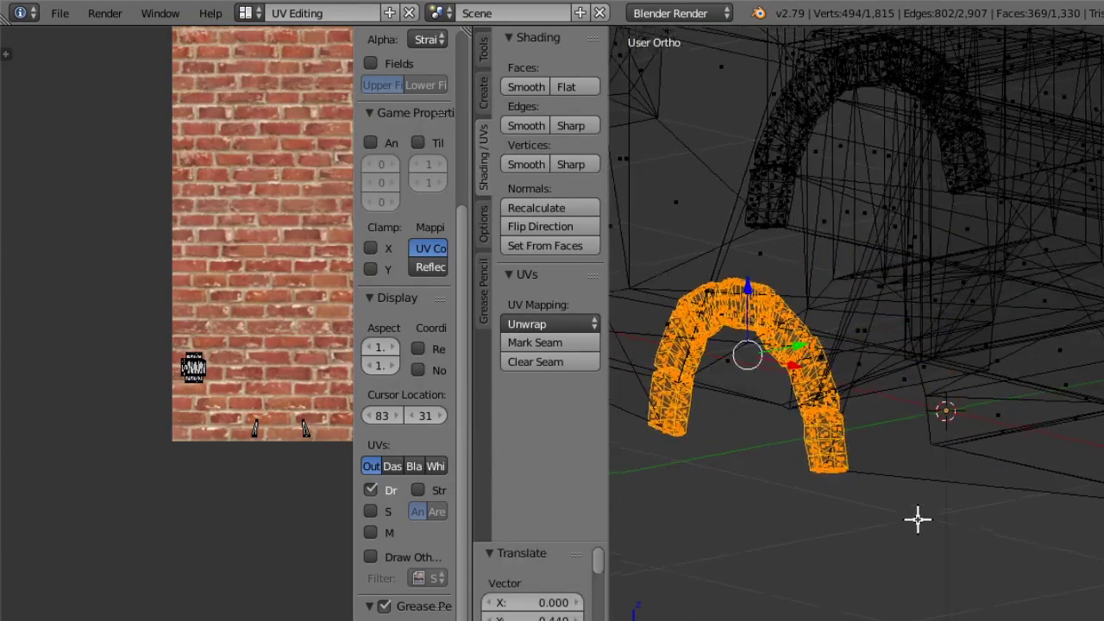
Deselect the stray wall face hidden inside the lower segment of the arch's right leg.
scroll(932, 333, up, 6)
mouse_move(917, 536)
middle_down()
mouse_move(919, 500)
mouse_move(917, 515)
mouse_move(929, 519)
mouse_move(919, 524)
middle_up()
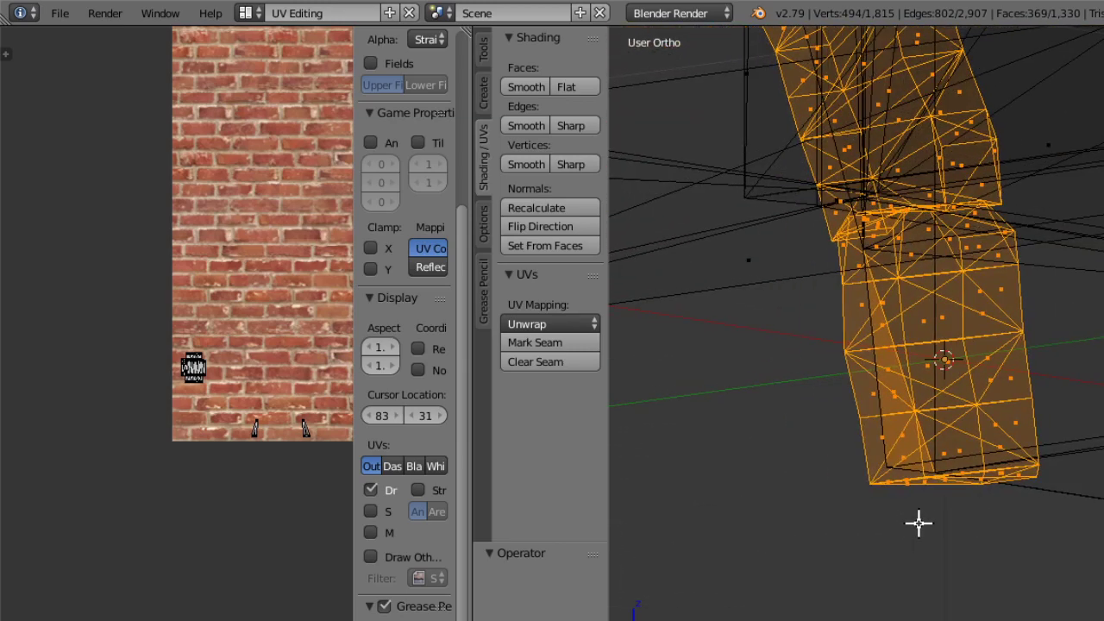
ctrl+right_click(904, 436)
key(ctrl+z)
shift+right_click(902, 406)
ctrl+middle_drag(973, 287, 964, 350)
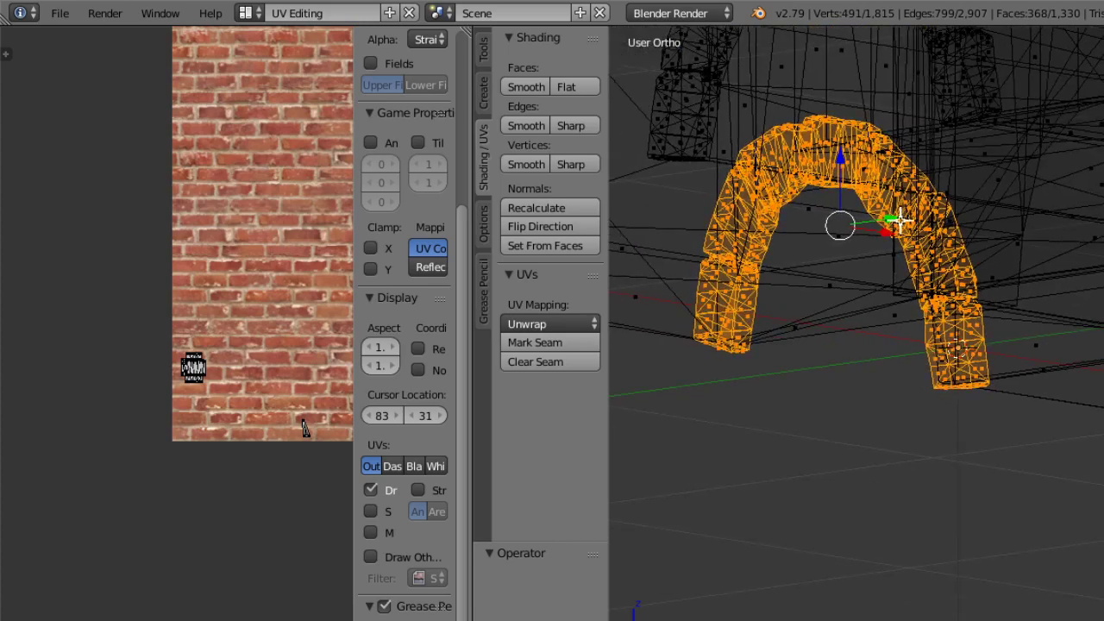
Test-move the selected arch along Y to check for leftover wall faces, and undo the move.
middle_drag(900, 221, 964, 311)
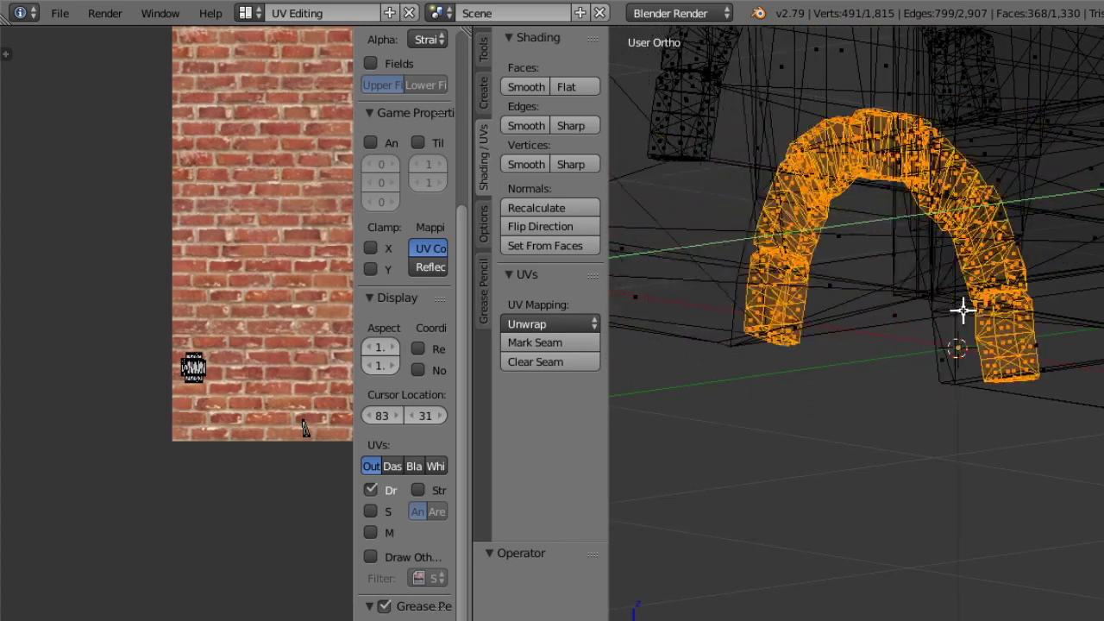
drag(964, 311, 933, 338)
middle_drag(933, 337, 750, 463)
key(ctrl+z)
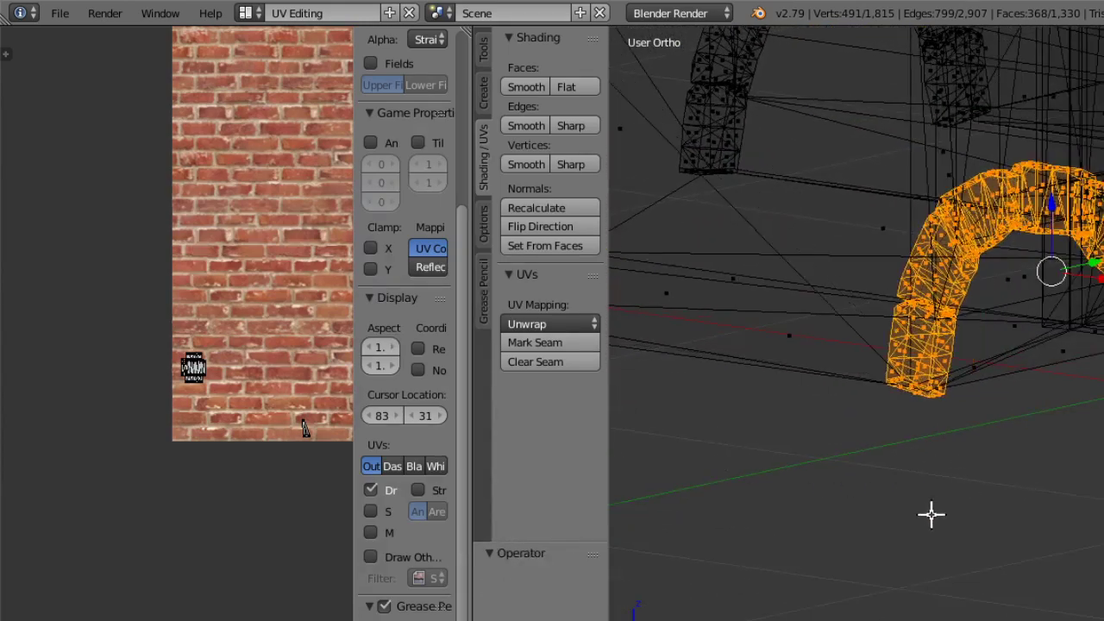
Deselect the triangular wall face hidden inside the foot of the arch's left leg.
ctrl+middle_drag(929, 466, 900, 341)
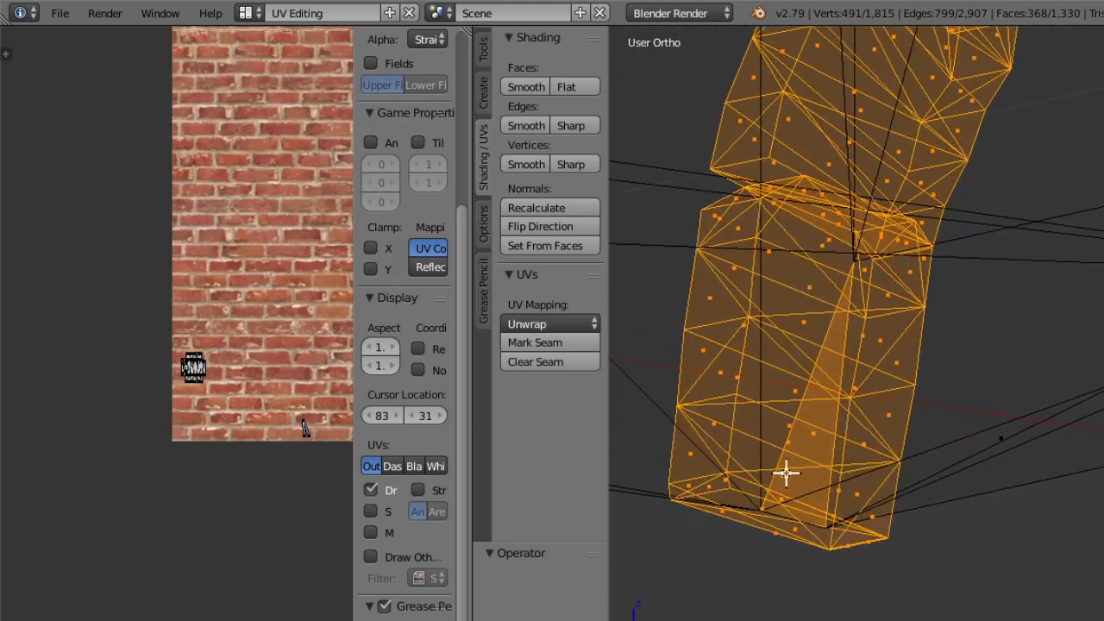
shift+right_click(785, 478)
key(ctrl+z)
shift+right_click(814, 433)
scroll(926, 325, down, 9)
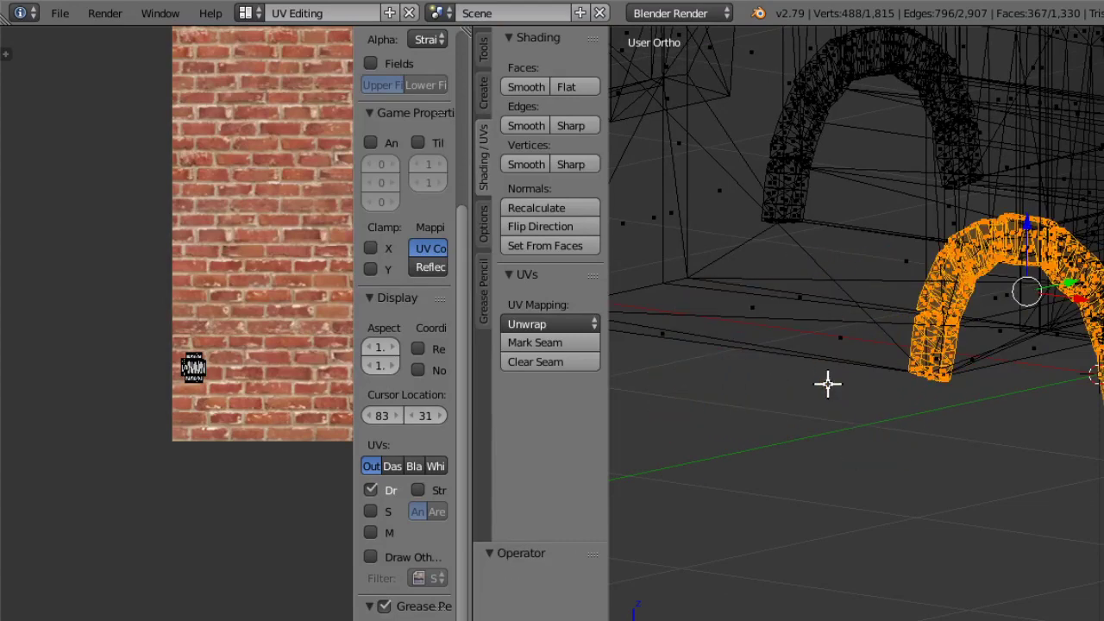
Lasso the arch on the building's other side into the selection and deselect the wall faces spiking up from its crown.
middle_drag(841, 342, 859, 352)
middle_drag(865, 354, 1103, 397)
mouse_move(1103, 138)
ctrl+mouse_down()
mouse_move(1103, 519)
mouse_move(1103, 346)
ctrl+mouse_up()
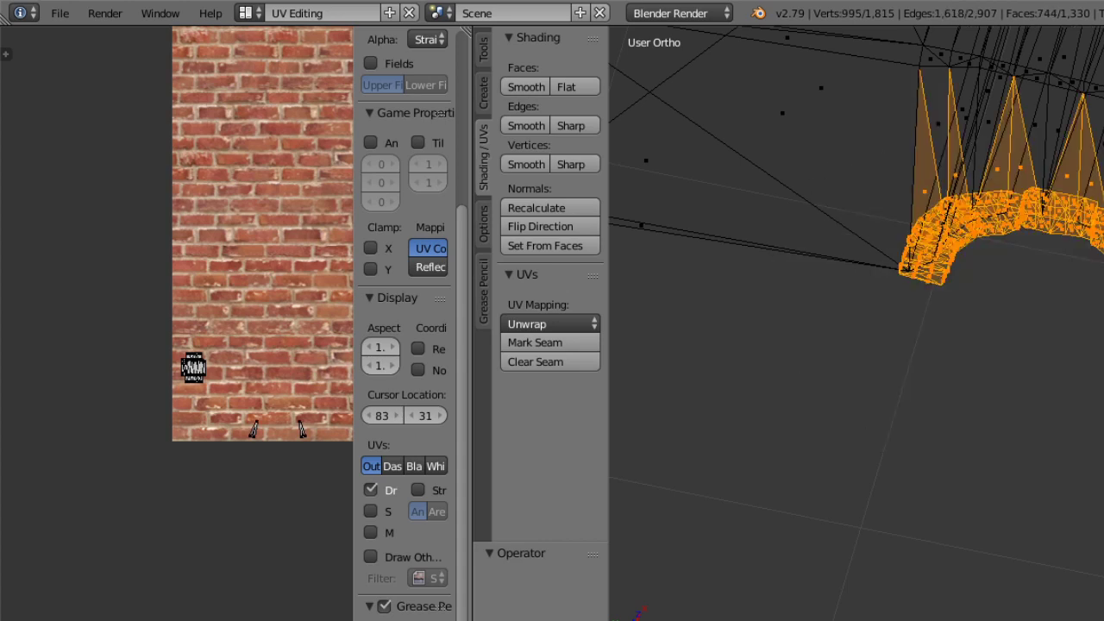
mouse_move(927, 116)
ctrl+mouse_down()
mouse_move(920, 209)
mouse_move(998, 180)
mouse_move(1074, 185)
mouse_move(1102, 155)
ctrl+mouse_up()
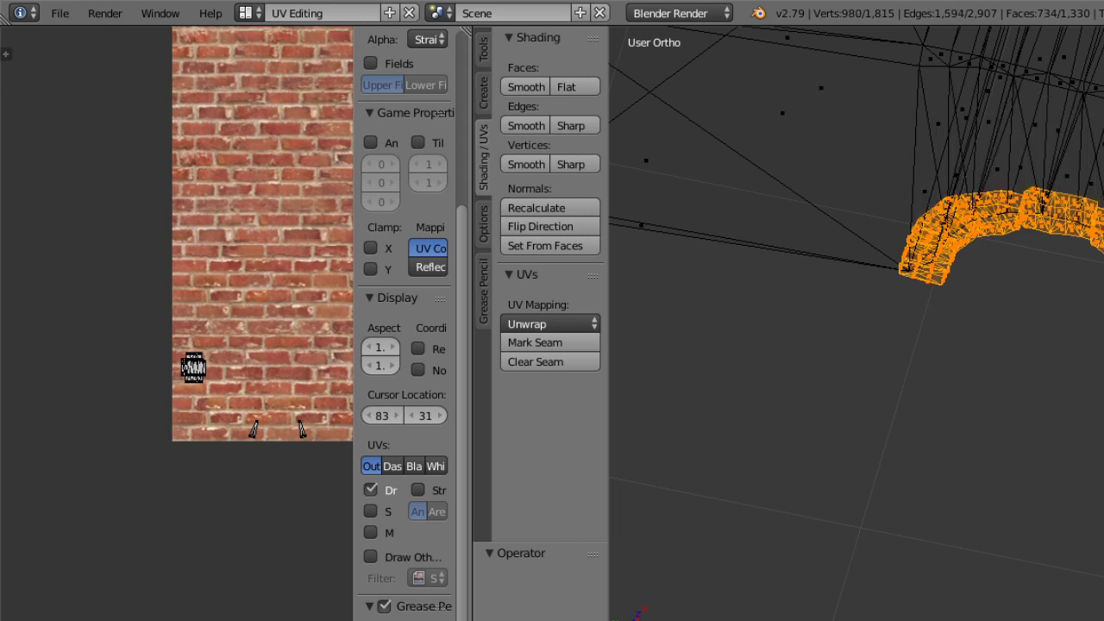
scroll(857, 324, down, 4)
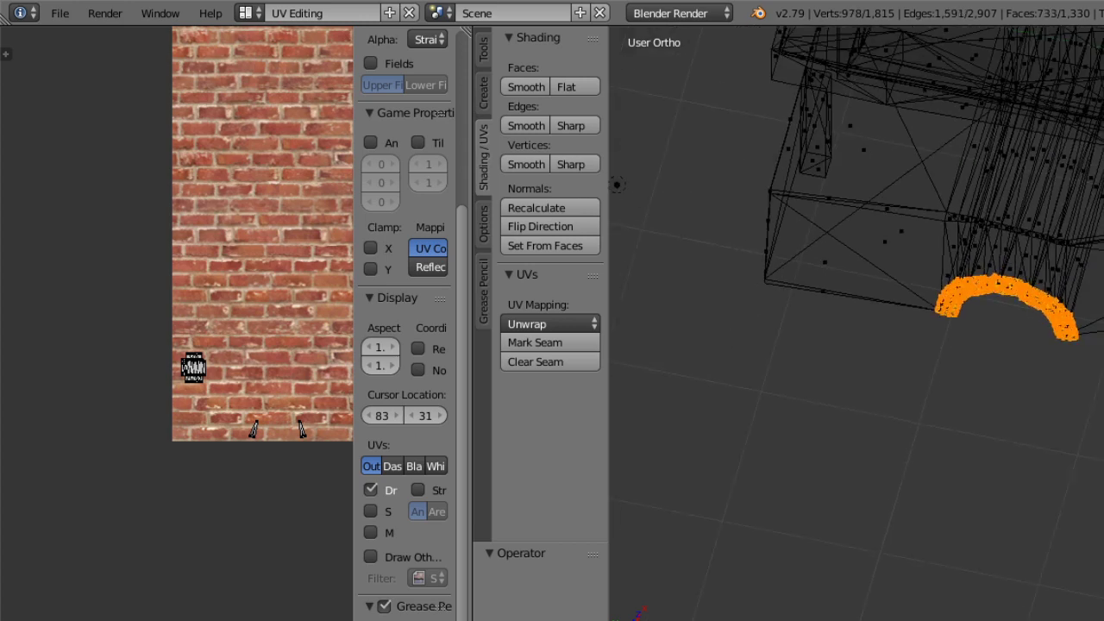
Test-move the selected arches away from the building to check for attached wall faces, and undo the move.
key(g)
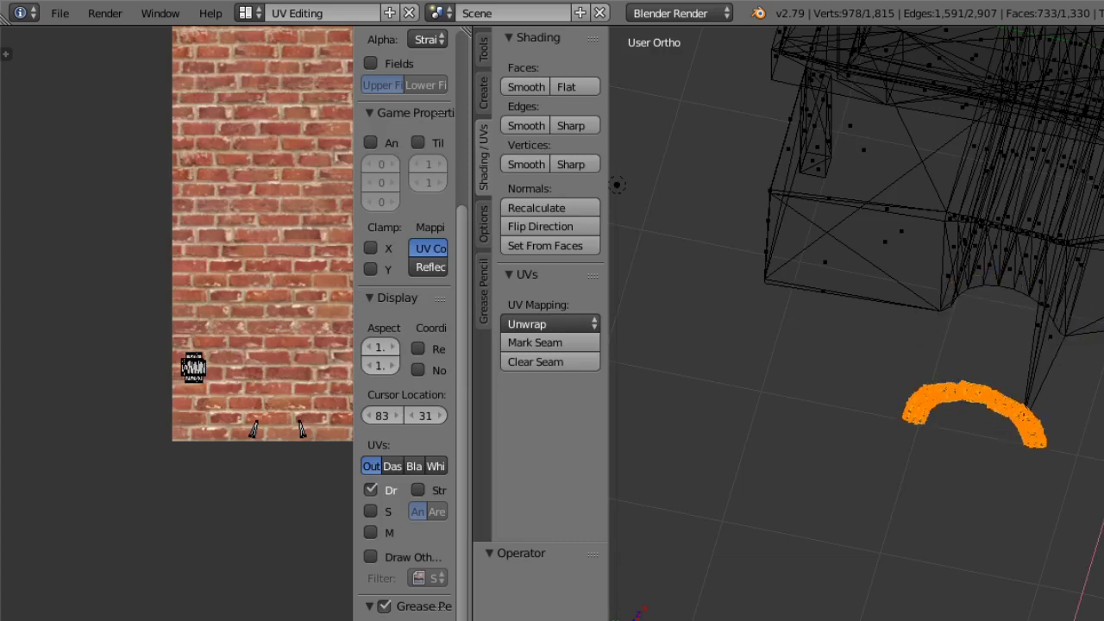
click(1093, 422)
key(ctrl+z)
middle_drag(1094, 422, 1067, 411)
scroll(1067, 411, down, 6)
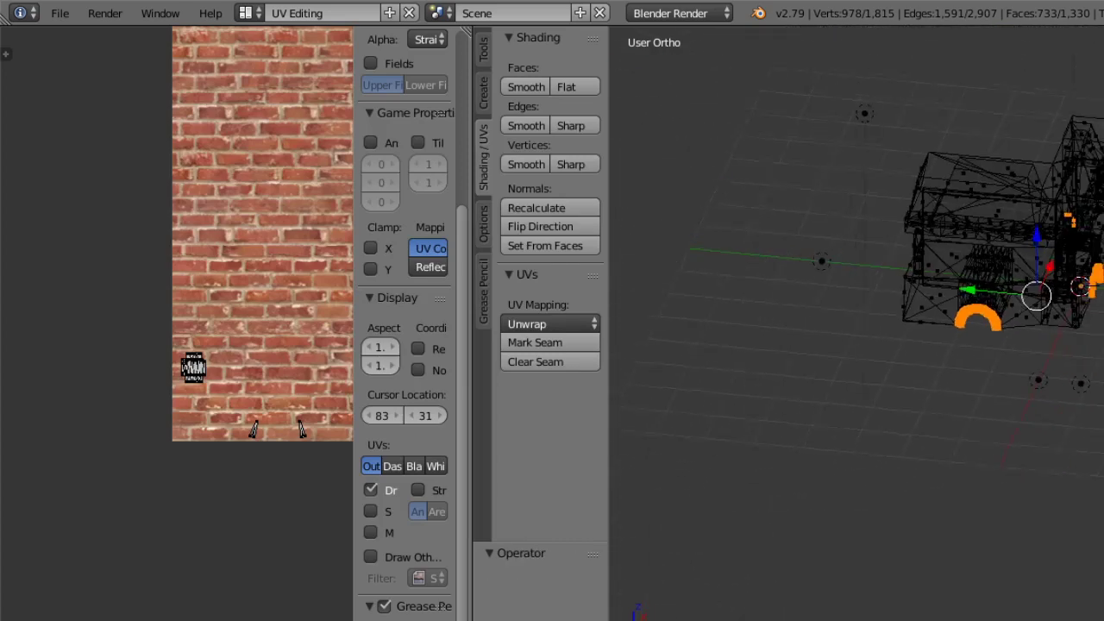
Try to deselect the stray faces on the building and inside the second arch's leg, and undo these deselections.
scroll(1068, 410, up, 2)
mouse_move(1103, 117)
ctrl+mouse_down()
mouse_move(1099, 208)
mouse_move(1103, 200)
ctrl+mouse_up()
middle_drag(1097, 305, 929, 346)
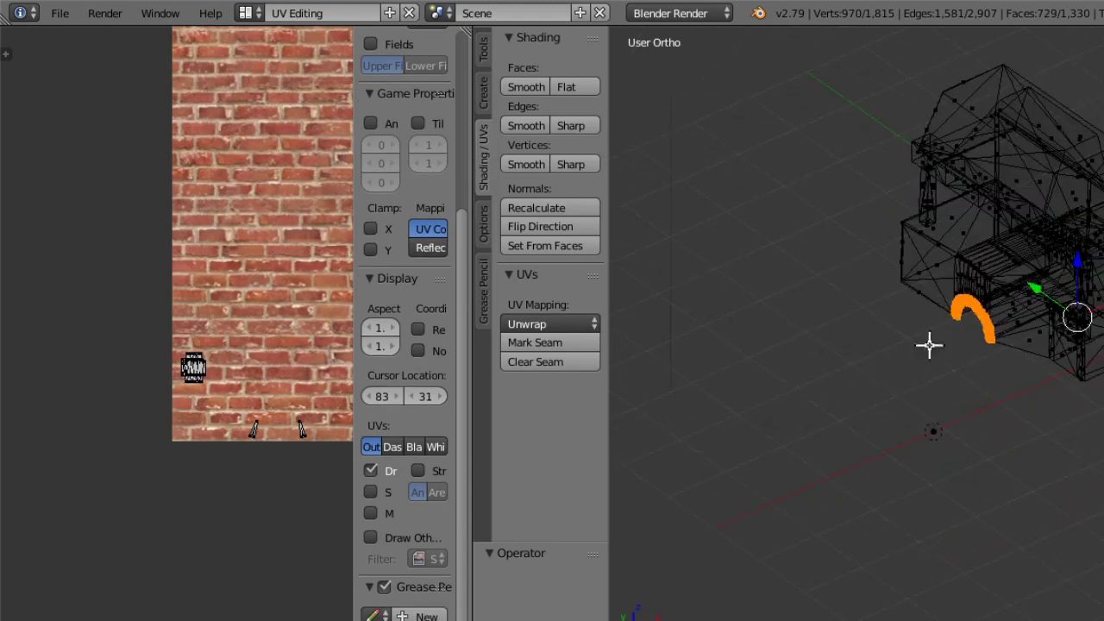
scroll(952, 226, up, 9)
scroll(984, 255, up, 3)
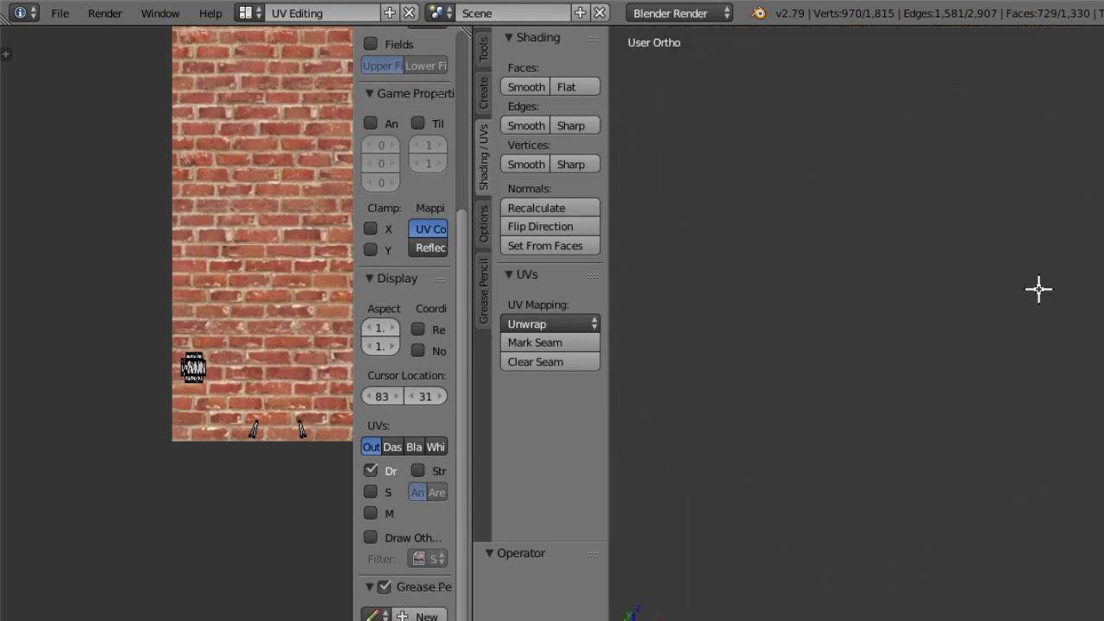
scroll(1038, 294, down, 2)
scroll(1039, 294, up, 2)
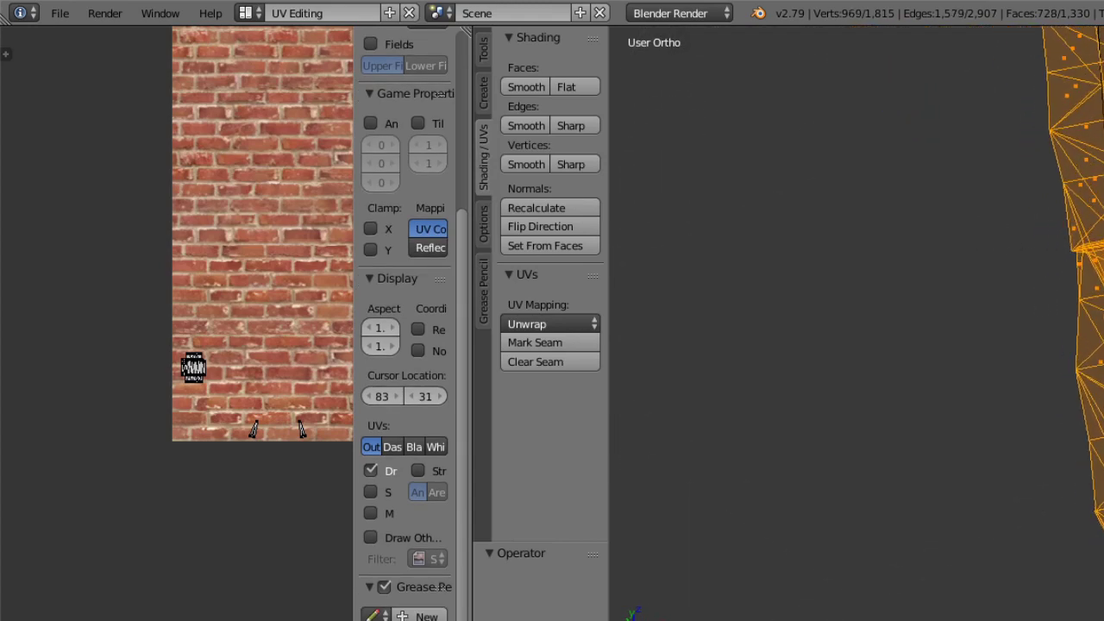
scroll(1087, 336, down, 3)
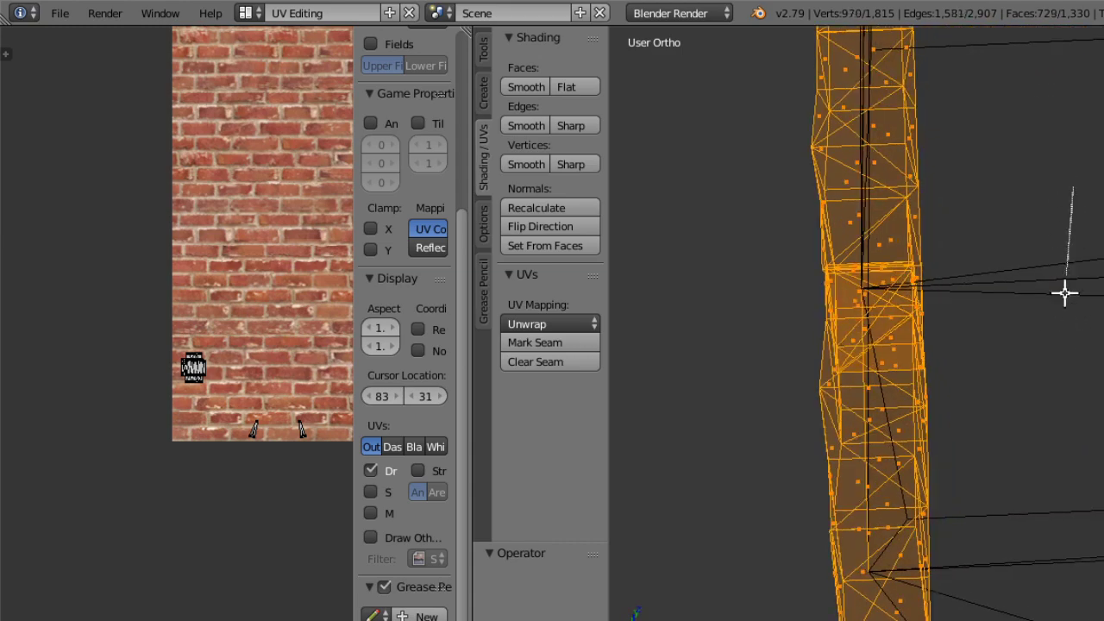
scroll(1048, 503, down, 10)
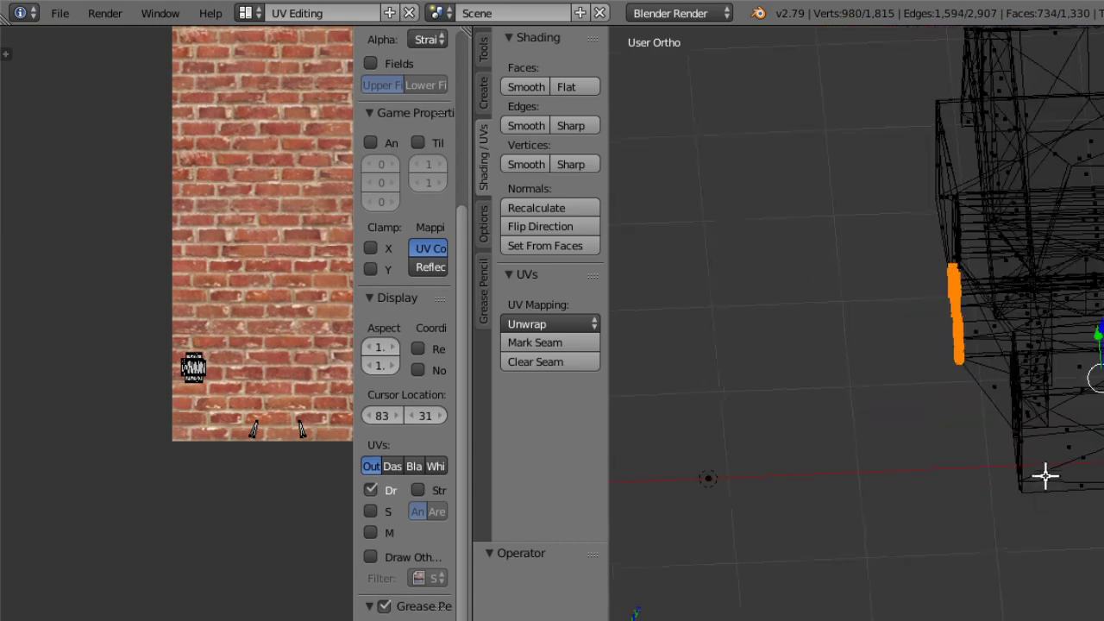
scroll(1014, 259, down, 2)
scroll(1014, 259, up, 2)
scroll(1013, 259, down, 2)
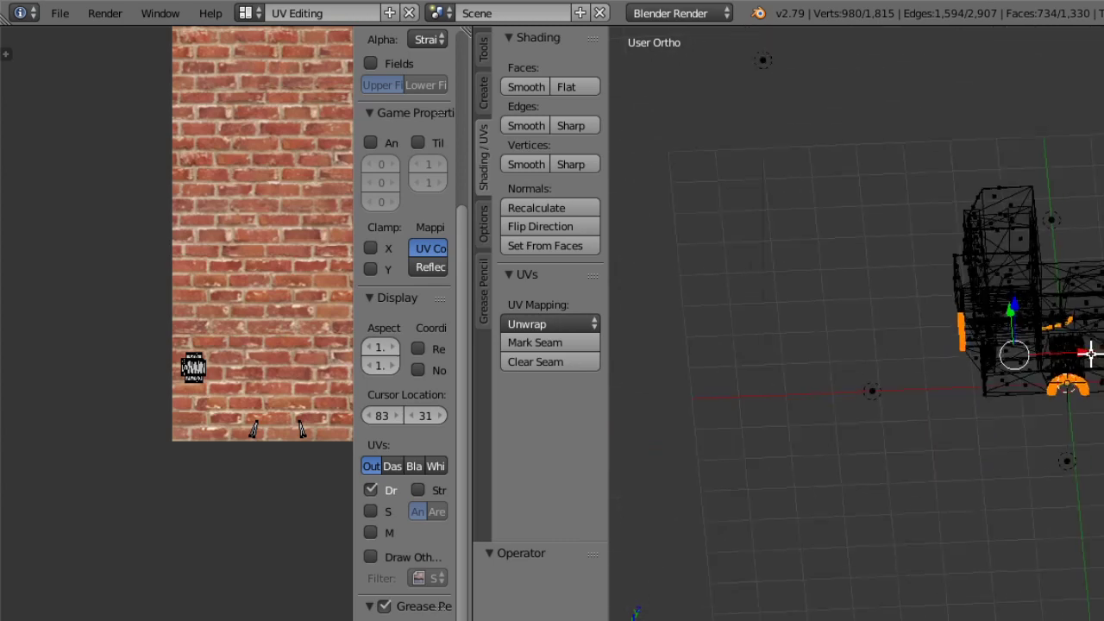
Deselect the stray faces on the building body and the thin wall face rising above the second arch.
scroll(1014, 259, up, 2)
drag(1089, 371, 963, 422)
middle_drag(941, 520, 1010, 242)
click(1009, 241)
key(ctrl+z)
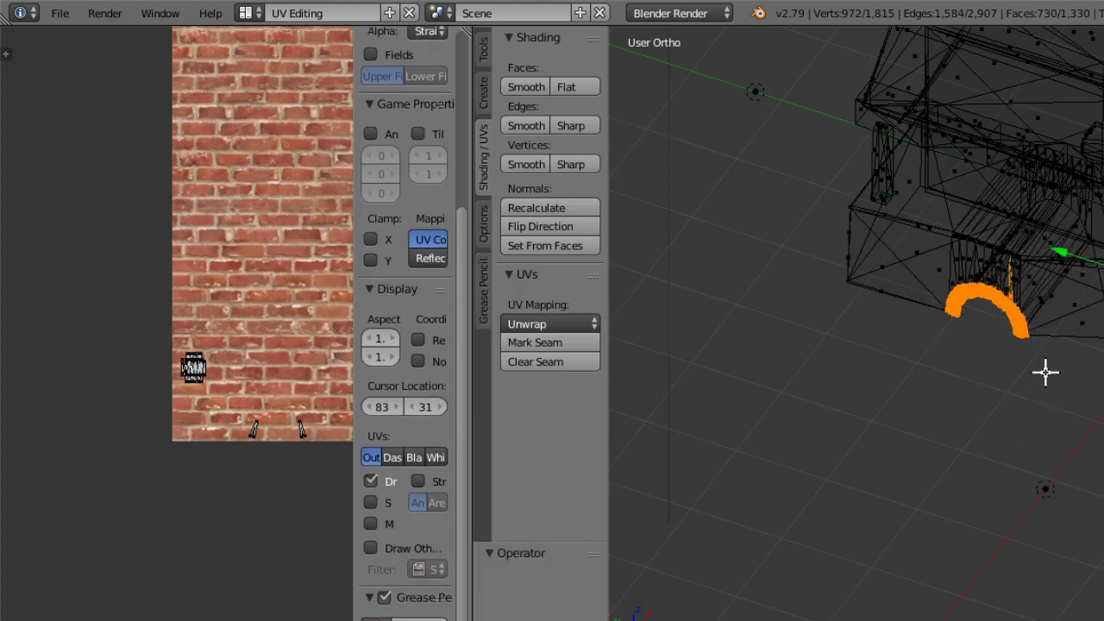
ctrl+click(1012, 296)
Test-move the selected arches along X to check for attached wall faces, undoing each move.
key(g)
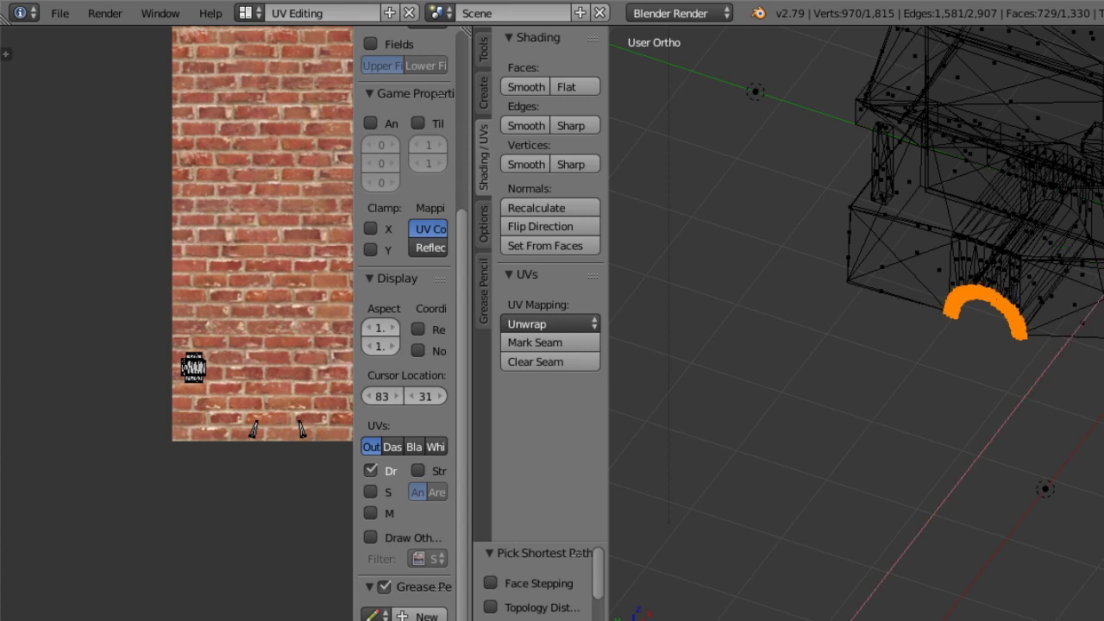
click(1055, 457)
scroll(1093, 280, up, 4)
scroll(1093, 280, up, 5)
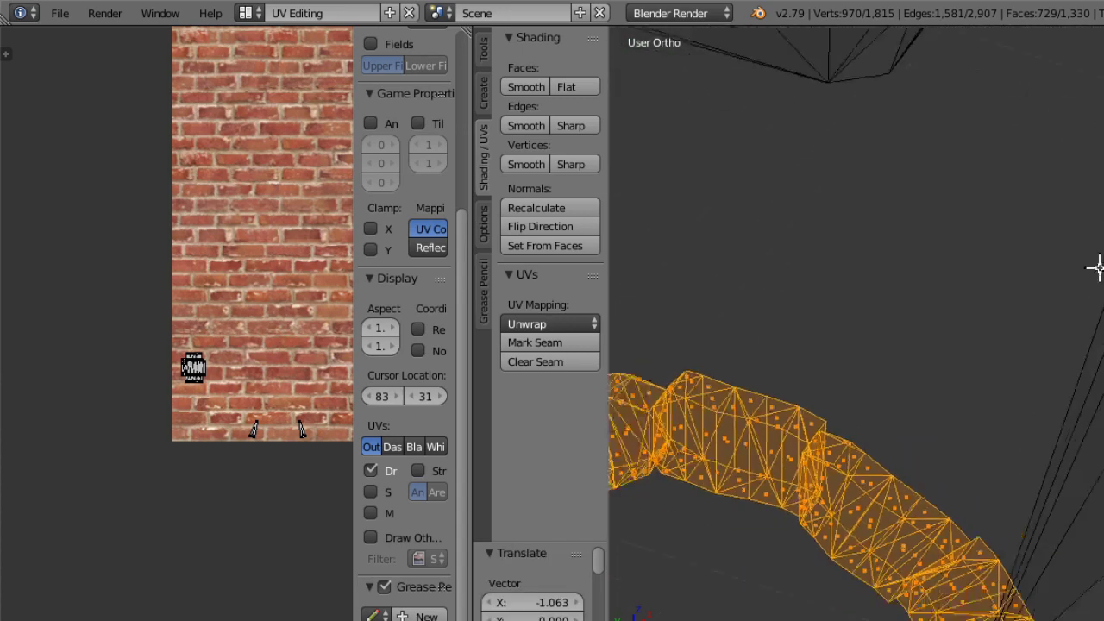
key(ctrl+z)
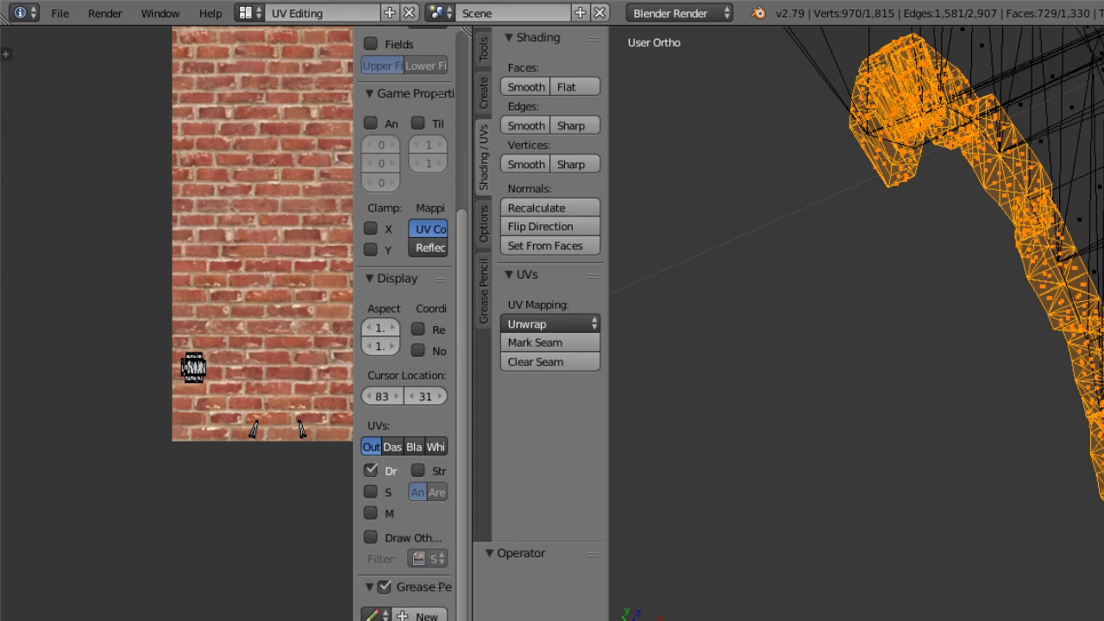
key(g)
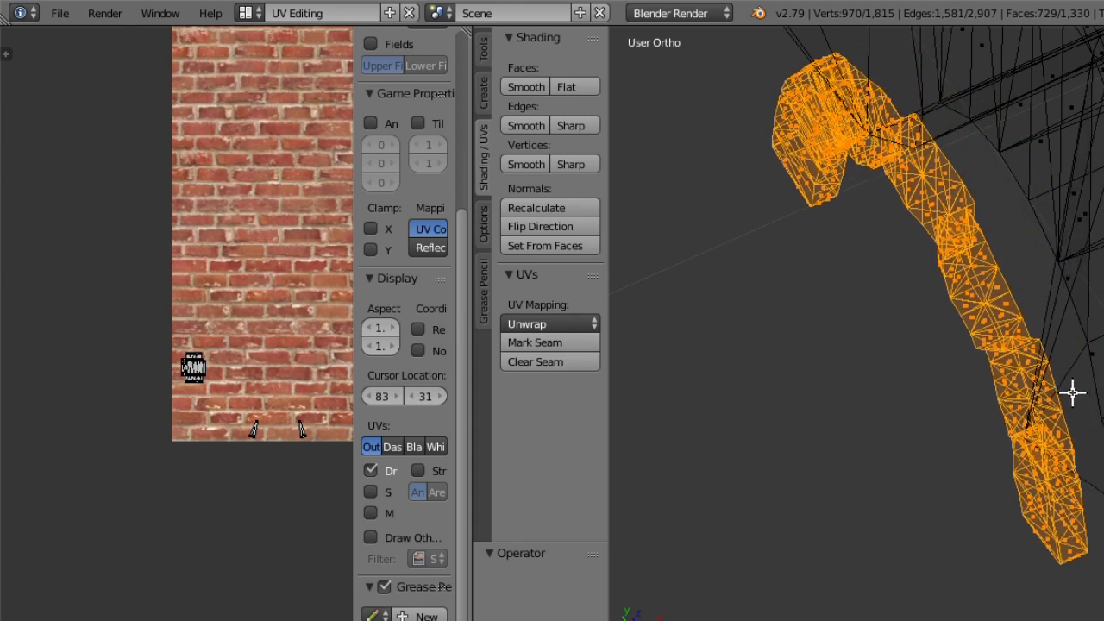
click(1092, 208)
key(ctrl+z)
Deselect the stray wall face hidden inside the second arch's near leg.
scroll(1093, 280, up, 4)
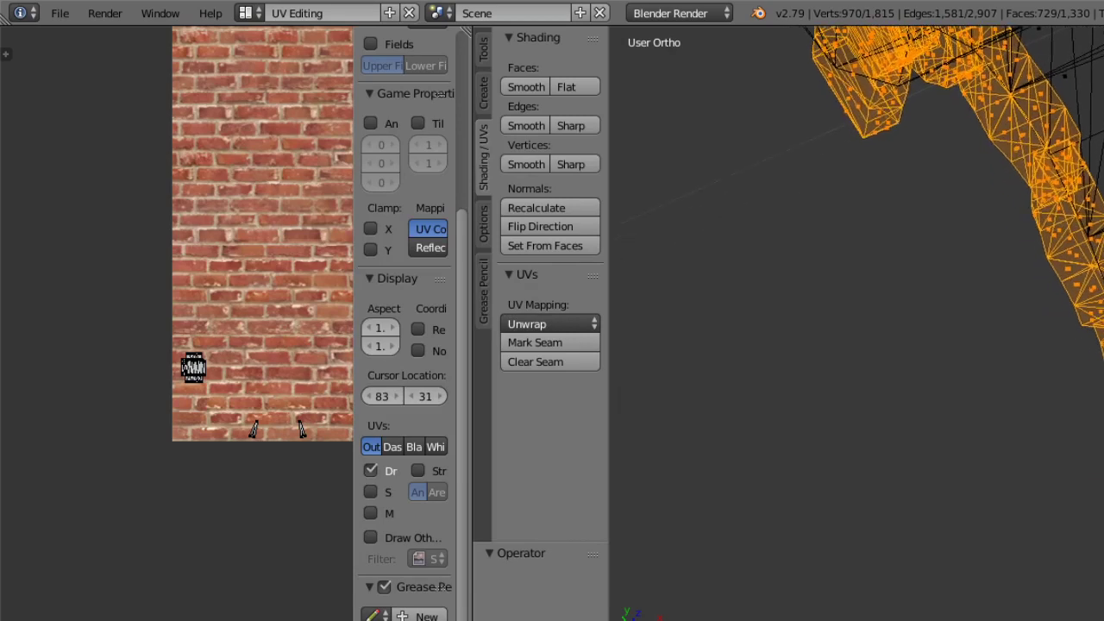
scroll(1093, 281, up, 3)
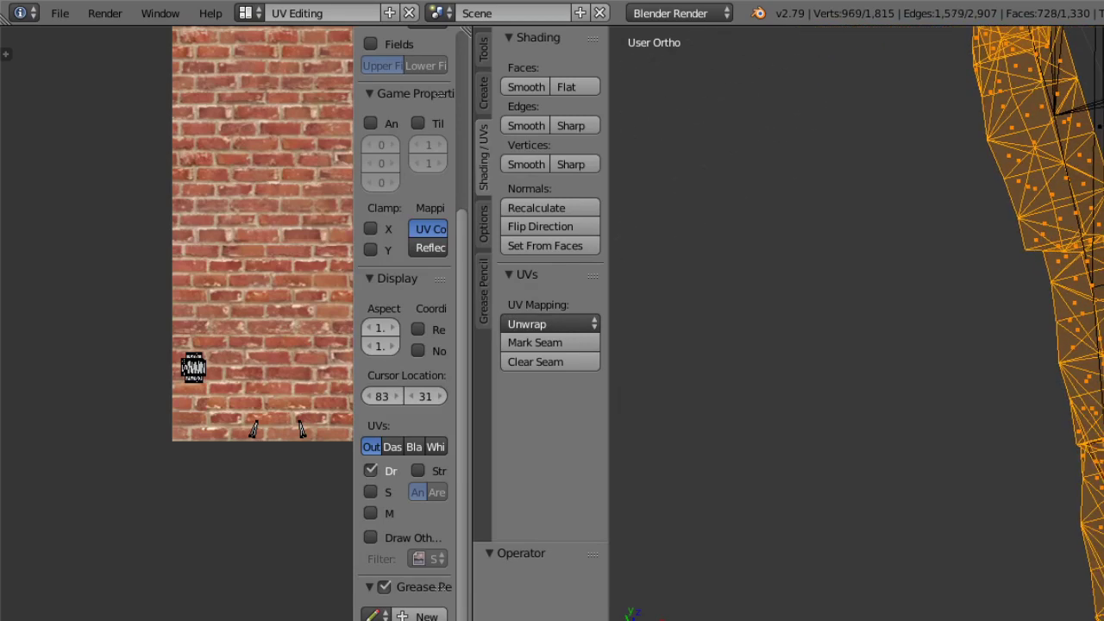
scroll(1093, 280, up, 3)
scroll(1093, 280, down, 5)
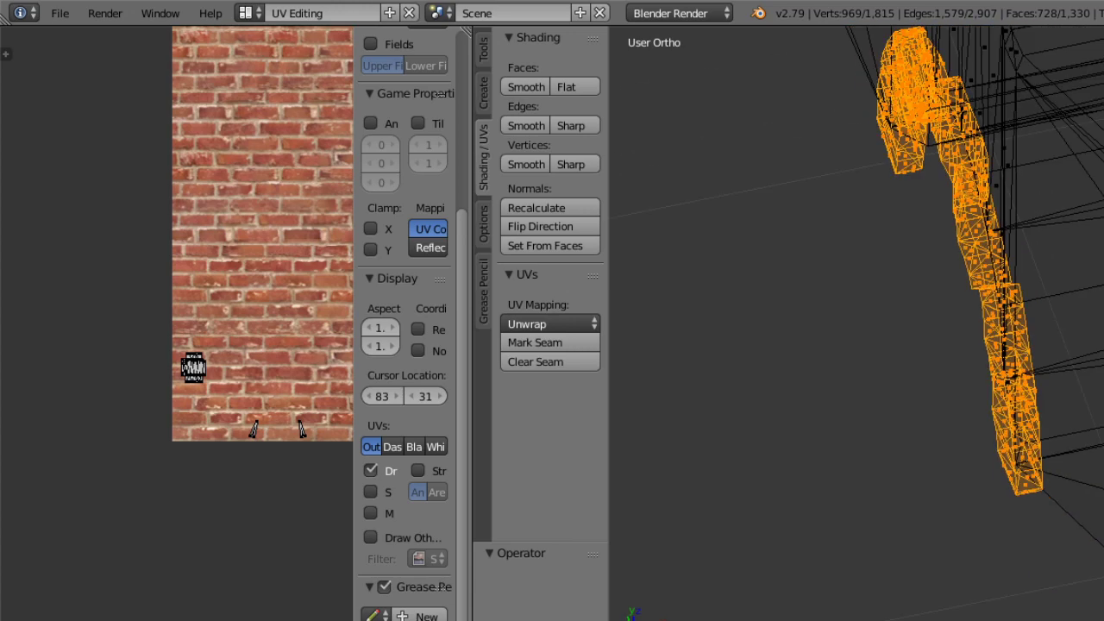
Test-move the selected arches to check for wall faces still attached to them, undoing each move.
key(g)
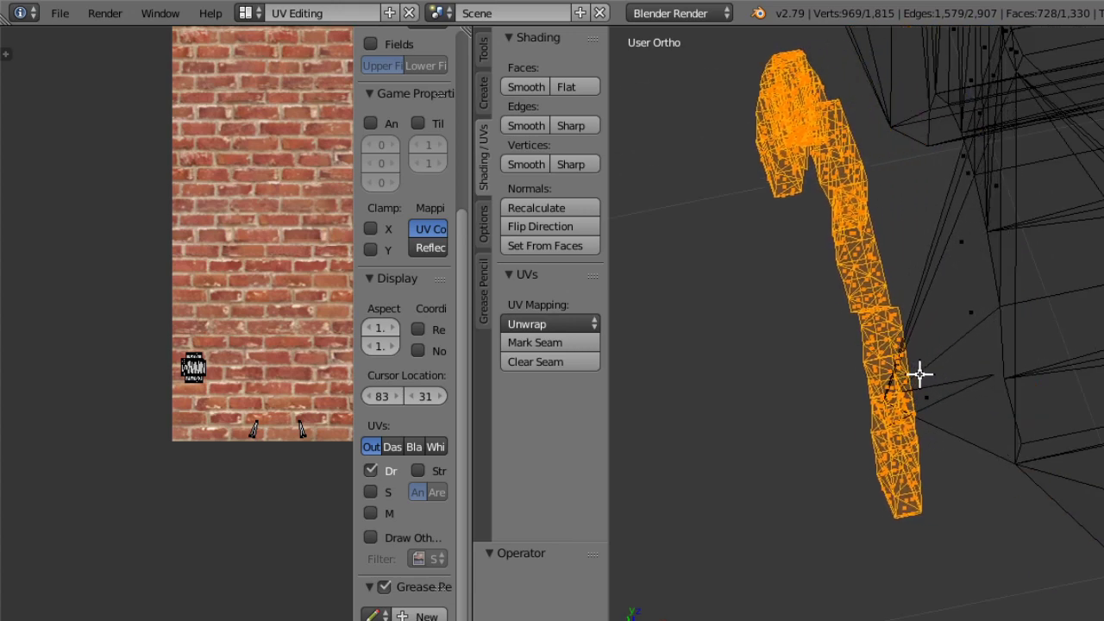
click(909, 369)
key(ctrl+z)
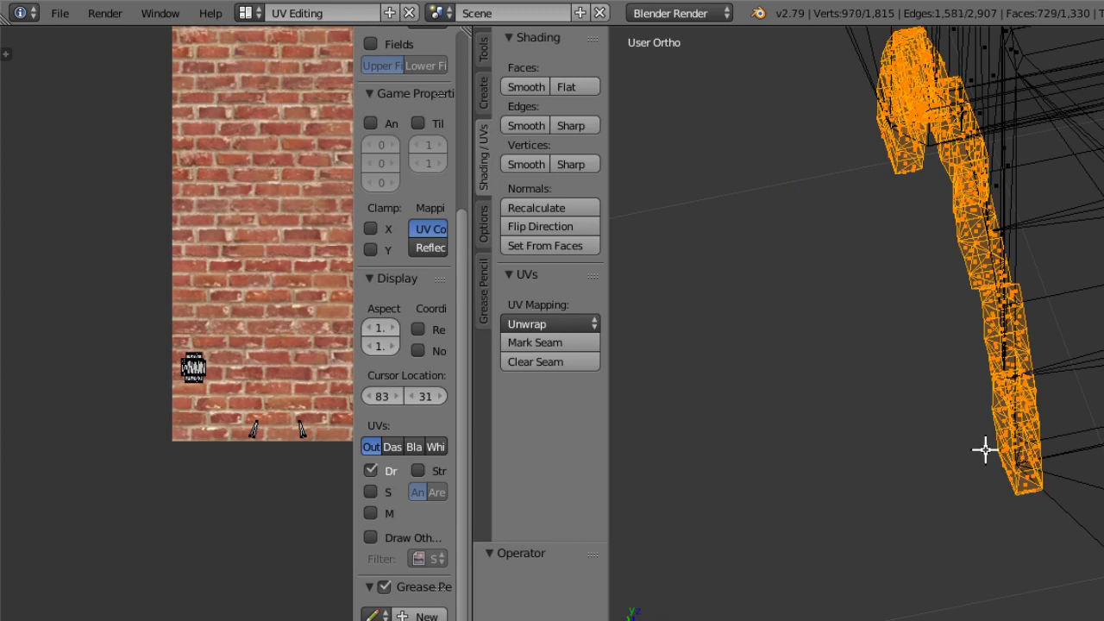
shift+middle_drag(1054, 291, 962, 257)
key(ctrl+shift+z)
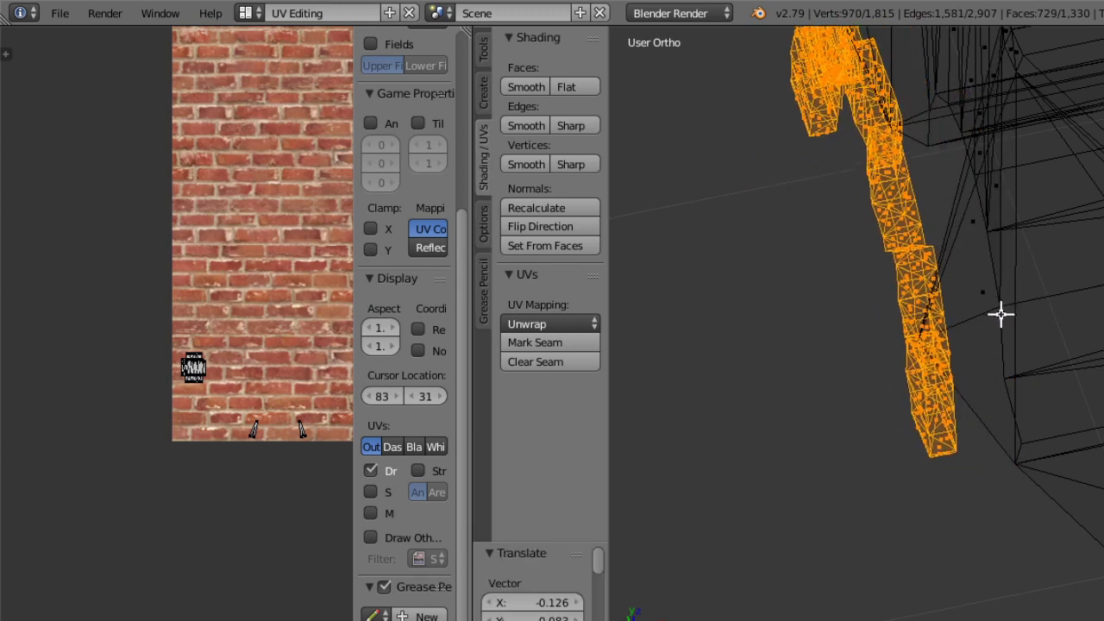
key(ctrl+z)
scroll(1035, 414, up, 6)
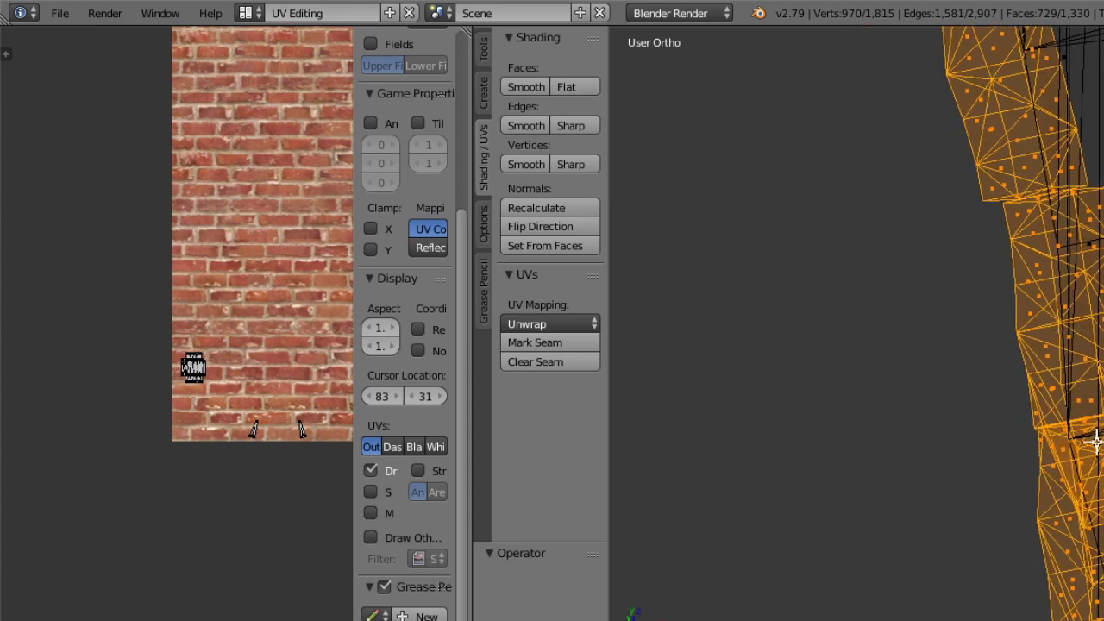
key(g)
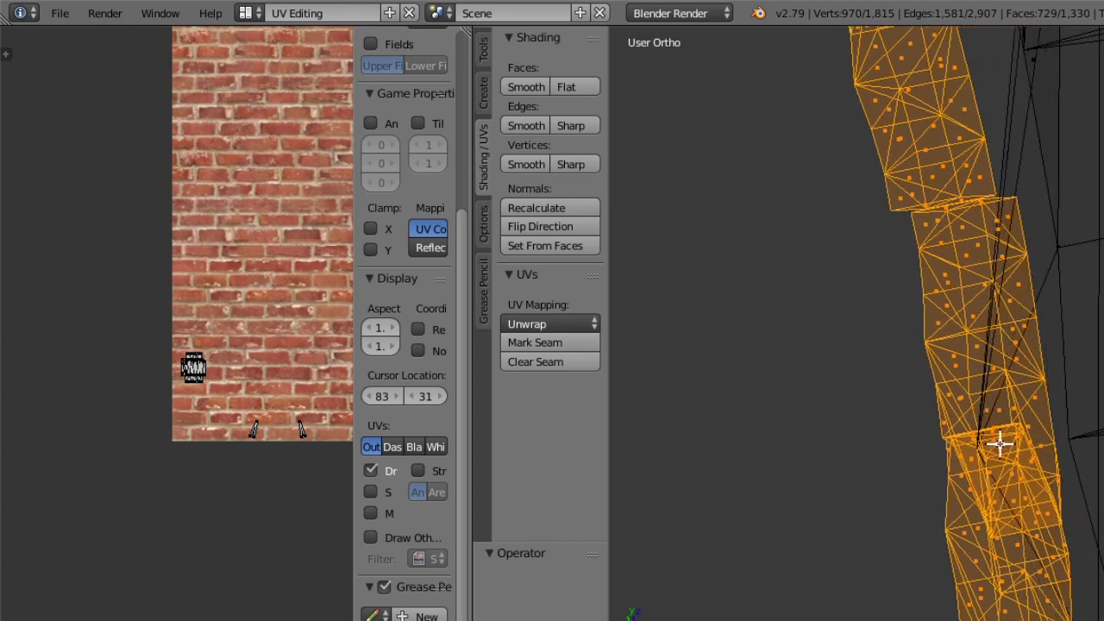
click(1010, 440)
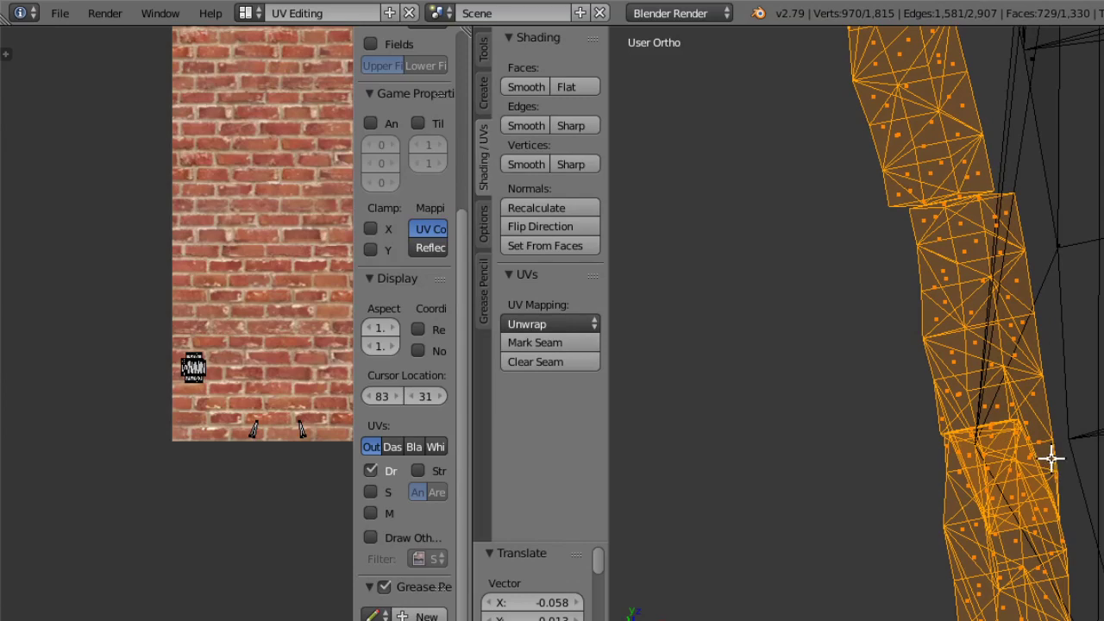
key(ctrl+z)
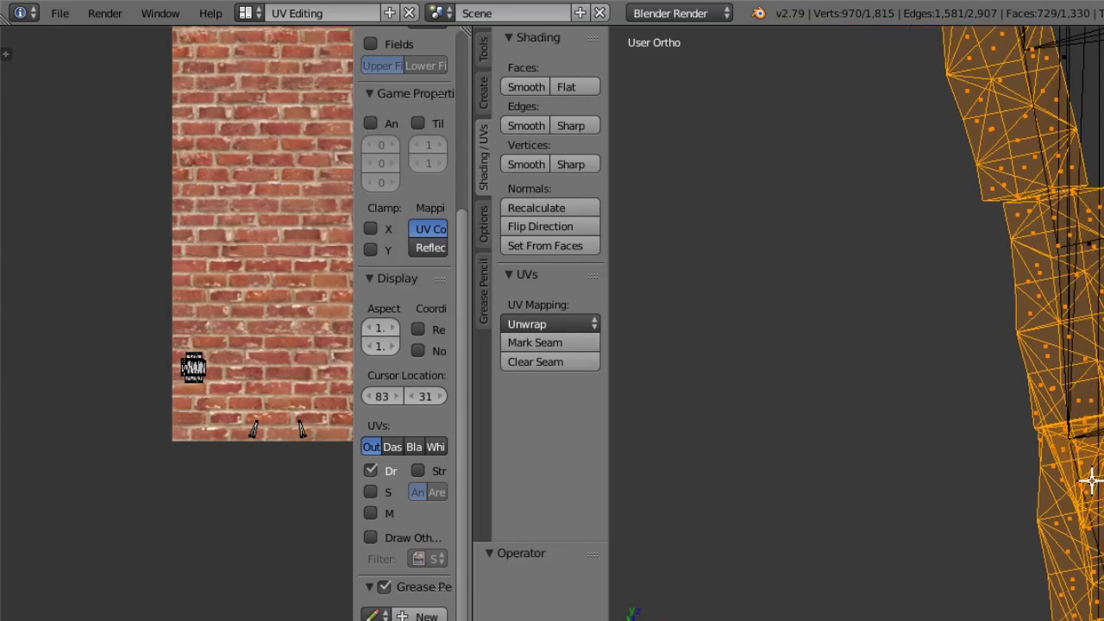
Try to deselect a suspected stray face inside the arch's near leg, and restore the selection.
middle_drag(1092, 481, 1081, 470)
shift+right_click(1050, 435)
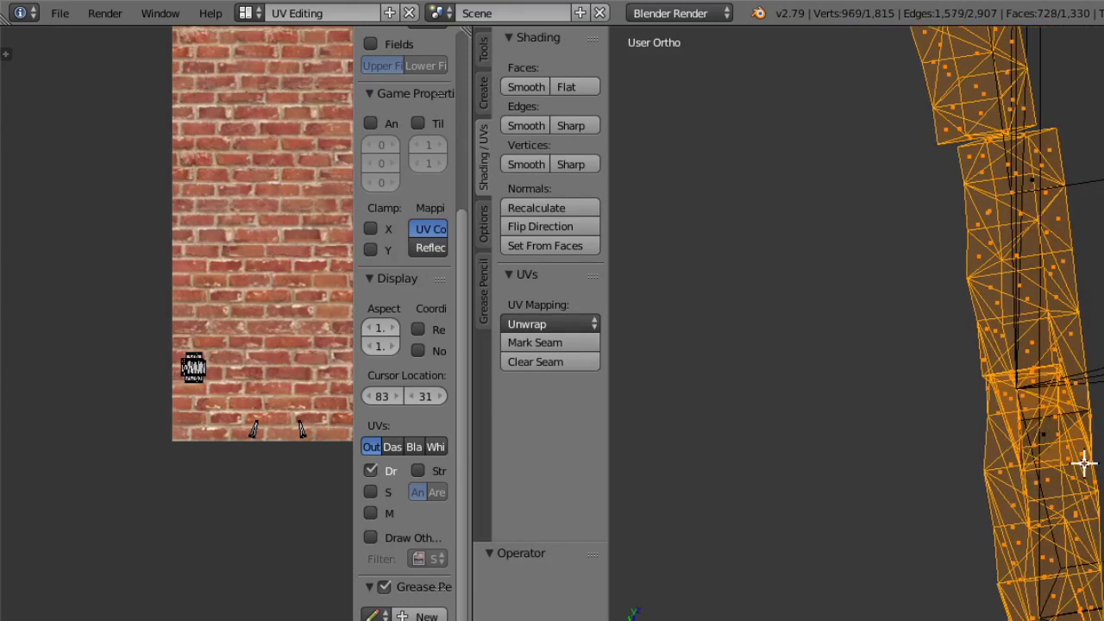
right_click(1070, 446)
key(ctrl+l)
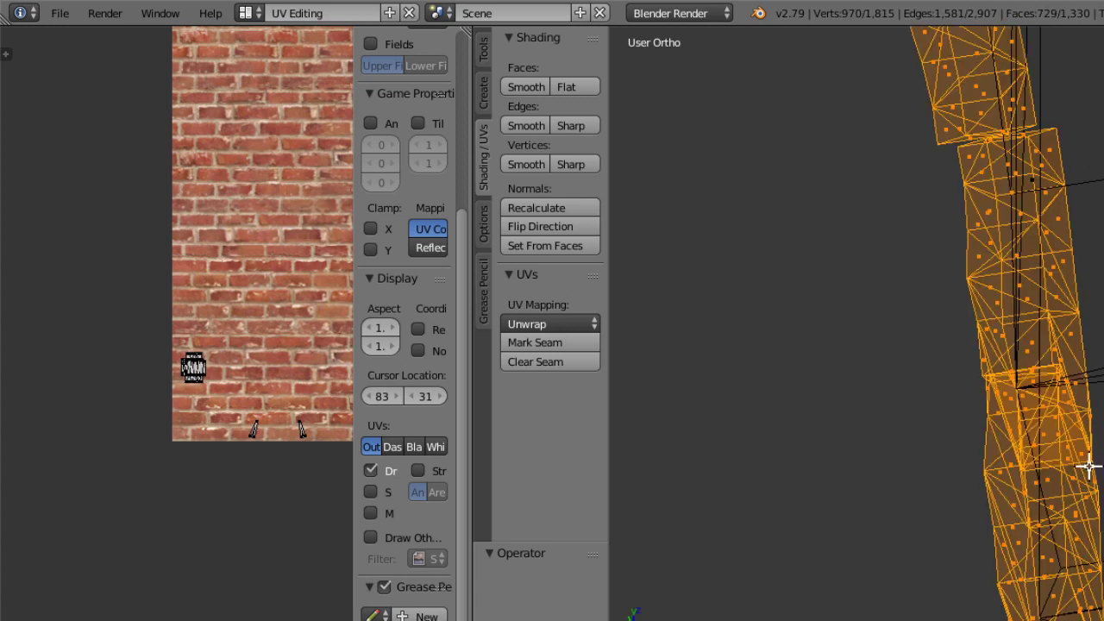
middle_drag(1085, 450, 954, 568)
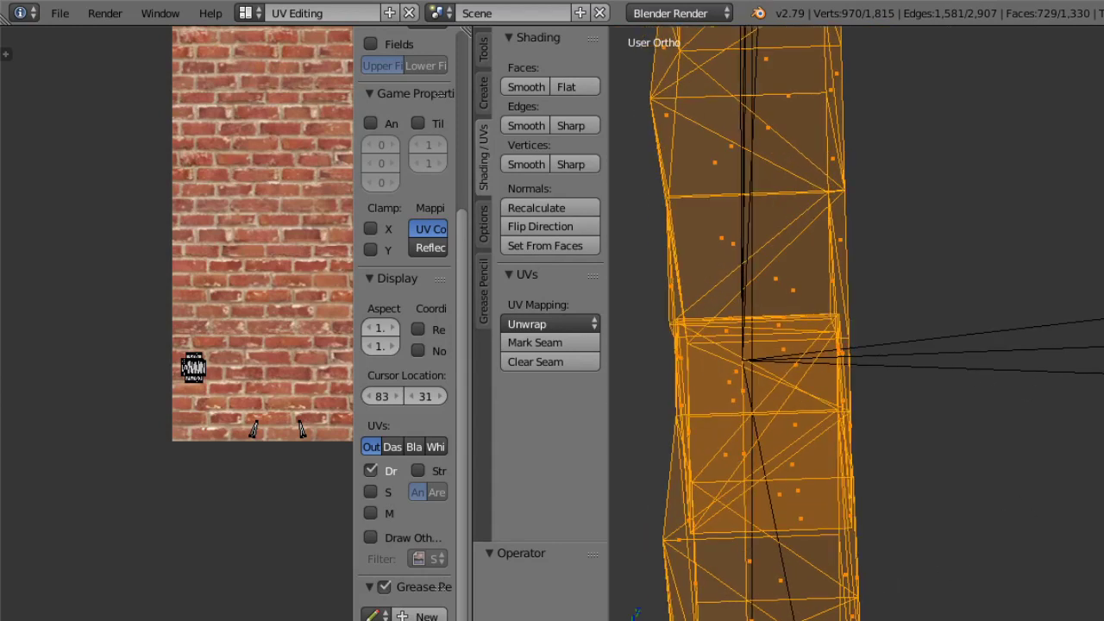
Examine the arch's leg in solid and textured shading, and return the viewport to wireframe.
click(853, 618)
click(853, 588)
mouse_move(824, 527)
middle_down()
mouse_move(852, 543)
mouse_move(961, 526)
mouse_move(907, 535)
mouse_move(903, 521)
mouse_move(958, 535)
mouse_move(961, 394)
mouse_move(932, 431)
mouse_move(901, 382)
mouse_move(921, 385)
mouse_move(973, 601)
middle_up()
click(849, 618)
click(843, 606)
key(z)
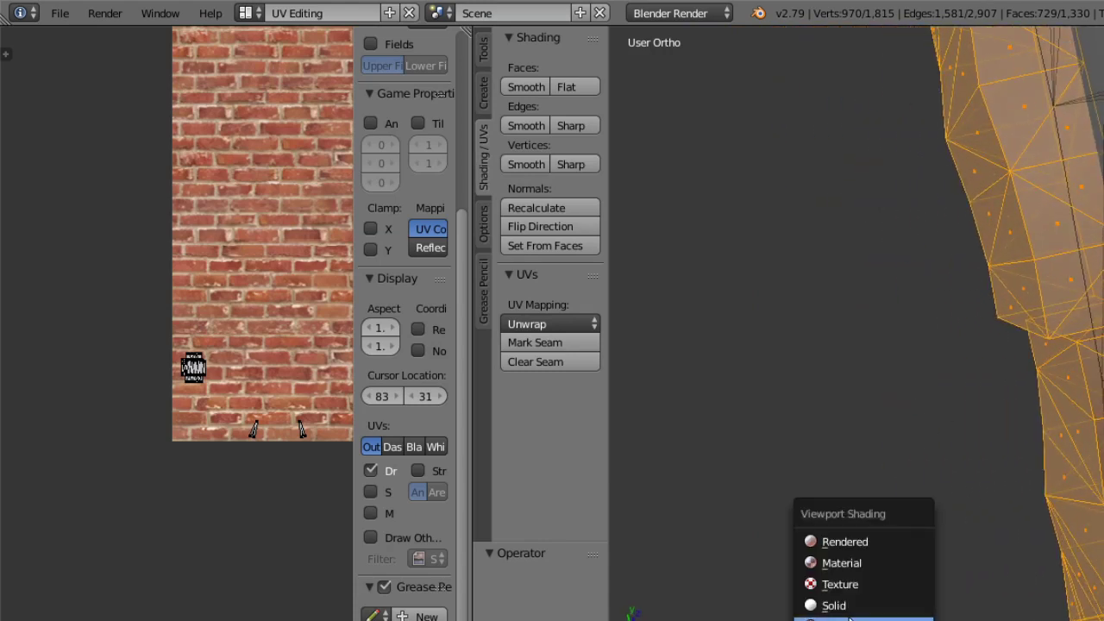
click(851, 587)
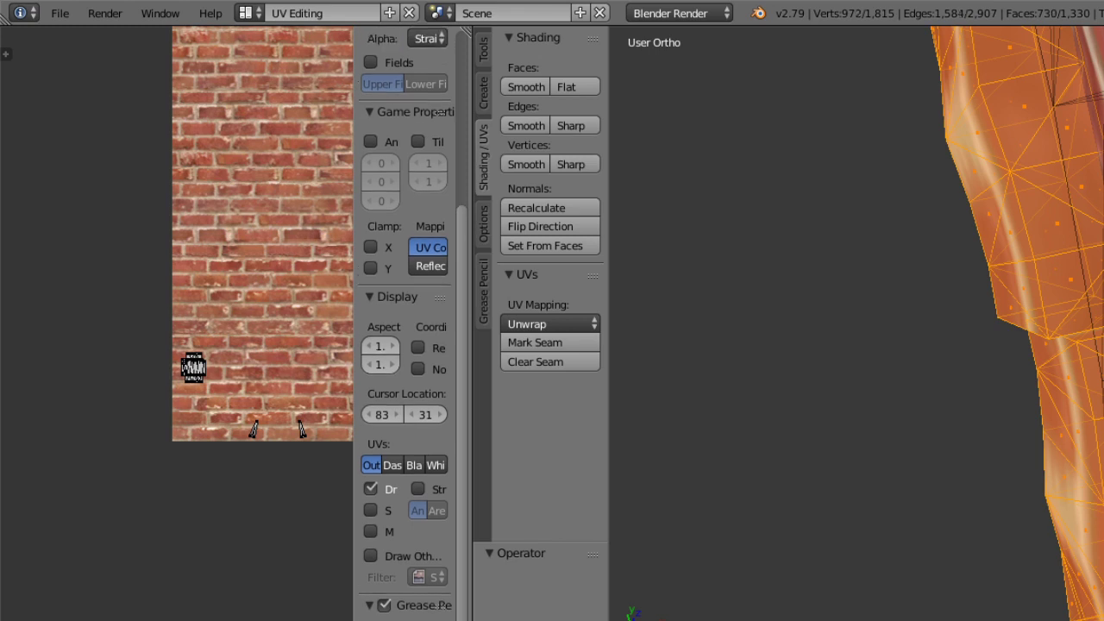
key(z)
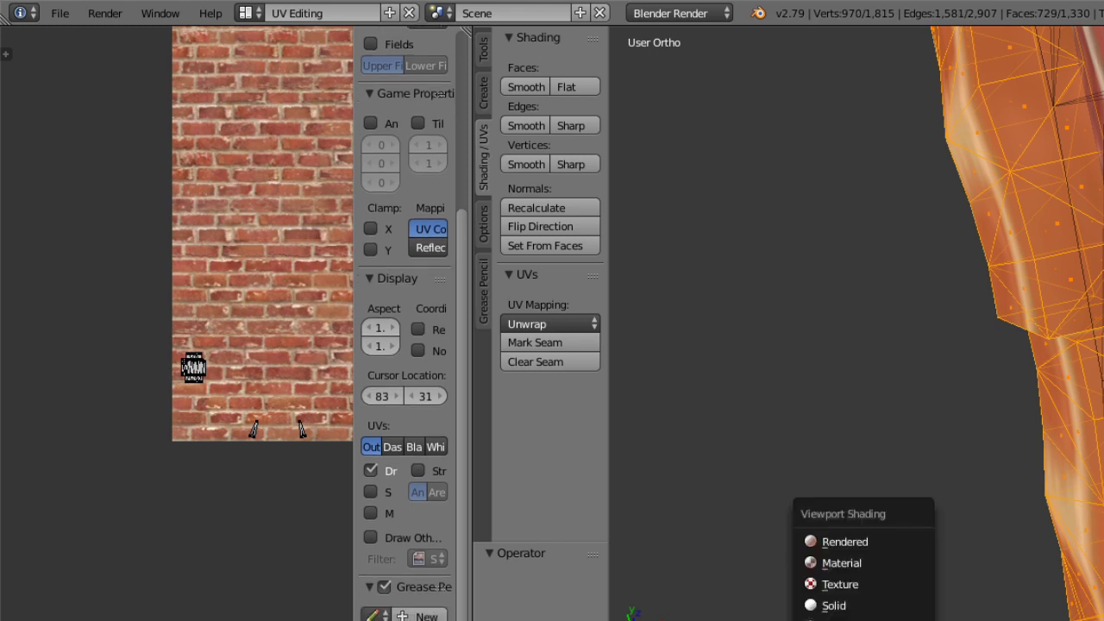
click(845, 616)
Try to deselect suspected stray faces around the joint in the arch leg, undoing each deselection.
mouse_move(917, 495)
middle_down()
mouse_move(888, 486)
mouse_move(896, 491)
middle_up()
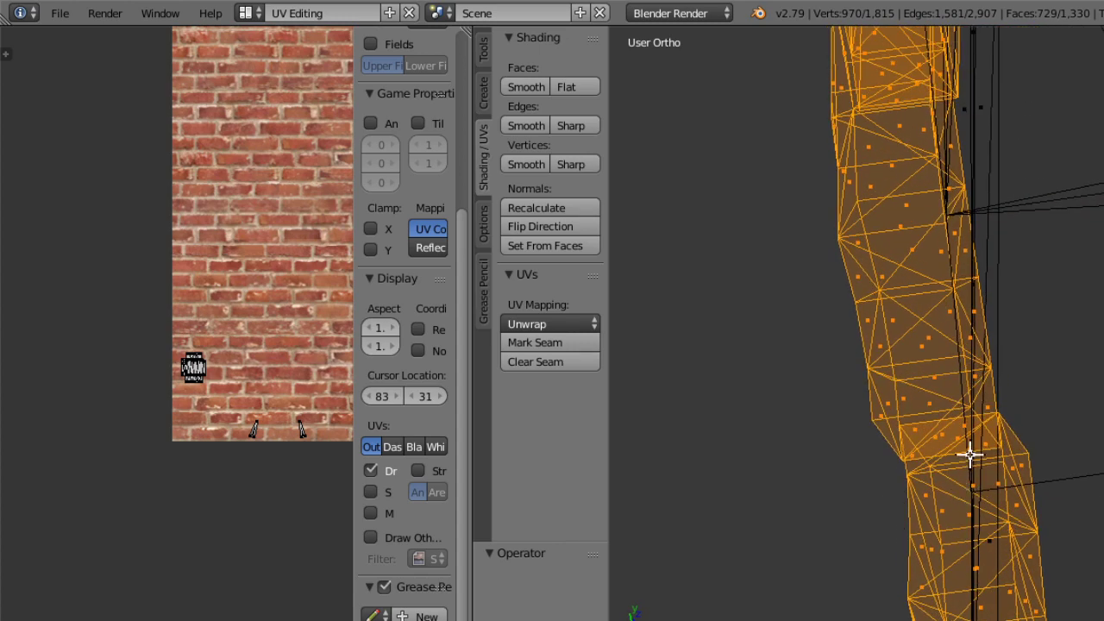
shift+right_click(950, 440)
key(ctrl+z)
shift+right_click(966, 426)
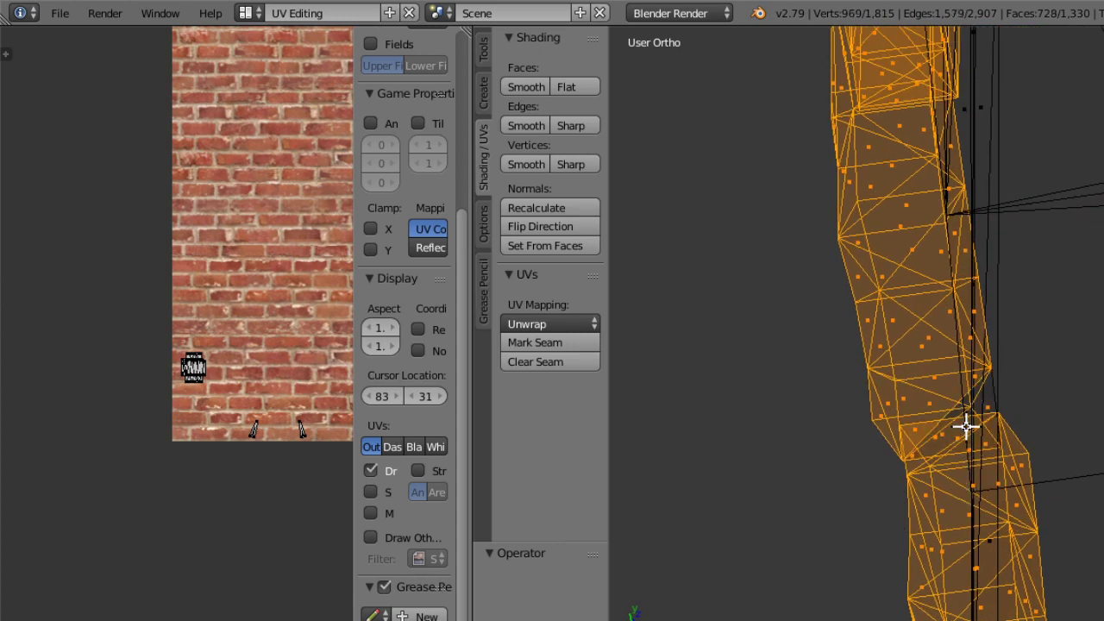
key(ctrl+z)
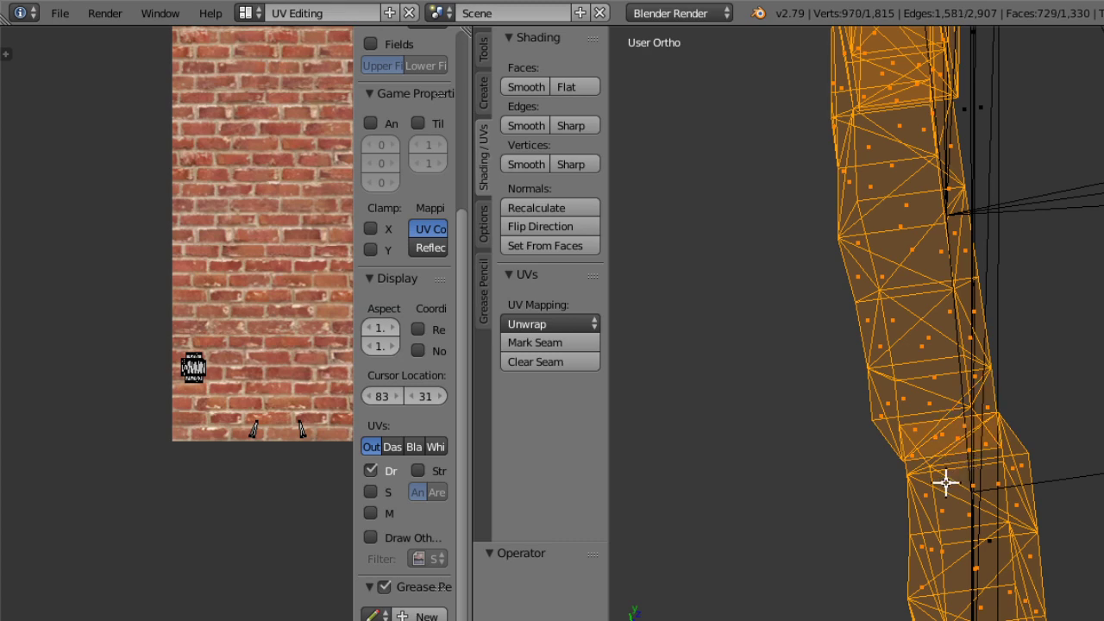
middle_drag(952, 485, 986, 412)
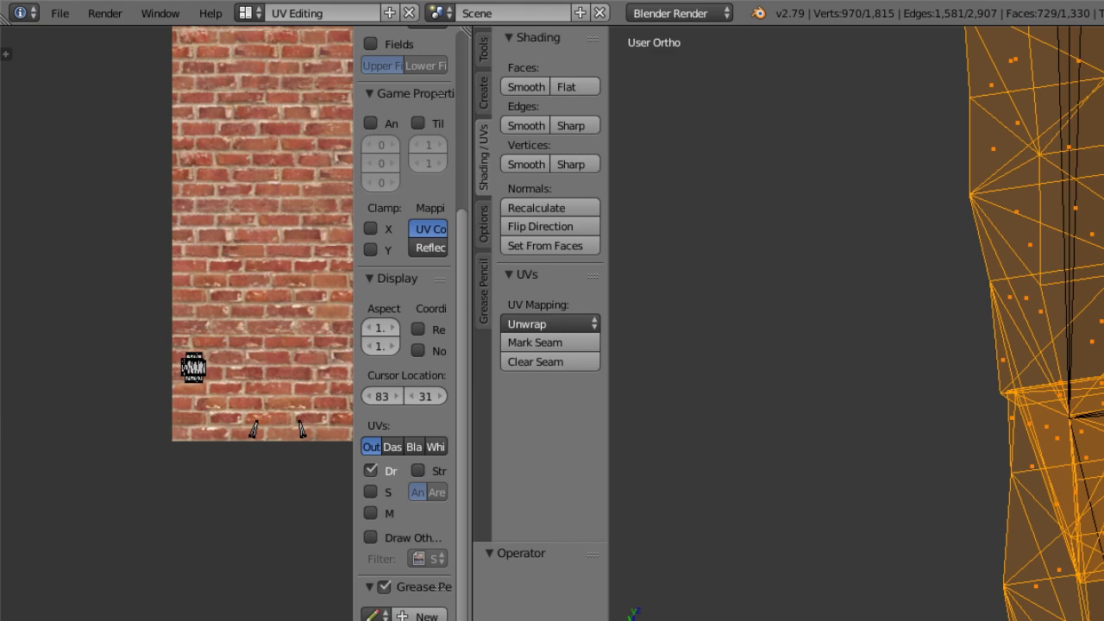
Switch to vertex selection and lasso-deselect the stray wall vertex where the wall edges converge inside the arch's near leg.
middle_drag(981, 456, 950, 494)
click(950, 494)
key(g)
scroll(1082, 449, up, 6)
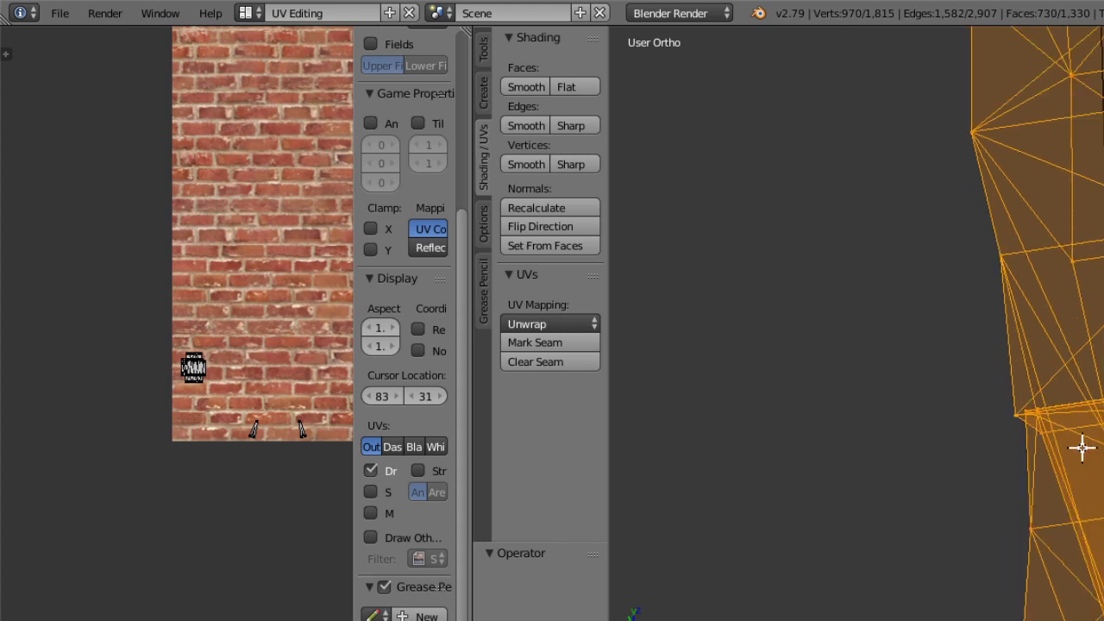
shift+middle_drag(1103, 544, 780, 309)
scroll(852, 330, up, 1)
scroll(852, 330, up, 14)
scroll(866, 215, down, 6)
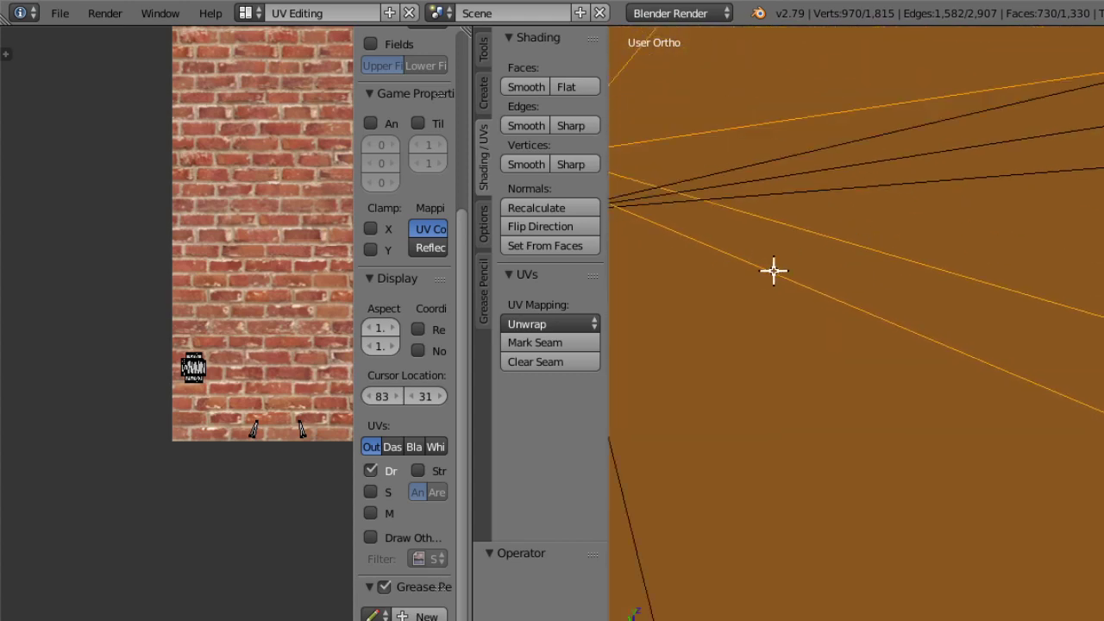
shift+middle_drag(772, 271, 1013, 379)
scroll(992, 358, up, 3)
mouse_move(791, 263)
ctrl+shift+mouse_down()
mouse_move(717, 308)
mouse_move(801, 332)
ctrl+shift+mouse_up()
scroll(820, 503, down, 8)
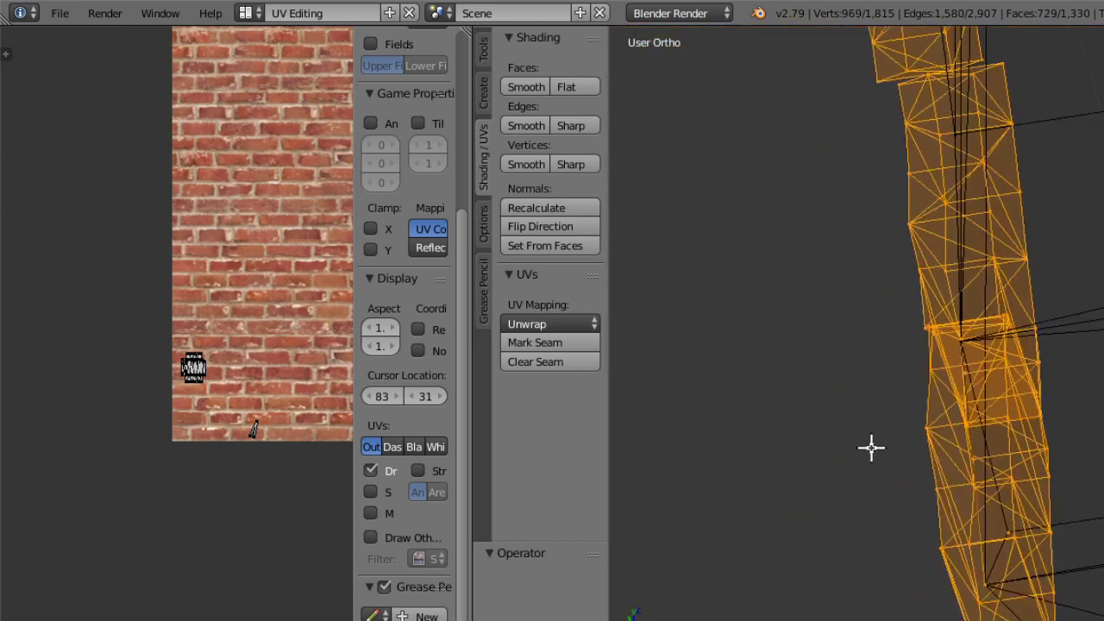
Test-move the selected arch vertices away from the building to find remaining wall connections, undoing each move.
scroll(946, 402, down, 5)
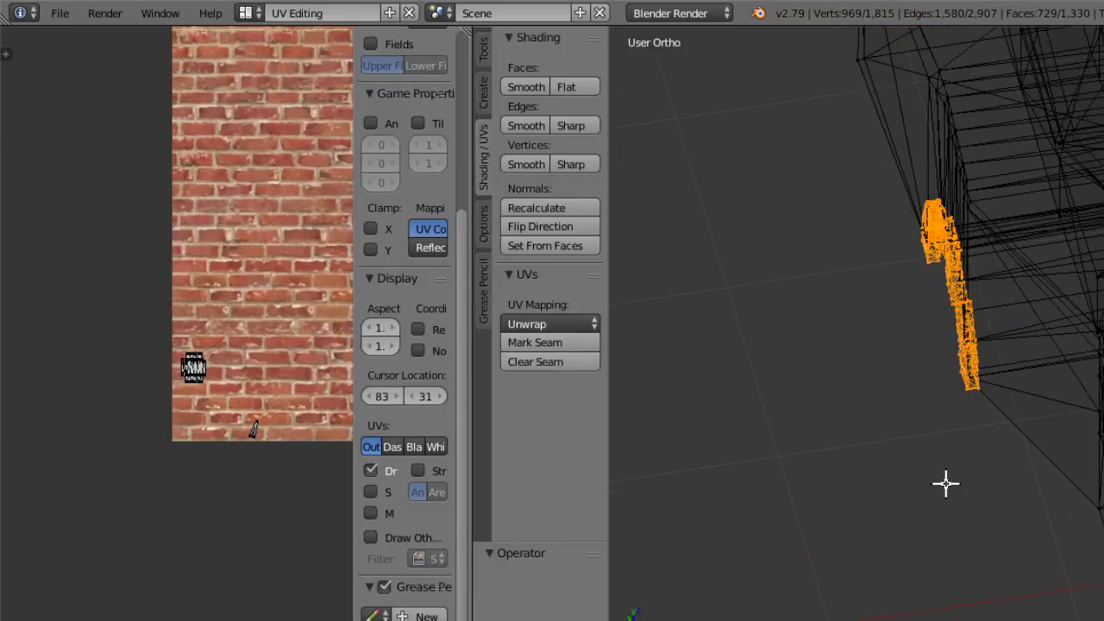
key(g)
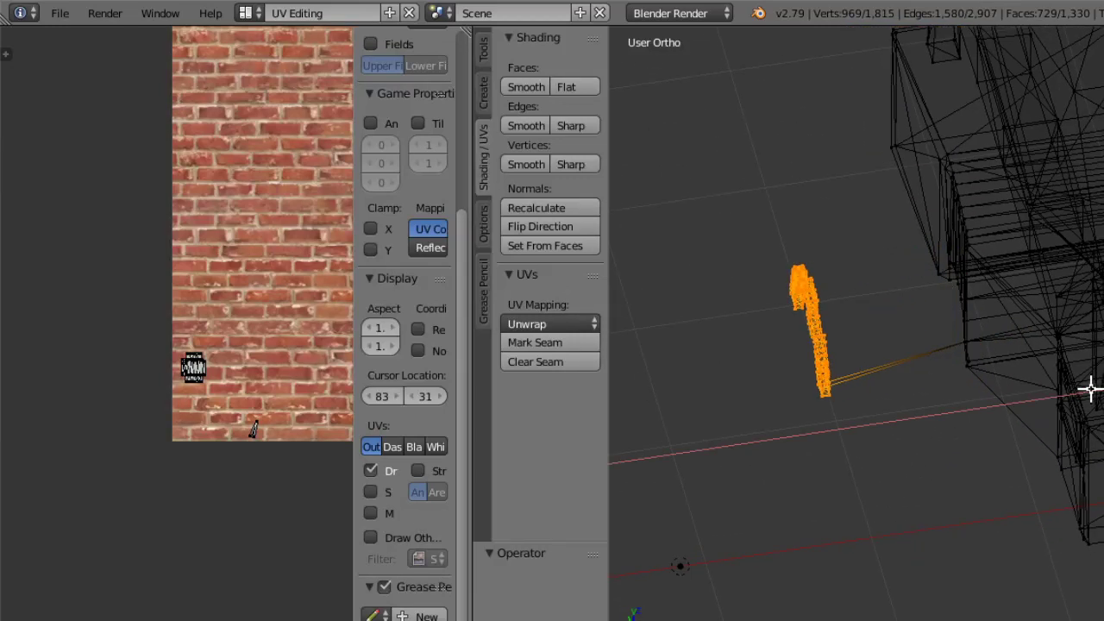
click(1100, 383)
key(ctrl+z)
scroll(1047, 456, up, 6)
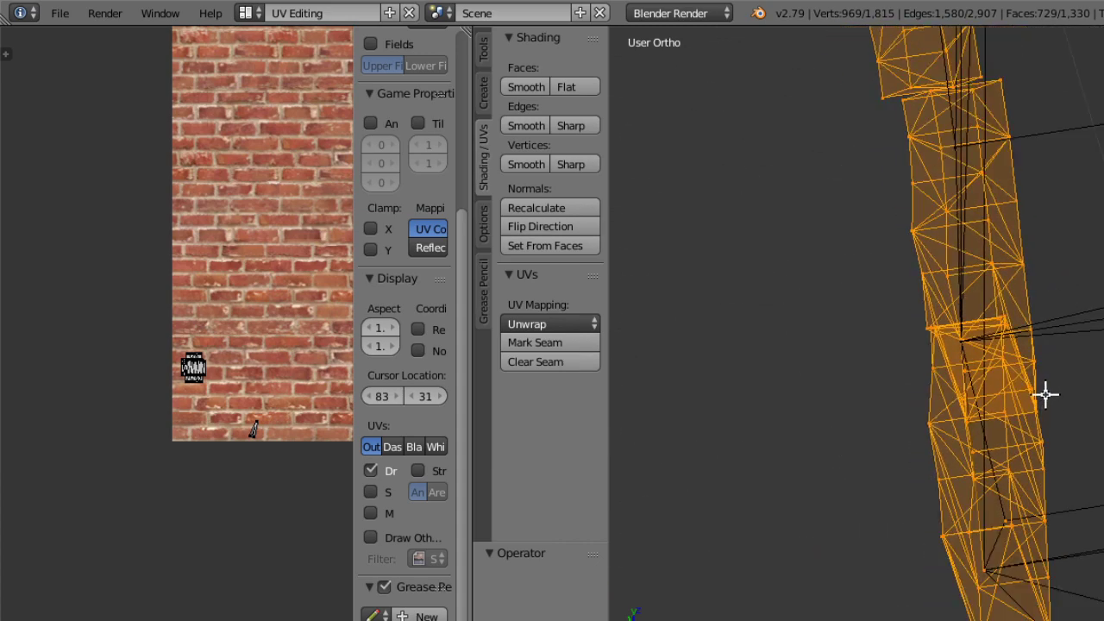
middle_drag(1051, 380, 920, 369)
key(g)
click(919, 368)
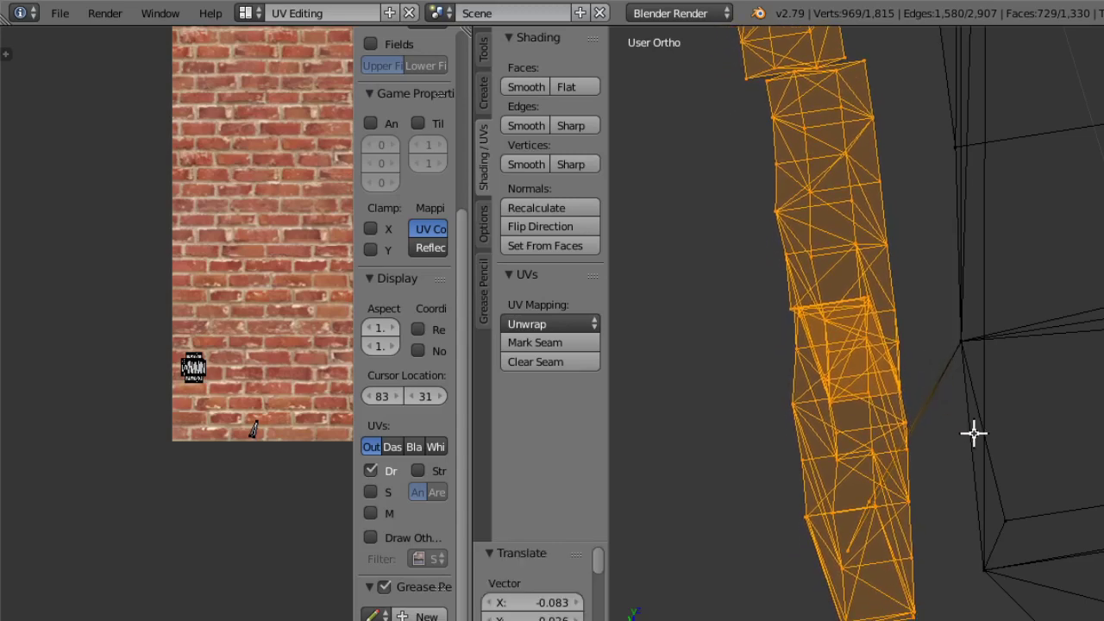
key(ctrl+z)
Lasso-deselect the stray wall-corner vertex near the foot of the arch leg, undoing the misplaced lassos.
ctrl+middle_drag(1006, 493, 1006, 348)
middle_drag(1010, 591, 1008, 575)
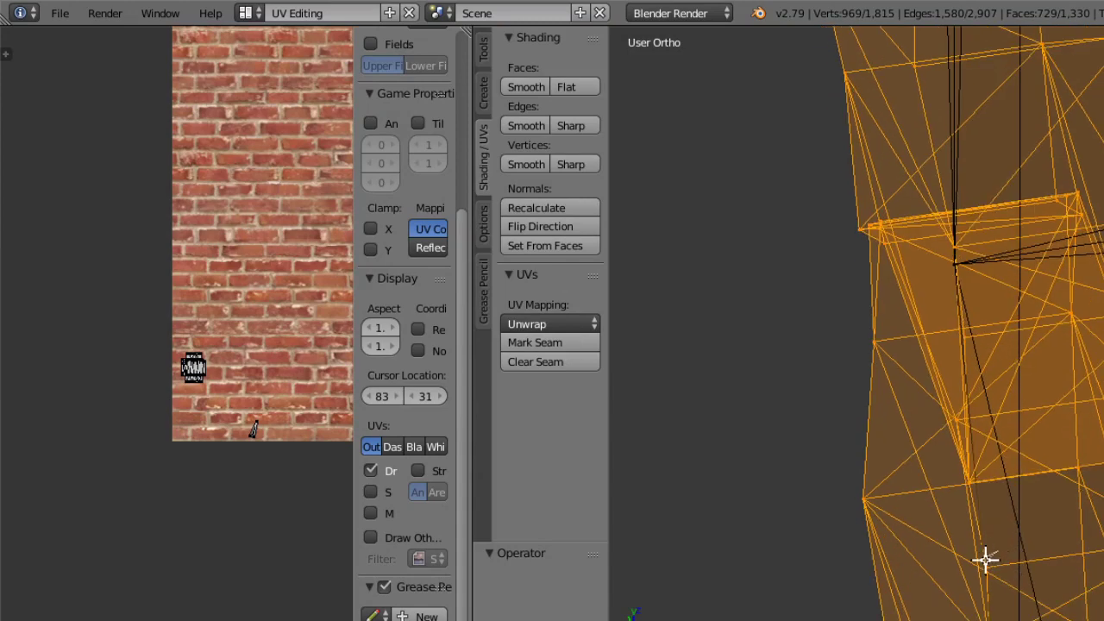
ctrl+shift+drag(985, 561, 1008, 569)
middle_drag(1020, 577, 1018, 567)
key(ctrl+z)
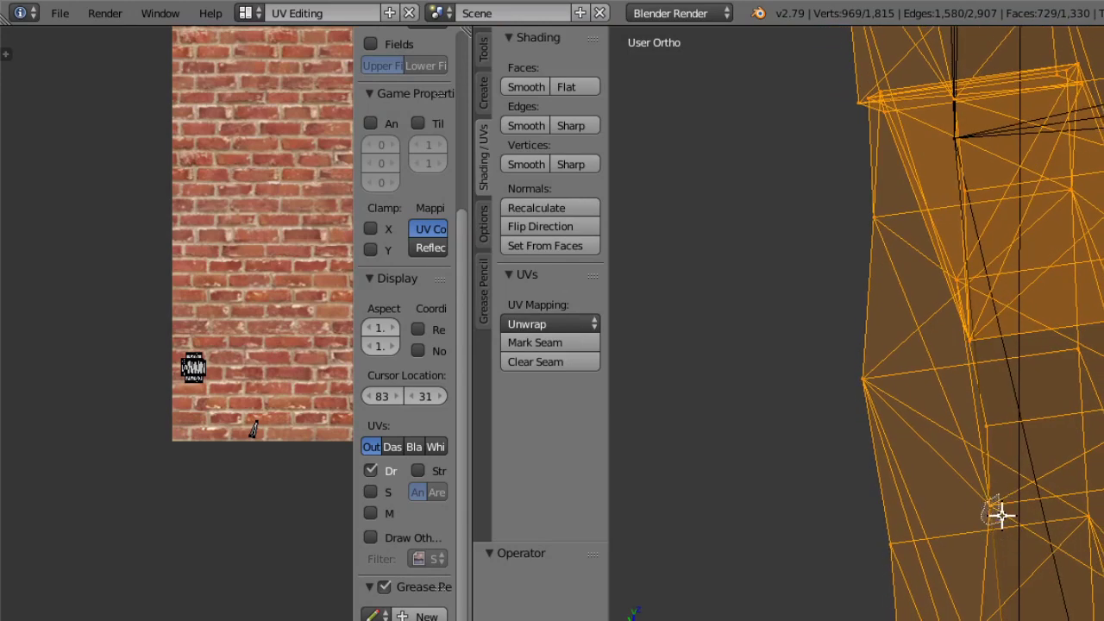
ctrl+shift+drag(1001, 516, 1022, 542)
key(ctrl+z)
middle_drag(1024, 542, 1022, 539)
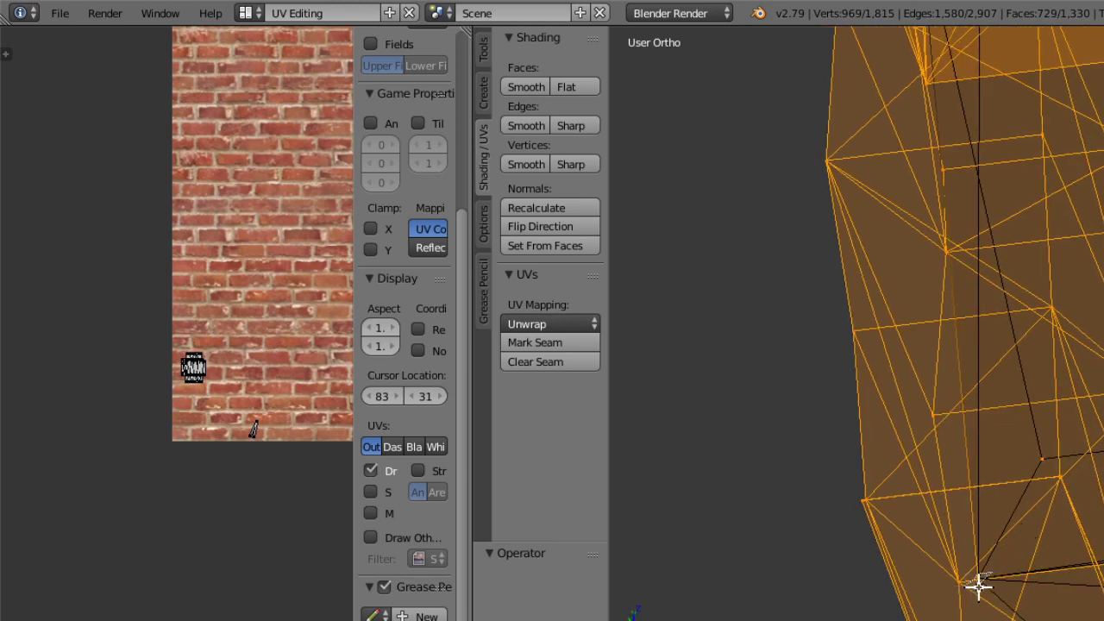
scroll(1025, 266, down, 8)
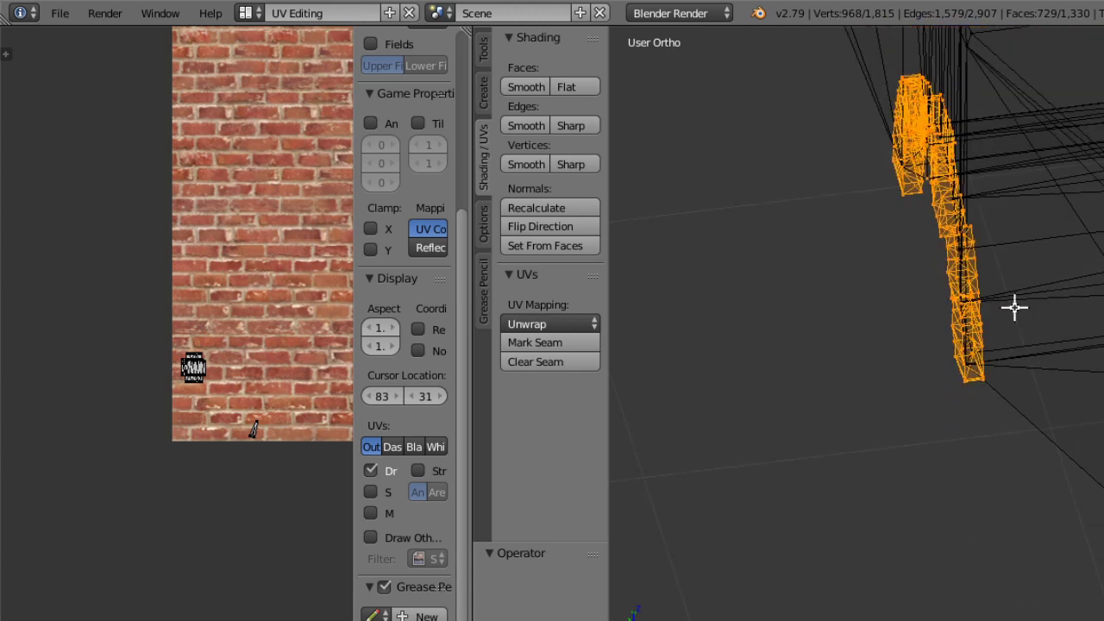
Test-move the arches and undo the move, and lasso-deselect the other stray wall vertex just above the leg's foot.
key(g)
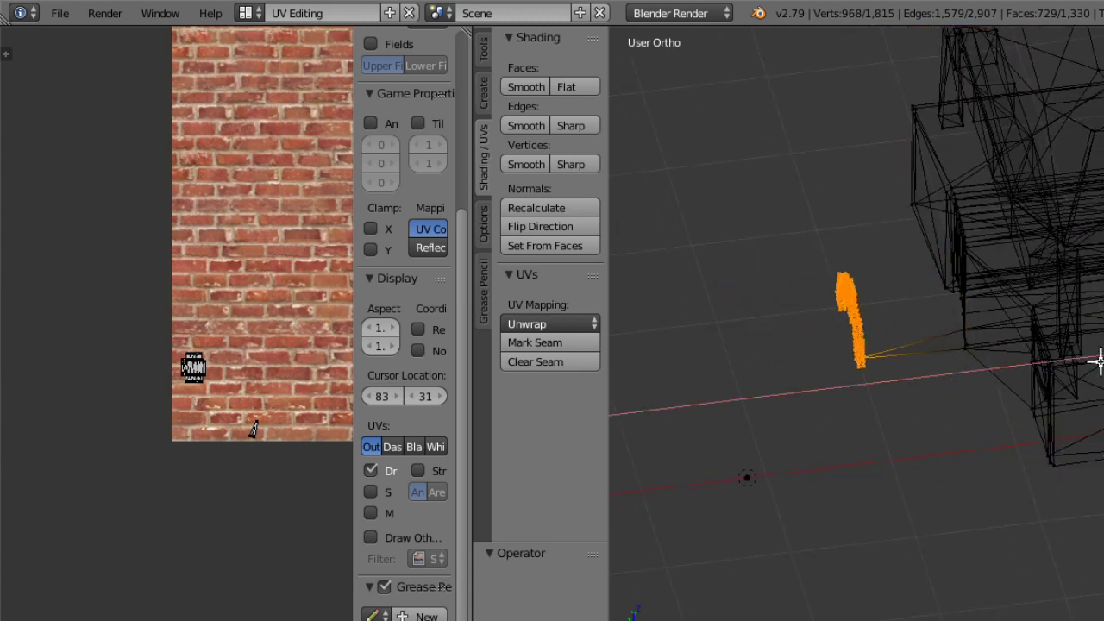
click(1078, 353)
scroll(1045, 349, up, 3)
scroll(1045, 349, up, 6)
key(ctrl+z)
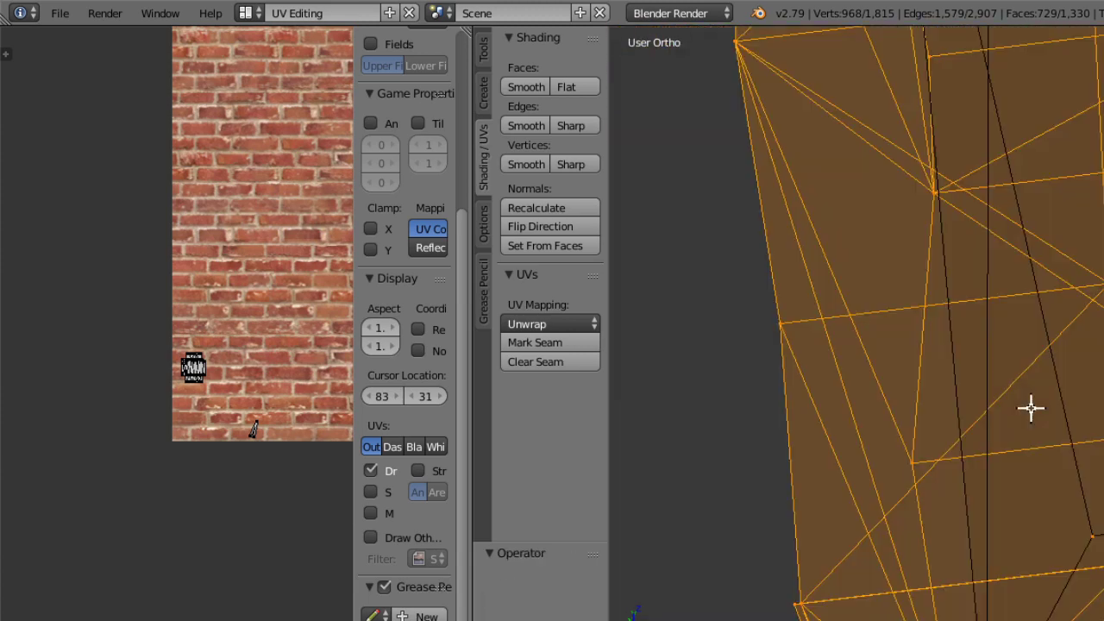
scroll(1045, 426, down, 4)
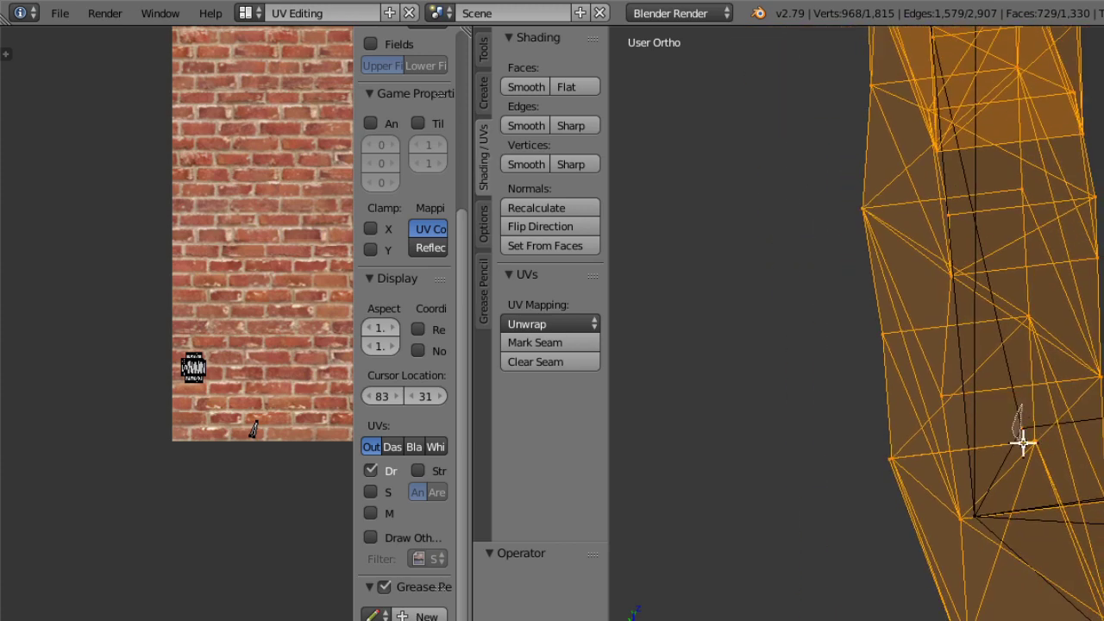
middle_drag(1045, 424, 1078, 332)
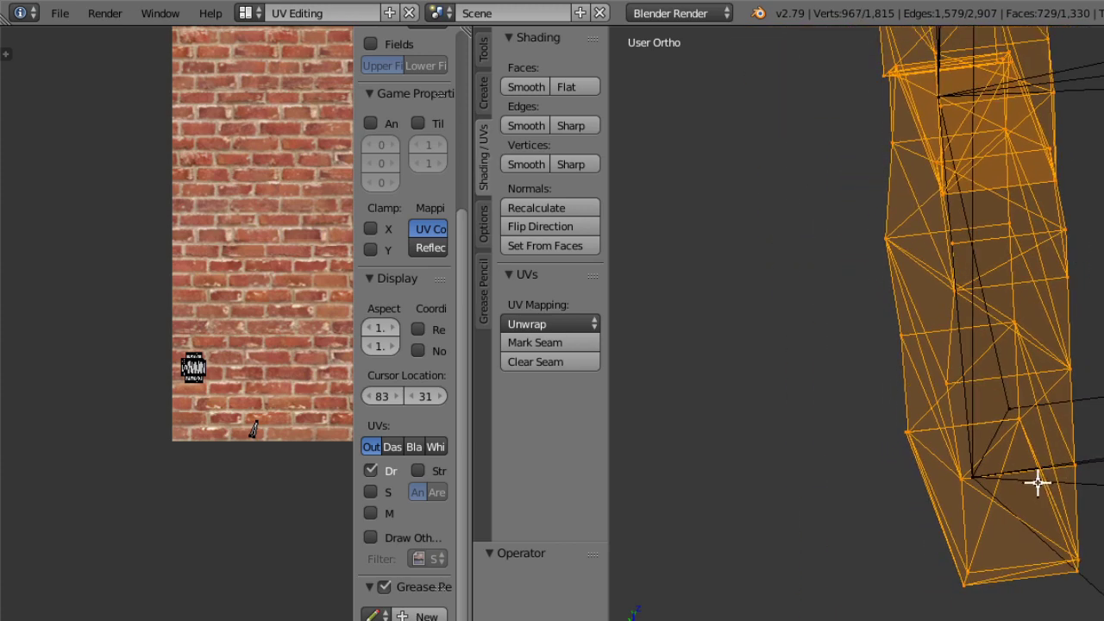
Test-move the arch selection close up and from afar to check its separation from the wall, undoing both moves.
key(g)
click(919, 424)
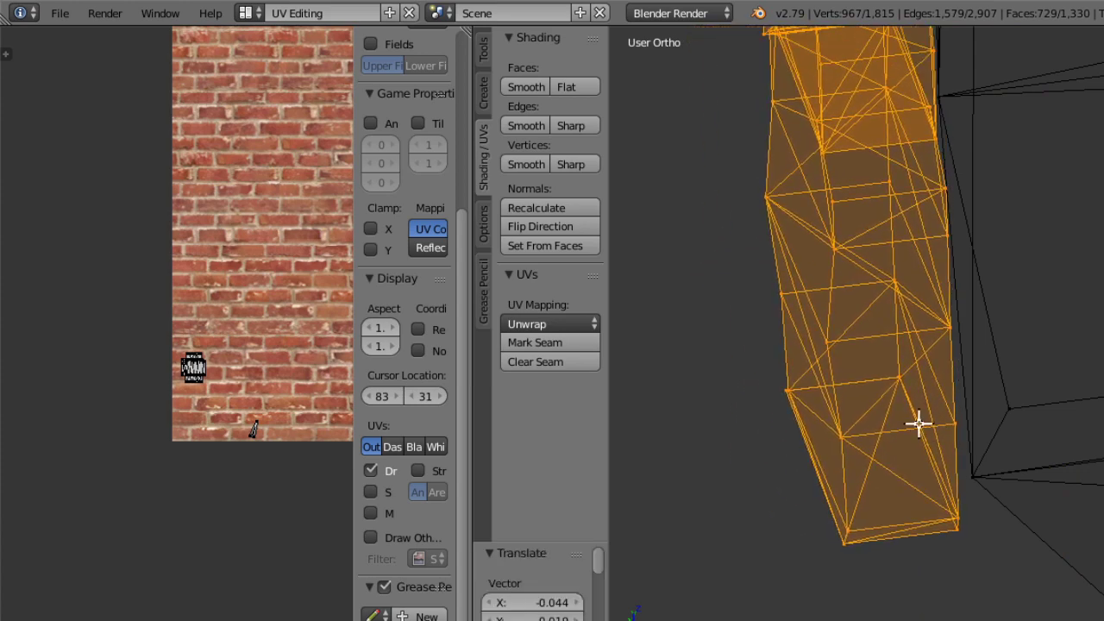
key(ctrl+z)
scroll(997, 201, down, 17)
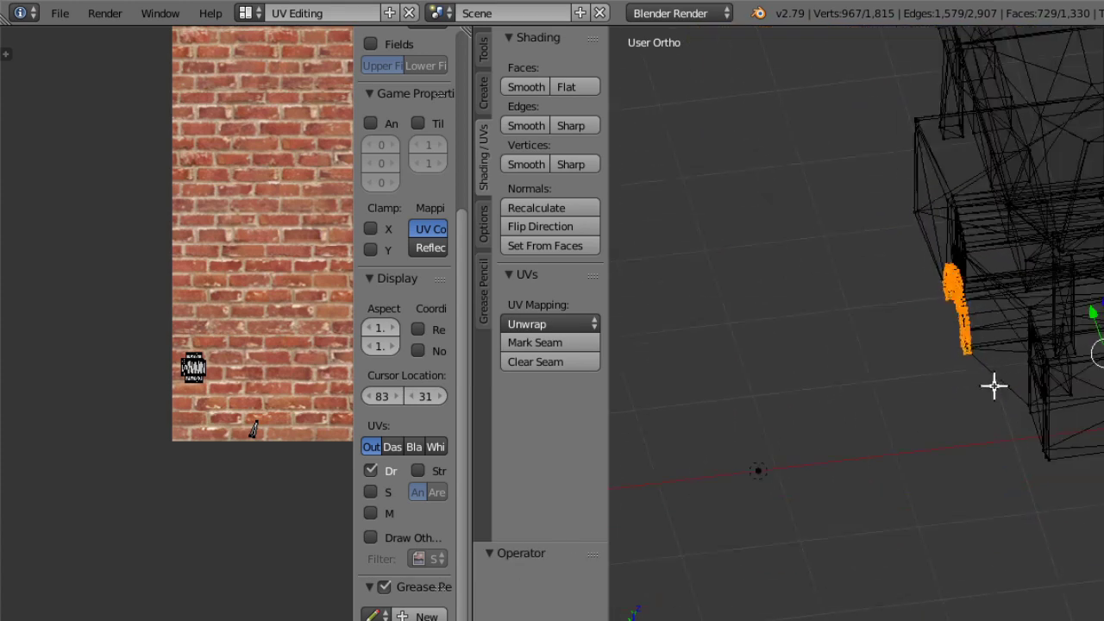
key(g)
click(900, 357)
key(ctrl+z)
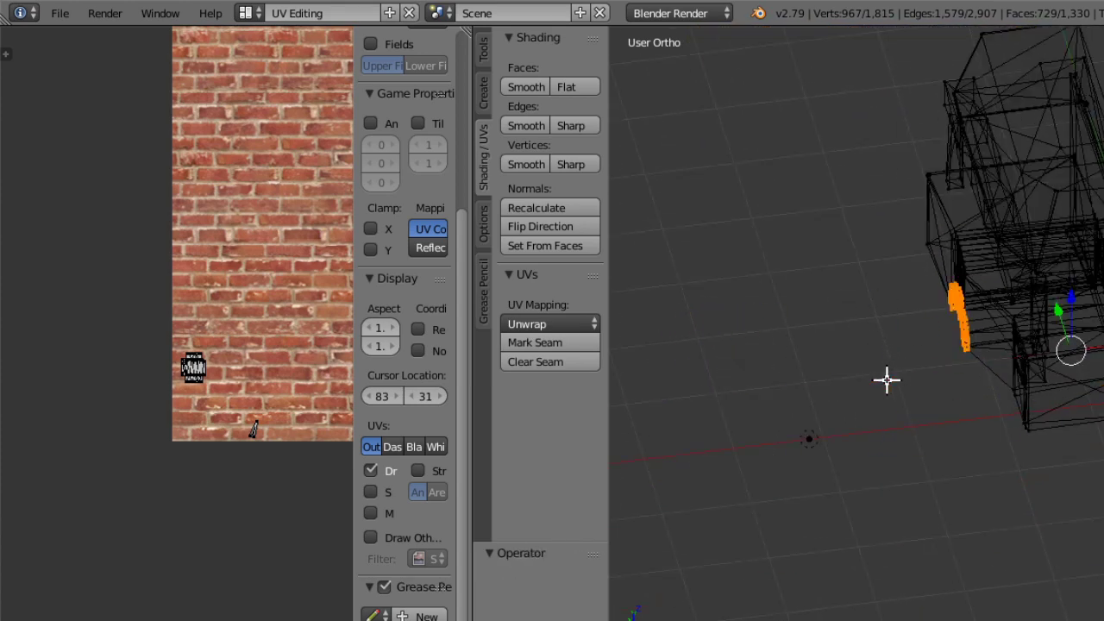
Leave and re-enter Edit Mode, and inspect the two selected arches from both sides of the building.
click(749, 620)
click(749, 620)
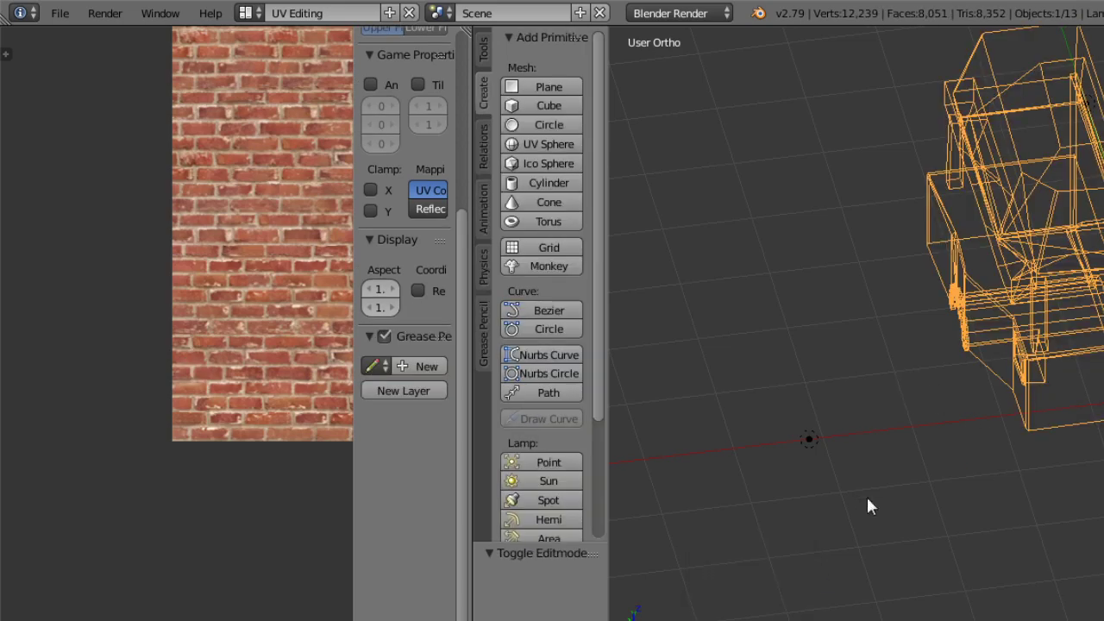
mouse_move(866, 497)
middle_down()
mouse_move(973, 405)
mouse_move(1065, 493)
mouse_move(917, 345)
mouse_move(1023, 414)
mouse_move(945, 458)
middle_up()
click(749, 619)
click(757, 619)
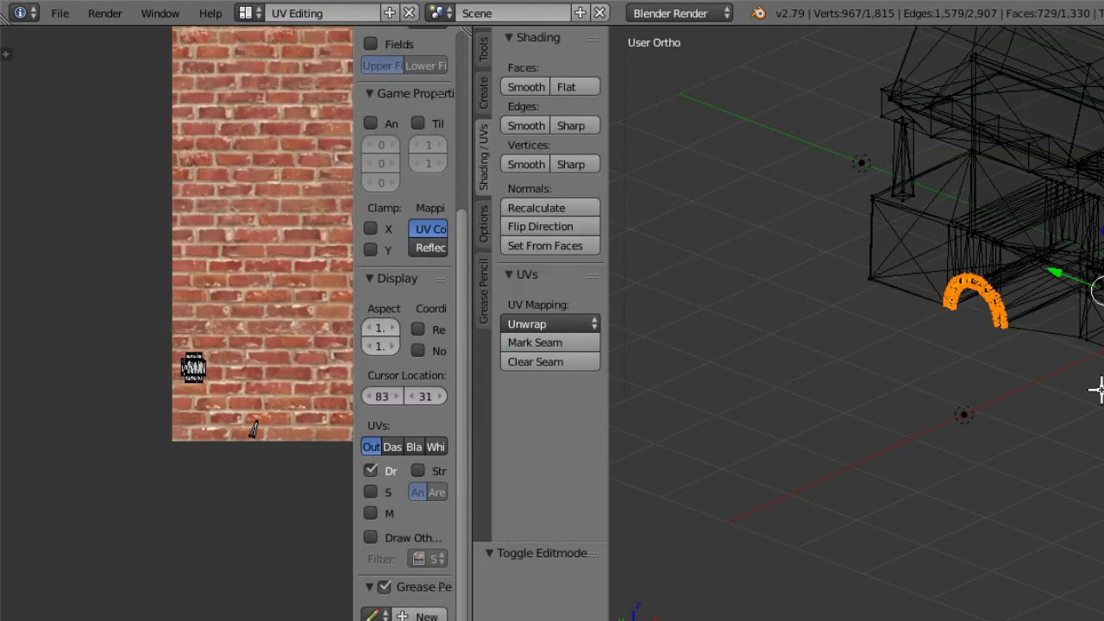
middle_drag(1097, 388, 856, 427)
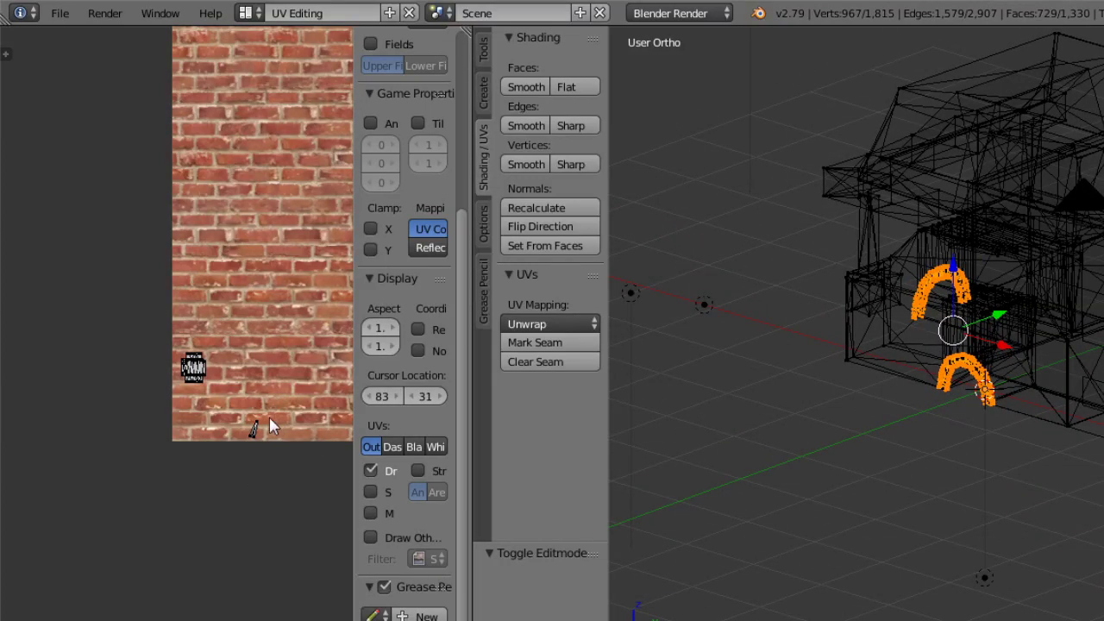
Select the stray UV piece near the lower edge of the brick image, hide the selected faces, and reveal the hidden geometry.
right_click(263, 419)
click(204, 620)
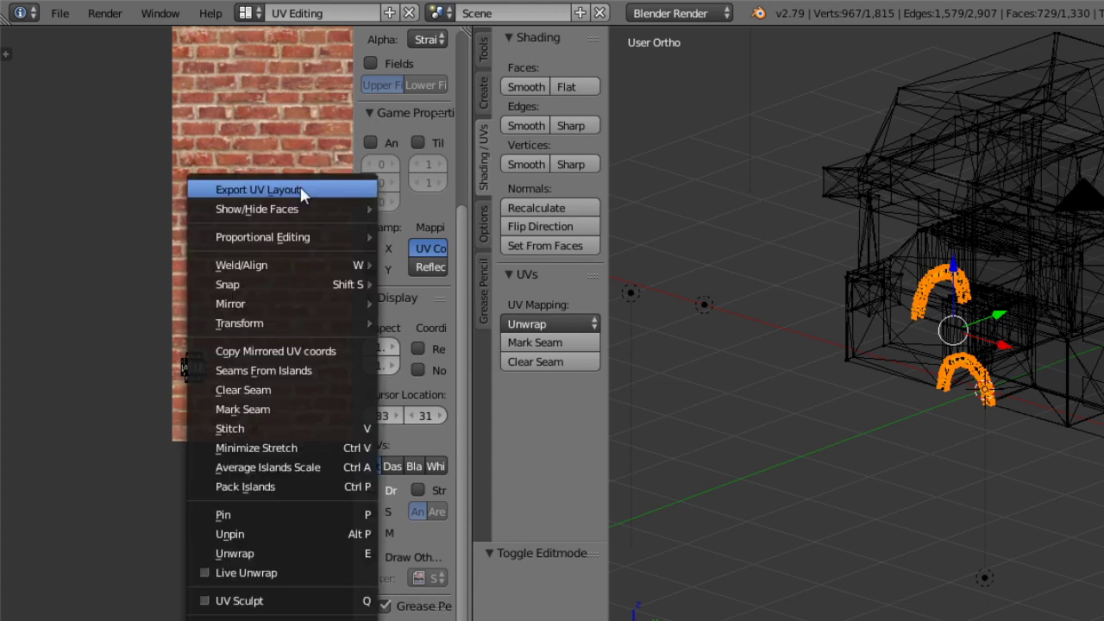
mouse_move(311, 207)
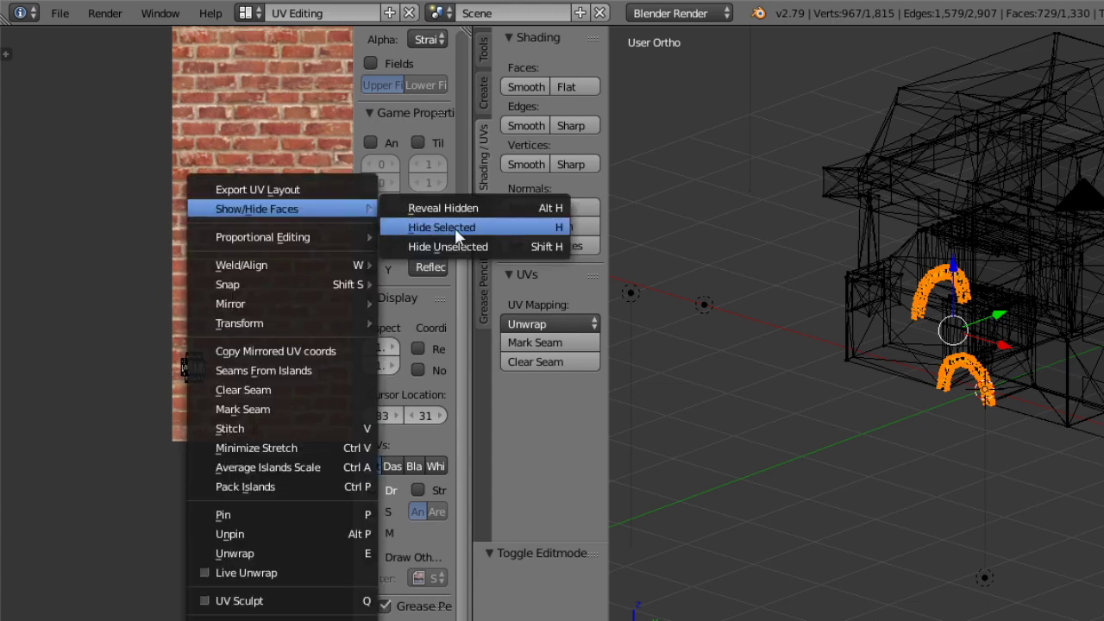
click(454, 228)
middle_drag(1006, 390, 867, 400)
key(alt+h)
Lasso-deselect the two stray wall vertices just beside the foot of the arch leg.
scroll(983, 449, up, 6)
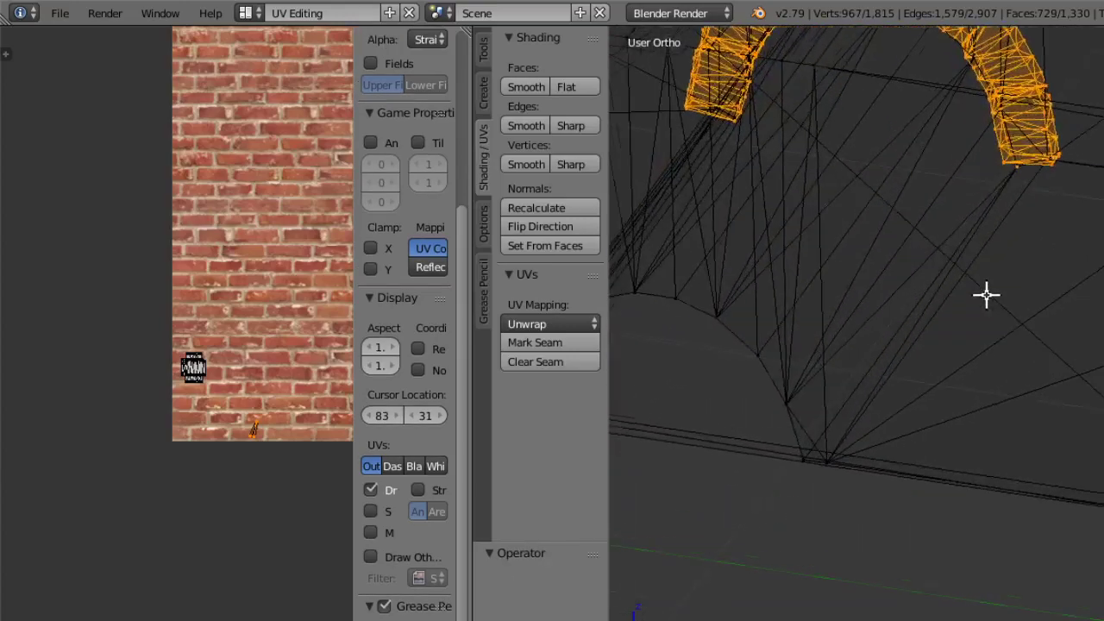
middle_drag(943, 265, 984, 290)
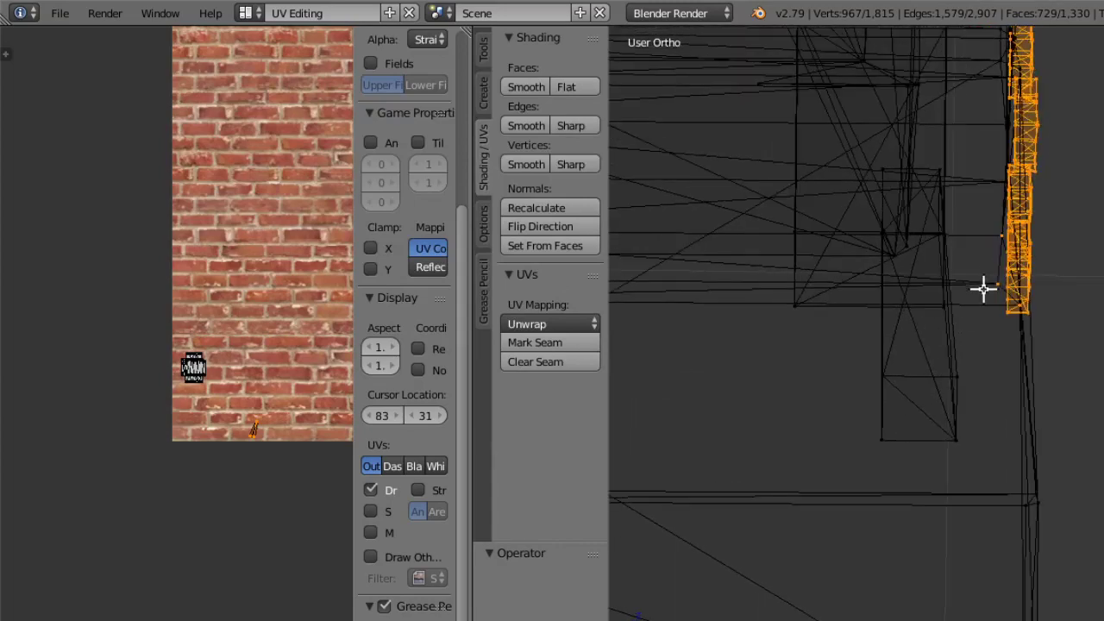
ctrl+shift+drag(999, 290, 1009, 259)
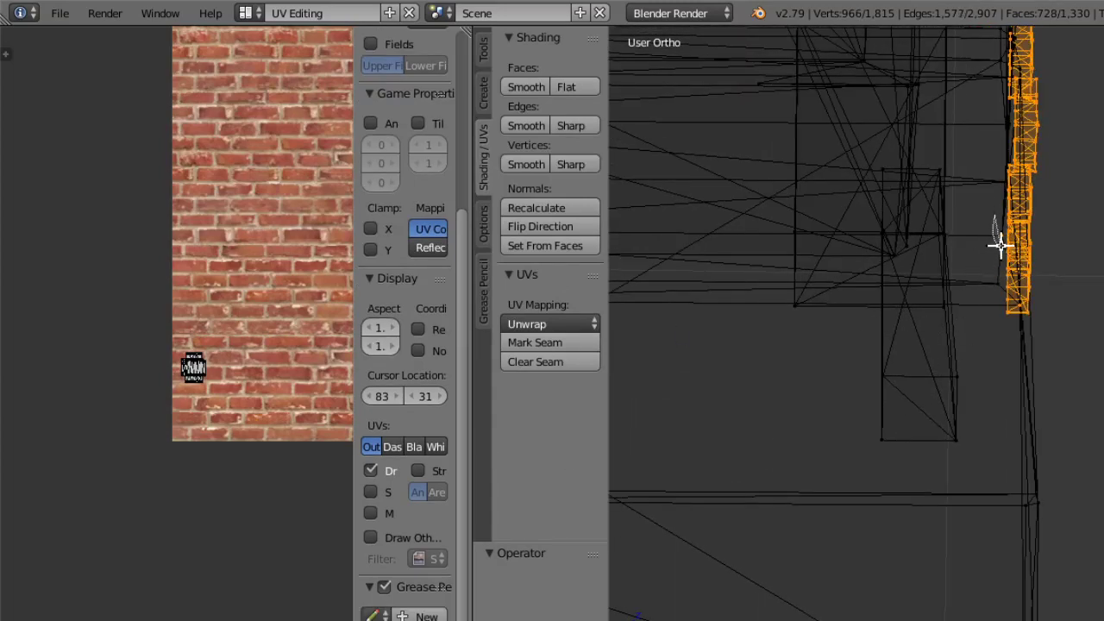
ctrl+shift+drag(1005, 226, 1007, 237)
mouse_move(1005, 258)
middle_down()
mouse_move(993, 284)
mouse_move(1055, 259)
mouse_move(1079, 273)
mouse_move(822, 300)
mouse_move(734, 324)
mouse_move(664, 289)
middle_up()
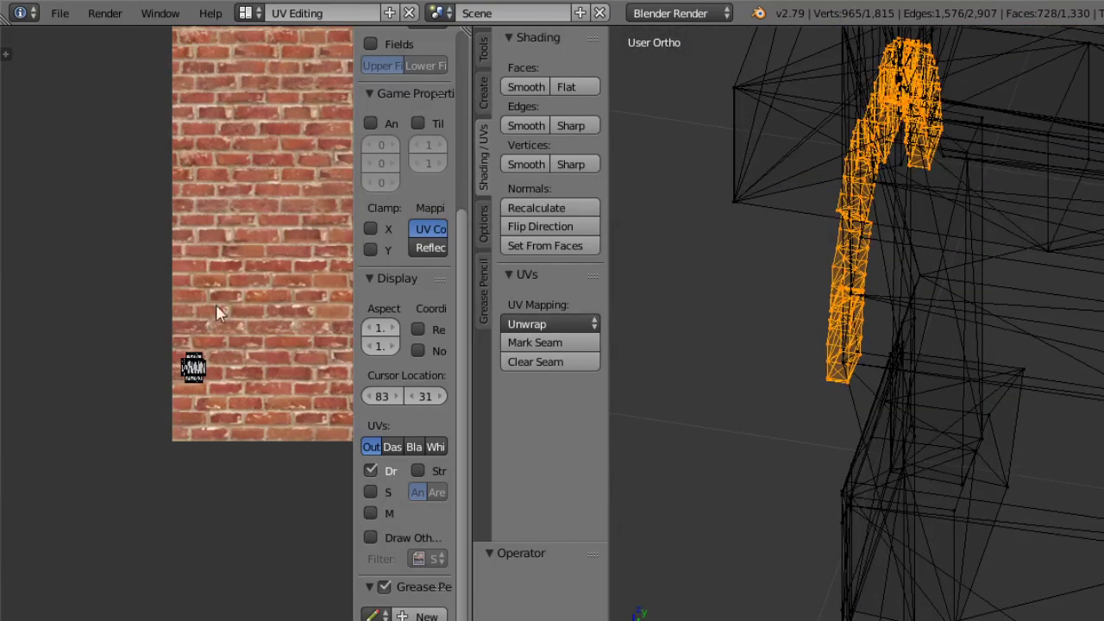
Check the remaining arch UVs against the whole brick image, and leave and re-enter Edit Mode to review the building.
ctrl+middle_drag(215, 268, 249, 397)
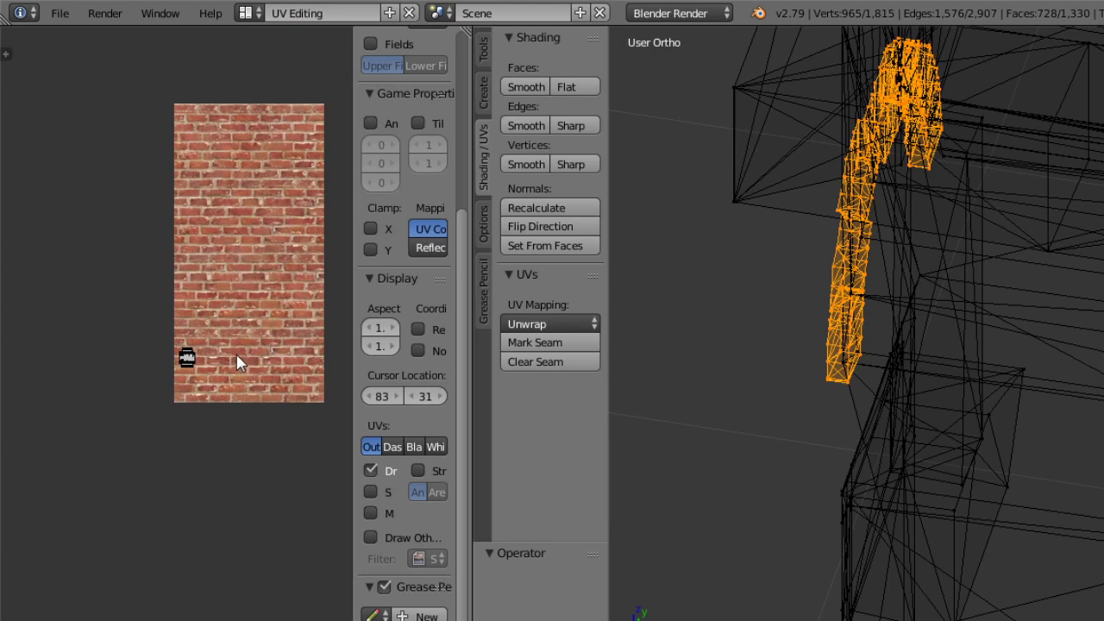
key(Tab)
middle_drag(1087, 345, 1006, 523)
click(828, 620)
click(775, 620)
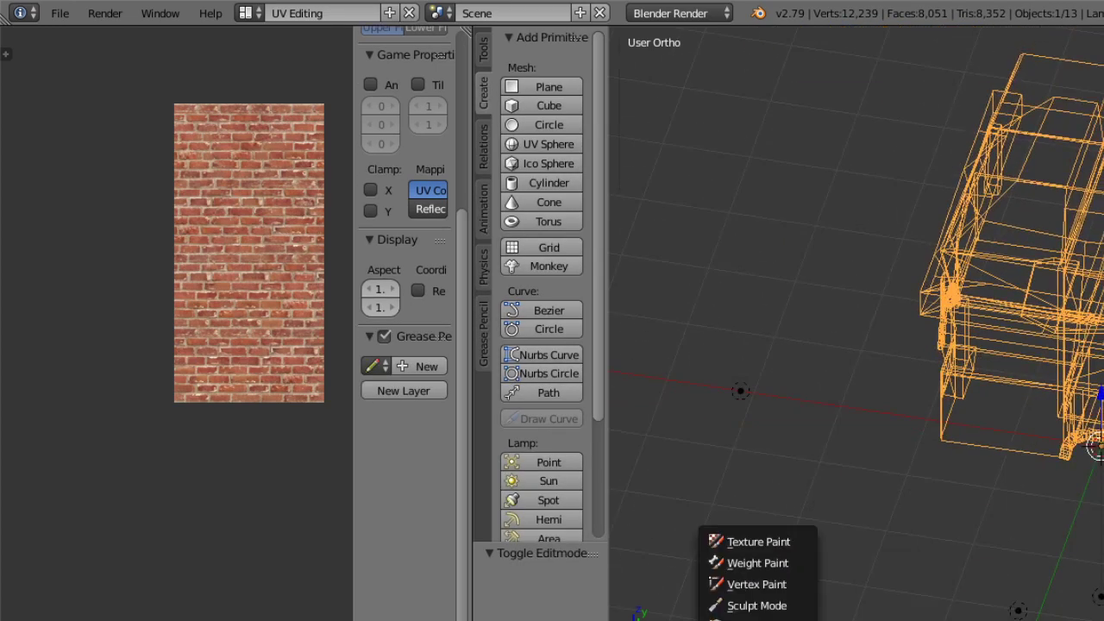
click(775, 620)
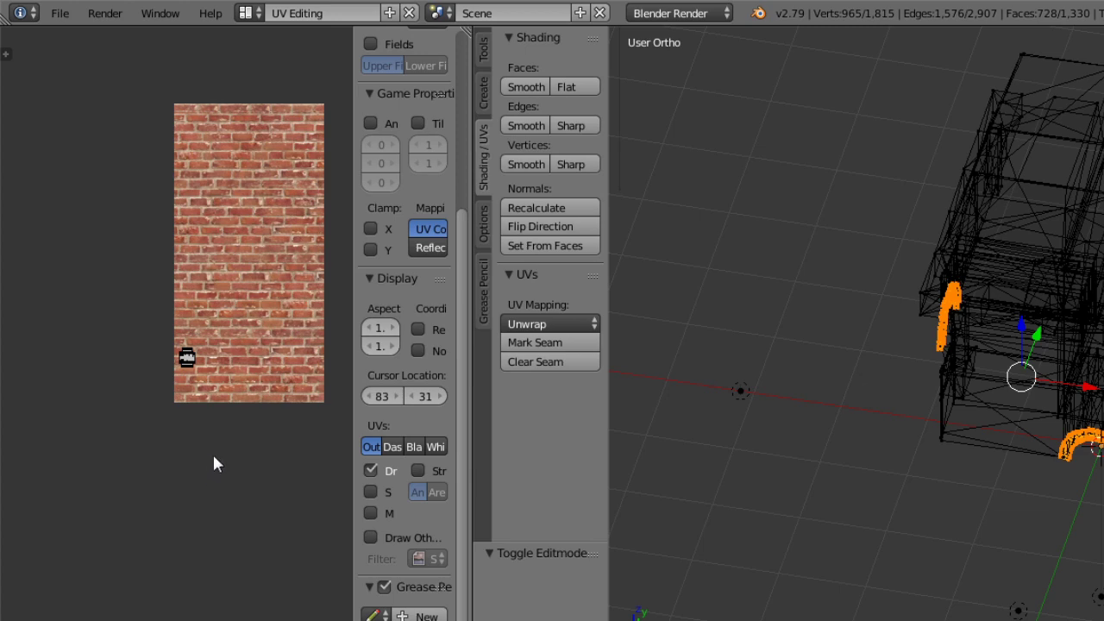
Select all UVs of the two arches and change the 3D view from wireframe to textured display.
key(a)
click(775, 620)
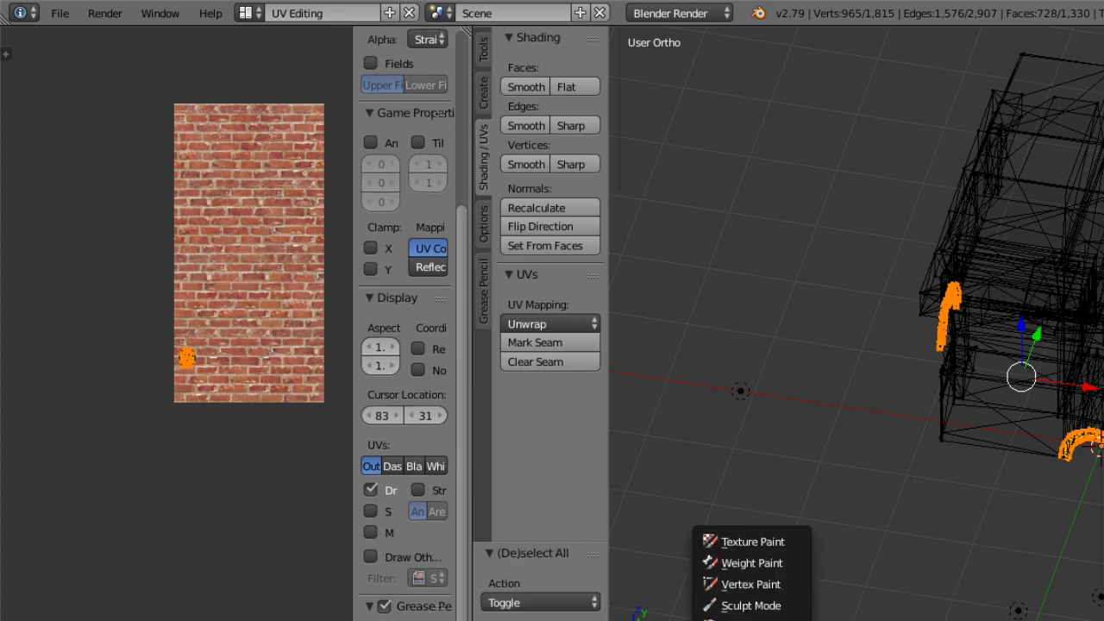
click(828, 620)
click(875, 587)
mouse_move(874, 587)
middle_down()
mouse_move(920, 508)
mouse_move(1065, 537)
mouse_move(895, 510)
mouse_move(846, 552)
middle_up()
click(731, 614)
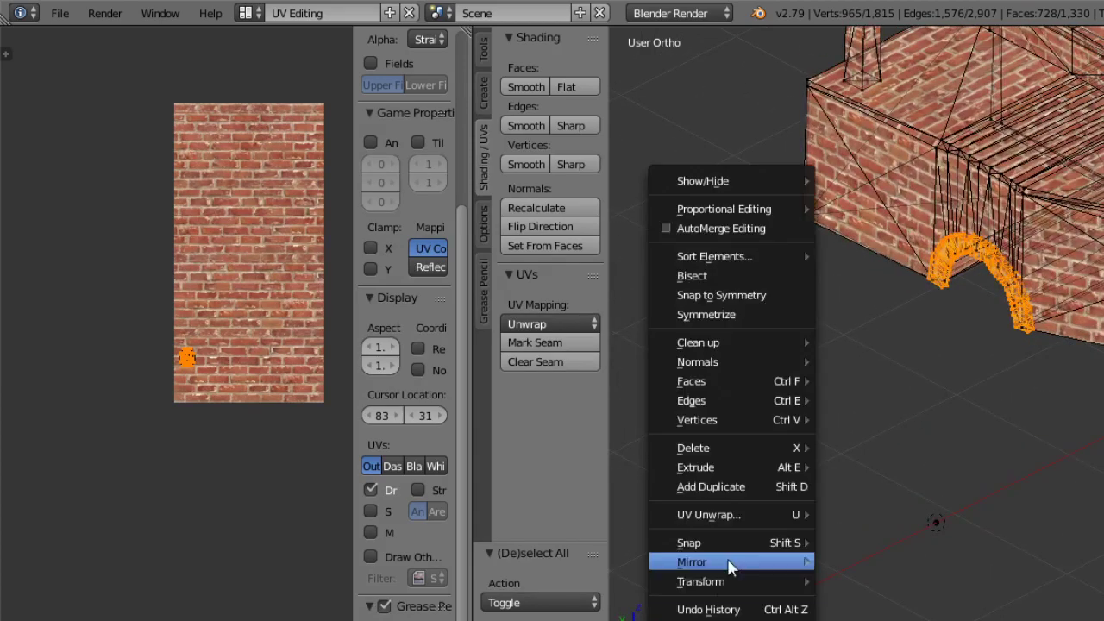
Try the standard Unwrap on the arch's selected faces and undo it.
mouse_move(740, 510)
click(885, 313)
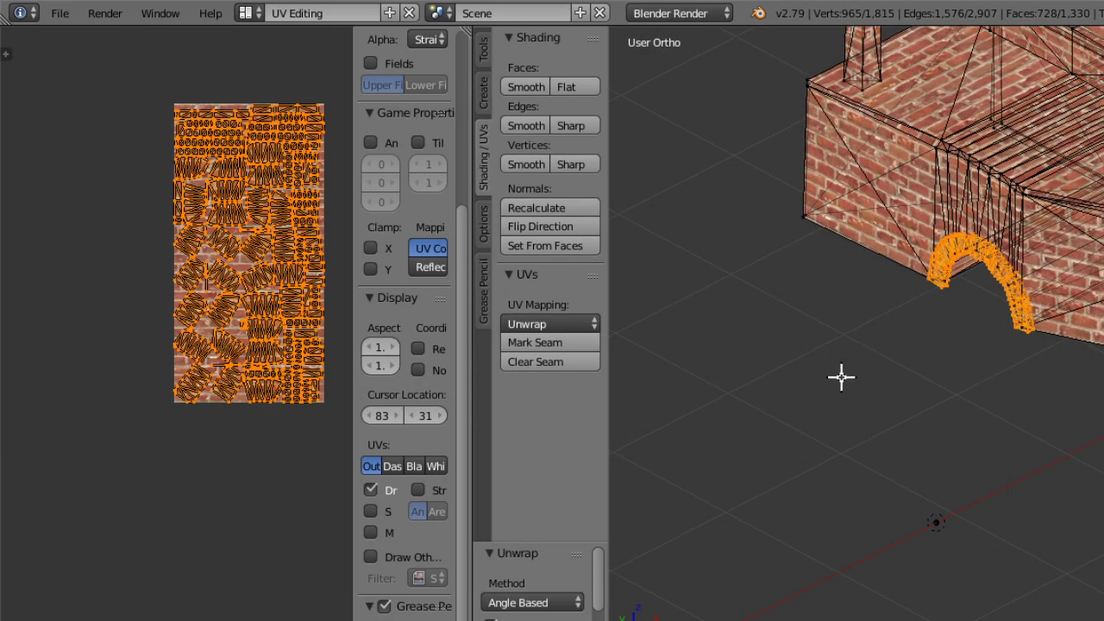
middle_drag(186, 381, 199, 496)
key(ctrl+z)
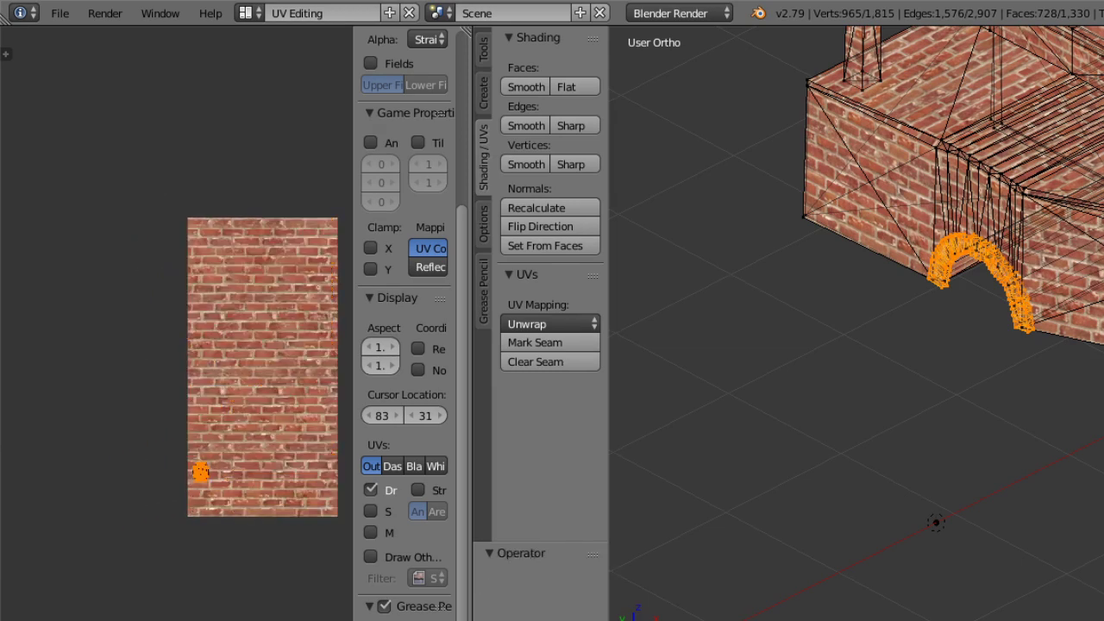
Try to unwrap the arch with Follow Active Quads in Length Average edge length mode.
click(730, 615)
mouse_move(788, 342)
mouse_move(758, 368)
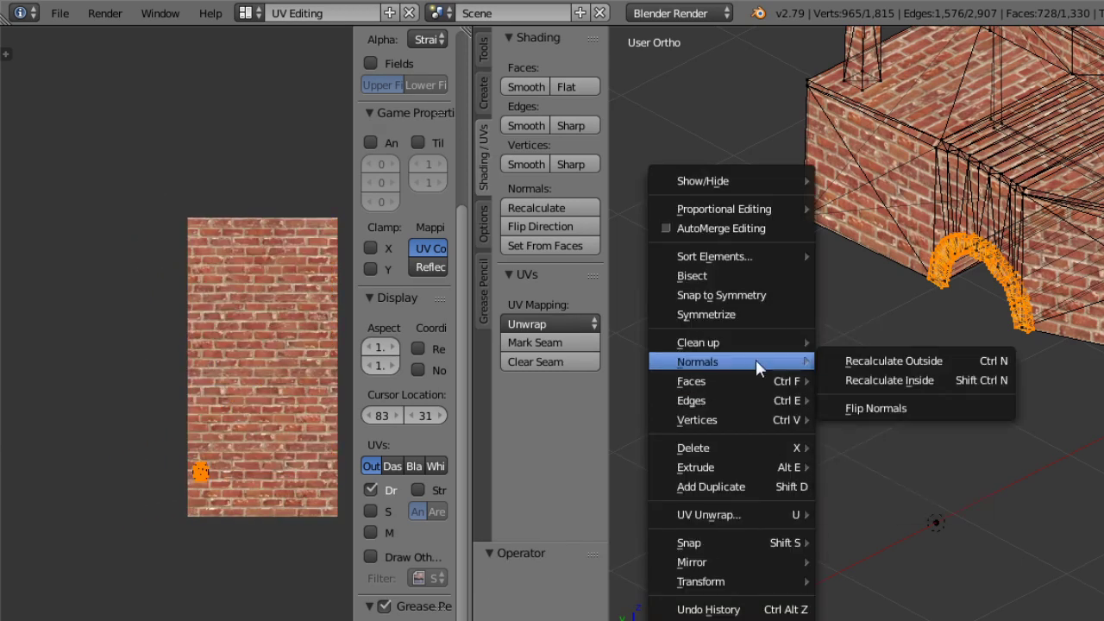
mouse_move(771, 387)
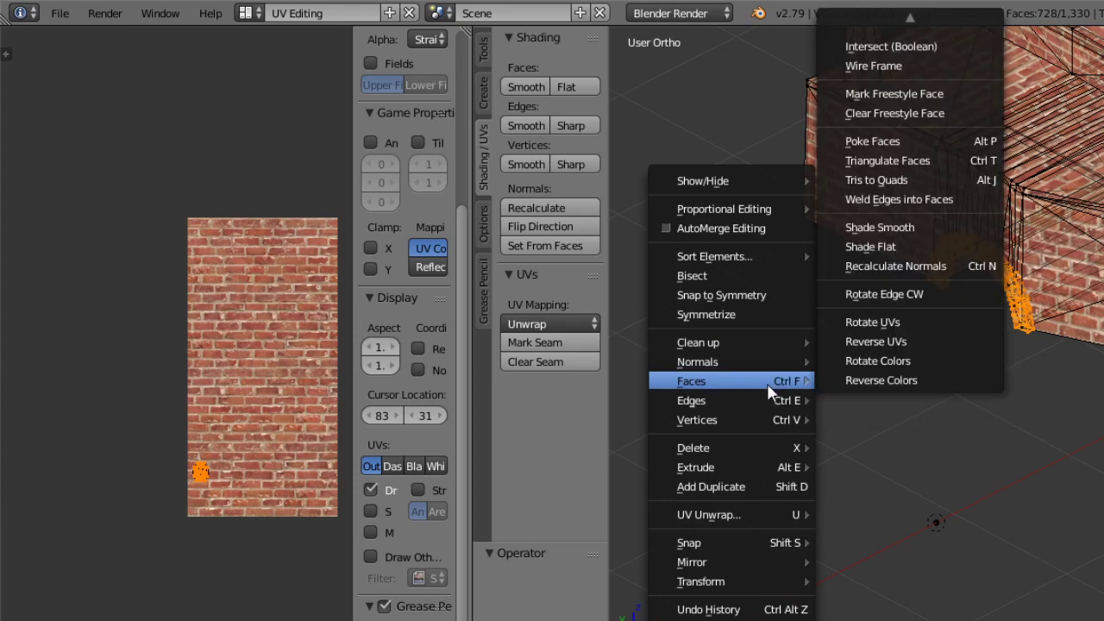
mouse_move(772, 522)
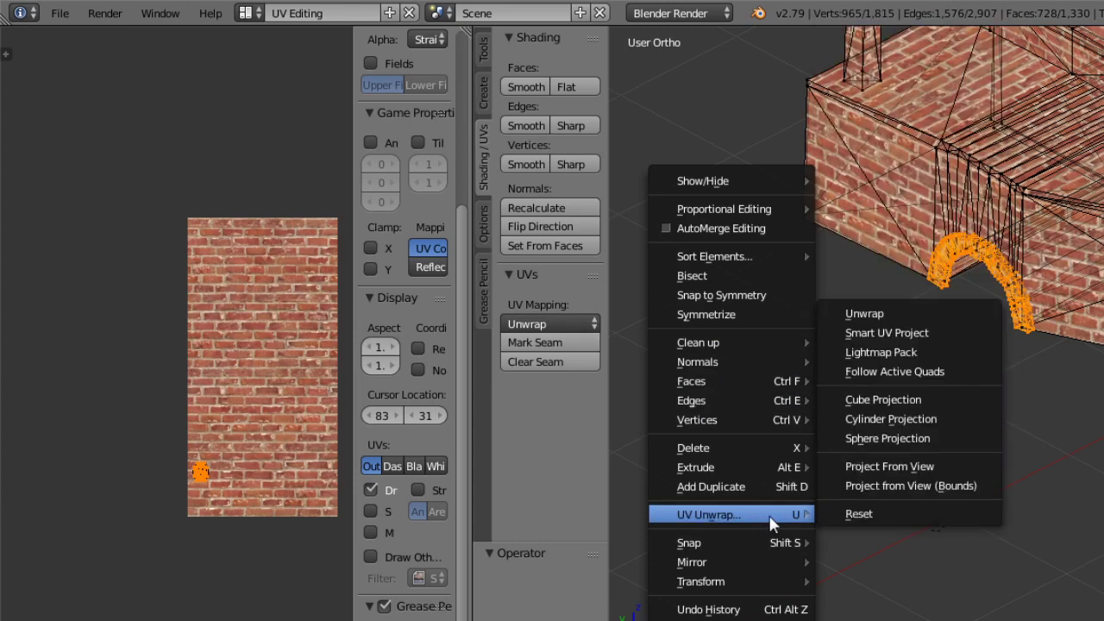
click(916, 369)
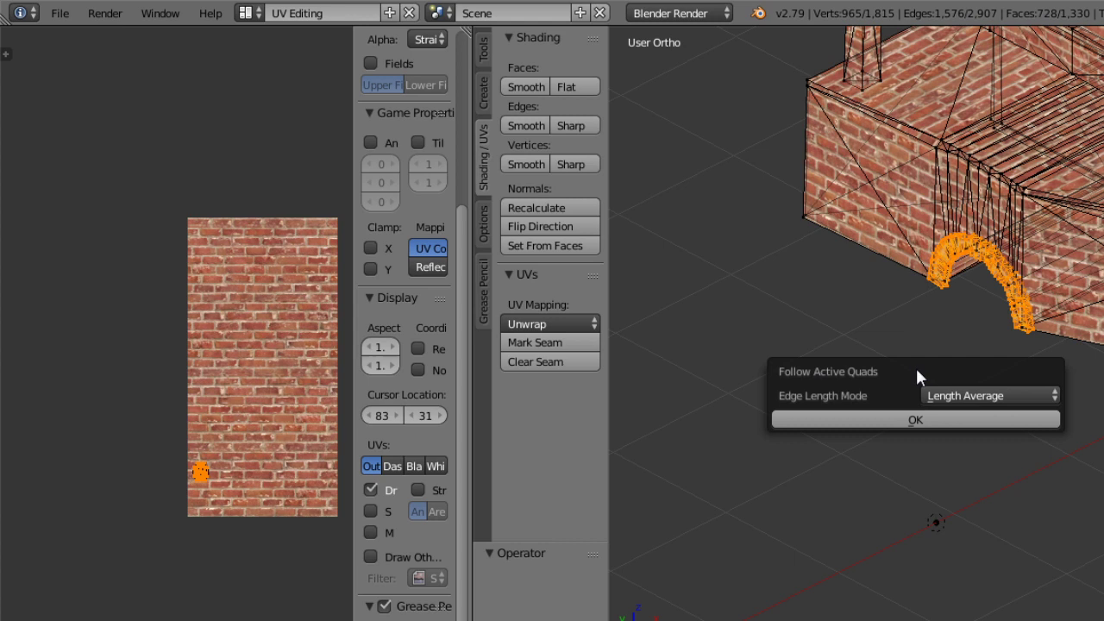
click(886, 420)
click(681, 620)
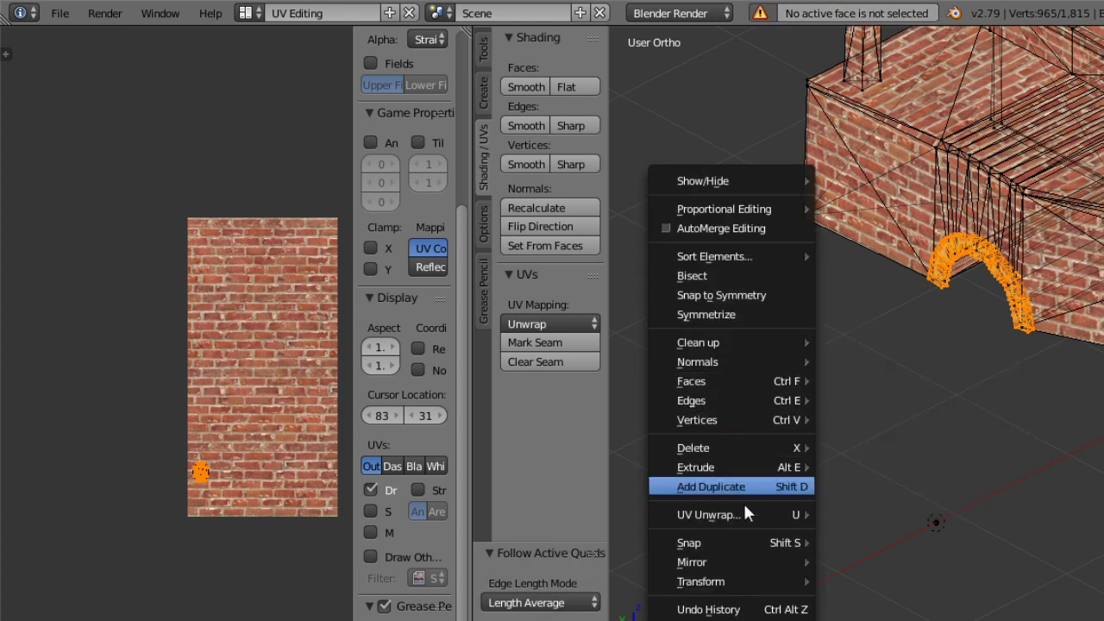
mouse_move(748, 516)
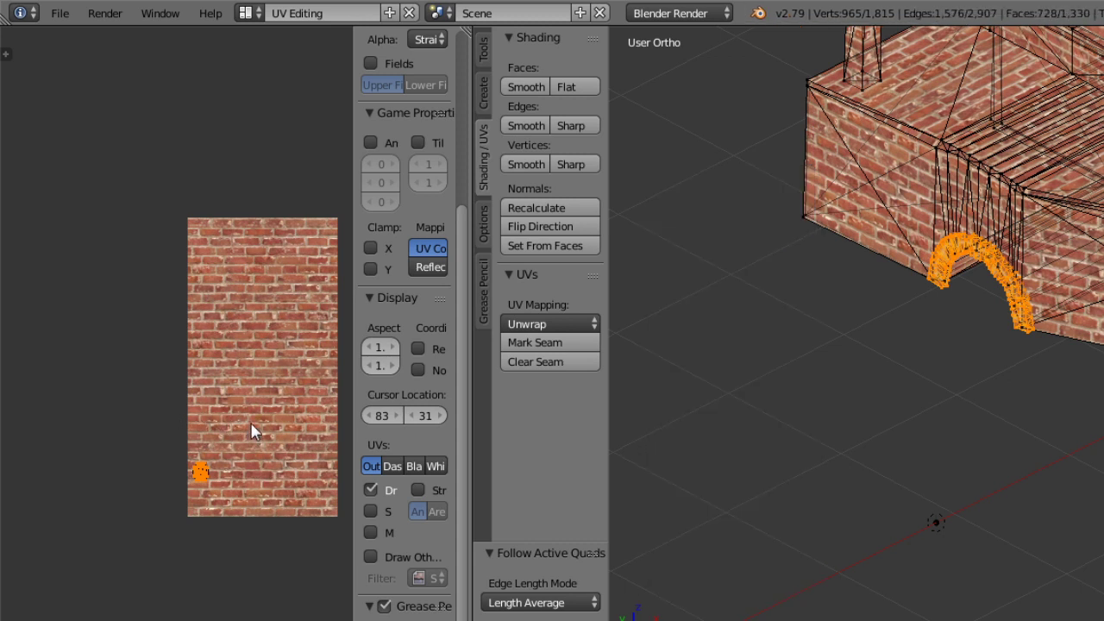
Scale the arch's UV island by a factor of 2 and check the bricks in Object Mode.
key(Return)
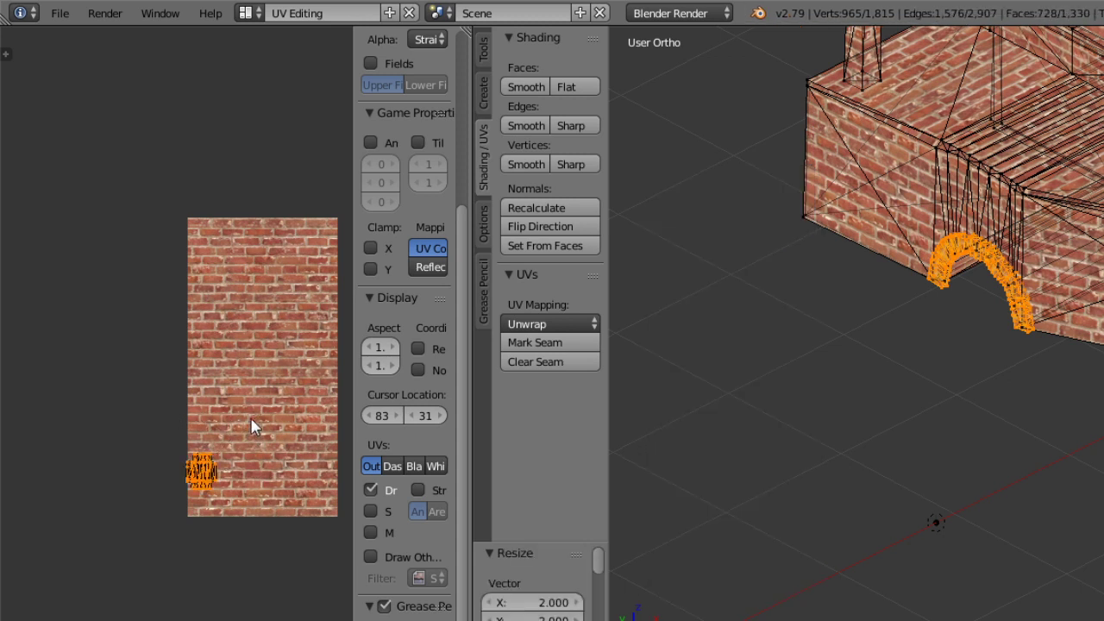
click(751, 620)
click(751, 620)
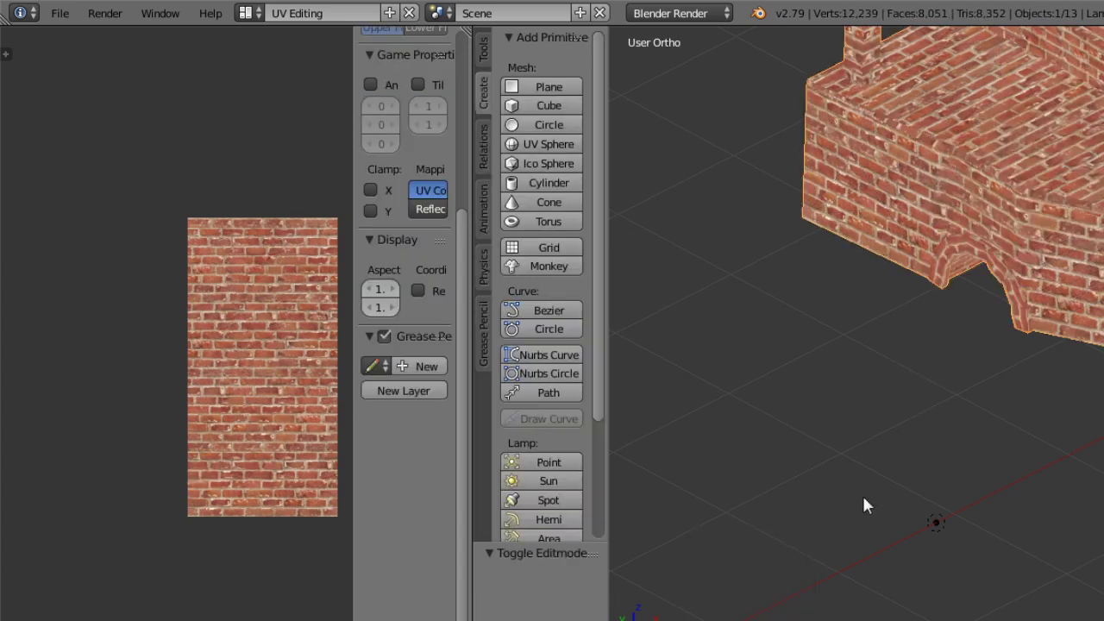
middle_drag(862, 497, 915, 483)
Go back to Edit Mode and enlarge the arch's UV island by a factor of about 1.048.
click(750, 620)
click(758, 617)
scroll(944, 446, up, 5)
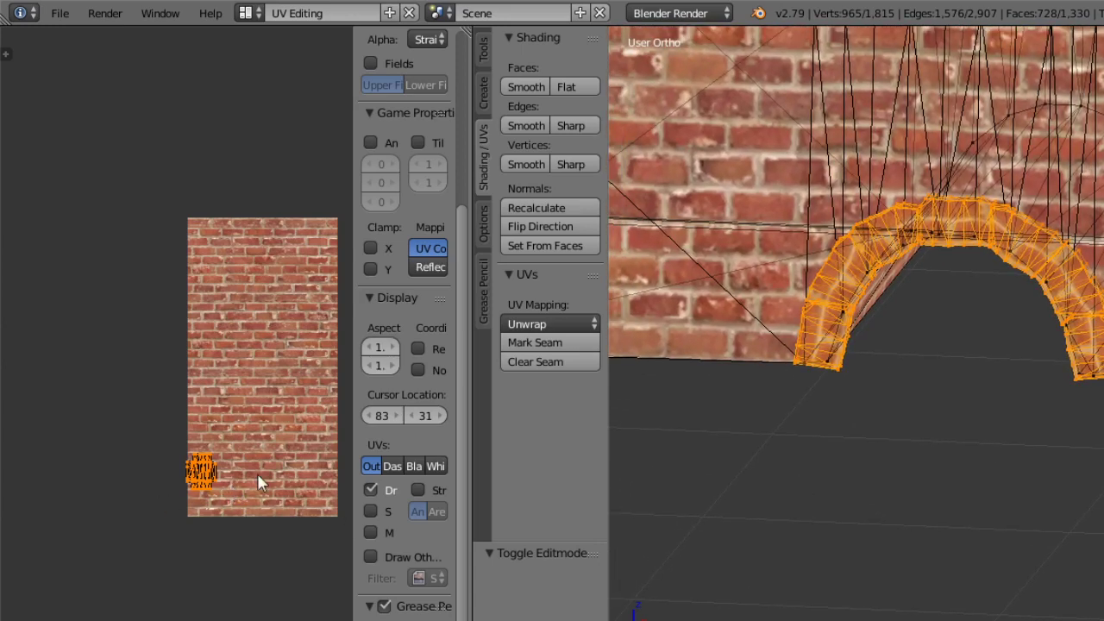
key(s)
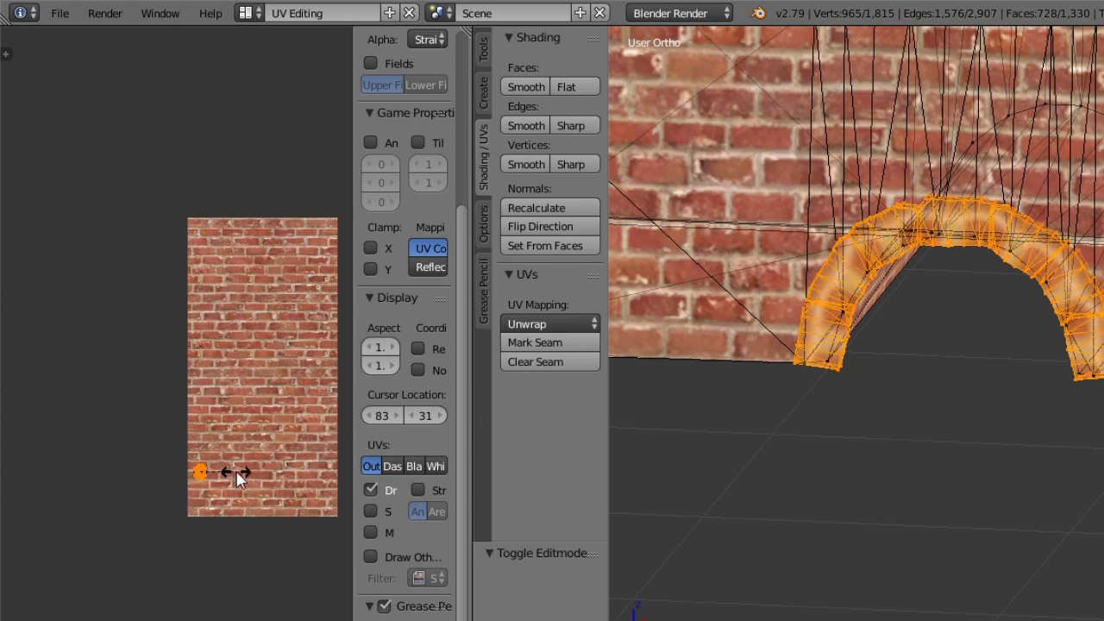
key(r)
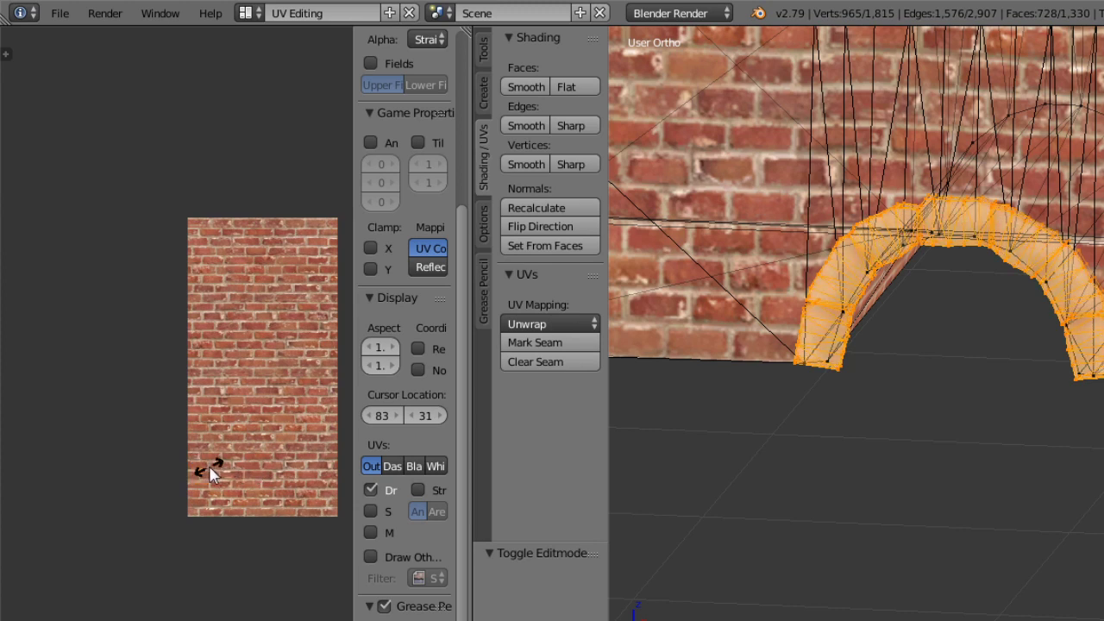
key(s)
click(273, 530)
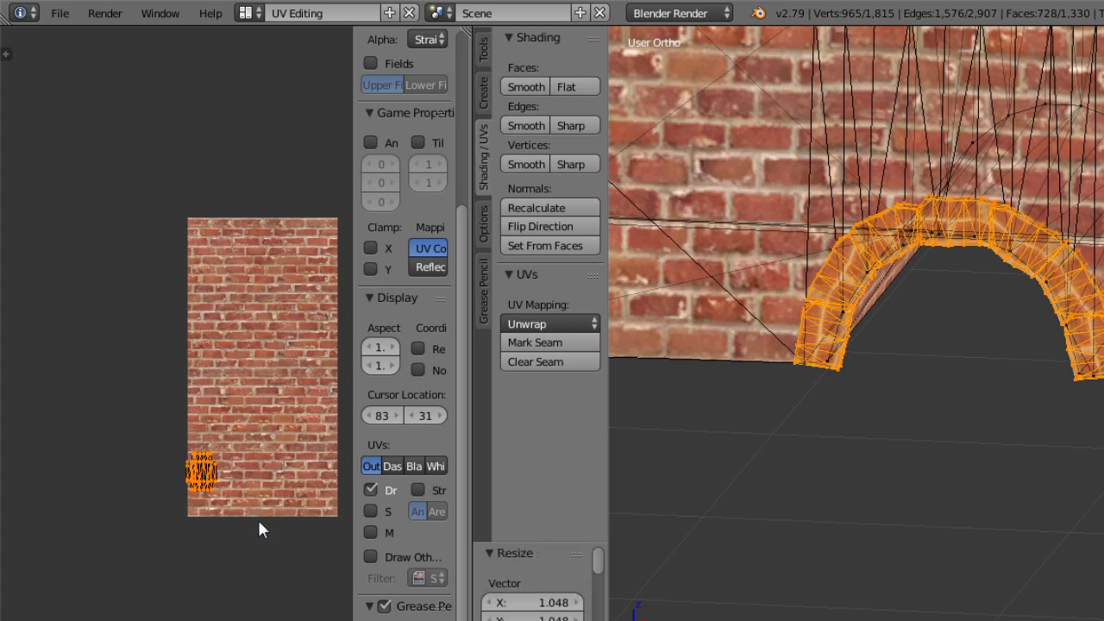
Shift the arch's UV island vertically by about 0.006 to line up the bricks.
key(g)
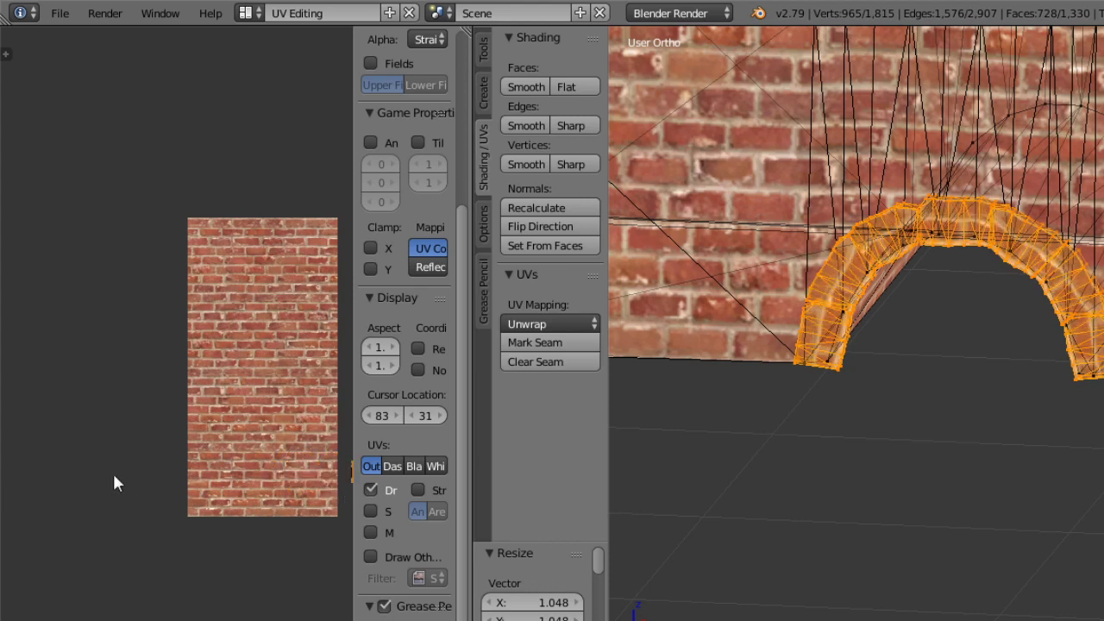
key(g)
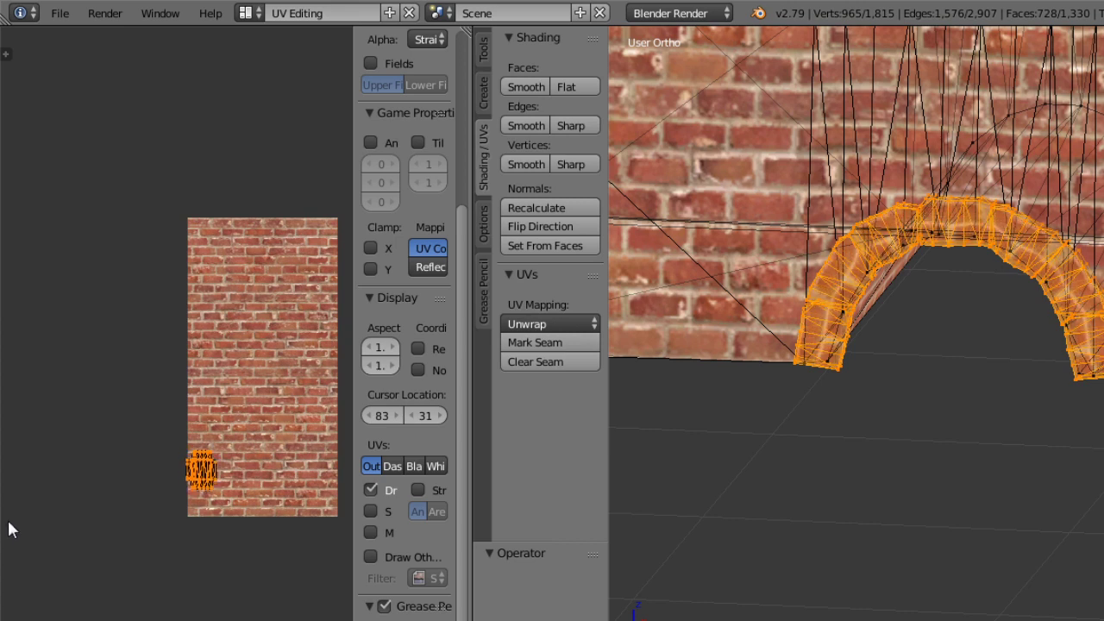
click(14, 524)
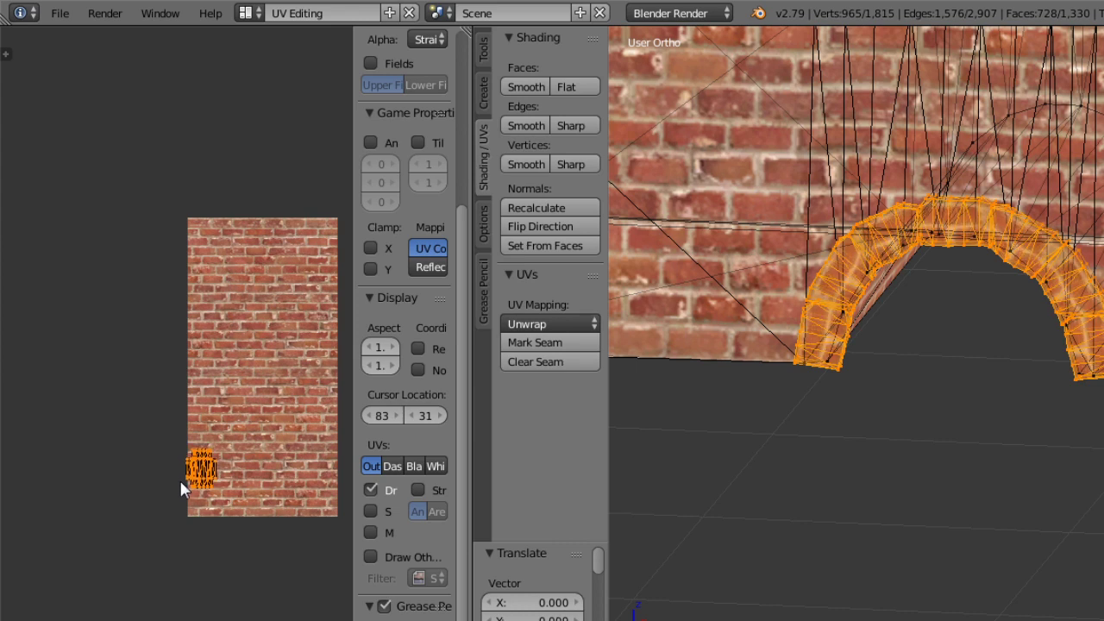
Switch to Object Mode and examine how the brick texture on the arch fits the surrounding wall.
click(742, 620)
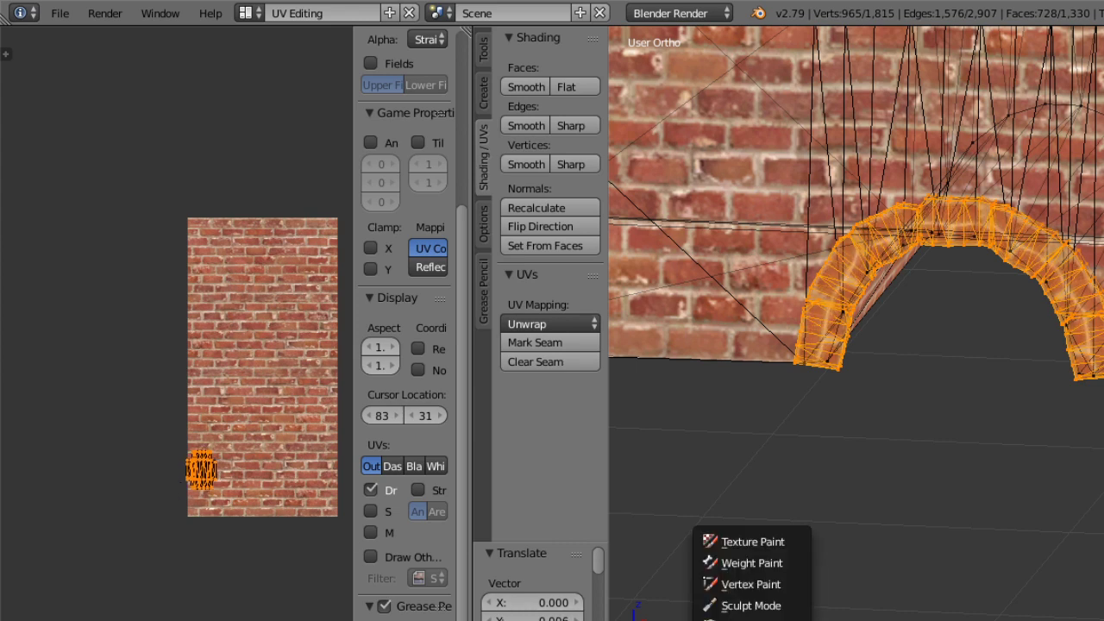
click(742, 620)
middle_drag(836, 488, 811, 442)
scroll(891, 263, up, 8)
scroll(894, 277, down, 2)
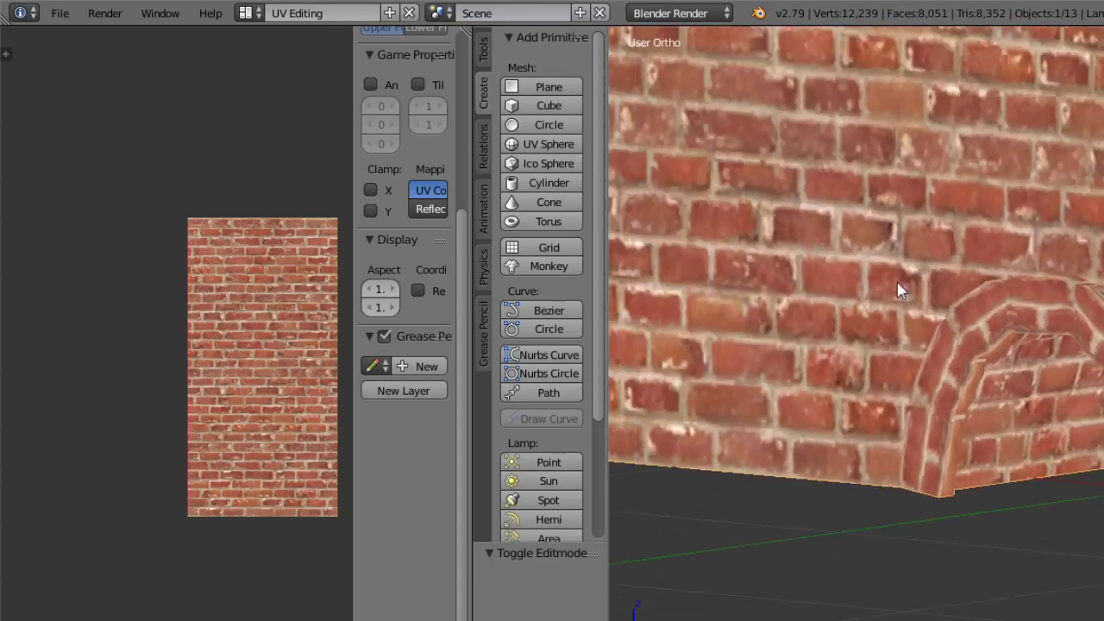
middle_drag(896, 282, 886, 302)
scroll(922, 256, down, 6)
middle_drag(955, 391, 996, 438)
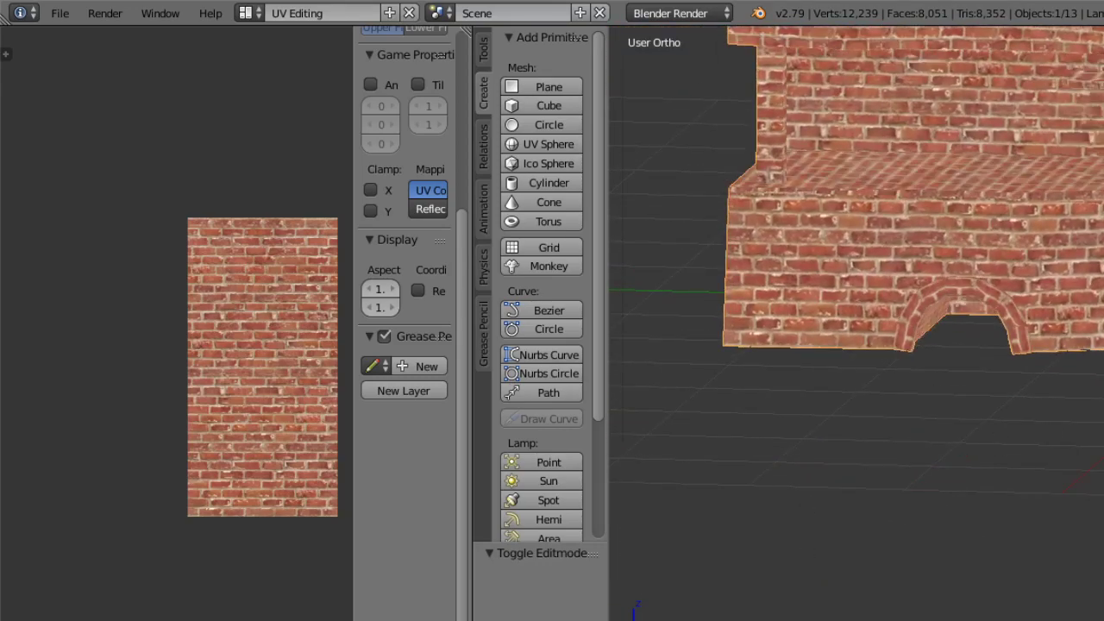
In Edit Mode, try stretching the arch's UVs along X by a factor of about 4.06 and undo it.
click(756, 620)
click(751, 620)
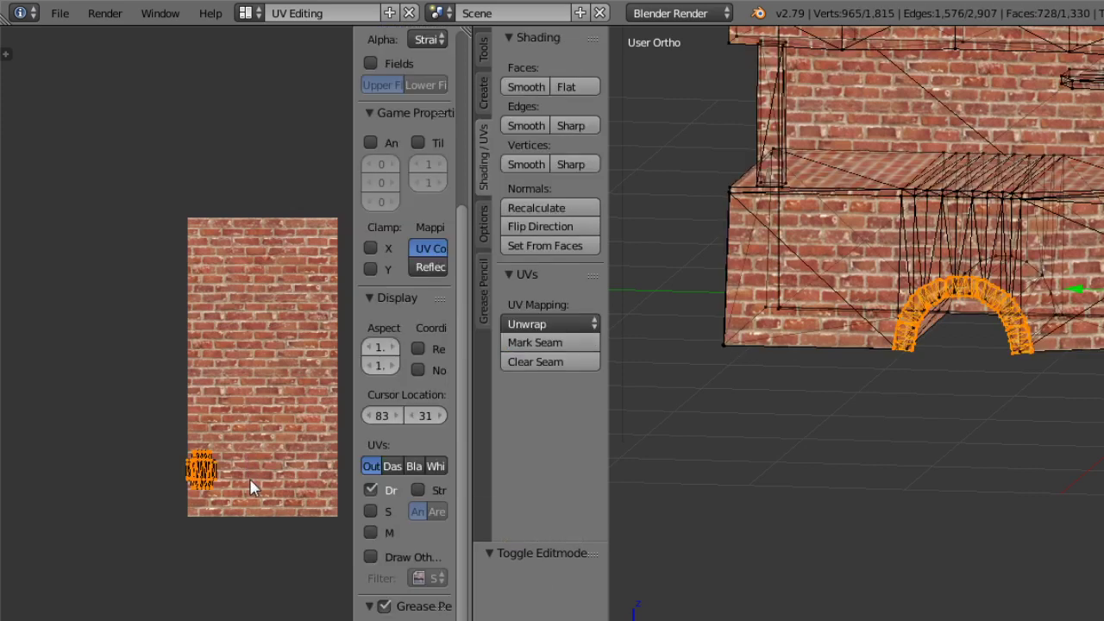
key(s)
key(x)
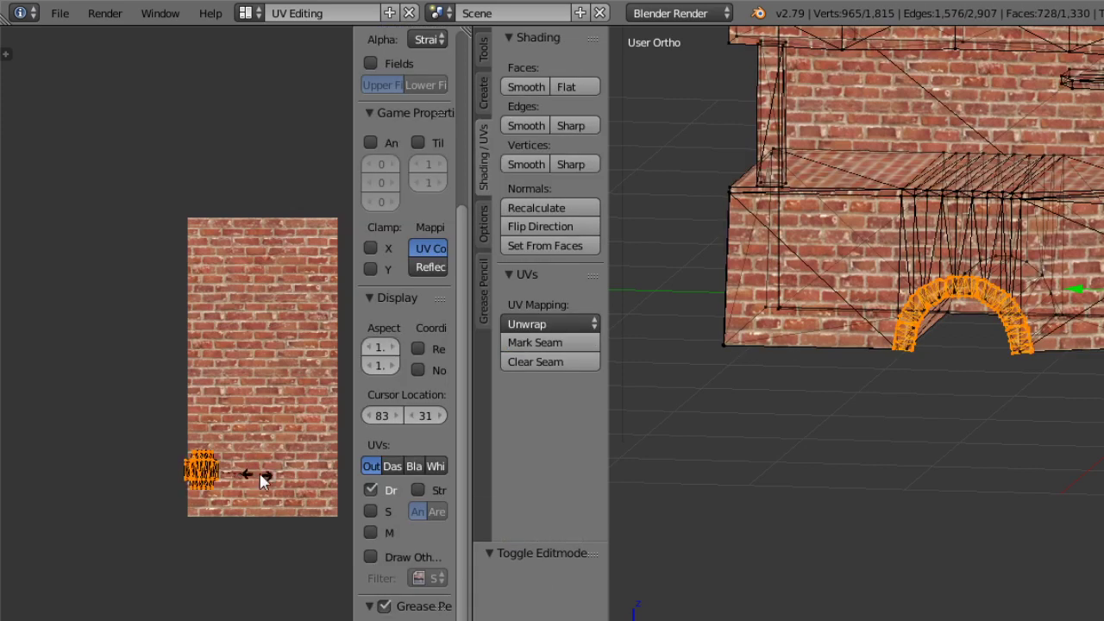
click(143, 450)
key(KP_Decimal)
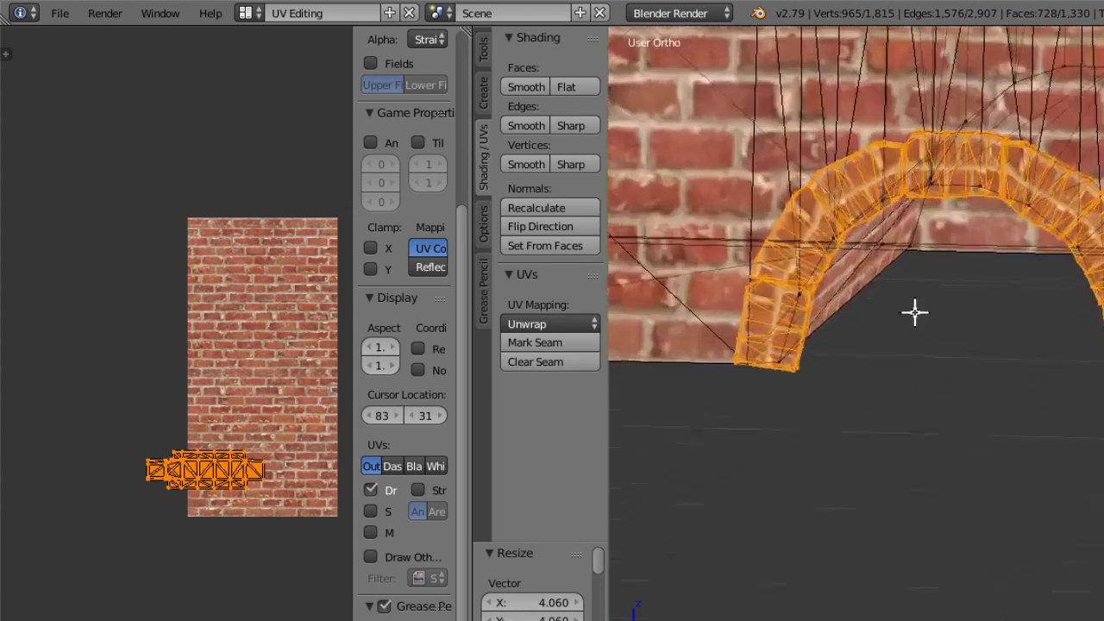
key(ctrl+z)
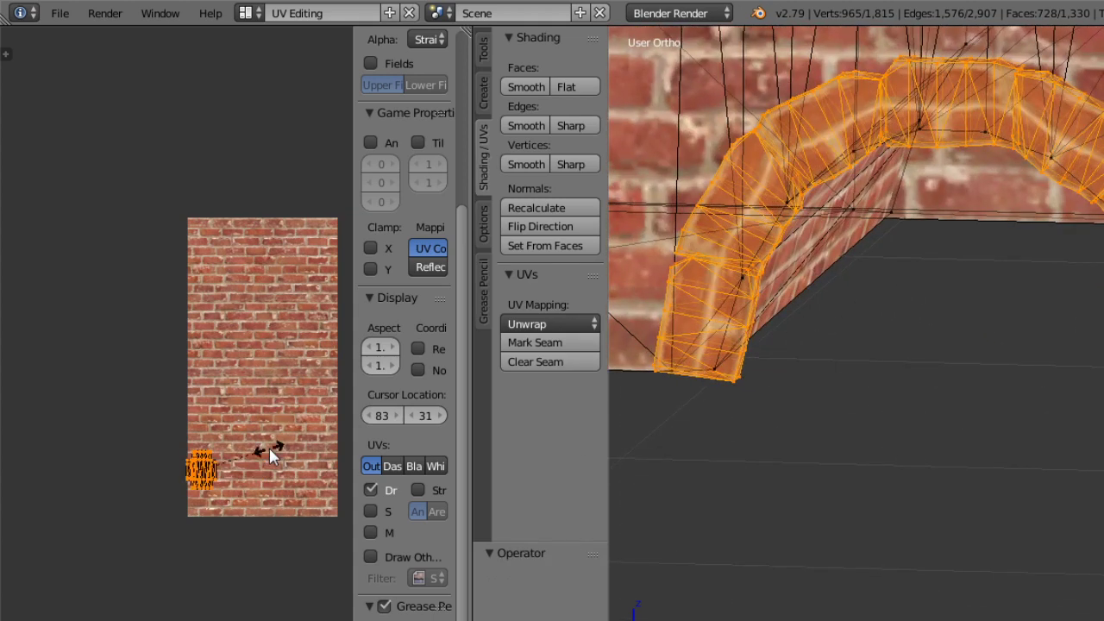
Try scaling the arch's UVs along Y only and undo it.
key(y)
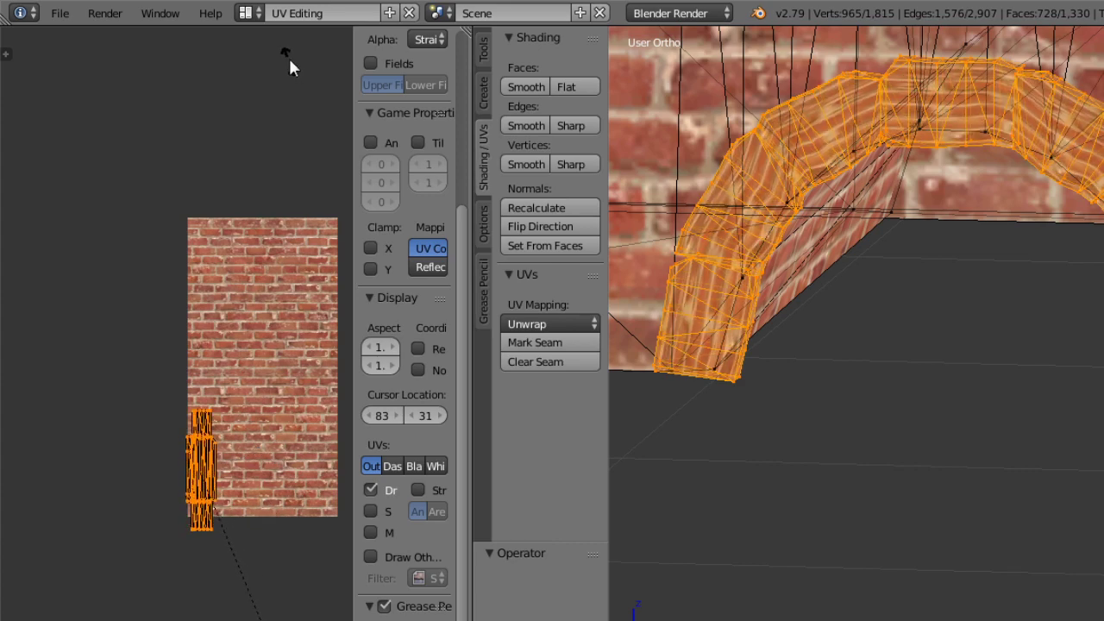
click(296, 561)
key(ctrl+z)
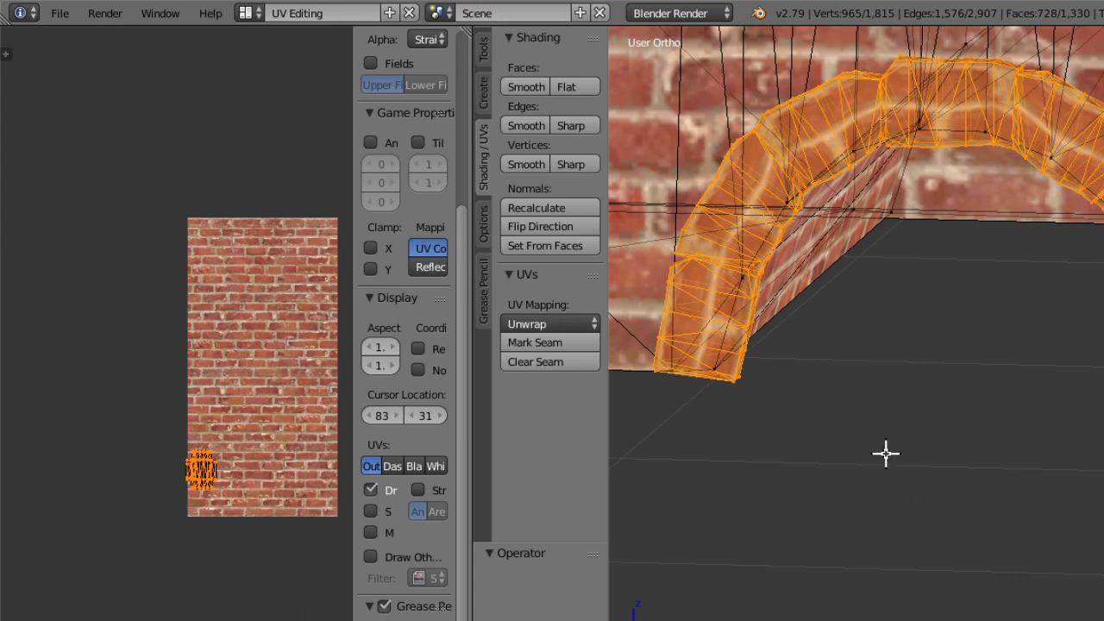
Return to Object Mode and inspect the arch's front and inner brick faces up close.
middle_drag(886, 453, 829, 517)
click(758, 620)
click(764, 620)
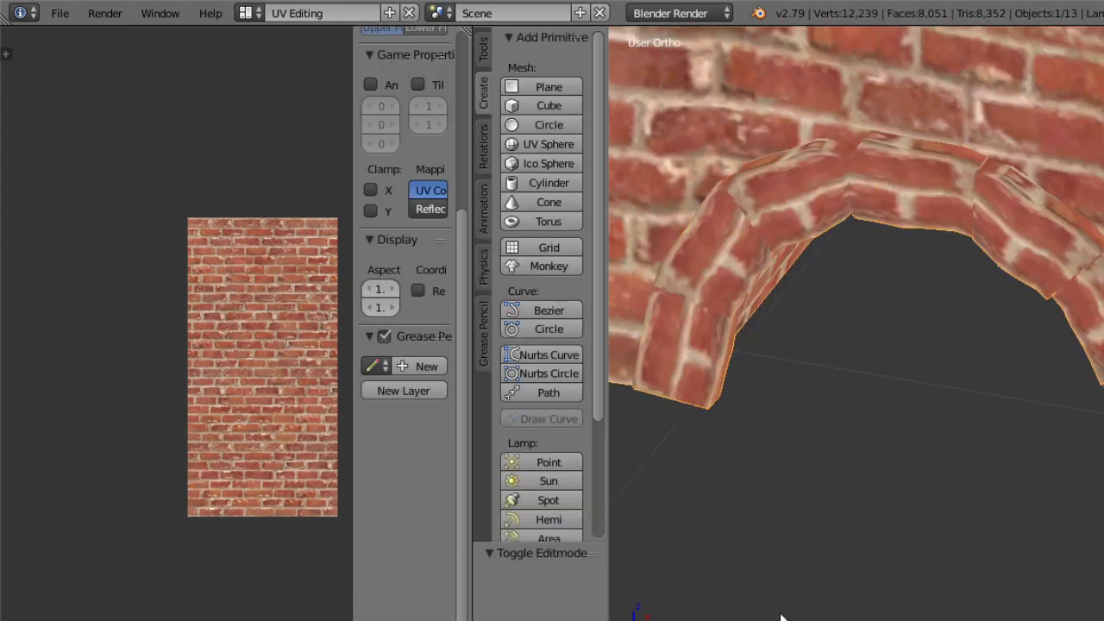
middle_drag(813, 415, 820, 464)
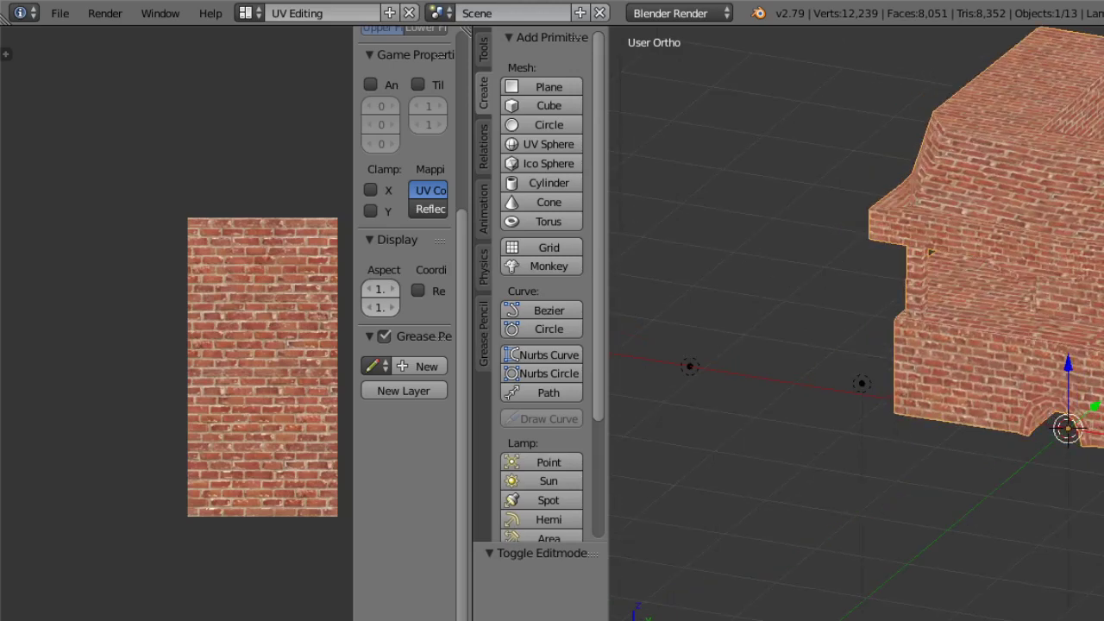
Move the brick structure 3.39 units along the X axis.
right_click(1102, 388)
scroll(998, 424, down, 5)
key(g)
key(x)
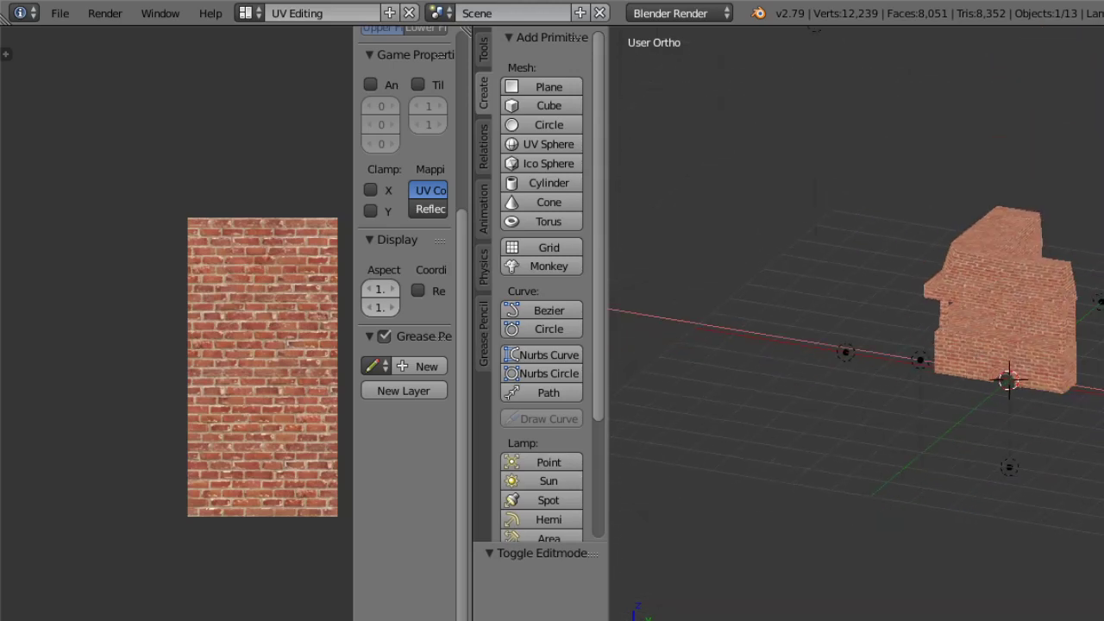
click(1101, 412)
Examine the brick texture on the moved structure's side walls, ledge, shelf and pillar.
middle_drag(1101, 412, 997, 464)
scroll(997, 362, up, 9)
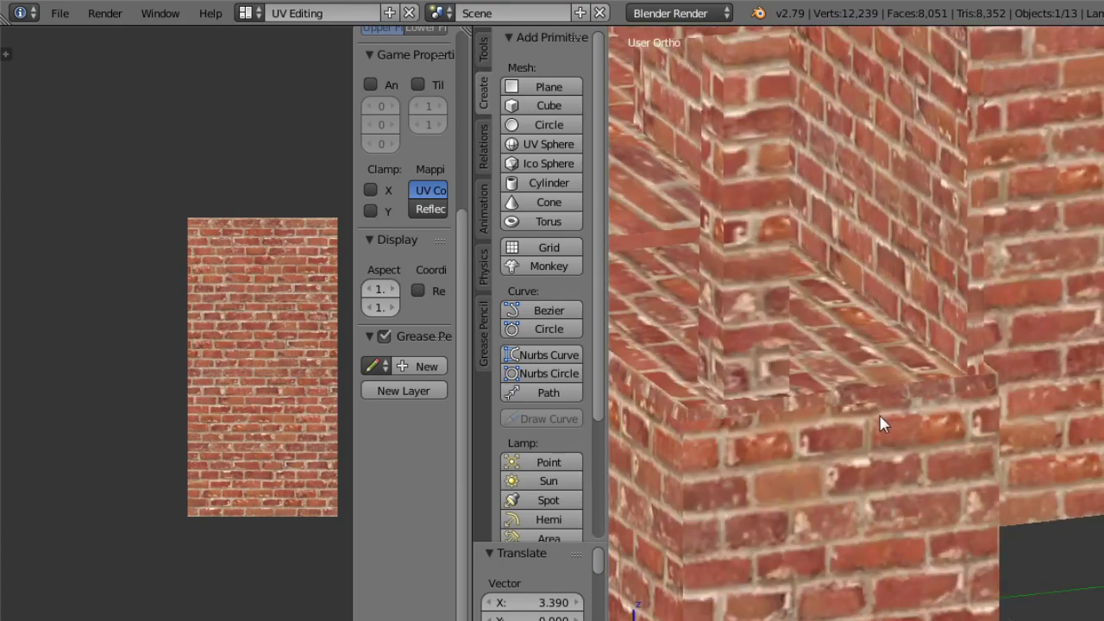
scroll(921, 423, down, 9)
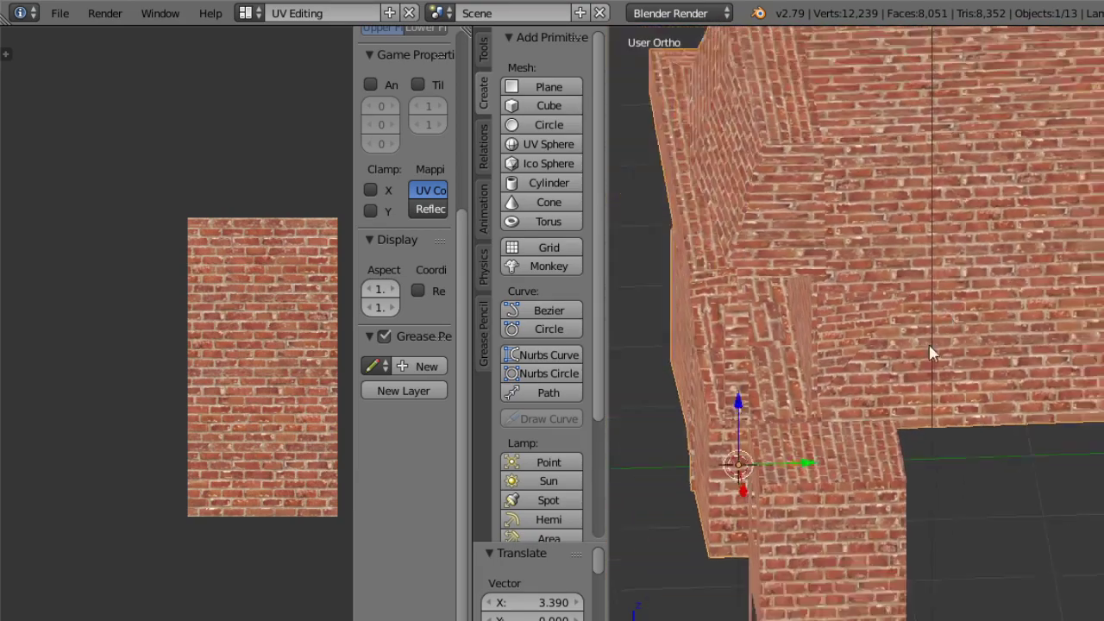
middle_drag(966, 402, 1103, 246)
scroll(973, 348, up, 5)
middle_drag(932, 353, 1075, 307)
shift+middle_drag(1069, 258, 1103, 238)
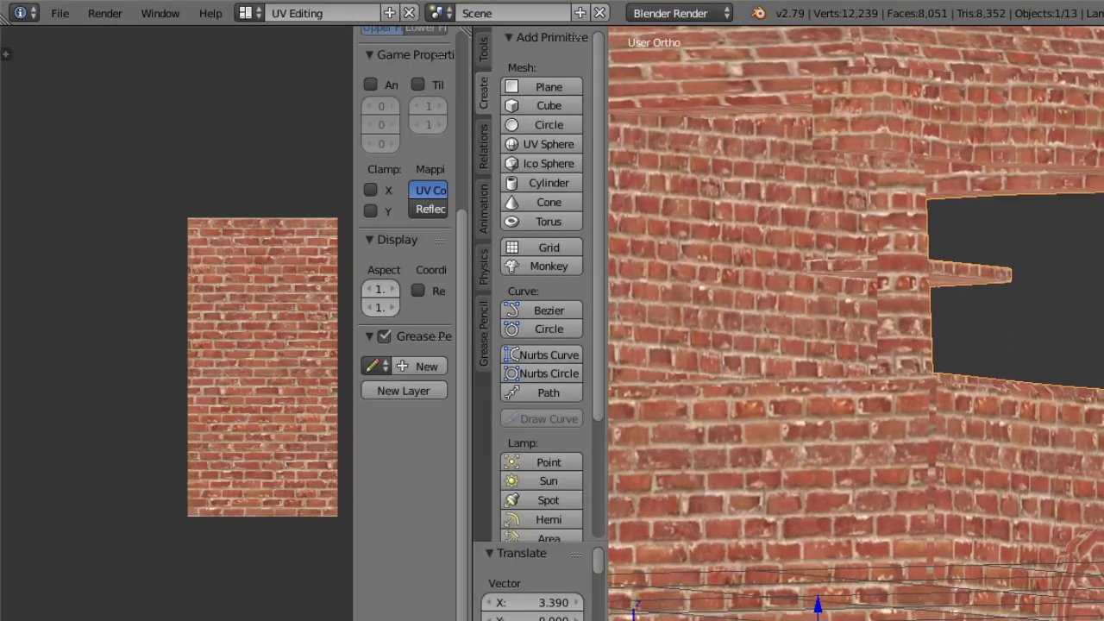
middle_drag(1091, 339, 1024, 406)
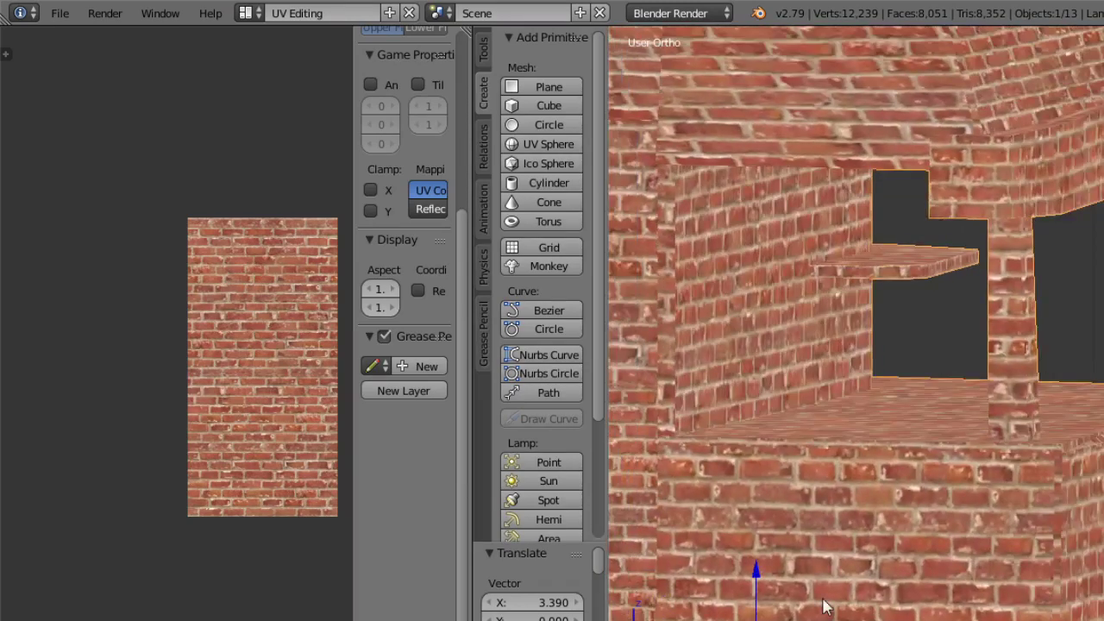
Enter Edit Mode on the brick structure, clear the arch selection, and switch to face selection with wireframe shading.
click(768, 620)
click(774, 618)
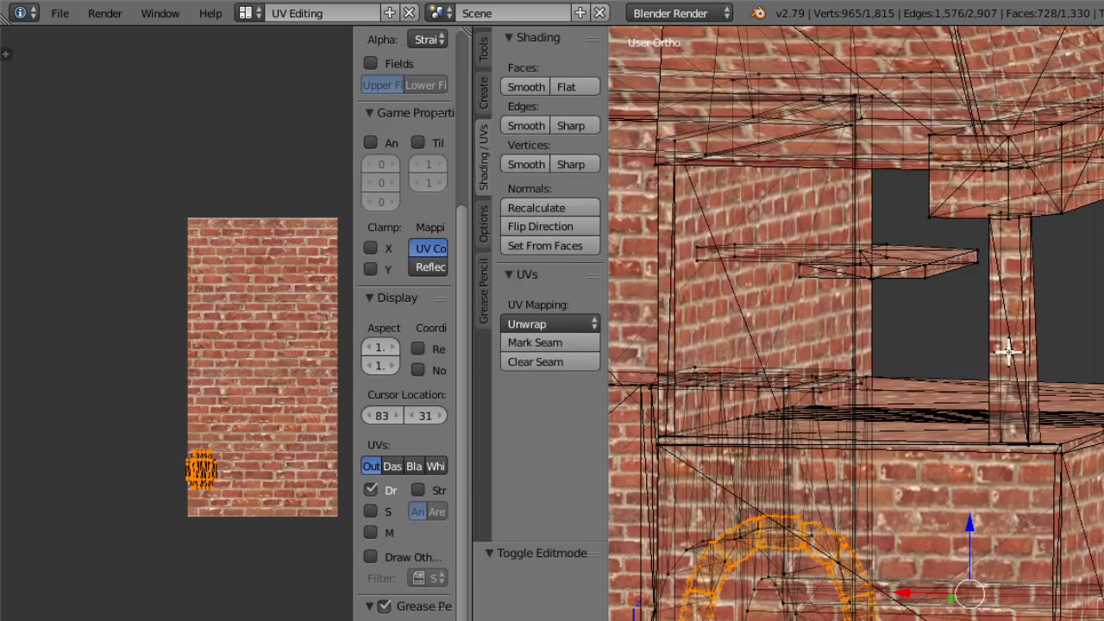
right_click(995, 210)
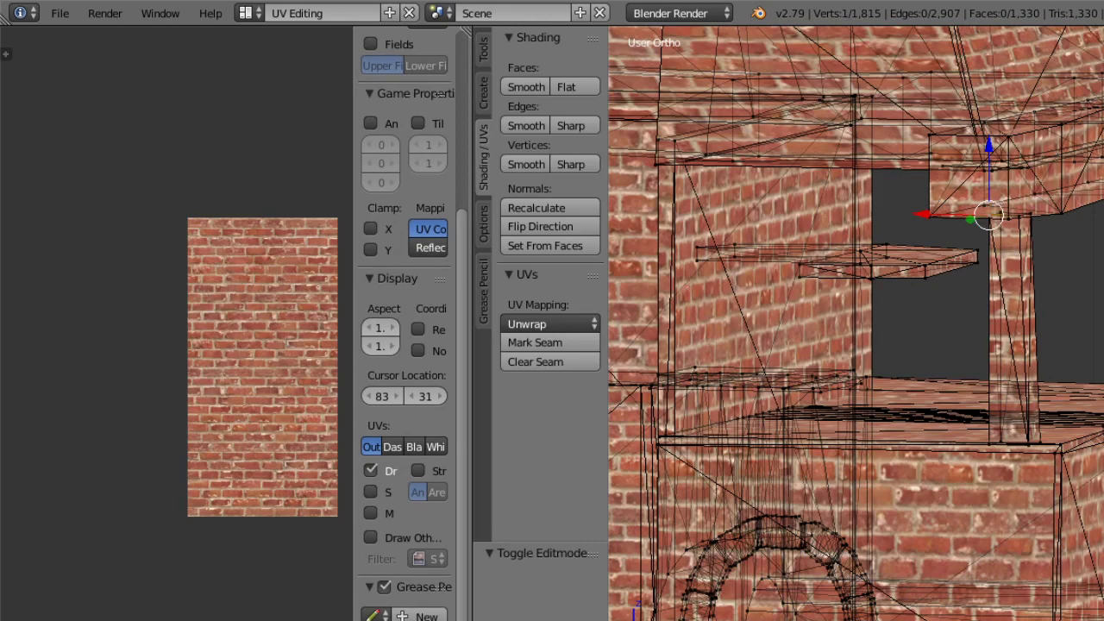
key(a)
click(814, 620)
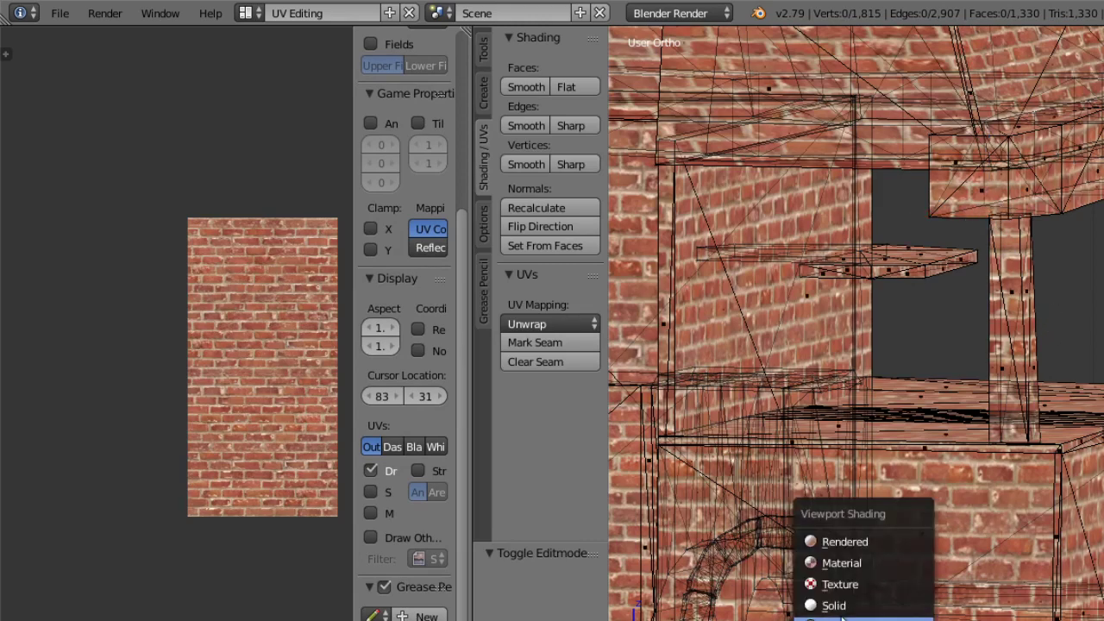
click(850, 620)
Select all faces of the support pillar, including its end faces, and check their layout over the brick image.
mouse_move(1016, 429)
middle_down()
mouse_move(1050, 426)
mouse_move(1040, 419)
middle_up()
mouse_move(1103, 202)
ctrl+mouse_down()
mouse_move(1025, 311)
mouse_move(1103, 355)
mouse_move(1103, 337)
ctrl+mouse_up()
mouse_move(1103, 337)
middle_down()
mouse_move(1091, 406)
mouse_move(1079, 410)
middle_up()
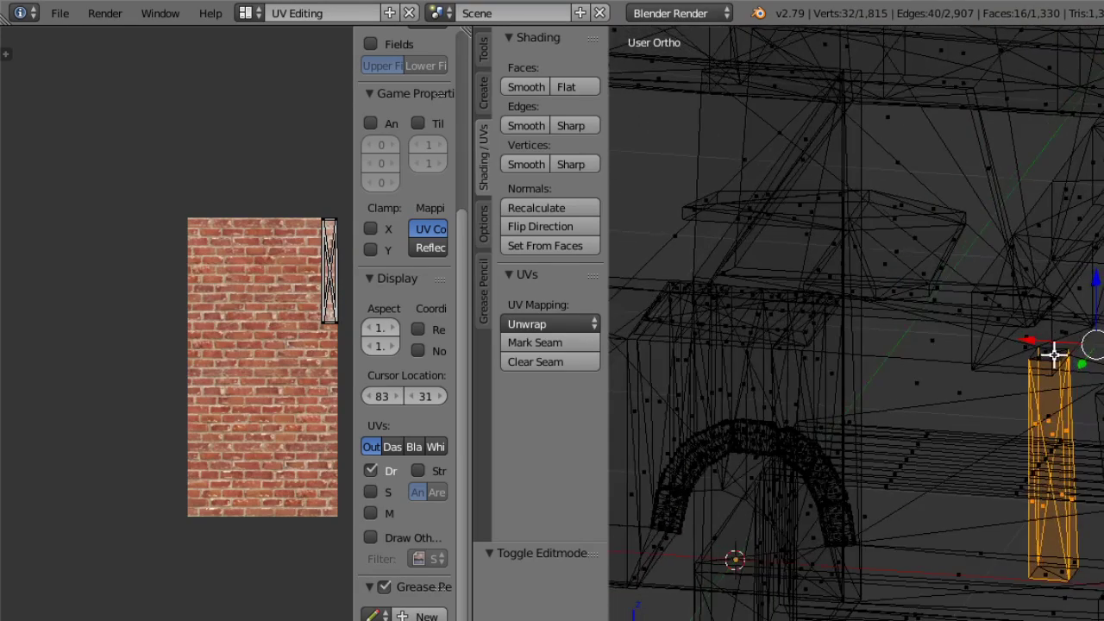
shift+right_click(1050, 575)
shift+right_click(1062, 571)
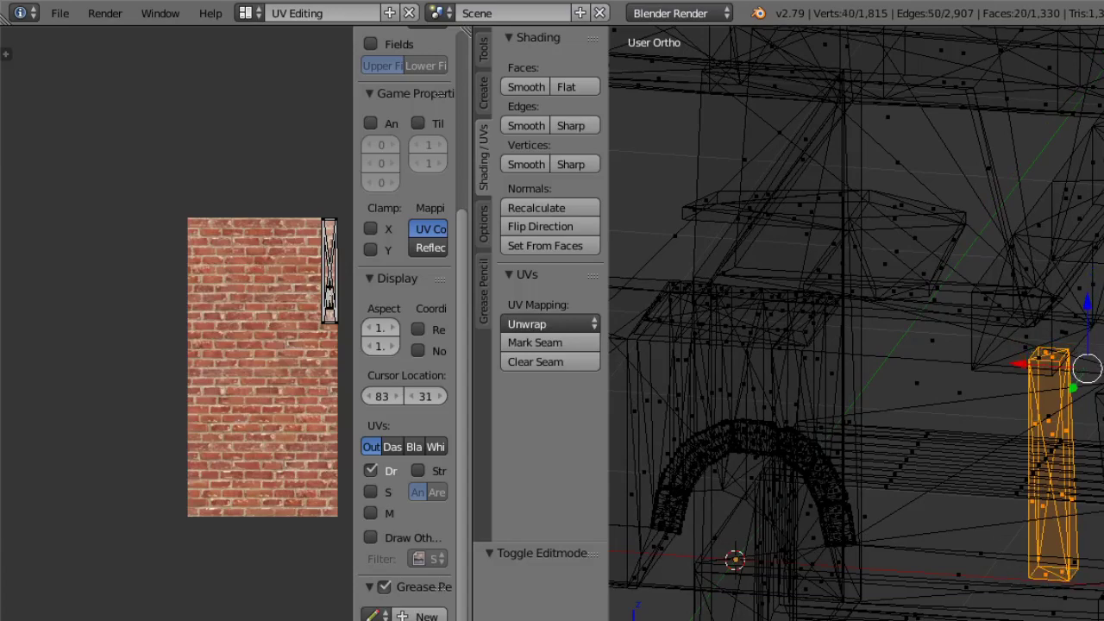
middle_drag(1103, 414, 1005, 470)
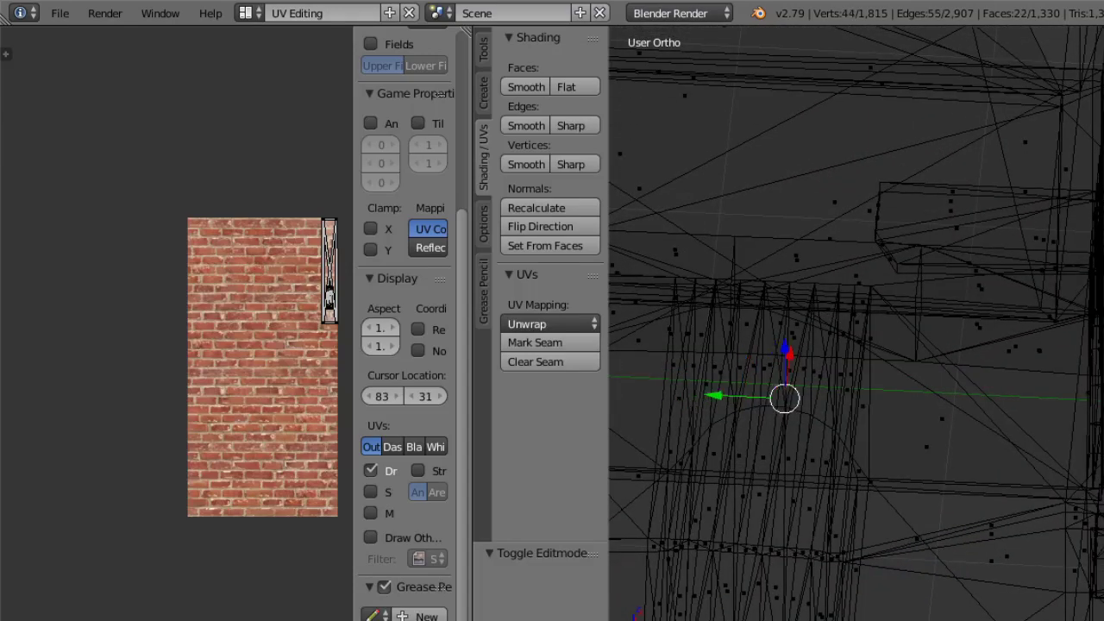
middle_drag(1060, 478, 951, 394)
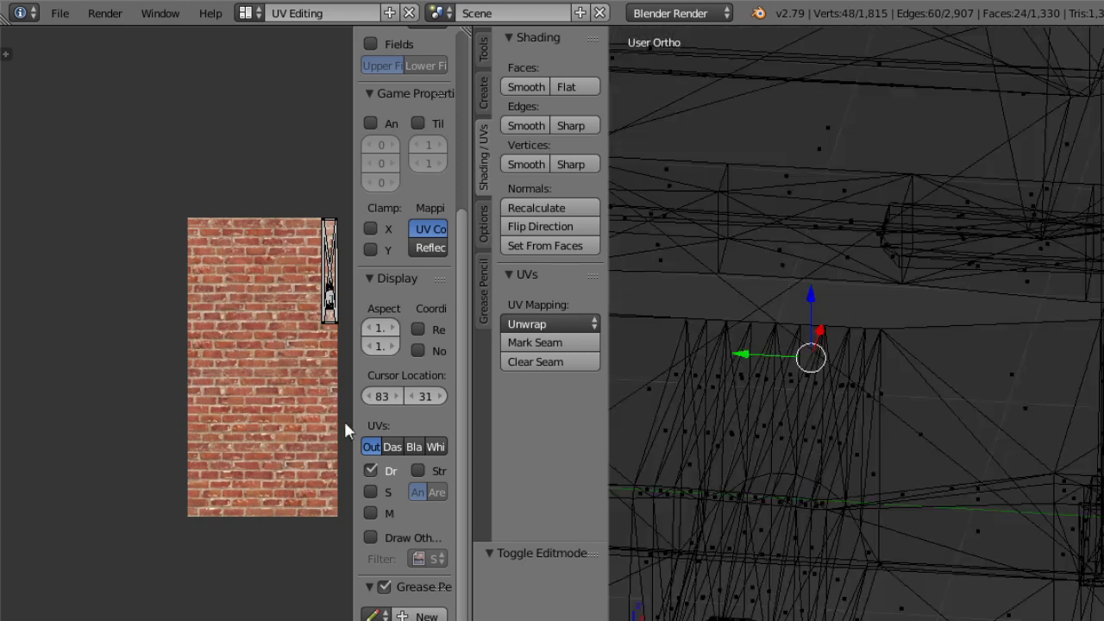
ctrl+middle_drag(345, 431, 211, 172)
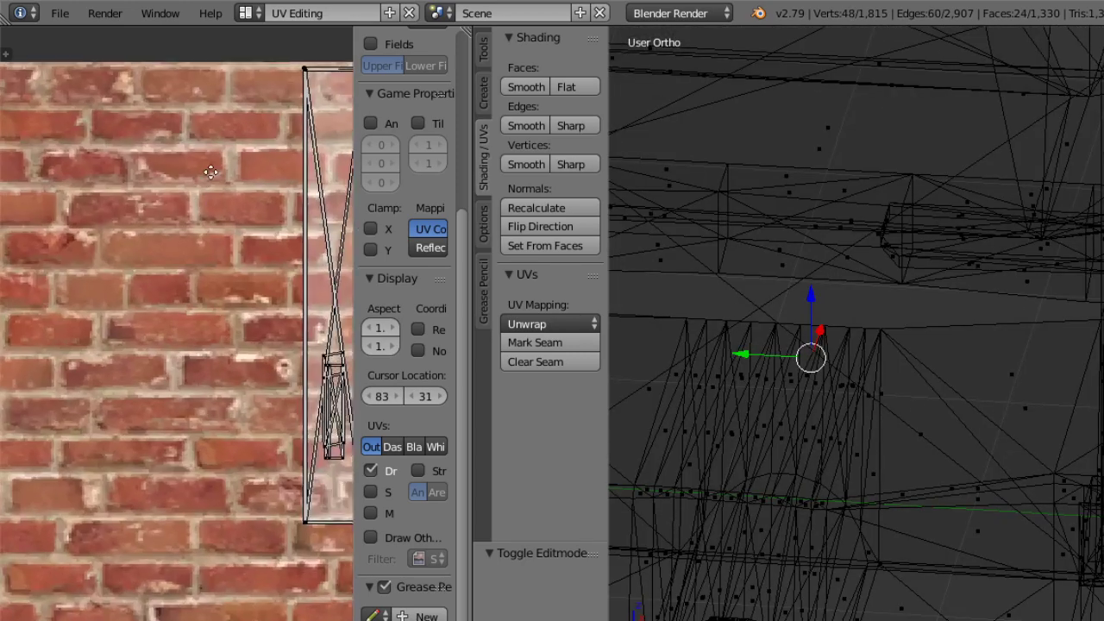
middle_drag(217, 338, 137, 357)
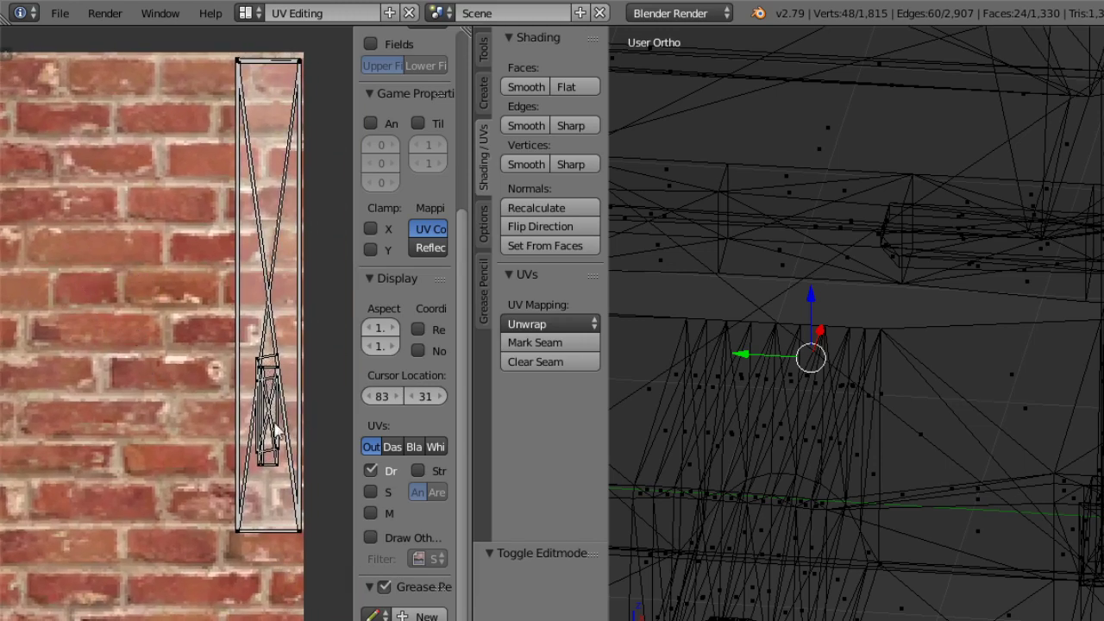
middle_drag(975, 451, 906, 382)
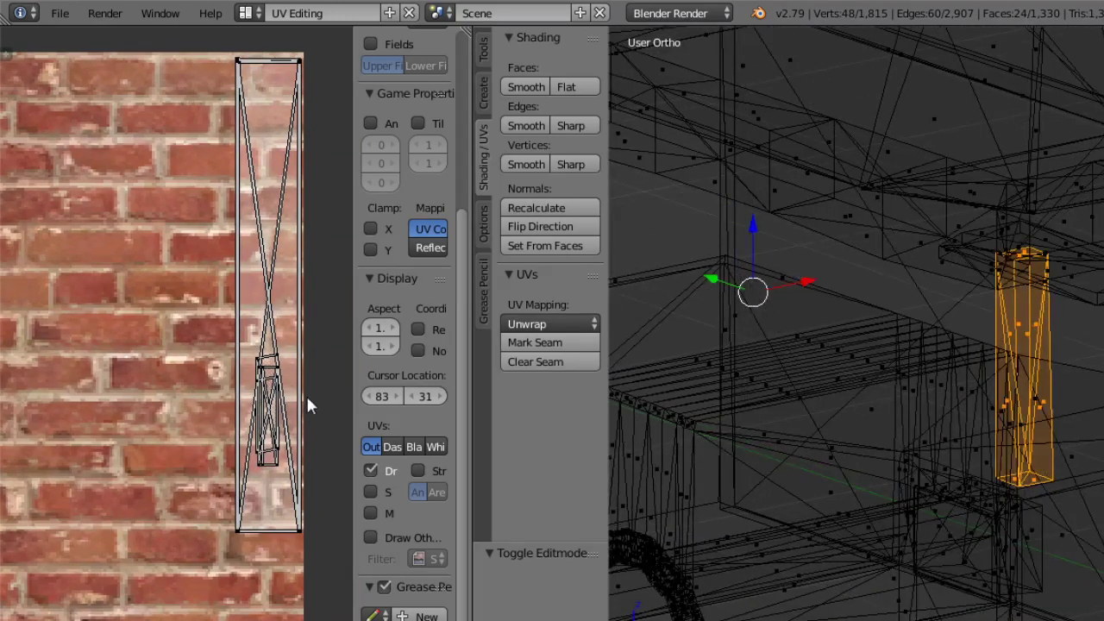
Unwrap the selected pillar faces with the standard Unwrap method.
click(677, 620)
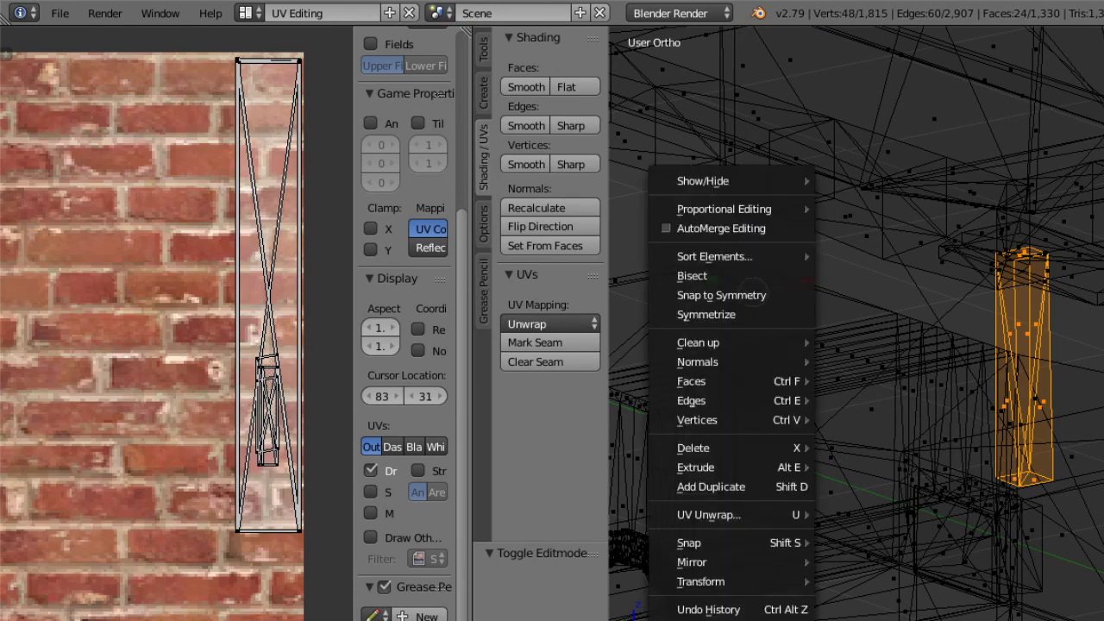
mouse_move(739, 514)
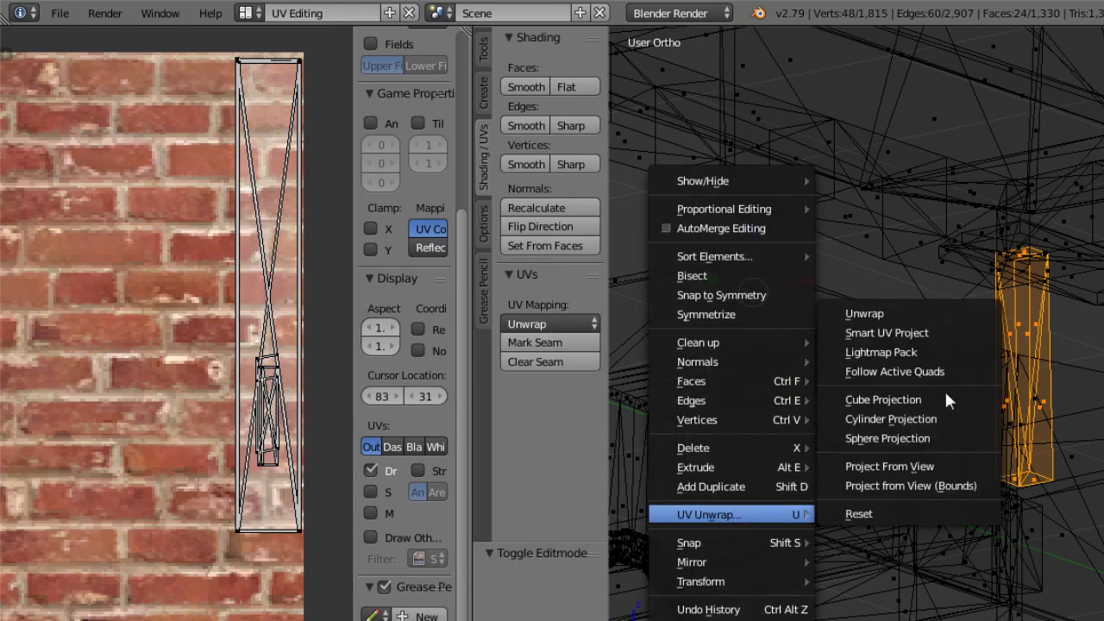
click(923, 311)
key(Home)
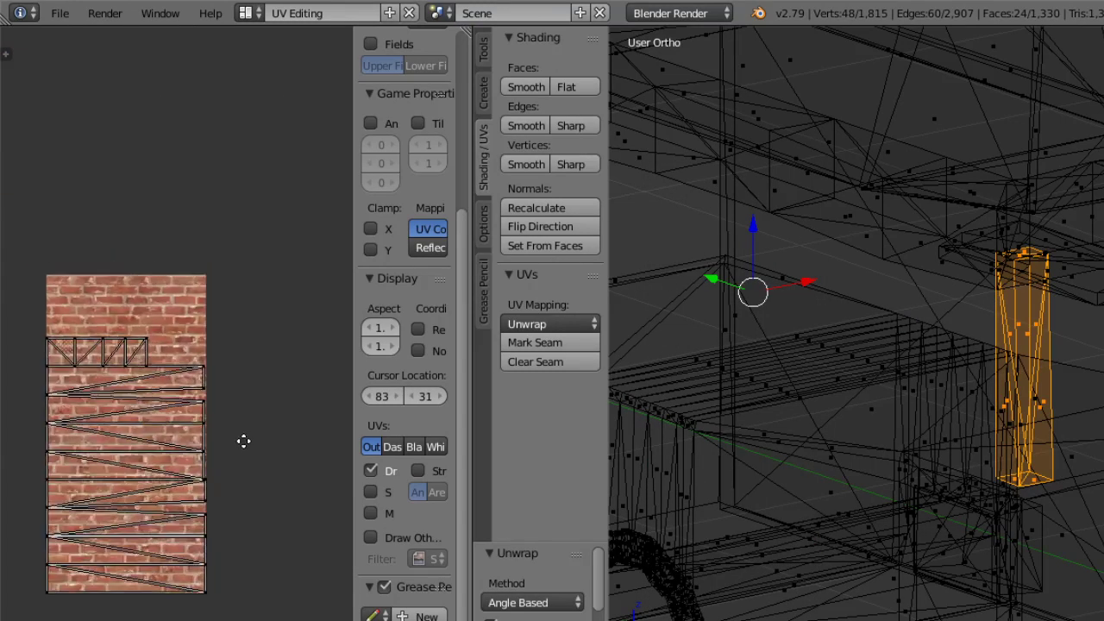
scroll(239, 436, down, 4)
Switch to Material shading, rotate all of the pillar's UVs by 89°, and return to Object Mode.
click(809, 618)
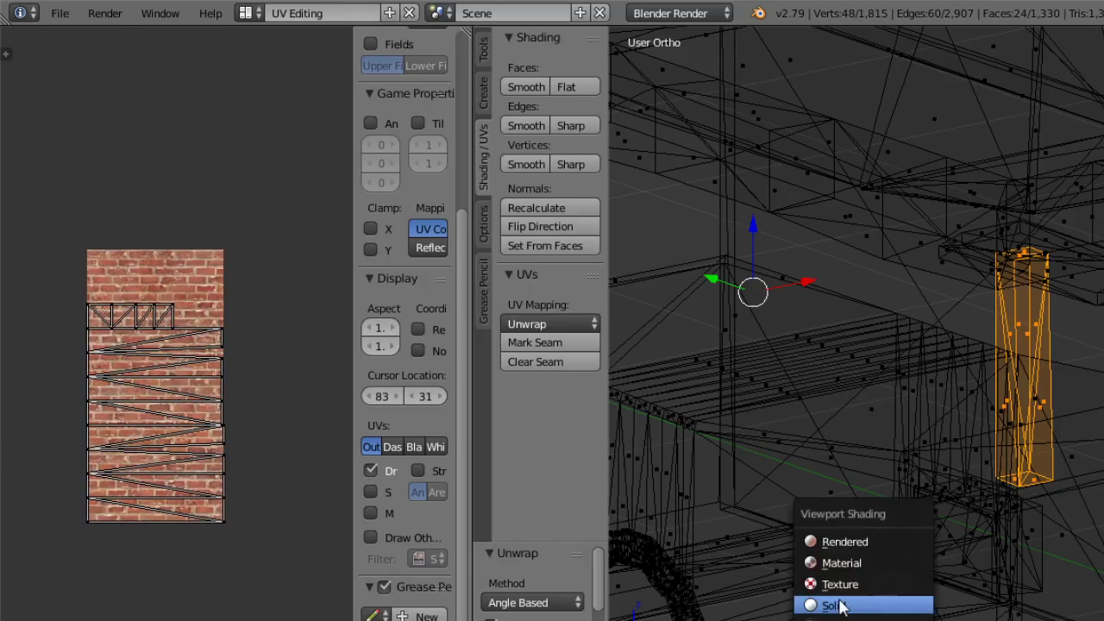
click(848, 567)
middle_drag(860, 503, 869, 471)
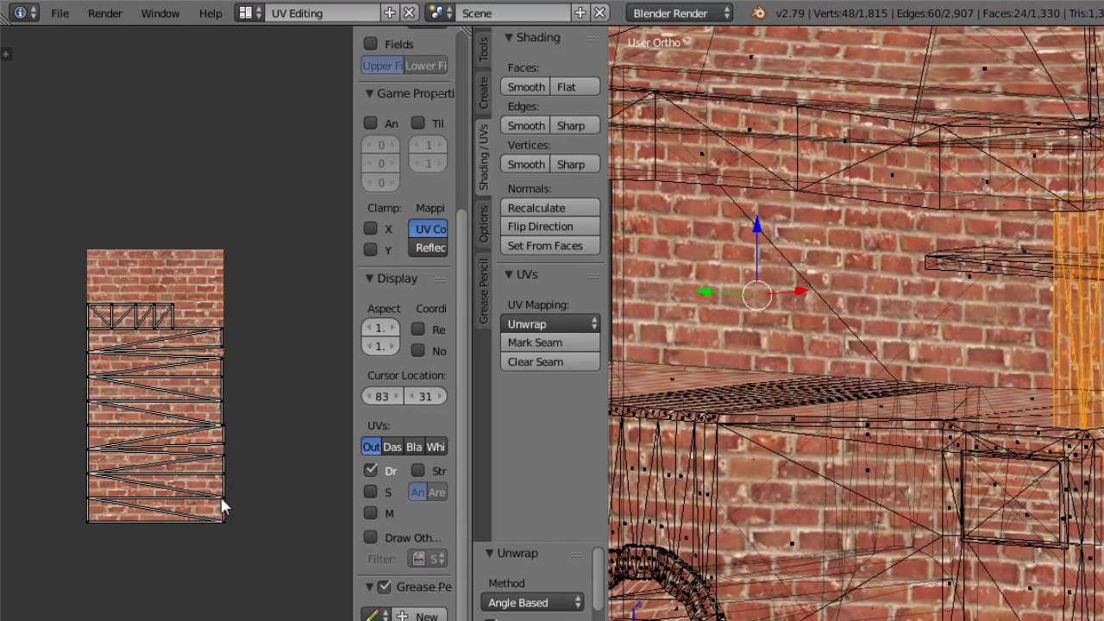
key(a)
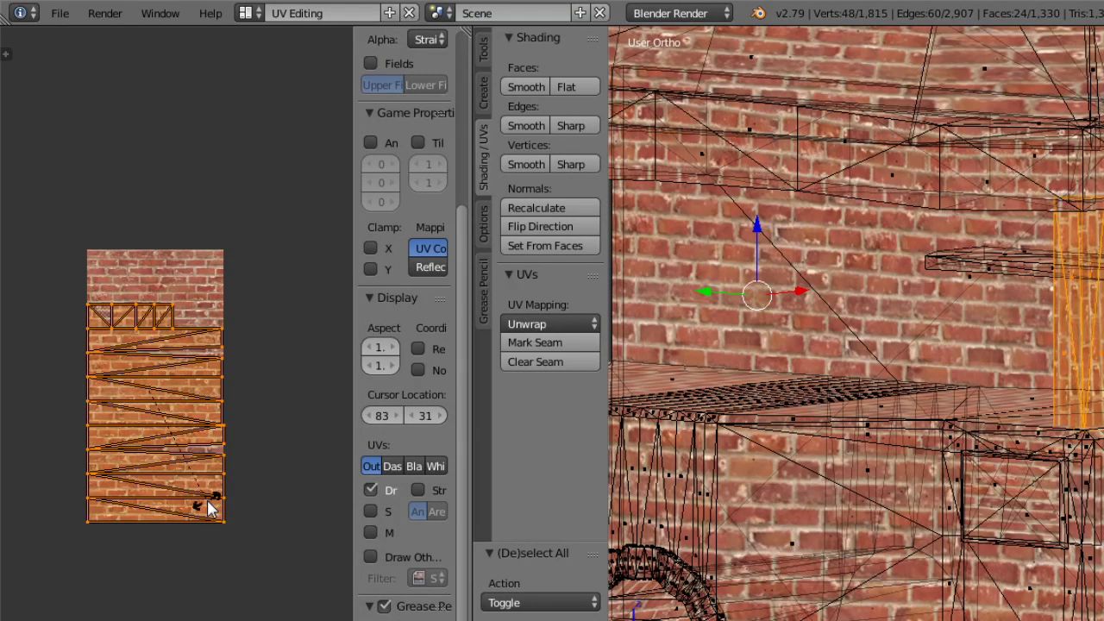
key(r)
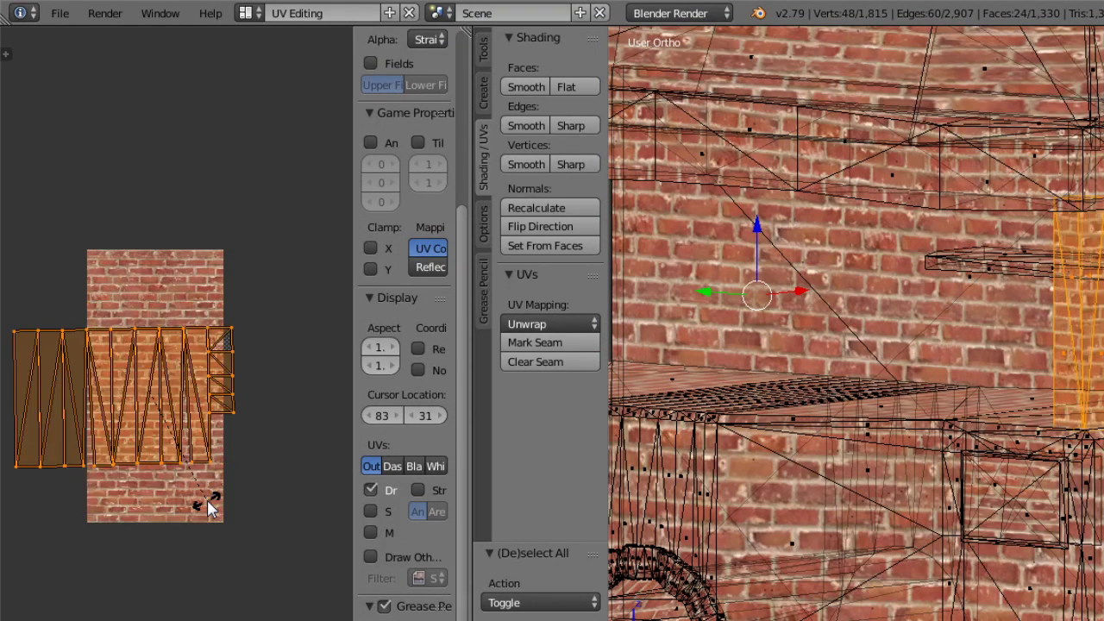
click(207, 509)
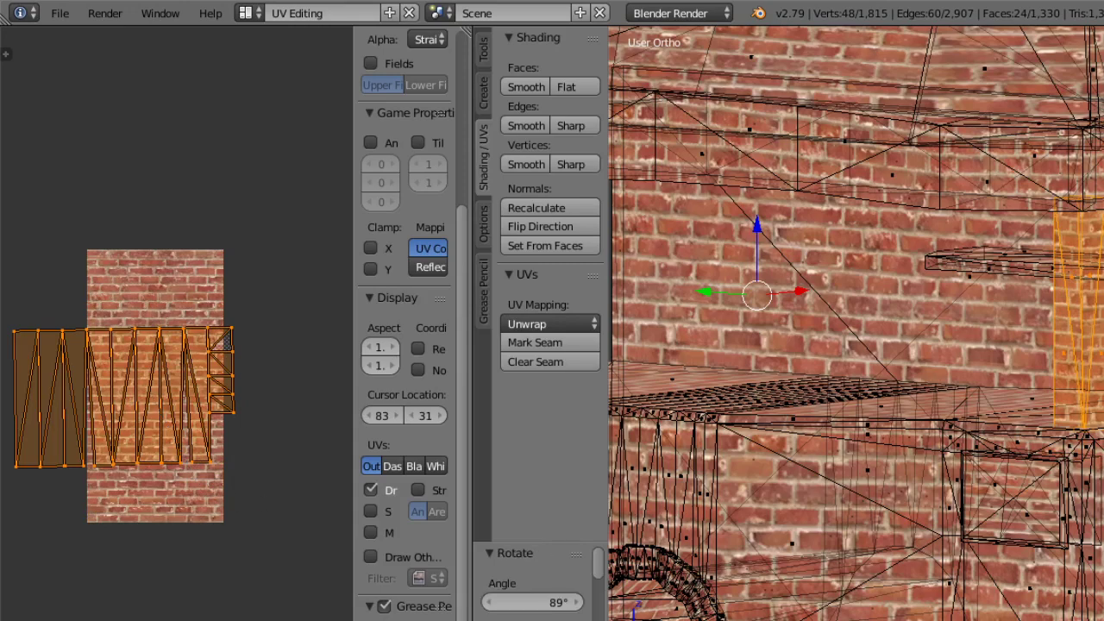
key(Tab)
middle_drag(964, 471, 995, 396)
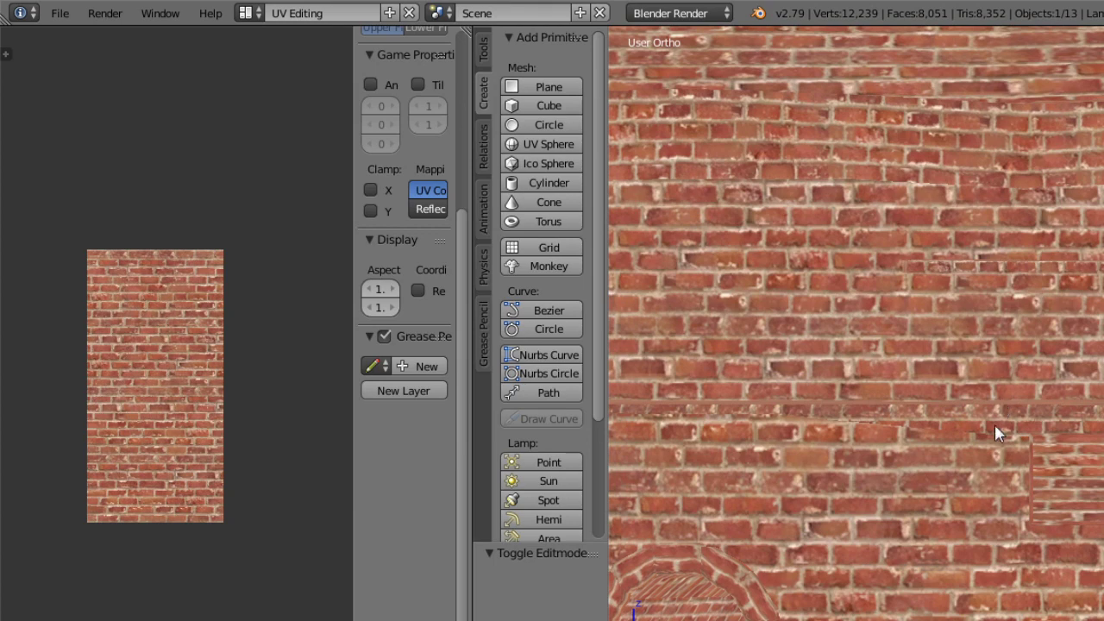
Try scaling the pillar's UVs down to 0.521 in Edit Mode, and view the bricks in Object Mode.
click(734, 618)
click(740, 618)
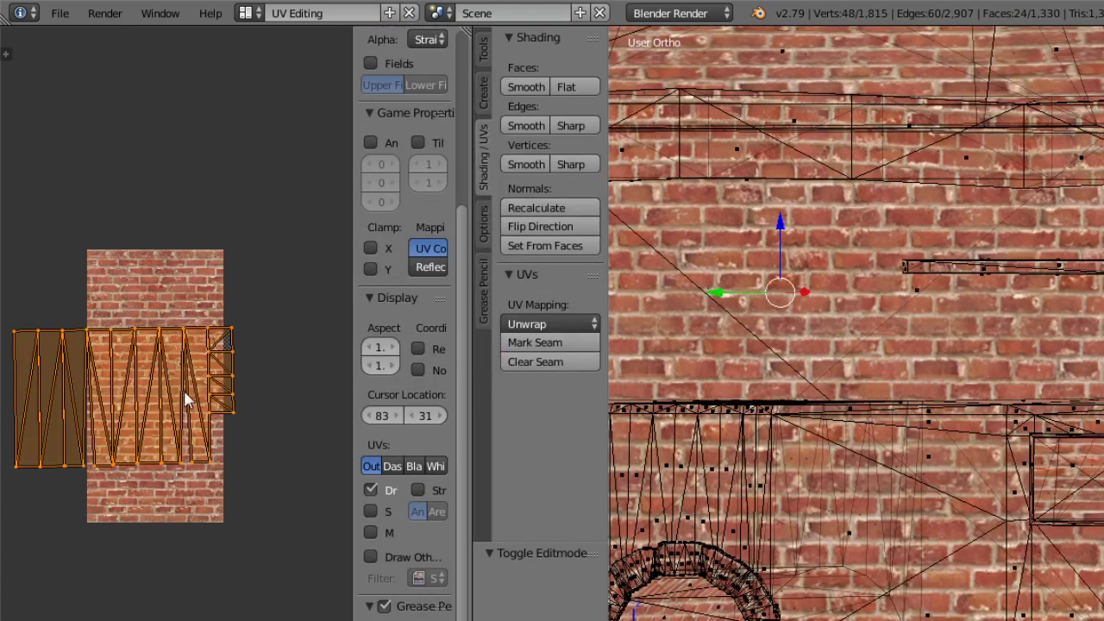
middle_drag(215, 424, 238, 423)
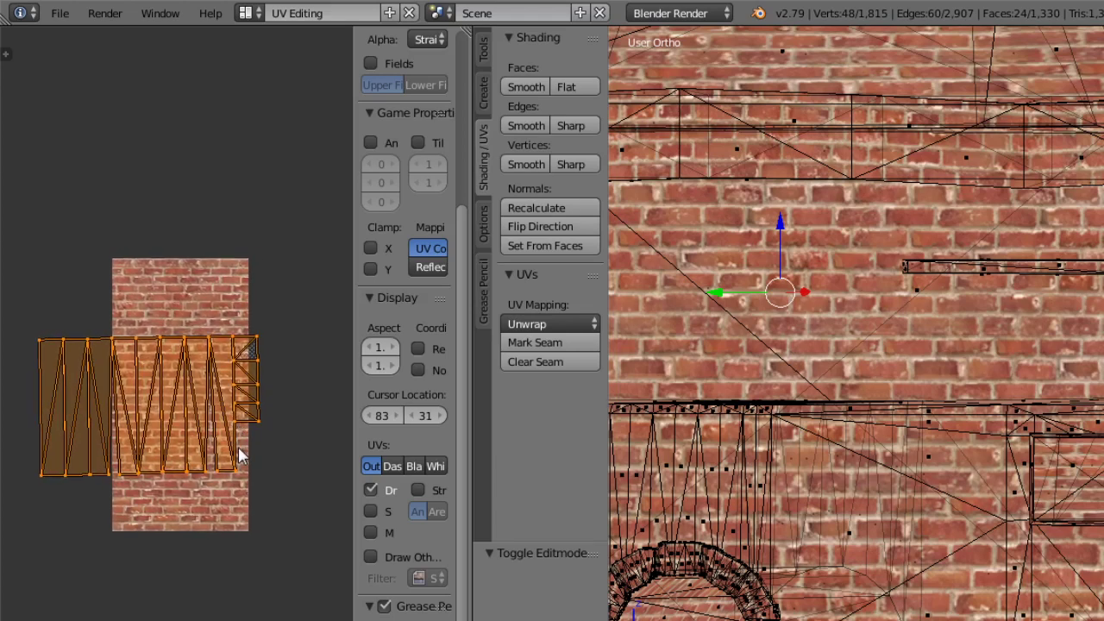
key(s)
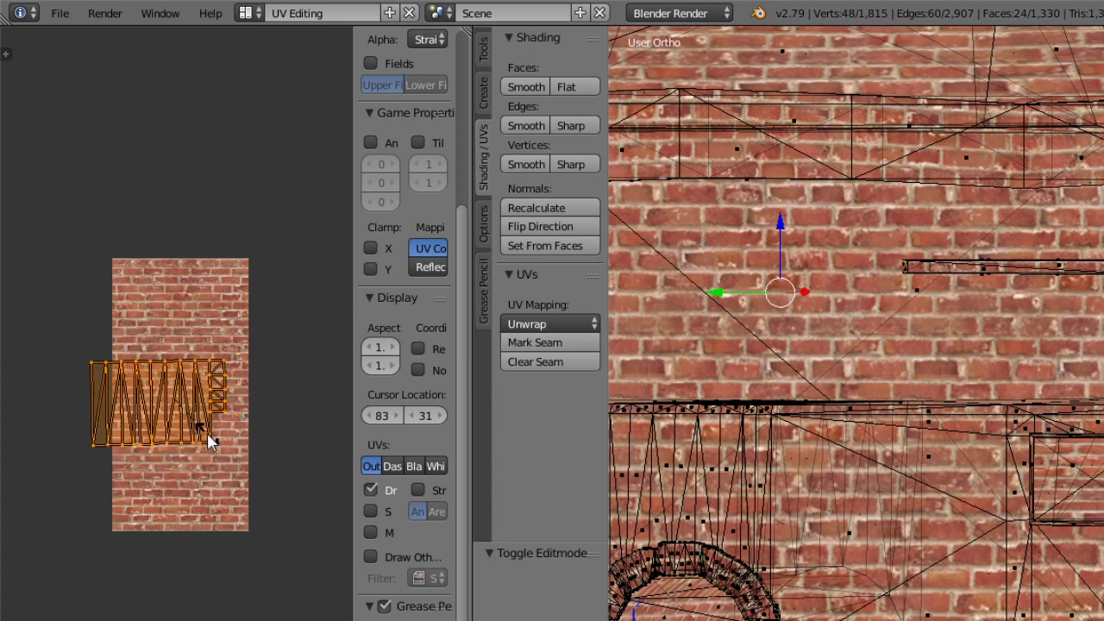
click(202, 440)
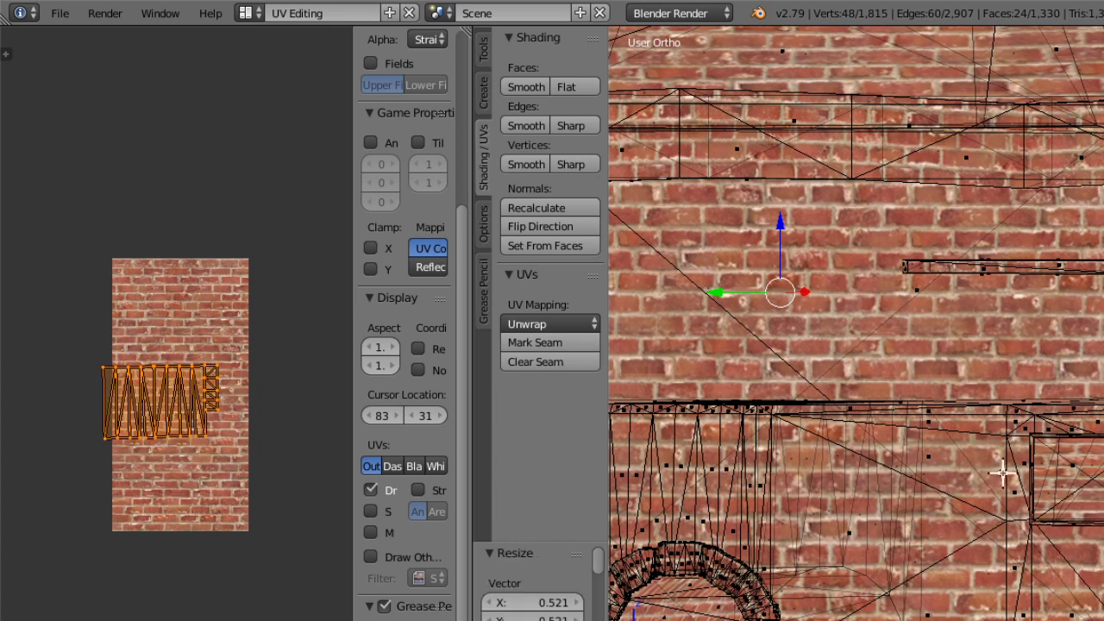
click(742, 620)
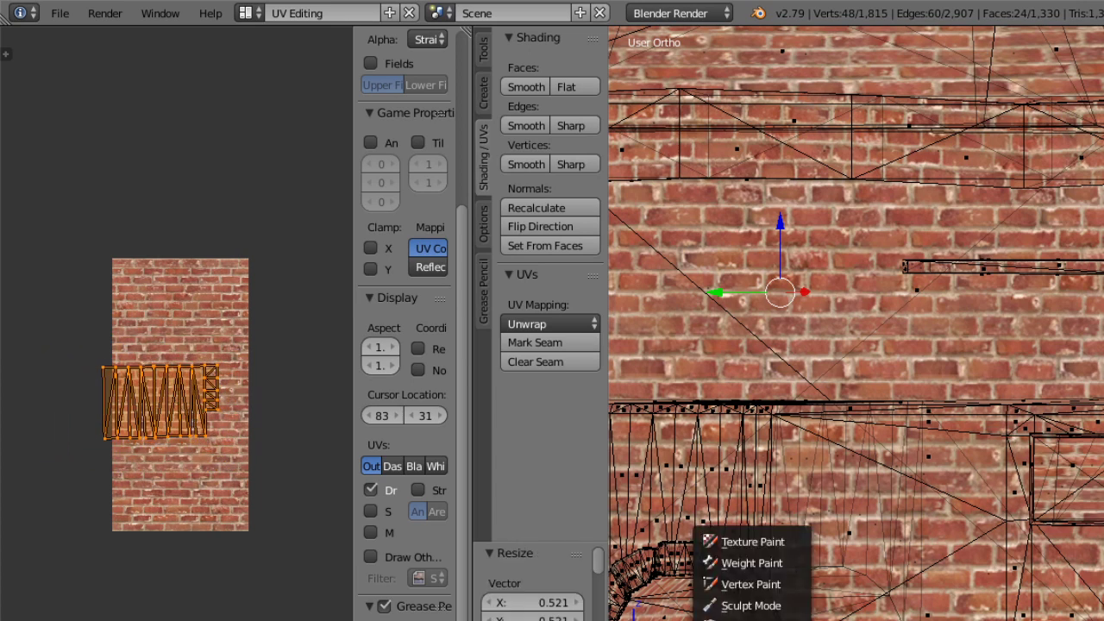
click(742, 620)
middle_drag(1027, 446, 930, 507)
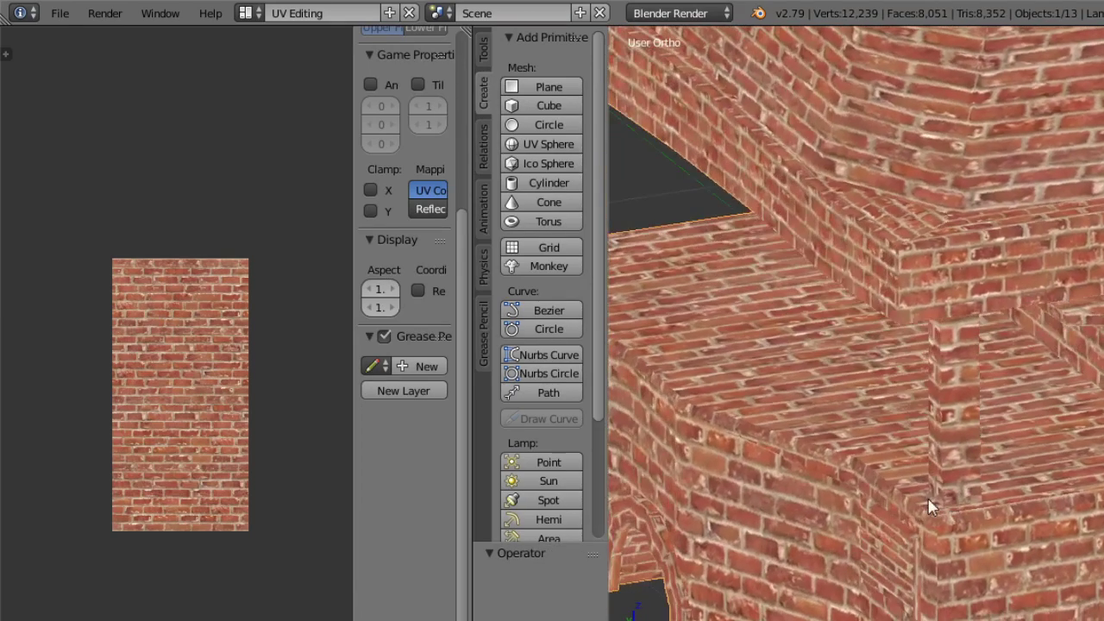
Undo the last scaling of the pillar's UVs, comparing the brick sizes of the earlier states.
click(673, 620)
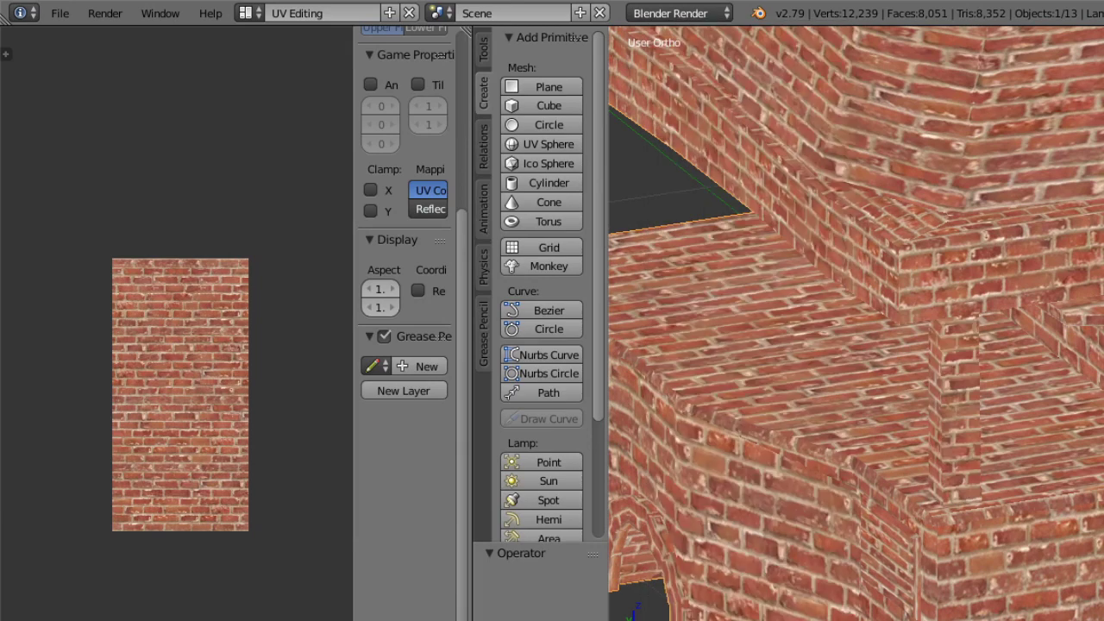
click(673, 620)
click(673, 620)
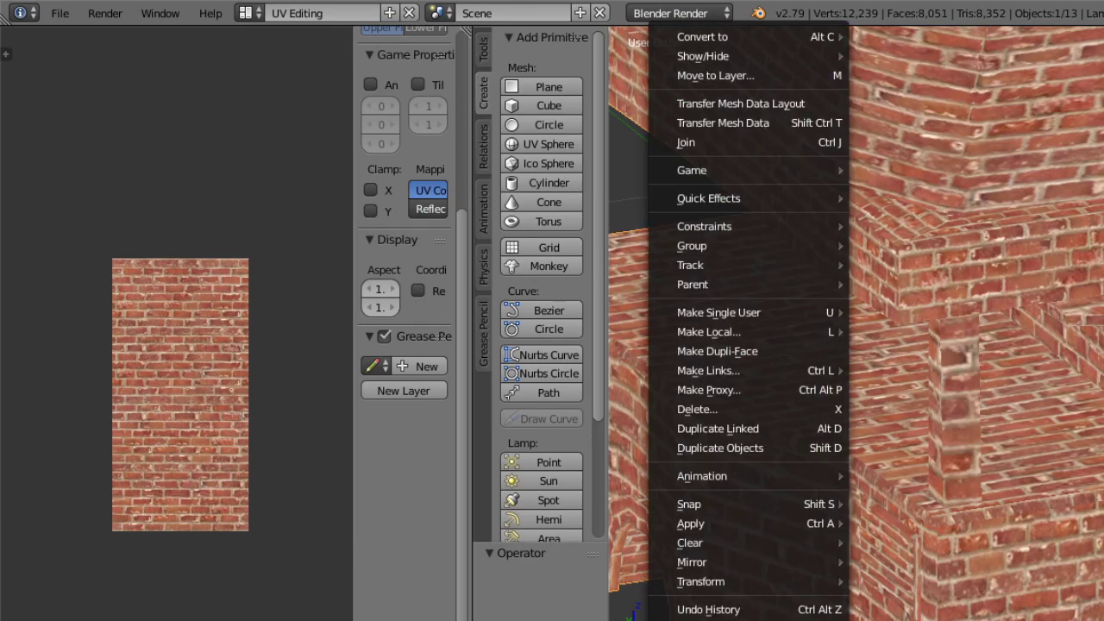
click(681, 620)
click(673, 620)
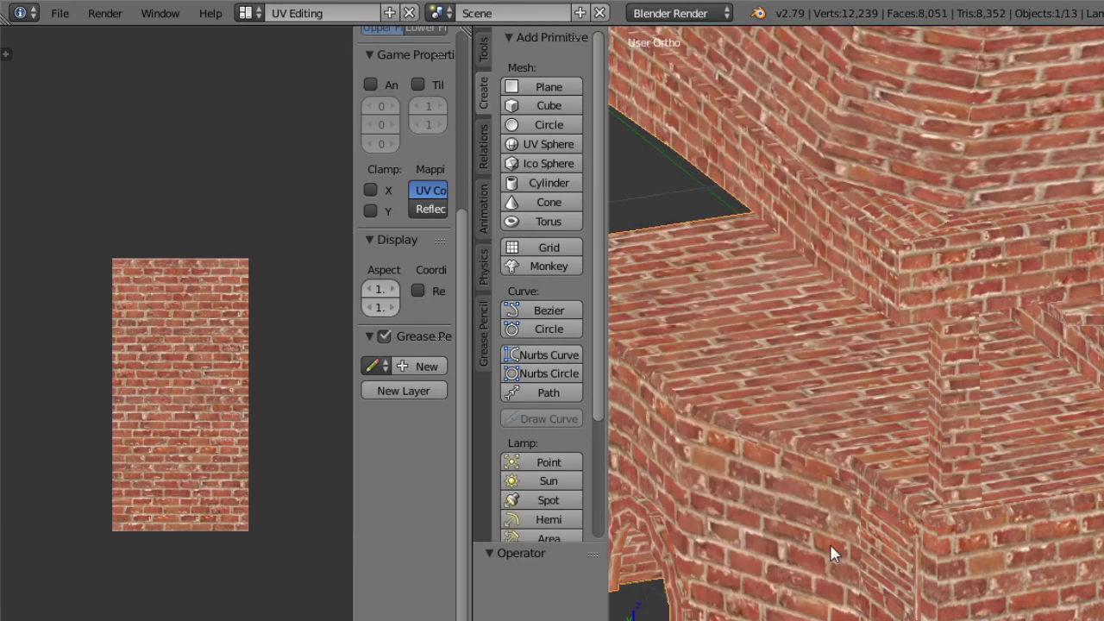
Examine the brick texture on the pillar, ledge and arch, and on the structure as a whole from several sides.
scroll(869, 531, up, 4)
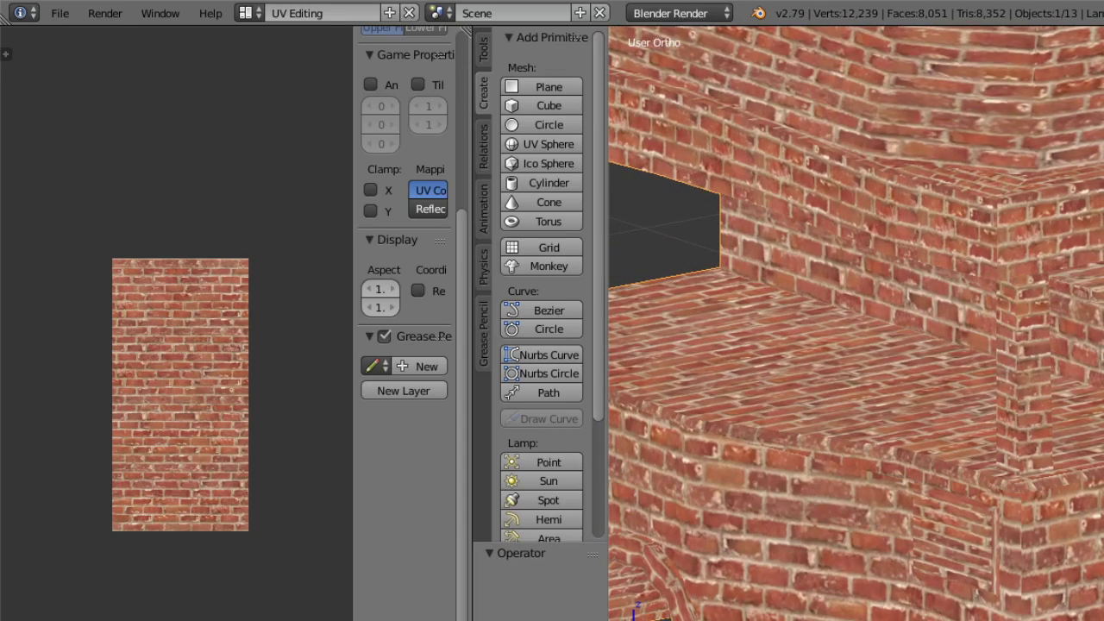
middle_drag(1049, 431, 920, 253)
click(758, 620)
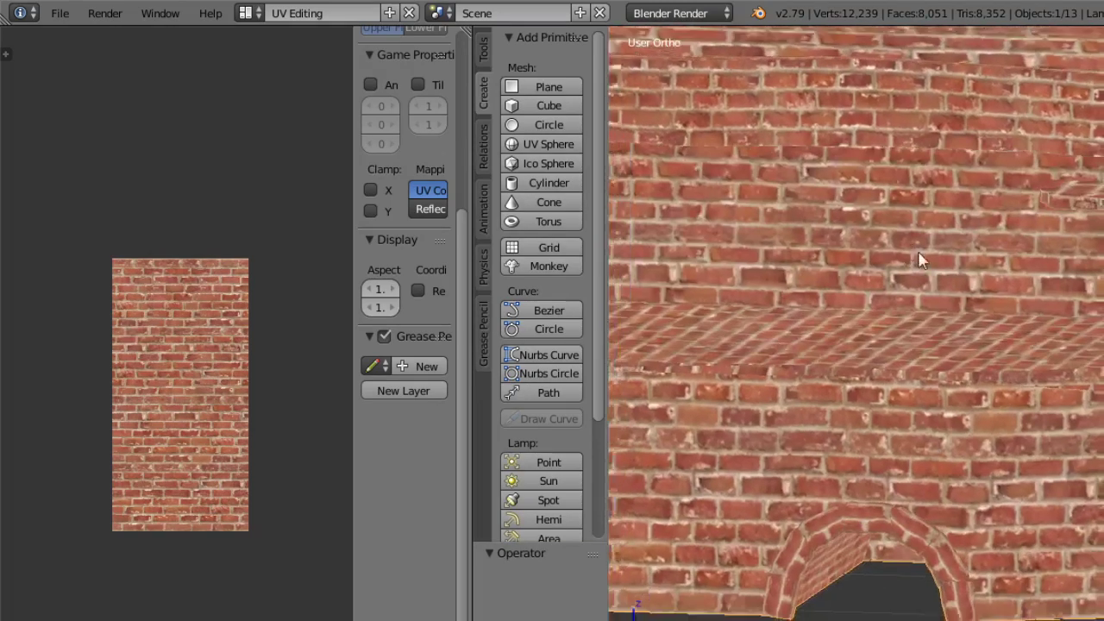
scroll(1008, 421, down, 7)
middle_drag(1009, 424, 1092, 445)
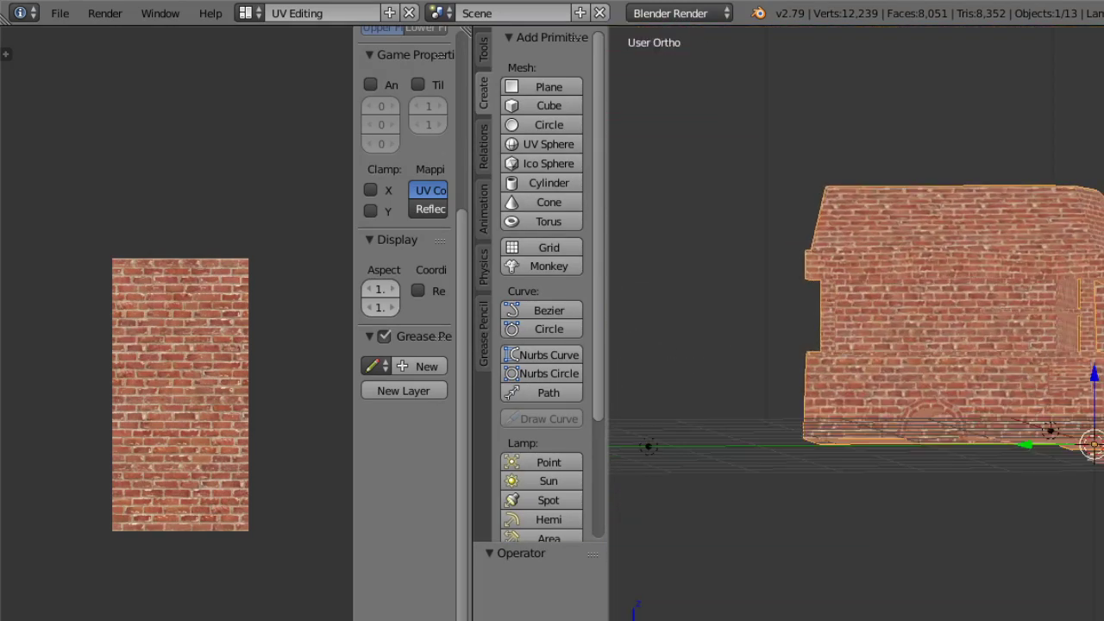
middle_drag(1084, 395, 1048, 434)
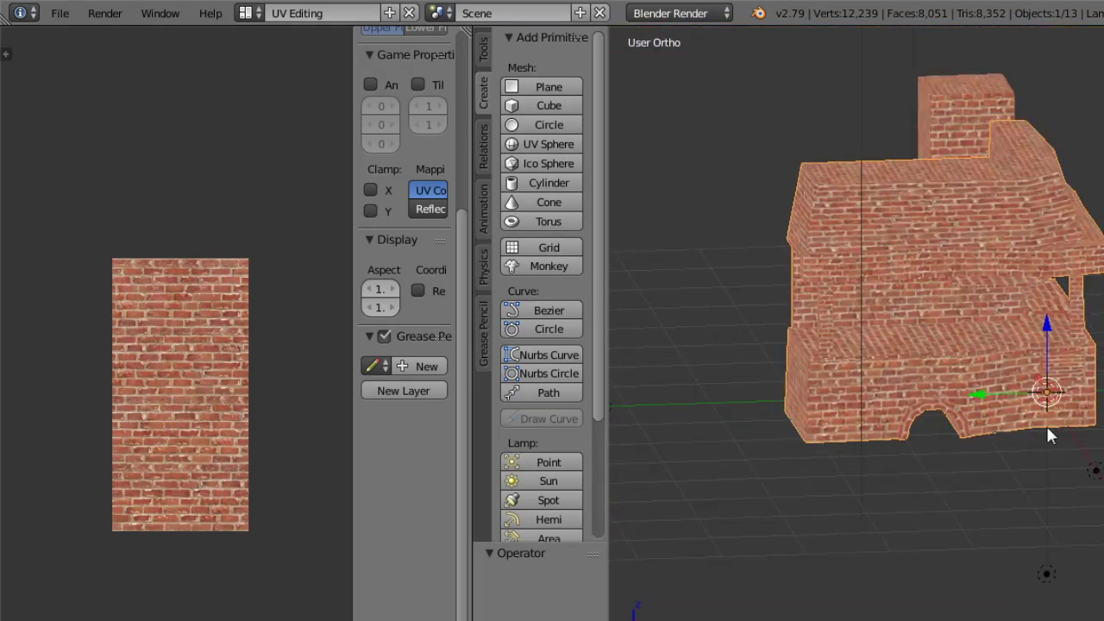
middle_drag(948, 440, 862, 483)
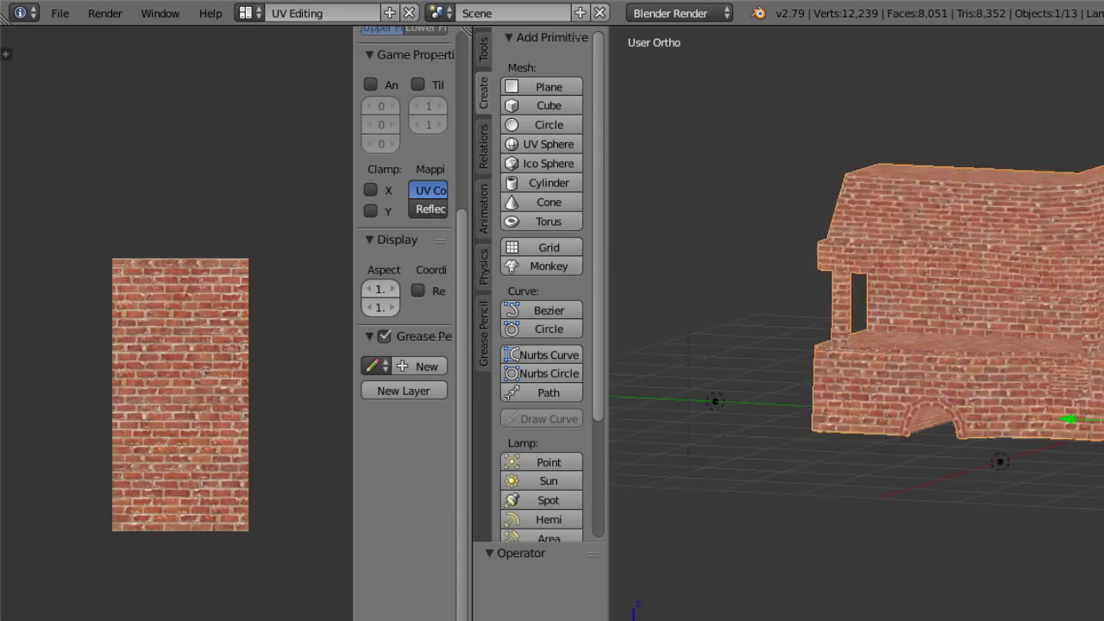
Enter Edit Mode on the brick structure, replace the arch selection, and show the mesh in Wireframe shading.
click(759, 618)
click(765, 614)
middle_drag(931, 432, 966, 402)
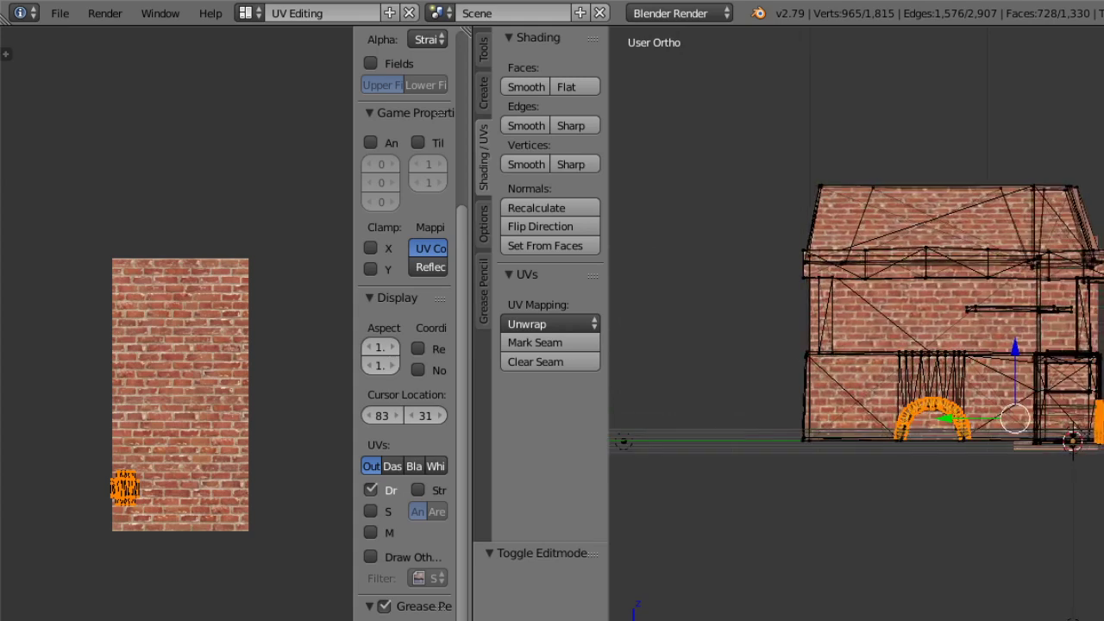
right_click(1070, 309)
click(808, 619)
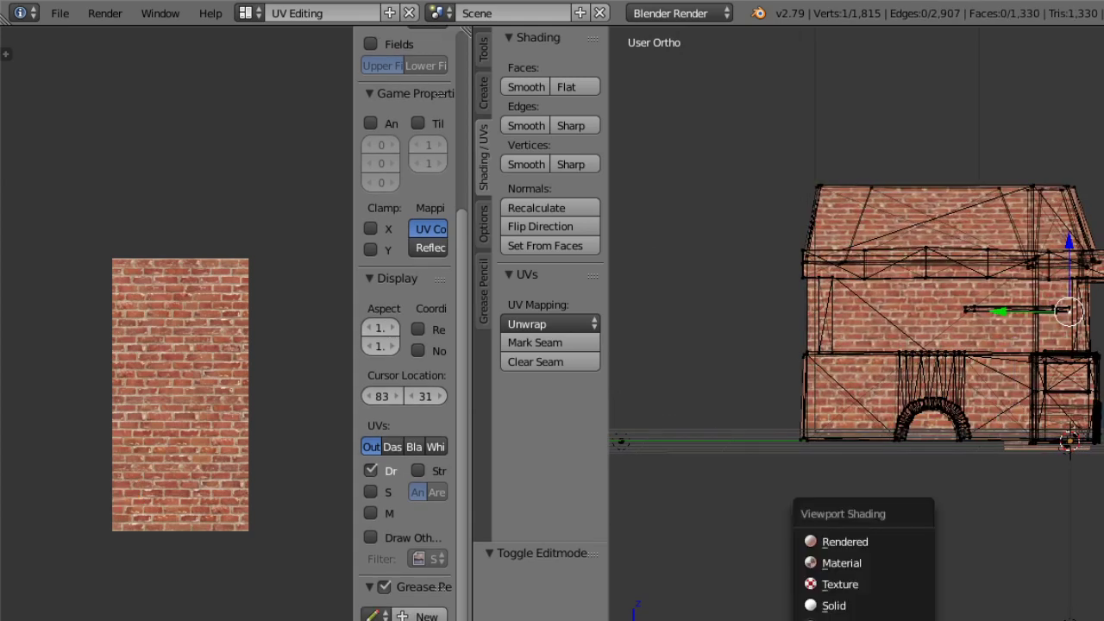
click(832, 619)
middle_drag(914, 379, 930, 399)
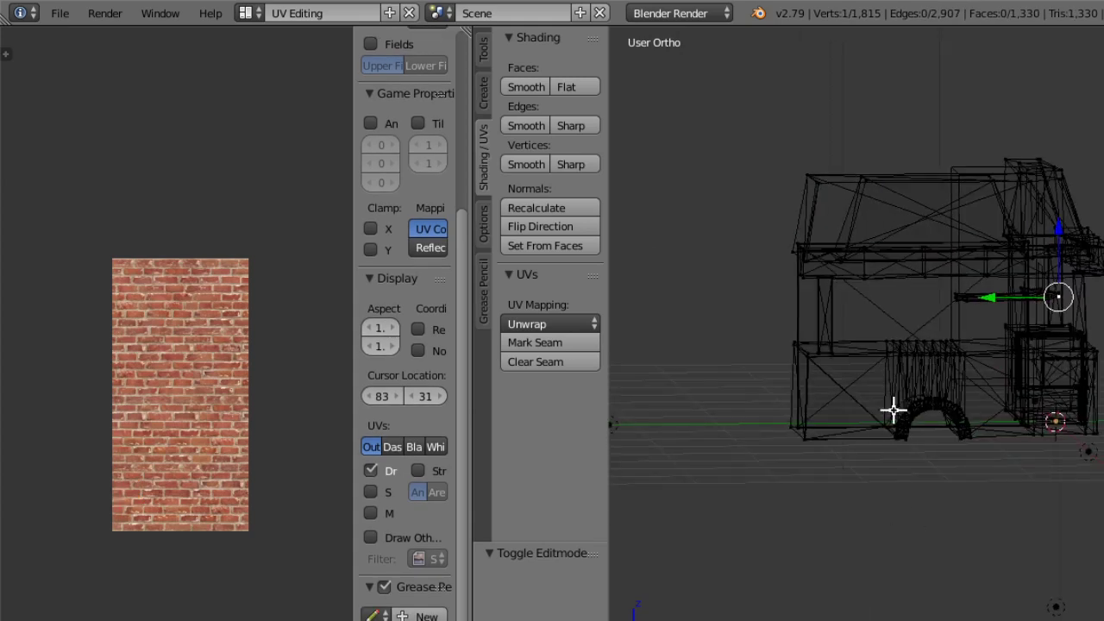
scroll(820, 314, up, 8)
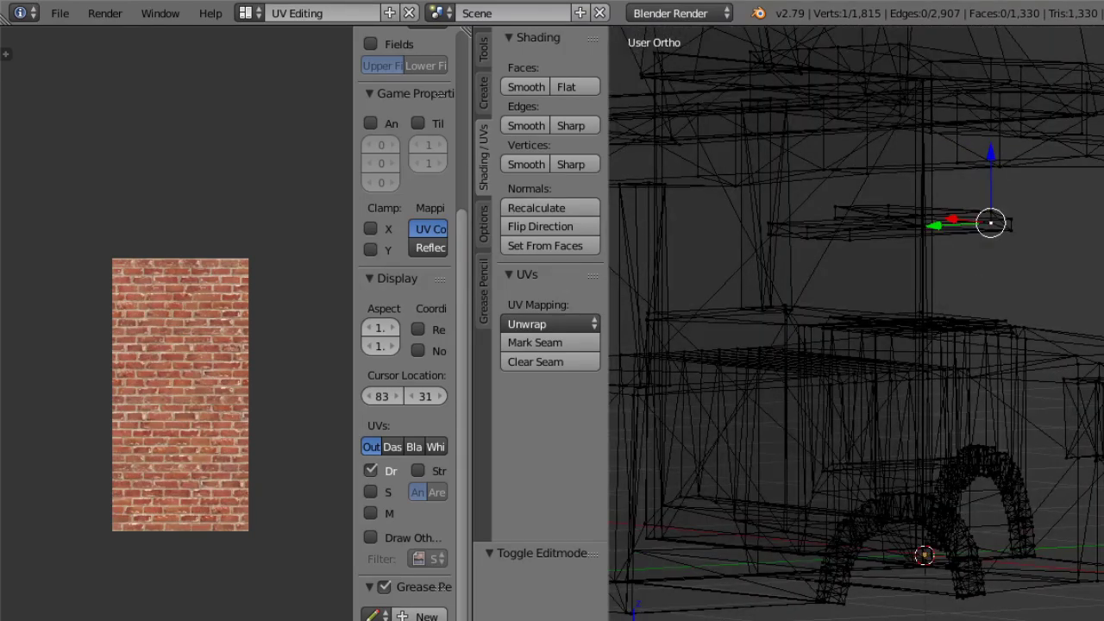
Switch to face selection and select the side faces of two pillars, plus the end faces of one of them.
click(1070, 620)
middle_drag(872, 382, 980, 372)
right_click(948, 227)
mouse_move(1020, 197)
ctrl+mouse_down()
mouse_move(855, 215)
mouse_move(861, 325)
mouse_move(941, 284)
ctrl+mouse_up()
mouse_move(941, 284)
middle_down()
mouse_move(830, 300)
mouse_move(811, 325)
mouse_move(931, 279)
middle_up()
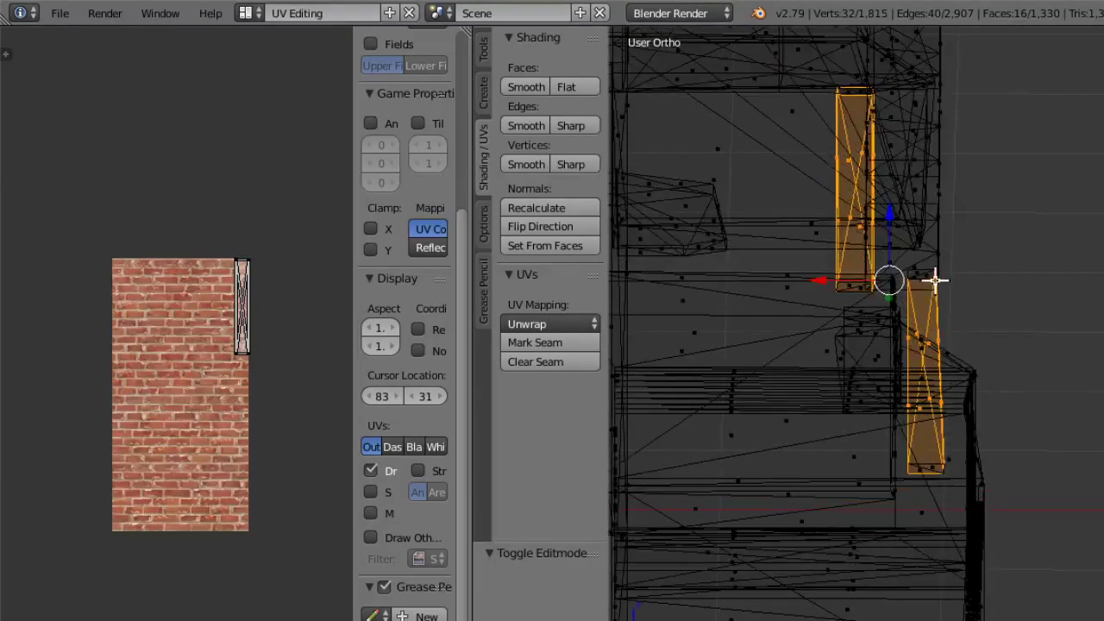
shift+right_click(921, 275)
shift+right_click(919, 471)
shift+right_click(932, 465)
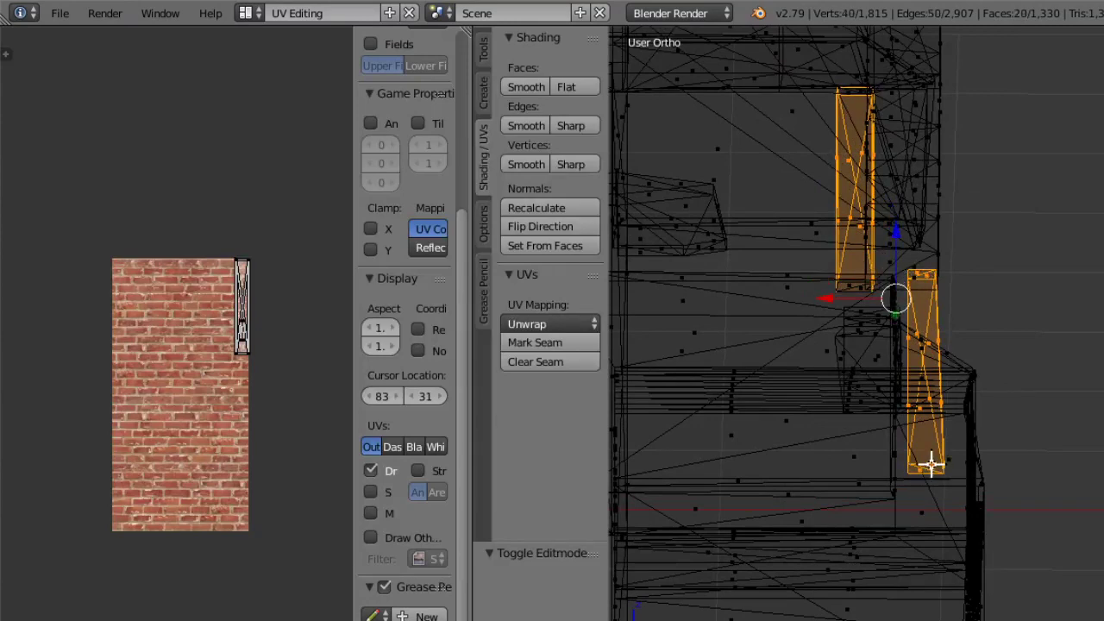
Add the other pillar's end faces and the faces of the remaining pillar to the selection.
middle_drag(896, 321, 873, 132)
shift+right_click(839, 77)
shift+right_click(854, 75)
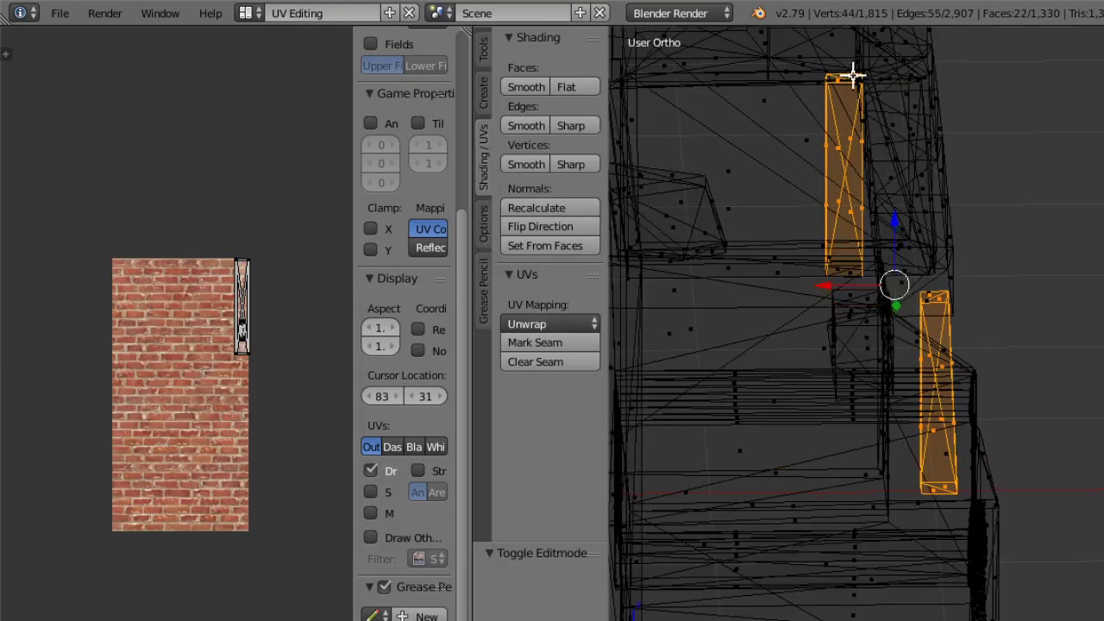
shift+right_click(841, 268)
middle_drag(839, 297, 945, 308)
mouse_move(629, 229)
ctrl+mouse_down()
mouse_move(646, 325)
mouse_move(688, 308)
mouse_move(676, 263)
ctrl+mouse_up()
ctrl+drag(688, 226, 682, 231)
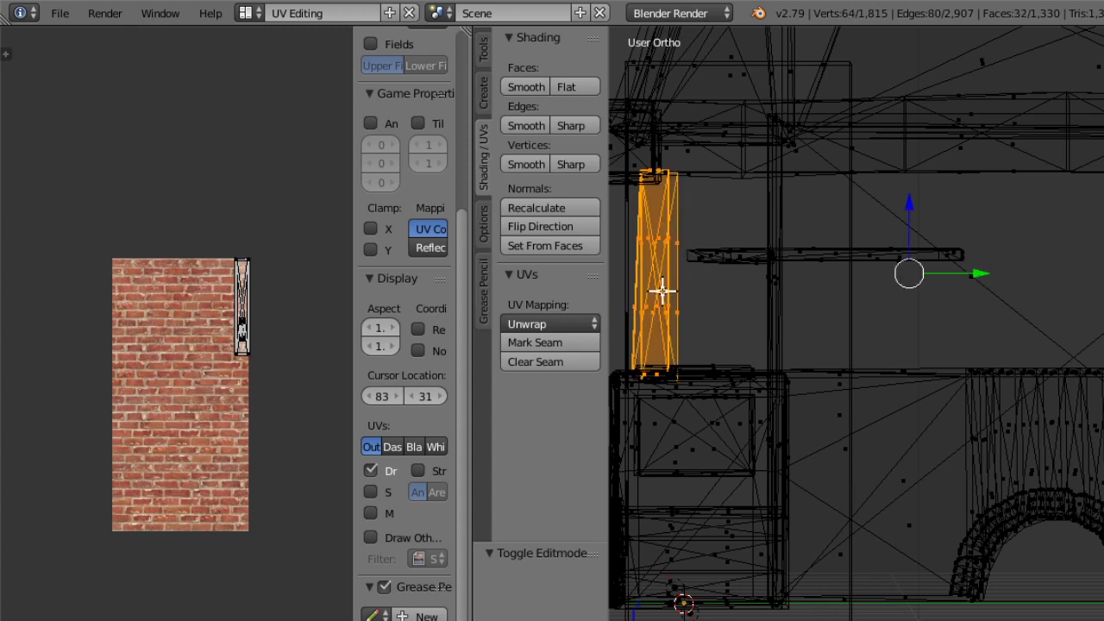
Complete the pillar selection by adding the end faces still missing at the pillar's two ends.
middle_drag(661, 288, 740, 467)
shift+right_click(724, 479)
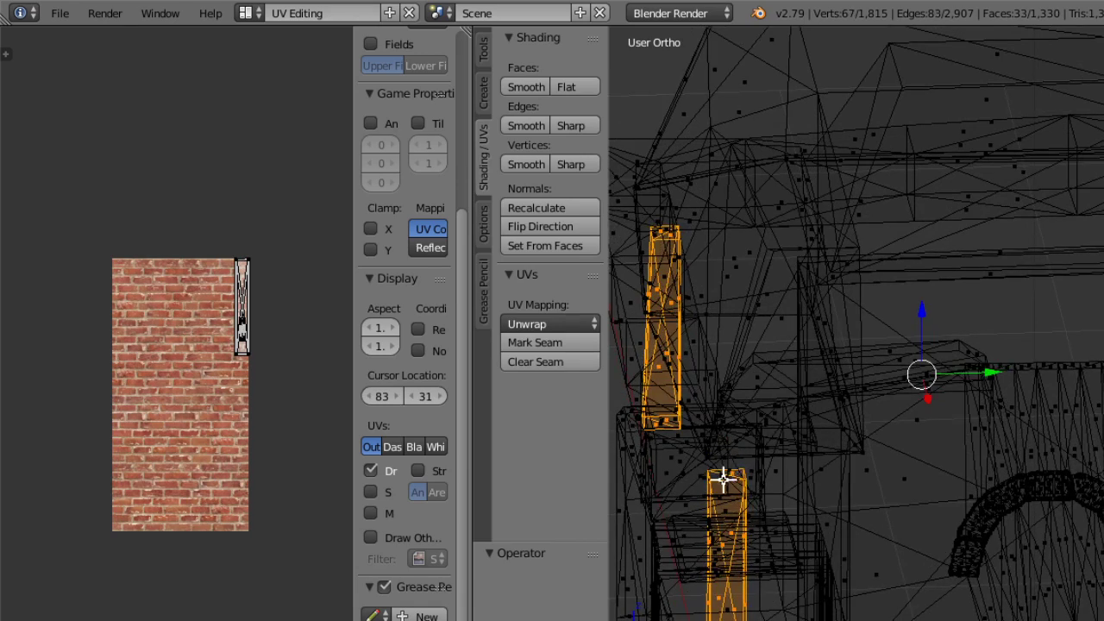
shift+right_click(722, 478)
shift+right_click(726, 488)
shift+right_click(720, 482)
middle_drag(731, 509, 726, 475)
shift+right_click(743, 575)
shift+right_click(757, 584)
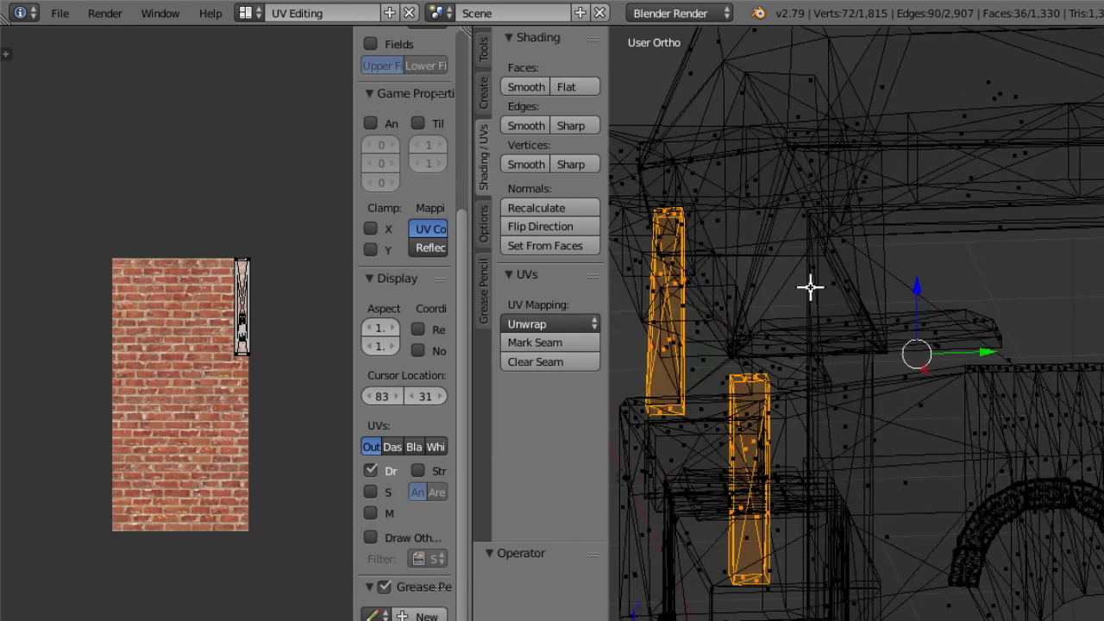
Unwrap the selected faces of all the pillars with the Unwrap method.
scroll(810, 287, down, 5)
middle_drag(813, 464, 1100, 446)
click(668, 620)
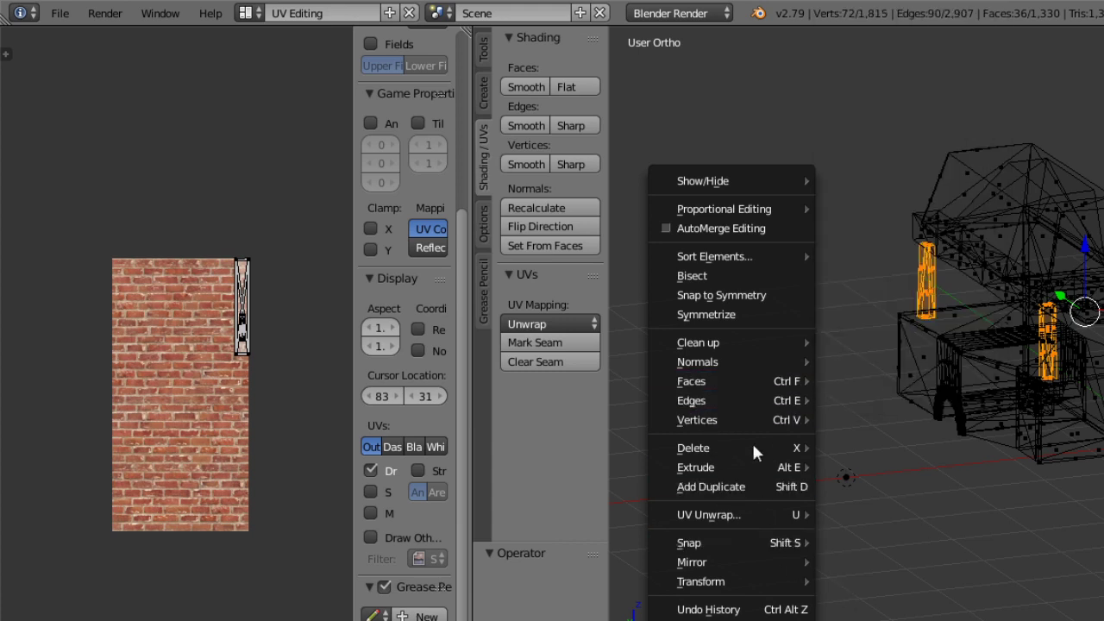
mouse_move(762, 589)
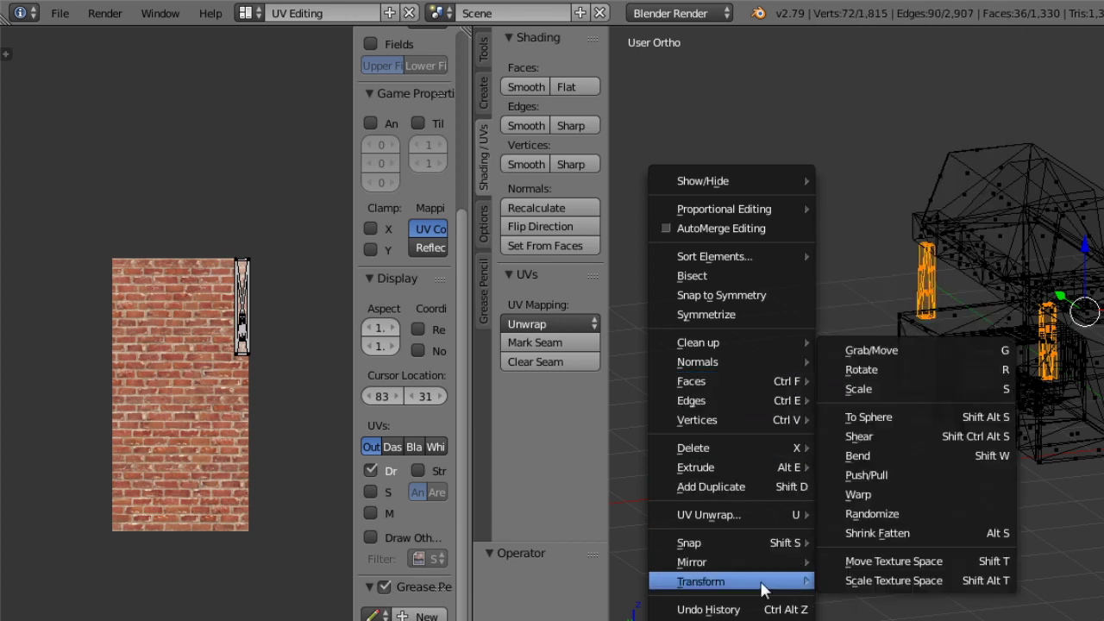
mouse_move(733, 516)
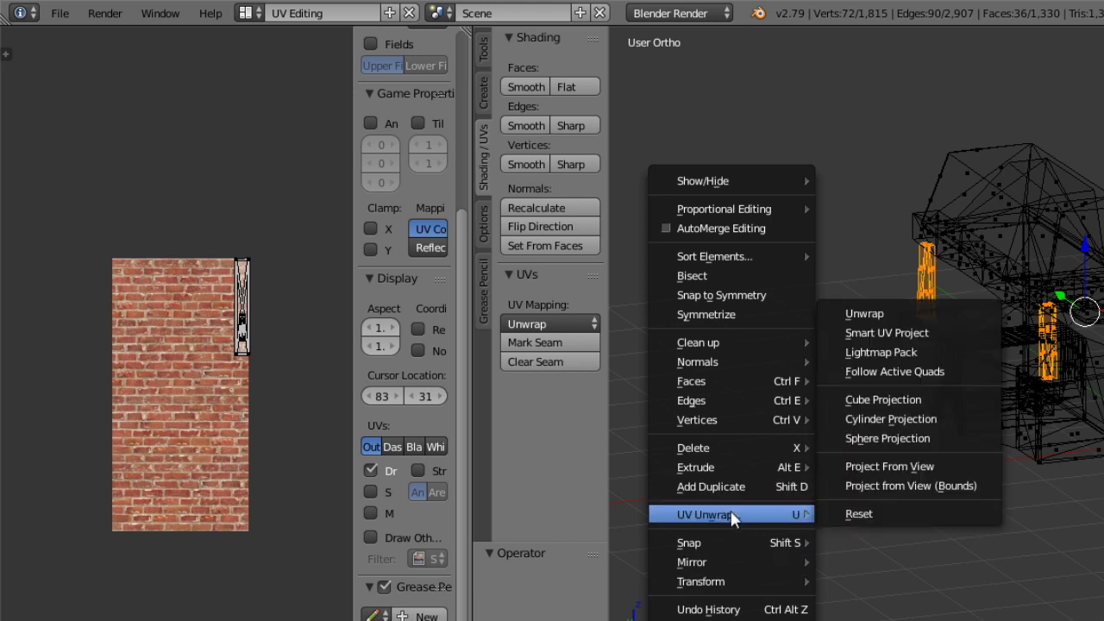
click(893, 314)
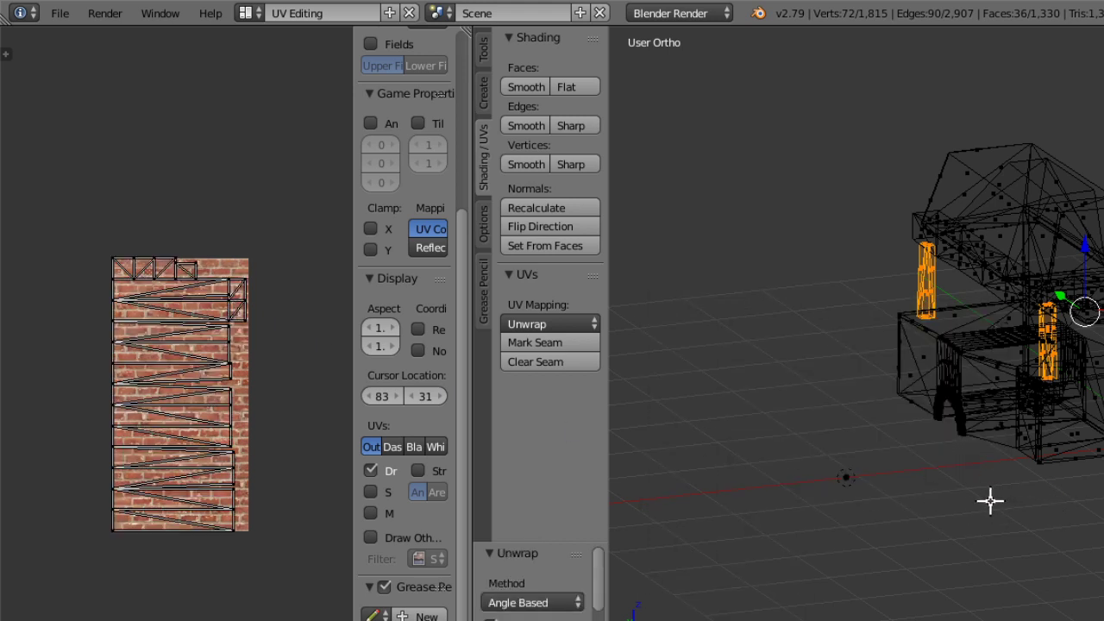
Show the brick texture in the 3D view again and inspect the pillars, shelf and arch from several sides.
middle_drag(991, 500, 729, 451)
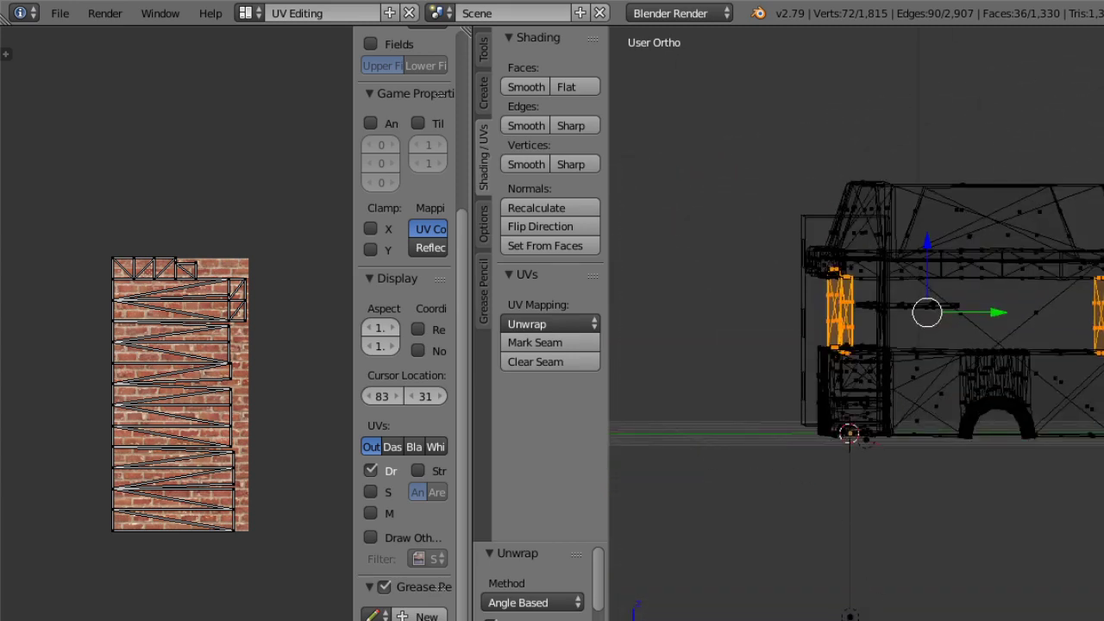
click(849, 614)
click(850, 579)
mouse_move(831, 473)
middle_down()
mouse_move(870, 464)
mouse_move(887, 481)
mouse_move(855, 469)
mouse_move(629, 463)
middle_up()
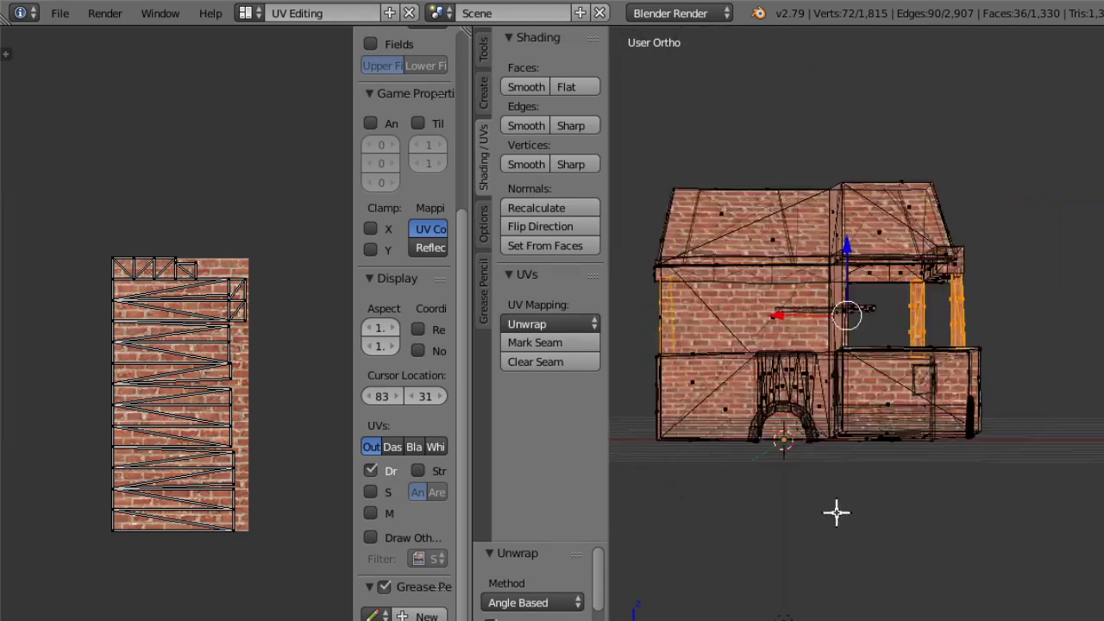
scroll(836, 513, up, 5)
middle_drag(875, 331, 835, 393)
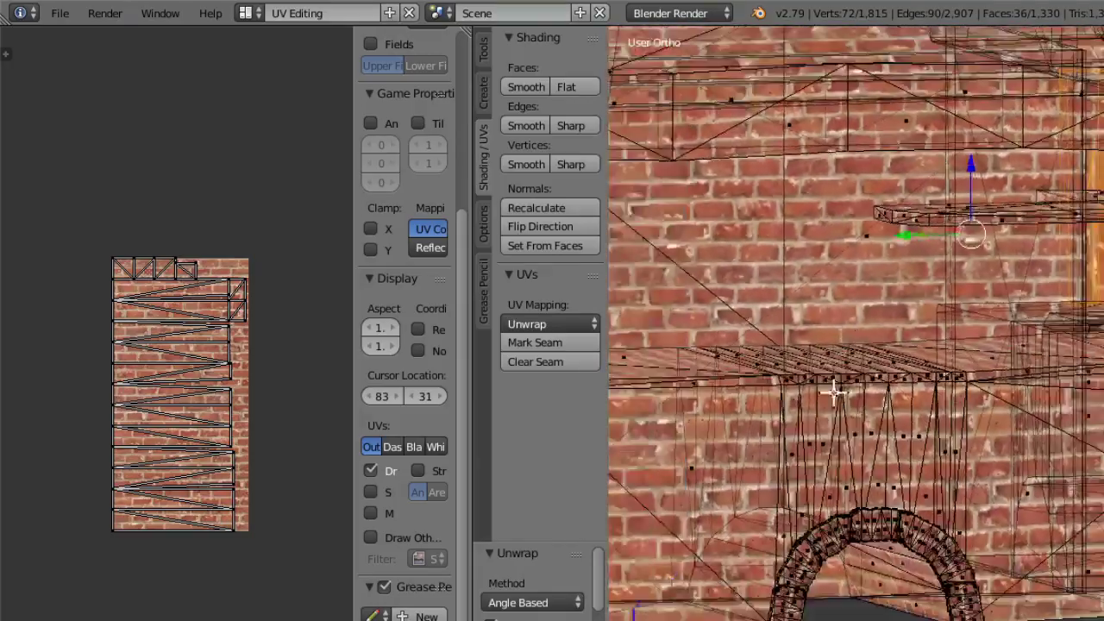
scroll(853, 534, down, 5)
middle_drag(853, 535, 639, 480)
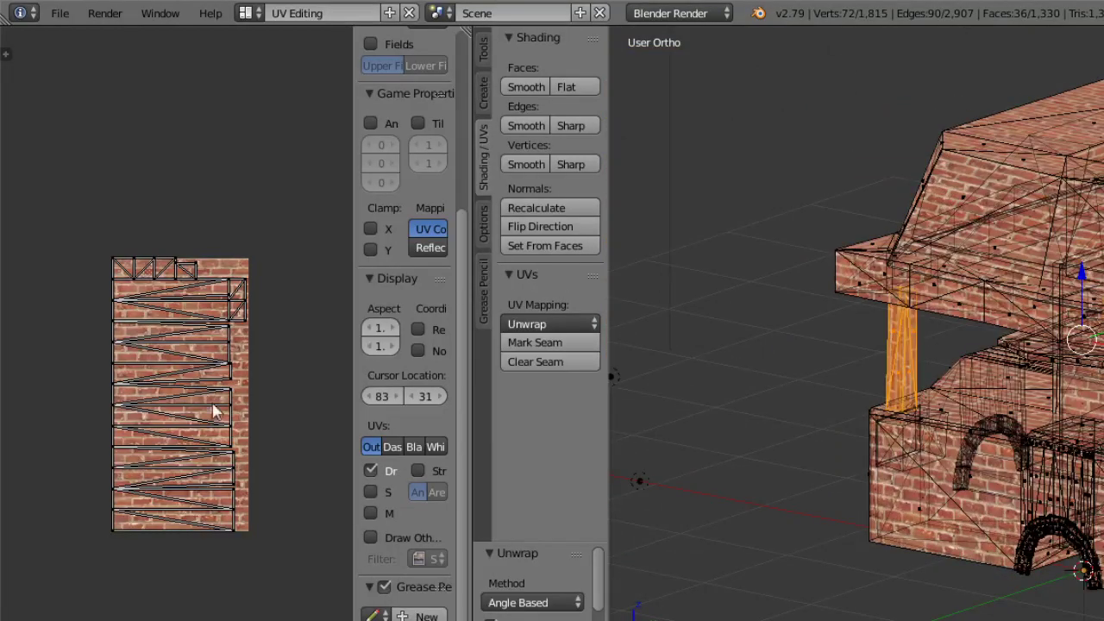
Rotate all of the pillars' UVs by 90° and view the bricks in Object Mode.
key(a)
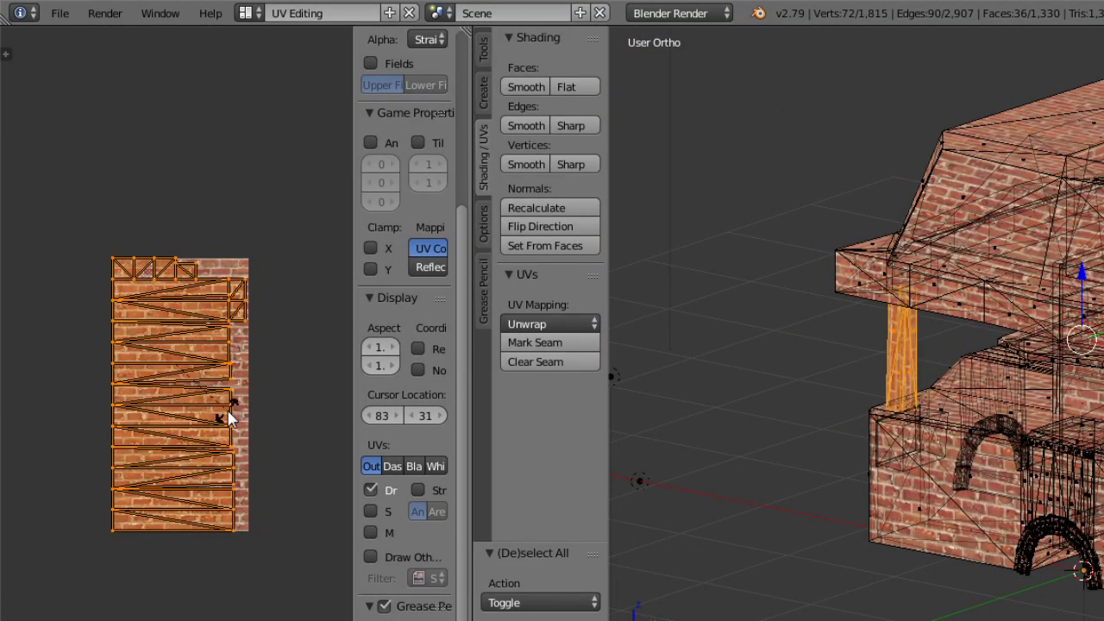
text(90)
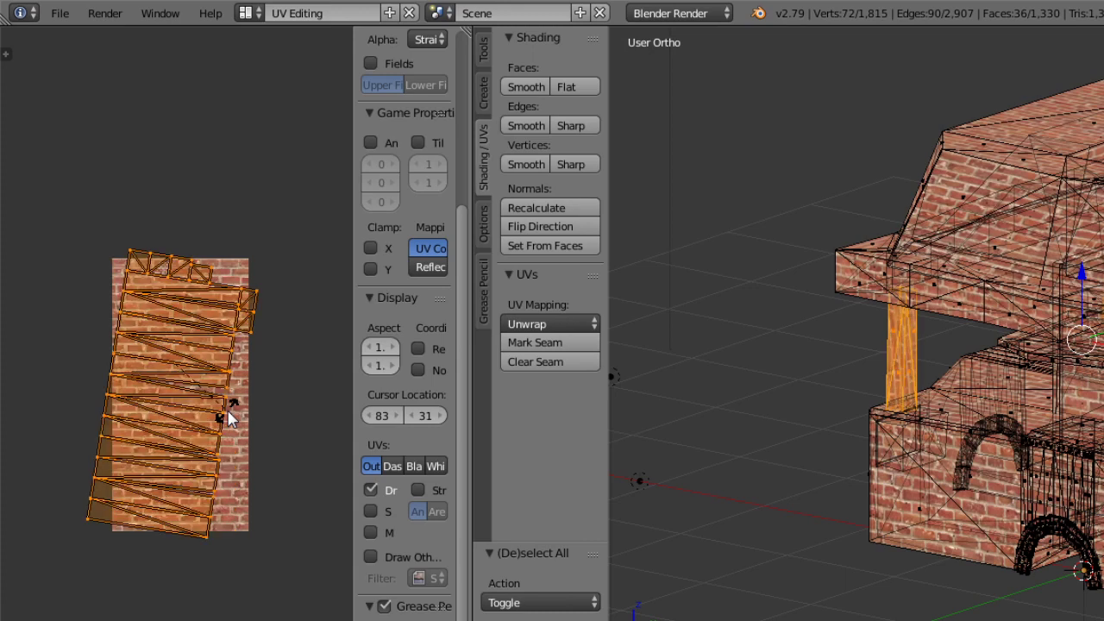
key(Return)
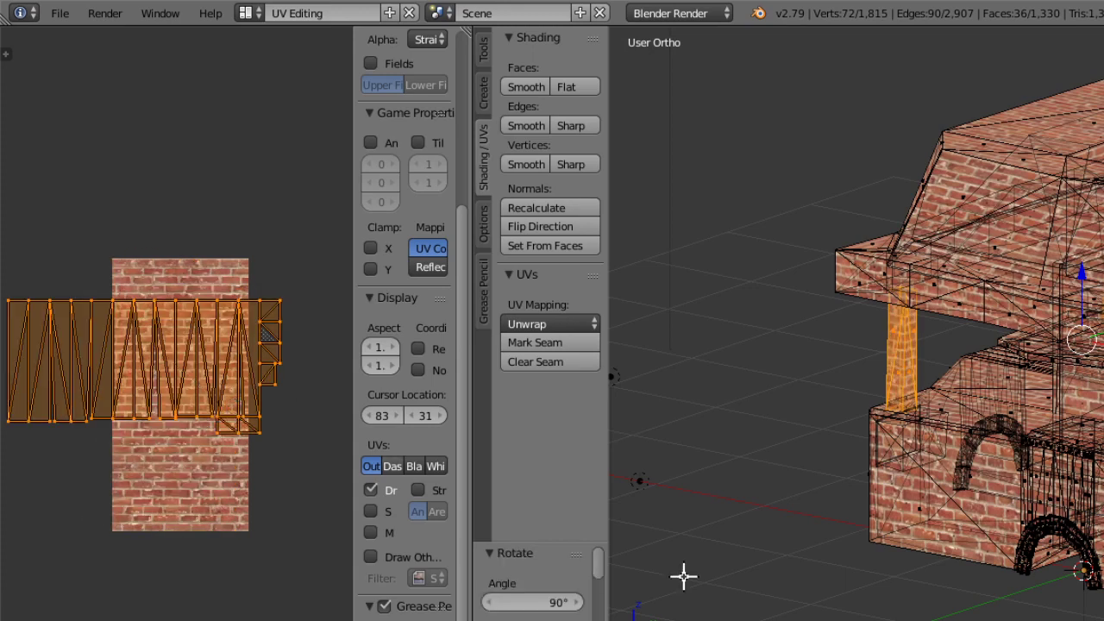
click(749, 620)
click(749, 620)
middle_drag(815, 559, 868, 488)
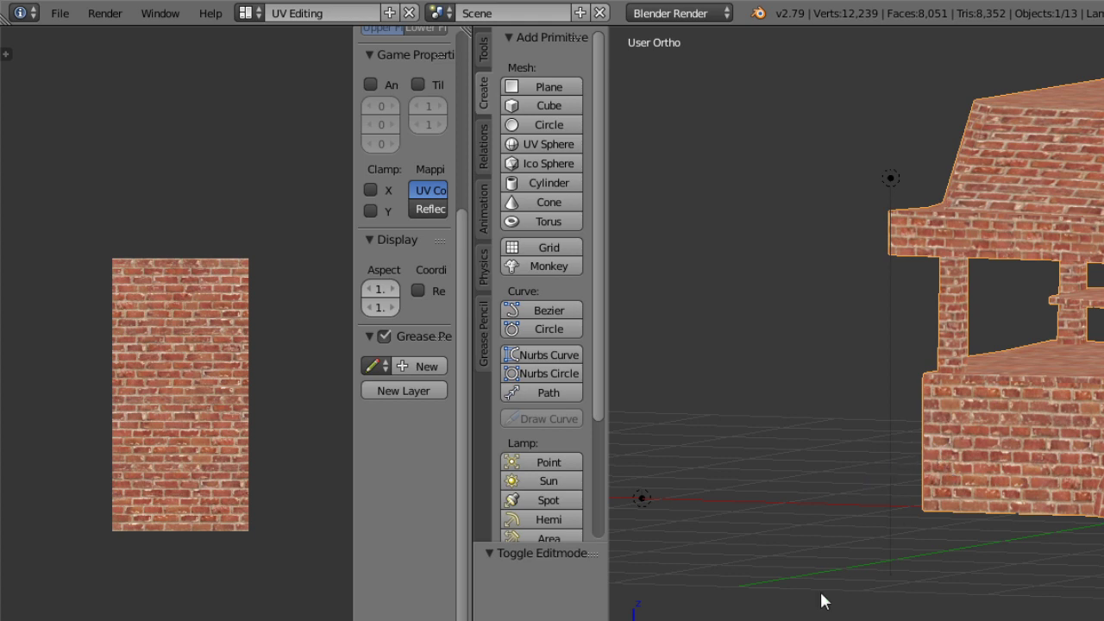
Try enlarging the pillars' UVs in Edit Mode, undo the scaling, and return to Object Mode.
click(752, 620)
click(752, 619)
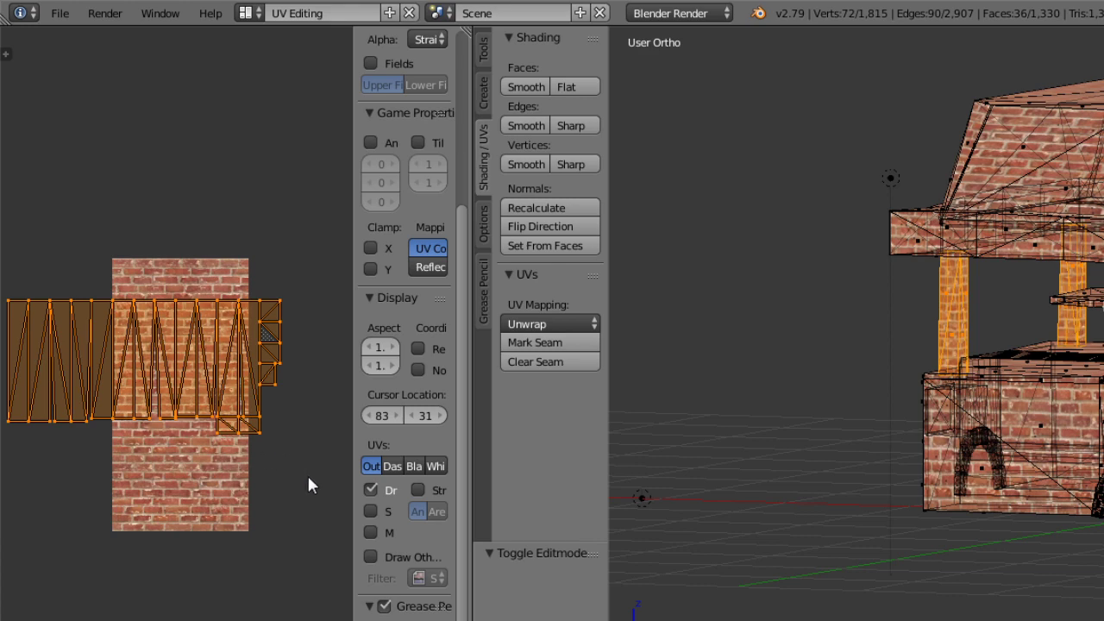
key(s)
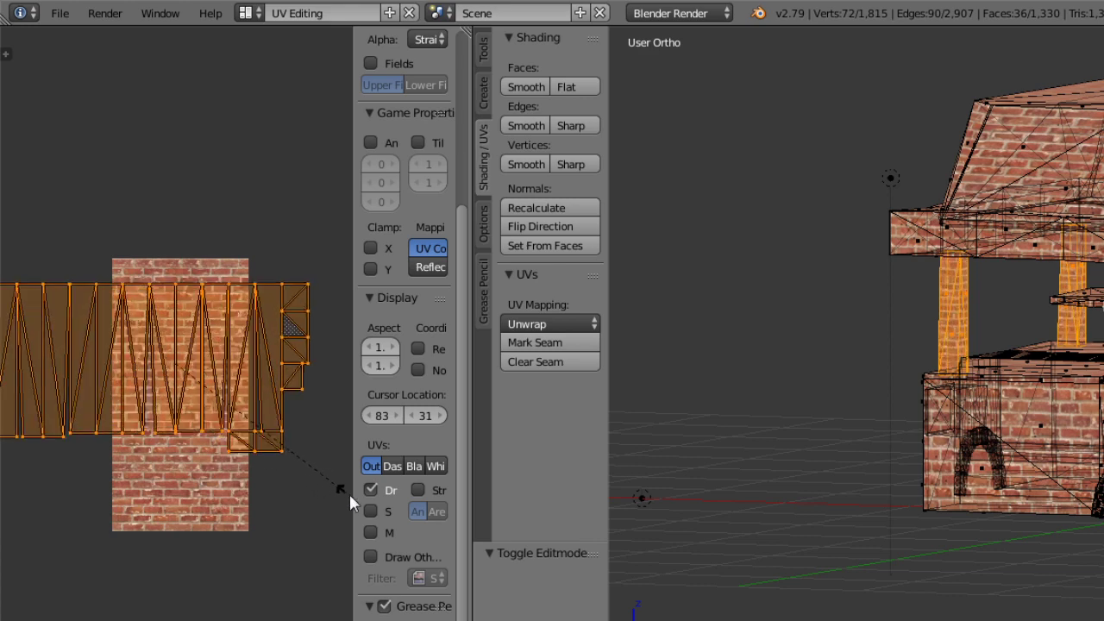
click(286, 459)
key(ctrl+z)
click(742, 620)
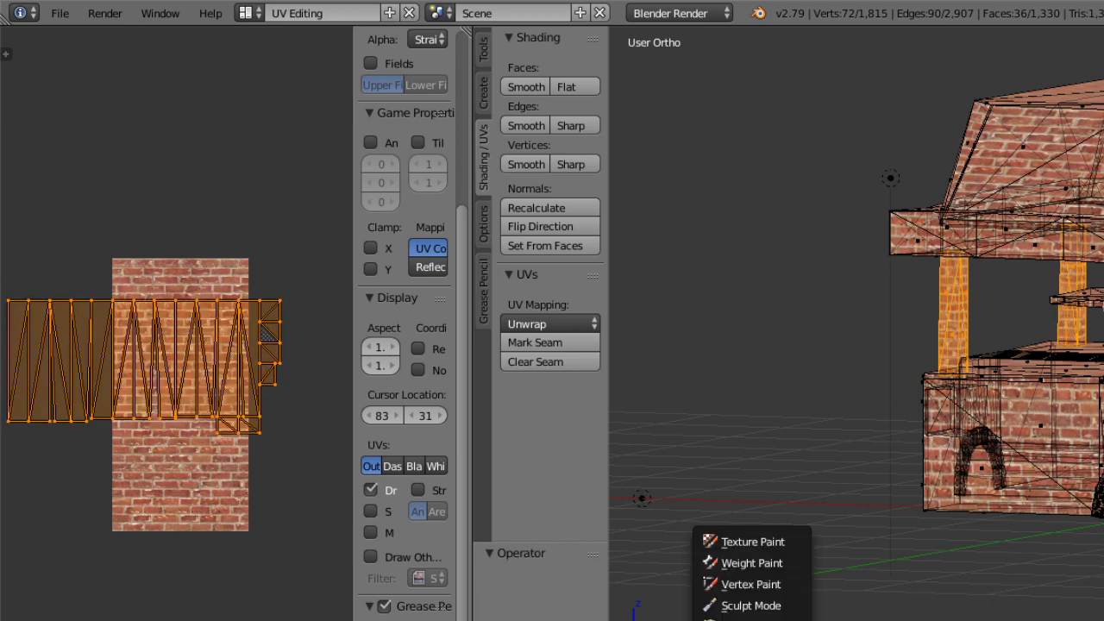
click(738, 620)
Move the windowed brick tower by -3.425 along X, up against the arched structure.
middle_drag(940, 483, 1099, 333)
scroll(1099, 333, down, 5)
ctrl+middle_drag(1076, 588, 962, 620)
key(a)
key(g)
key(x)
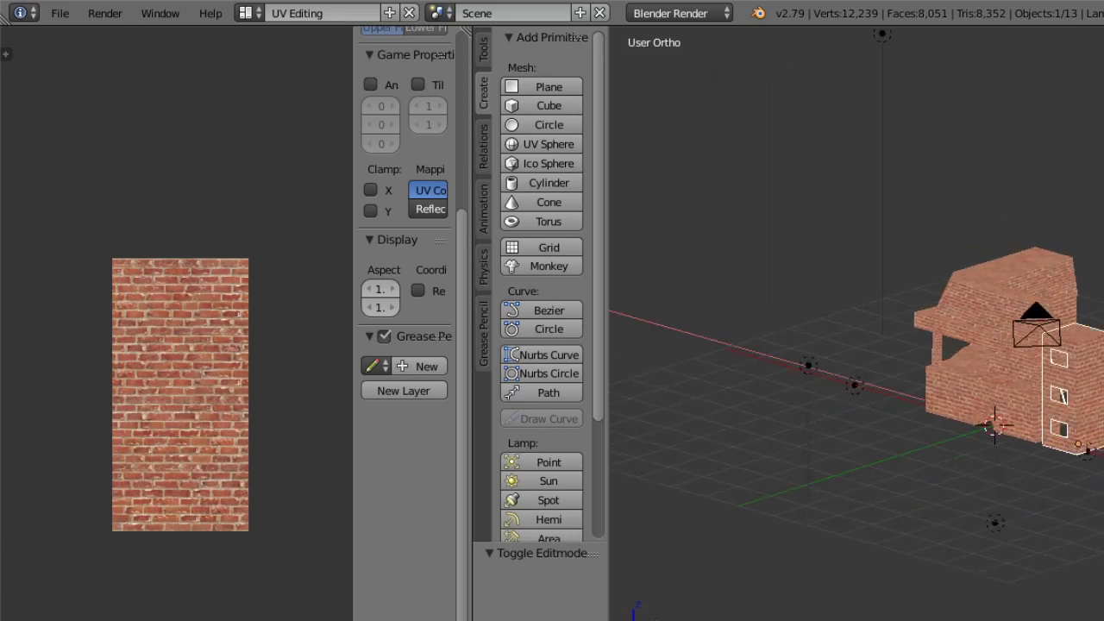
click(1036, 455)
middle_drag(1035, 449, 976, 390)
scroll(977, 390, up, 3)
scroll(973, 362, up, 5)
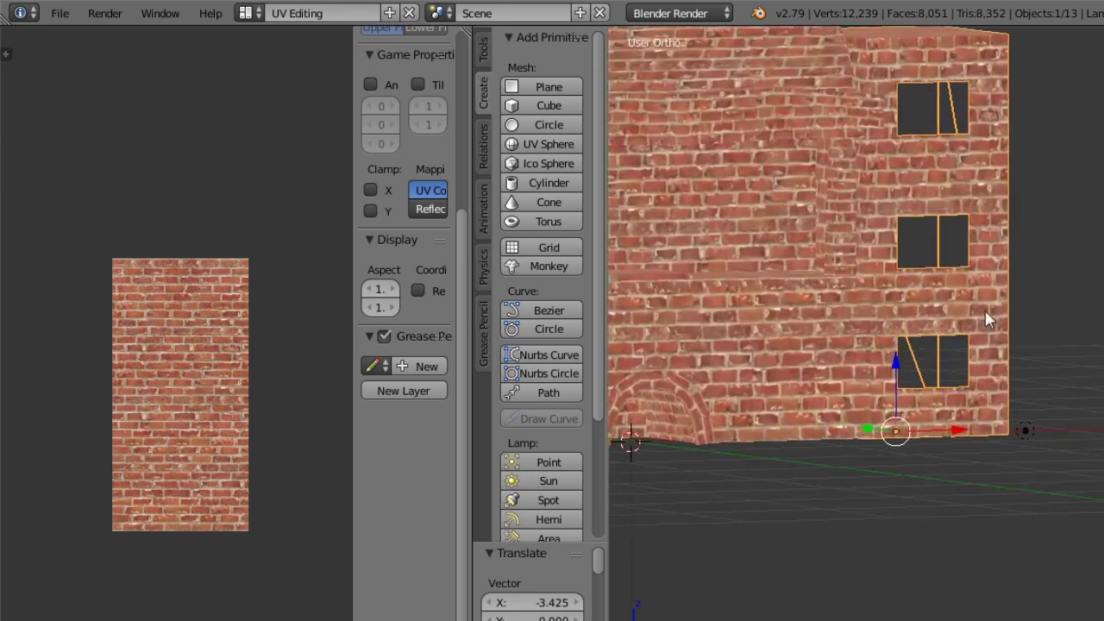
Shift the windowed tower another -0.111 along X and compare its bricks with the structure's pillar.
drag(933, 456, 963, 449)
middle_drag(963, 450, 1040, 437)
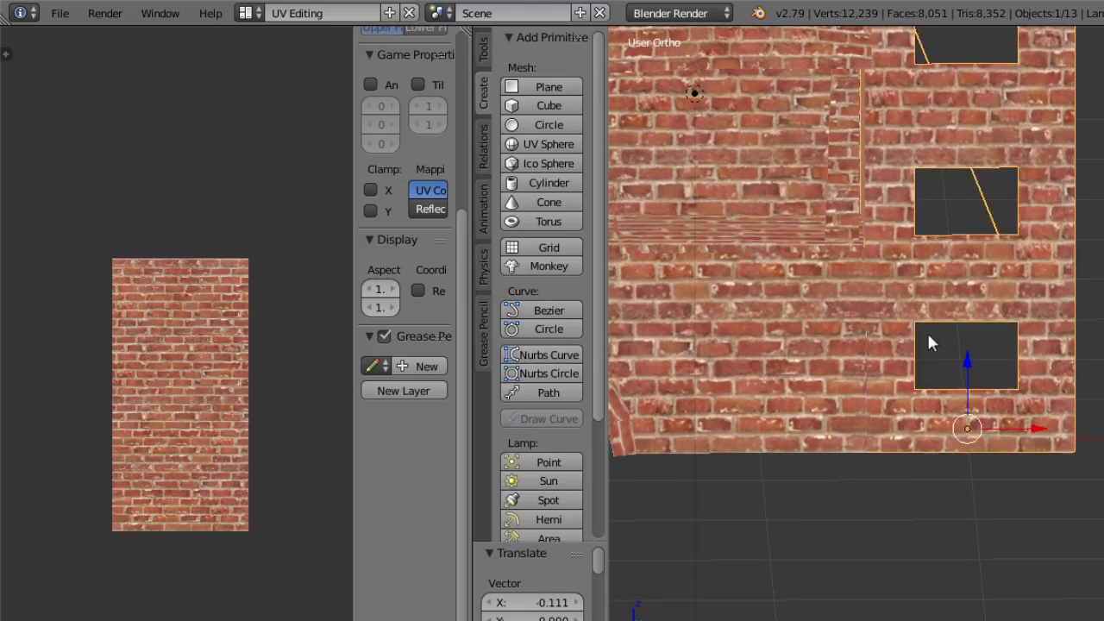
middle_drag(929, 343, 820, 152)
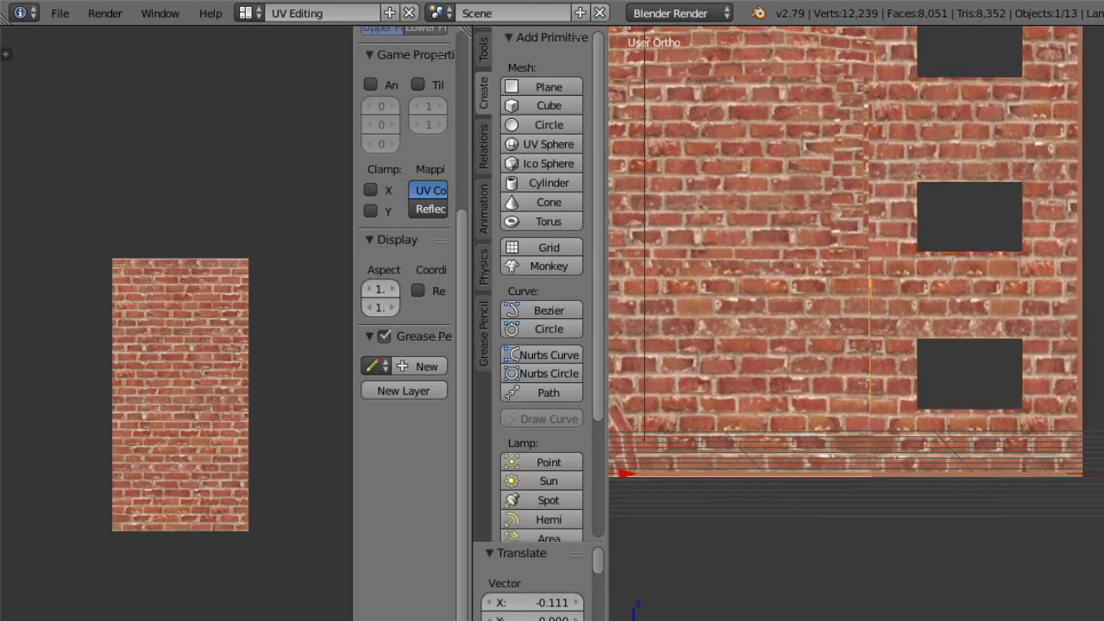
Scale the pillars' UVs by 0.828, shift them slightly down, scale them by 0.912, and view the result in Object Mode.
key(ctrl+Tab)
key(Tab)
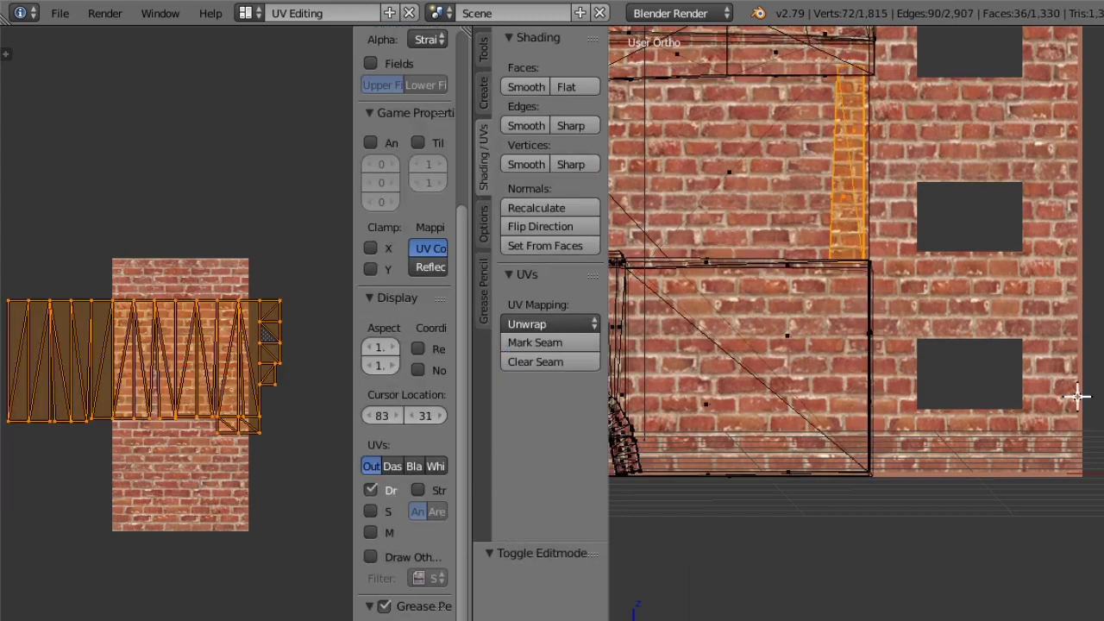
key(s)
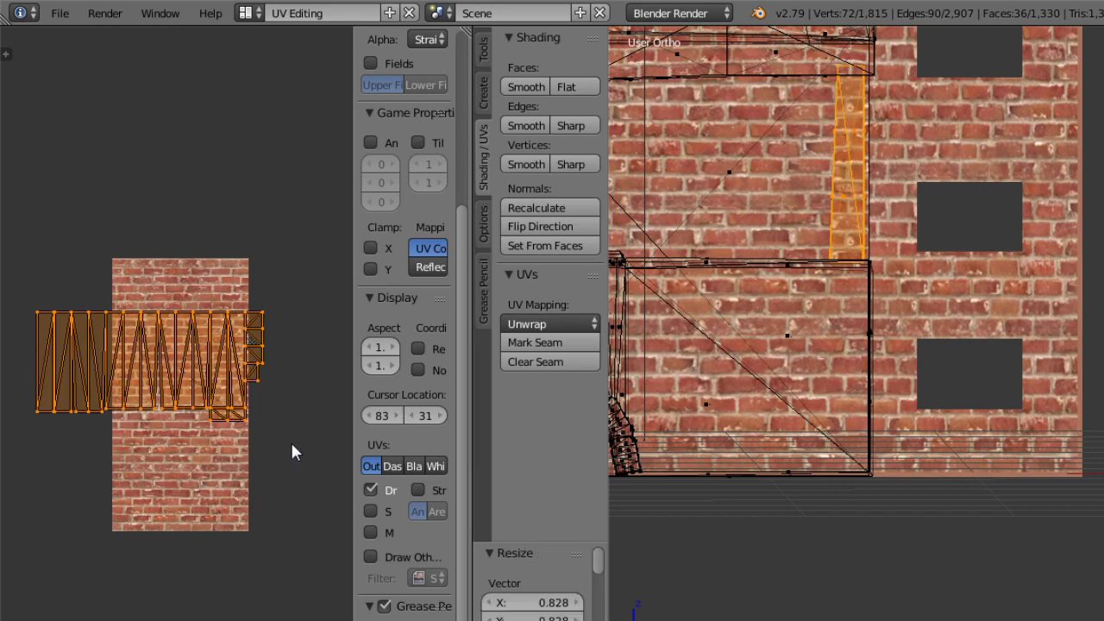
key(g)
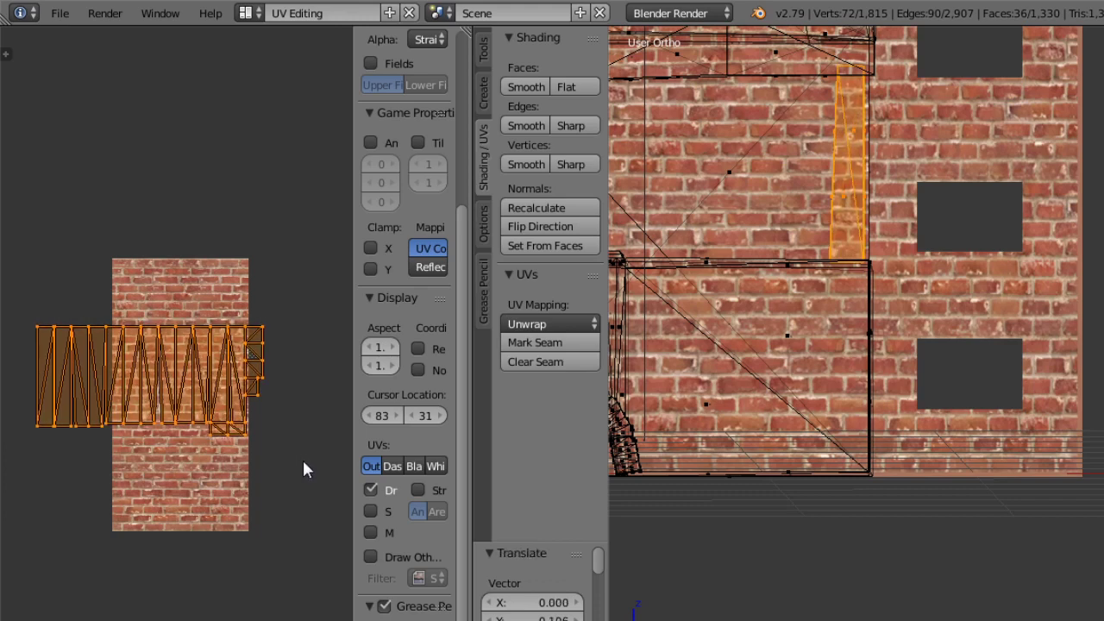
key(s)
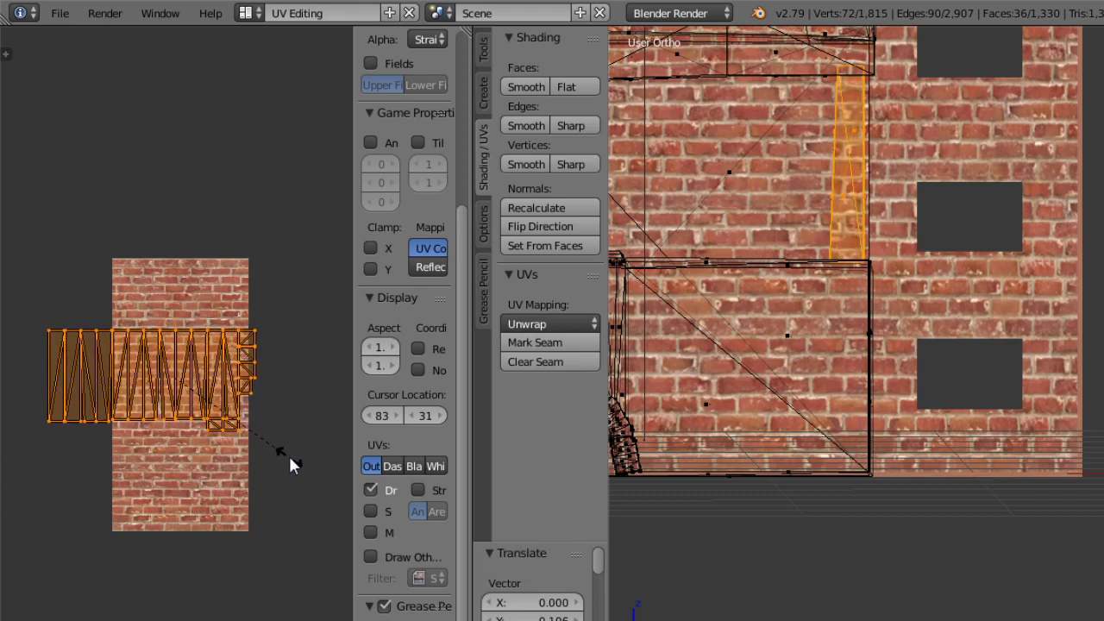
click(290, 459)
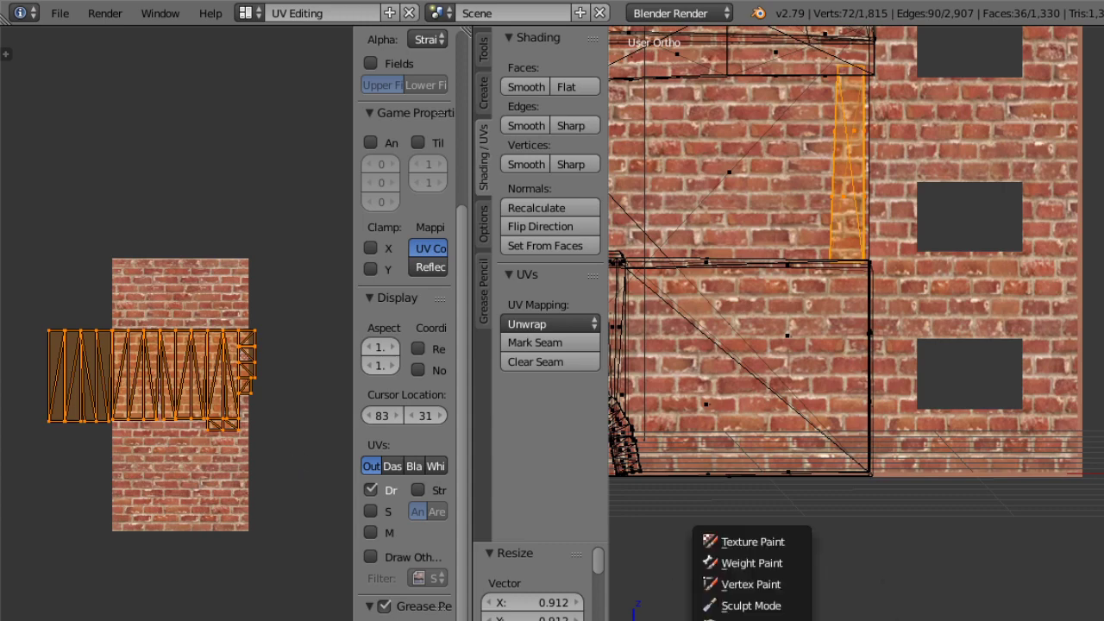
key(Tab)
middle_drag(815, 304, 975, 333)
scroll(949, 310, down, 3)
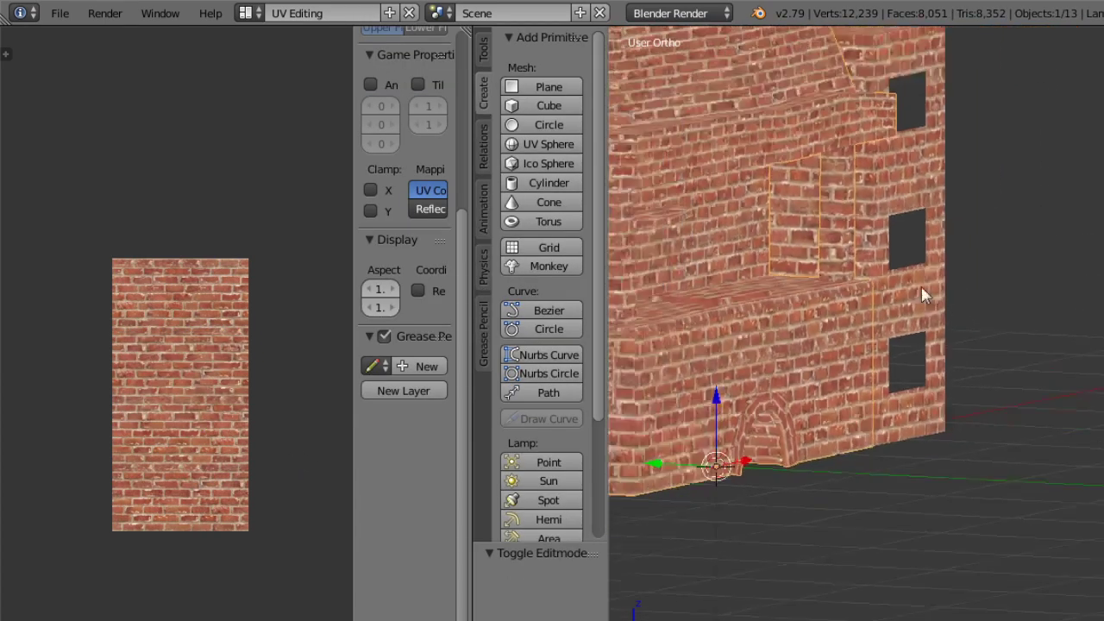
Compare the brick size and direction on the arched structure and the windowed tower from the side, front and above.
middle_drag(922, 287, 974, 432)
scroll(974, 431, up, 5)
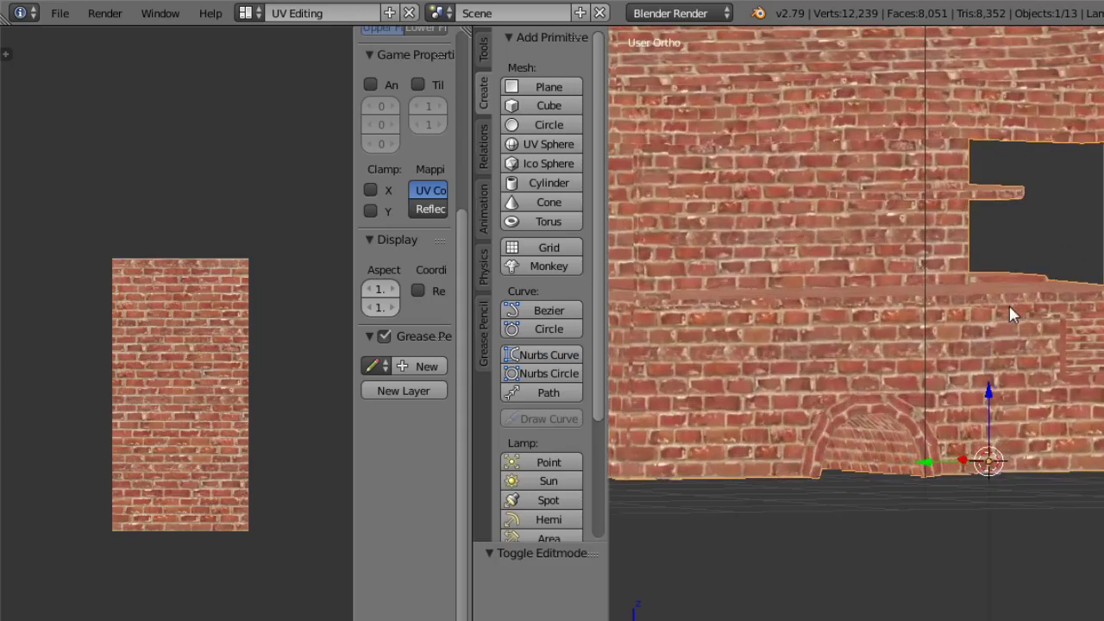
middle_drag(947, 327, 736, 341)
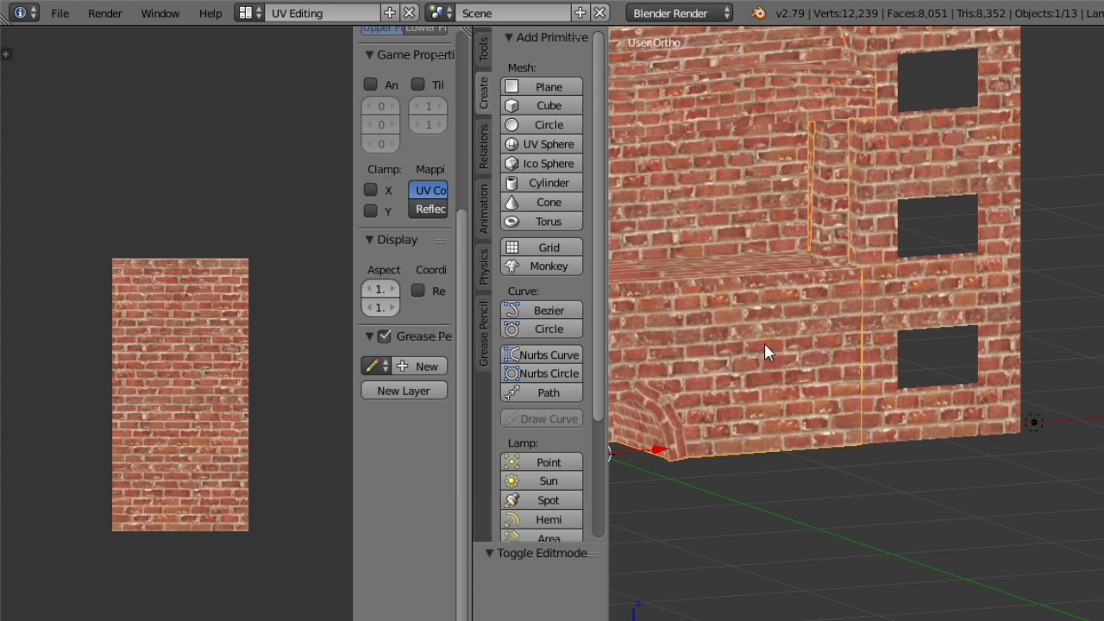
middle_drag(864, 329, 1069, 530)
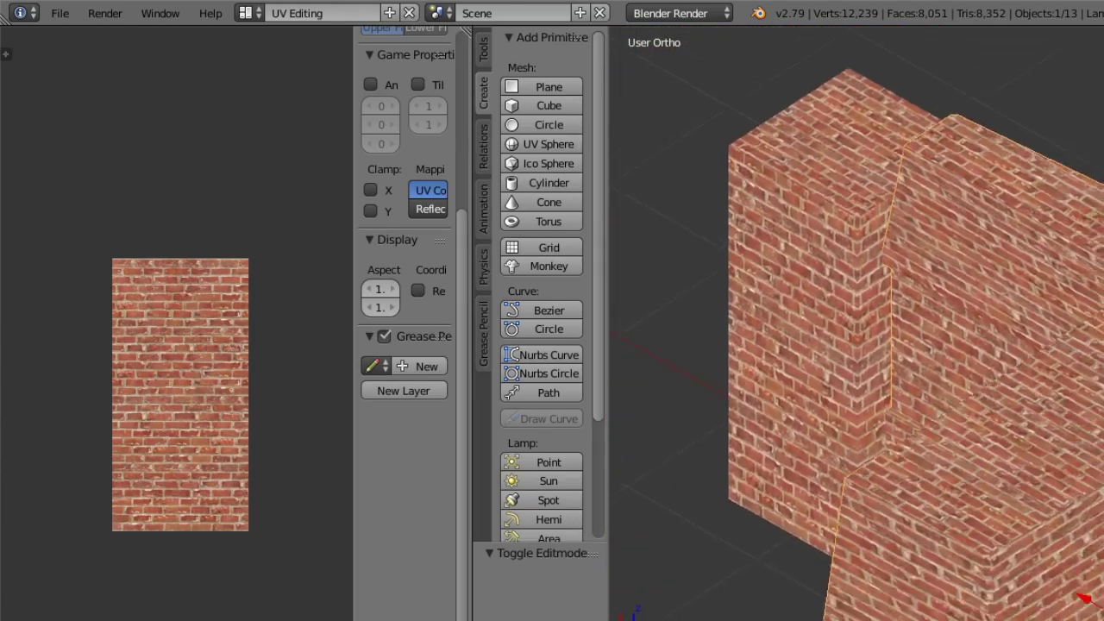
middle_drag(1089, 389, 779, 334)
In Edit Mode on the windowed tower, open the grey stone image displaycube-[buggyb-19.7.2012-14113b]-tablelightwood_txtr_256x512.png from the simpe wekmap folder as its texture.
right_click(1001, 403)
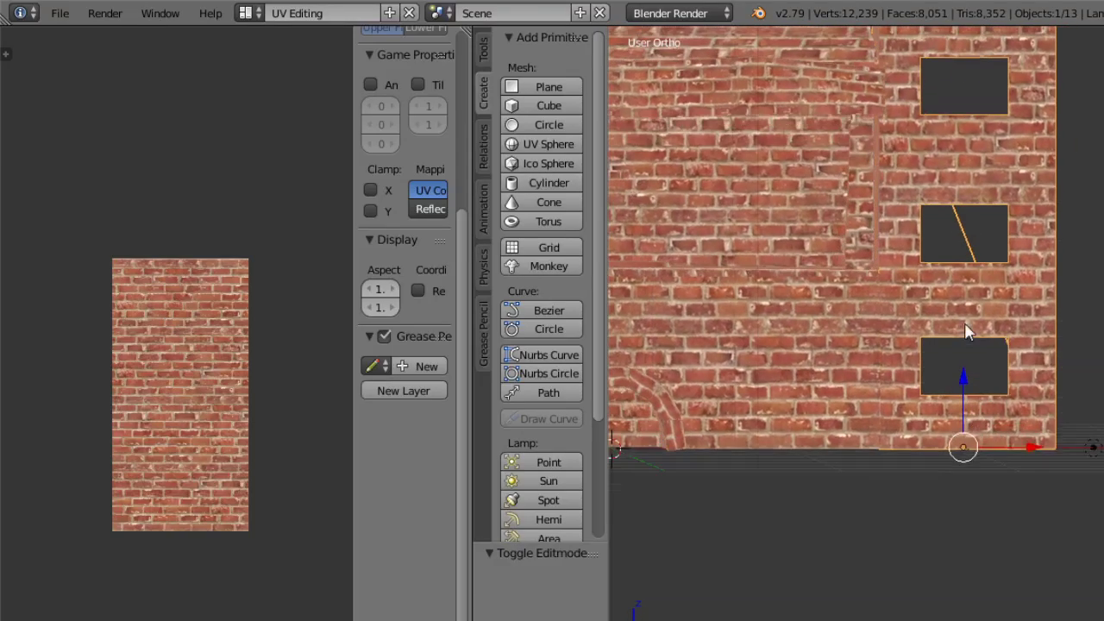
middle_drag(966, 332, 888, 376)
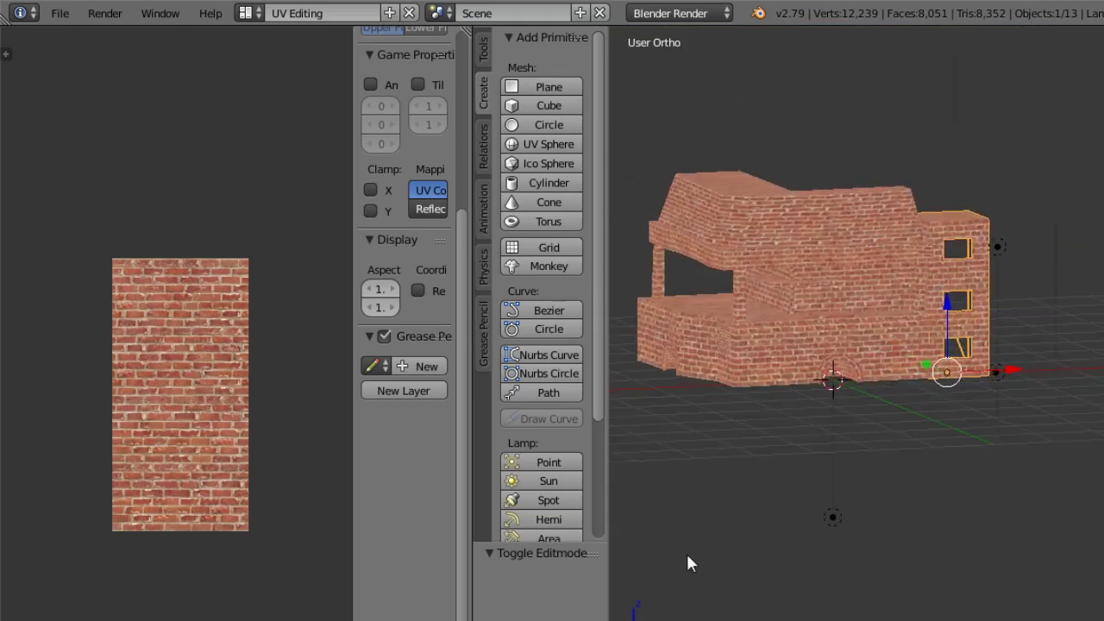
click(751, 618)
click(786, 616)
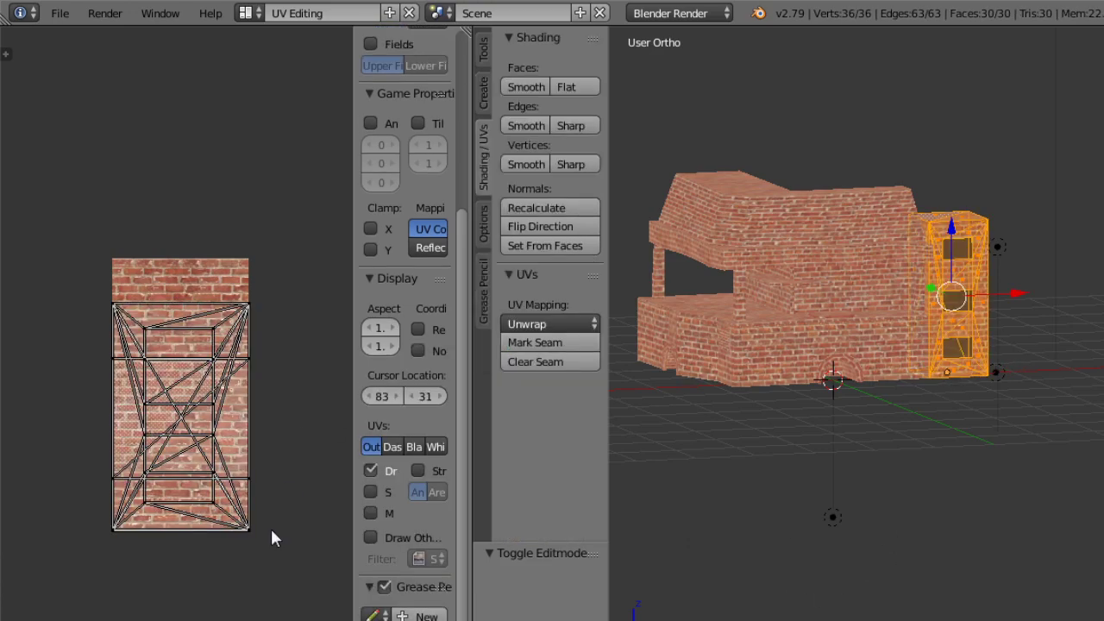
click(158, 620)
click(168, 620)
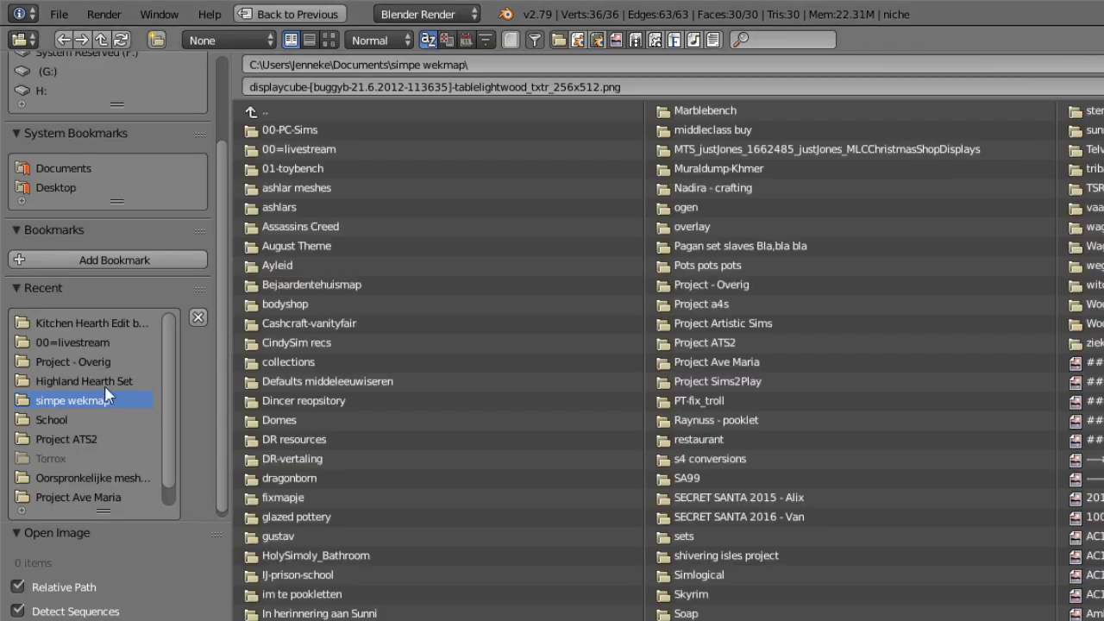
scroll(668, 361, down, 10)
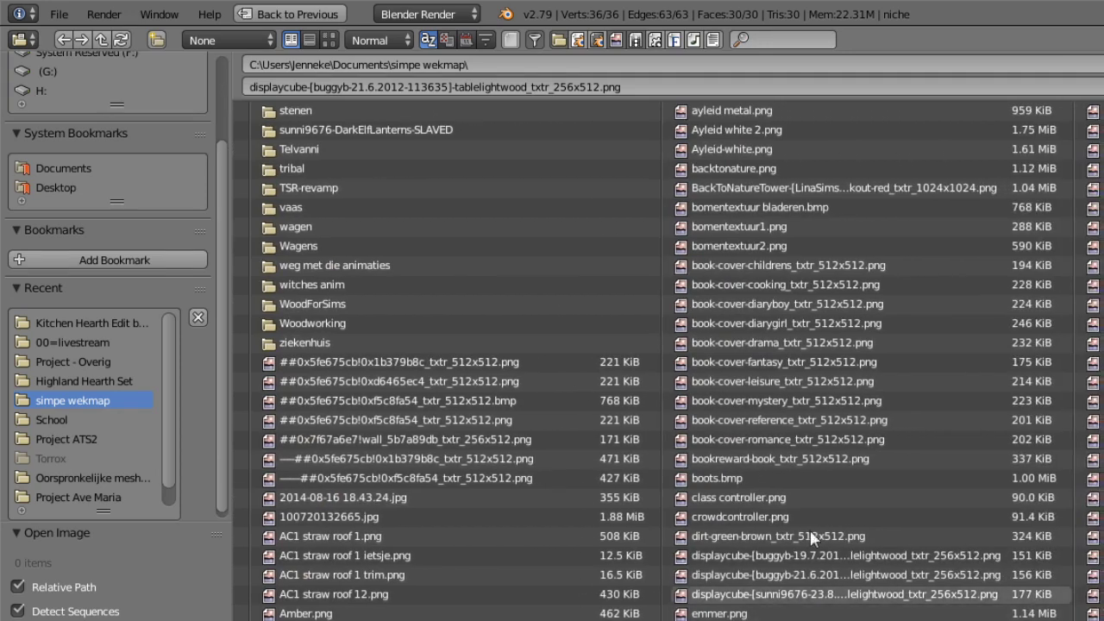
click(861, 559)
key(Return)
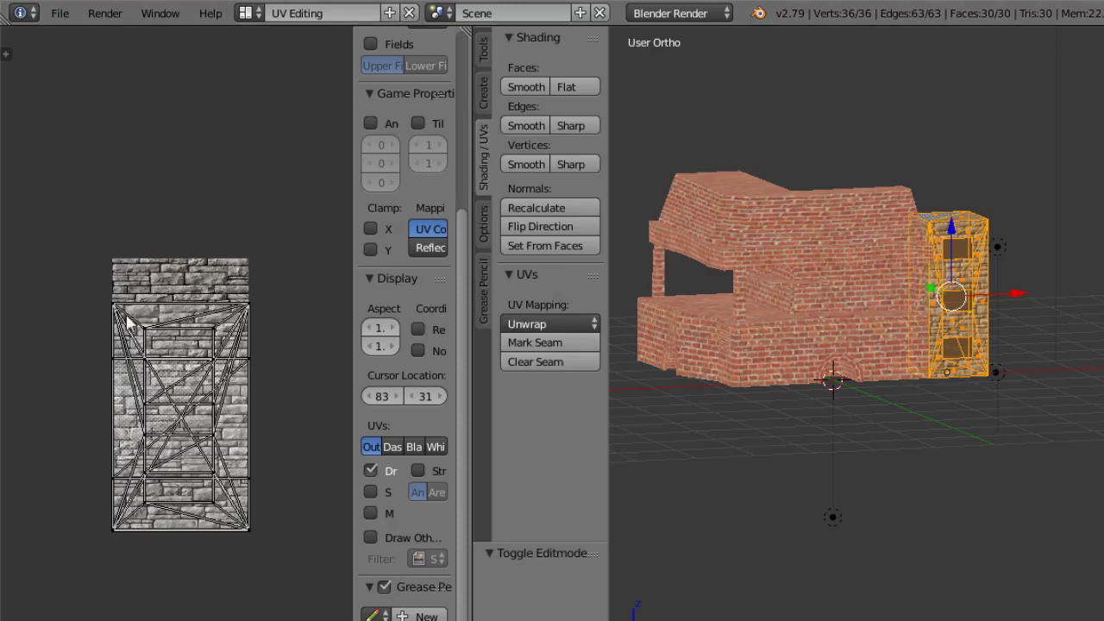
Open the ornamental sunni9676 displaycube image from simpe wekmap as the windowed tower's texture and return to Object Mode.
middle_drag(154, 362, 182, 311)
ctrl+middle_drag(213, 391, 230, 342)
middle_drag(230, 342, 161, 361)
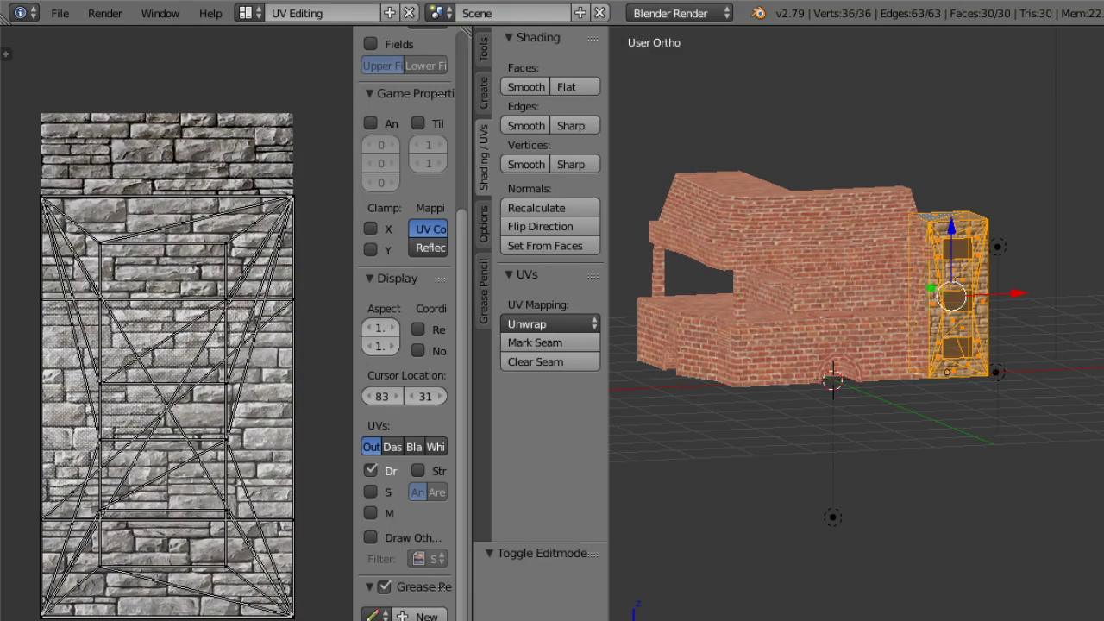
click(242, 620)
click(162, 620)
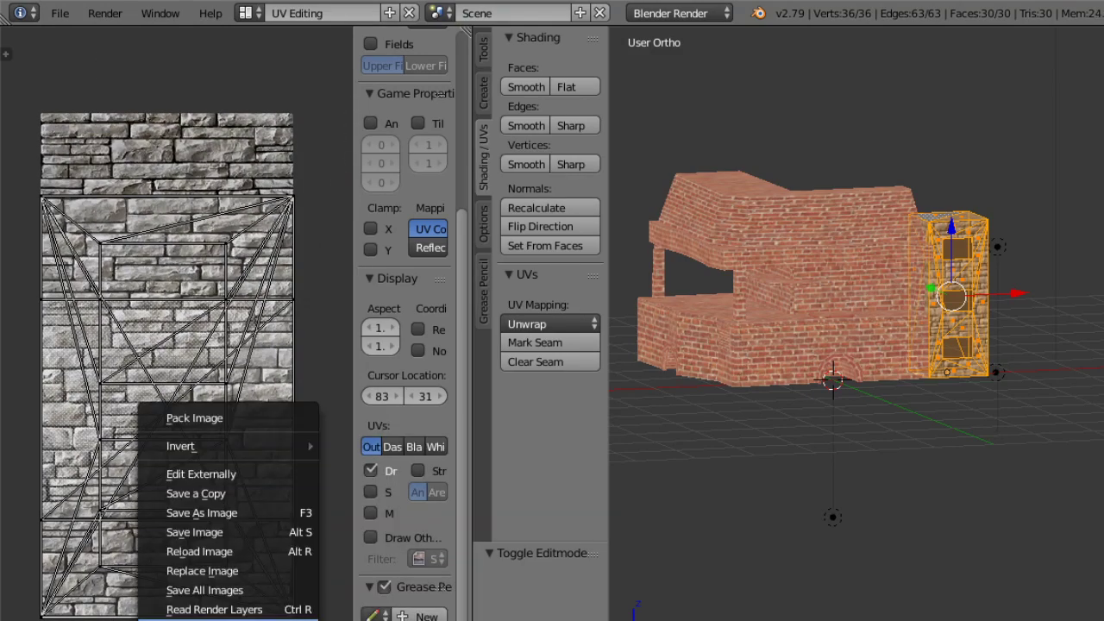
click(190, 620)
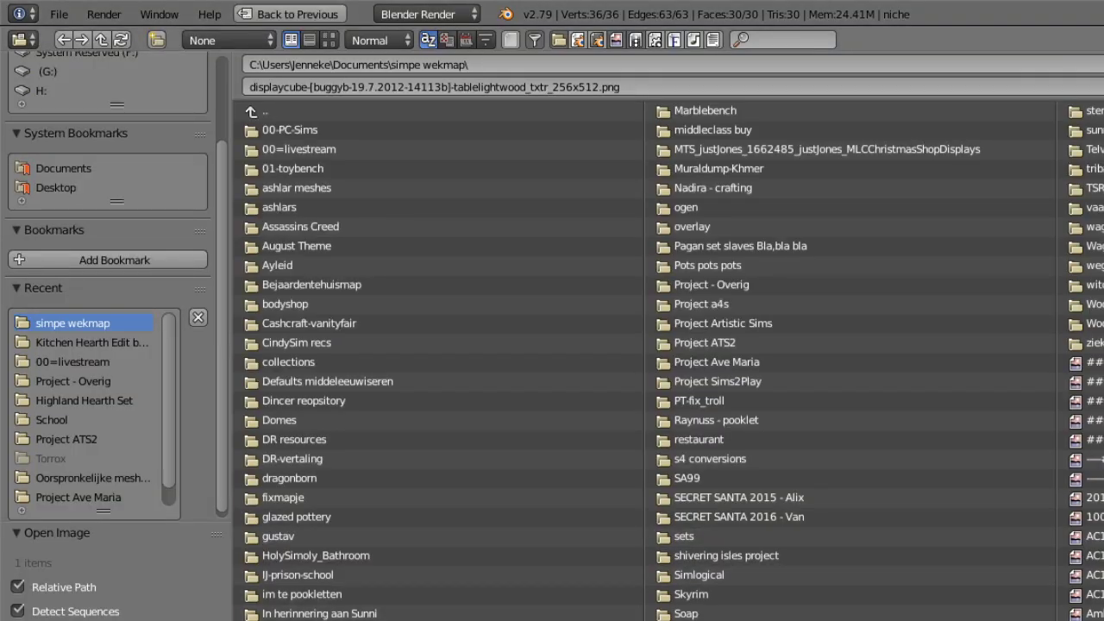
scroll(669, 362, down, 5)
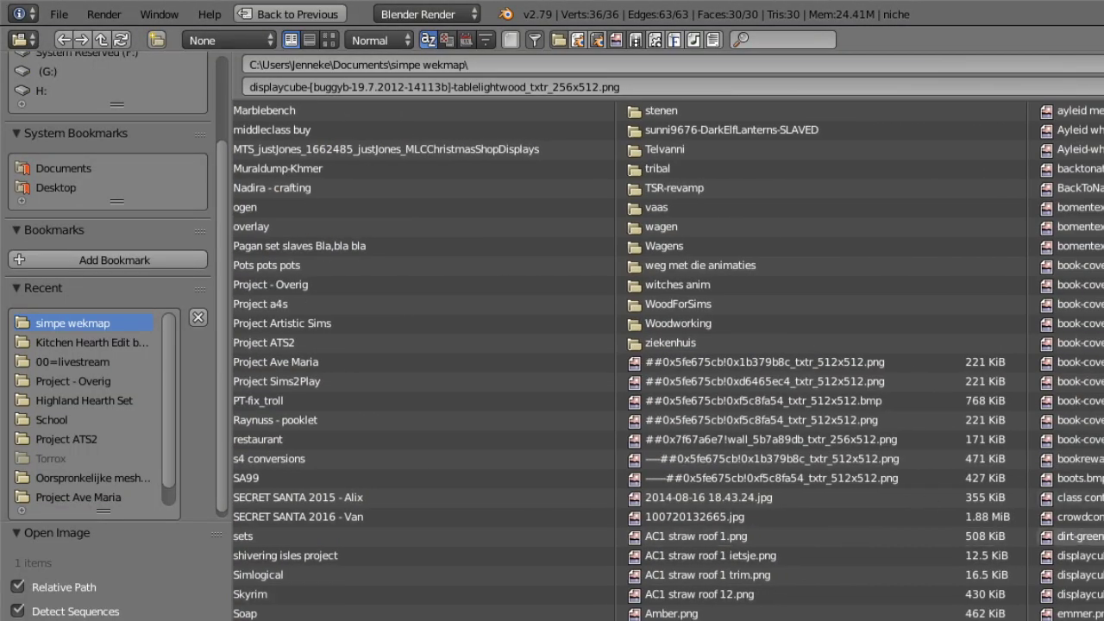
click(1103, 594)
click(1103, 64)
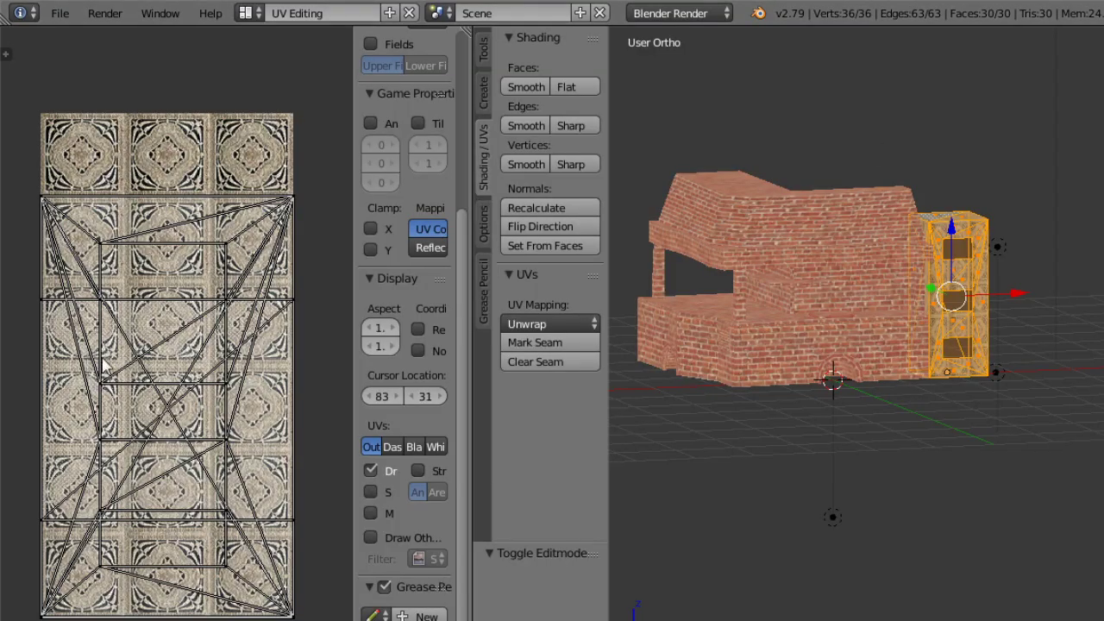
mouse_move(102, 367)
middle_down()
mouse_move(145, 362)
mouse_move(120, 362)
middle_up()
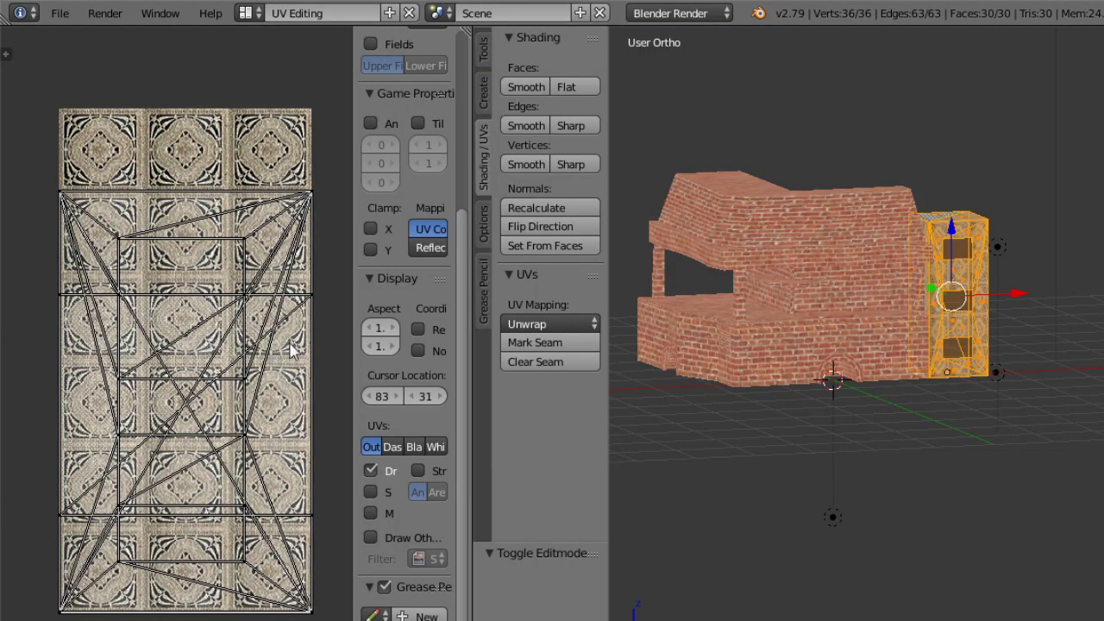
click(753, 620)
click(752, 620)
Select the arched structure, enter Edit Mode and select all of its faces.
middle_drag(928, 431, 899, 404)
right_click(907, 355)
right_click(820, 344)
click(752, 620)
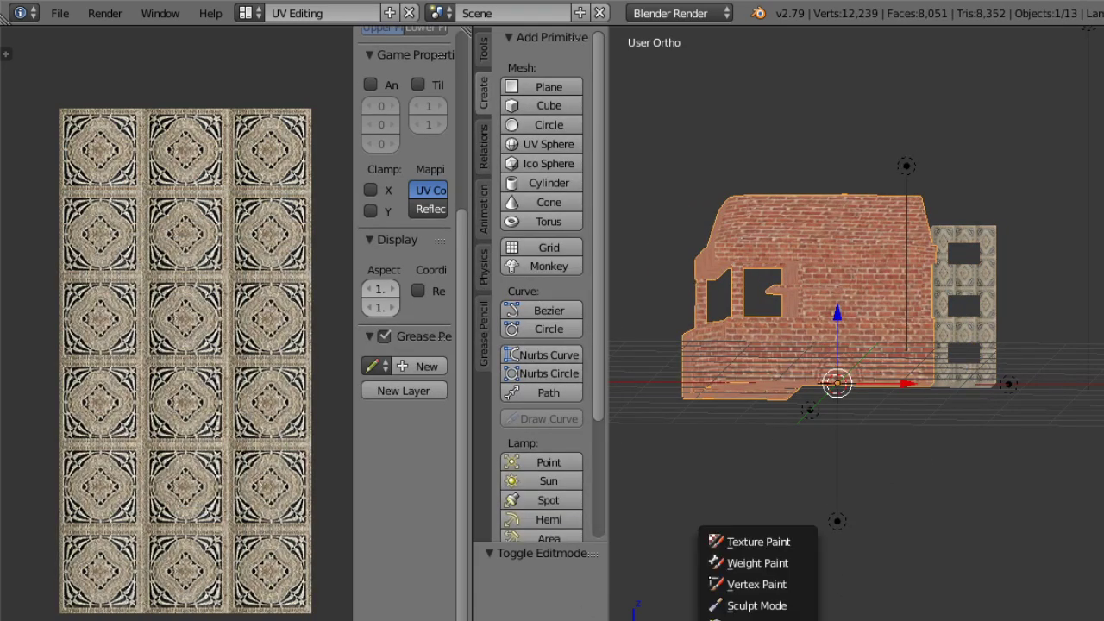
click(752, 614)
click(237, 620)
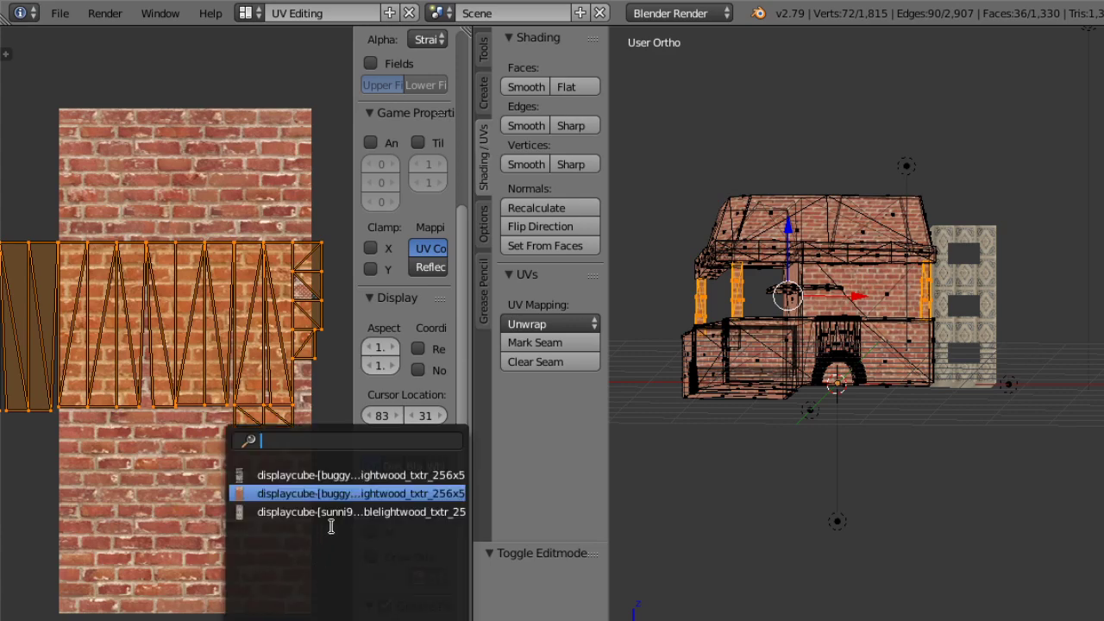
click(781, 620)
key(a)
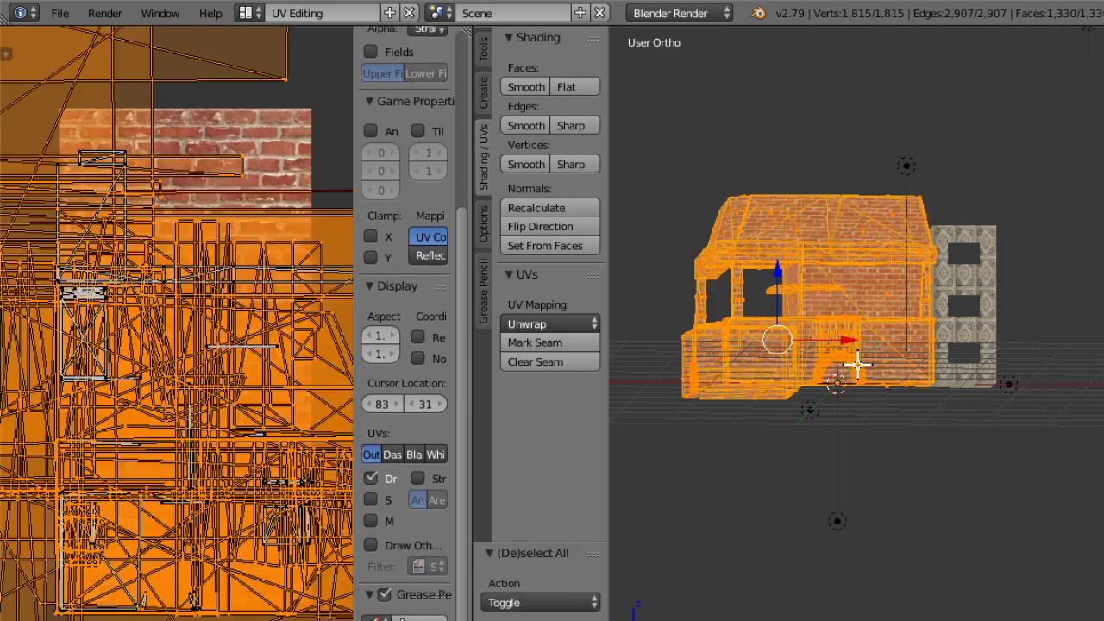
Assign the ornamental sunni9676 displaycube texture to all faces of the arched structure and return to Object Mode.
scroll(233, 380, down, 5)
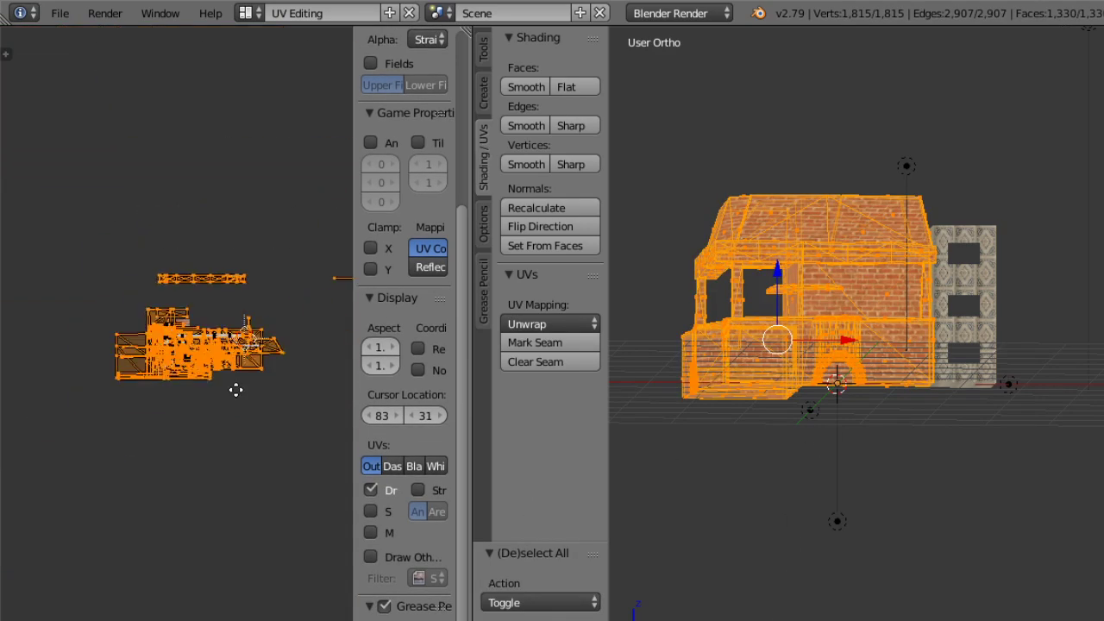
scroll(234, 387, up, 4)
scroll(294, 397, up, 2)
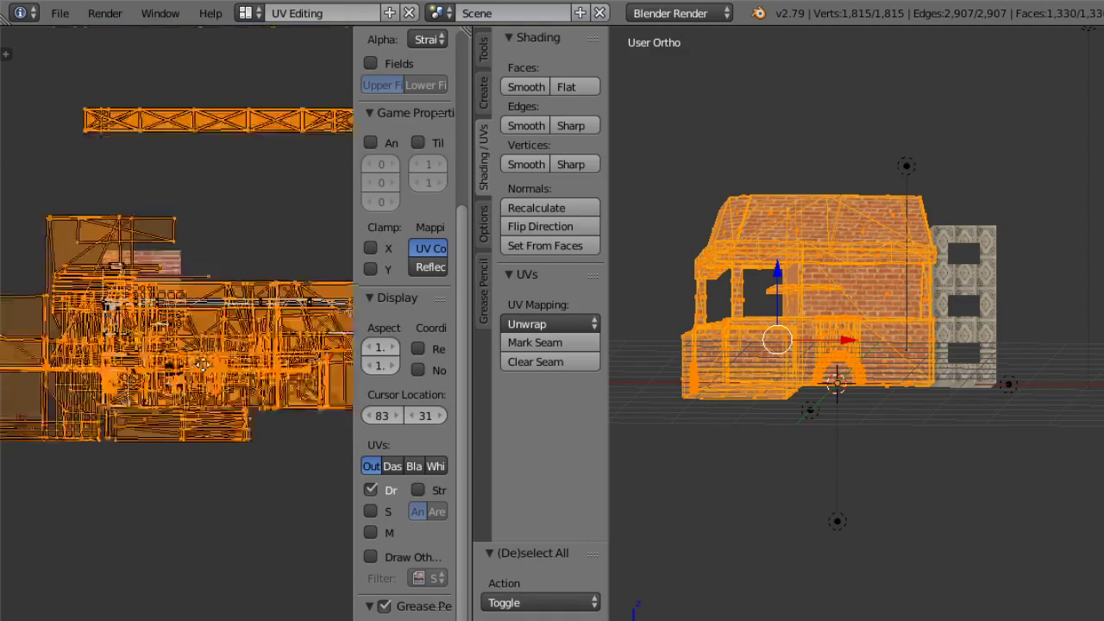
scroll(195, 431, down, 4)
scroll(227, 359, up, 1)
scroll(227, 359, down, 2)
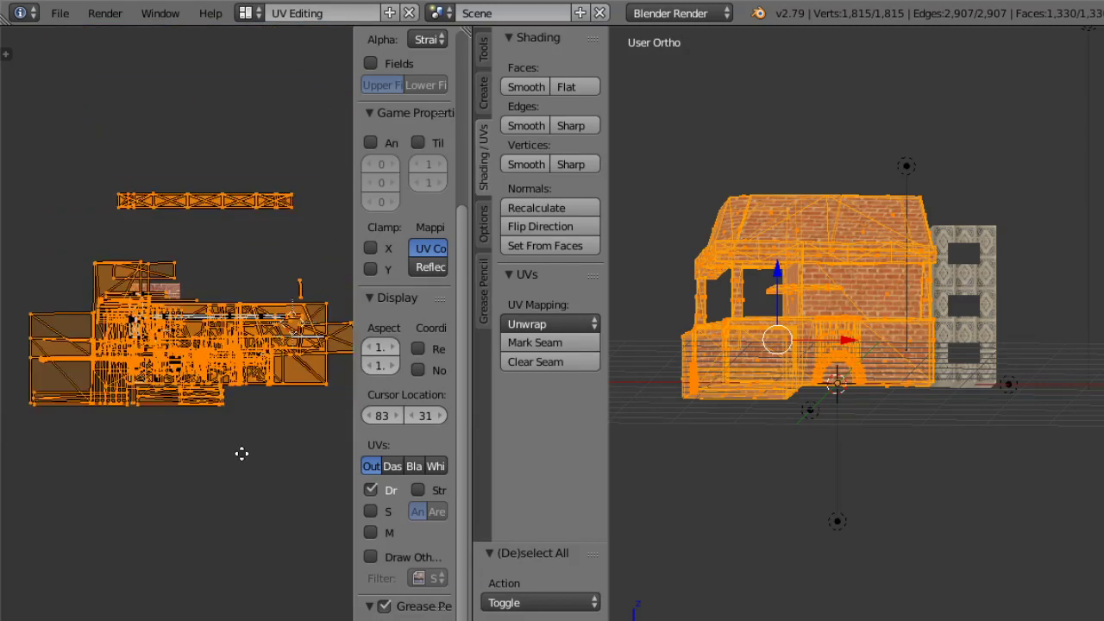
scroll(241, 454, up, 1)
click(259, 616)
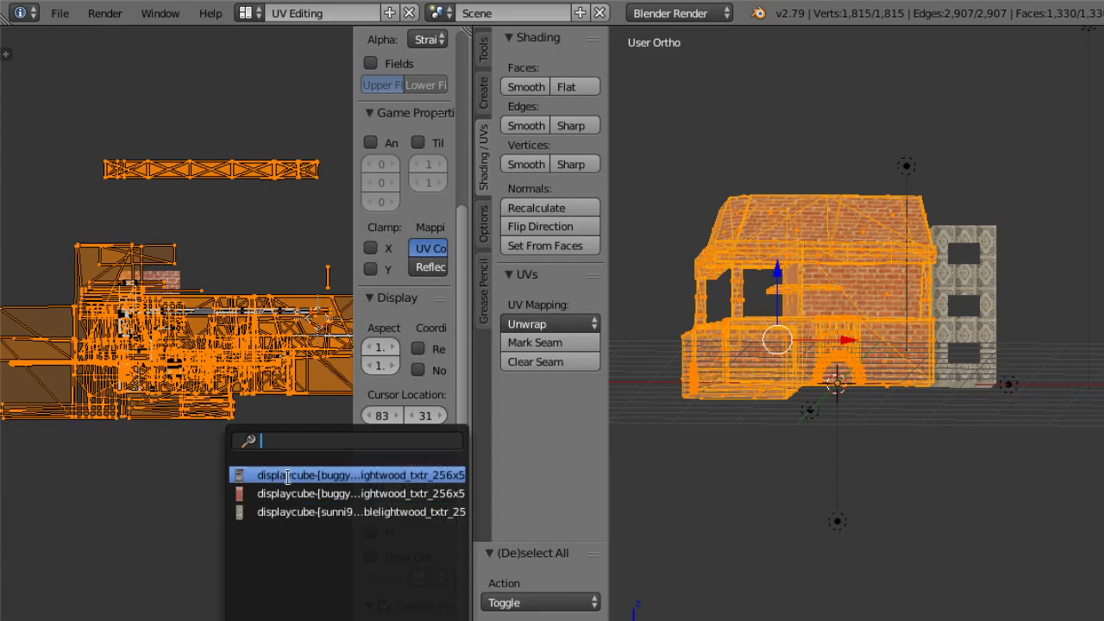
click(297, 512)
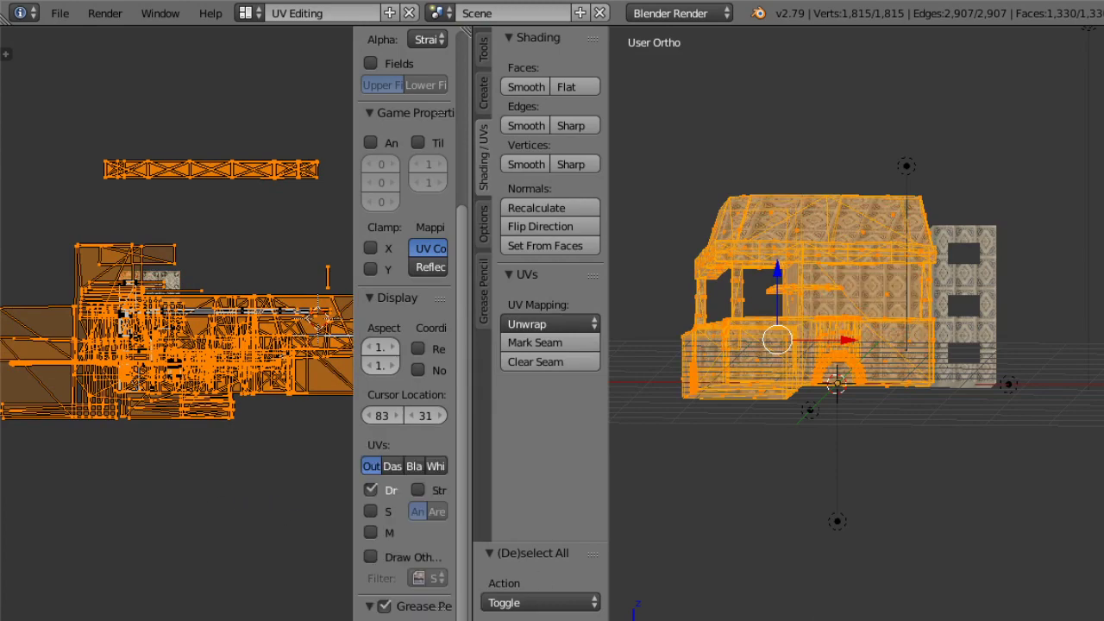
click(746, 620)
click(746, 620)
Examine how the ornamental tiles run across the walls, arches, ledges and roof of both buildings.
middle_drag(786, 456, 761, 512)
scroll(878, 239, up, 6)
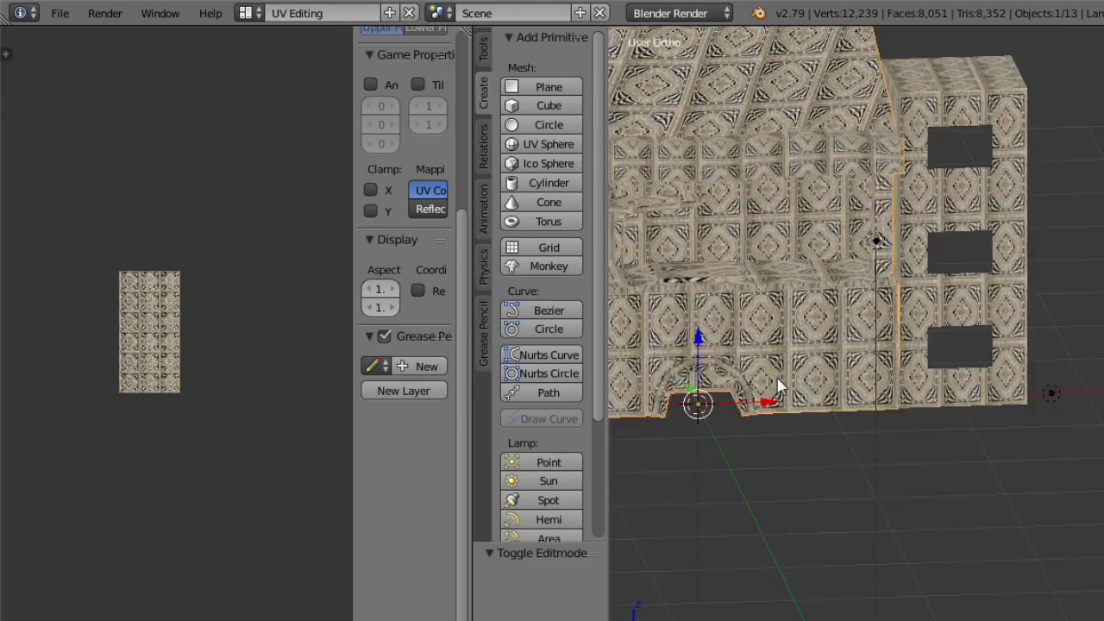
middle_drag(777, 356, 804, 328)
scroll(835, 316, down, 3)
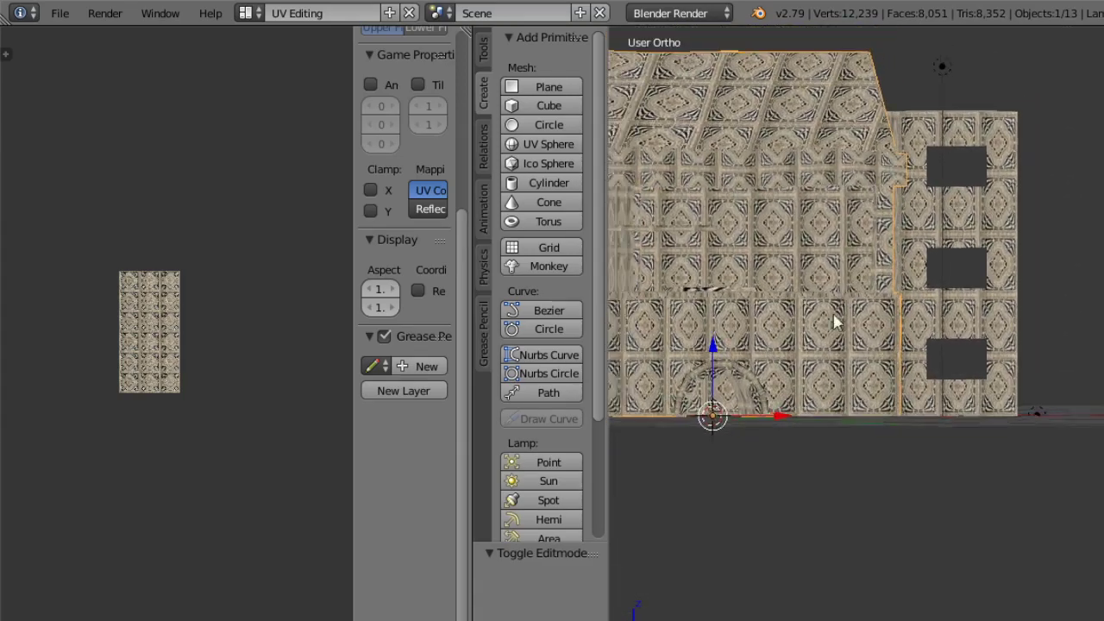
middle_drag(831, 375, 1088, 337)
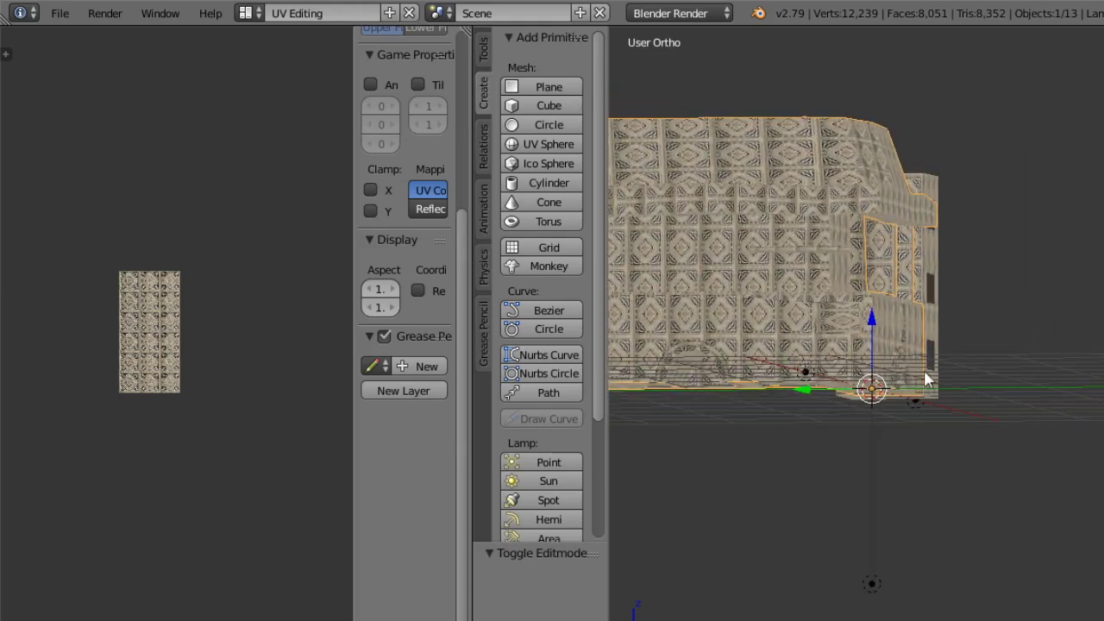
scroll(889, 321, up, 2)
middle_drag(875, 307, 836, 342)
scroll(869, 327, up, 2)
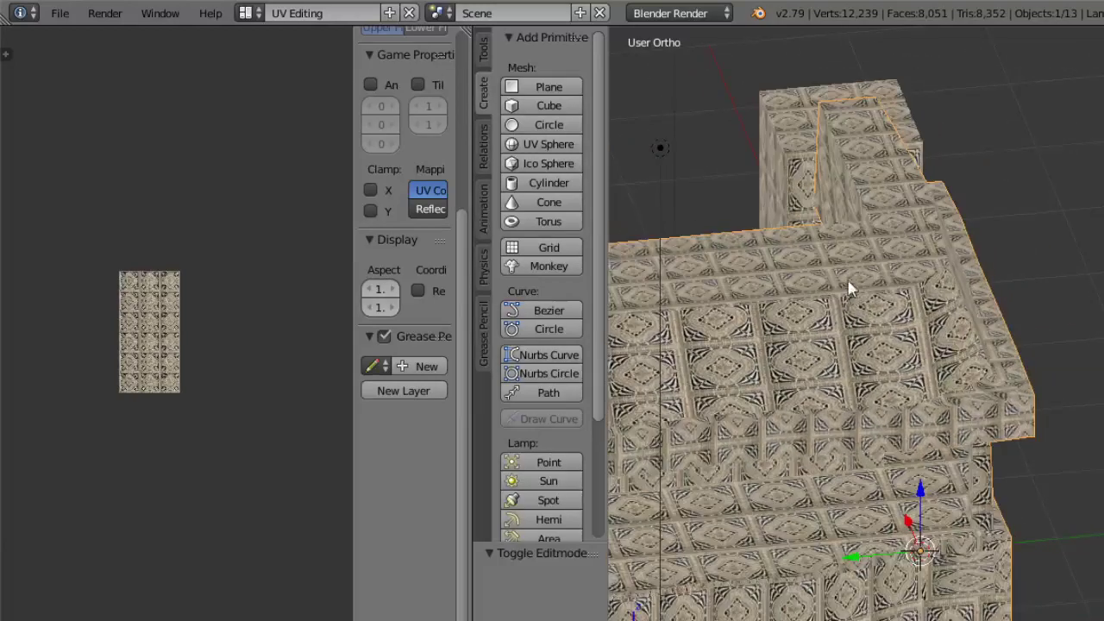
scroll(846, 289, down, 4)
scroll(832, 435, up, 3)
middle_drag(823, 414, 776, 352)
In Edit Mode, assign the grey stone displaycube texture to the whole arched structure and return to Object Mode.
click(773, 620)
click(768, 620)
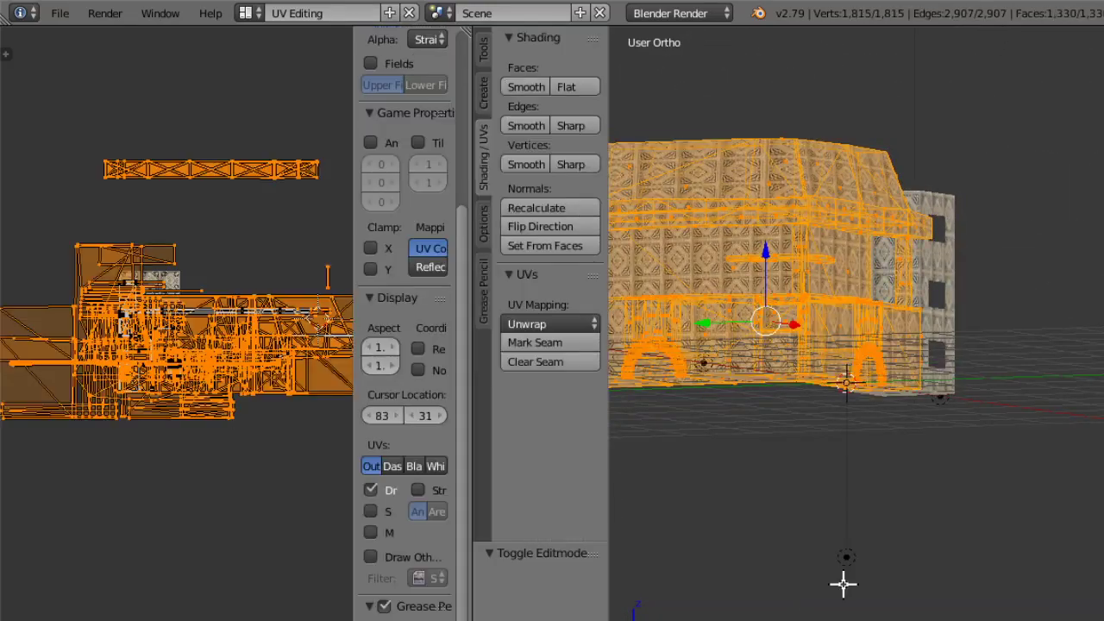
middle_drag(899, 419, 794, 420)
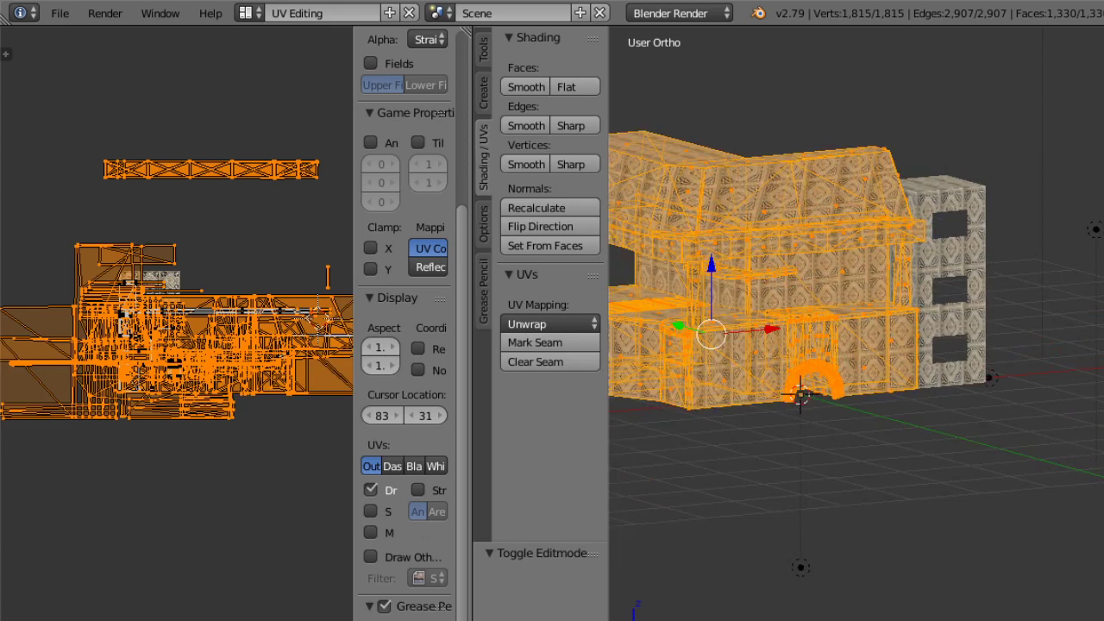
click(233, 616)
click(345, 473)
click(773, 618)
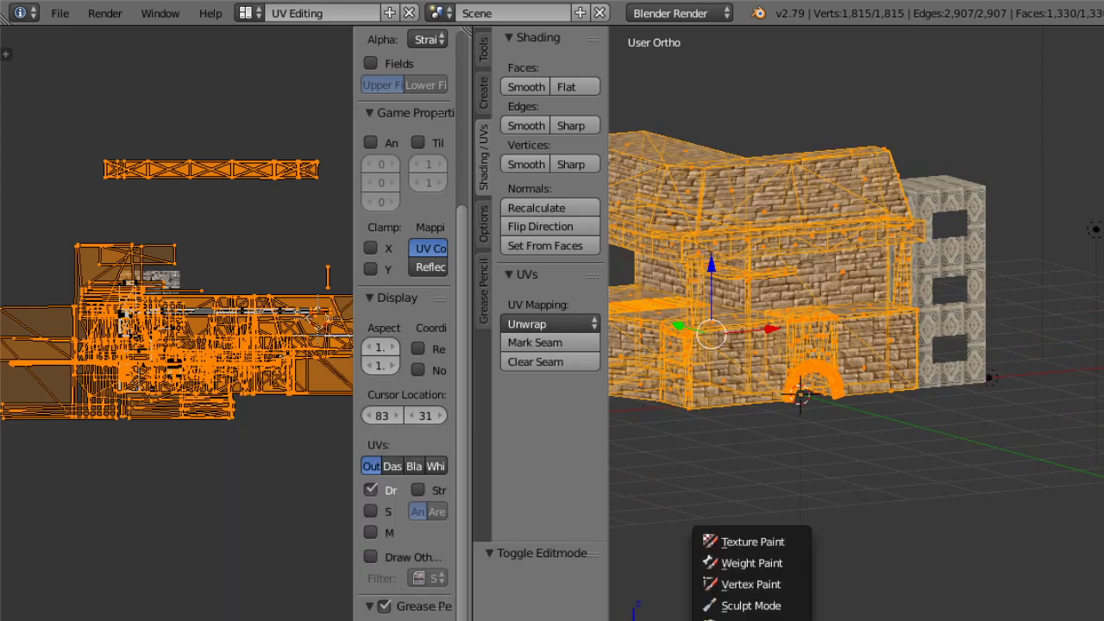
click(760, 618)
Assign the grey stone displaycube texture to the windowed tower in Edit Mode, and view both buildings in Object Mode.
click(768, 618)
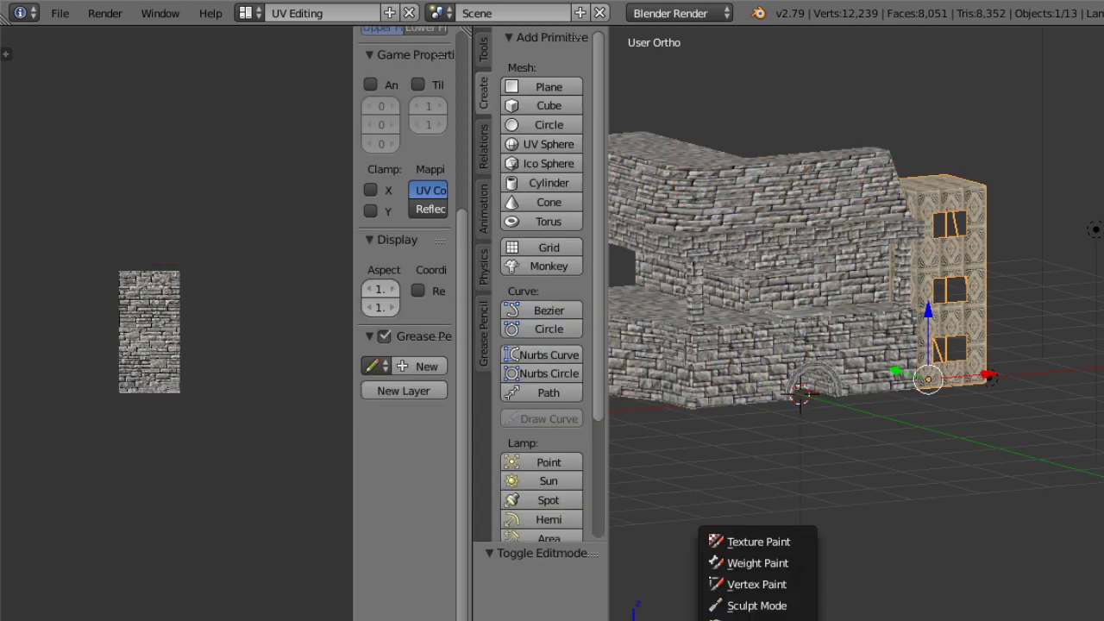
click(759, 618)
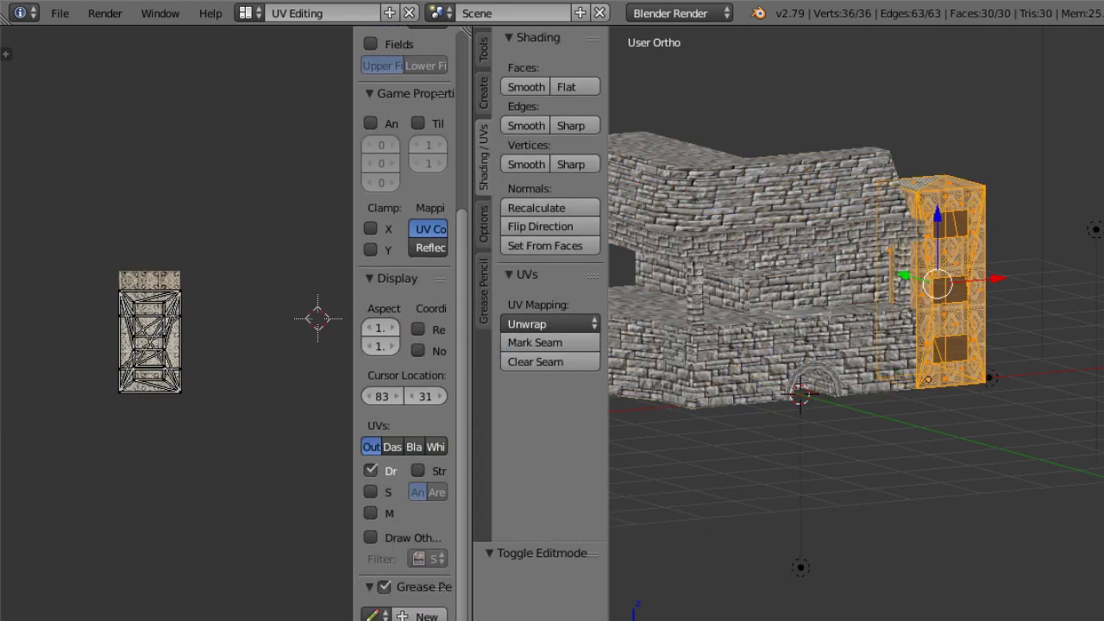
click(233, 617)
click(276, 475)
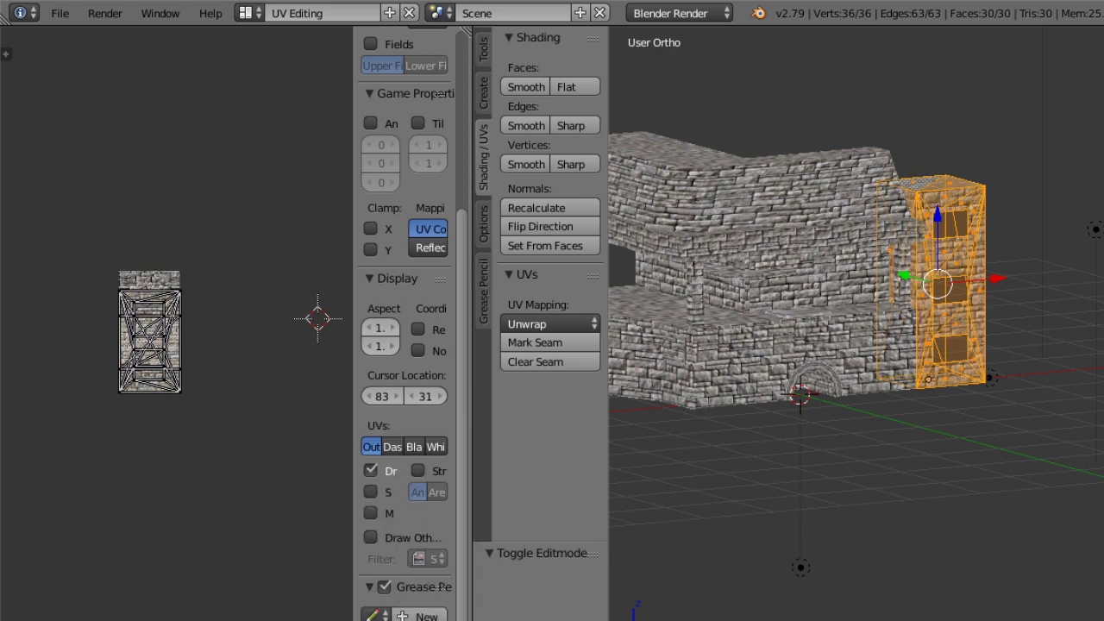
click(766, 618)
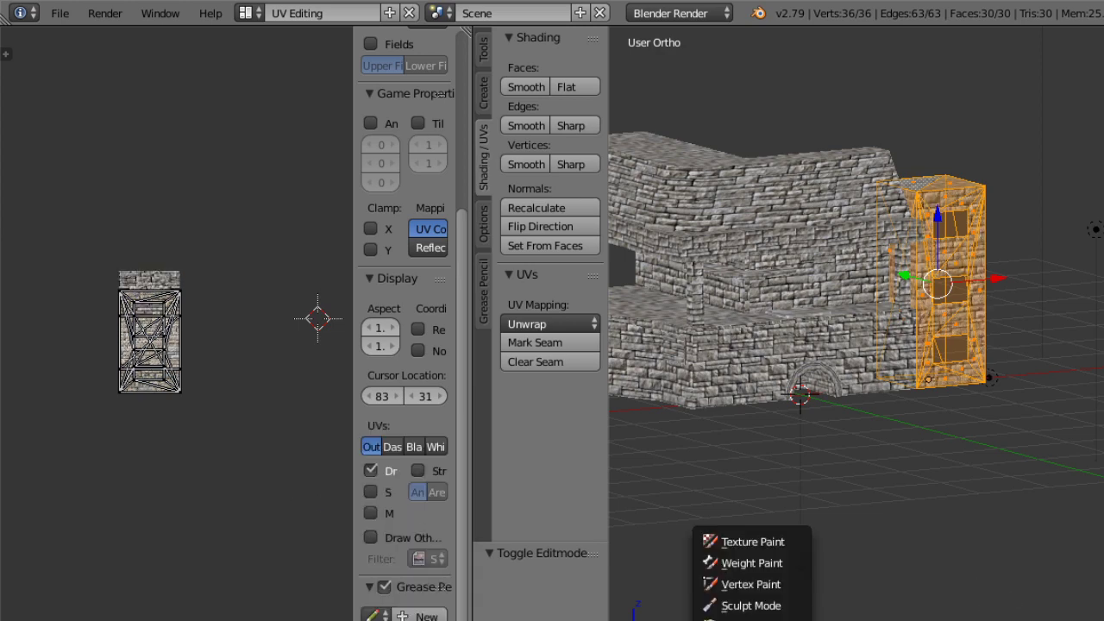
click(763, 617)
middle_drag(779, 535, 802, 388)
middle_drag(780, 328, 851, 407)
shift+middle_drag(767, 411, 846, 420)
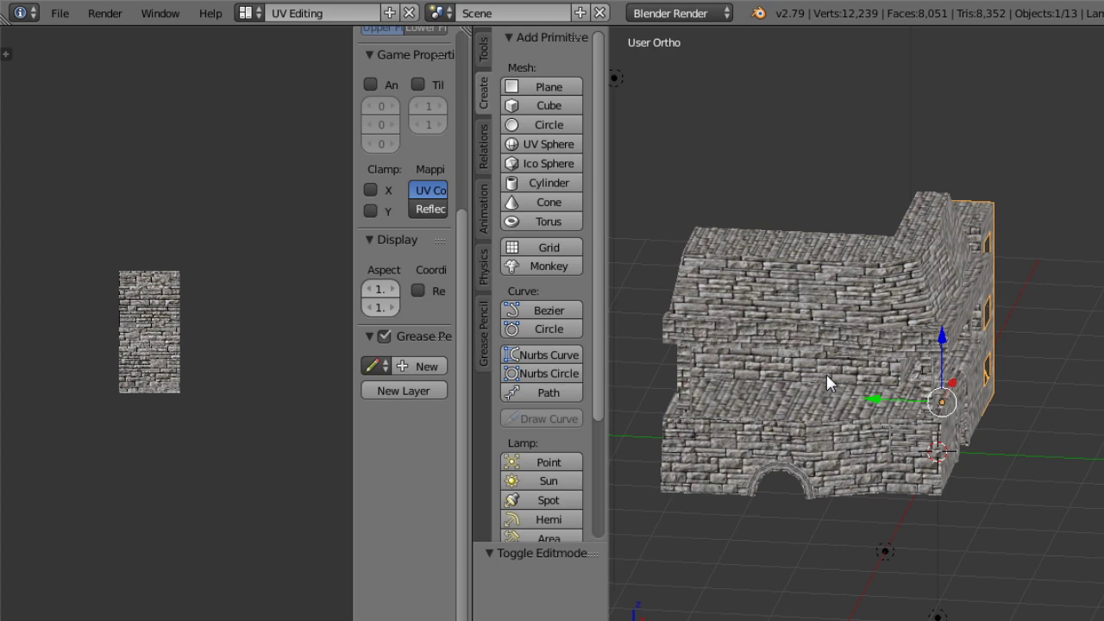
mouse_move(789, 372)
middle_down()
mouse_move(784, 382)
mouse_move(791, 361)
mouse_move(789, 378)
middle_up()
middle_drag(849, 270, 677, 350)
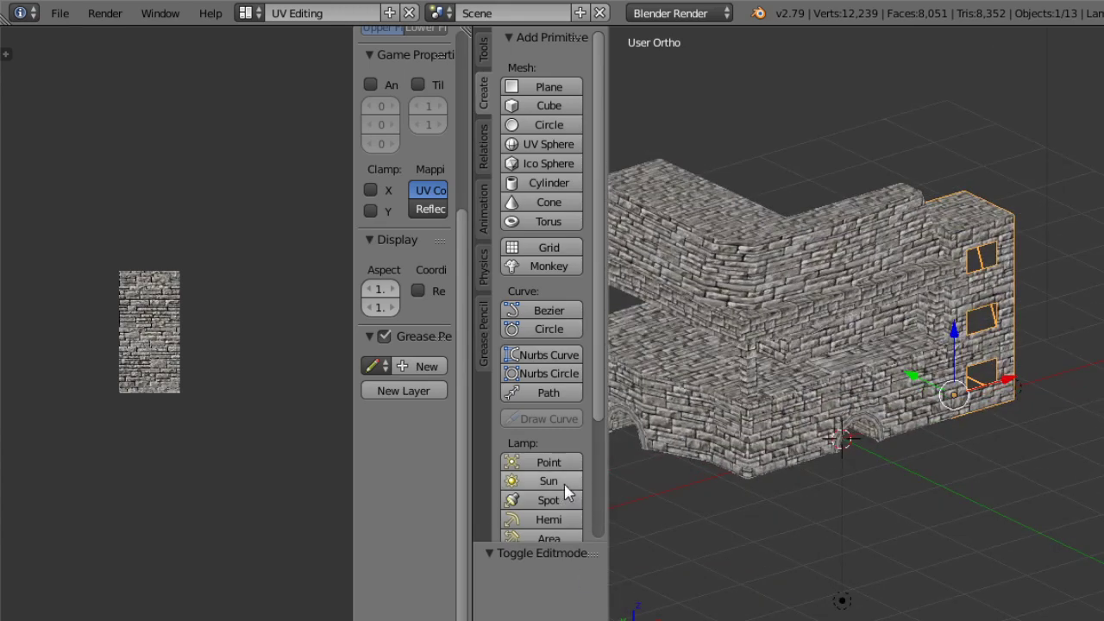
Switch to the web browser and list the active topics on the Plumb Bob Keep forum.
key(alt+Tab)
key(ctrl+Tab)
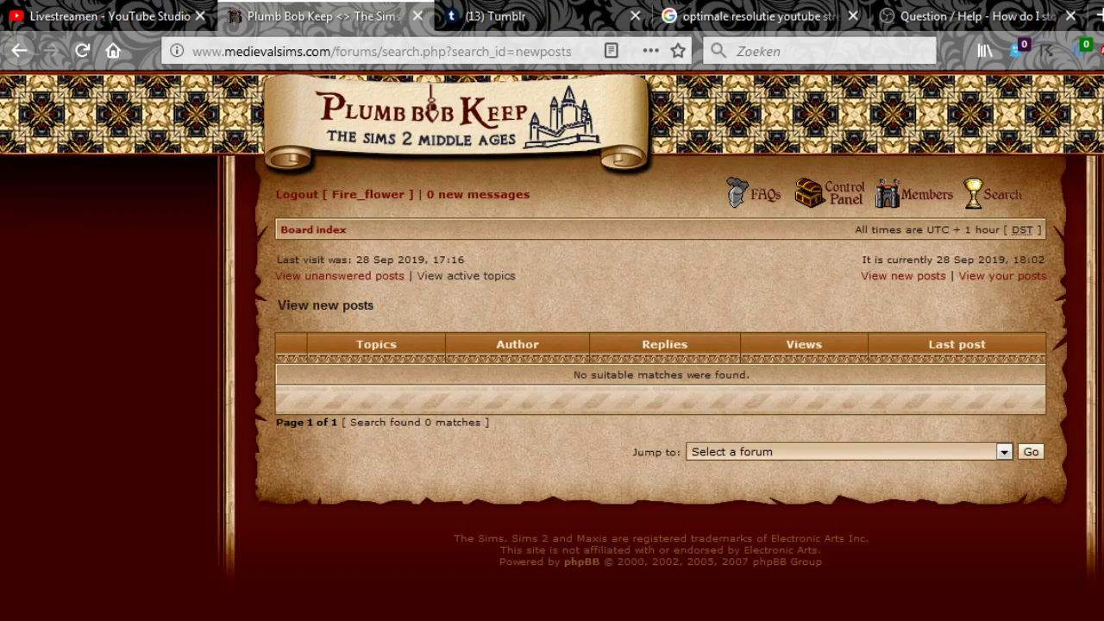
click(467, 276)
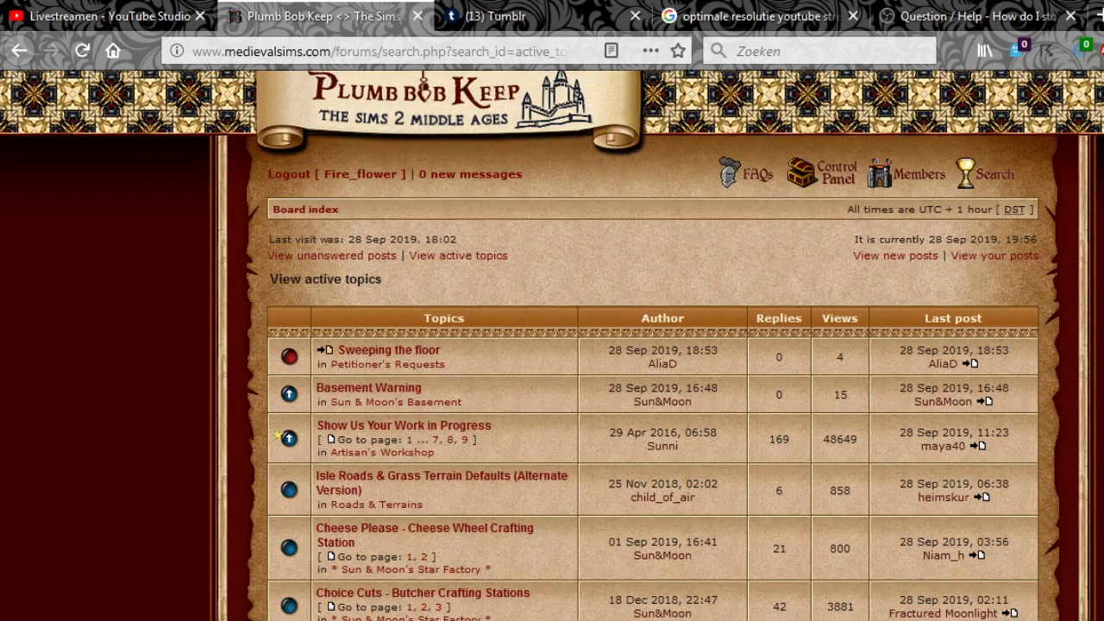
Find the topic "Highland Hearth and Kitchen Hearth Slaved to BB Niches" among the active topics and open it.
scroll(653, 345, down, 3)
scroll(653, 345, down, 2)
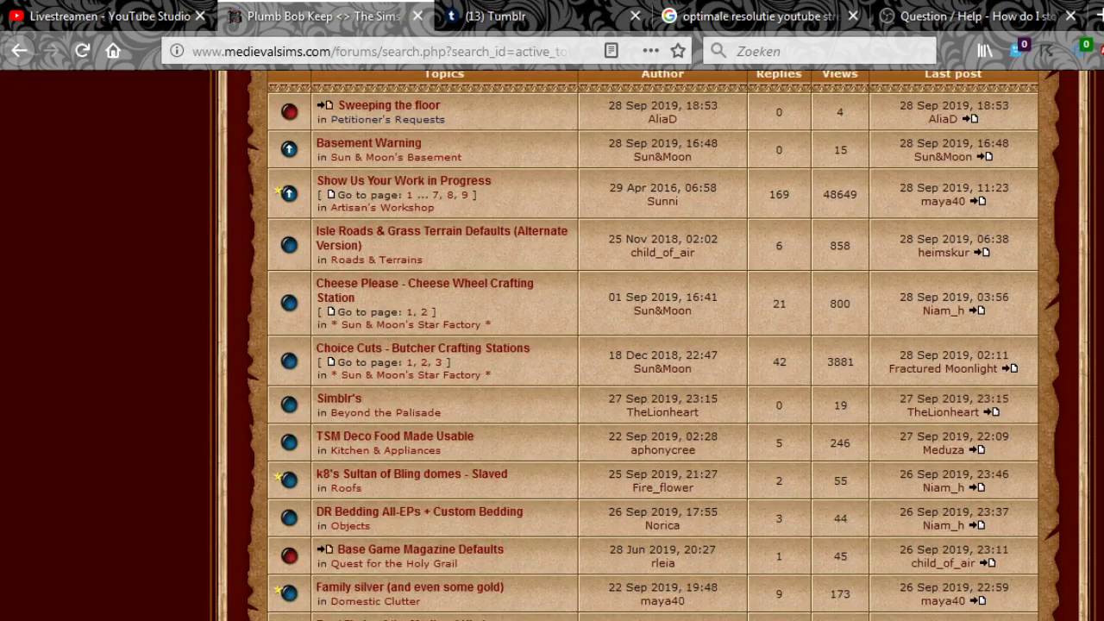
scroll(653, 345, down, 2)
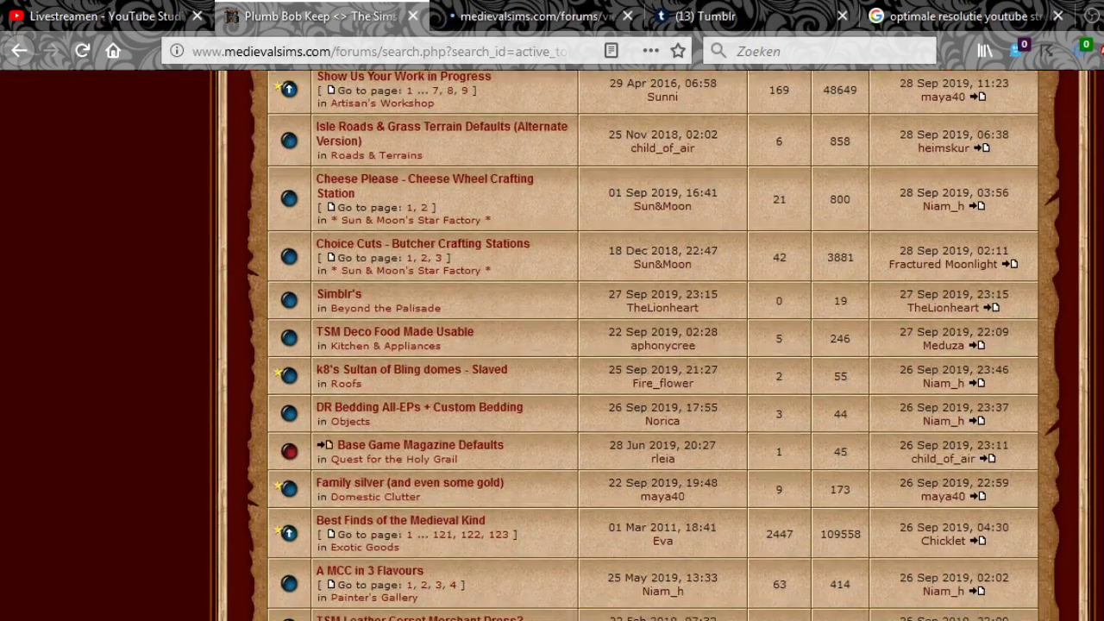
scroll(653, 345, down, 1)
scroll(653, 345, up, 1)
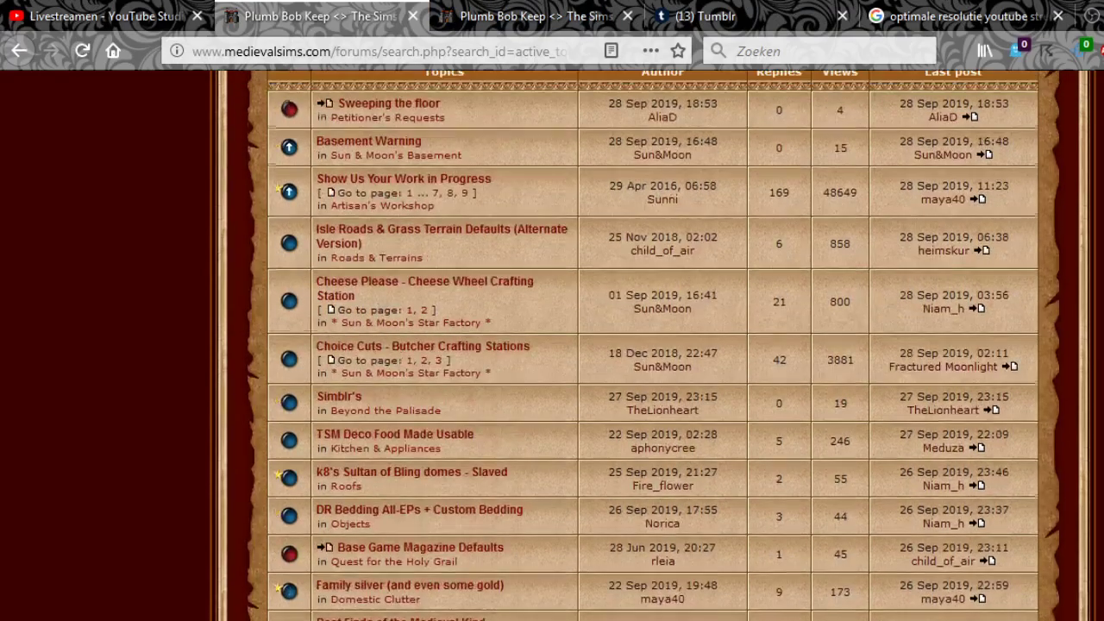
scroll(653, 345, down, 6)
scroll(653, 345, down, 4)
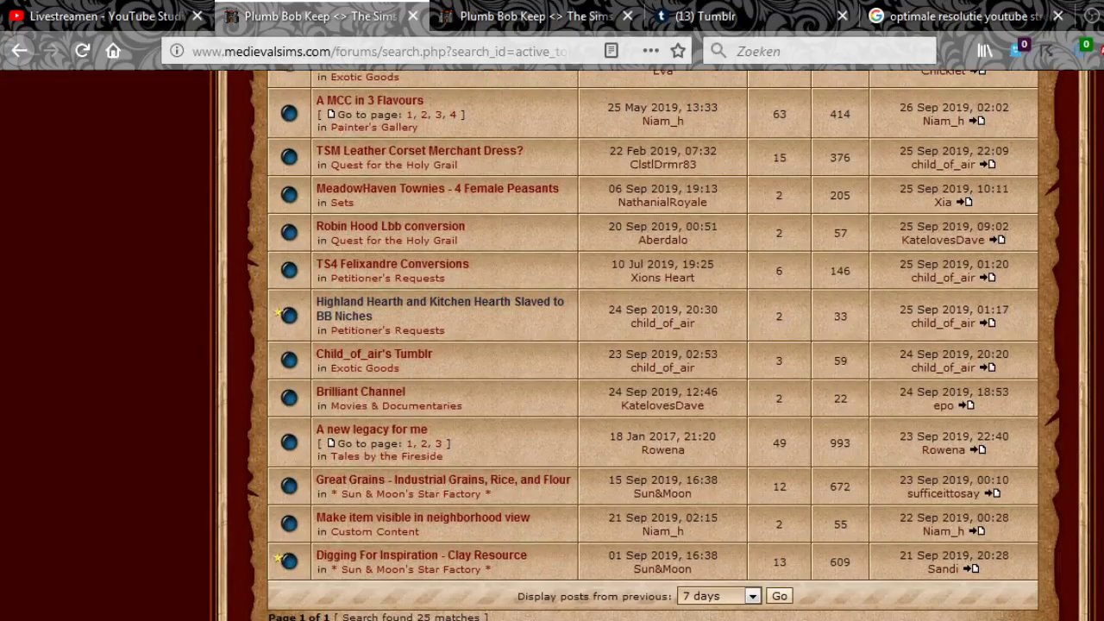
click(440, 303)
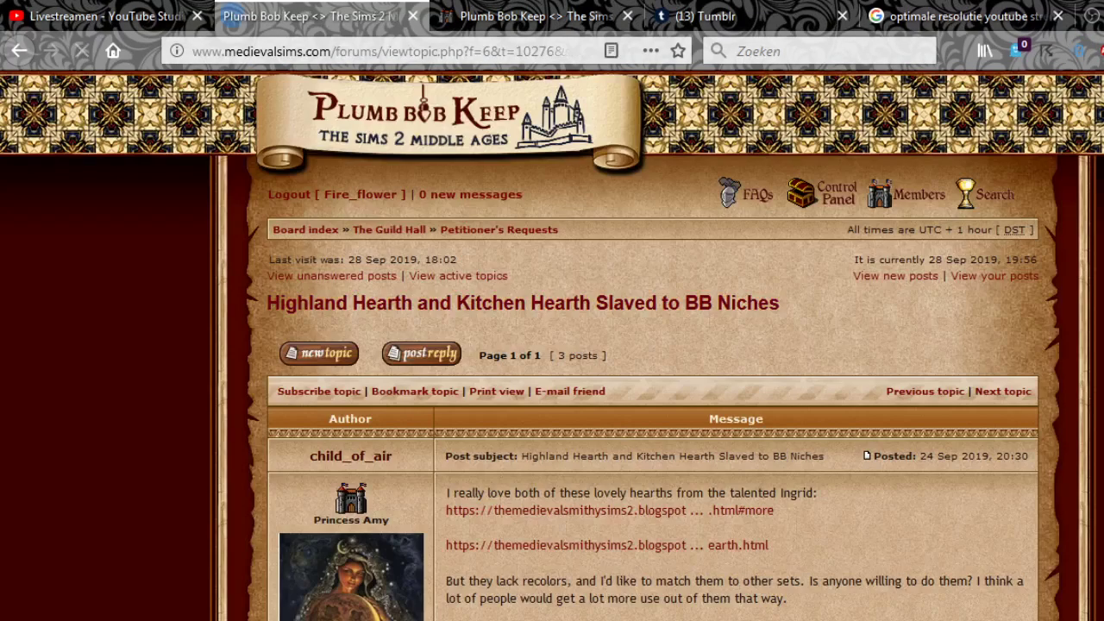
Open the second hearth link from the first post on The Medieval Smithy blog and close the extra image tabs.
scroll(653, 345, down, 3)
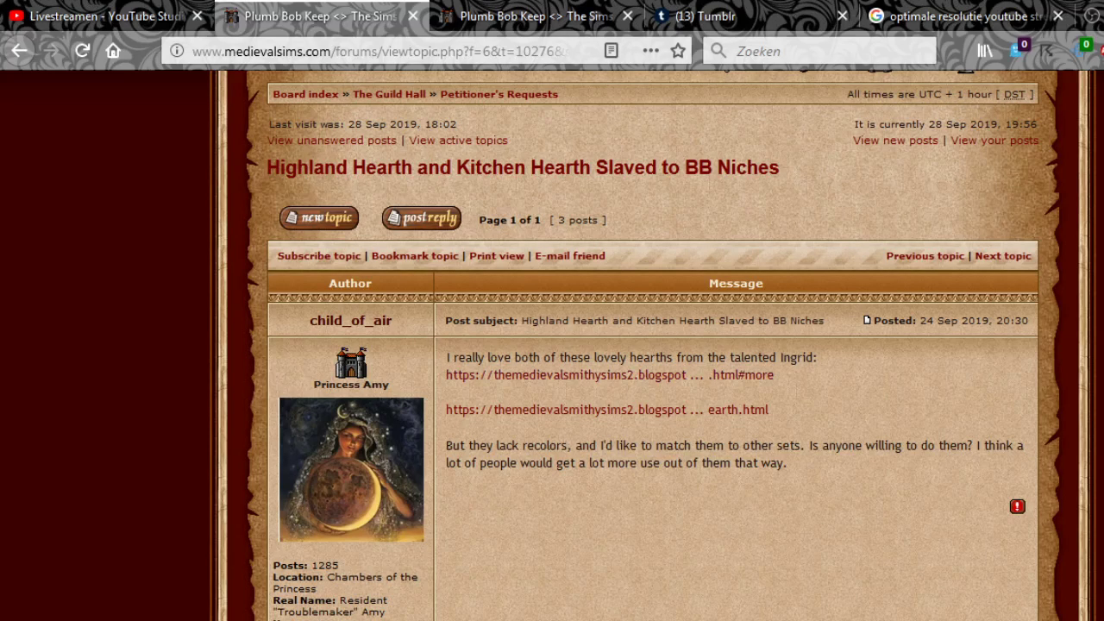
click(606, 409)
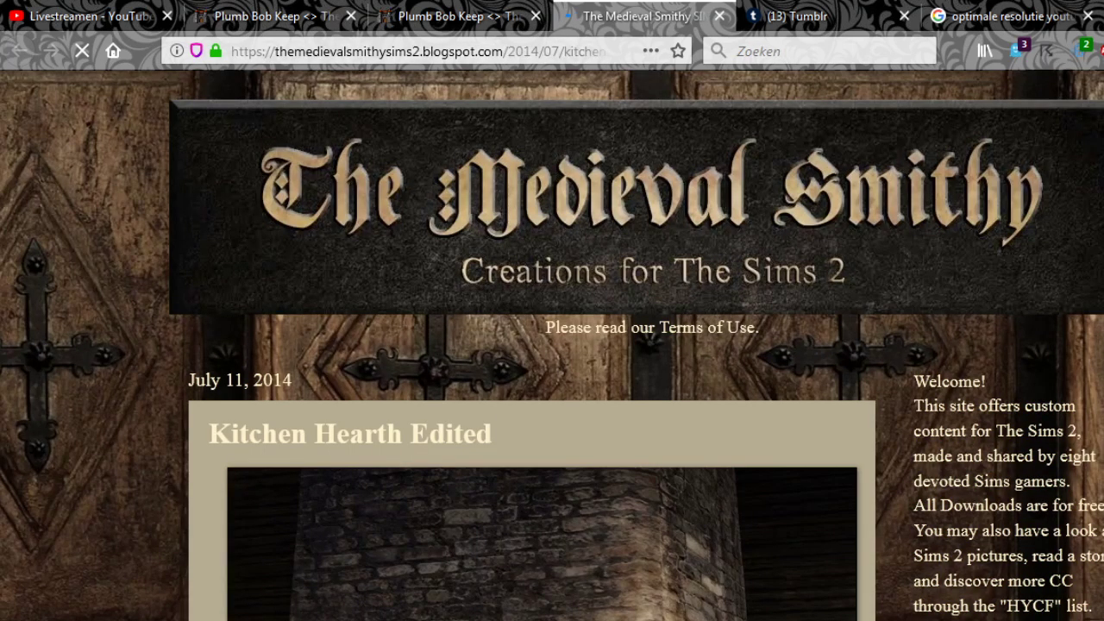
right_click(608, 17)
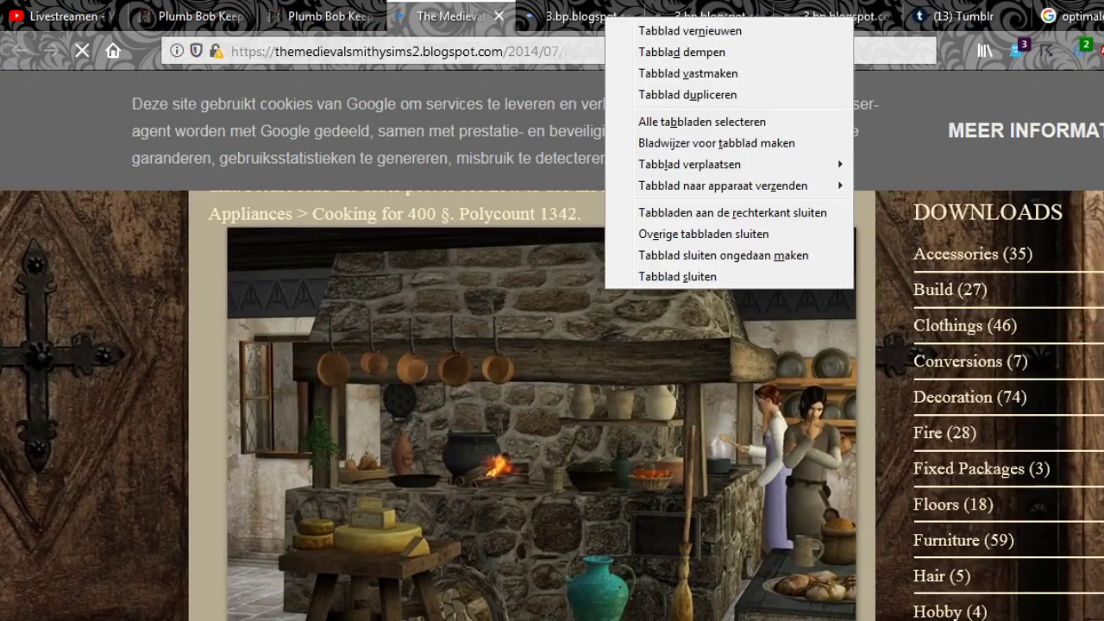
click(677, 276)
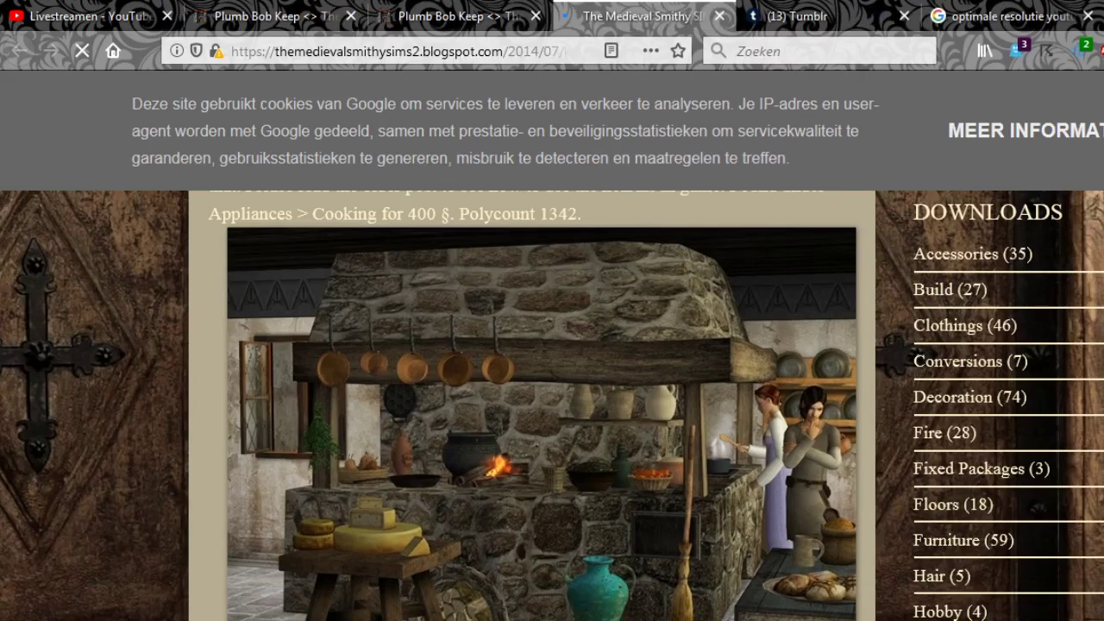
Examine the pictures of the edited kitchen hearth in its different stone recolours on the blog page.
scroll(553, 388, down, 1)
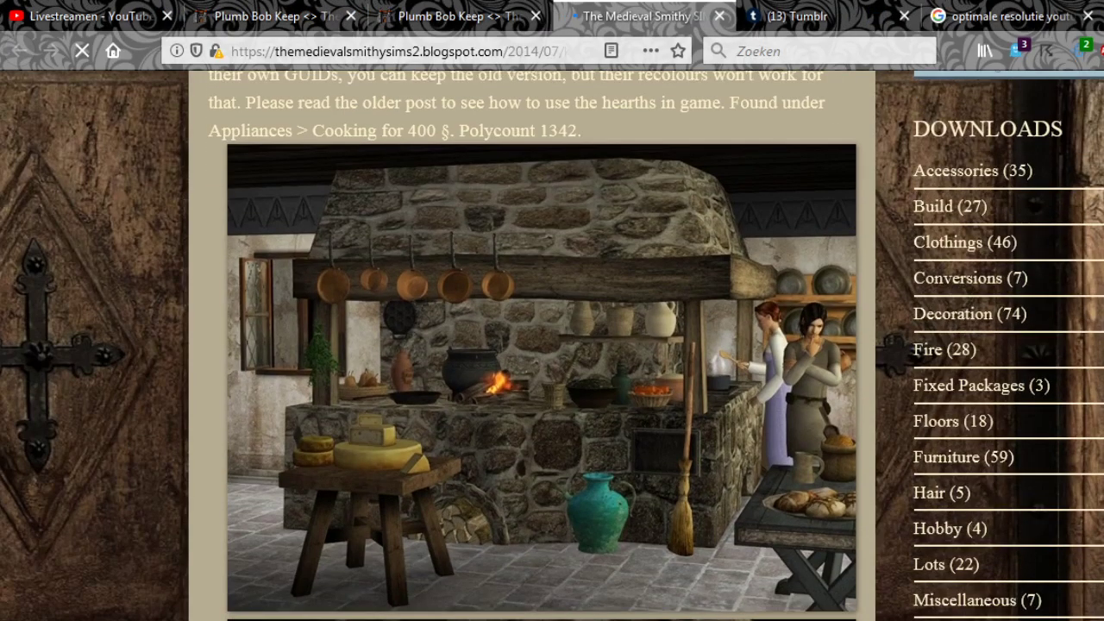
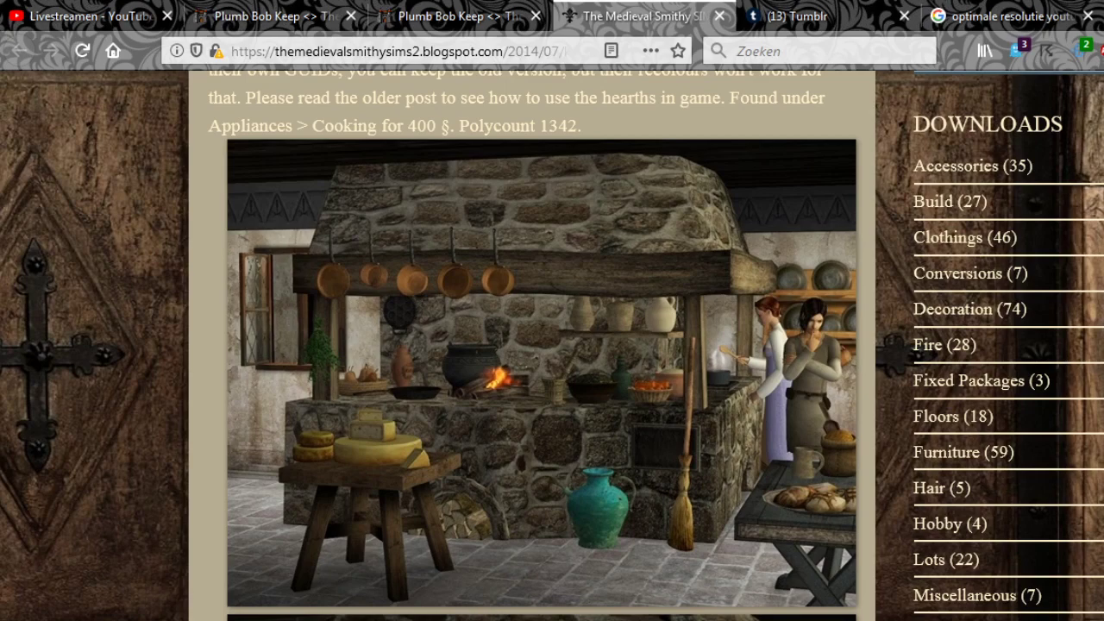
scroll(552, 345, down, 6)
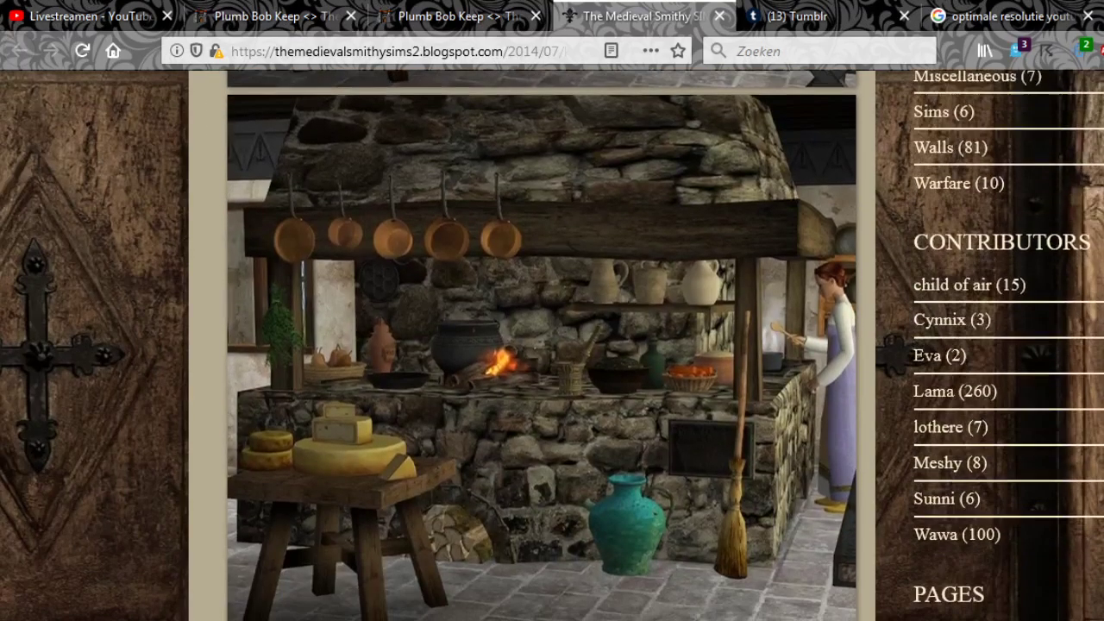
scroll(552, 345, down, 6)
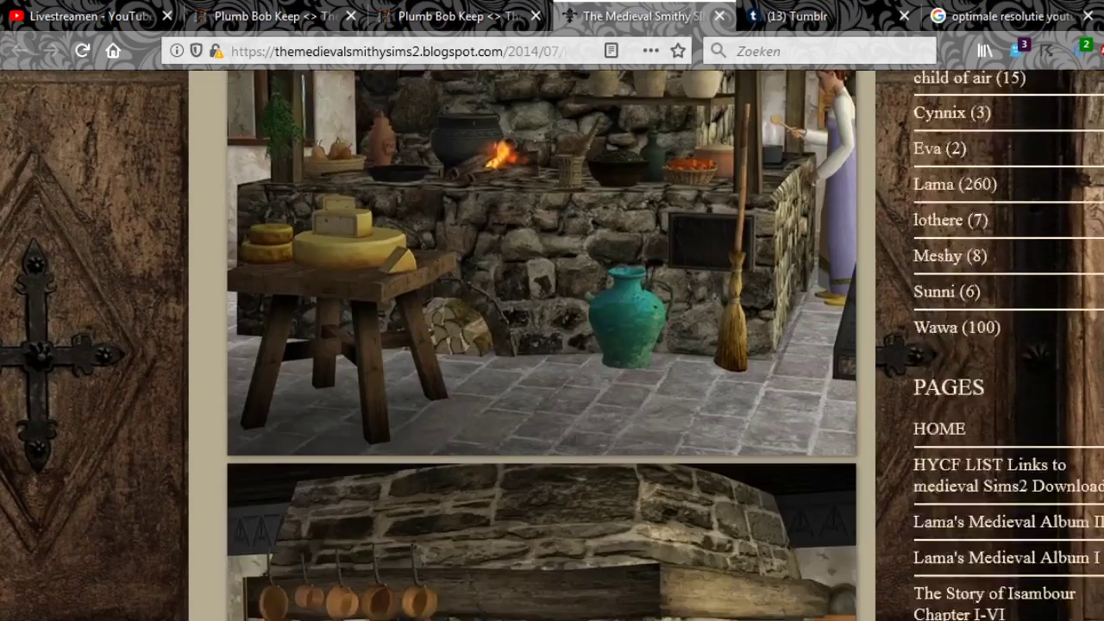
scroll(553, 345, down, 8)
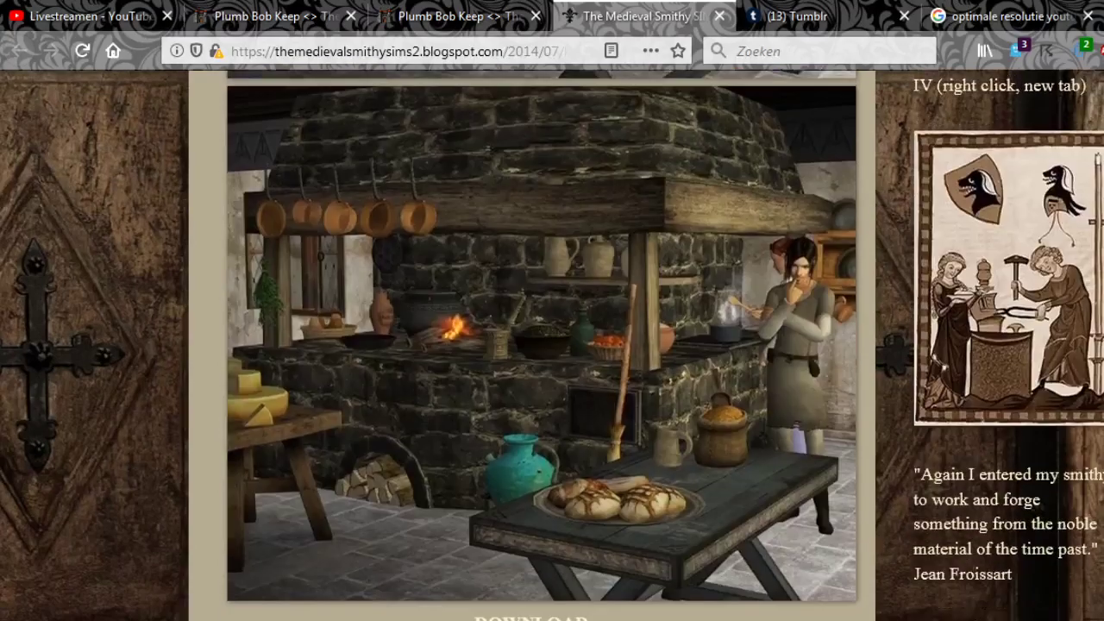
scroll(552, 345, down, 4)
scroll(552, 345, up, 3)
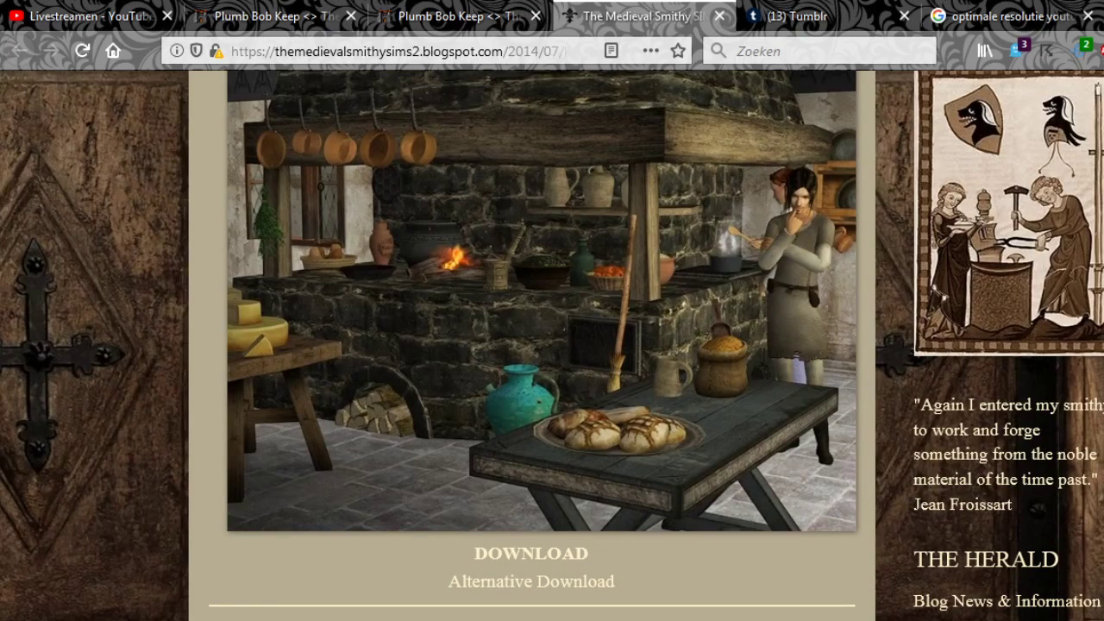
scroll(542, 345, up, 1)
scroll(542, 345, down, 2)
scroll(542, 346, up, 2)
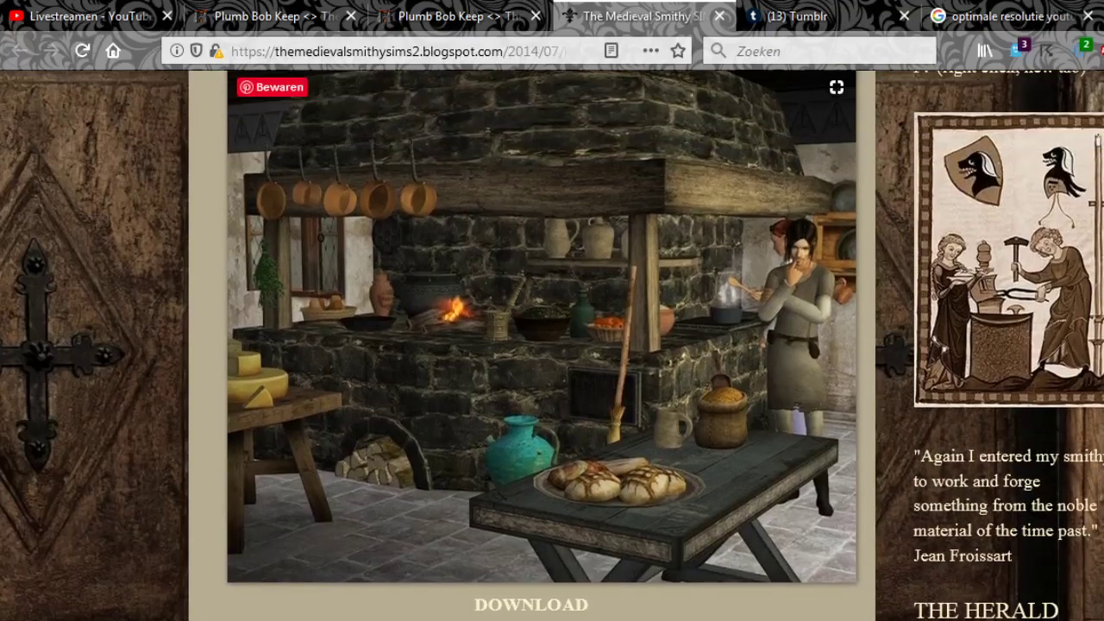
Copy the dark-brick hearth picture from the blog, paste it into Paint and crop the canvas to the picture.
right_click(559, 263)
click(645, 459)
key(super)
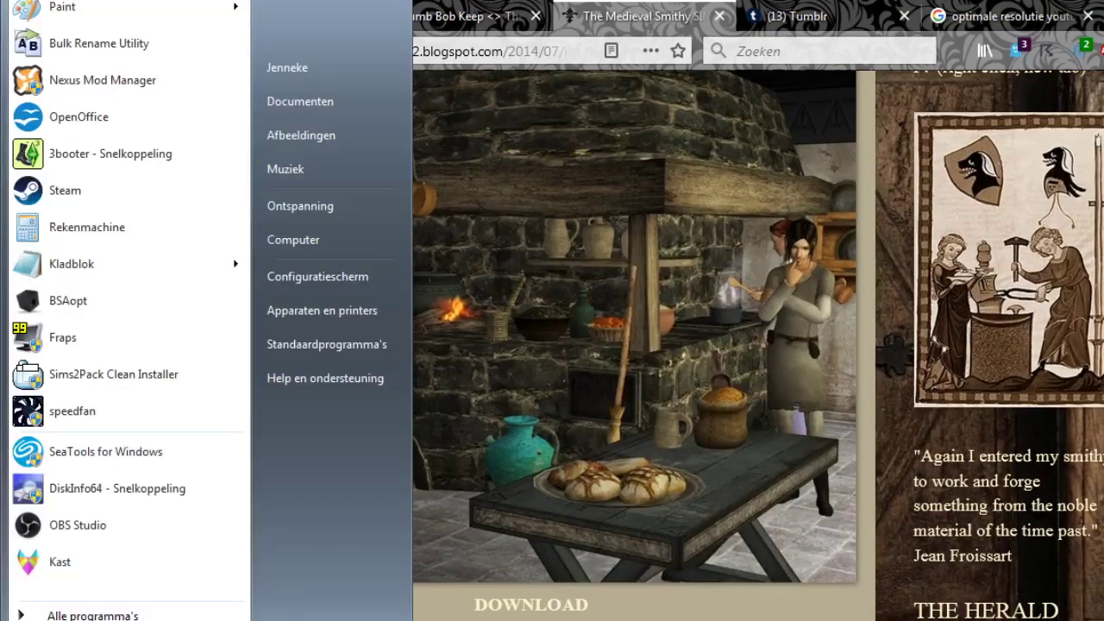
click(87, 8)
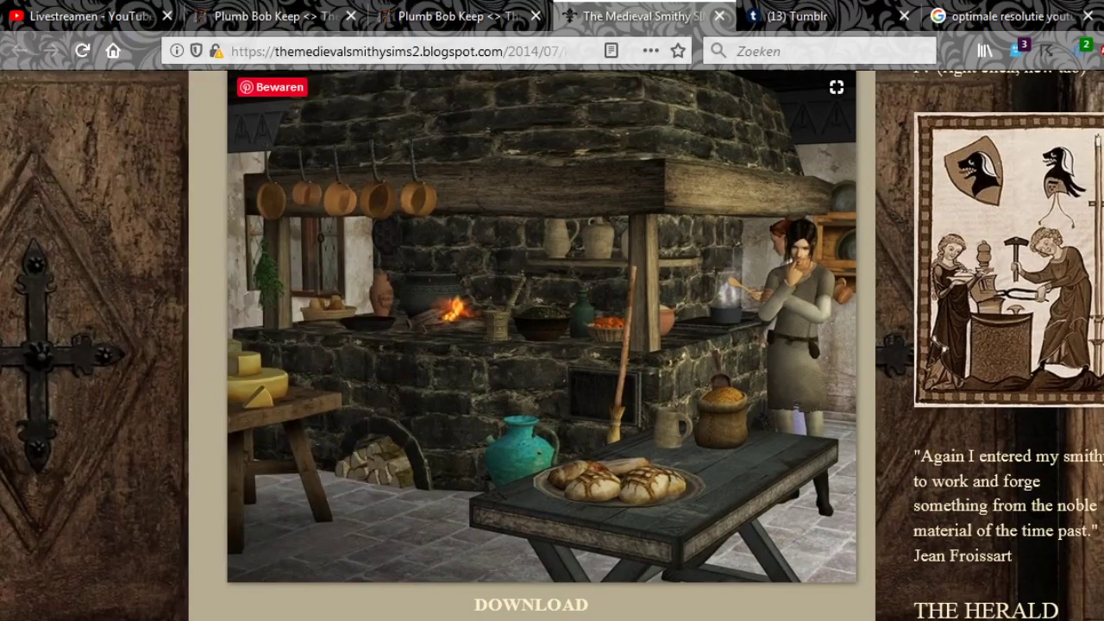
key(ctrl+v)
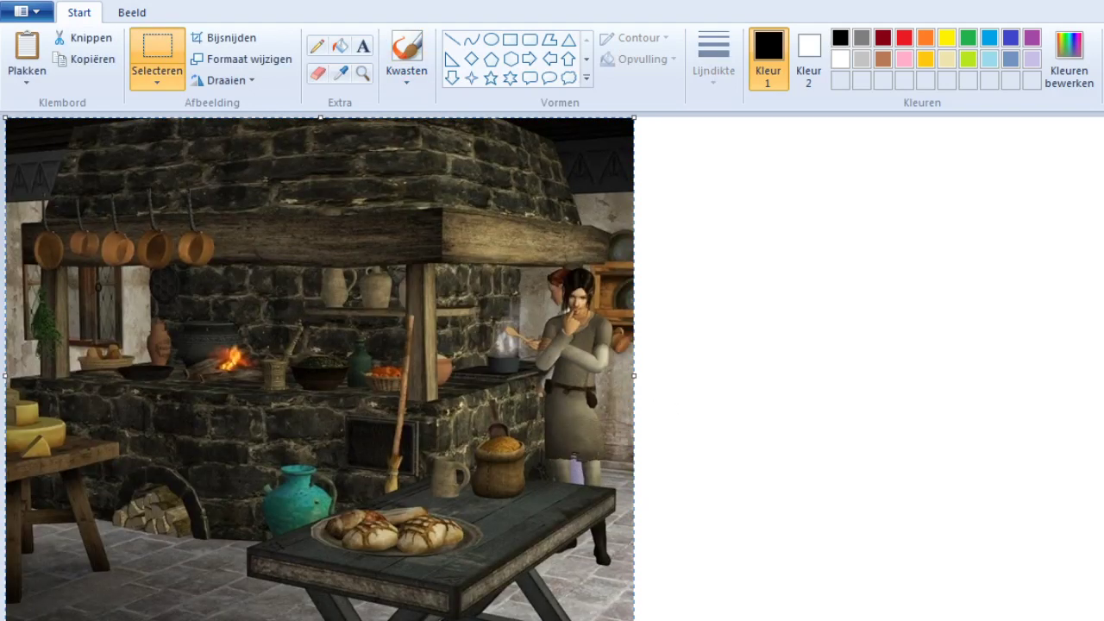
right_click(386, 281)
click(422, 362)
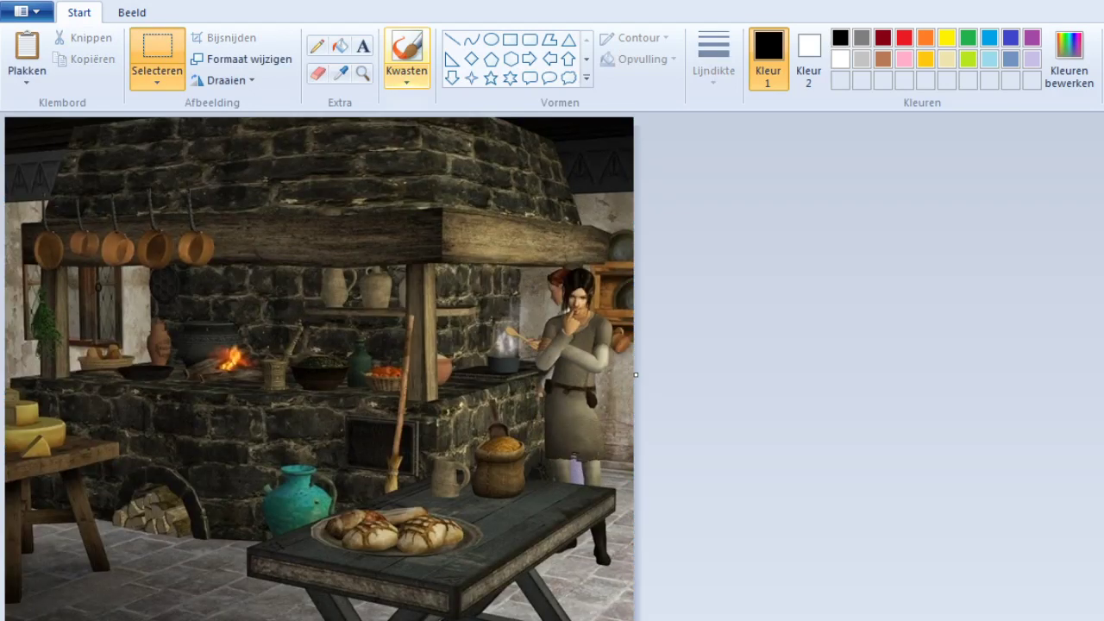
With a red brush, scribble over the wooden beam around the hood and the front corner post.
click(406, 52)
click(904, 37)
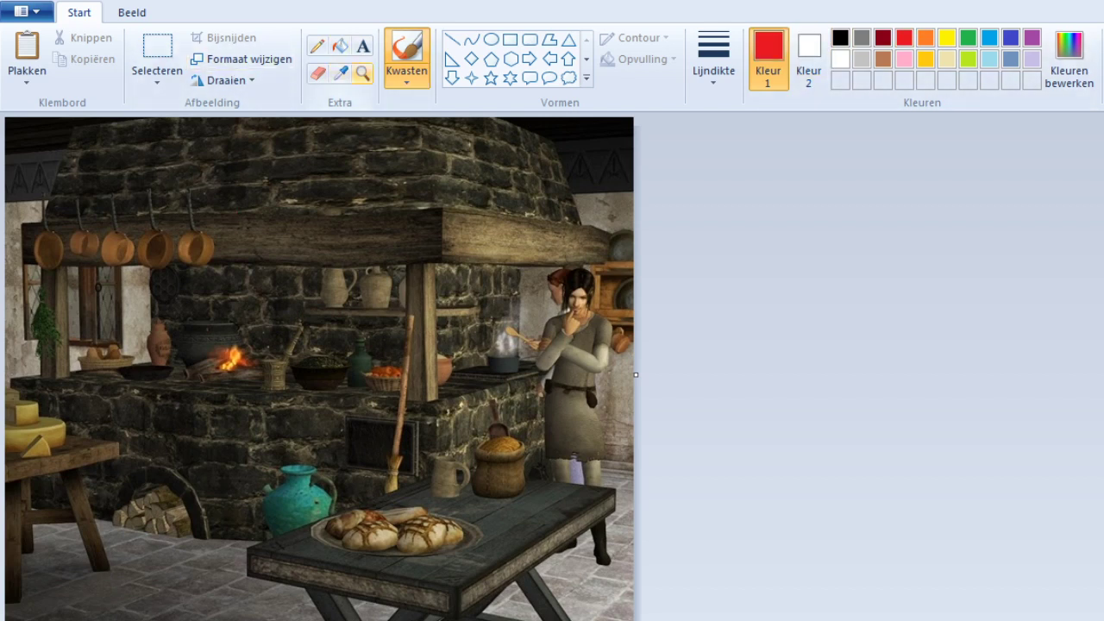
mouse_move(27, 213)
mouse_down()
mouse_move(19, 222)
mouse_move(66, 250)
mouse_move(143, 241)
mouse_move(252, 260)
mouse_move(314, 233)
mouse_move(454, 234)
mouse_move(524, 250)
mouse_move(615, 240)
mouse_up()
mouse_move(415, 395)
mouse_down()
mouse_move(431, 390)
mouse_move(420, 257)
mouse_up()
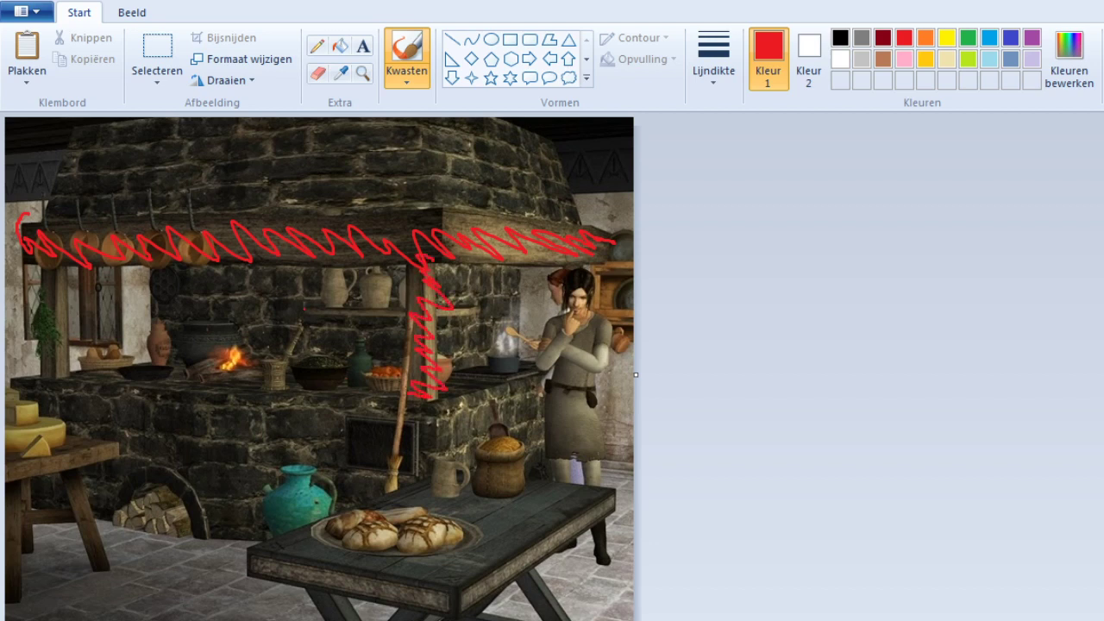
Mark the hearth's wooden shelf, left post and rear right post in red, redrawing the scribble on the left post.
drag(305, 309, 487, 309)
mouse_move(44, 374)
mouse_down()
mouse_move(83, 323)
mouse_move(80, 278)
mouse_move(53, 264)
mouse_up()
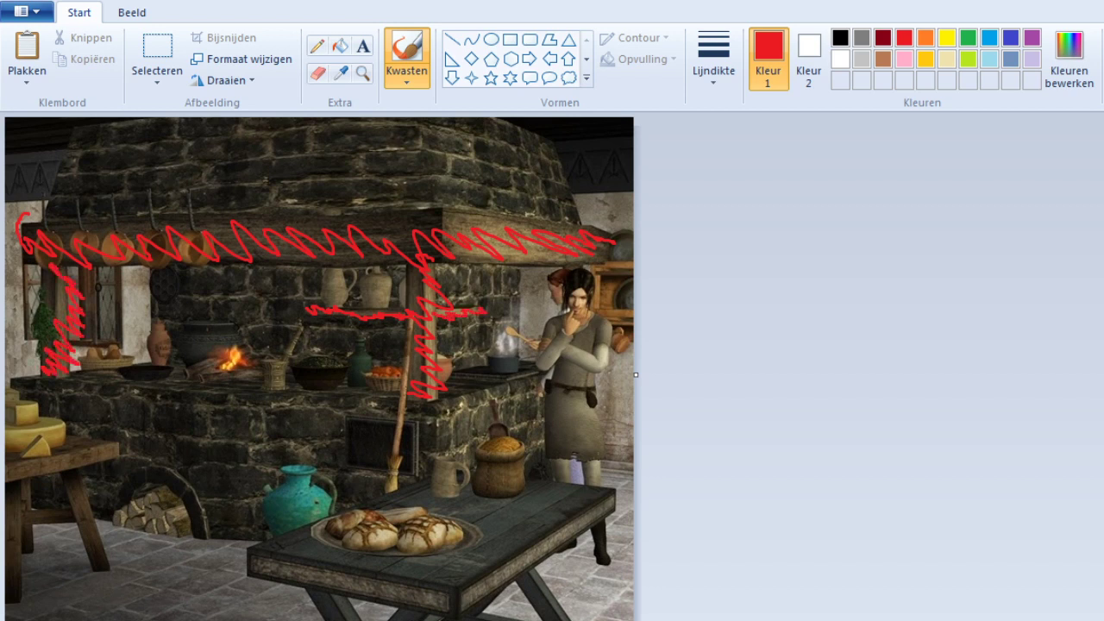
key(ctrl+z)
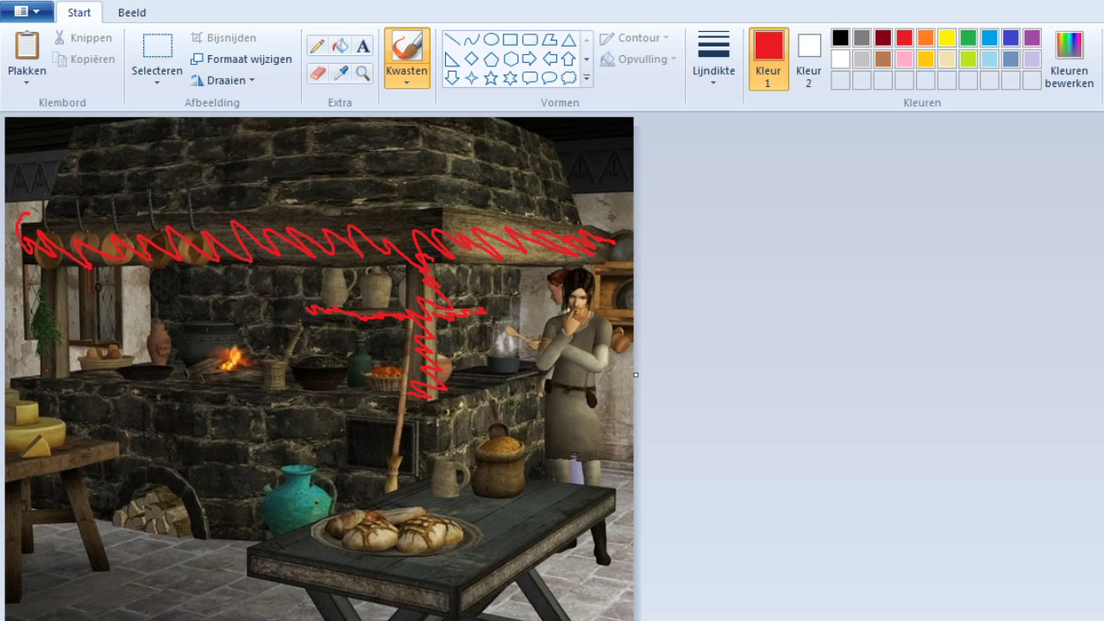
drag(52, 376, 58, 242)
mouse_move(565, 265)
mouse_down()
mouse_move(576, 263)
mouse_move(566, 351)
mouse_move(572, 328)
mouse_move(575, 353)
mouse_up()
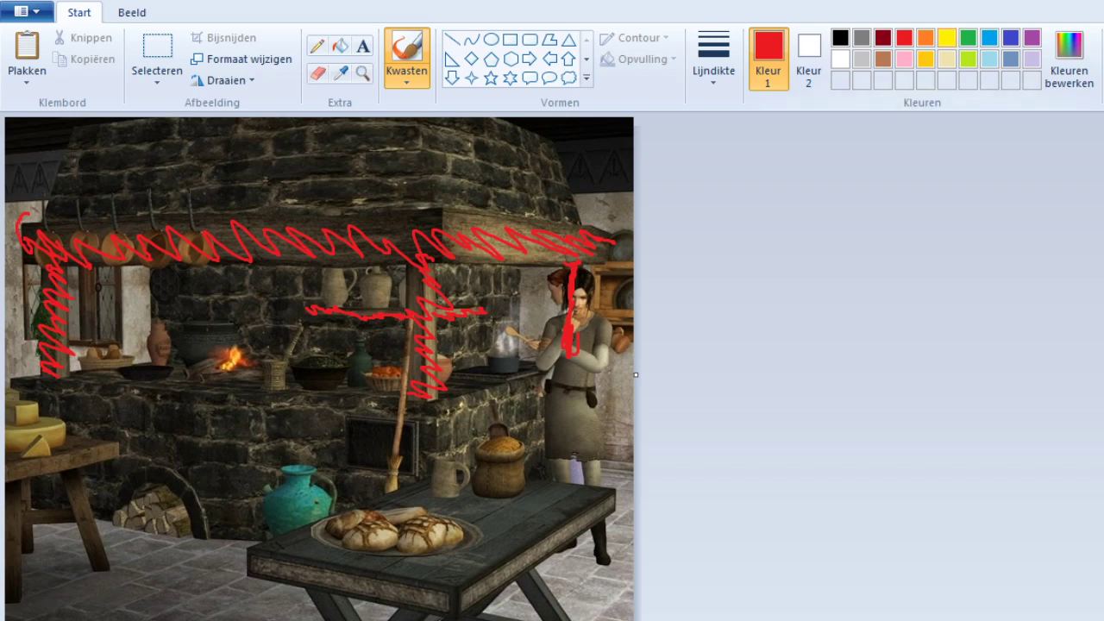
Outline the black oven door and the cooking plate on the hearth's right side with a yellow brush.
click(947, 38)
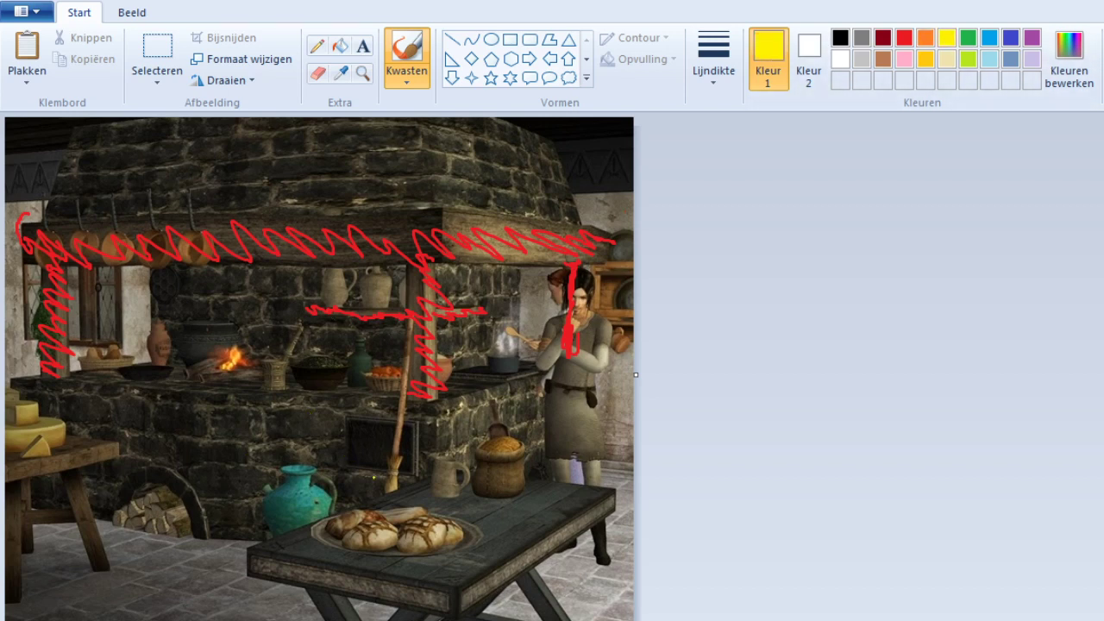
mouse_move(344, 458)
mouse_down()
mouse_move(403, 469)
mouse_move(380, 431)
mouse_move(414, 423)
mouse_up()
key(ctrl+z)
mouse_move(344, 466)
mouse_down()
mouse_move(412, 466)
mouse_move(421, 432)
mouse_move(357, 412)
mouse_up()
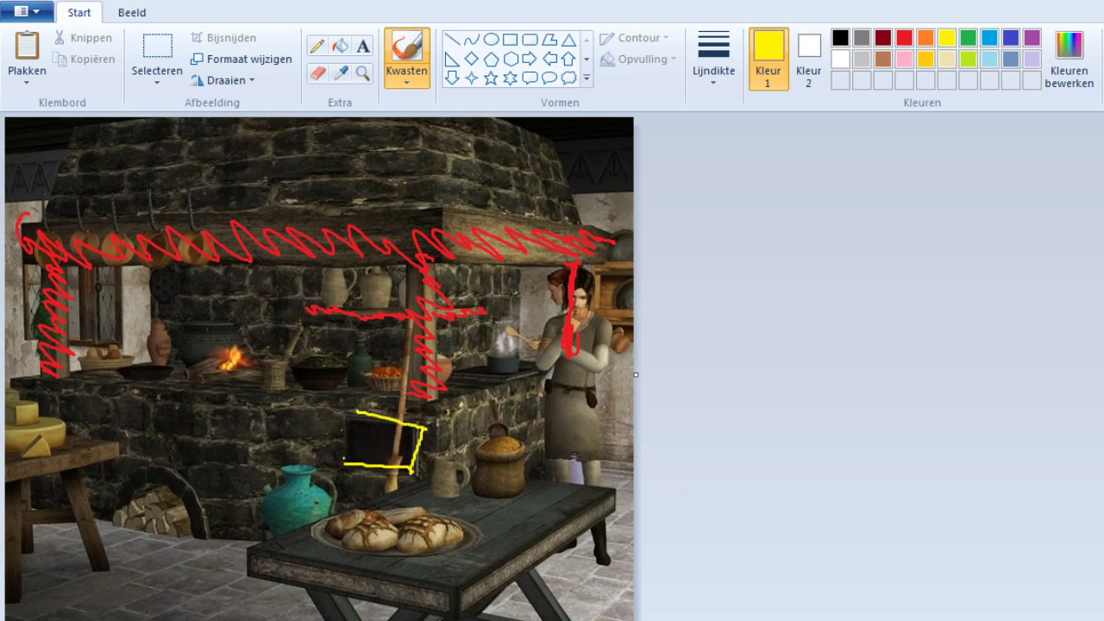
mouse_move(345, 464)
mouse_down()
mouse_move(356, 412)
mouse_move(378, 418)
mouse_up()
mouse_move(451, 374)
mouse_down()
mouse_move(539, 373)
mouse_move(487, 355)
mouse_move(450, 369)
mouse_up()
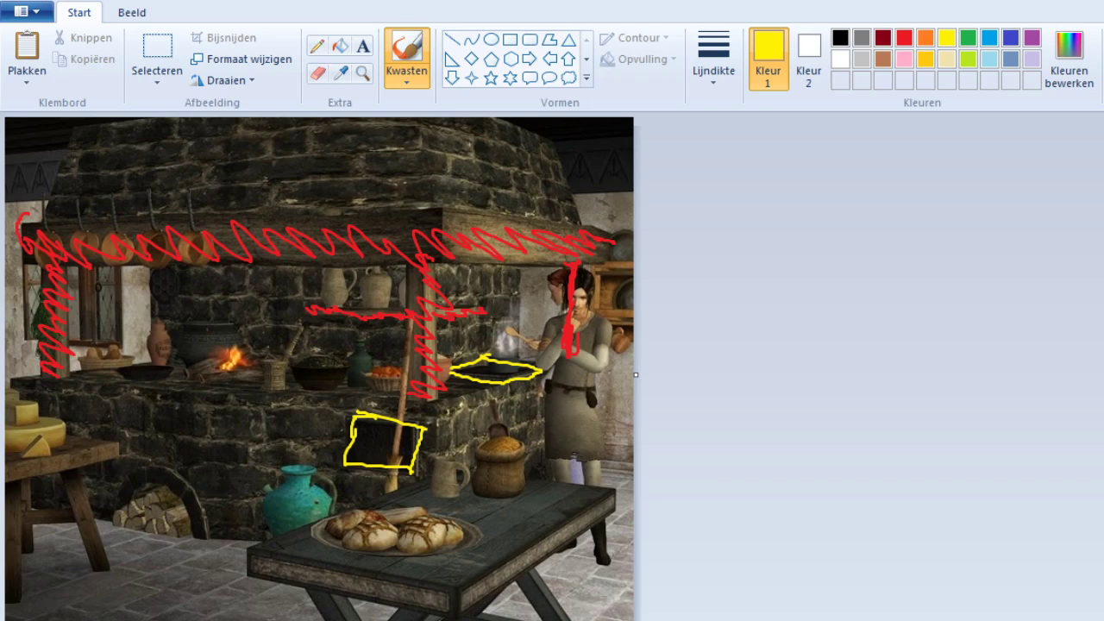
Trace the edges of the wooden beam and the front corner post with red lines.
click(904, 37)
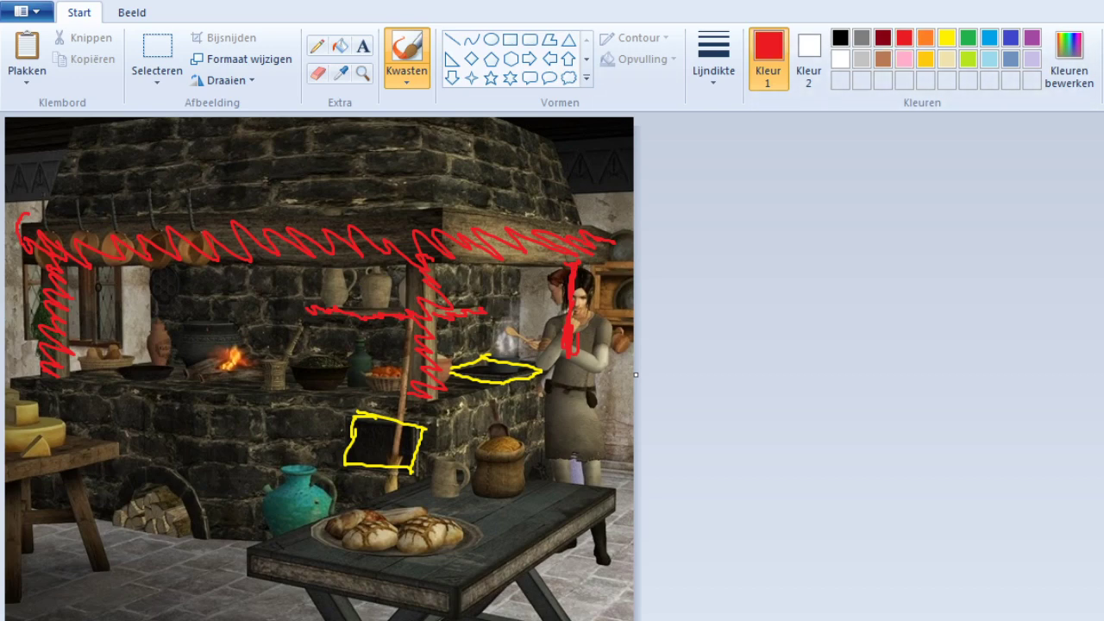
mouse_move(23, 255)
mouse_down()
mouse_move(184, 259)
mouse_move(259, 246)
mouse_move(449, 257)
mouse_up()
mouse_move(614, 243)
mouse_down()
mouse_move(451, 258)
mouse_move(450, 192)
mouse_move(604, 238)
mouse_up()
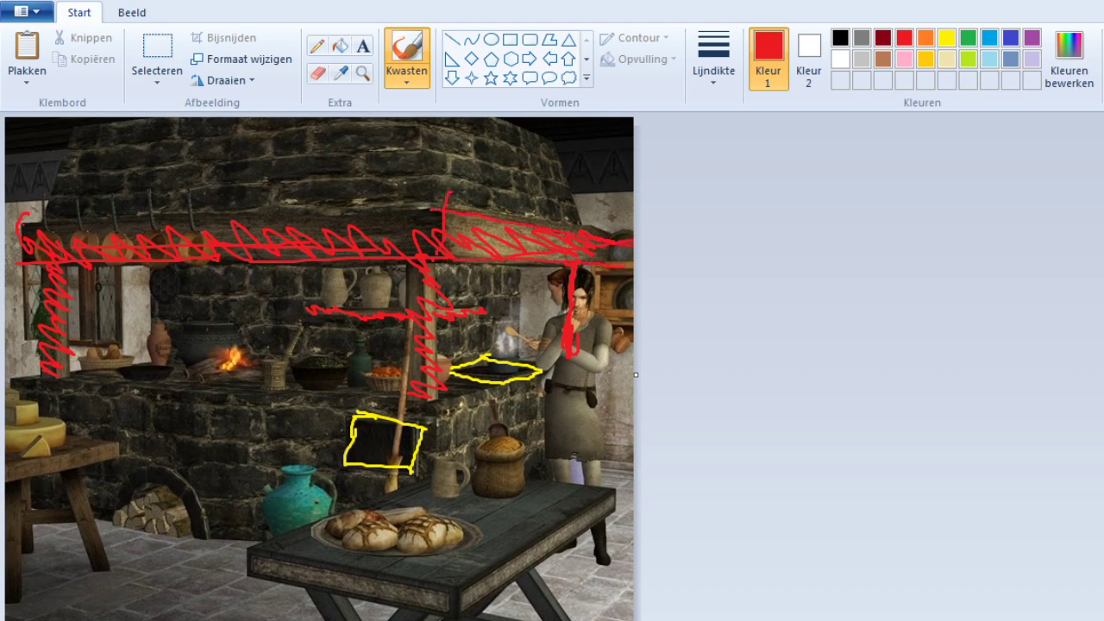
drag(21, 228, 443, 217)
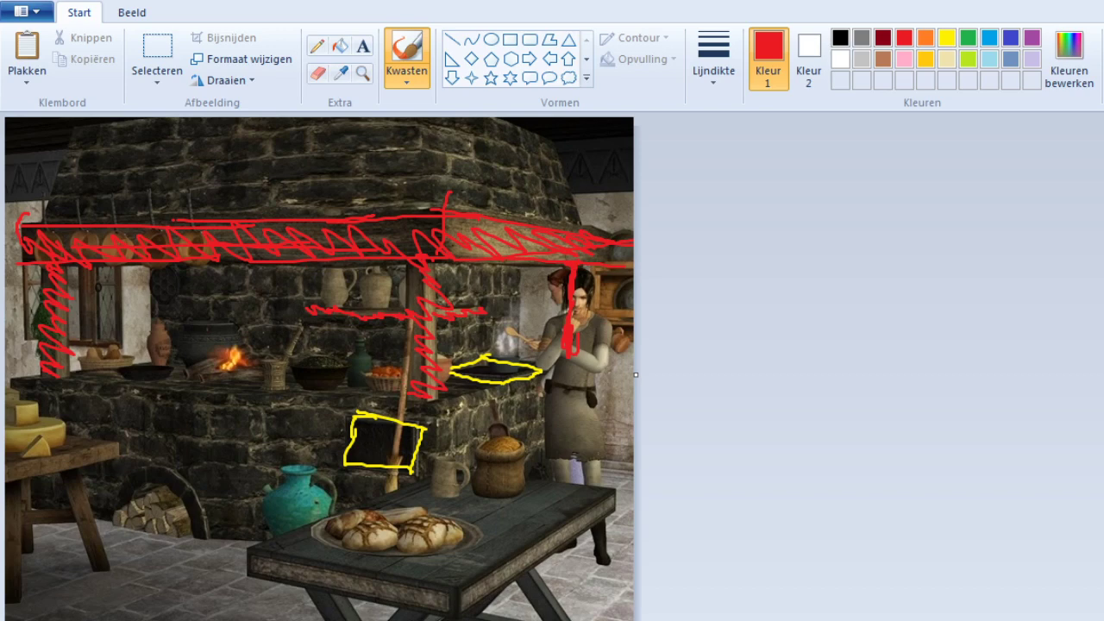
drag(406, 398, 414, 264)
With a green brush, trace the firewood arch and the bottom edges of the stone hearth.
click(968, 37)
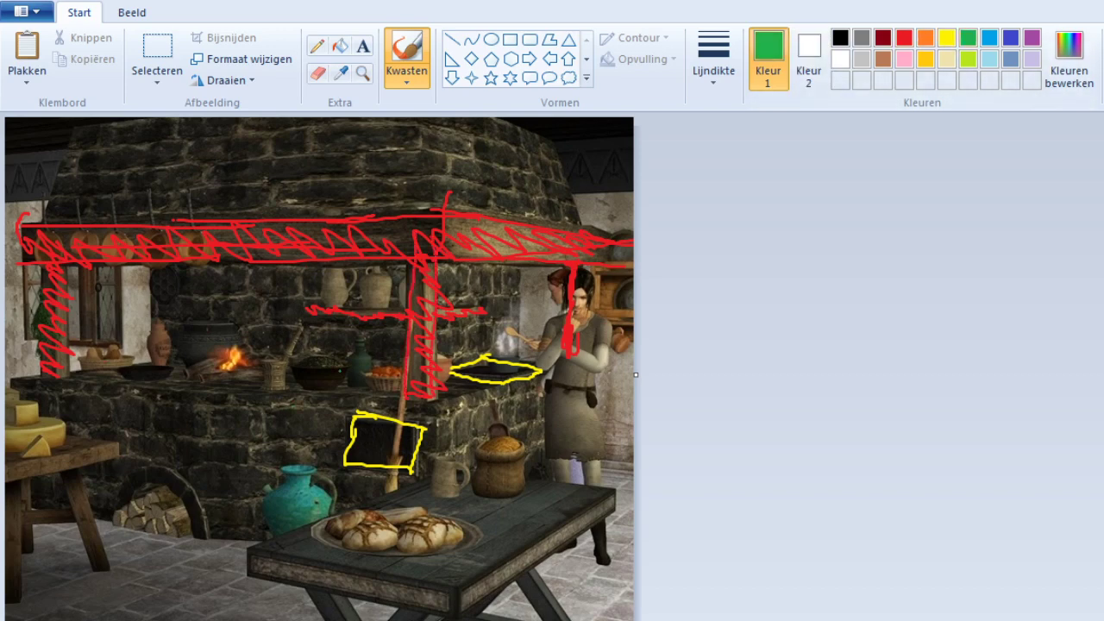
mouse_move(127, 519)
mouse_down()
mouse_move(155, 483)
mouse_move(190, 532)
mouse_move(262, 552)
mouse_move(421, 556)
mouse_up()
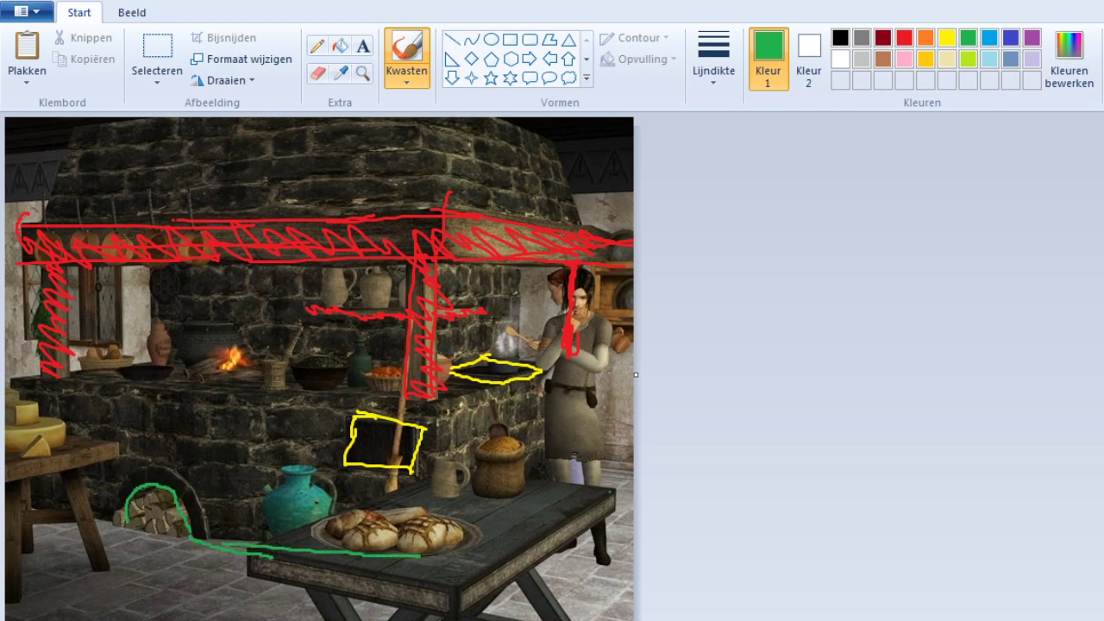
drag(604, 464, 424, 557)
drag(14, 497, 137, 542)
drag(80, 516, 154, 528)
Outline in green the hearth's worktop edges, its right vertical edge and the stone back walls under the hood.
mouse_move(13, 377)
mouse_down()
mouse_move(5, 508)
mouse_move(45, 369)
mouse_move(62, 363)
mouse_move(104, 396)
mouse_move(255, 438)
mouse_up()
mouse_move(113, 397)
mouse_down()
mouse_move(439, 404)
mouse_move(558, 372)
mouse_move(570, 490)
mouse_up()
drag(573, 364, 574, 383)
mouse_move(557, 375)
mouse_down()
mouse_move(573, 376)
mouse_move(512, 356)
mouse_move(535, 271)
mouse_move(443, 269)
mouse_move(440, 356)
mouse_up()
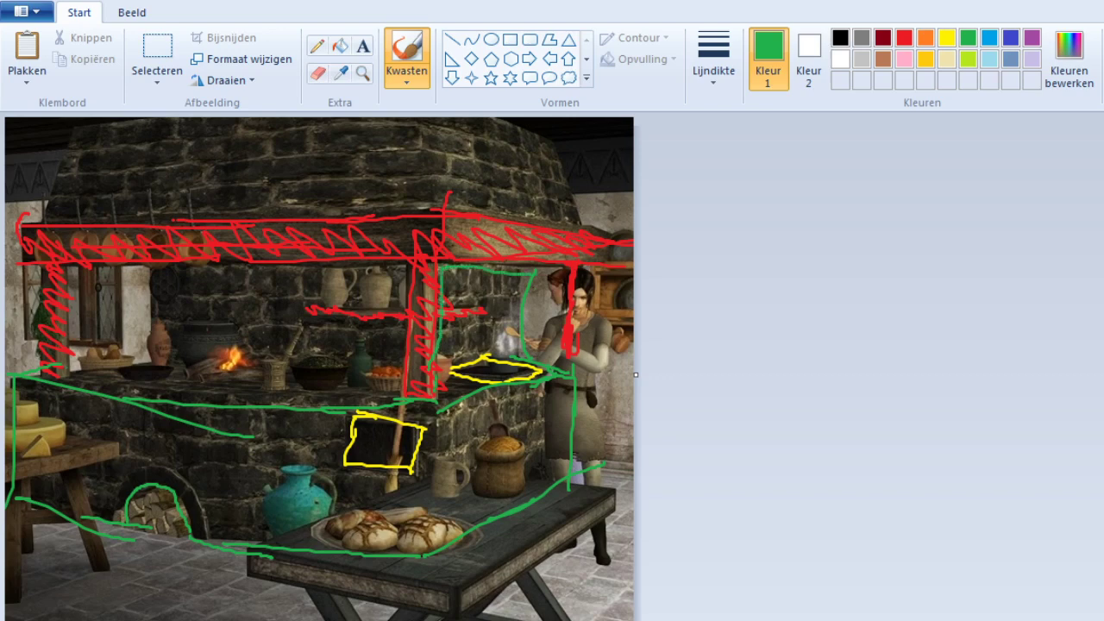
mouse_move(54, 362)
mouse_down()
mouse_move(152, 328)
mouse_move(153, 270)
mouse_move(367, 266)
mouse_up()
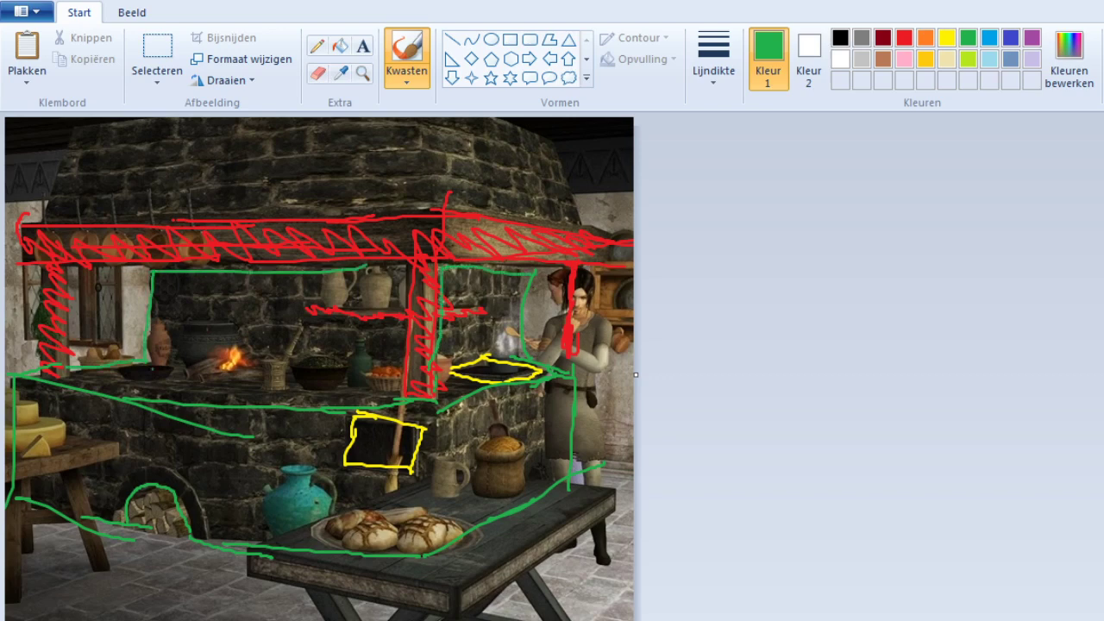
drag(151, 359, 415, 377)
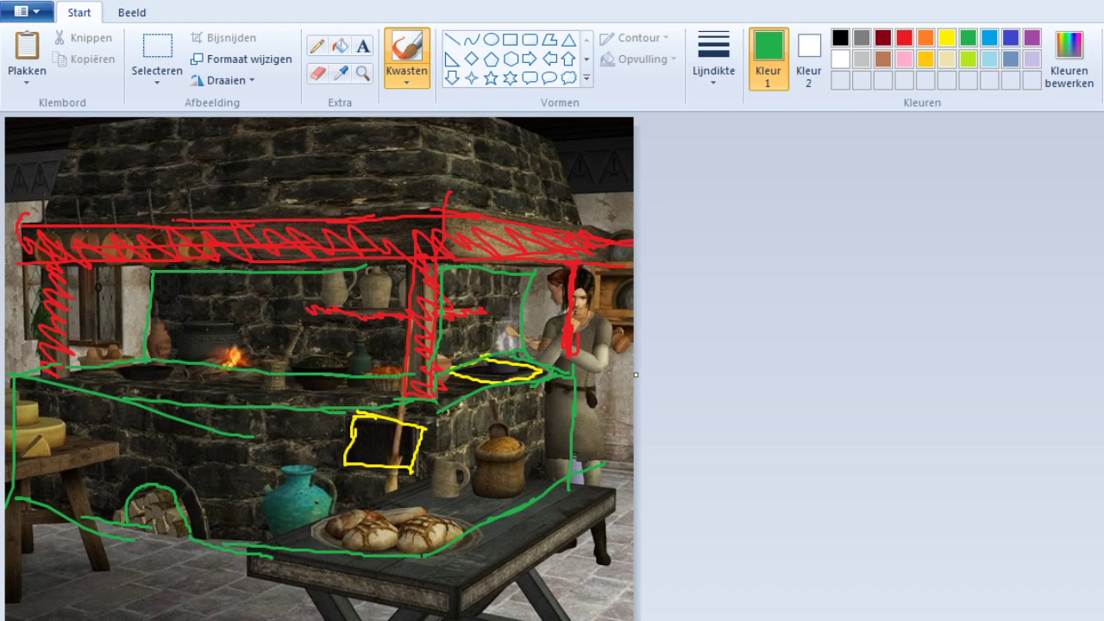
Trace the sloping edges of the stone chimney hood above the wooden beam in green.
drag(418, 119, 431, 200)
drag(549, 130, 601, 233)
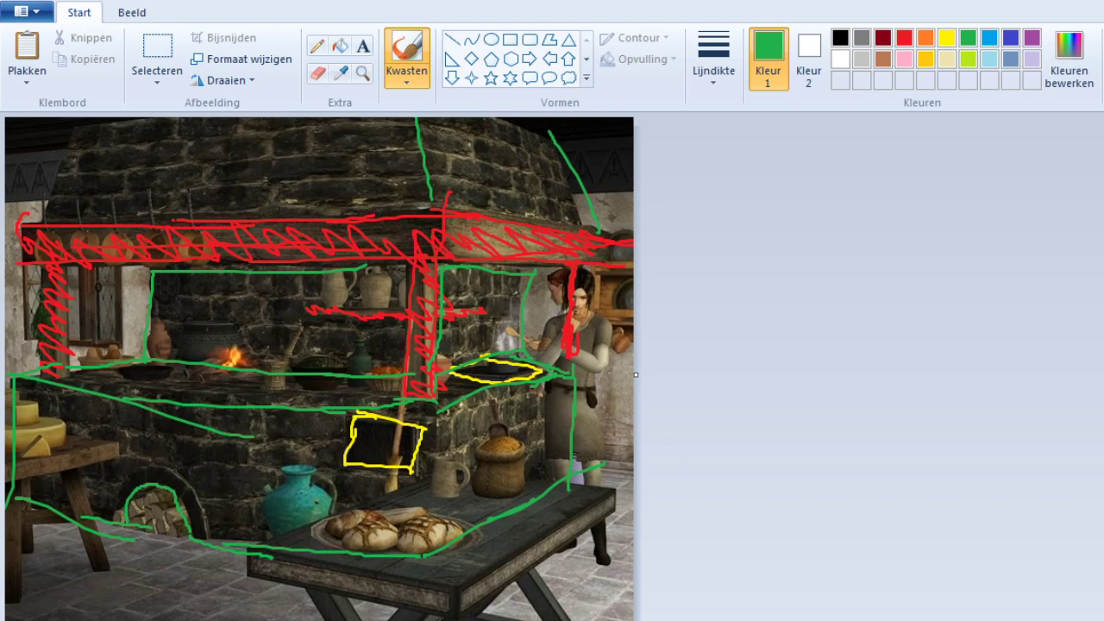
drag(484, 118, 590, 151)
drag(84, 118, 39, 214)
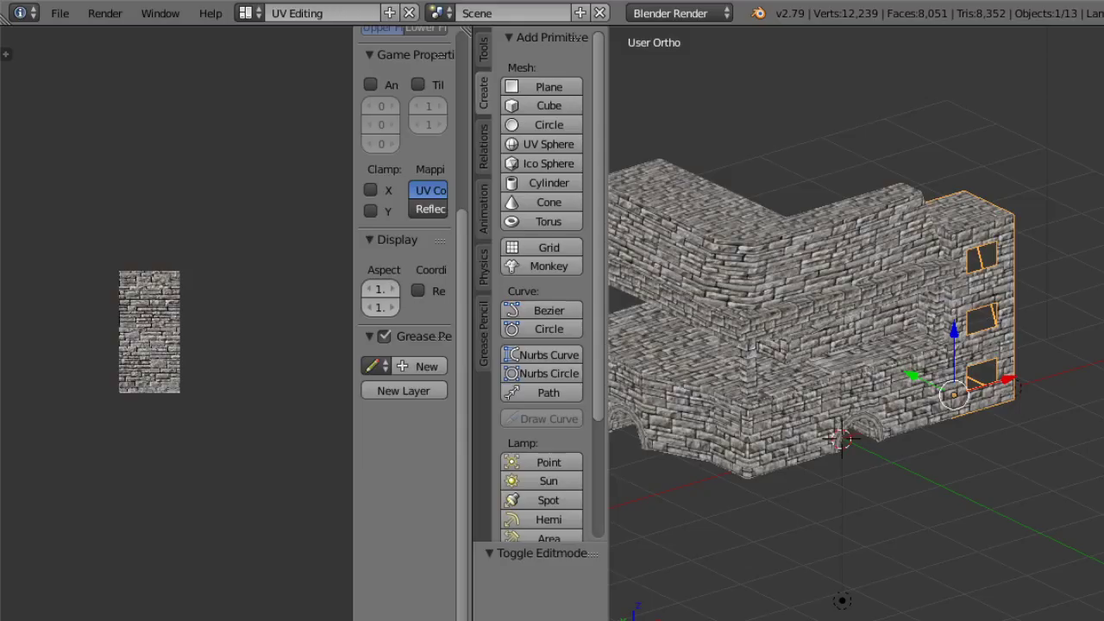
Switch to Blender and move the stone tower about 1.358 along the X axis, clear of the hearth.
middle_drag(820, 380, 829, 406)
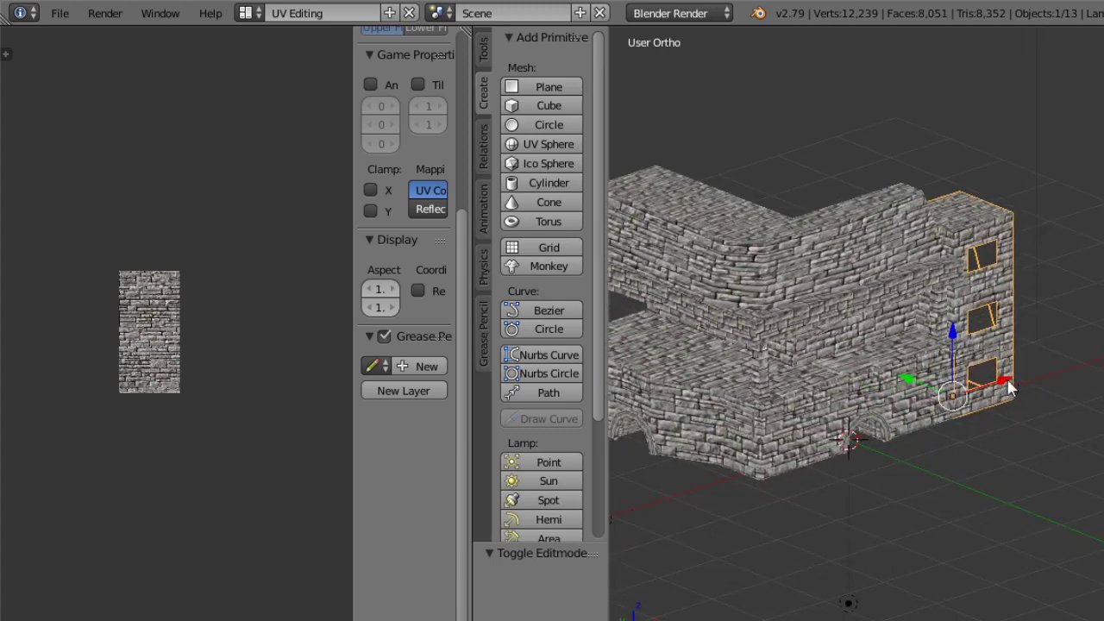
drag(1008, 381, 1090, 369)
click(249, 13)
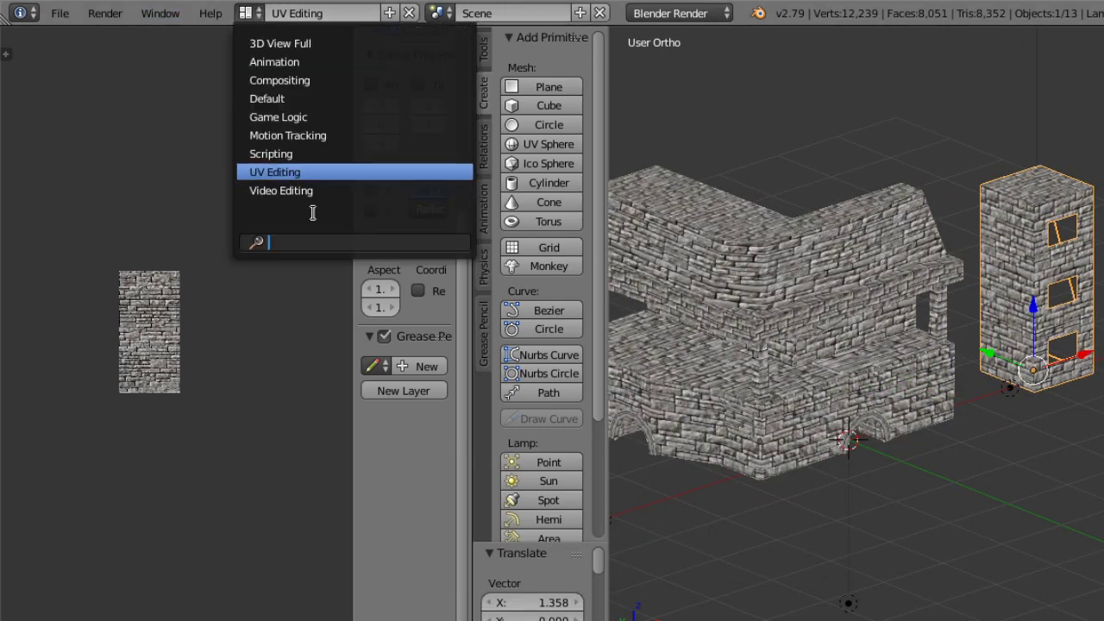
Assign the red brick image to all faces of the hearth and check it in Object Mode.
right_click(820, 395)
click(755, 617)
click(755, 617)
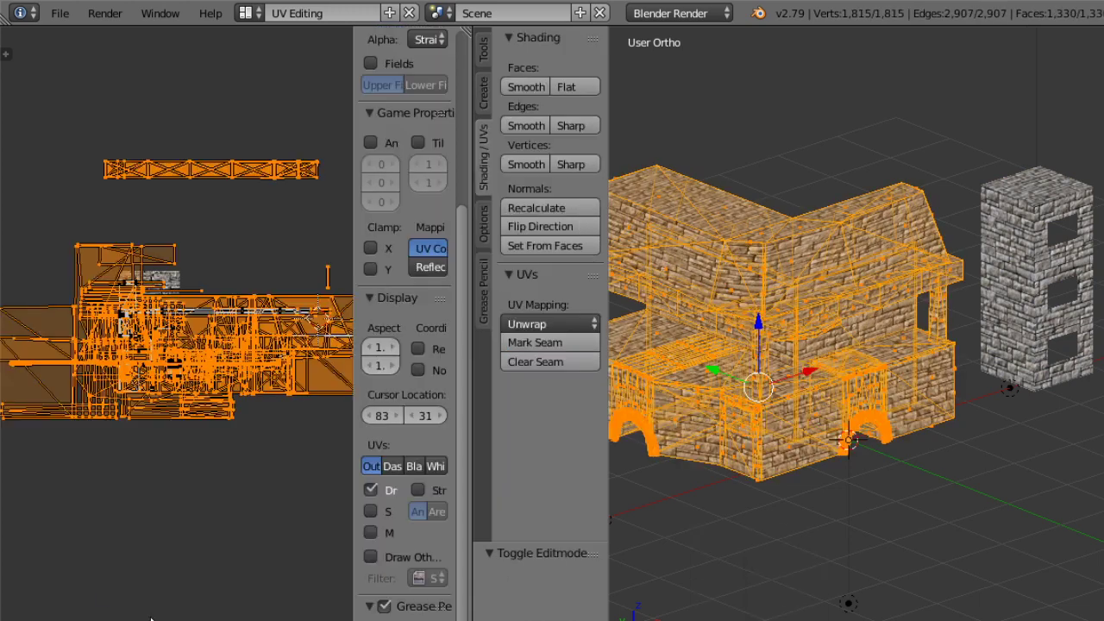
click(234, 618)
click(268, 494)
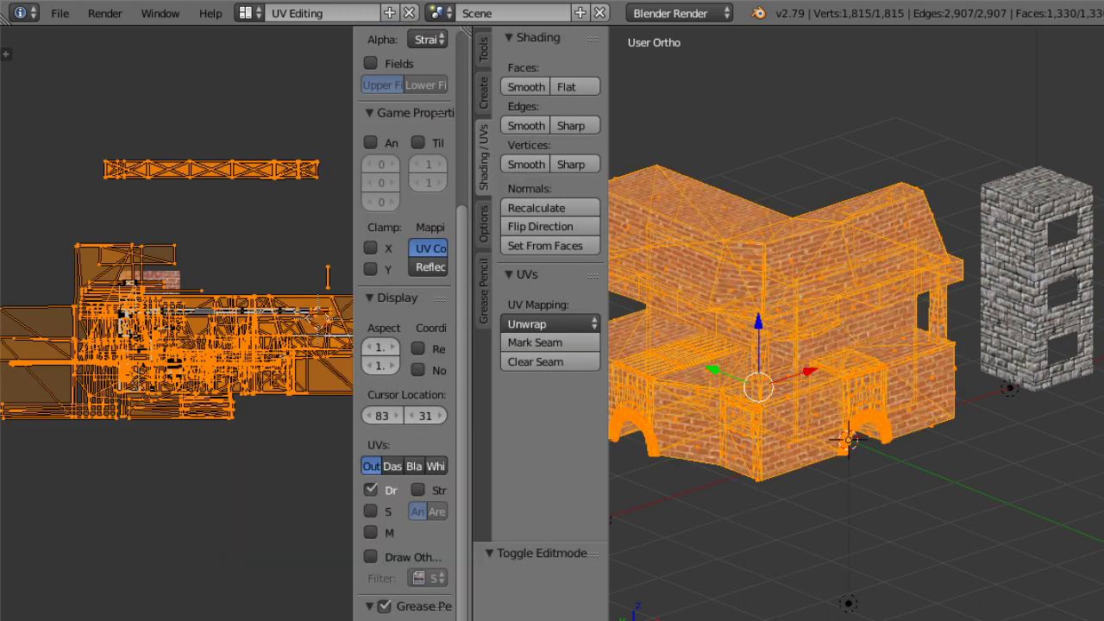
click(752, 618)
click(752, 618)
middle_drag(763, 553, 825, 390)
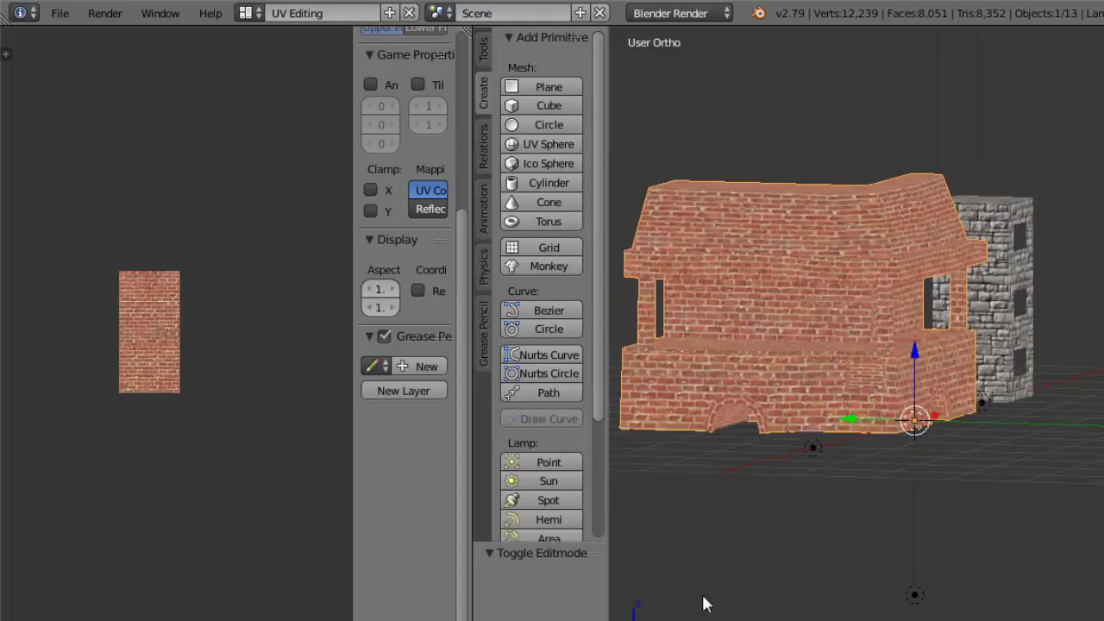
Put the brick hearth back into Edit Mode and consult the colour-marked hearth picture in Paint.
click(748, 618)
click(752, 618)
mouse_move(731, 458)
middle_down()
mouse_move(759, 458)
mouse_move(680, 444)
mouse_move(710, 474)
mouse_move(716, 414)
mouse_move(748, 431)
mouse_move(761, 471)
mouse_move(740, 464)
mouse_move(748, 448)
middle_up()
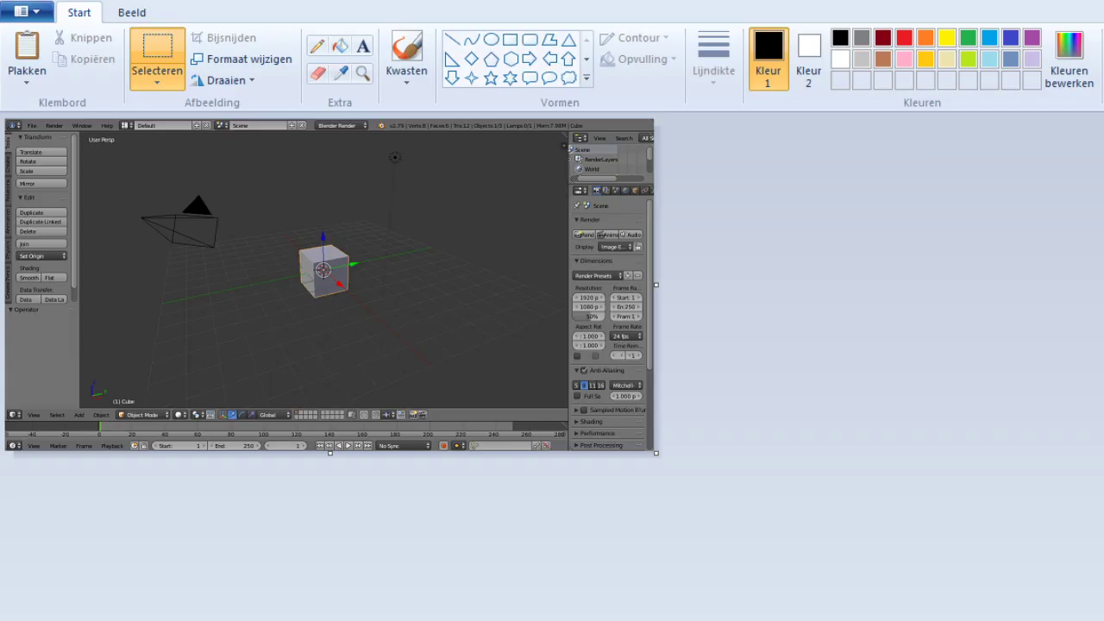
key(ctrl+n)
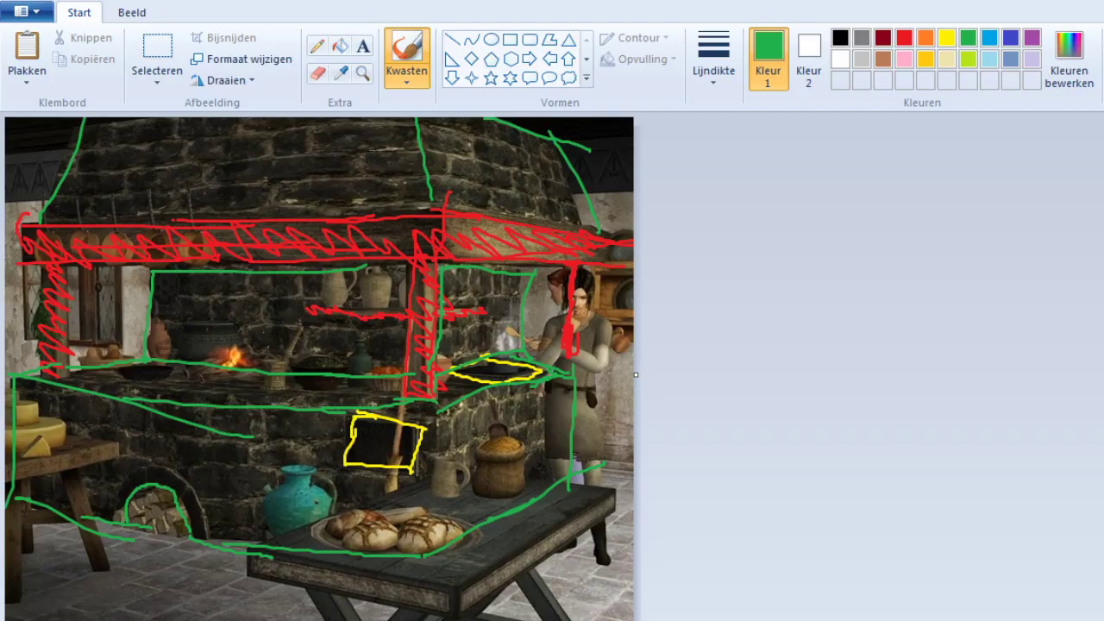
click(904, 38)
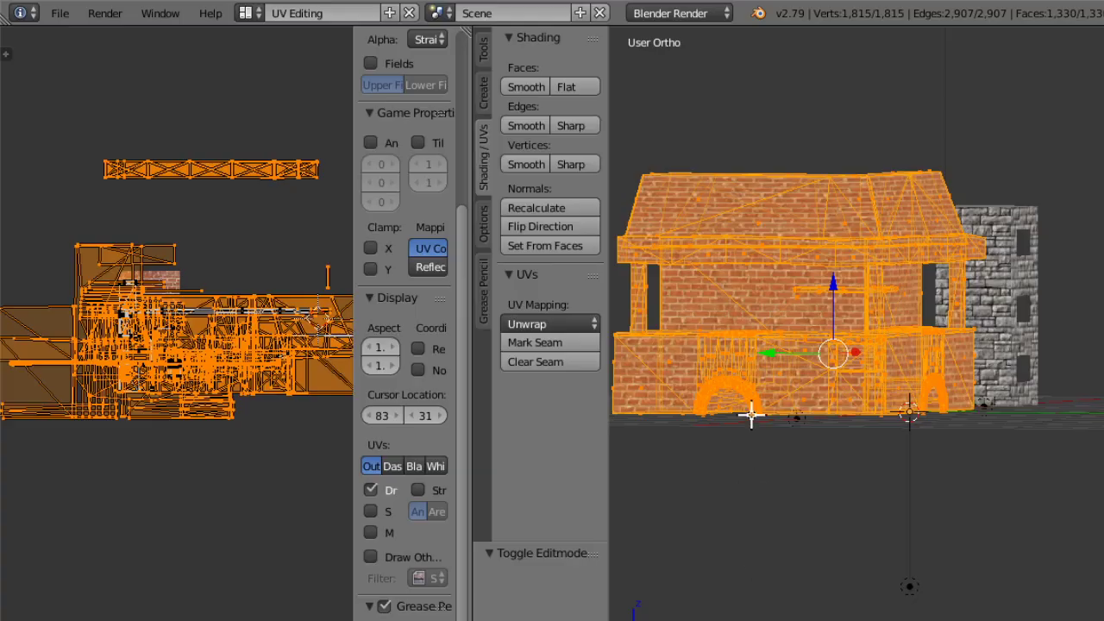
Back in Blender, show the hearth in wireframe and lasso-select the faces of its wooden posts and the shelf's end.
mouse_move(747, 414)
middle_down()
mouse_move(794, 377)
mouse_move(906, 408)
mouse_move(1023, 386)
middle_up()
shift+middle_drag(1103, 393, 853, 357)
scroll(939, 303, up, 4)
middle_drag(863, 509, 853, 531)
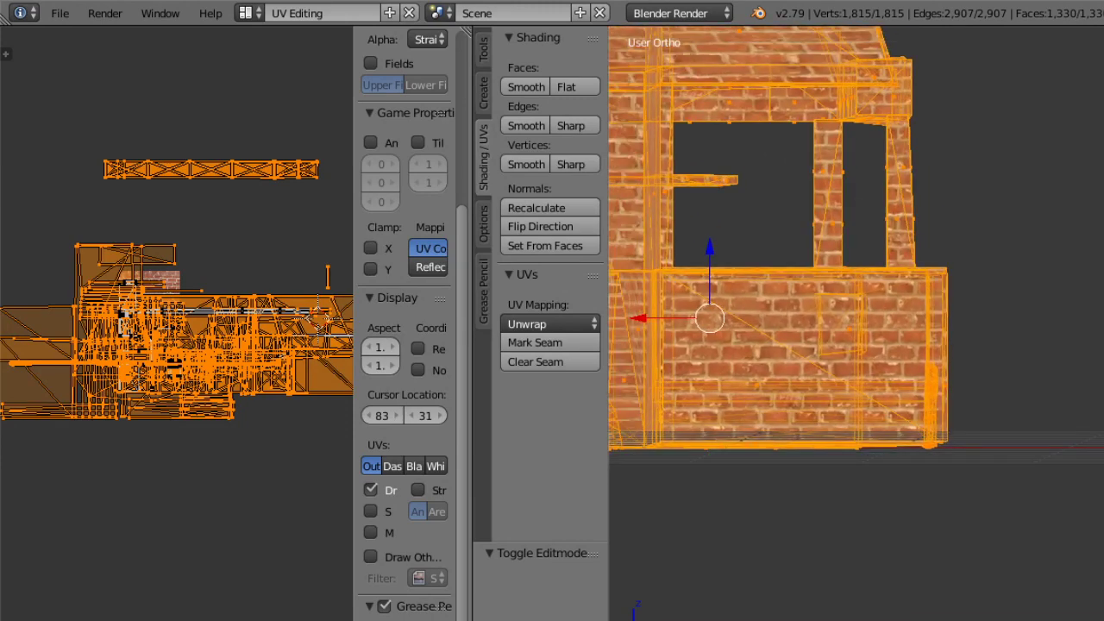
key(z)
click(863, 620)
middle_drag(984, 165, 932, 170)
right_click(828, 179)
mouse_move(912, 152)
ctrl+mouse_down()
mouse_move(784, 155)
mouse_move(900, 227)
mouse_move(897, 217)
ctrl+mouse_up()
middle_drag(898, 217, 787, 223)
mouse_move(690, 140)
ctrl+shift+mouse_down()
mouse_move(641, 215)
mouse_move(733, 167)
mouse_move(693, 230)
ctrl+shift+mouse_up()
mouse_move(693, 229)
middle_down()
mouse_move(746, 248)
mouse_move(703, 225)
middle_up()
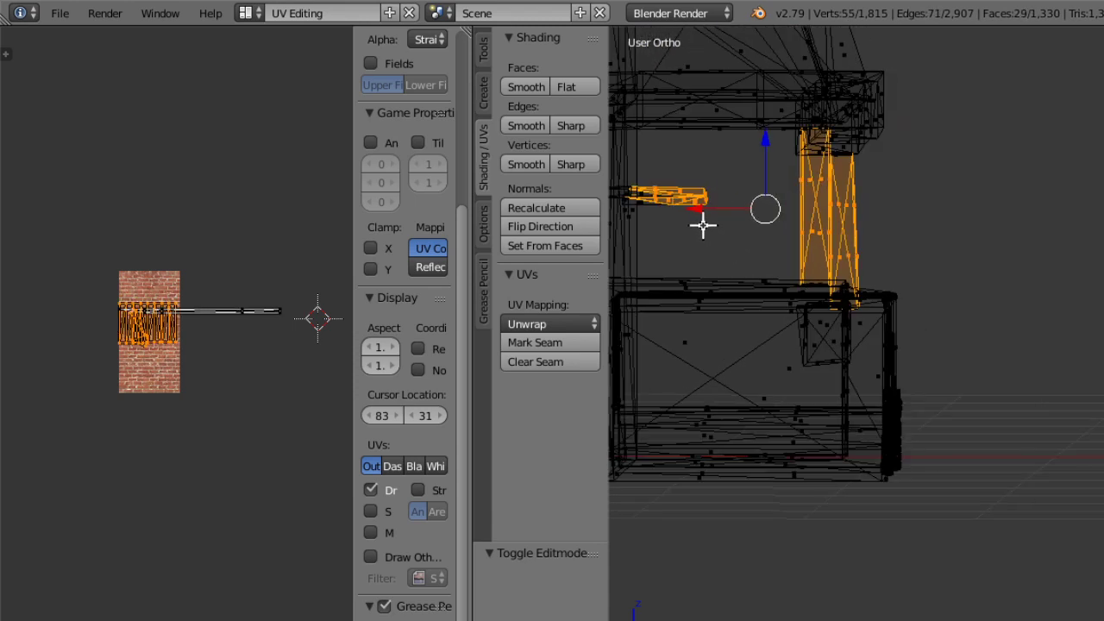
Add the remaining faces of the wooden shelf and the other post to the selection.
mouse_move(647, 177)
ctrl+mouse_down()
mouse_move(636, 207)
mouse_move(680, 213)
ctrl+mouse_up()
middle_drag(681, 213, 744, 243)
mouse_move(784, 273)
ctrl+mouse_down()
mouse_move(636, 264)
mouse_move(727, 241)
mouse_move(747, 264)
ctrl+mouse_up()
mouse_move(748, 264)
middle_down()
mouse_move(784, 290)
mouse_move(771, 303)
mouse_move(841, 264)
mouse_move(832, 270)
middle_up()
mouse_move(803, 222)
ctrl+mouse_down()
mouse_move(759, 311)
mouse_move(750, 251)
ctrl+mouse_up()
Add the top and bottom end faces of the wooden posts to the selection.
middle_drag(750, 251, 720, 365)
shift+click(709, 369)
shift+click(714, 380)
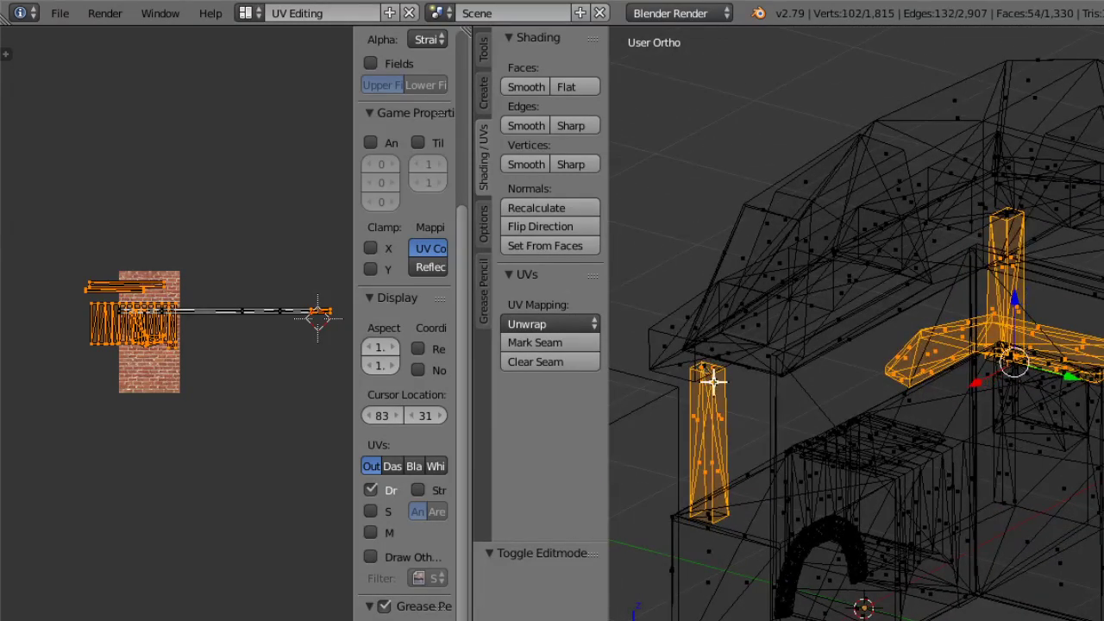
shift+click(708, 517)
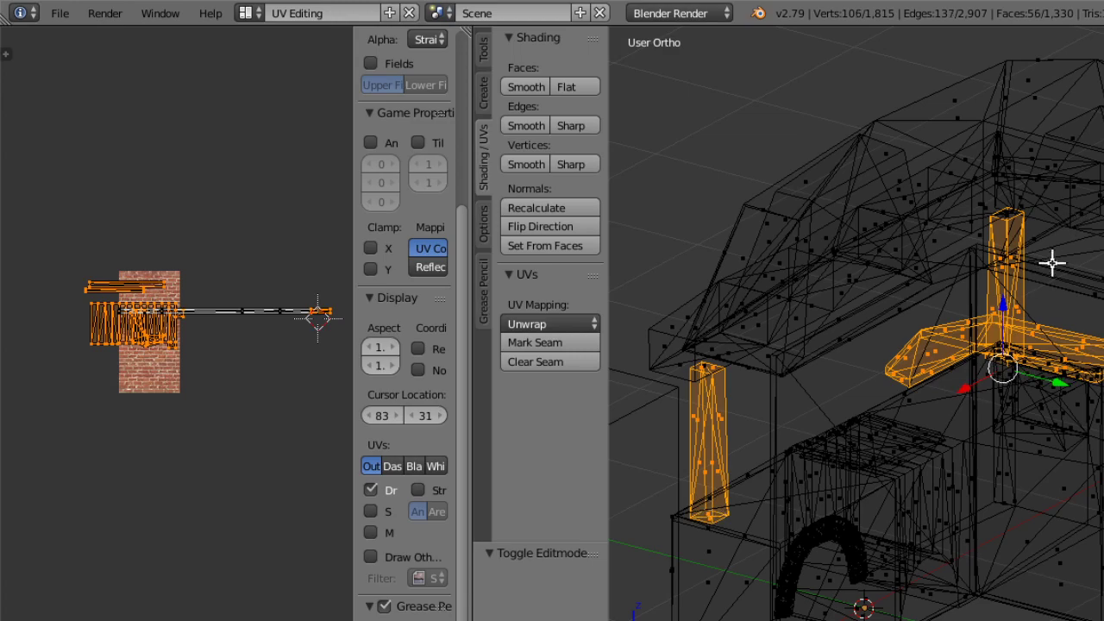
middle_drag(1053, 263, 1002, 272)
shift+click(969, 256)
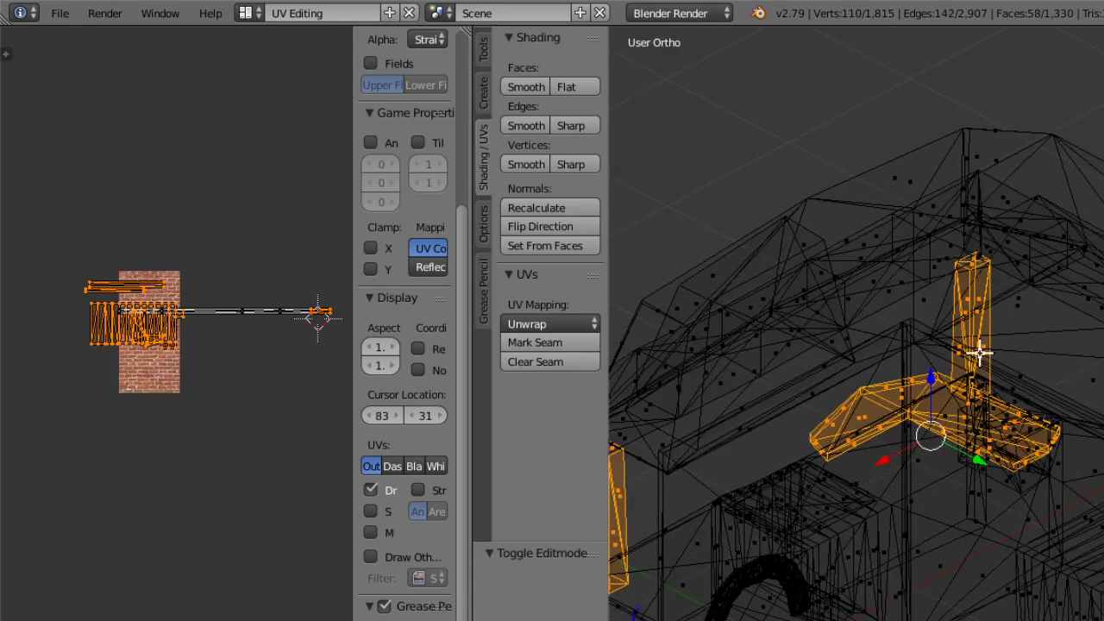
middle_drag(986, 414, 768, 391)
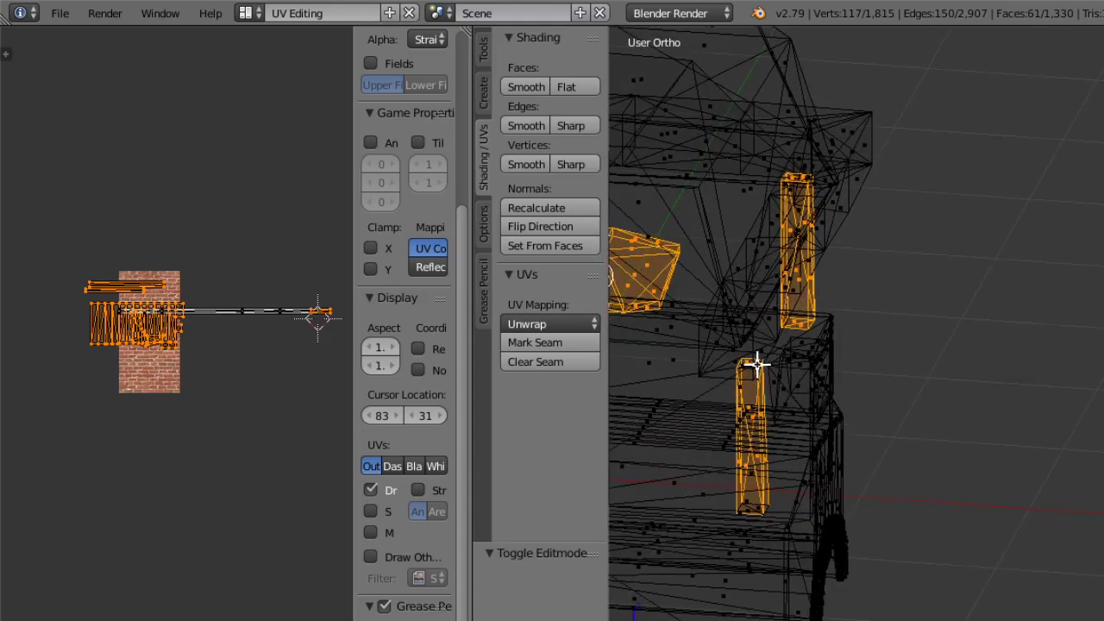
shift+right_click(751, 510)
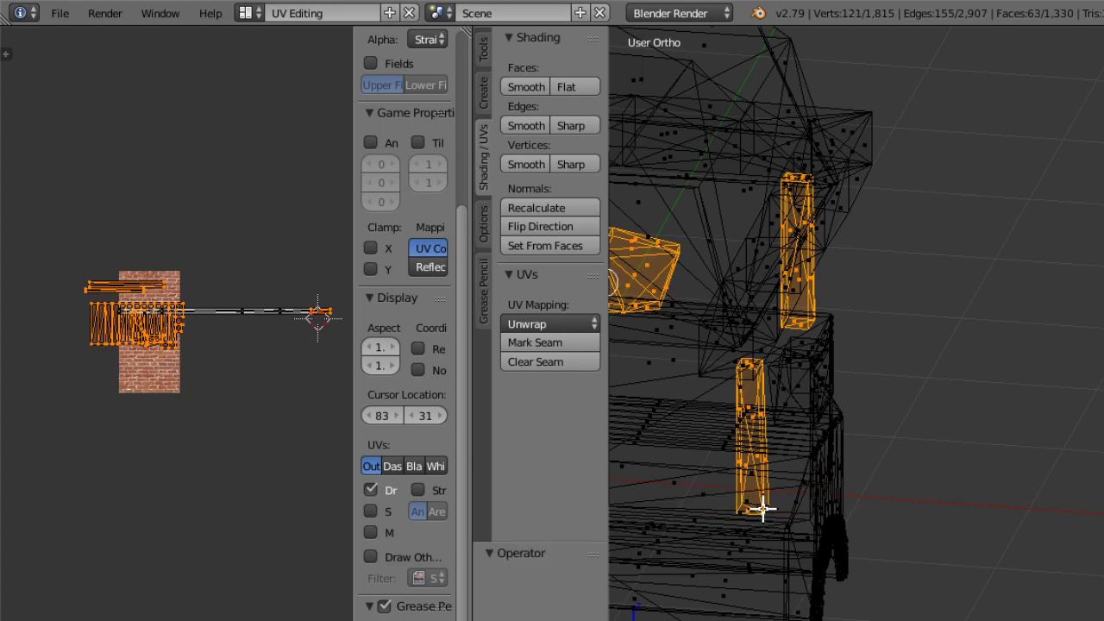
middle_drag(856, 501, 705, 437)
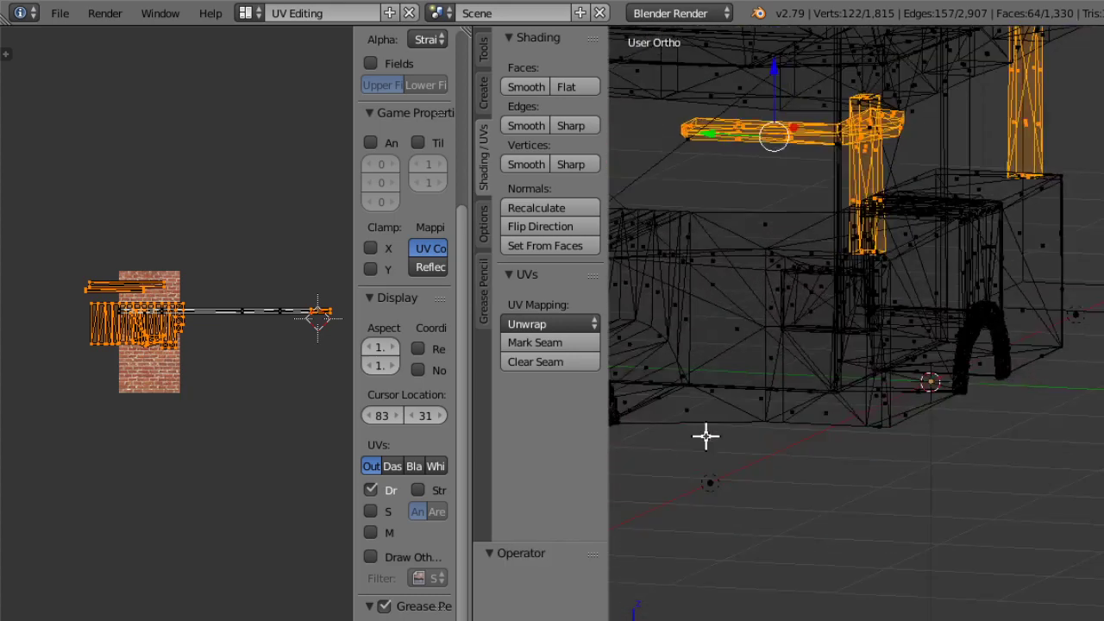
Extend the selection with the end faces of the wooden beam around the hood.
scroll(888, 395, down, 4)
mouse_move(888, 395)
middle_down()
mouse_move(722, 172)
mouse_move(786, 177)
mouse_move(837, 153)
mouse_move(937, 190)
mouse_move(910, 156)
middle_up()
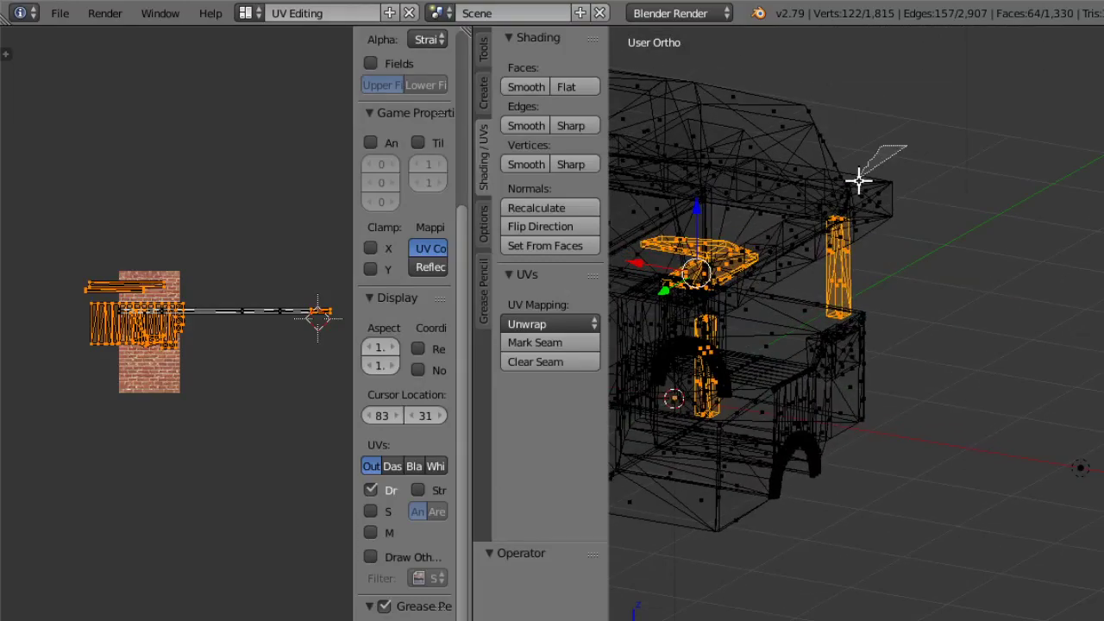
ctrl+drag(861, 180, 933, 130)
mouse_move(924, 173)
middle_down()
mouse_move(907, 219)
mouse_move(892, 195)
mouse_move(940, 196)
mouse_move(855, 201)
middle_up()
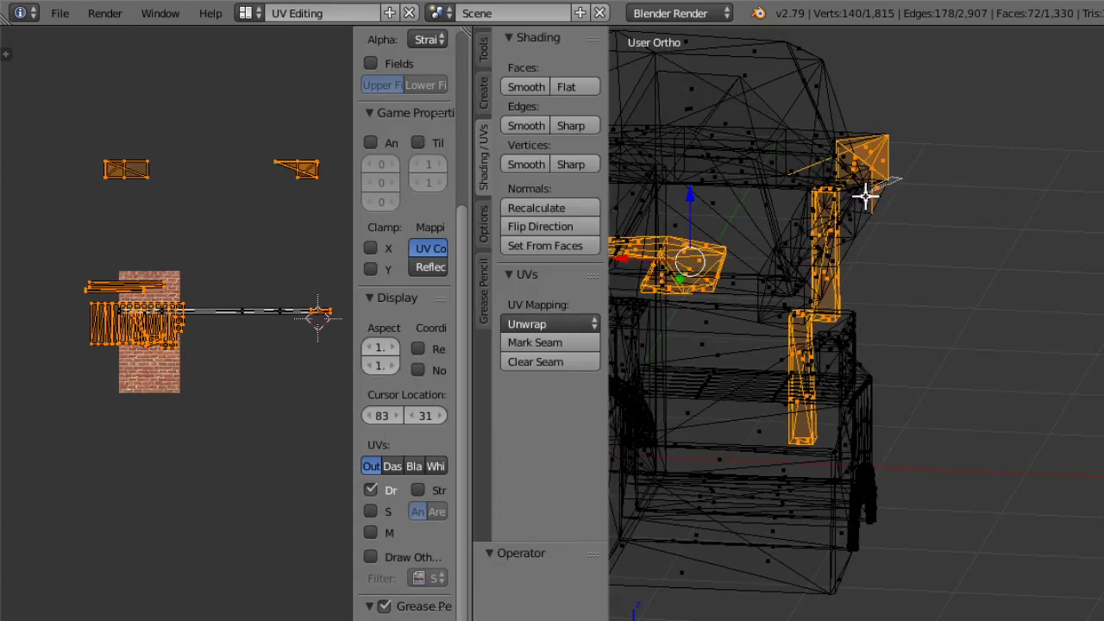
mouse_move(865, 197)
ctrl+mouse_down()
mouse_move(846, 256)
mouse_move(929, 297)
ctrl+mouse_up()
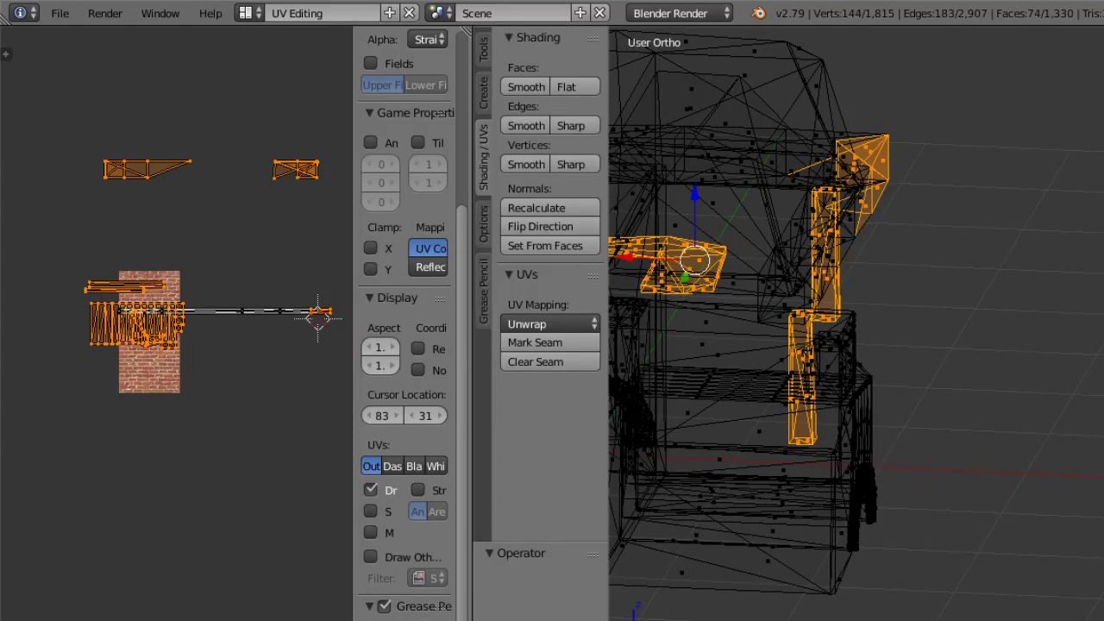
middle_drag(983, 436, 963, 397)
mouse_move(816, 262)
ctrl+mouse_down()
mouse_move(808, 283)
mouse_move(820, 285)
ctrl+mouse_up()
mouse_move(891, 248)
ctrl+mouse_down()
mouse_move(845, 279)
mouse_move(897, 230)
ctrl+mouse_up()
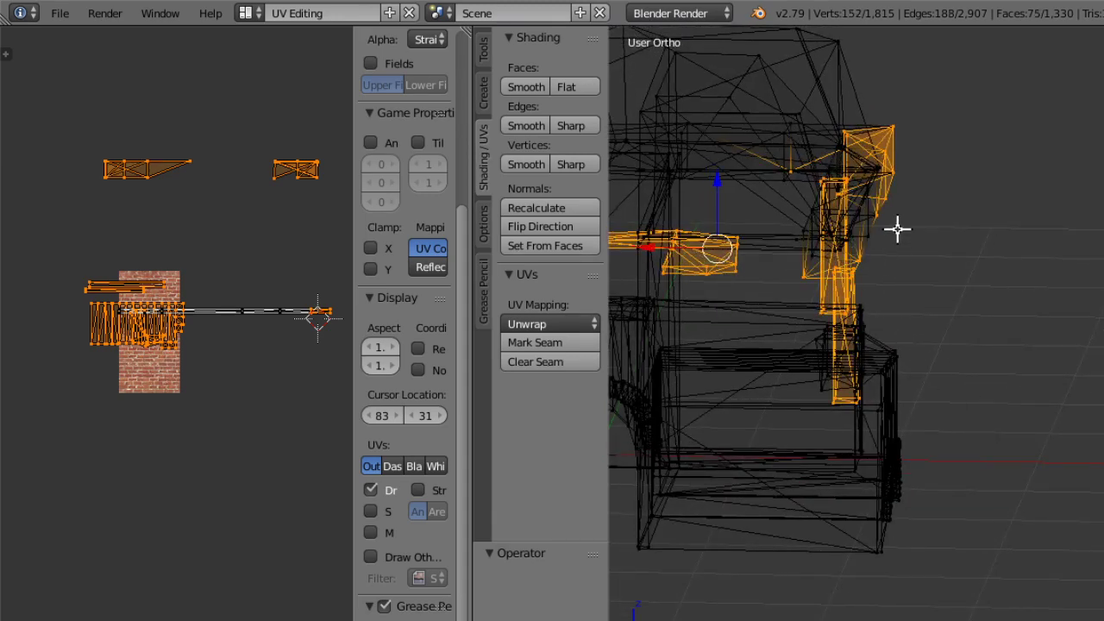
Add the beam's underside geometry and the section nearest the lower post to the selection.
middle_drag(888, 234, 800, 226)
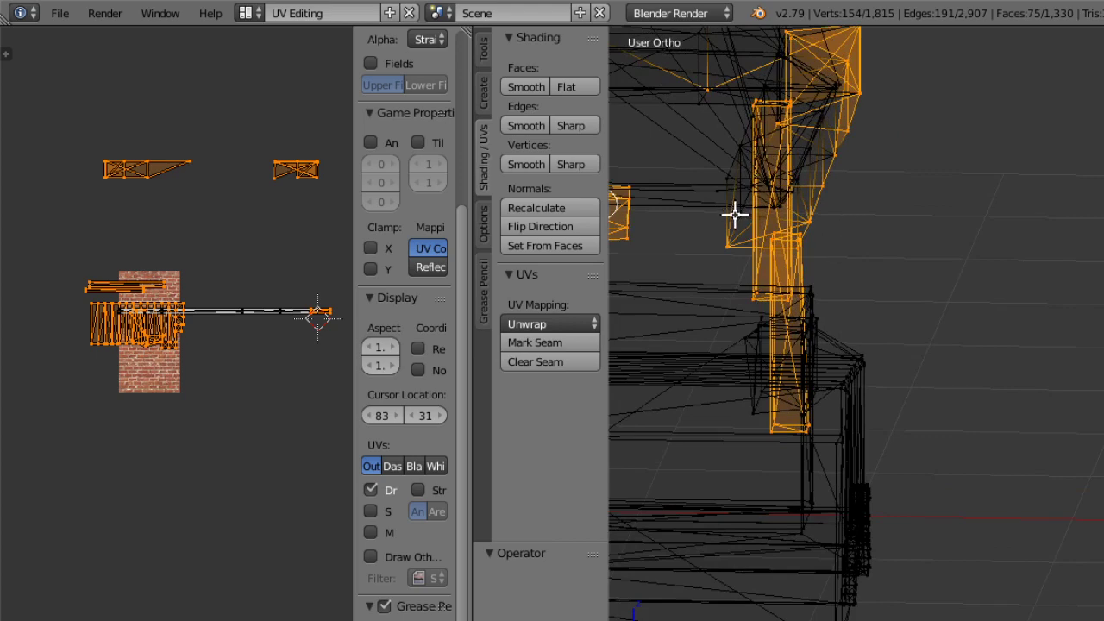
ctrl+drag(735, 216, 742, 219)
middle_drag(742, 219, 913, 327)
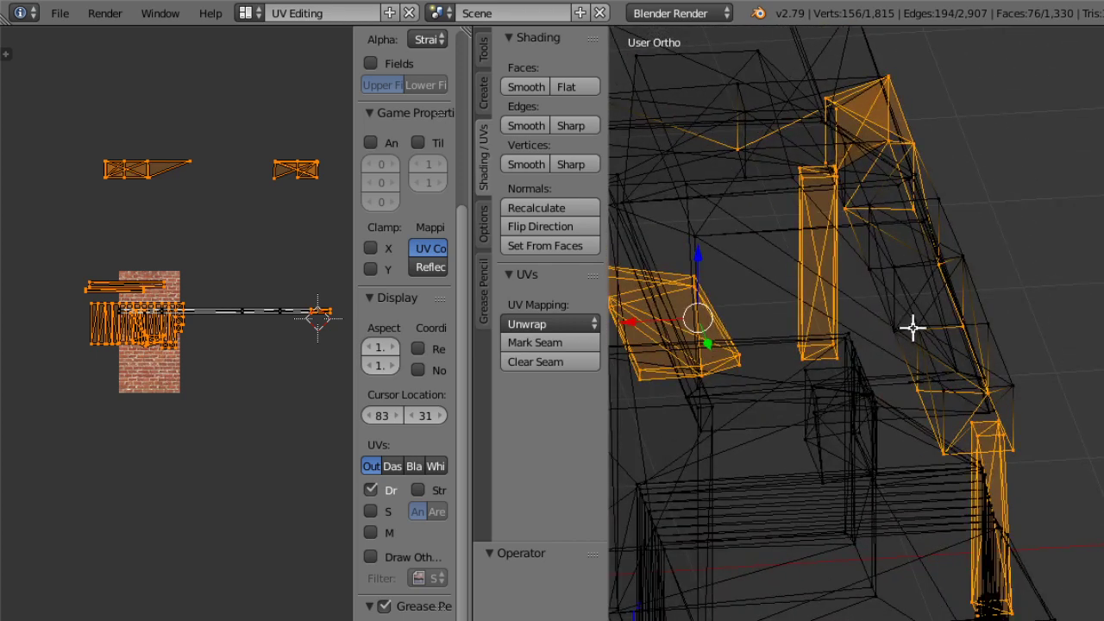
ctrl+click(939, 323)
ctrl+click(969, 324)
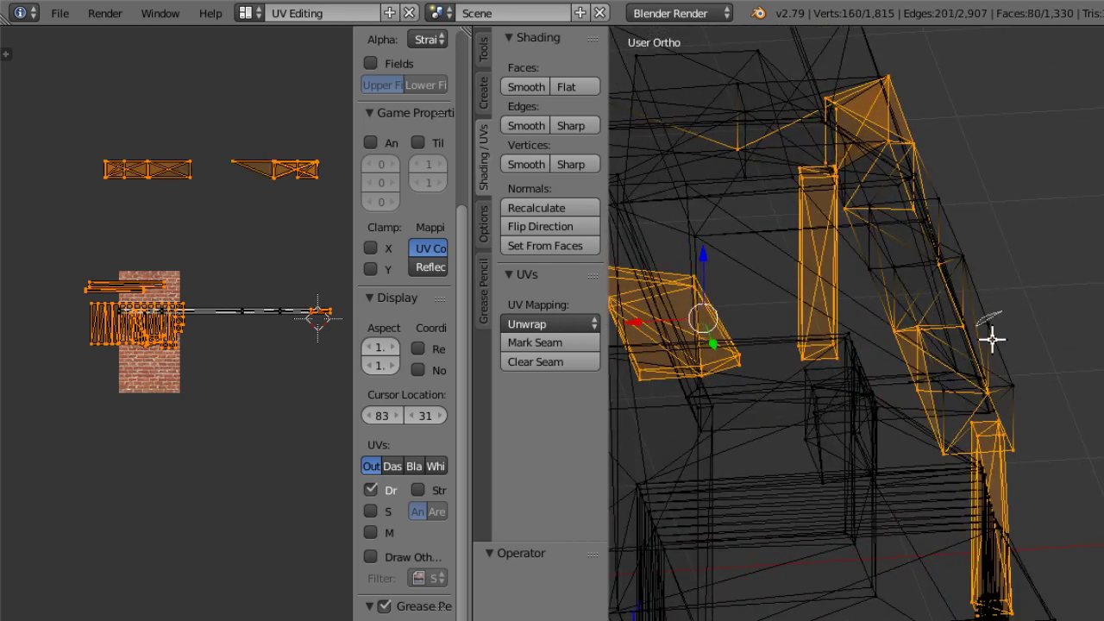
Lasso the middle sections of the beam so its whole side run joins the selection.
ctrl+drag(992, 339, 999, 314)
ctrl+drag(955, 236, 973, 257)
ctrl+drag(1010, 387, 949, 376)
mouse_move(885, 256)
ctrl+mouse_down()
mouse_move(875, 279)
mouse_move(901, 259)
ctrl+mouse_up()
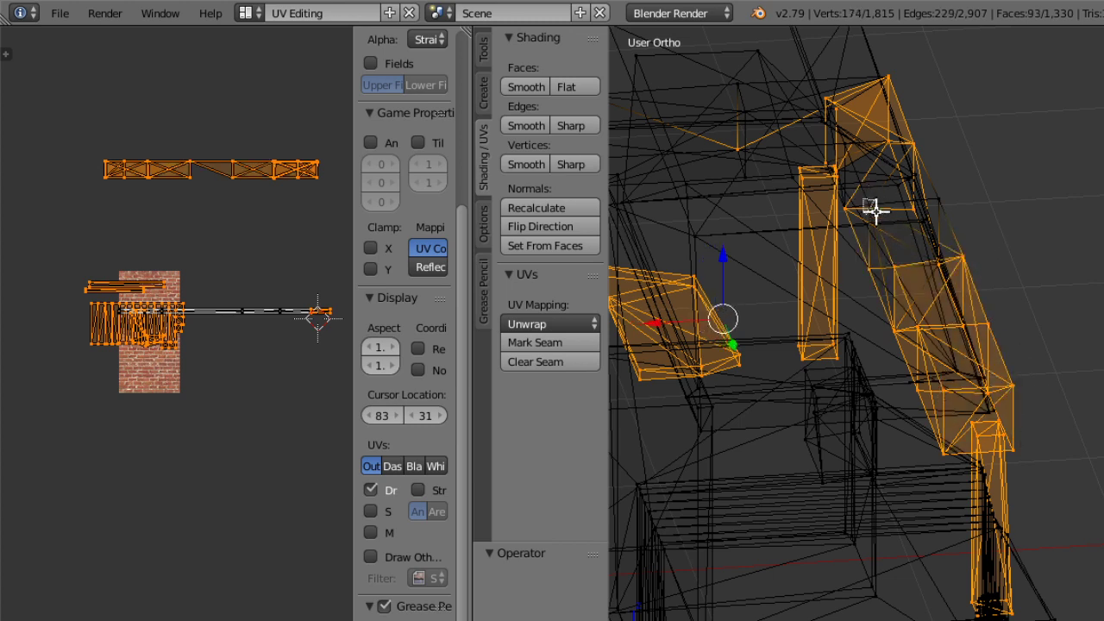
ctrl+drag(876, 211, 880, 207)
mouse_move(956, 195)
ctrl+mouse_down()
mouse_move(935, 190)
mouse_move(953, 197)
ctrl+mouse_up()
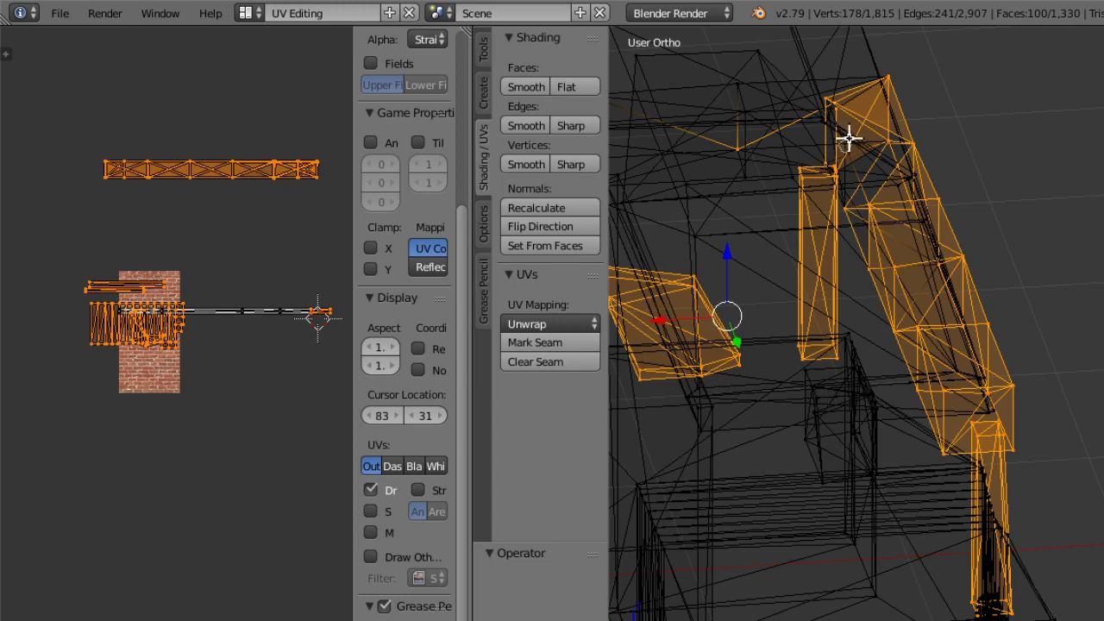
Lasso the vertices at the beam's corner above the rear post so the corner faces join the selection.
ctrl+drag(849, 138, 857, 147)
ctrl+drag(837, 201, 858, 214)
middle_drag(857, 215, 914, 281)
ctrl+middle_drag(934, 378, 942, 285)
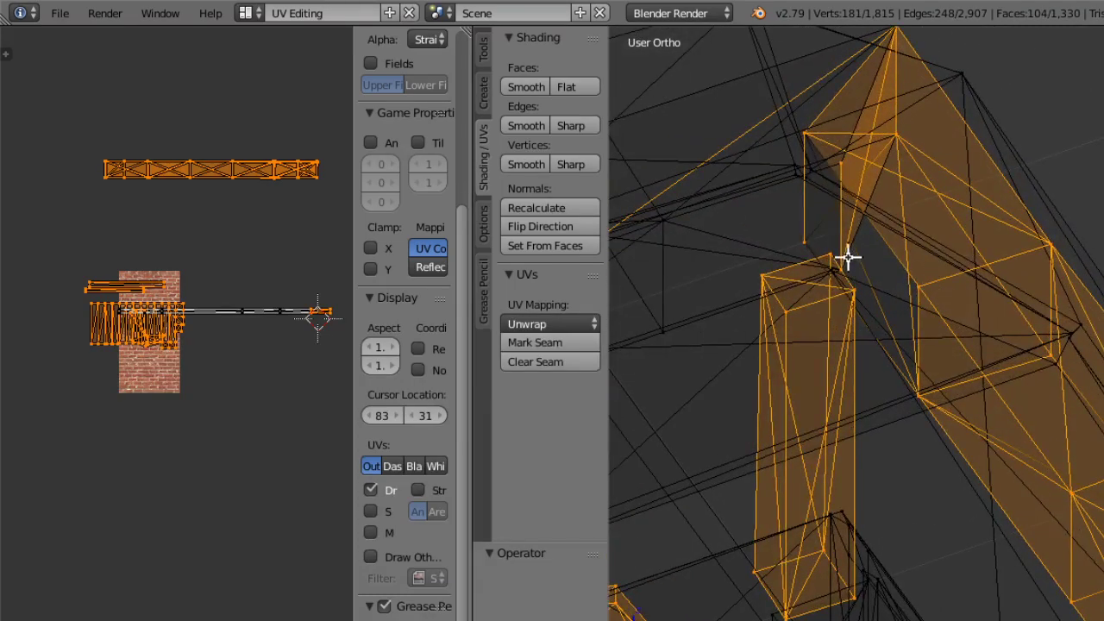
ctrl+drag(848, 257, 835, 256)
ctrl+click(868, 188)
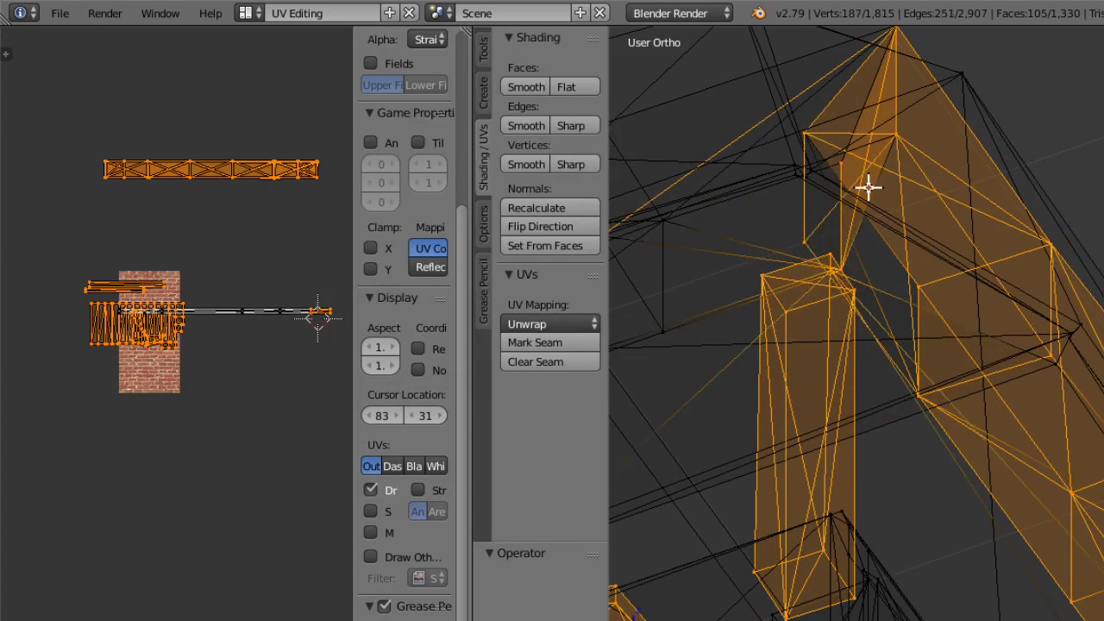
ctrl+middle_drag(842, 135, 852, 181)
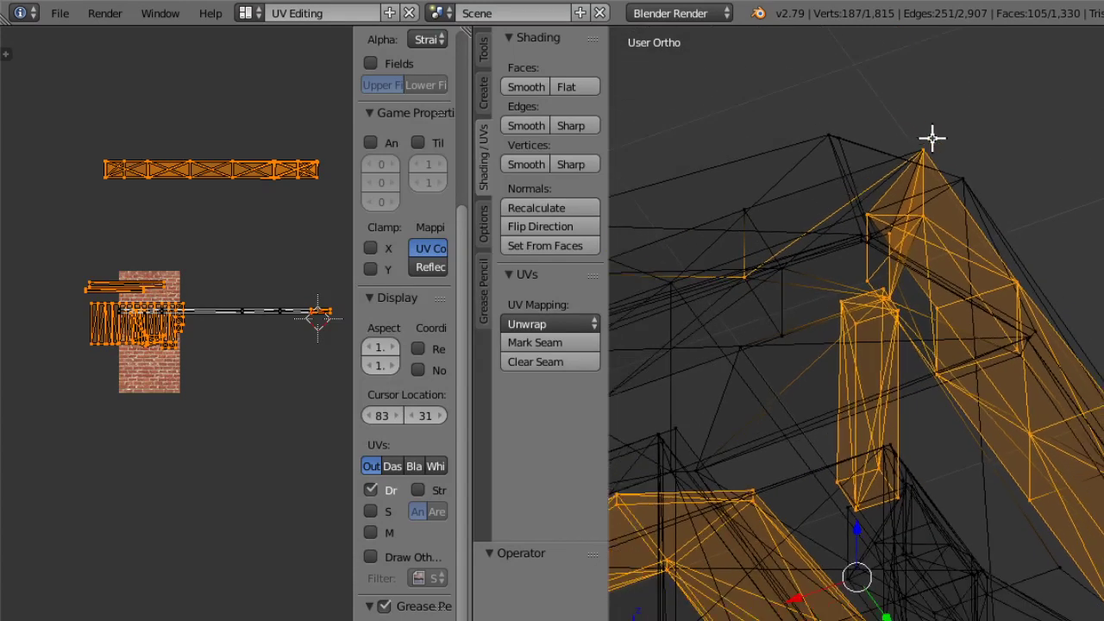
Add the beam's outer corner tip and the first vertices of its adjoining side to the selection.
ctrl+drag(932, 140, 935, 132)
ctrl+click(734, 208)
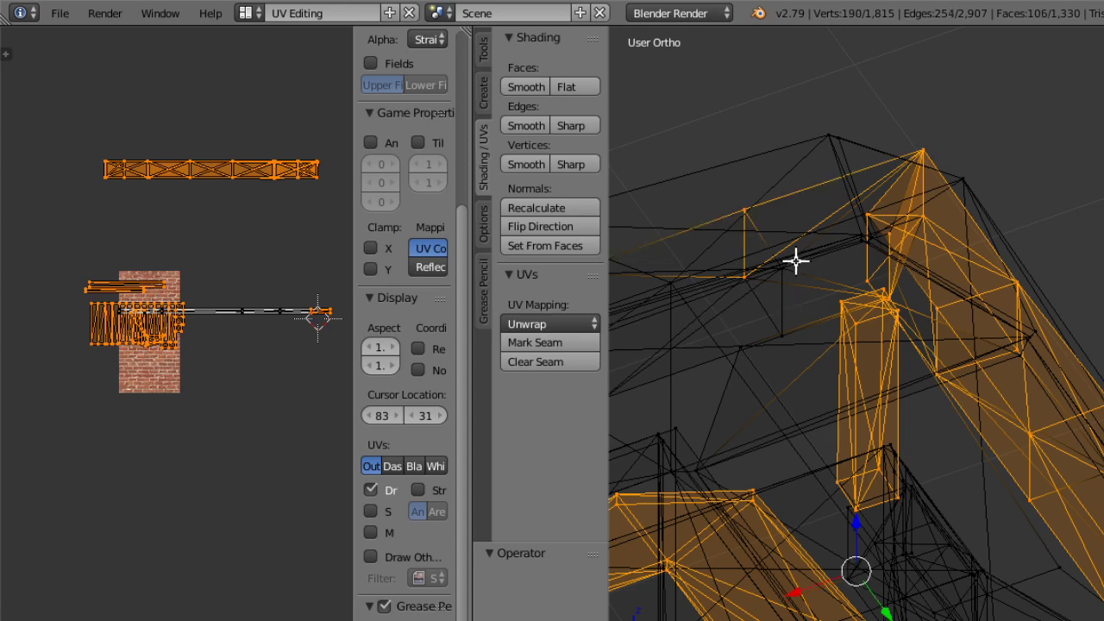
ctrl+click(783, 270)
ctrl+click(784, 333)
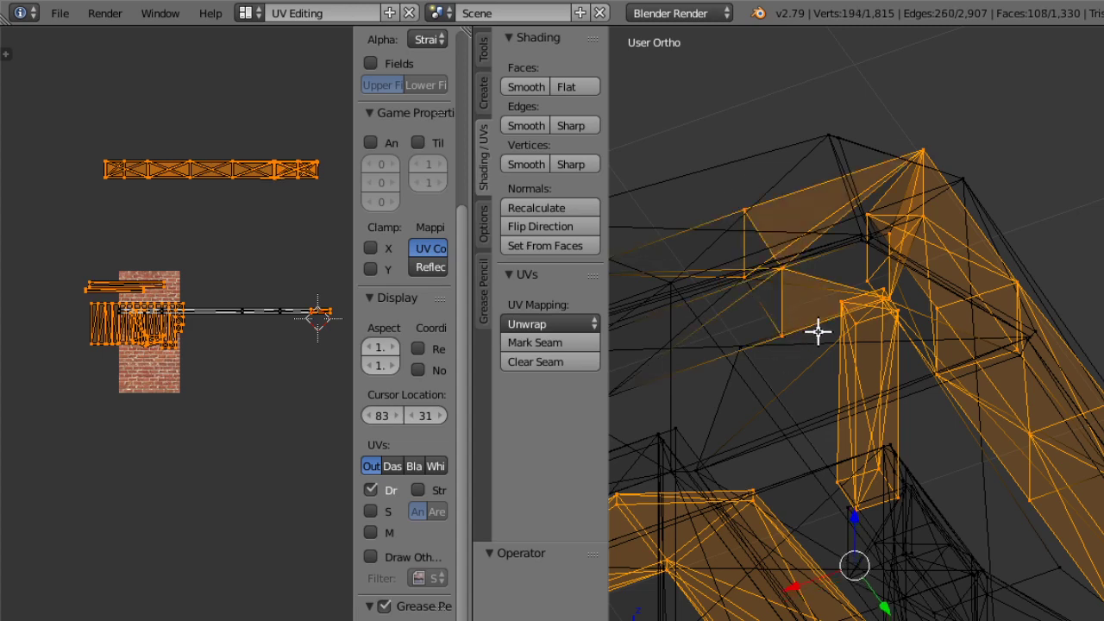
scroll(898, 283, up, 3)
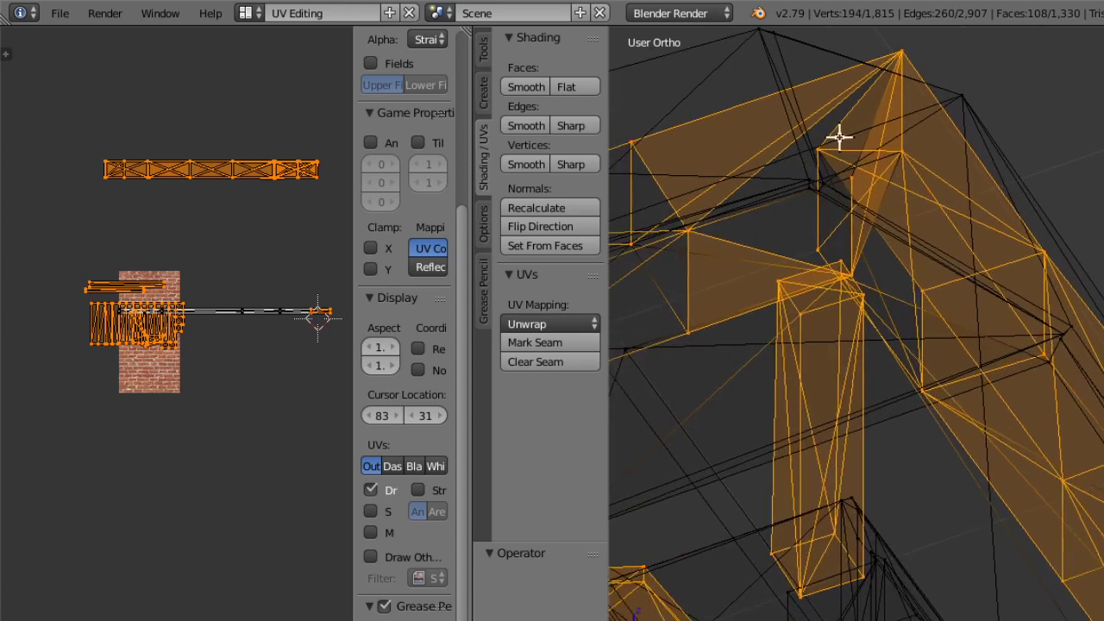
Lasso the leftover inner corner vertices above the post to fill the beam's first adjoining section.
ctrl+click(861, 256)
middle_drag(844, 287, 847, 293)
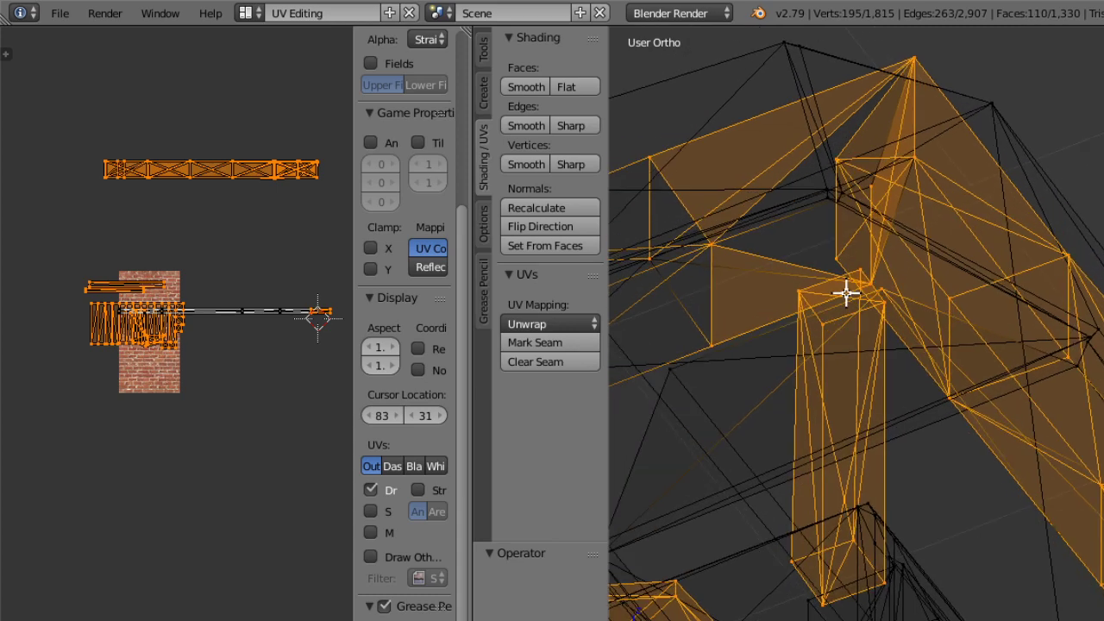
ctrl+click(829, 277)
middle_drag(786, 328, 714, 287)
ctrl+click(668, 263)
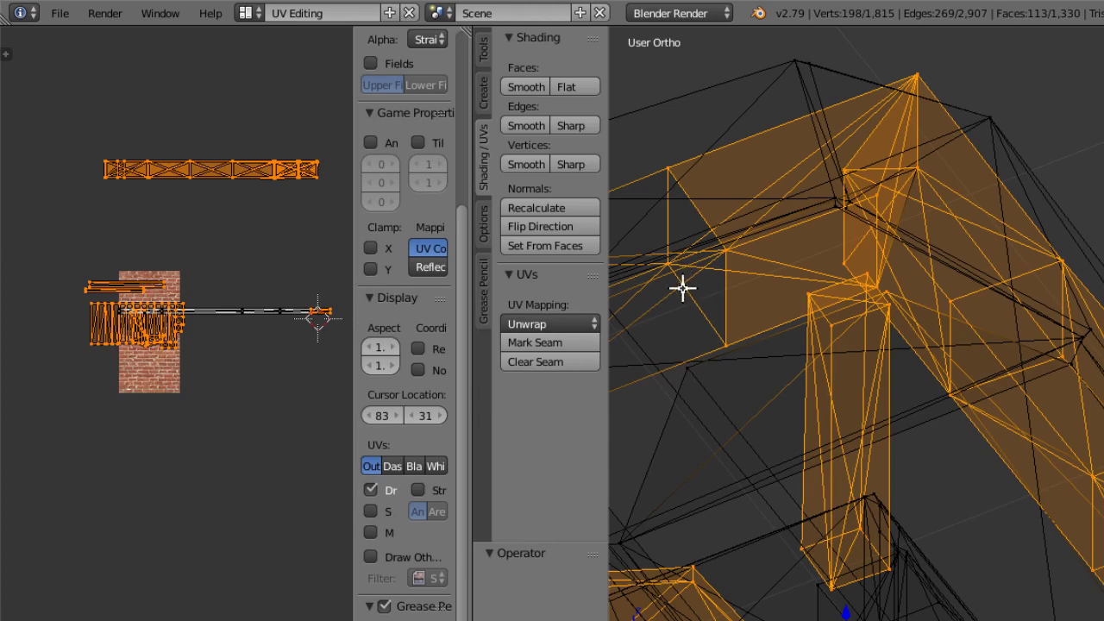
Add the vertices around the next cross-section of the beam's second side to the selection.
middle_drag(683, 289, 747, 287)
ctrl+click(662, 257)
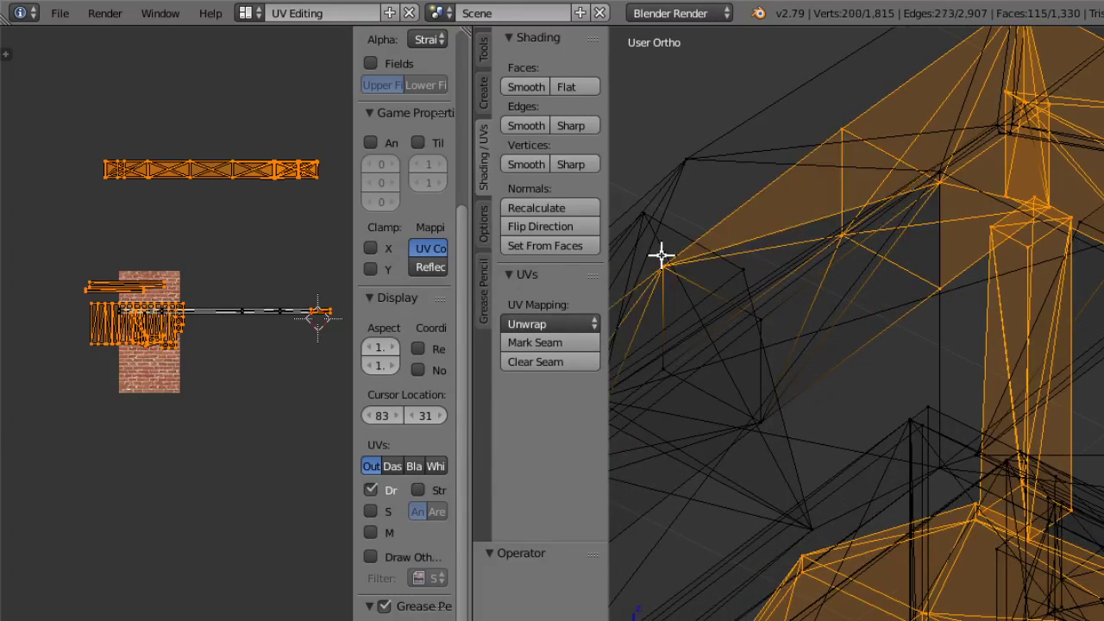
ctrl+click(761, 421)
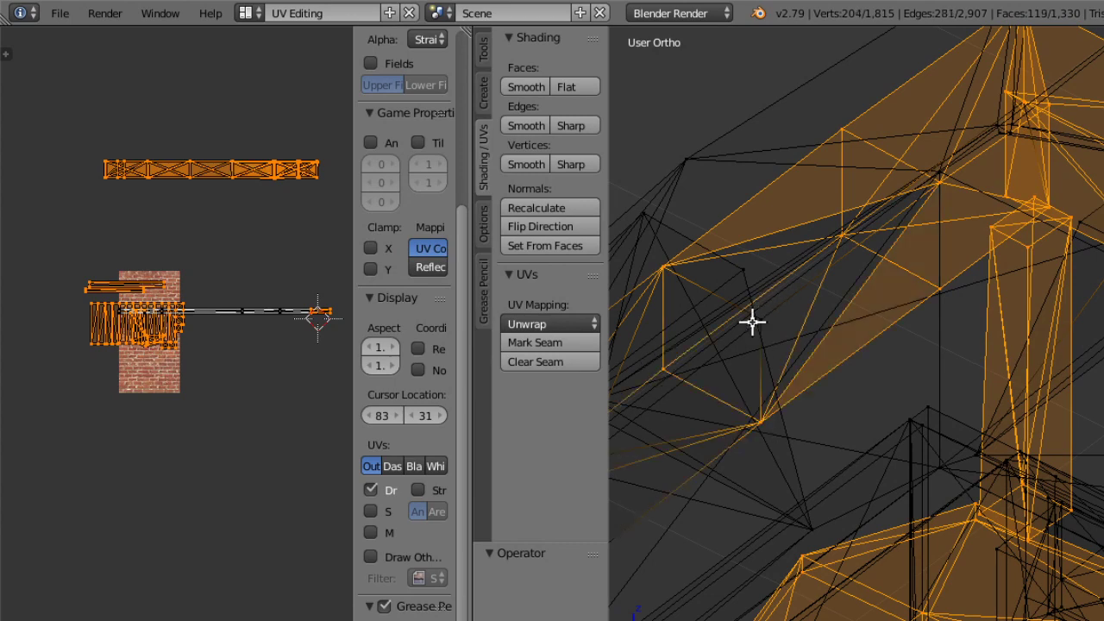
ctrl+click(766, 329)
scroll(834, 288, up, 4)
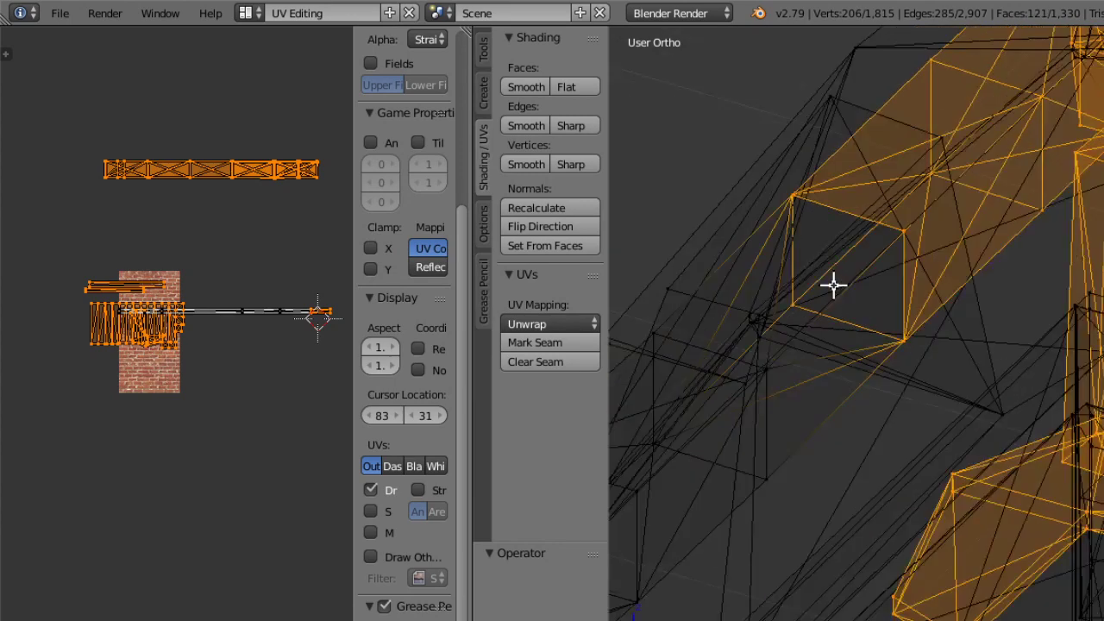
Lasso the four vertices of the middle cross-section on the beam's second side into the selection.
middle_drag(667, 335, 653, 336)
ctrl+right_click(661, 343)
ctrl+drag(762, 360, 786, 361)
ctrl+drag(769, 457, 780, 473)
ctrl+drag(642, 446, 663, 454)
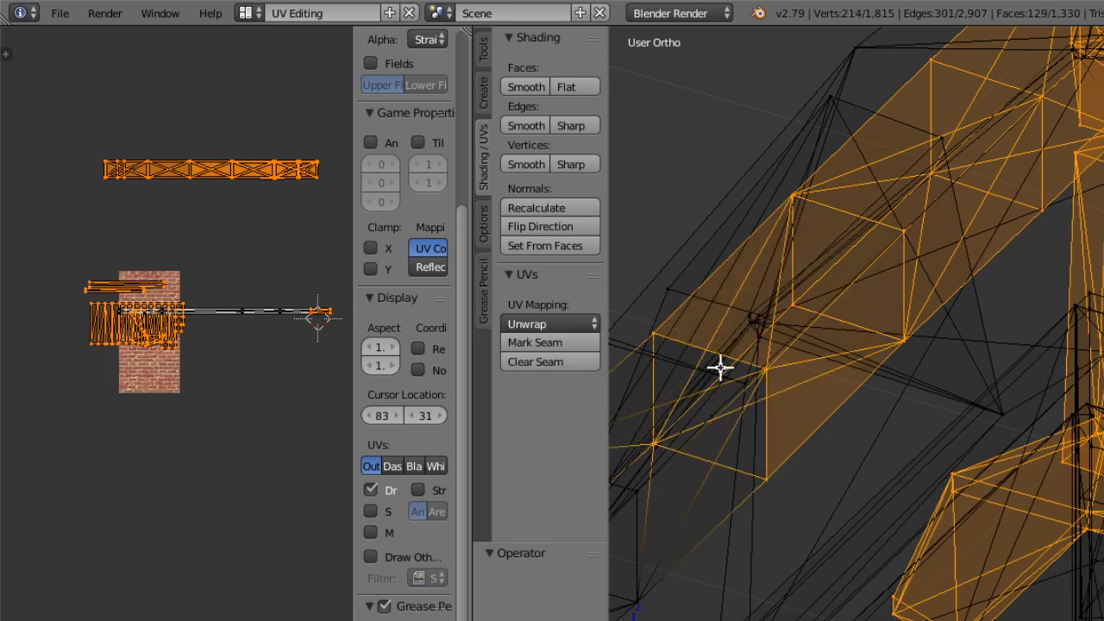
Extend the selection to the beam's last cross-section before the end by the front post.
middle_drag(722, 369, 664, 421)
mouse_move(637, 402)
ctrl+mouse_down()
mouse_move(684, 444)
mouse_move(729, 458)
ctrl+mouse_up()
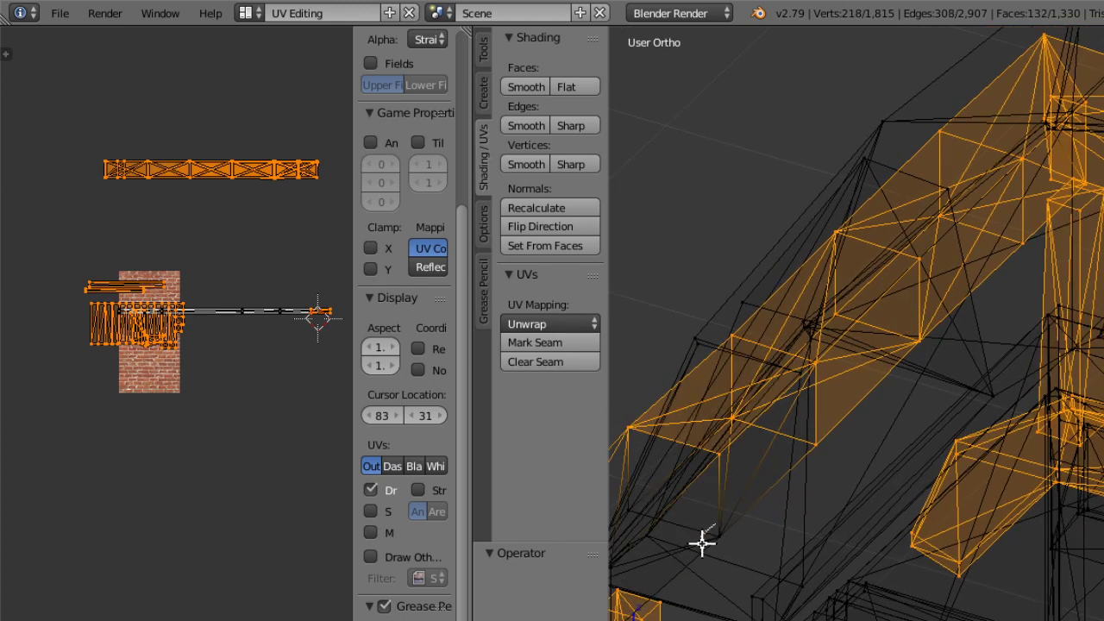
ctrl+click(698, 523)
middle_drag(698, 523, 714, 515)
ctrl+click(720, 465)
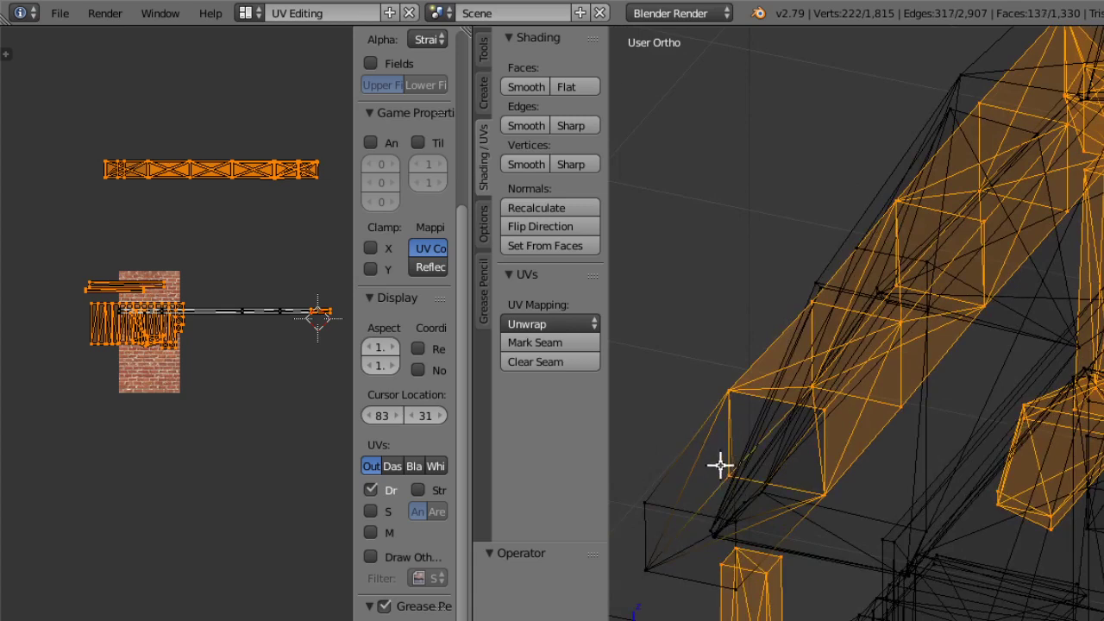
Lasso the end vertices of the beam above the front post to complete its second side.
mouse_move(644, 469)
ctrl+mouse_down()
mouse_move(661, 489)
mouse_move(652, 474)
ctrl+mouse_up()
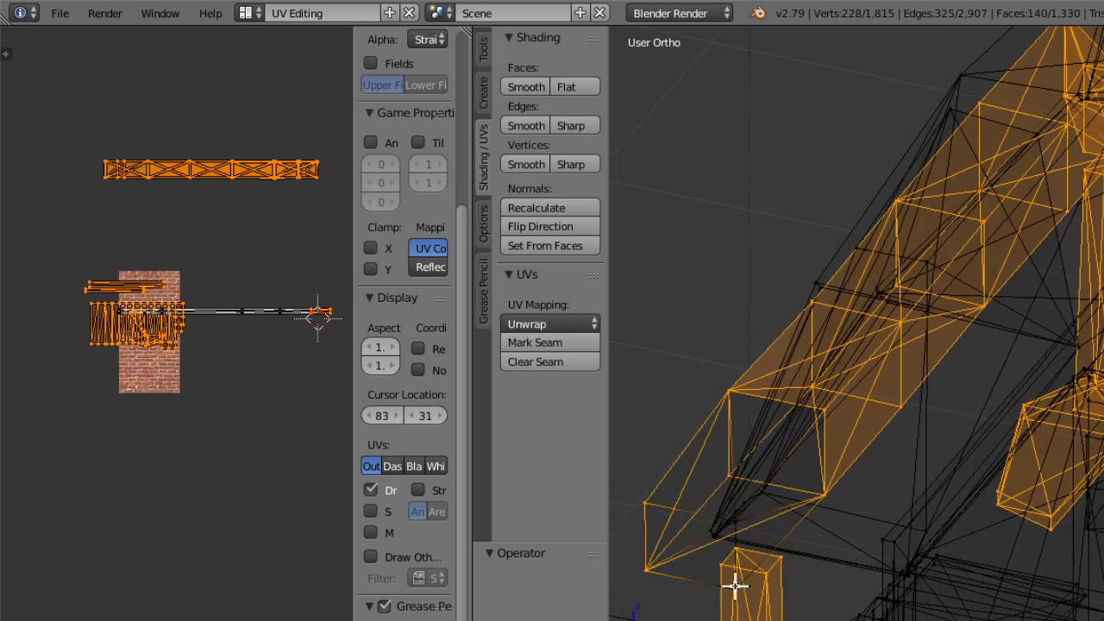
middle_drag(801, 544, 770, 557)
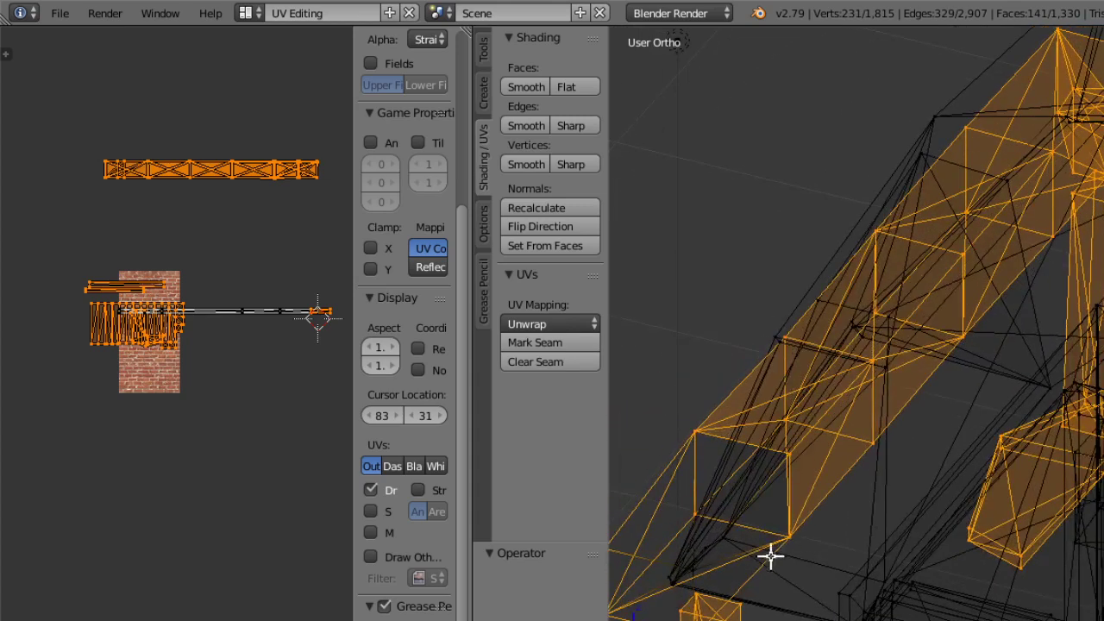
ctrl+click(710, 559)
scroll(812, 309, down, 8)
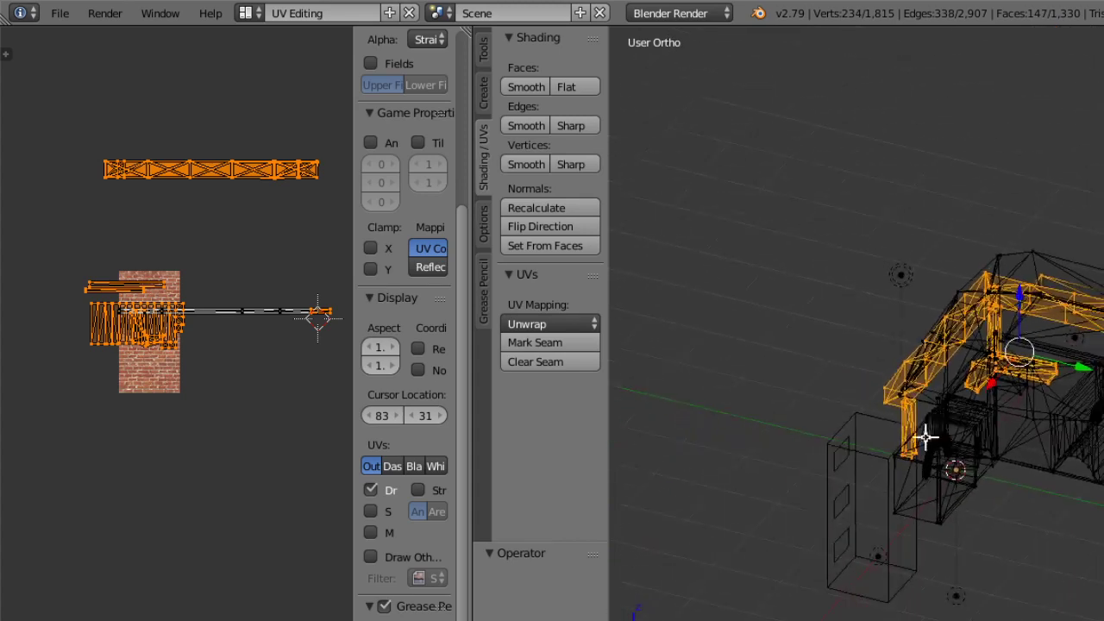
Try moving the selected woodwork along X away from the hearth, and undo the move.
middle_drag(924, 439, 772, 416)
key(g)
key(x)
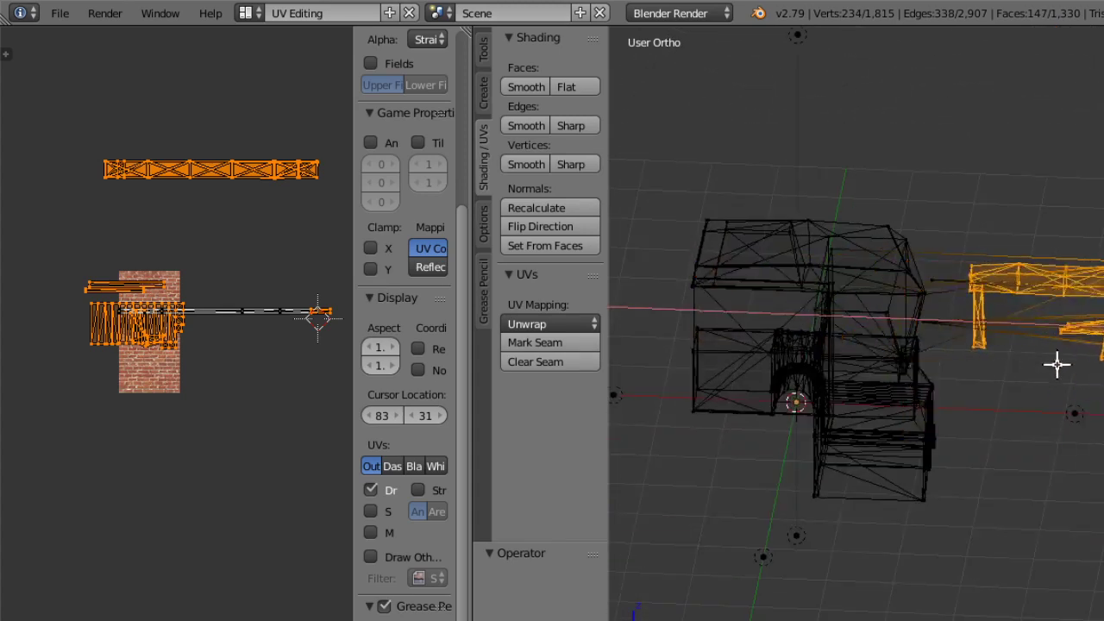
click(1096, 371)
middle_drag(1006, 328, 961, 363)
key(ctrl+z)
Lasso the missed vertices around the beam's corner and the top of its post into the selection.
scroll(938, 371, up, 4)
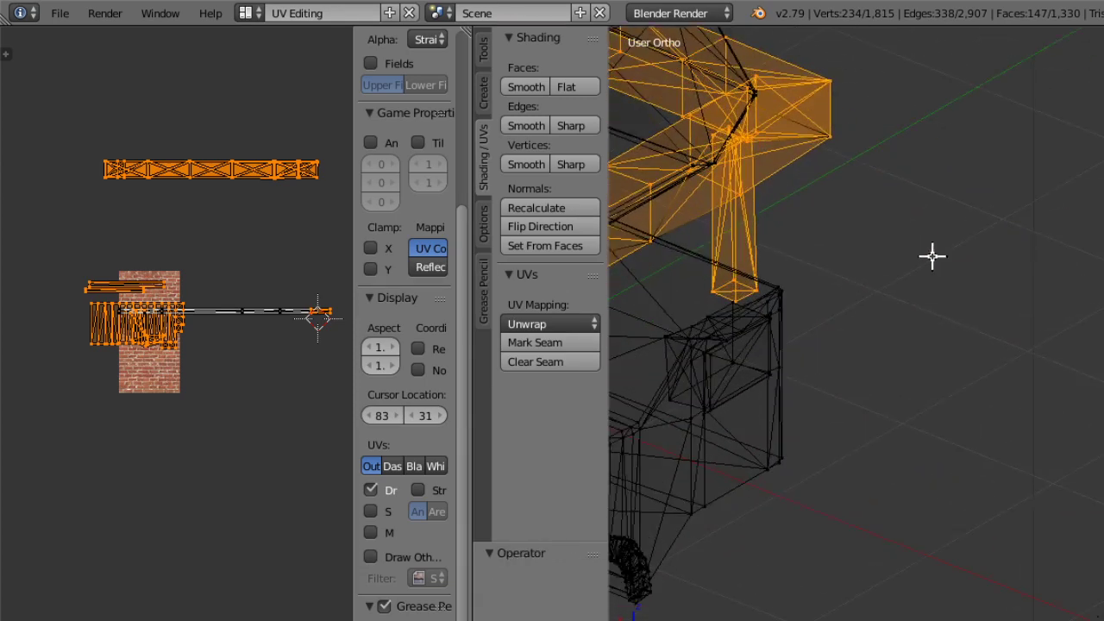
ctrl+drag(792, 105, 871, 91)
mouse_move(673, 213)
ctrl+mouse_down()
mouse_move(644, 249)
mouse_move(680, 222)
ctrl+mouse_up()
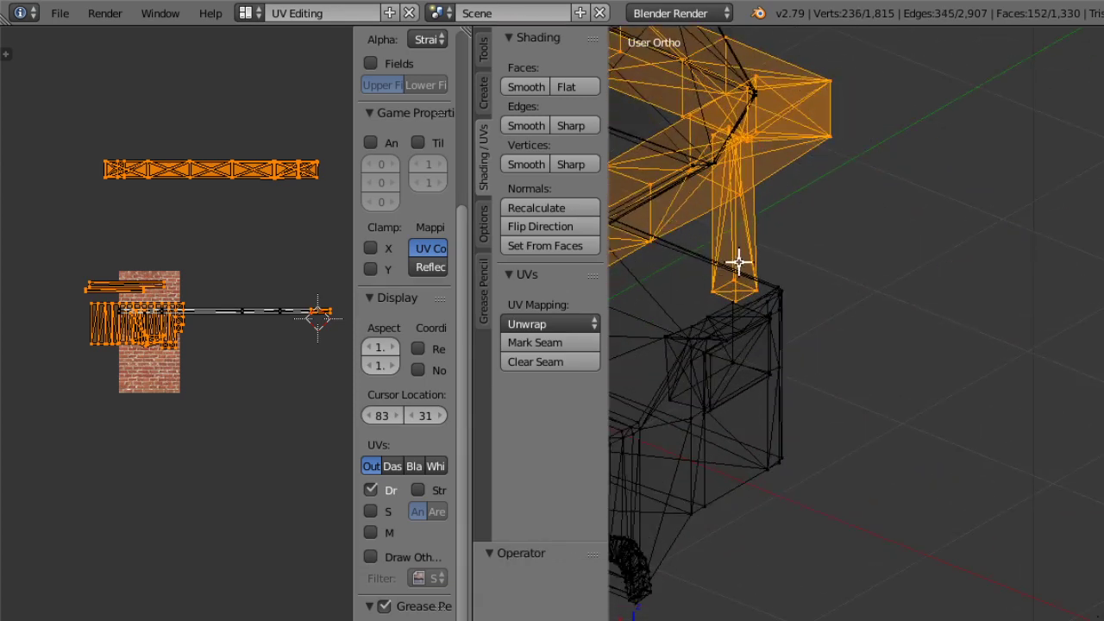
Test-move the extended woodwork selection away from the hearth again and put it back.
scroll(835, 306, down, 5)
scroll(836, 305, down, 3)
key(g)
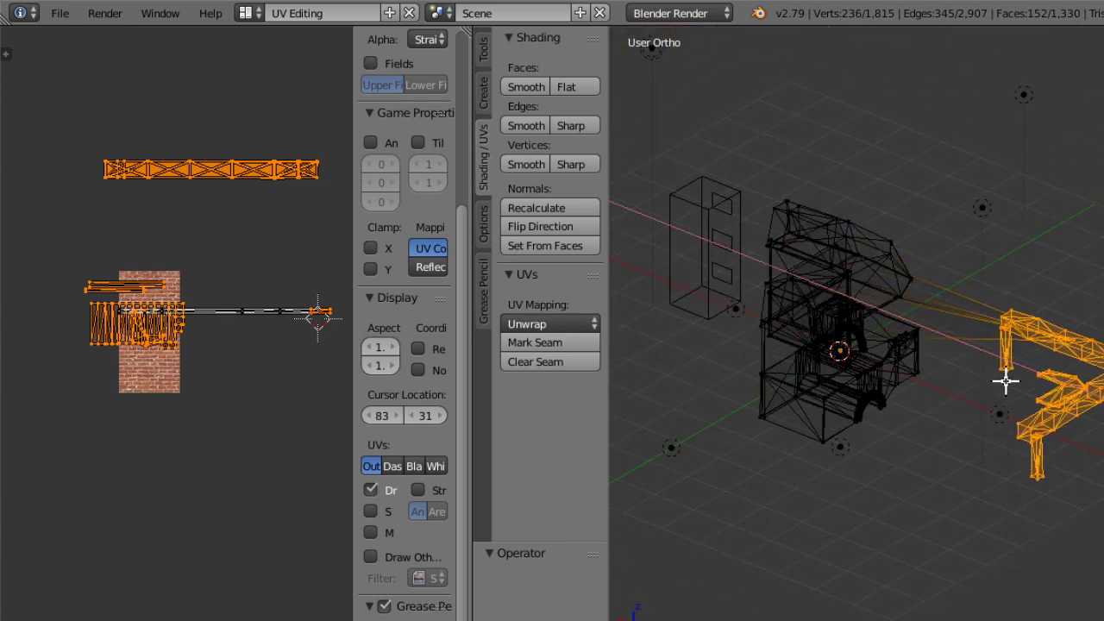
click(1006, 384)
middle_drag(930, 422, 883, 382)
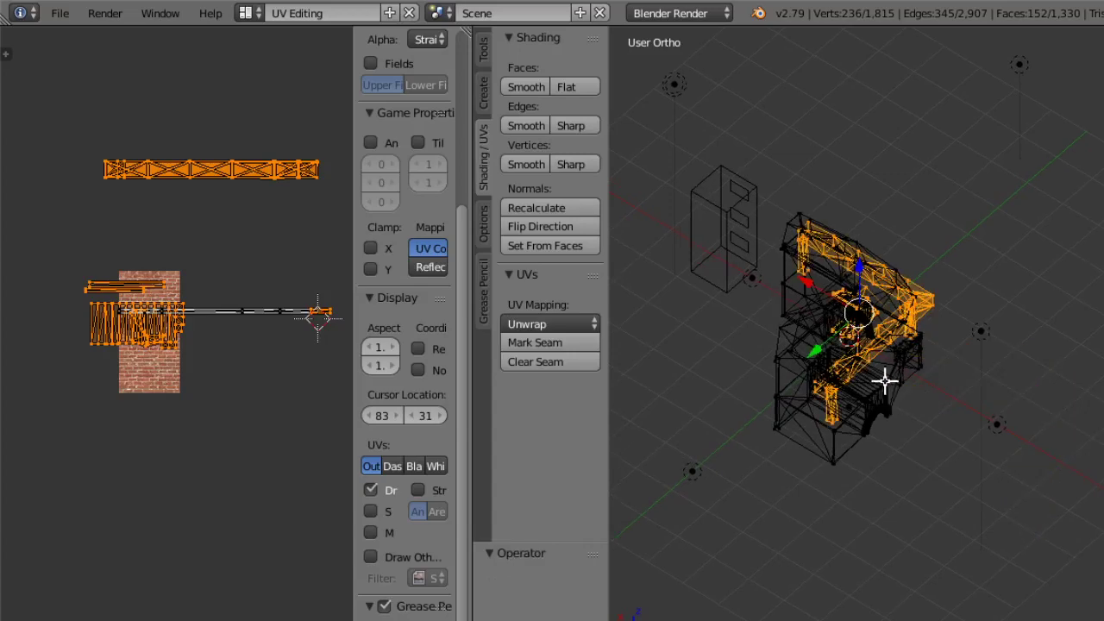
Deselect the stray vertices near the beam and try moving the woodwork -6.482 along X.
scroll(862, 287, up, 4)
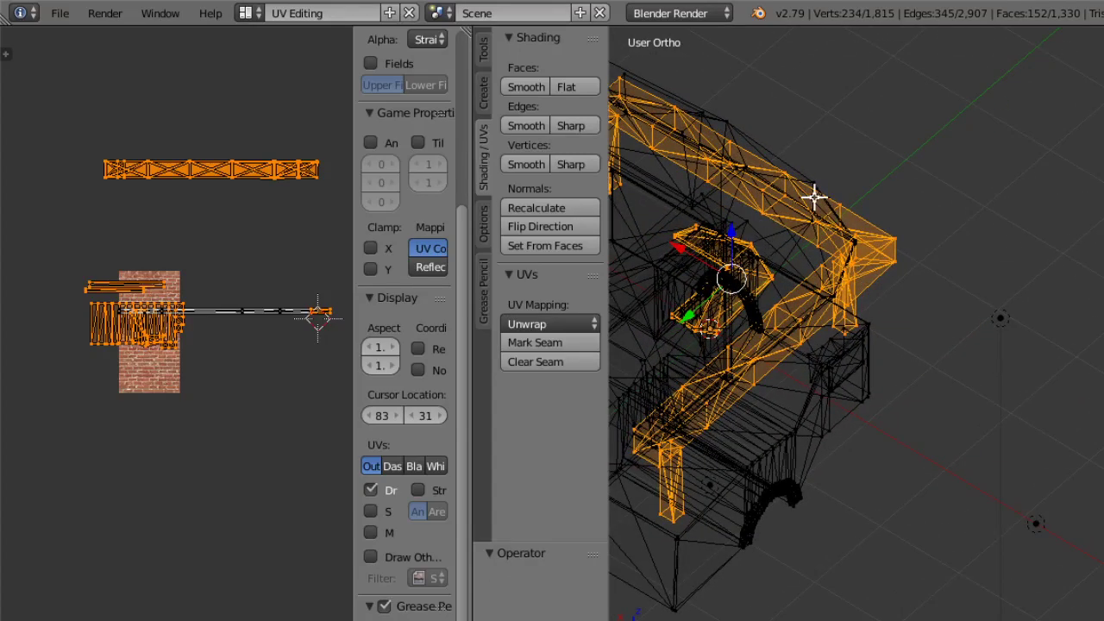
scroll(814, 198, down, 5)
key(g)
click(1000, 373)
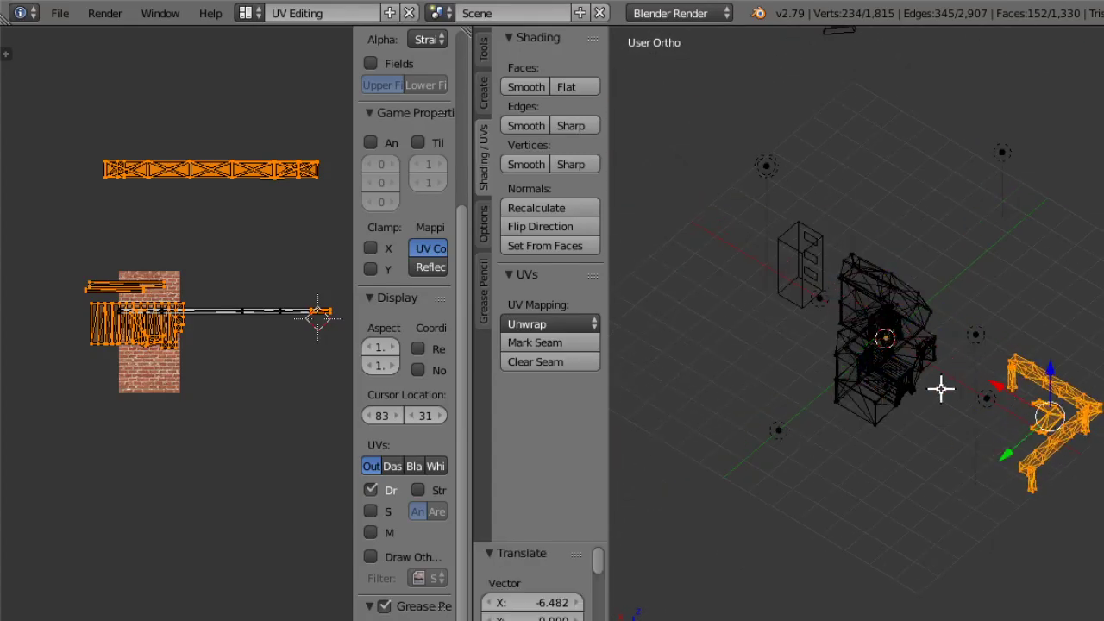
middle_drag(941, 388, 848, 366)
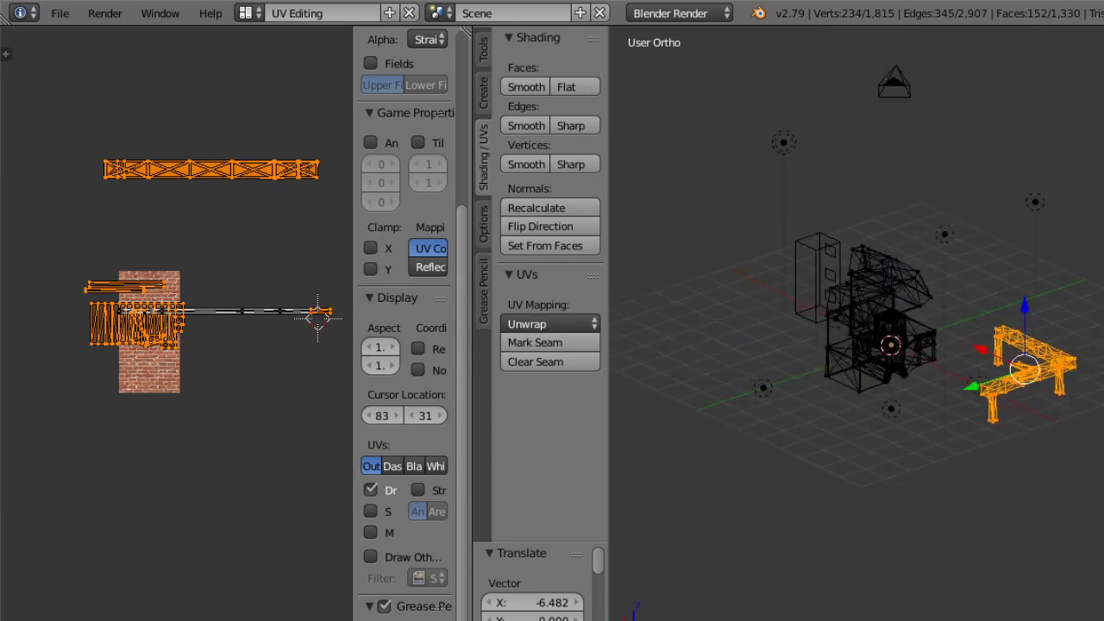
Undo the trial move of the woodwork and set the viewport shading to Solid.
click(846, 619)
click(845, 608)
mouse_move(856, 528)
middle_down()
mouse_move(873, 452)
mouse_move(713, 411)
mouse_move(771, 436)
mouse_move(808, 405)
mouse_move(873, 417)
mouse_move(859, 415)
middle_up()
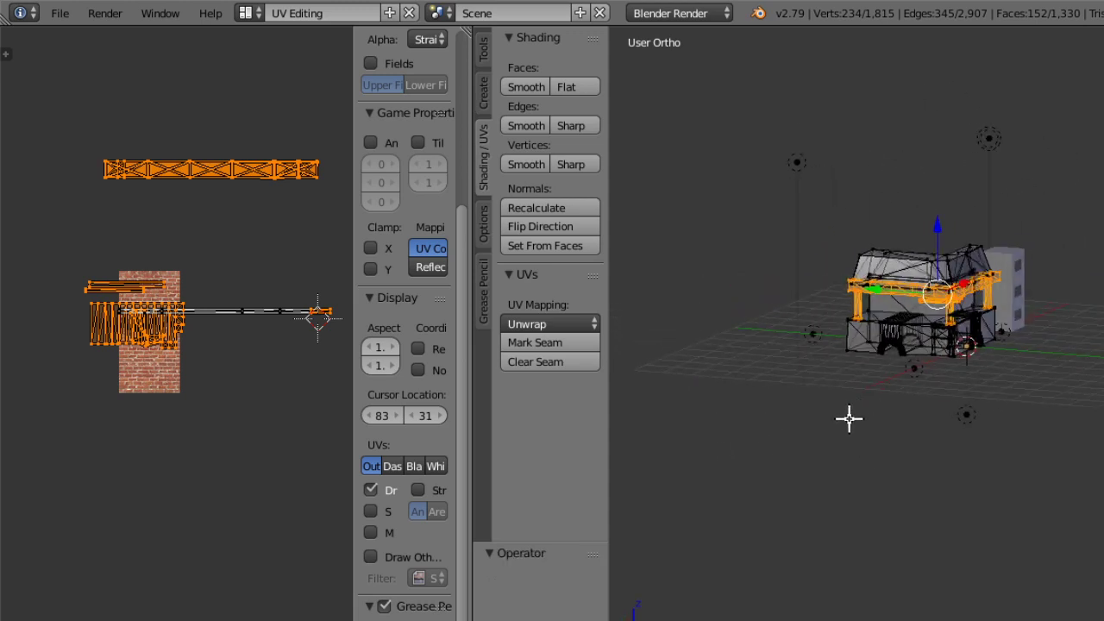
middle_drag(895, 368, 963, 364)
shift+middle_drag(965, 363, 912, 424)
scroll(772, 401, up, 3)
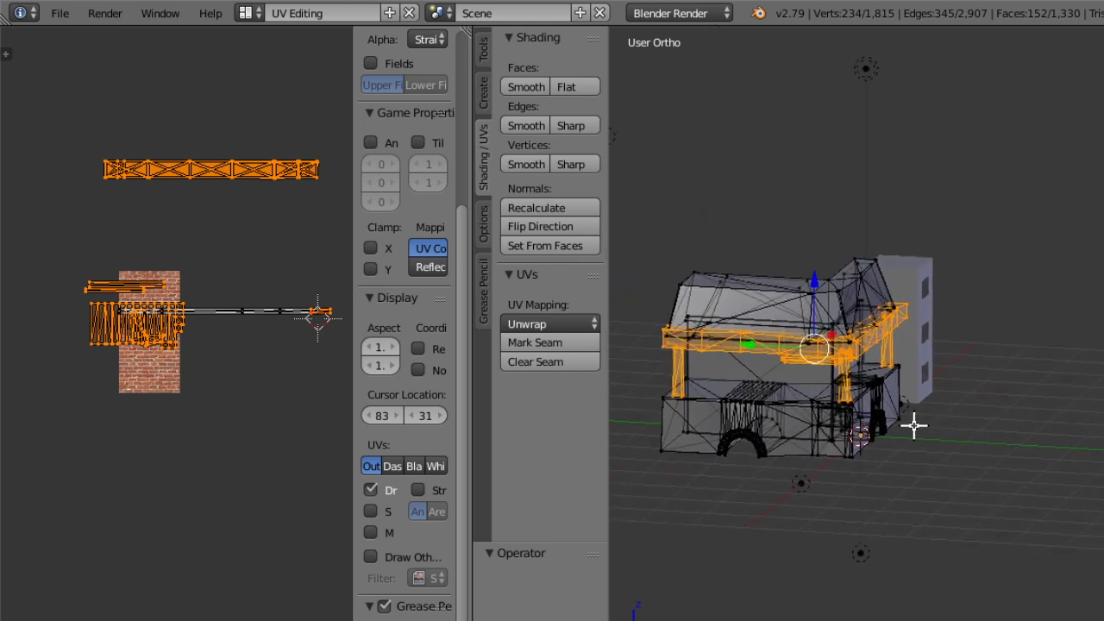
Separate the selected wooden posts, shelf and beam into their own object and return to Object Mode.
key(p)
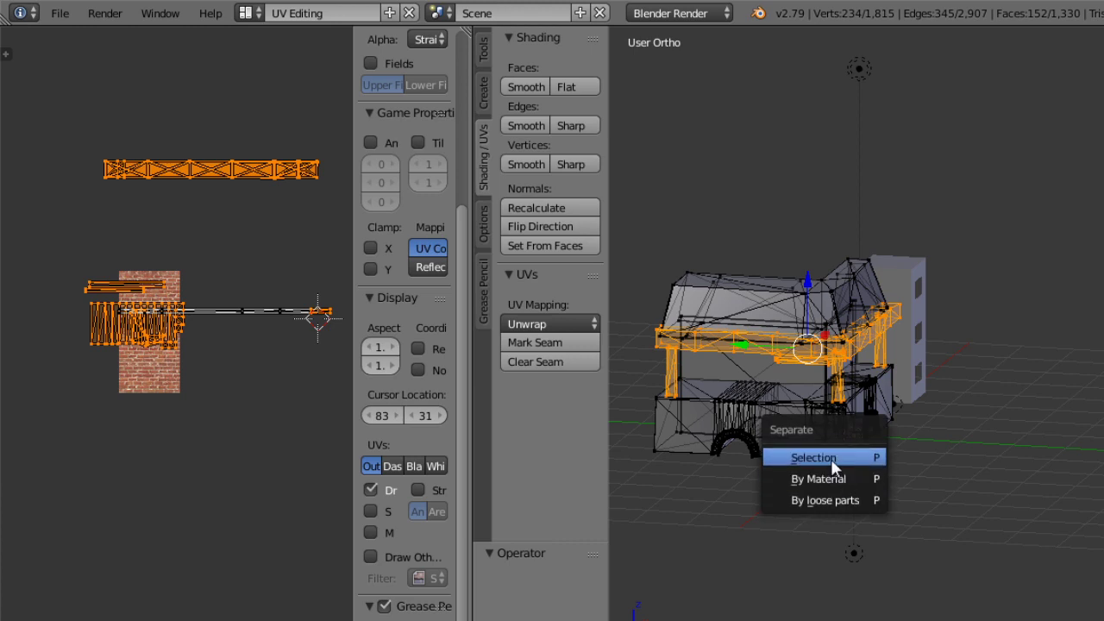
click(830, 464)
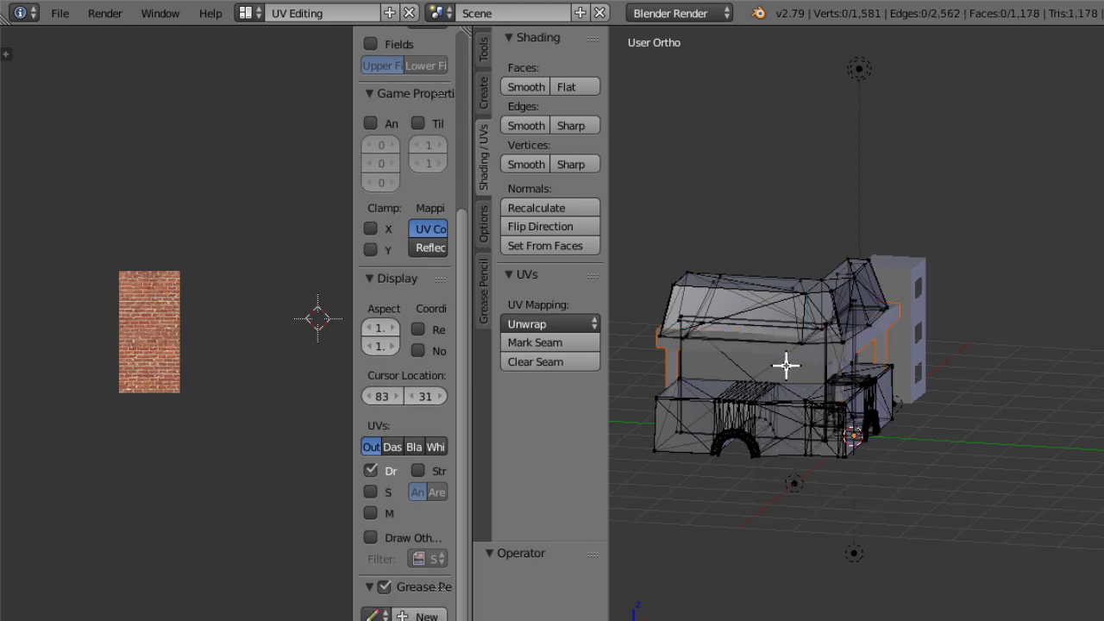
mouse_move(786, 366)
middle_down()
mouse_move(780, 288)
mouse_move(892, 303)
mouse_move(950, 333)
mouse_move(922, 431)
mouse_move(903, 436)
middle_up()
click(811, 620)
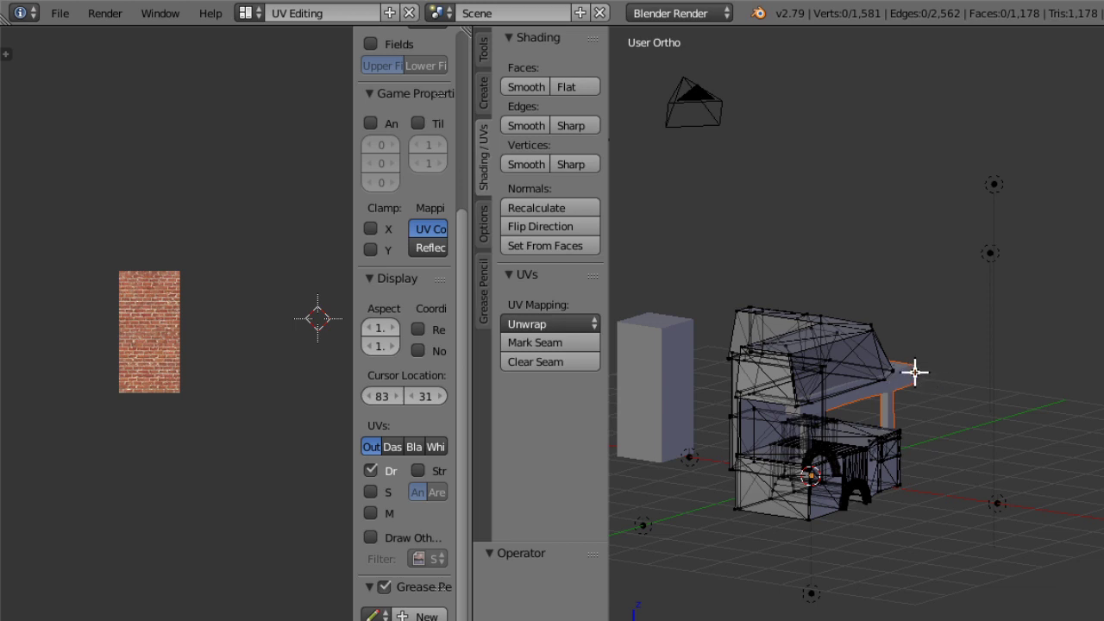
middle_drag(841, 399, 964, 358)
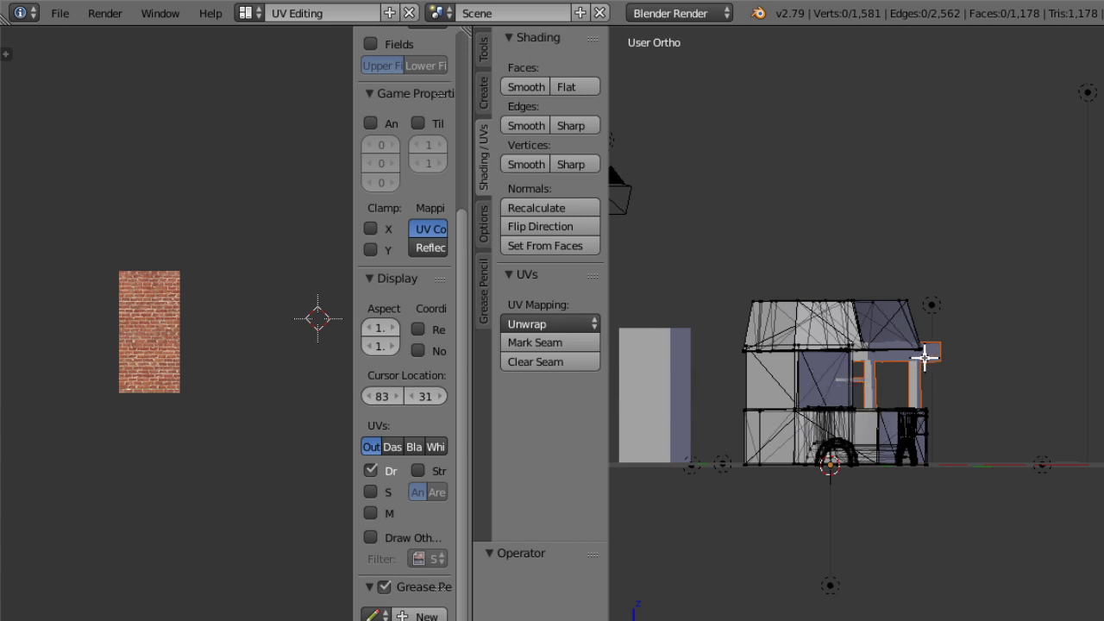
click(760, 620)
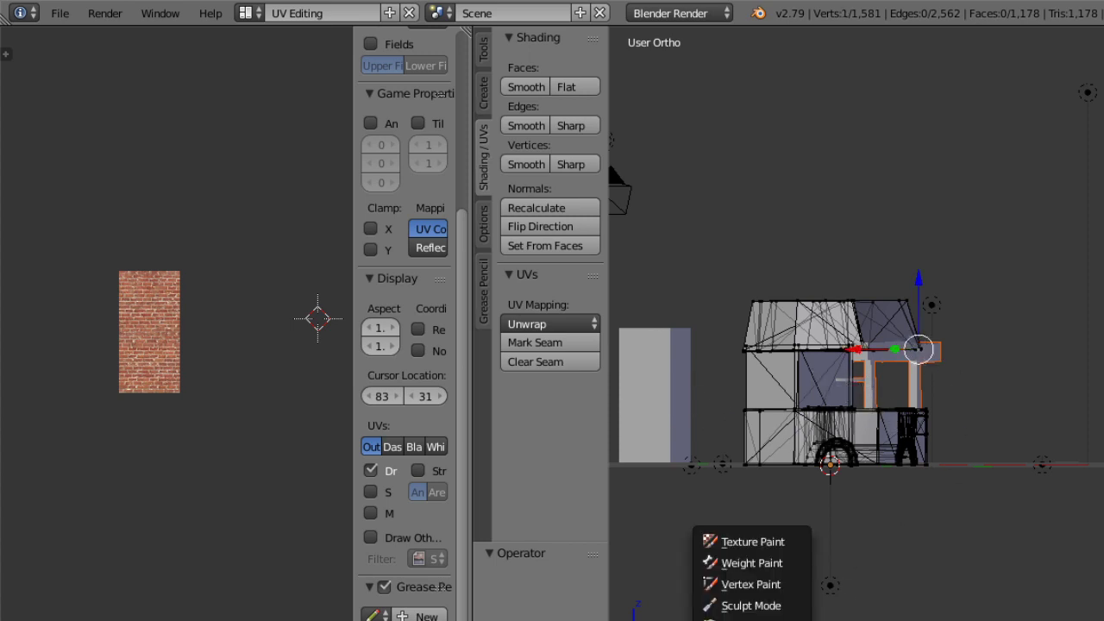
click(777, 619)
Select the separated wooden object on its own and undo the trial moves of the hearth parts.
middle_drag(919, 452, 879, 364)
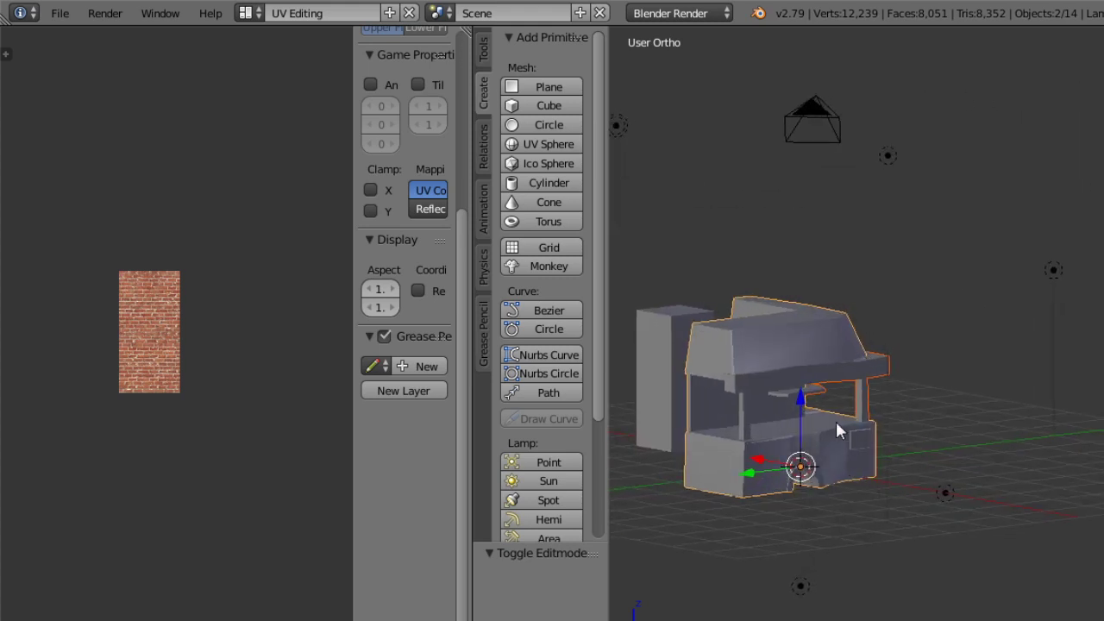
drag(752, 472, 843, 490)
key(ctrl+z)
right_click(869, 380)
middle_drag(843, 490, 872, 488)
key(ctrl+z)
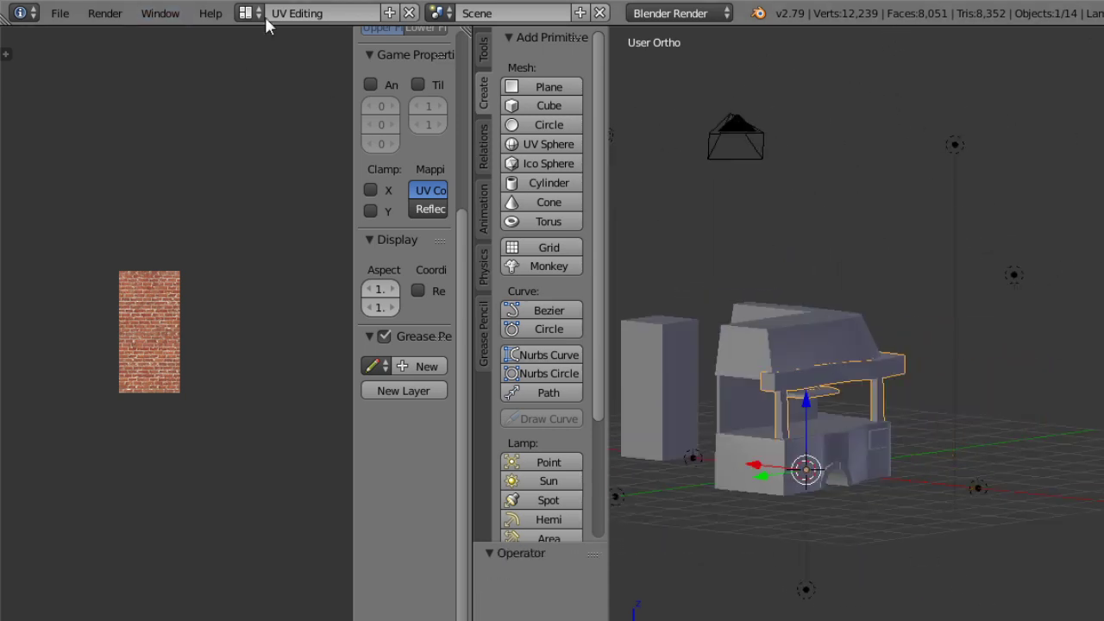
Switch the screen layout to Default.
click(248, 13)
click(285, 96)
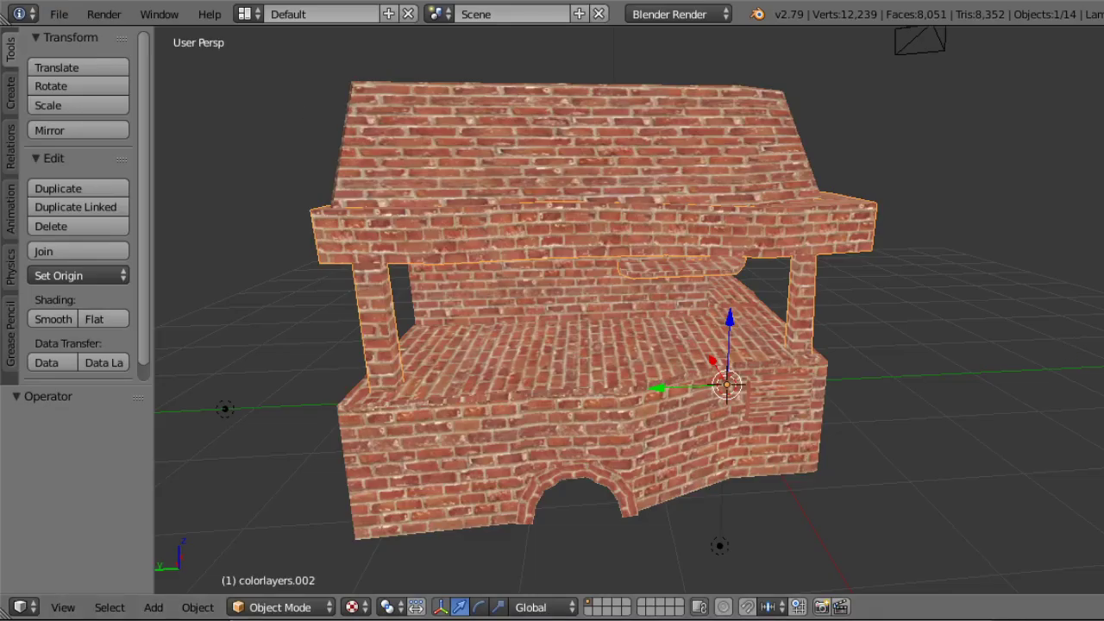
Restore the viewport from its maximized view and select the object colorlayers.001 in the scene outline.
key(ctrl+Up)
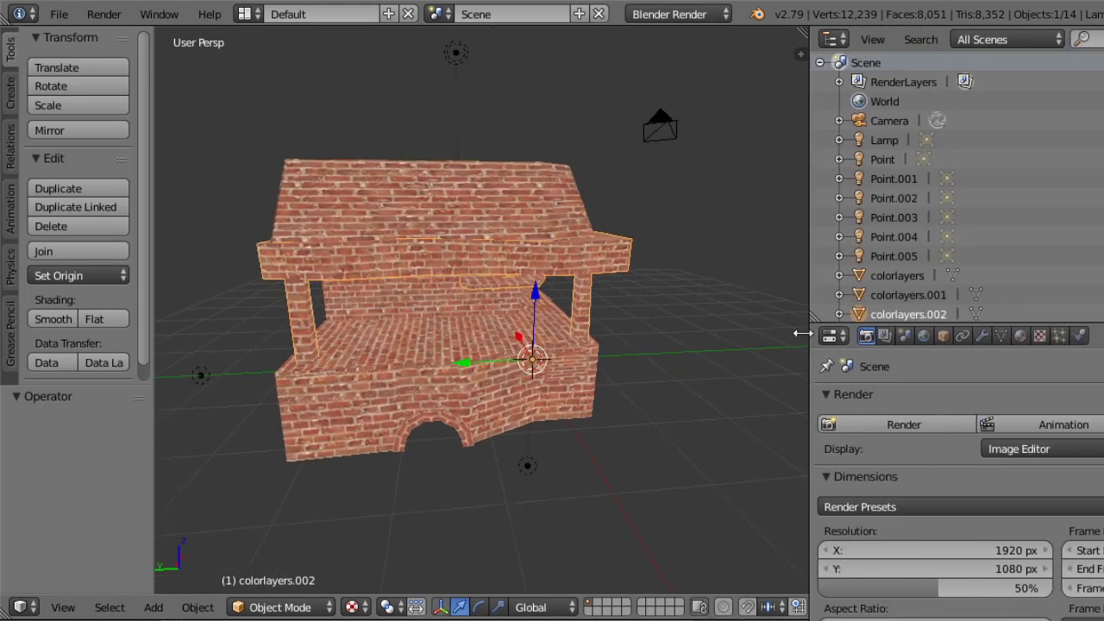
scroll(939, 186, down, 3)
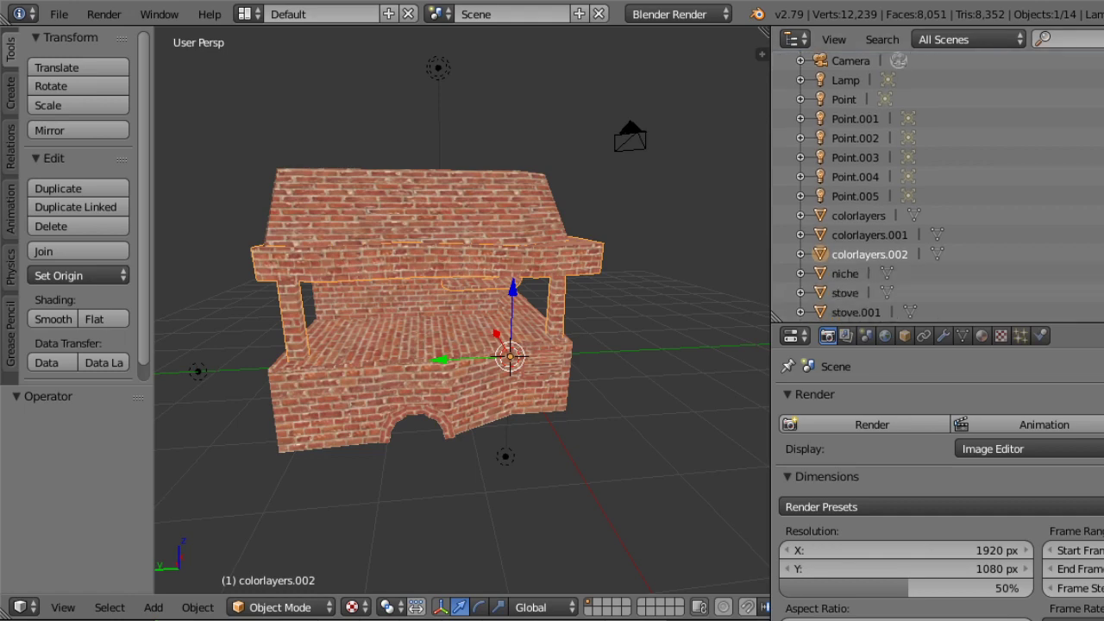
middle_drag(733, 268, 582, 287)
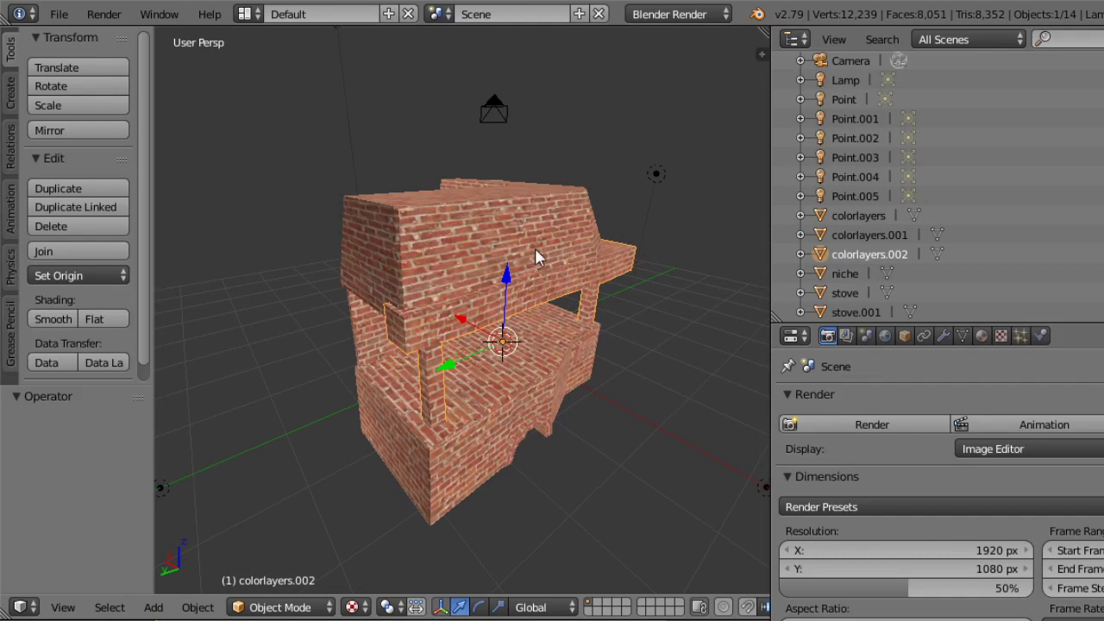
click(871, 235)
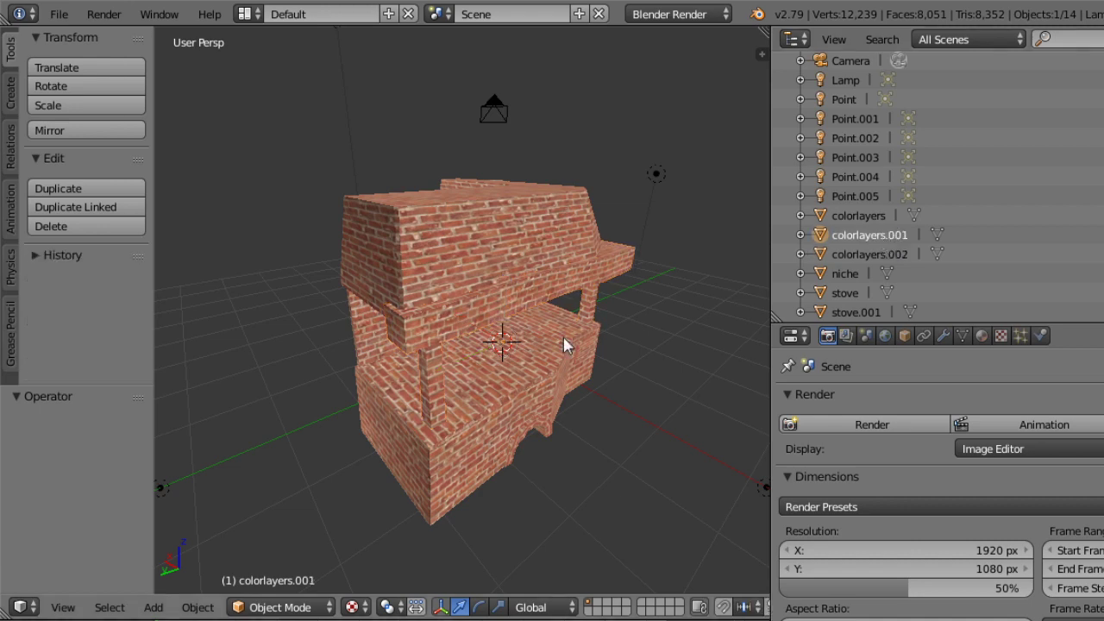
Clear the selection and examine the brick walls and hearth from several sides, near and far.
middle_drag(567, 343, 617, 319)
scroll(543, 184, up, 5)
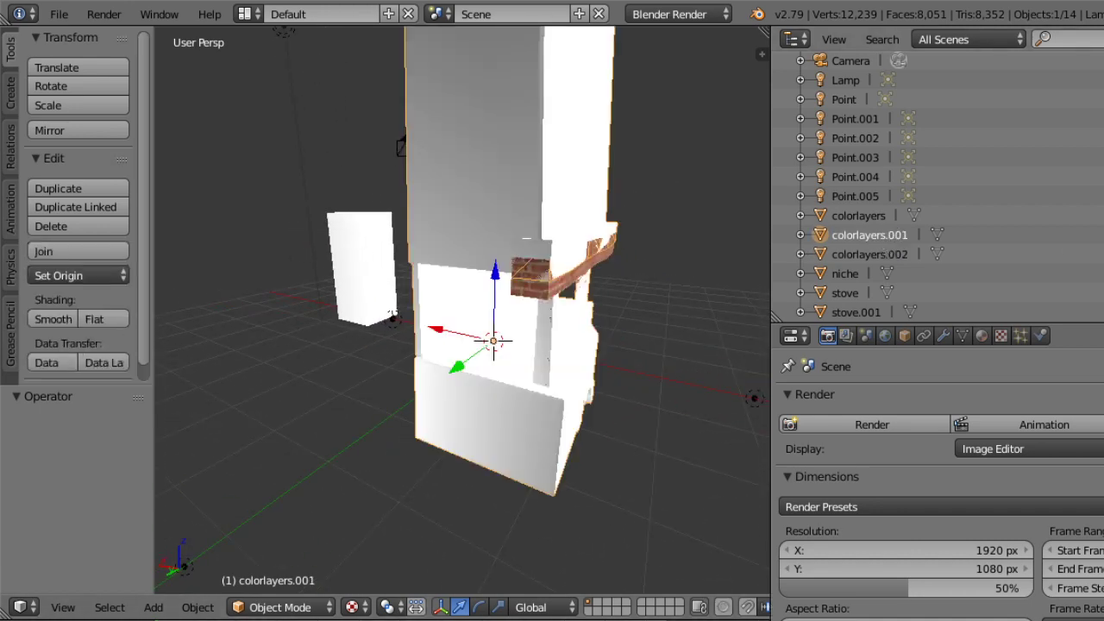
middle_drag(547, 190, 603, 220)
scroll(603, 220, down, 6)
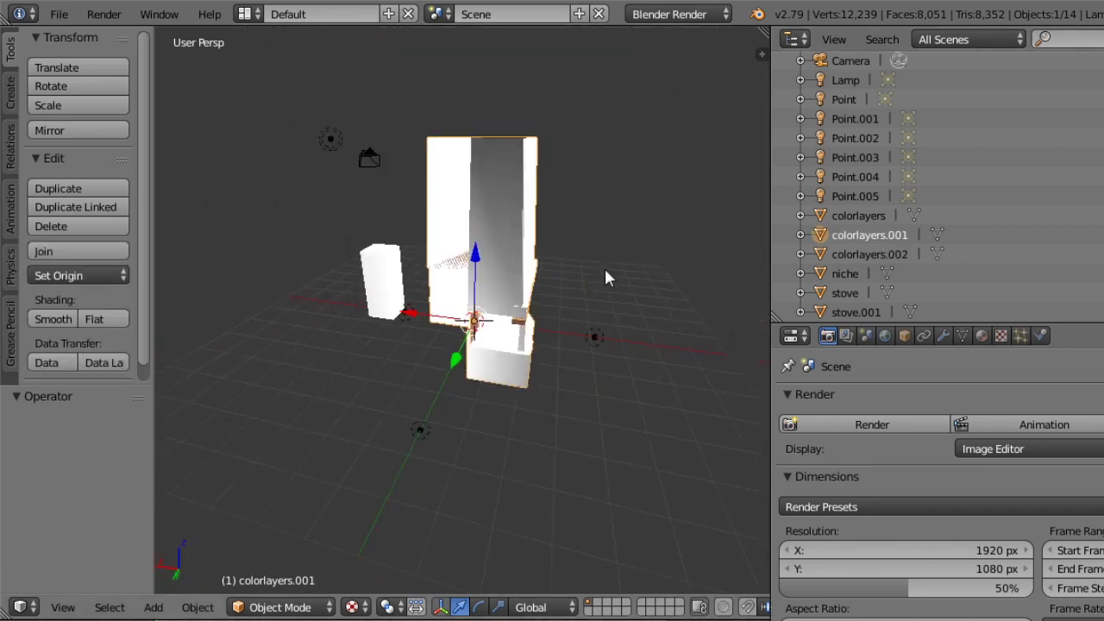
middle_drag(607, 274, 594, 364)
key(a)
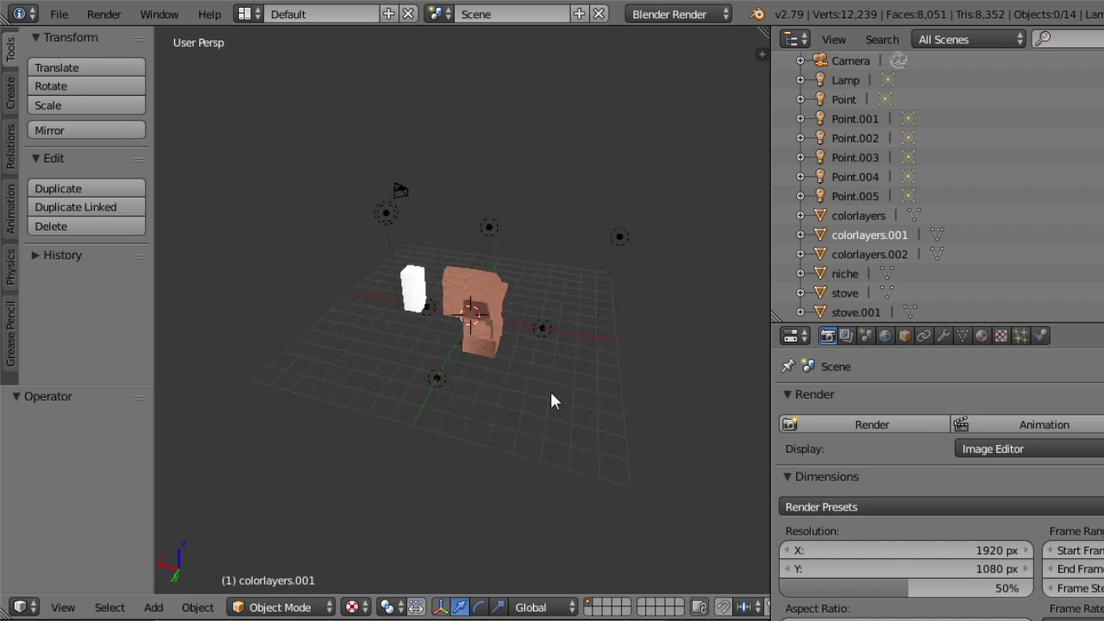
scroll(590, 211, up, 10)
scroll(590, 247, down, 4)
scroll(594, 260, up, 3)
scroll(604, 263, down, 8)
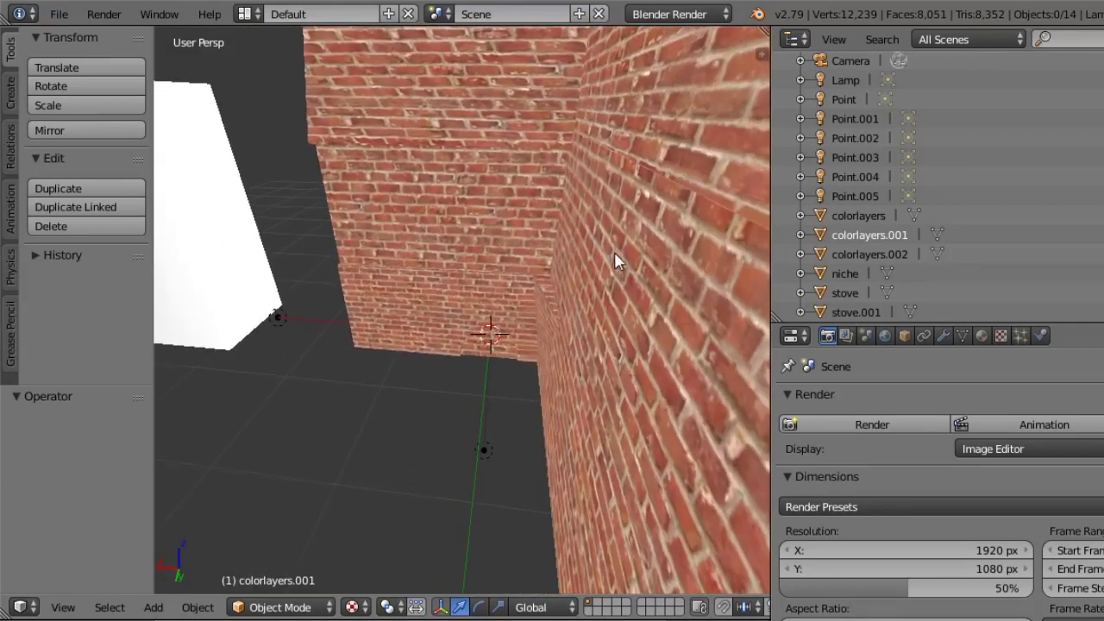
middle_drag(591, 255, 466, 255)
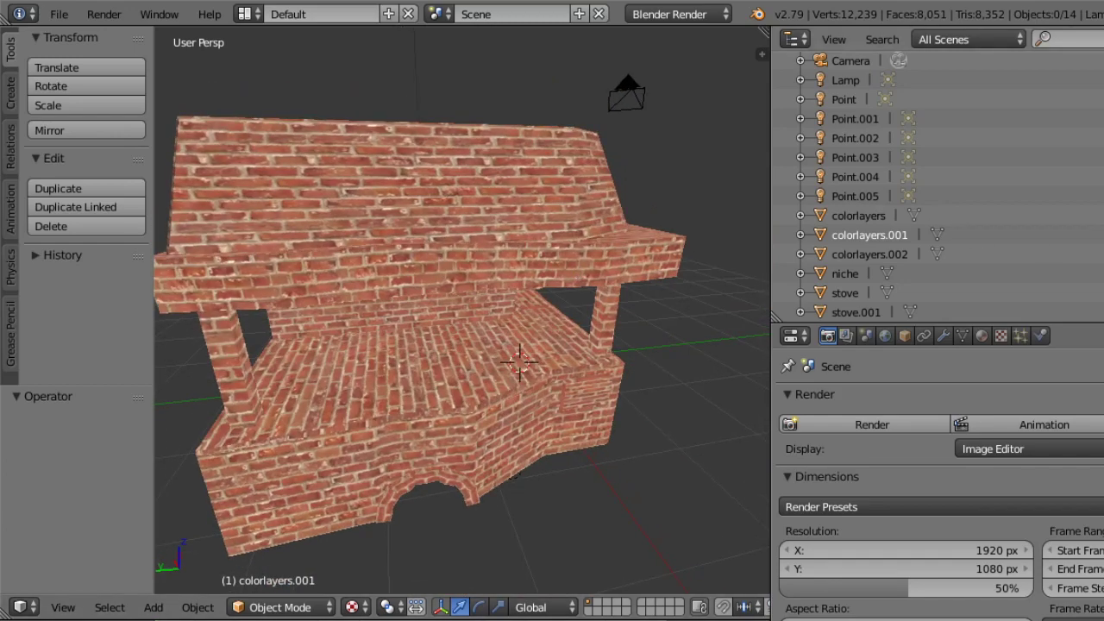
Select the hearth's brickwork object colorlayers and enter Edit Mode on it.
click(897, 254)
middle_drag(573, 362, 312, 554)
right_click(445, 423)
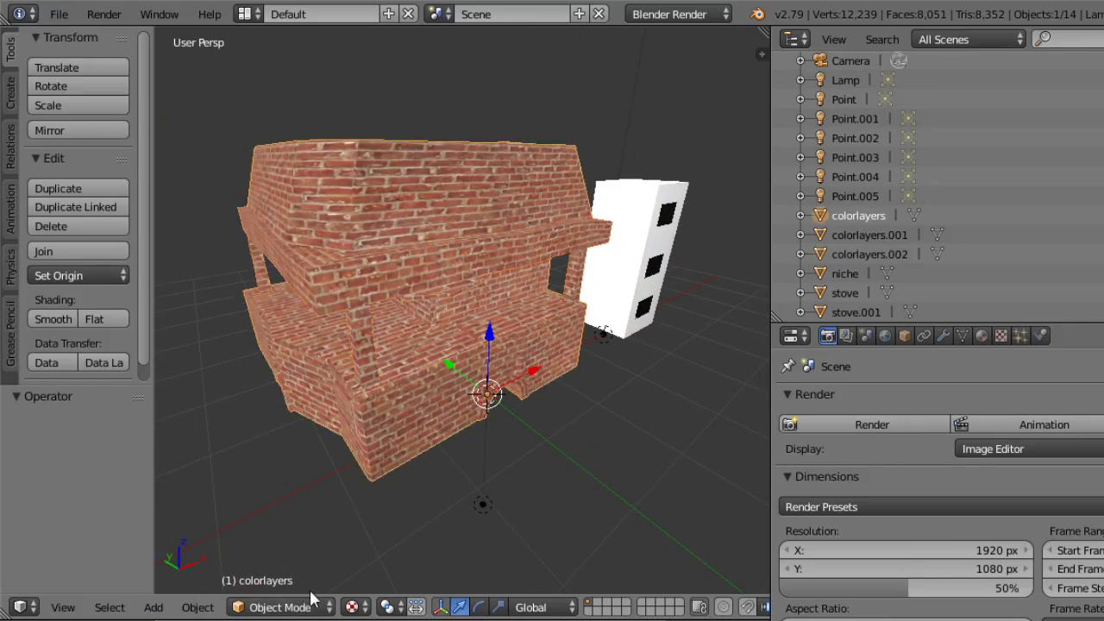
click(289, 607)
click(273, 562)
middle_drag(435, 447, 512, 352)
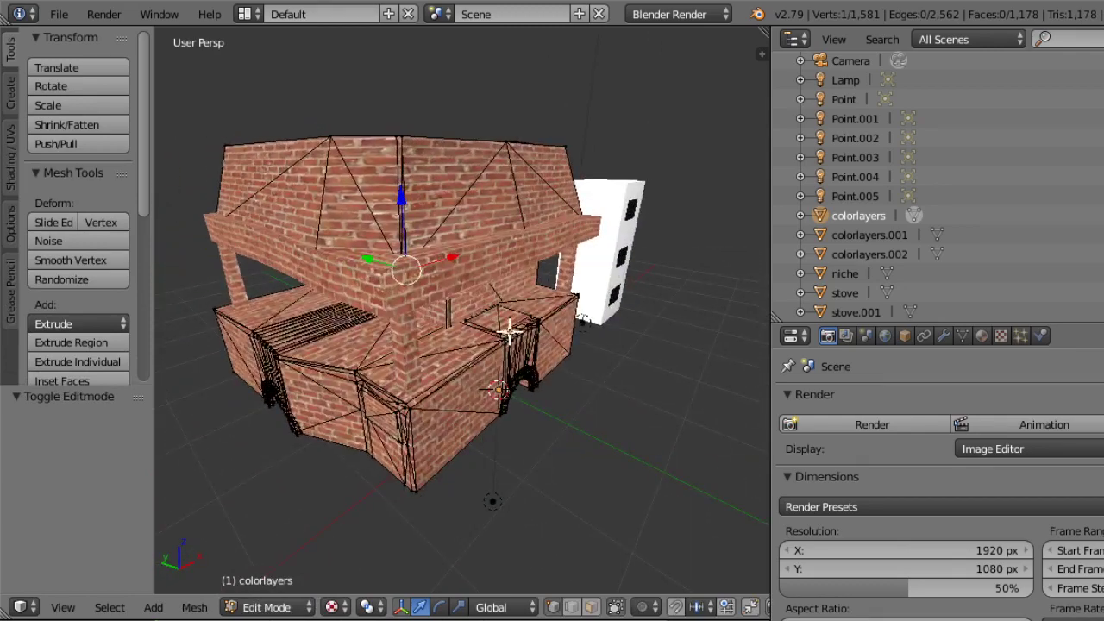
Select the corner vertices of the rectangular door panel on the hearth's brick base.
middle_drag(369, 426, 406, 414)
scroll(400, 419, up, 6)
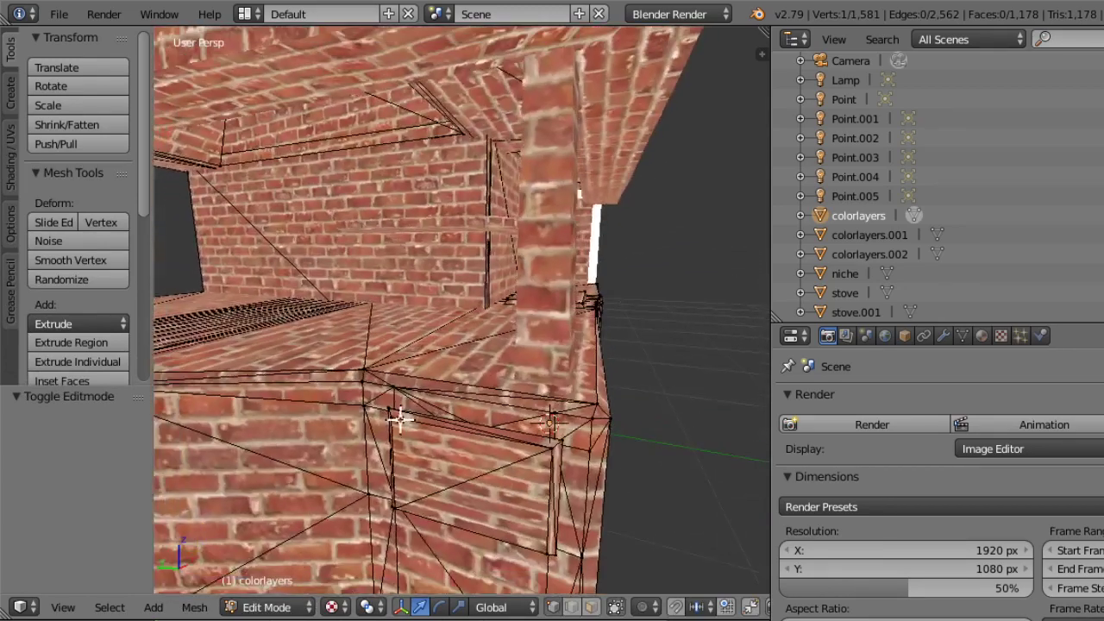
shift+right_click(556, 443)
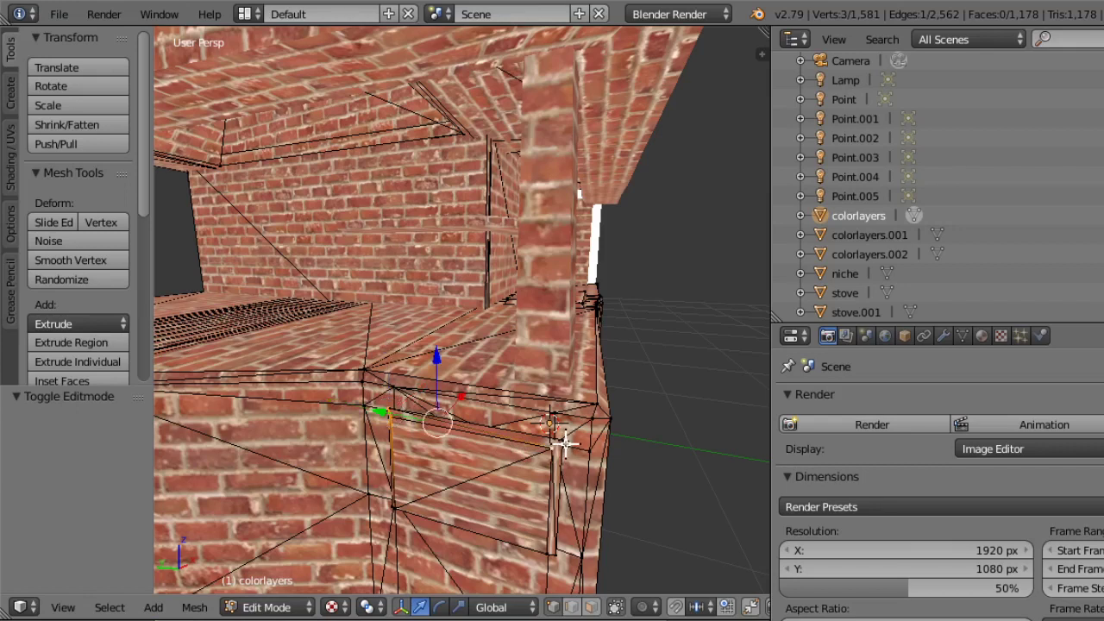
shift+right_click(552, 427)
shift+right_click(549, 558)
shift+right_click(554, 557)
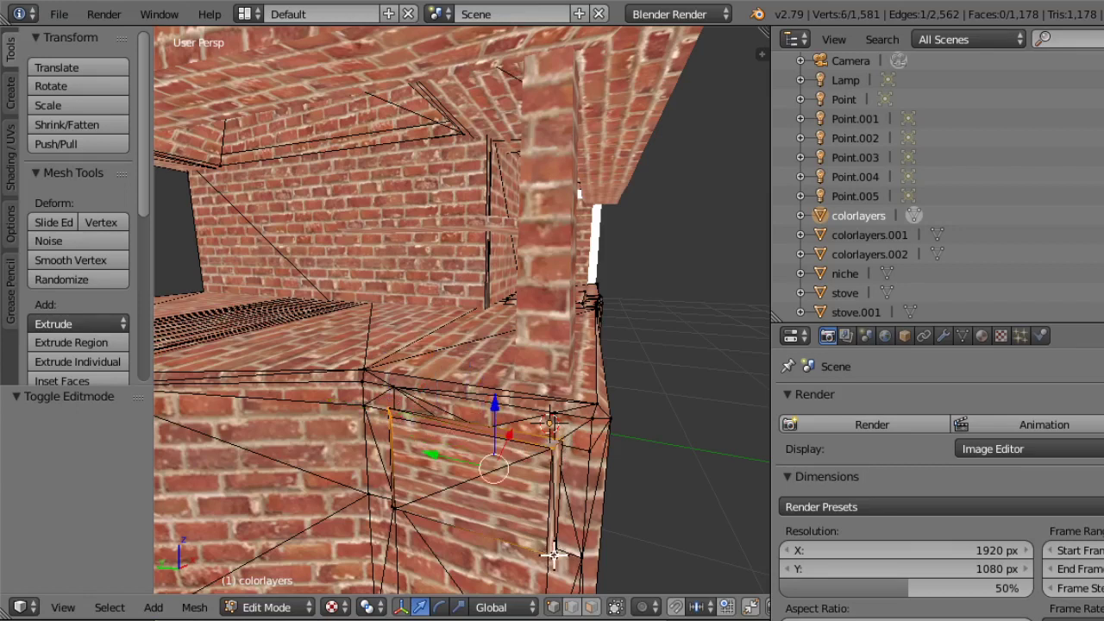
shift+right_click(393, 509)
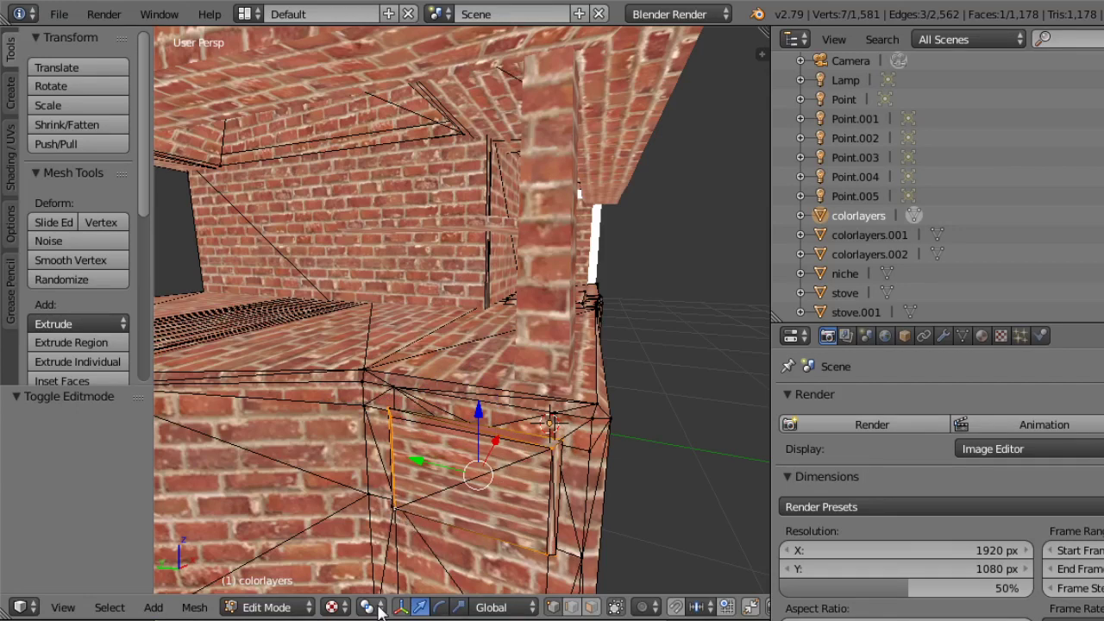
Switch to face selection and select the front, side and underside faces of the door panel on the brick base.
click(588, 608)
shift+right_click(477, 460)
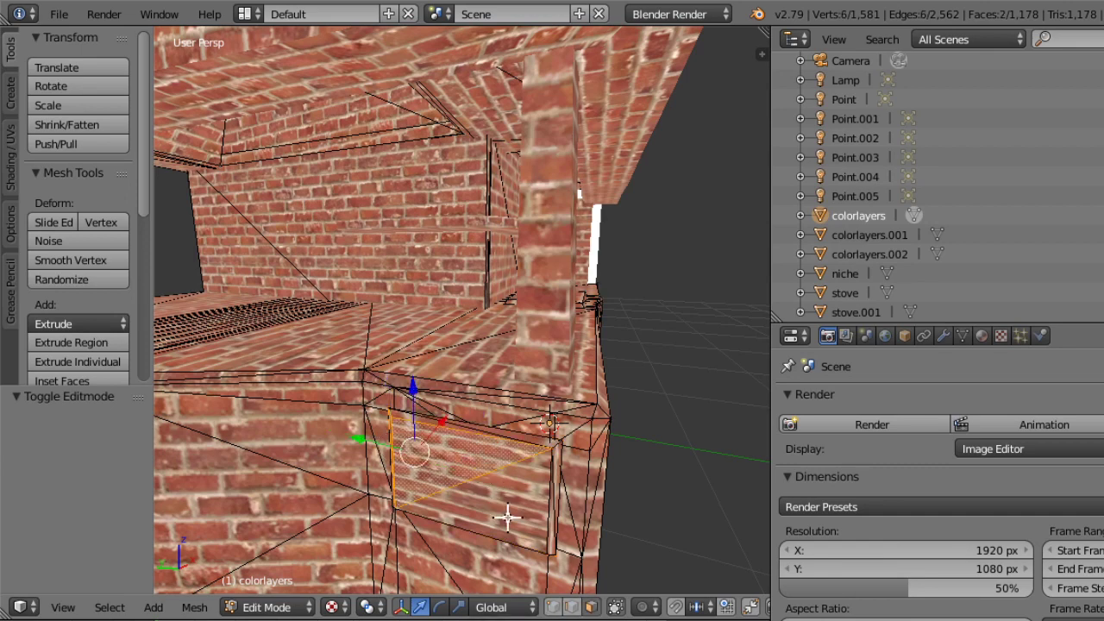
shift+right_click(509, 517)
shift+right_click(516, 428)
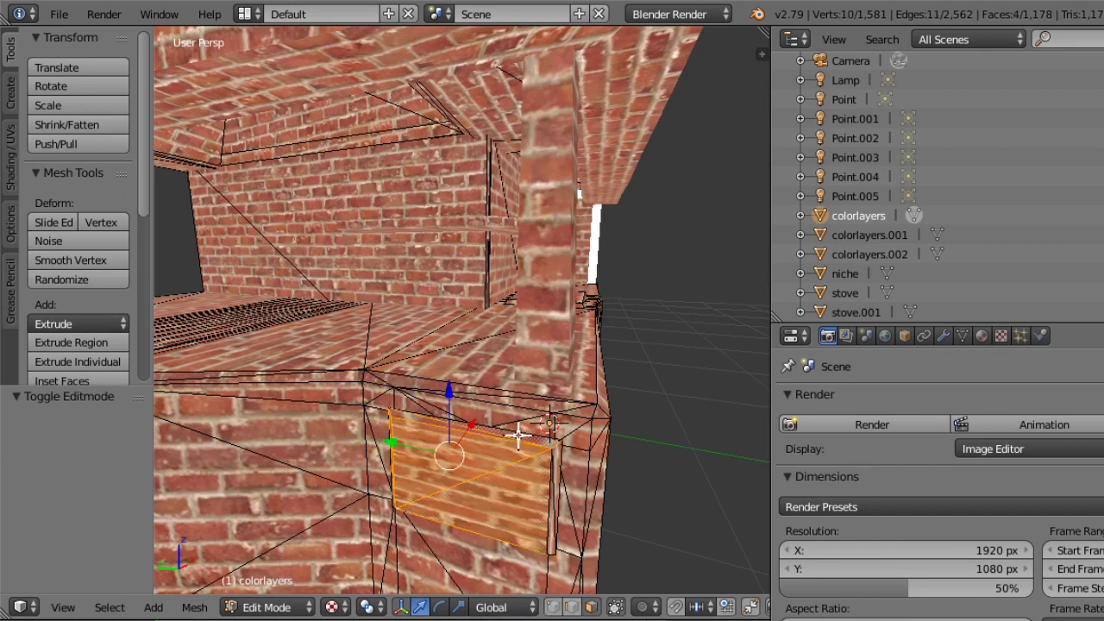
shift+right_click(556, 488)
shift+right_click(552, 524)
middle_drag(504, 553, 494, 485)
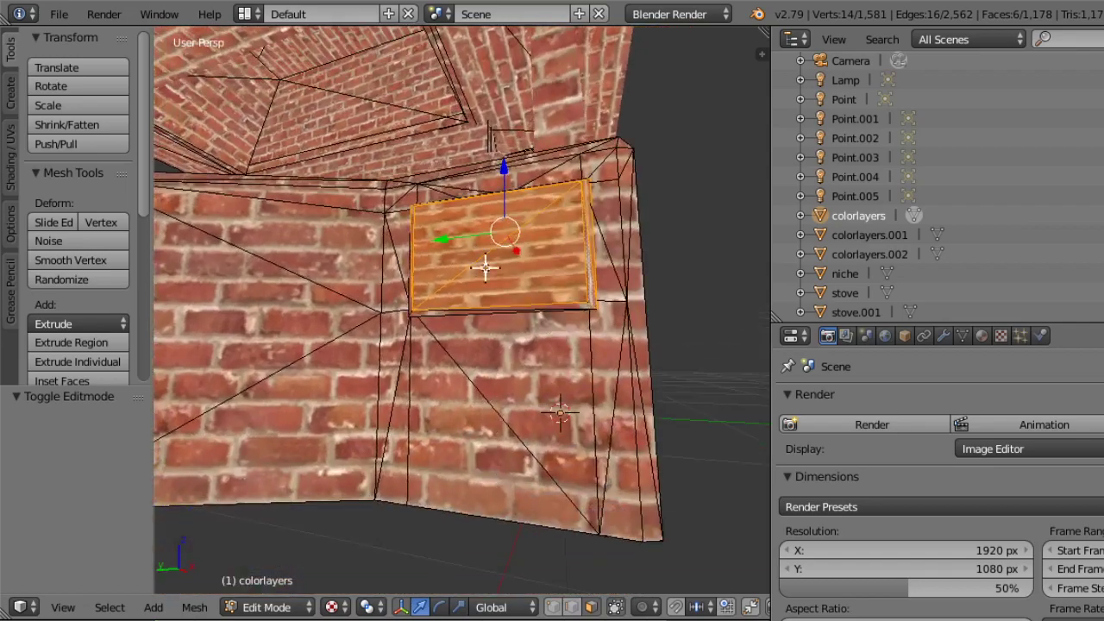
shift+right_click(469, 312)
Add the top and visible side faces of the raised slab on the hearth's countertop to the selection.
middle_drag(555, 317, 406, 358)
shift+right_click(406, 358)
shift+right_click(486, 395)
shift+right_click(479, 439)
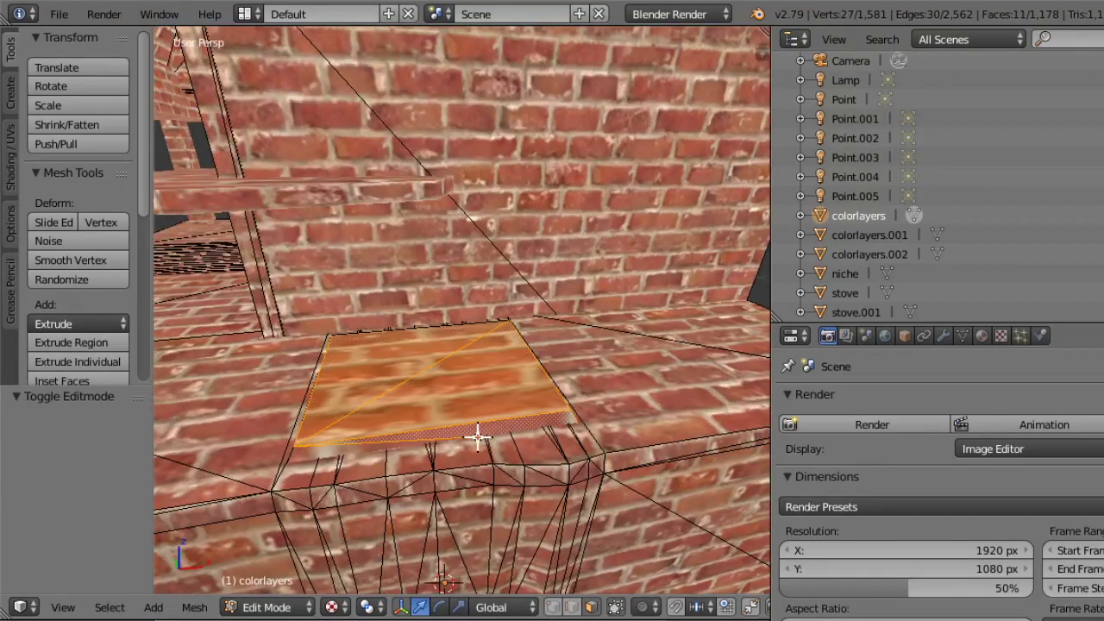
middle_drag(317, 420, 402, 410)
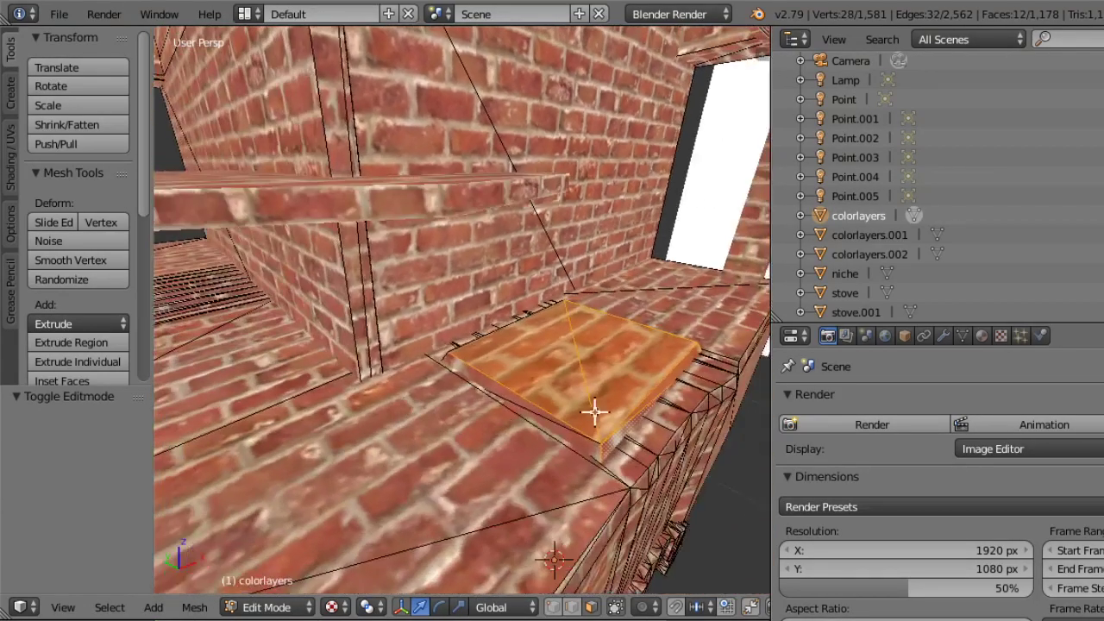
middle_drag(511, 396, 576, 294)
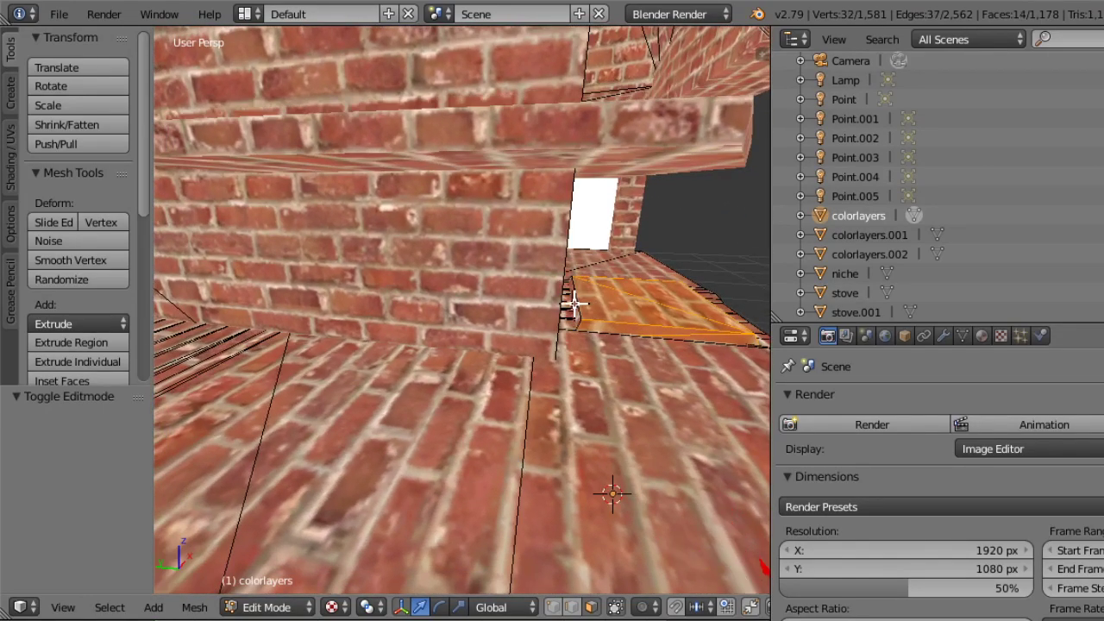
Add the remaining side faces of the countertop slab, working in Wireframe and finishing in Solid shading.
click(369, 607)
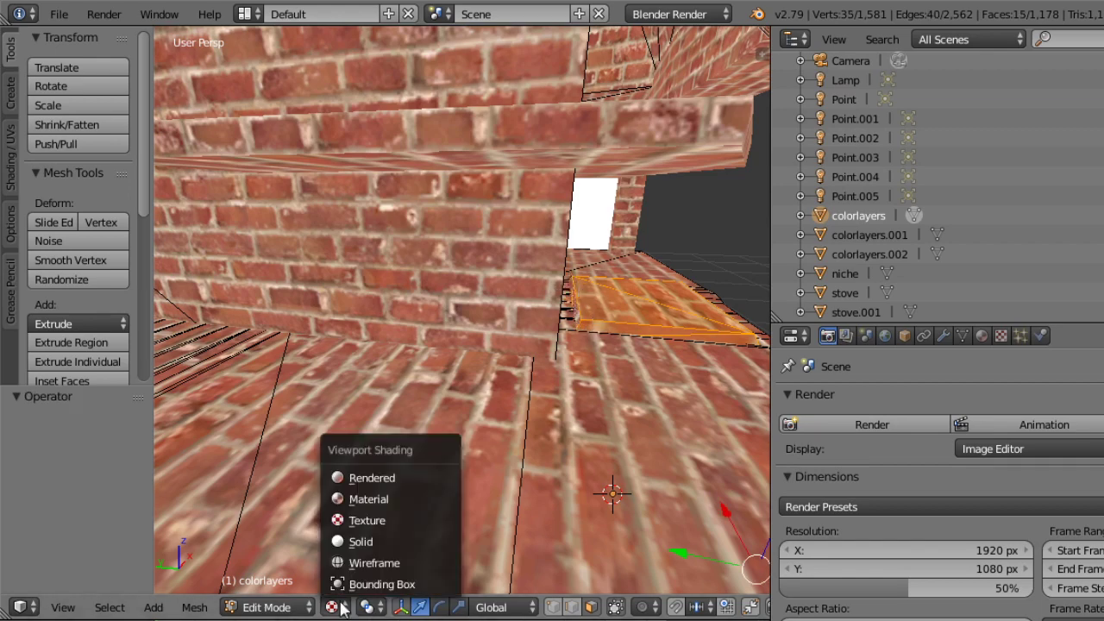
click(363, 564)
mouse_move(656, 316)
middle_down()
mouse_move(636, 305)
mouse_move(692, 316)
mouse_move(571, 279)
mouse_move(434, 357)
mouse_move(291, 350)
mouse_move(271, 320)
mouse_move(304, 348)
mouse_move(431, 388)
mouse_move(428, 370)
mouse_move(399, 387)
middle_up()
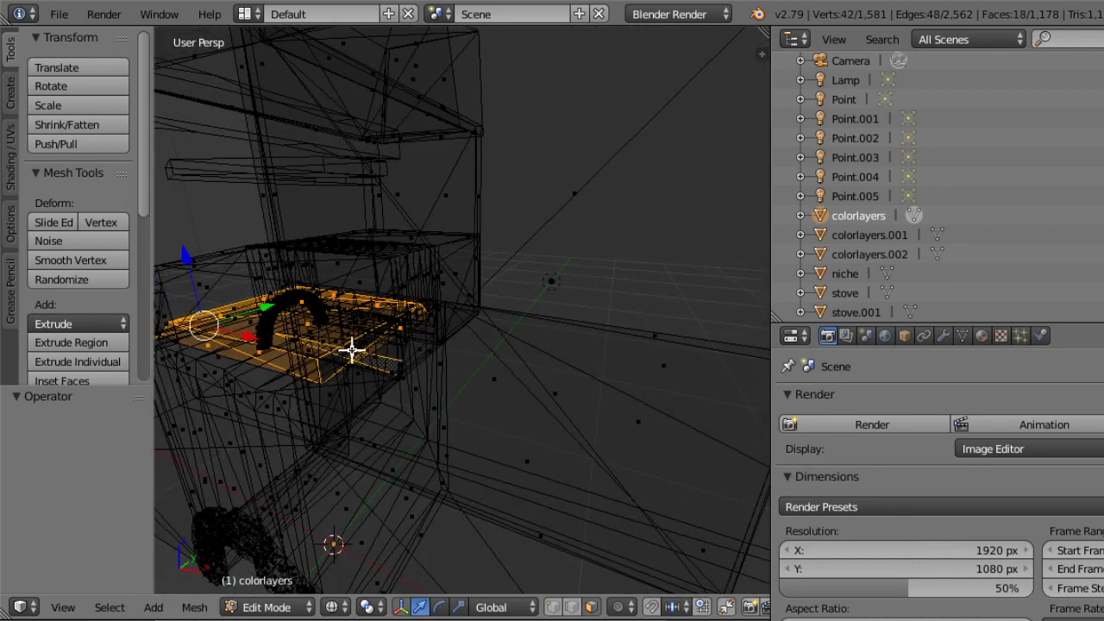
middle_drag(352, 350, 403, 394)
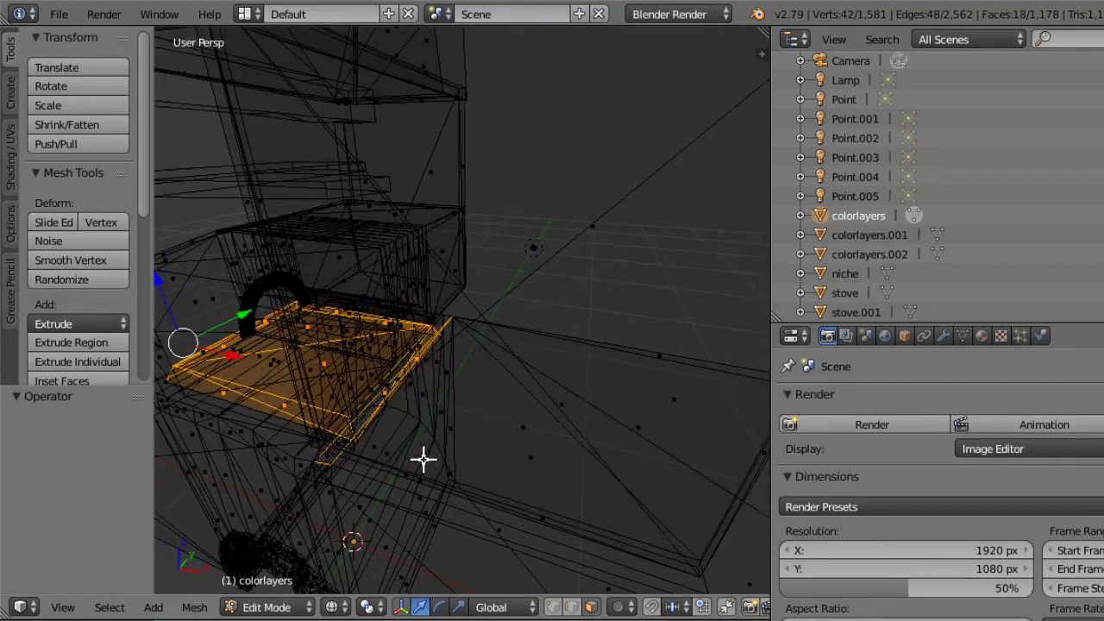
click(334, 608)
click(376, 542)
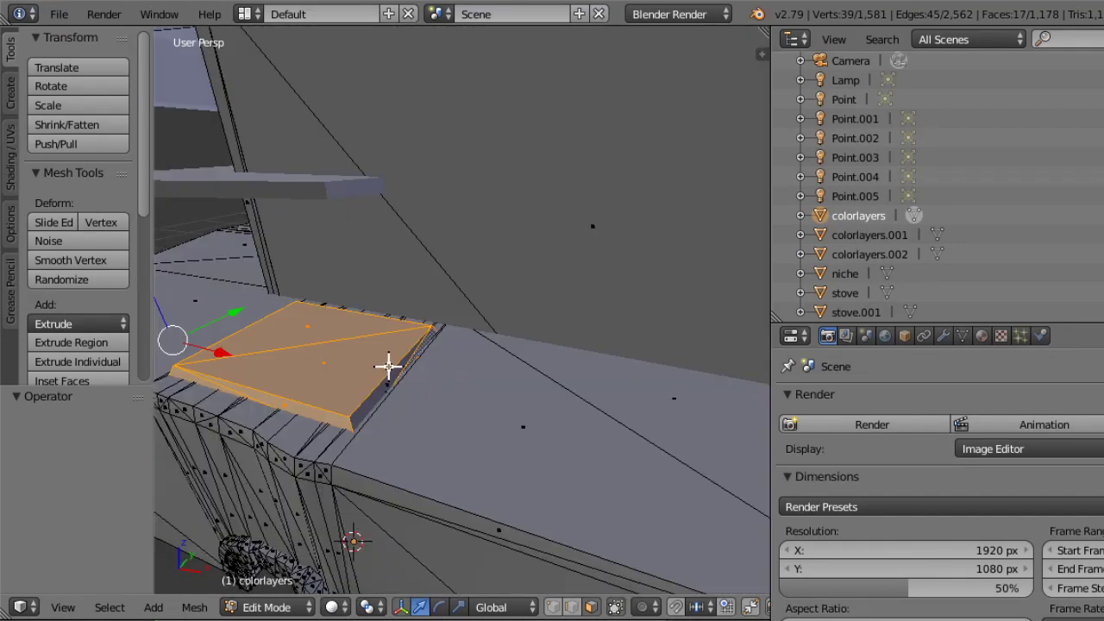
middle_drag(385, 442, 417, 437)
scroll(461, 323, down, 7)
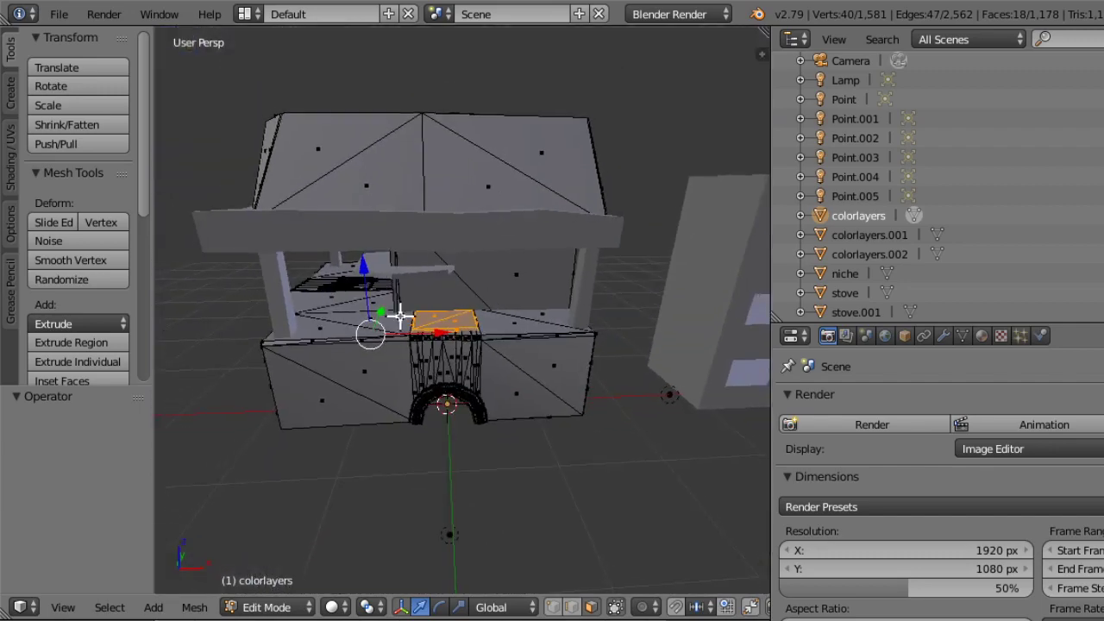
Try moving the selected slab and door panel faces along the Y axis.
drag(384, 313, 391, 464)
middle_drag(350, 443, 547, 476)
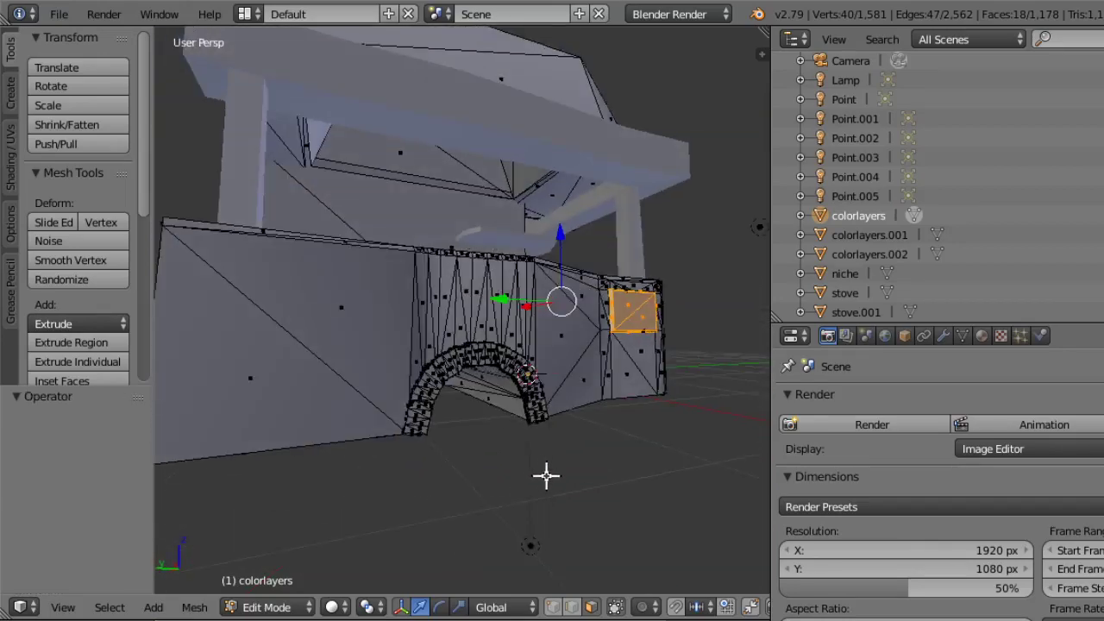
scroll(581, 411, up, 3)
middle_drag(581, 411, 406, 409)
Set the viewport shading to Wireframe and add a missing edge face of the door panel to the selection.
click(338, 607)
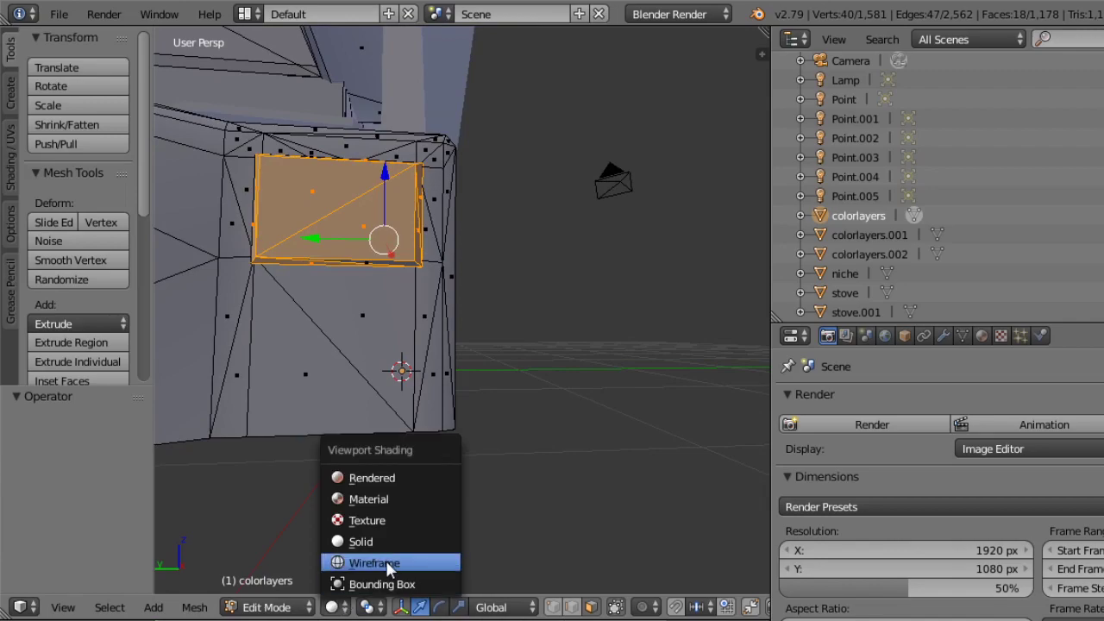
click(386, 560)
middle_drag(323, 428, 554, 473)
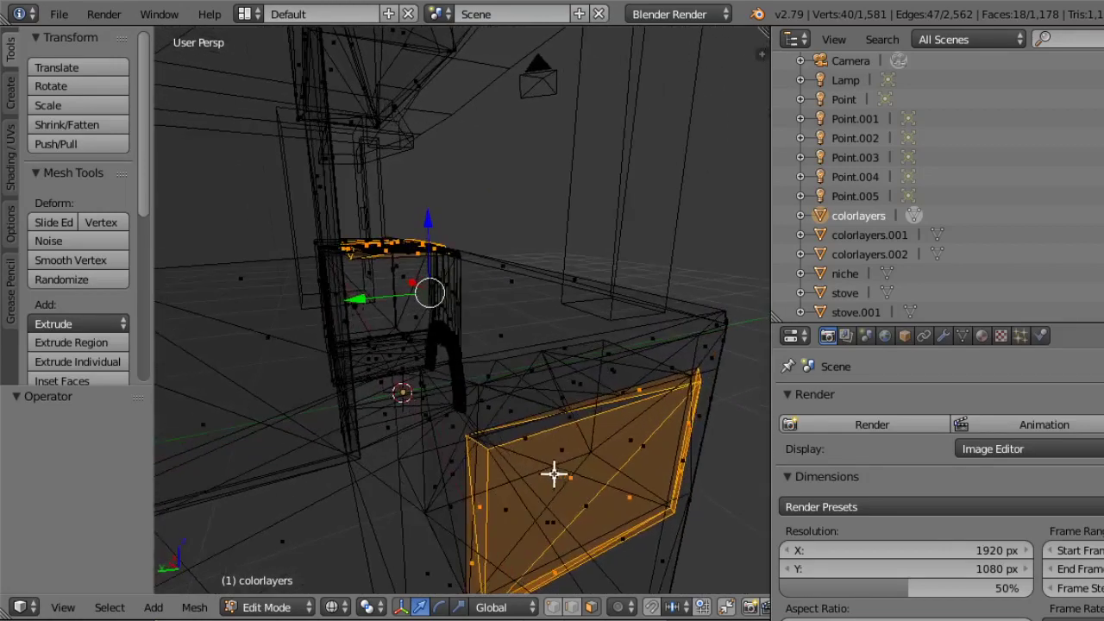
scroll(518, 286, down, 5)
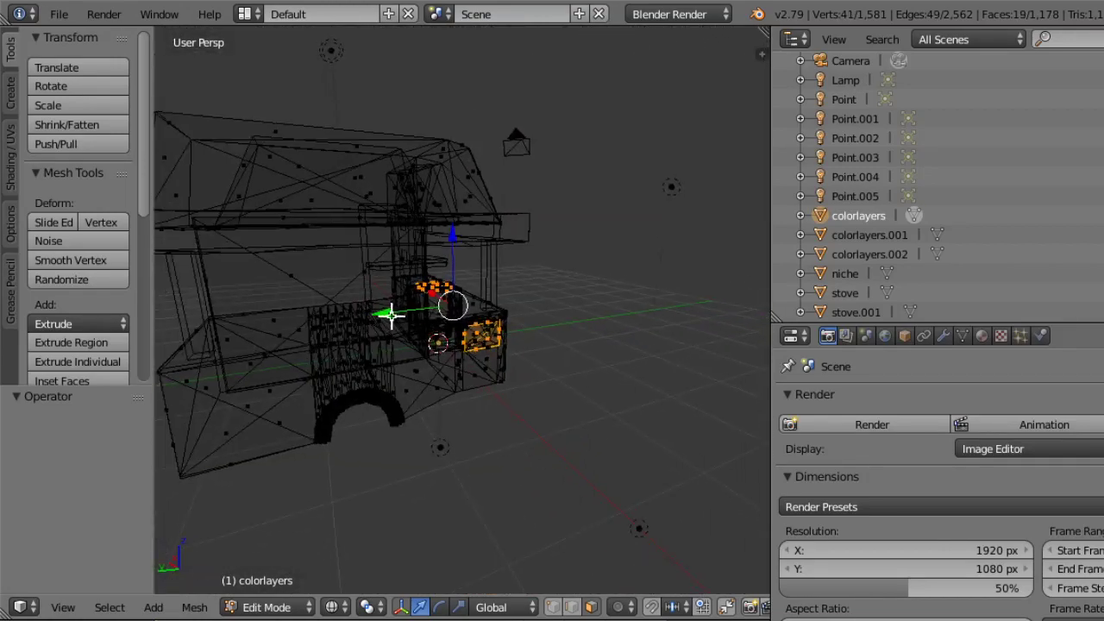
Undo a trial move along Y and add the last missing edge face of the door panel to the selection.
drag(391, 316, 530, 306)
key(ctrl+z)
scroll(493, 380, up, 5)
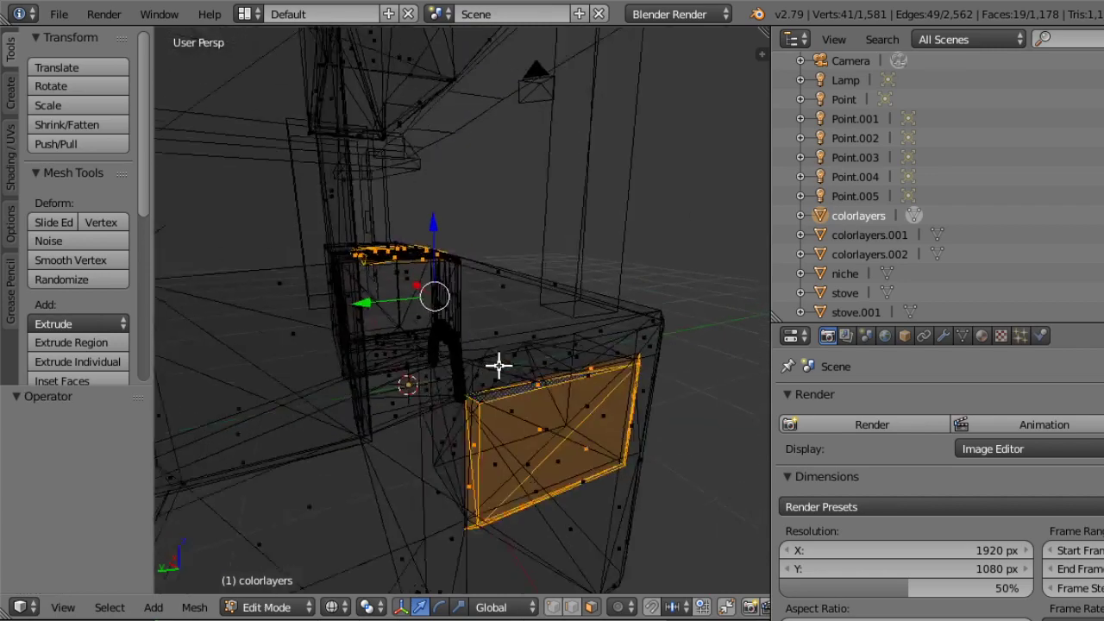
middle_drag(498, 365, 619, 512)
scroll(543, 395, down, 5)
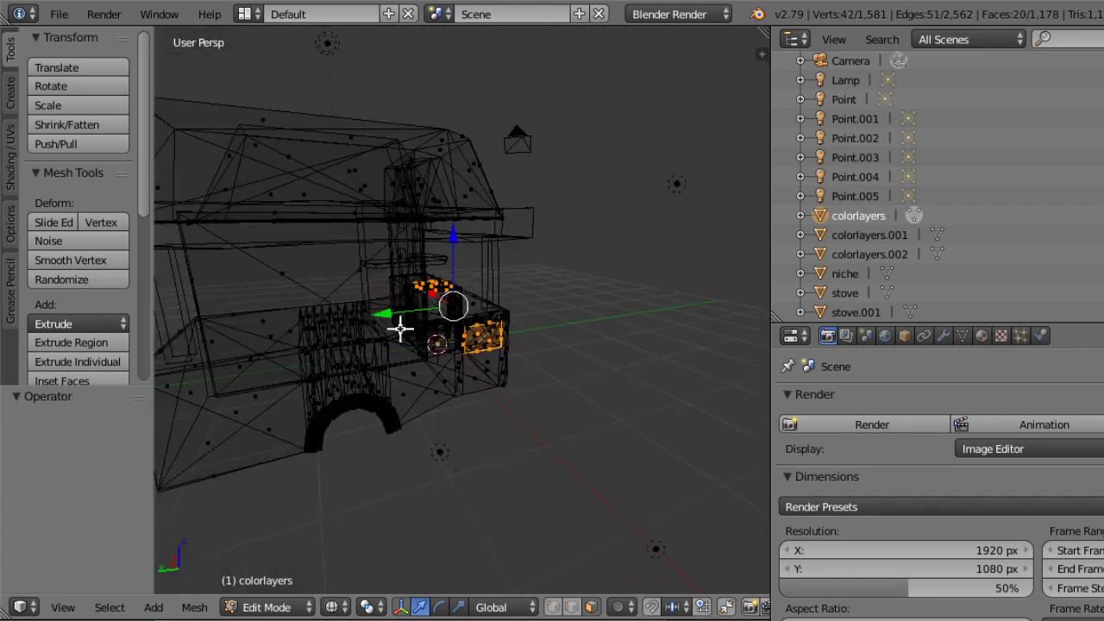
Try moving the selected door panel and slab by -3.323 along Y, and set the viewport shading to Texture.
drag(400, 313, 572, 274)
mouse_move(520, 347)
middle_down()
mouse_move(368, 380)
mouse_move(468, 365)
middle_up()
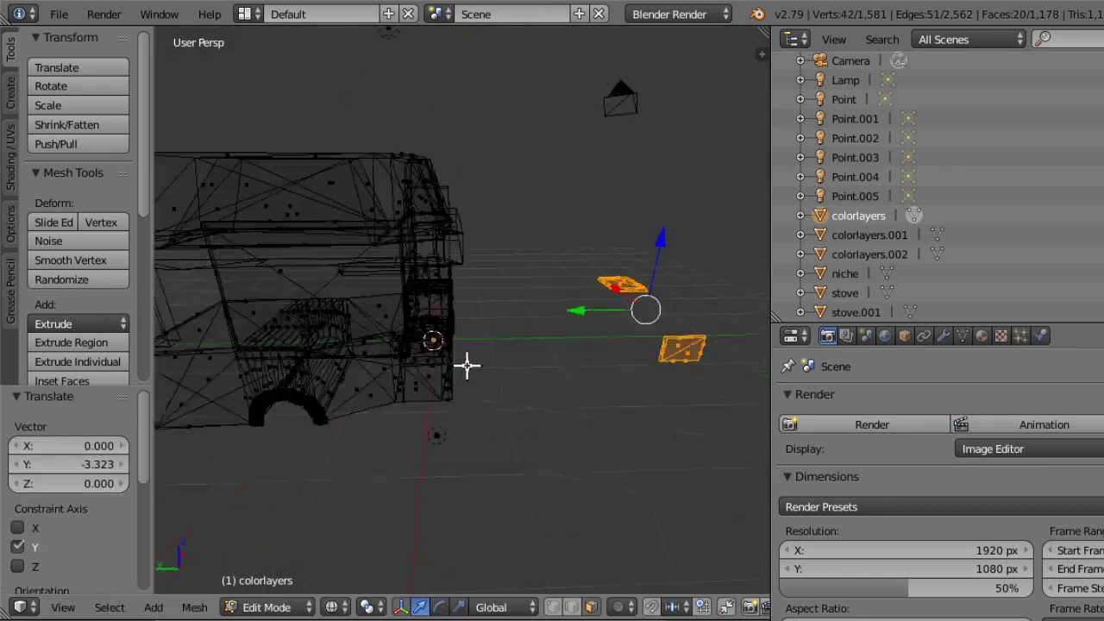
click(332, 608)
click(367, 521)
mouse_move(375, 506)
middle_down()
mouse_move(363, 400)
mouse_move(407, 345)
mouse_move(527, 294)
mouse_move(520, 346)
mouse_move(434, 353)
middle_up()
middle_drag(419, 397, 504, 412)
key(alt+Tab)
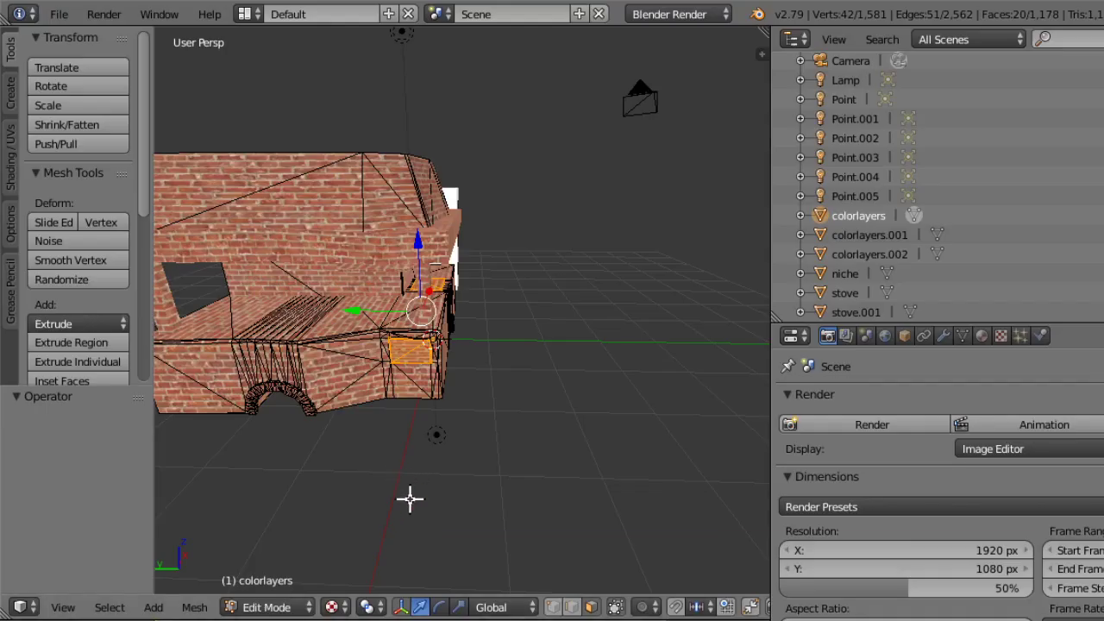
mouse_move(409, 498)
middle_down()
mouse_move(409, 402)
mouse_move(437, 443)
mouse_move(412, 427)
mouse_move(407, 405)
mouse_move(369, 385)
mouse_move(319, 385)
mouse_move(436, 412)
mouse_move(463, 443)
mouse_move(439, 412)
mouse_move(474, 427)
mouse_move(419, 460)
mouse_move(394, 420)
mouse_move(446, 445)
middle_up()
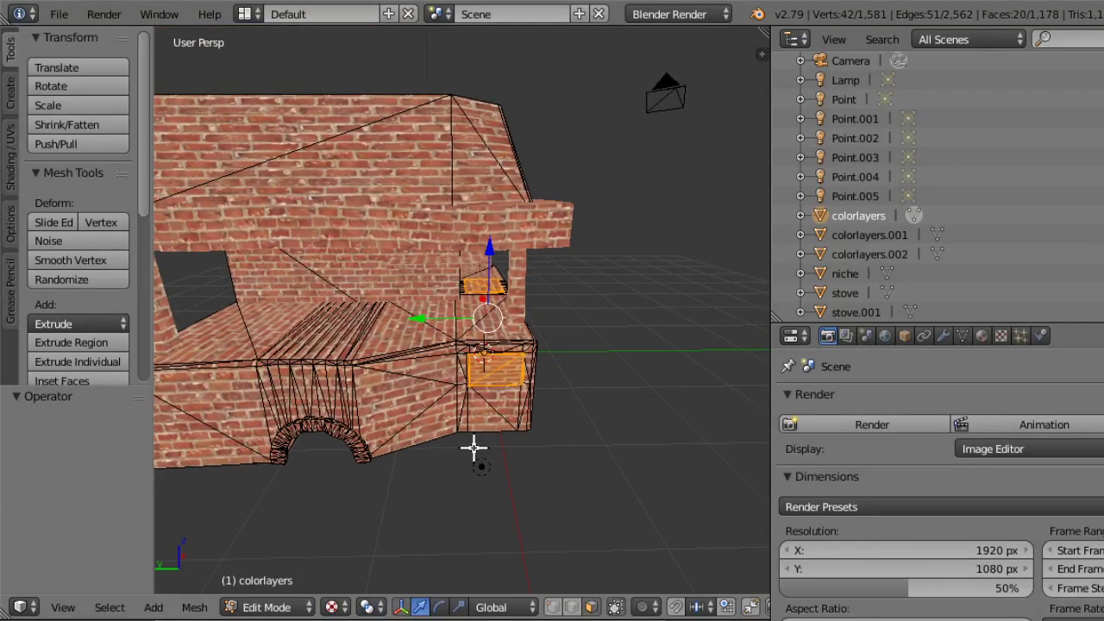
Separate the selected door panel and slab faces into their own object and return to Object Mode.
key(p)
click(459, 449)
click(294, 607)
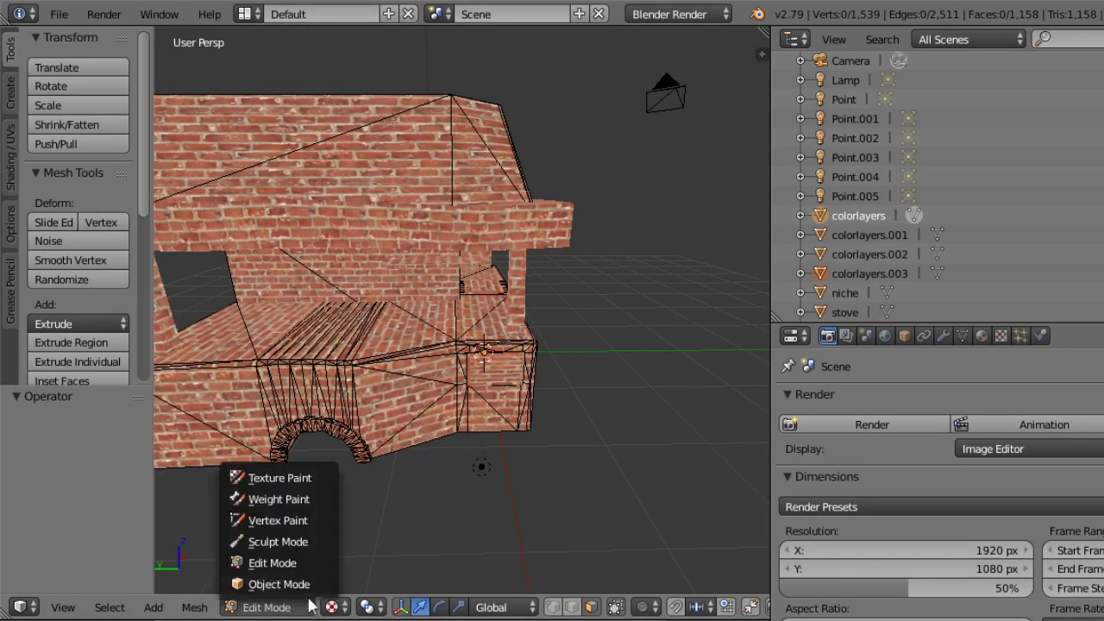
click(289, 585)
Open the separated door panel and slab object in Edit Mode and select all of its geometry.
click(871, 274)
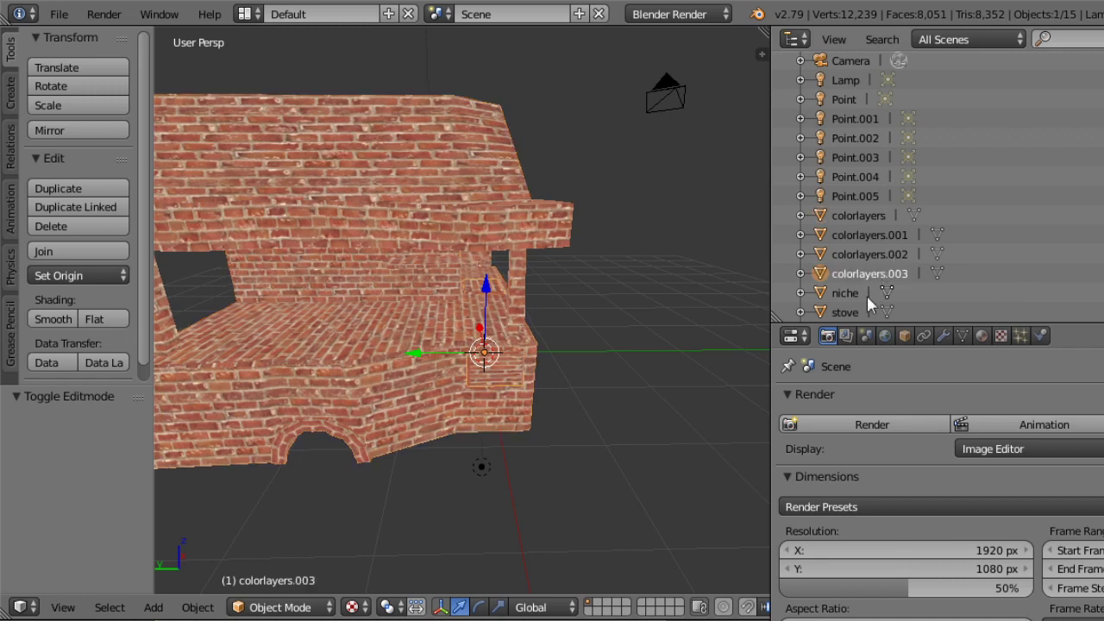
click(312, 607)
click(313, 563)
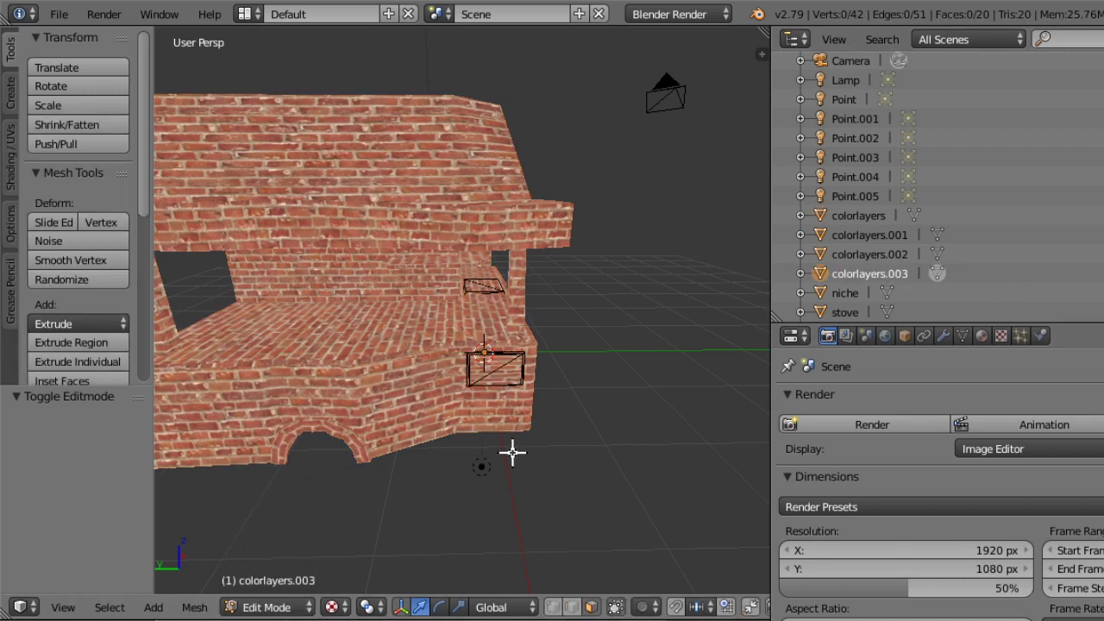
key(a)
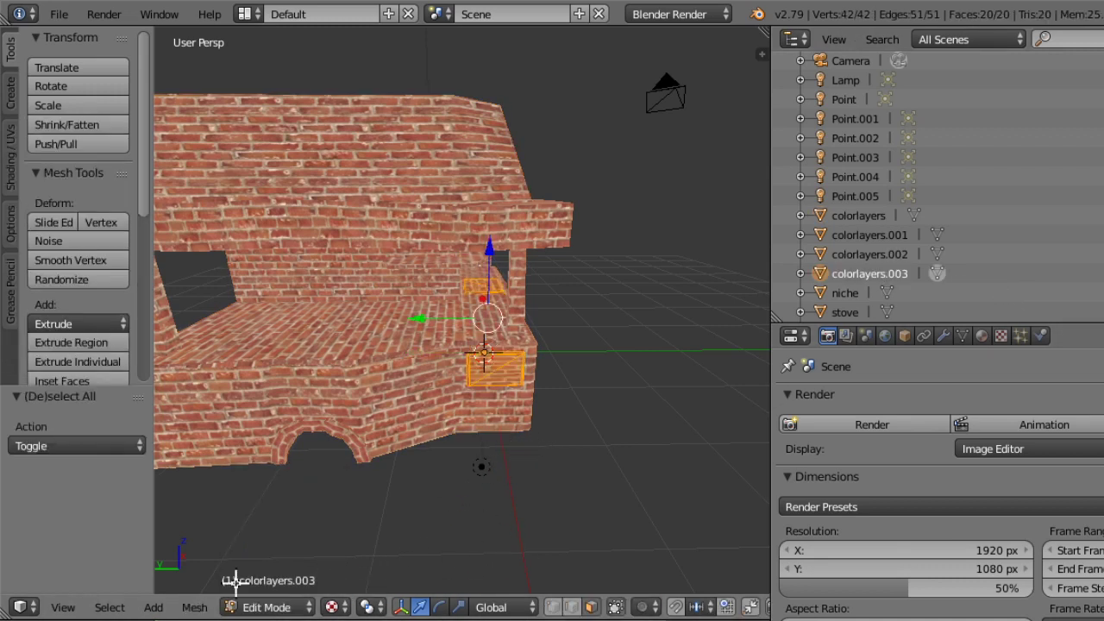
In the UV Editing layout, assign the displaycube tablelightwood texture image to the door panel and slab, and leave Edit Mode.
click(245, 14)
click(335, 174)
click(244, 609)
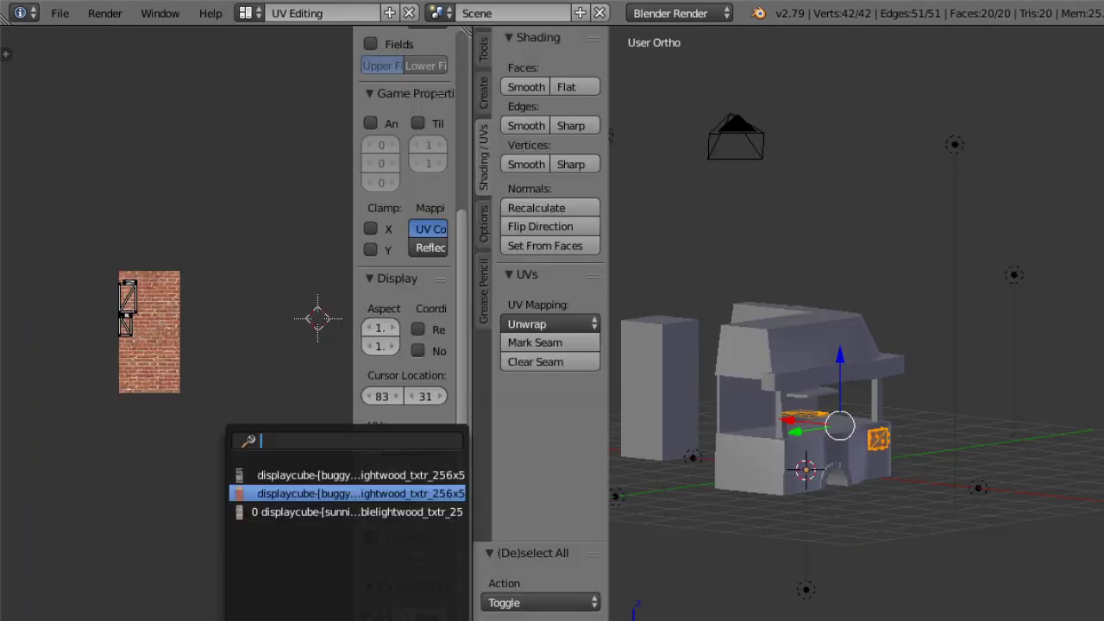
click(324, 513)
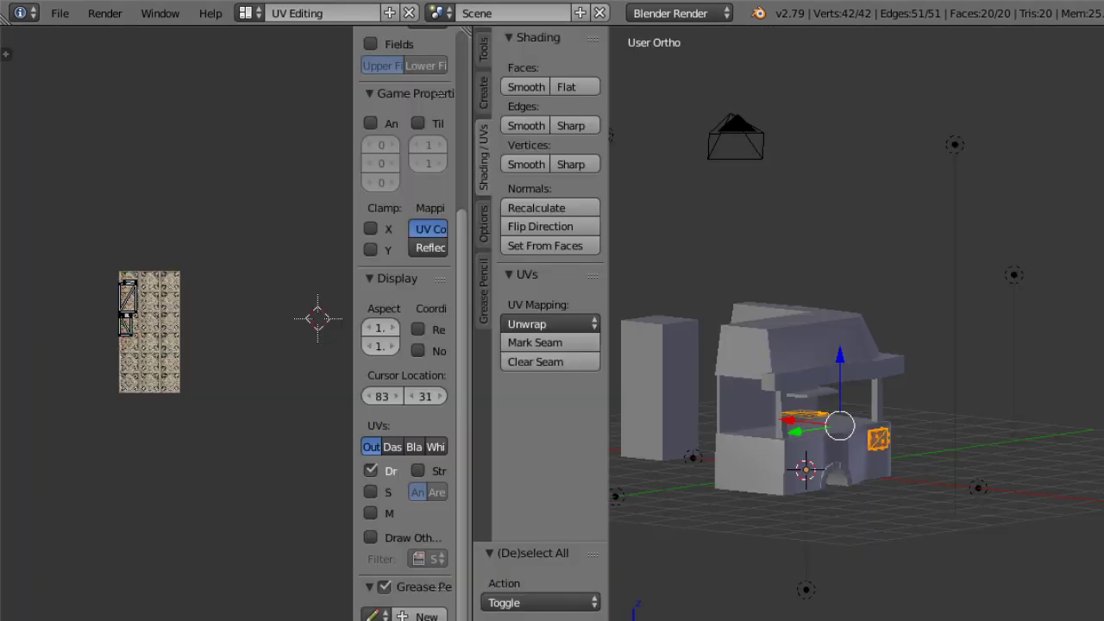
click(753, 620)
click(753, 620)
click(752, 620)
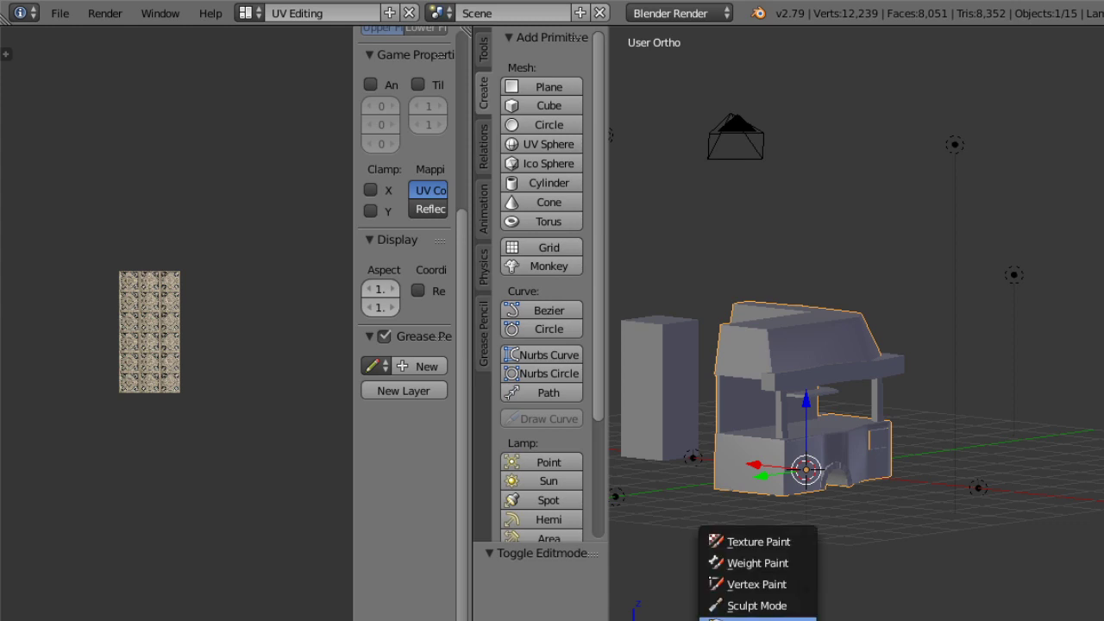
click(752, 618)
click(753, 620)
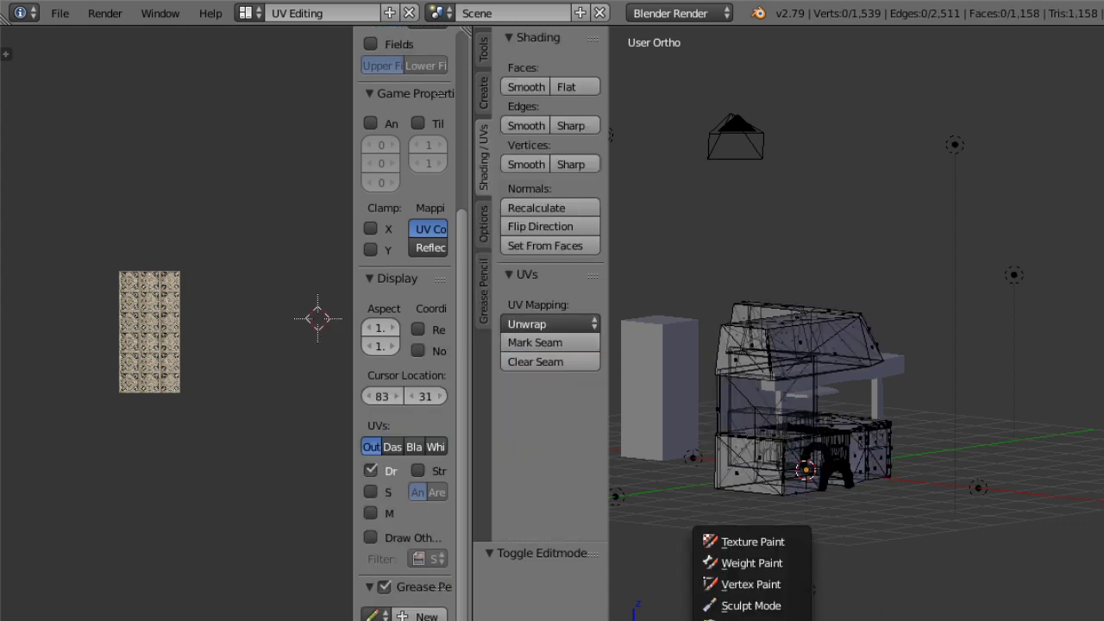
click(752, 620)
Select all geometry of the woodwork object in Edit Mode and assign the grey stone displaycube texture to it.
right_click(898, 380)
click(759, 620)
click(752, 620)
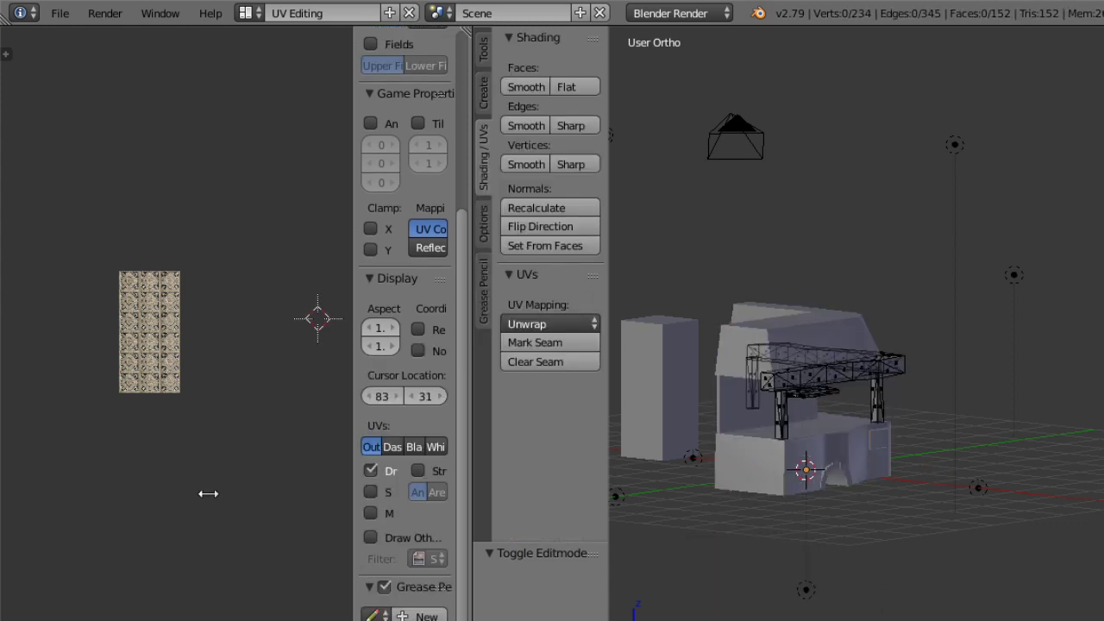
key(a)
click(245, 620)
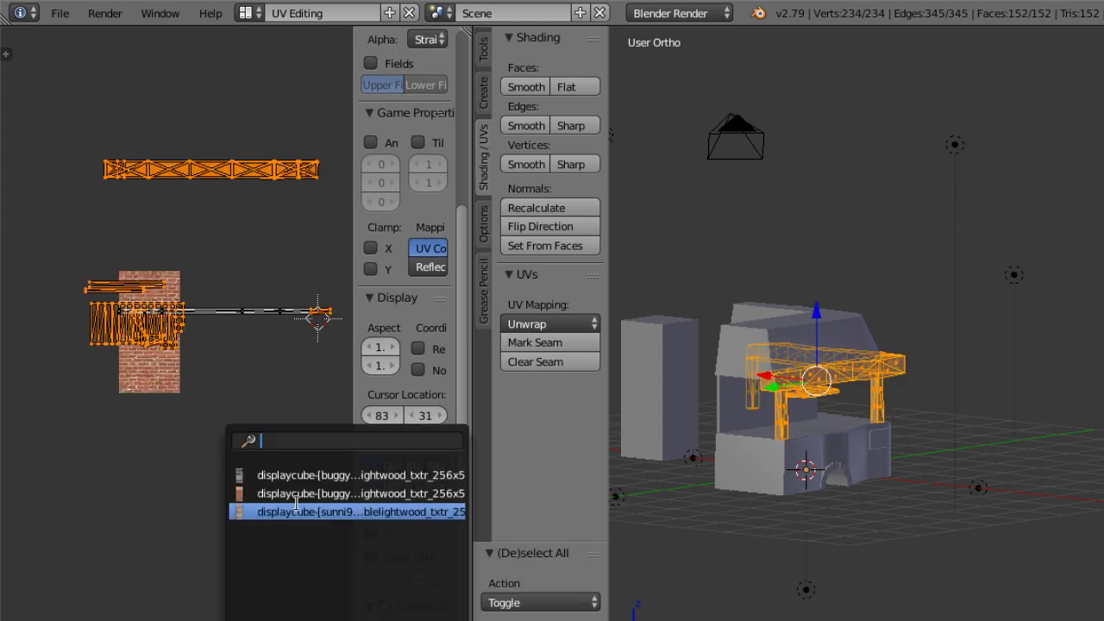
click(293, 477)
Return to Object Mode and set the viewport shading to Texture.
click(752, 620)
click(752, 620)
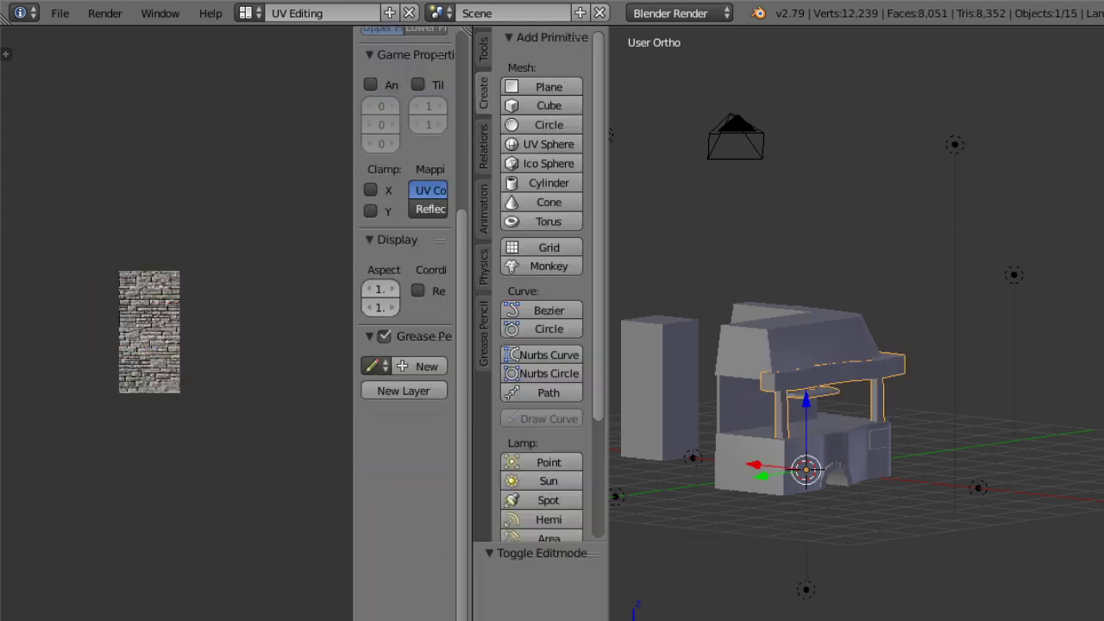
click(841, 620)
click(877, 566)
mouse_move(875, 566)
middle_down()
mouse_move(762, 535)
mouse_move(757, 595)
middle_up()
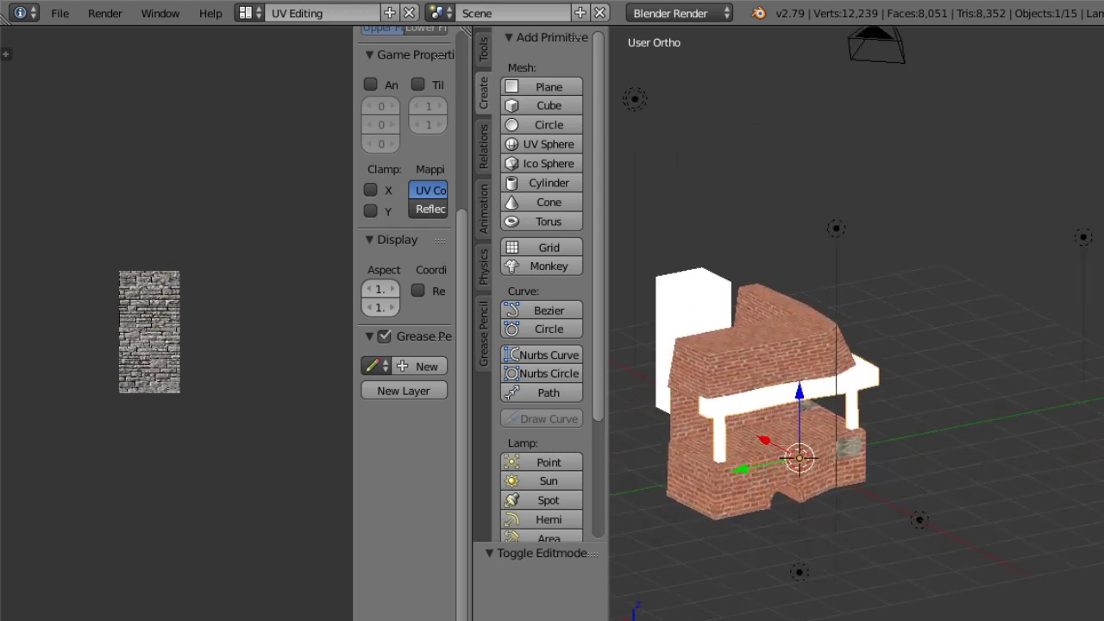
Reopen the woodwork in Edit Mode and select all of its UVs.
click(752, 620)
click(785, 618)
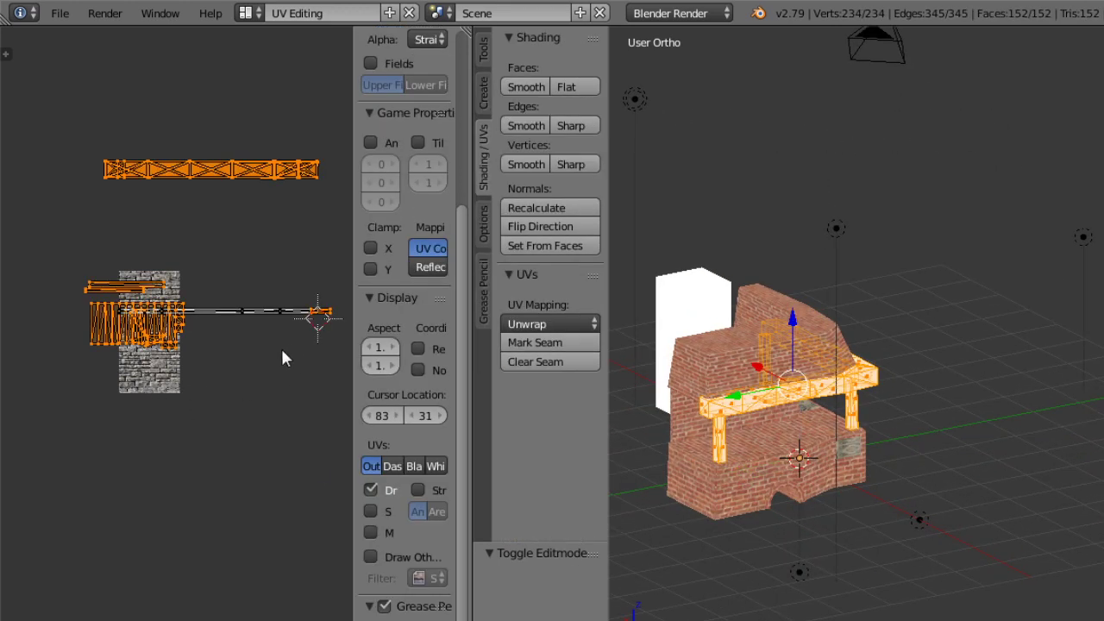
key(a)
key(a)
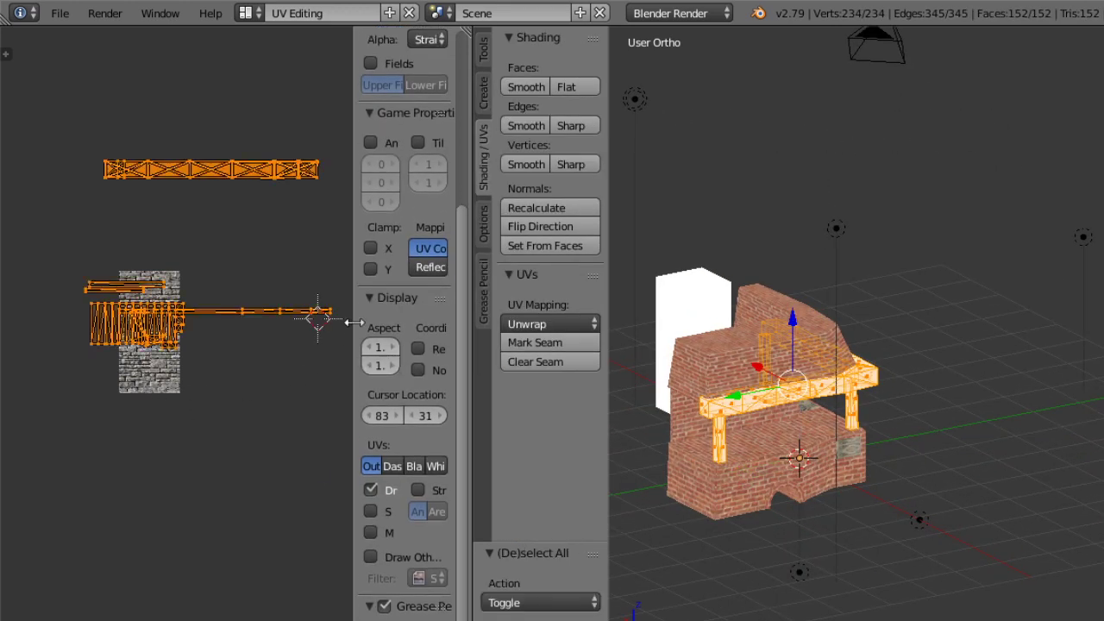
Widen the image properties and switch Use Alpha off and back on for the grey stone texture.
drag(354, 323, 223, 319)
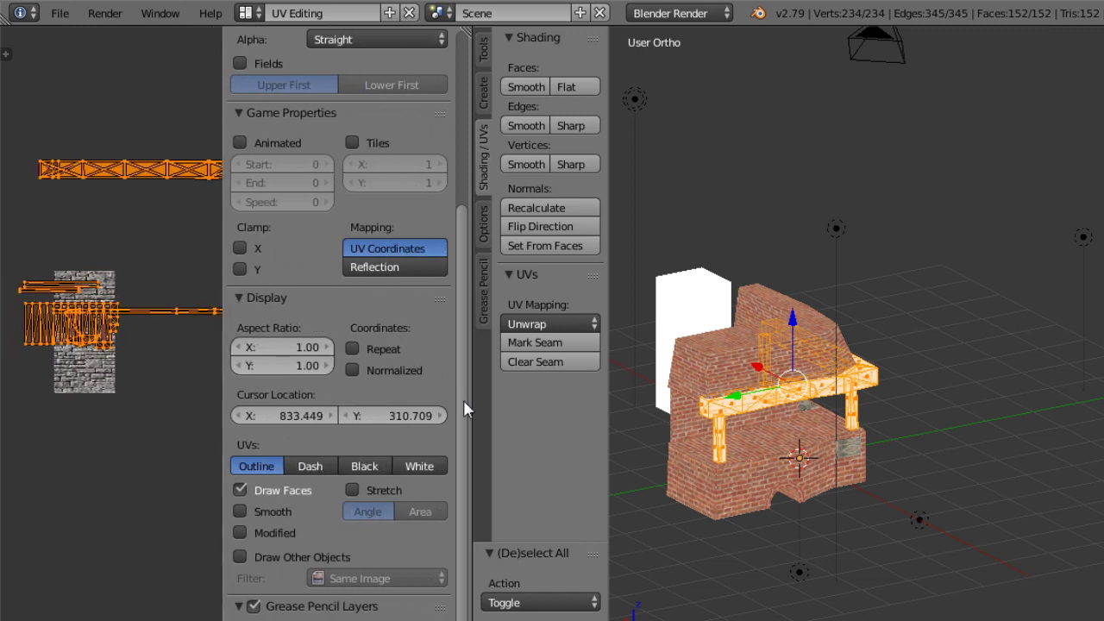
drag(464, 399, 465, 202)
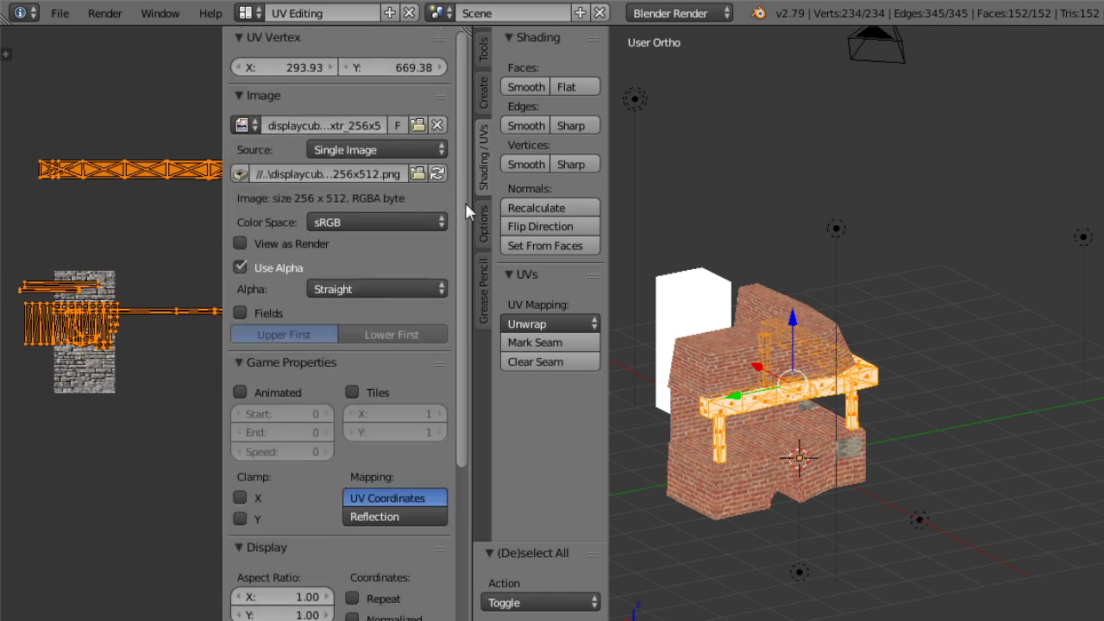
click(241, 266)
click(242, 266)
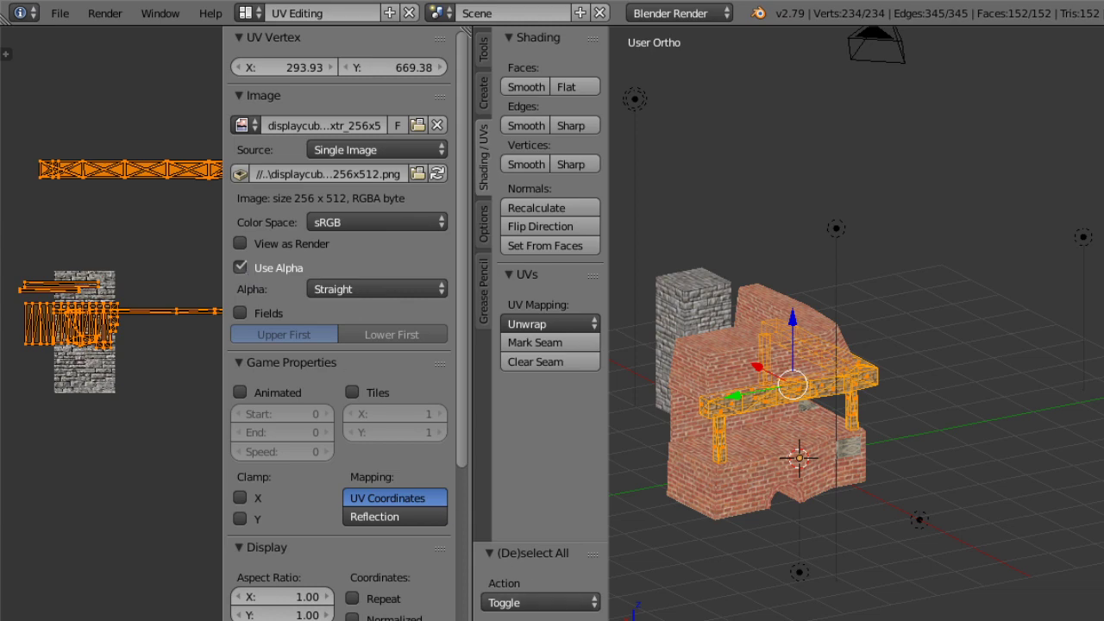
Leave the woodwork's Edit Mode, select the door panel and slab object, and open it in Edit Mode.
click(746, 620)
click(745, 620)
middle_drag(744, 573, 689, 560)
scroll(724, 596, up, 3)
middle_drag(724, 595, 830, 375)
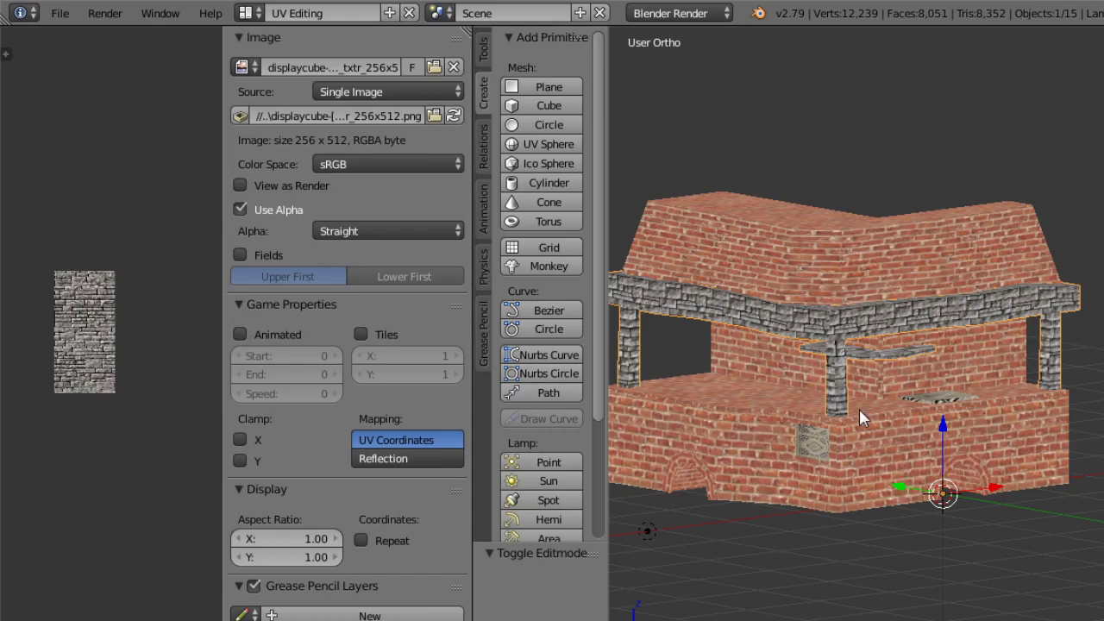
middle_drag(861, 411, 938, 359)
right_click(938, 345)
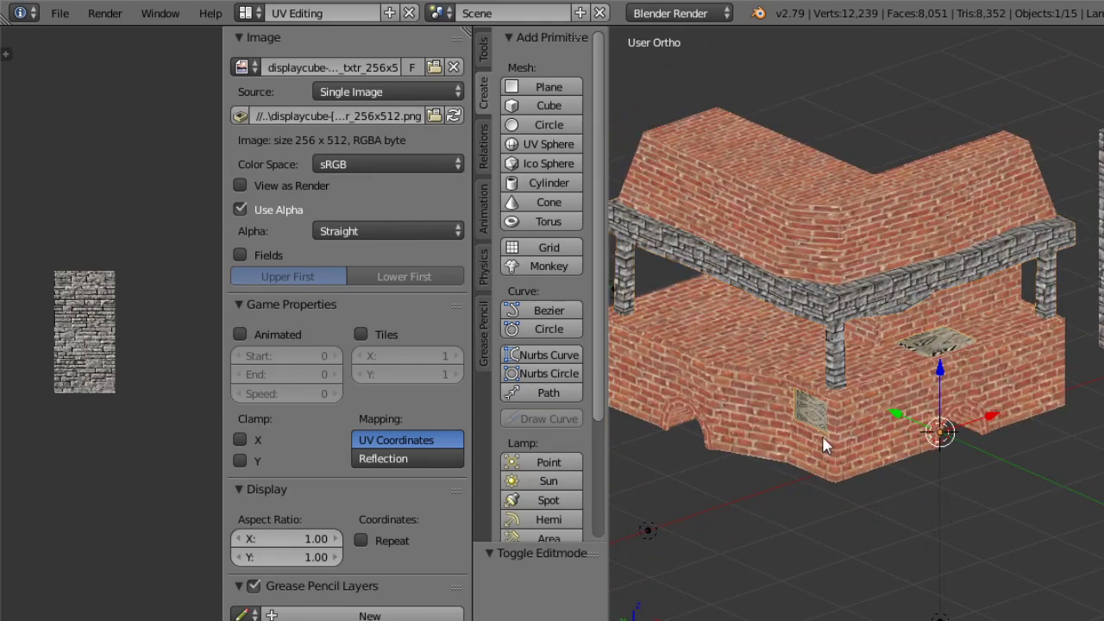
click(758, 620)
click(758, 620)
click(690, 617)
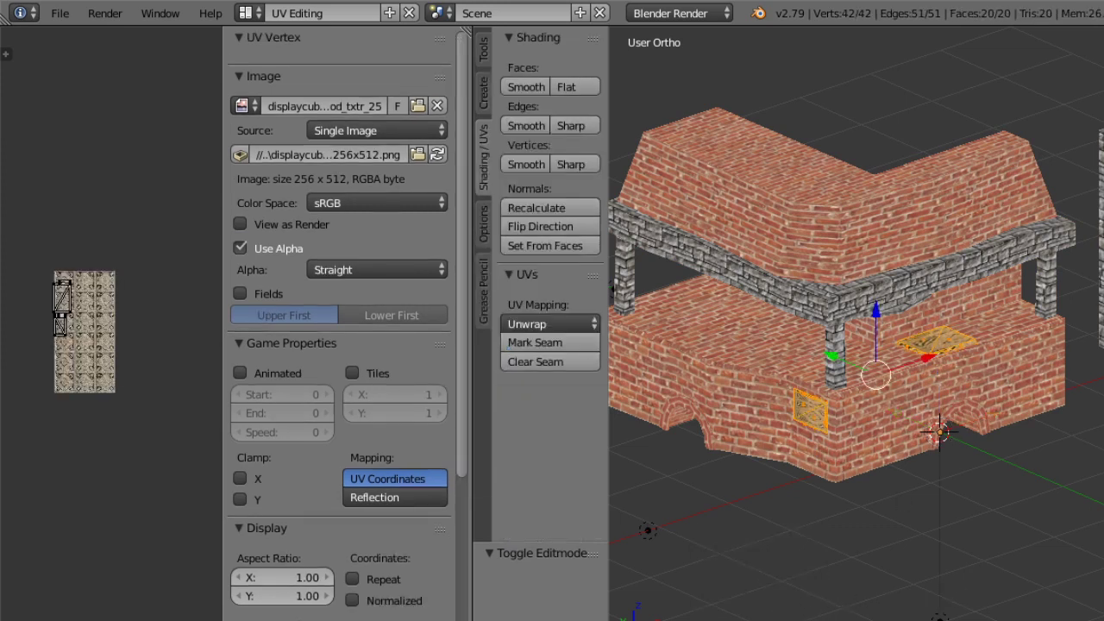
Load the kitchenhearthnewedition avocado-clean_txtr_1024x1024.png image from the Kitchen Hearth Edit folder onto the door panel and slab.
click(151, 620)
click(173, 620)
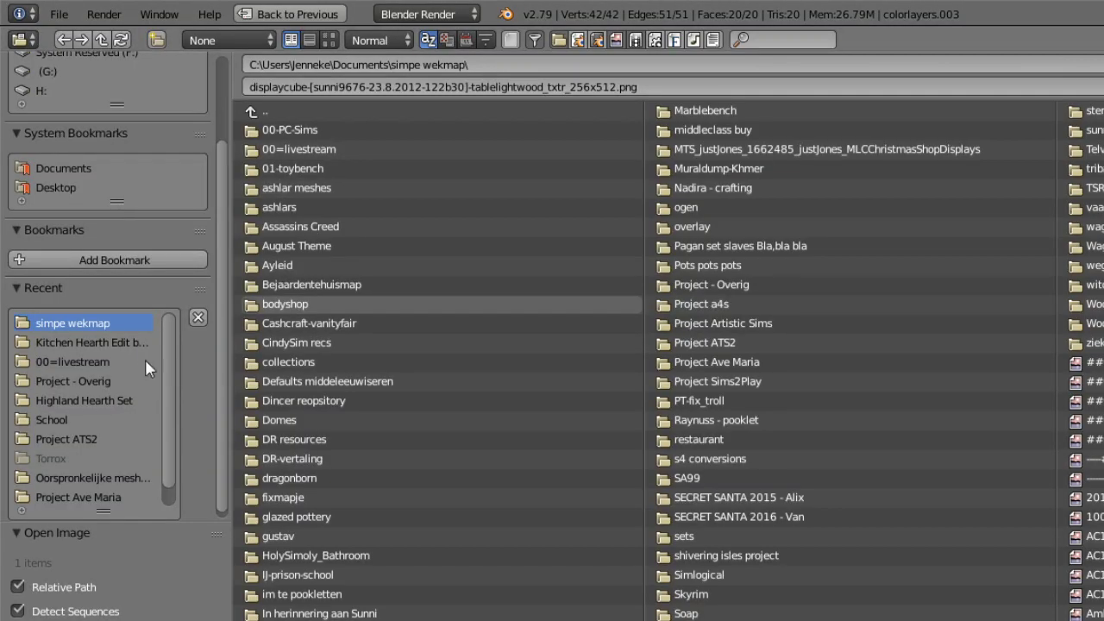
click(104, 343)
click(402, 129)
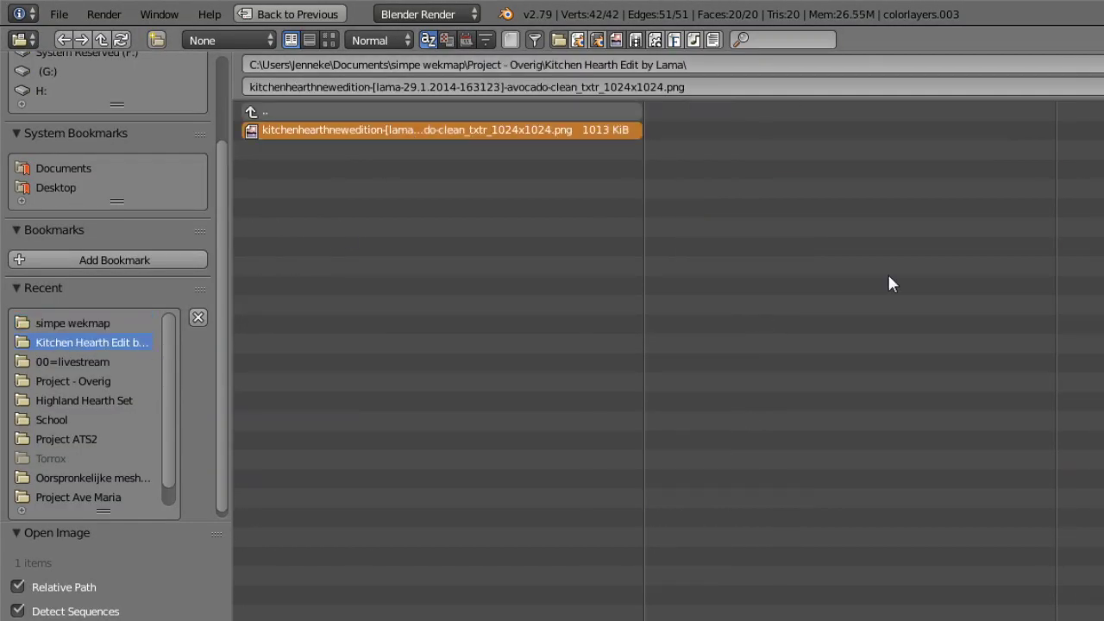
key(Return)
scroll(164, 423, down, 3)
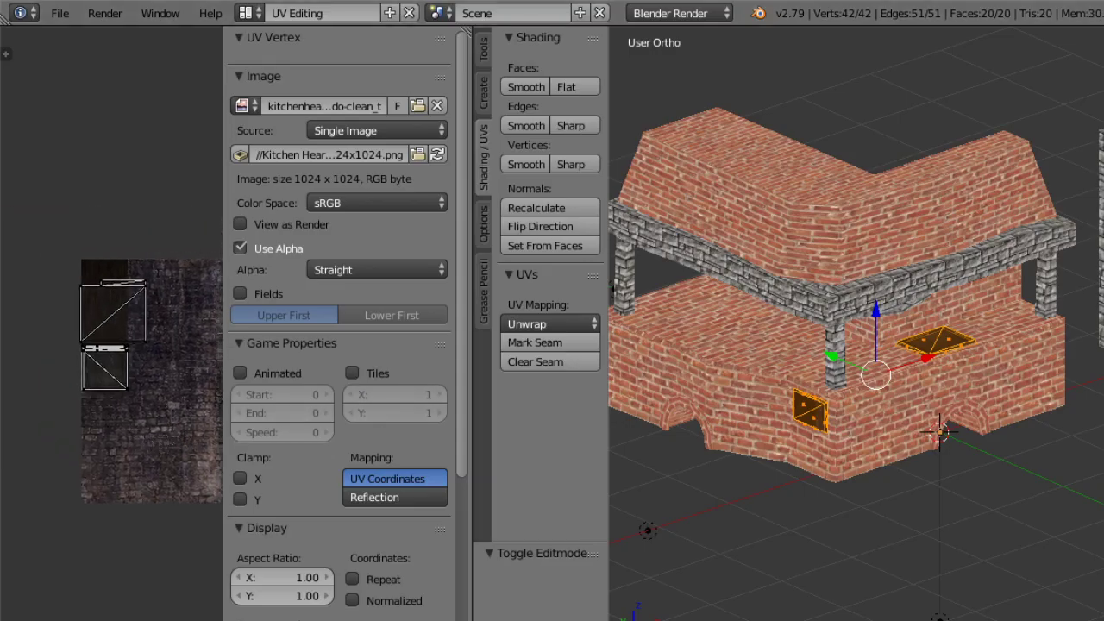
Leave Edit Mode and examine how the dark kitchen hearth texture fits the slab and the door panel.
click(742, 614)
click(742, 618)
middle_drag(774, 524, 800, 505)
scroll(800, 505, up, 8)
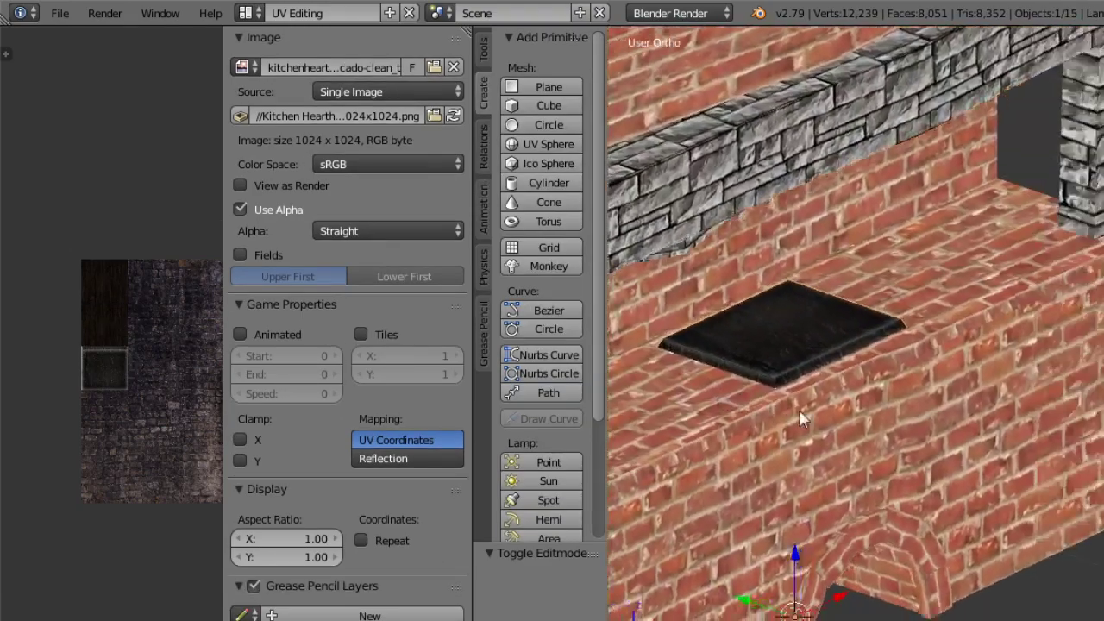
scroll(801, 420, down, 4)
middle_drag(802, 420, 836, 416)
scroll(837, 417, up, 2)
Reopen the door panel and slab object in Edit Mode and select the larger UV island with its edge strip.
click(742, 614)
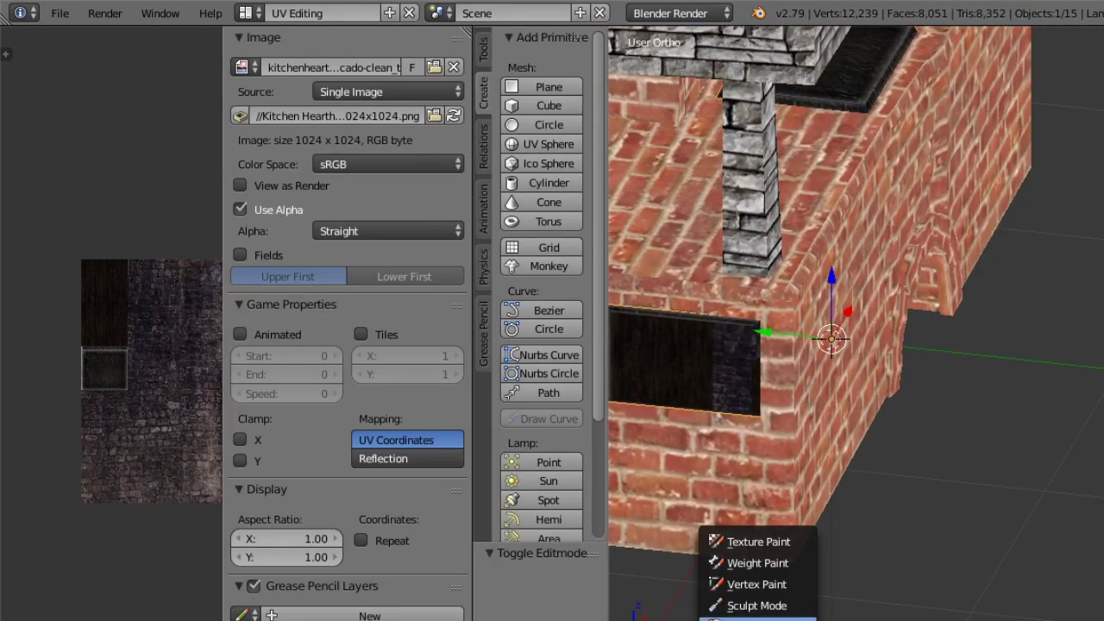
click(757, 619)
scroll(834, 483, up, 3)
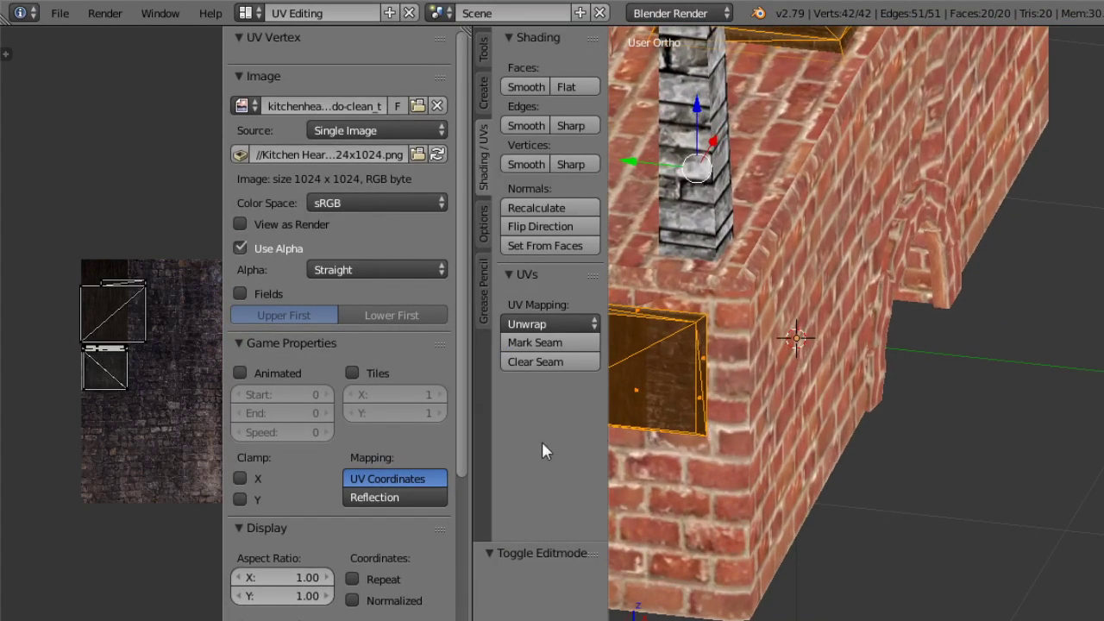
scroll(144, 285, up, 2)
middle_drag(131, 404, 147, 371)
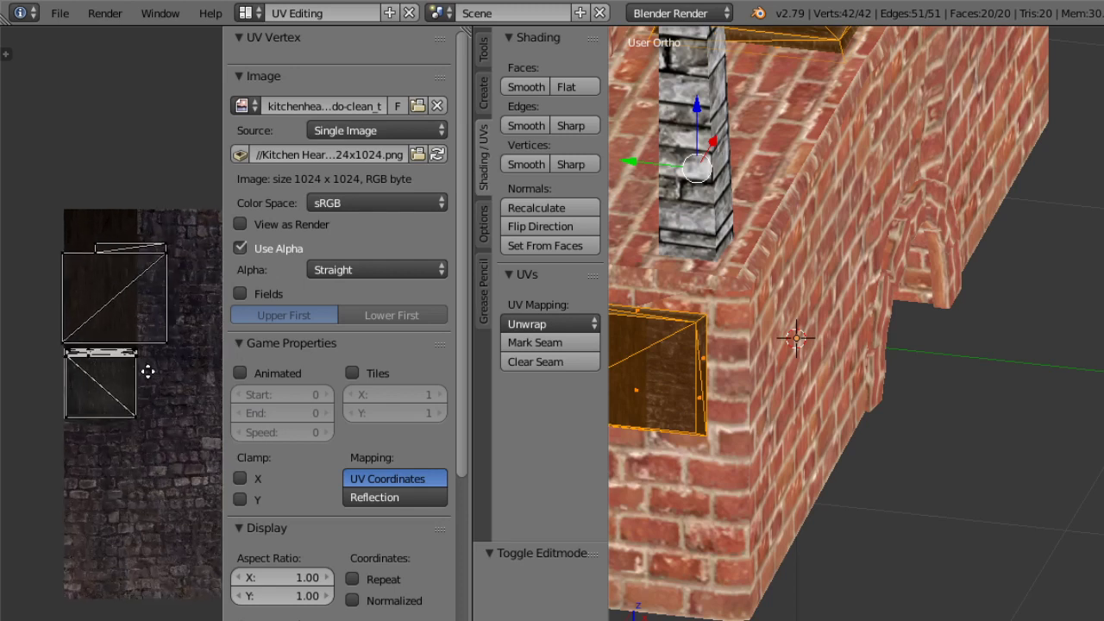
scroll(148, 346, up, 1)
mouse_move(97, 241)
middle_down()
mouse_move(75, 379)
mouse_move(61, 394)
middle_up()
right_click(104, 342)
mouse_move(140, 283)
ctrl+mouse_down()
mouse_move(1, 291)
mouse_move(186, 444)
mouse_move(159, 490)
mouse_move(159, 474)
ctrl+mouse_up()
mouse_move(26, 483)
ctrl+mouse_down()
mouse_move(2, 492)
mouse_move(24, 490)
ctrl+mouse_up()
Scale the door panel's UV island by 0.718 and move it by -0.038 along X to fit the dark wood area.
mouse_move(134, 422)
middle_down()
mouse_move(118, 406)
mouse_move(207, 366)
middle_up()
drag(220, 384, 409, 384)
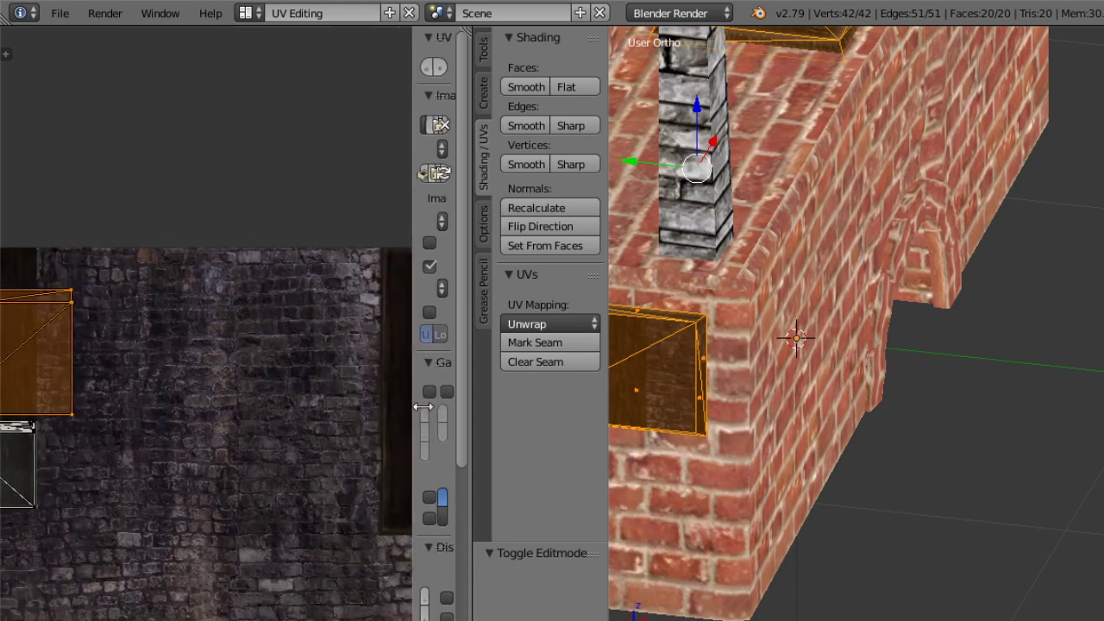
middle_drag(276, 419, 4, 474)
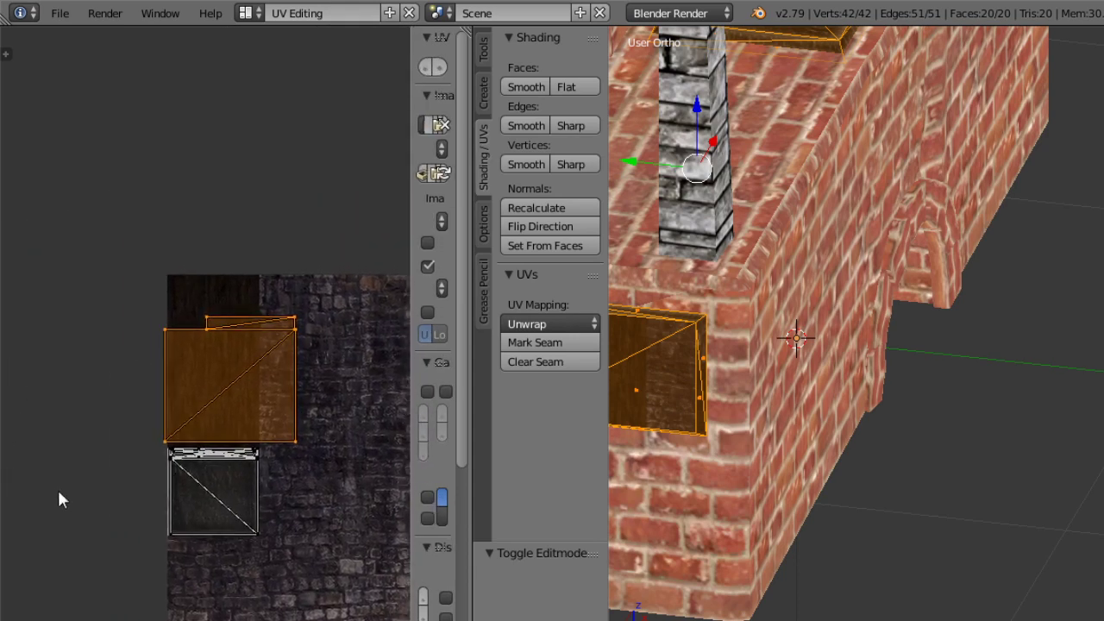
key(s)
click(146, 466)
key(g)
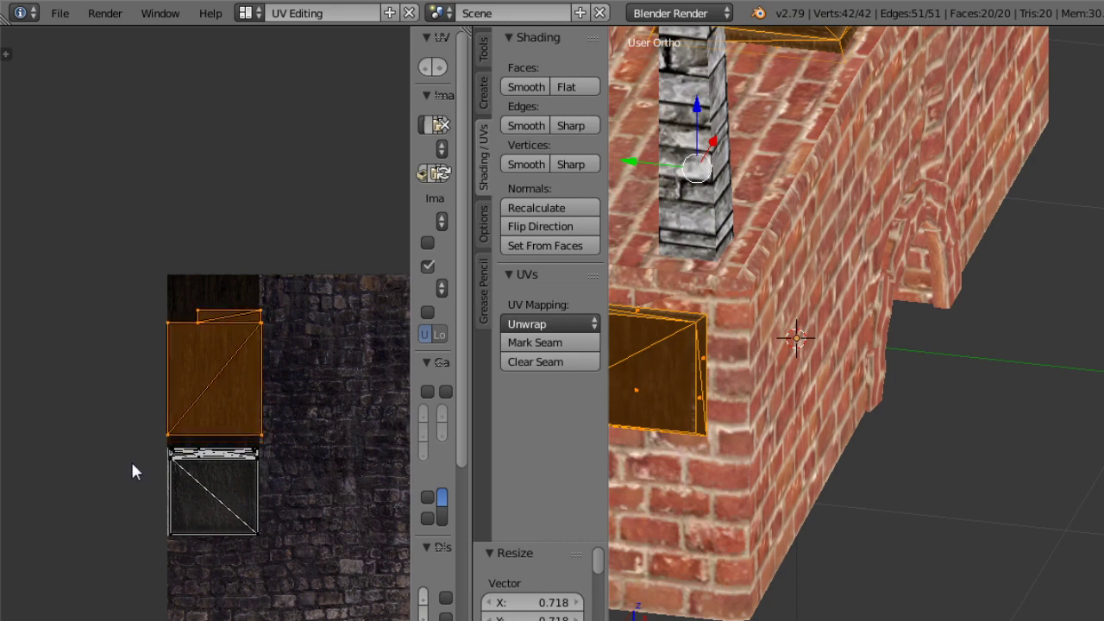
click(130, 459)
Try scaling the door panel's UV island along the X axis.
key(s)
key(x)
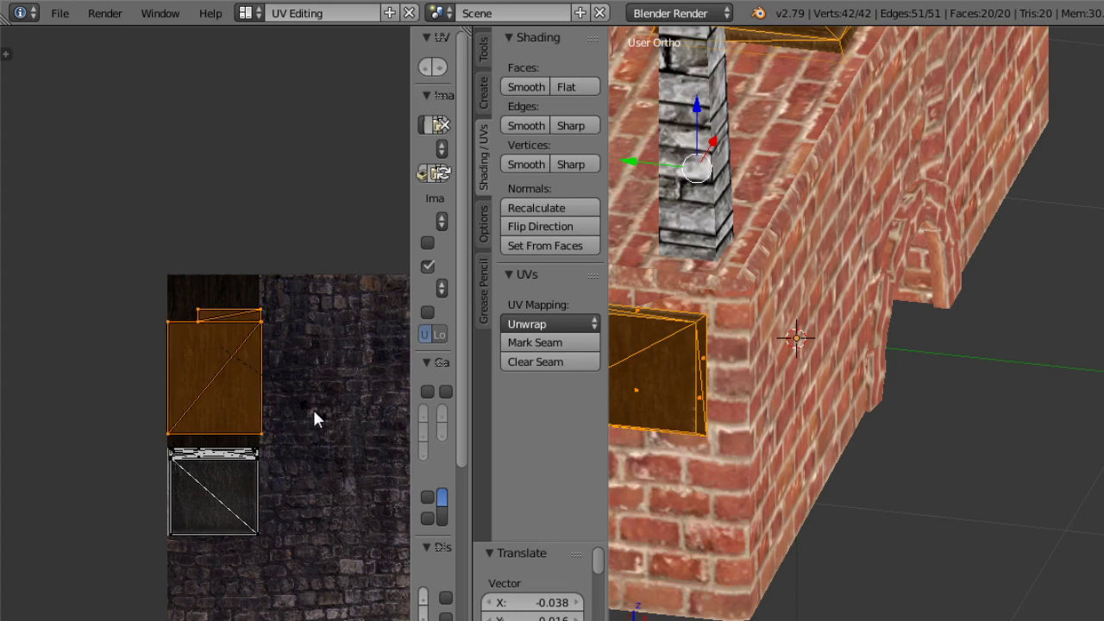
click(312, 407)
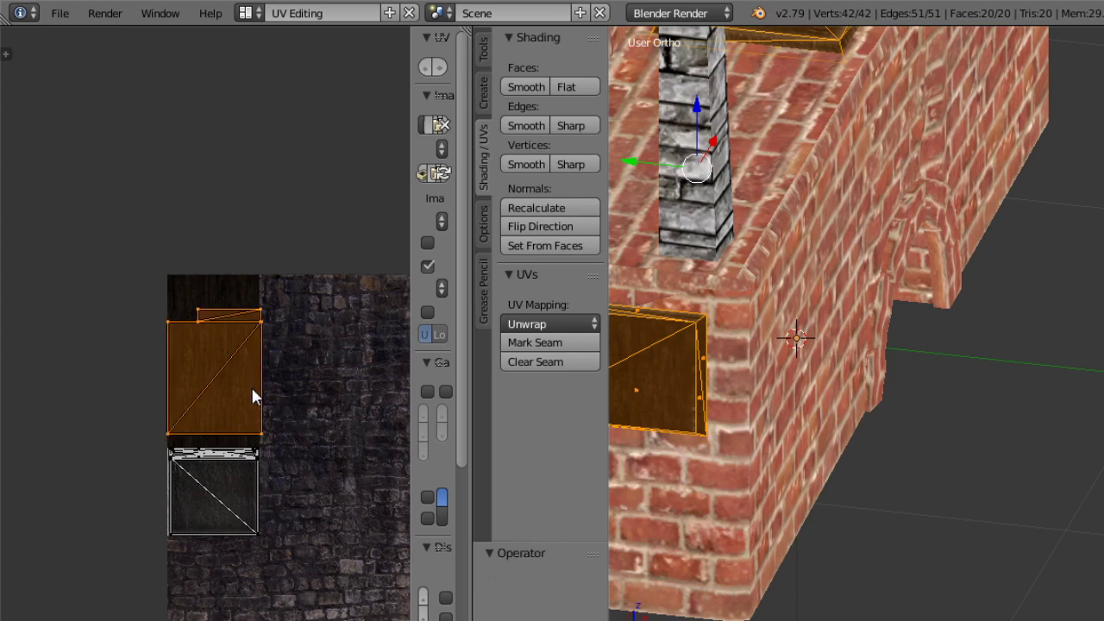
Move the door panel's UV island down onto the framed dark panel, scale it by 0.963 and nudge it -0.006 along X.
key(g)
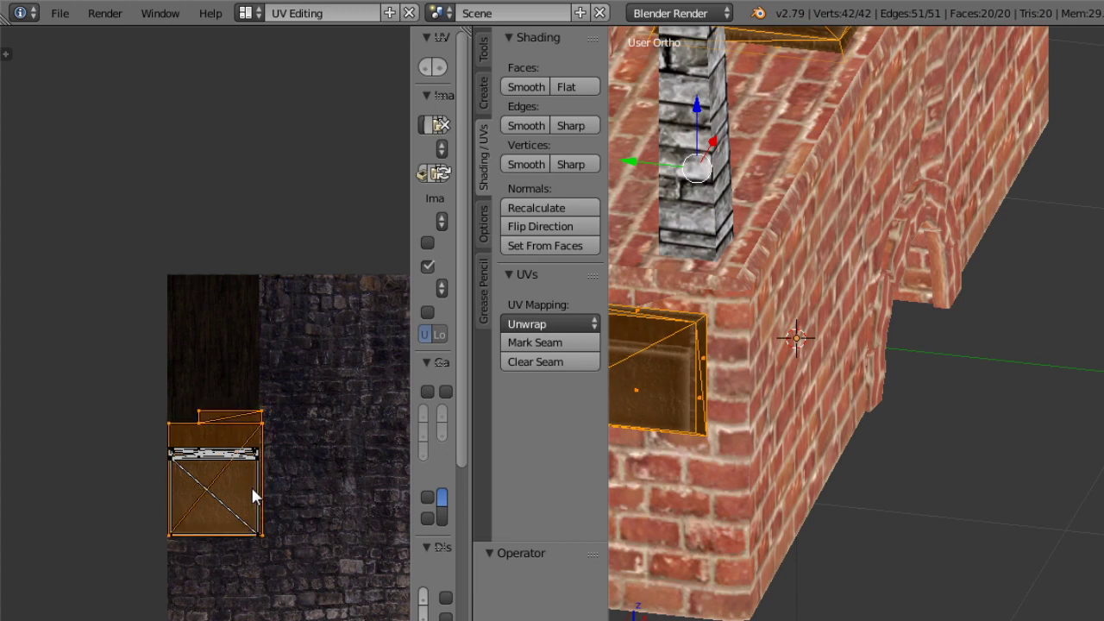
click(253, 487)
key(s)
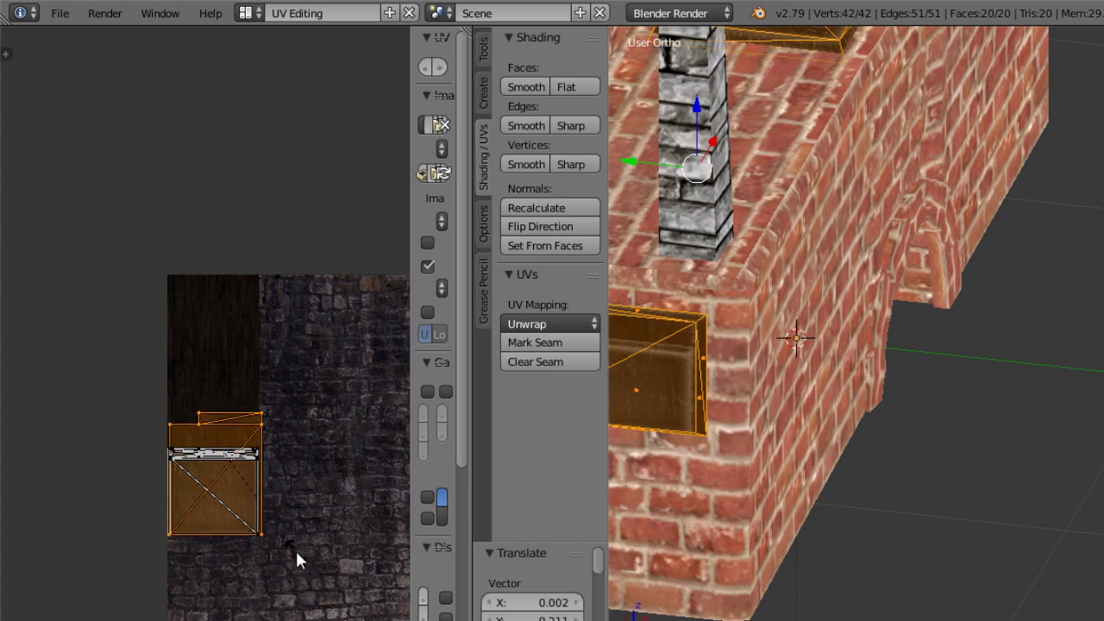
click(293, 553)
key(g)
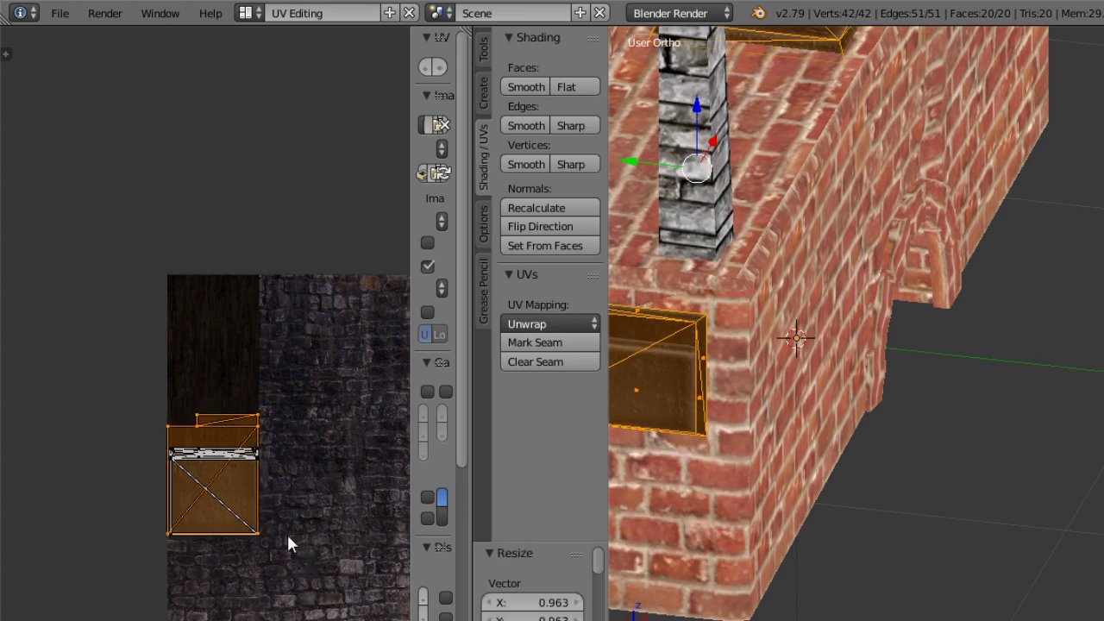
click(288, 555)
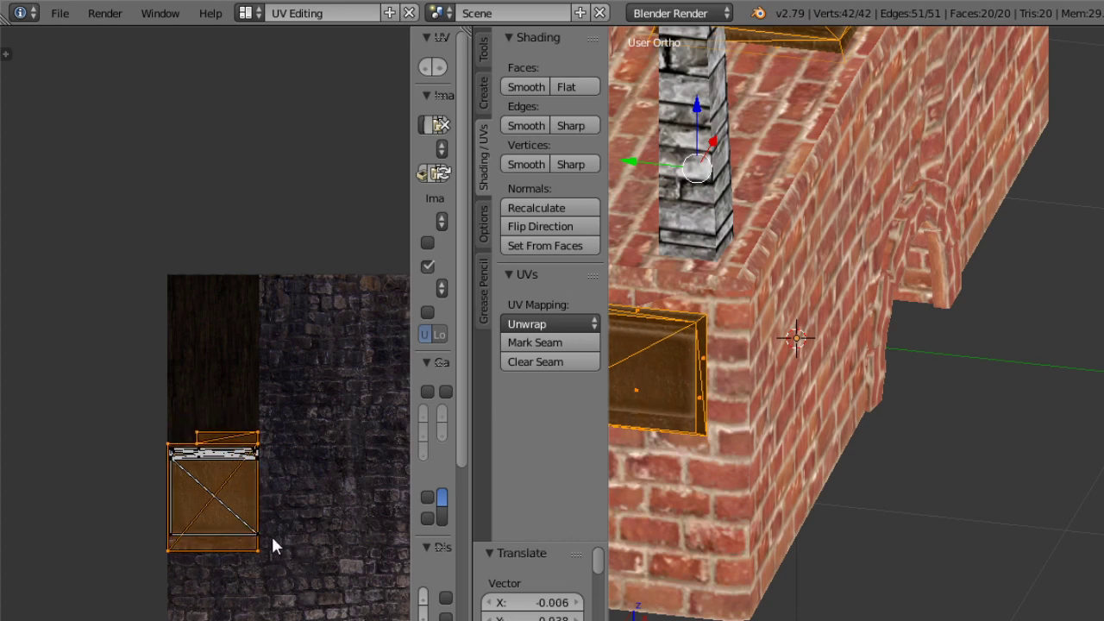
Scale the door panel's UV island vertically by 0.772 to match the height of the framed panel in the texture.
key(g)
right_click(271, 539)
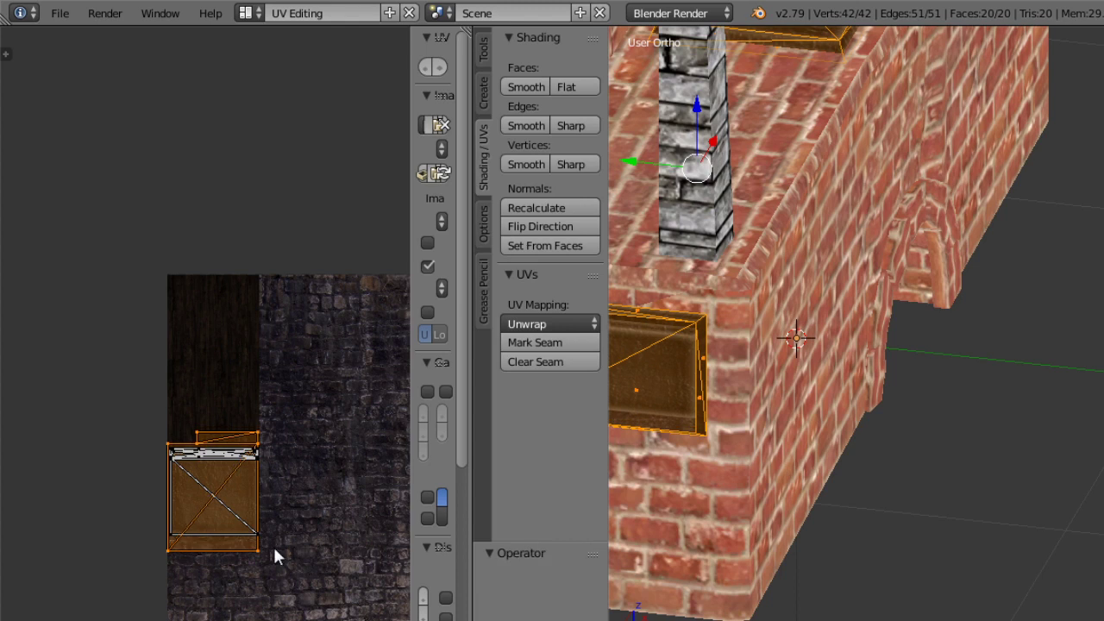
key(g)
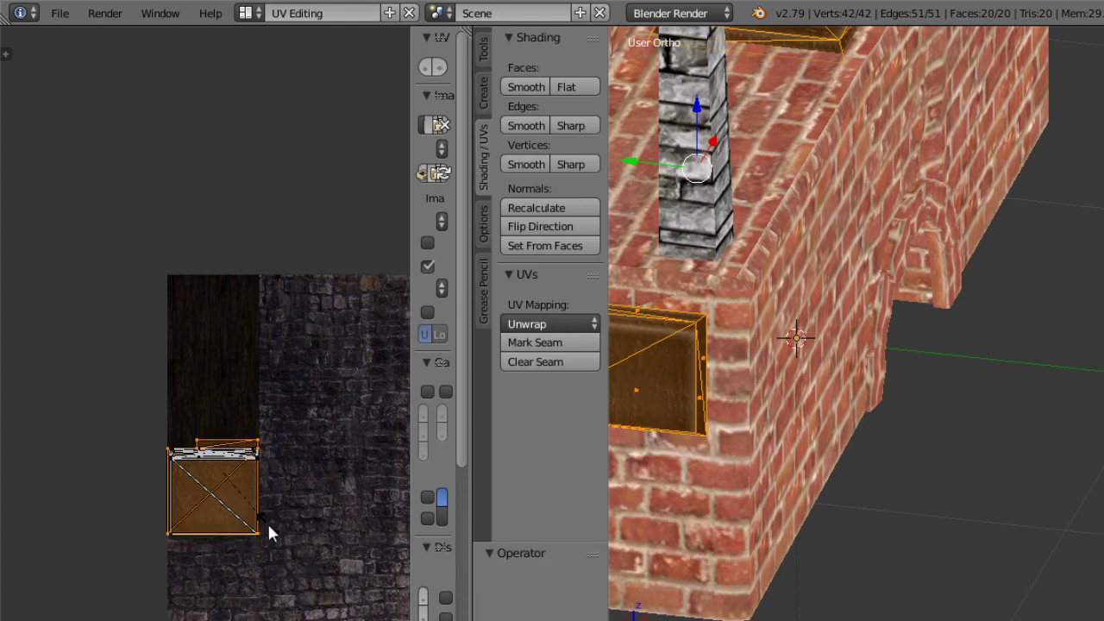
click(265, 521)
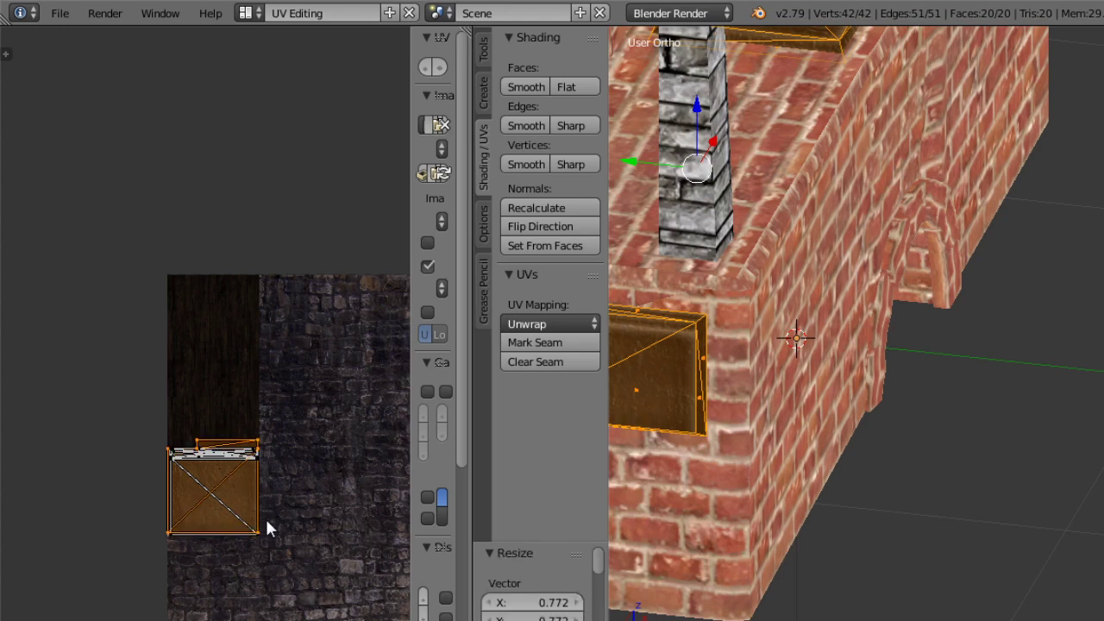
Scale the door panel's UV island by 0.948 and fine-tune its position and width to line up with the framed panel's borders.
key(h)
key(alt+h)
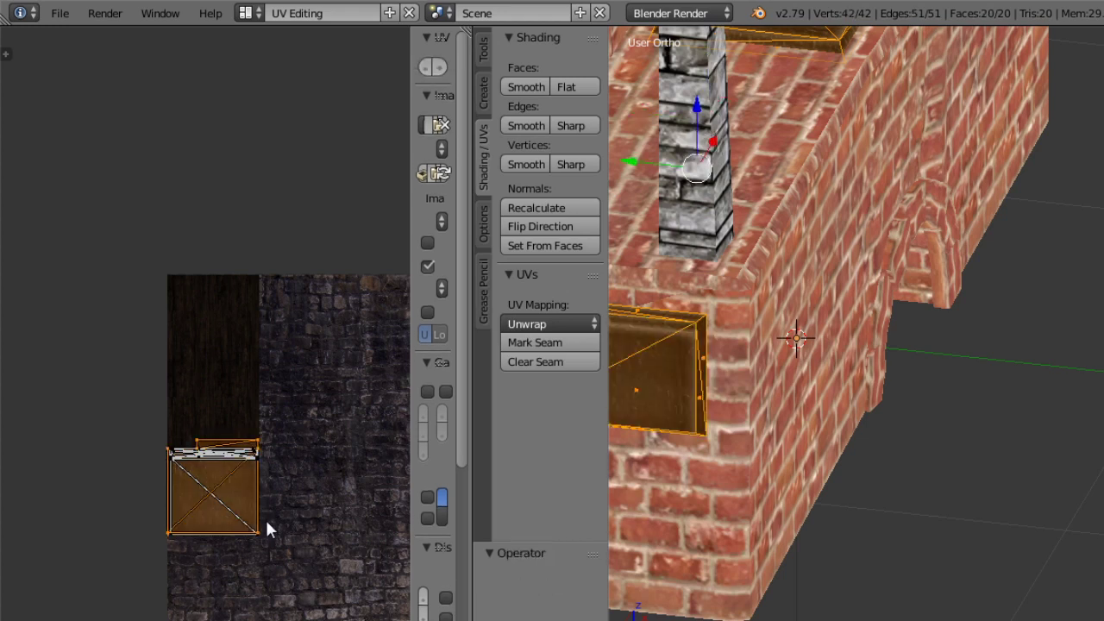
key(g)
click(265, 520)
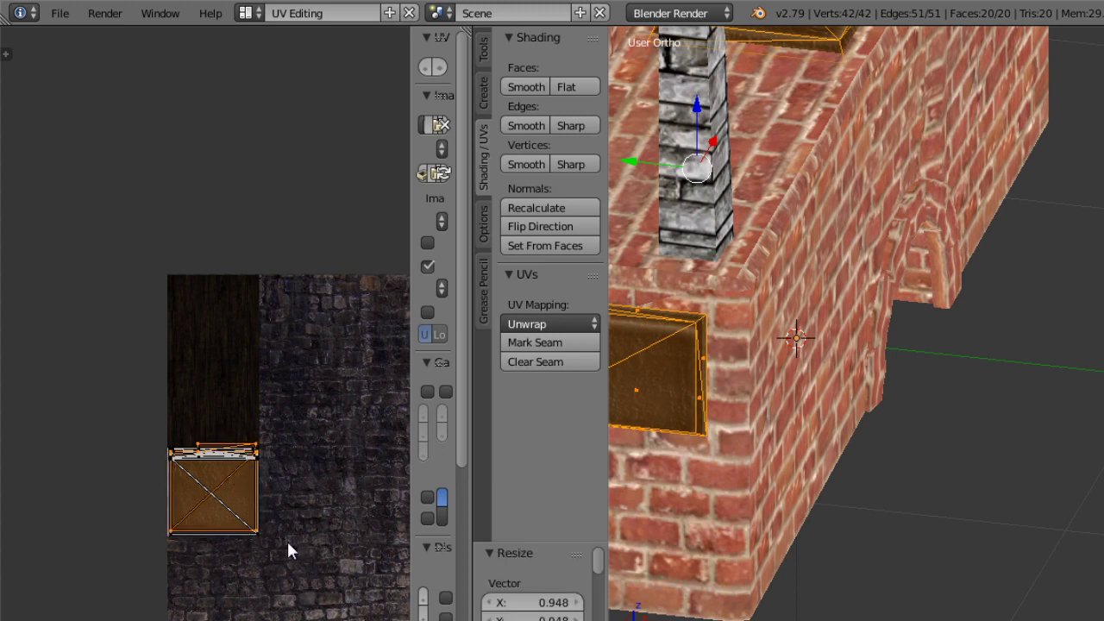
key(g)
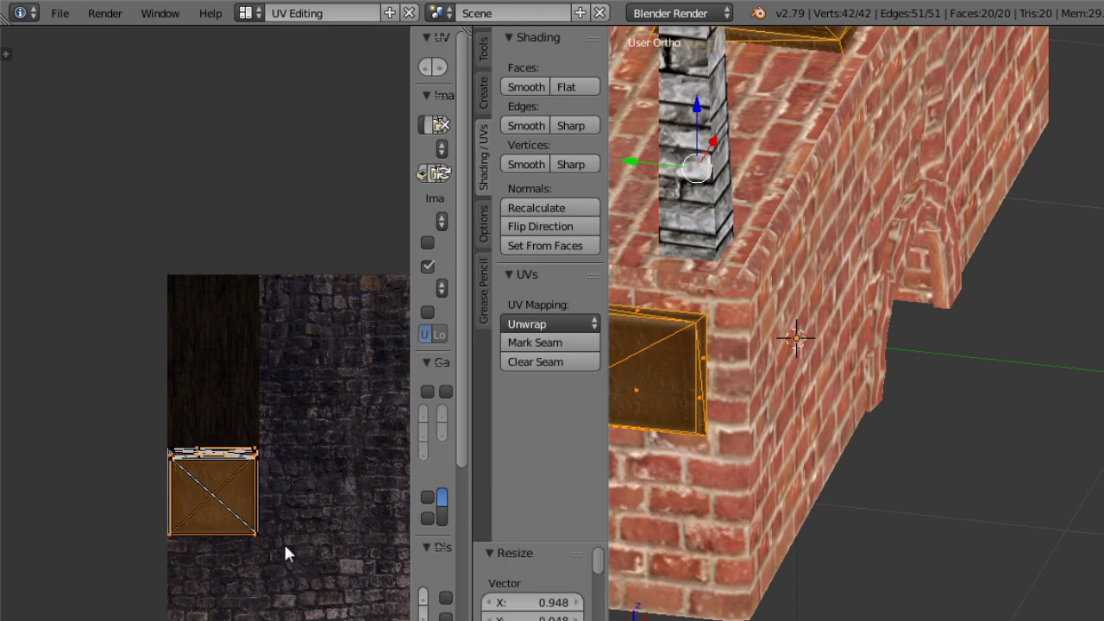
click(287, 544)
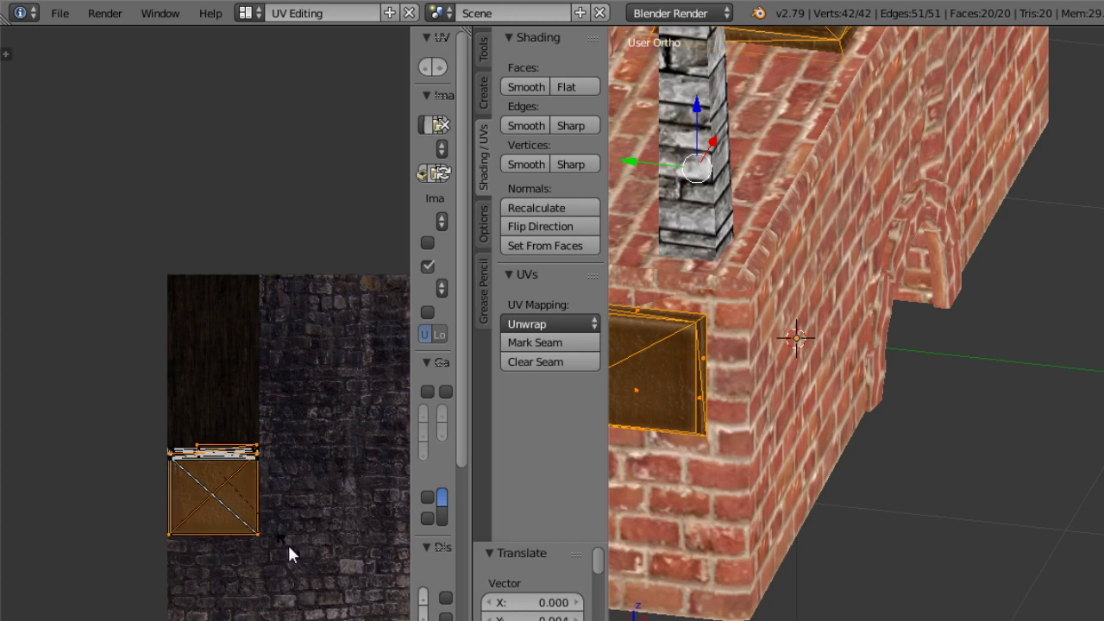
click(289, 547)
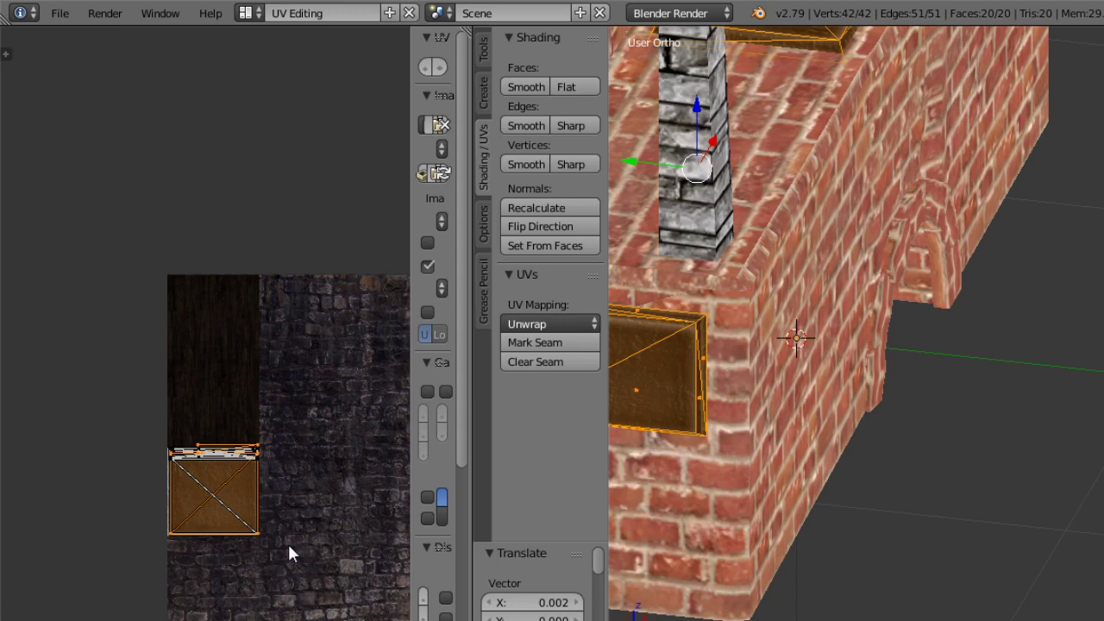
Leave Edit Mode and examine how the framed dark texture fits the door panel and the countertop slab.
click(738, 620)
click(738, 619)
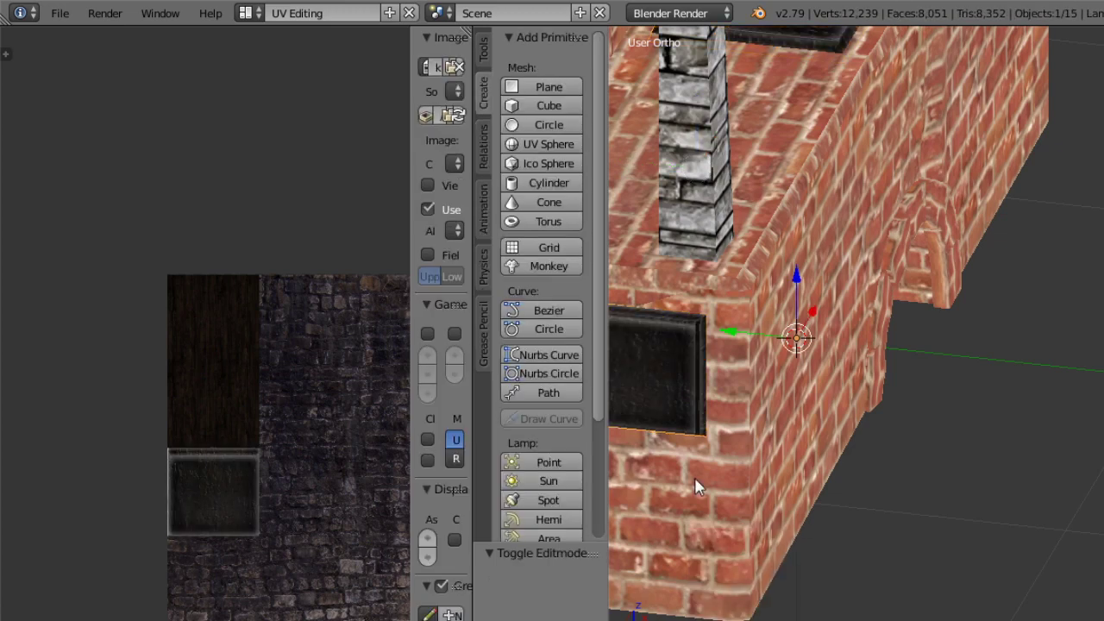
middle_drag(695, 477, 652, 451)
shift+middle_drag(746, 427, 820, 461)
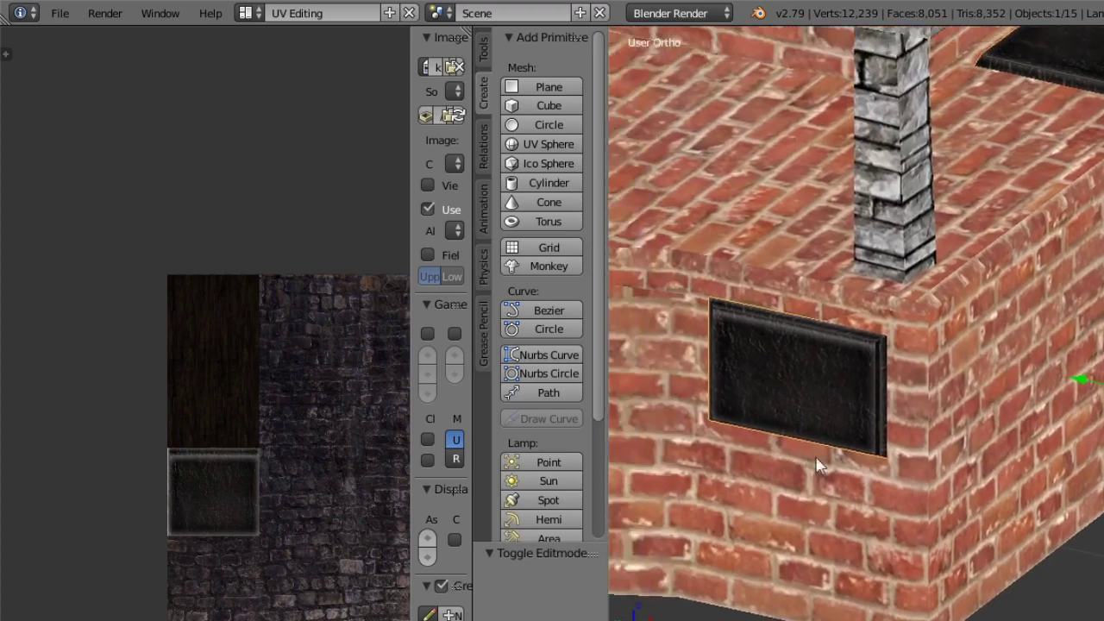
mouse_move(852, 427)
middle_down()
mouse_move(796, 483)
mouse_move(766, 464)
mouse_move(836, 458)
mouse_move(860, 433)
middle_up()
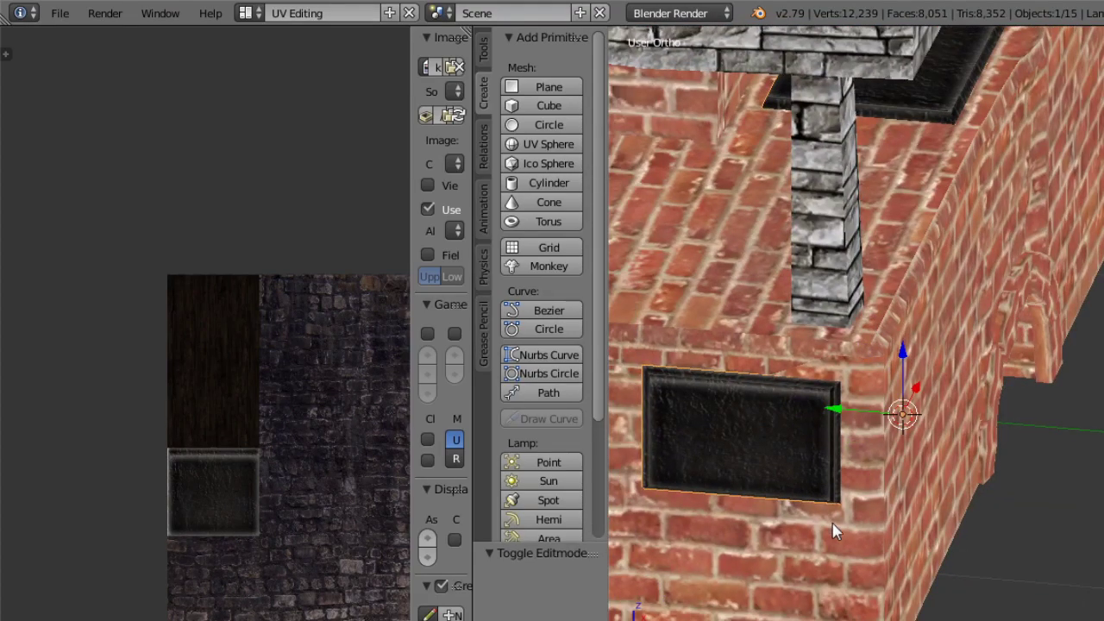
scroll(833, 532, down, 5)
middle_drag(833, 532, 879, 425)
shift+middle_drag(955, 263, 882, 467)
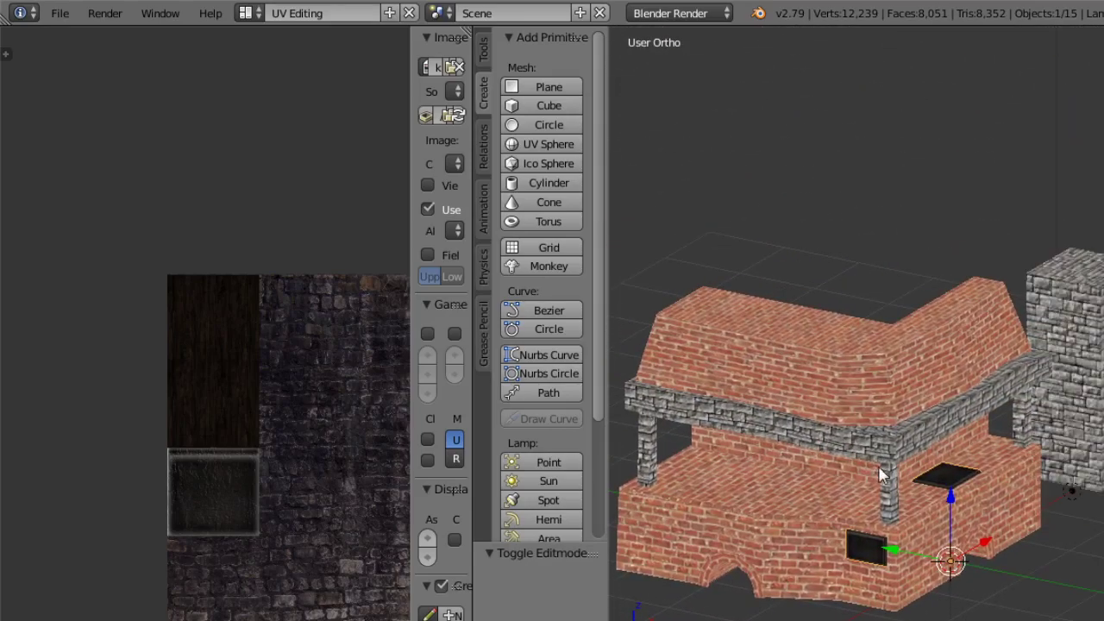
Open the brick hearth object in Edit Mode and select the two triangular faces at the hood's front corner, undoing any accidental move.
scroll(902, 335, up, 6)
scroll(903, 335, down, 1)
middle_drag(760, 483, 929, 395)
key(Tab)
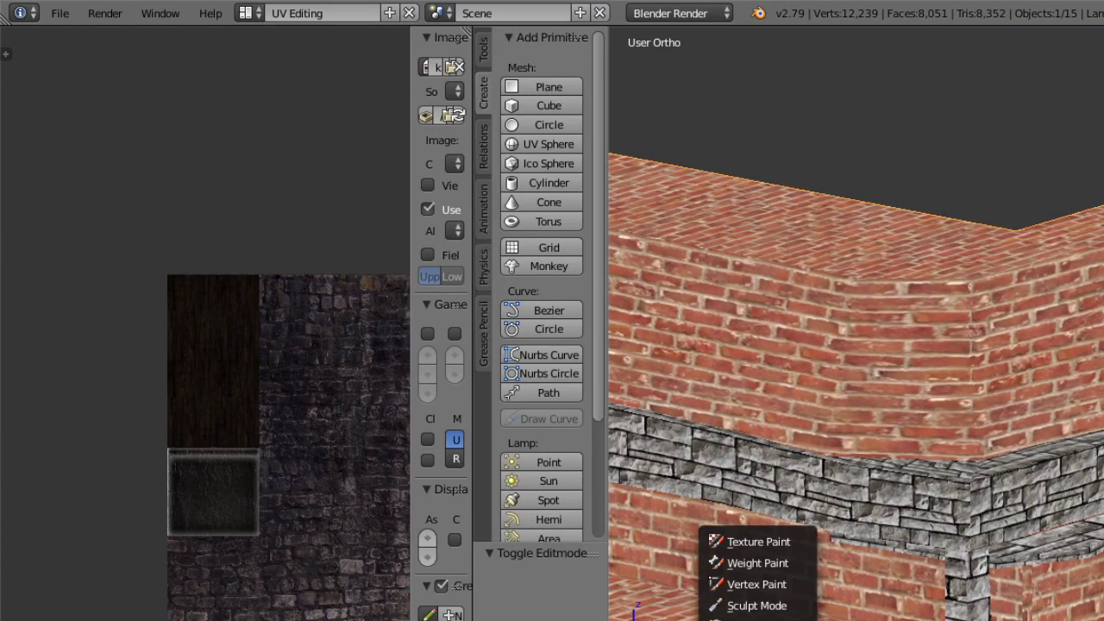
right_click(904, 373)
click(904, 373)
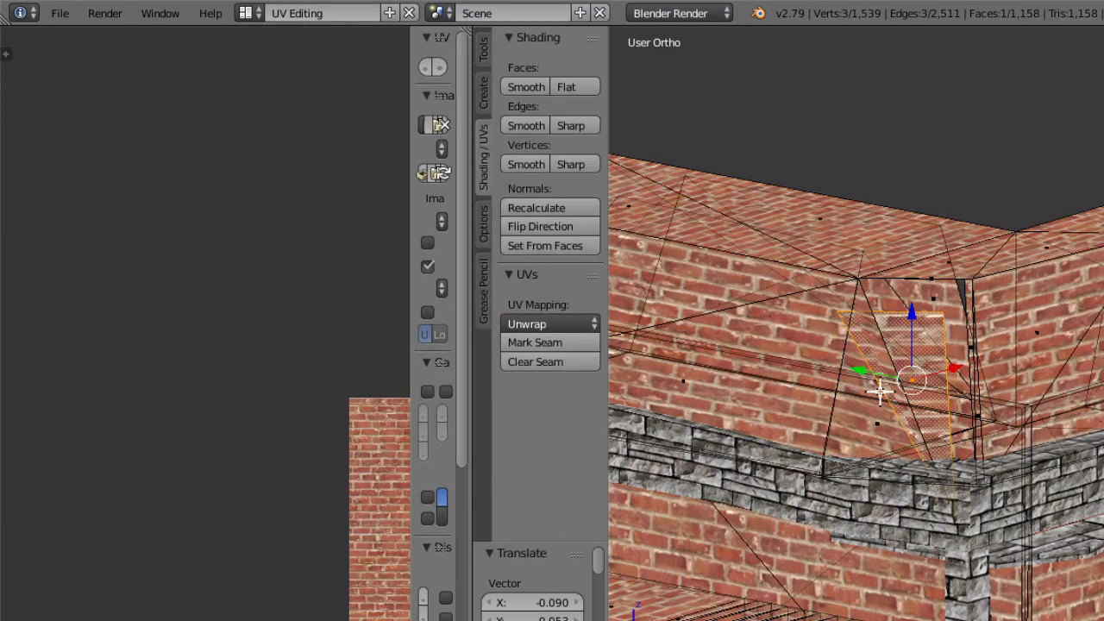
key(ctrl+z)
shift+right_click(889, 412)
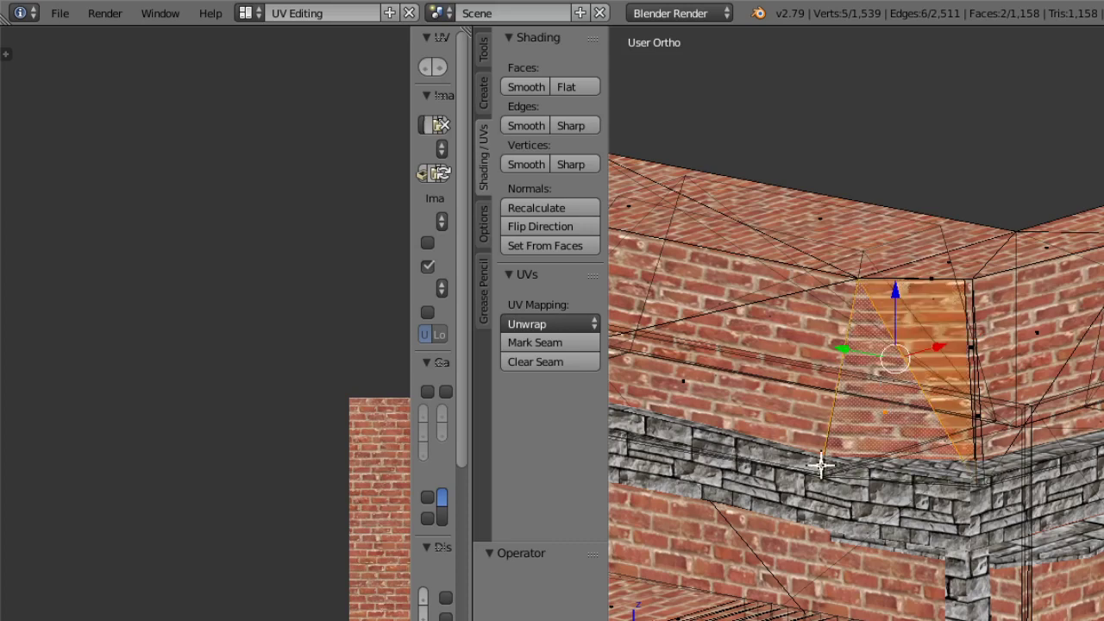
Try enlarging the UVs of the two selected hood corner faces, and undo the scaling.
scroll(322, 414, down, 6)
middle_drag(257, 466, 269, 512)
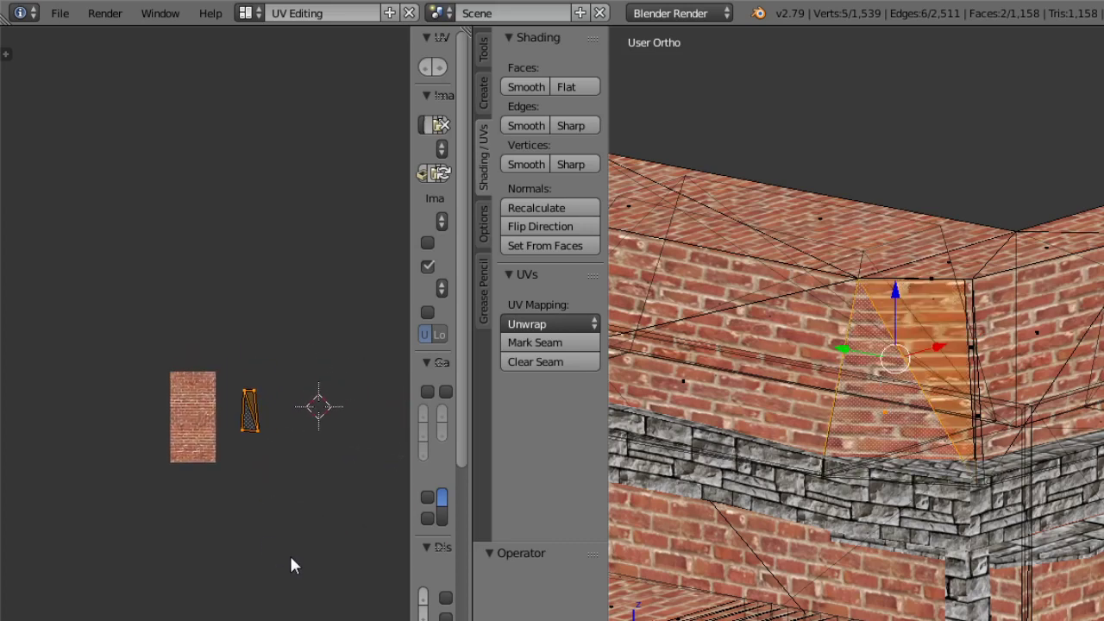
scroll(308, 427, up, 3)
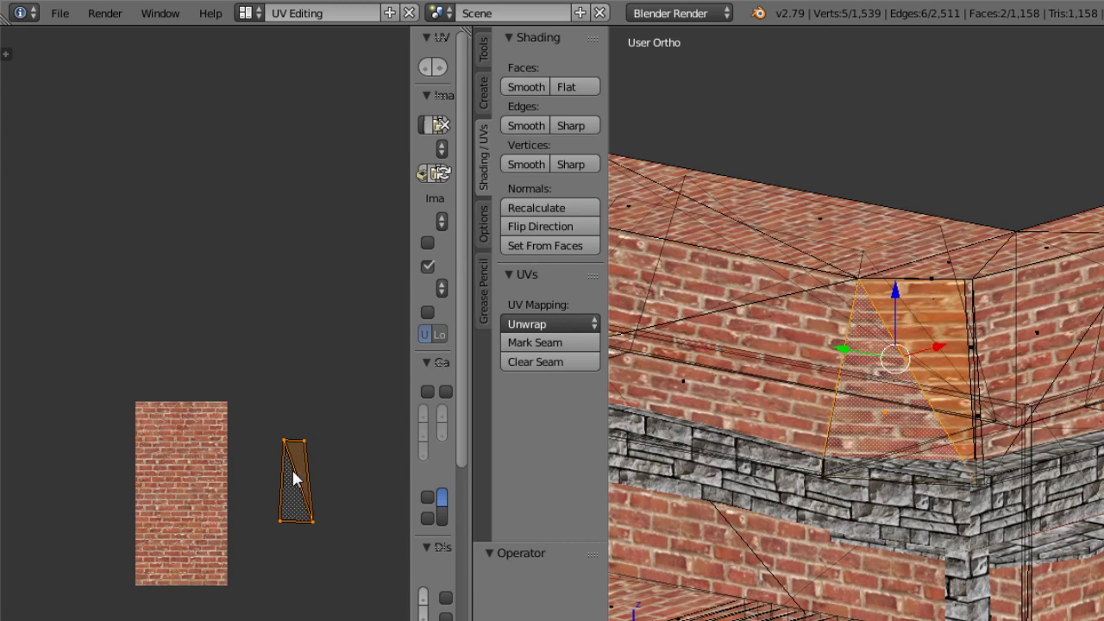
key(s)
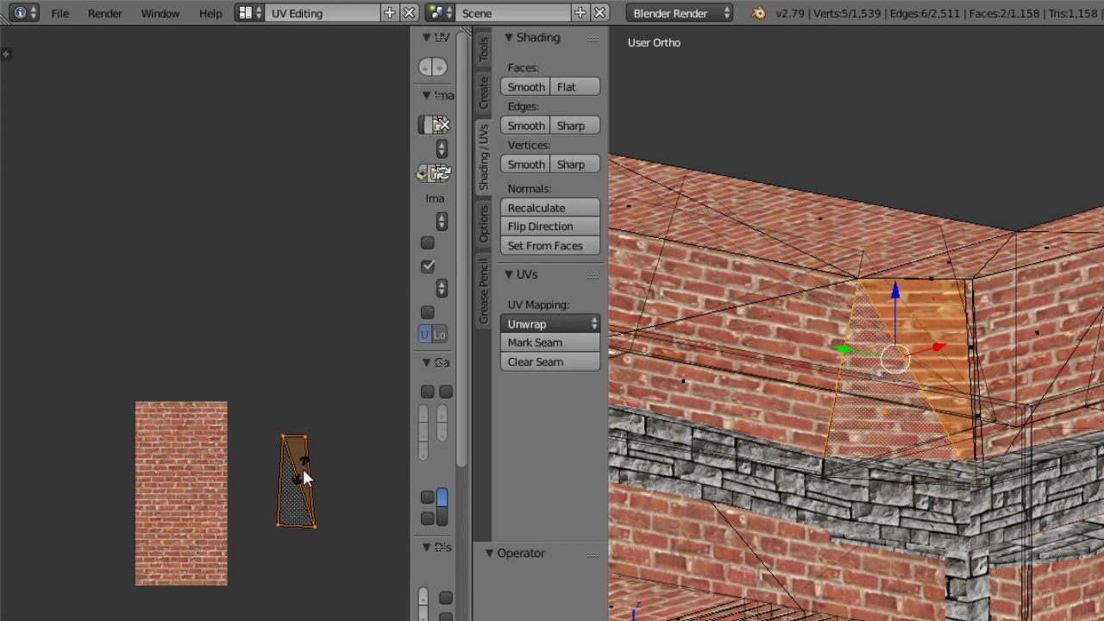
click(312, 485)
key(ctrl+z)
Extend the face selection across the hood's long front side, the narrow corner strip and the adjoining sloped side.
scroll(791, 305, down, 5)
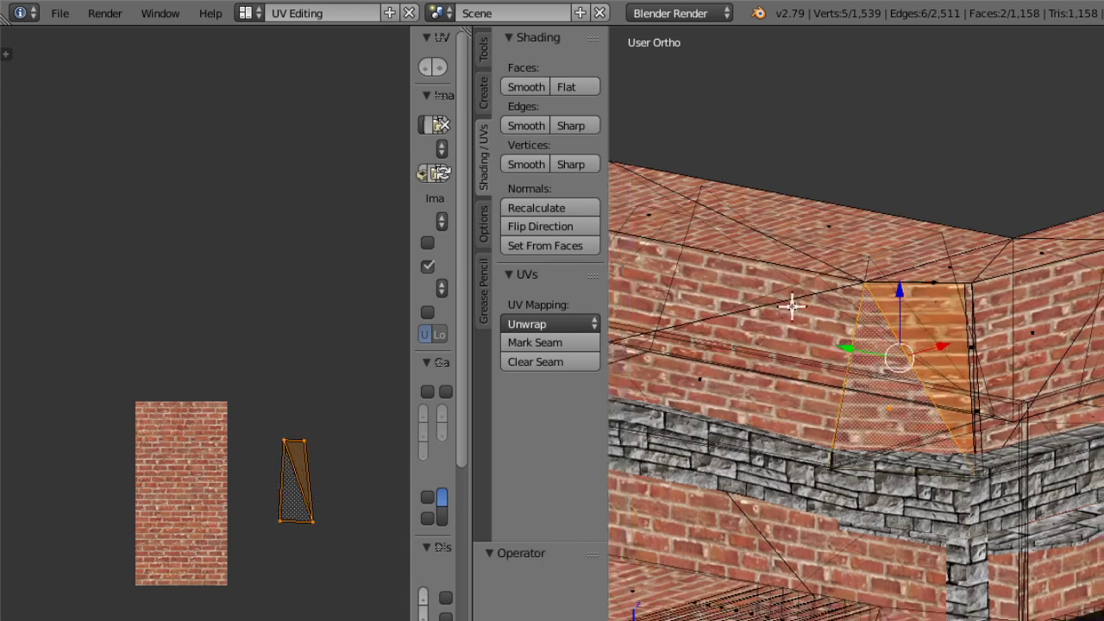
shift+right_click(765, 315)
shift+right_click(861, 367)
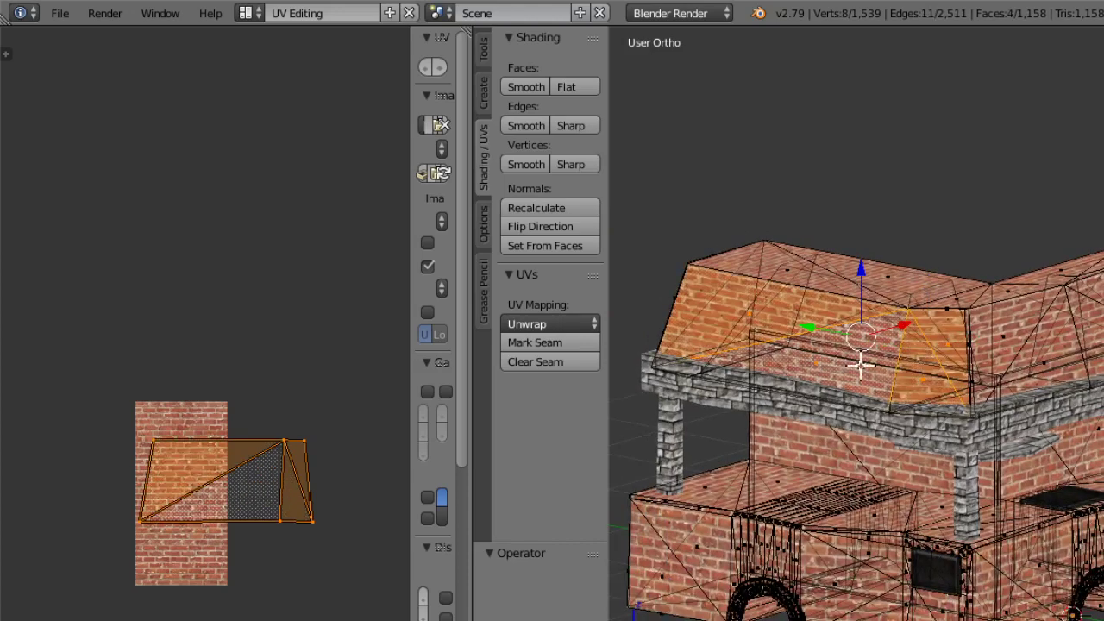
shift+right_click(993, 336)
shift+right_click(973, 356)
shift+right_click(984, 380)
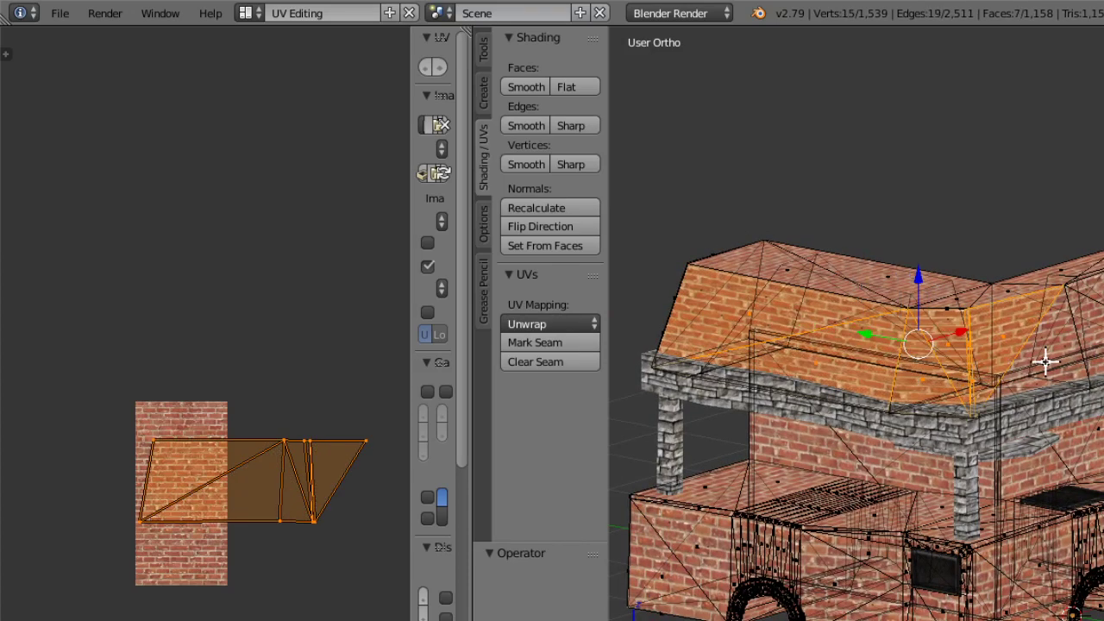
shift+right_click(1045, 362)
shift+right_click(1031, 344)
shift+right_click(1015, 324)
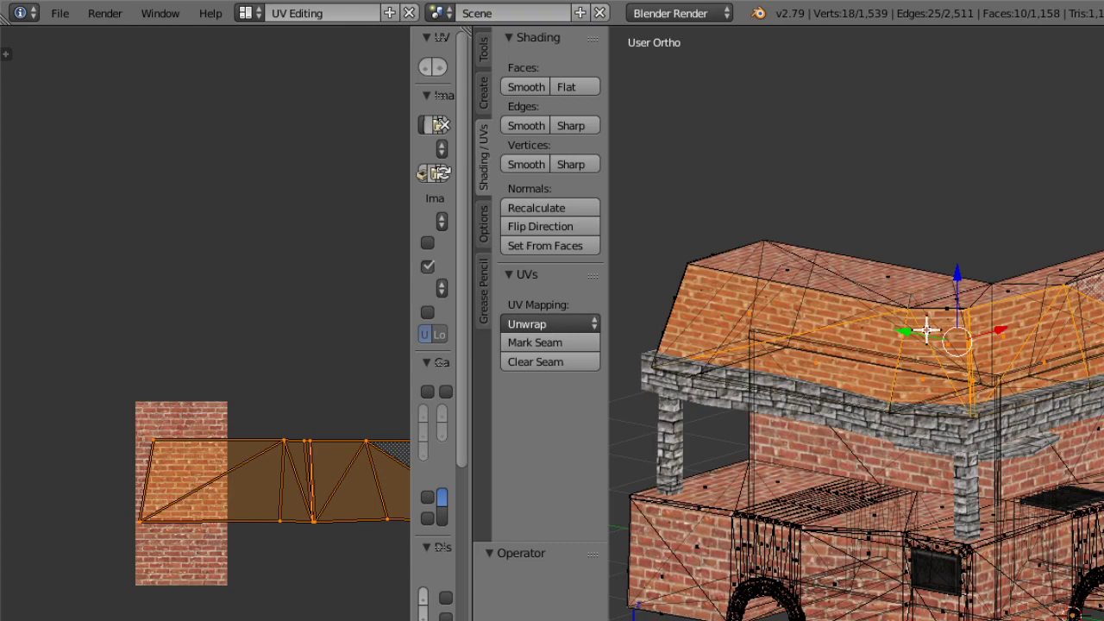
Select the UVs of the hood's long front side and move them by -0.179 along X to relieve the stretched corner bricks.
middle_drag(868, 357, 772, 360)
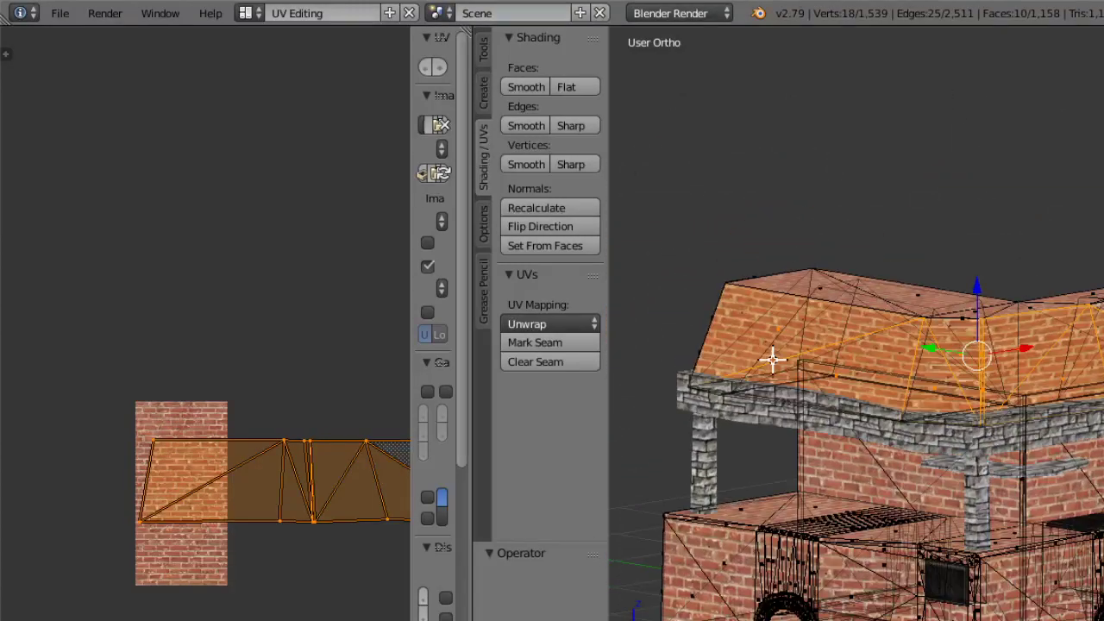
scroll(935, 406, up, 5)
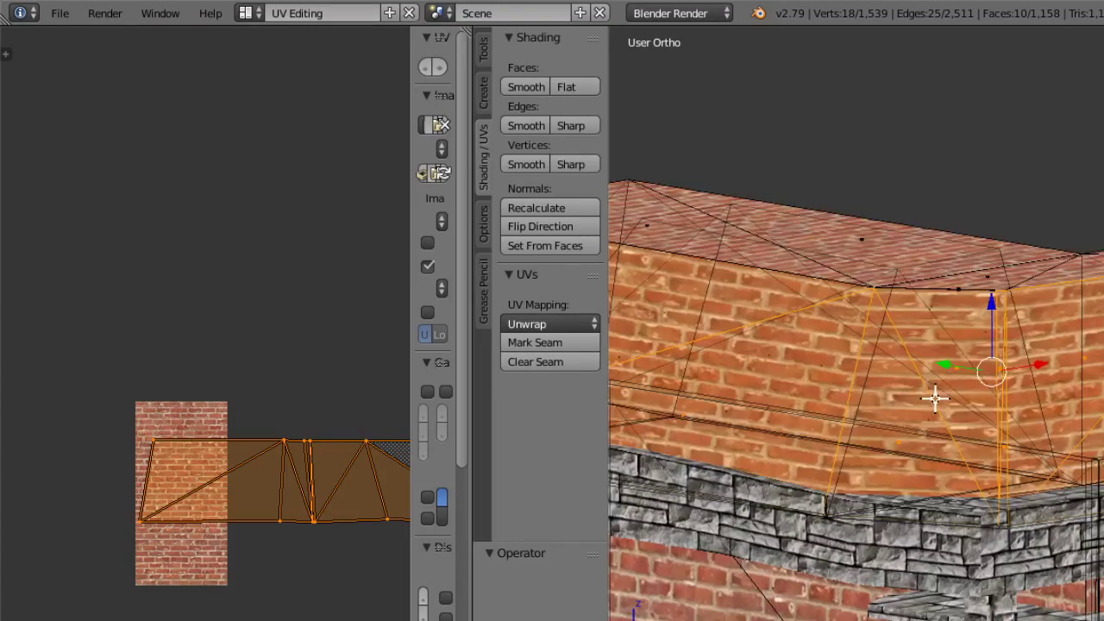
right_click(279, 522)
mouse_move(159, 405)
ctrl+mouse_down()
mouse_move(178, 446)
mouse_move(189, 552)
ctrl+mouse_up()
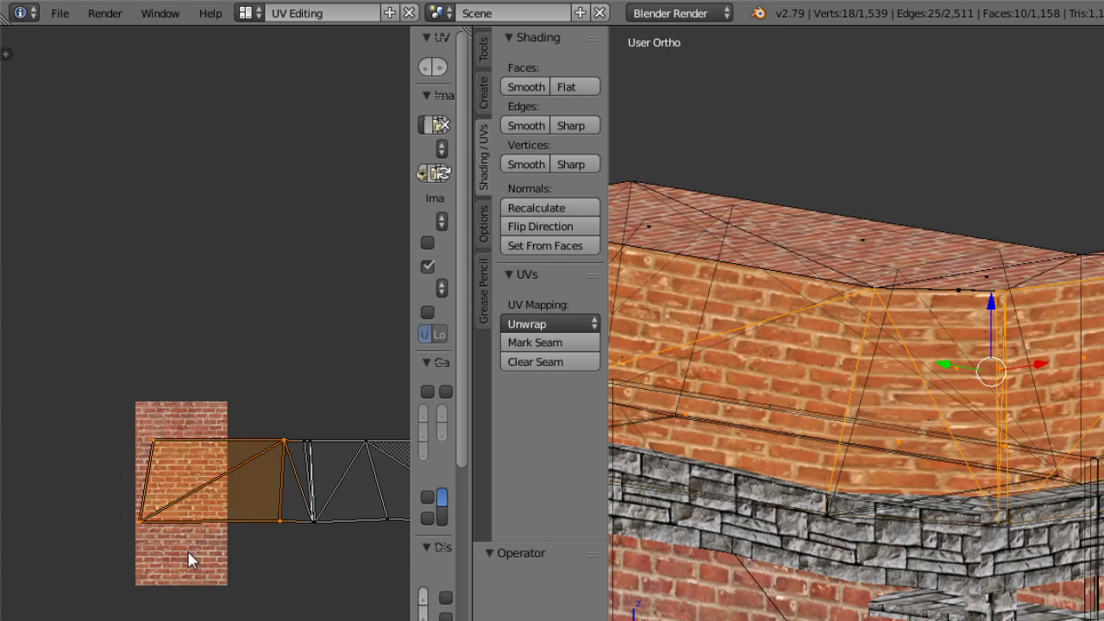
key(g)
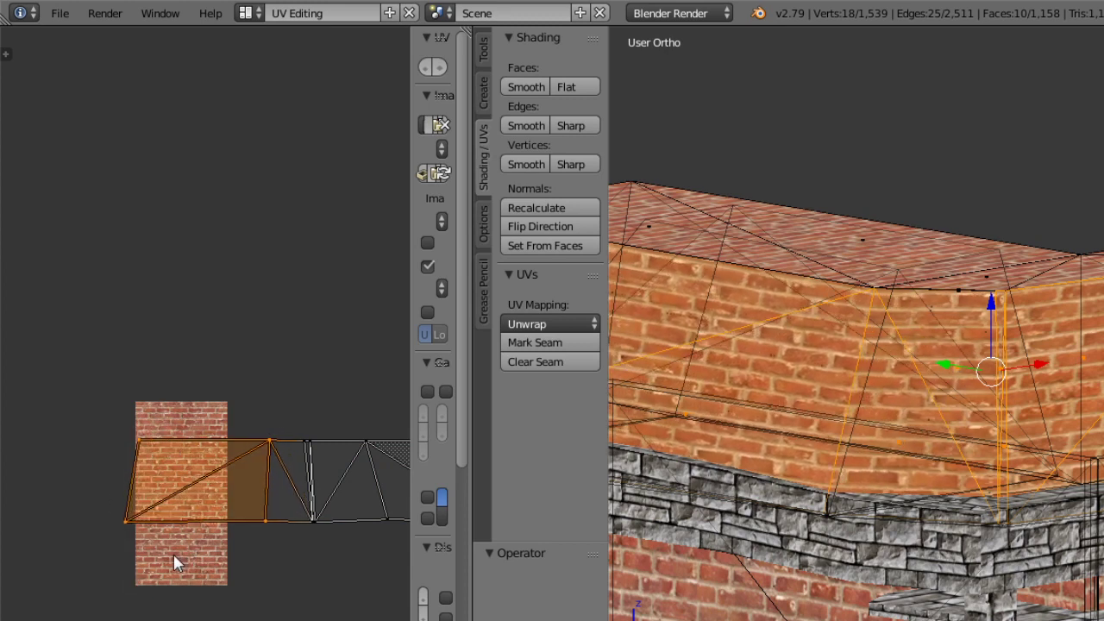
click(173, 553)
Leave Edit Mode and examine the brick pattern around the hood from other angles.
click(749, 620)
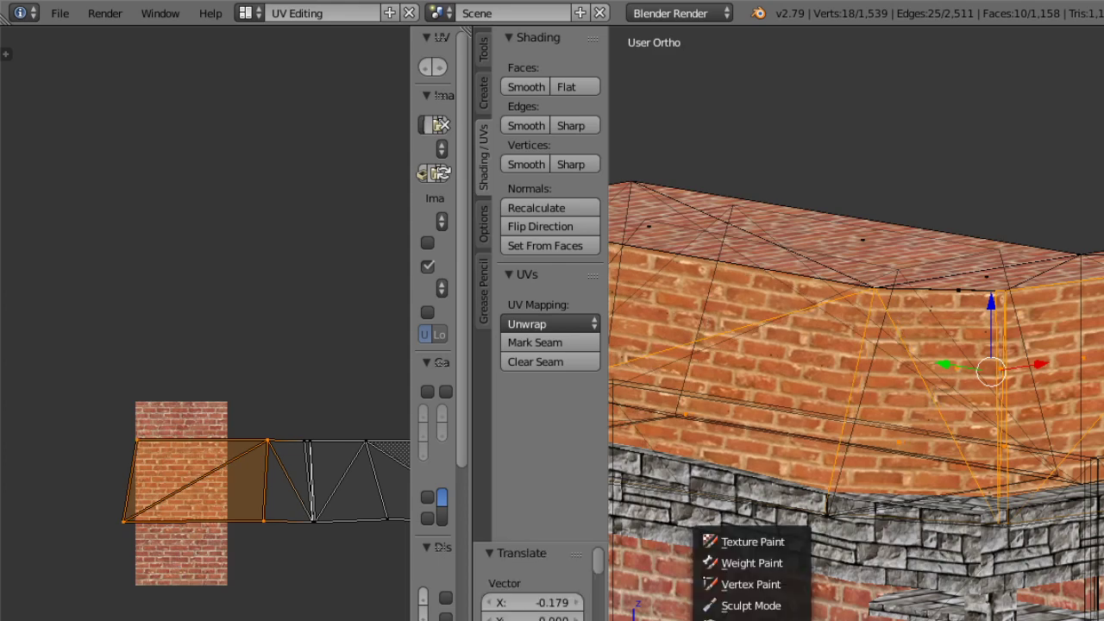
click(749, 620)
scroll(969, 347, down, 4)
middle_drag(947, 502, 947, 423)
scroll(948, 529, down, 3)
middle_drag(948, 532, 1003, 473)
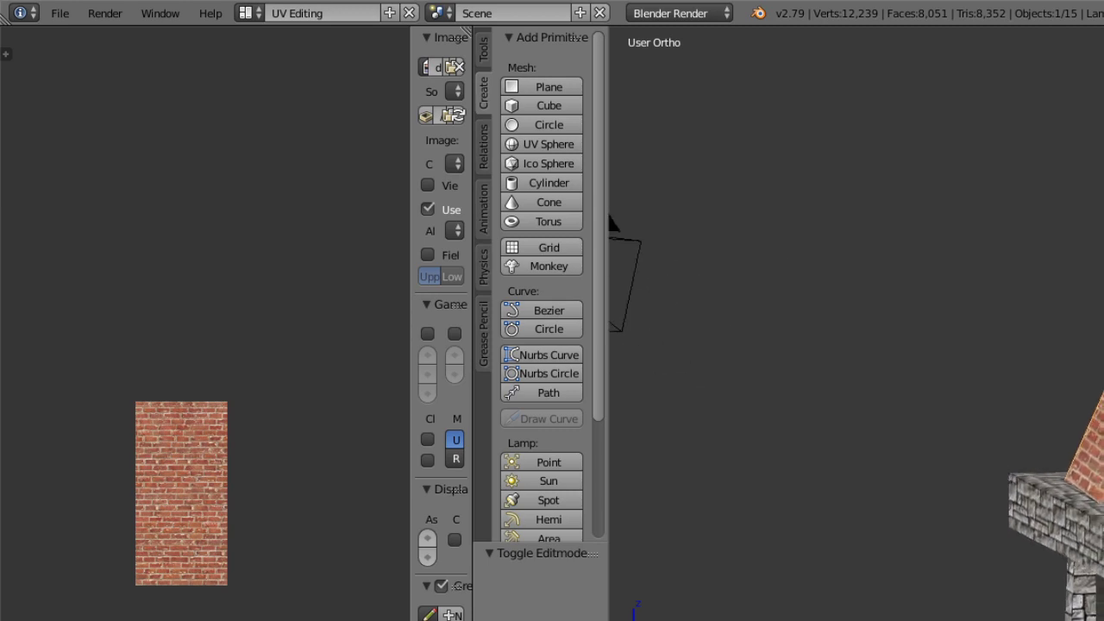
Enter Edit Mode on the brick hood and extend the face selection across the narrow strips at its front corner.
click(758, 620)
click(758, 620)
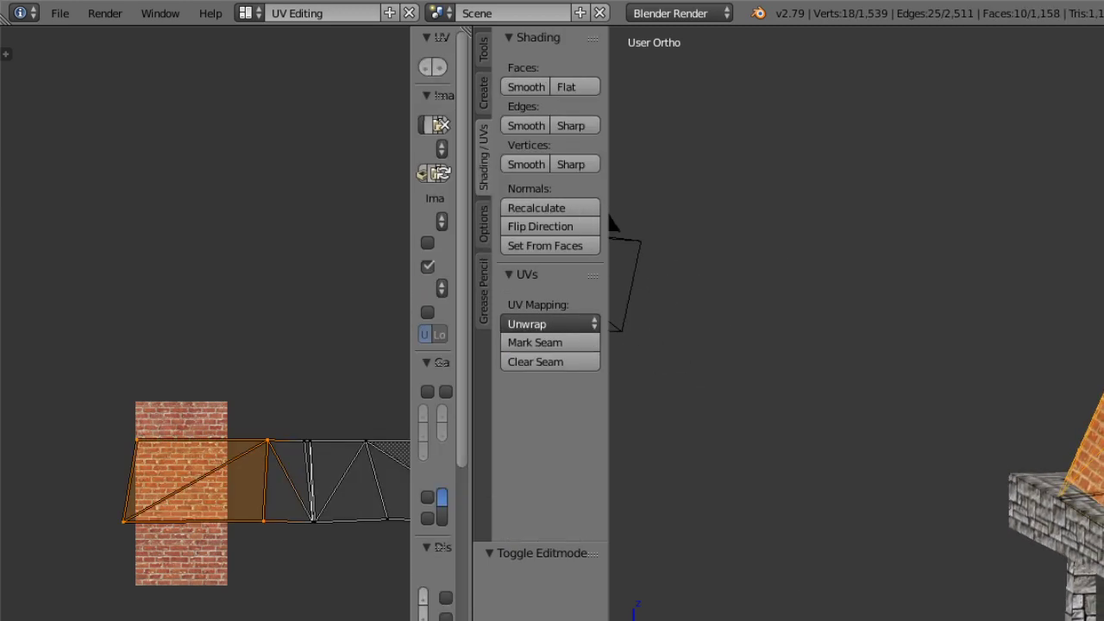
middle_drag(1027, 466, 1030, 494)
shift+right_click(1089, 466)
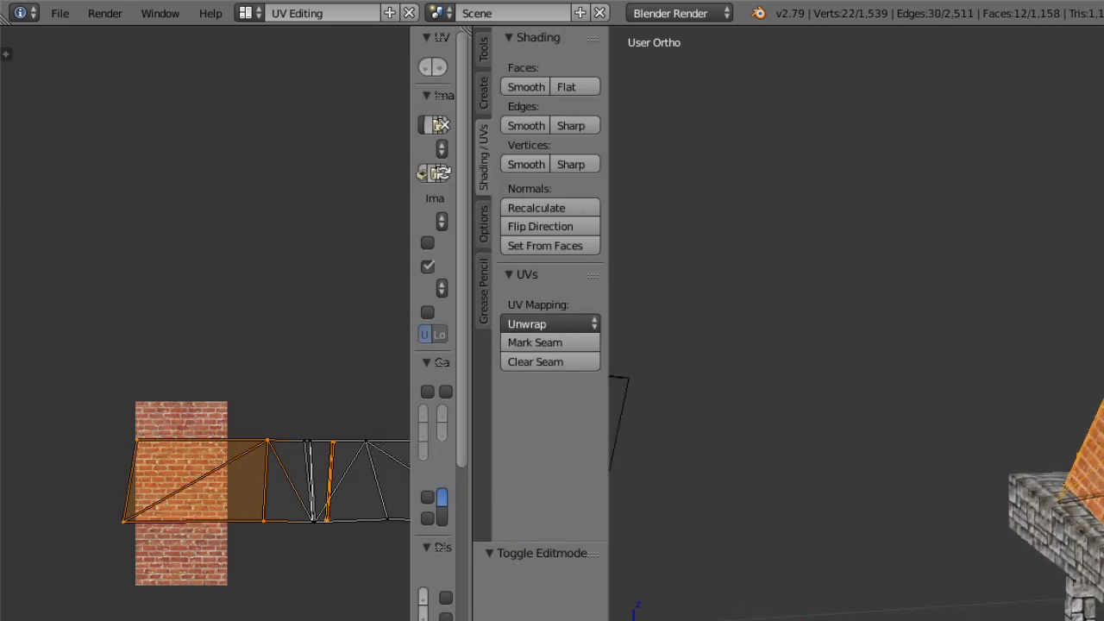
shift+right_click(1101, 466)
key(ctrl+z)
shift+right_click(1101, 483)
shift+right_click(1101, 466)
key(ctrl+z)
shift+right_click(1101, 466)
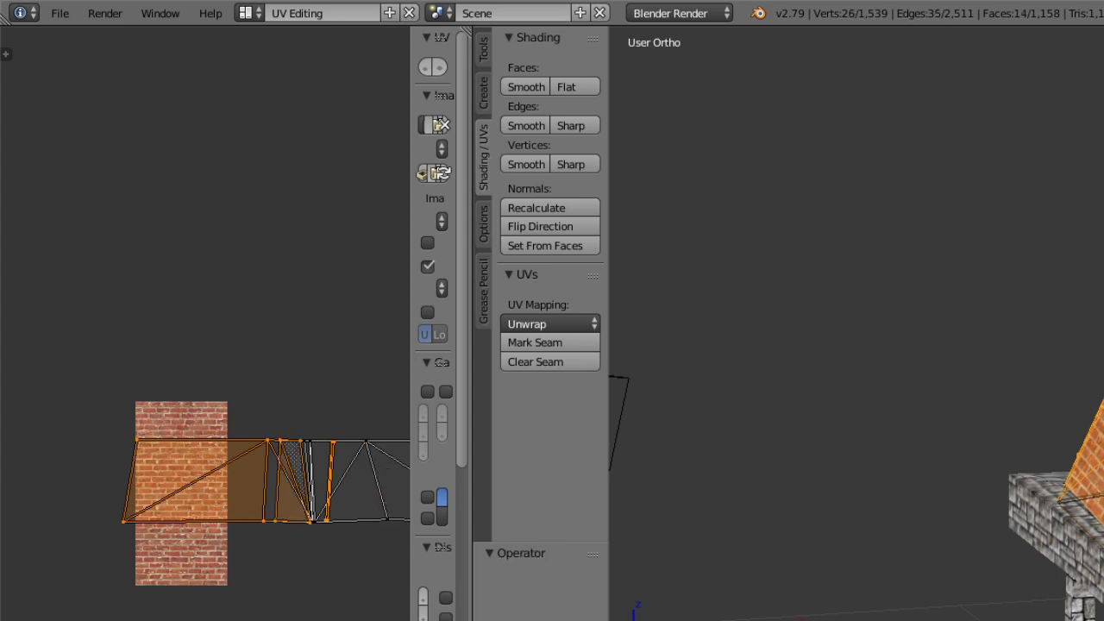
Try moving the UVs of the hood side beyond the corner strips by 0.283 along X, and undo the move.
middle_drag(344, 514, 251, 461)
ctrl+middle_drag(245, 561, 305, 316)
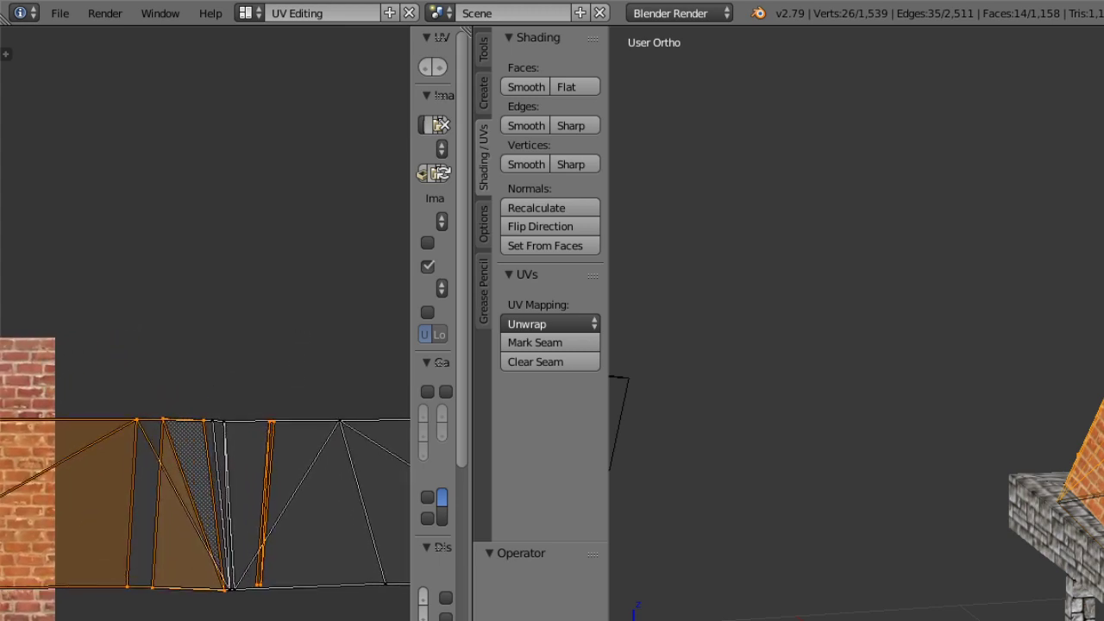
right_click(244, 589)
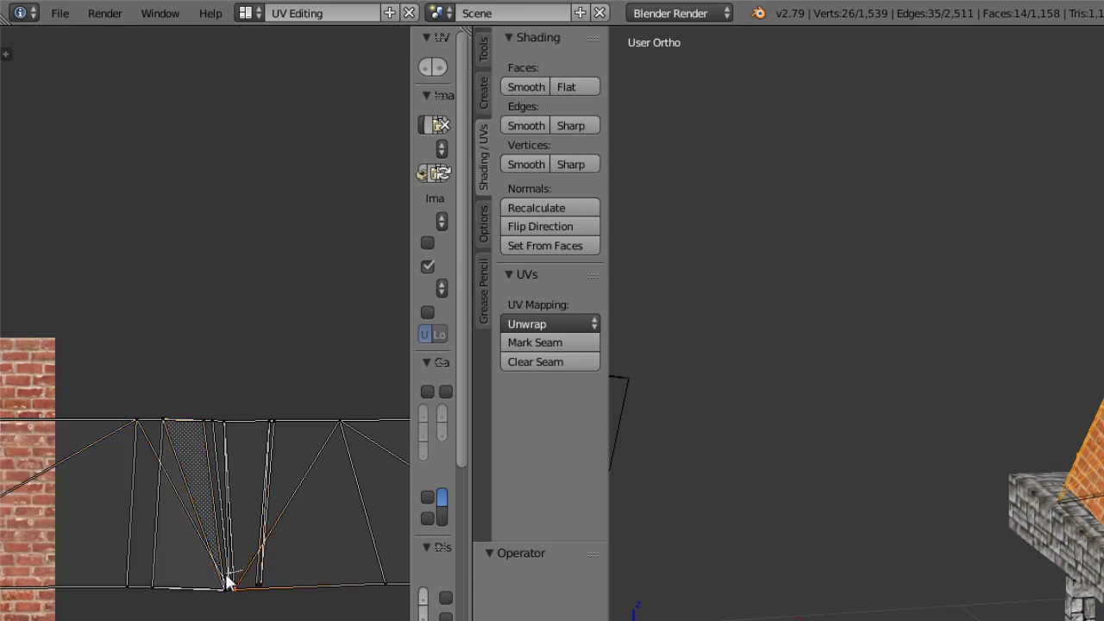
shift+right_click(231, 594)
ctrl+drag(218, 418, 234, 428)
mouse_move(331, 403)
ctrl+mouse_down()
mouse_move(344, 385)
mouse_move(335, 390)
ctrl+mouse_up()
ctrl+middle_drag(338, 427, 334, 548)
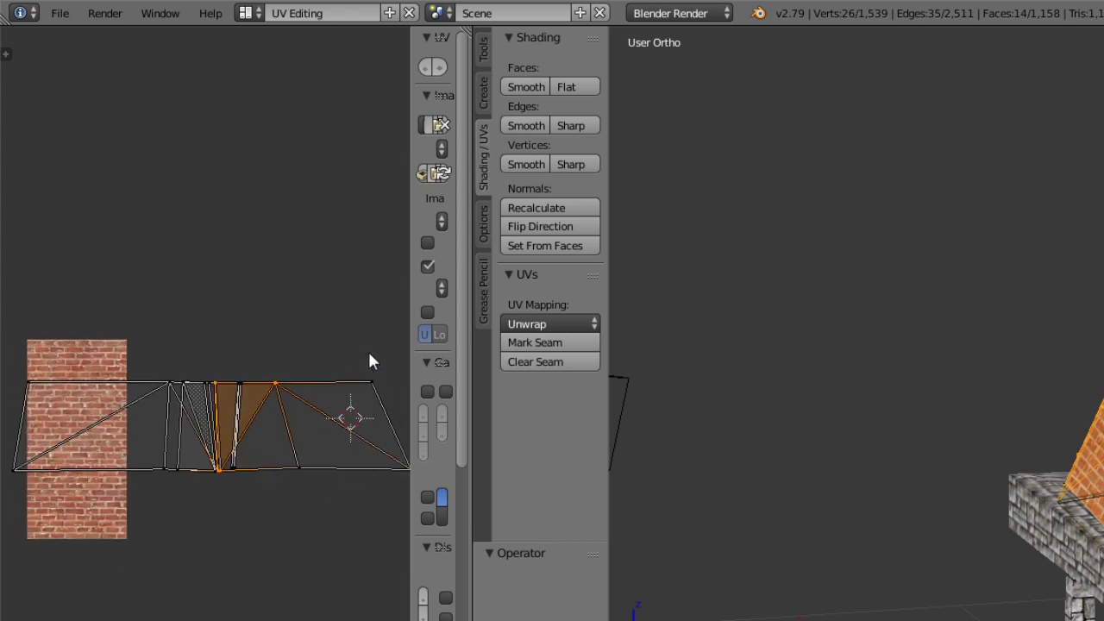
mouse_move(369, 360)
ctrl+mouse_down()
mouse_move(432, 404)
mouse_move(315, 461)
ctrl+mouse_up()
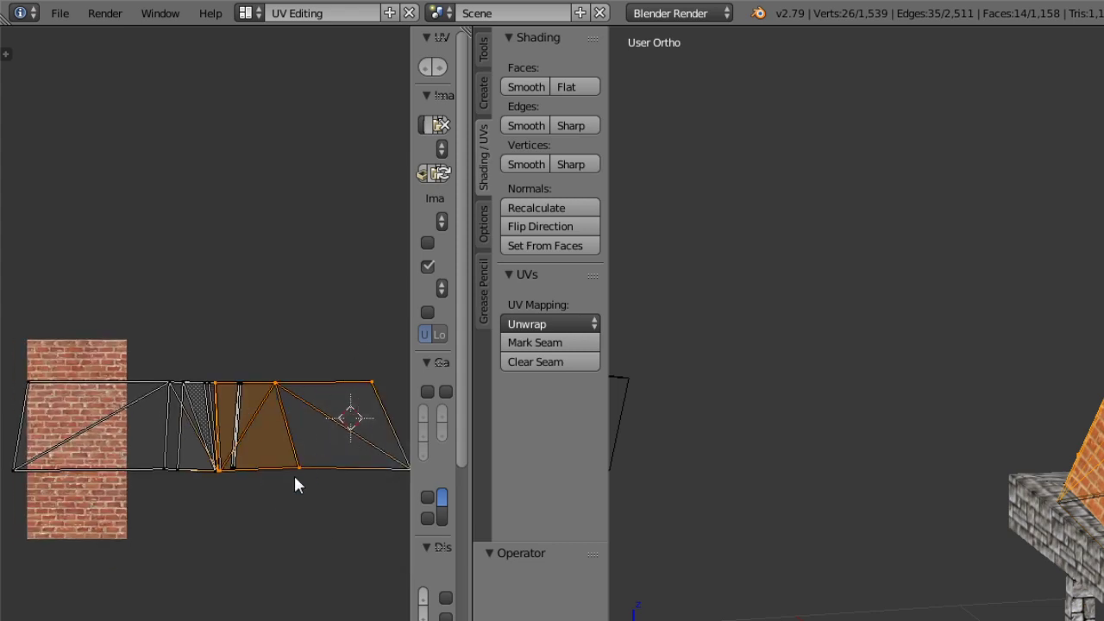
drag(296, 481, 330, 471)
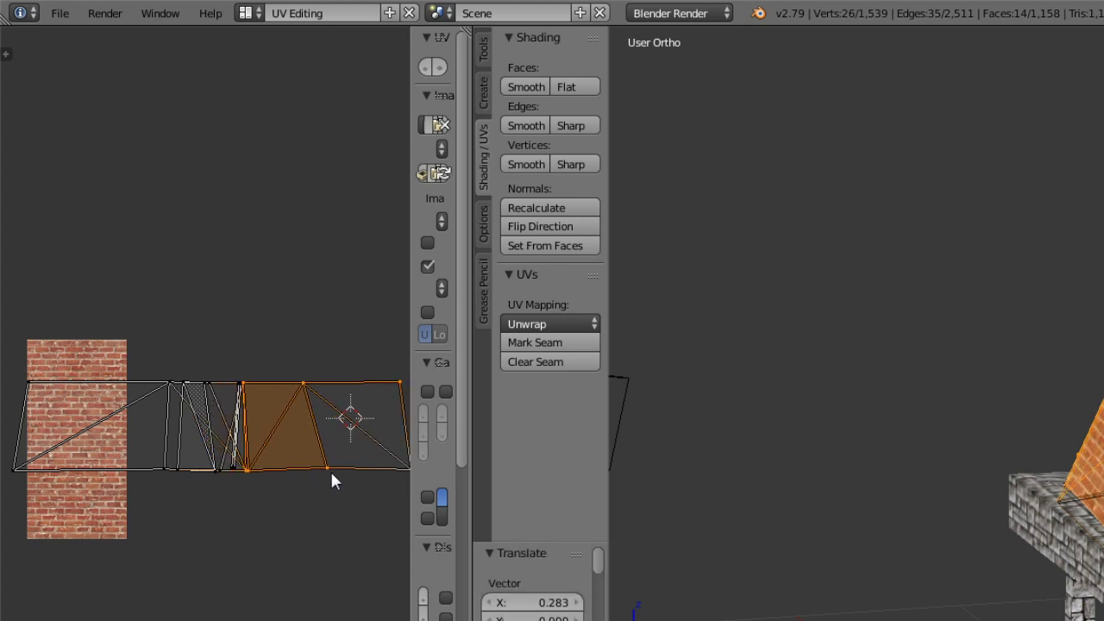
key(ctrl+z)
key(ctrl+z)
key(ctrl+z)
key(ctrl+z)
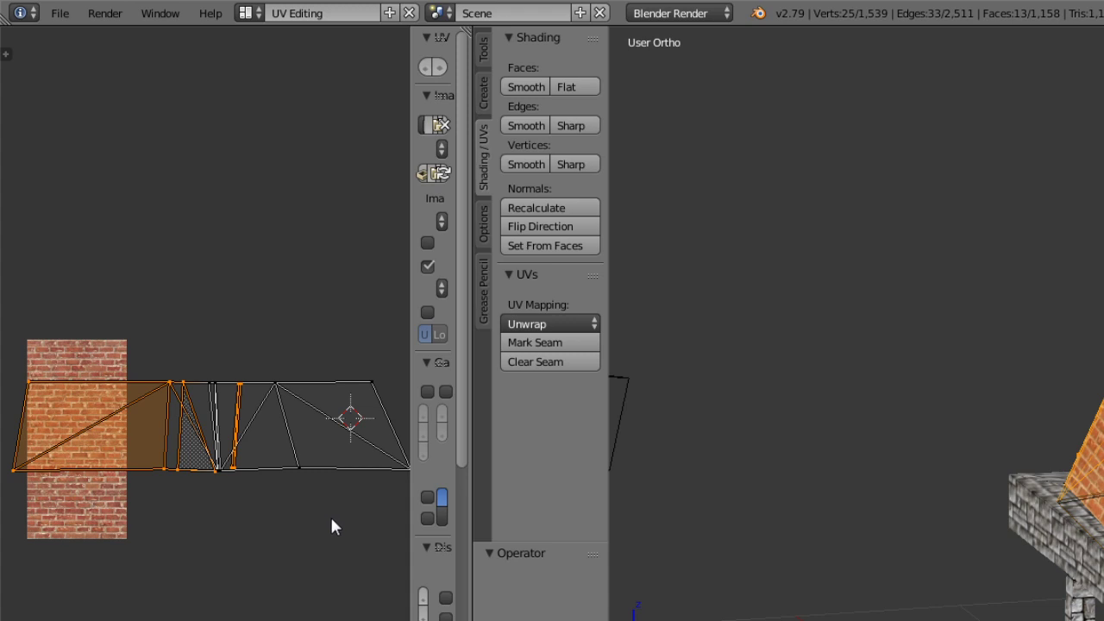
Reselect the hood side's UVs including the narrow corner strip, try moving them by 0.684 along X, and undo it.
scroll(278, 483, up, 1)
scroll(296, 522, down, 2)
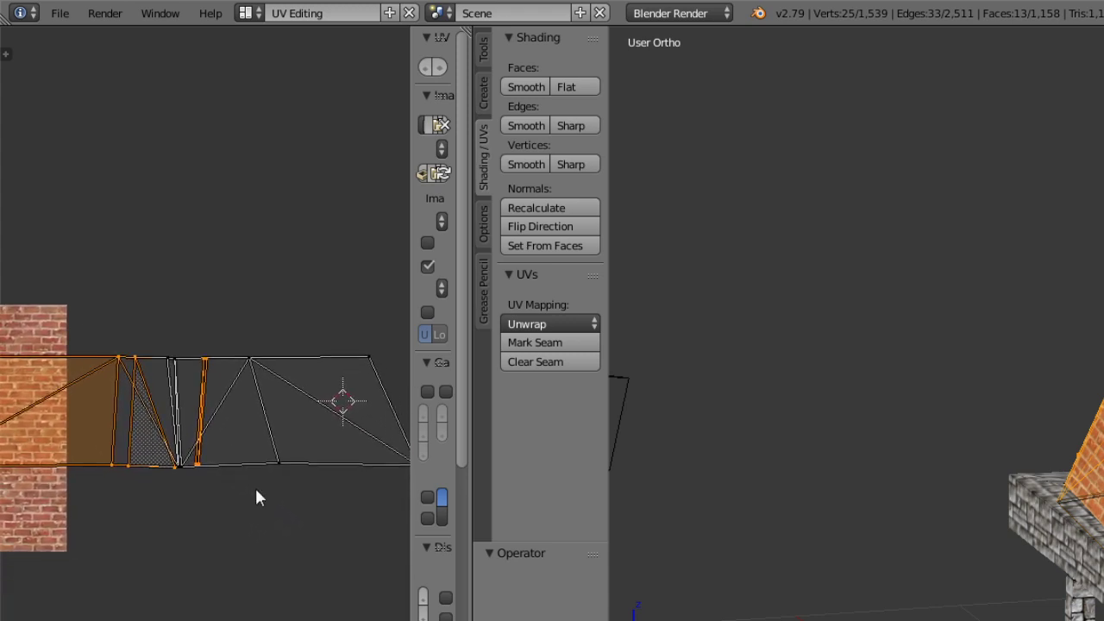
click(184, 471)
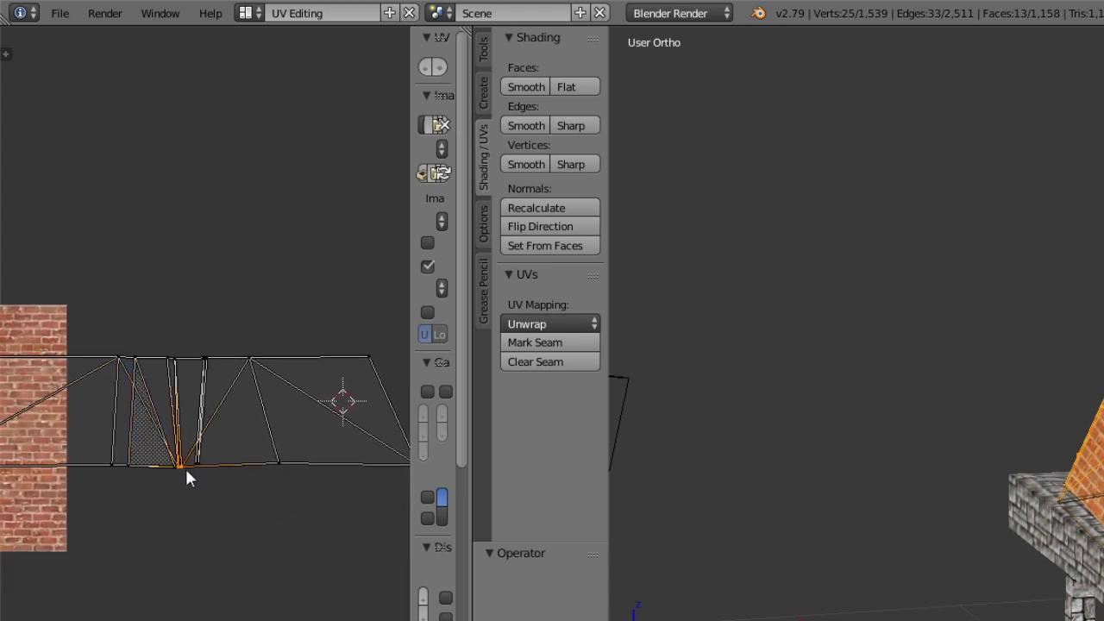
mouse_move(172, 345)
ctrl+mouse_down()
mouse_move(281, 373)
mouse_move(278, 444)
mouse_move(316, 291)
mouse_move(359, 452)
ctrl+mouse_up()
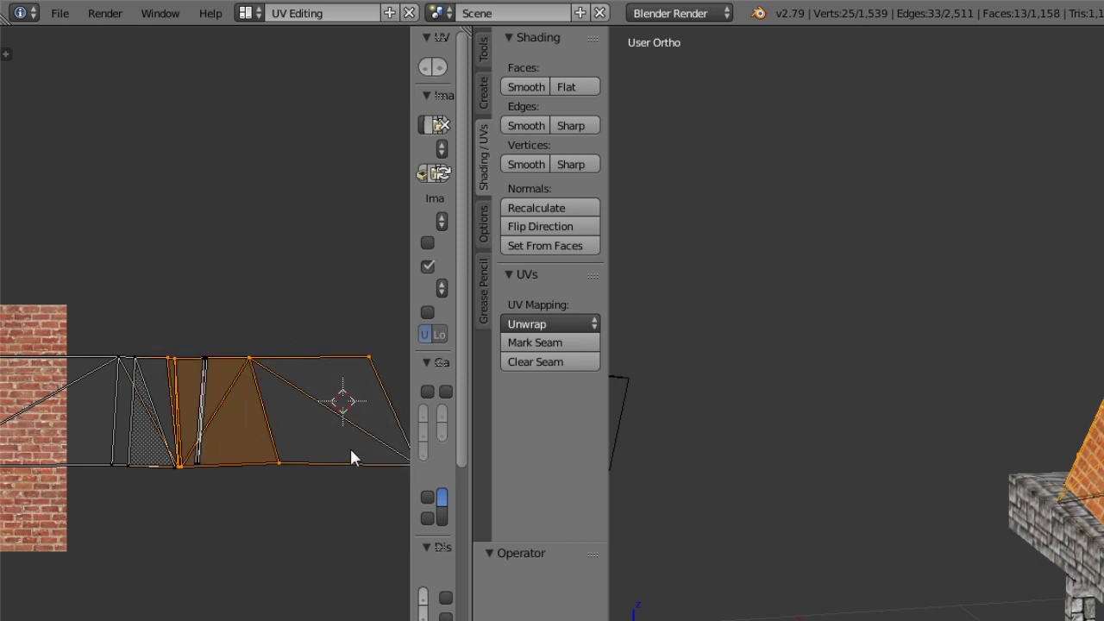
key(g)
key(x)
click(25, 449)
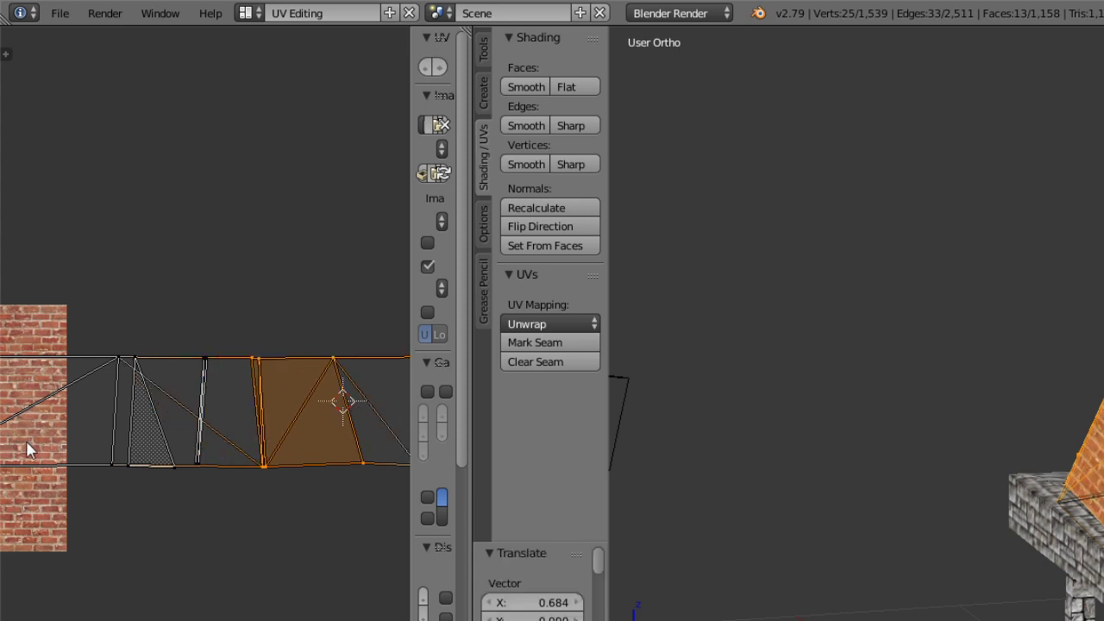
key(ctrl+z)
Leave Edit Mode and examine the brick pattern across the hood corner and the whole hearth.
click(742, 618)
click(733, 618)
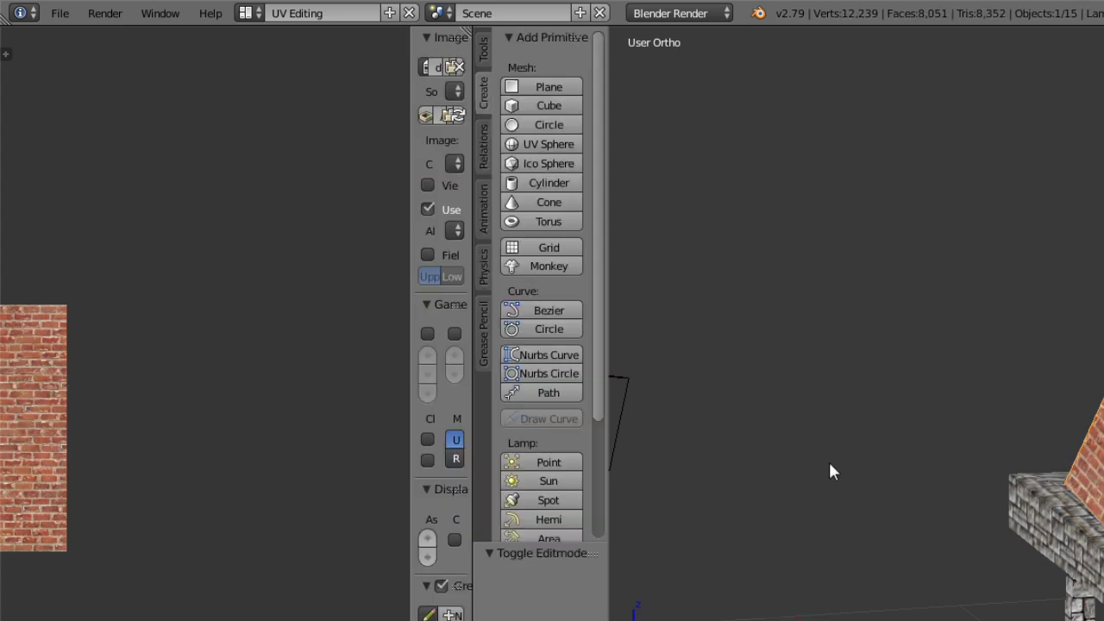
middle_drag(939, 474, 717, 483)
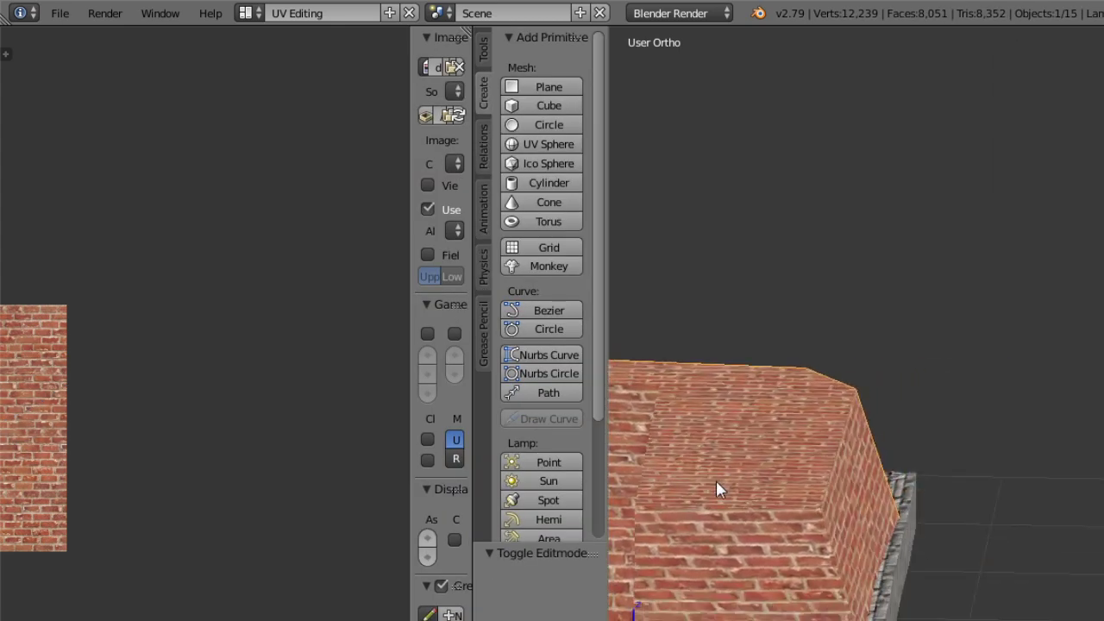
middle_drag(803, 479, 875, 443)
scroll(862, 437, up, 4)
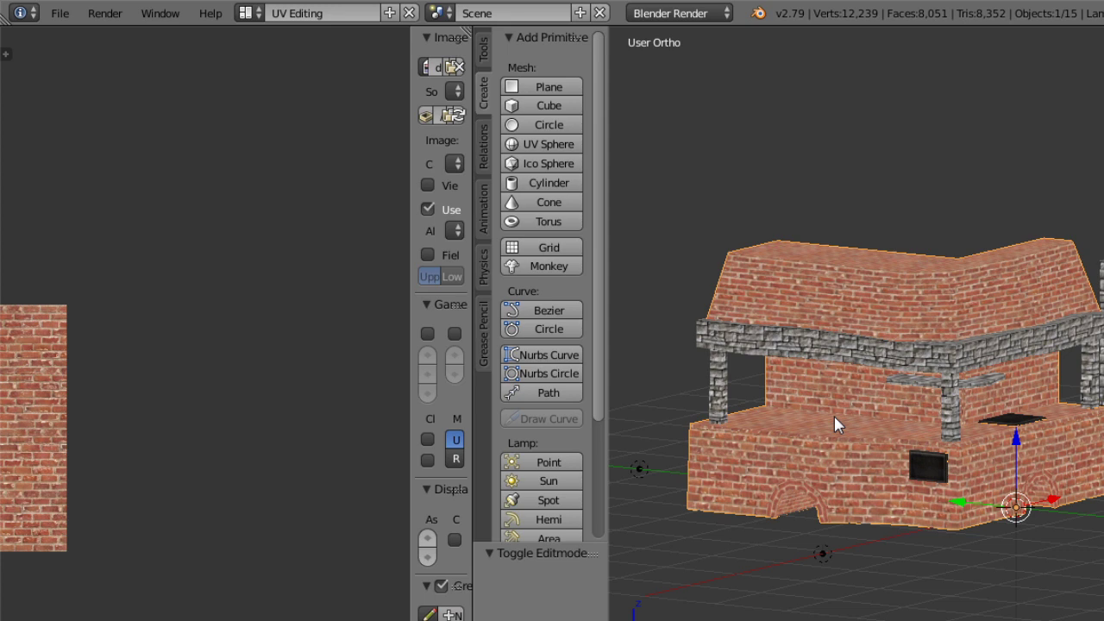
middle_drag(834, 416, 850, 492)
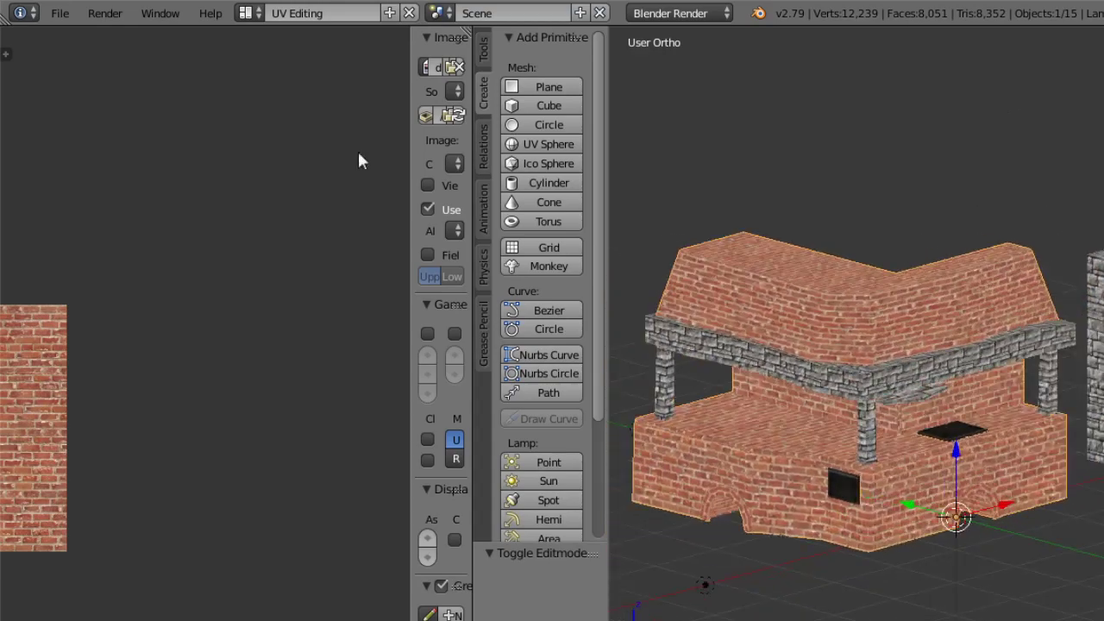
Switch to the Default screen layout and select the black panel set into the brick body.
click(246, 14)
click(284, 96)
middle_drag(575, 371, 545, 315)
scroll(569, 312, down, 3)
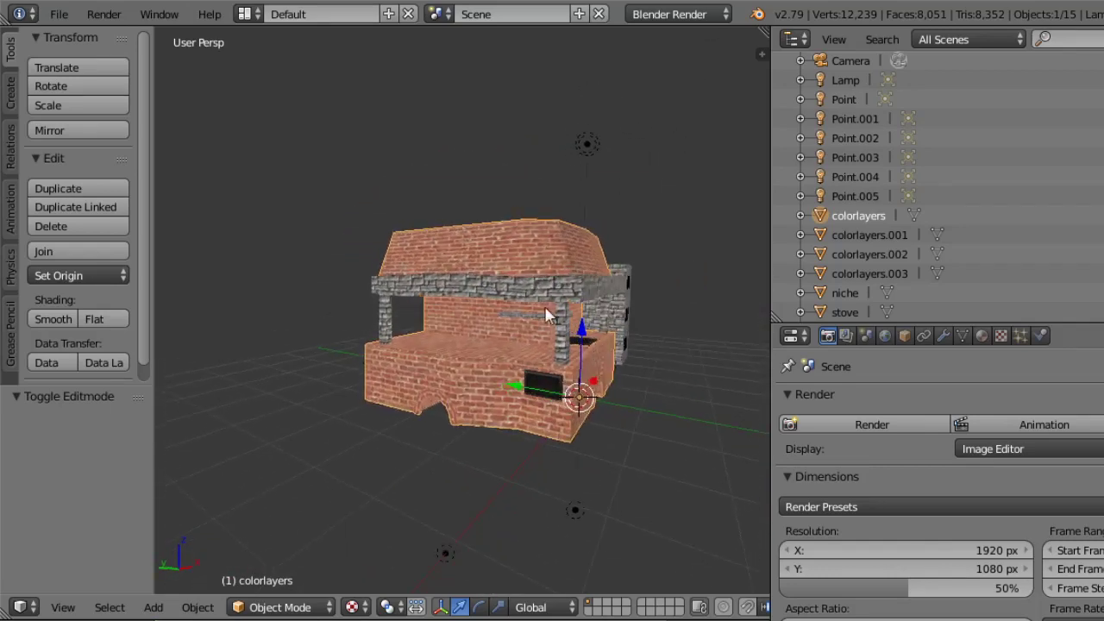
click(867, 235)
right_click(550, 397)
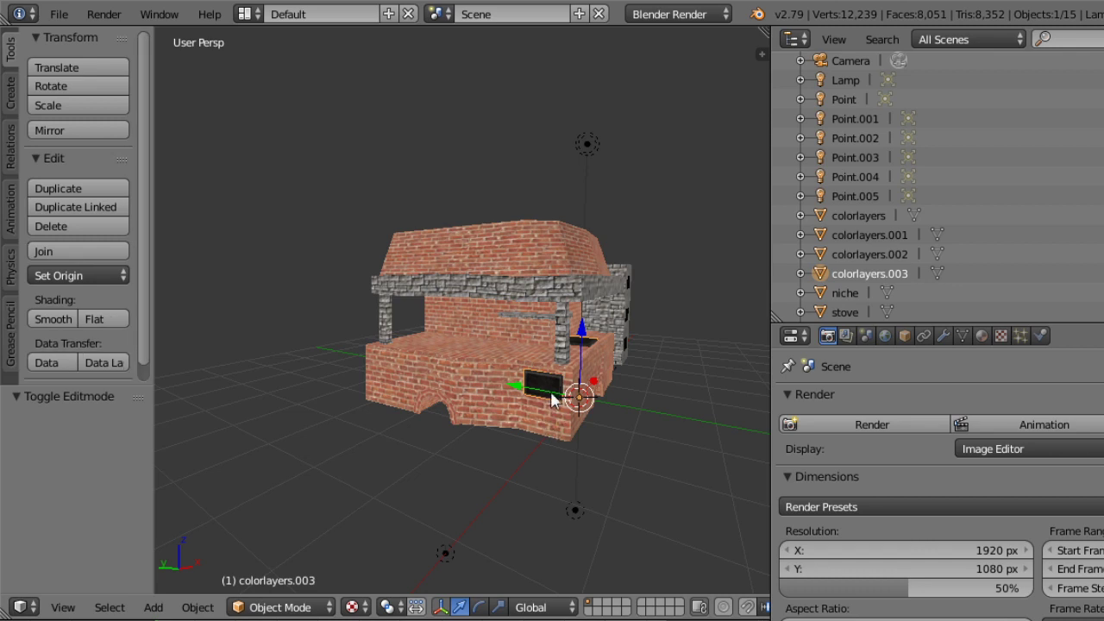
double_click(906, 275)
drag(911, 275, 886, 281)
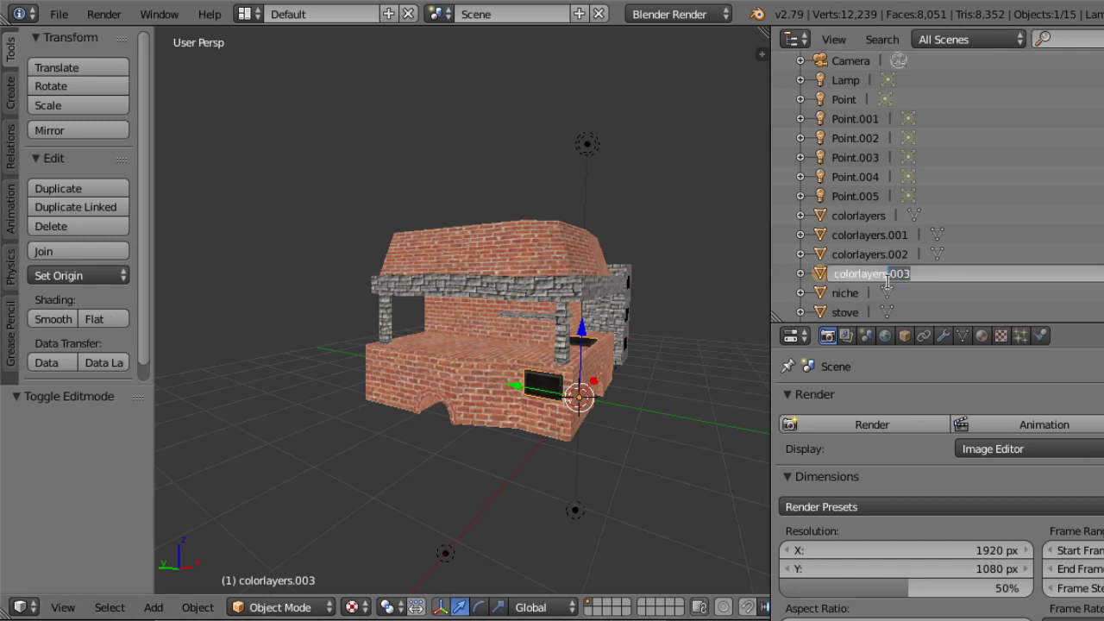
key(BackSpace)
key(Return)
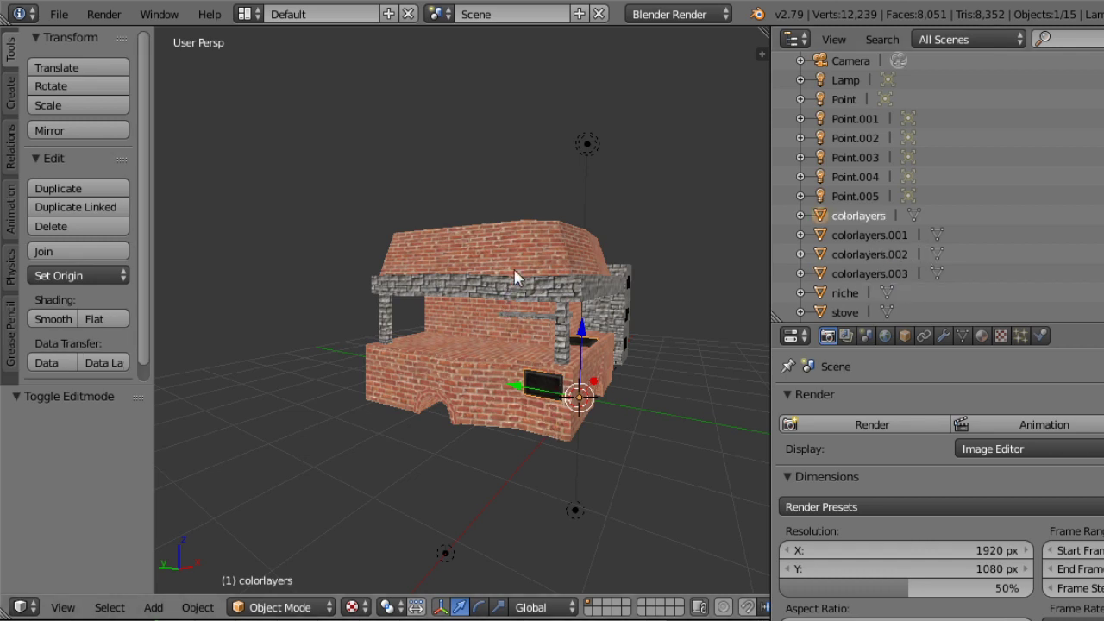
Rename the brick body object colorlayers.003 as "niche 1".
click(873, 273)
double_click(913, 273)
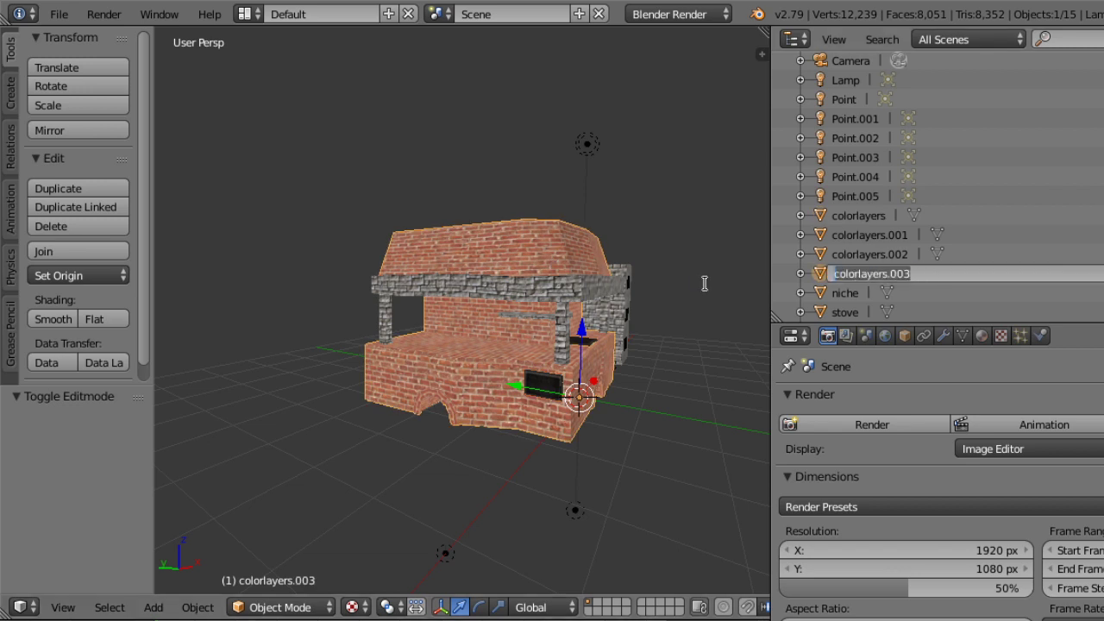
key(BackSpace)
text(n)
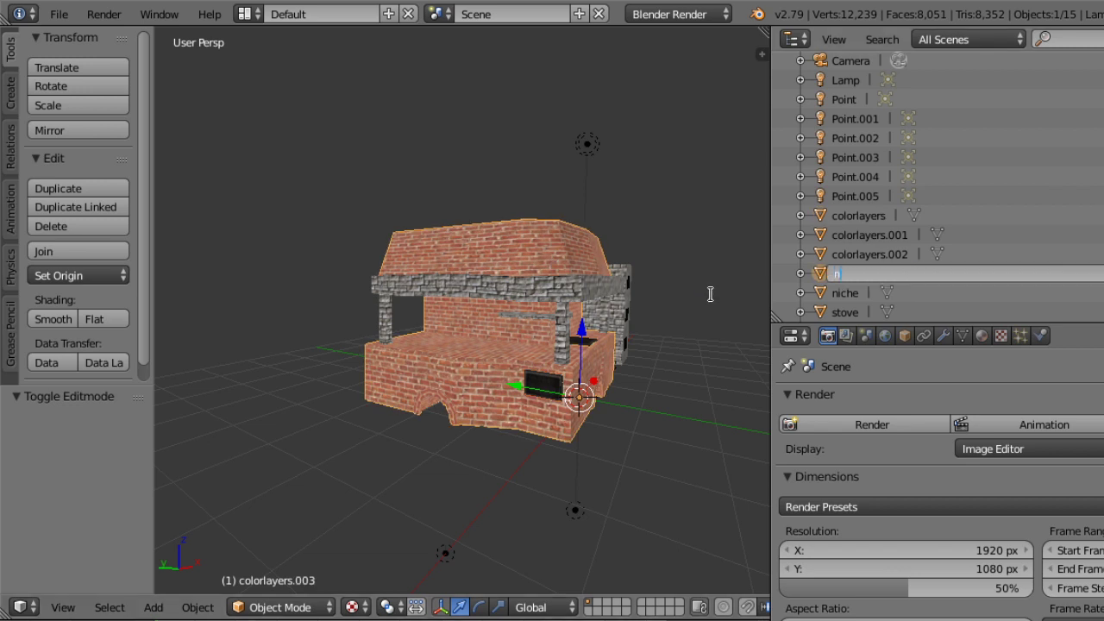
text(iche 1)
key(Return)
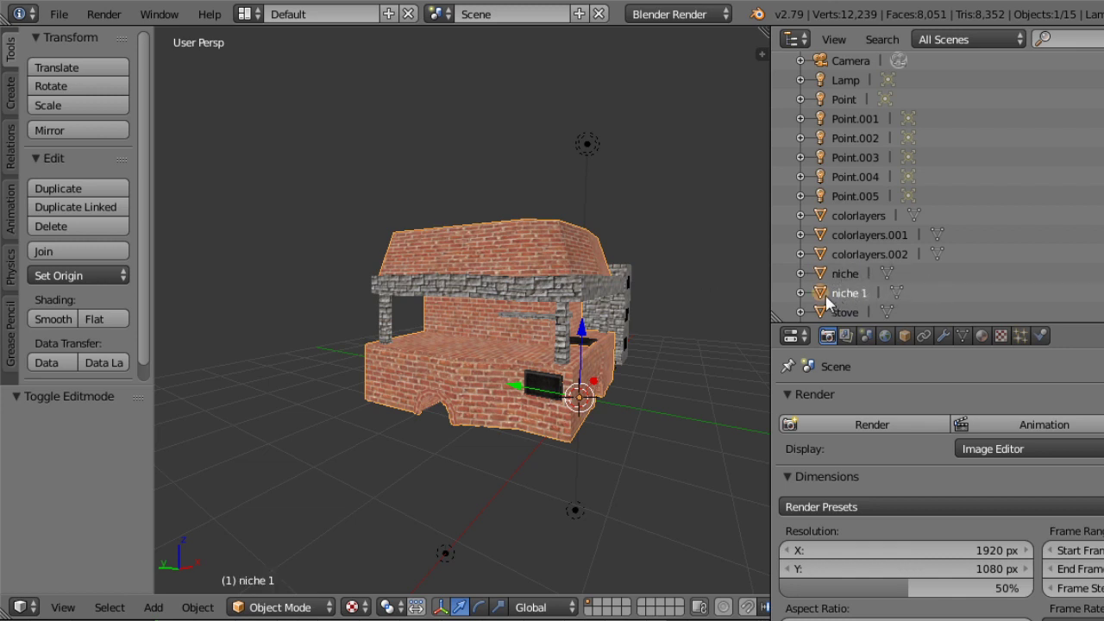
Rename the brick body object as "stove niche".
double_click(860, 289)
text(s)
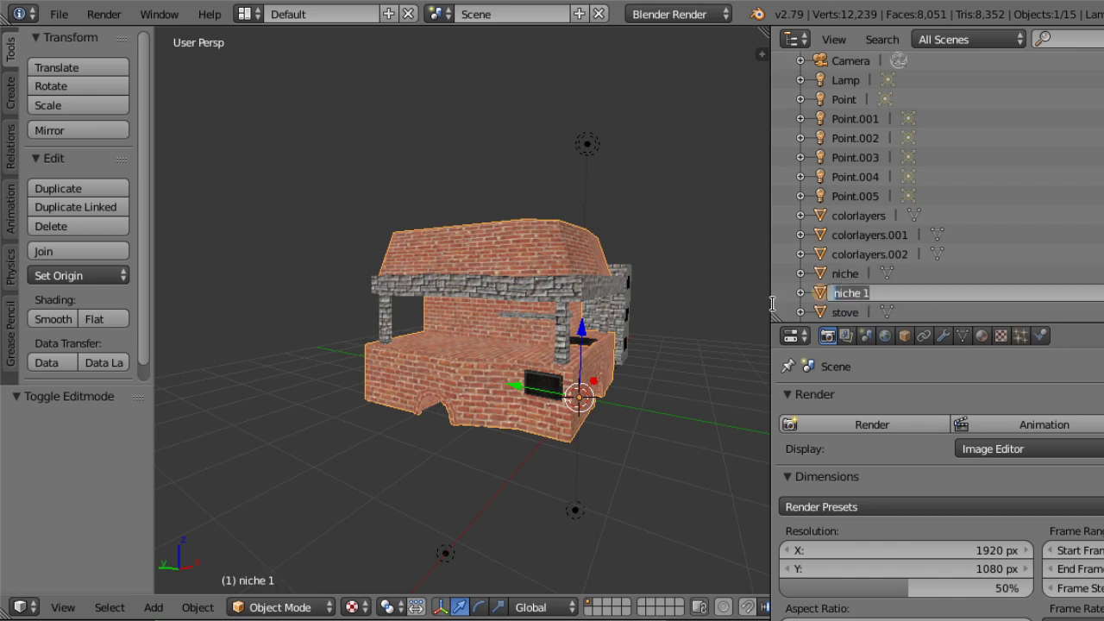
text(tovee.)
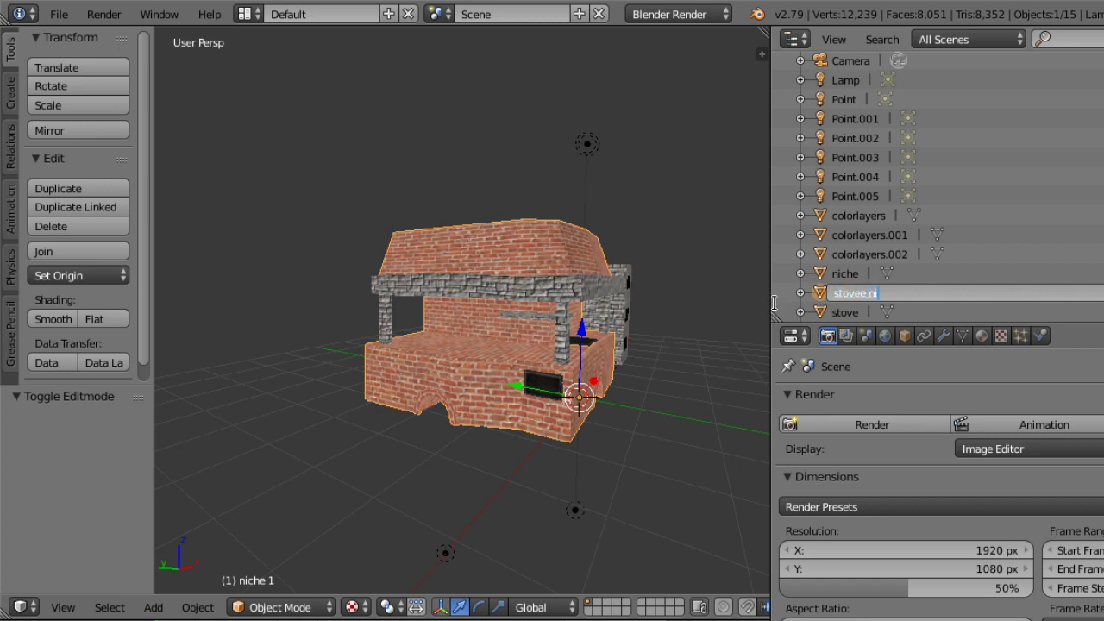
text( niche)
click(867, 290)
key(BackSpace)
key(Return)
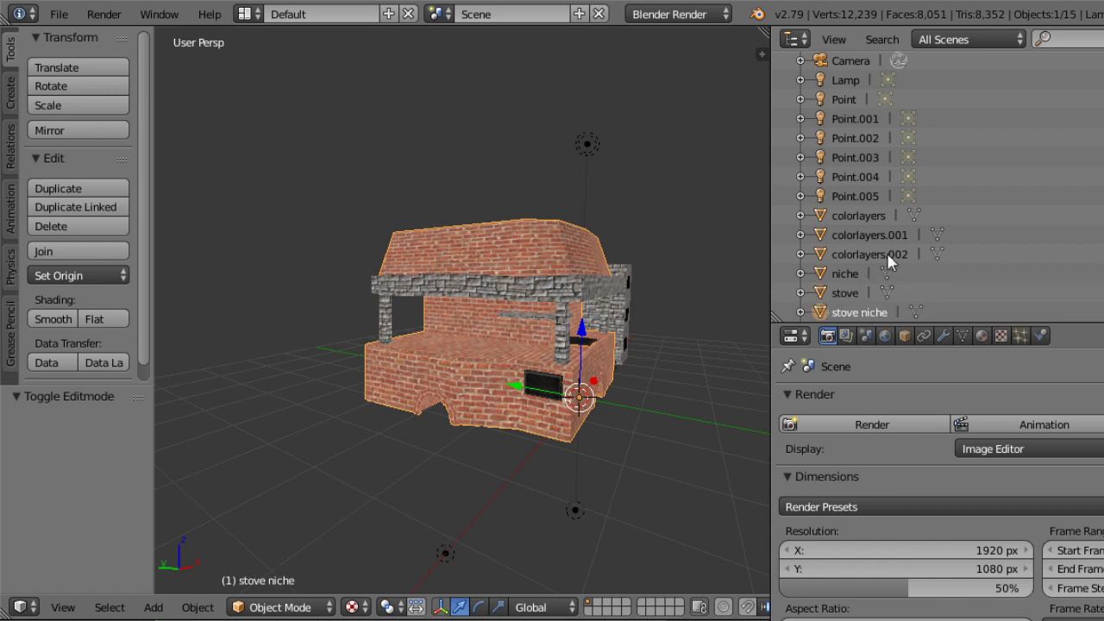
Rename the stone beam and pillars object colorlayers.002 as "Stove inside".
click(891, 255)
double_click(889, 255)
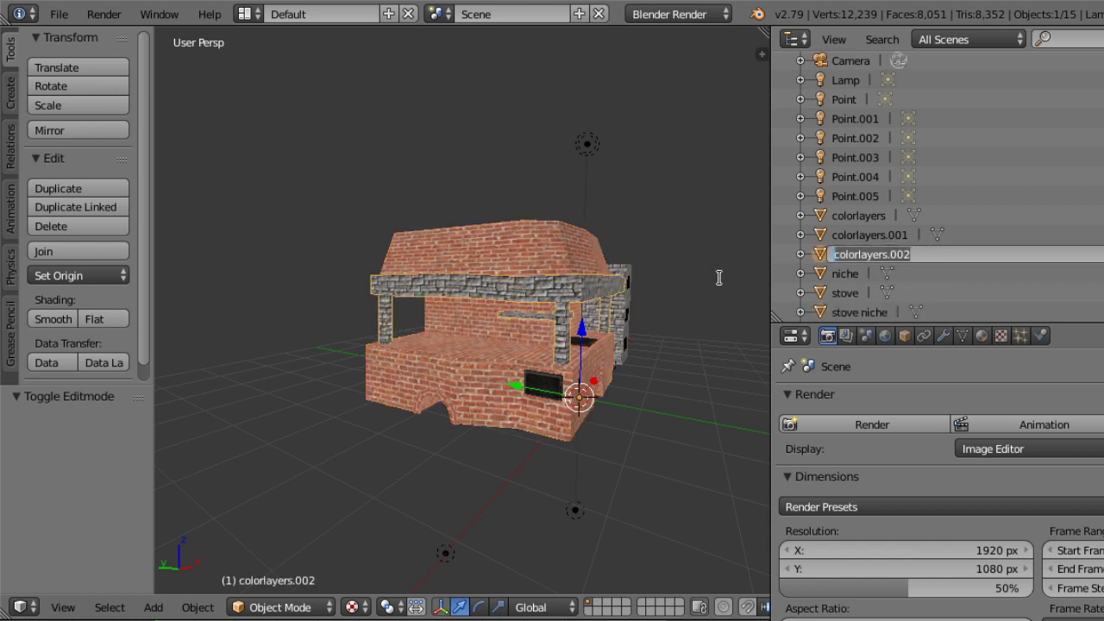
text(Stov)
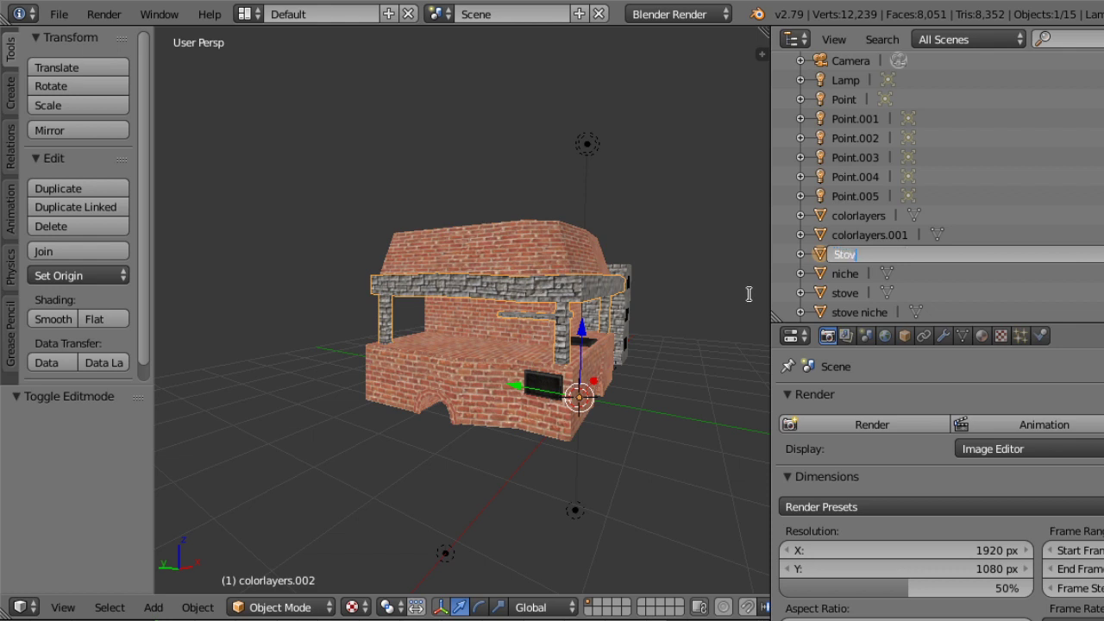
text(e inside)
key(Return)
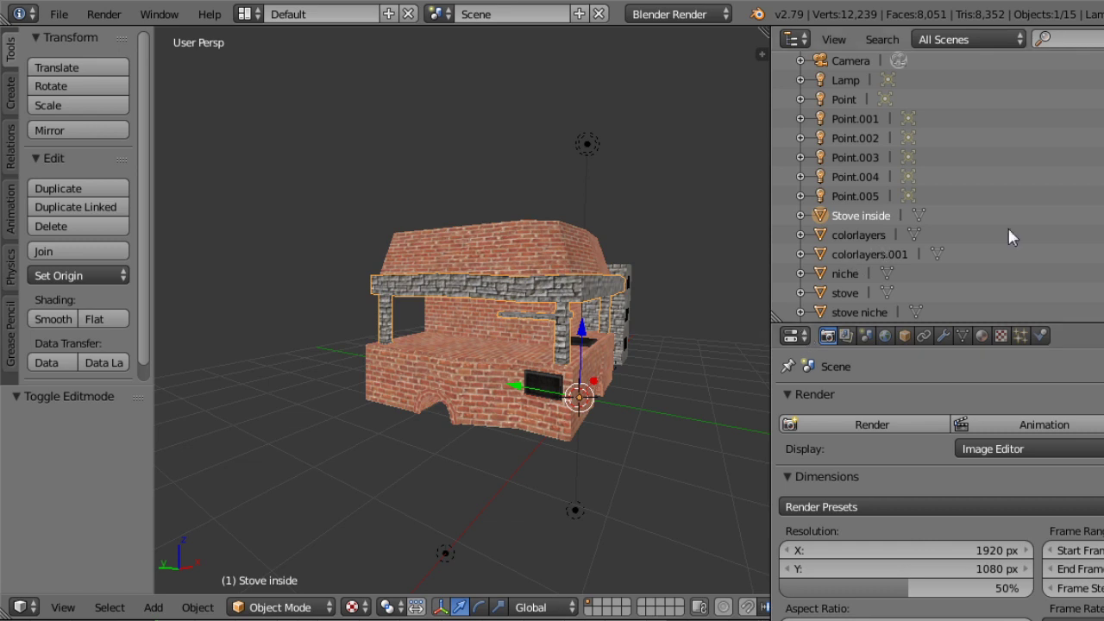
Select the stove niche, stove.001 and colorlayers objects in turn to identify which parts of the hearth they represent.
scroll(866, 299, down, 1)
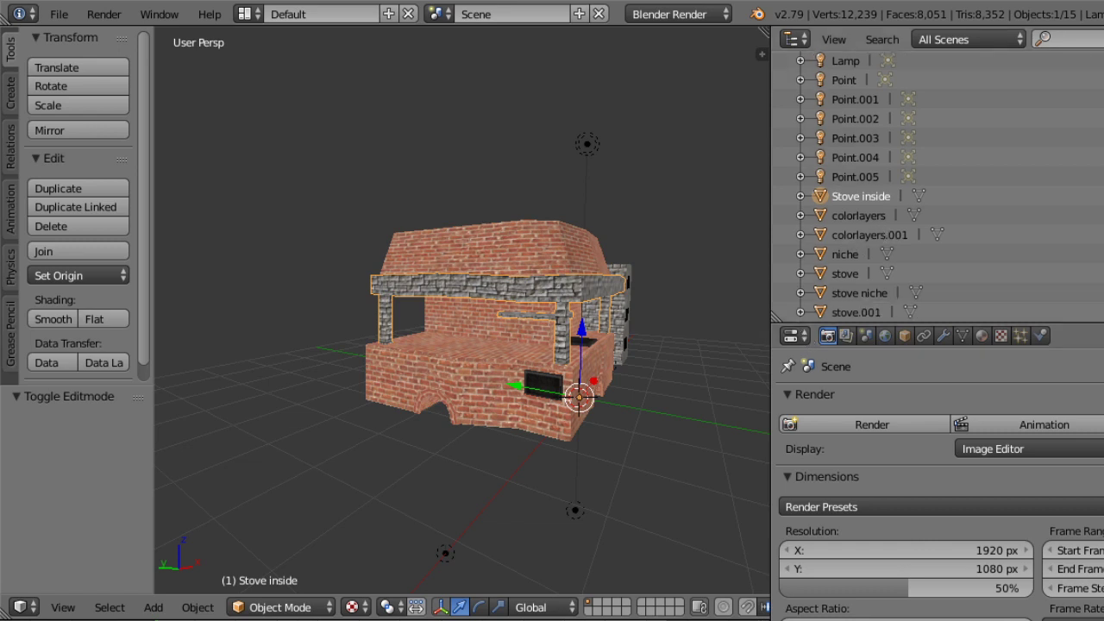
ctrl+click(861, 293)
middle_drag(576, 280, 617, 289)
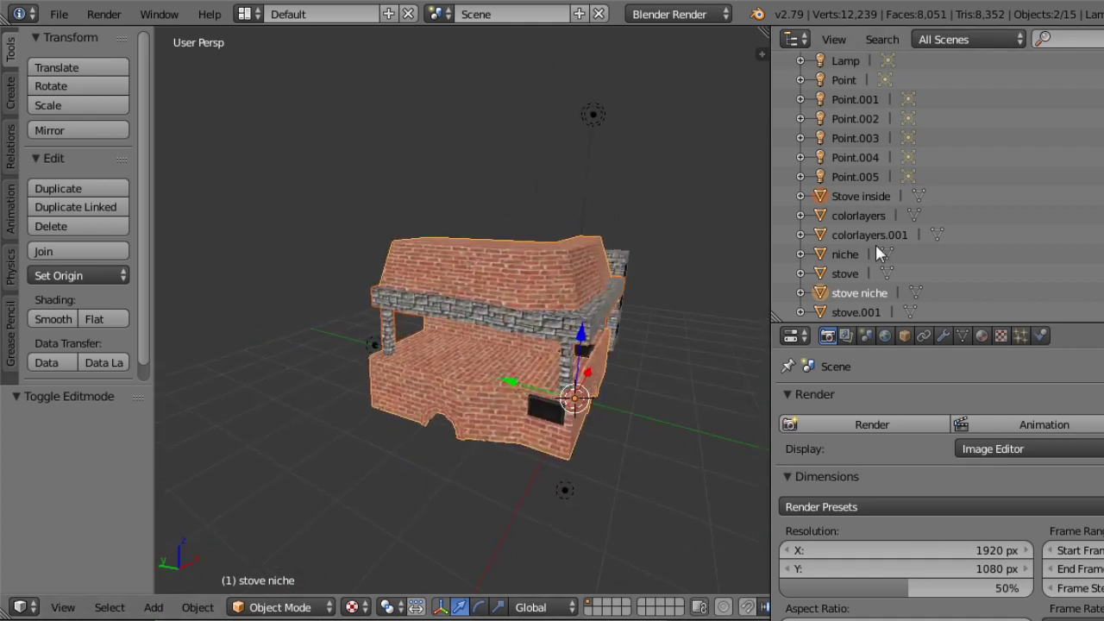
click(855, 313)
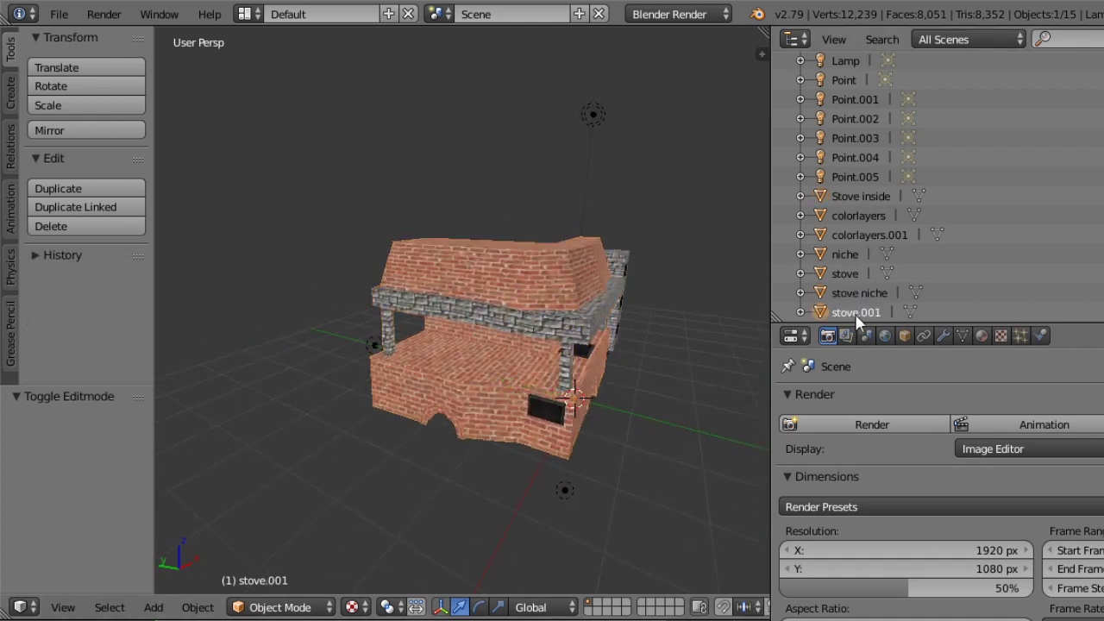
click(860, 217)
mouse_move(596, 371)
middle_down()
mouse_move(560, 384)
mouse_move(603, 387)
middle_up()
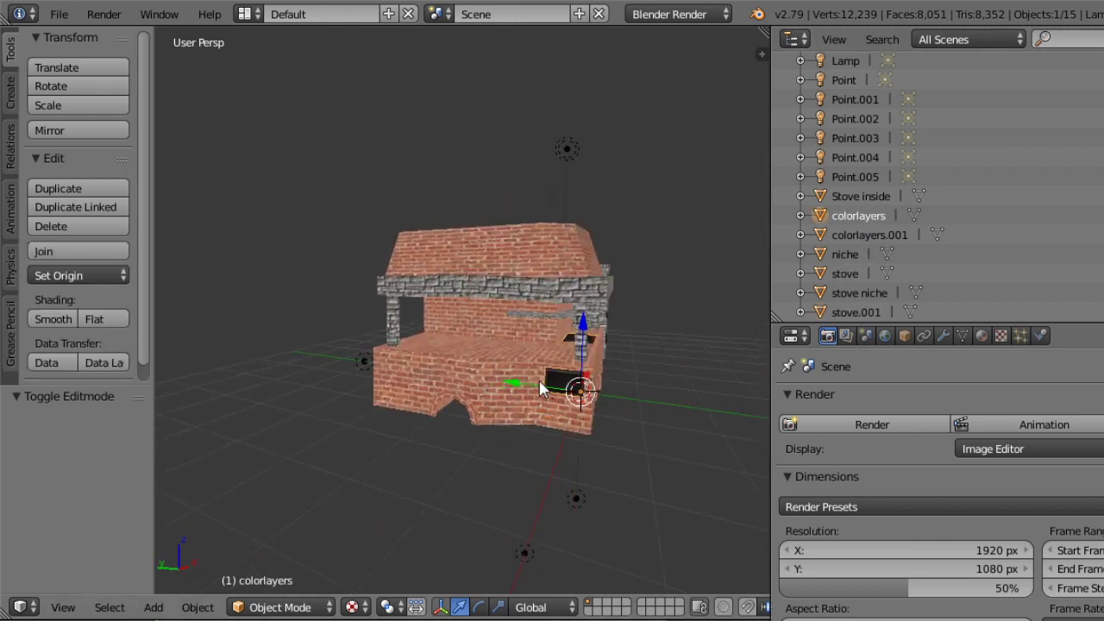
middle_drag(595, 397, 535, 332)
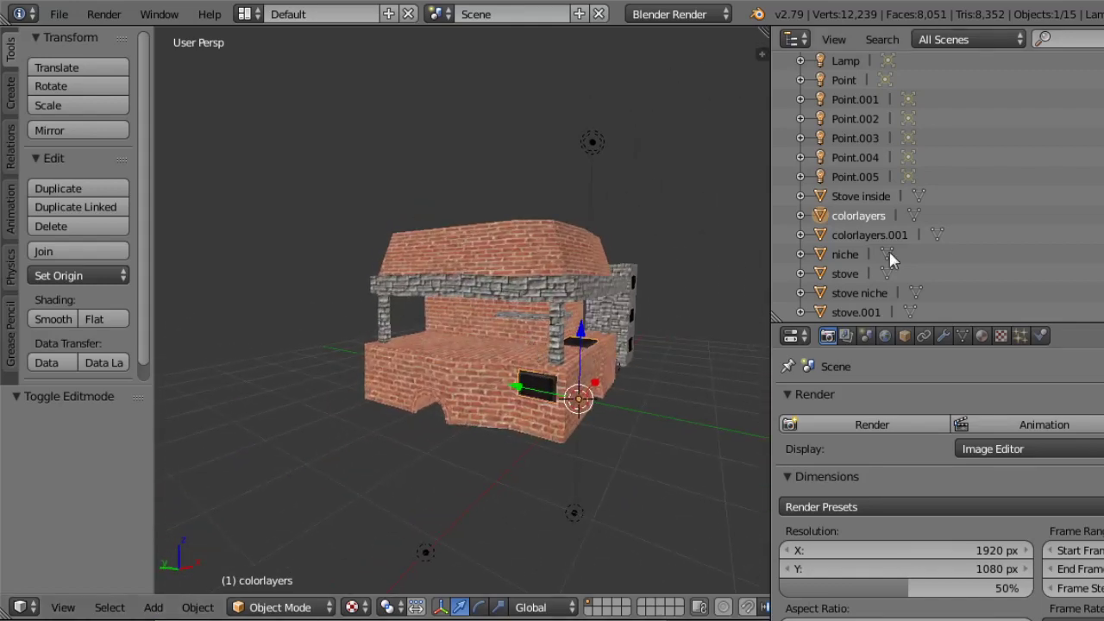
Add the stove niche to the selected colorlayers object, test-move both along the Y axis, and undo the move.
ctrl+click(852, 292)
middle_drag(470, 385, 557, 401)
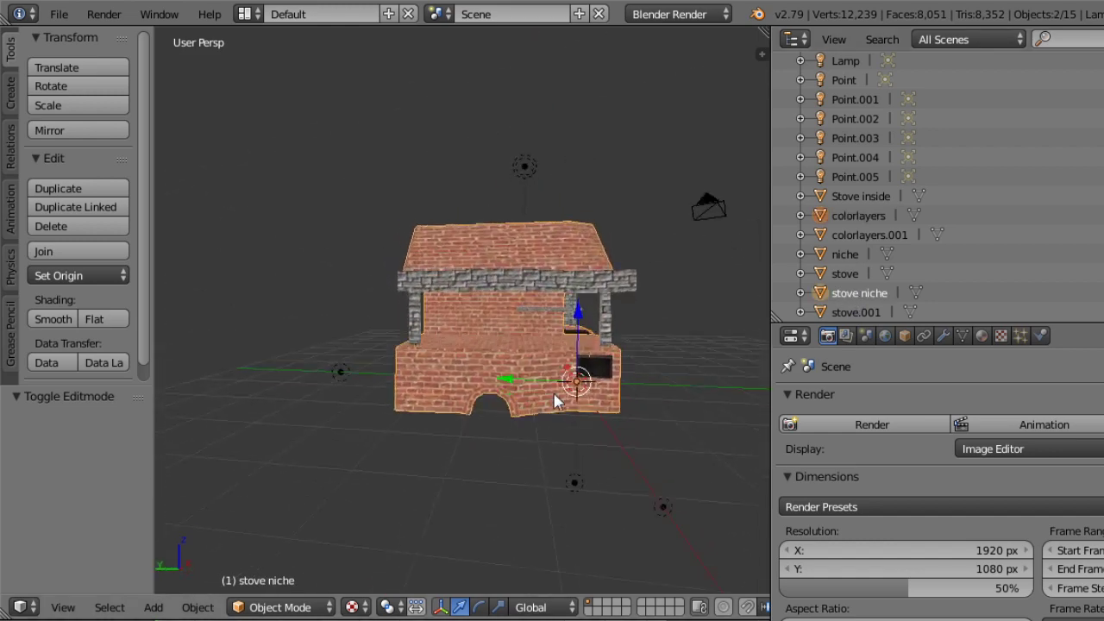
key(g)
key(y)
click(405, 317)
middle_drag(406, 318, 457, 387)
key(ctrl+z)
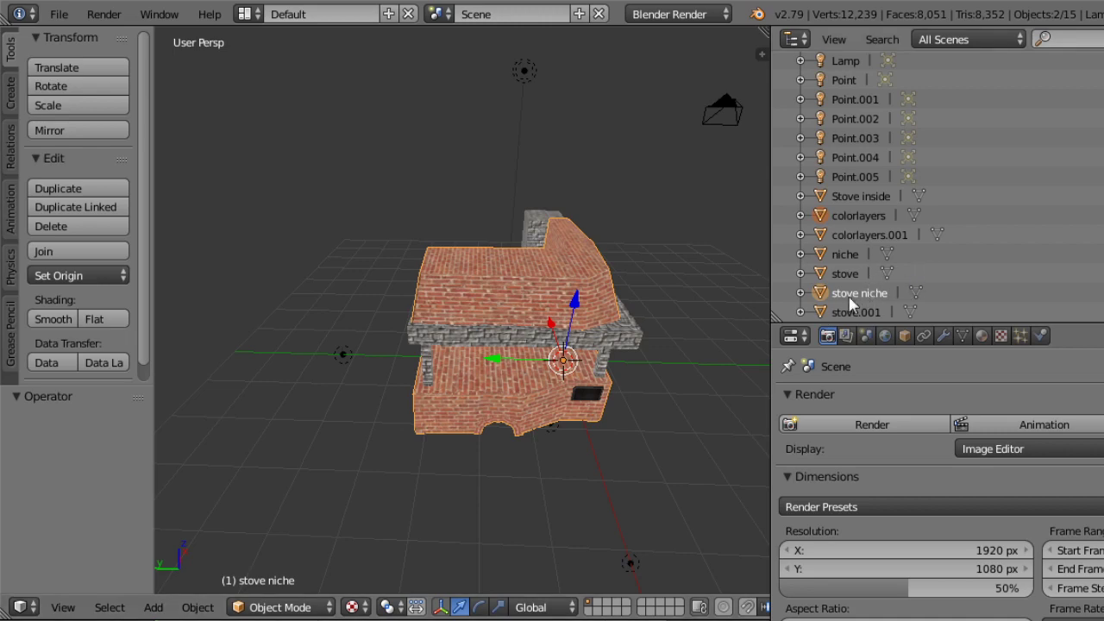
Add Stove inside to the selection, test-move the three selected parts along the Y axis, and undo the move.
ctrl+click(849, 197)
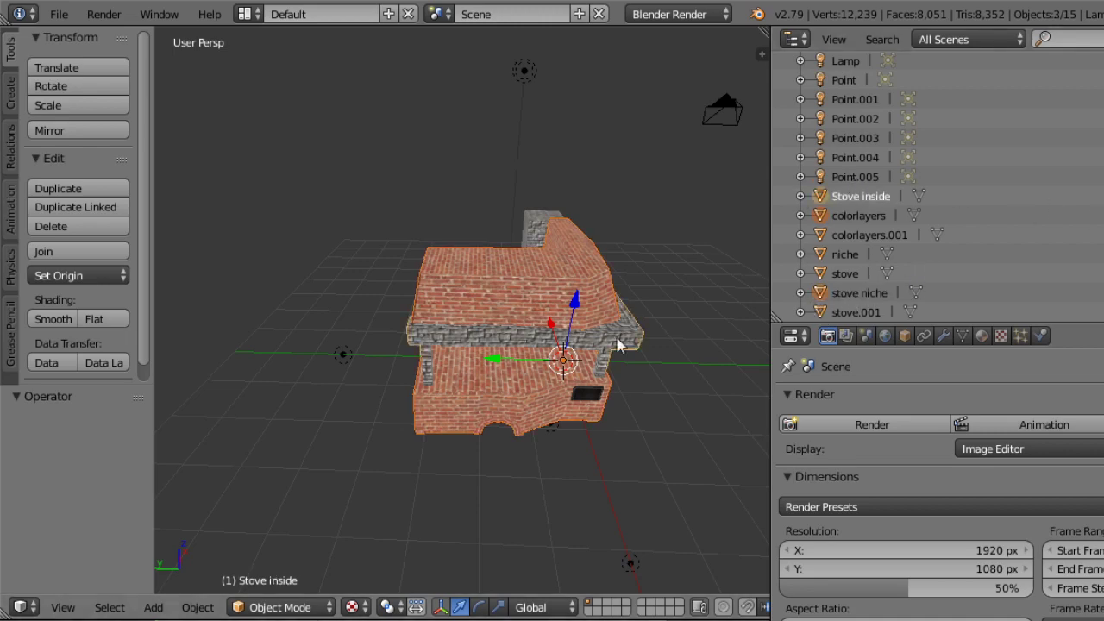
middle_drag(422, 354, 545, 374)
key(g)
key(y)
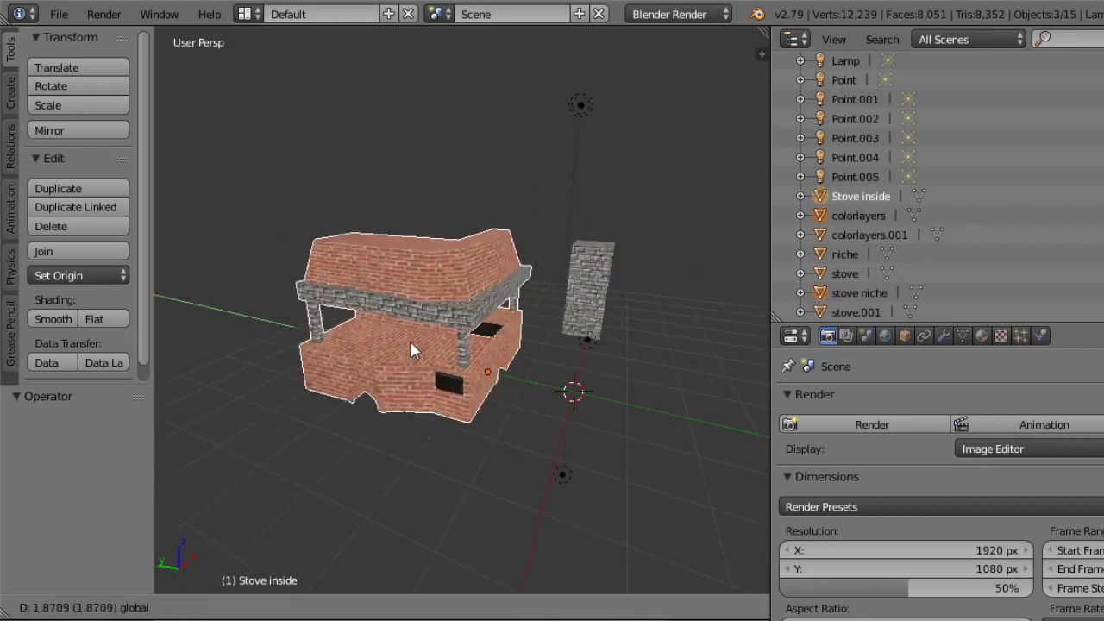
click(489, 422)
key(ctrl+z)
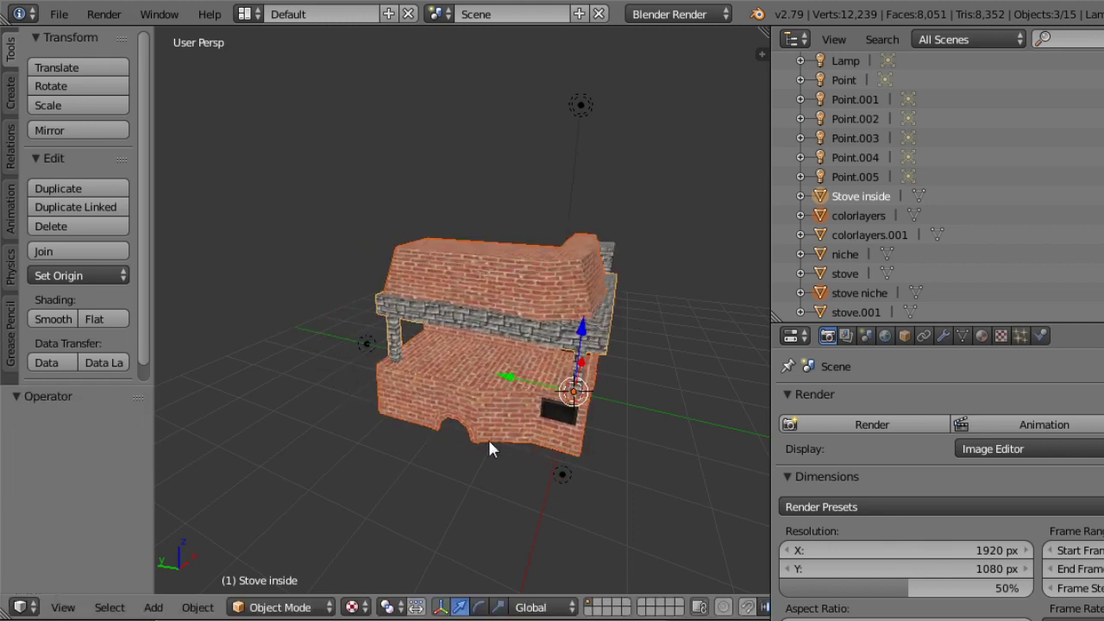
Start an OBJ export of the hearth parts and choose the Kitchen Hearth Edit folder inside Project - Overig as destination.
click(59, 15)
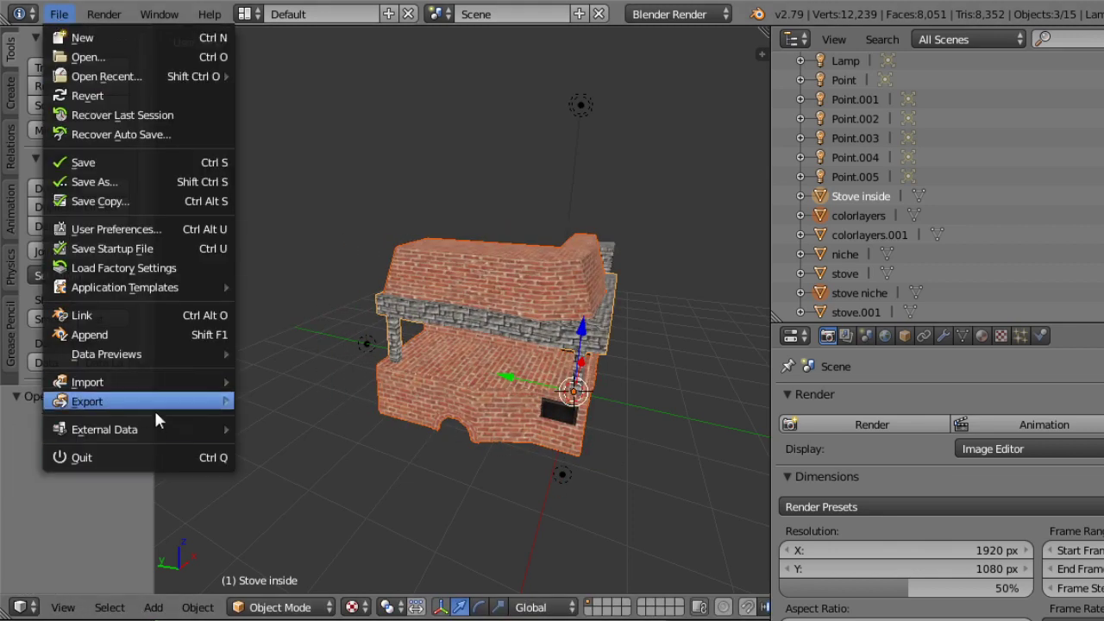
mouse_move(155, 406)
click(287, 515)
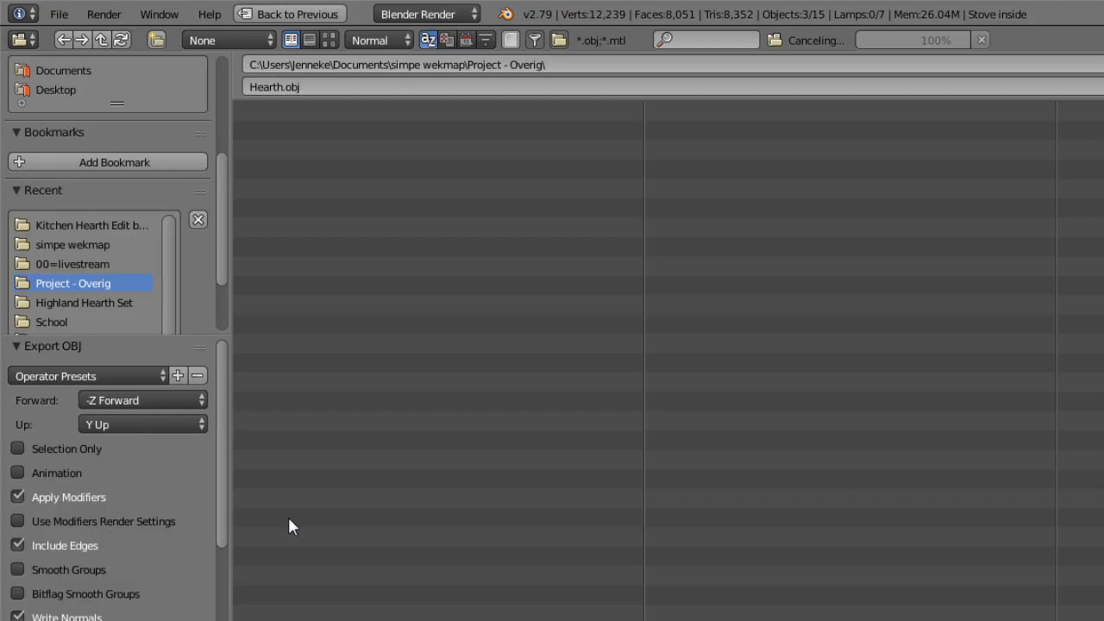
click(319, 89)
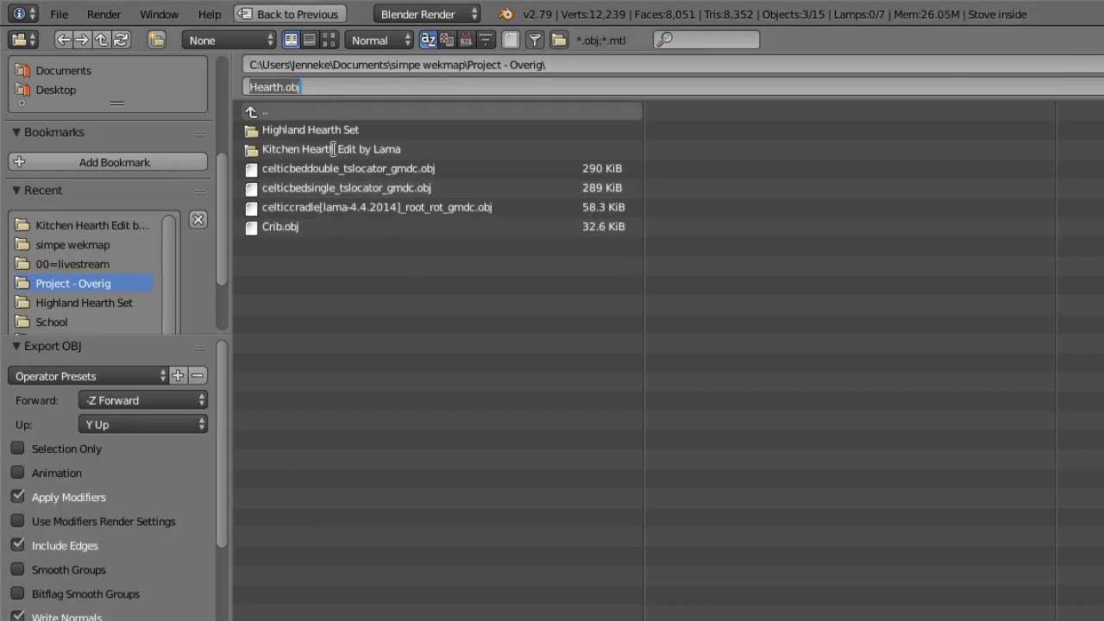
click(333, 132)
click(334, 132)
click(335, 111)
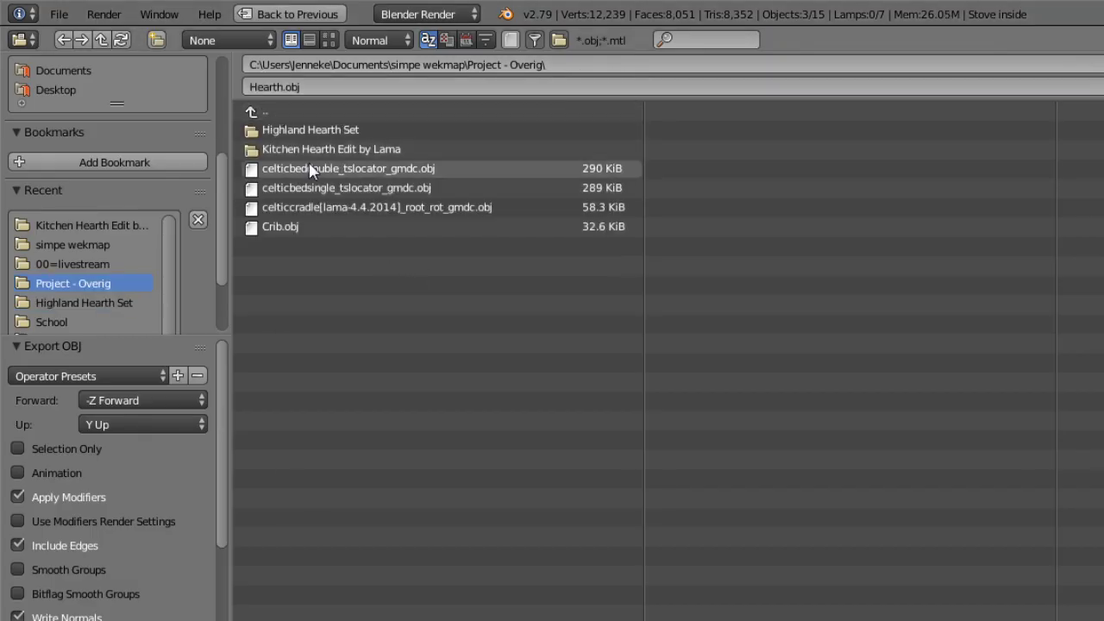
click(335, 148)
Name the export file "Kithcen Hearth 1-story REMAP.obj".
click(334, 92)
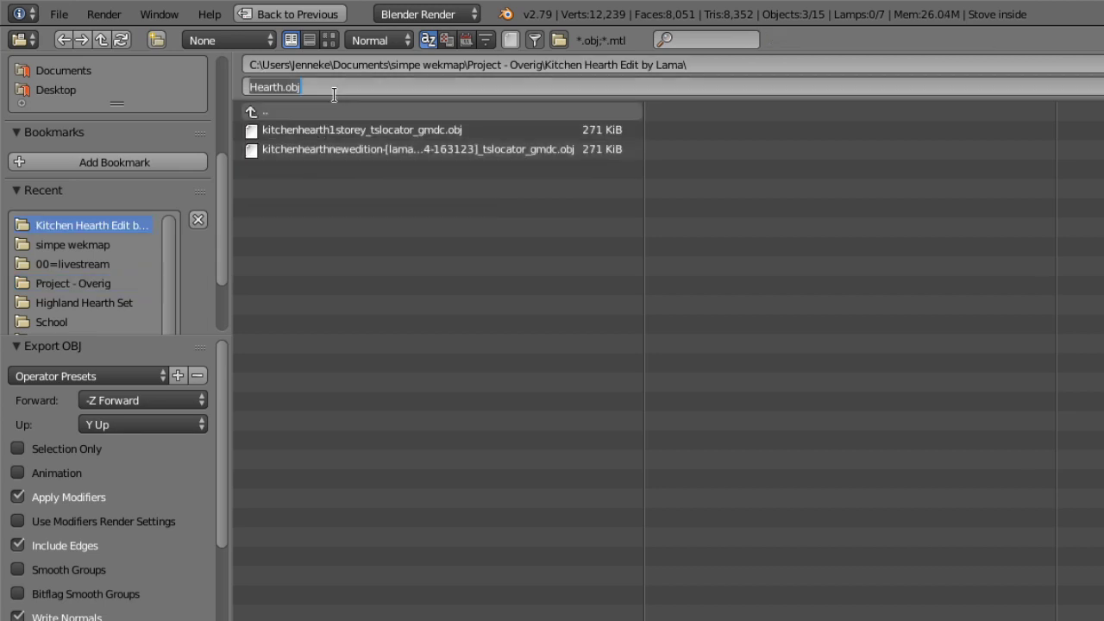
text(Kith)
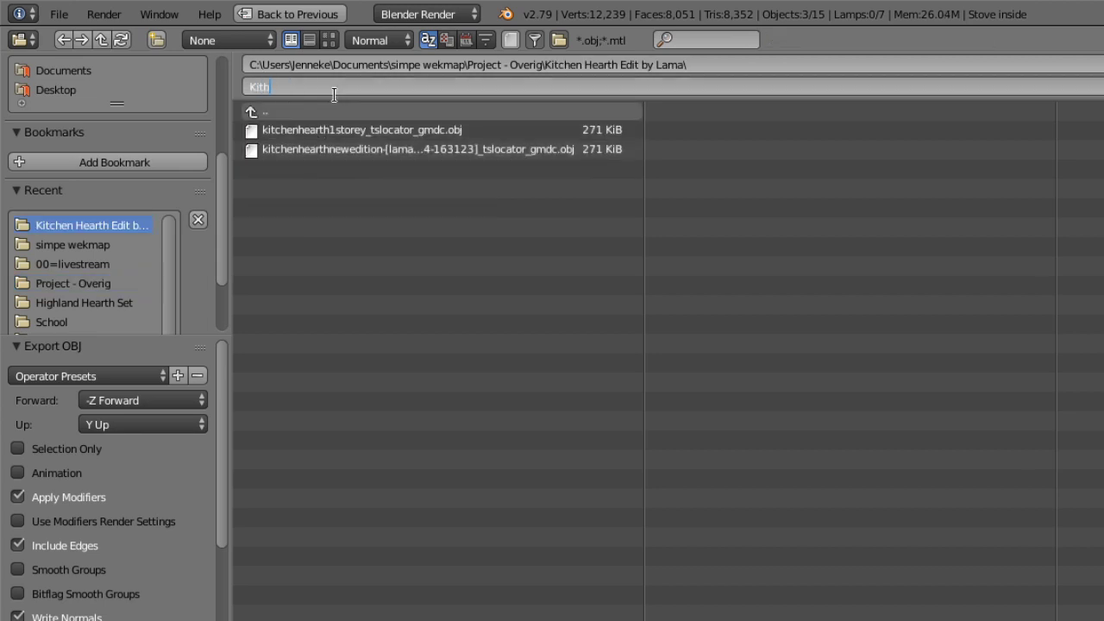
text(cen Hearth 1-story R)
text(EMAP)
key(Return)
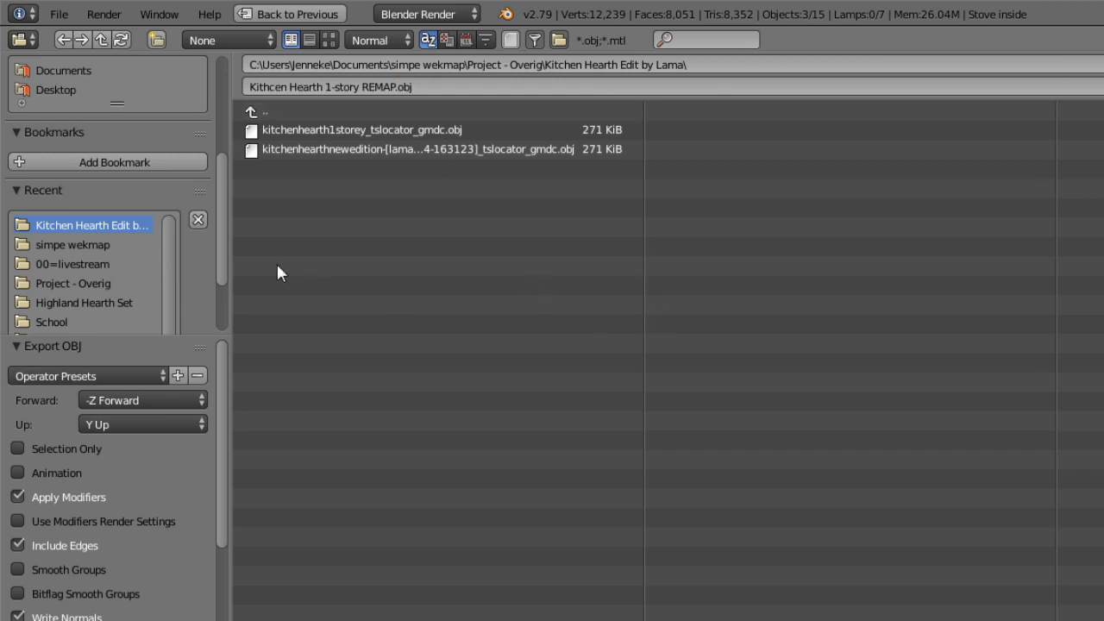
Apply the Sims 2 Export V2 preset to the OBJ settings, review its options, and export the file.
scroll(228, 247, down, 3)
scroll(220, 449, down, 4)
scroll(230, 514, up, 4)
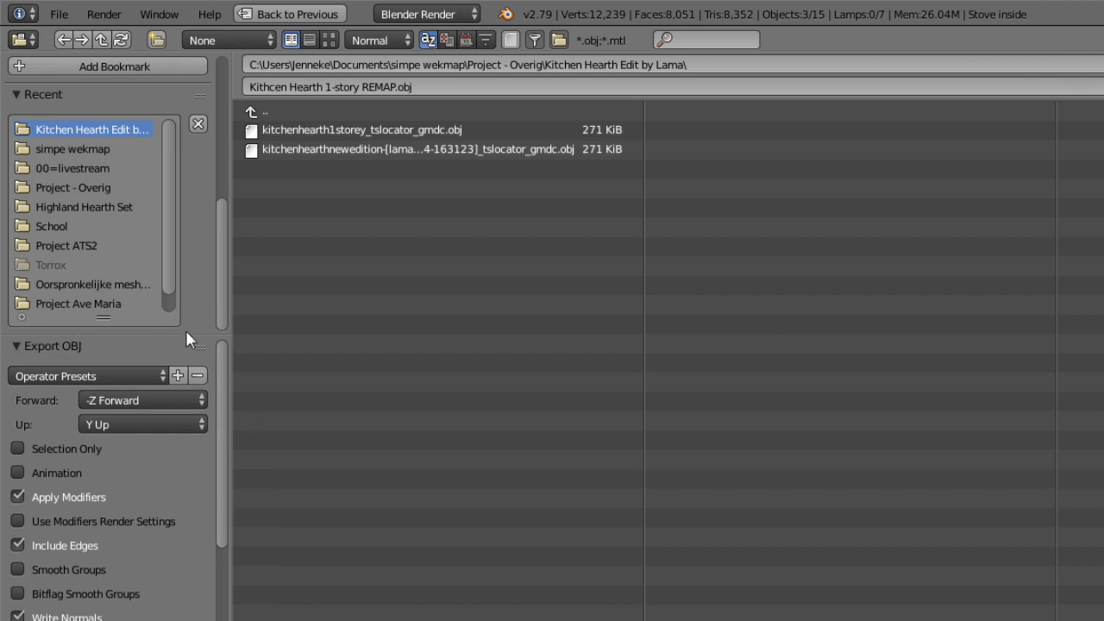
drag(190, 336, 201, 205)
click(119, 255)
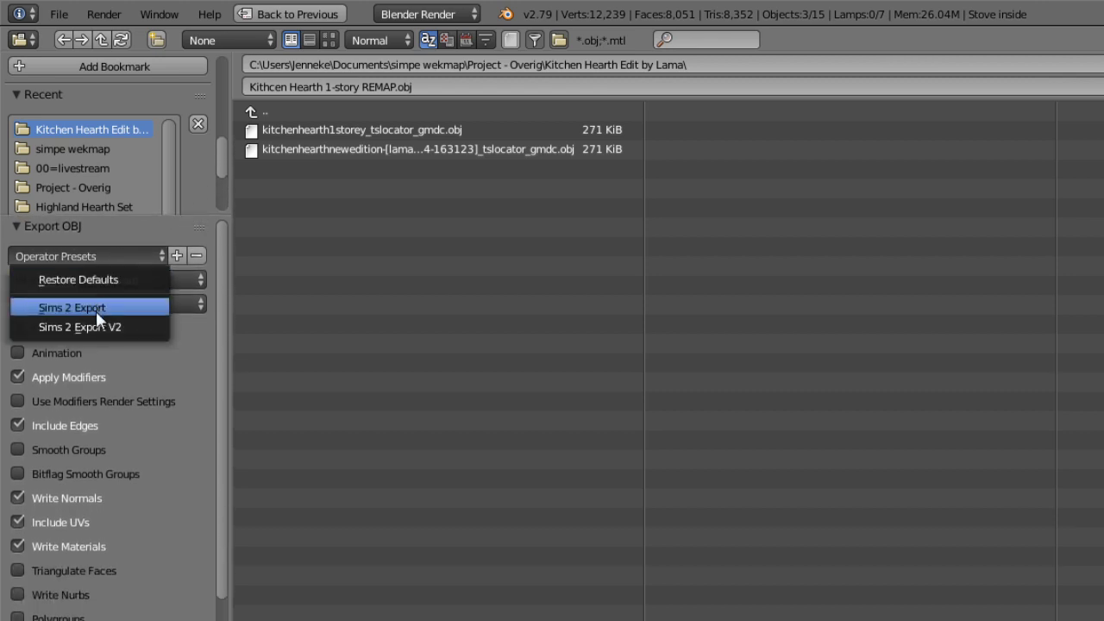
click(113, 327)
scroll(220, 377, down, 3)
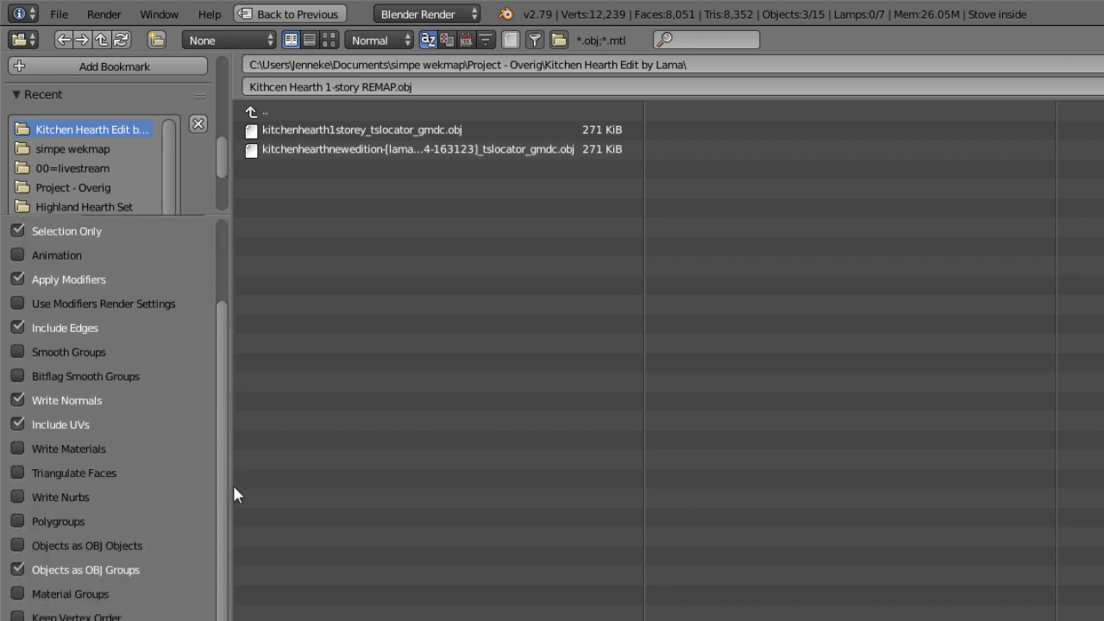
scroll(231, 466, up, 2)
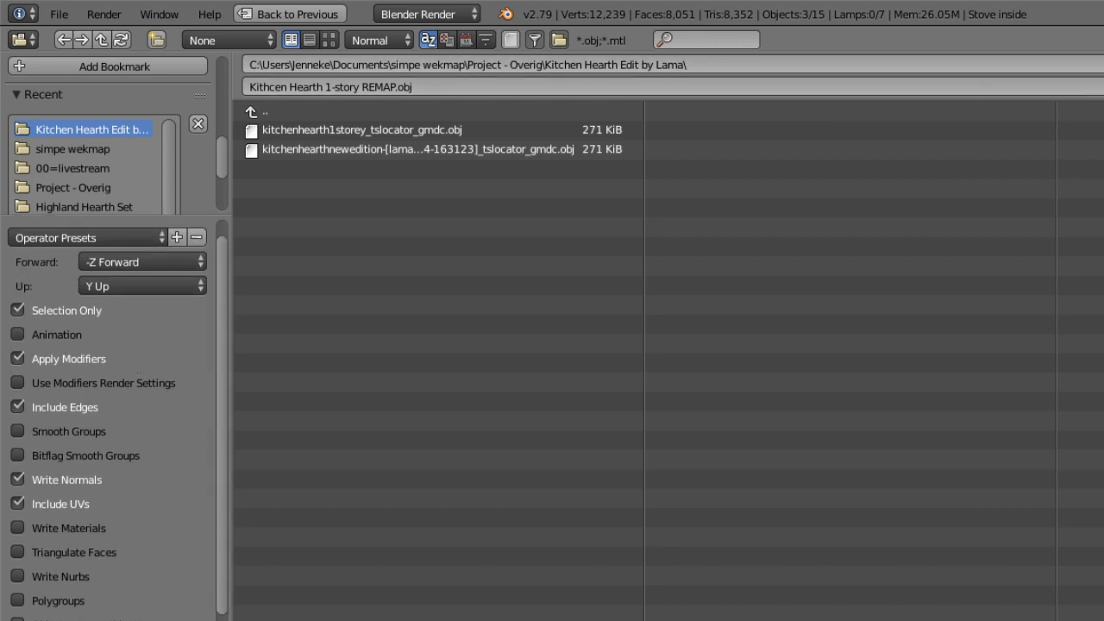
key(Return)
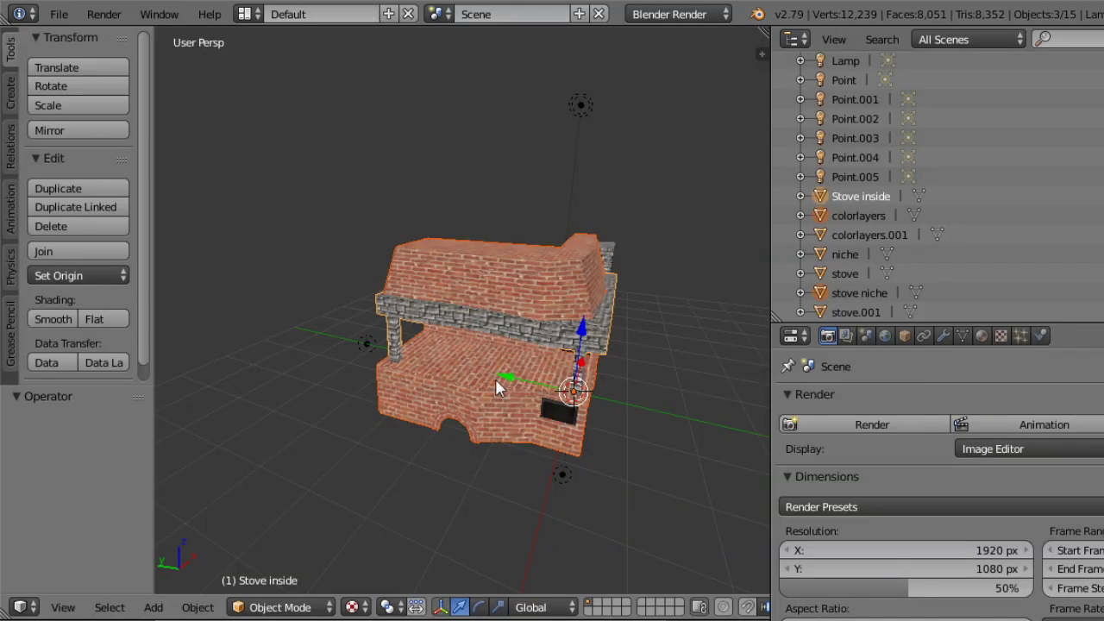
middle_drag(495, 378, 446, 266)
middle_drag(420, 367, 457, 519)
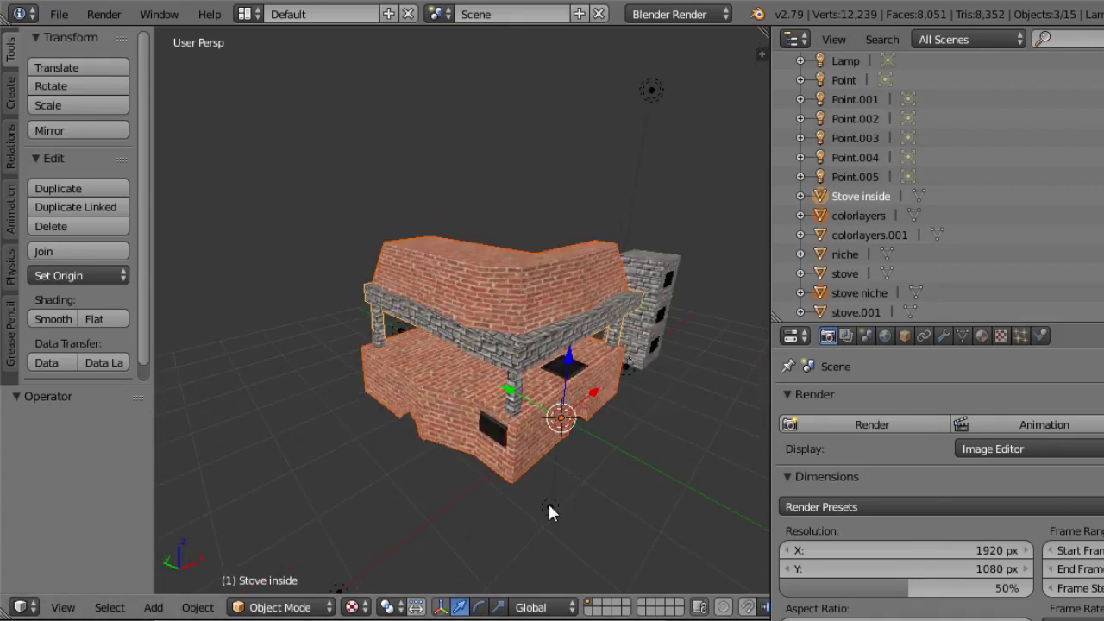
middle_drag(547, 512, 501, 512)
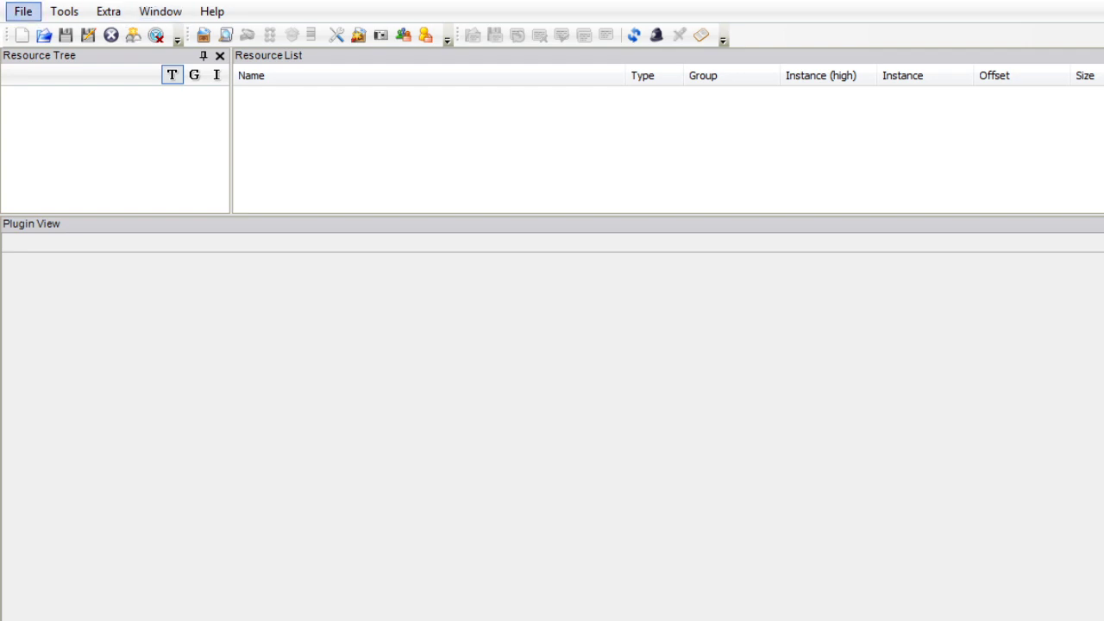
Switch to SimPE and bring up its options for opening a file.
click(23, 11)
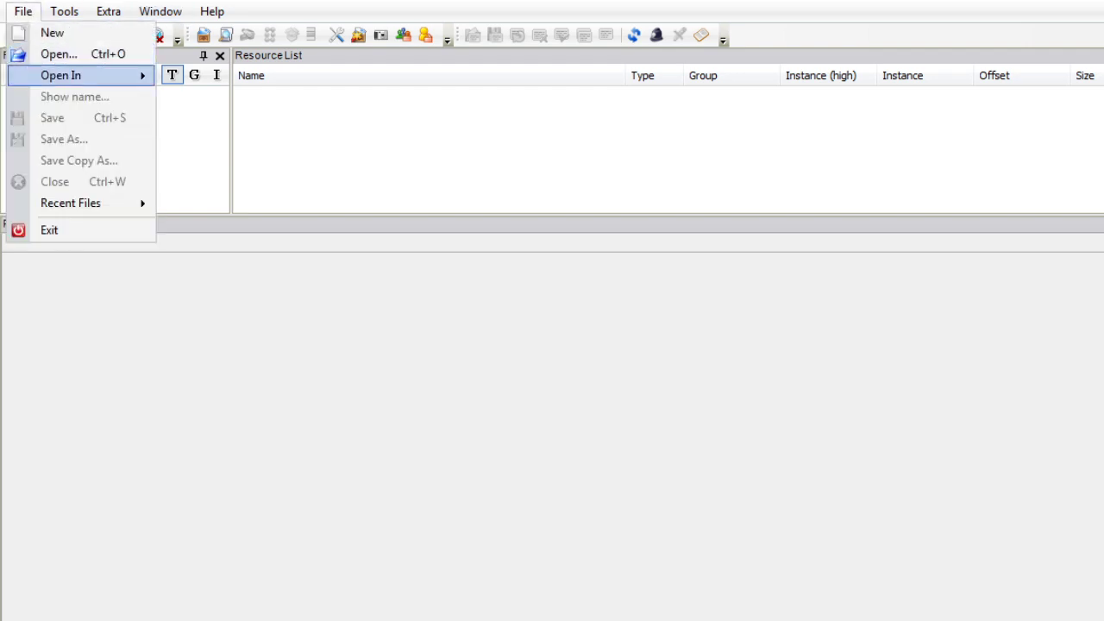
Start opening a package file and browse to the Project - Overig folder inside simpe wekmap.
click(59, 53)
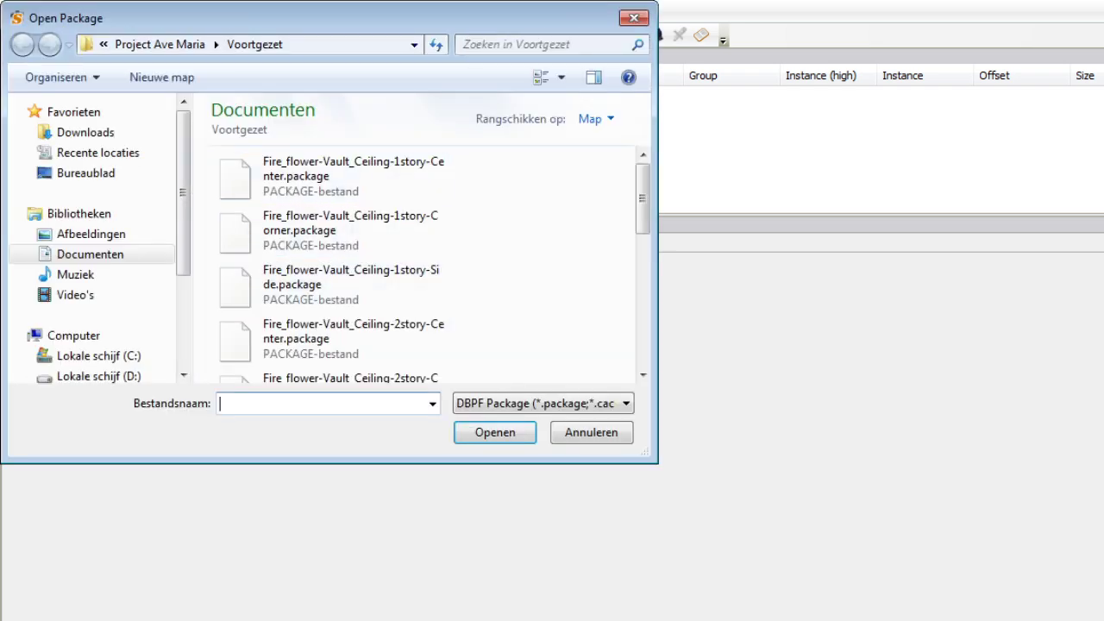
click(159, 44)
click(156, 44)
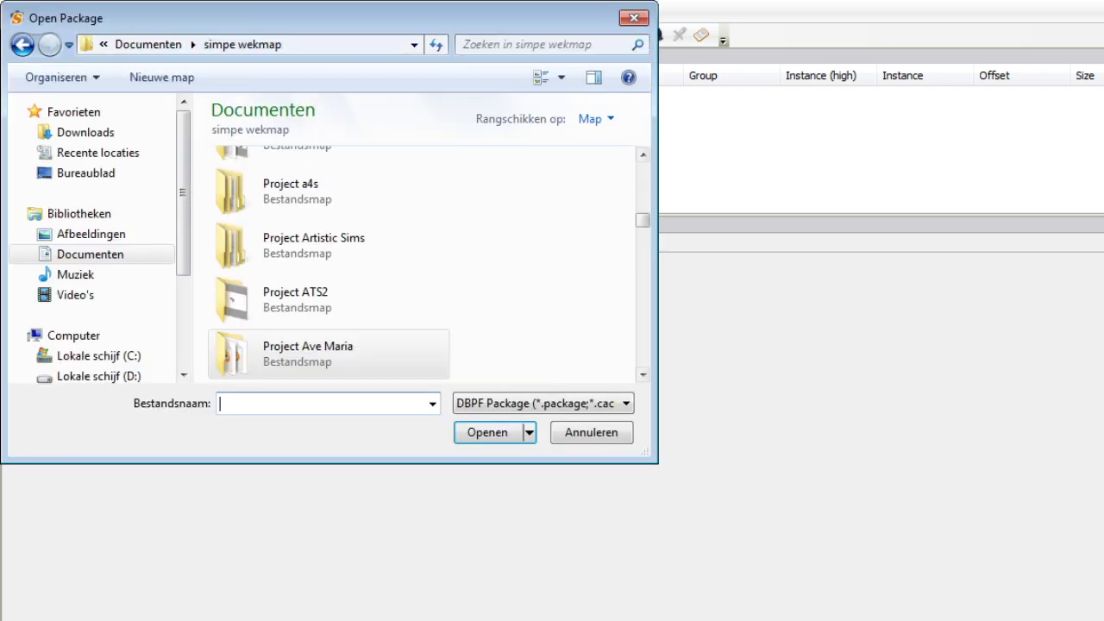
scroll(415, 259, down, 5)
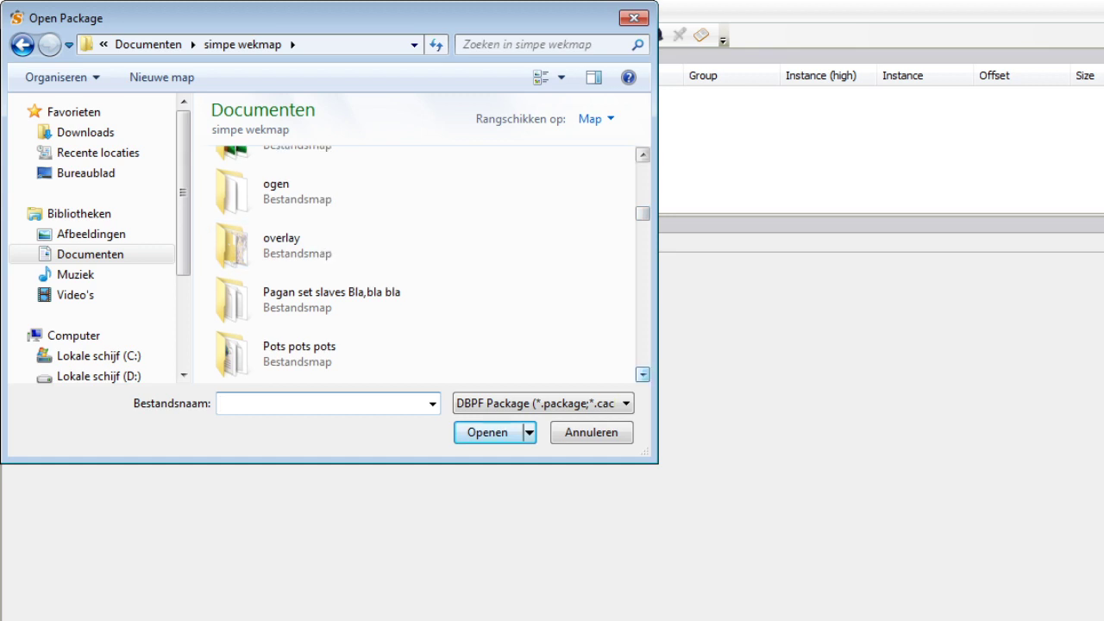
scroll(328, 259, down, 1)
click(328, 300)
double_click(328, 295)
click(328, 293)
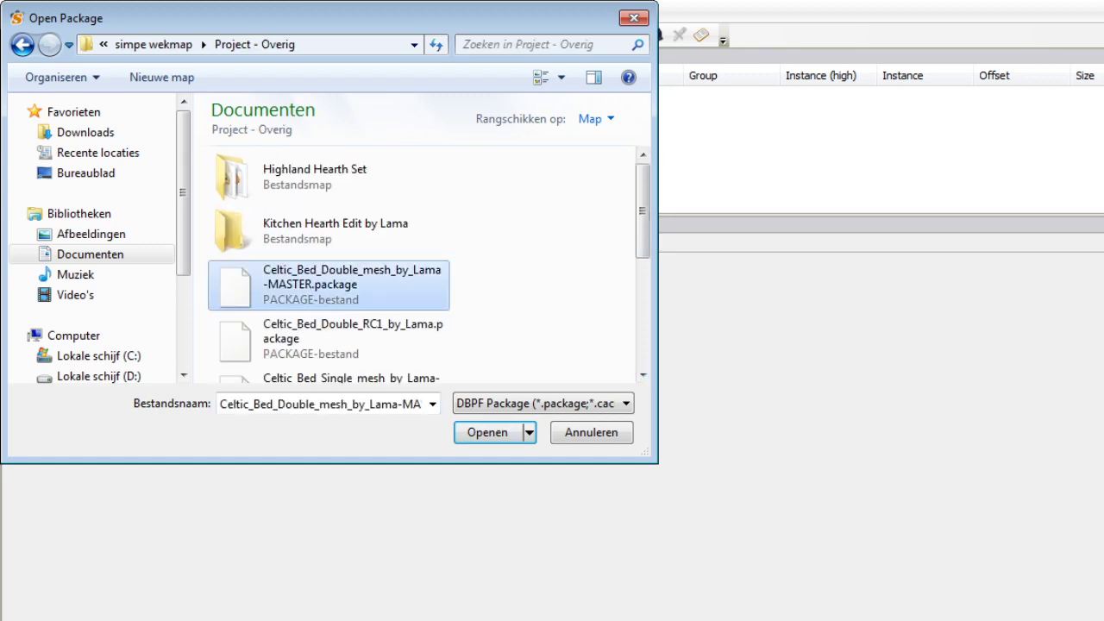
Open Kitchen Hearth_Edit_1 Storey_CHILD_by Lama.package from the Kitchen Hearth Edit by Lama folder.
click(327, 178)
double_click(328, 178)
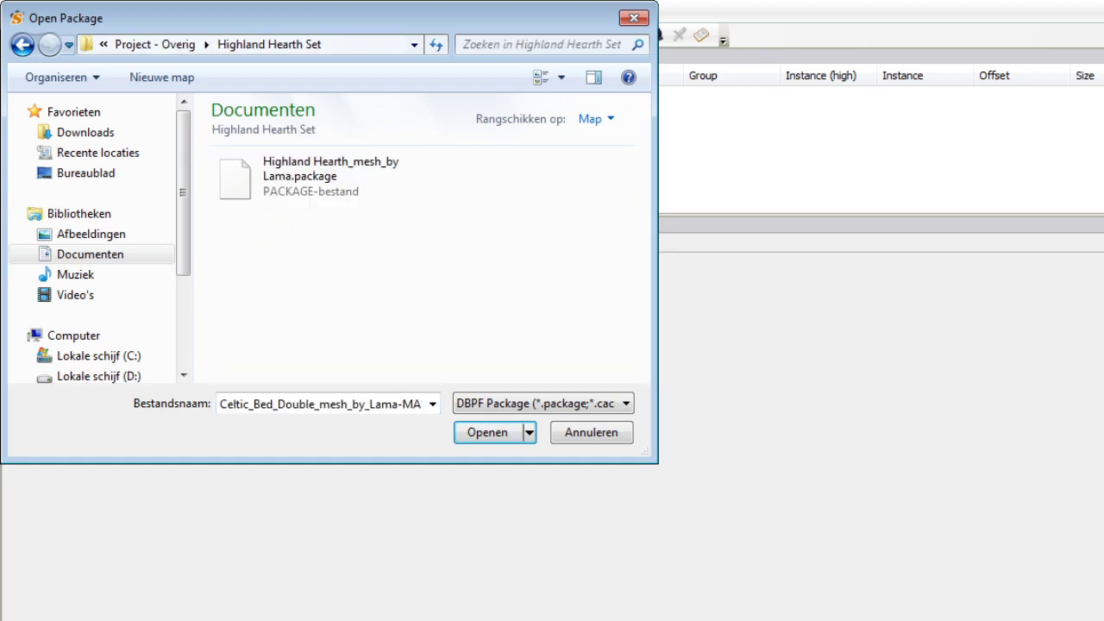
click(21, 44)
click(328, 232)
double_click(328, 232)
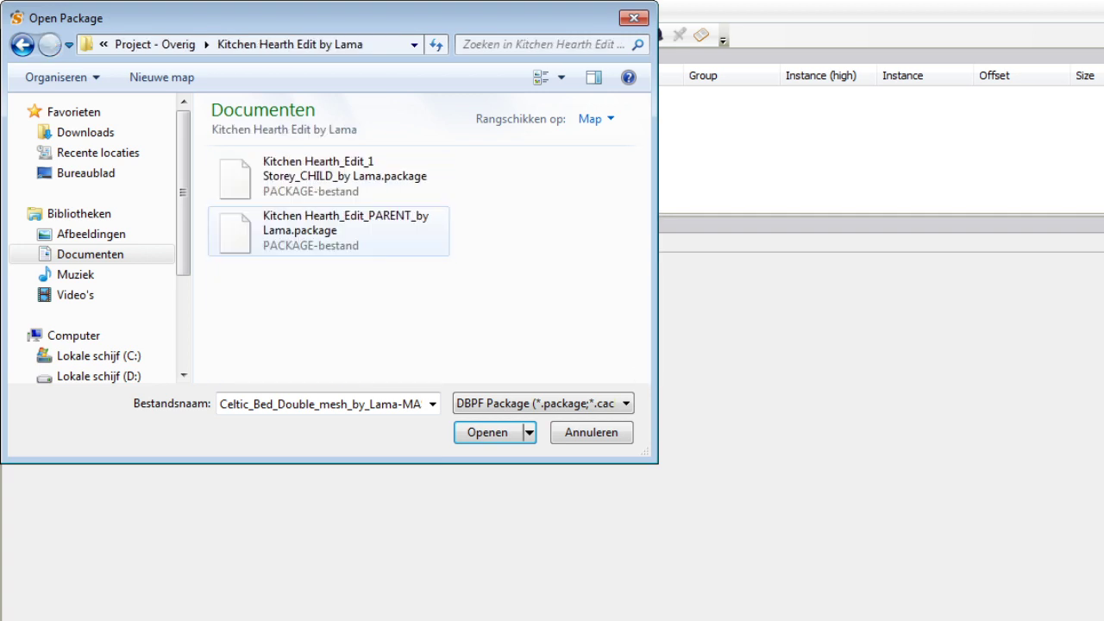
click(327, 177)
click(488, 432)
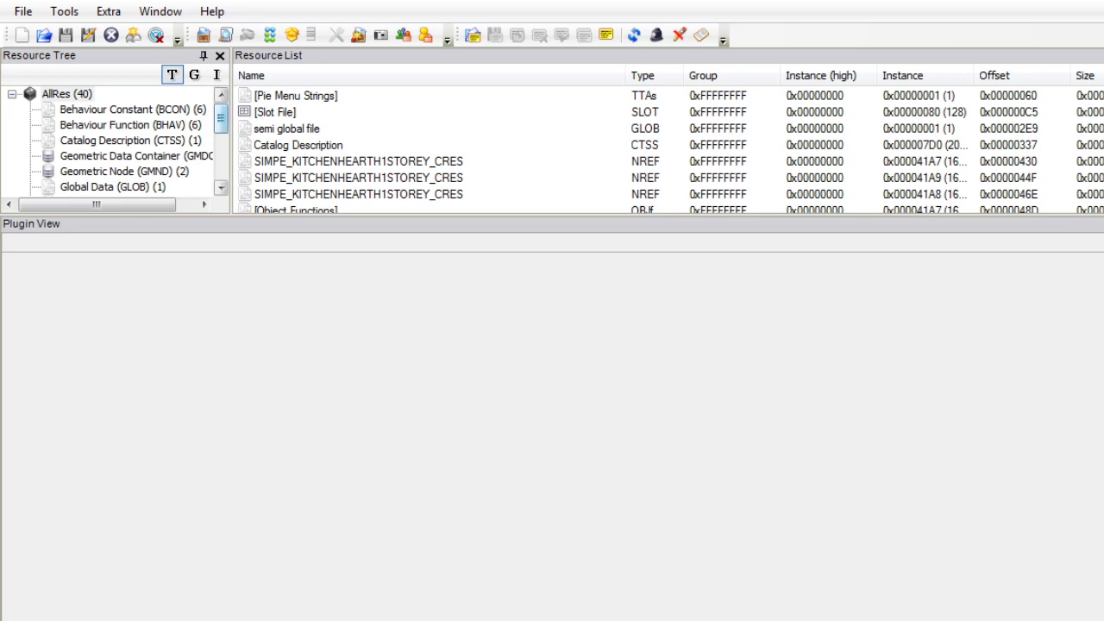
Display the kitchenhearth1storey-rack-grill_txtr resource from the package's Texture Image (TXTR) resources.
scroll(112, 141, down, 4)
click(120, 187)
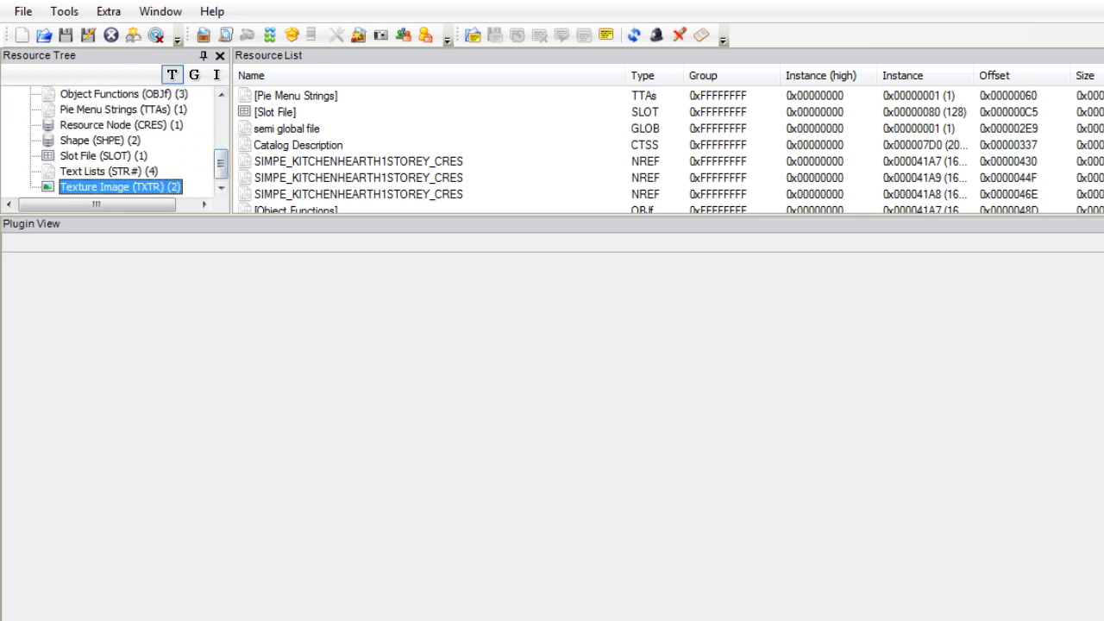
click(394, 113)
click(332, 95)
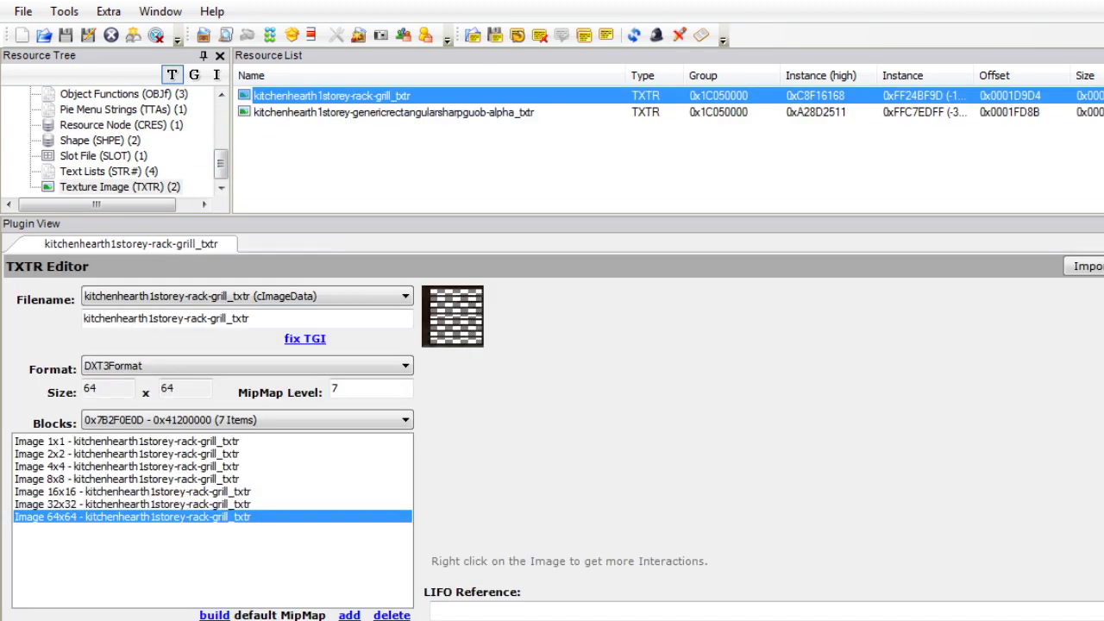
List the package's Shape (SHPE) resources and its Object Data (OBJD) resources.
drag(221, 164, 222, 165)
scroll(112, 138, up, 1)
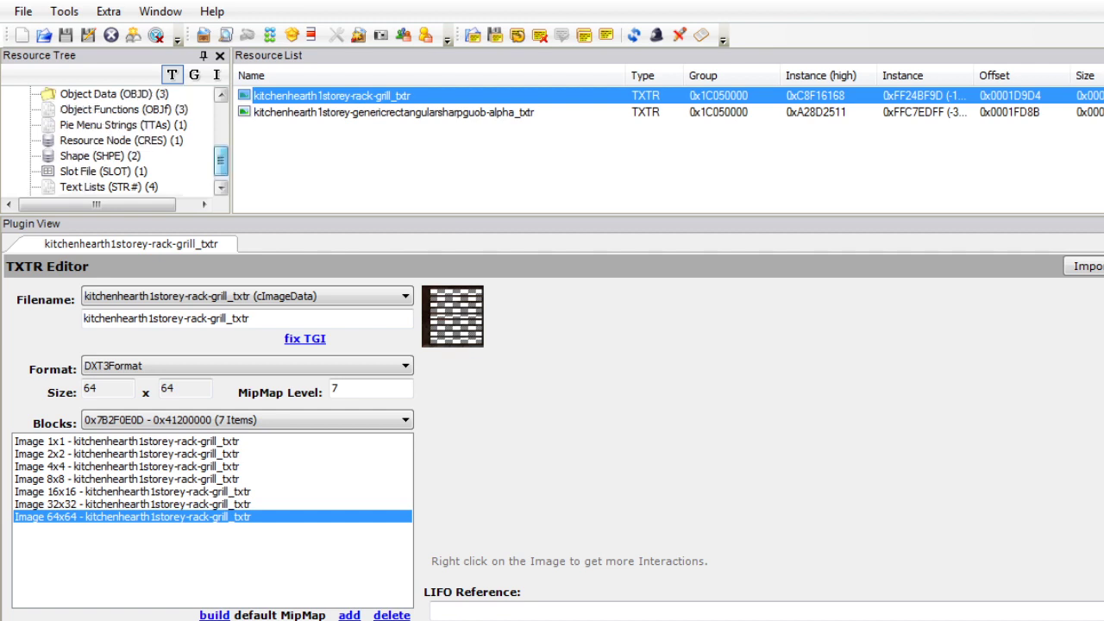
click(99, 156)
scroll(112, 140, up, 1)
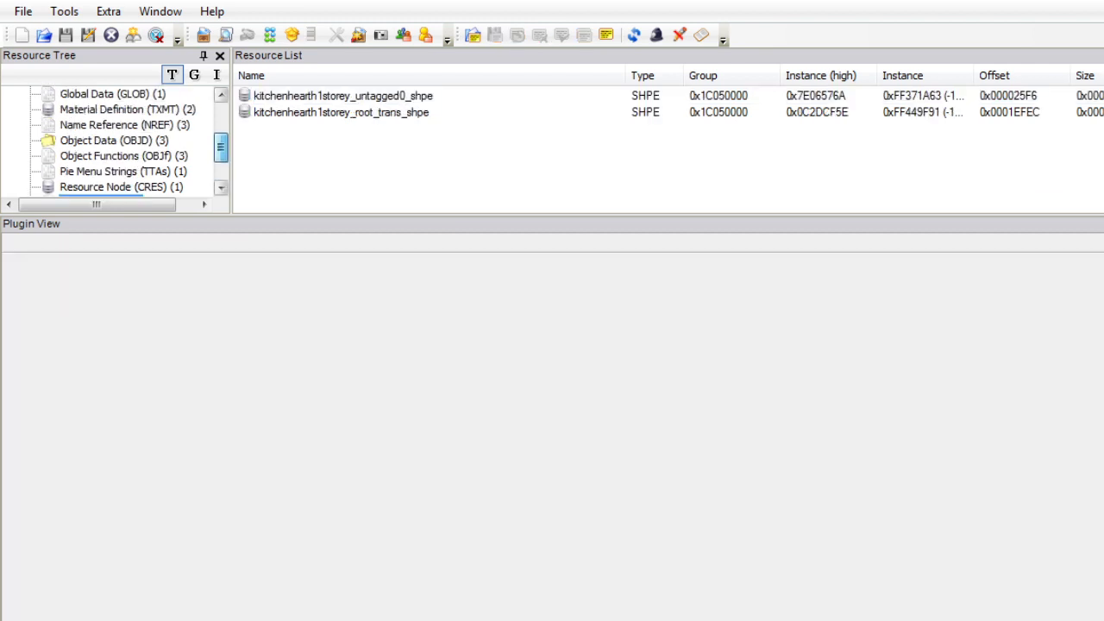
click(112, 140)
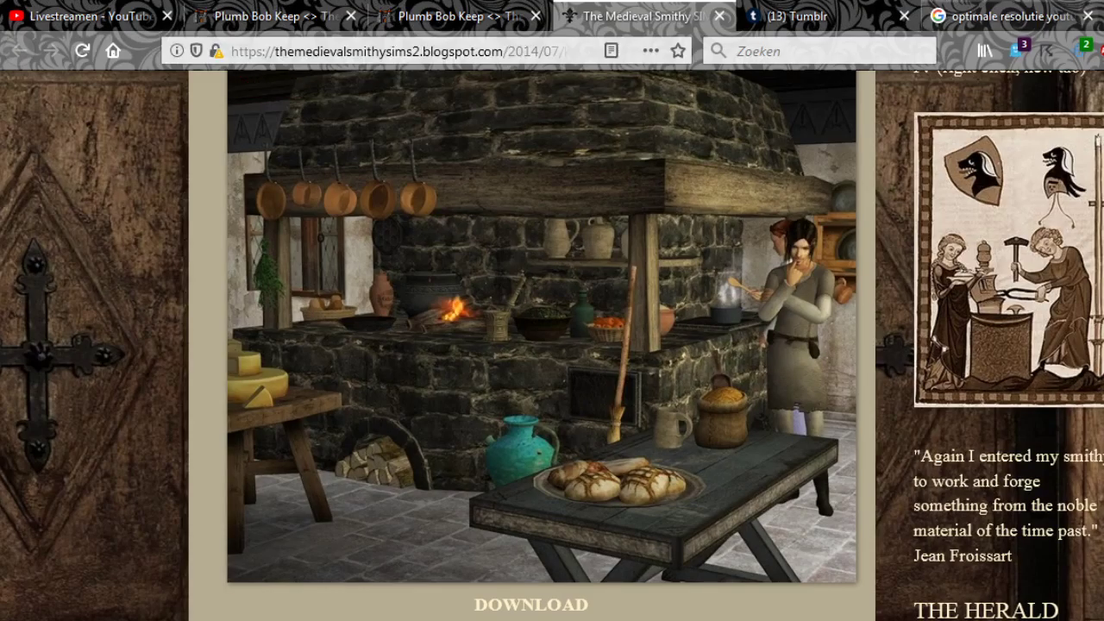
Open random.org in a new browser tab.
key(ctrl+t)
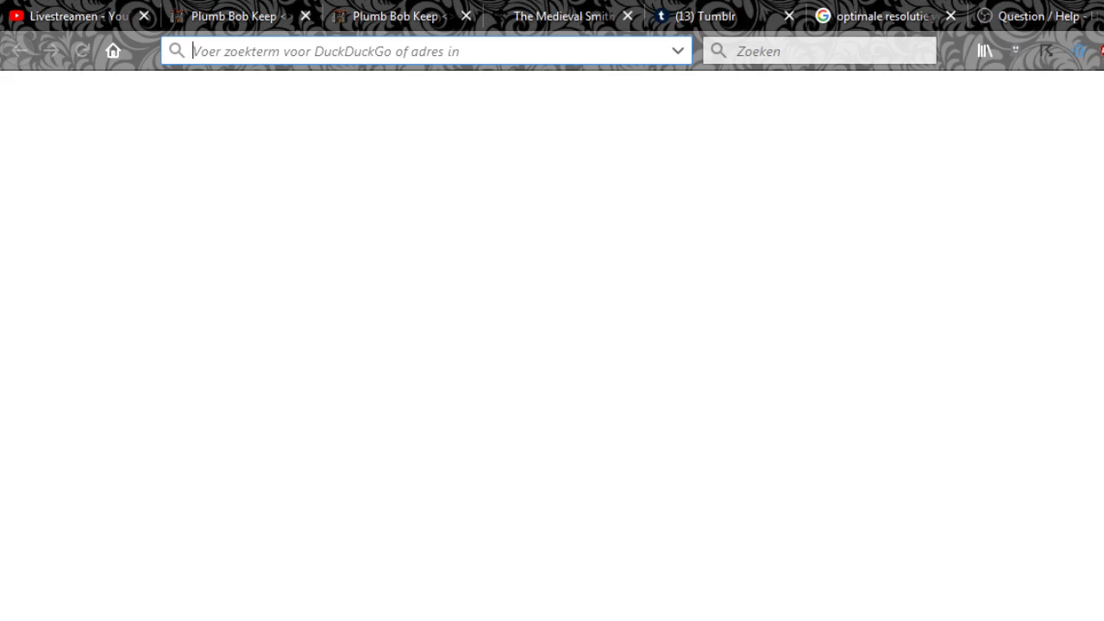
text(RANDOM)
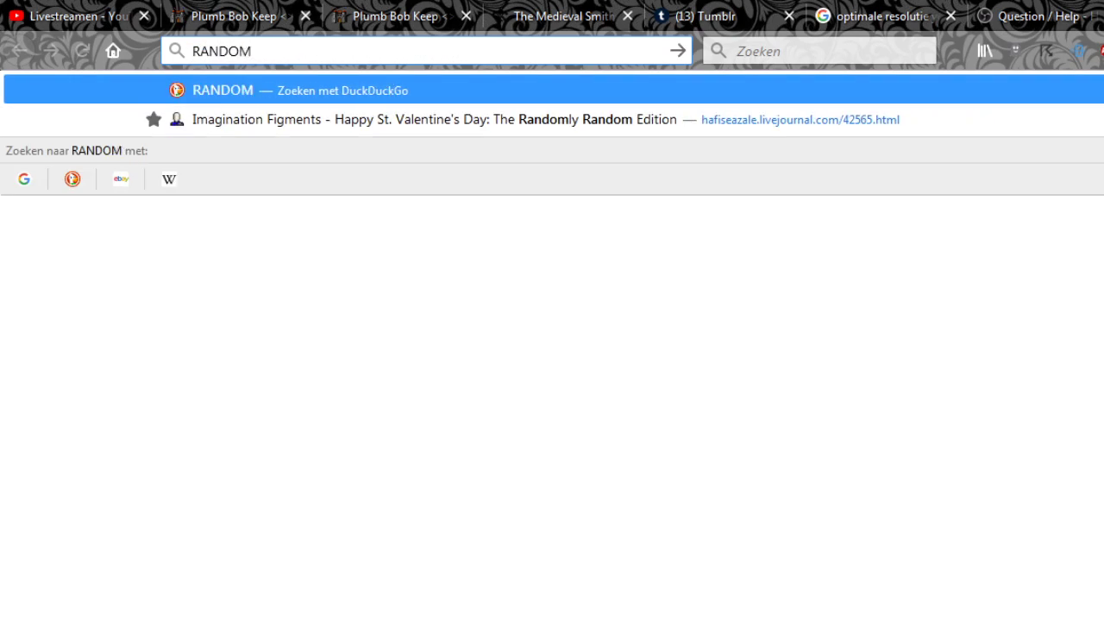
key(BackSpace)
key(BackSpace)
key(BackSpace)
key(BackSpace)
key(BackSpace)
key(BackSpace)
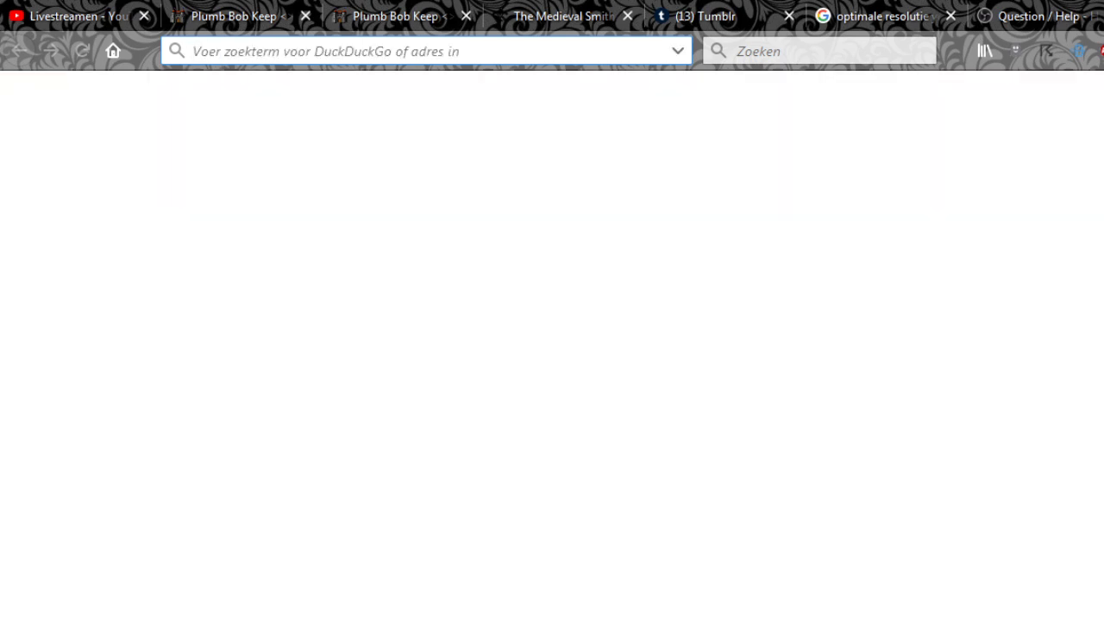
key(Down)
text(random.org)
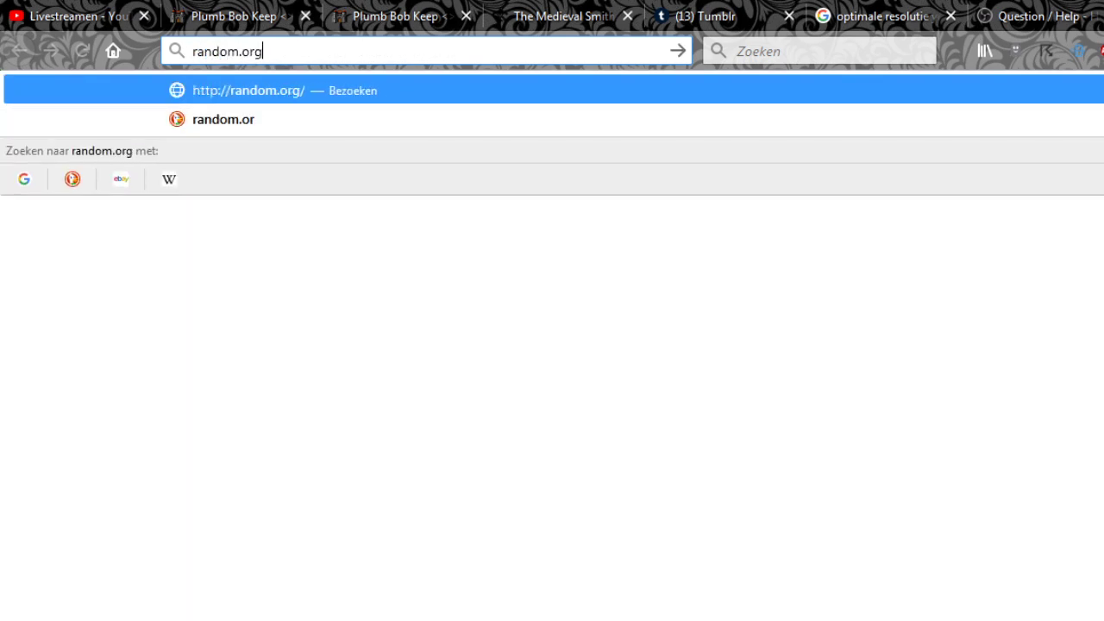
key(Return)
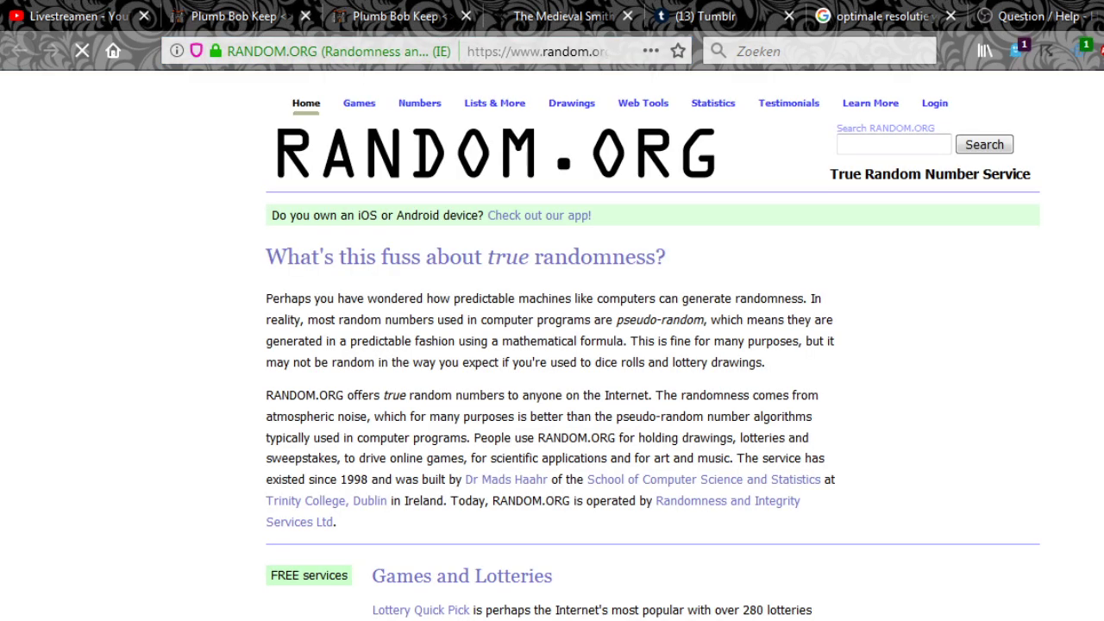
Open the Raw Bytes generator from the site's number services.
scroll(654, 345, down, 3)
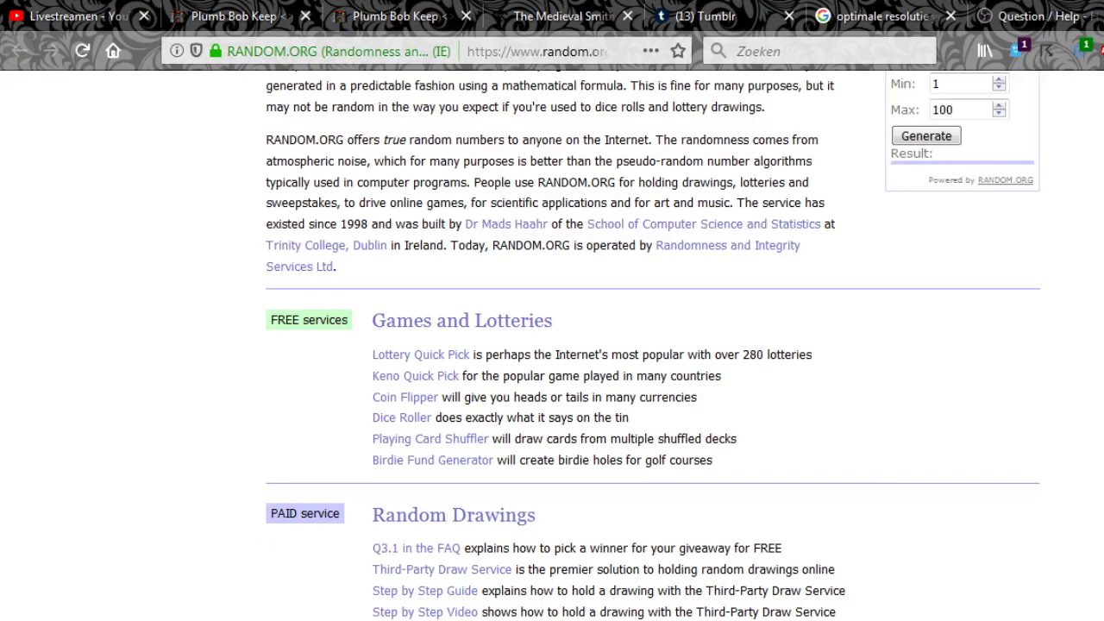
scroll(654, 345, up, 3)
mouse_move(419, 102)
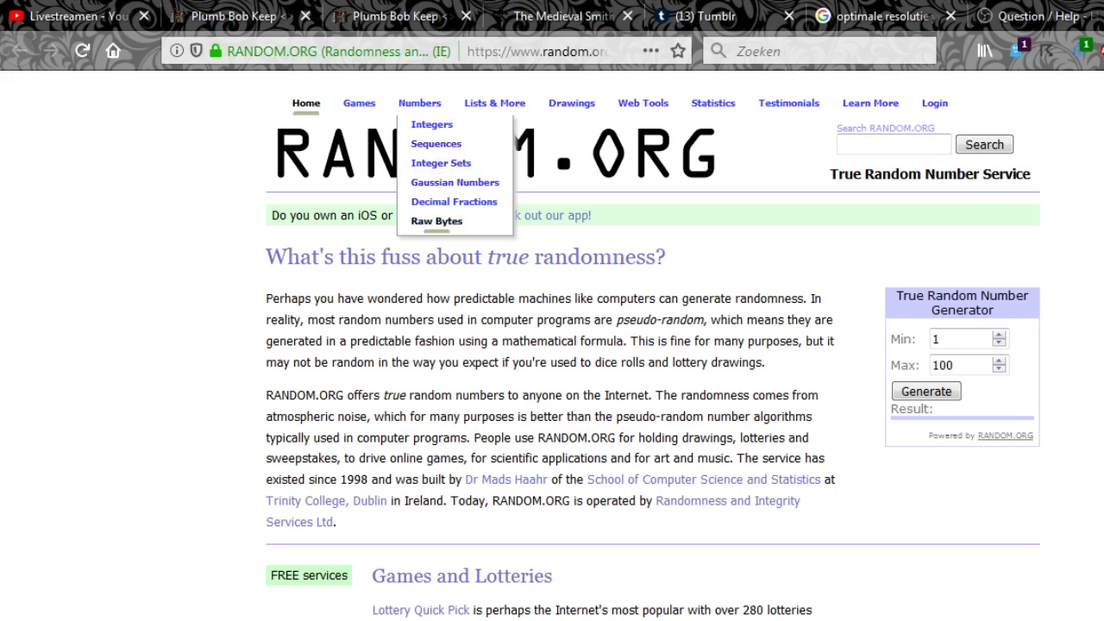
click(436, 221)
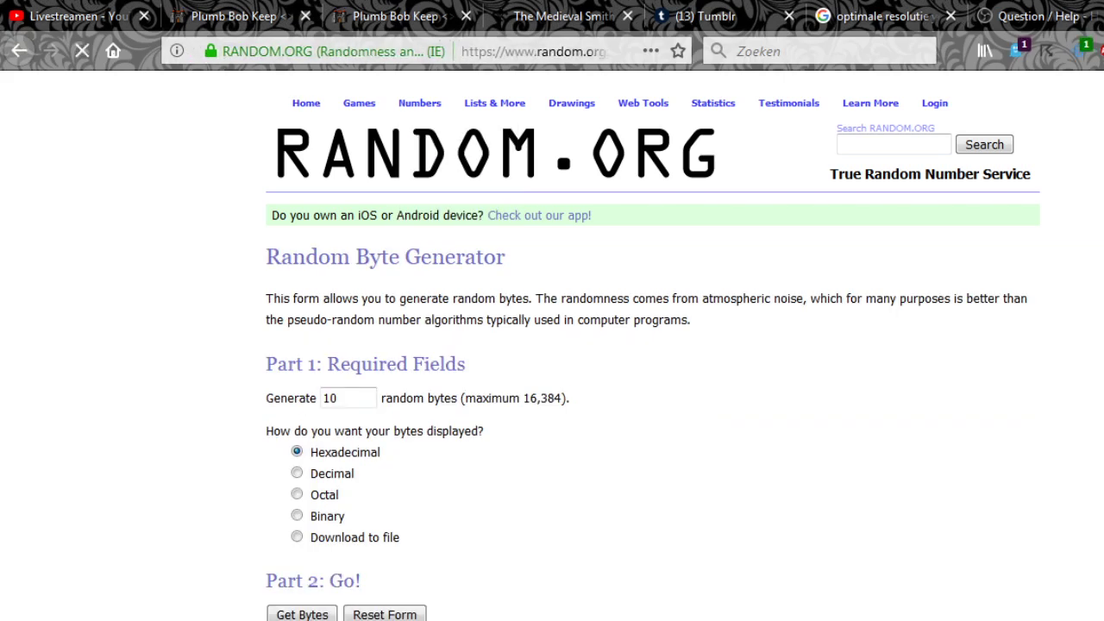
Set the number of random bytes to 4 and generate them in hexadecimal format.
scroll(552, 345, down, 1)
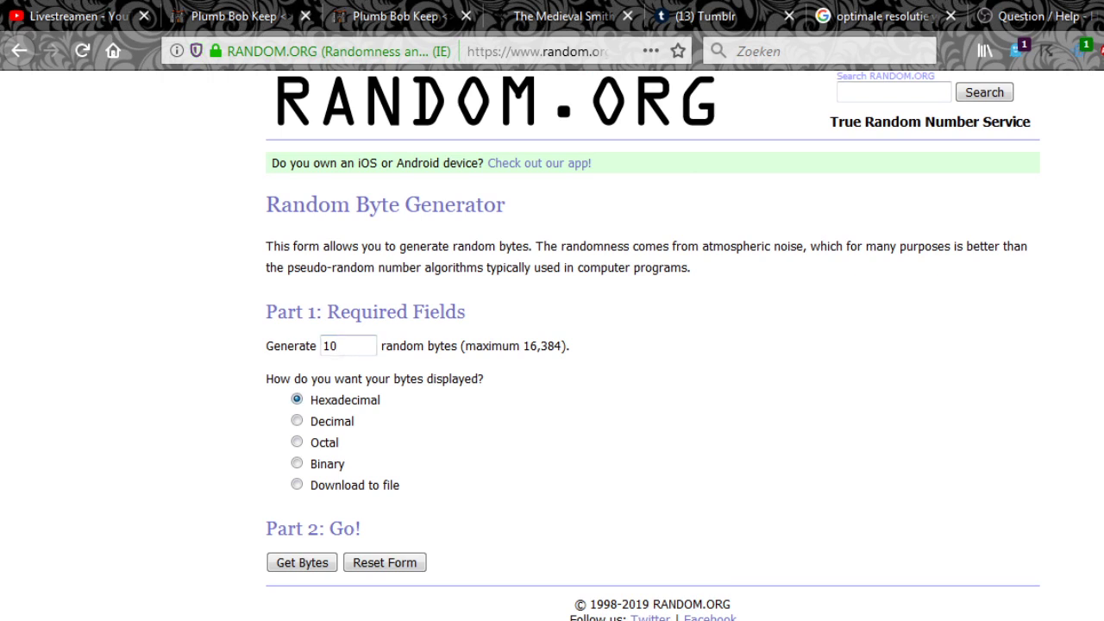
drag(341, 345, 321, 346)
text(4)
key(Return)
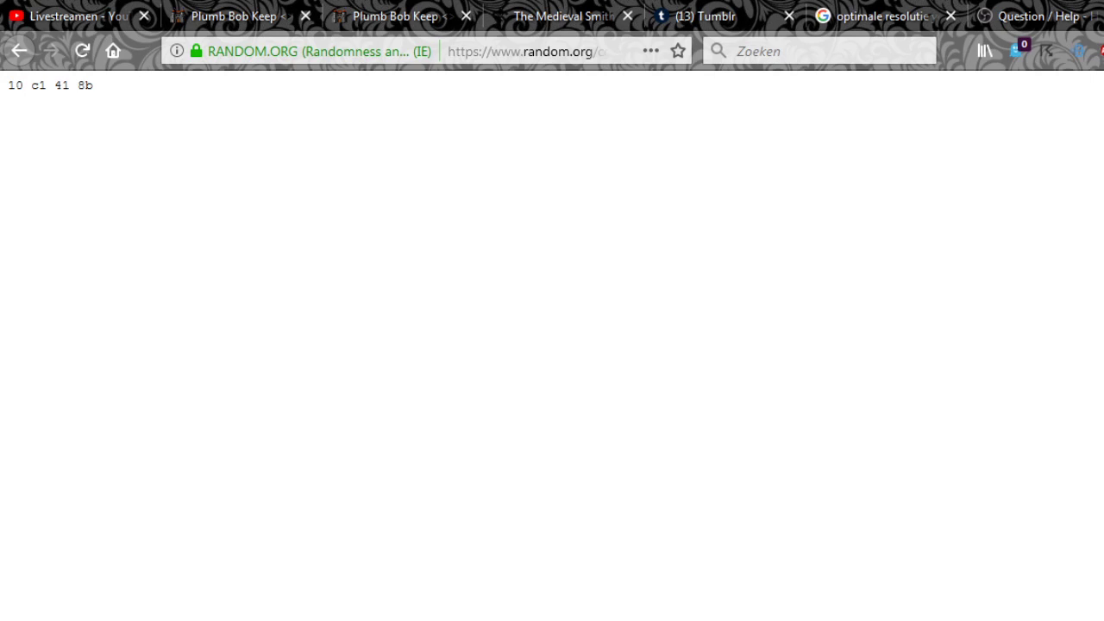
Switch to SimPE and create a new empty package.
key(alt+Tab)
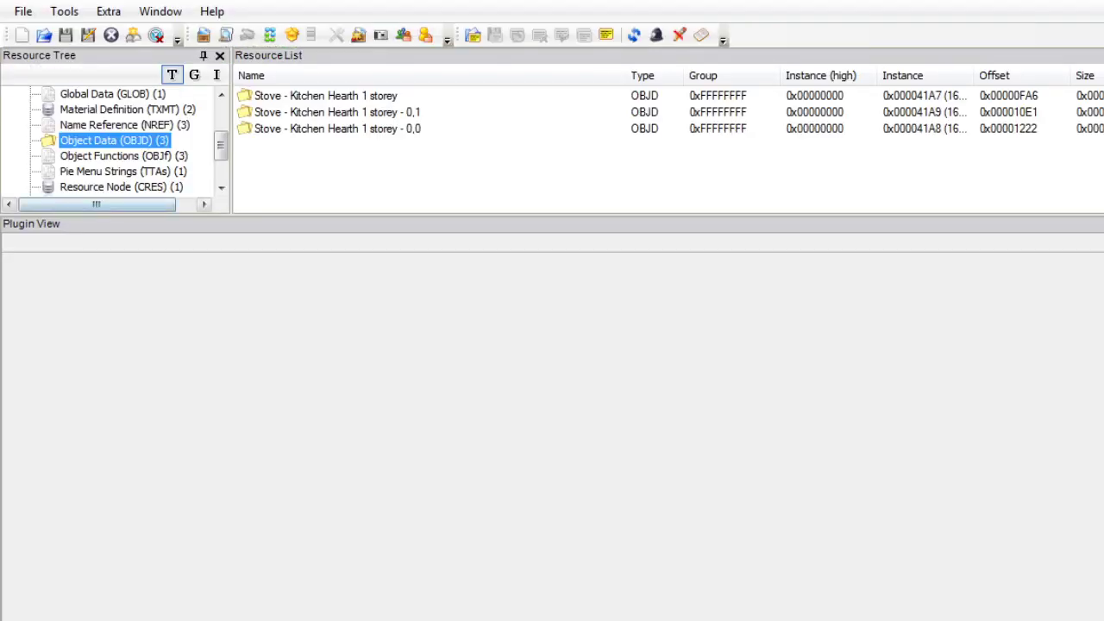
click(23, 12)
click(52, 33)
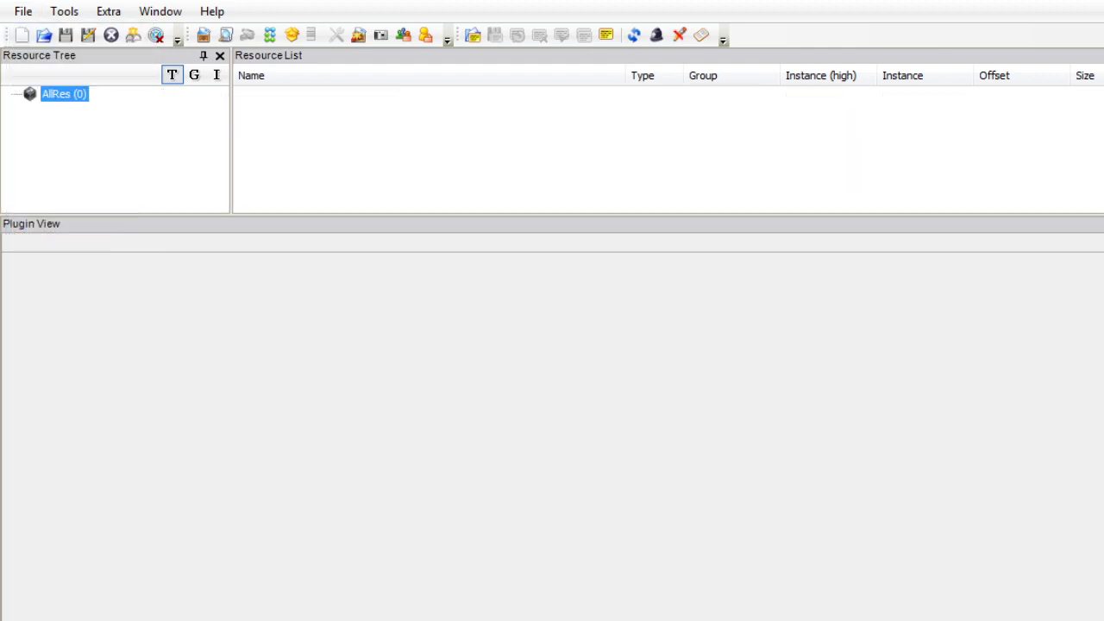
key(alt+Tab)
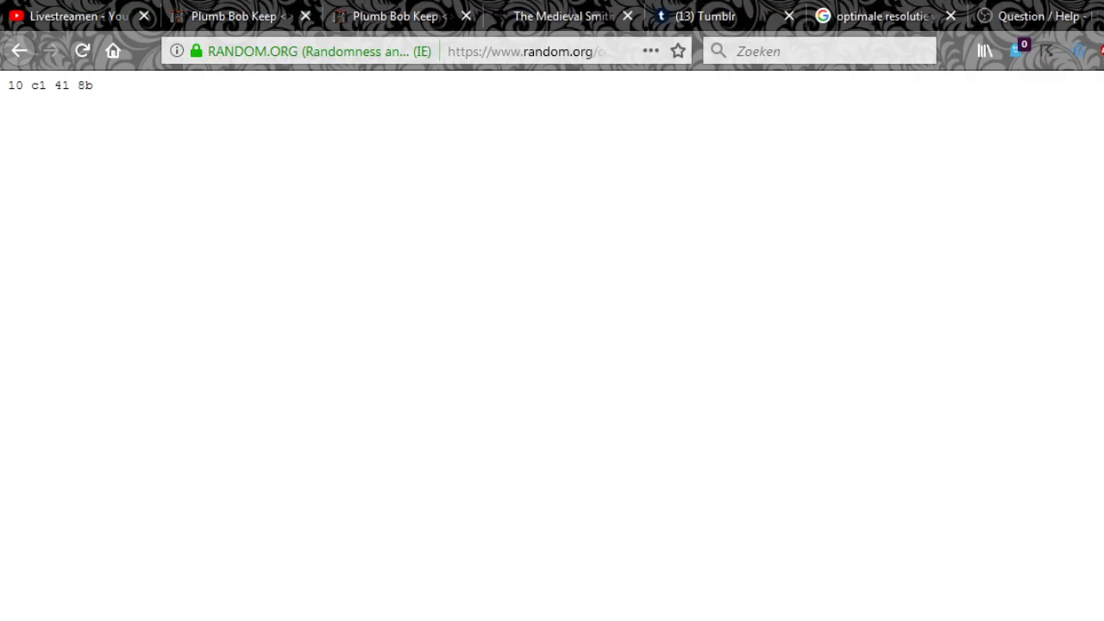
key(alt+Tab)
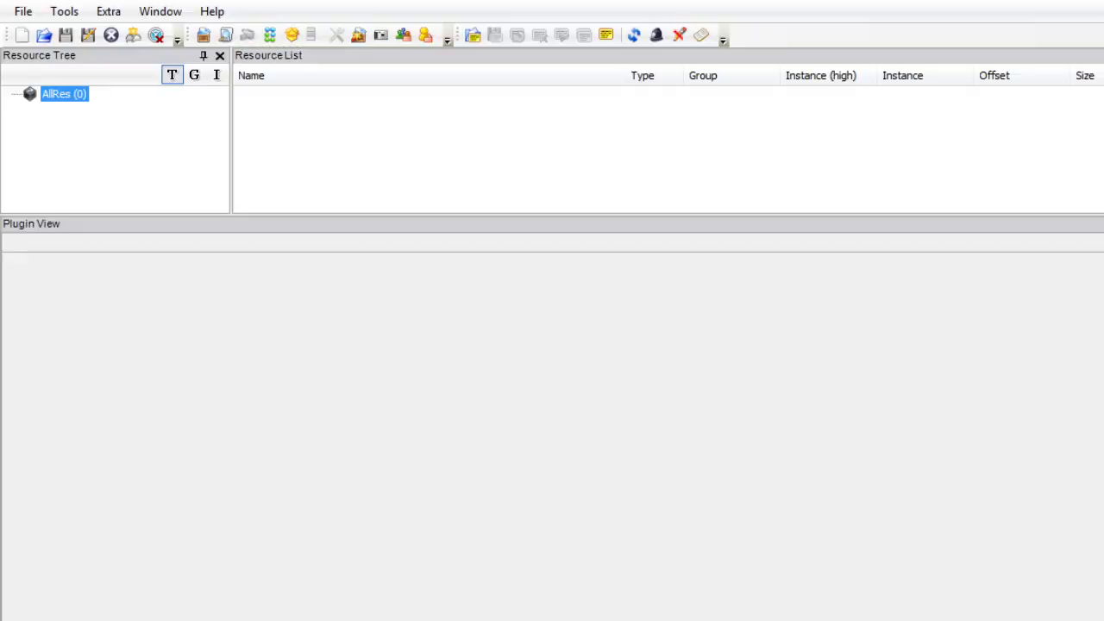
Switch to the browser with the random bytes and open a blank Notepad (Kladblok) document over it.
key(alt+Tab)
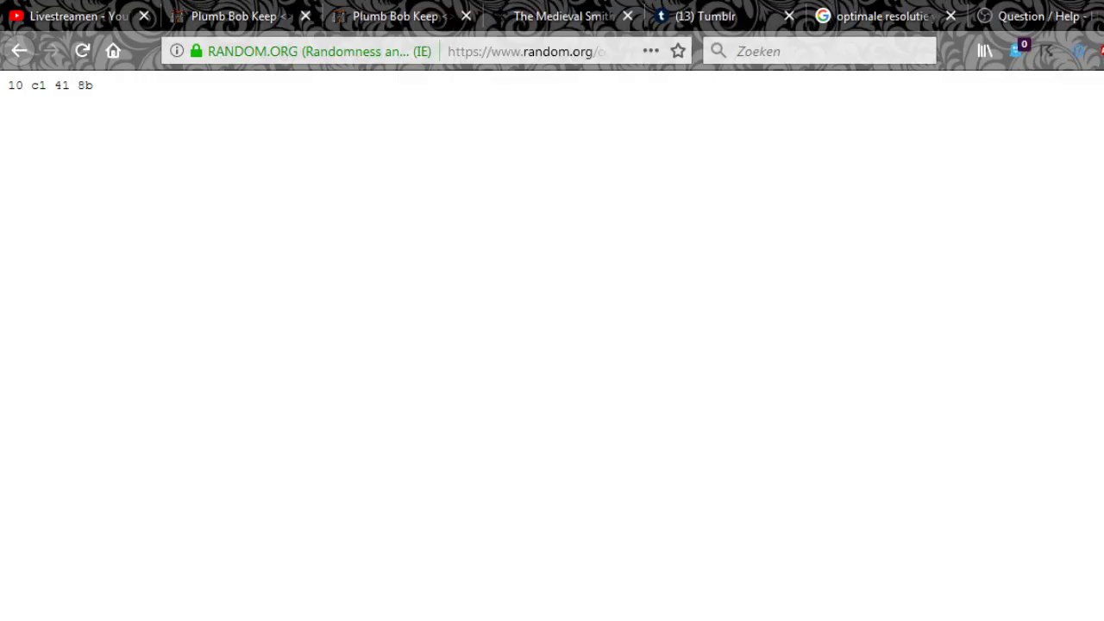
key(super)
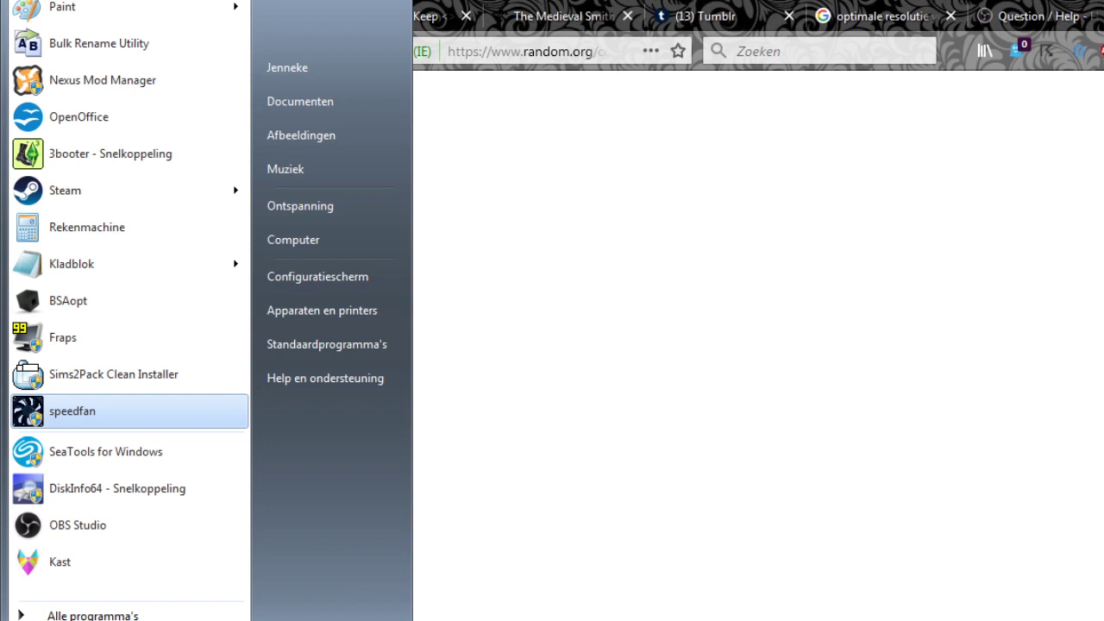
click(95, 264)
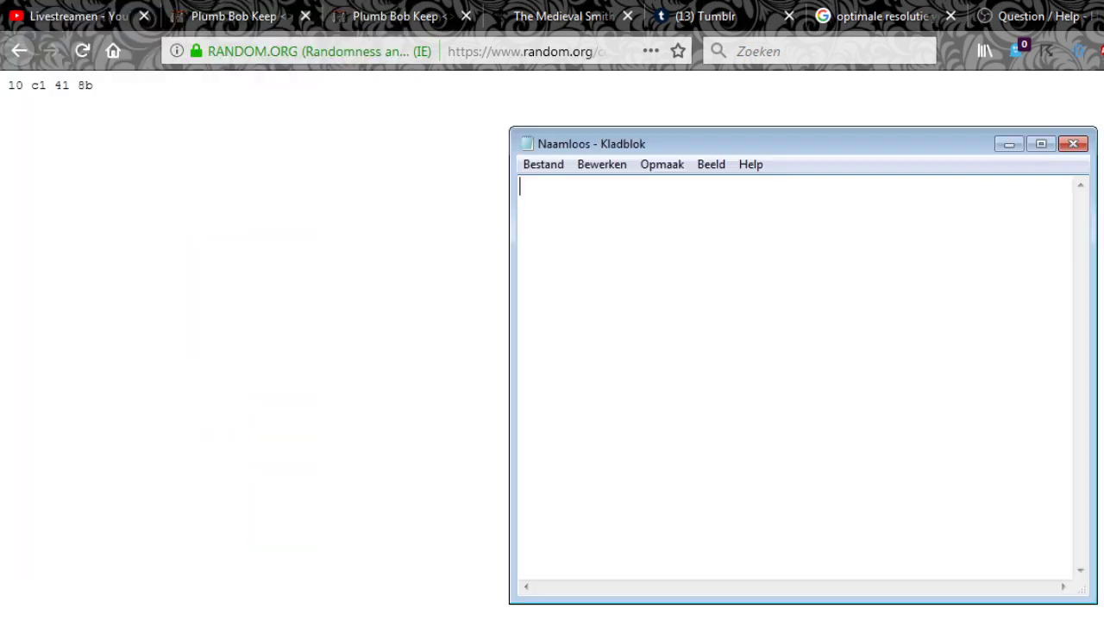
Copy all the generated hexadecimal bytes from the random.org result page.
key(alt+Tab)
key(ctrl+a)
key(ctrl+c)
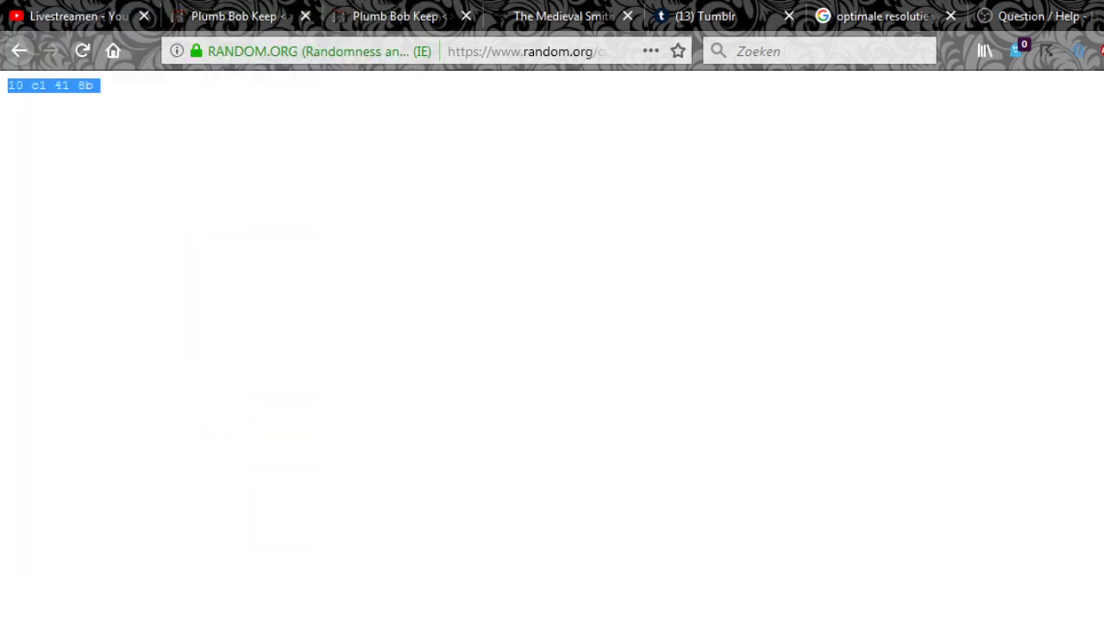
In the blank Notepad document, enter the prefix "ox" on three separate lines.
key(alt+Tab)
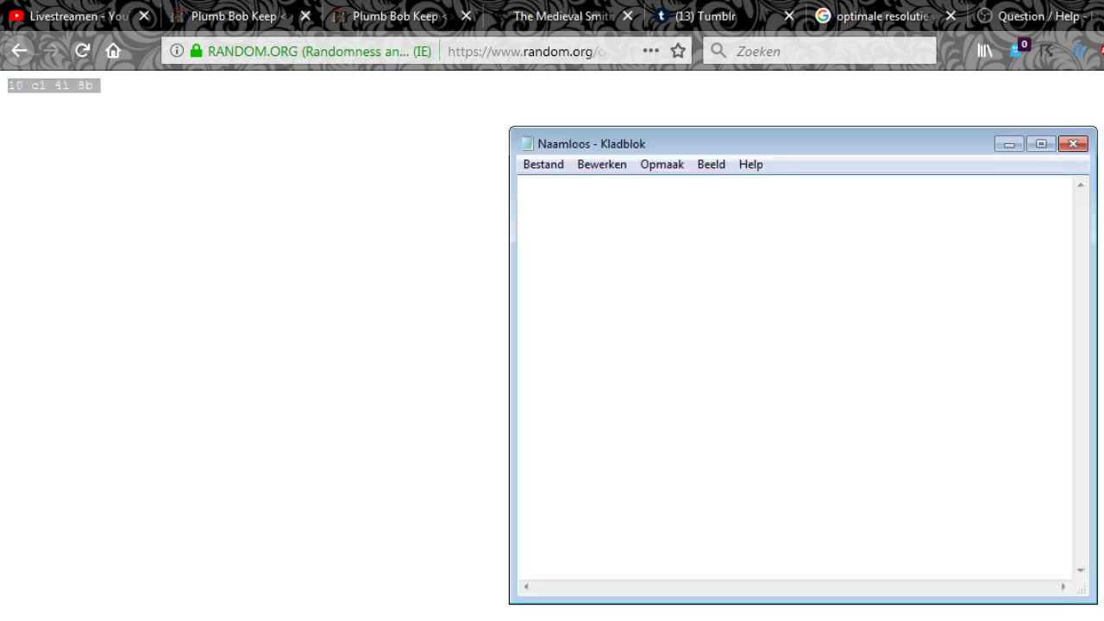
text(ox)
key(Return)
text(ox)
key(Return)
text(ox)
Paste the copied bytes after the first "ox" and remove the spaces between them so the line reads ox10c1418b.
click(541, 186)
key(ctrl+v)
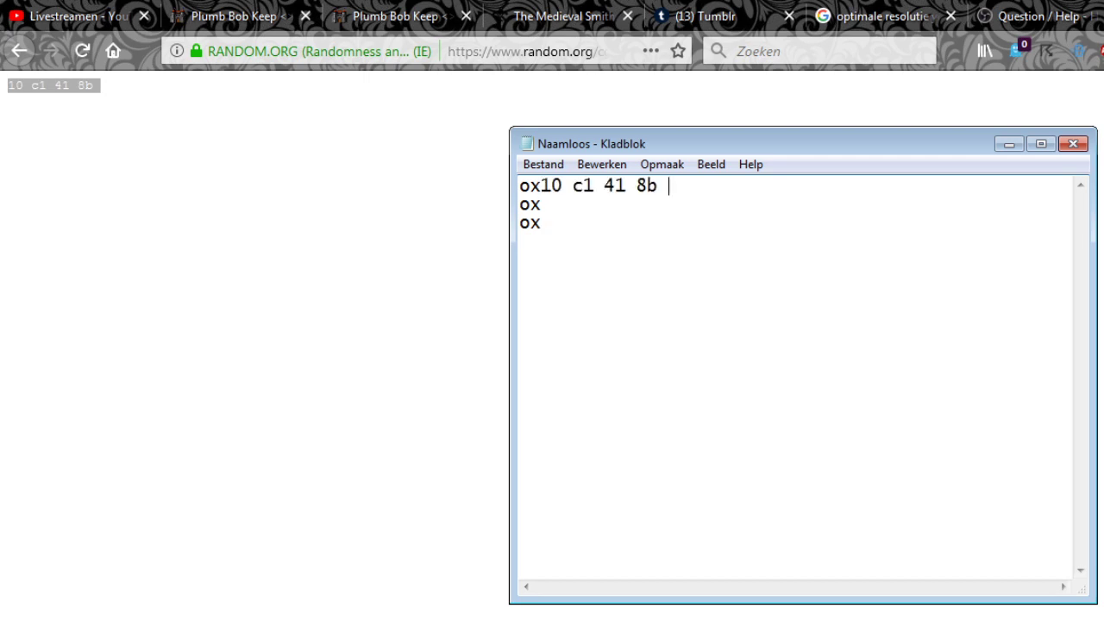
click(572, 186)
key(BackSpace)
key(Right)
key(Right)
key(Right)
key(BackSpace)
key(Right)
key(Right)
key(Right)
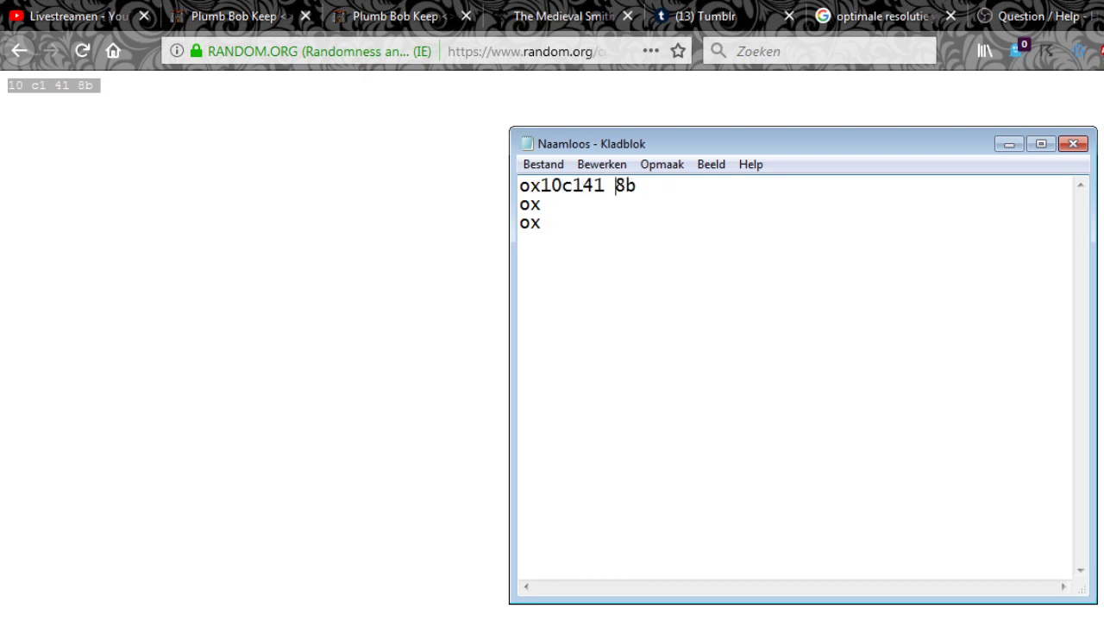
key(BackSpace)
Return to the byte generator in the browser, generate another 4 hexadecimal bytes and copy them.
key(alt+Tab)
click(19, 51)
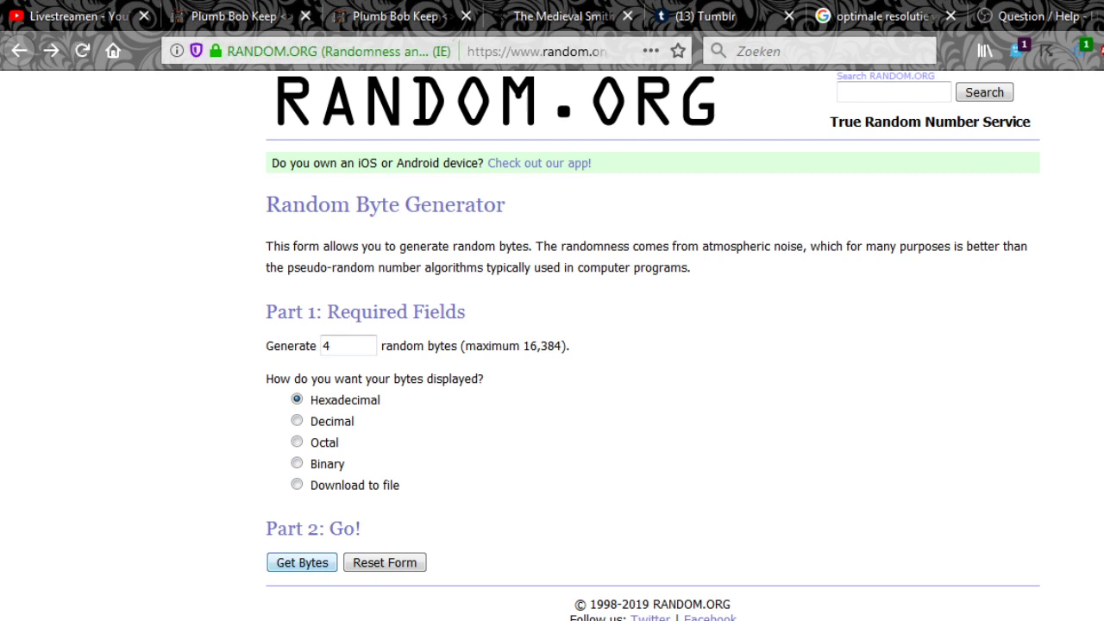
click(302, 562)
key(ctrl+a)
key(ctrl+c)
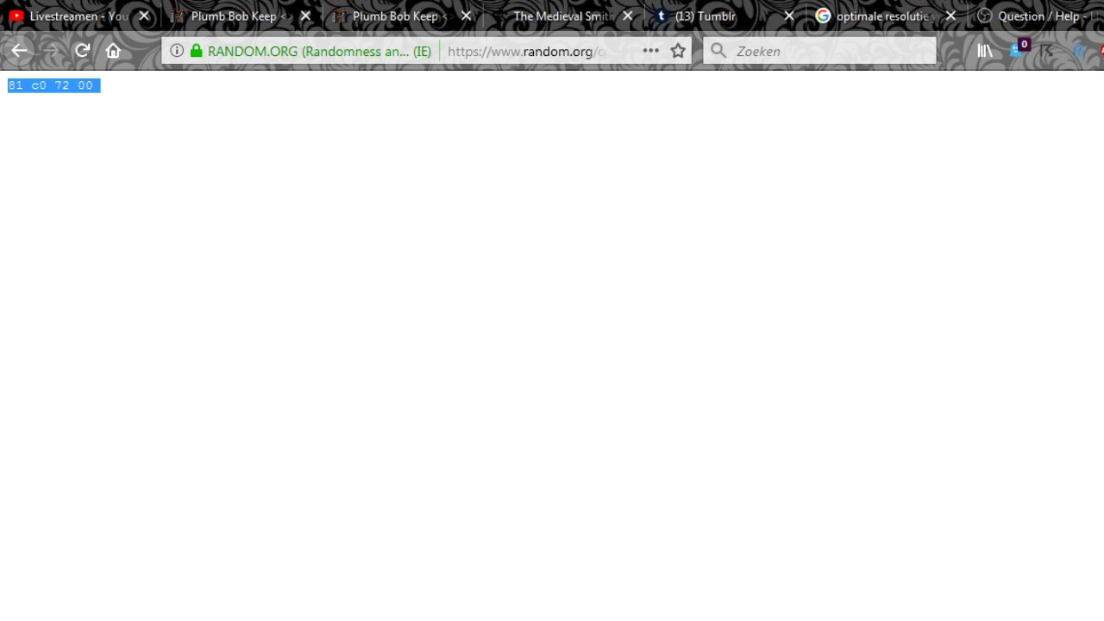
Paste the copied bytes after the second "ox" in the Notepad document and remove the spaces between them so the line reads ox81c07200.
key(alt+Tab)
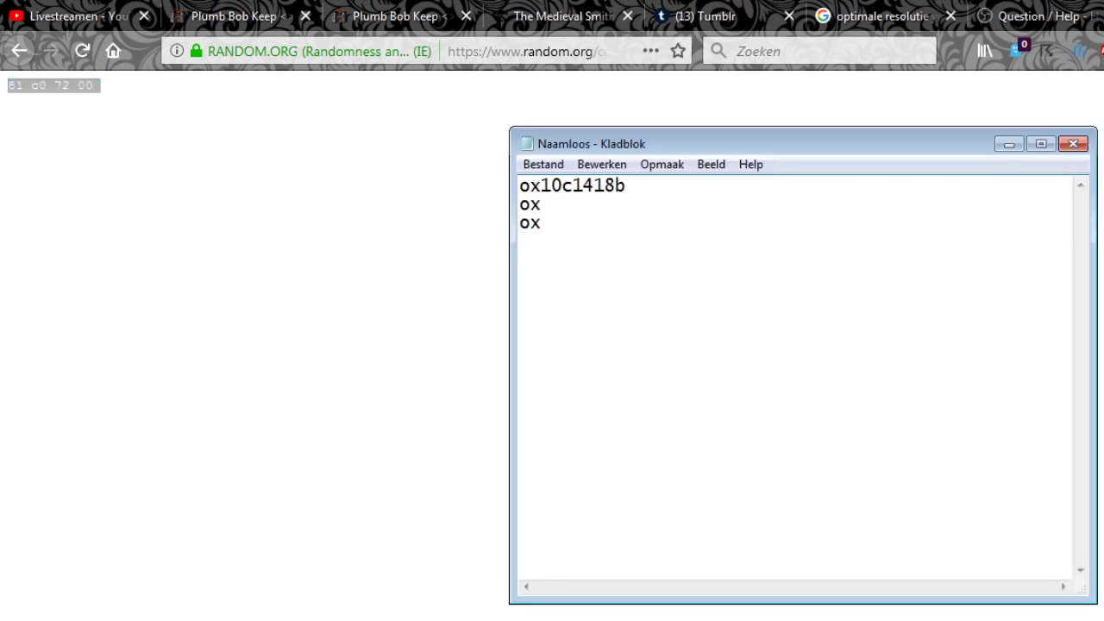
key(ctrl+v)
key(Left)
key(Left)
key(Left)
key(Left)
key(Left)
key(Left)
key(Left)
key(Left)
key(BackSpace)
key(Right)
key(Right)
key(Delete)
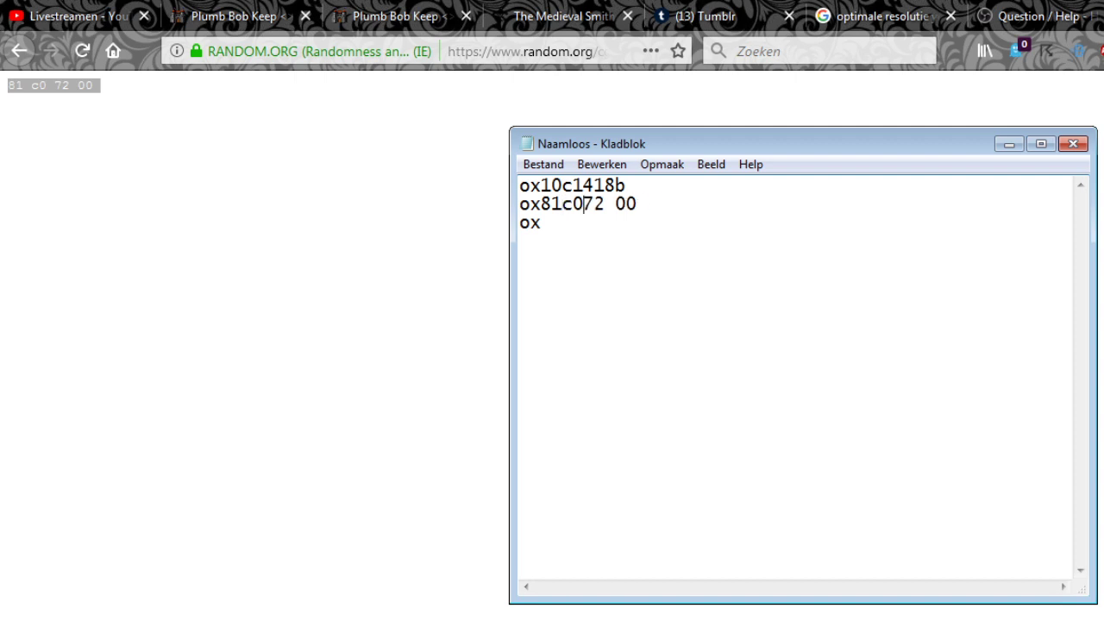
key(Right)
key(Right)
key(Right)
key(BackSpace)
Return to the random byte generator in the browser, generate 4 new hexadecimal bytes and copy the result.
click(259, 189)
click(19, 51)
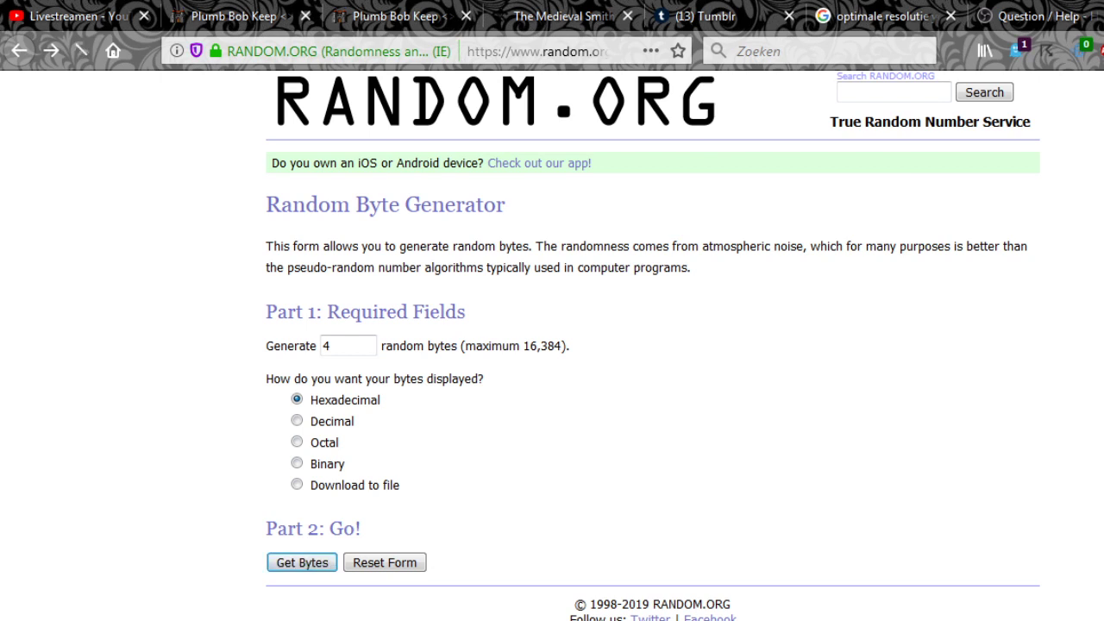
key(Return)
key(ctrl+a)
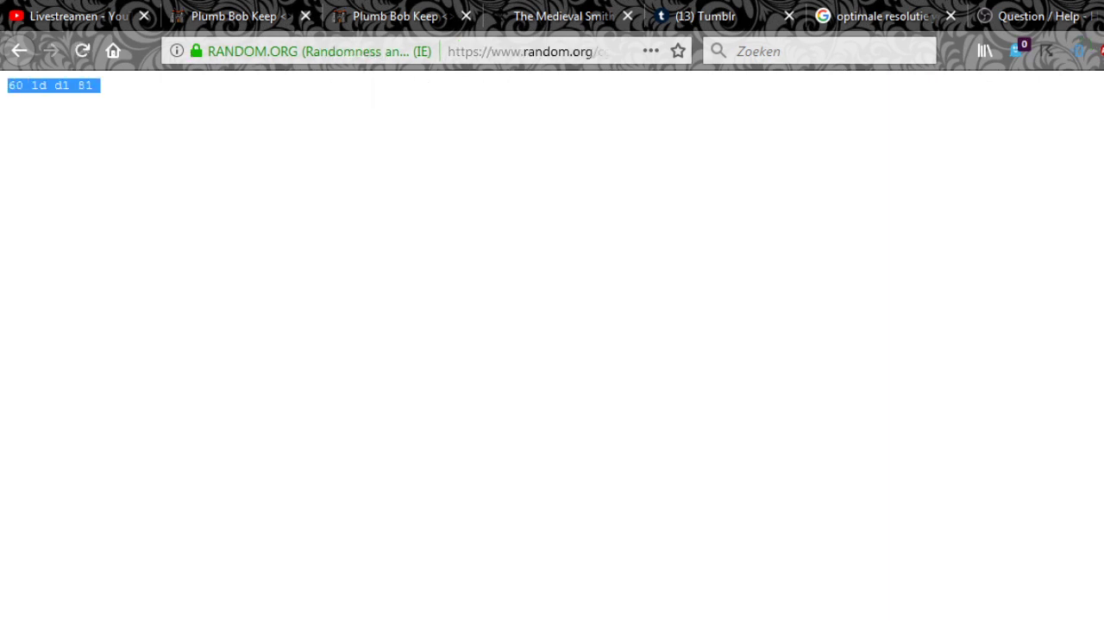
key(ctrl+c)
Paste the new bytes after the third "ox" in Notepad and remove the spaces between them so the line reads ox601dd181.
key(alt+Tab)
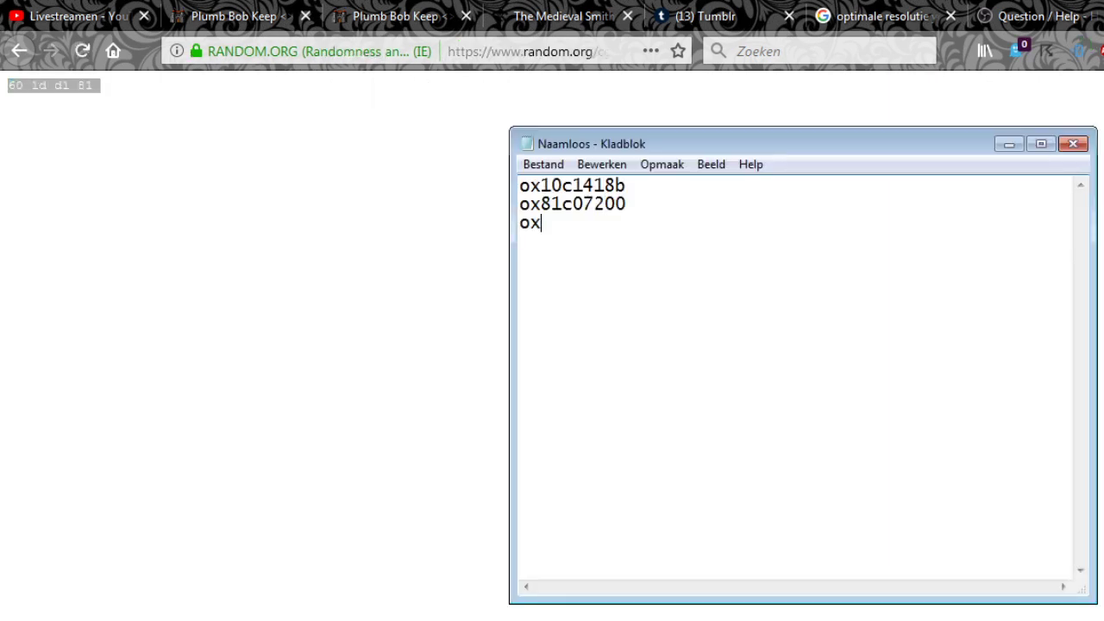
key(ctrl+v)
click(573, 223)
key(BackSpace)
drag(595, 222, 604, 222)
key(BackSpace)
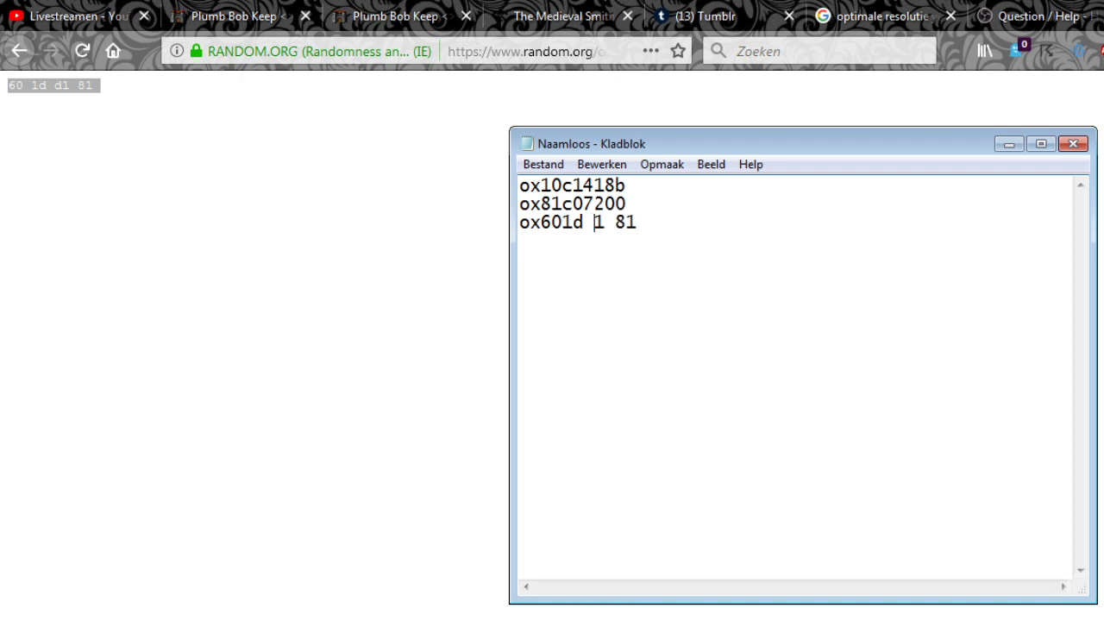
key(ctrl+z)
click(595, 222)
key(BackSpace)
click(615, 222)
key(BackSpace)
key(End)
click(604, 103)
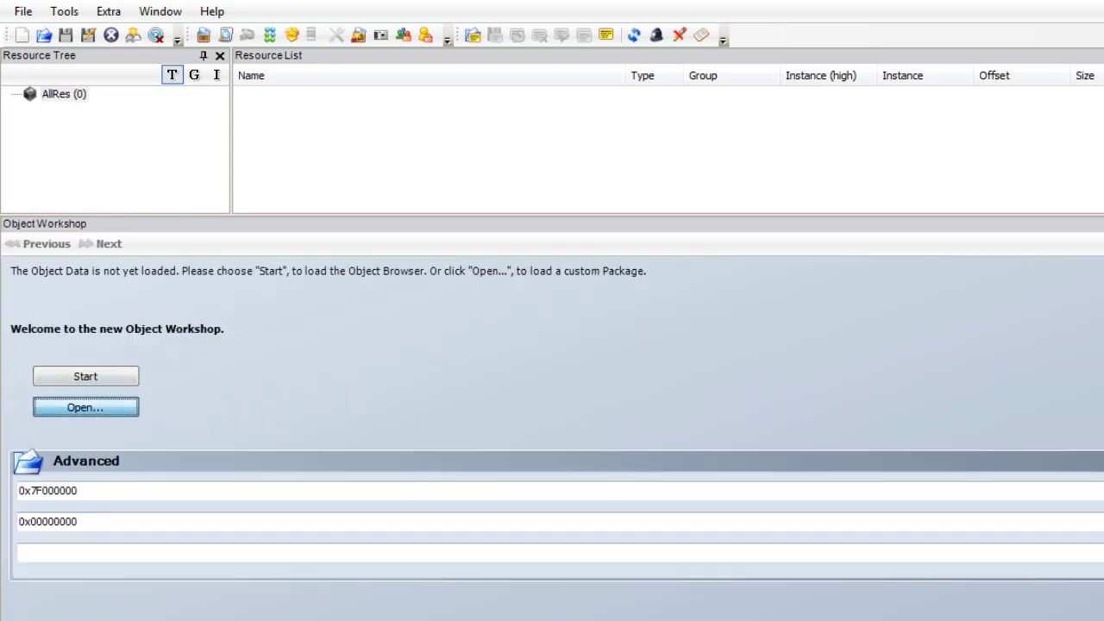
In SimPE's Object Workshop, open Kitchen Hearth_Edit_1 Storey_CHILD_by Lama.package and proceed with the Clone task using its preset options.
click(86, 408)
click(345, 178)
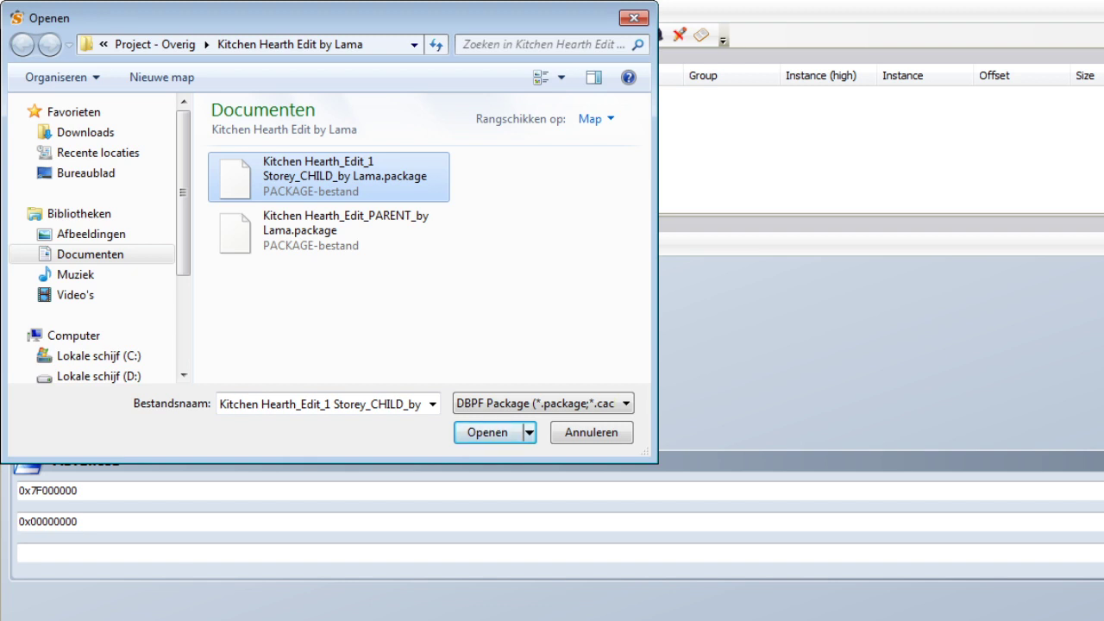
click(488, 434)
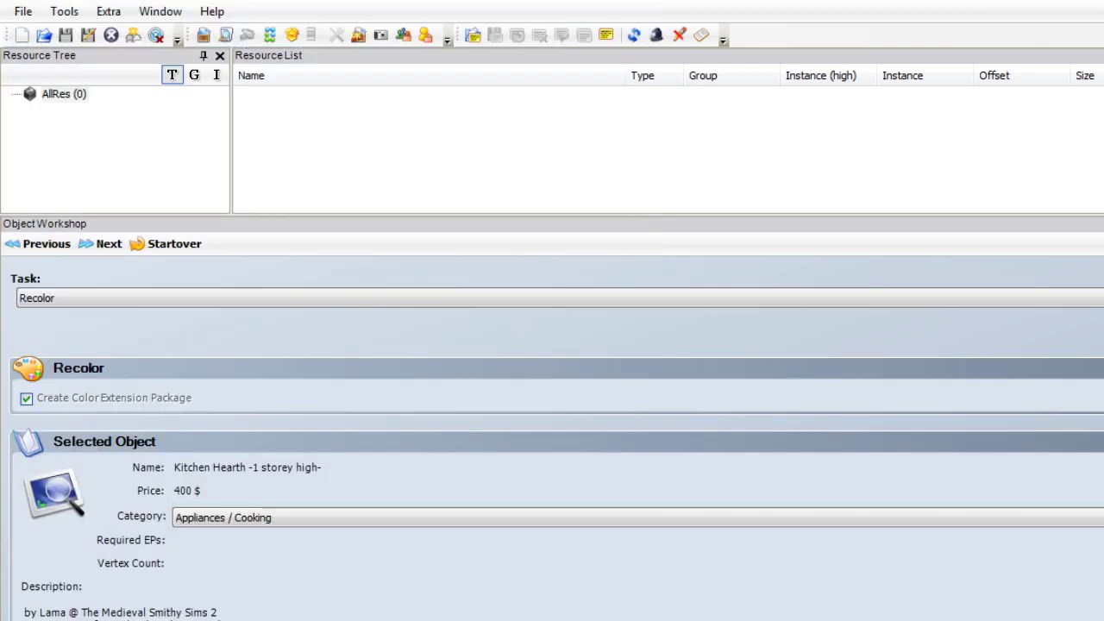
click(93, 299)
click(86, 328)
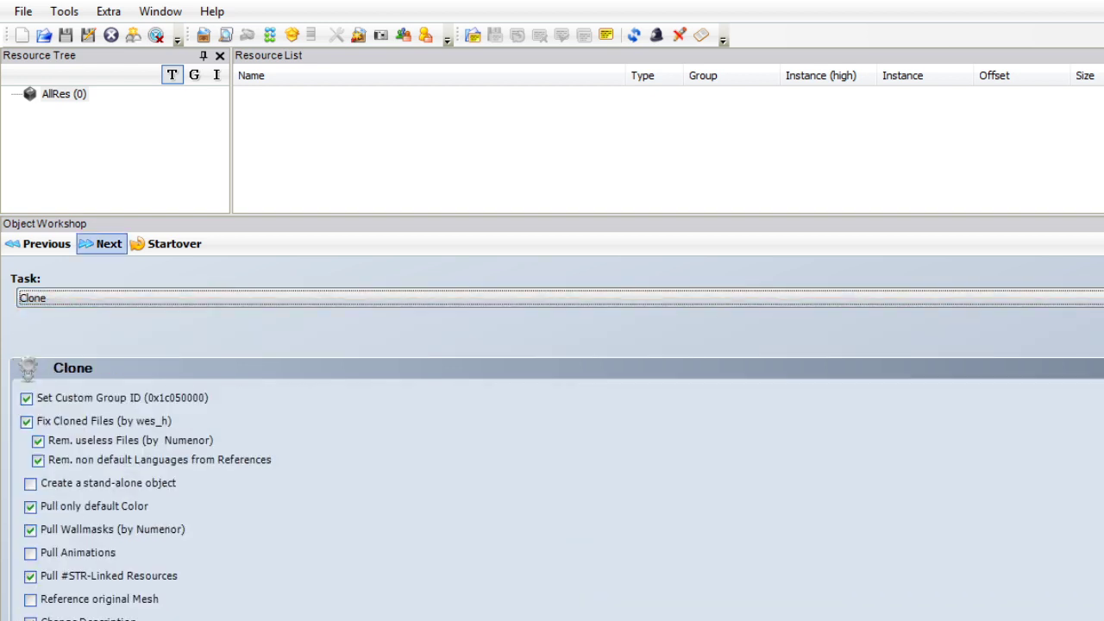
click(101, 243)
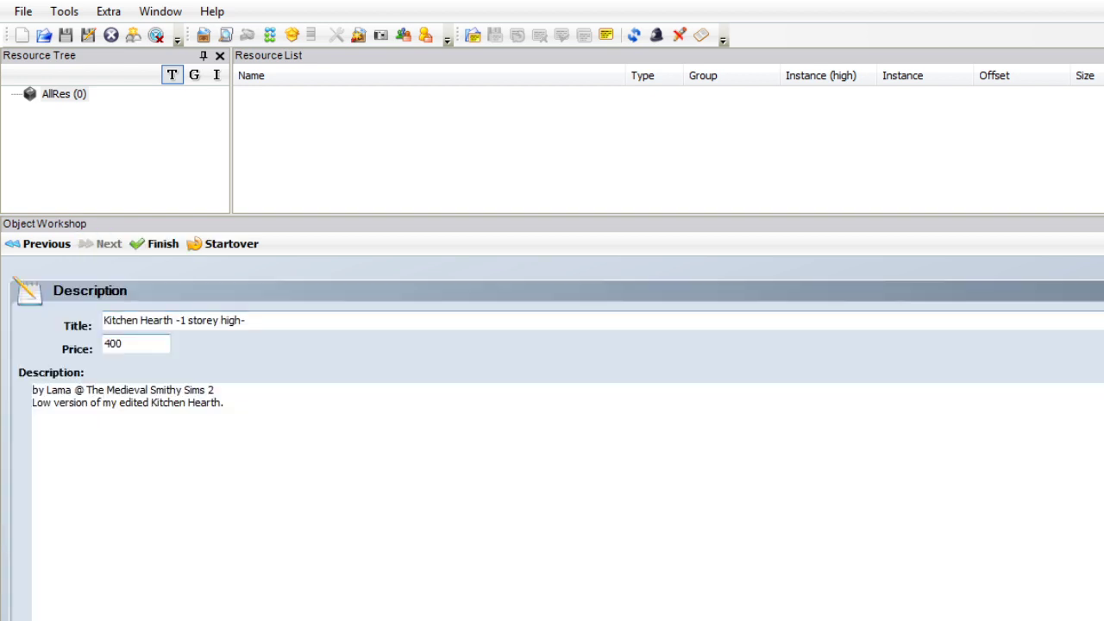
Change the clone's catalog title to "Kitchen Hearth -1-story - SLAVE".
drag(246, 320, 187, 320)
text(-s)
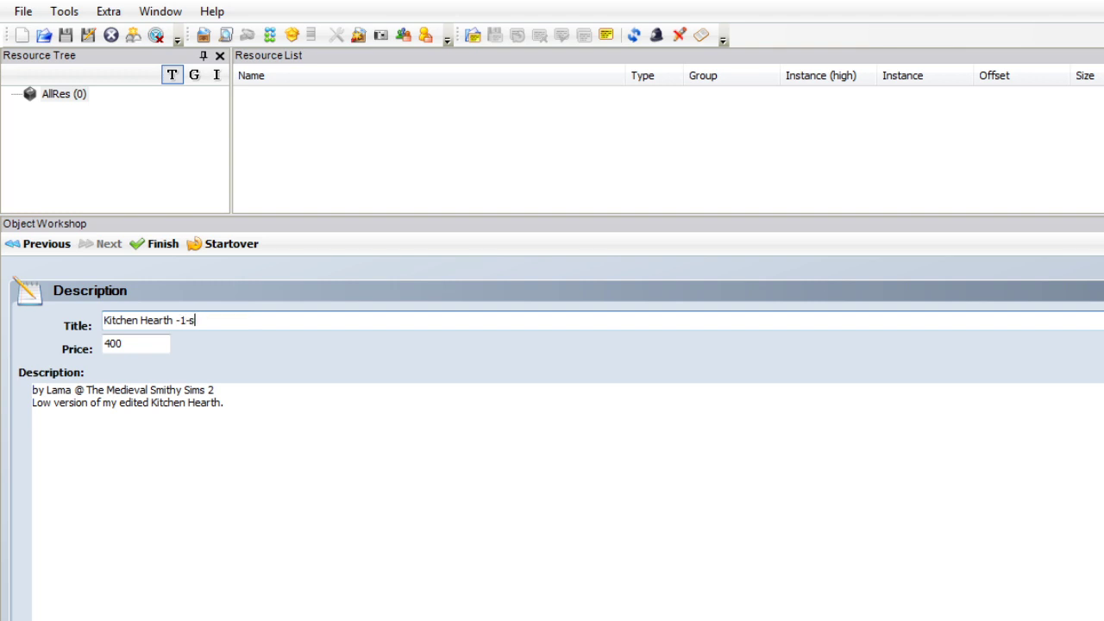
text(tory - SLABE)
key(BackSpace)
key(BackSpace)
text(VE)
key(Tab)
key(Tab)
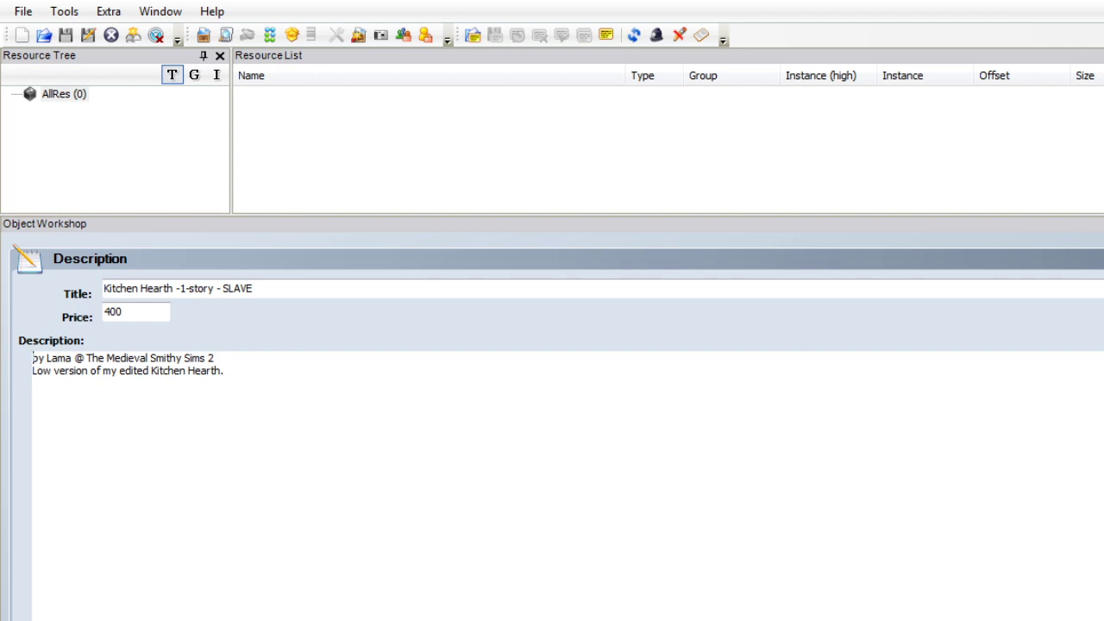
text(Original m)
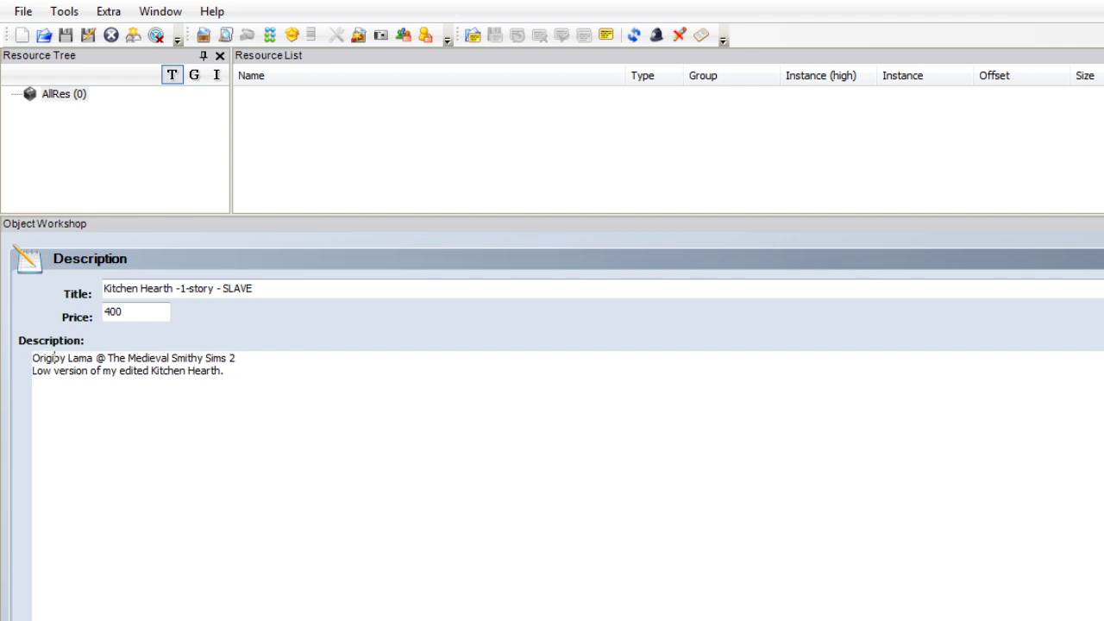
text(esh)
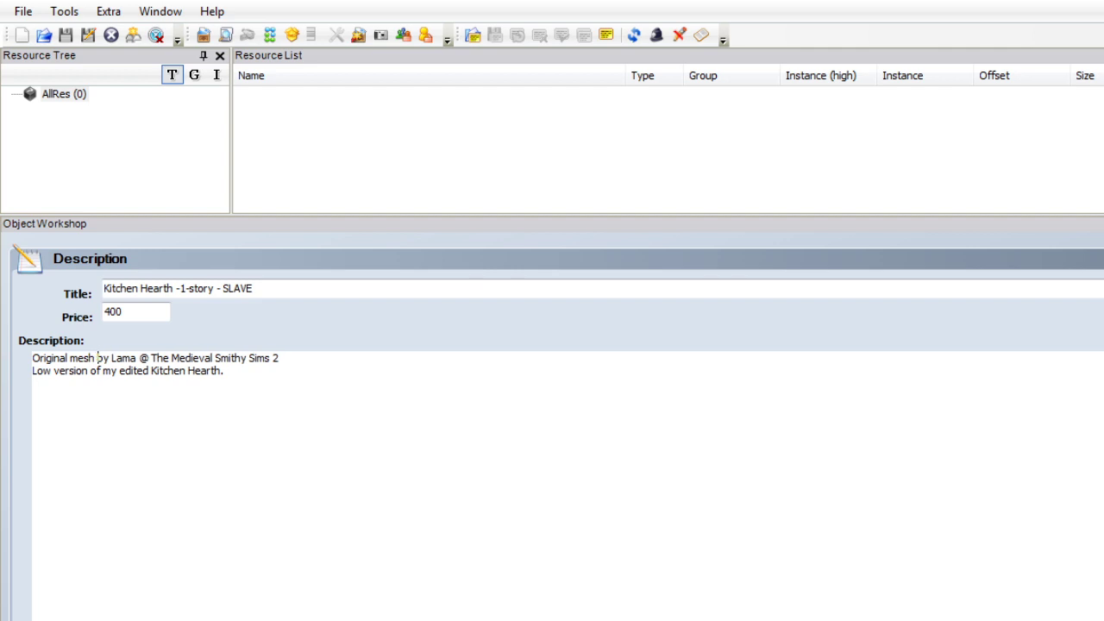
click(225, 371)
mouse_move(227, 371)
mouse_down()
mouse_move(54, 371)
mouse_move(225, 371)
mouse_up()
key(BackSpace)
text(Remem)
key(BackSpace)
key(BackSpace)
text(apped and slaved to BB)
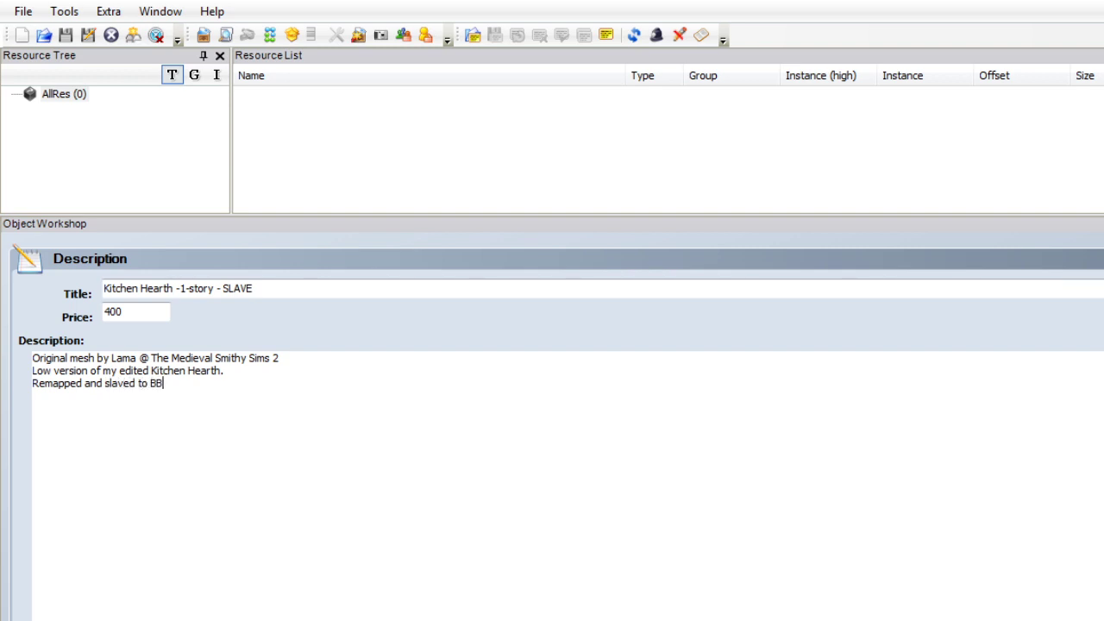
text( nioche by F)
key(BackSpace)
text(Fire_flower )
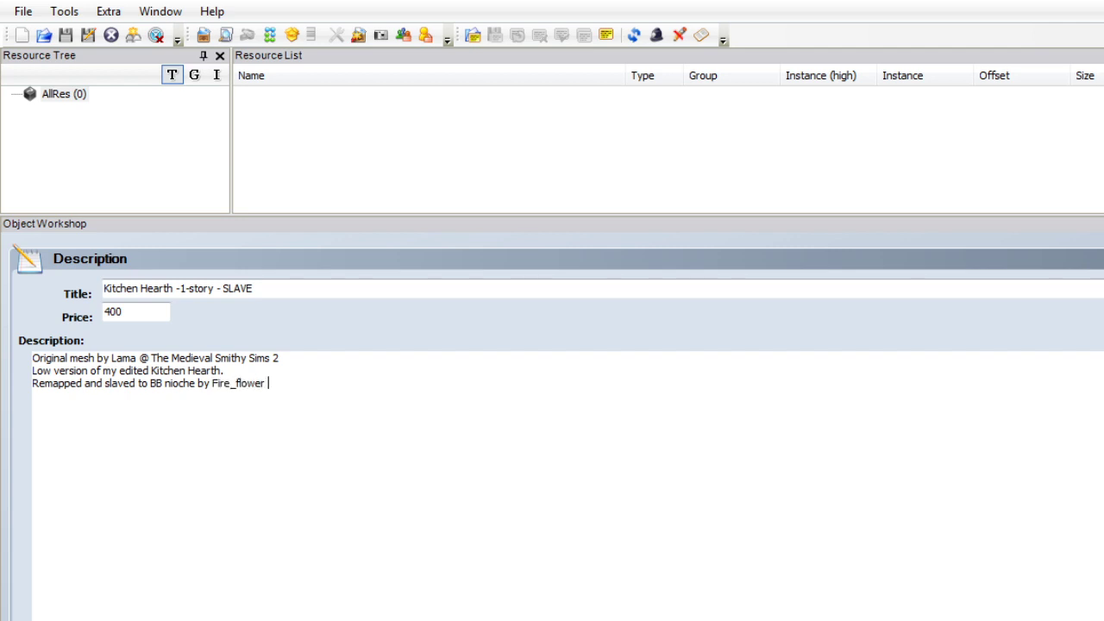
text(@PBK)
key(BackSpace)
scroll(553, 426, up, 1)
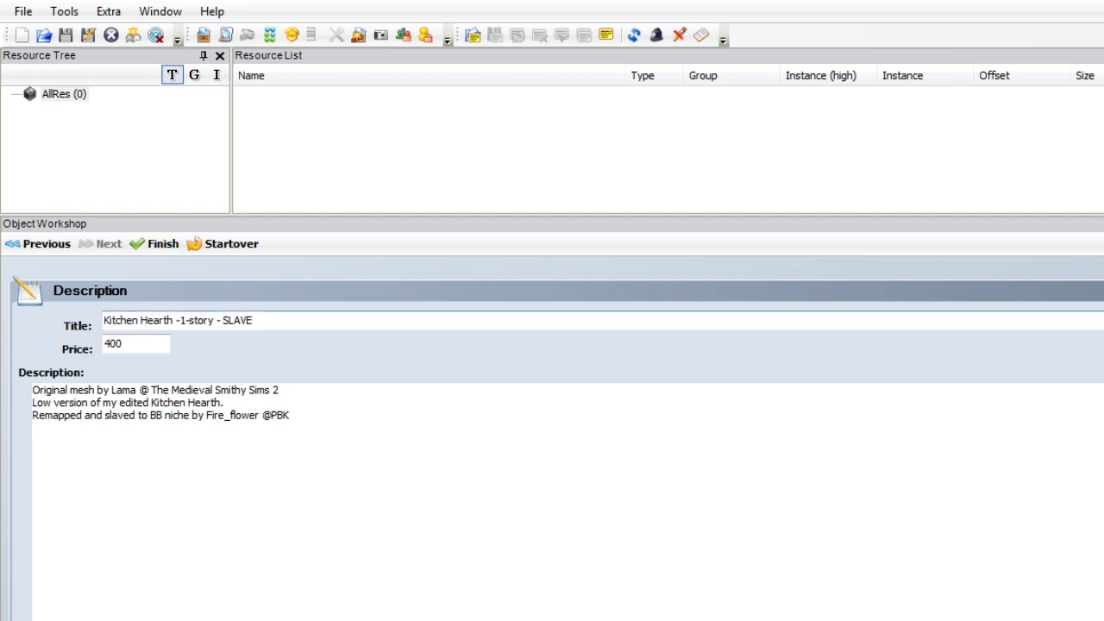
Finish the clone setup, set the model name to kitchenhearth1storey-bbnicheslave and apply it to all the scenegraph resource names.
click(156, 243)
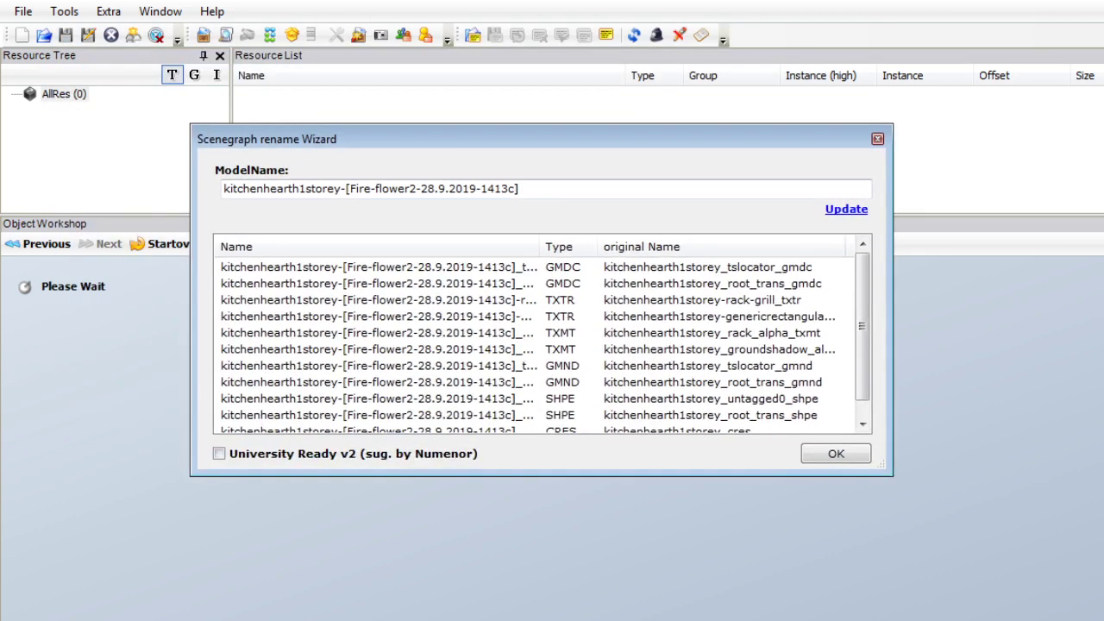
drag(519, 188, 345, 188)
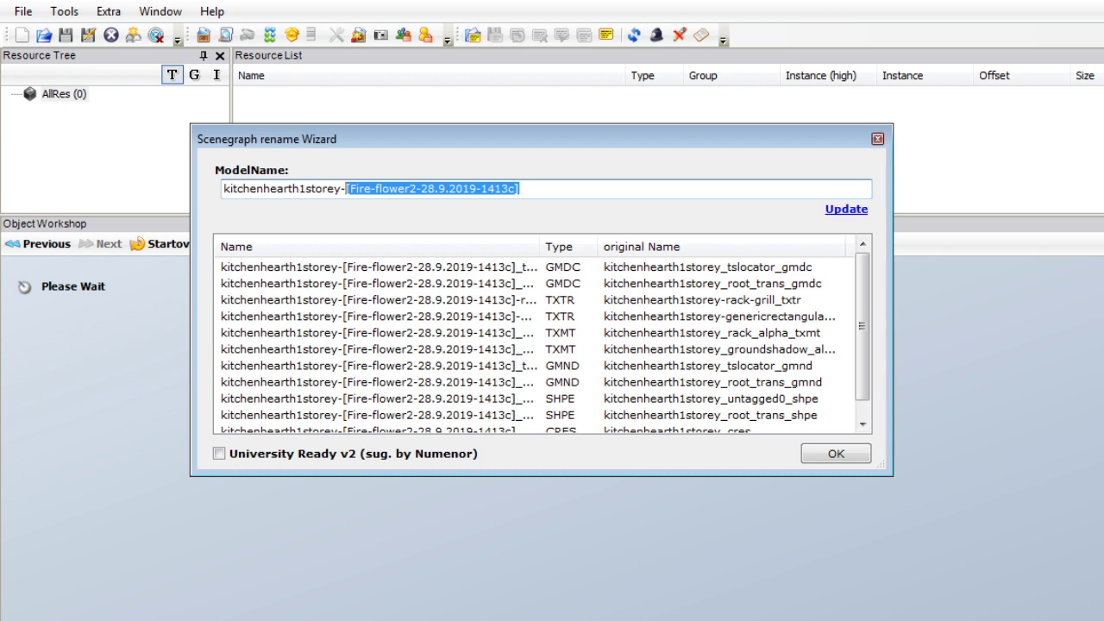
text(B)
key(BackSpace)
text(b)
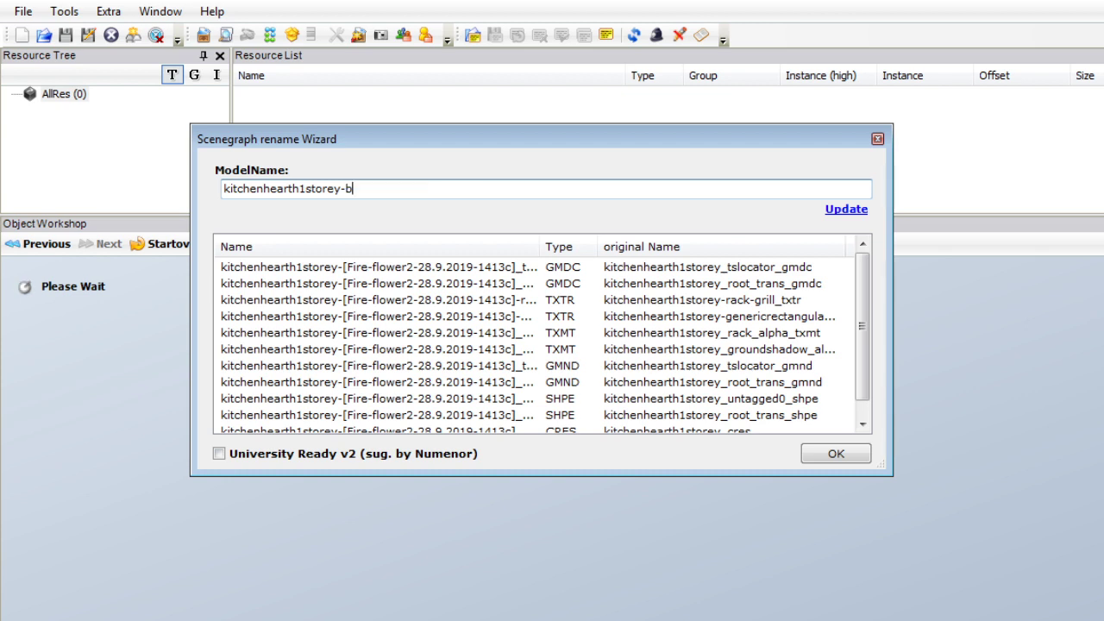
text(bnicheslave)
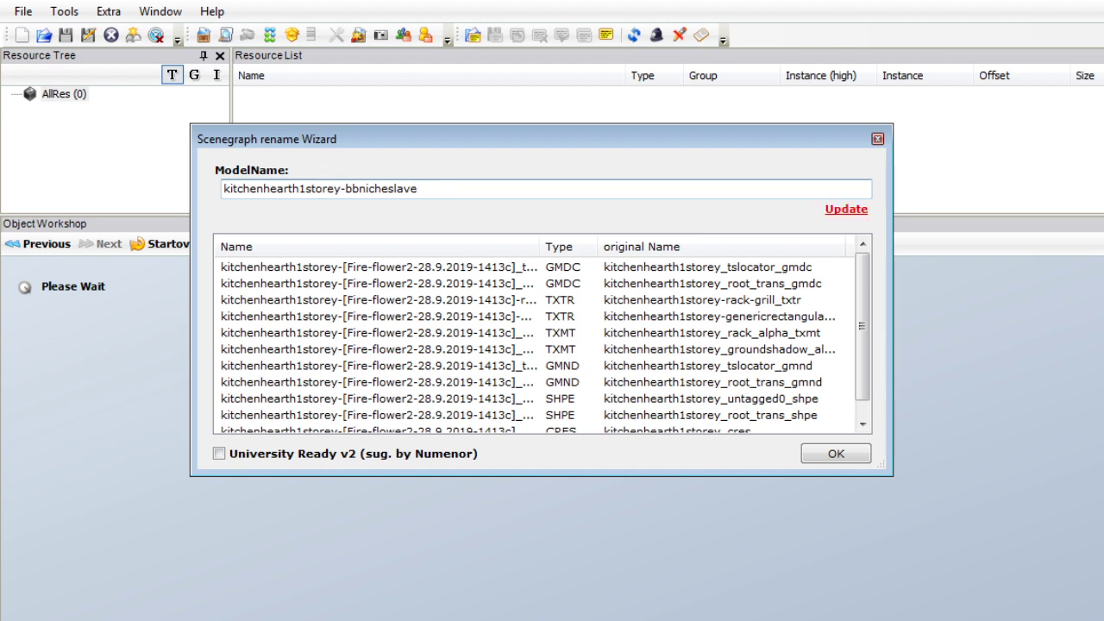
key(Return)
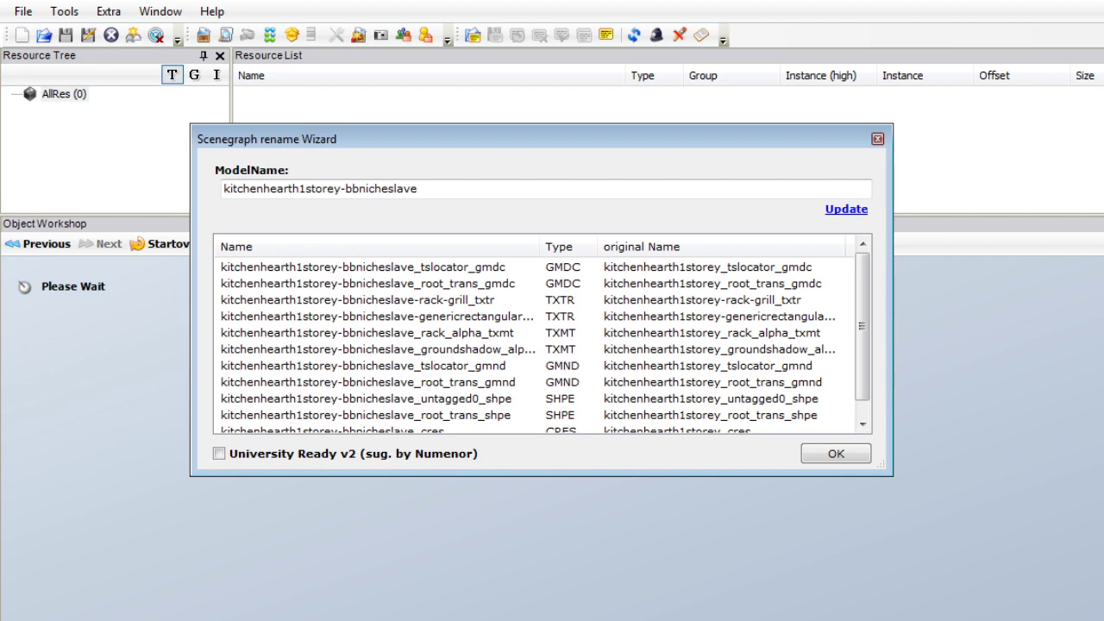
scroll(862, 328, down, 1)
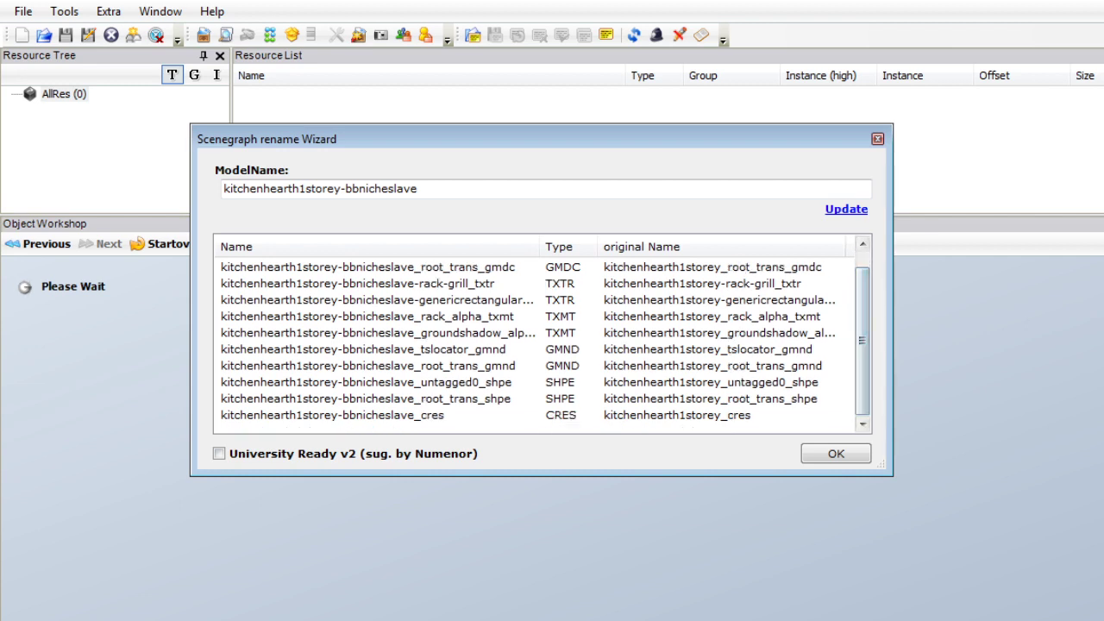
scroll(862, 328, up, 1)
key(Return)
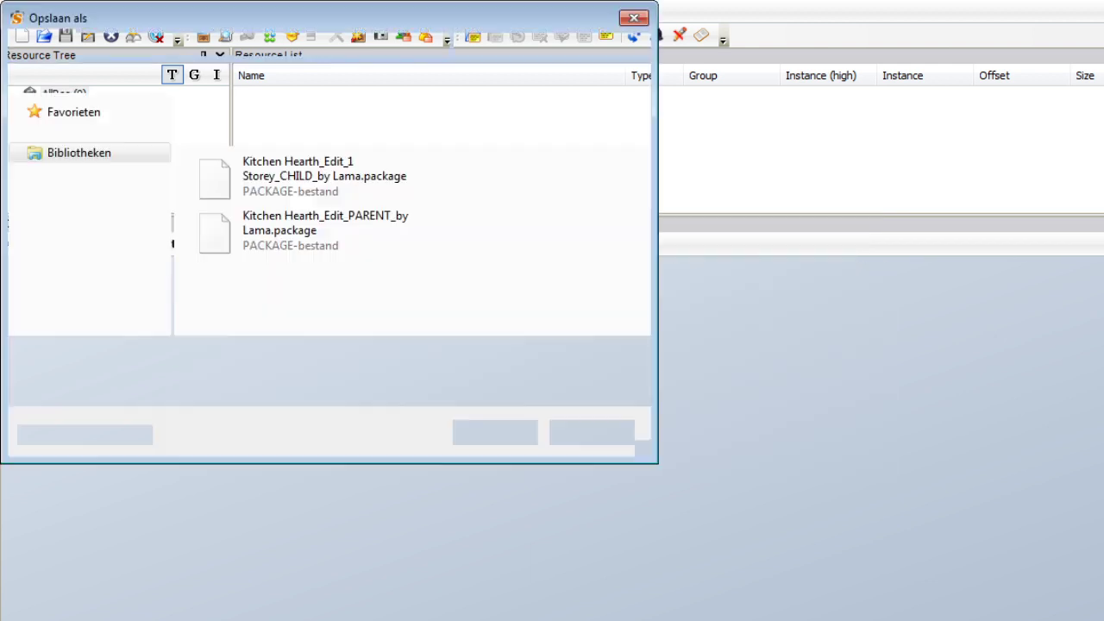
Save the cloned package as "Fire_flower-Kitchen Hearth-1-Story-SLAVE" in the Kitchen Hearth Edit by Lama folder.
click(308, 177)
click(285, 357)
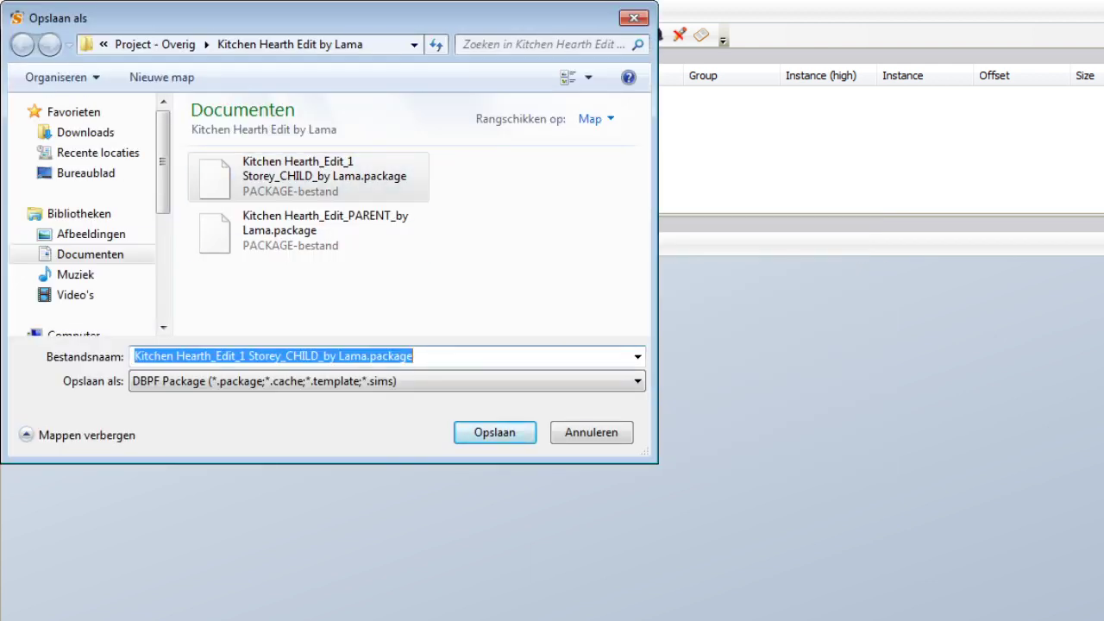
click(285, 357)
drag(413, 356, 211, 356)
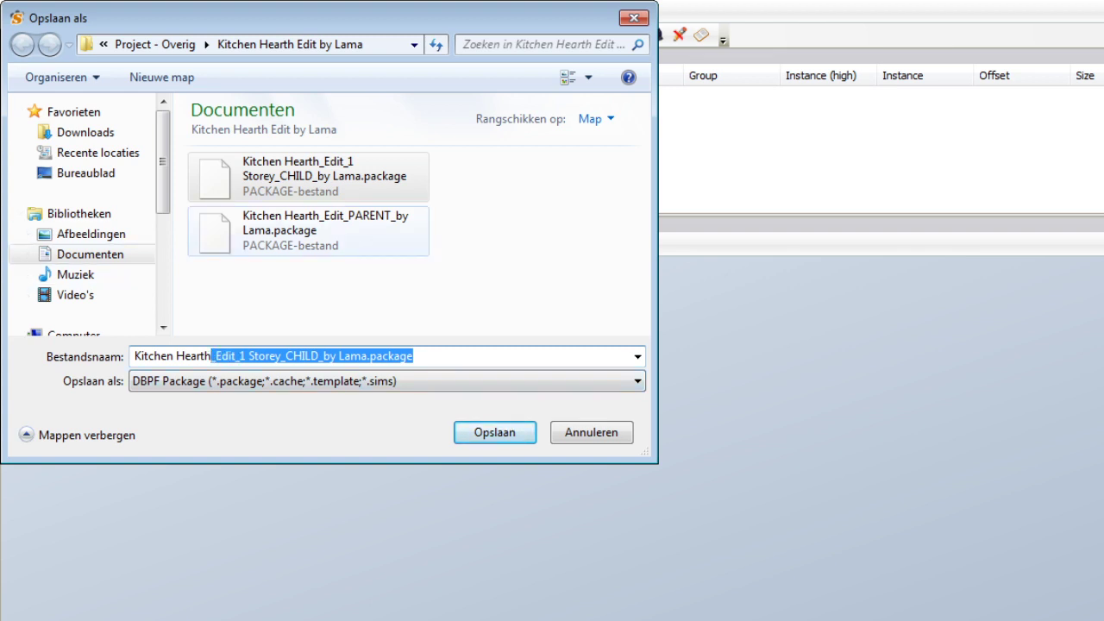
text(-1-S)
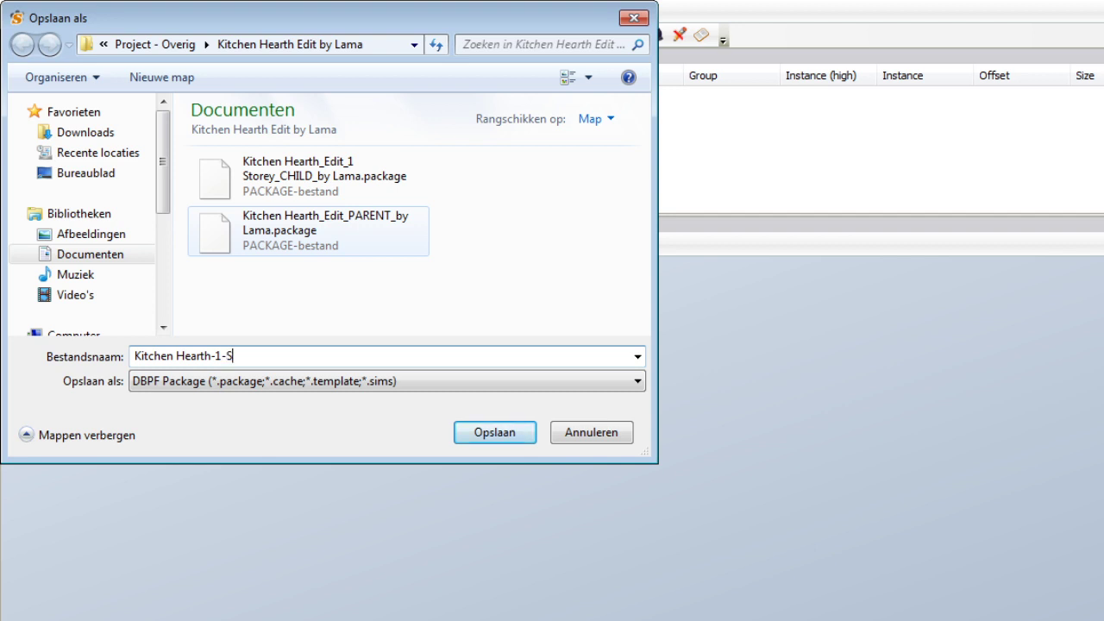
text(tory-SLAVE)
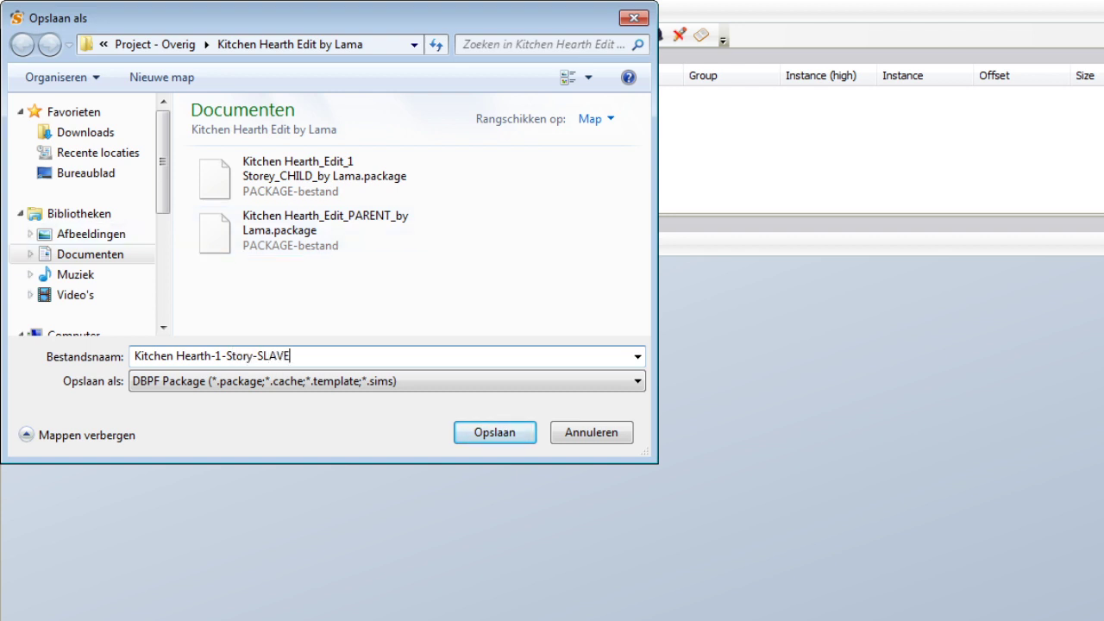
click(135, 356)
text(F)
text(ire_flower)
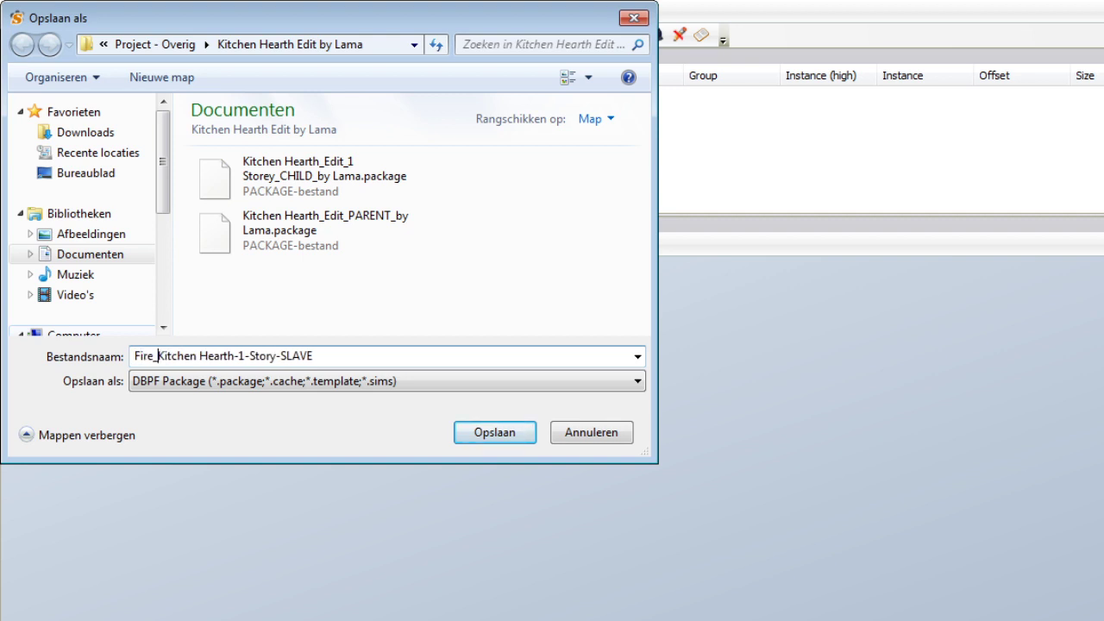
text(-)
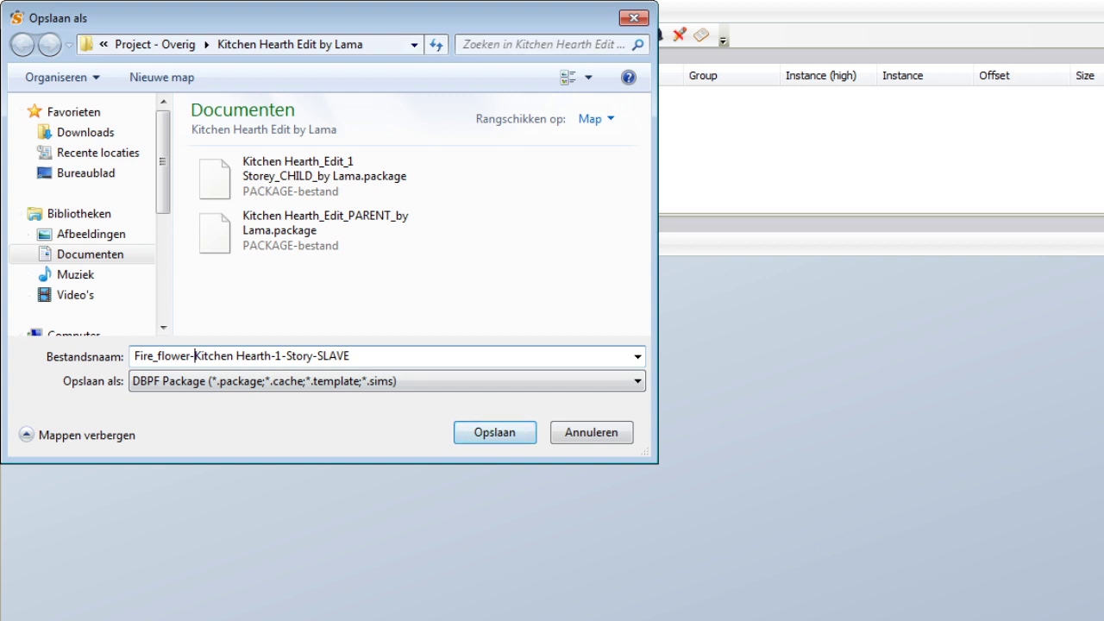
key(Return)
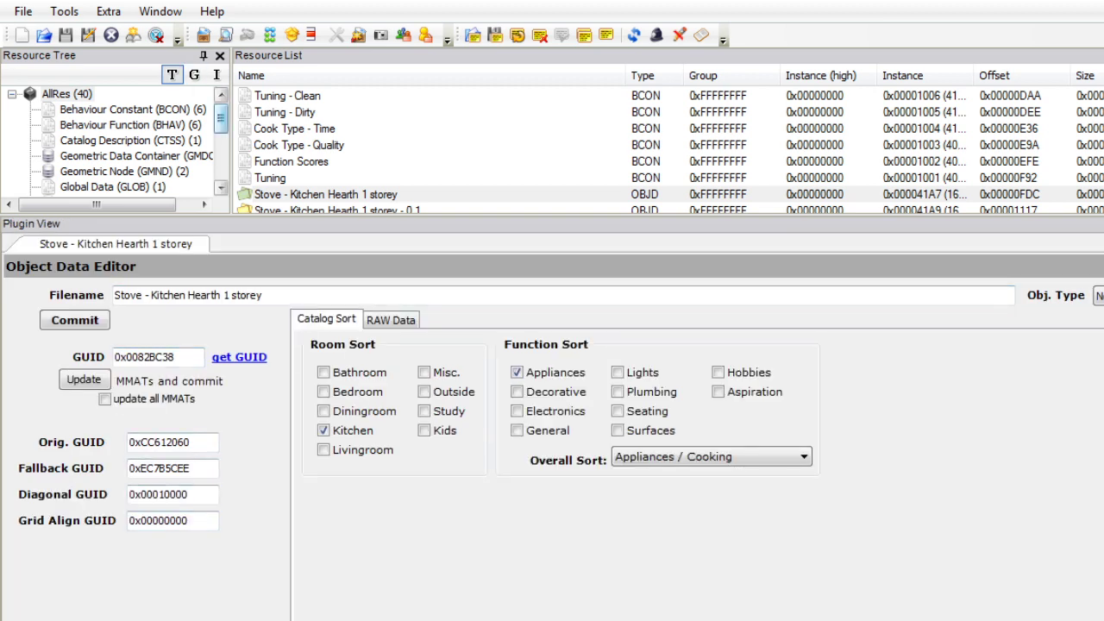
click(136, 157)
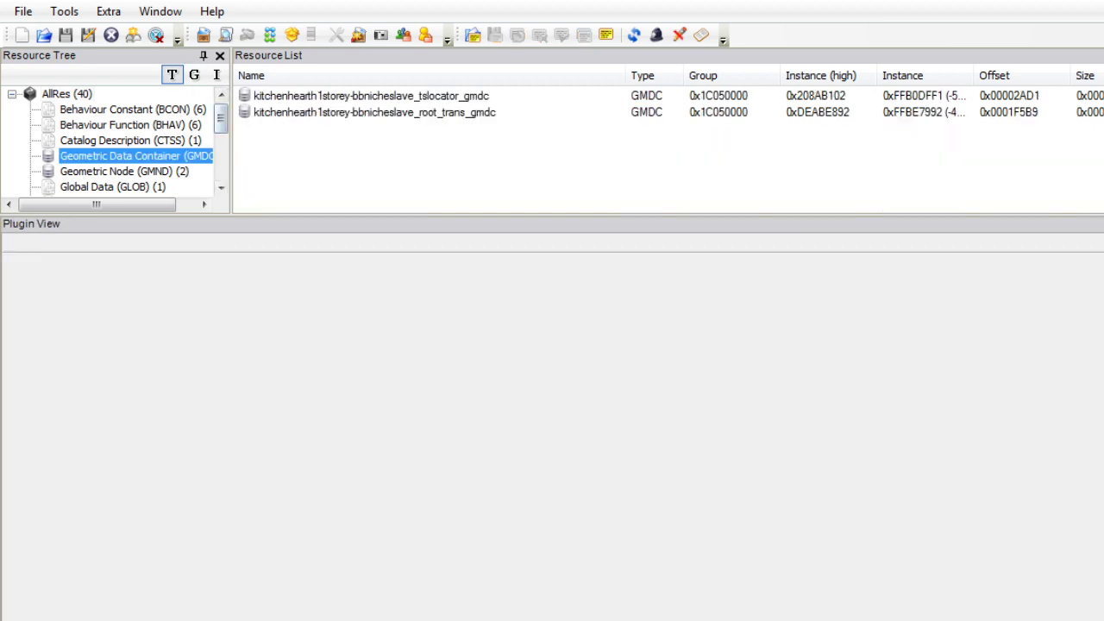
drag(222, 119, 221, 166)
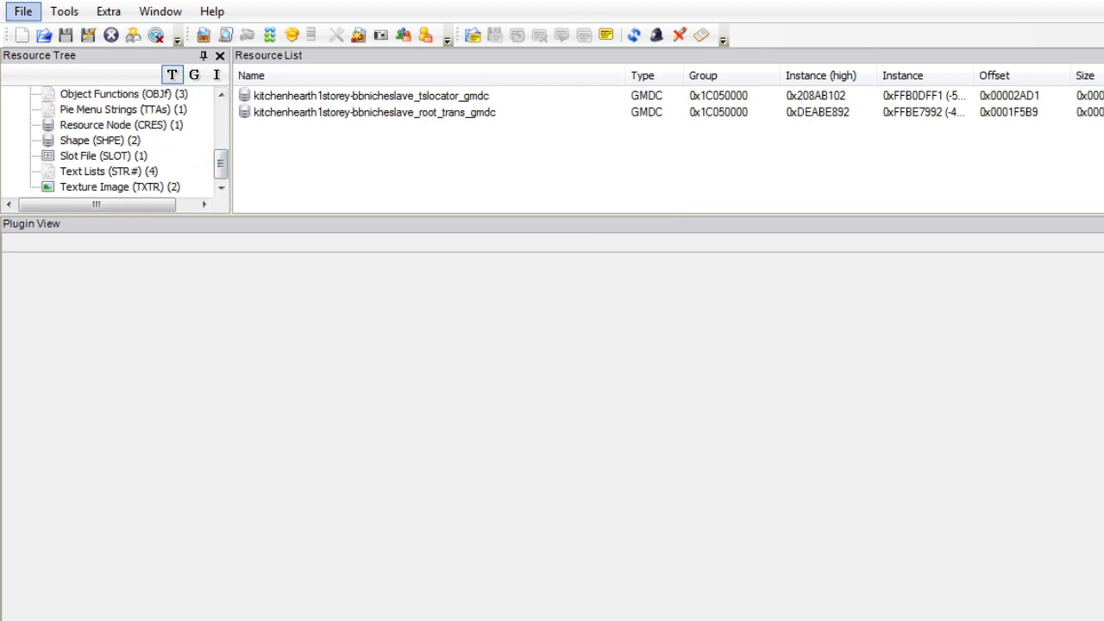
click(23, 11)
click(57, 54)
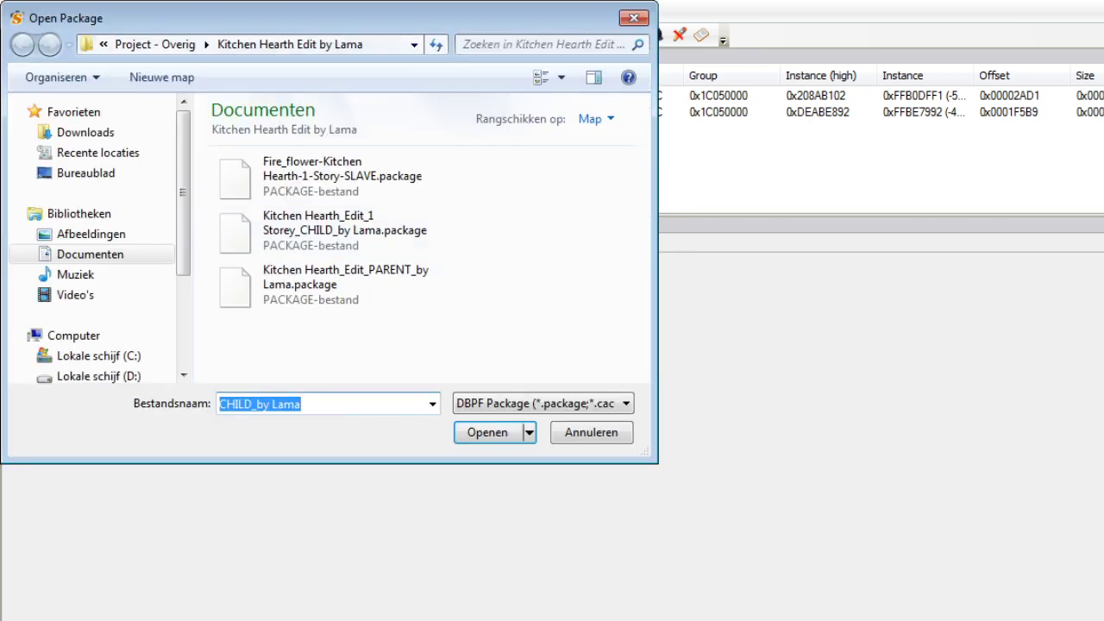
click(146, 44)
click(154, 44)
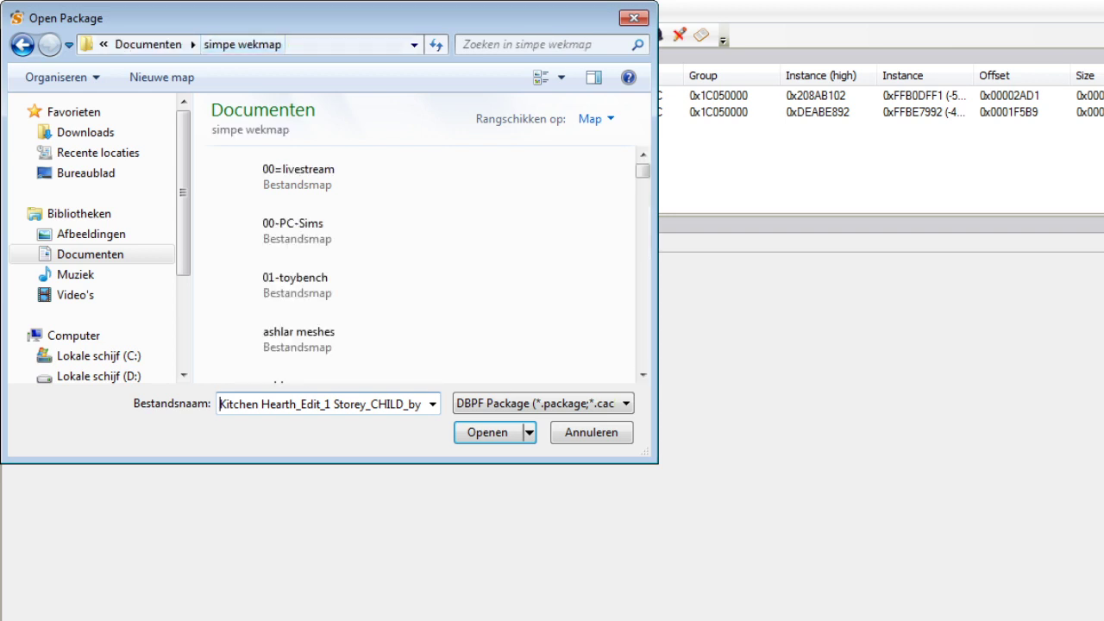
mouse_move(643, 226)
mouse_down()
mouse_move(642, 237)
mouse_move(643, 221)
mouse_up()
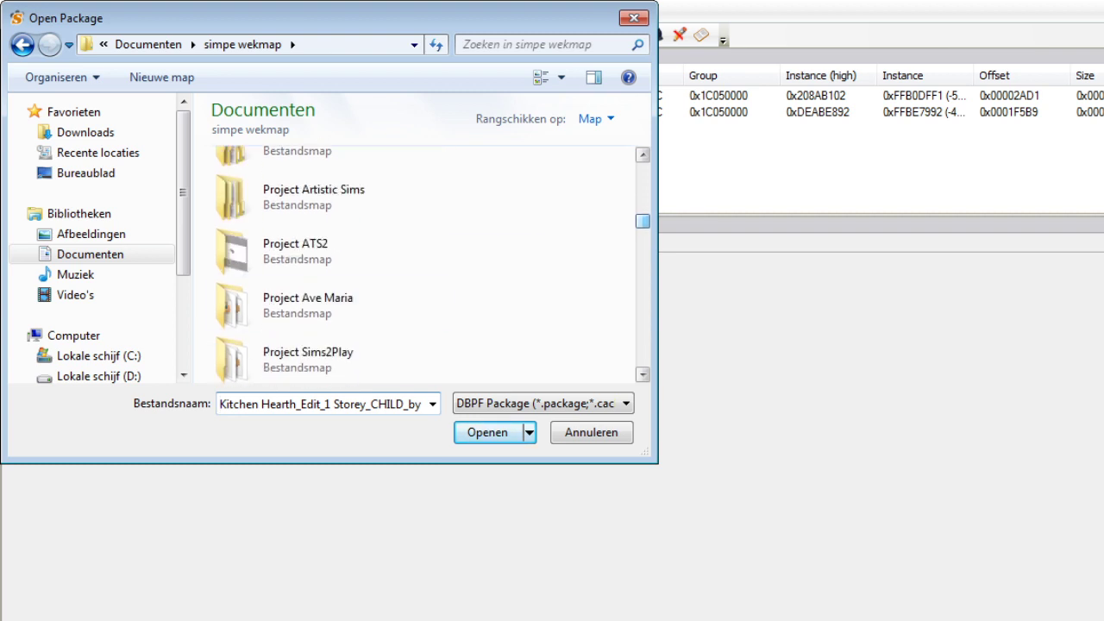
click(591, 432)
Open the recently used Fire_flower-Vault_Ceiling-1story-Side.package and display the niche part of its column shape.
click(23, 11)
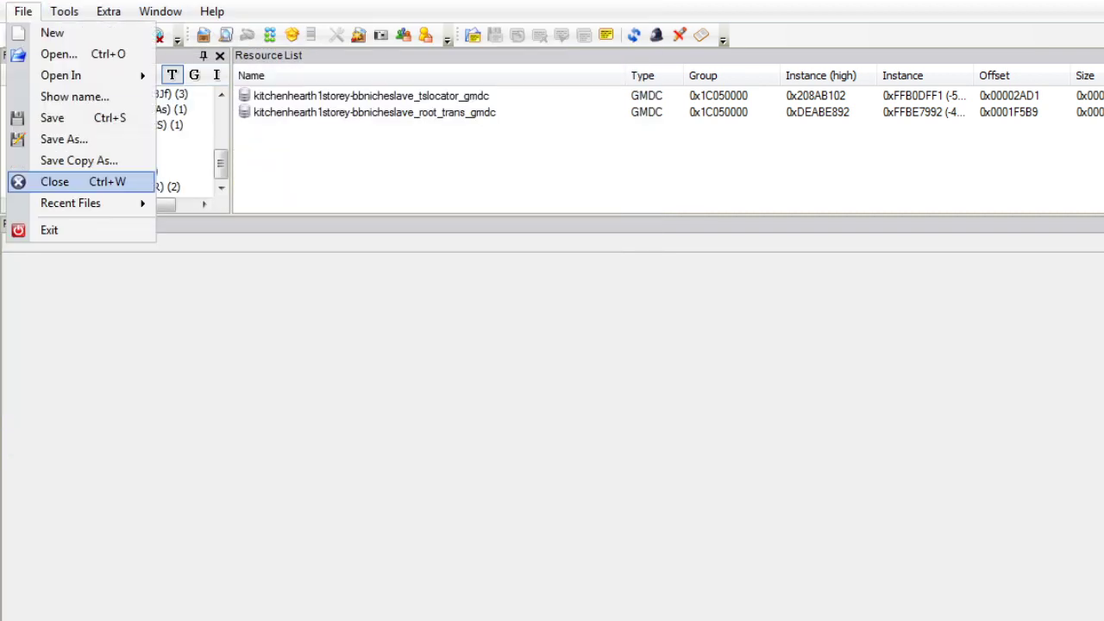
mouse_move(87, 203)
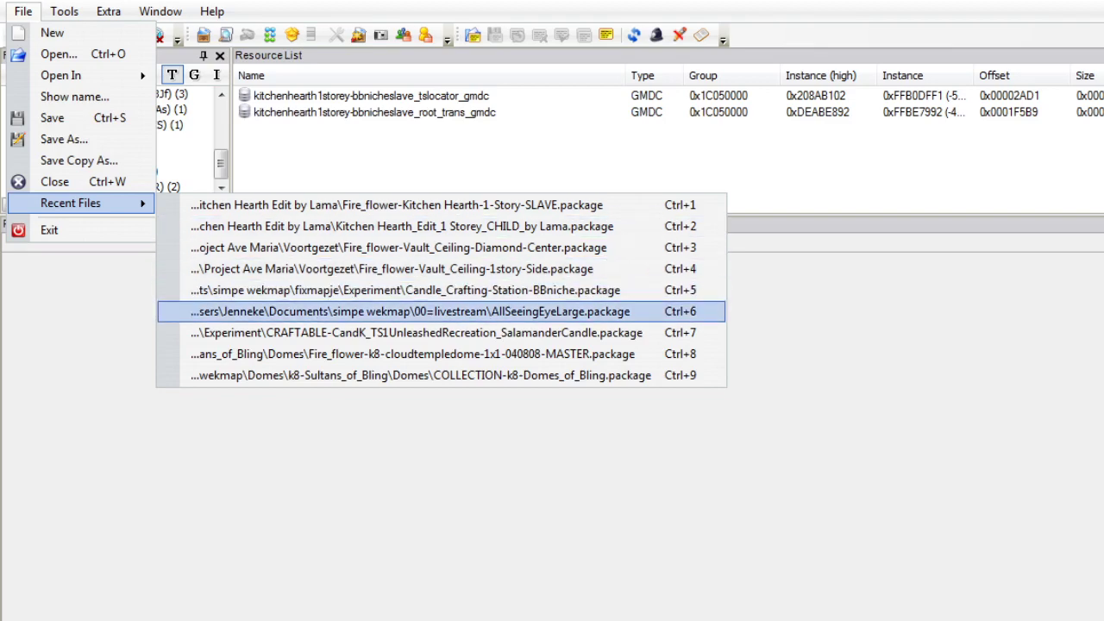
click(389, 269)
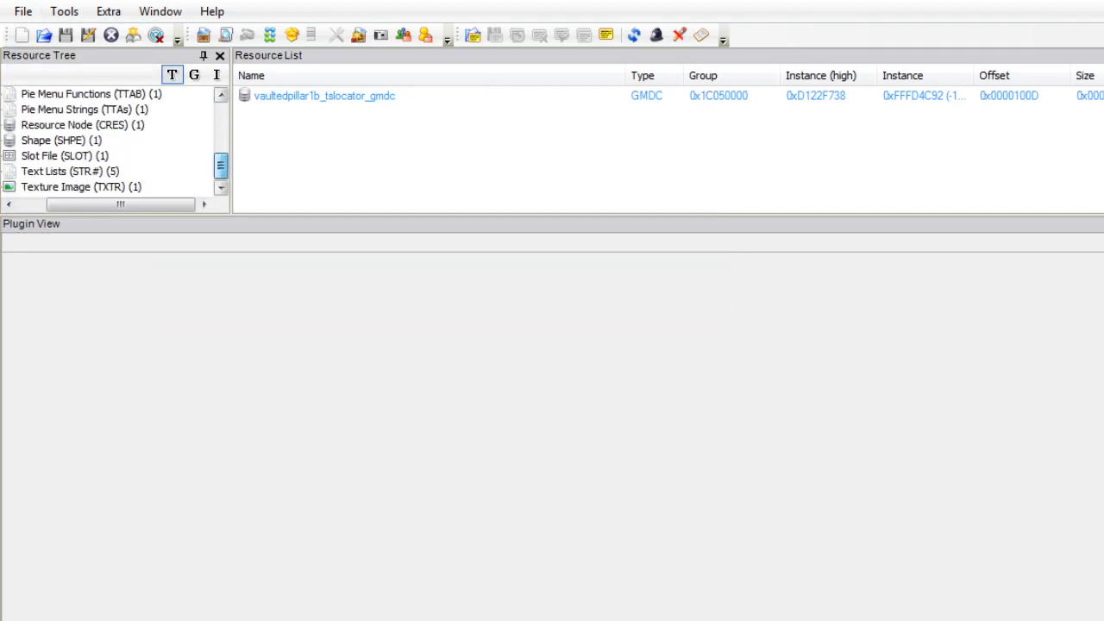
click(61, 141)
click(320, 96)
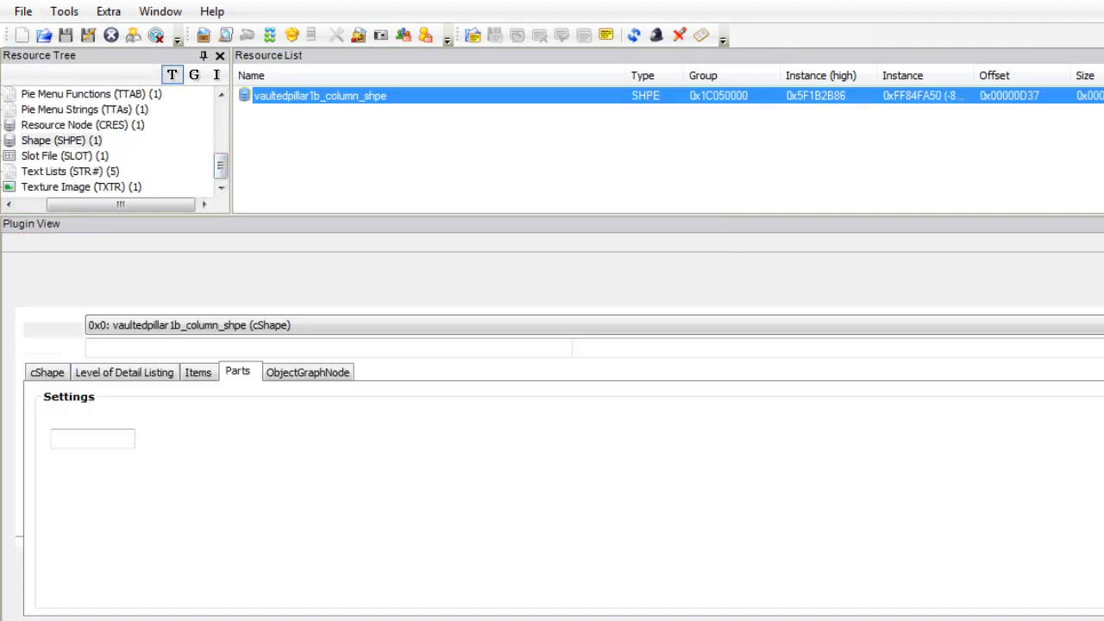
click(262, 400)
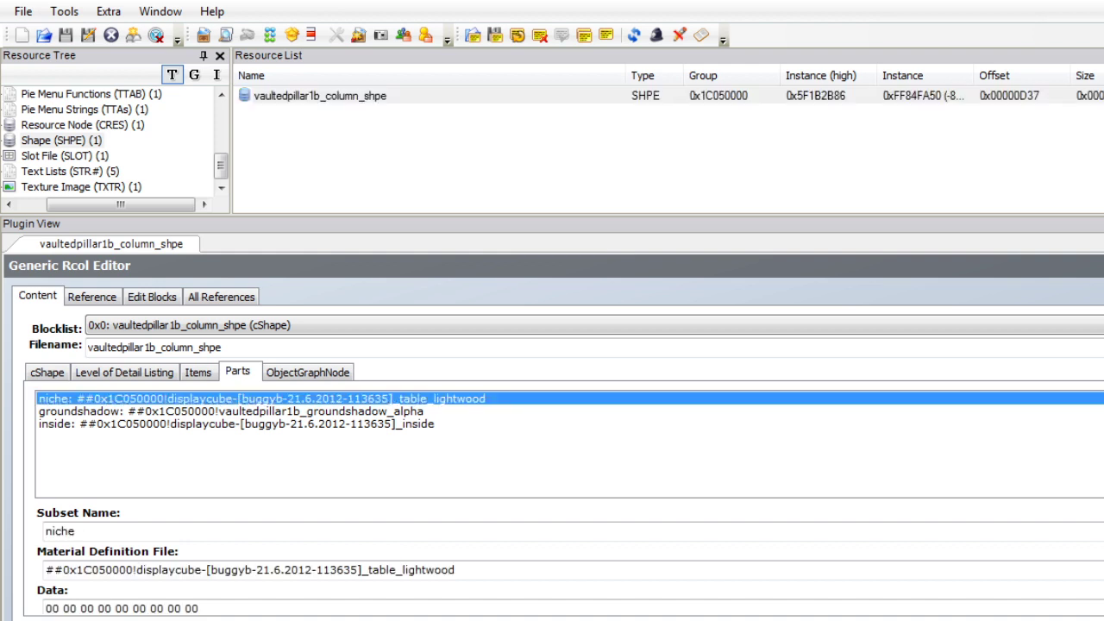
click(237, 424)
click(262, 400)
Copy the full material definition name of the niche part.
key(super)
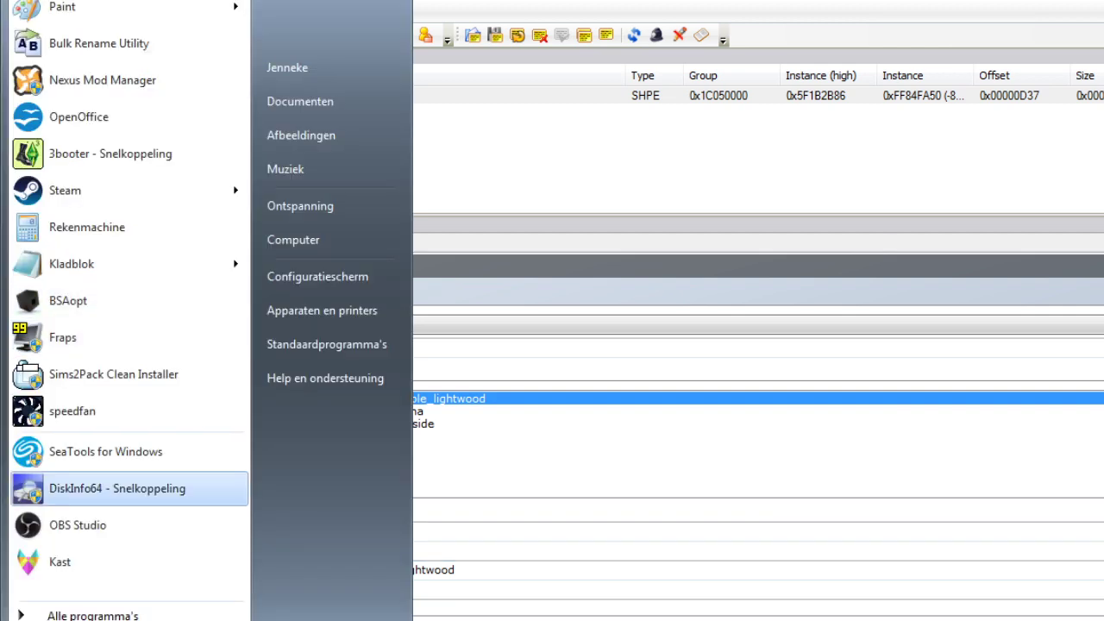
key(alt+Tab)
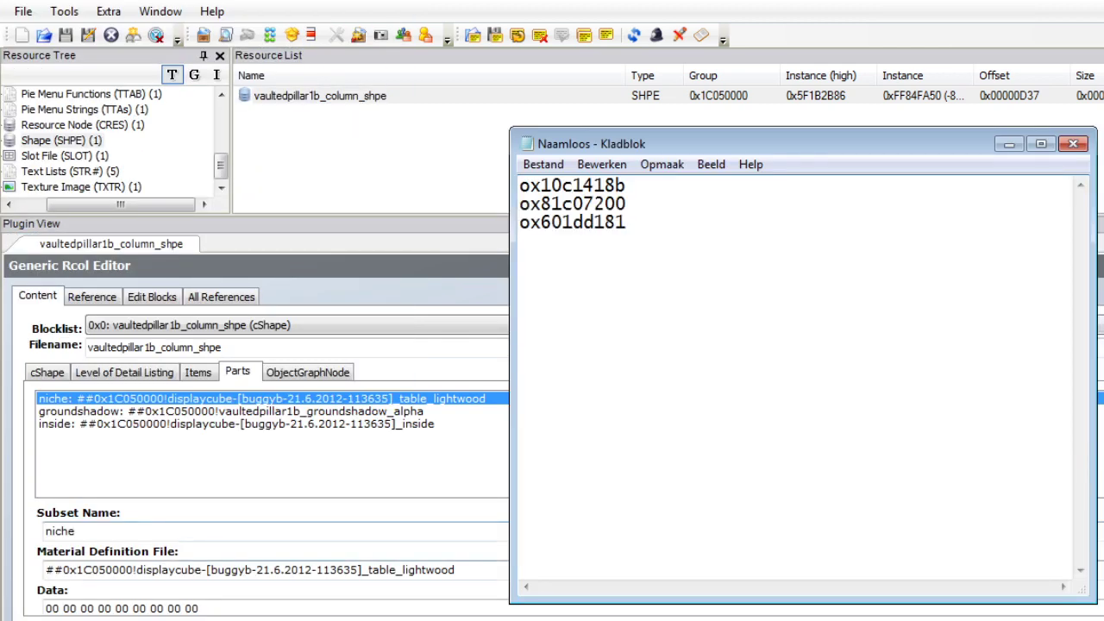
drag(458, 570, 43, 571)
key(ctrl+c)
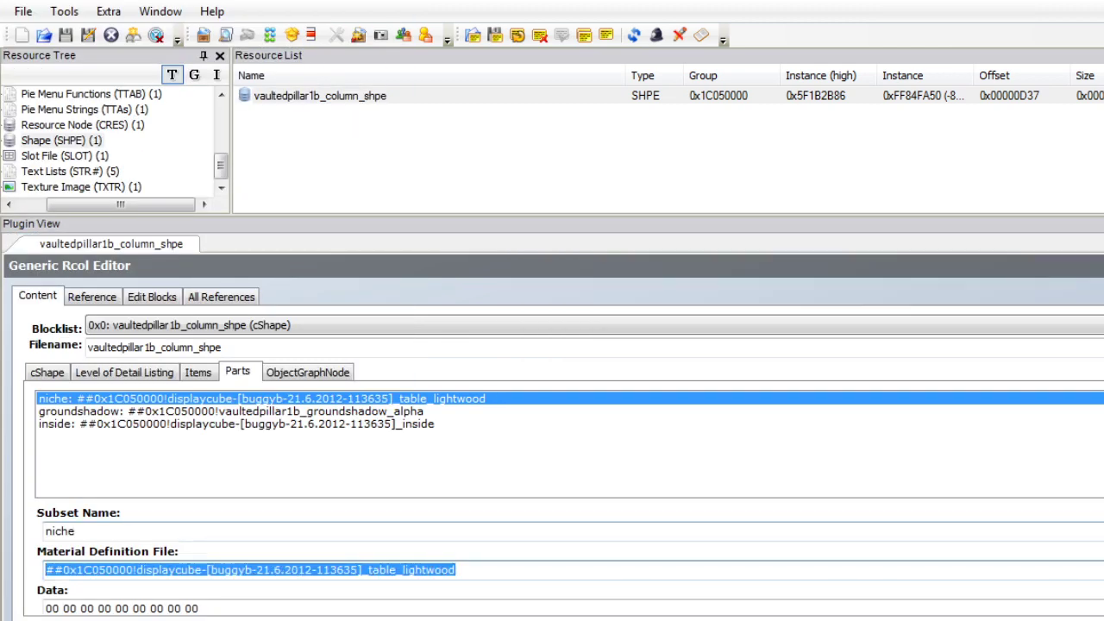
In Notepad, add the labels "niche" and "inside" below the hexadecimal values and paste the copied material definition under "niche".
key(alt+Tab)
key(Return)
key(Return)
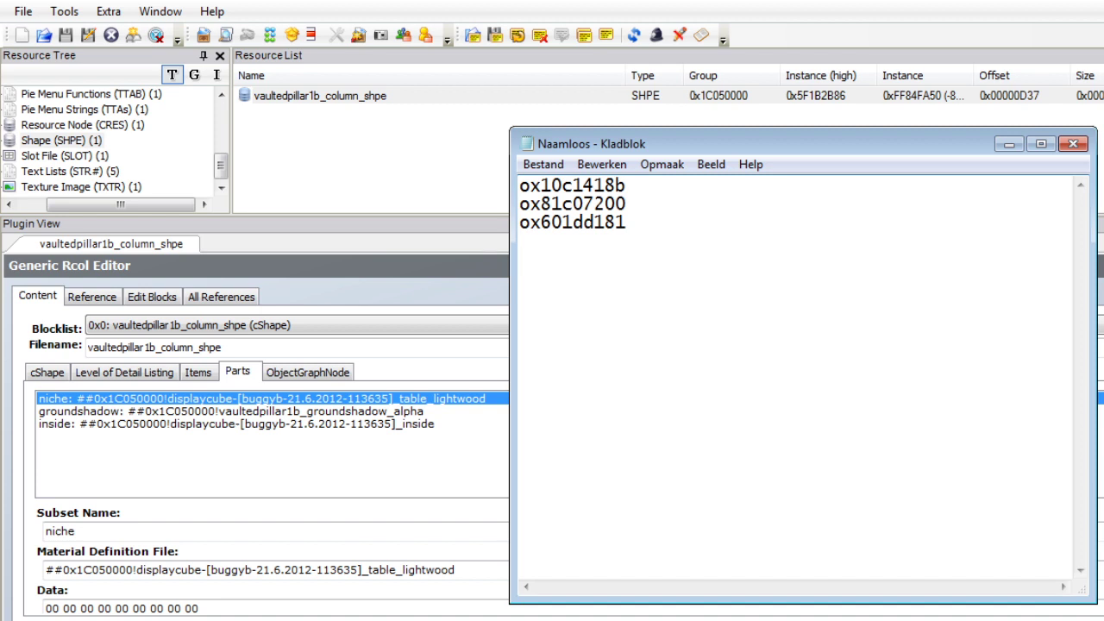
text(niche)
key(Return)
key(Return)
text(inside)
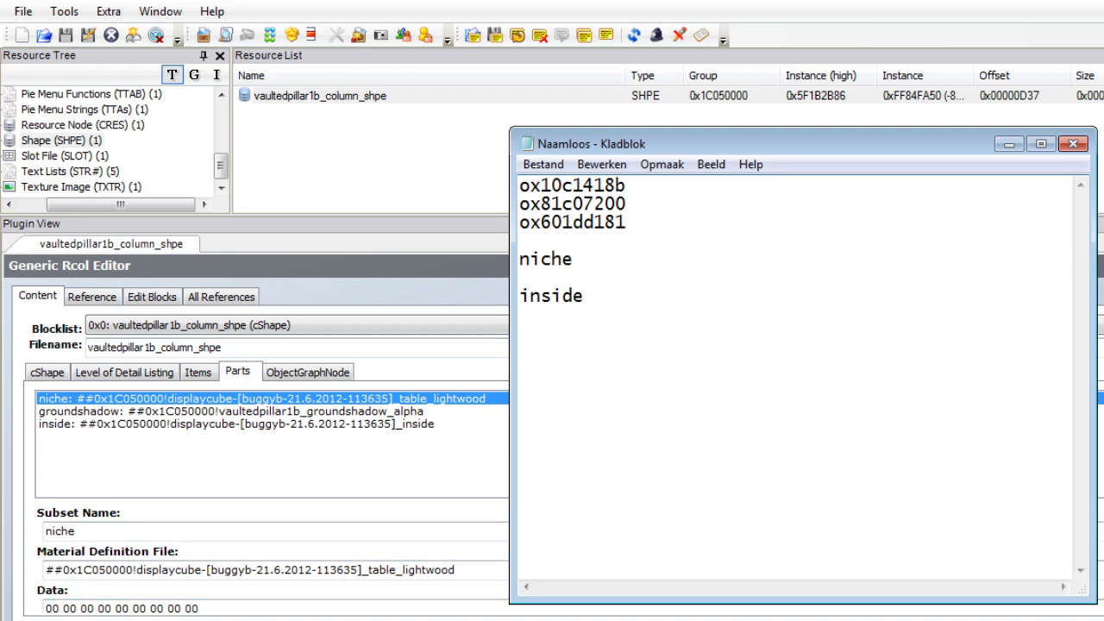
click(521, 277)
key(ctrl+v)
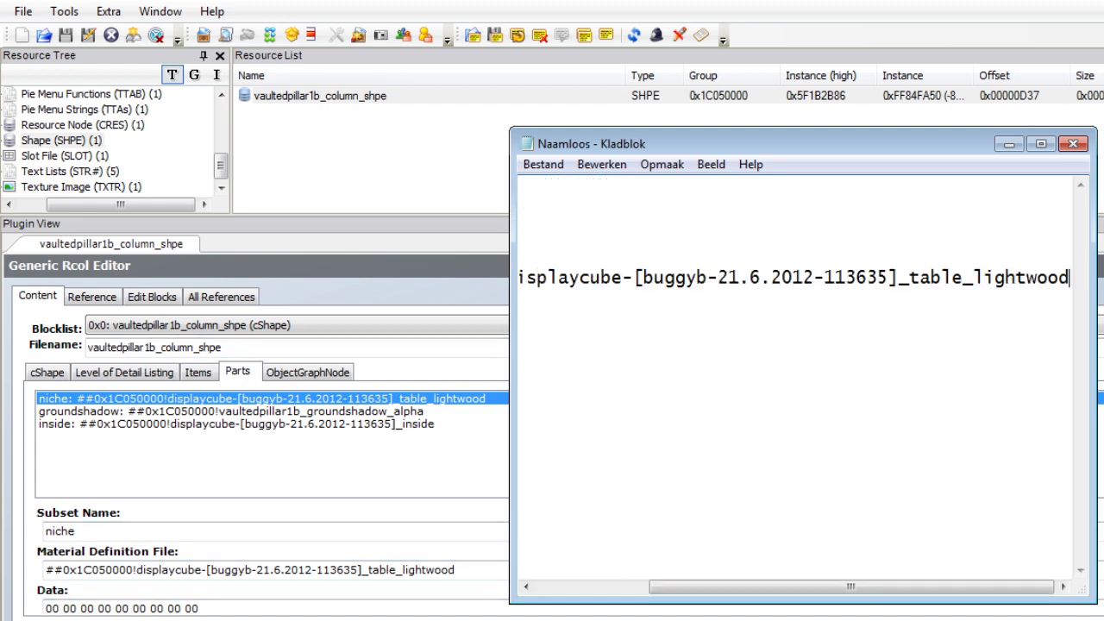
Paste the same material definition under the "inside" label and change its ending from table_lightwood to "inside".
key(Down)
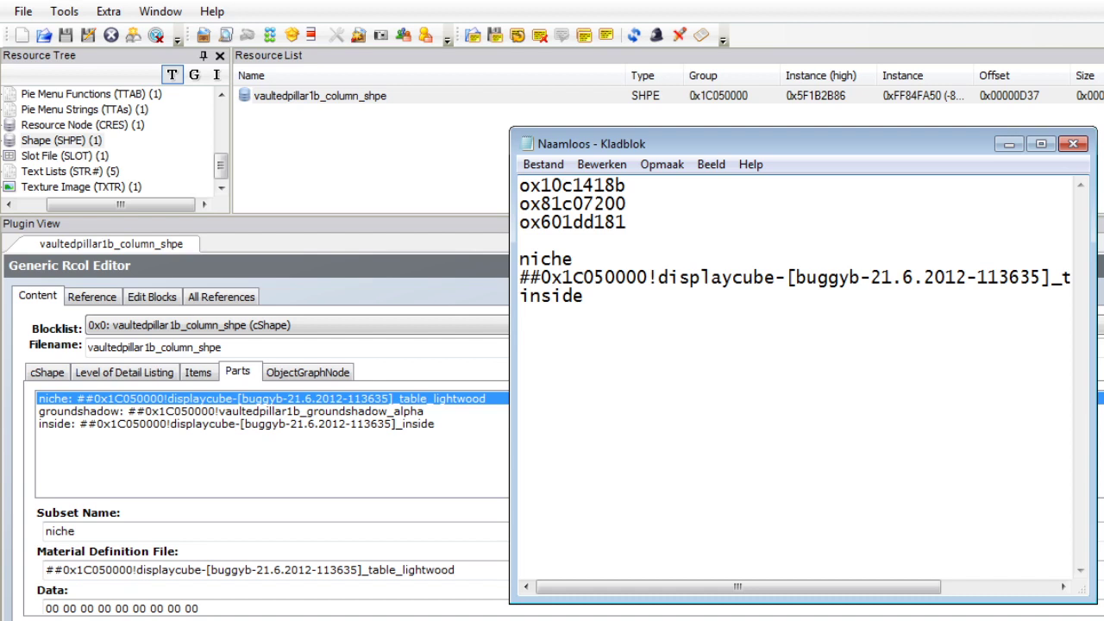
key(ctrl+v)
drag(909, 315, 1069, 315)
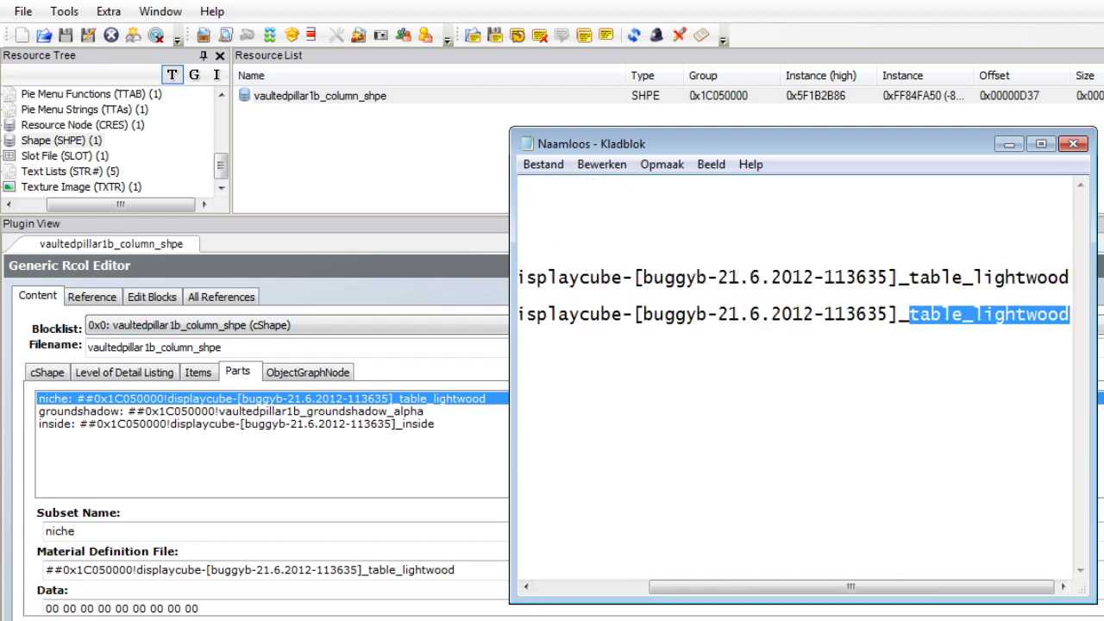
text(inside)
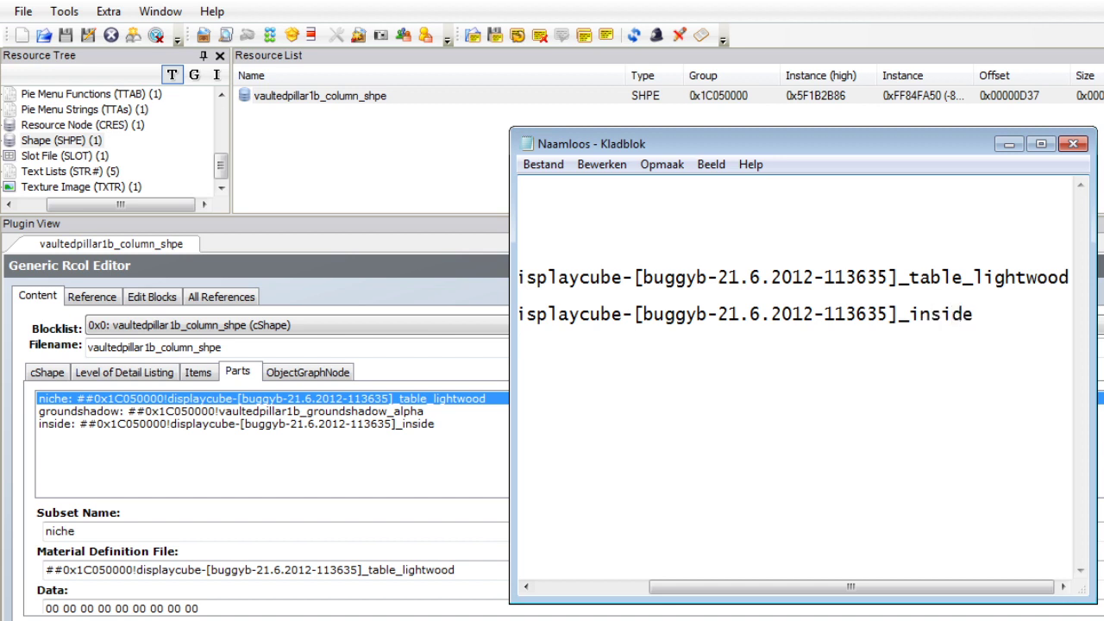
key(Home)
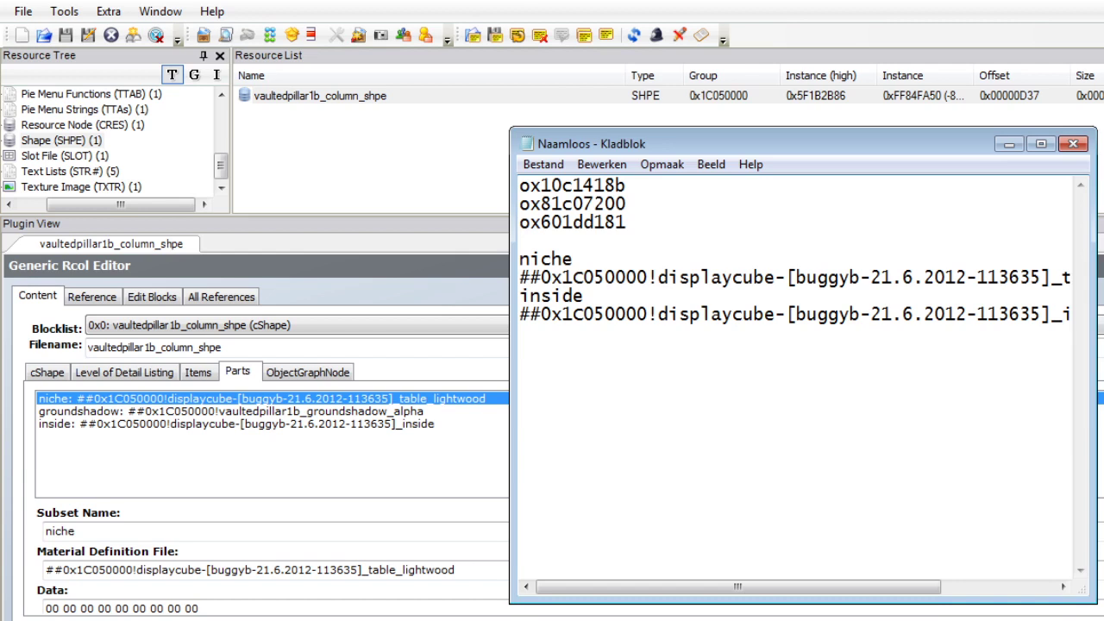
click(1053, 278)
drag(1052, 278, 520, 278)
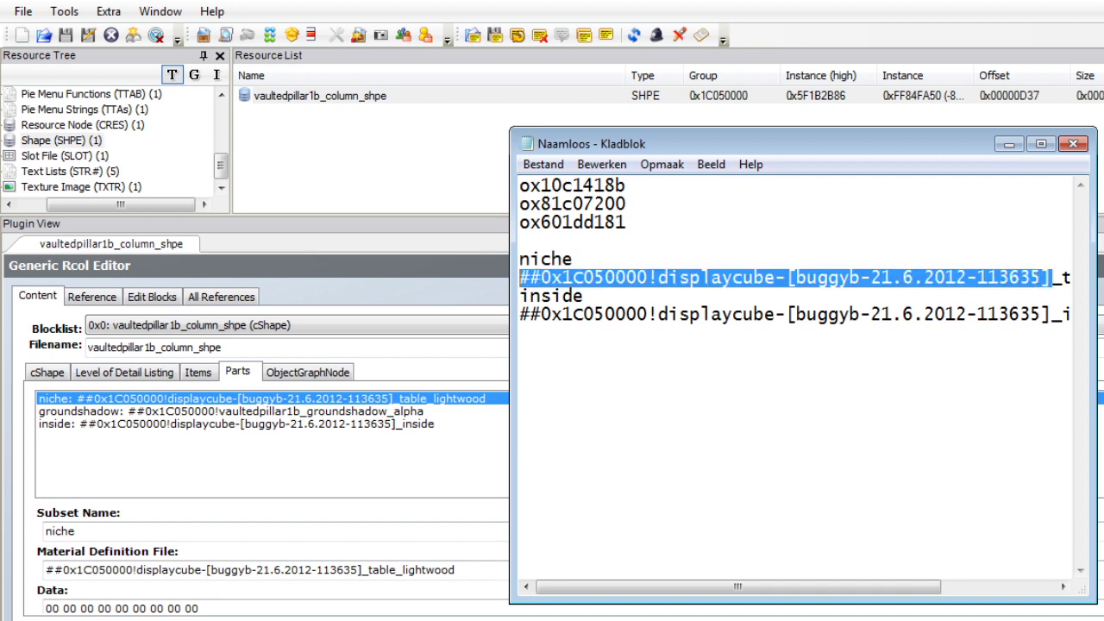
drag(691, 144, 472, 120)
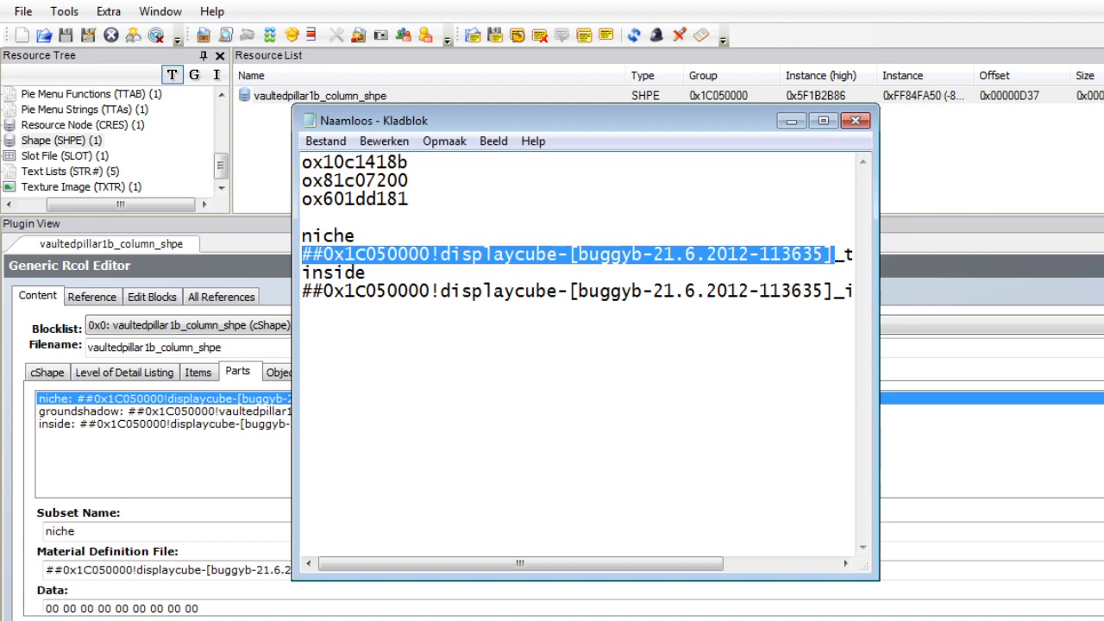
drag(520, 564, 633, 564)
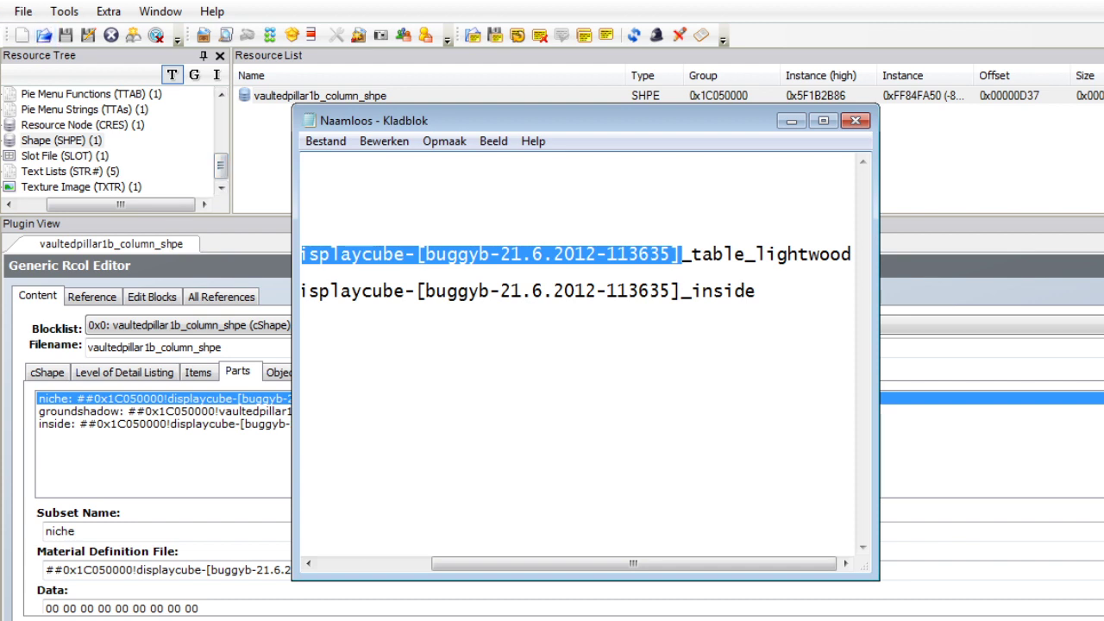
Put Notepad away, reopen Fire_flower-Kitchen Hearth-1-Story-SLAVE.package and check the parts of its two shape resources.
click(791, 121)
click(22, 11)
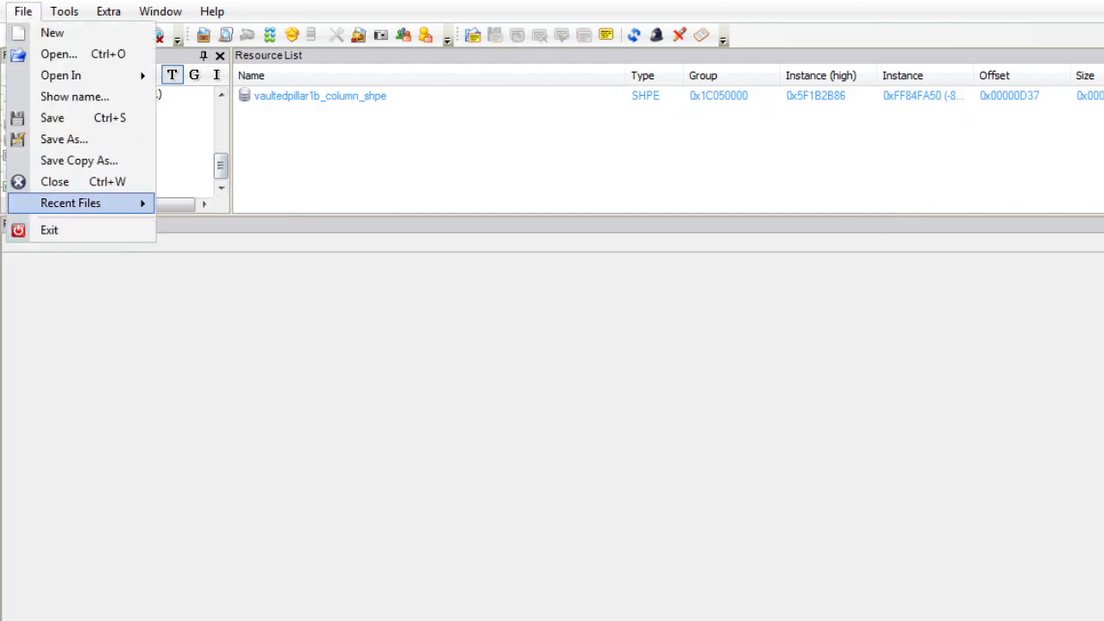
mouse_move(71, 204)
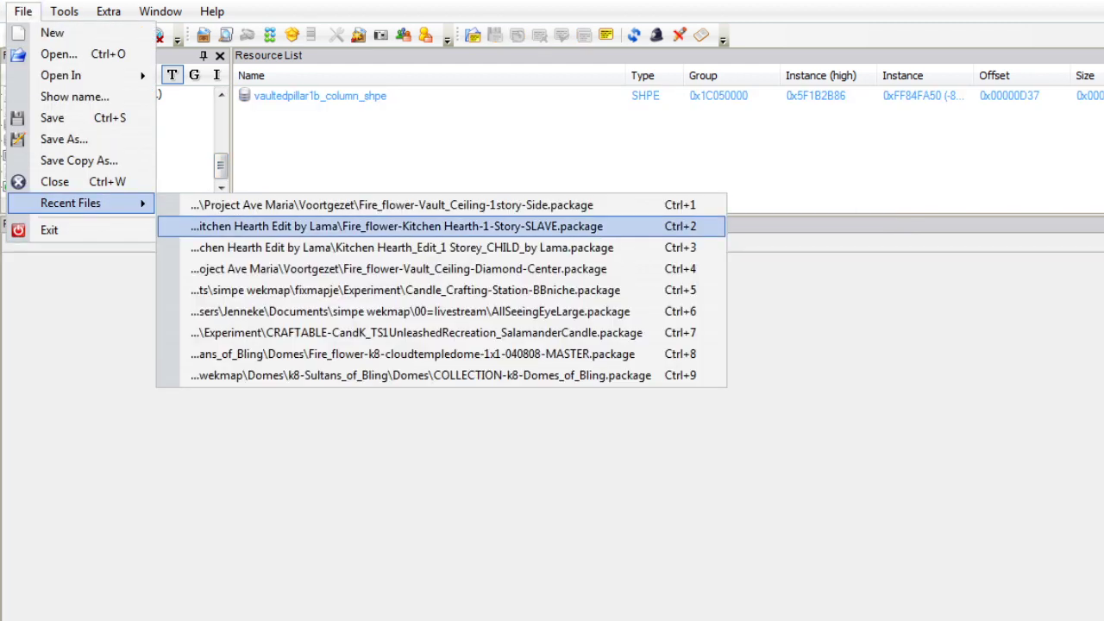
click(345, 226)
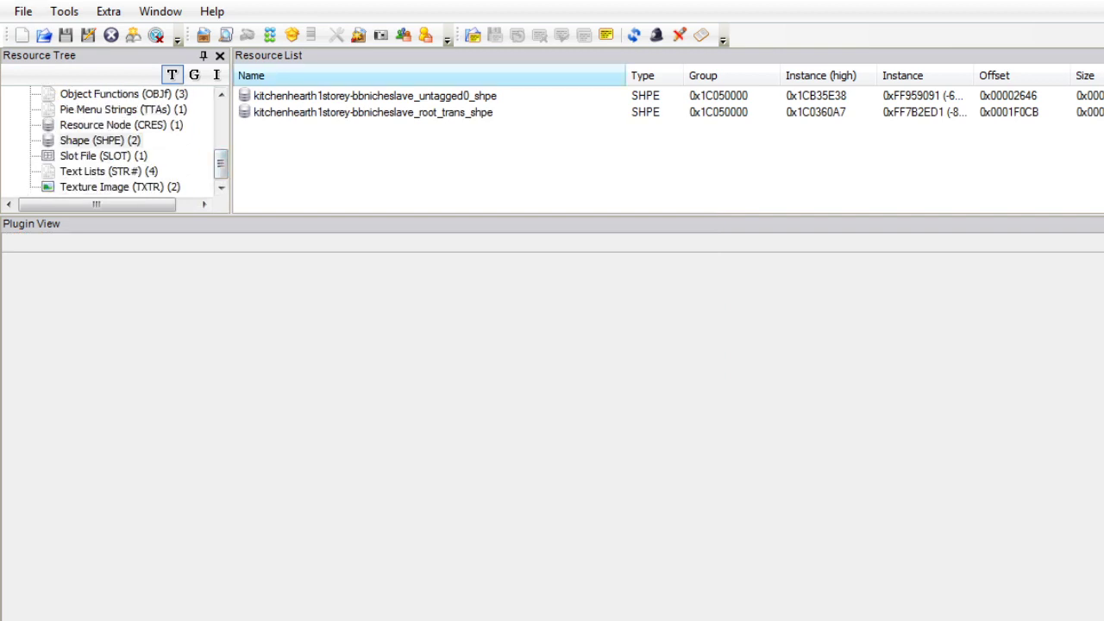
click(375, 96)
click(120, 187)
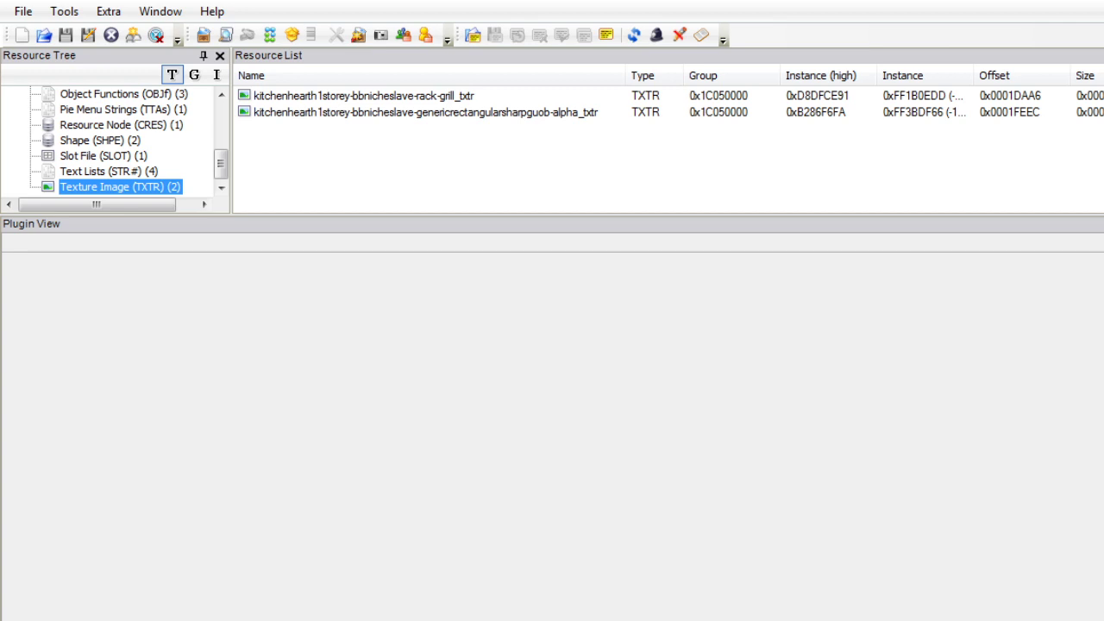
click(100, 140)
click(375, 96)
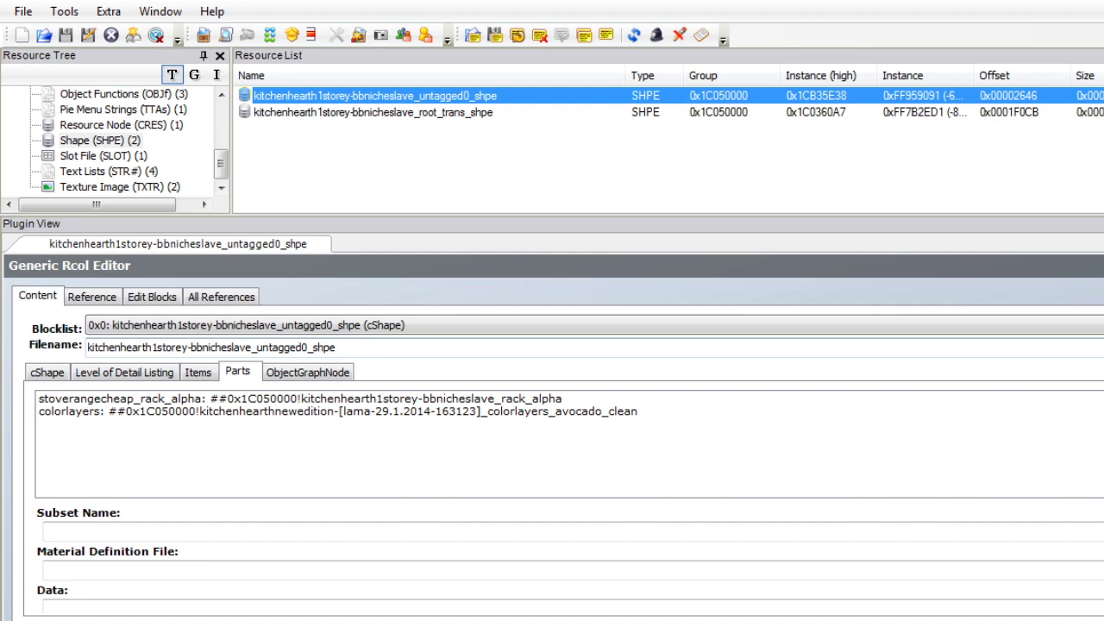
click(373, 112)
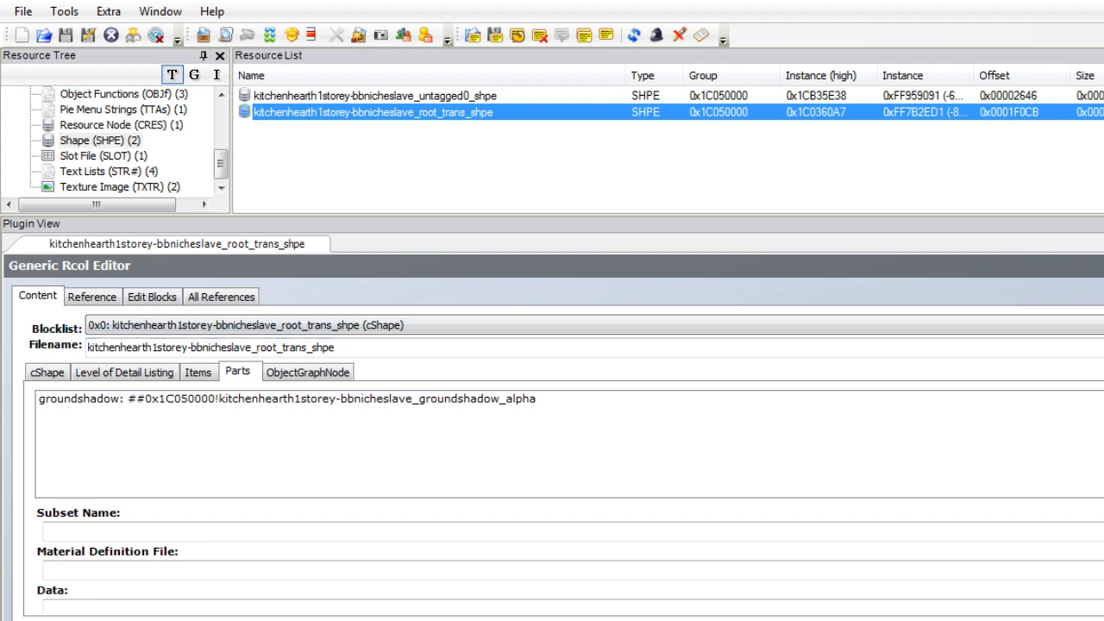
In the untagged0 shape, add a copy of the colorlayers part and set the copy's subset name to niche.
click(375, 96)
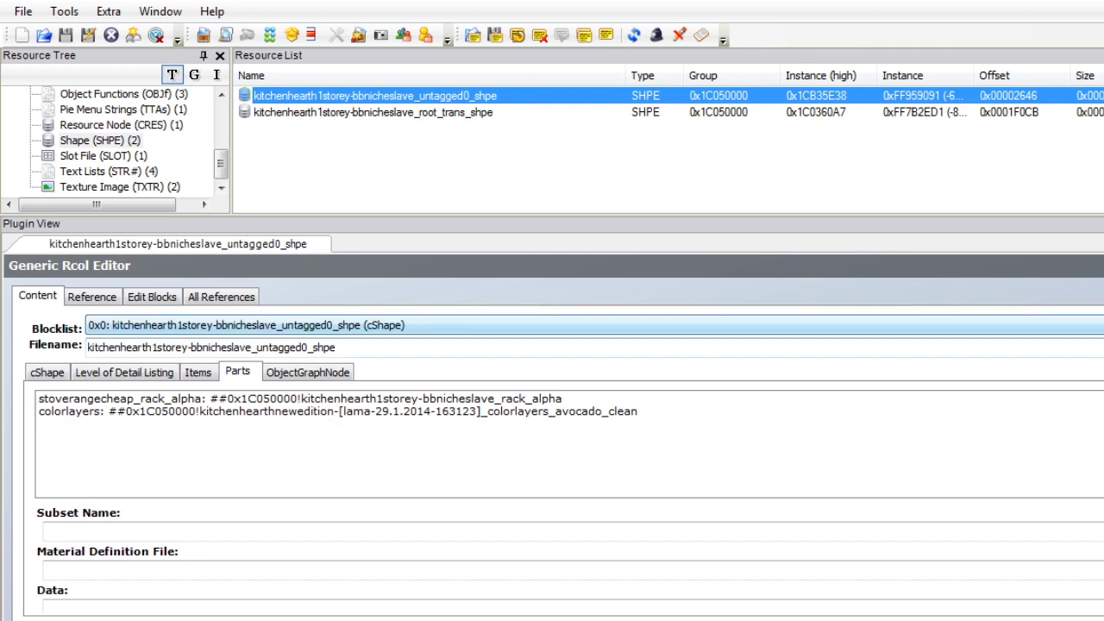
click(207, 412)
double_click(76, 532)
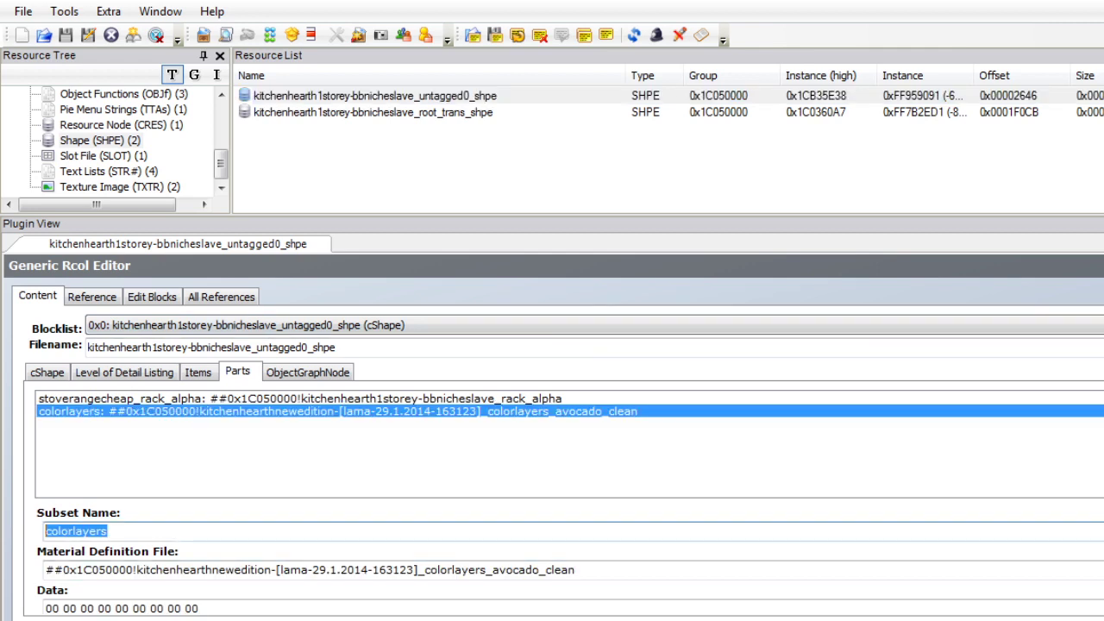
click(108, 532)
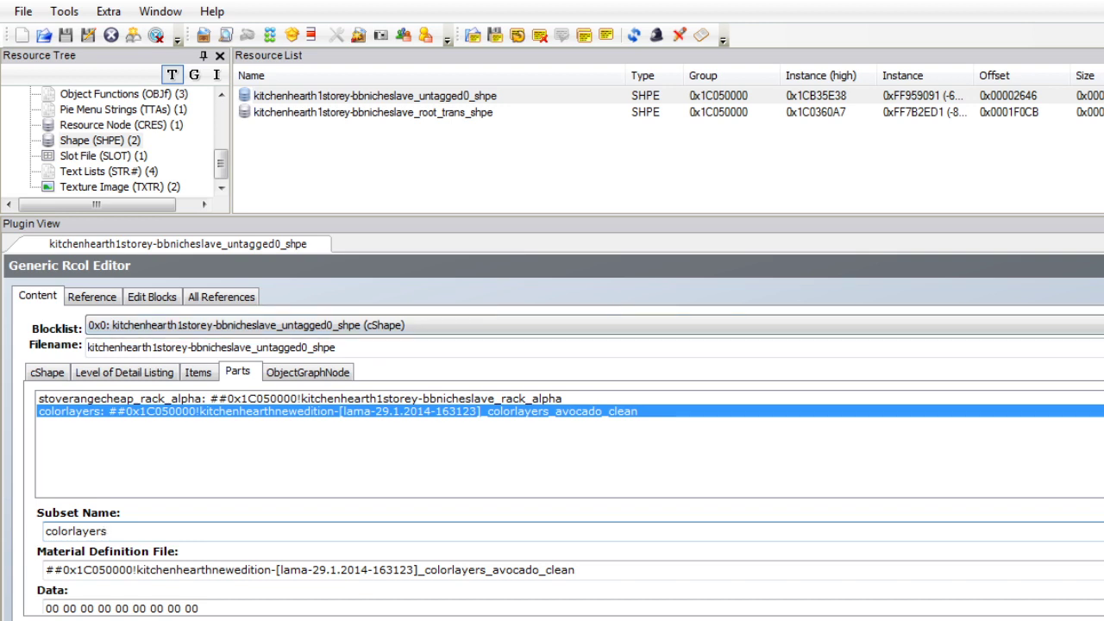
key(Return)
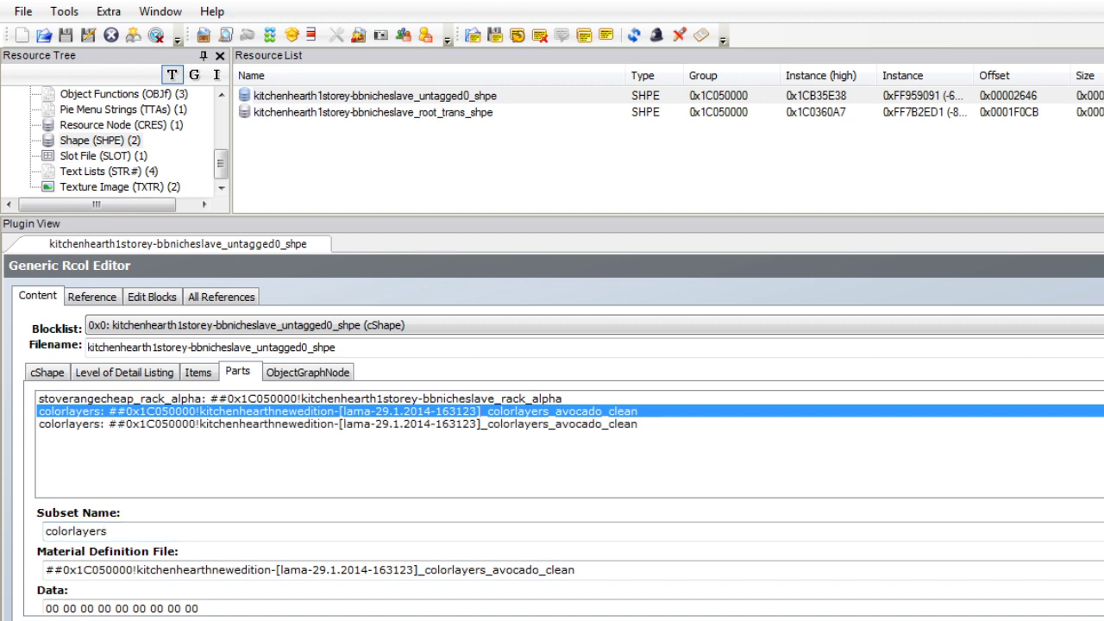
click(337, 423)
key(Tab)
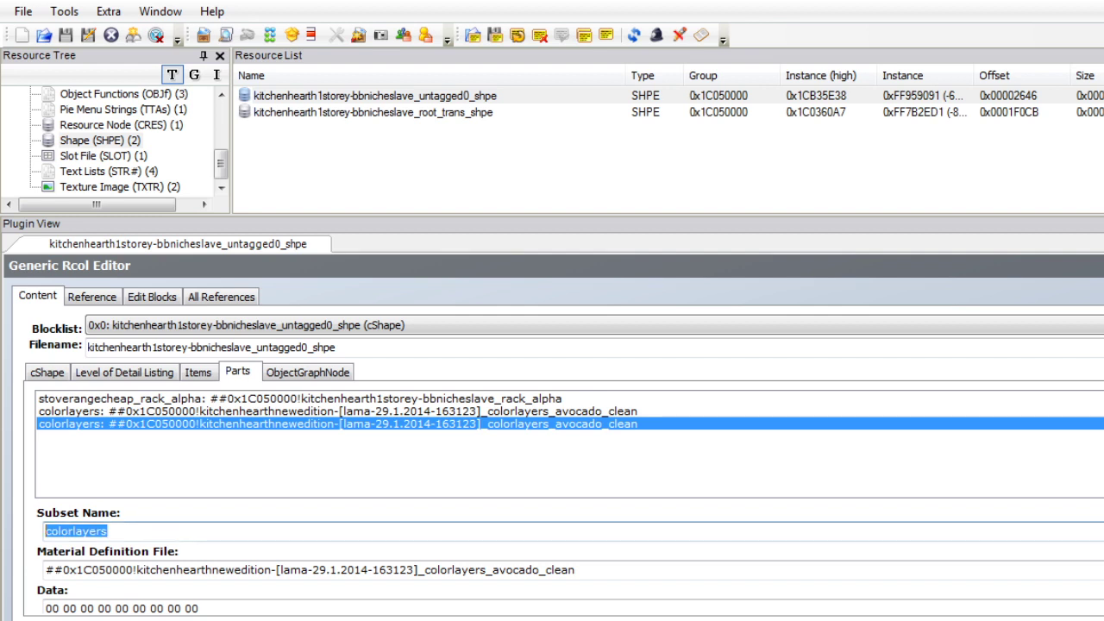
text(niche)
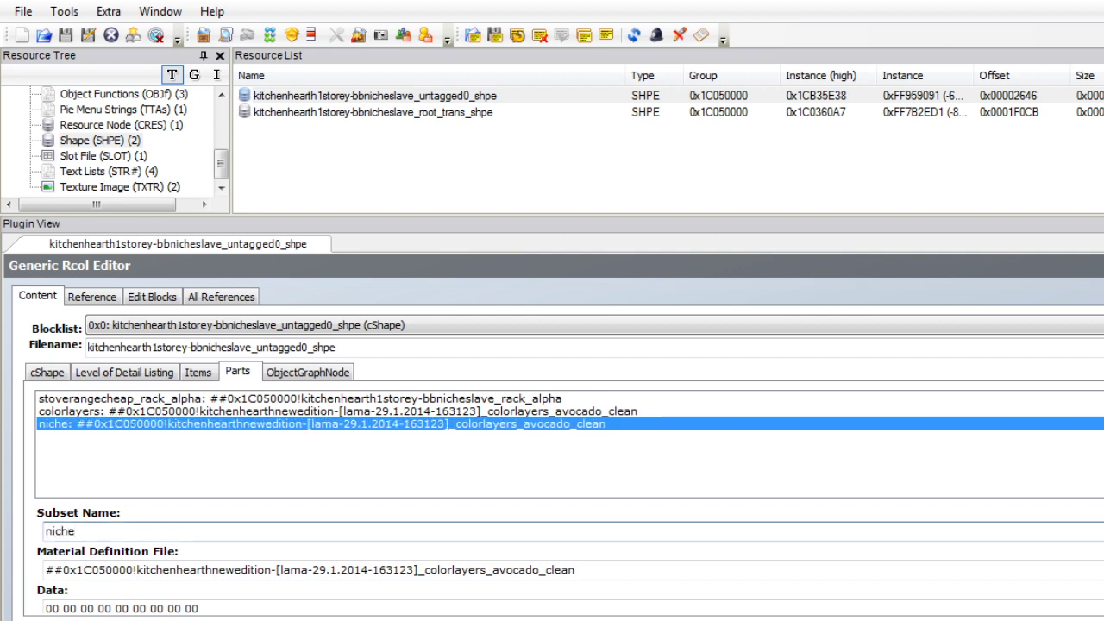
Set the niche part's material definition file to ##0x1C050000!displaycube-[buggyb-21.6.2012-113635]_table_lightwood.
key(Tab)
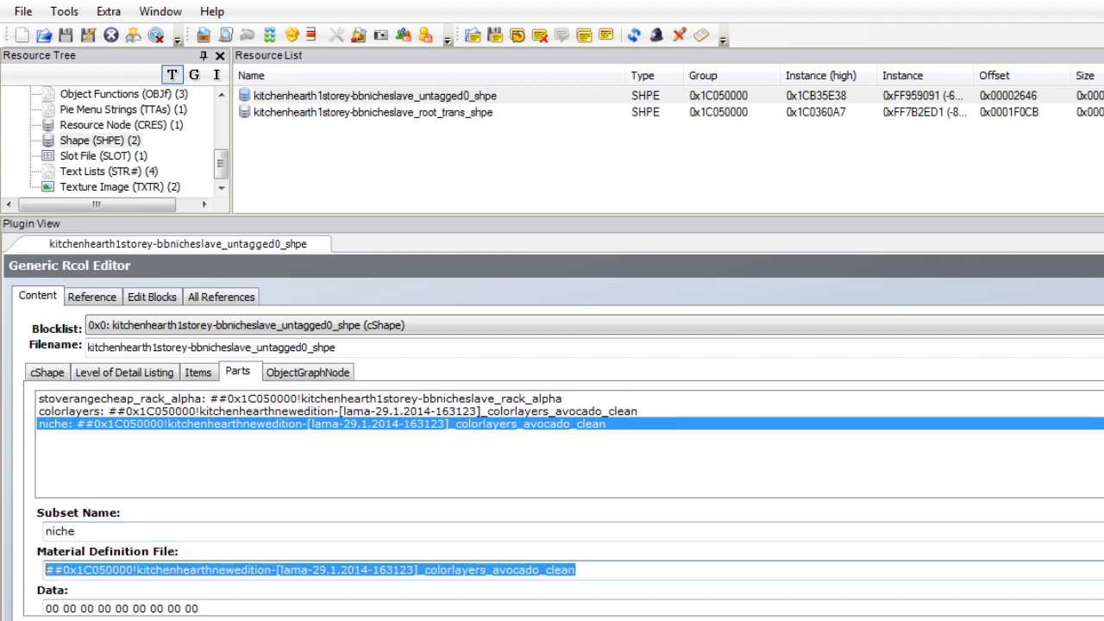
key(ctrl+v)
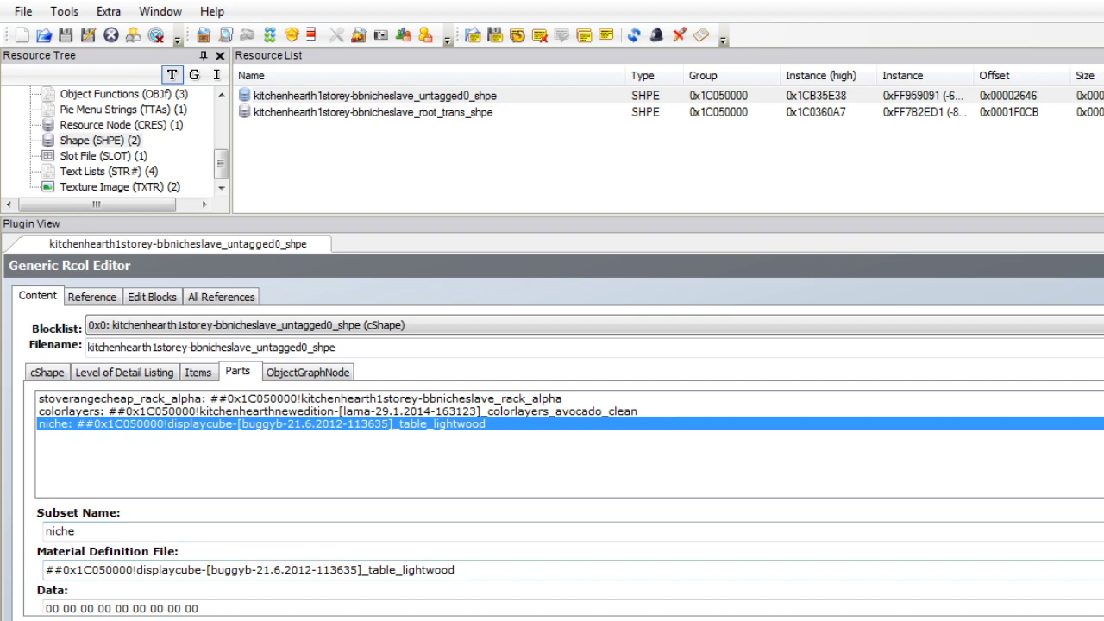
key(Return)
Copy the niche part, give the copy subset name inside and a material definition ending in _inside, and commit the shape.
click(258, 437)
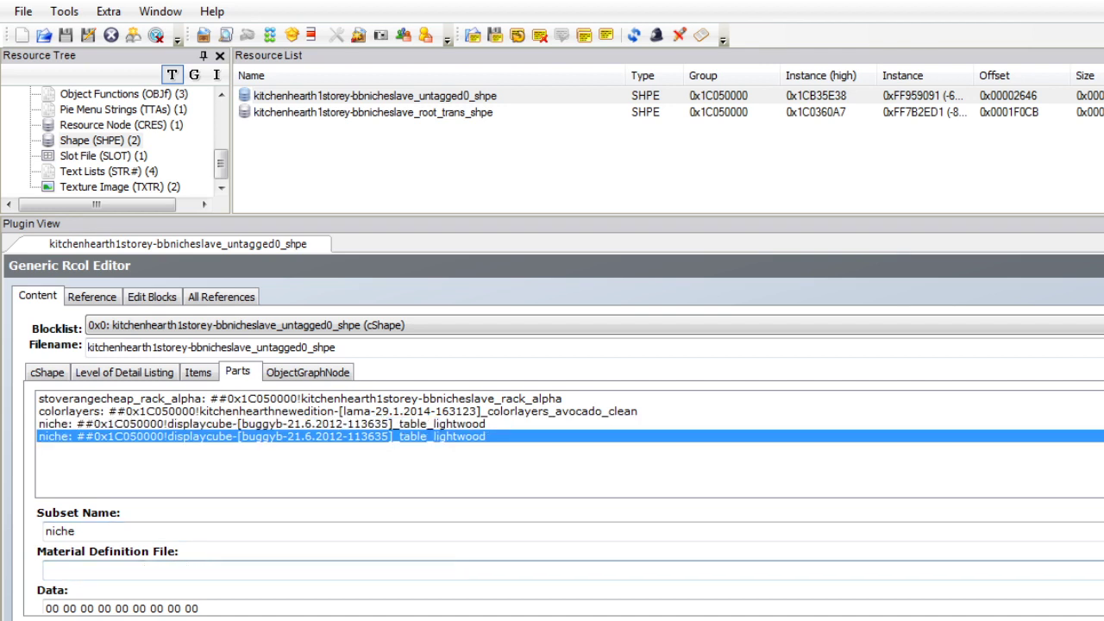
double_click(408, 570)
text(_in)
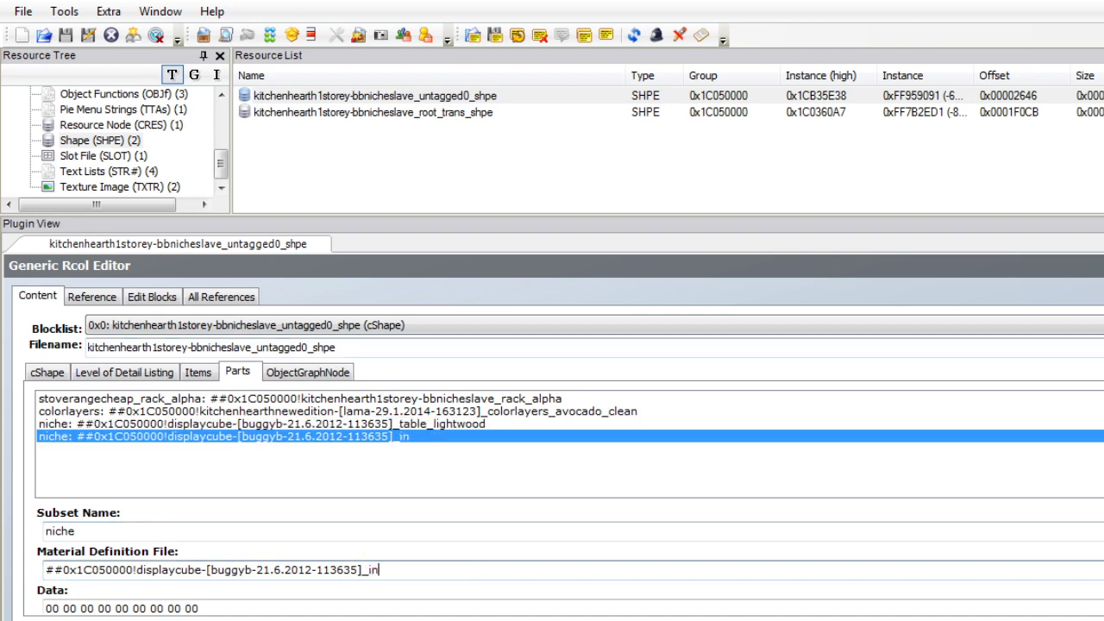
text(side)
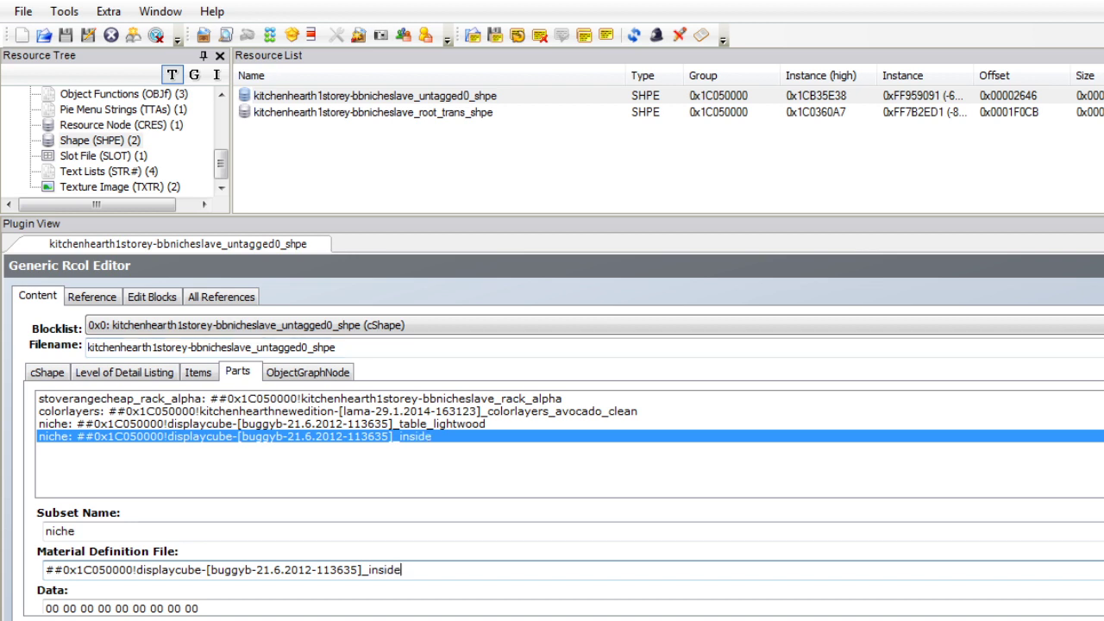
key(shift+Tab)
text(inside)
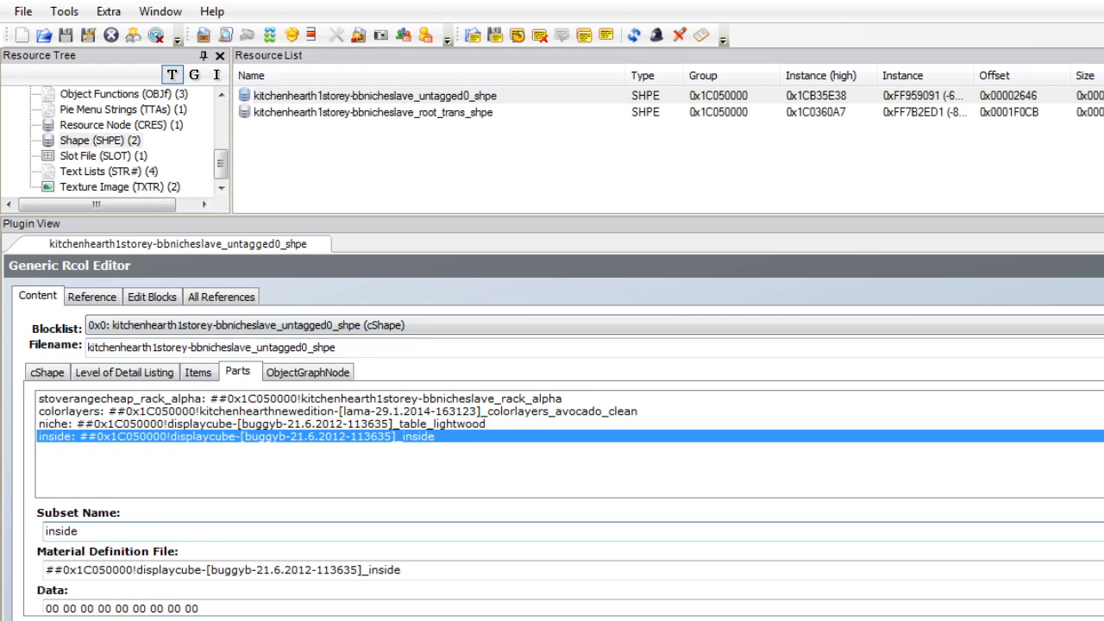
click(261, 424)
click(237, 437)
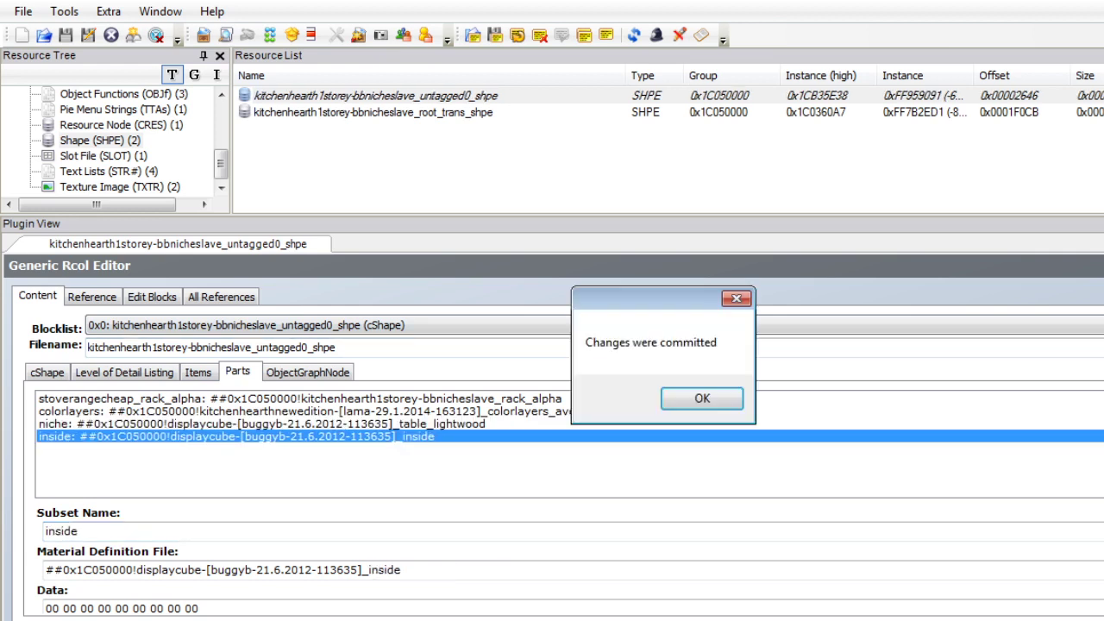
key(Return)
Check the package's material definitions and geometric nodes, including the block list of the root_trans node.
scroll(113, 138, up, 1)
scroll(113, 138, up, 4)
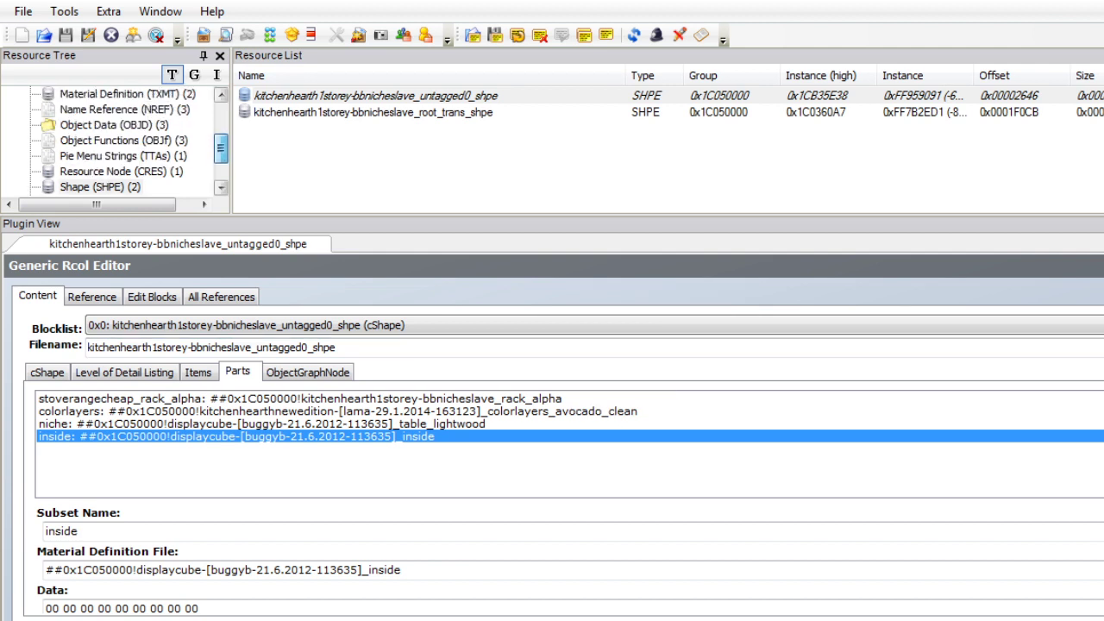
click(127, 139)
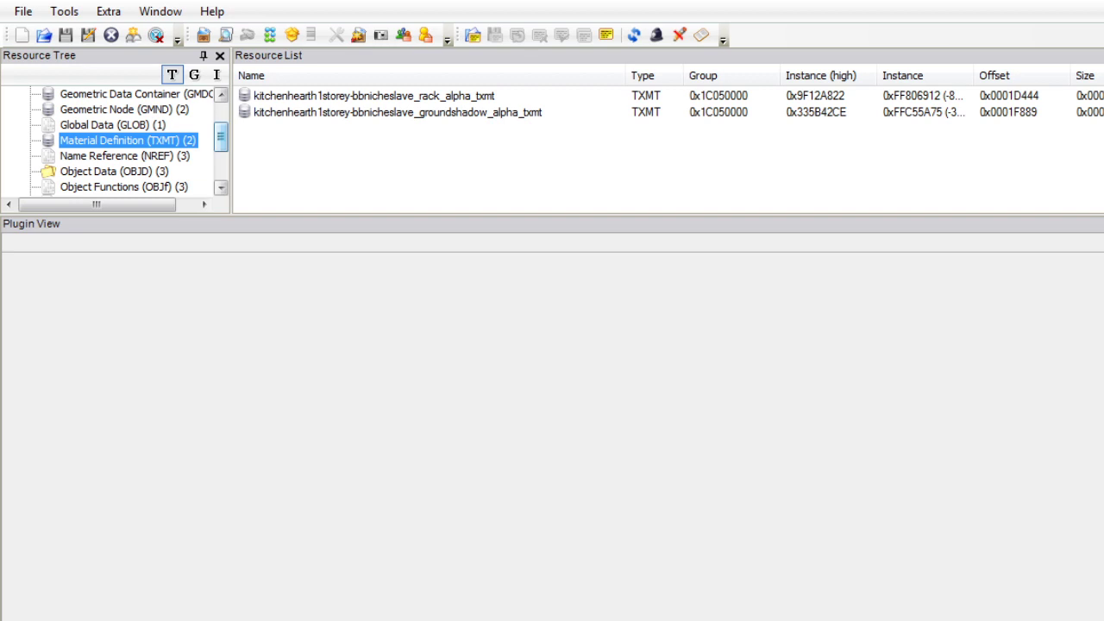
scroll(112, 138, up, 3)
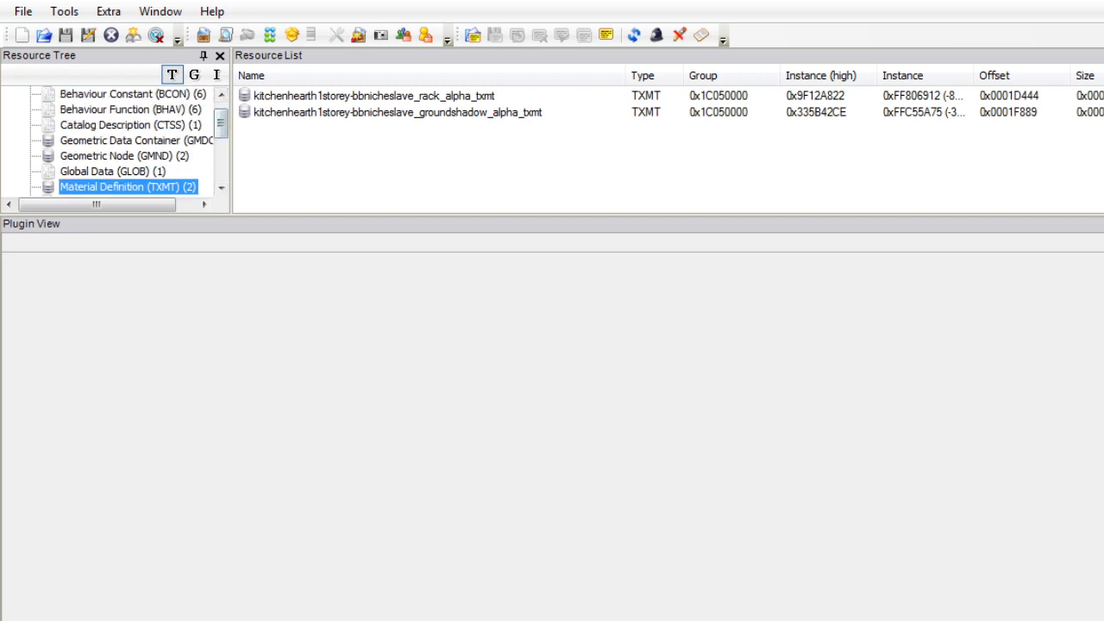
click(124, 156)
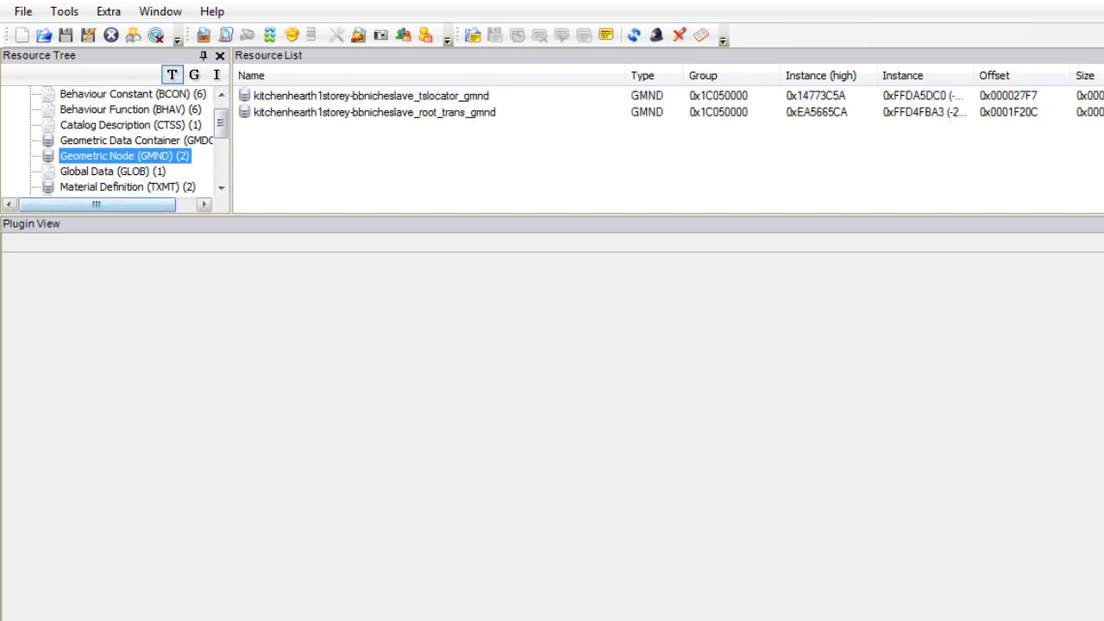
mouse_move(97, 205)
mouse_down()
mouse_move(115, 205)
mouse_move(96, 204)
mouse_up()
click(374, 112)
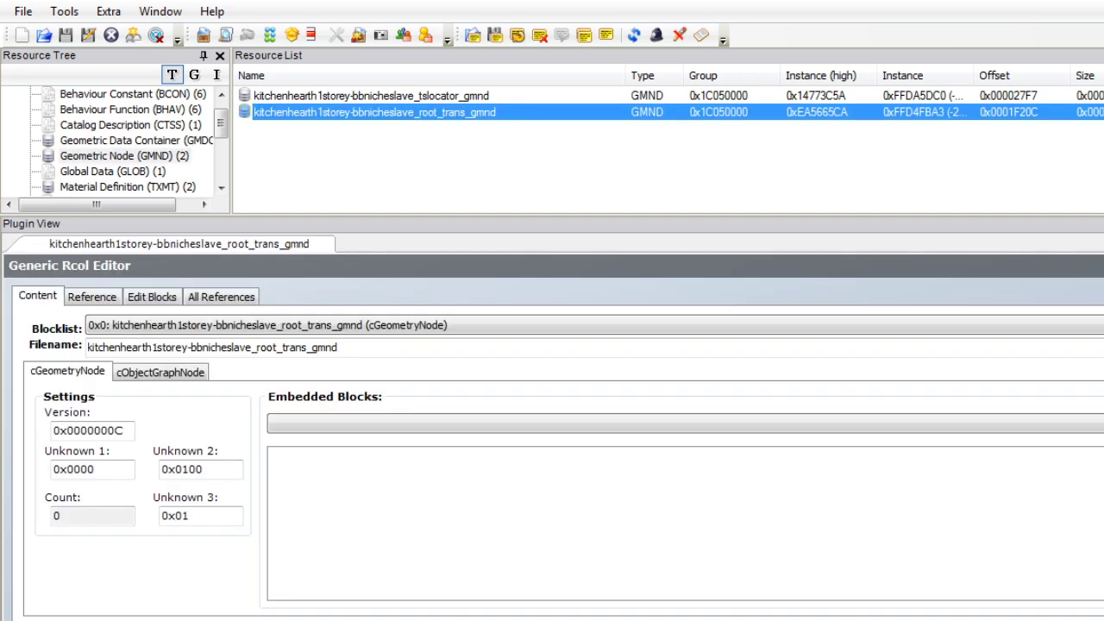
click(345, 325)
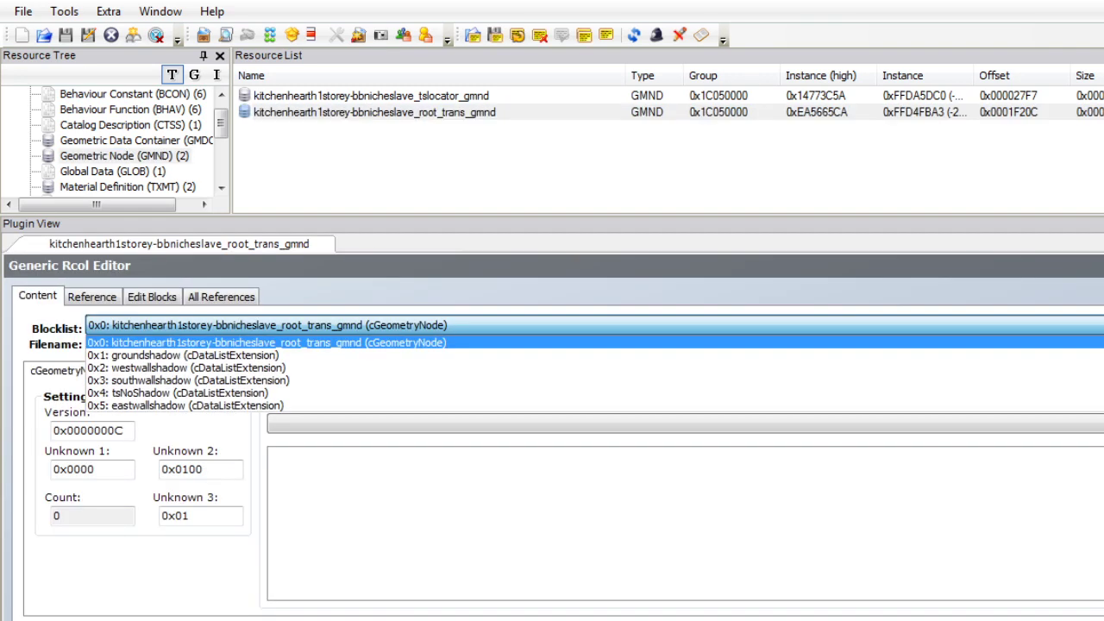
click(345, 326)
In the tslocator geometric node's tsDesignModeEnabled block, rename the colorlayers item to niche and add another array item.
click(371, 95)
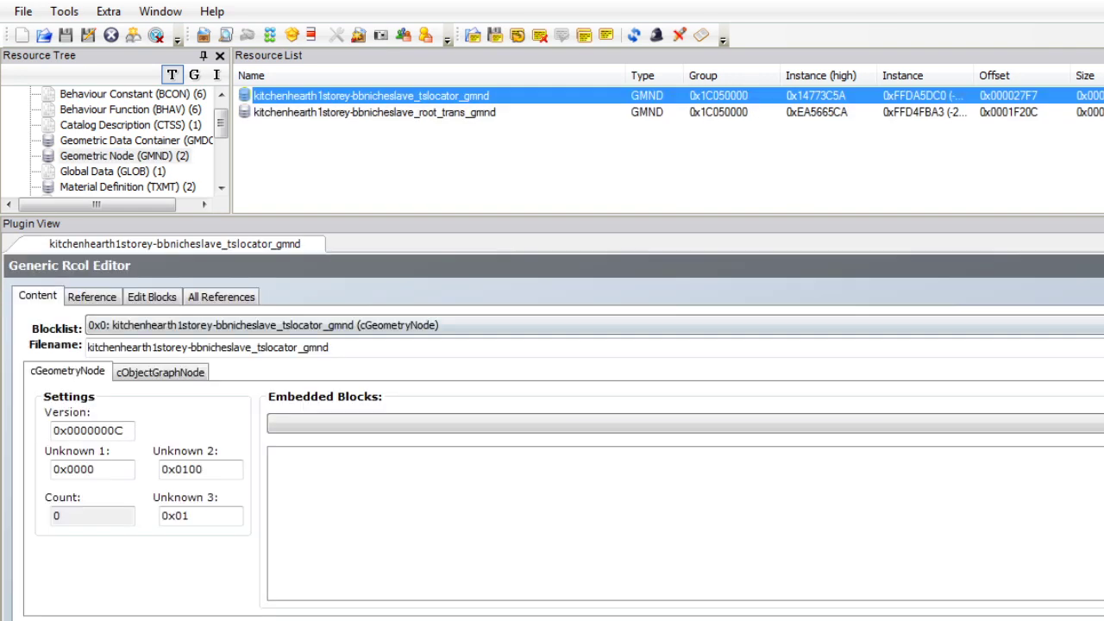
click(345, 325)
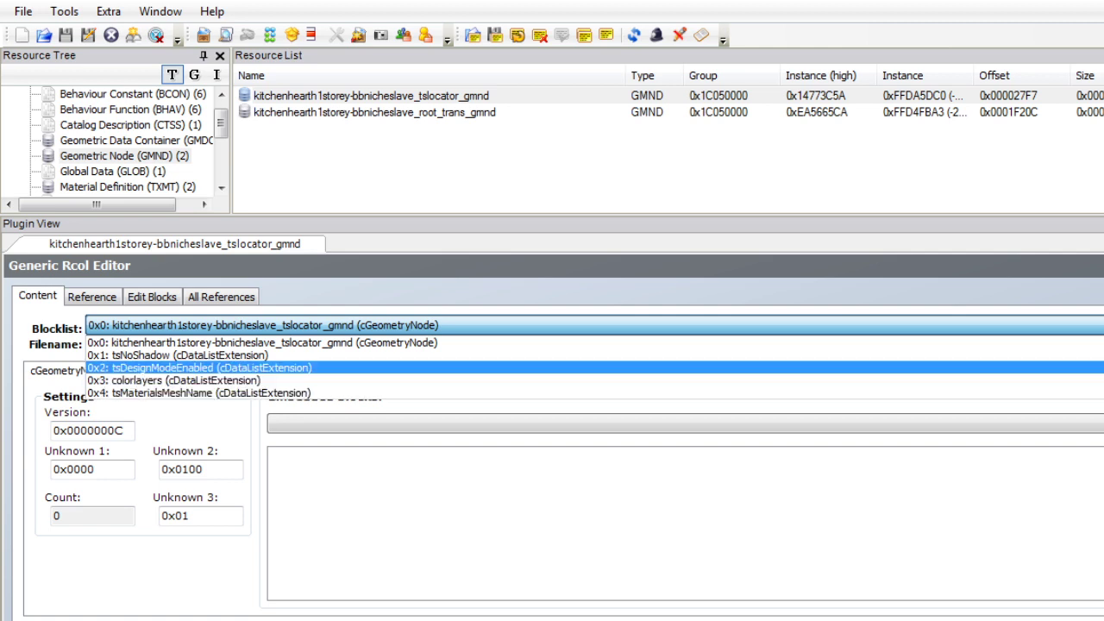
click(200, 369)
click(360, 422)
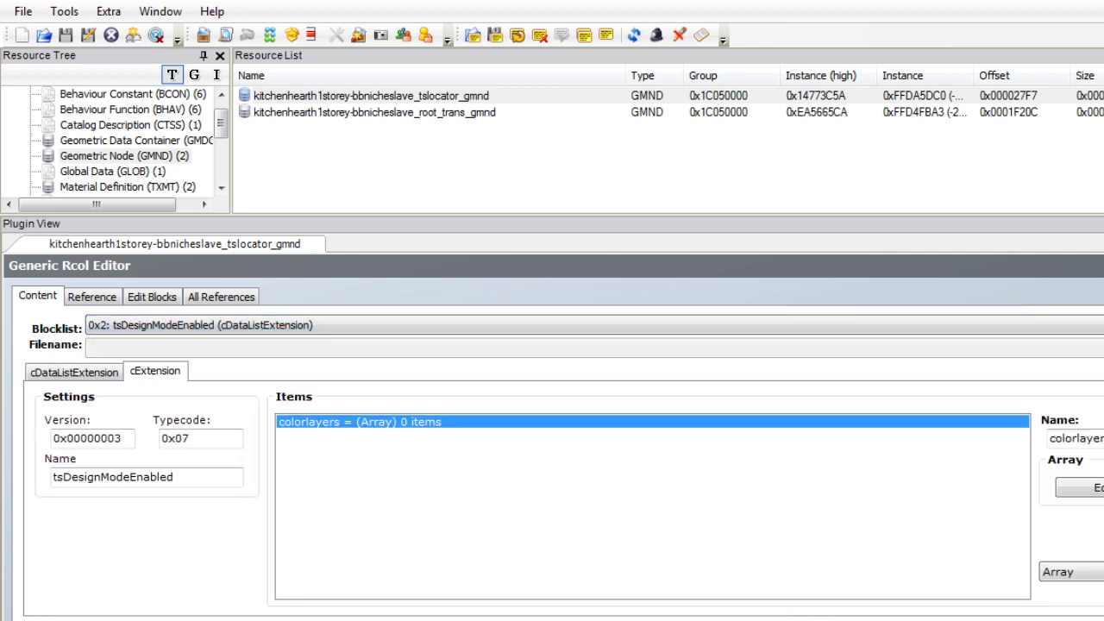
double_click(1076, 439)
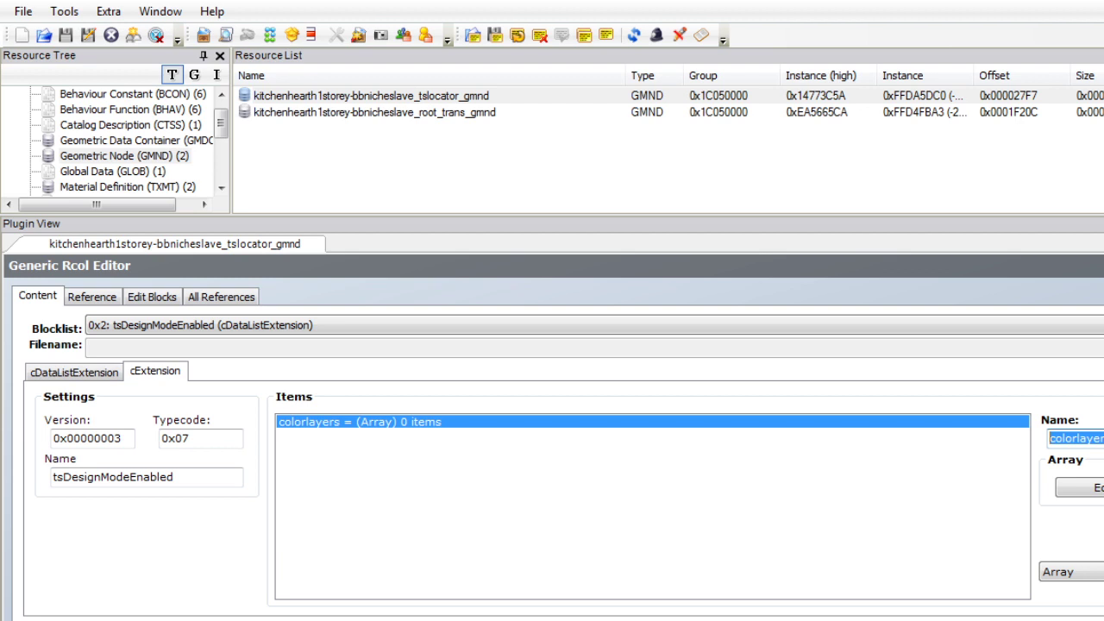
text(niche)
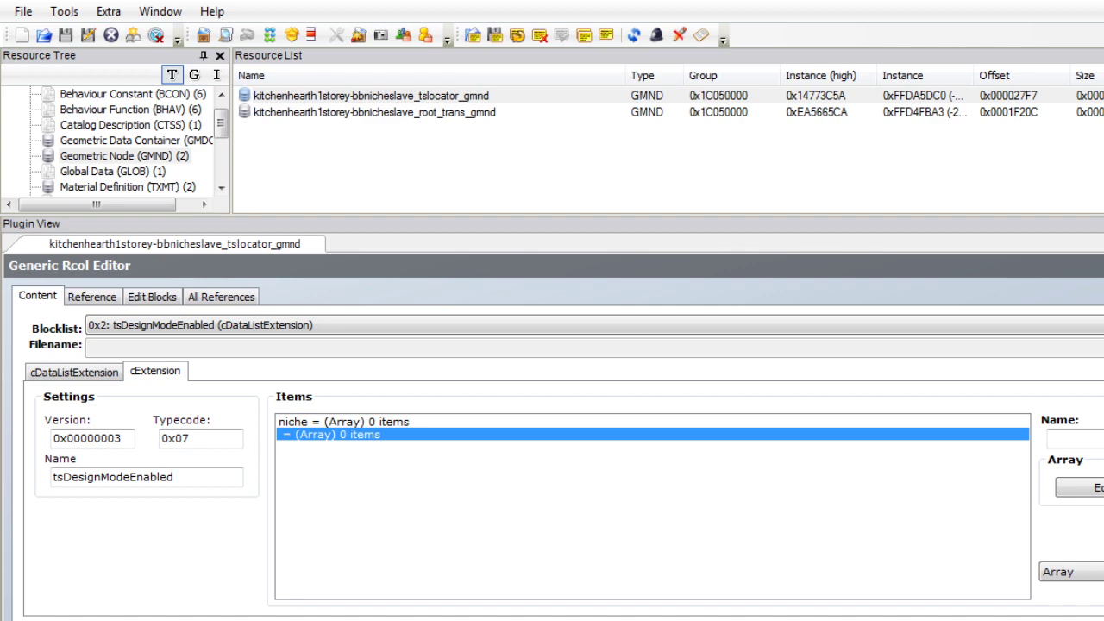
Restore and enlarge the SimPE window so the item controls fit, and name the new array item inside.
key(super+Down)
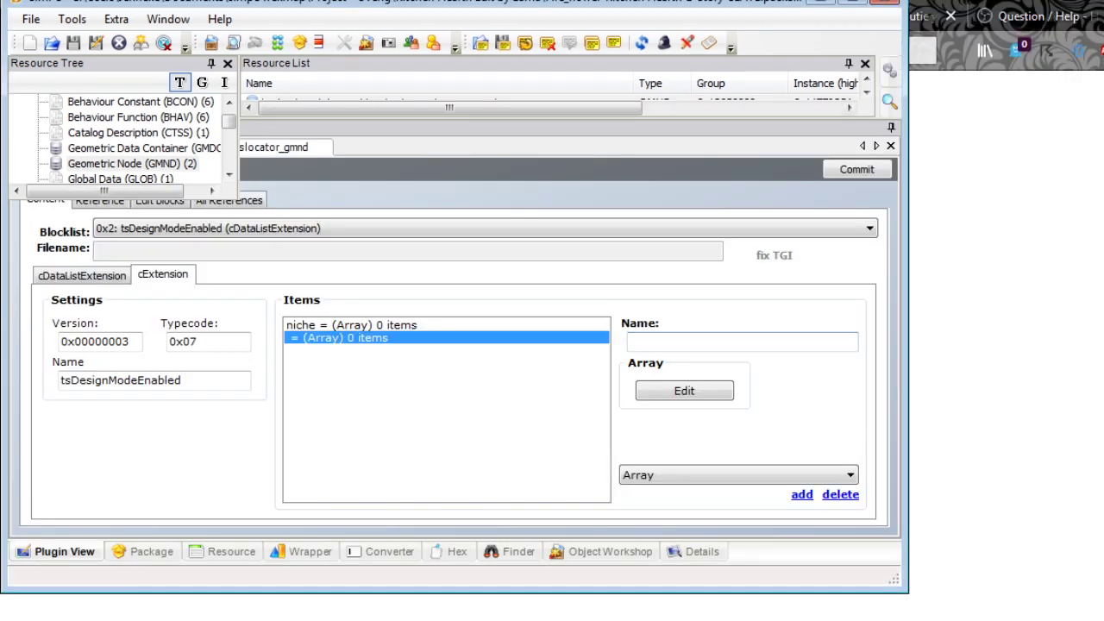
mouse_move(458, 3)
mouse_down()
mouse_move(471, 33)
mouse_move(460, 0)
mouse_move(467, 31)
mouse_move(459, 15)
mouse_up()
drag(912, 302, 1046, 302)
drag(915, 607, 915, 620)
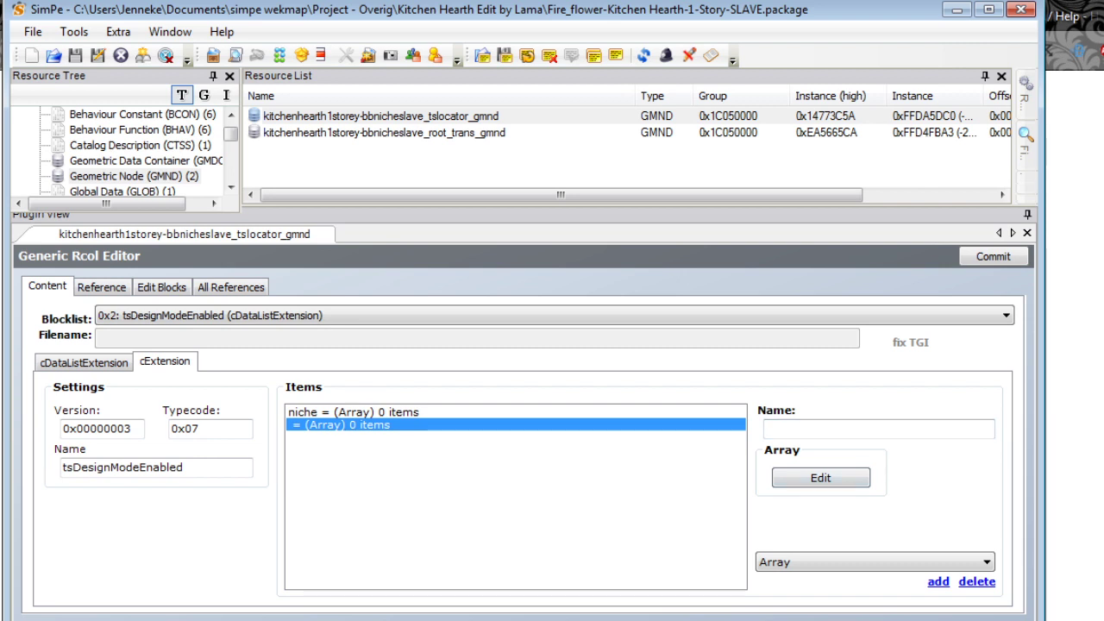
click(768, 428)
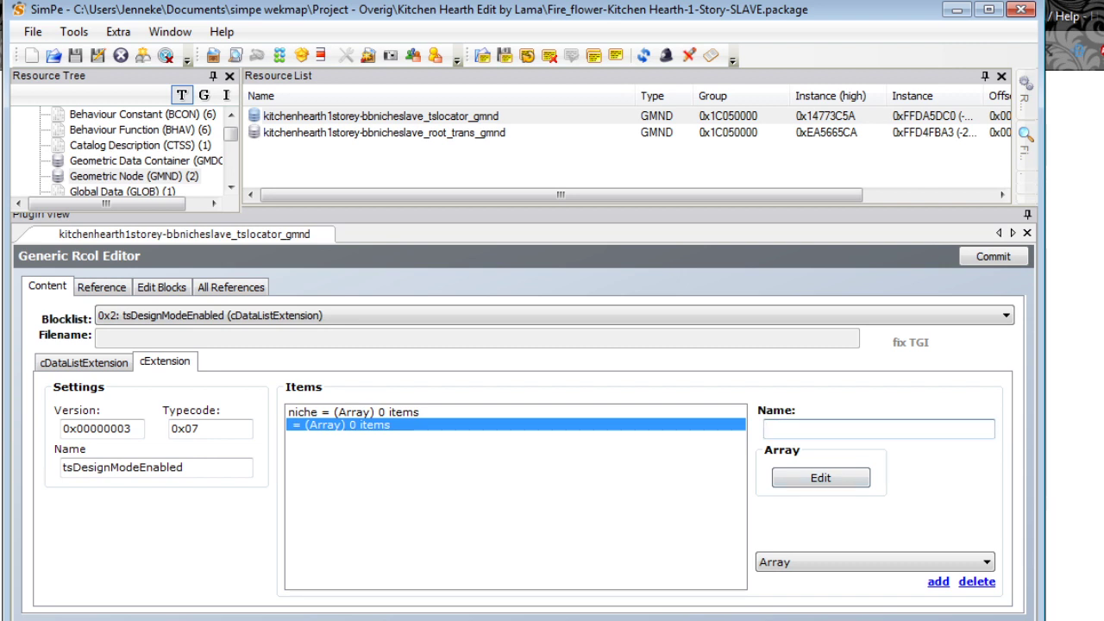
text(inside)
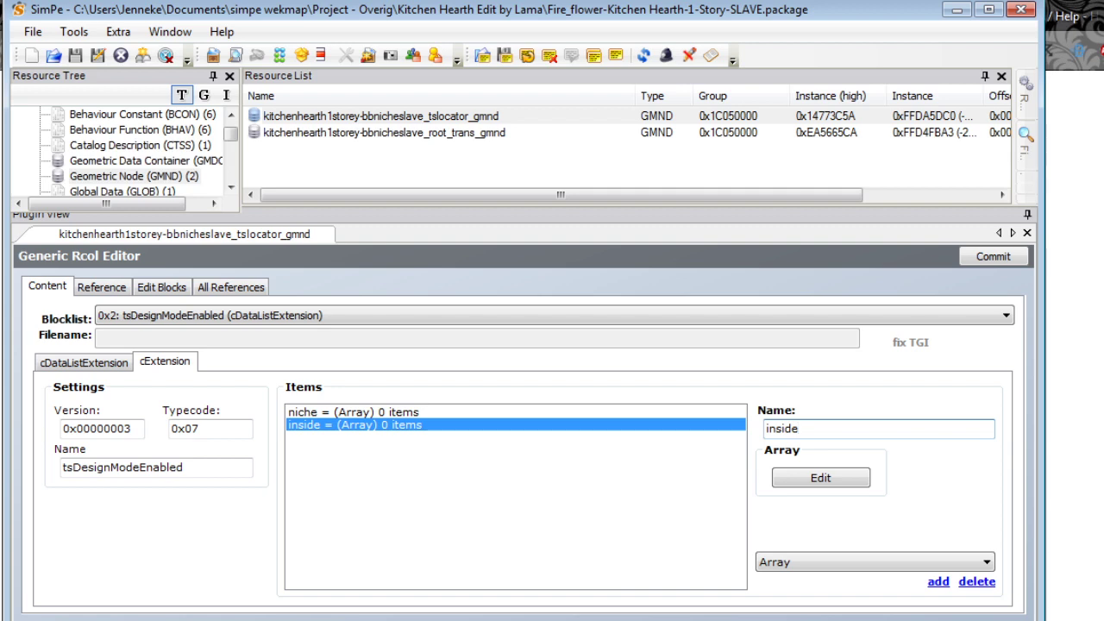
drag(1044, 346, 1103, 345)
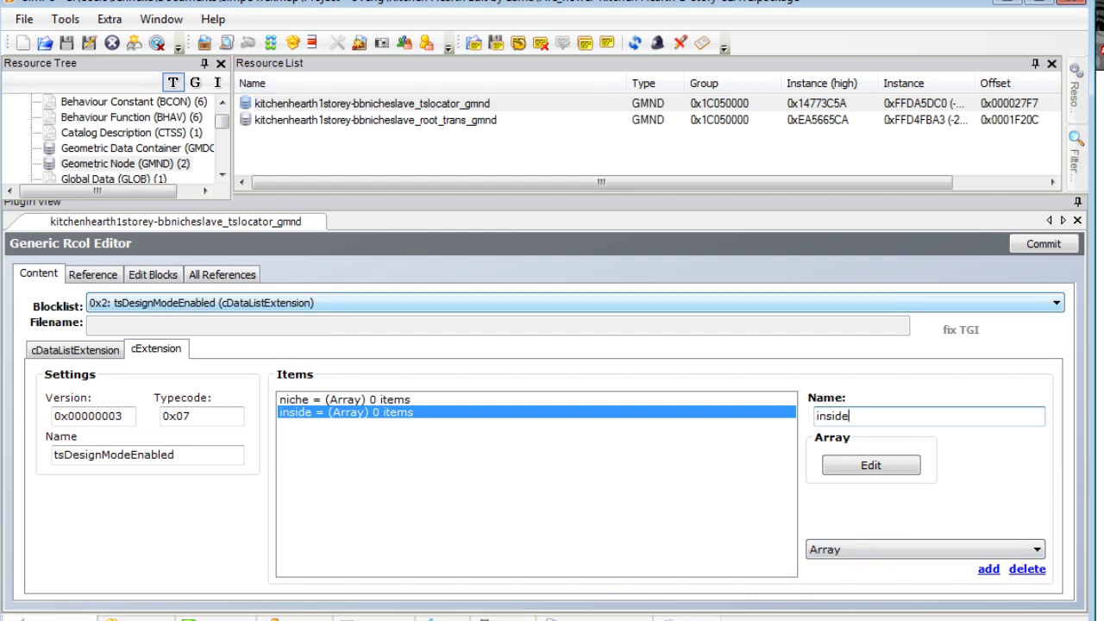
In the tsMaterialsMeshName block, check the colorlayers string and add a String item named niche.
click(518, 303)
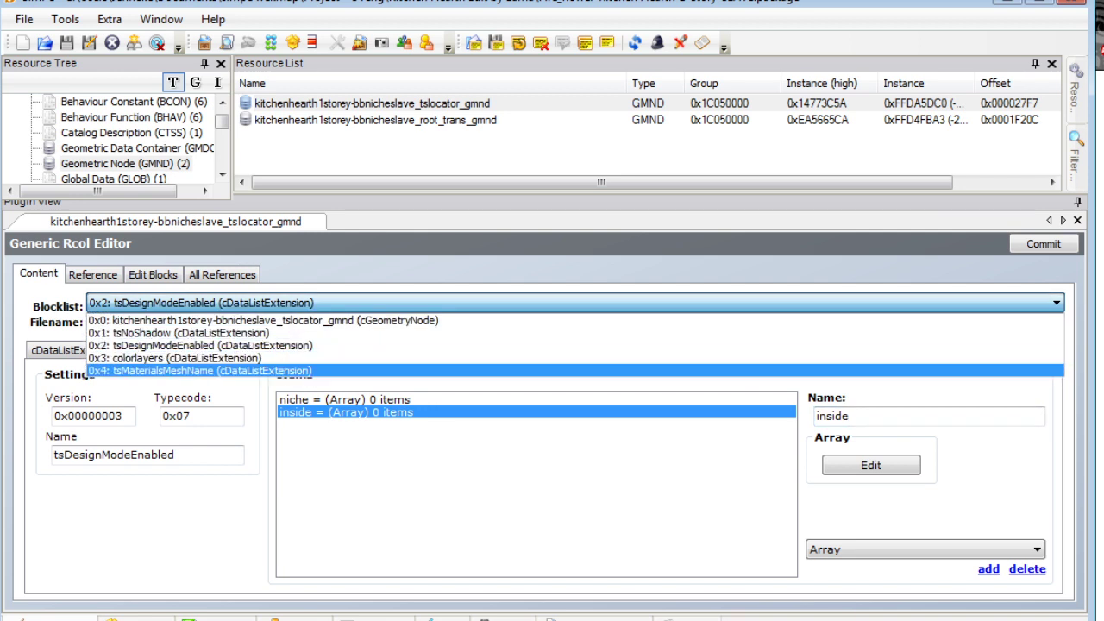
click(199, 370)
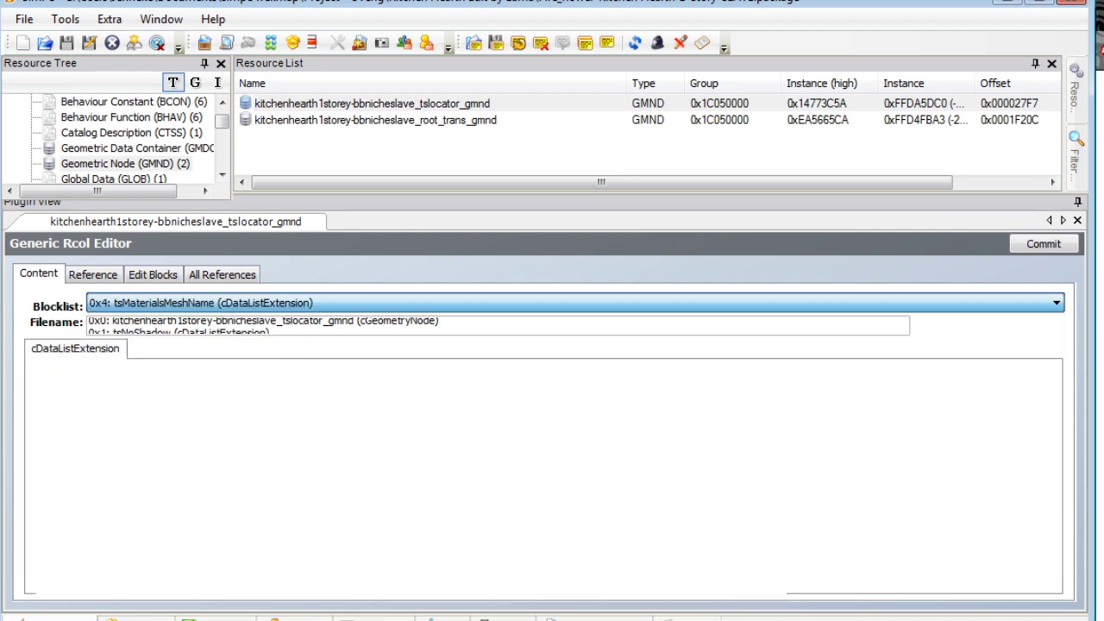
click(526, 400)
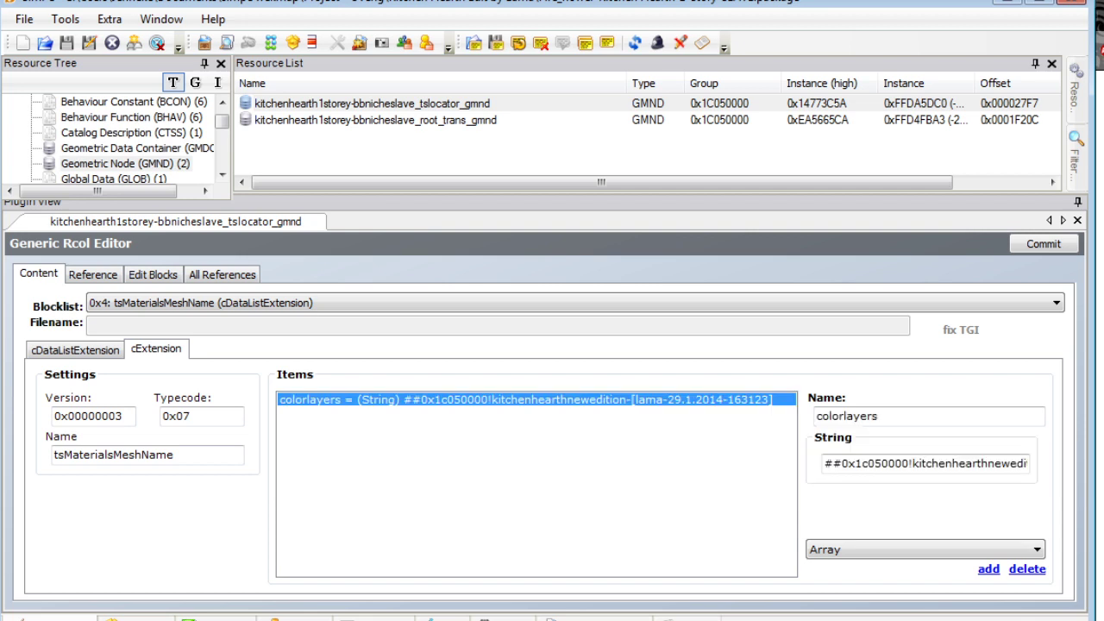
drag(912, 464, 1065, 464)
drag(953, 465, 815, 464)
click(825, 464)
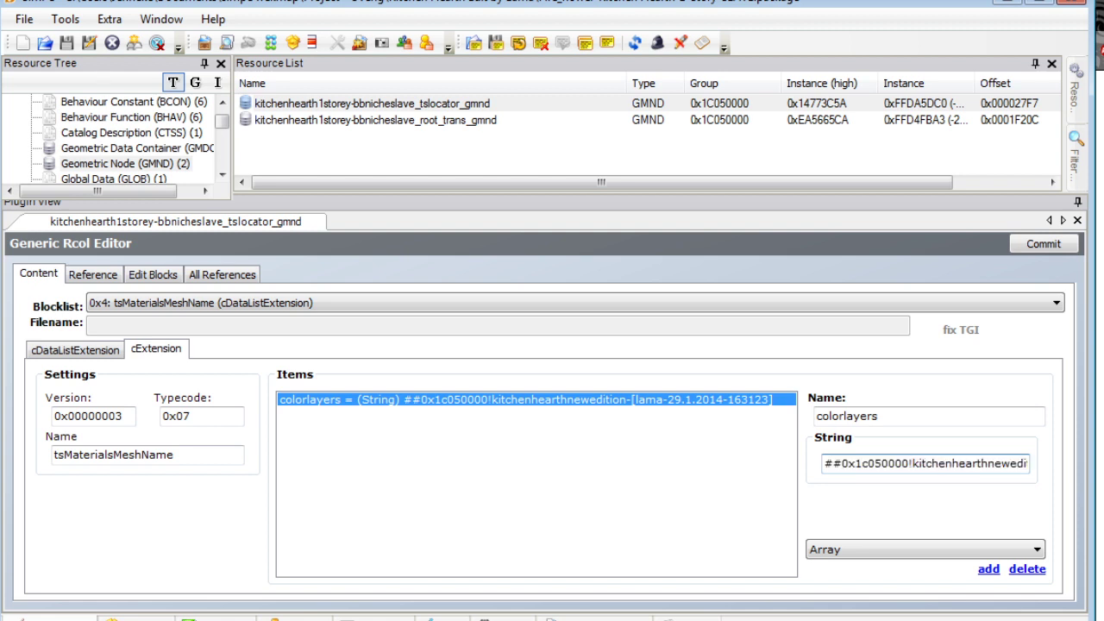
click(926, 550)
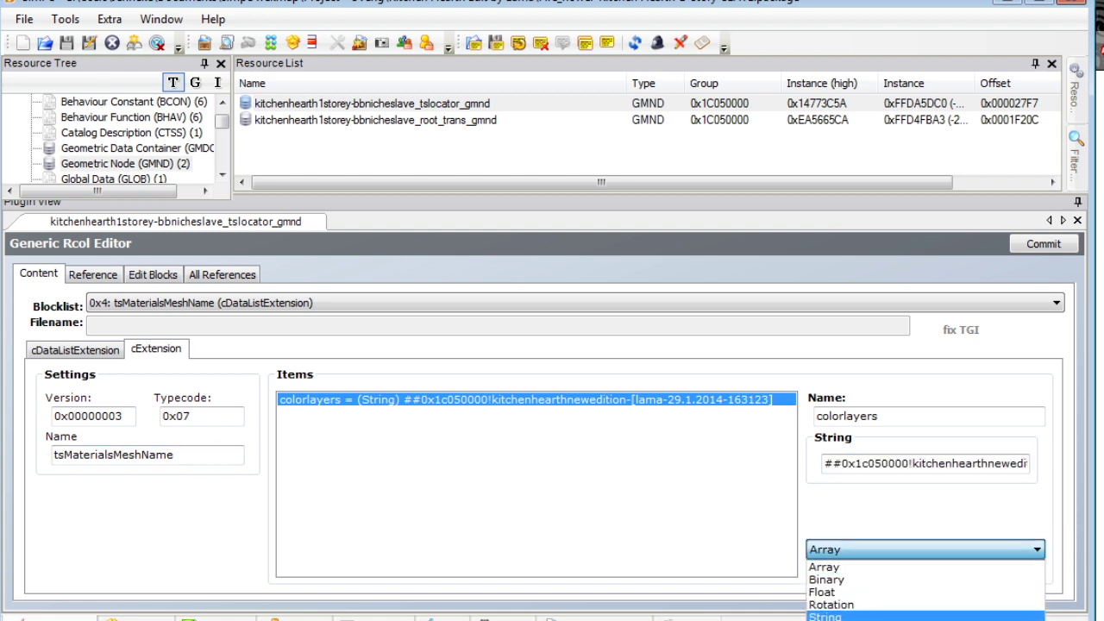
click(897, 618)
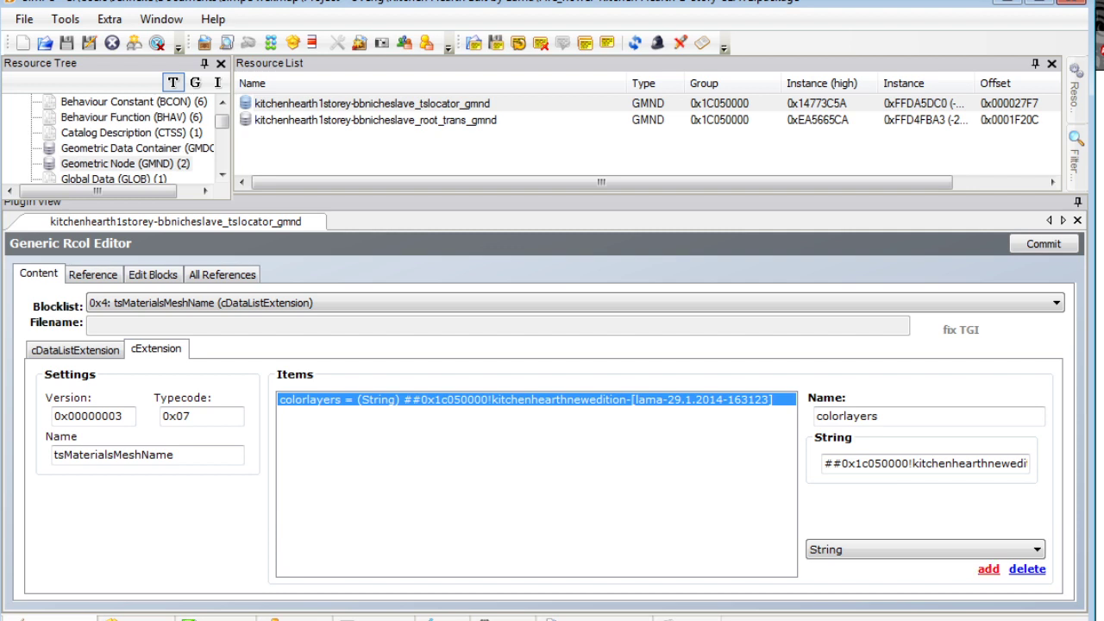
click(989, 570)
click(929, 416)
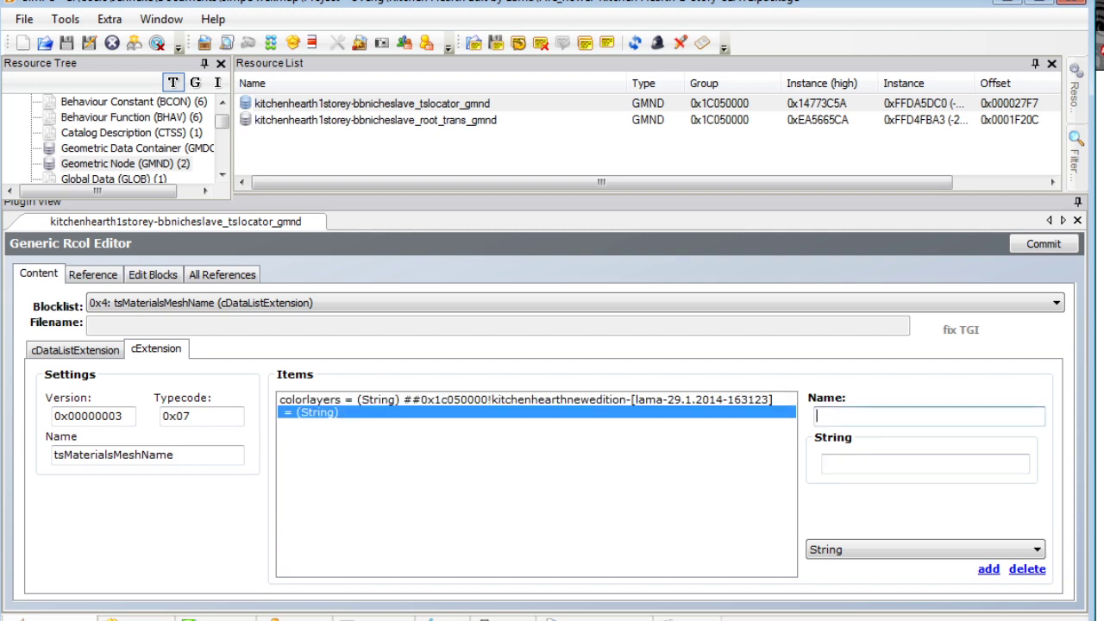
text(niche)
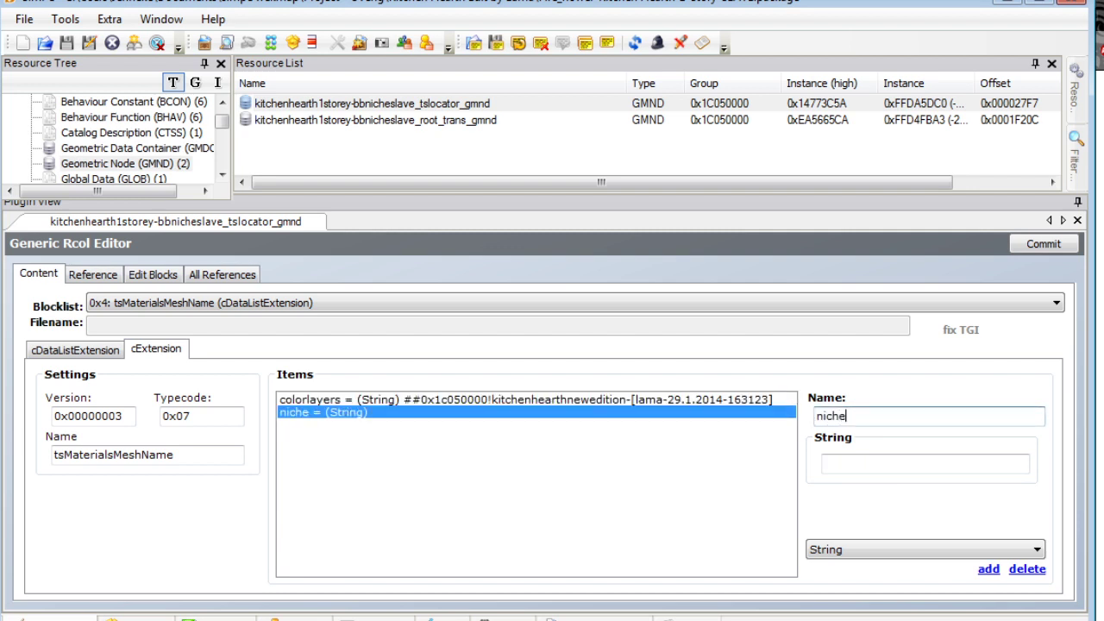
Set the niche item's string to ##0x1C050000!displaycube-[buggyb-21.6.2012-113635], leaving out the _table_lightwood suffix.
click(925, 464)
text(##0x1C050000!displaycube-[buggyb-21.6.2012-113635]_table_lightwood)
drag(935, 464, 1028, 464)
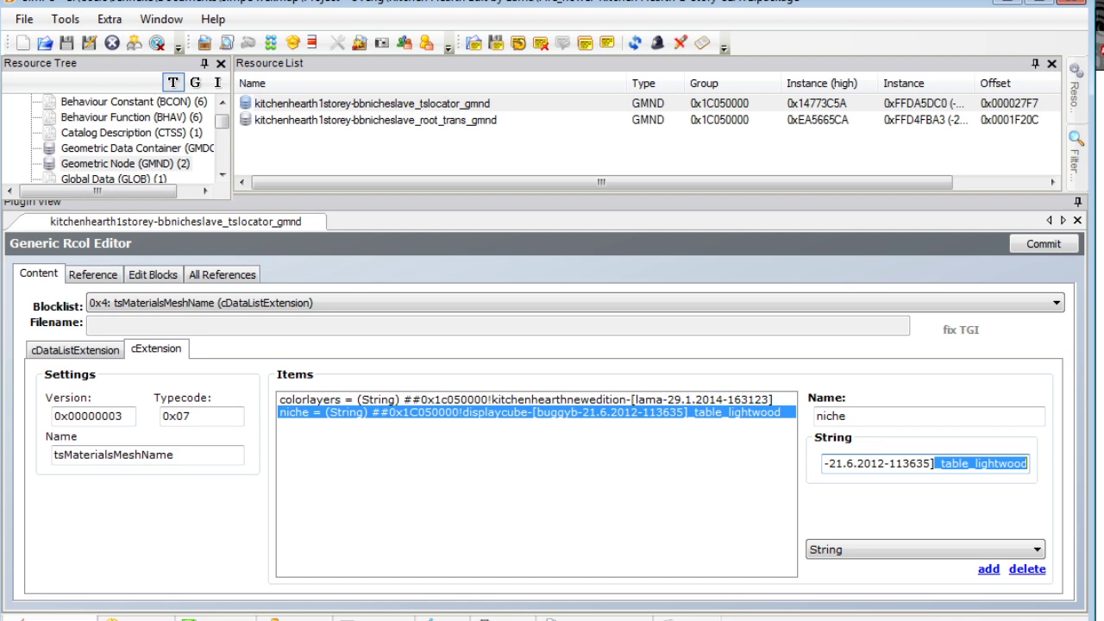
key(BackSpace)
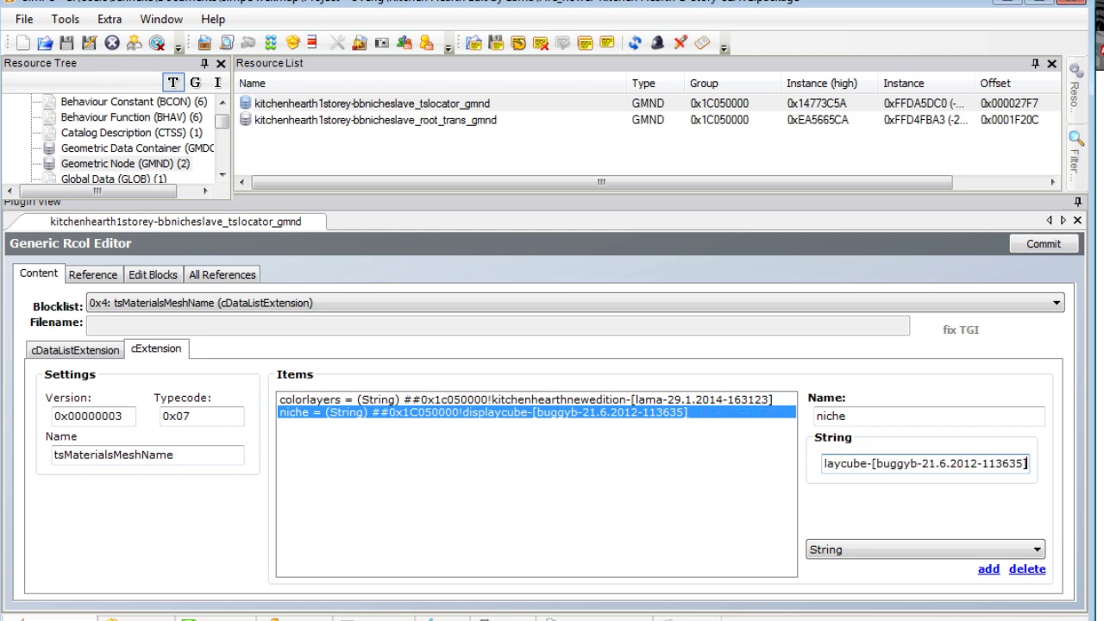
Add a String item named inside with the value ##0x1C050000!displaycube-[buggyb-21.6.2012-113635] and commit the tslocator geometric node.
key(ctrl+a)
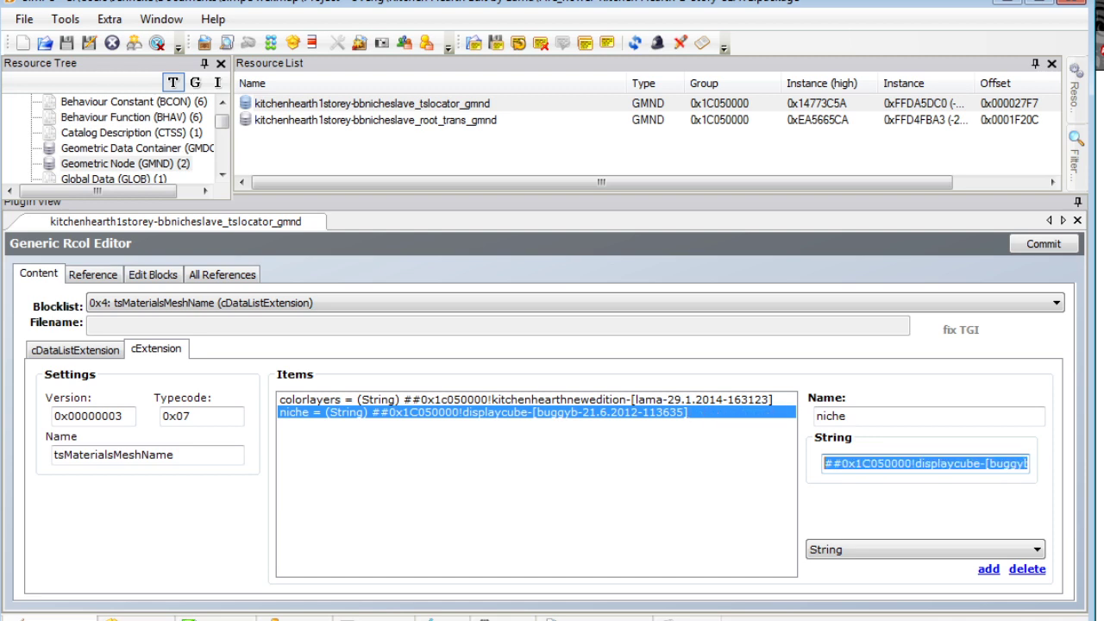
click(988, 570)
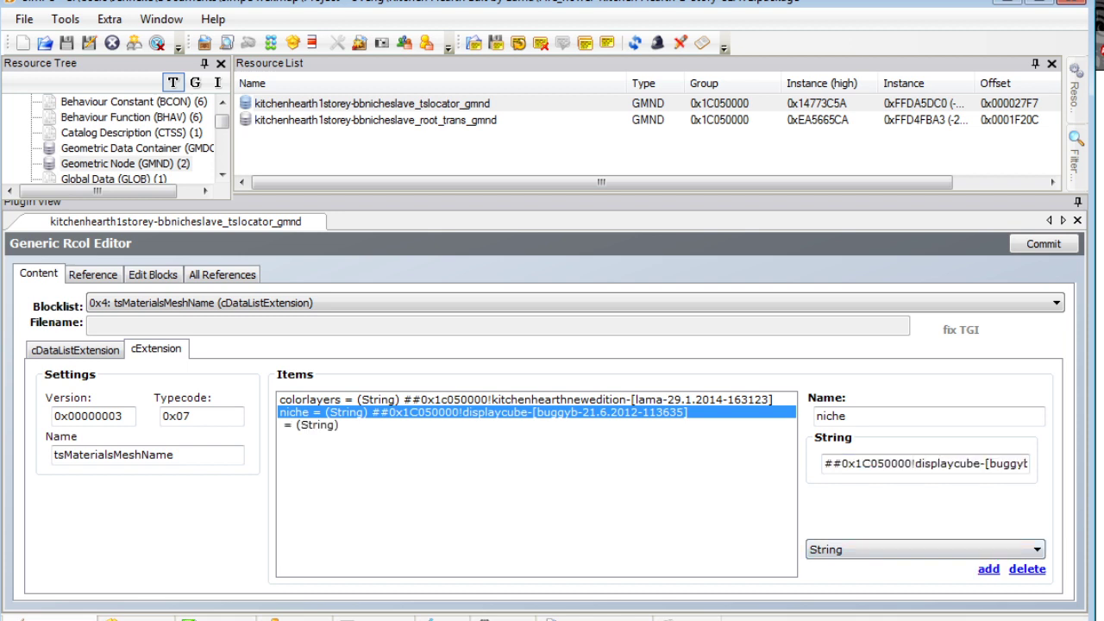
click(535, 425)
click(929, 416)
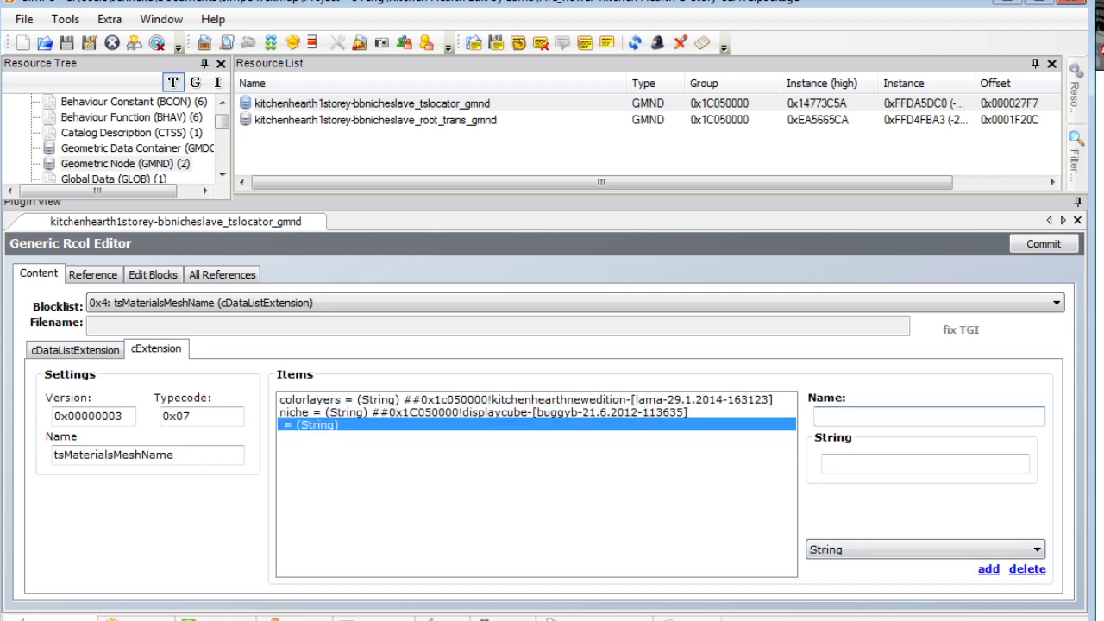
text(inside)
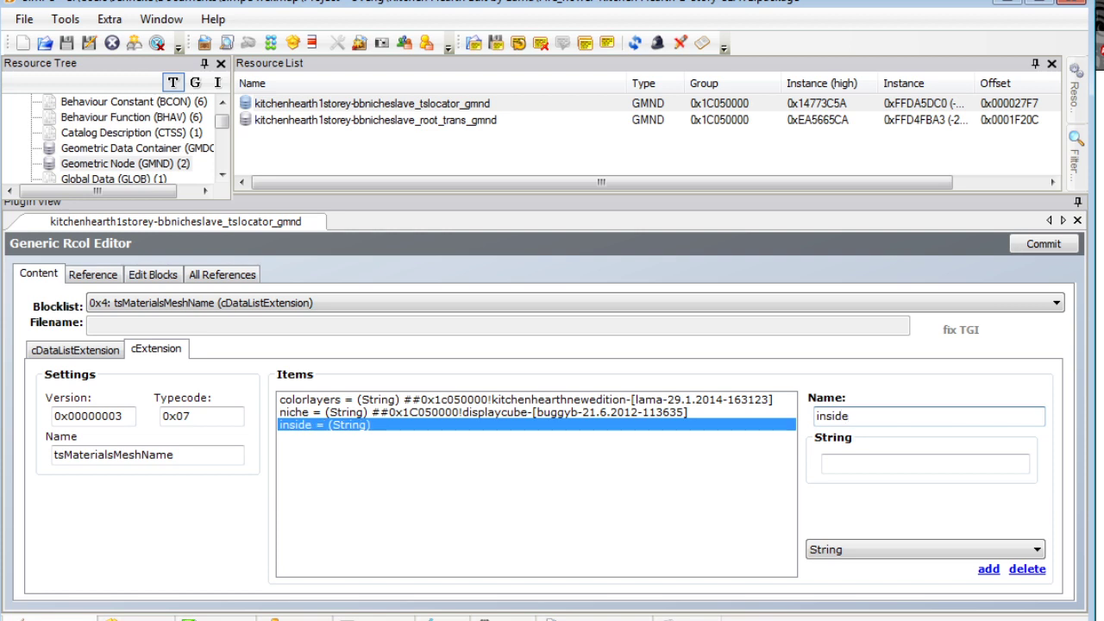
click(925, 464)
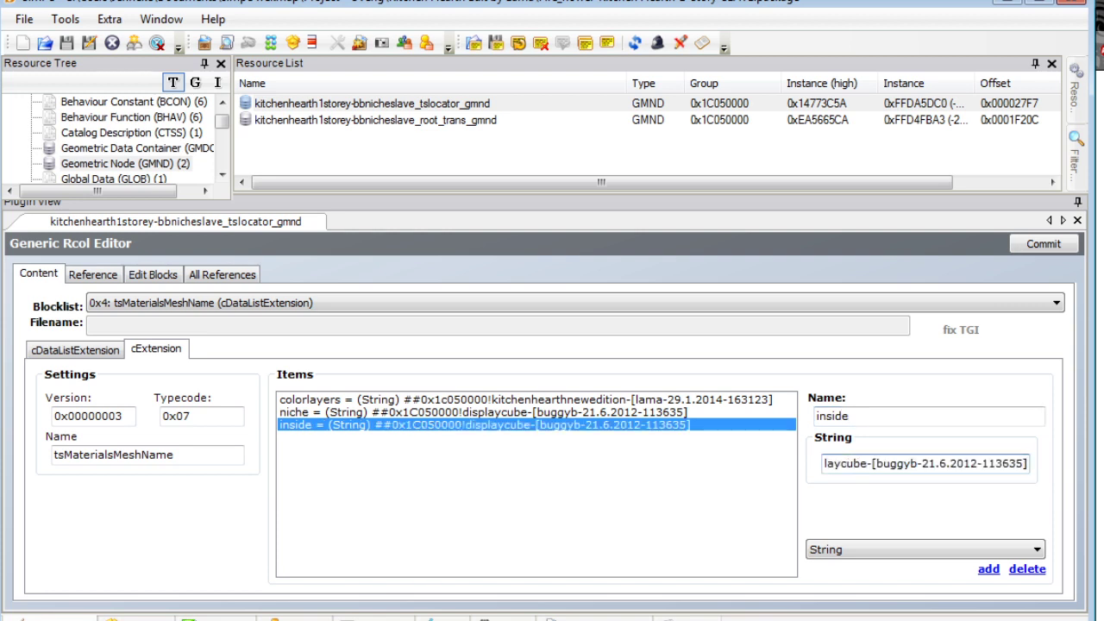
click(1044, 244)
key(Return)
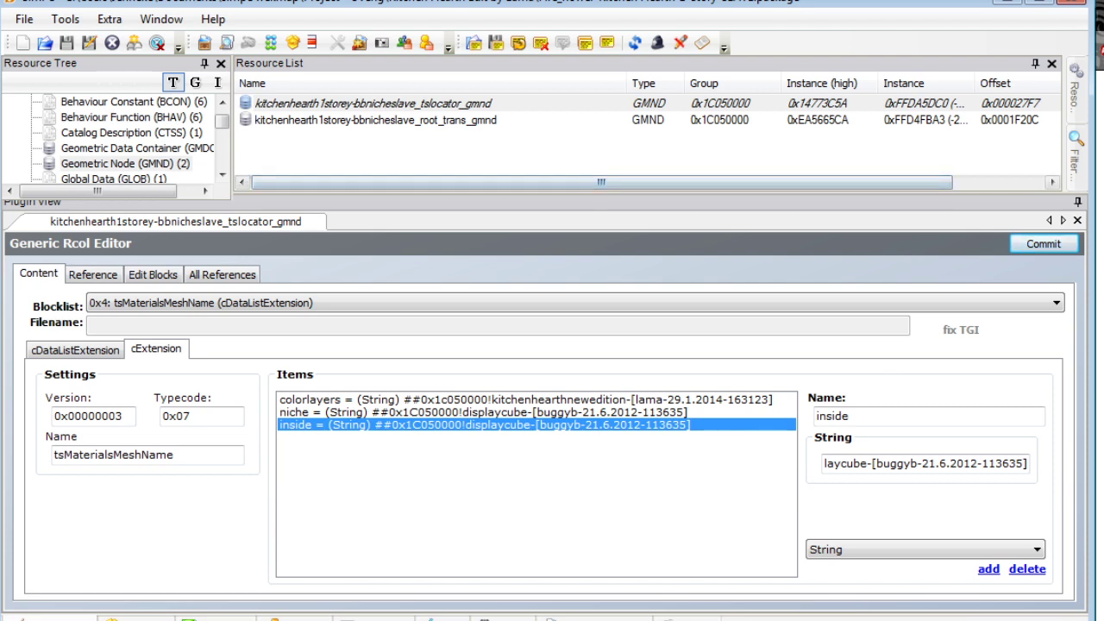
Check the datalist extension references in the tslocator node's cGeometryNode block.
click(75, 350)
click(147, 303)
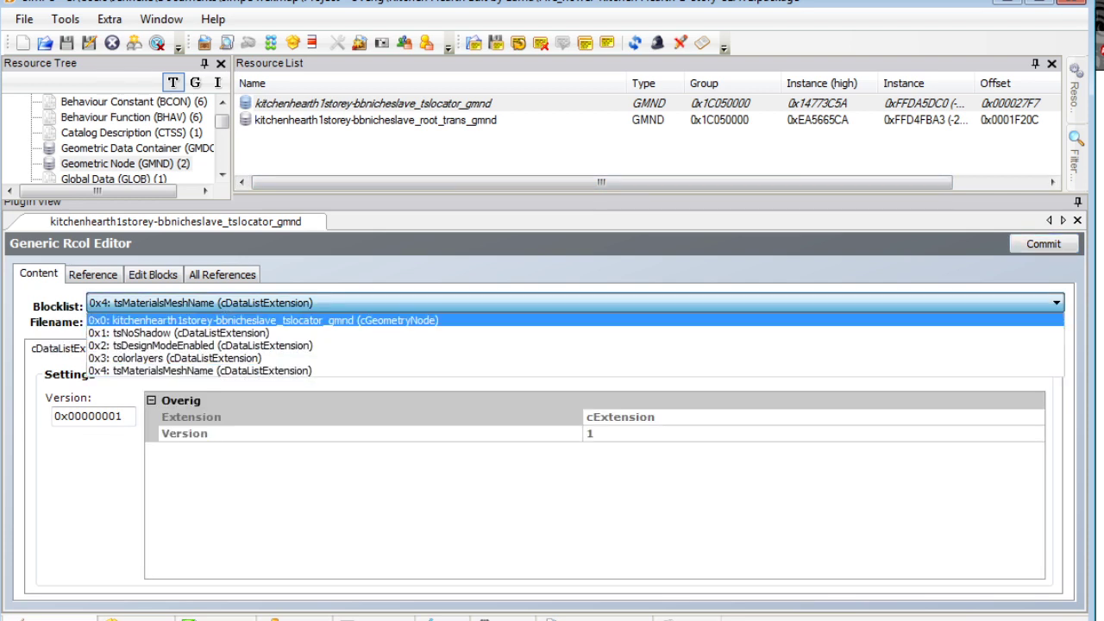
click(151, 317)
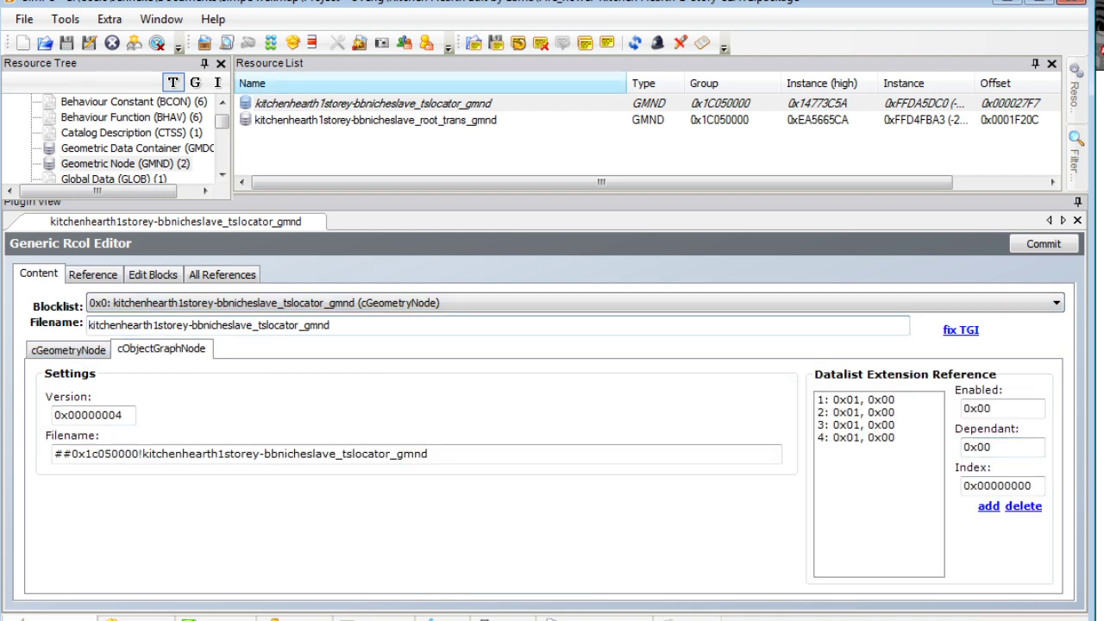
Open the tslocator geometric data container and load the Kithcen Hearth 1-story REMAP OBJ file for mesh import.
click(136, 148)
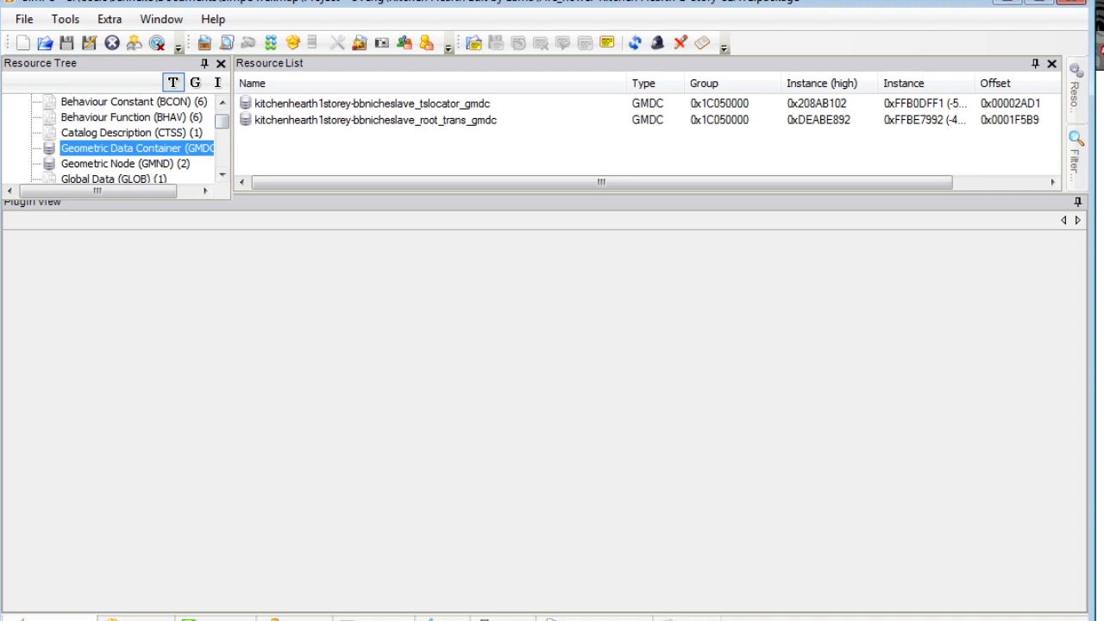
click(372, 103)
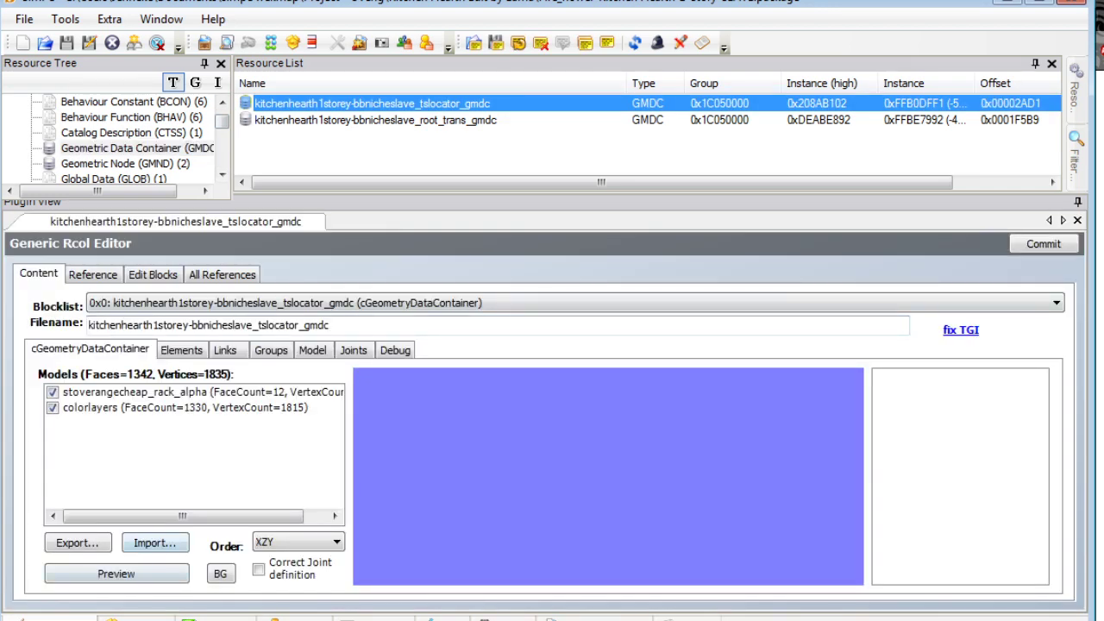
click(155, 543)
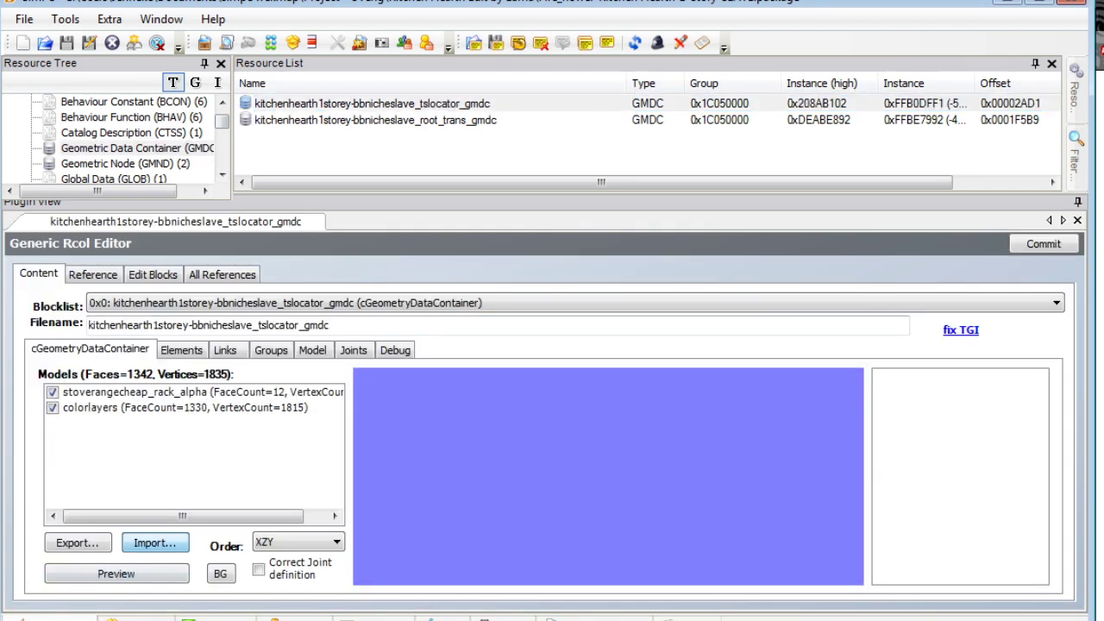
click(155, 543)
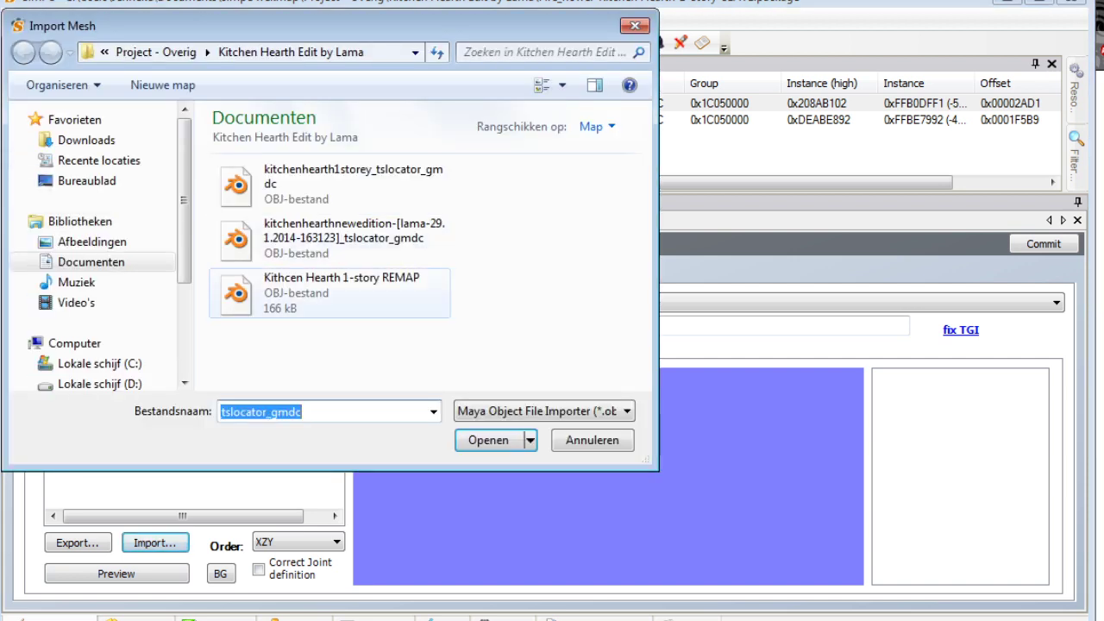
click(342, 284)
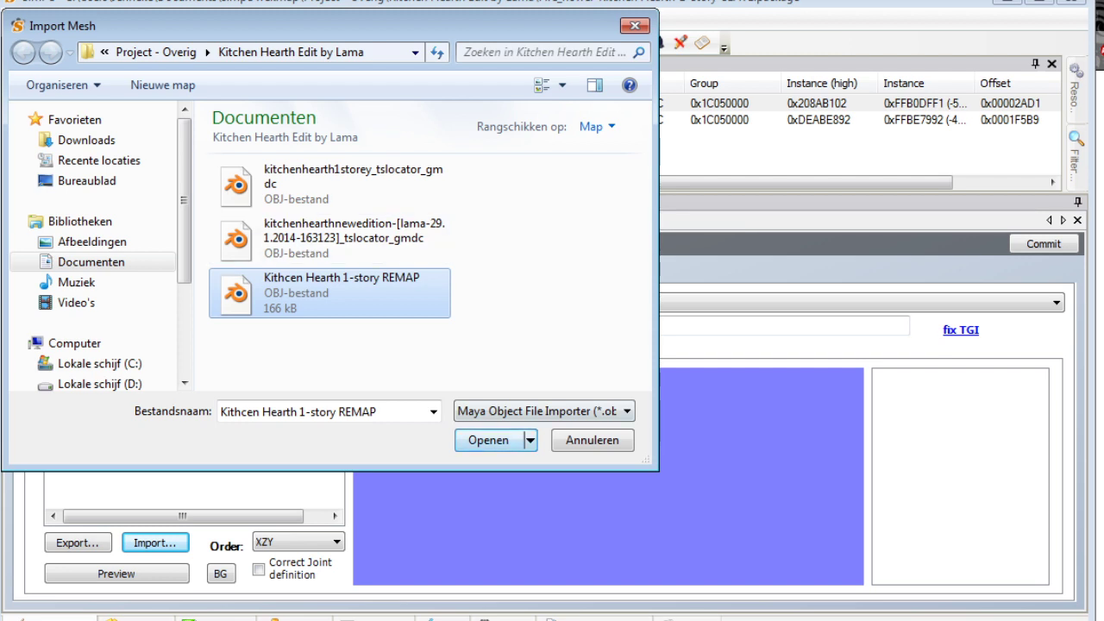
key(Return)
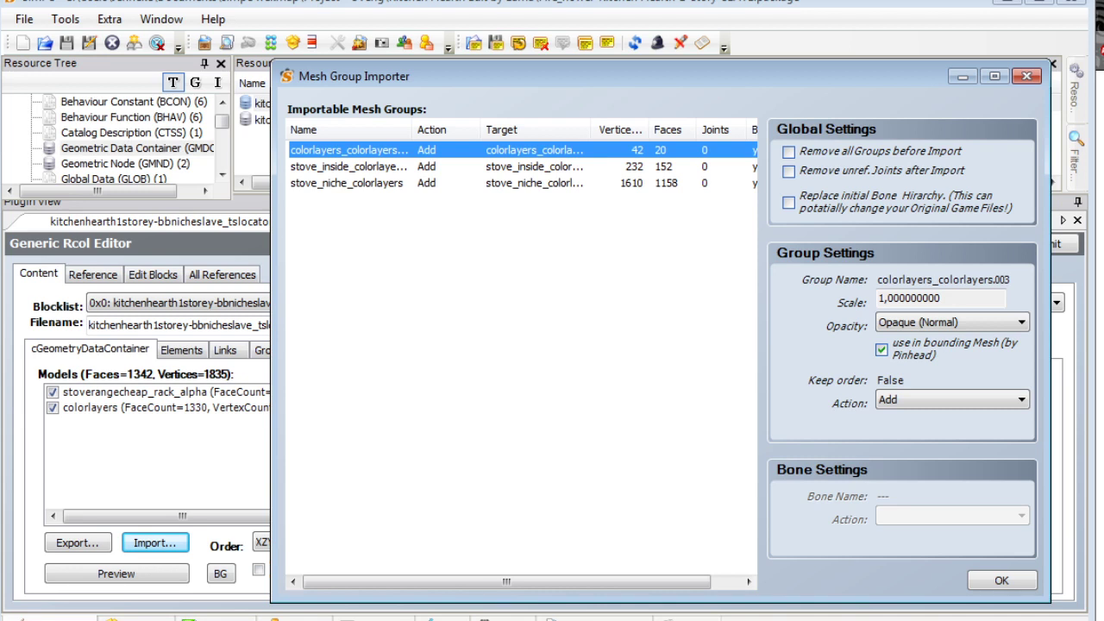
Set the imported colorlayers_colorlayers.003 mesh group to replace the existing colorlayers group.
drag(412, 129, 454, 129)
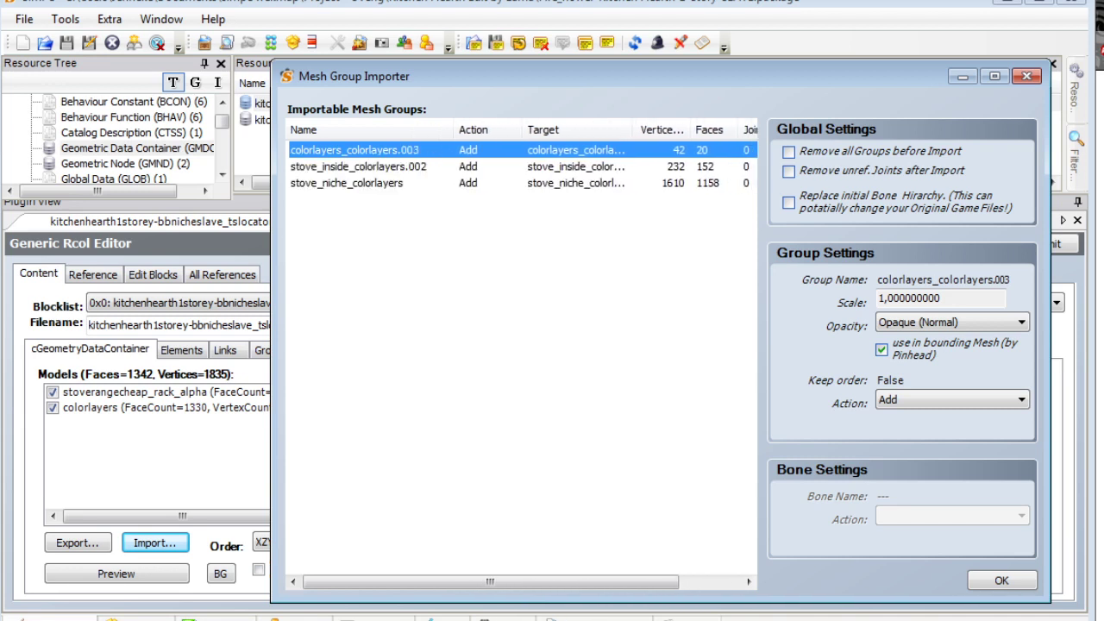
click(358, 165)
click(347, 183)
click(355, 150)
click(953, 399)
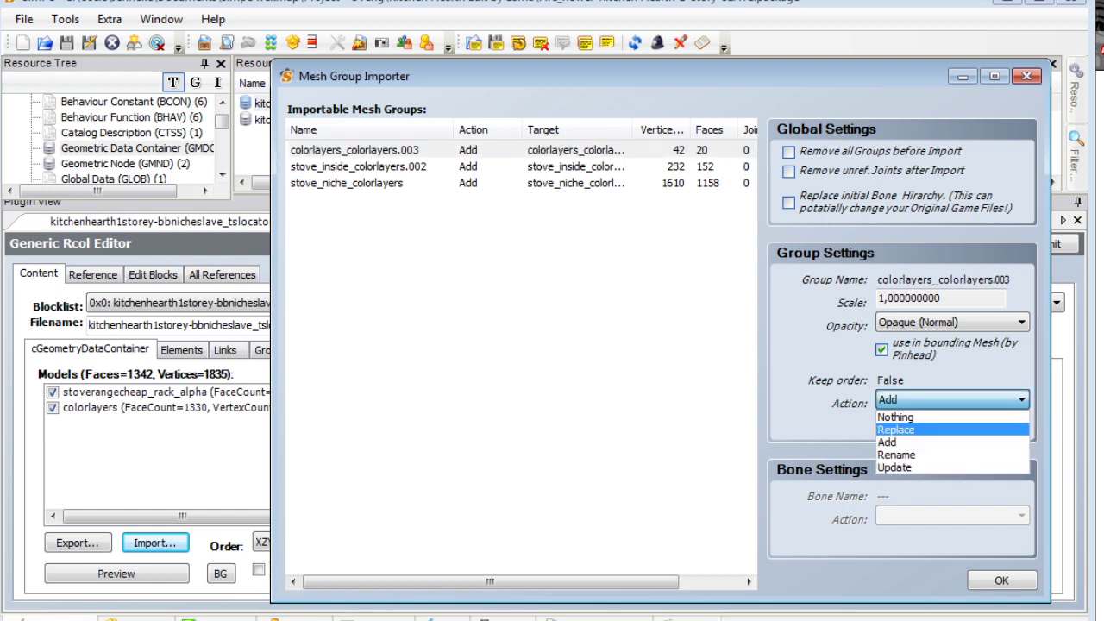
click(897, 429)
click(952, 421)
click(902, 453)
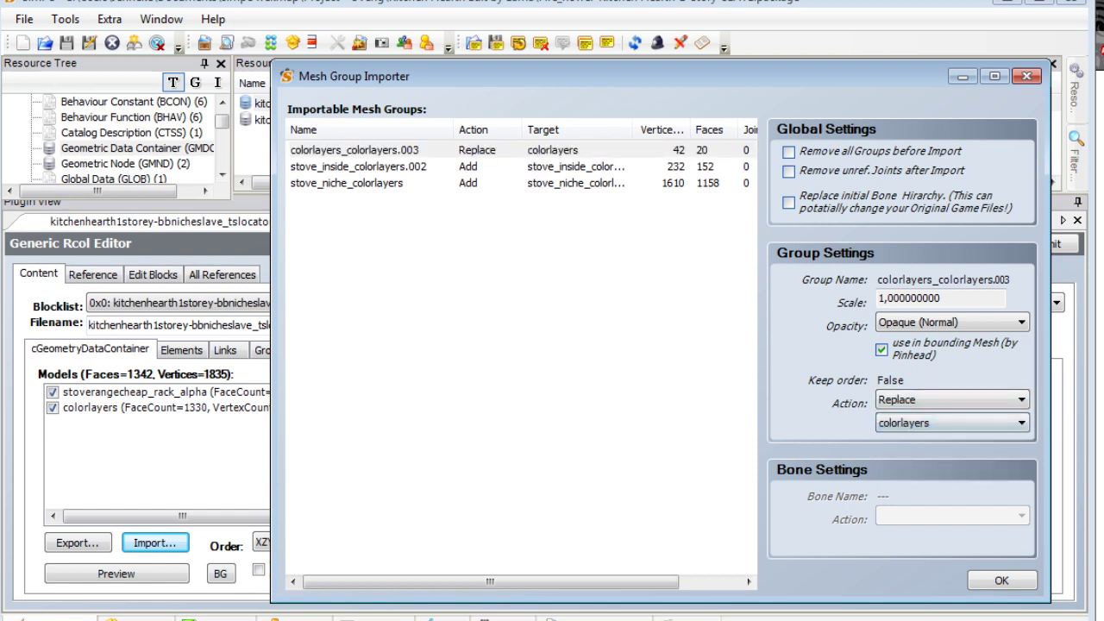
Set the stove_inside_colorlayers.002 mesh group to be renamed as inside.
click(358, 166)
click(953, 400)
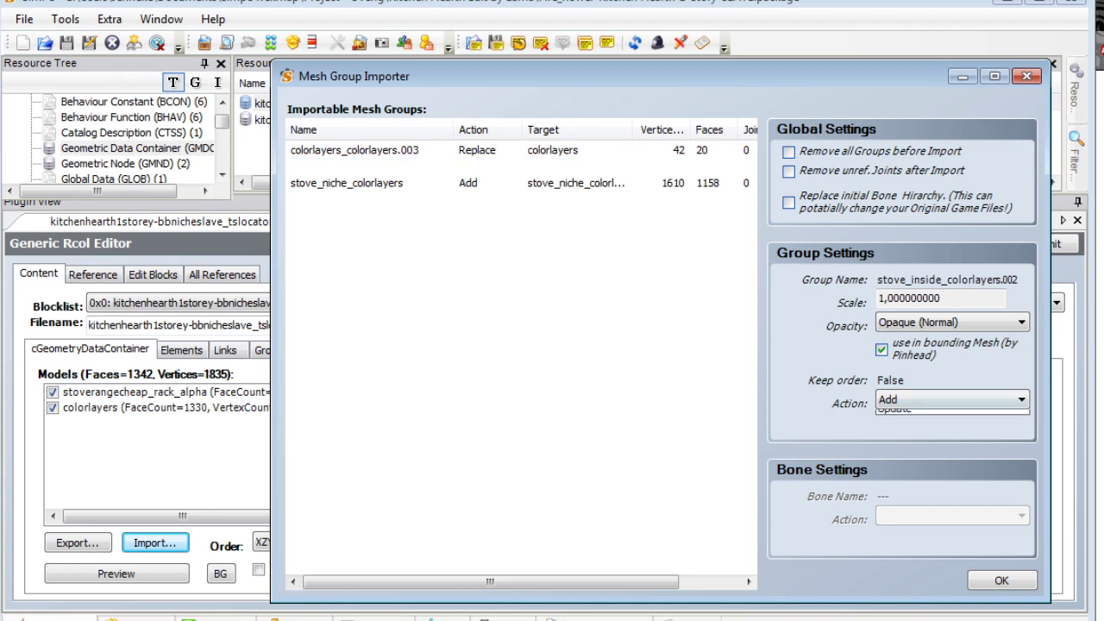
click(897, 454)
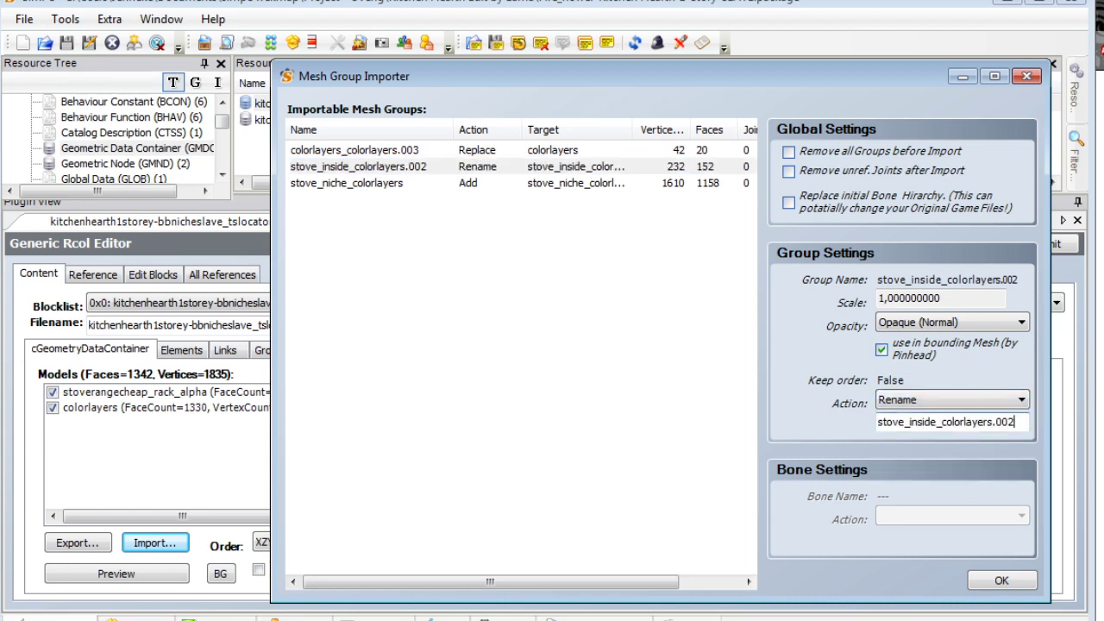
text(inside)
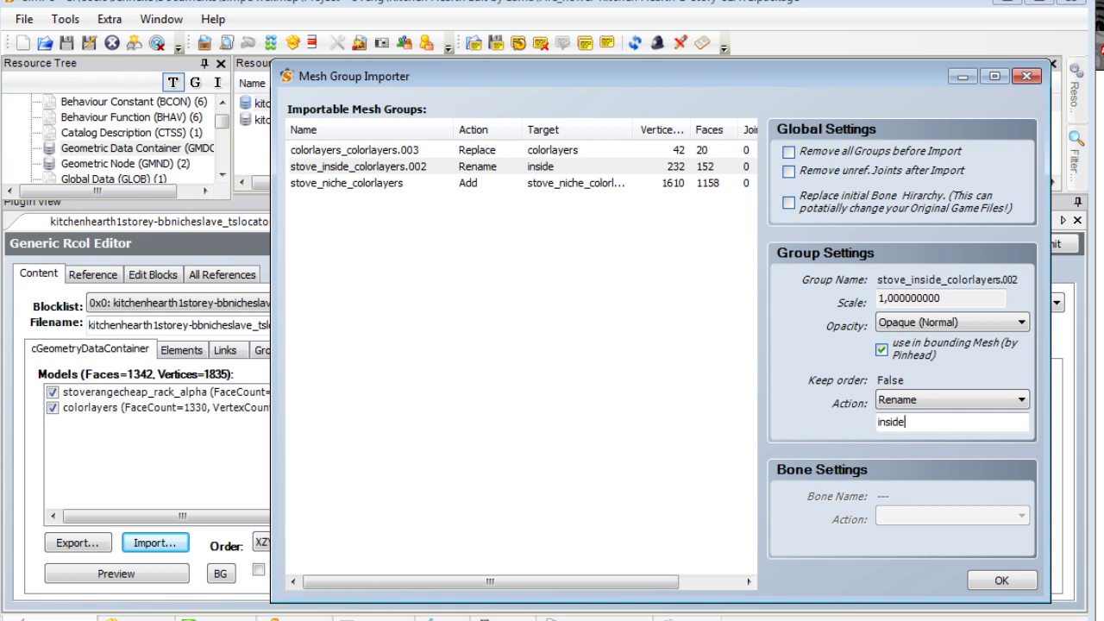
Rename the stove_niche_colorlayers mesh group as niche, run the import and commit the geometric data container.
click(347, 183)
click(953, 399)
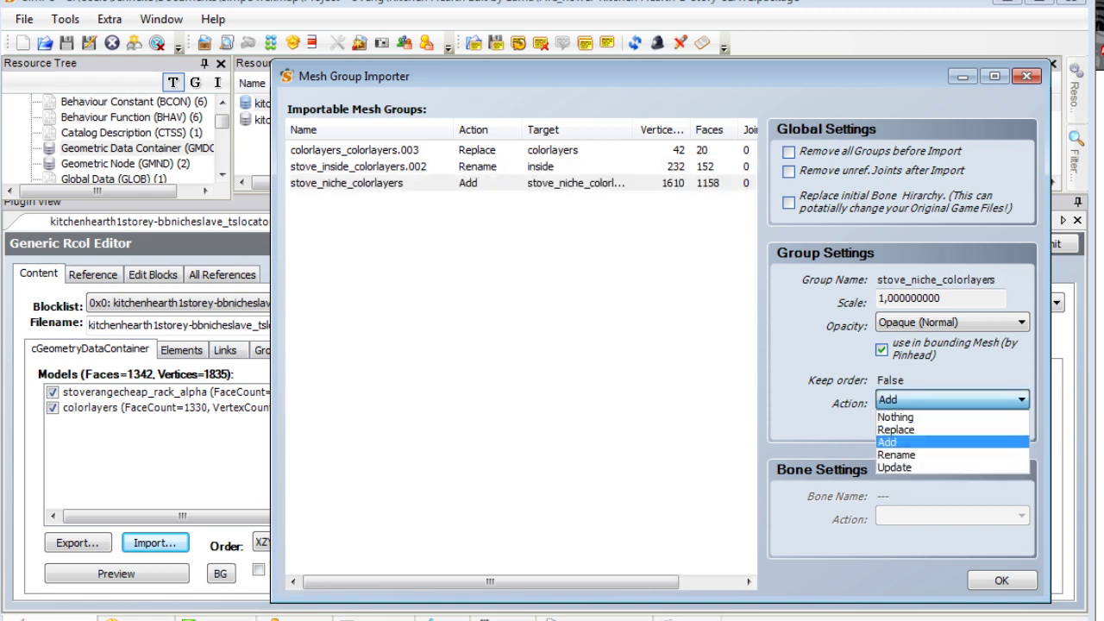
click(898, 455)
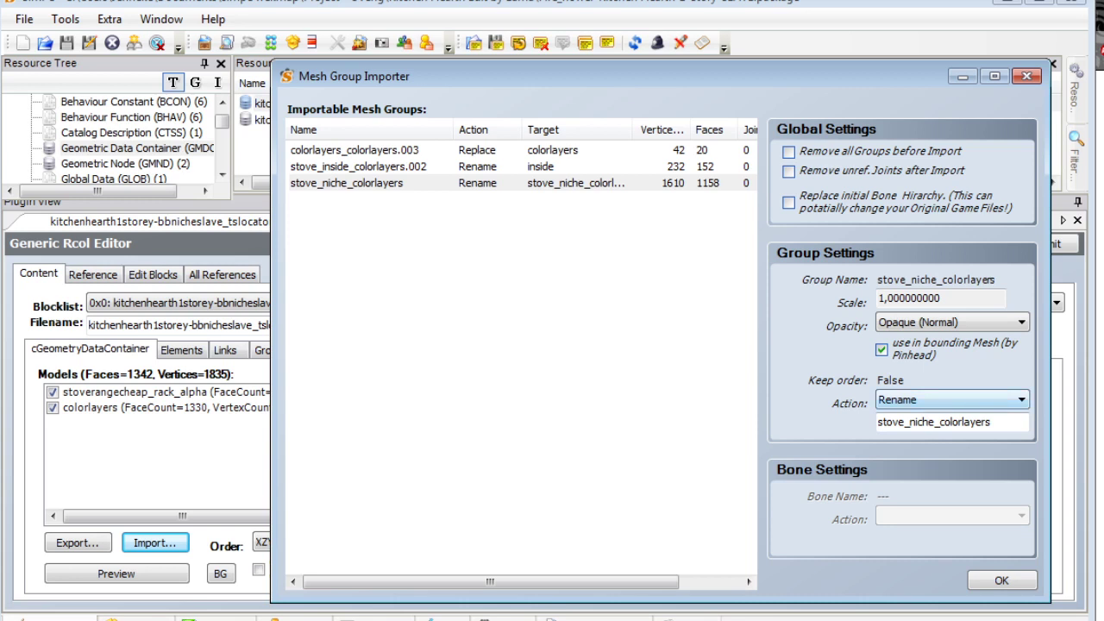
key(Tab)
text(niche)
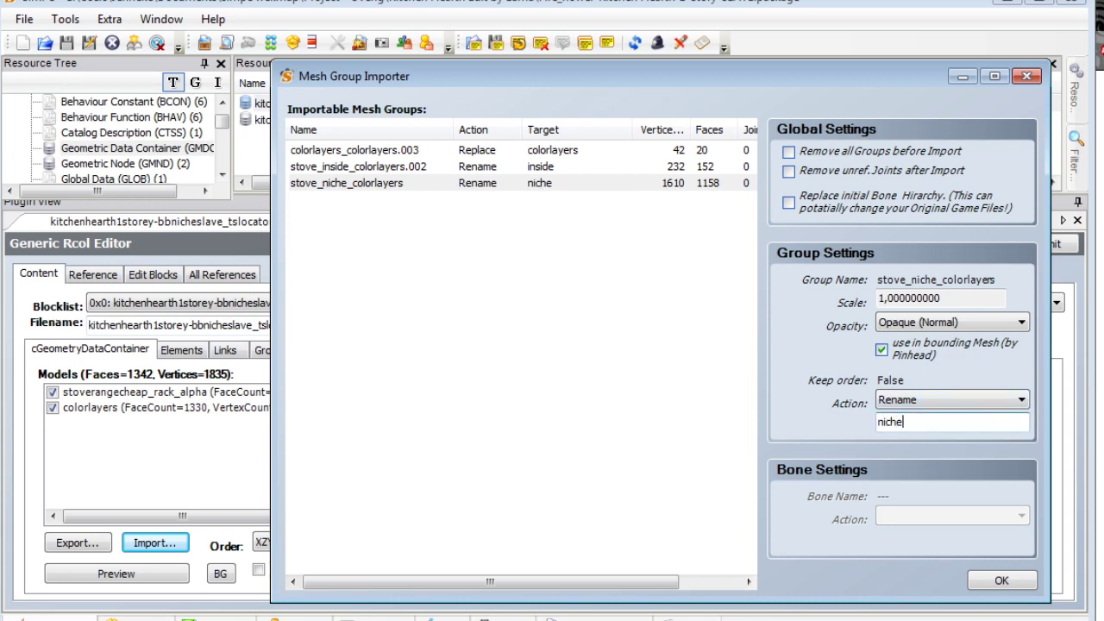
key(Return)
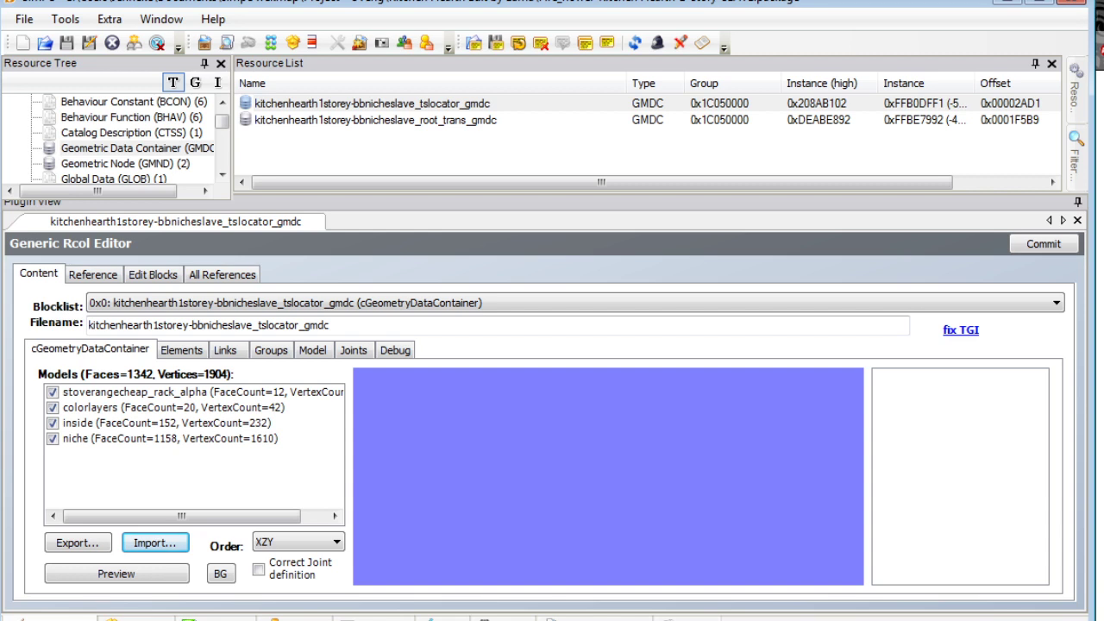
click(1044, 244)
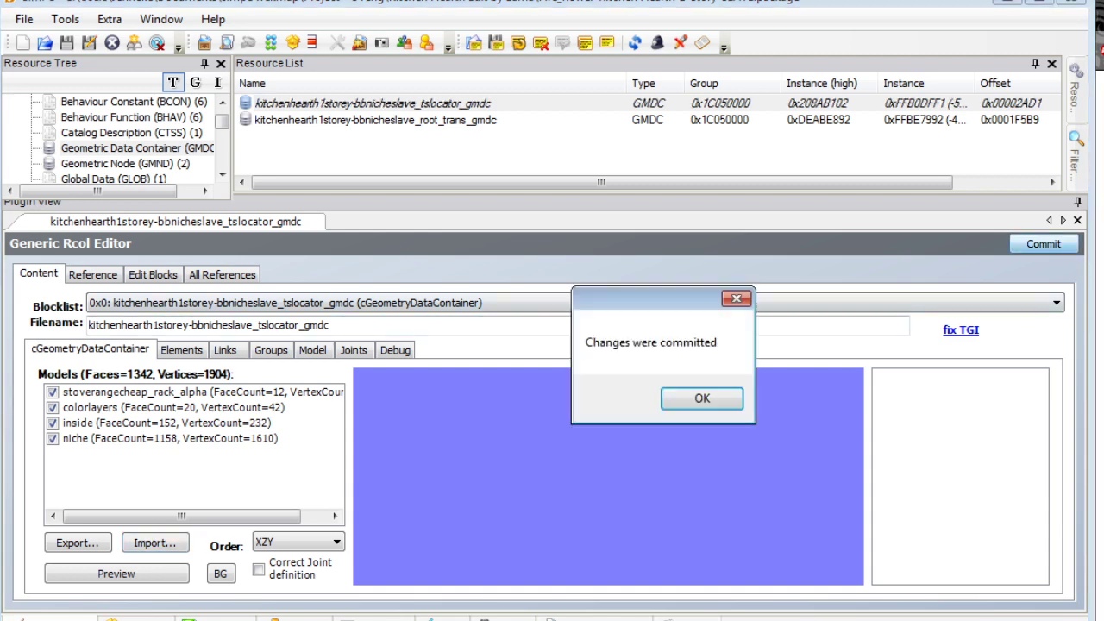
click(703, 397)
Open the object data resource of Stove - Kitchen Hearth 1 storey.
drag(222, 122, 223, 145)
click(124, 133)
click(373, 103)
click(116, 118)
click(328, 103)
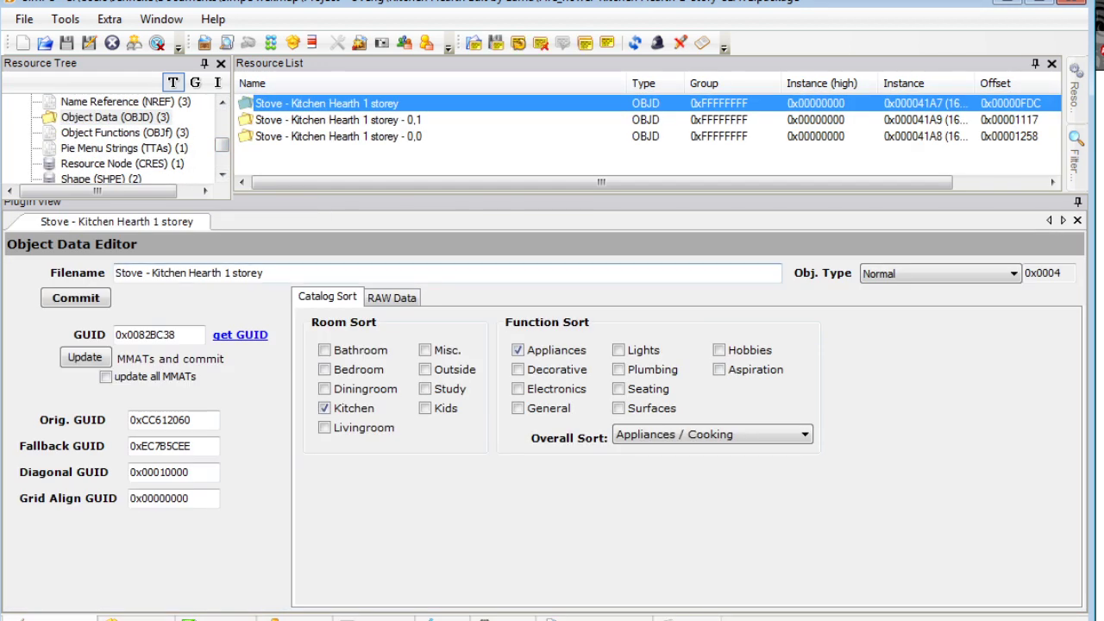
Try to set the object's GUID to ox10c1418b, copied from the Notepad notes.
key(alt+Tab)
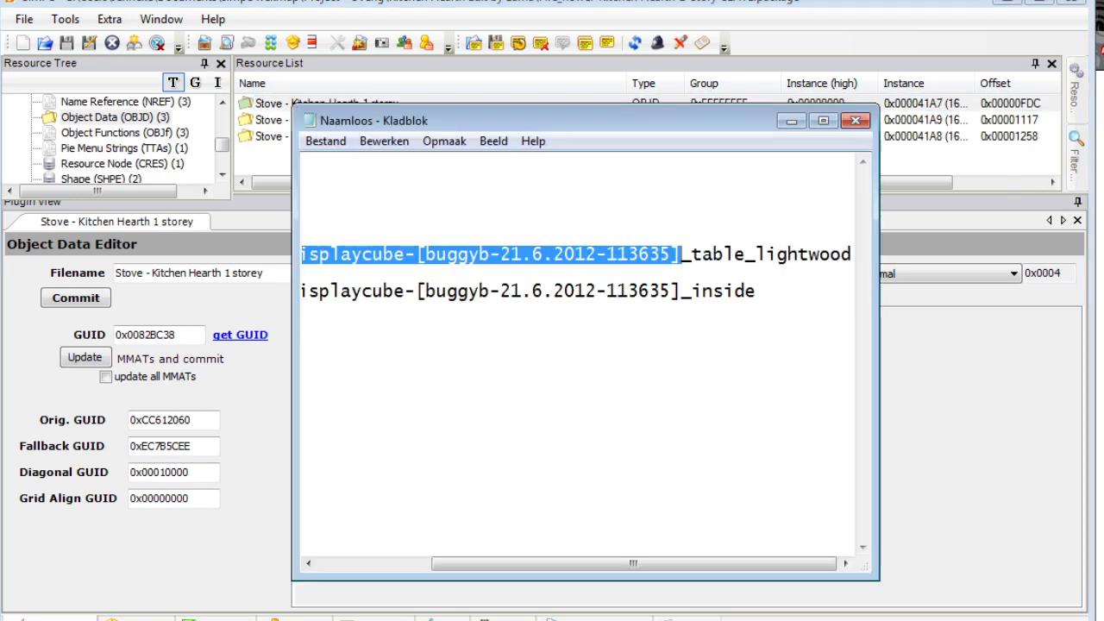
drag(633, 563, 520, 563)
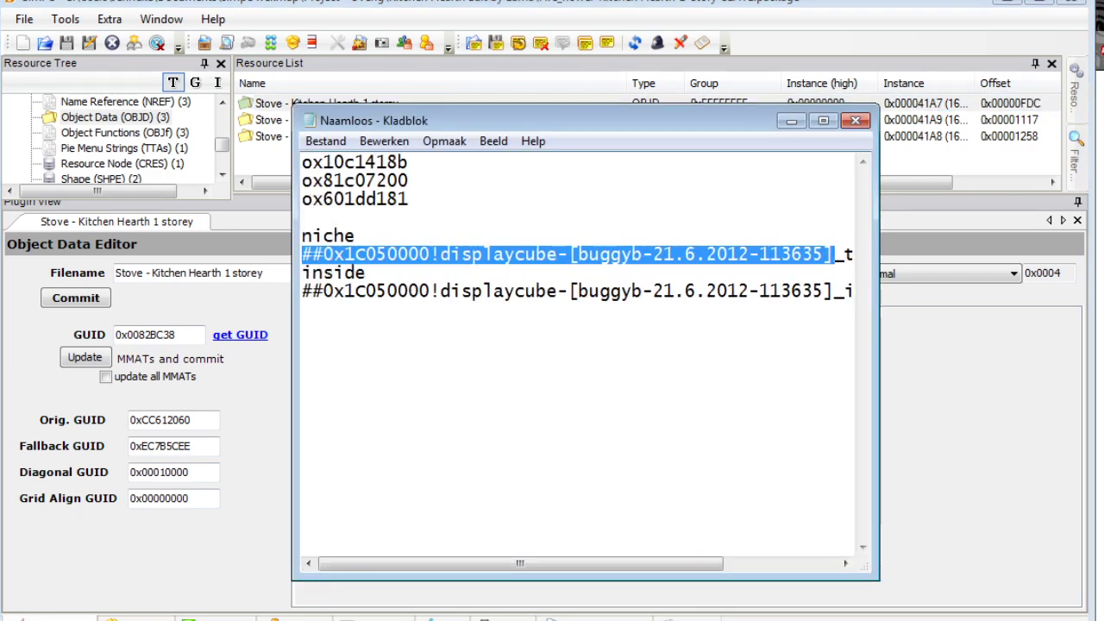
drag(420, 162, 302, 163)
key(ctrl+c)
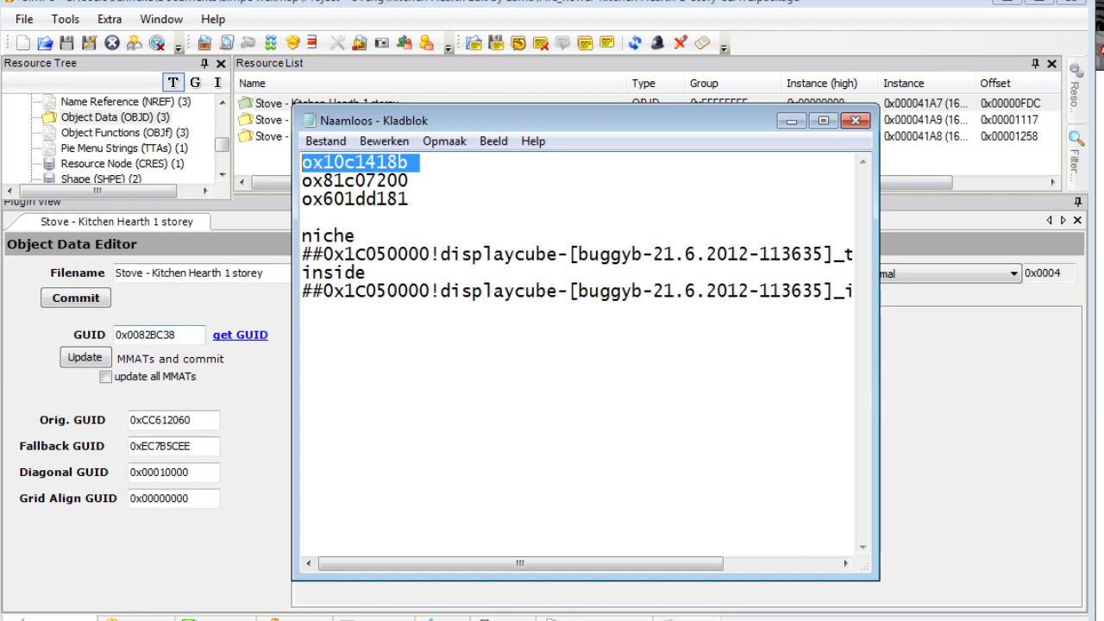
drag(178, 335, 118, 335)
key(ctrl+v)
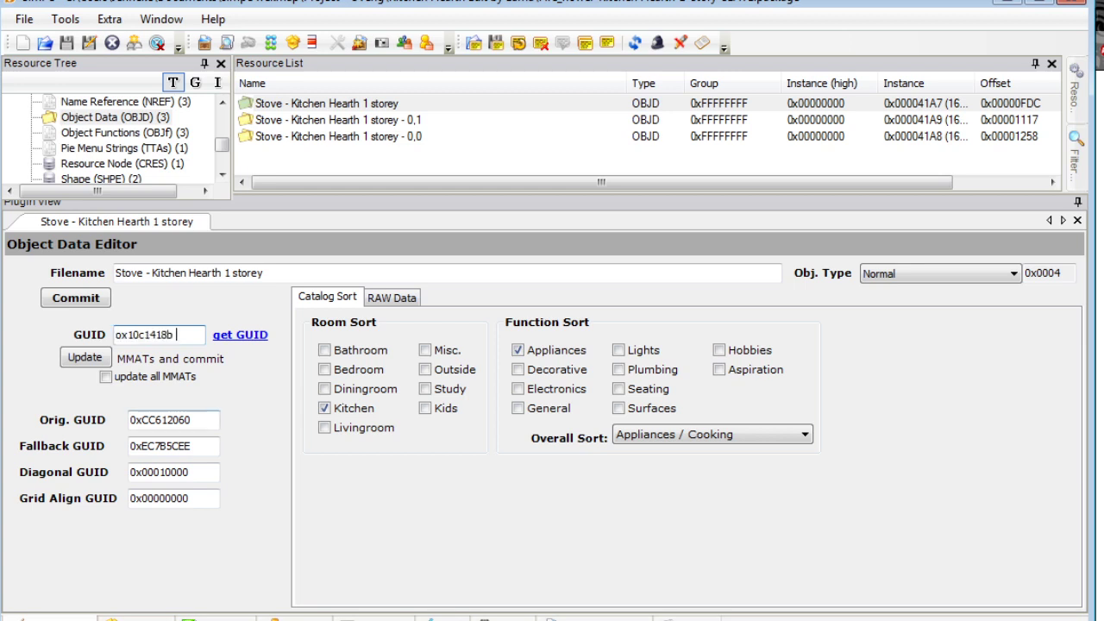
Set the object's sale price to 35 in the decimal raw data and commit the object data.
click(392, 298)
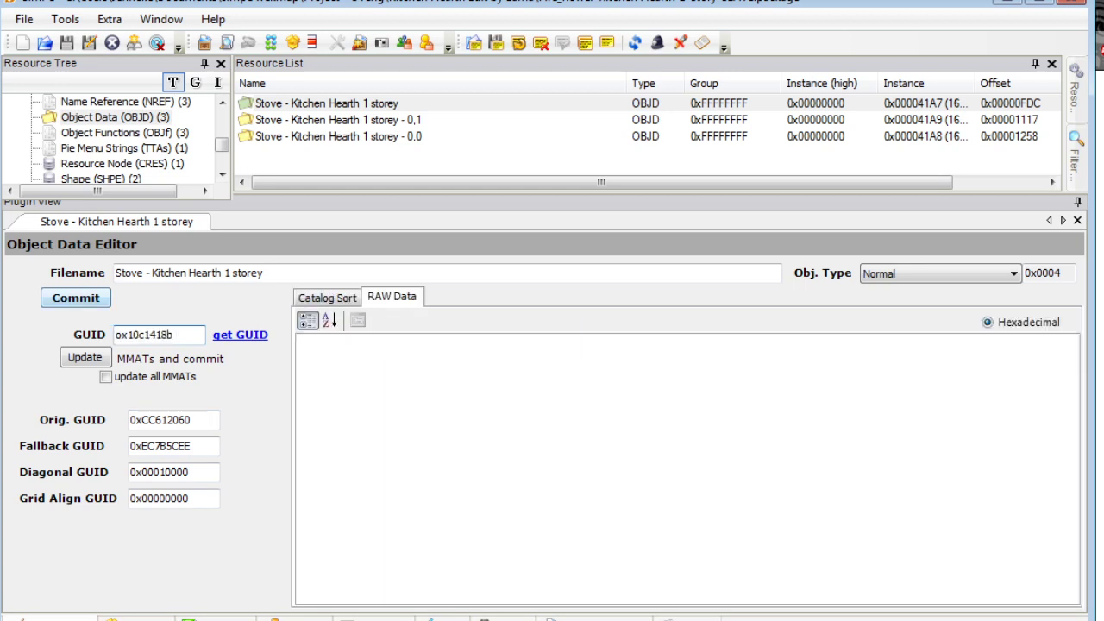
click(911, 322)
drag(700, 425, 682, 425)
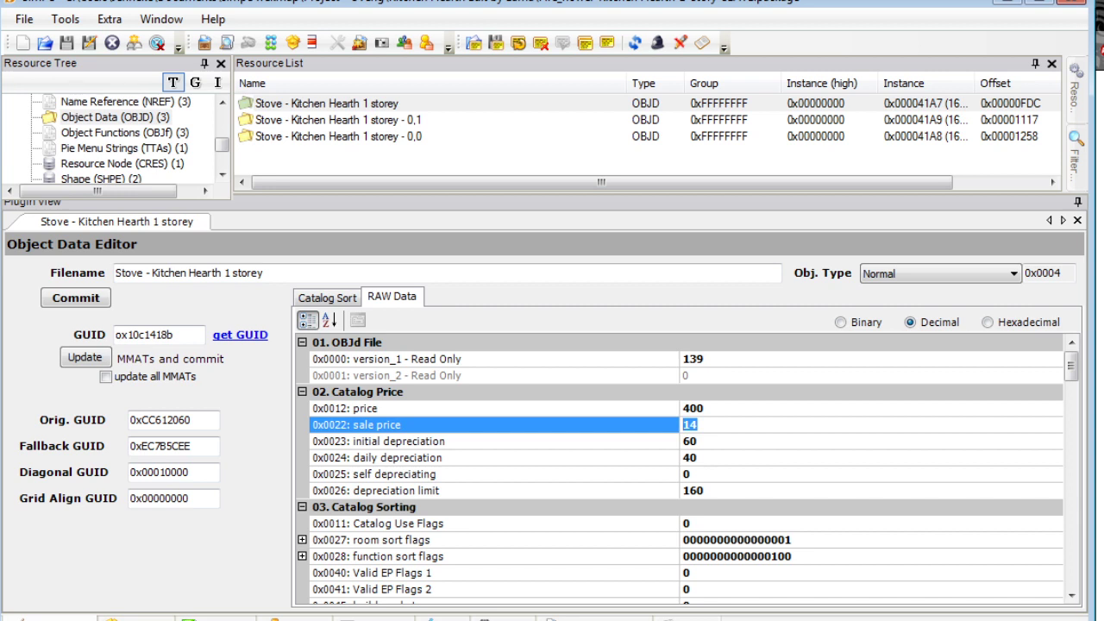
text(35)
click(327, 297)
click(76, 297)
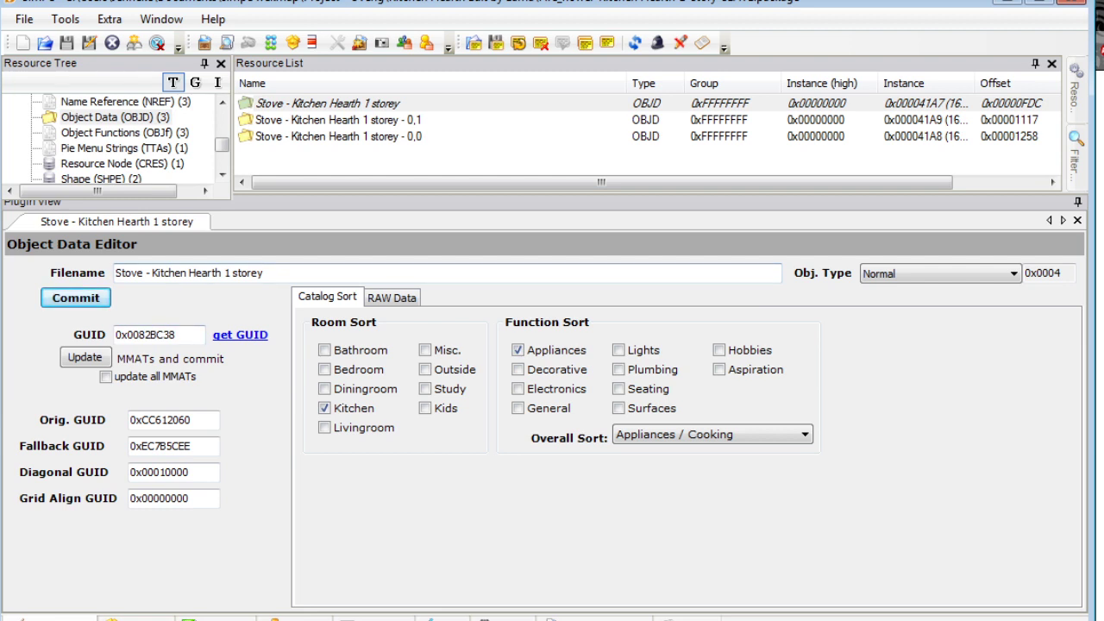
Try again to set the GUID of Stove - Kitchen Hearth 1 storey to ox10c1418b and commit it.
key(alt+Tab)
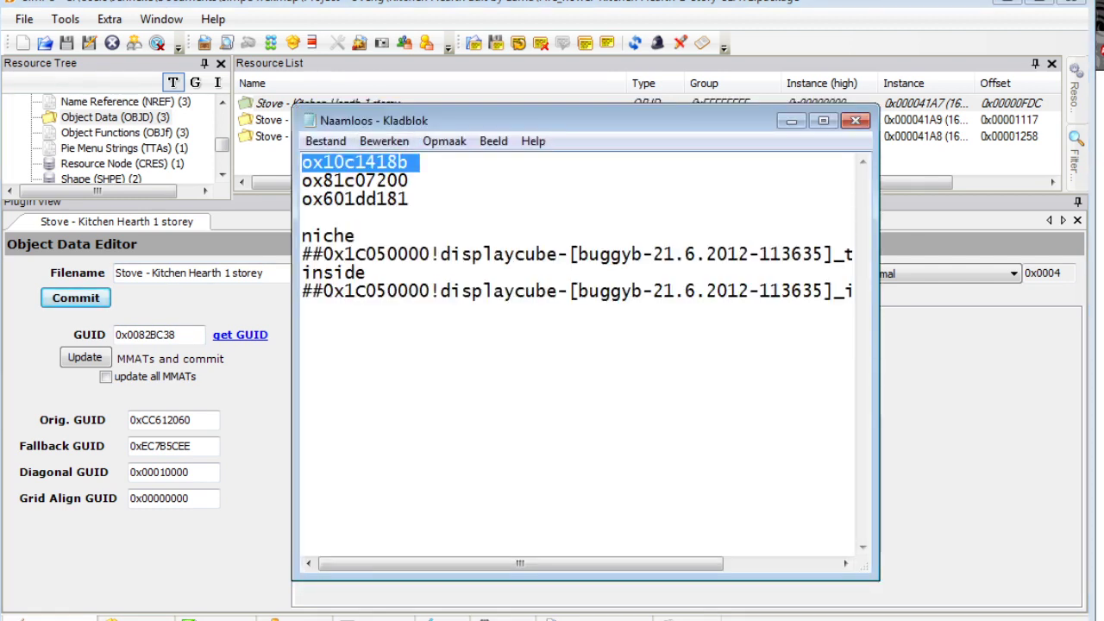
key(alt+Tab)
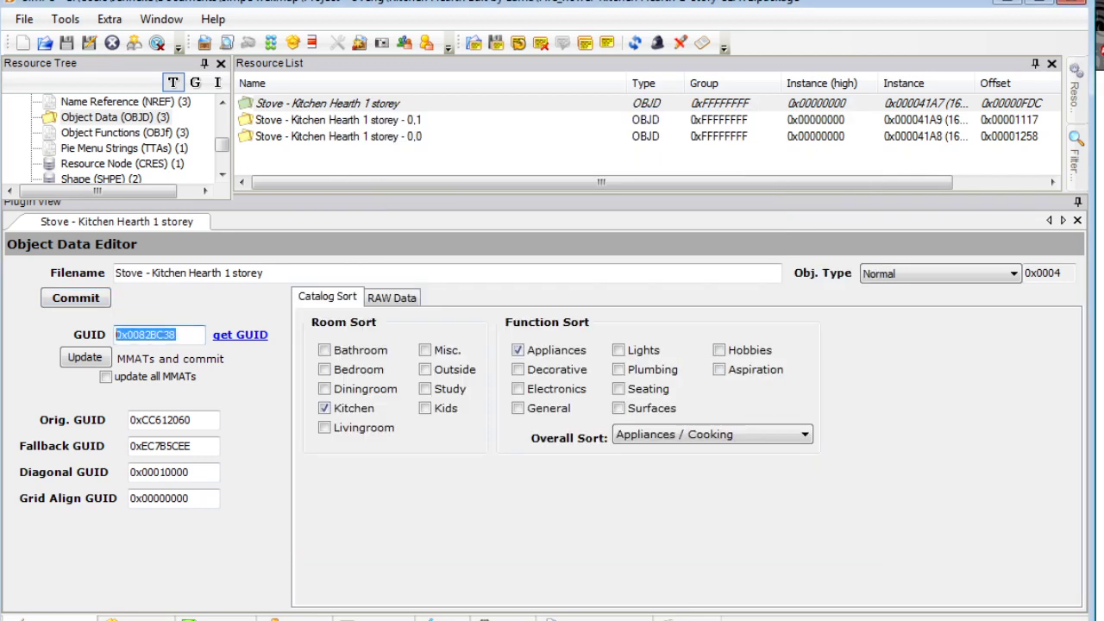
key(ctrl+v)
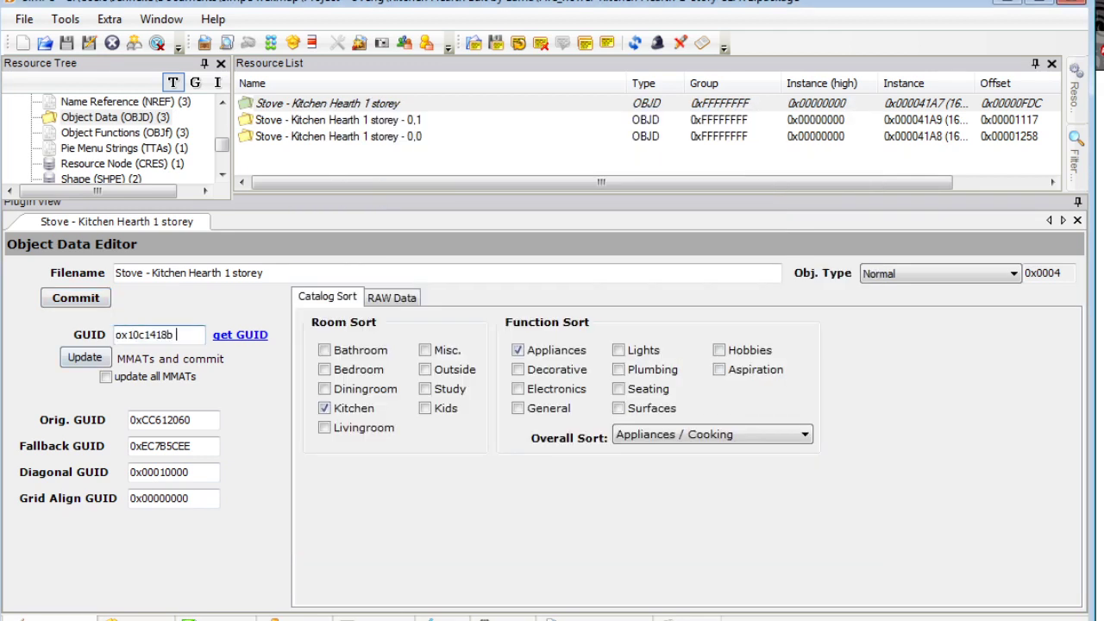
click(75, 298)
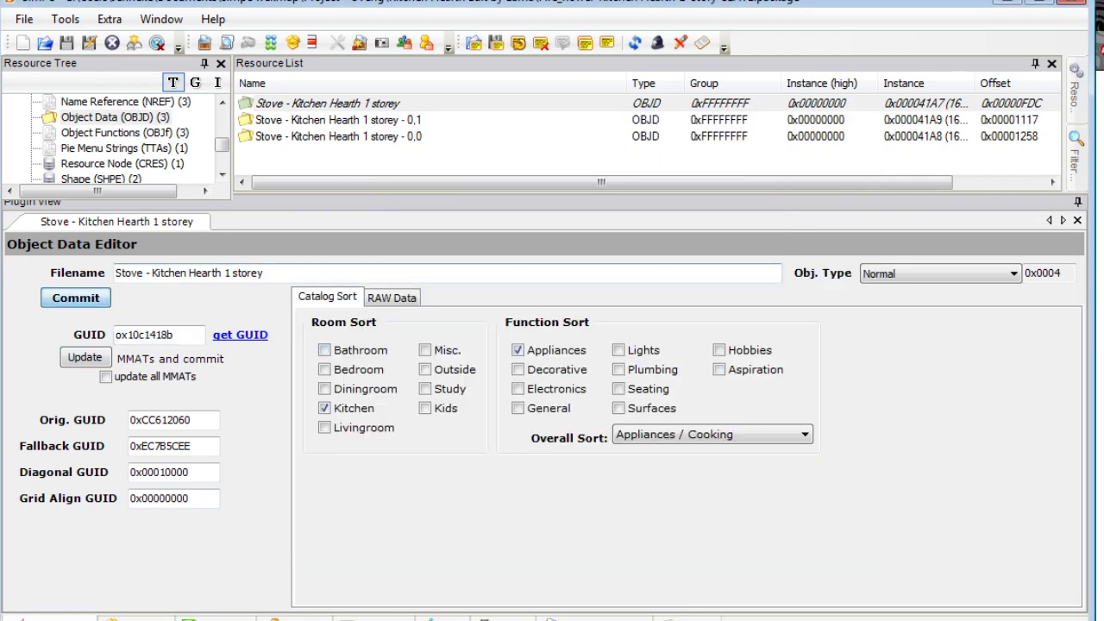
click(392, 298)
click(327, 297)
click(338, 120)
click(328, 104)
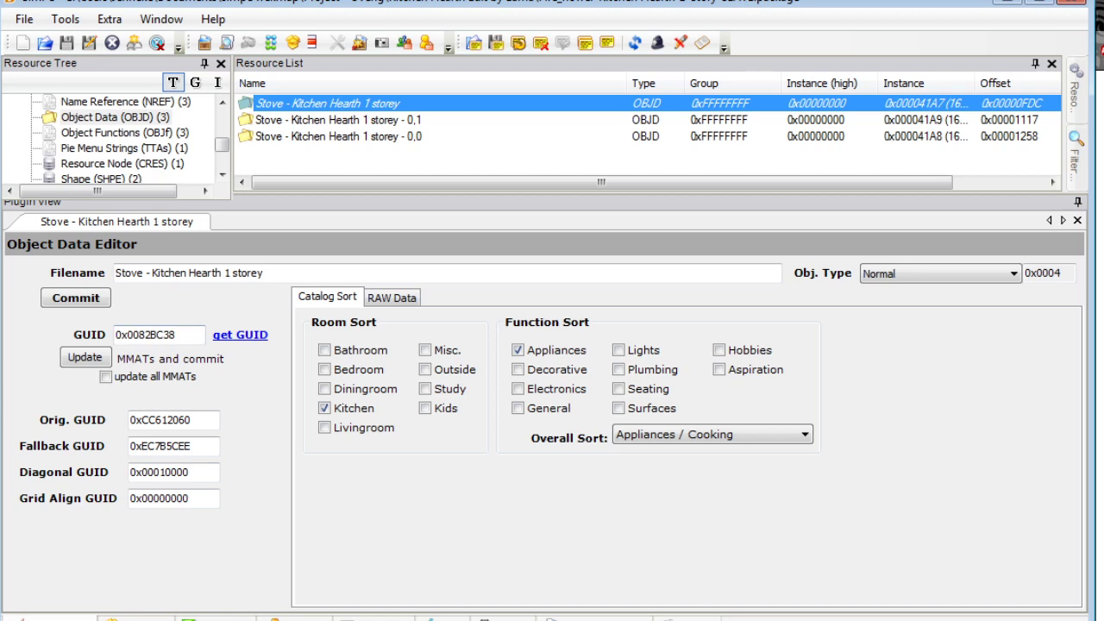
Set the GUID of Stove - Kitchen Hearth 1 storey to 0x10c1418b, copying only the digits after the prefix from the Notepad notes, and commit.
key(alt+Tab)
drag(420, 163, 409, 162)
click(408, 163)
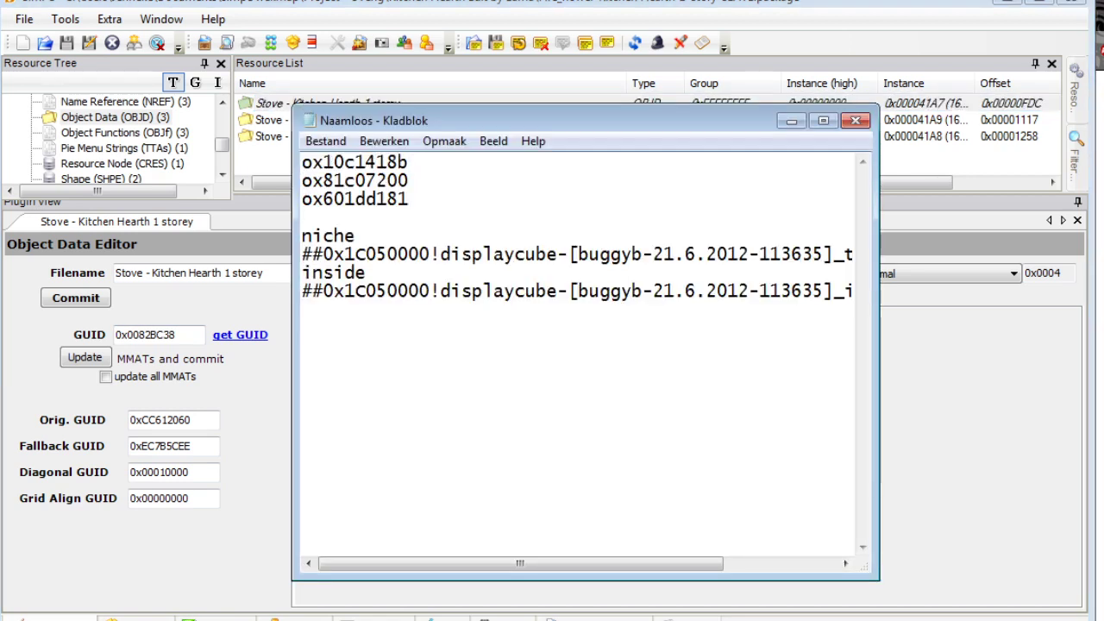
key(shift+Home)
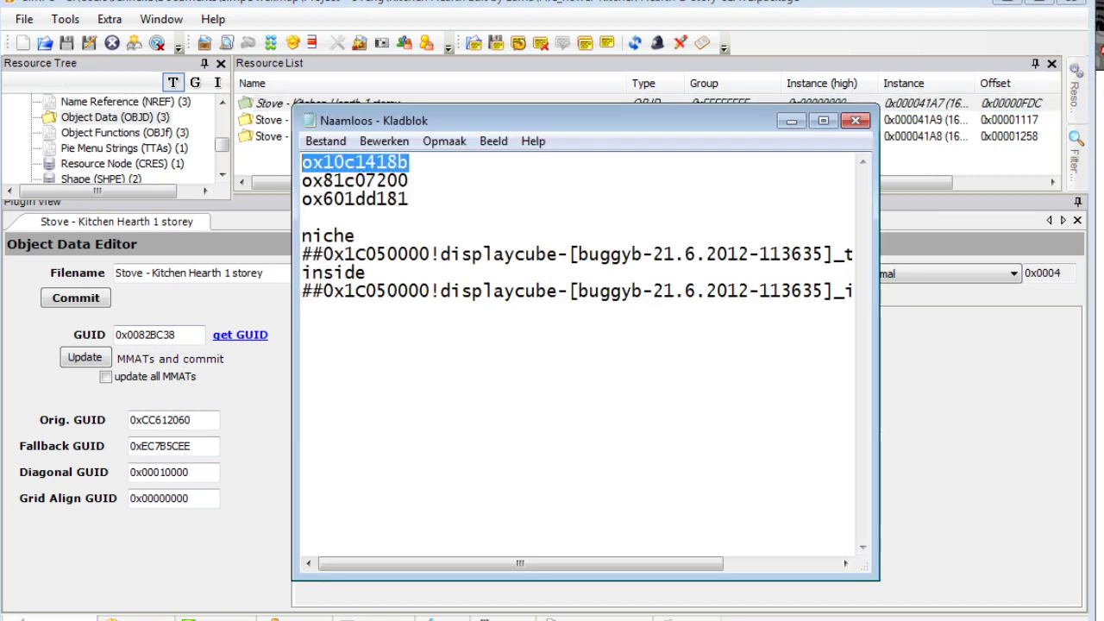
click(420, 181)
drag(410, 164, 323, 165)
key(ctrl+c)
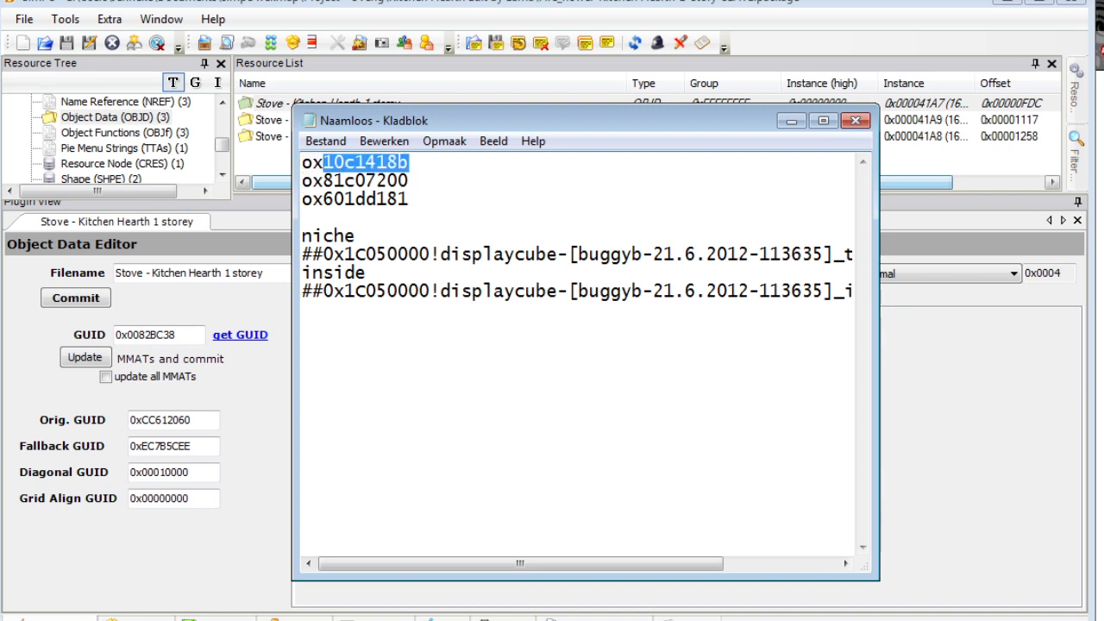
drag(178, 335, 127, 334)
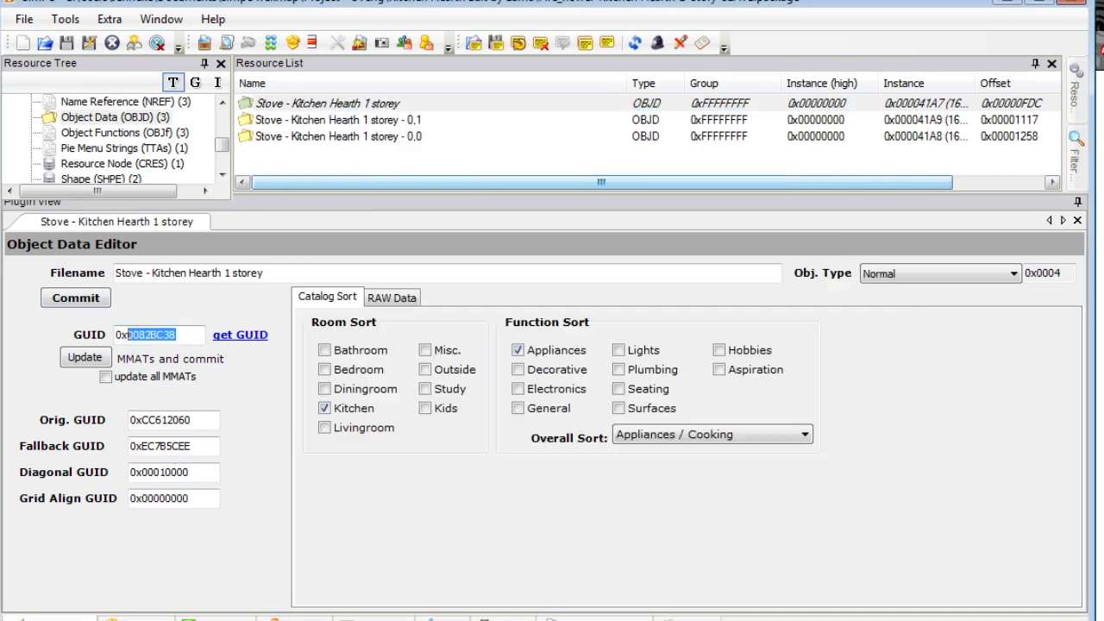
key(ctrl+v)
click(75, 298)
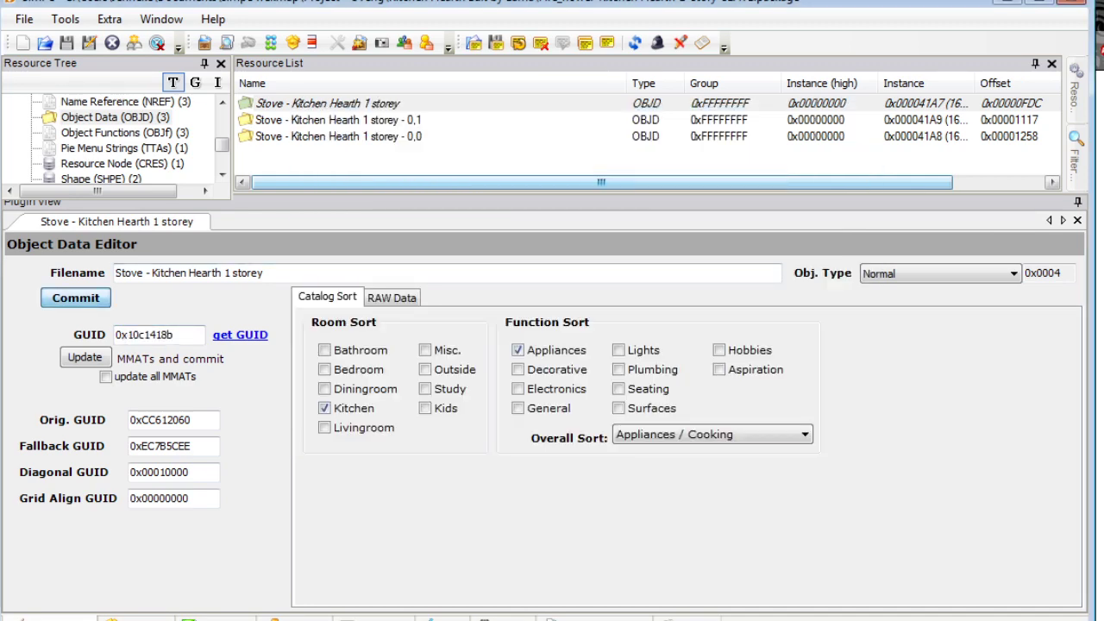
click(391, 297)
click(338, 120)
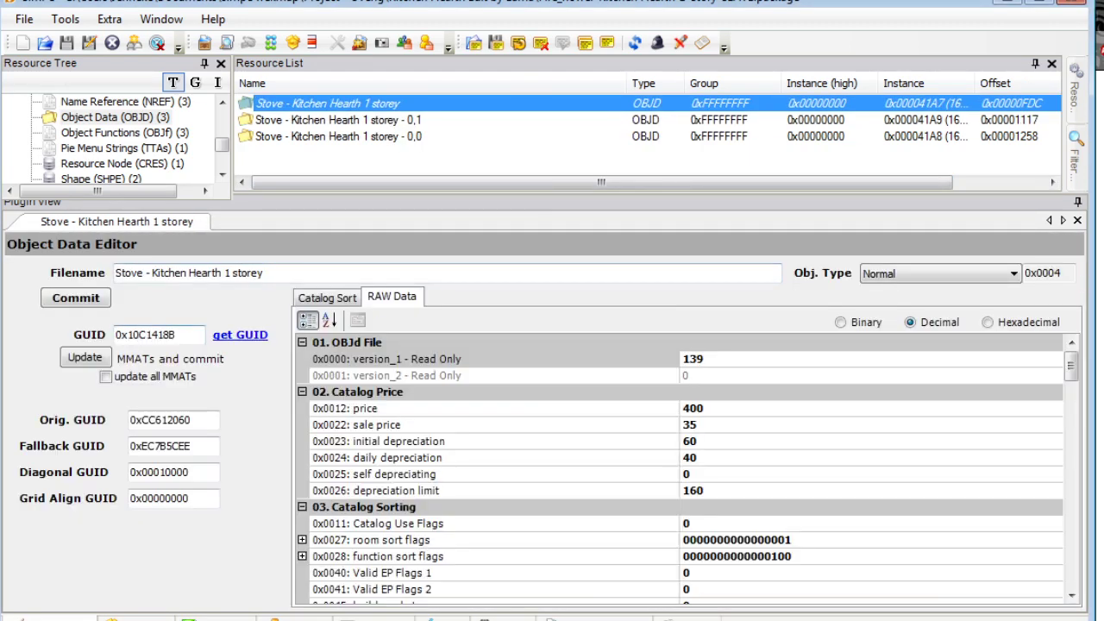
Correct the prefix of the three GUIDs in the Notepad notes from the letter o to zero, giving 0x10c1418b, 0x81c07200 and 0x601dd181.
key(alt+Tab)
key(Home)
key(shift+Right)
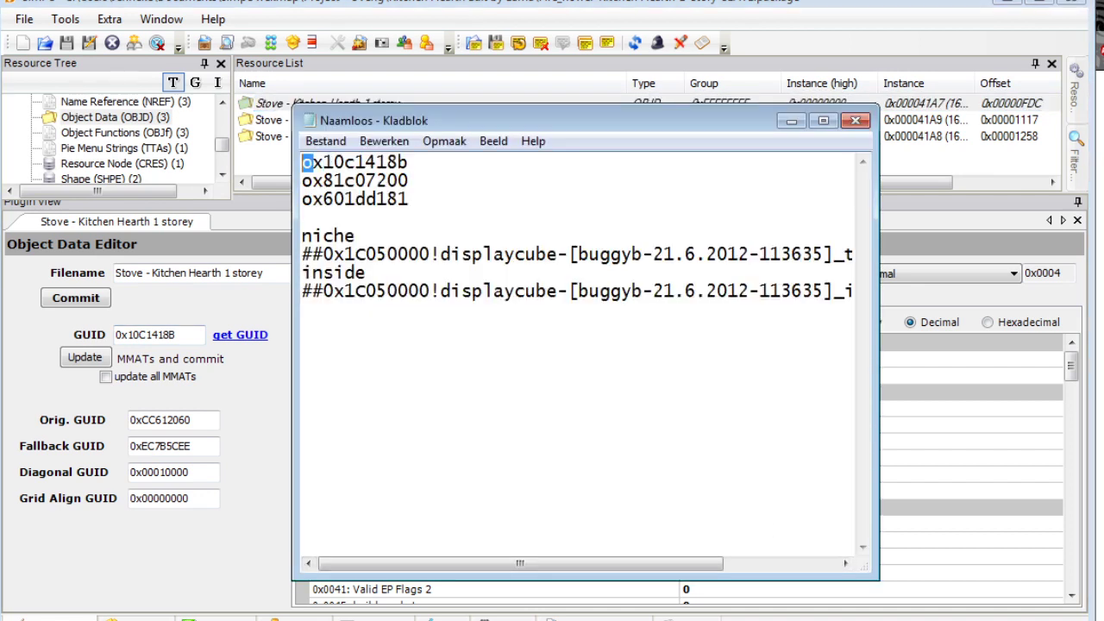
text(0)
key(Down)
key(shift+Left)
text(0)
key(Down)
key(shift+Left)
text(0)
Copy the second GUID, 0x81c07200, from the Notepad notes.
key(Up)
key(Home)
key(shift+End)
key(ctrl+c)
key(alt+Tab)
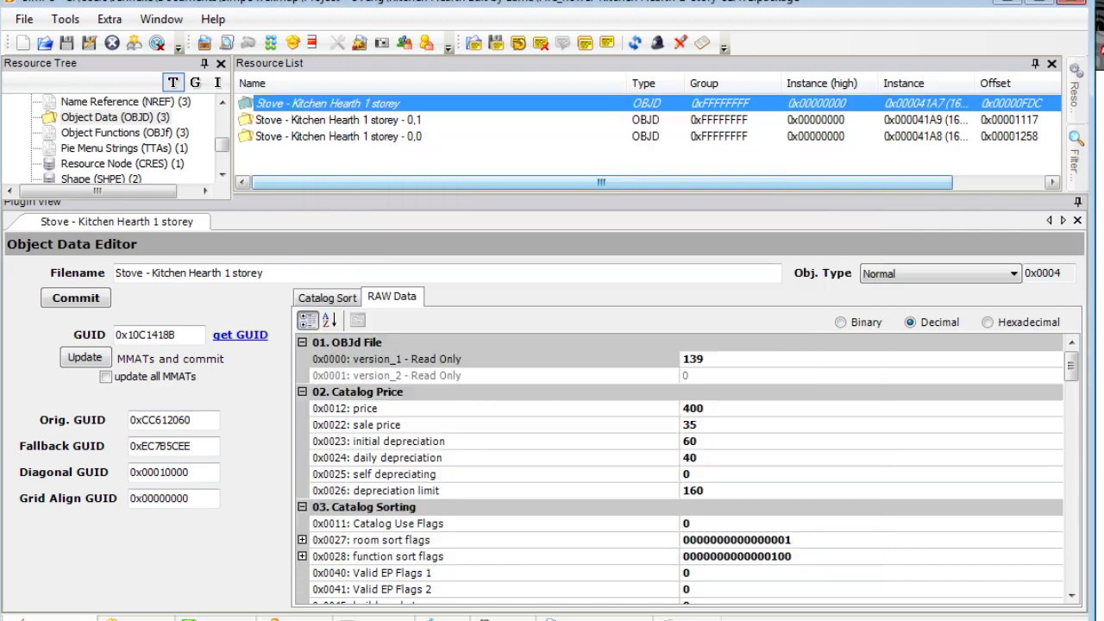
key(alt+Tab)
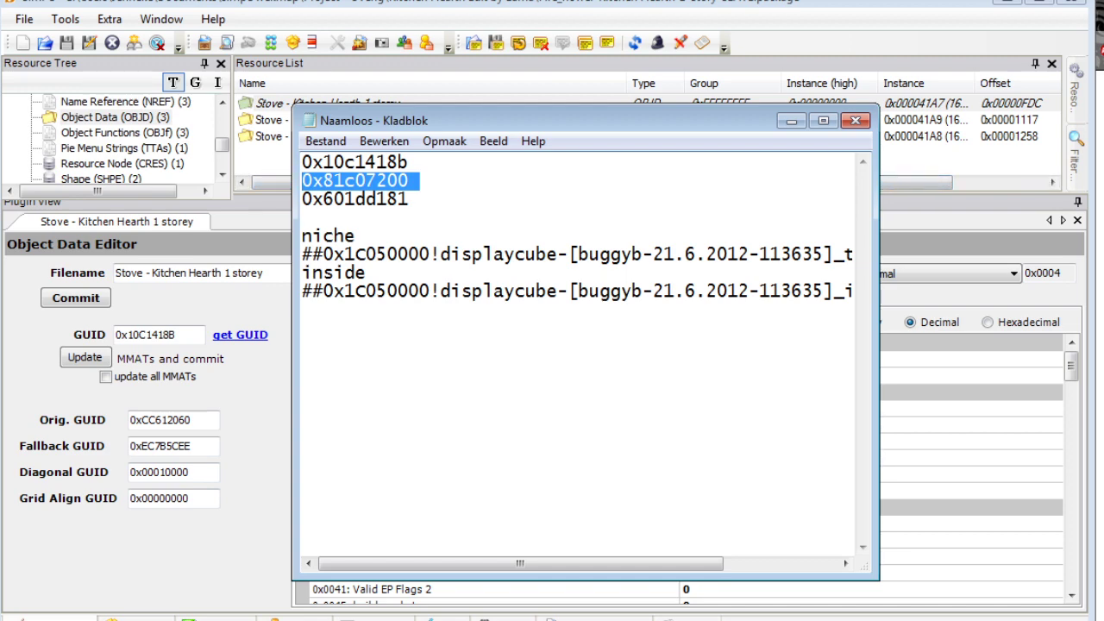
Try to set the GUID of Stove - Kitchen Hearth 1 storey - 0,1 to 0x81c07200 and commit it.
click(268, 120)
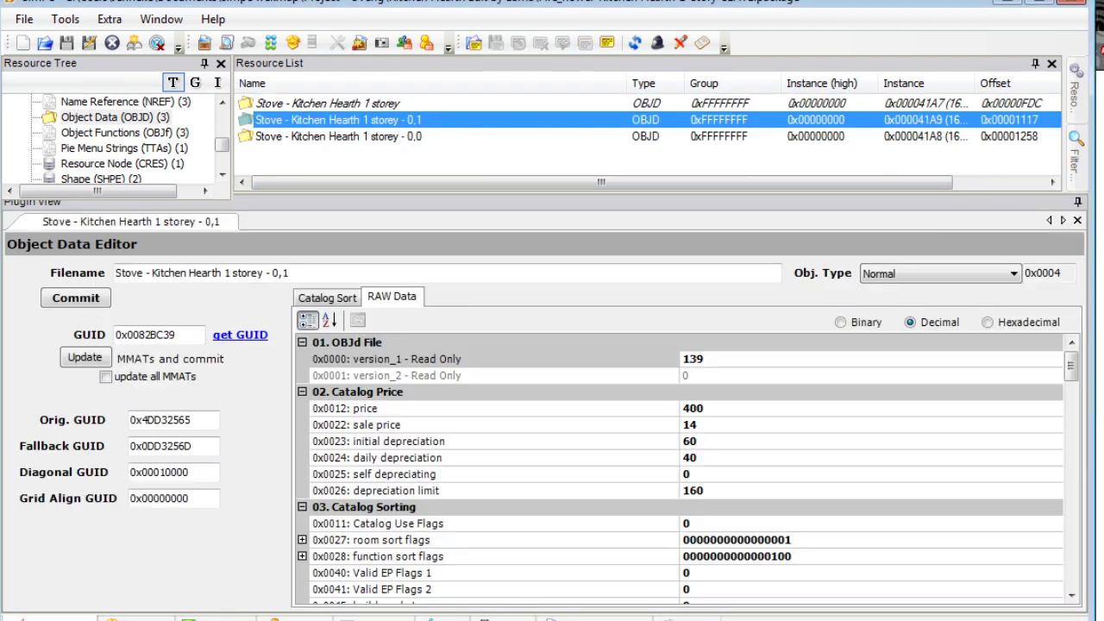
click(185, 335)
key(ctrl+a)
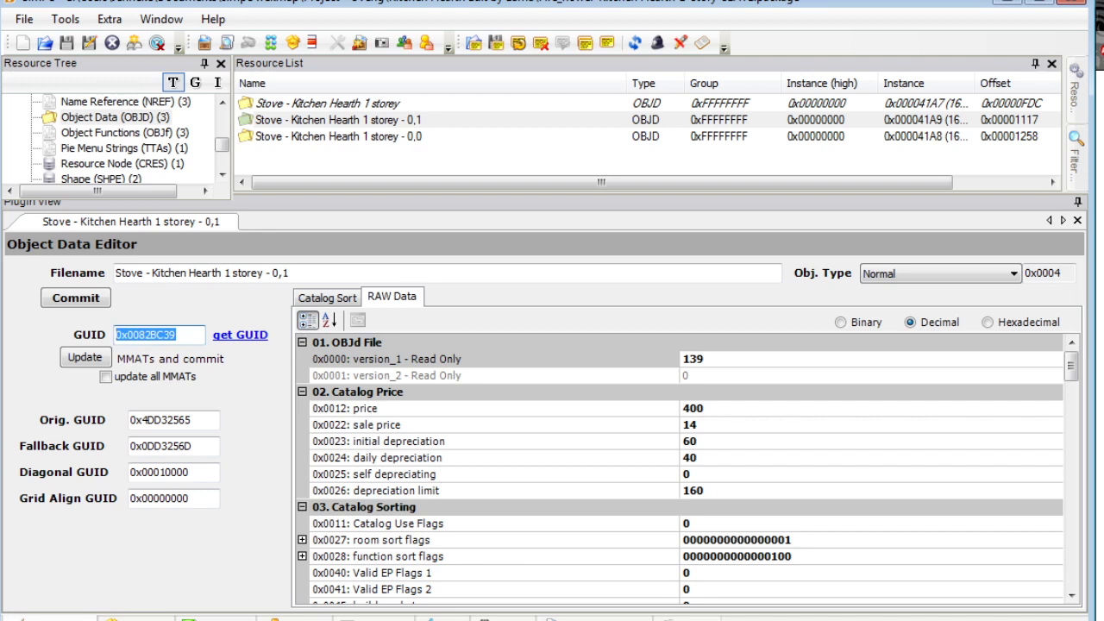
key(ctrl+v)
click(327, 298)
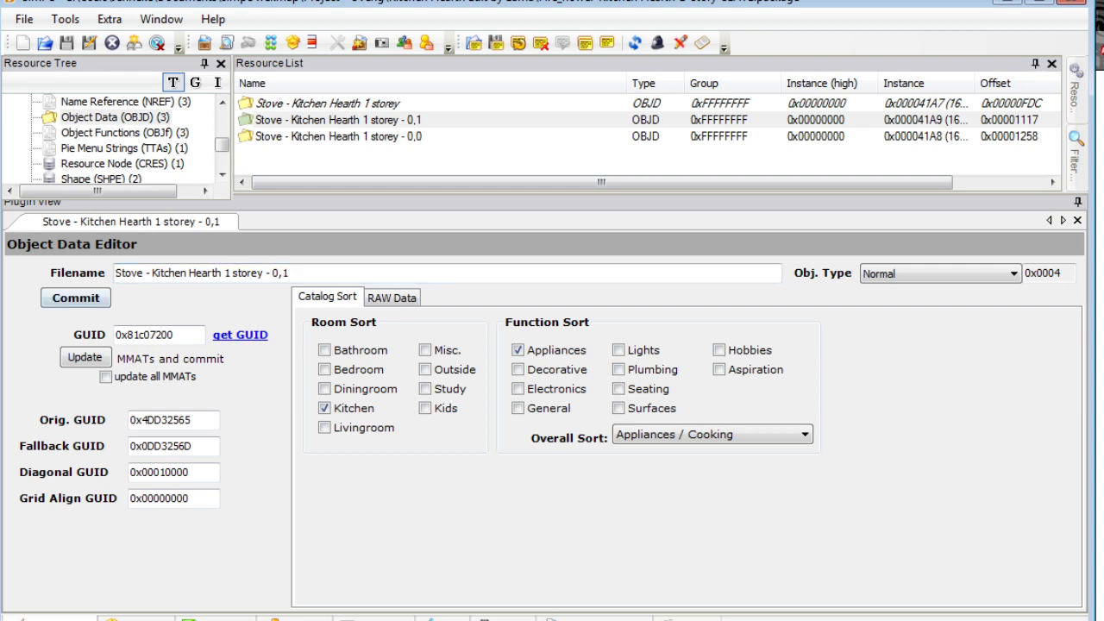
click(76, 298)
click(338, 136)
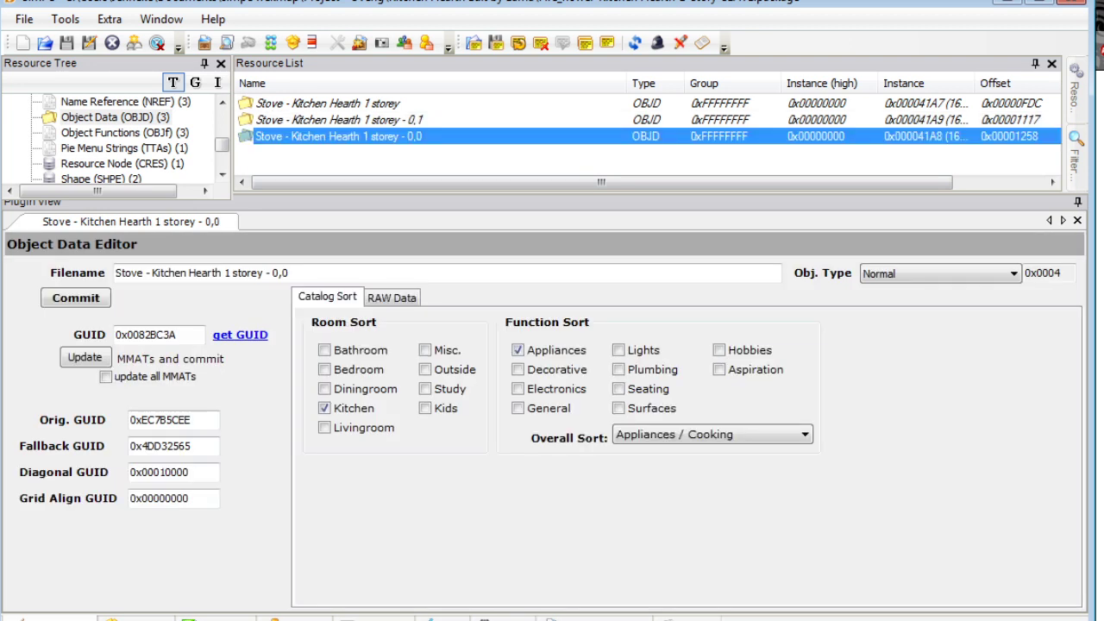
Replace the GUID of the 0,1 object data resource with the copied 0x81c07200 and commit the change.
click(339, 120)
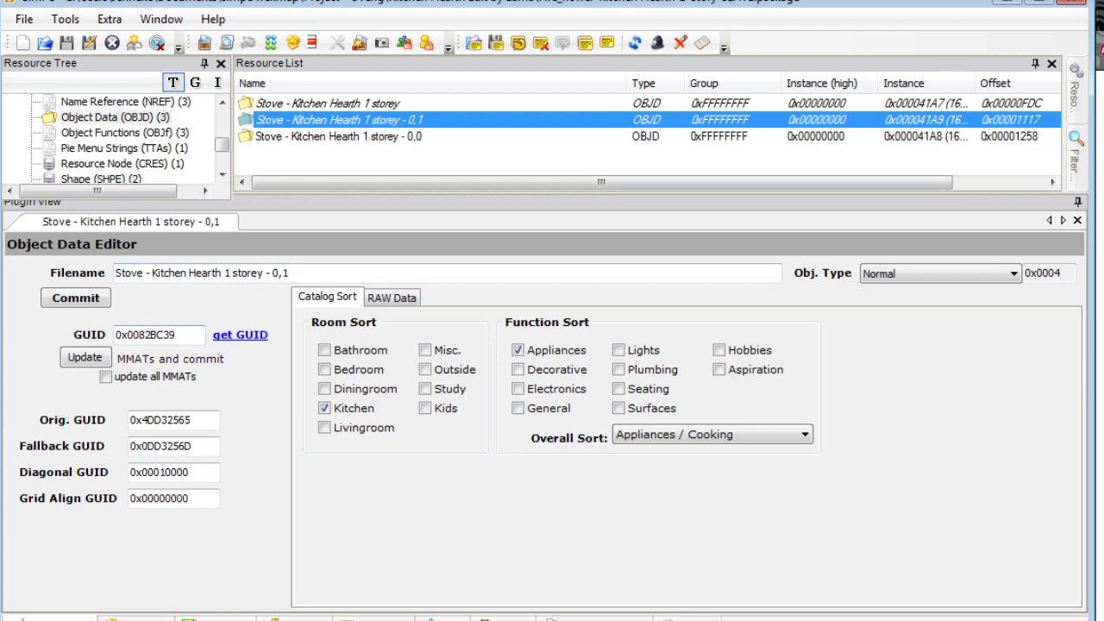
double_click(154, 334)
key(ctrl+v)
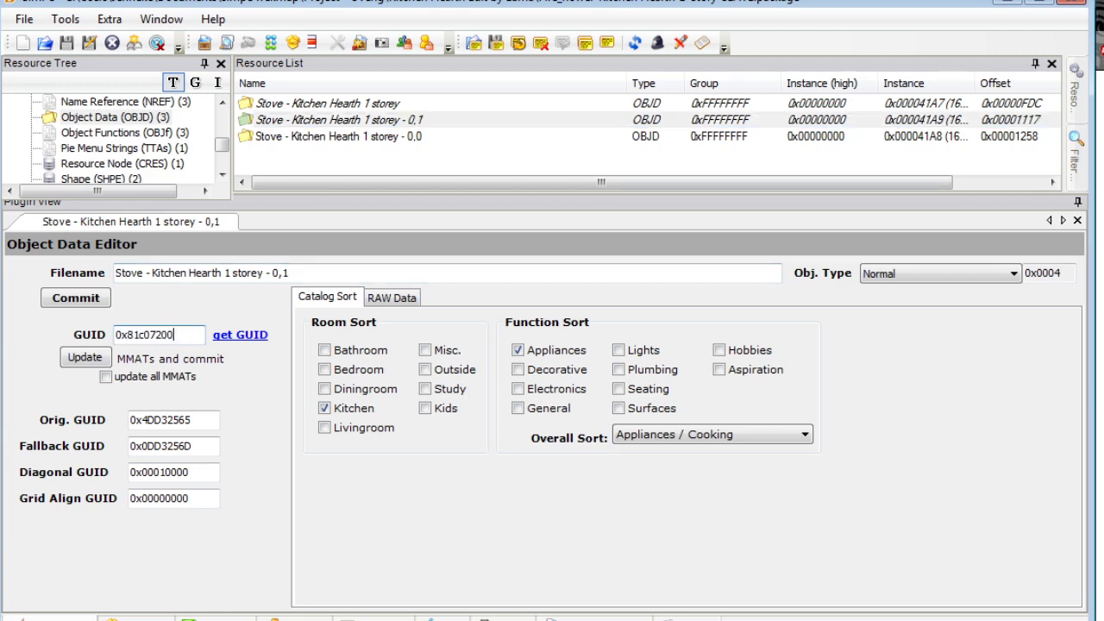
click(76, 298)
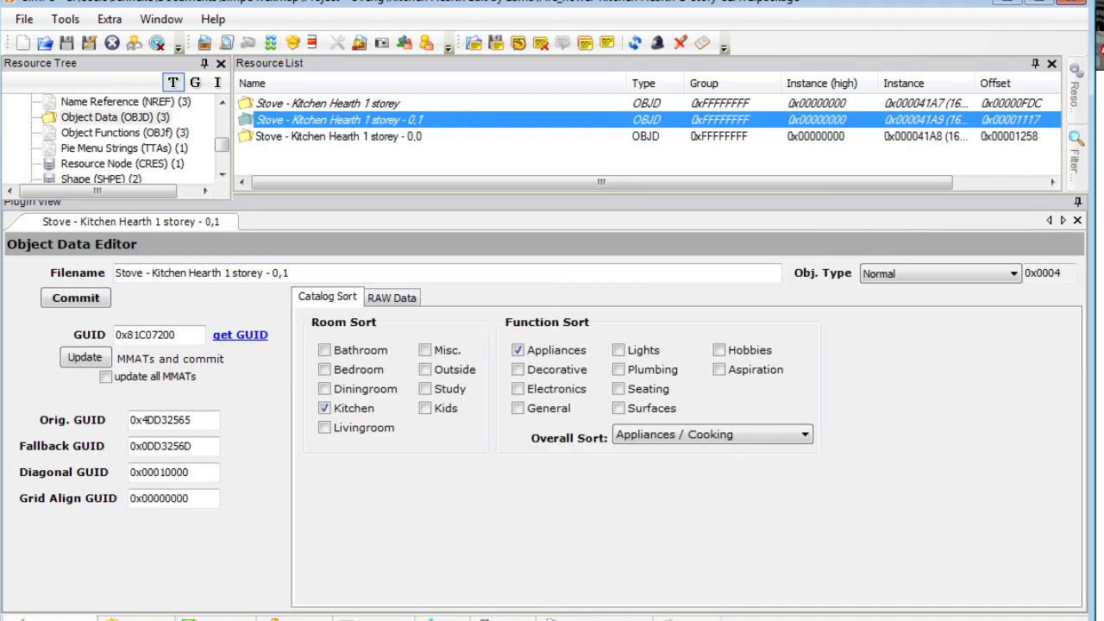
Set the GUID of Stove - Kitchen Hearth 1 storey - 0,0 to 0x601dd181, copied from the Notepad notes, and commit.
key(alt+Tab)
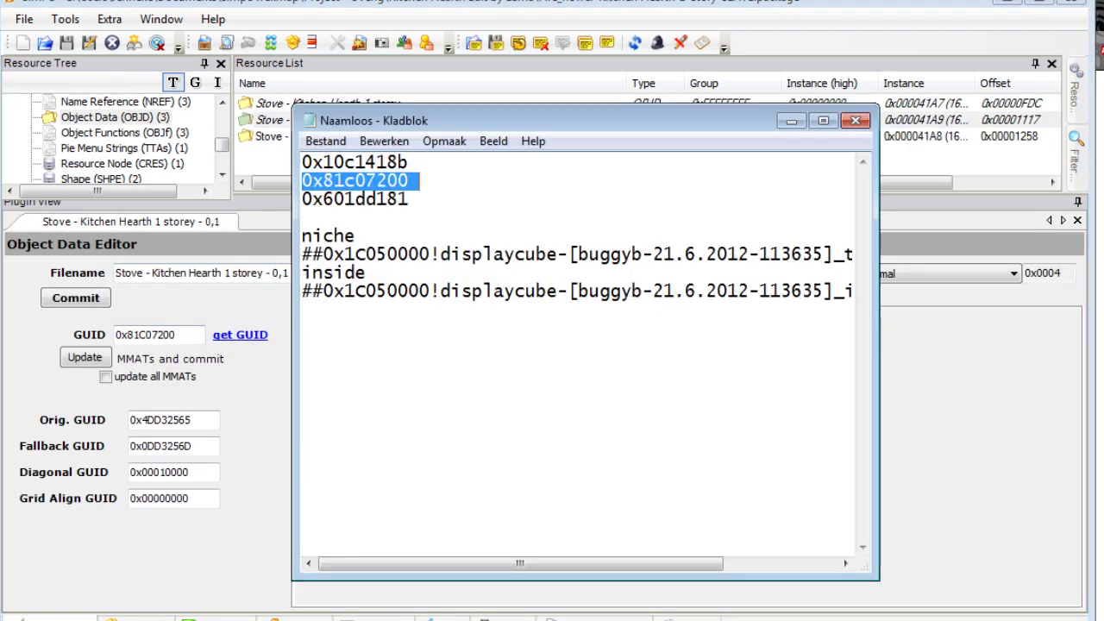
click(420, 200)
click(409, 199)
key(shift+Home)
key(ctrl+c)
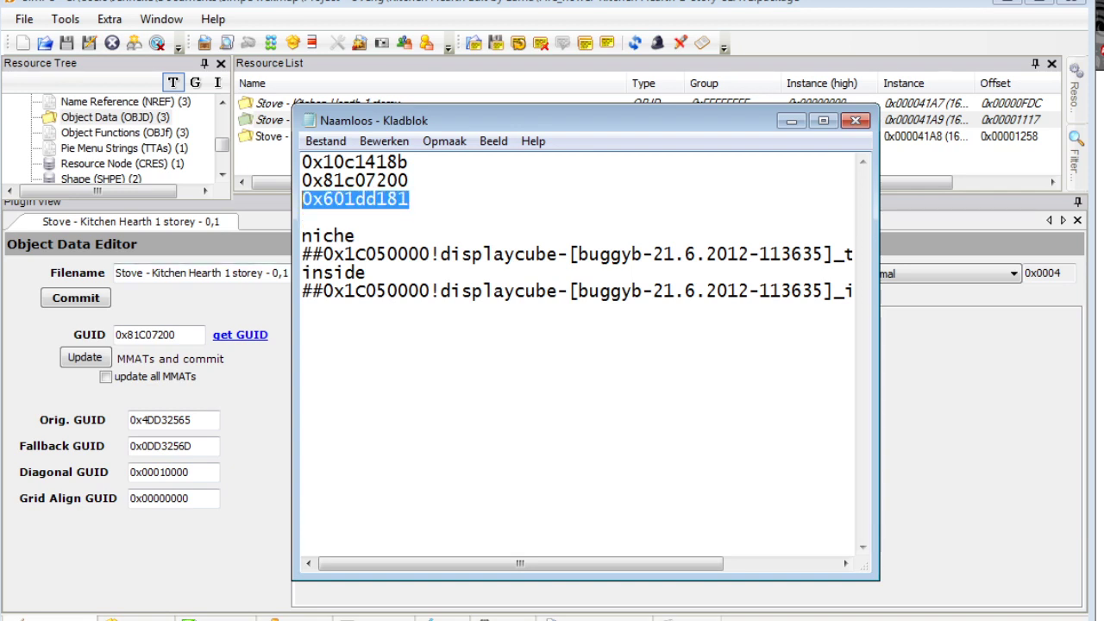
key(alt+Tab)
click(338, 137)
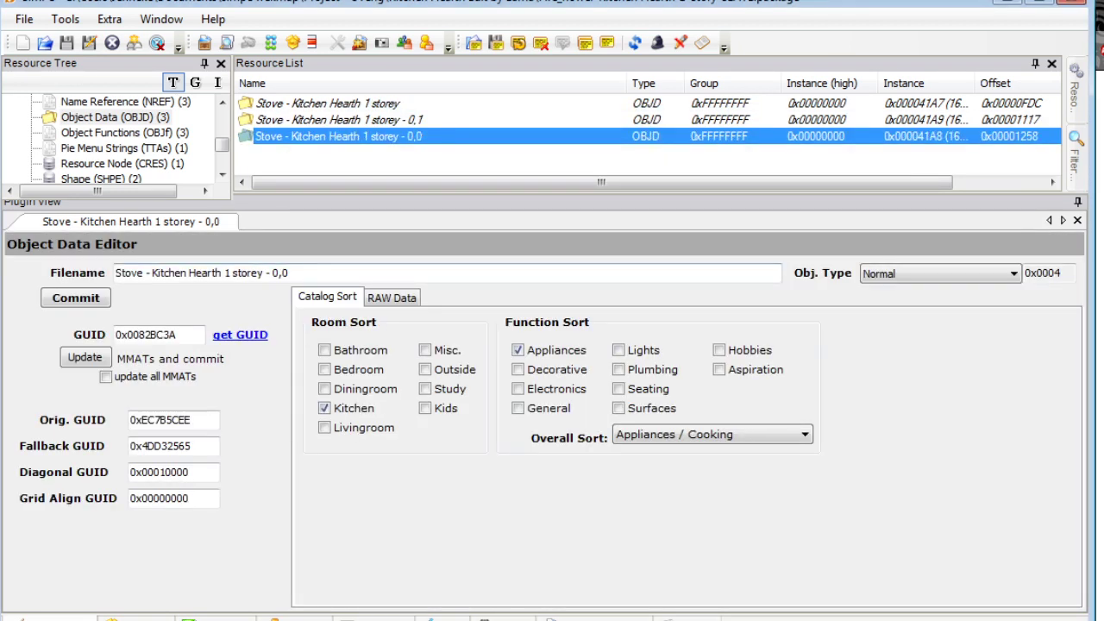
drag(177, 335, 116, 335)
key(ctrl+v)
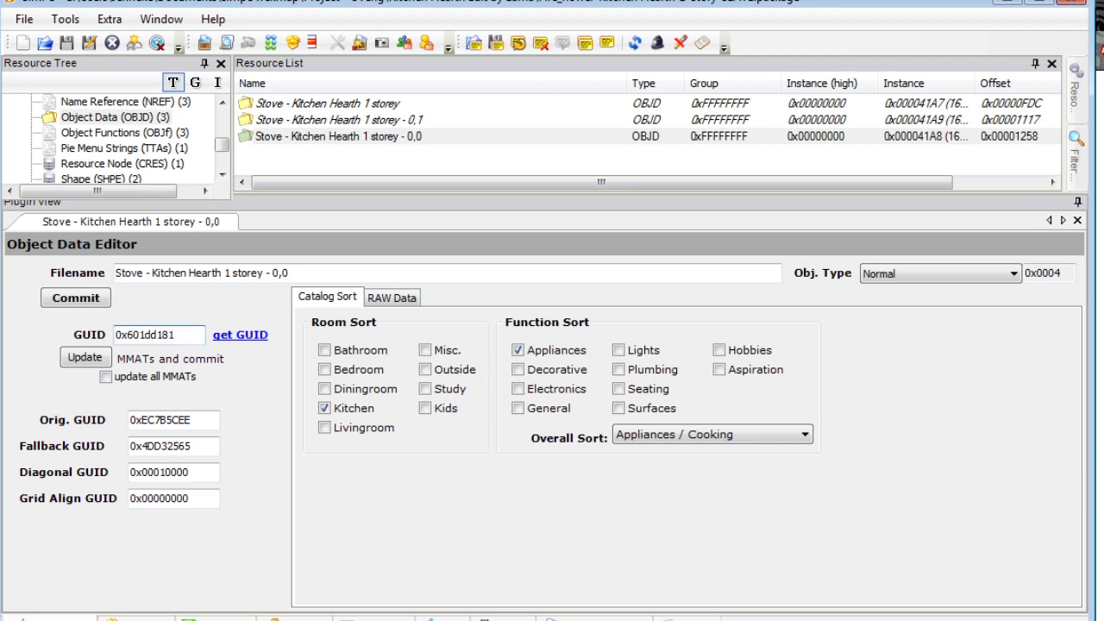
click(76, 297)
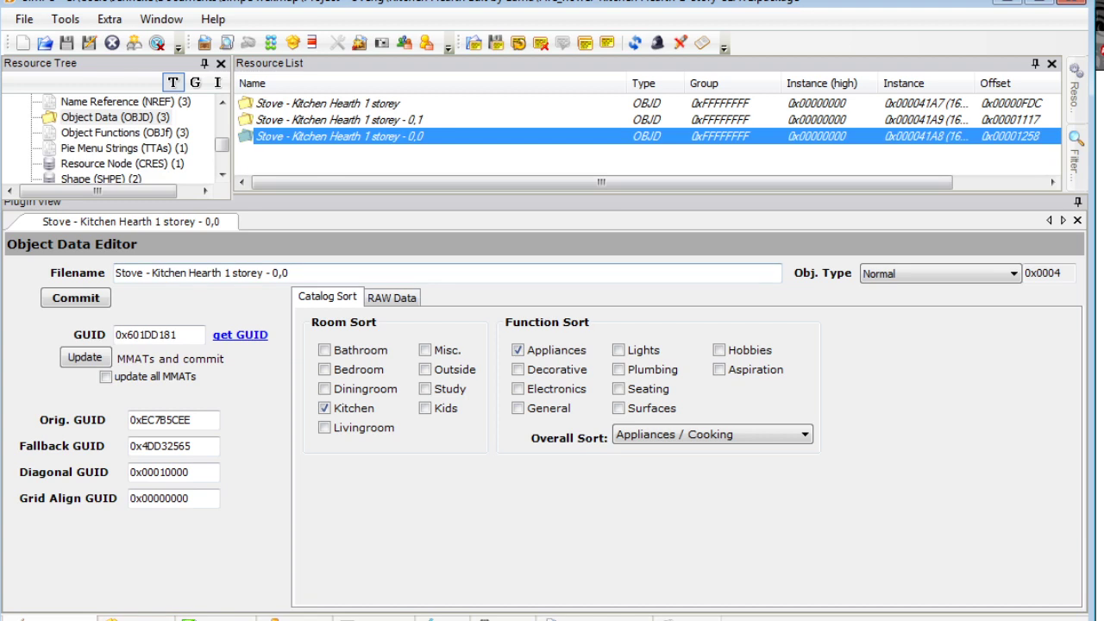
Run the Scenegraph rename Wizard with the model name kitchenhearth1storey-bbnicheslave and save the package.
scroll(222, 156, down, 1)
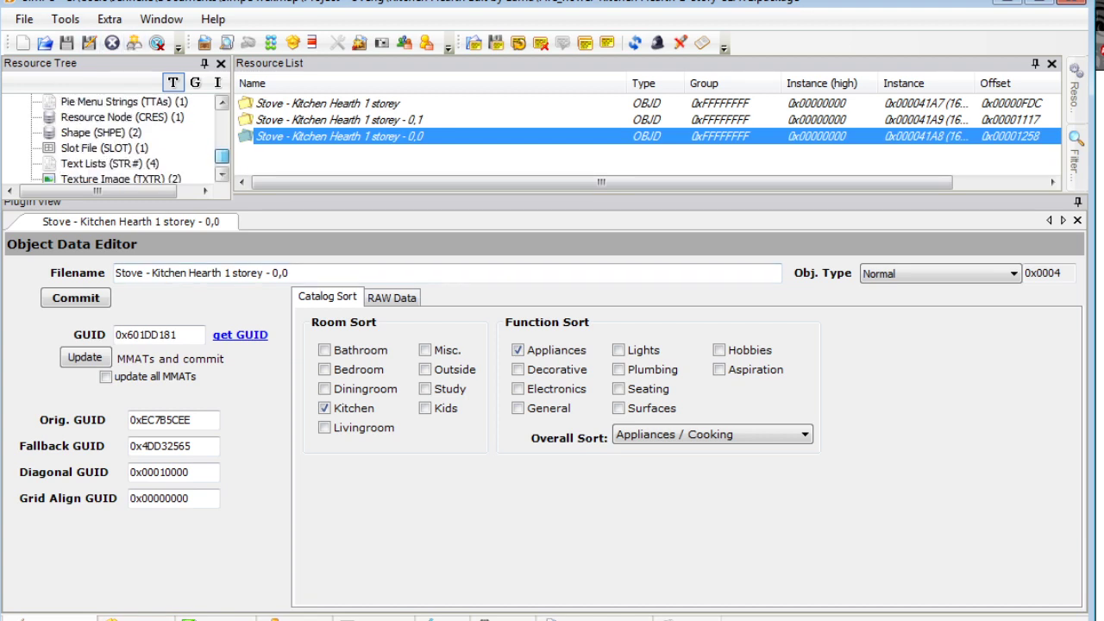
drag(222, 156, 222, 115)
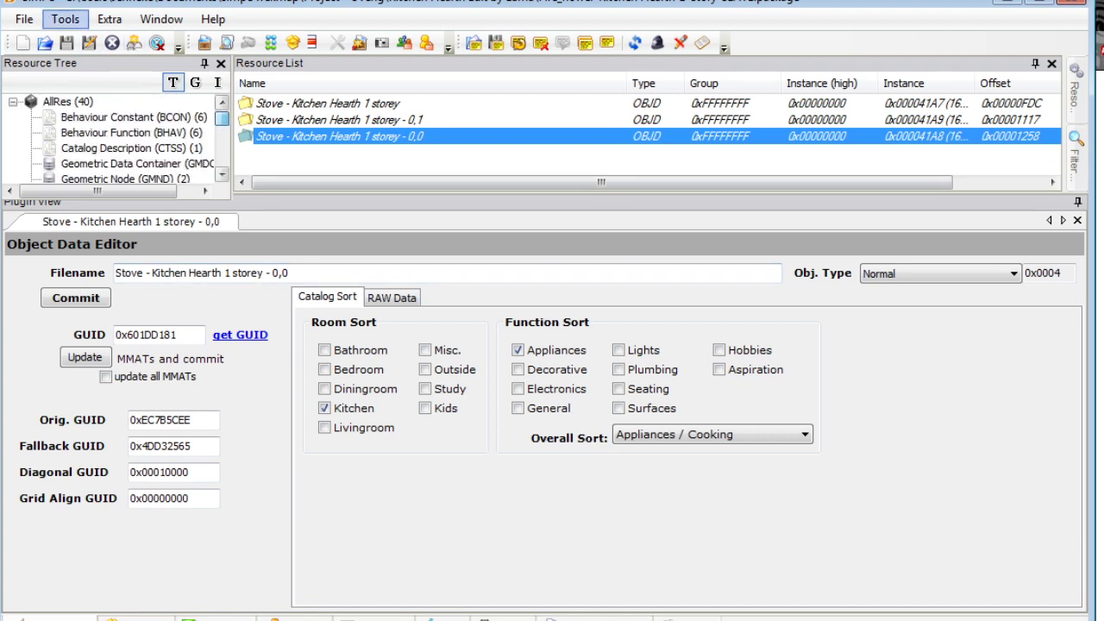
click(65, 19)
mouse_move(135, 146)
click(345, 208)
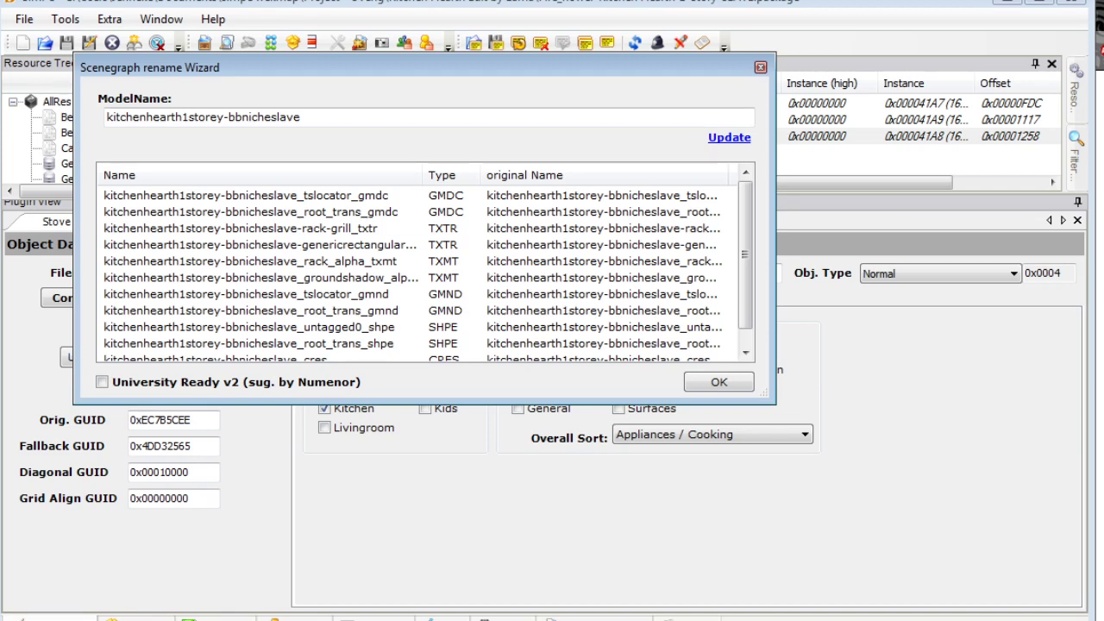
scroll(423, 267, down, 1)
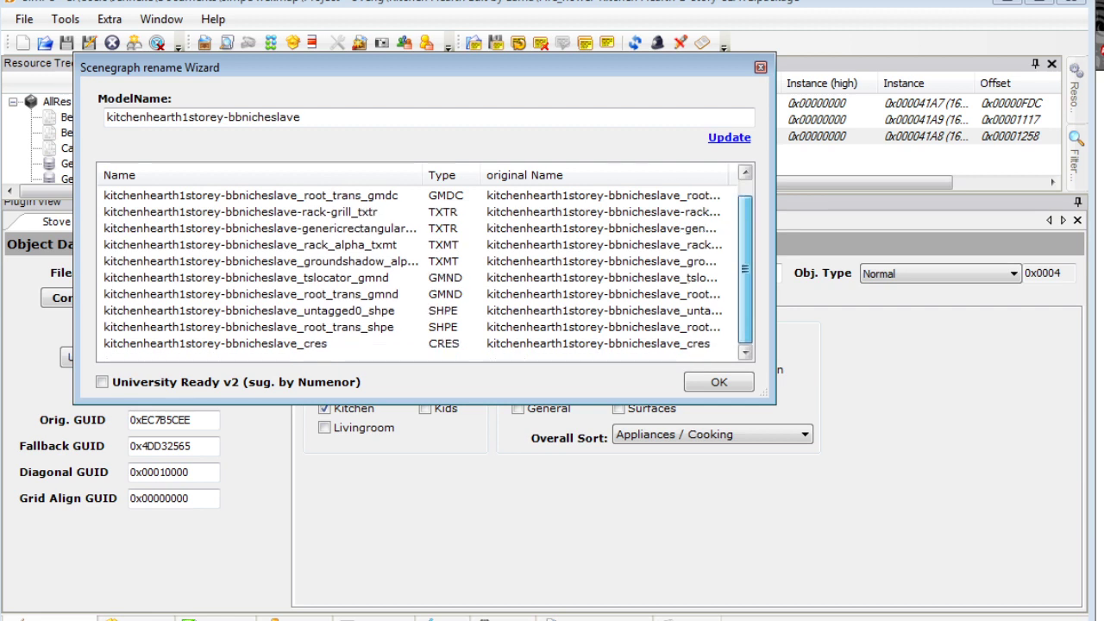
scroll(423, 267, up, 1)
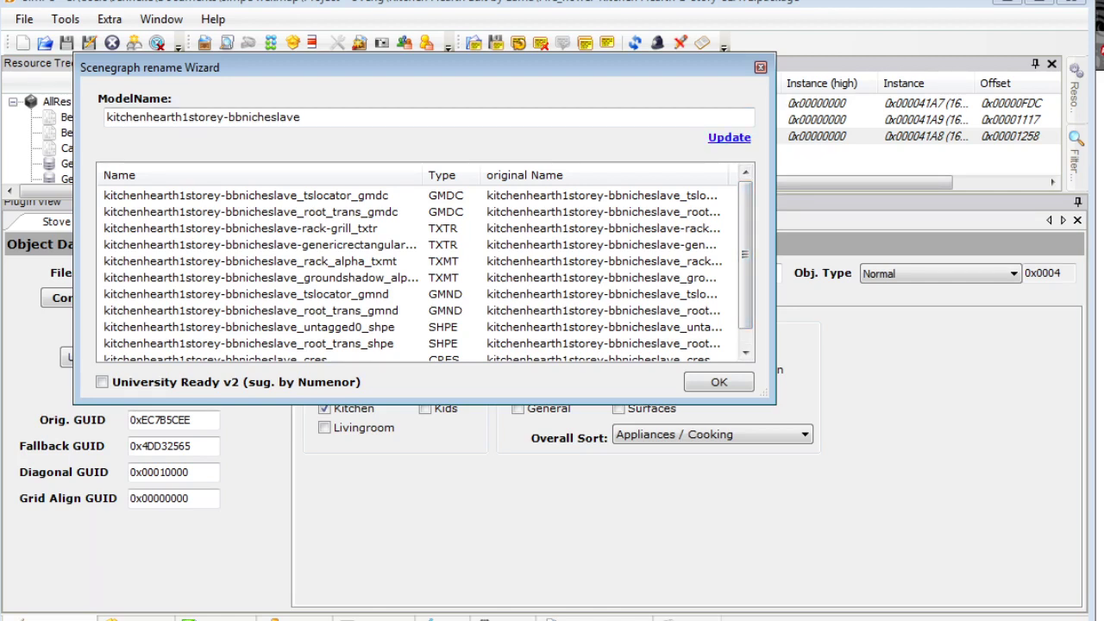
key(Return)
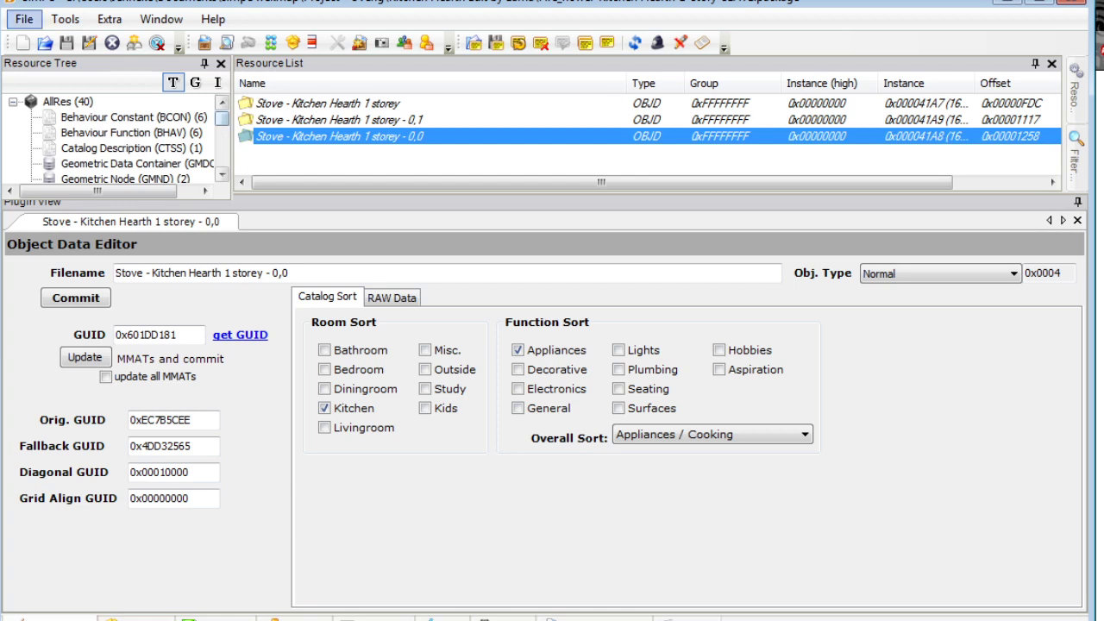
click(24, 19)
click(52, 125)
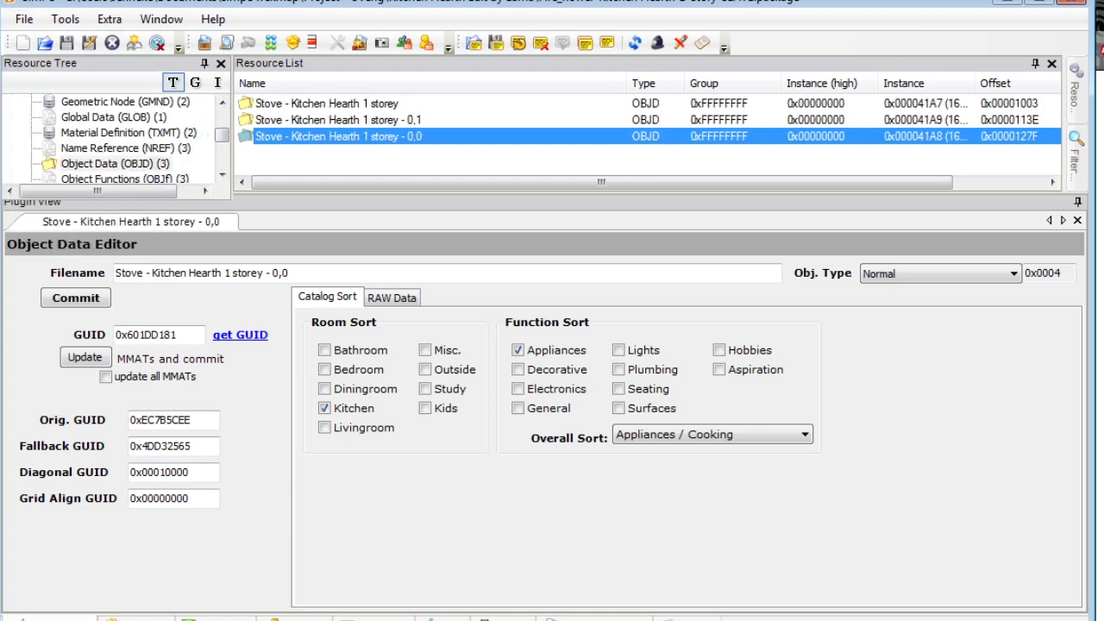
Open the untagged0 shape resource to check the material references in its parts list.
click(99, 117)
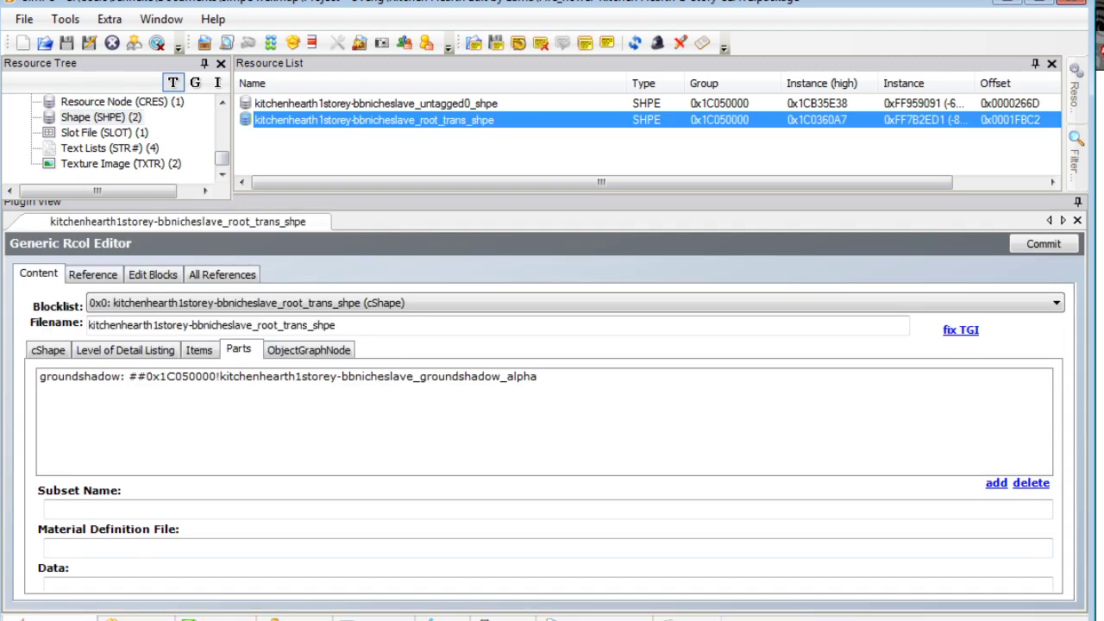
click(376, 102)
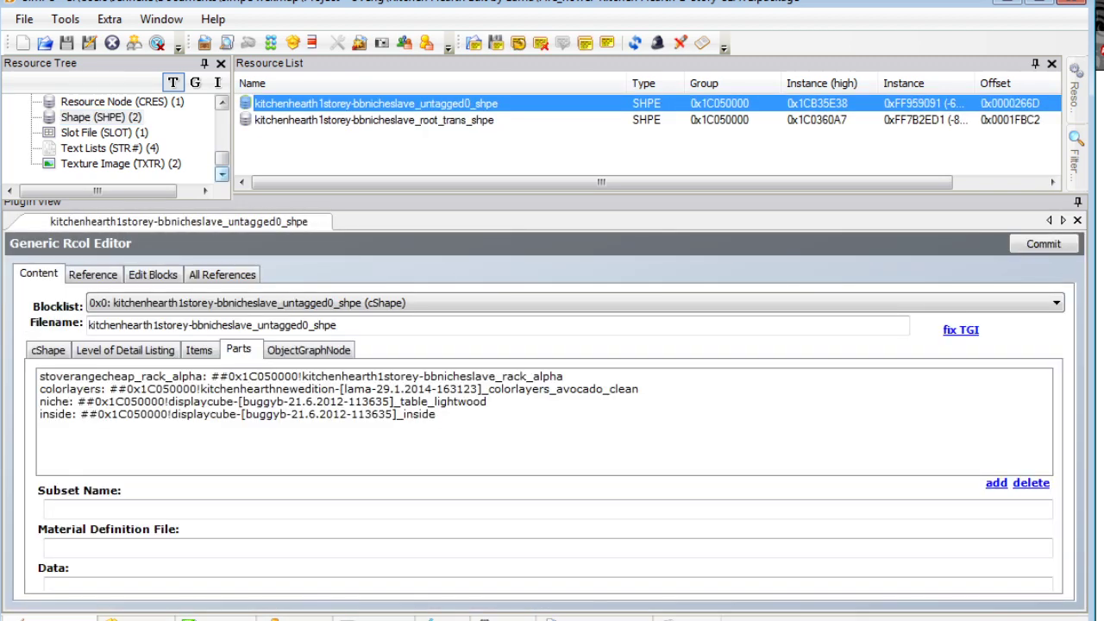
Close the slave package by starting a new empty file, and open the simpe wekmap folder in the Documents library.
drag(222, 159, 222, 123)
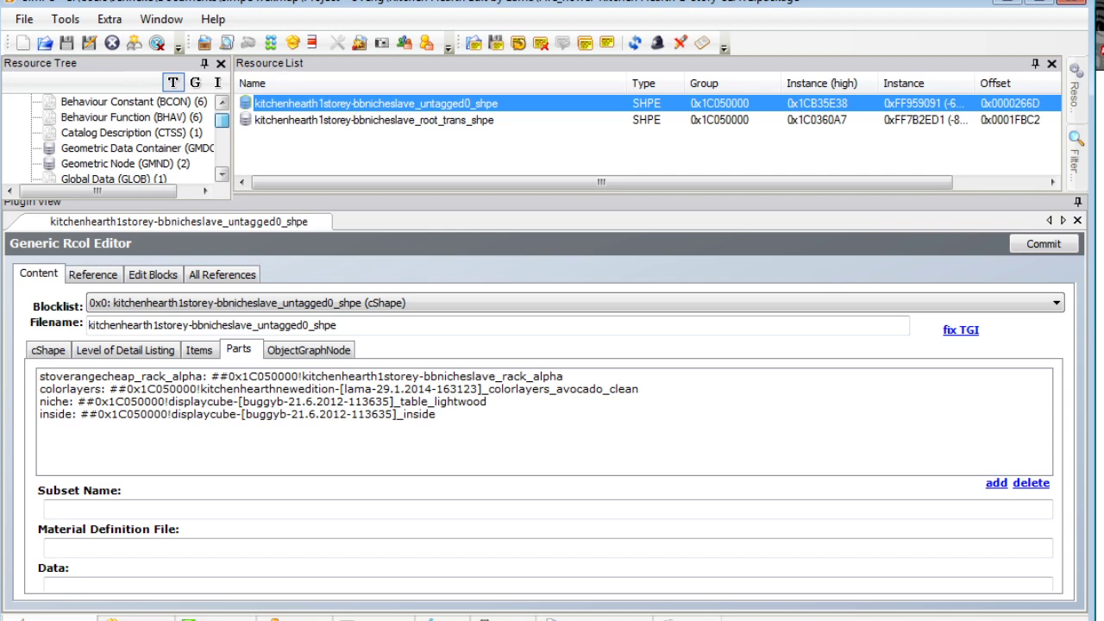
click(24, 19)
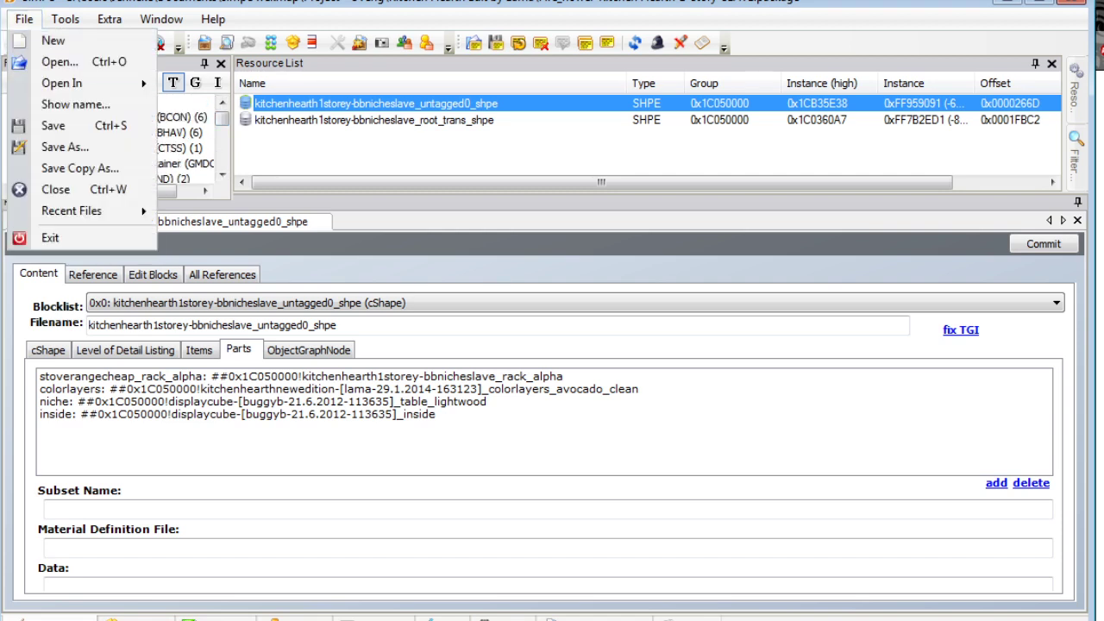
click(52, 41)
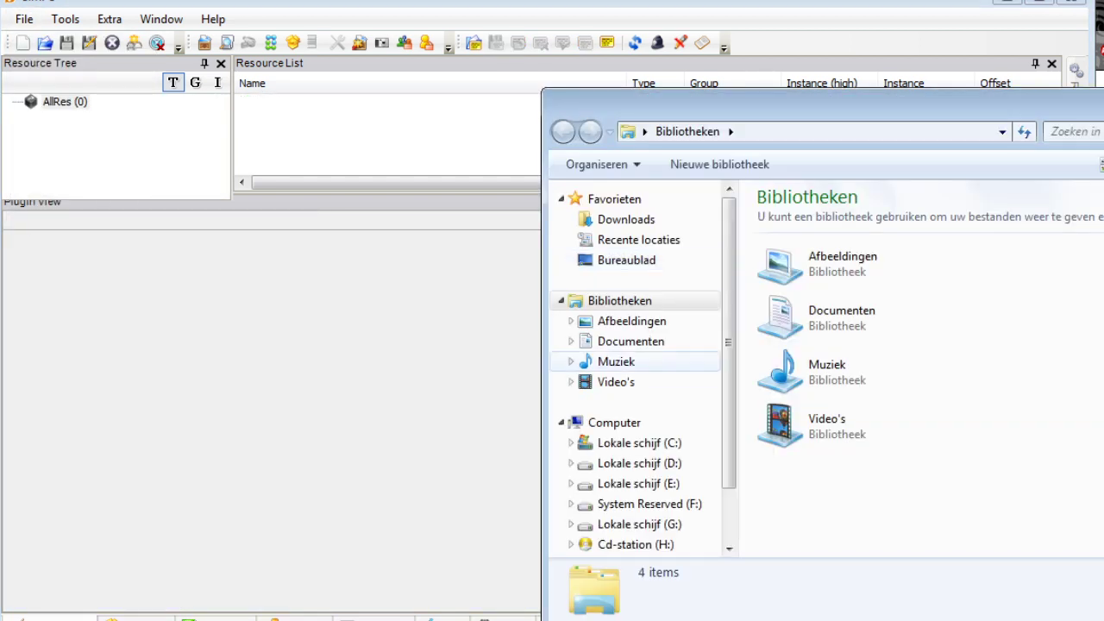
double_click(835, 317)
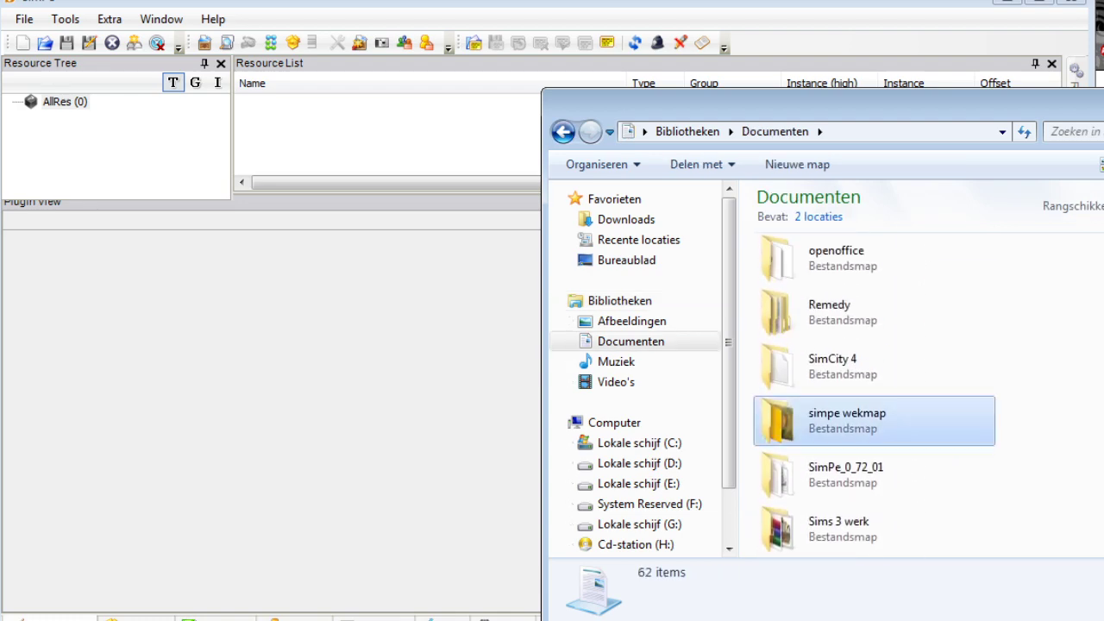
double_click(847, 421)
scroll(1010, 259, up, 10)
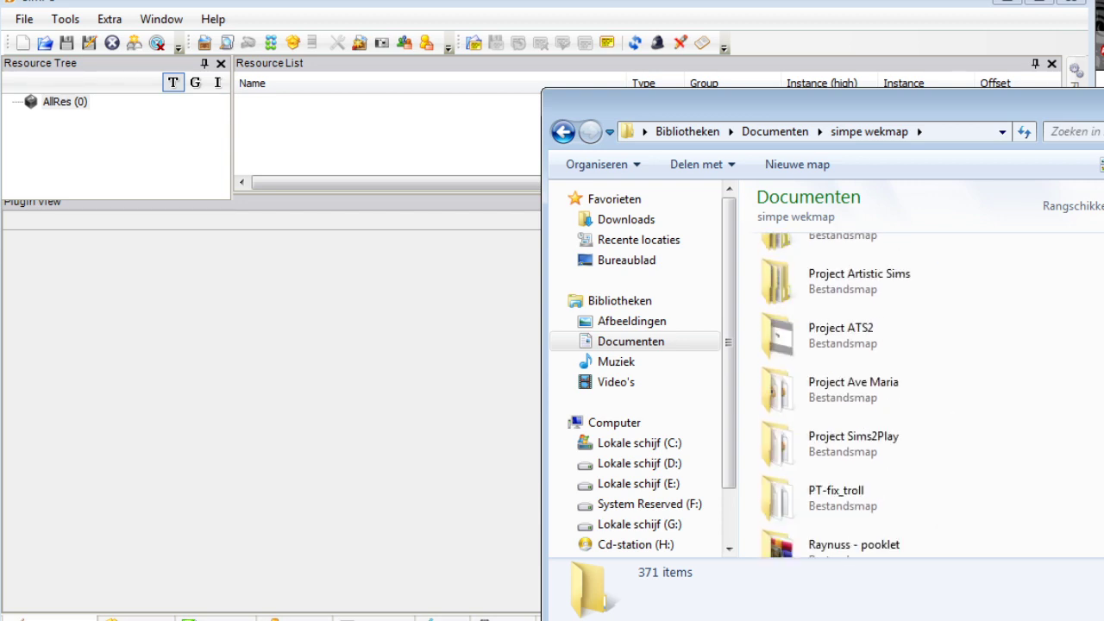
Open the recent Kitchen Hearth_Edit_1 Storey_CHILD_by Lama.package to check its folder path, and close it again with a new empty file.
click(24, 19)
click(24, 19)
mouse_move(72, 211)
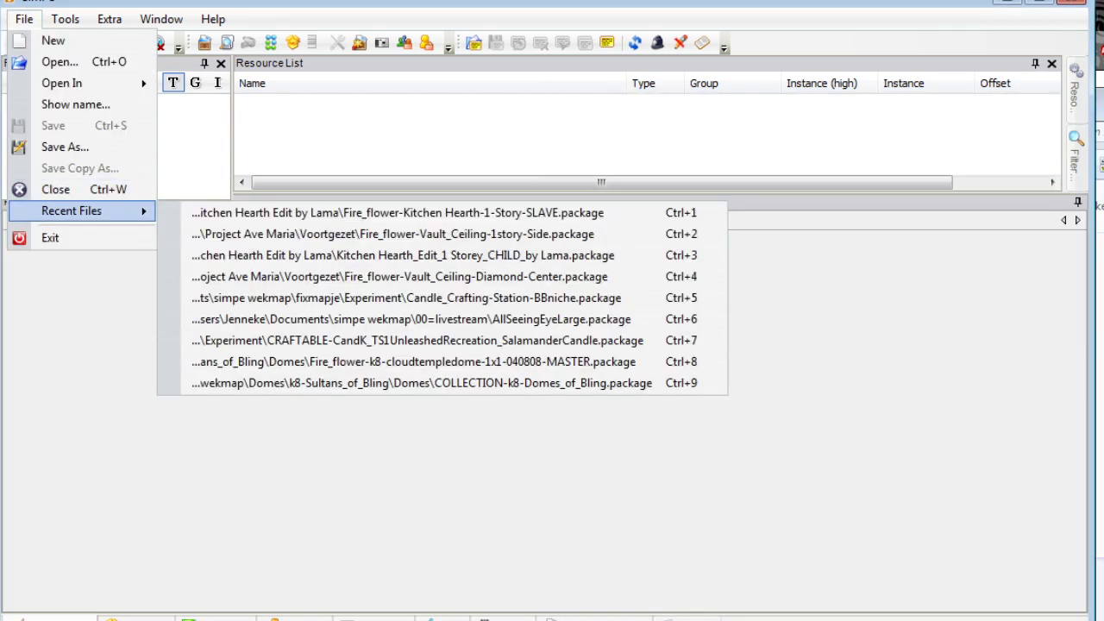
click(363, 255)
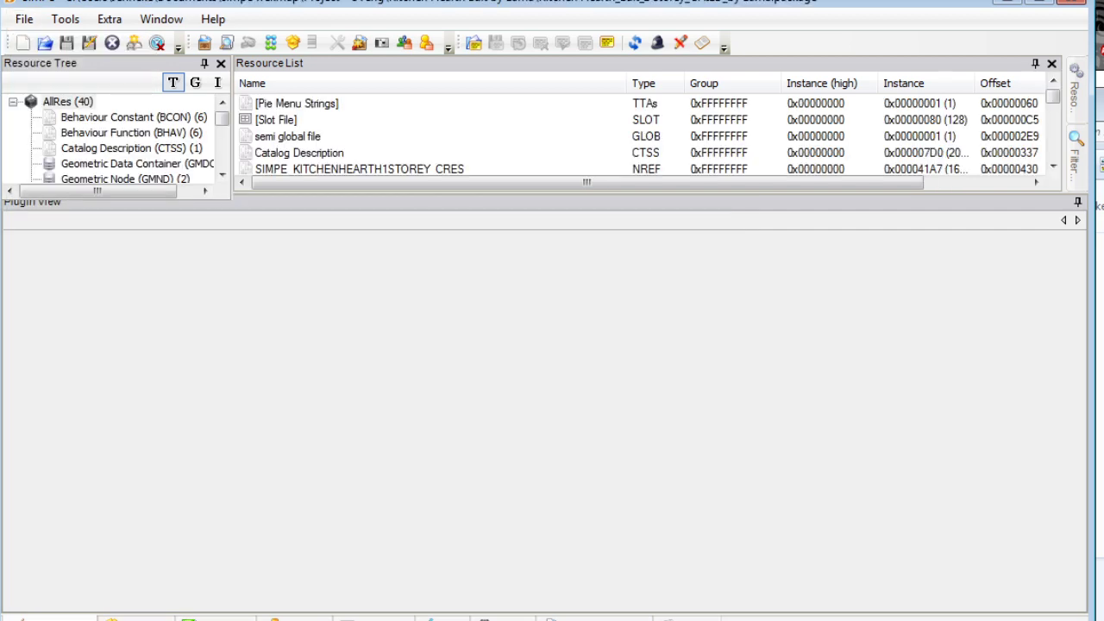
mouse_move(222, 117)
mouse_down()
mouse_move(222, 159)
mouse_move(222, 118)
mouse_up()
click(24, 19)
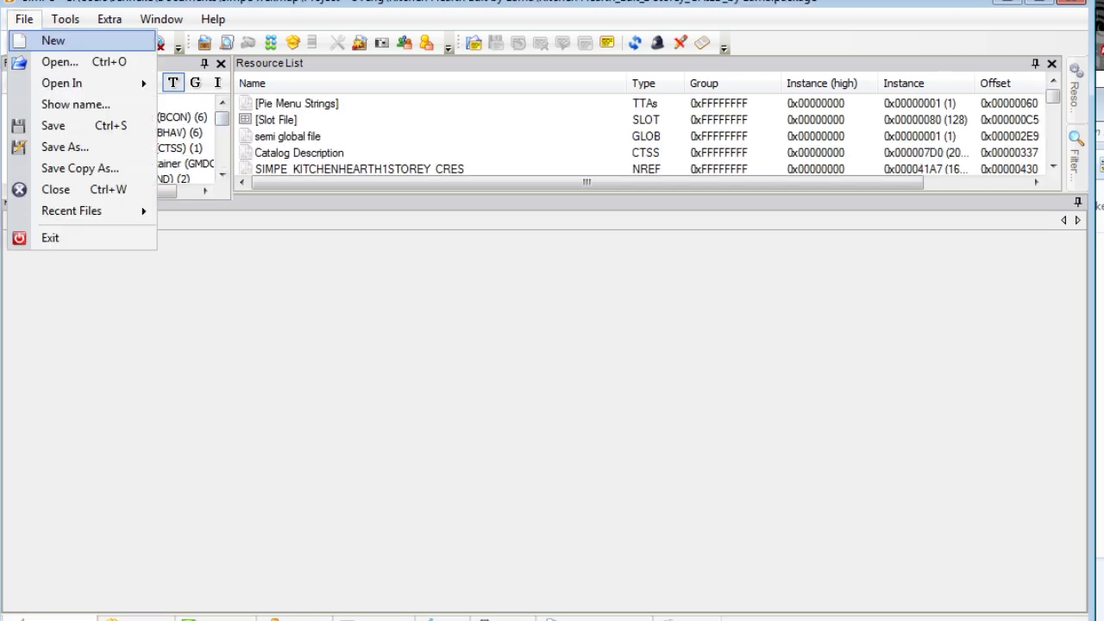
click(52, 37)
Copy Fire_flower-Kitchen Hearth-1-Story-SLAVE.package and Kitchen Hearth_Edit_PARENT_by Lama.package from the Kitchen Hearth Edit by Lama folder under Project - Overig.
click(1101, 302)
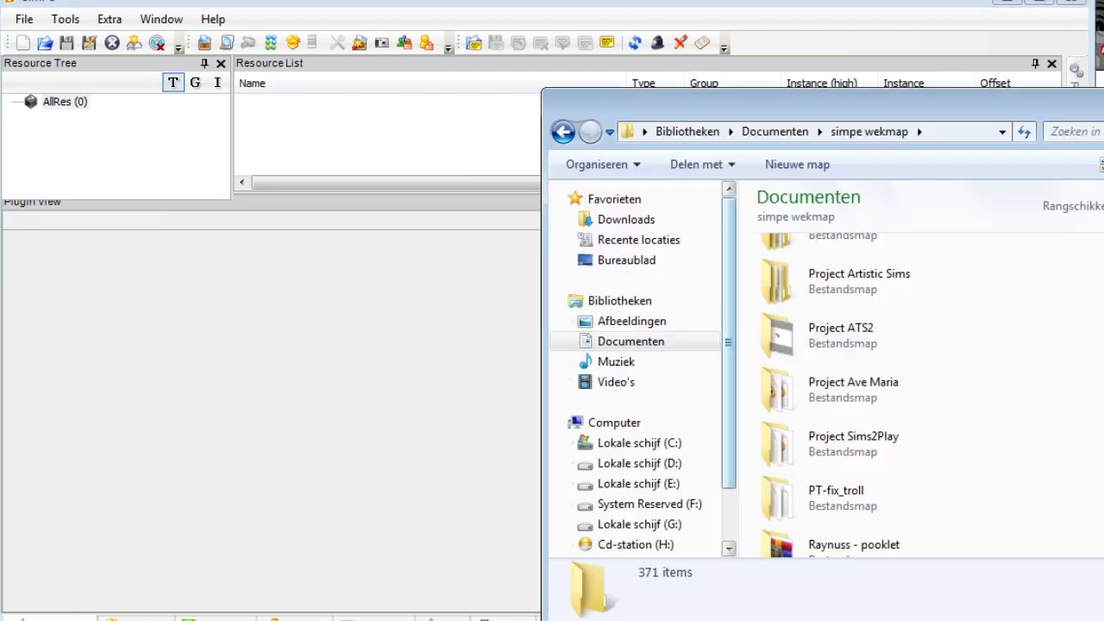
drag(1103, 302, 1103, 300)
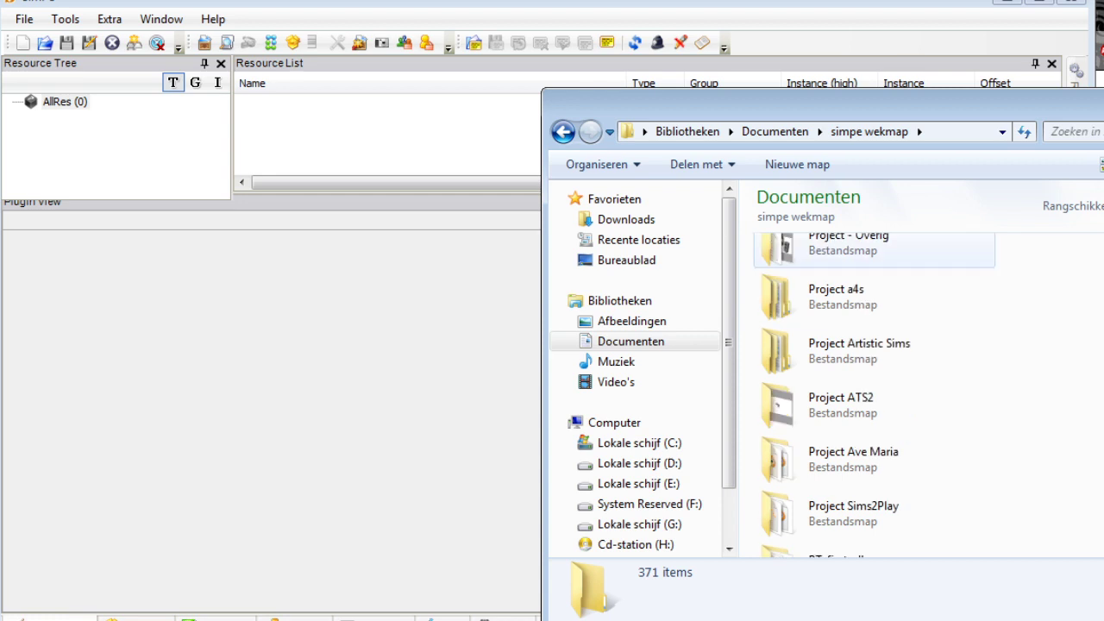
double_click(872, 257)
double_click(880, 318)
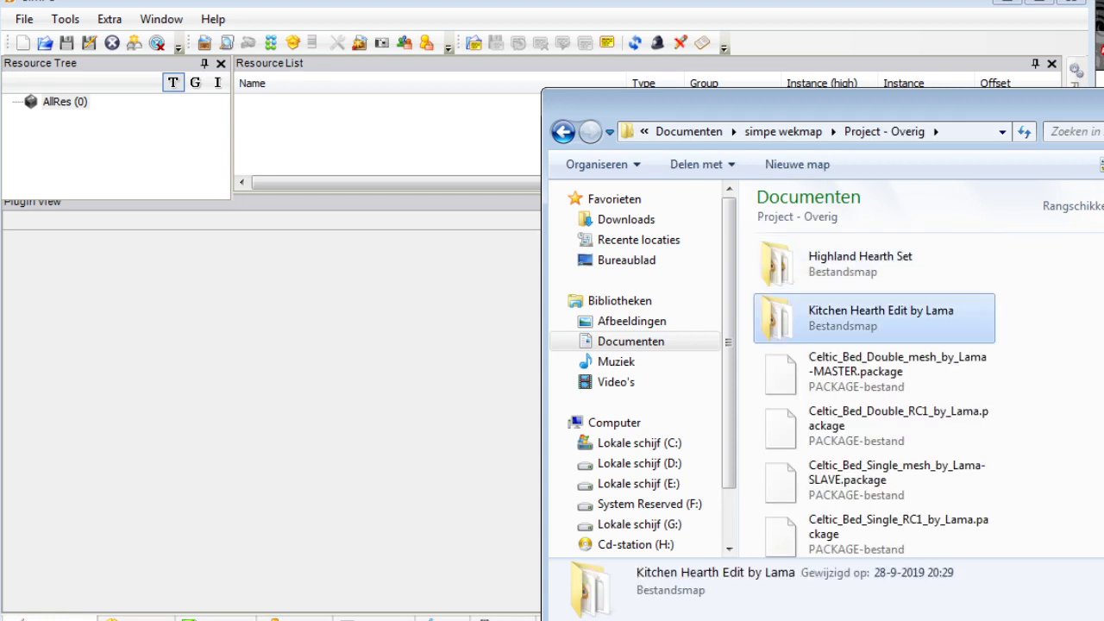
click(881, 266)
click(1040, 318)
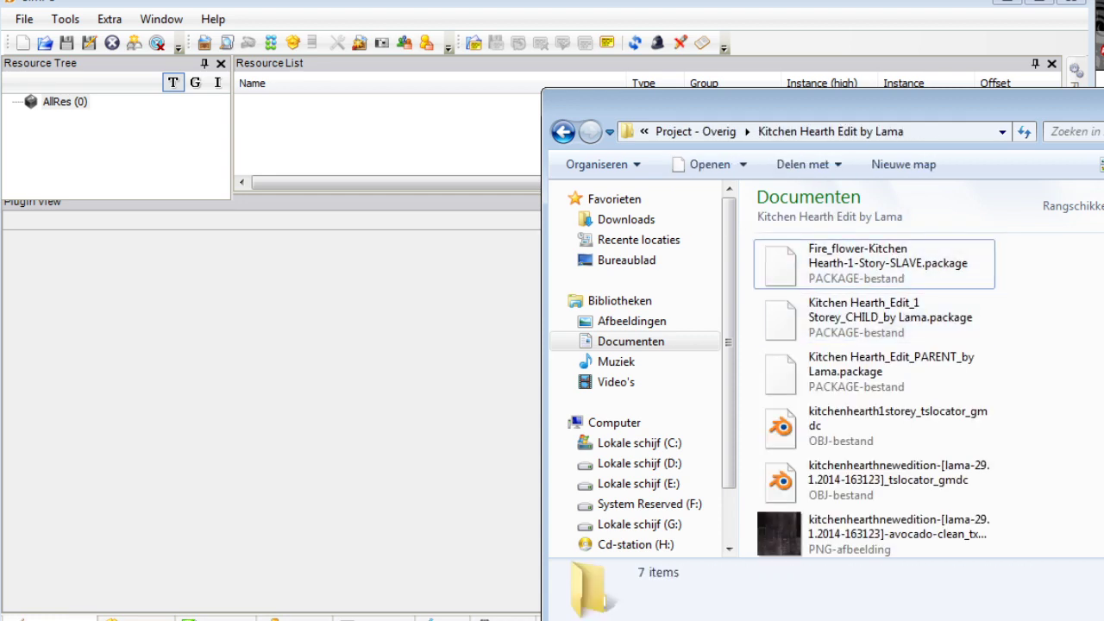
click(880, 266)
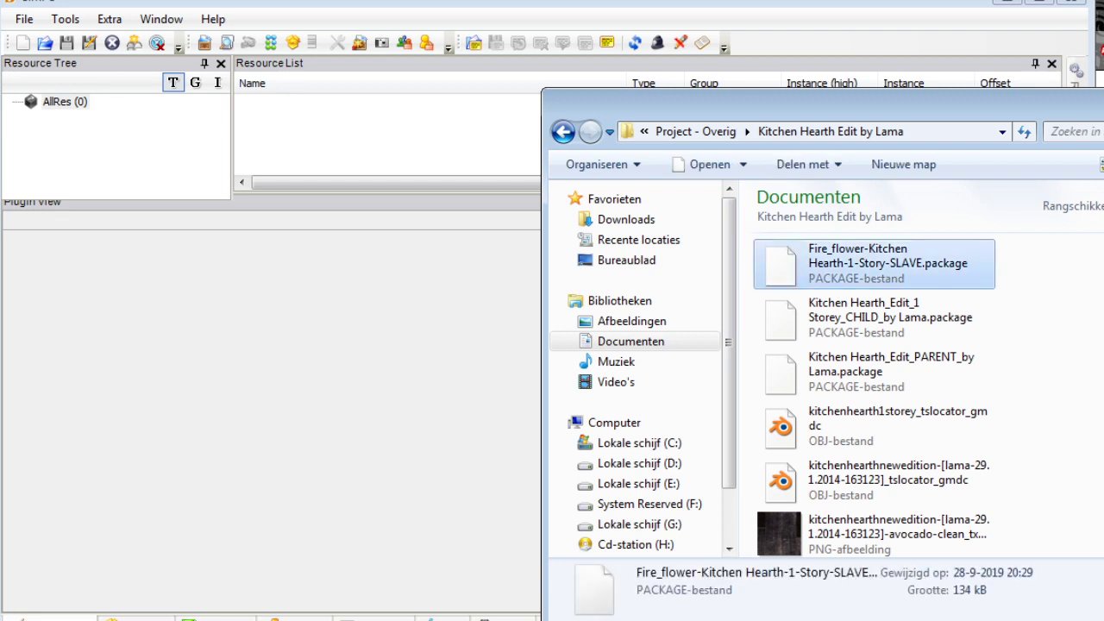
ctrl+click(880, 371)
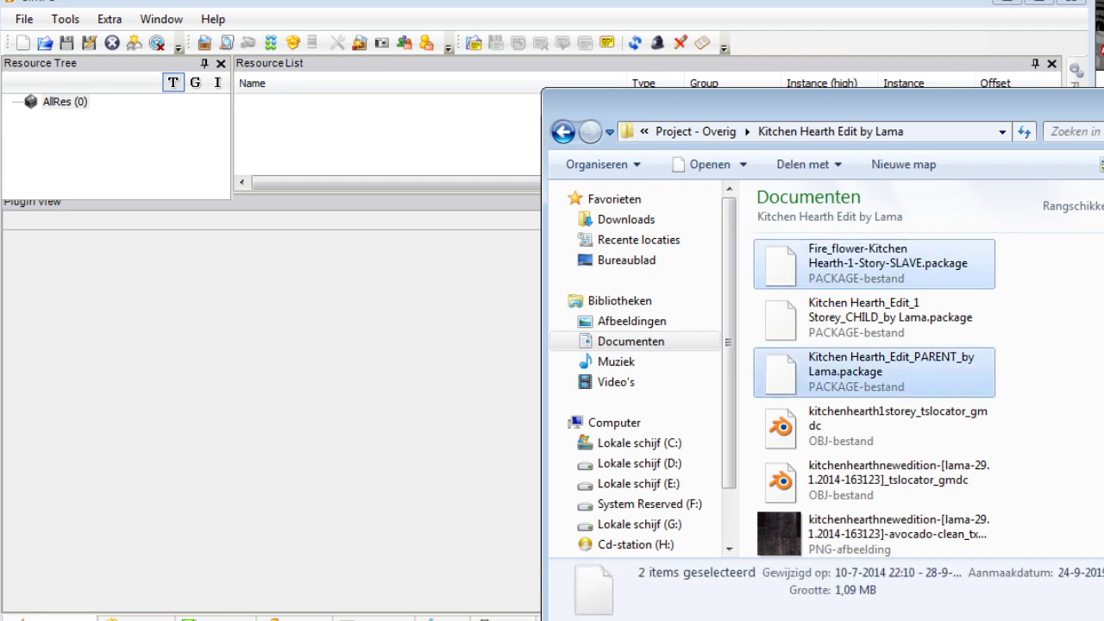
right_click(906, 380)
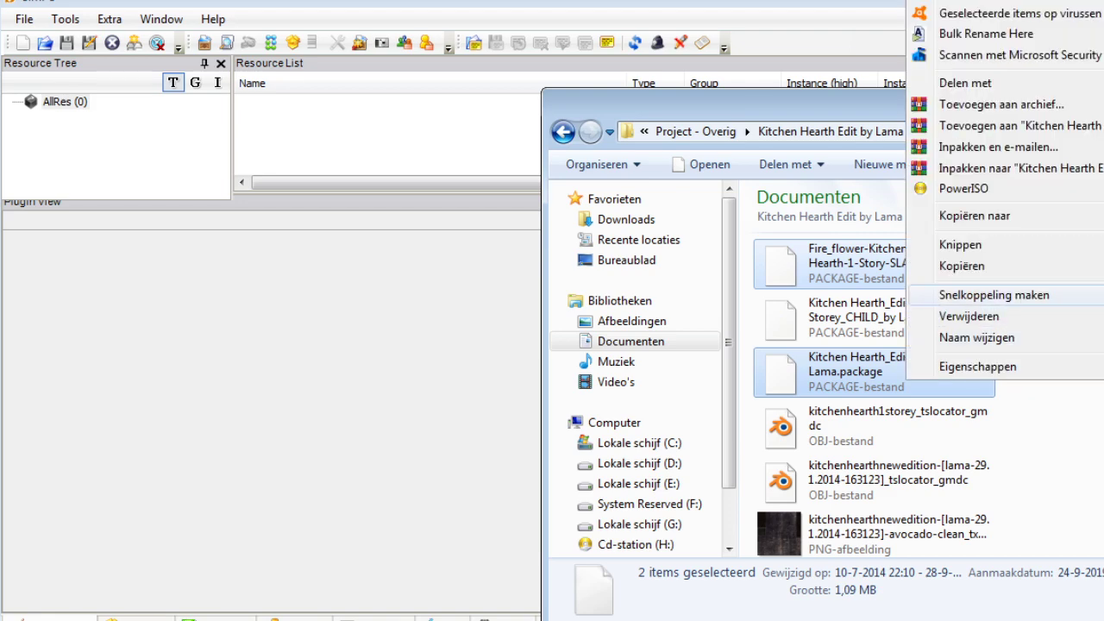
click(961, 266)
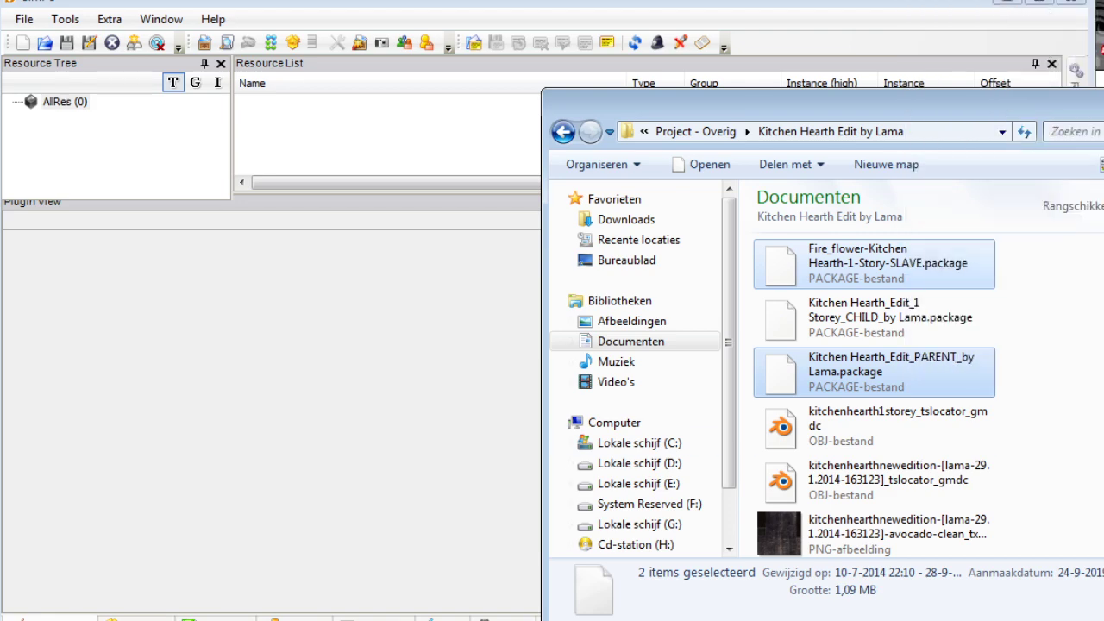
Paste the two copied packages into the Downloads folder of EA Games > De Sims 2 in Documents.
key(super)
click(300, 101)
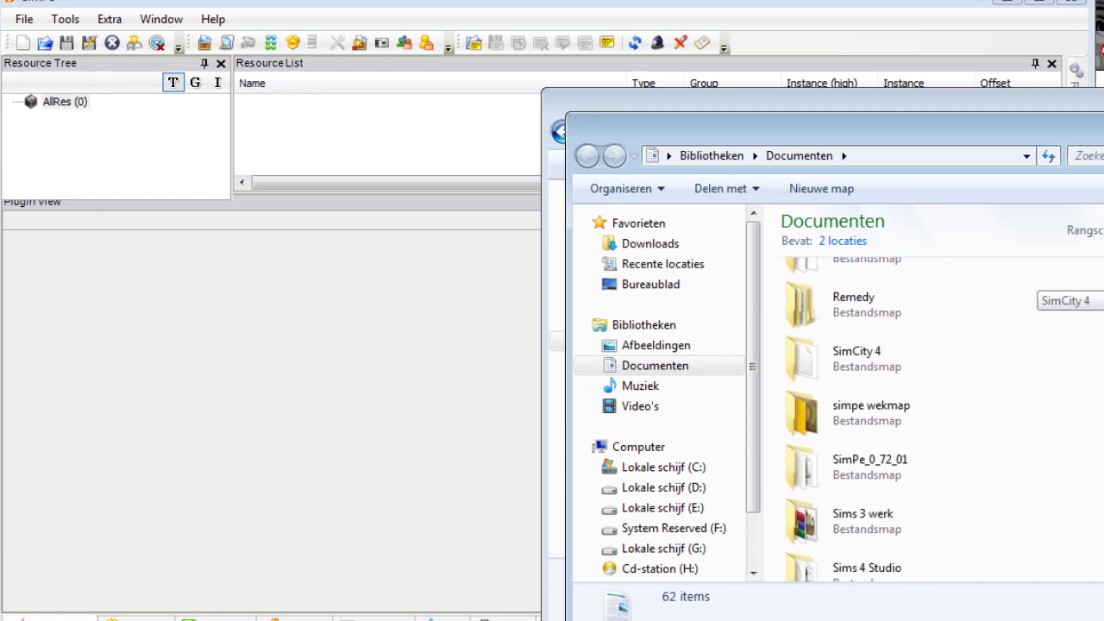
drag(1103, 301, 1103, 288)
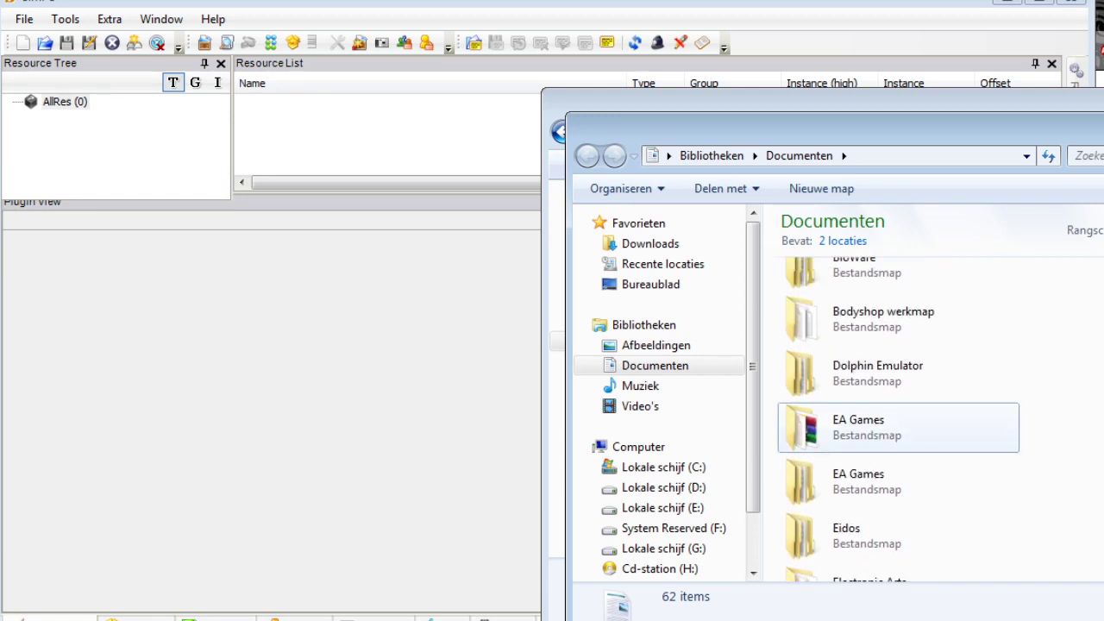
double_click(906, 413)
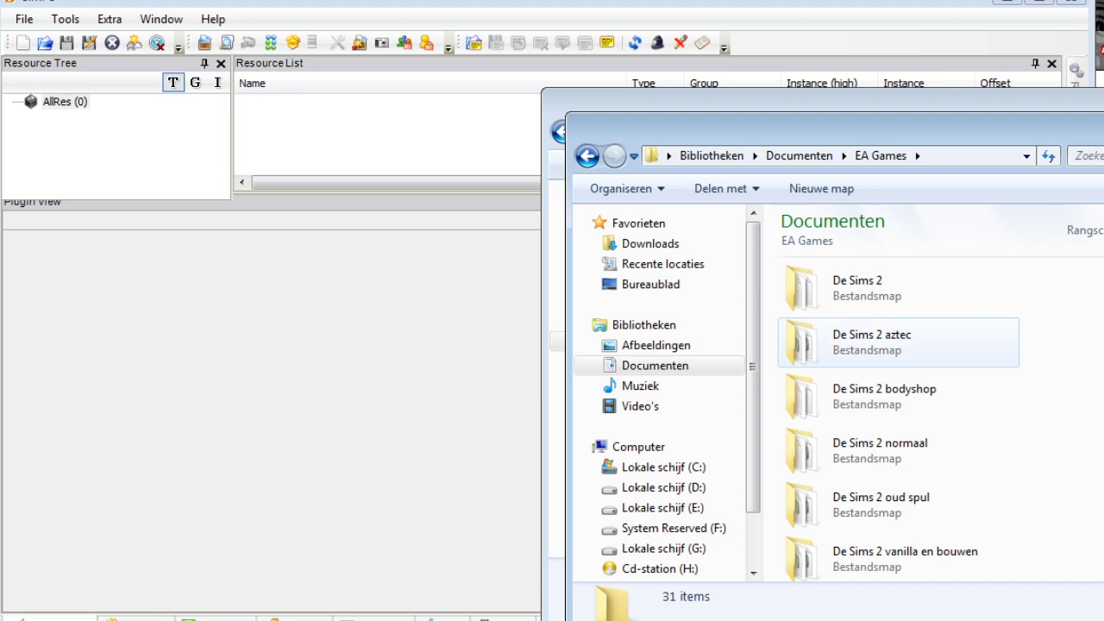
double_click(858, 289)
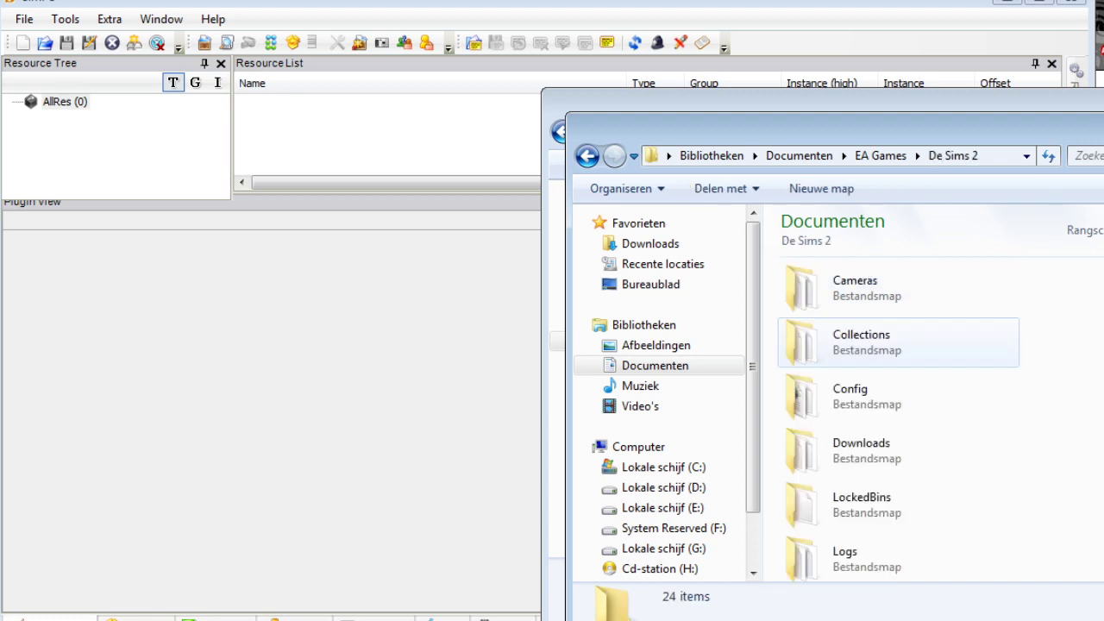
double_click(861, 448)
right_click(774, 372)
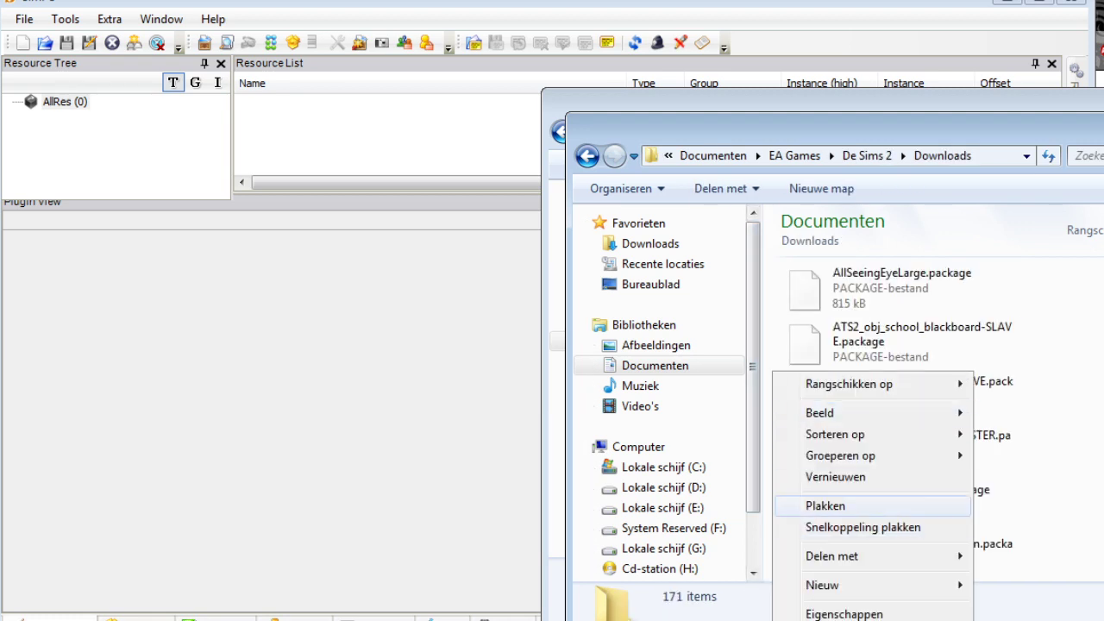
click(825, 505)
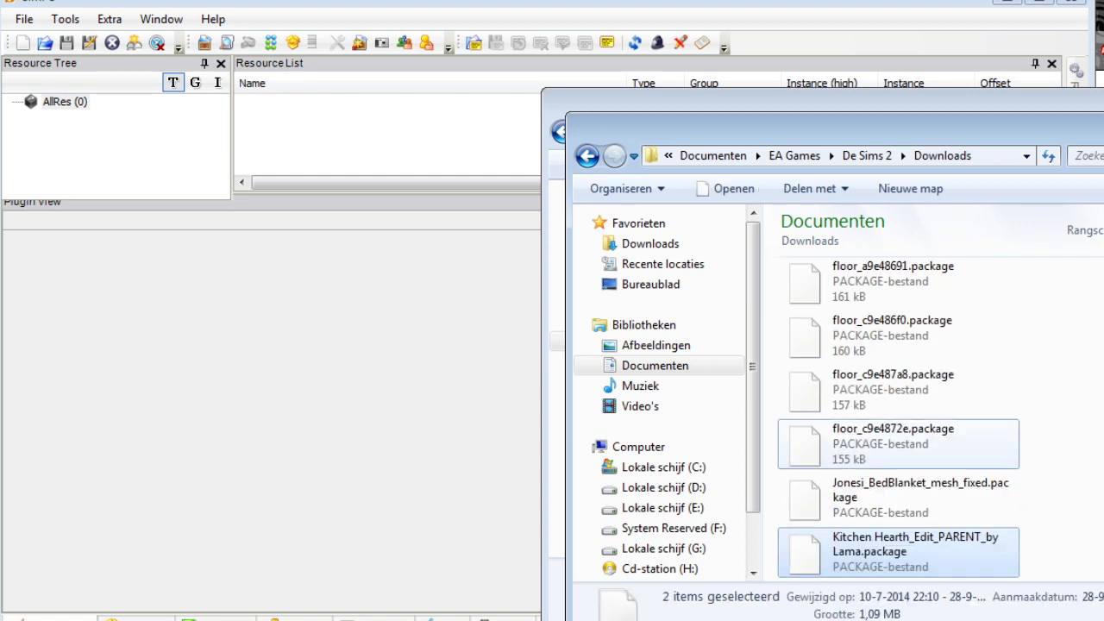
Check the Downloads folder for the BB niche packages, and return to SimPE.
scroll(1031, 371, up, 15)
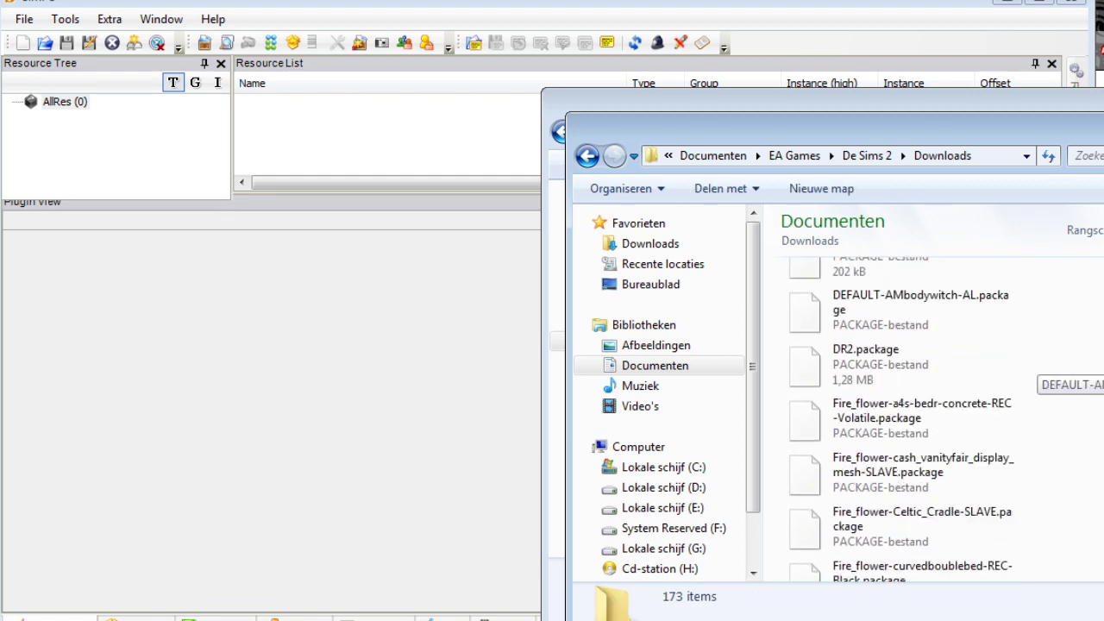
scroll(1031, 371, up, 3)
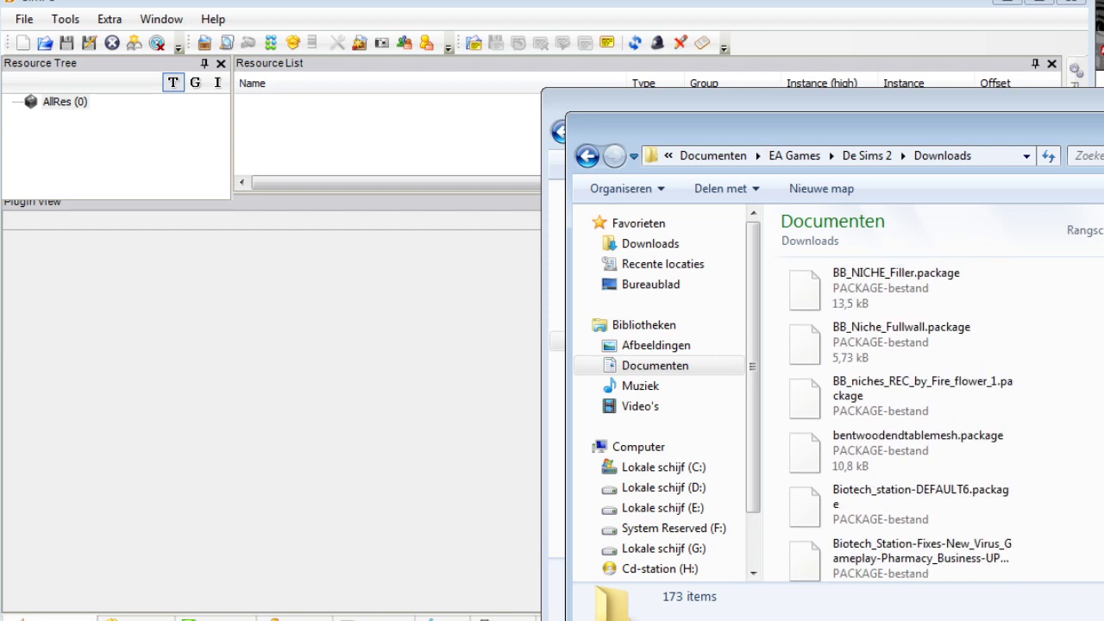
scroll(1031, 345, up, 5)
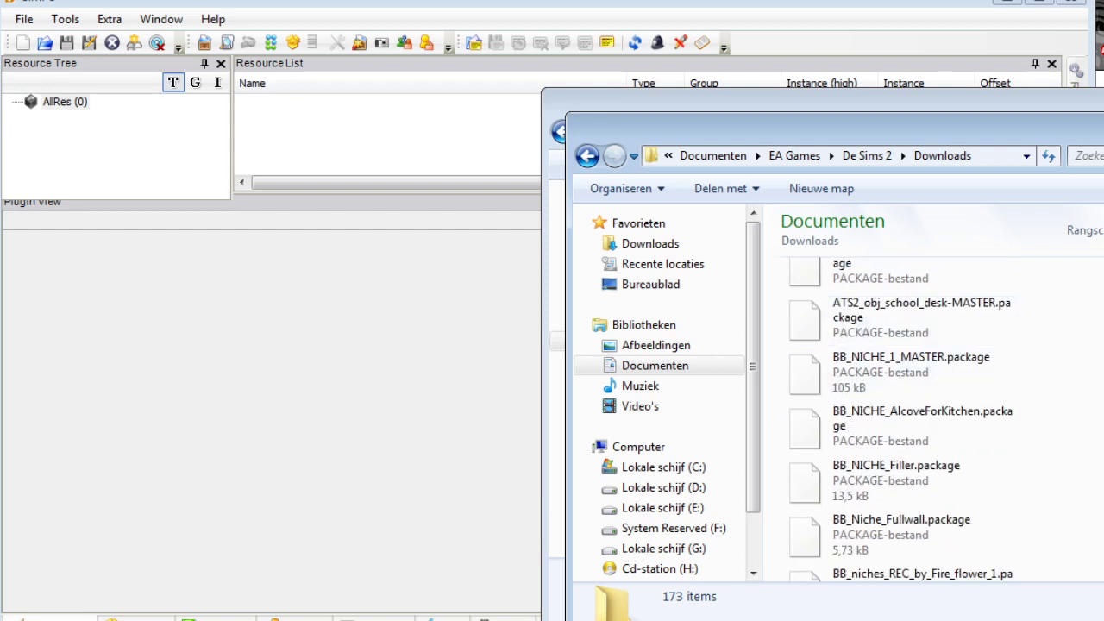
click(587, 156)
click(1052, 401)
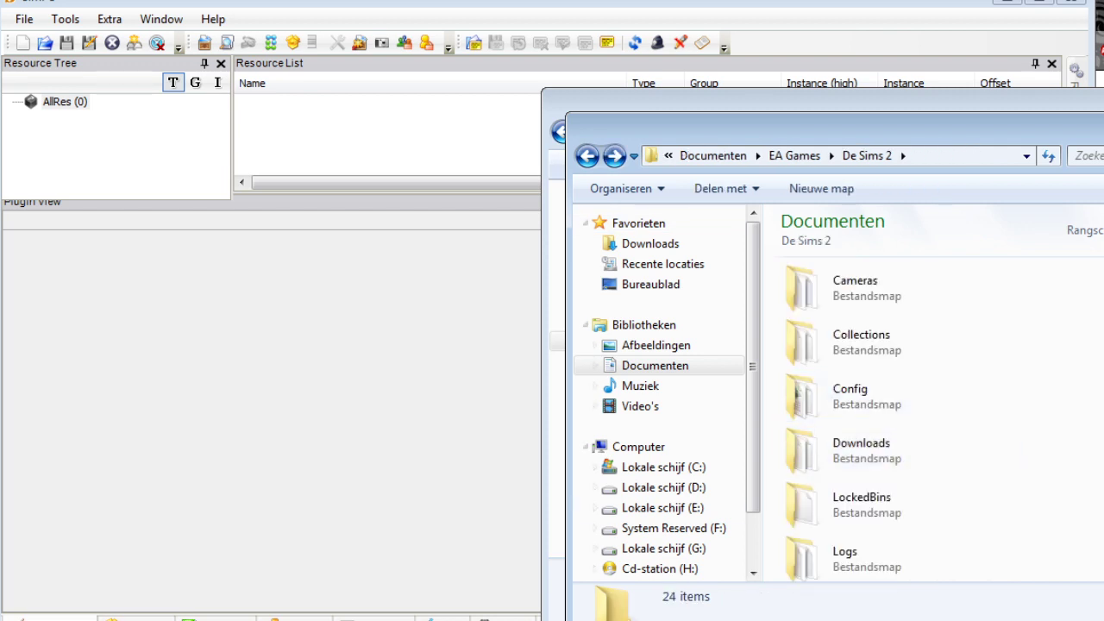
click(414, 380)
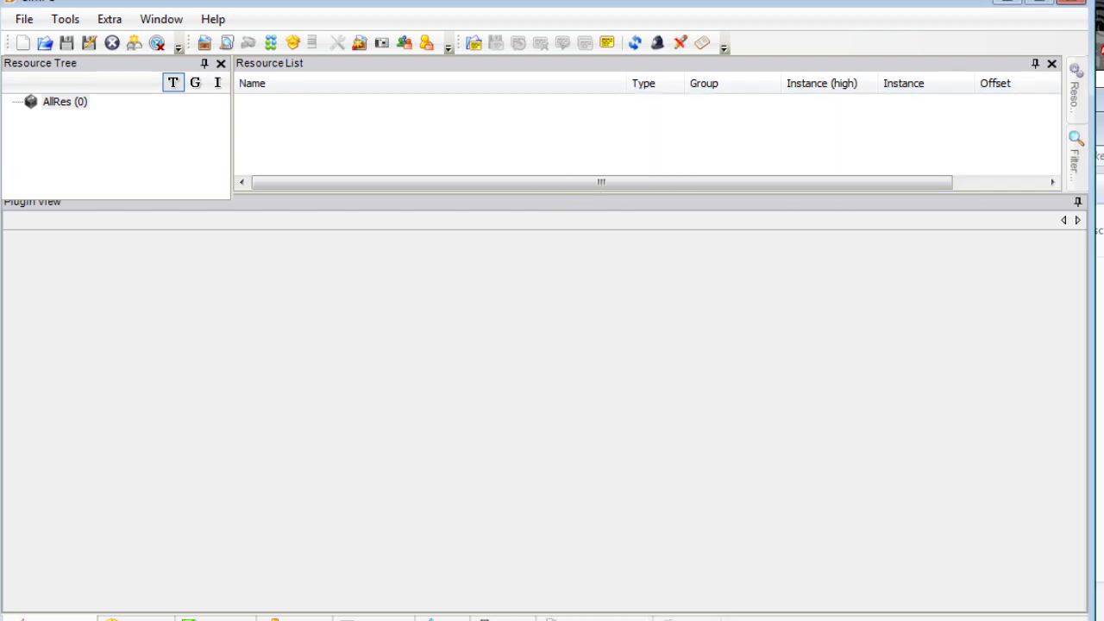
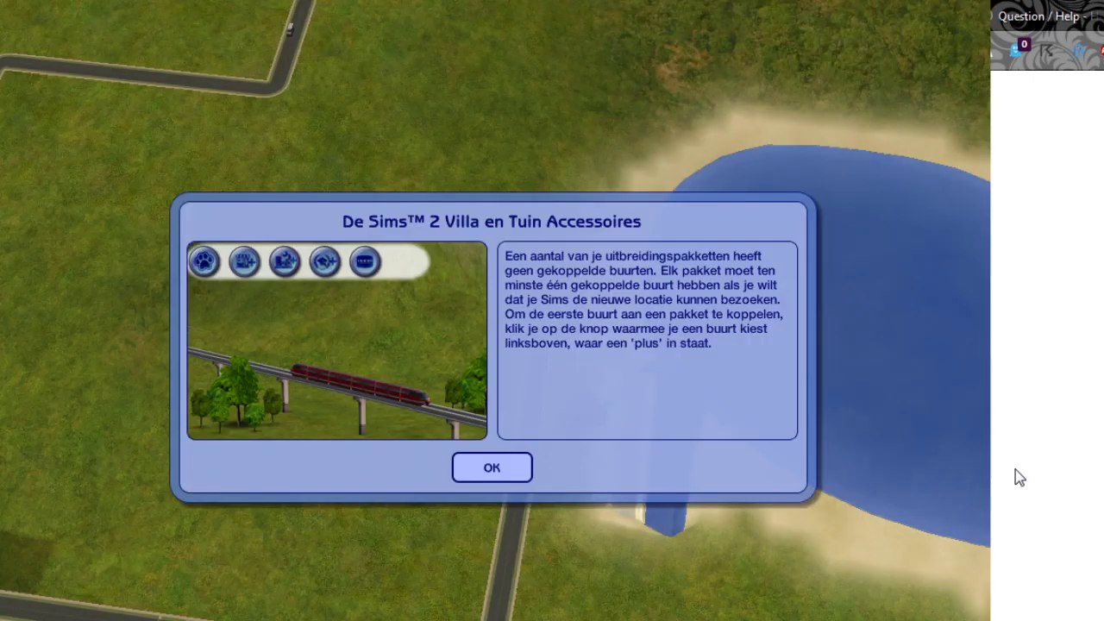
Switch to The Sims 2, dismiss the neighbourhood notice and look over the lot between the grey walled structure and the wooden platform.
key(Return)
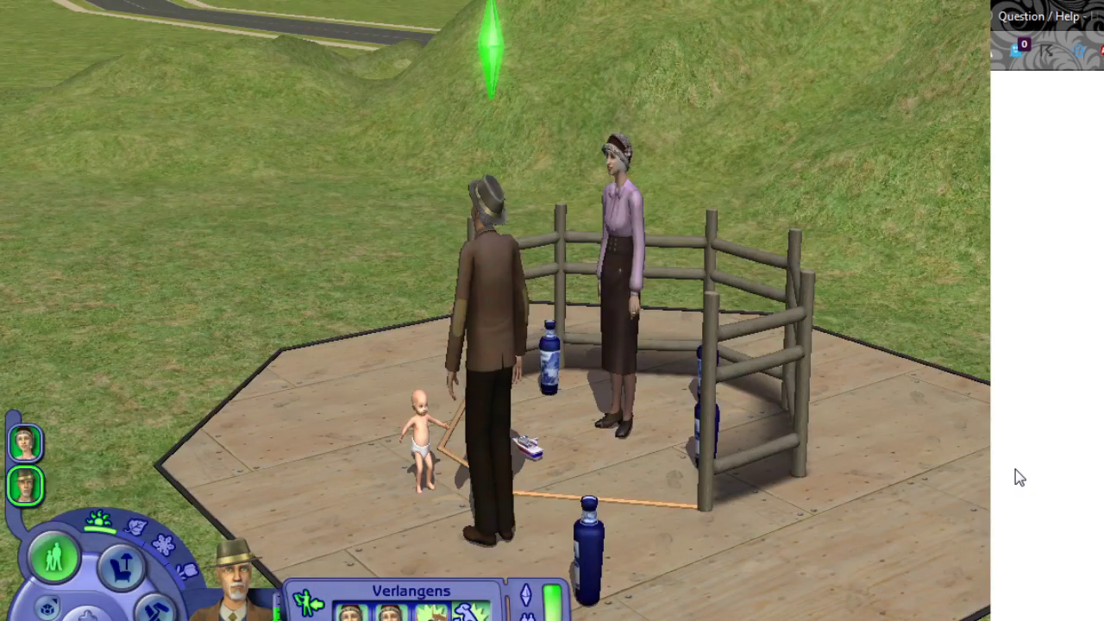
scroll(327, 481, down, 3)
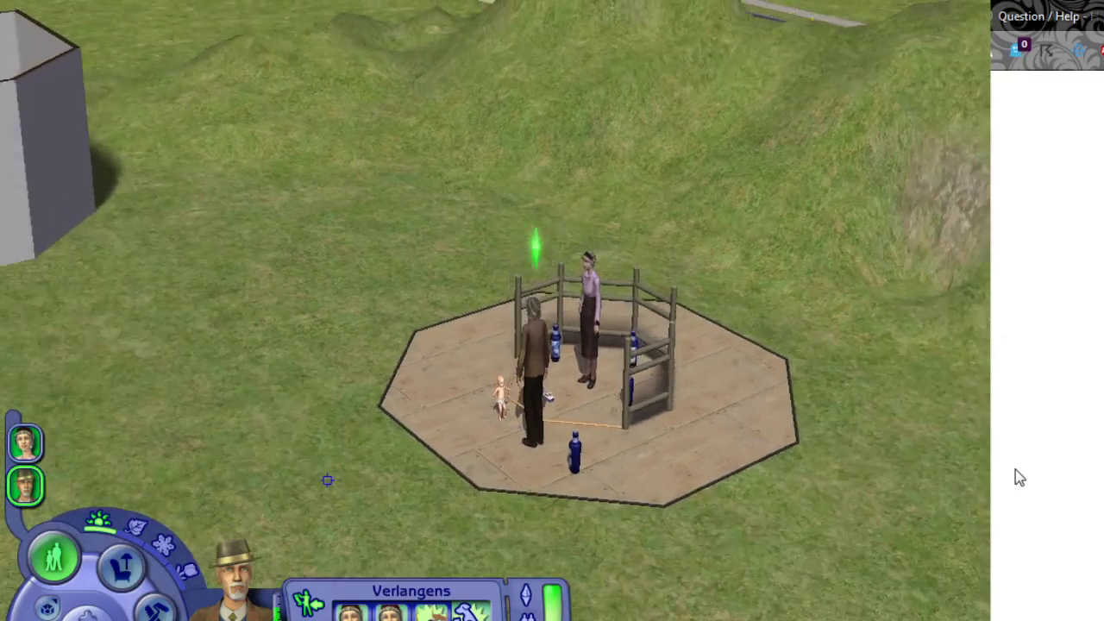
right_drag(327, 481, 294, 465)
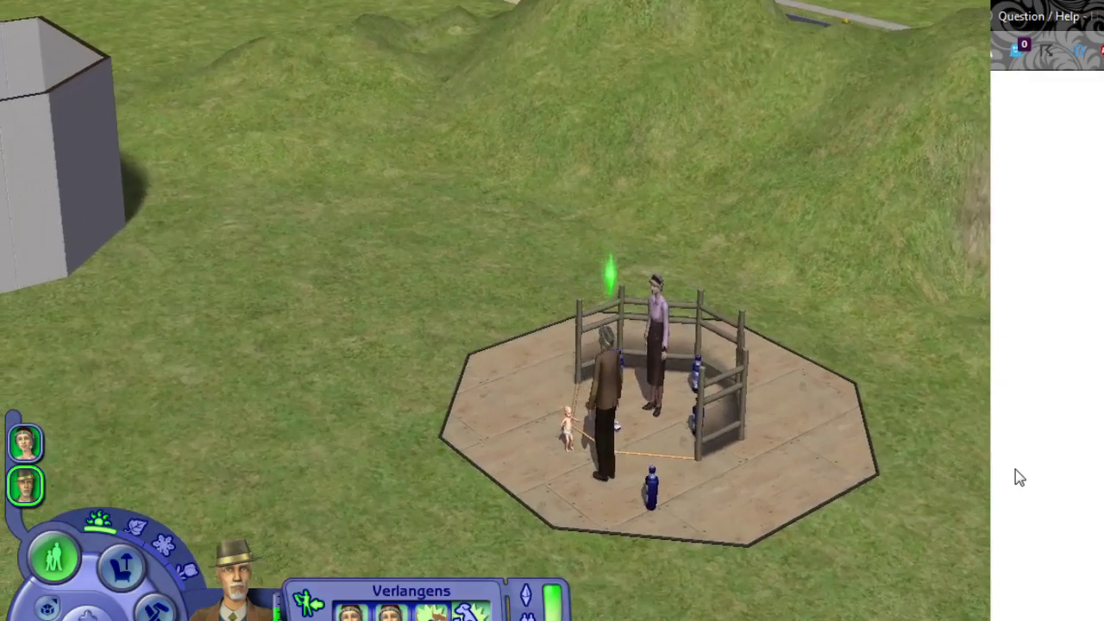
middle_drag(690, 421, 687, 449)
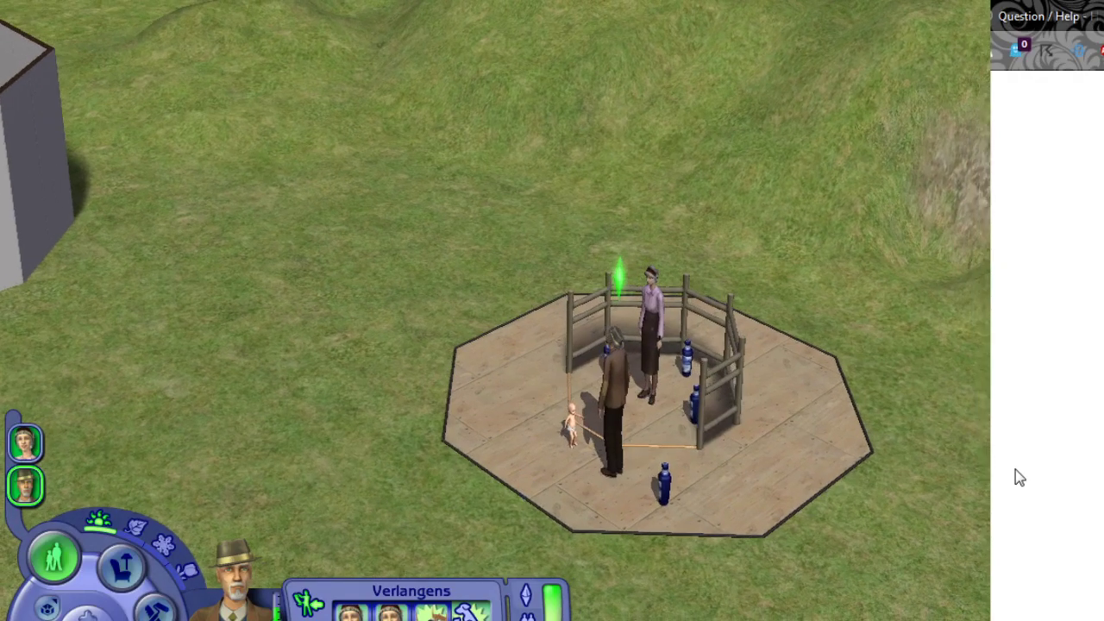
mouse_move(456, 239)
right_down()
mouse_move(345, 235)
mouse_move(526, 233)
mouse_move(436, 223)
mouse_move(448, 231)
right_up()
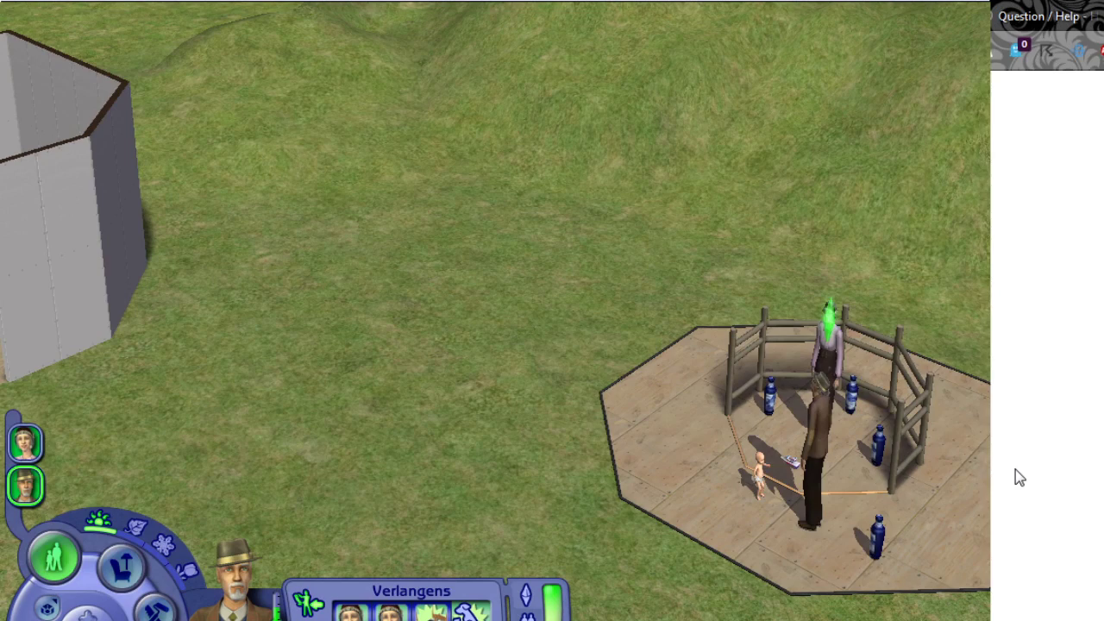
Run the corrected cheat boolprop testingcheatsenabled true, then run expand to shrink the cheat console.
key(ctrl+shift+c)
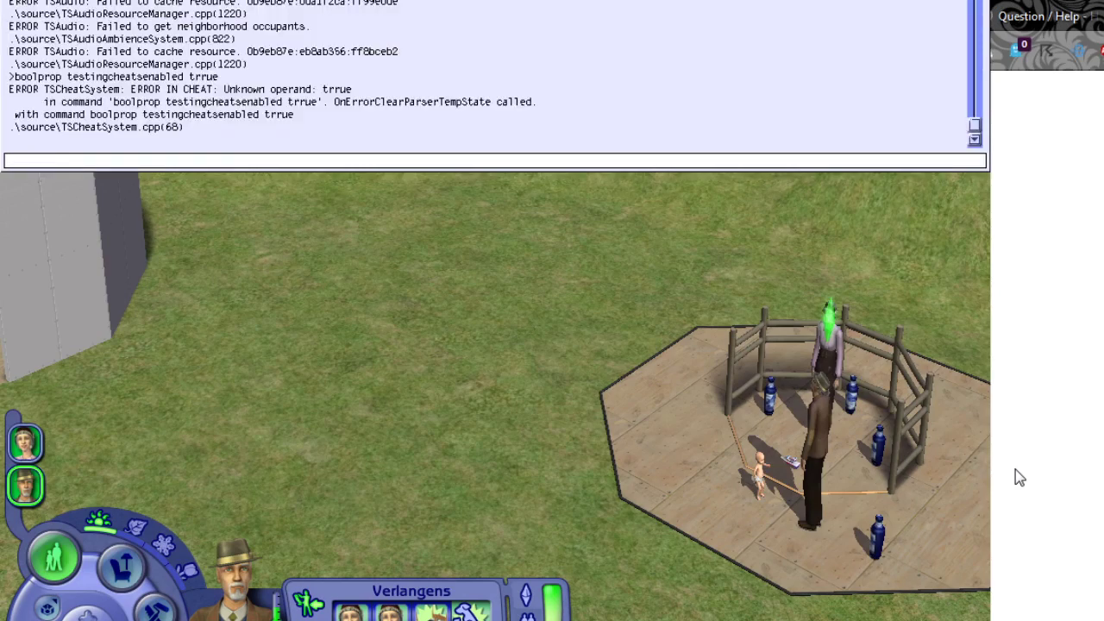
key(Up)
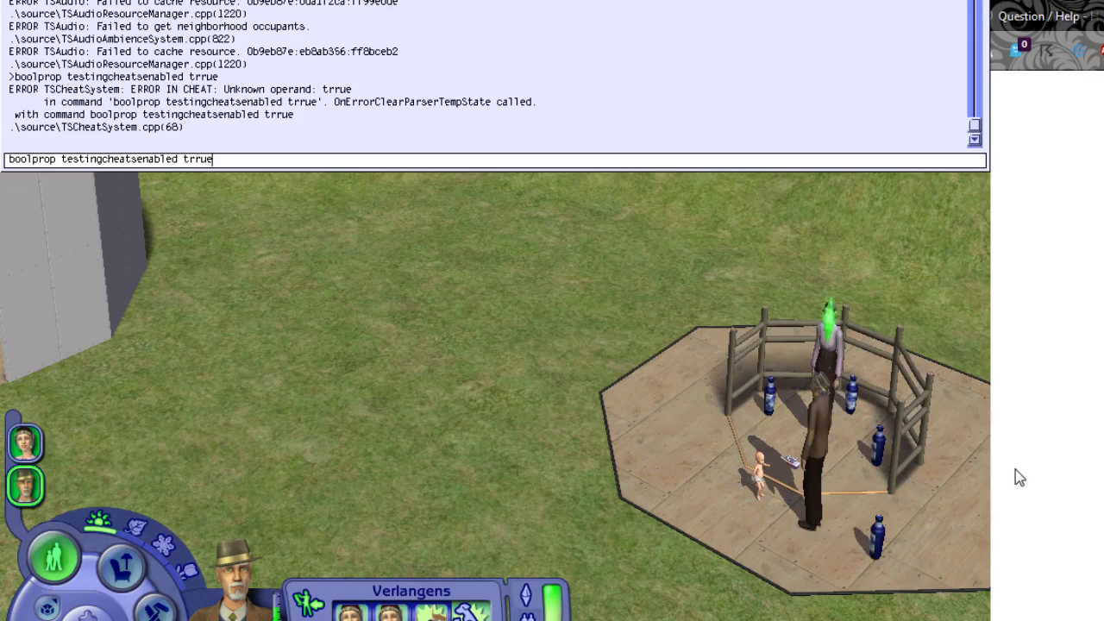
key(Left)
key(Left)
key(Left)
key(BackSpace)
key(Return)
text(expand)
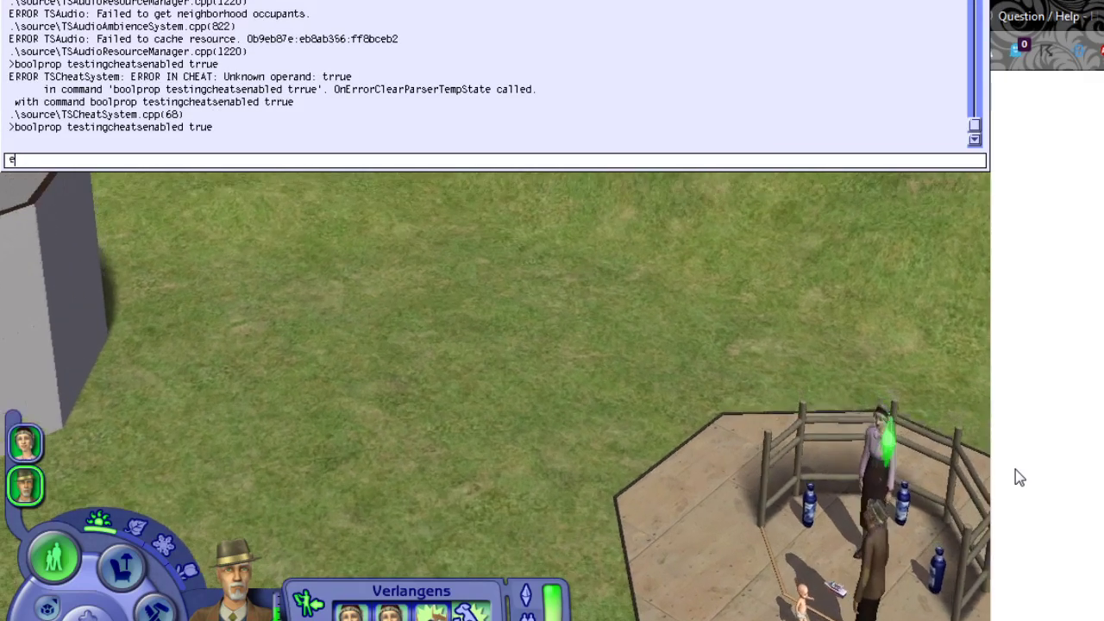
key(Return)
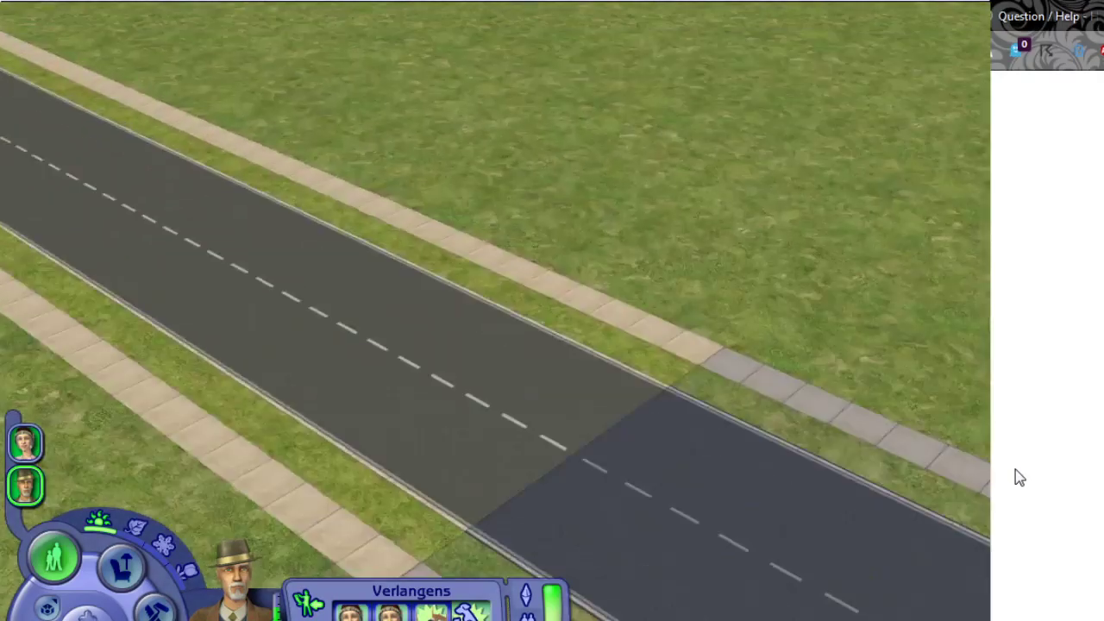
key(Return)
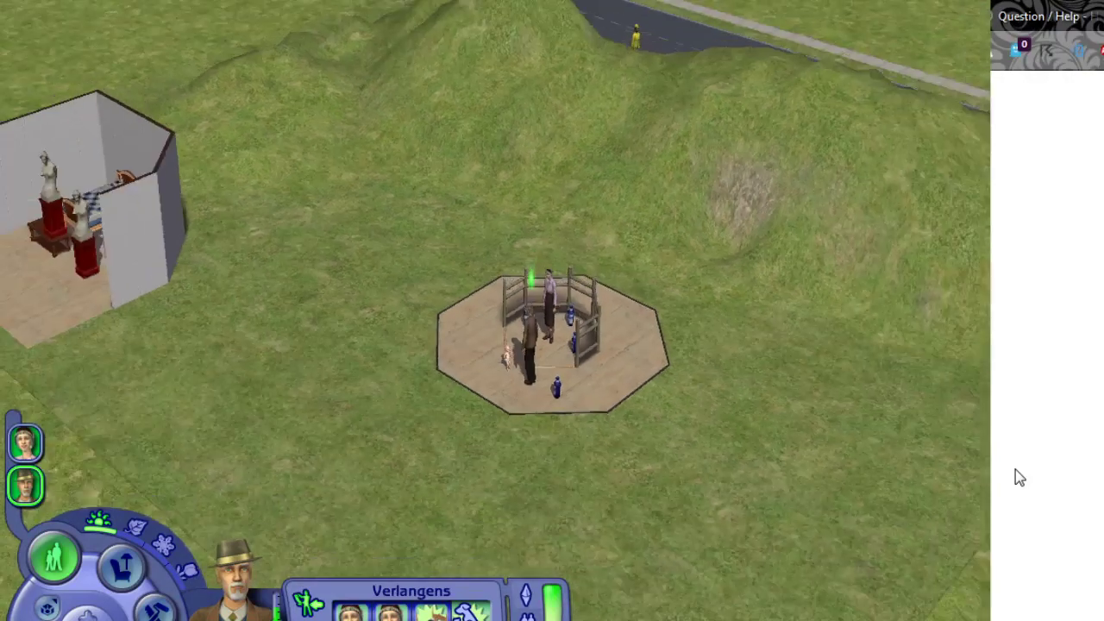
In buy mode, place the tall dark stone kitchen hearth on the grass between the grey walled room and the wooden platform.
key(F2)
right_drag(342, 517, 320, 475)
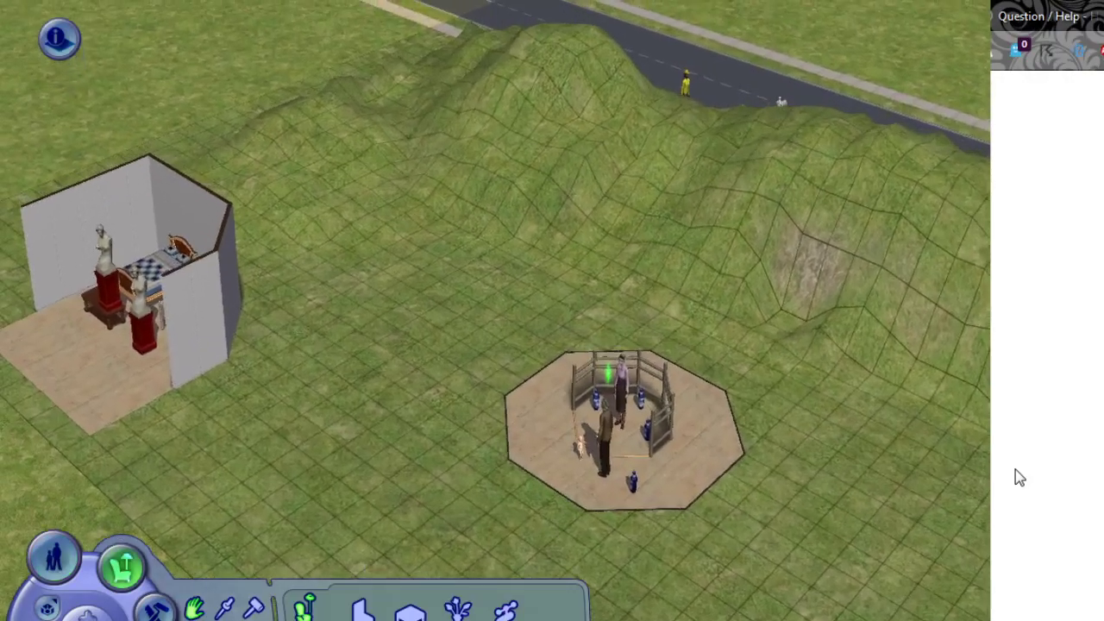
click(409, 614)
key(Left)
key(Up)
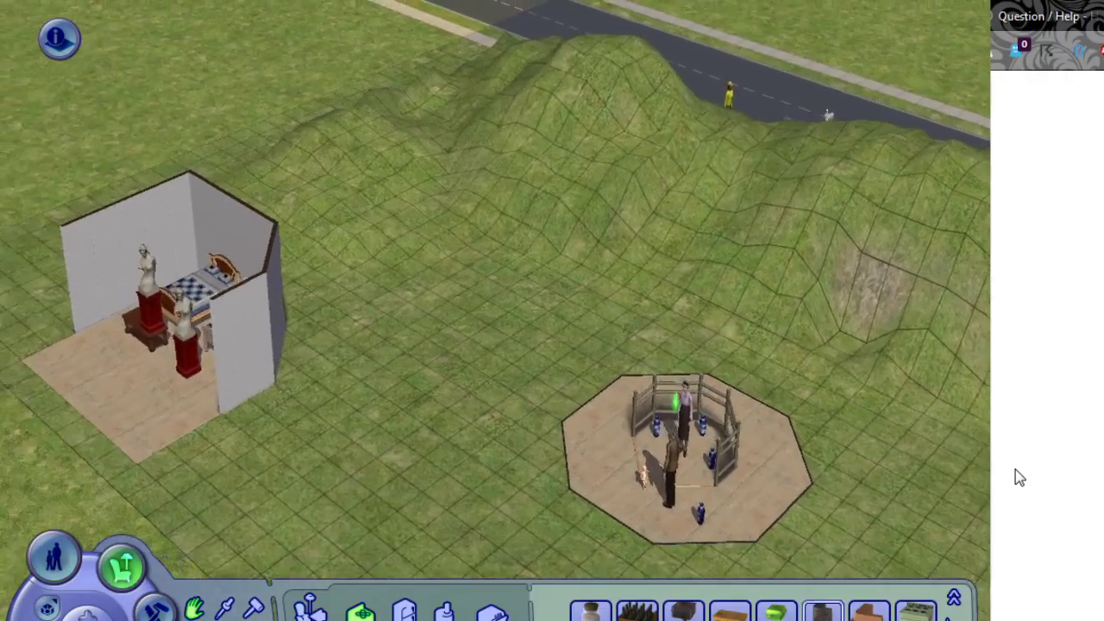
click(823, 611)
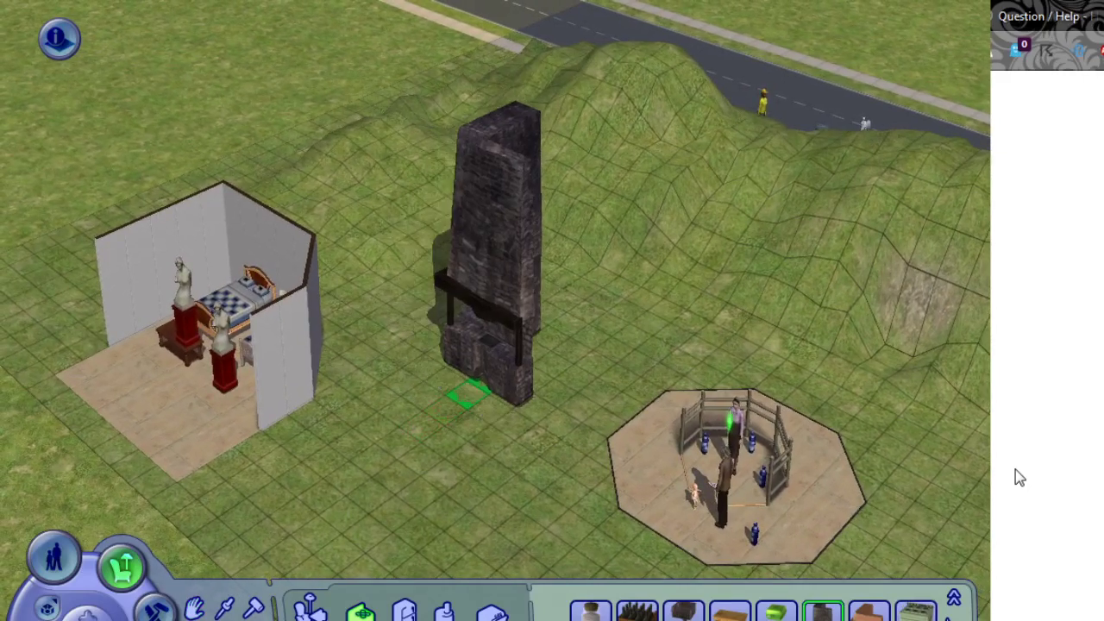
key(period)
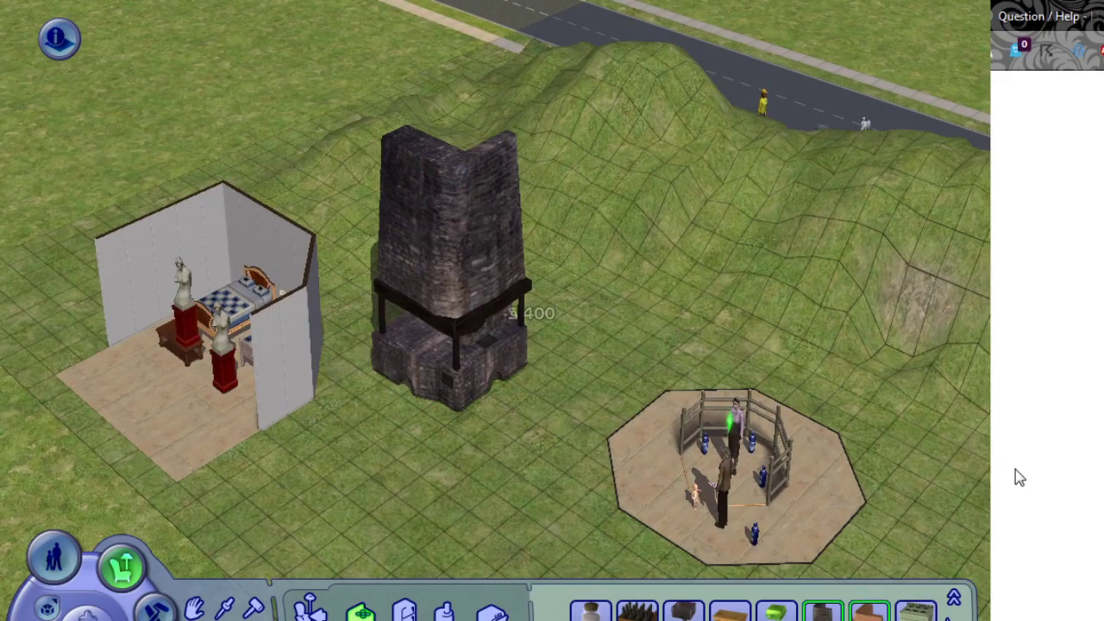
Place the one-storey red brick hearth in front of the dark stone hearth, facing the same way.
click(869, 611)
key(period)
click(366, 440)
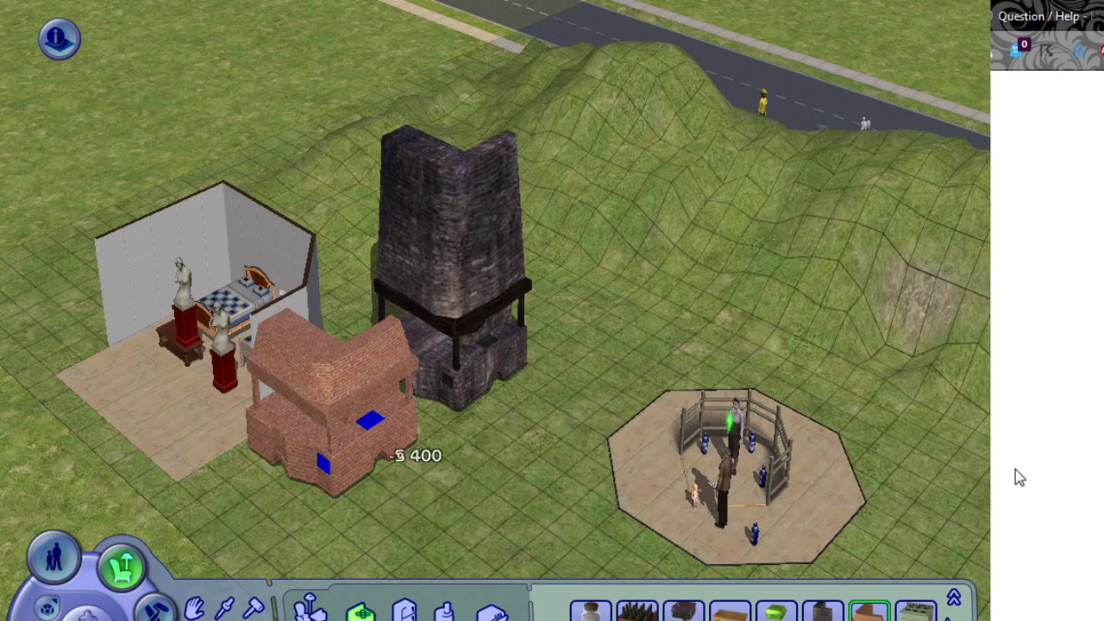
key(period)
key(Left)
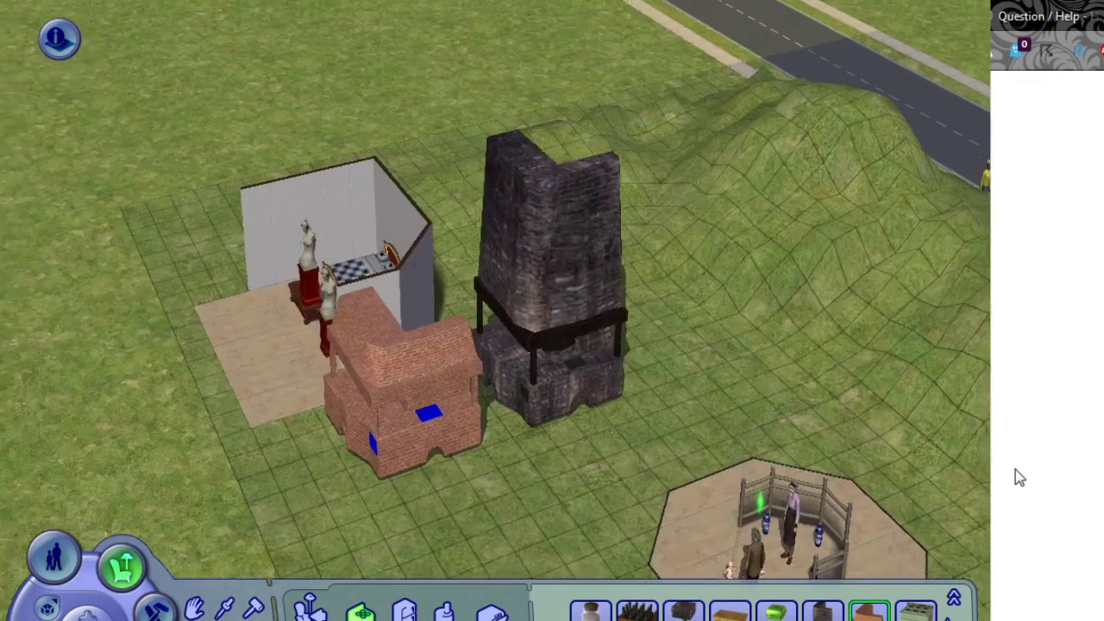
key(Right)
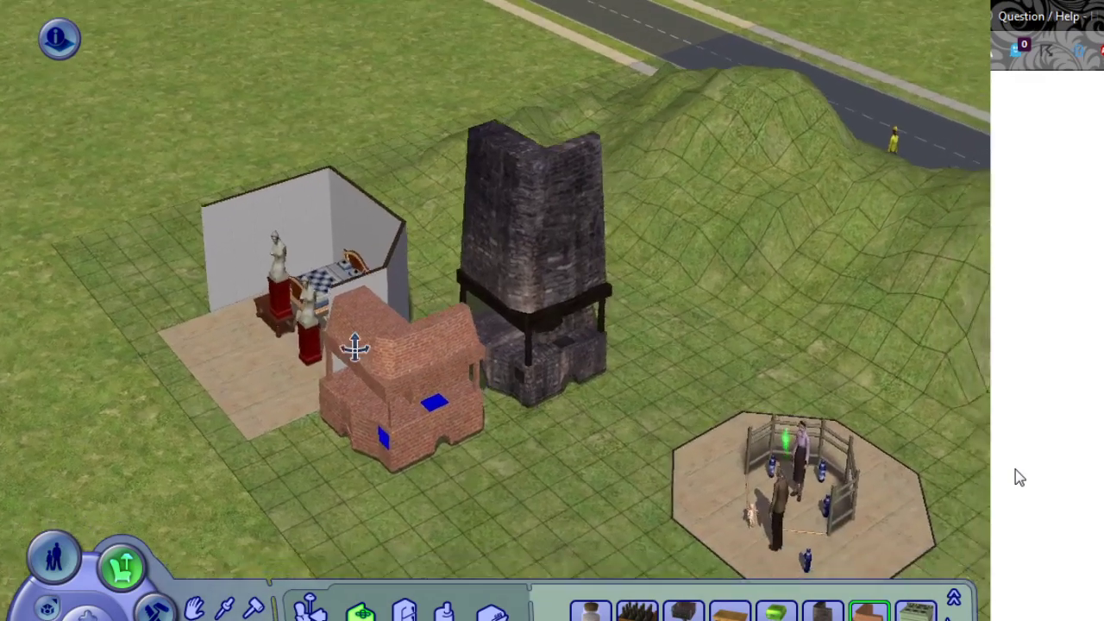
key(Down)
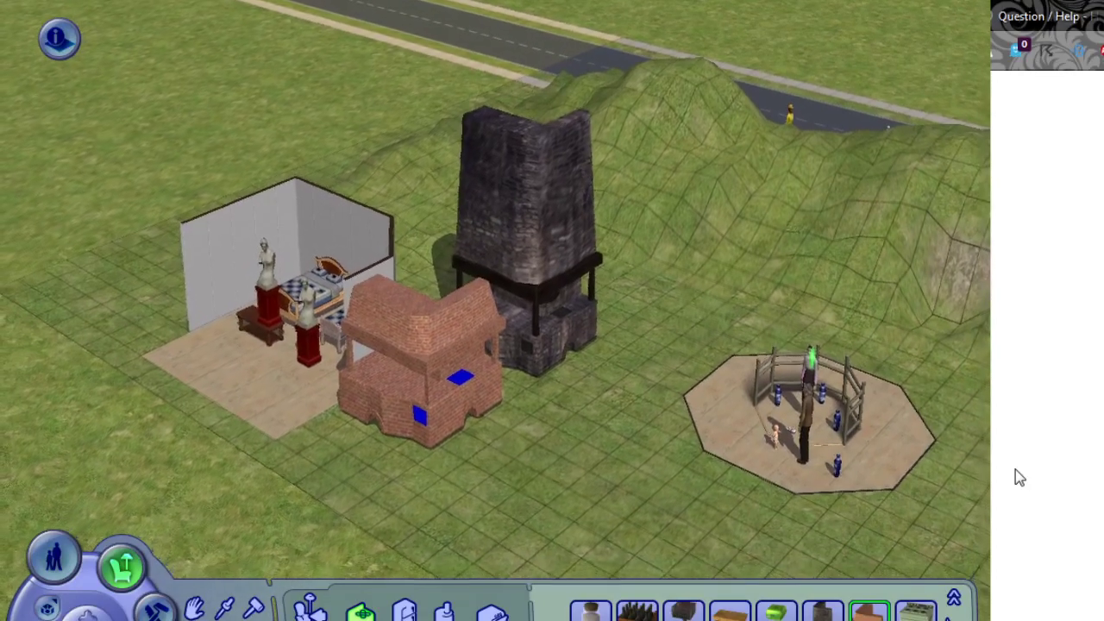
In live mode, try the Set Dirty State debug interaction on the red brick hearth.
key(F1)
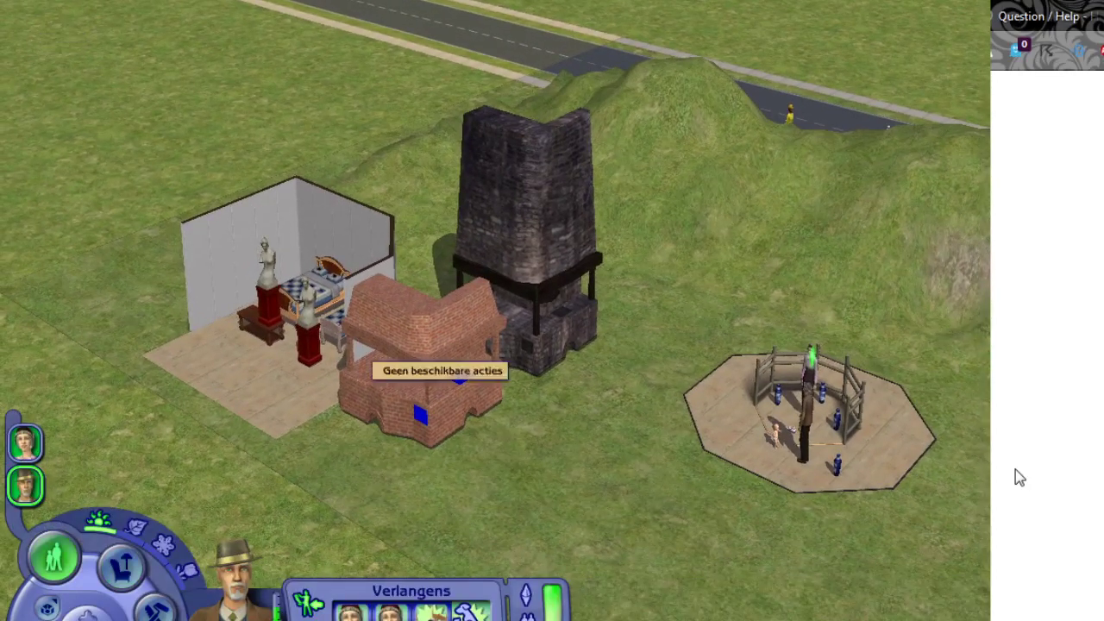
shift+click(432, 404)
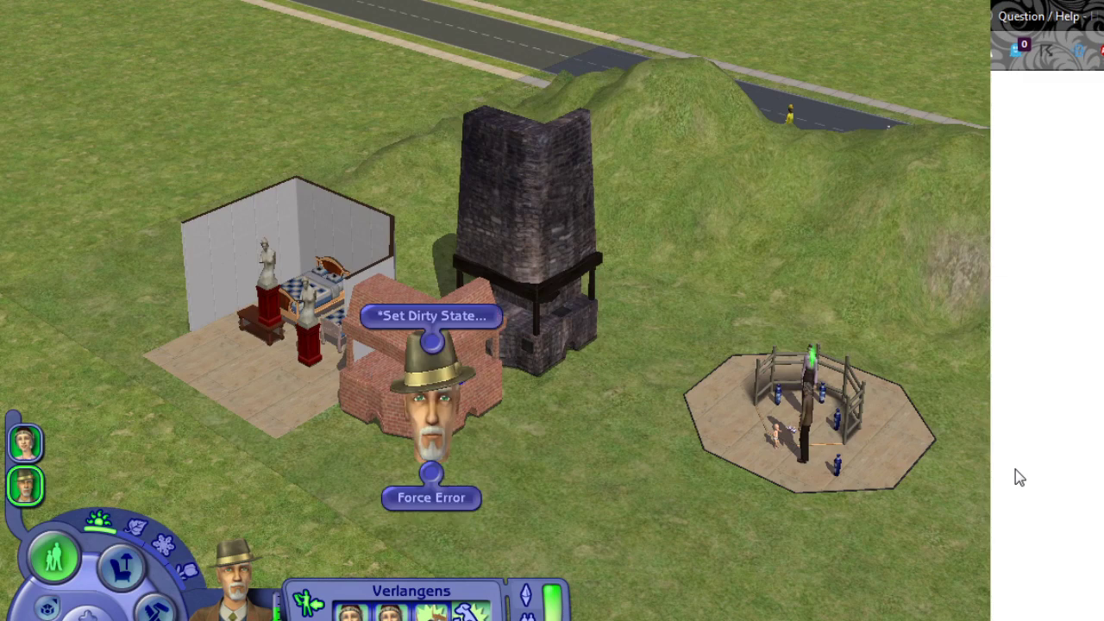
click(433, 328)
key(Escape)
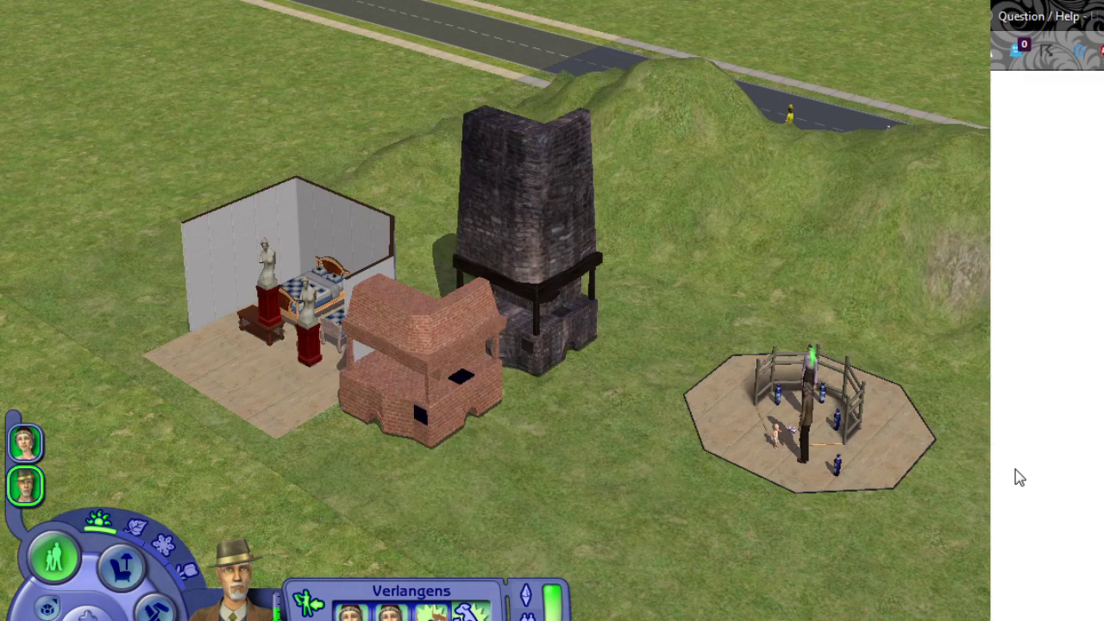
key(period)
right_drag(428, 433, 422, 441)
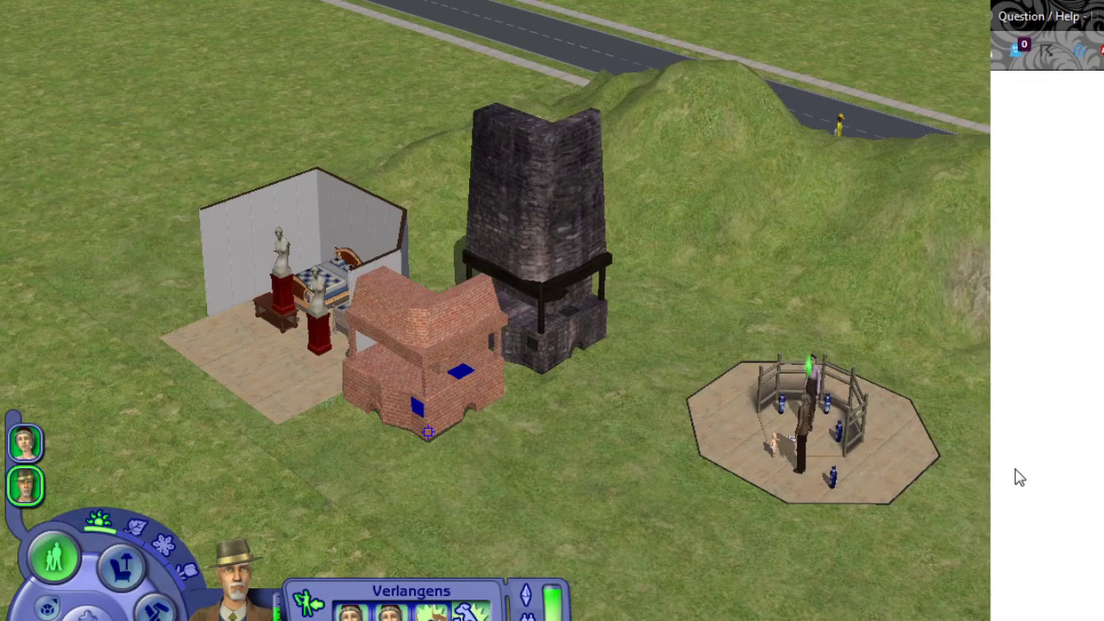
right_drag(421, 441, 421, 443)
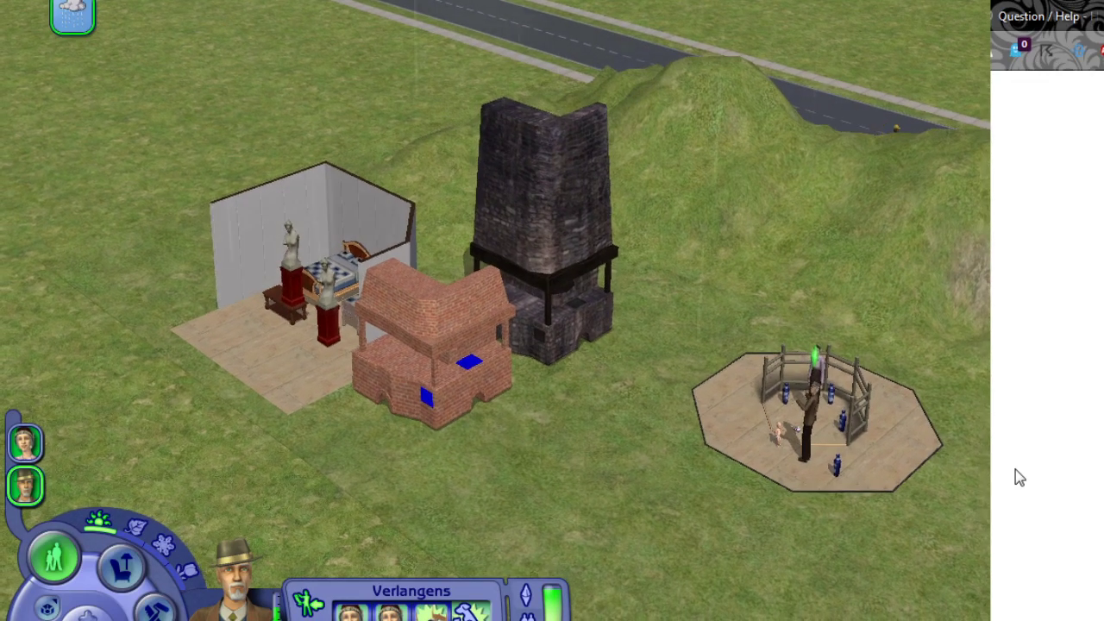
click(447, 397)
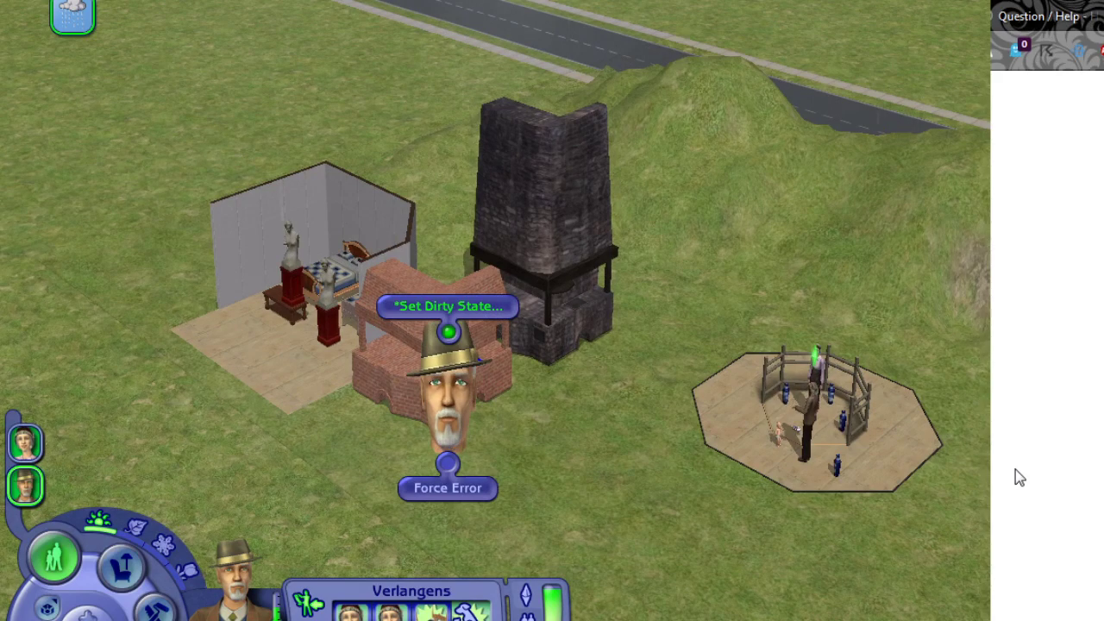
mouse_move(448, 318)
click(335, 351)
click(440, 387)
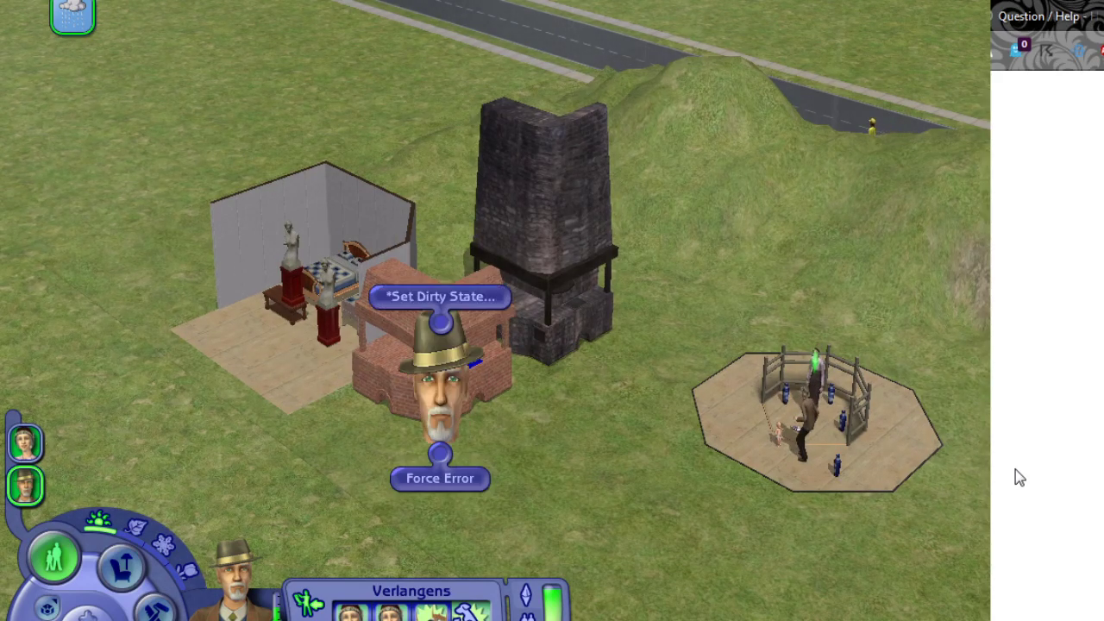
click(440, 300)
click(533, 342)
Recolour the Kitchen Hearth -1-story - SLAVE in build mode with grey plaster and a rough tan beam and post design.
scroll(483, 346, up, 4)
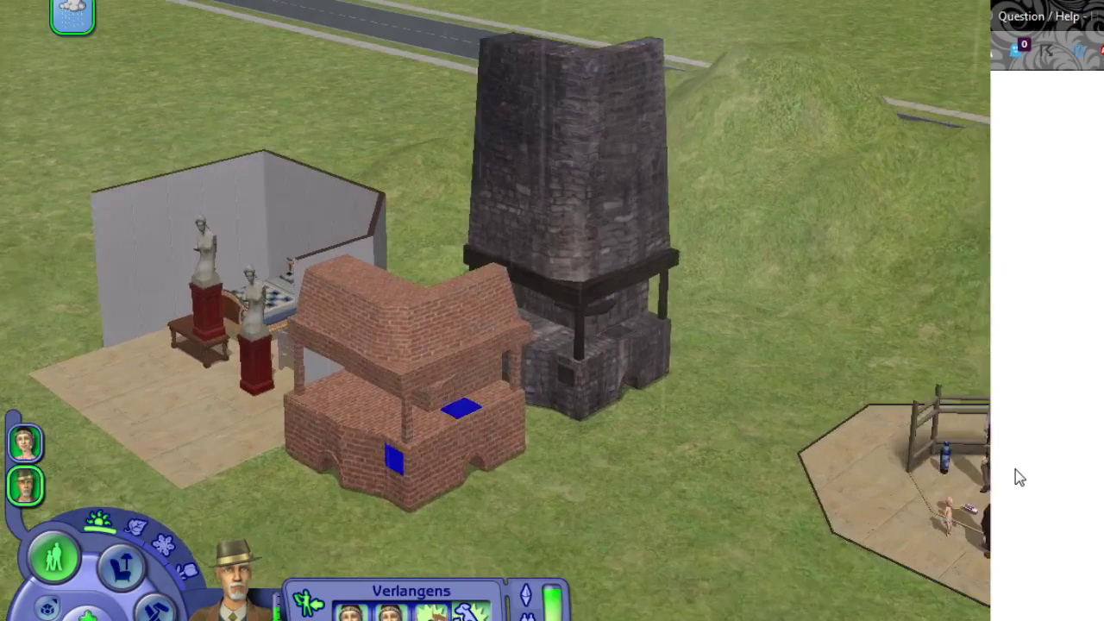
scroll(406, 388, up, 2)
middle_drag(397, 390, 466, 276)
scroll(1020, 477, up, 4)
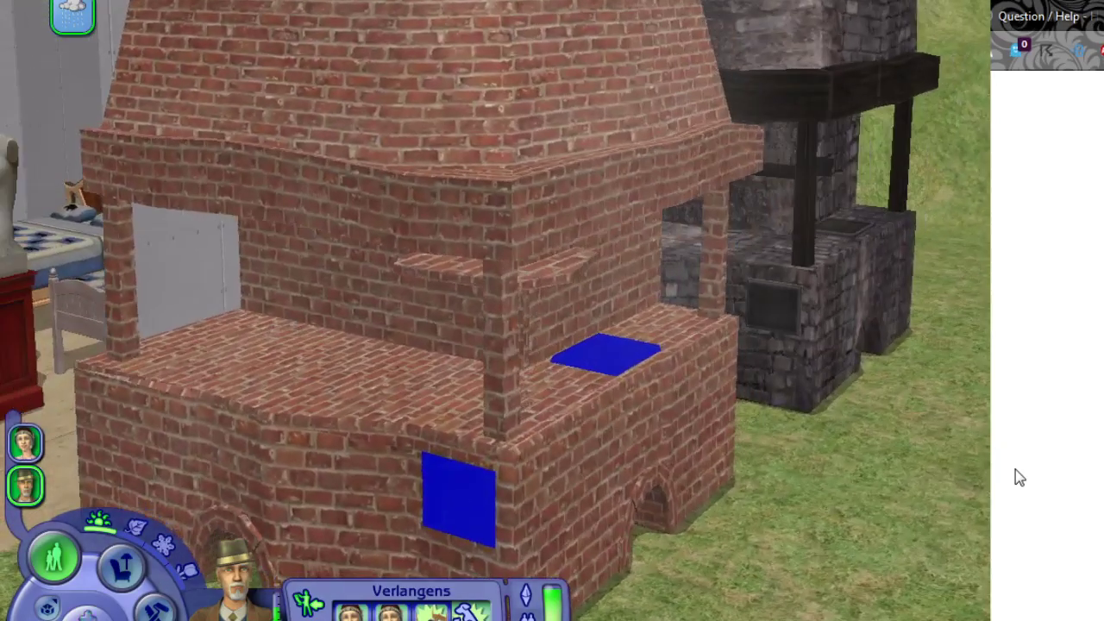
middle_drag(517, 345, 388, 345)
click(156, 611)
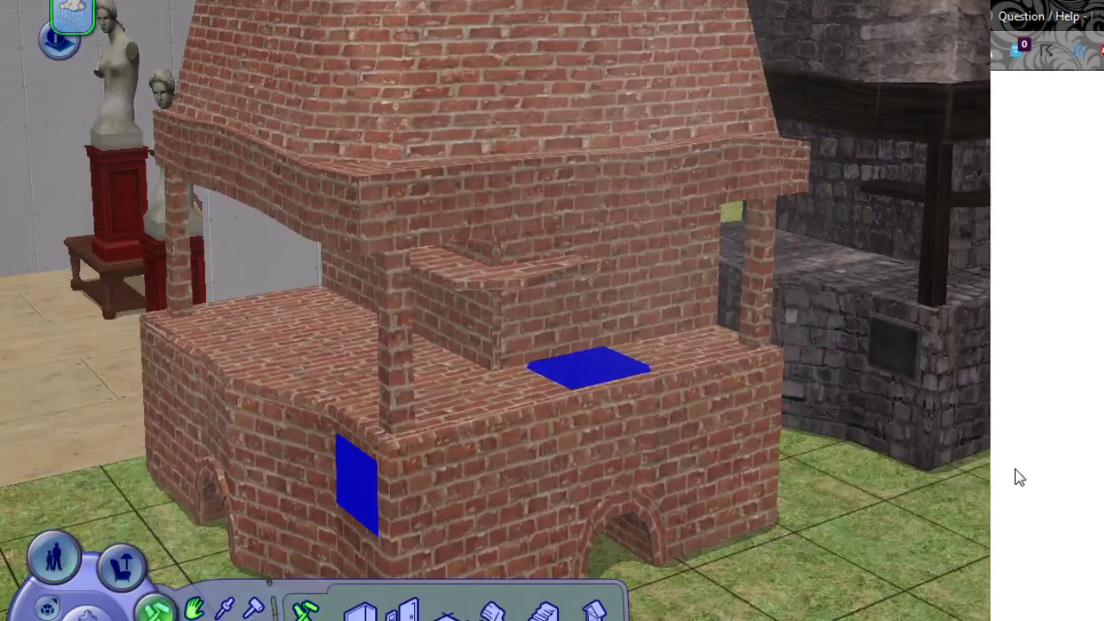
key(r)
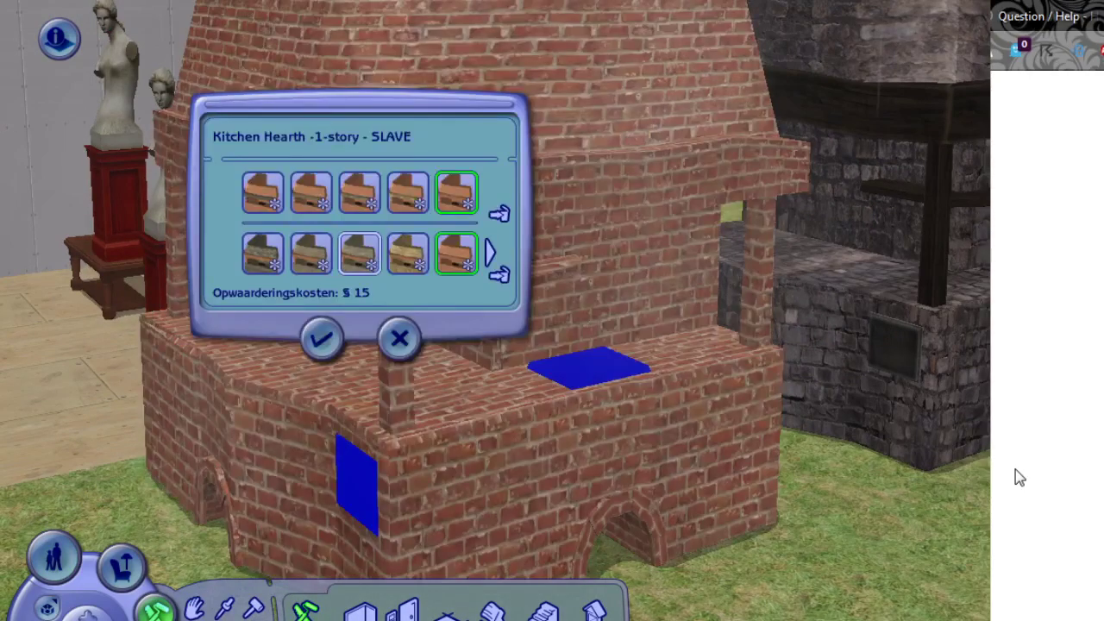
key(Left)
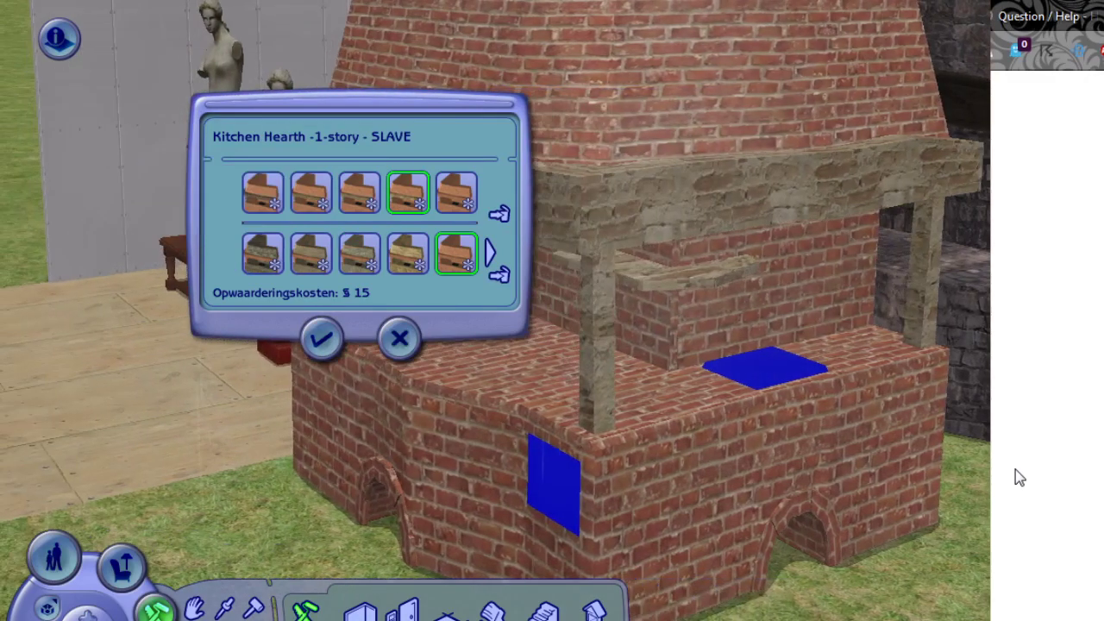
click(490, 252)
click(263, 253)
click(230, 253)
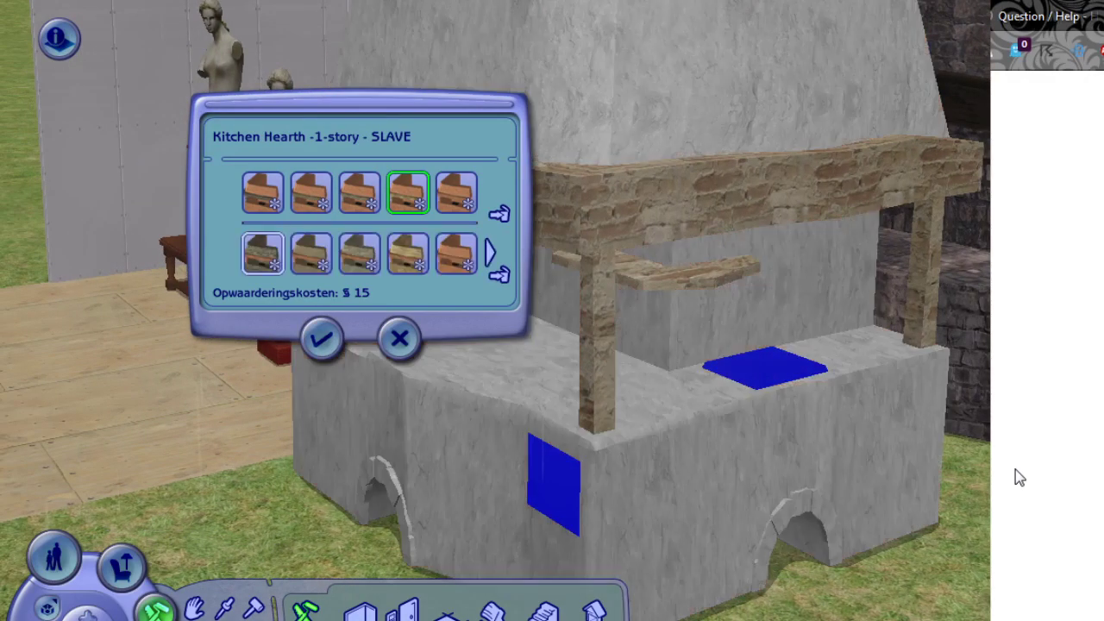
click(322, 338)
key(h)
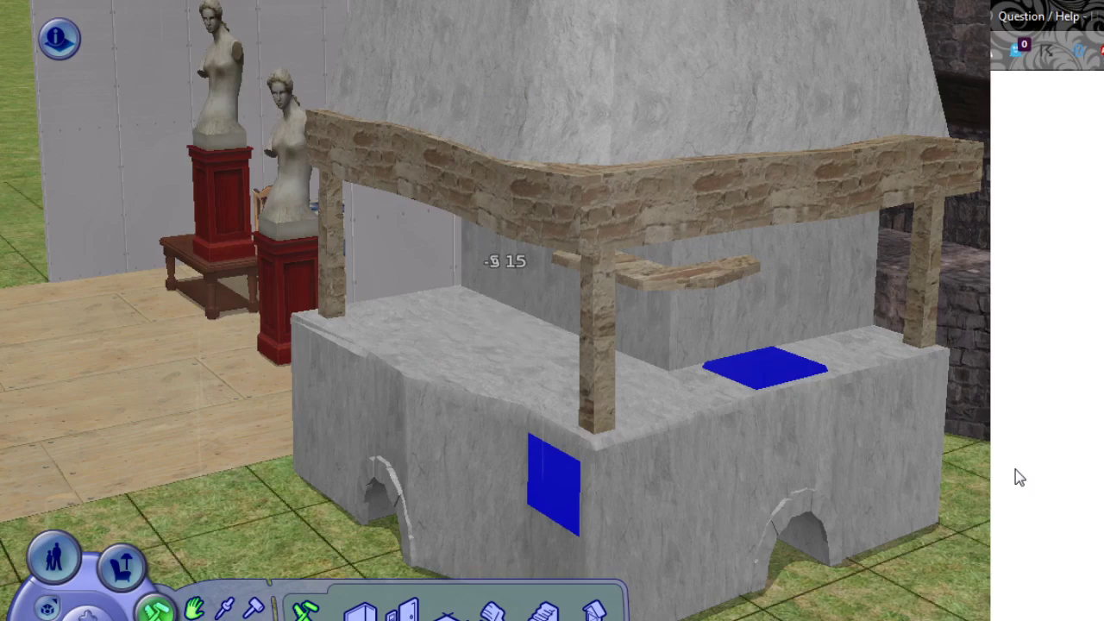
Return to live mode and set the dark stone hearth's dirty state to Dirty.
key(period)
middle_drag(360, 495, 483, 298)
right_drag(387, 458, 517, 458)
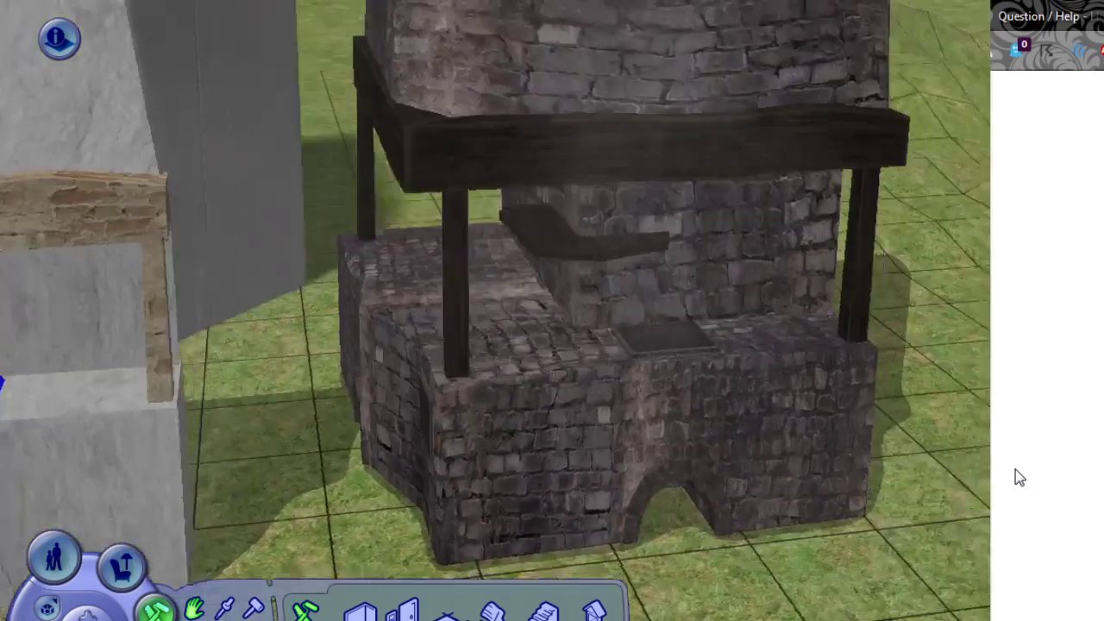
middle_drag(518, 458, 470, 496)
key(F1)
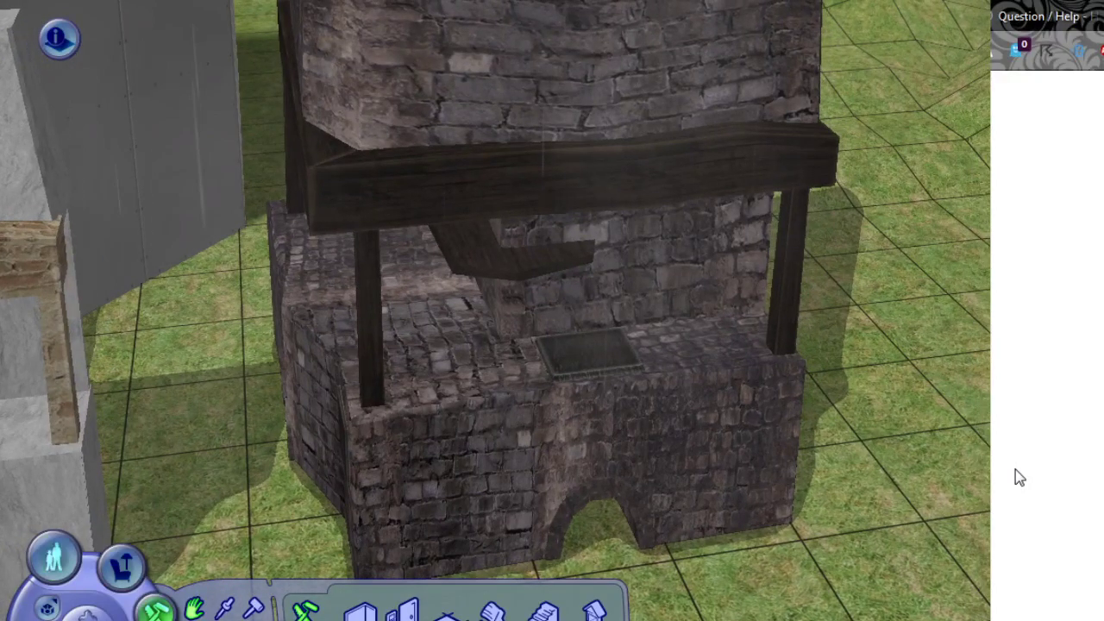
shift+click(496, 403)
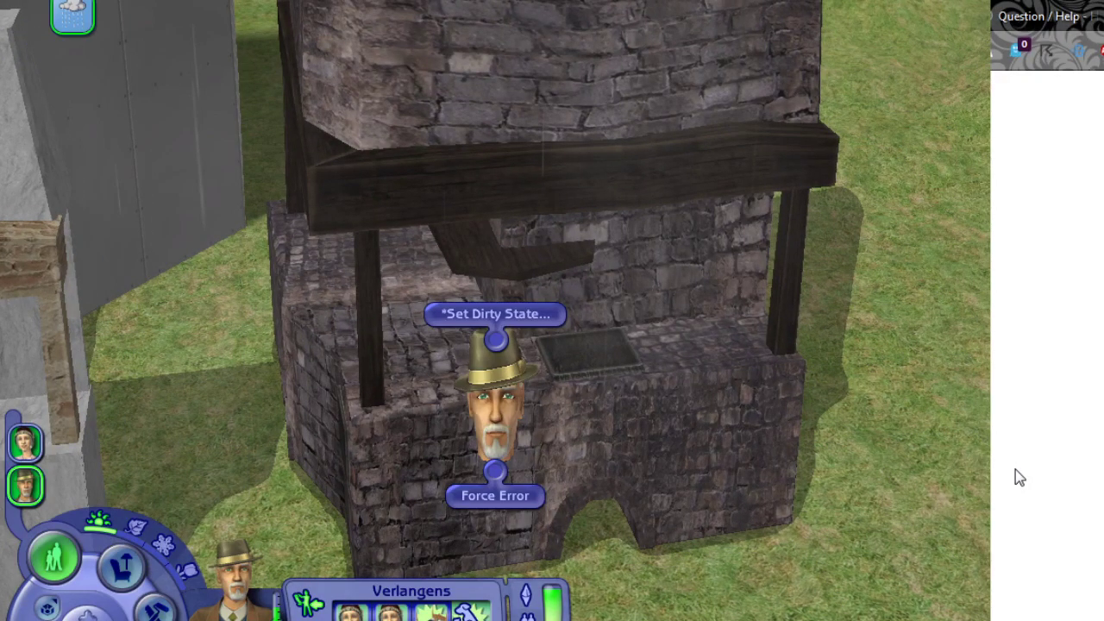
click(495, 316)
click(495, 235)
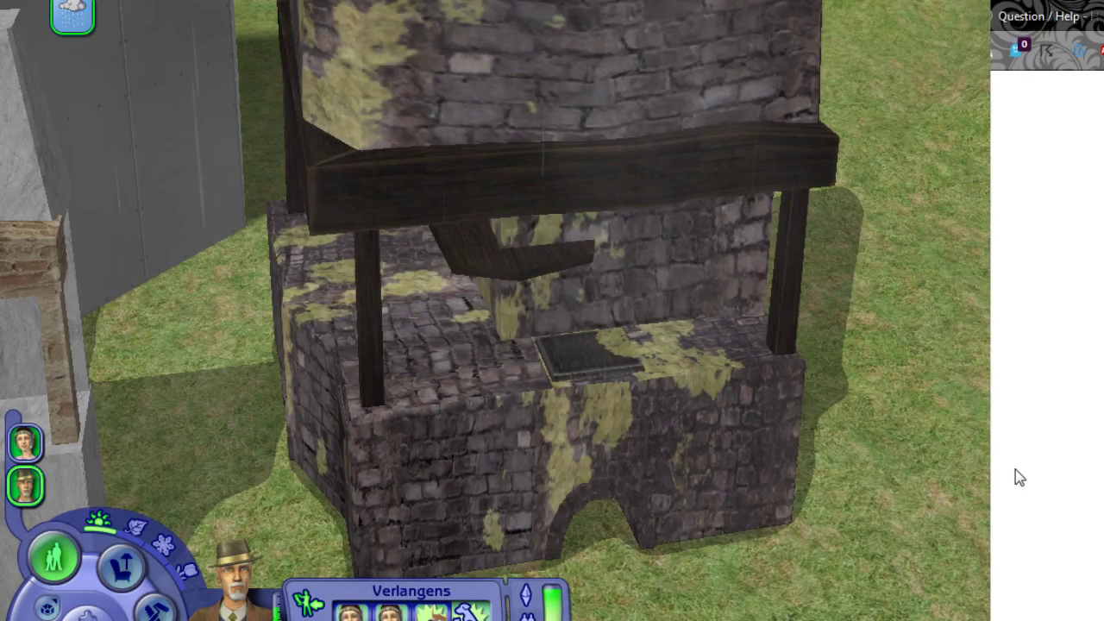
Set the dark stone hearth's dirty state back to Clean and compare it with the grey plaster hearth.
middle_drag(495, 235, 371, 414)
scroll(443, 299, down, 5)
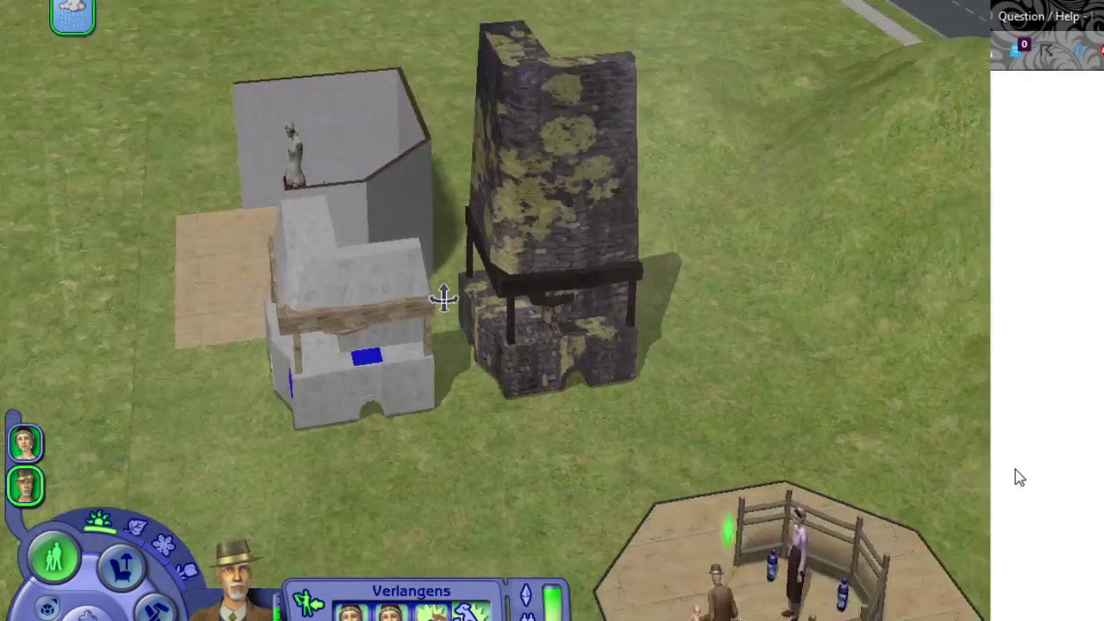
middle_drag(443, 298, 457, 371)
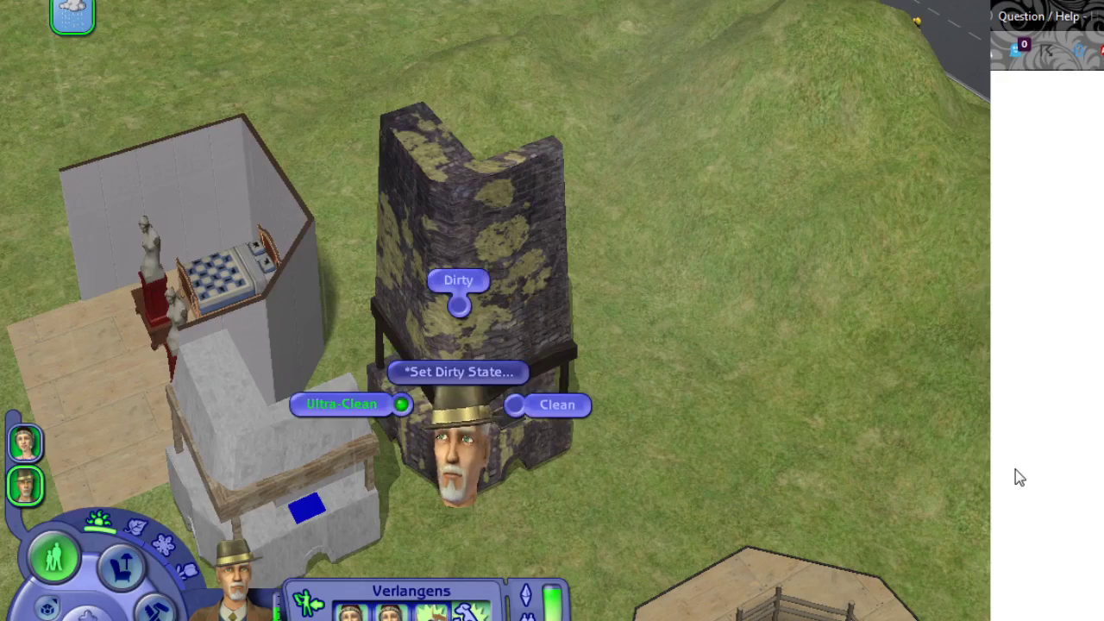
click(556, 406)
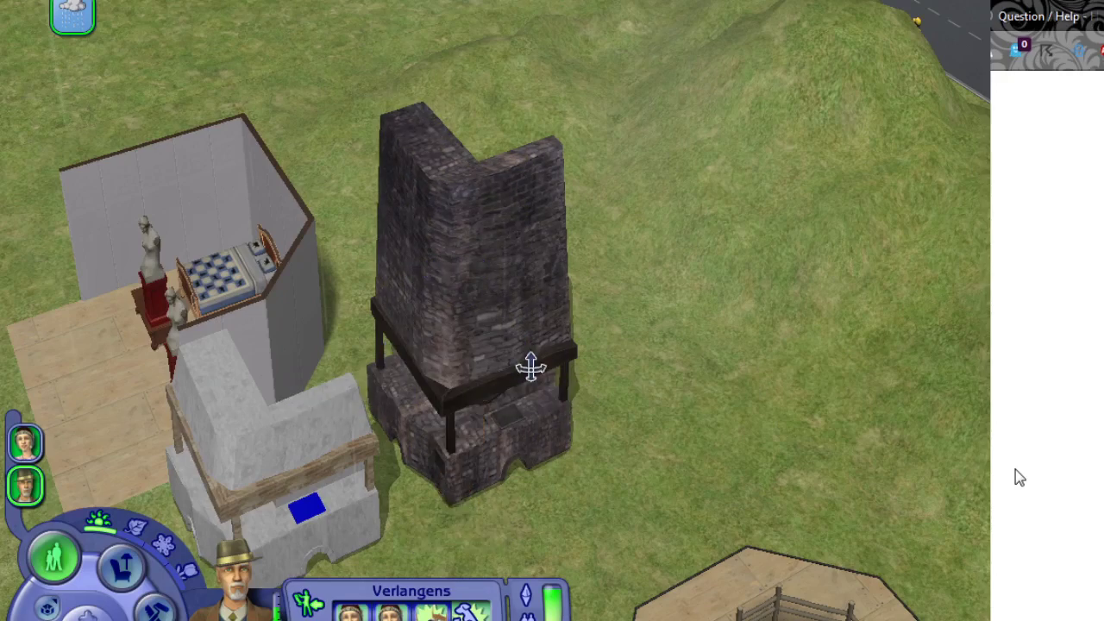
middle_drag(530, 366, 538, 296)
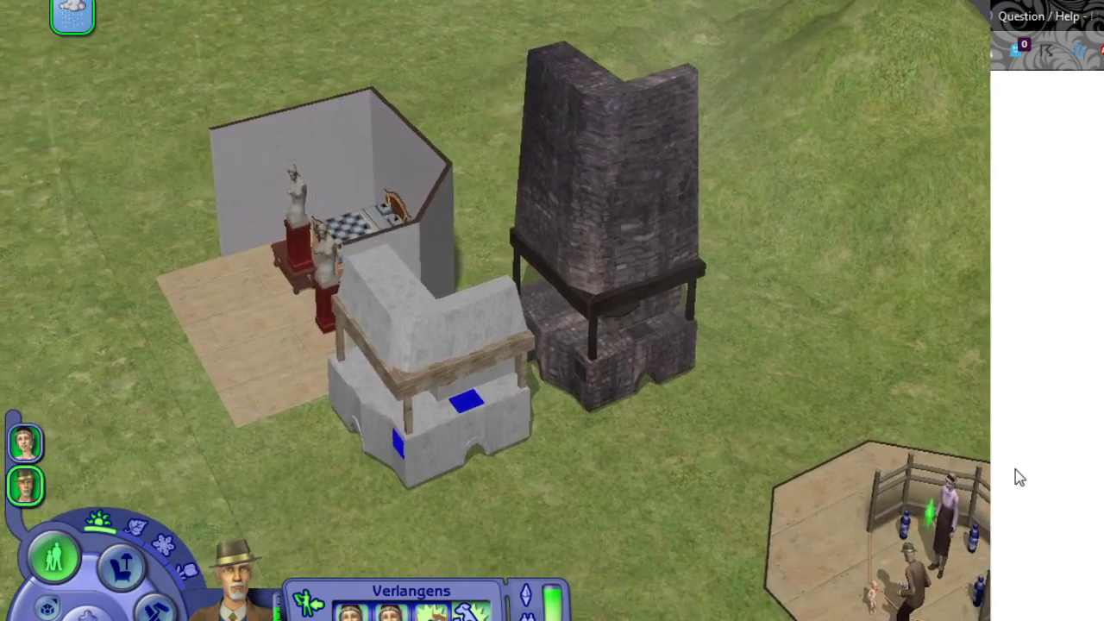
Recolour the Kitchen Hearth -1-story - SLAVE in buy mode with grey fieldstone masonry and a red brick beam and post design.
middle_drag(377, 419, 379, 418)
middle_drag(434, 443, 440, 441)
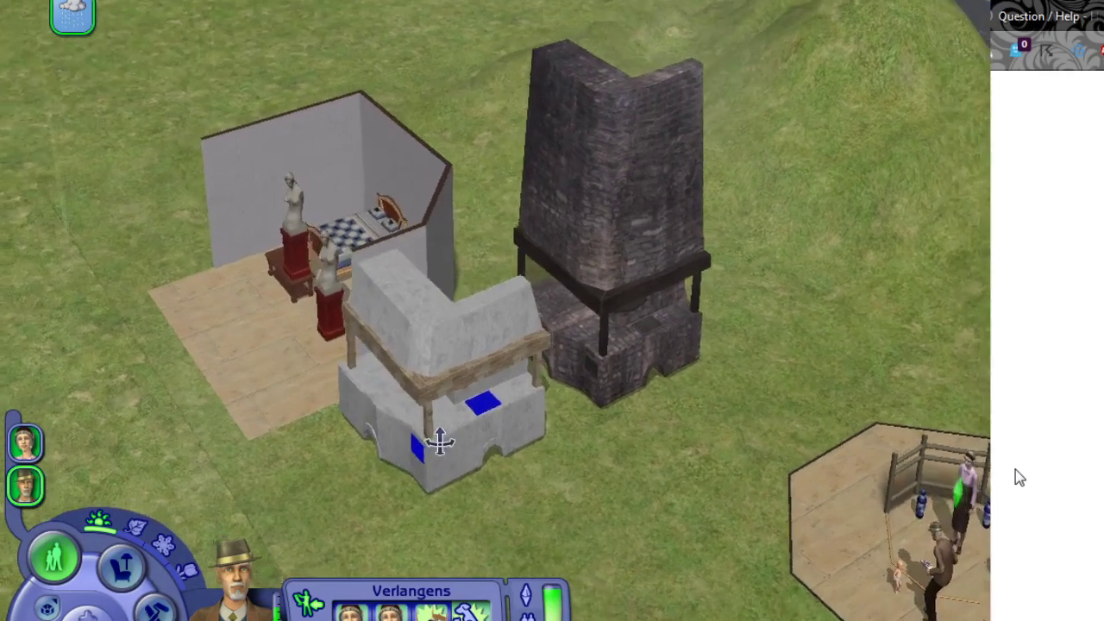
key(z)
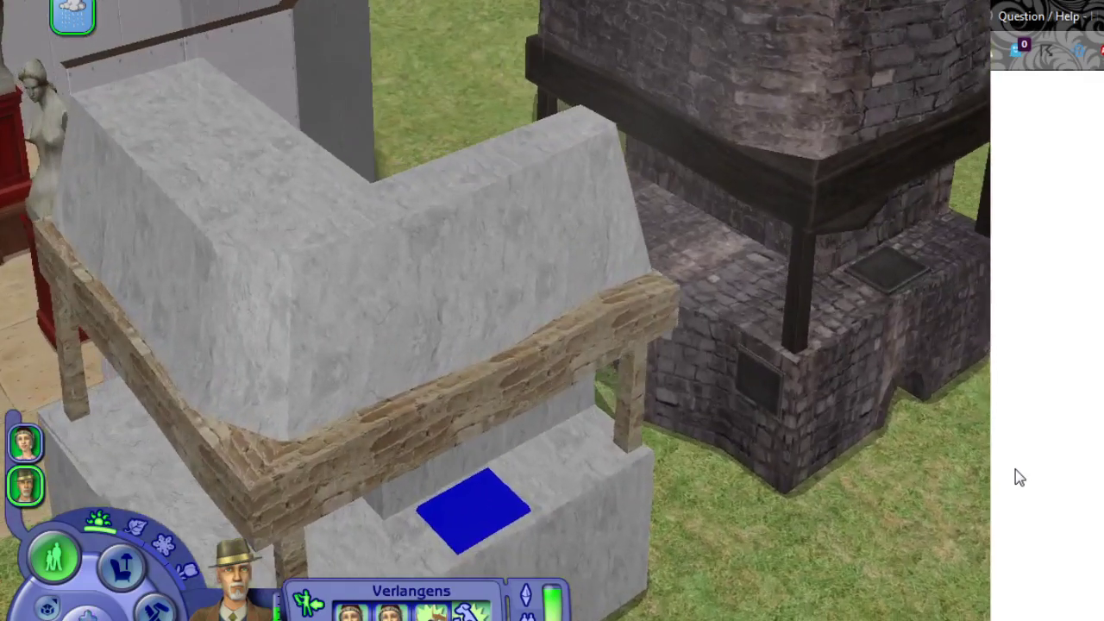
scroll(496, 311, down, 3)
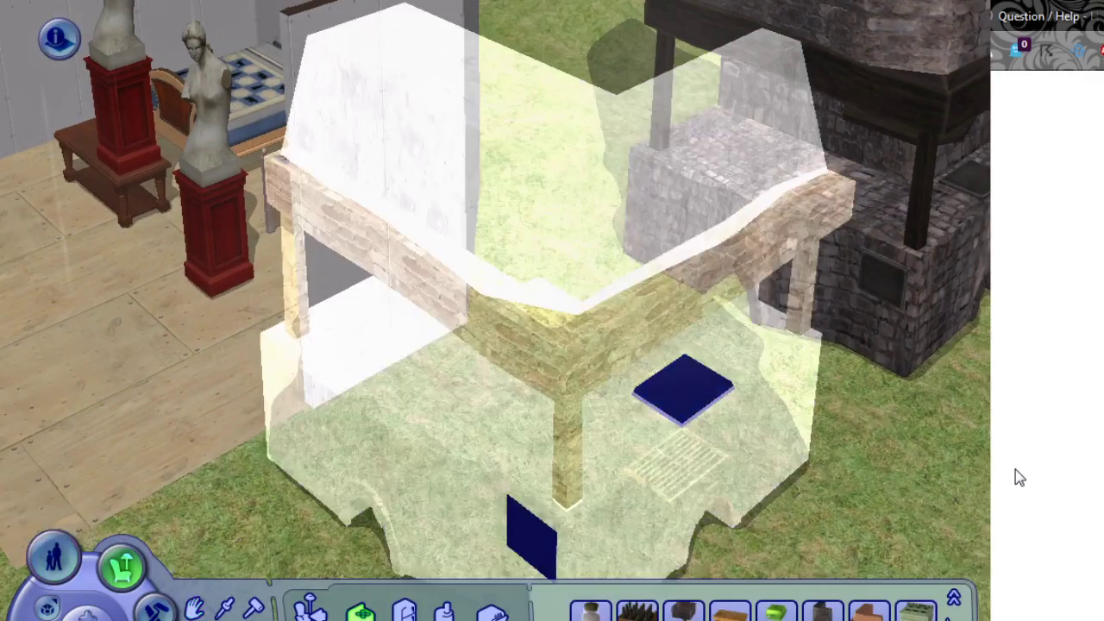
click(448, 259)
click(140, 273)
click(172, 274)
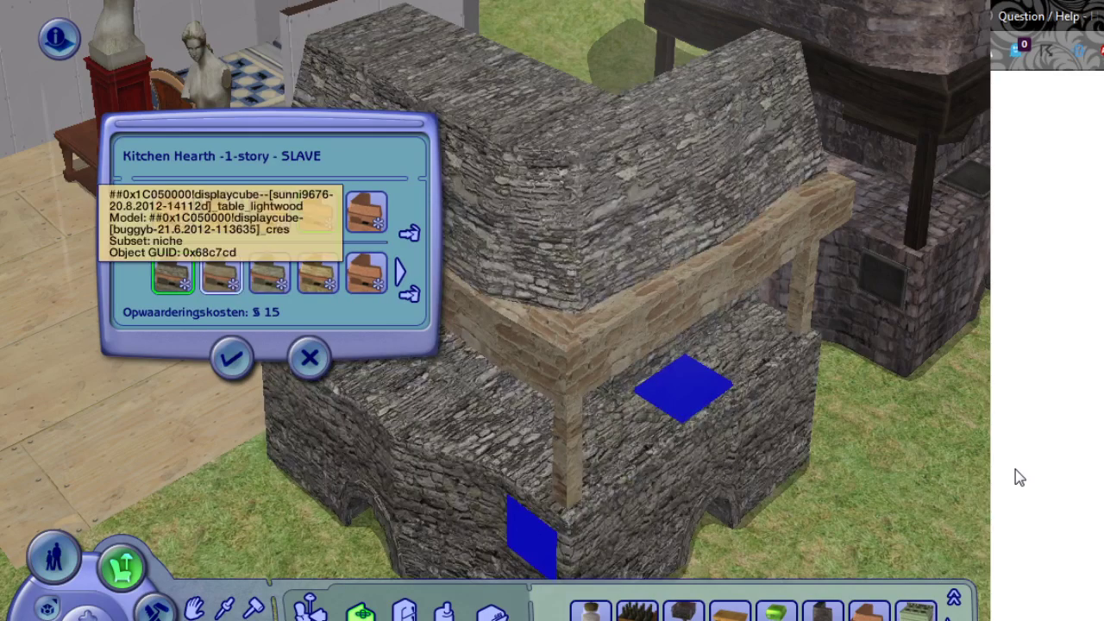
right_drag(517, 389, 505, 474)
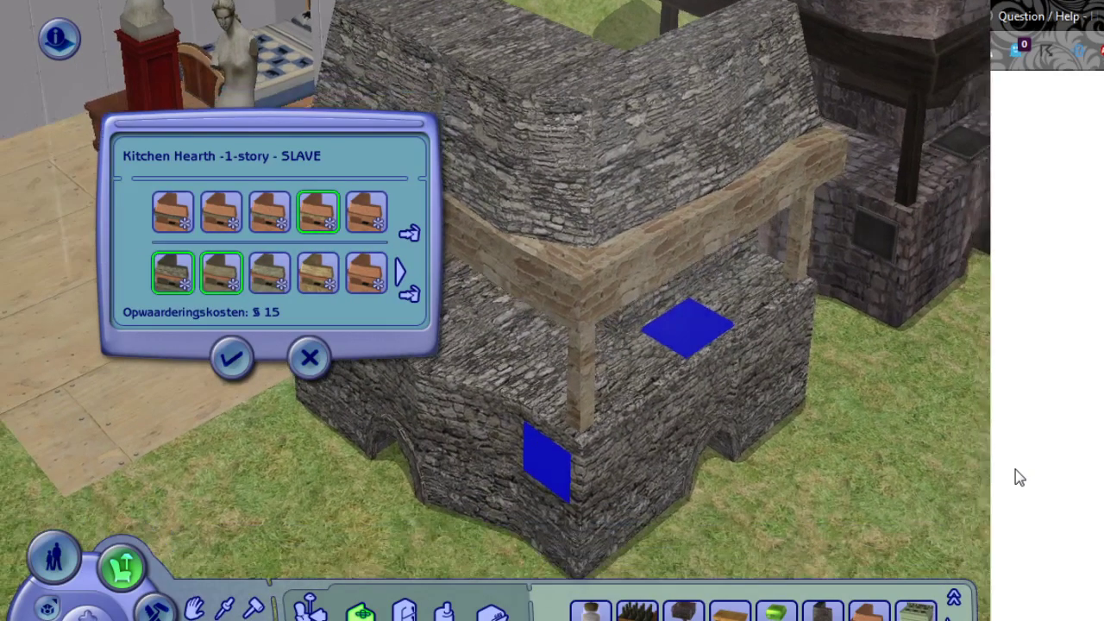
click(270, 273)
click(318, 273)
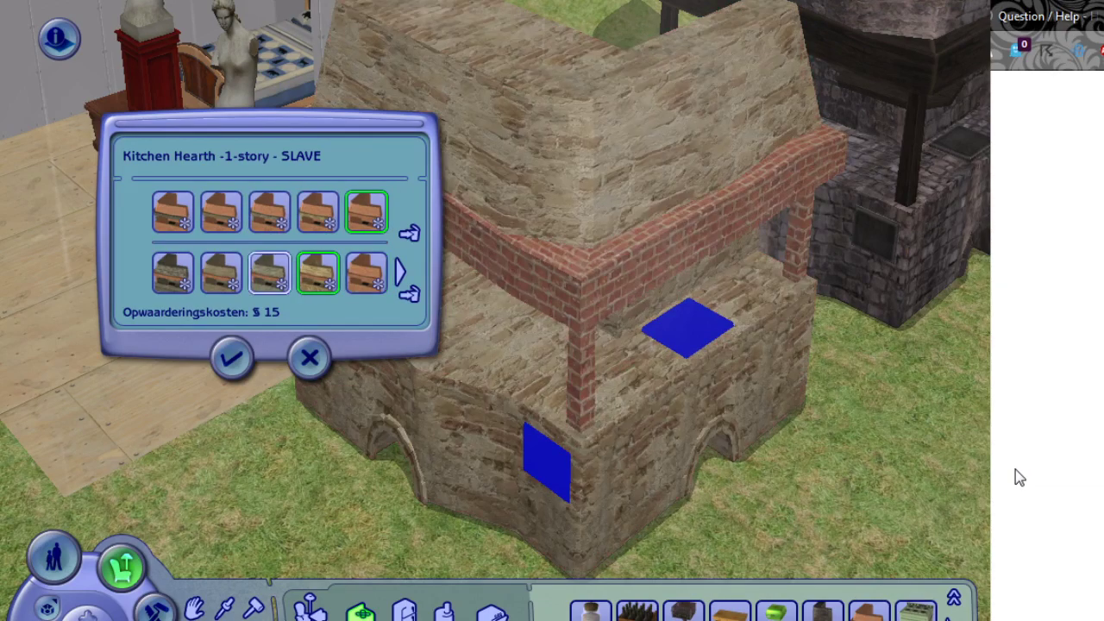
click(269, 273)
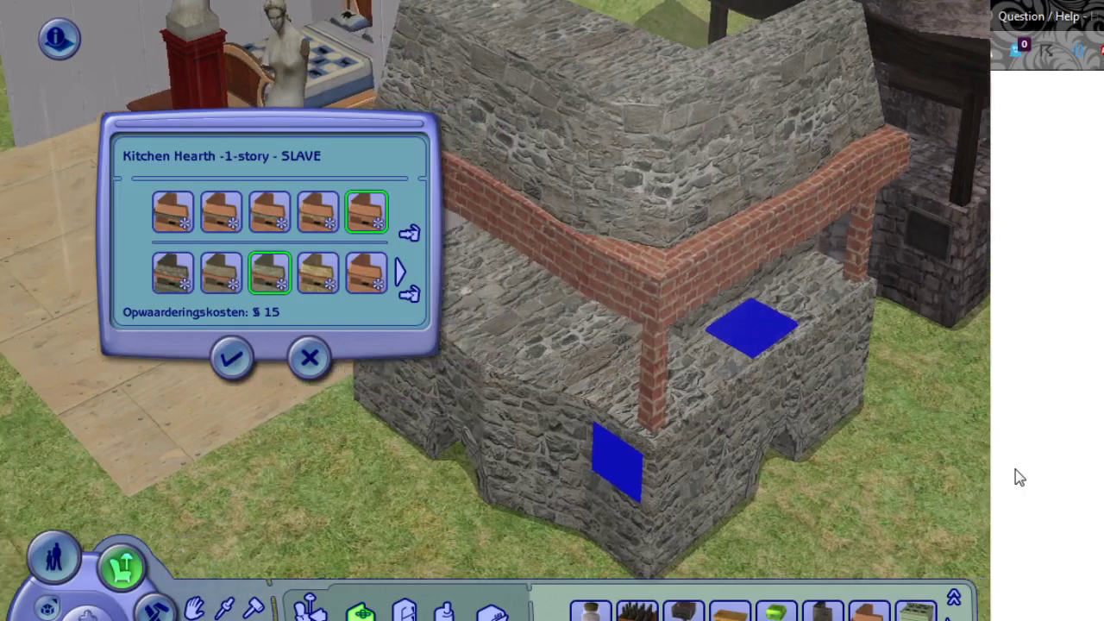
key(Left)
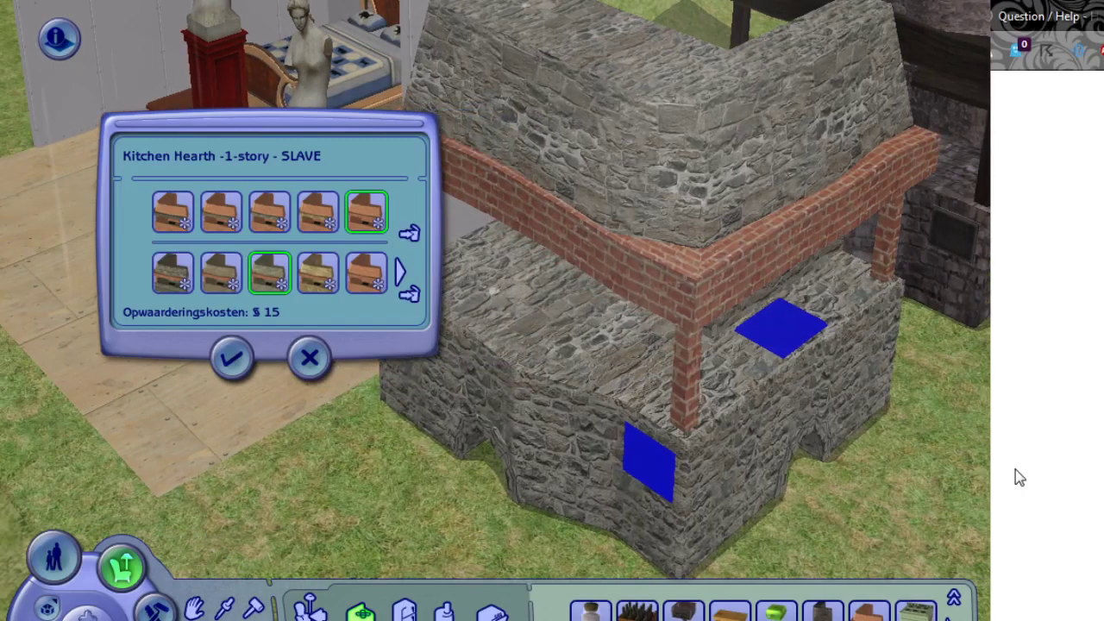
click(232, 358)
middle_drag(232, 380, 129, 388)
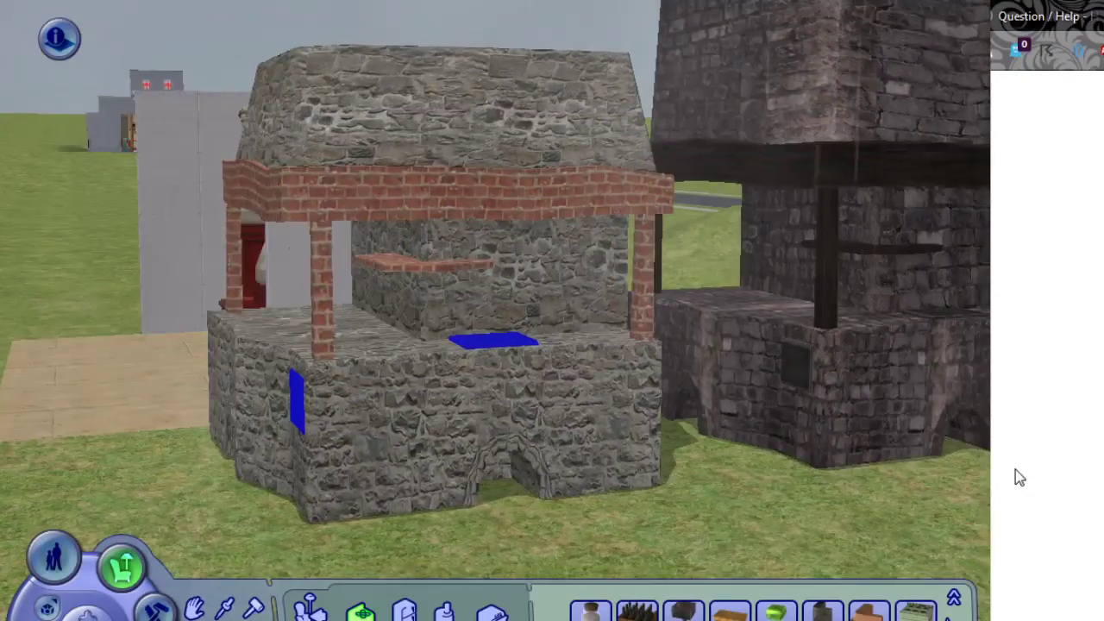
Compare the recoloured slave hearth with the tall dark stone hearth from a distance and leave the game.
click(194, 609)
scroll(496, 293, down, 3)
scroll(495, 294, down, 2)
middle_drag(268, 492, 422, 417)
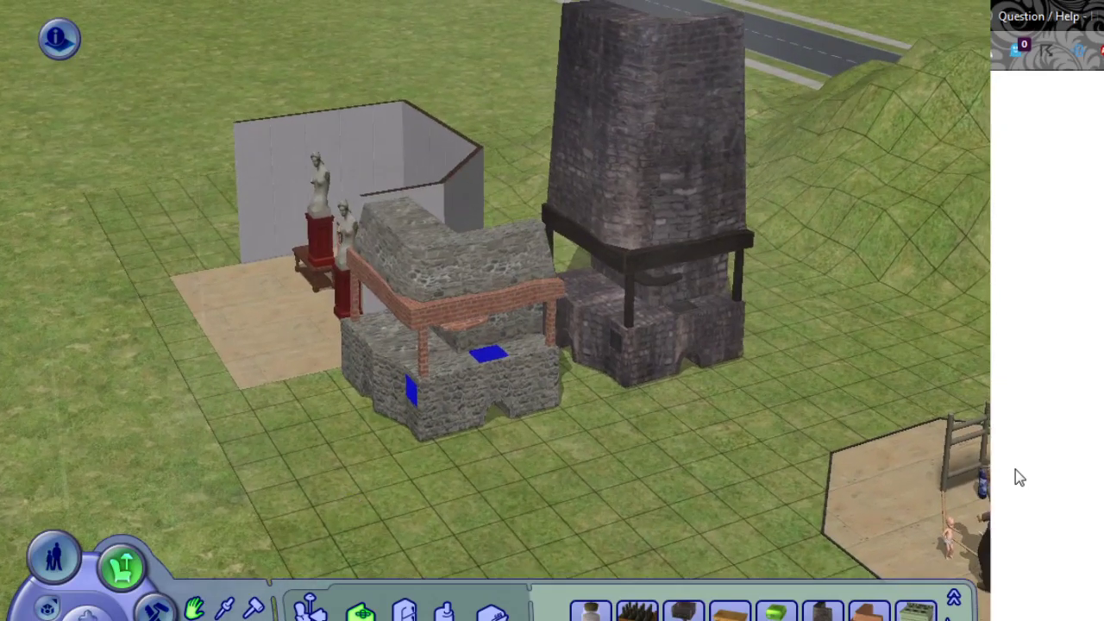
key(F5)
click(42, 60)
click(491, 385)
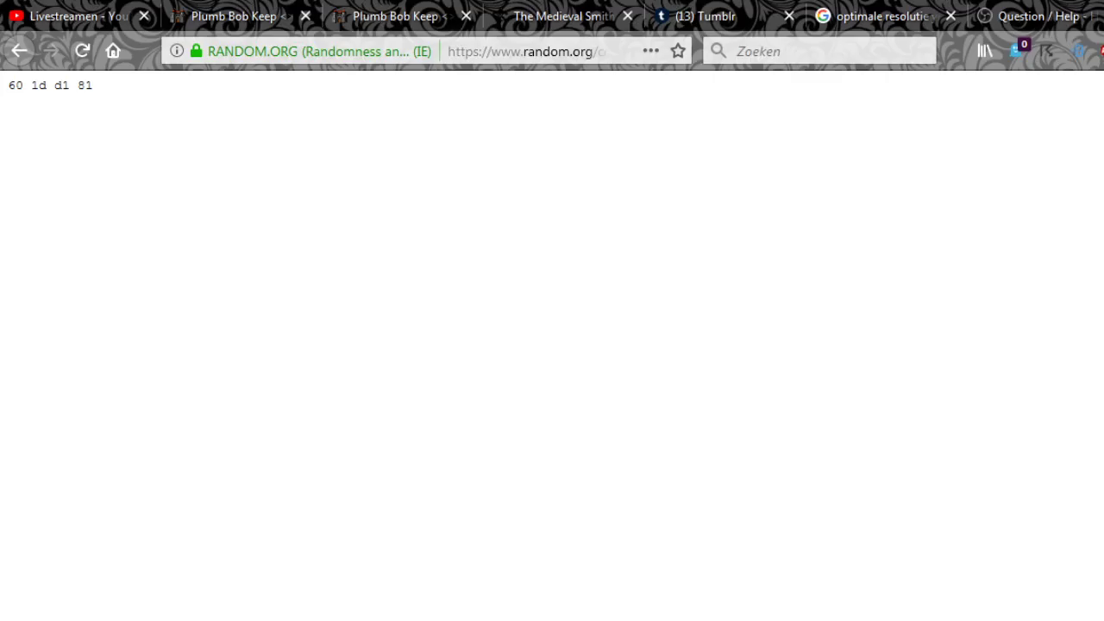
Switch to SimPE, reopen Fire_flower-Kitchen Hearth-1-Story-SLAVE.package and examine its Model text lists for Bones, Mesh Groups, Names and Materials.
key(alt+Tab)
click(24, 19)
mouse_move(73, 211)
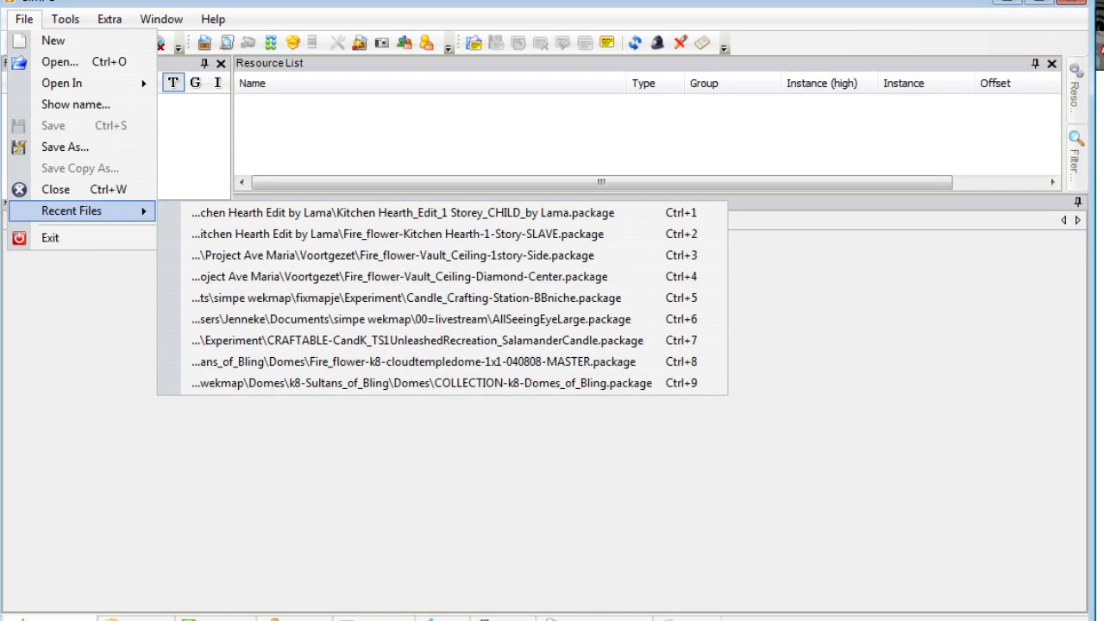
click(397, 234)
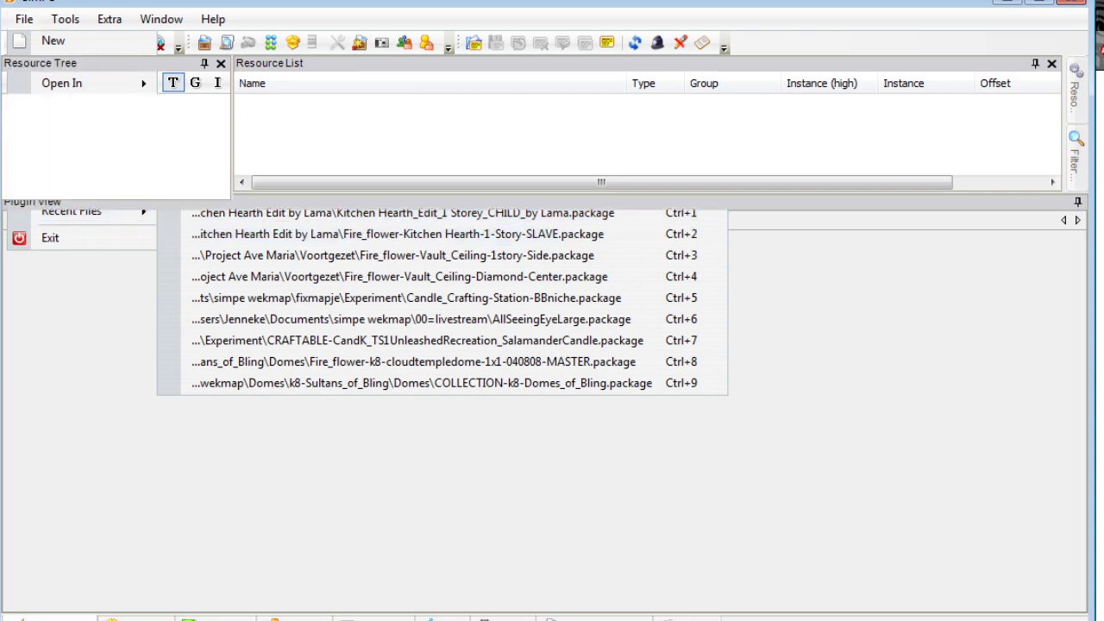
drag(223, 118, 222, 161)
click(110, 149)
click(288, 104)
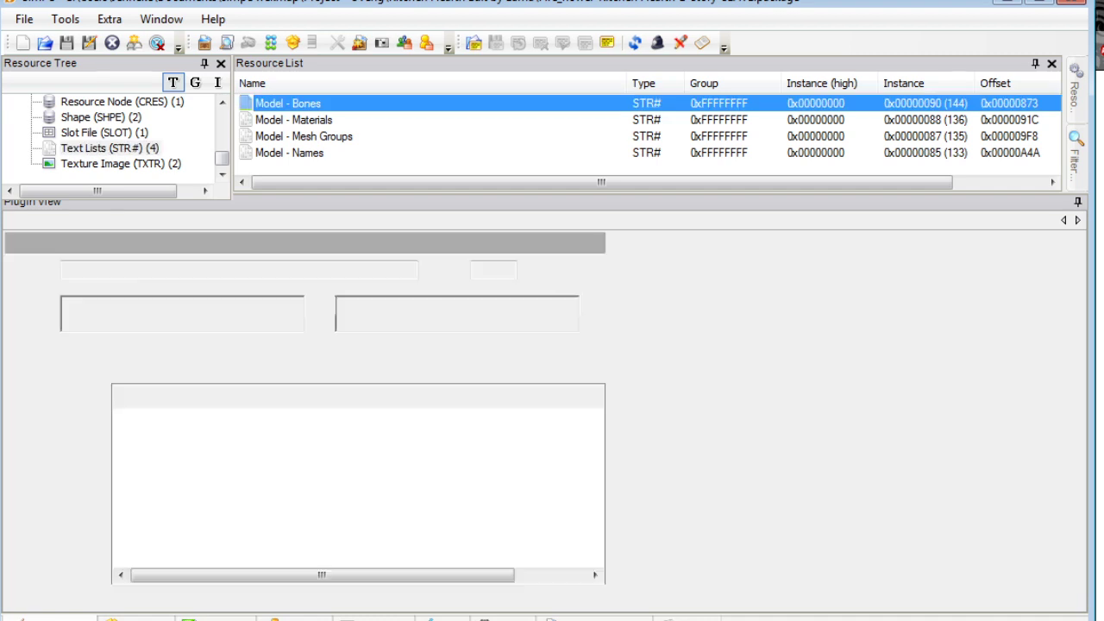
click(304, 137)
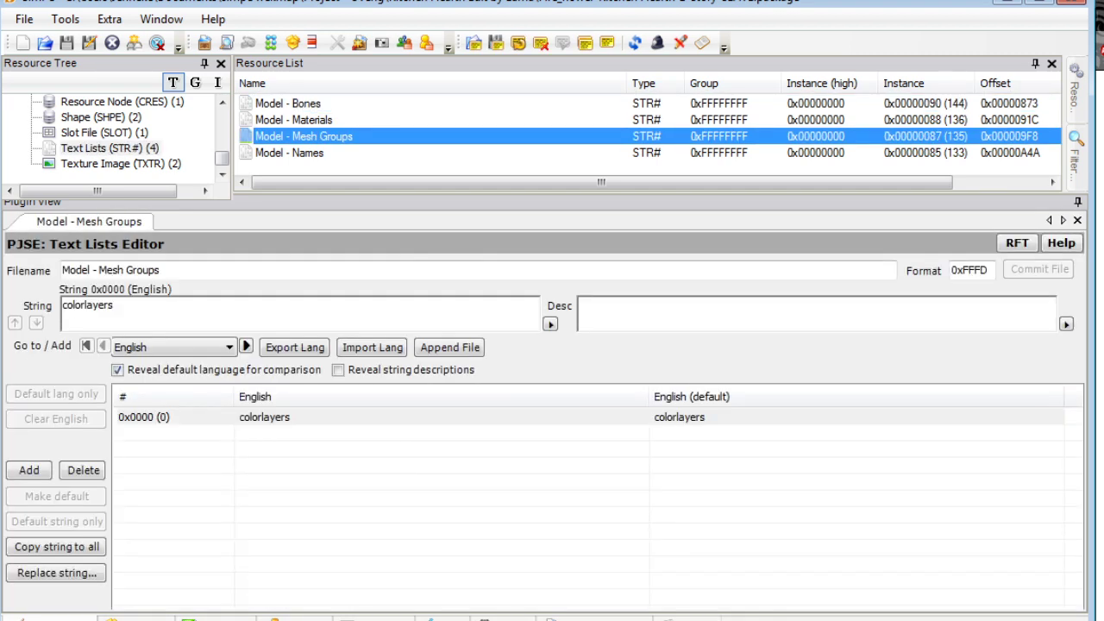
click(290, 153)
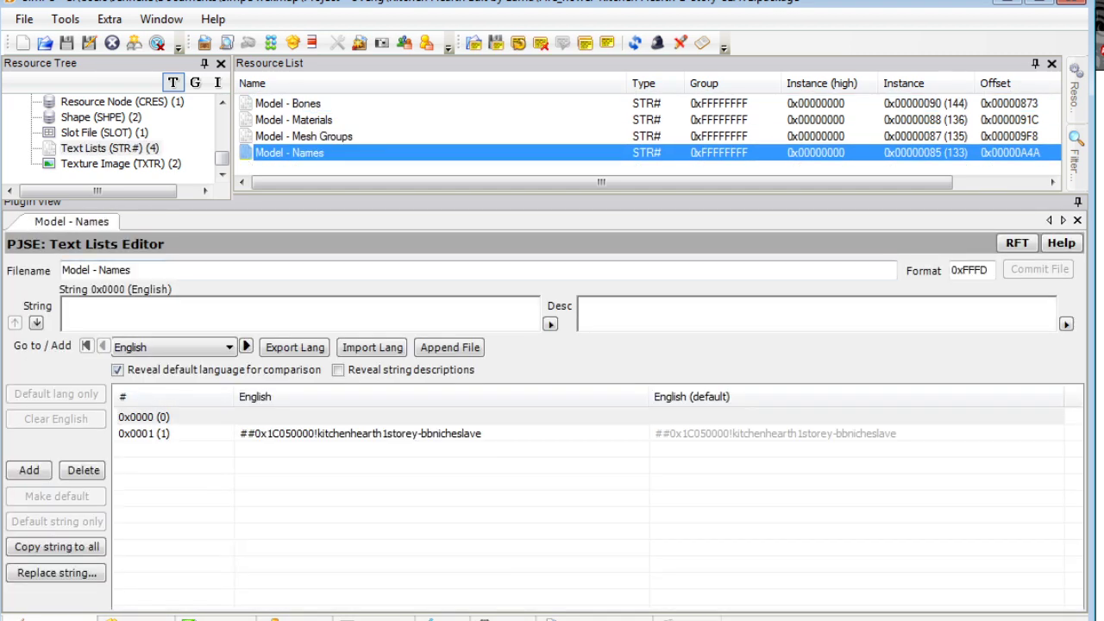
click(293, 120)
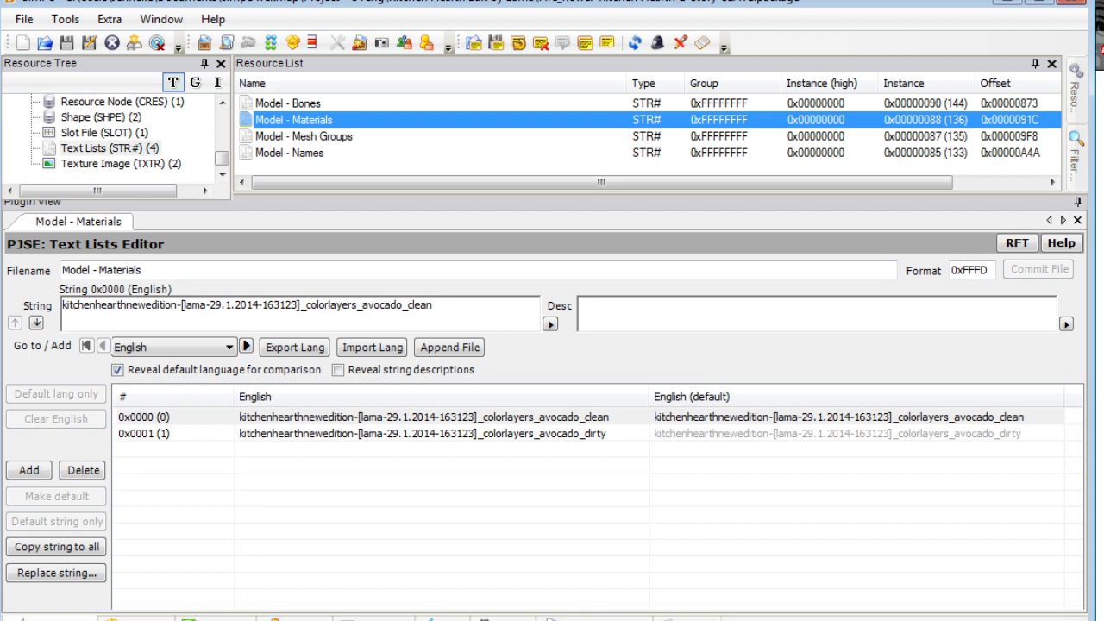
click(304, 136)
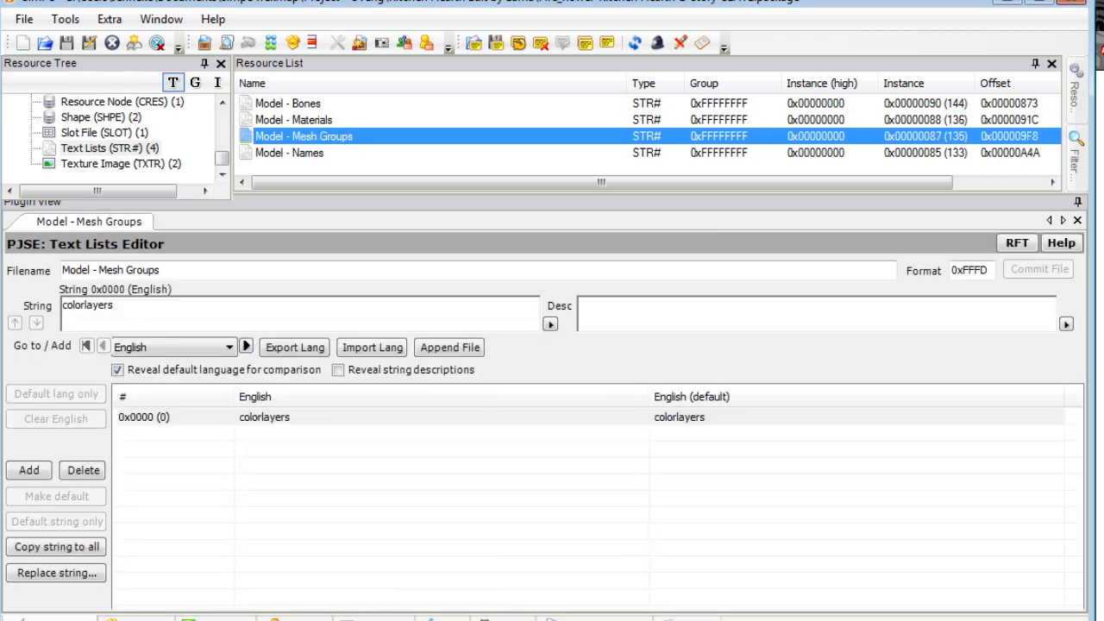
Copy the prefix ##0x1C050000! from string 0x0001 of the Model - Names text list.
click(290, 153)
click(361, 434)
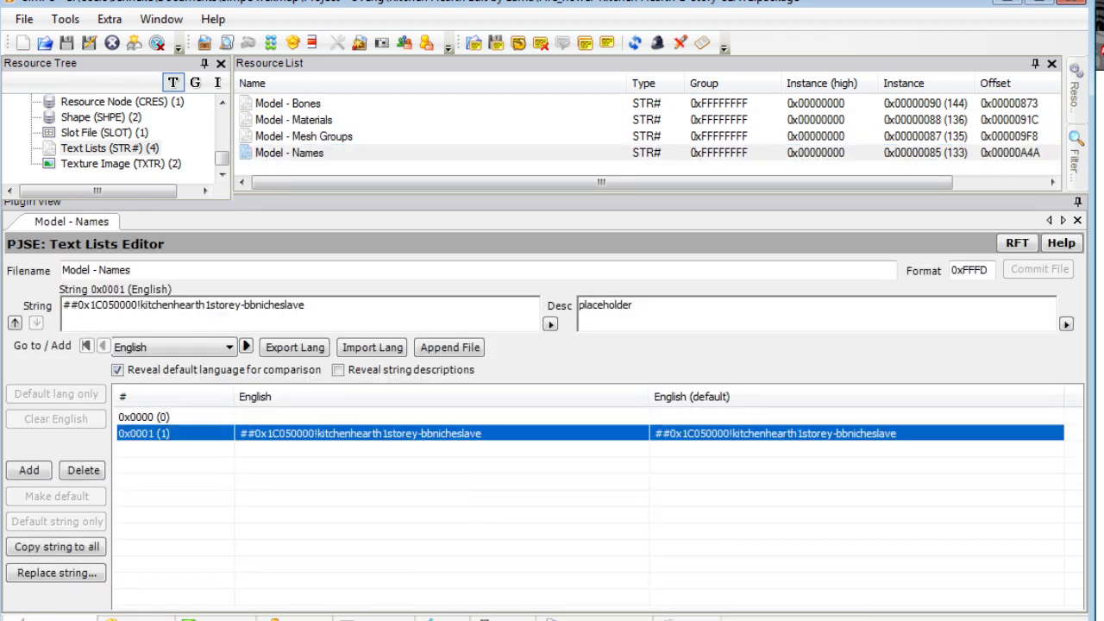
click(143, 306)
click(143, 306)
drag(142, 305, 63, 305)
key(ctrl+c)
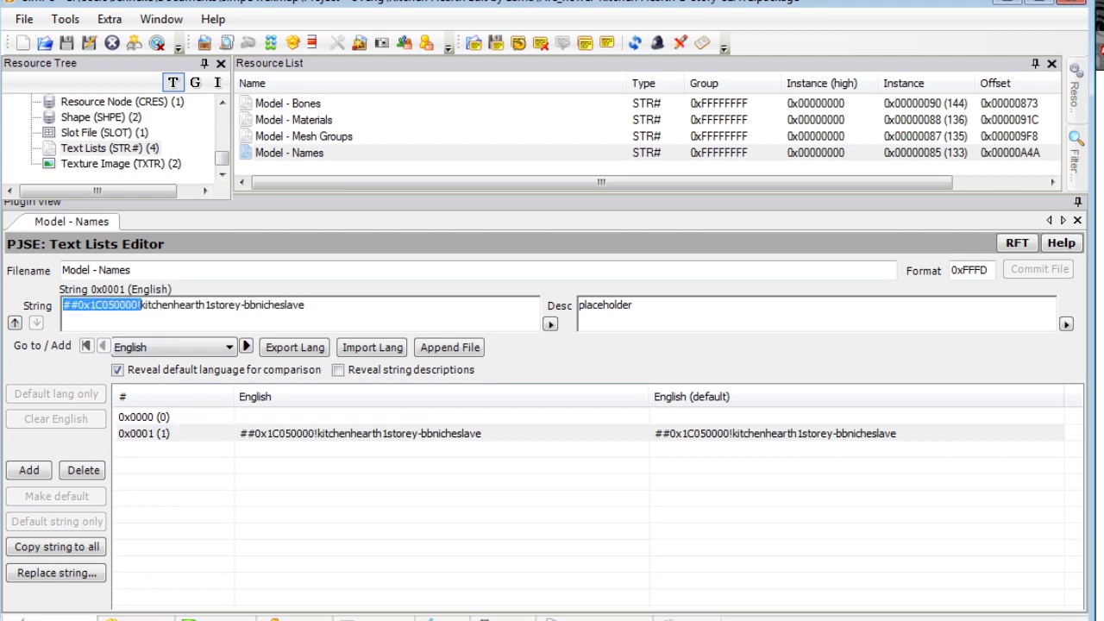
Prepend ##0x1C050000! to both the clean and dirty strings in the Model - Materials text list and commit the resource.
click(290, 120)
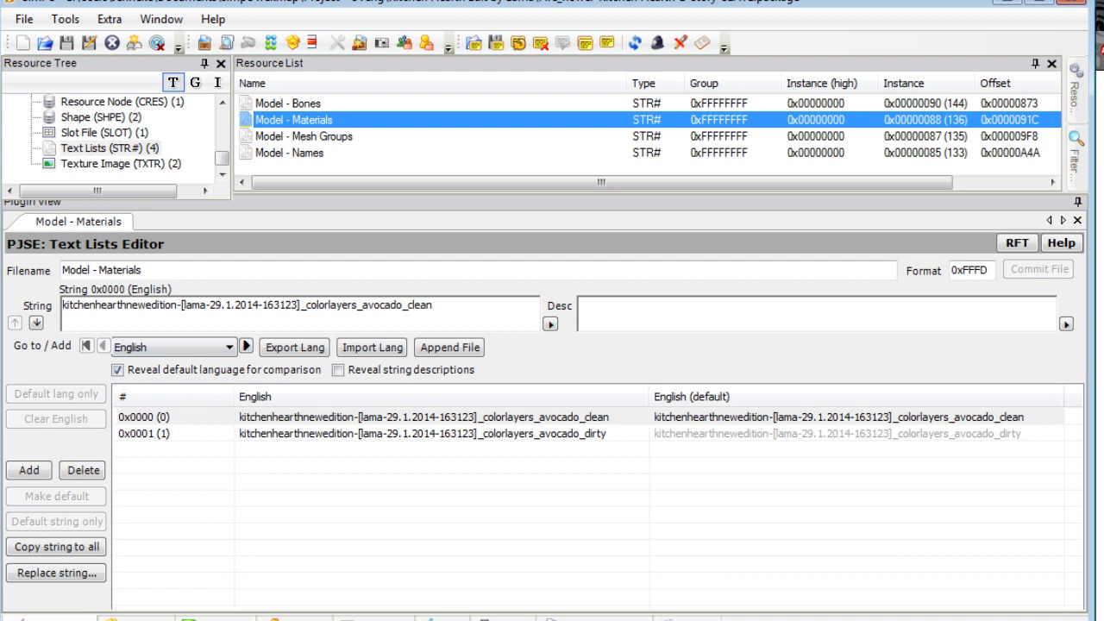
triple_click(64, 305)
click(64, 305)
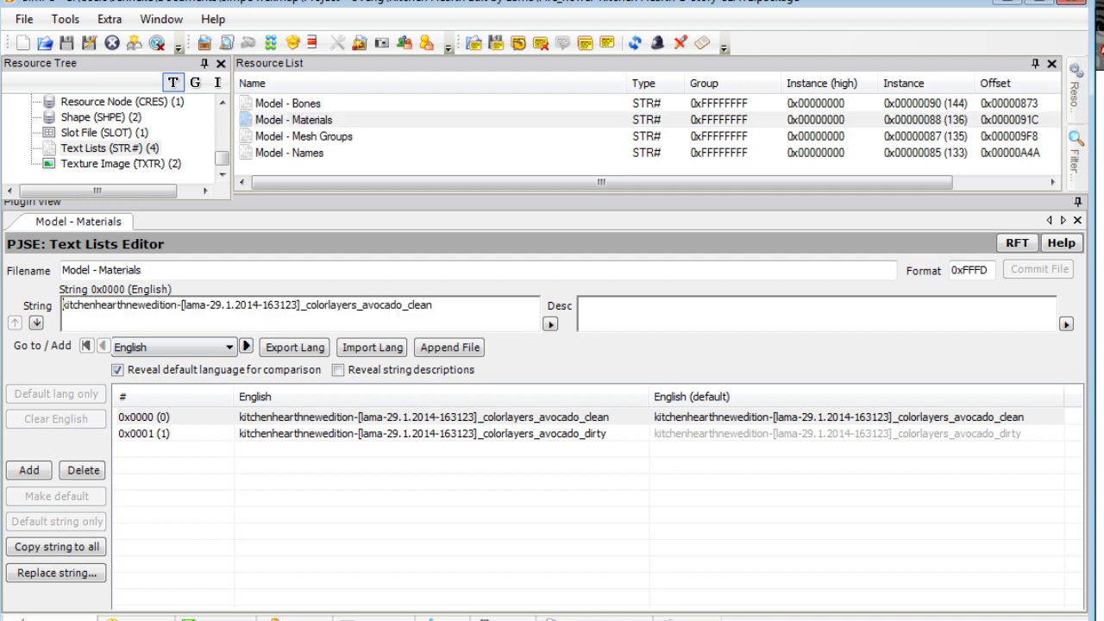
key(ctrl+v)
click(144, 434)
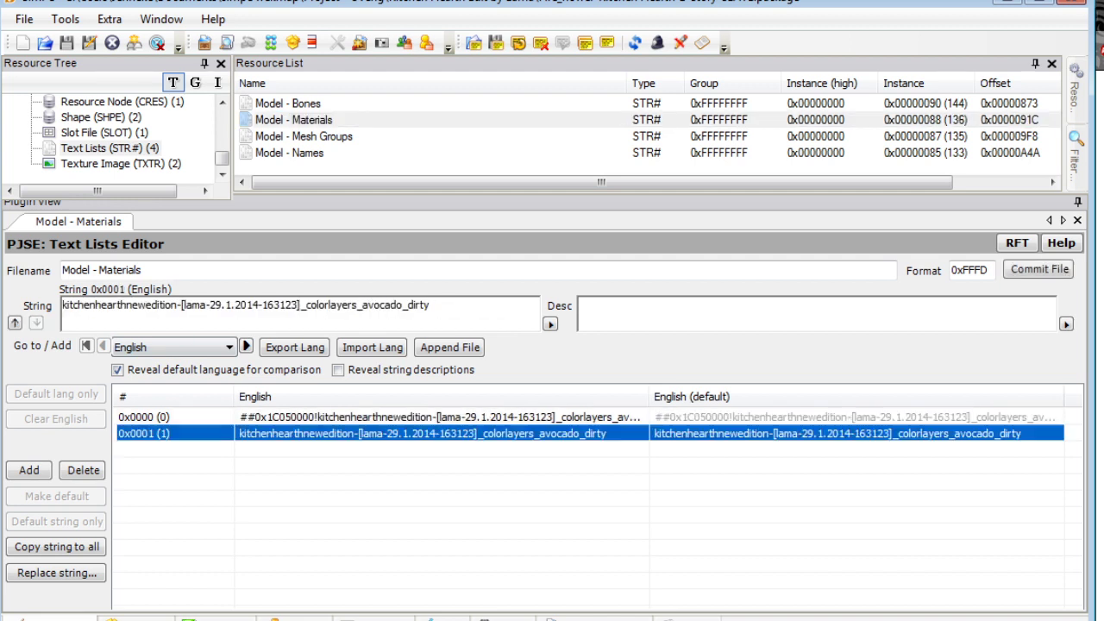
click(64, 306)
key(ctrl+v)
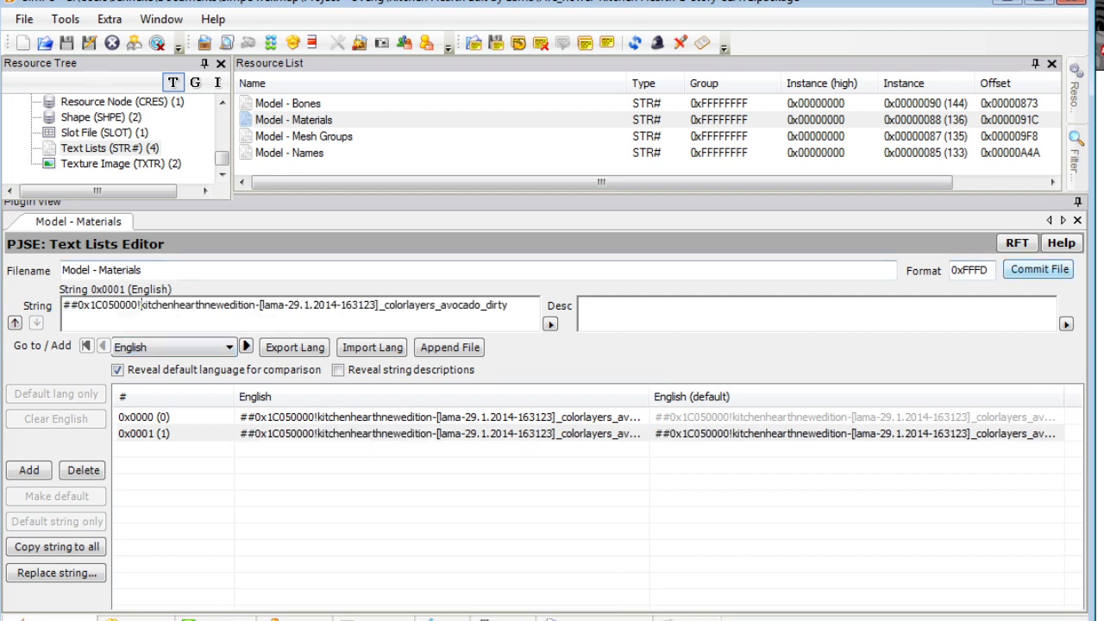
click(1039, 269)
Check the Bones, Mesh Groups and Names text lists, and save and close the slave package.
click(288, 104)
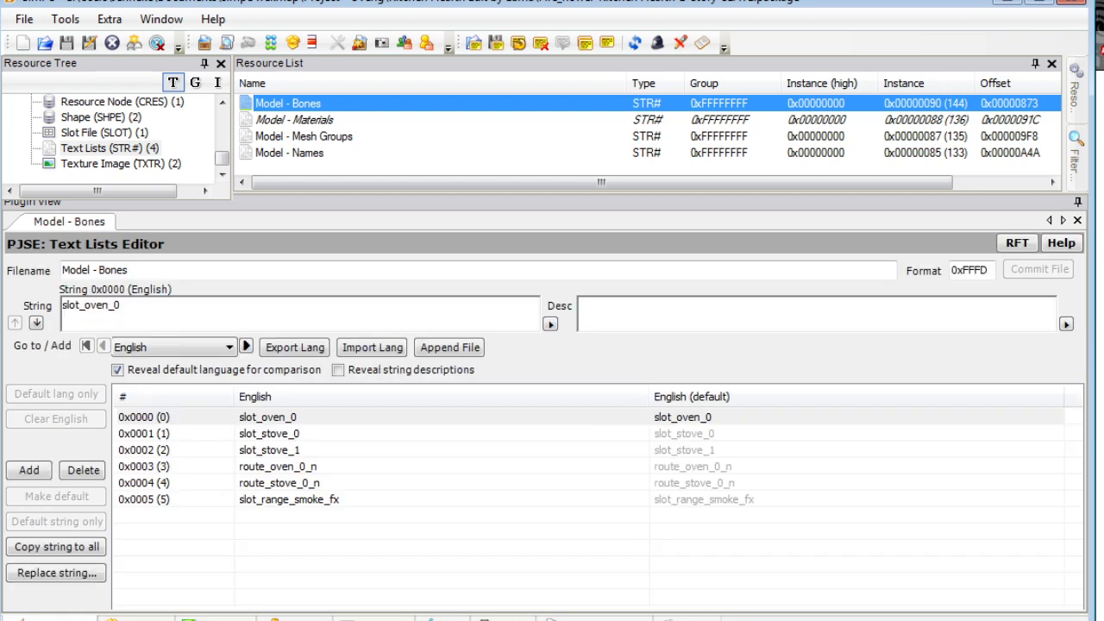
click(303, 137)
click(289, 153)
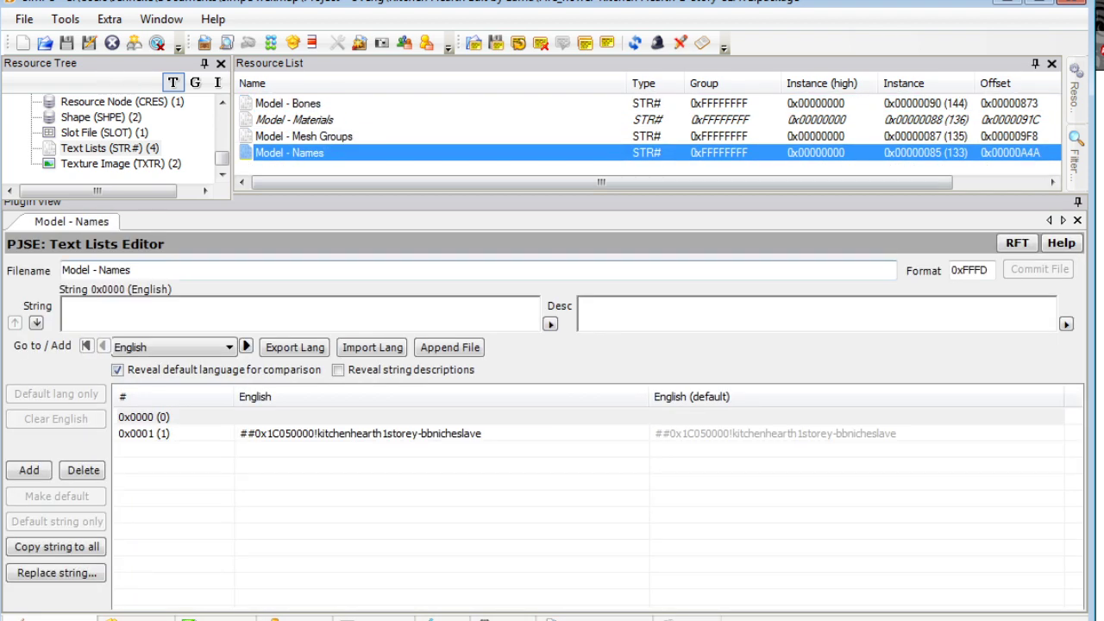
click(24, 19)
click(52, 121)
drag(221, 155, 222, 102)
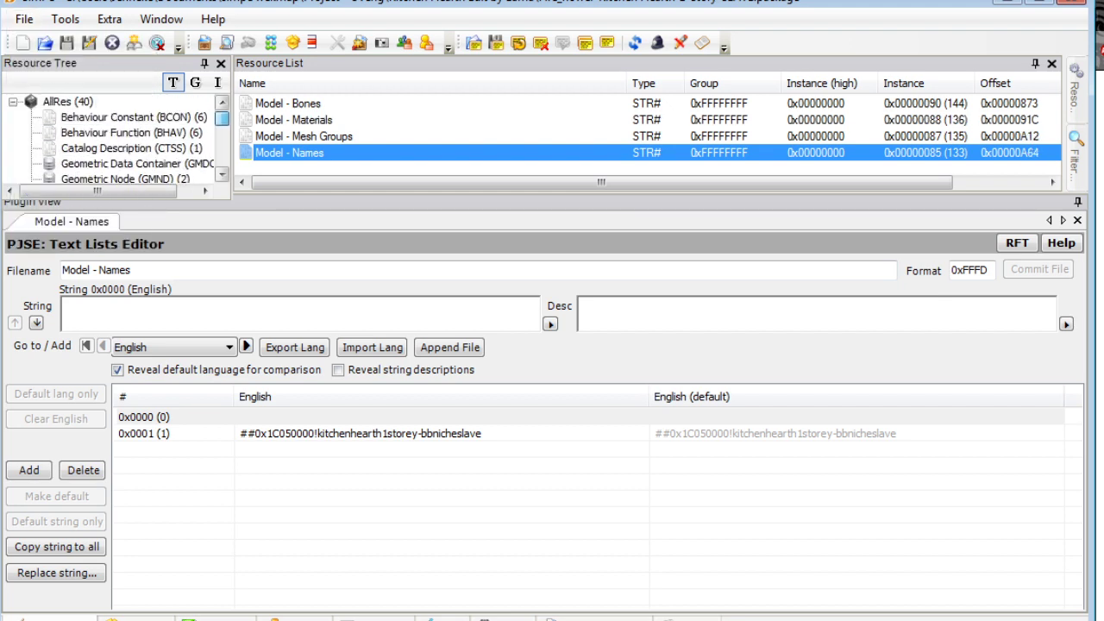
click(24, 19)
click(51, 40)
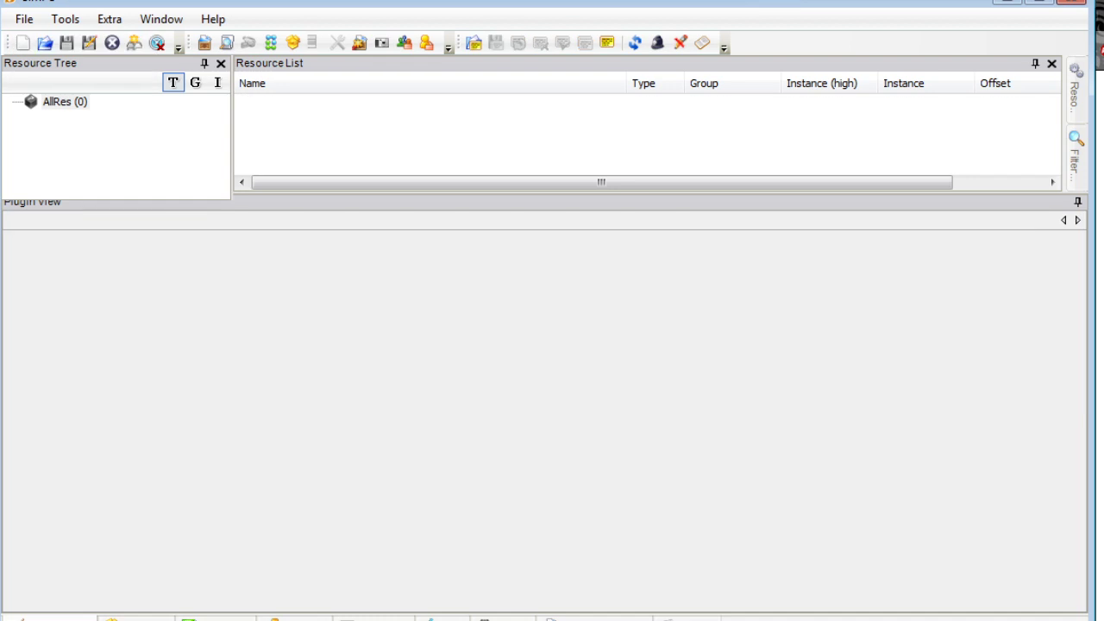
Switch to the hearth project folder in Windows Explorer and copy Fire_flower-Kitchen Hearth-1-Story-SLAVE.package.
key(alt+Tab)
right_click(873, 371)
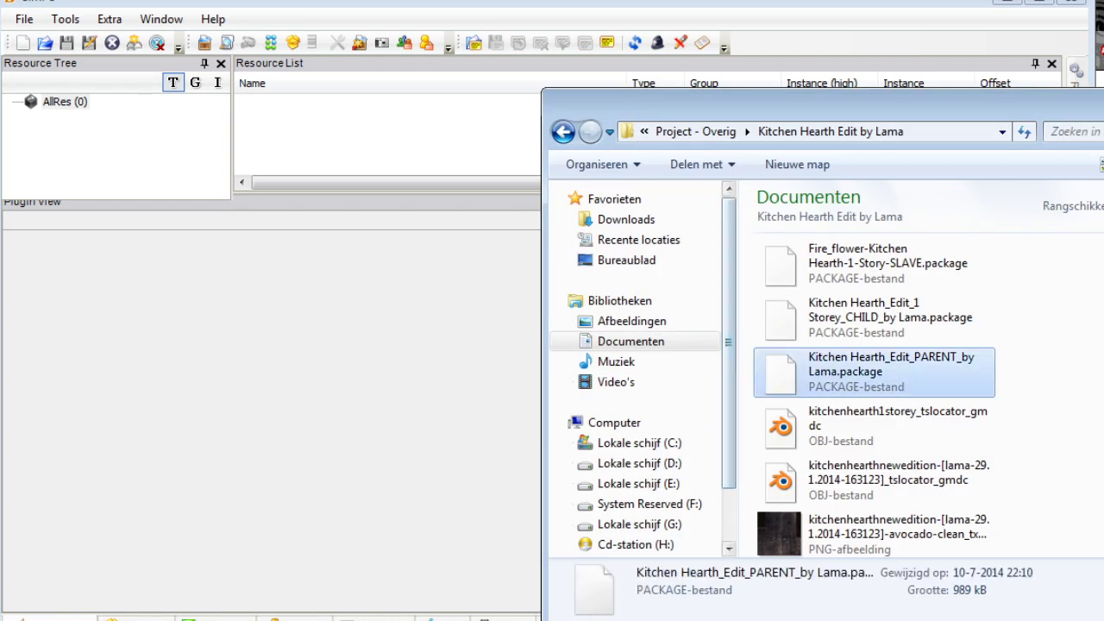
click(854, 319)
click(841, 259)
right_click(841, 259)
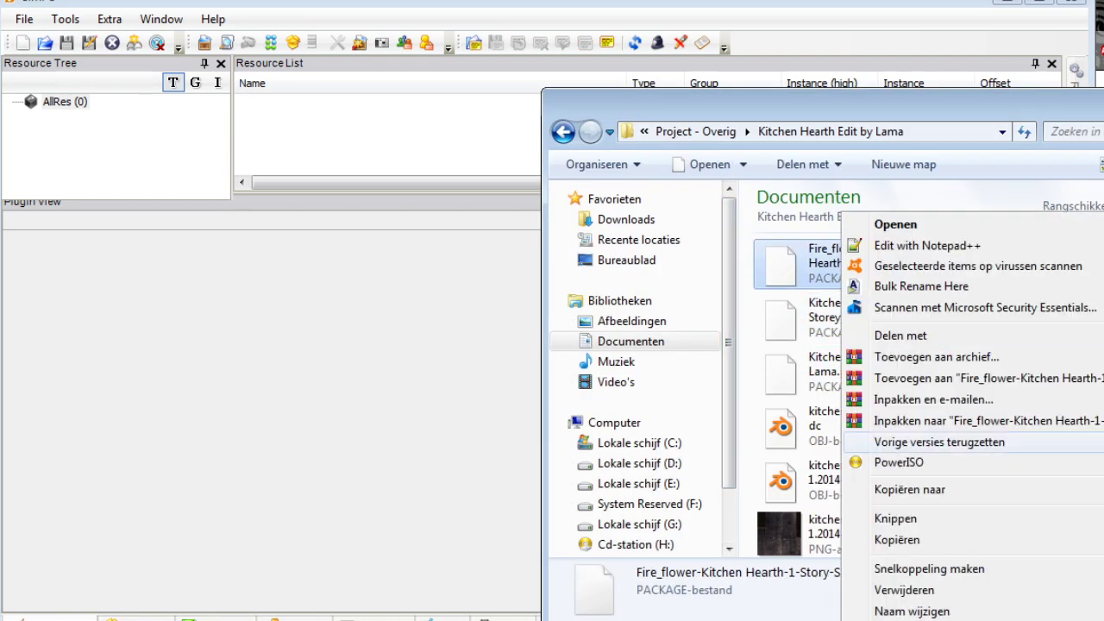
click(862, 537)
click(1040, 298)
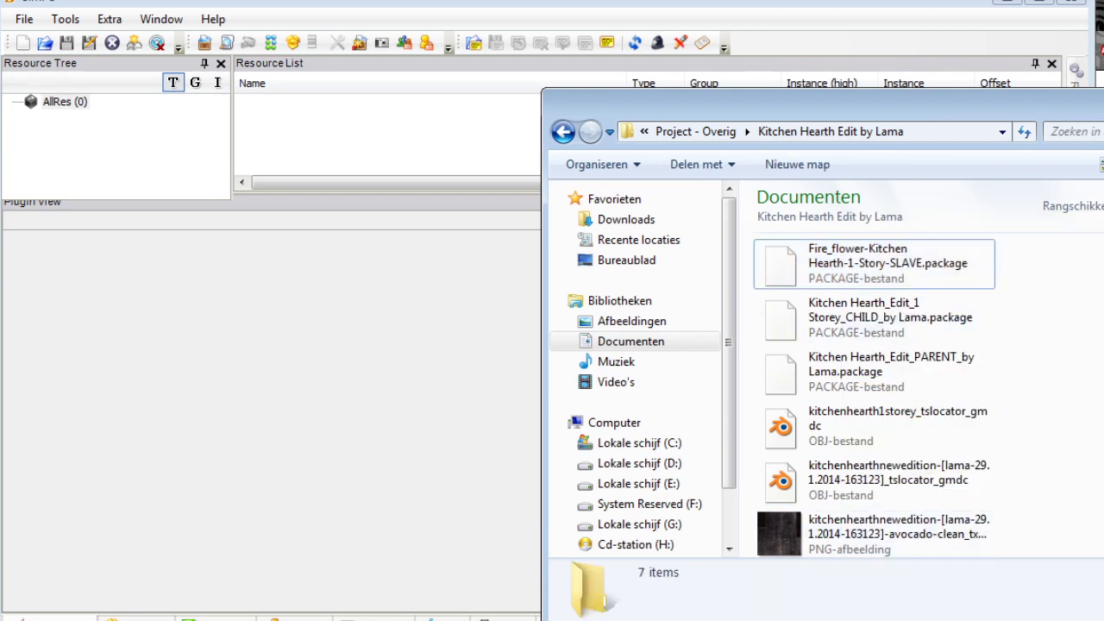
Paste the slave package into the De Sims 2 Downloads folder, replacing the older version of the file.
key(alt+Tab)
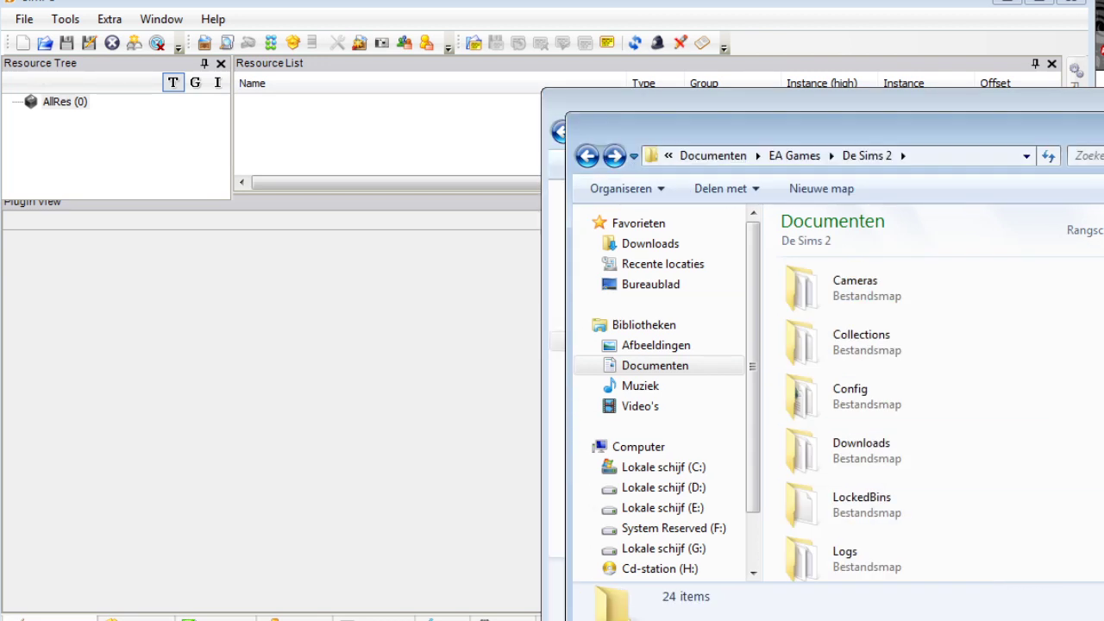
double_click(862, 449)
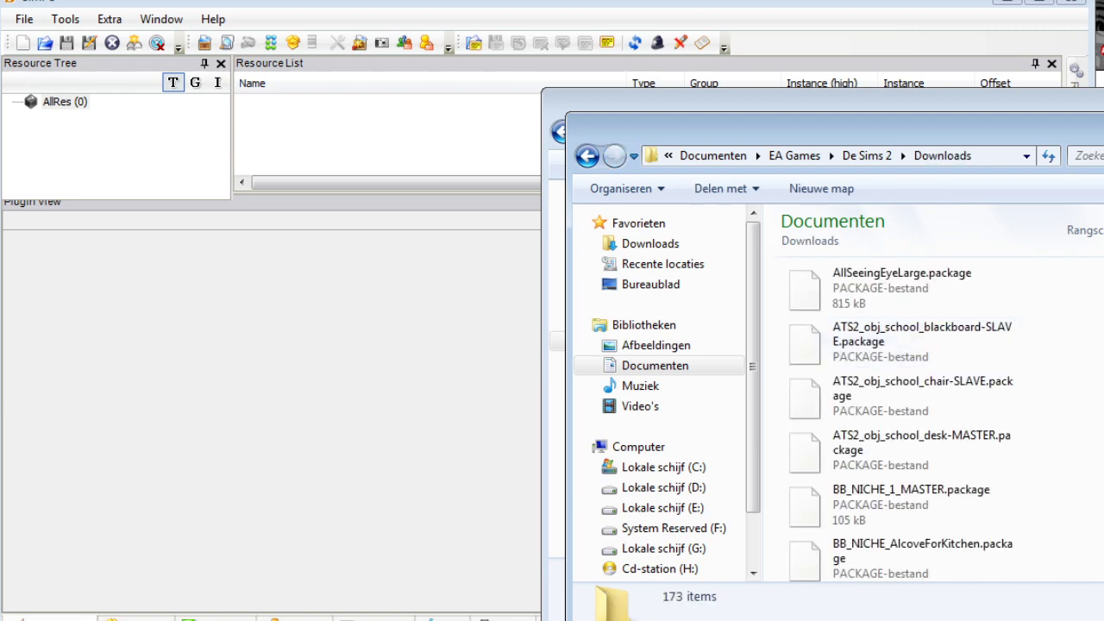
right_click(781, 350)
click(814, 480)
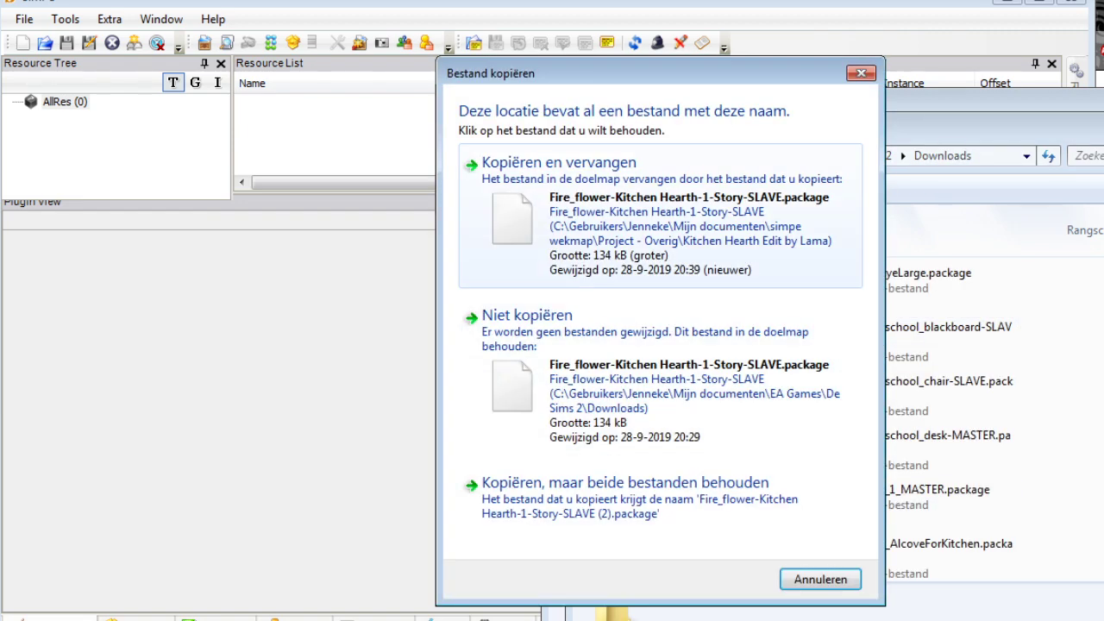
click(560, 164)
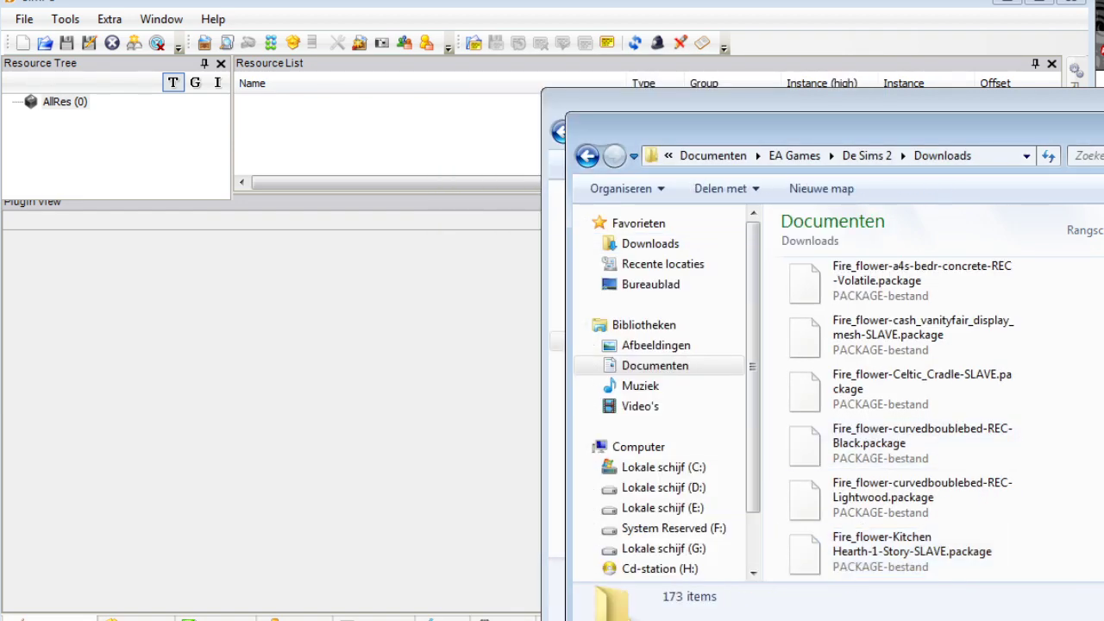
Switch to The Sims 2 and place the tall dark stone Kitchen Hearth on the open lawn in buy mode.
key(alt+Tab)
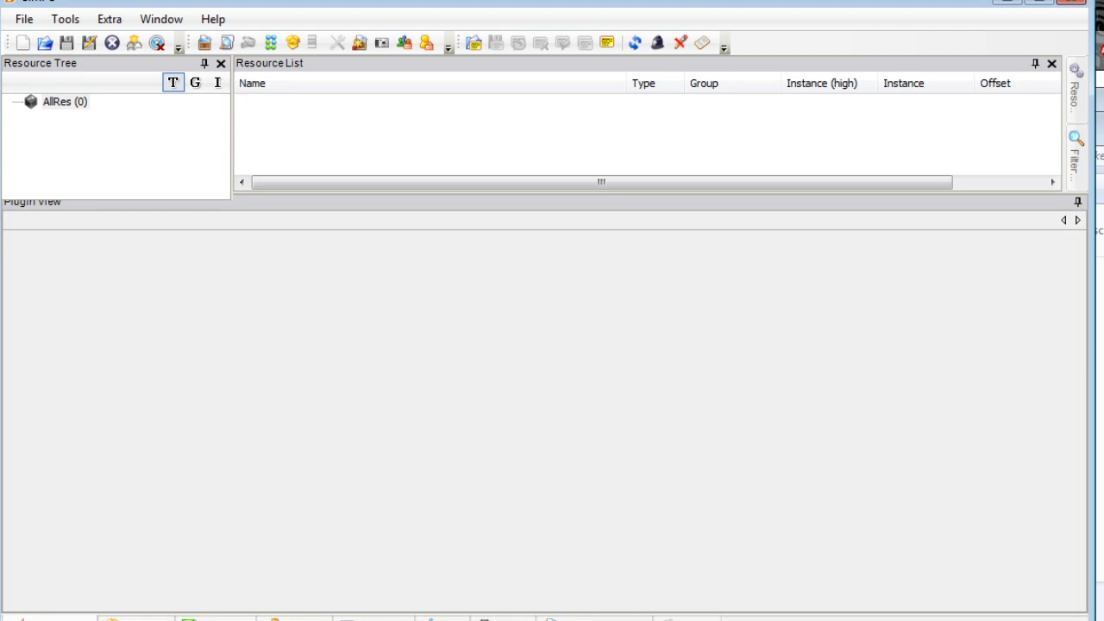
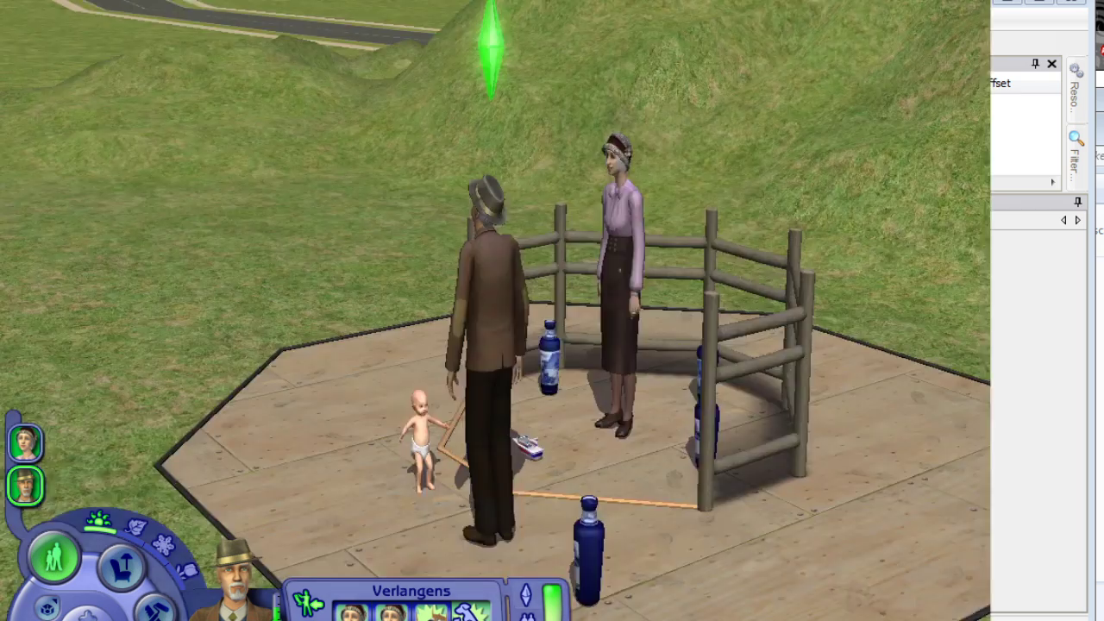
click(122, 565)
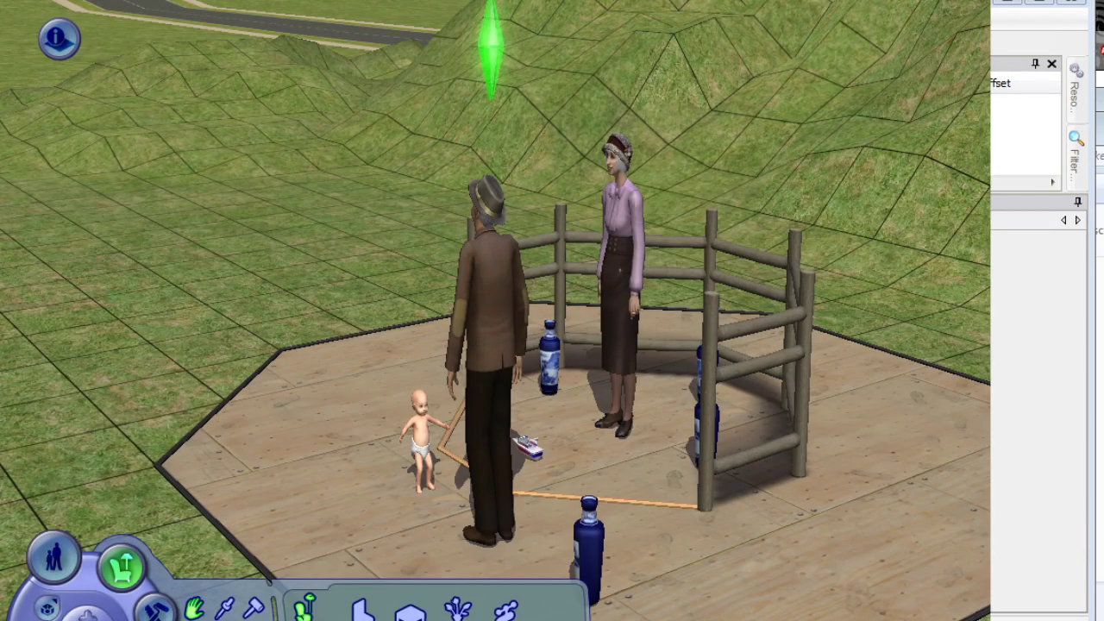
scroll(495, 310, down, 5)
key(Left)
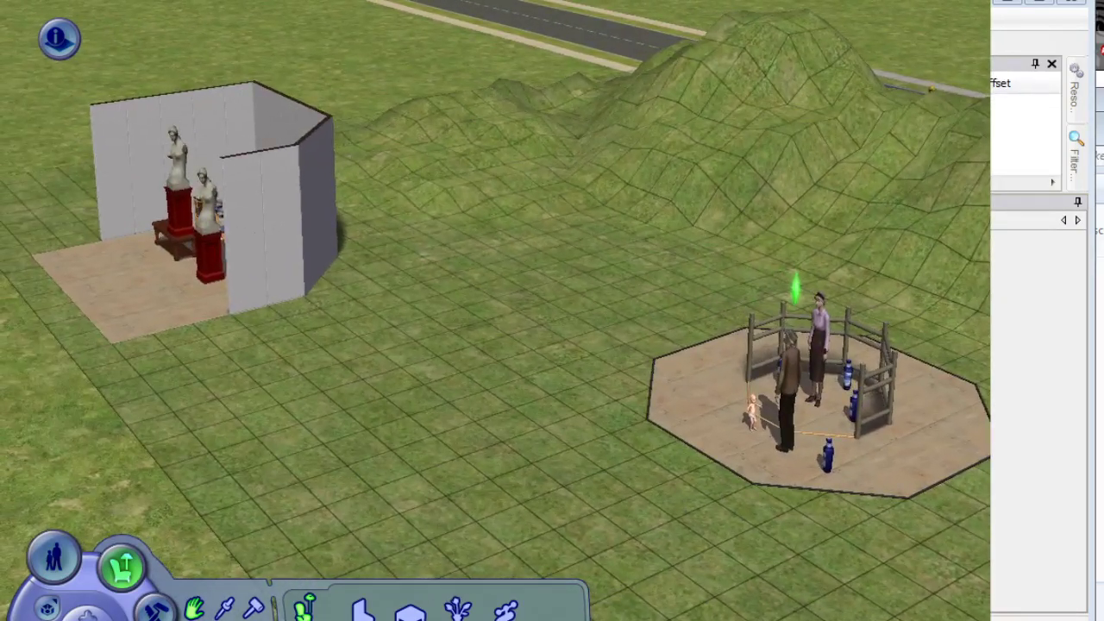
click(363, 618)
right_drag(441, 528, 410, 491)
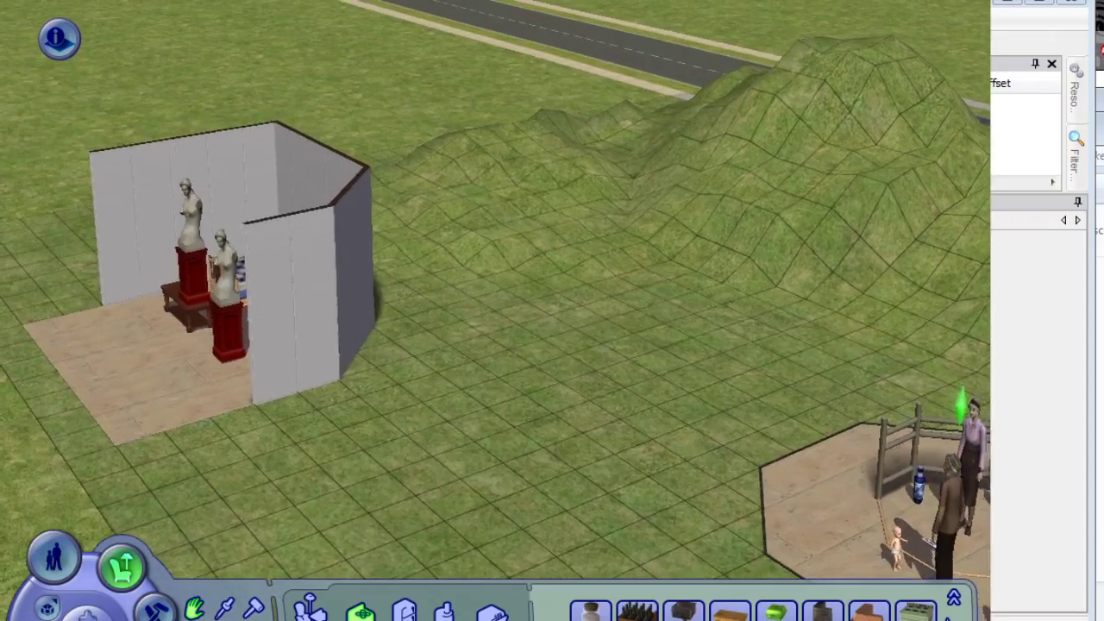
click(823, 611)
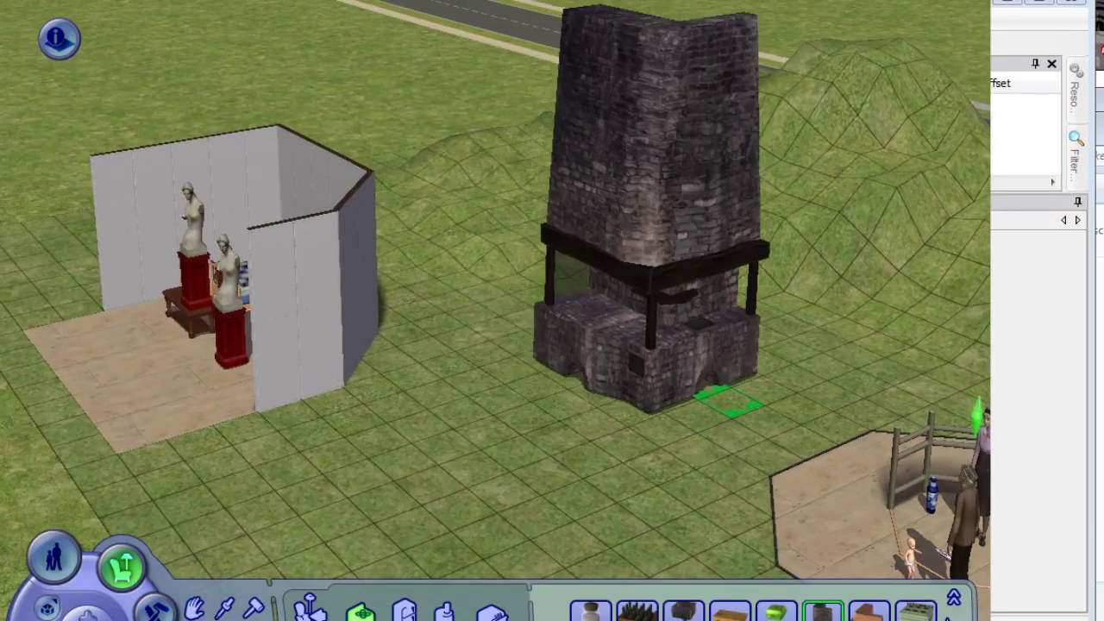
click(728, 402)
Place a Kitchen Hearth -1-story - SLAVE in the light stone recolour with red brick beams beside the walled room.
click(869, 610)
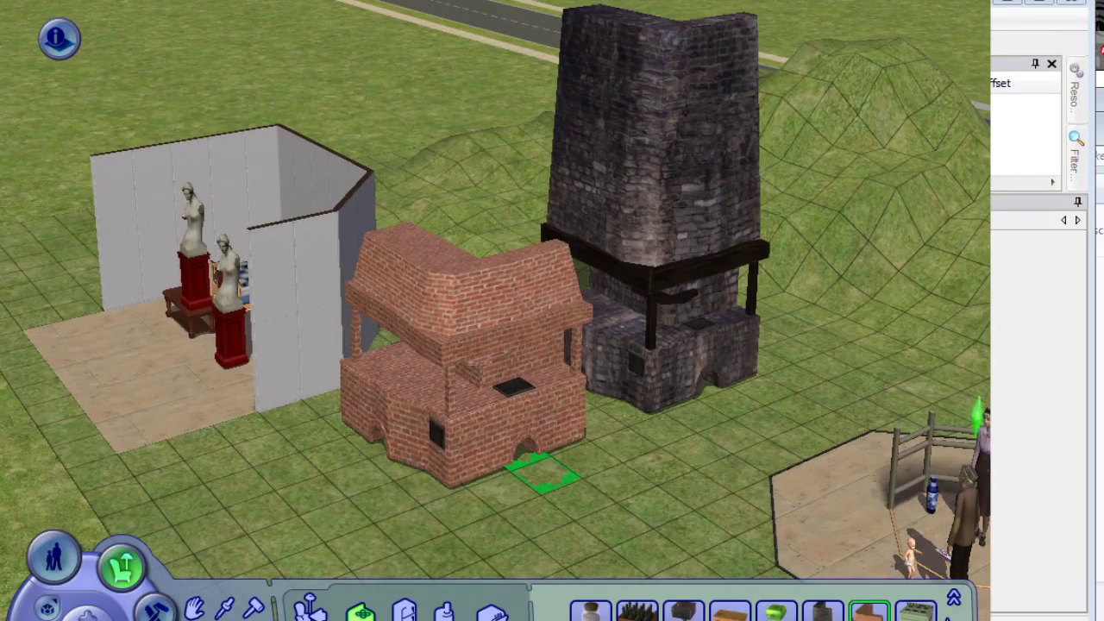
click(462, 414)
mouse_move(462, 406)
middle_down()
mouse_move(518, 396)
mouse_move(358, 364)
mouse_move(535, 363)
mouse_move(469, 356)
mouse_move(447, 431)
mouse_move(418, 392)
mouse_move(444, 414)
middle_up()
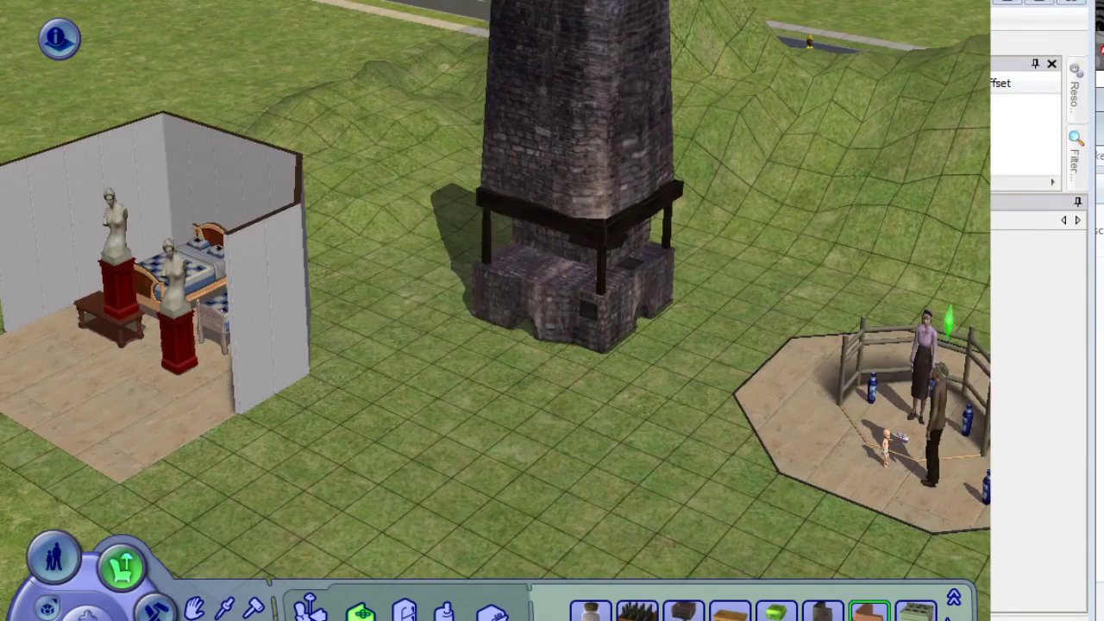
mouse_move(870, 613)
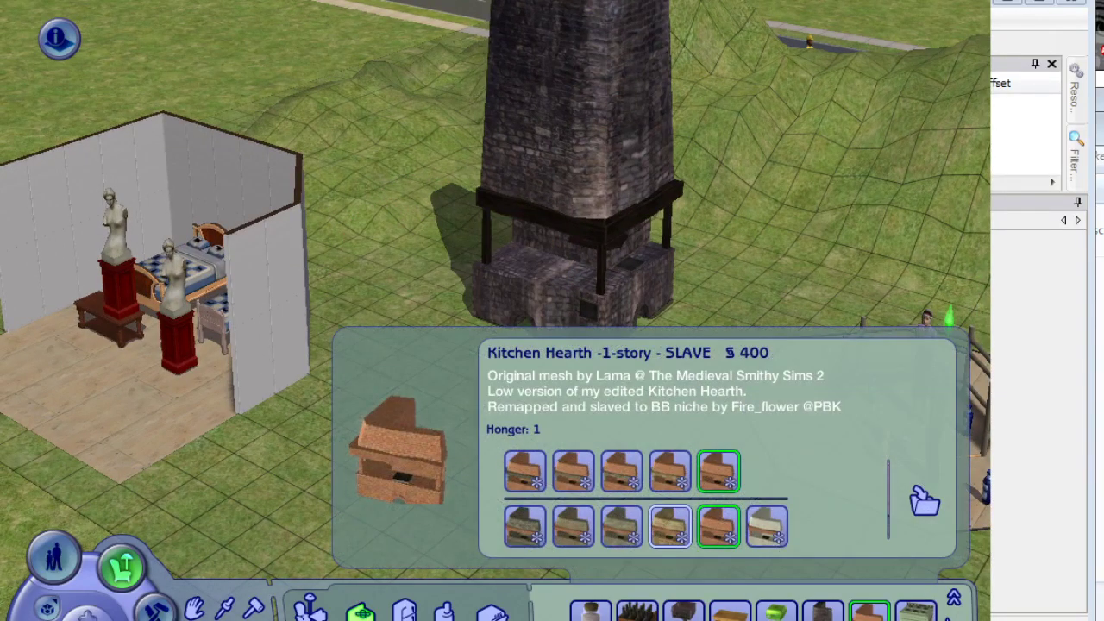
click(670, 527)
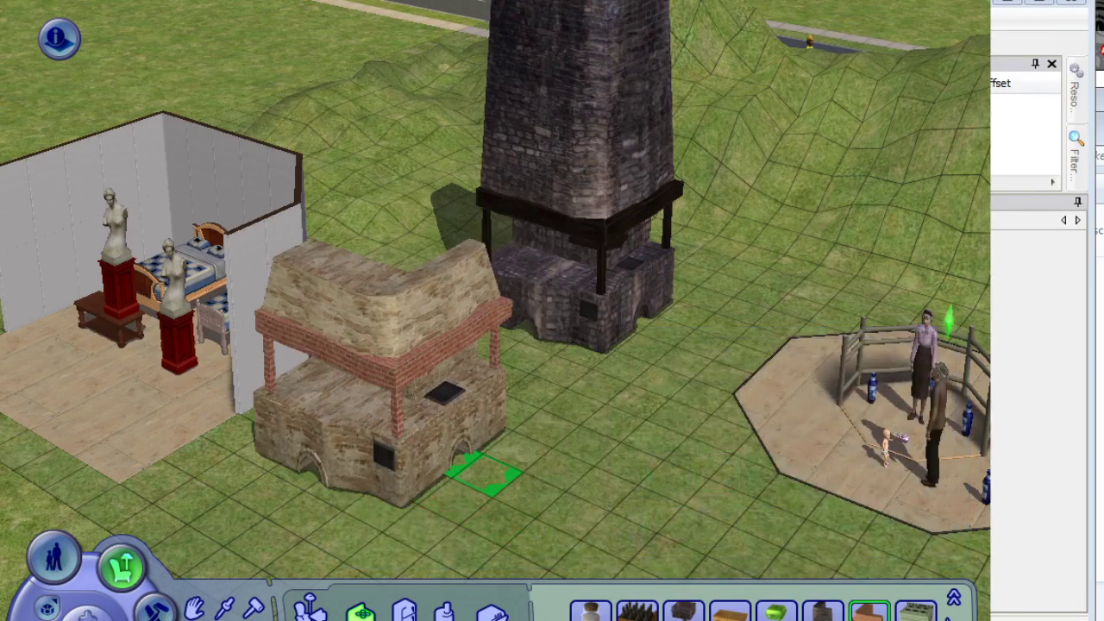
click(544, 505)
click(477, 454)
drag(480, 436, 409, 439)
click(407, 437)
click(475, 434)
mouse_move(476, 434)
middle_down()
mouse_move(639, 425)
mouse_move(491, 440)
middle_up()
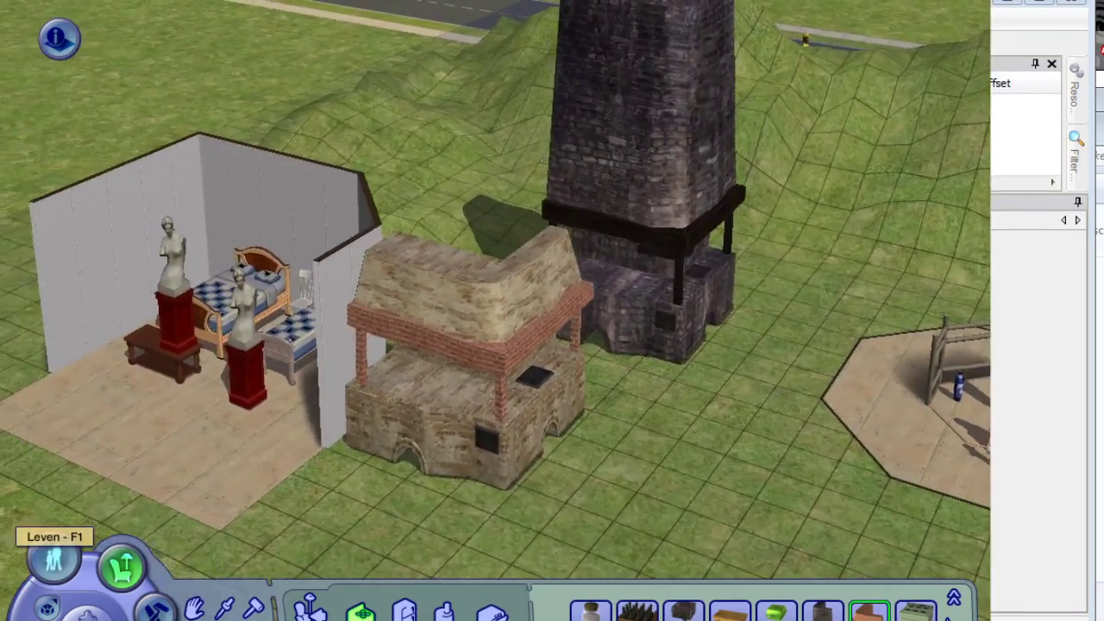
In live mode, set the one-storey hearth's dirty state to Dirty, inspect its plates closely and direct the male Sim to interact with it.
mouse_move(173, 501)
right_down()
mouse_move(221, 474)
mouse_move(217, 536)
mouse_move(185, 509)
right_up()
click(54, 558)
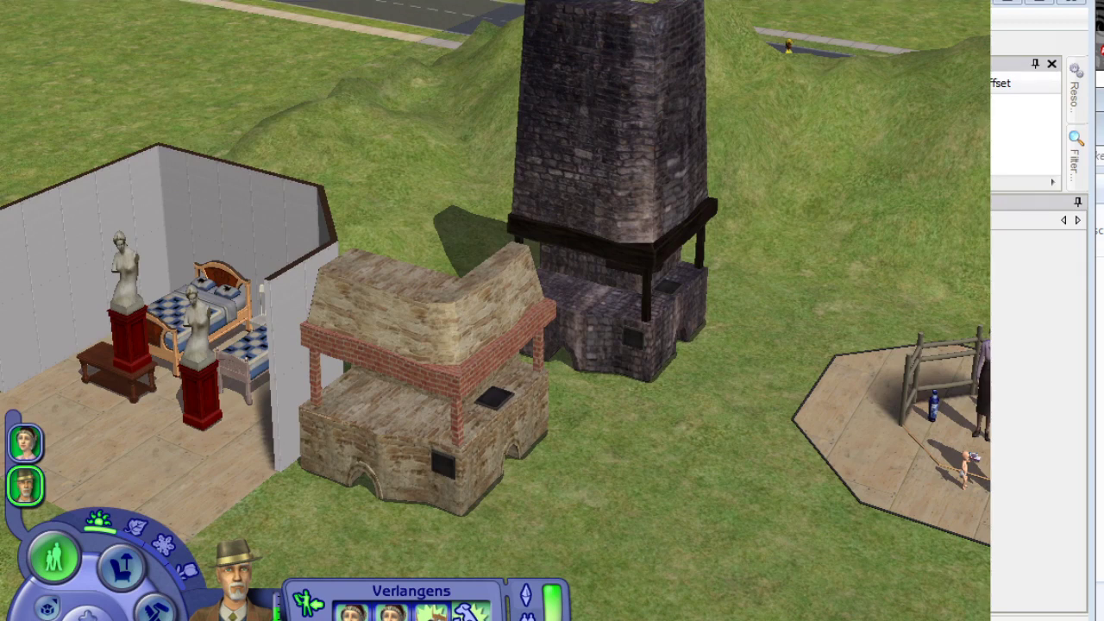
click(455, 459)
click(454, 384)
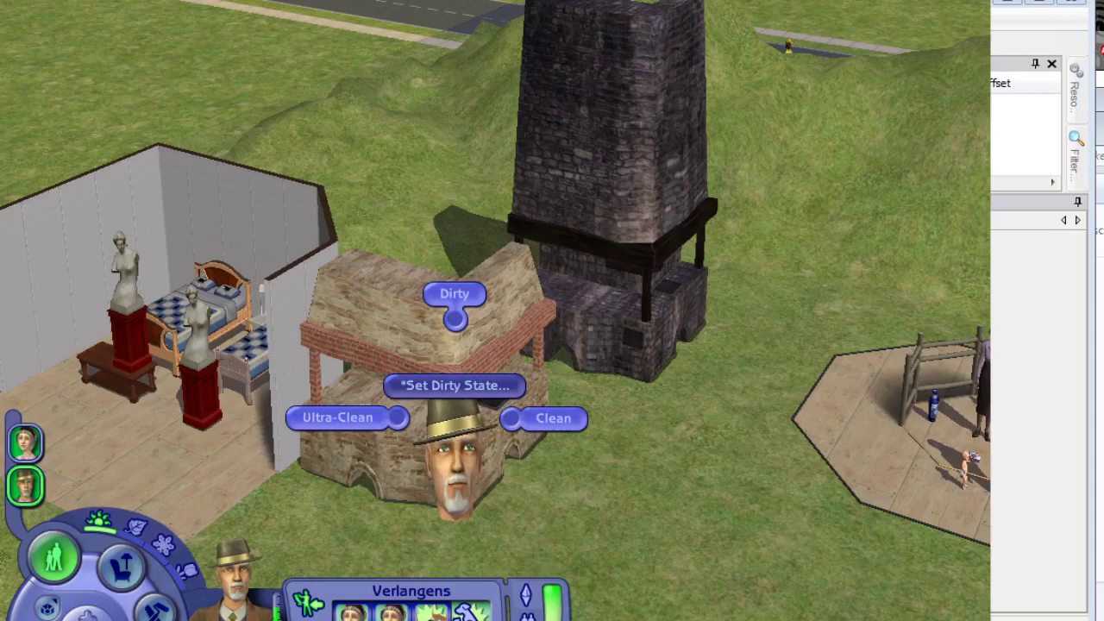
middle_drag(440, 464, 362, 456)
scroll(442, 451, up, 4)
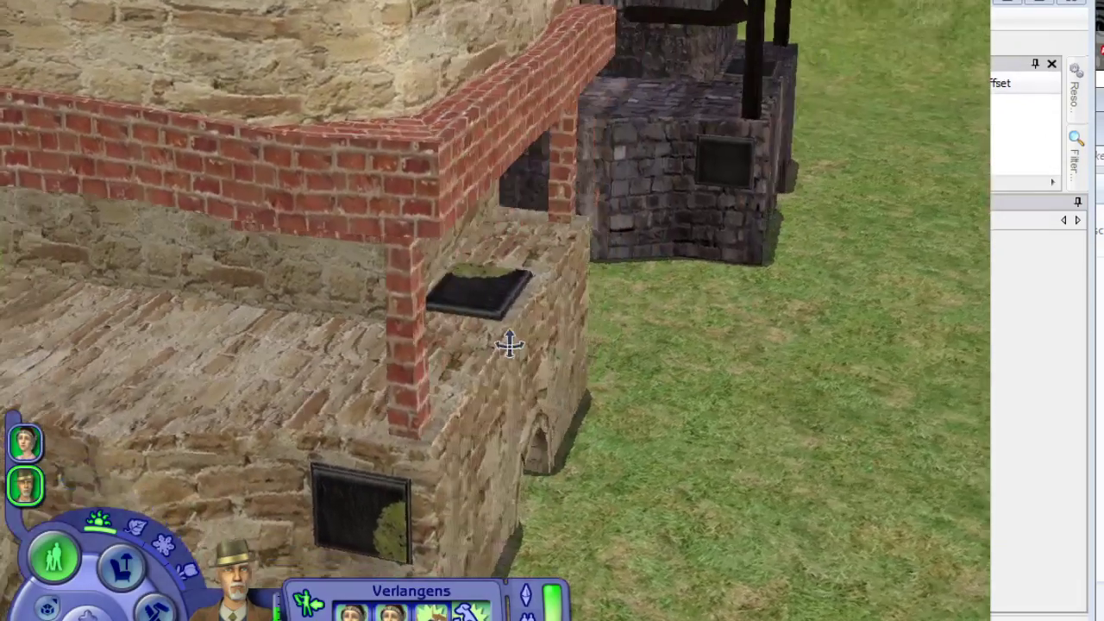
middle_drag(509, 343, 569, 347)
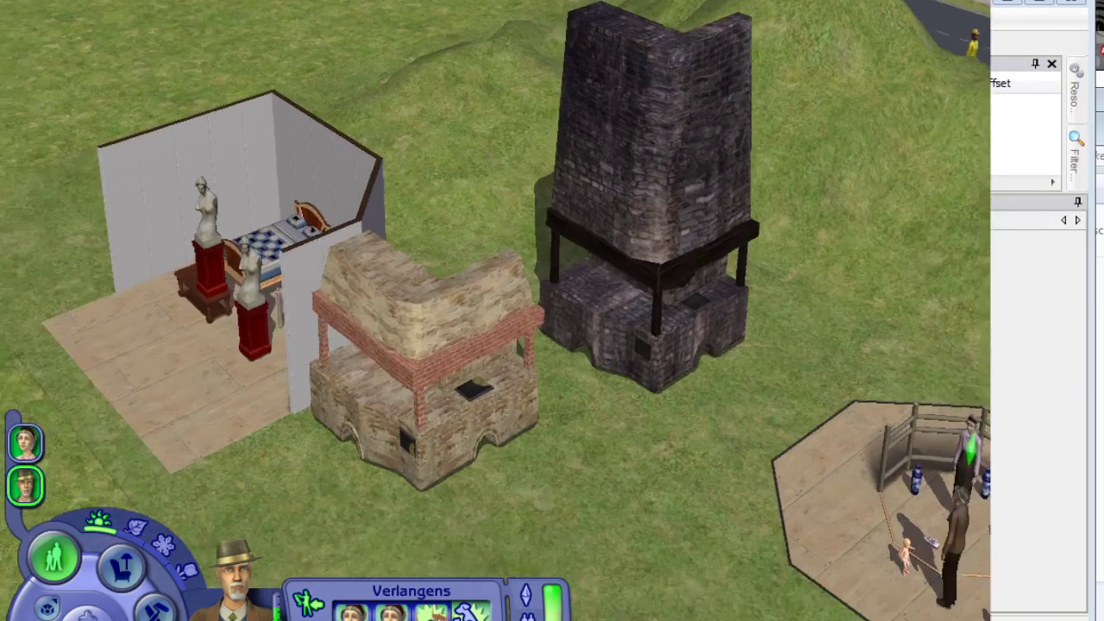
click(470, 366)
click(474, 267)
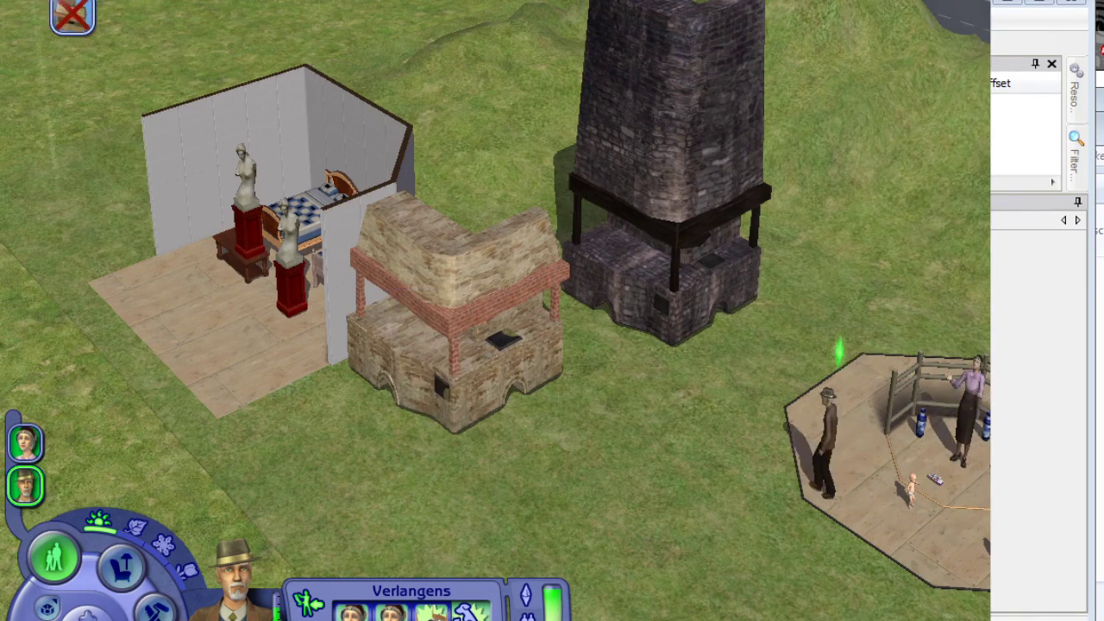
Place a blue refrigerator and grey kitchen counters in a row beside the one-storey hearth.
click(122, 568)
click(404, 612)
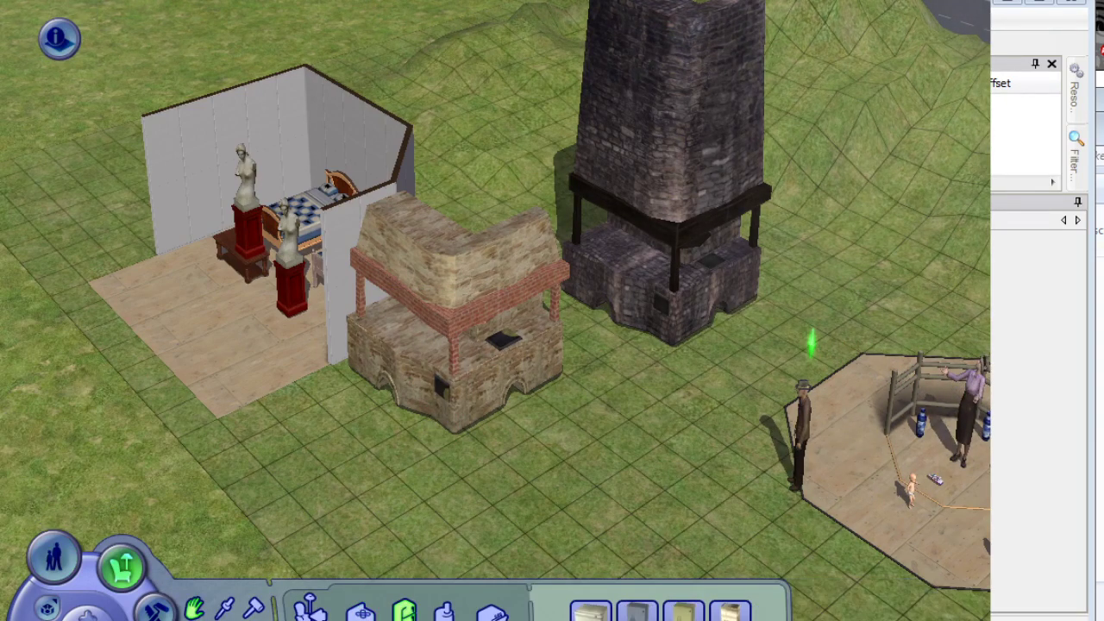
click(637, 612)
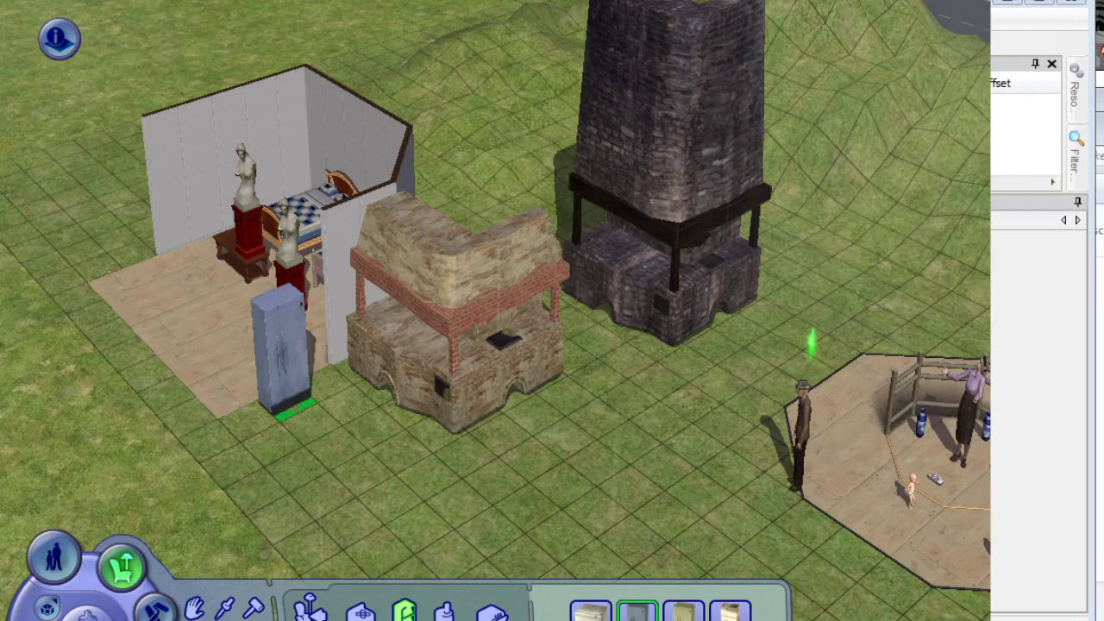
click(311, 611)
middle_drag(332, 495, 370, 386)
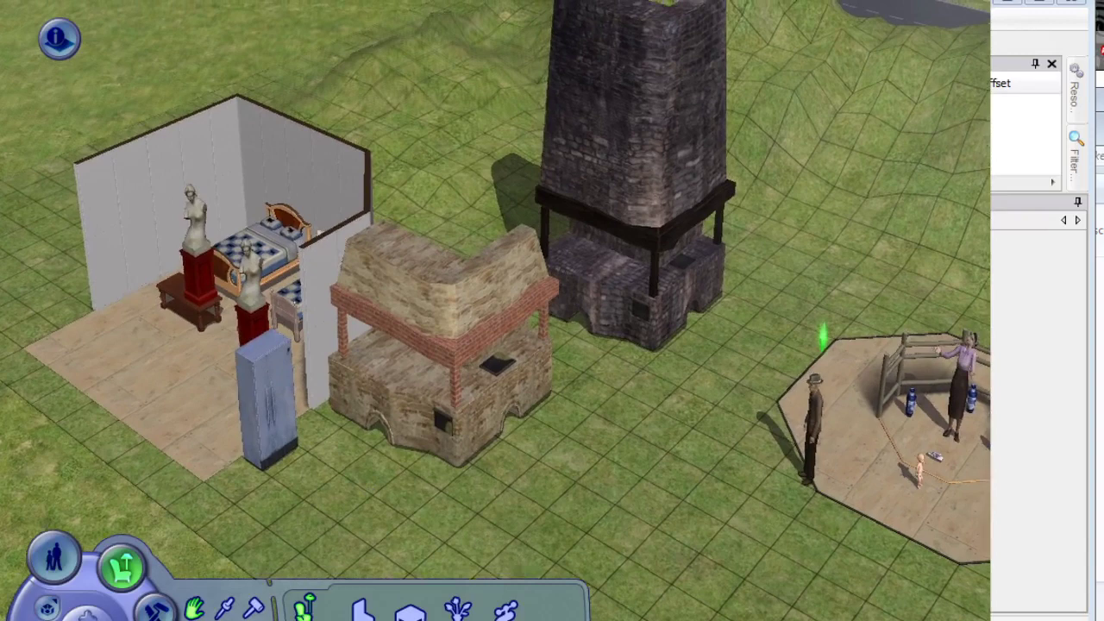
click(411, 613)
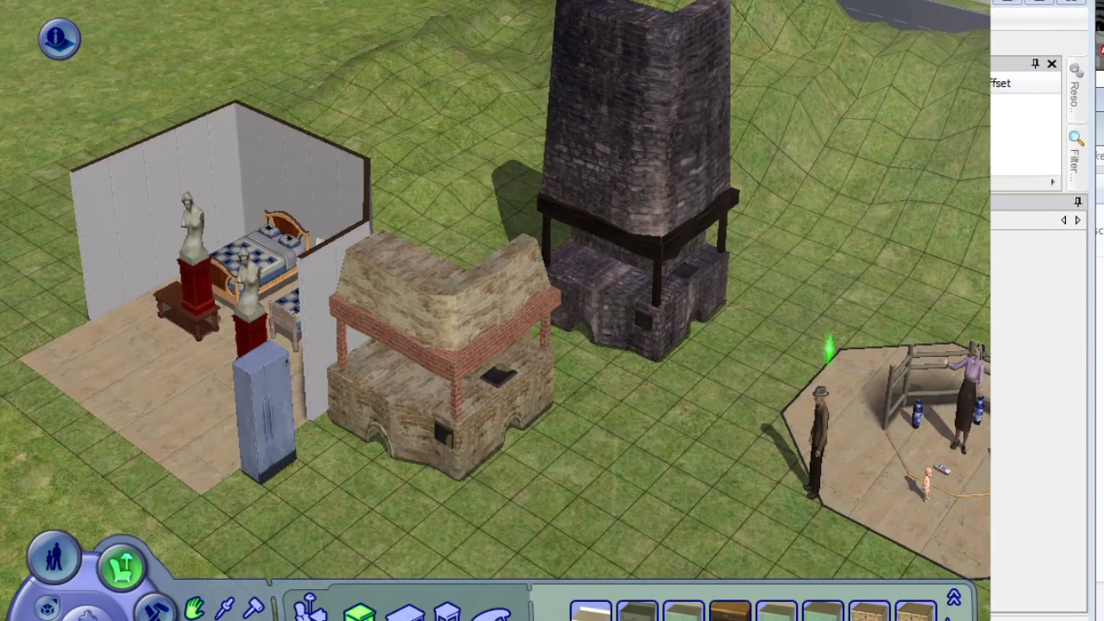
click(636, 611)
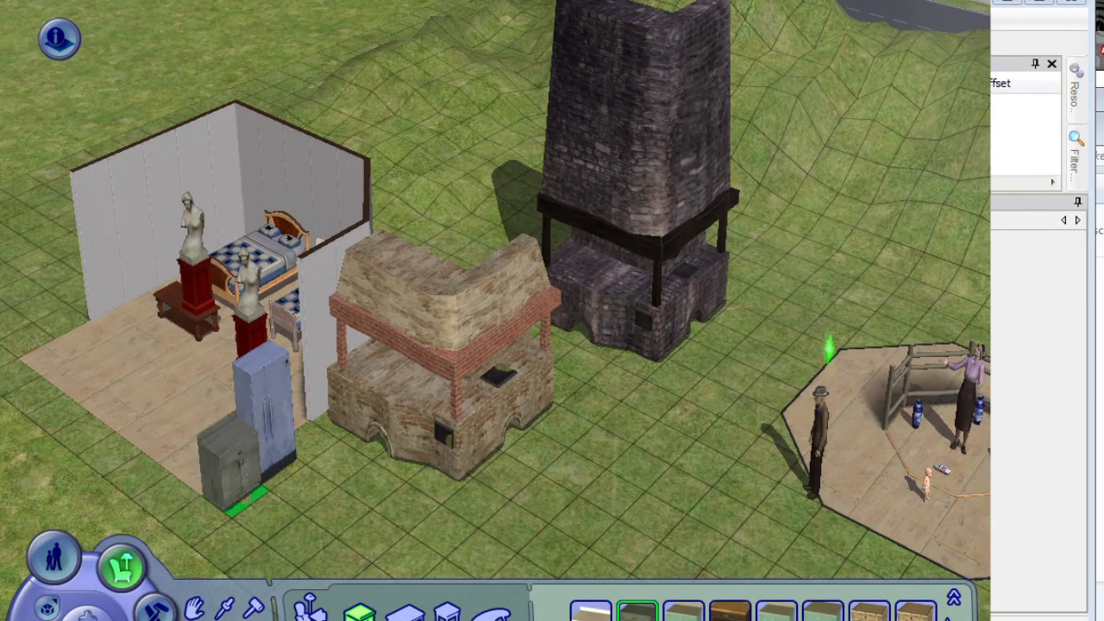
Have the male Sim serve Warm vruchtengebak for breakfast from the refrigerator in live mode.
click(53, 558)
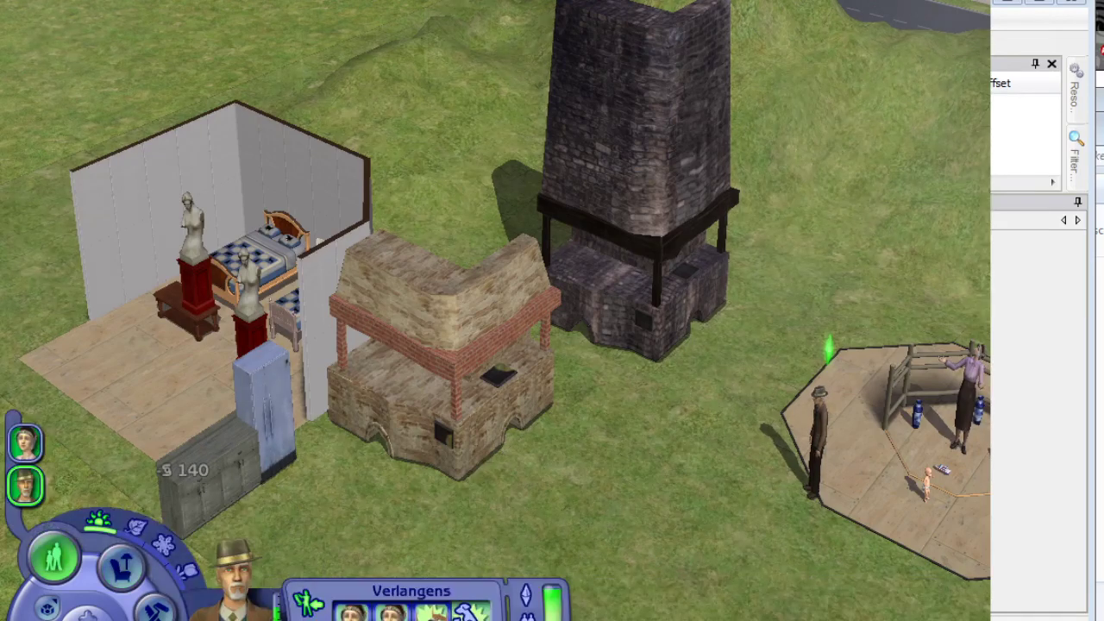
click(276, 420)
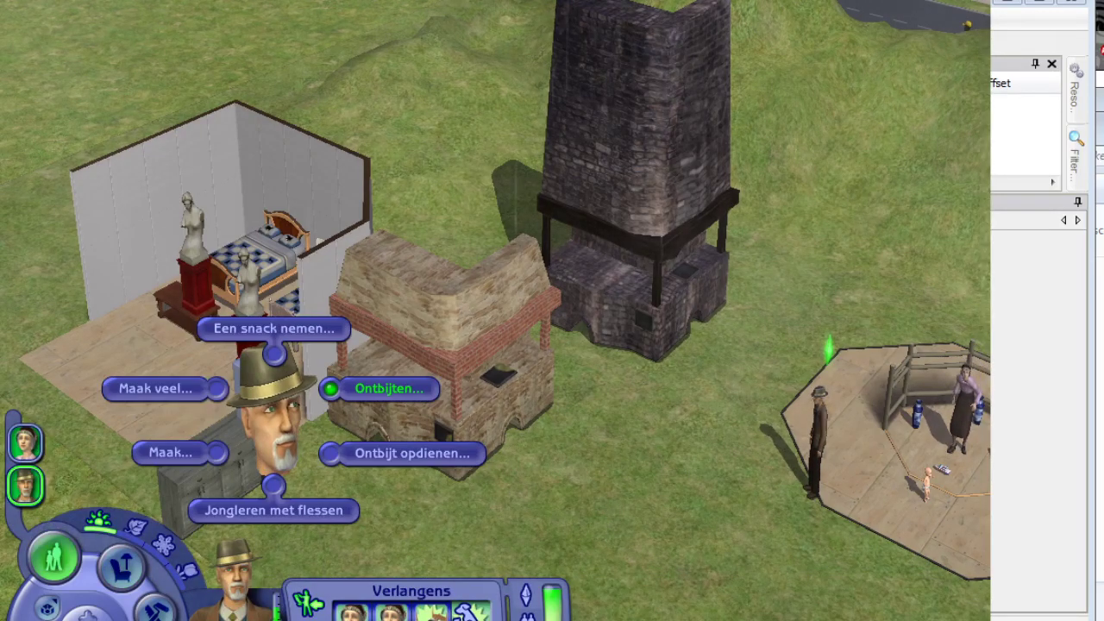
click(380, 388)
click(437, 406)
click(543, 389)
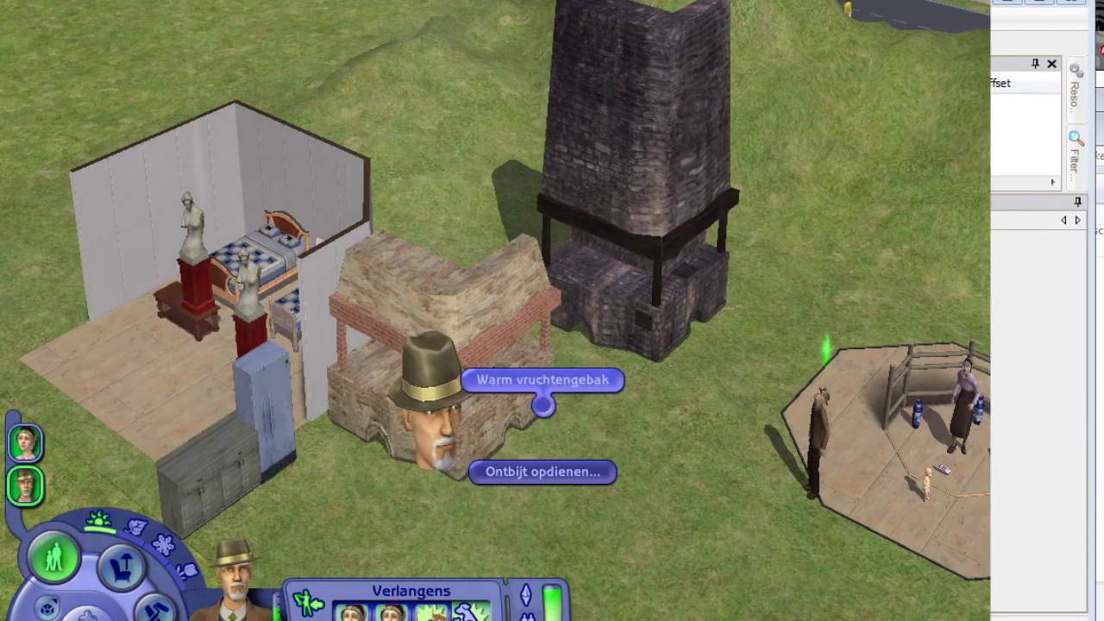
click(543, 379)
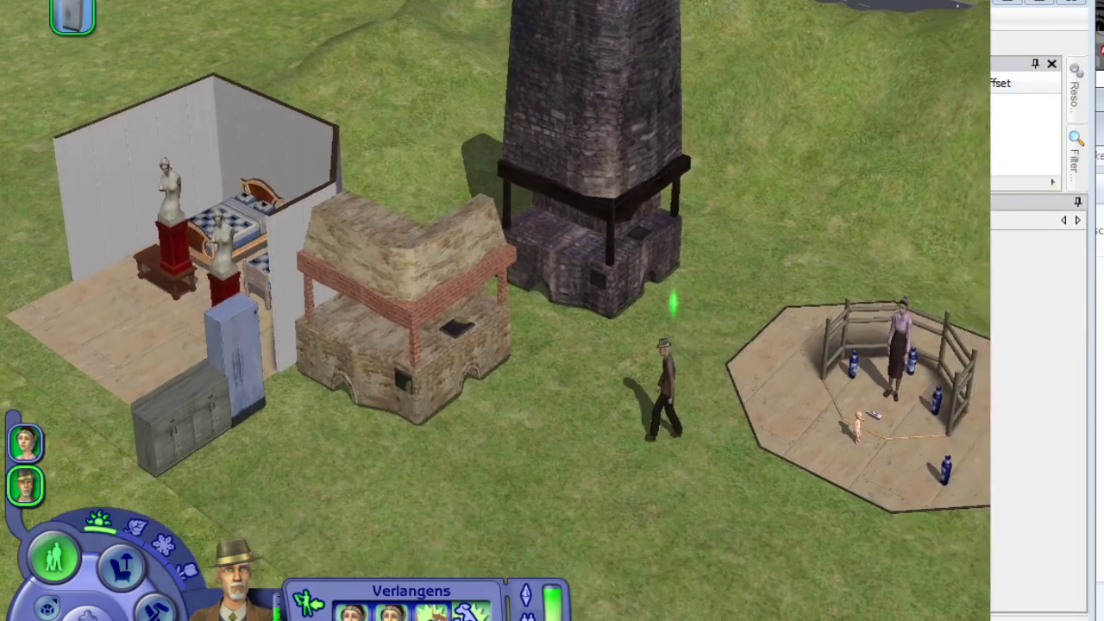
Select the female Sim and direct her to walk out onto the lawn towards the hearths.
click(517, 407)
click(506, 340)
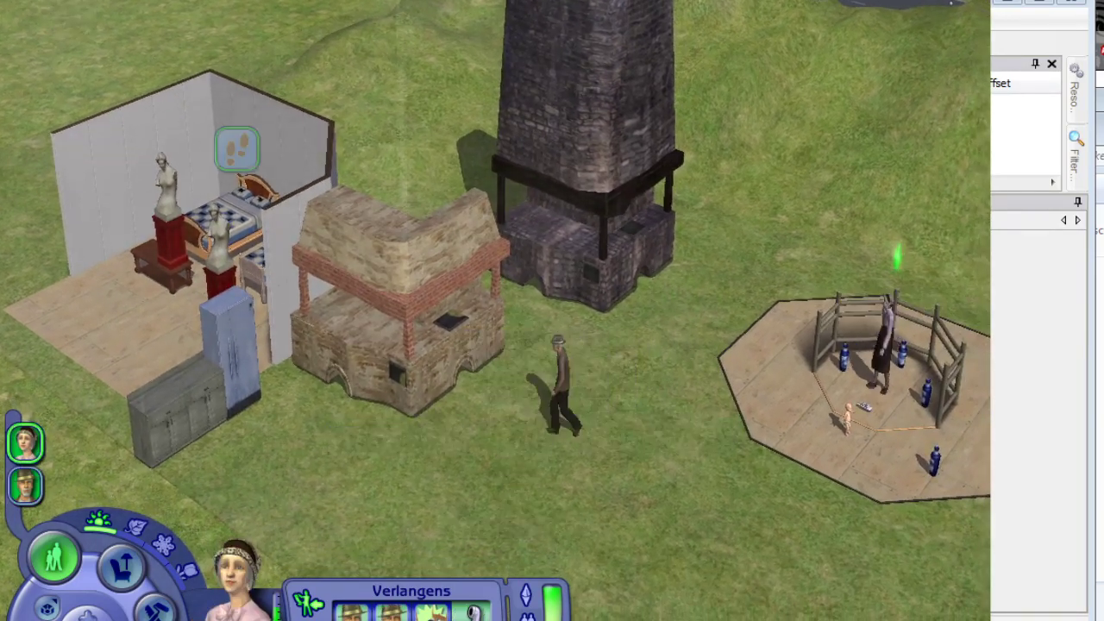
click(582, 252)
click(583, 252)
click(429, 321)
click(429, 321)
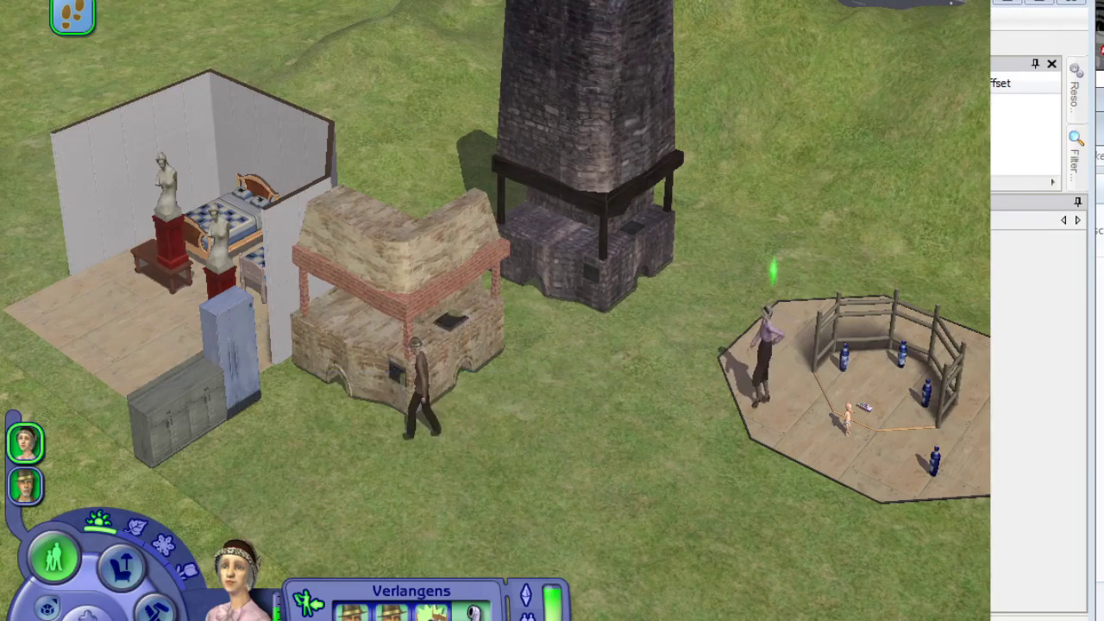
Pick the small standing picture from the decorative sculptures in buy mode.
click(121, 568)
click(306, 608)
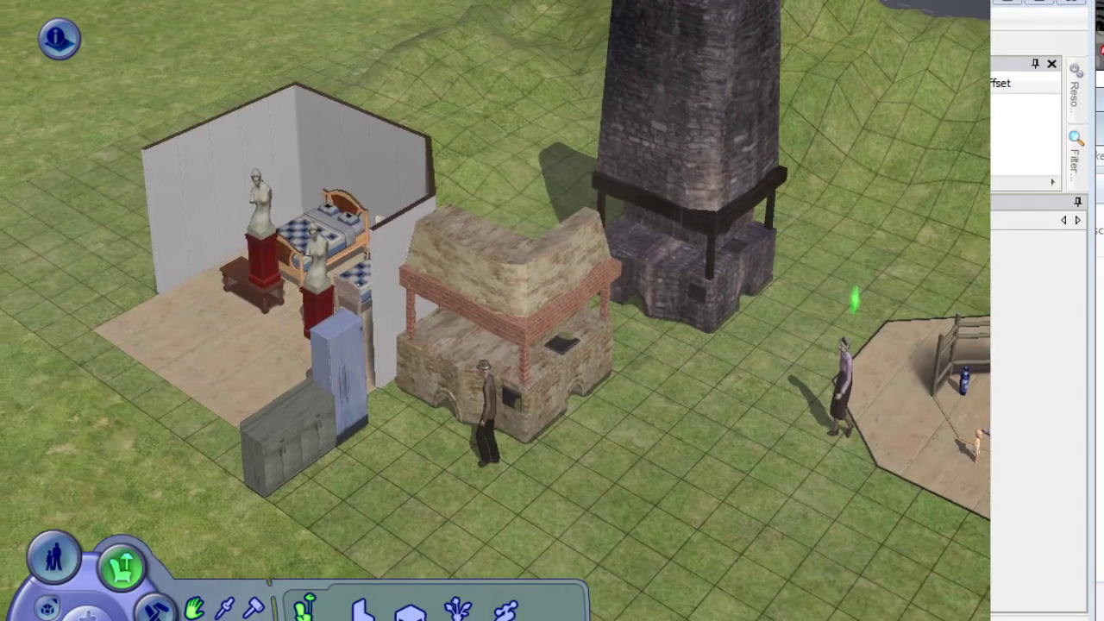
scroll(495, 311, up, 2)
scroll(495, 310, up, 2)
click(458, 610)
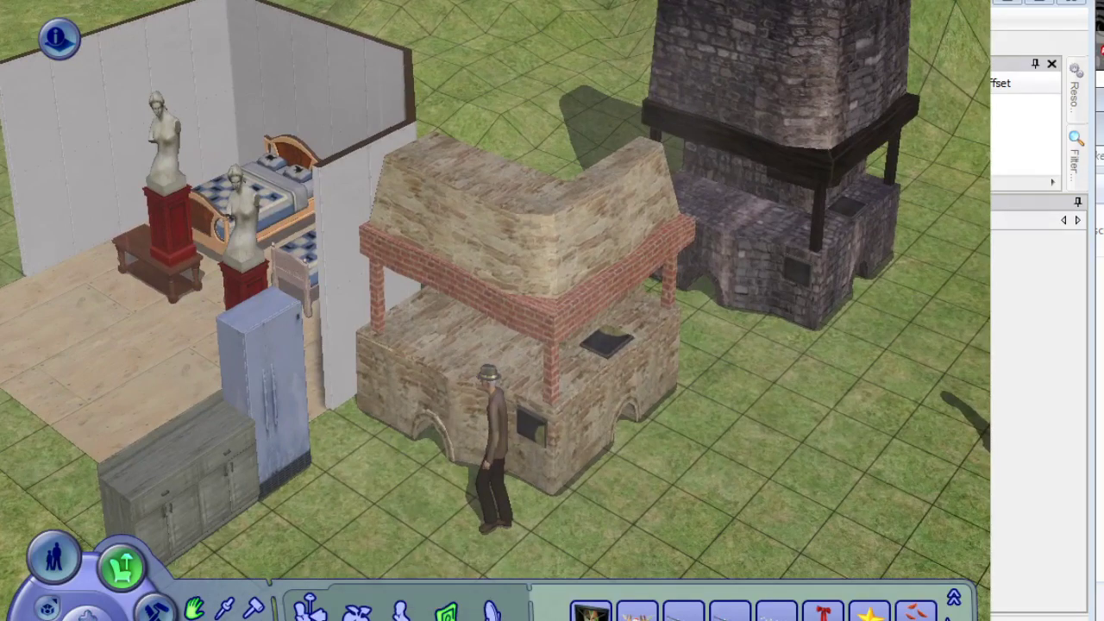
middle_drag(495, 345, 552, 345)
click(591, 613)
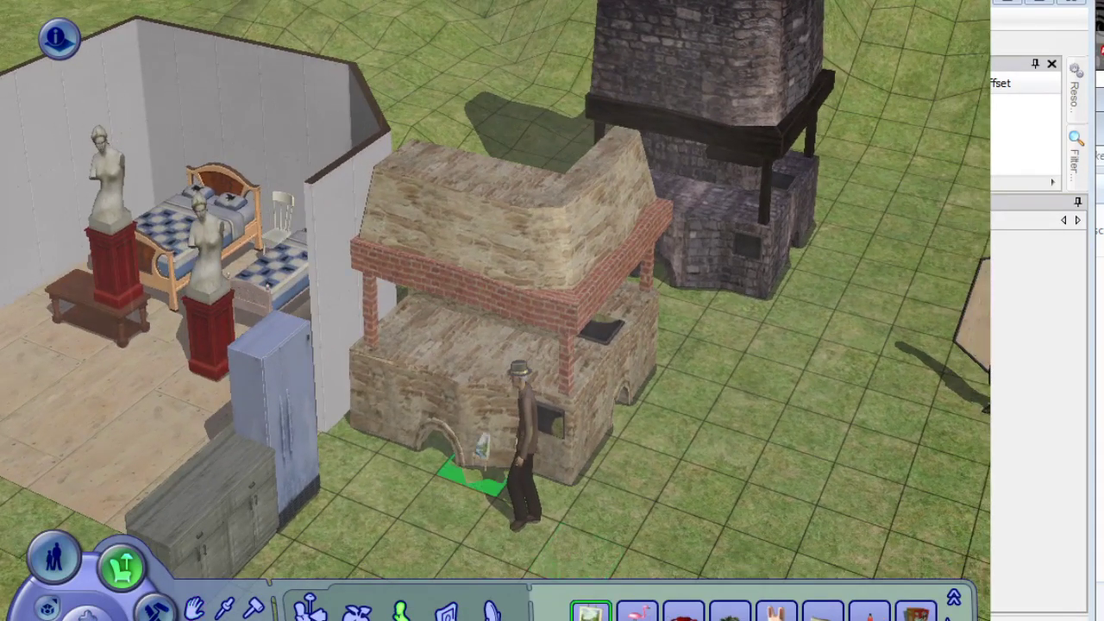
Try the small standing picture on the lawn tiles around the one-storey hearth, then put it back.
middle_drag(618, 420, 882, 437)
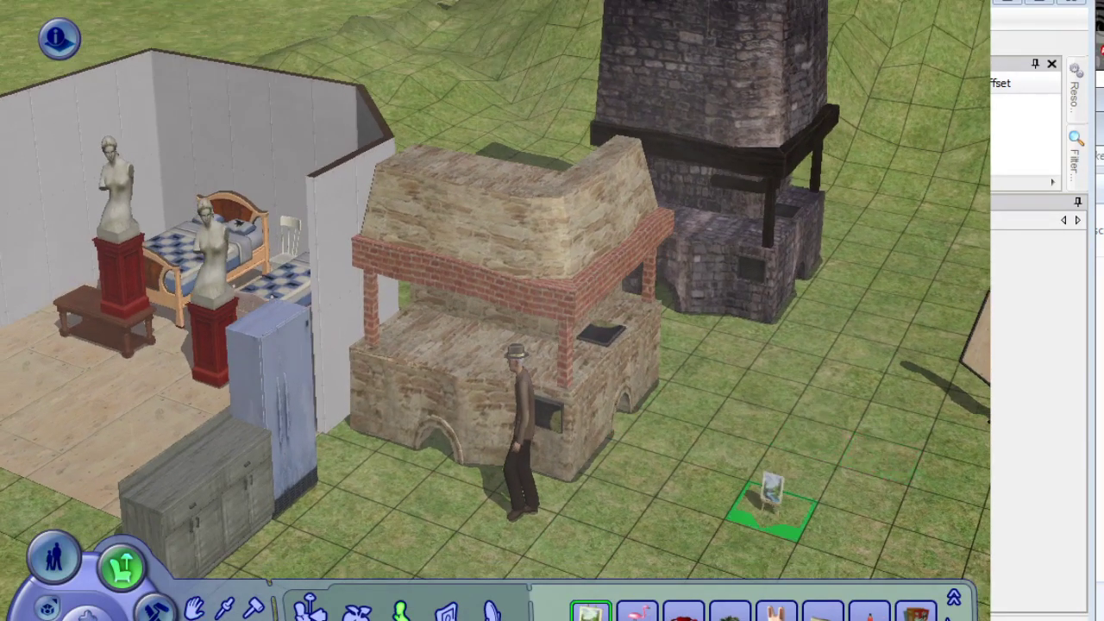
middle_drag(597, 456, 553, 455)
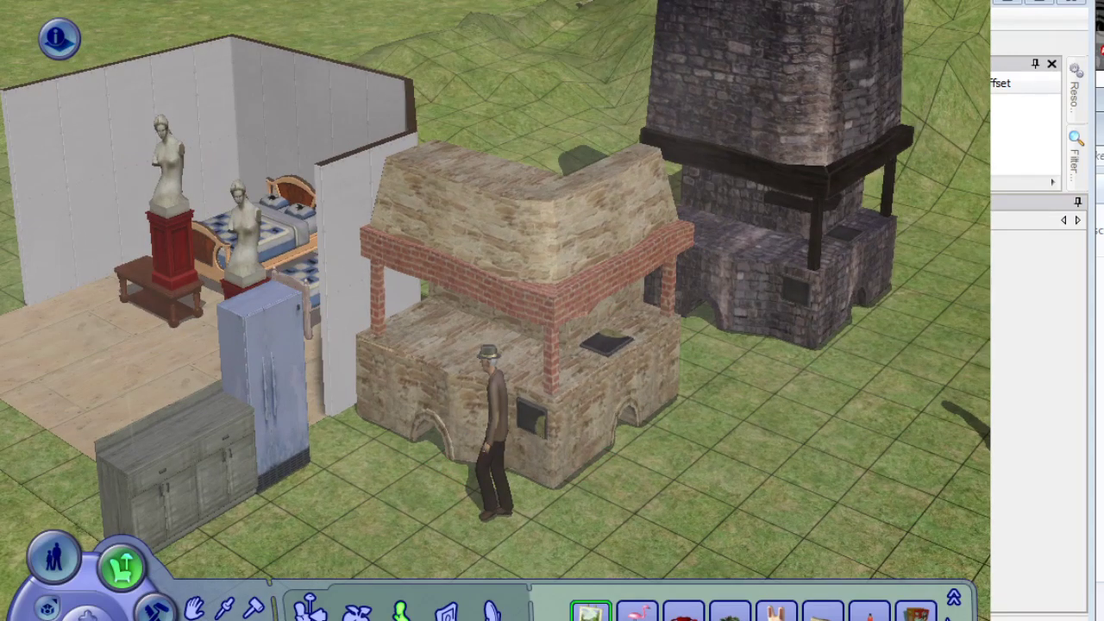
middle_drag(623, 436, 596, 475)
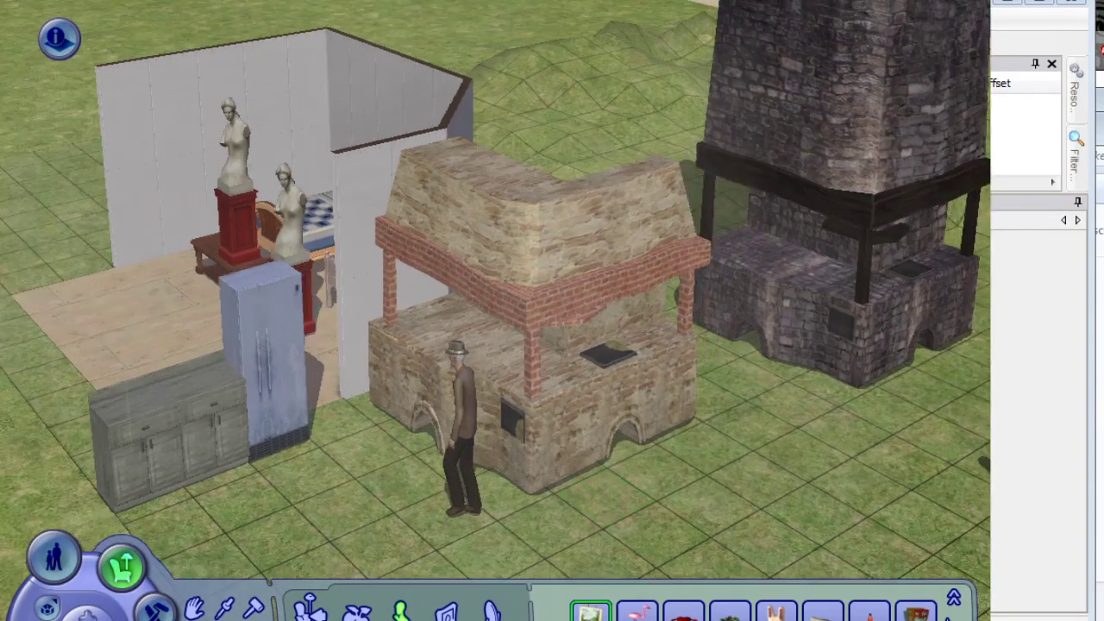
right_drag(868, 526, 927, 528)
key(Escape)
click(332, 466)
key(Escape)
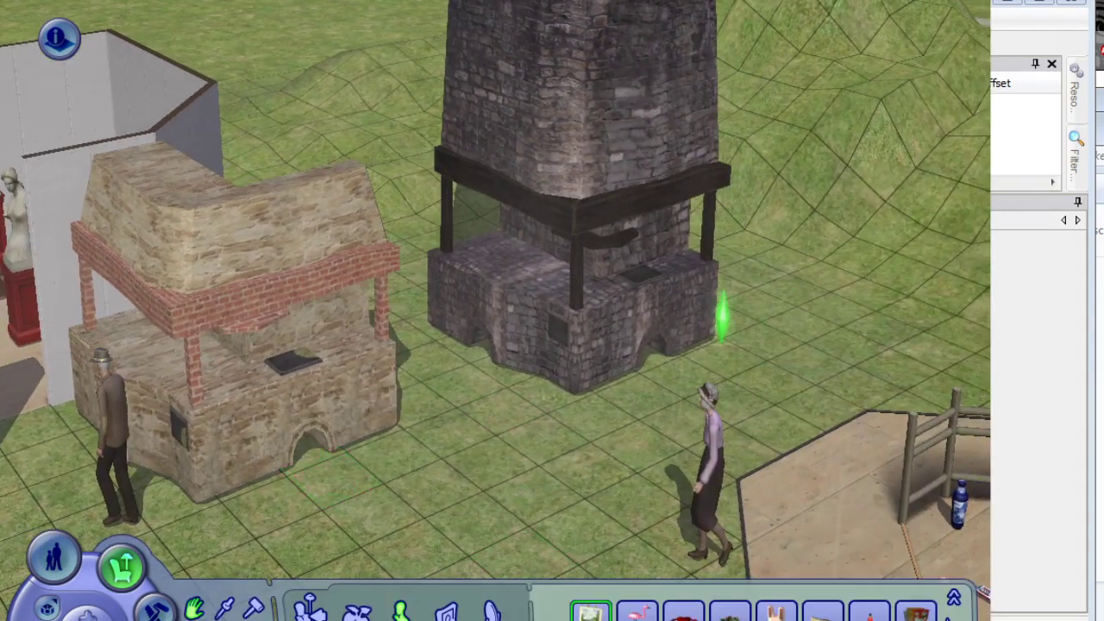
Try placing the standing picture and other small sculptures at the floor-level arches of both hearths.
click(324, 461)
click(299, 444)
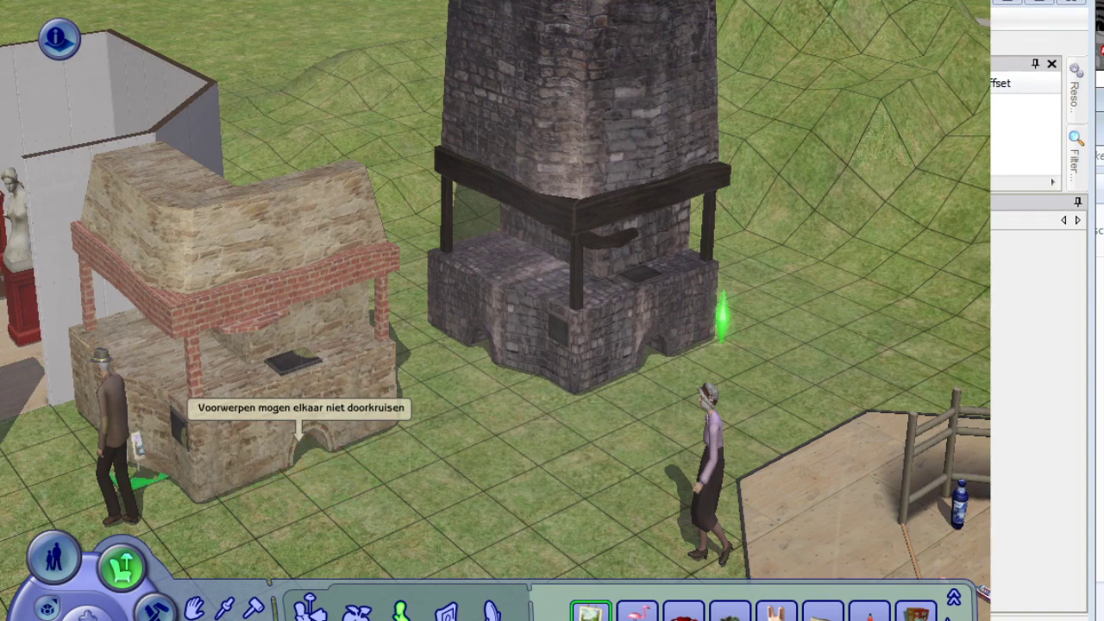
click(299, 440)
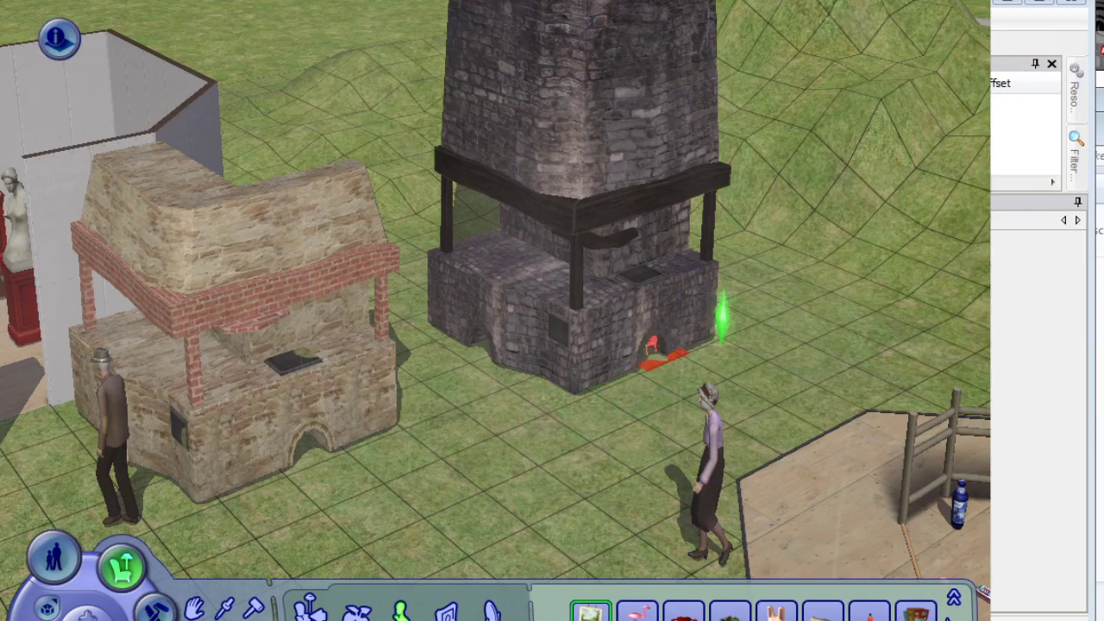
middle_drag(609, 362, 611, 405)
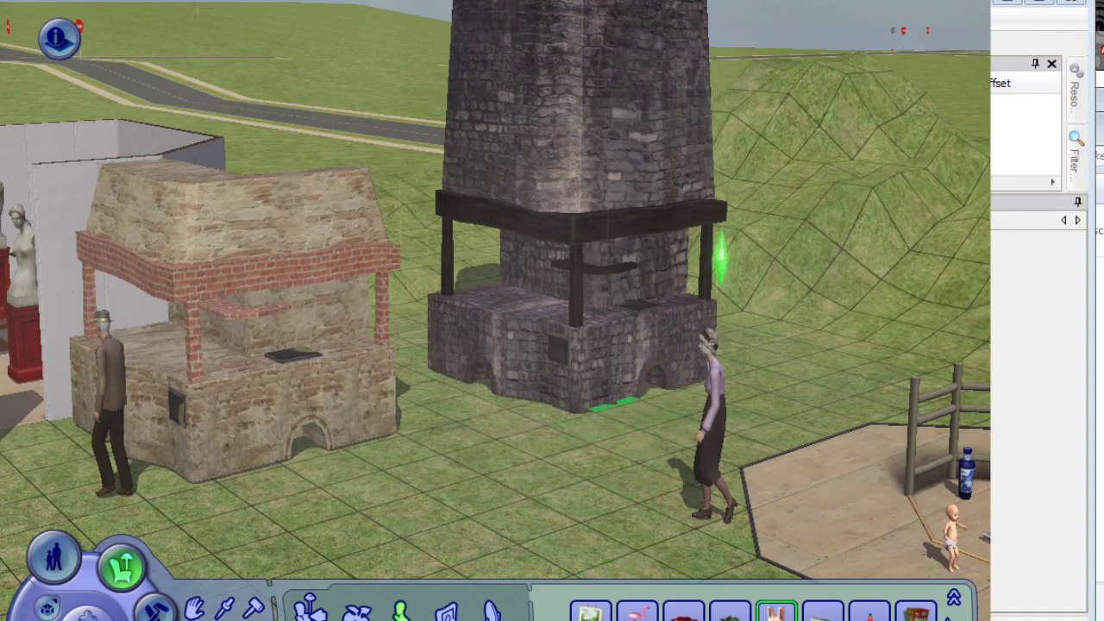
click(356, 619)
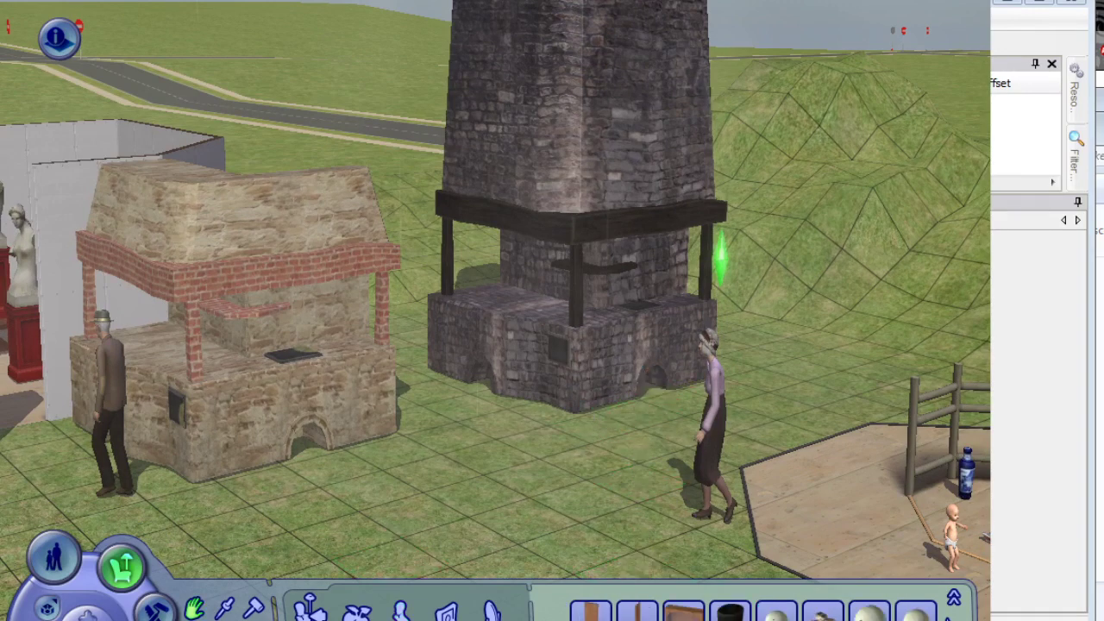
click(731, 614)
click(309, 608)
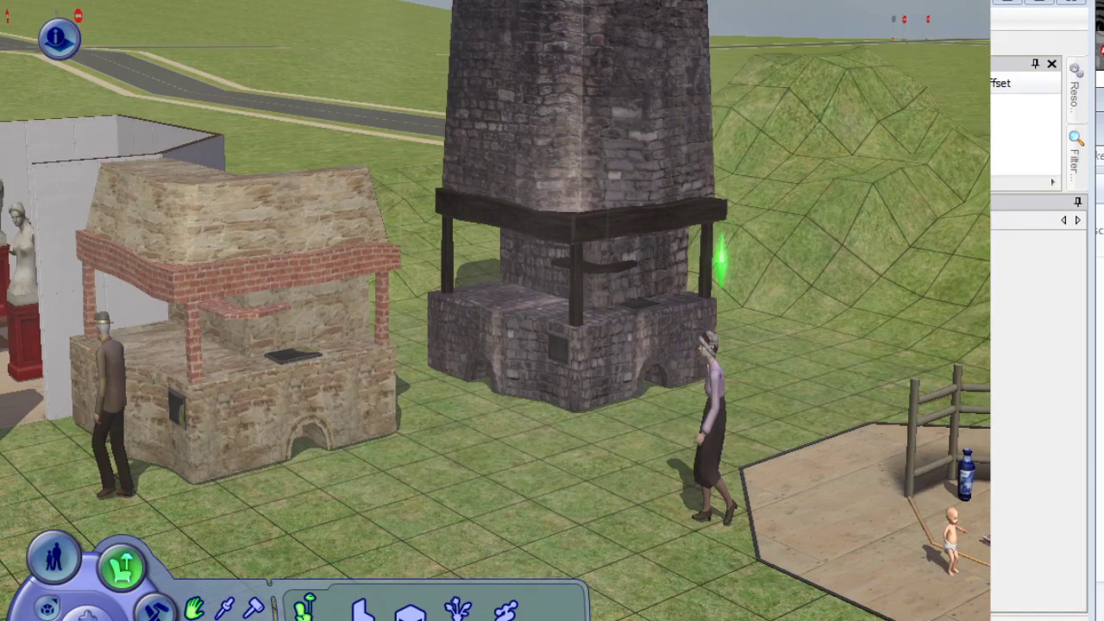
Return to live mode and direct the female Sim to walk across the lawn in front of the one-storey hearth.
click(53, 558)
key(Left)
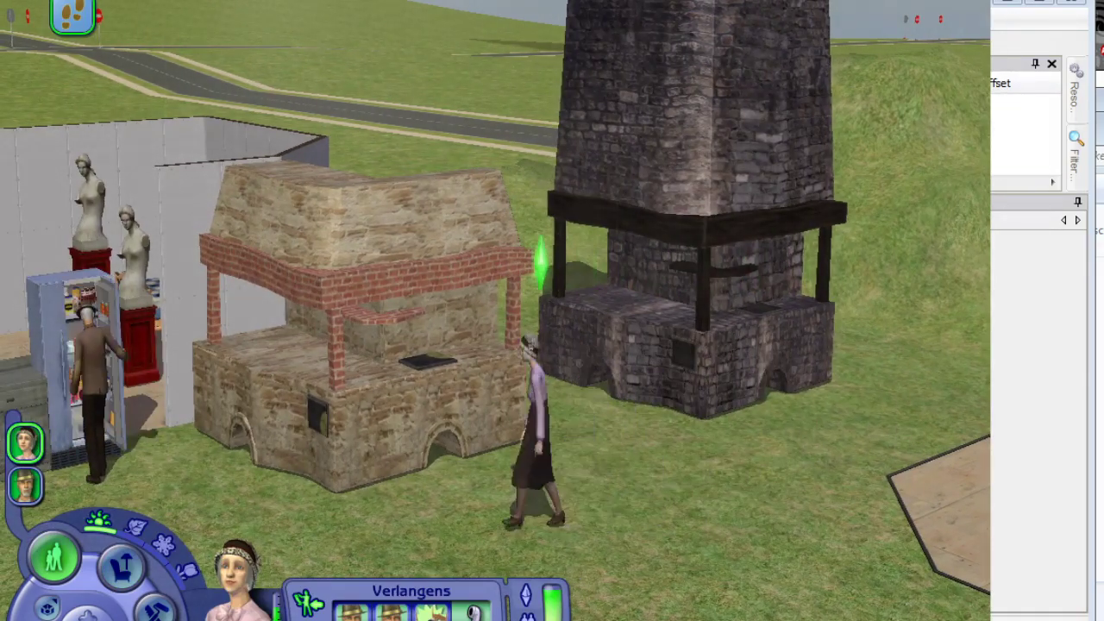
scroll(496, 354, down, 2)
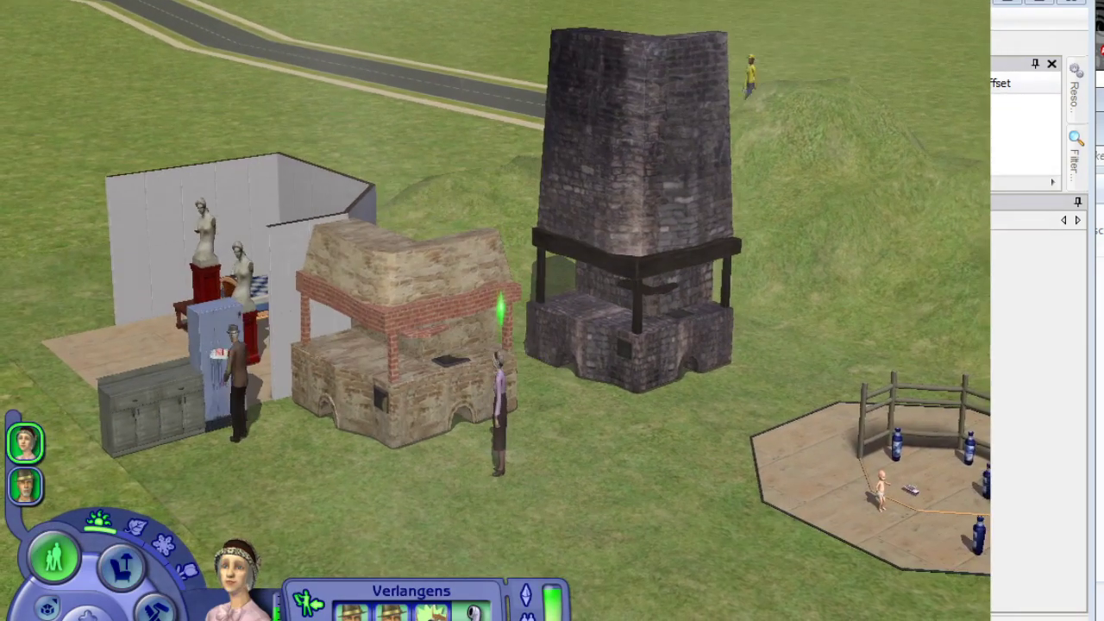
middle_drag(302, 461, 304, 470)
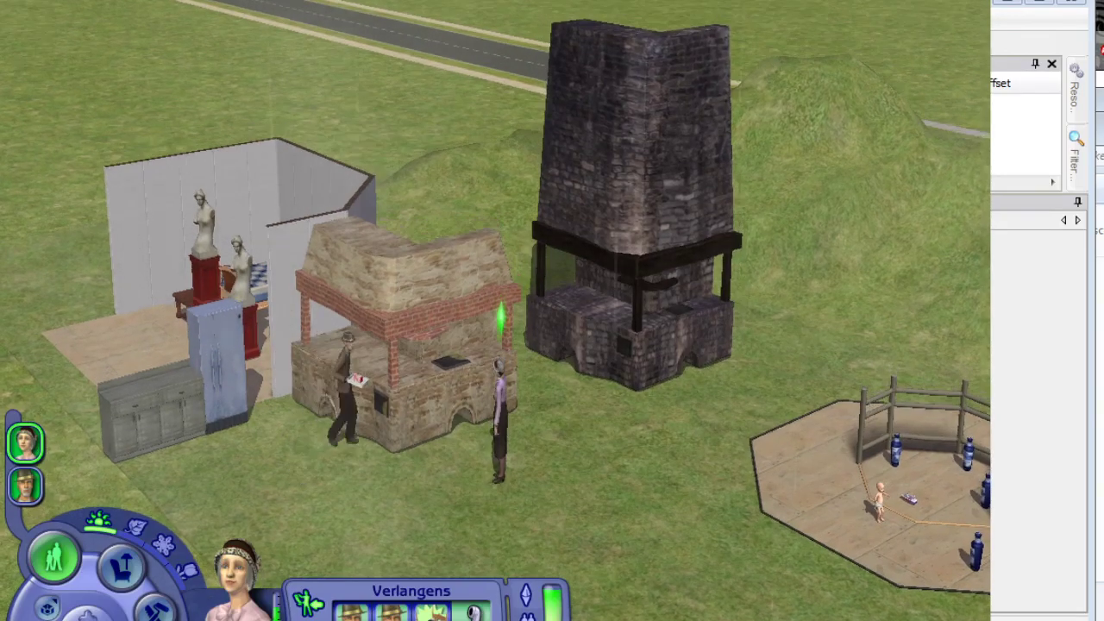
click(333, 444)
click(333, 395)
Watch the male Sim cook his dish at the one-storey hearth from close by.
scroll(496, 349, up, 3)
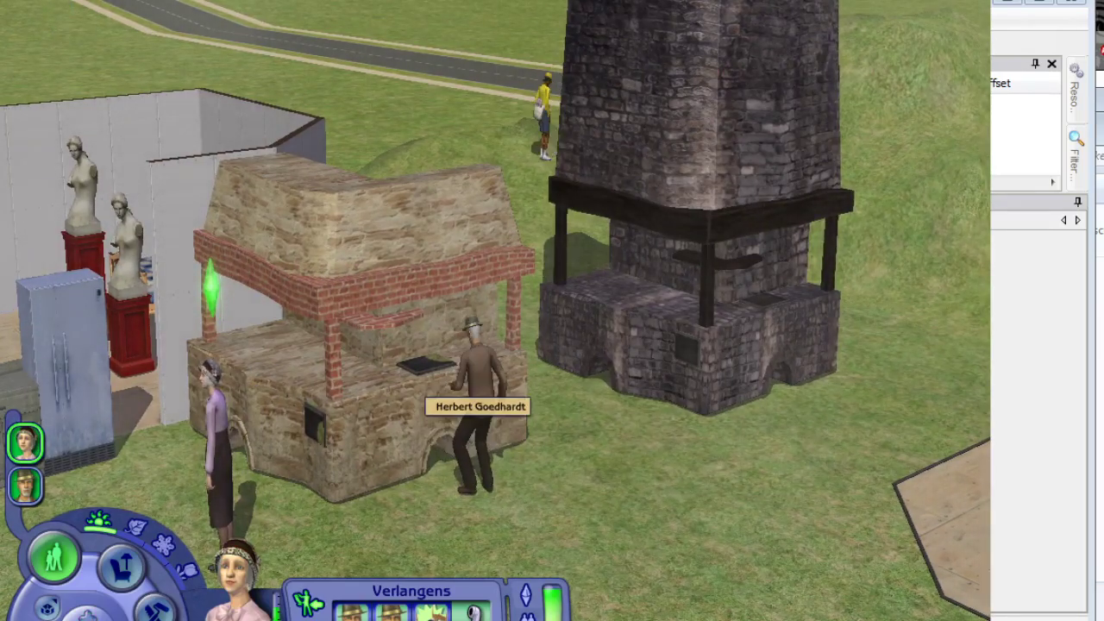
middle_drag(582, 501, 581, 503)
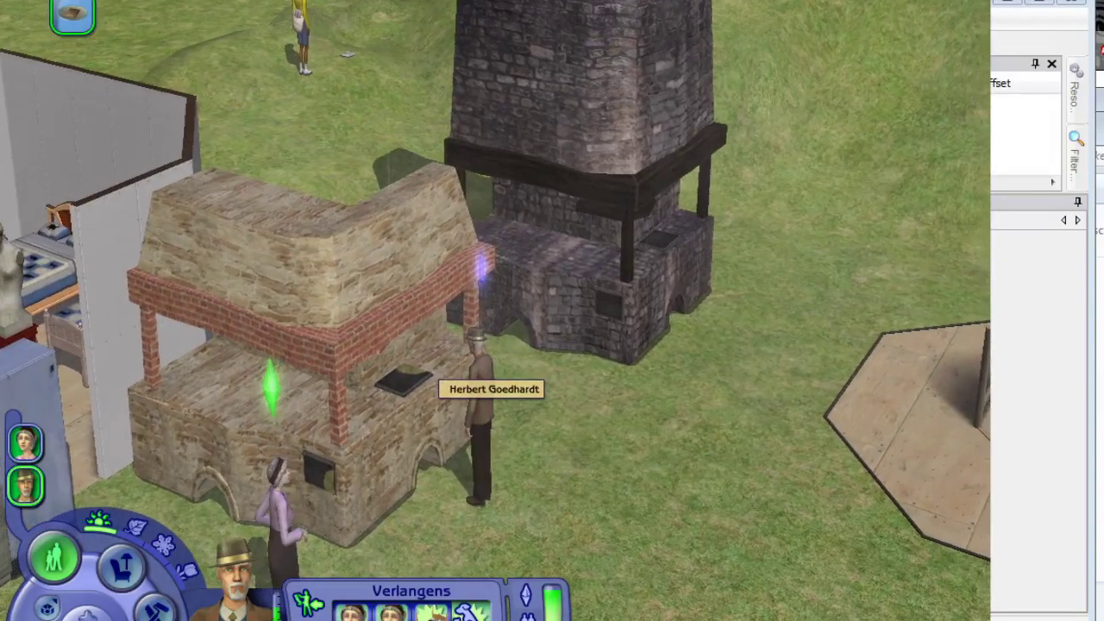
middle_drag(508, 402, 508, 402)
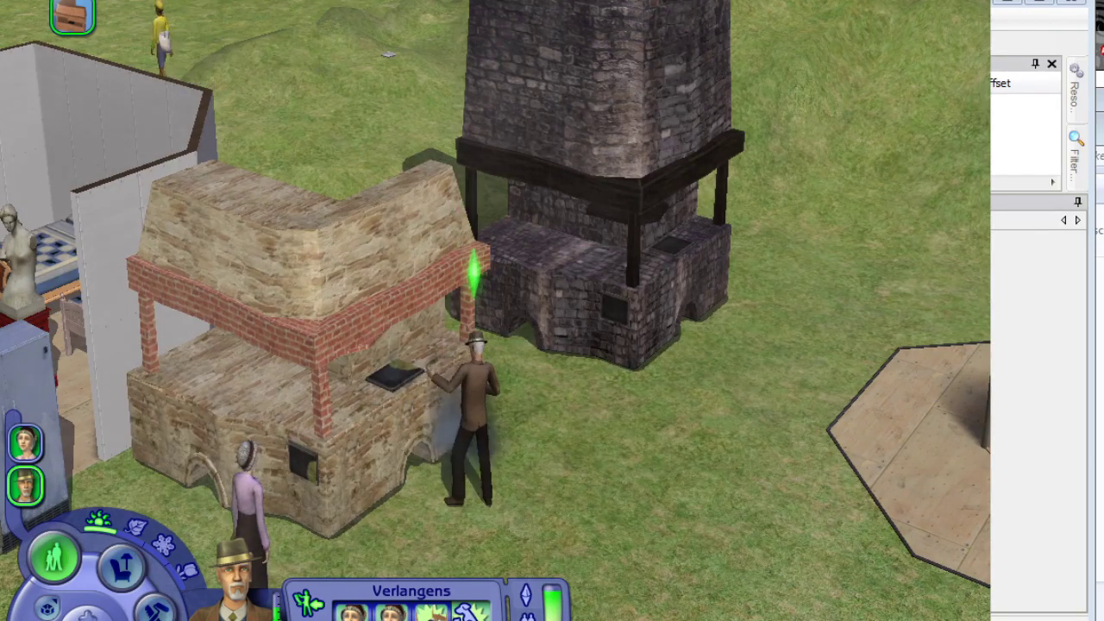
click(394, 372)
click(394, 372)
right_drag(379, 385, 347, 409)
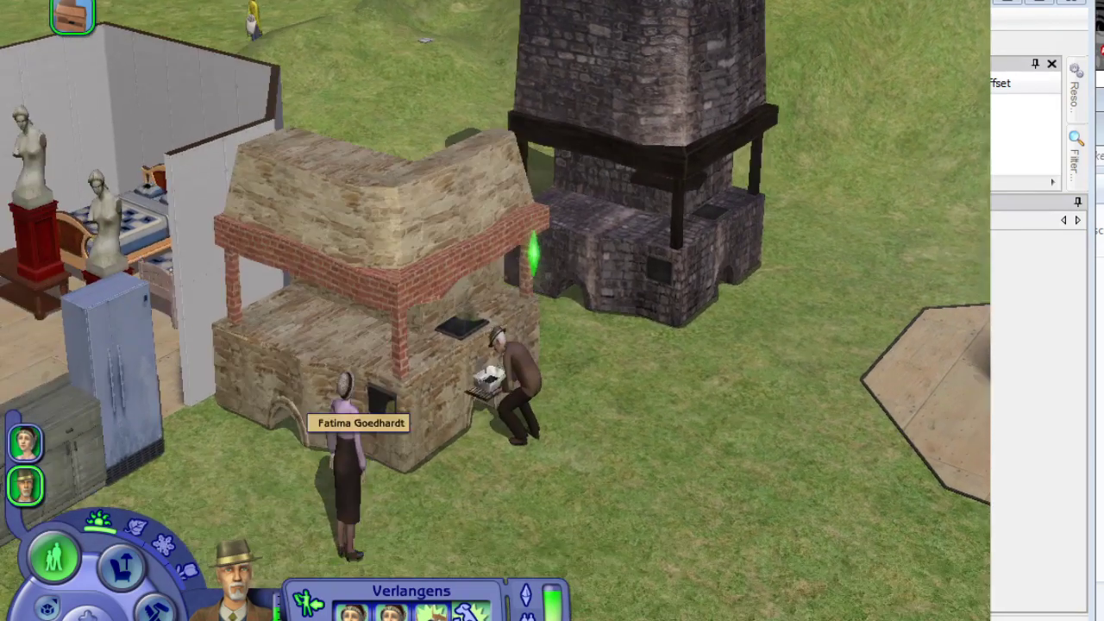
Select the female Sim and have her make a single portion (Enkele portie) at the one-storey hearth.
key(space)
click(484, 302)
click(484, 301)
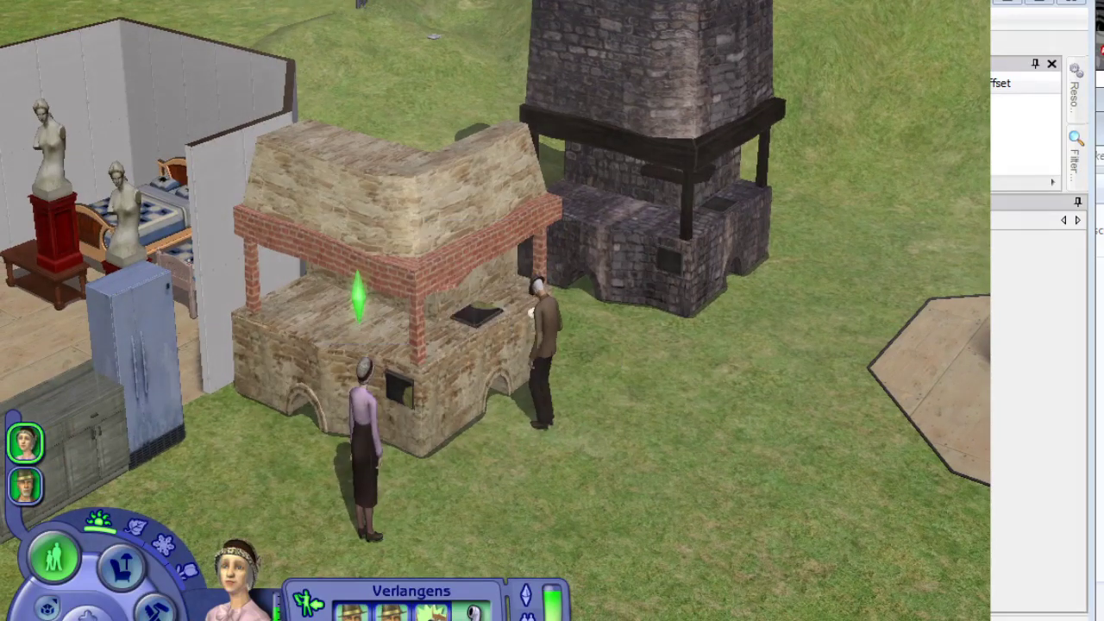
click(147, 383)
click(147, 382)
click(556, 329)
click(556, 328)
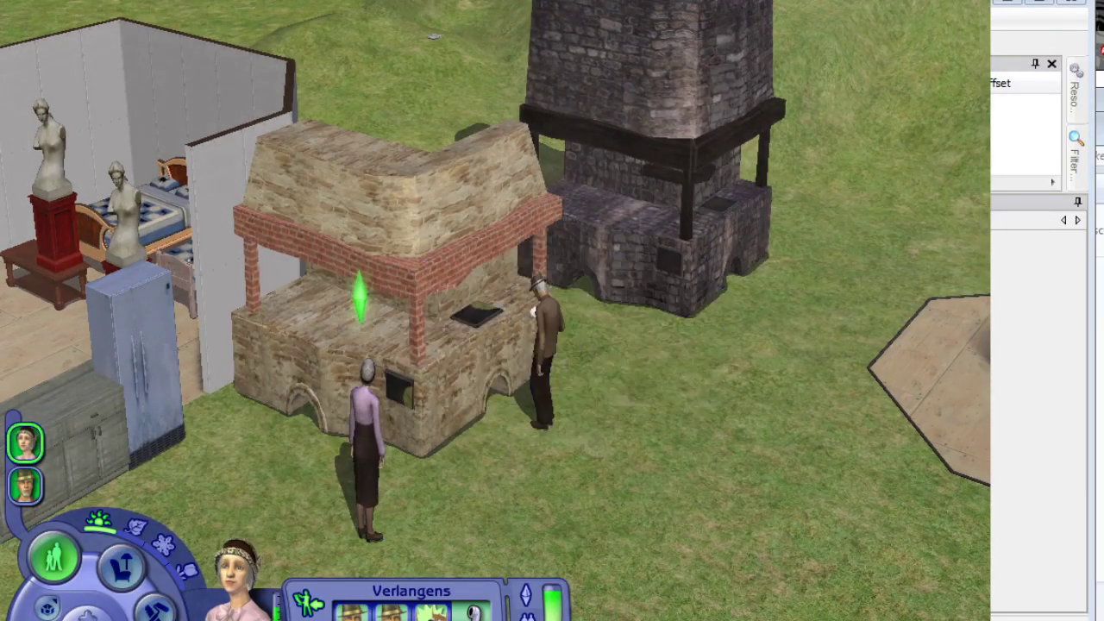
click(483, 331)
click(574, 369)
click(574, 287)
click(574, 287)
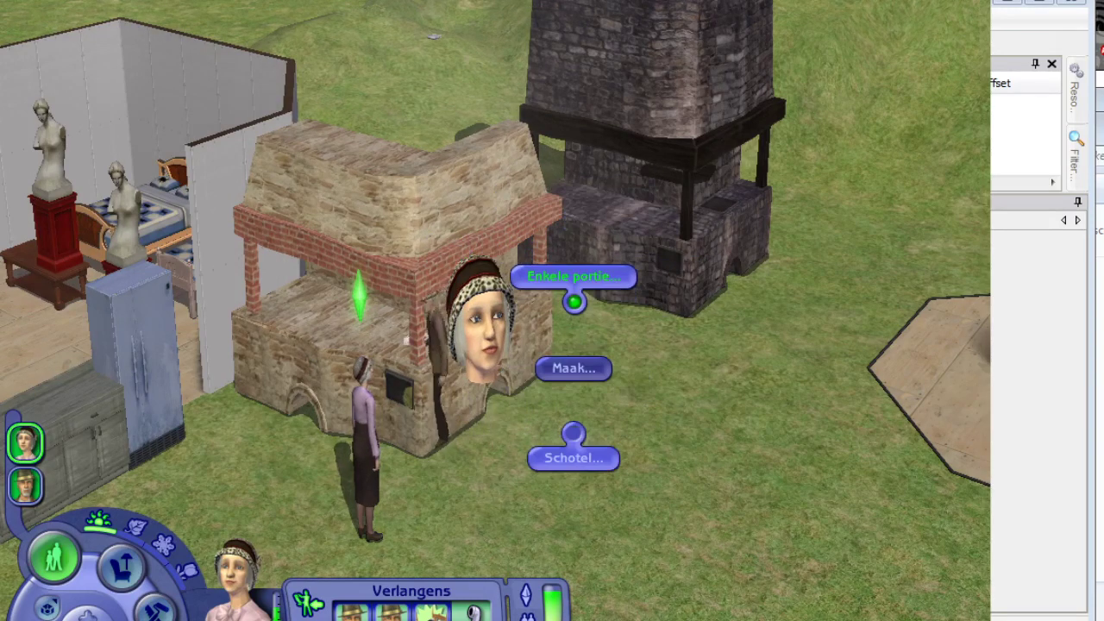
click(574, 276)
click(572, 353)
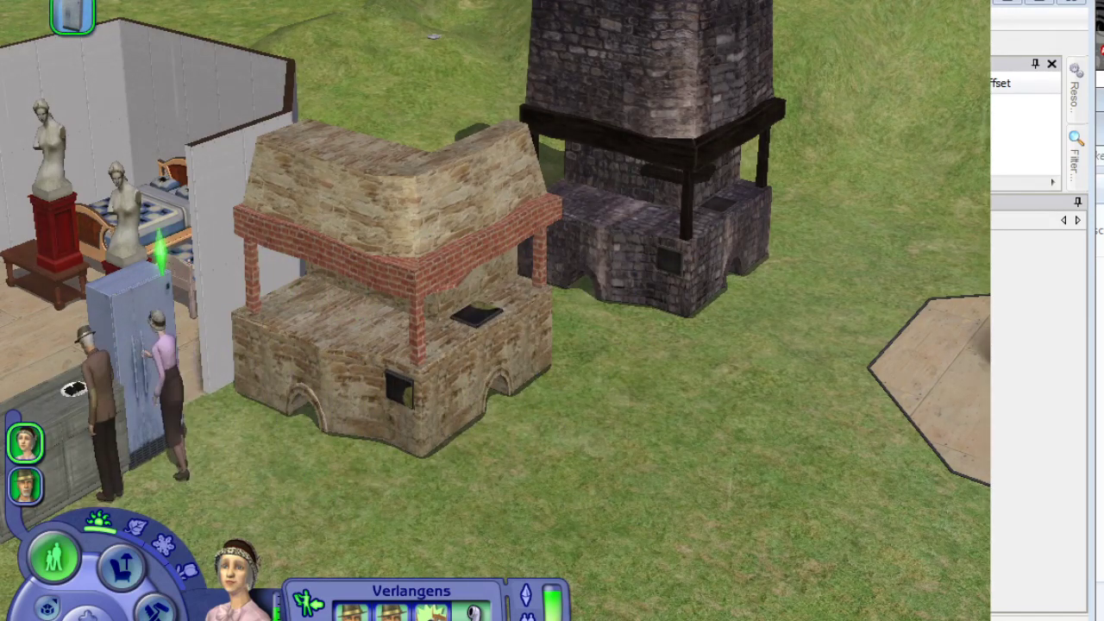
Follow the female Sim as she prepares and cooks her dish at the one-storey hearth, dismissing the gift message.
click(25, 485)
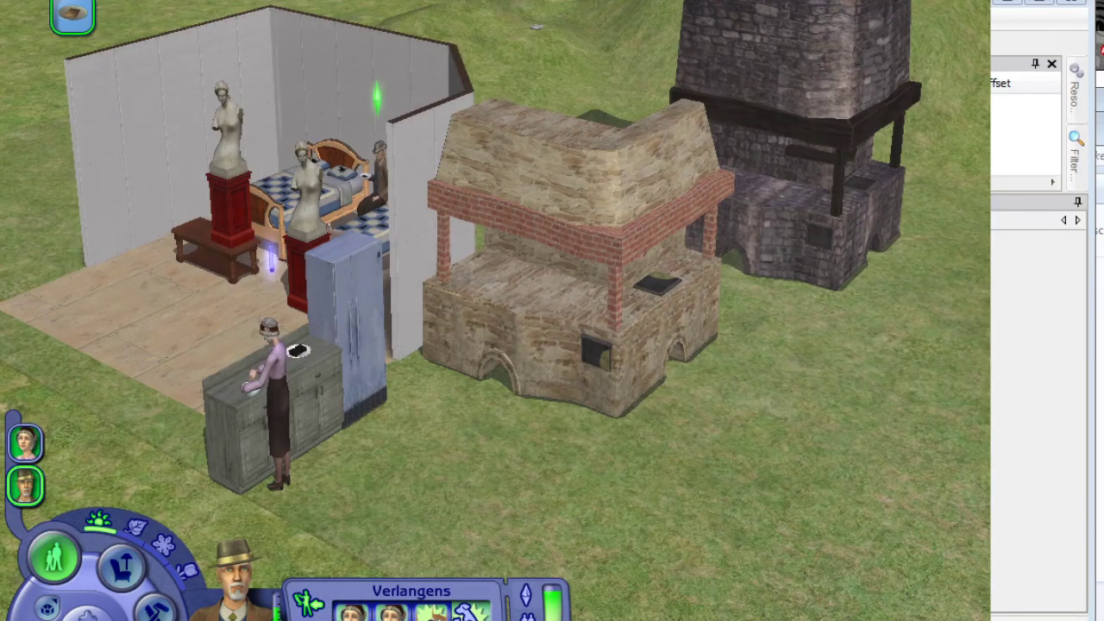
key(space)
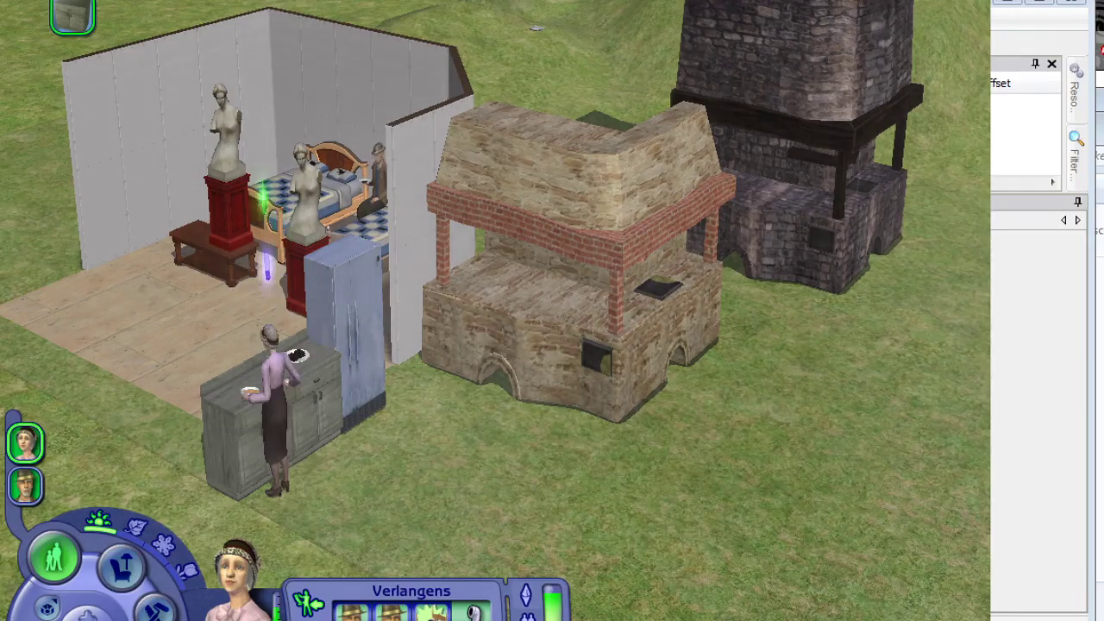
right_drag(235, 490, 268, 474)
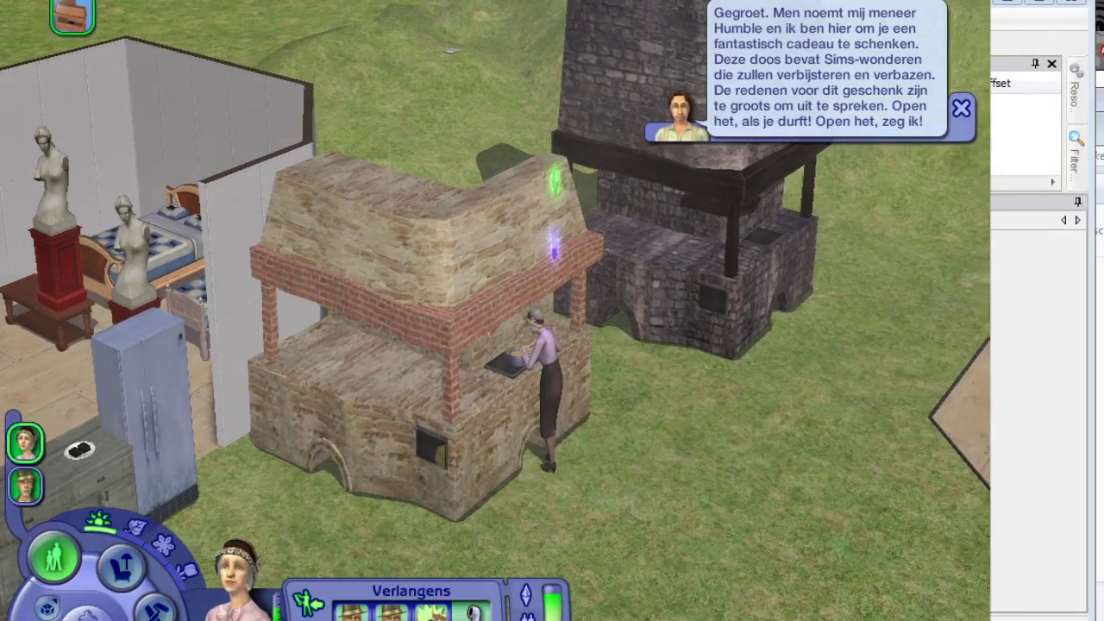
click(961, 108)
middle_drag(656, 390, 656, 413)
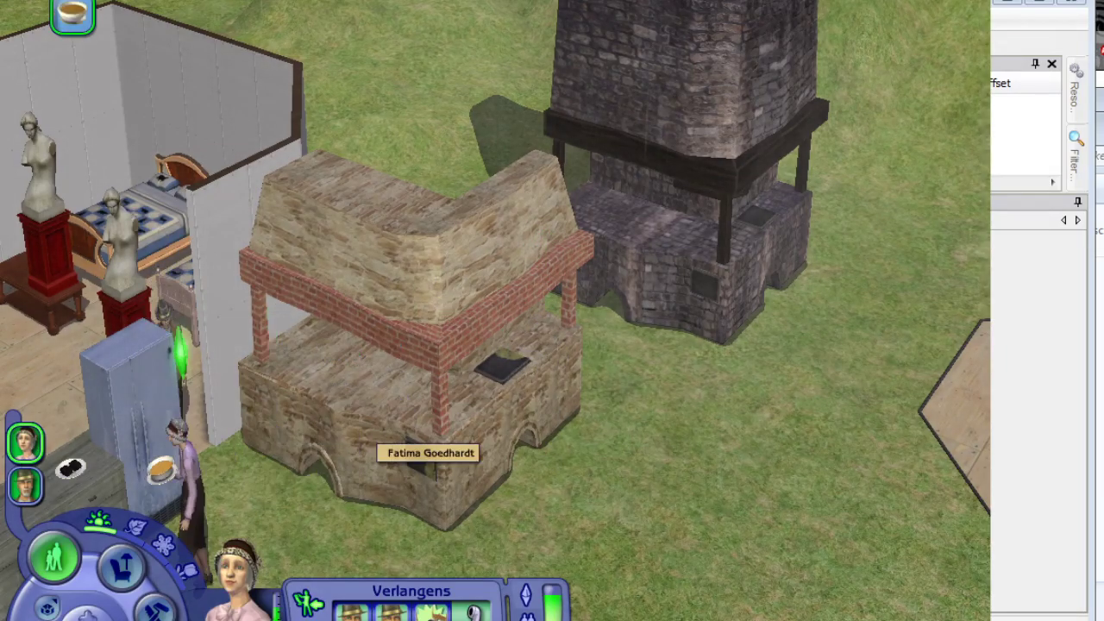
scroll(501, 370, down, 1)
scroll(500, 369, up, 1)
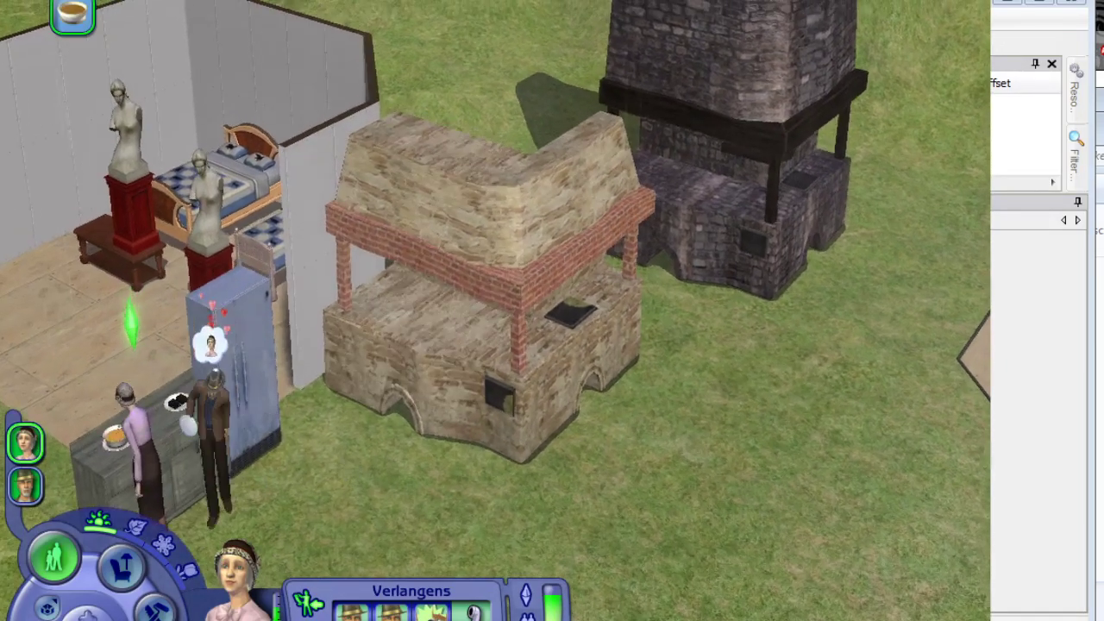
Cancel the female Sim's meal and direct her back to use the one-storey hearth.
click(500, 369)
click(498, 278)
key(space)
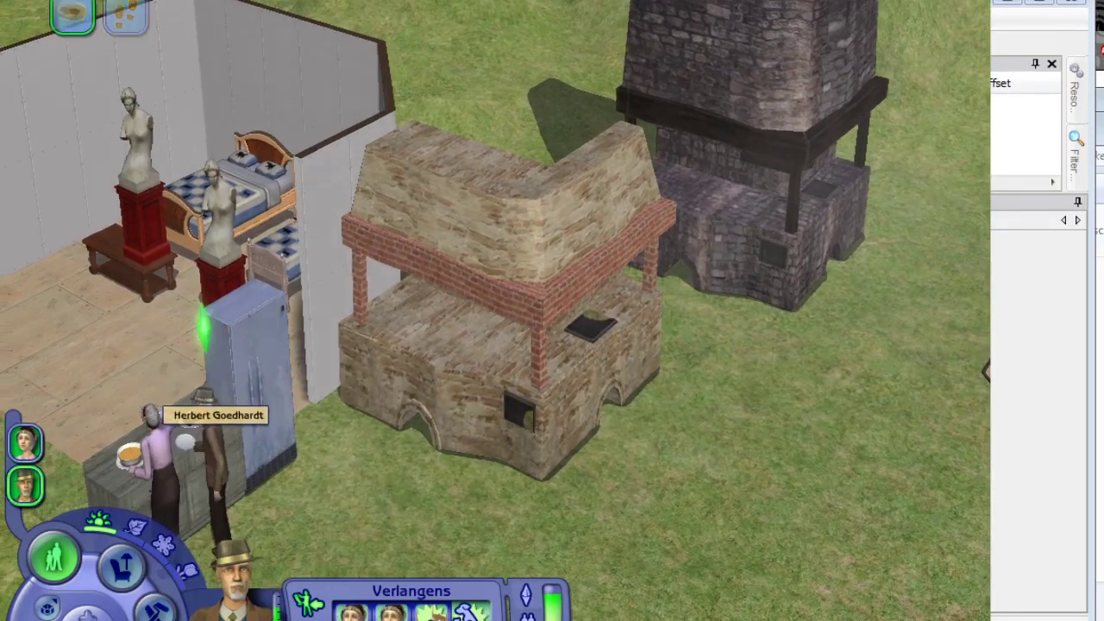
key(space)
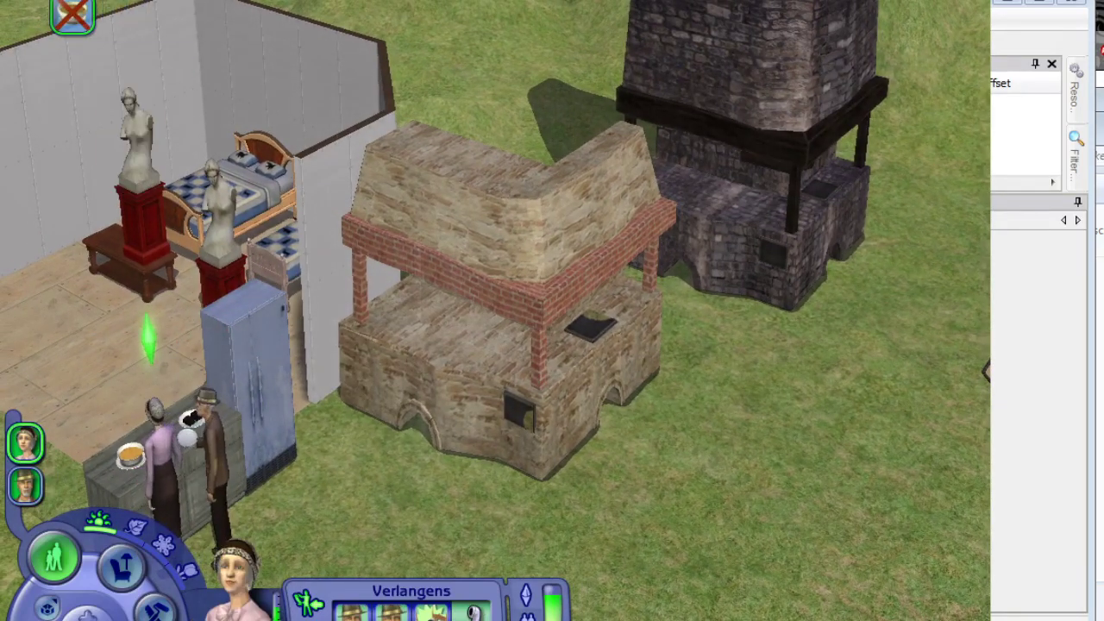
click(516, 375)
click(516, 284)
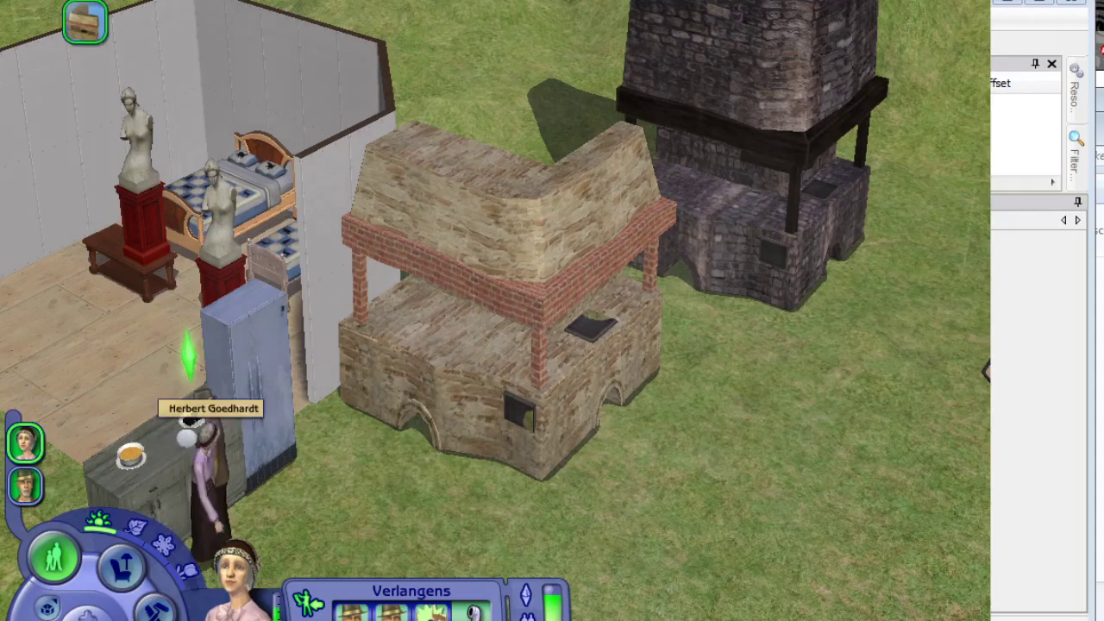
Select the male Sim and try to have him relax (Ontspannen) on the bed.
key(space)
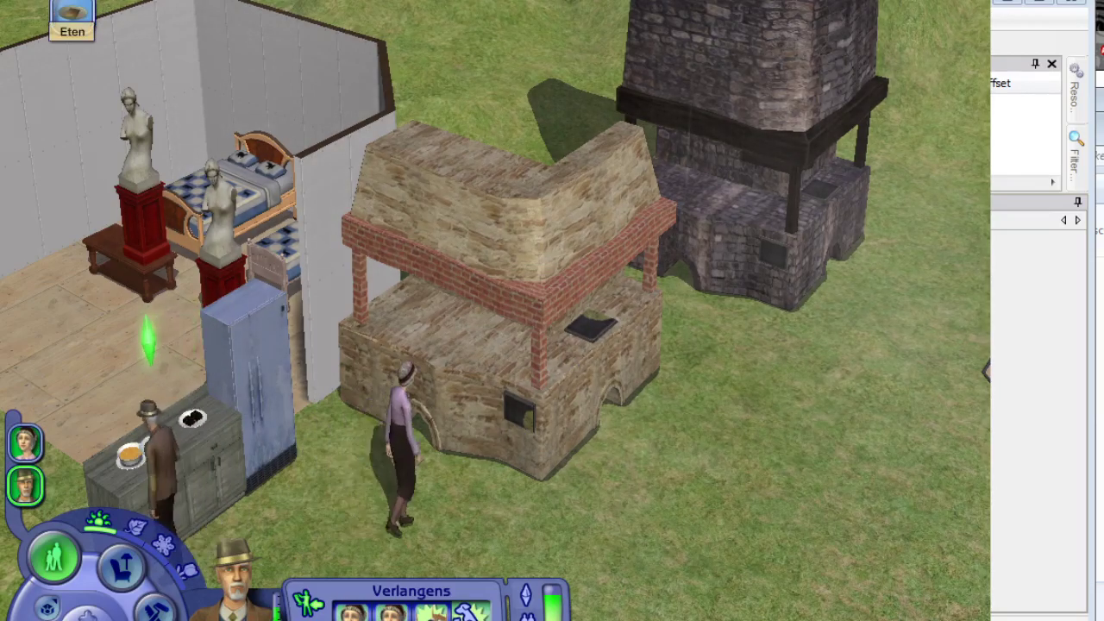
mouse_move(111, 138)
right_down()
mouse_move(148, 157)
mouse_move(117, 153)
right_up()
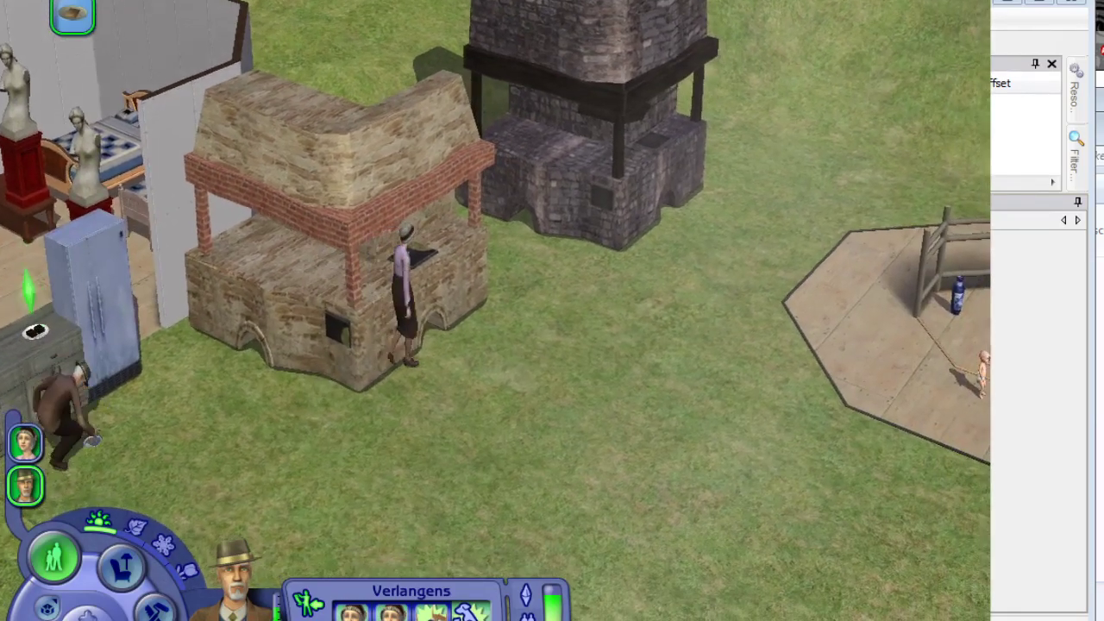
click(118, 111)
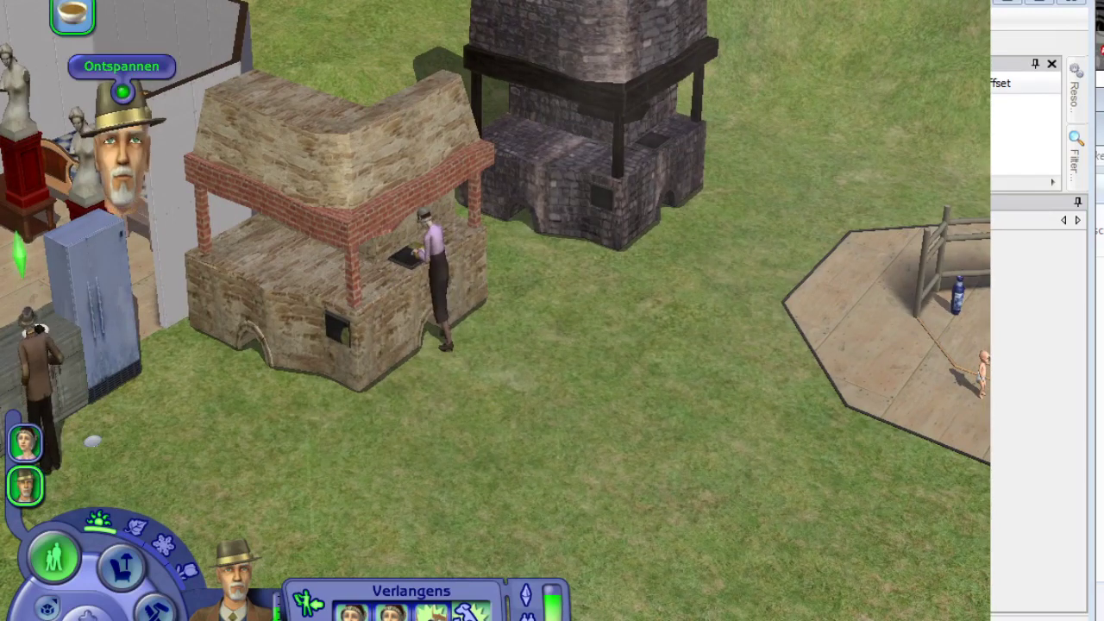
click(99, 66)
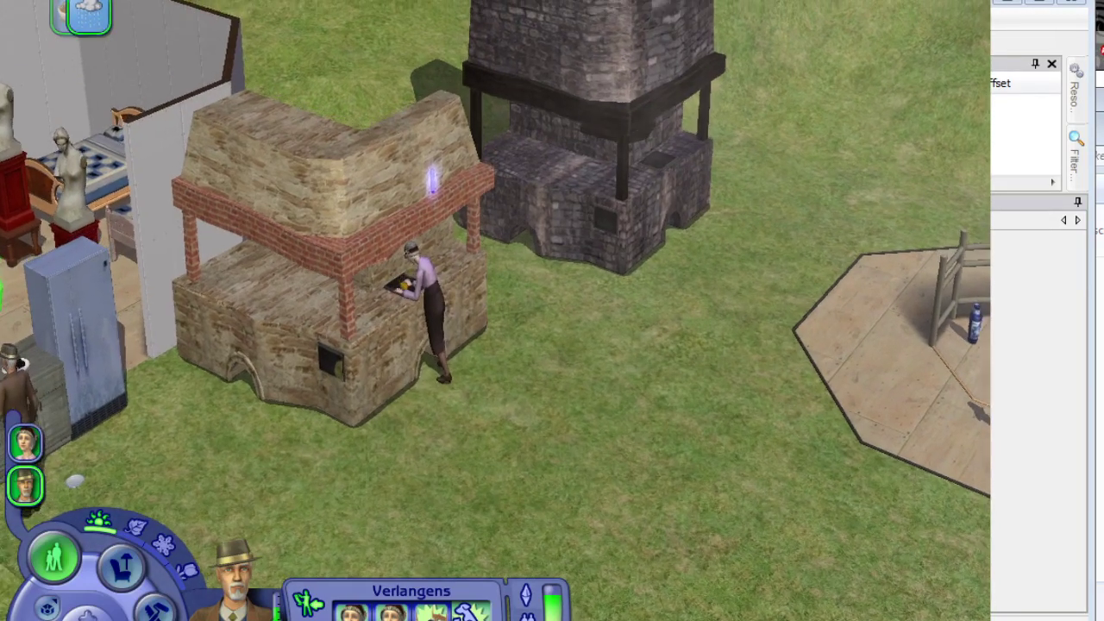
scroll(496, 311, down, 3)
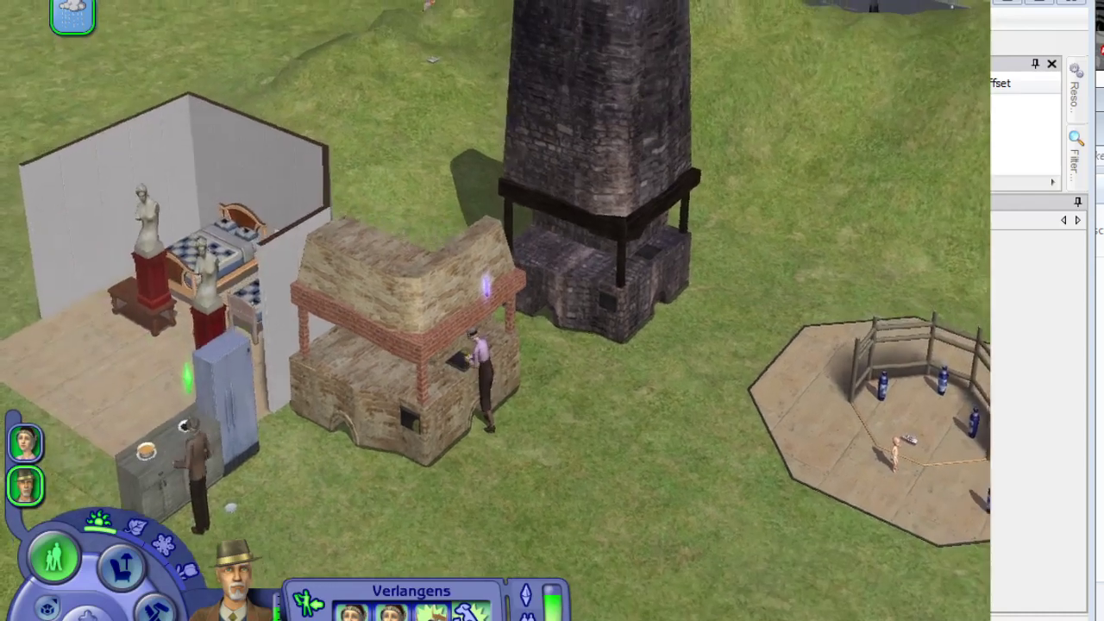
middle_drag(496, 310, 561, 255)
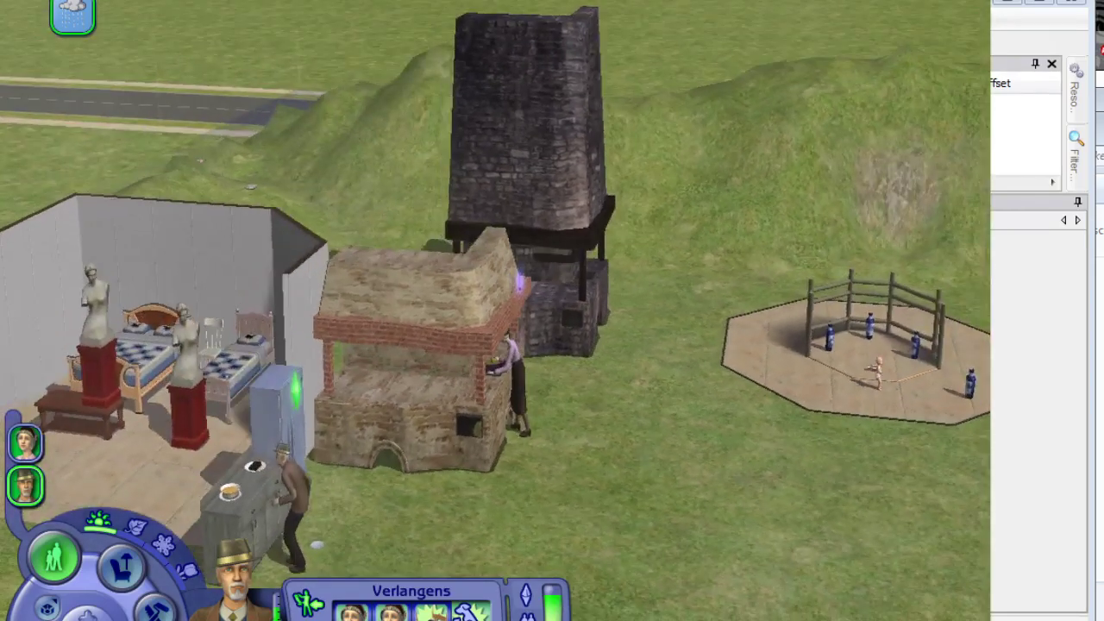
Cancel the male Sim's queued action and direct him to the furniture in the bedroom.
click(72, 15)
click(217, 329)
click(217, 329)
click(222, 321)
click(224, 230)
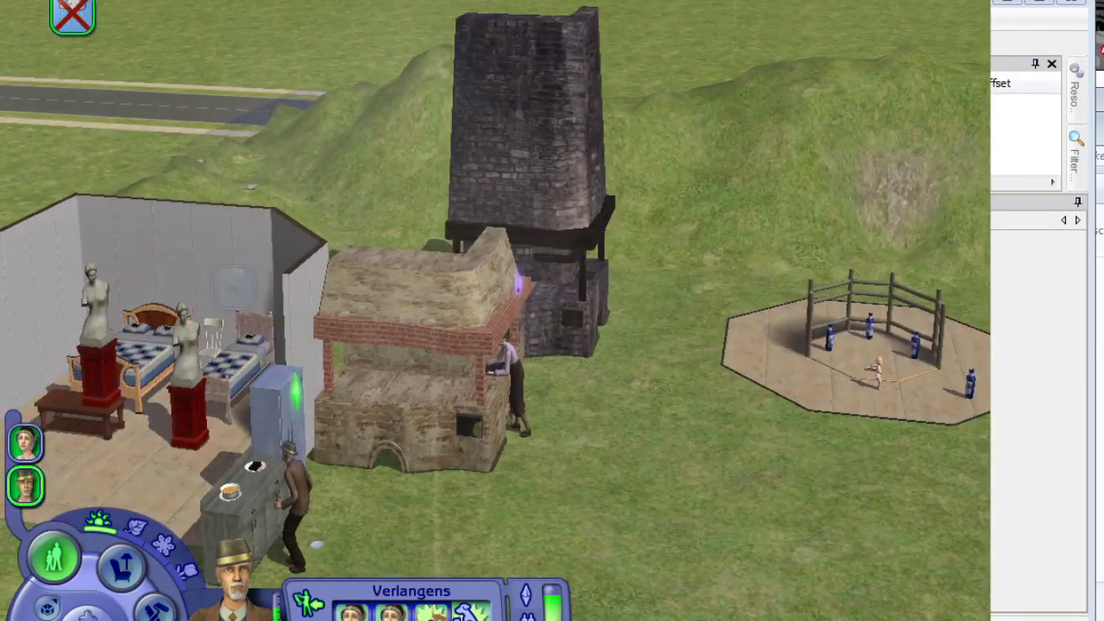
Check the female Sim using the one-storey hearth from different angles and quit The Sims 2.
middle_drag(225, 230, 156, 268)
right_click(484, 367)
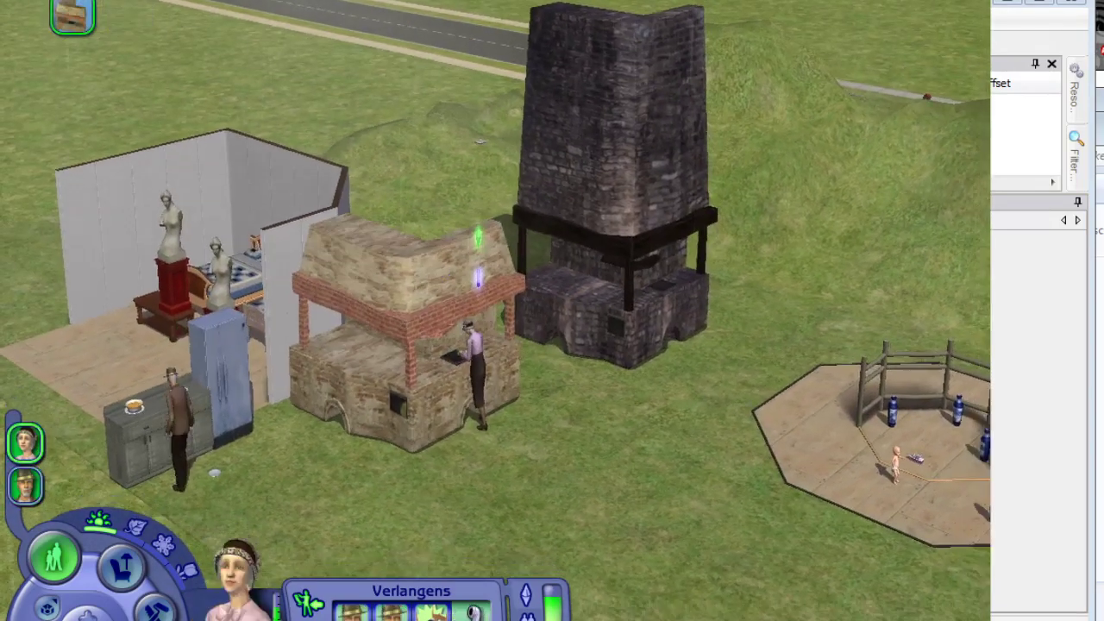
scroll(485, 367, up, 1)
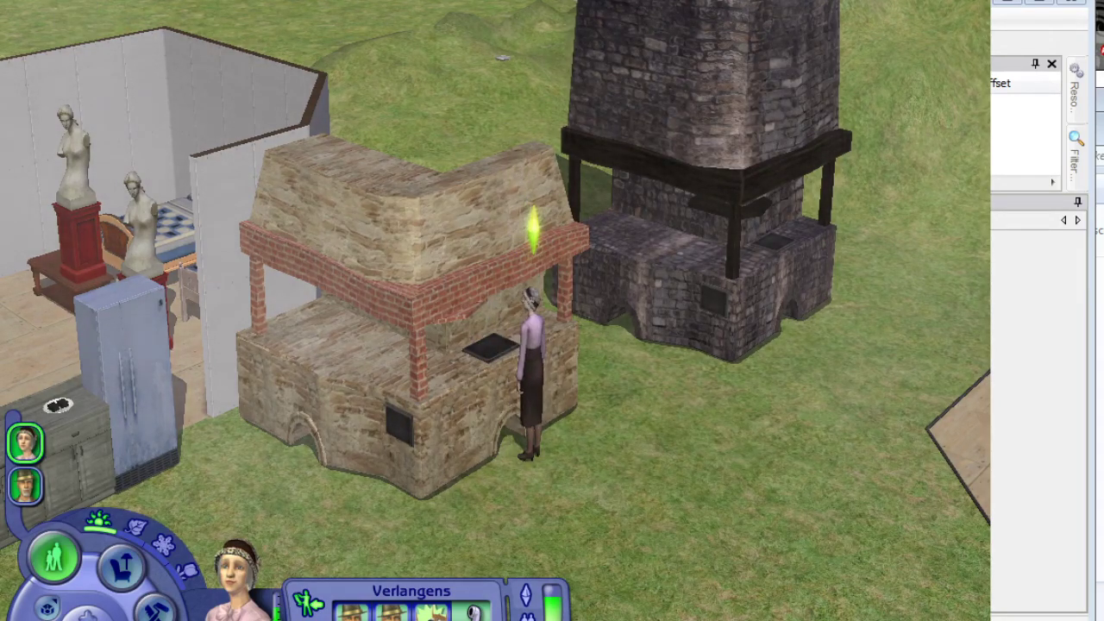
middle_drag(495, 310, 496, 332)
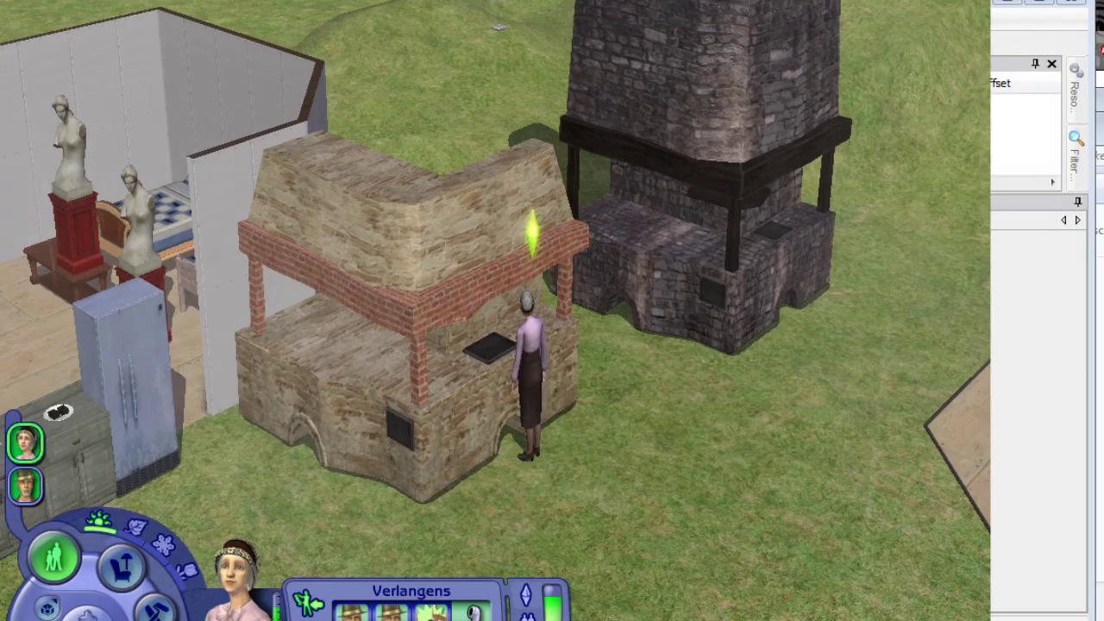
key(alt+F4)
click(490, 385)
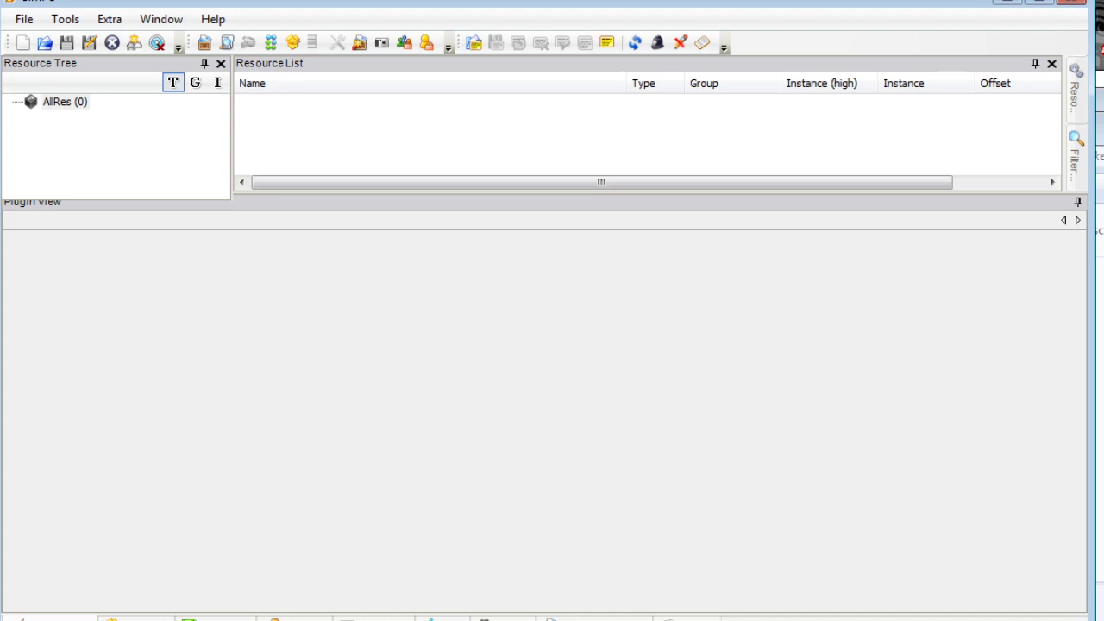
Switch to the browser, tell the YouTube livestream chat that it works, and return to the RANDOM.ORG page.
key(alt+Tab)
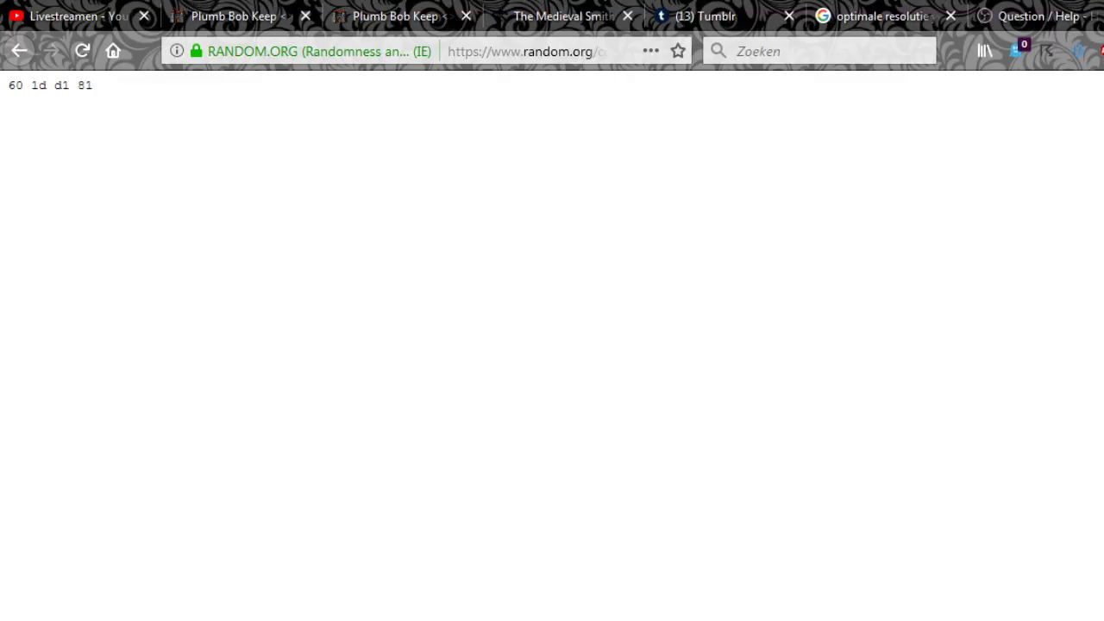
click(78, 15)
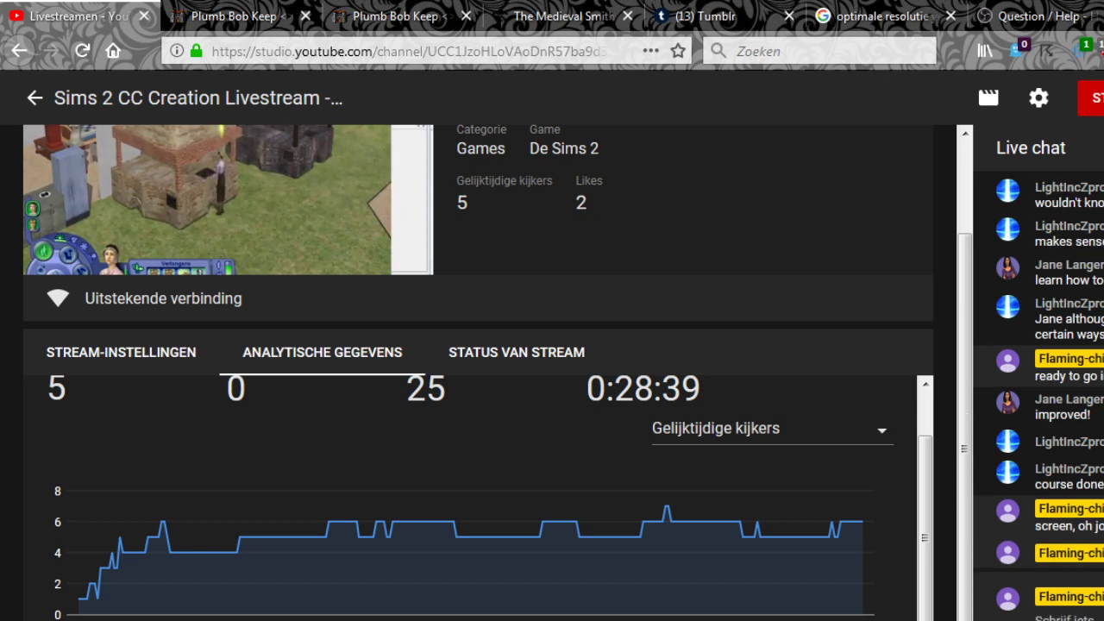
text(It workd)
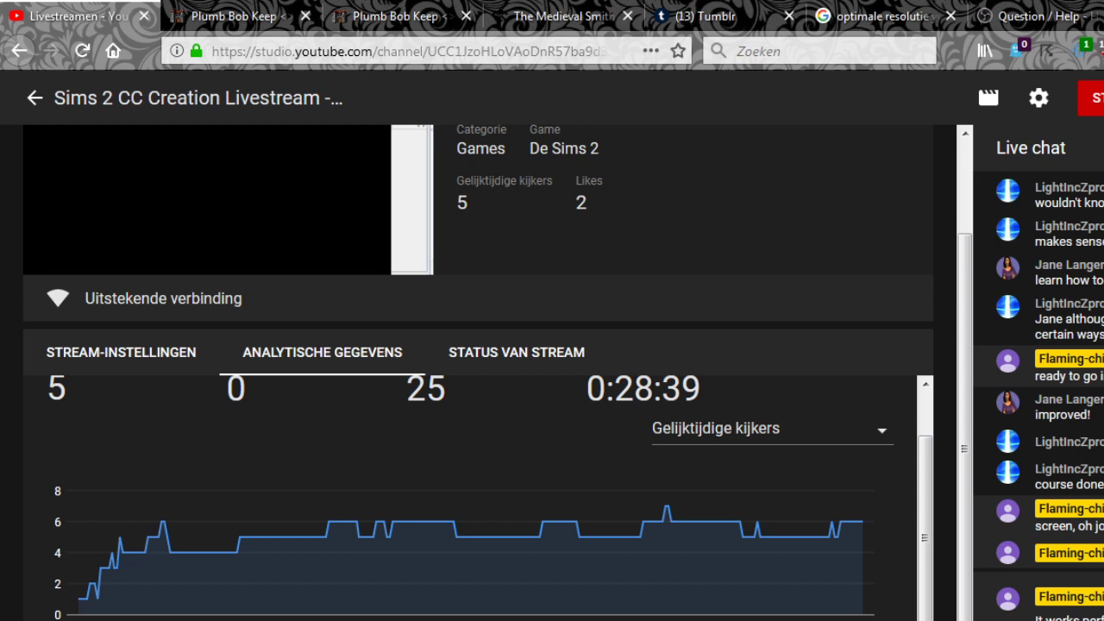
key(Return)
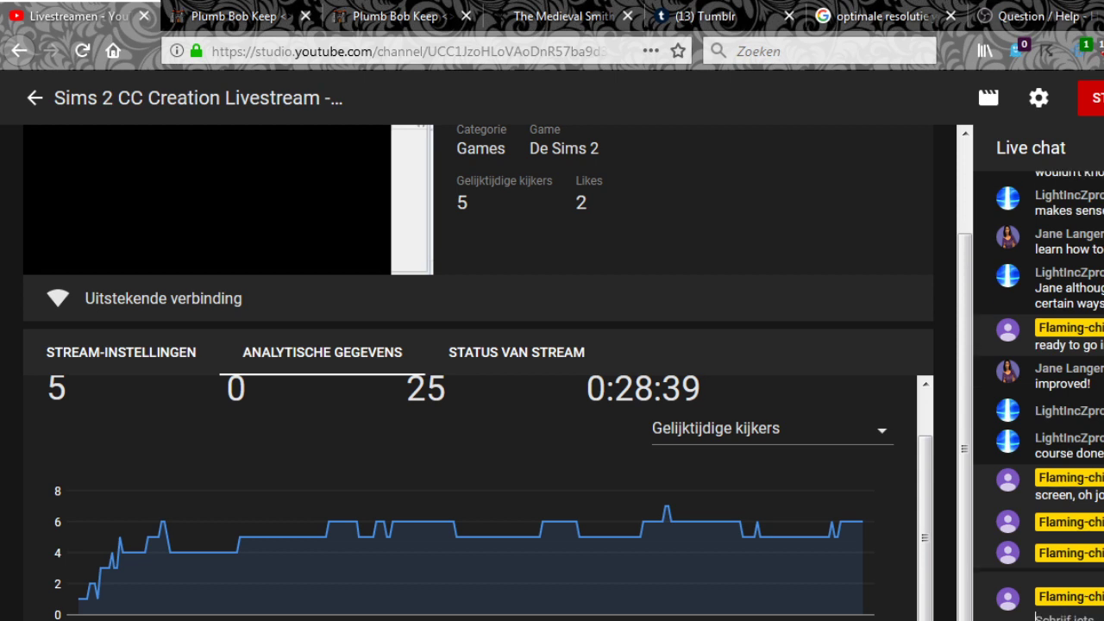
click(1103, 16)
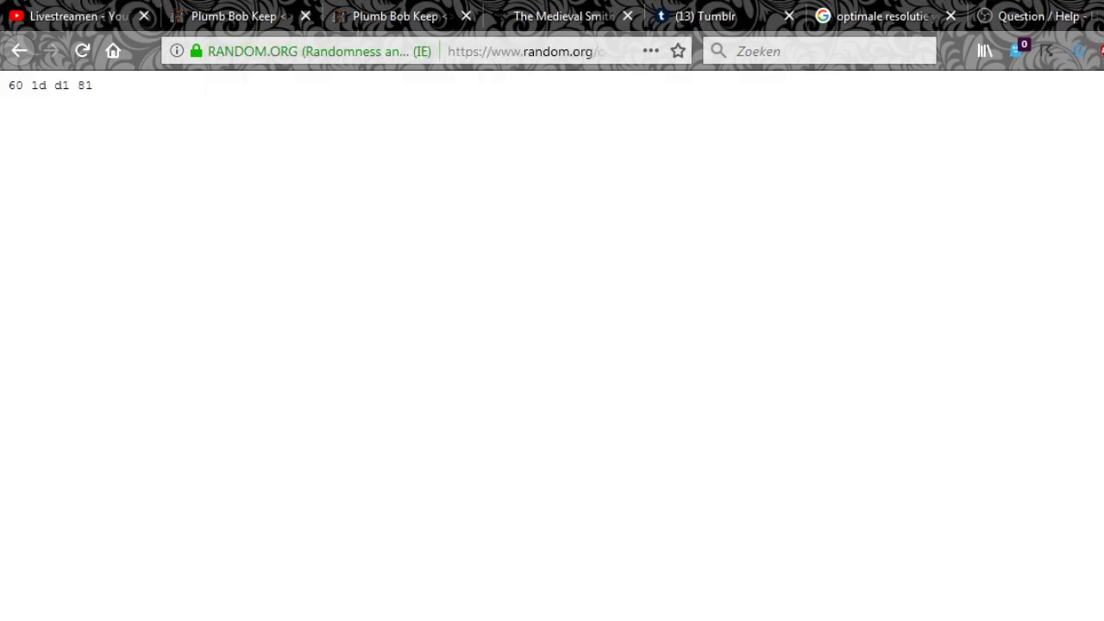
Switch to Blender, widen the 3D view and examine the hearth's brick base, underside and arched niche up close.
key(alt+Tab)
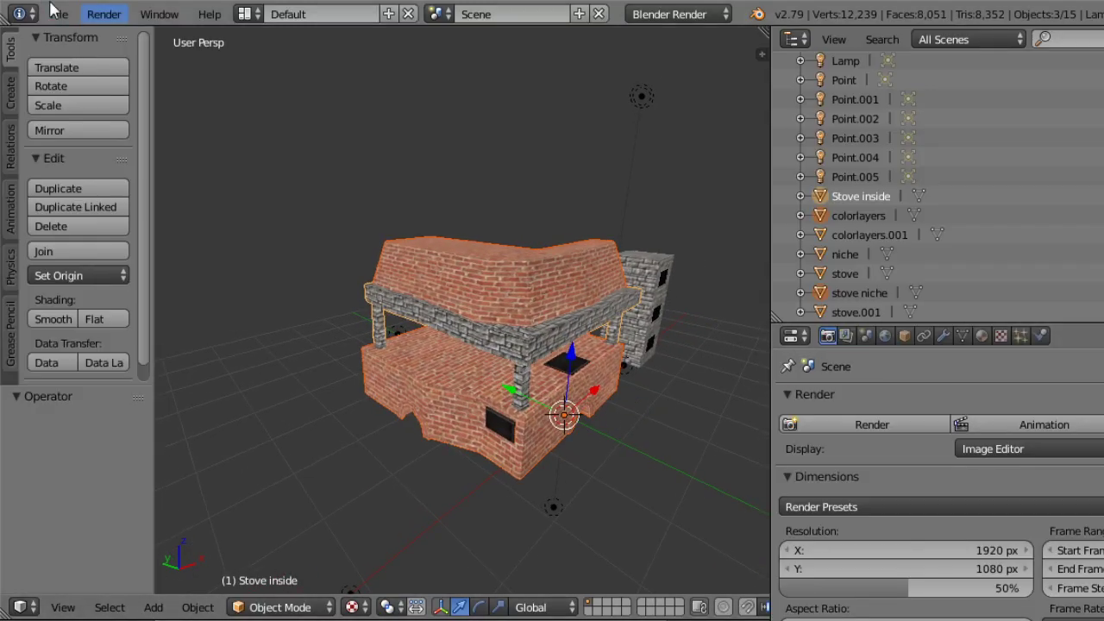
click(54, 11)
click(106, 167)
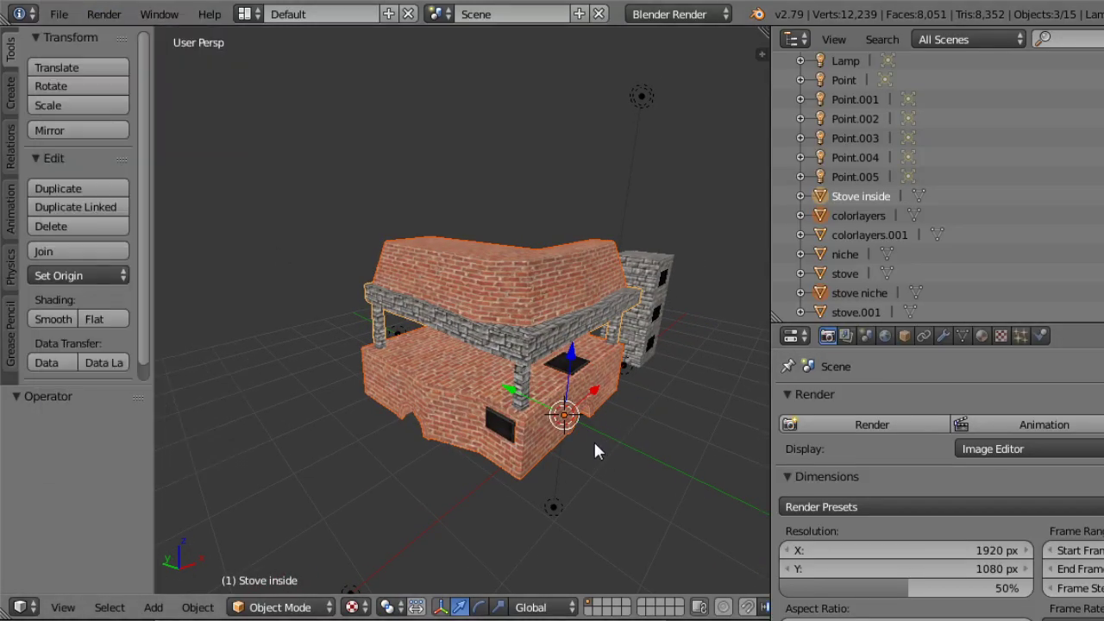
middle_drag(594, 445, 550, 431)
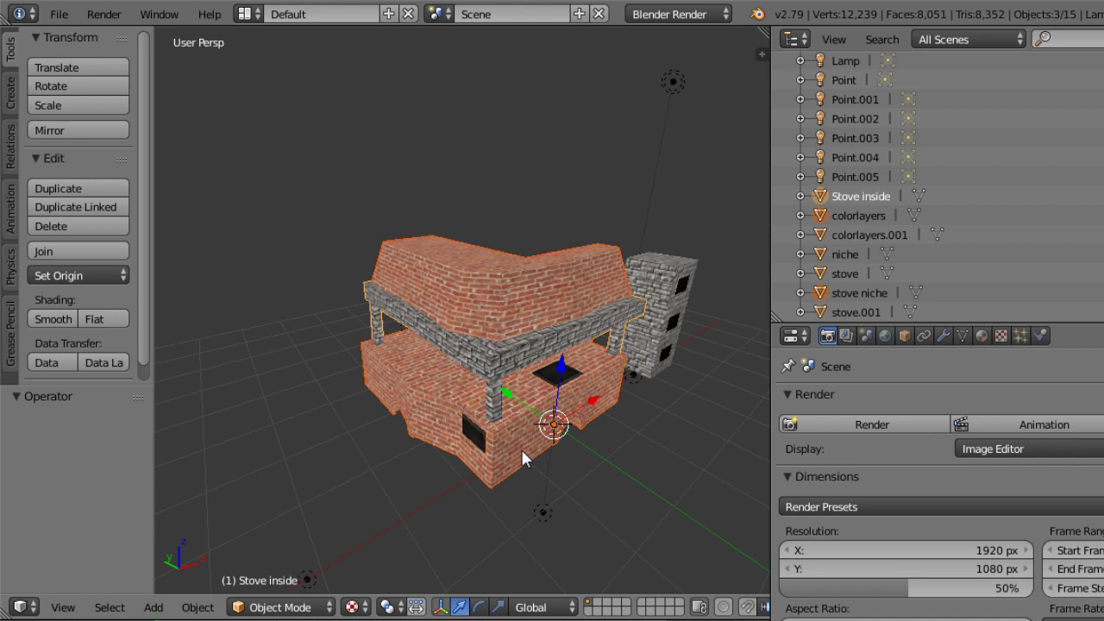
middle_drag(523, 458, 505, 440)
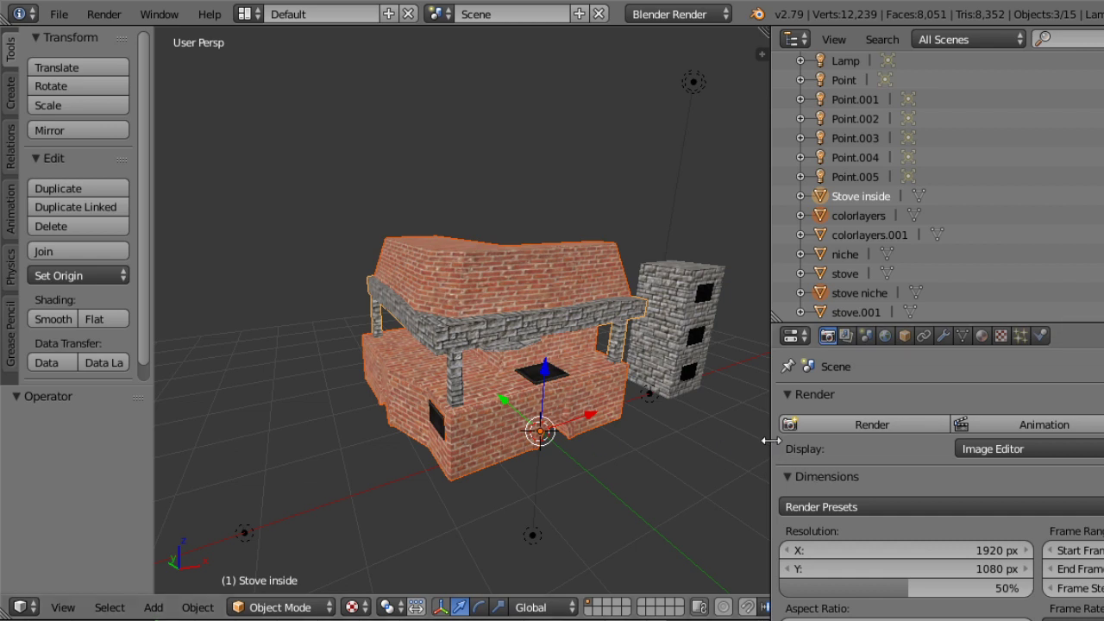
drag(771, 446, 889, 460)
middle_drag(882, 461, 698, 414)
scroll(698, 414, up, 5)
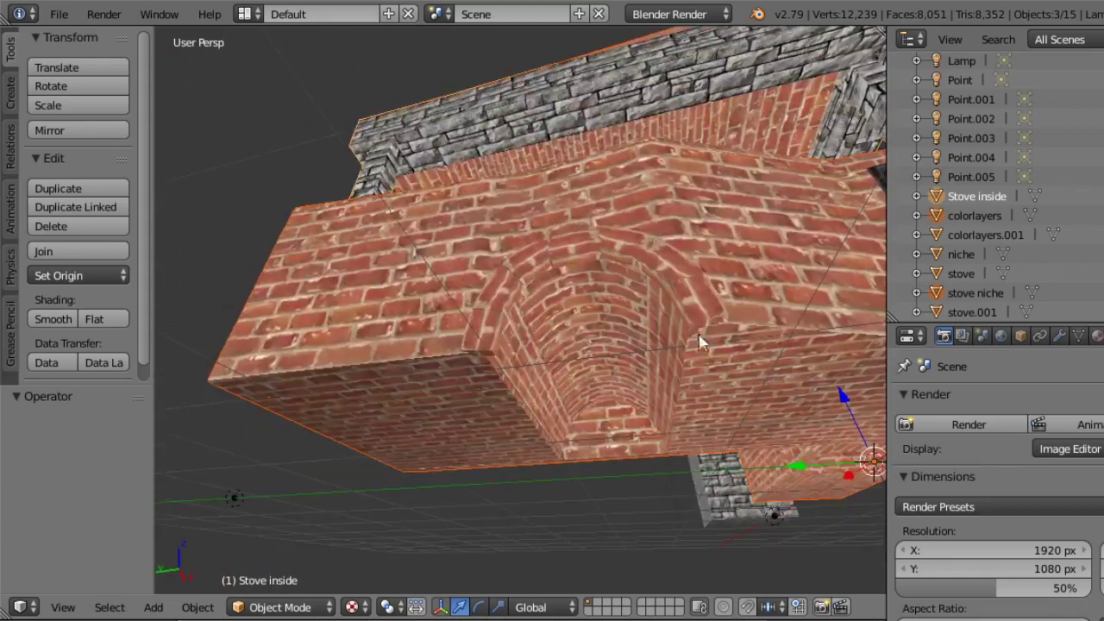
scroll(667, 379, up, 2)
middle_drag(666, 380, 7, 389)
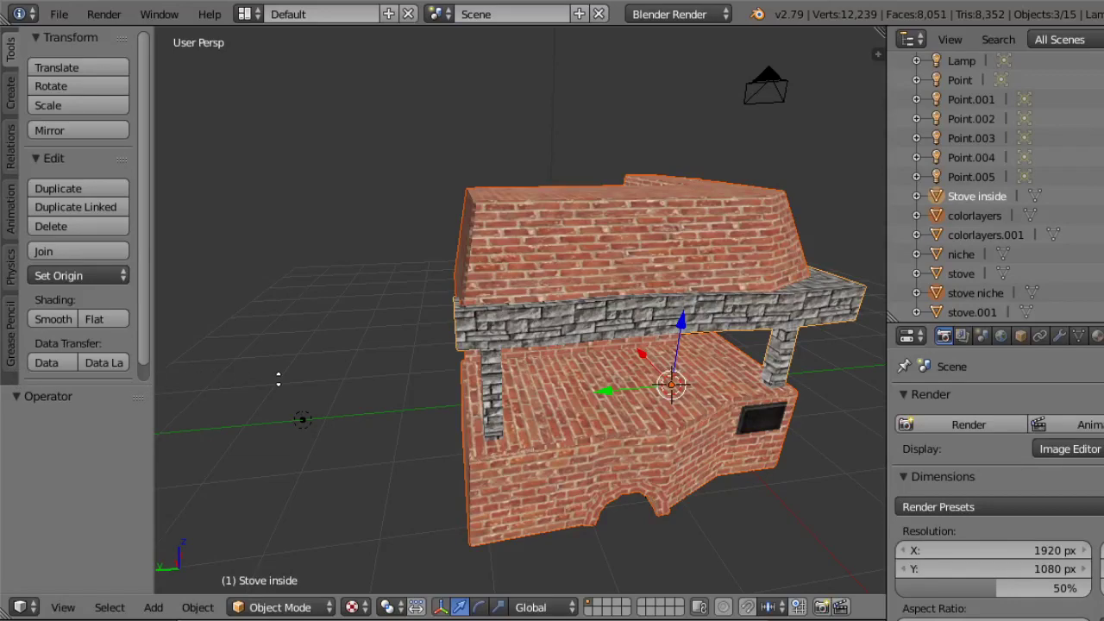
Examine the hearth's back walls, sloped hood and stone beam corner in the 3D view, and switch back to the browser.
middle_drag(308, 394, 658, 331)
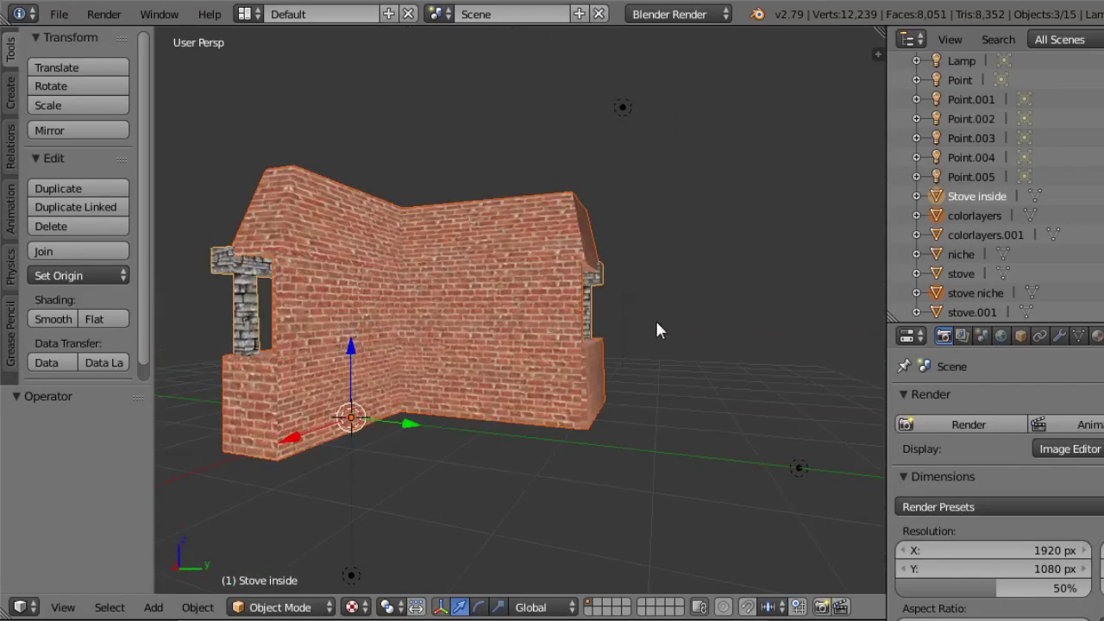
middle_drag(588, 371, 375, 17)
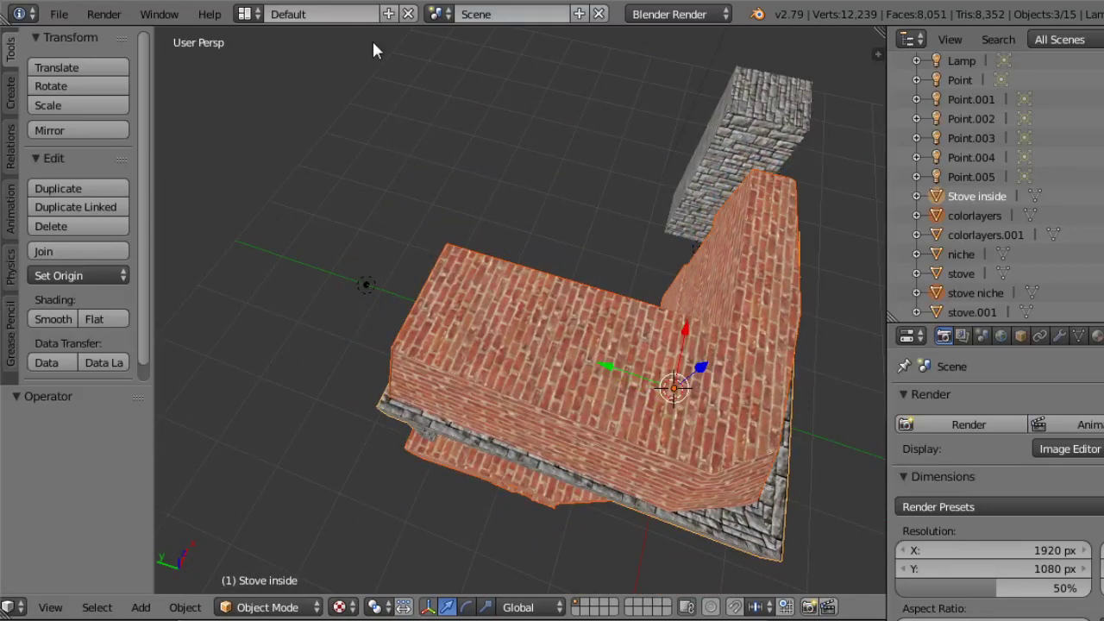
middle_drag(486, 371, 404, 257)
scroll(539, 363, up, 4)
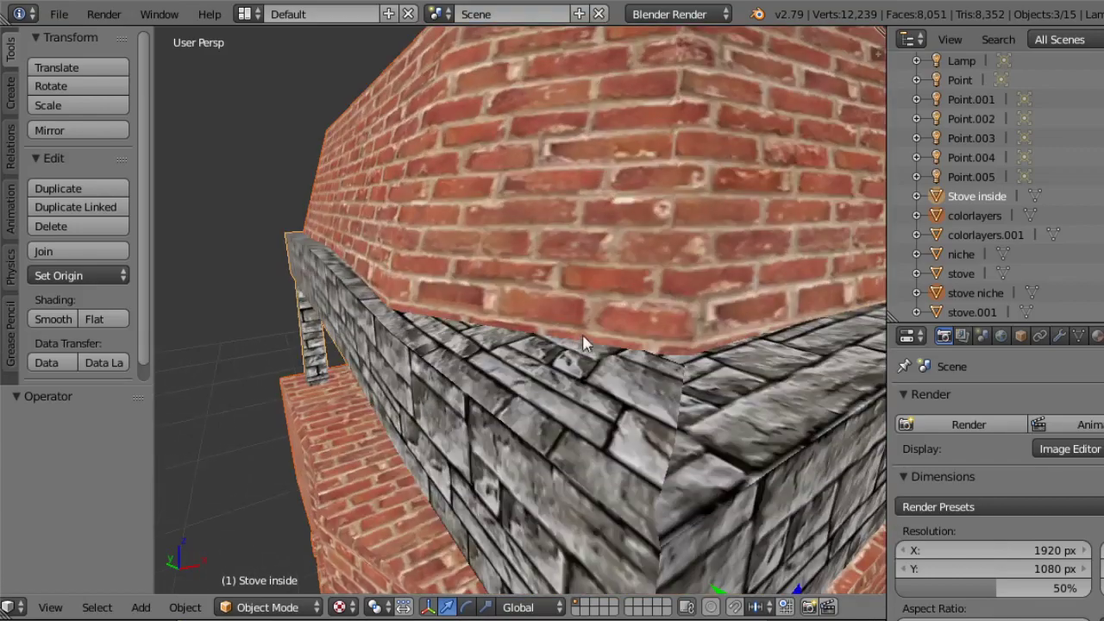
middle_drag(583, 334, 578, 379)
scroll(517, 302, down, 6)
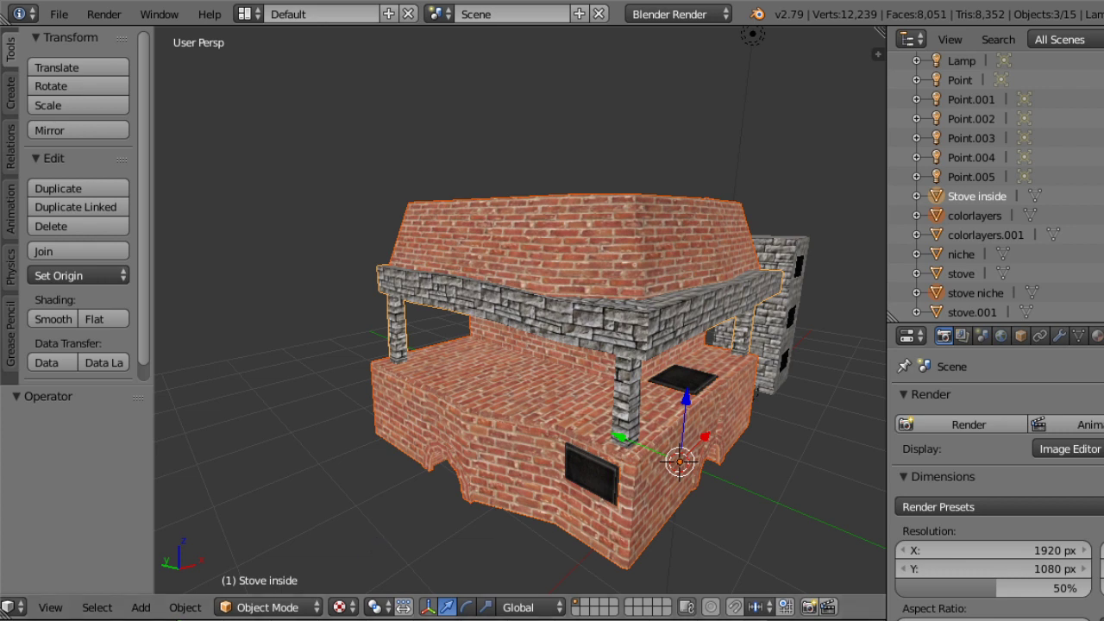
key(alt+Tab)
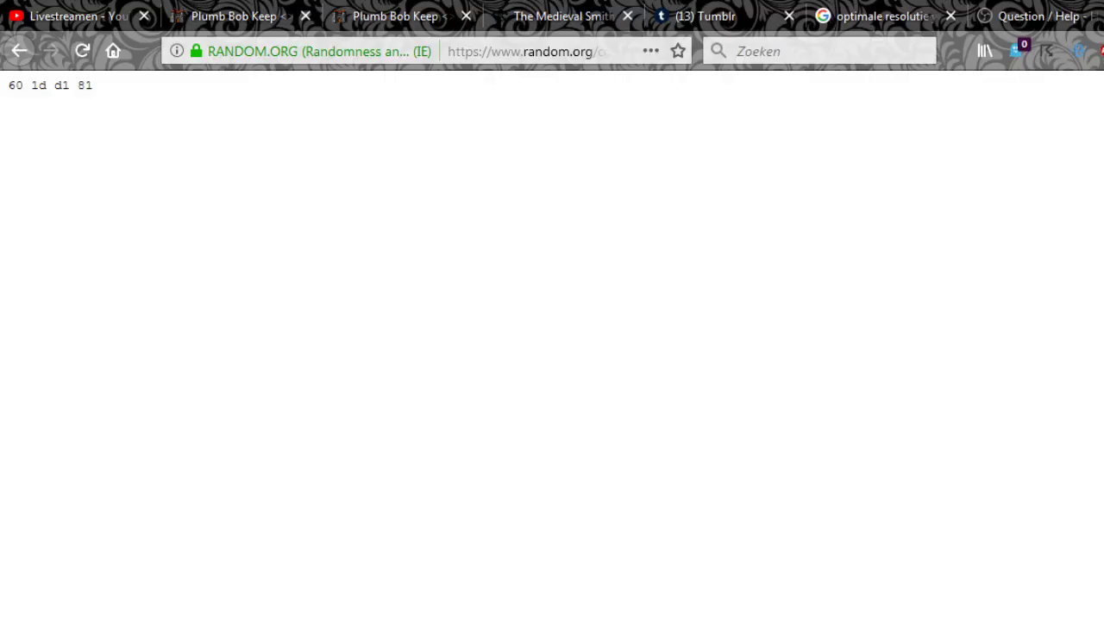